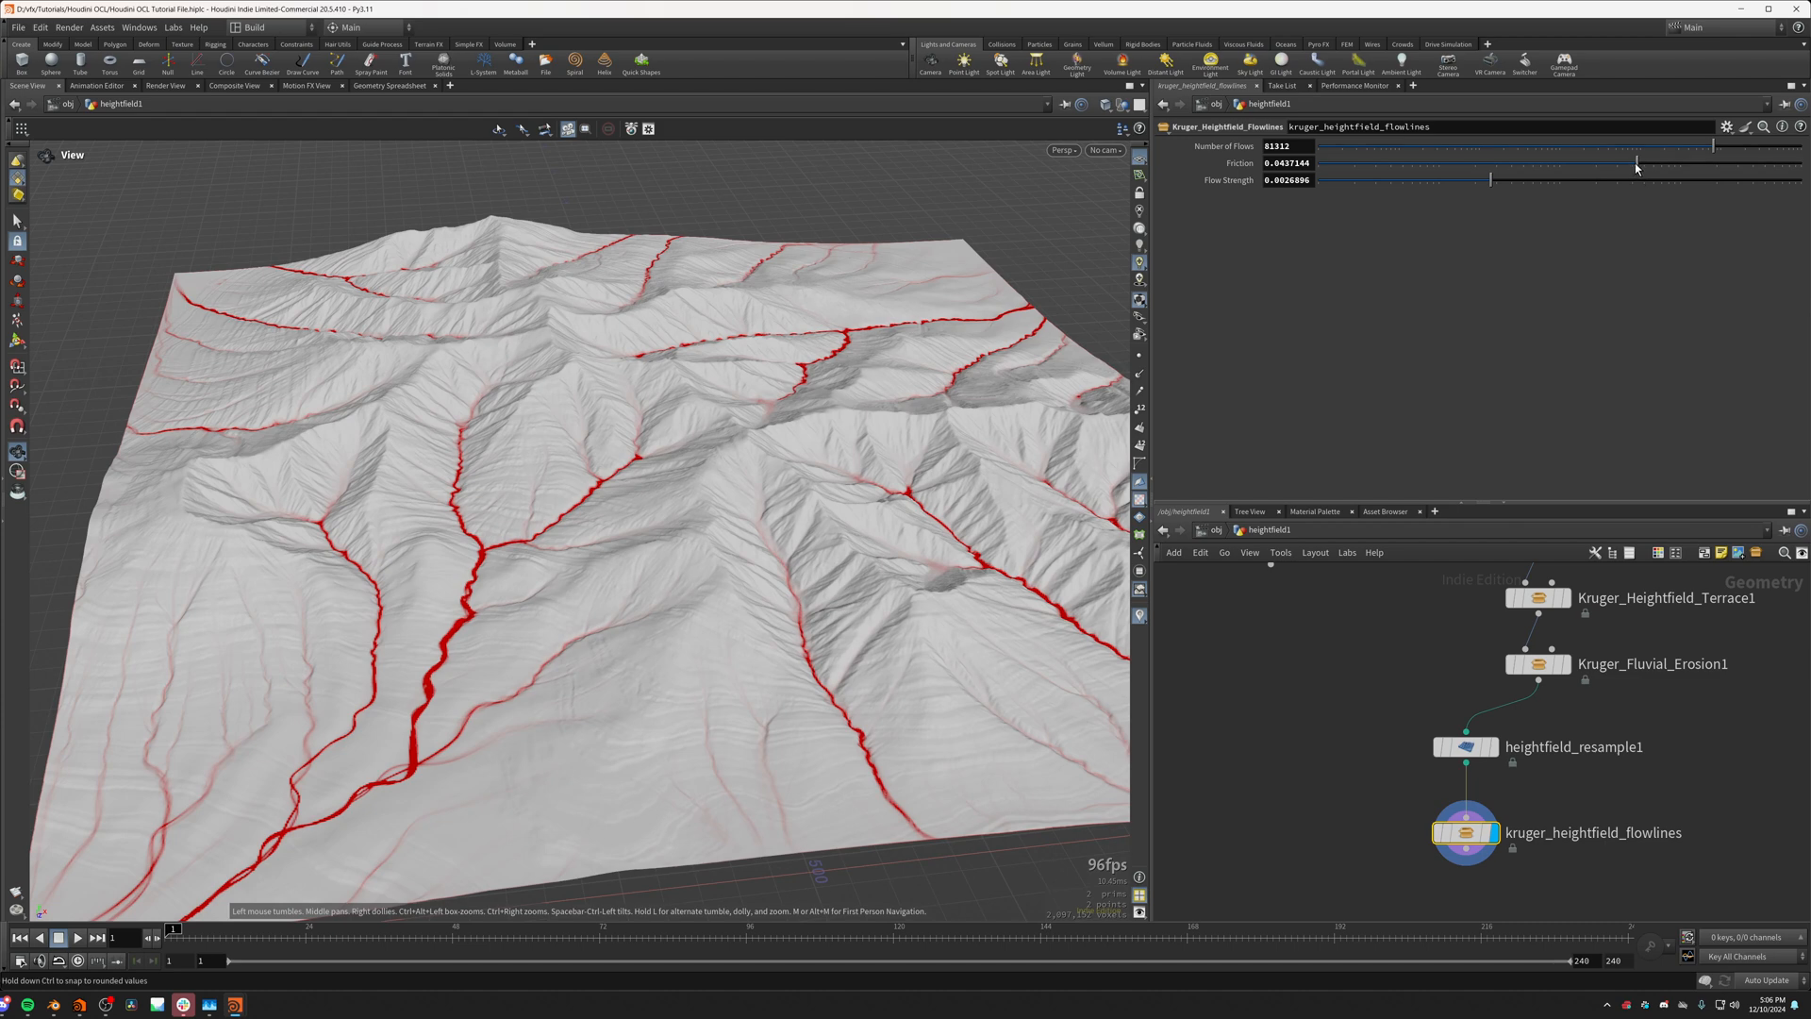
Step: Examine the red flow lines across the terrain from overhead and oblique views
{"action": "left_click_drag", "start_coordinate": [813, 396], "coordinate": [686, 439]}
{"action": "middle_click_drag", "start_coordinate": [778, 476], "coordinate": [703, 565]}
{"action": "left_click_drag", "start_coordinate": [703, 566], "coordinate": [666, 678]}
{"action": "middle_click_drag", "start_coordinate": [666, 678], "coordinate": [744, 720]}
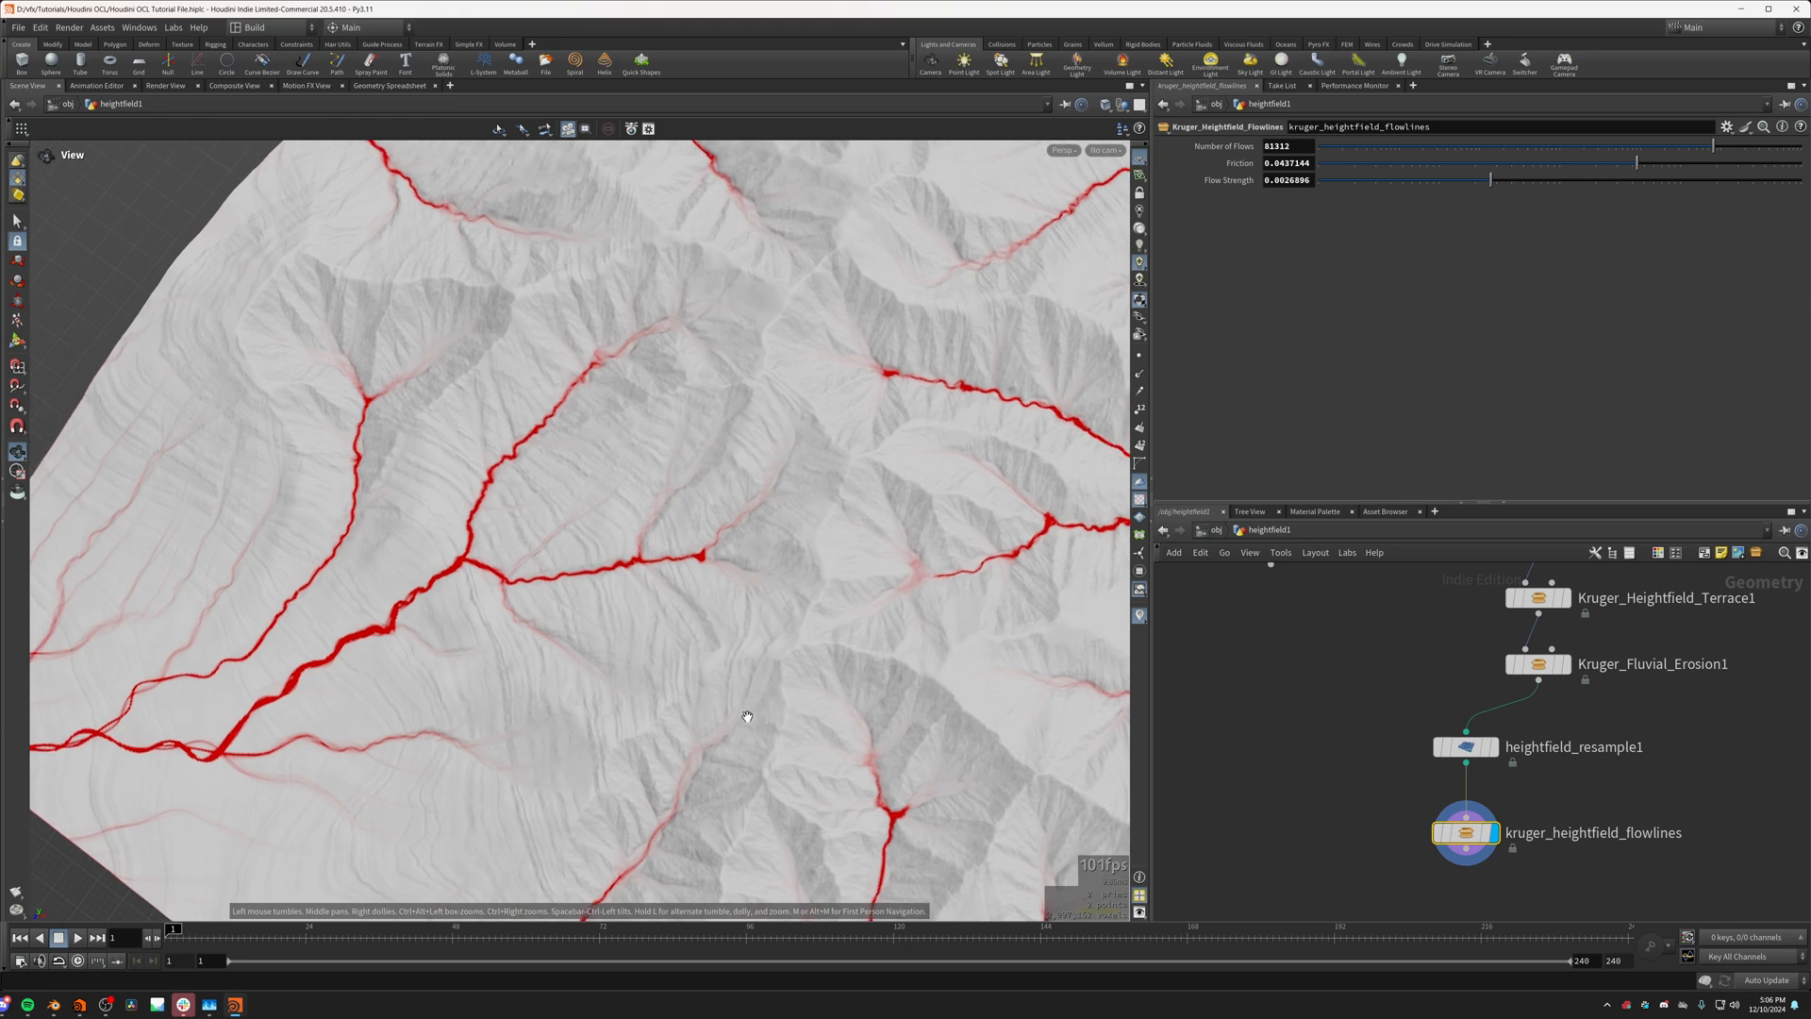
{"action": "left_click_drag", "start_coordinate": [745, 720], "coordinate": [704, 646]}
{"action": "middle_click_drag", "start_coordinate": [704, 646], "coordinate": [798, 641]}
{"action": "scroll", "coordinate": [622, 668], "scroll_direction": "up", "scroll_amount": 1}
{"action": "scroll", "coordinate": [564, 662], "scroll_direction": "up", "scroll_amount": 1}
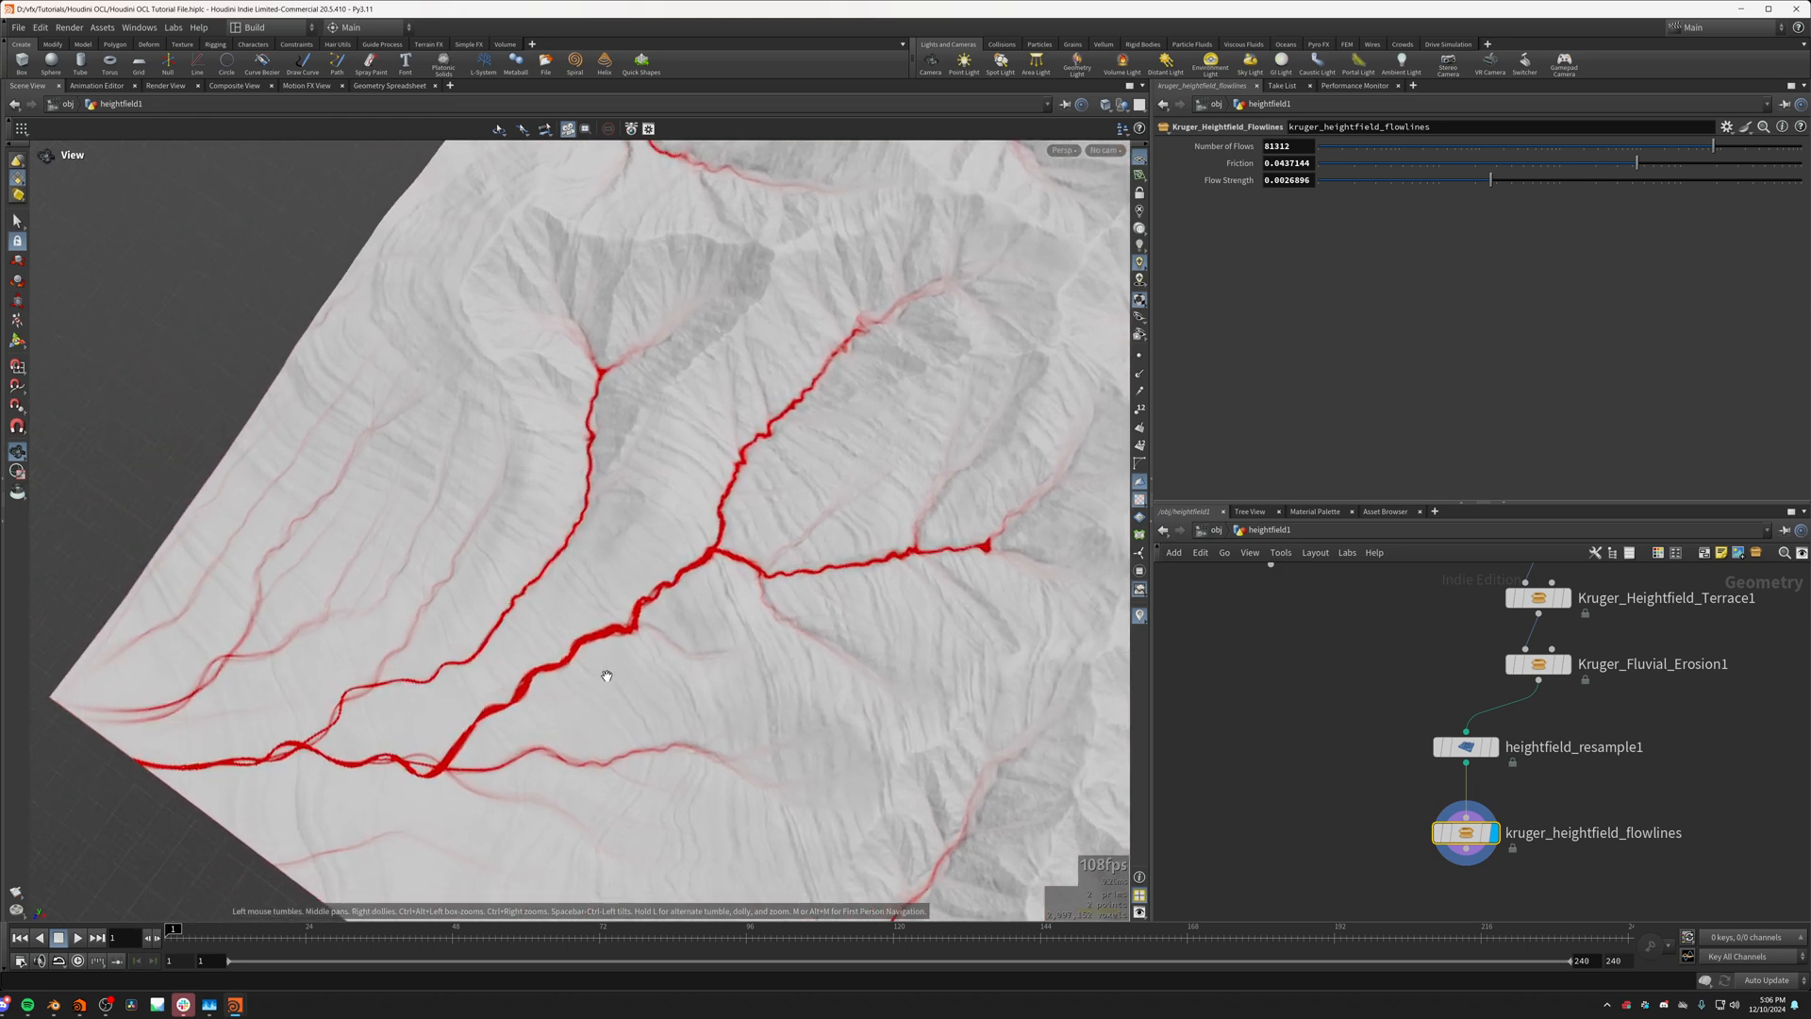
{"action": "left_click_drag", "start_coordinate": [606, 675], "coordinate": [745, 528]}
{"action": "scroll", "coordinate": [760, 550], "scroll_direction": "up", "scroll_amount": 2}
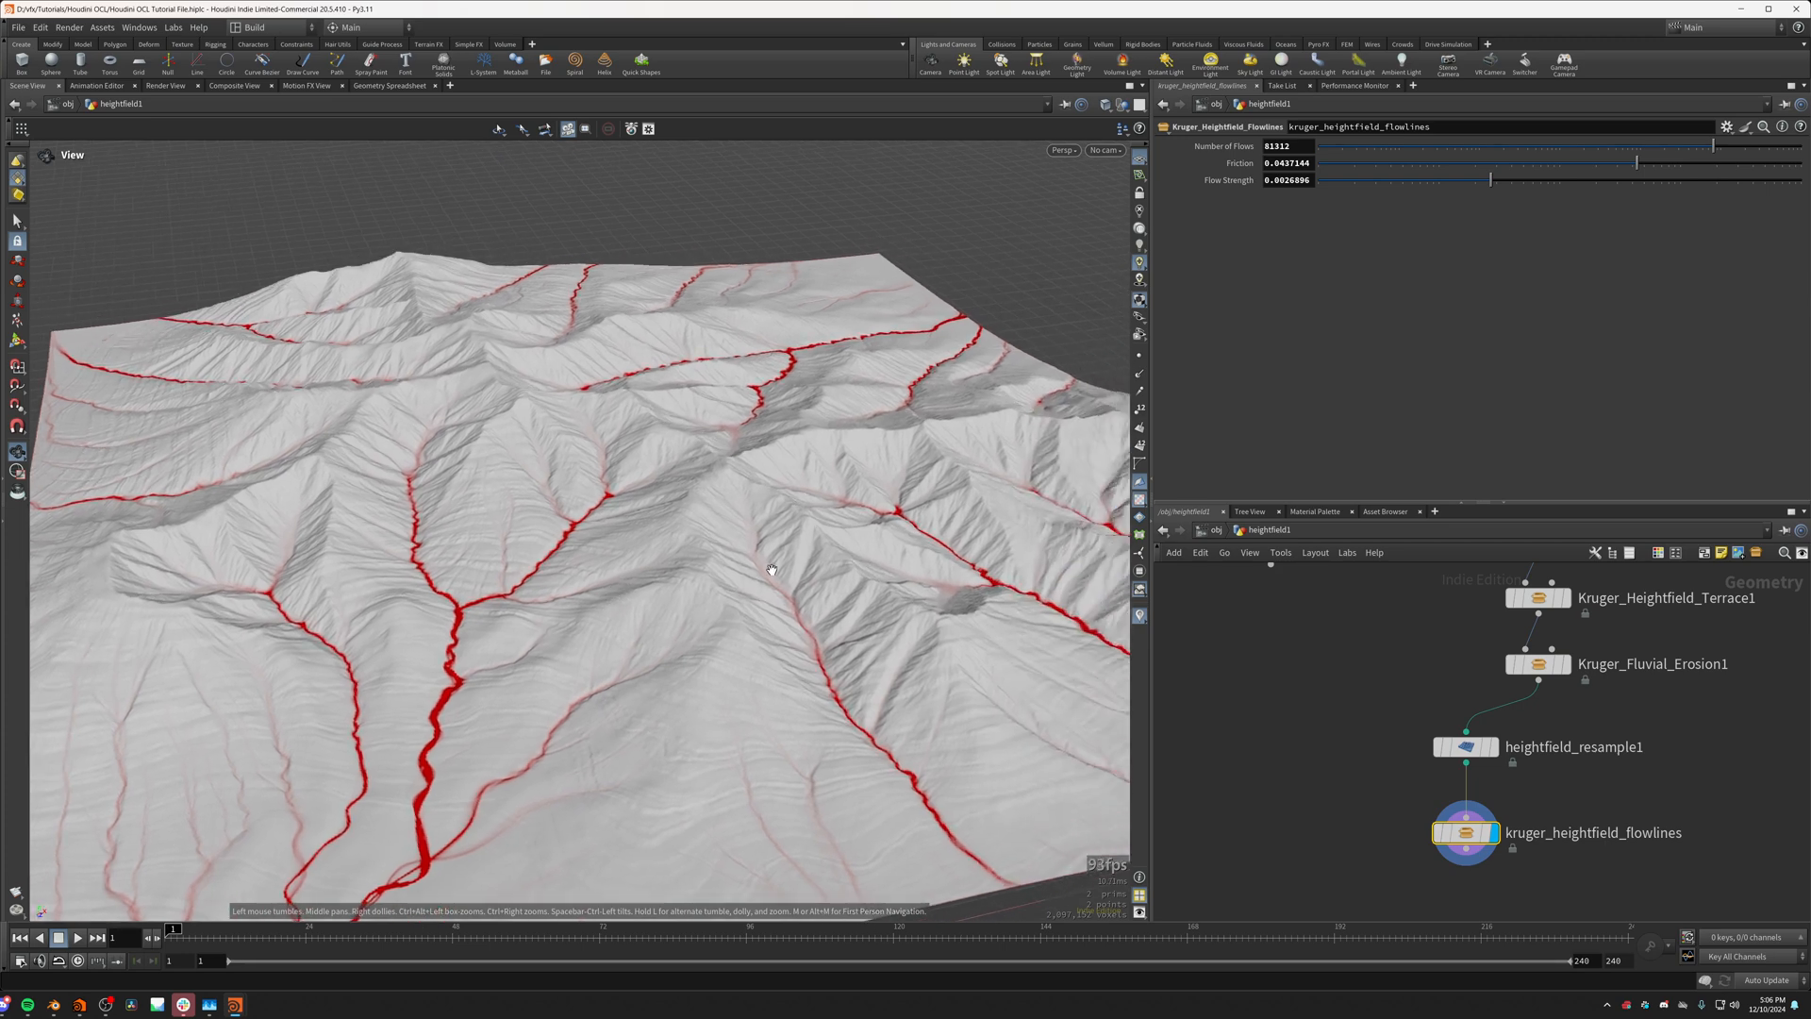
{"action": "scroll", "coordinate": [764, 566], "scroll_direction": "up", "scroll_amount": 1}
Step: Display the Kruger_Fluvial_Erosion1 result and look inside the node at its Update_Forces and Transport_Particles OpenCL loop, returning to the parent network
{"action": "mouse_move", "coordinate": [1503, 755]}
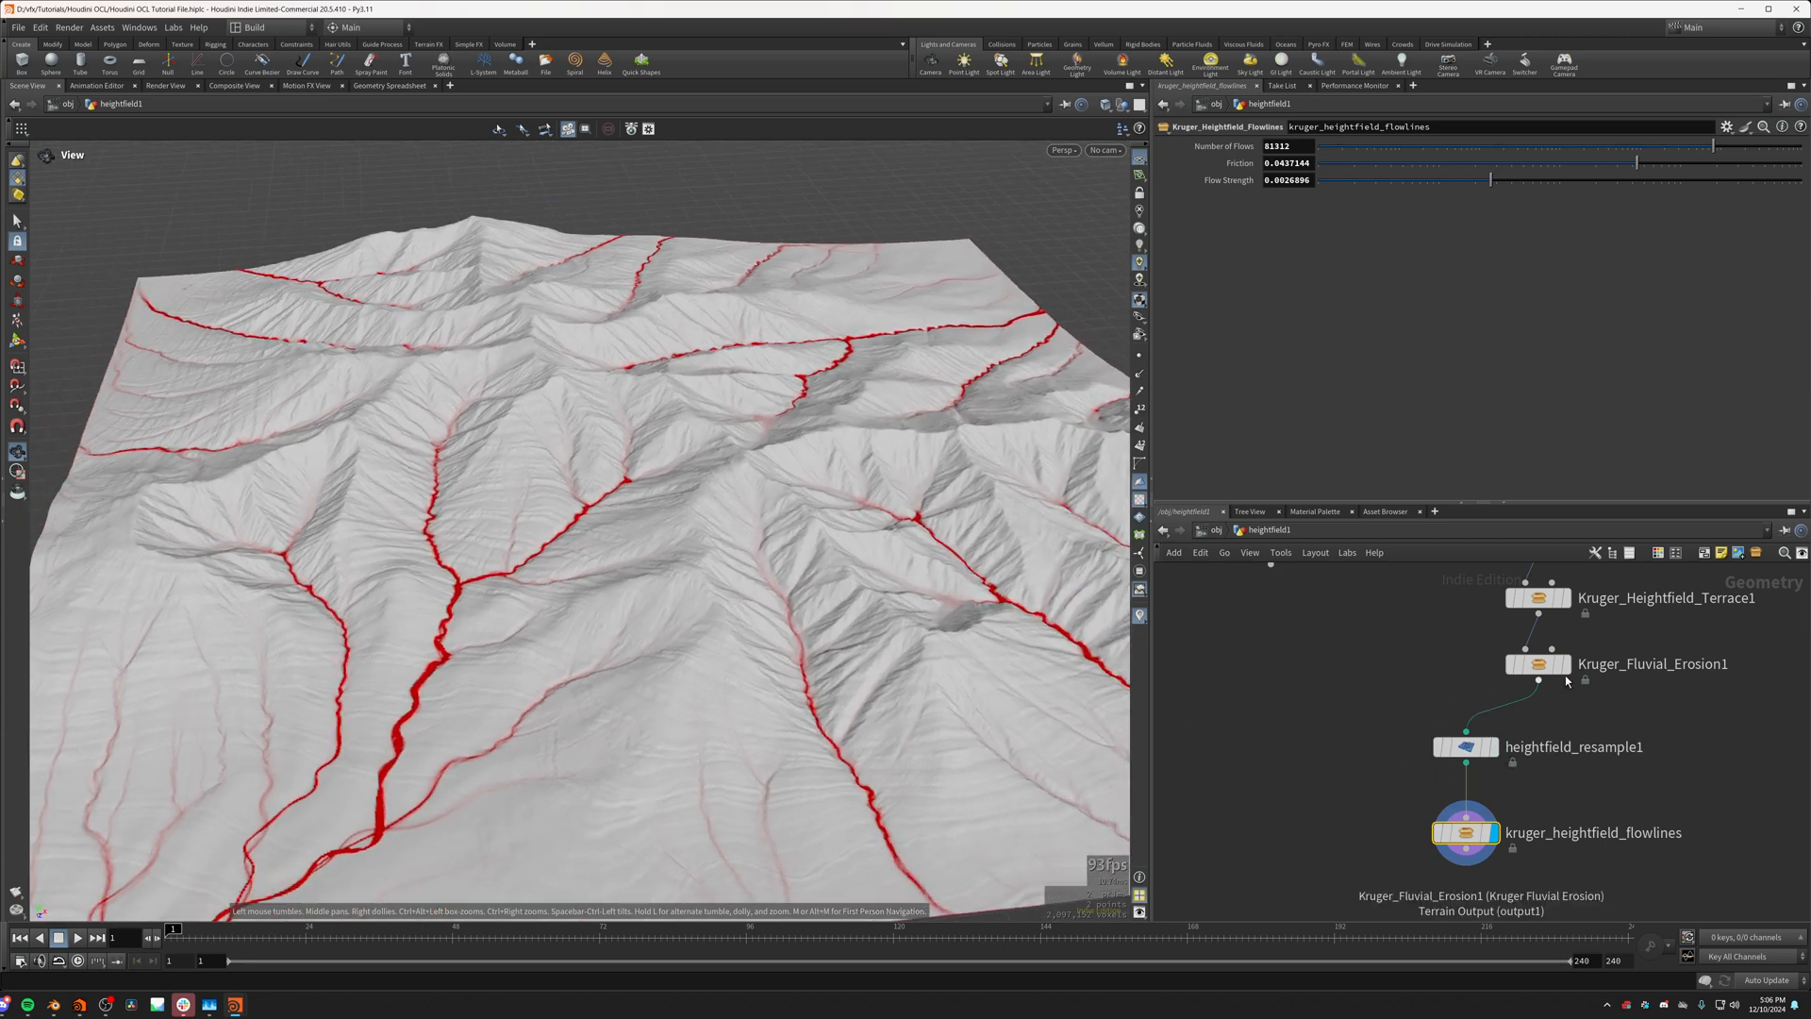
{"action": "left_click", "coordinate": [1563, 665]}
{"action": "middle_click_drag", "start_coordinate": [1679, 664], "coordinate": [1585, 793]}
{"action": "left_click_drag", "start_coordinate": [972, 615], "coordinate": [694, 663]}
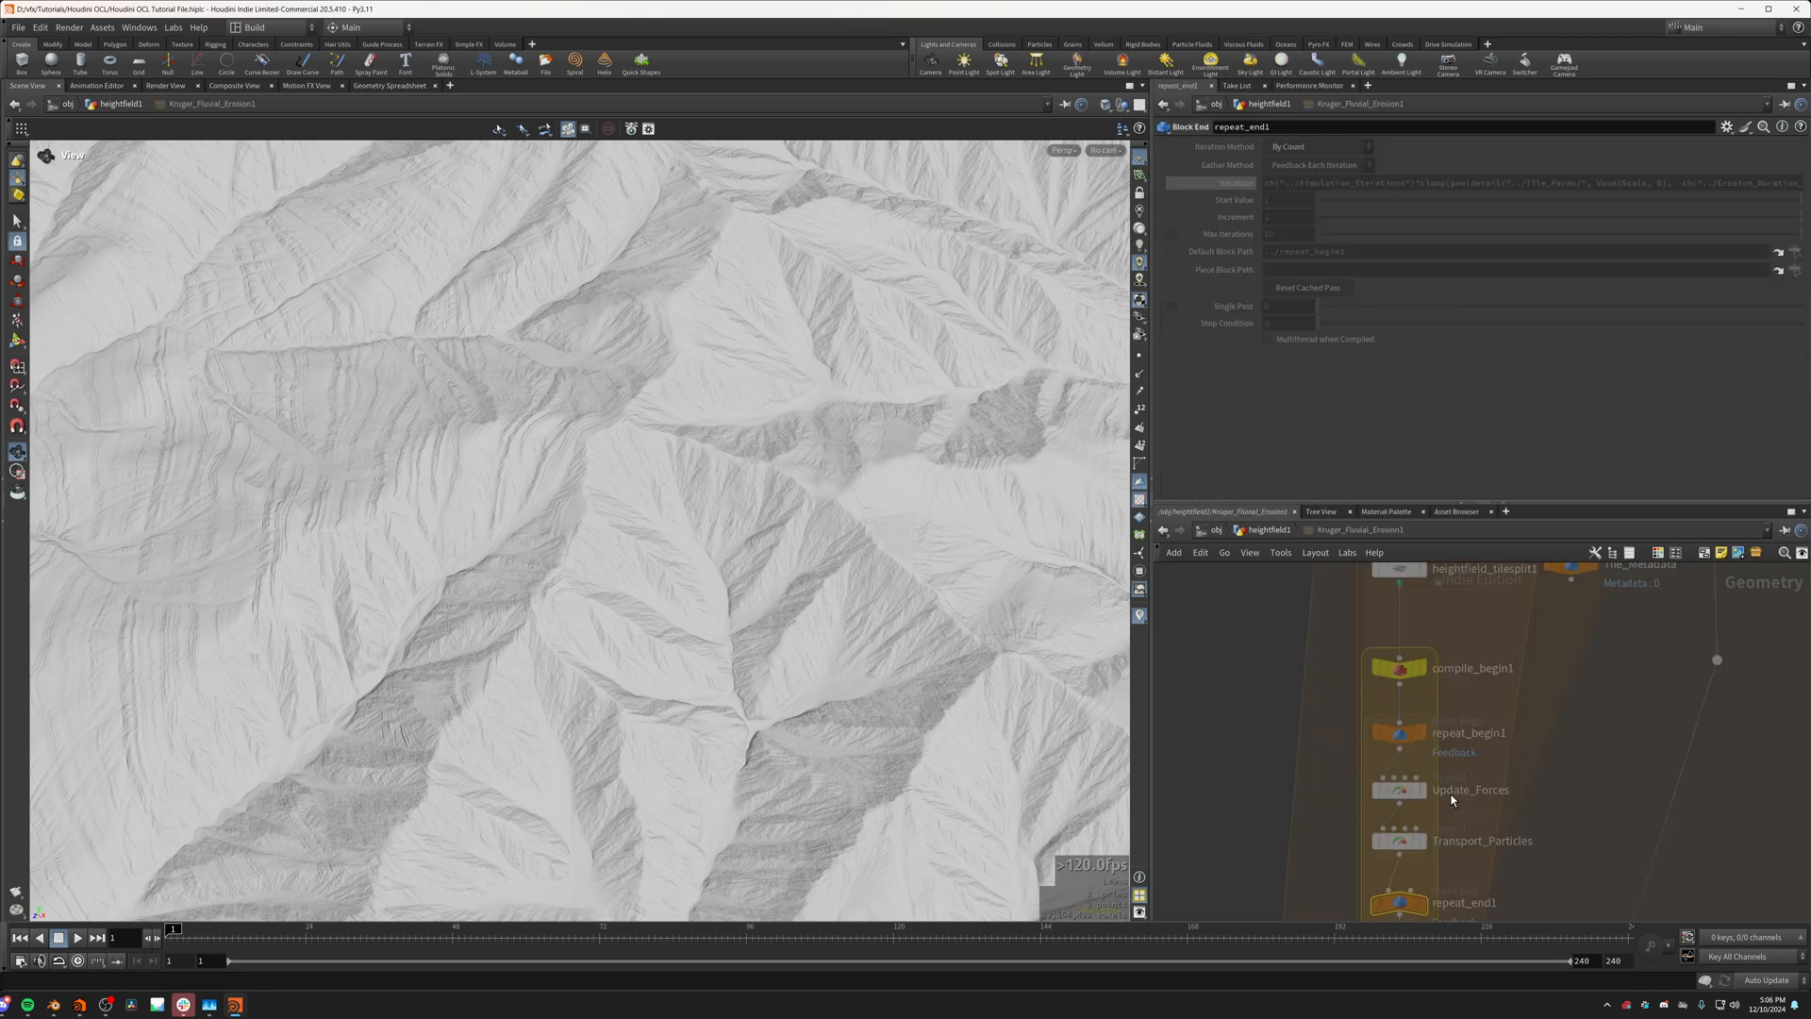
{"action": "double_click", "coordinate": [1452, 794]}
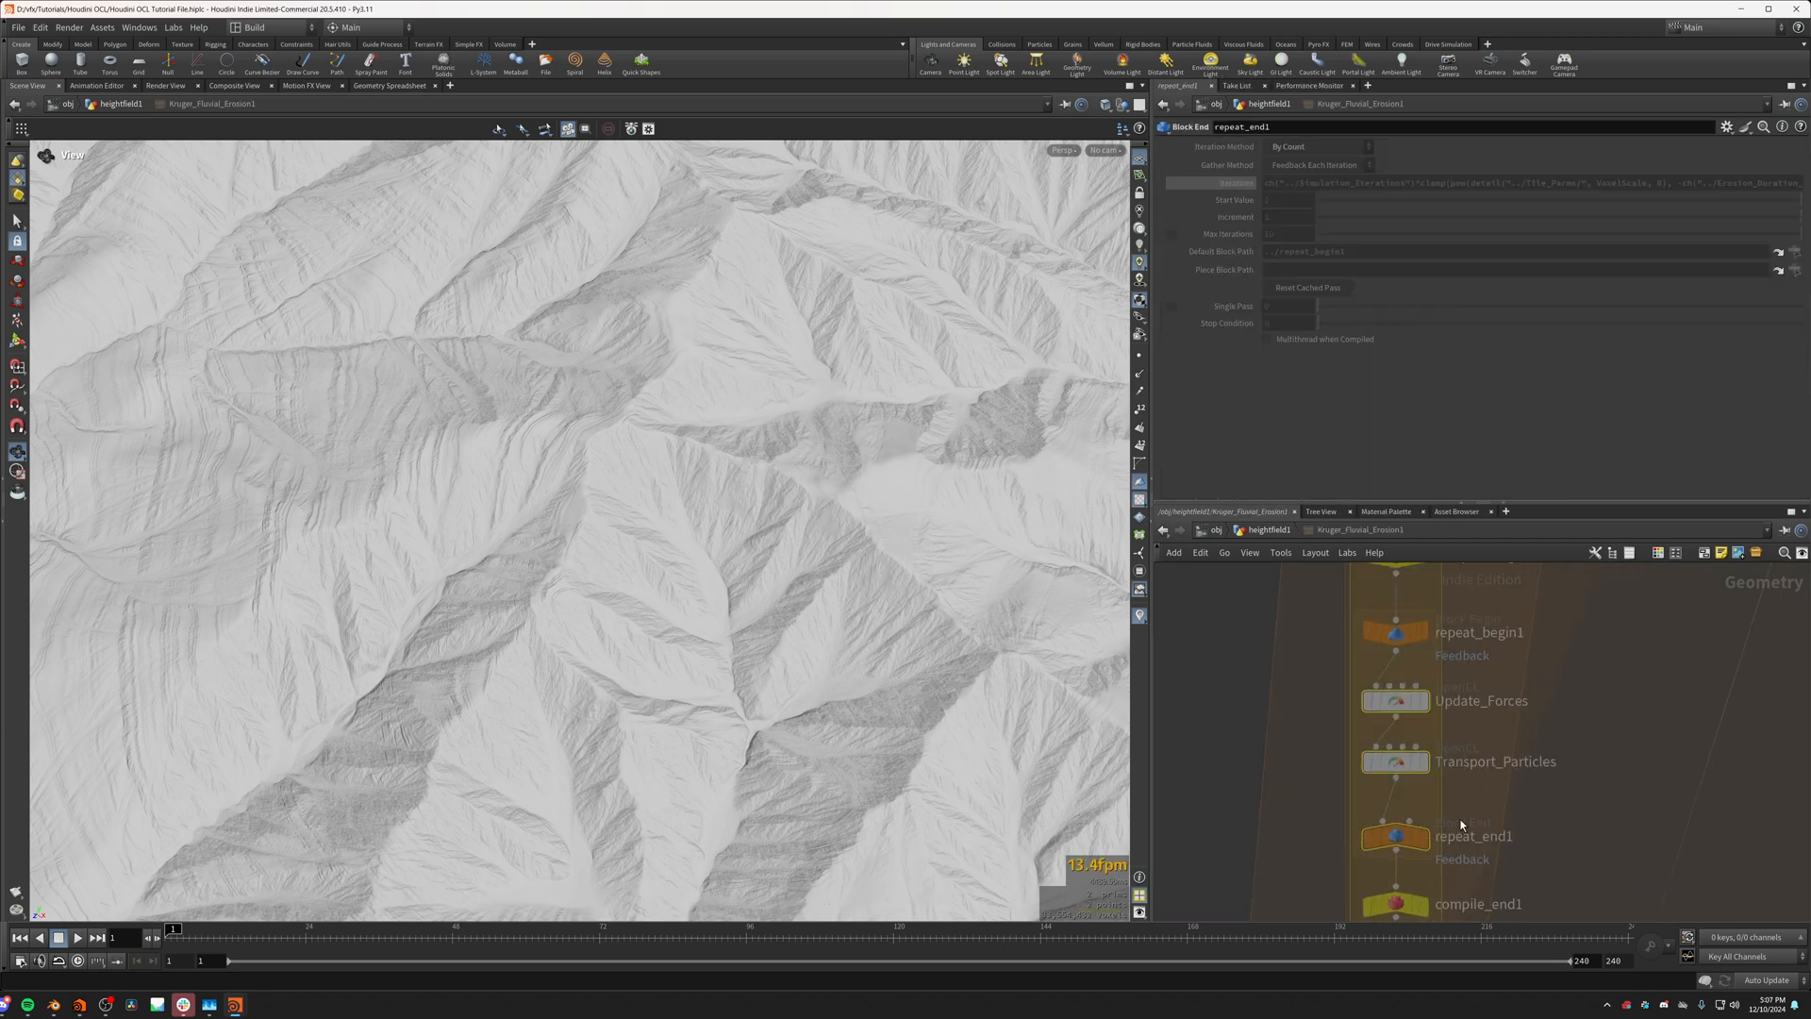
{"action": "scroll", "coordinate": [1405, 731], "scroll_direction": "up", "scroll_amount": 3}
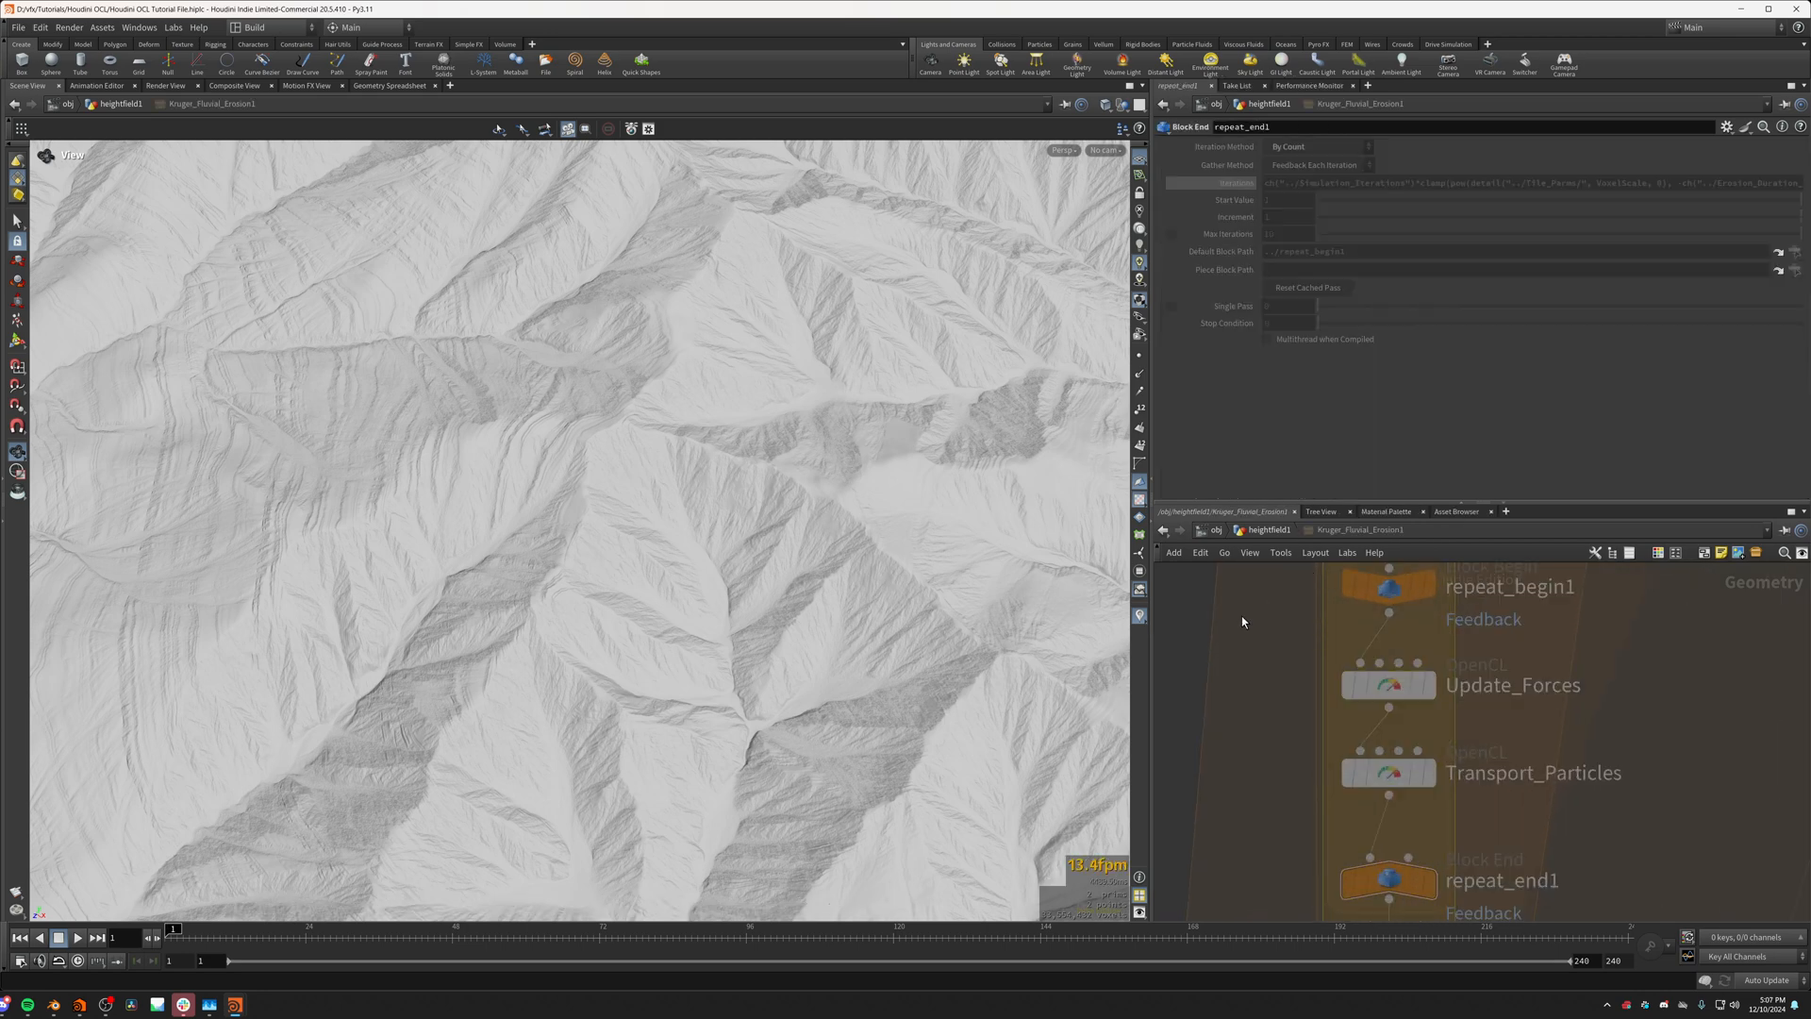
{"action": "key", "text": "u"}
Step: Inspect the ridges and channels of the eroded terrain from several angles
{"action": "left_click_drag", "start_coordinate": [822, 634], "coordinate": [629, 736]}
{"action": "middle_click_drag", "start_coordinate": [563, 734], "coordinate": [452, 687]}
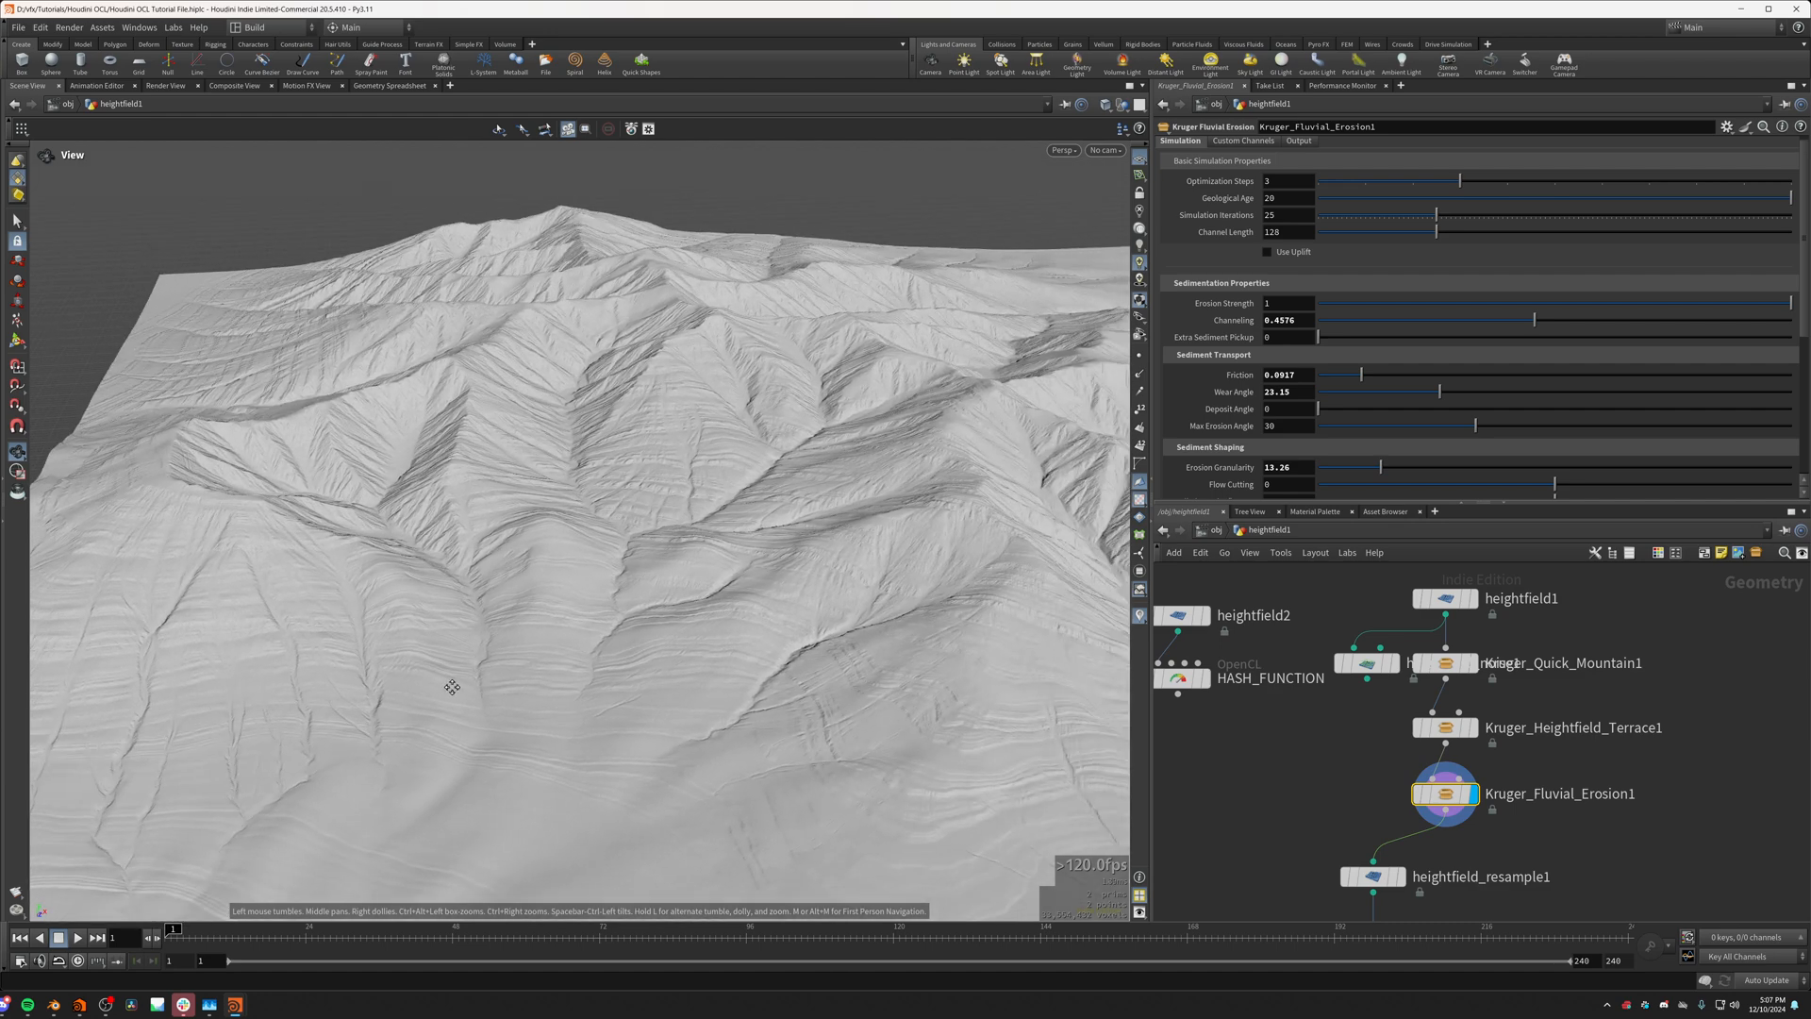
{"action": "left_click_drag", "start_coordinate": [754, 603], "coordinate": [614, 754]}
{"action": "middle_click_drag", "start_coordinate": [520, 658], "coordinate": [566, 718]}
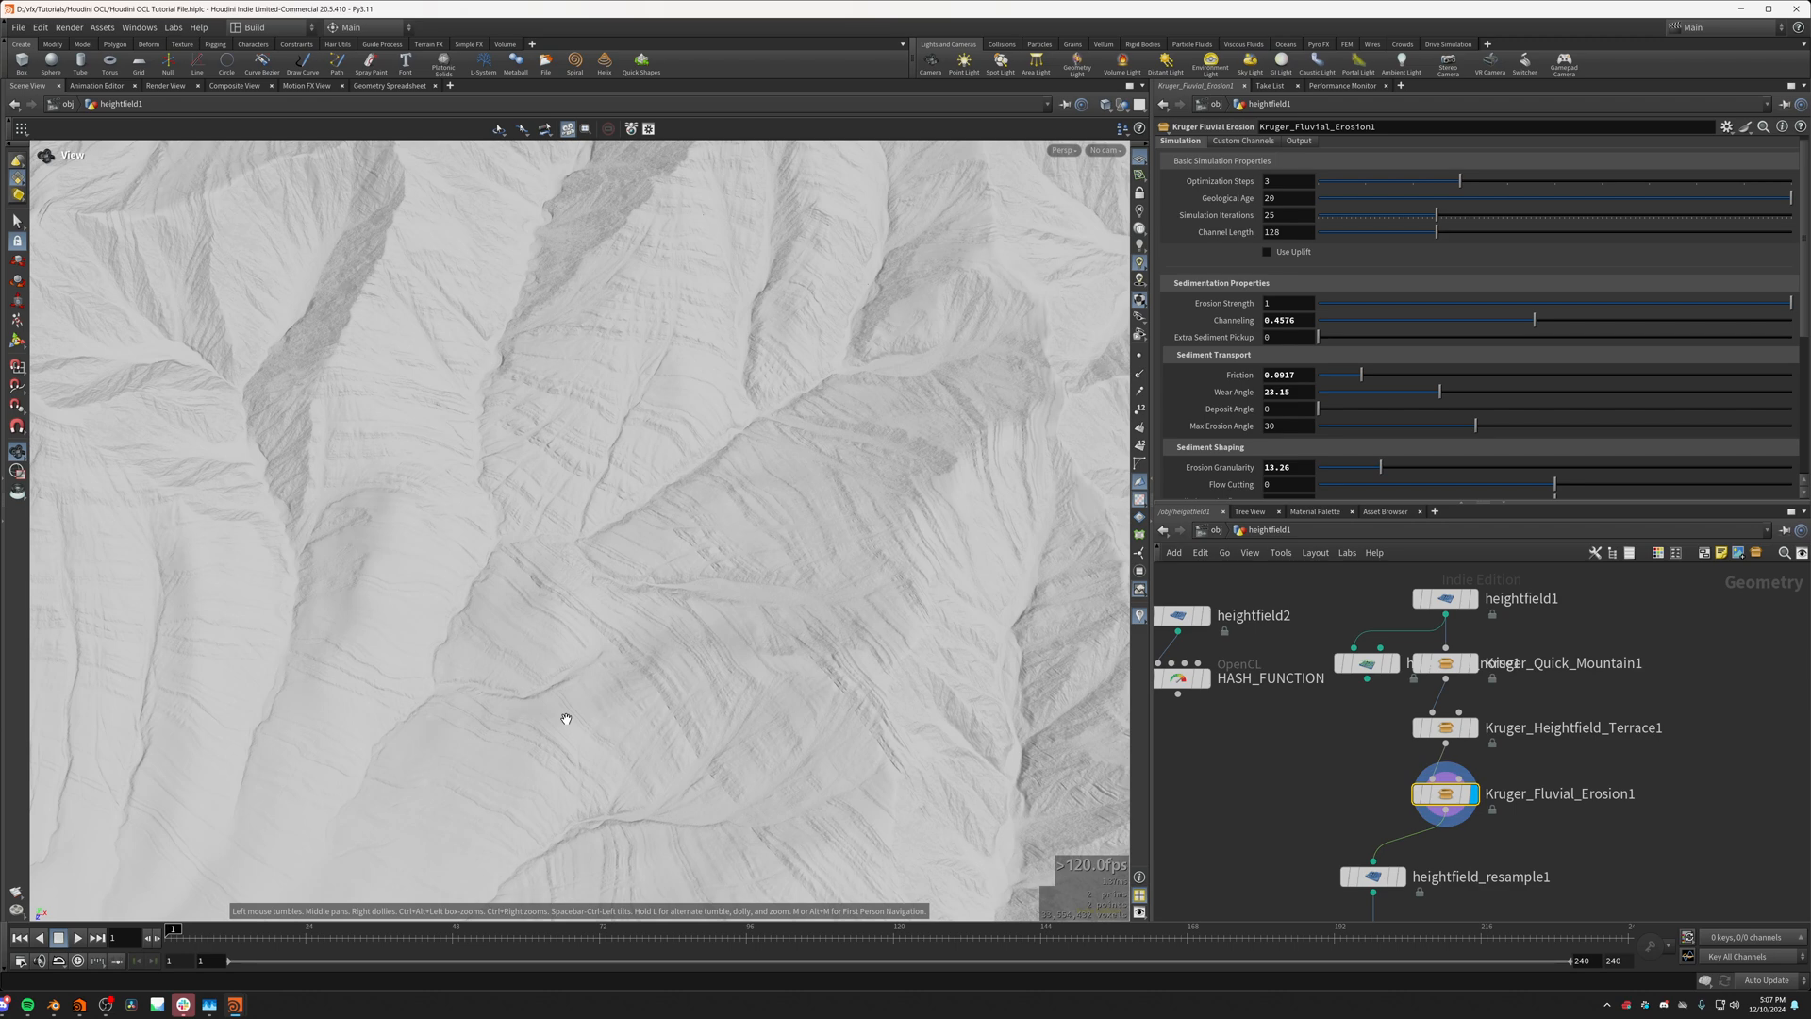
{"action": "left_click_drag", "start_coordinate": [801, 653], "coordinate": [505, 609]}
{"action": "left_click_drag", "start_coordinate": [692, 553], "coordinate": [566, 604]}
Step: Display the kruger_heightfield_flowlines result on the terrain and bring the main flow channels into view
{"action": "middle_click_drag", "start_coordinate": [1458, 849], "coordinate": [1490, 719]}
{"action": "scroll", "coordinate": [1488, 724], "scroll_direction": "up", "scroll_amount": 1}
{"action": "mouse_move", "coordinate": [1410, 834]}
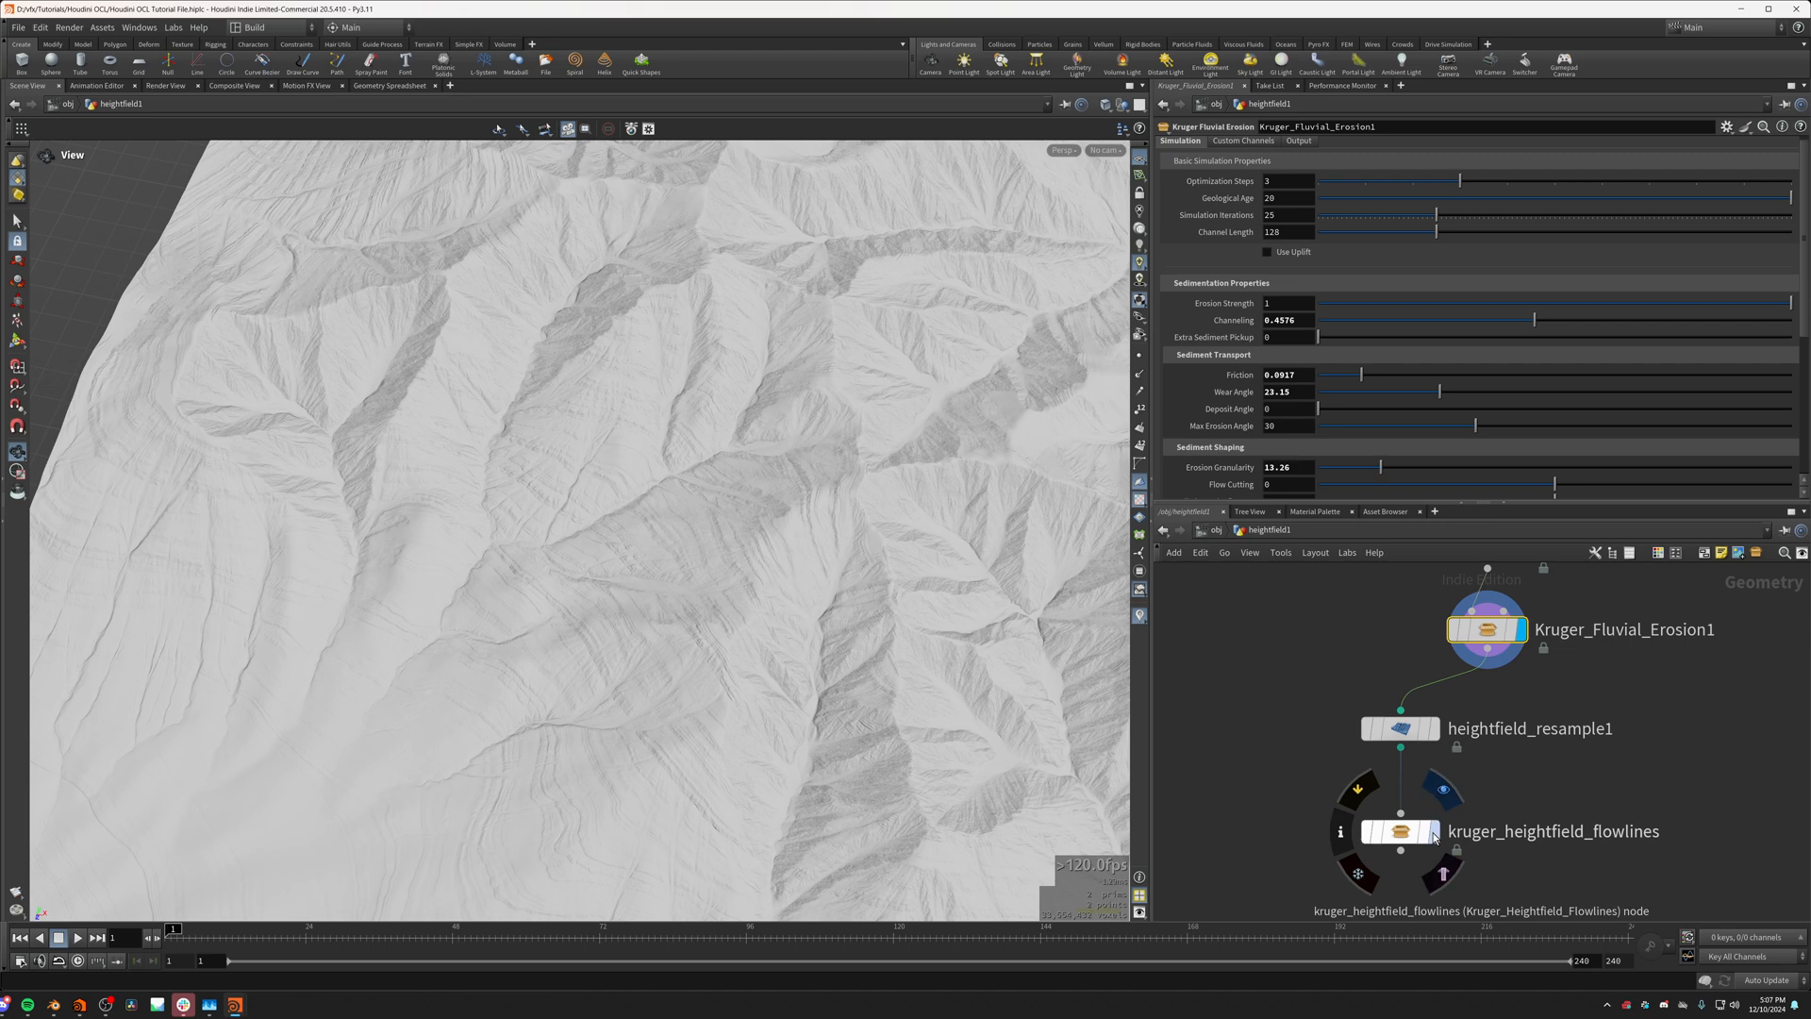
{"action": "left_click", "coordinate": [1444, 790]}
{"action": "scroll", "coordinate": [517, 622], "scroll_direction": "up", "scroll_amount": 1}
{"action": "scroll", "coordinate": [516, 621], "scroll_direction": "down", "scroll_amount": 2}
{"action": "left_click_drag", "start_coordinate": [517, 622], "coordinate": [684, 596]}
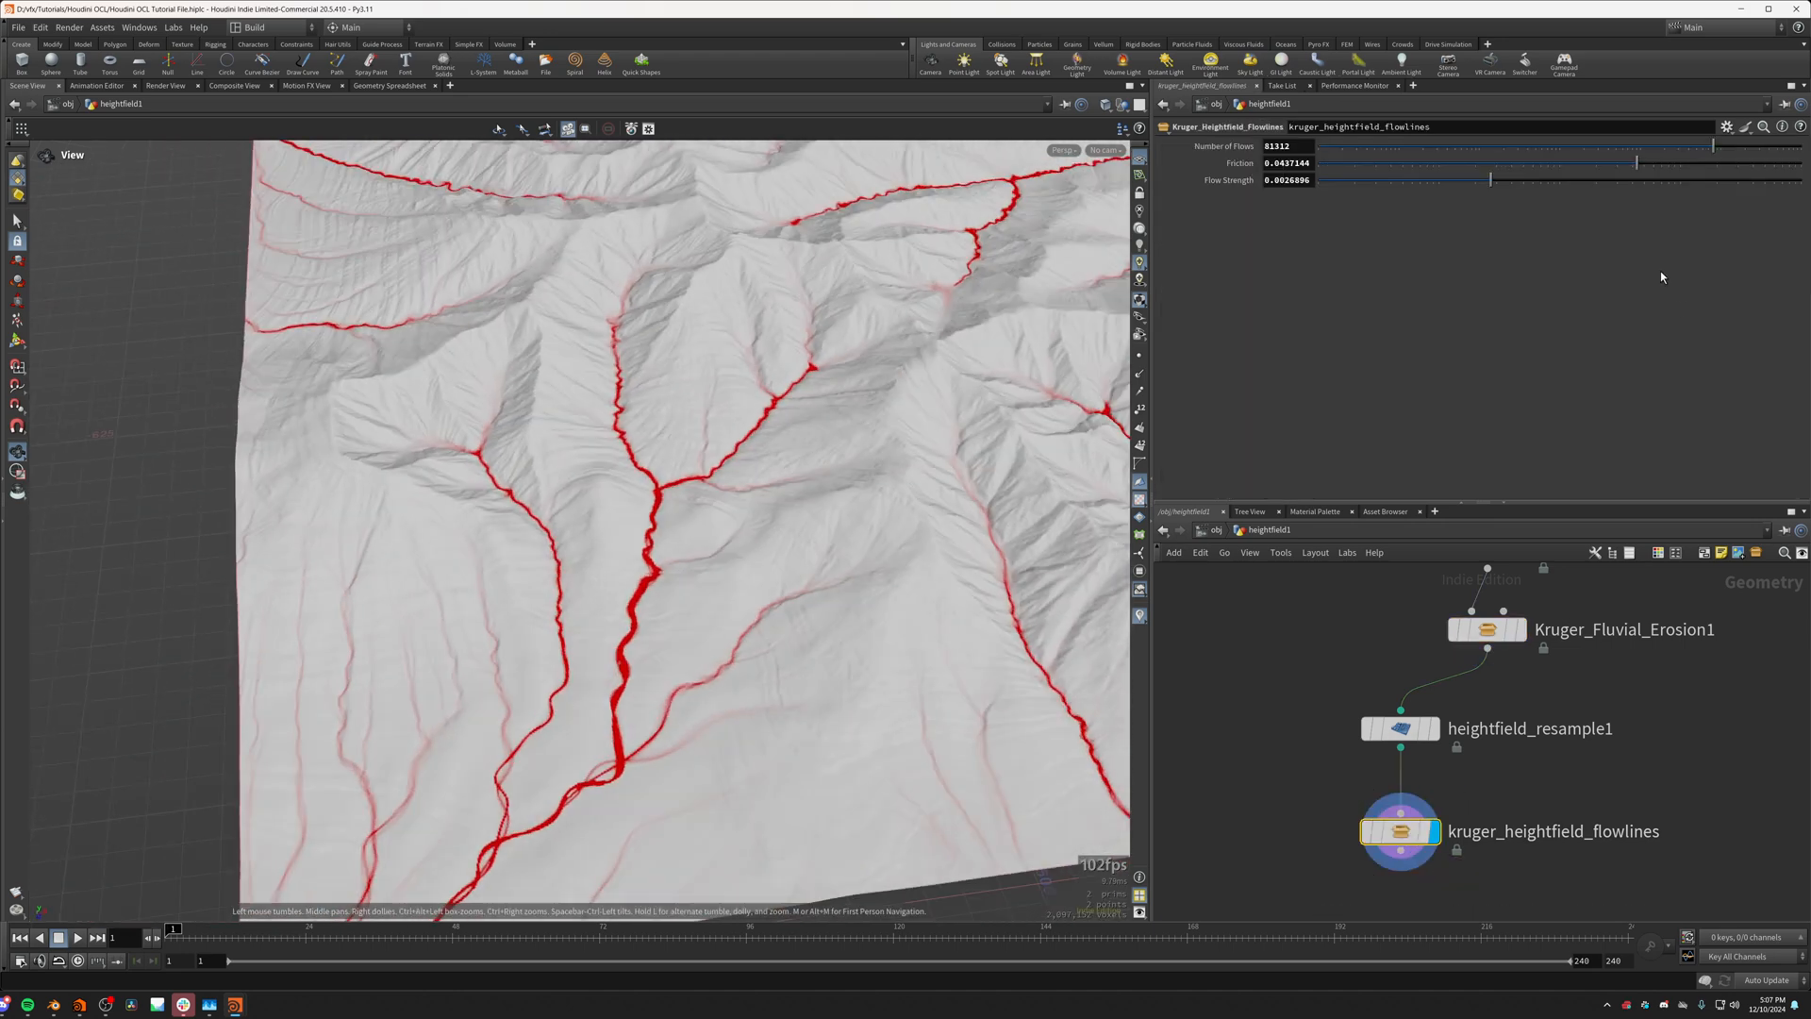
Step: Set the flowlines node's Friction to 0.0192822, Flow Strength to about 0.00308 and Number of Flows to 14075
{"action": "left_click_drag", "start_coordinate": [1635, 167], "coordinate": [1336, 184]}
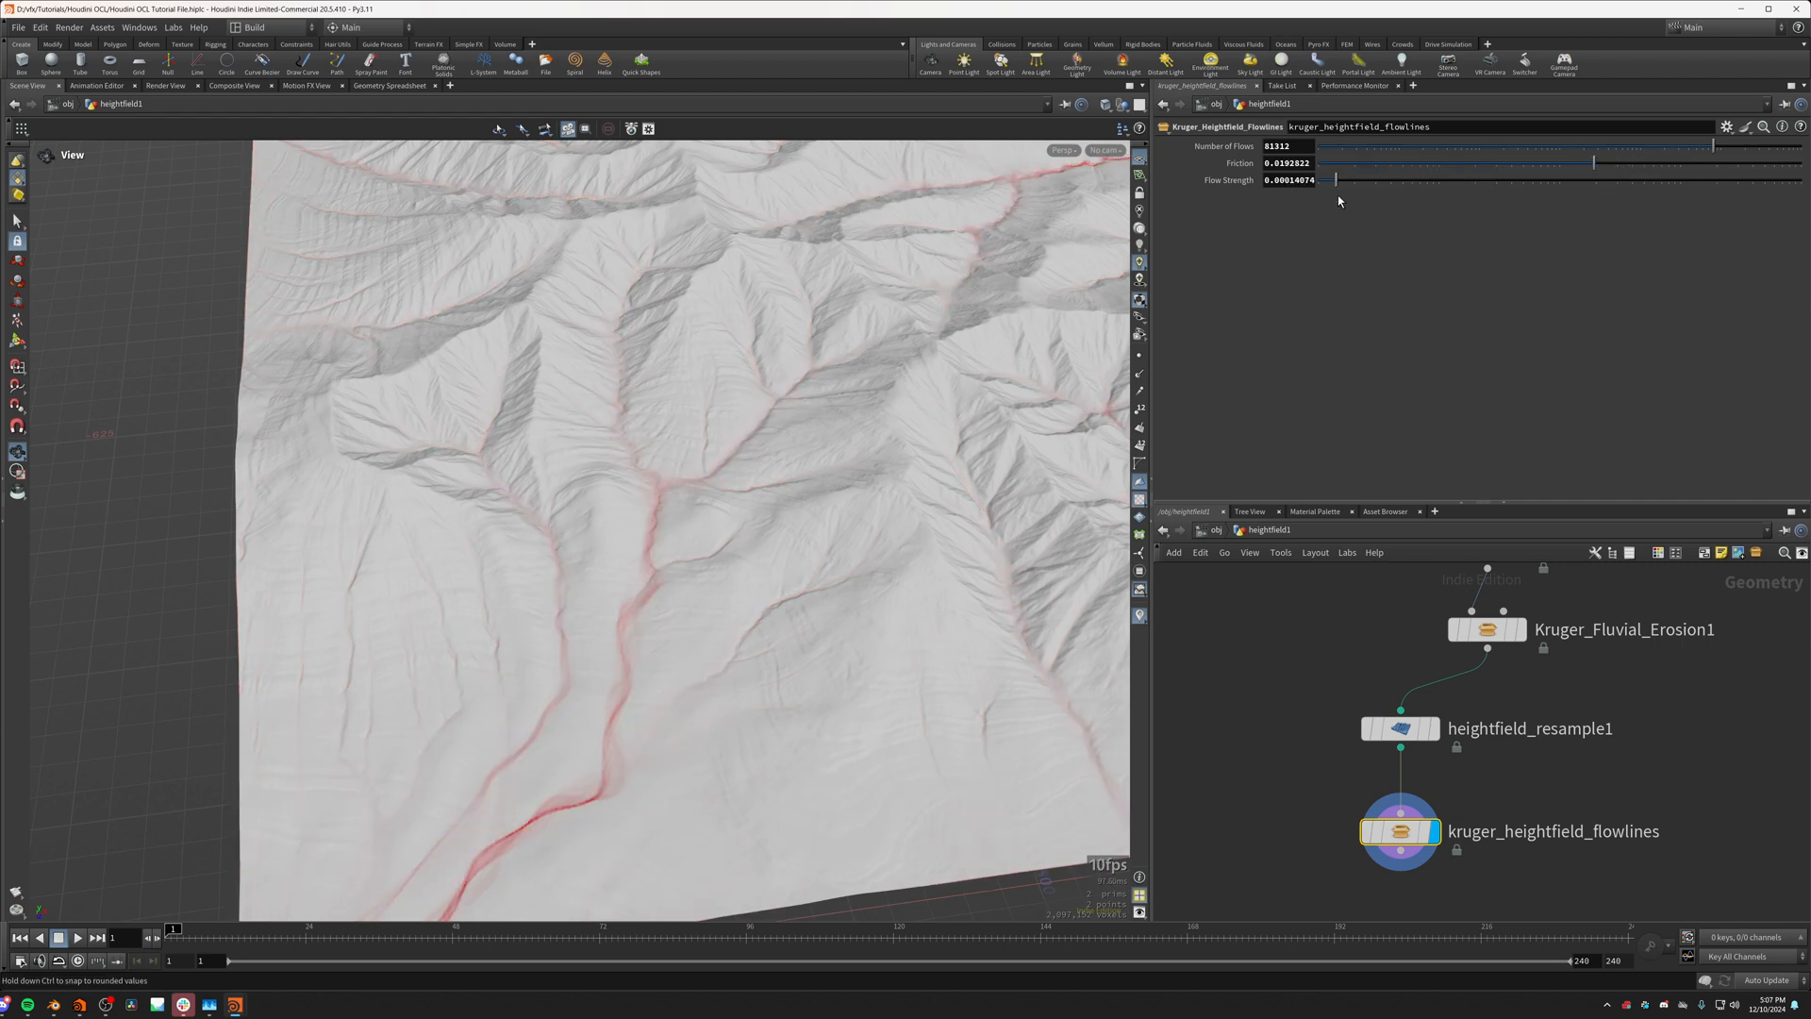
{"action": "left_click_drag", "start_coordinate": [1434, 216], "coordinate": [1503, 215]}
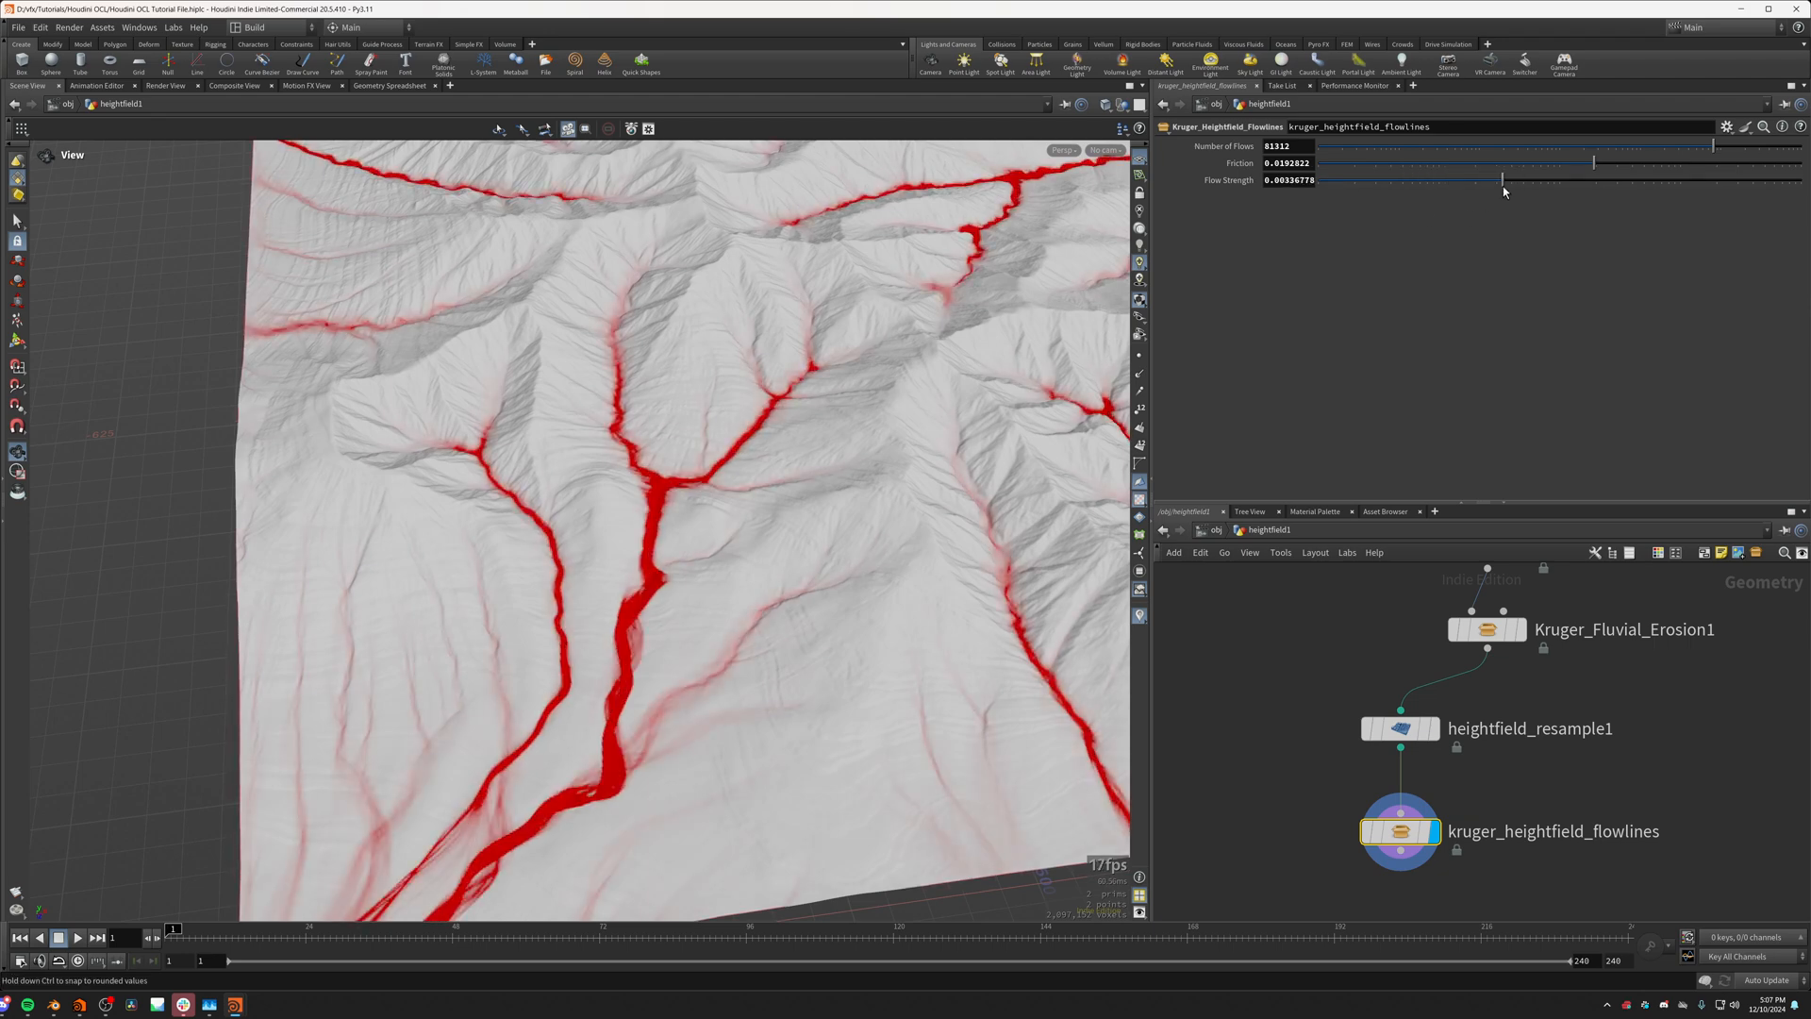
{"action": "left_click_drag", "start_coordinate": [1647, 153], "coordinate": [1604, 157]}
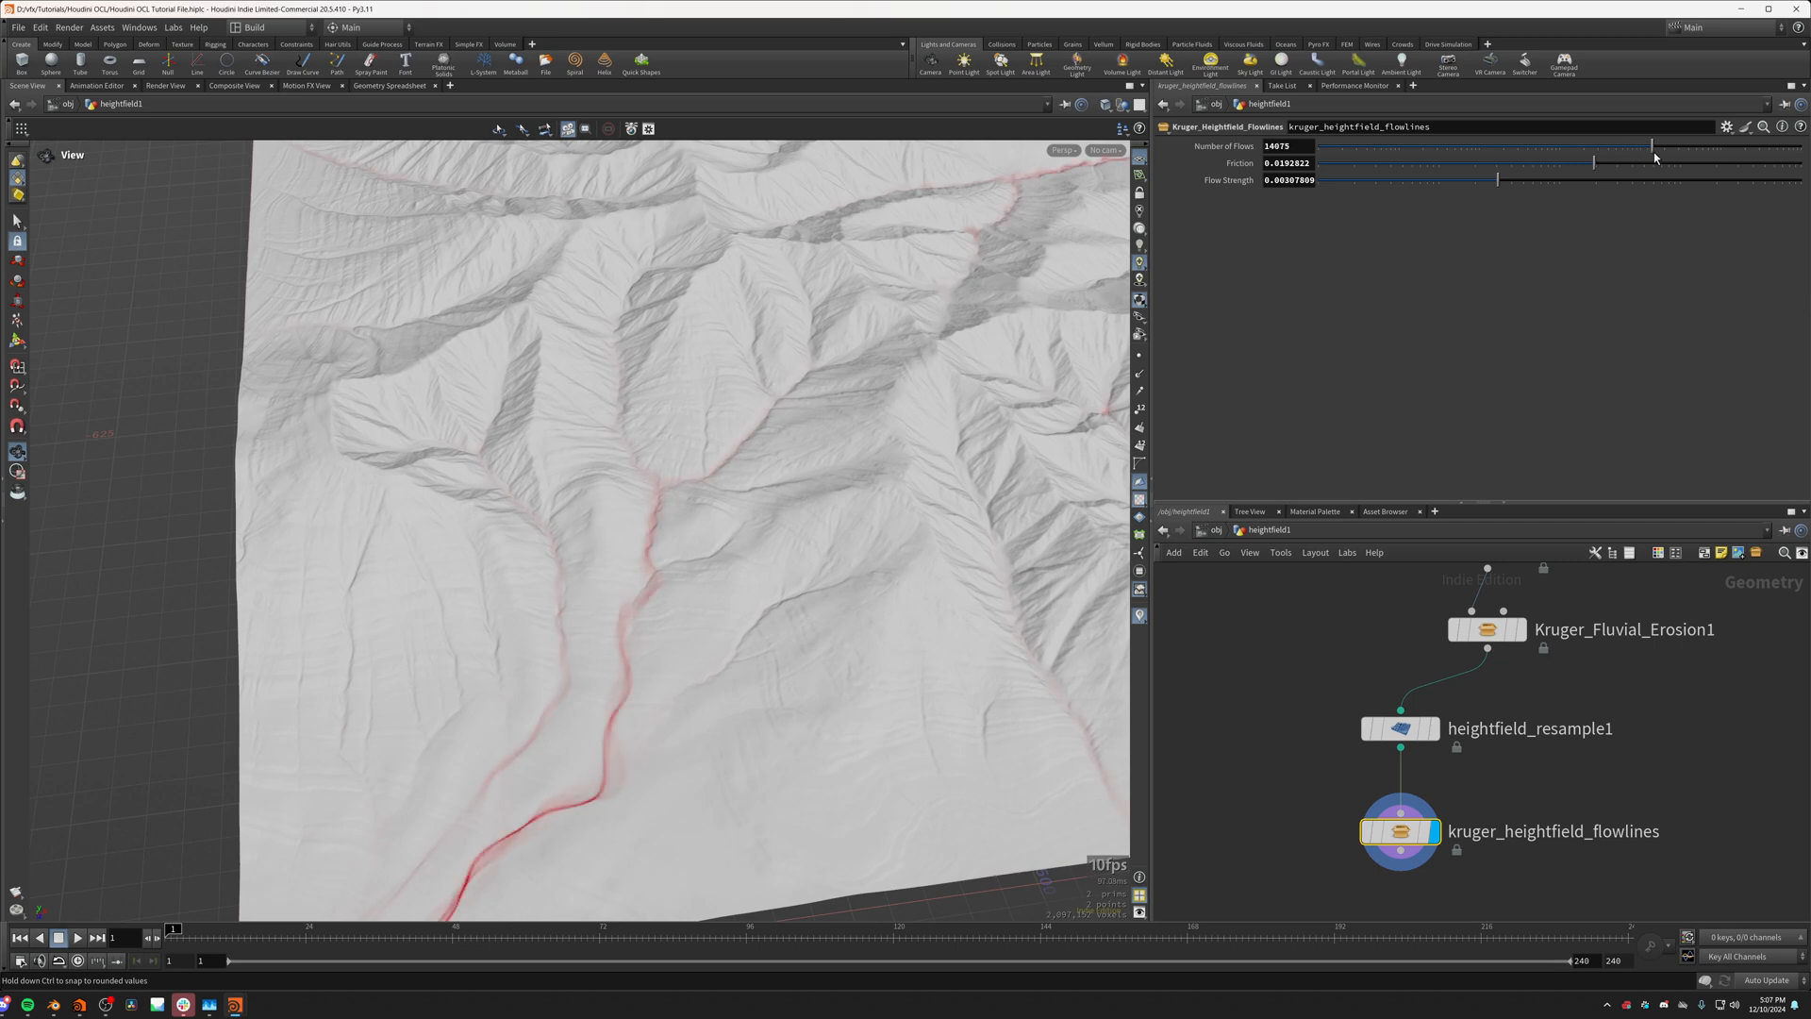
{"action": "left_click_drag", "start_coordinate": [802, 536], "coordinate": [599, 590]}
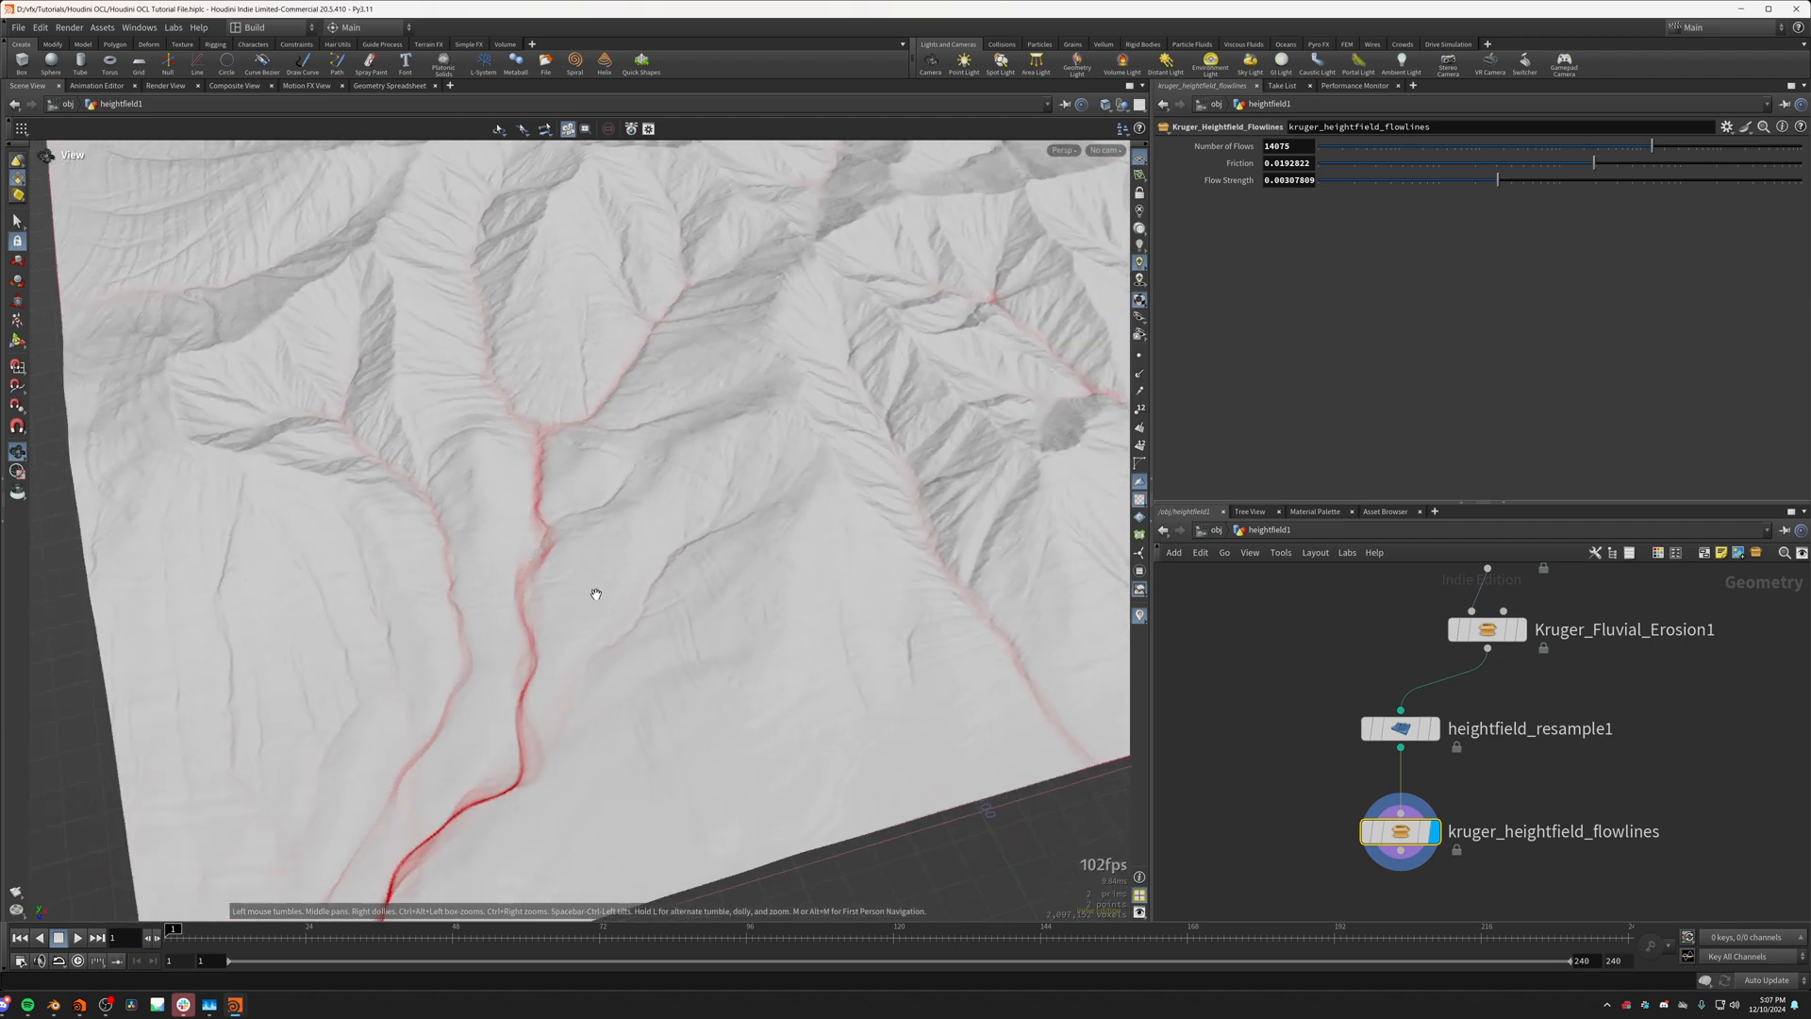
{"action": "left_click_drag", "start_coordinate": [557, 506], "coordinate": [477, 574]}
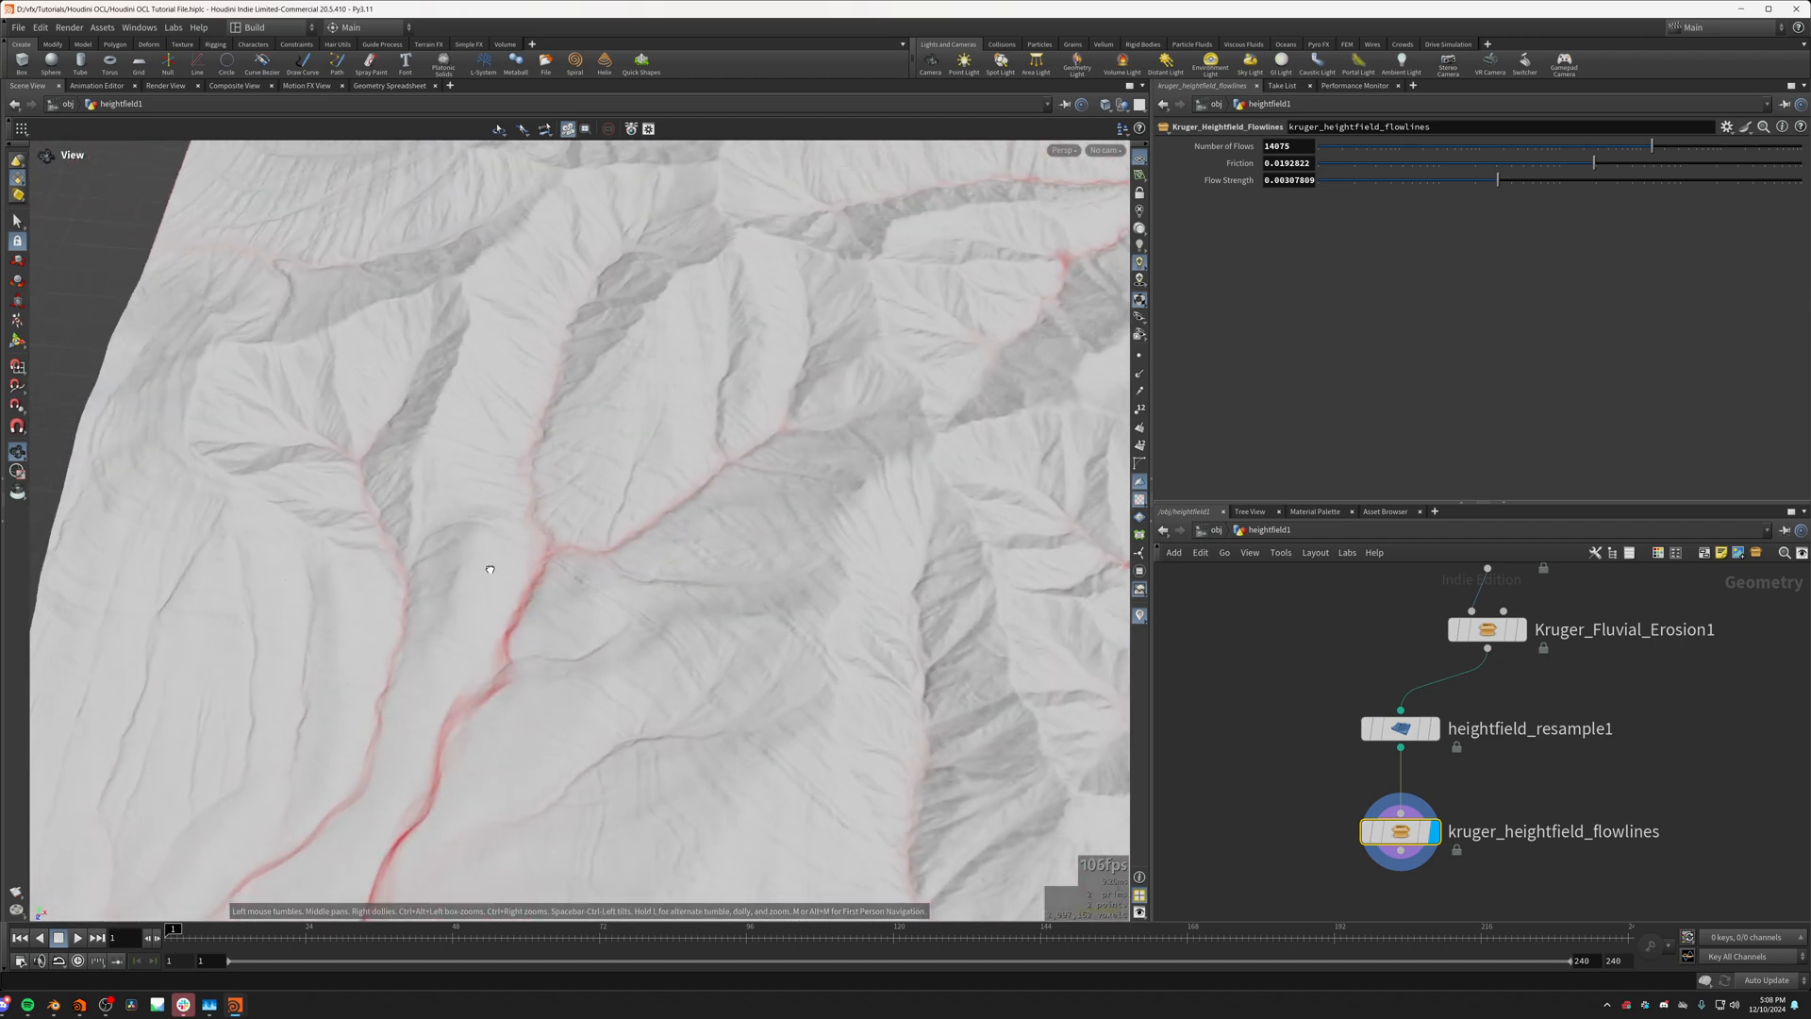
Step: Look inside kruger_heightfield_flowlines at the OCL_FlowLines kernel code, return to heightfield1 and review the flow lines
{"action": "double_click", "coordinate": [1400, 831]}
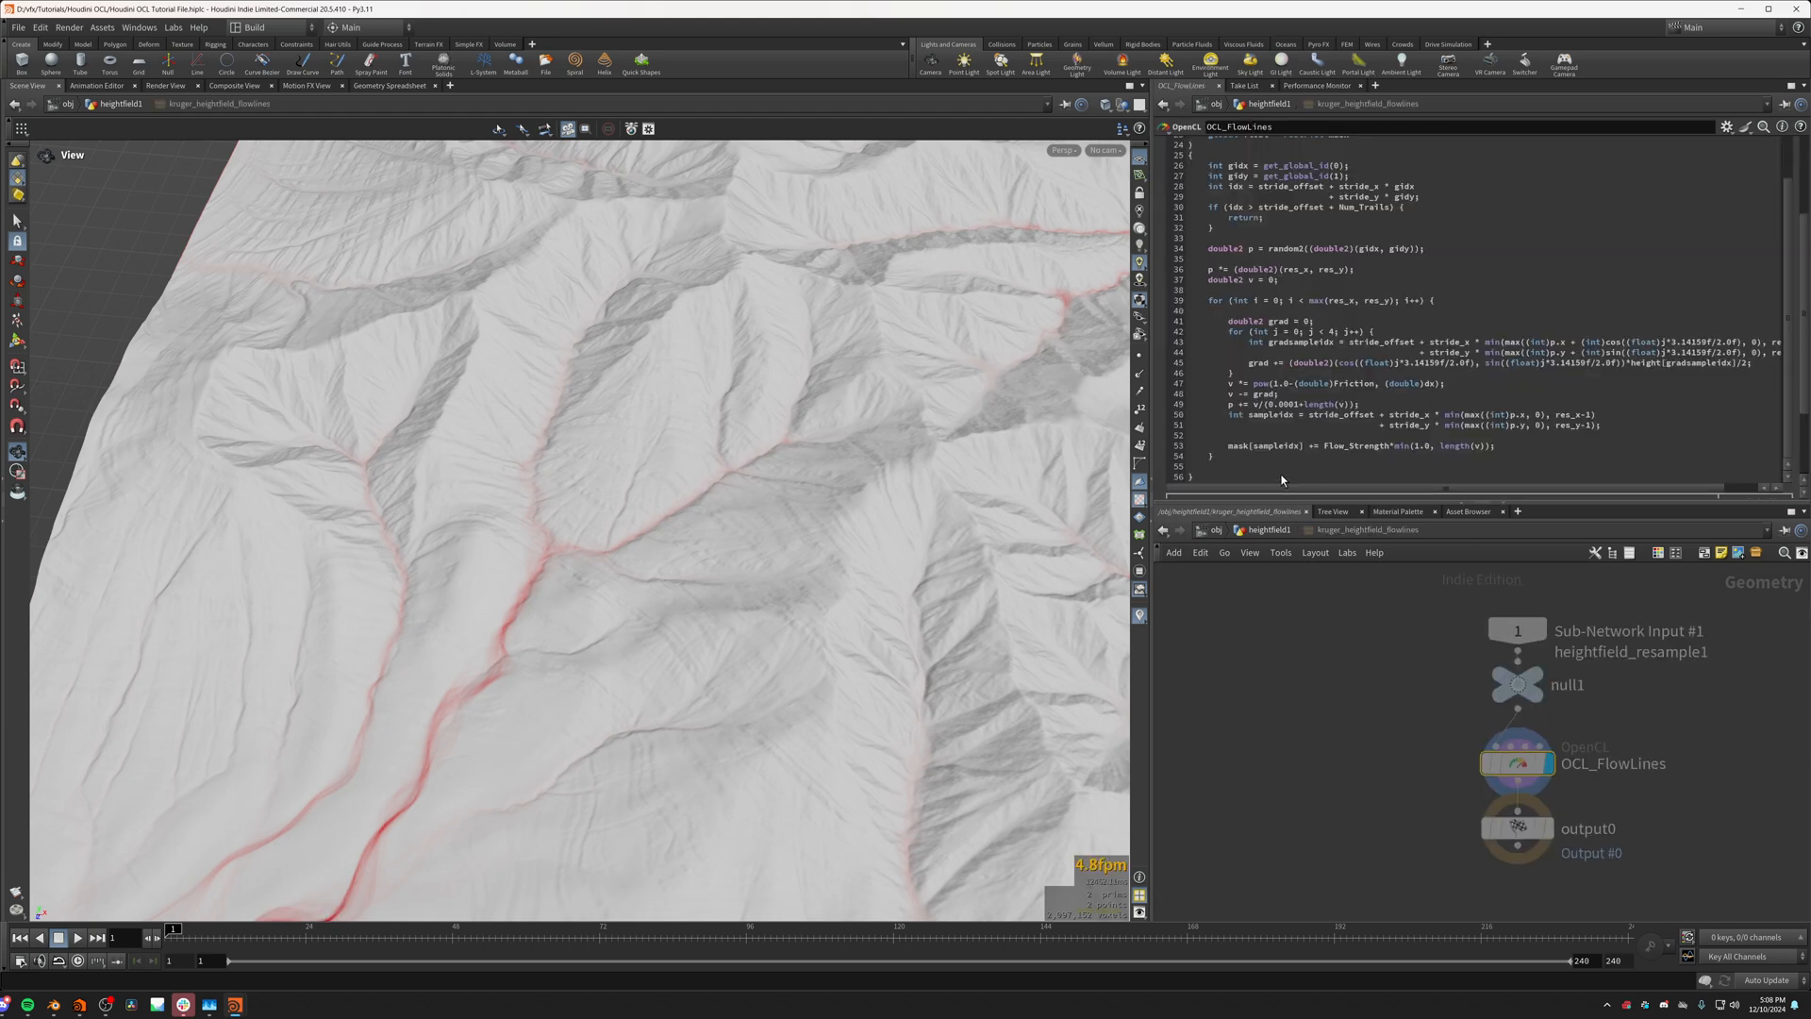
{"action": "left_click", "coordinate": [1268, 529]}
{"action": "left_click_drag", "start_coordinate": [741, 528], "coordinate": [546, 646]}
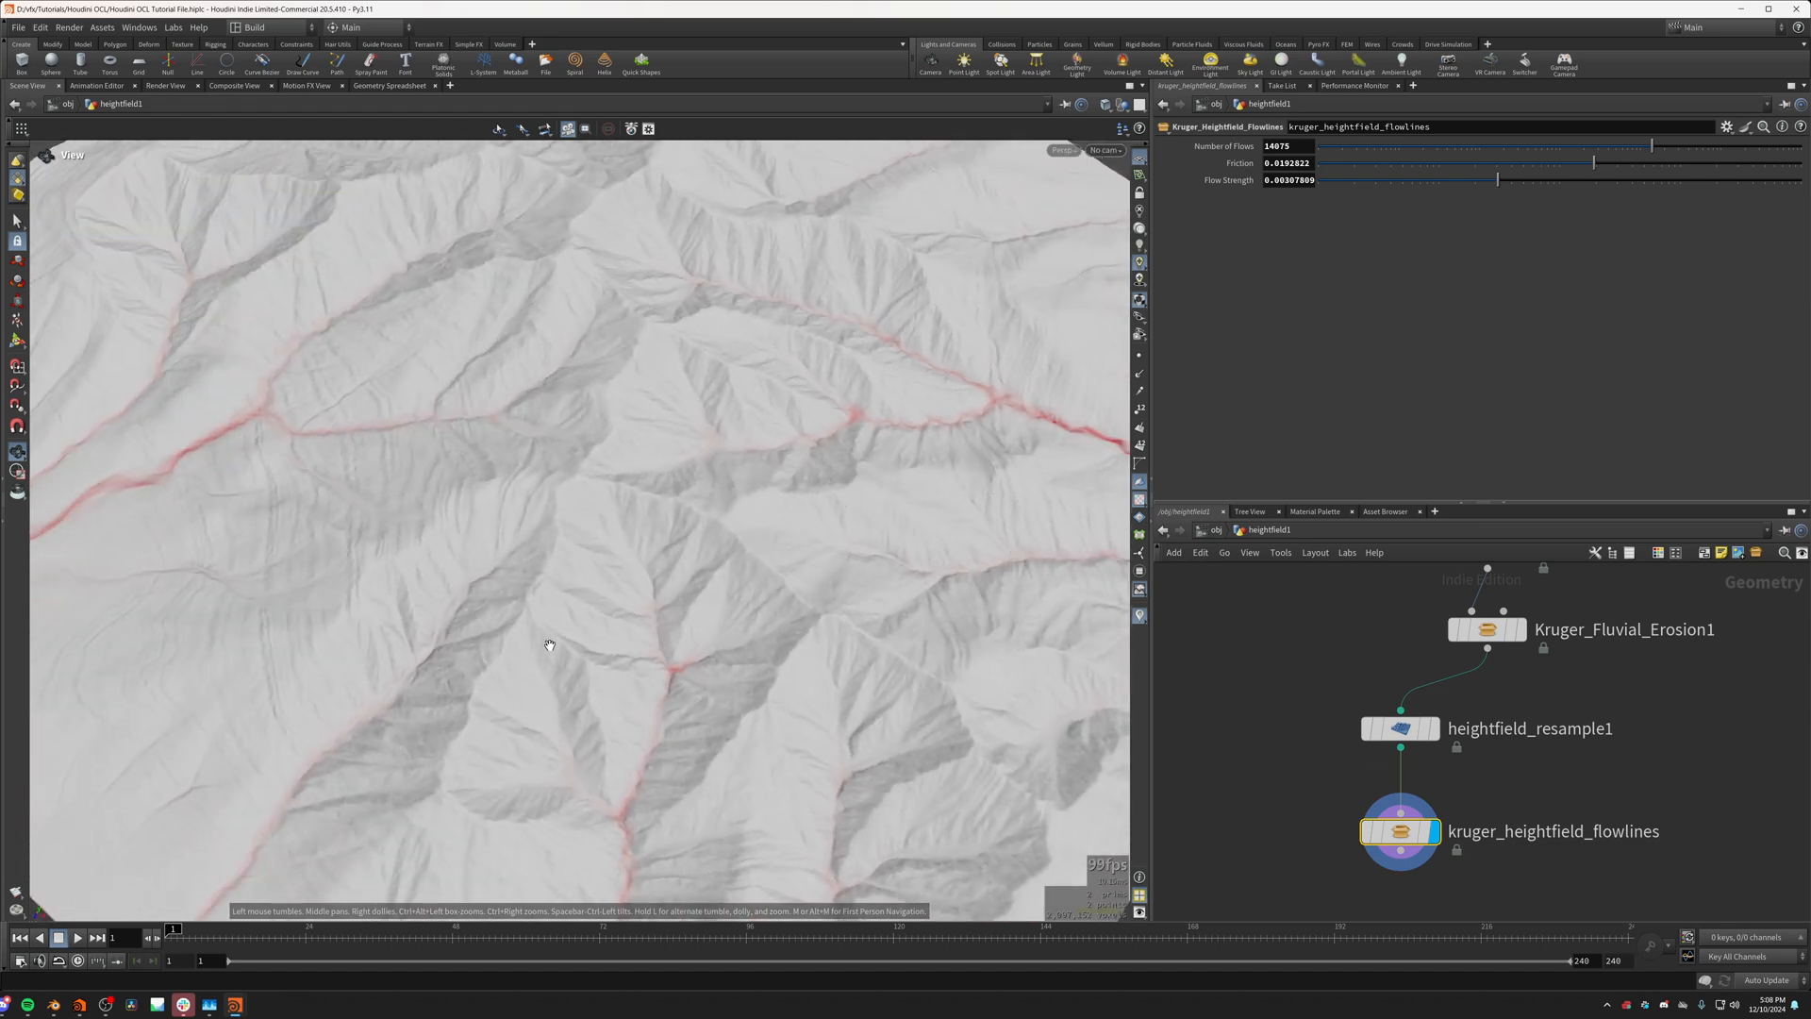
{"action": "middle_click_drag", "start_coordinate": [526, 641], "coordinate": [750, 770]}
{"action": "left_click_drag", "start_coordinate": [557, 653], "coordinate": [654, 607]}
{"action": "middle_click_drag", "start_coordinate": [654, 606], "coordinate": [829, 598]}
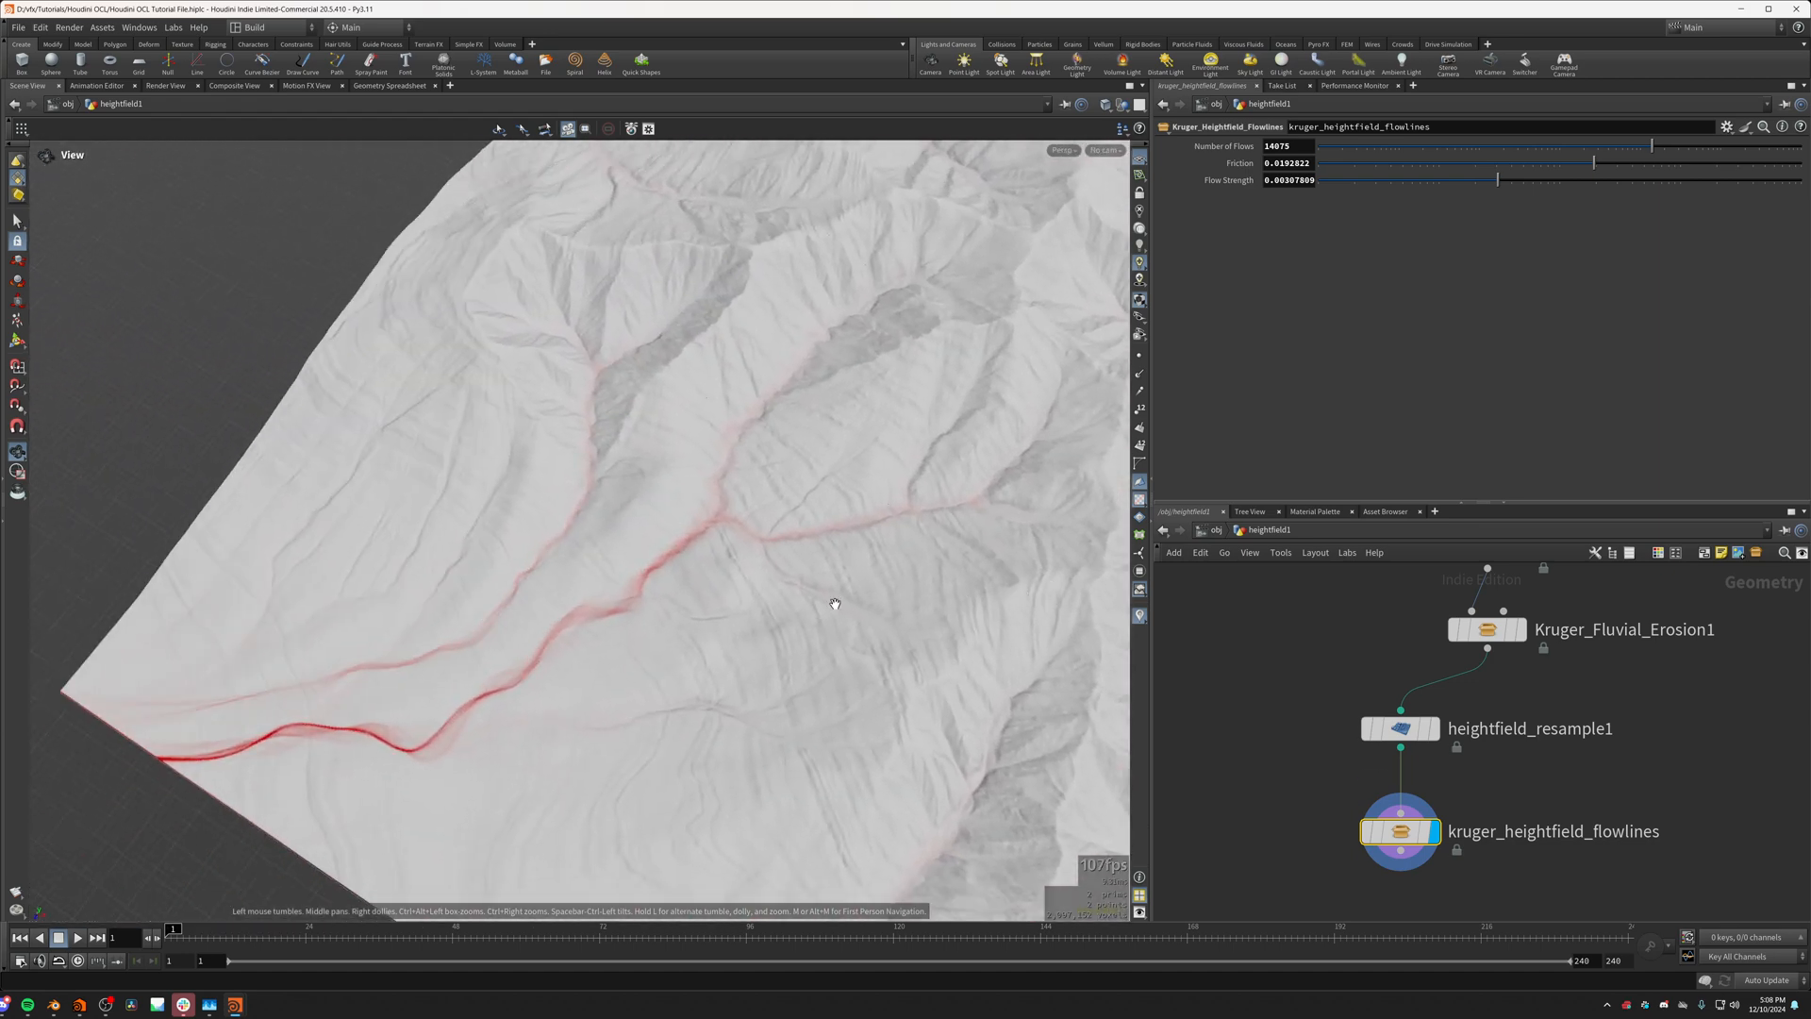
{"action": "left_click_drag", "start_coordinate": [647, 603], "coordinate": [779, 632]}
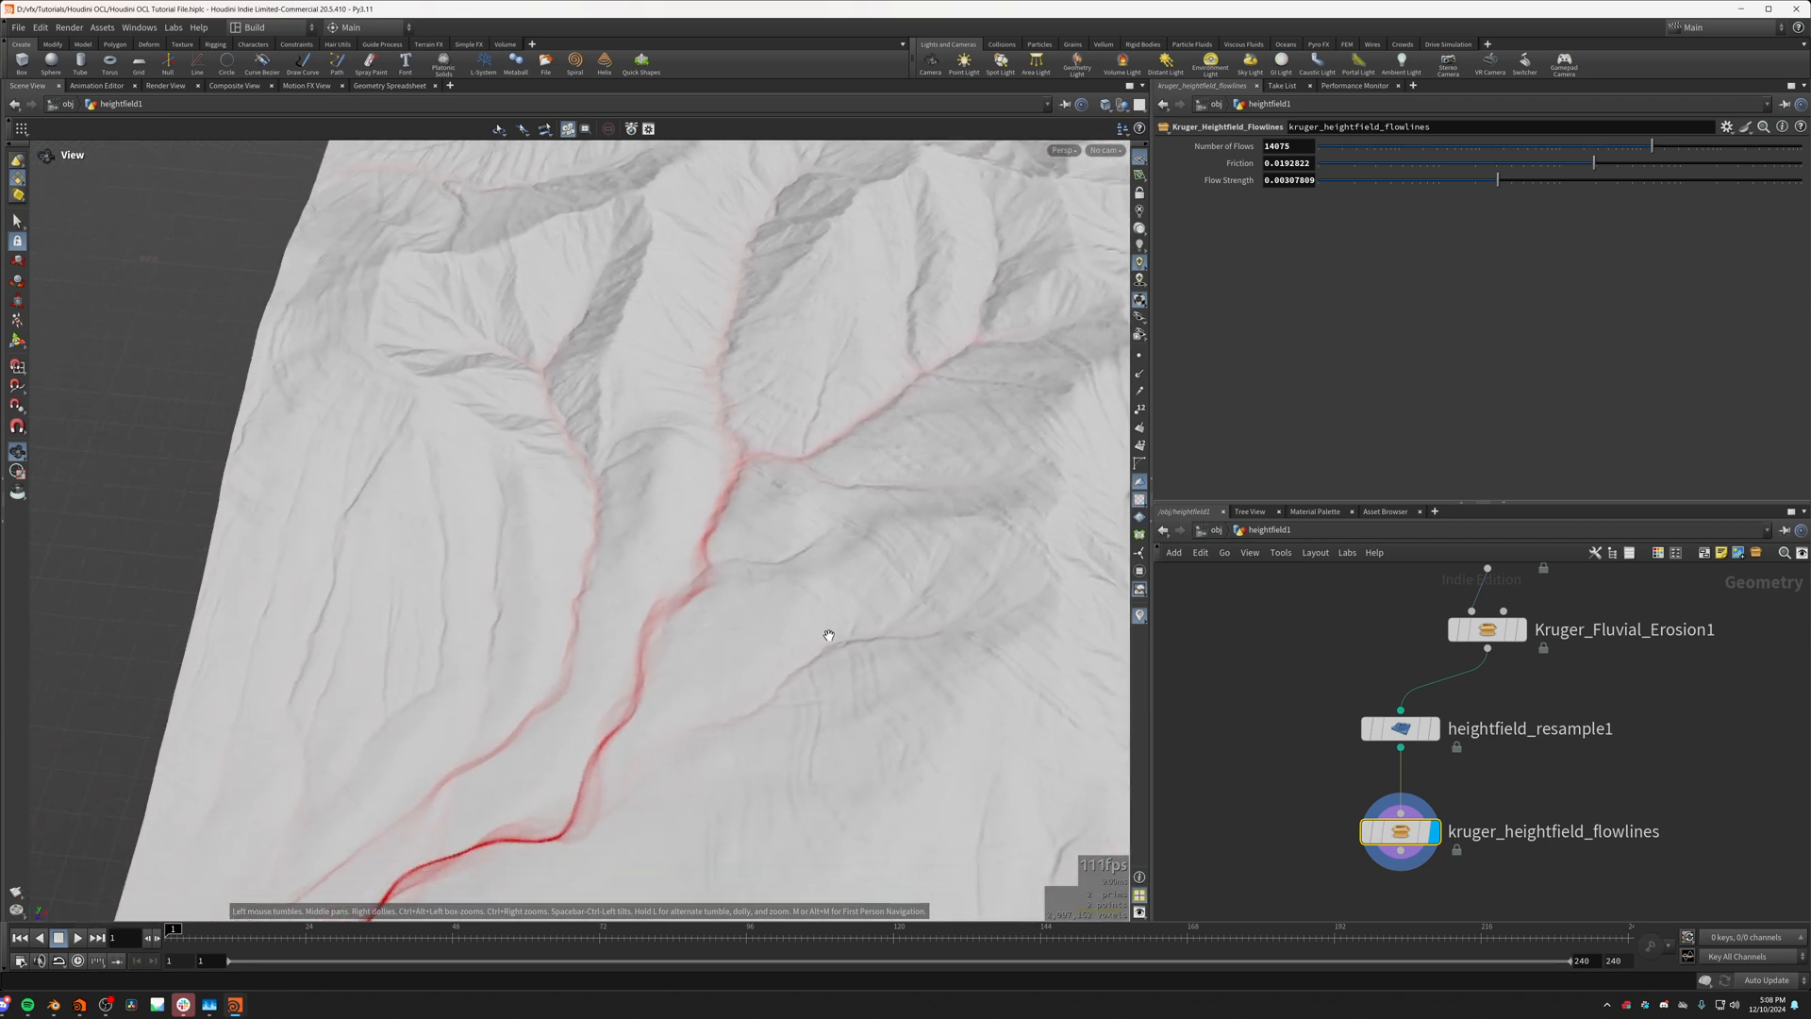
Step: Line up heightfield_resample1 and kruger_heightfield_flowlines directly below Kruger_Fluvial_Erosion1 in the network
{"action": "left_click_drag", "start_coordinate": [1267, 710], "coordinate": [1443, 854]}
{"action": "left_click_drag", "start_coordinate": [1407, 735], "coordinate": [1493, 719]}
{"action": "left_click", "coordinate": [1367, 720]}
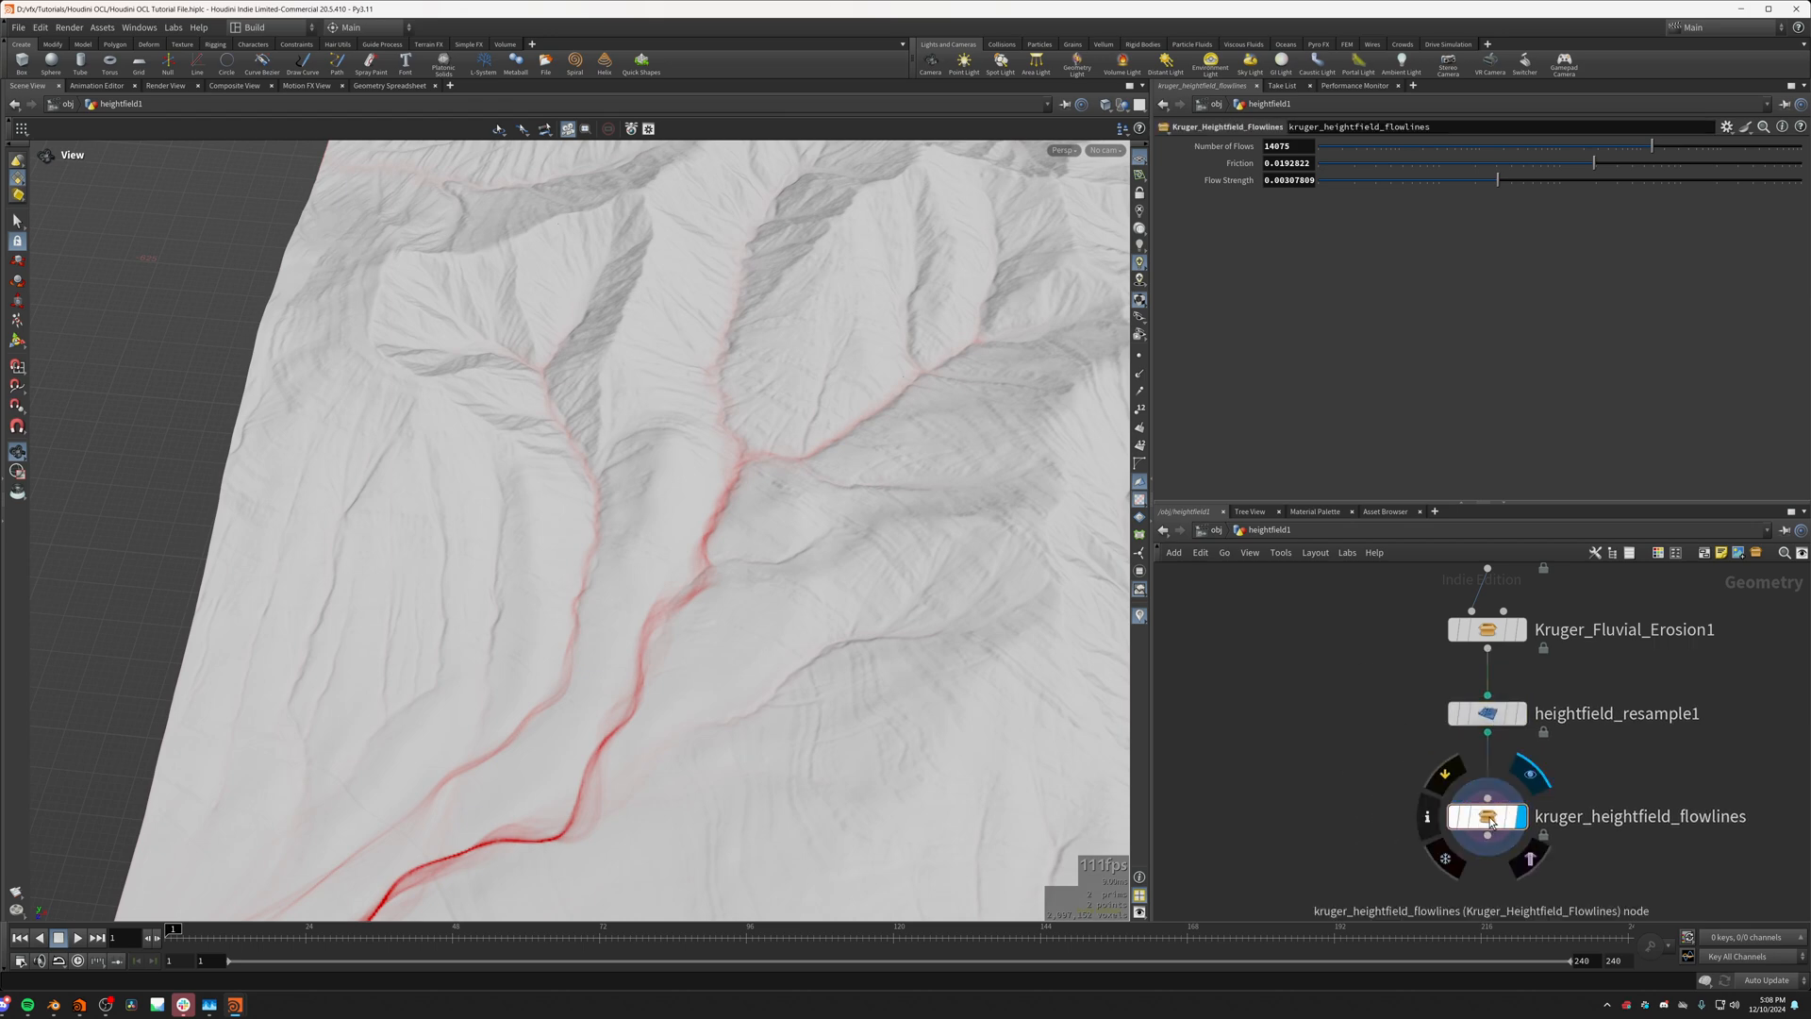
{"action": "left_click_drag", "start_coordinate": [1487, 817], "coordinate": [1486, 803]}
Step: Raise the Friction of kruger_heightfield_flowlines to 0.0486968
{"action": "left_click_drag", "start_coordinate": [906, 627], "coordinate": [1071, 751]}
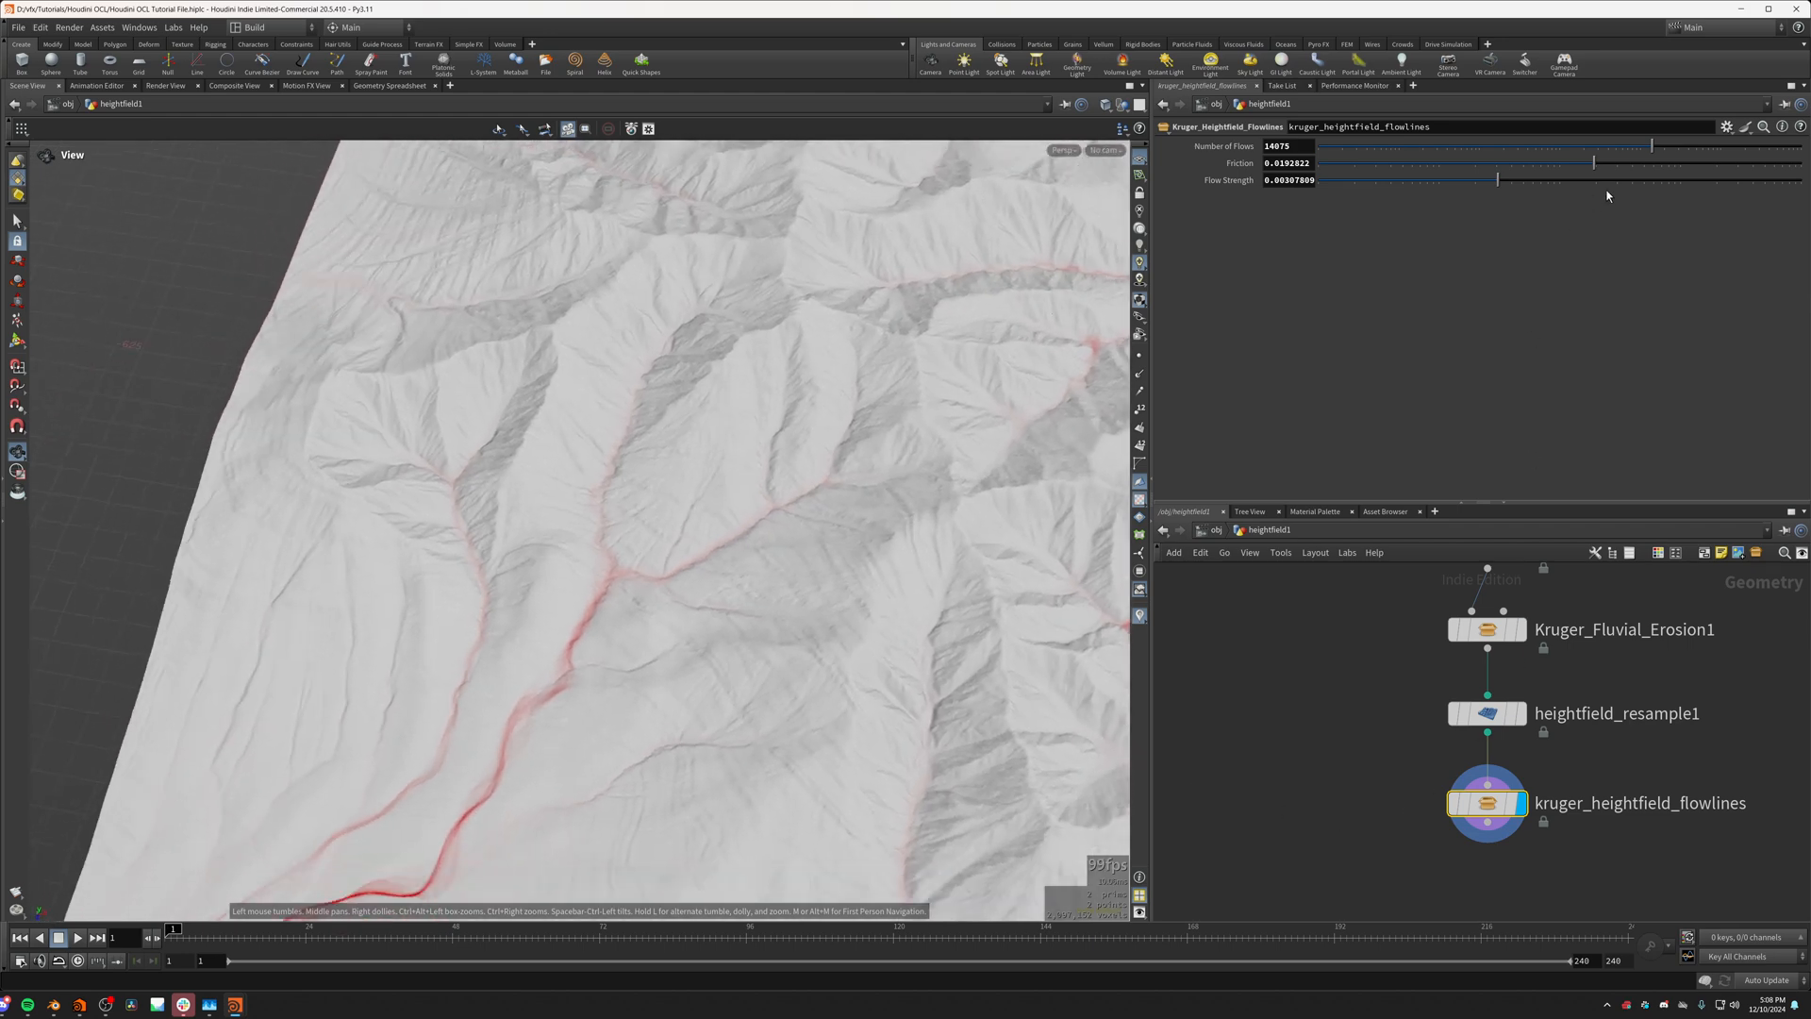
{"action": "left_click_drag", "start_coordinate": [1597, 167], "coordinate": [1642, 163]}
{"action": "middle_click_drag", "start_coordinate": [1291, 664], "coordinate": [1335, 693]}
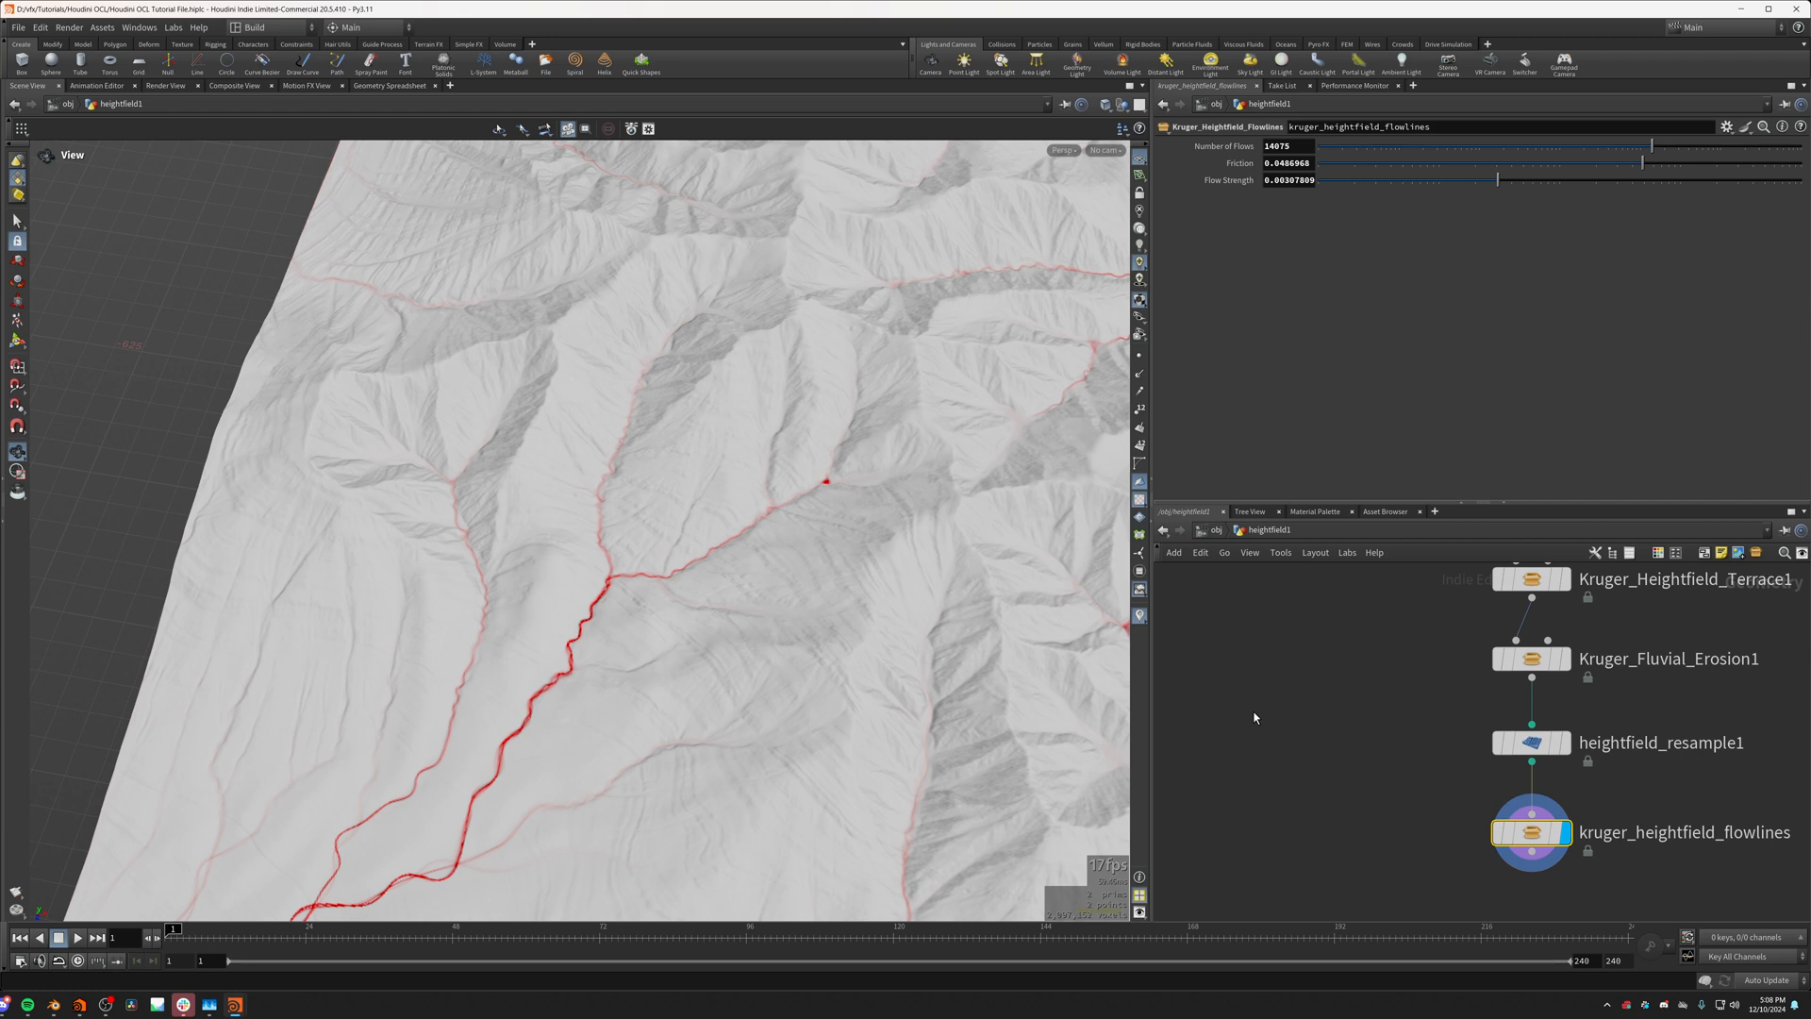
Step: Add an OpenCL node to the heightfield1 network beside kruger_heightfield_flowlines
{"action": "key", "text": "Tab"}
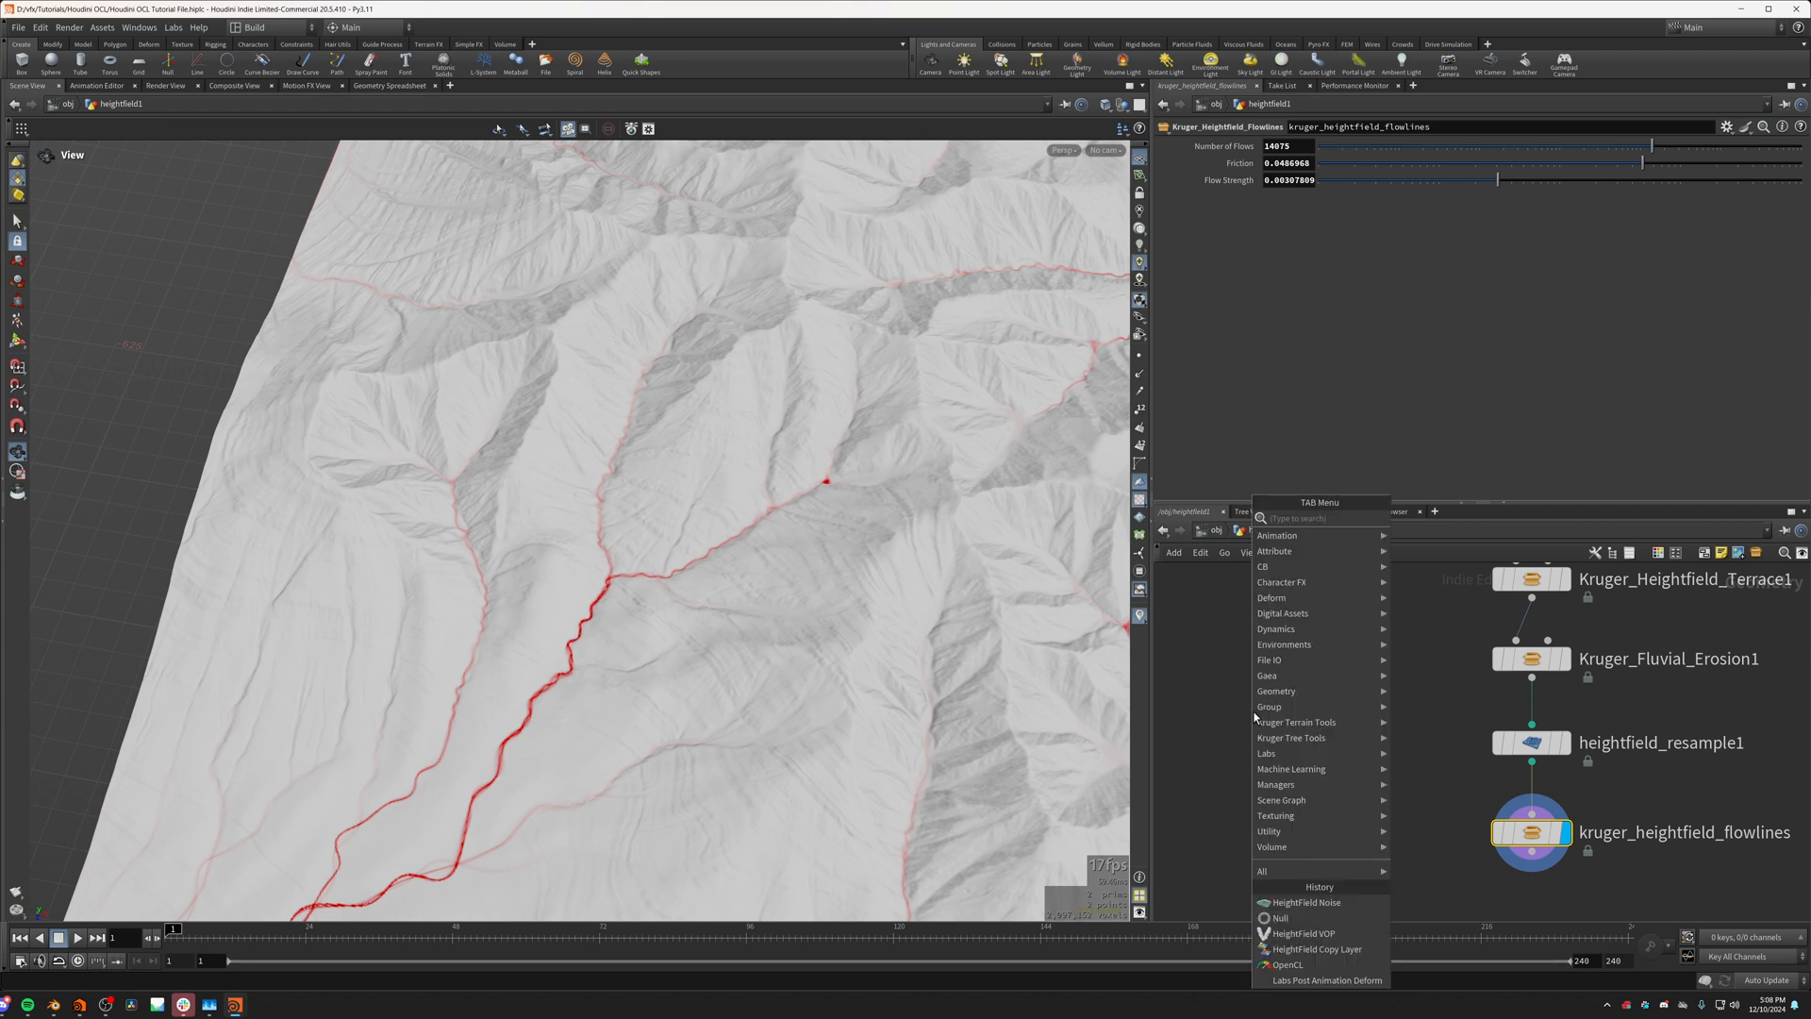
{"action": "key", "text": "Escape"}
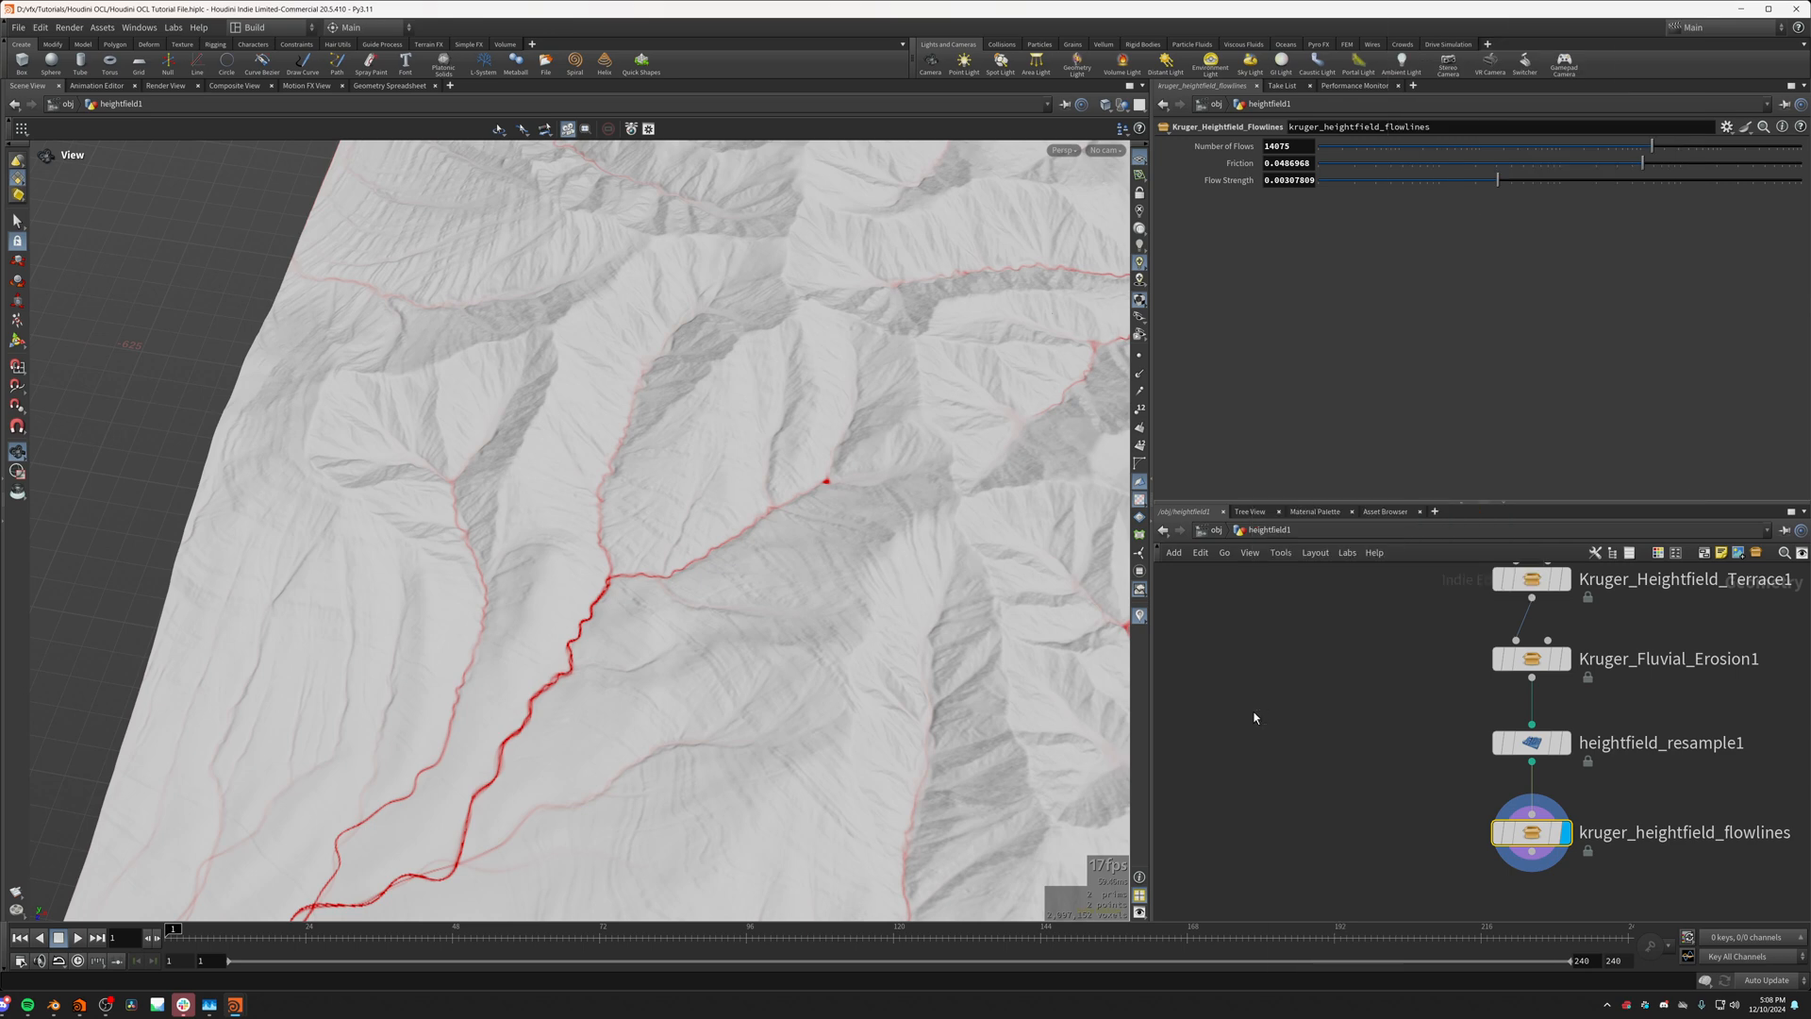
{"action": "left_click", "coordinate": [1301, 734]}
{"action": "left_click_drag", "start_coordinate": [1301, 736], "coordinate": [1318, 783]}
{"action": "left_click_drag", "start_coordinate": [1243, 721], "coordinate": [1391, 847]}
{"action": "left_click_drag", "start_coordinate": [1322, 783], "coordinate": [1320, 830]}
{"action": "middle_click_drag", "start_coordinate": [1296, 705], "coordinate": [1314, 767]}
{"action": "middle_click_drag", "start_coordinate": [1331, 870], "coordinate": [1335, 782]}
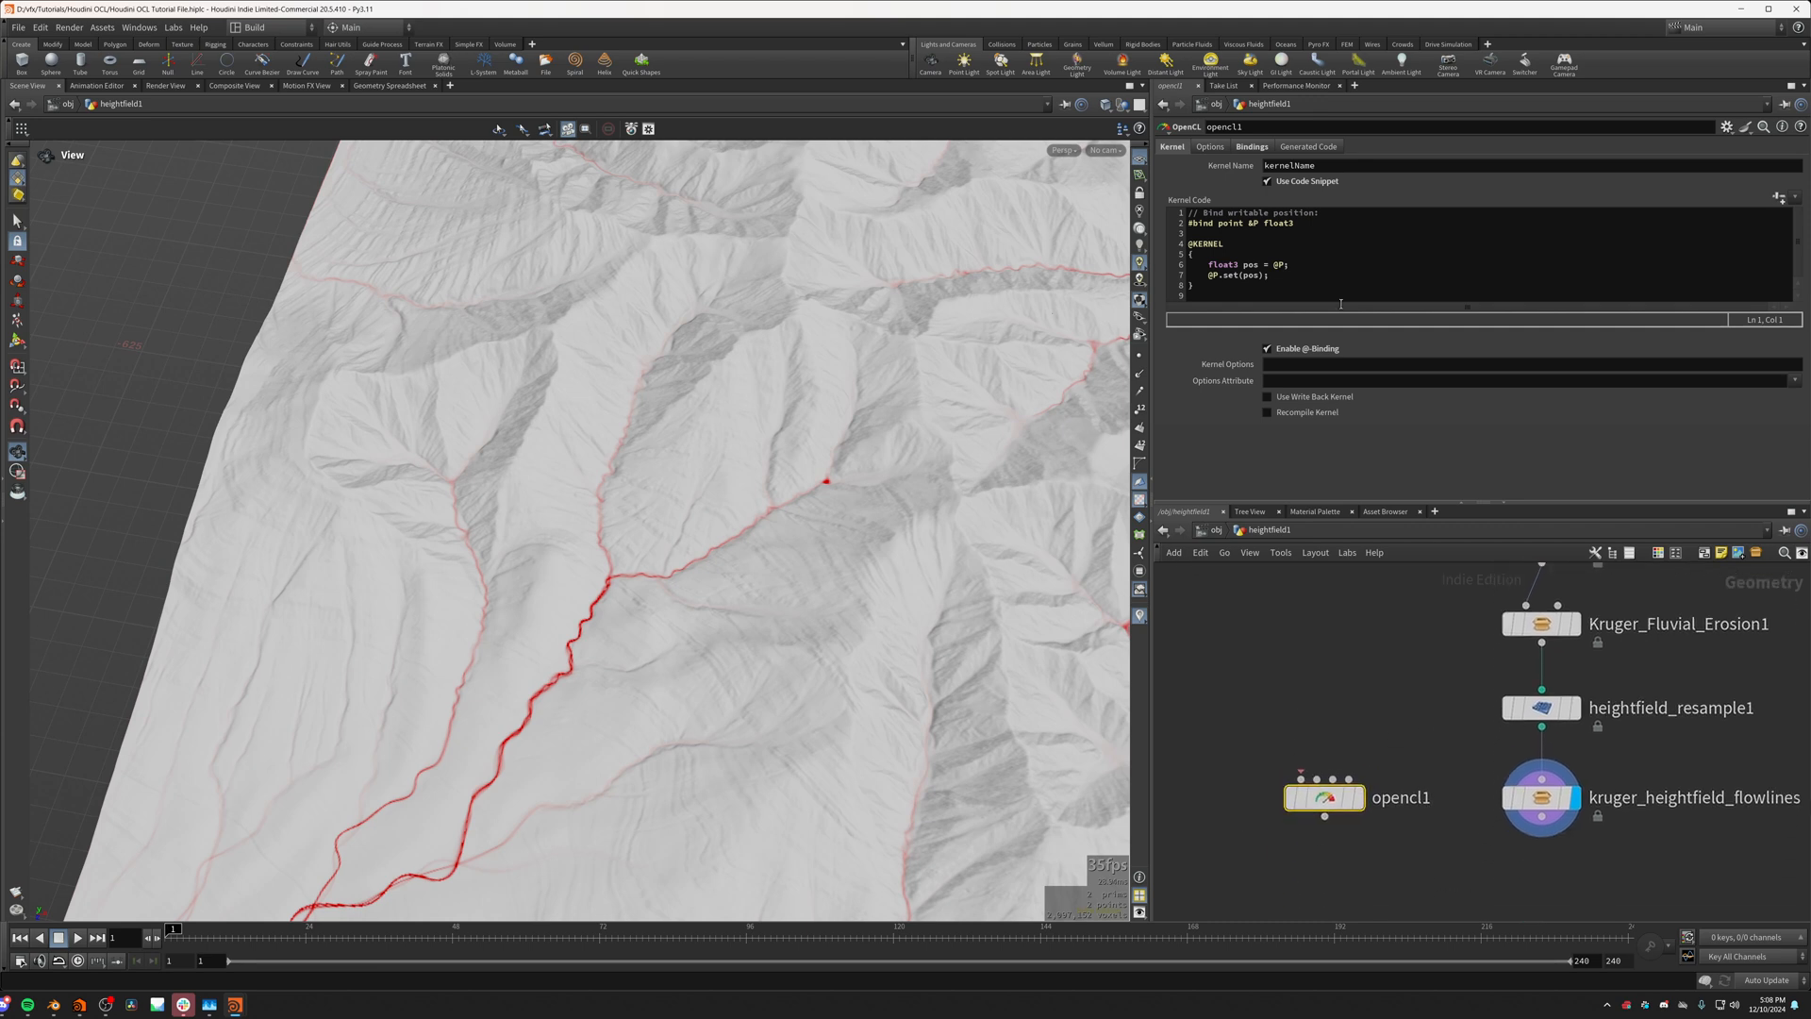
Step: Review the default kernel code of the new OpenCL node by highlighting the whole snippet
{"action": "key", "text": "ctrl+a"}
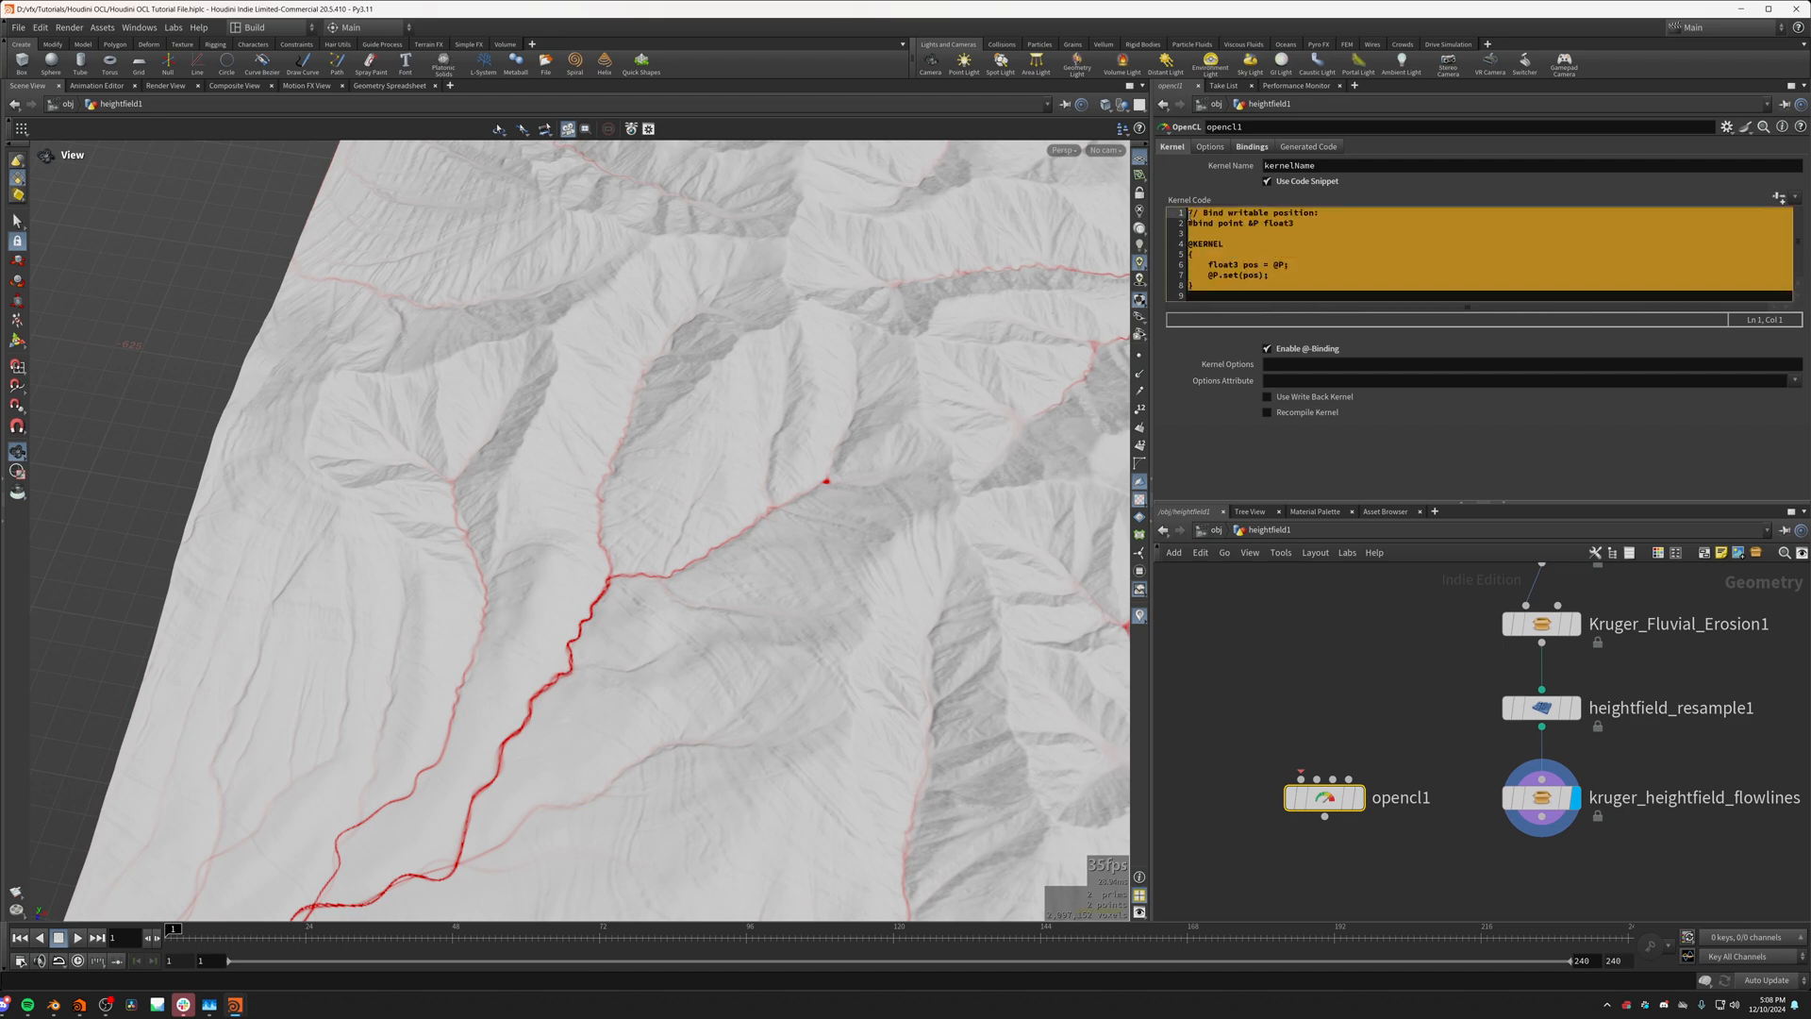
{"action": "left_click", "coordinate": [1199, 283]}
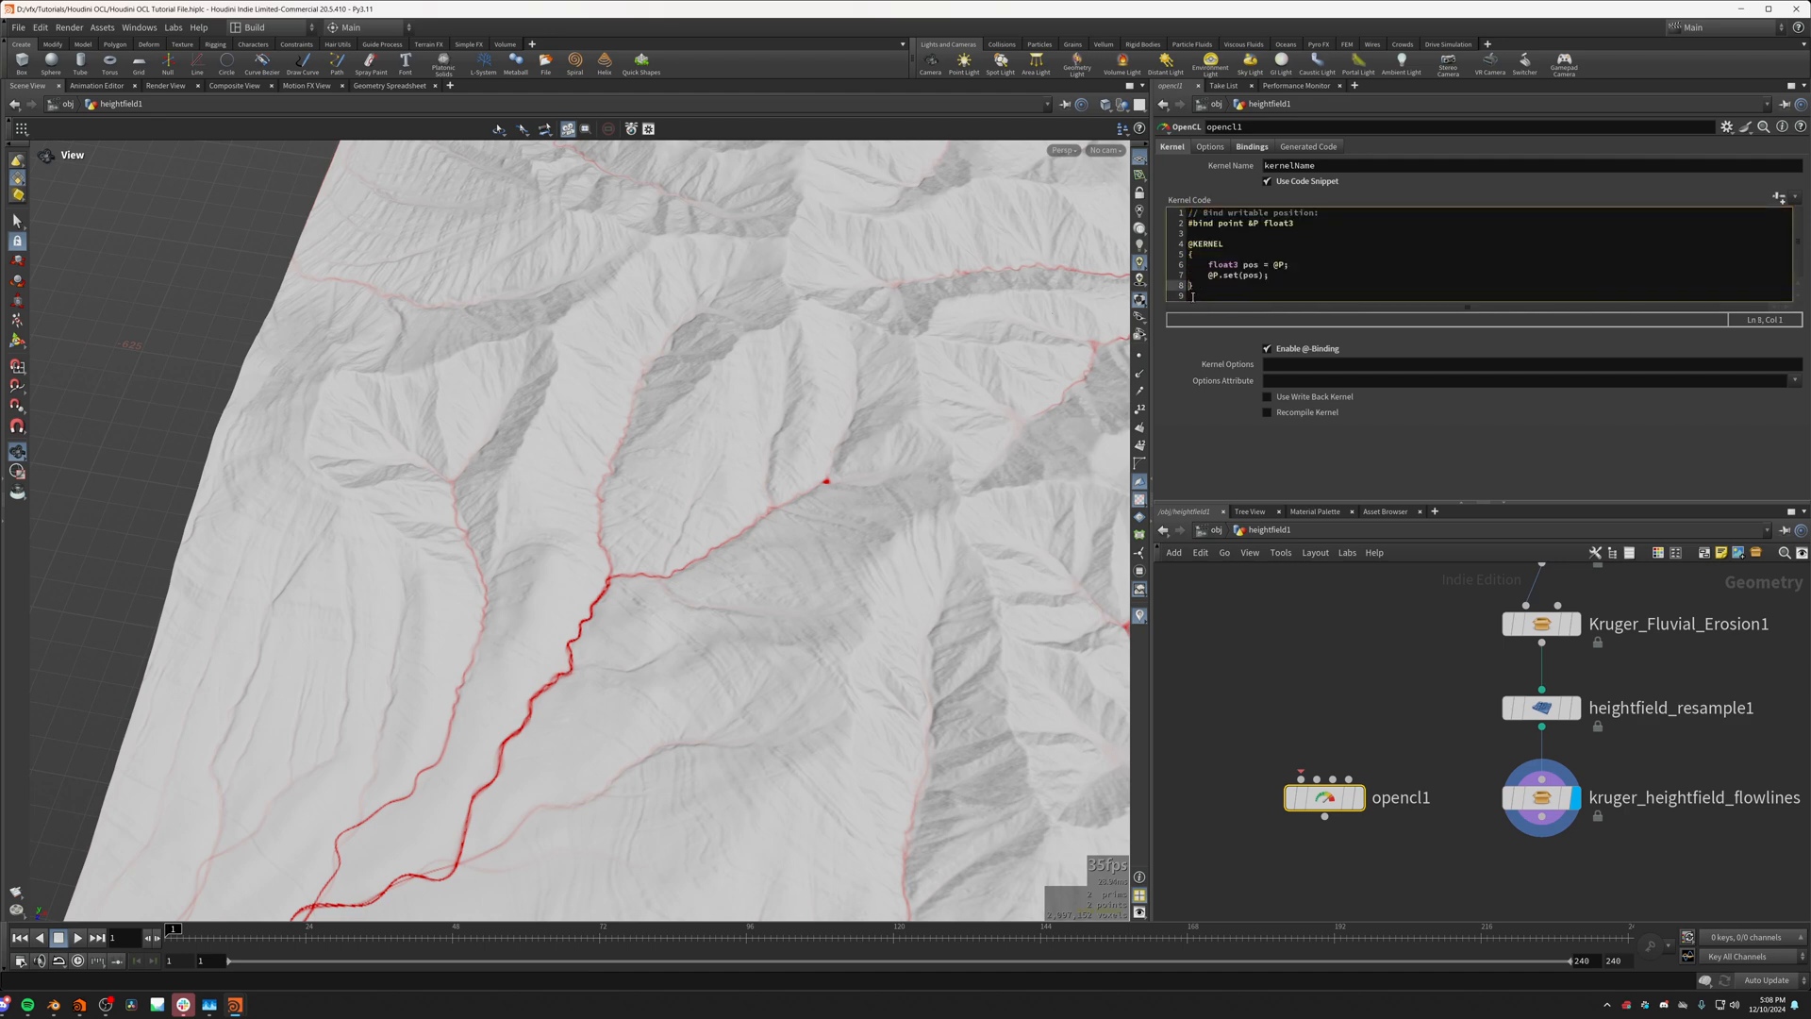
{"action": "left_click", "coordinate": [1194, 295]}
{"action": "left_click_drag", "start_coordinate": [1190, 295], "coordinate": [1189, 218]}
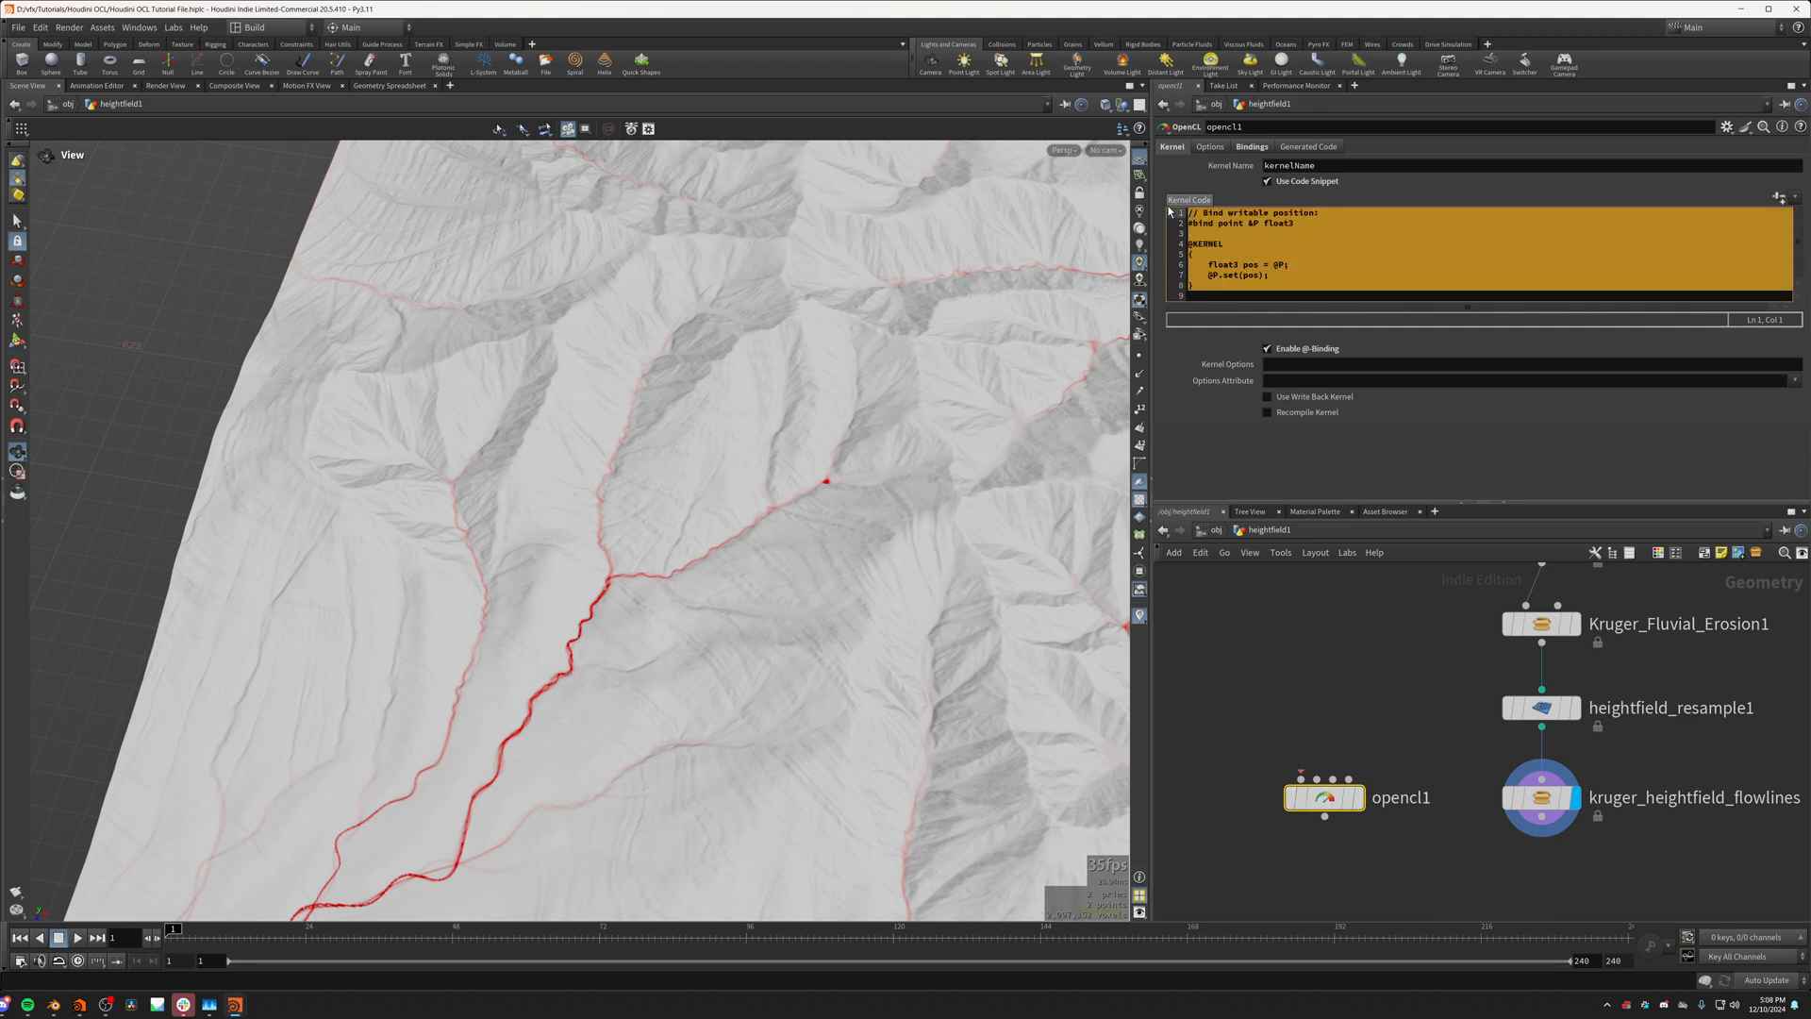
{"action": "left_click", "coordinate": [1211, 420]}
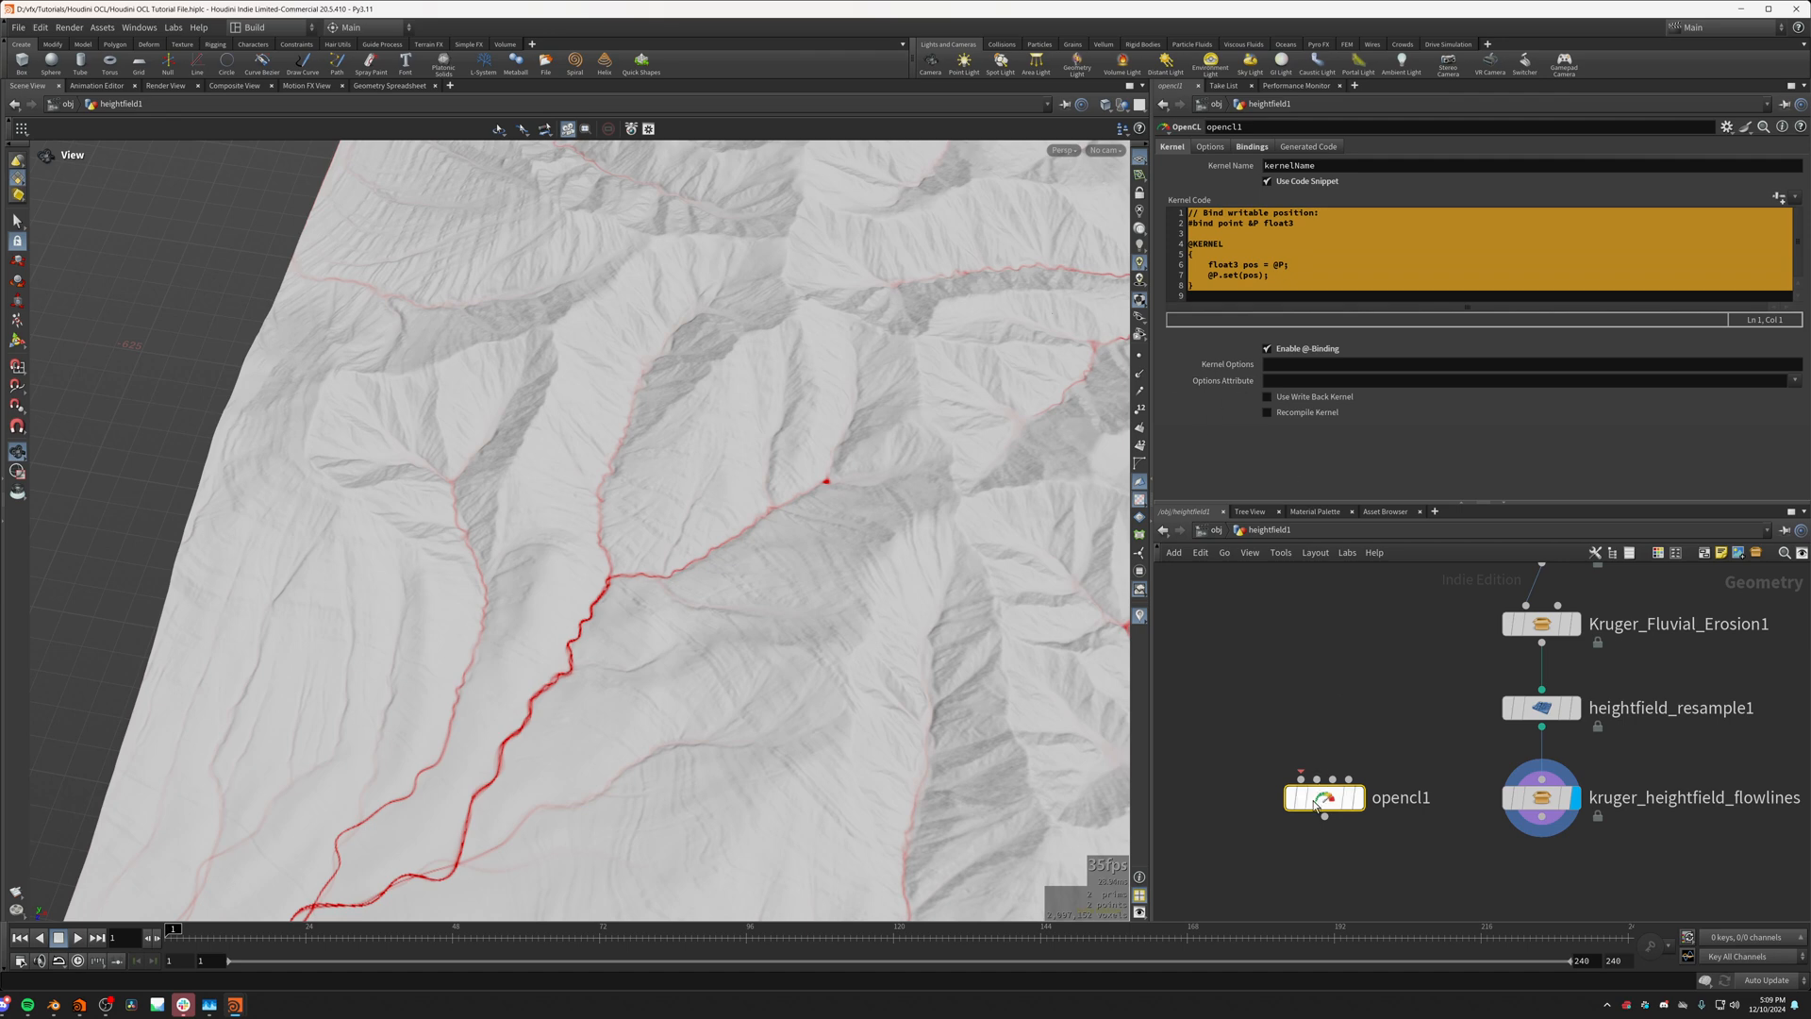
Step: Connect the output of heightfield_resample1 to the first input of opencl1 and clear the code selection
{"action": "left_click_drag", "start_coordinate": [1325, 798], "coordinate": [1329, 799]}
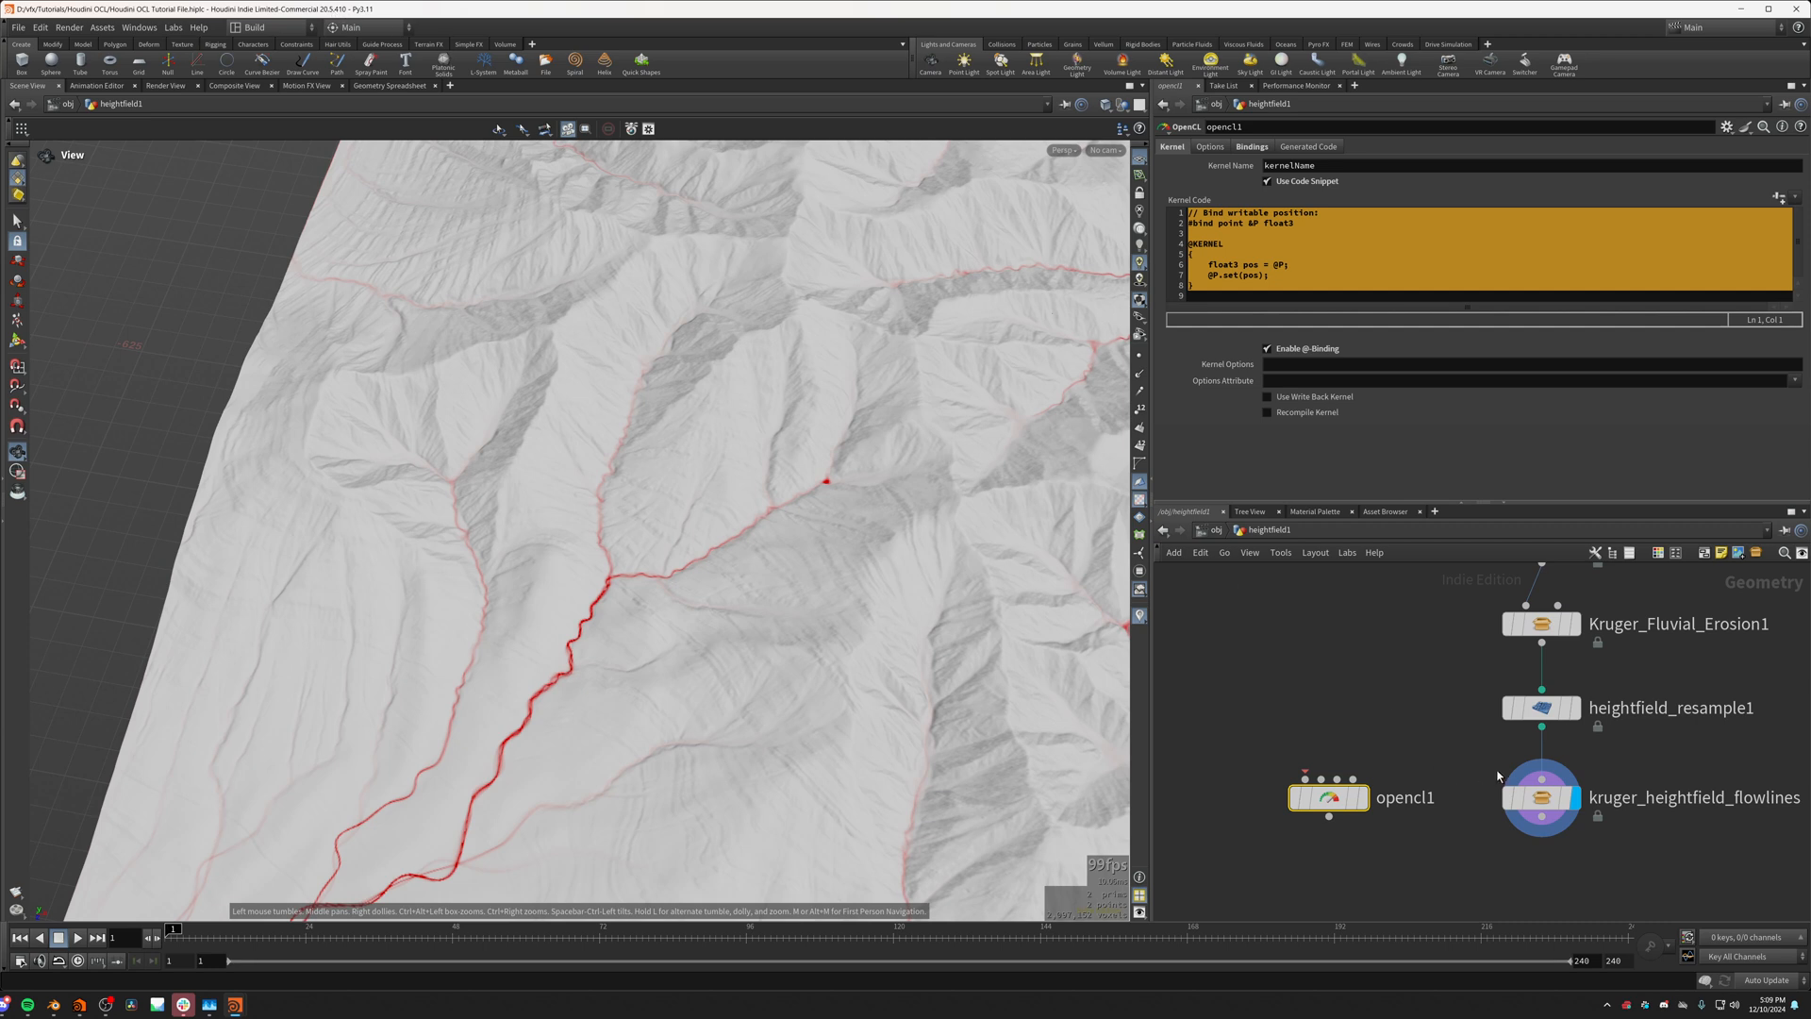
{"action": "left_click_drag", "start_coordinate": [1541, 726], "coordinate": [1305, 778]}
{"action": "left_click", "coordinate": [1226, 285]}
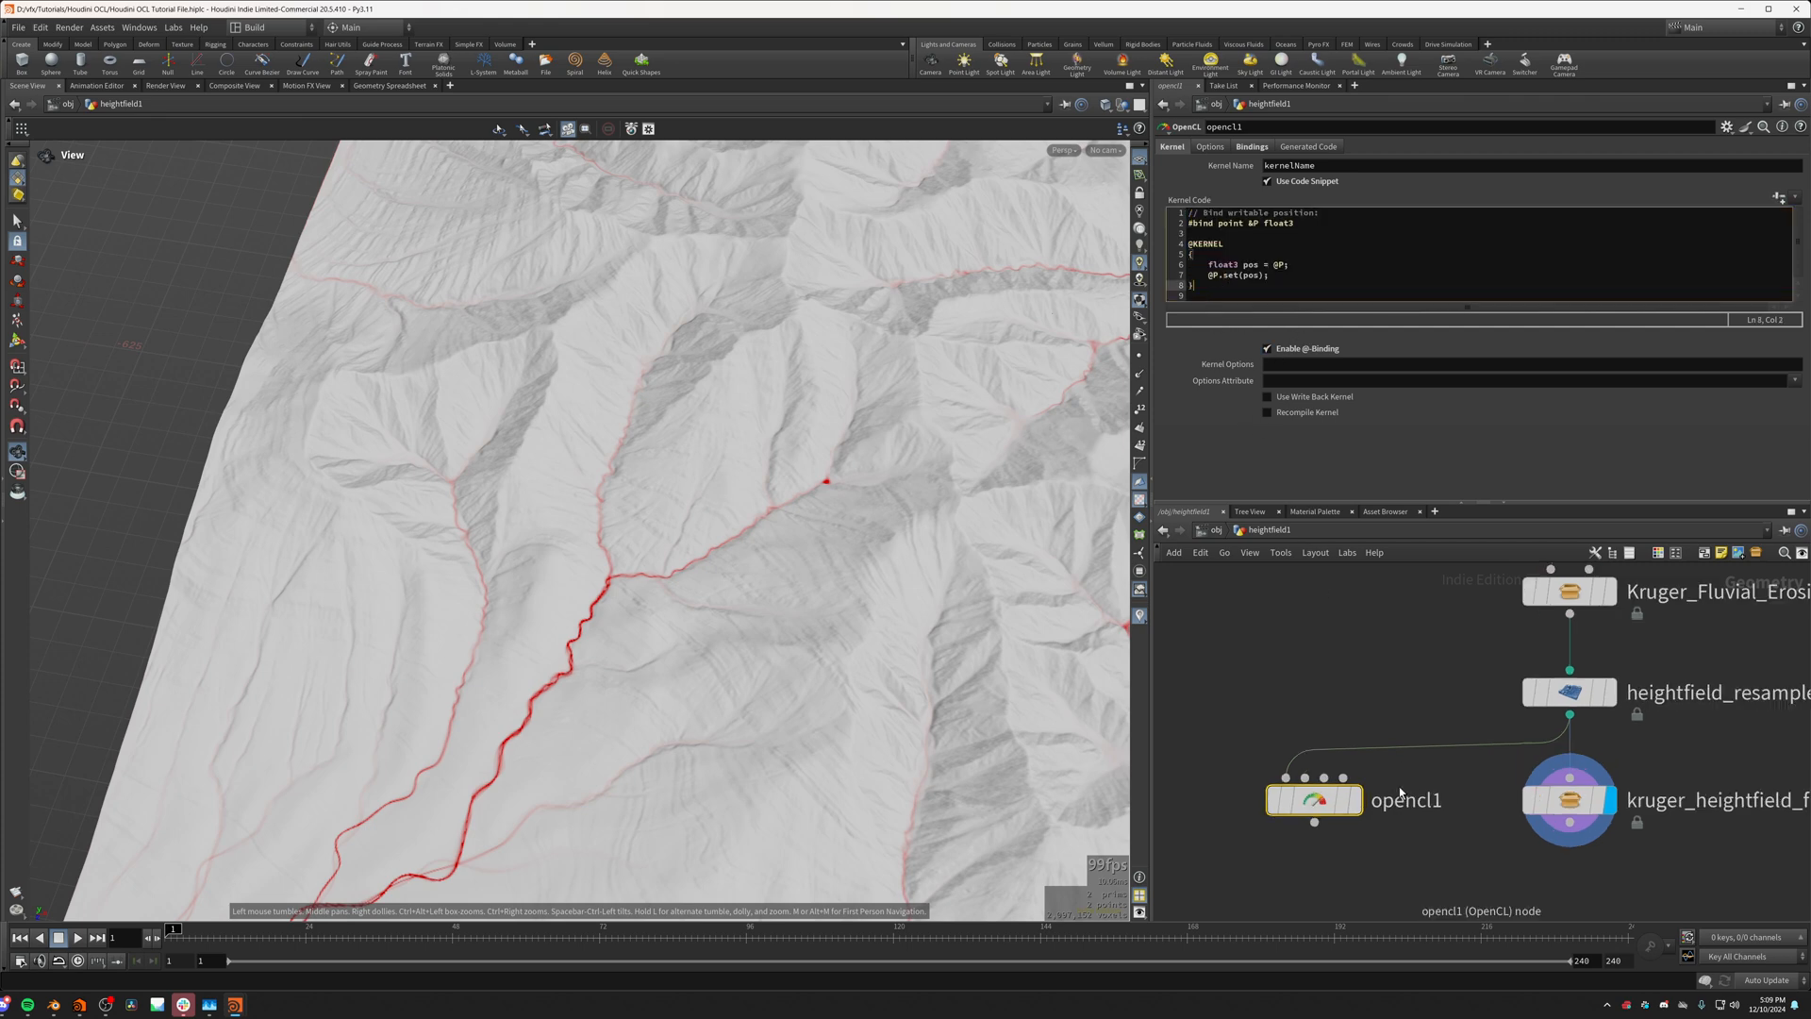
{"action": "scroll", "coordinate": [1268, 746], "scroll_direction": "up", "scroll_amount": 2}
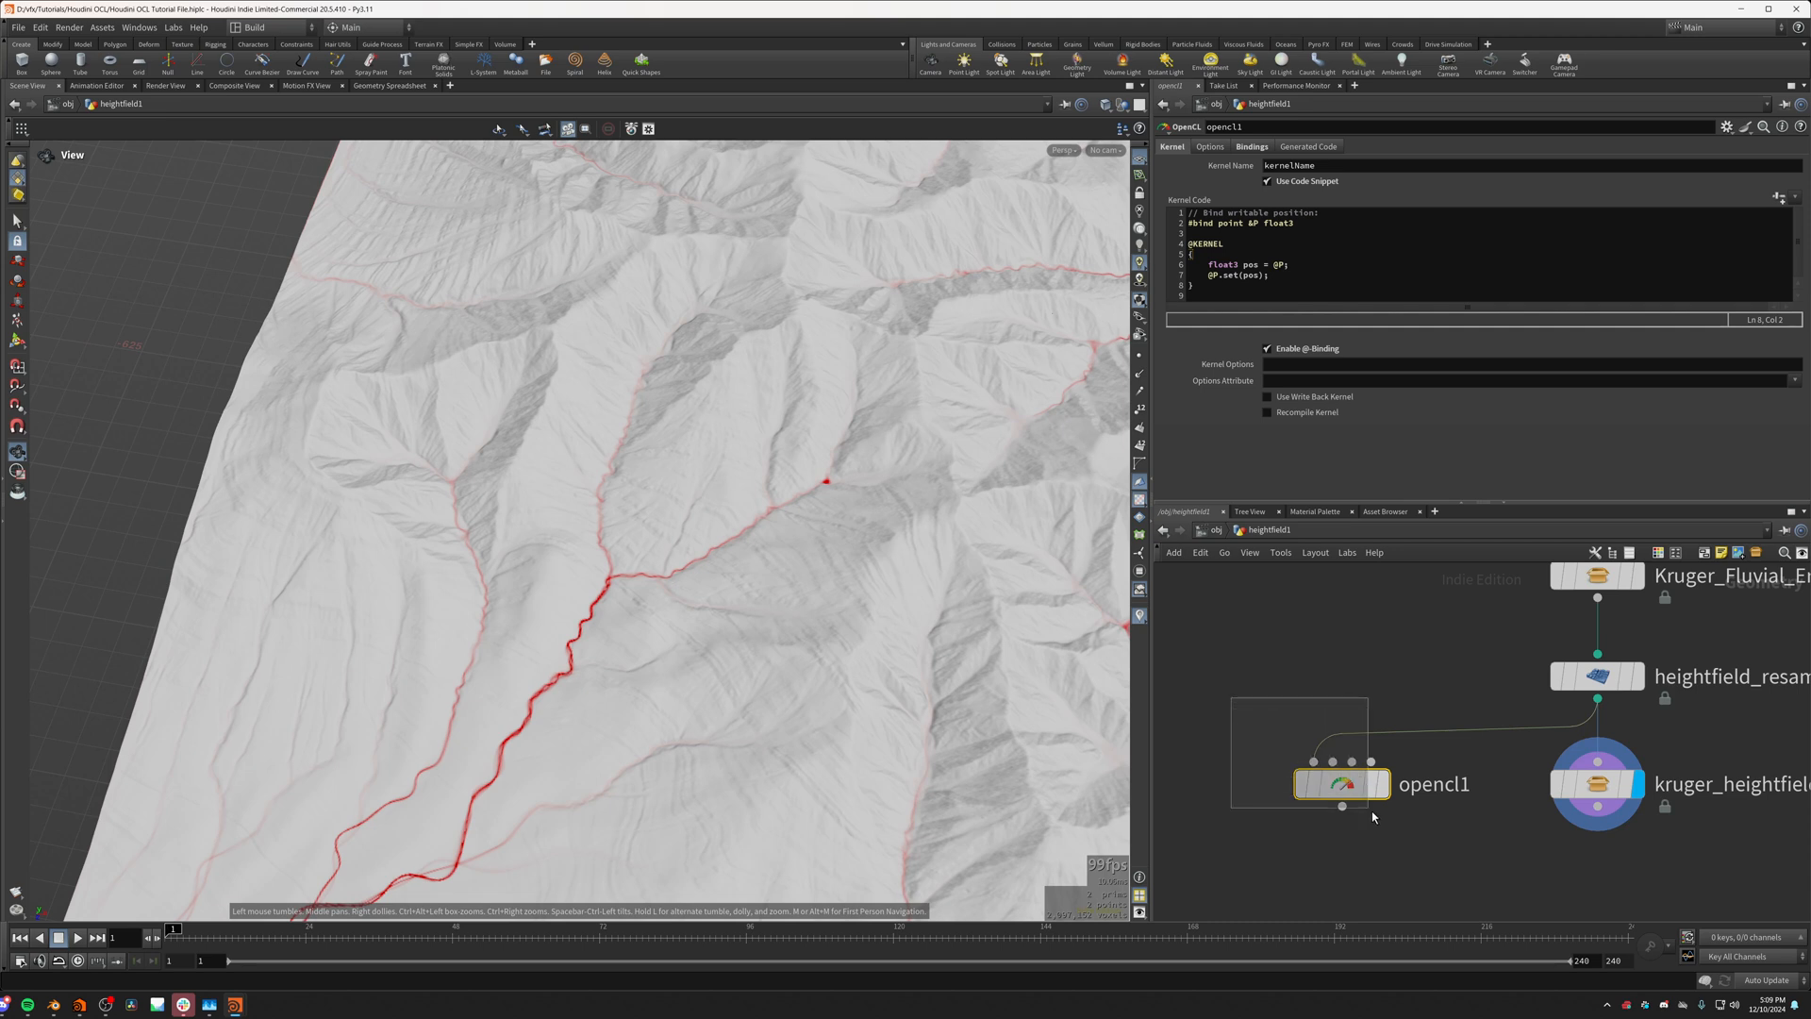
{"action": "mouse_move", "coordinate": [1346, 781]}
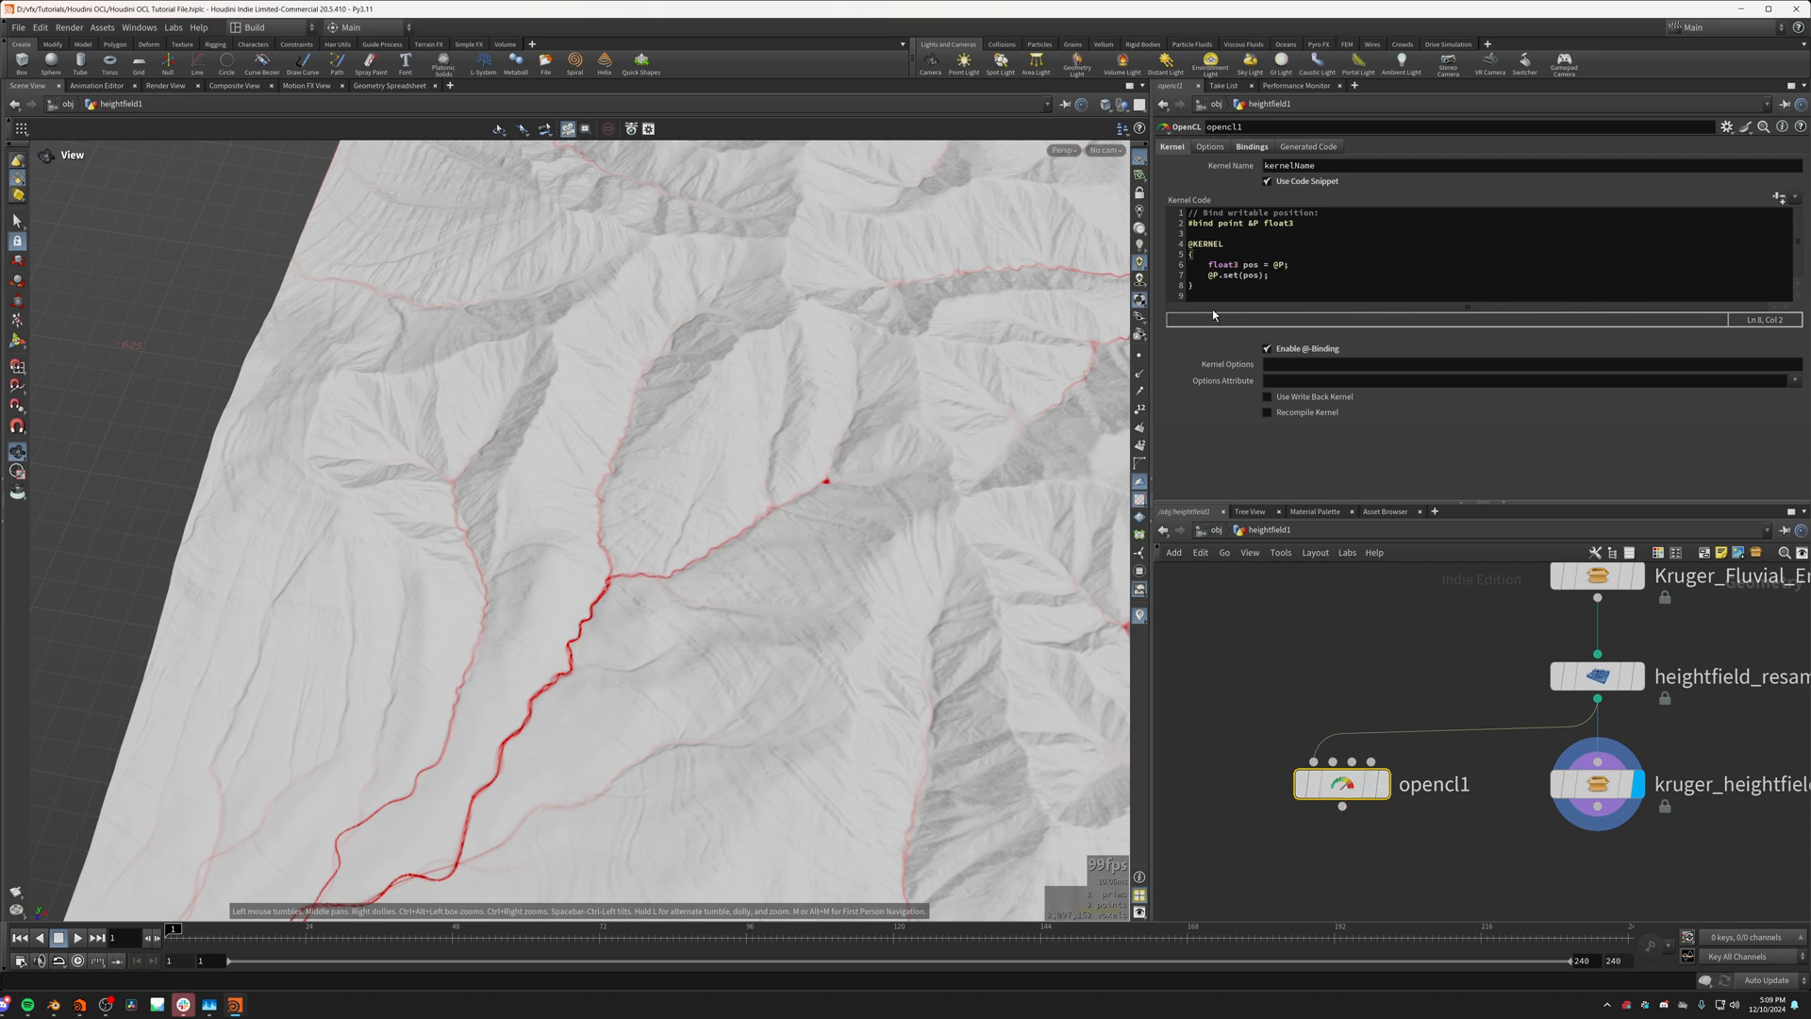
{"action": "left_click_drag", "start_coordinate": [1197, 288], "coordinate": [1186, 216]}
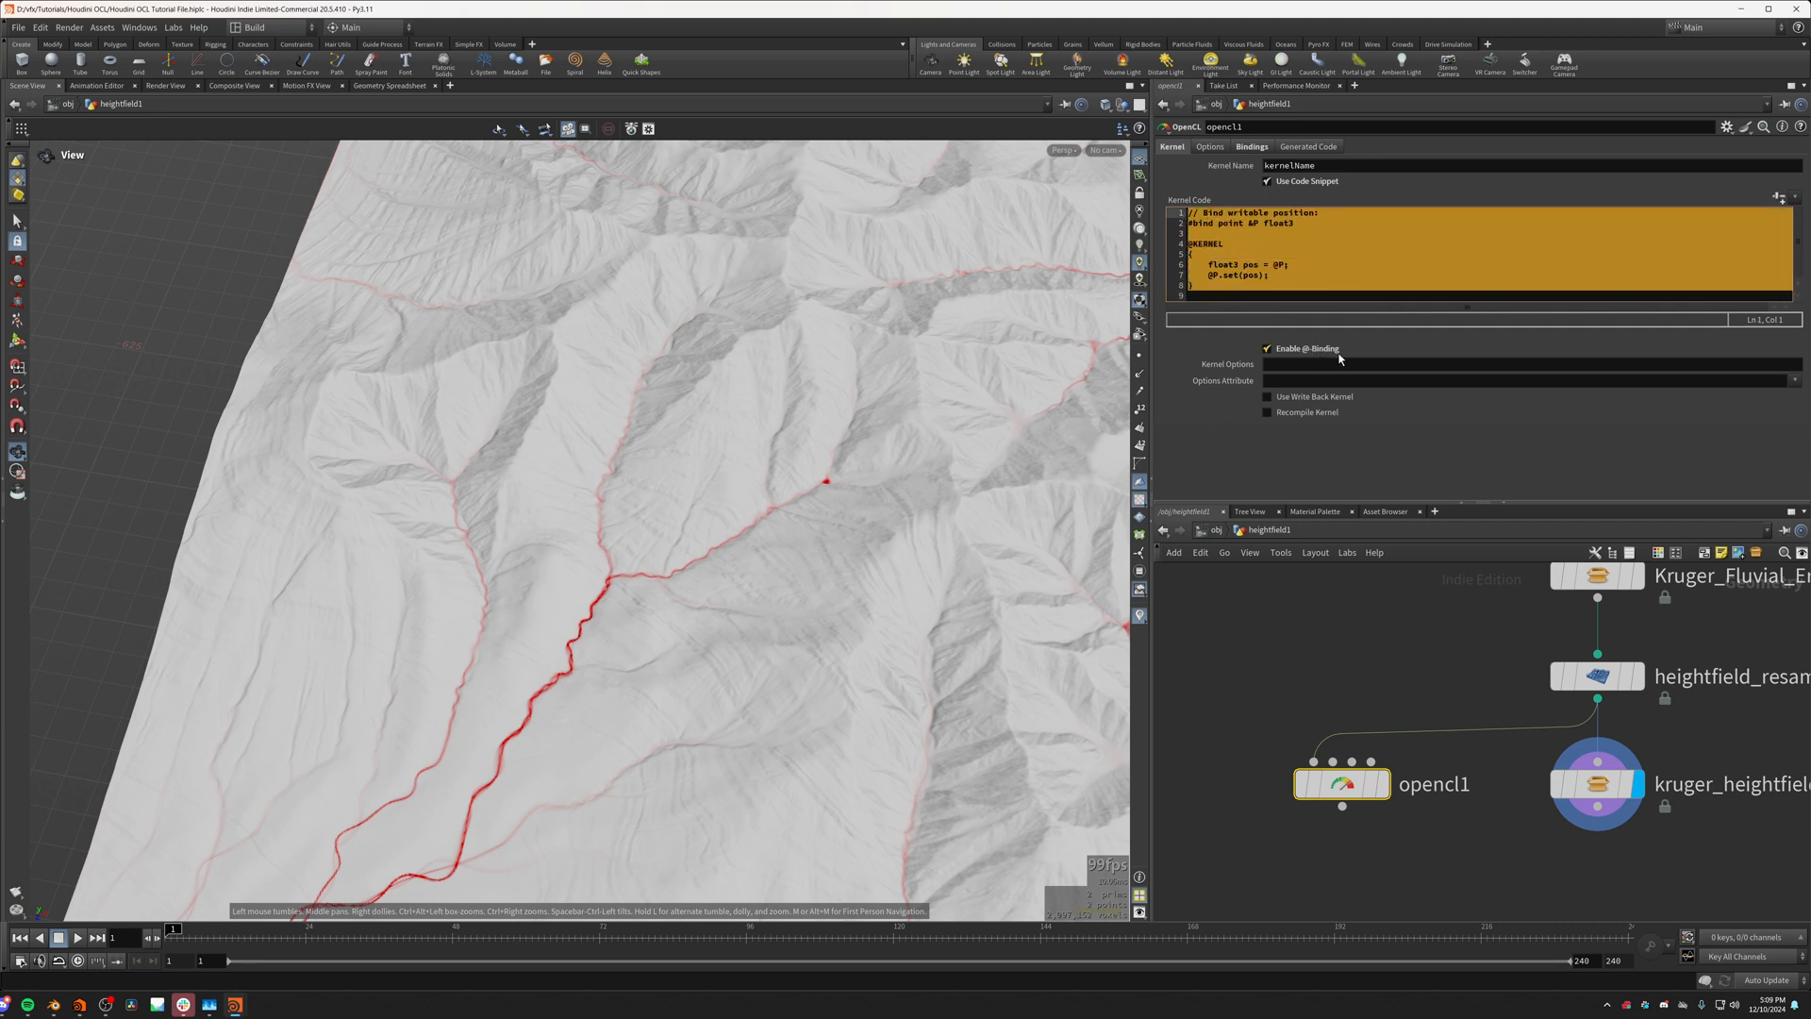
{"action": "left_click", "coordinate": [1203, 287]}
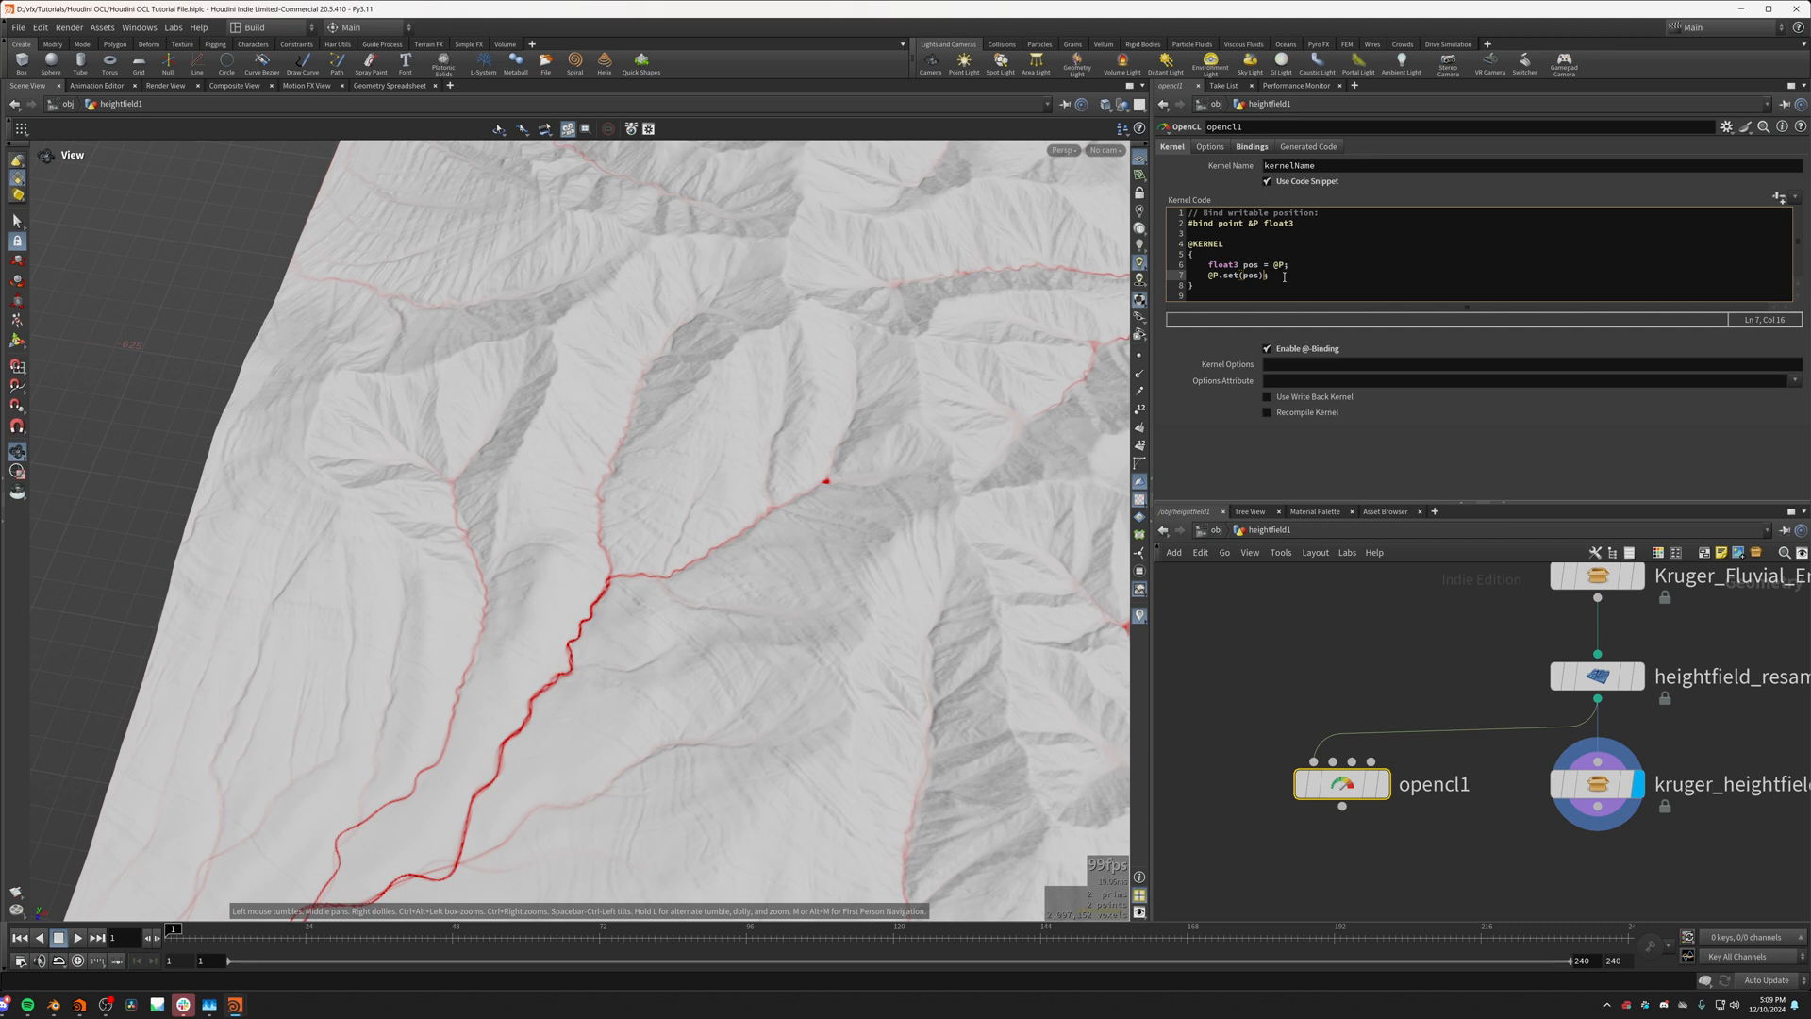
{"action": "left_click", "coordinate": [1201, 298]}
{"action": "left_click", "coordinate": [1189, 214]}
{"action": "left_click", "coordinate": [1189, 244]}
{"action": "left_click", "coordinate": [1188, 255]}
Step: Allow editing of the contents of kruger_heightfield_flowlines and go inside its network to OCL_FlowLines
{"action": "double_click", "coordinate": [1597, 784]}
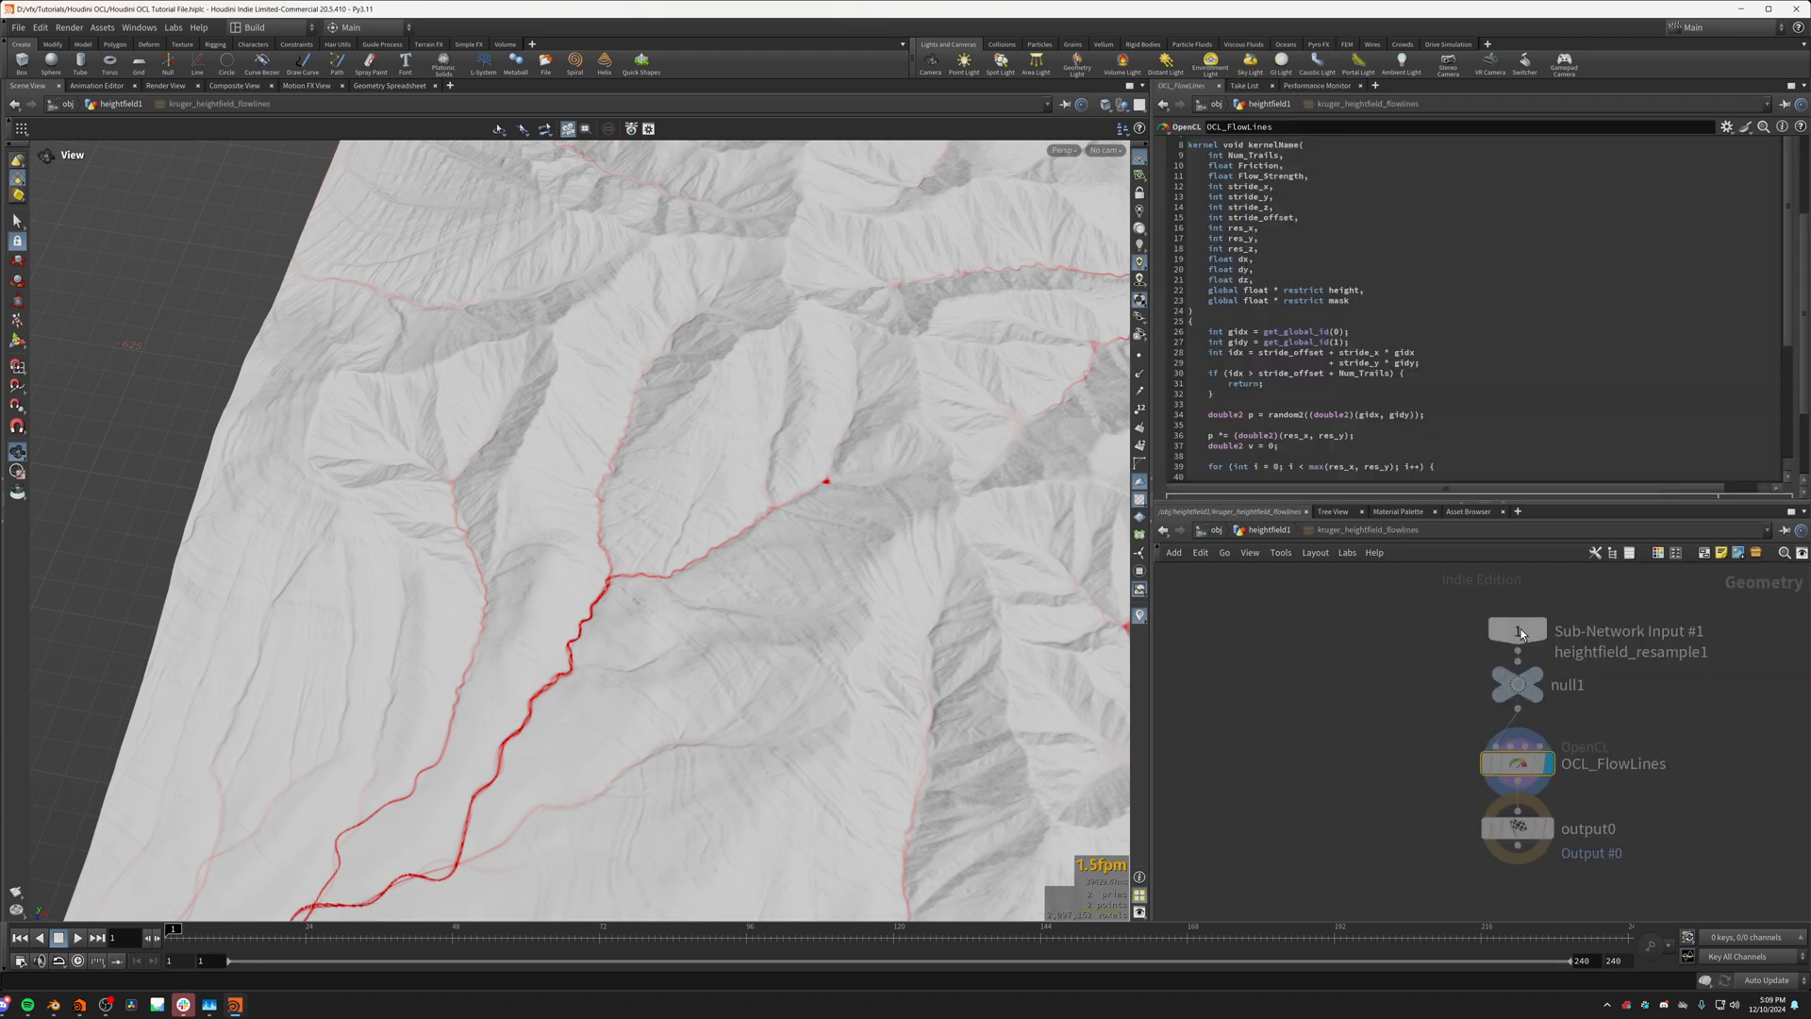
{"action": "left_click", "coordinate": [1264, 529]}
{"action": "right_click", "coordinate": [1594, 784]}
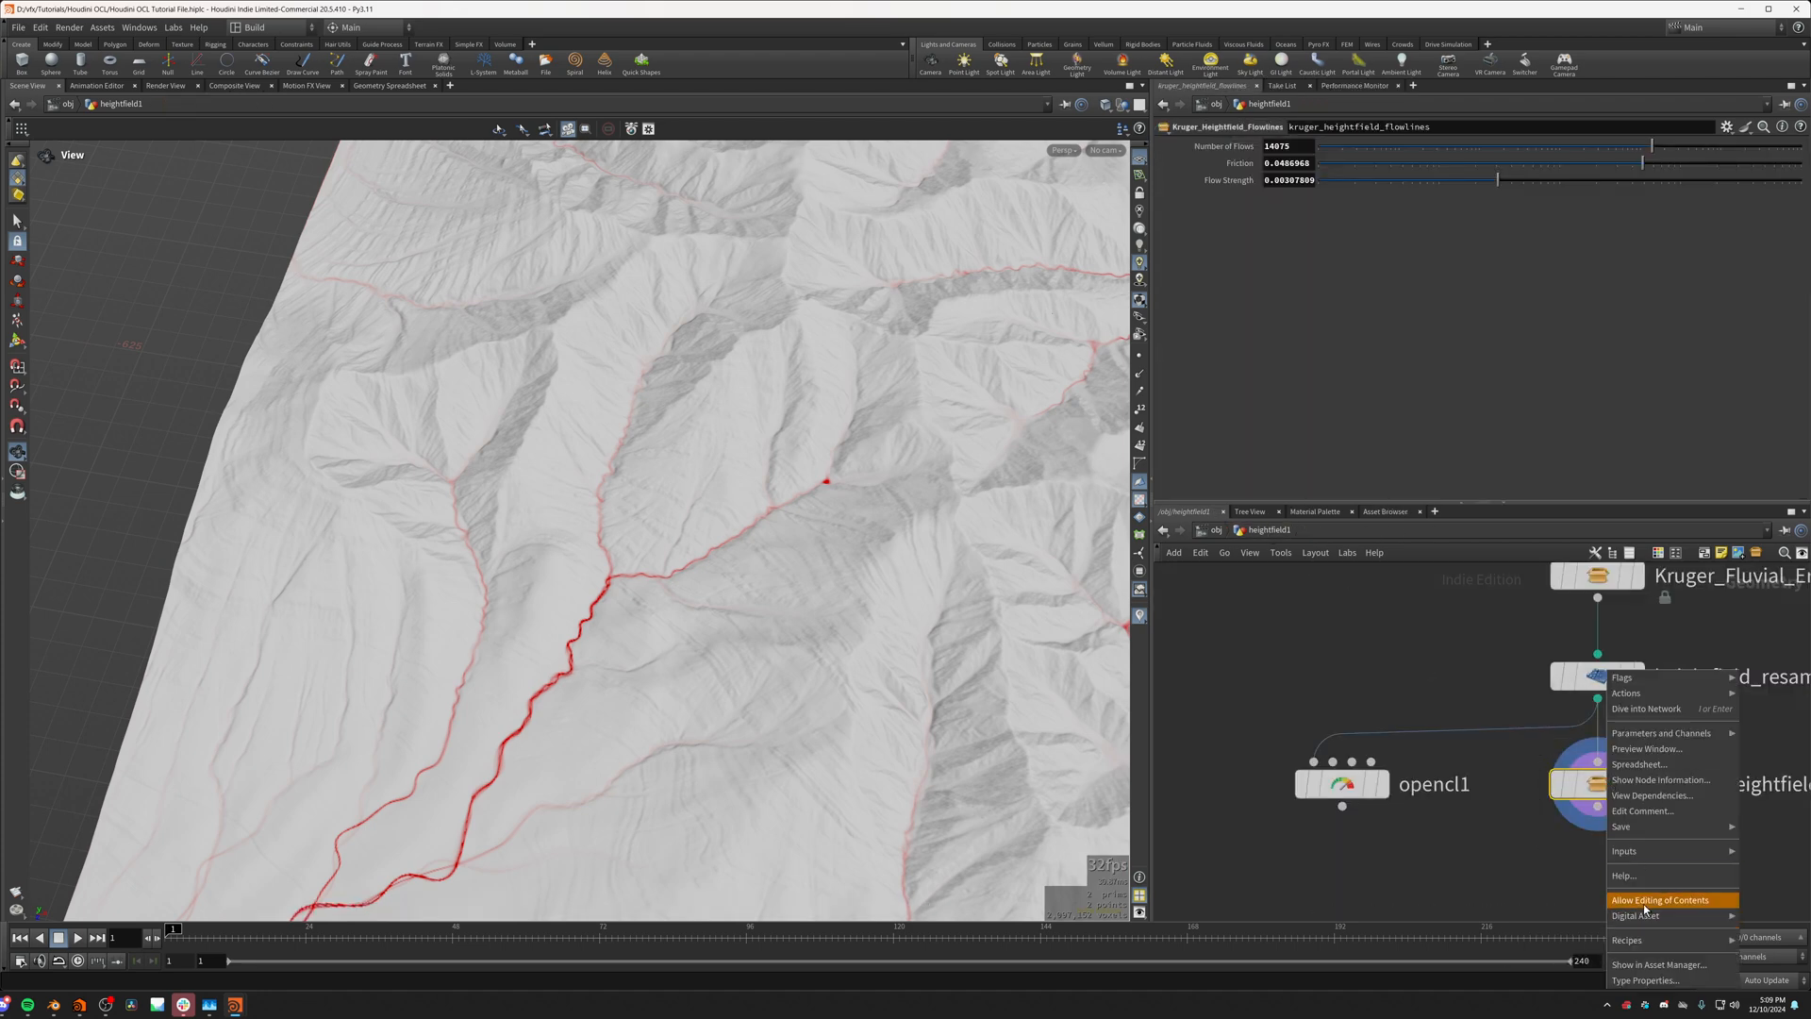
{"action": "left_click", "coordinate": [1643, 900]}
{"action": "double_click", "coordinate": [1594, 783]}
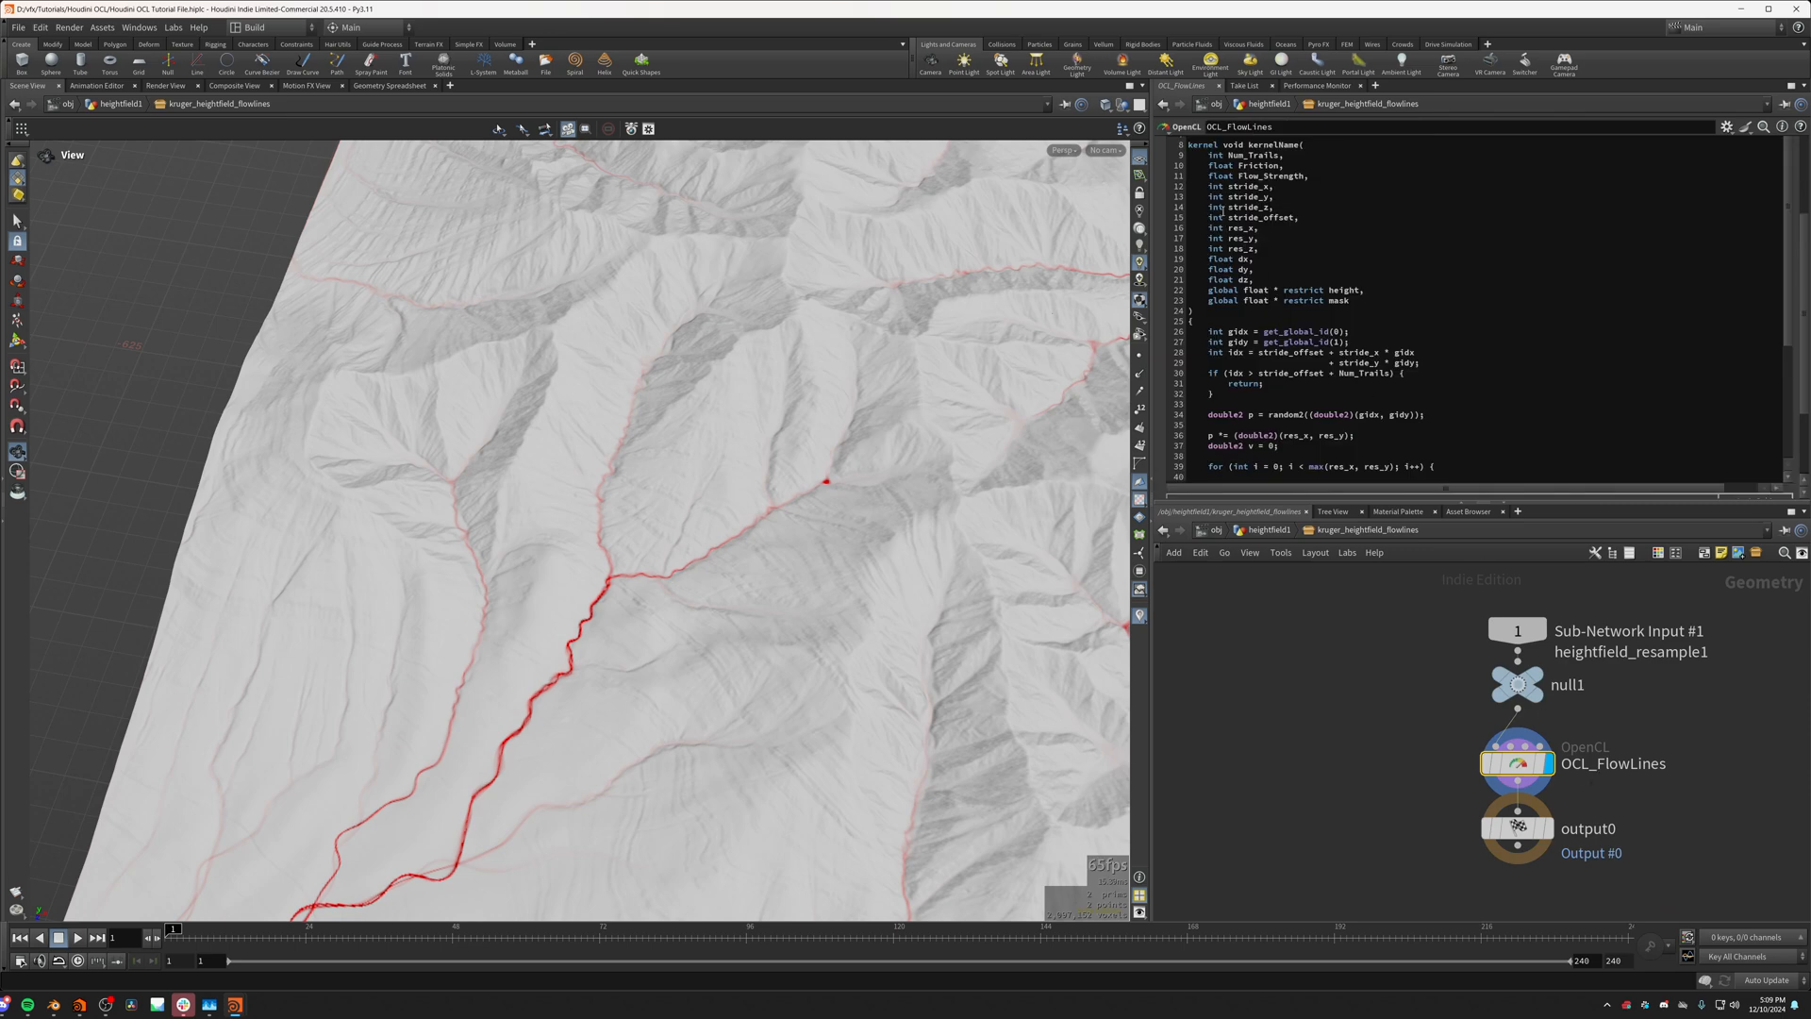
Step: Examine the kernel function header and its full argument list in the OCL_FlowLines code
{"action": "scroll", "coordinate": [1223, 212], "scroll_direction": "up", "scroll_amount": 3}
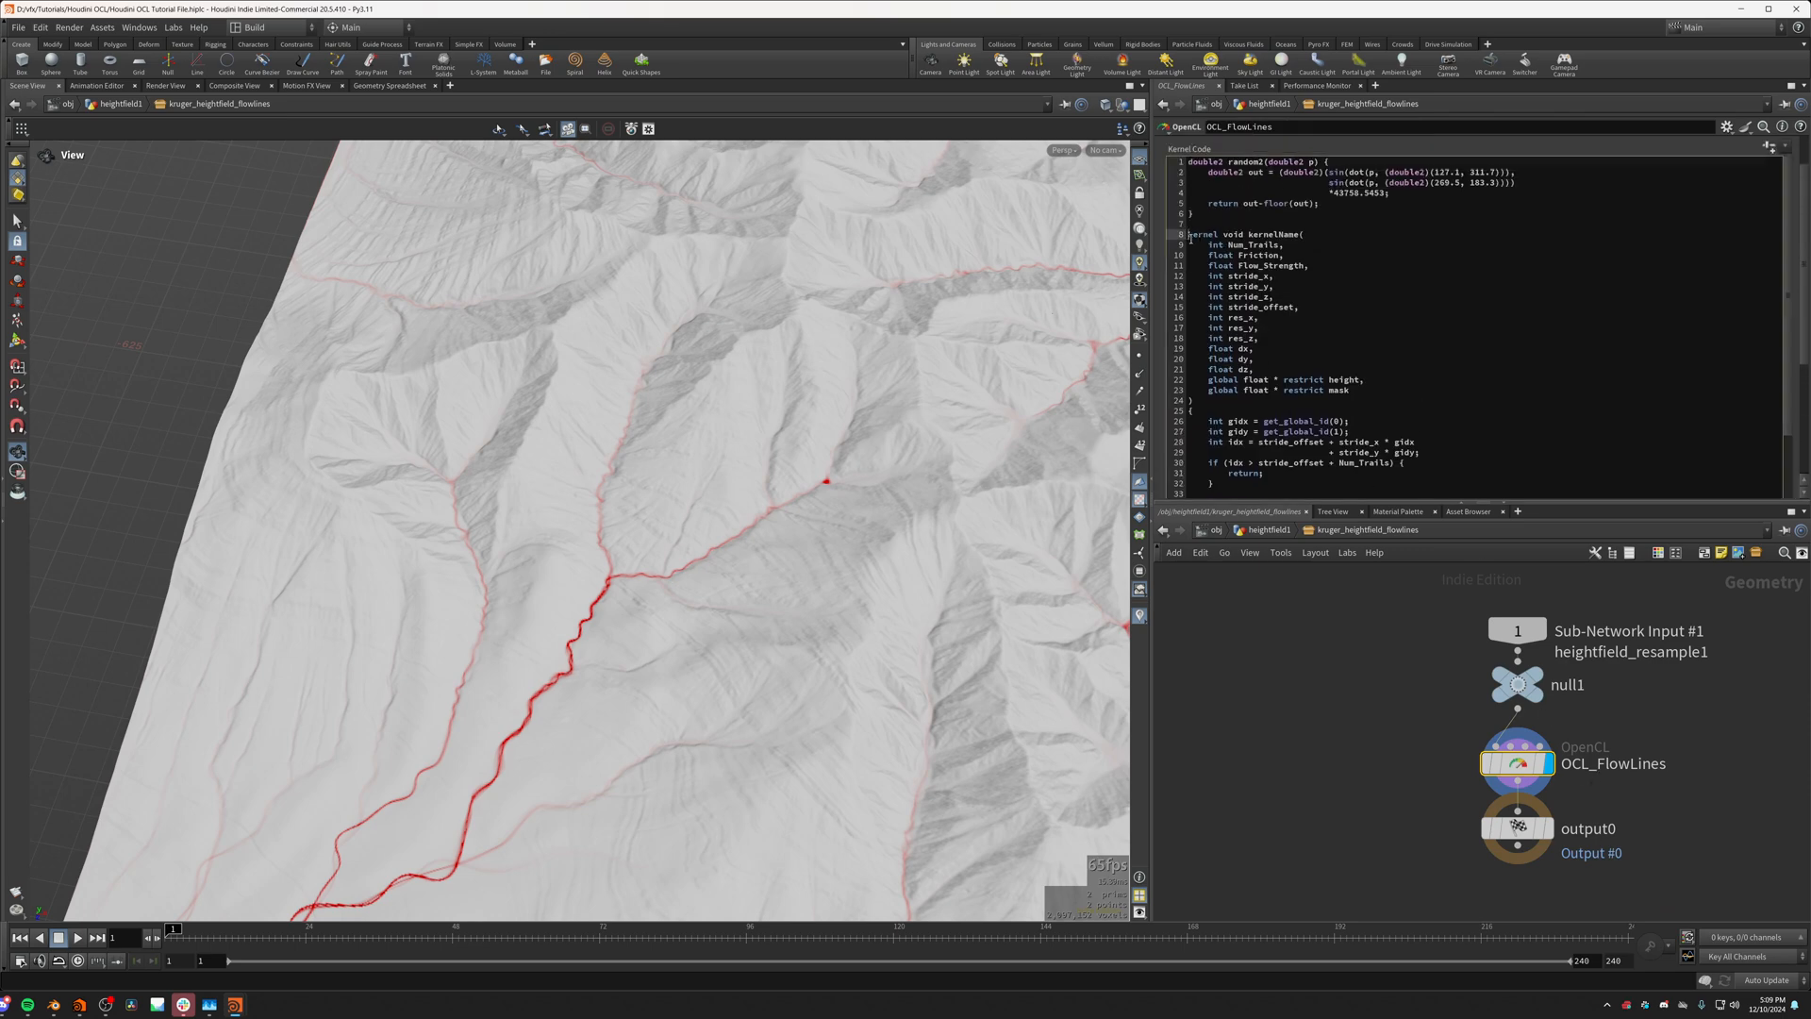
{"action": "left_click_drag", "start_coordinate": [1186, 234], "coordinate": [1208, 403]}
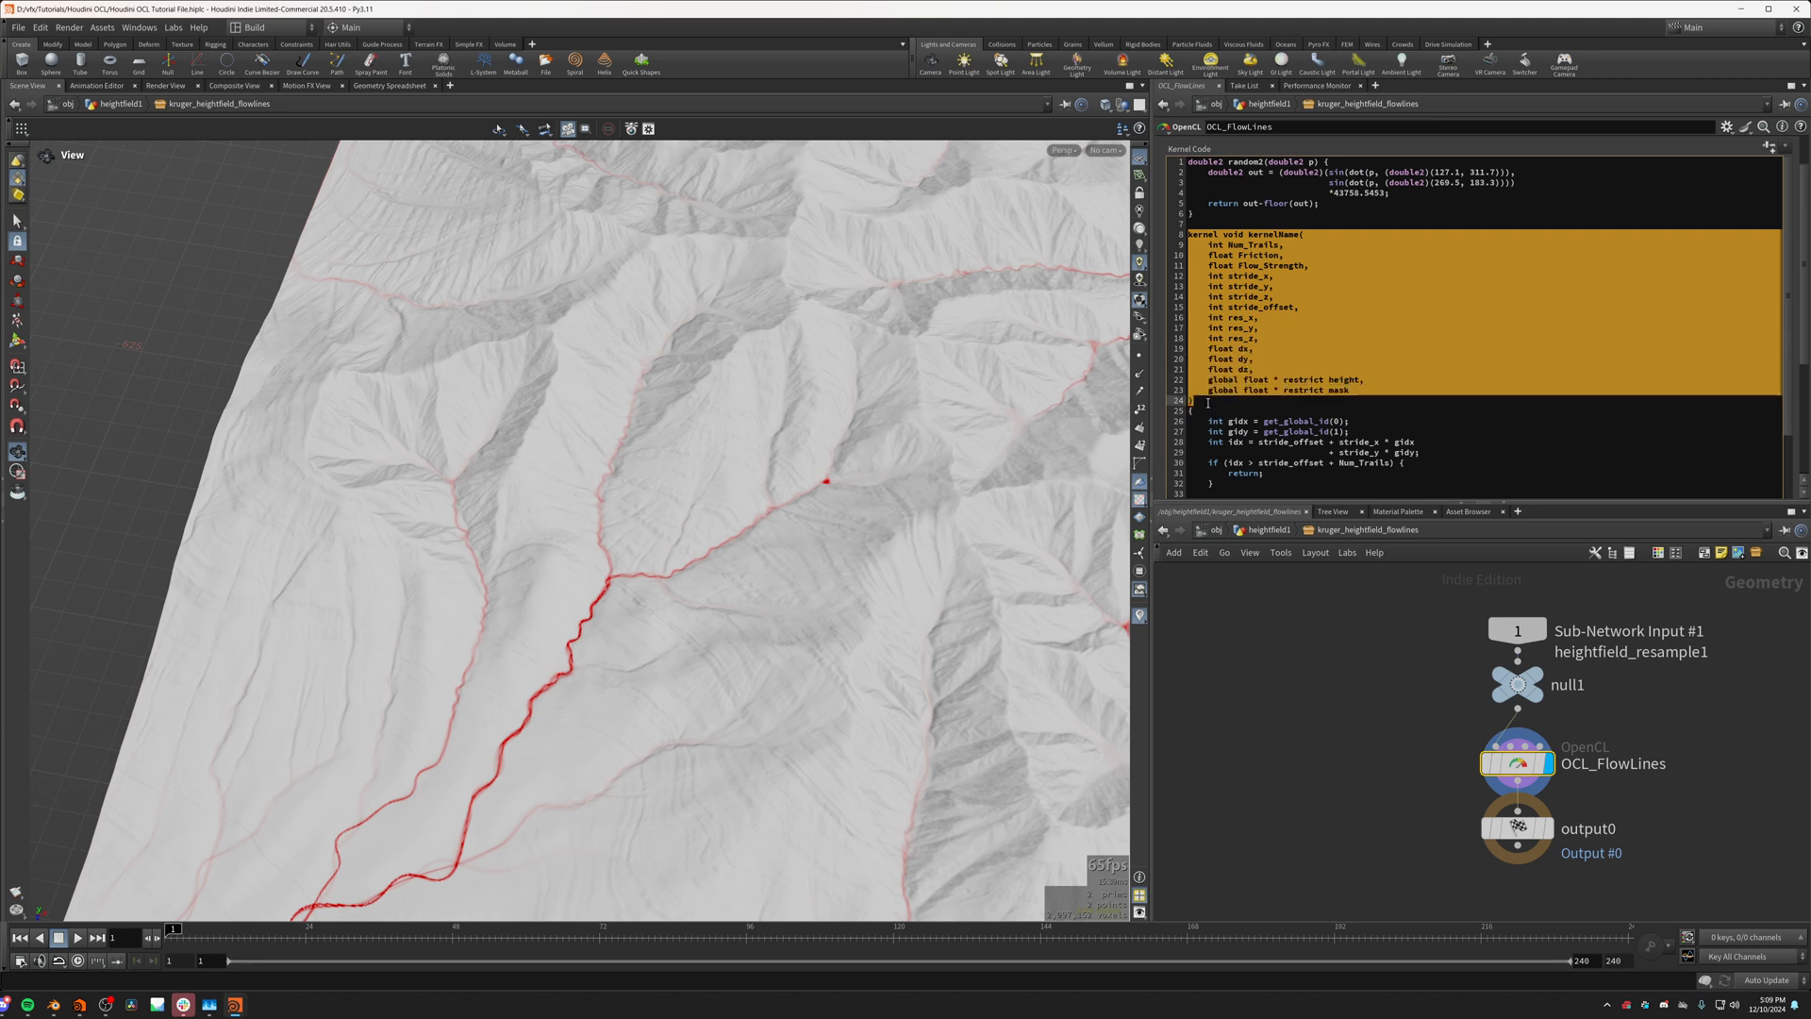
{"action": "left_click", "coordinate": [1202, 246]}
{"action": "left_click_drag", "start_coordinate": [1199, 244], "coordinate": [1194, 401]}
{"action": "left_click", "coordinate": [1238, 359]}
{"action": "left_click_drag", "start_coordinate": [1351, 389], "coordinate": [1311, 234]}
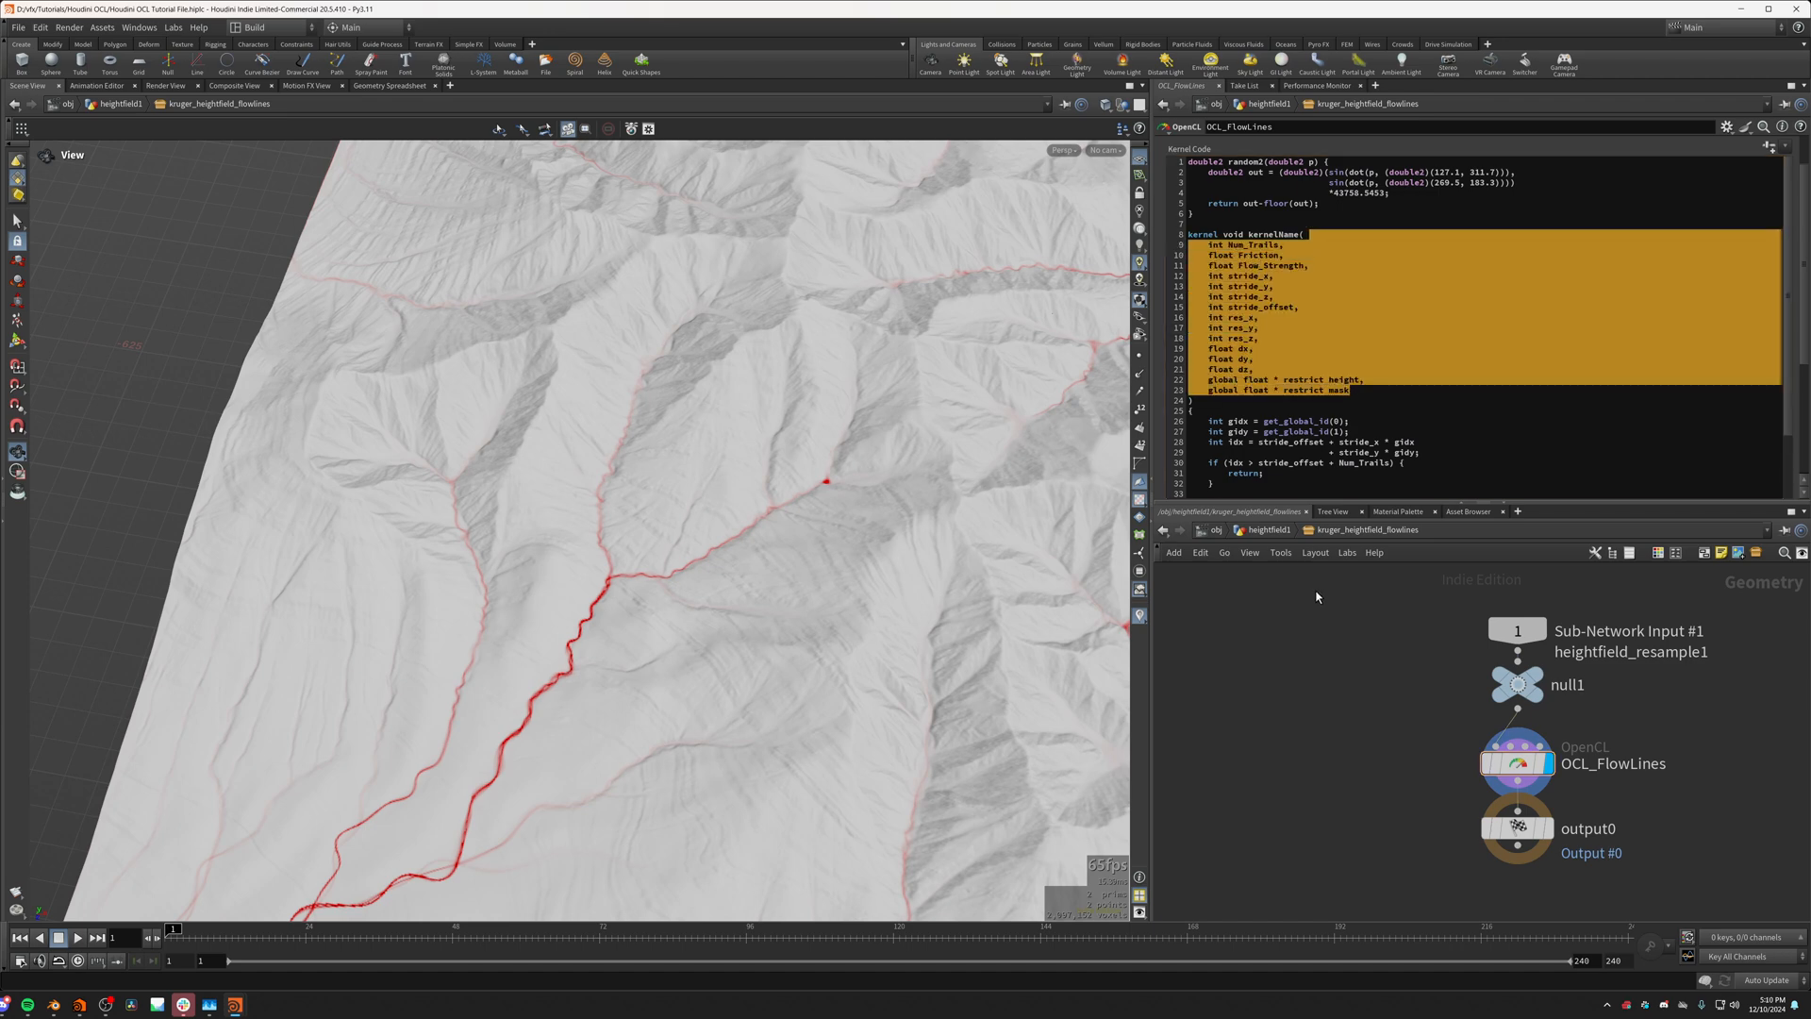
{"action": "left_click", "coordinate": [1304, 421]}
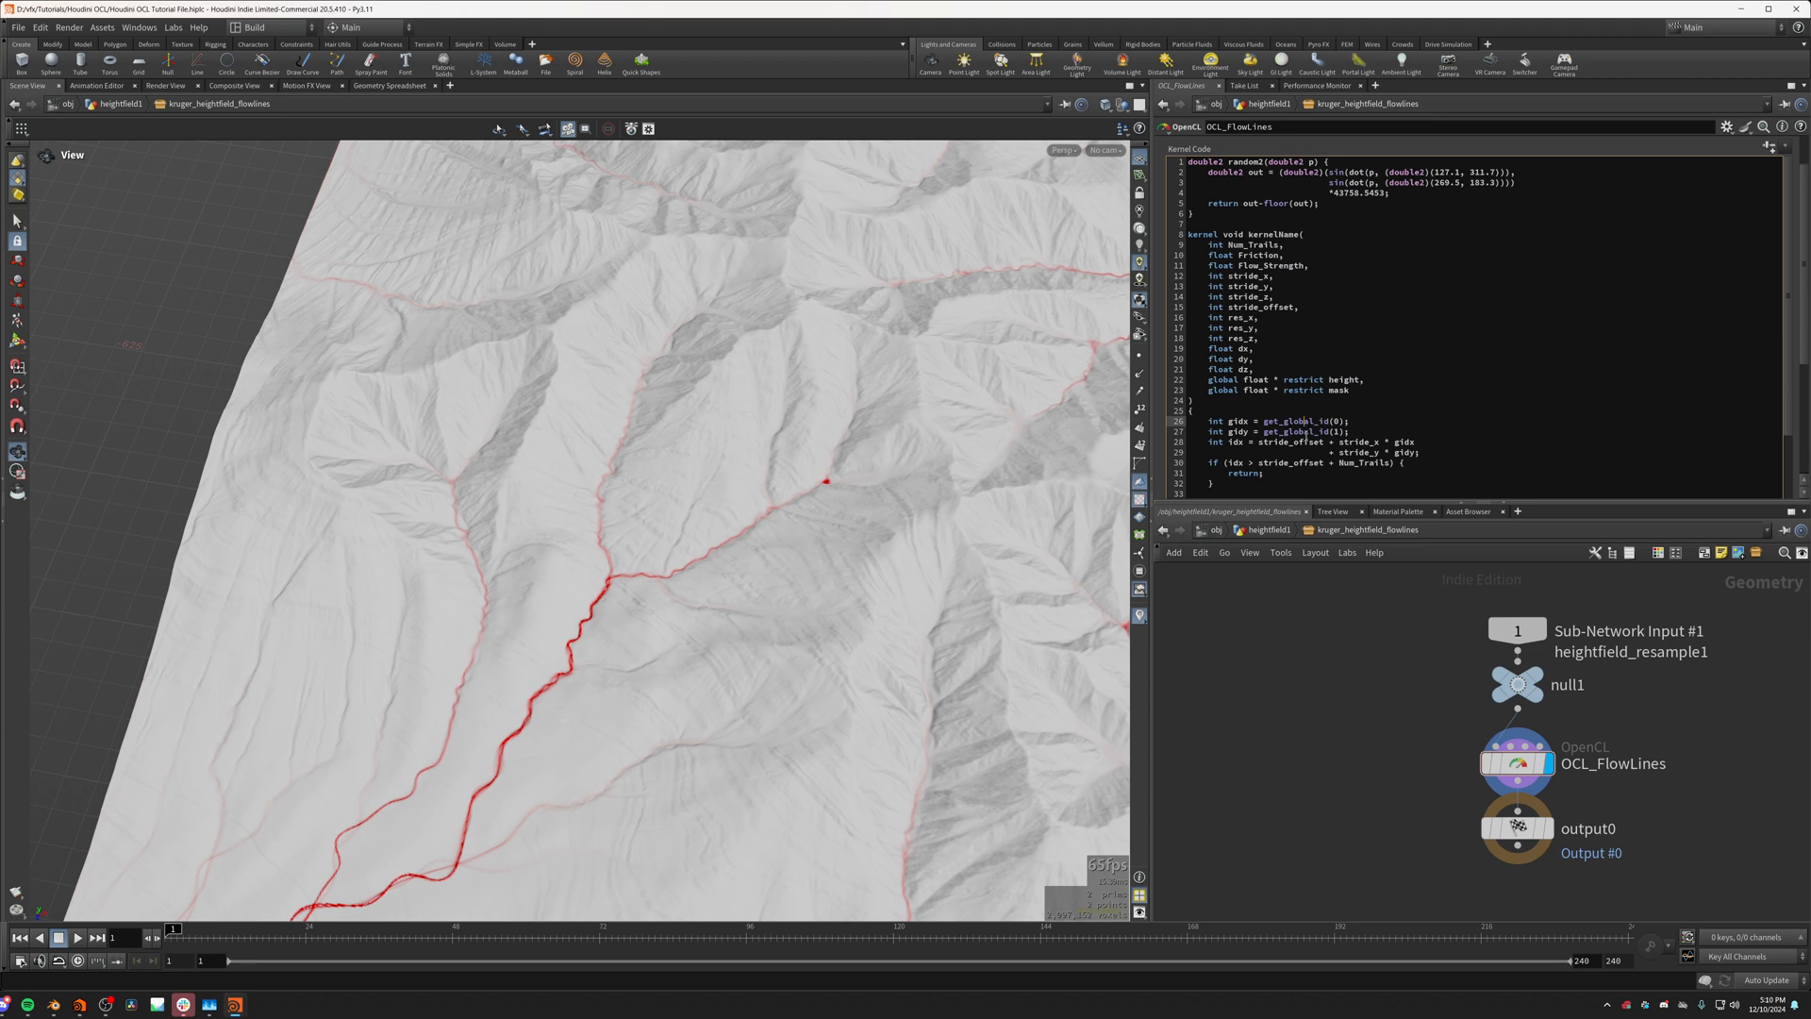
Step: Return to the heightfield1 network and display the opencl1 node in the viewport
{"action": "left_click", "coordinate": [1272, 530]}
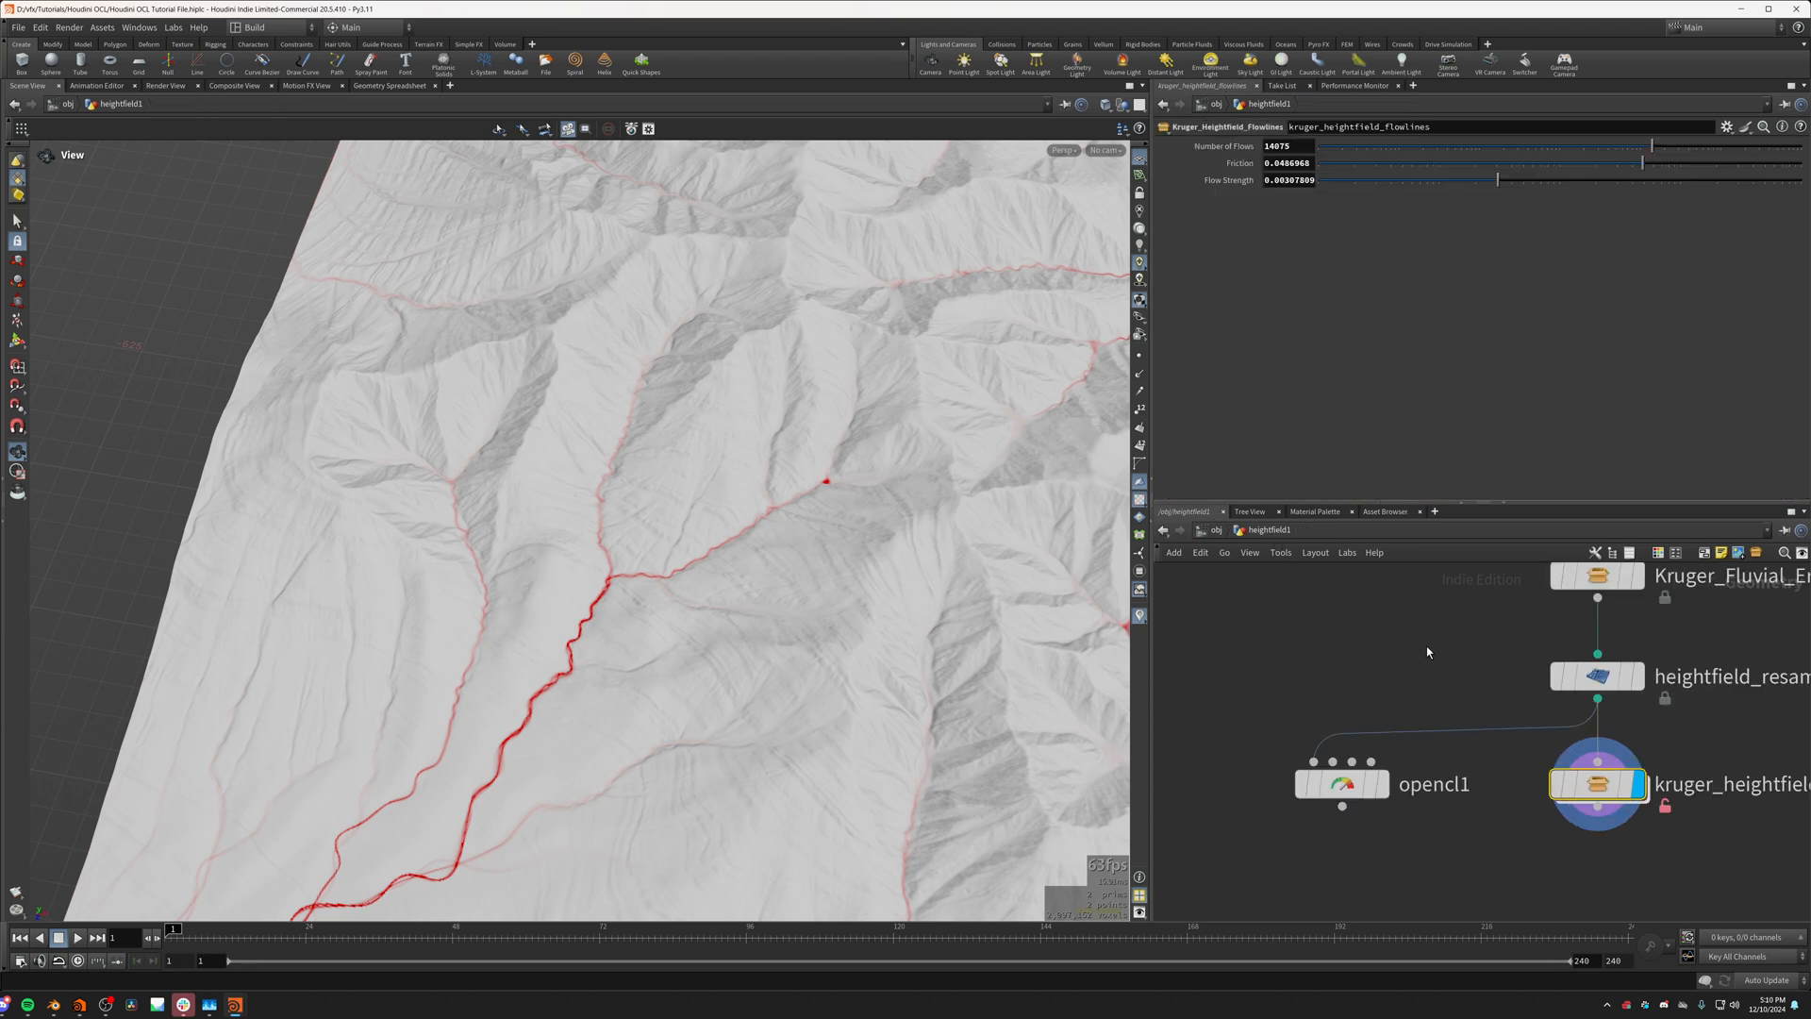
{"action": "left_click", "coordinate": [1365, 792]}
{"action": "left_click_drag", "start_coordinate": [996, 445], "coordinate": [1006, 299]}
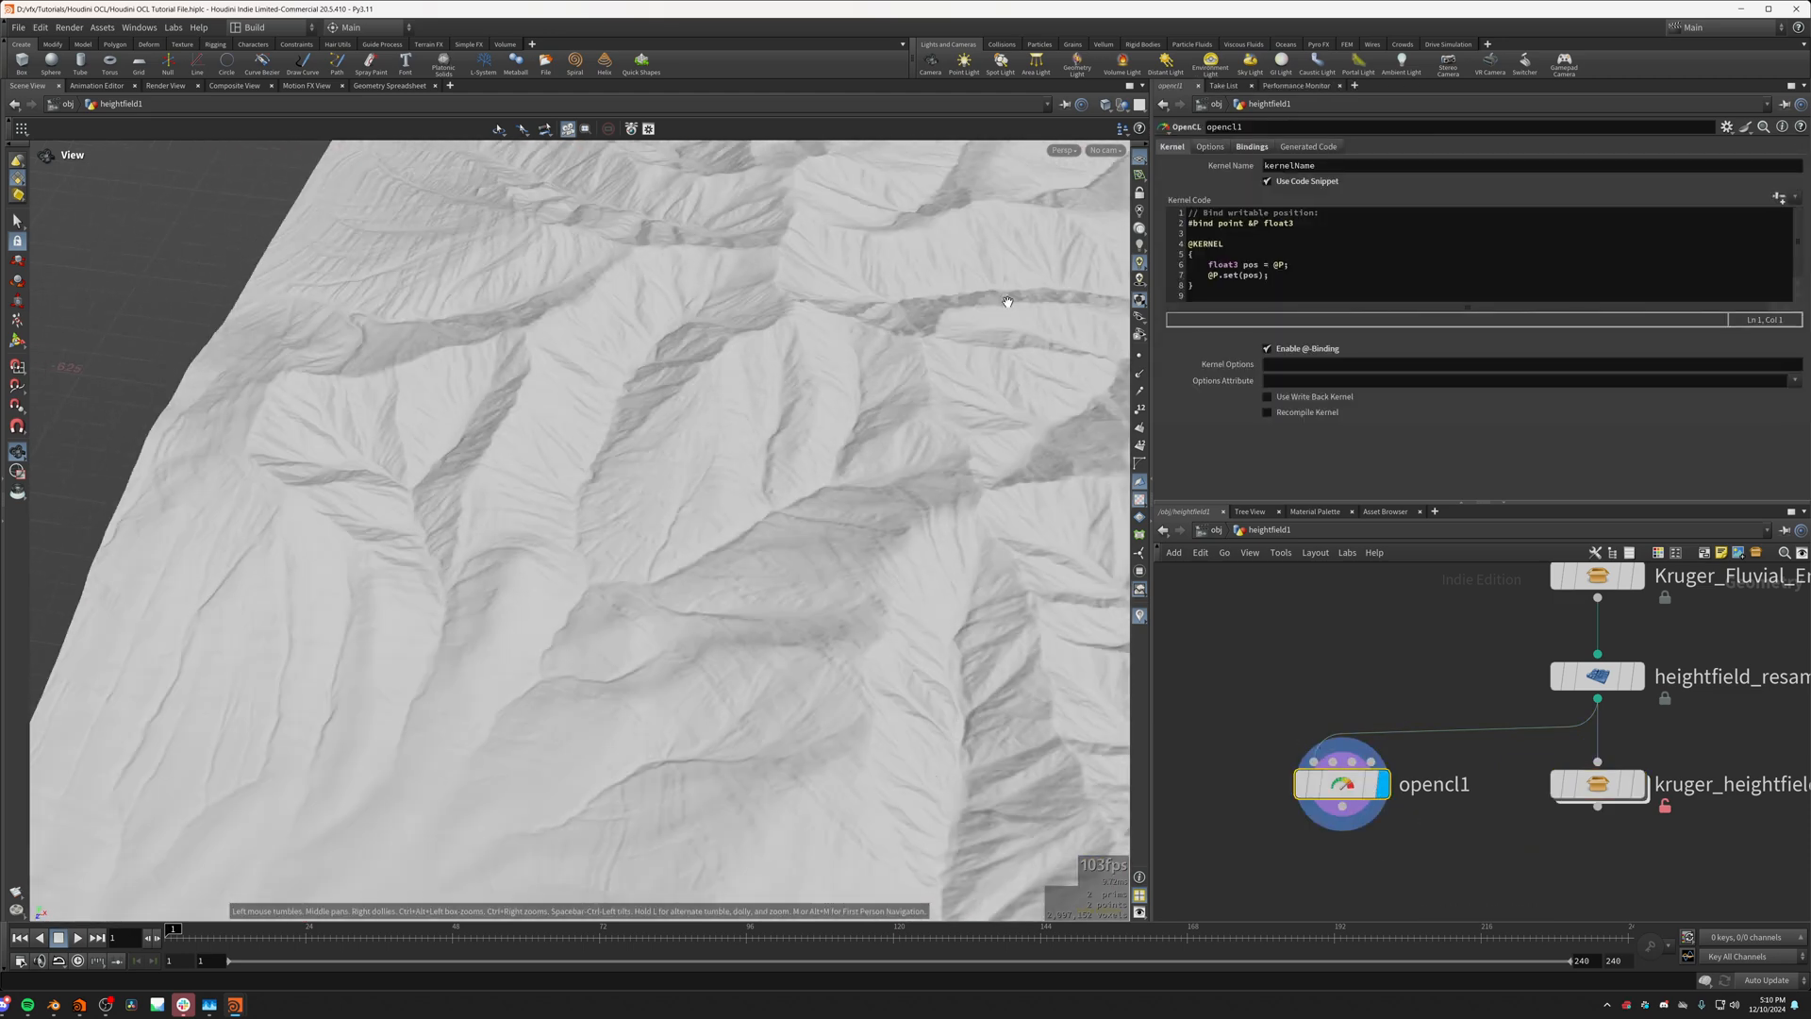
Step: Disable @-Binding on opencl1 and delete its entire default kernel code
{"action": "left_click", "coordinate": [1267, 349]}
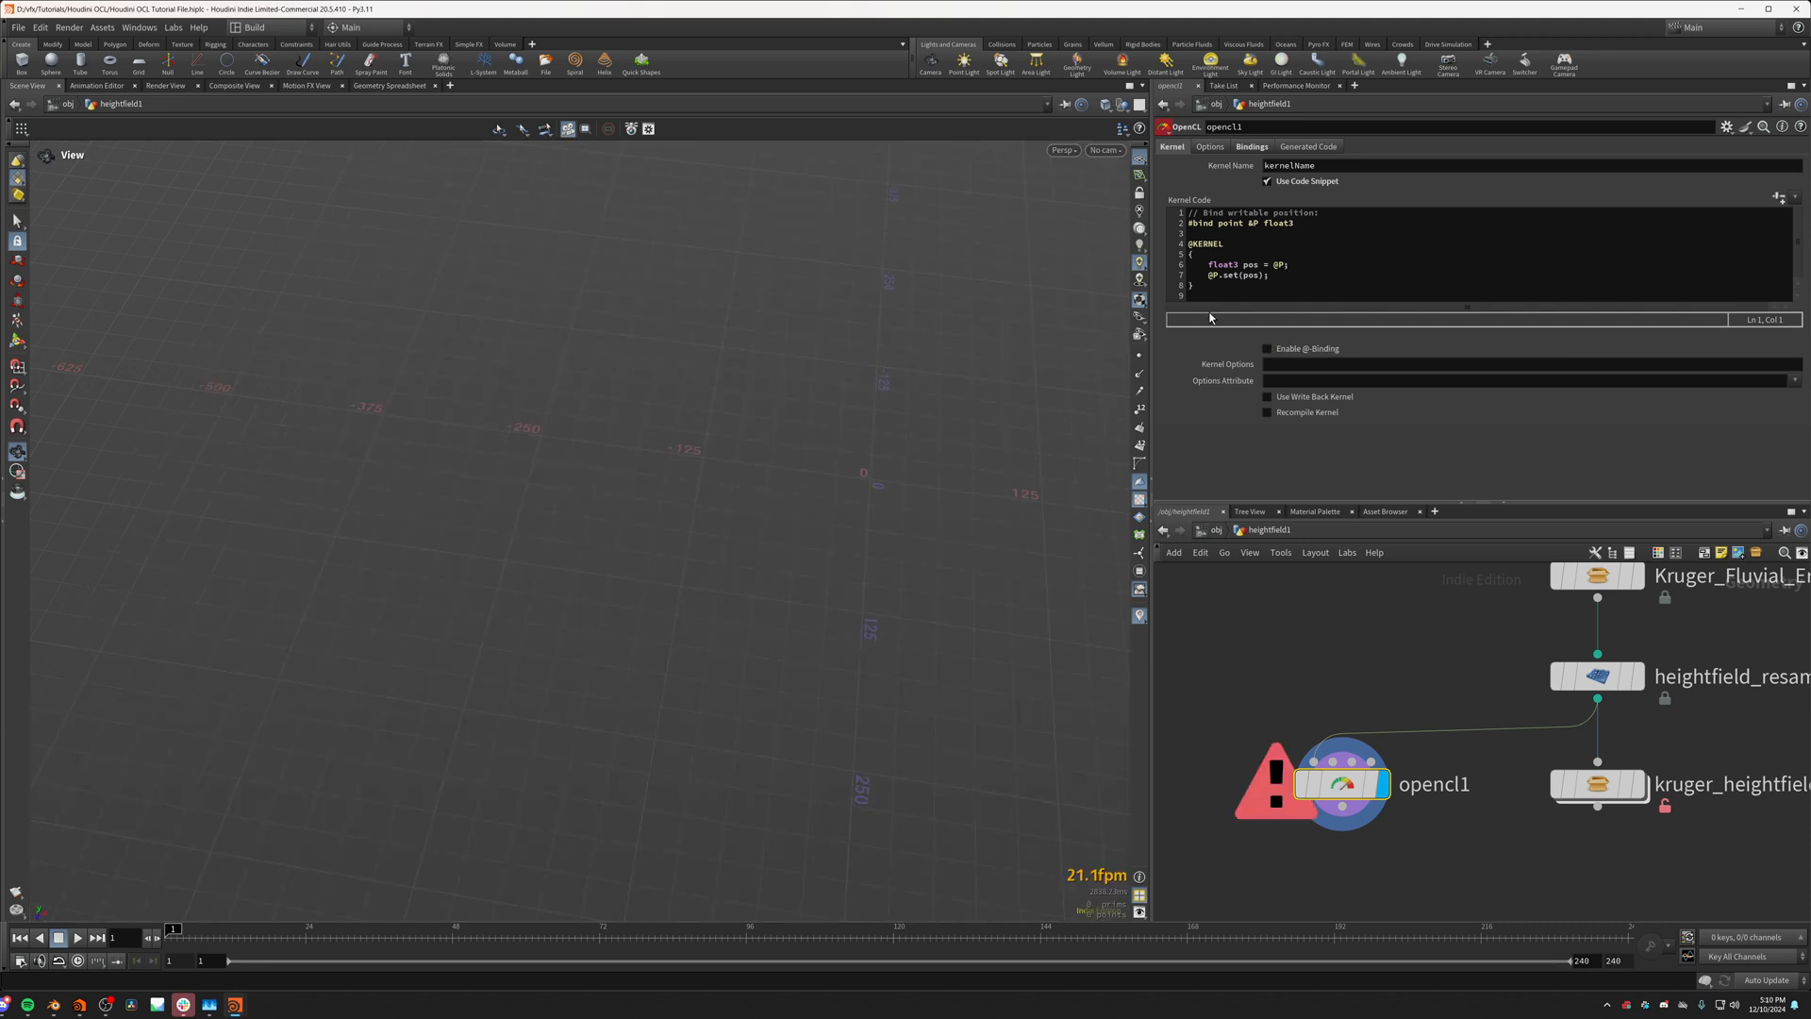
{"action": "left_click_drag", "start_coordinate": [1198, 303], "coordinate": [1210, 231]}
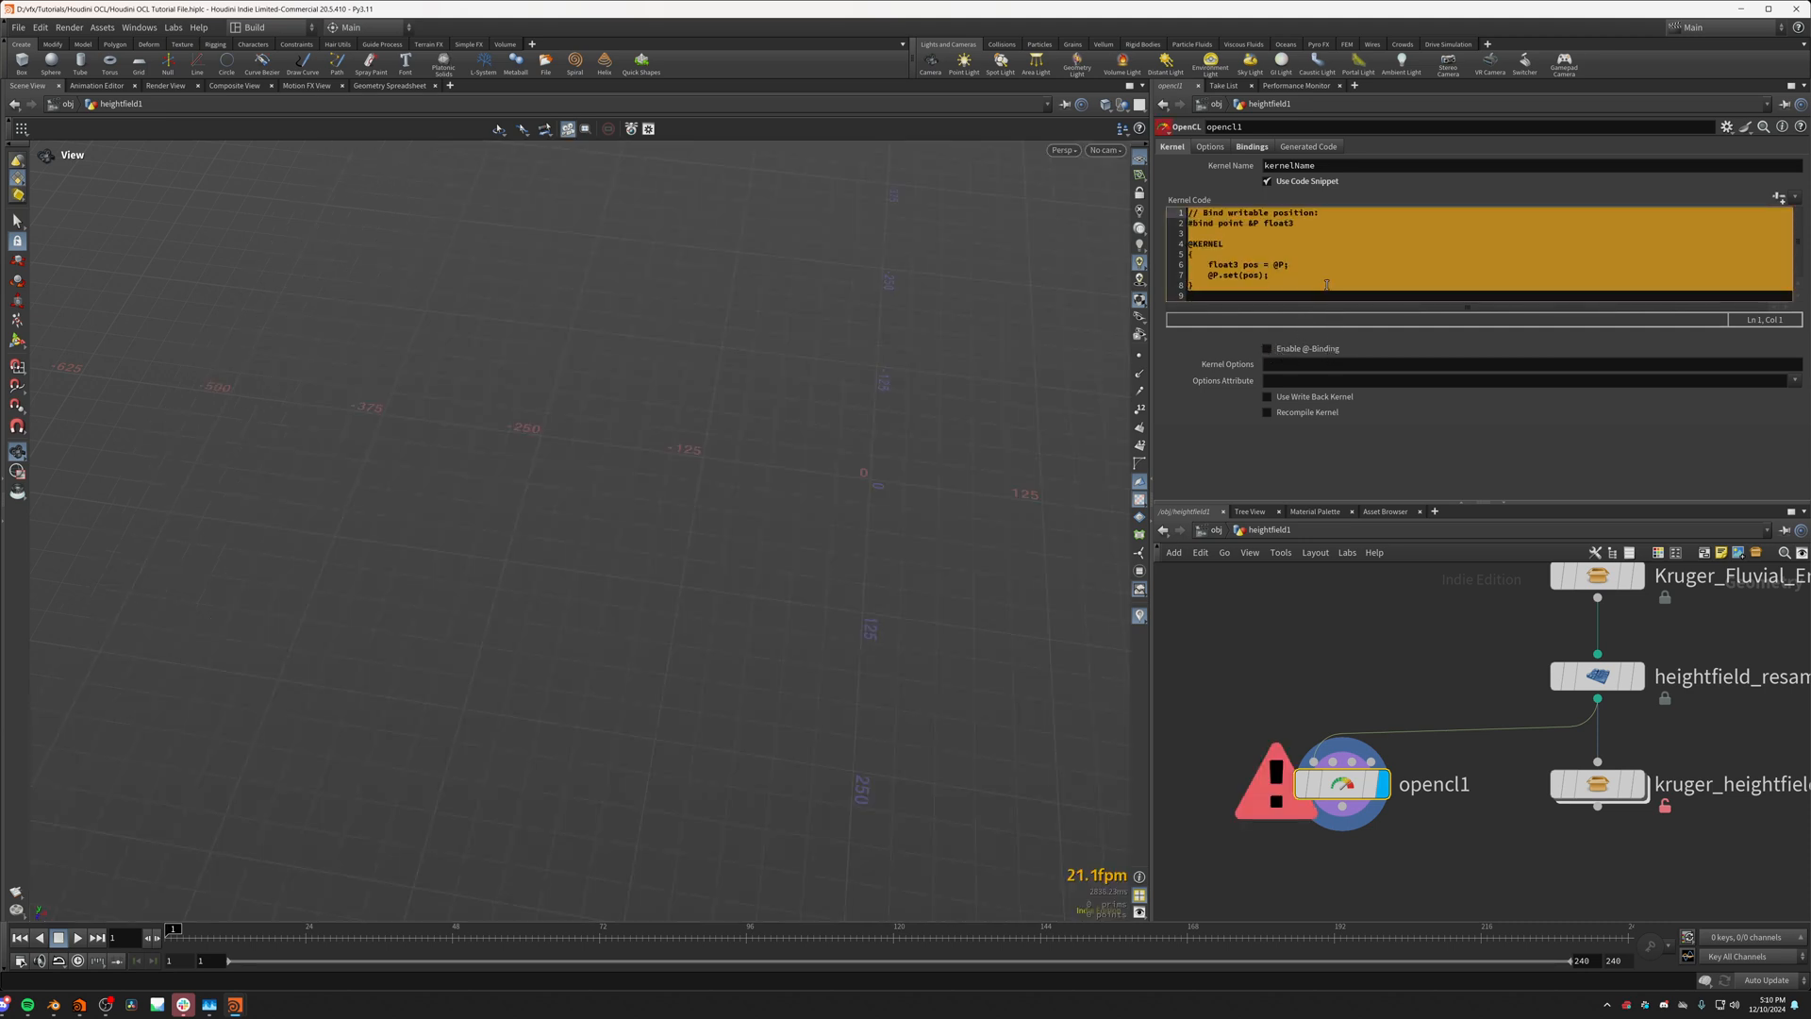
{"action": "key", "text": "Delete"}
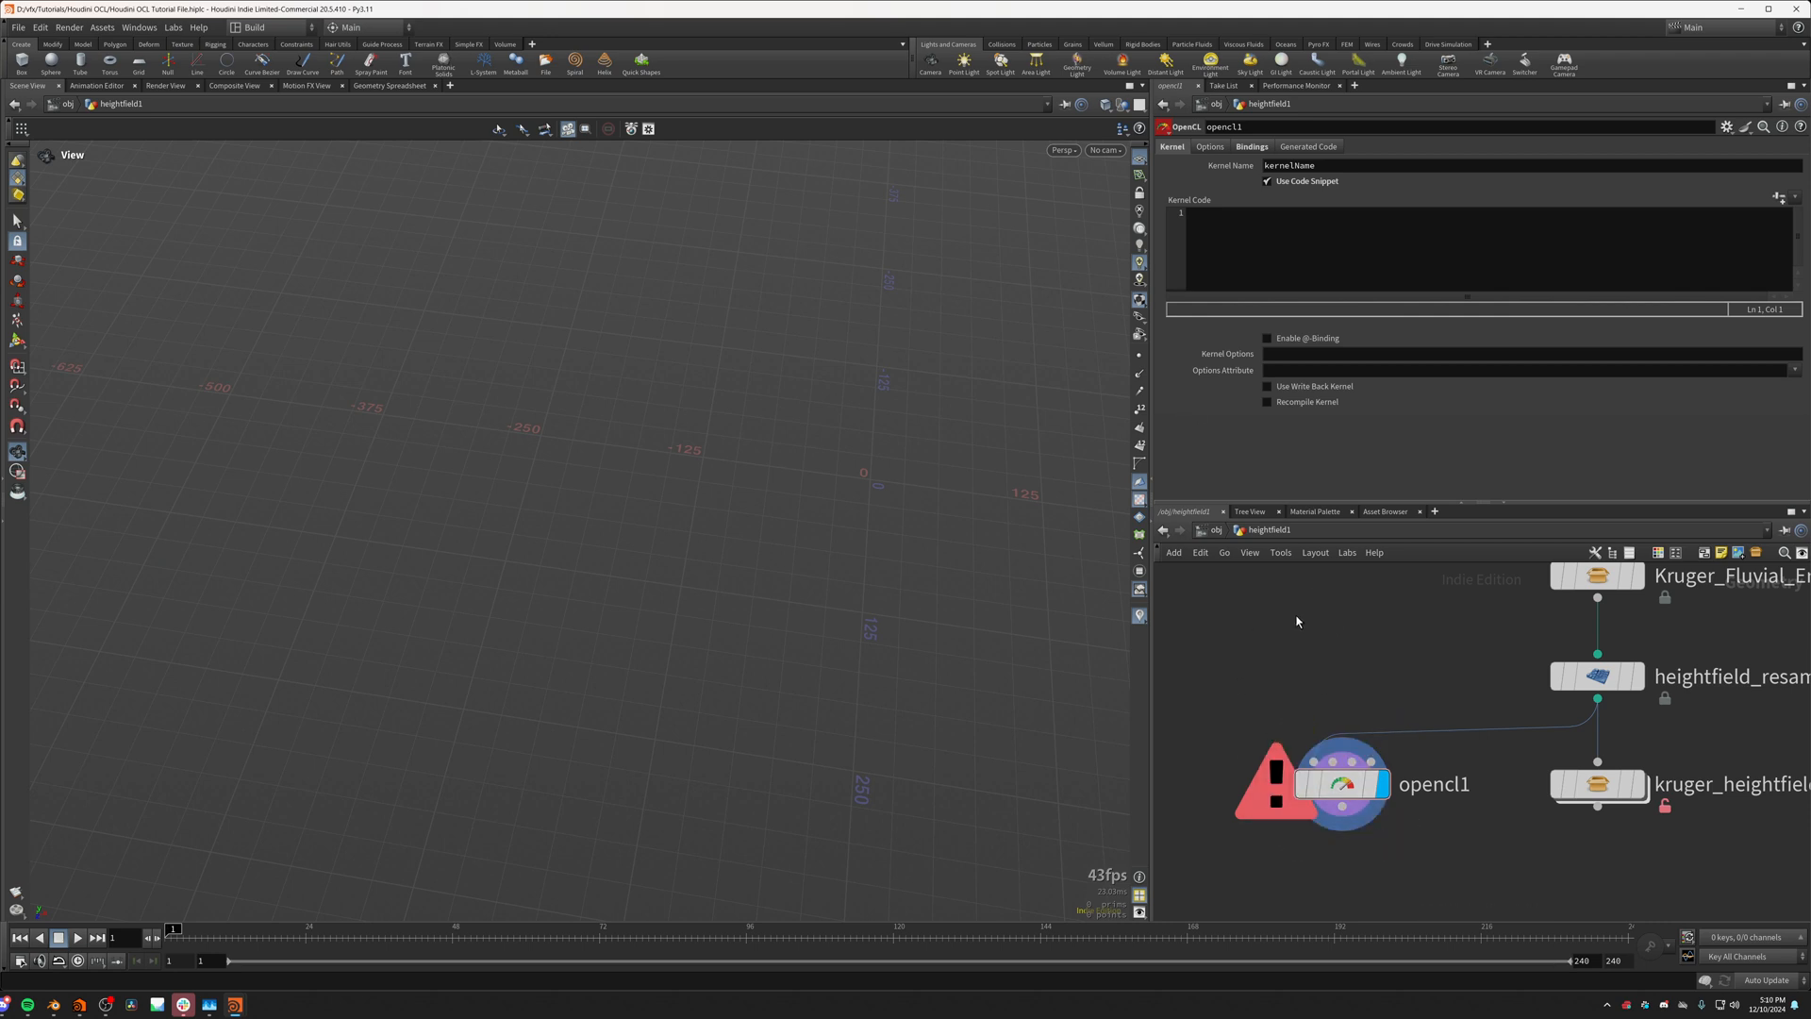
Step: Set opencl1's Run Over option to First Writeable Volume
{"action": "left_click", "coordinate": [1219, 148]}
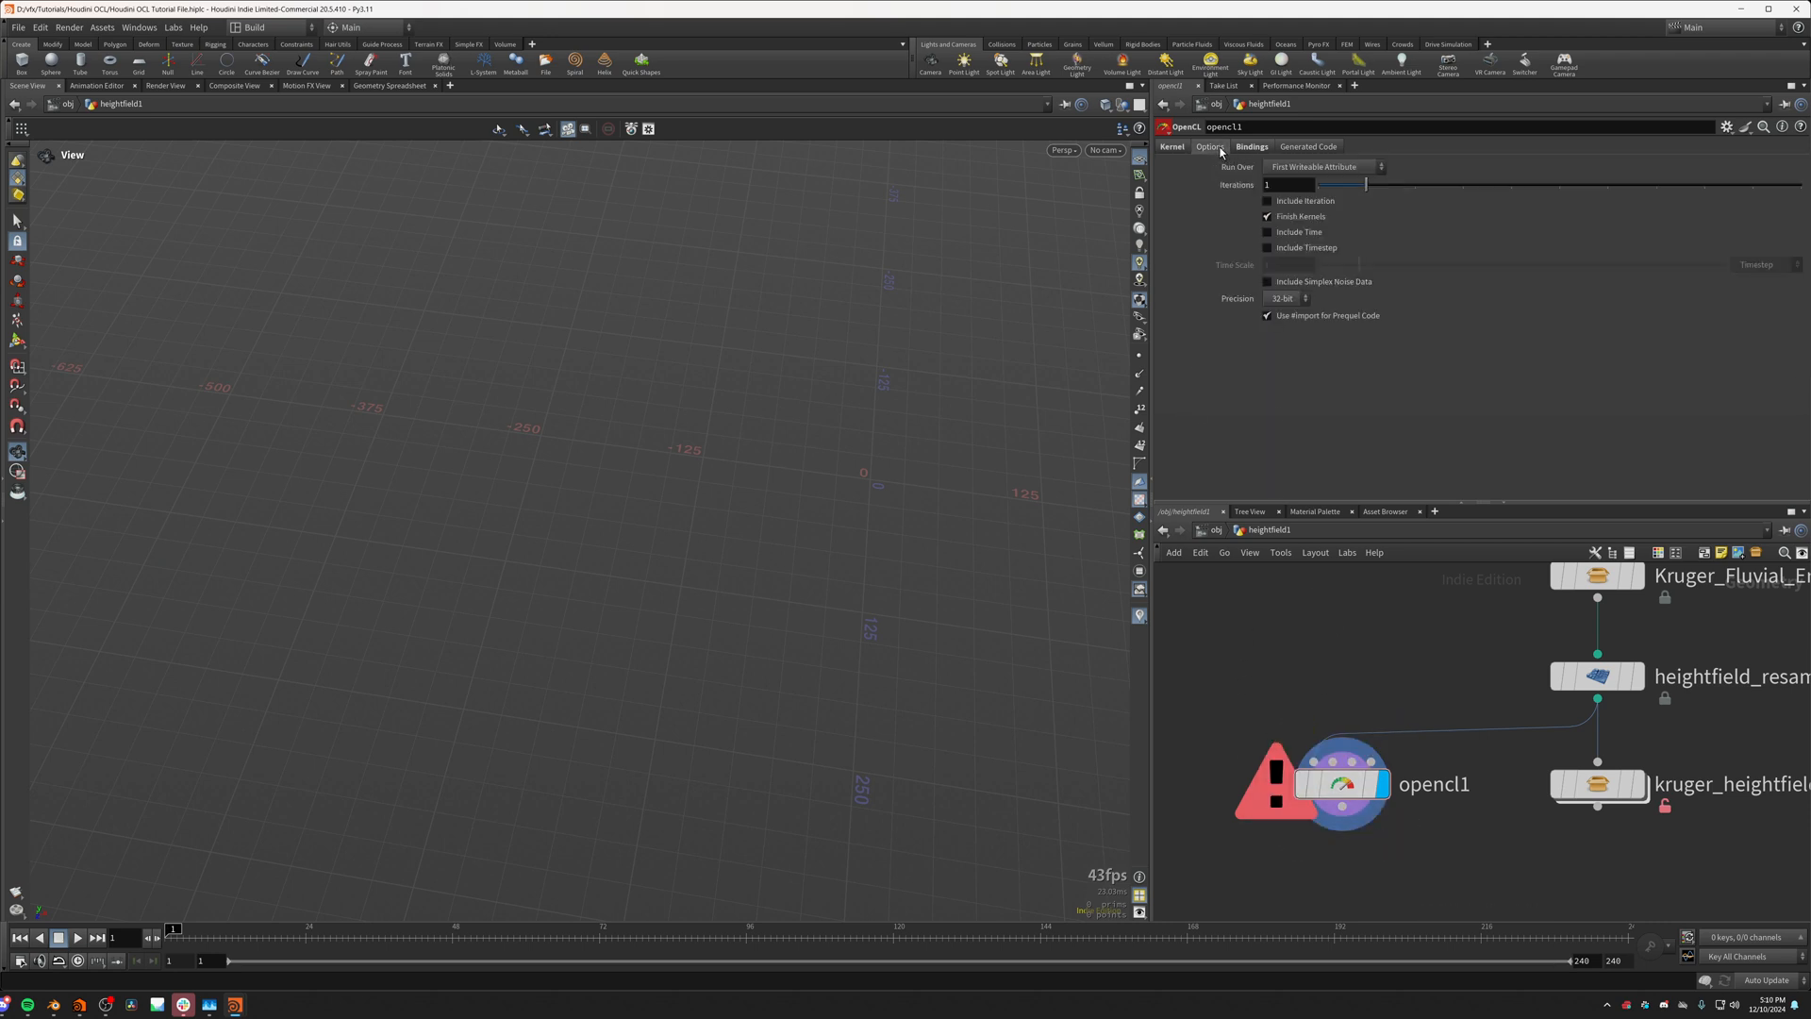
{"action": "left_click", "coordinate": [1329, 167]}
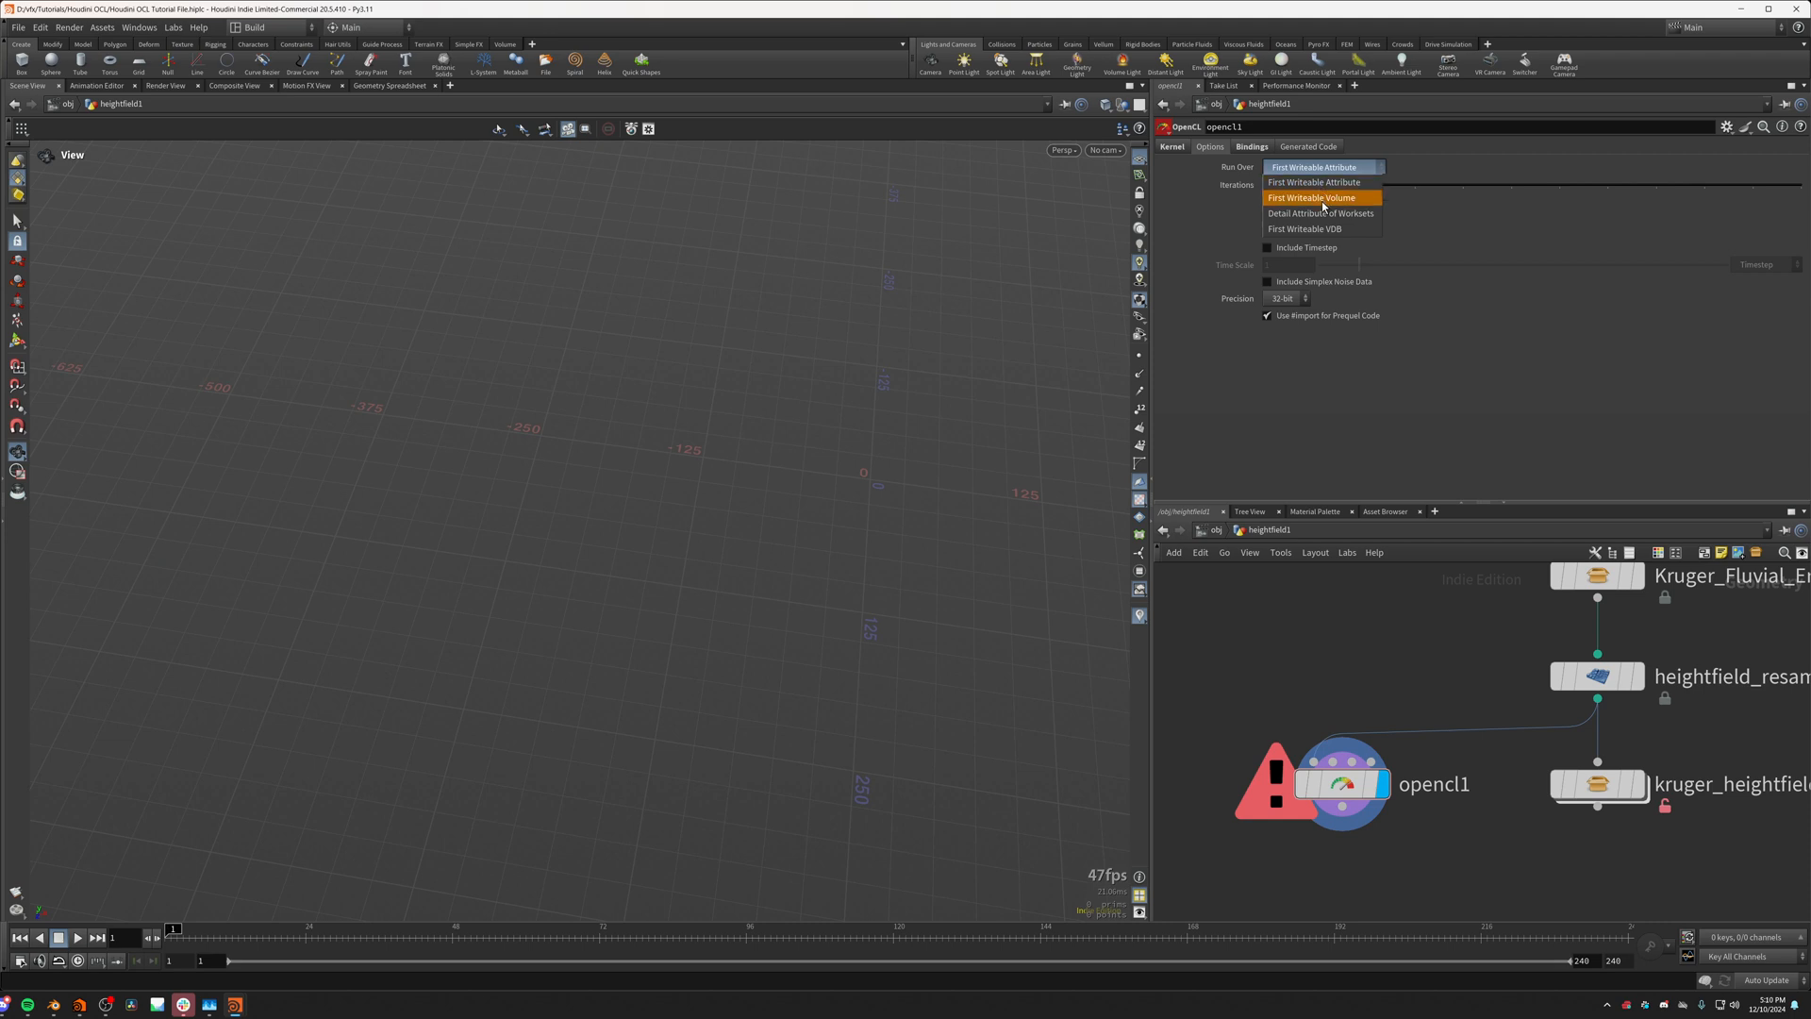
{"action": "left_click", "coordinate": [1321, 201]}
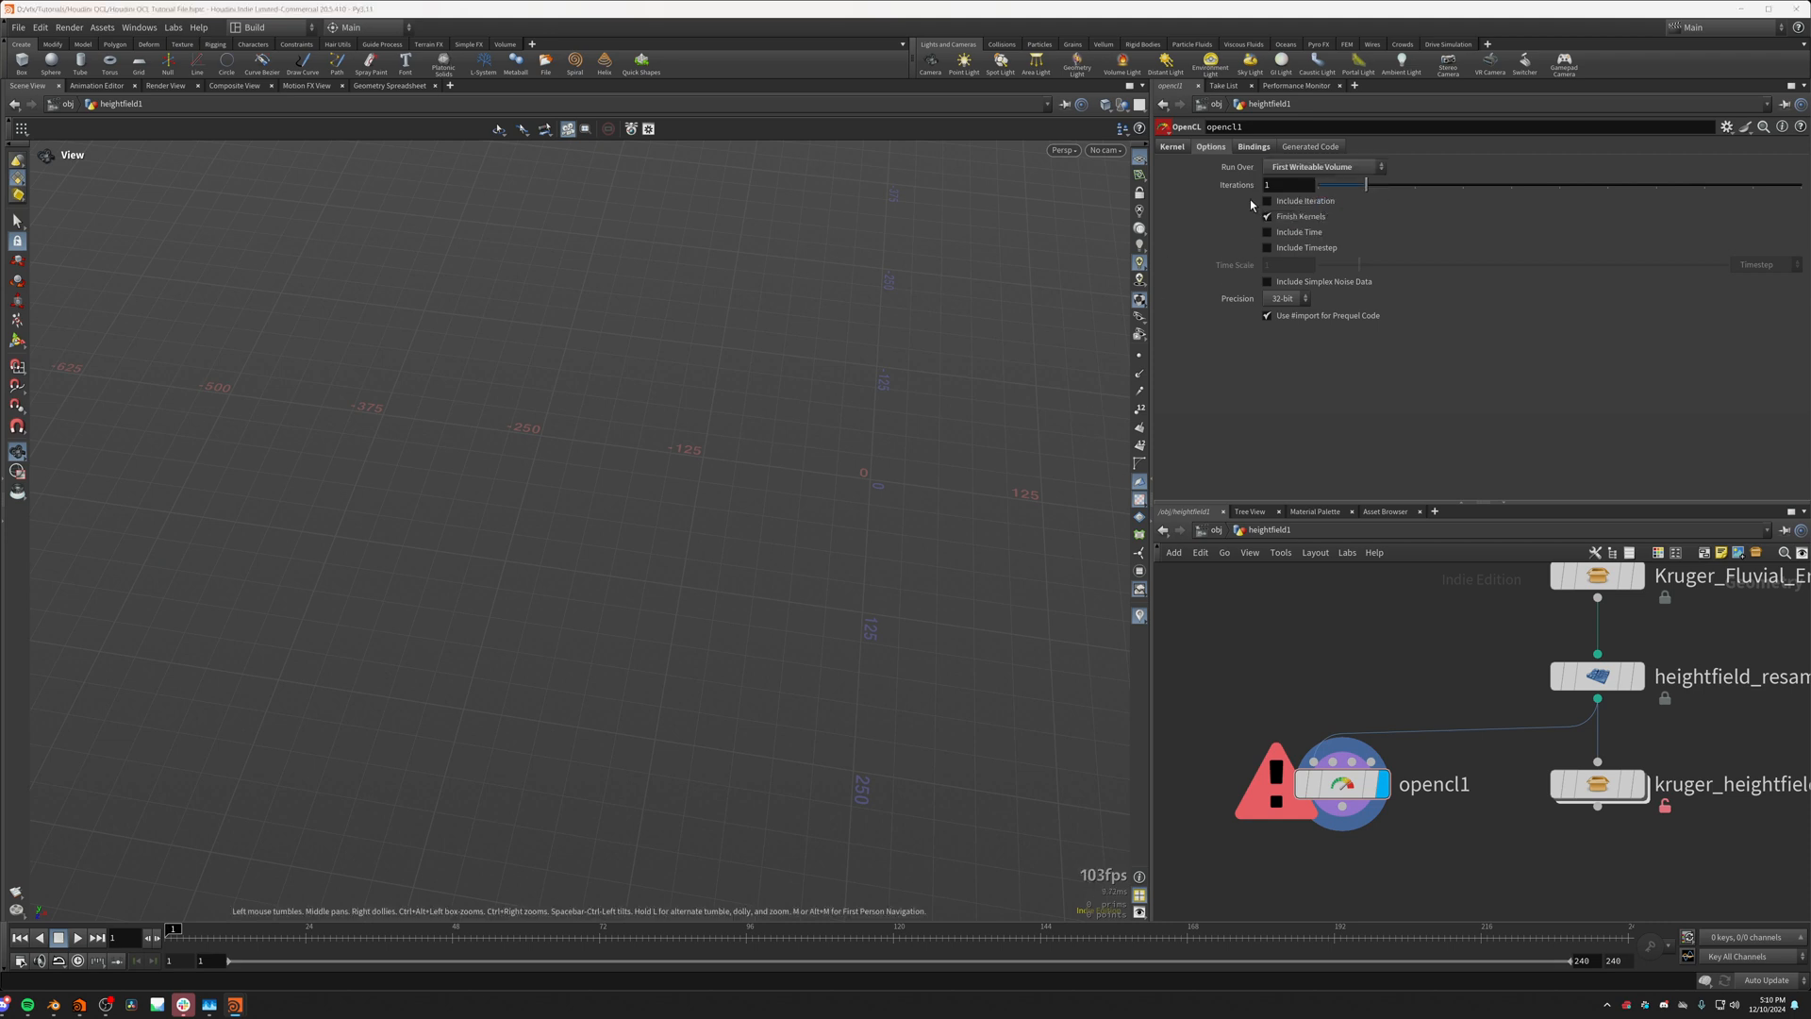
Step: Add one OpenCL parameter binding to opencl1 and name it height
{"action": "left_click", "coordinate": [1253, 148]}
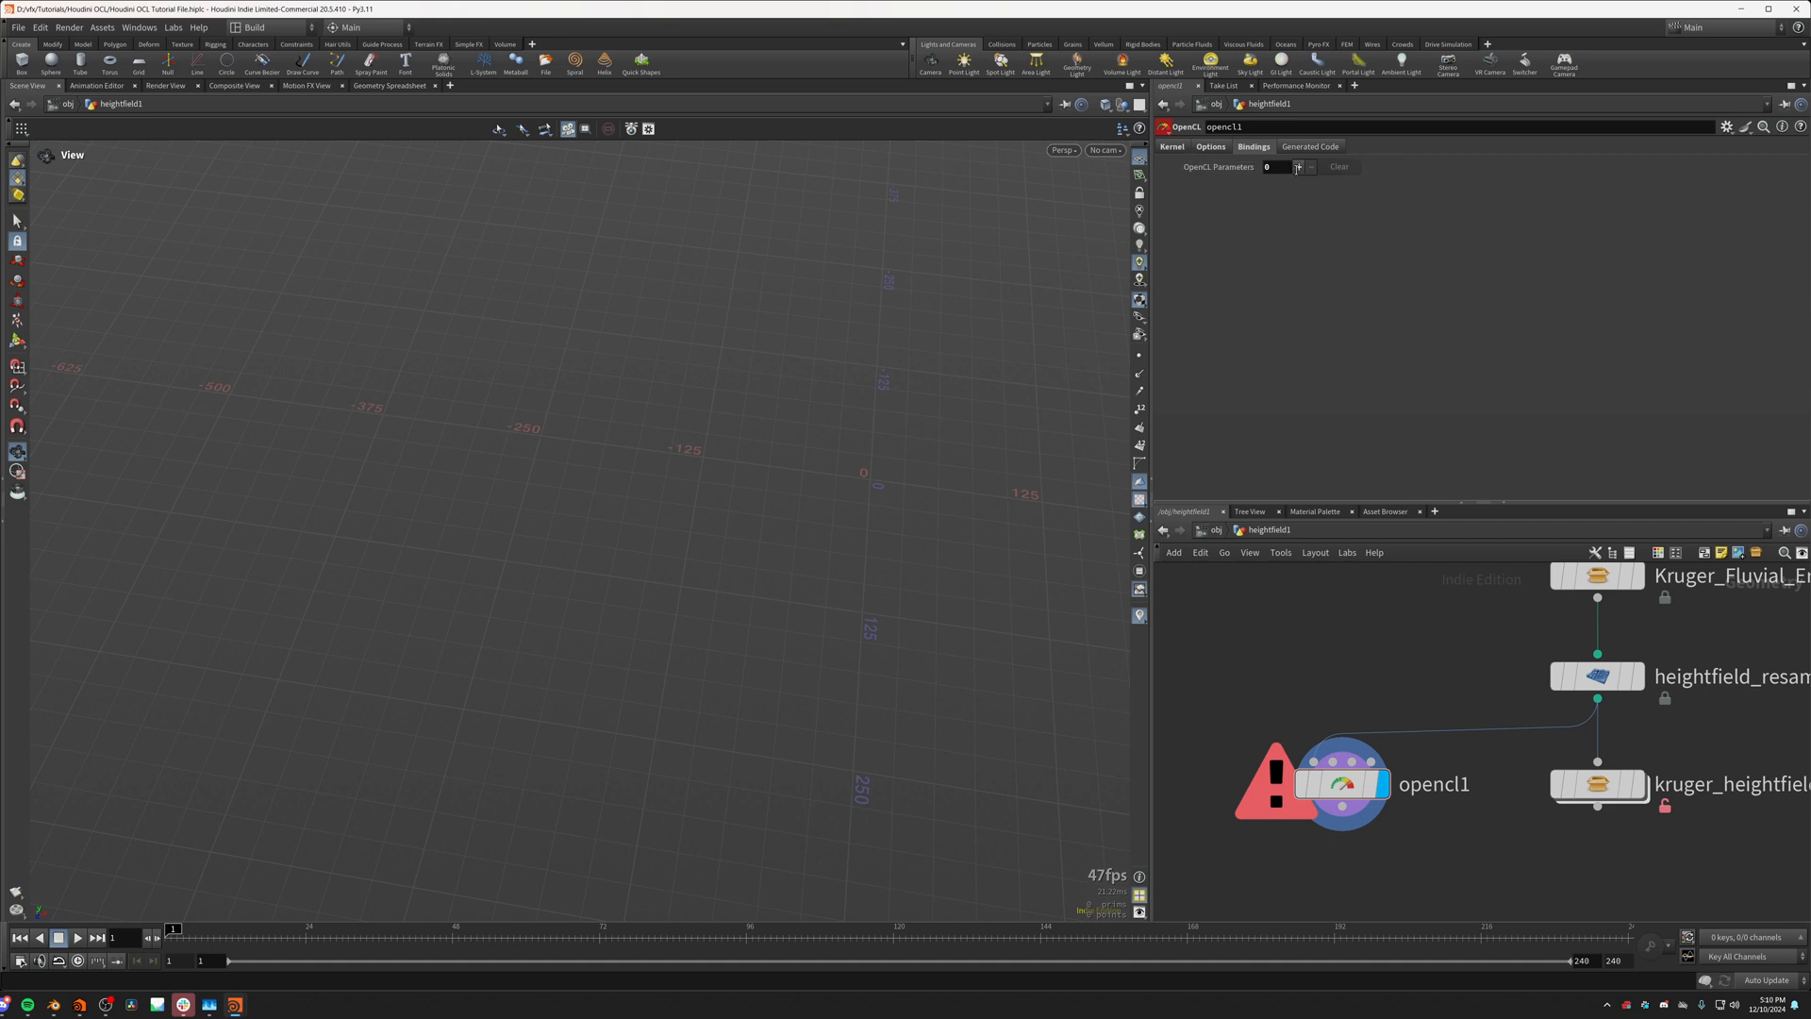
{"action": "left_click", "coordinate": [1298, 167]}
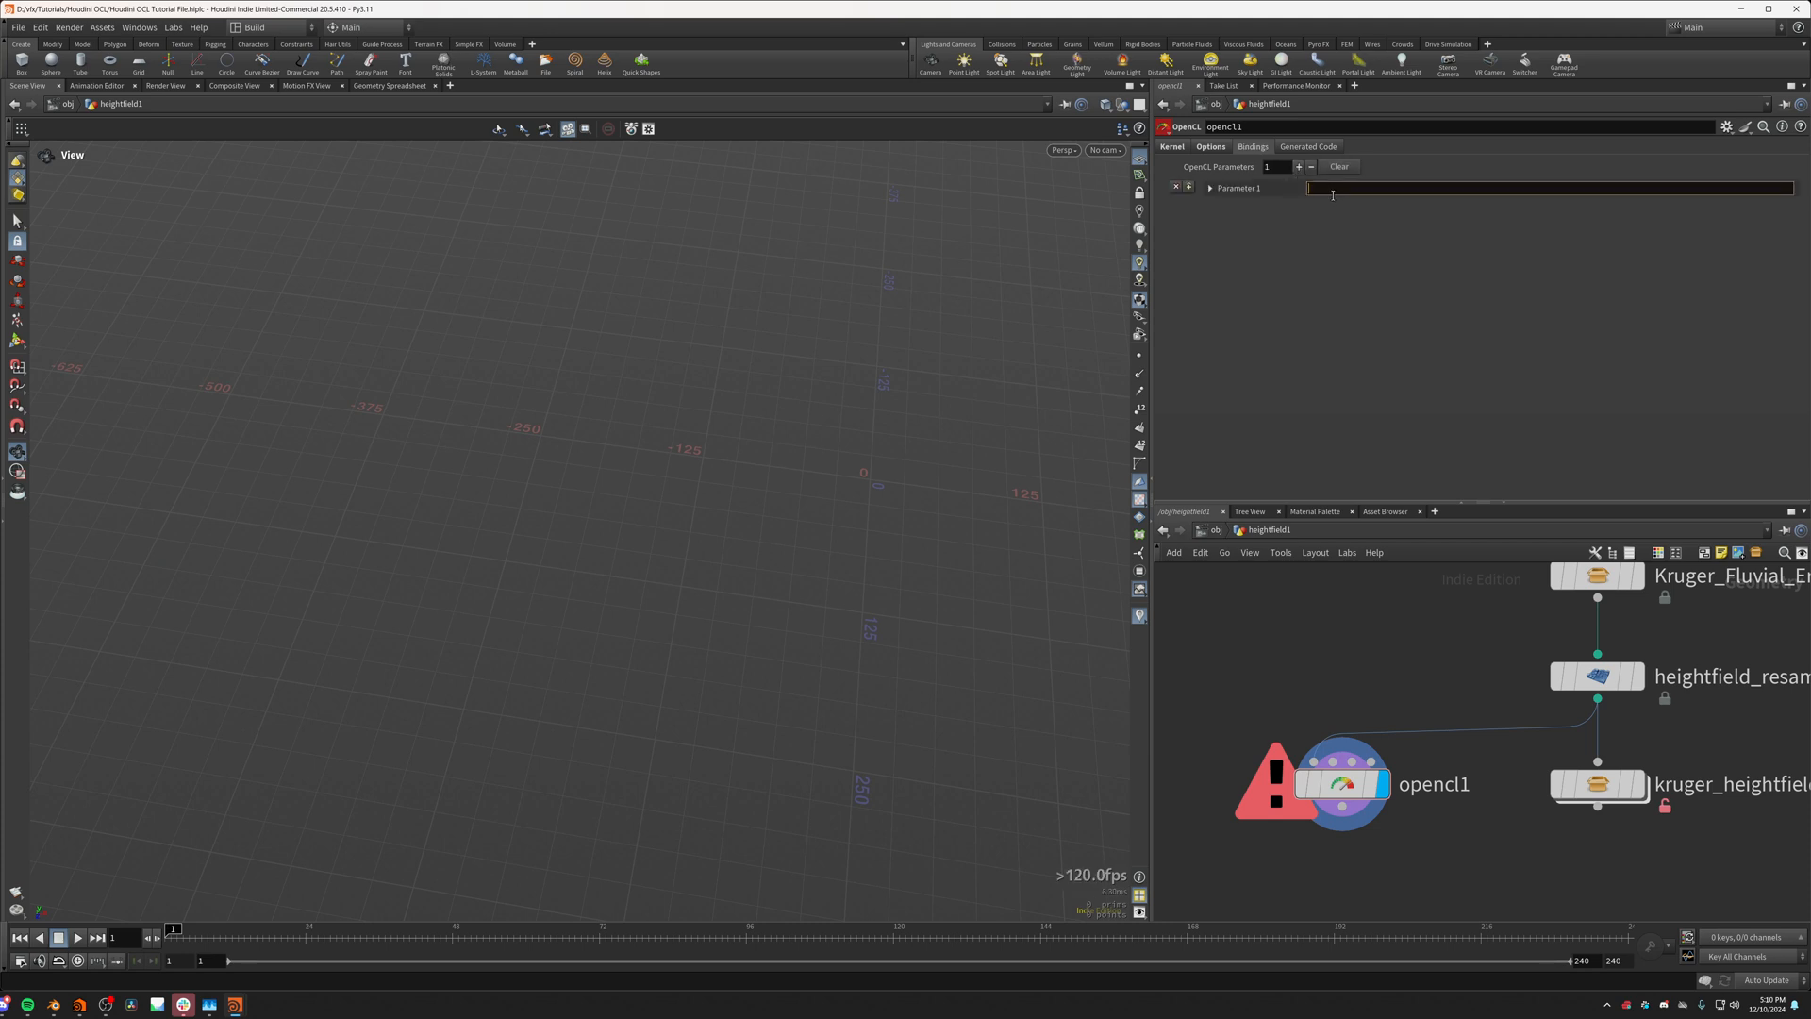
{"action": "type", "text": "height"}
{"action": "key", "text": "Return"}
Step: Display heightfield_resample1, check the grid volumes in its node information, and switch the display back to opencl1
{"action": "left_click", "coordinate": [1639, 676]}
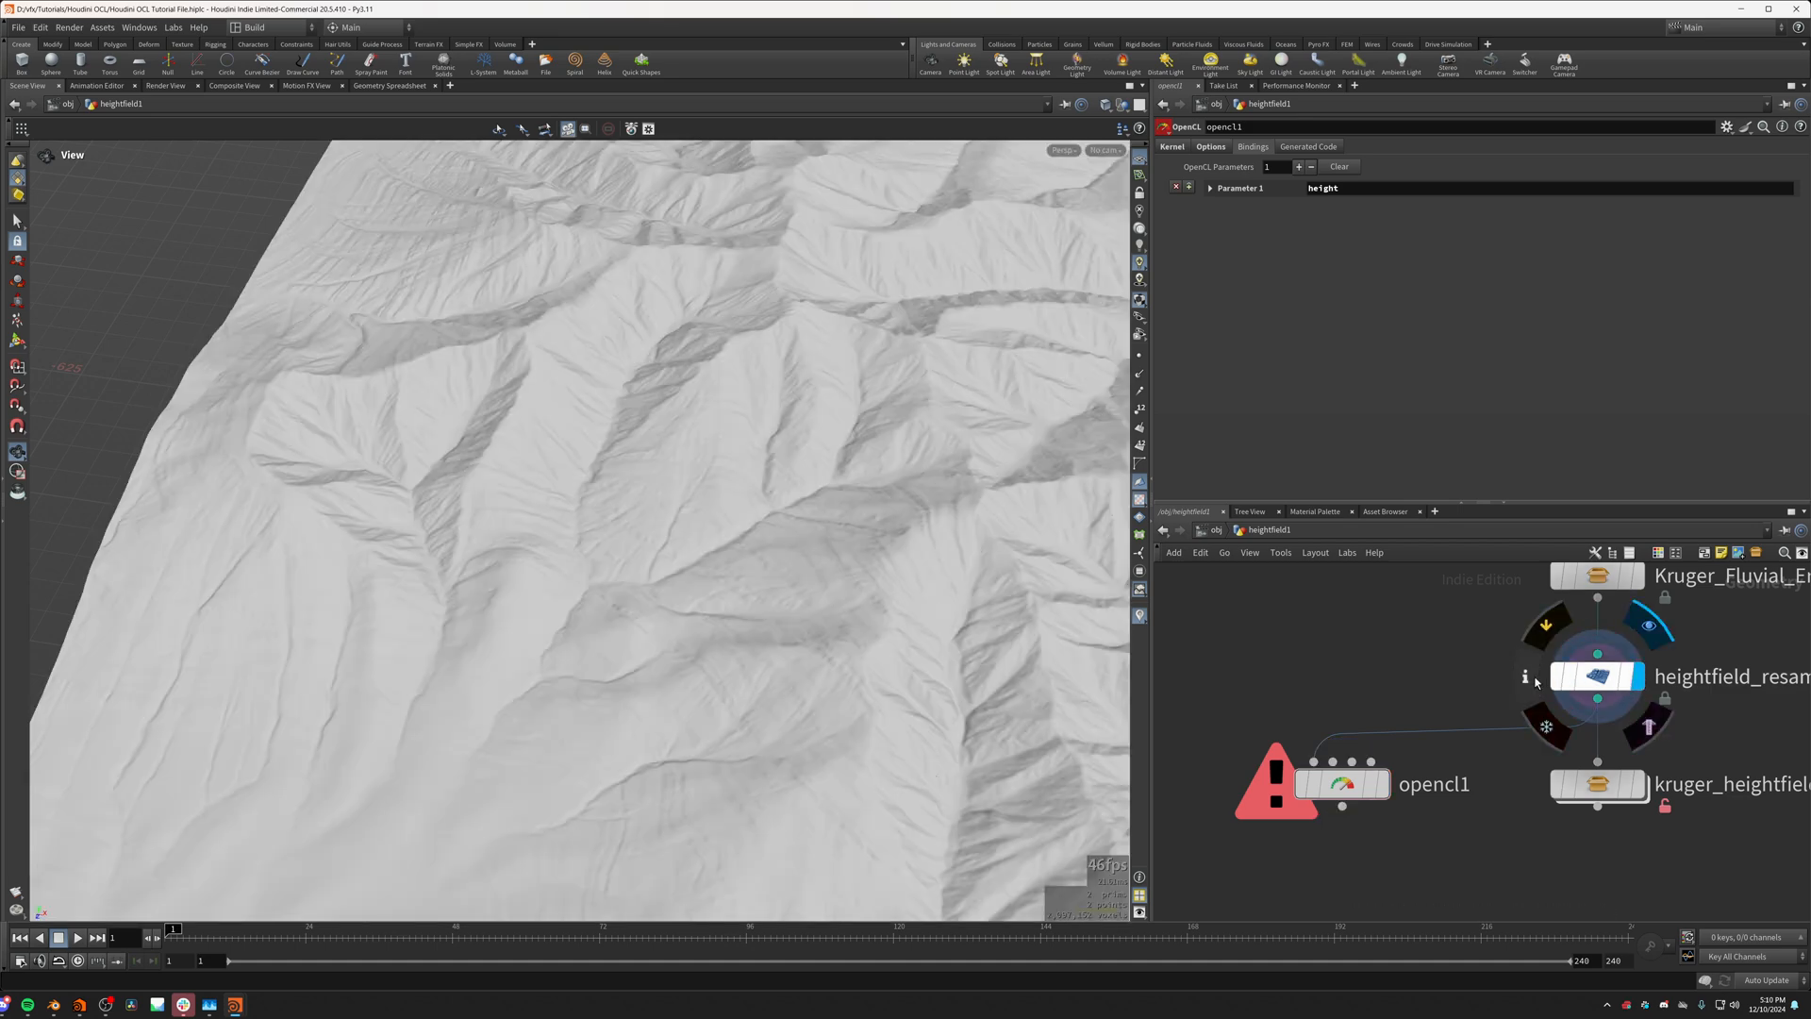
{"action": "left_click", "coordinate": [1528, 678]}
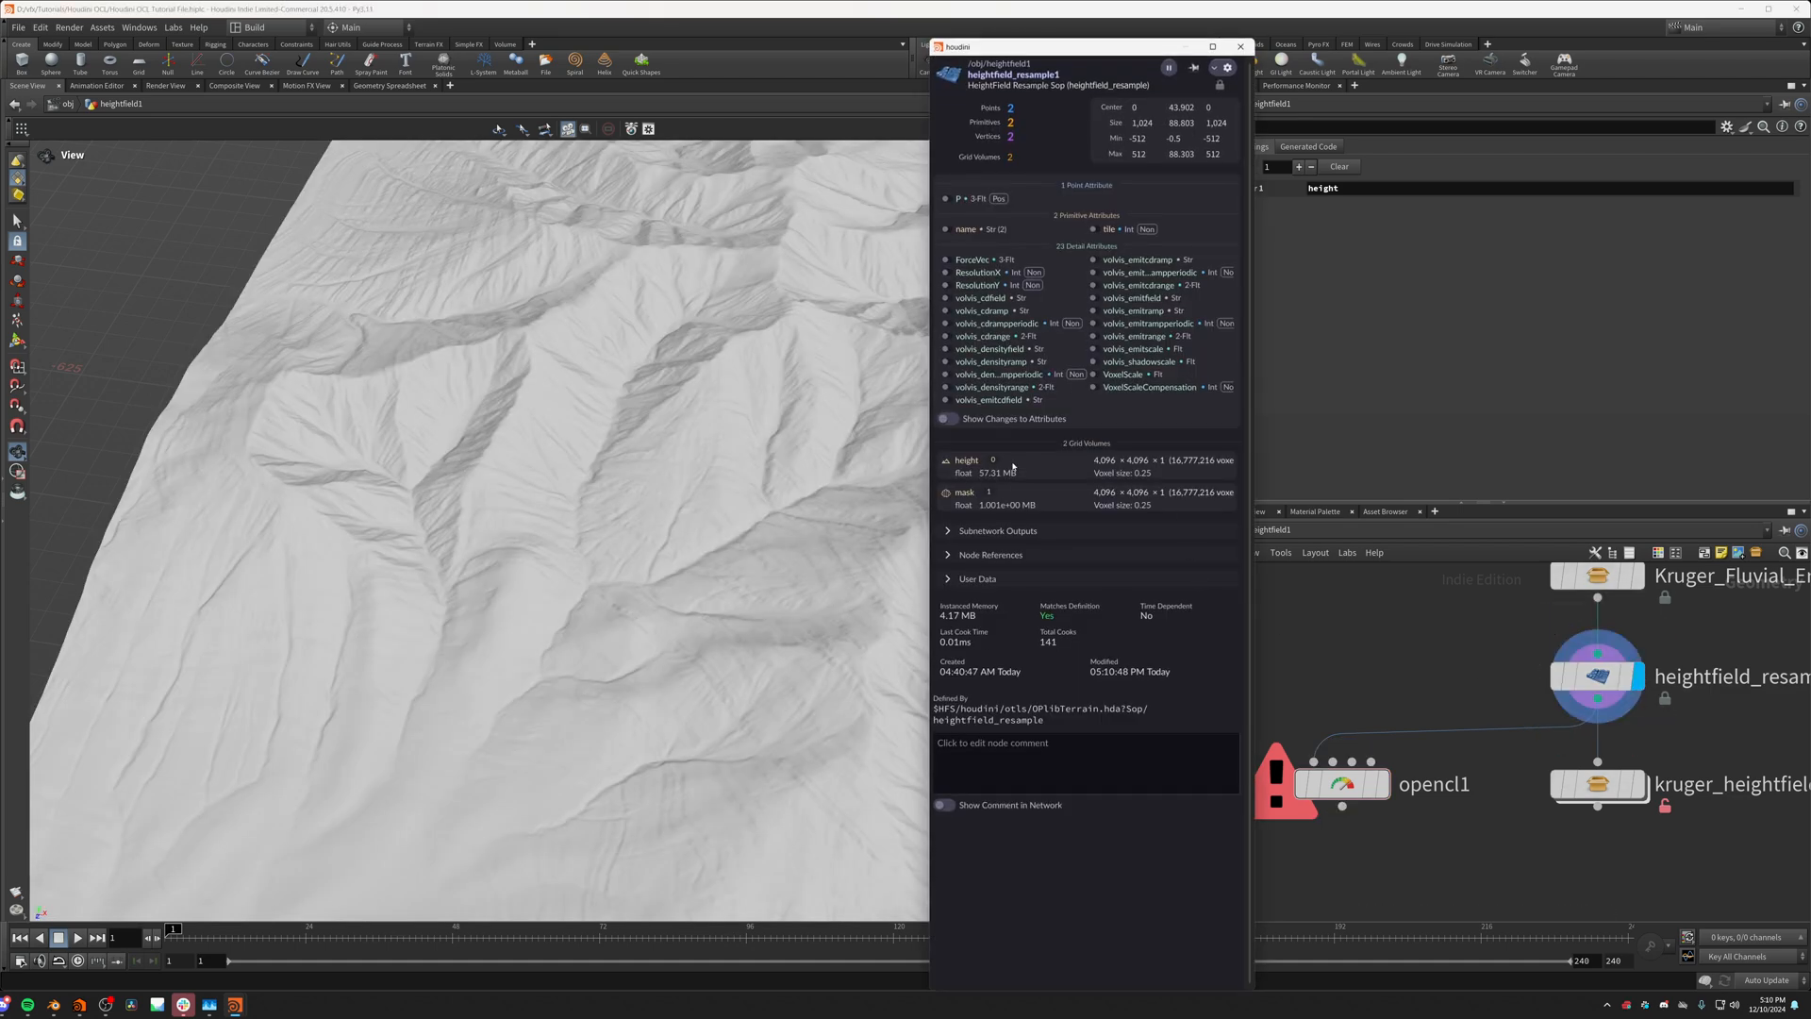
{"action": "left_click", "coordinate": [1241, 46]}
{"action": "left_click_drag", "start_coordinate": [748, 292], "coordinate": [978, 748]}
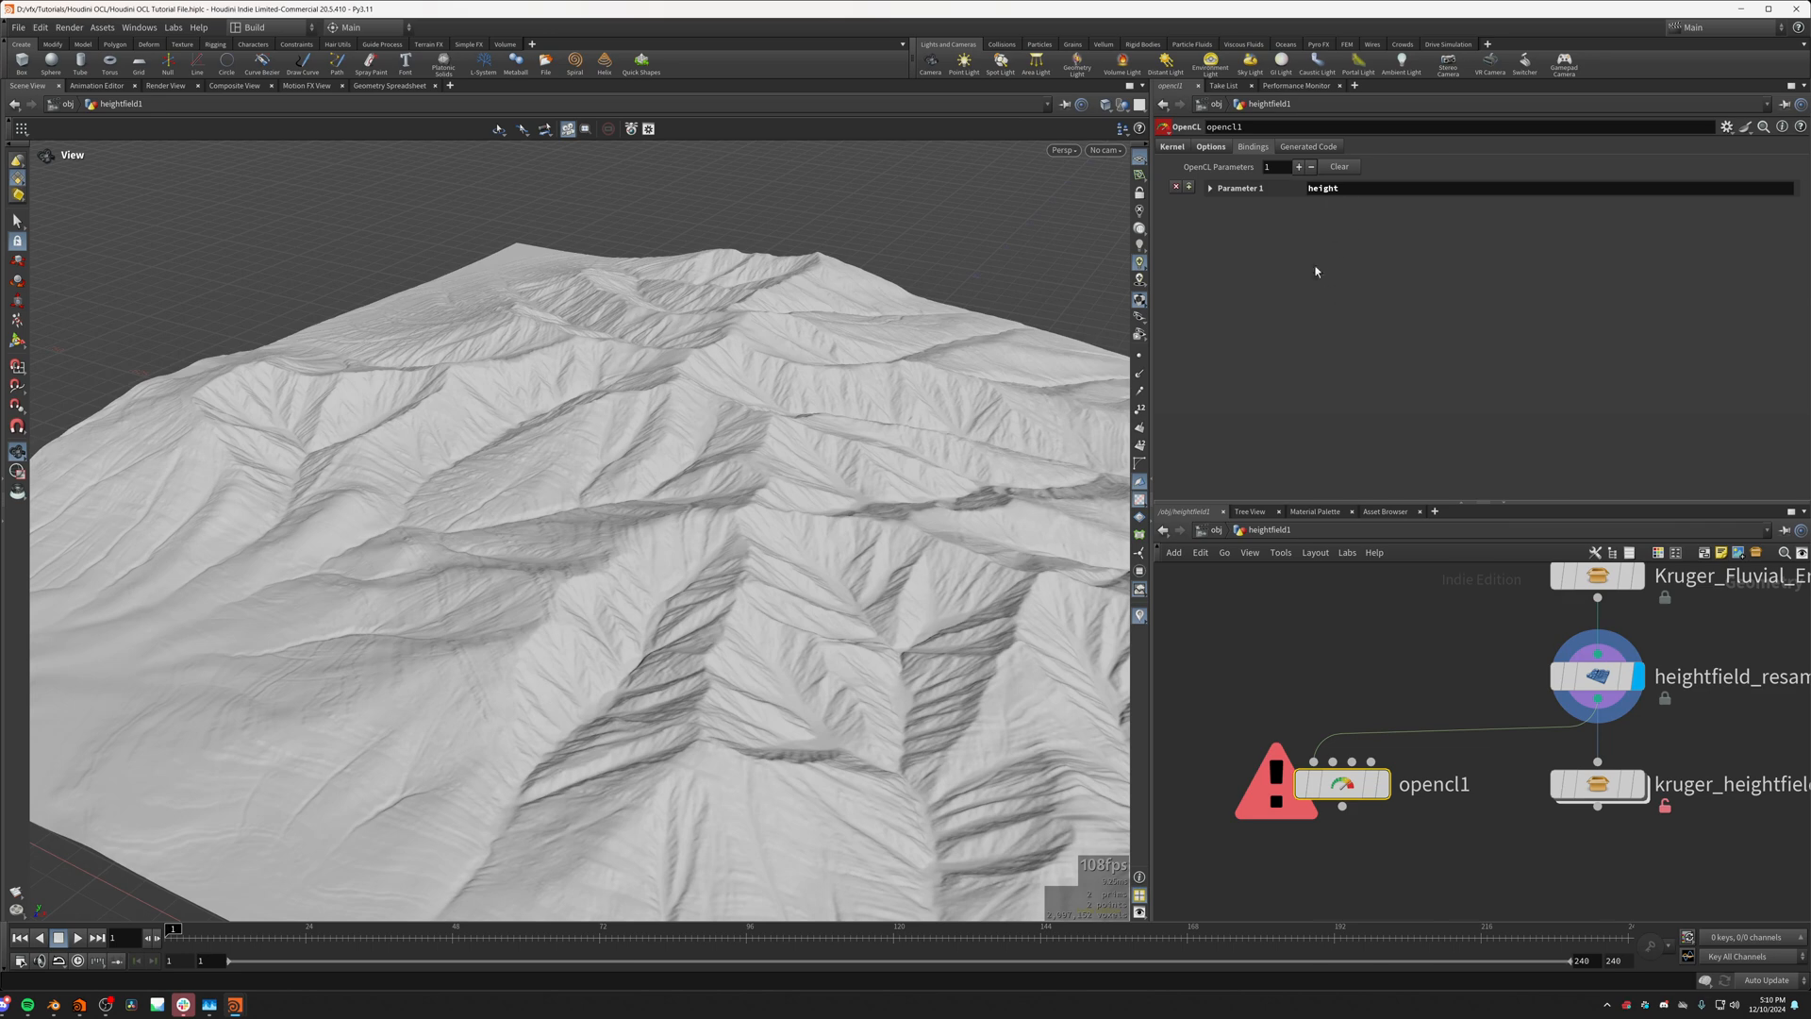
{"action": "left_click", "coordinate": [1382, 784]}
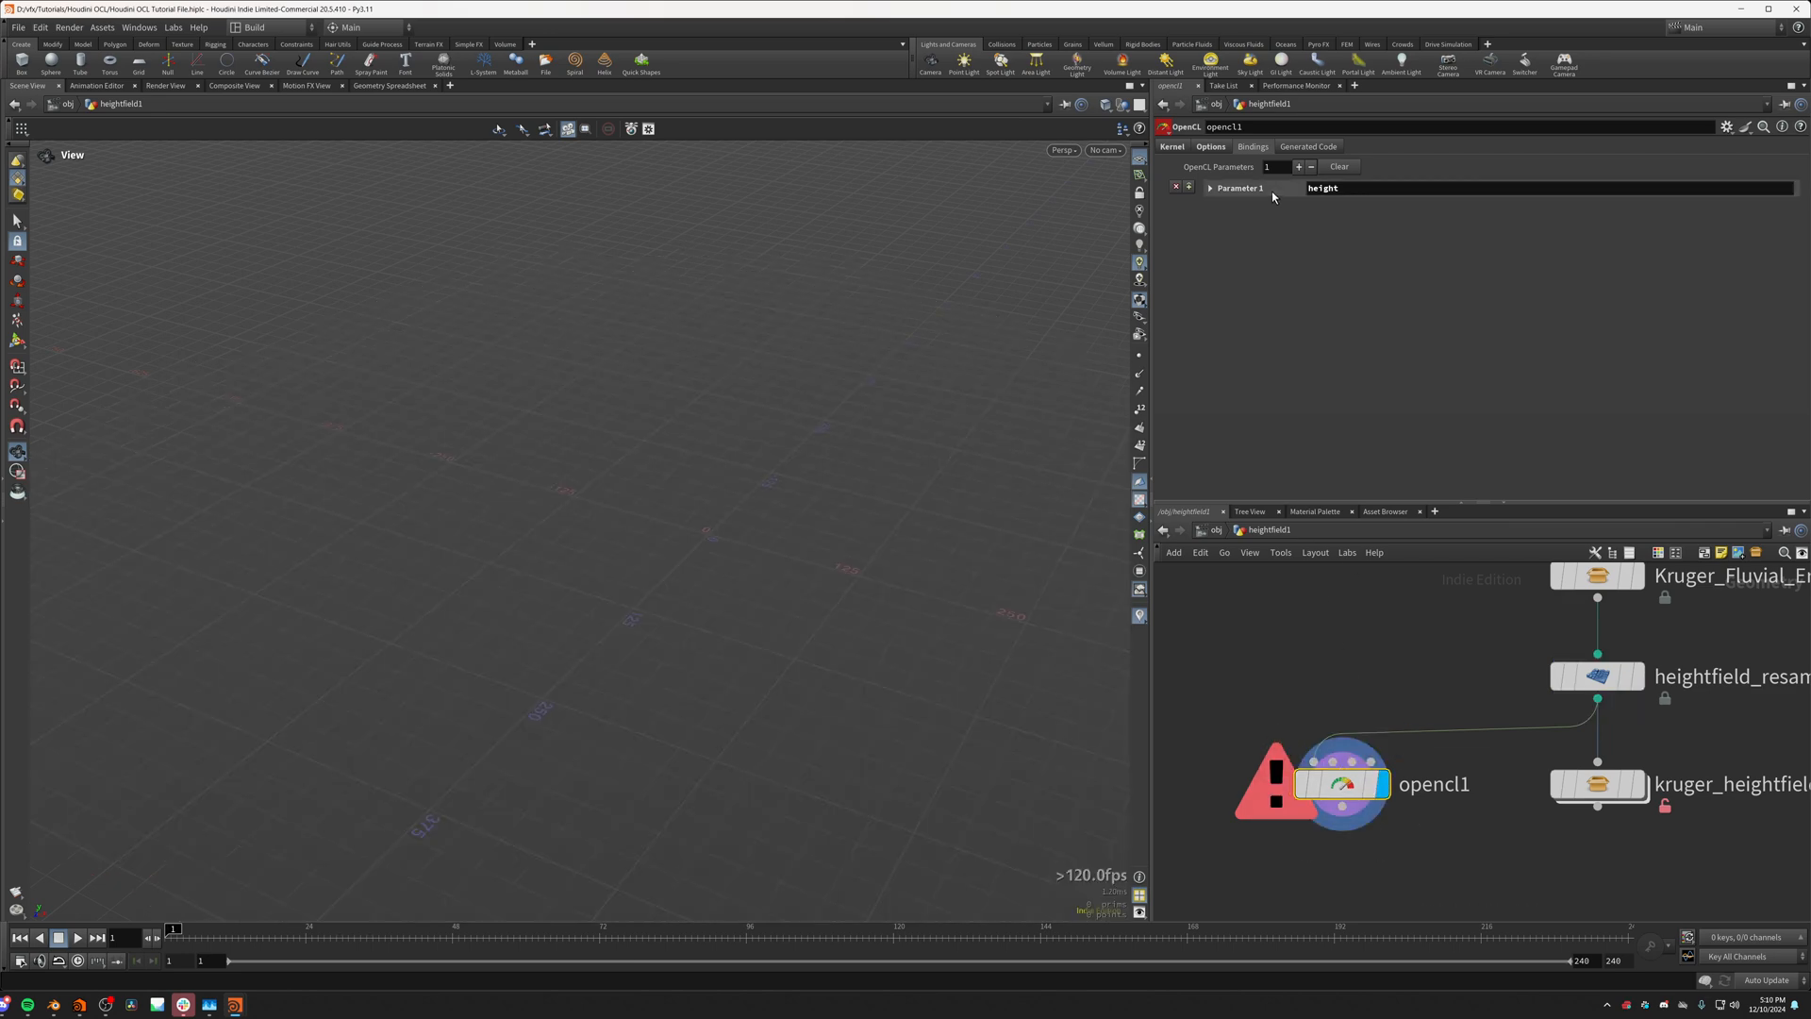
Step: Set the height binding's Parameter Type to Volume and its Volume name to height
{"action": "left_click", "coordinate": [1271, 190]}
{"action": "left_click", "coordinate": [1339, 224]}
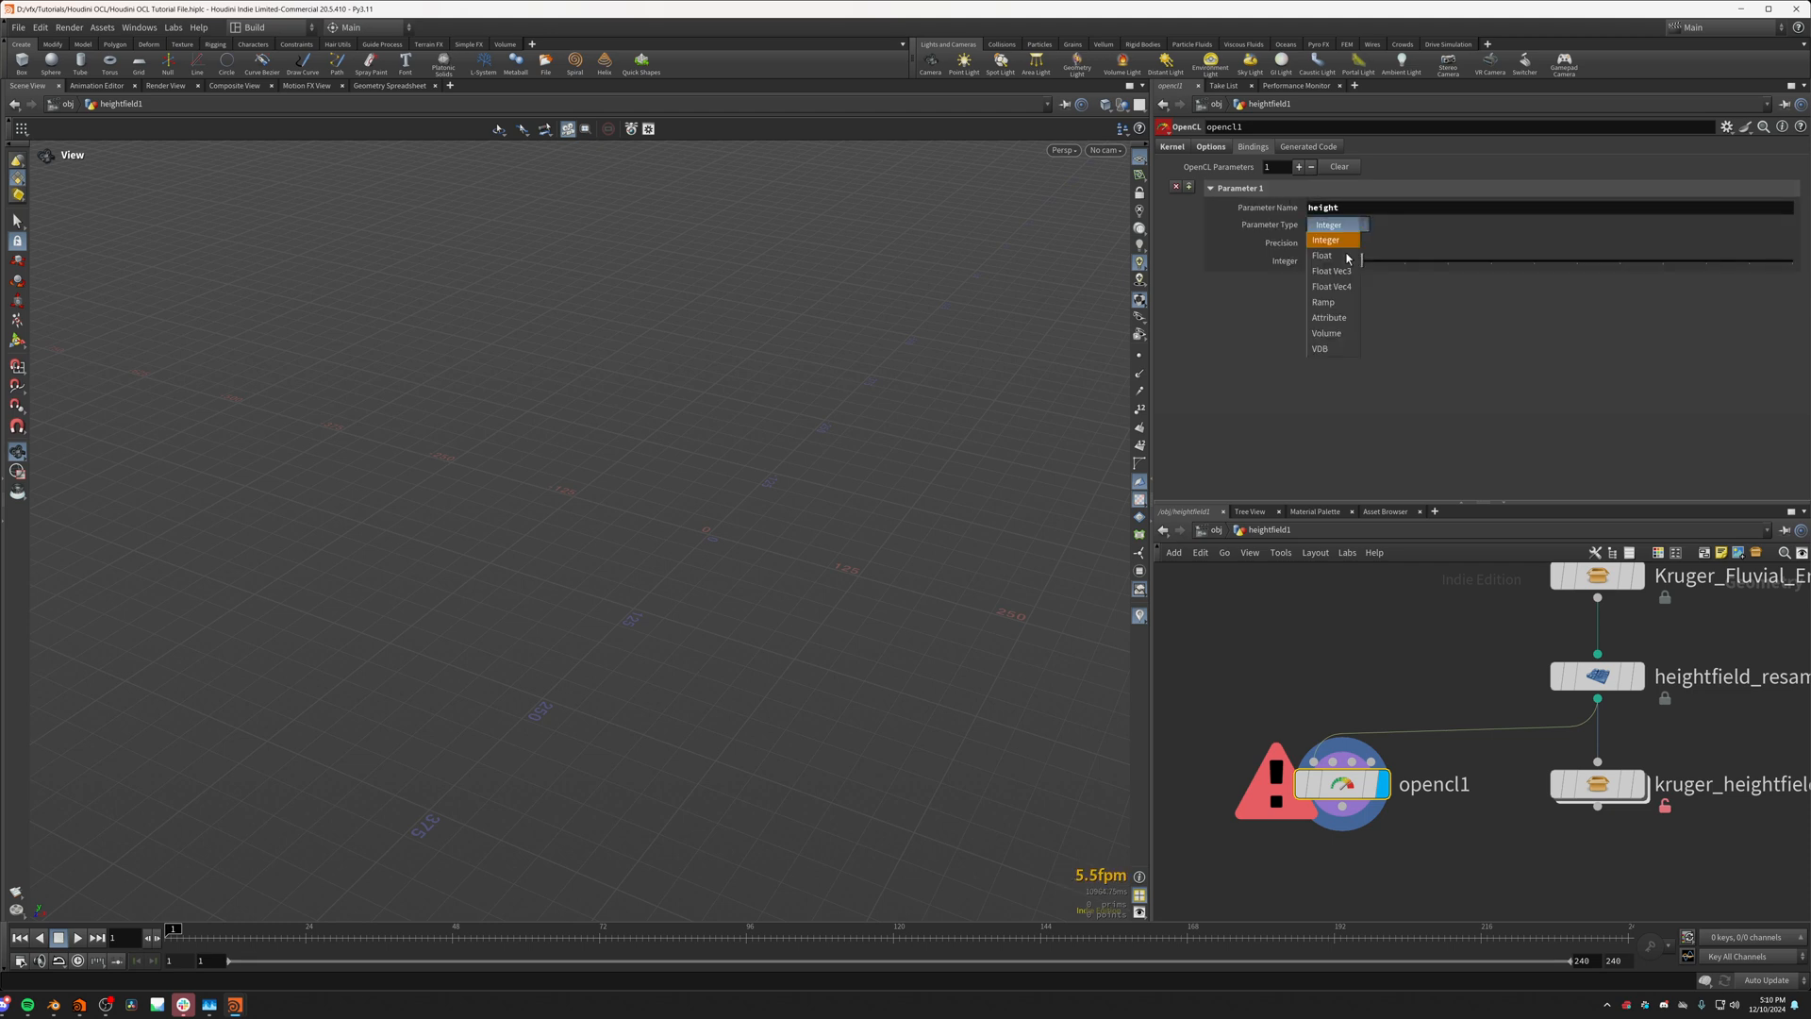
{"action": "left_click", "coordinate": [1341, 341]}
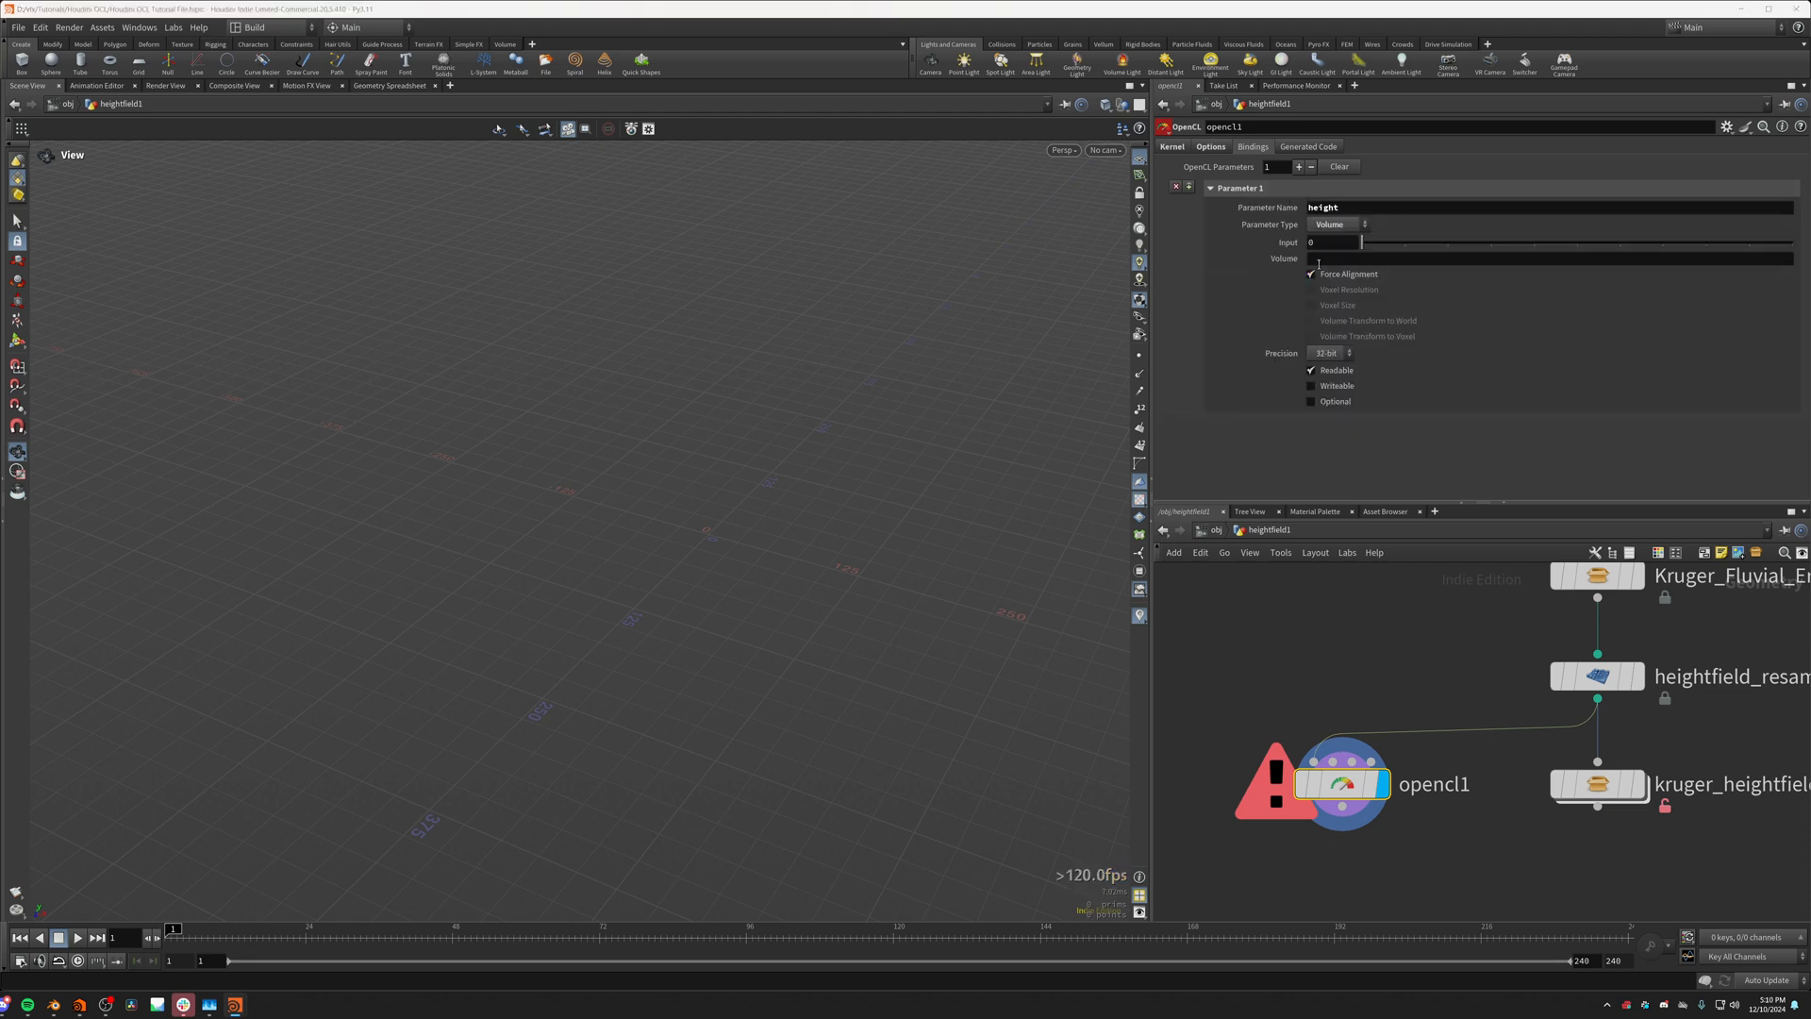
{"action": "left_click", "coordinate": [1319, 259]}
{"action": "type", "text": "height"}
{"action": "key", "text": "Return"}
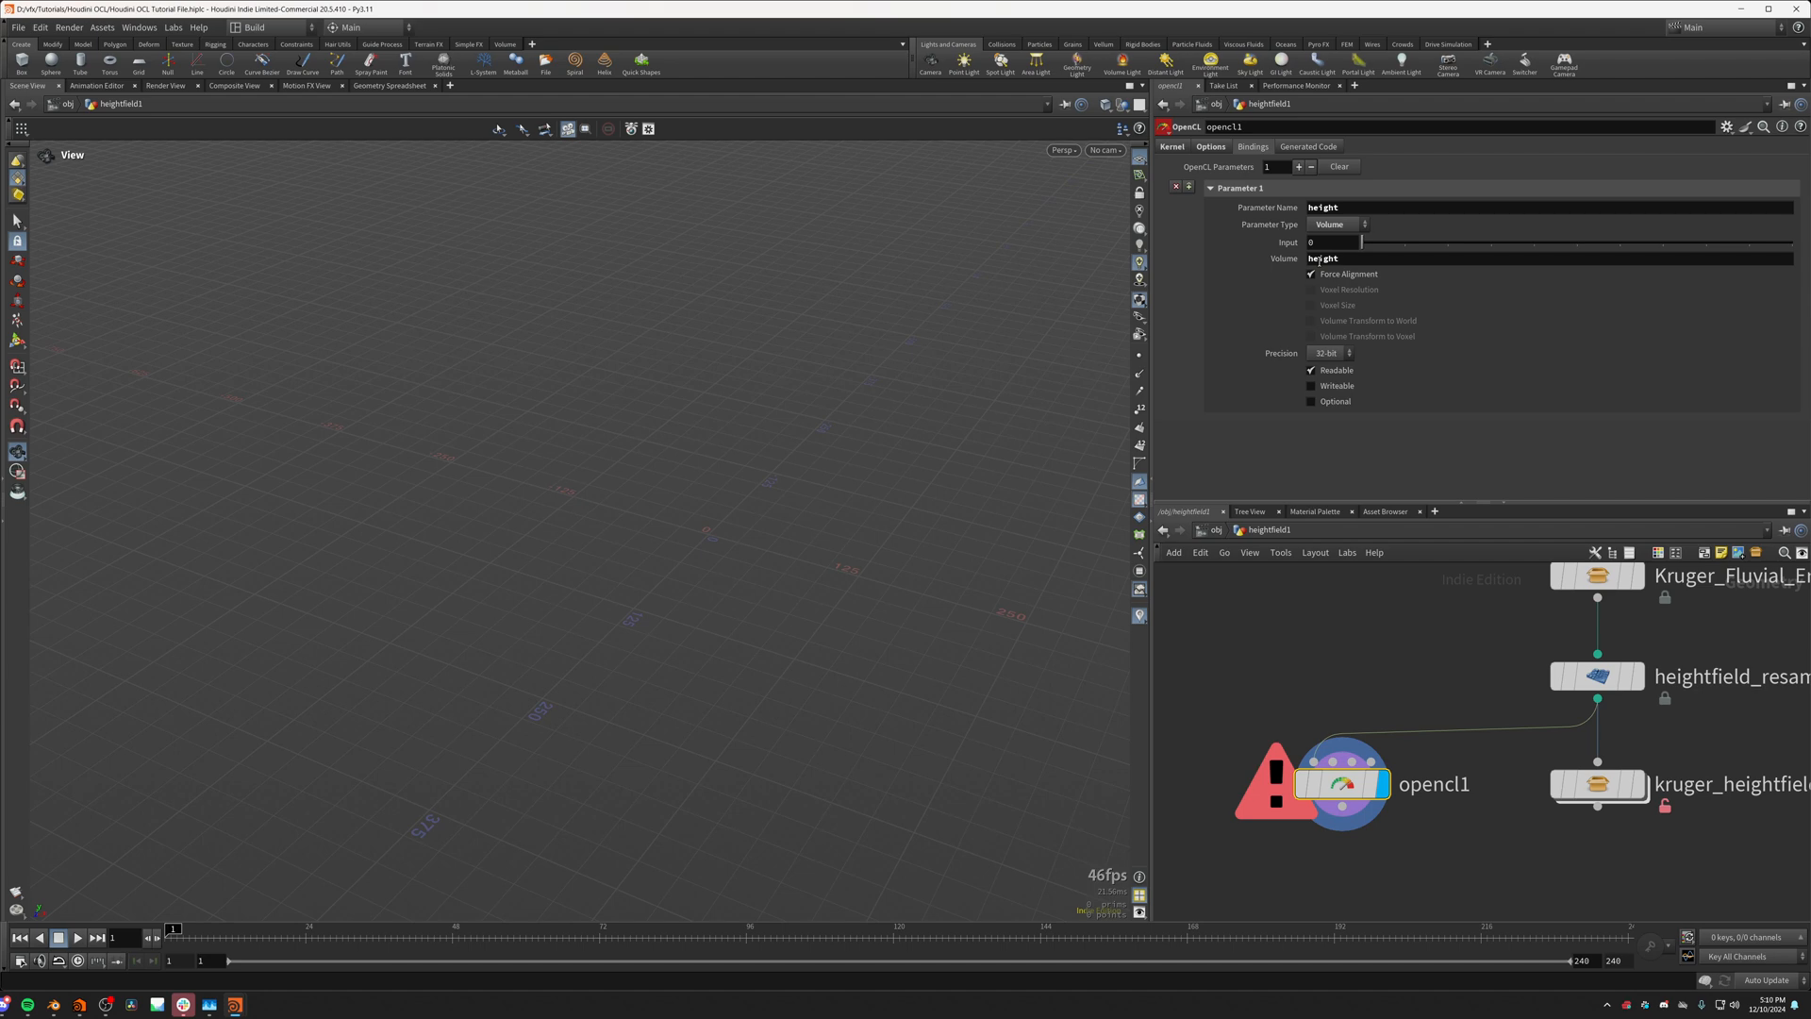
Step: Check the Volume name of the height binding against the incoming connection of opencl1
{"action": "double_click", "coordinate": [1386, 259]}
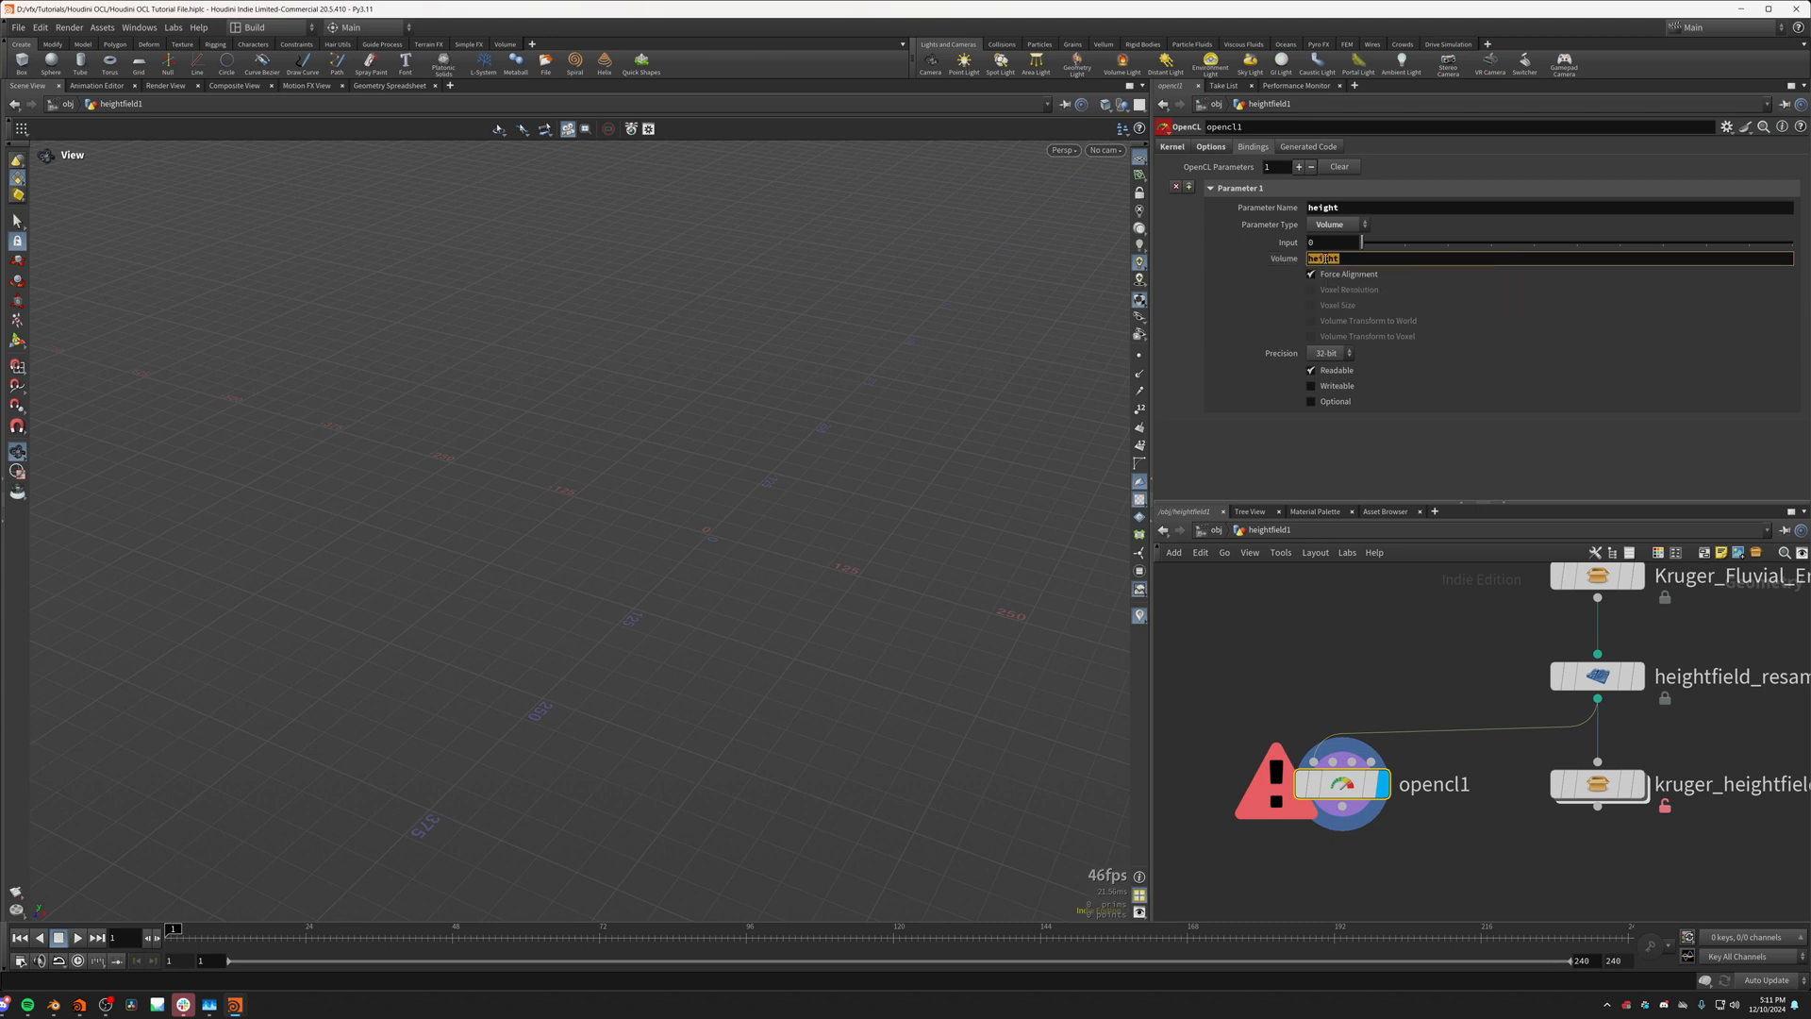
{"action": "left_click", "coordinate": [1325, 257]}
{"action": "double_click", "coordinate": [1325, 257]}
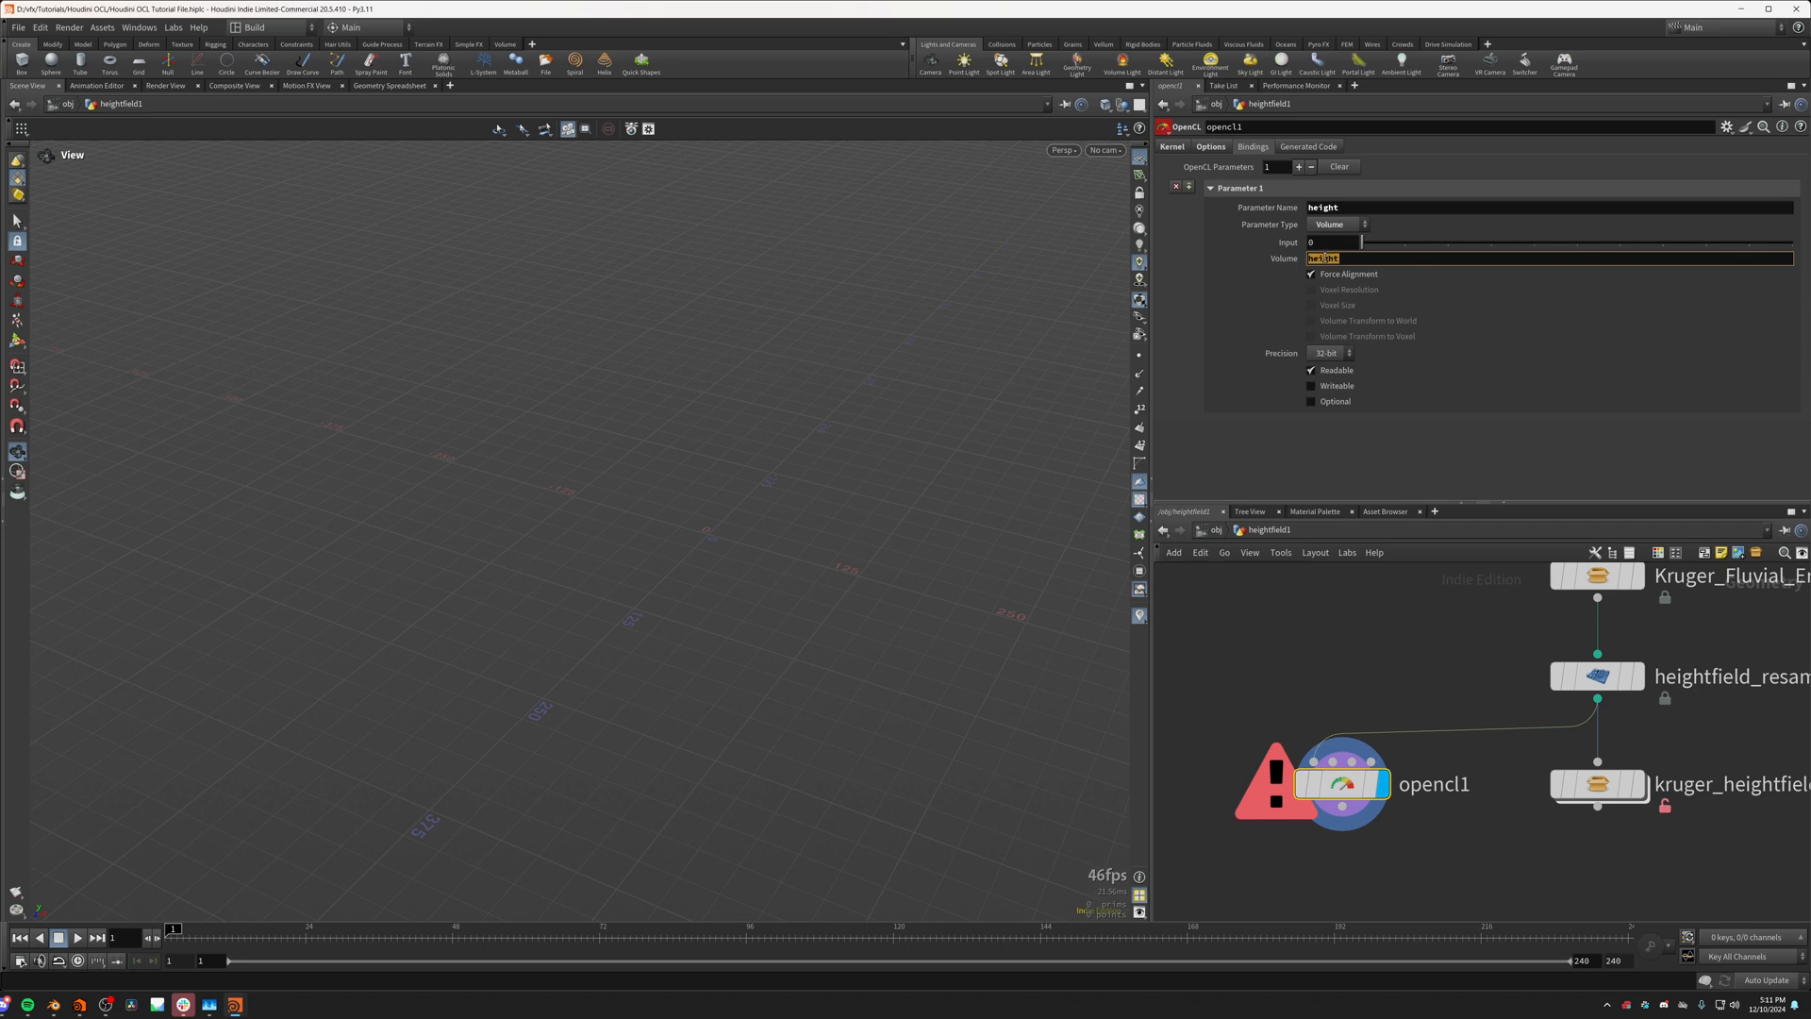
{"action": "left_click", "coordinate": [1301, 729]}
{"action": "left_click", "coordinate": [1335, 784]}
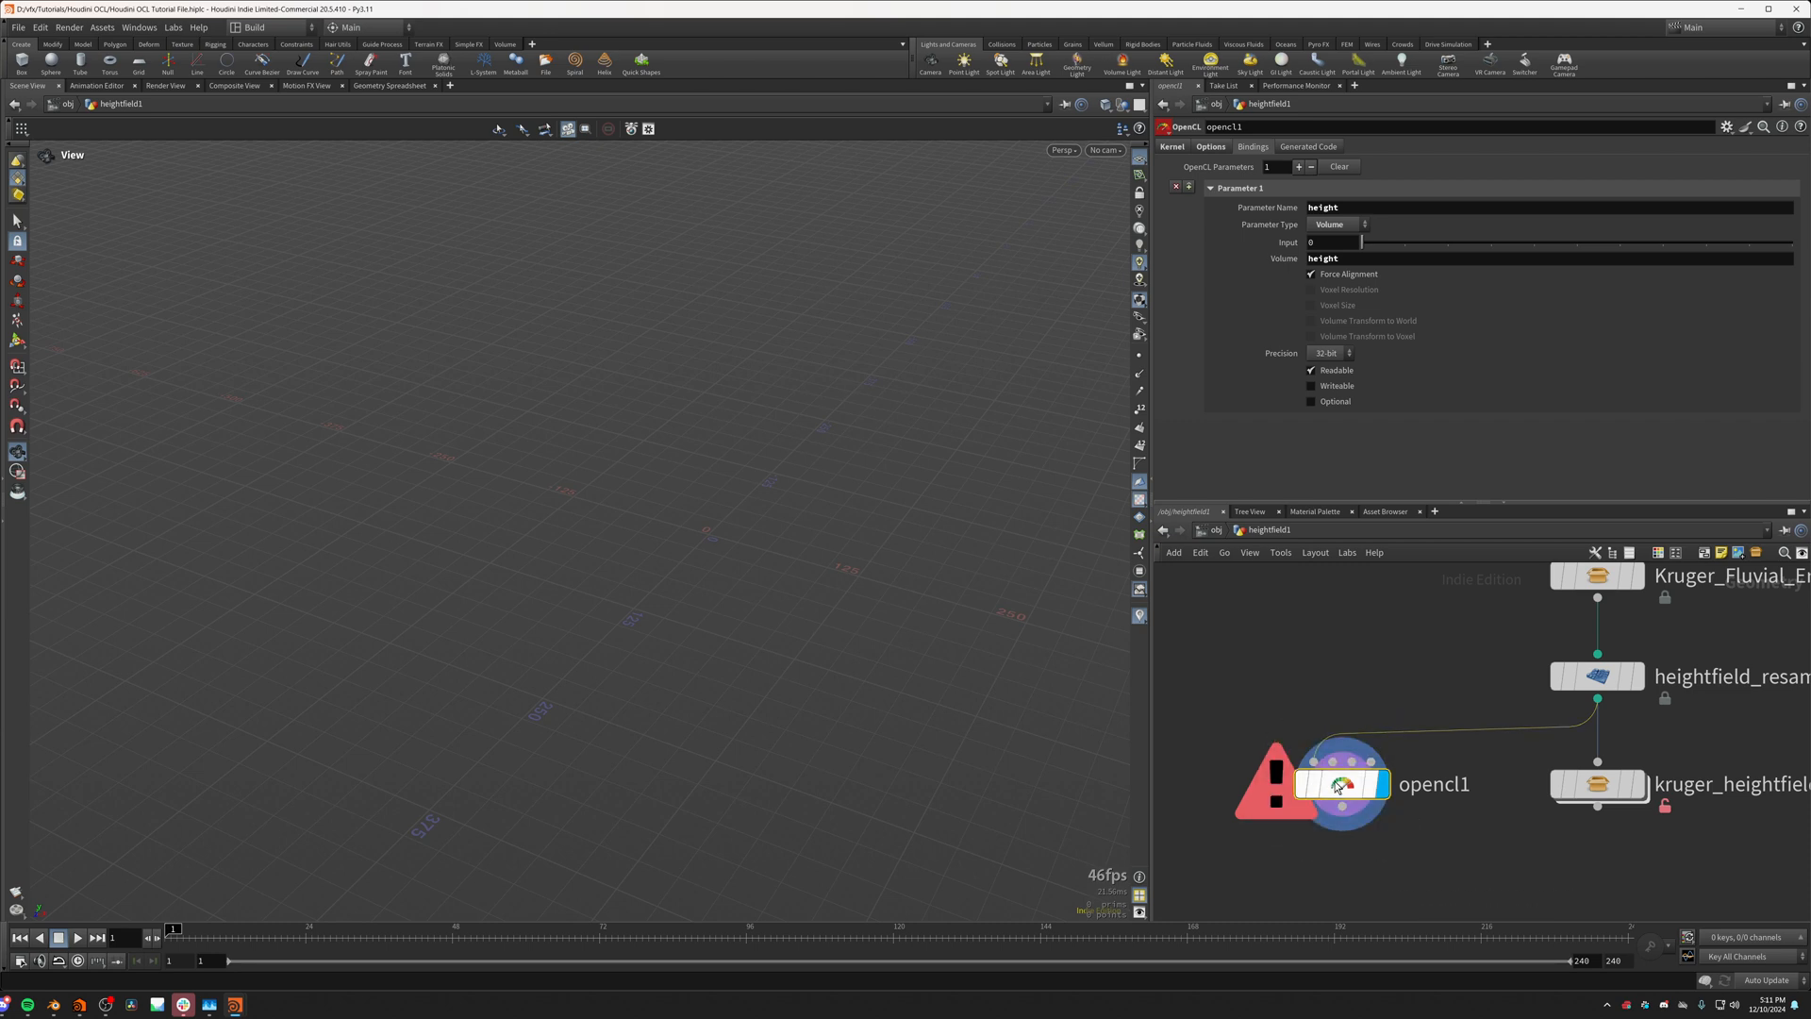
Step: Re-enter height as the Parameter Name of the first binding and compare it with the Volume name
{"action": "double_click", "coordinate": [1322, 207]}
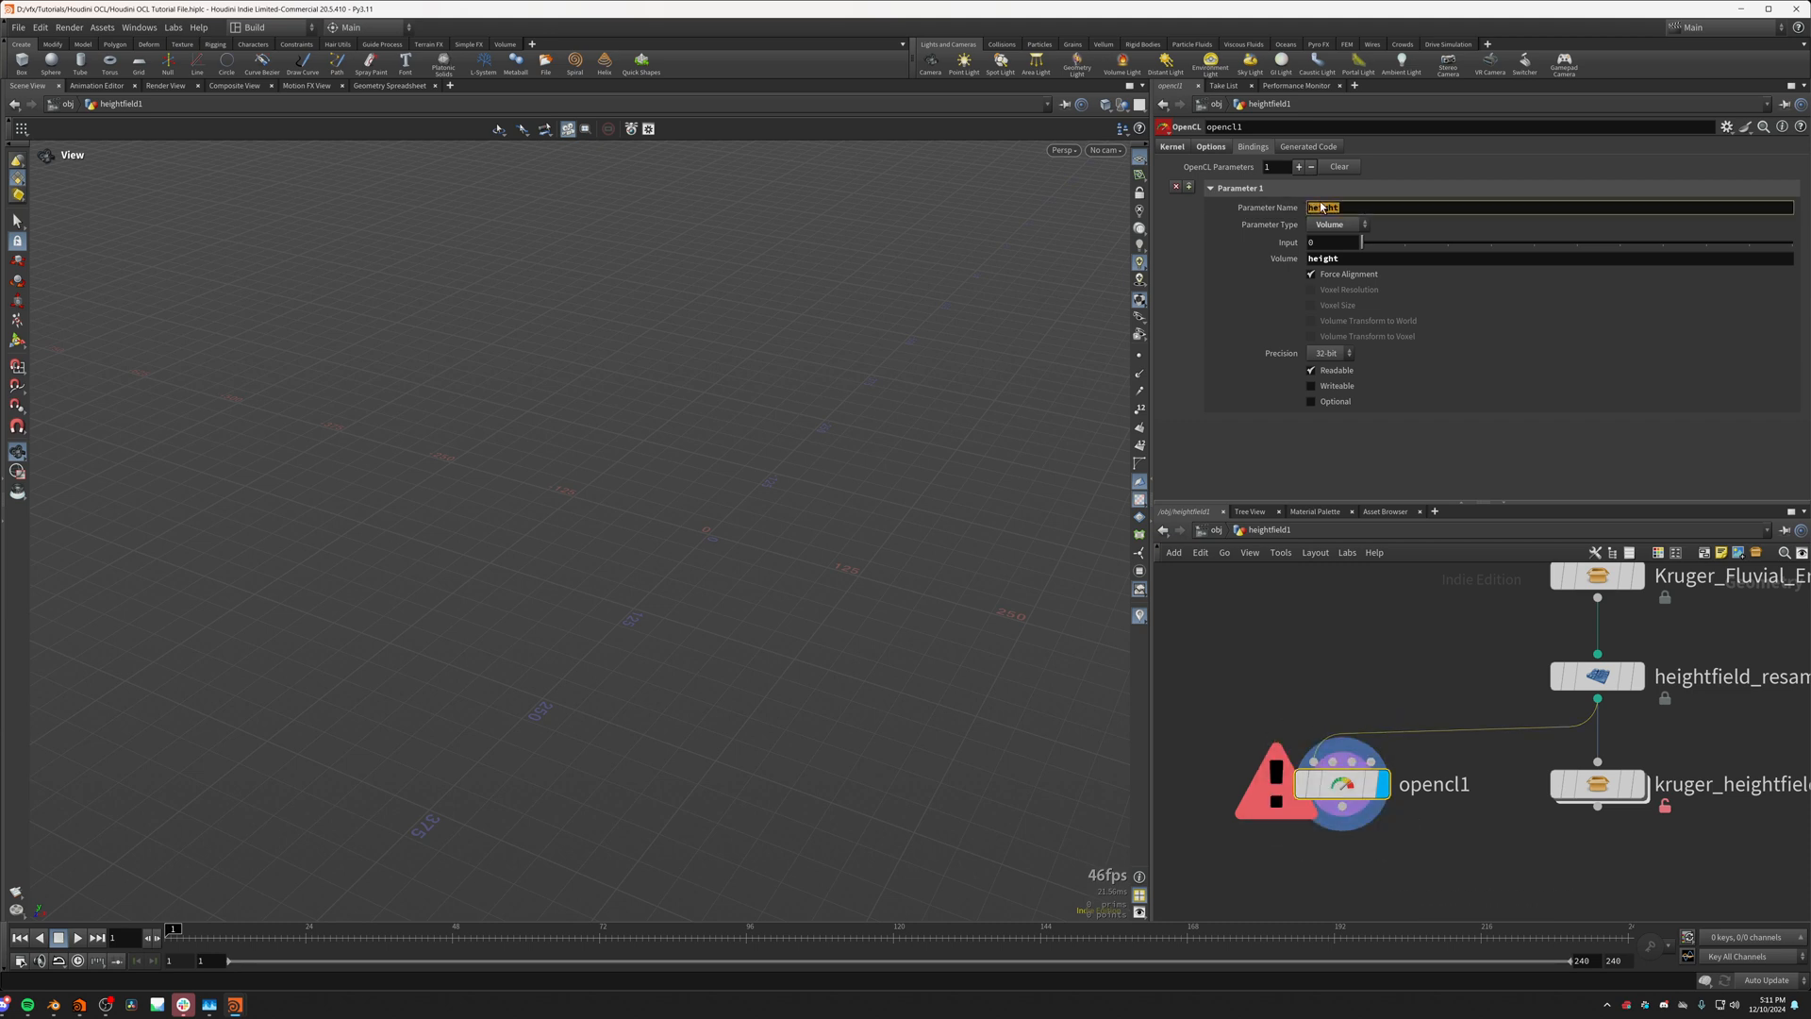
{"action": "type", "text": "h"}
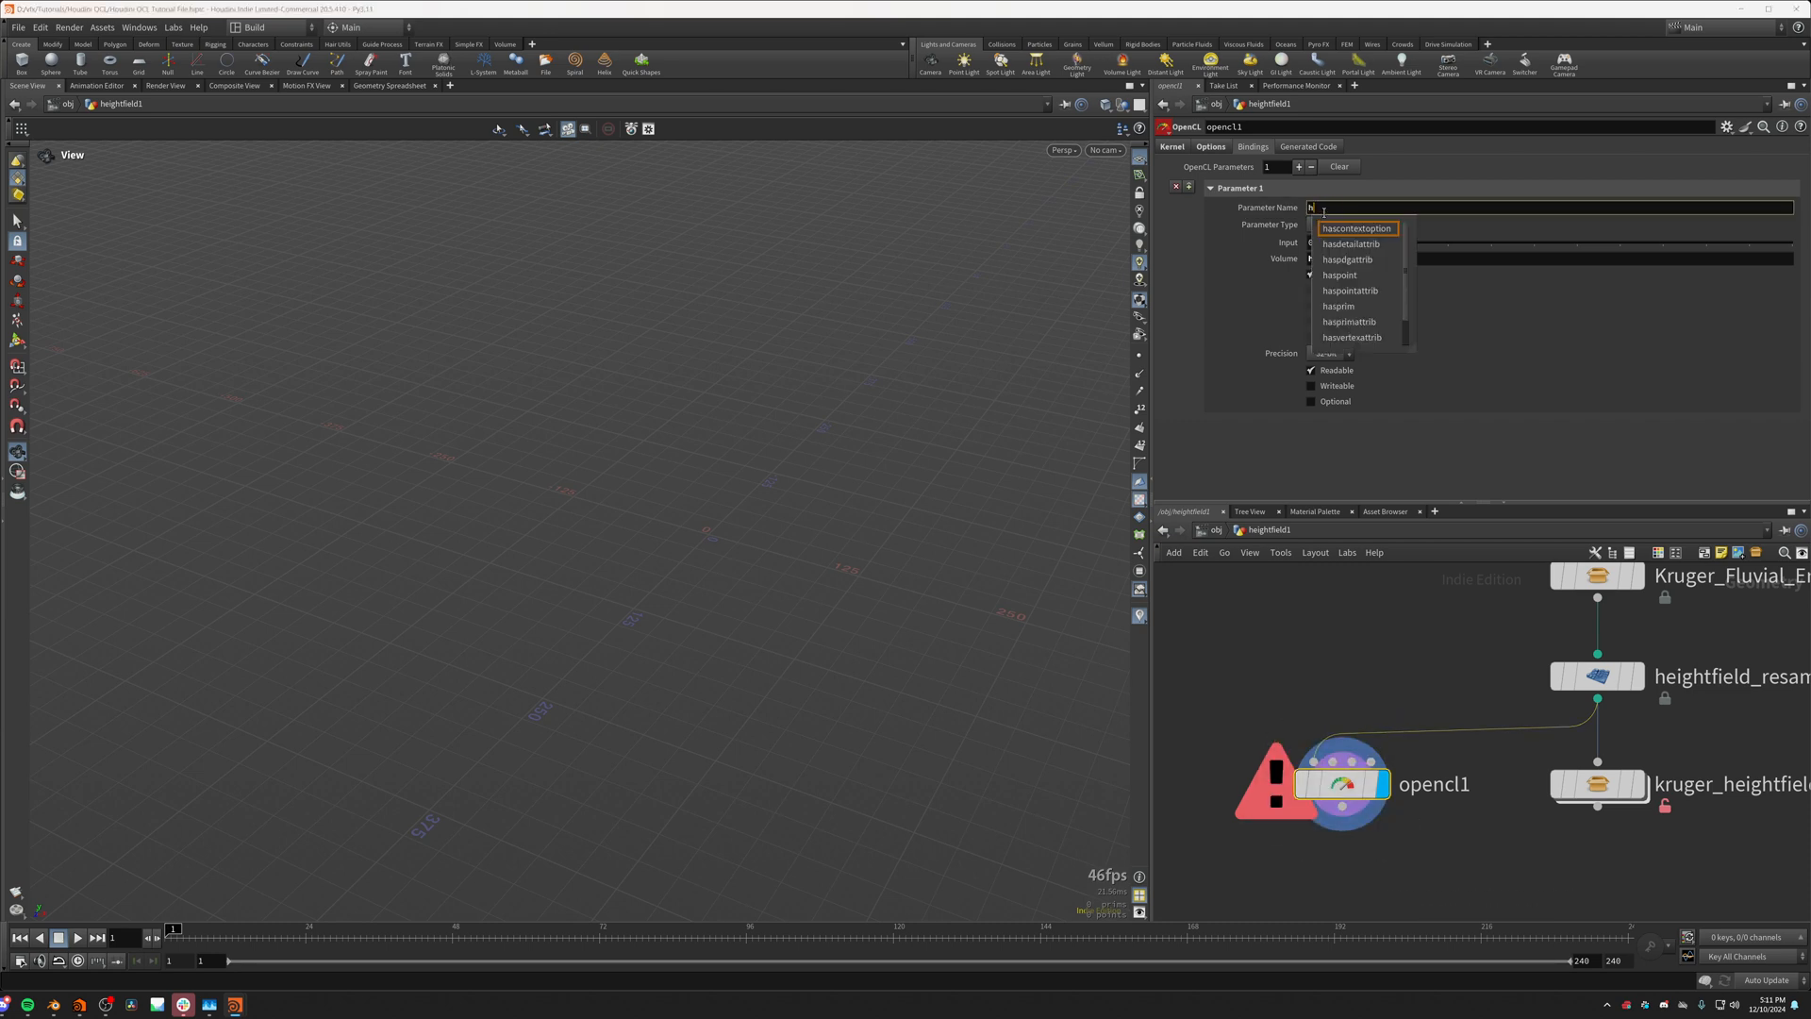
{"action": "type", "text": "eight"}
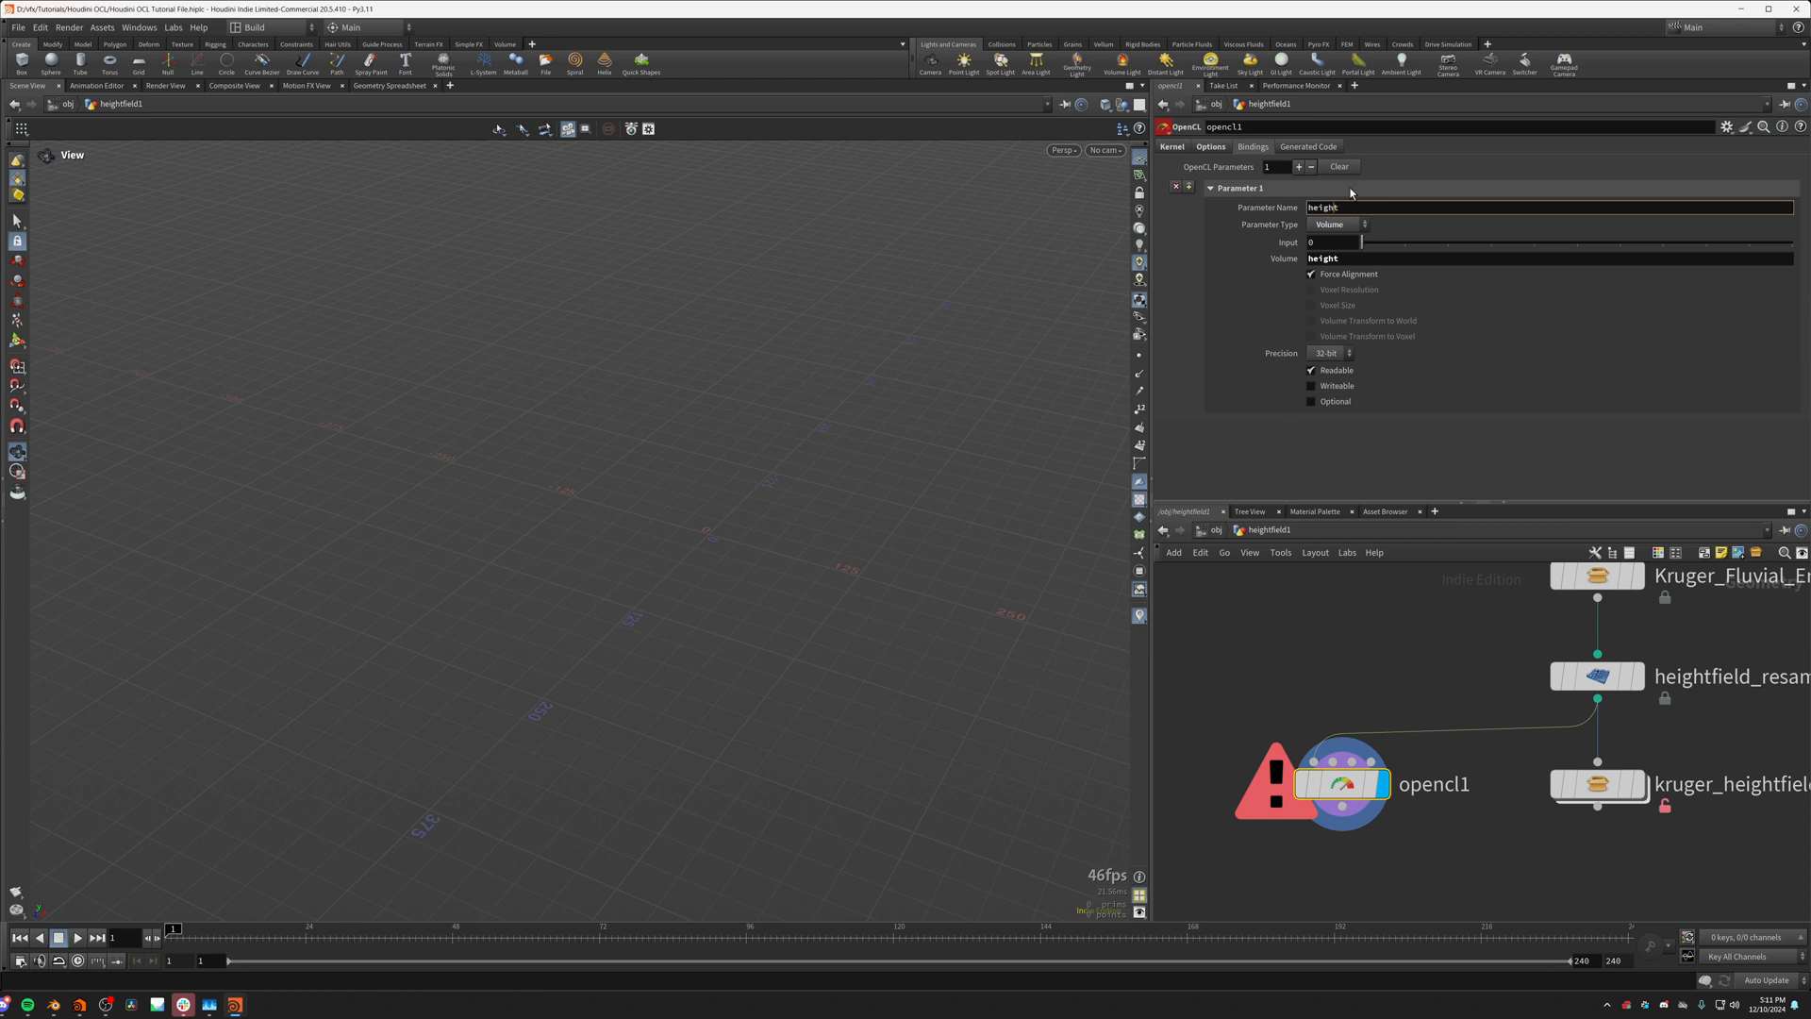
{"action": "double_click", "coordinate": [1333, 260]}
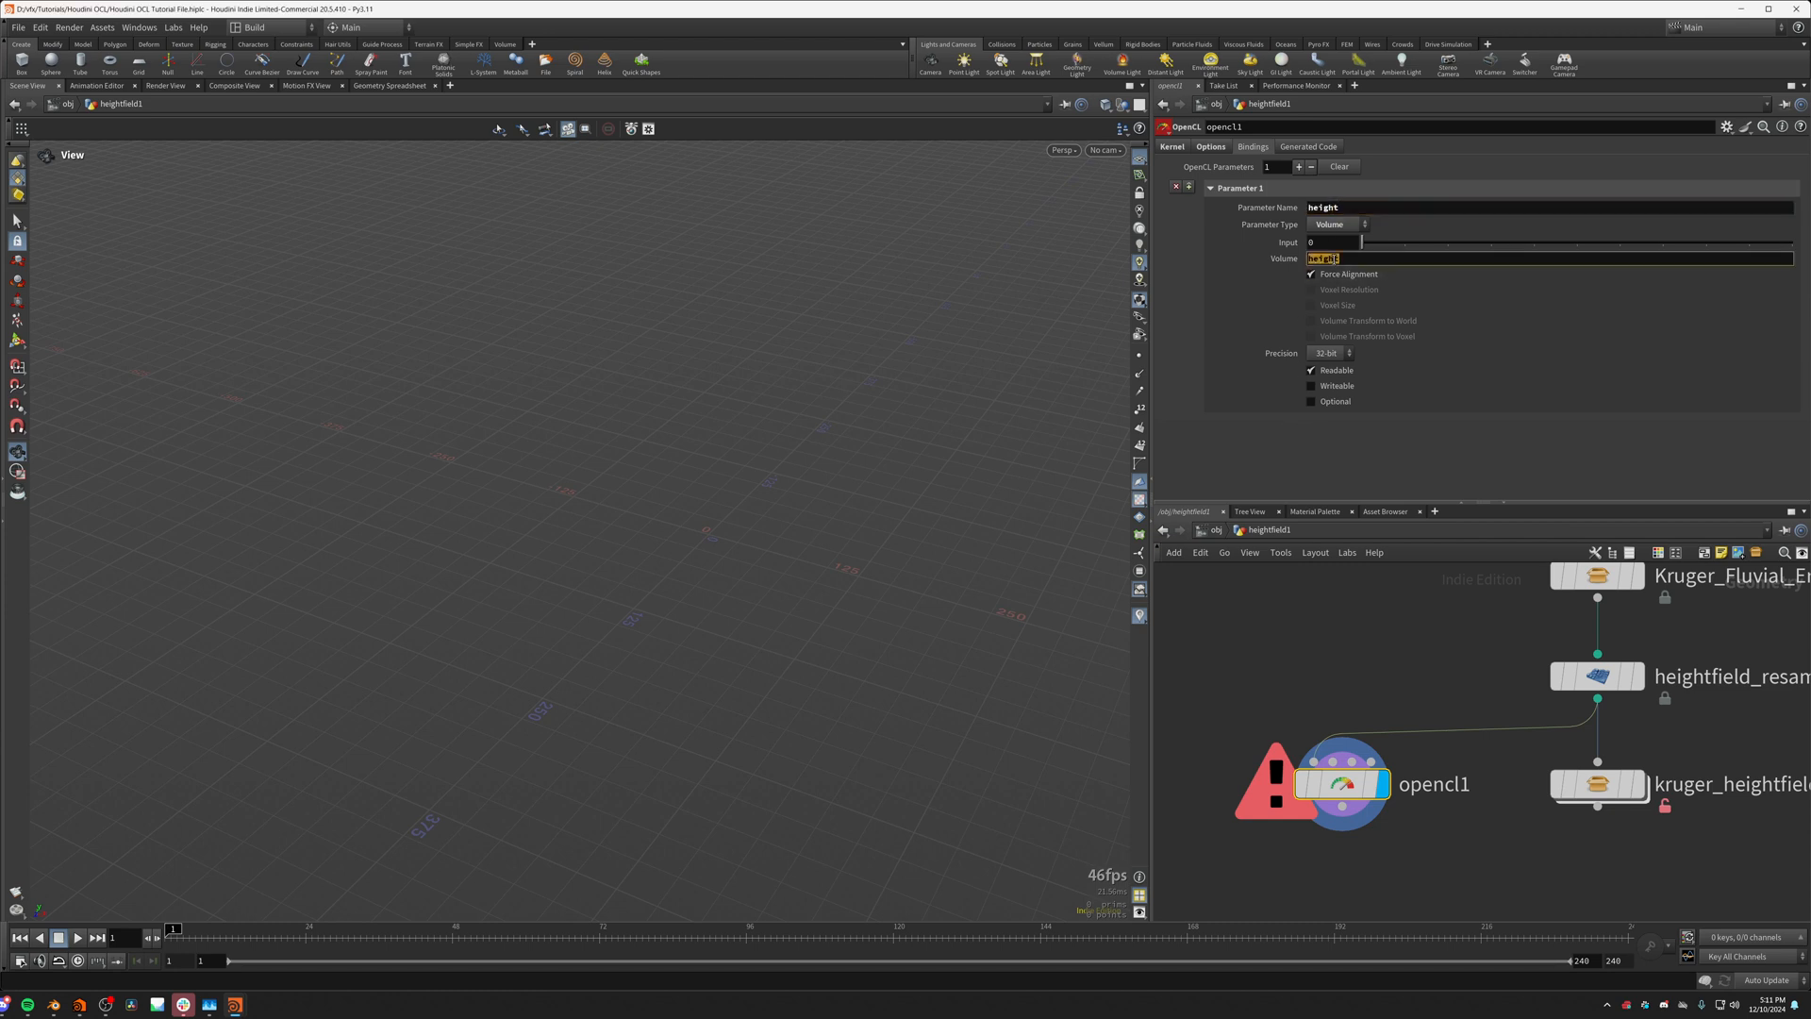
{"action": "left_click", "coordinate": [1356, 207]}
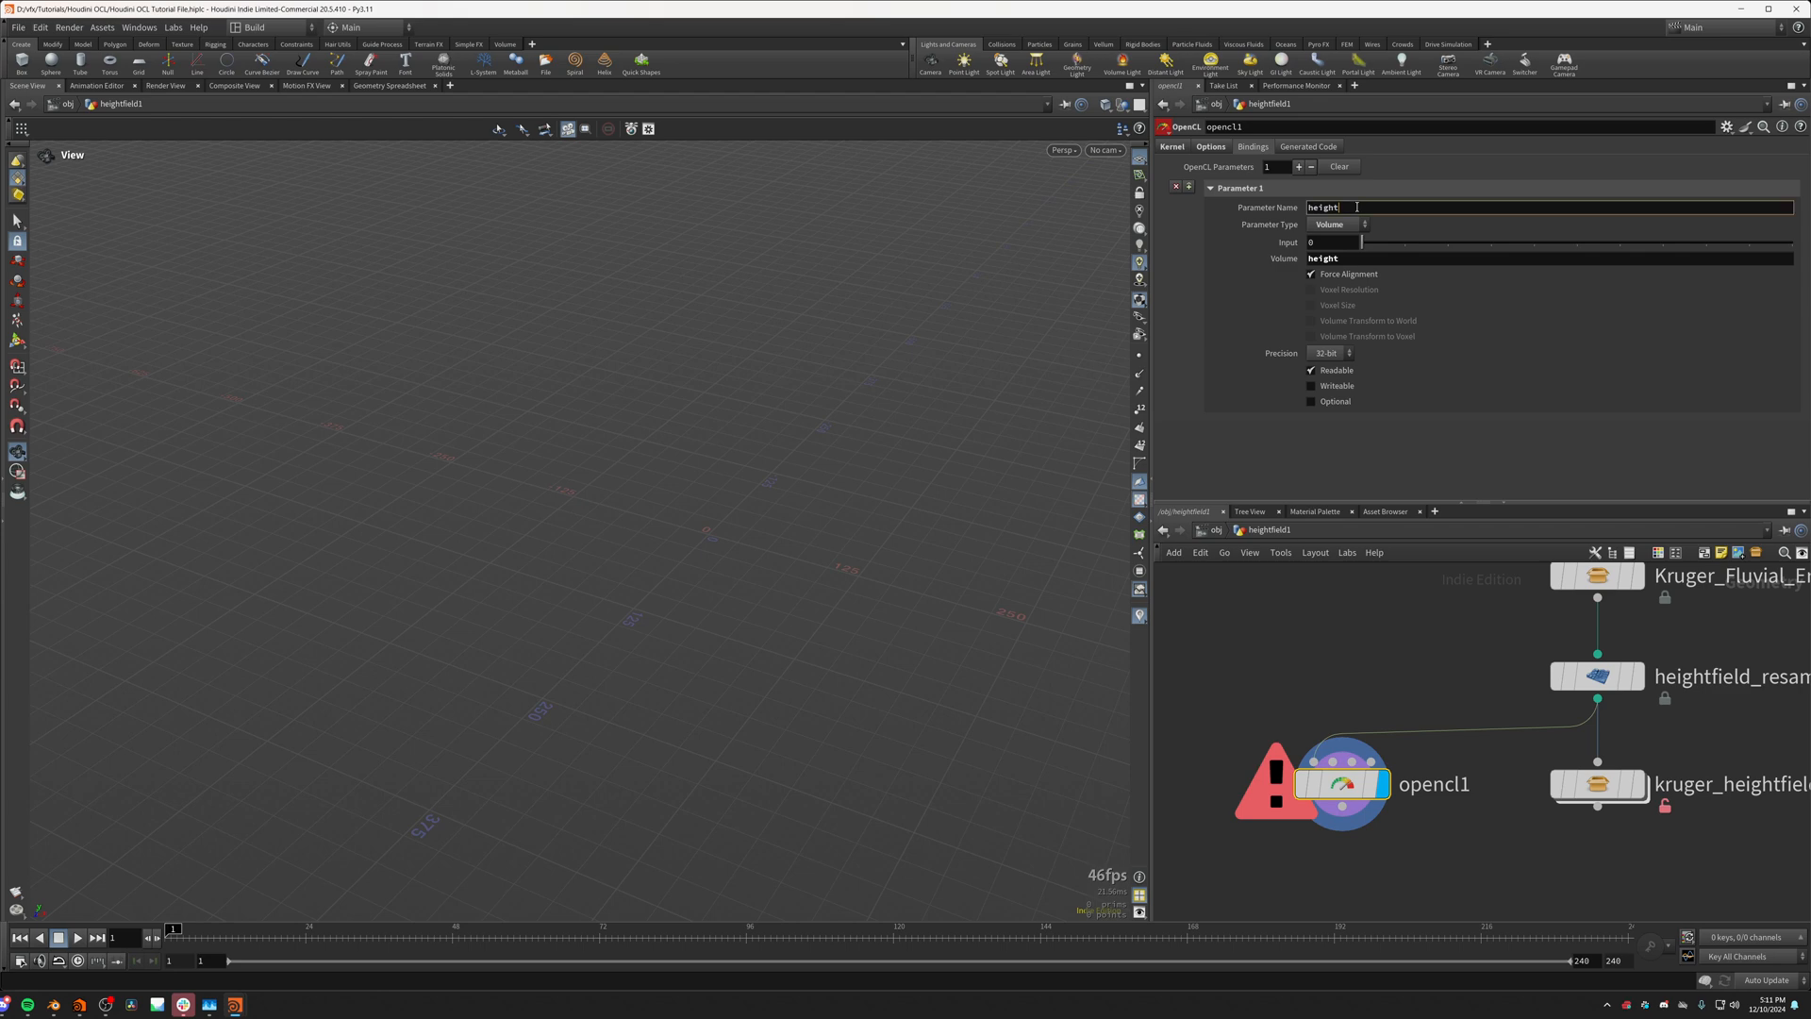
{"action": "double_click", "coordinate": [1324, 210]}
{"action": "left_click", "coordinate": [1286, 214]}
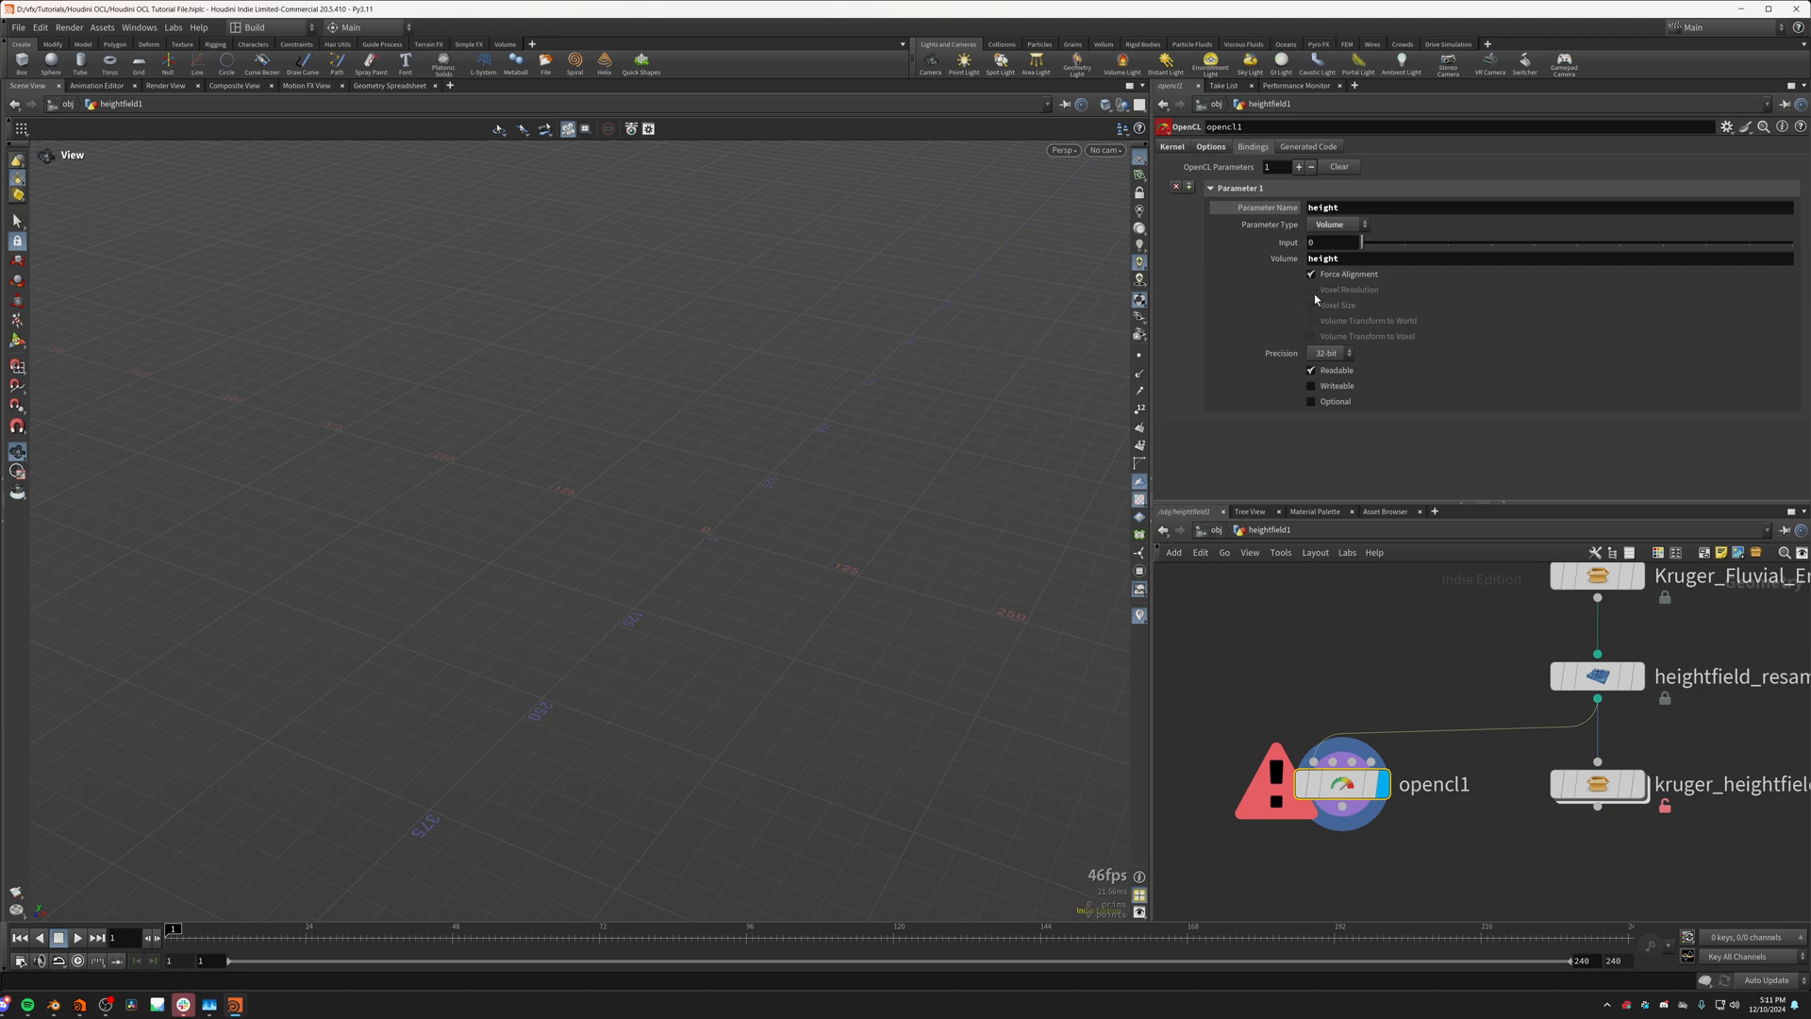
Step: Disable Force Alignment on the height binding and enable Voxel Resolution, Voxel Size and Writeable
{"action": "mouse_move", "coordinate": [1314, 282]}
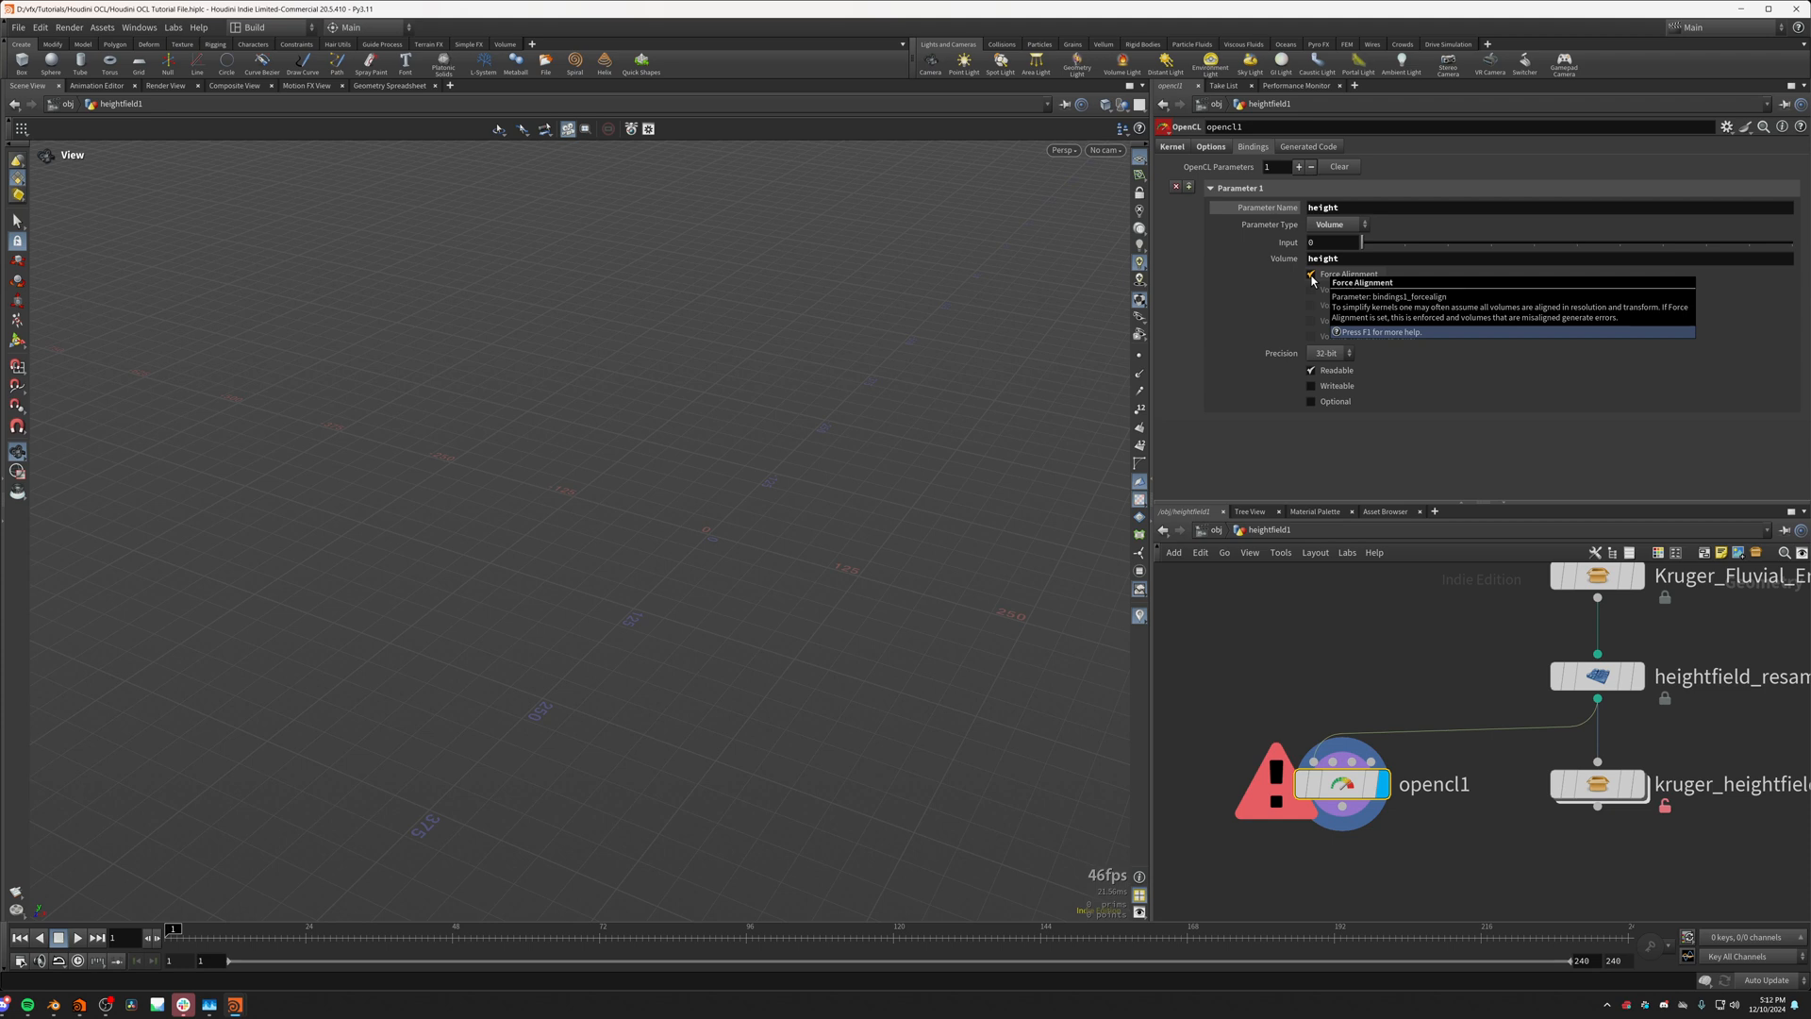
{"action": "left_click", "coordinate": [1311, 274]}
{"action": "left_click", "coordinate": [1311, 289]}
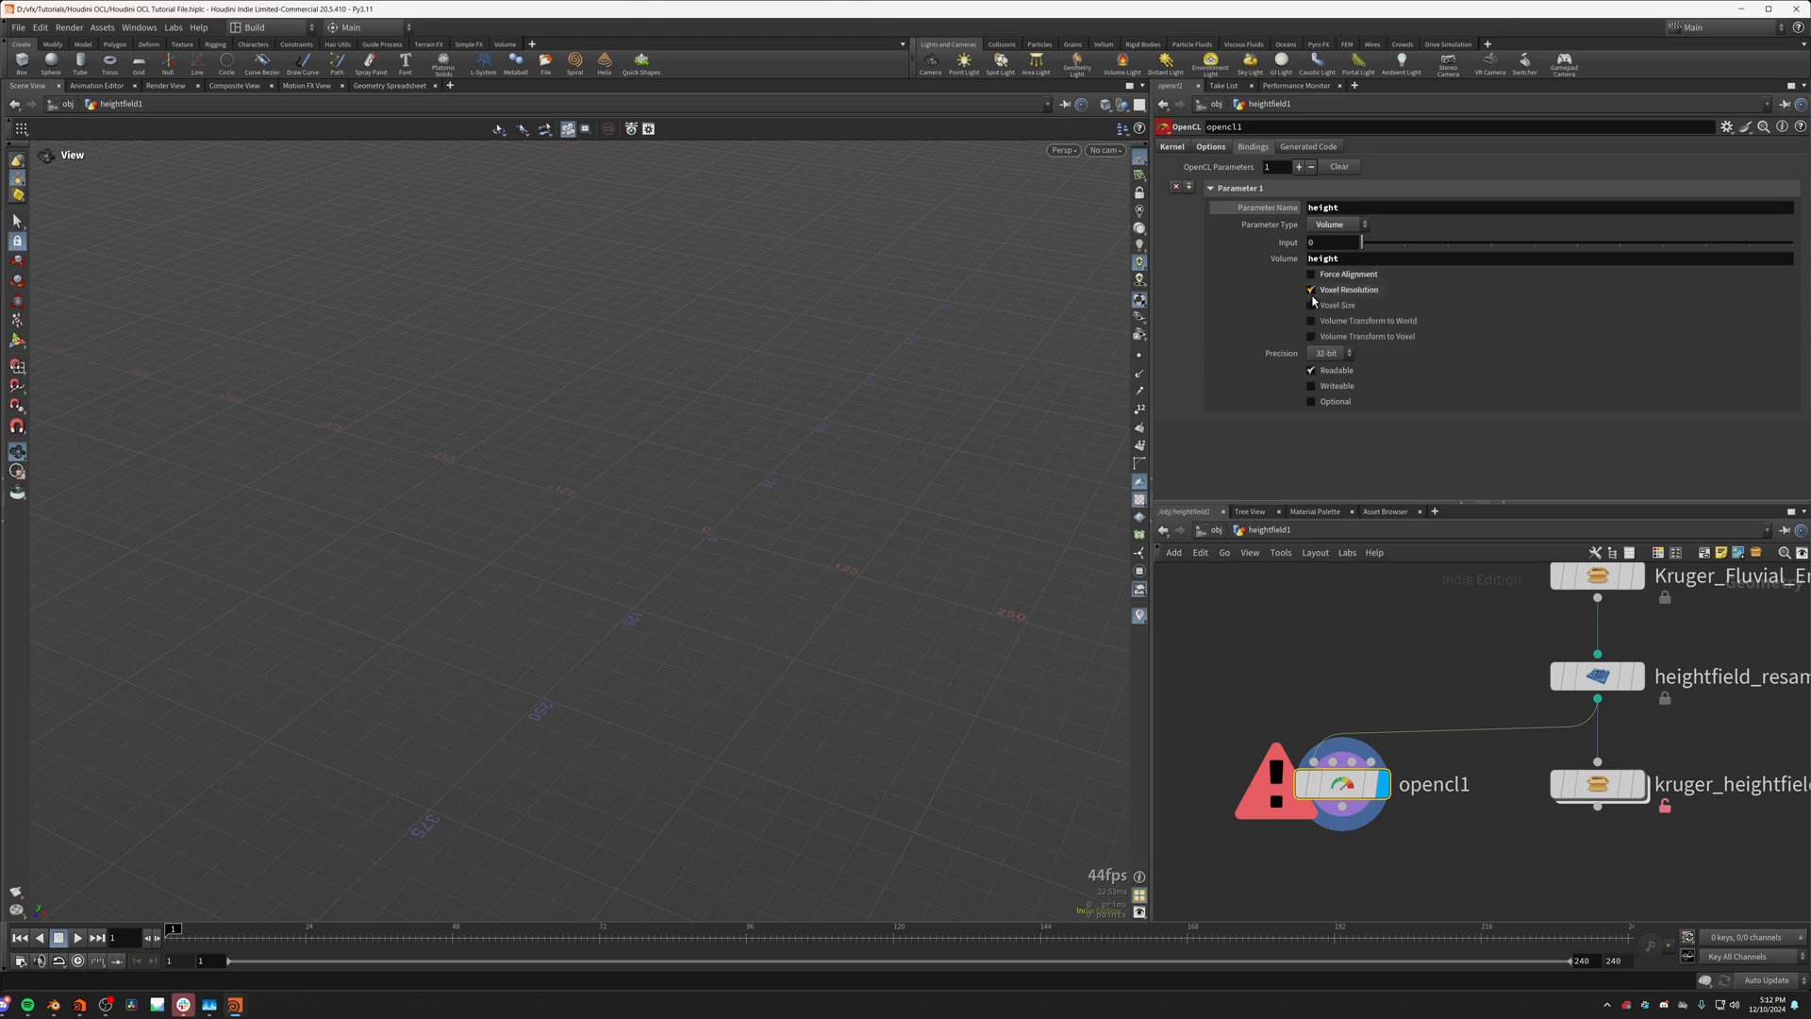
{"action": "left_click", "coordinate": [1310, 290]}
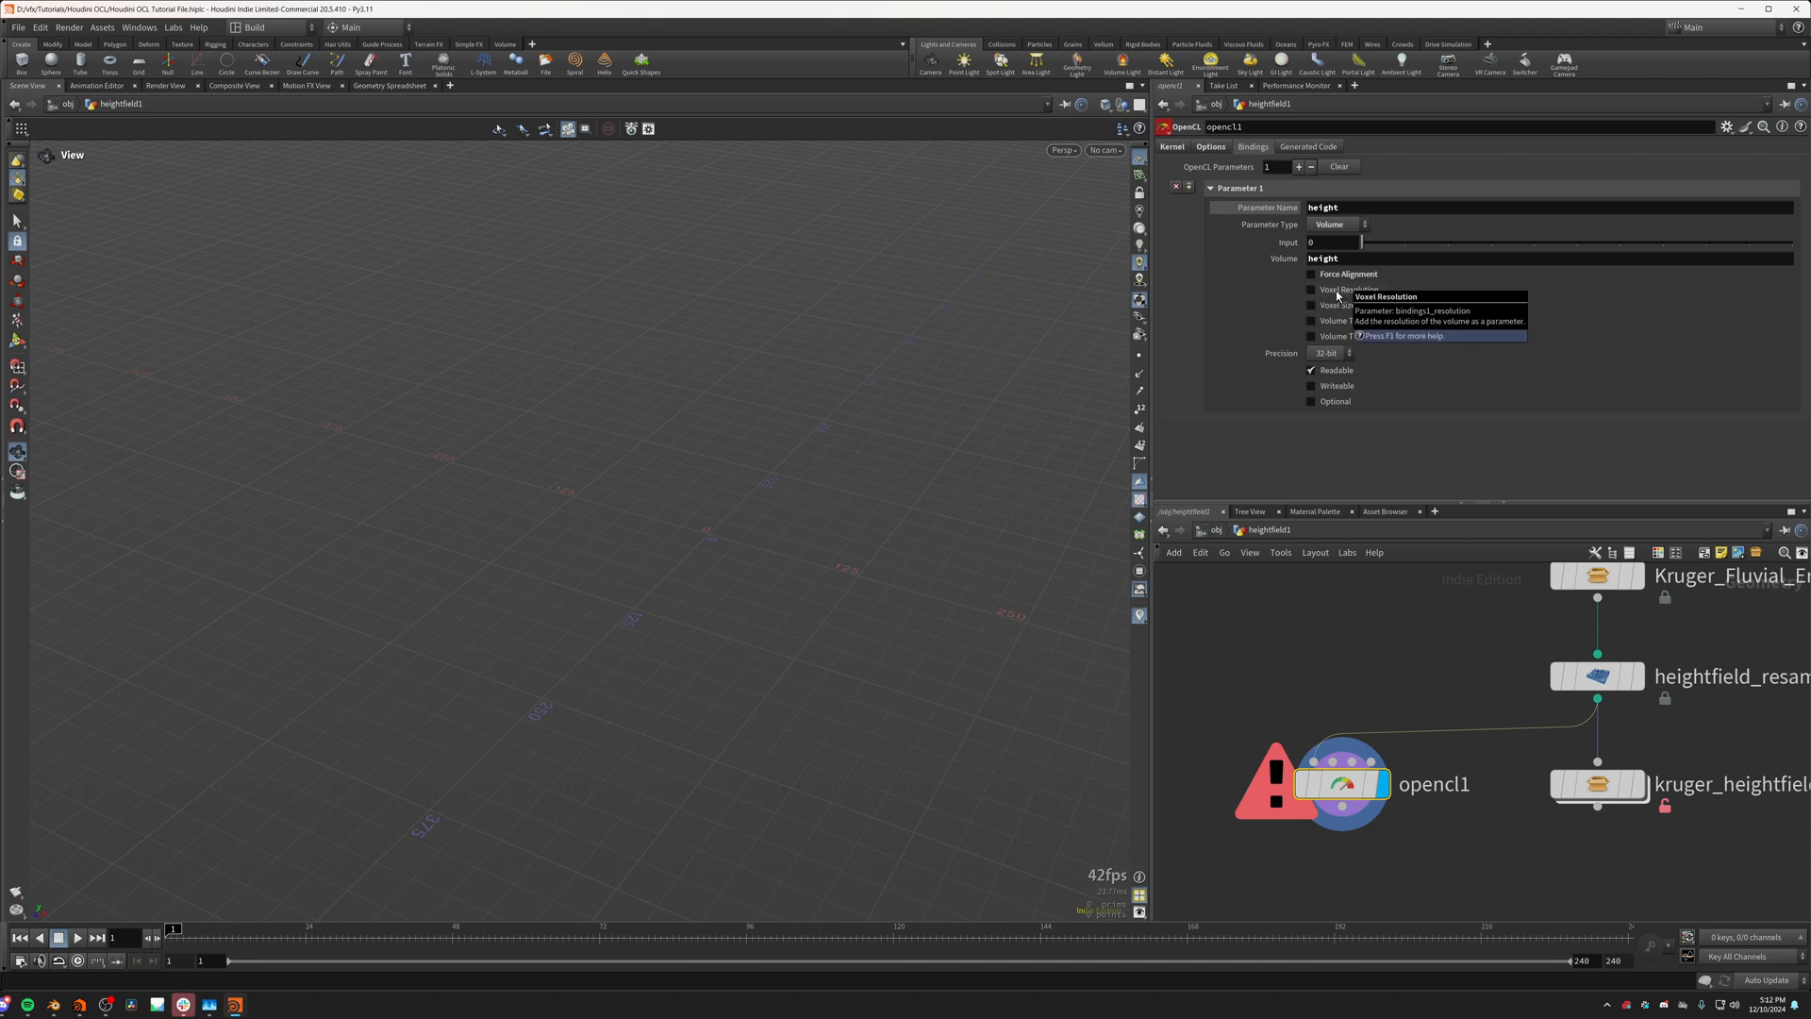
{"action": "left_click", "coordinate": [1335, 290]}
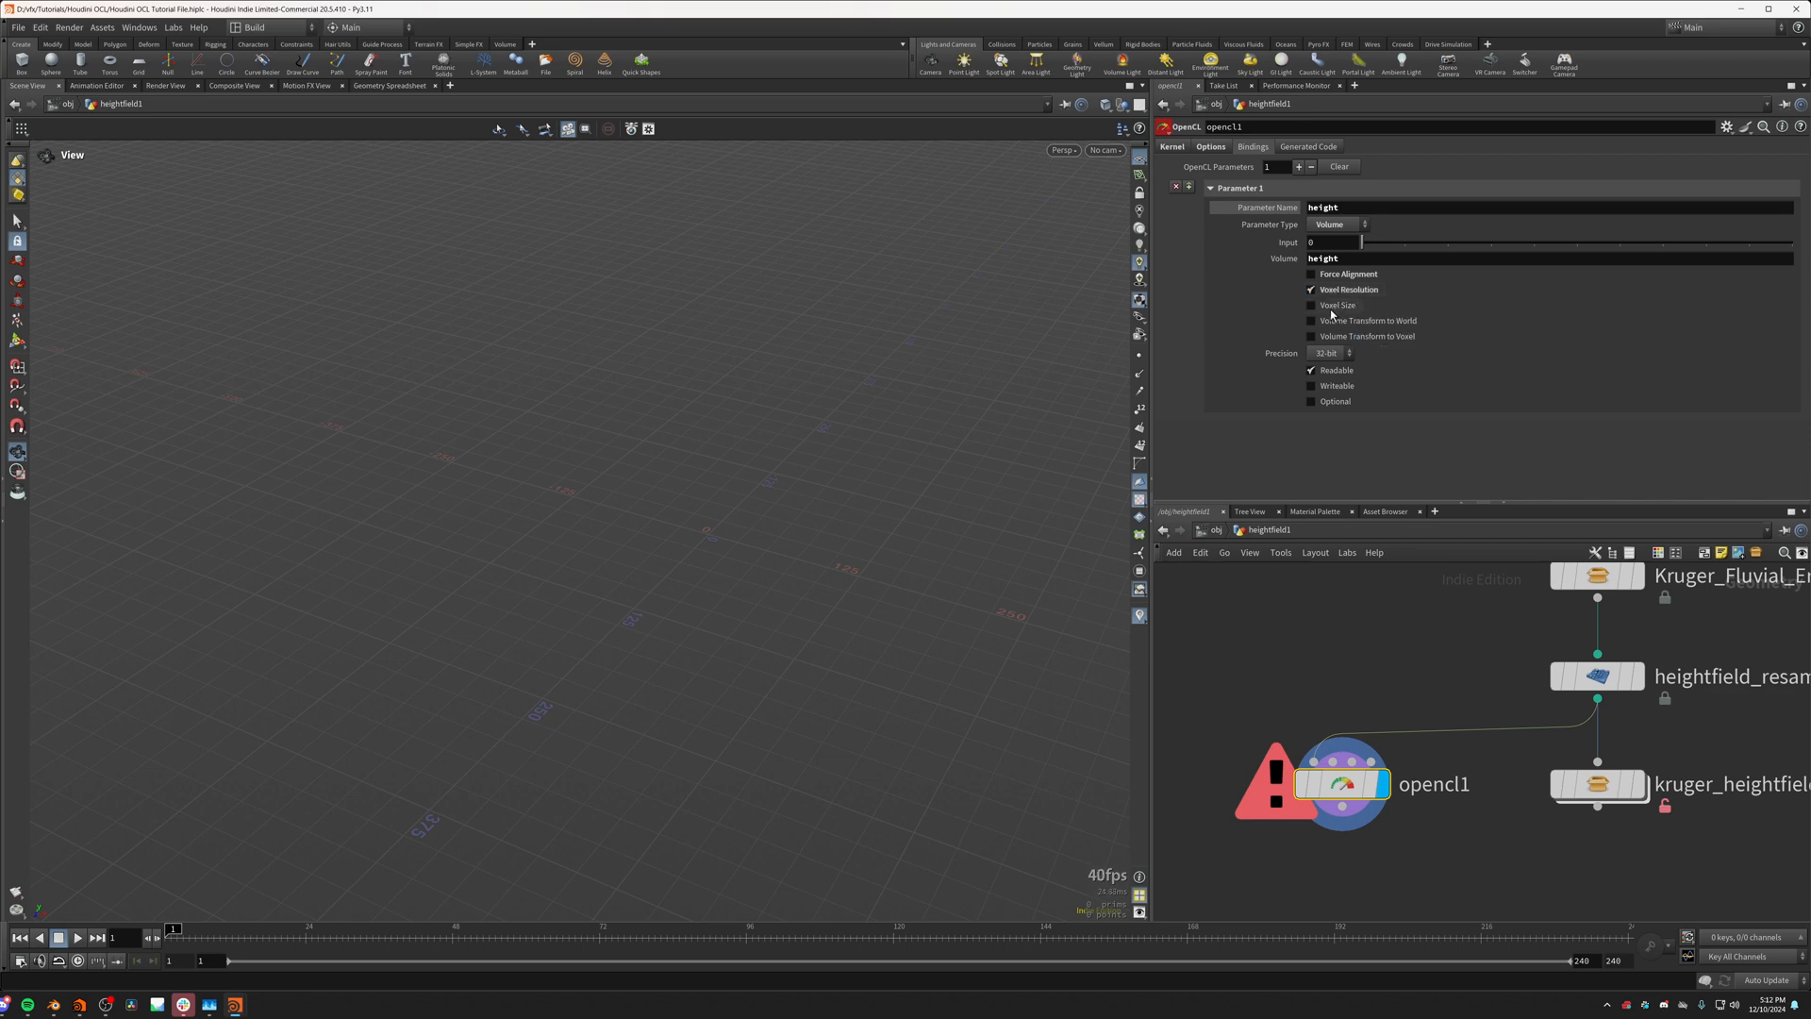
{"action": "left_click", "coordinate": [1335, 305]}
{"action": "left_click", "coordinate": [1311, 386]}
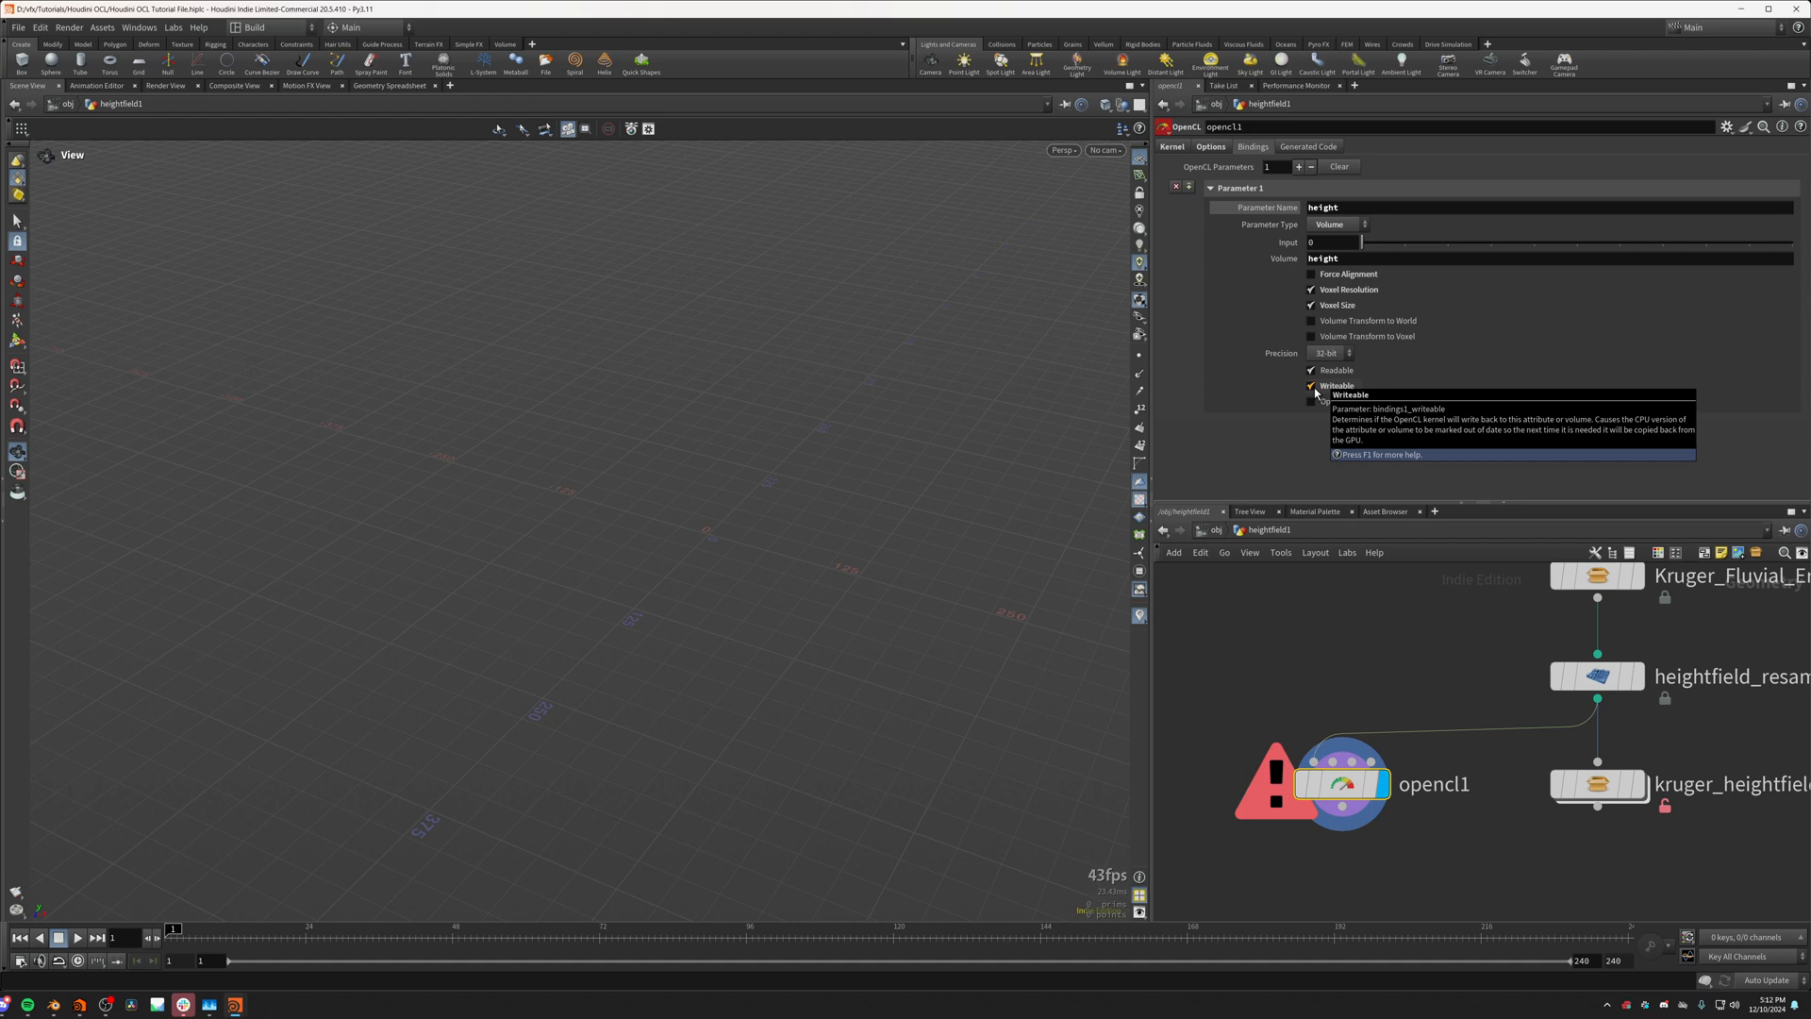
Step: Generate the kernel from the bindings and copy the kernelName function into opencl1's Kernel Code
{"action": "left_click", "coordinate": [1293, 149]}
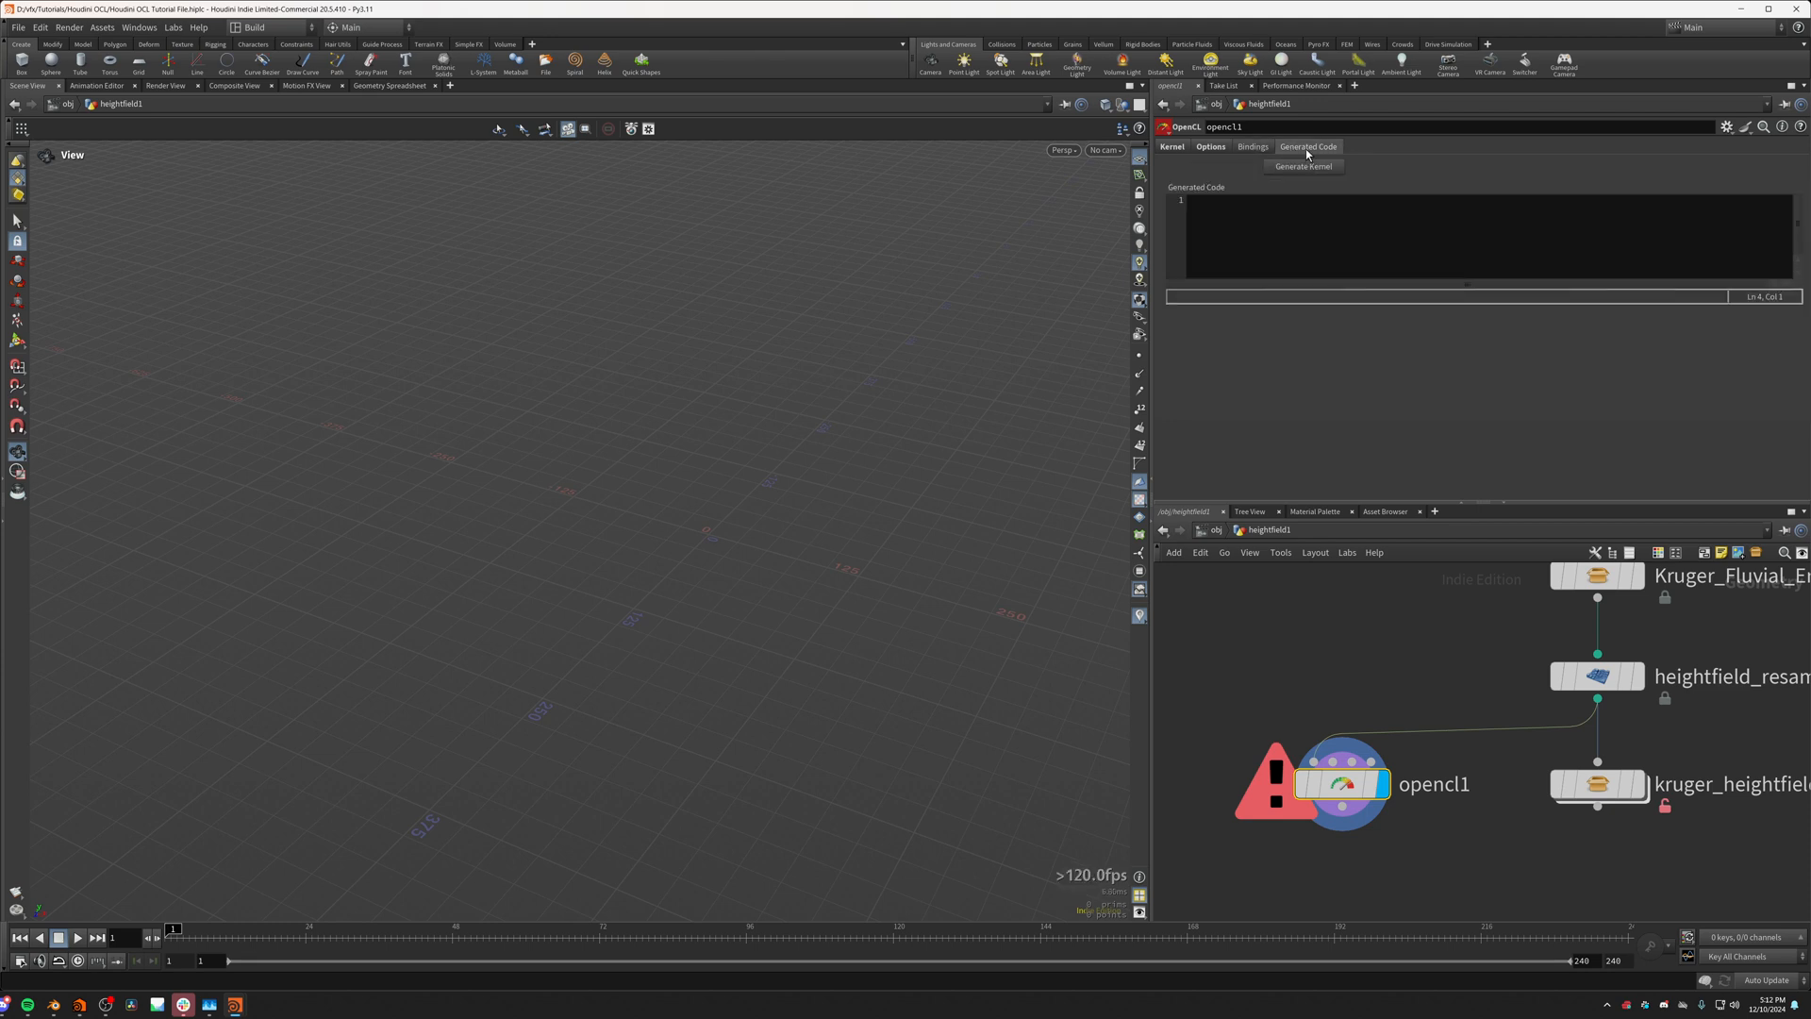
{"action": "left_click", "coordinate": [1303, 167]}
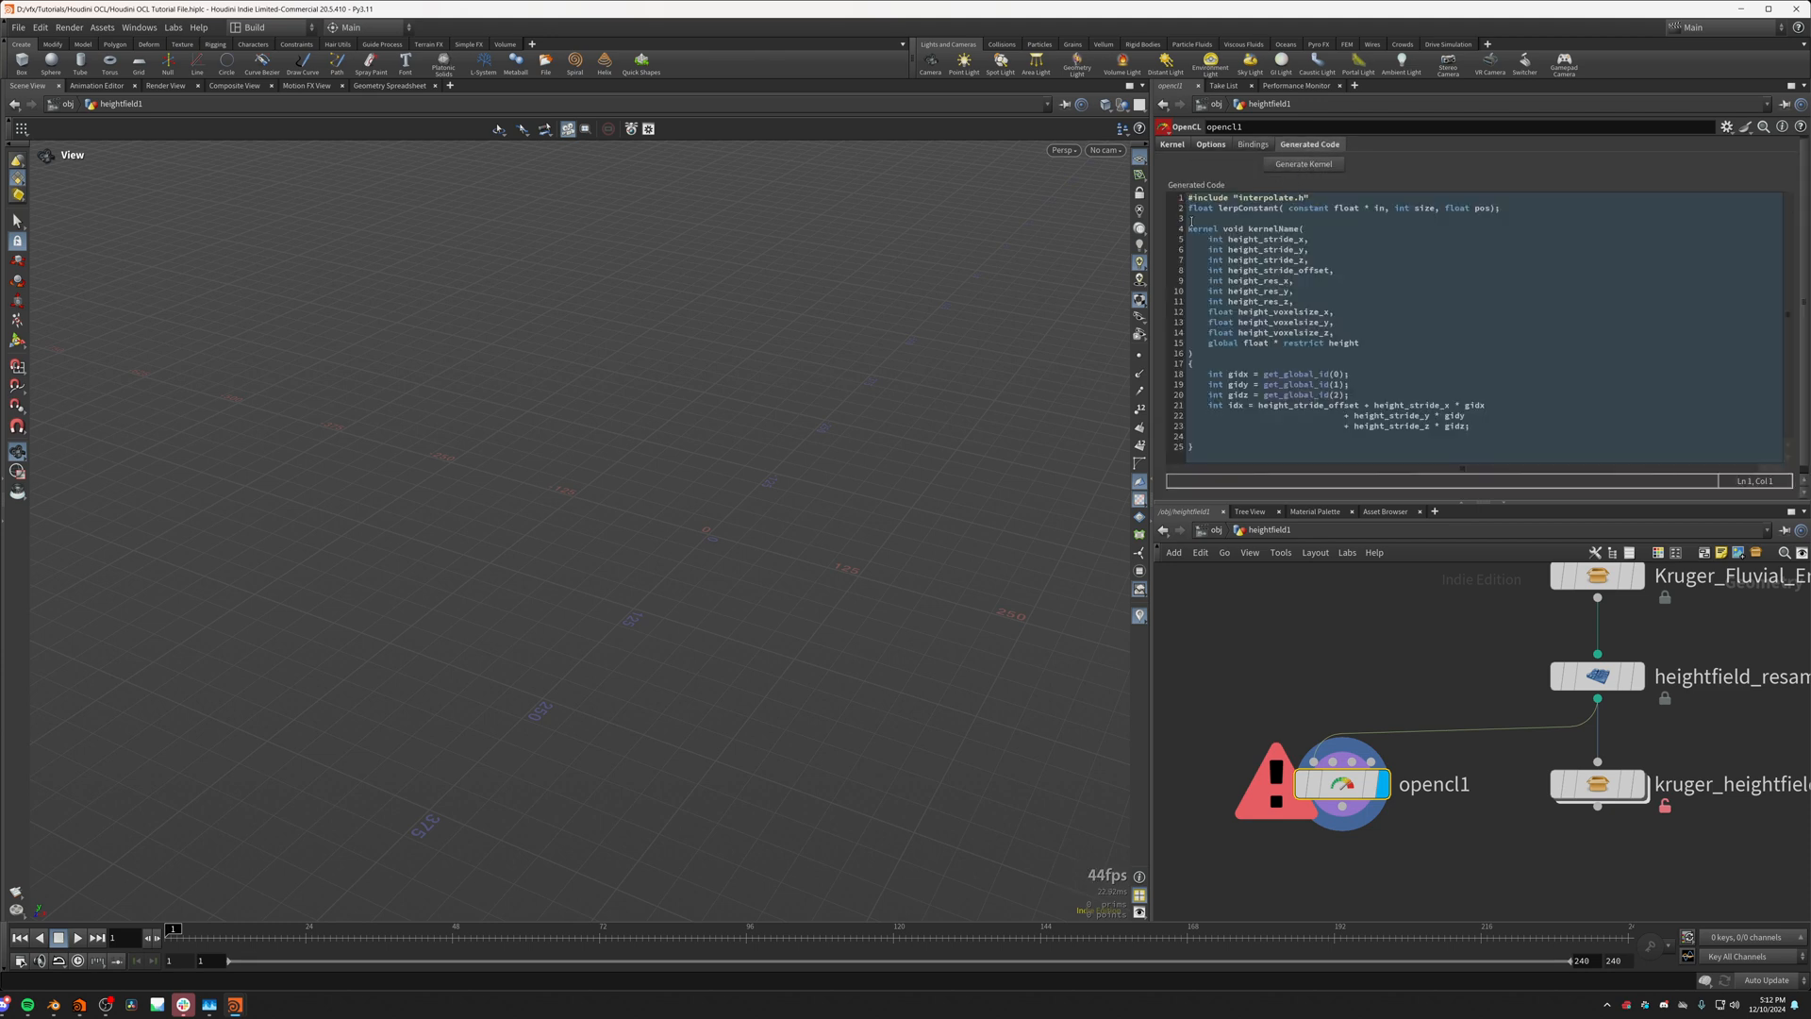
{"action": "left_click_drag", "start_coordinate": [1188, 228], "coordinate": [1212, 452]}
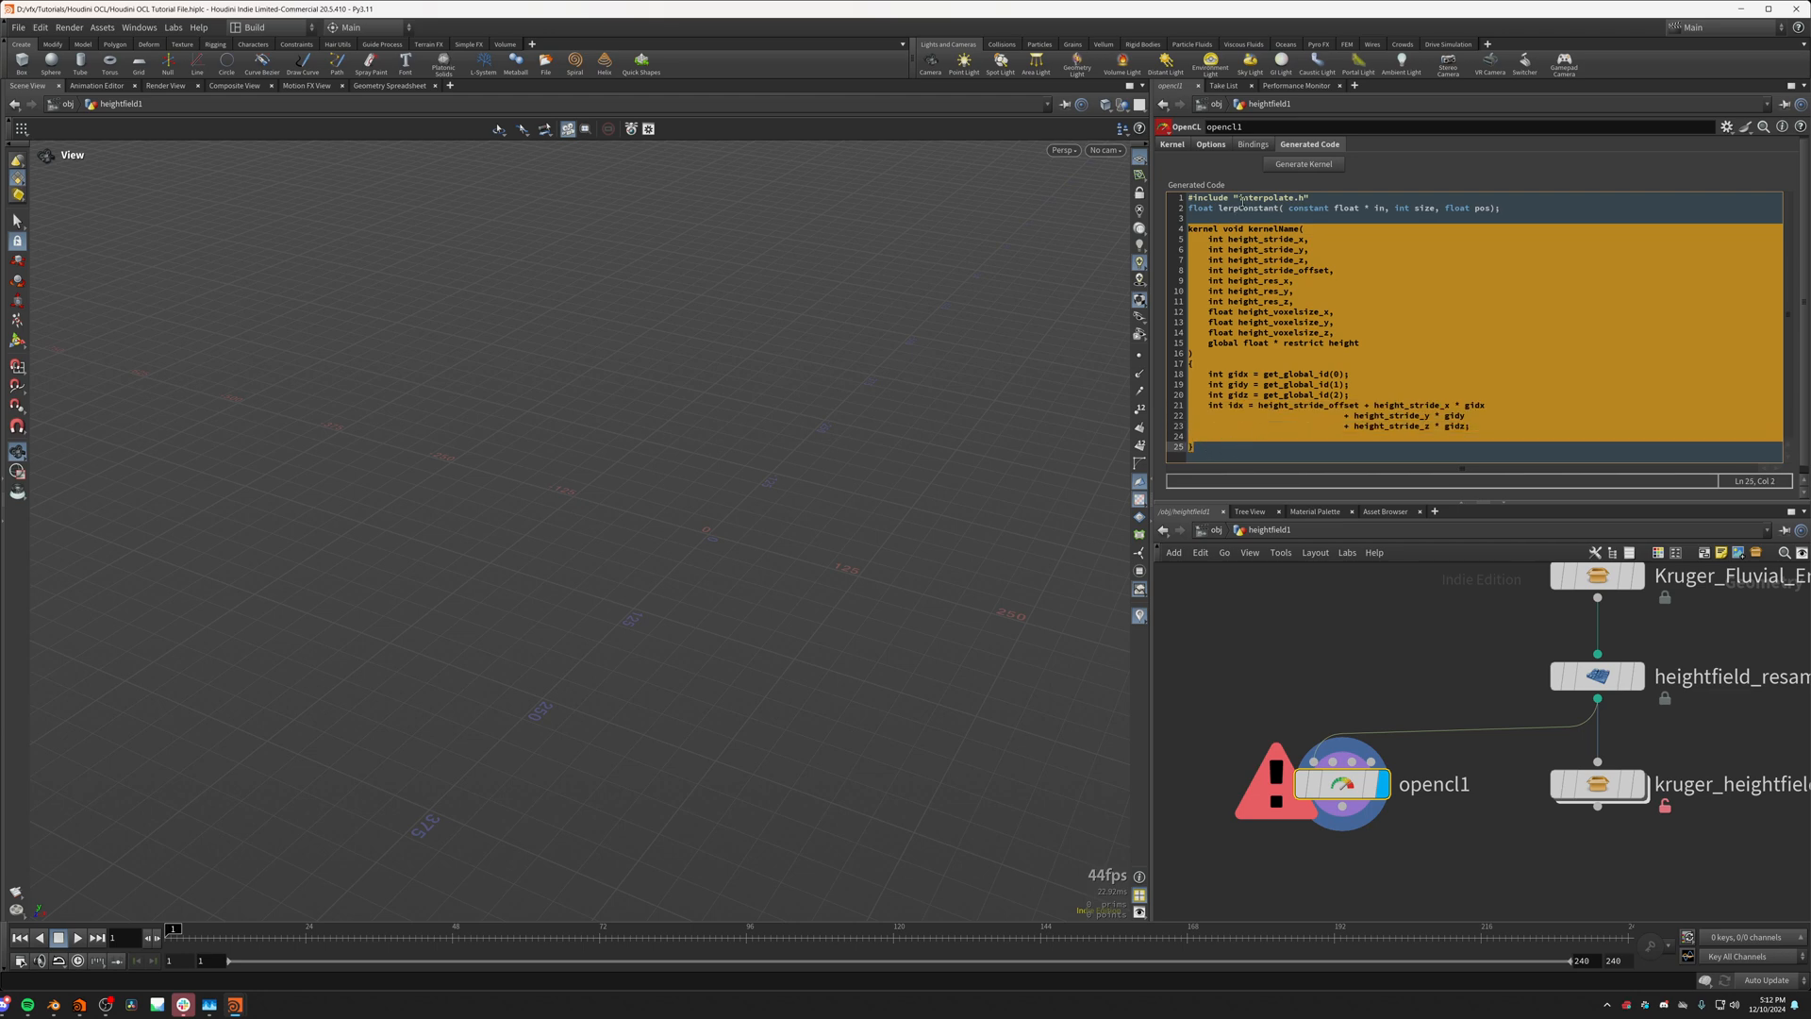
{"action": "key", "text": "ctrl+c"}
{"action": "left_click", "coordinate": [1172, 145]}
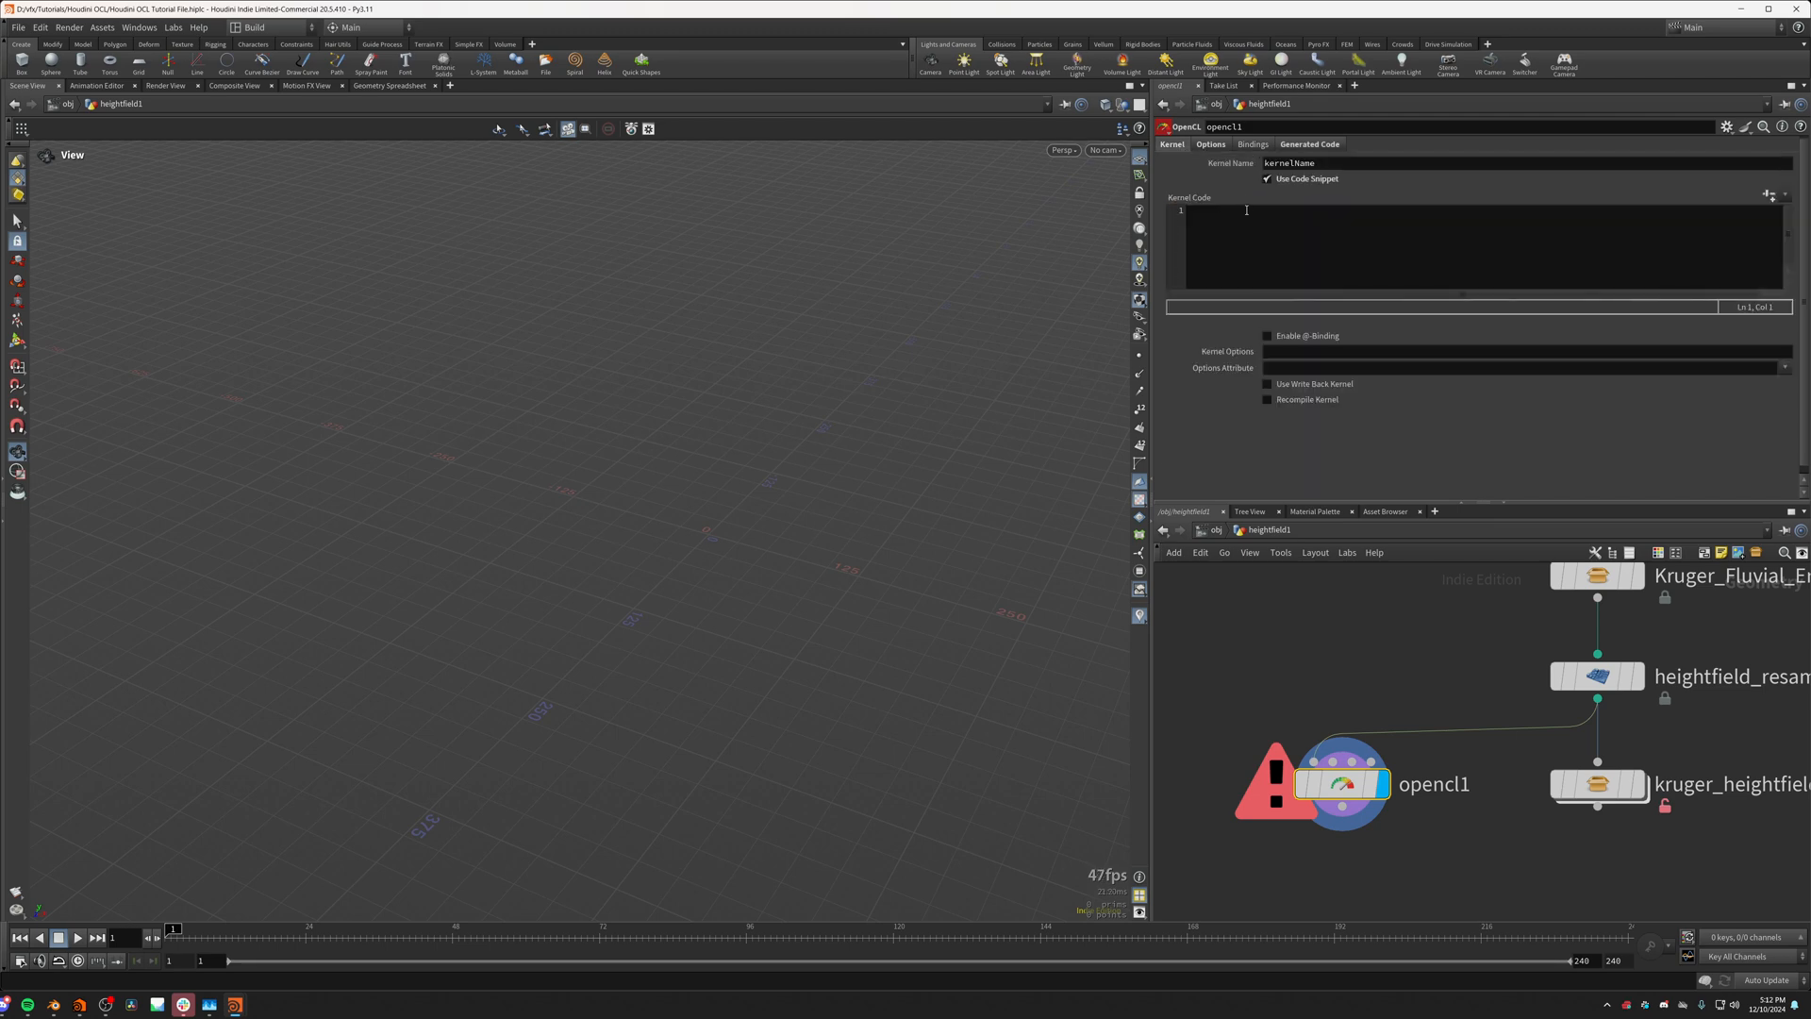
{"action": "left_click", "coordinate": [1239, 233]}
{"action": "key", "text": "ctrl+v"}
{"action": "left_click", "coordinate": [1287, 700]}
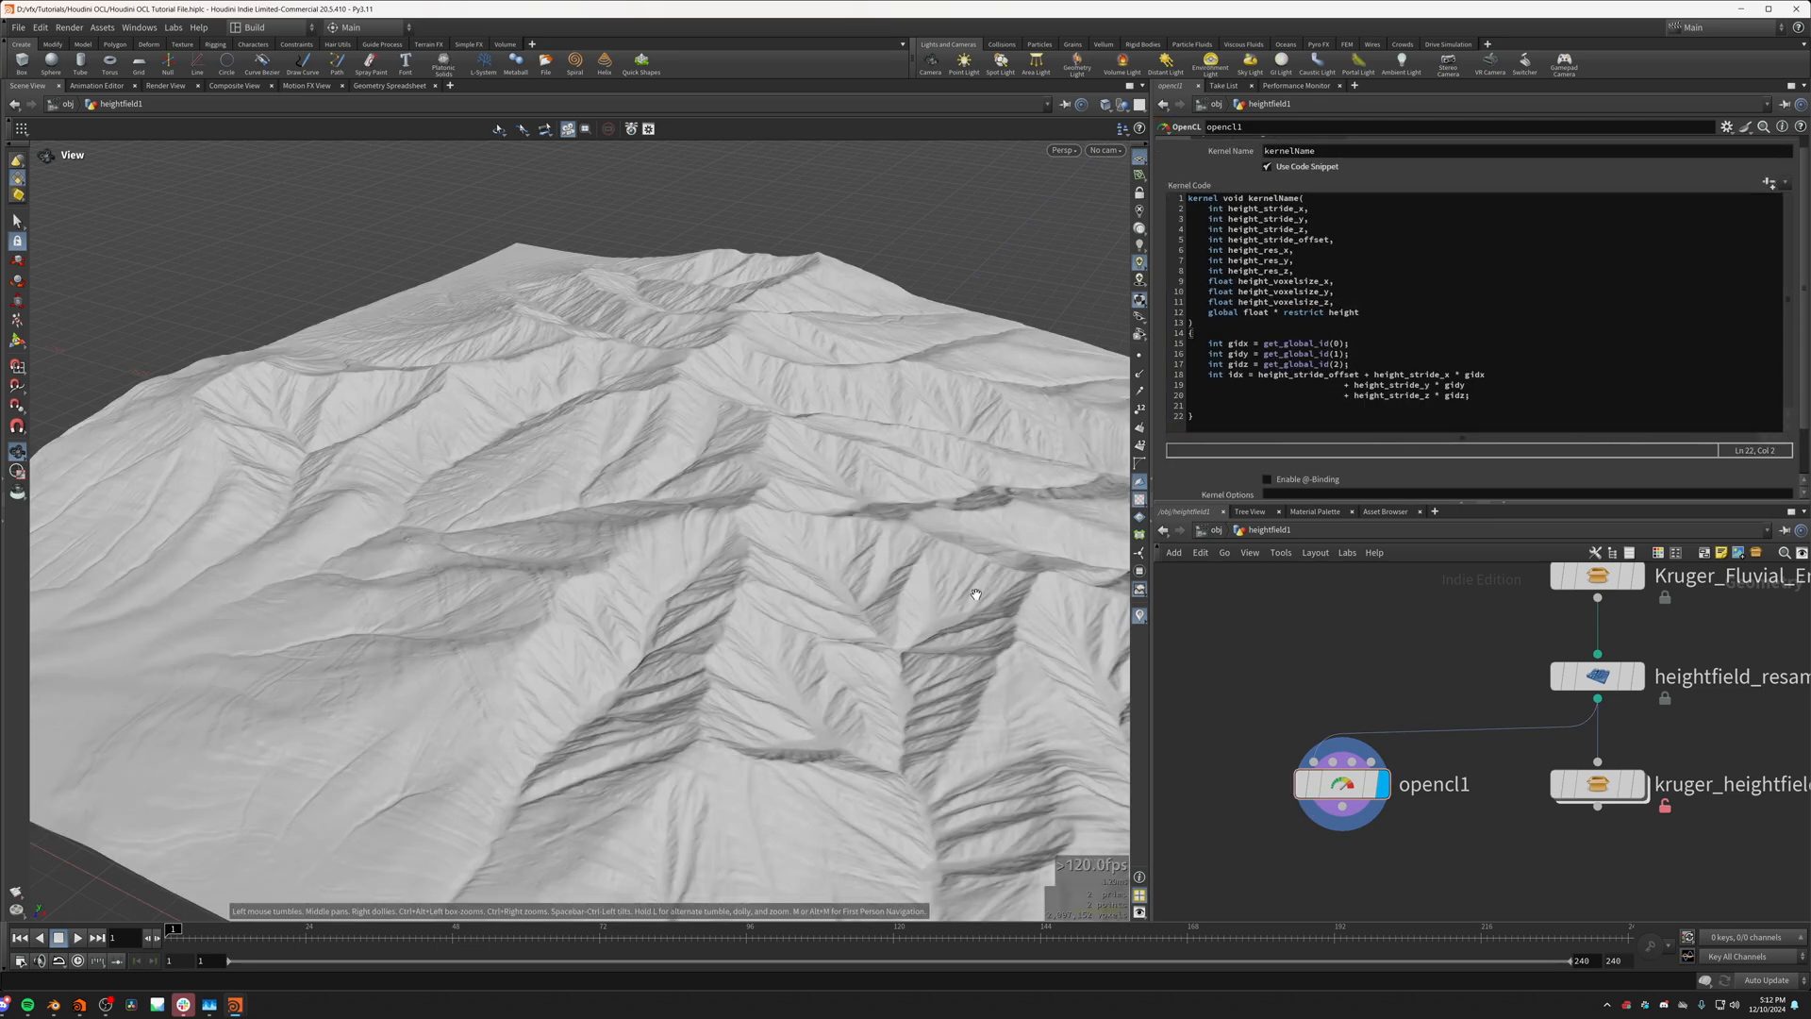
Step: Examine the terrain output by opencl1 and the gidx, gidy, gidz and idx declarations in the kernel code
{"action": "left_click_drag", "start_coordinate": [851, 493], "coordinate": [694, 491]}
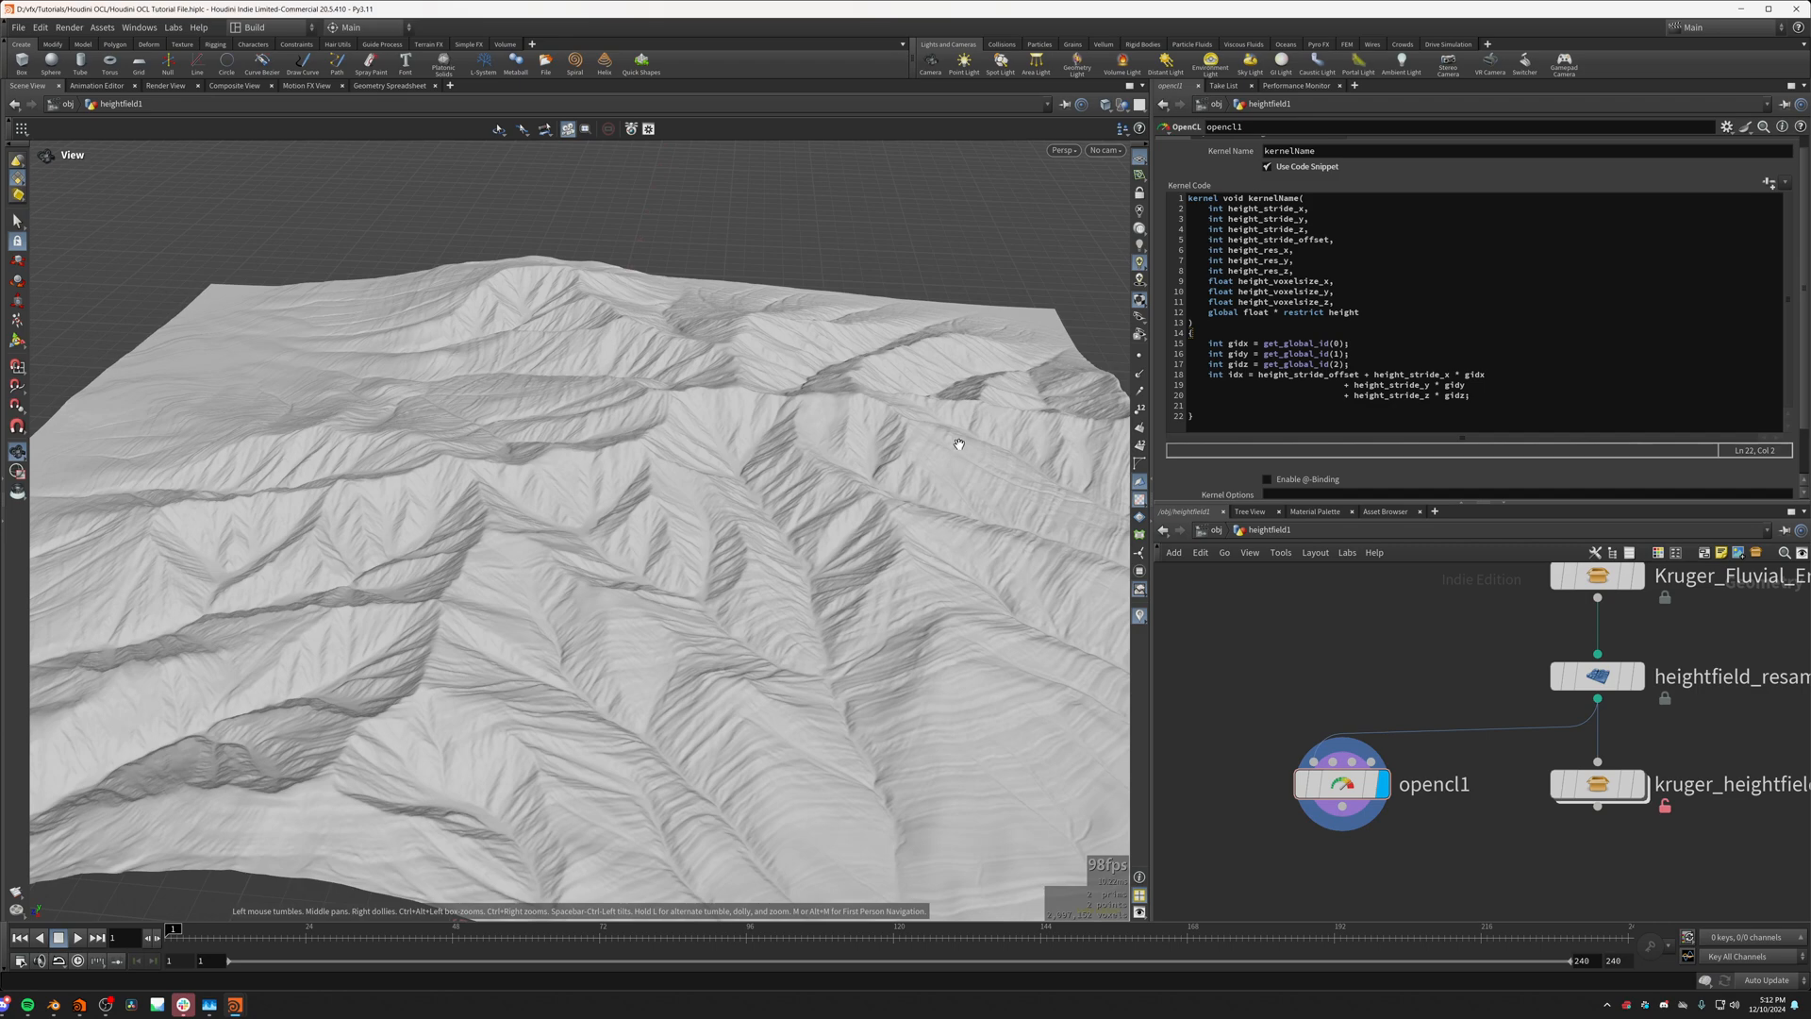
{"action": "left_click_drag", "start_coordinate": [806, 419], "coordinate": [689, 528]}
{"action": "left_click", "coordinate": [1242, 410]}
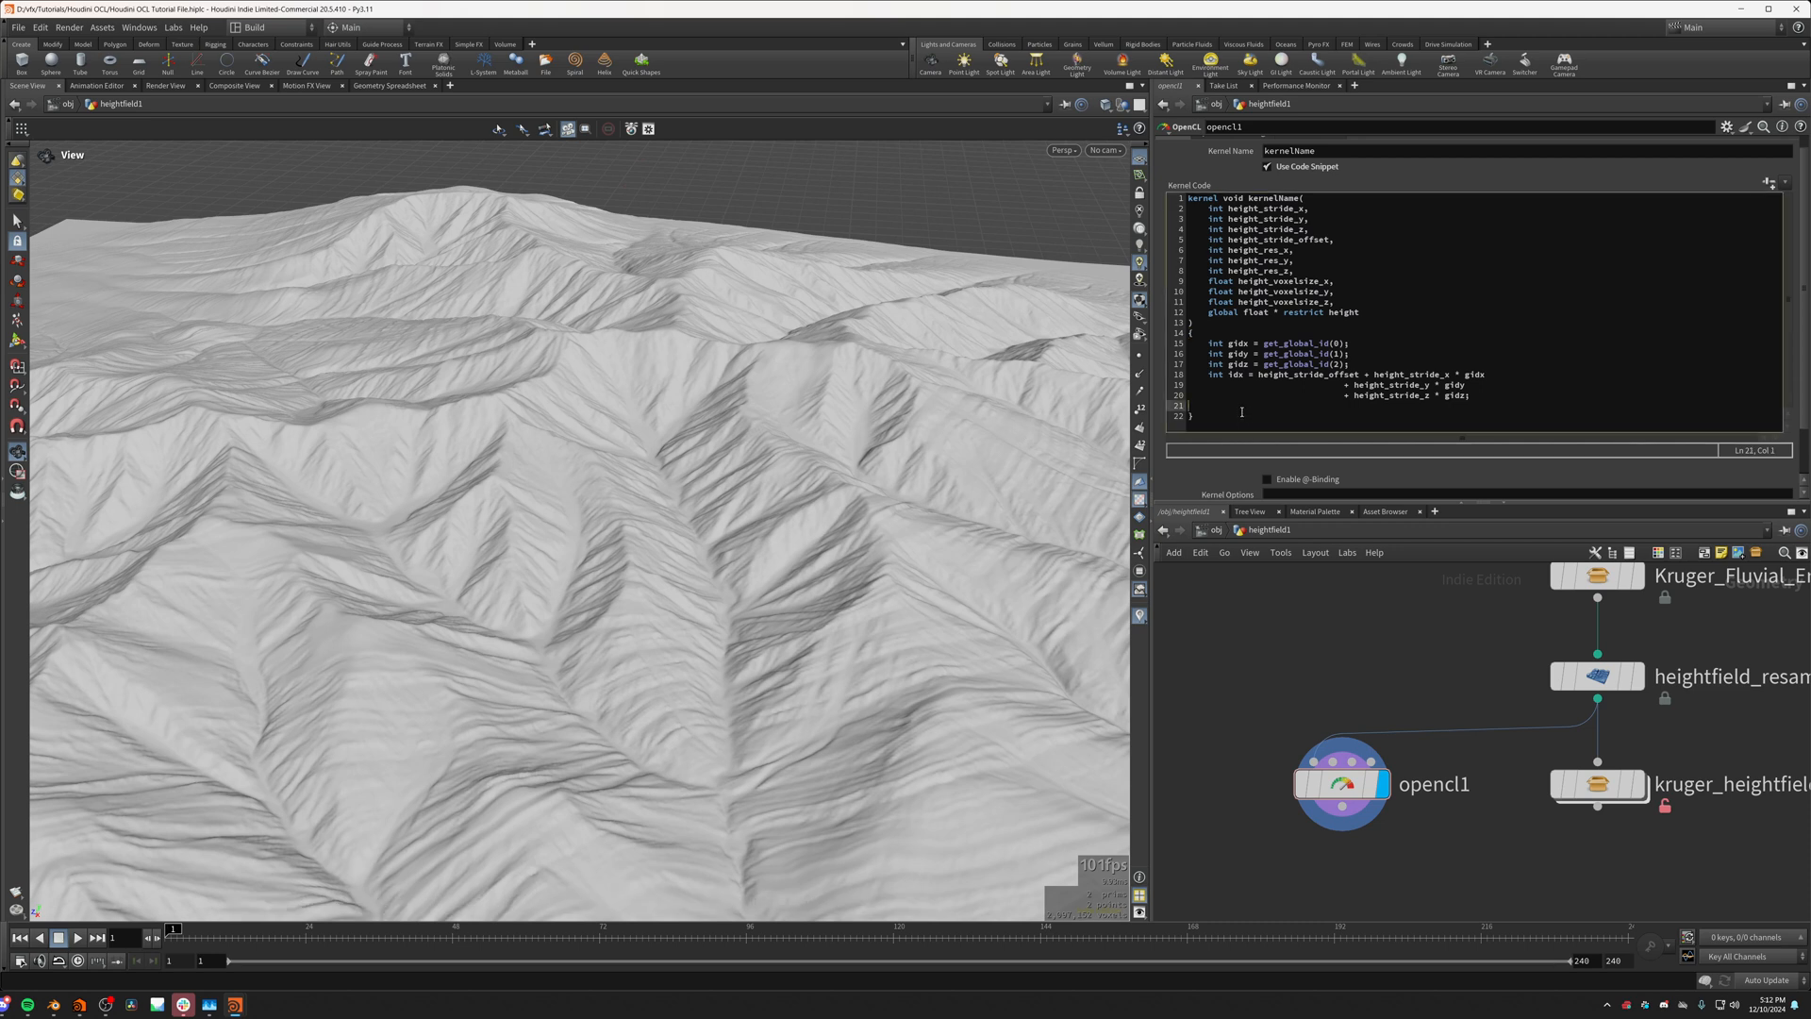
{"action": "left_click", "coordinate": [1224, 343]}
{"action": "left_click", "coordinate": [1288, 355]}
{"action": "left_click", "coordinate": [1238, 354]}
{"action": "left_click", "coordinate": [1237, 364]}
{"action": "left_click", "coordinate": [1235, 376]}
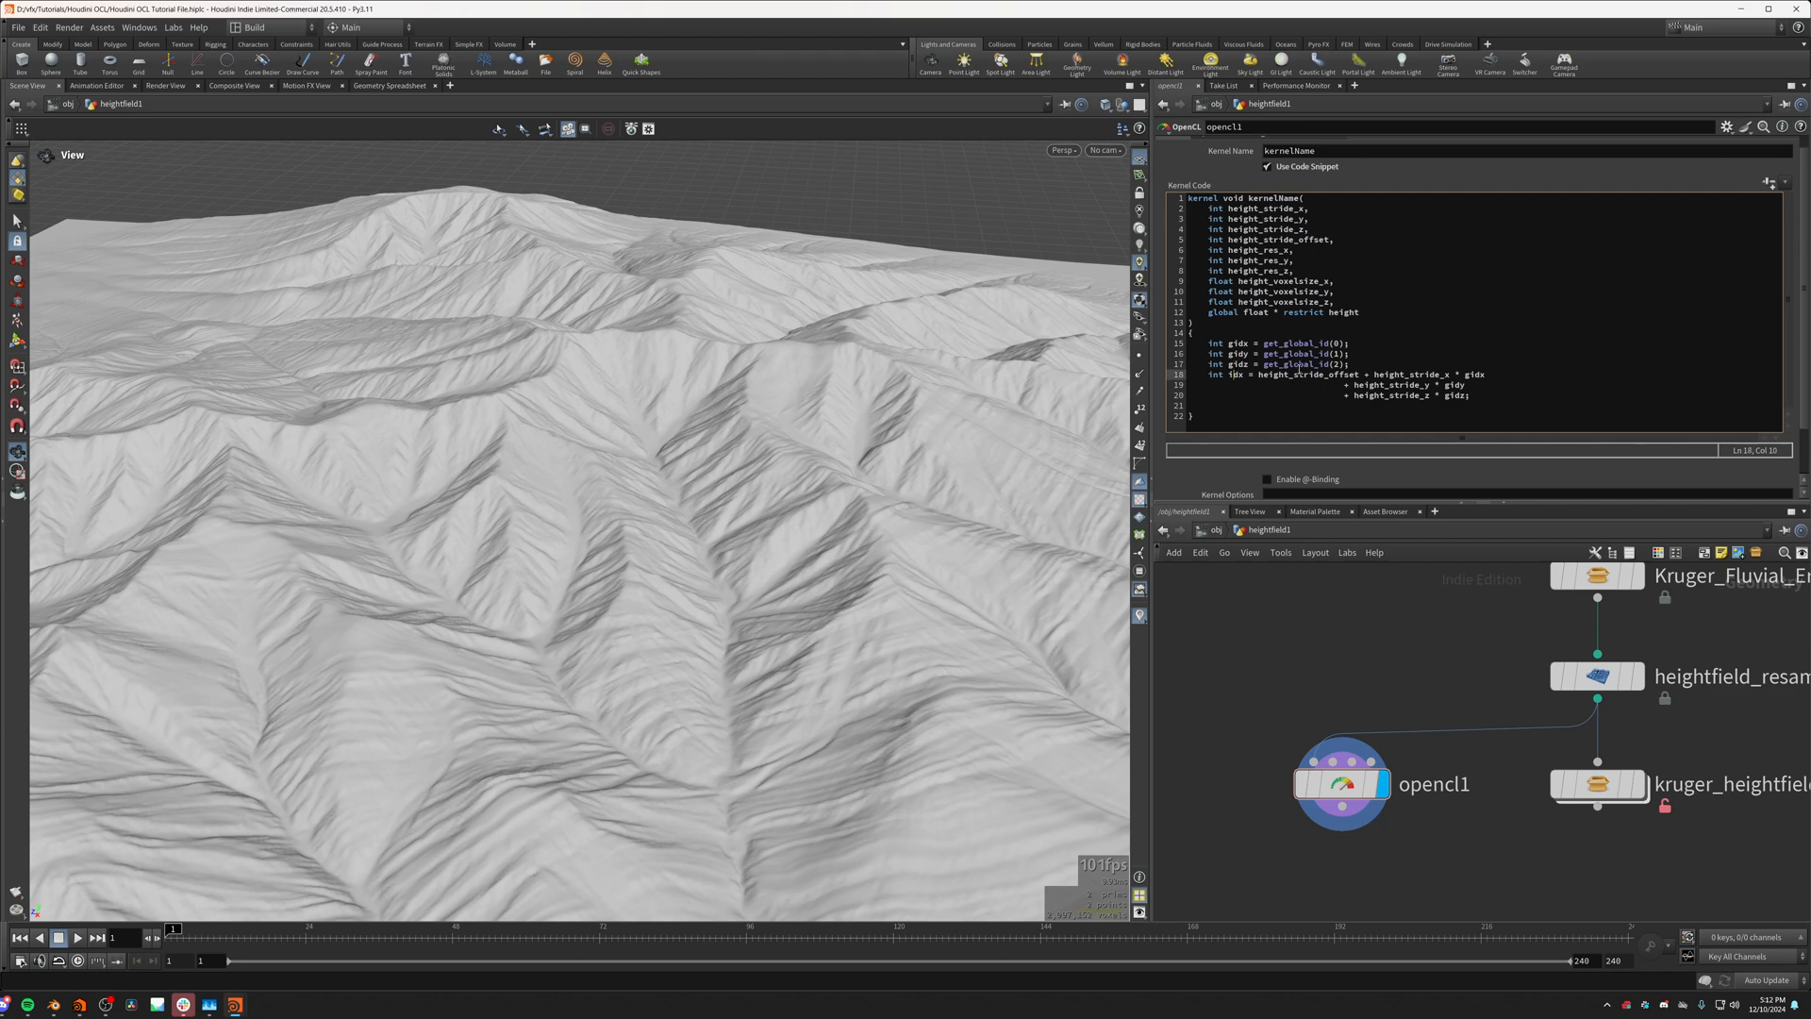
{"action": "double_click", "coordinate": [1240, 343]}
{"action": "double_click", "coordinate": [1237, 353]}
{"action": "double_click", "coordinate": [1236, 364]}
{"action": "left_click", "coordinate": [1242, 344]}
{"action": "double_click", "coordinate": [1238, 364]}
{"action": "left_click", "coordinate": [1358, 365]}
{"action": "left_click", "coordinate": [1237, 407]}
{"action": "left_click_drag", "start_coordinate": [938, 405], "coordinate": [337, 415]}
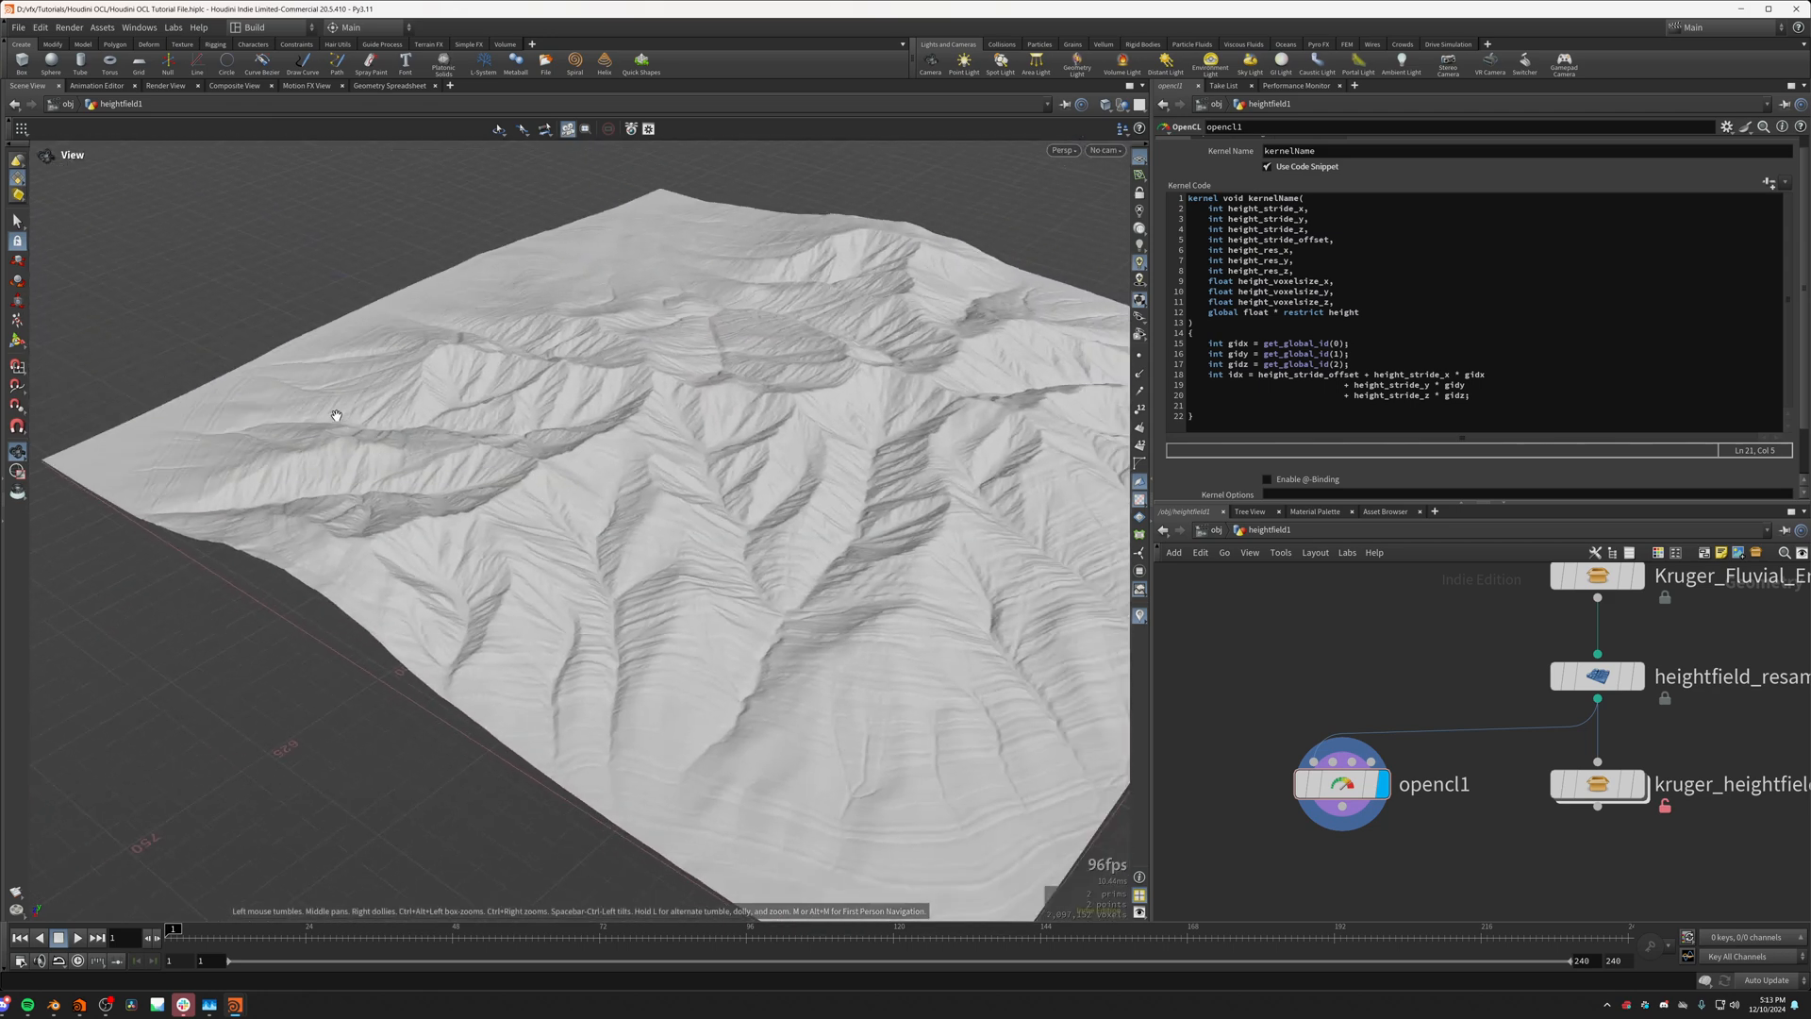
{"action": "left_click_drag", "start_coordinate": [765, 292], "coordinate": [613, 368]}
Step: Try raising the terrain by adding height[idx] += 1; after the idx declaration and applying the kernel
{"action": "left_click", "coordinate": [1231, 378]}
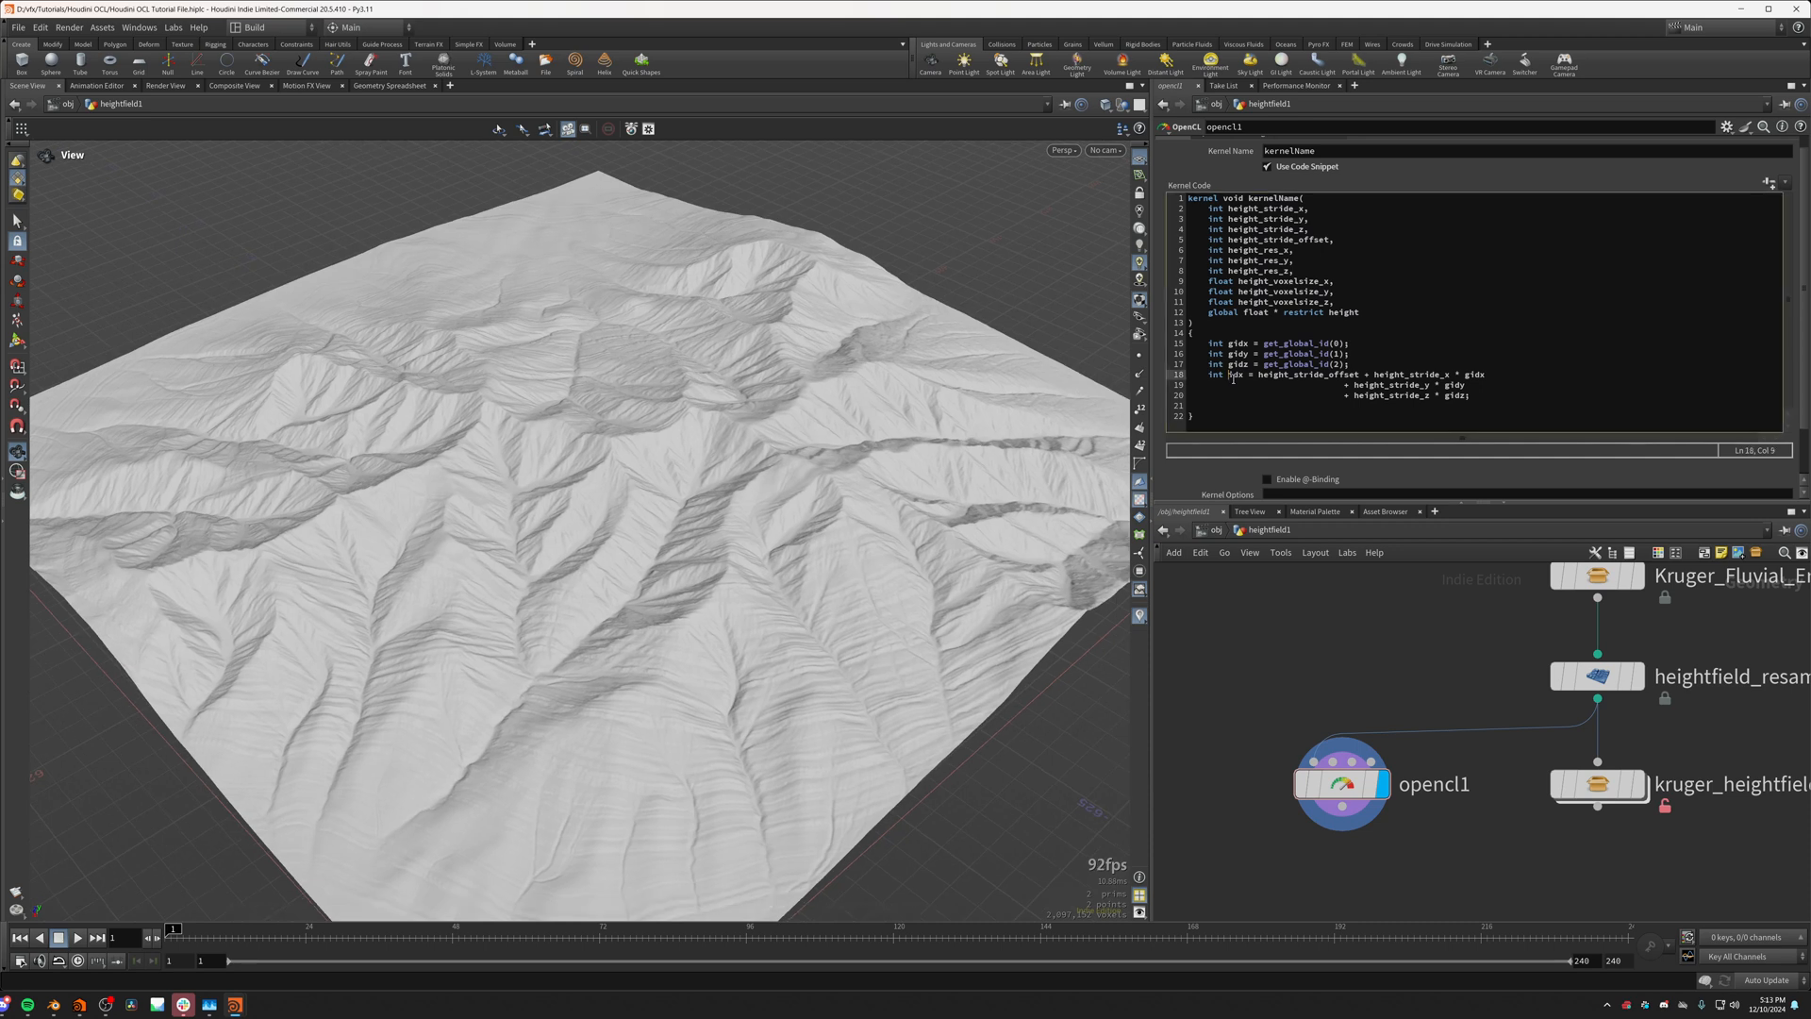
{"action": "double_click", "coordinate": [1233, 376]}
{"action": "left_click", "coordinate": [1222, 407]}
{"action": "type", "text": "height[]"}
{"action": "key", "text": "Left"}
{"action": "type", "text": "idx"}
{"action": "key", "text": "shift+Home"}
{"action": "left_click", "coordinate": [1256, 405]}
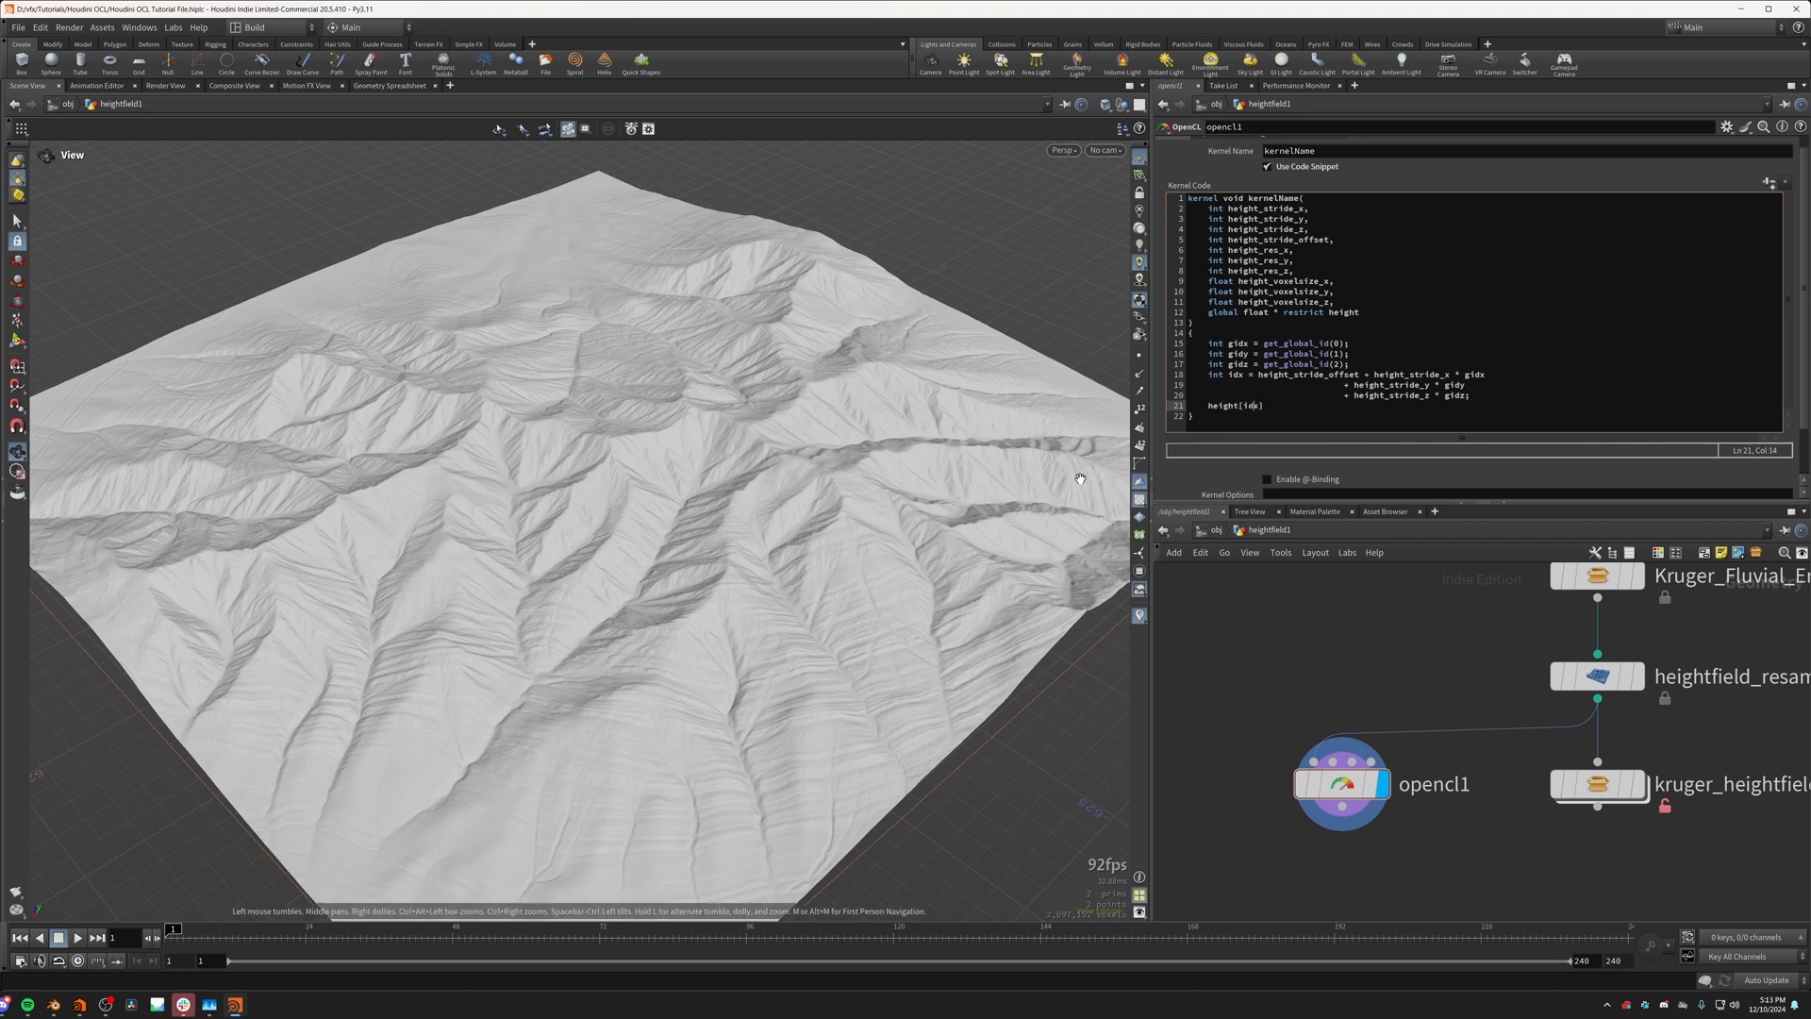
{"action": "scroll", "coordinate": [1085, 467], "scroll_direction": "up", "scroll_amount": 1}
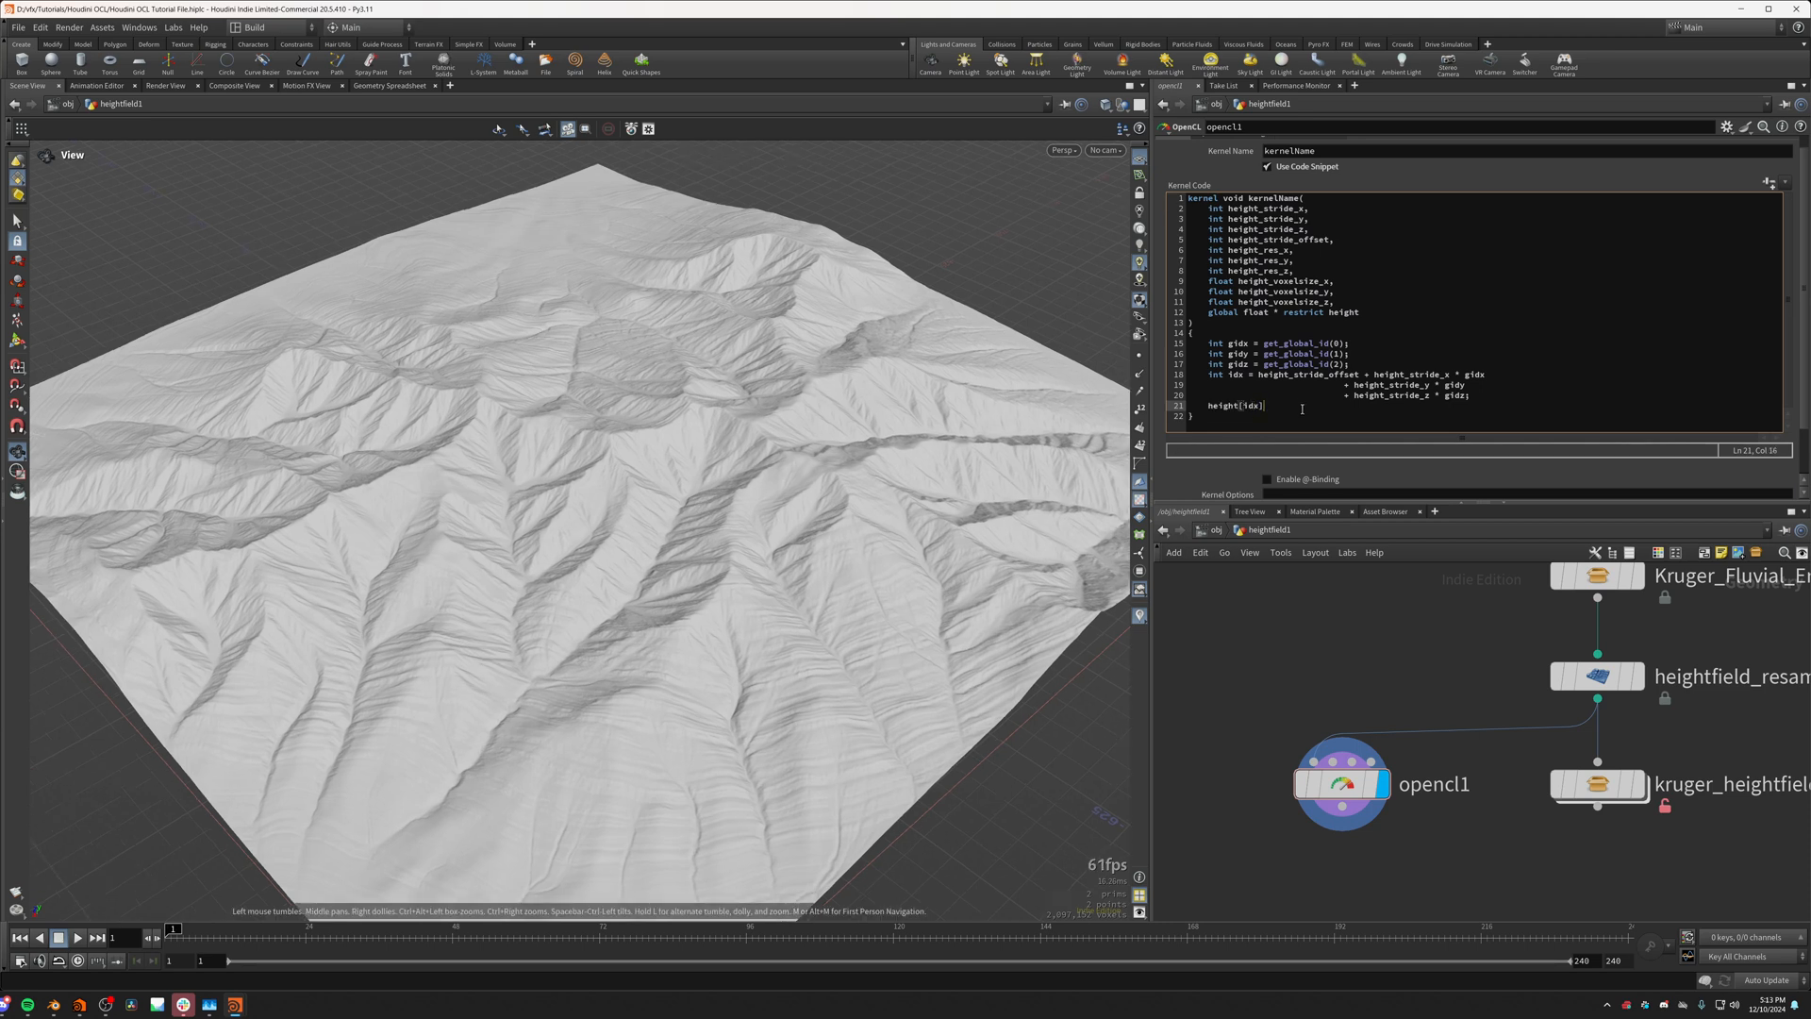
{"action": "type", "text": "+= 1"}
{"action": "type", "text": ";"}
{"action": "key", "text": "ctrl+Return"}
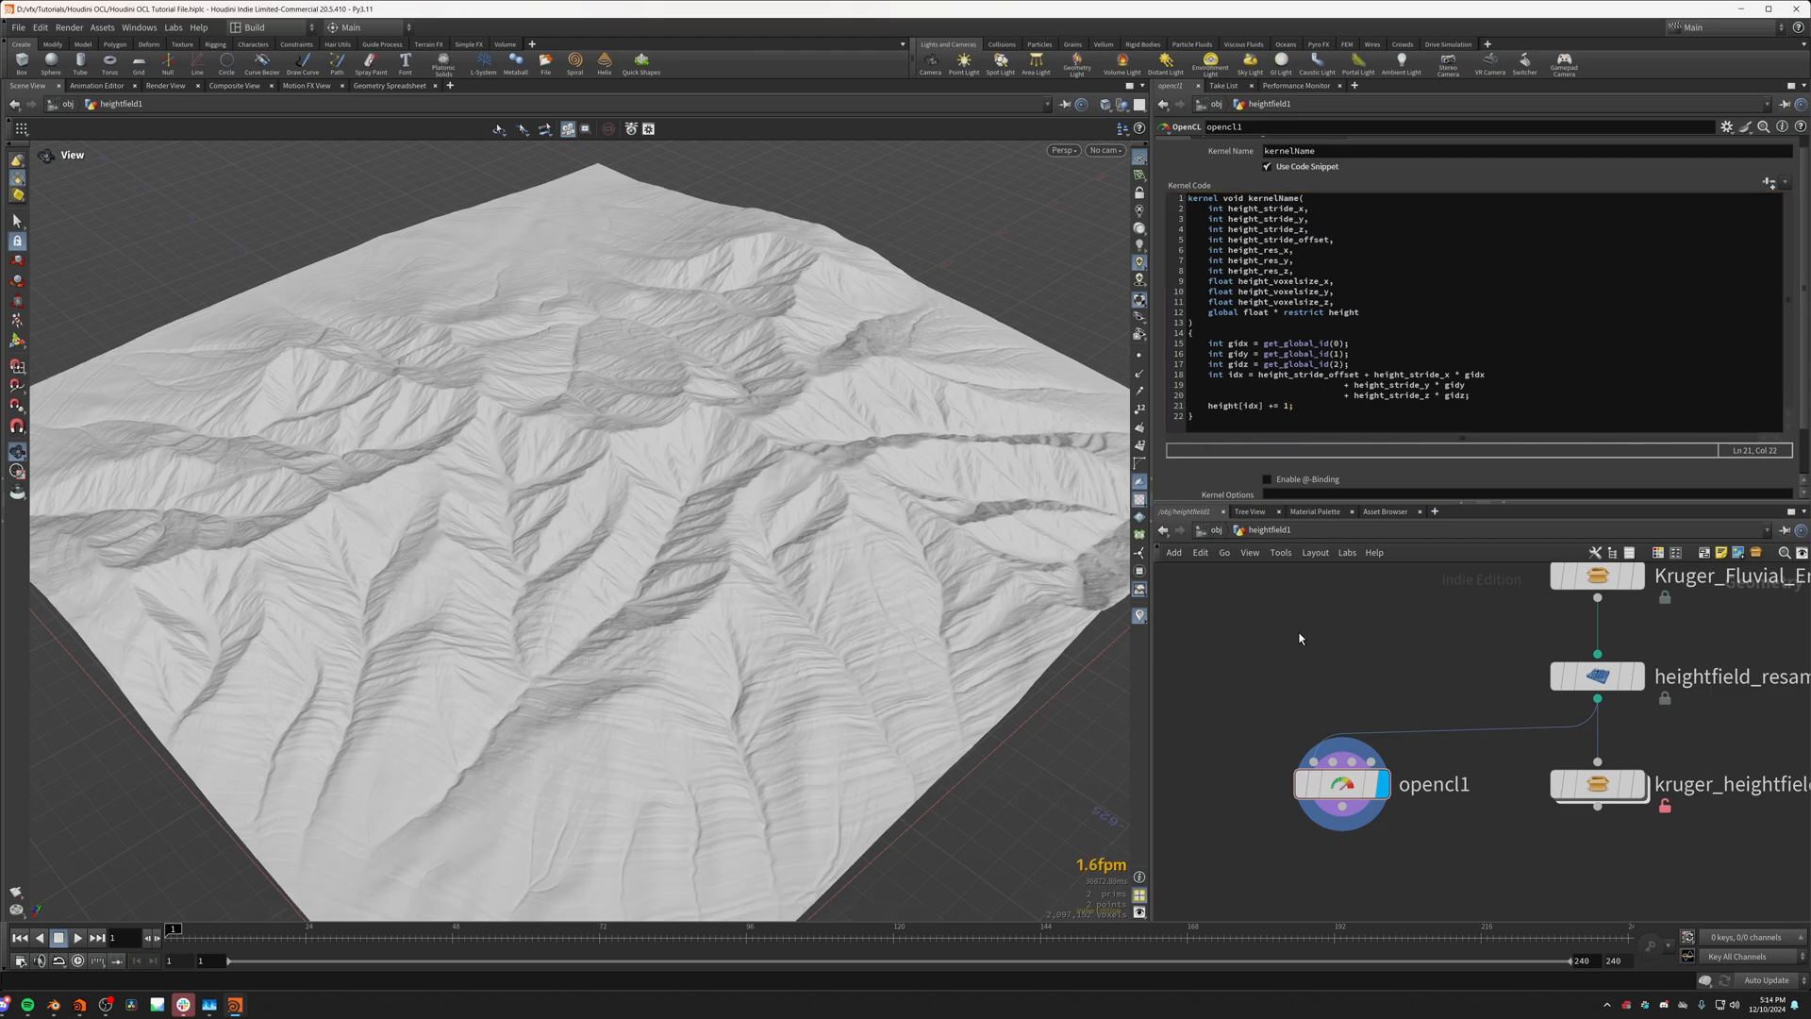
Step: Examine the modified terrain from several angles and compare the kernel code with opencl1's Run Over and Iterations options
{"action": "left_click_drag", "start_coordinate": [724, 849], "coordinate": [798, 645]}
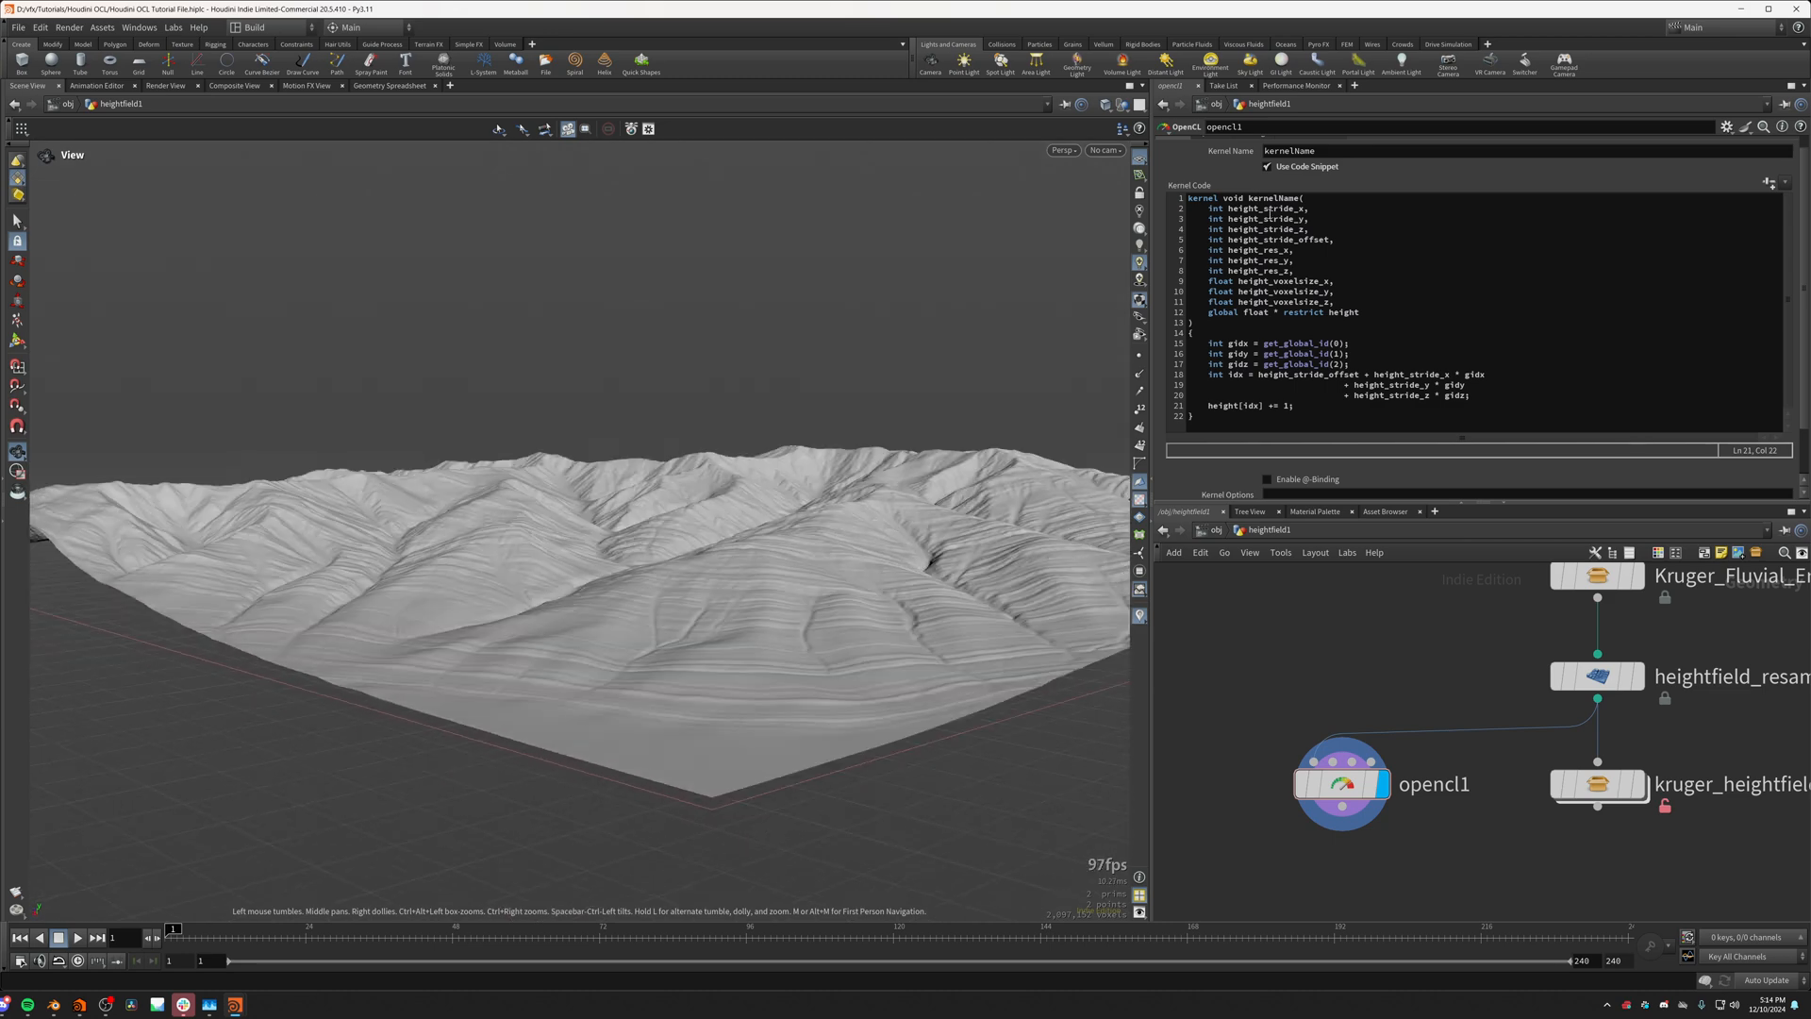
{"action": "scroll", "coordinate": [1227, 236], "scroll_direction": "up", "scroll_amount": 1}
{"action": "left_click", "coordinate": [1211, 146]}
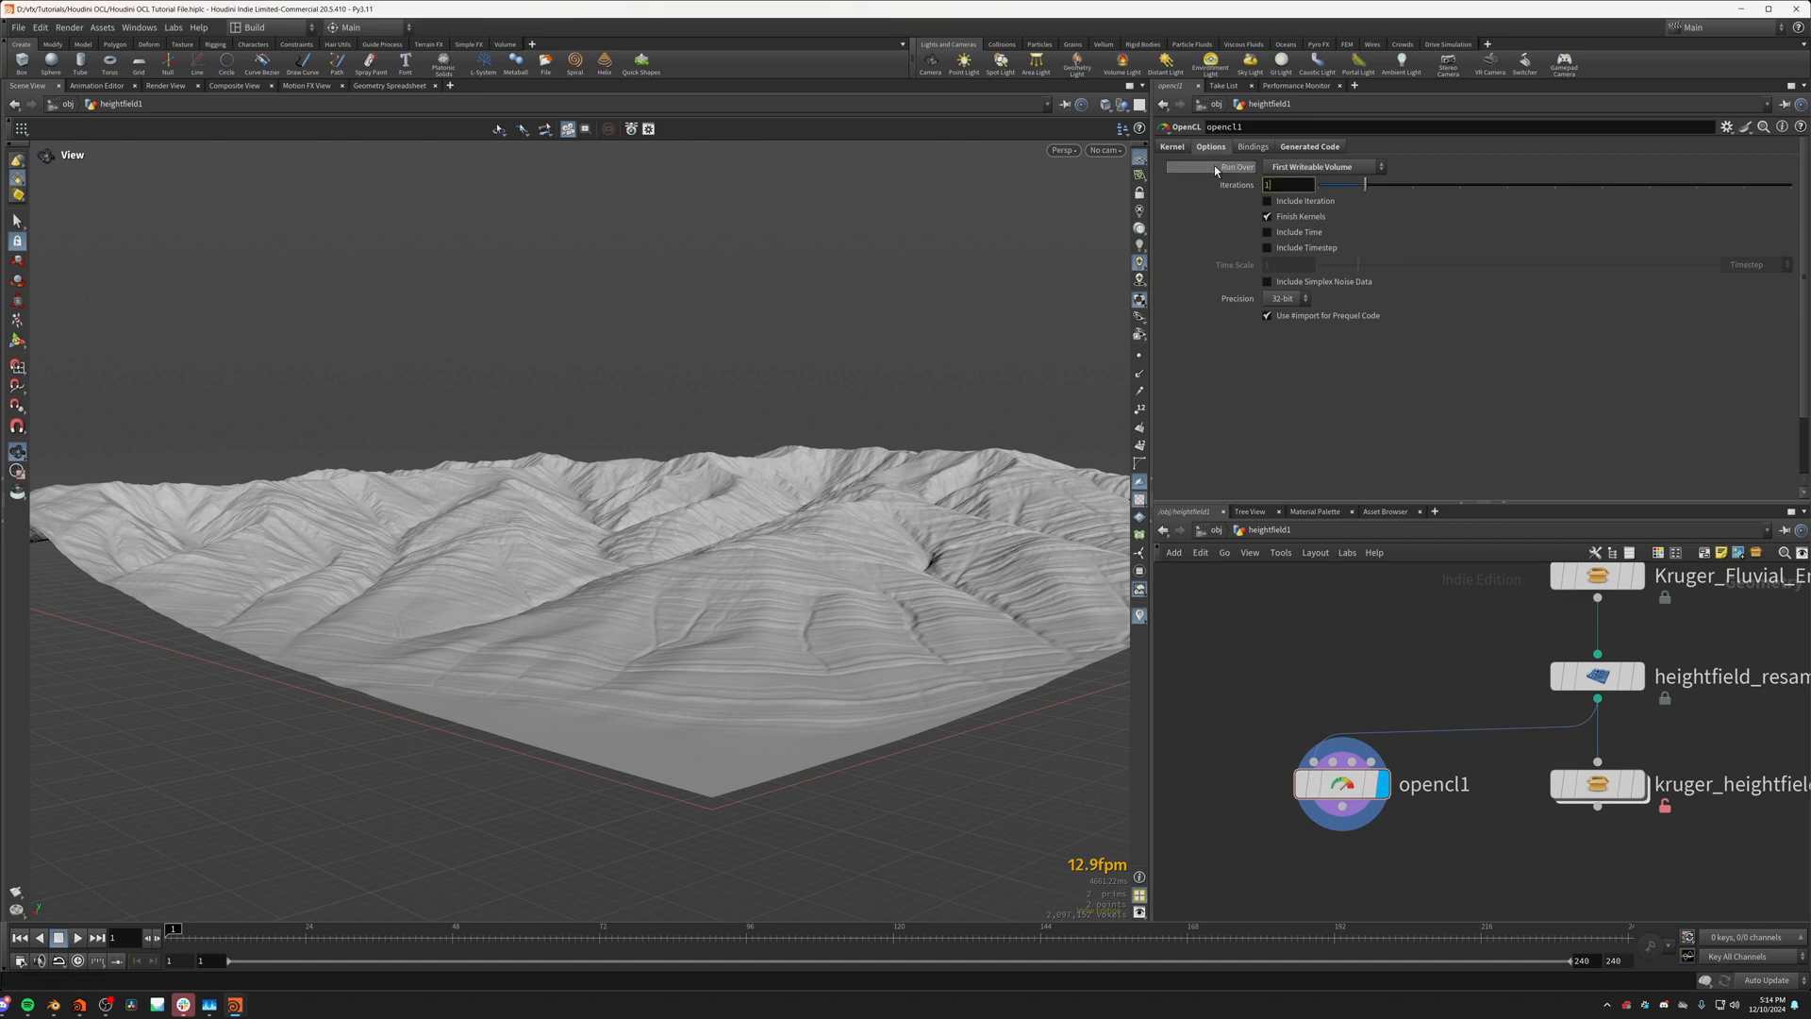
{"action": "left_click", "coordinate": [1174, 147]}
{"action": "left_click_drag", "start_coordinate": [1189, 213], "coordinate": [1198, 432]}
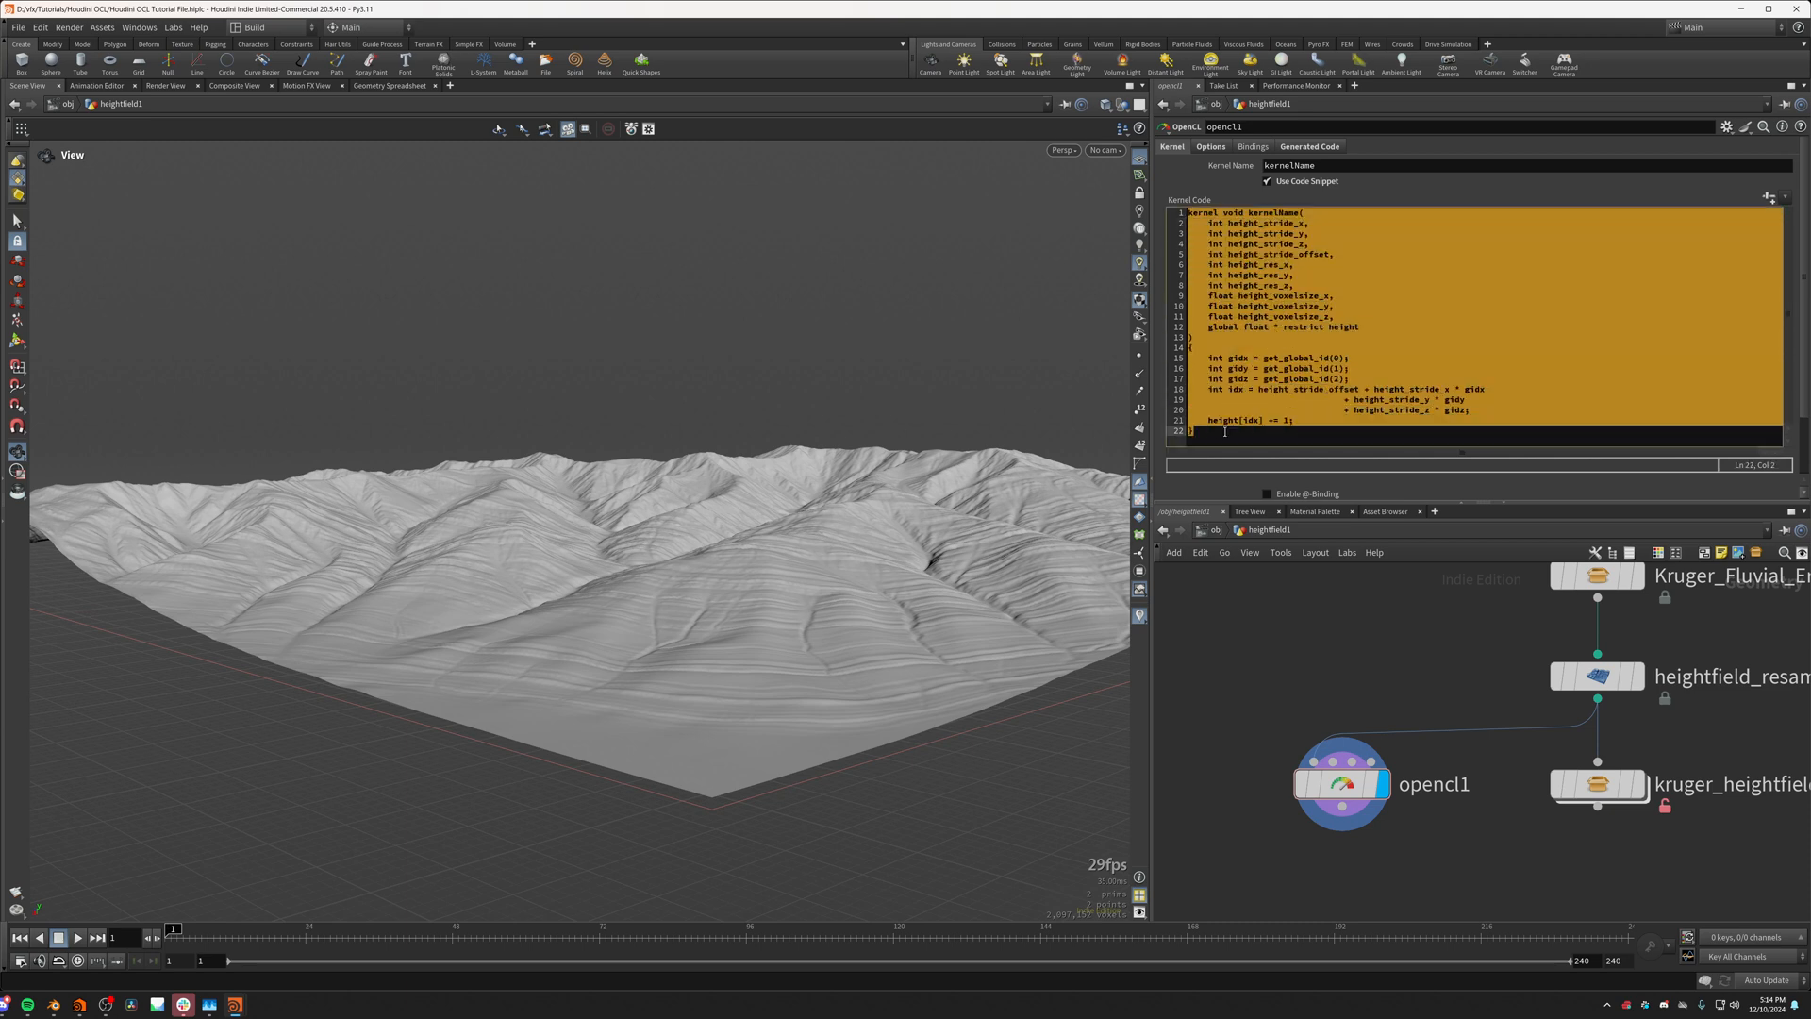
{"action": "left_click", "coordinate": [1212, 429]}
{"action": "left_click", "coordinate": [1225, 148]}
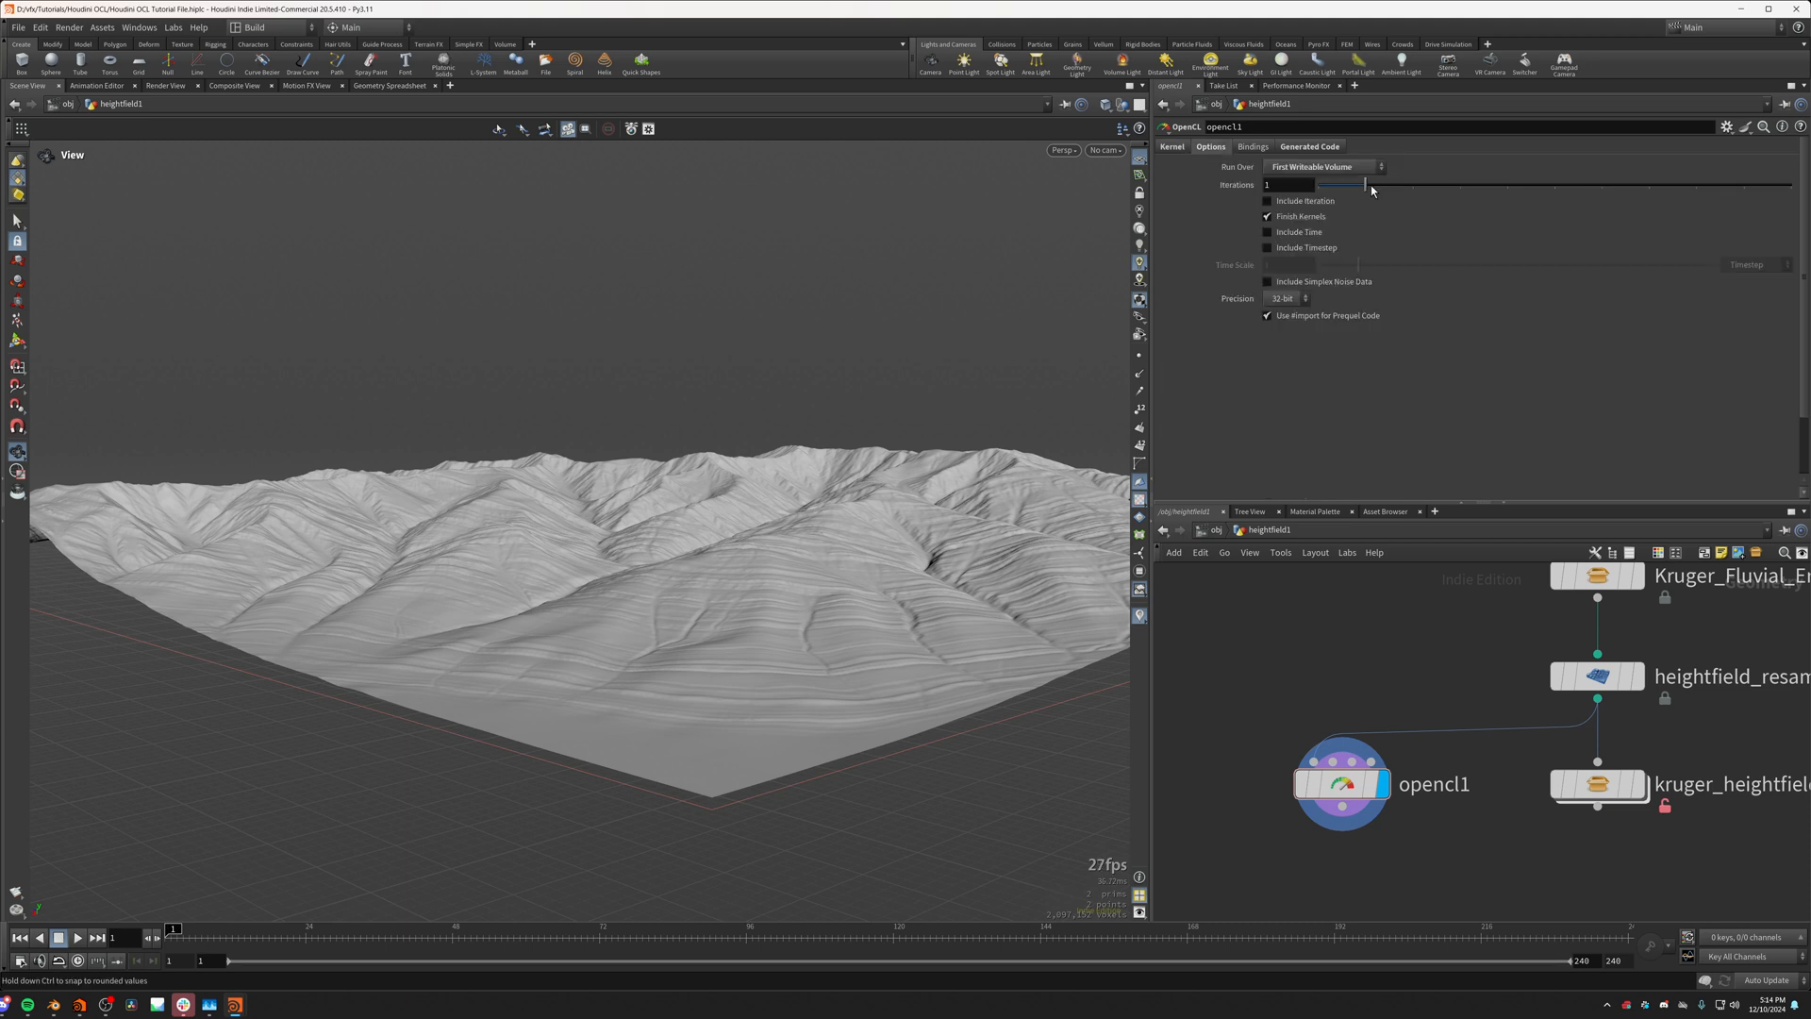
{"action": "left_click_drag", "start_coordinate": [1371, 185], "coordinate": [1216, 172]}
{"action": "left_click", "coordinate": [1179, 151]}
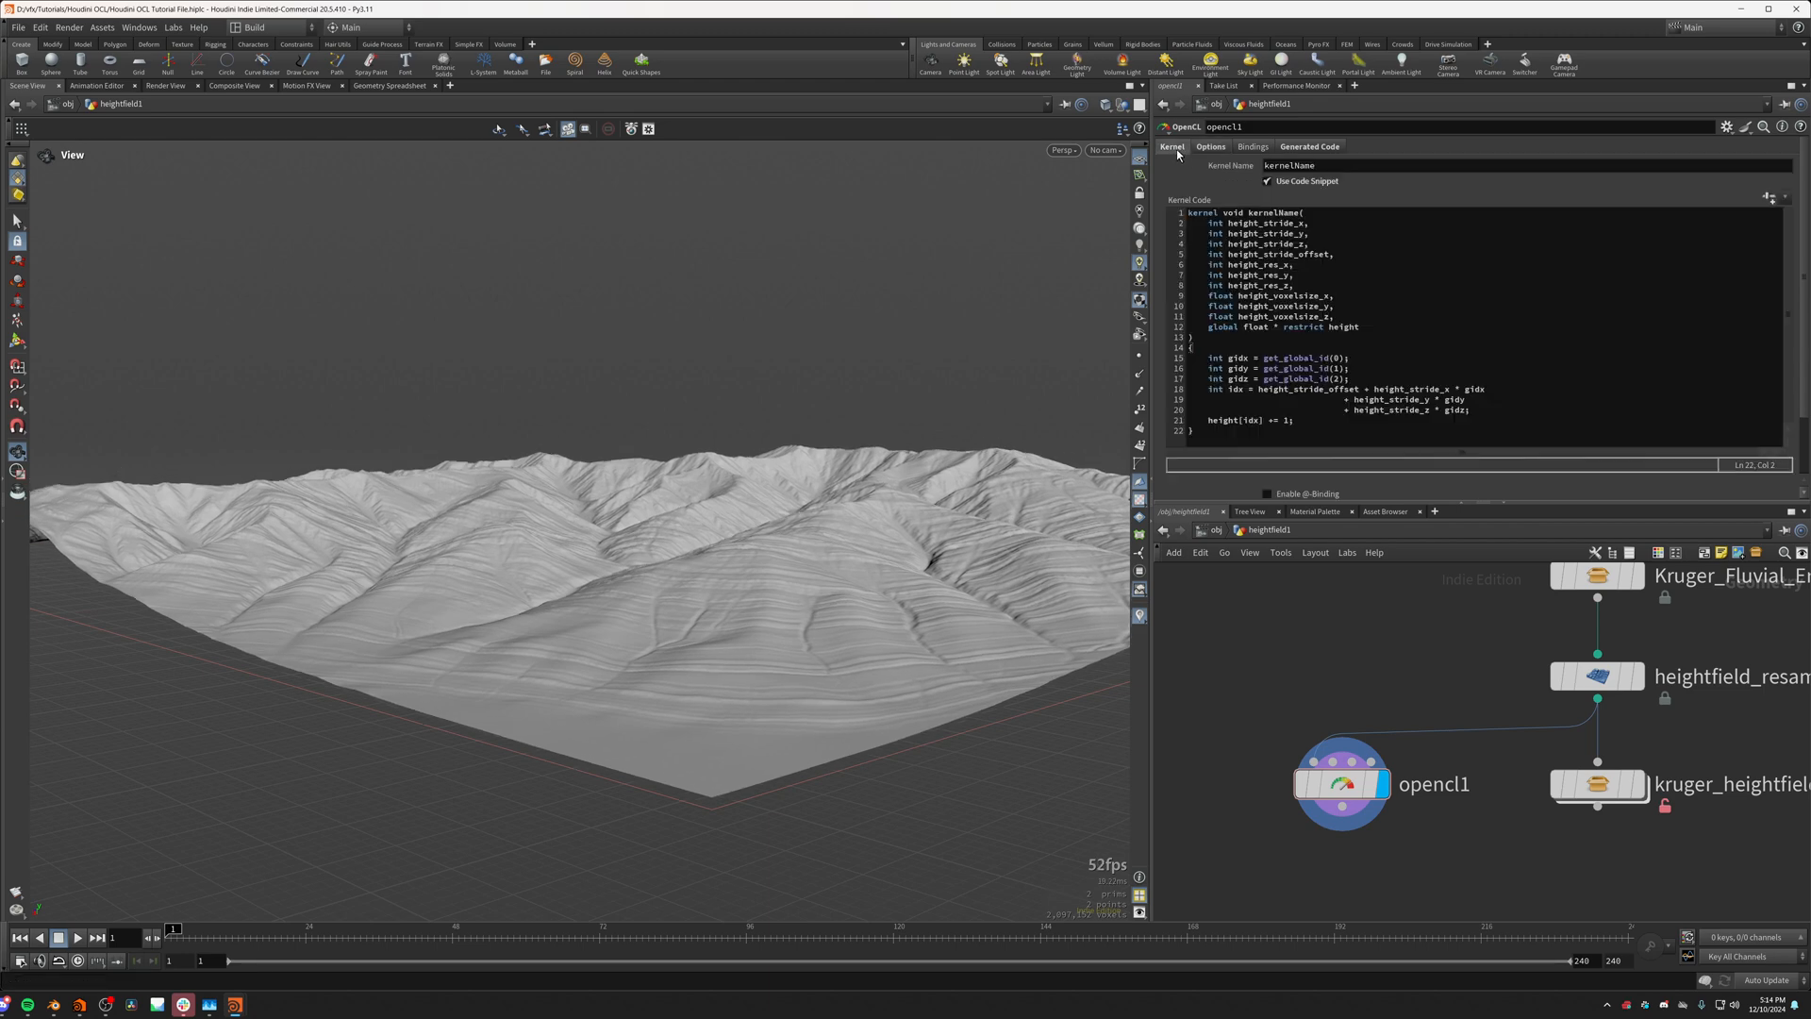
{"action": "left_click_drag", "start_coordinate": [636, 421], "coordinate": [650, 575]}
{"action": "middle_click_drag", "start_coordinate": [651, 575], "coordinate": [566, 683]}
{"action": "right_click_drag", "start_coordinate": [566, 682], "coordinate": [528, 528]}
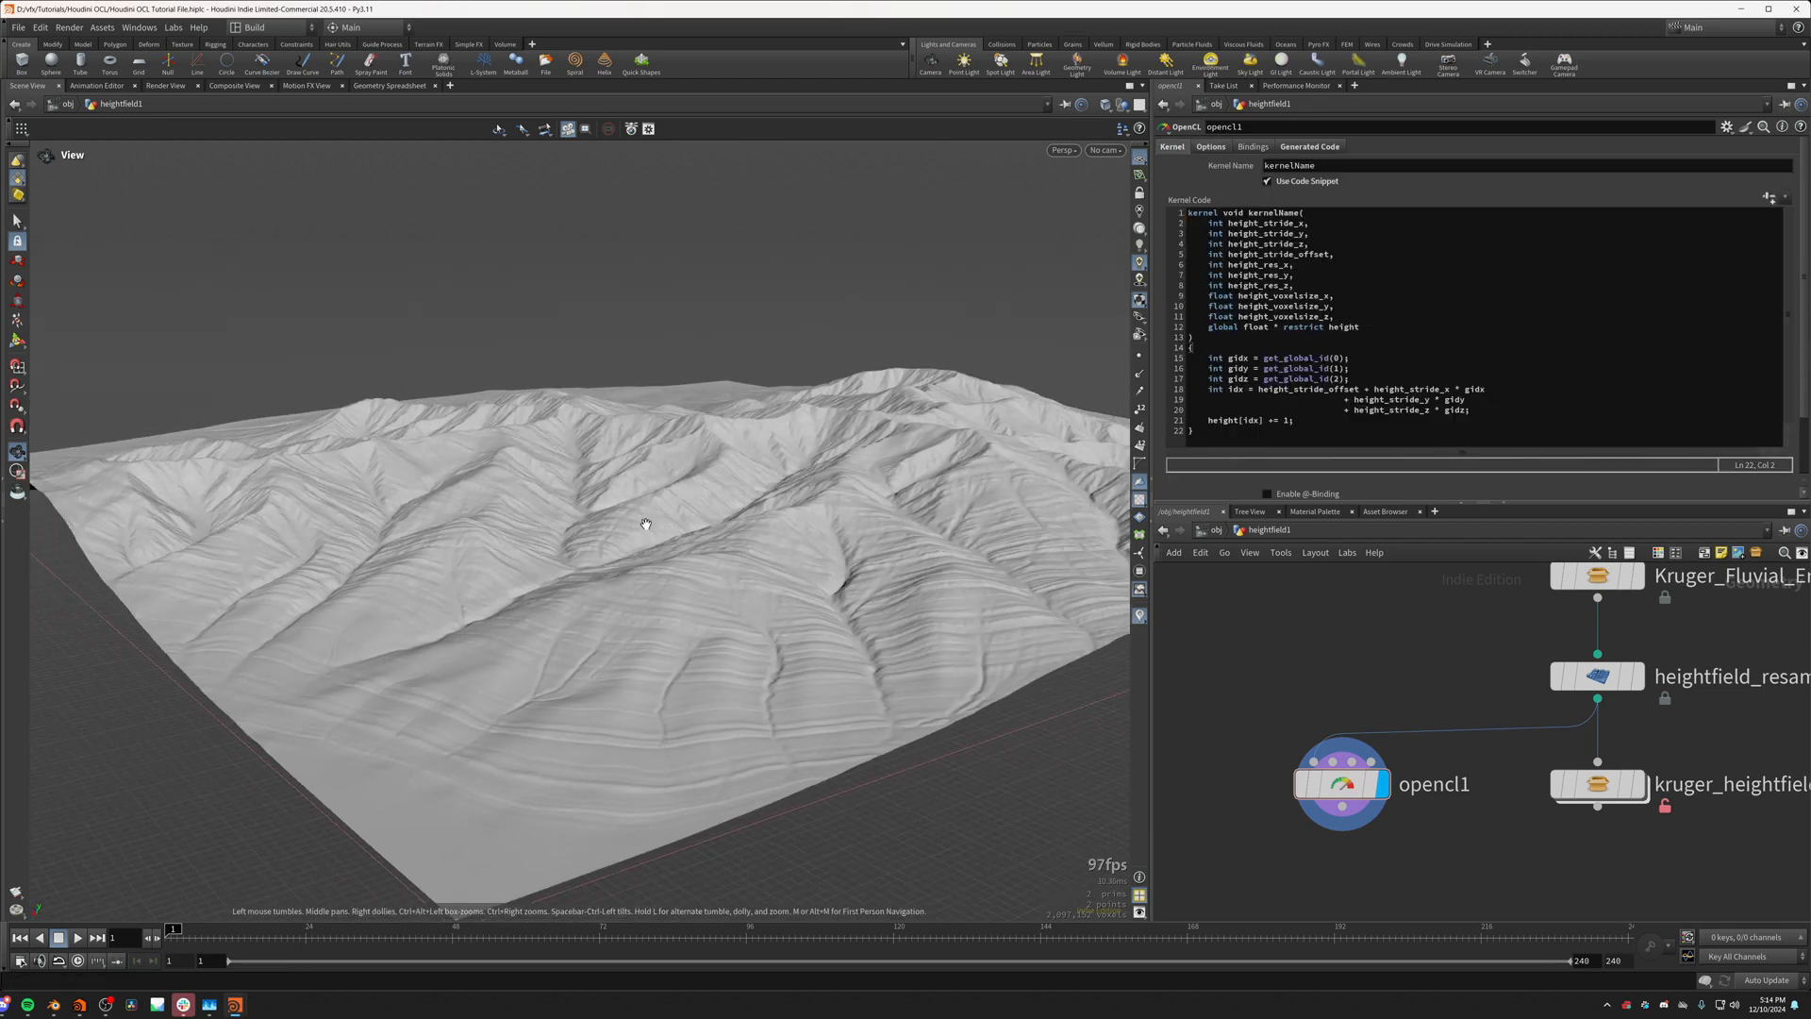
{"action": "left_click_drag", "start_coordinate": [528, 528], "coordinate": [694, 580]}
Step: Delete the height[idx] += 1; line from the kernel code
{"action": "left_click", "coordinate": [1311, 424]}
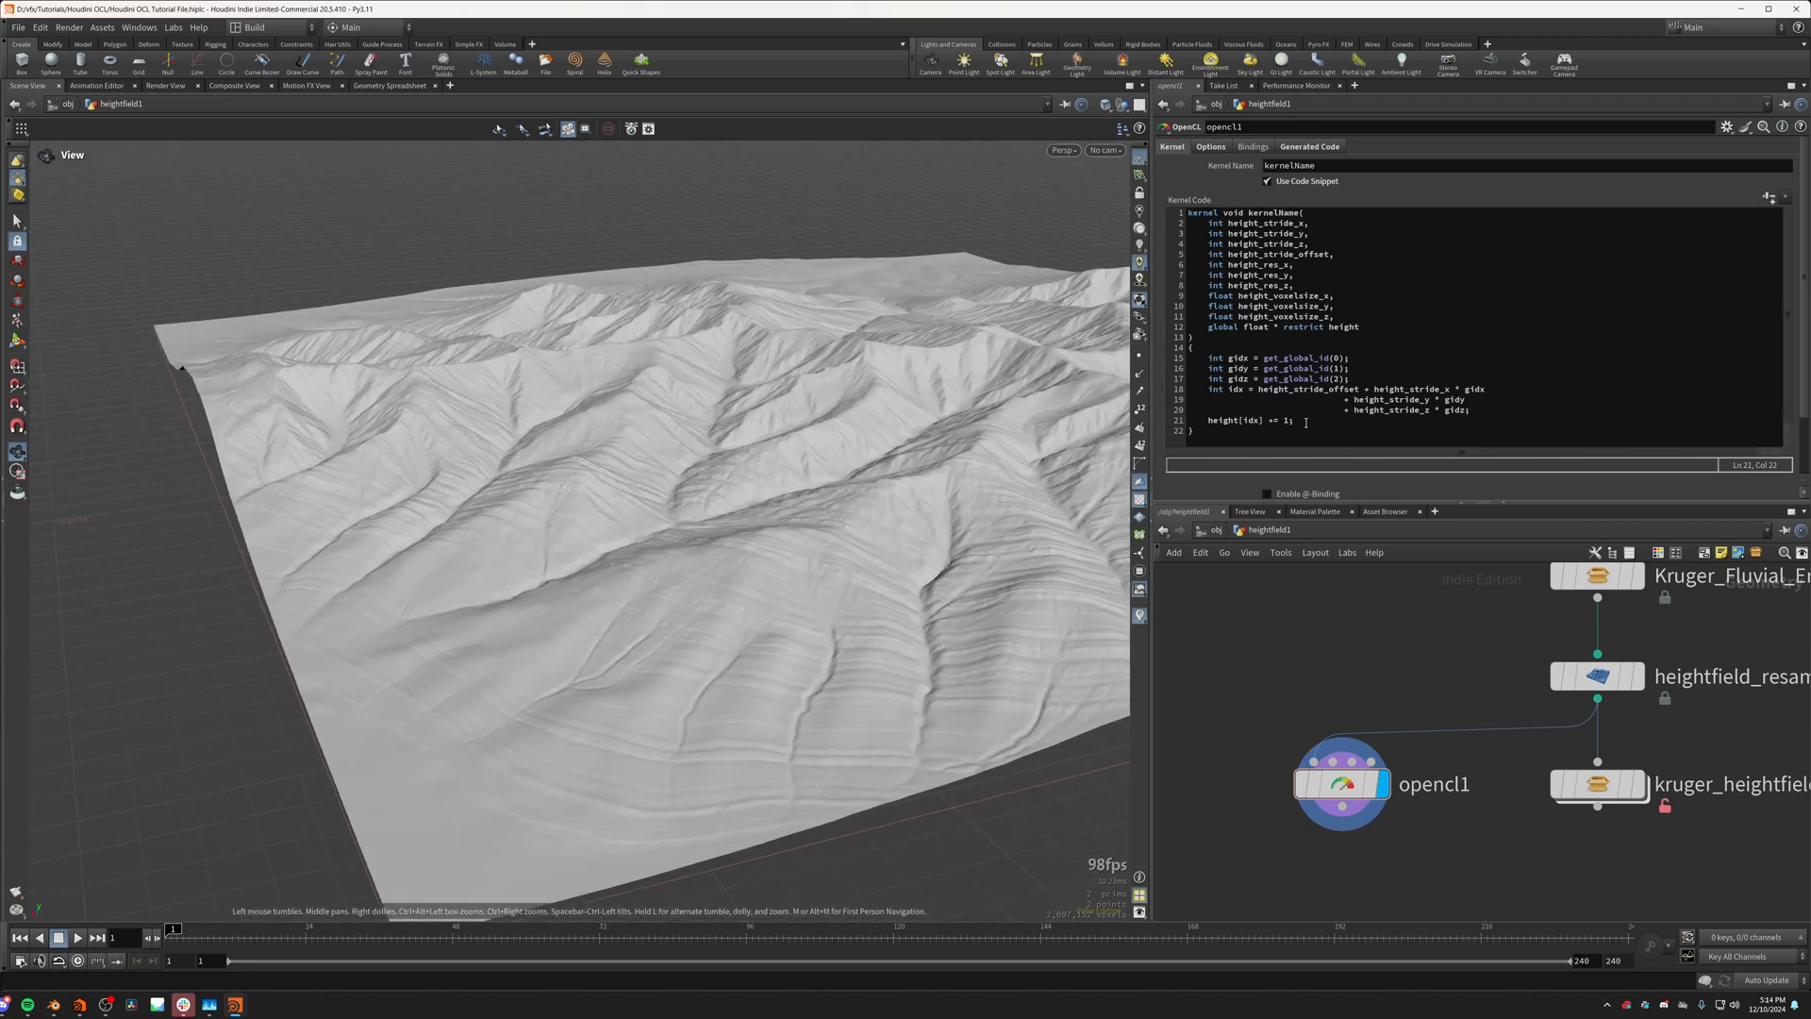
{"action": "left_click_drag", "start_coordinate": [1306, 423], "coordinate": [1209, 423]}
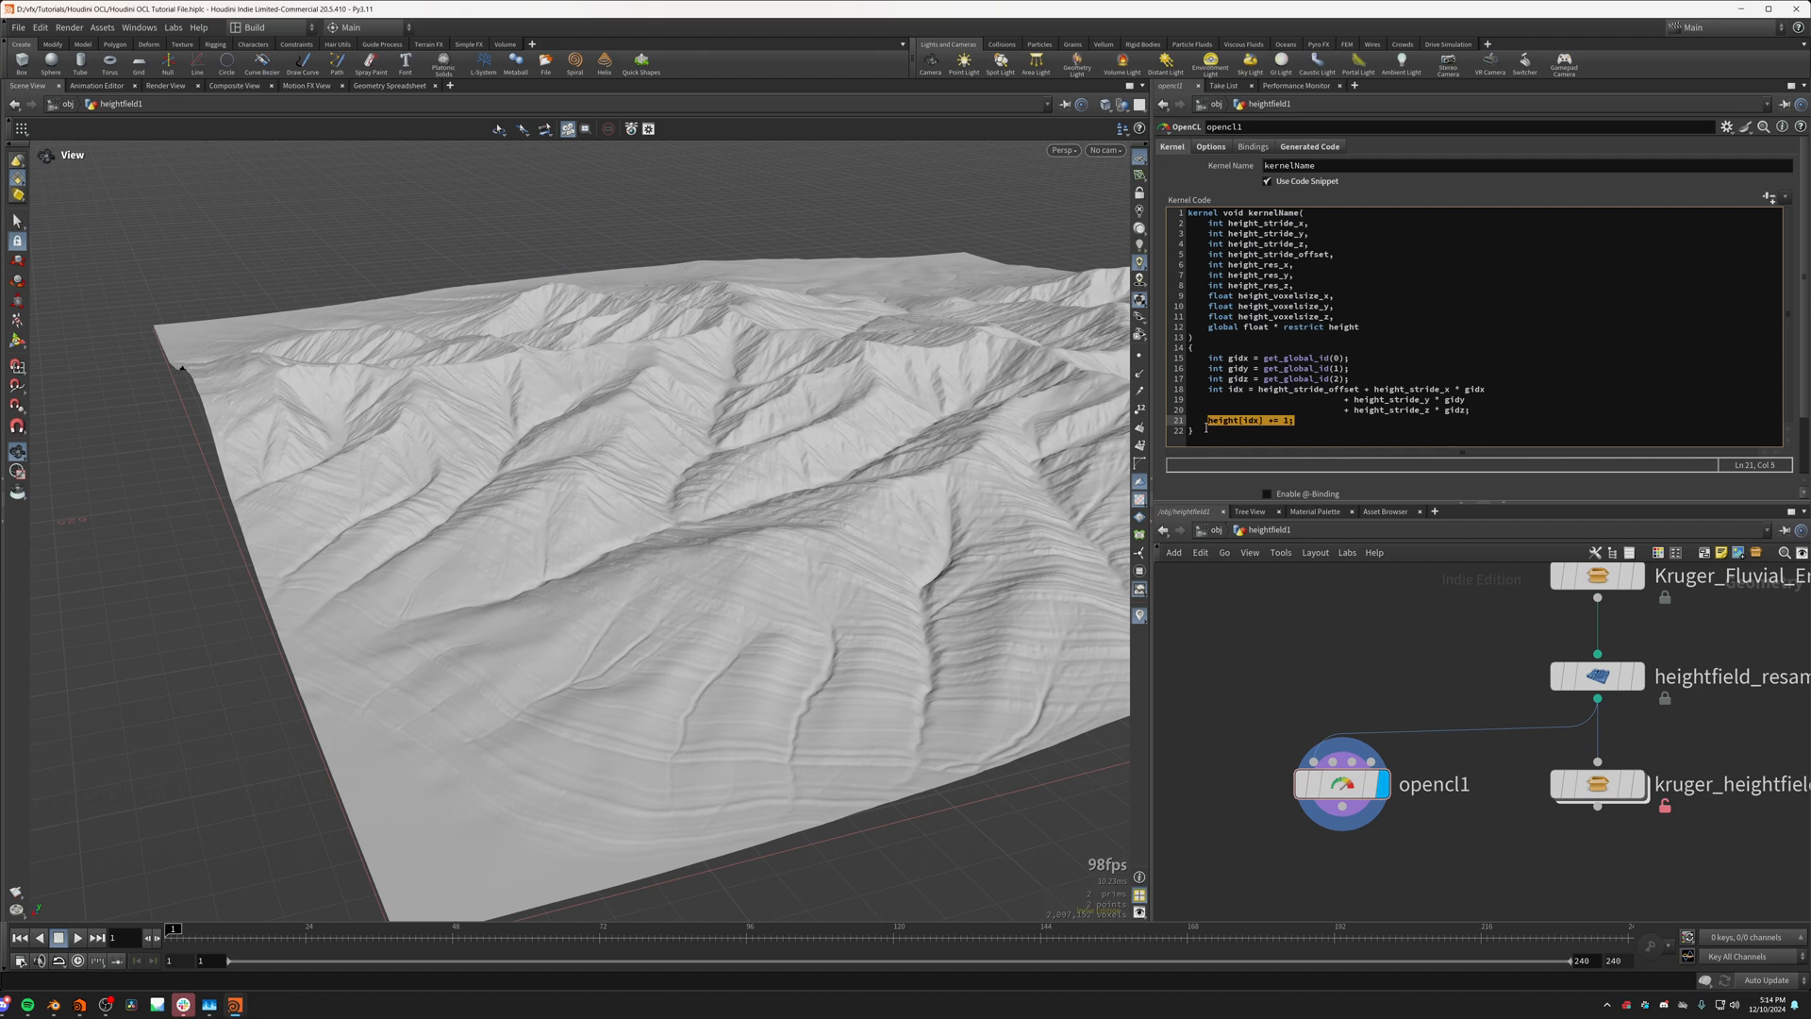
{"action": "key", "text": "BackSpace"}
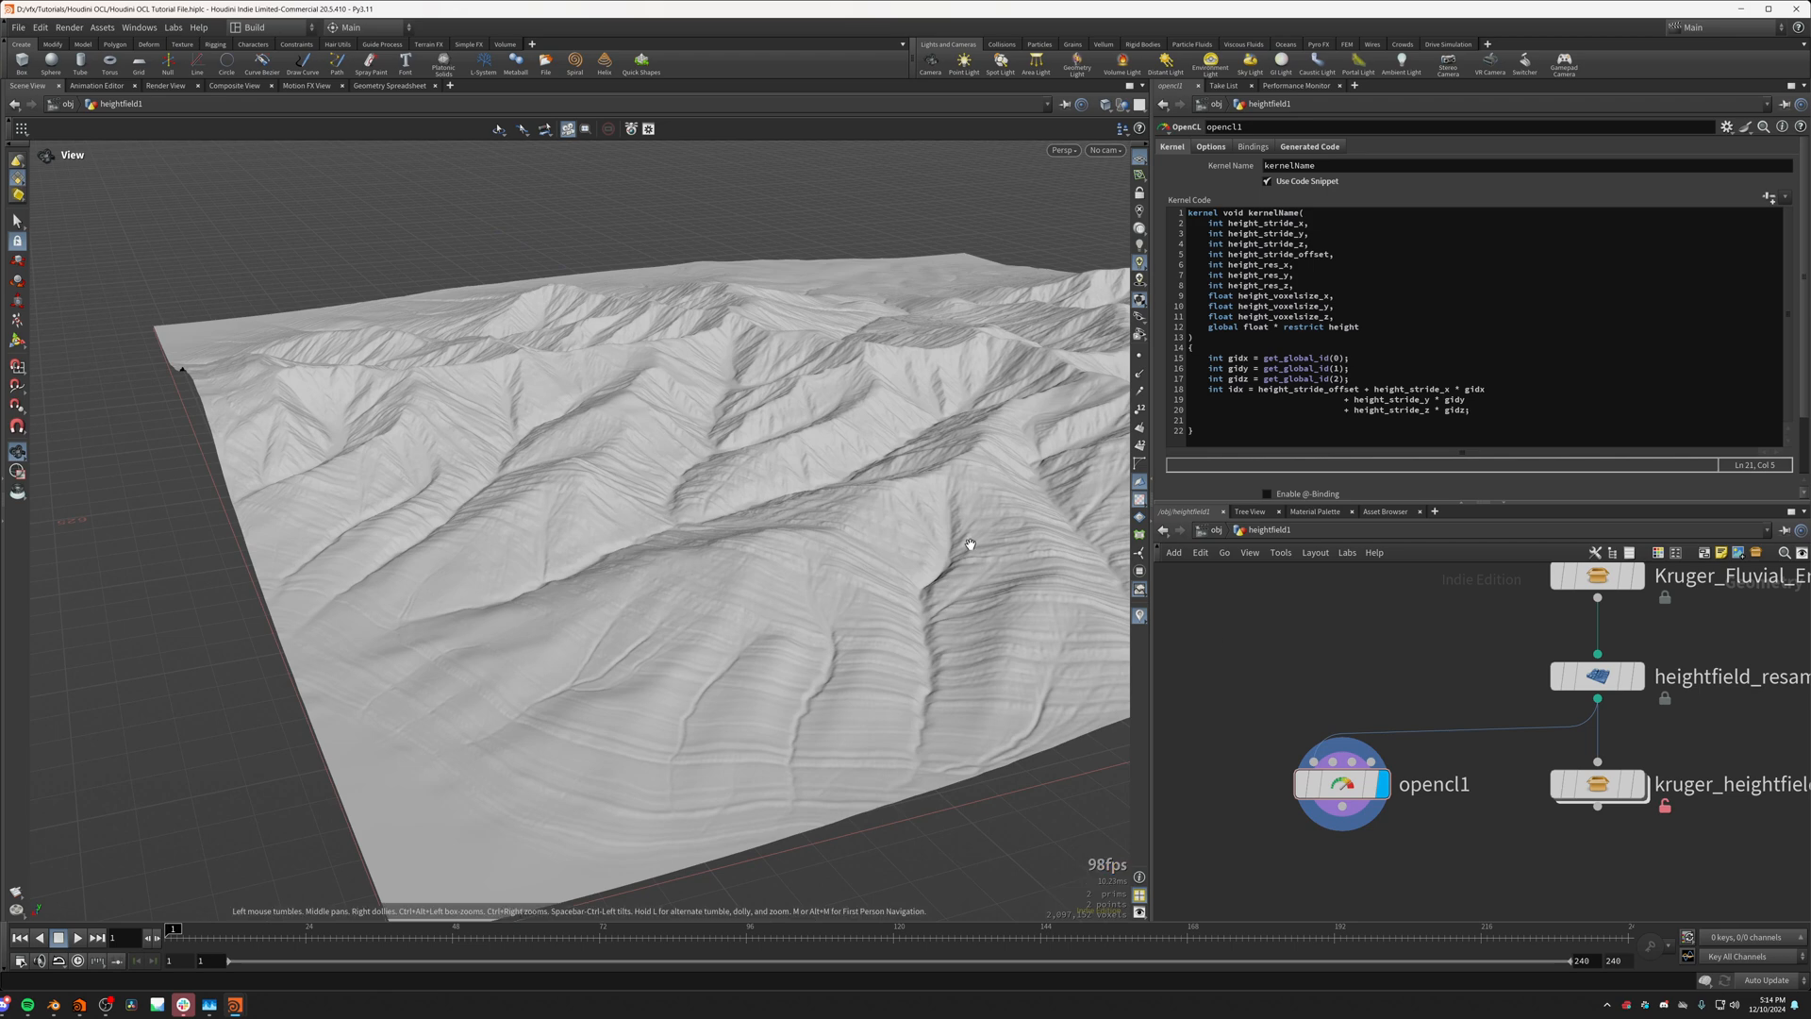
Step: Examine the heightfield's full extent and its corners from above
{"action": "scroll", "coordinate": [749, 536], "scroll_direction": "up", "scroll_amount": 5}
{"action": "scroll", "coordinate": [749, 536], "scroll_direction": "down", "scroll_amount": 6}
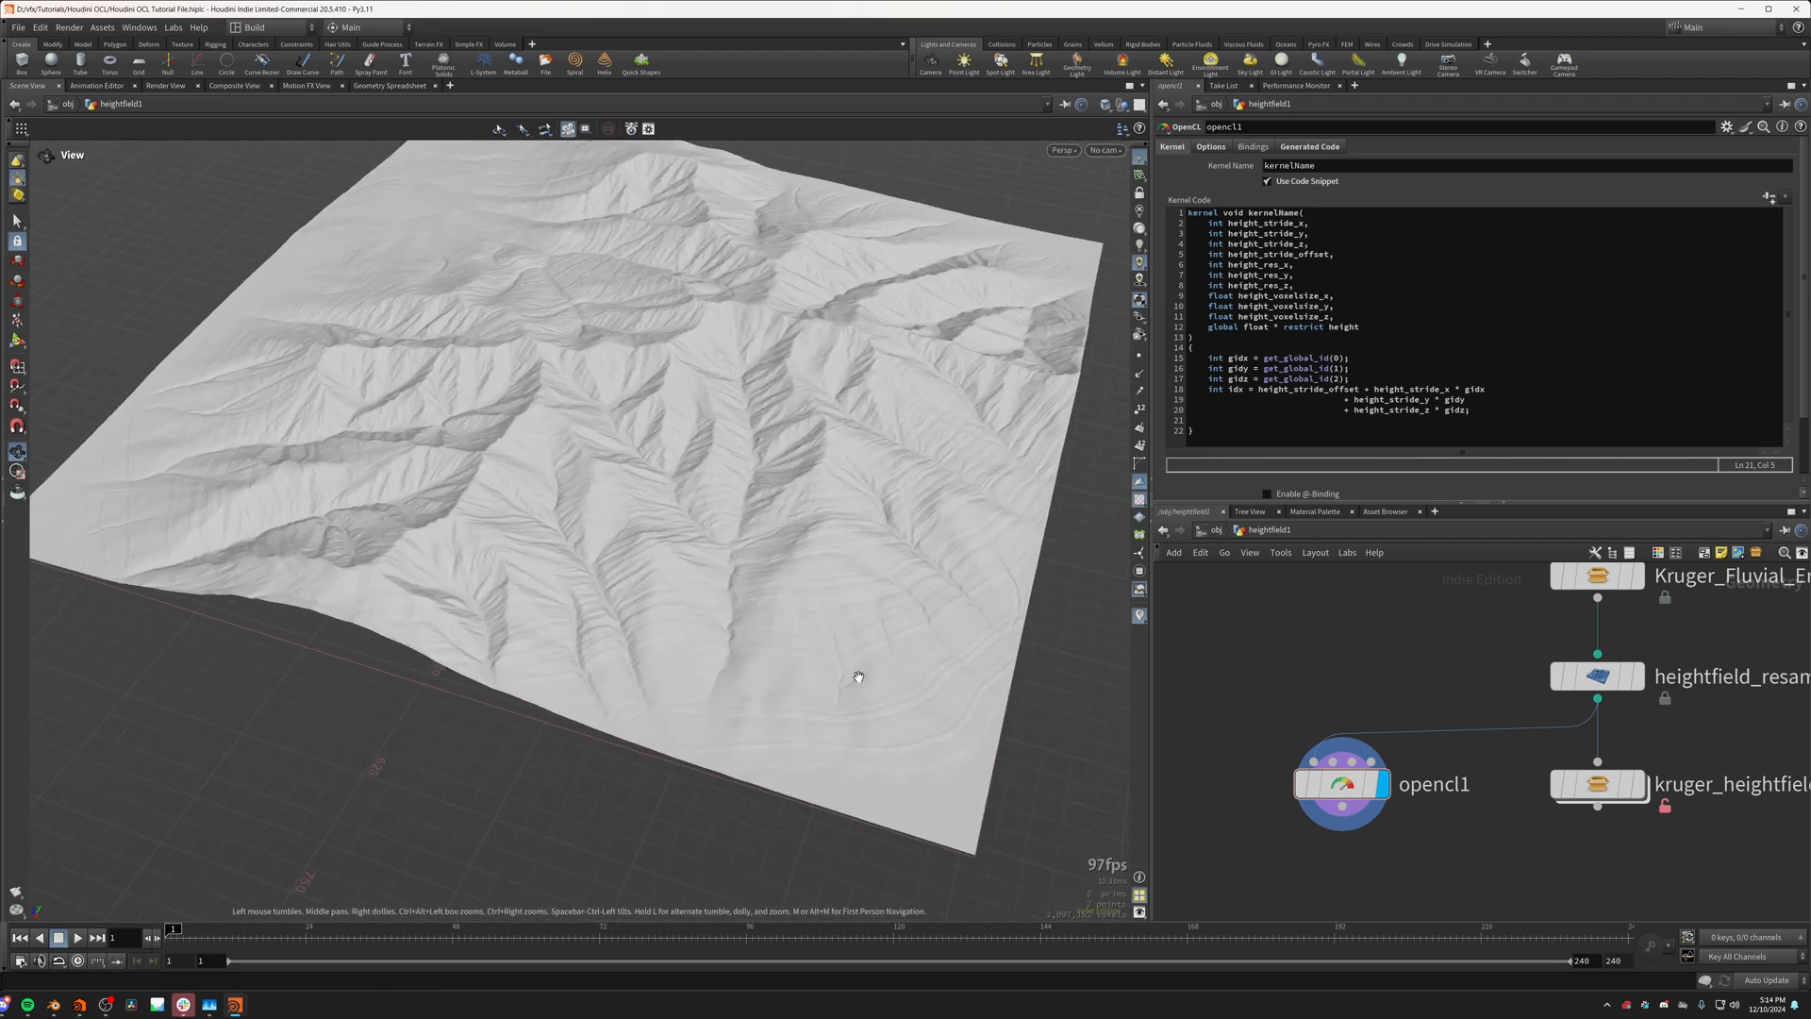
{"action": "middle_click_drag", "start_coordinate": [113, 557], "coordinate": [217, 620]}
{"action": "scroll", "coordinate": [274, 590], "scroll_direction": "down", "scroll_amount": 1}
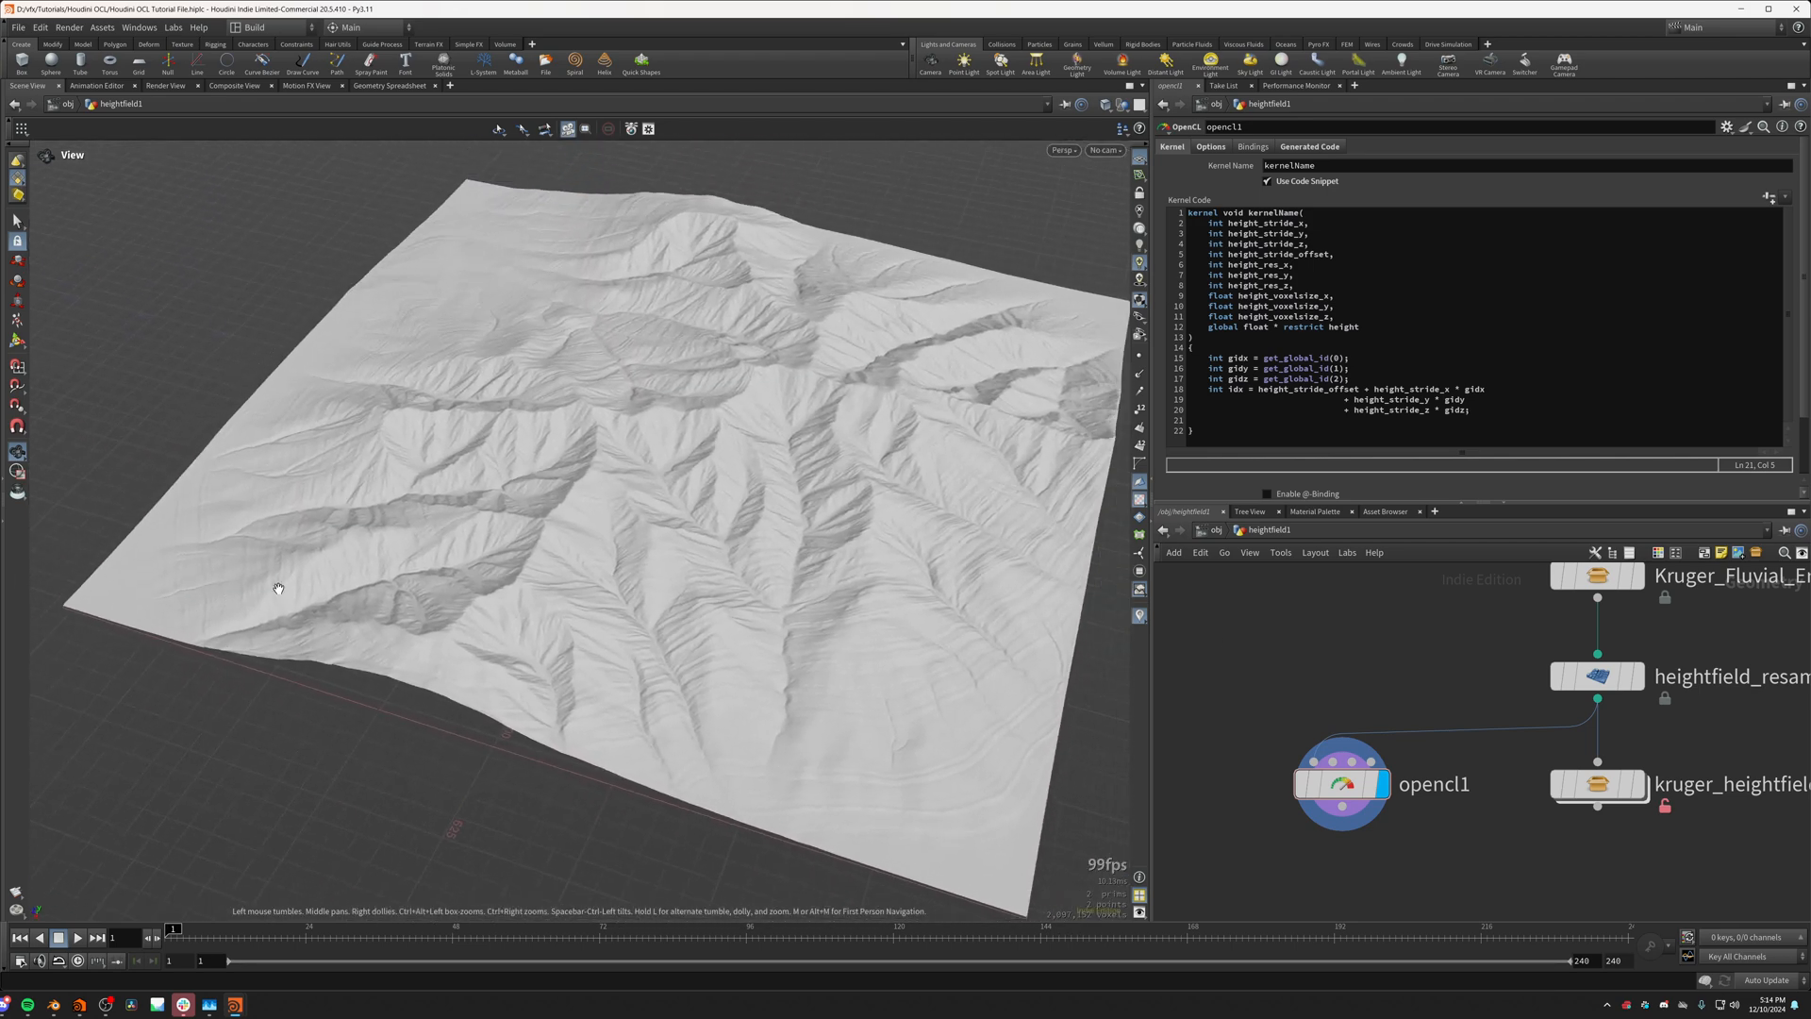
{"action": "left_click_drag", "start_coordinate": [722, 534], "coordinate": [777, 776]}
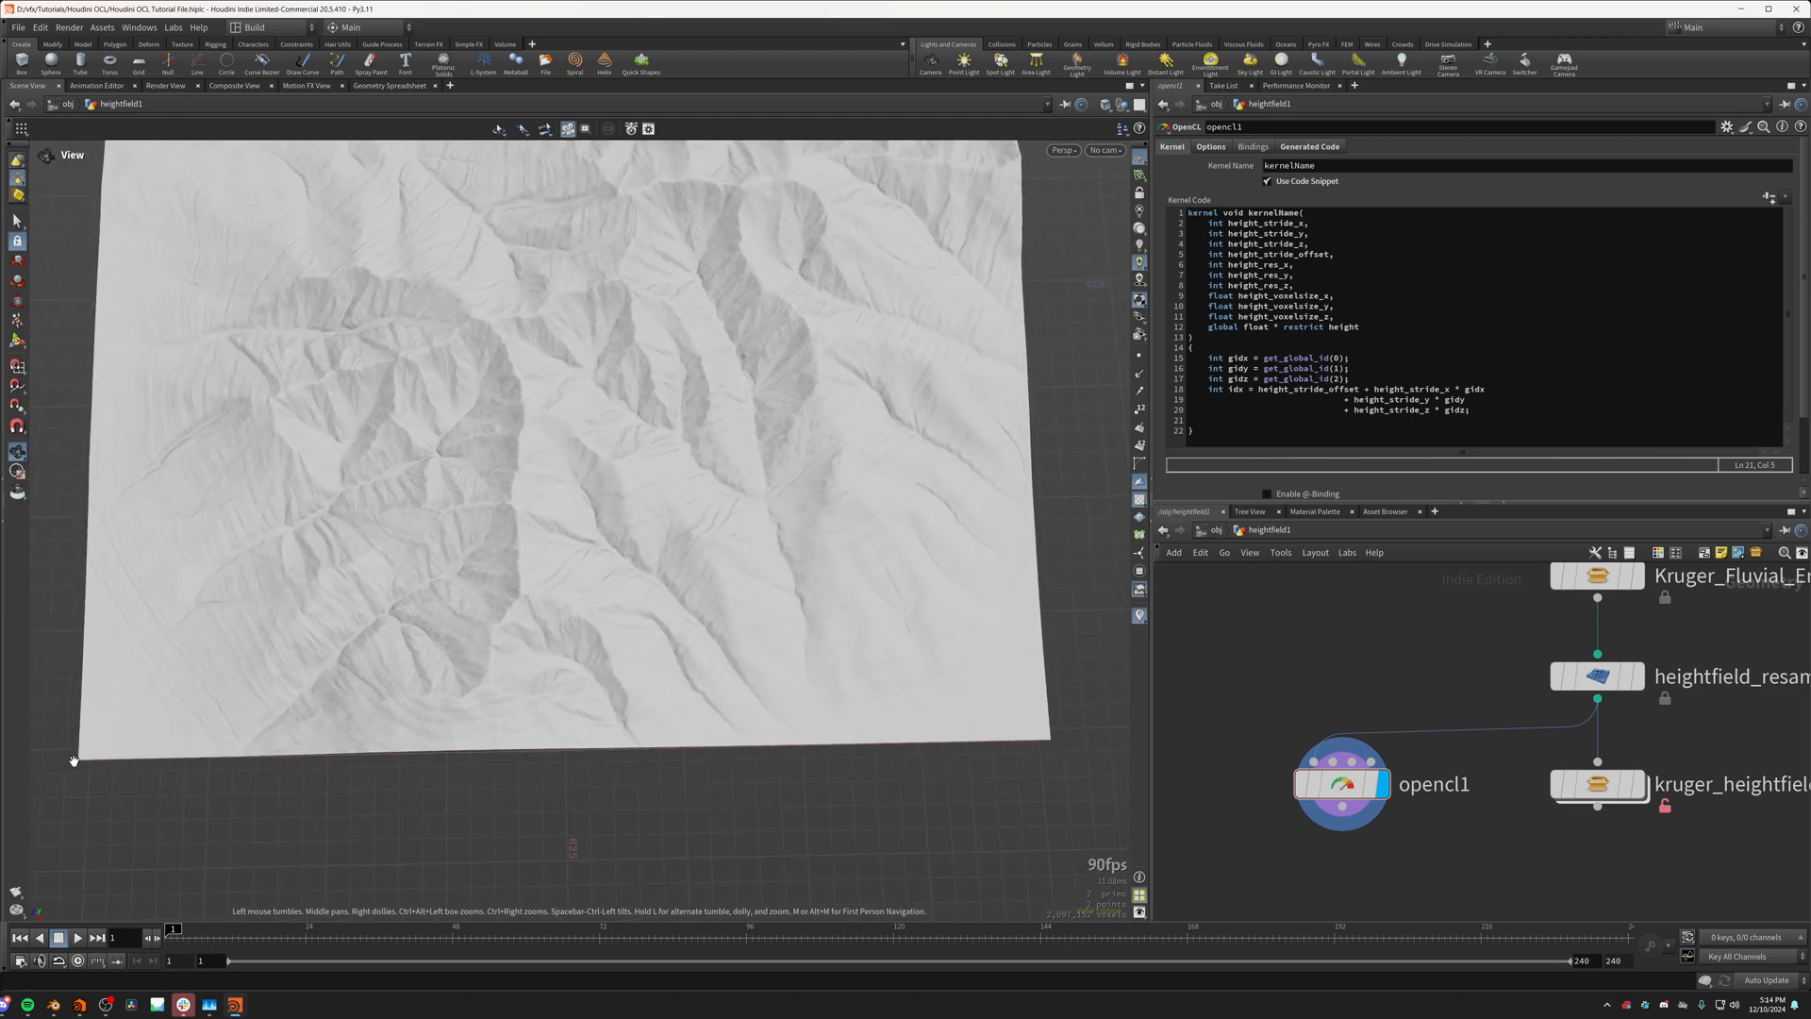
{"action": "left_click_drag", "start_coordinate": [74, 761], "coordinate": [472, 796]}
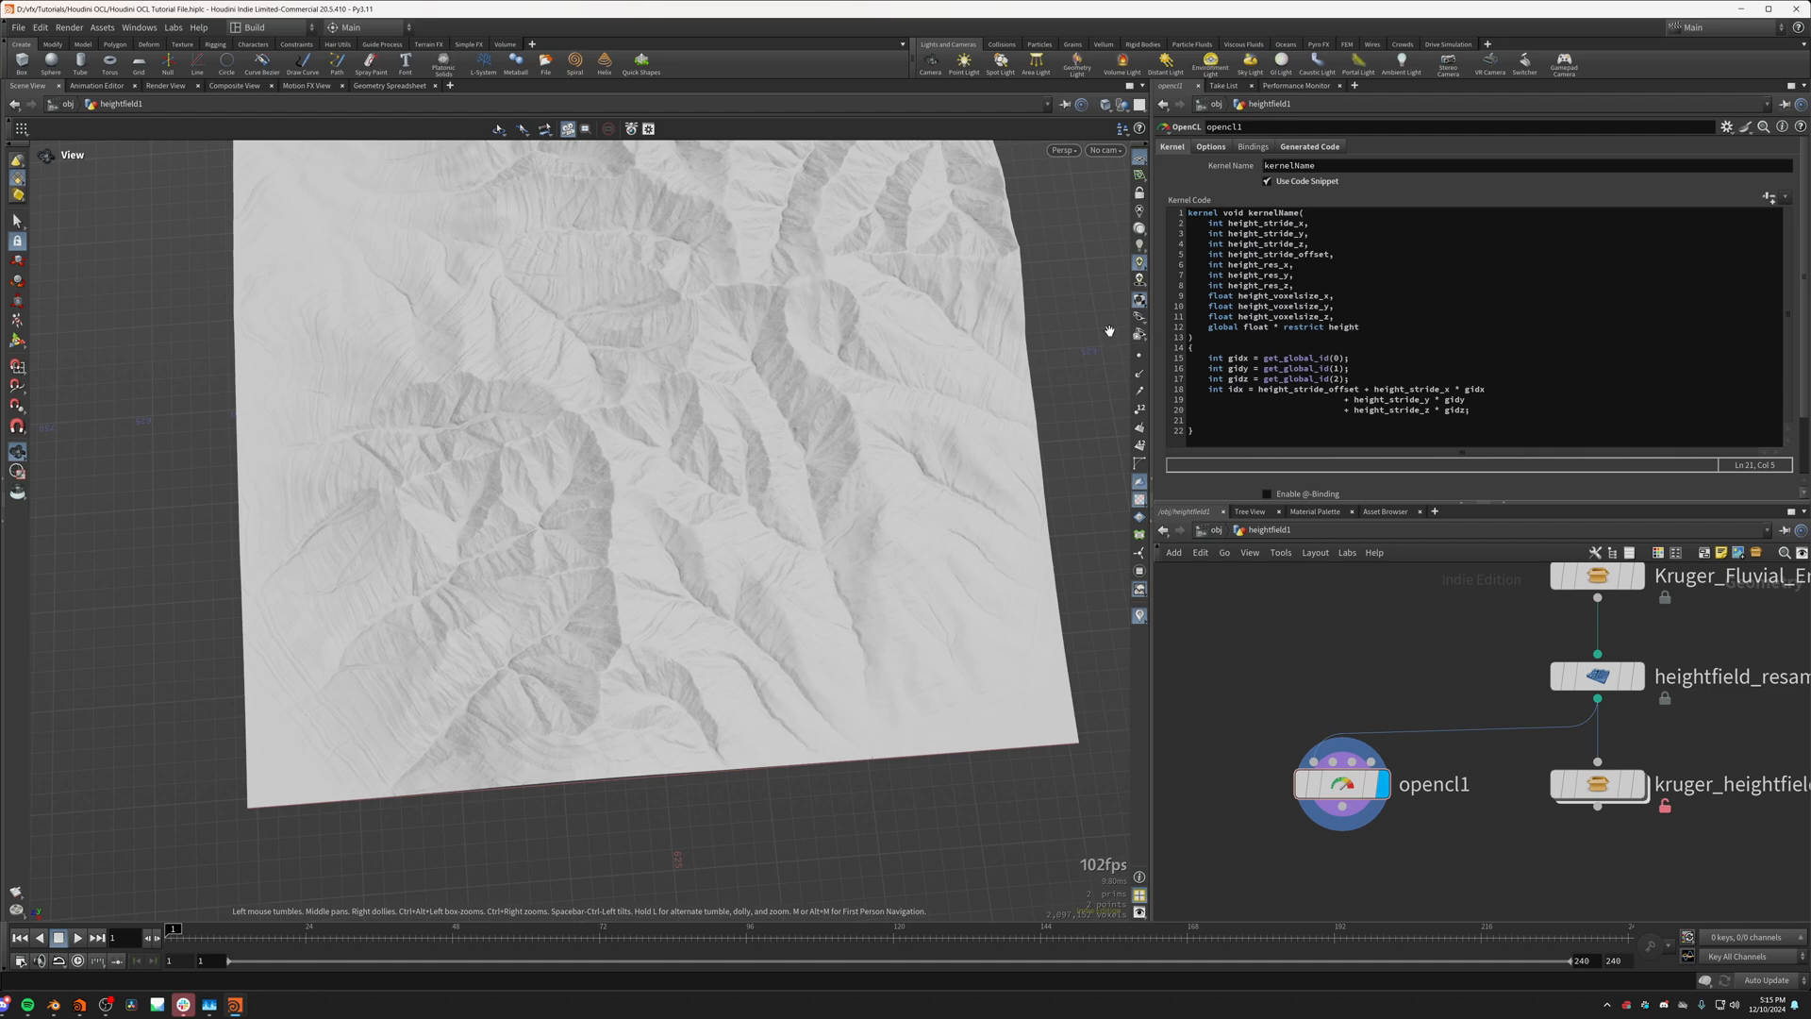
Step: Examine the idx expression's stride offset and its x, y and z stride terms, keeping its continuation lines aligned
{"action": "left_click", "coordinate": [1344, 399]}
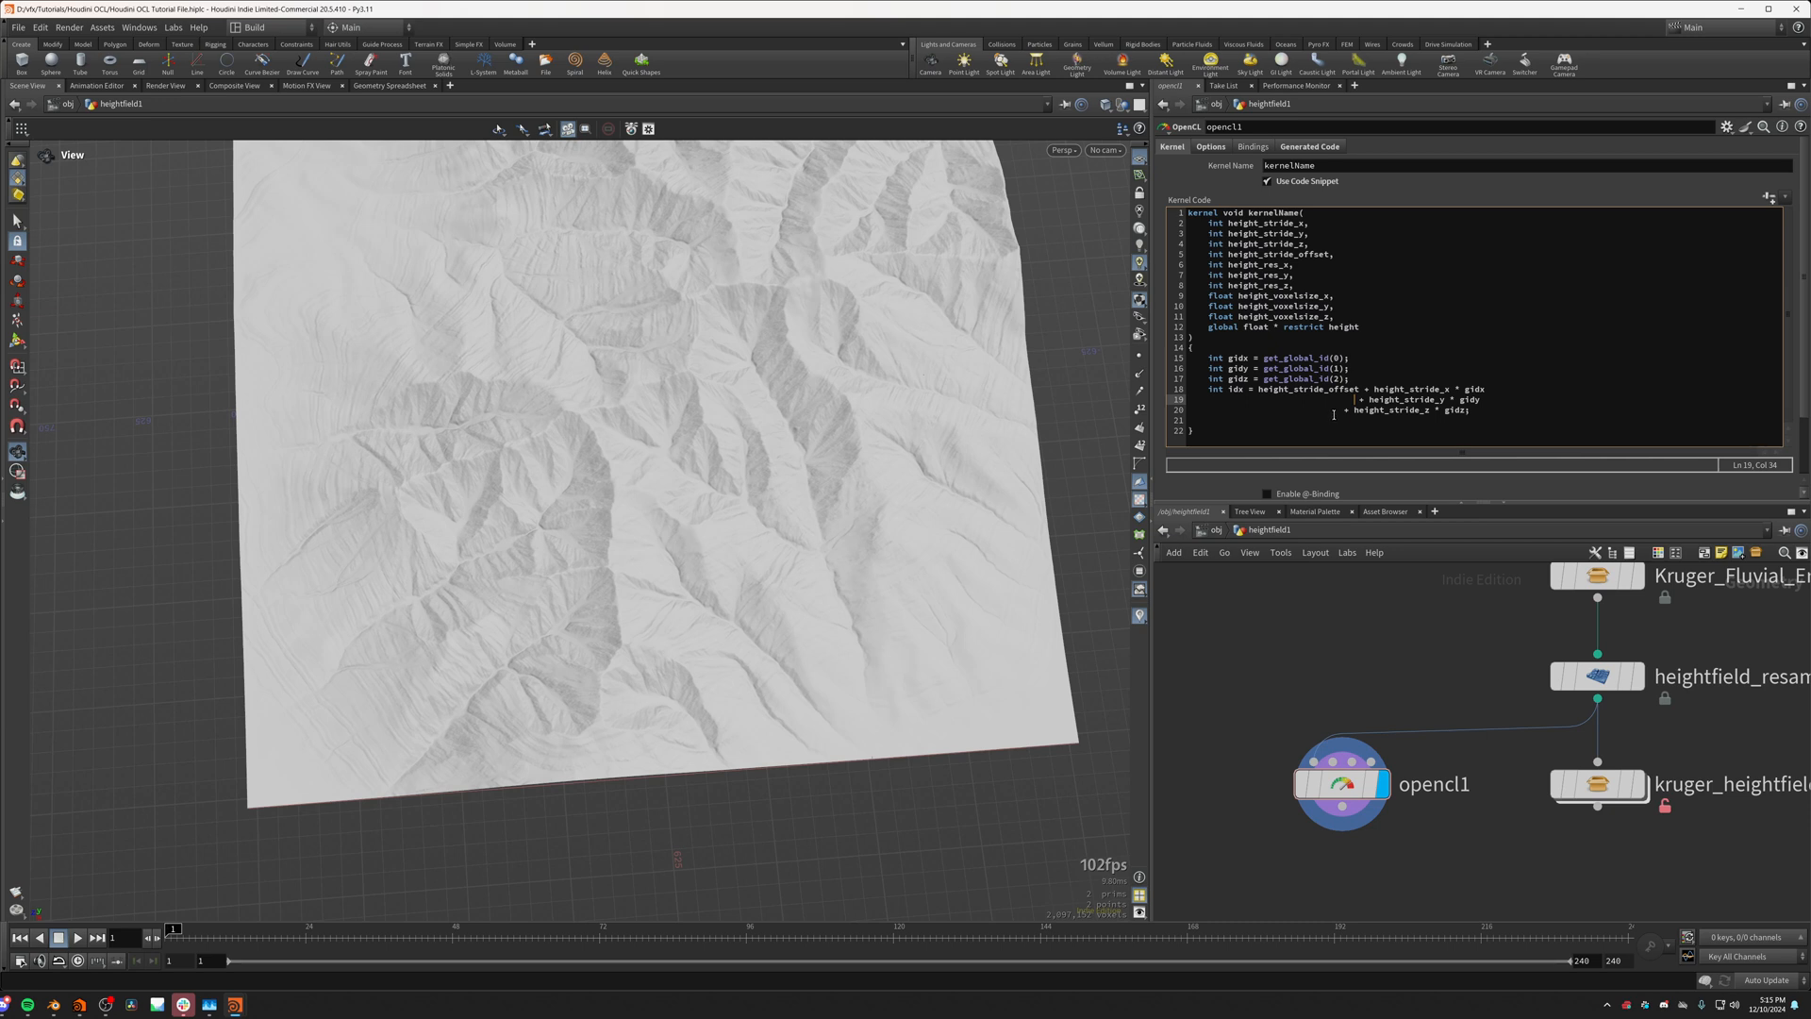
{"action": "key", "text": "BackSpace"}
{"action": "key", "text": "BackSpace"}
{"action": "key", "text": "BackSpace"}
{"action": "left_click", "coordinate": [1415, 399]}
{"action": "left_click_drag", "start_coordinate": [1260, 389], "coordinate": [1492, 402]}
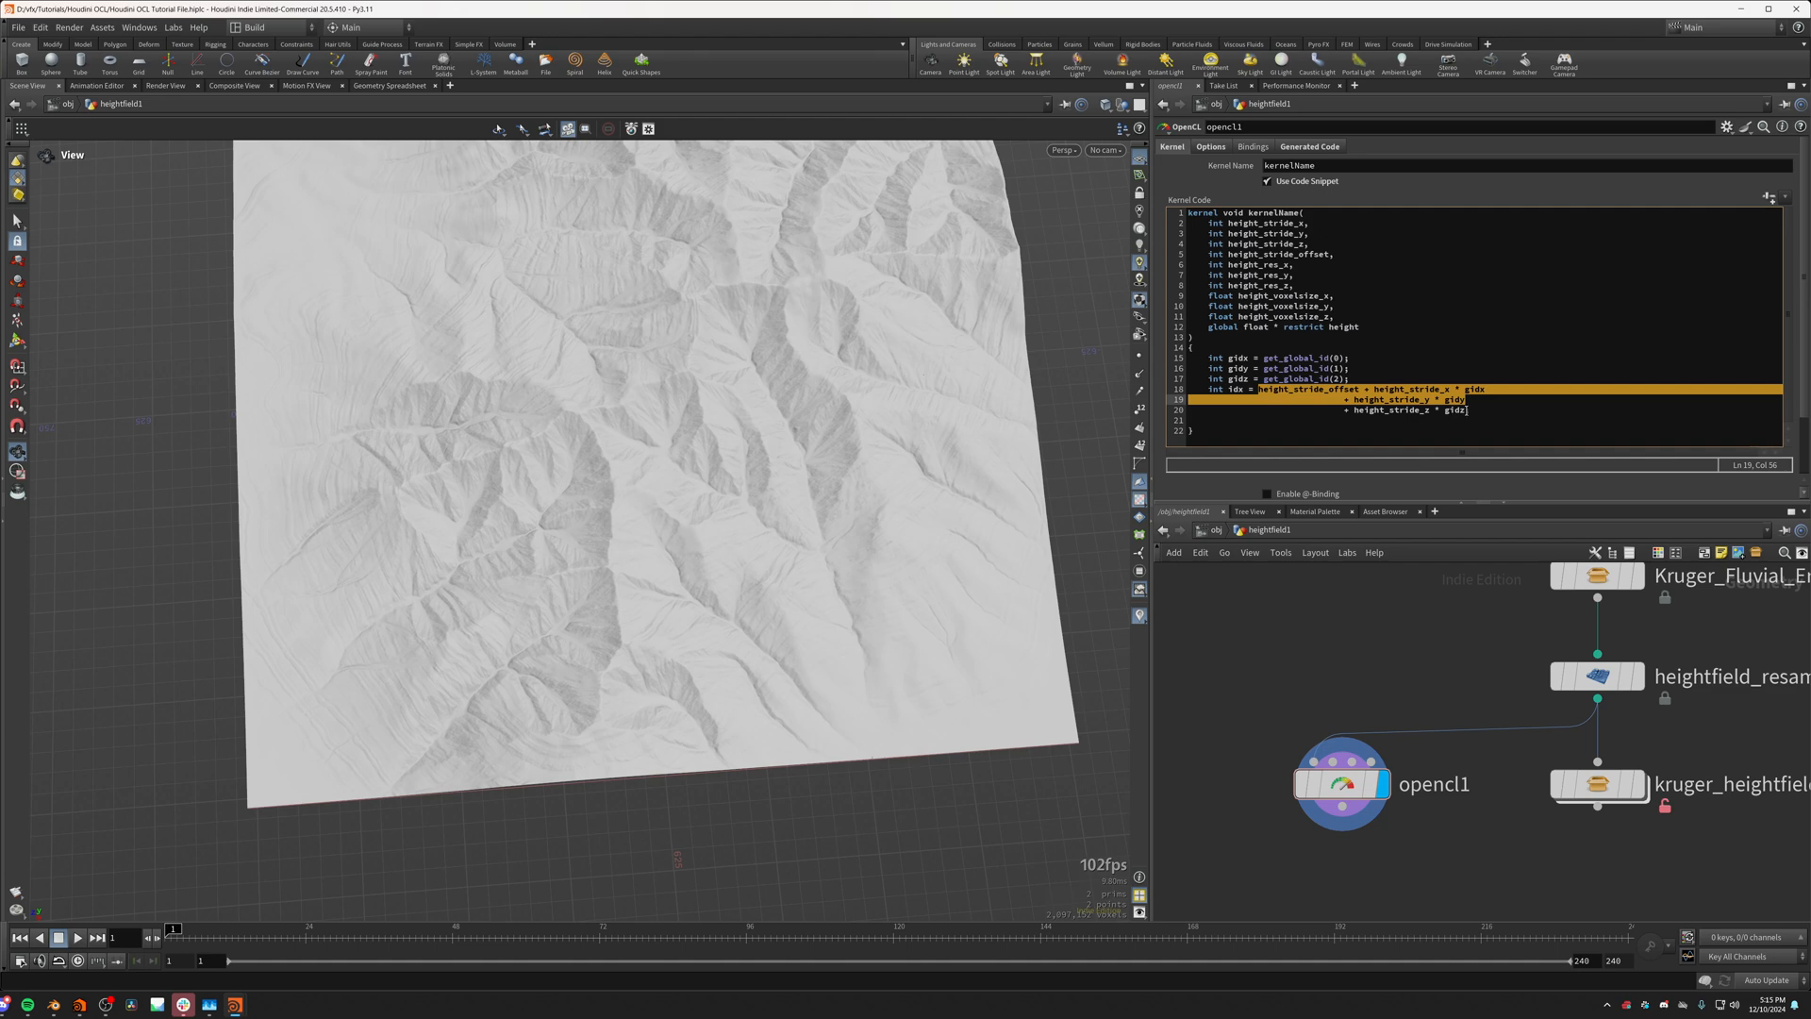
{"action": "left_click", "coordinate": [1467, 410]}
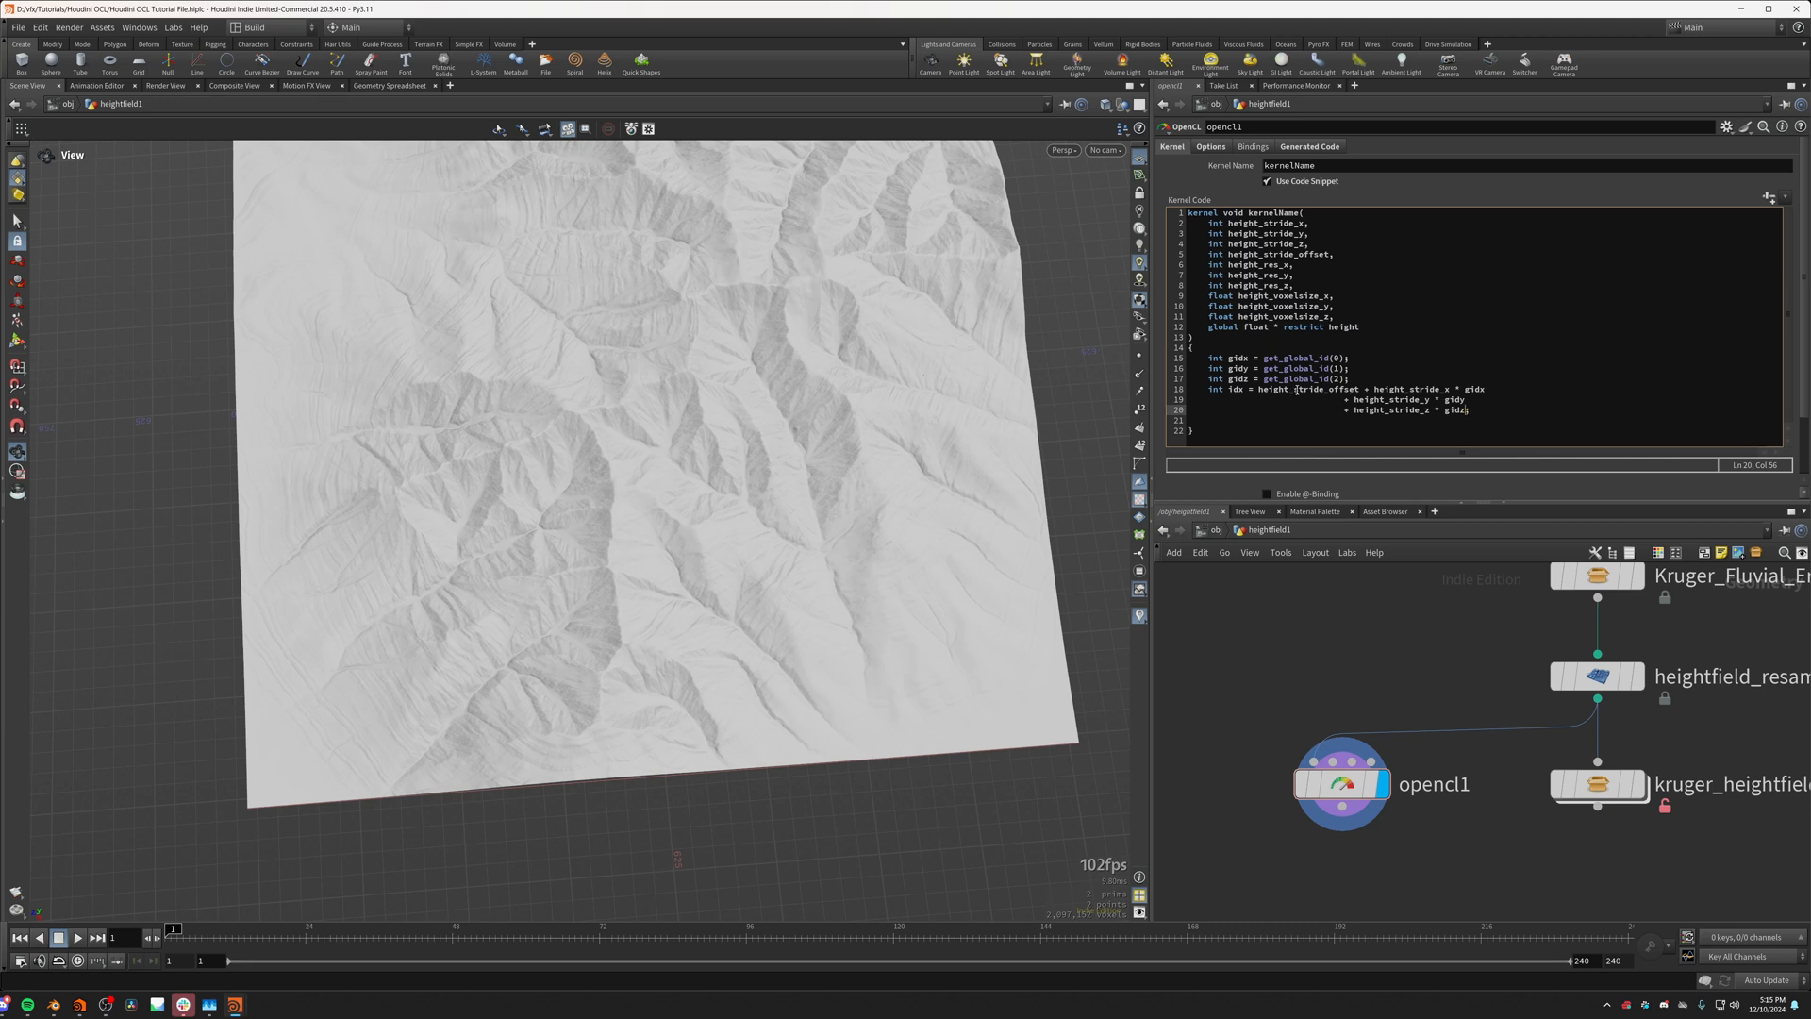
{"action": "left_click", "coordinate": [1294, 390]}
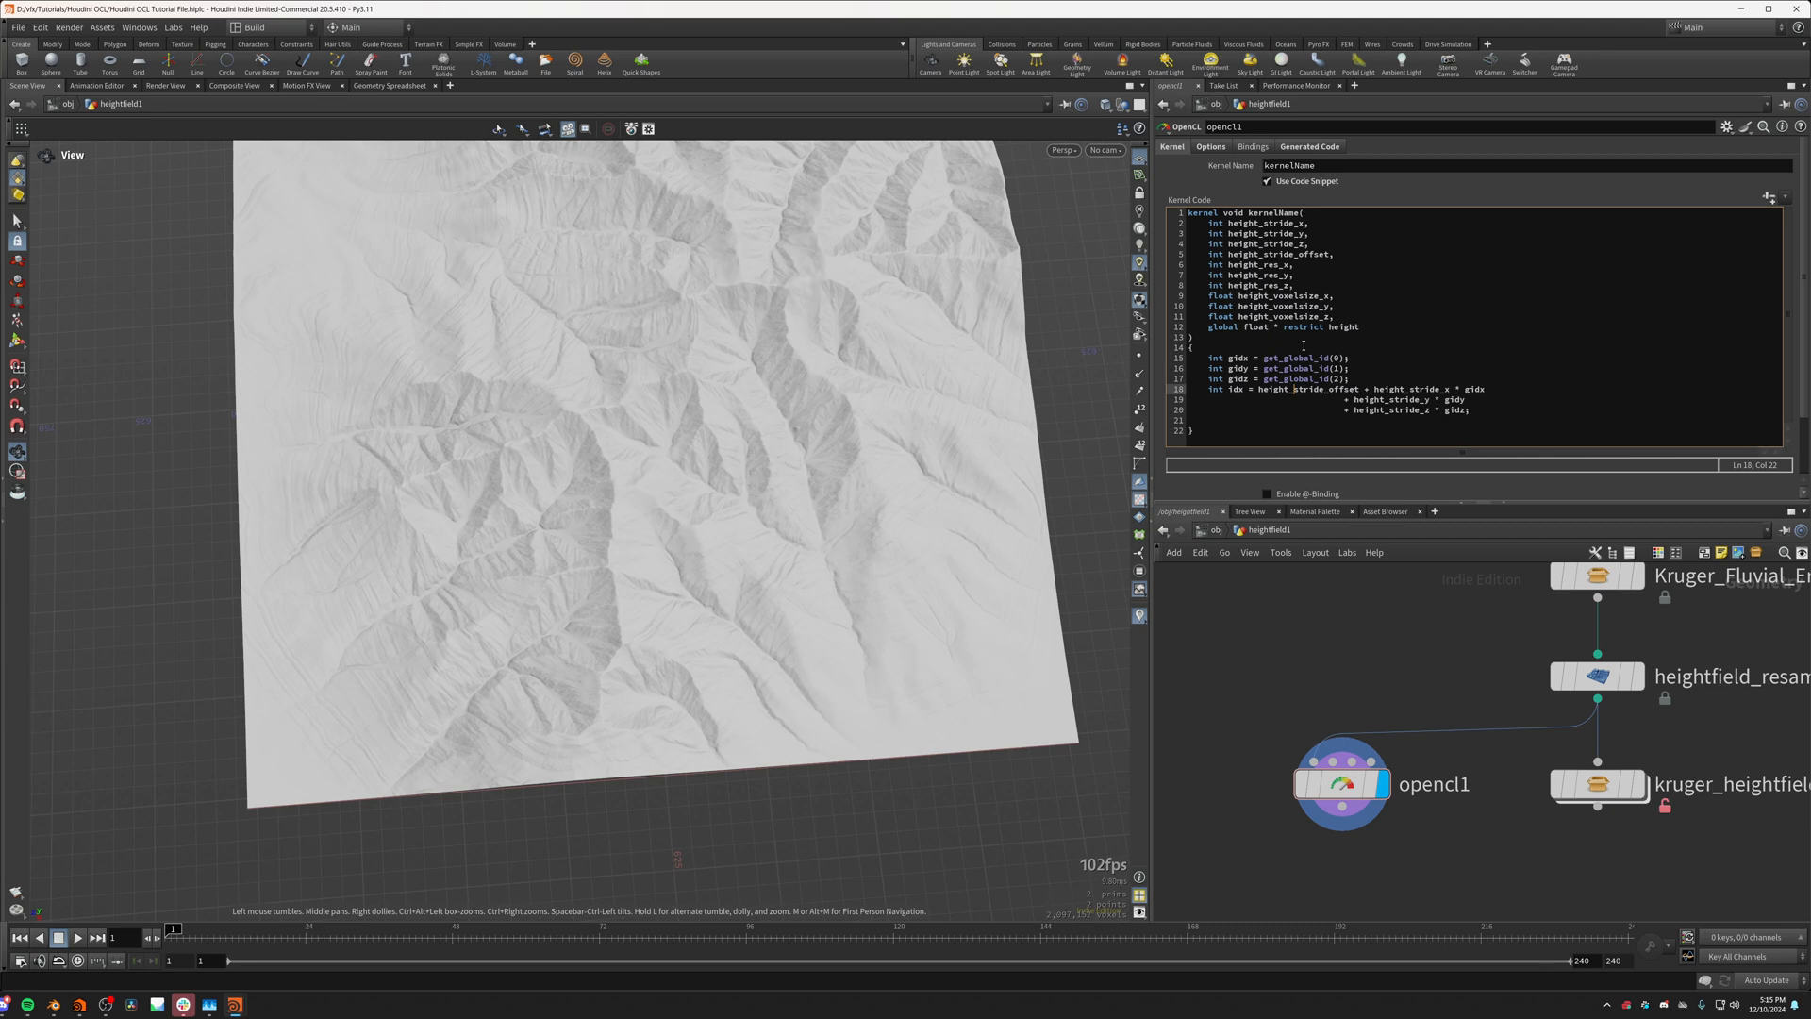
Step: Remove the height_ prefix from the stride_x, stride_y, stride_z, stride_offset, res_x, res_y and res_z parameters in the kernel signature
{"action": "left_click", "coordinate": [1264, 224]}
{"action": "left_click_drag", "start_coordinate": [1260, 223], "coordinate": [1228, 227]}
{"action": "key", "text": "BackSpace"}
{"action": "left_click_drag", "start_coordinate": [1262, 233], "coordinate": [1226, 233]}
{"action": "key", "text": "BackSpace"}
{"action": "left_click_drag", "start_coordinate": [1265, 244], "coordinate": [1239, 298]}
{"action": "key", "text": "BackSpace"}
{"action": "key", "text": "BackSpace"}
{"action": "key", "text": "BackSpace"}
{"action": "key", "text": "BackSpace"}
{"action": "key", "text": "BackSpace"}
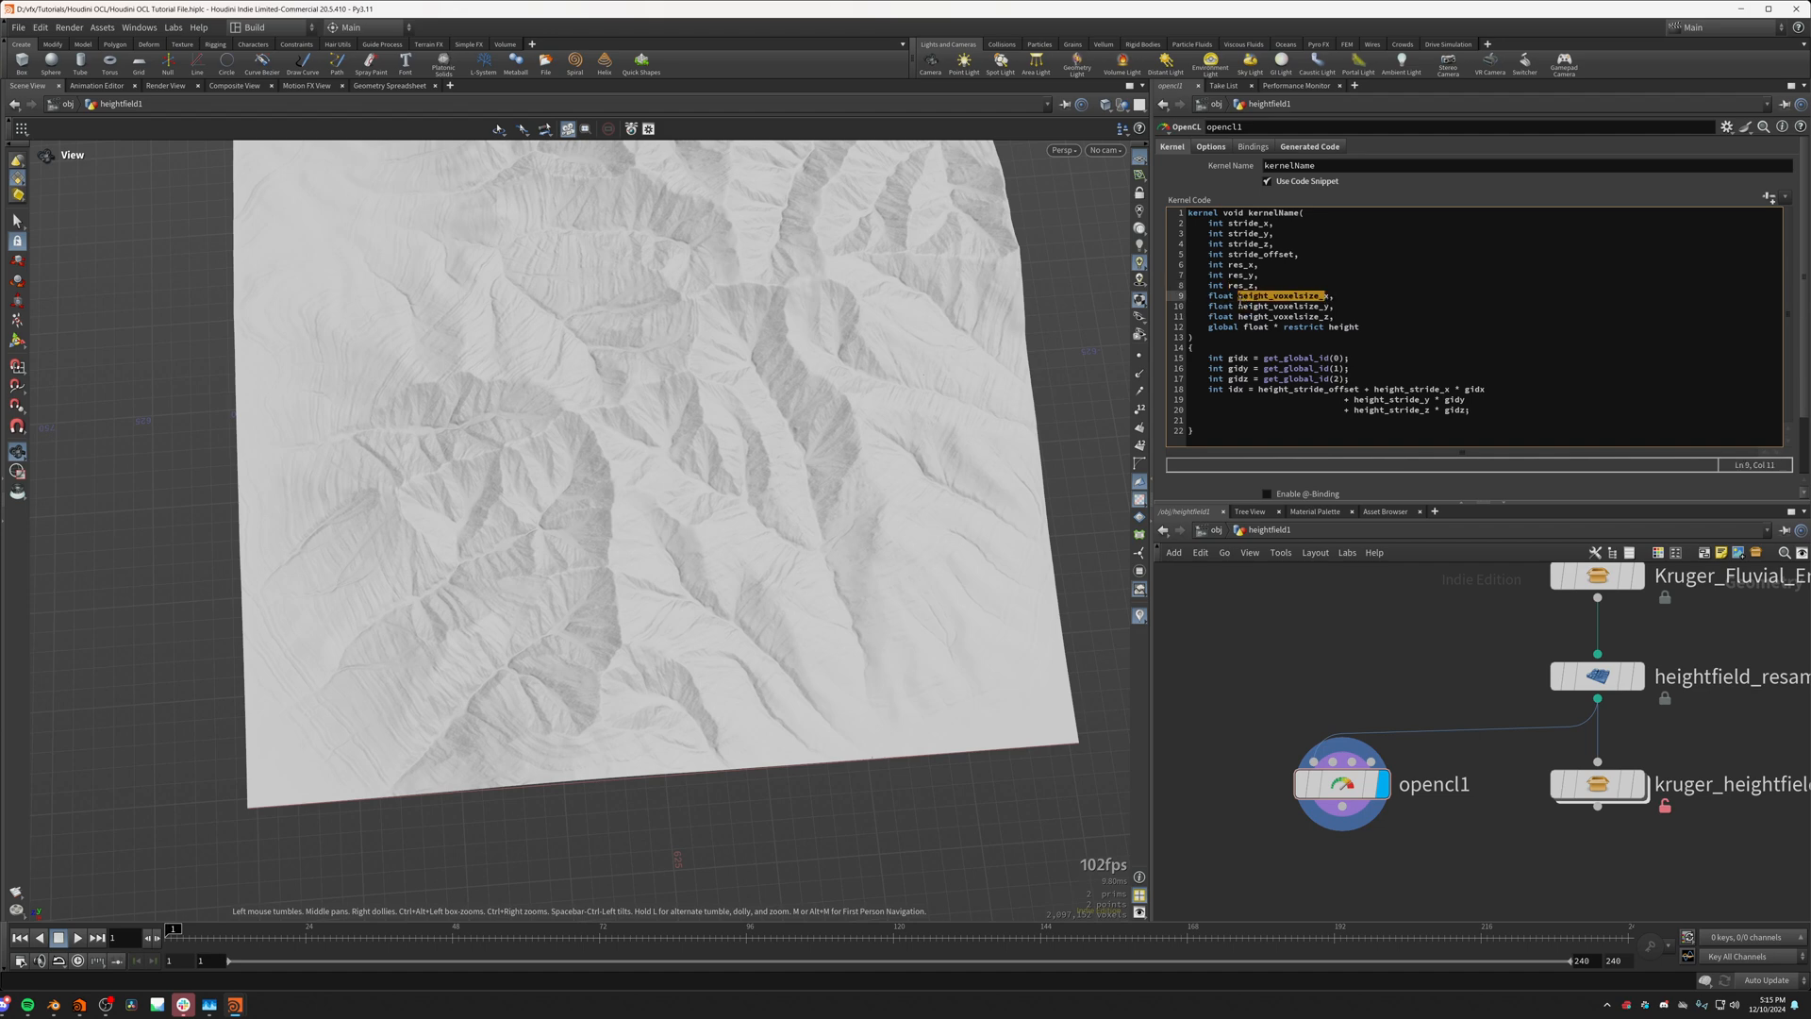
Step: Rename the three voxel size parameters in the kernel signature to dx, dy and dz
{"action": "type", "text": "d"}
{"action": "left_click_drag", "start_coordinate": [1238, 307], "coordinate": [1330, 317]}
{"action": "type", "text": "dd"}
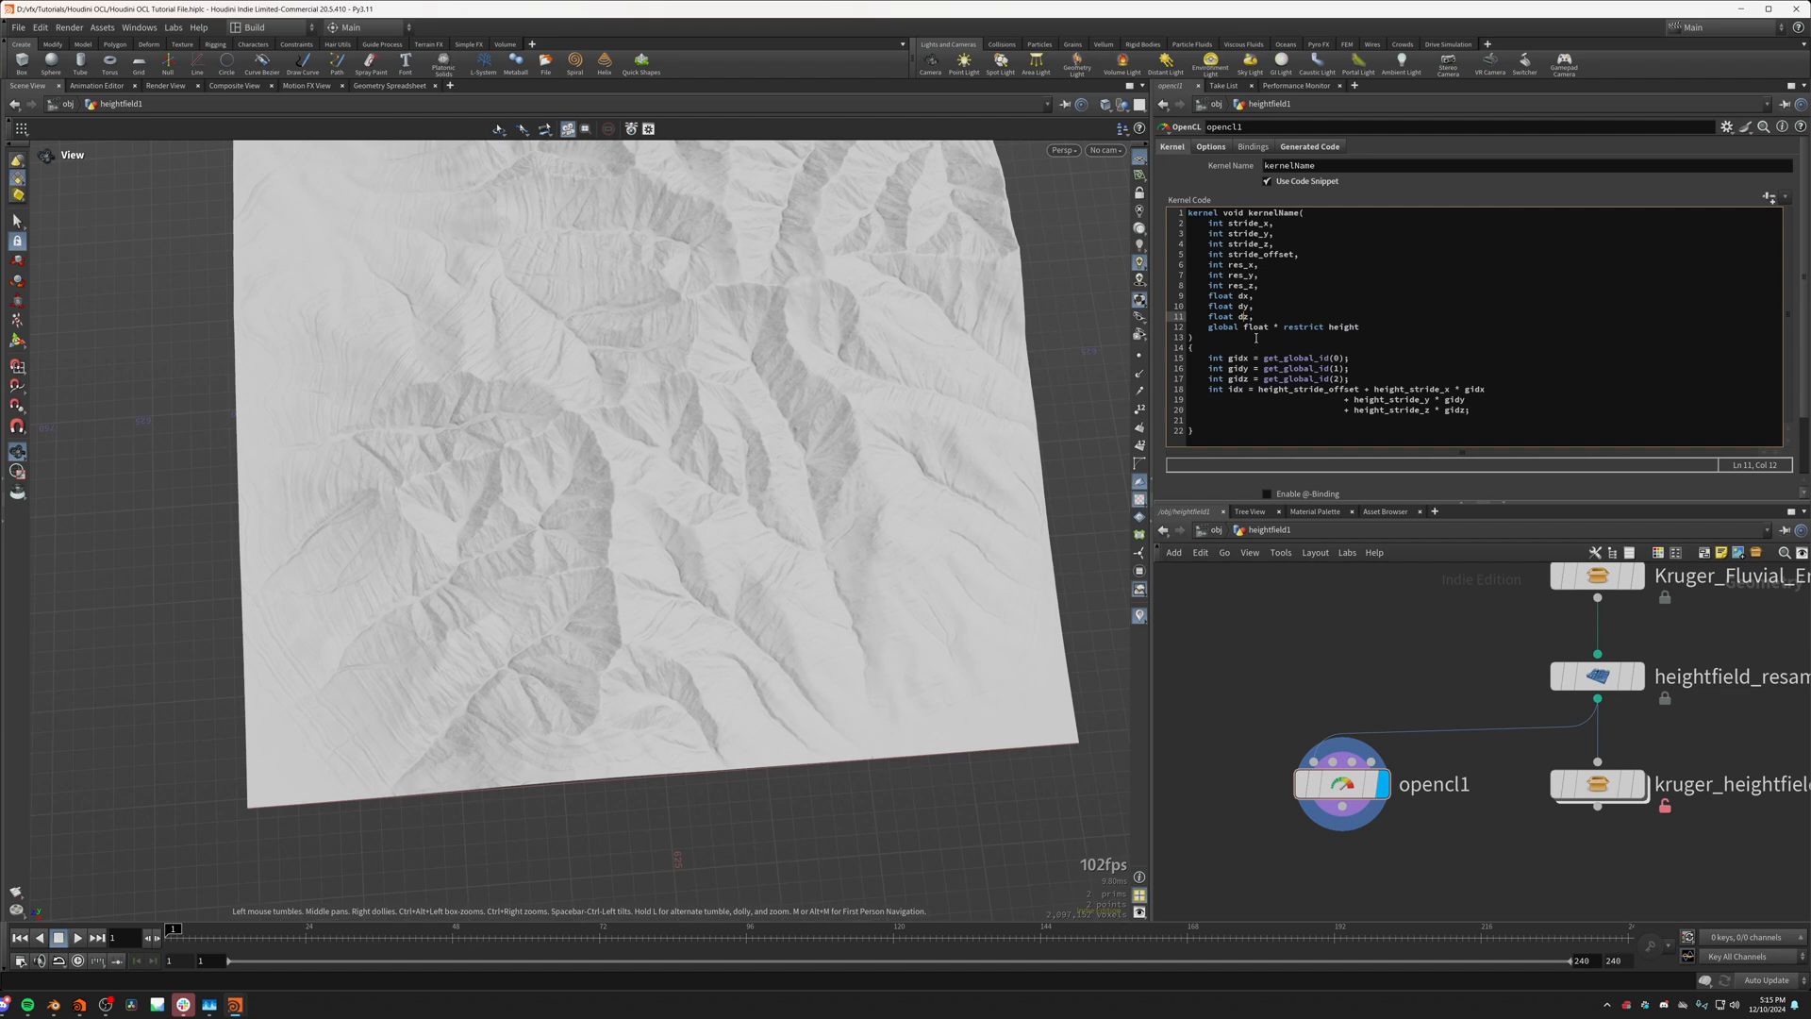
{"action": "left_click", "coordinate": [1289, 642]}
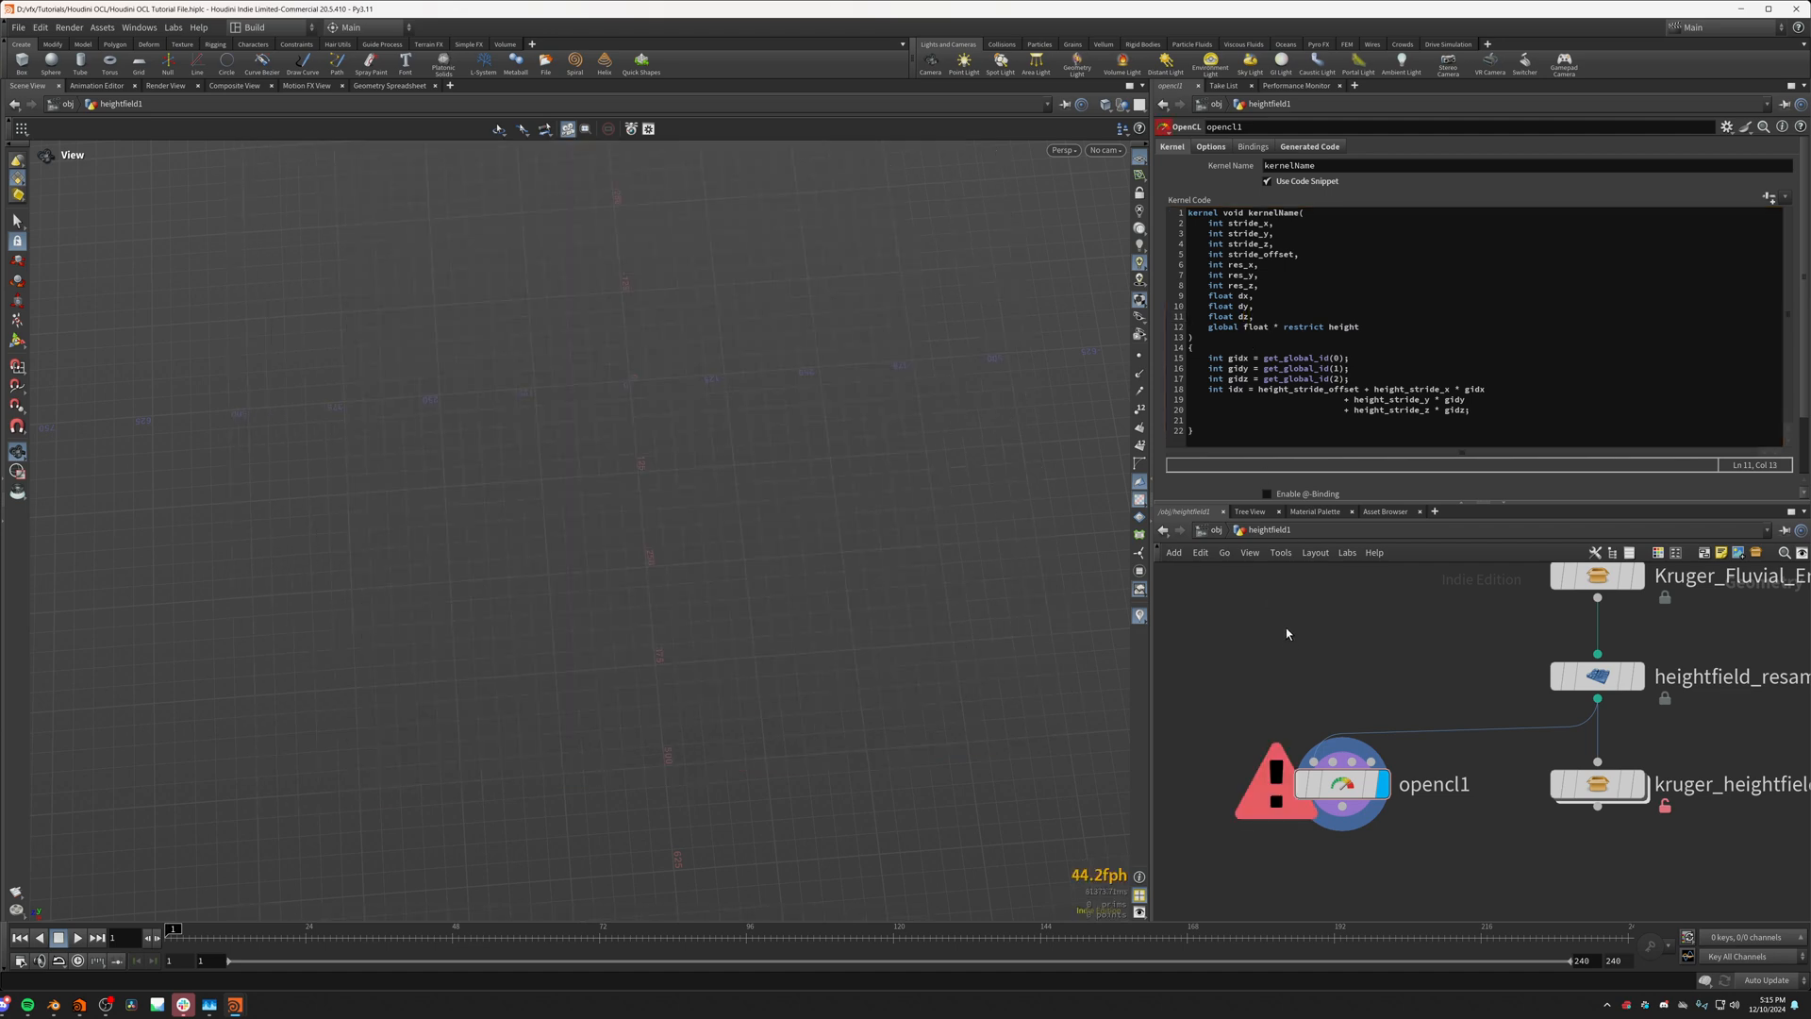
Step: Remove the height_ prefix from the stride offset and the x, y and z stride terms in the idx expression
{"action": "left_click_drag", "start_coordinate": [1409, 390], "coordinate": [1377, 398]}
{"action": "key", "text": "BackSpace"}
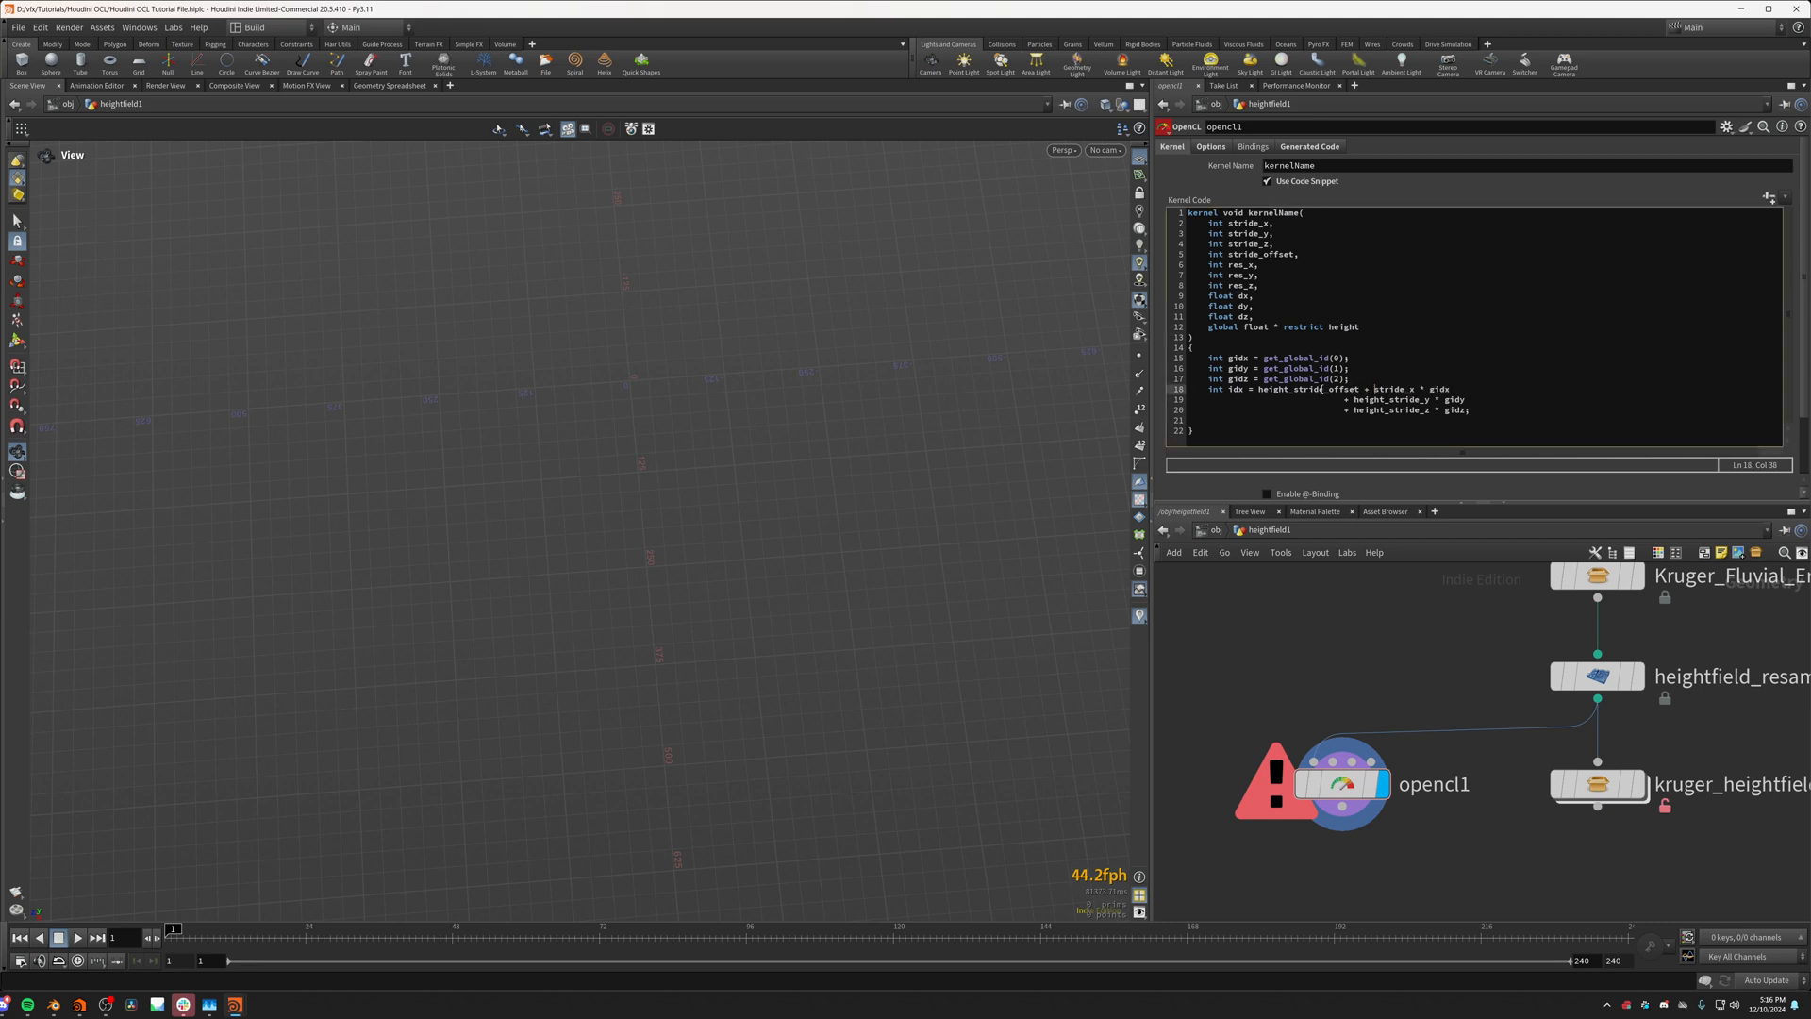
{"action": "left_click_drag", "start_coordinate": [1294, 390], "coordinate": [1258, 389]}
{"action": "key", "text": "BackSpace"}
{"action": "left_click_drag", "start_coordinate": [1392, 400], "coordinate": [1360, 413]}
{"action": "key", "text": "BackSpace"}
{"action": "key", "text": "BackSpace"}
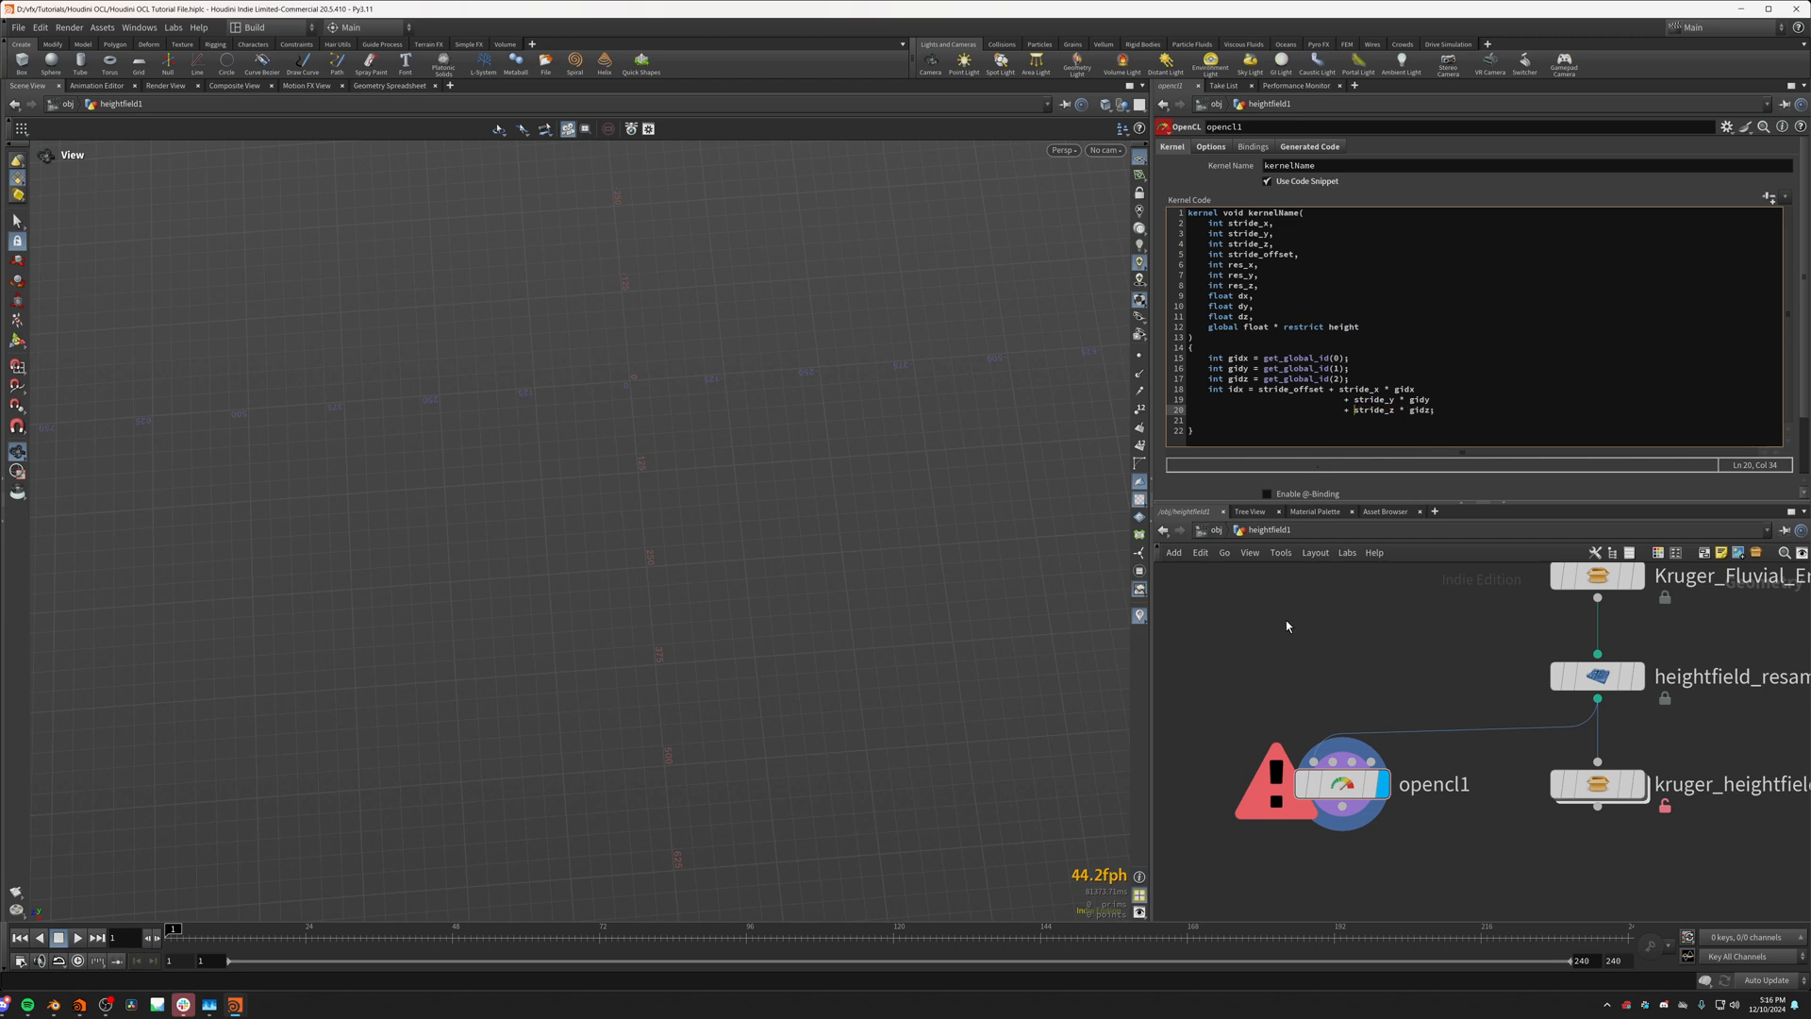
Step: Examine the terrain from several angles and check the height volume's resolution in opencl1's node info
{"action": "left_click_drag", "start_coordinate": [890, 558], "coordinate": [702, 294]}
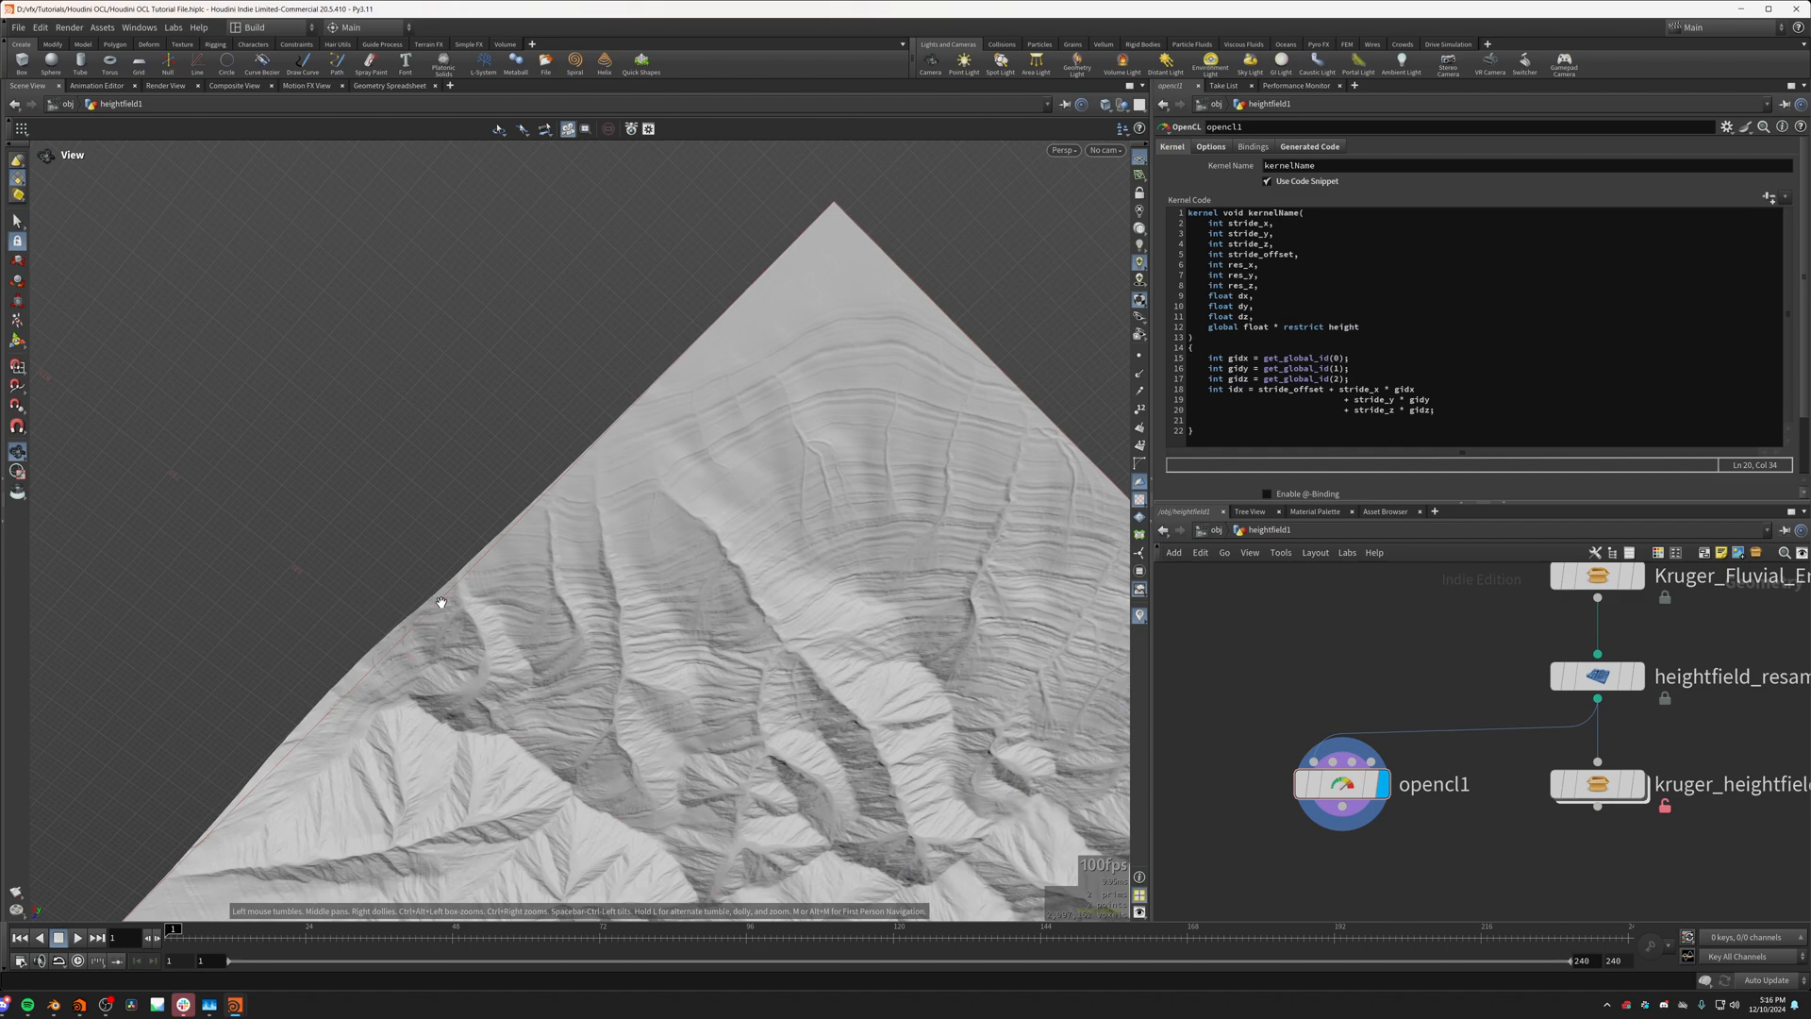
{"action": "left_click_drag", "start_coordinate": [444, 598], "coordinate": [621, 695]}
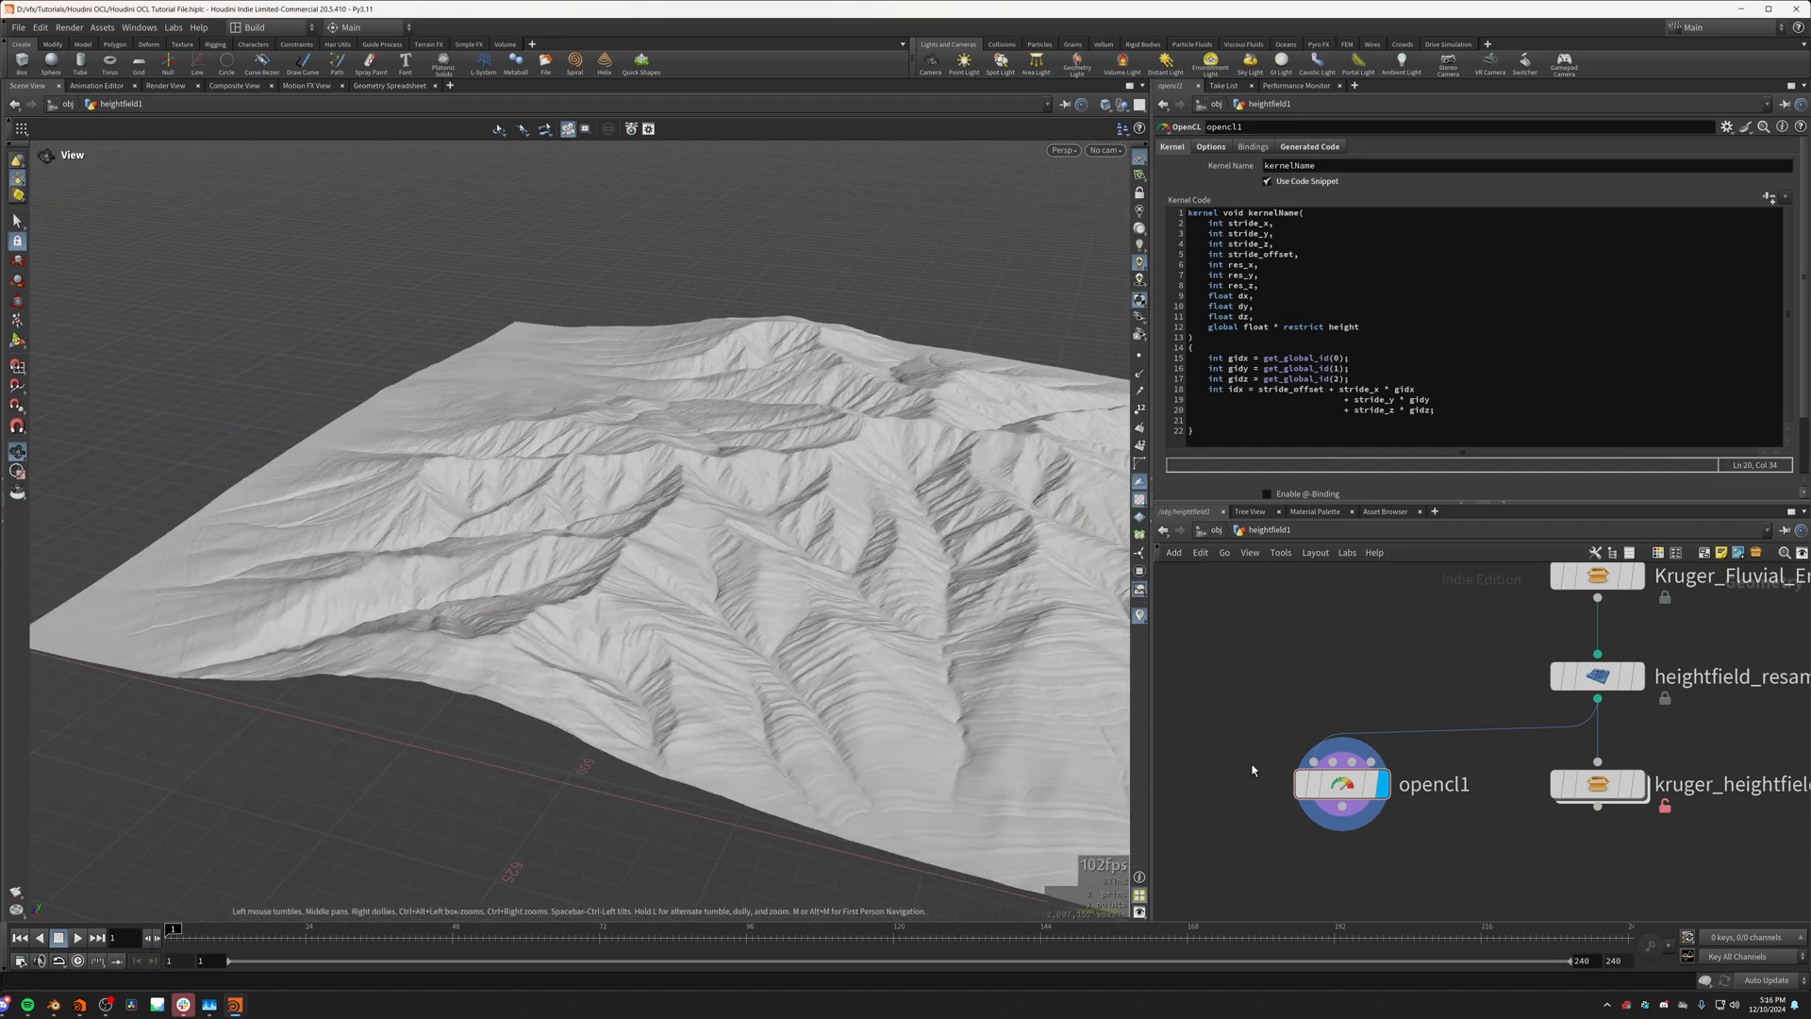
{"action": "left_click", "coordinate": [1274, 792]}
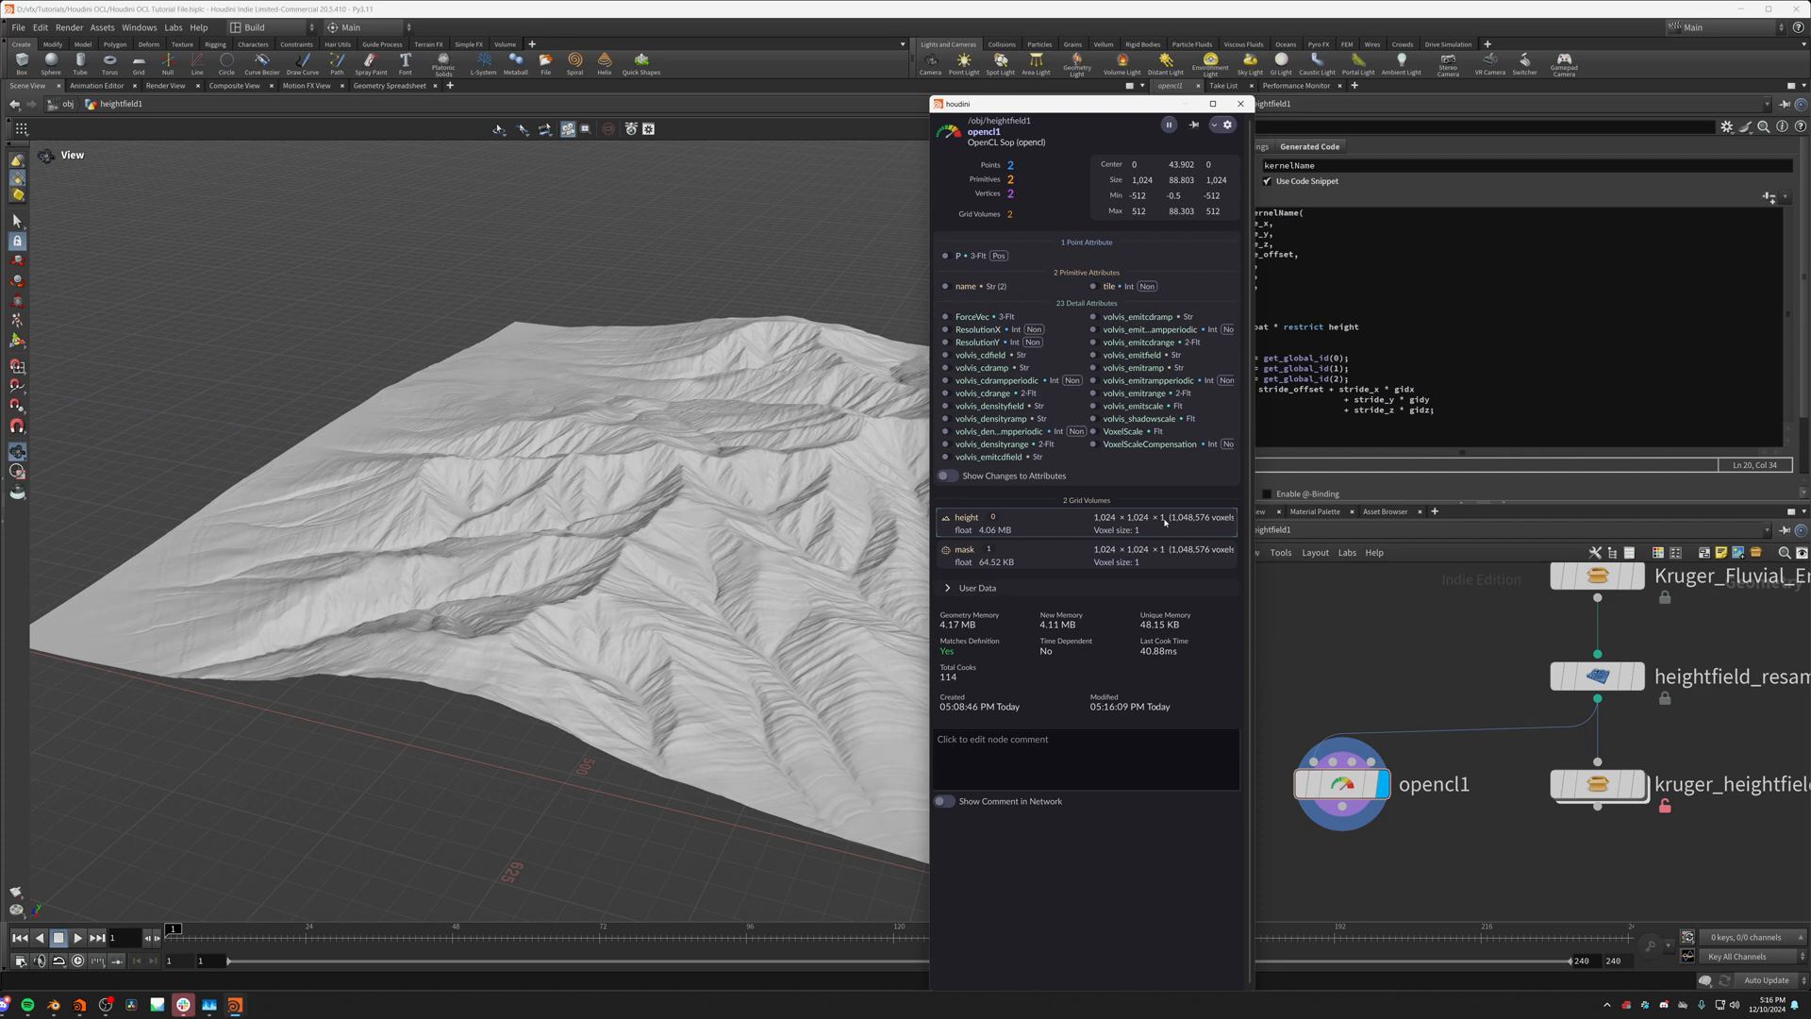
{"action": "left_click_drag", "start_coordinate": [581, 598], "coordinate": [484, 638]}
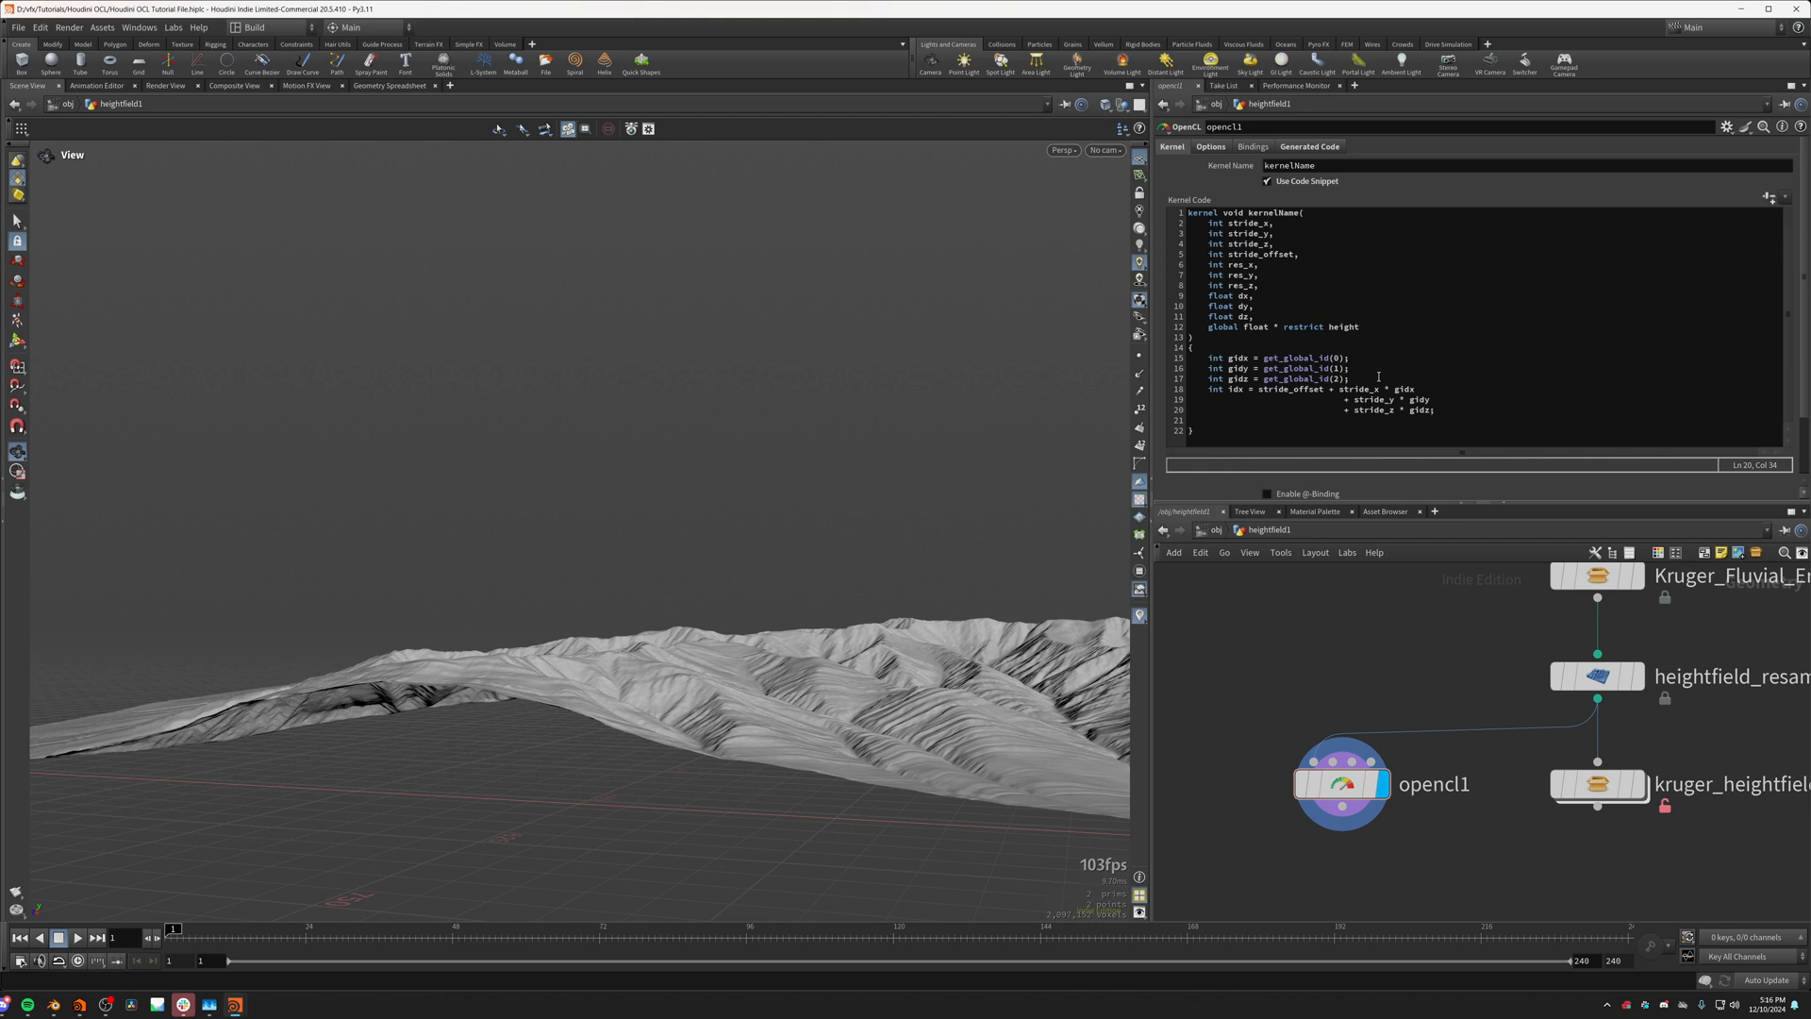
Step: Delete the gidz declaration and the stride_z * gidz term, ending the idx expression with gidy;
{"action": "left_click_drag", "start_coordinate": [1378, 376], "coordinate": [1398, 370]}
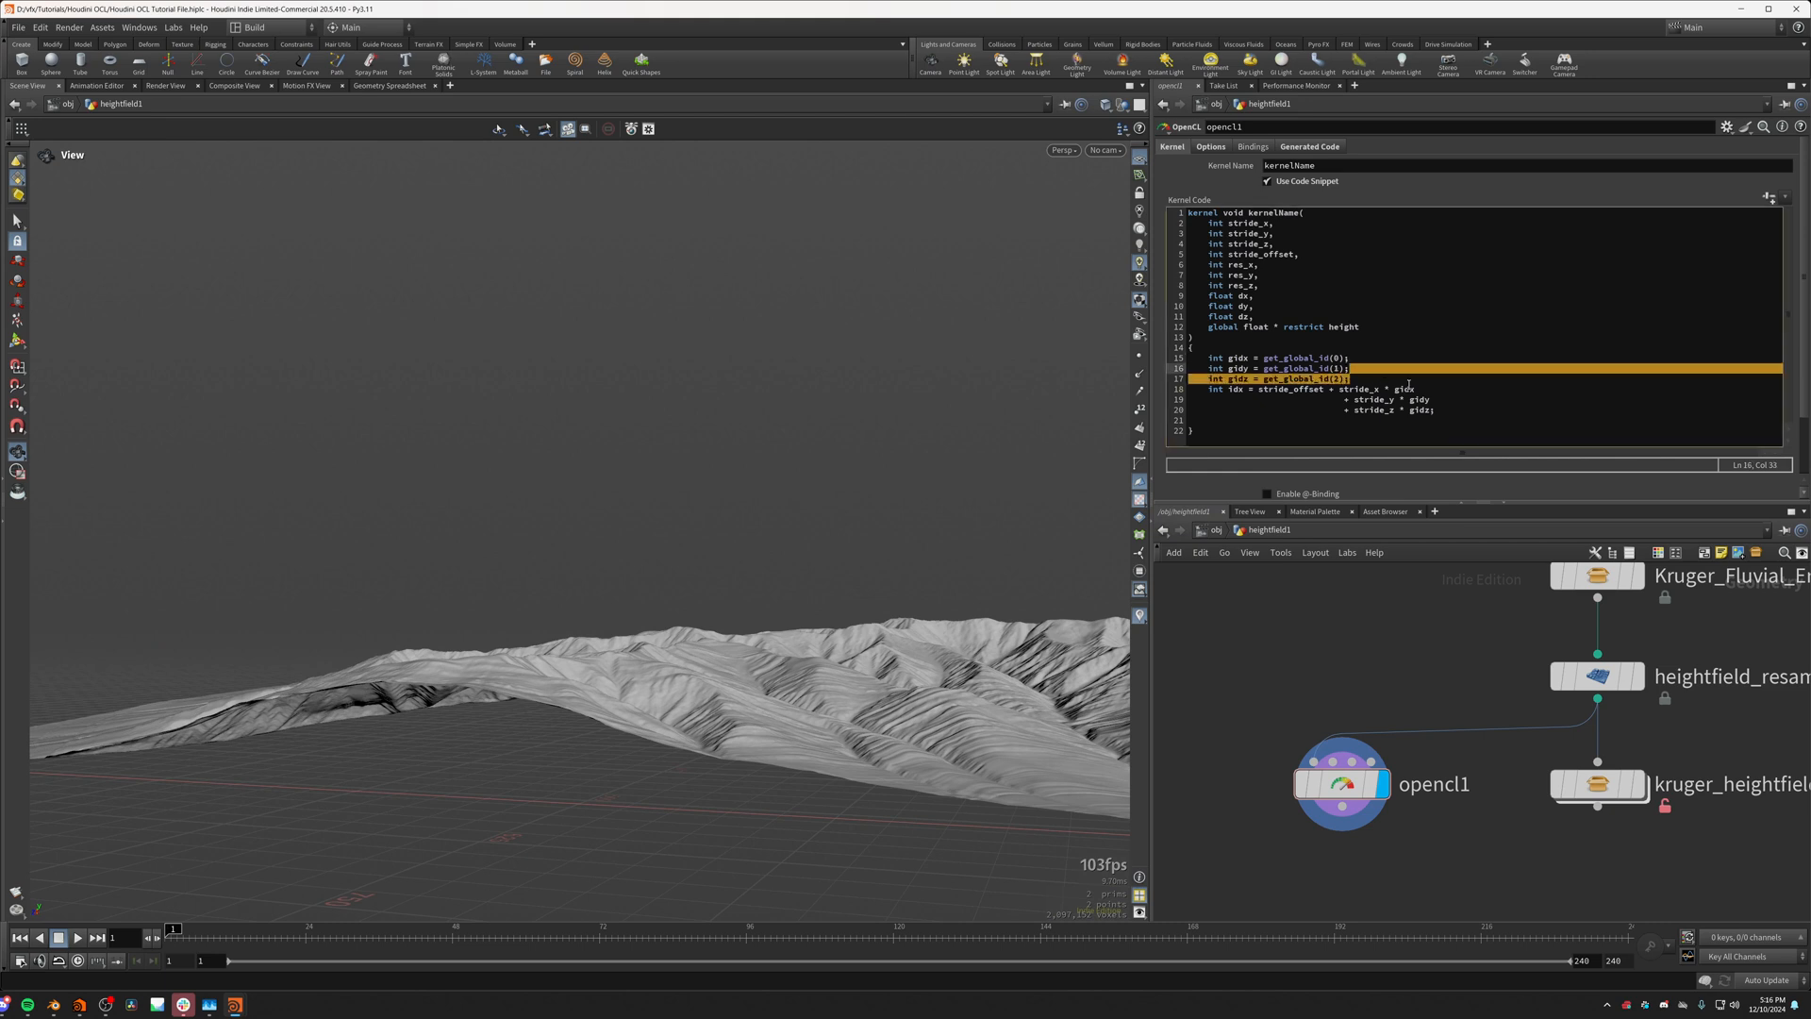
{"action": "key", "text": "BackSpace"}
{"action": "left_click", "coordinate": [1430, 400]}
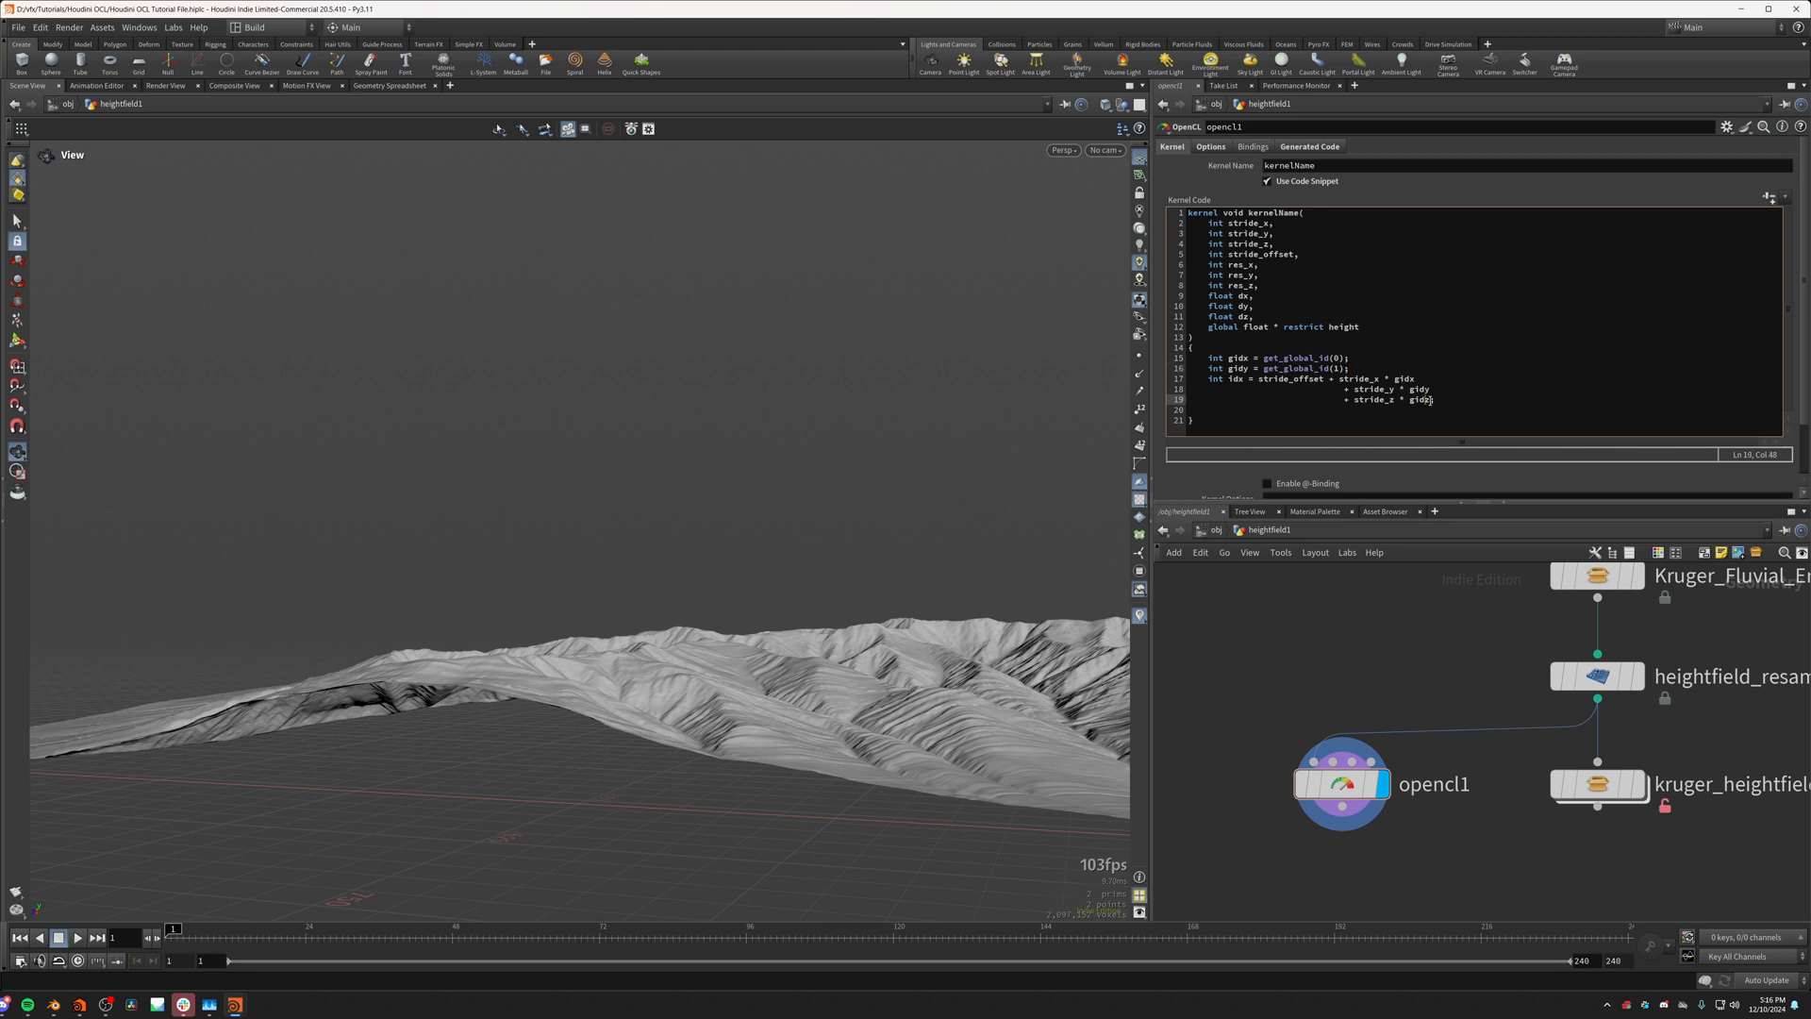
{"action": "left_click_drag", "start_coordinate": [1431, 400], "coordinate": [1436, 390]}
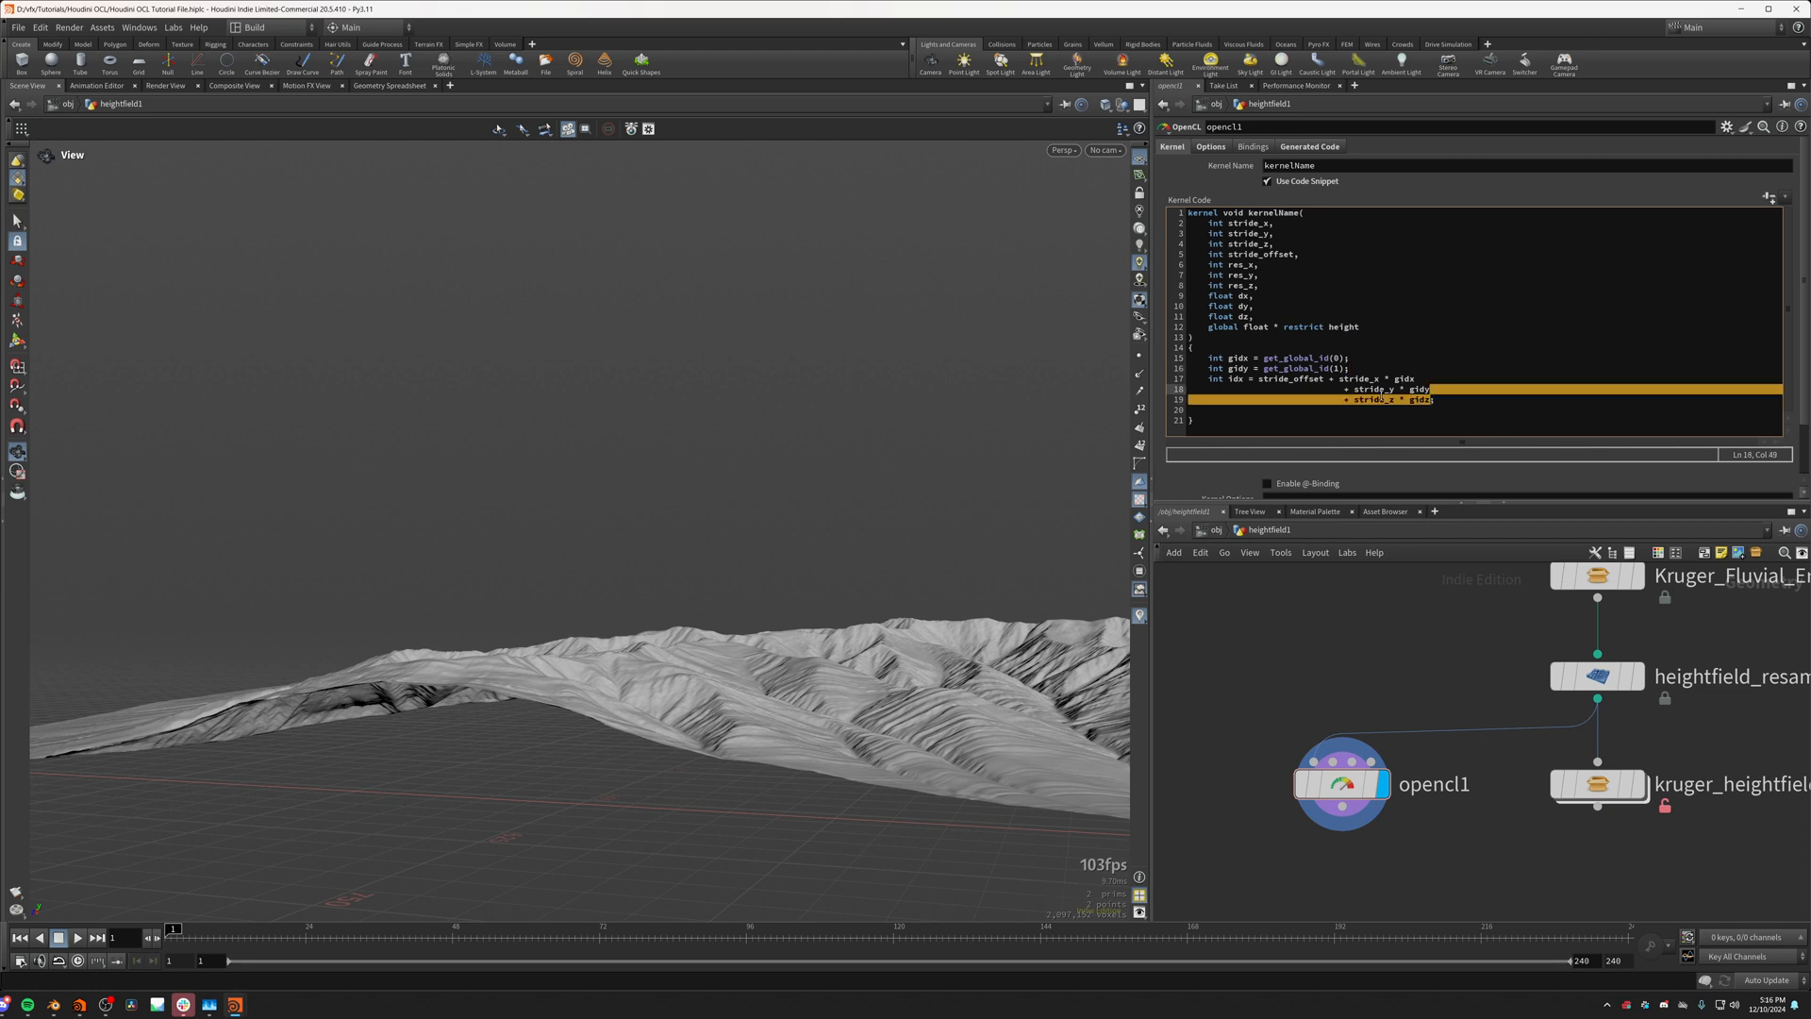
{"action": "key", "text": "BackSpace"}
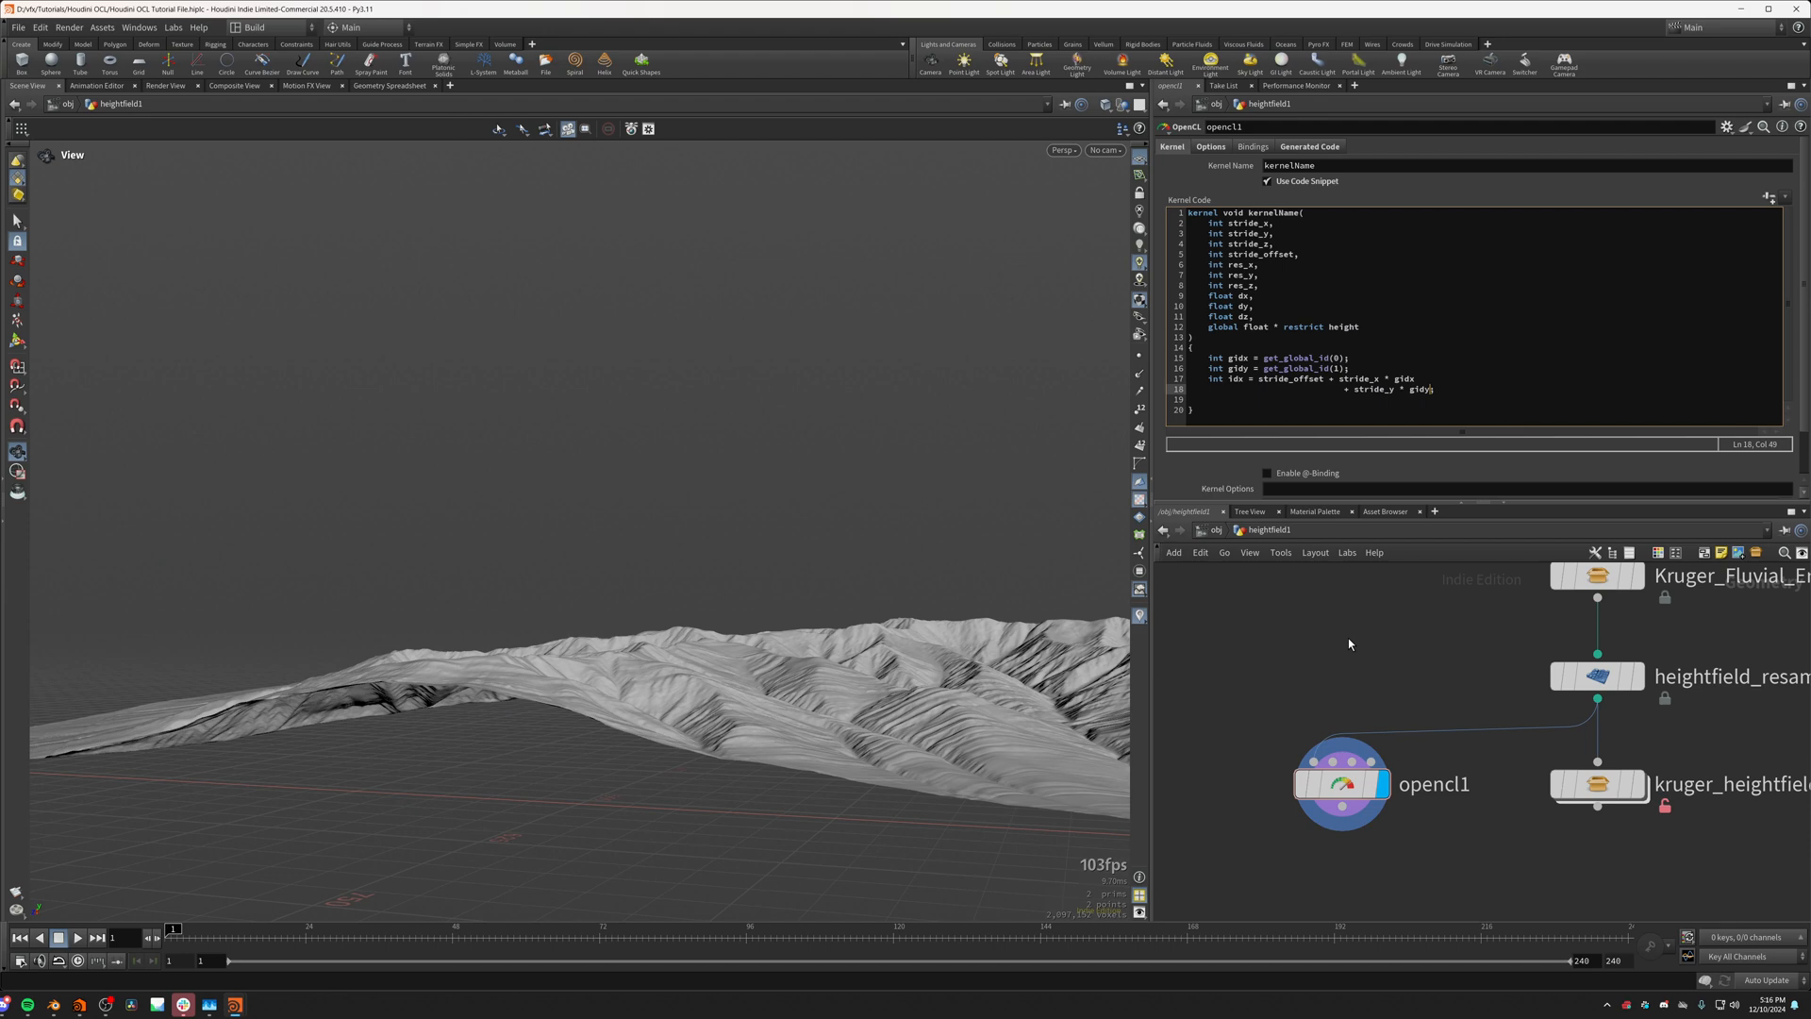
{"action": "key", "text": "ctrl+Return"}
{"action": "left_click_drag", "start_coordinate": [790, 613], "coordinate": [747, 596]}
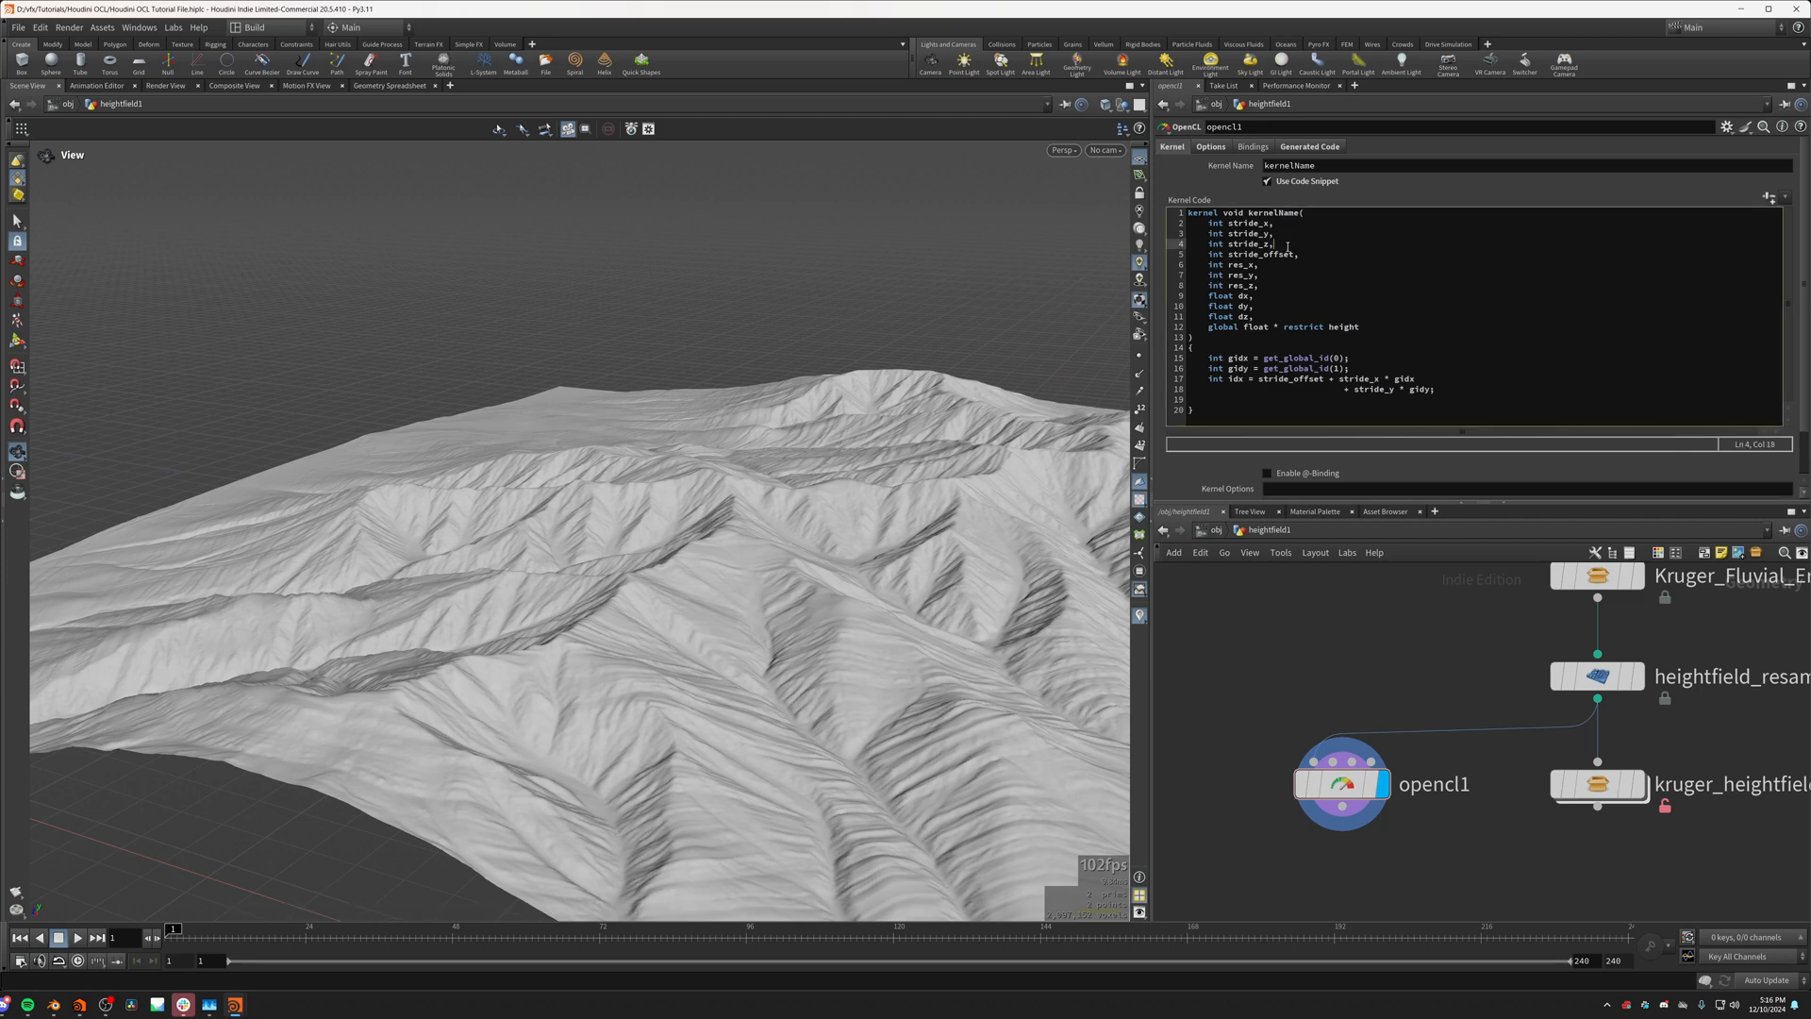
Step: Try removing the int stride_z parameter from the kernel signature, and restore it below stride_y
{"action": "left_click_drag", "start_coordinate": [1287, 244], "coordinate": [1300, 235]}
{"action": "key", "text": "BackSpace"}
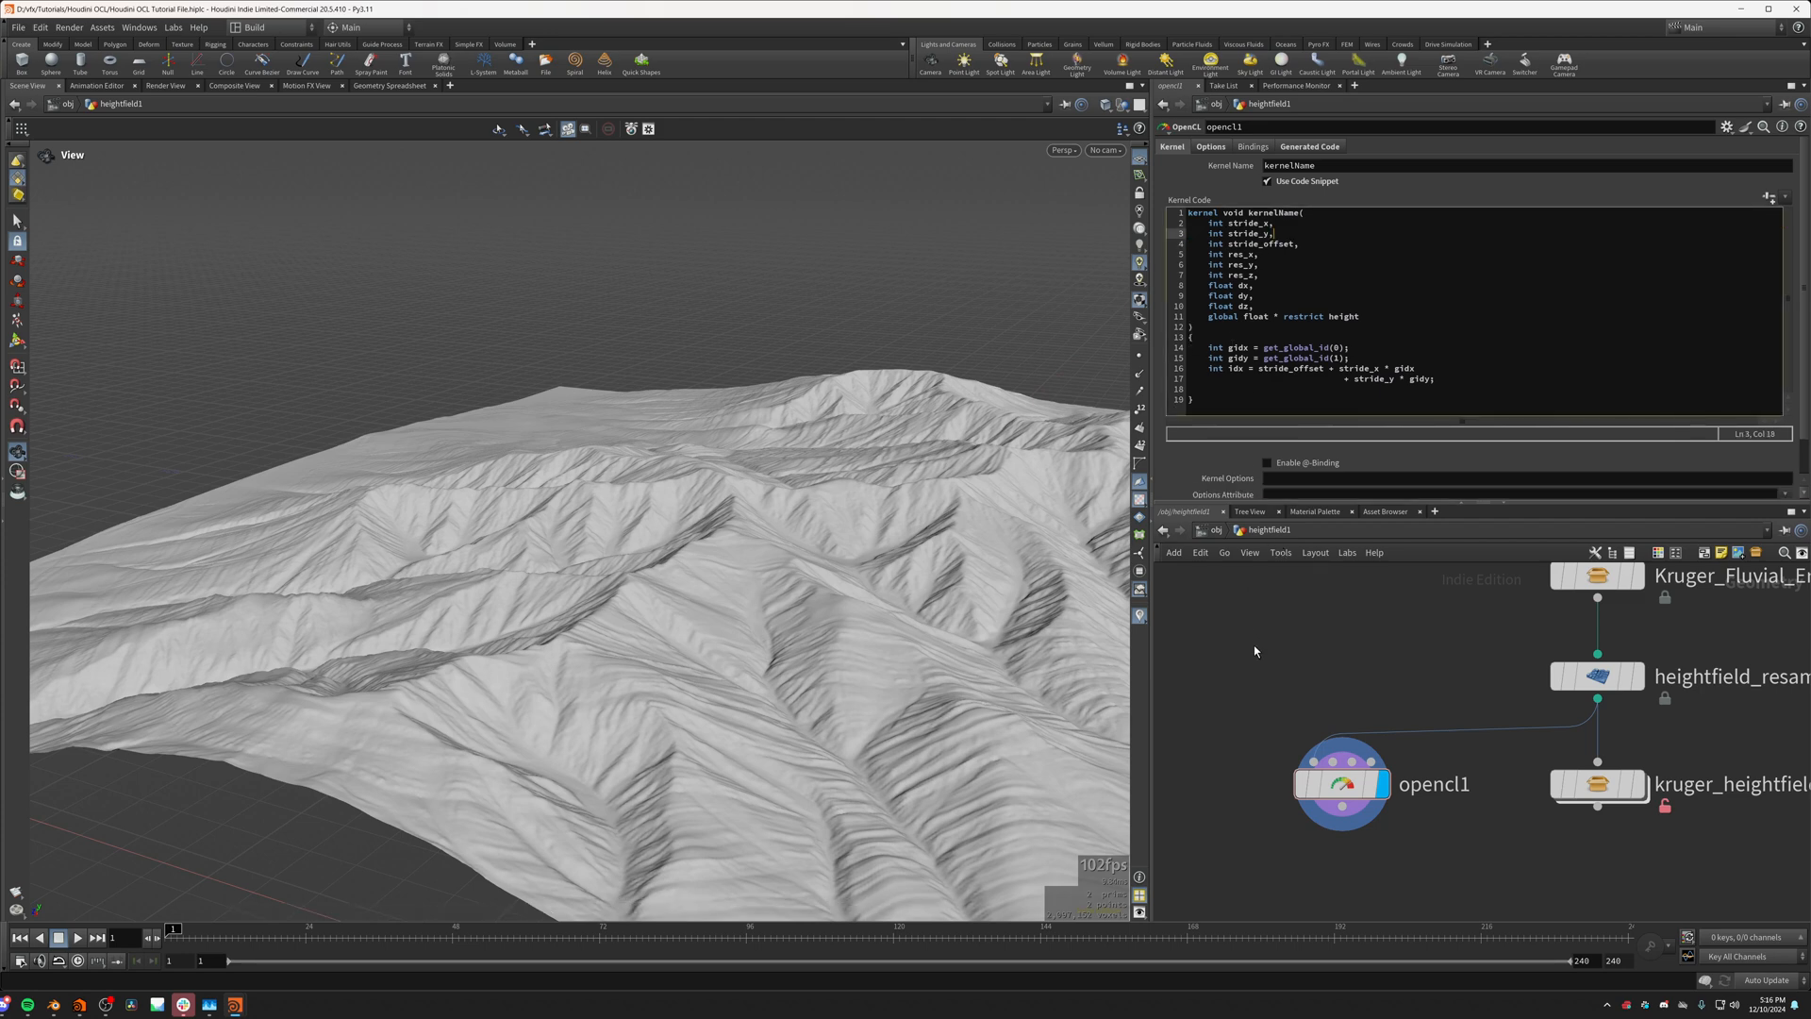
{"action": "left_click", "coordinate": [1290, 234]}
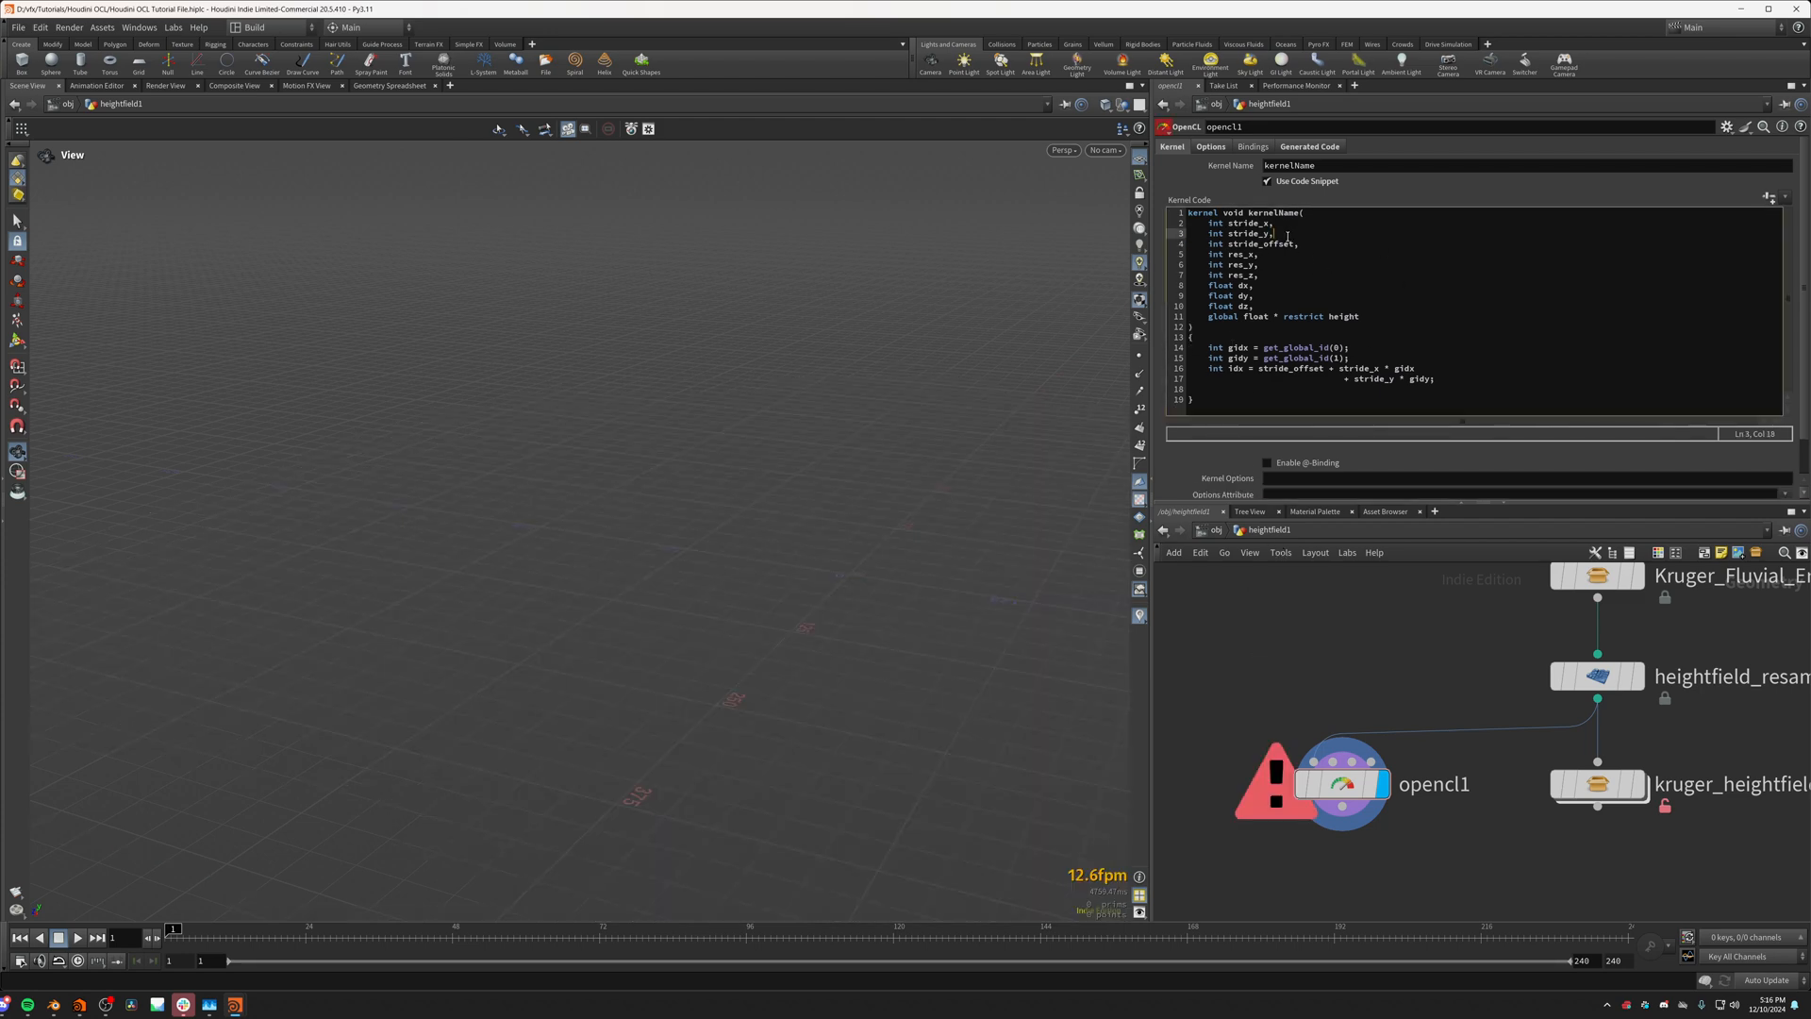
{"action": "key", "text": "Return"}
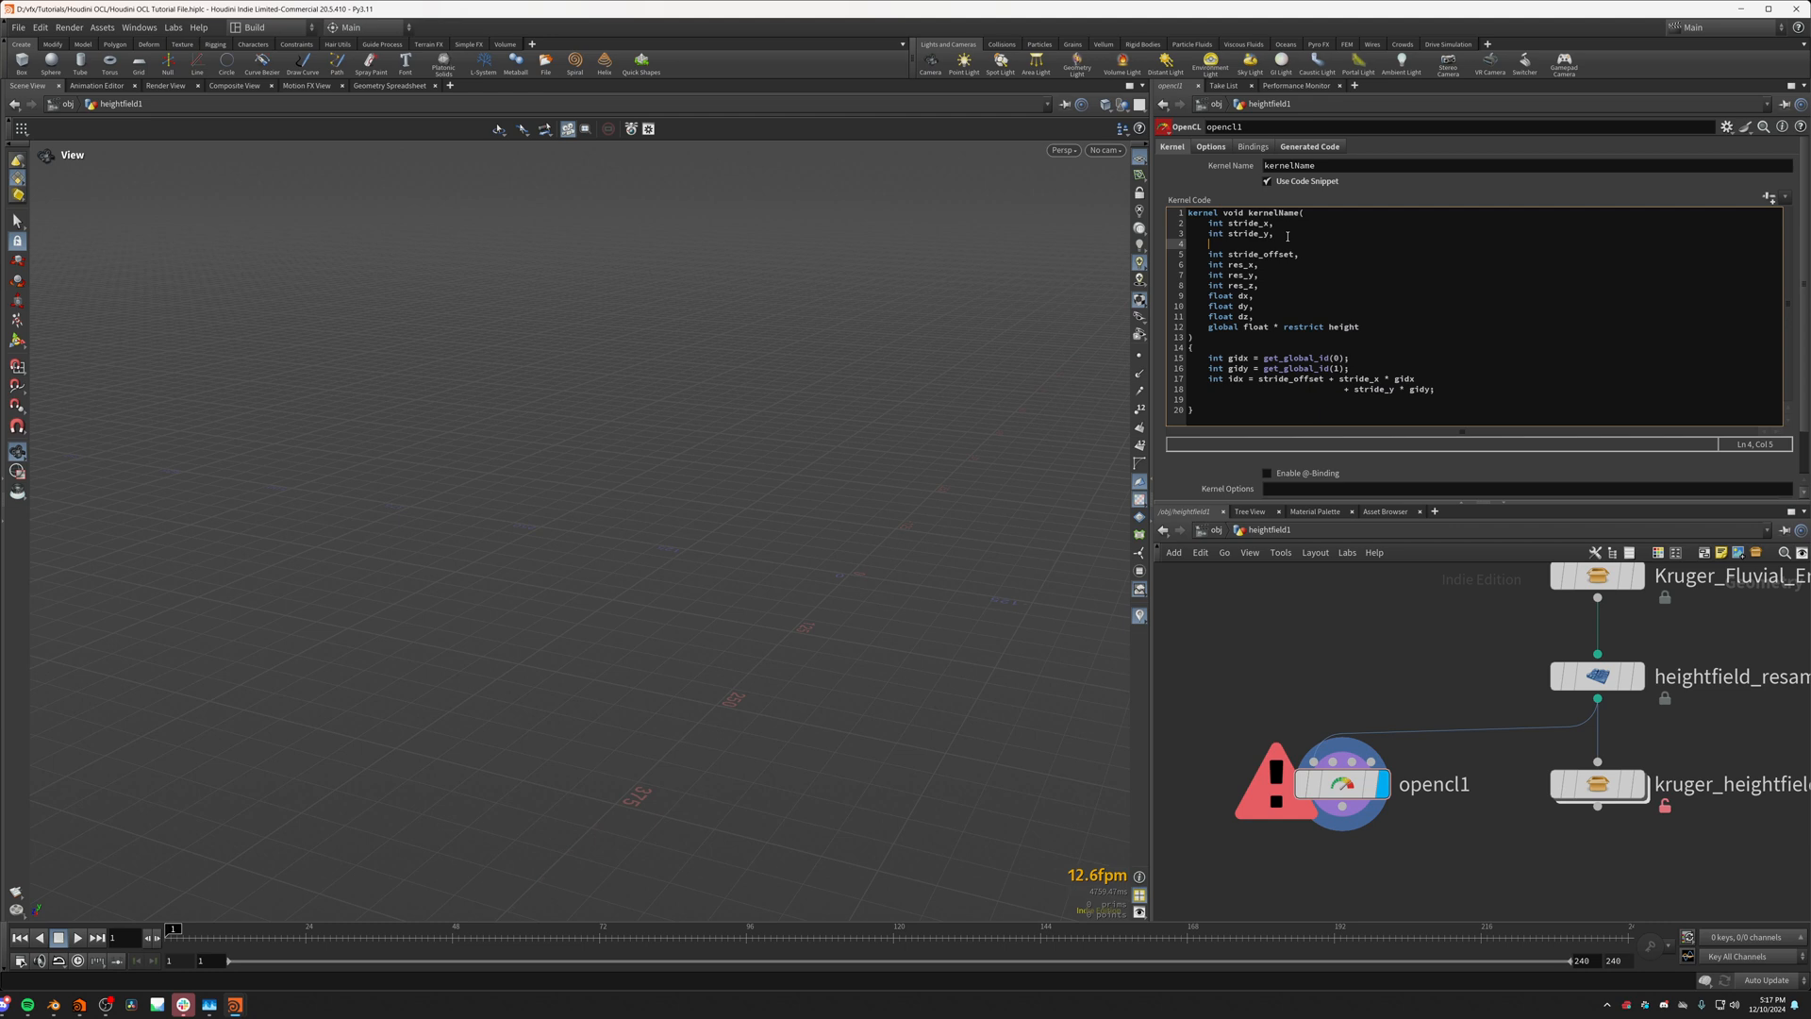
{"action": "type", "text": "int stride_z,"}
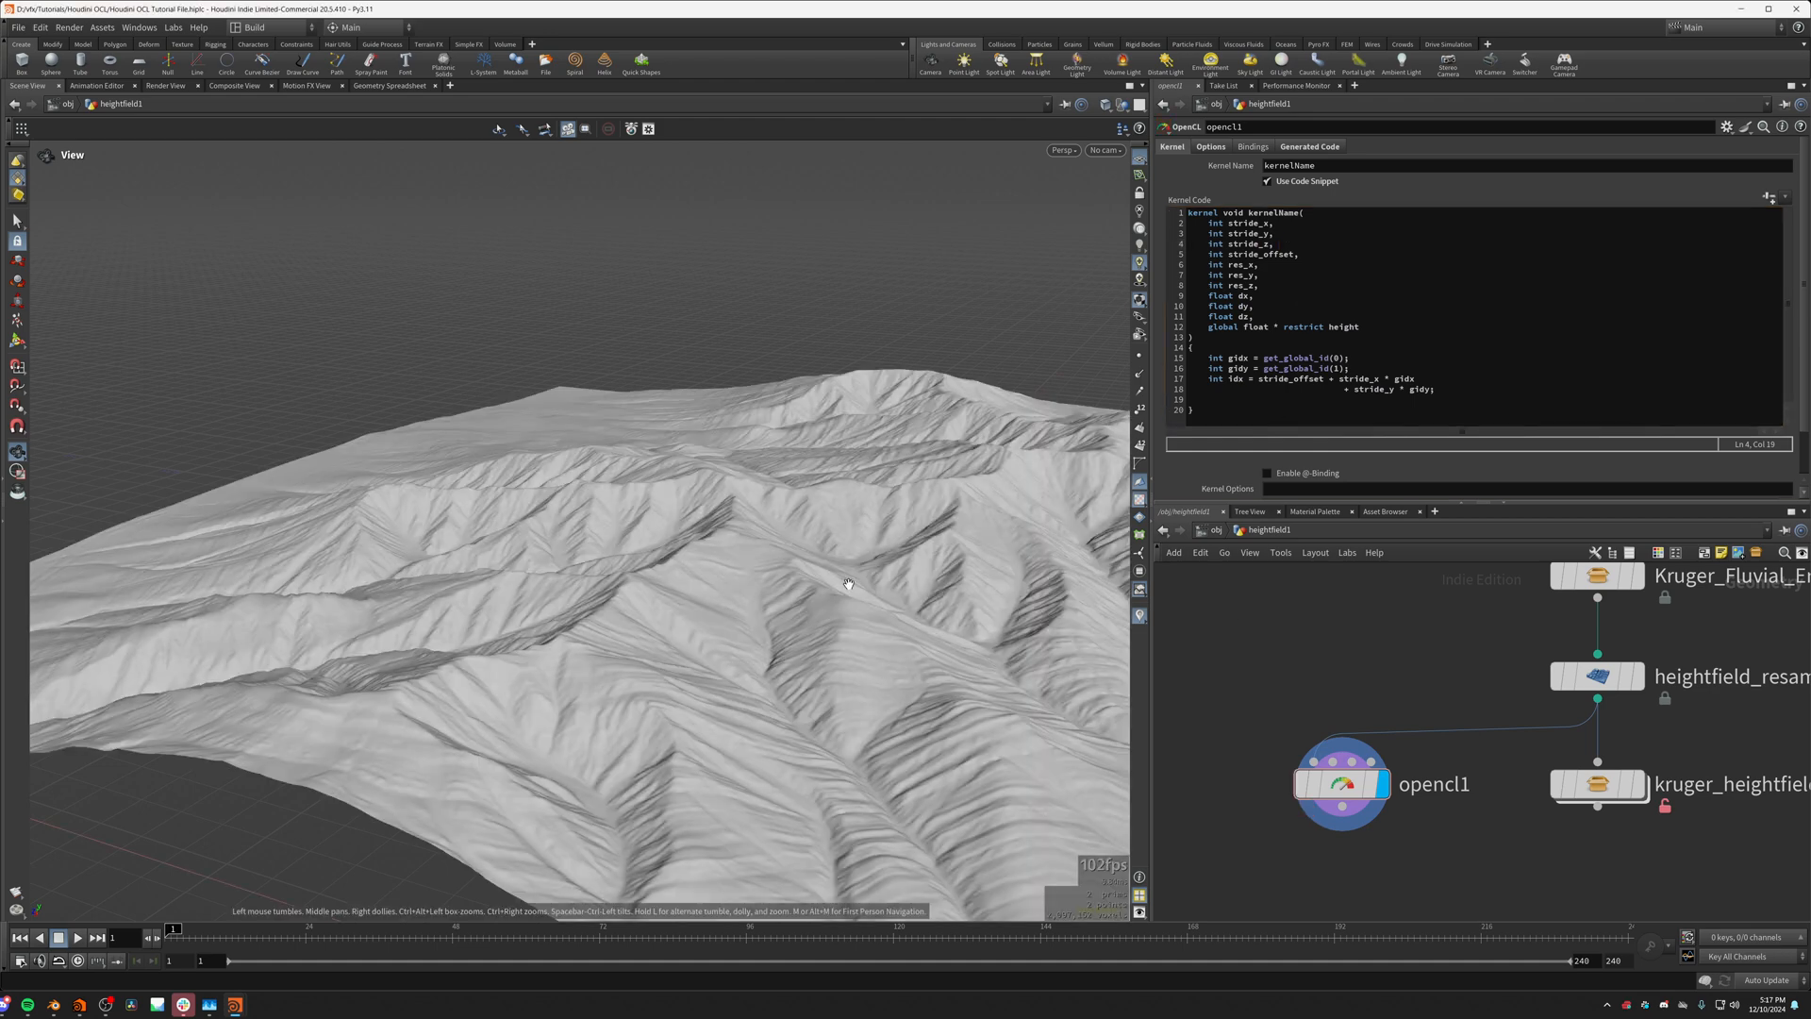
Step: Align the + stride_y * gidy continuation line with the first line of the idx expression
{"action": "left_click_drag", "start_coordinate": [811, 542], "coordinate": [594, 629]}
{"action": "left_click", "coordinate": [1398, 330]}
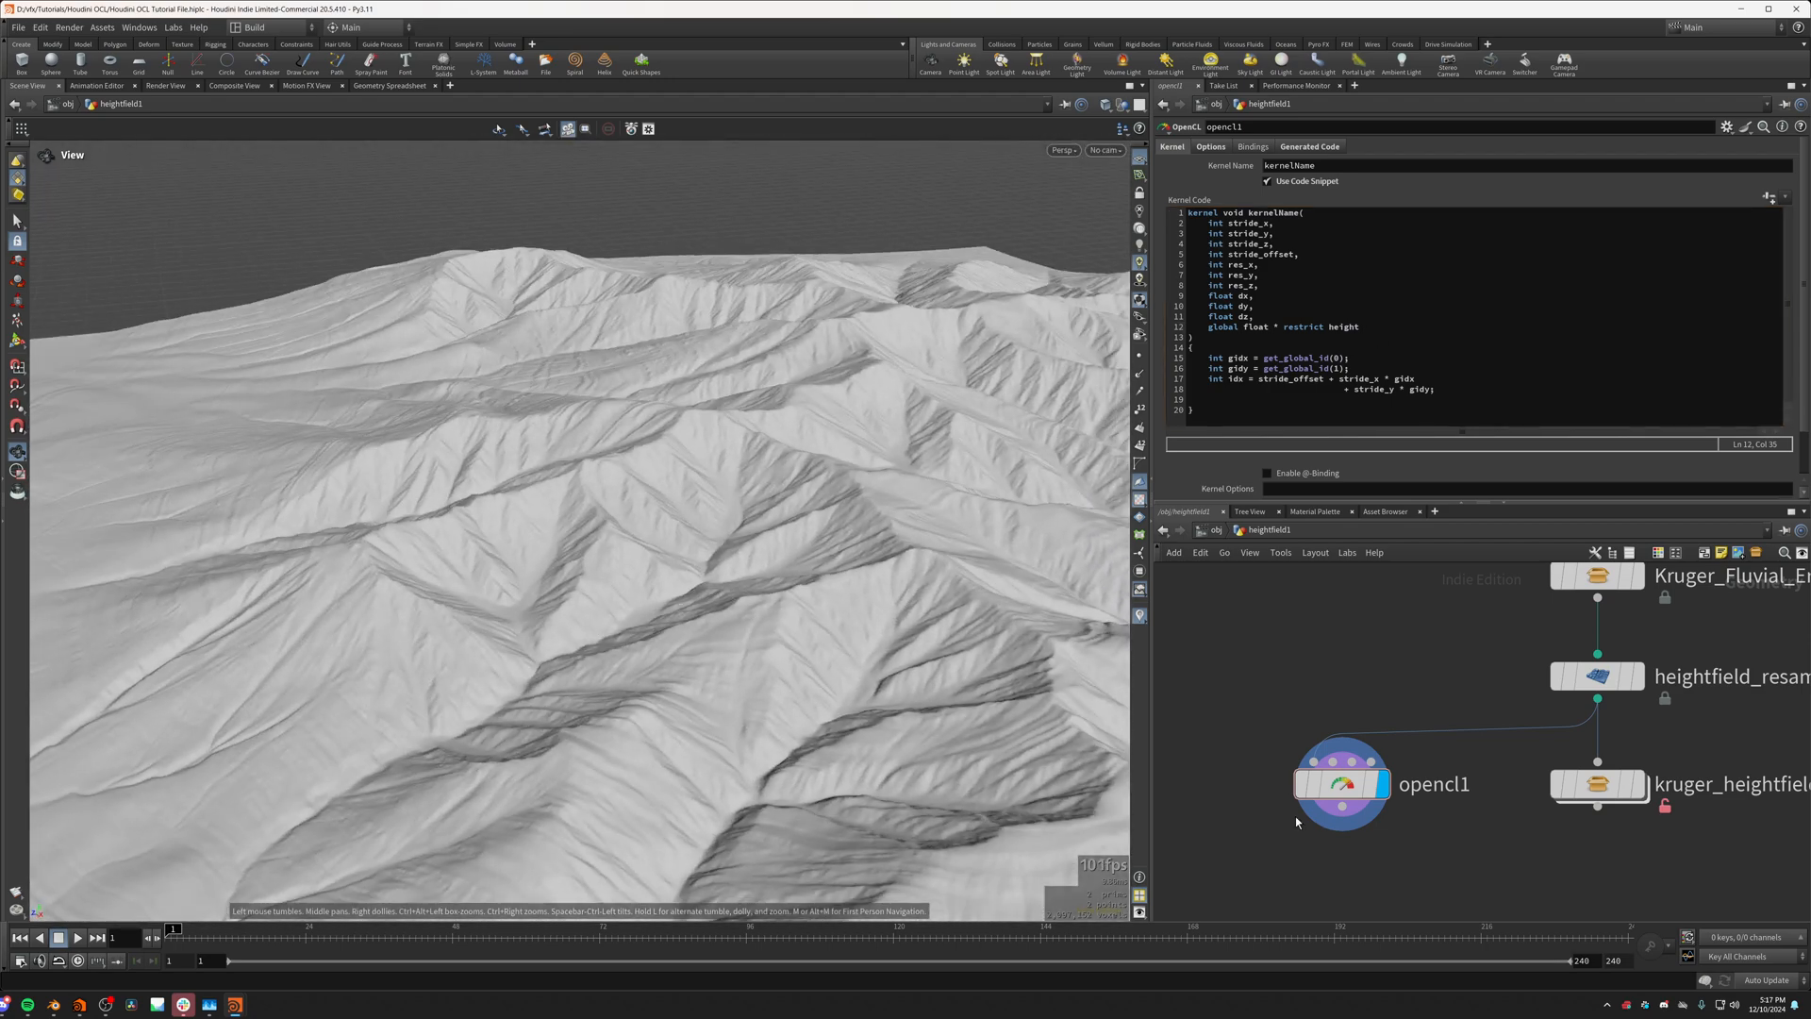
{"action": "left_click", "coordinate": [1337, 392]}
{"action": "key", "text": "BackSpace"}
{"action": "key", "text": "BackSpace"}
{"action": "key", "text": "BackSpace"}
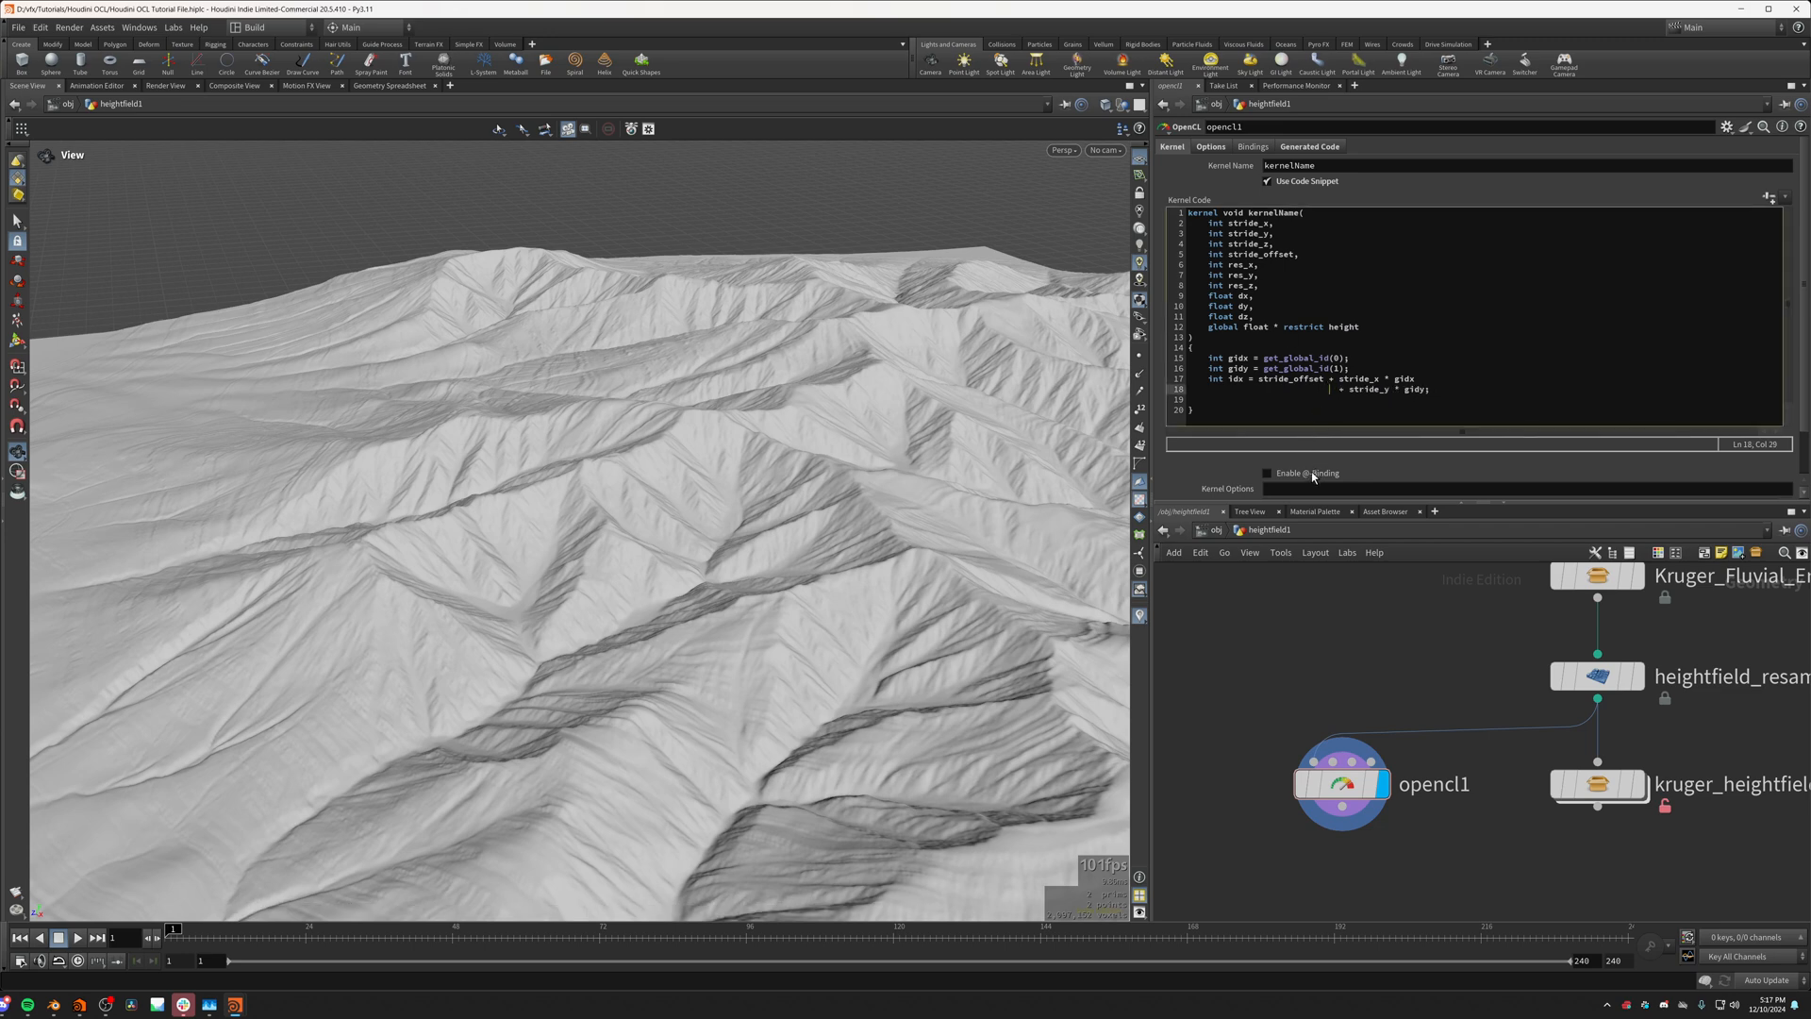
{"action": "left_click", "coordinate": [1350, 404]}
Step: Add a global float * restrict mask parameter after height in the kernel signature, separating the two with a comma
{"action": "left_click_drag", "start_coordinate": [1361, 327], "coordinate": [1225, 330]}
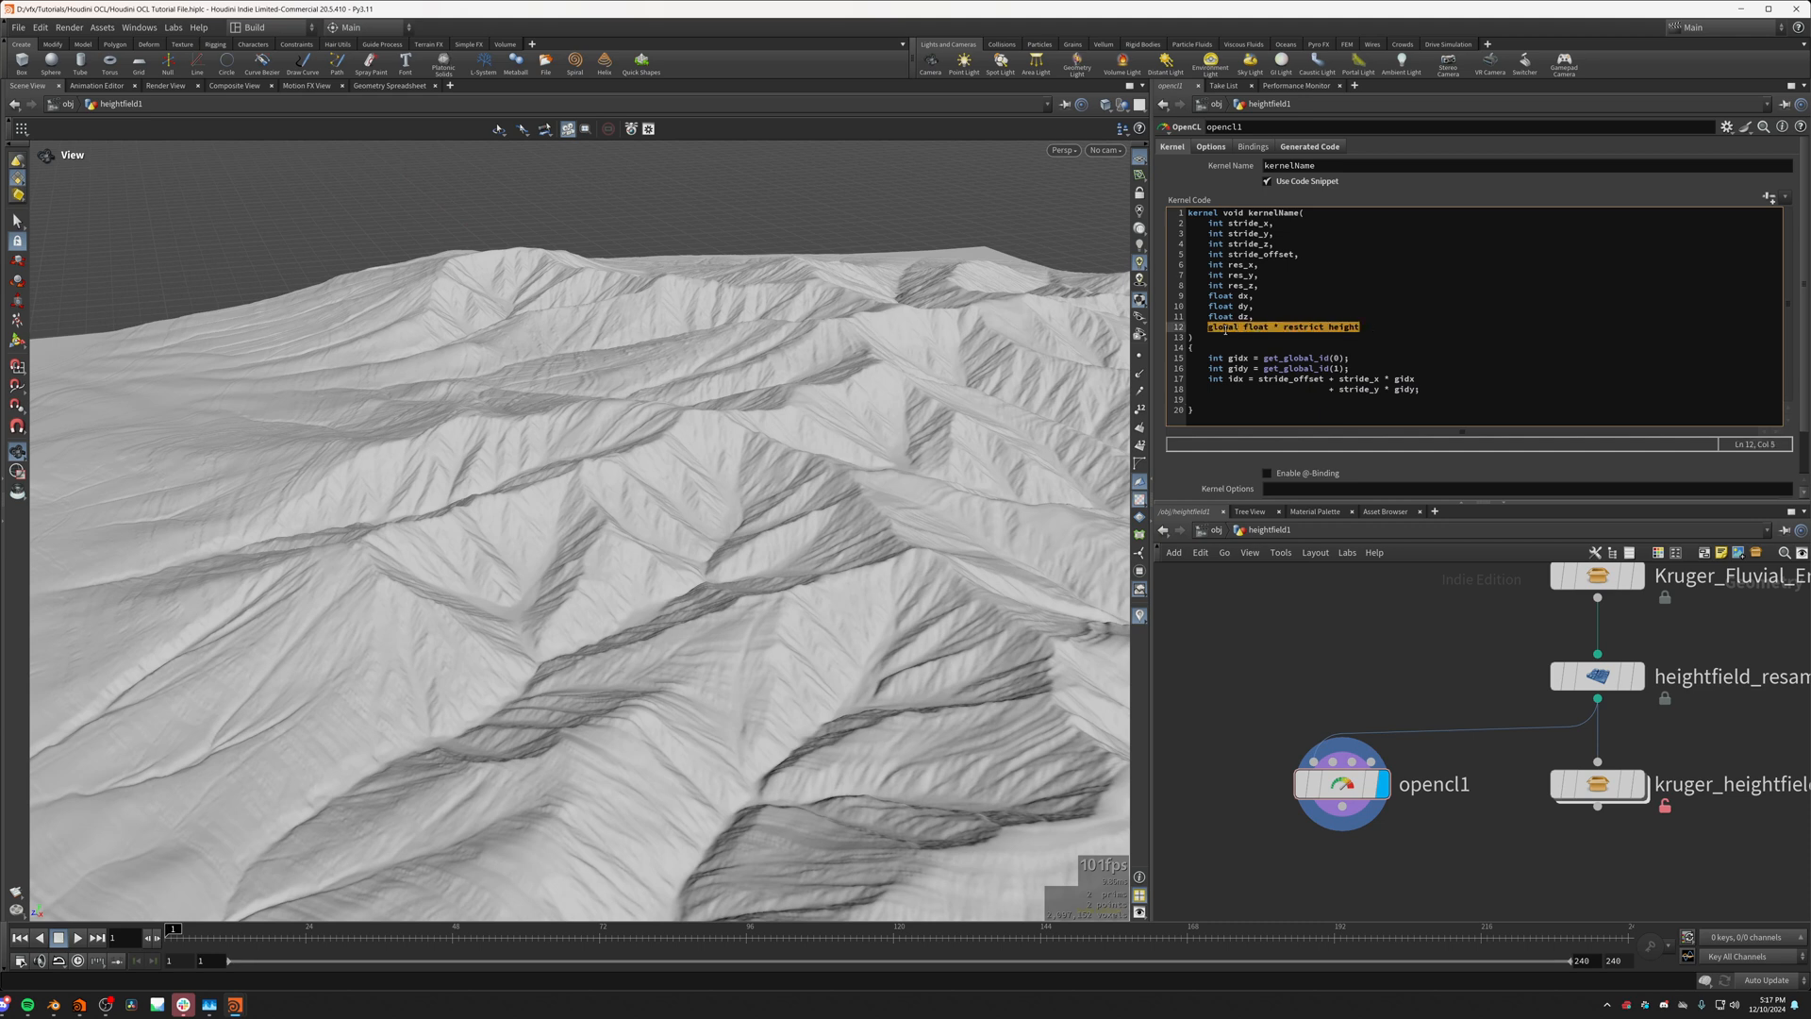
{"action": "left_click", "coordinate": [1383, 332]}
{"action": "key", "text": "Return"}
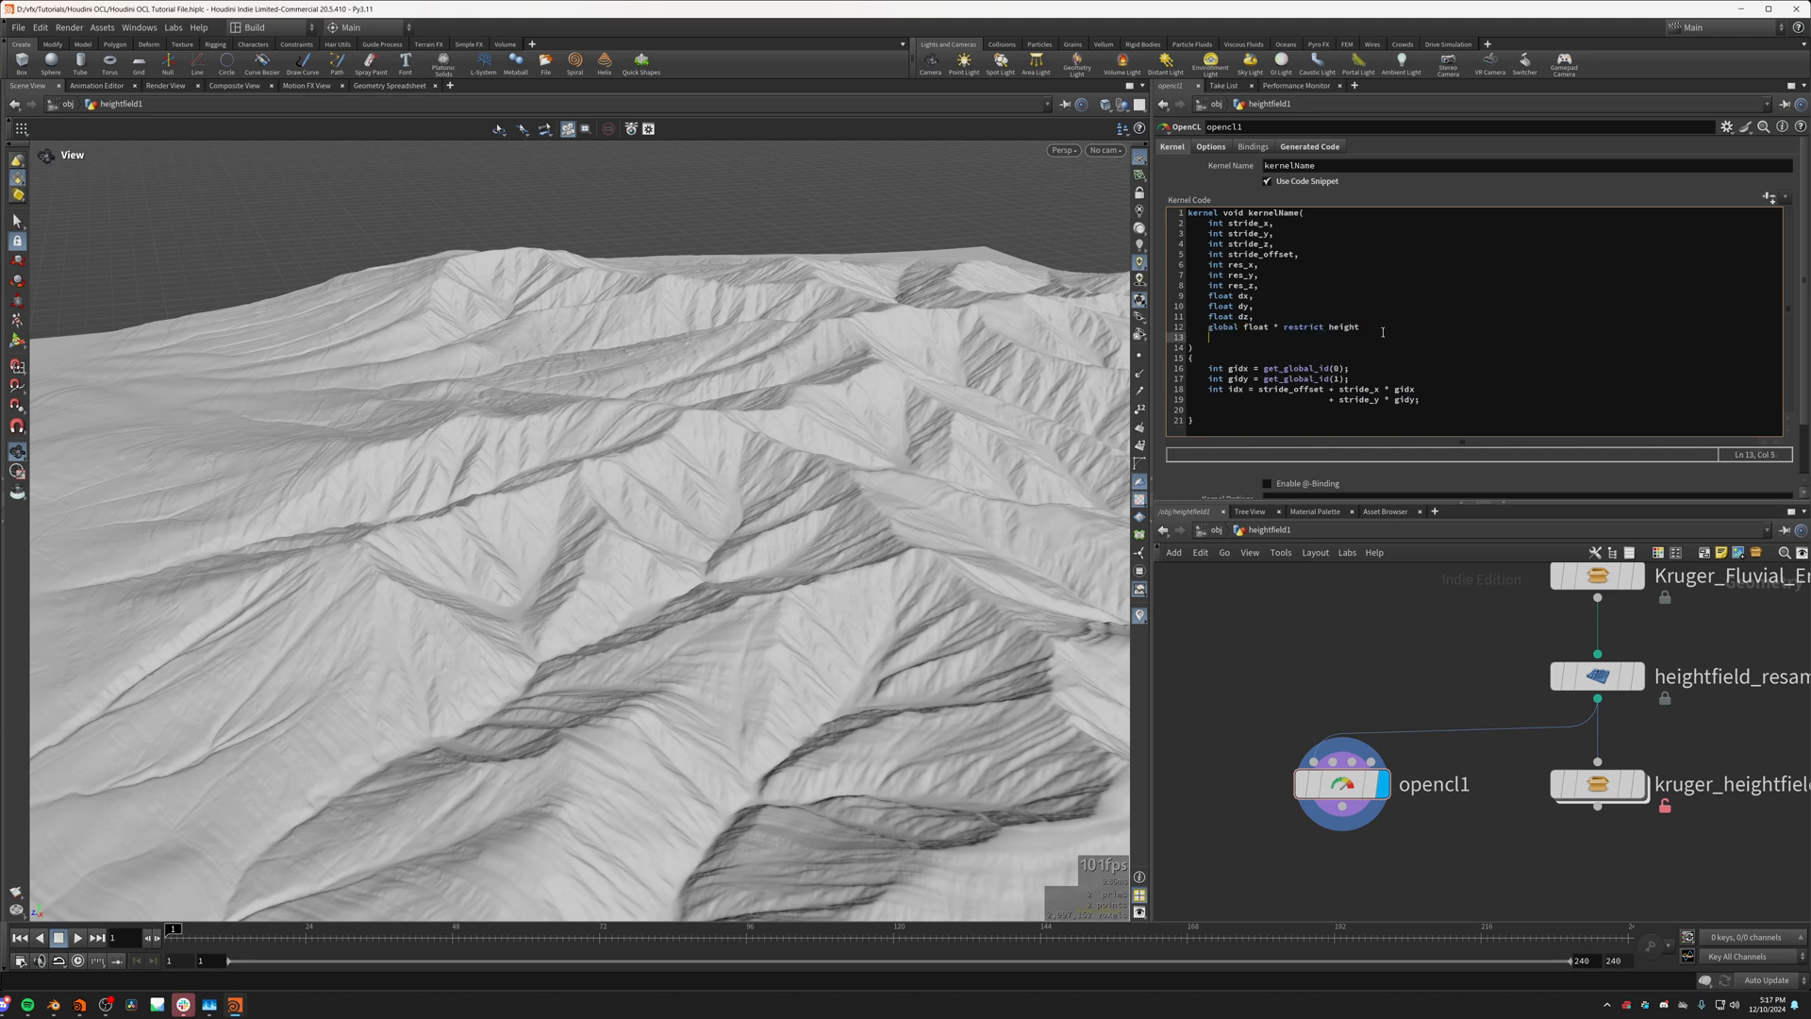
{"action": "type", "text": "global float * restrict height"}
{"action": "double_click", "coordinate": [1345, 336]}
{"action": "type", "text": "mas"}
{"action": "left_click", "coordinate": [1369, 326]}
{"action": "left_click", "coordinate": [1254, 637]}
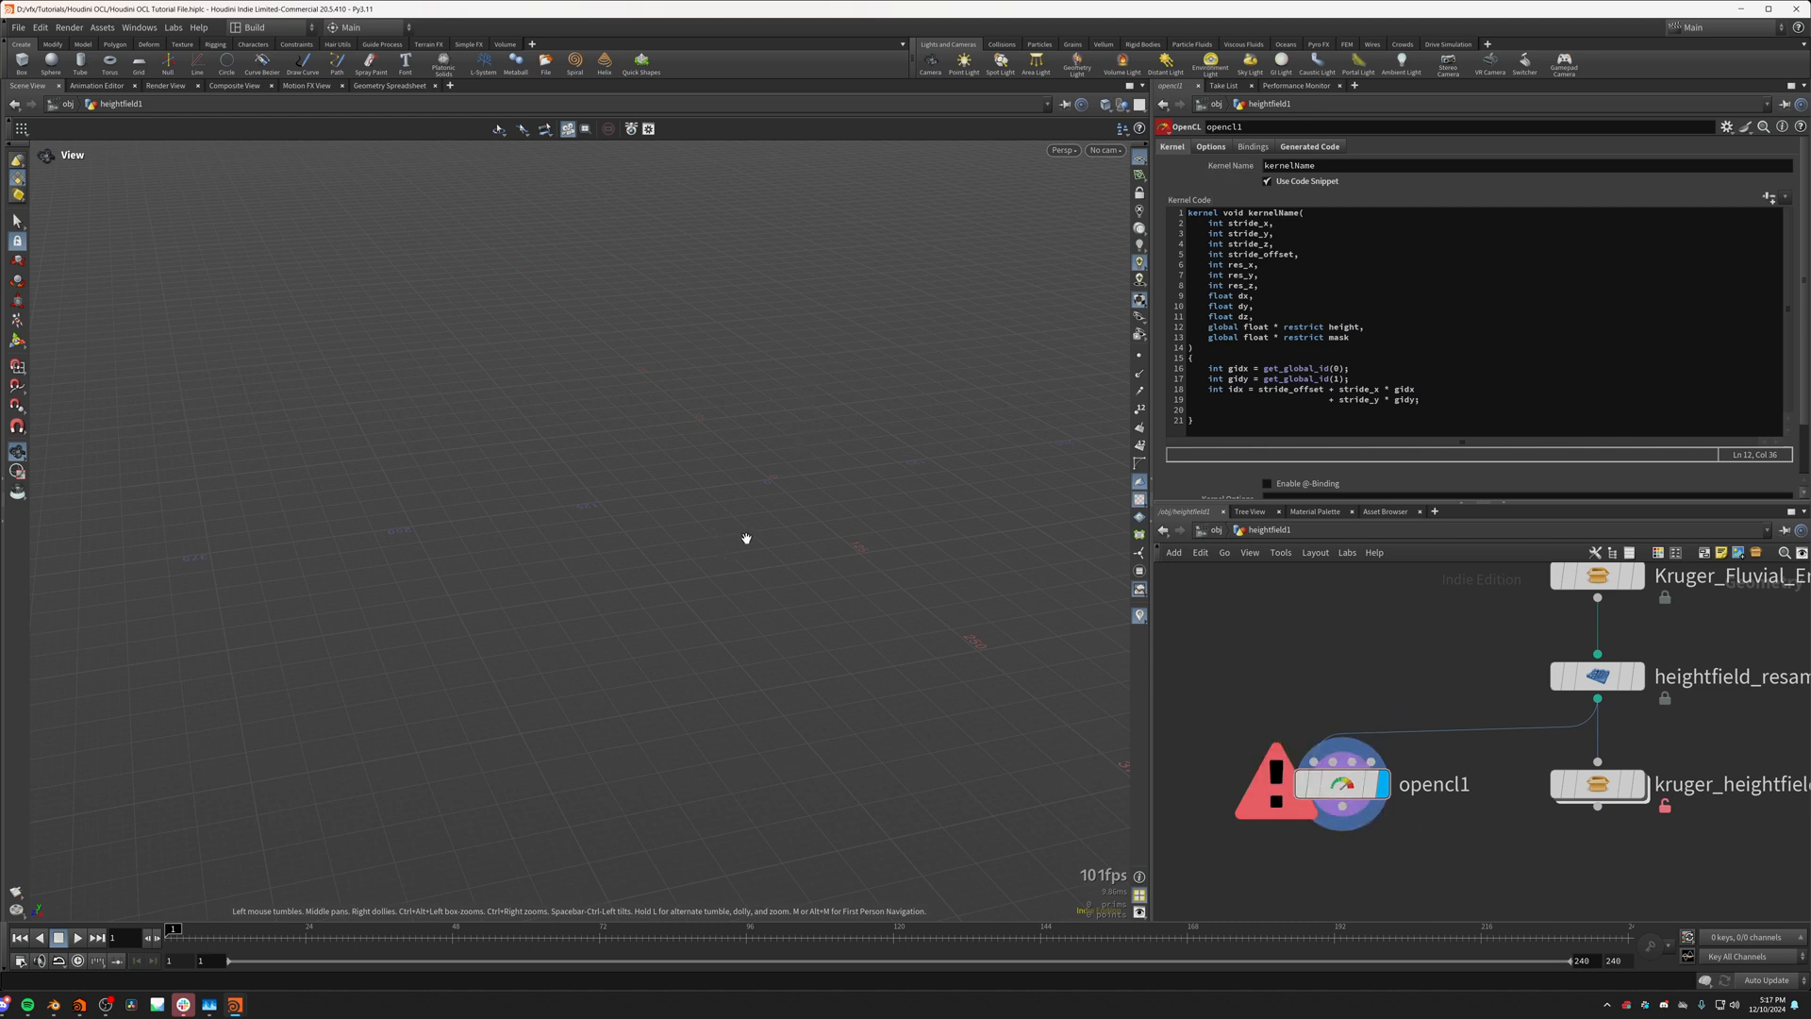
{"action": "middle_click_drag", "start_coordinate": [744, 538], "coordinate": [611, 569]}
{"action": "middle_click_drag", "start_coordinate": [818, 390], "coordinate": [735, 407]}
Step: Add a second OpenCL binding named mask to opencl1 and set its parameter type to Volume
{"action": "left_click", "coordinate": [1246, 147]}
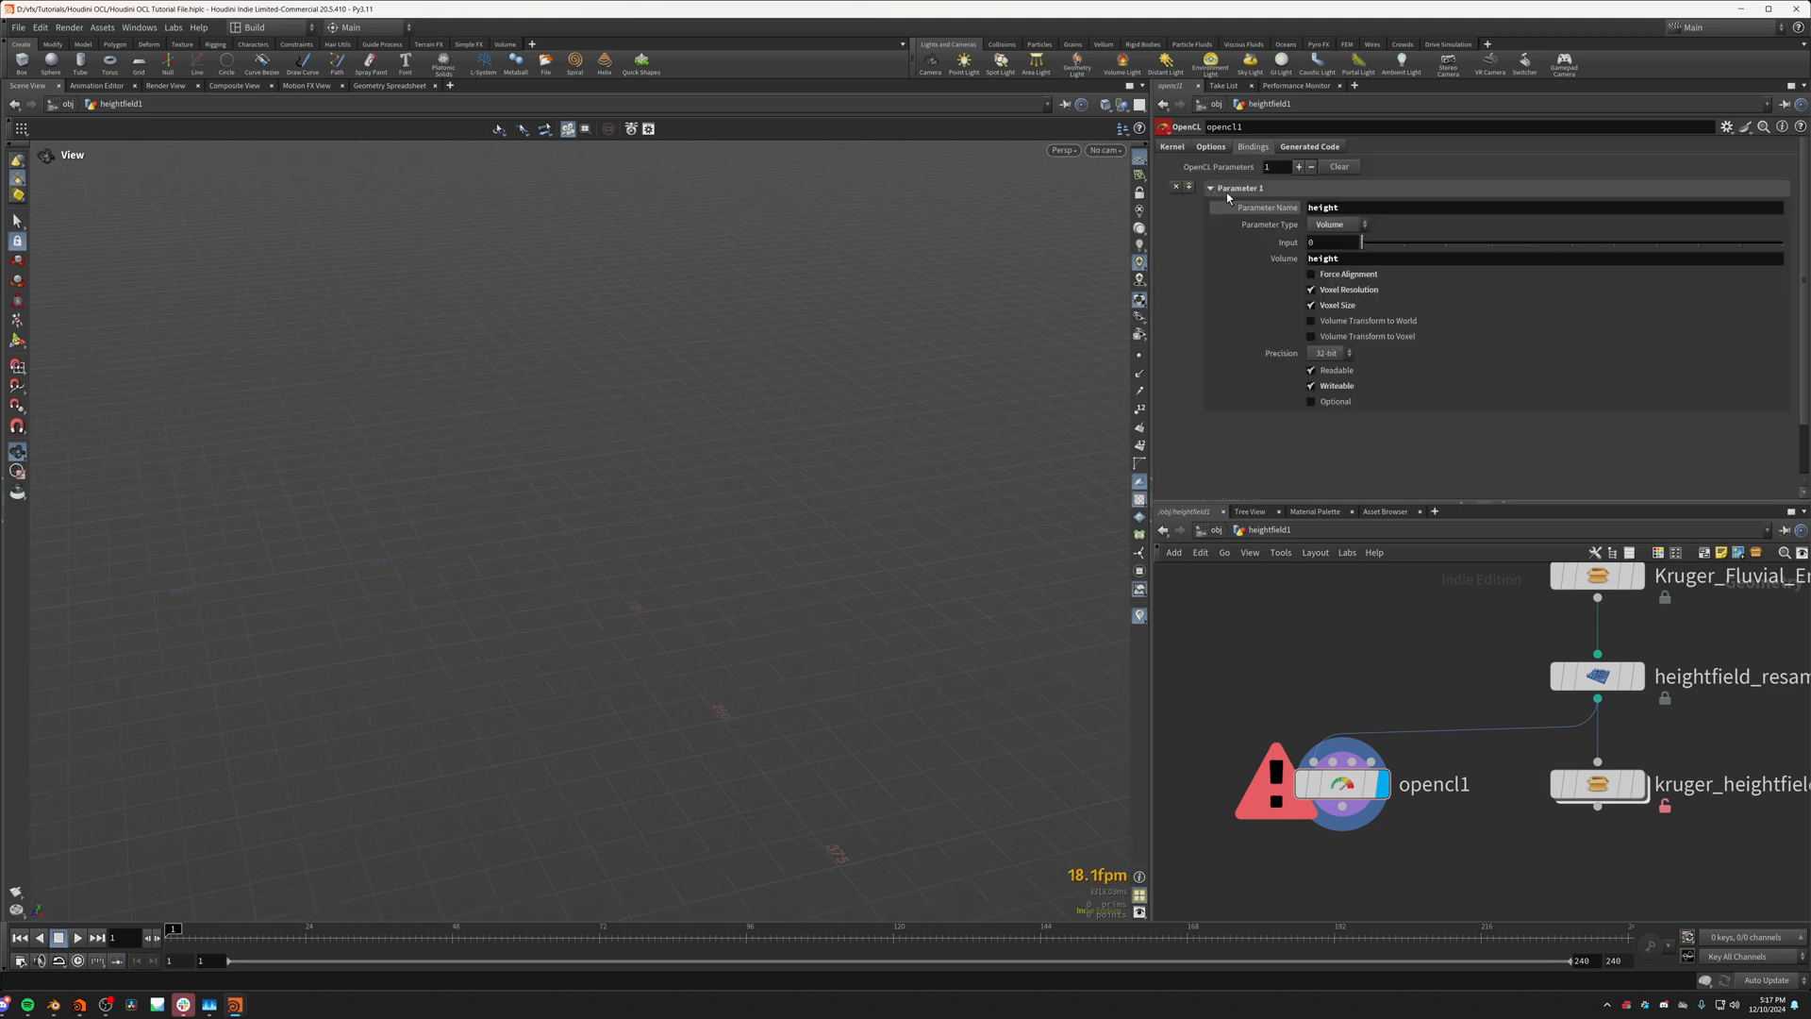
{"action": "left_click", "coordinate": [1226, 189]}
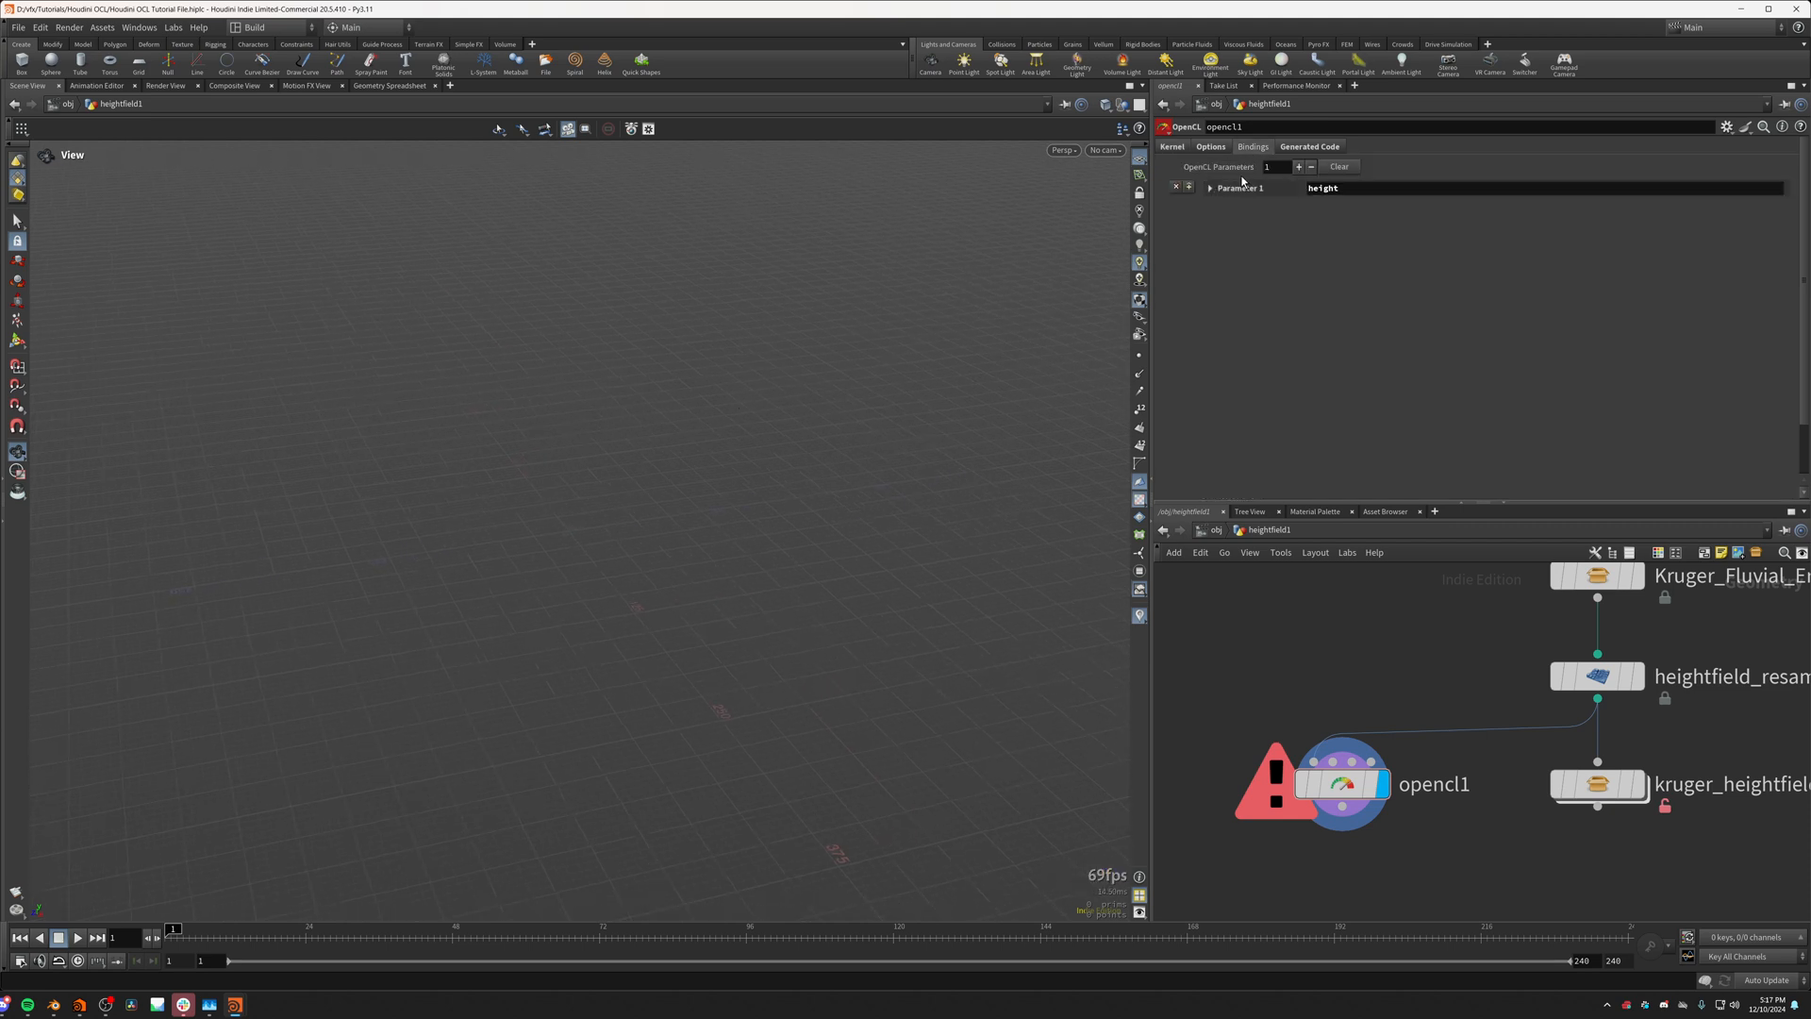
{"action": "left_click", "coordinate": [1297, 167]}
{"action": "left_click", "coordinate": [1320, 209]}
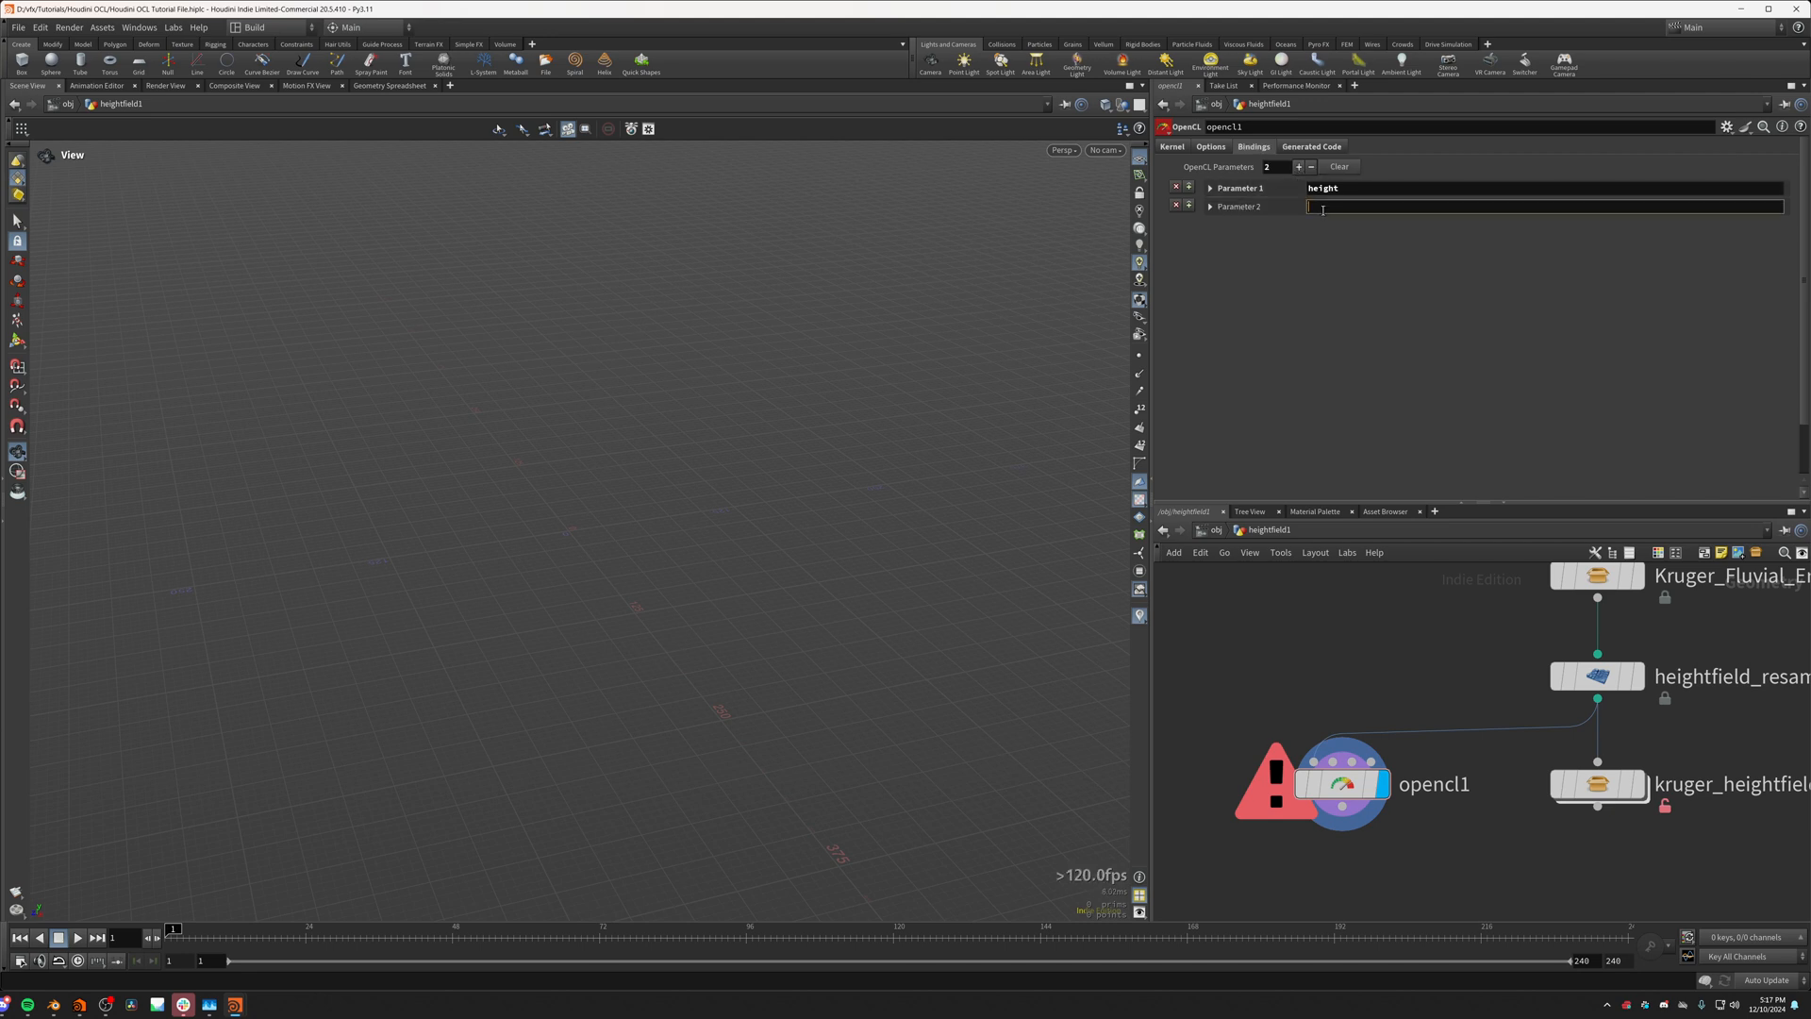
{"action": "type", "text": "mask"}
{"action": "key", "text": "Return"}
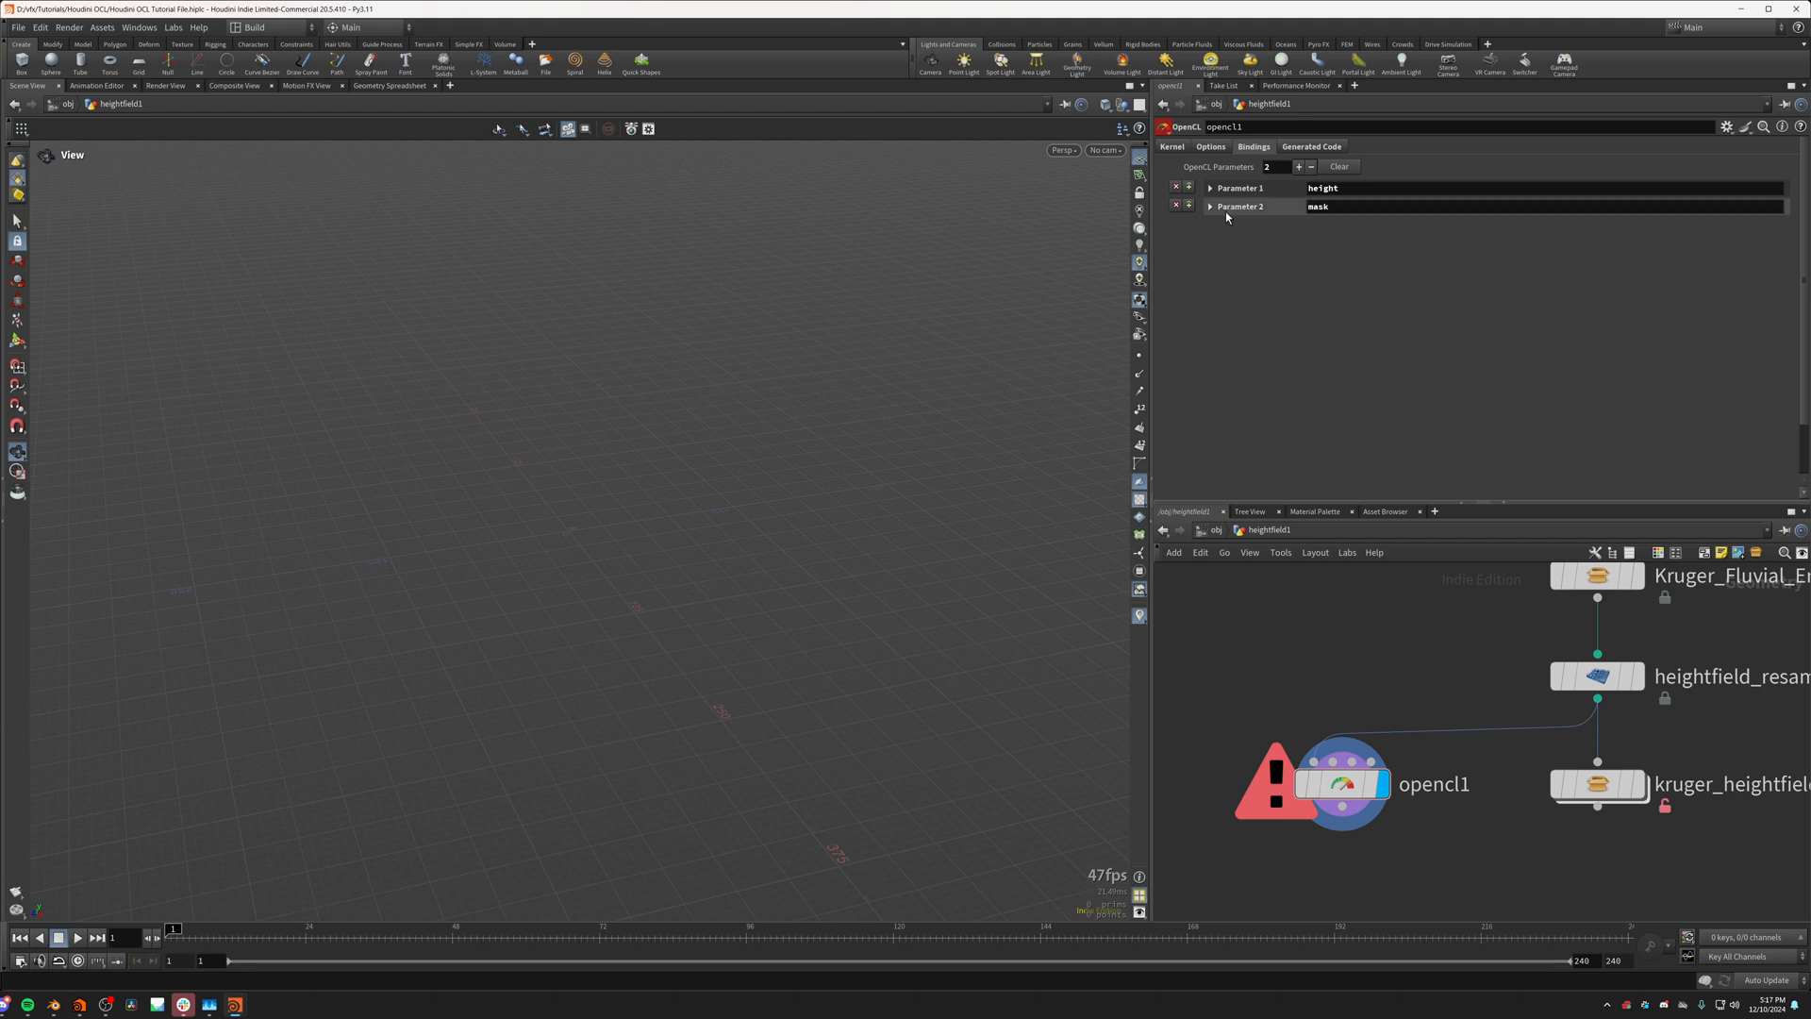
{"action": "left_click", "coordinate": [1321, 207]}
{"action": "left_click", "coordinate": [1337, 244]}
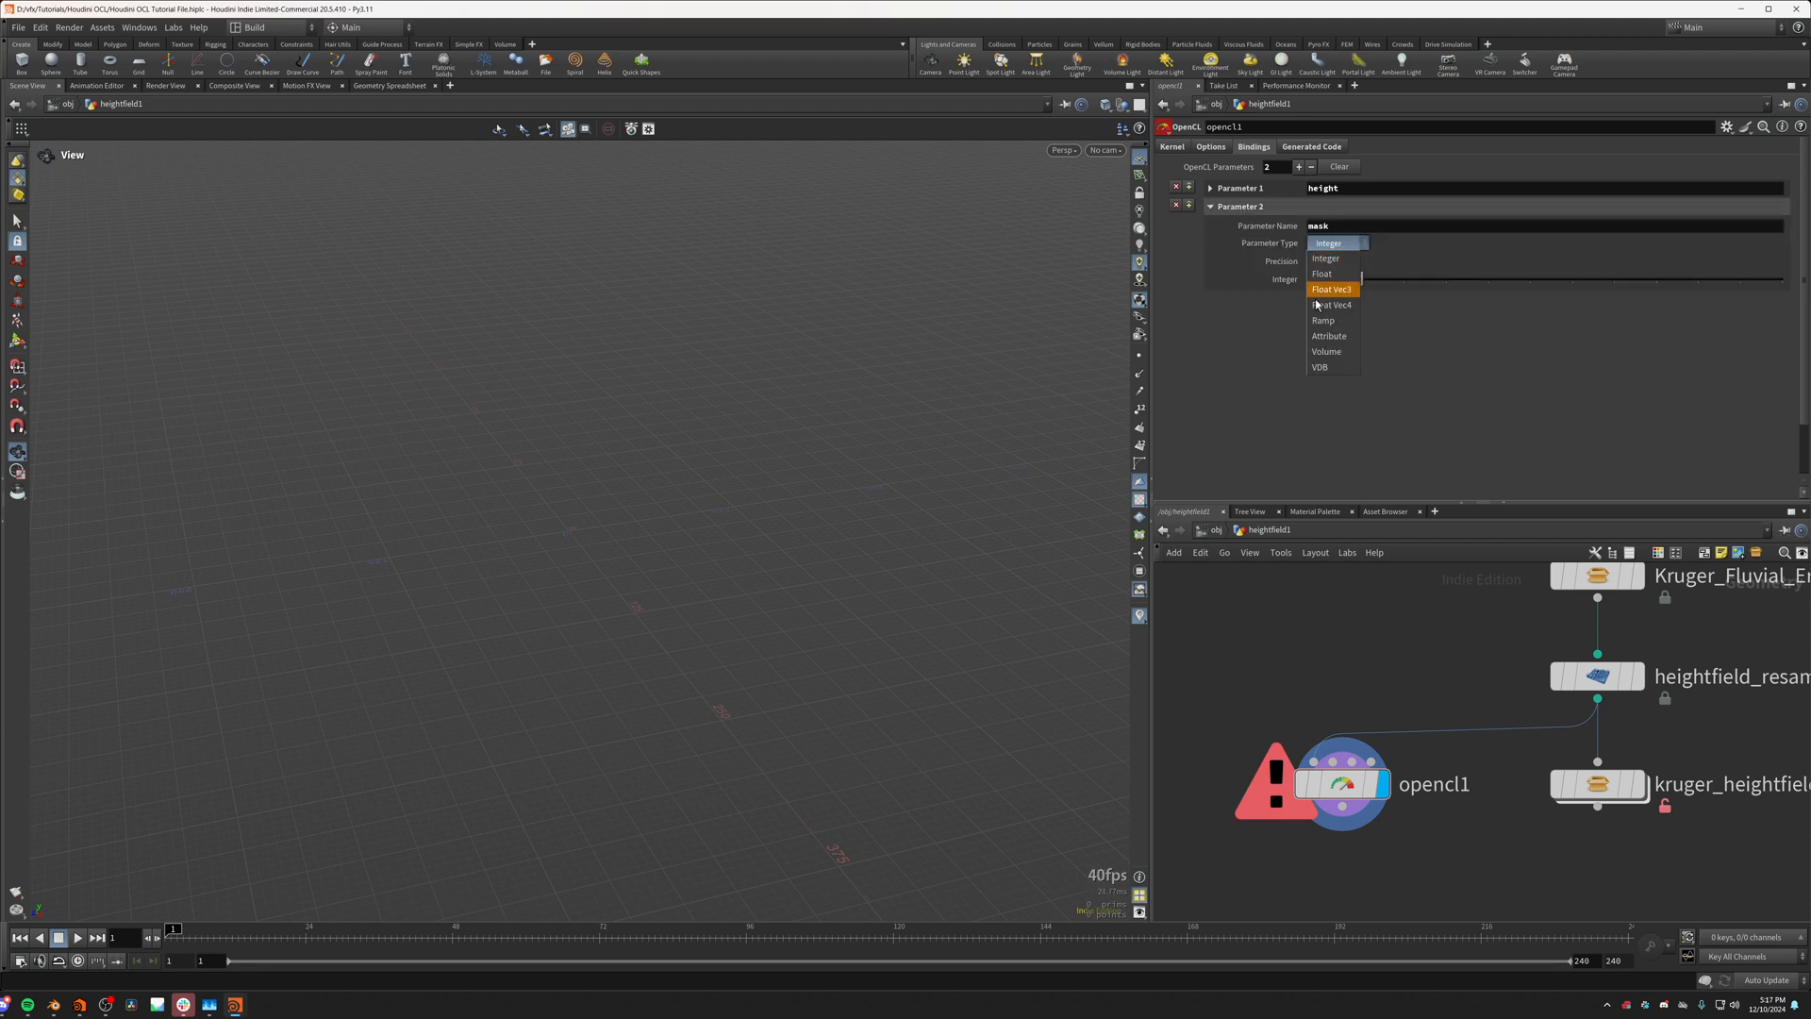
{"action": "left_click", "coordinate": [1338, 358]}
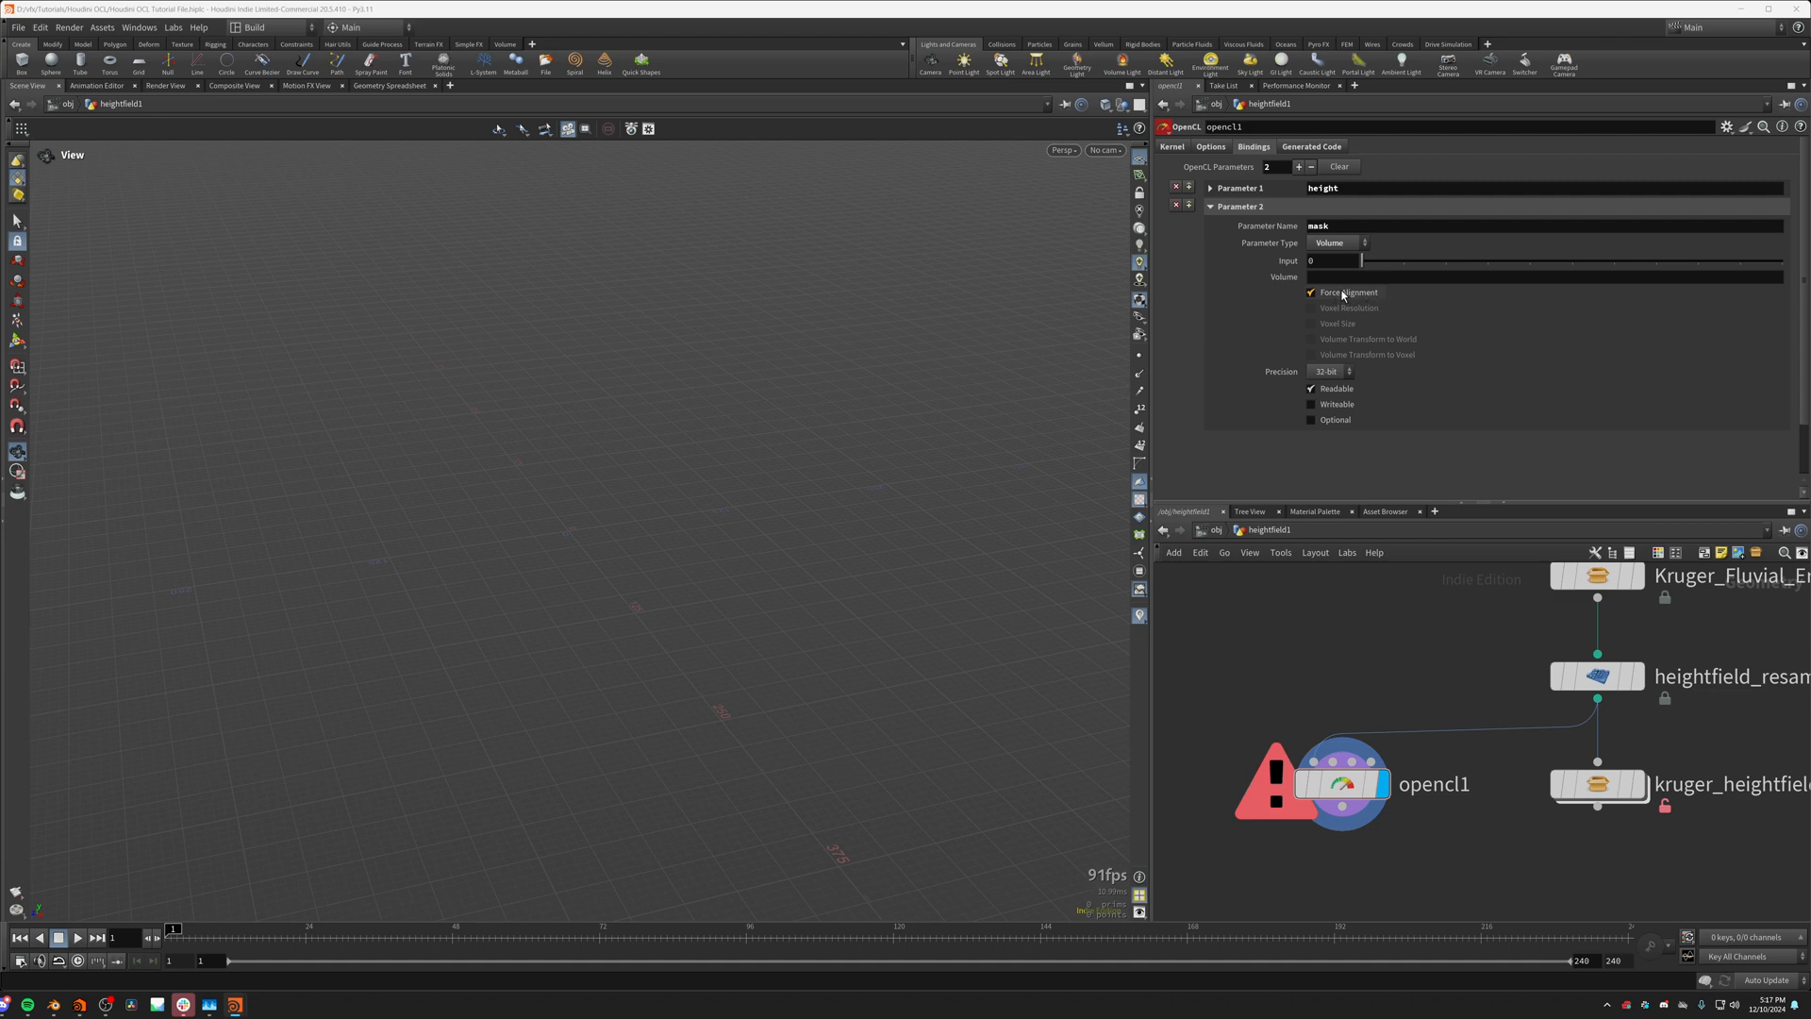
Step: Make the mask binding writeable with its volume set to mask, keeping Force Alignment on, and return to the kernel code
{"action": "mouse_move", "coordinate": [1340, 298]}
{"action": "left_click", "coordinate": [1236, 189]}
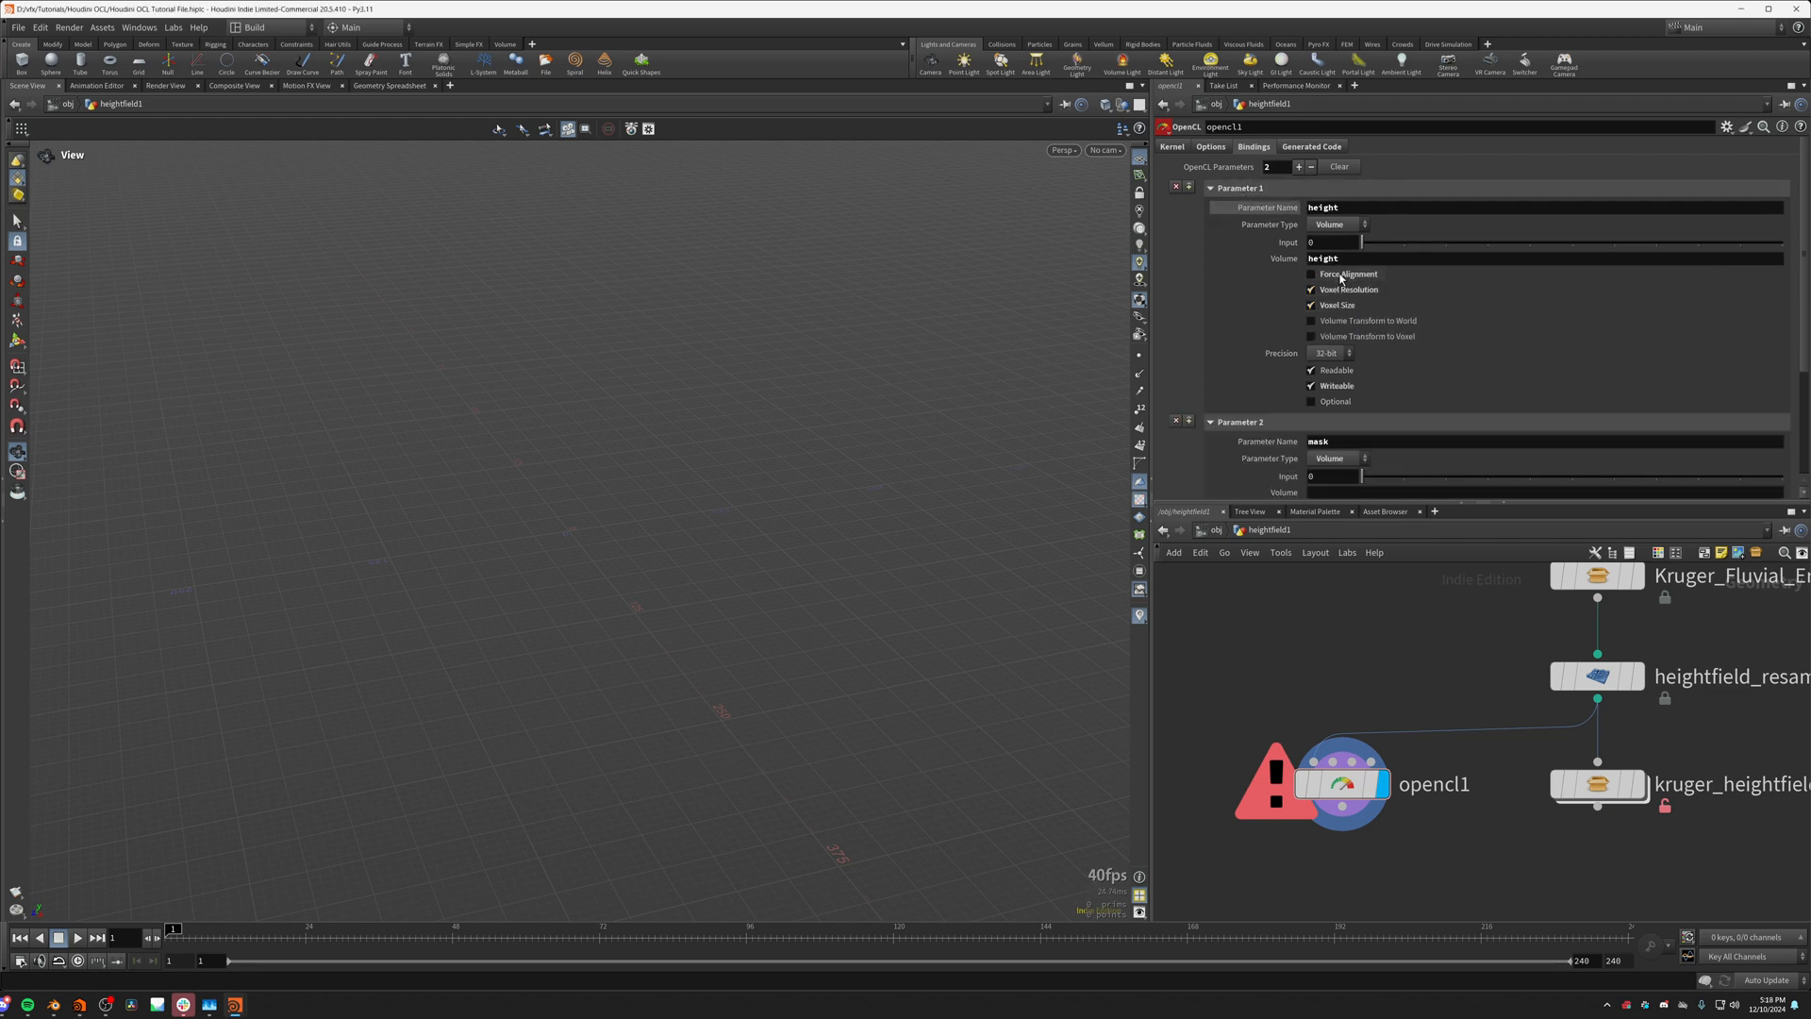
{"action": "left_click", "coordinate": [1231, 188]}
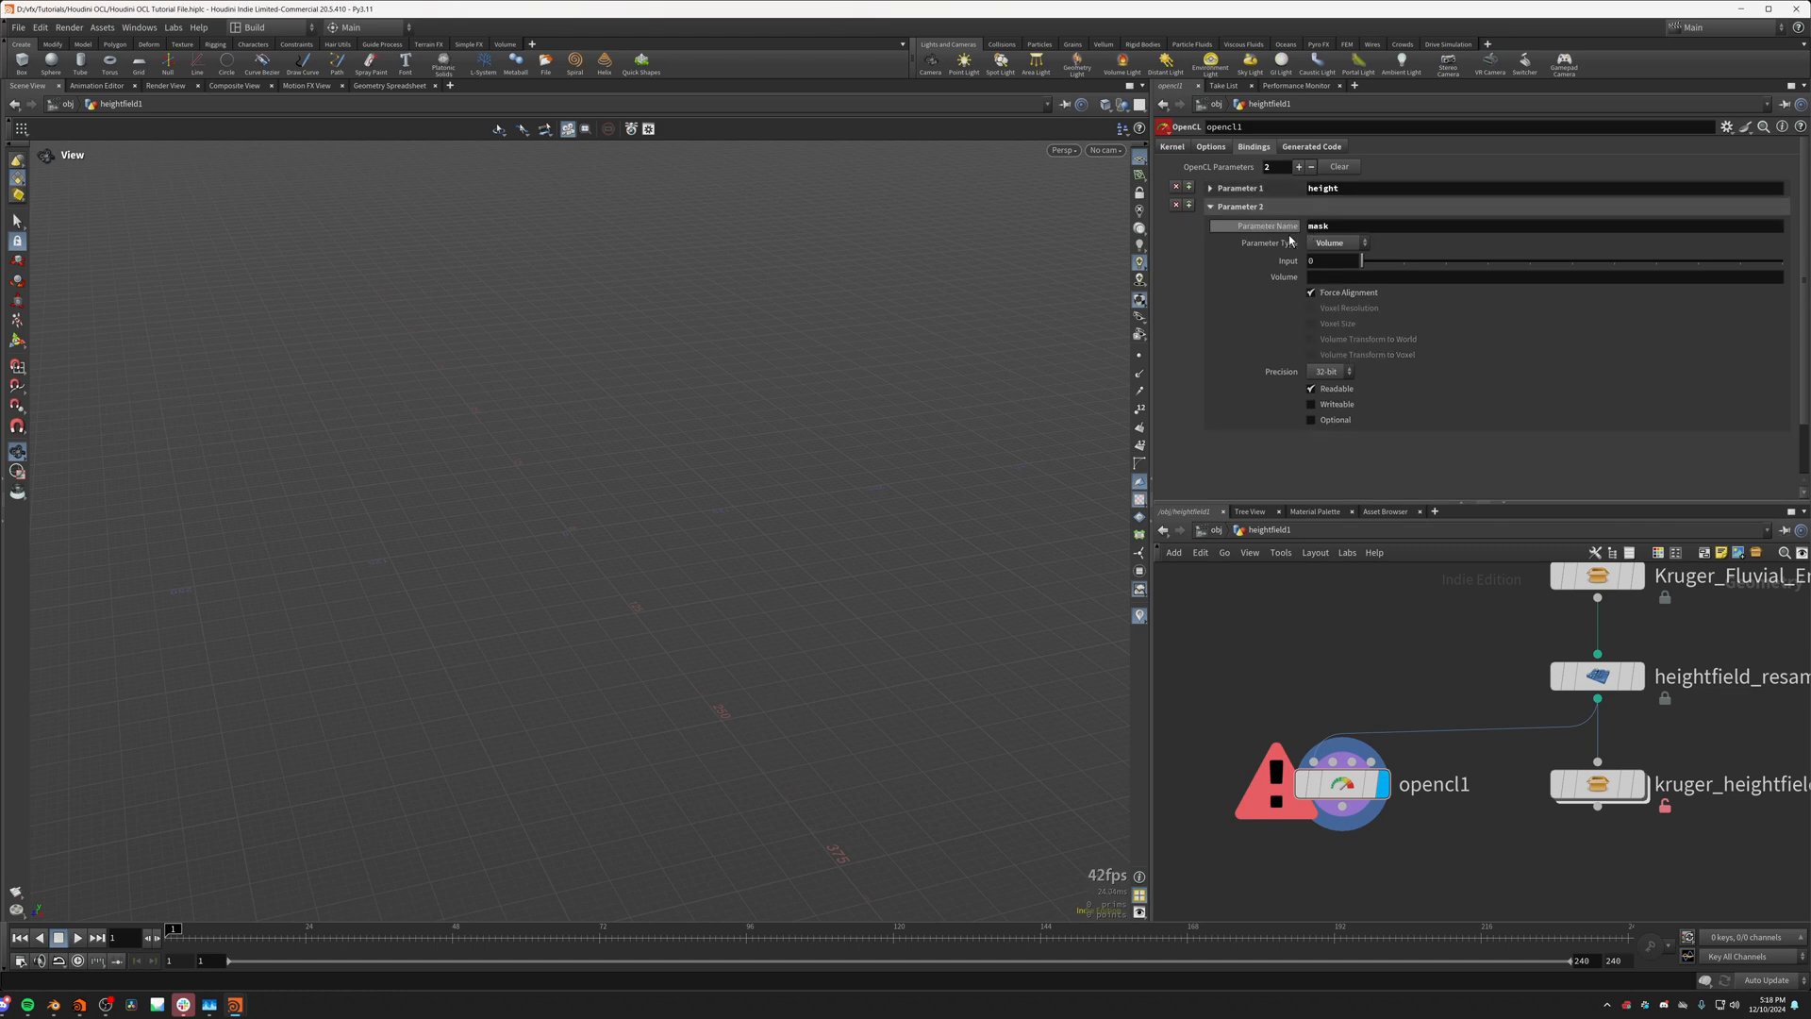
{"action": "mouse_move", "coordinate": [1336, 296]}
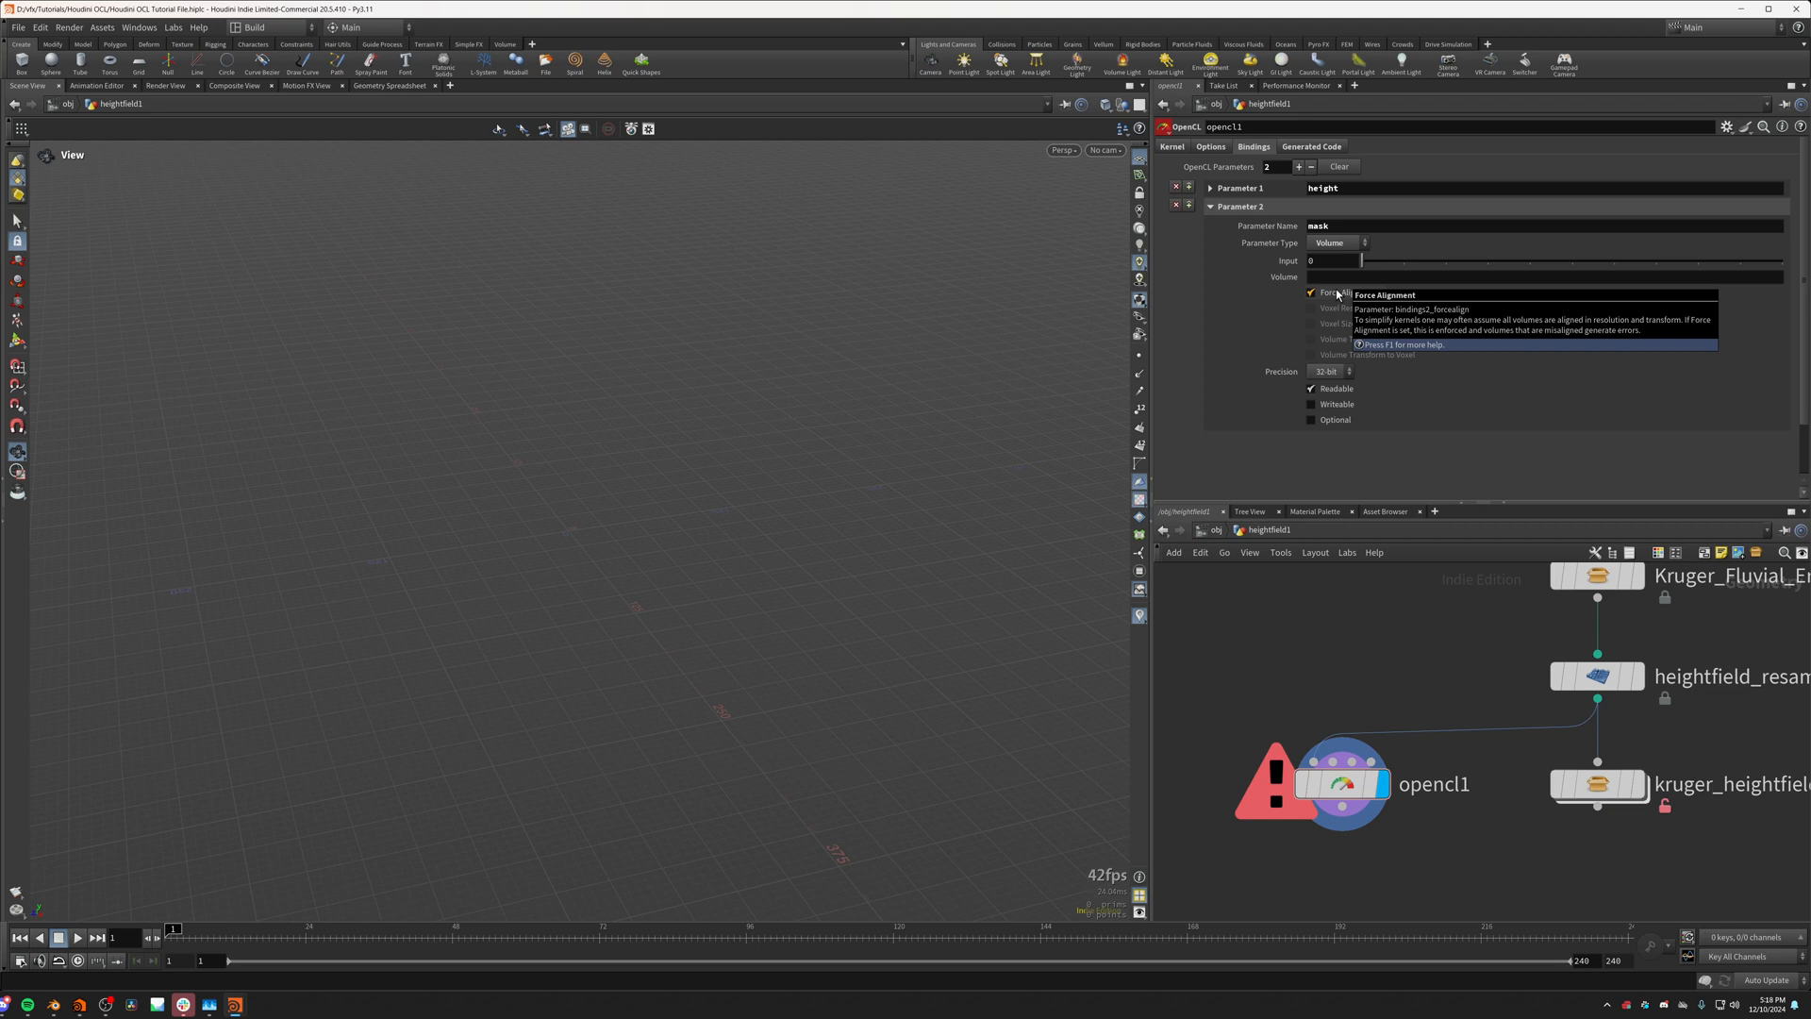
{"action": "left_click", "coordinate": [1311, 405]}
{"action": "left_click", "coordinate": [1321, 277]}
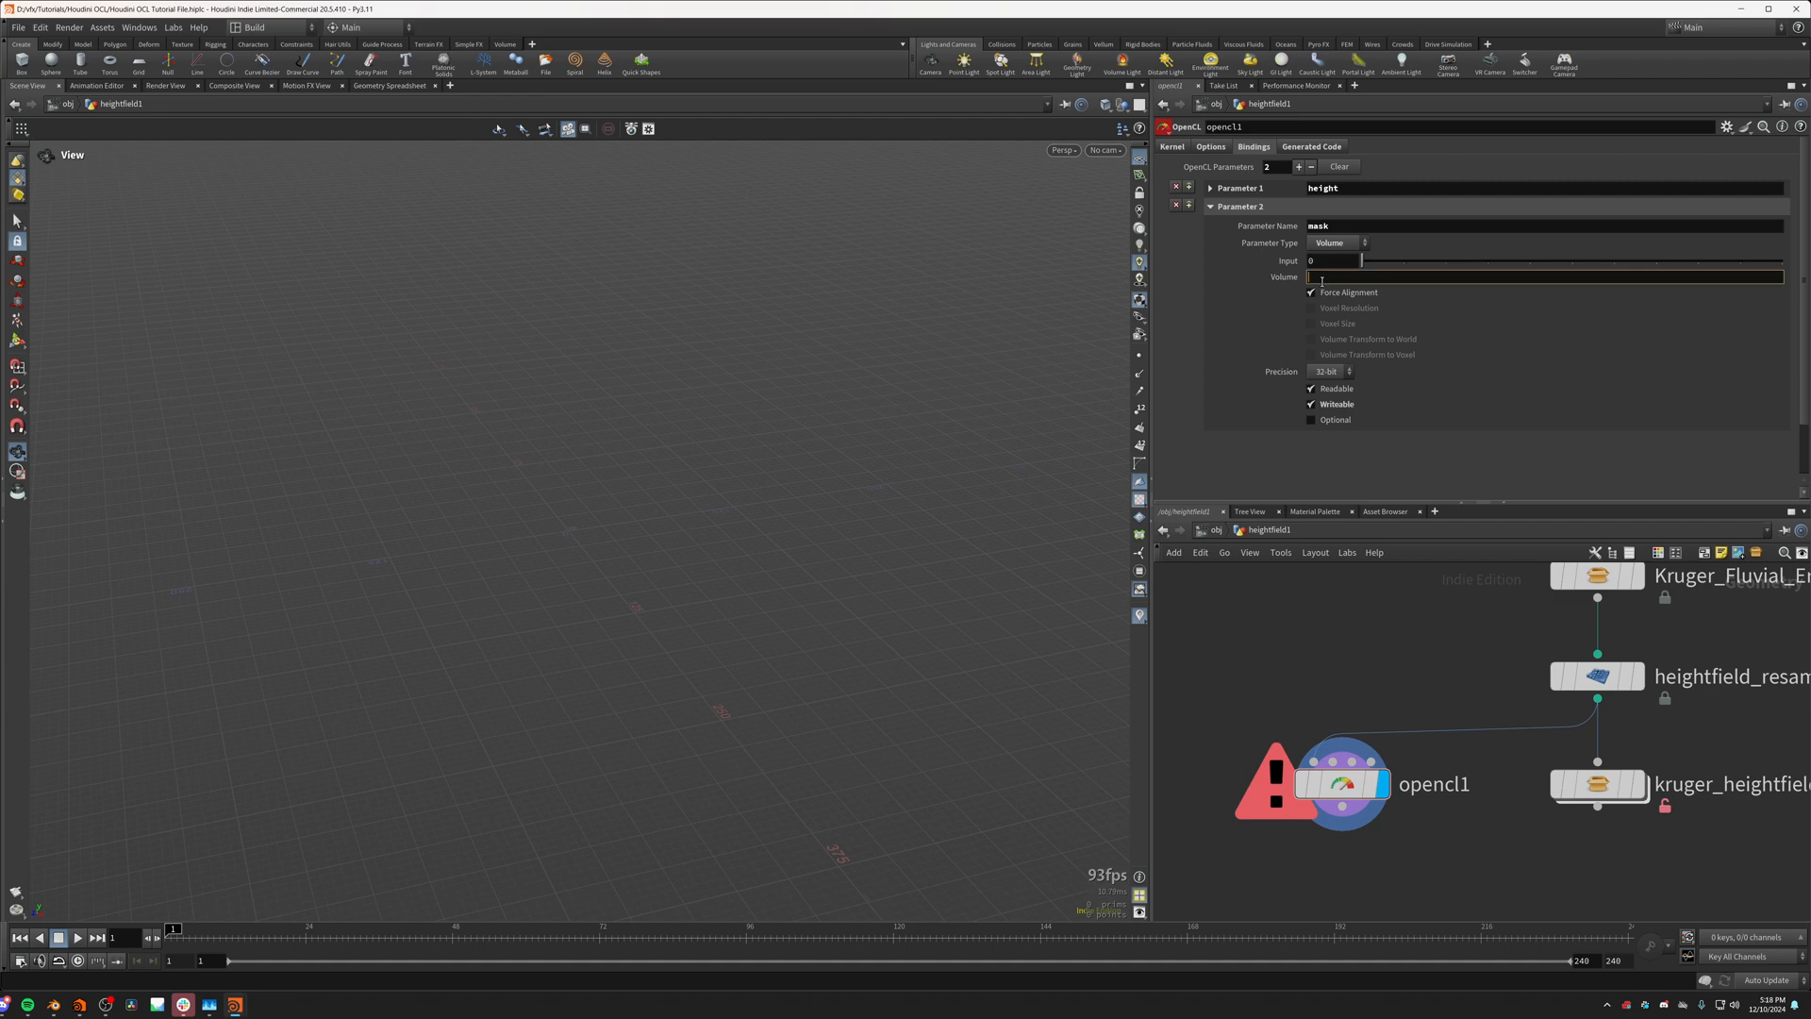
{"action": "type", "text": "mask"}
{"action": "key", "text": "Return"}
{"action": "left_click_drag", "start_coordinate": [661, 499], "coordinate": [751, 490]}
{"action": "middle_click_drag", "start_coordinate": [1499, 725], "coordinate": [1496, 738]}
{"action": "left_click", "coordinate": [1351, 796]}
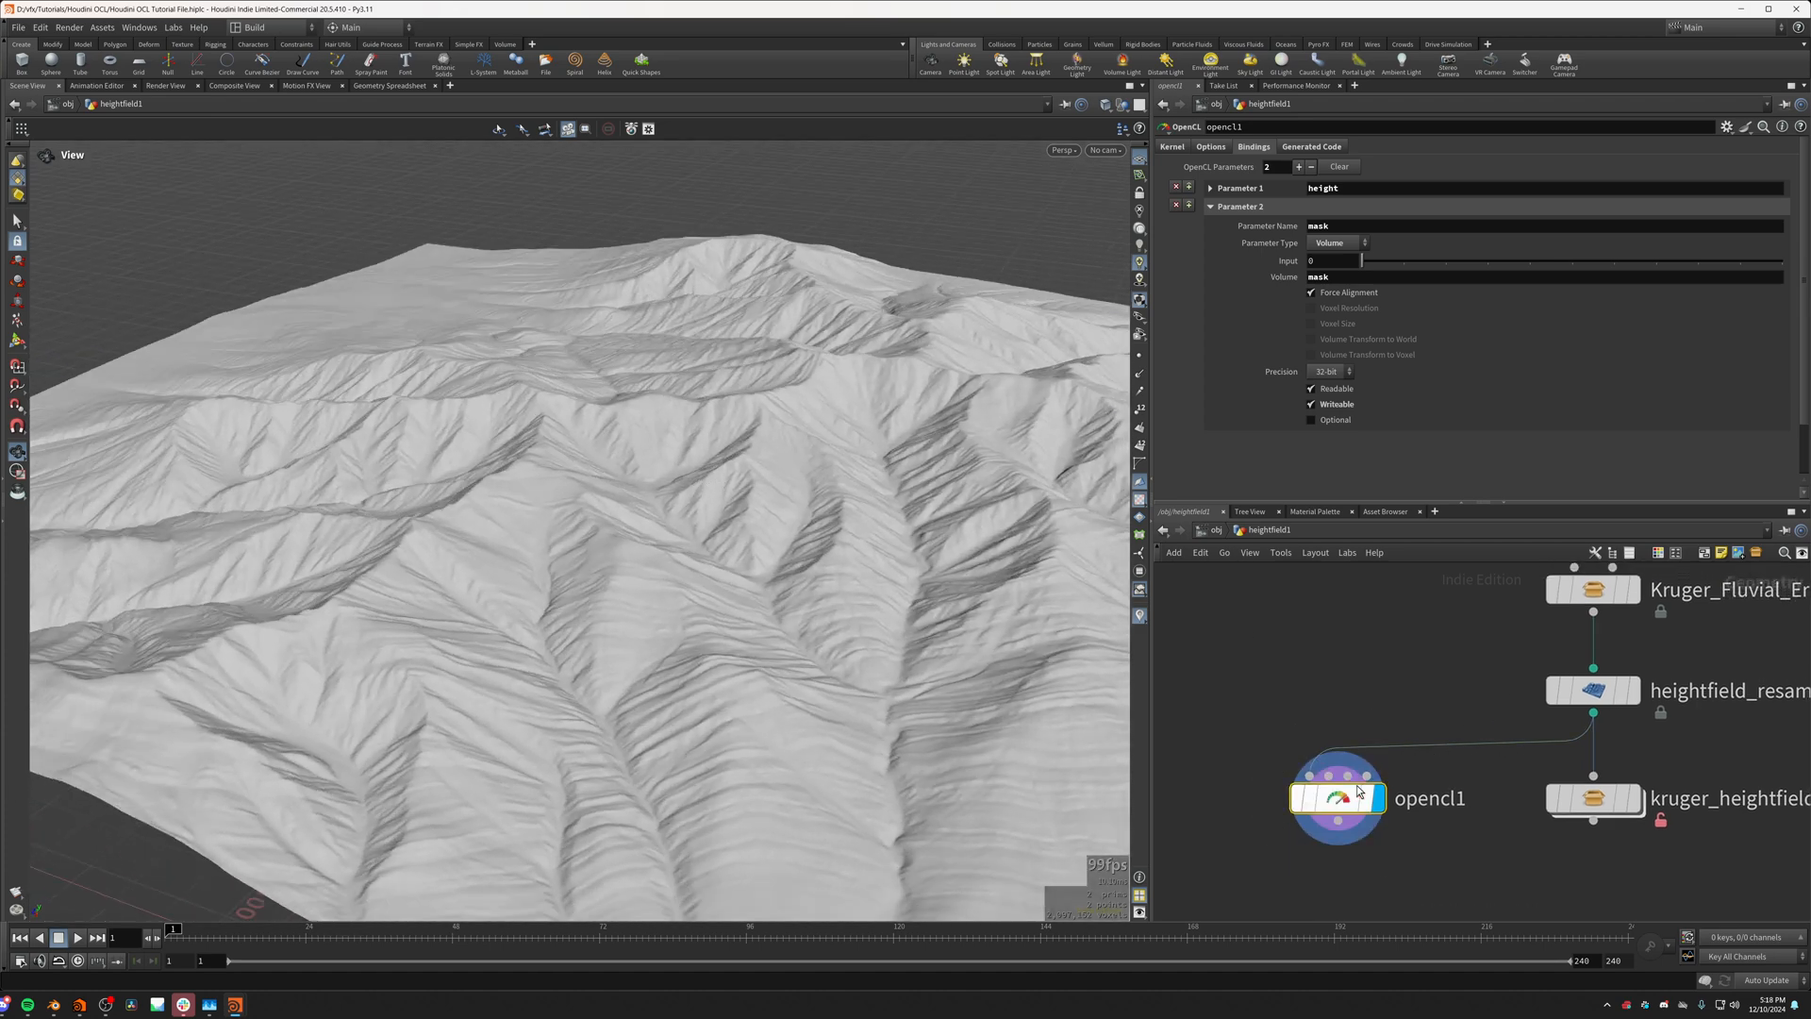
{"action": "left_click", "coordinate": [1172, 146]}
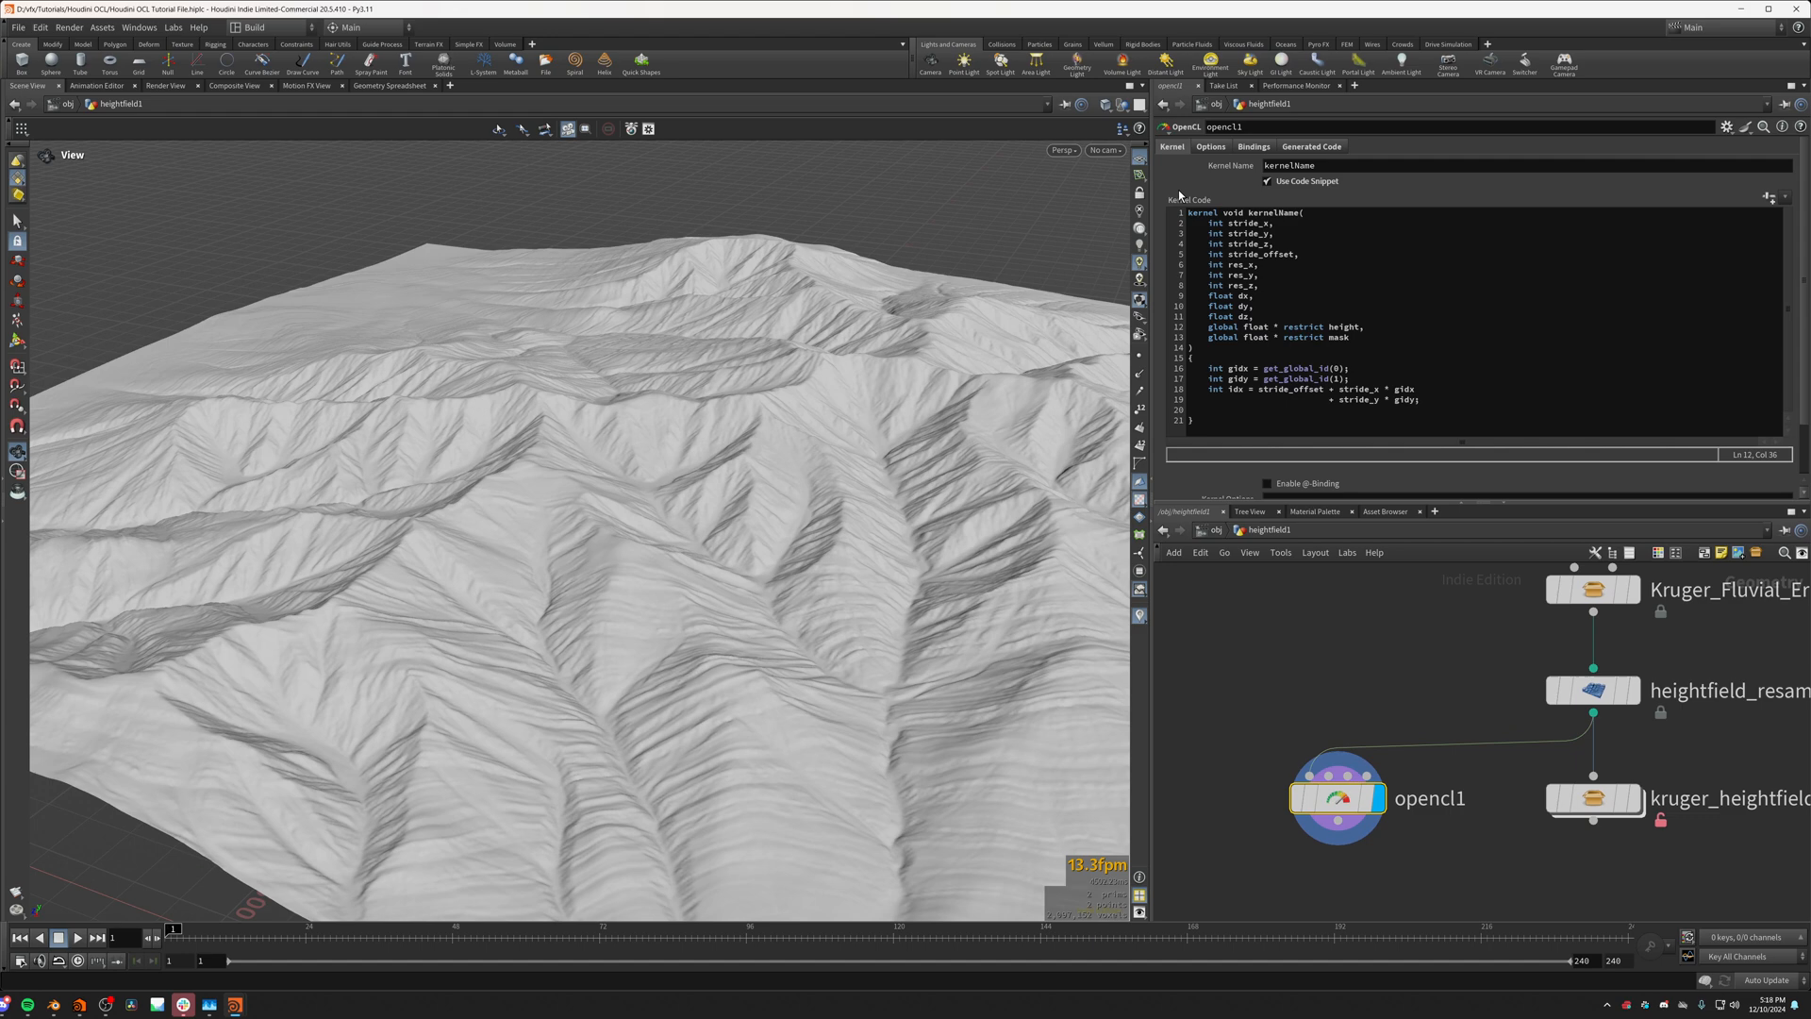
Step: Add the line mask[idx] = 0.5; to the kernel body below the idx calculation and apply it to the heightfield
{"action": "left_click", "coordinate": [1248, 412]}
{"action": "type", "text": "mas"}
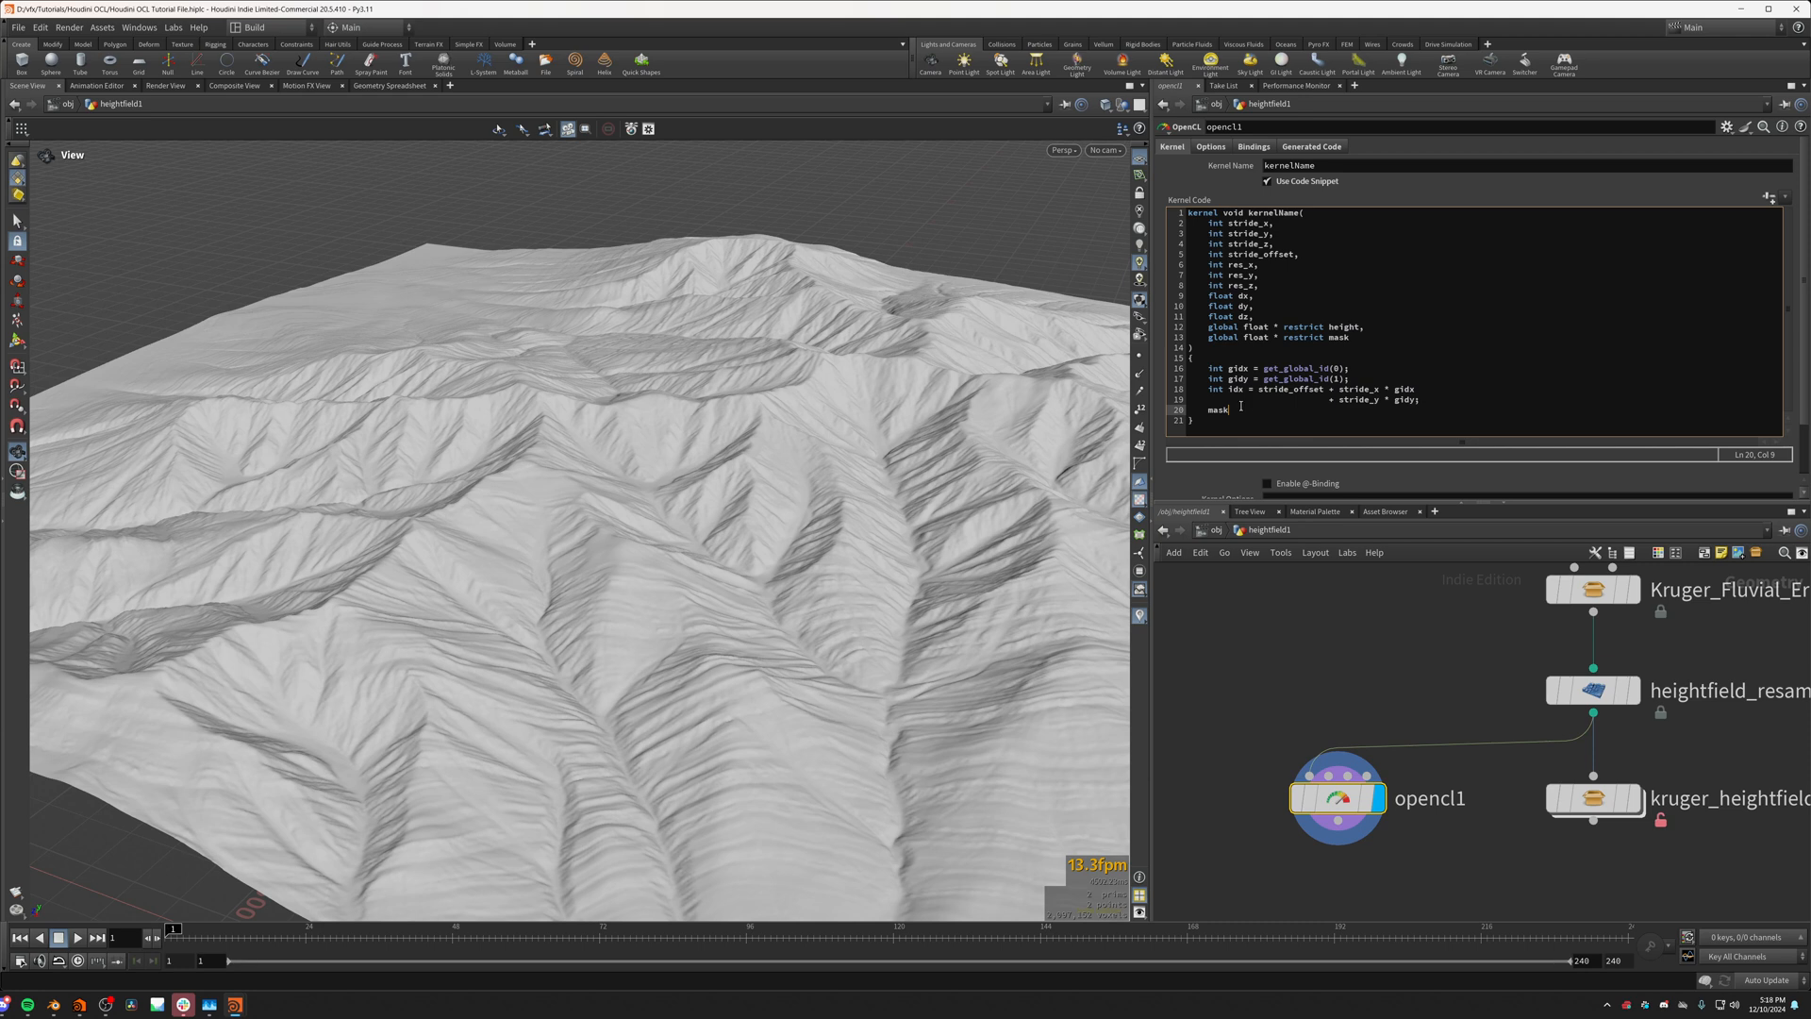
{"action": "type", "text": "k[idx] = 0.5;"}
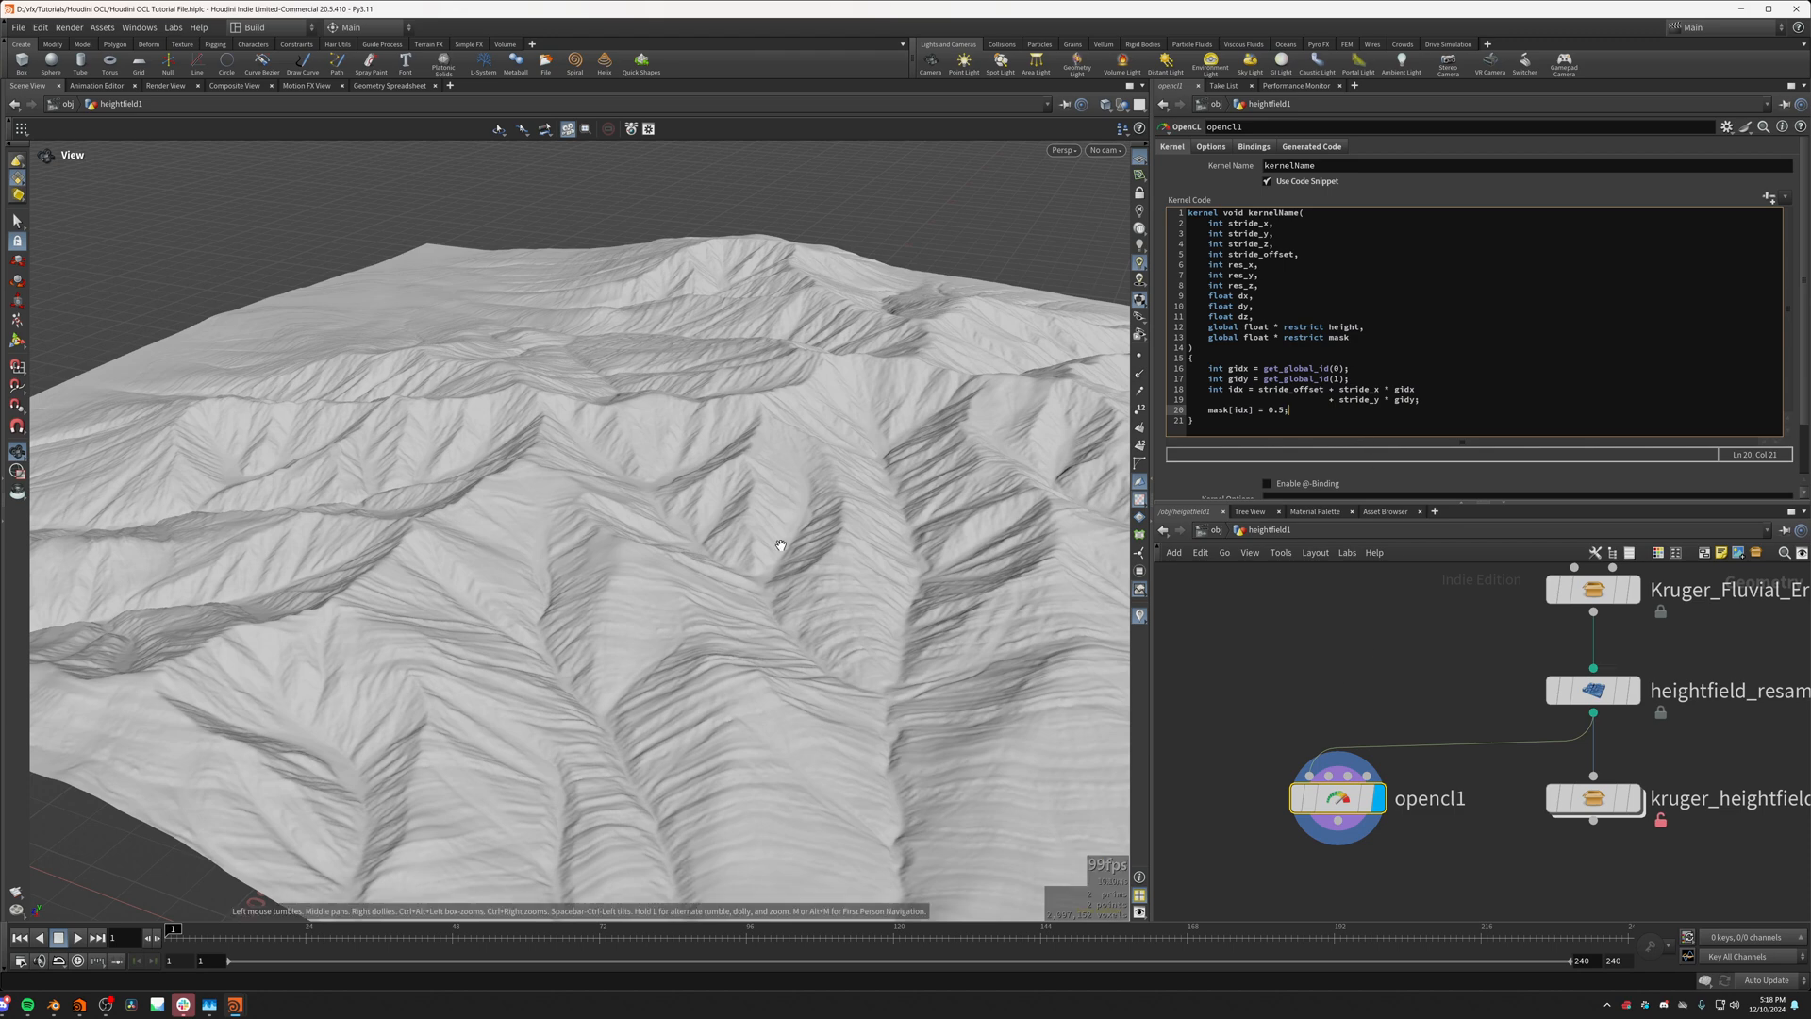
{"action": "left_click", "coordinate": [715, 676]}
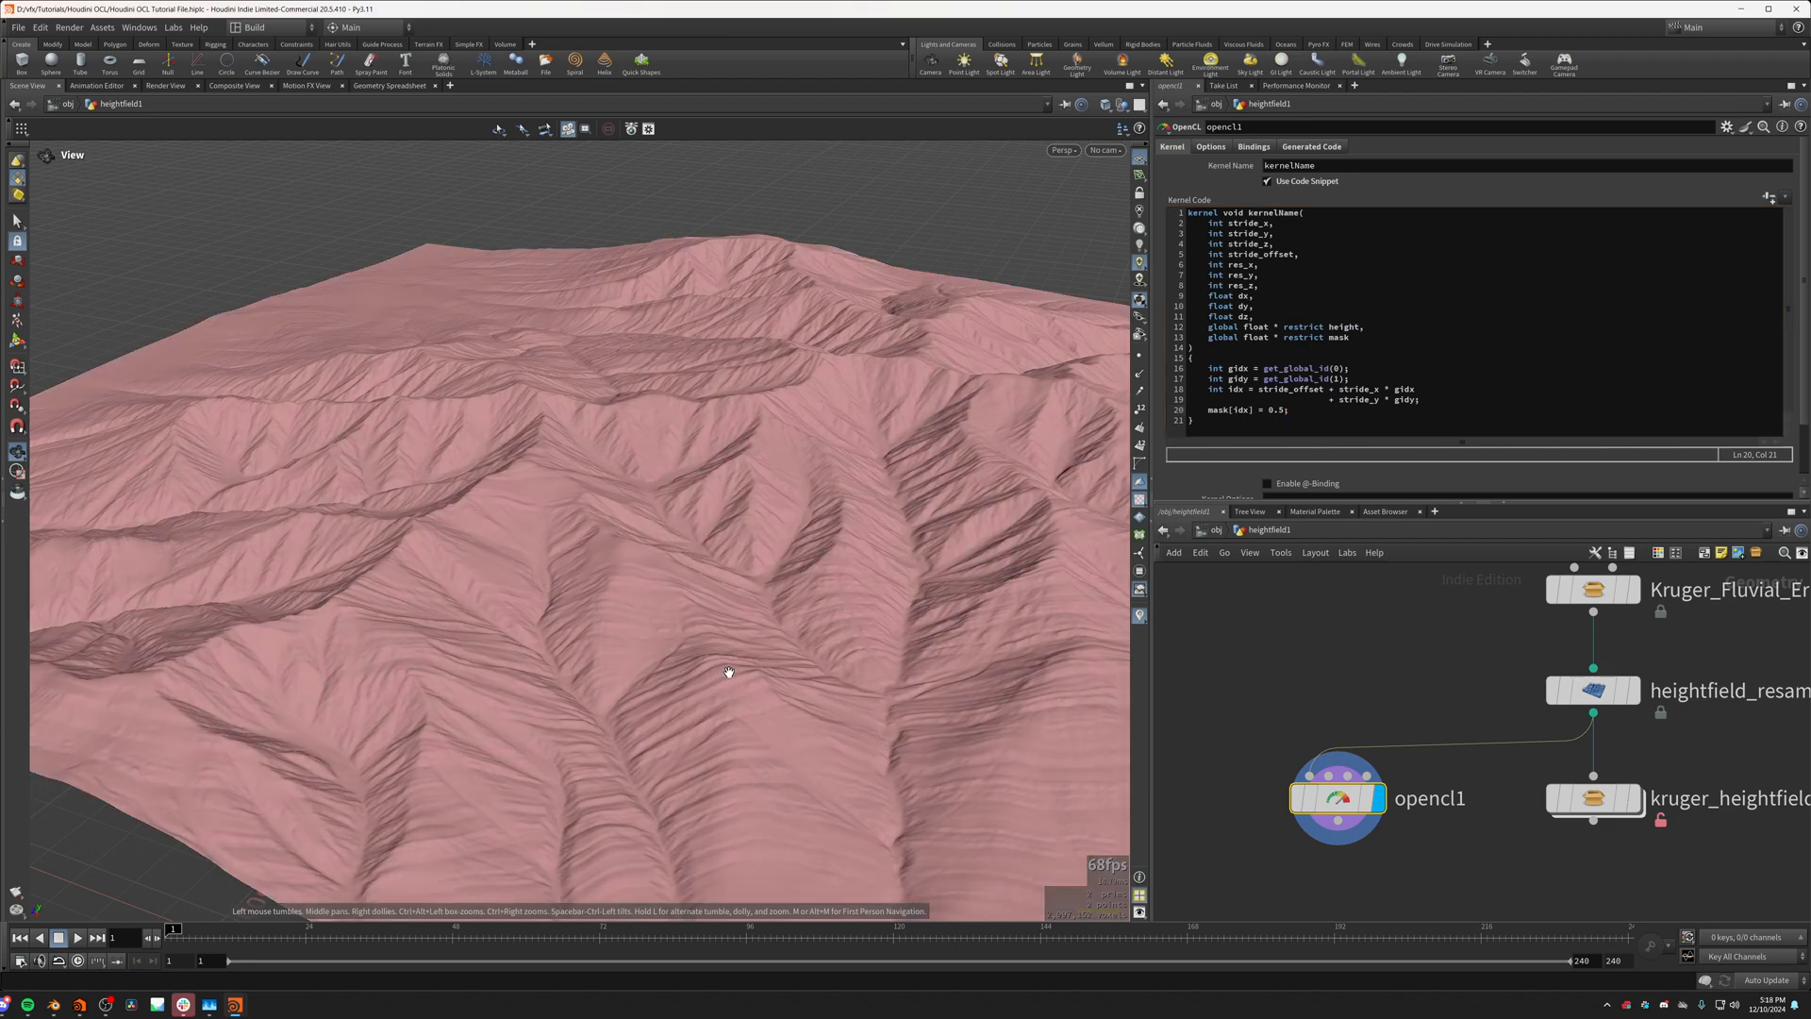
{"action": "left_click_drag", "start_coordinate": [727, 671], "coordinate": [635, 490]}
{"action": "scroll", "coordinate": [562, 529], "scroll_direction": "up", "scroll_amount": 4}
Step: Try other constants for mask[idx] in the kernel, first 1 and finally 0
{"action": "left_click", "coordinate": [1277, 409]}
{"action": "double_click", "coordinate": [1275, 409]}
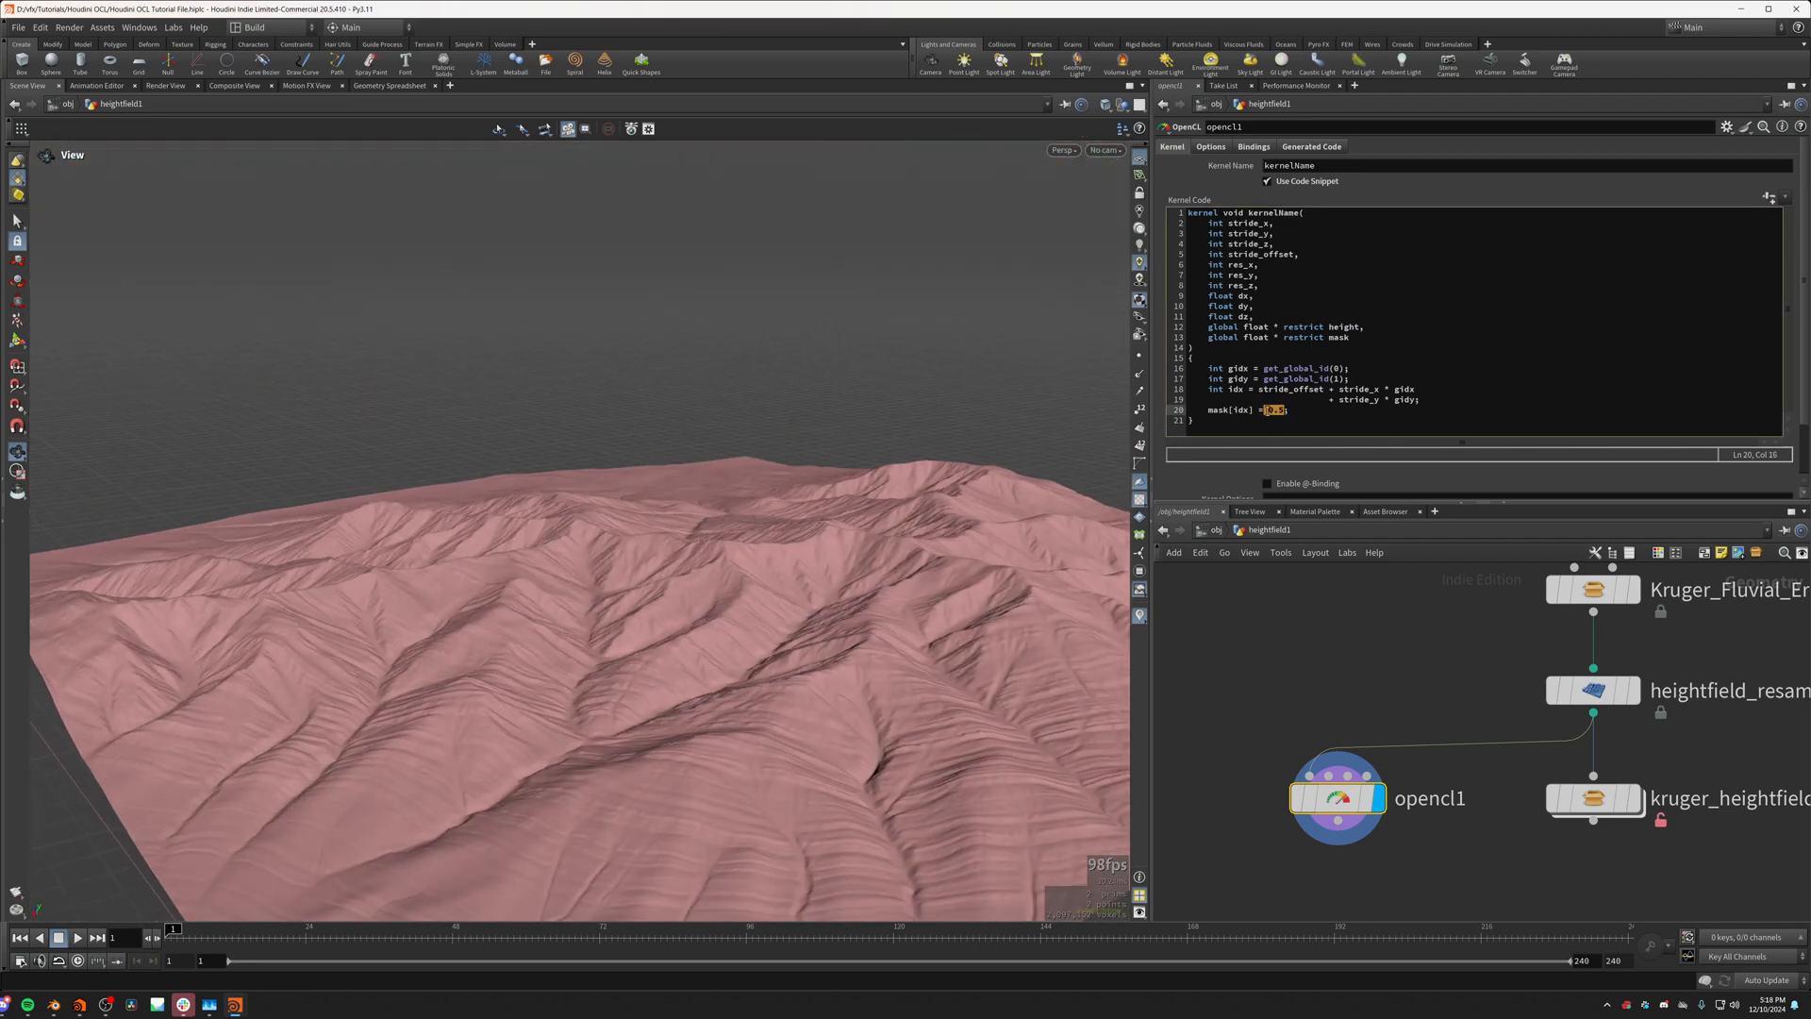
{"action": "type", "text": "1"}
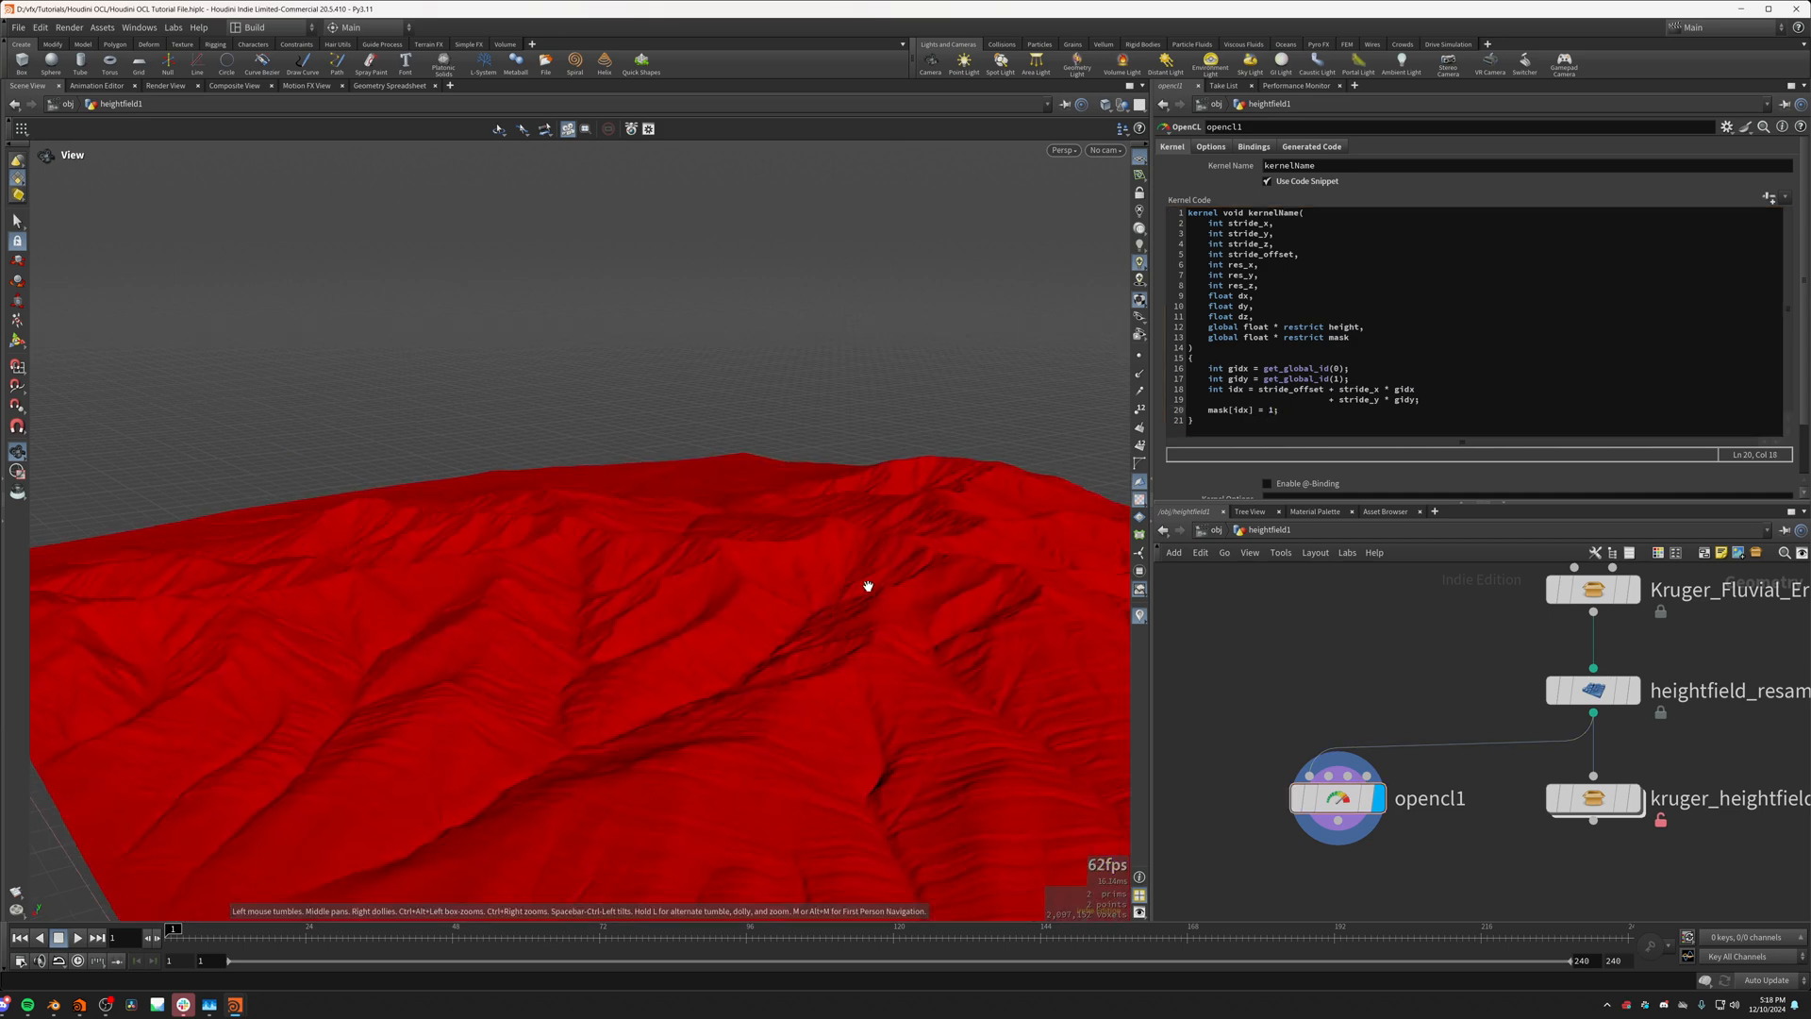
{"action": "left_click", "coordinate": [1271, 409]}
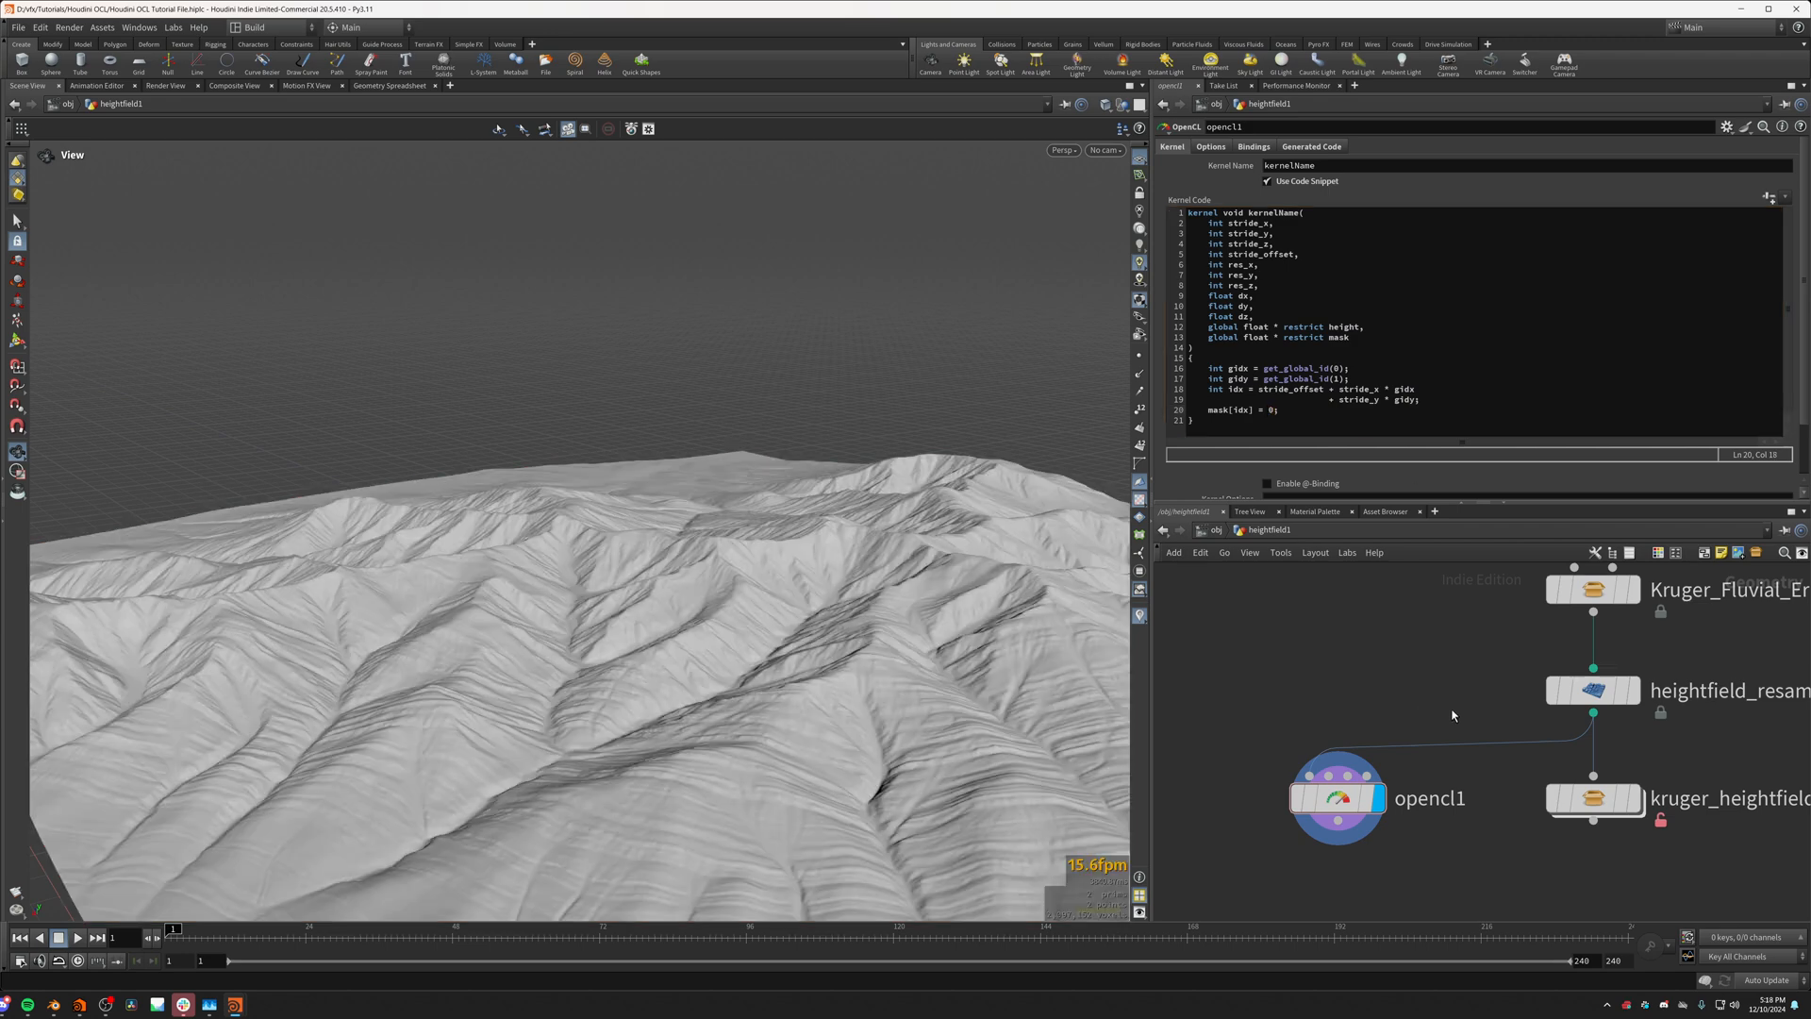
Step: Examine the flow lines on the kruger_heightfield_flowlines node's terrain, and return to opencl1
{"action": "left_click", "coordinate": [1632, 798]}
{"action": "left_click_drag", "start_coordinate": [397, 593], "coordinate": [554, 663]}
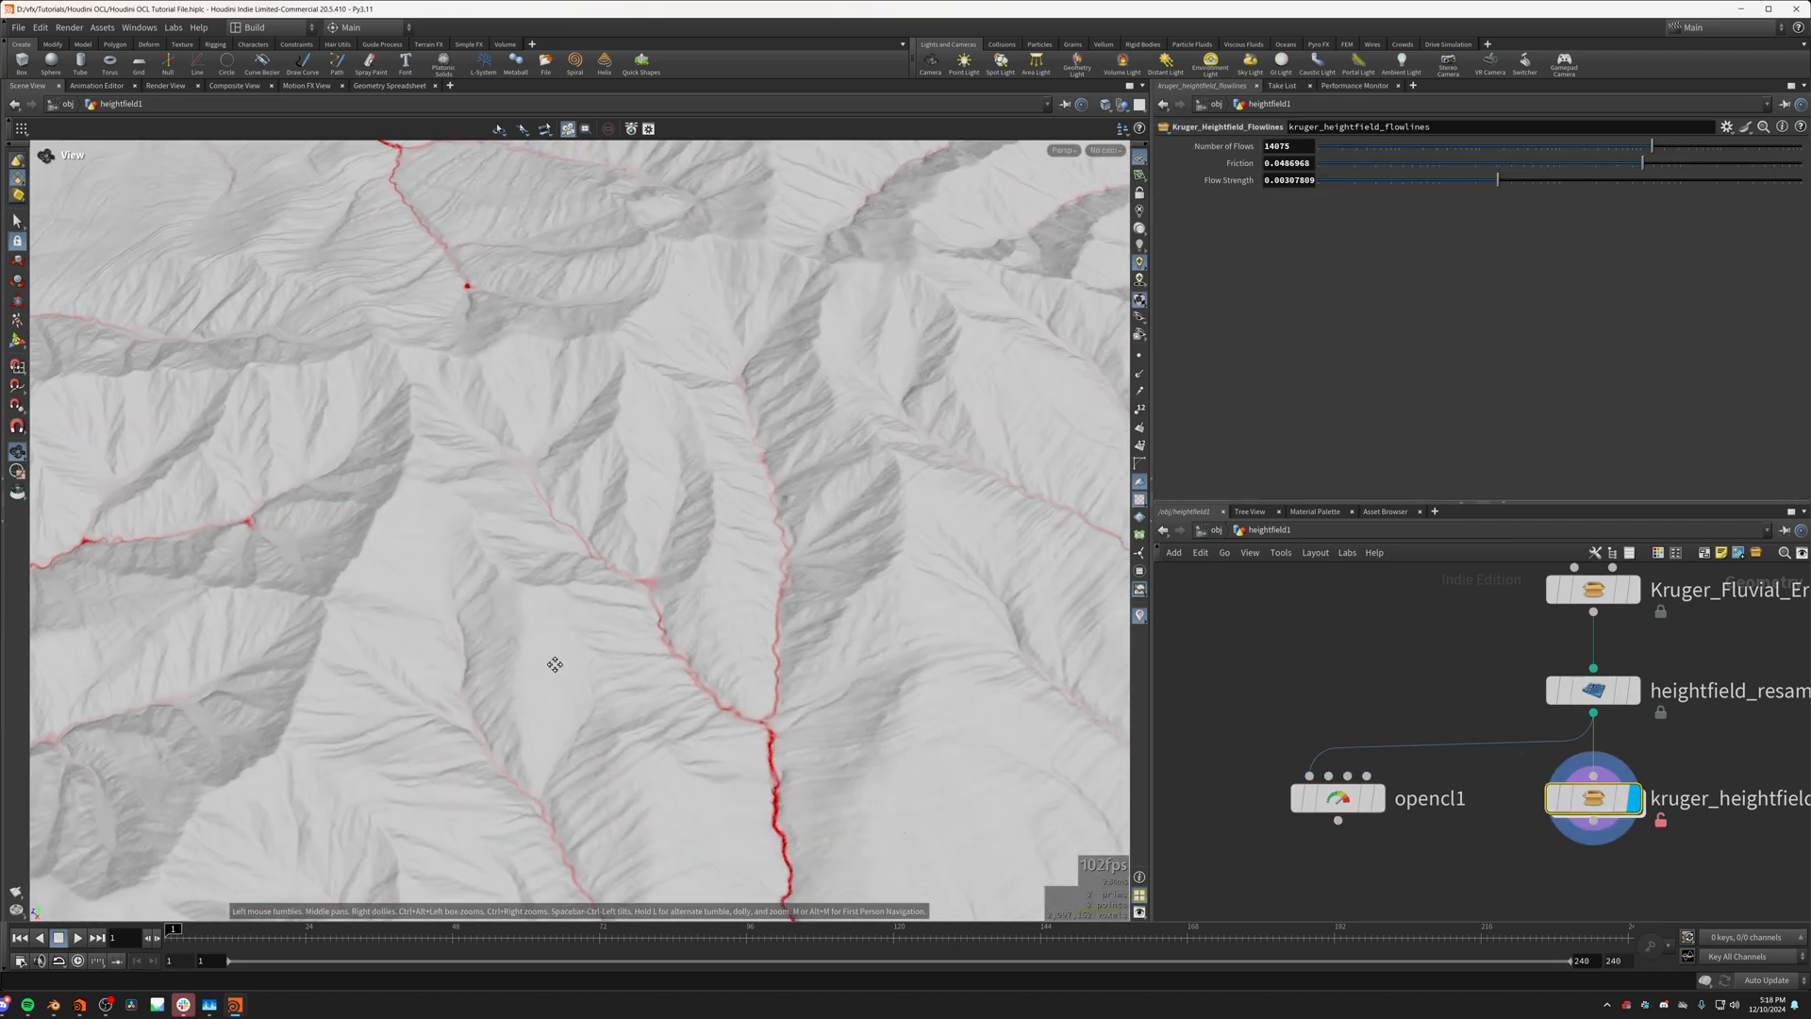
{"action": "middle_click_drag", "start_coordinate": [783, 774], "coordinate": [767, 573]}
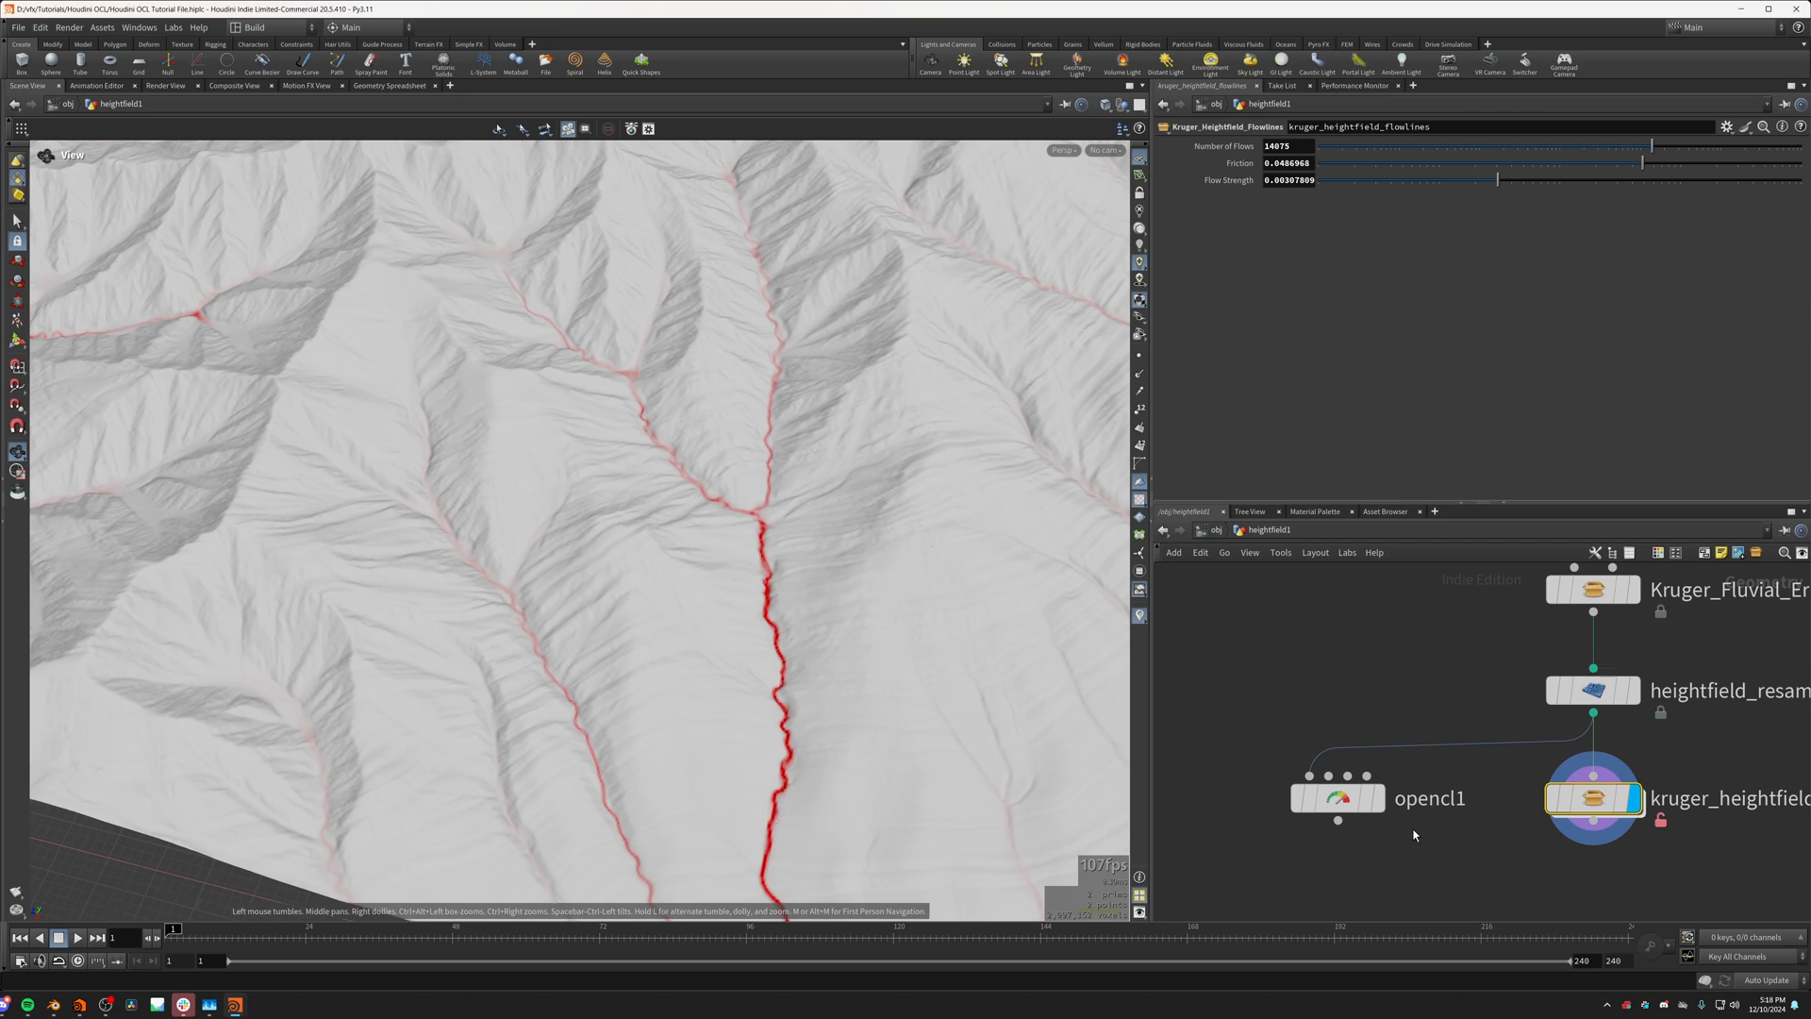
{"action": "left_click", "coordinate": [1378, 798]}
{"action": "left_click_drag", "start_coordinate": [919, 604], "coordinate": [786, 481]}
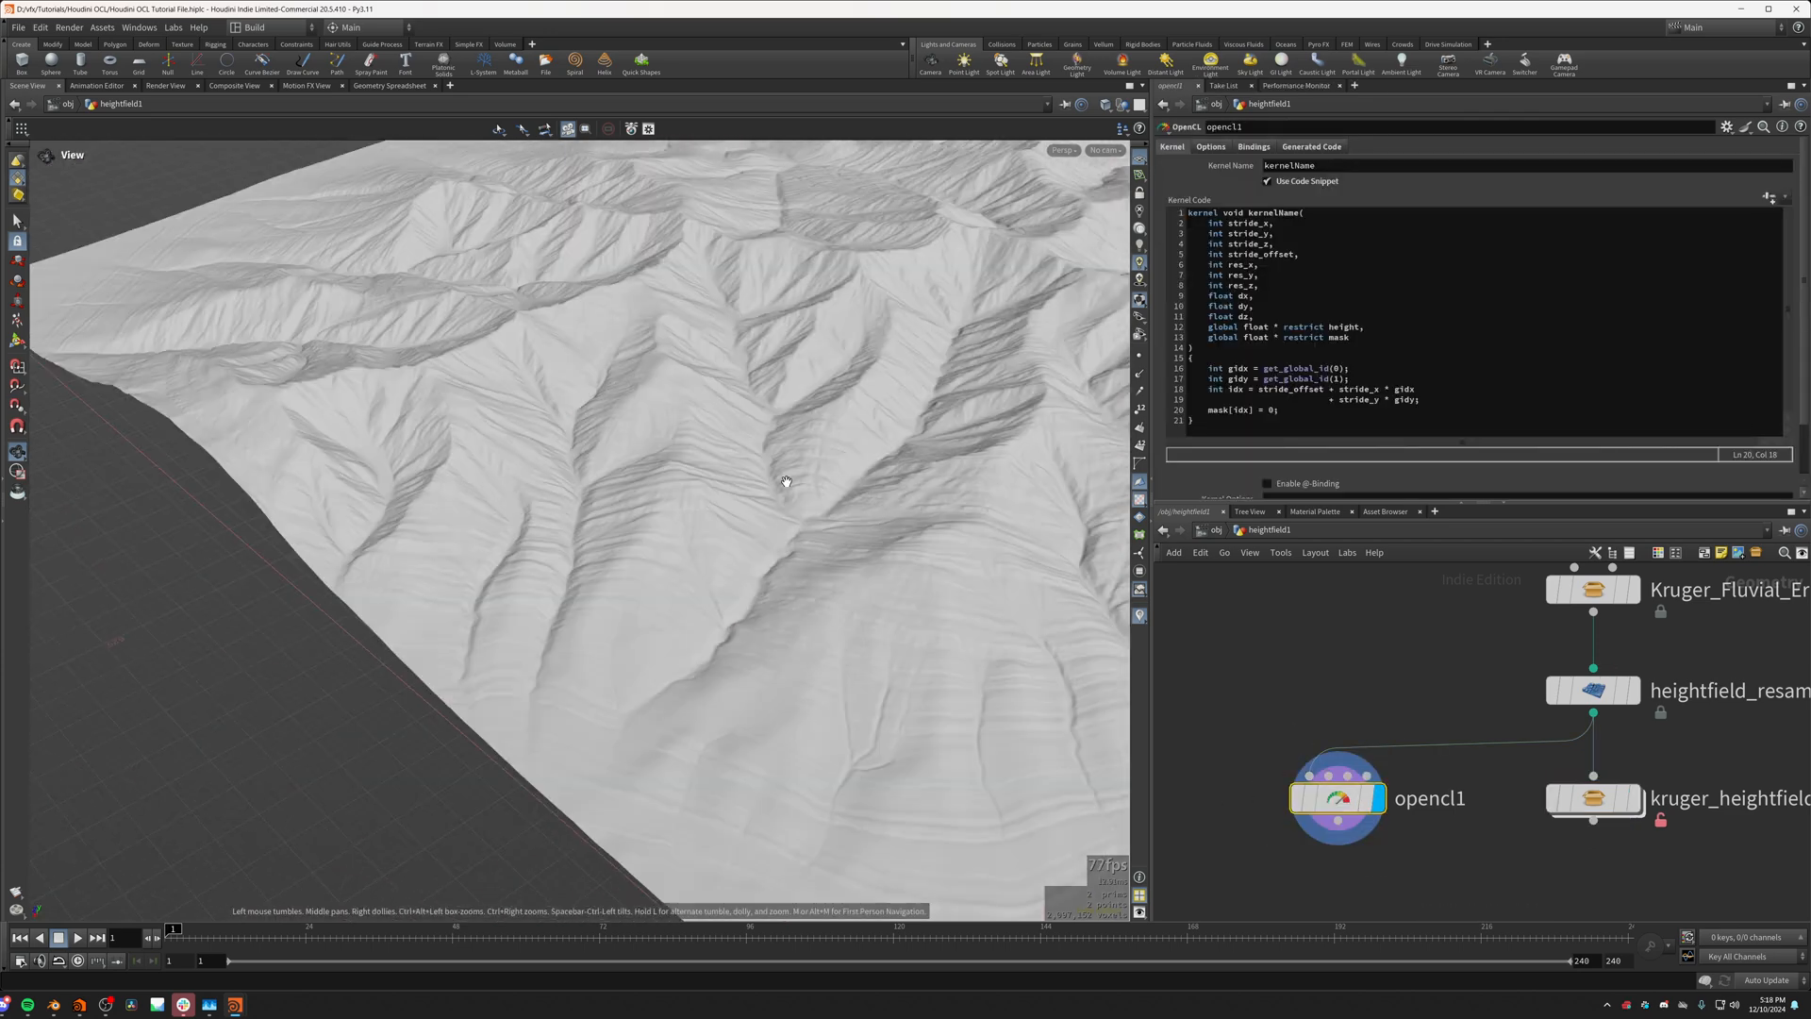
Step: Insert two blank lines between the idx calculation and the mask[idx] assignment in the kernel
{"action": "left_click", "coordinate": [1289, 411]}
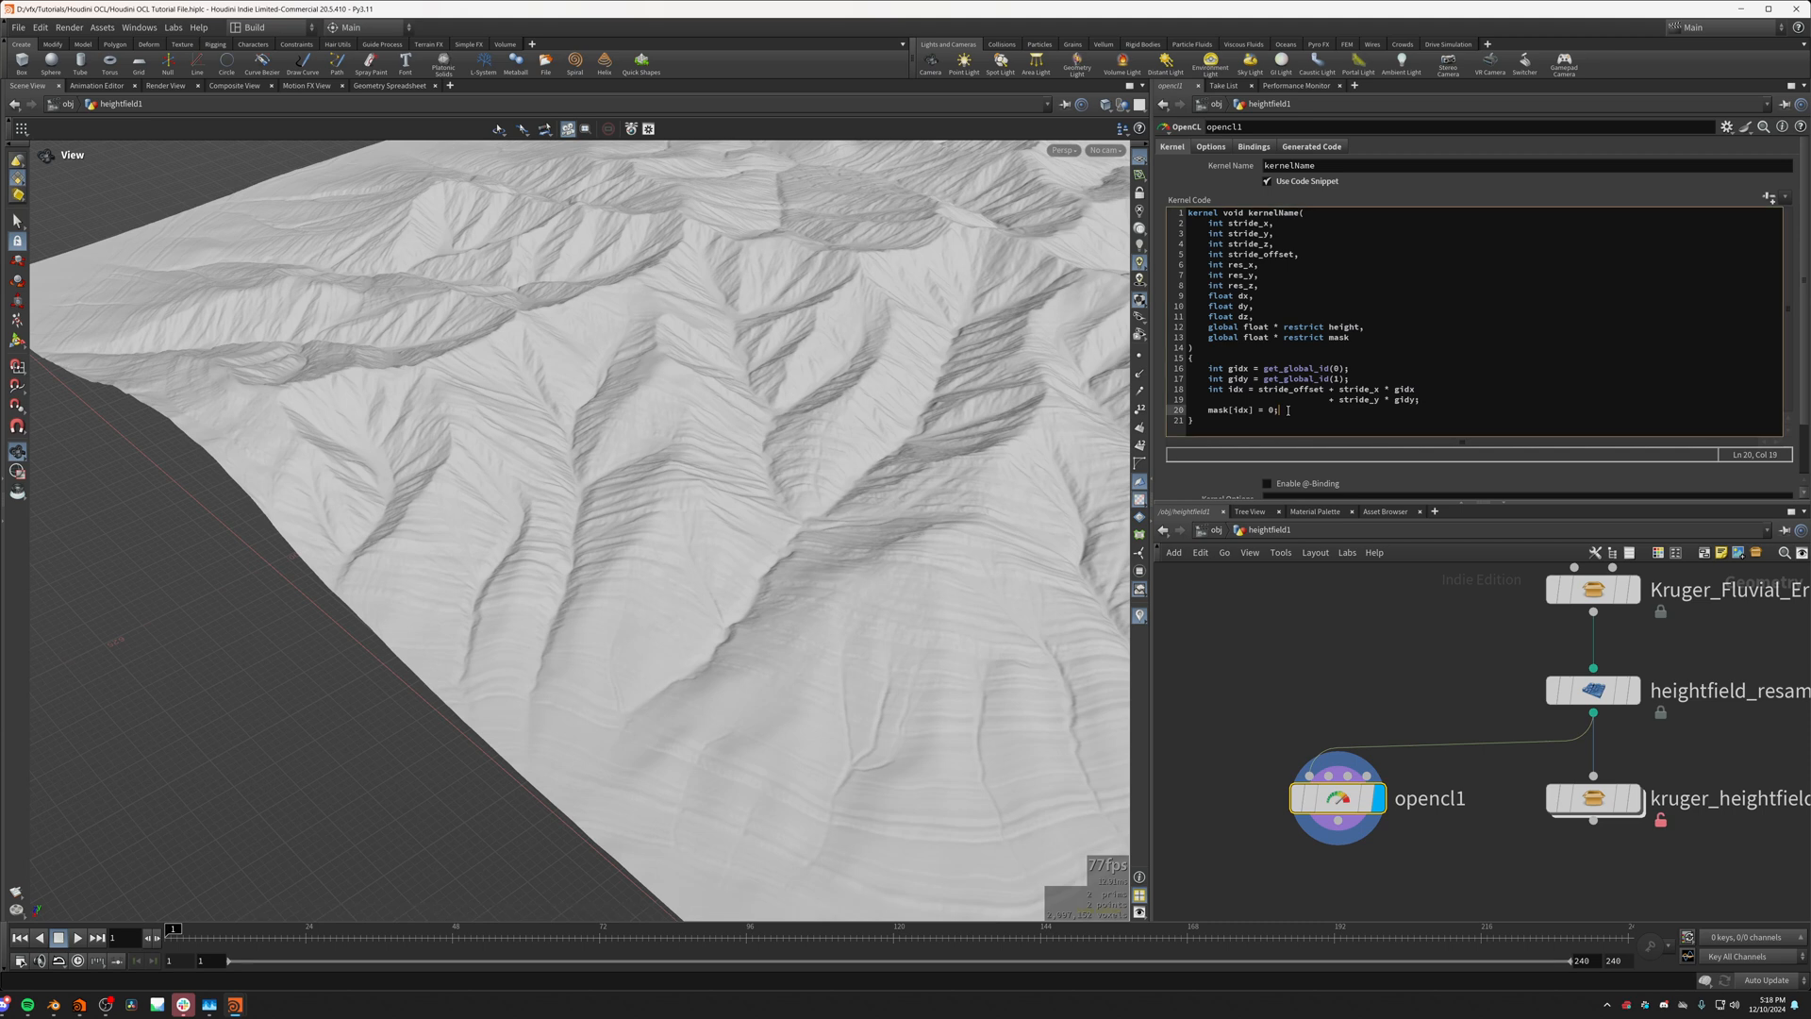
{"action": "left_click", "coordinate": [1432, 401]}
{"action": "left_click", "coordinate": [1209, 410]}
{"action": "key", "text": "Return"}
{"action": "key", "text": "Return"}
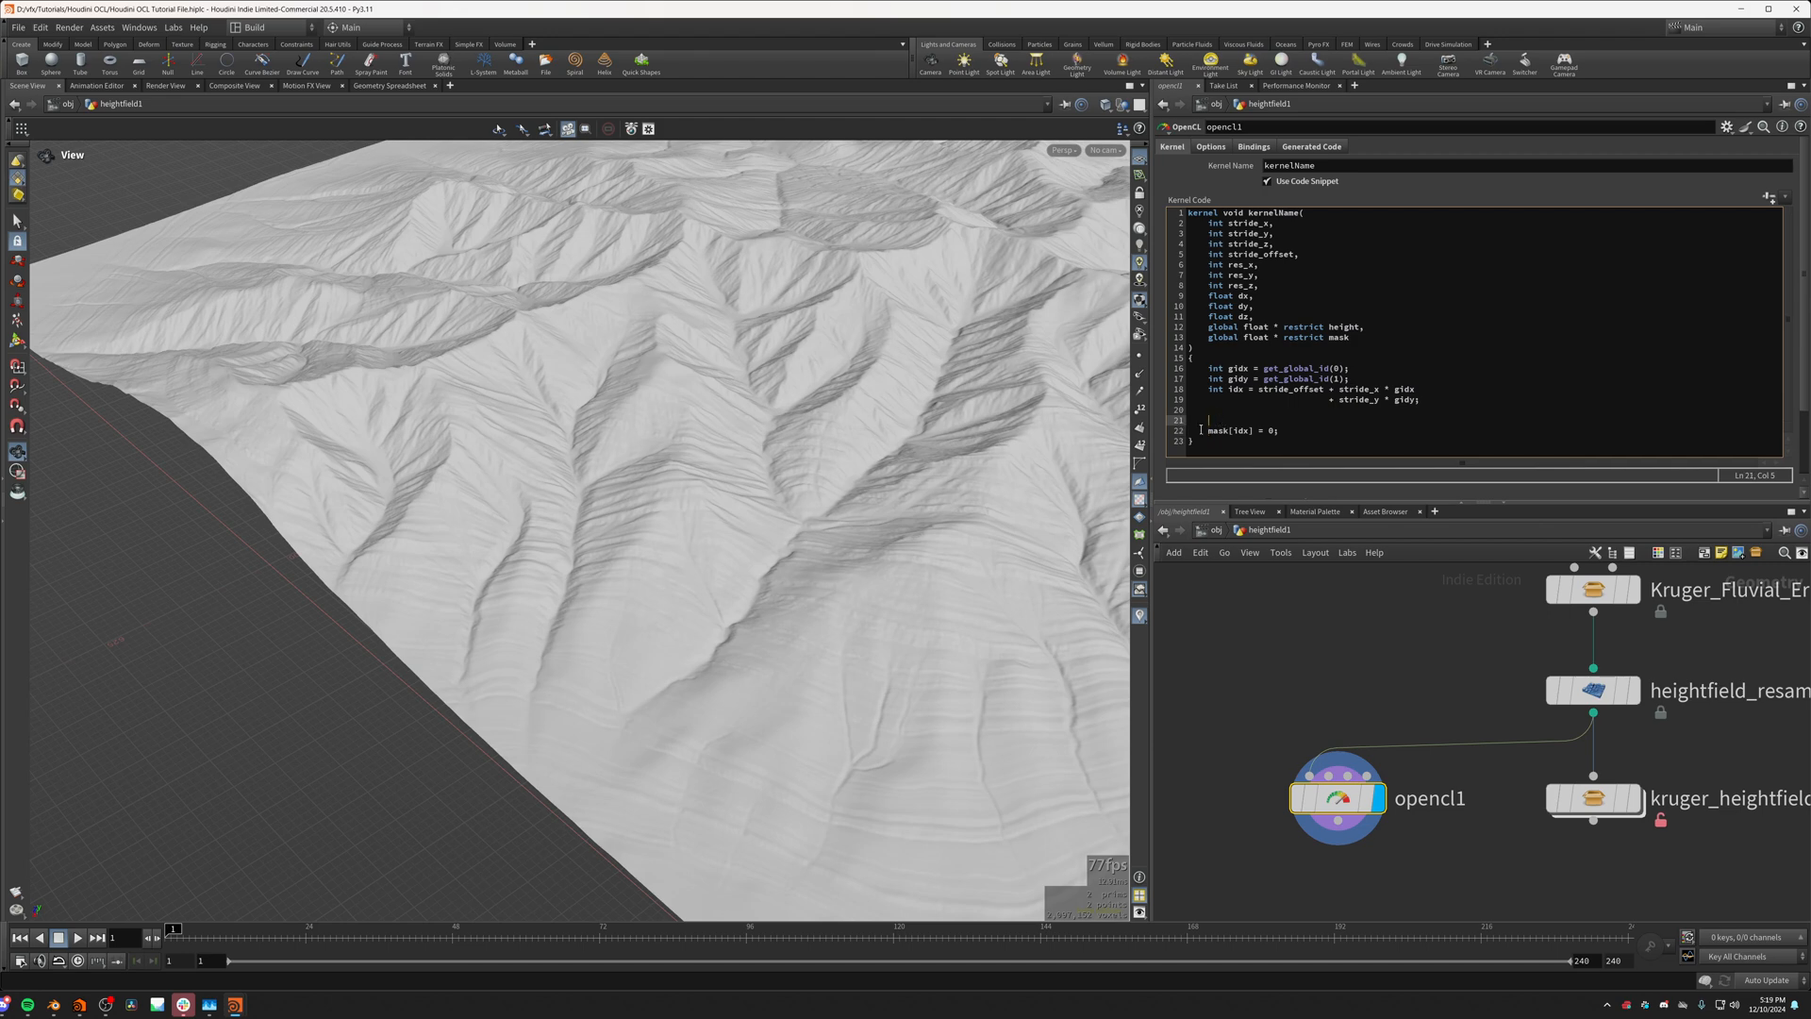
{"action": "scroll", "coordinate": [515, 609], "scroll_direction": "up", "scroll_amount": 5}
{"action": "right_click_drag", "start_coordinate": [515, 609], "coordinate": [478, 518]}
{"action": "left_click_drag", "start_coordinate": [477, 518], "coordinate": [1005, 500]}
{"action": "left_click", "coordinate": [1276, 431]}
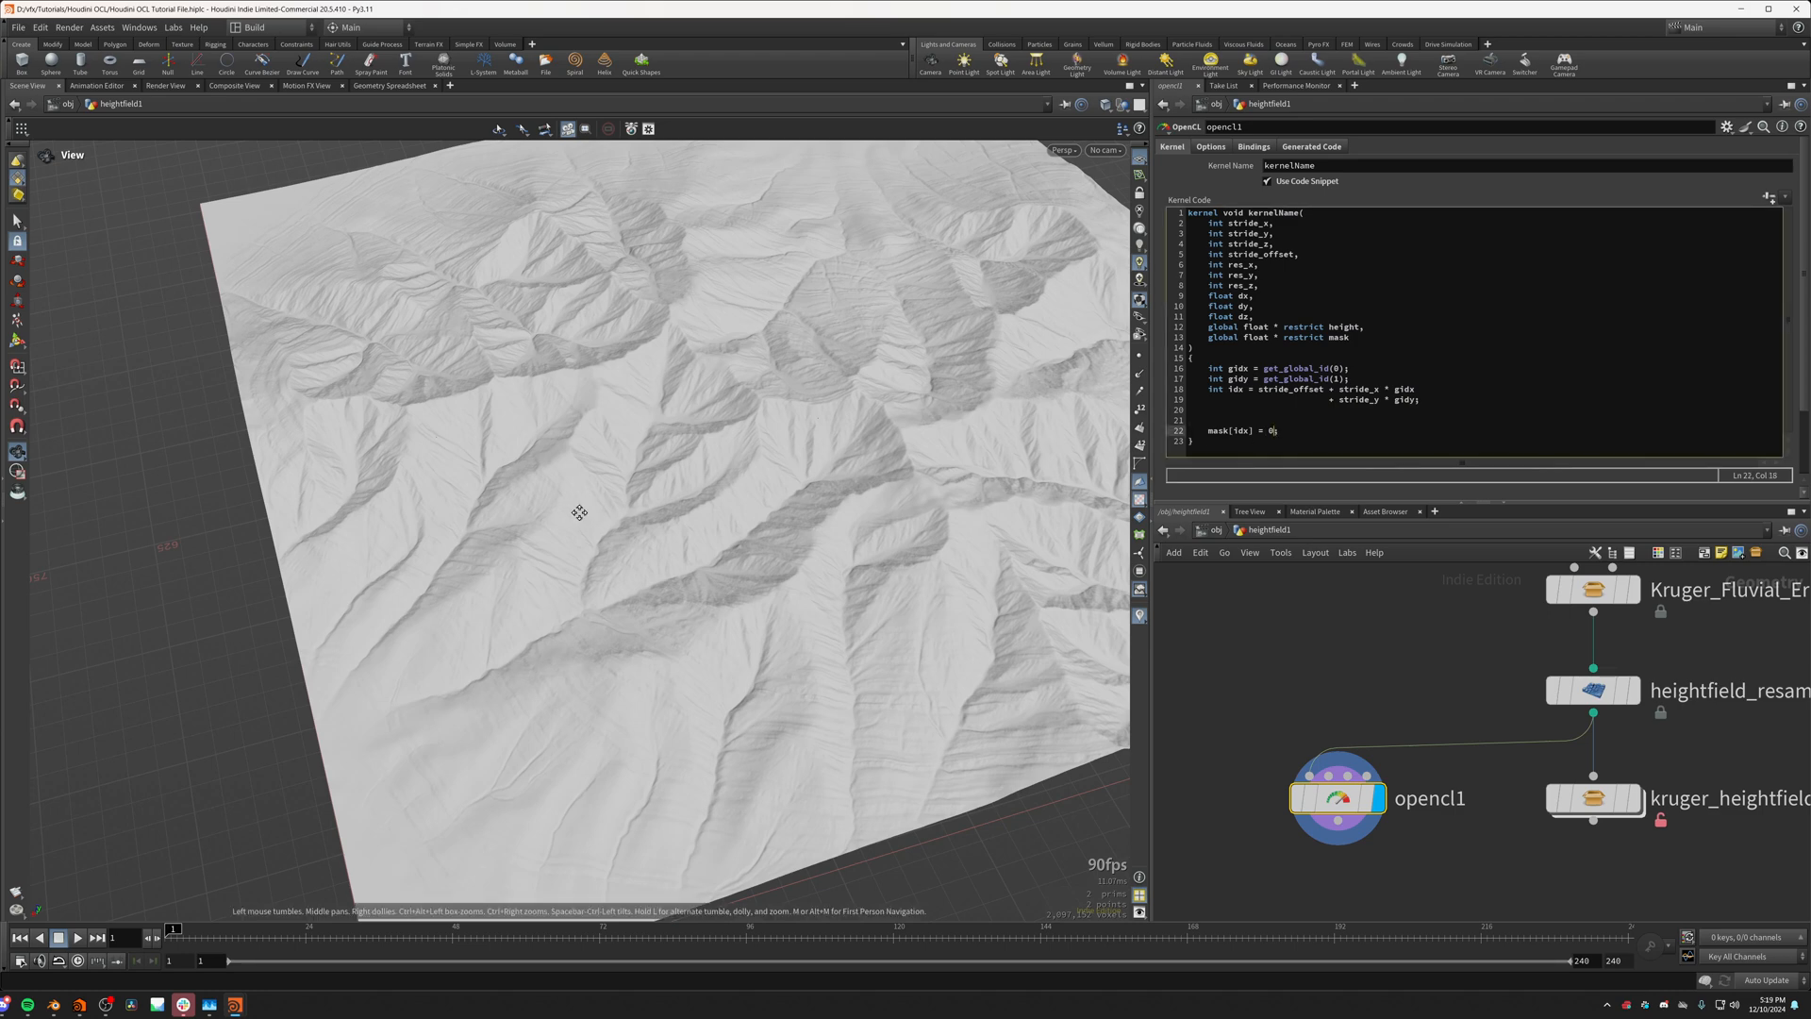
{"action": "left_click_drag", "start_coordinate": [578, 513], "coordinate": [695, 526]}
{"action": "left_click", "coordinate": [1220, 423]}
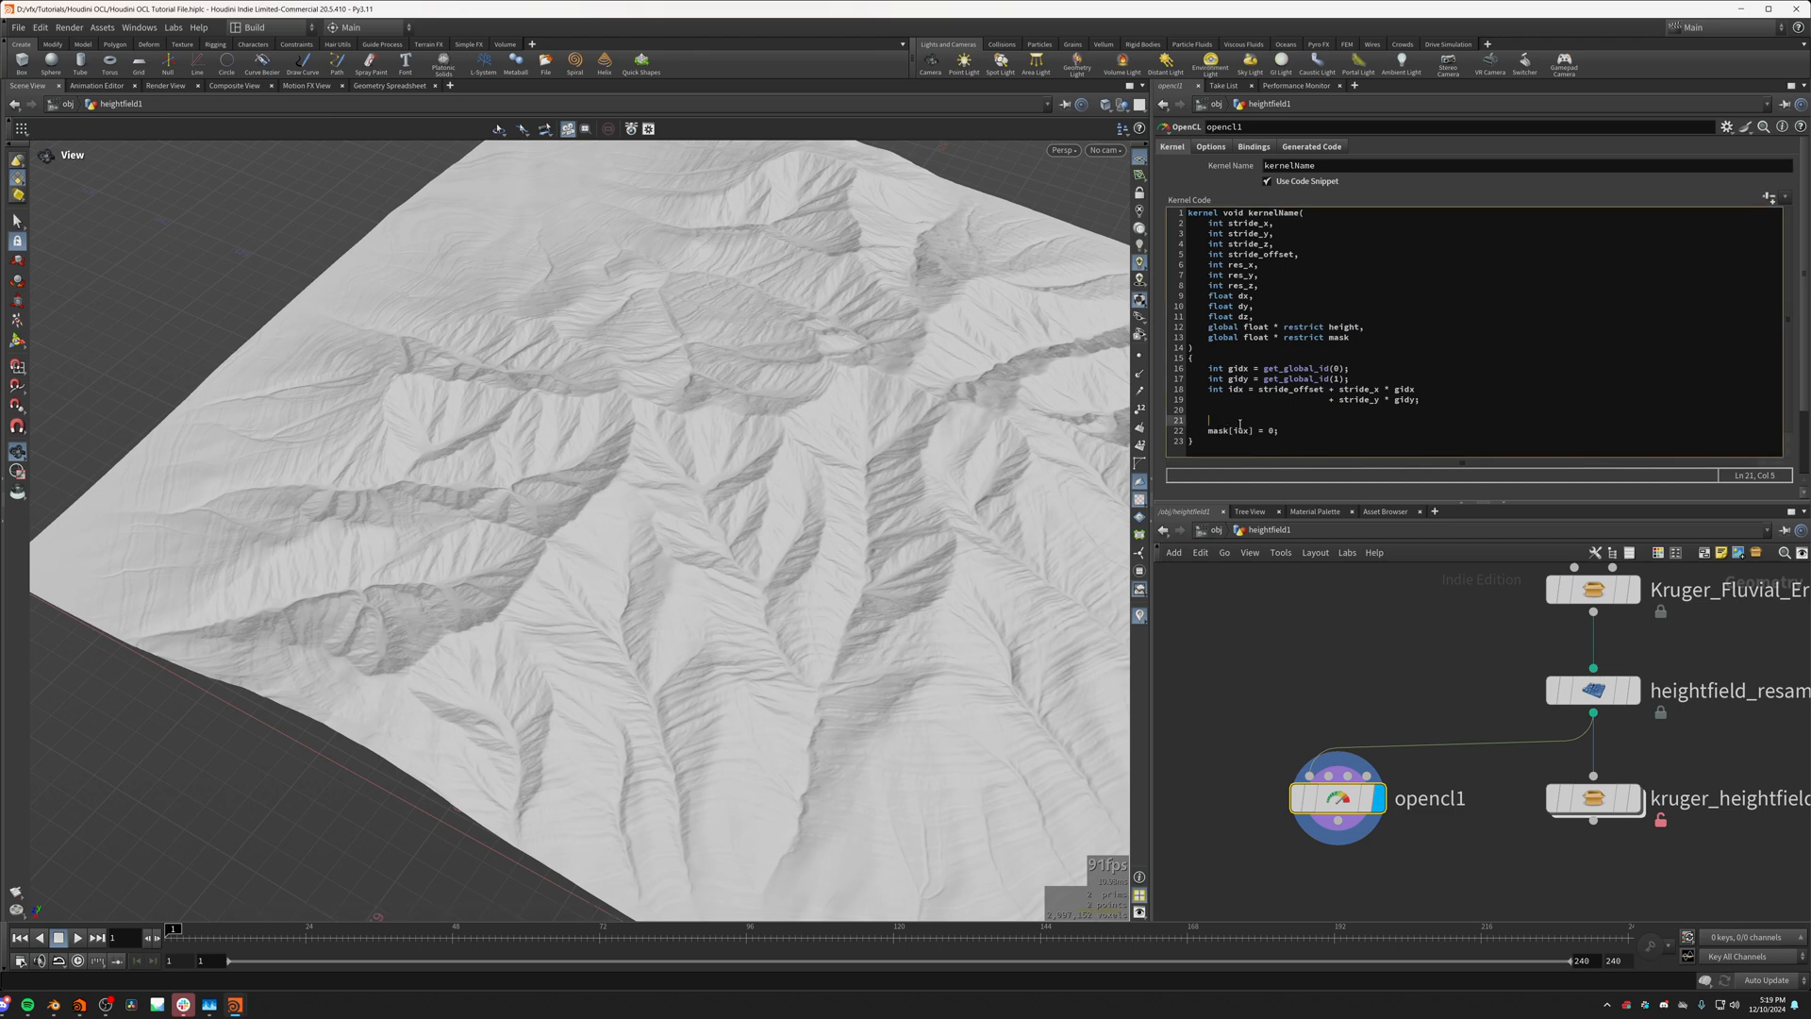
Step: Replace the value assigned to mask[idx] with (float)idx/100000 and apply it to the heightfield
{"action": "left_click", "coordinate": [1273, 431]}
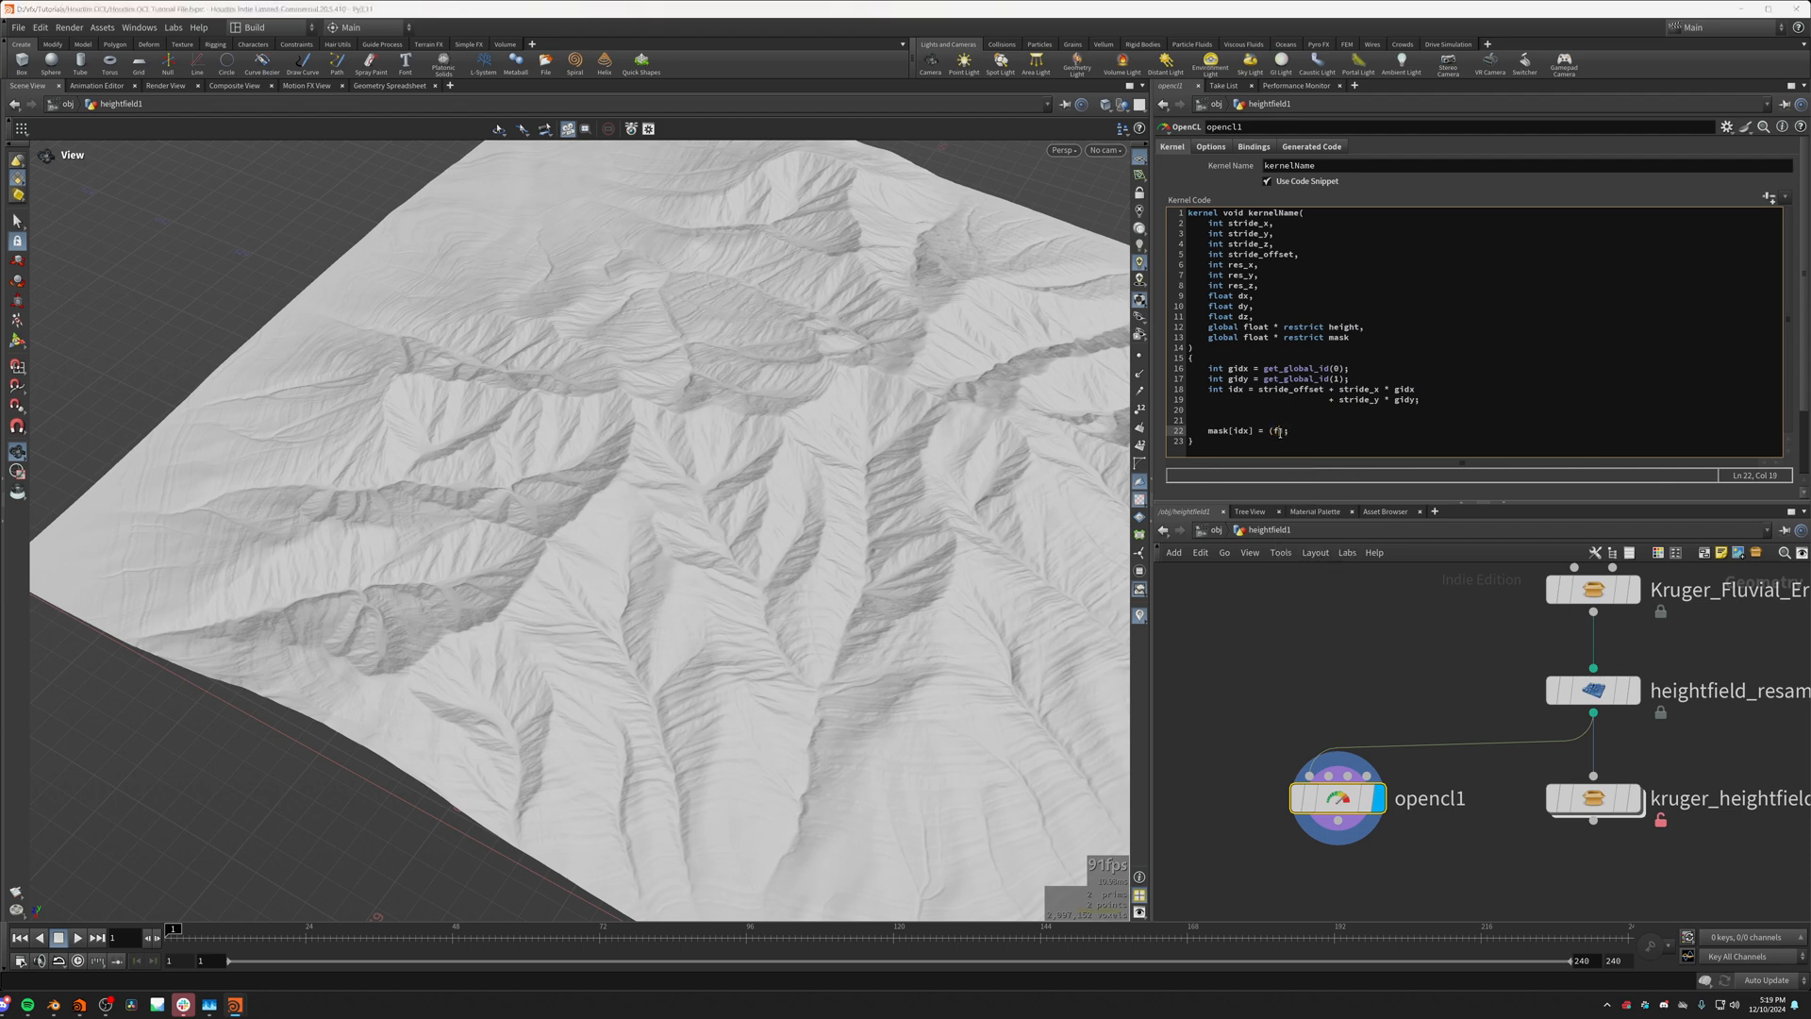
{"action": "type", "text": "float"}
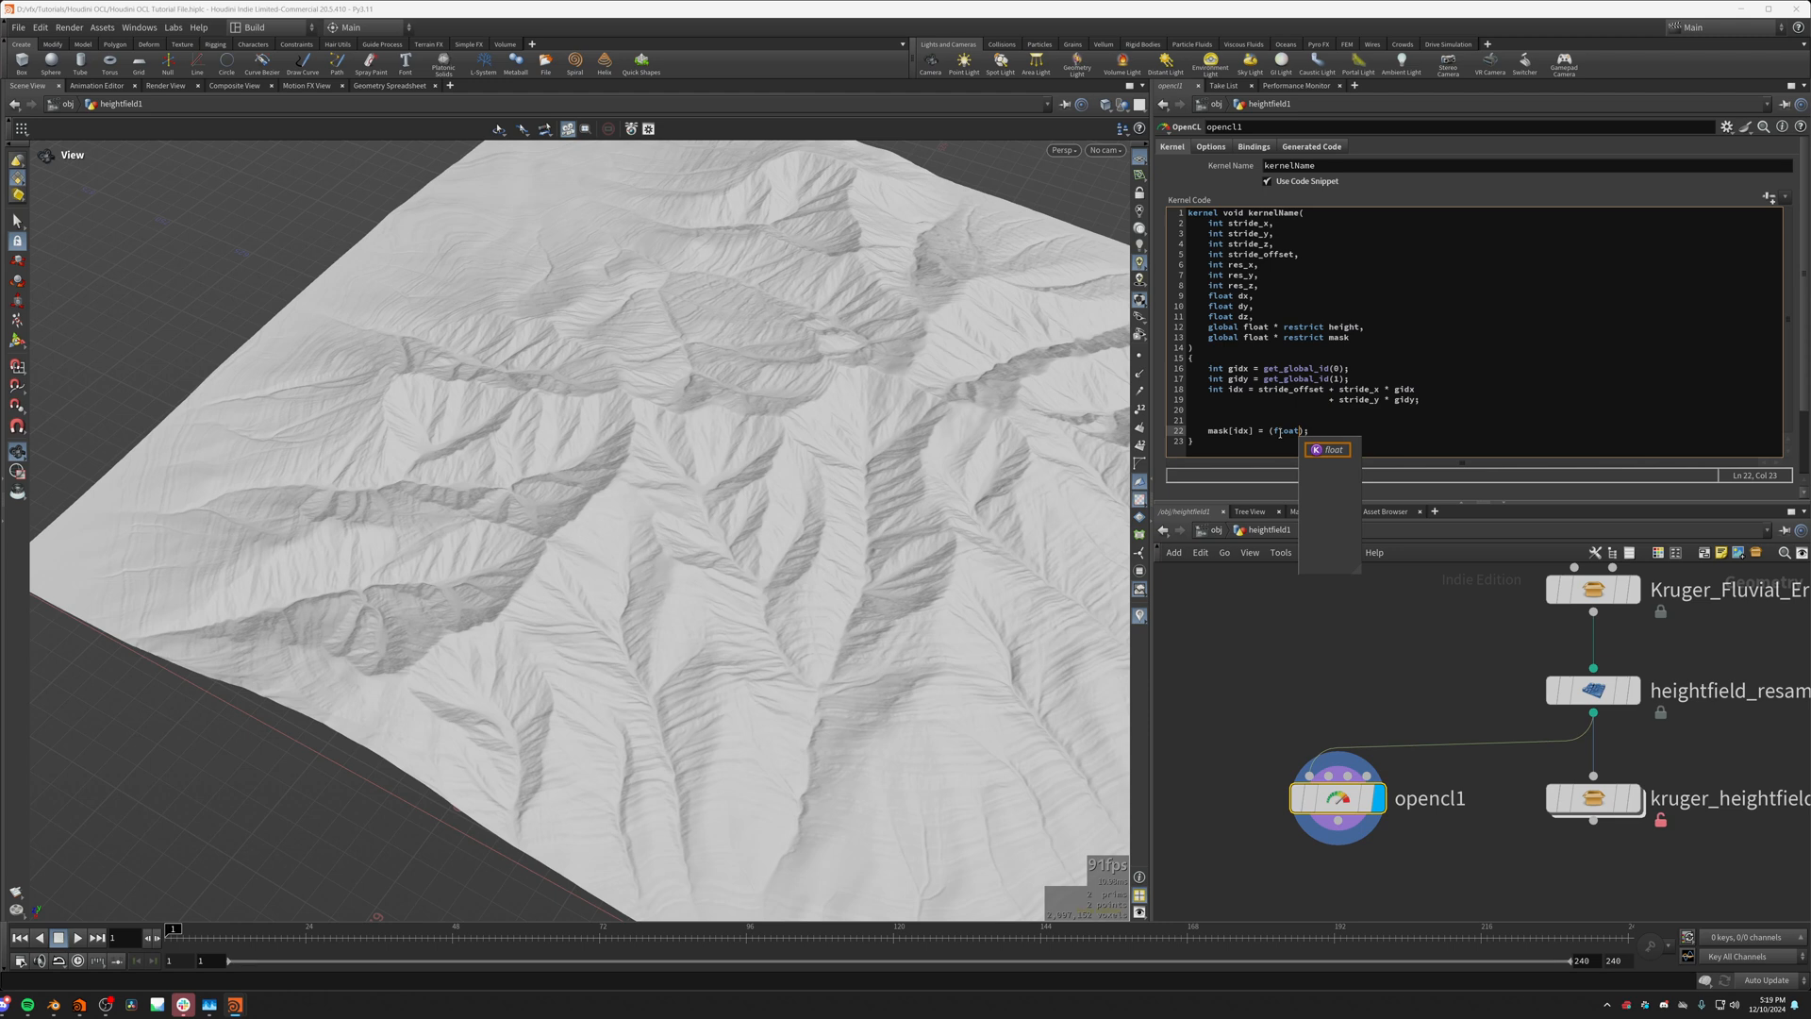
{"action": "type", "text": ")idx"}
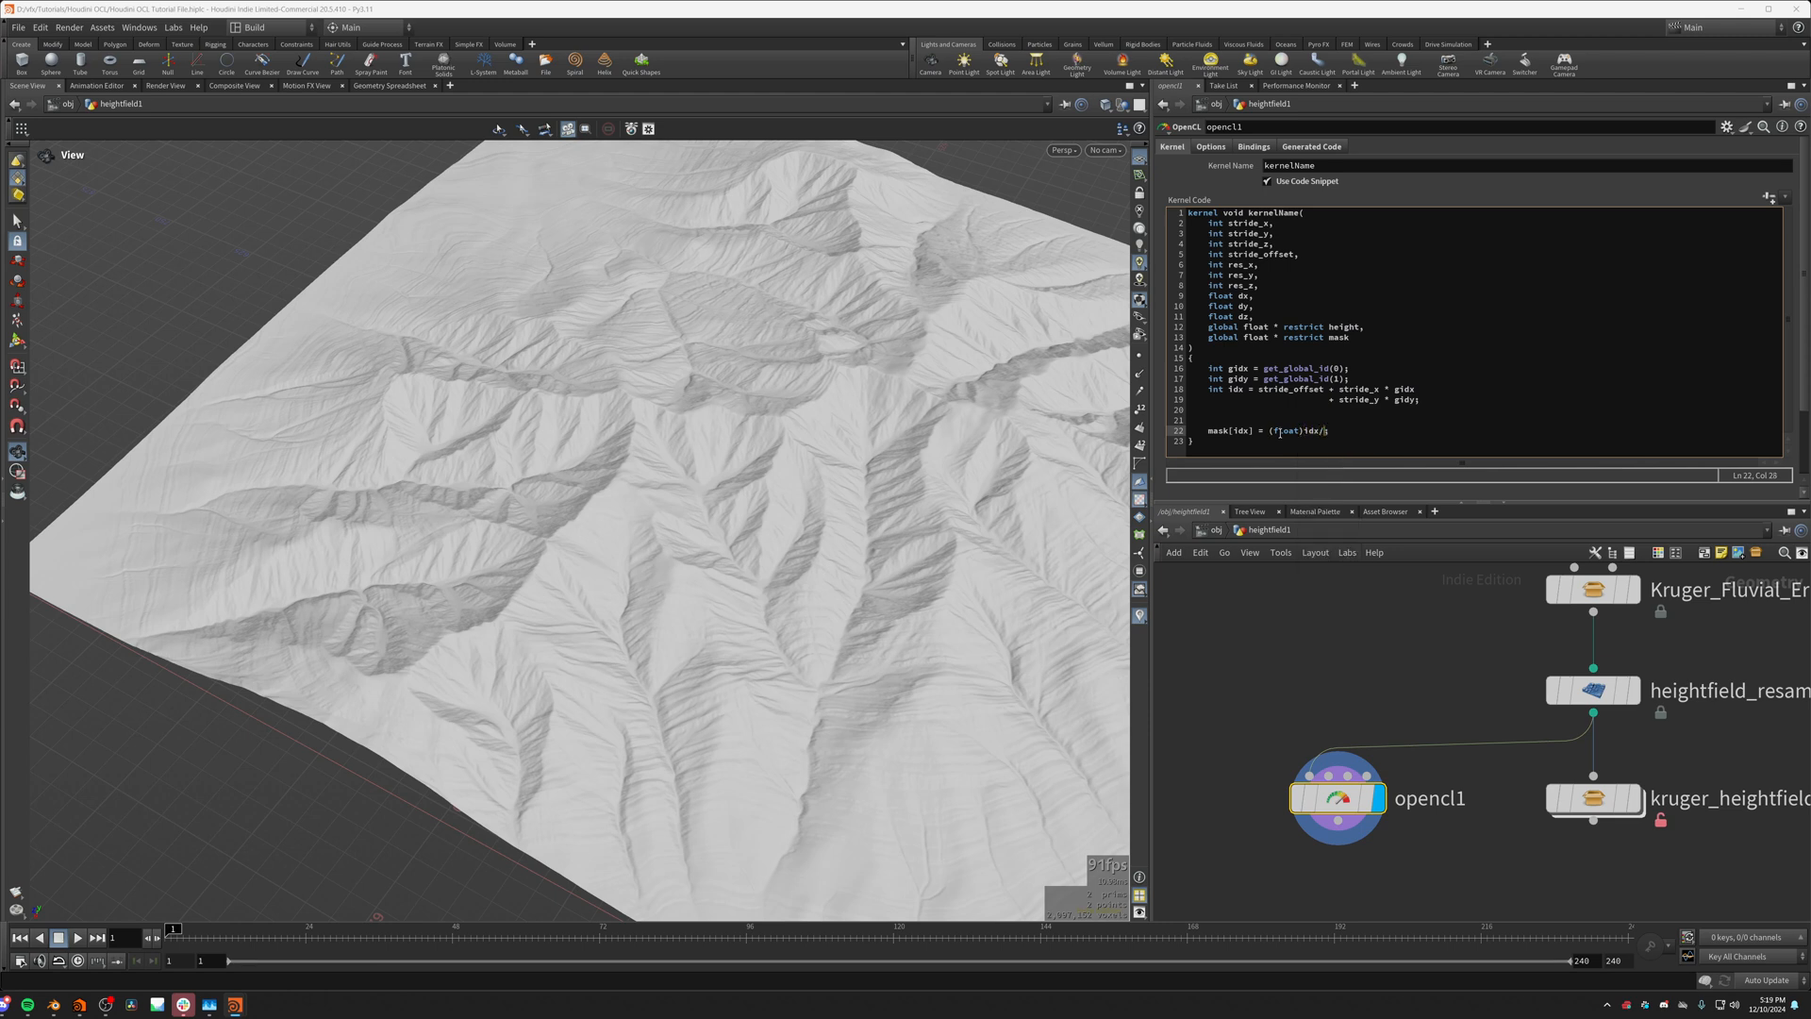
{"action": "type", "text": "/100000"}
{"action": "left_click", "coordinate": [1279, 655]}
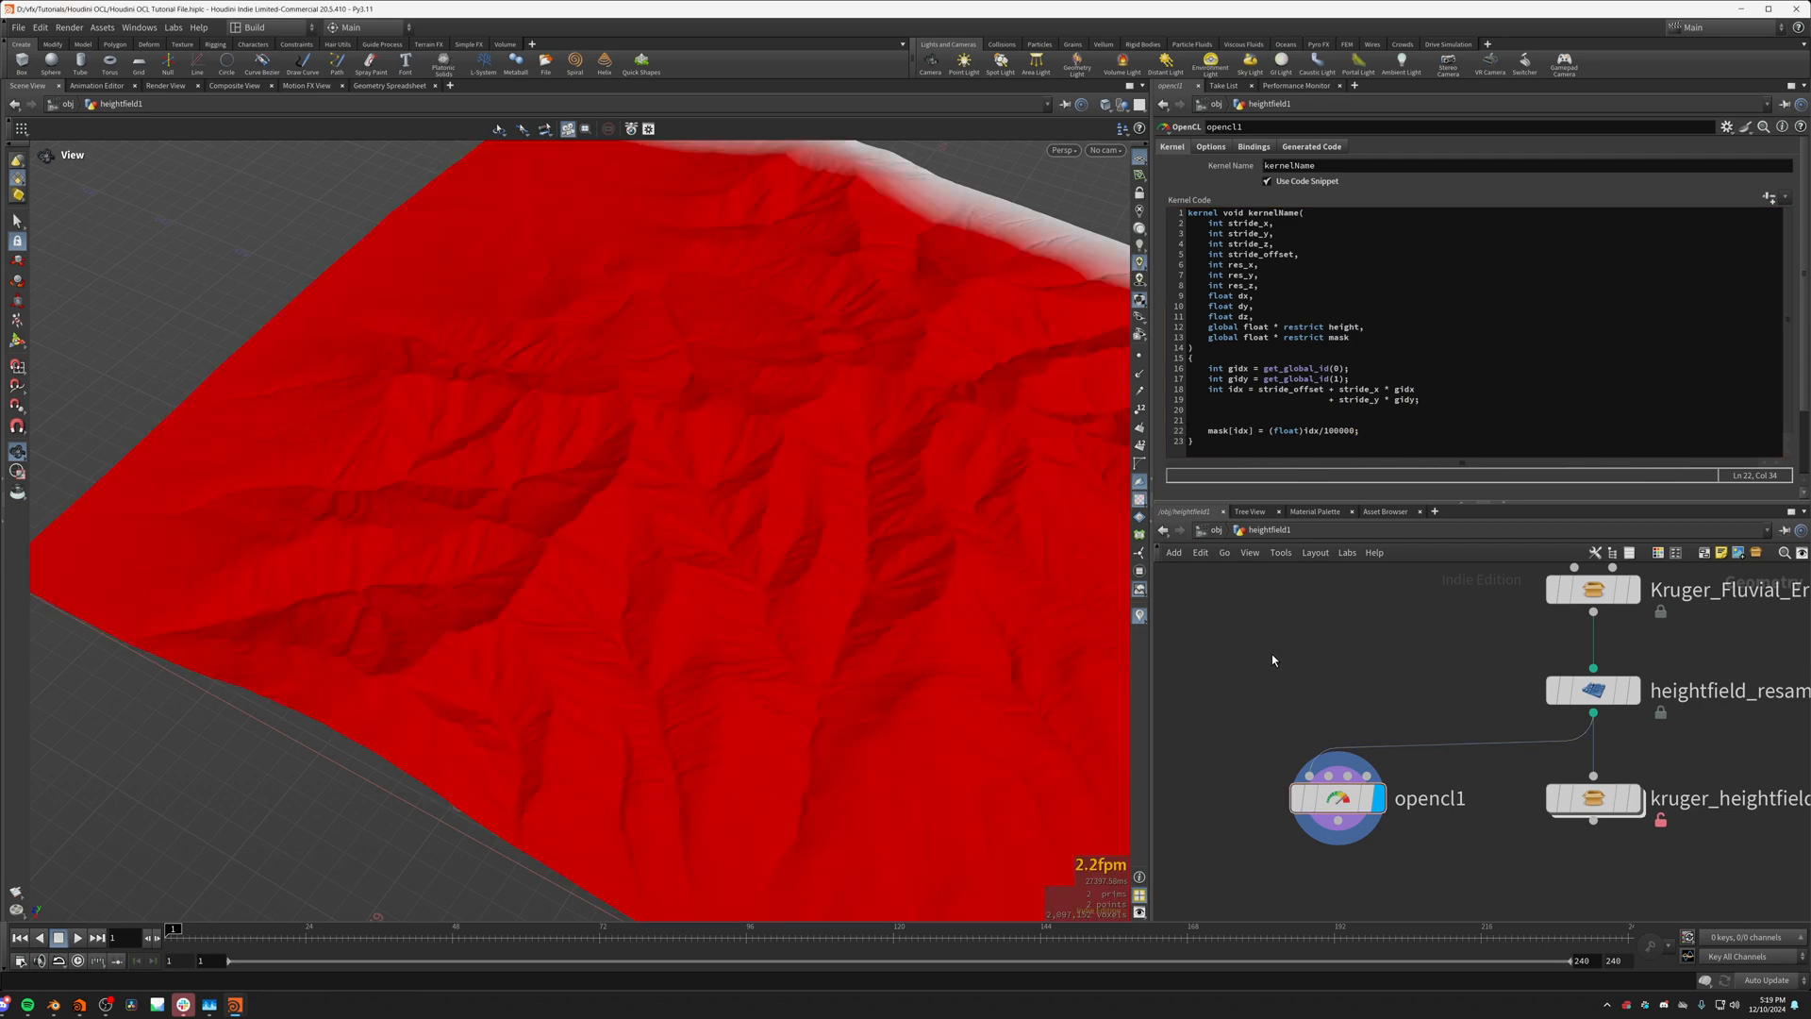
{"action": "left_click_drag", "start_coordinate": [984, 687], "coordinate": [711, 513]}
Step: Try res_x as the divisor in the mask[idx] assignment
{"action": "key", "text": "Up"}
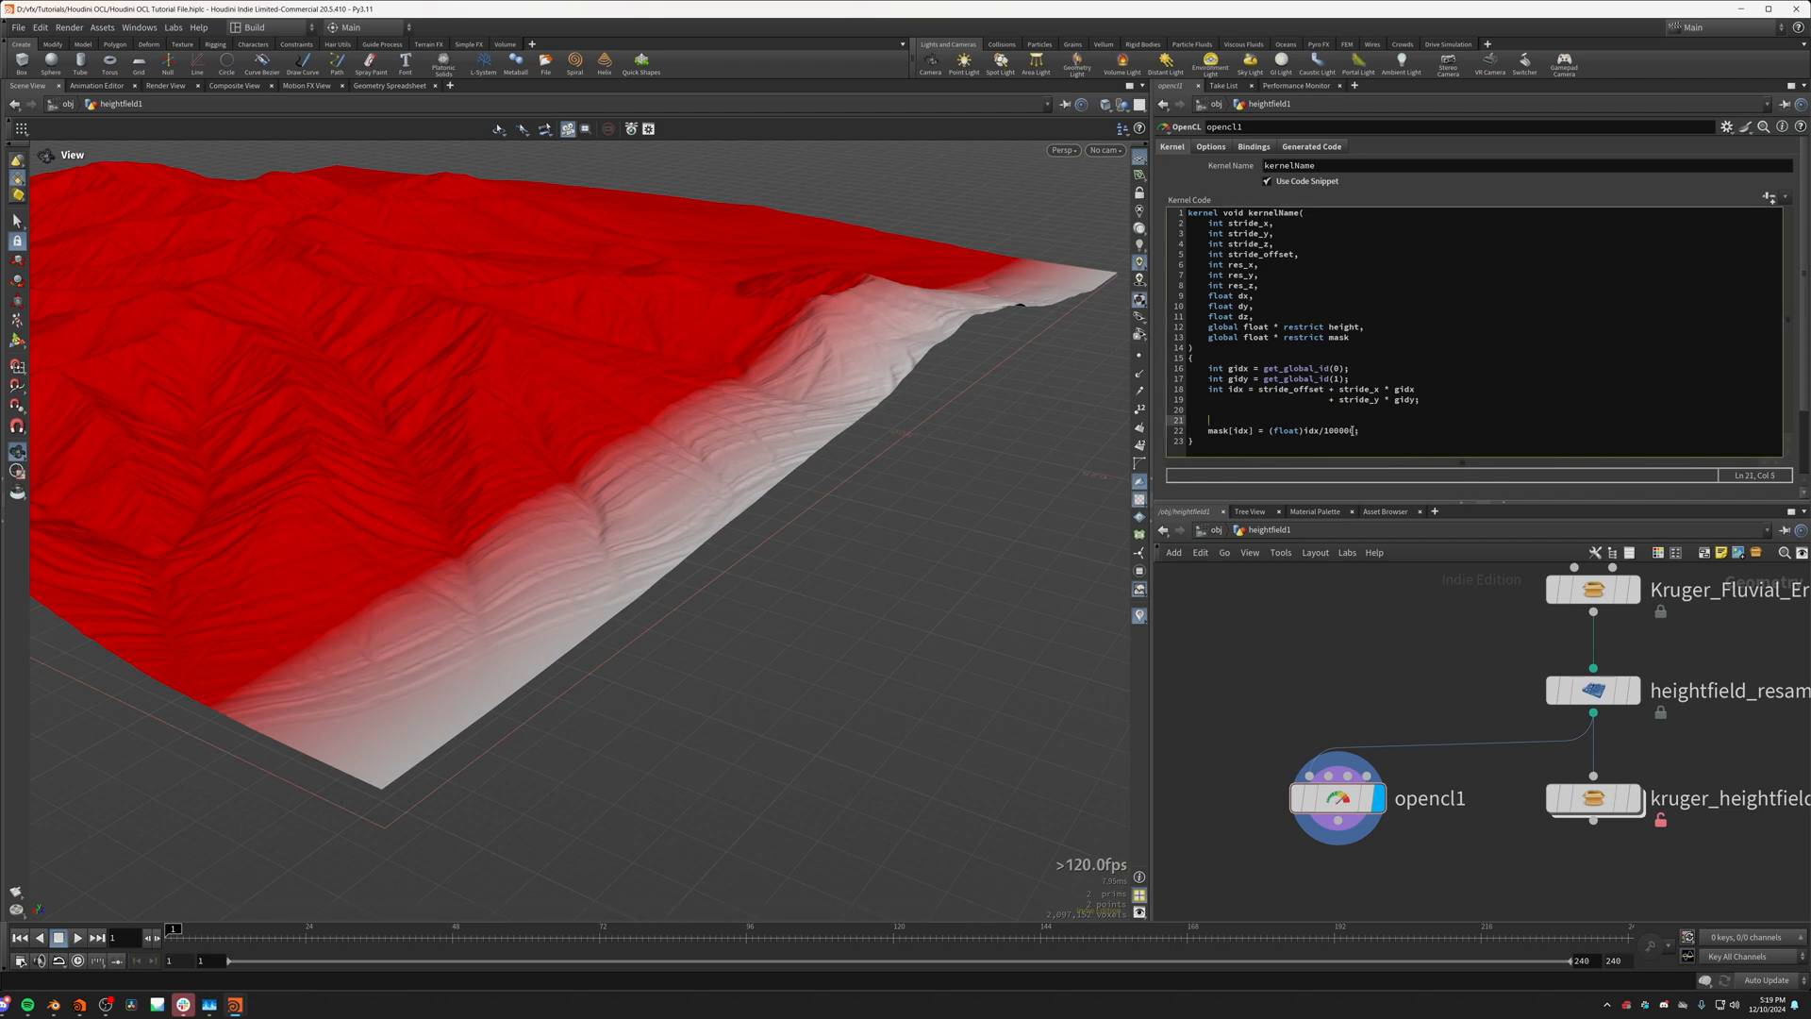
{"action": "double_click", "coordinate": [1349, 430]}
{"action": "type", "text": "res_x"}
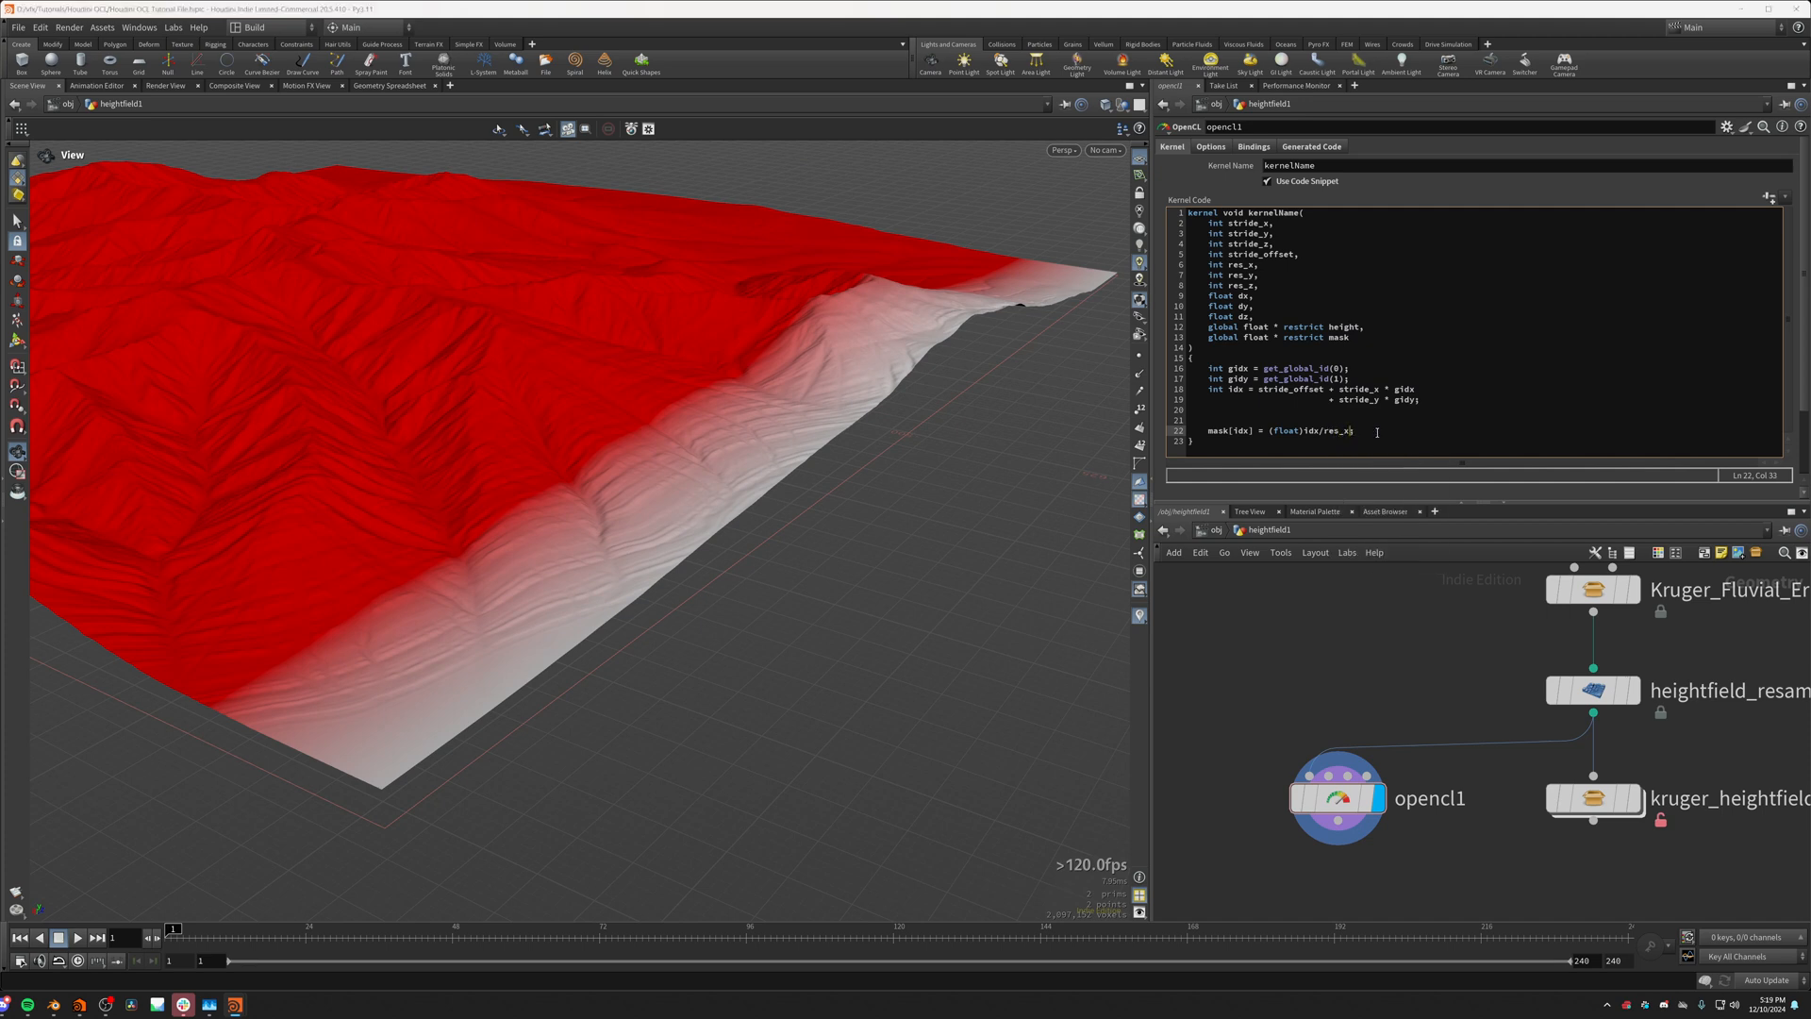
{"action": "left_click", "coordinate": [1351, 674]}
{"action": "scroll", "coordinate": [667, 574], "scroll_direction": "up", "scroll_amount": 6}
{"action": "left_click_drag", "start_coordinate": [666, 574], "coordinate": [607, 728]}
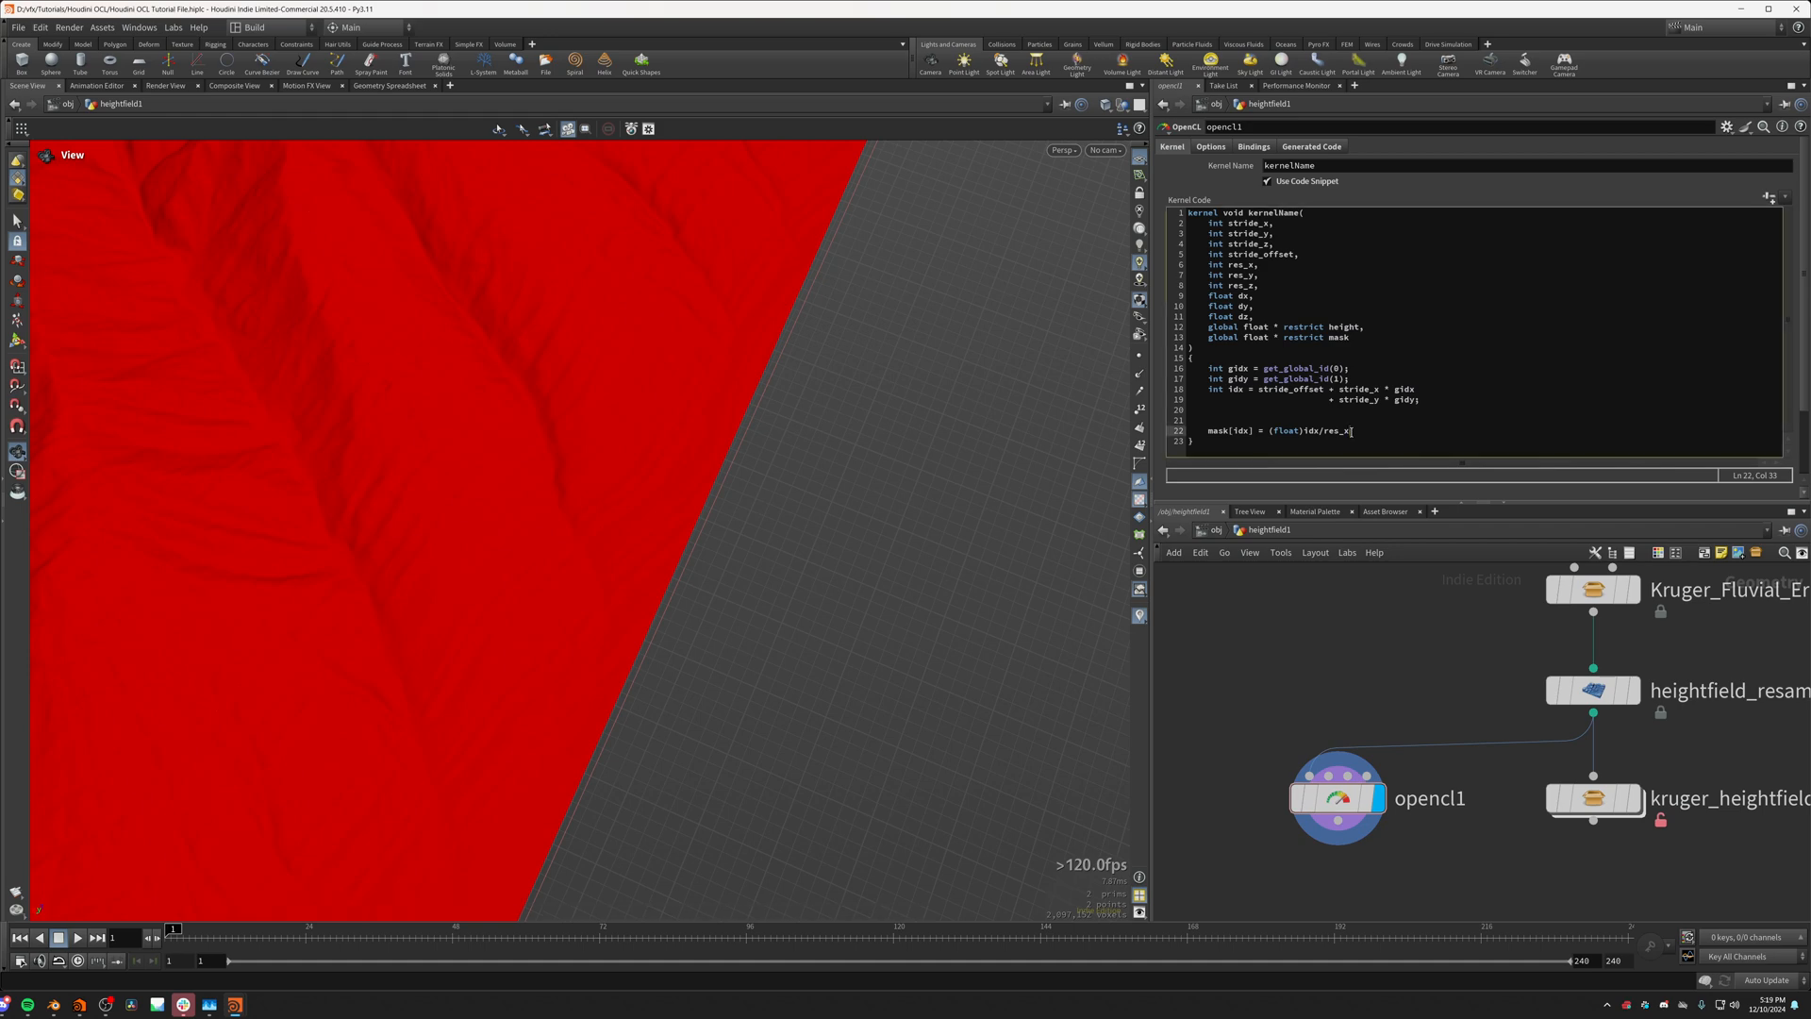
Step: Set the divisor in the mask[idx] assignment to 2000, keeping the statement on one line
{"action": "left_click_drag", "start_coordinate": [1351, 431], "coordinate": [1321, 431]}
{"action": "type", "text": "2000"}
{"action": "key", "text": "Return"}
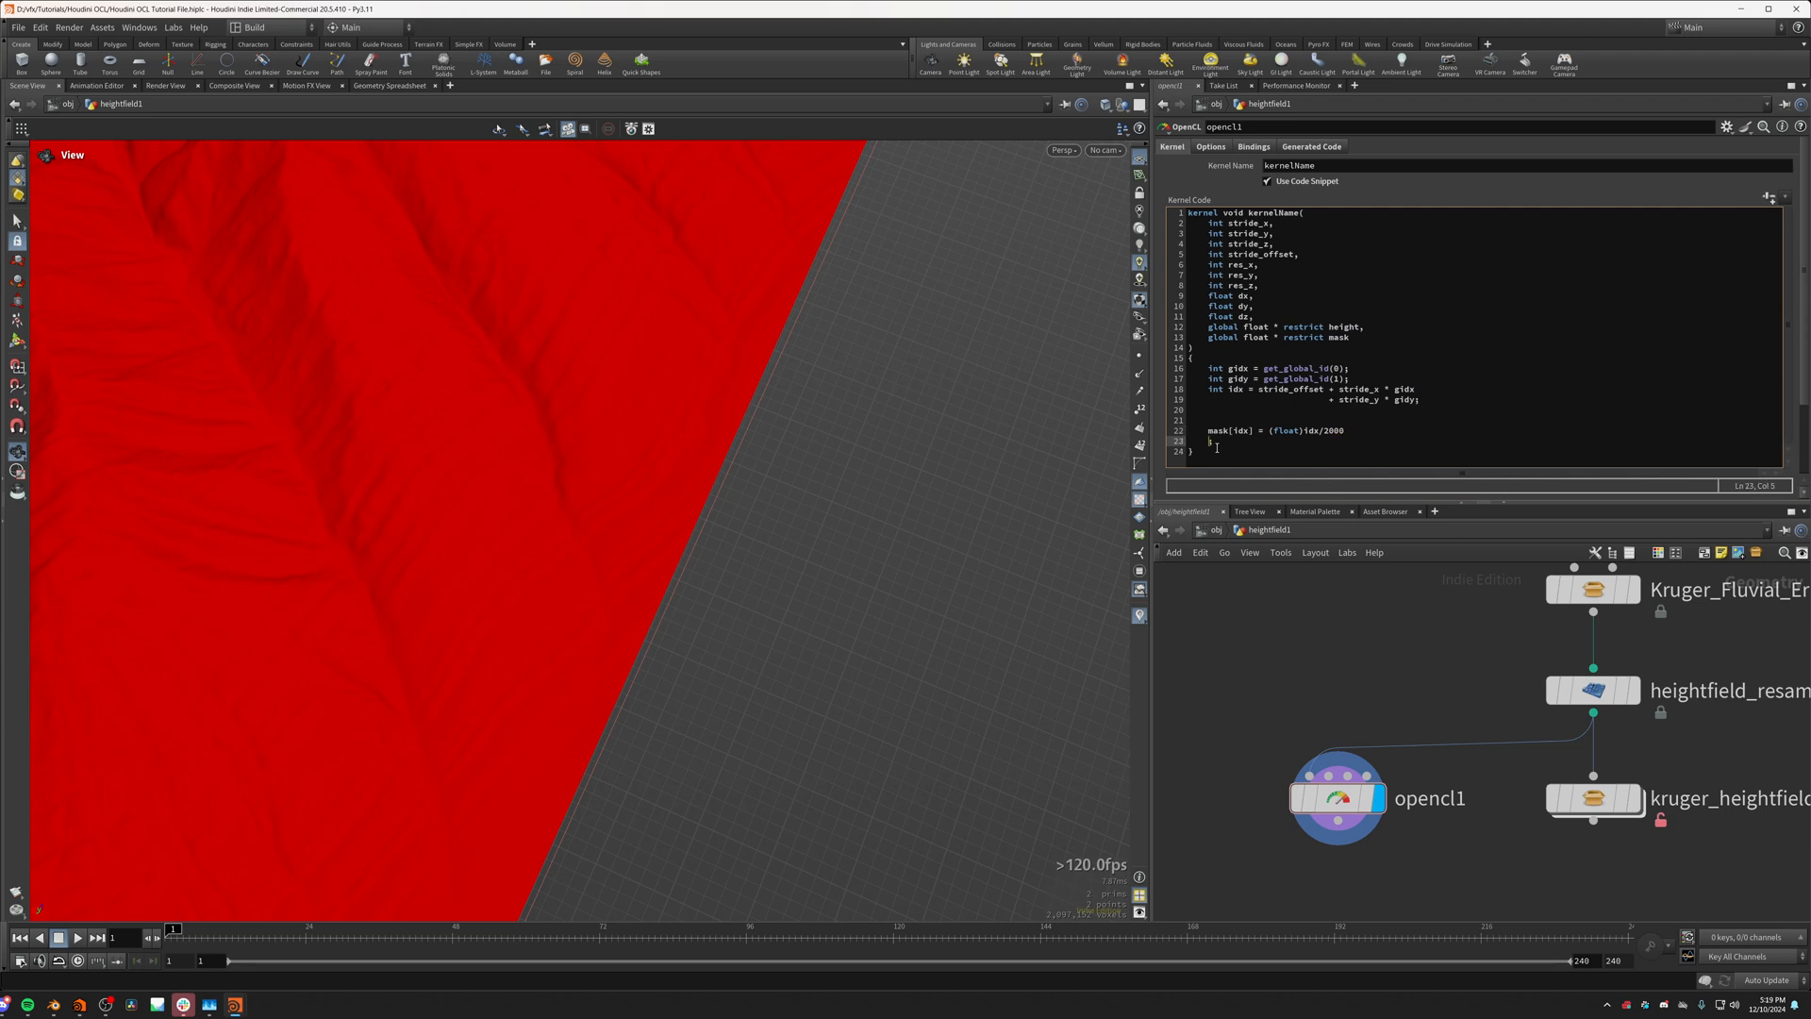
{"action": "key", "text": "BackSpace"}
{"action": "key", "text": "BackSpace"}
{"action": "key", "text": "BackSpace"}
{"action": "key", "text": "BackSpace"}
{"action": "key", "text": "BackSpace"}
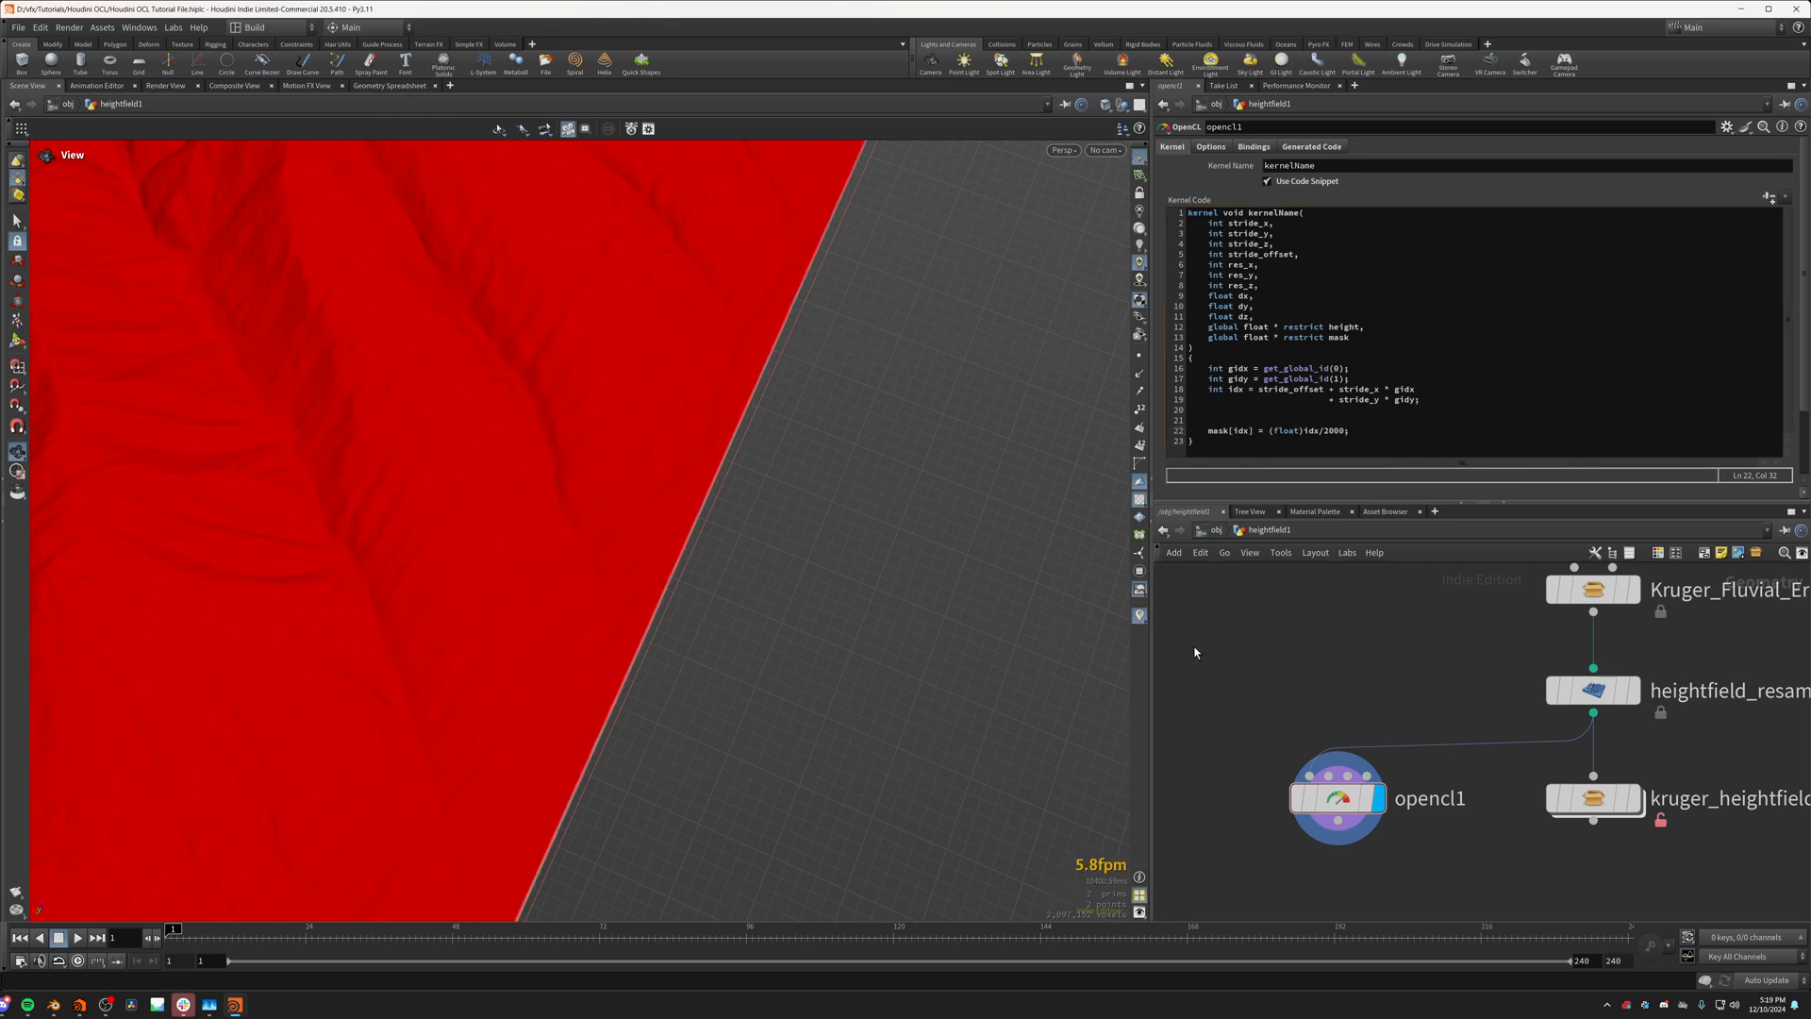
Step: Examine the mask gradient along the terrain's border and at its corners
{"action": "left_click_drag", "start_coordinate": [830, 443], "coordinate": [405, 503]}
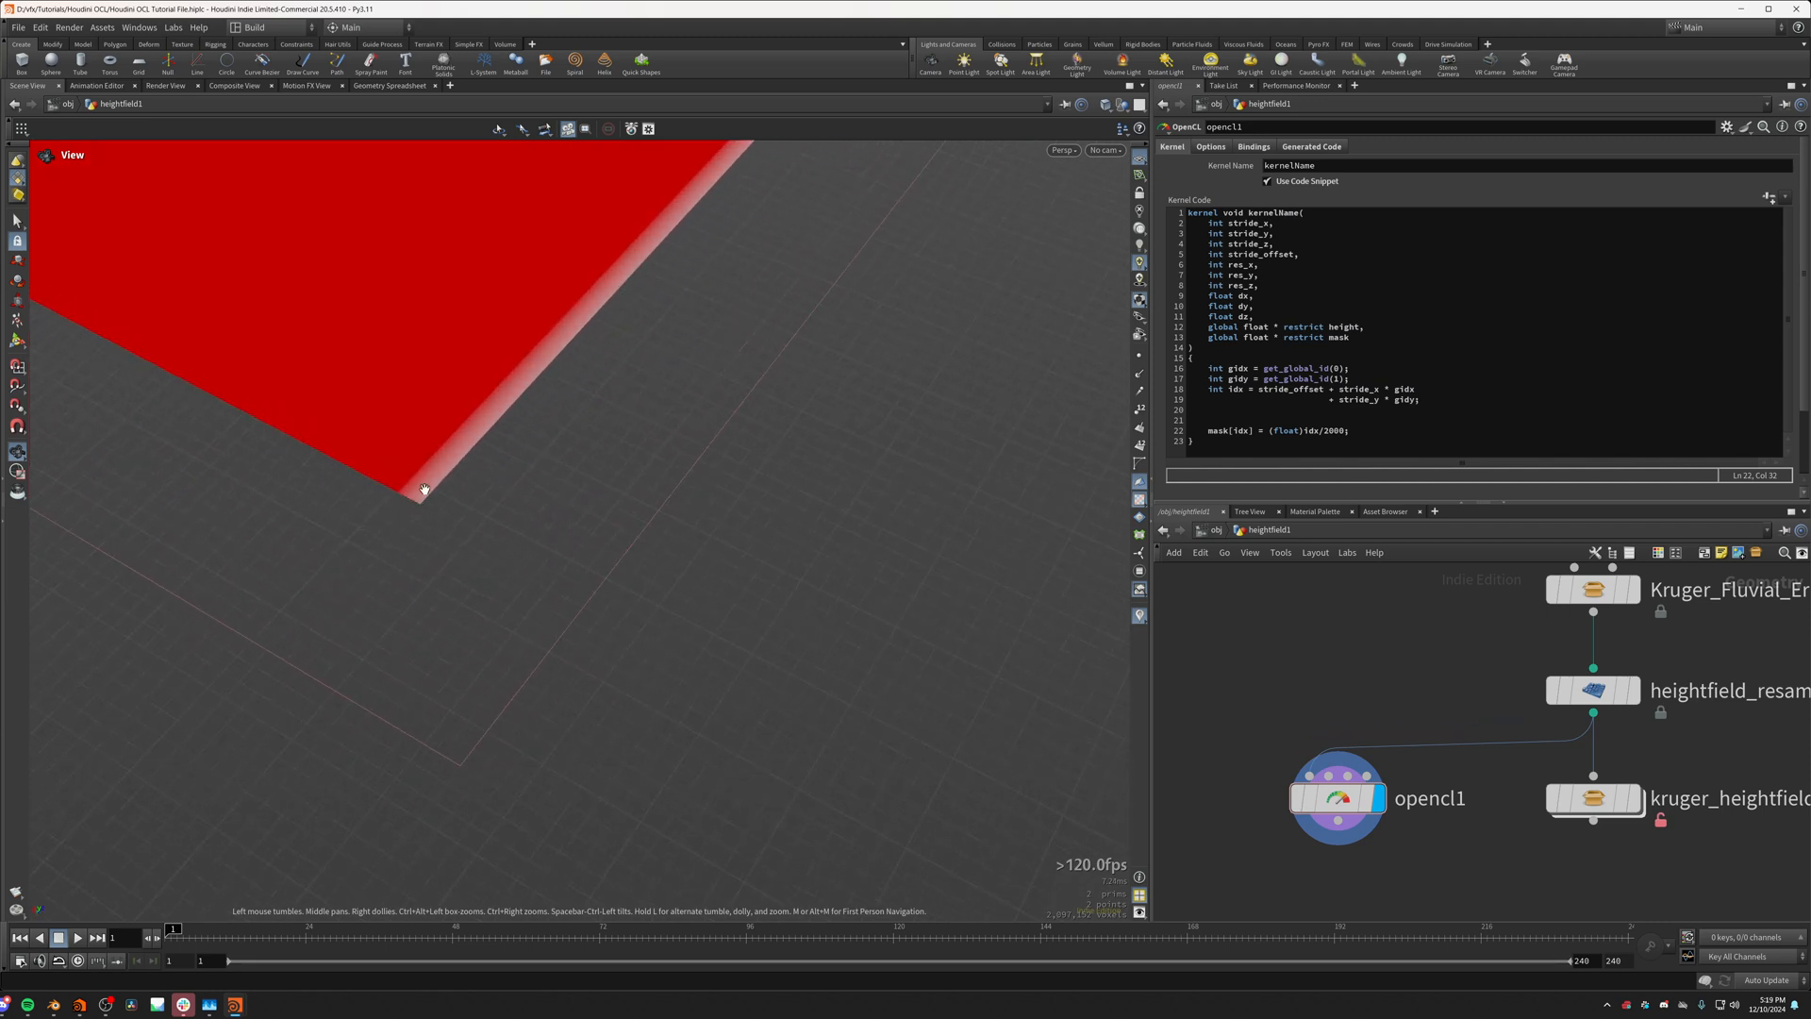
{"action": "scroll", "coordinate": [413, 507], "scroll_direction": "up", "scroll_amount": 5}
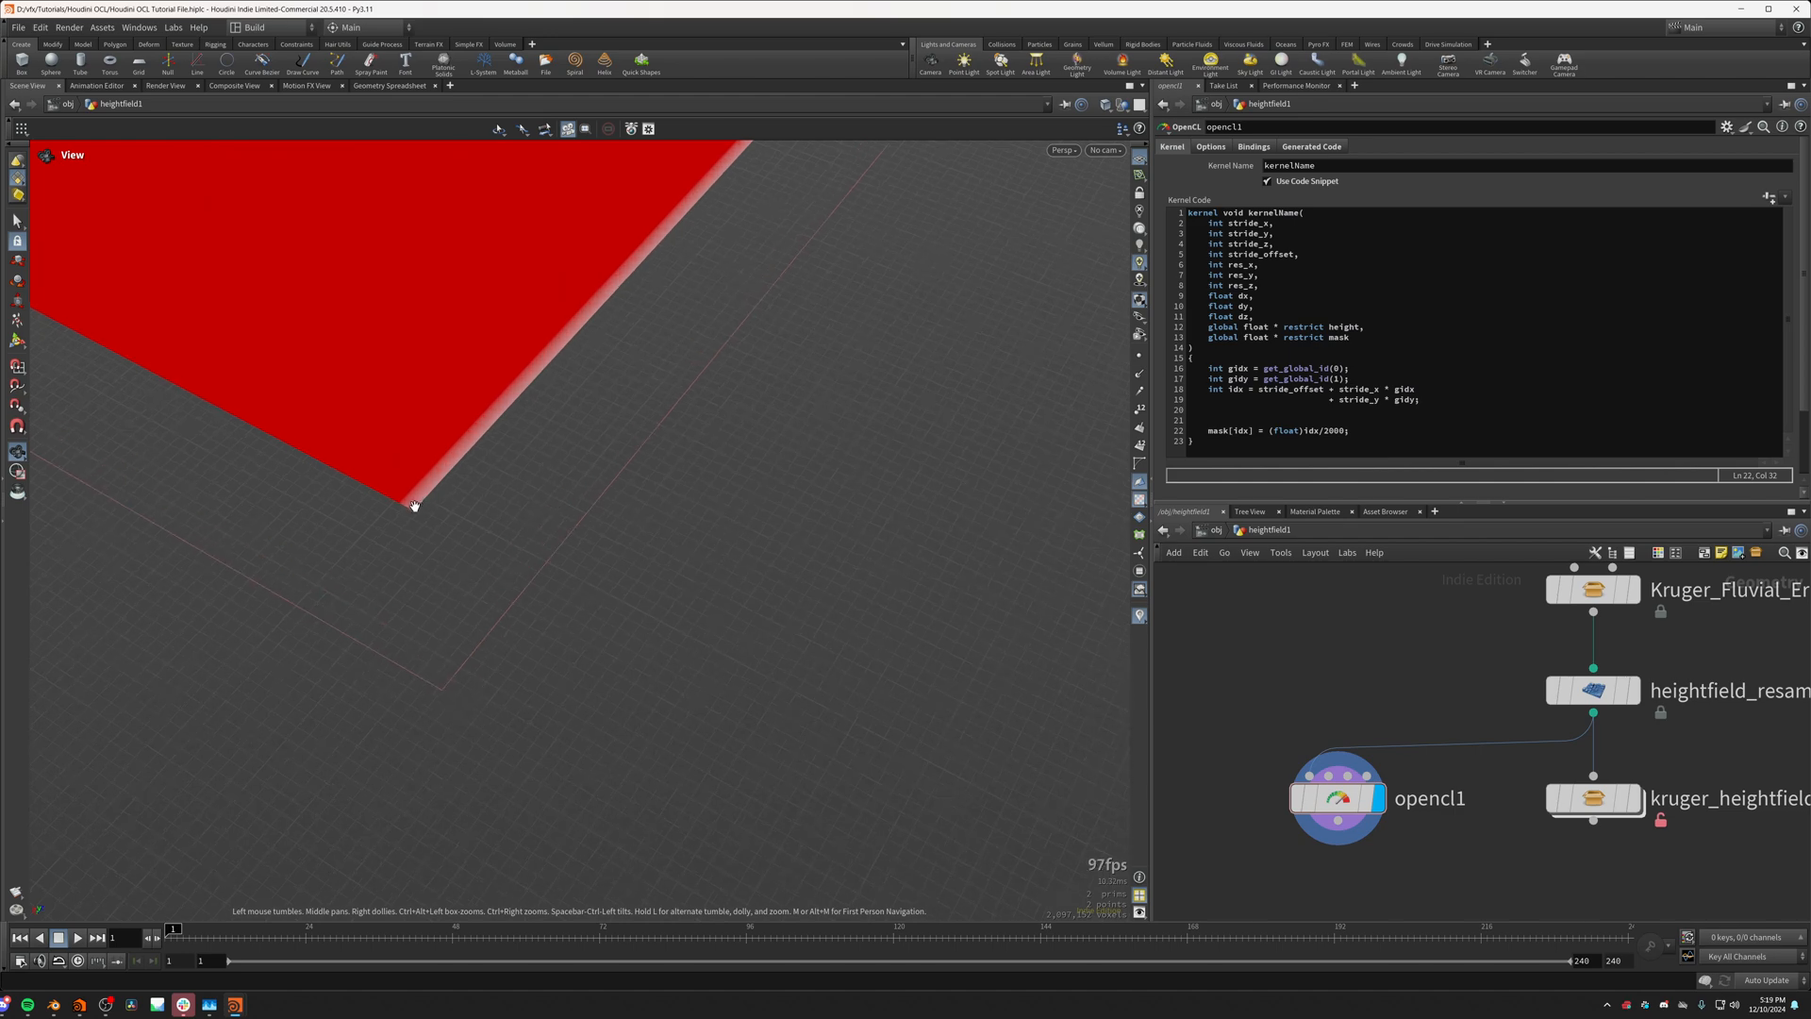
{"action": "scroll", "coordinate": [437, 516], "scroll_direction": "down", "scroll_amount": 3}
{"action": "scroll", "coordinate": [552, 411], "scroll_direction": "down", "scroll_amount": 3}
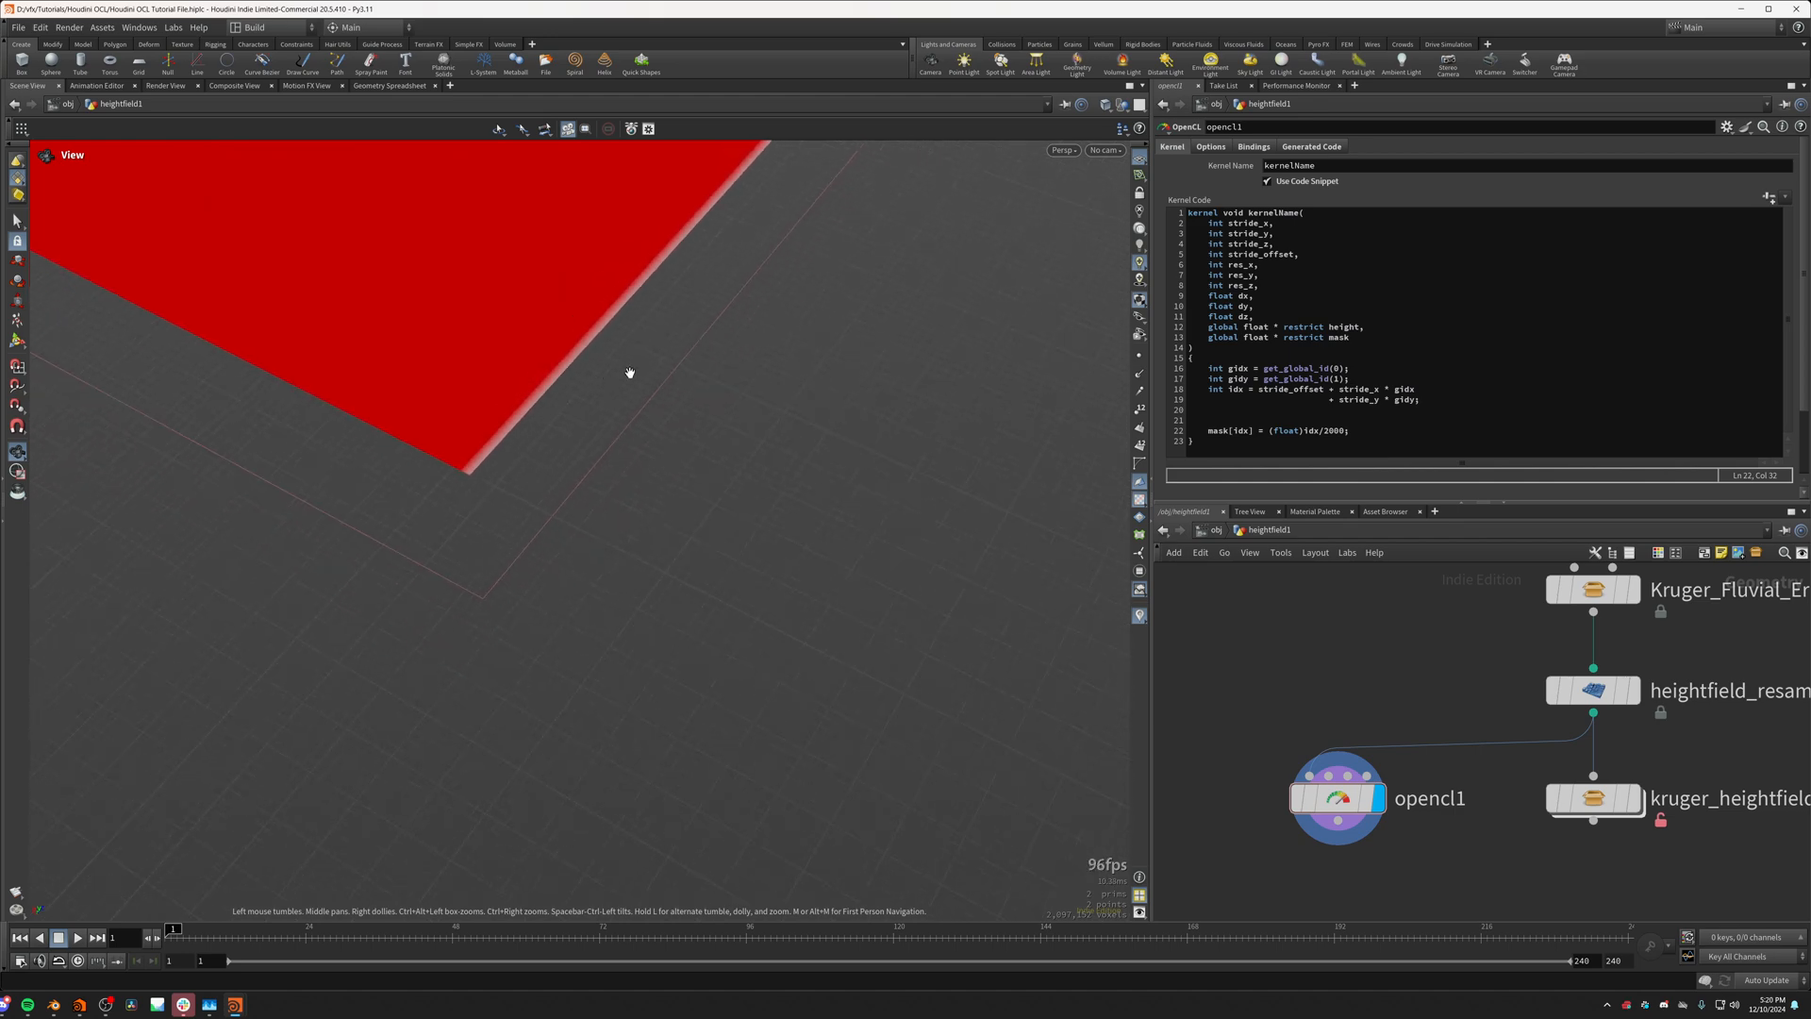
{"action": "left_click_drag", "start_coordinate": [631, 371], "coordinate": [557, 460]}
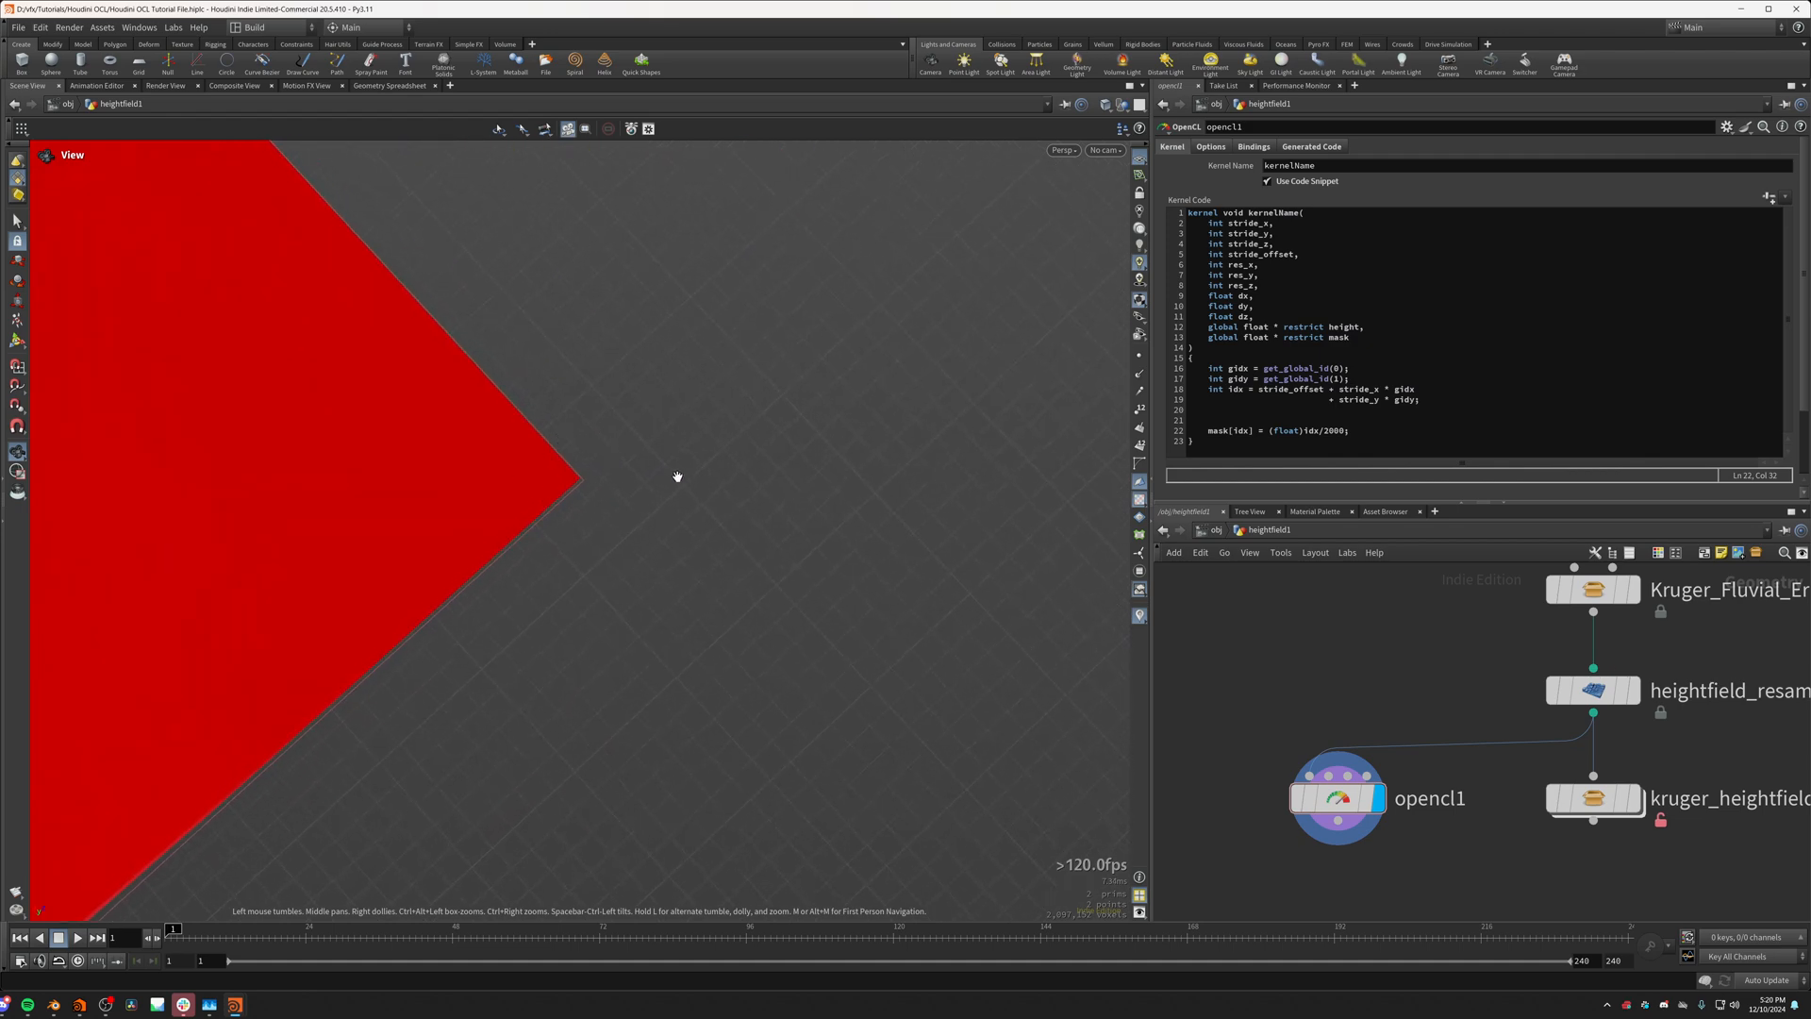
{"action": "scroll", "coordinate": [595, 461], "scroll_direction": "down", "scroll_amount": 5}
{"action": "middle_click_drag", "start_coordinate": [470, 528], "coordinate": [816, 243]}
{"action": "middle_click_drag", "start_coordinate": [464, 587], "coordinate": [755, 330]}
{"action": "middle_click_drag", "start_coordinate": [498, 552], "coordinate": [763, 308]}
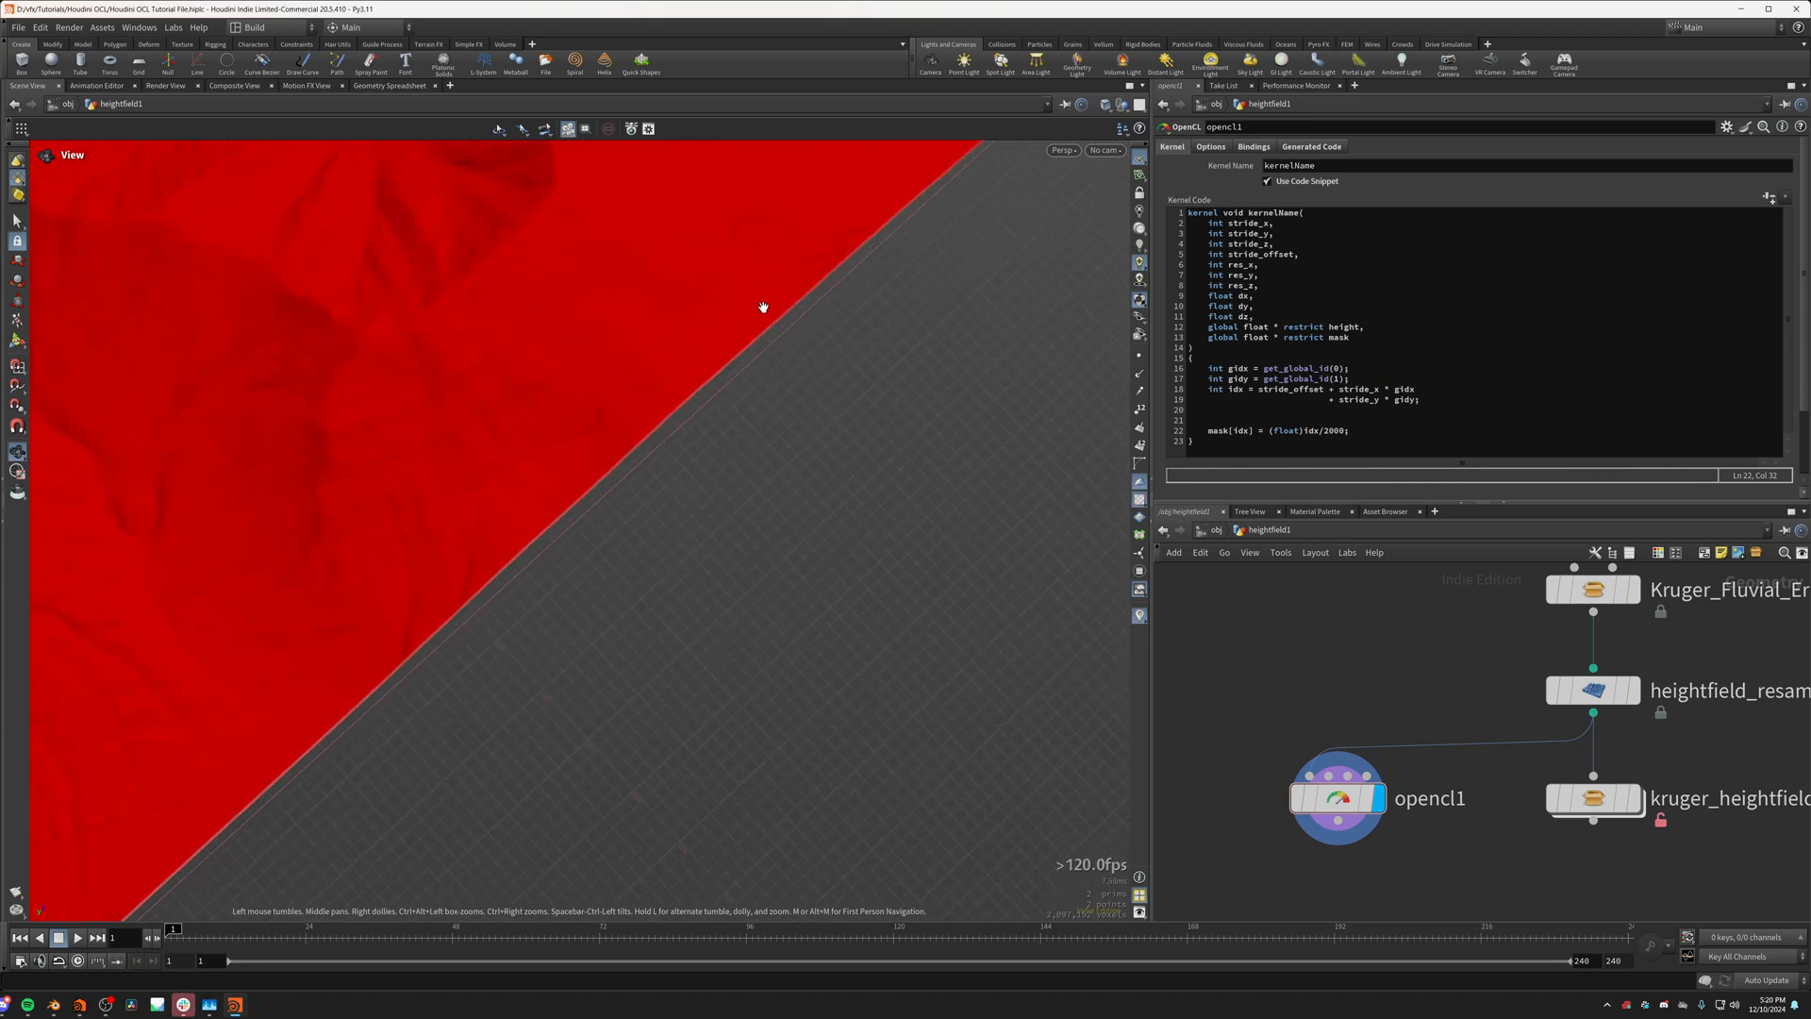
{"action": "middle_click_drag", "start_coordinate": [302, 679], "coordinate": [635, 356]}
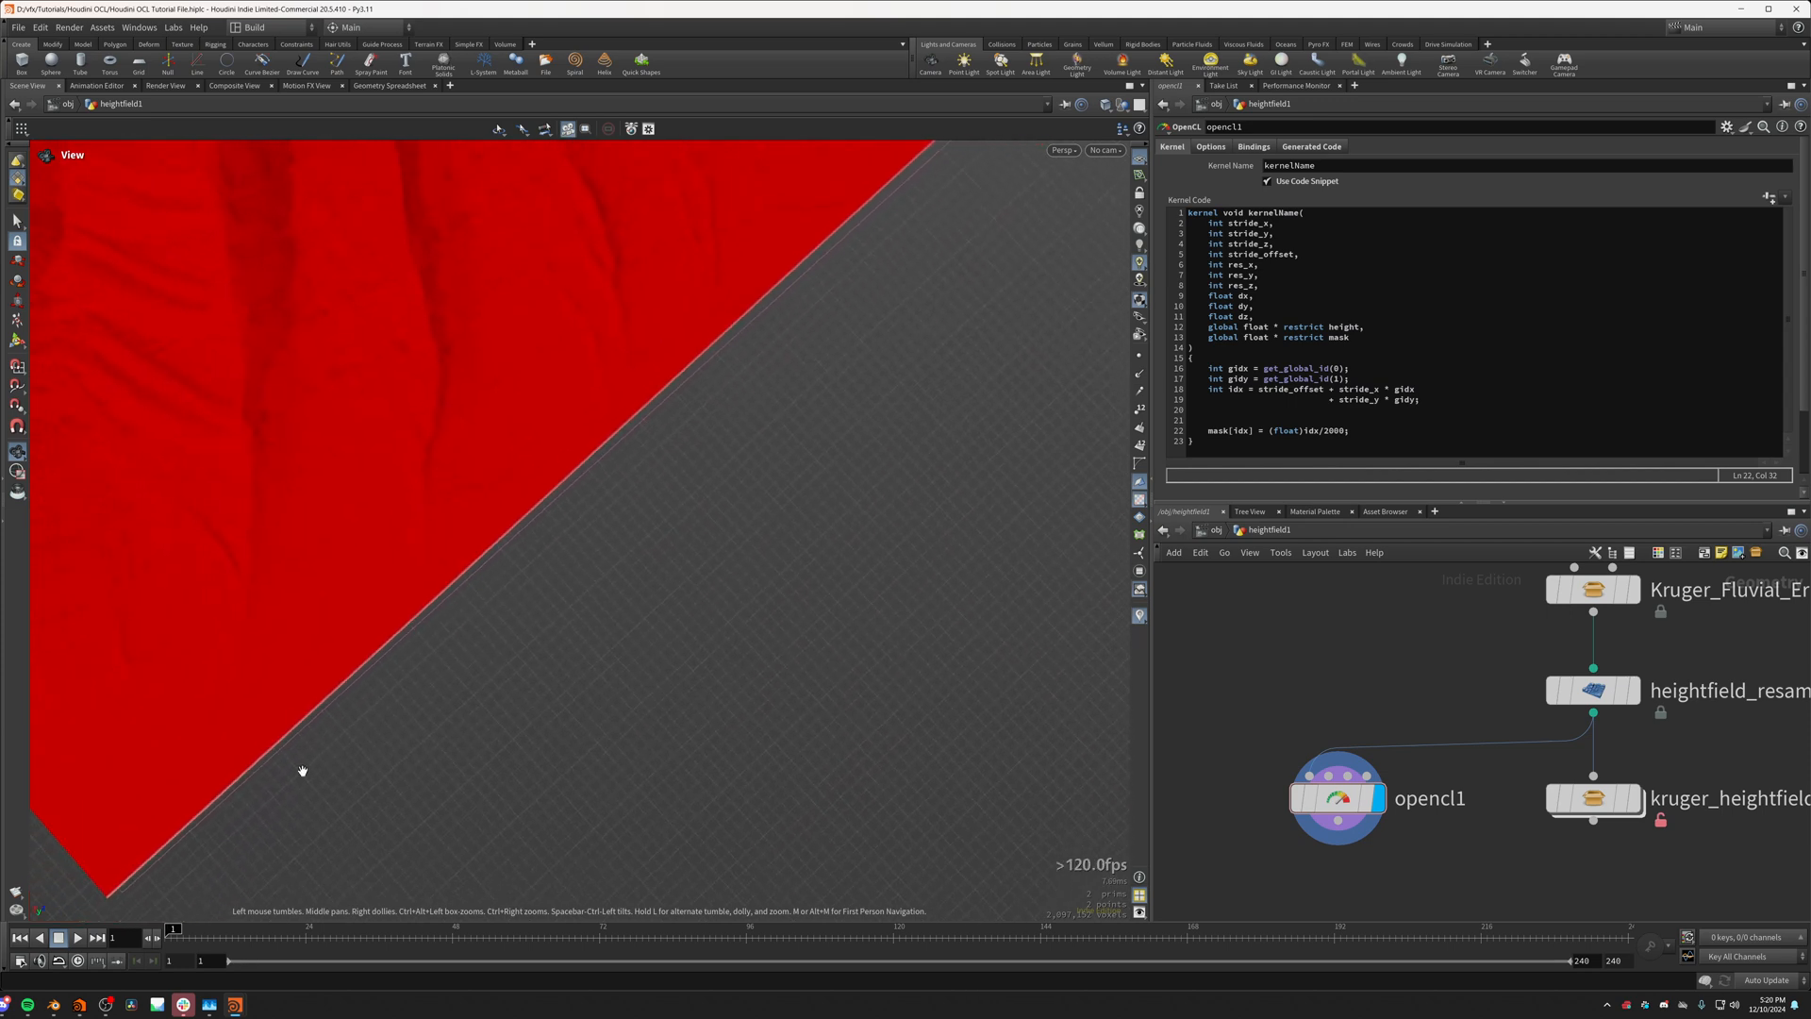
{"action": "middle_click_drag", "start_coordinate": [903, 272], "coordinate": [950, 190]}
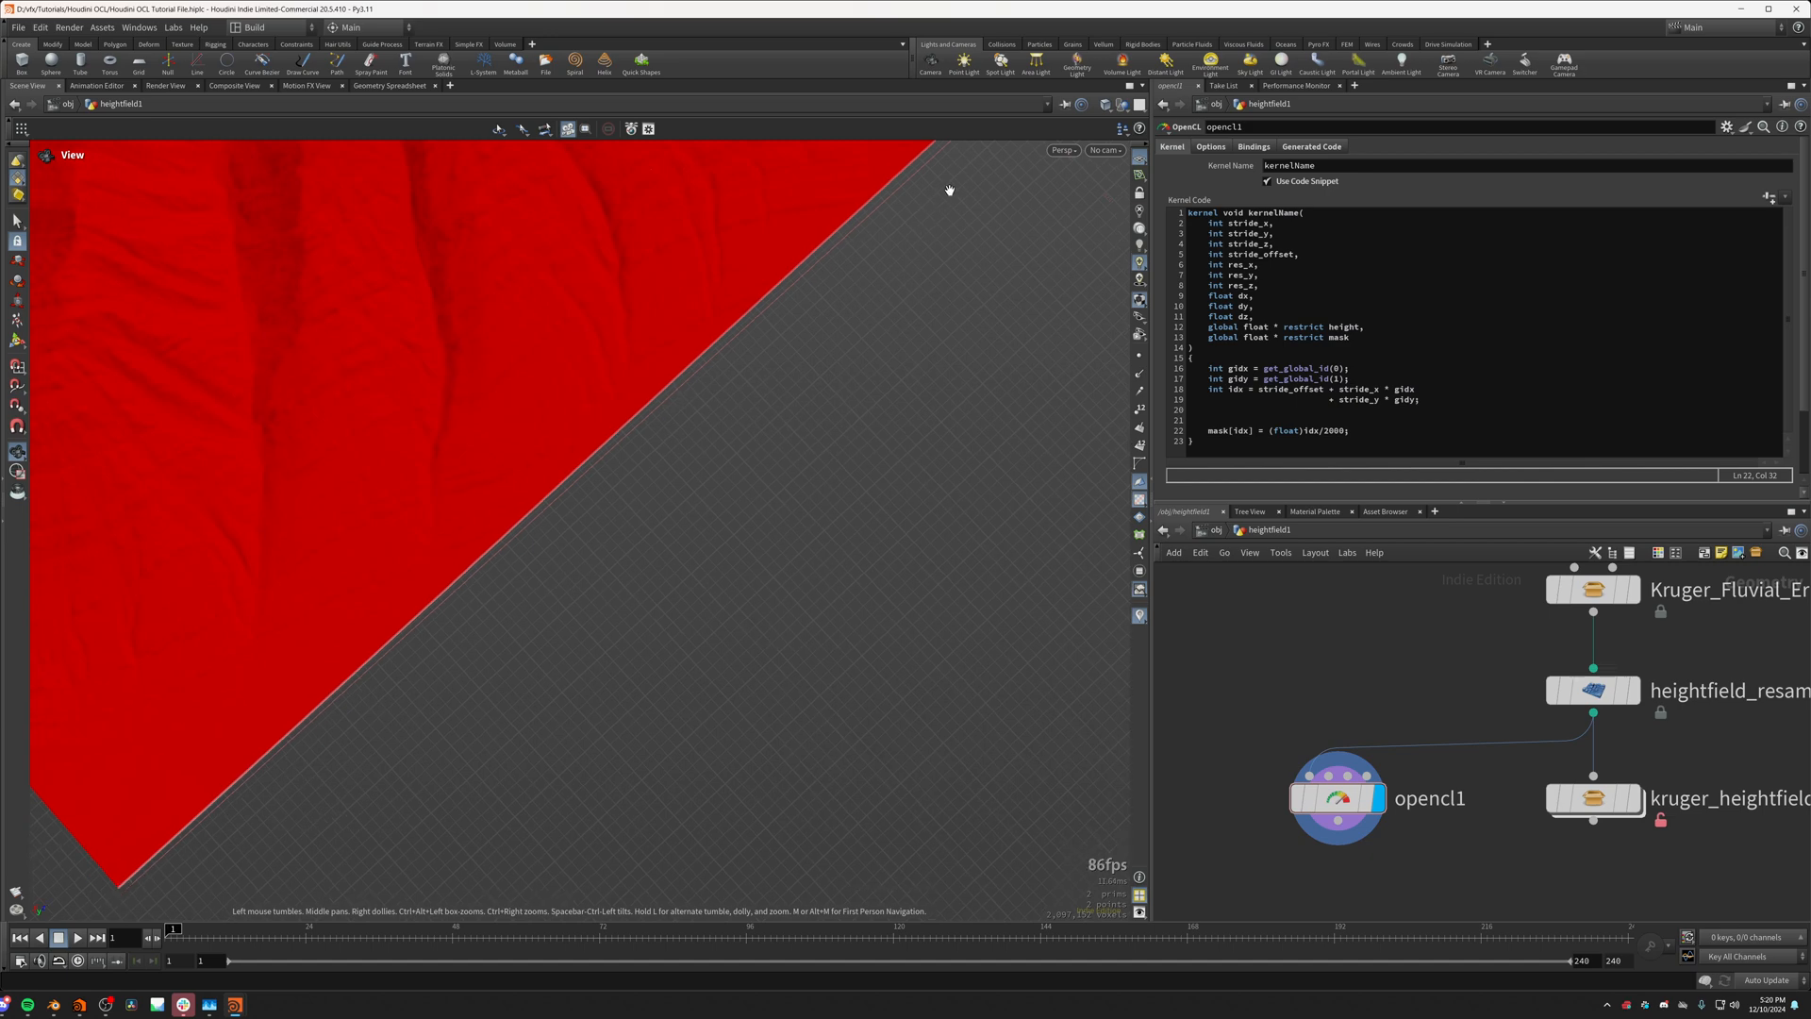
Step: Set the divisor in the mask[idx] assignment to 1000000 and check the gradient across the whole terrain
{"action": "double_click", "coordinate": [1330, 431]}
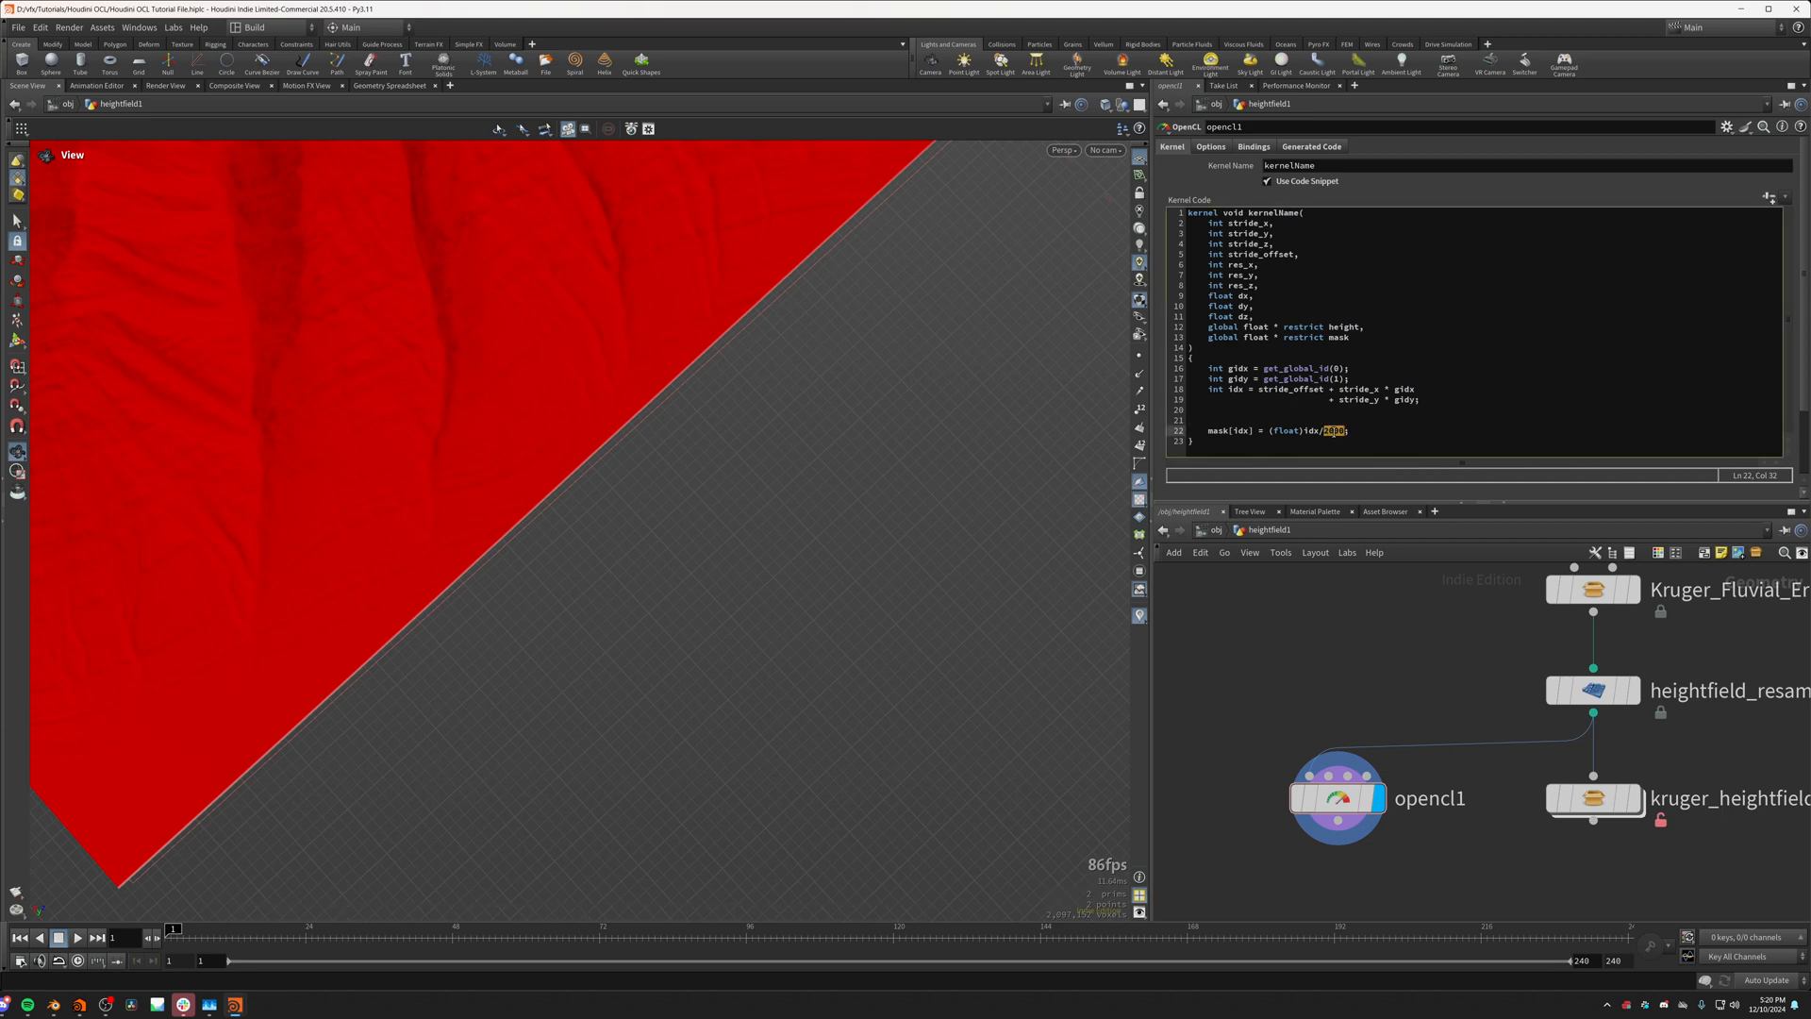
{"action": "type", "text": "1000"}
{"action": "left_click", "coordinate": [1334, 588]}
{"action": "middle_click_drag", "start_coordinate": [566, 368], "coordinate": [617, 353]}
{"action": "scroll", "coordinate": [617, 353], "scroll_direction": "down", "scroll_amount": 10}
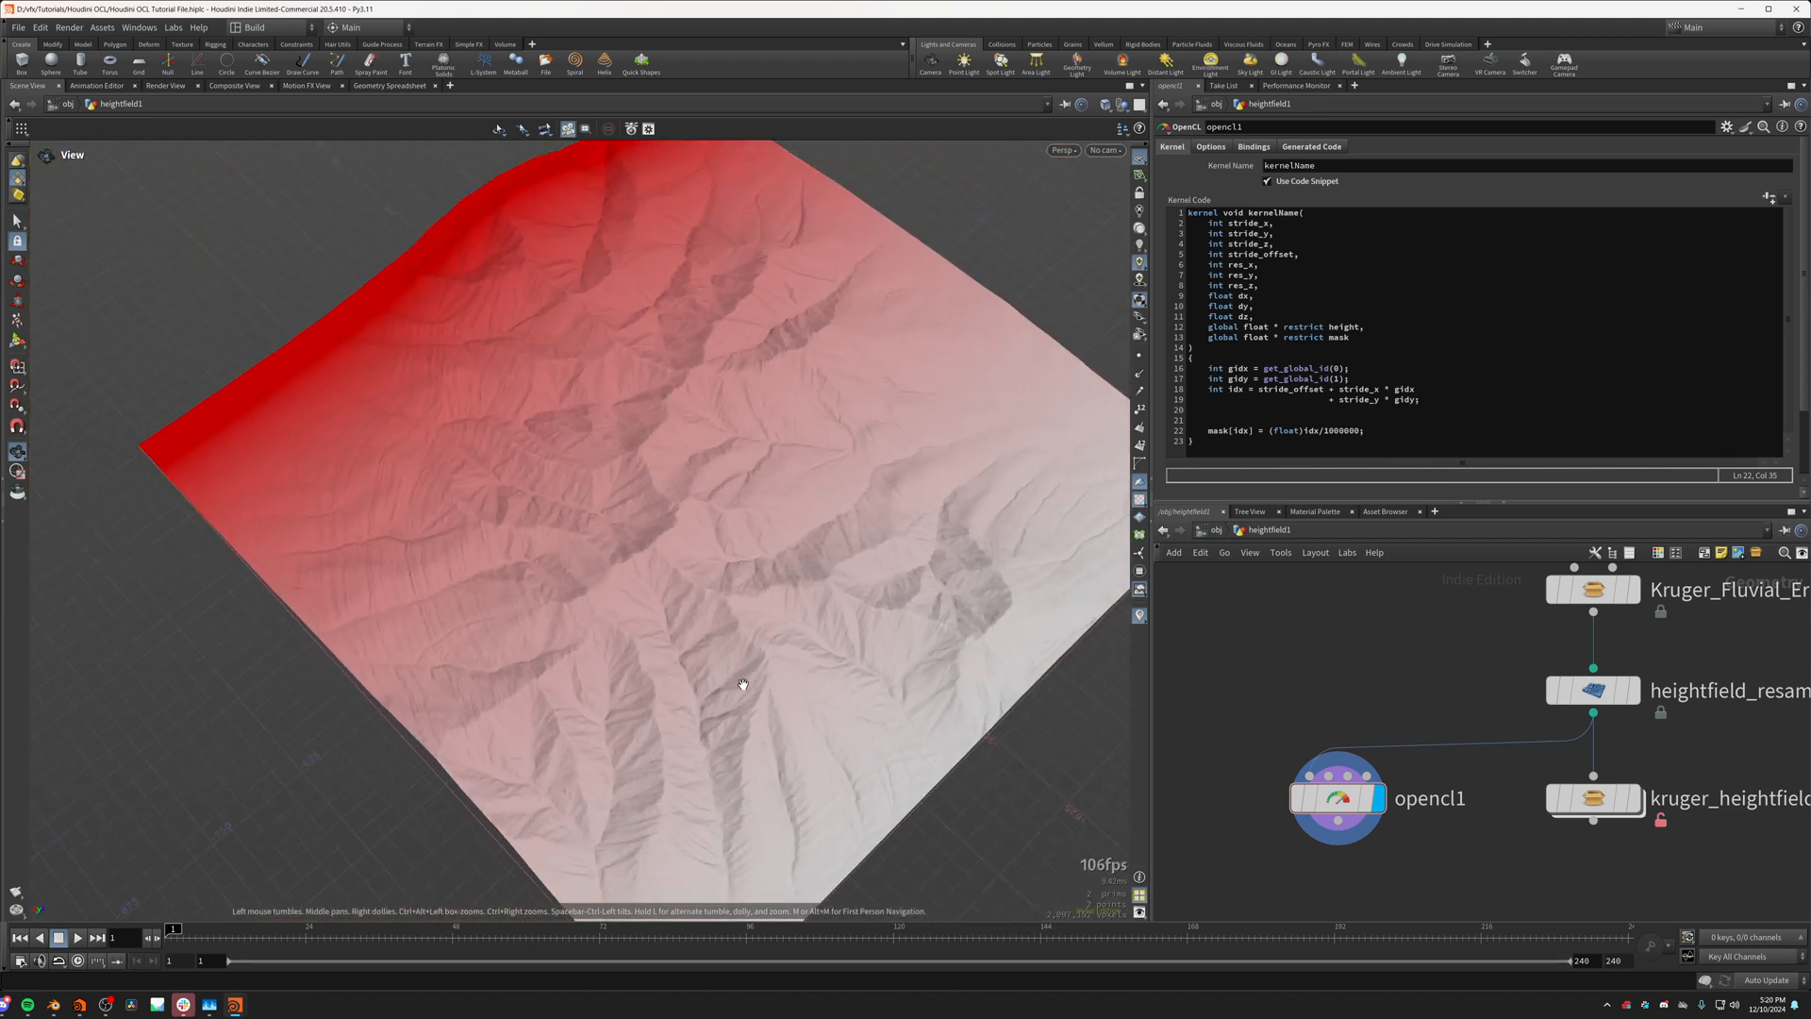
{"action": "left_click_drag", "start_coordinate": [676, 624], "coordinate": [220, 772]}
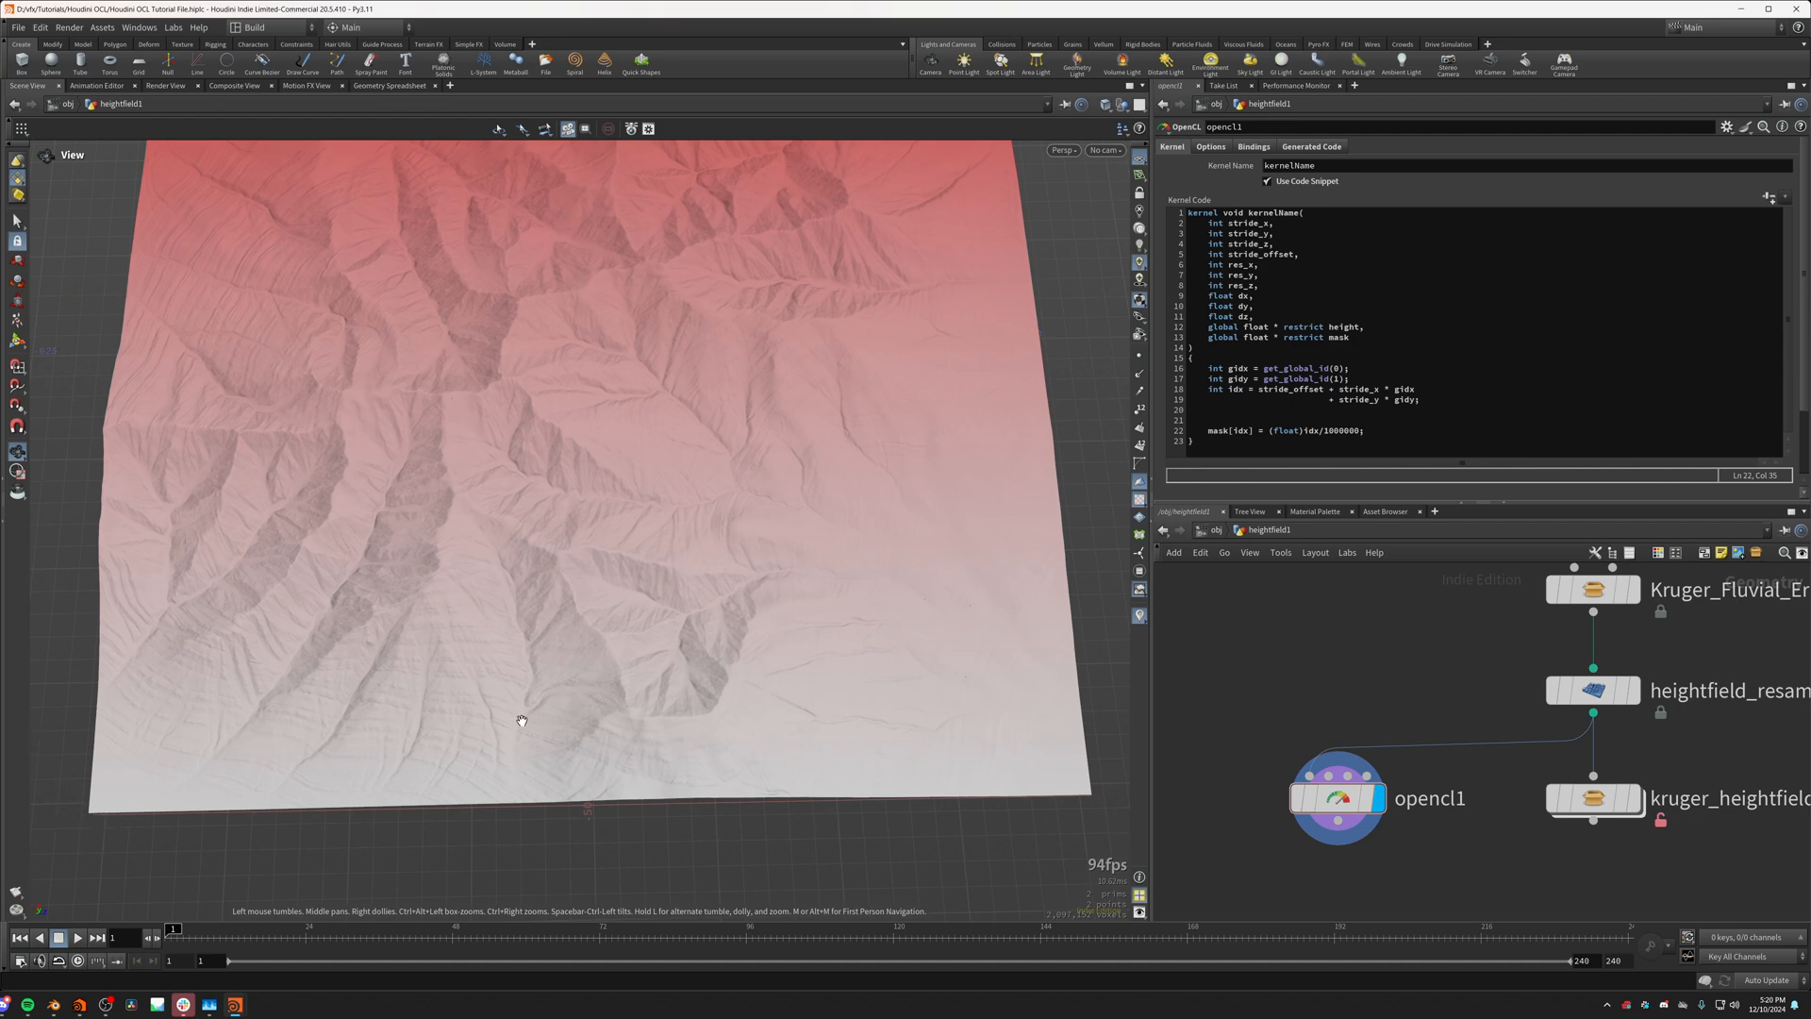
{"action": "left_click_drag", "start_coordinate": [436, 236], "coordinate": [450, 597]}
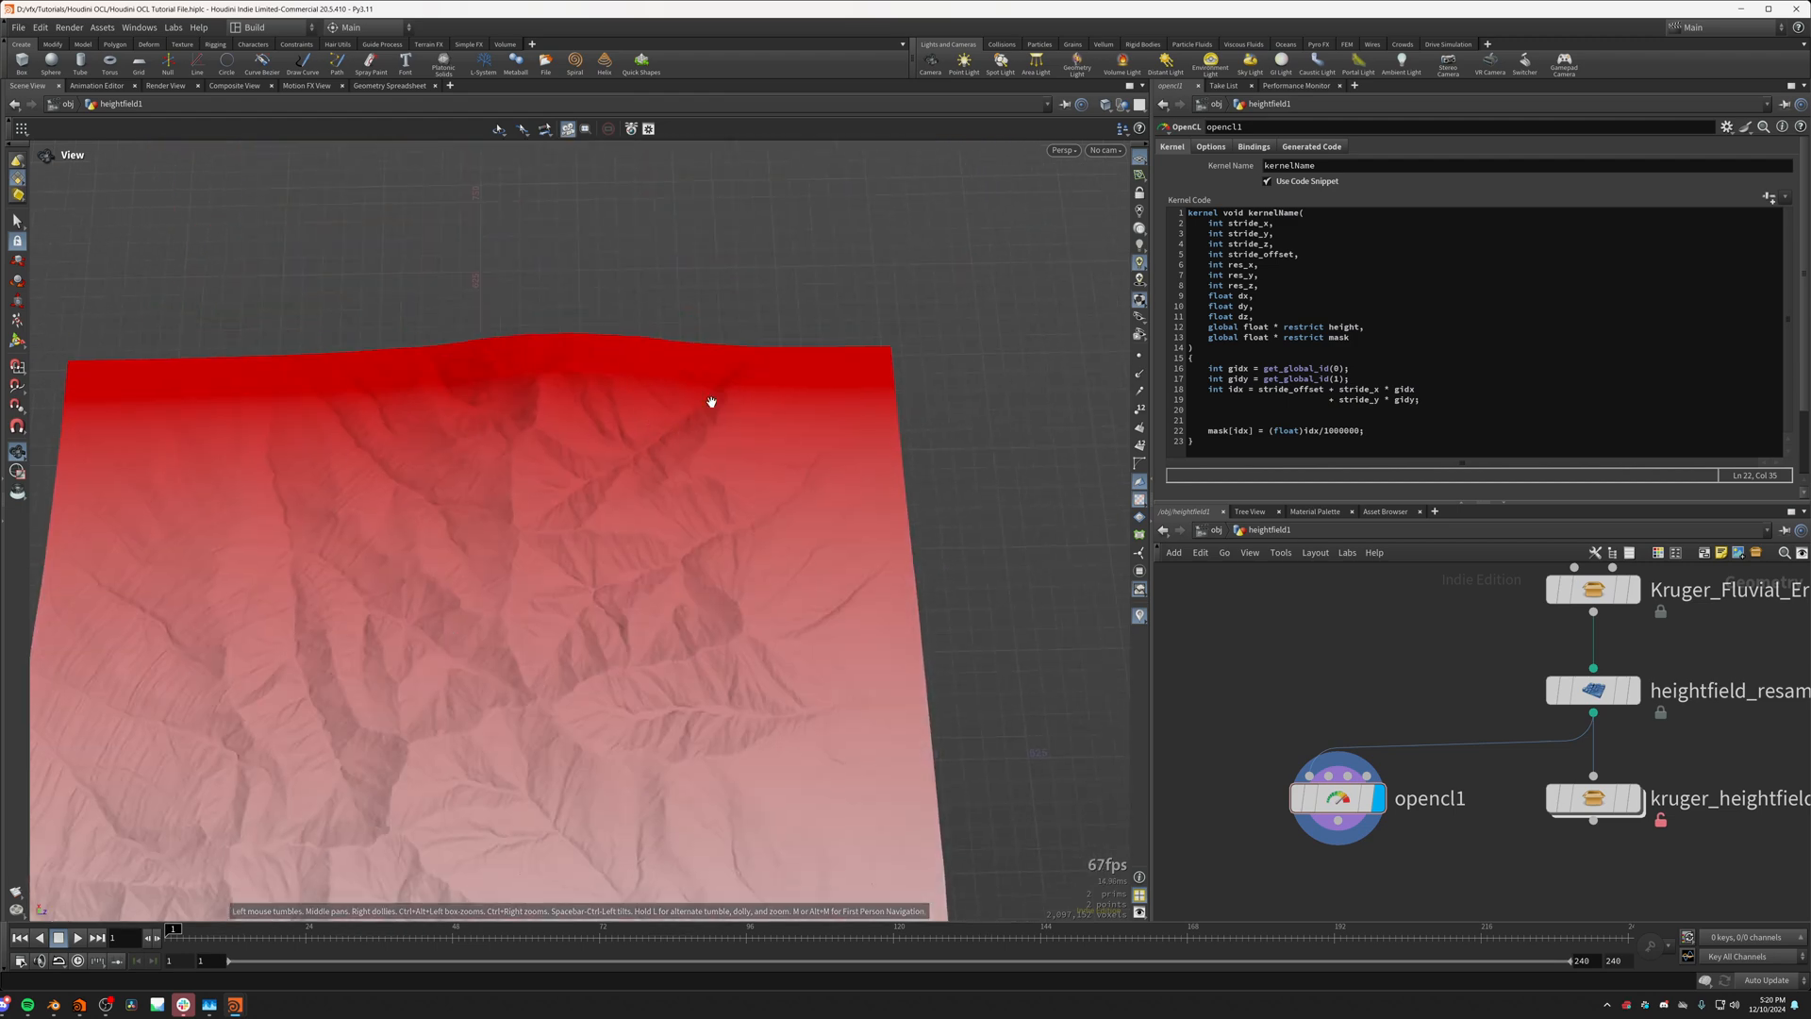
{"action": "mouse_move", "coordinate": [711, 401]}
{"action": "left_mouse_down"}
{"action": "mouse_move", "coordinate": [752, 465]}
{"action": "mouse_move", "coordinate": [687, 392]}
{"action": "left_mouse_up"}
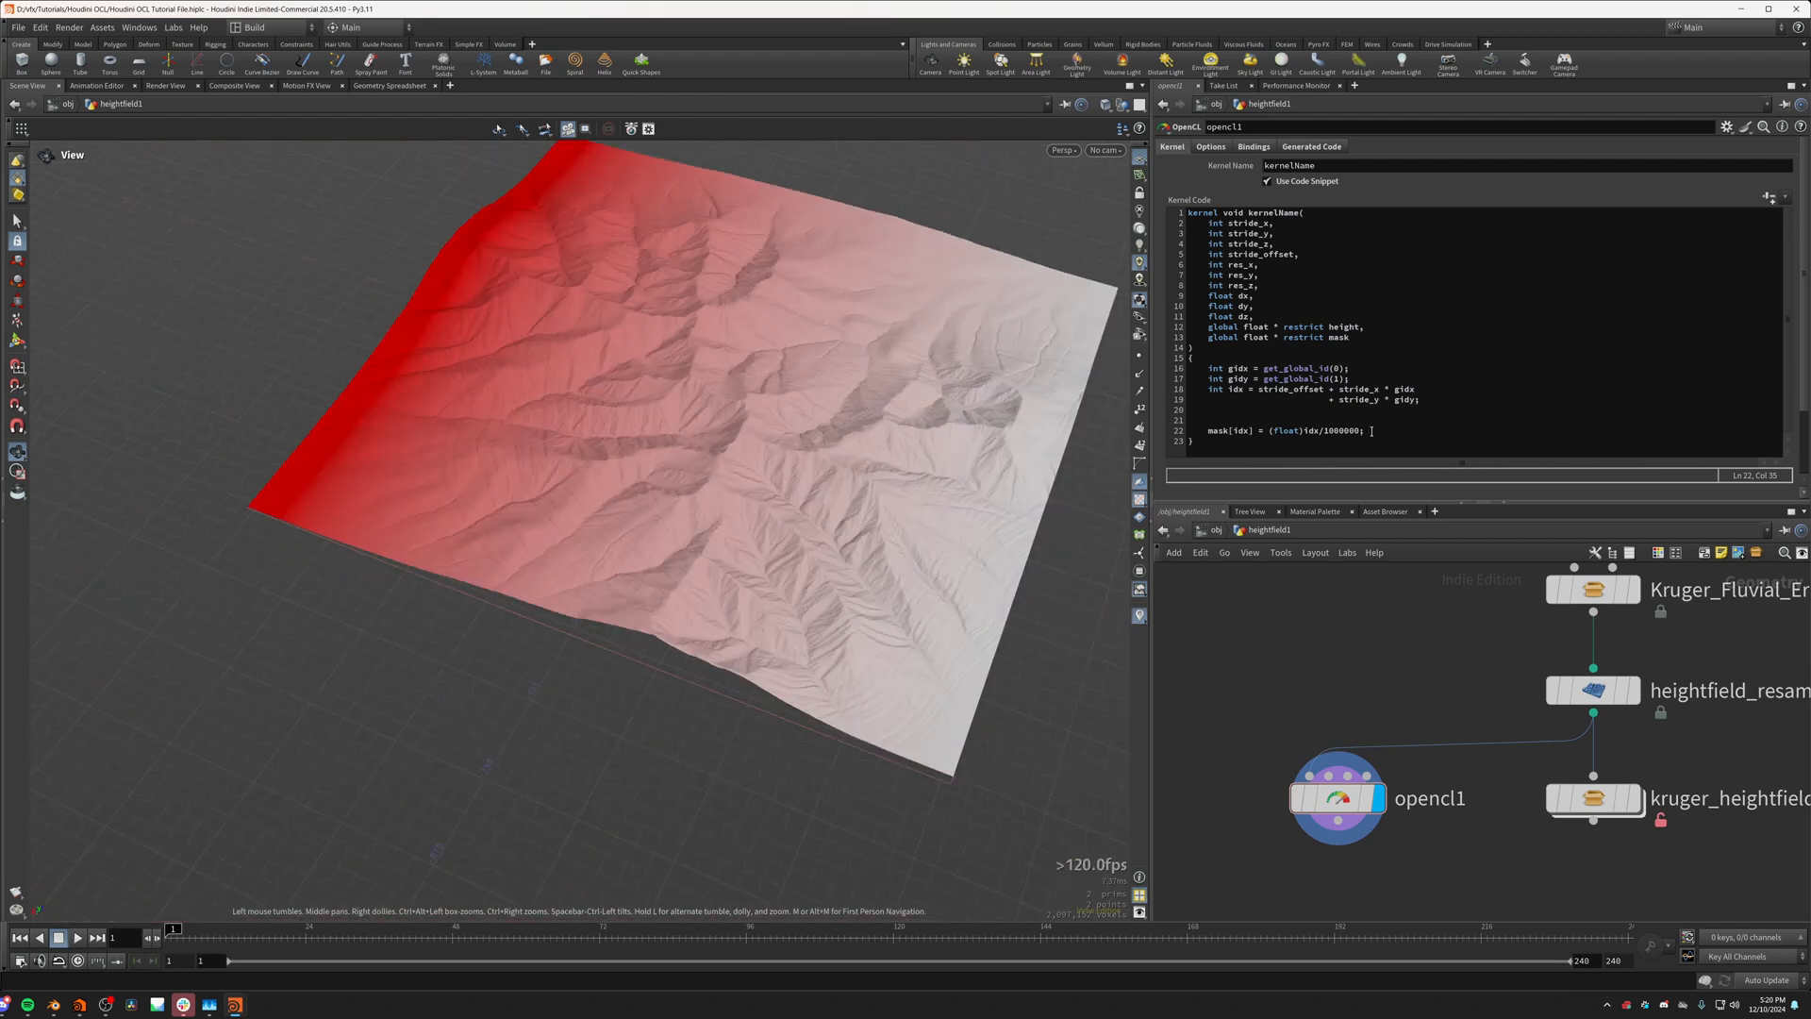
Step: Replace the float expression in the kernel's mask[idx] assignment with 0, keeping the line above it empty
{"action": "left_click_drag", "start_coordinate": [1371, 431], "coordinate": [1222, 436]}
{"action": "left_click", "coordinate": [1272, 432]}
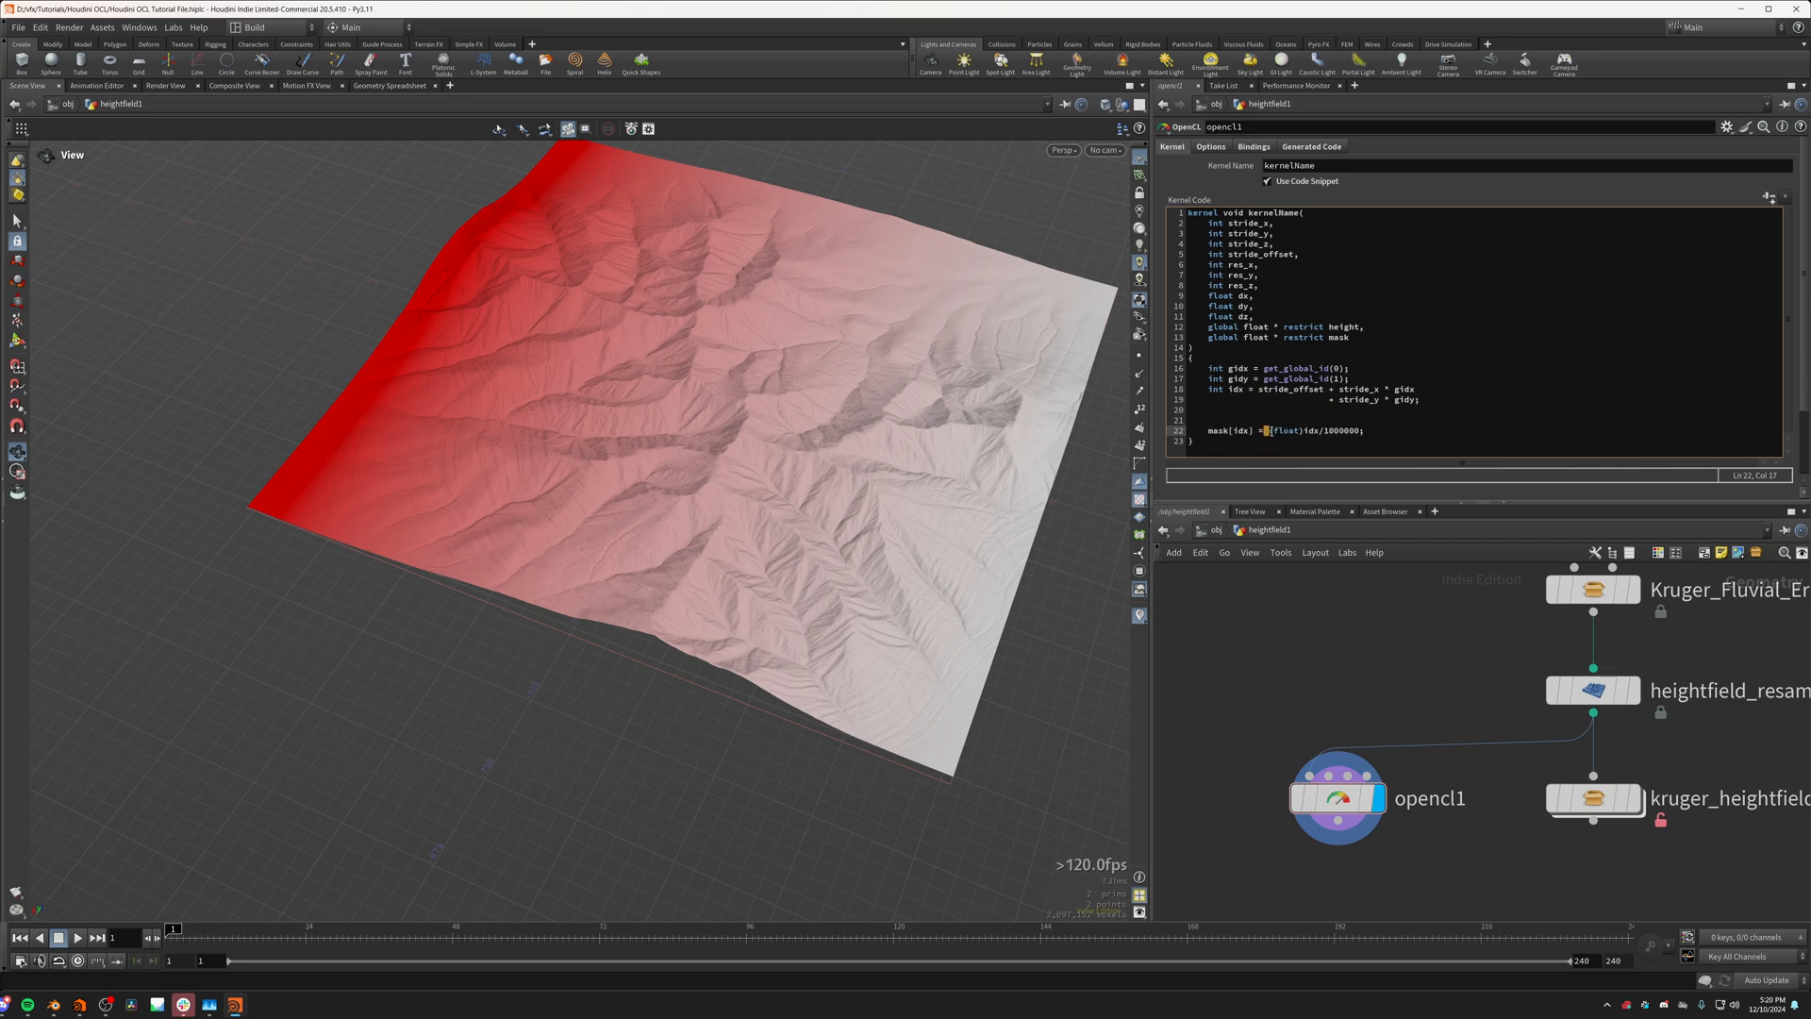
{"action": "mouse_move", "coordinate": [1269, 431]}
{"action": "left_mouse_down"}
{"action": "mouse_move", "coordinate": [1354, 431]}
{"action": "mouse_move", "coordinate": [1276, 432]}
{"action": "left_mouse_up"}
{"action": "type", "text": "1"}
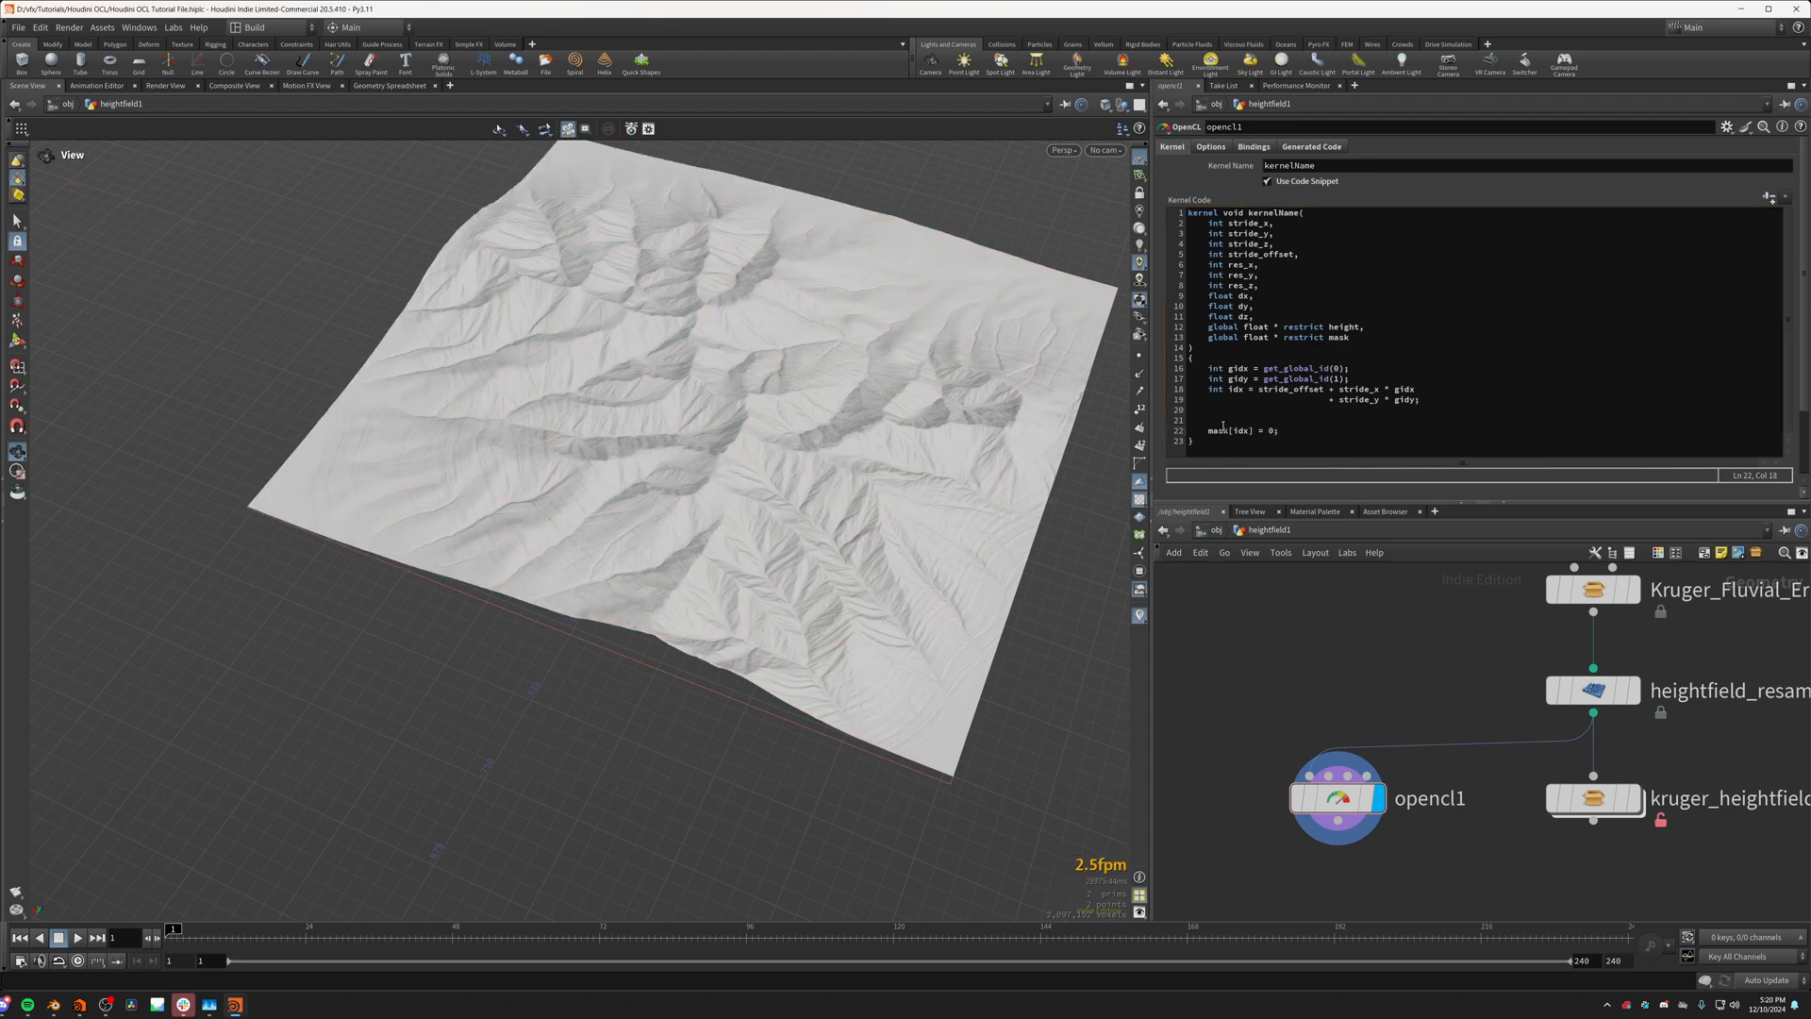
{"action": "left_click", "coordinate": [1223, 424]}
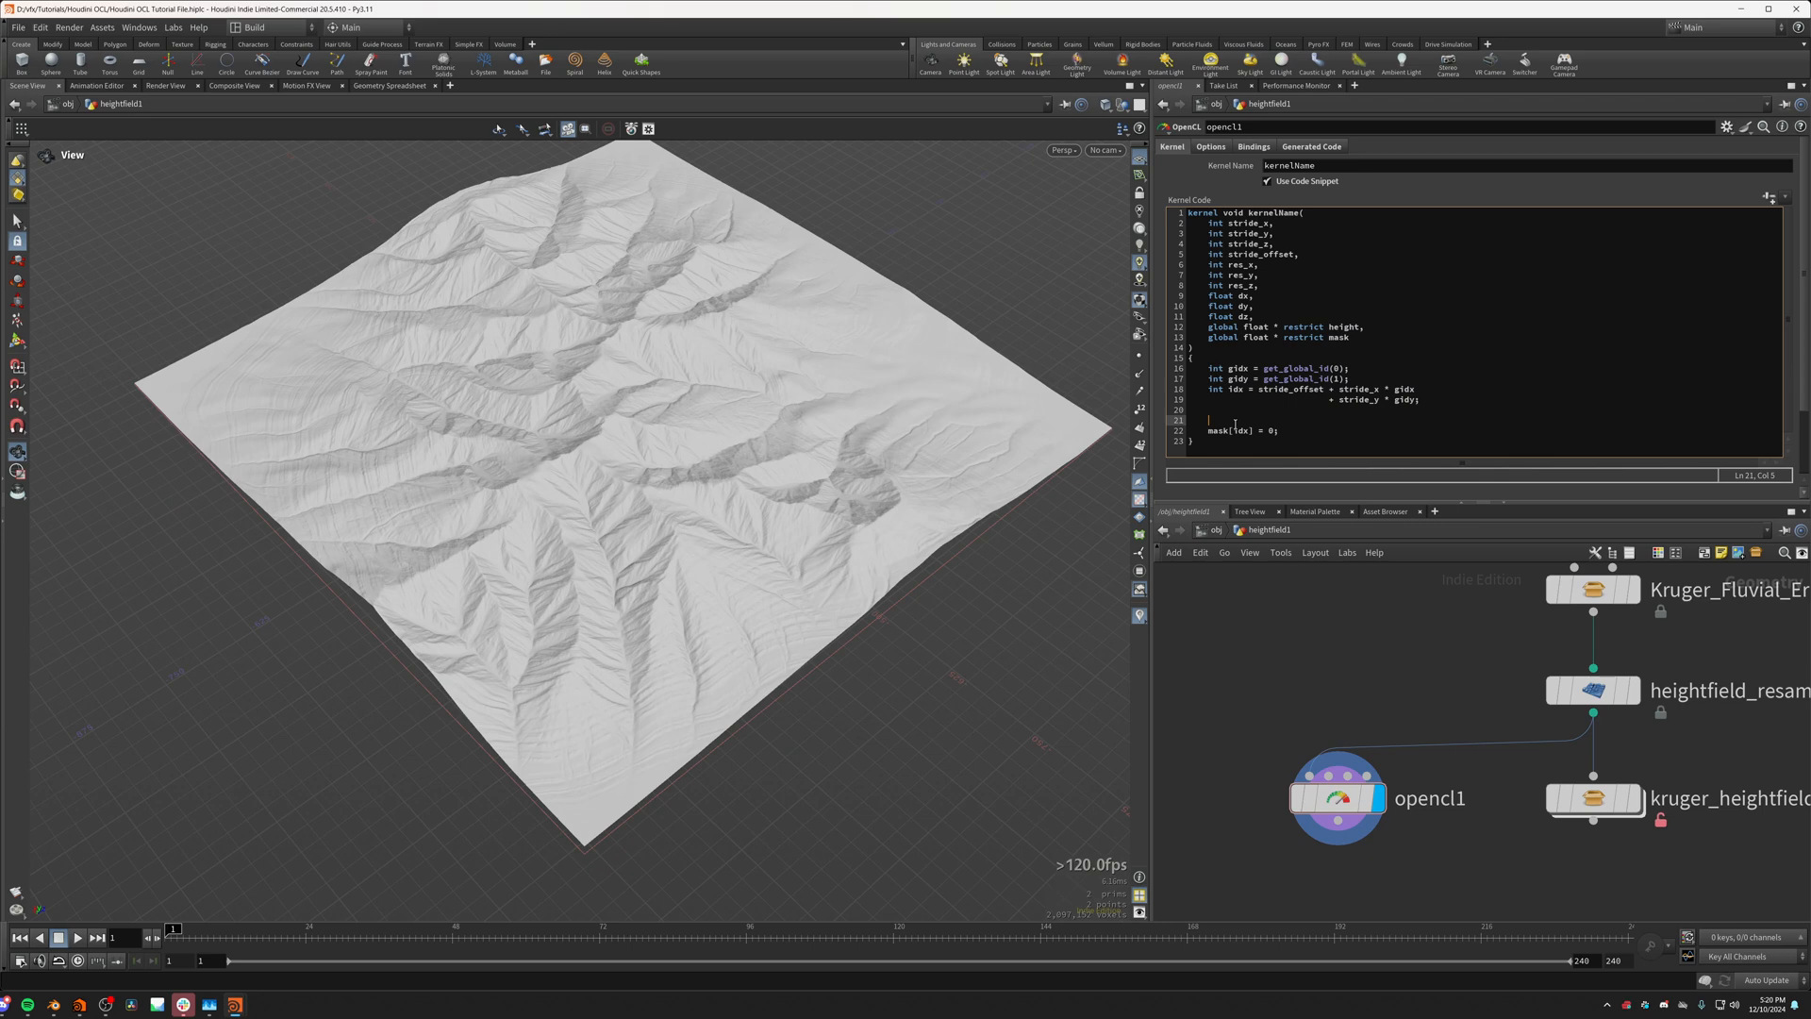
{"action": "type", "text": "i"}
{"action": "key", "text": "BackSpace"}
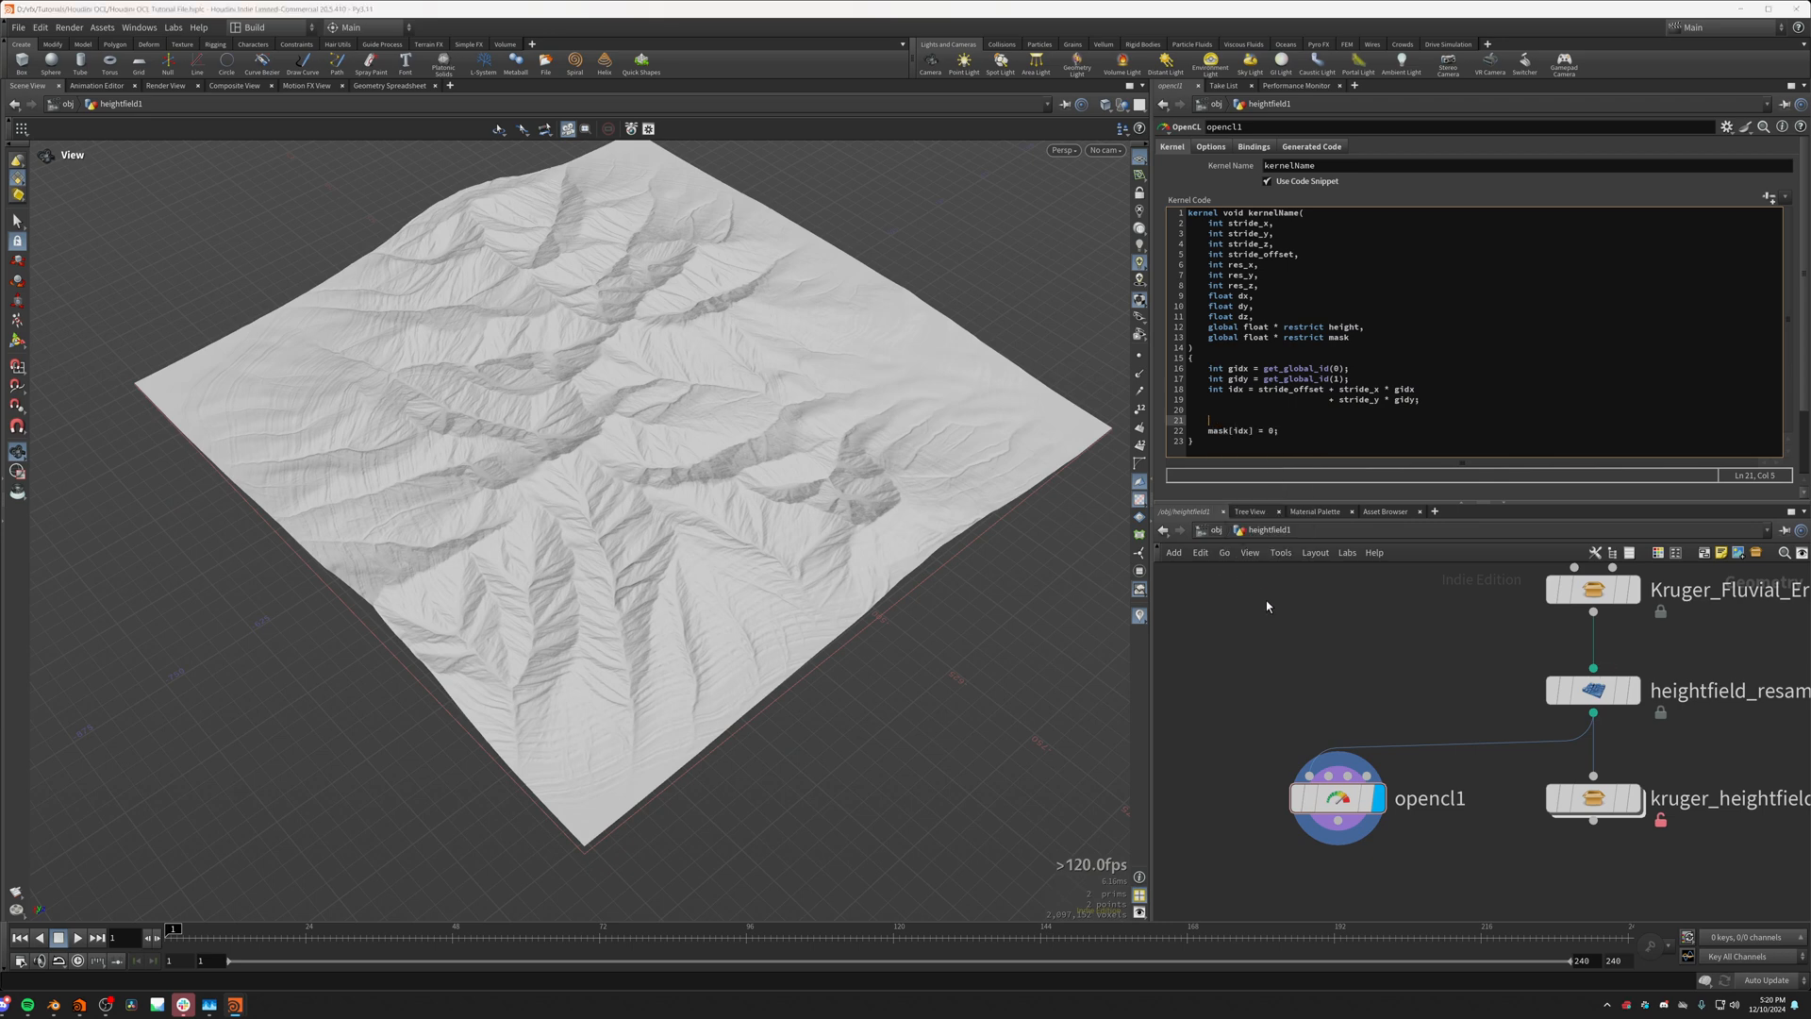
Step: Display the kruger_heightfield_flowlines node on the terrain and open its parameters
{"action": "scroll", "coordinate": [766, 592], "scroll_direction": "up", "scroll_amount": 3}
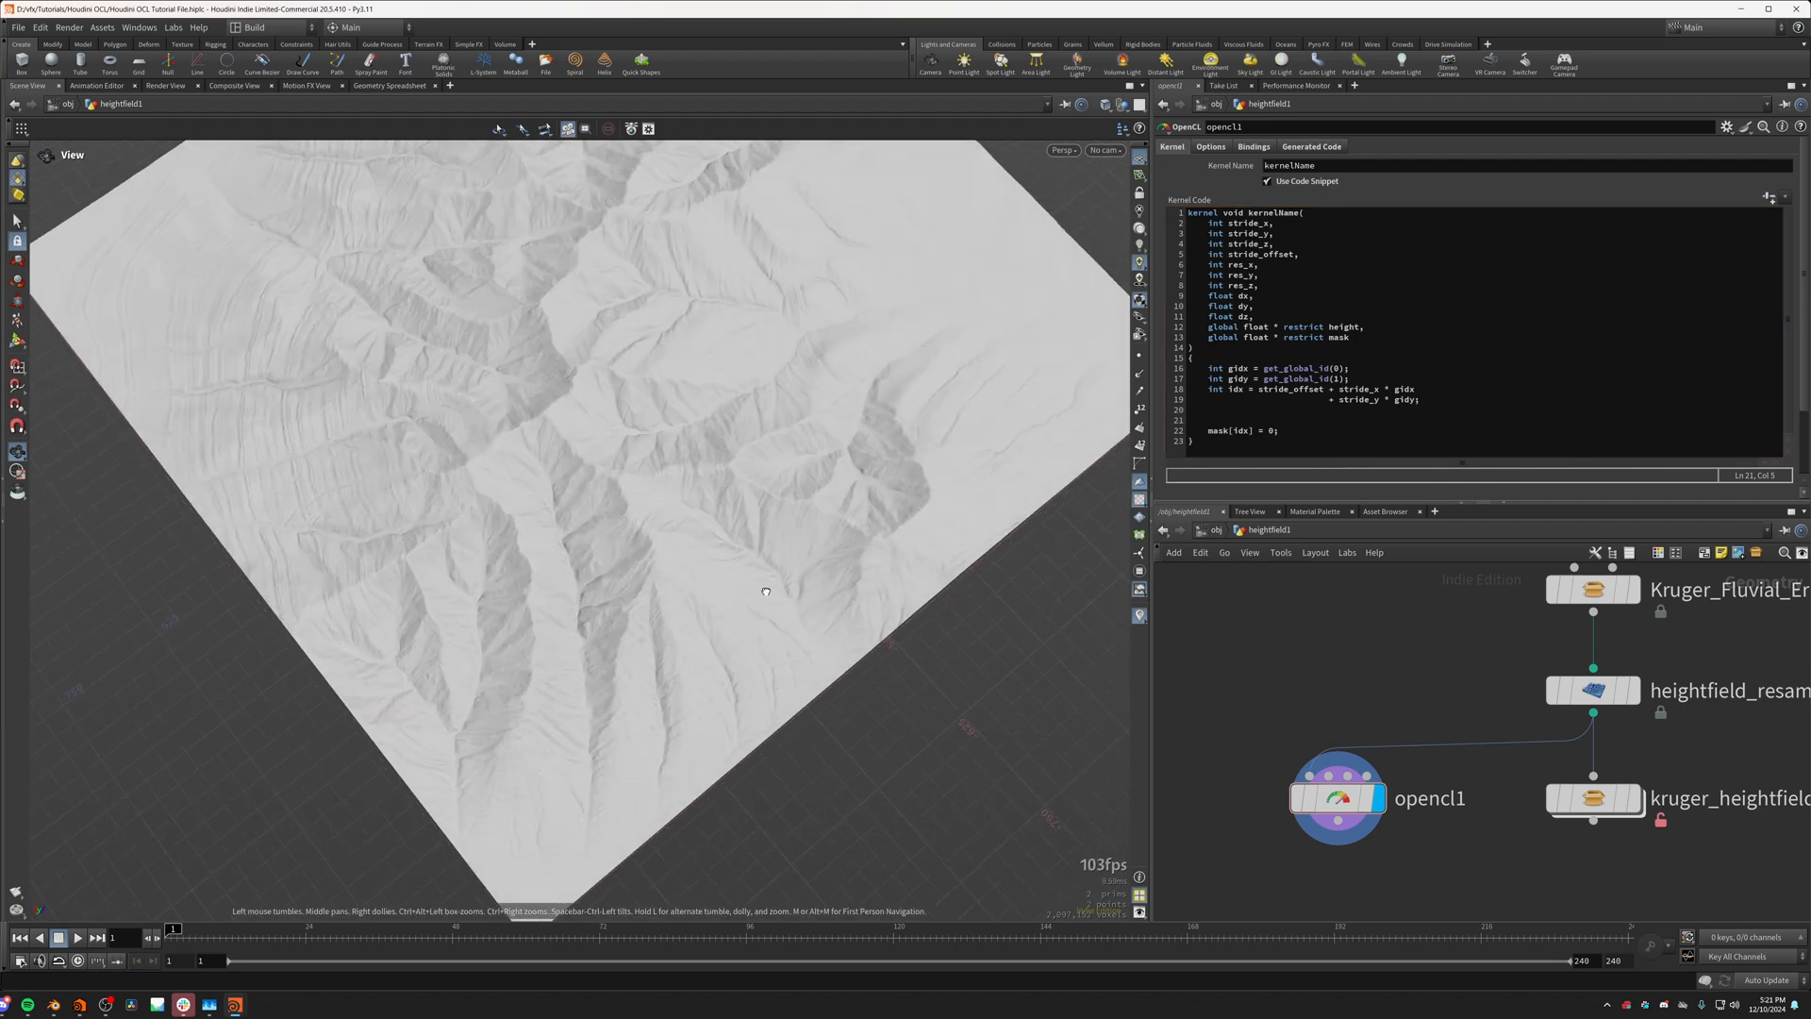
{"action": "left_click_drag", "start_coordinate": [714, 511], "coordinate": [660, 462]}
{"action": "scroll", "coordinate": [660, 463], "scroll_direction": "up", "scroll_amount": 3}
{"action": "mouse_move", "coordinate": [1643, 810]}
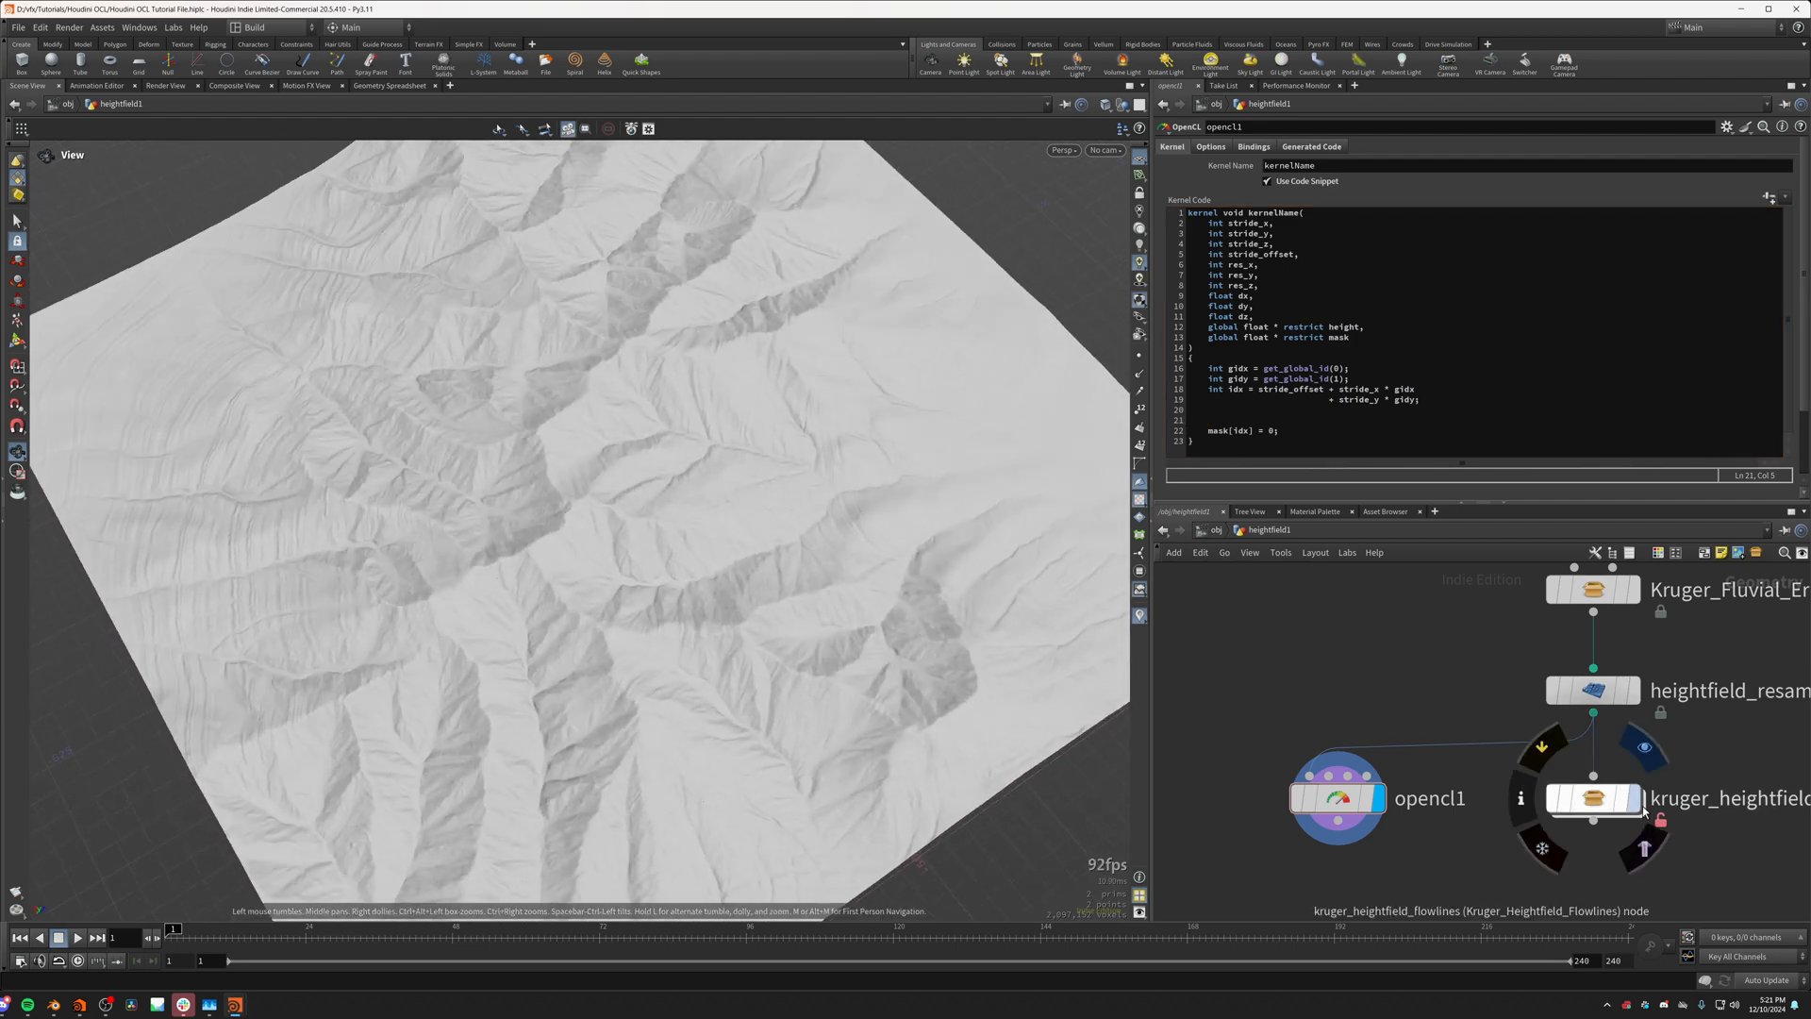
{"action": "scroll", "coordinate": [659, 570], "scroll_direction": "up", "scroll_amount": 5}
{"action": "middle_click_drag", "start_coordinate": [568, 570], "coordinate": [560, 545]}
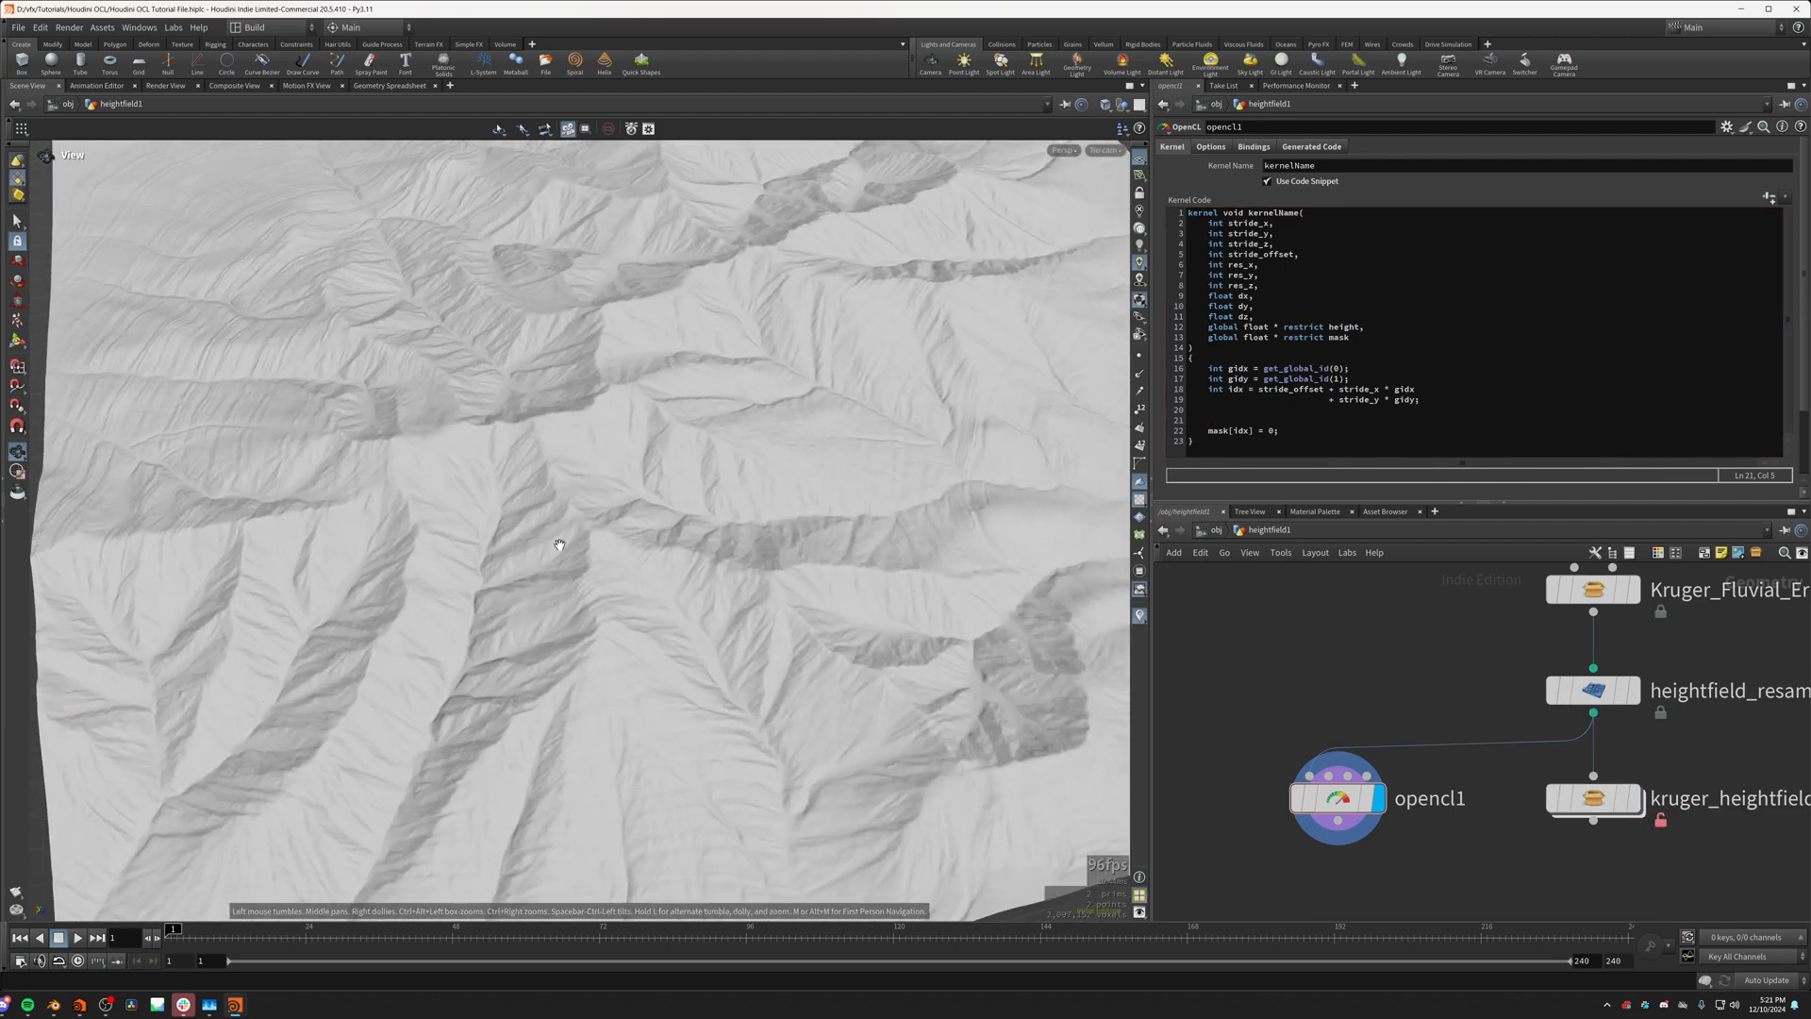
{"action": "scroll", "coordinate": [881, 695], "scroll_direction": "down", "scroll_amount": 3}
{"action": "left_click", "coordinate": [1608, 809]}
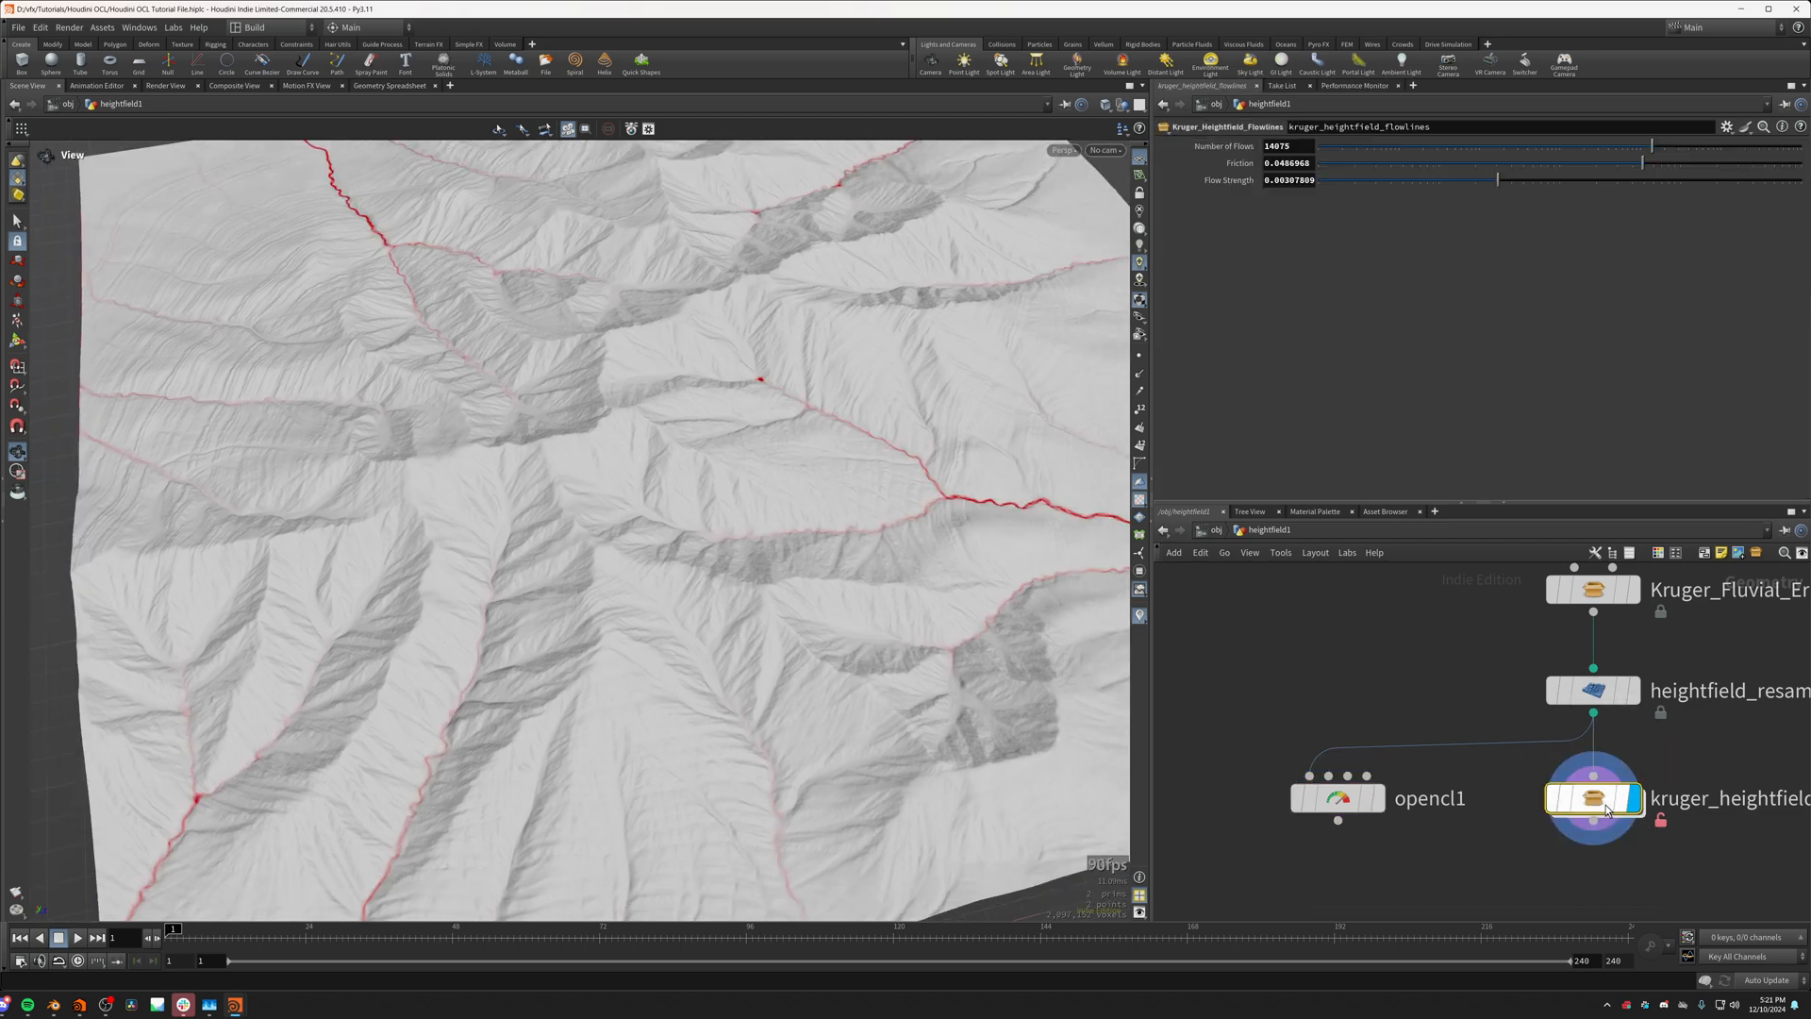
{"action": "left_click_drag", "start_coordinate": [863, 467], "coordinate": [585, 377]}
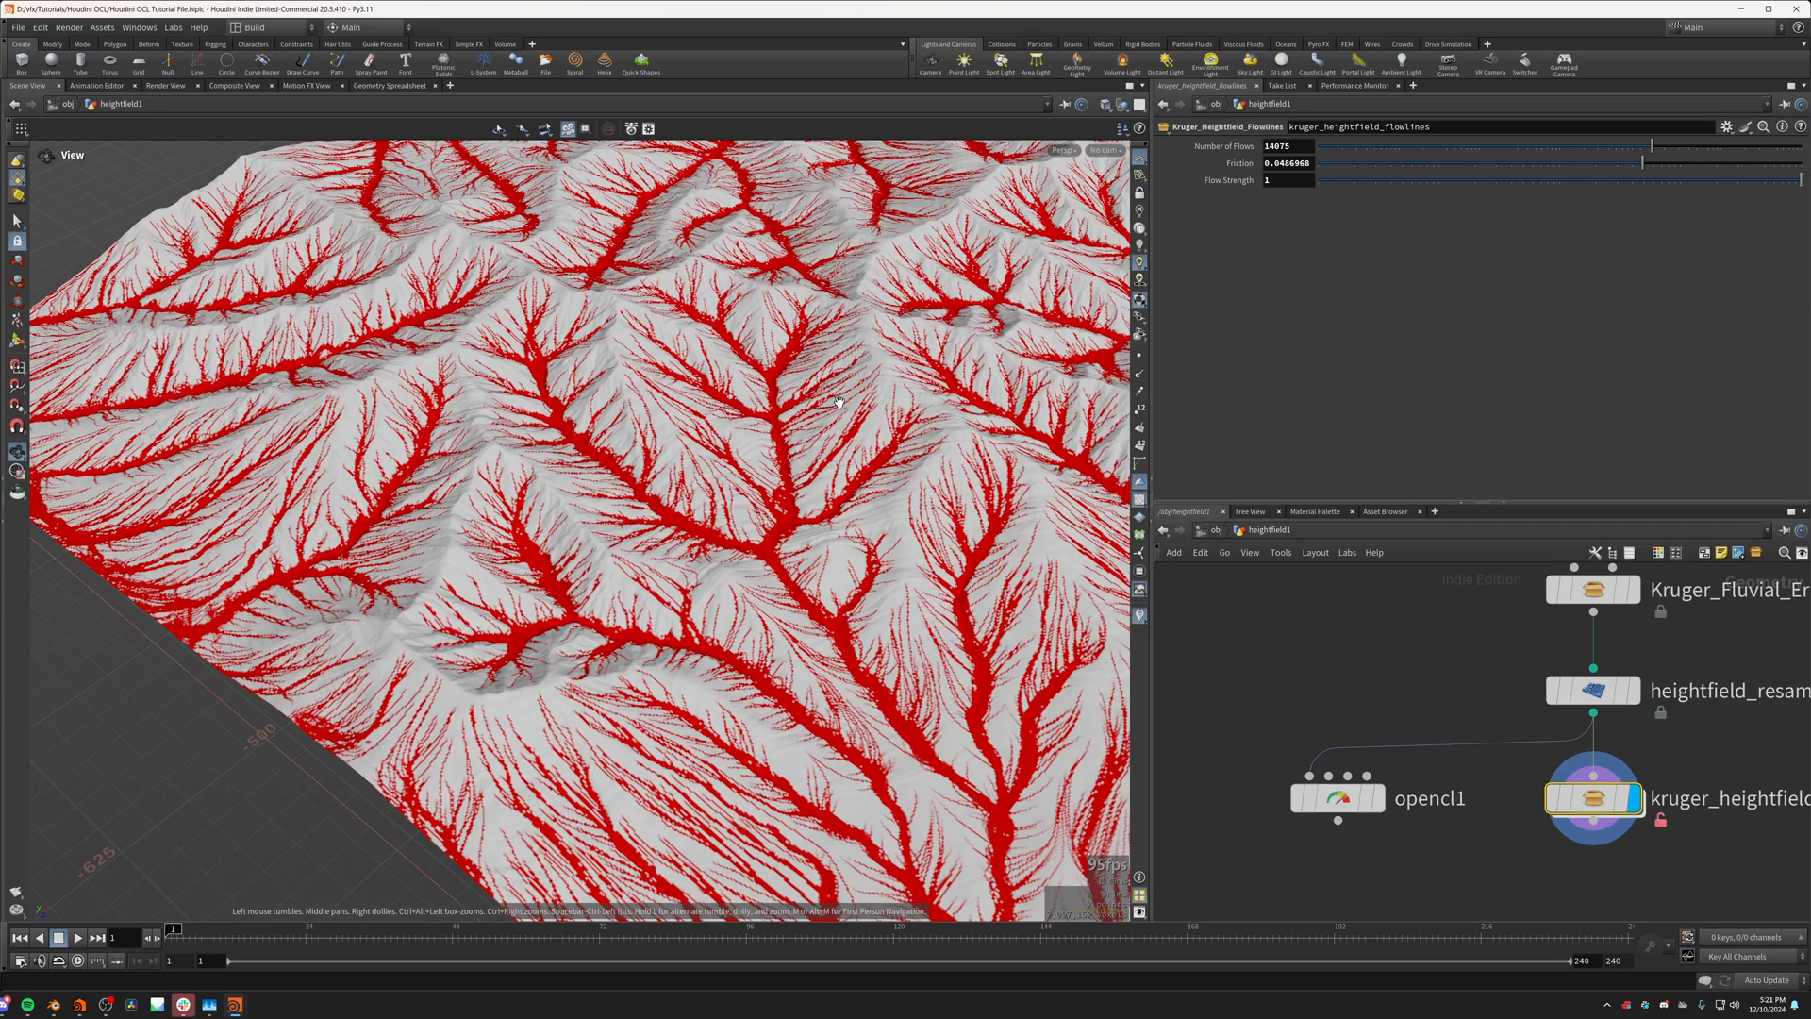
Step: Set the flowlines node's Flow Strength to 1 and inspect the branching lines in the valleys up close
{"action": "left_click_drag", "start_coordinate": [837, 394], "coordinate": [1028, 387]}
{"action": "scroll", "coordinate": [819, 559], "scroll_direction": "up", "scroll_amount": 4}
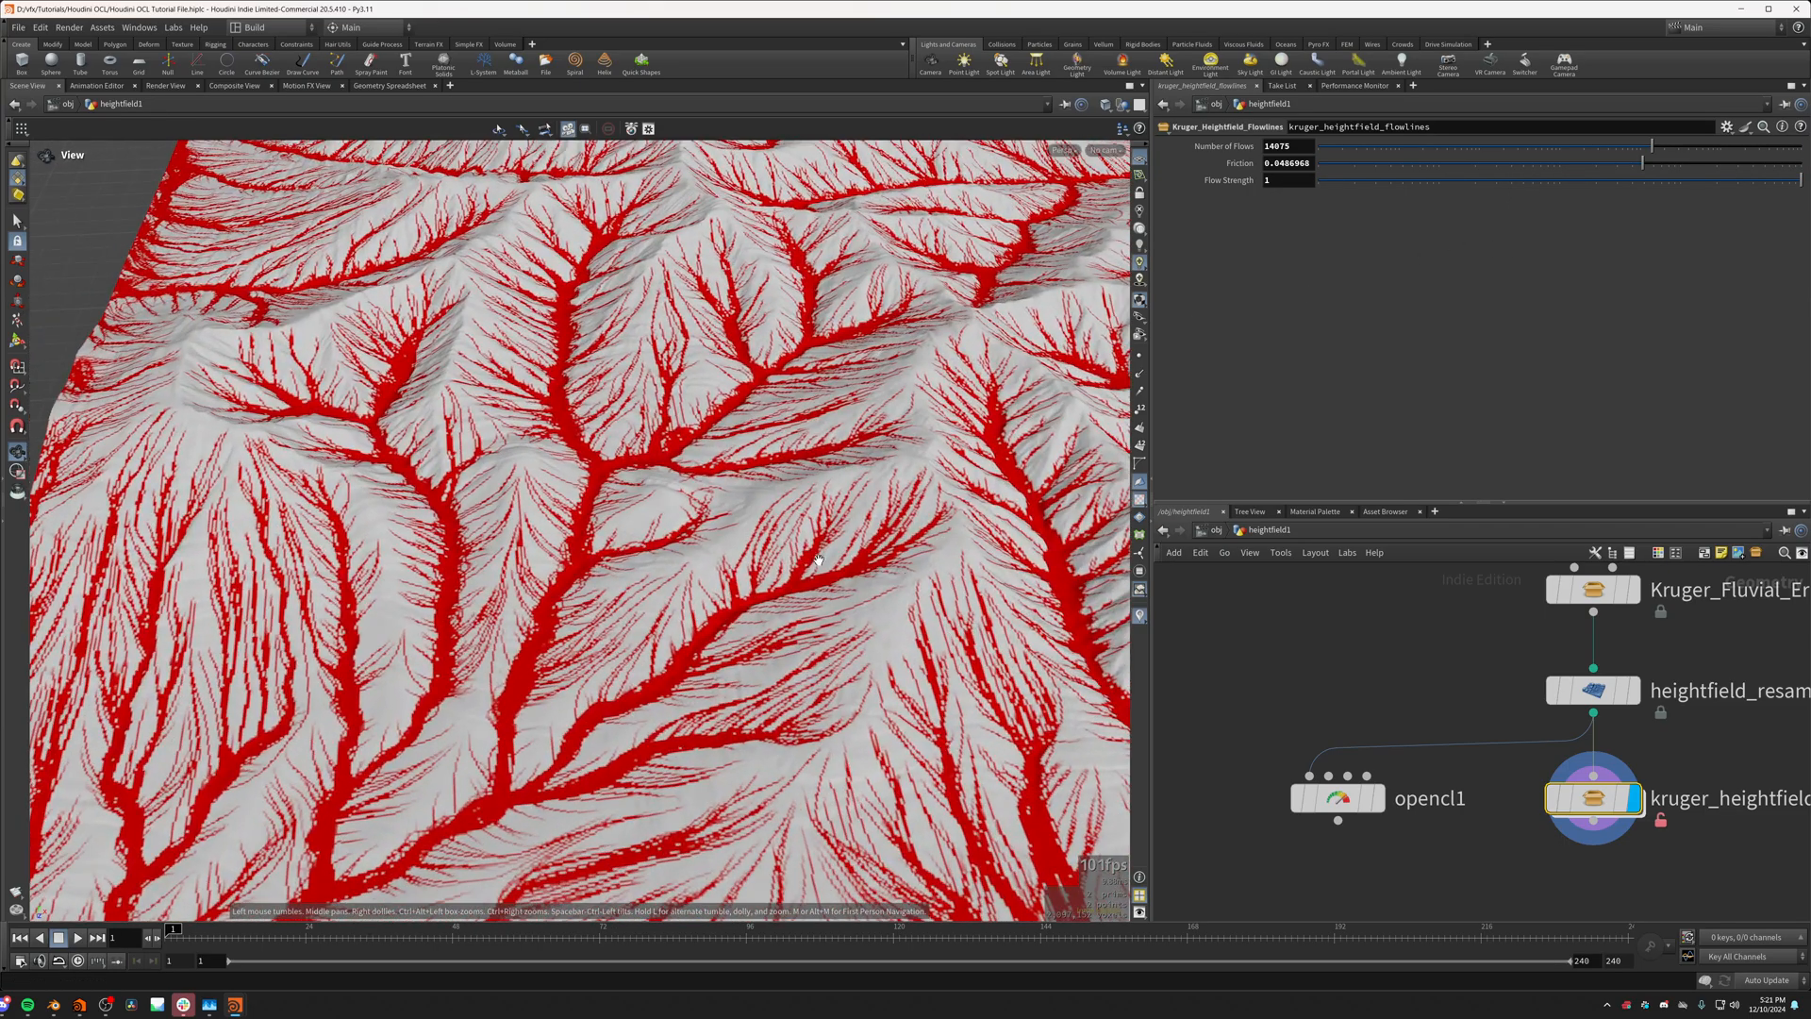
{"action": "scroll", "coordinate": [818, 559], "scroll_direction": "up", "scroll_amount": 6}
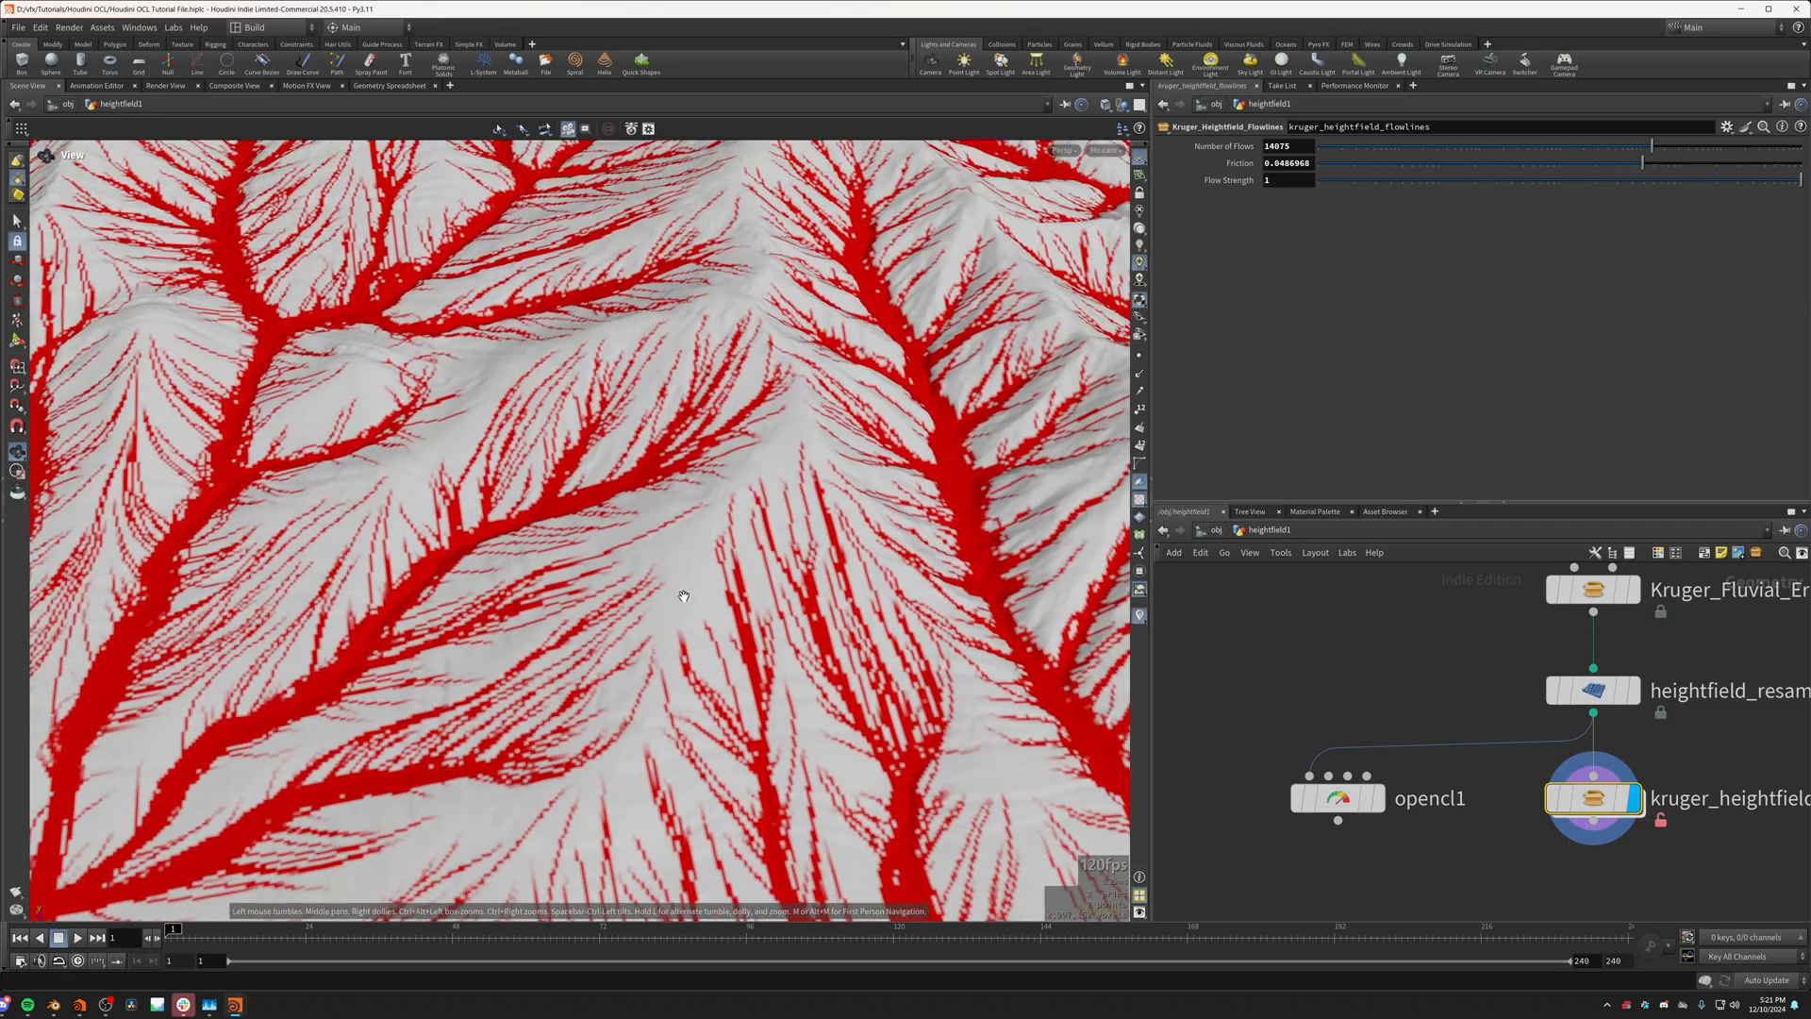
{"action": "scroll", "coordinate": [683, 596], "scroll_direction": "up", "scroll_amount": 6}
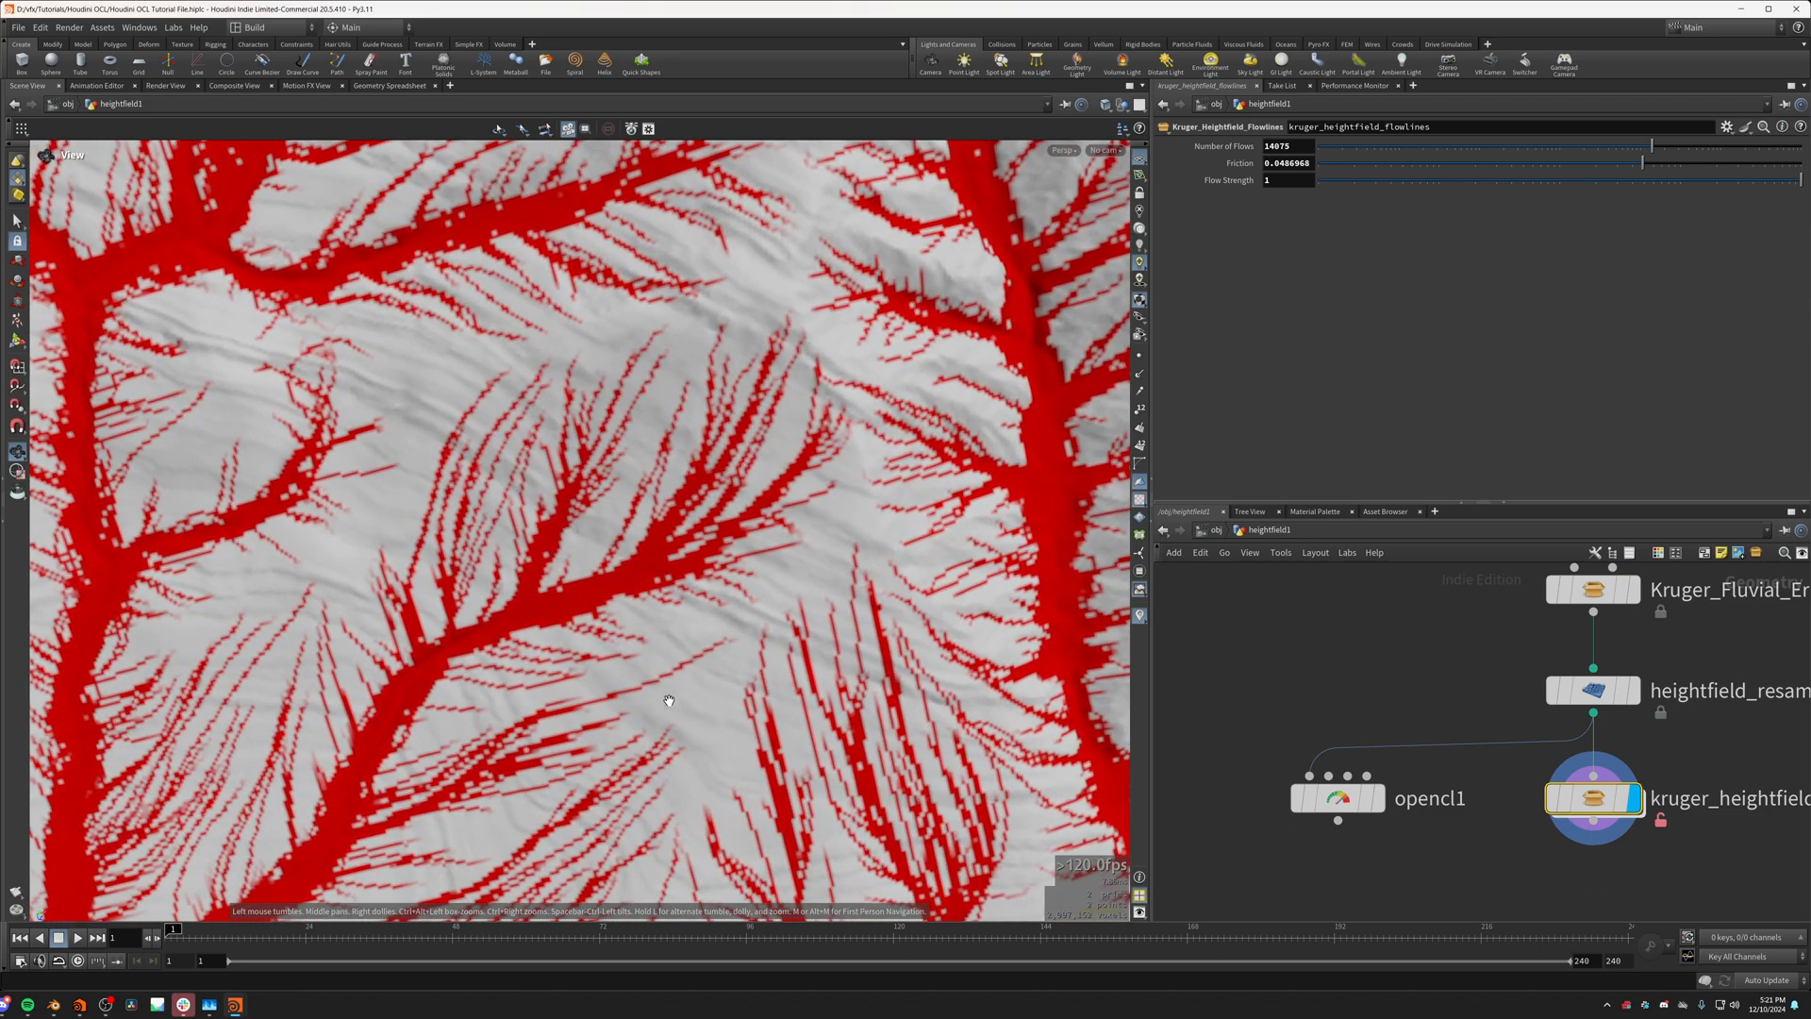
{"action": "left_click_drag", "start_coordinate": [669, 700], "coordinate": [769, 578]}
{"action": "scroll", "coordinate": [315, 727], "scroll_direction": "down", "scroll_amount": 5}
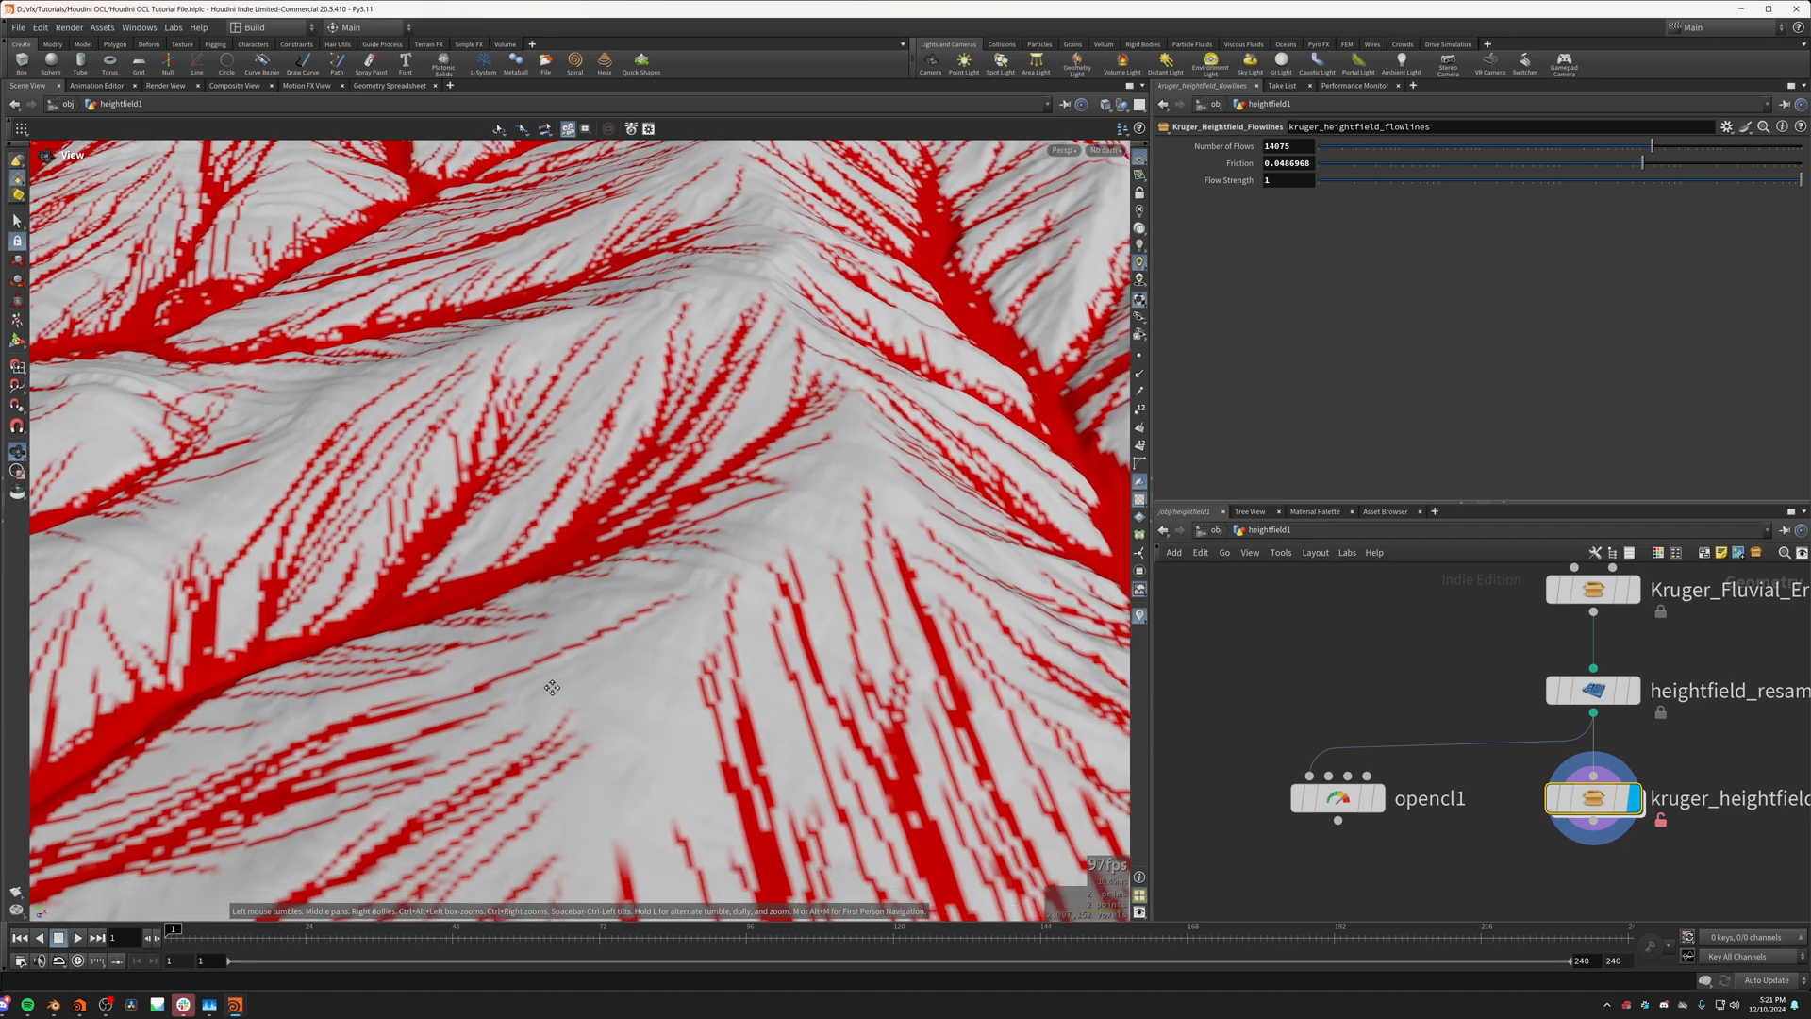
{"action": "middle_click_drag", "start_coordinate": [554, 687], "coordinate": [619, 570]}
{"action": "left_click_drag", "start_coordinate": [619, 570], "coordinate": [363, 668]}
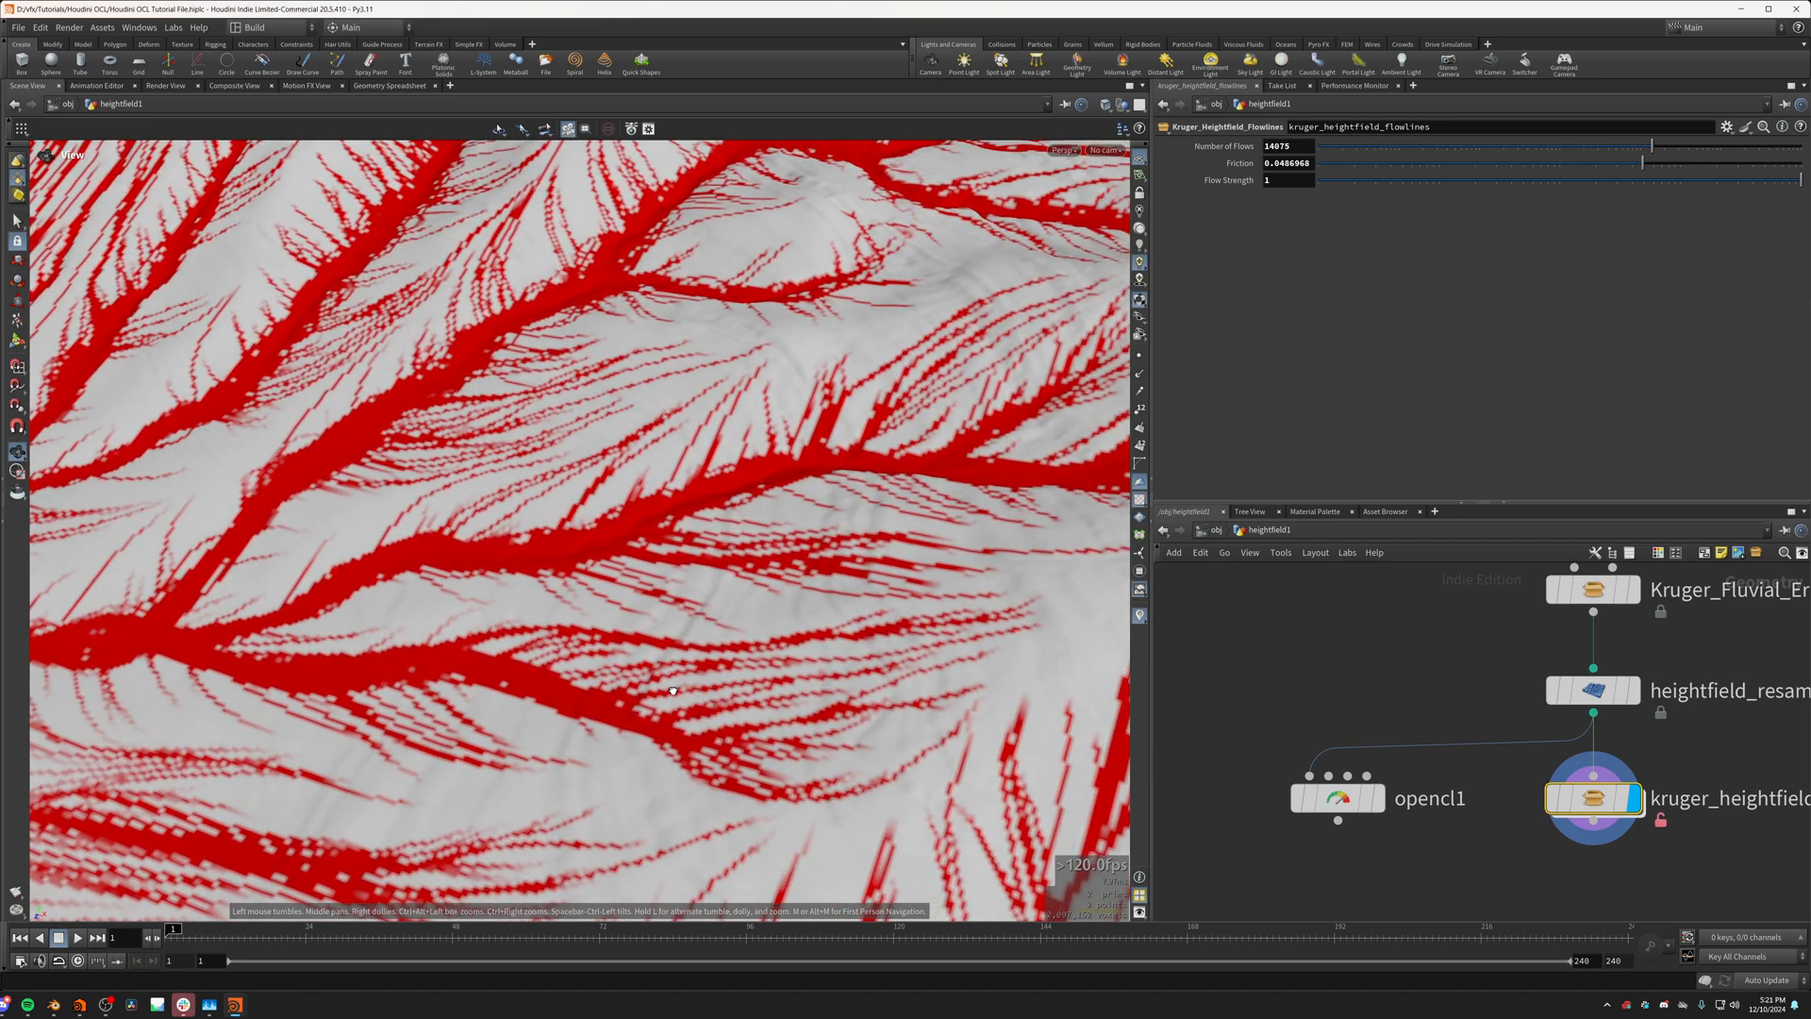
{"action": "middle_click_drag", "start_coordinate": [363, 668], "coordinate": [569, 693]}
{"action": "left_click_drag", "start_coordinate": [570, 693], "coordinate": [598, 701]}
Step: Reduce the flowlines node's Number of Flows to 31 so that individual flow paths can be followed
{"action": "left_click_drag", "start_coordinate": [1651, 148], "coordinate": [1488, 160]}
{"action": "left_click_drag", "start_coordinate": [566, 358], "coordinate": [620, 324]}
{"action": "middle_click_drag", "start_coordinate": [620, 323], "coordinate": [589, 541]}
{"action": "left_click_drag", "start_coordinate": [589, 540], "coordinate": [683, 336]}
{"action": "middle_click_drag", "start_coordinate": [683, 336], "coordinate": [679, 425]}
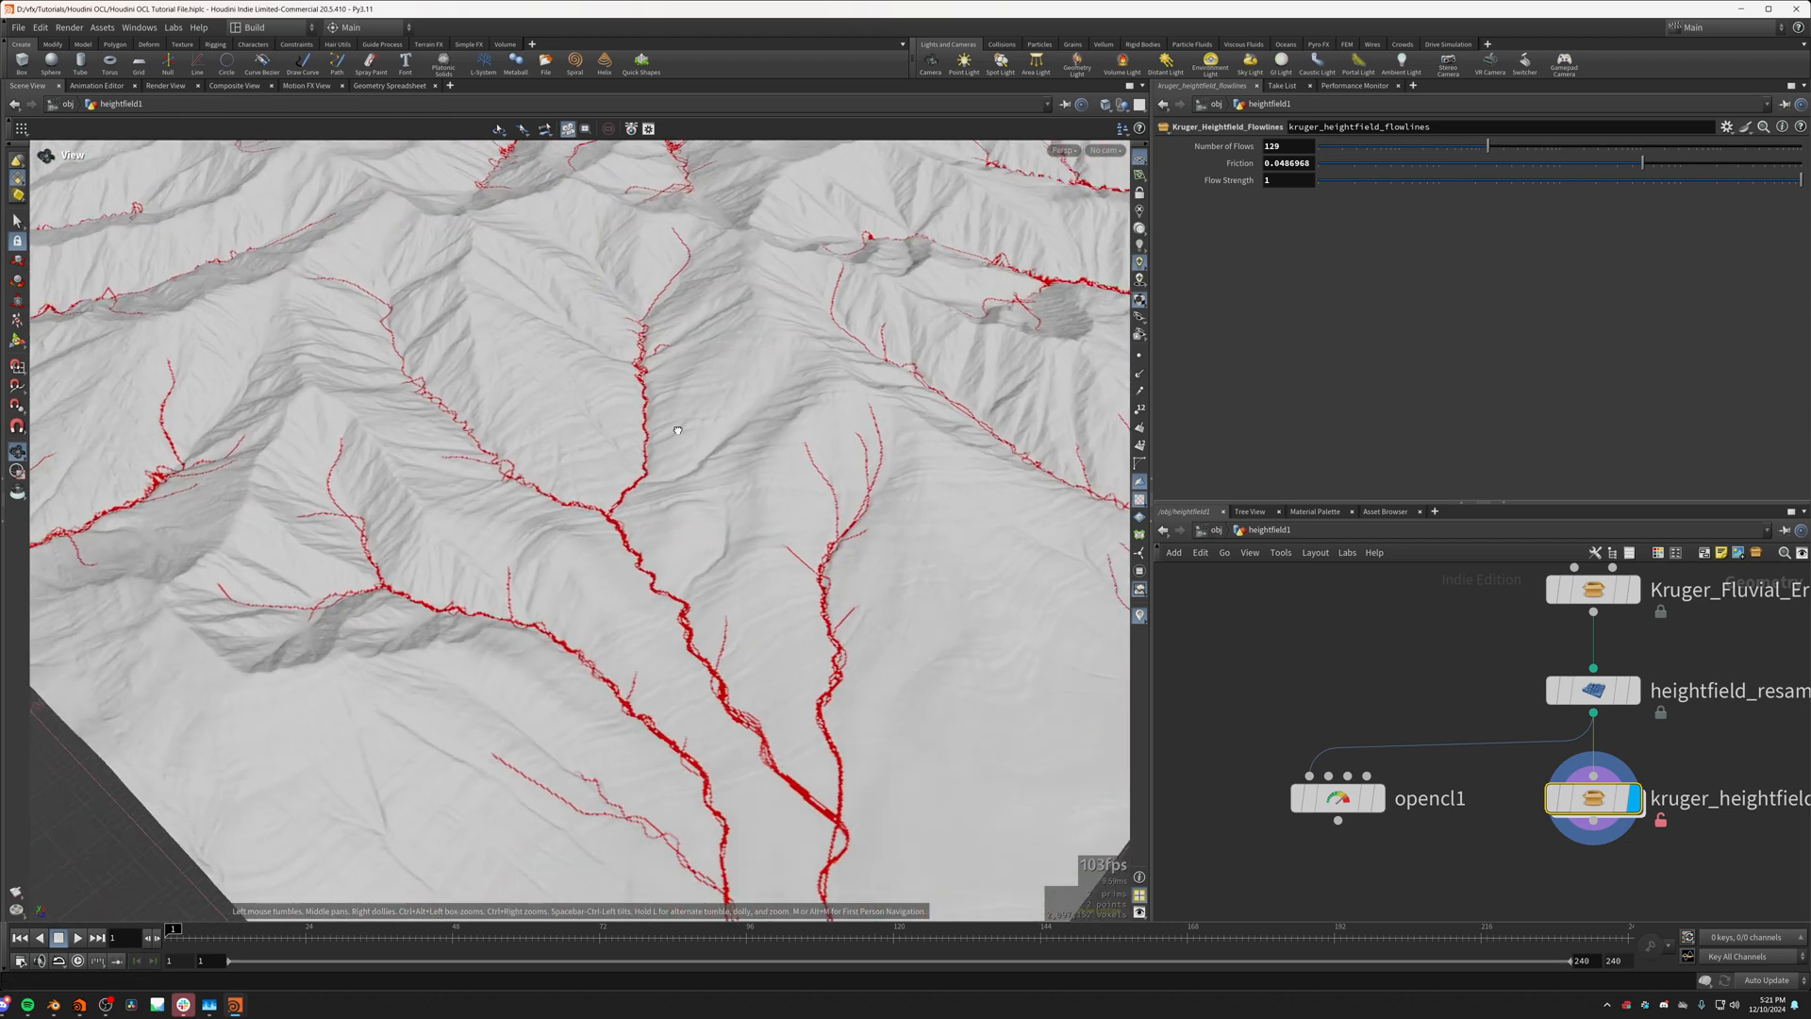
{"action": "left_click_drag", "start_coordinate": [679, 425], "coordinate": [660, 426]}
{"action": "left_click_drag", "start_coordinate": [1458, 147], "coordinate": [1442, 148]}
{"action": "left_click_drag", "start_coordinate": [835, 415], "coordinate": [723, 434]}
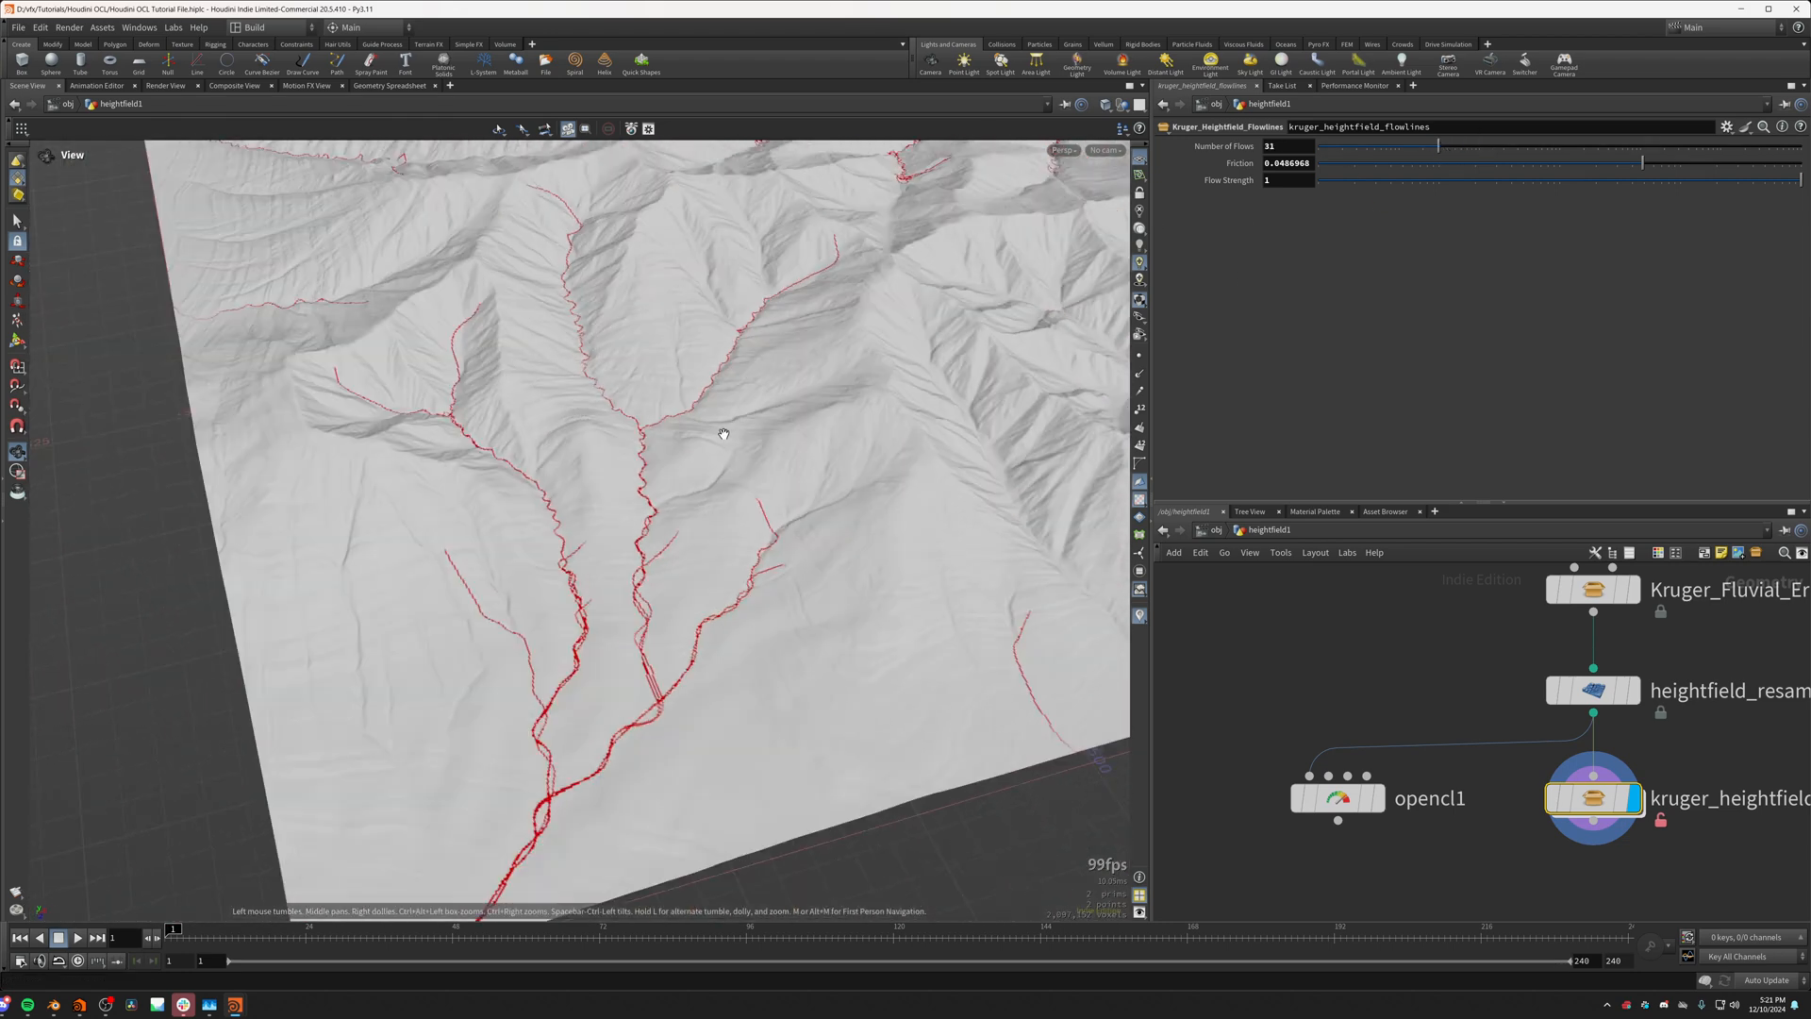
{"action": "left_click_drag", "start_coordinate": [805, 482], "coordinate": [824, 479]}
Step: Lower the flowlines node's Friction to about 0.0146
{"action": "left_click_drag", "start_coordinate": [1640, 167], "coordinate": [1580, 180]}
{"action": "scroll", "coordinate": [508, 350], "scroll_direction": "up", "scroll_amount": 1}
{"action": "scroll", "coordinate": [506, 426], "scroll_direction": "up", "scroll_amount": 5}
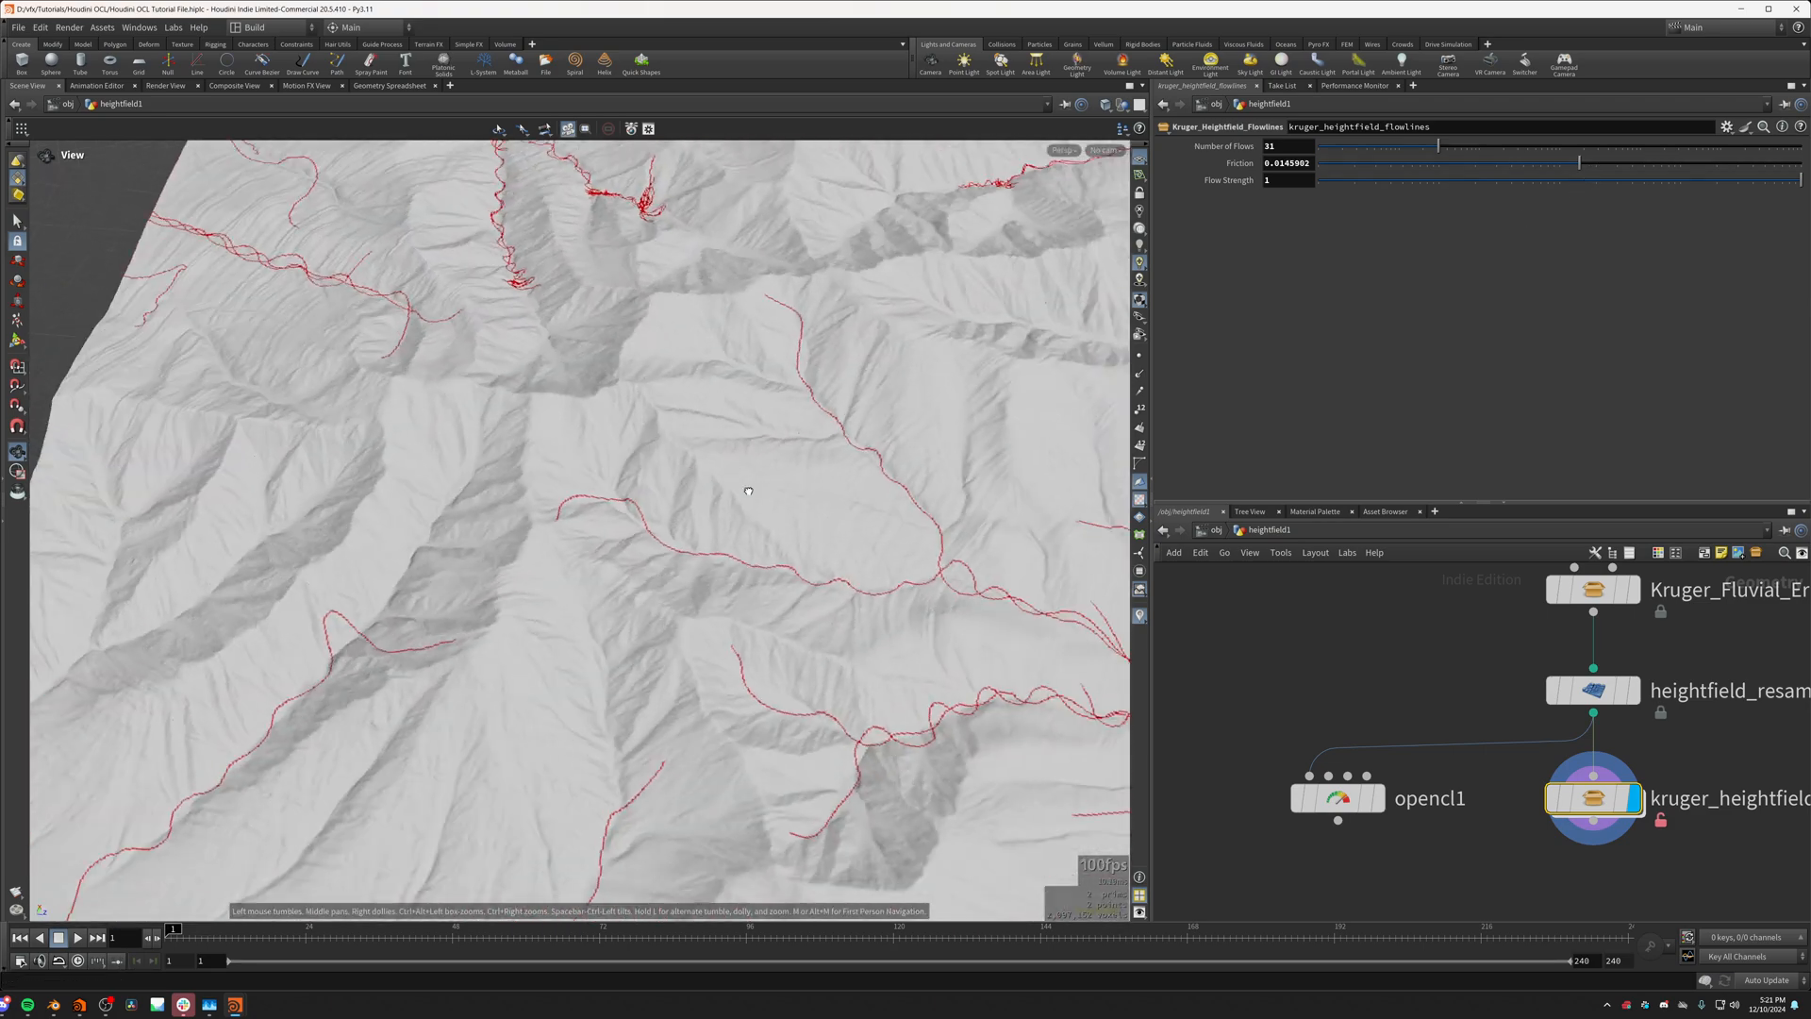
Step: Examine how single flow lines run from their starting points on the ridges through the valleys to the terrain's edge
{"action": "left_click_drag", "start_coordinate": [595, 575], "coordinate": [294, 628]}
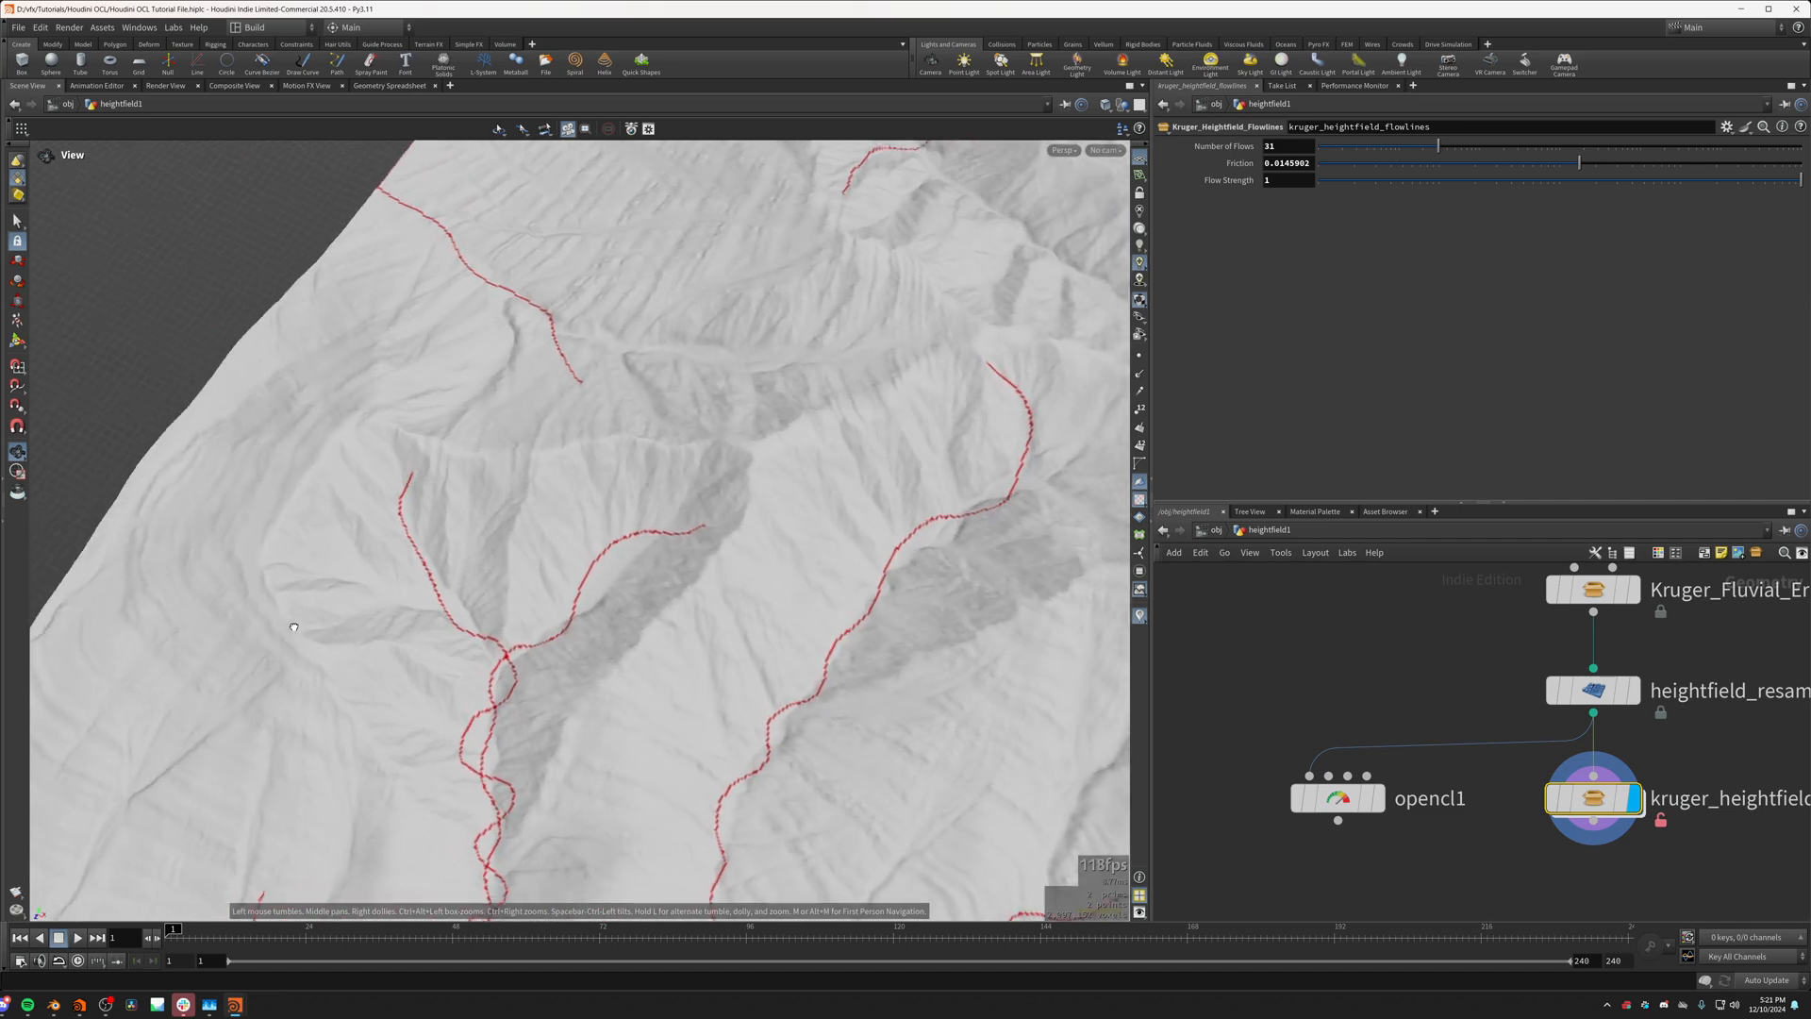
{"action": "left_click_drag", "start_coordinate": [419, 572], "coordinate": [397, 564]}
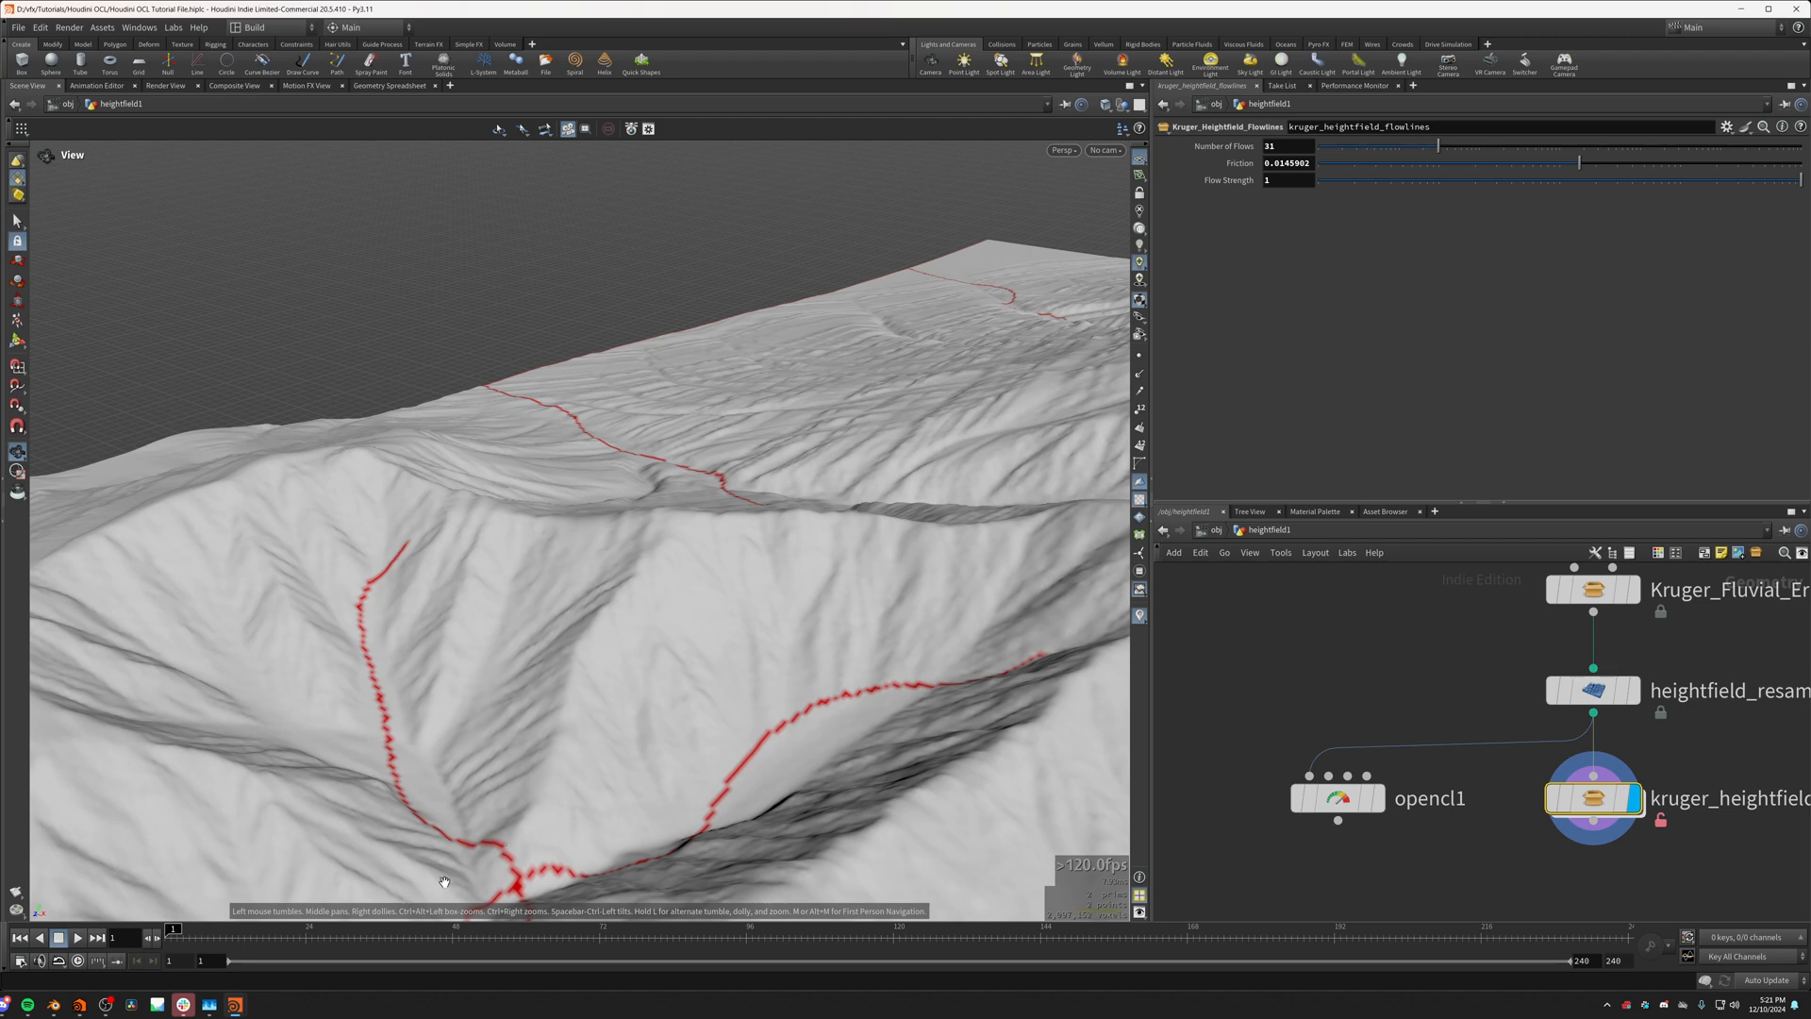
{"action": "left_click_drag", "start_coordinate": [445, 882], "coordinate": [410, 550]}
{"action": "left_click_drag", "start_coordinate": [317, 715], "coordinate": [422, 667]}
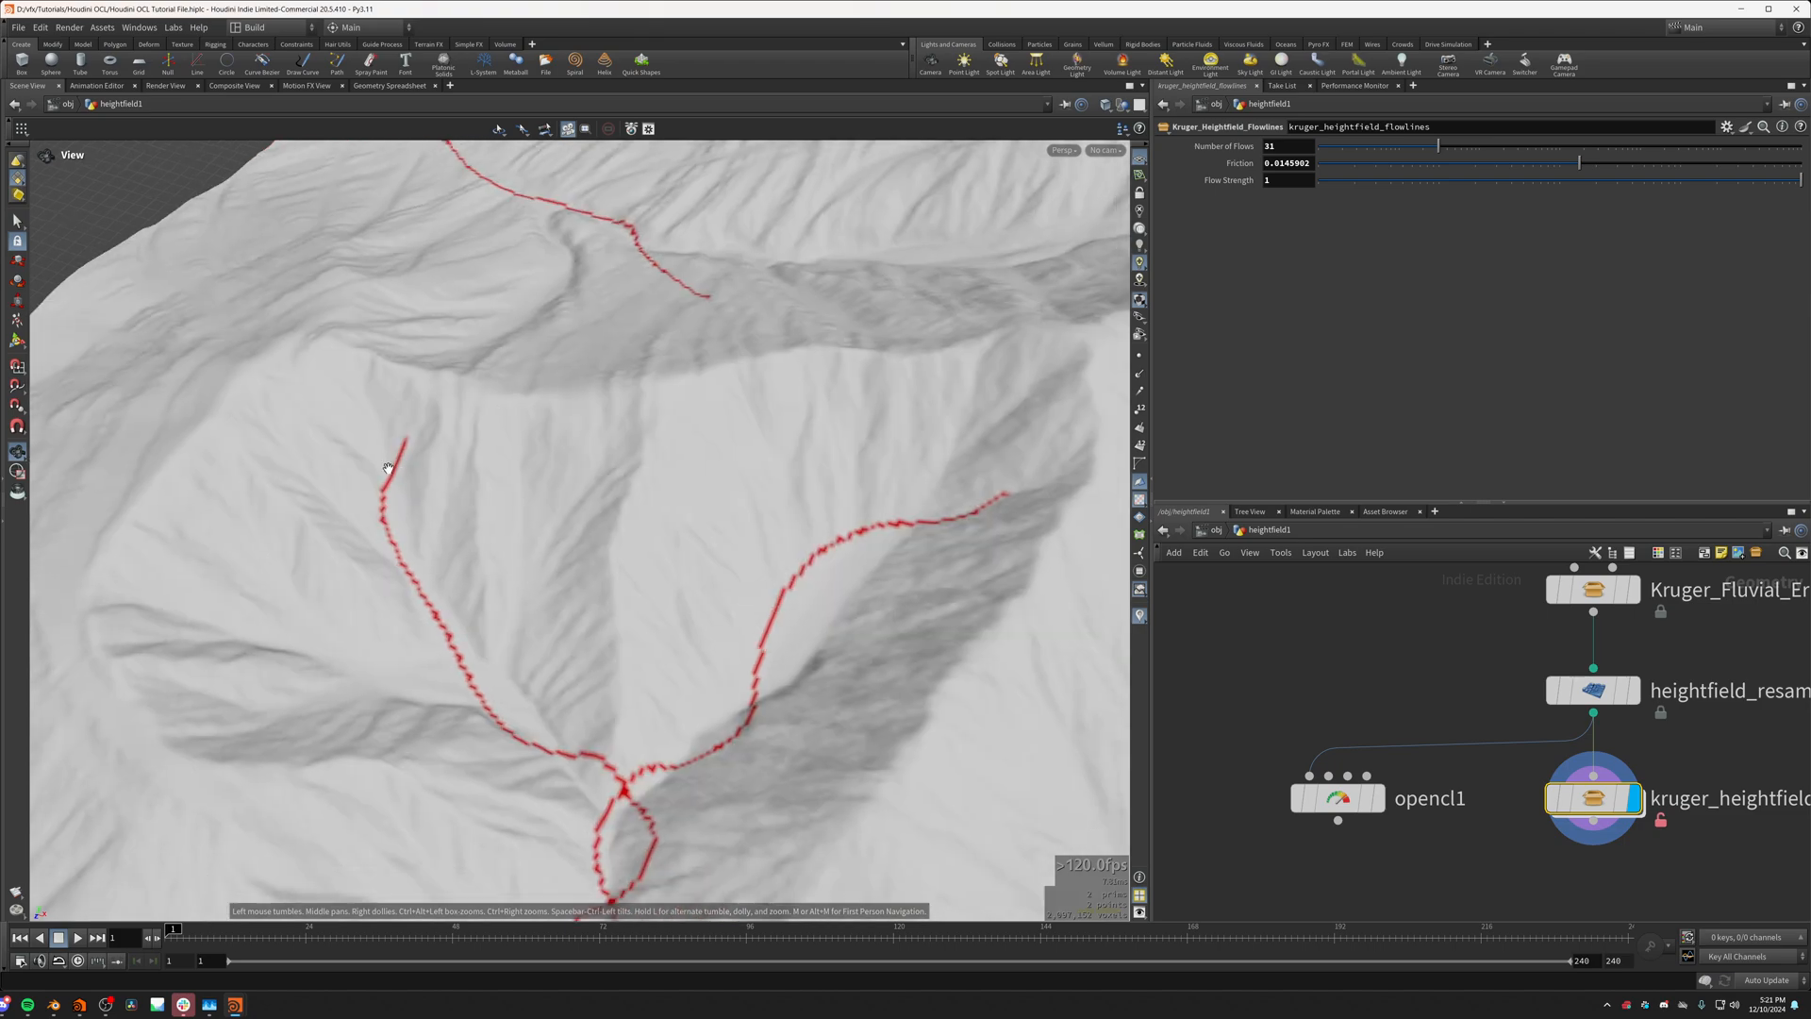
{"action": "left_click_drag", "start_coordinate": [348, 583], "coordinate": [322, 514]}
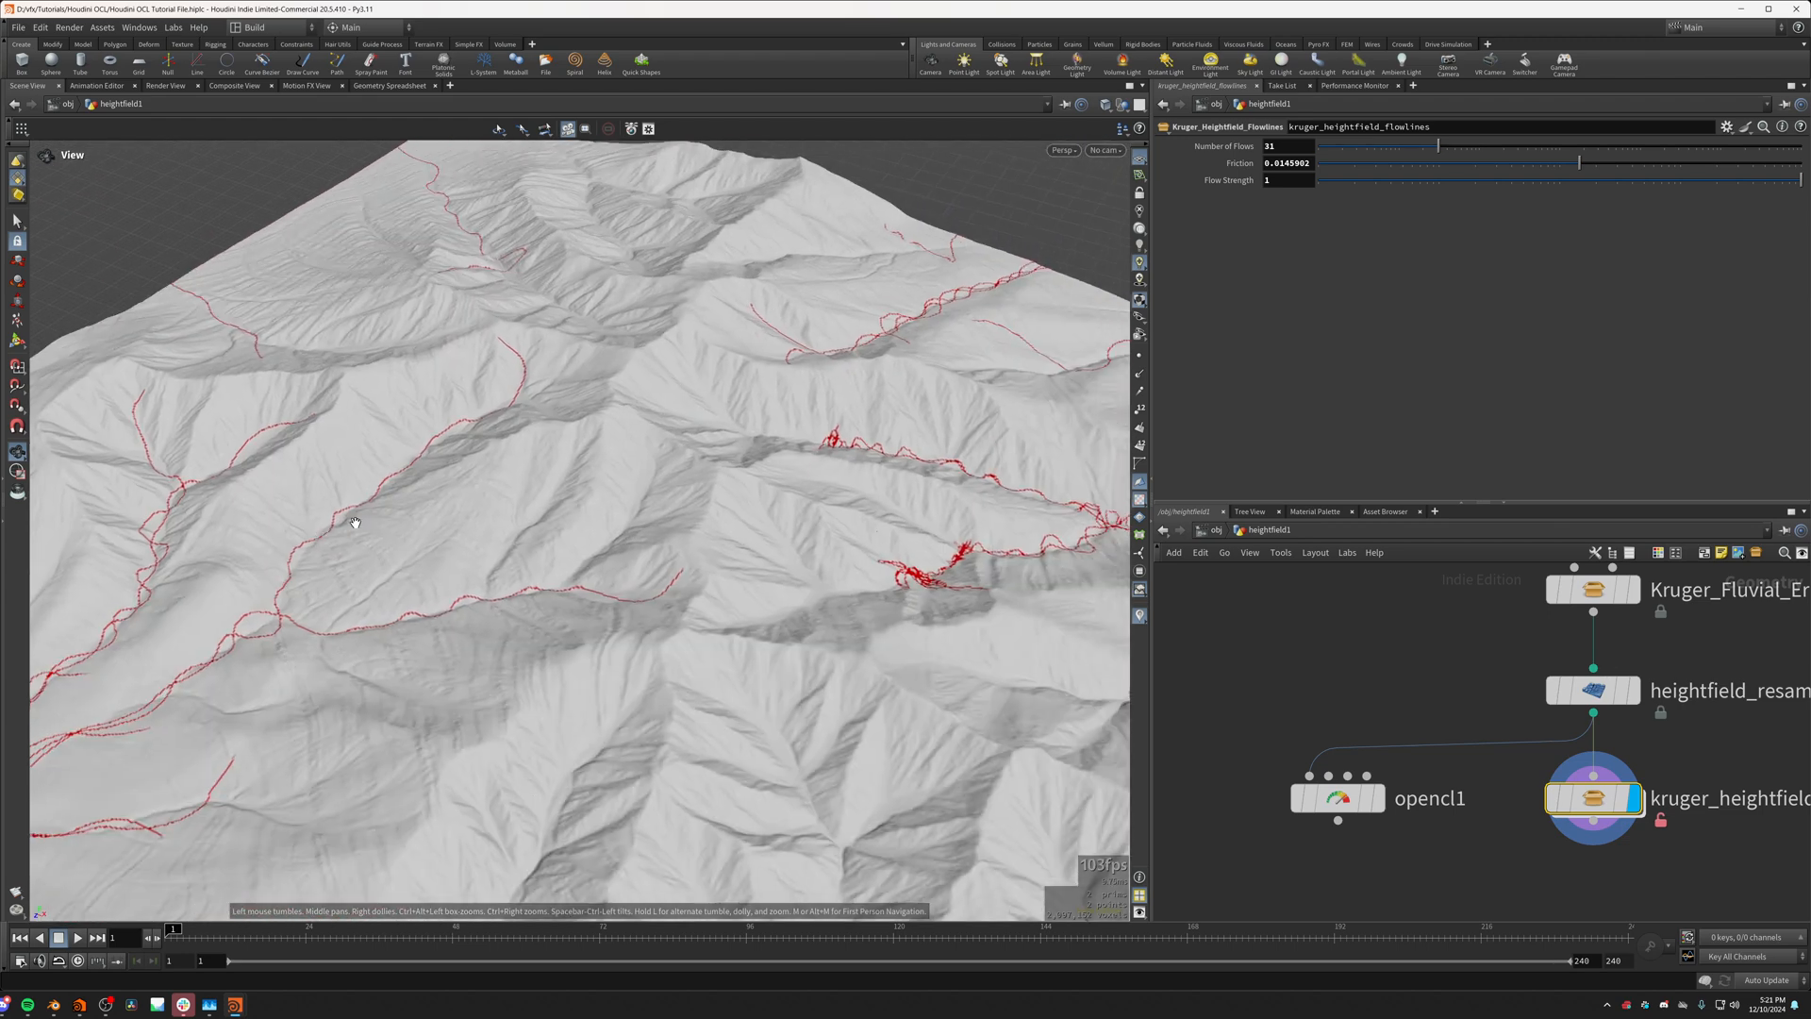
{"action": "left_click_drag", "start_coordinate": [356, 522], "coordinate": [417, 618]}
{"action": "middle_click_drag", "start_coordinate": [417, 617], "coordinate": [745, 464]}
{"action": "right_click_drag", "start_coordinate": [528, 681], "coordinate": [651, 578]}
{"action": "left_click_drag", "start_coordinate": [651, 577], "coordinate": [707, 481]}
{"action": "right_click_drag", "start_coordinate": [580, 641], "coordinate": [485, 659]}
{"action": "left_click_drag", "start_coordinate": [485, 660], "coordinate": [366, 589]}
{"action": "right_click_drag", "start_coordinate": [603, 481], "coordinate": [509, 522]}
{"action": "left_click_drag", "start_coordinate": [510, 522], "coordinate": [554, 579]}
{"action": "middle_click_drag", "start_coordinate": [679, 510], "coordinate": [291, 647]}
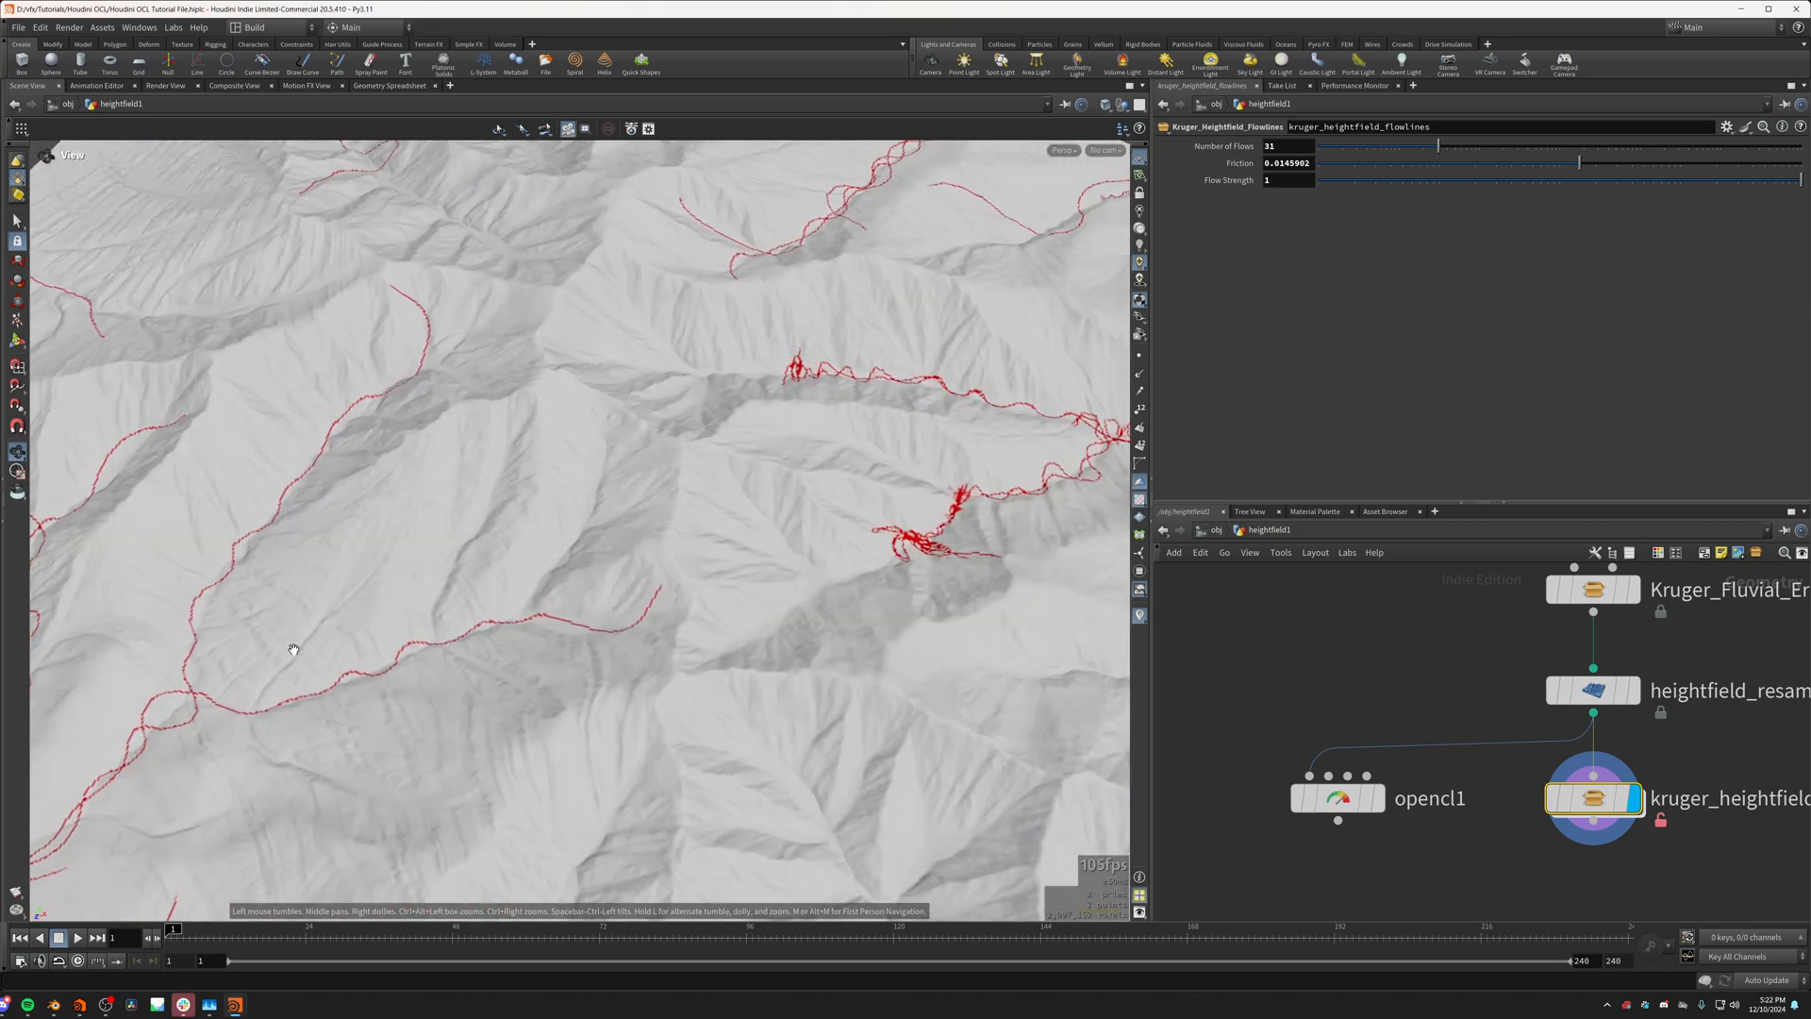
{"action": "right_click_drag", "start_coordinate": [661, 585], "coordinate": [752, 540]}
{"action": "middle_click_drag", "start_coordinate": [990, 519], "coordinate": [688, 582]}
{"action": "left_click_drag", "start_coordinate": [688, 582], "coordinate": [543, 580]}
Step: Set the flowlines node's Friction to about 0.0325, Number of Flows to 43714 and Flow Strength to about 0.0365
{"action": "left_click_drag", "start_coordinate": [1579, 163], "coordinate": [1621, 192]}
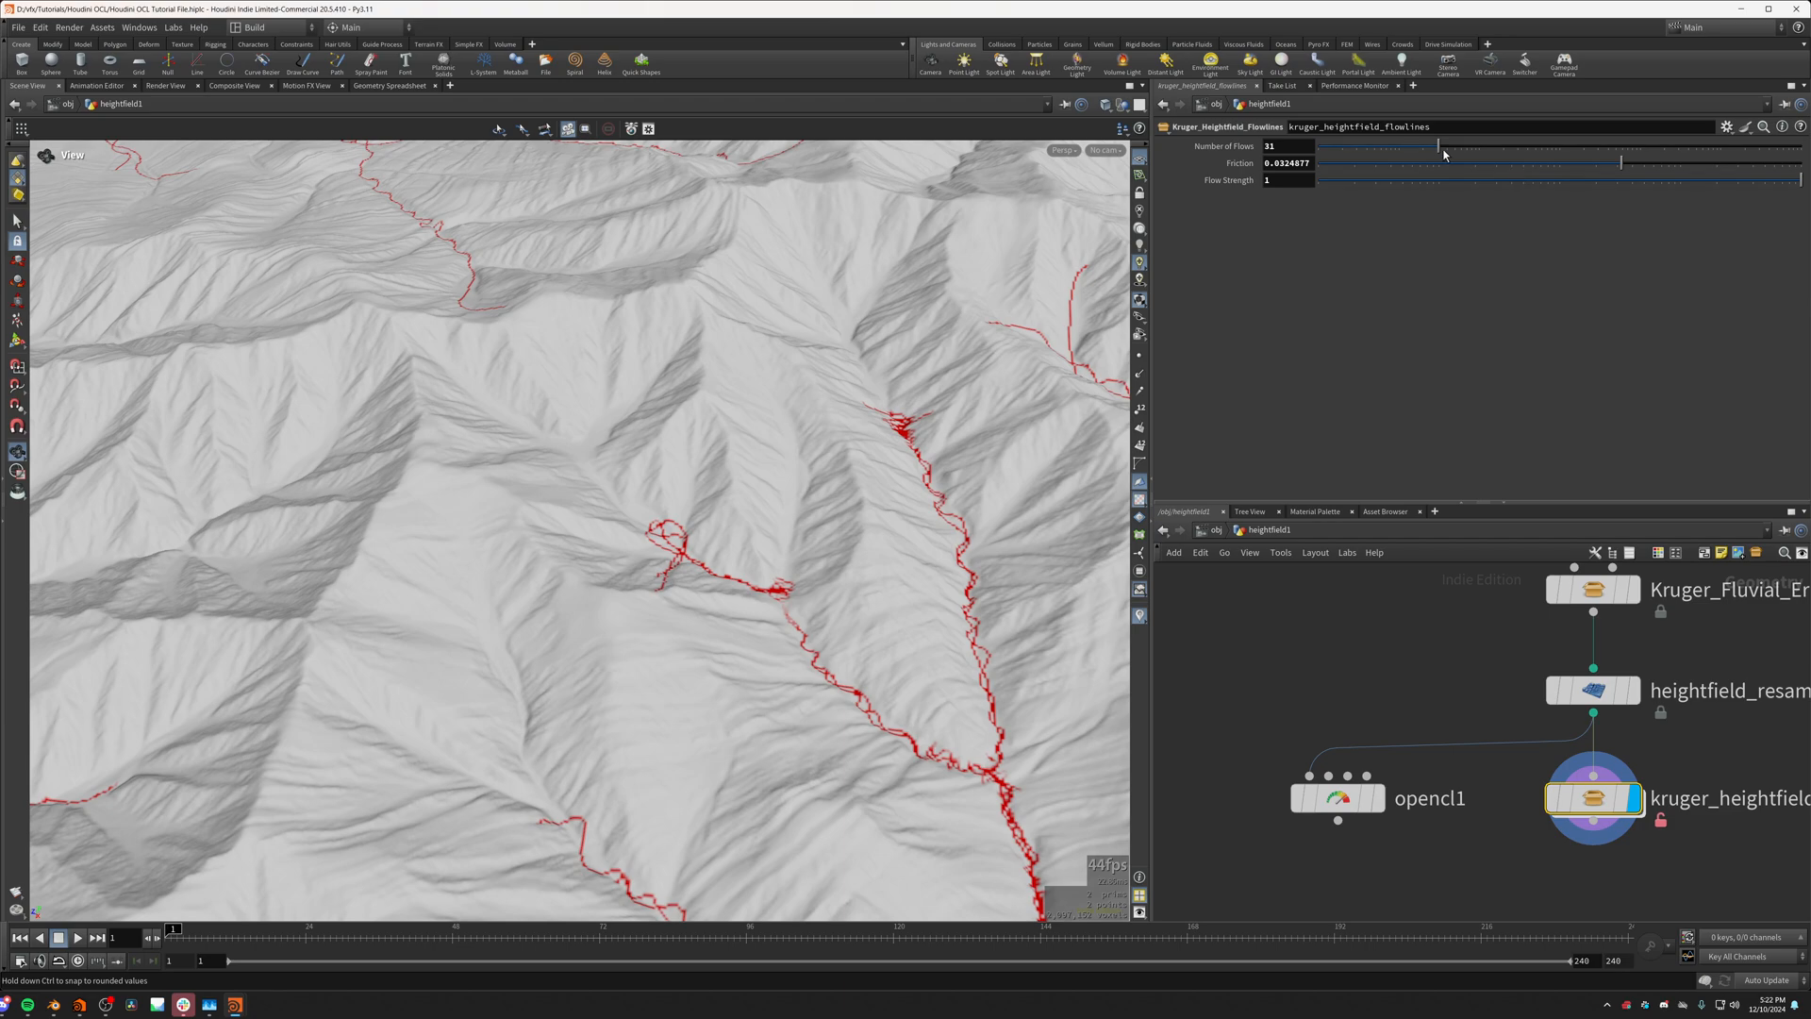
{"action": "left_click_drag", "start_coordinate": [1440, 146], "coordinate": [1618, 193]}
{"action": "left_click_drag", "start_coordinate": [603, 500], "coordinate": [726, 632]}
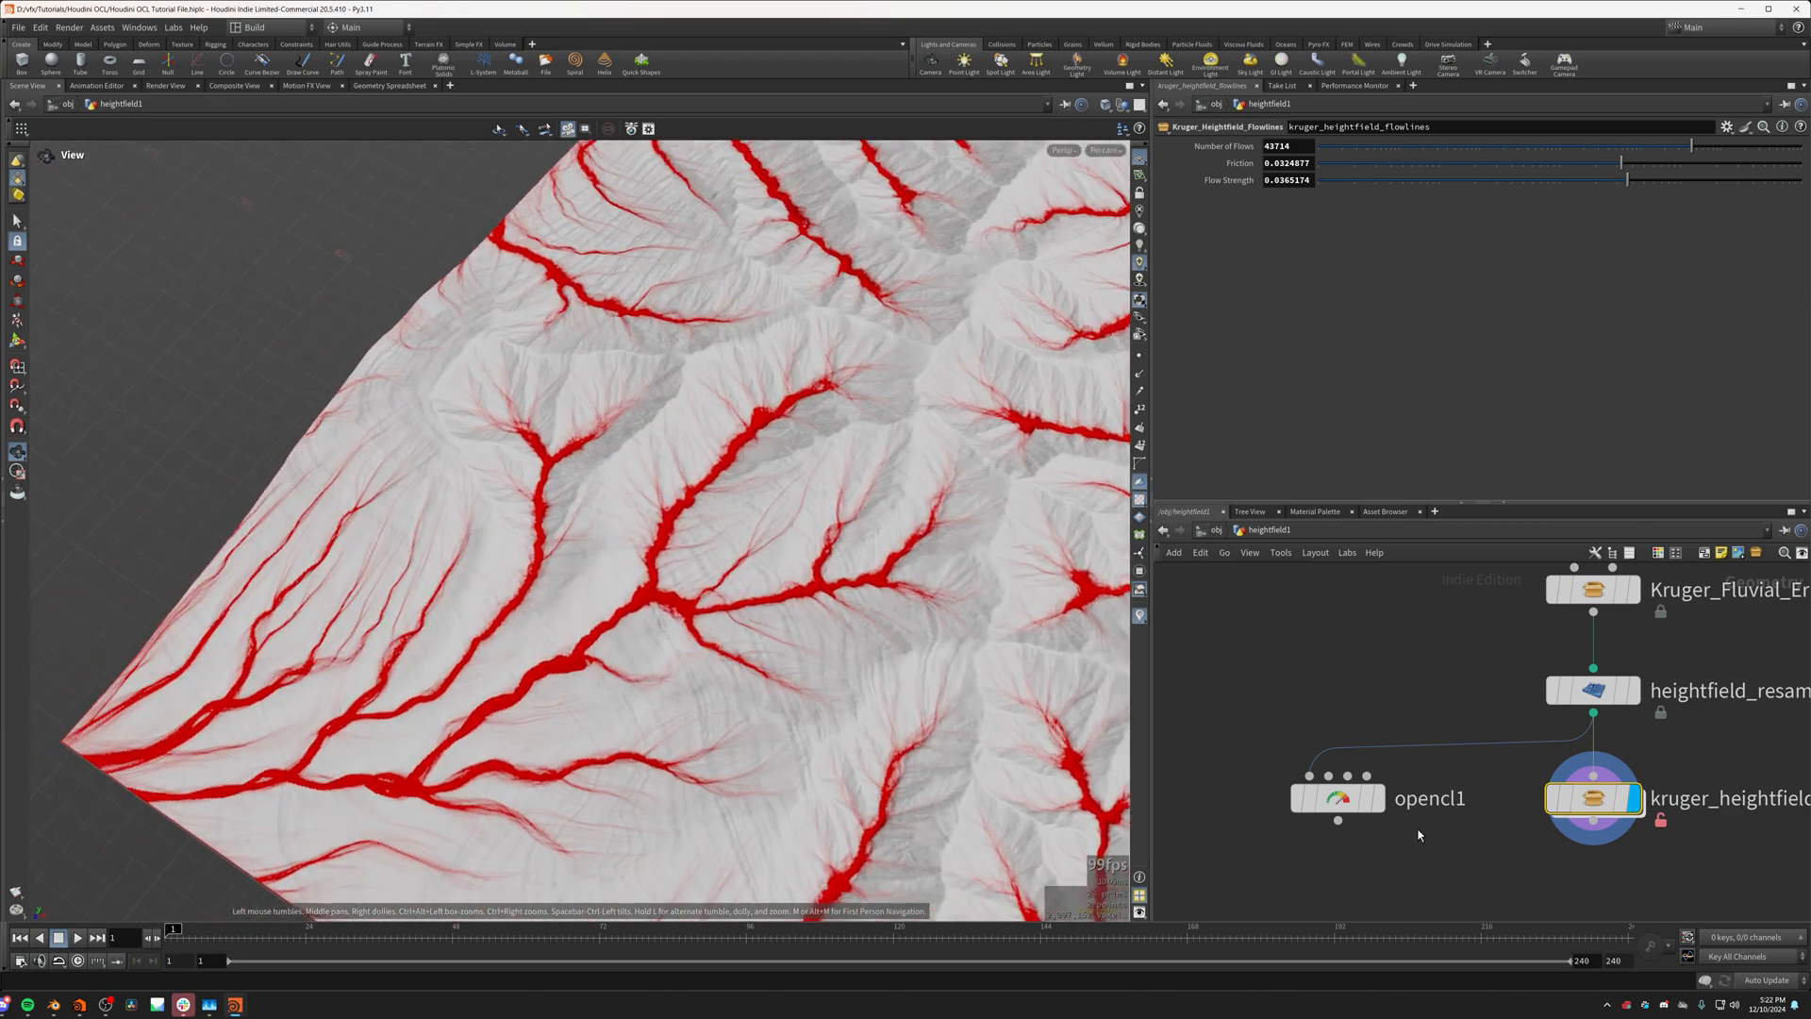
Step: Display the opencl1 node on the terrain and reopen its kernel code at the line above the mask[idx] assignment
{"action": "left_click", "coordinate": [1379, 804]}
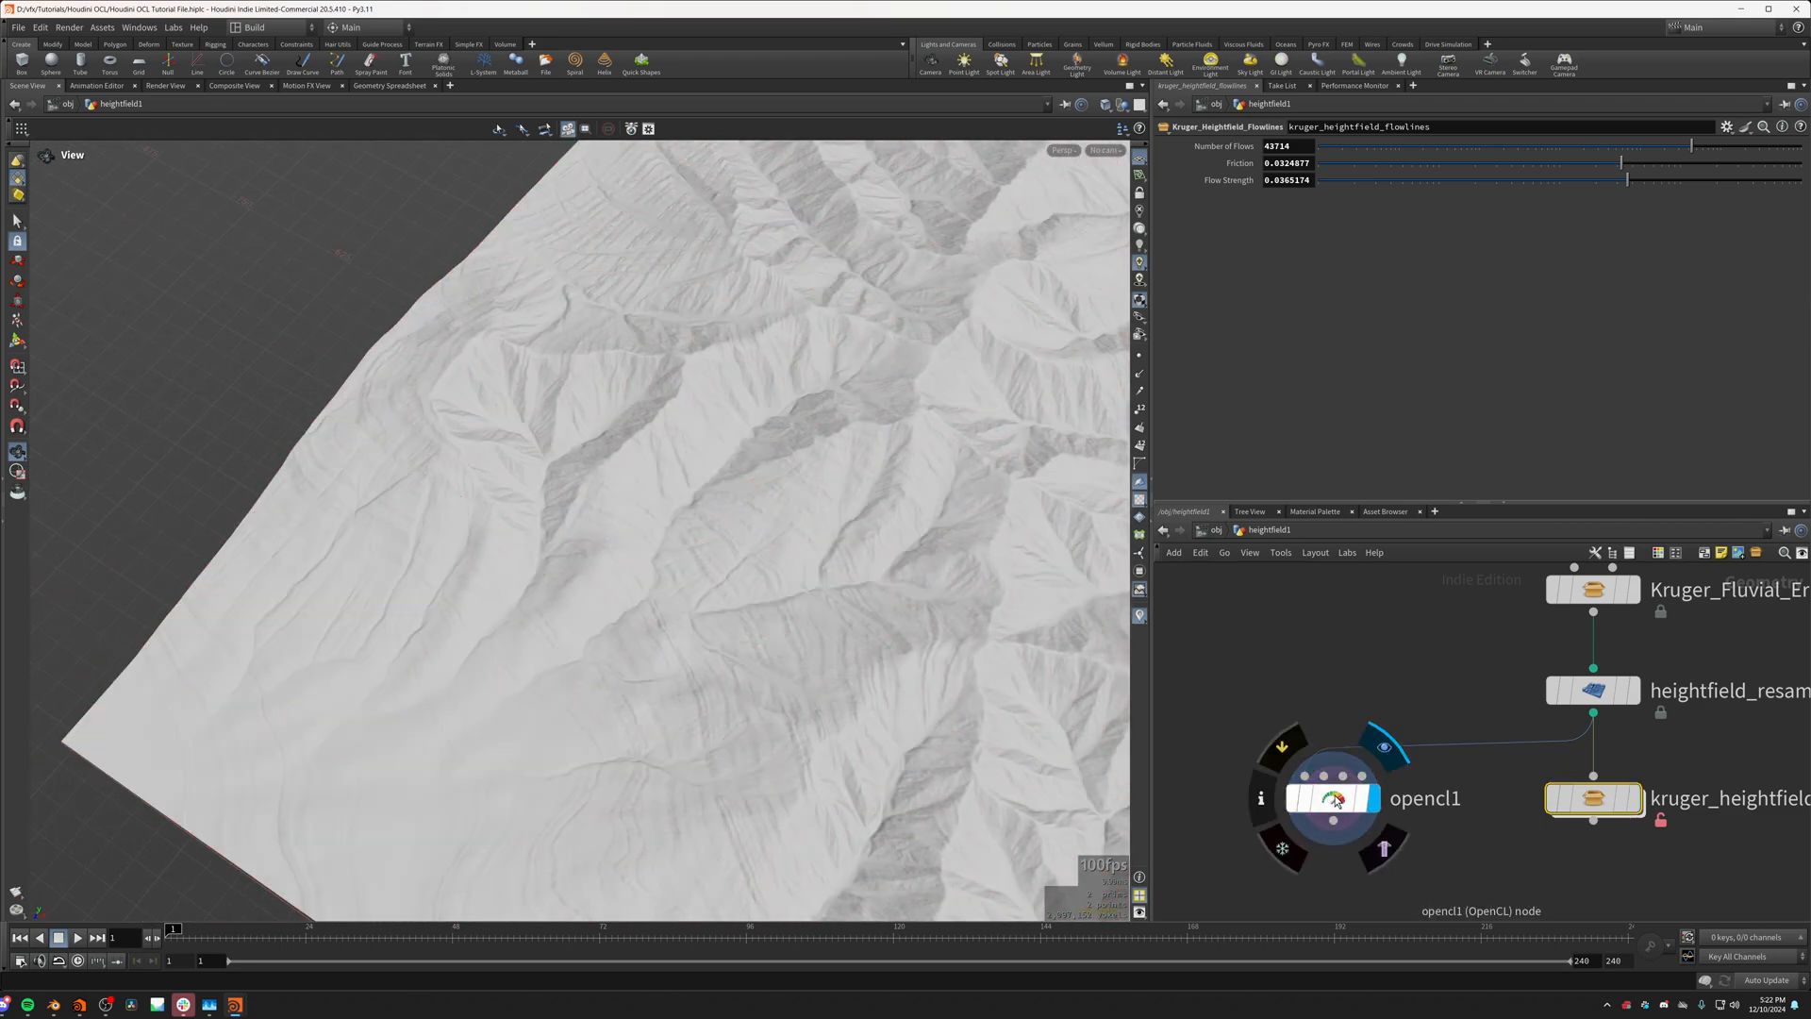
{"action": "left_click", "coordinate": [1334, 797]}
{"action": "left_click_drag", "start_coordinate": [668, 628], "coordinate": [620, 508]}
{"action": "left_click", "coordinate": [1230, 425]}
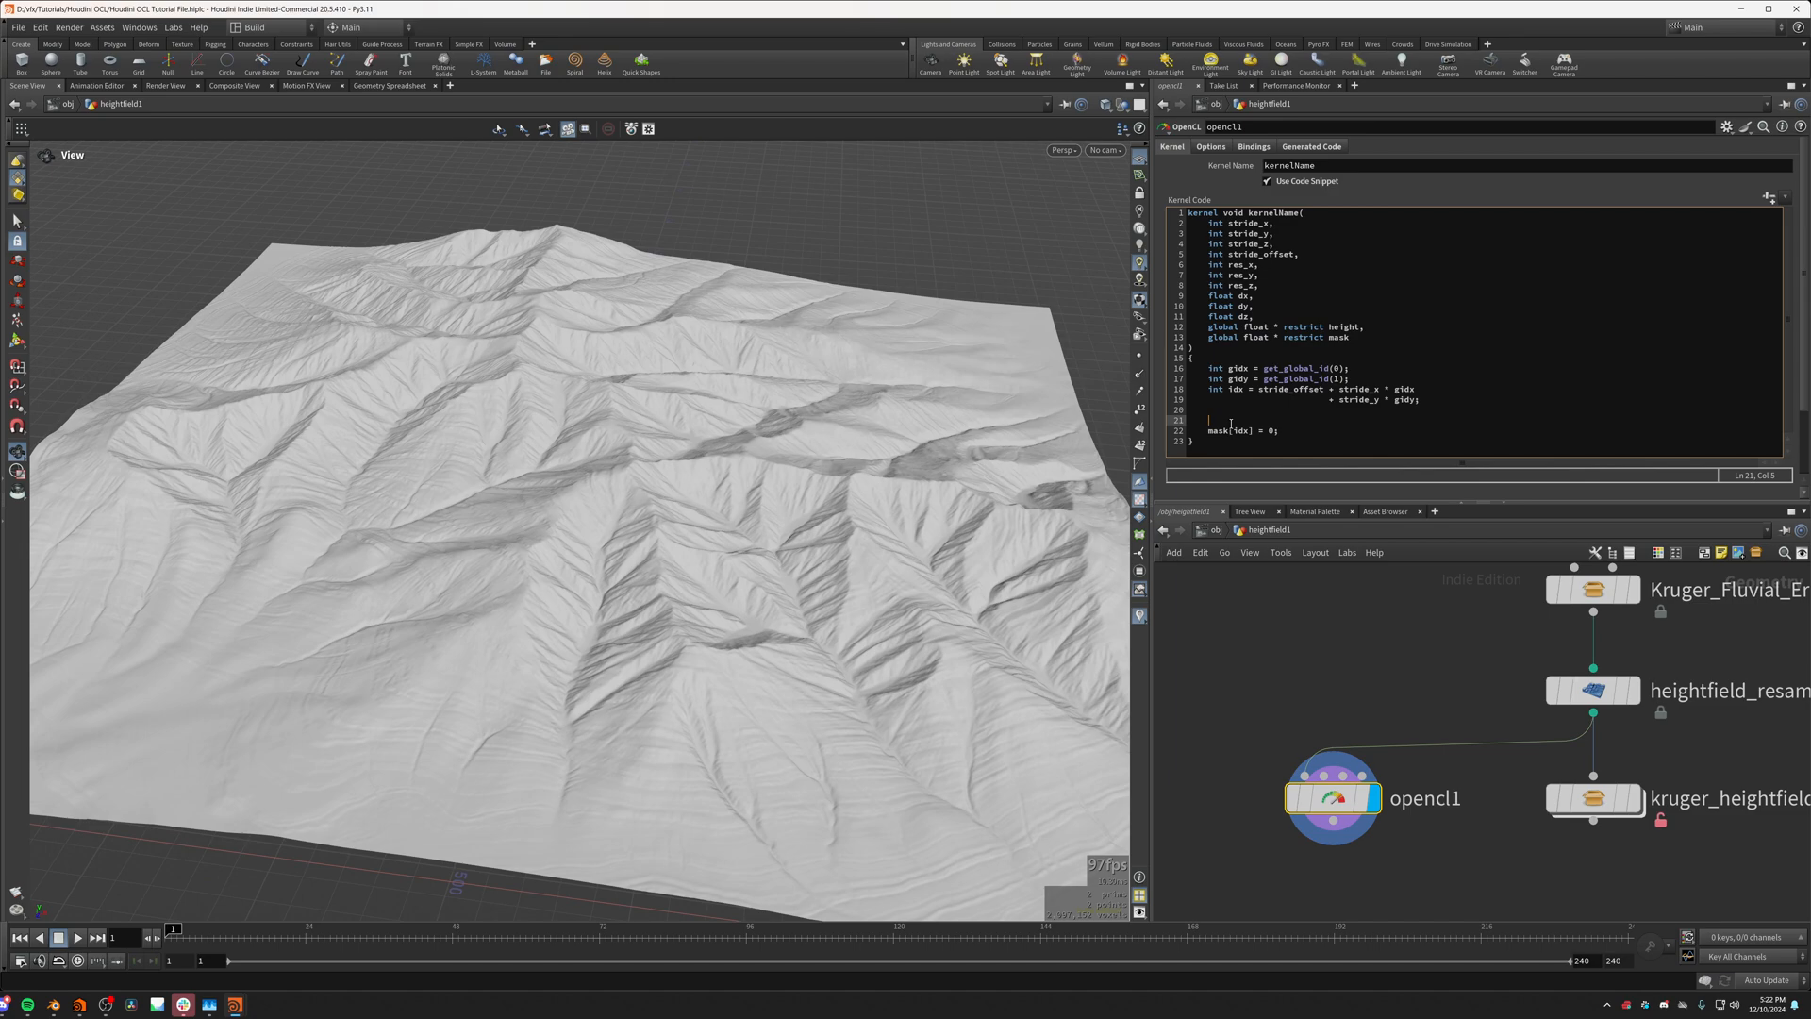
{"action": "left_click_drag", "start_coordinate": [822, 463], "coordinate": [585, 698]}
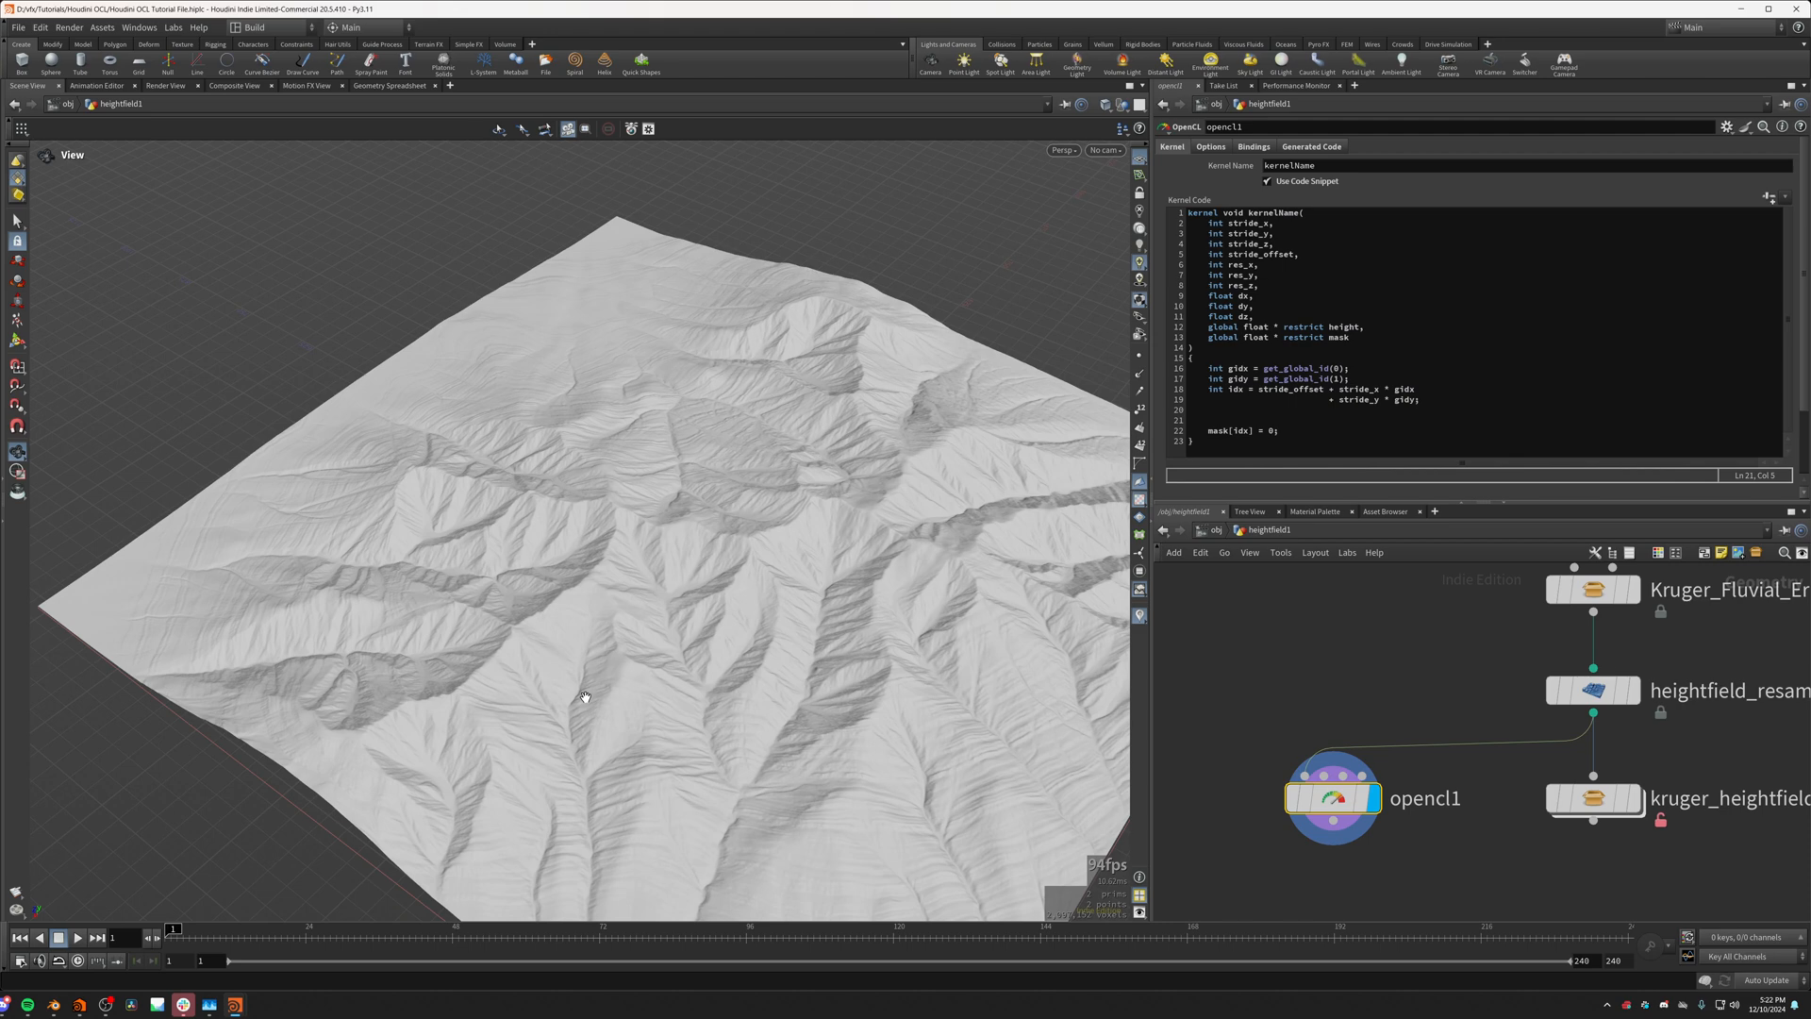
{"action": "left_click_drag", "start_coordinate": [512, 632], "coordinate": [574, 598]}
{"action": "key", "text": "space+g"}
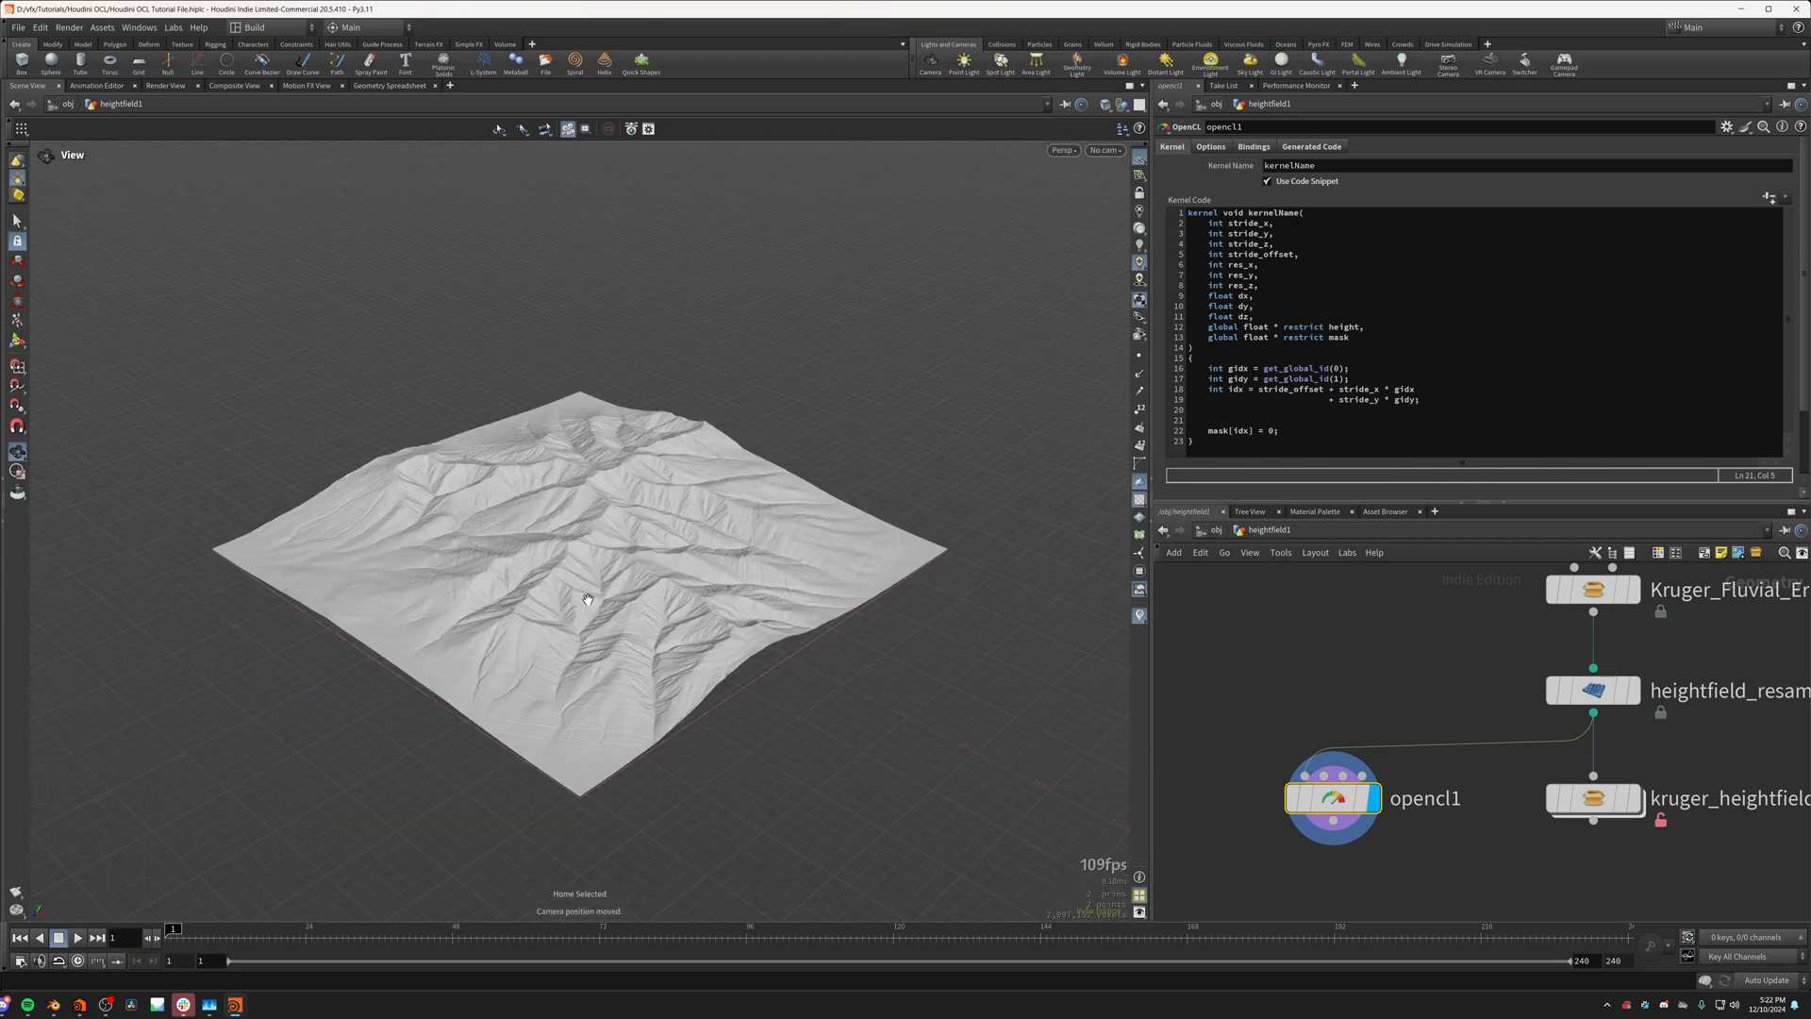
{"action": "scroll", "coordinate": [541, 582], "scroll_direction": "up", "scroll_amount": 5}
{"action": "mouse_move", "coordinate": [623, 528]}
{"action": "left_mouse_down"}
{"action": "mouse_move", "coordinate": [577, 554]}
{"action": "mouse_move", "coordinate": [659, 511]}
{"action": "mouse_move", "coordinate": [641, 538]}
{"action": "left_mouse_up"}
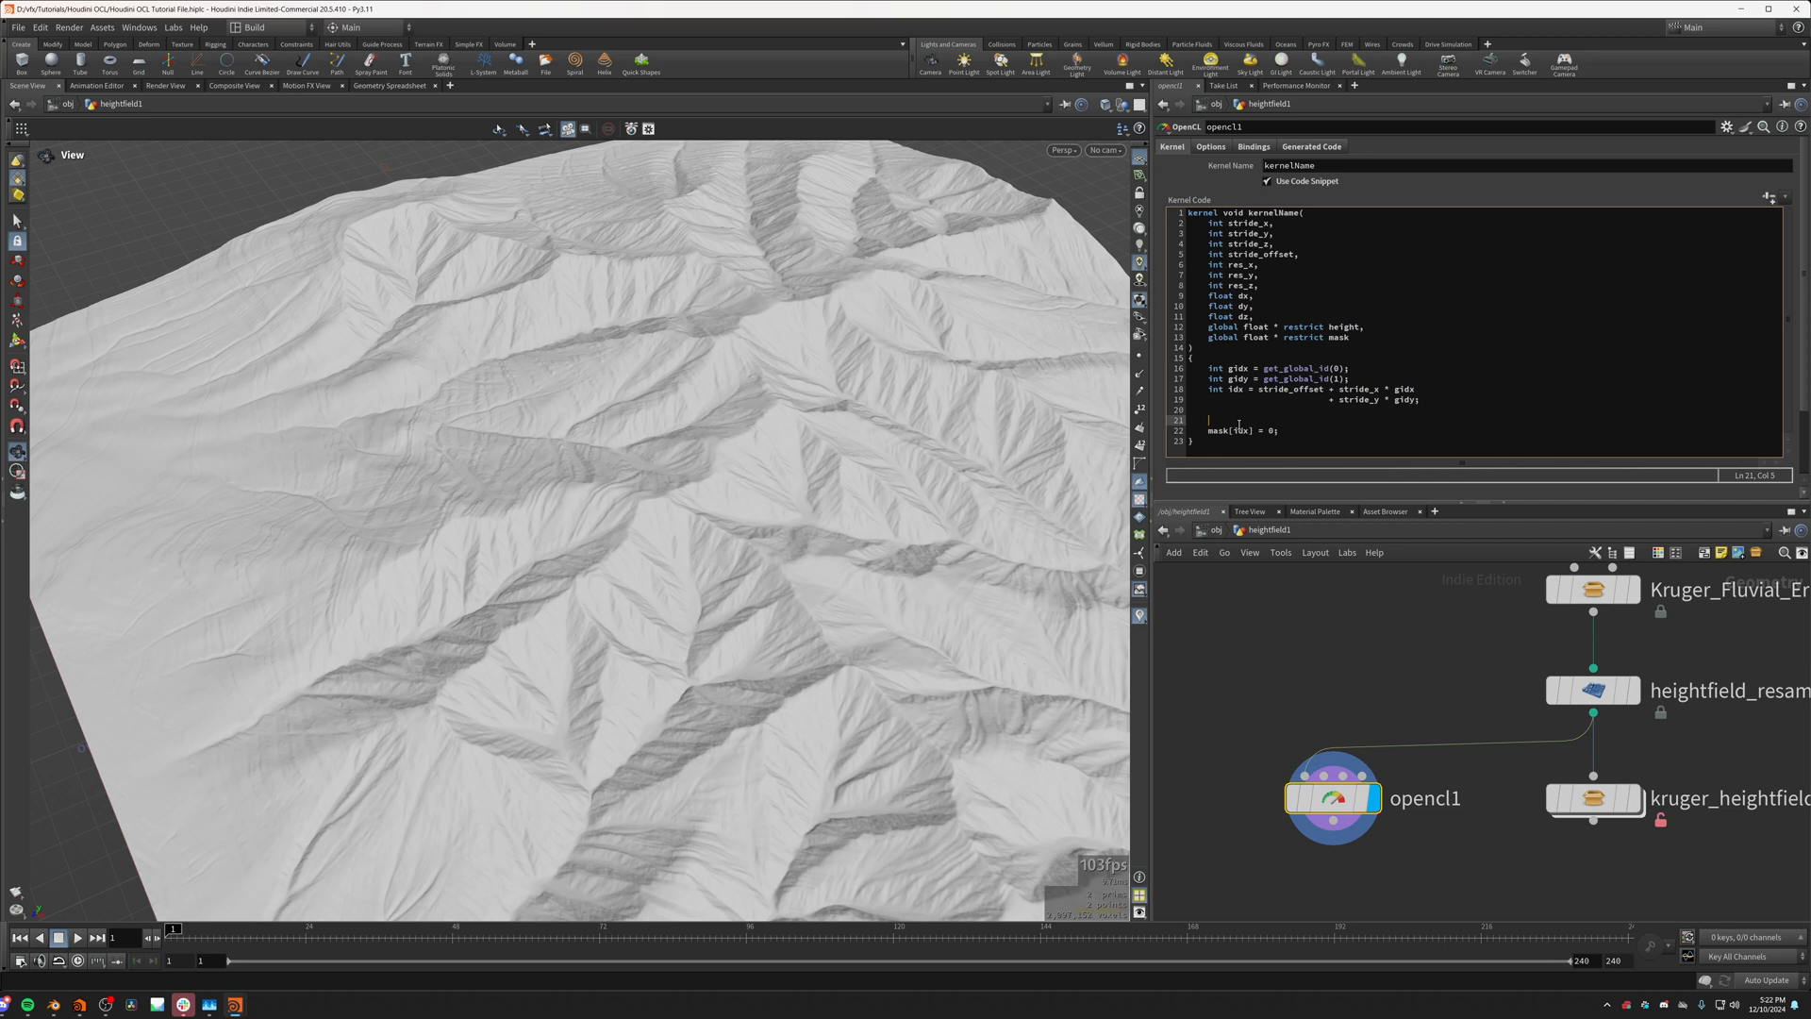
Step: Review the idx calculation and set the mask[idx] assignment to 1, checking the mask on the terrain
{"action": "left_click_drag", "start_coordinate": [1233, 390], "coordinate": [1437, 399]}
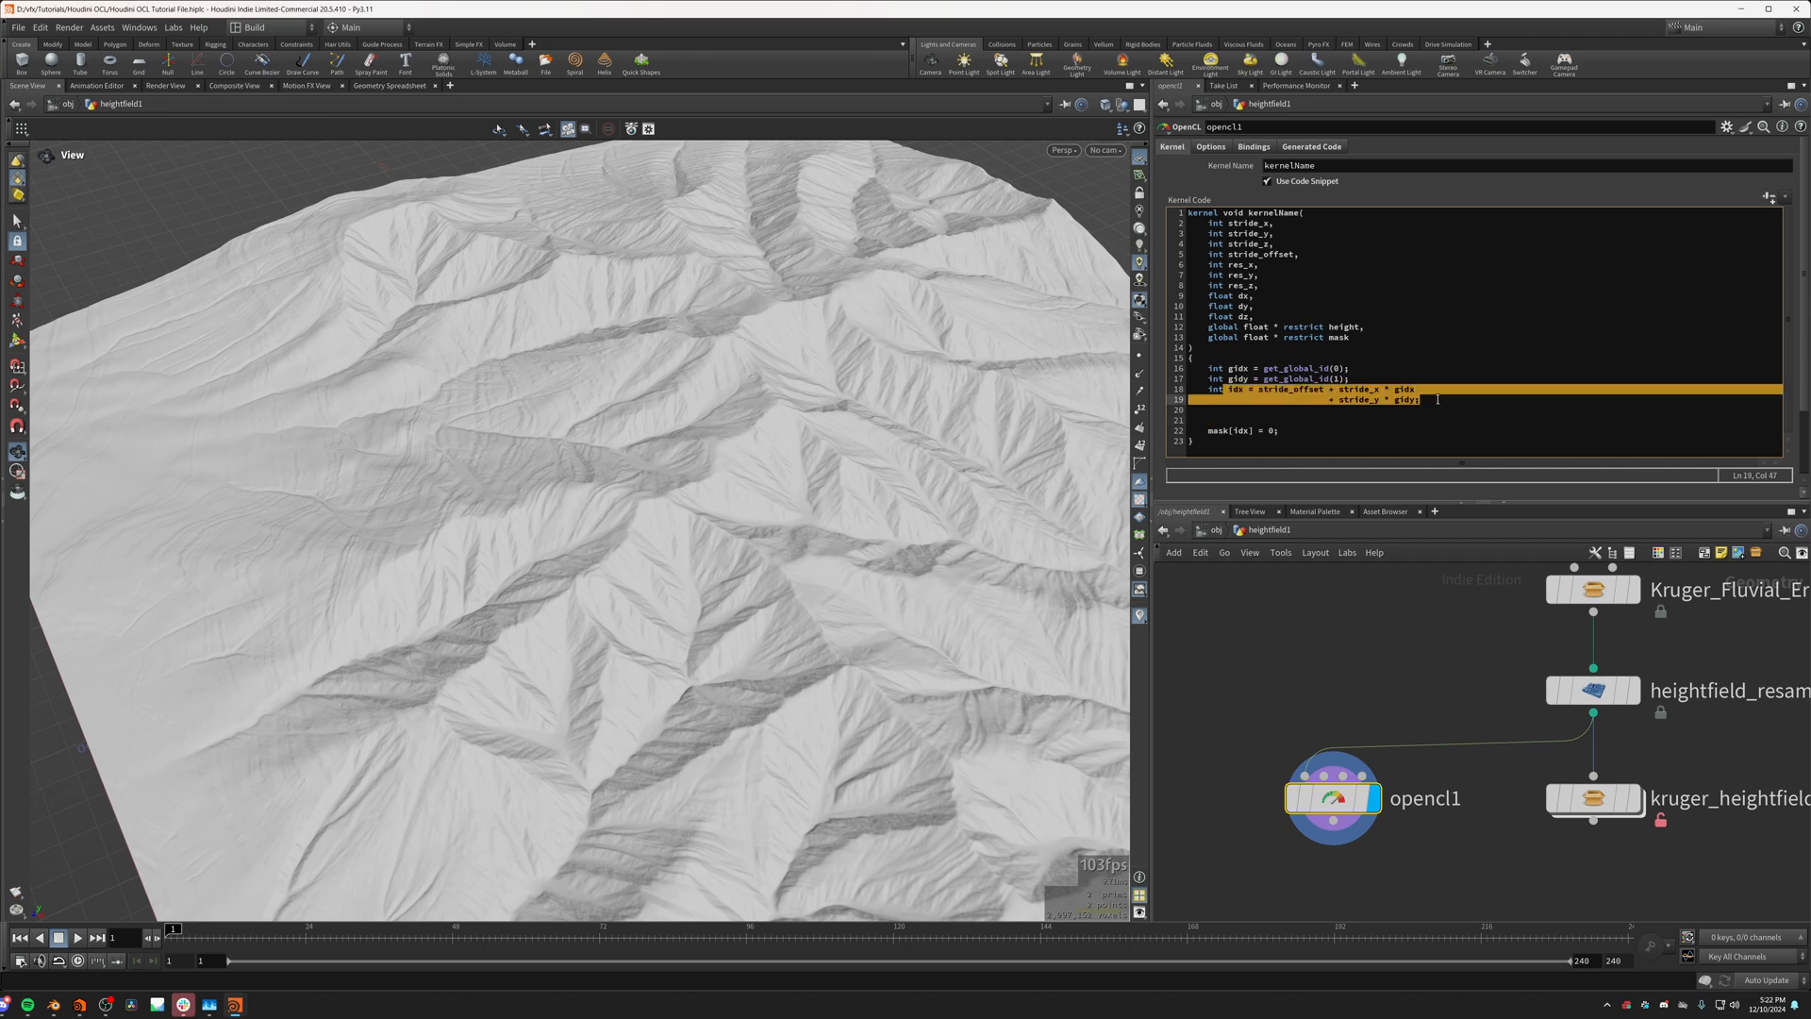
{"action": "left_click", "coordinate": [1302, 418]}
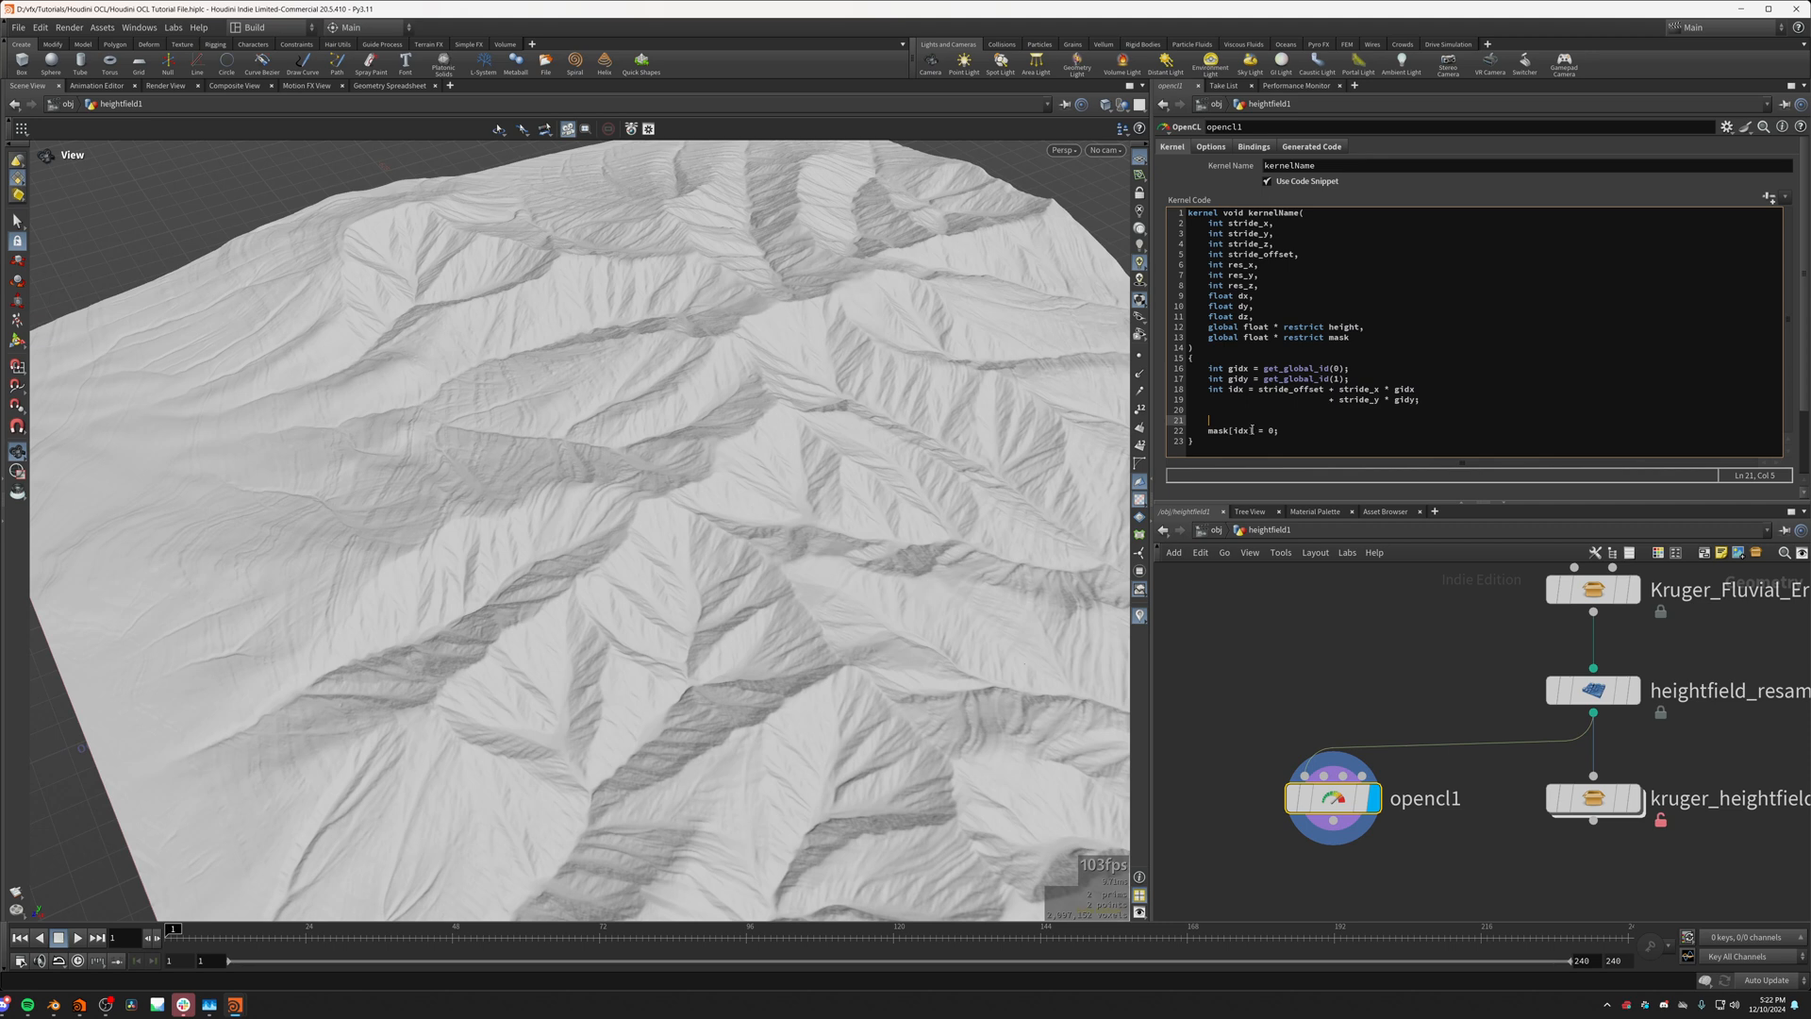
{"action": "left_click", "coordinate": [1273, 431]}
{"action": "type", "text": "1"}
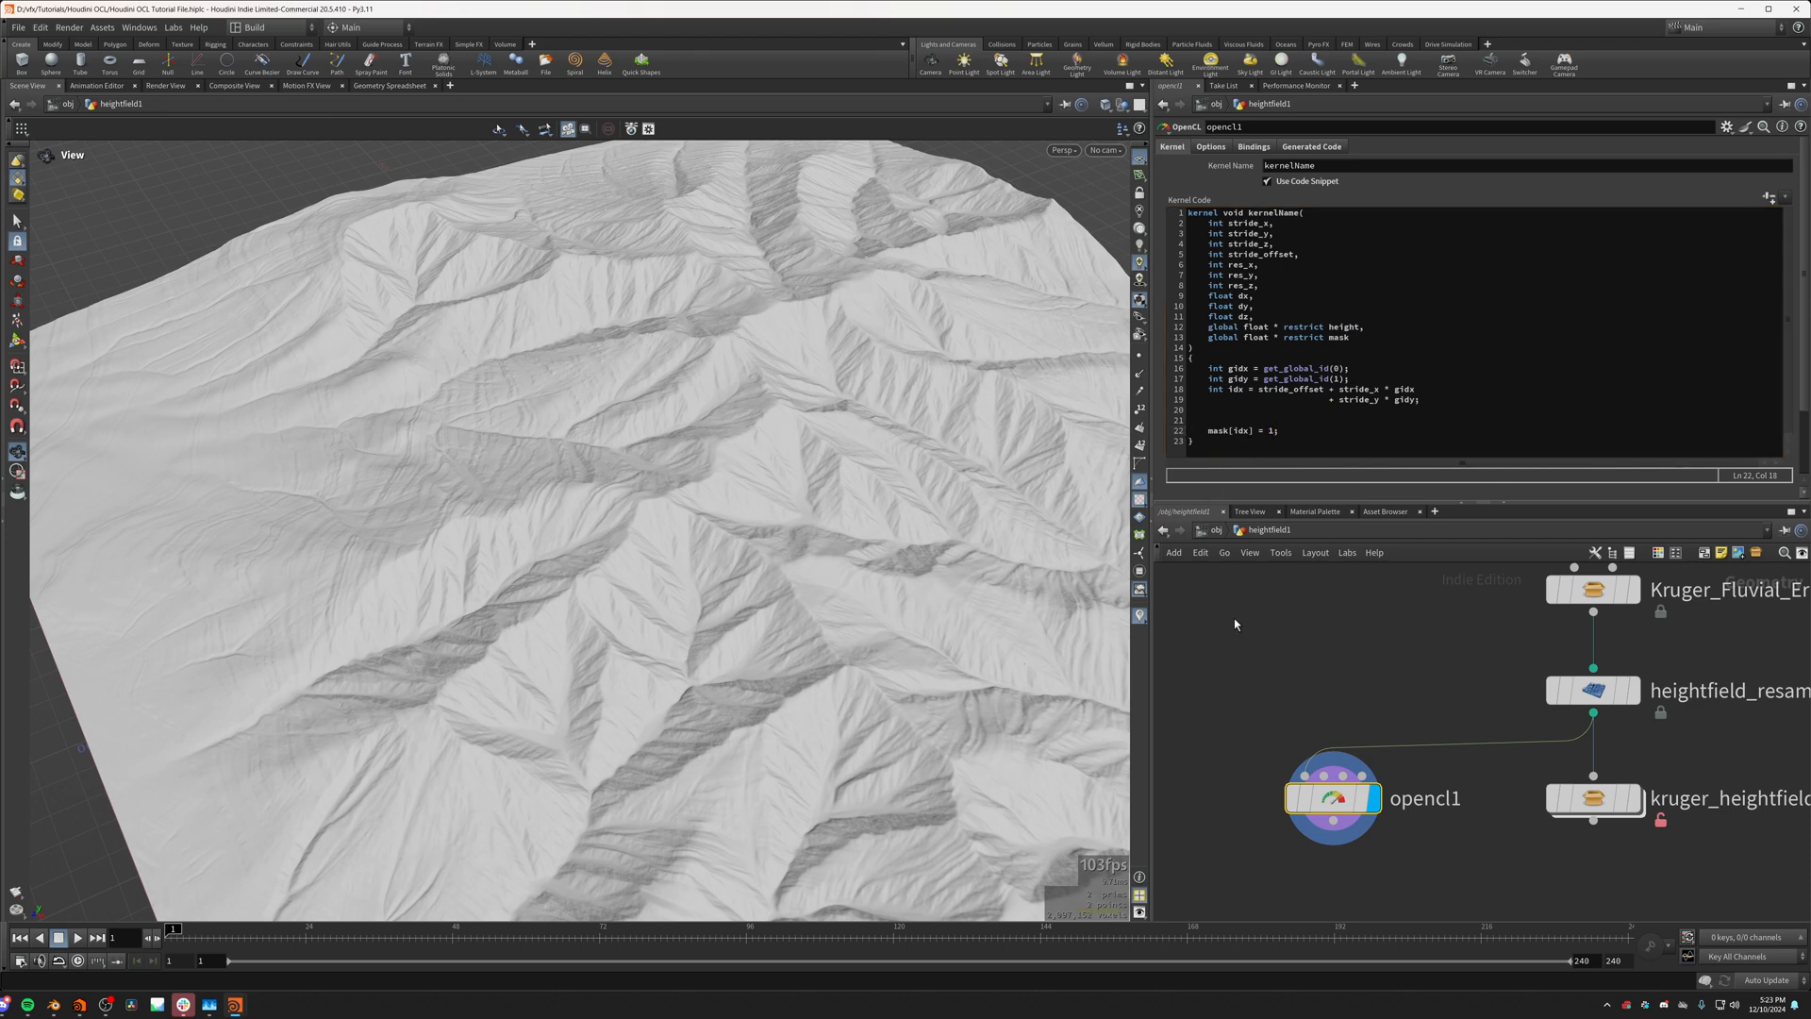
{"action": "left_click_drag", "start_coordinate": [861, 505], "coordinate": [1022, 443]}
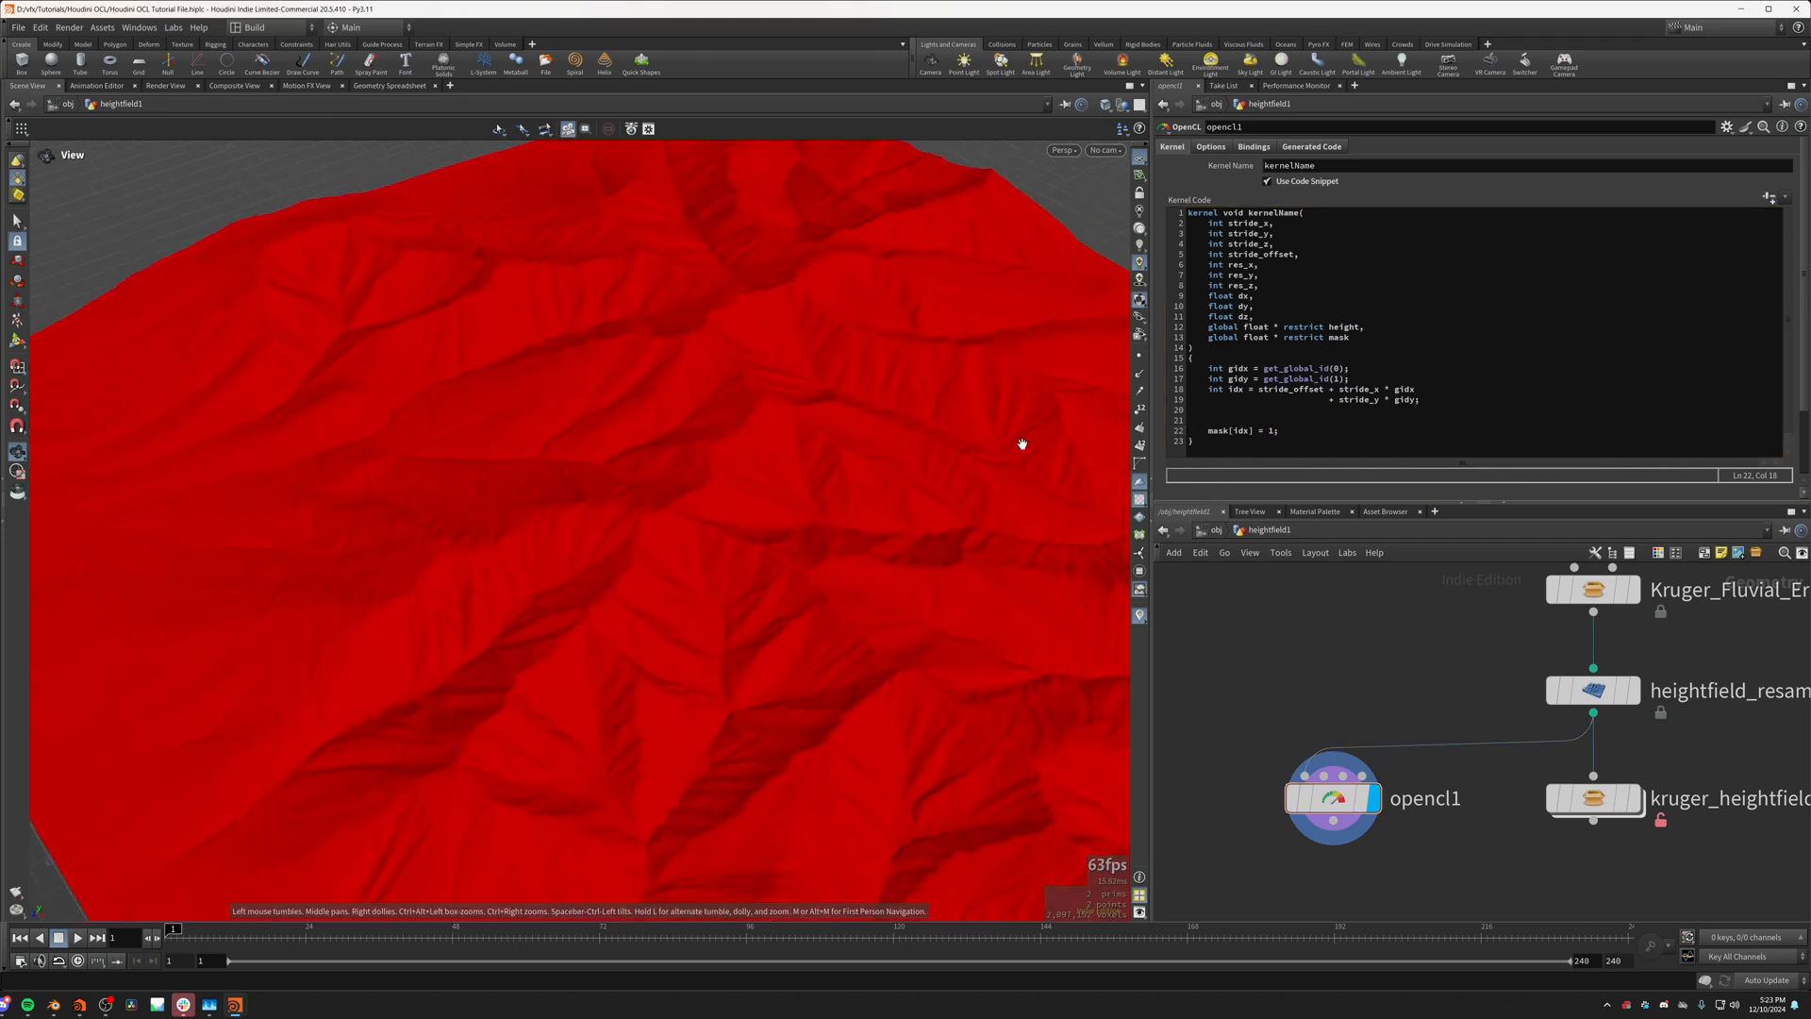
Step: Wrap the mask[idx] assignment in an if (idx < 10000) block, apply the kernel code and check the mask along the terrain's edge
{"action": "left_click", "coordinate": [1209, 423]}
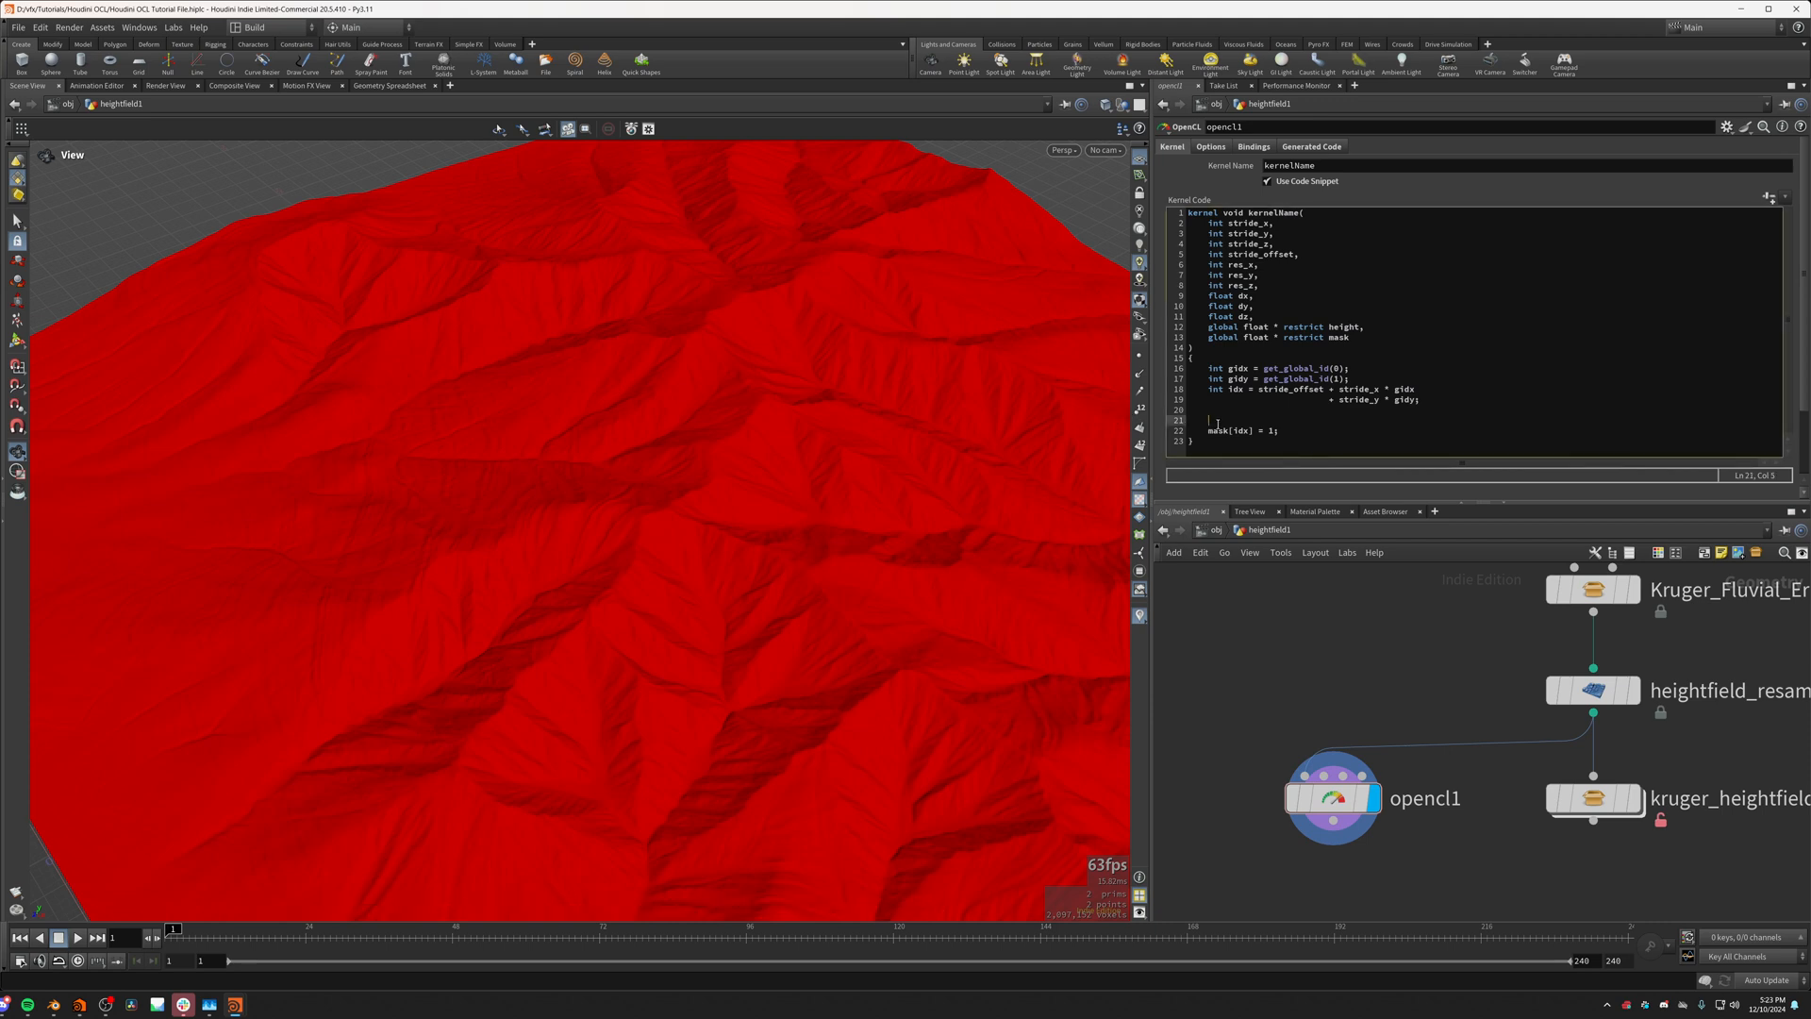
{"action": "type", "text": "if (id"}
{"action": "key", "text": "BackSpace"}
{"action": "key", "text": "BackSpace"}
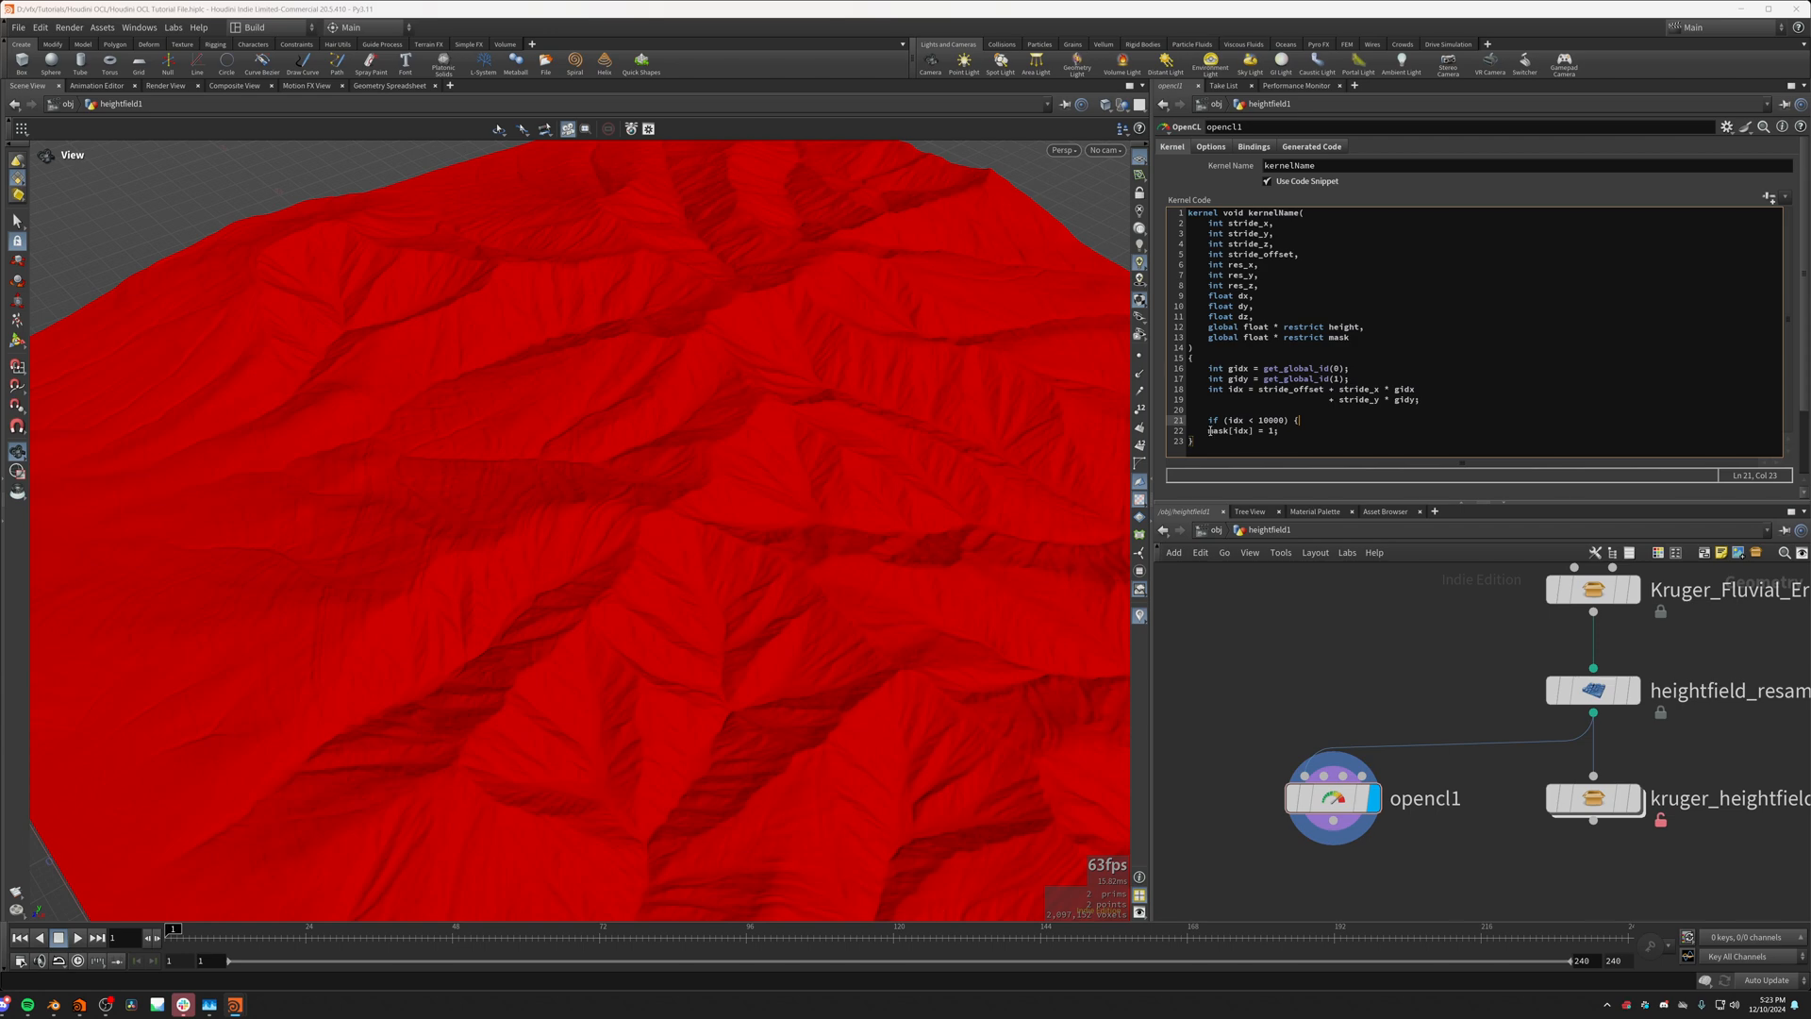
{"action": "left_click", "coordinate": [1210, 430]}
{"action": "key", "text": "Tab"}
{"action": "left_click", "coordinate": [1307, 433]}
{"action": "key", "text": "Return"}
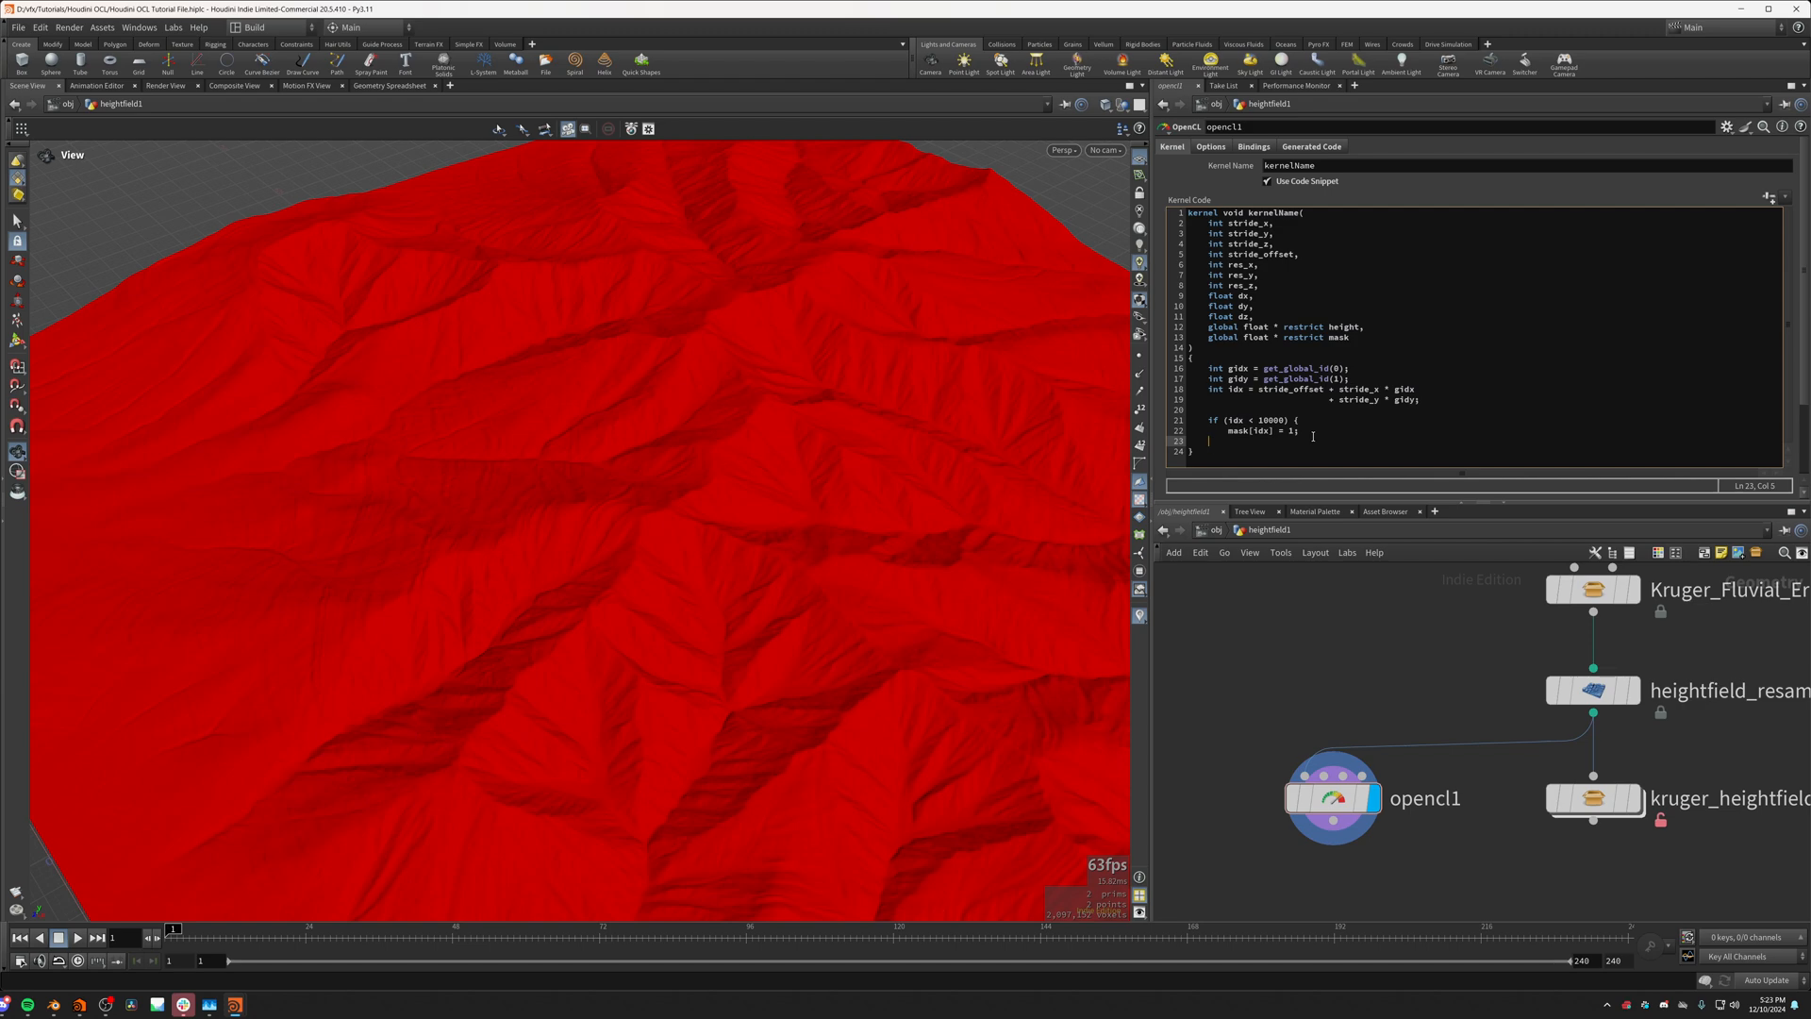
{"action": "left_click", "coordinate": [1171, 702]}
{"action": "left_click_drag", "start_coordinate": [679, 651], "coordinate": [626, 566]}
{"action": "left_click_drag", "start_coordinate": [764, 654], "coordinate": [700, 679]}
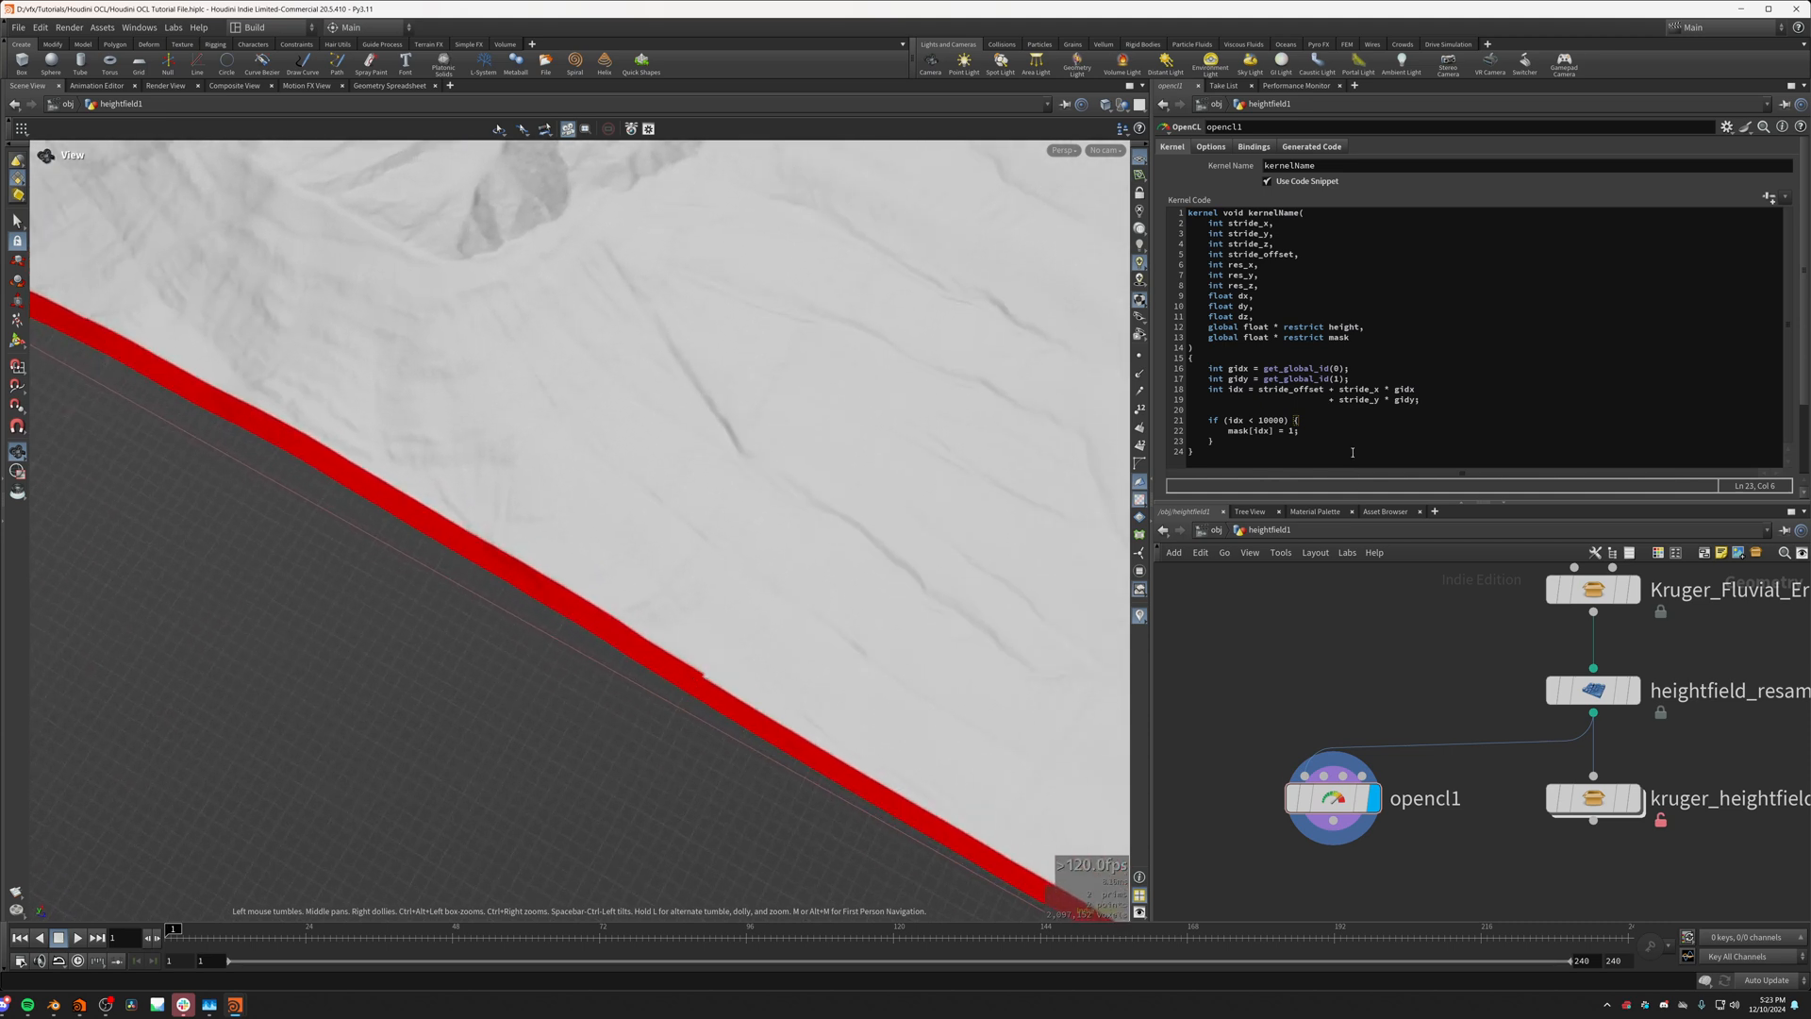
{"action": "left_click", "coordinate": [1285, 420]}
{"action": "left_click_drag", "start_coordinate": [716, 614], "coordinate": [806, 790]}
{"action": "left_click_drag", "start_coordinate": [506, 705], "coordinate": [641, 642]}
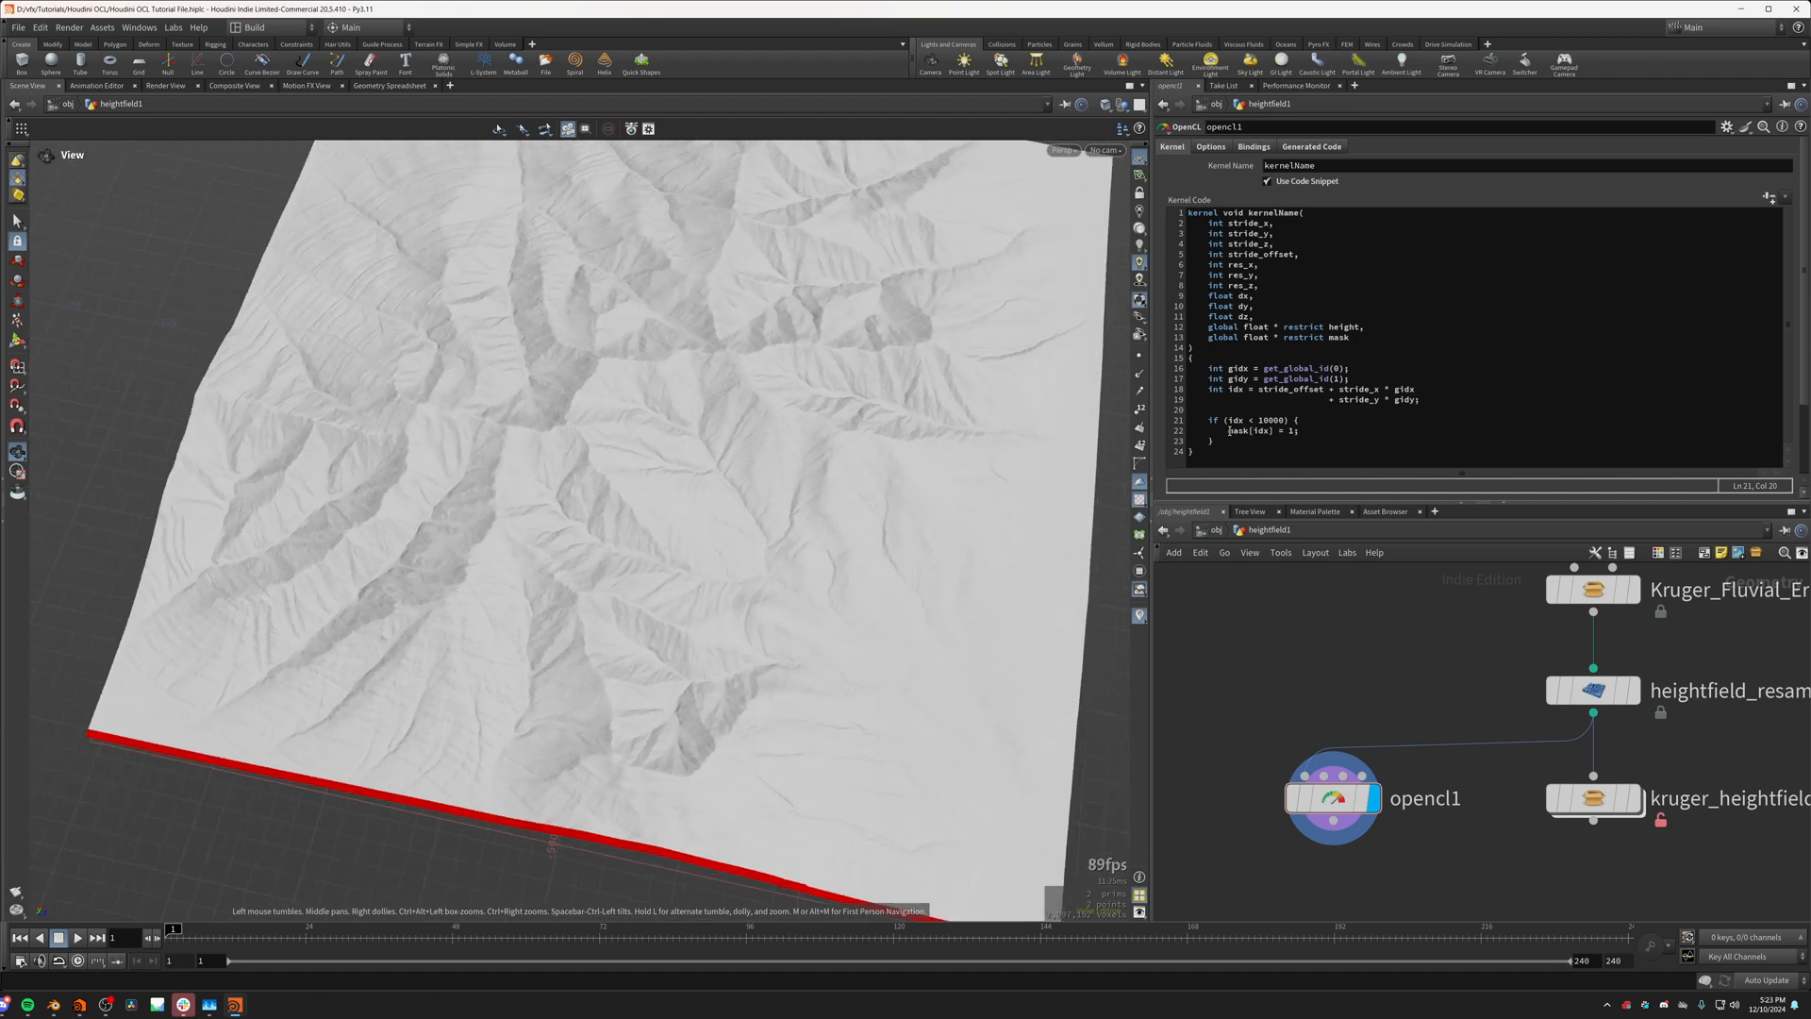
Step: Move the mask[idx] = 1 line out of the if block to below its closing brace, separated by a blank line
{"action": "left_click_drag", "start_coordinate": [1229, 430], "coordinate": [1305, 430]}
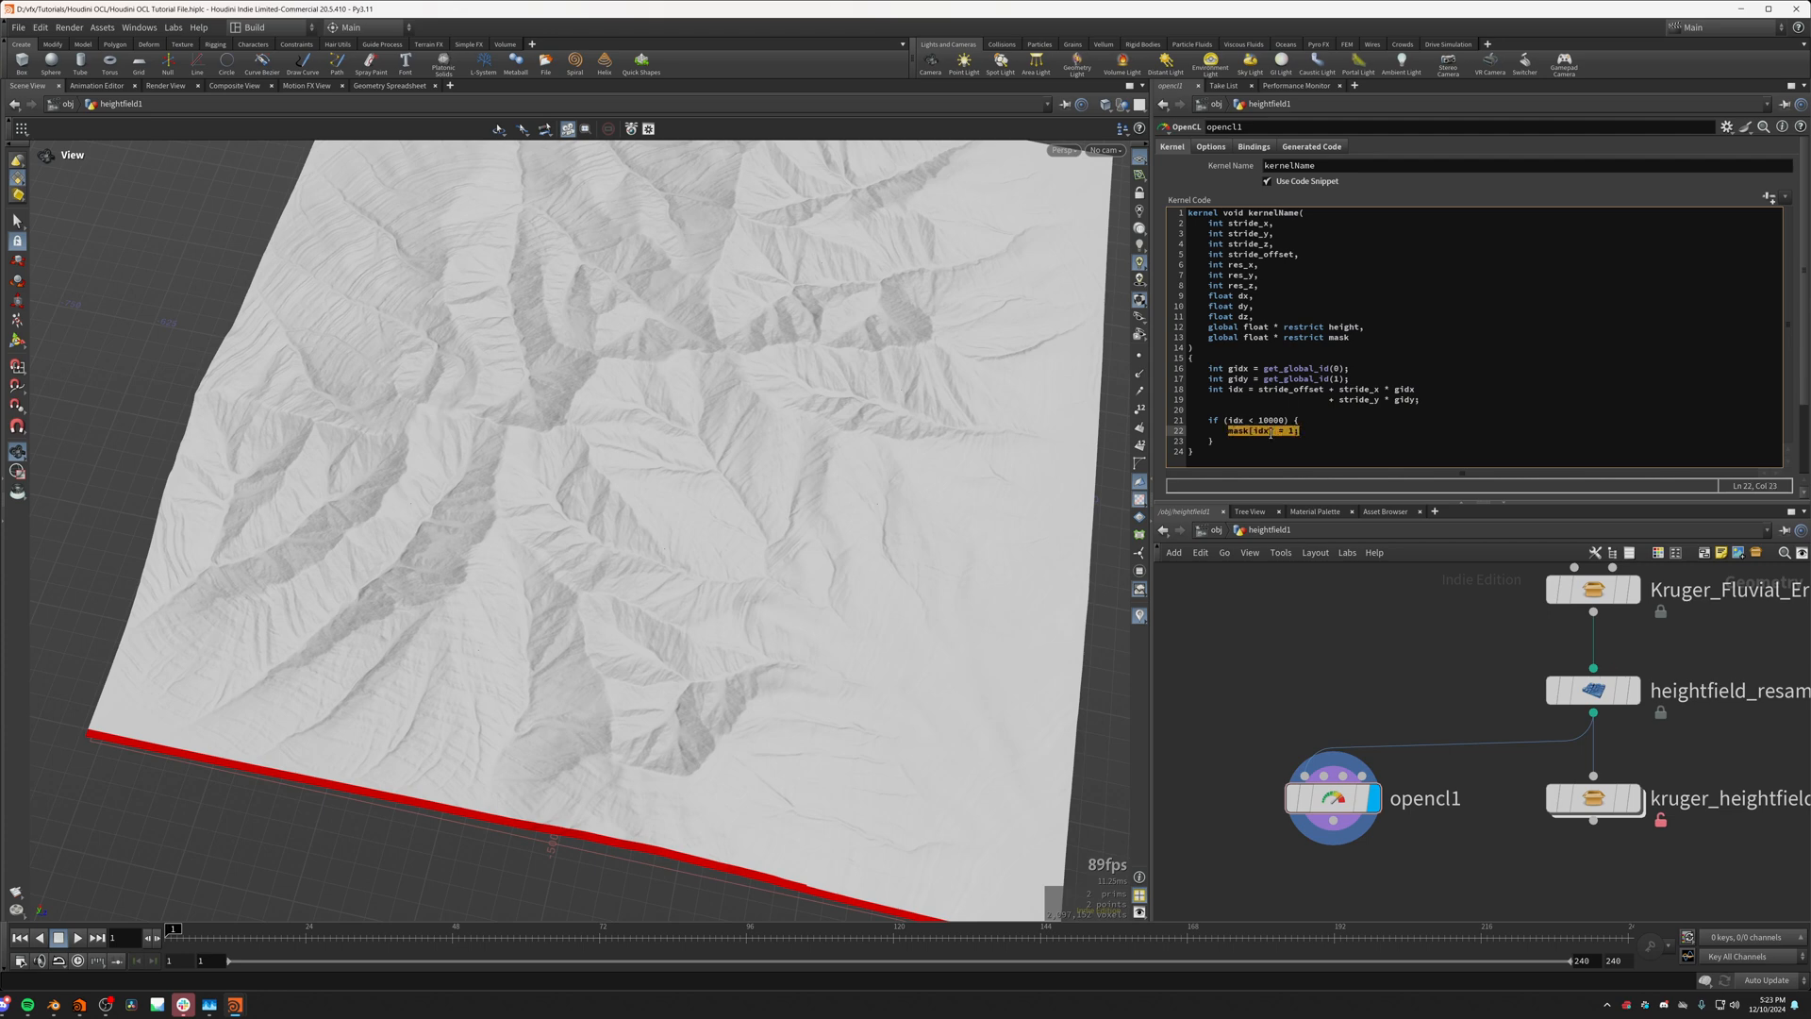
{"action": "left_click", "coordinate": [1240, 431]}
{"action": "left_click", "coordinate": [1225, 424]}
{"action": "left_click", "coordinate": [1229, 431]}
{"action": "left_click_drag", "start_coordinate": [1229, 431], "coordinate": [1300, 431]}
{"action": "key", "text": "ctrl+c"}
{"action": "key", "text": "BackSpace"}
{"action": "left_click", "coordinate": [1245, 440]}
{"action": "key", "text": "Return"}
{"action": "key", "text": "Return"}
{"action": "key", "text": "ctrl+v"}
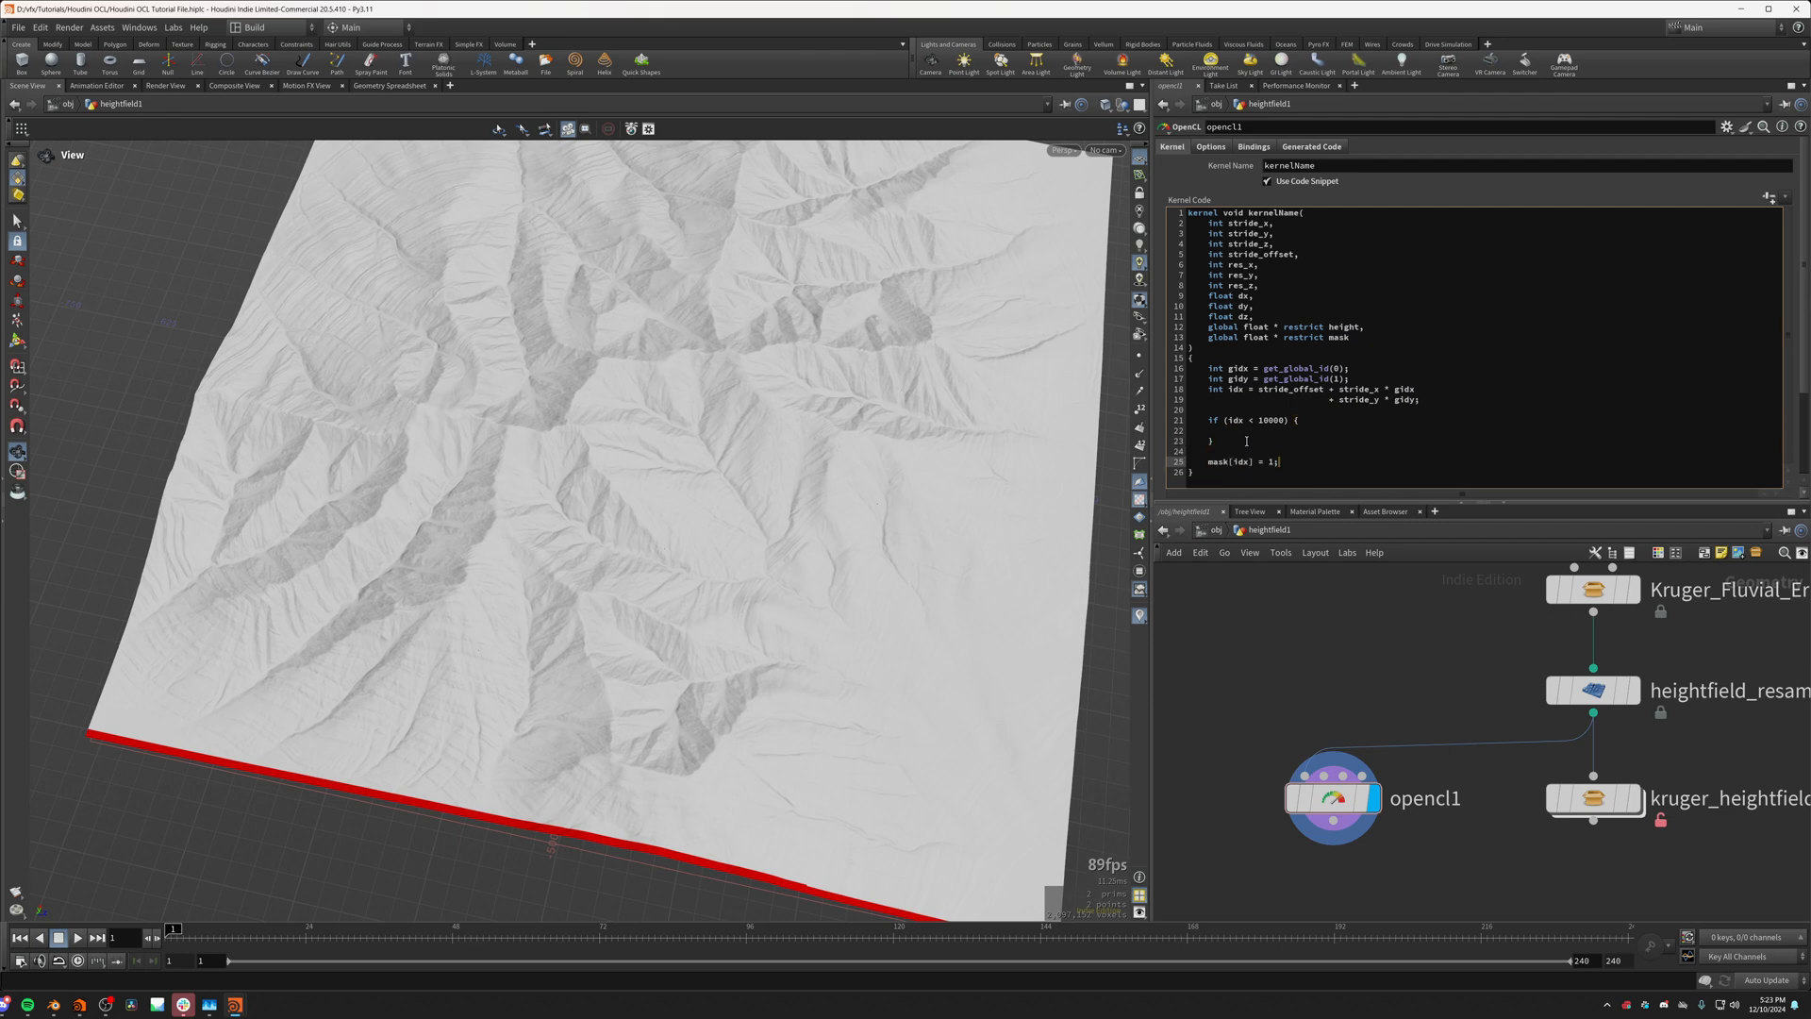
Step: Change the condition to idx > 10000 with a return; statement inside the block, and apply the kernel code
{"action": "left_click", "coordinate": [1254, 420]}
{"action": "left_click", "coordinate": [1244, 431]}
{"action": "type", "text": "return"}
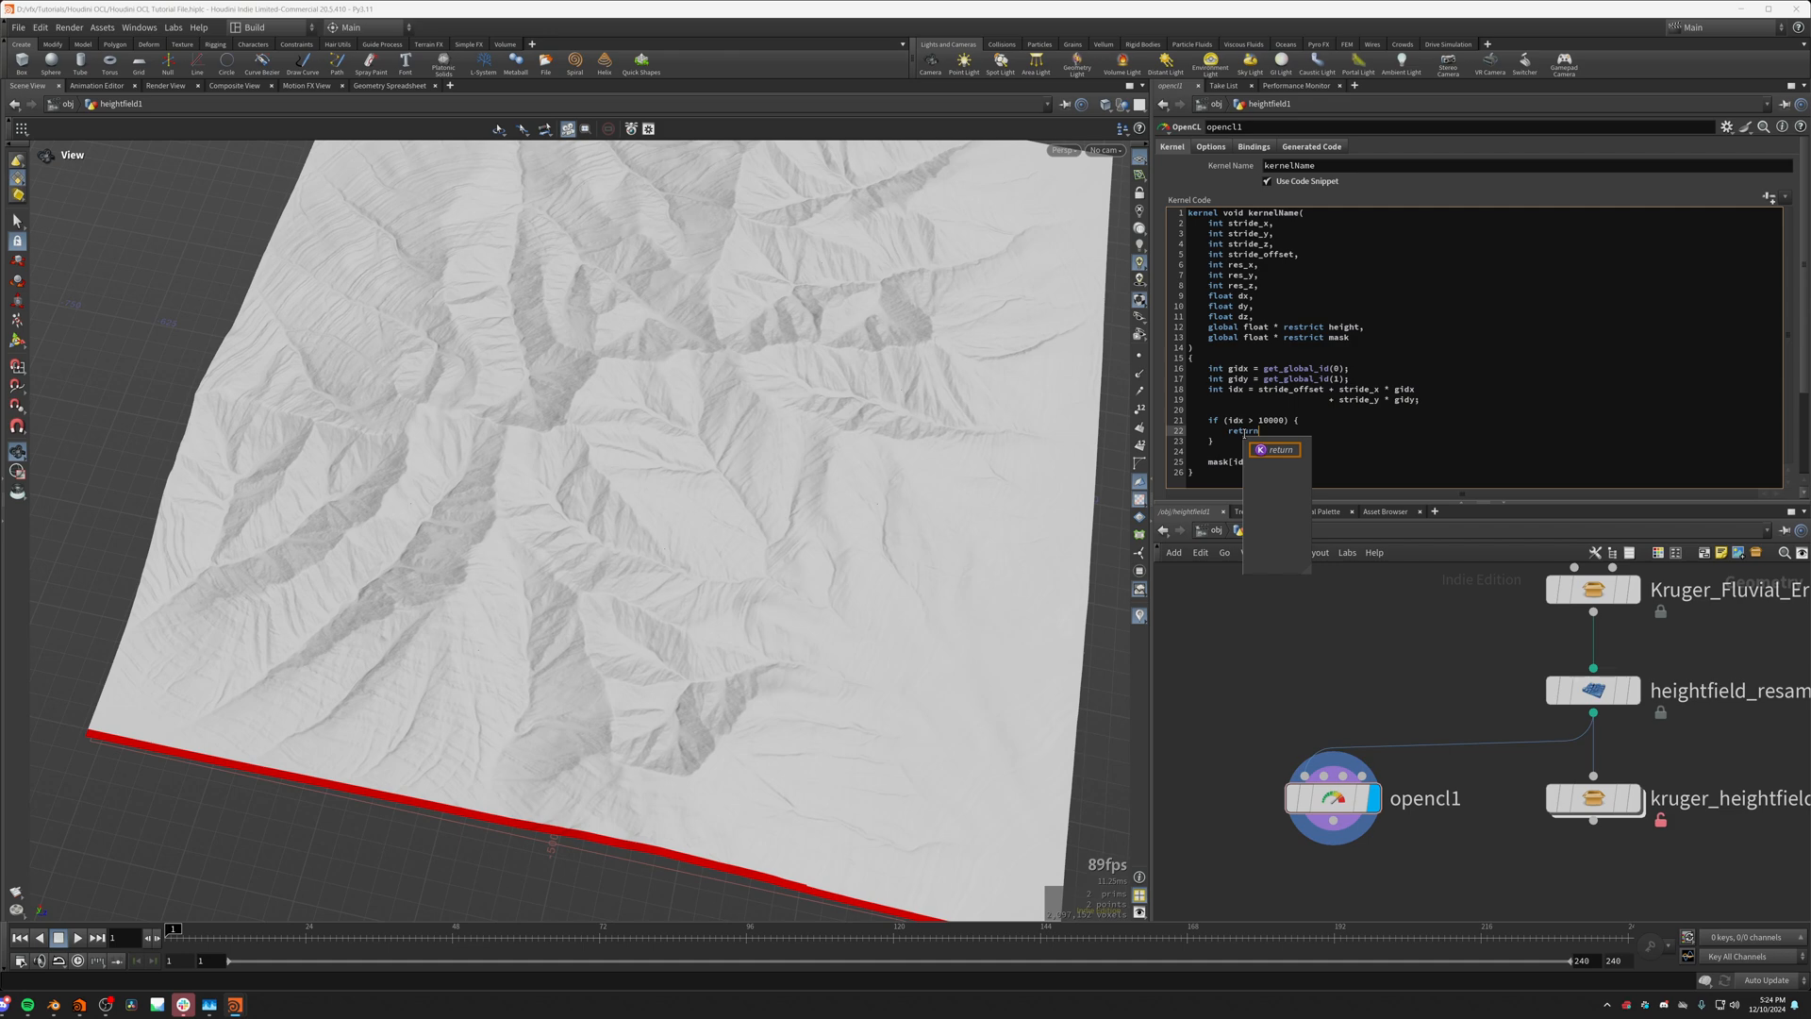
{"action": "type", "text": ";"}
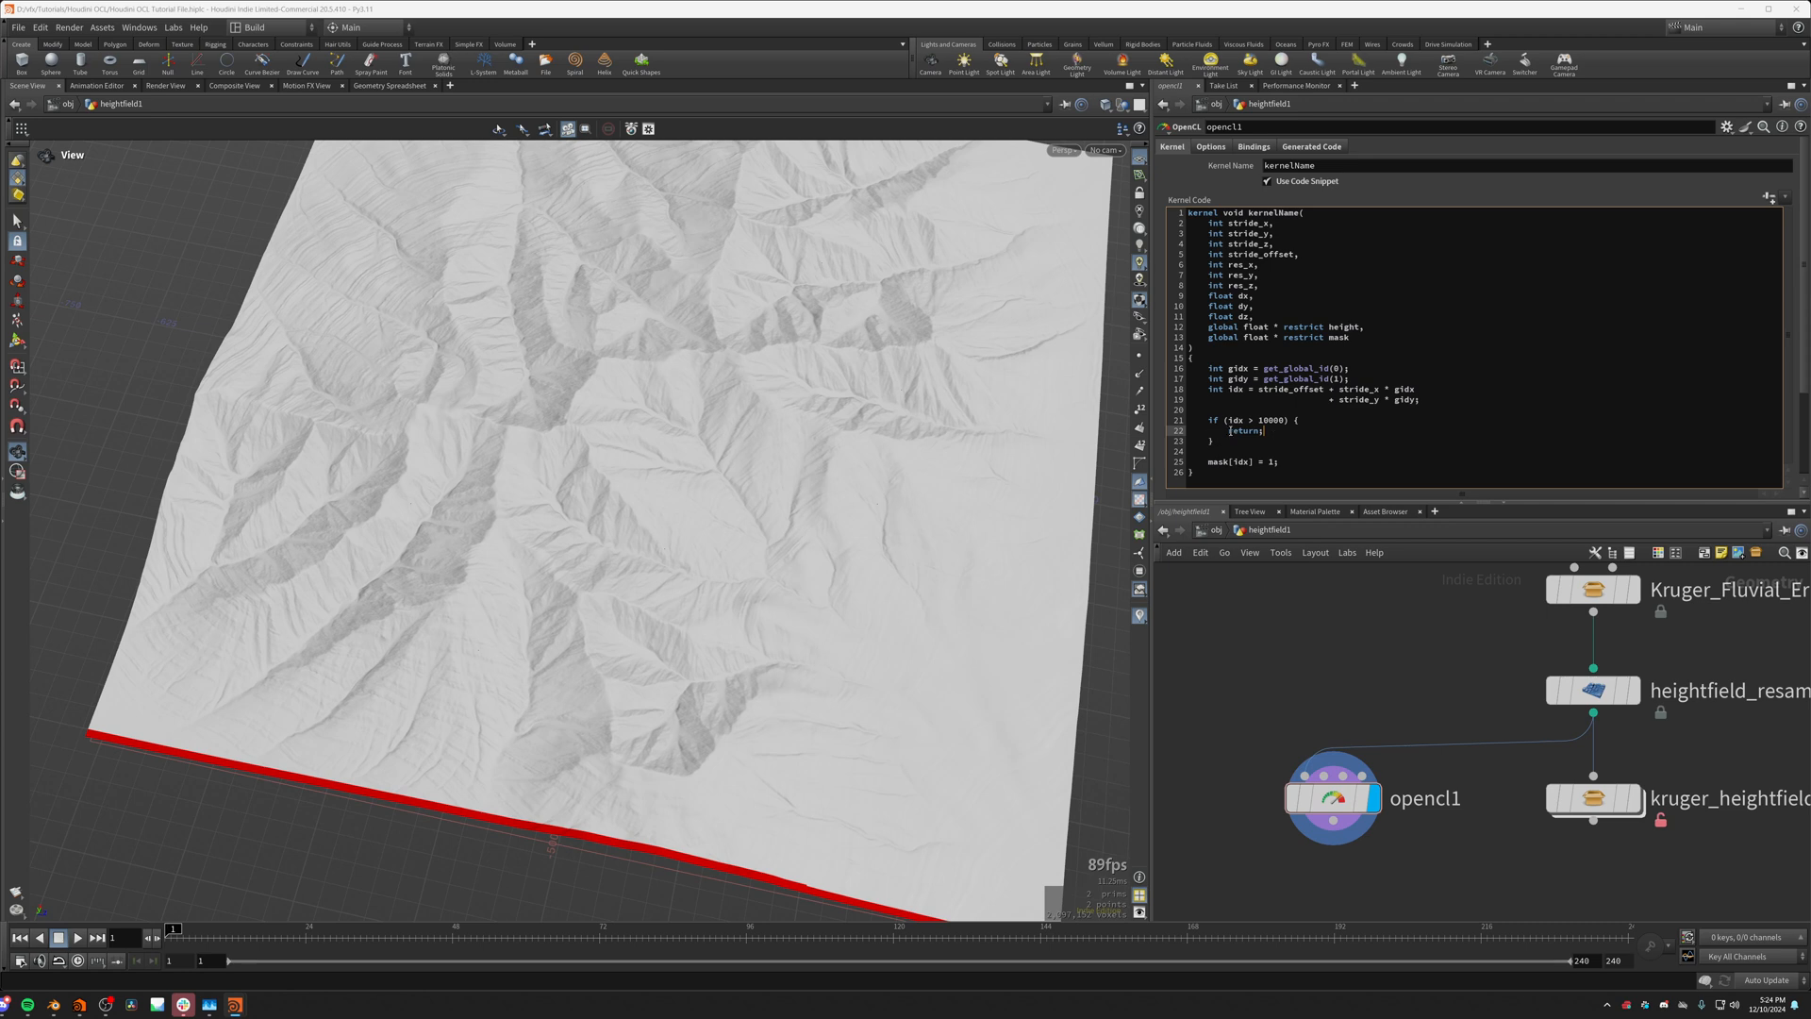
{"action": "left_click", "coordinate": [1228, 430]}
{"action": "left_click_drag", "start_coordinate": [1225, 421], "coordinate": [1262, 430]}
{"action": "left_click", "coordinate": [1229, 430]}
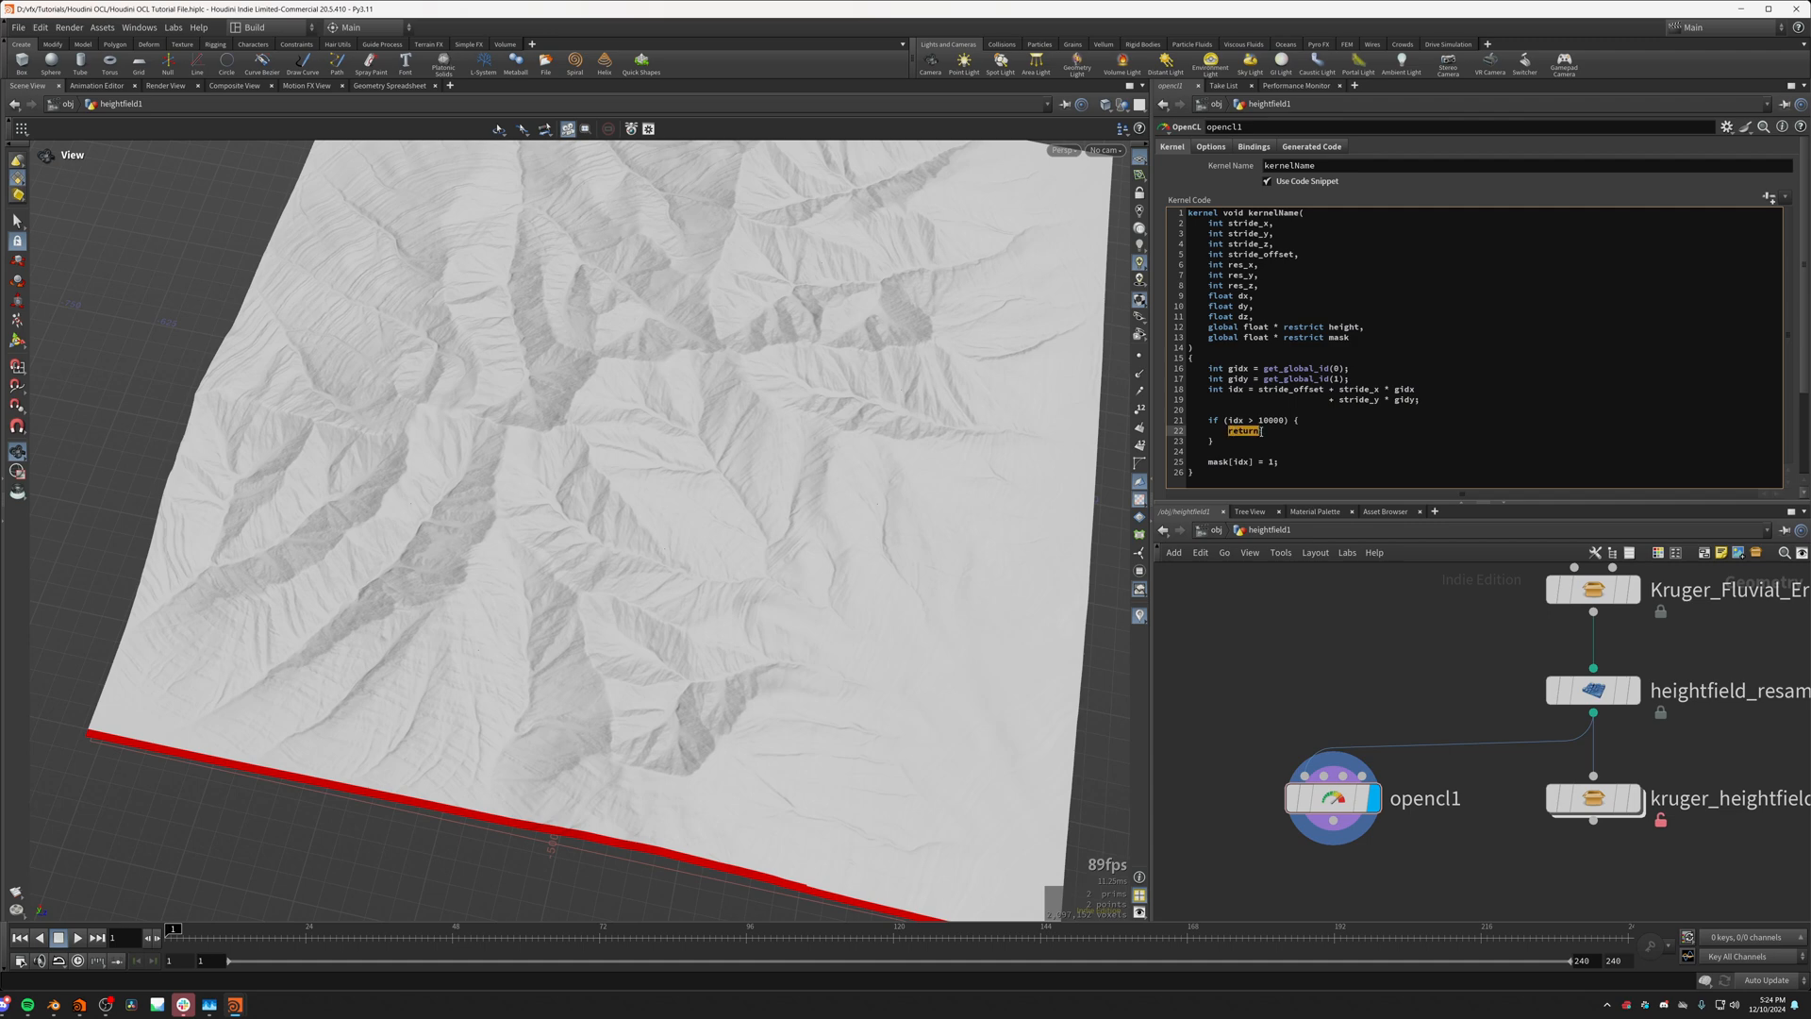
{"action": "left_click", "coordinate": [1262, 431]}
{"action": "left_click_drag", "start_coordinate": [1227, 430], "coordinate": [1271, 438]}
{"action": "left_click", "coordinate": [1210, 445]}
{"action": "left_click", "coordinate": [1313, 465]}
{"action": "key", "text": "ctrl+Return"}
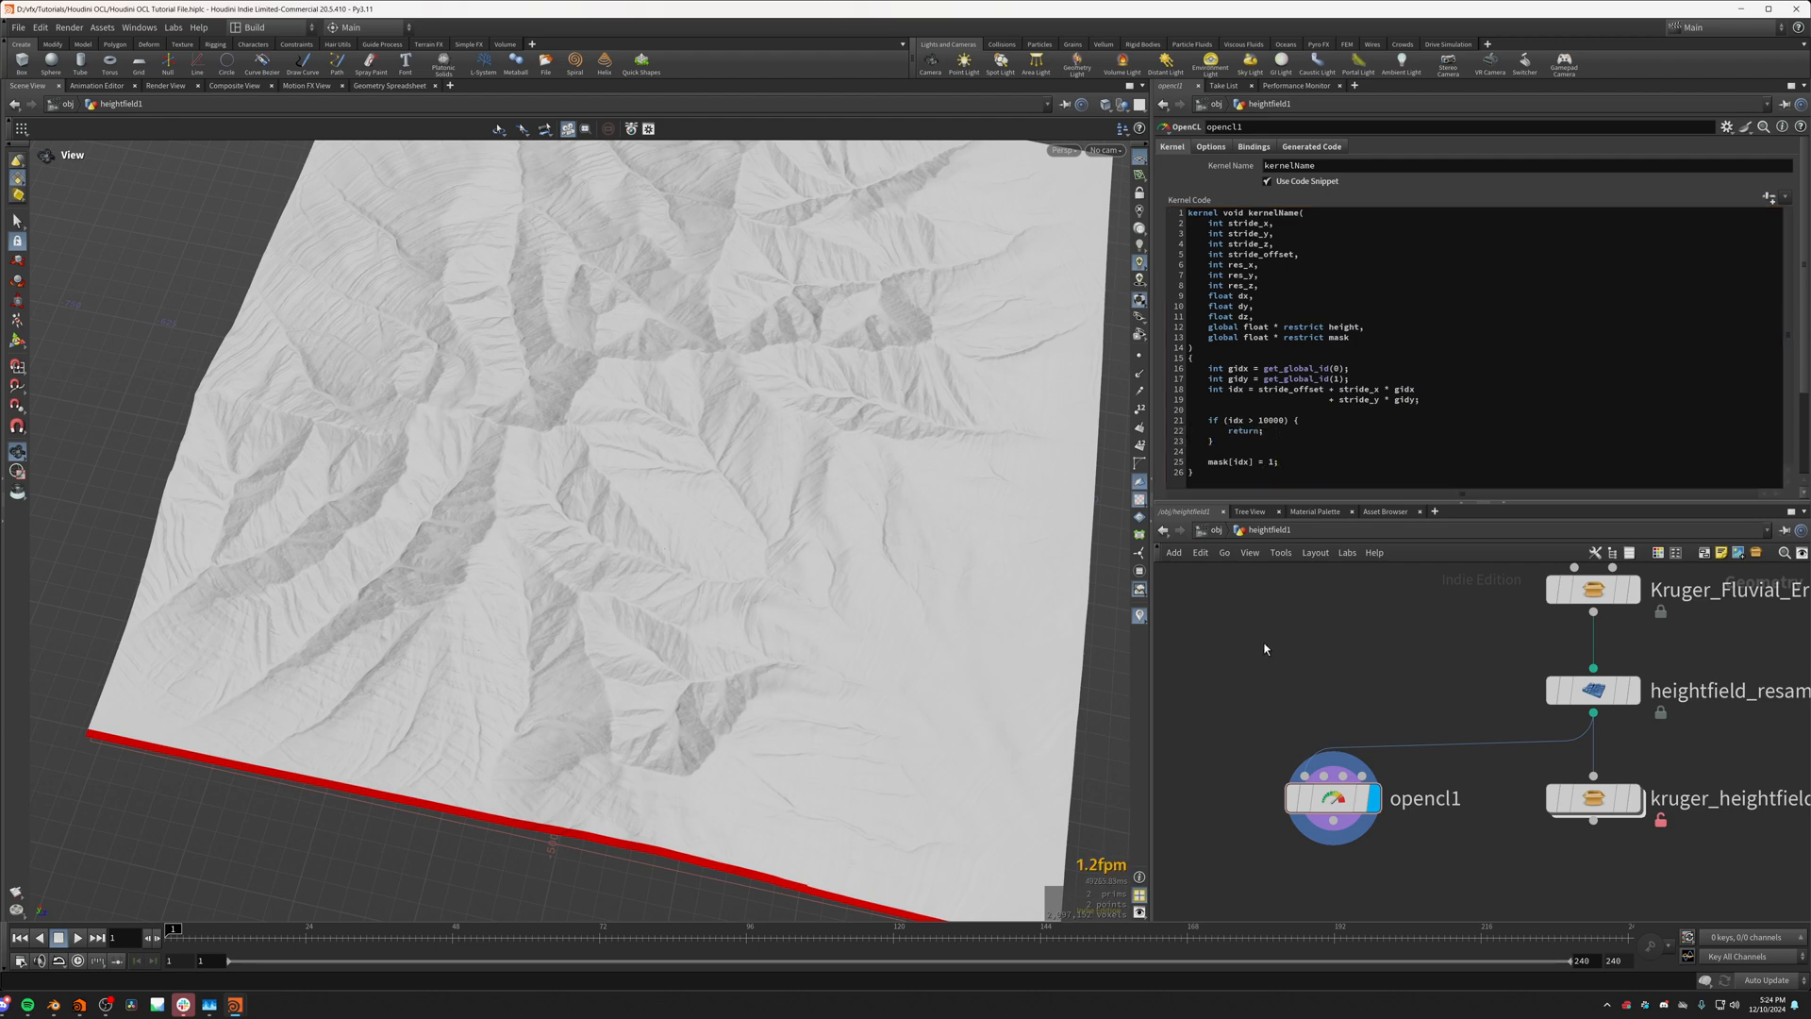
Step: Examine the masked strip along the terrain's edge, especially where its last row of cells ends
{"action": "left_click_drag", "start_coordinate": [861, 643], "coordinate": [736, 578]}
{"action": "right_click_drag", "start_coordinate": [736, 578], "coordinate": [679, 788]}
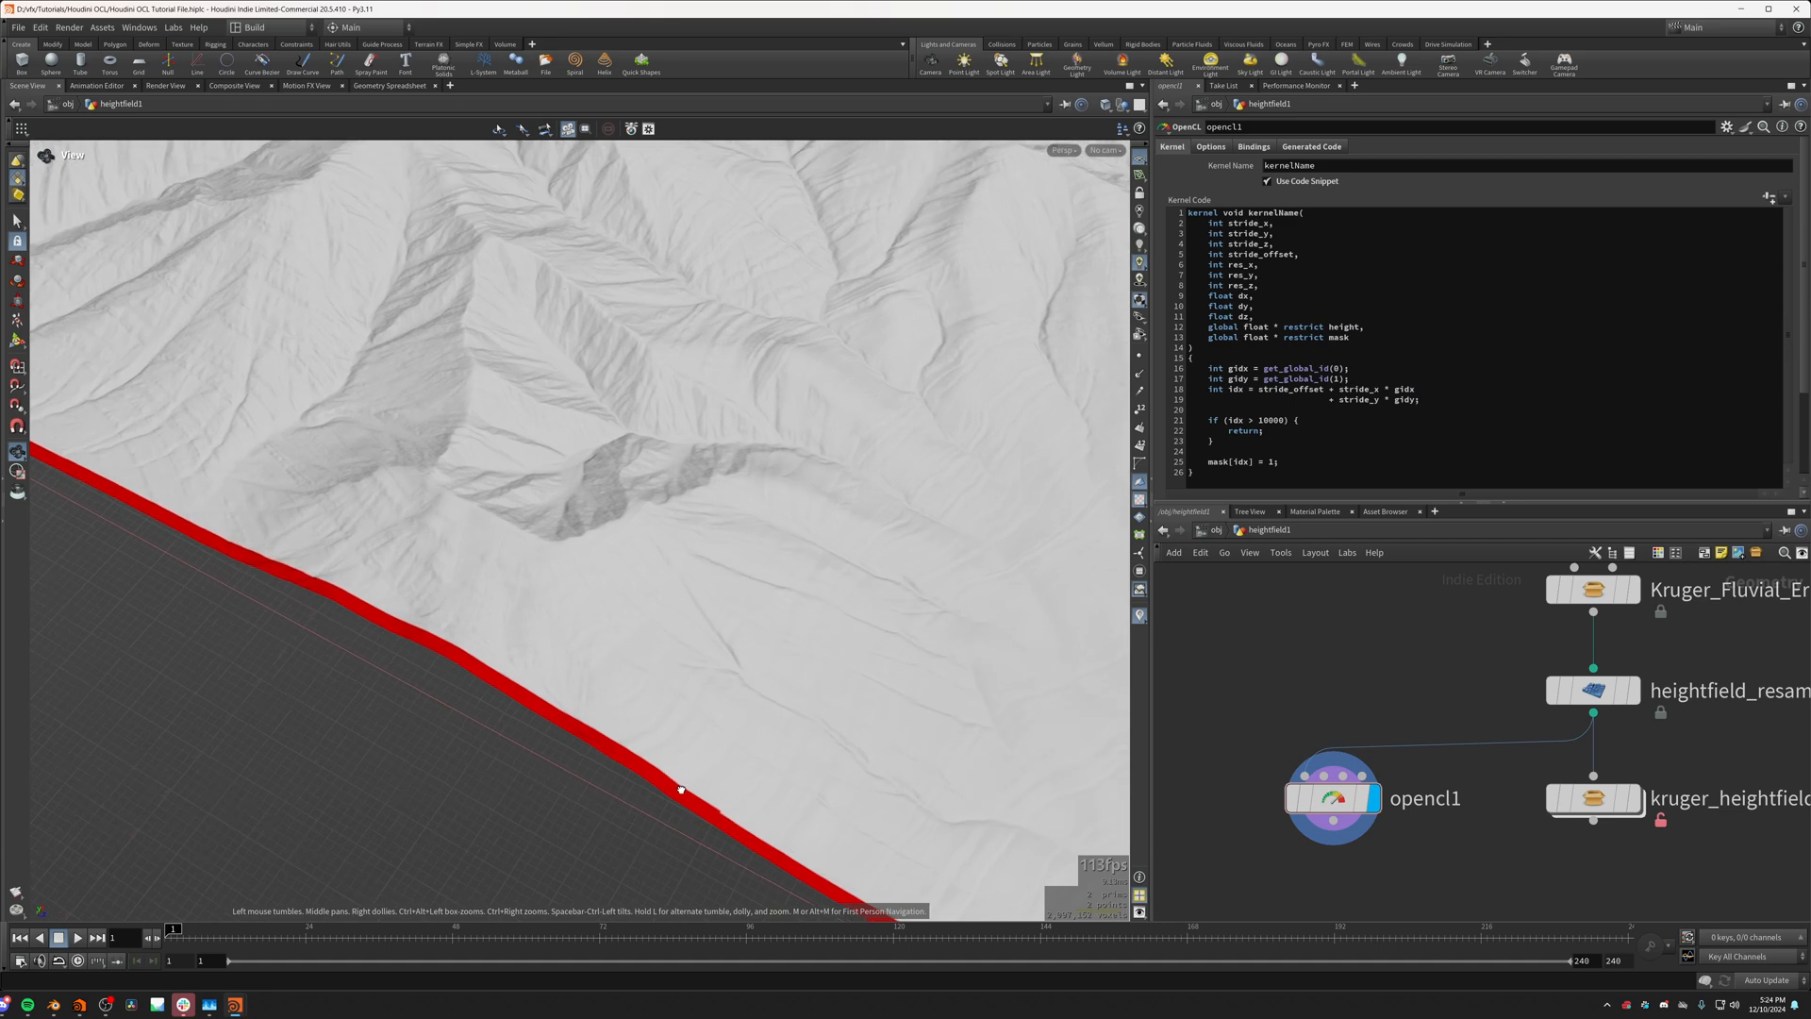
{"action": "left_click_drag", "start_coordinate": [679, 788], "coordinate": [675, 680]}
{"action": "middle_click_drag", "start_coordinate": [676, 680], "coordinate": [602, 686]}
{"action": "left_click_drag", "start_coordinate": [602, 686], "coordinate": [945, 813]}
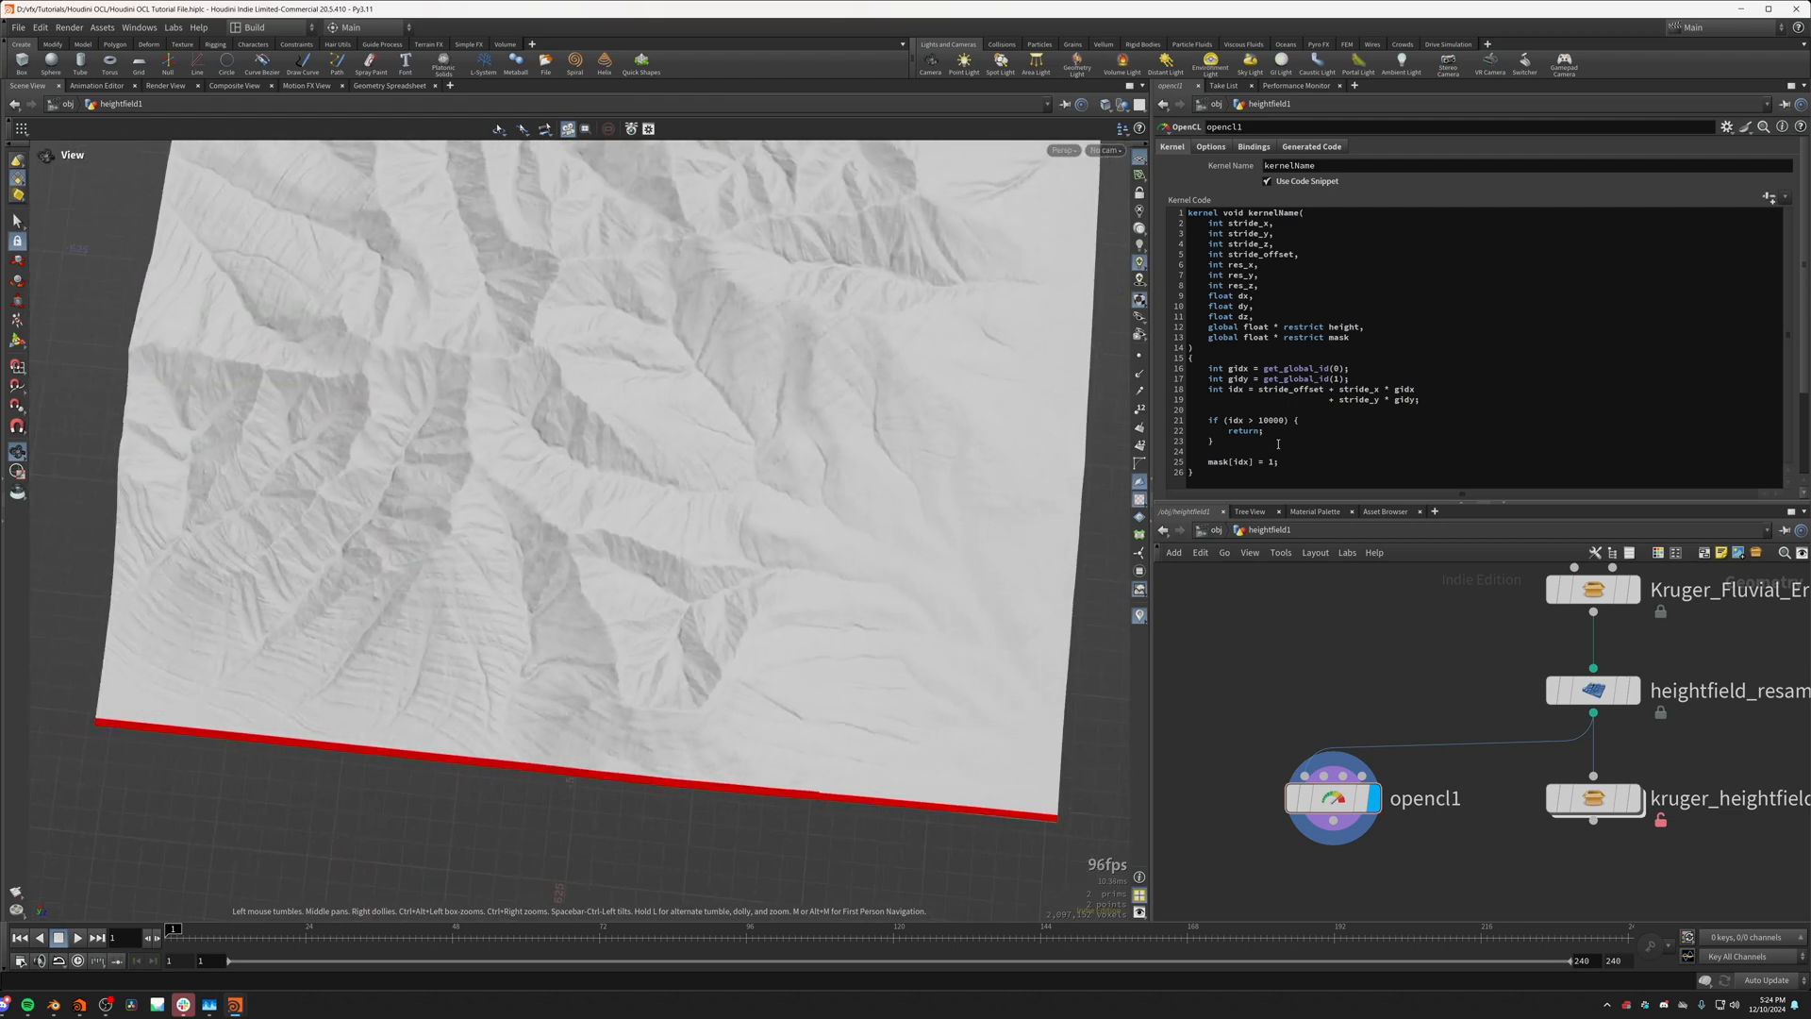
{"action": "left_click_drag", "start_coordinate": [654, 517], "coordinate": [782, 687]}
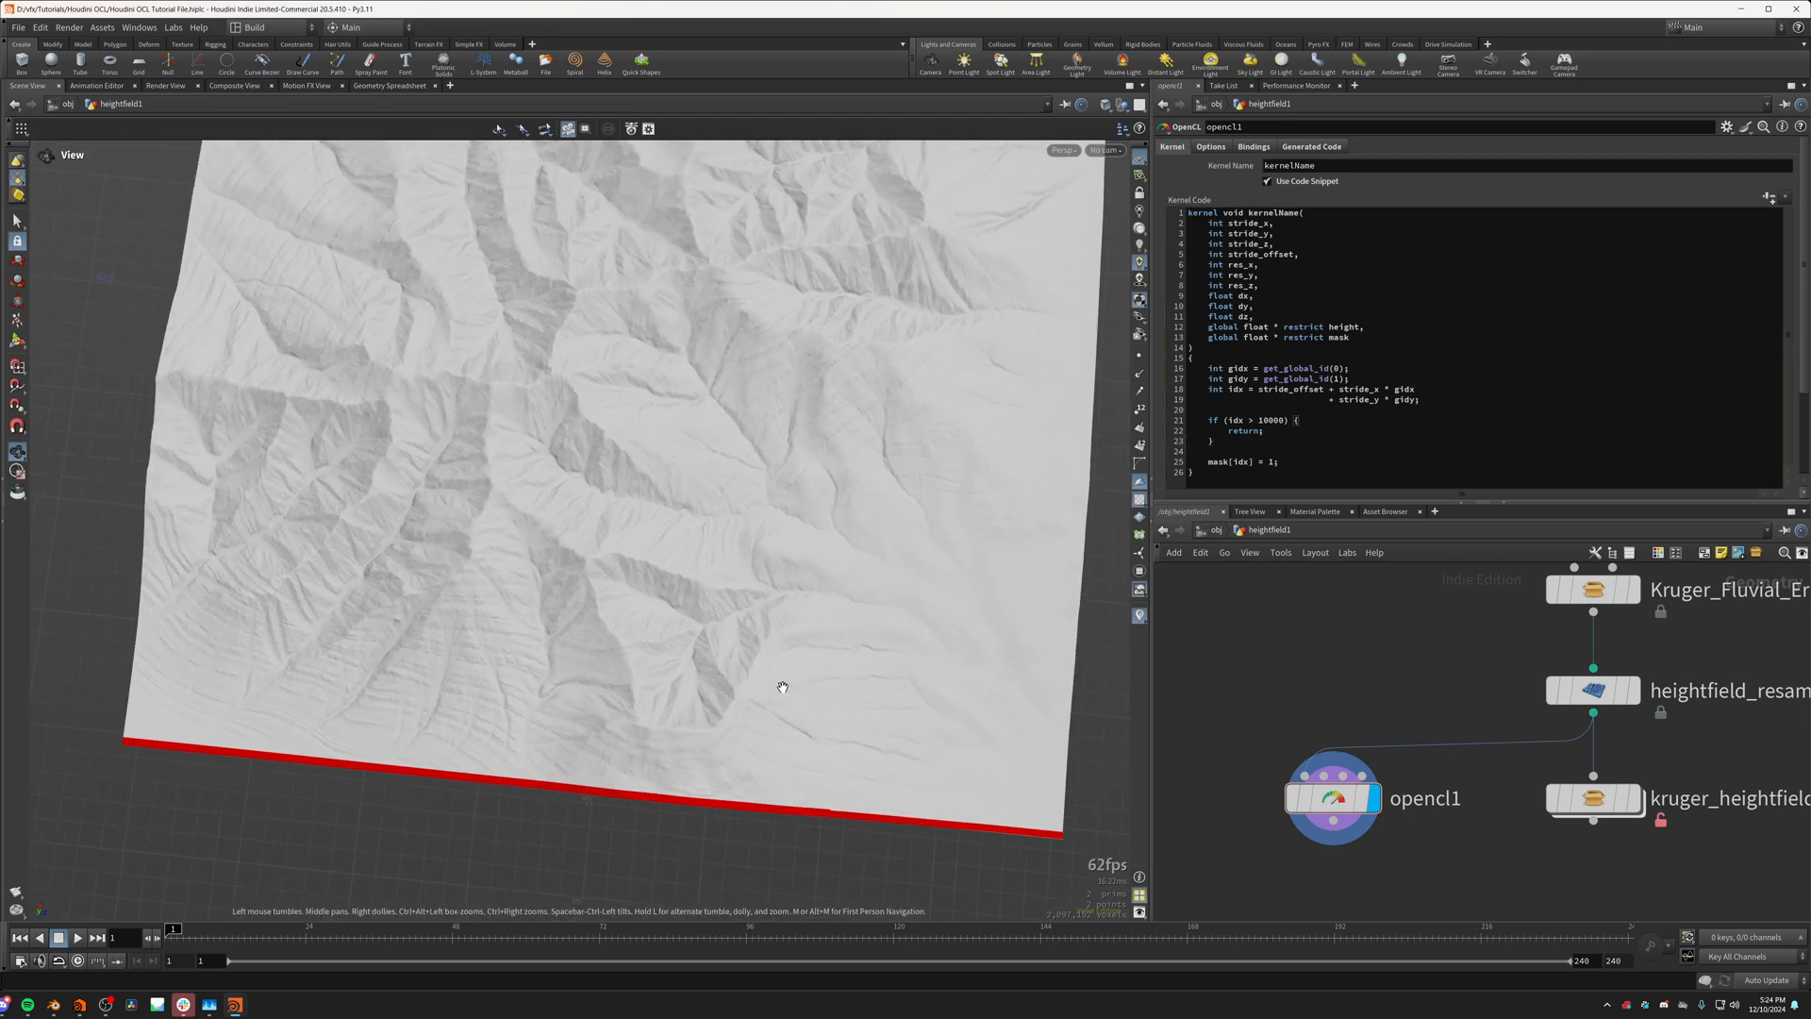
{"action": "middle_click_drag", "start_coordinate": [783, 687], "coordinate": [791, 707]}
{"action": "scroll", "coordinate": [1245, 760], "scroll_direction": "down", "scroll_amount": 4}
{"action": "scroll", "coordinate": [1238, 779], "scroll_direction": "up", "scroll_amount": 4}
{"action": "scroll", "coordinate": [981, 802], "scroll_direction": "up", "scroll_amount": 2}
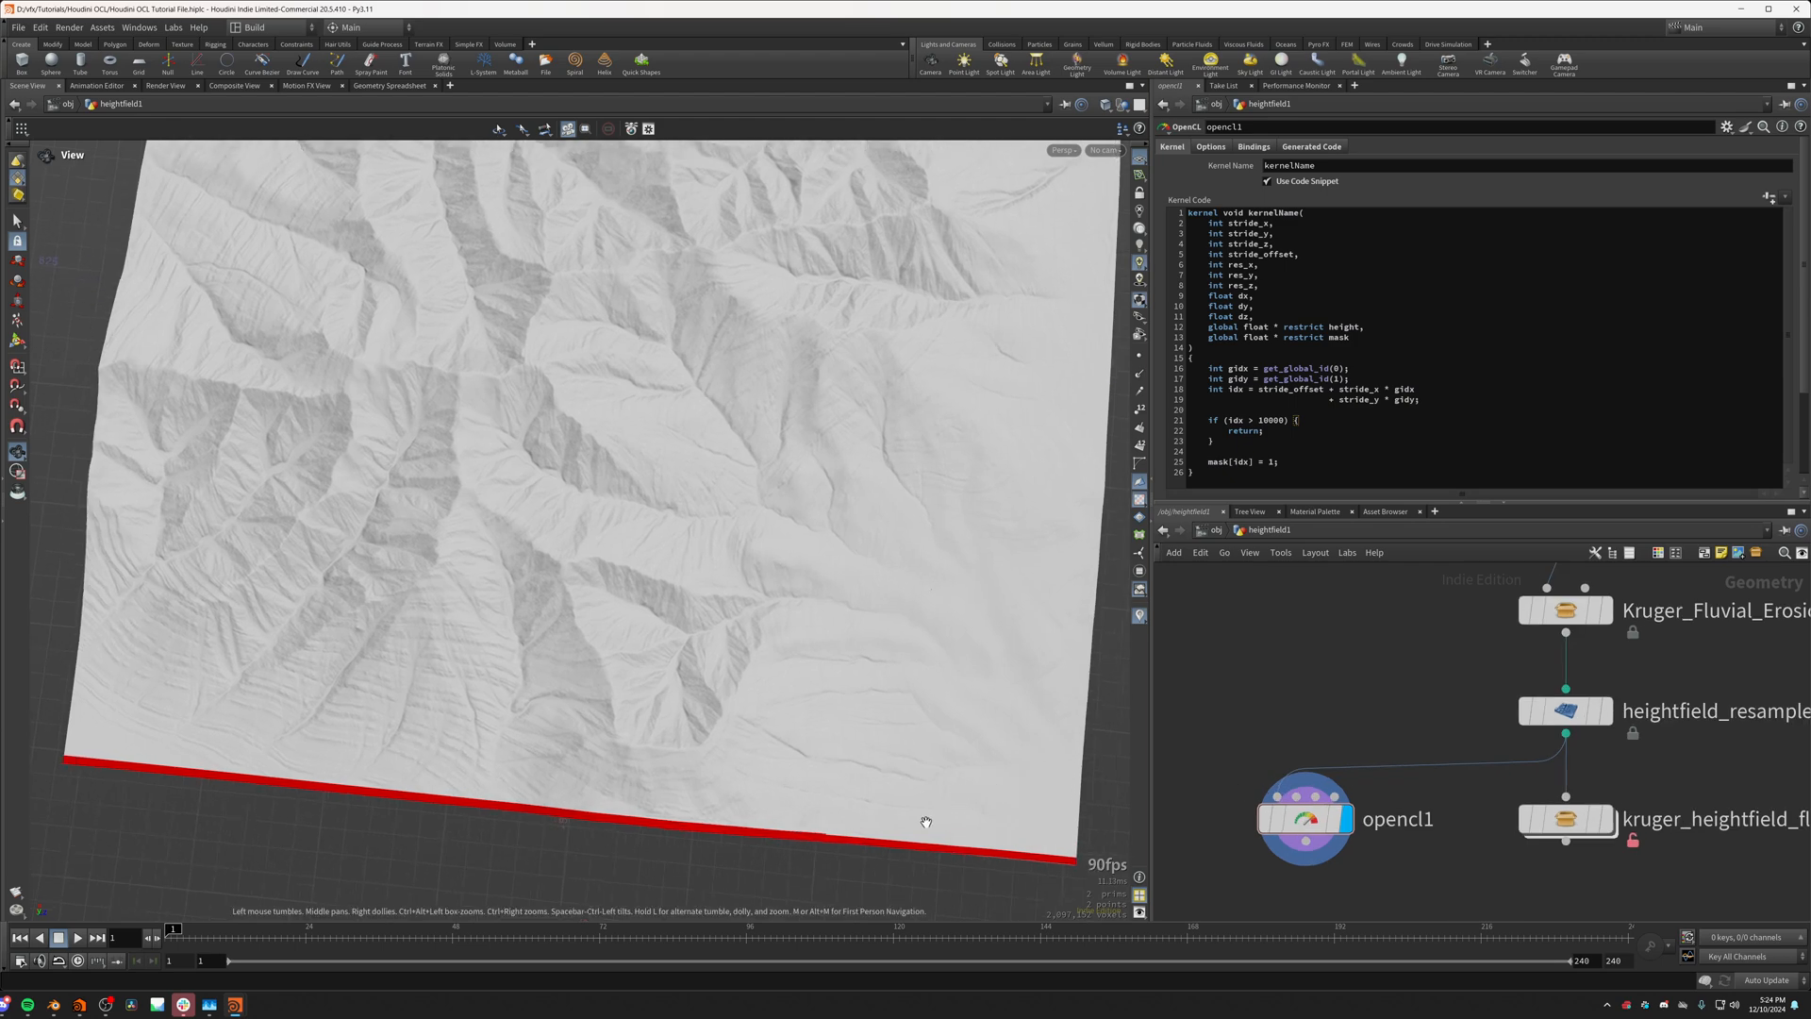
{"action": "scroll", "coordinate": [808, 847], "scroll_direction": "up", "scroll_amount": 8}
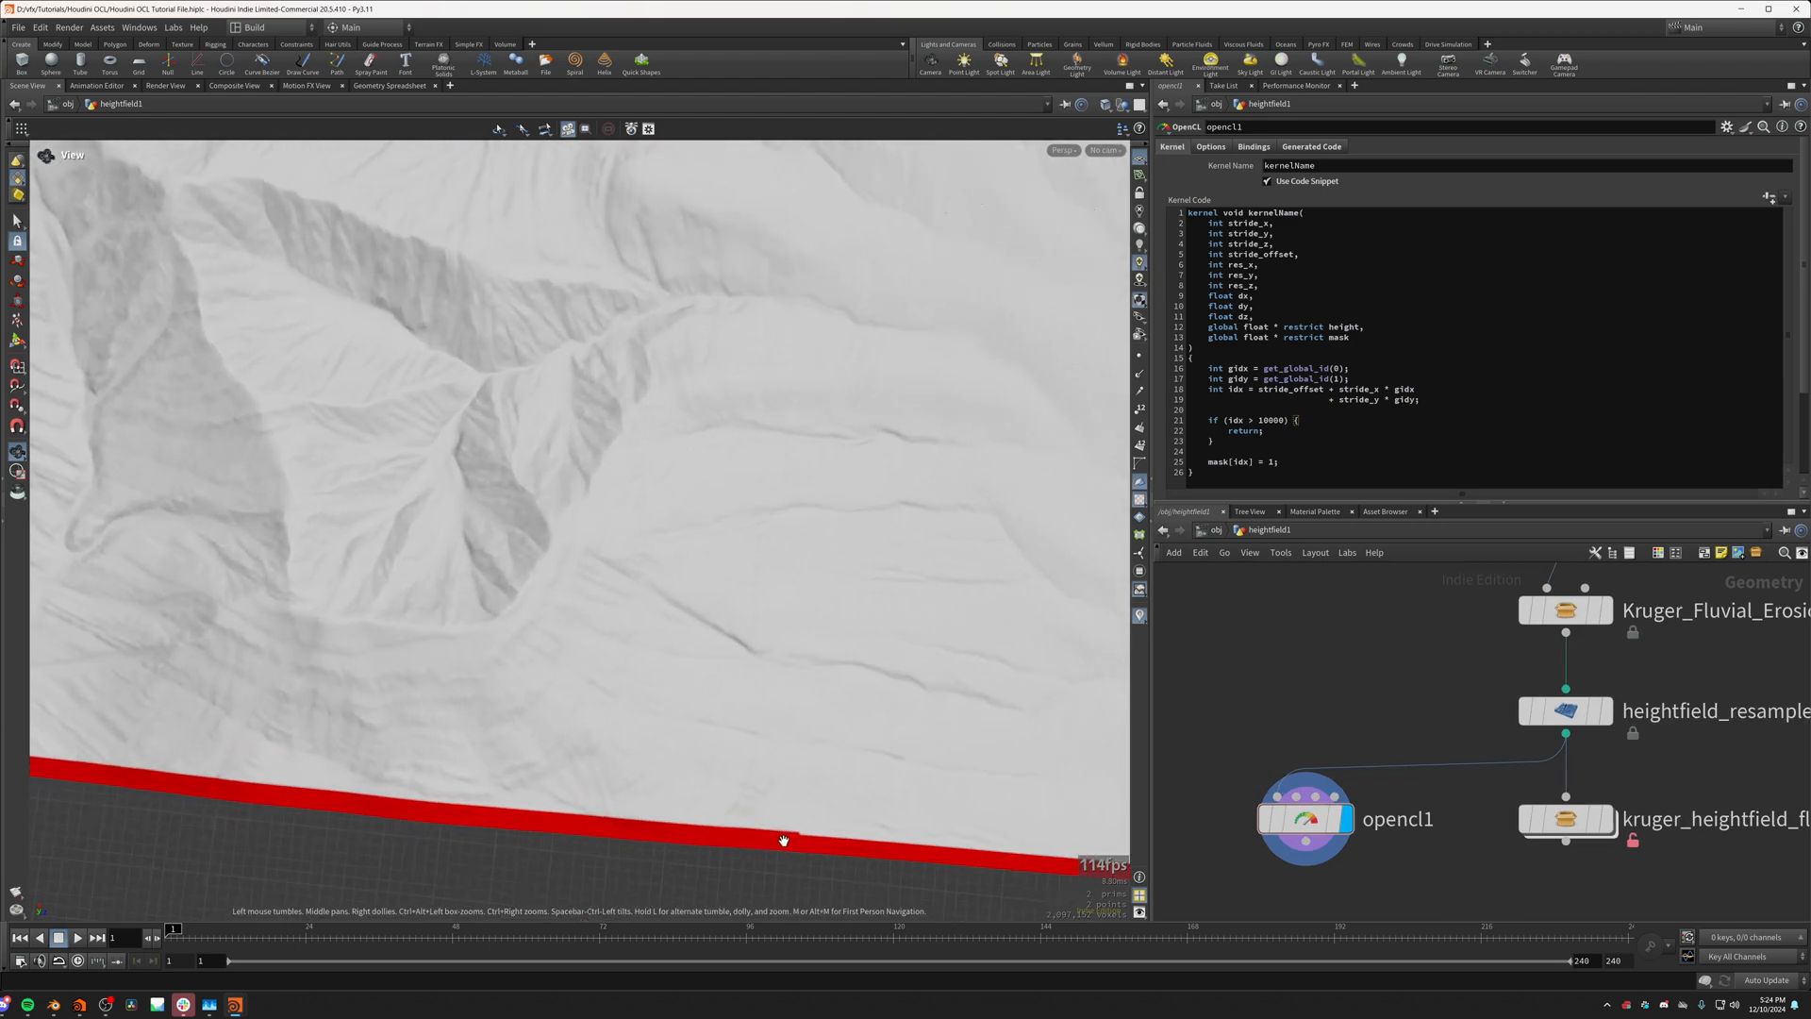
{"action": "scroll", "coordinate": [783, 839], "scroll_direction": "up", "scroll_amount": 2}
{"action": "scroll", "coordinate": [782, 842], "scroll_direction": "up", "scroll_amount": 3}
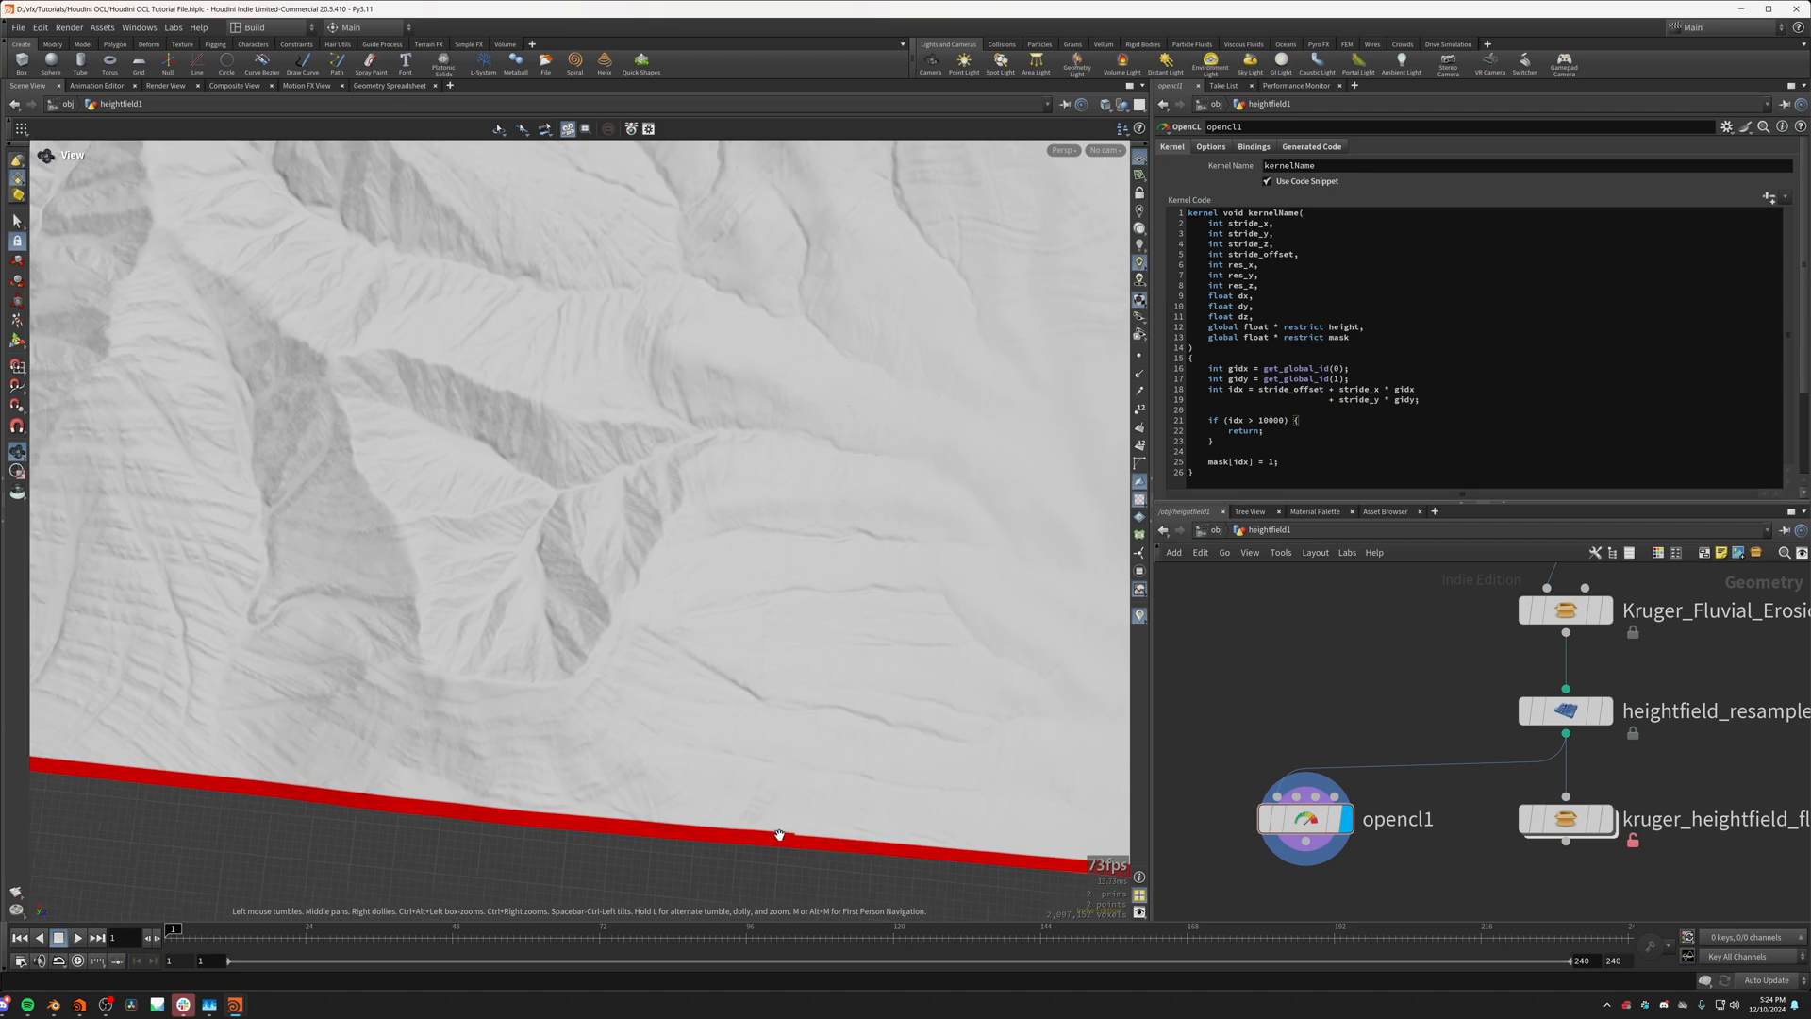
{"action": "left_click_drag", "start_coordinate": [767, 837], "coordinate": [632, 335]}
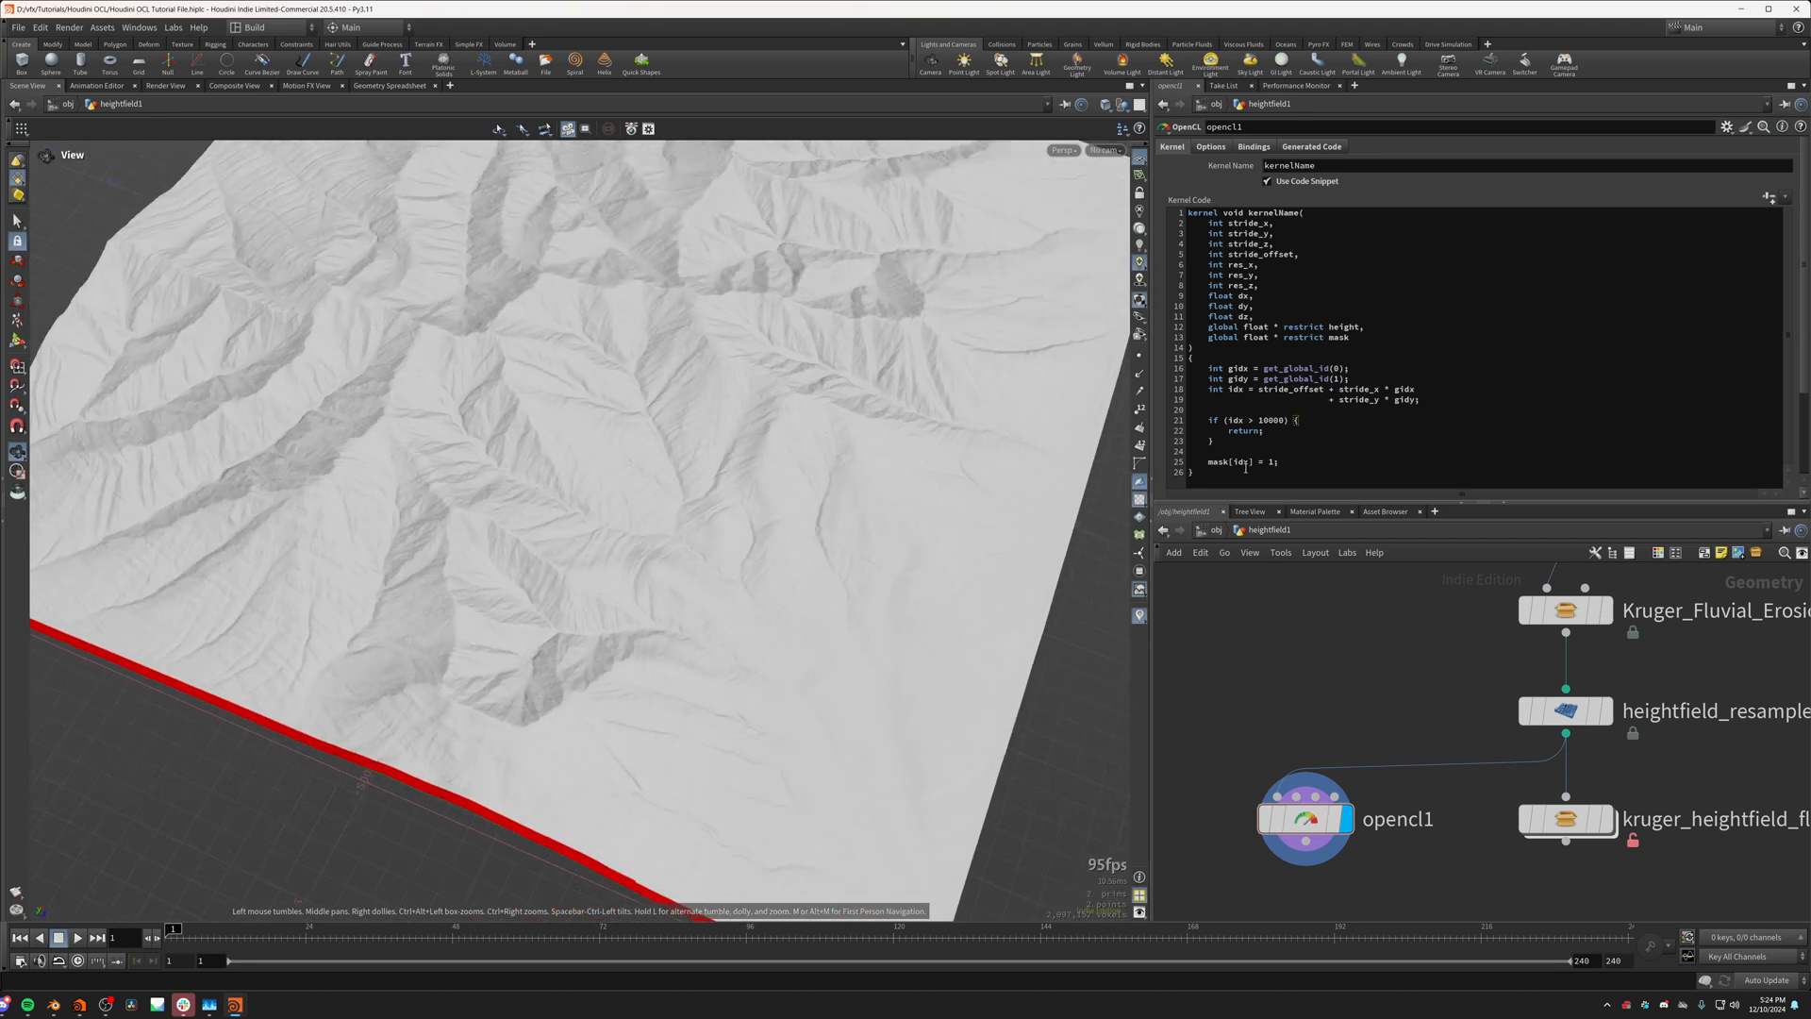
Step: Offset the mask write index to idx+100000 and apply the kernel code
{"action": "left_click", "coordinate": [1252, 463]}
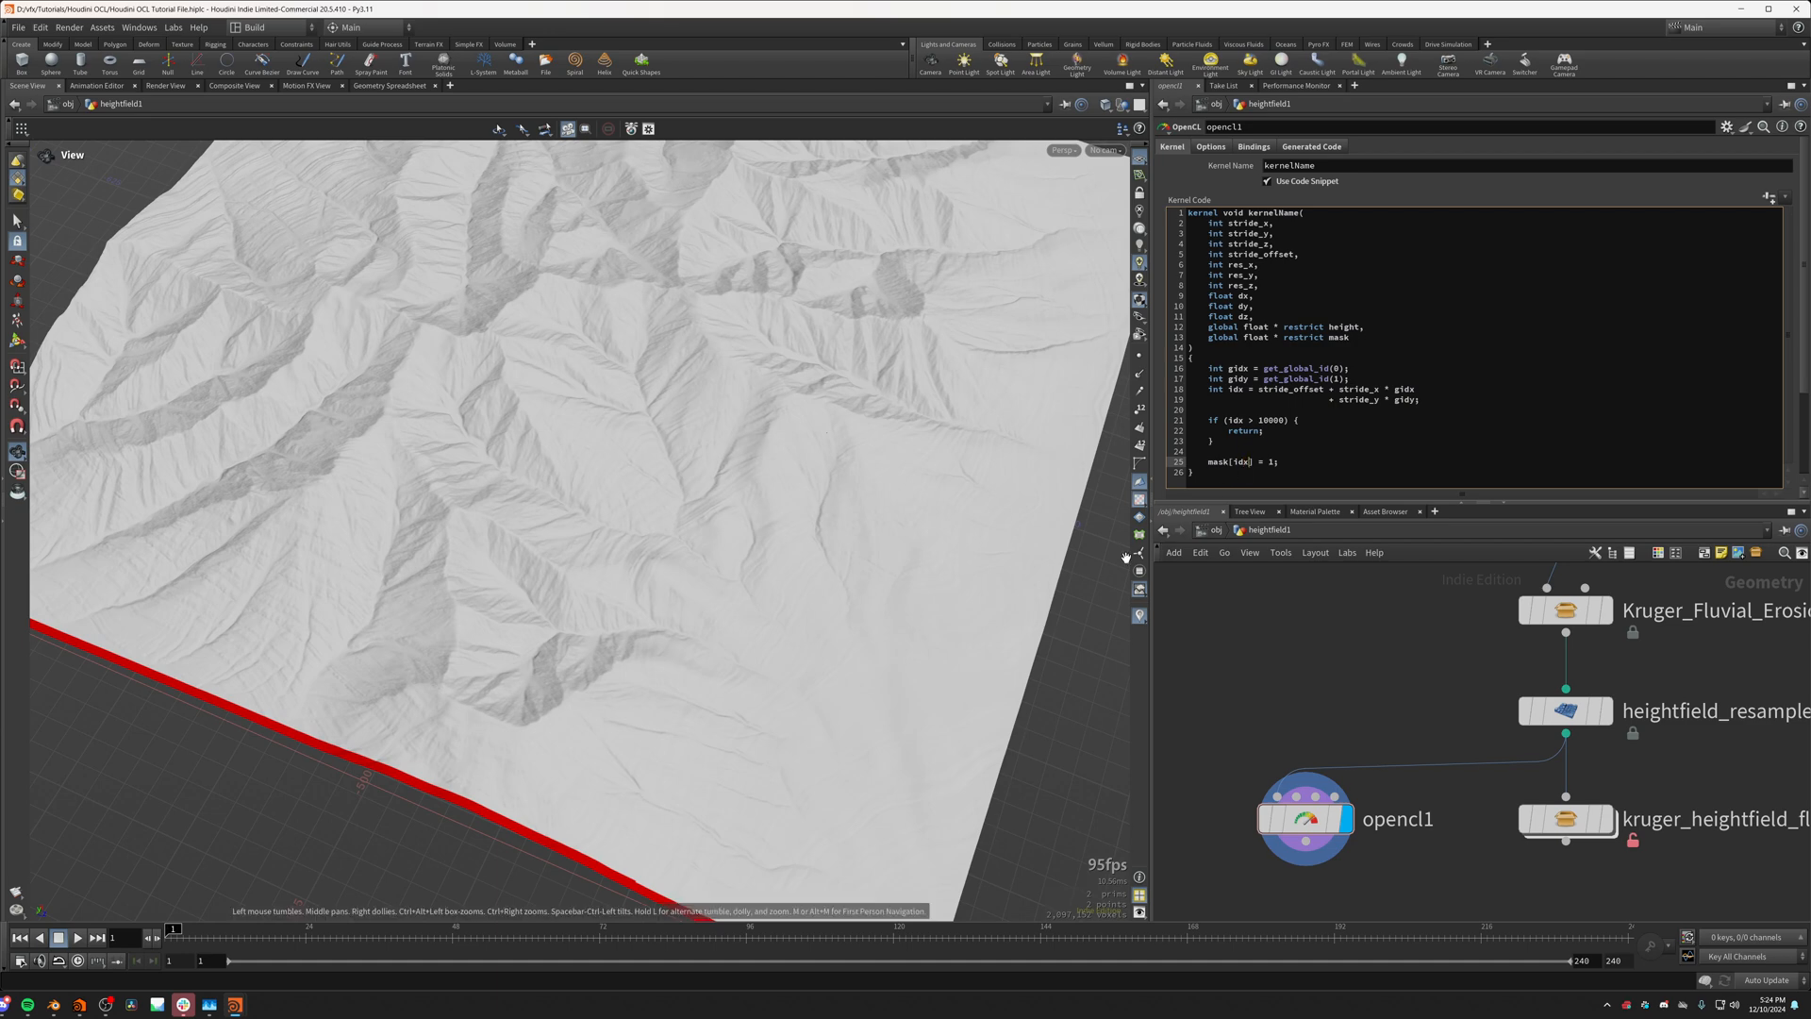
{"action": "left_click_drag", "start_coordinate": [897, 550], "coordinate": [809, 658]}
{"action": "double_click", "coordinate": [1271, 462]}
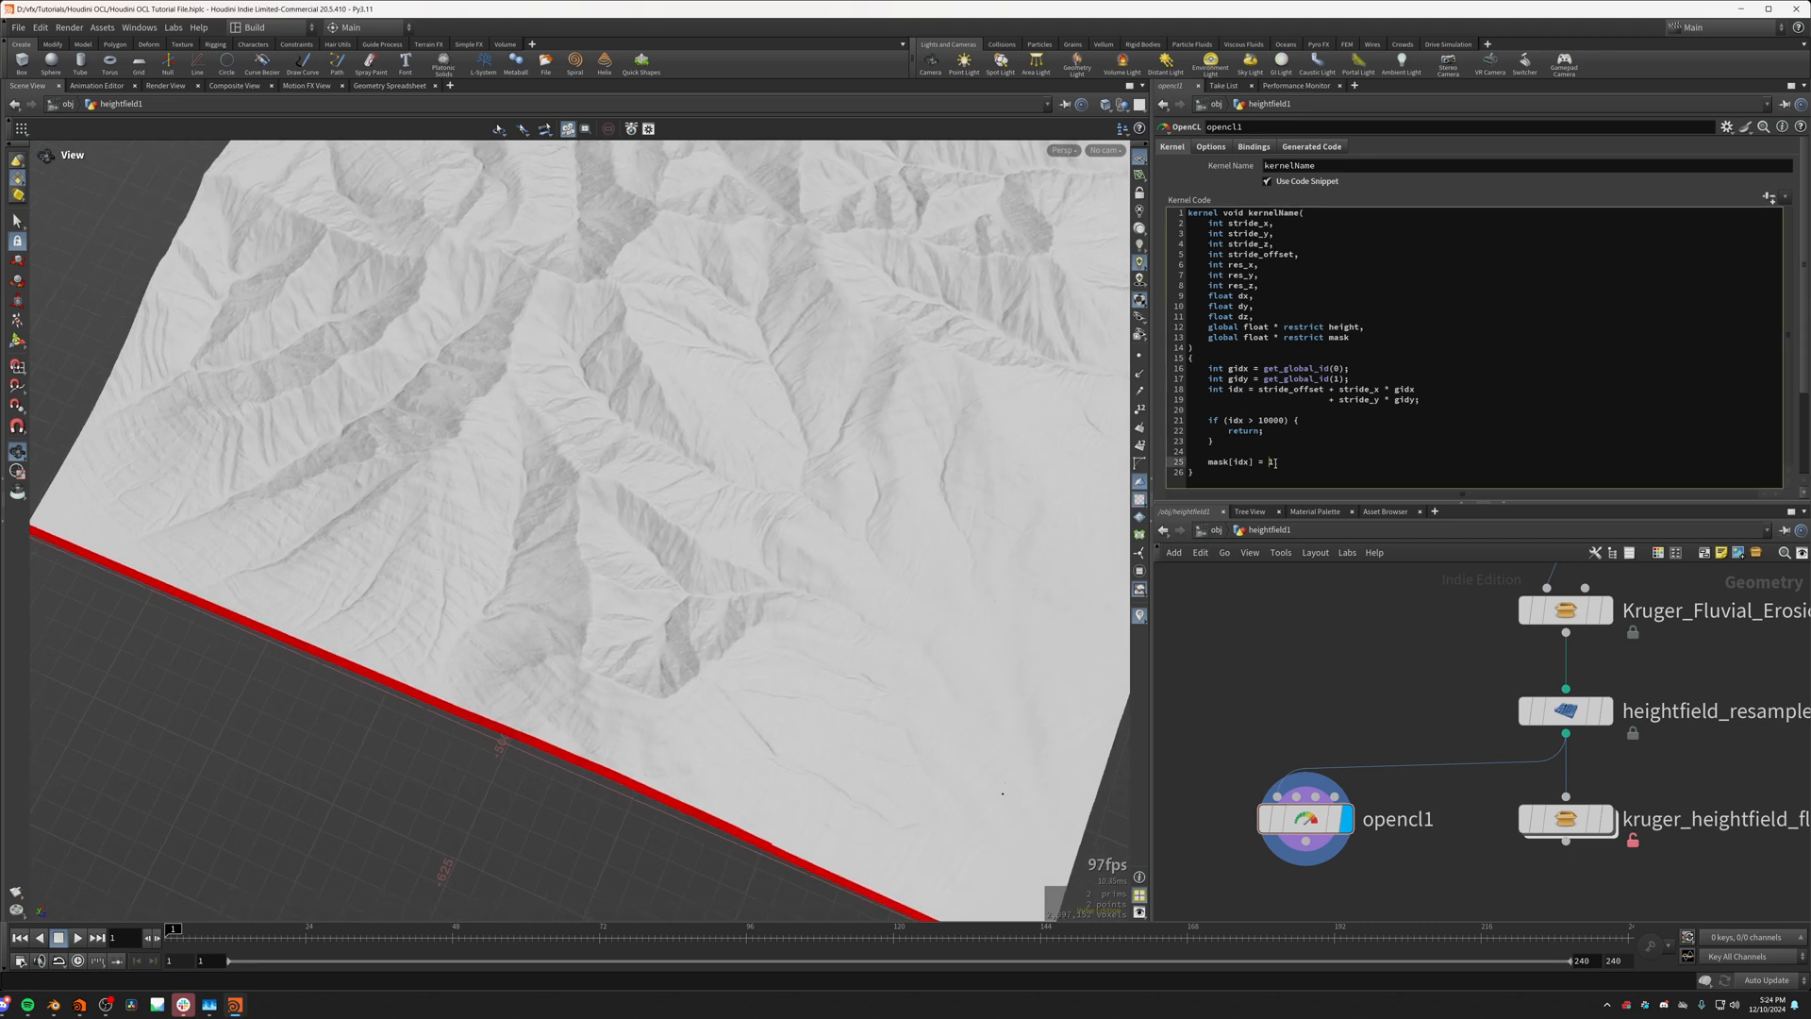
{"action": "left_click_drag", "start_coordinate": [744, 695], "coordinate": [760, 772]}
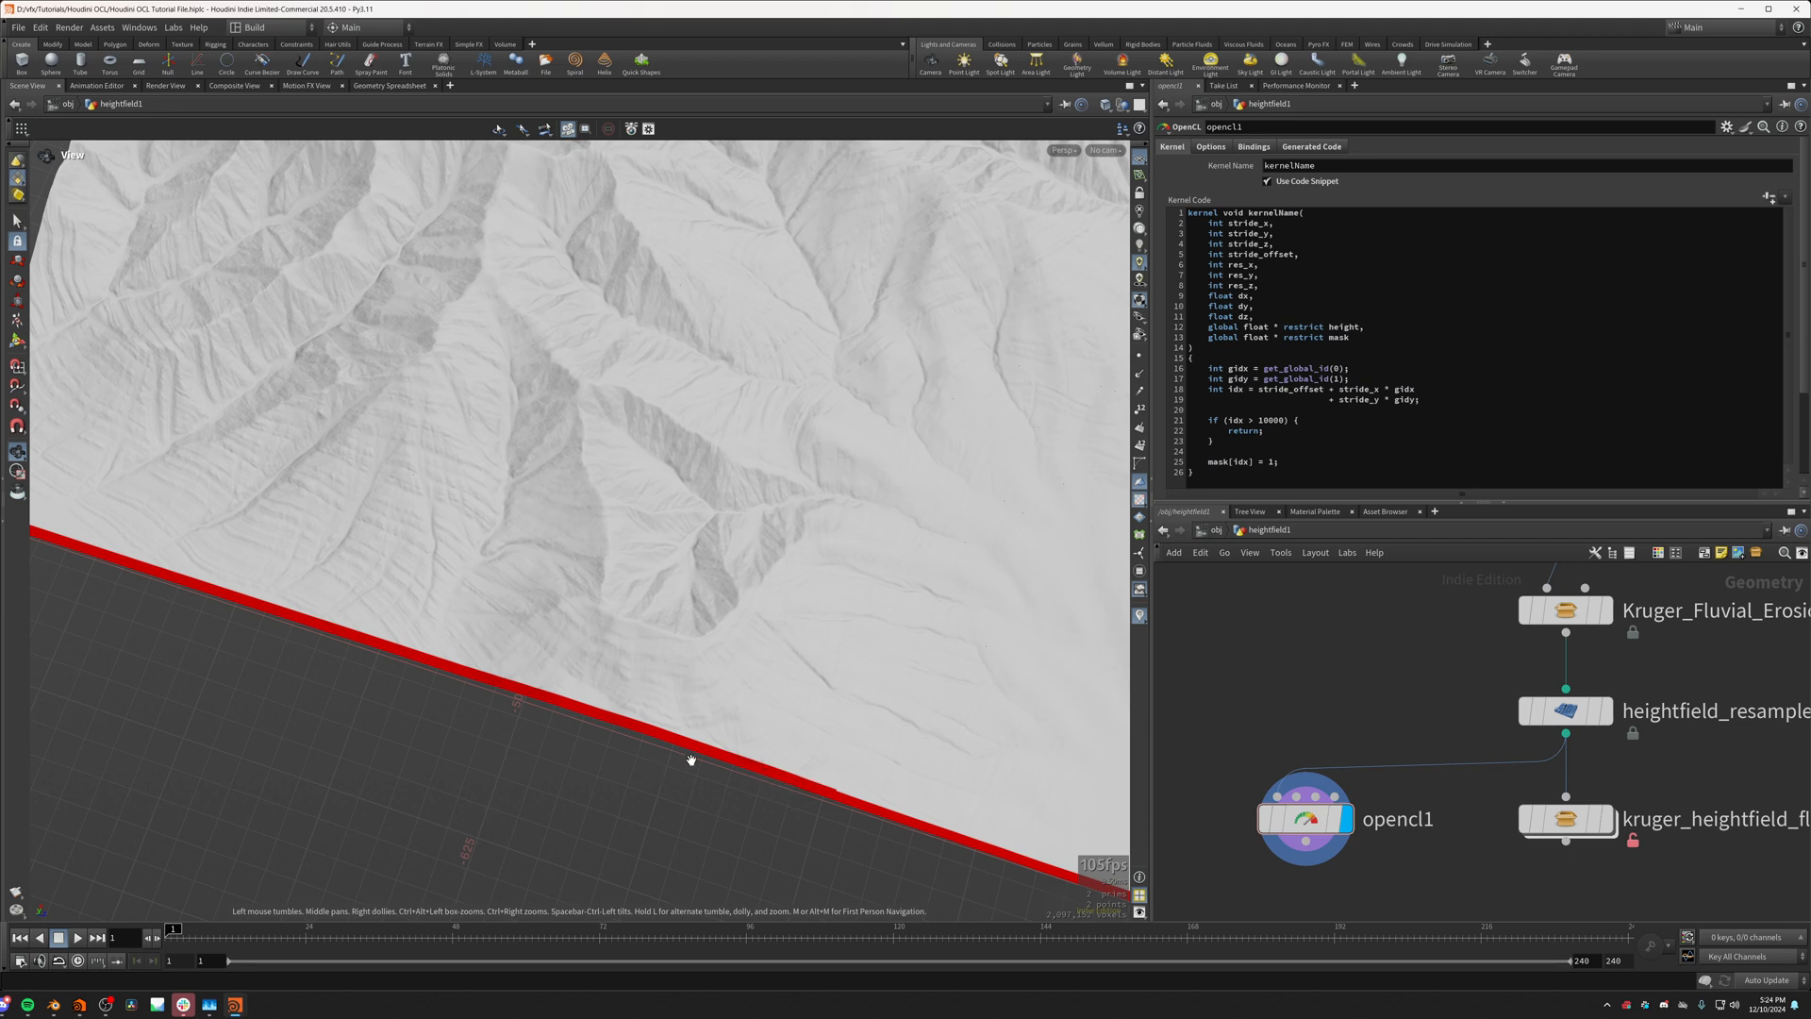
{"action": "left_click_drag", "start_coordinate": [671, 736], "coordinate": [683, 728]}
{"action": "double_click", "coordinate": [1241, 462]}
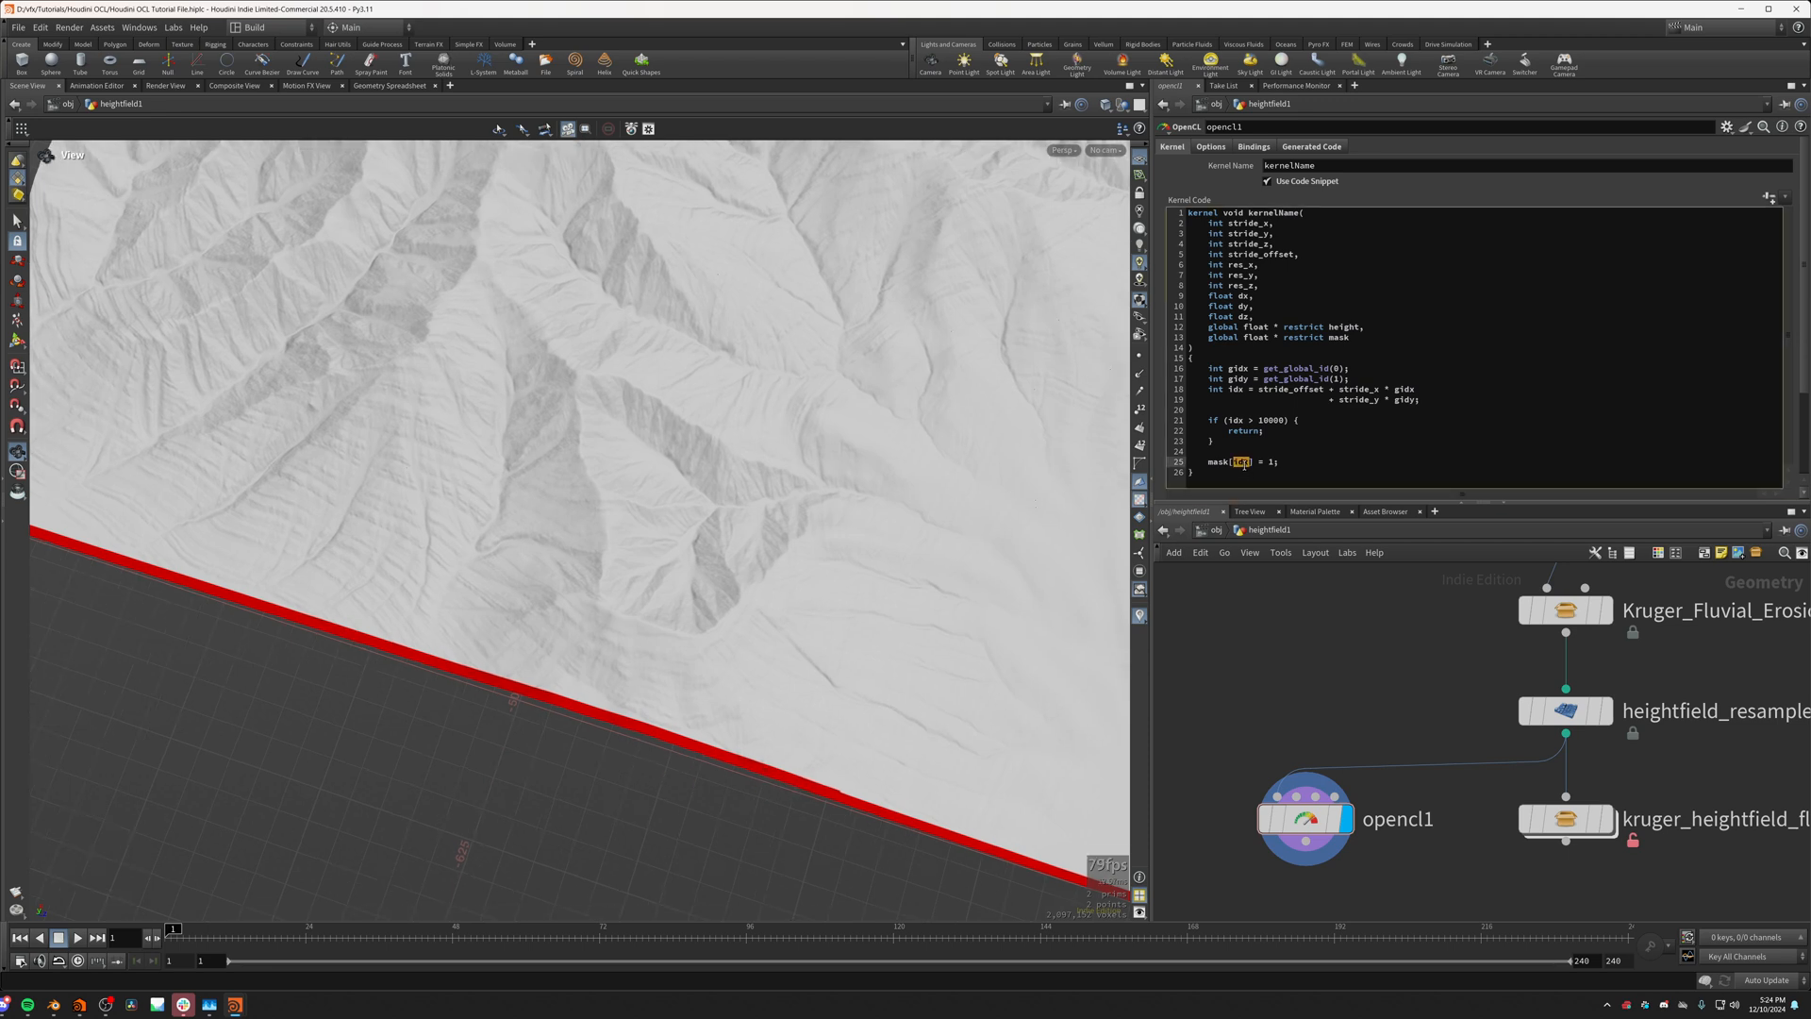
{"action": "left_click", "coordinate": [1251, 463]}
{"action": "type", "text": "00000"}
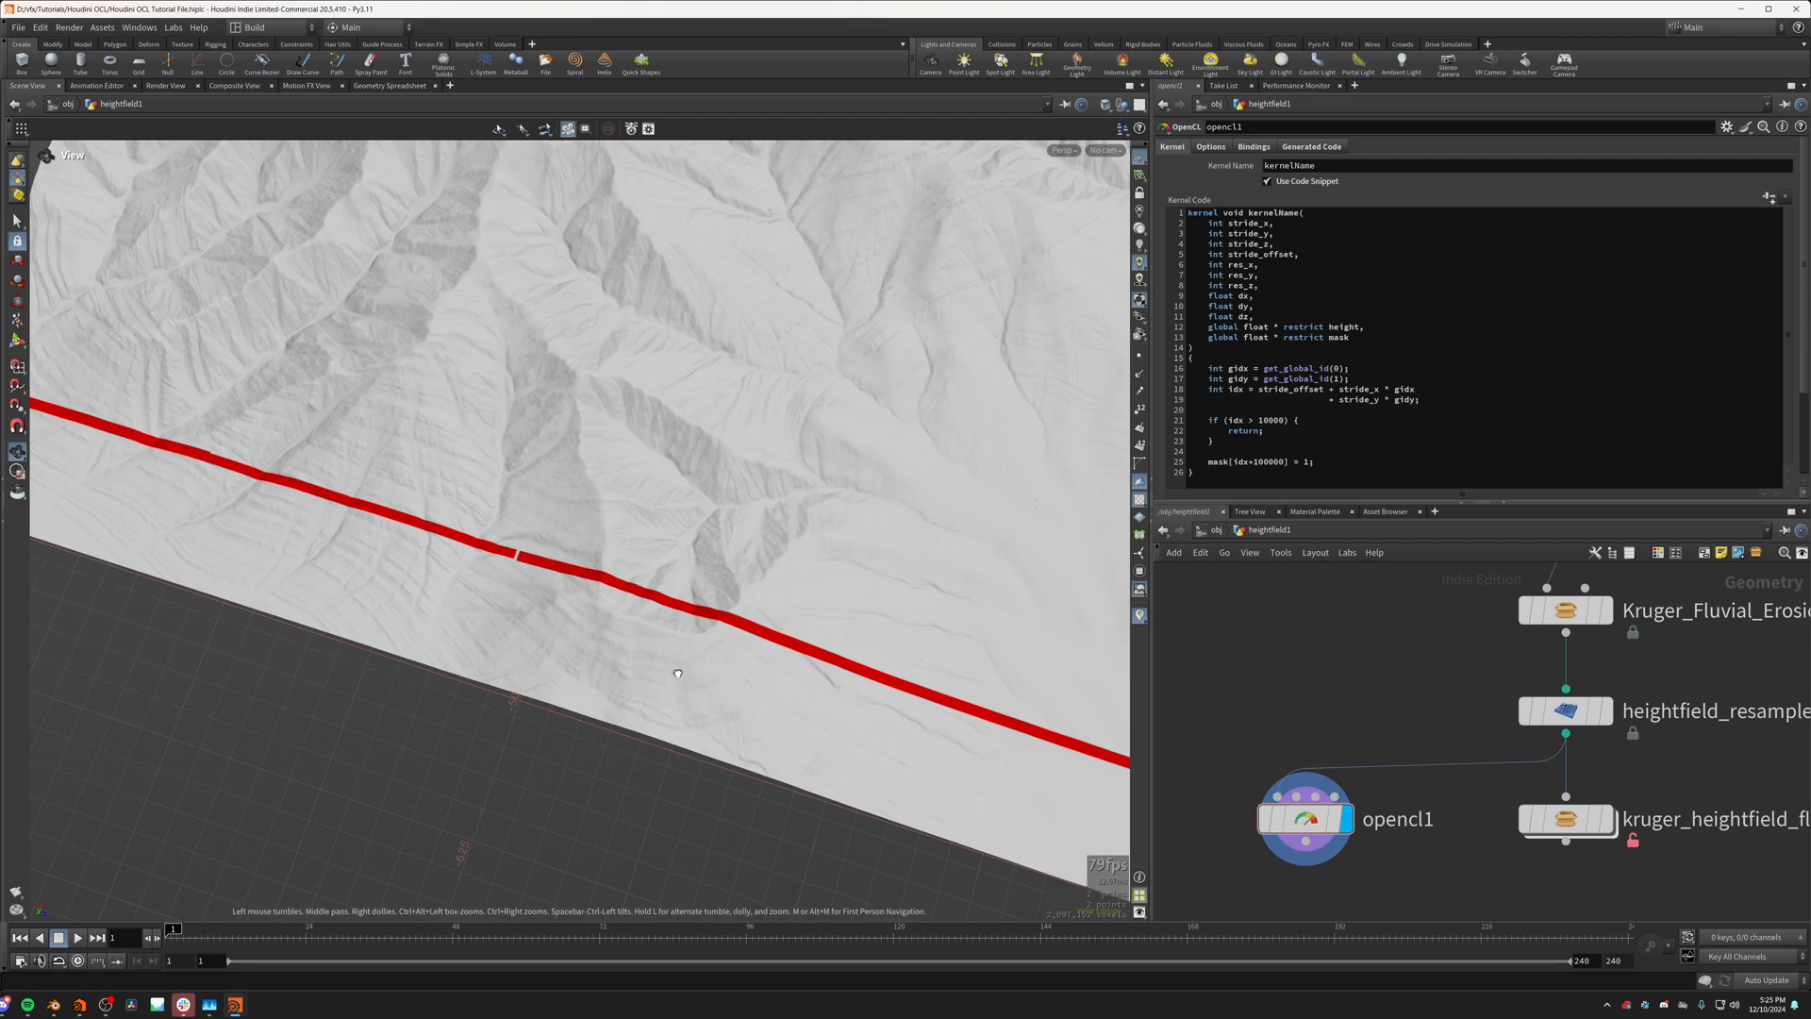
Step: Inspect the position of the mask strip on the terrain and compare it with the offset index in the mask assignment
{"action": "left_click_drag", "start_coordinate": [671, 672], "coordinate": [583, 615]}
{"action": "middle_click_drag", "start_coordinate": [583, 615], "coordinate": [708, 672]}
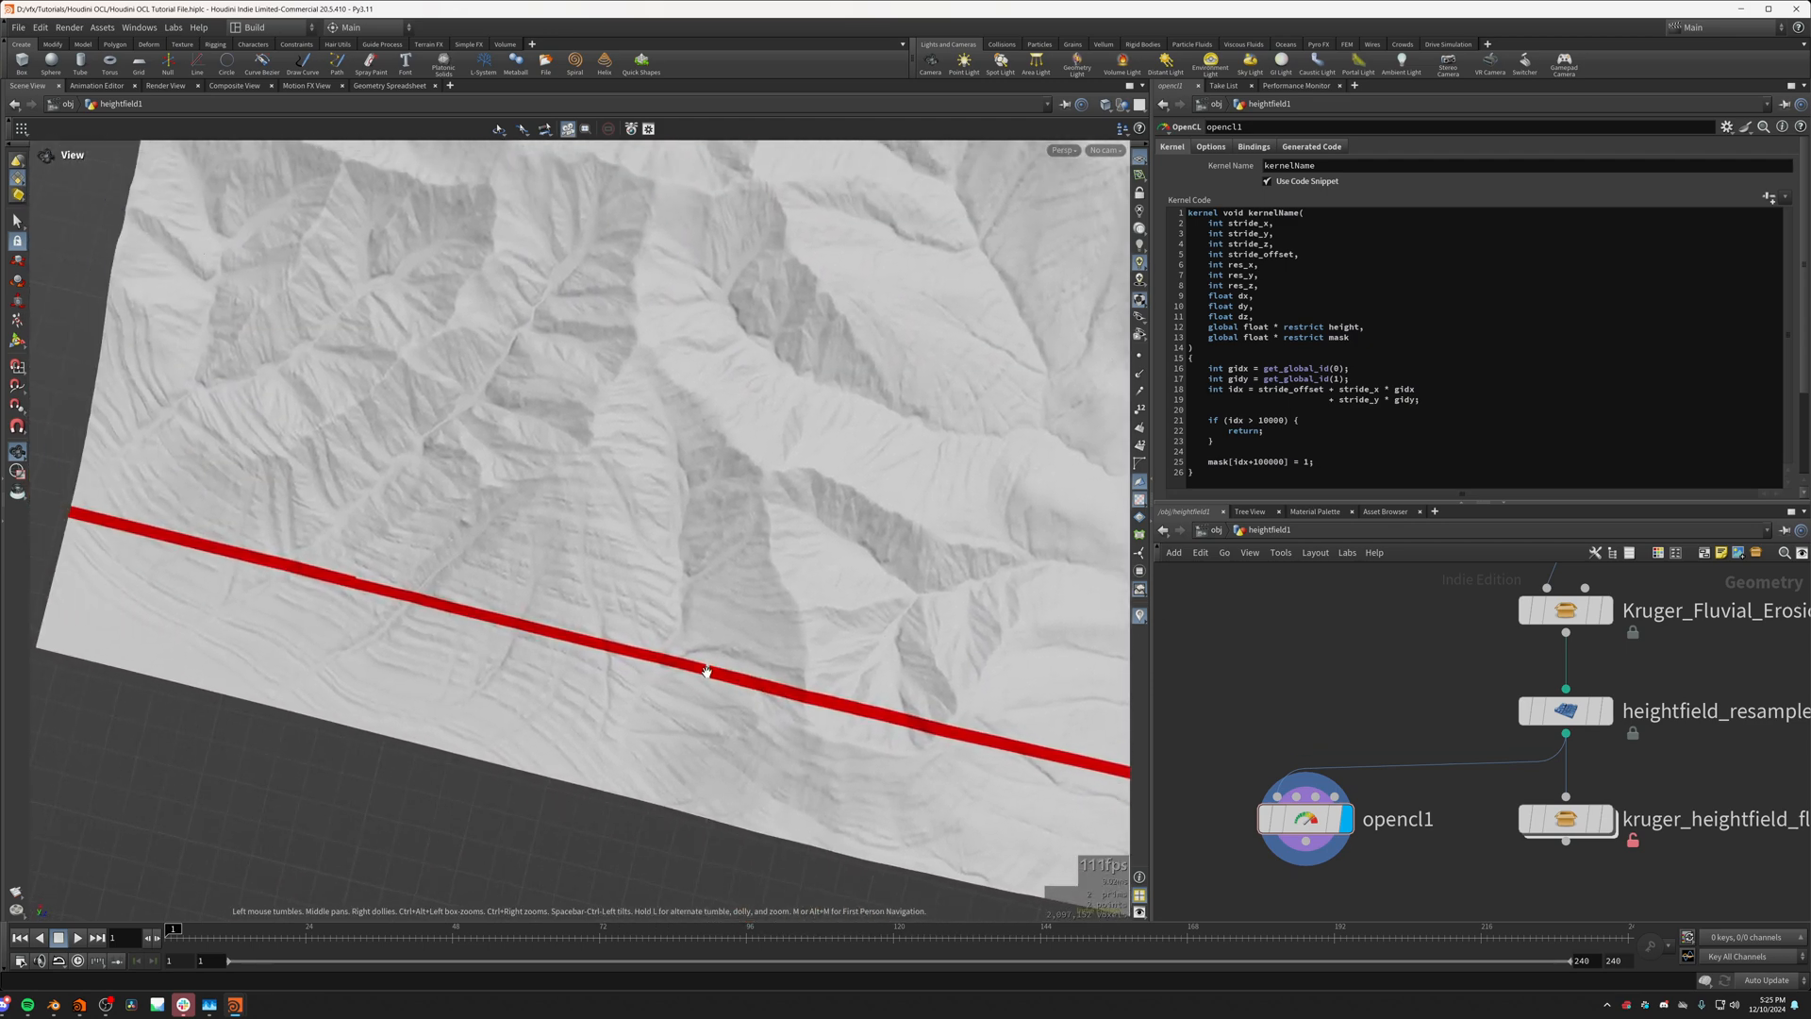
{"action": "right_click_drag", "start_coordinate": [707, 671], "coordinate": [739, 684]}
{"action": "mouse_move", "coordinate": [739, 684]}
{"action": "middle_mouse_down"}
{"action": "mouse_move", "coordinate": [712, 667]}
{"action": "mouse_move", "coordinate": [757, 699]}
{"action": "middle_mouse_up"}
{"action": "left_click_drag", "start_coordinate": [754, 698], "coordinate": [533, 500]}
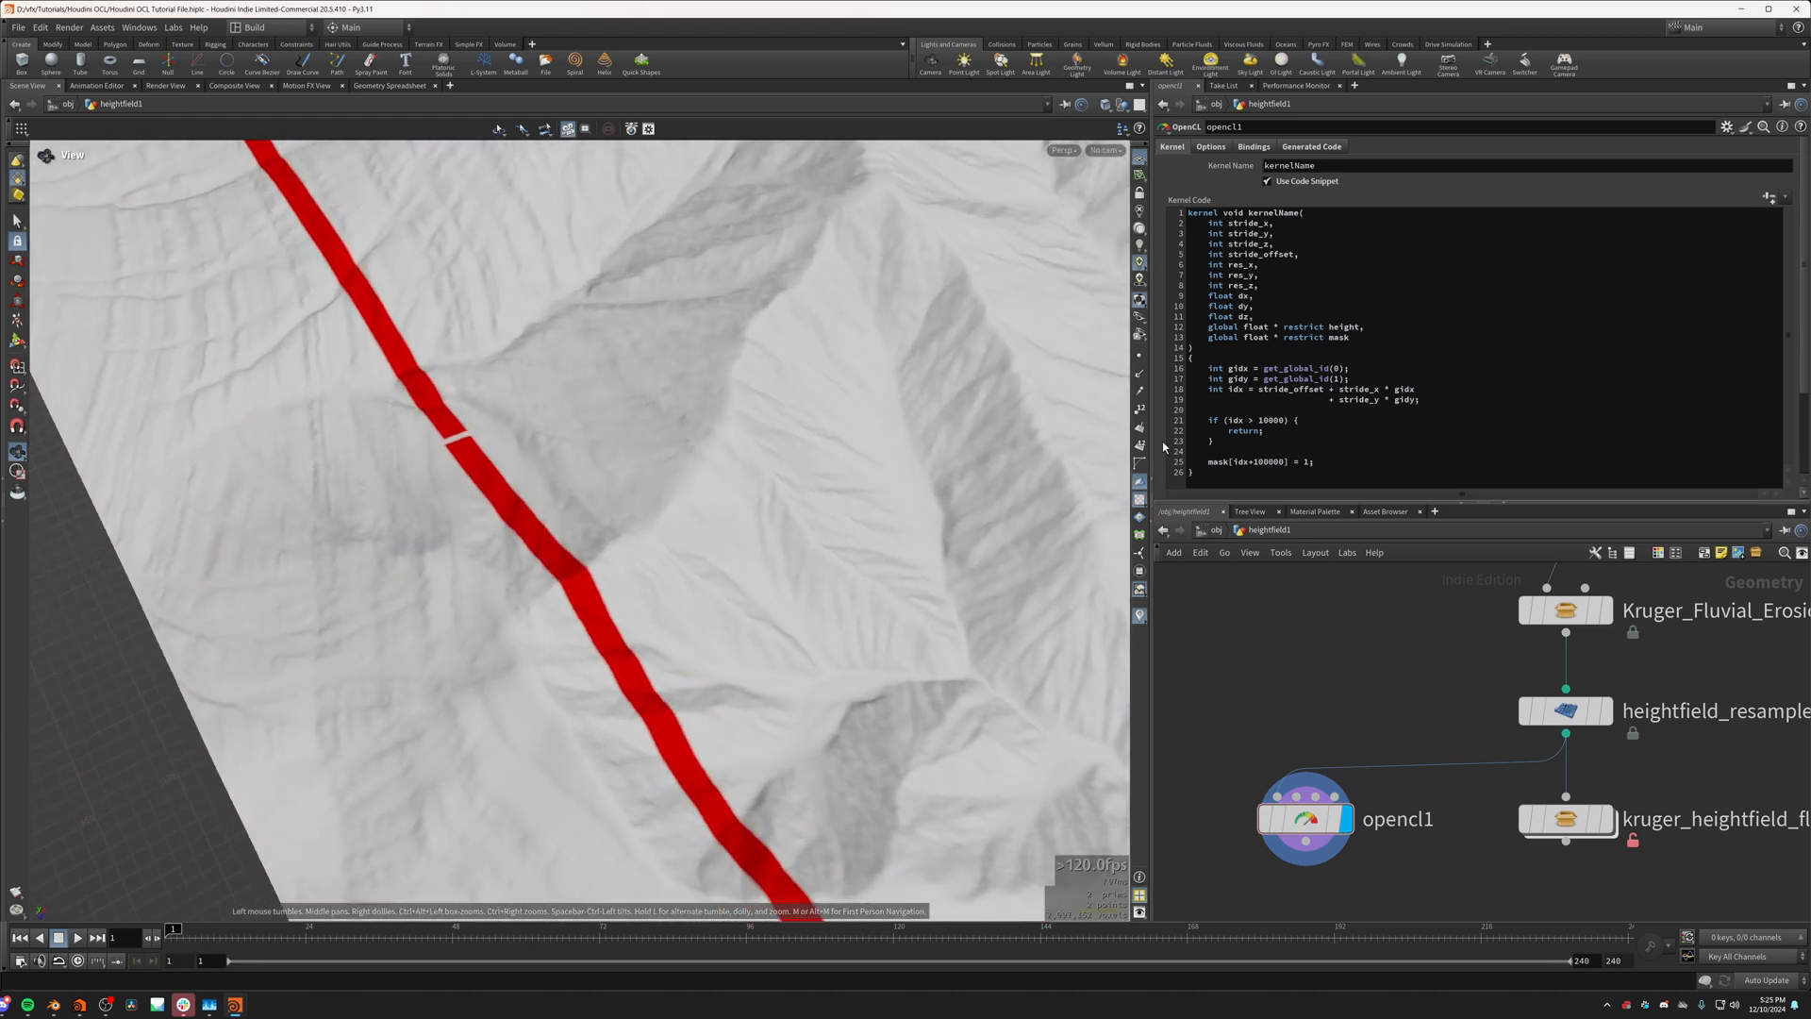
{"action": "double_click", "coordinate": [1264, 464]}
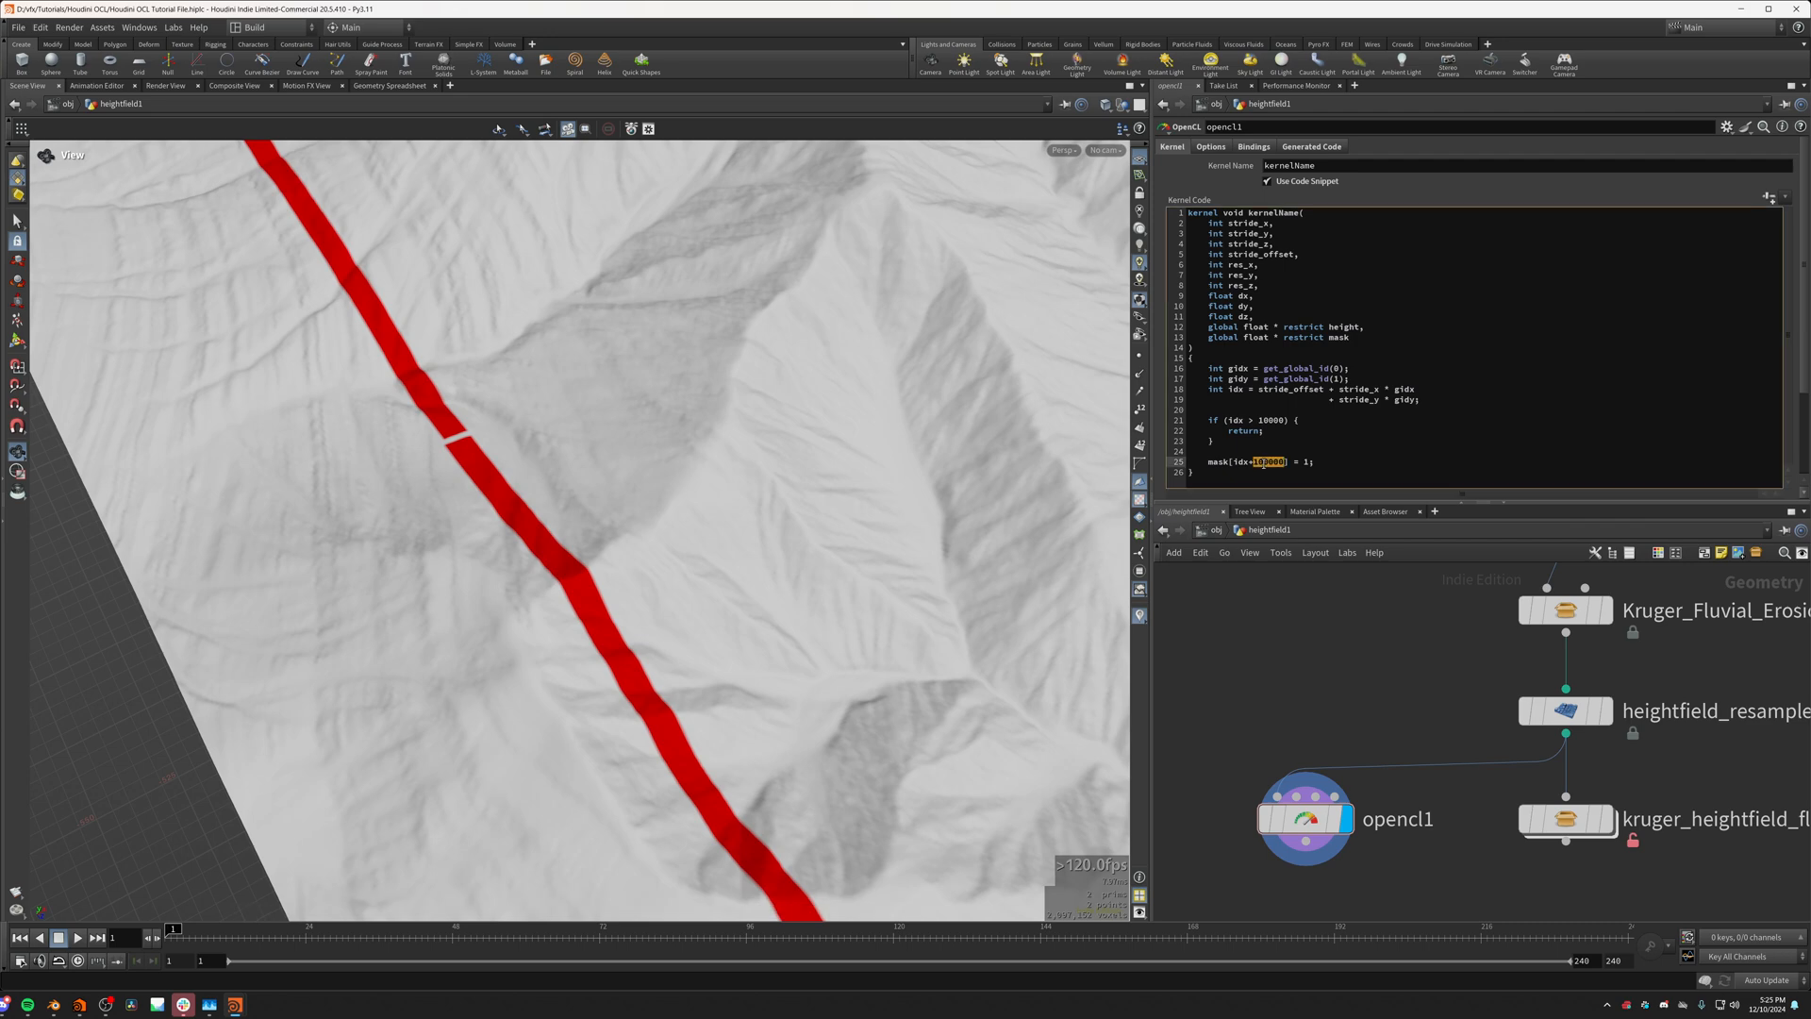
{"action": "double_click", "coordinate": [1240, 462]}
{"action": "left_click_drag", "start_coordinate": [660, 546], "coordinate": [616, 696]}
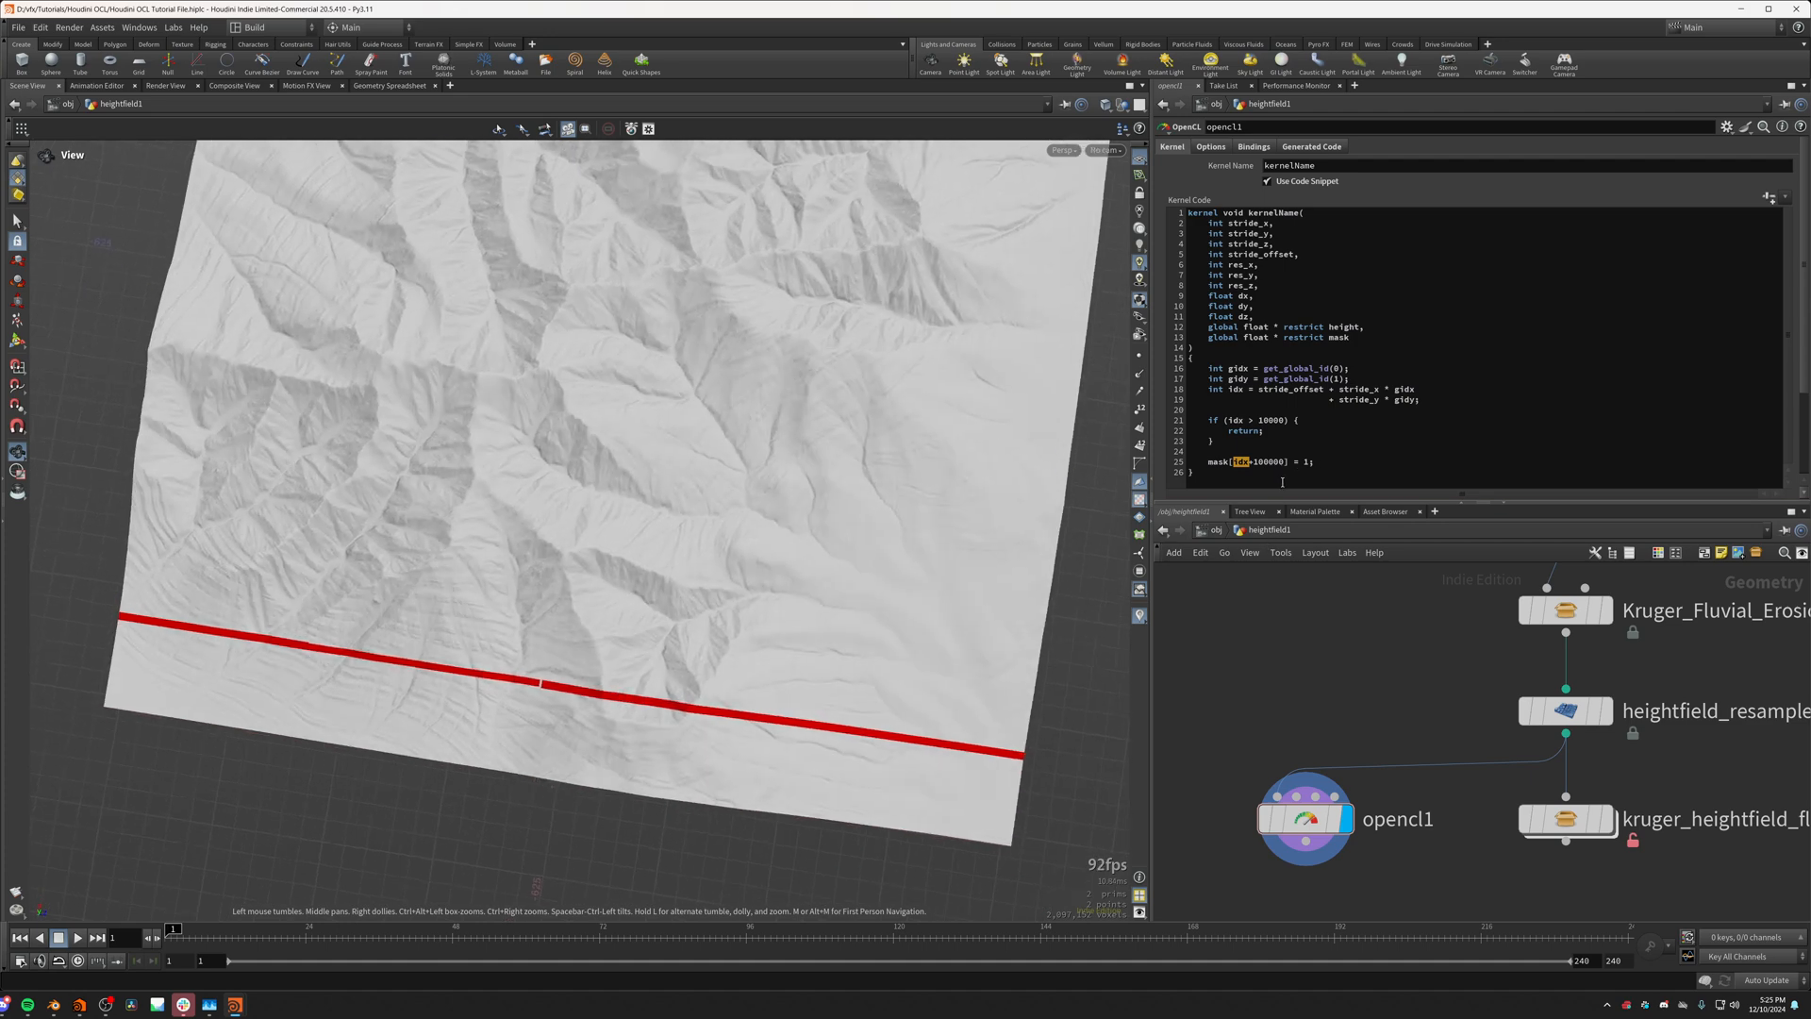
Step: Remove the +100000 offset from the index in the mask assignment
{"action": "double_click", "coordinate": [1272, 463]}
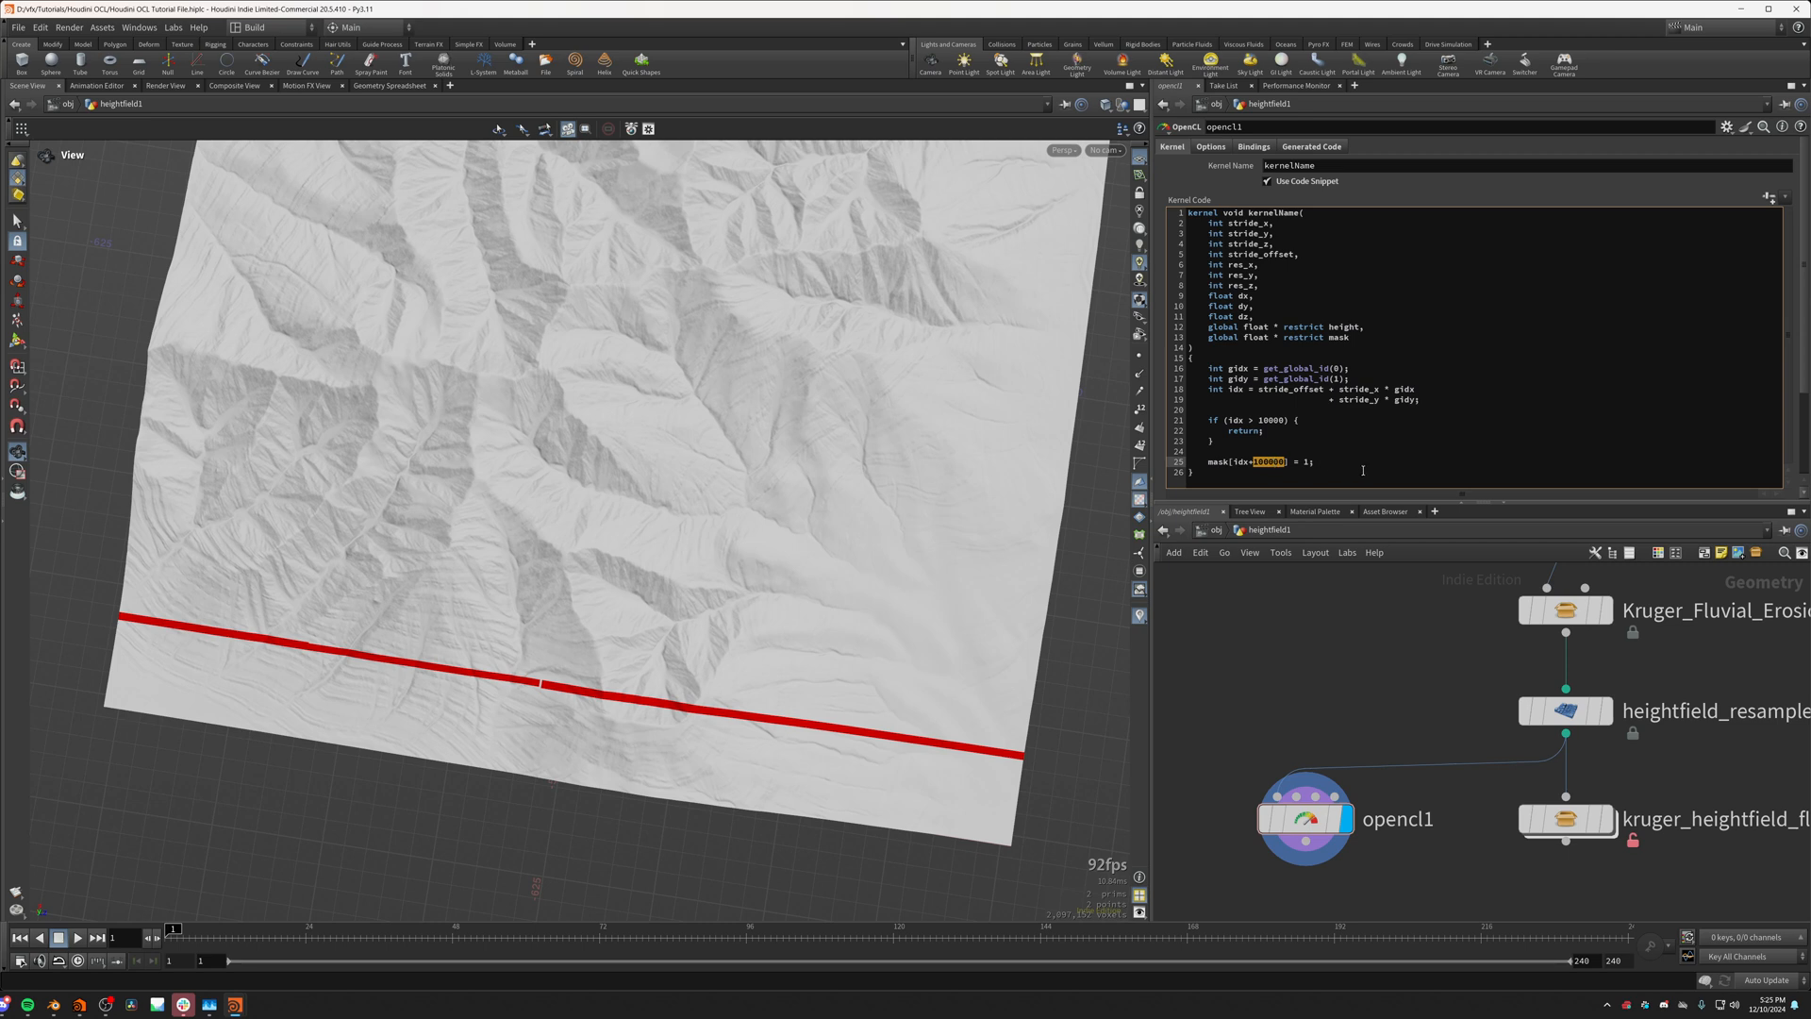
{"action": "key", "text": "BackSpace"}
{"action": "key", "text": "BackSpace"}
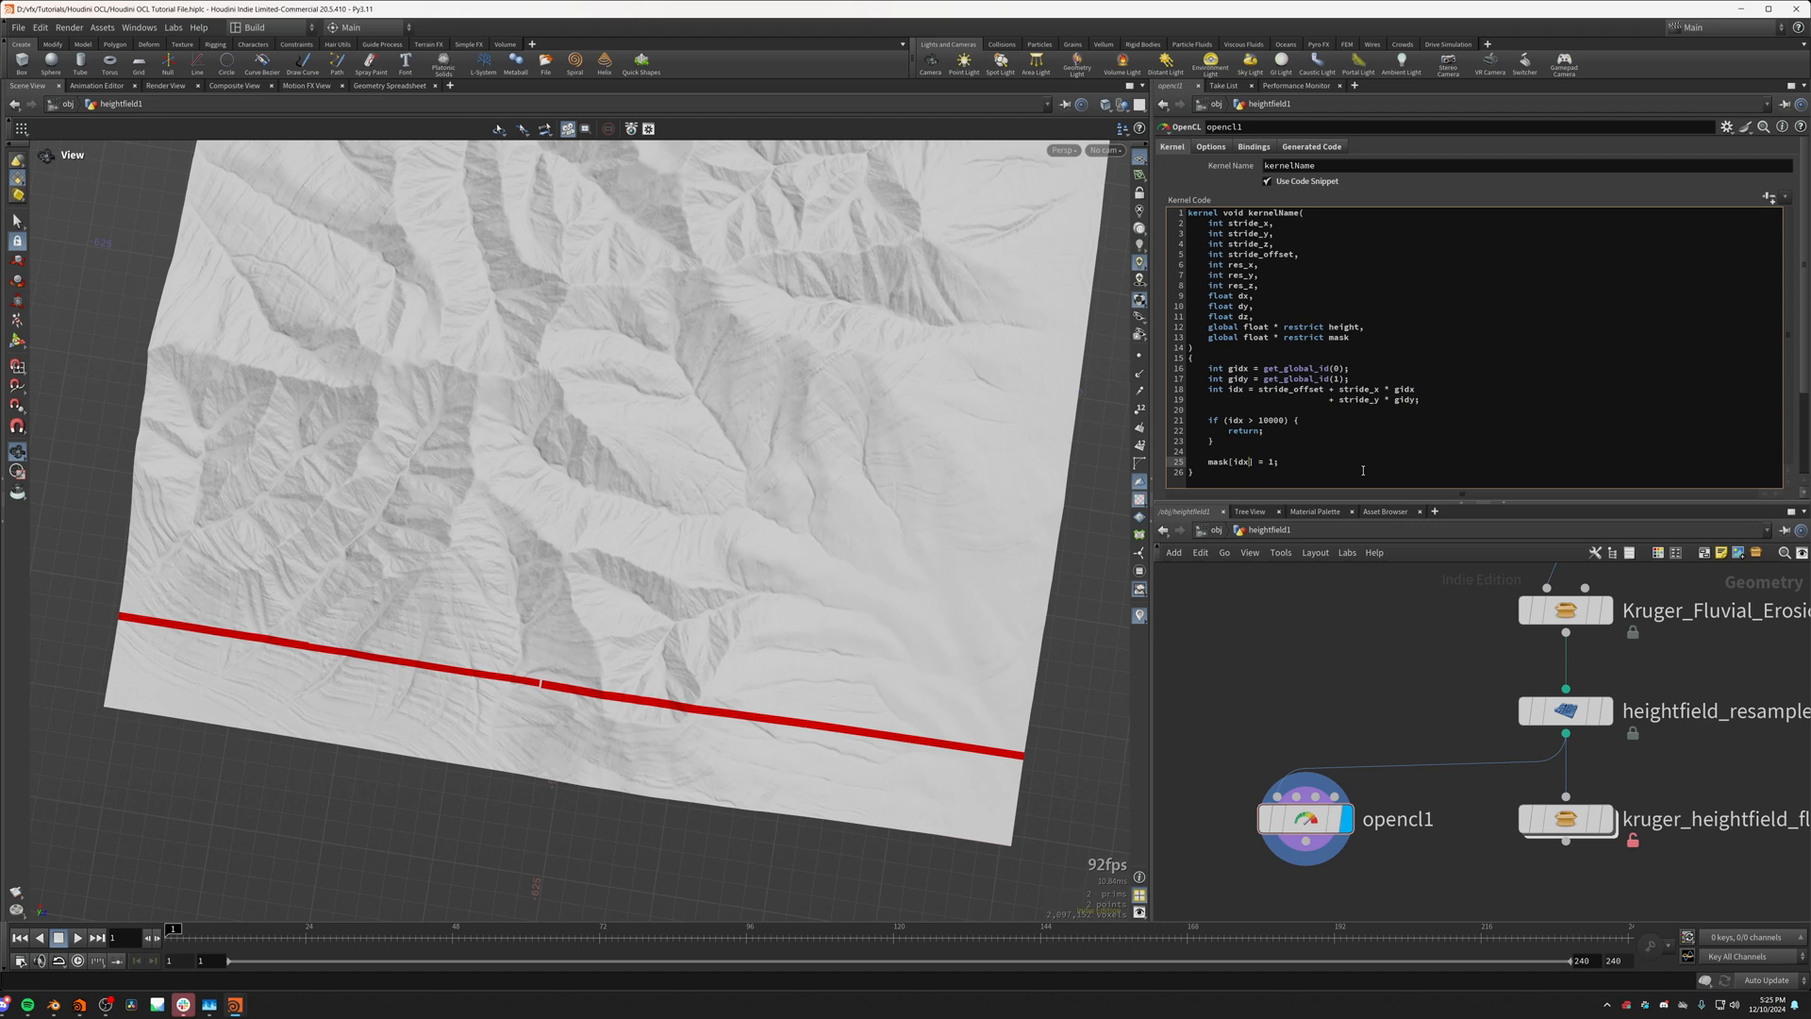
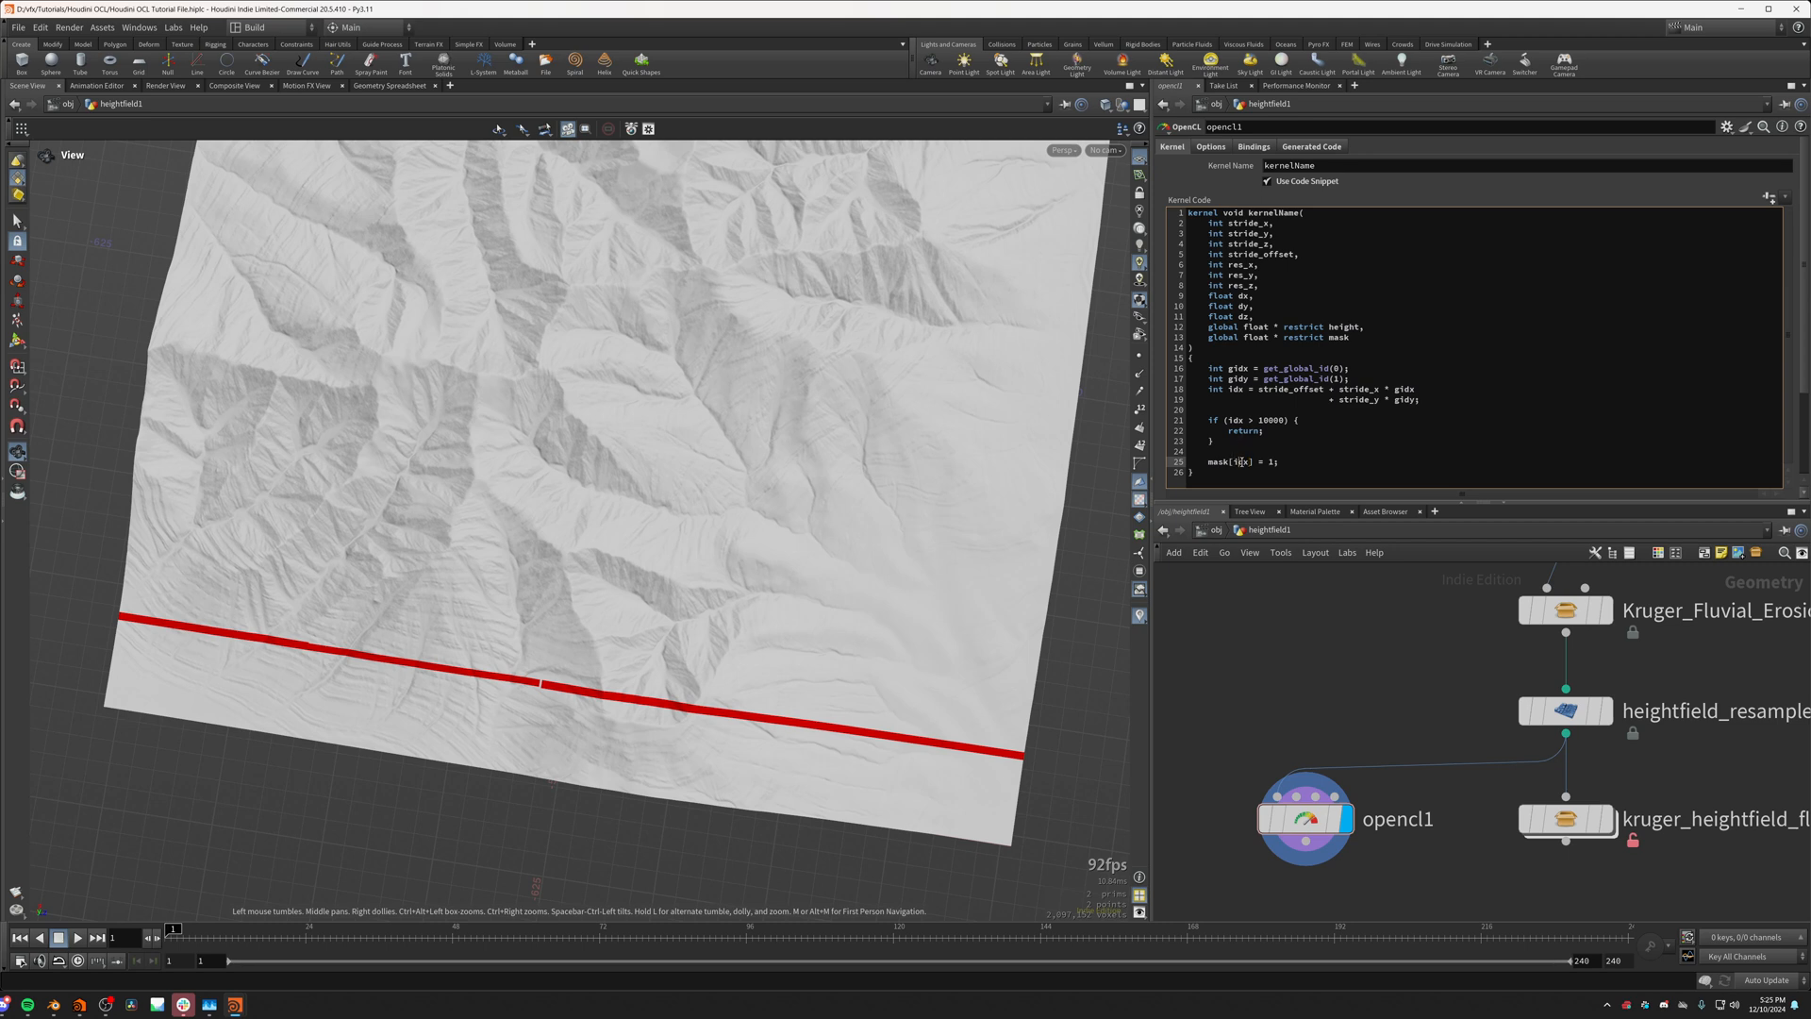
Step: Apply the kernel code with the plain idx mask assignment and inspect the red mask strip along the terrain's edge and corner
{"action": "left_click", "coordinate": [1247, 463]}
{"action": "left_click", "coordinate": [1273, 653]}
{"action": "left_click_drag", "start_coordinate": [1014, 671], "coordinate": [324, 836]}
{"action": "scroll", "coordinate": [271, 895], "scroll_direction": "up", "scroll_amount": 3}
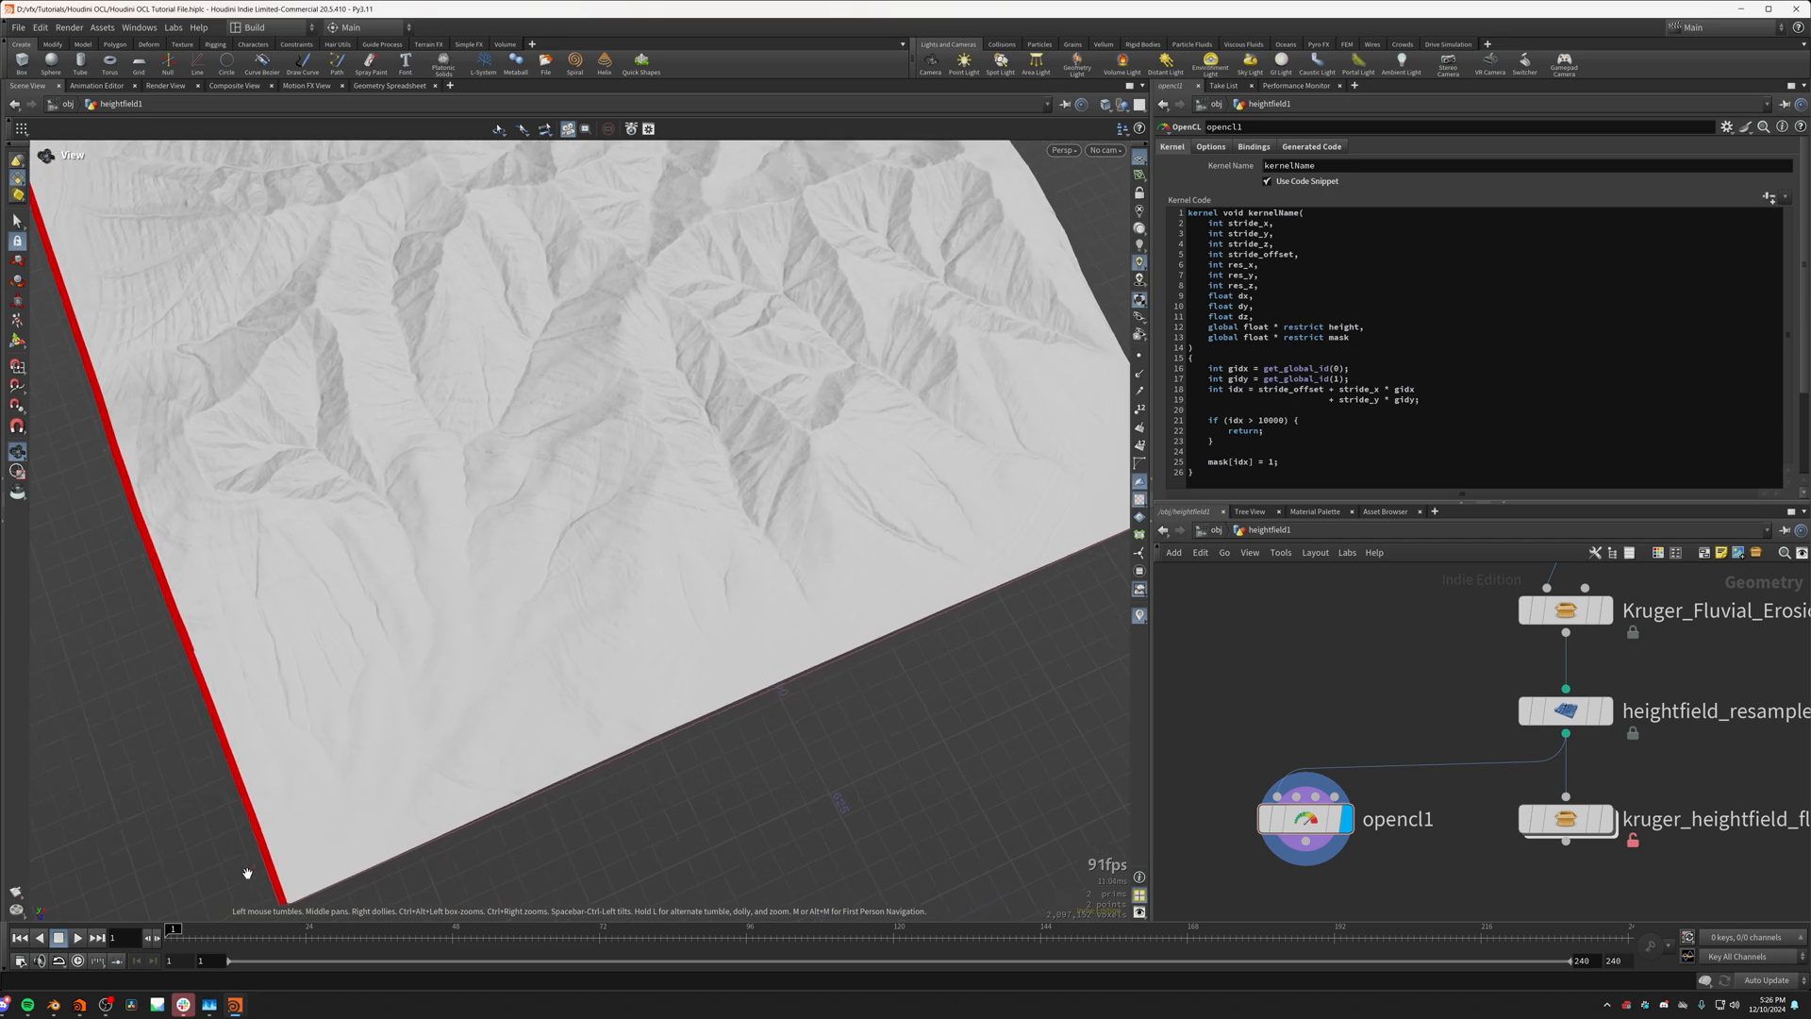
{"action": "middle_click_drag", "start_coordinate": [244, 872], "coordinate": [350, 799]}
{"action": "scroll", "coordinate": [393, 796], "scroll_direction": "up", "scroll_amount": 5}
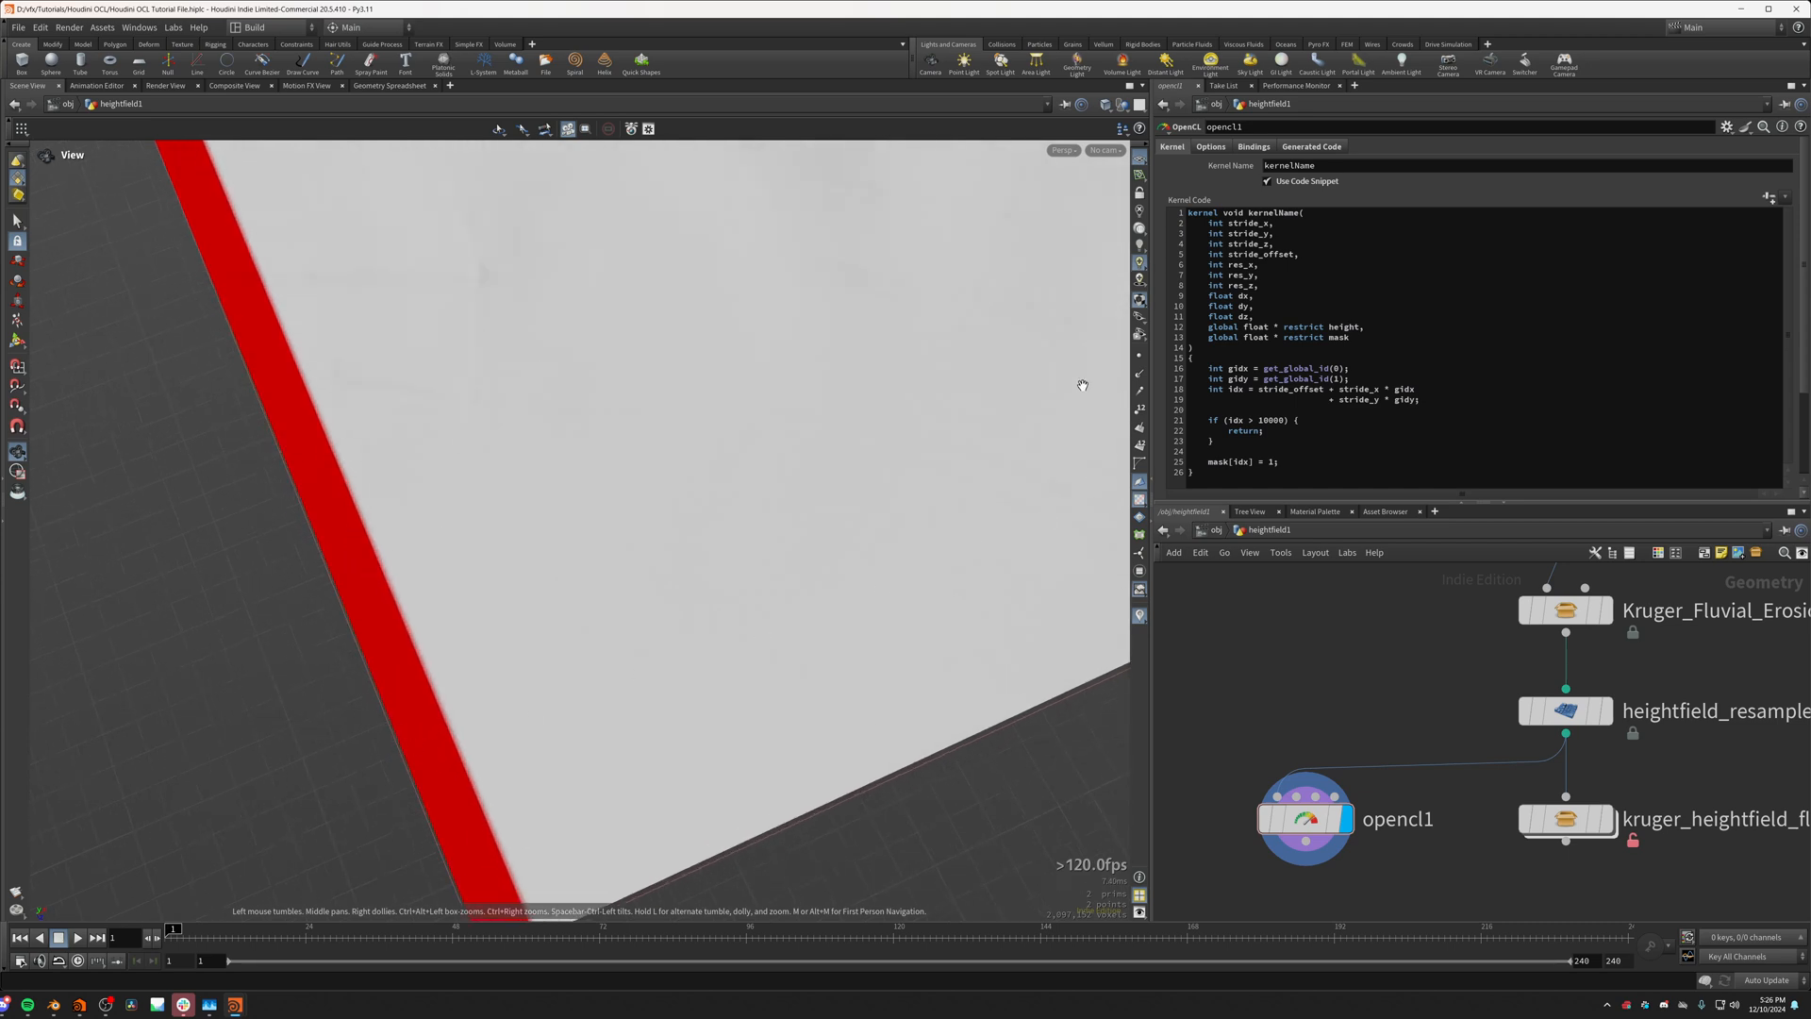
{"action": "scroll", "coordinate": [885, 283], "scroll_direction": "down", "scroll_amount": 4}
{"action": "middle_click_drag", "start_coordinate": [863, 283], "coordinate": [726, 536]}
{"action": "right_click_drag", "start_coordinate": [759, 477], "coordinate": [582, 331]}
{"action": "middle_click_drag", "start_coordinate": [582, 331], "coordinate": [614, 456]}
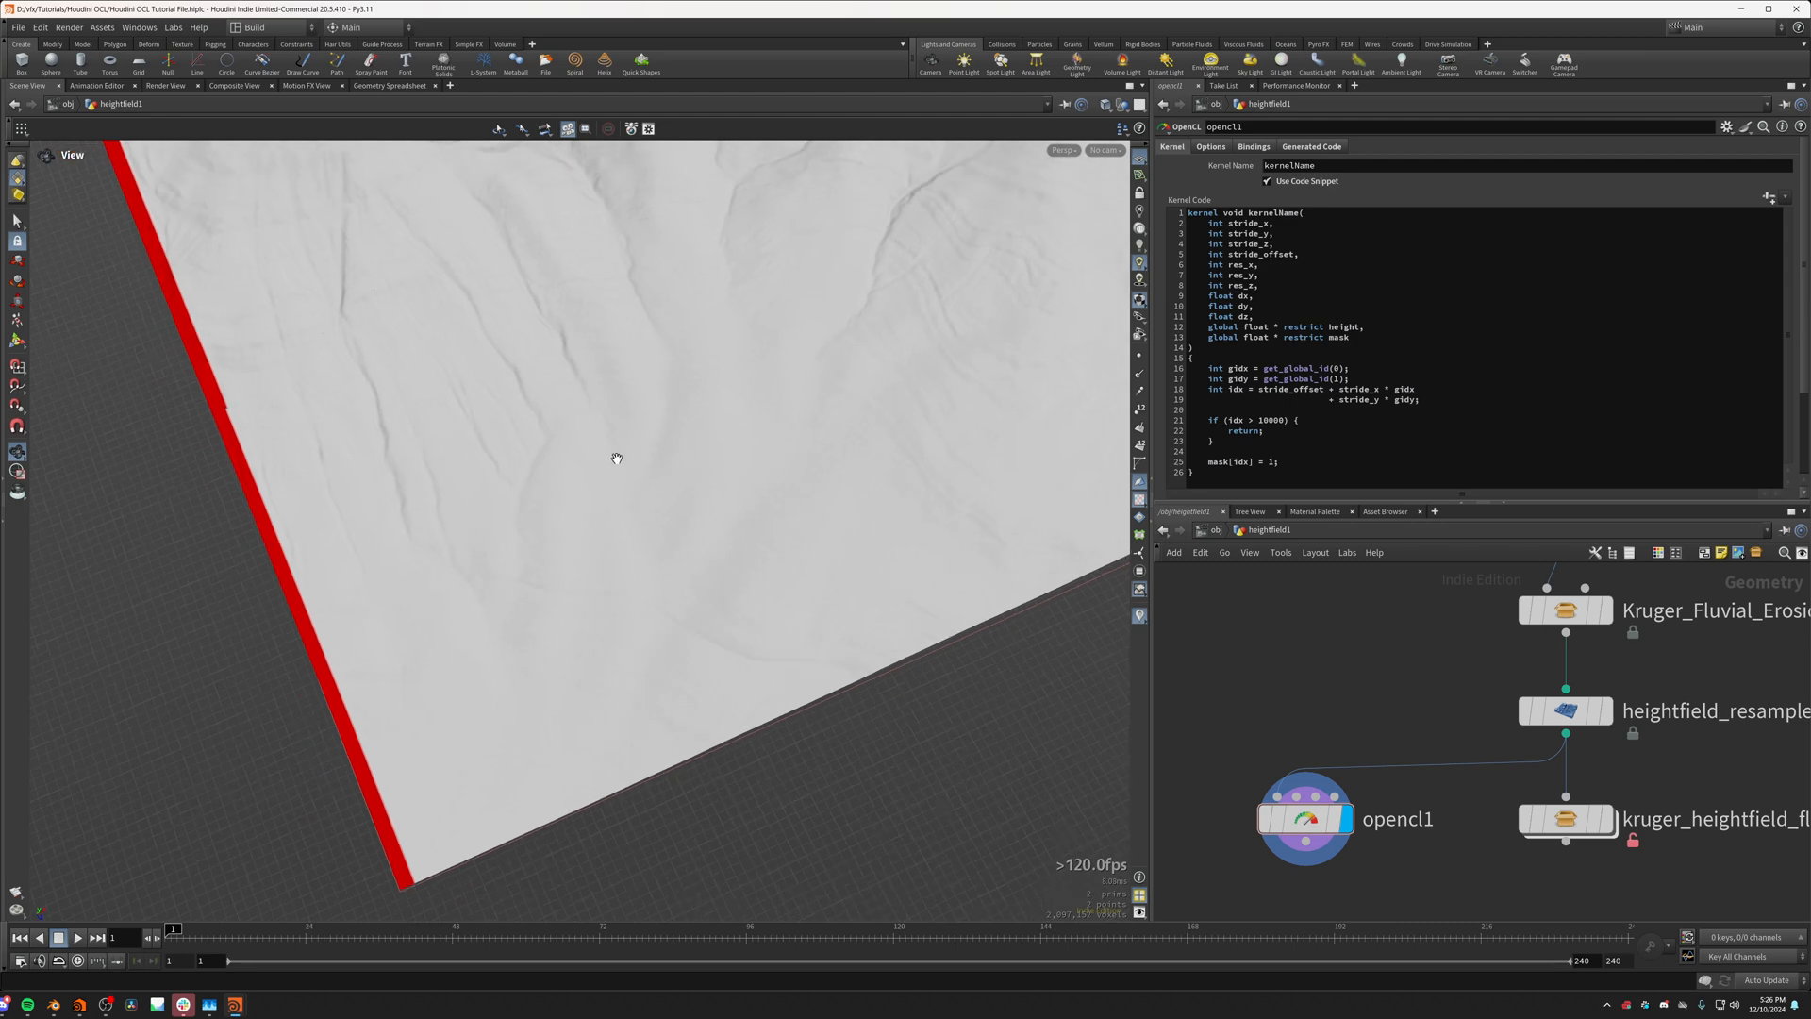
{"action": "left_click_drag", "start_coordinate": [614, 457], "coordinate": [651, 444]}
{"action": "middle_click_drag", "start_coordinate": [651, 444], "coordinate": [566, 631]}
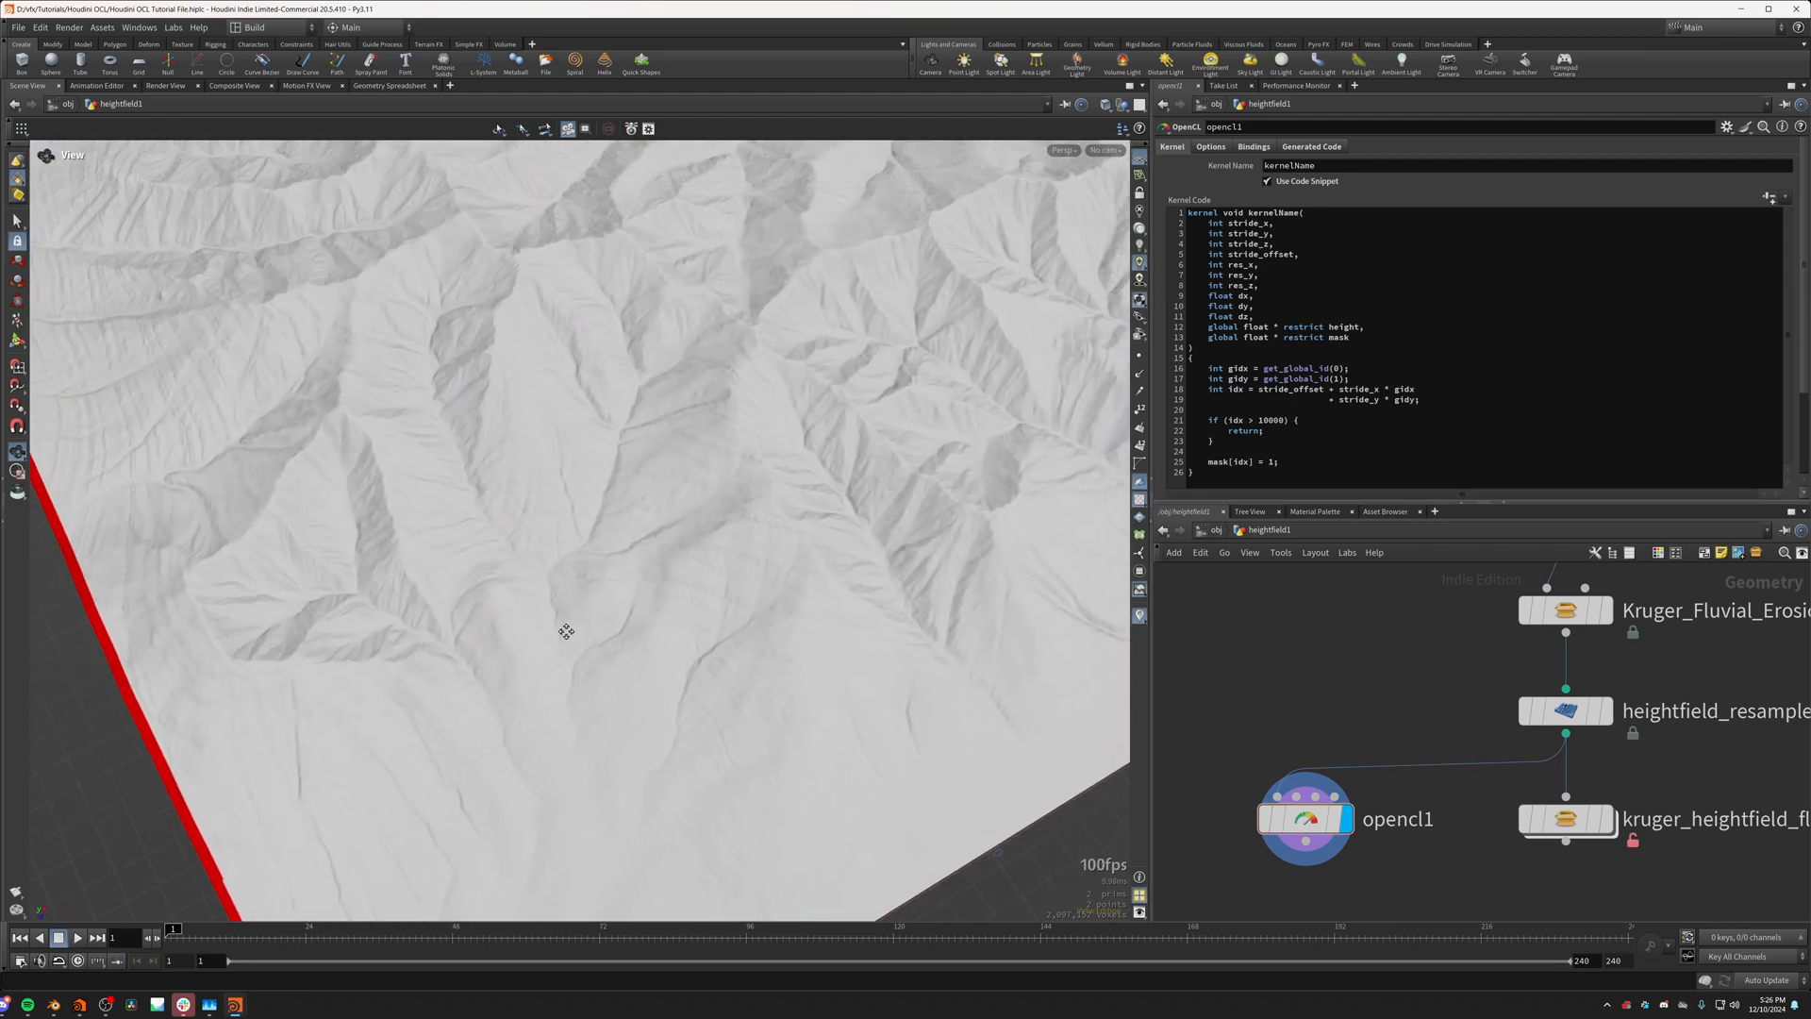
{"action": "left_click_drag", "start_coordinate": [566, 631], "coordinate": [493, 381]}
{"action": "middle_click_drag", "start_coordinate": [494, 380], "coordinate": [626, 537]}
{"action": "left_click_drag", "start_coordinate": [626, 536], "coordinate": [632, 553]}
{"action": "scroll", "coordinate": [1213, 709], "scroll_direction": "down", "scroll_amount": 4}
Step: Display the HASH_FUNCTION node and look over its random mask on the flat heightfield
{"action": "middle_click_drag", "start_coordinate": [1235, 697], "coordinate": [1293, 806]}
{"action": "left_click", "coordinate": [1254, 668]}
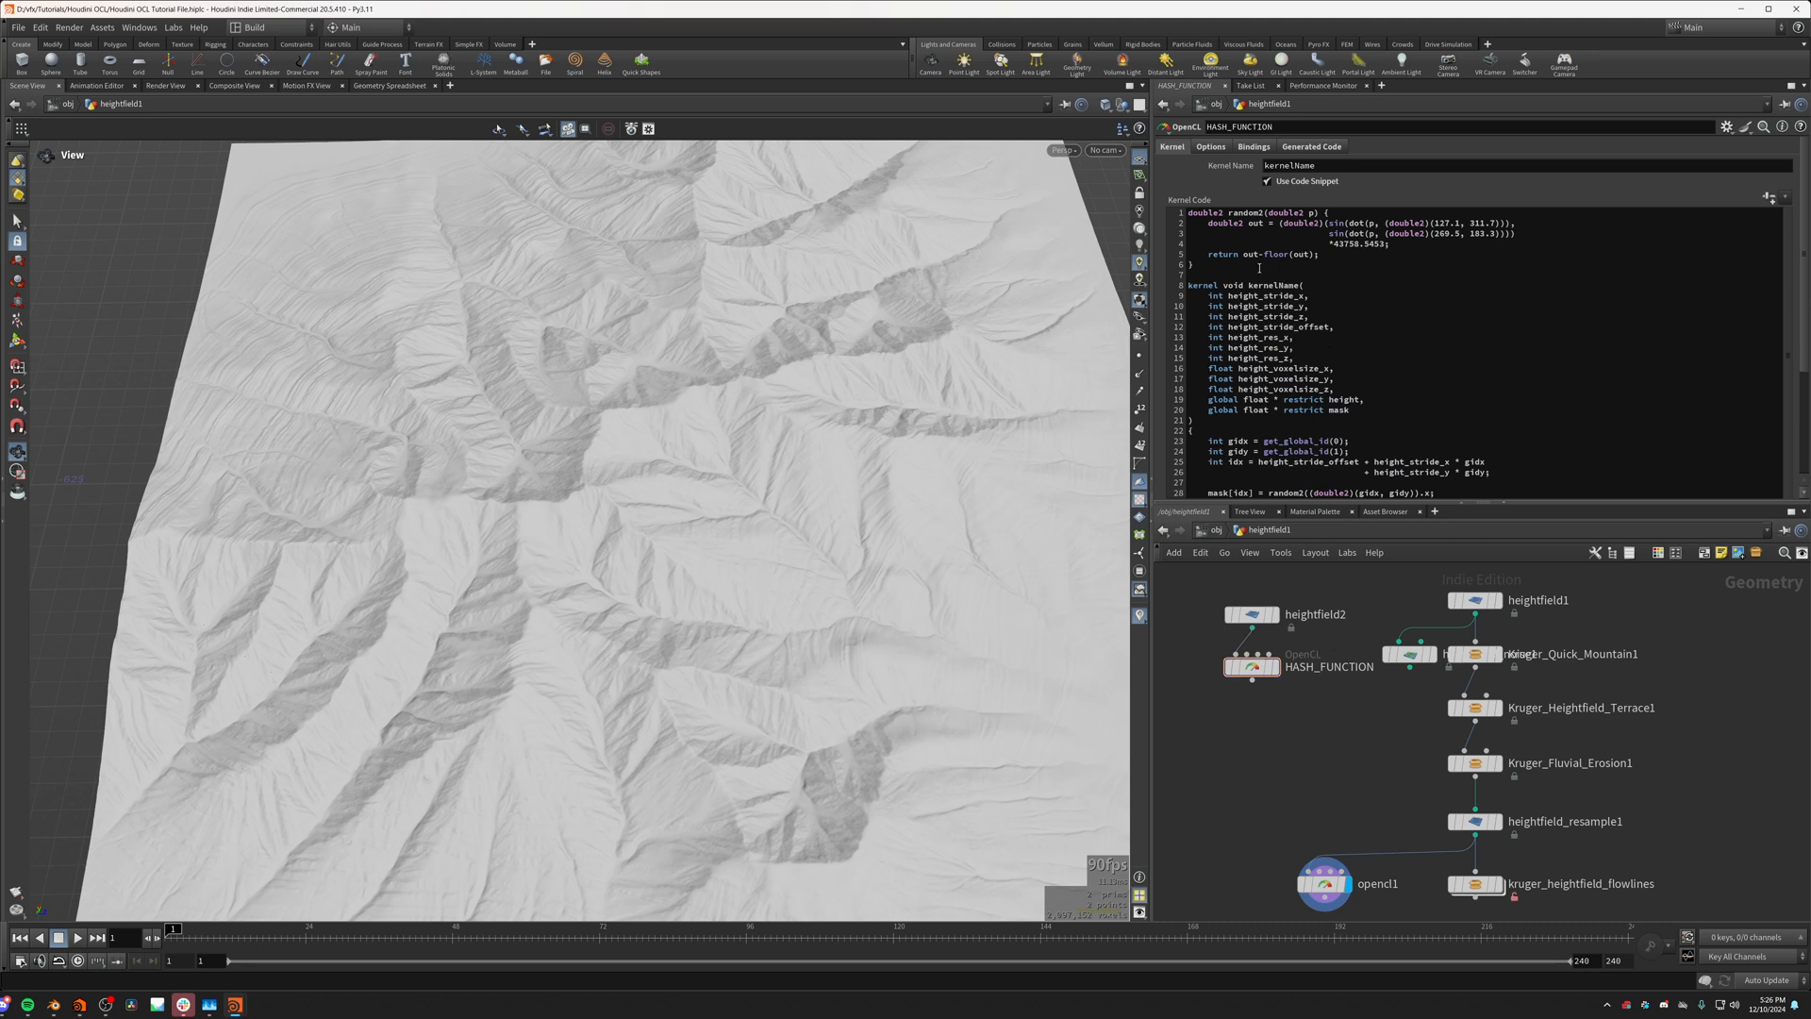
{"action": "left_click_drag", "start_coordinate": [1194, 265], "coordinate": [1188, 215]}
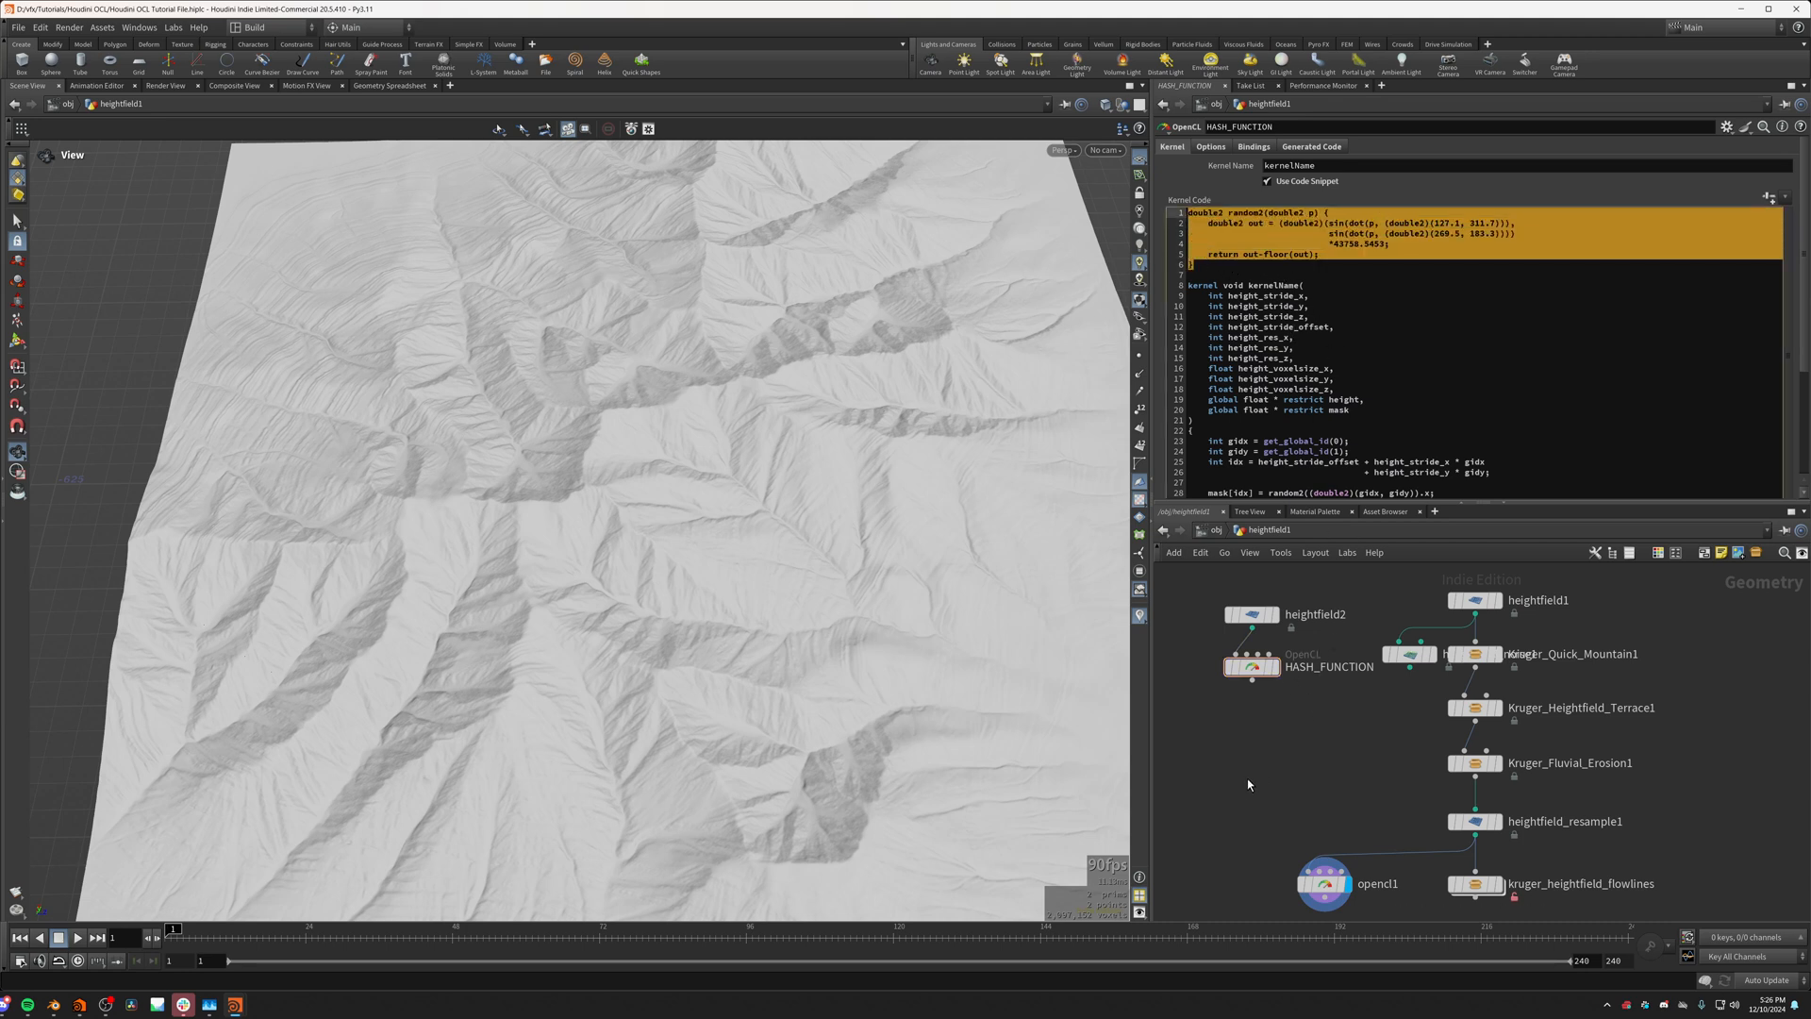
{"action": "left_click", "coordinate": [1281, 671]}
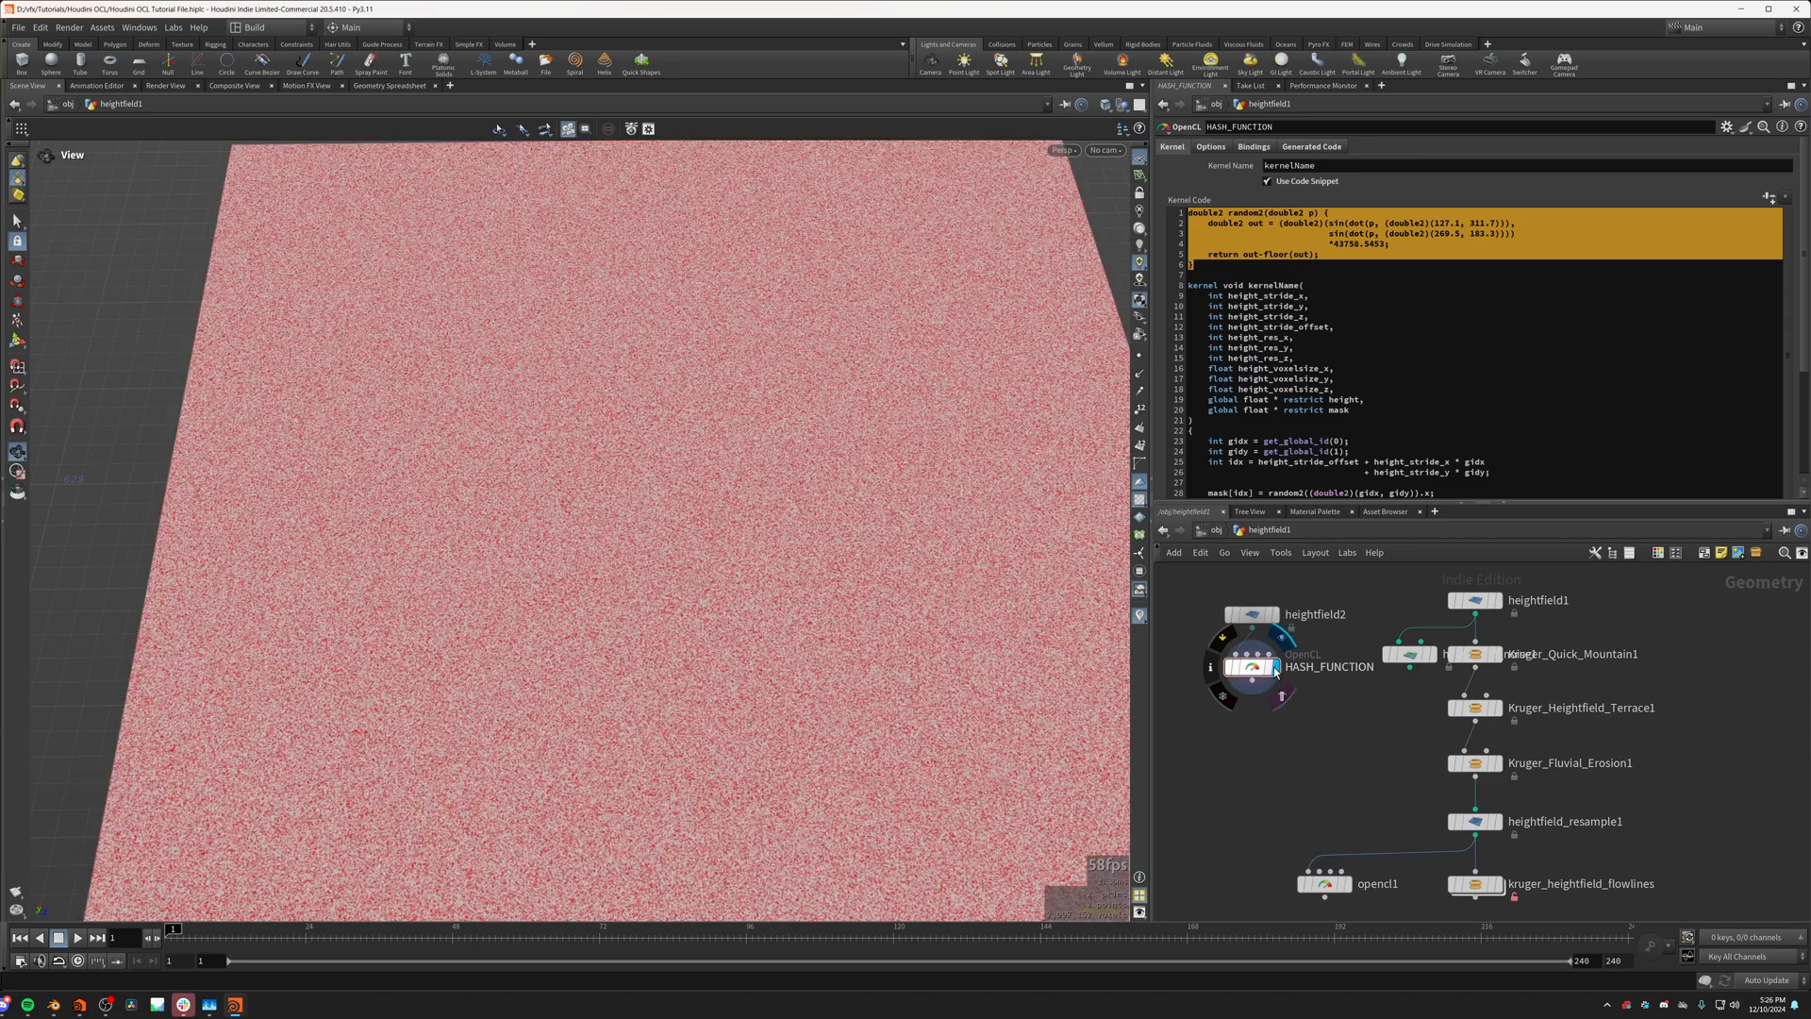
{"action": "left_click_drag", "start_coordinate": [665, 604], "coordinate": [653, 799]}
{"action": "left_click_drag", "start_coordinate": [898, 875], "coordinate": [615, 560]}
Step: Examine the HASH_FUNCTION node's options and the random2 function in its kernel code
{"action": "left_click", "coordinate": [1211, 146]}
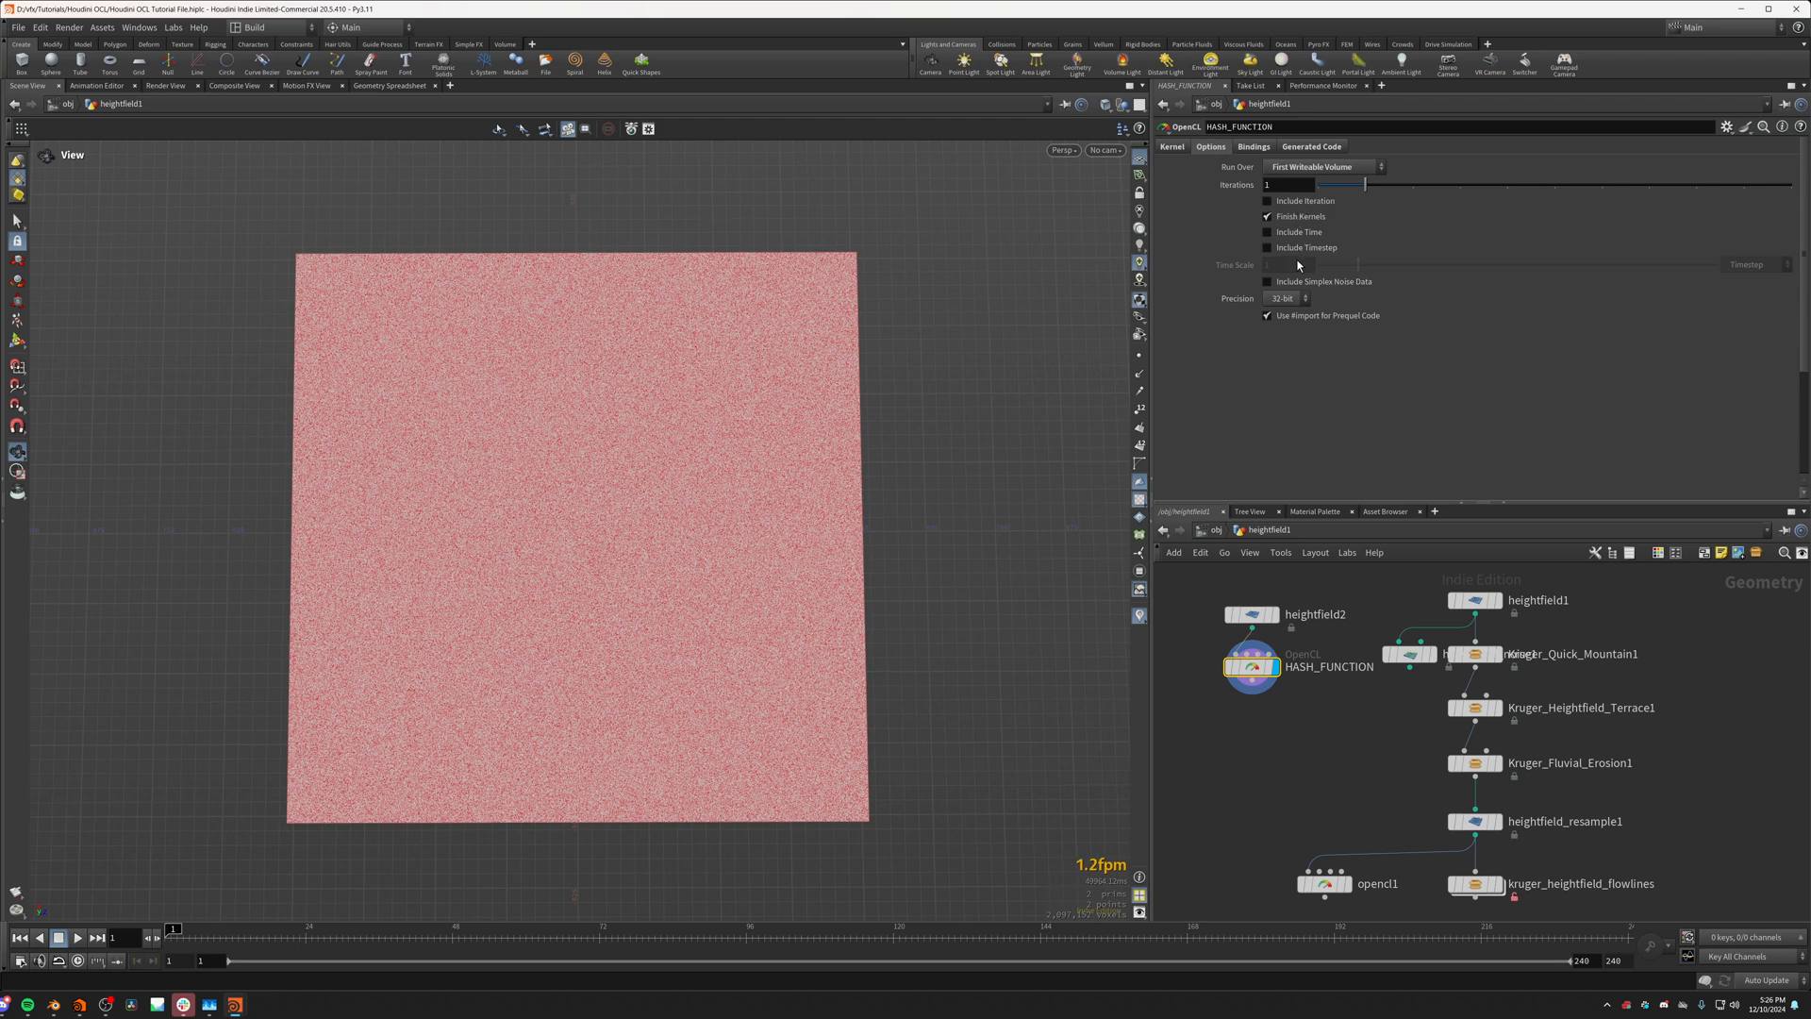
{"action": "left_click", "coordinate": [1172, 146]}
{"action": "left_click_drag", "start_coordinate": [719, 504], "coordinate": [660, 502]}
{"action": "left_click", "coordinate": [1200, 268]}
{"action": "left_click_drag", "start_coordinate": [1199, 268], "coordinate": [1182, 217]}
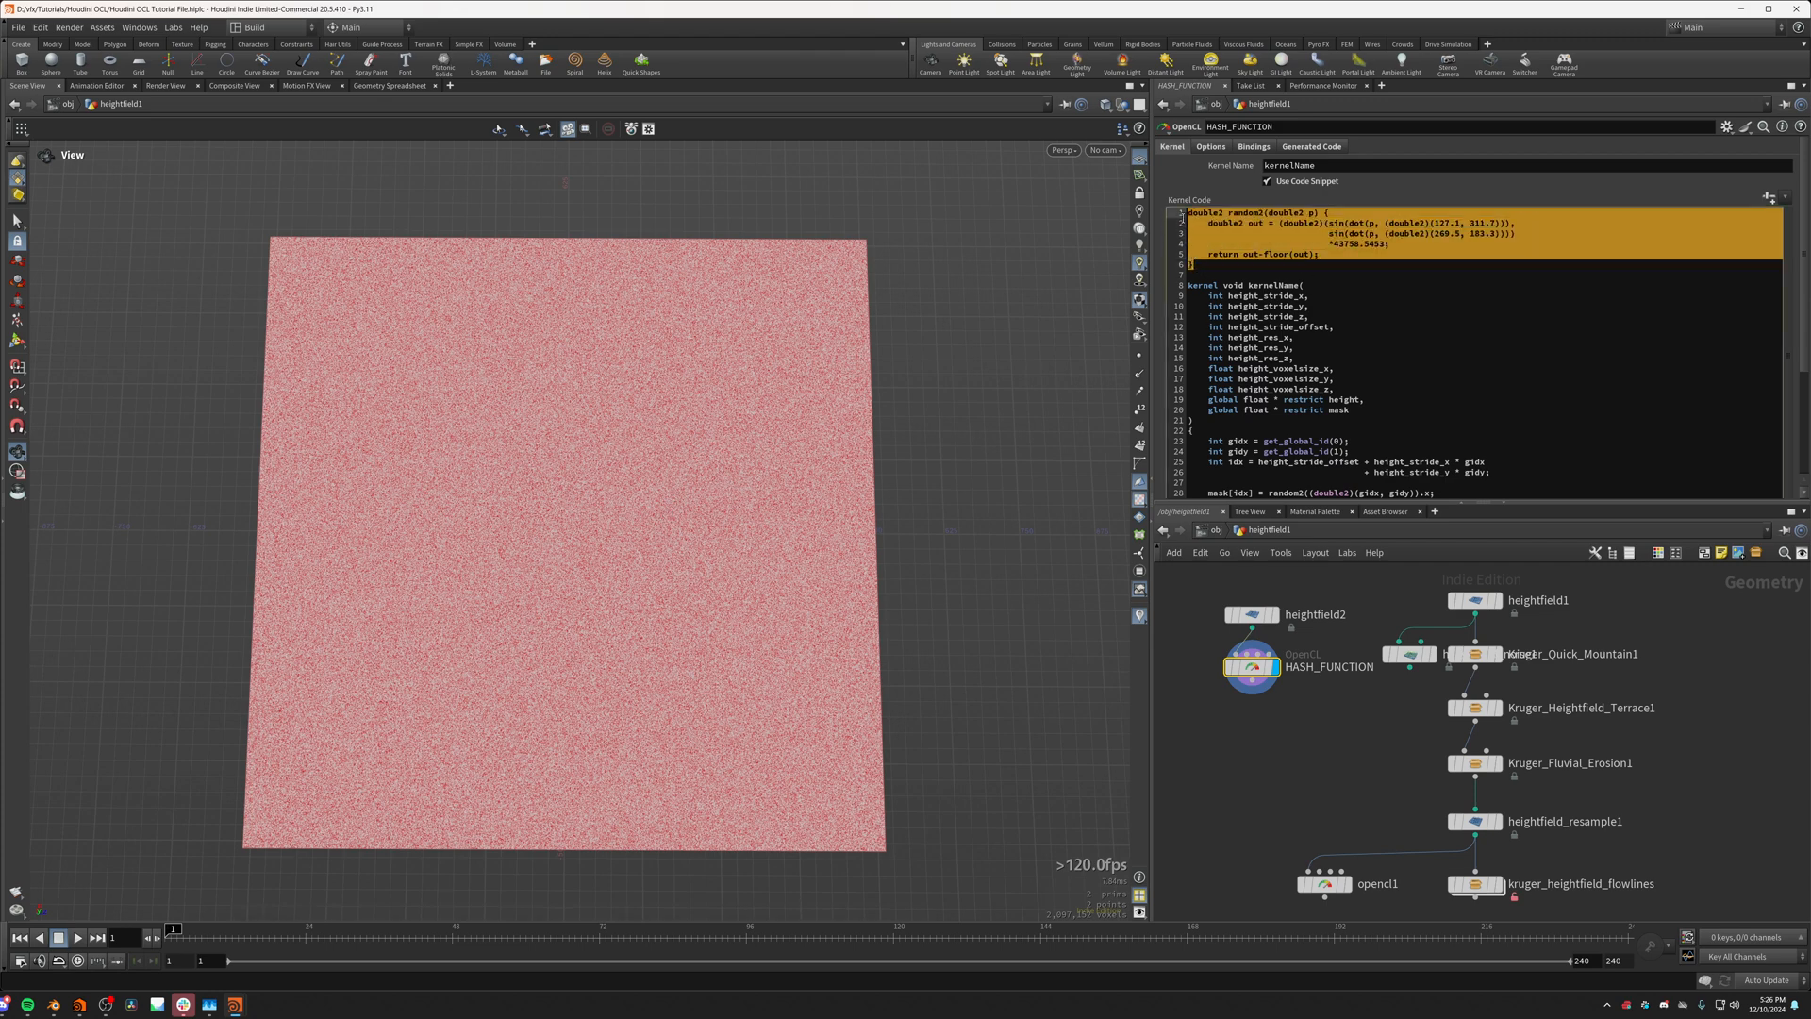
{"action": "left_click", "coordinate": [1190, 220]}
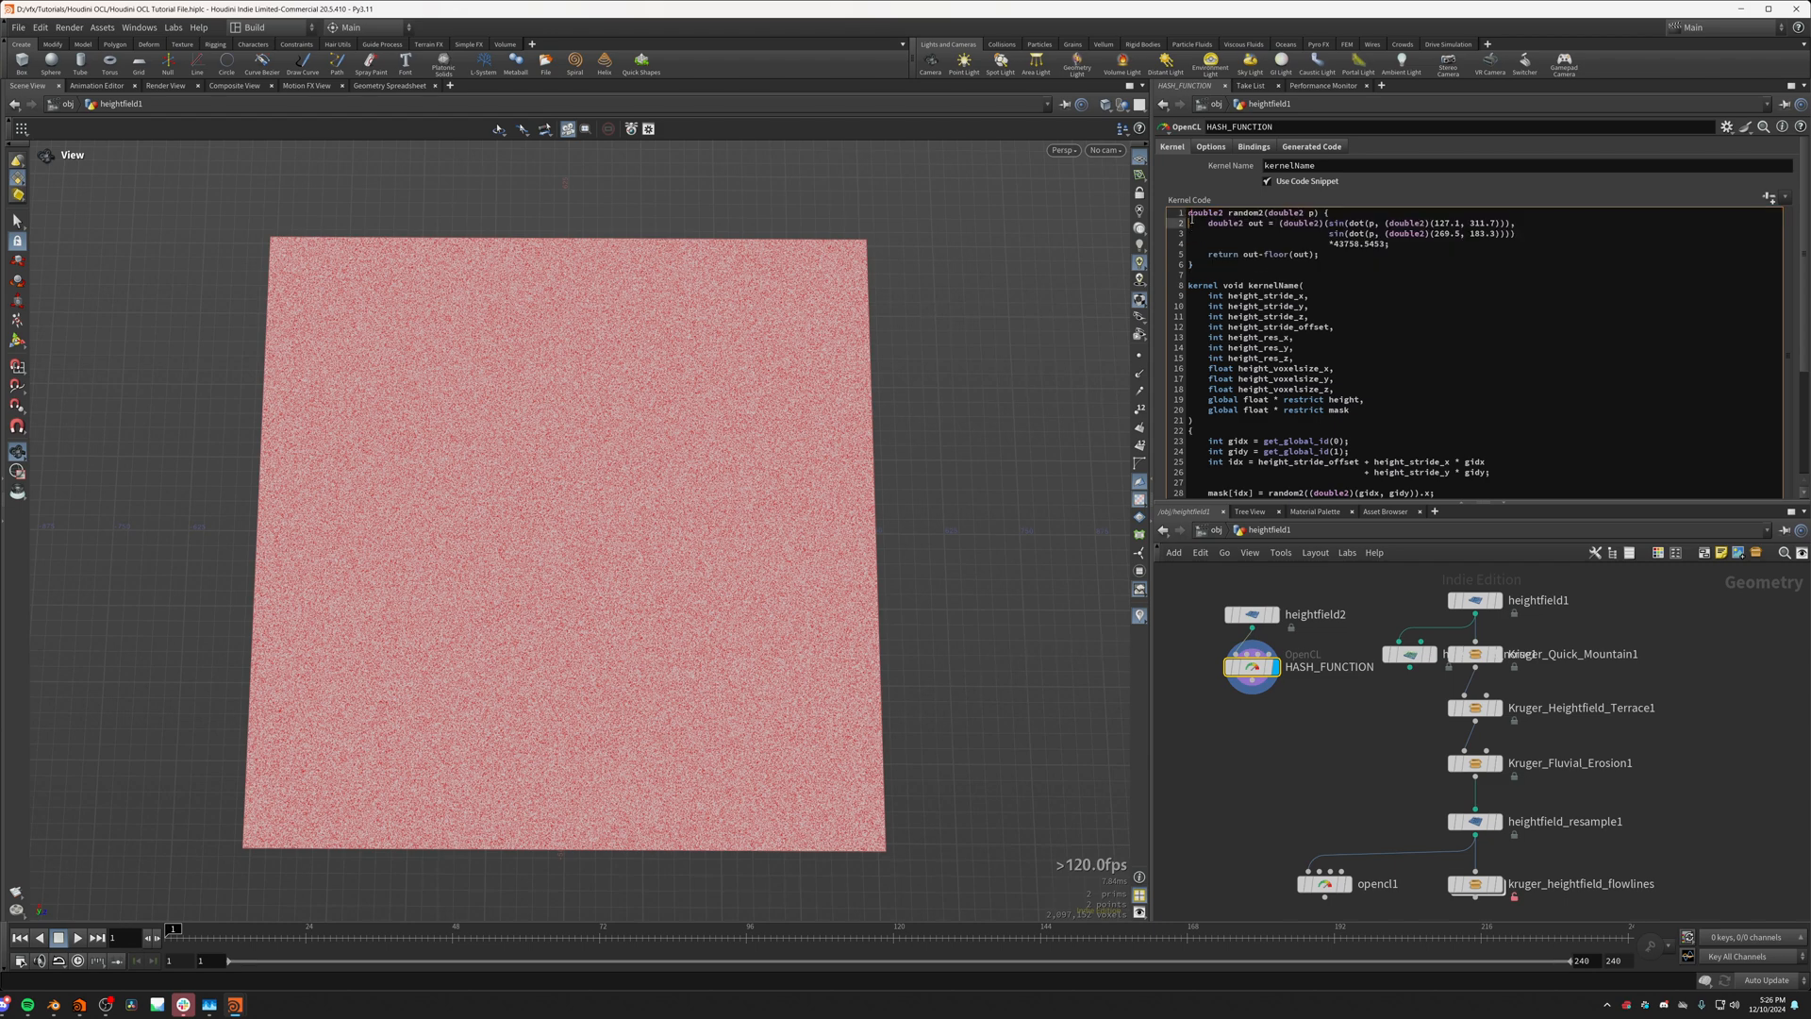
{"action": "left_click_drag", "start_coordinate": [1189, 216], "coordinate": [1204, 267]}
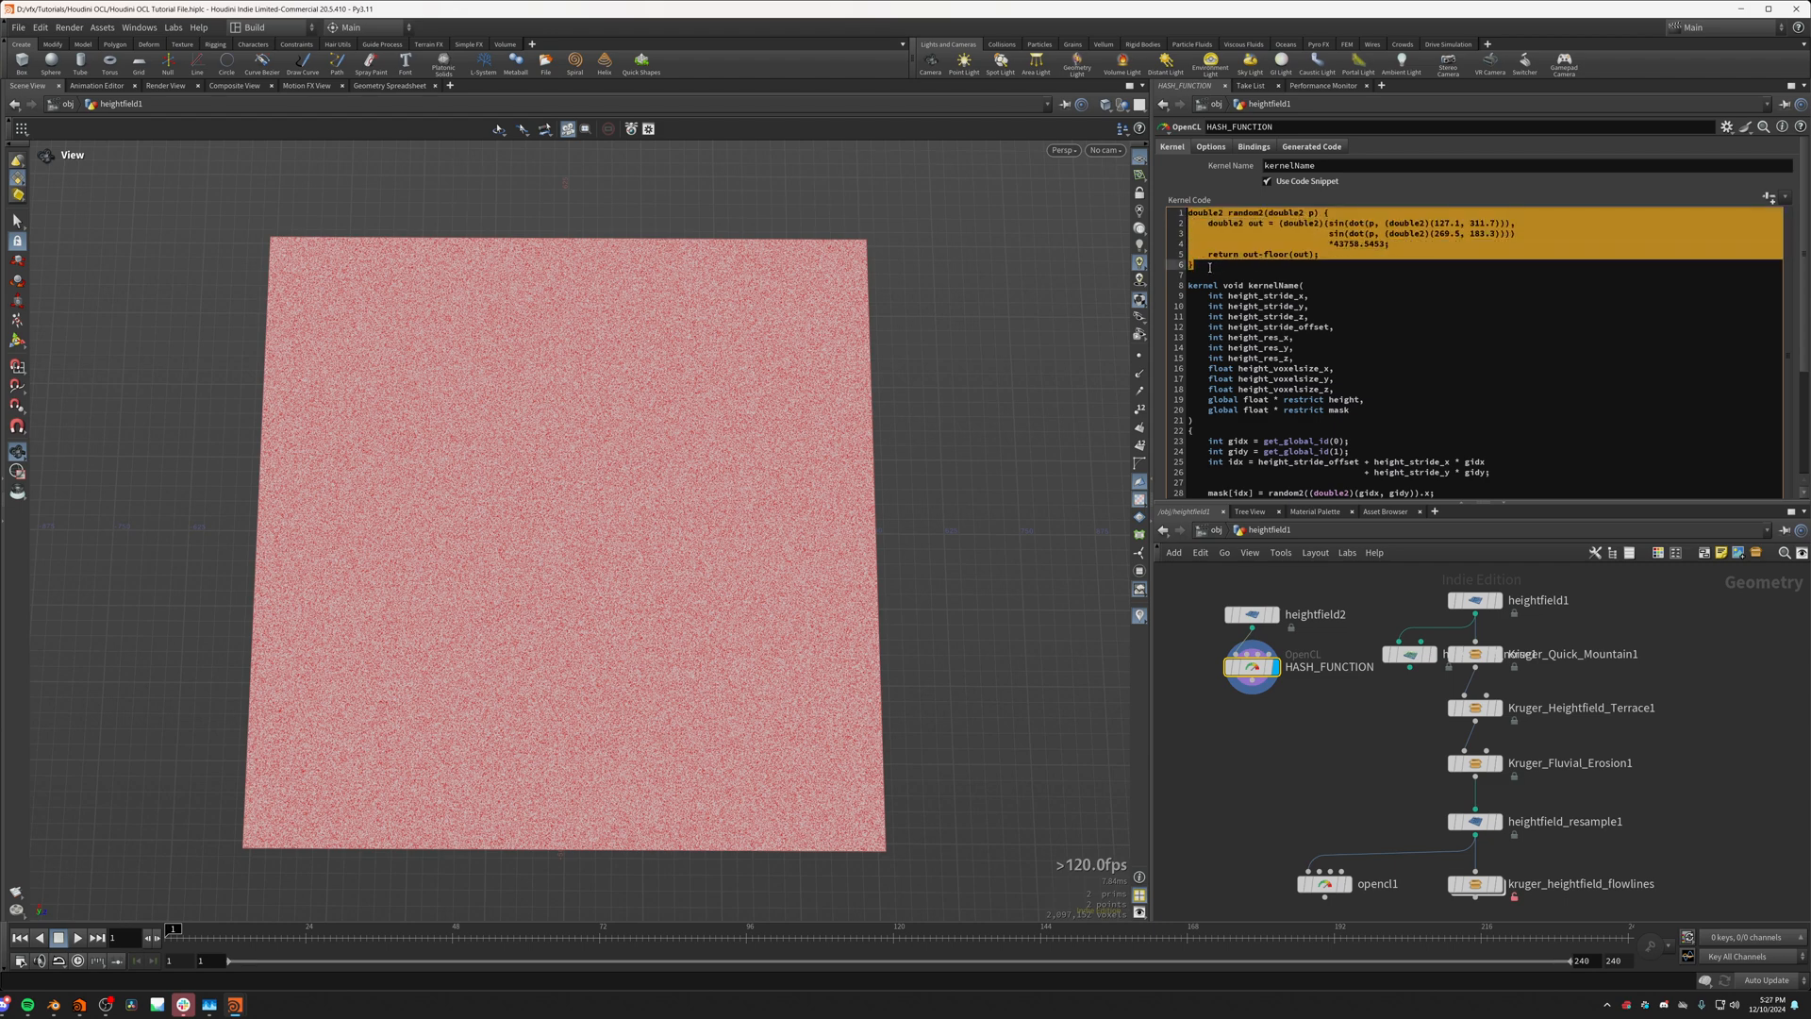
{"action": "left_click", "coordinate": [1331, 243]}
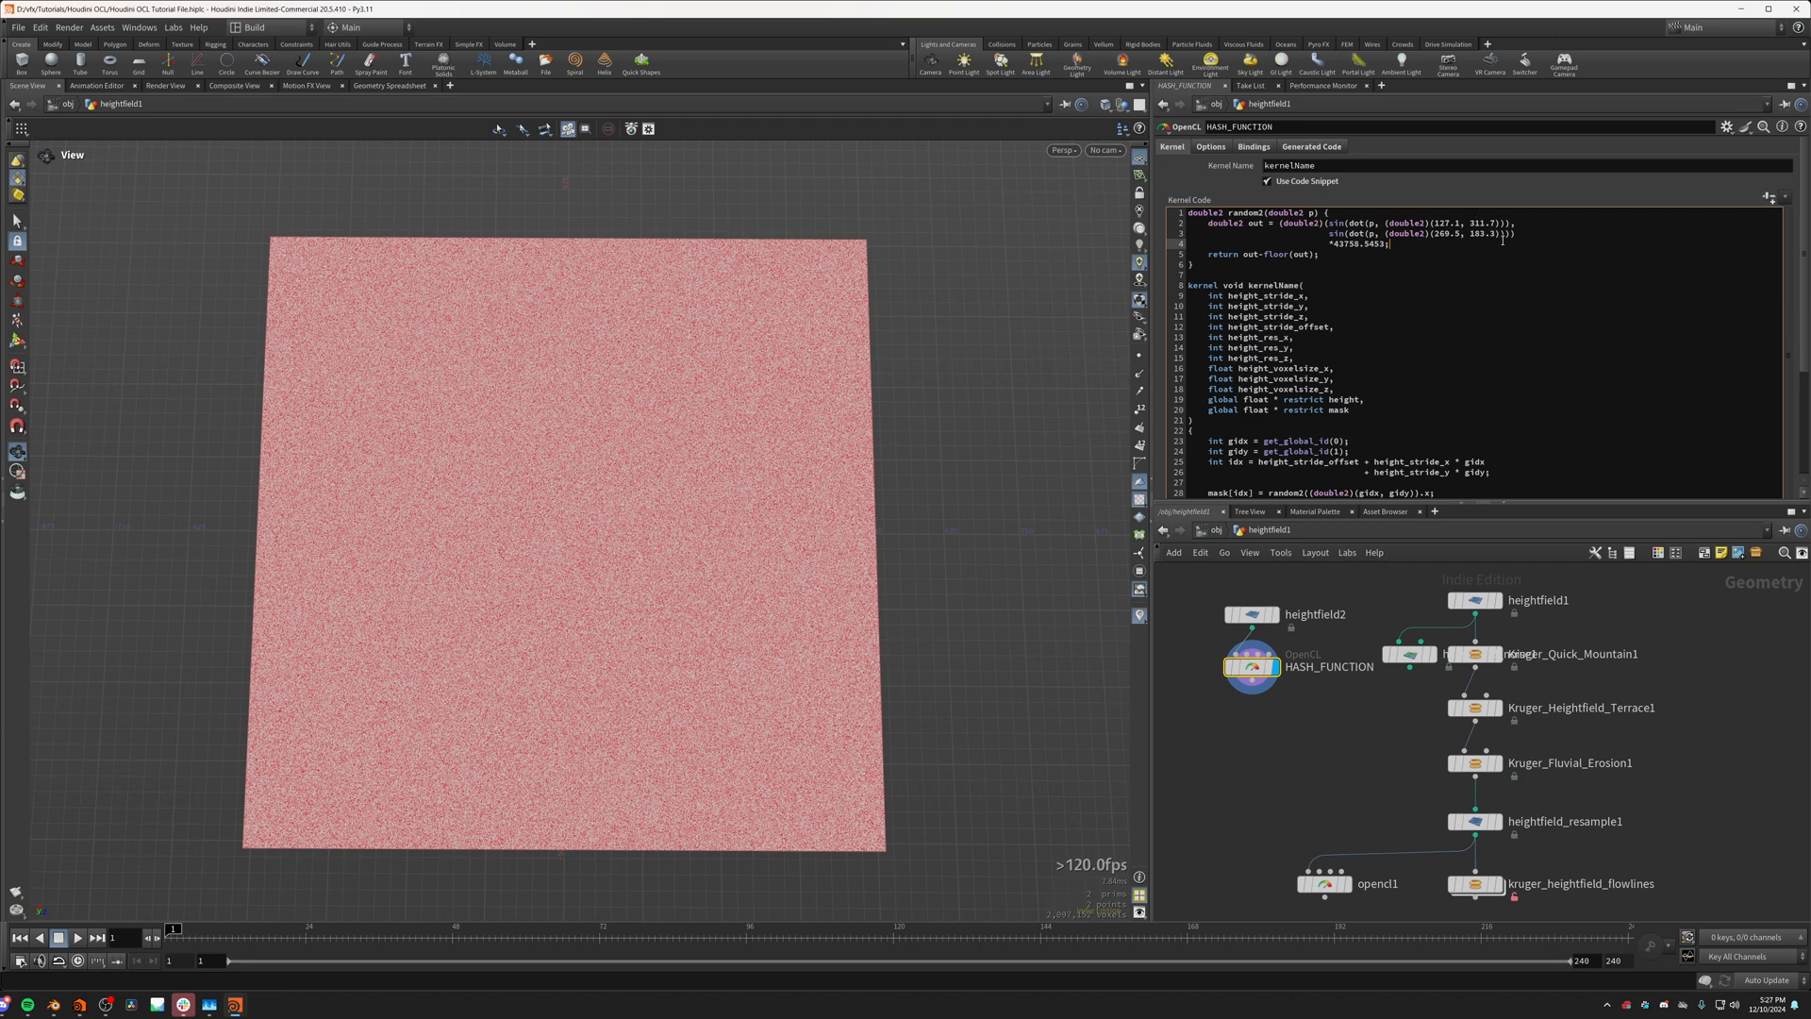
Step: Copy the random2 function from HASH_FUNCTION and paste it above the kernel in the opencl1 node's code
{"action": "left_click", "coordinate": [1215, 266]}
{"action": "left_click_drag", "start_coordinate": [1215, 266], "coordinate": [1189, 213]}
{"action": "key", "text": "ctrl+c"}
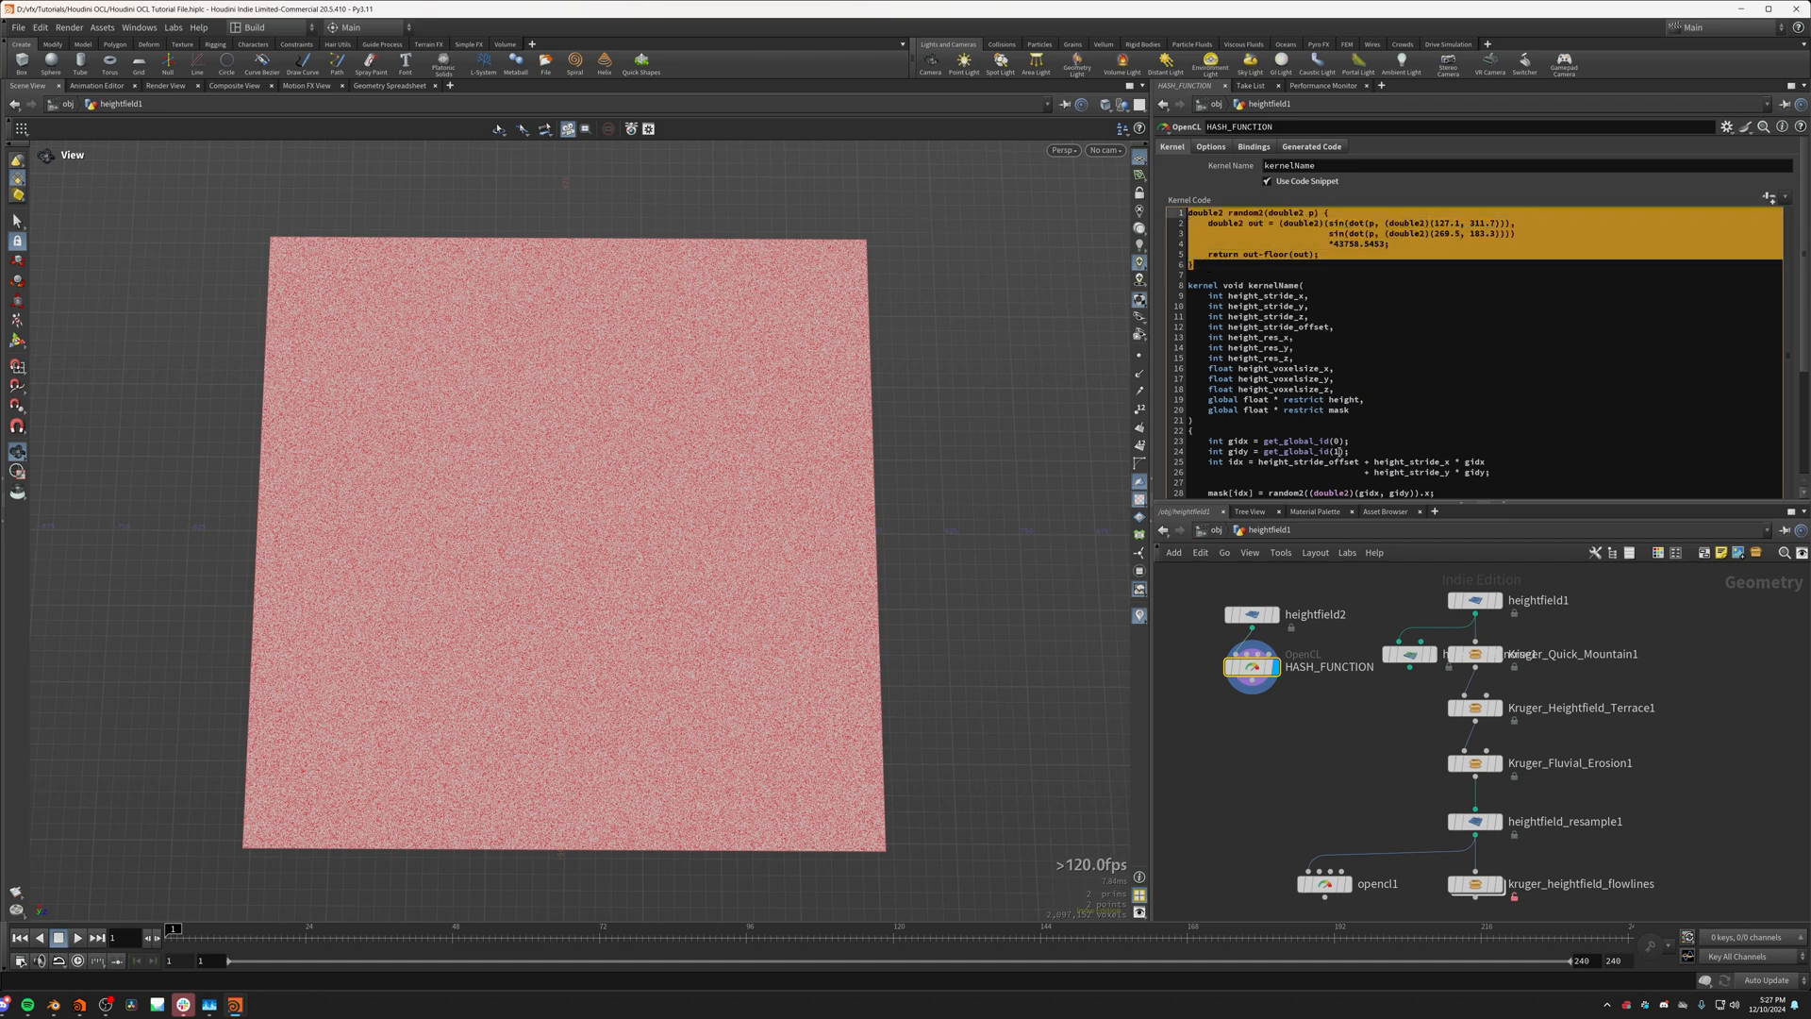
{"action": "left_click", "coordinate": [1330, 882]}
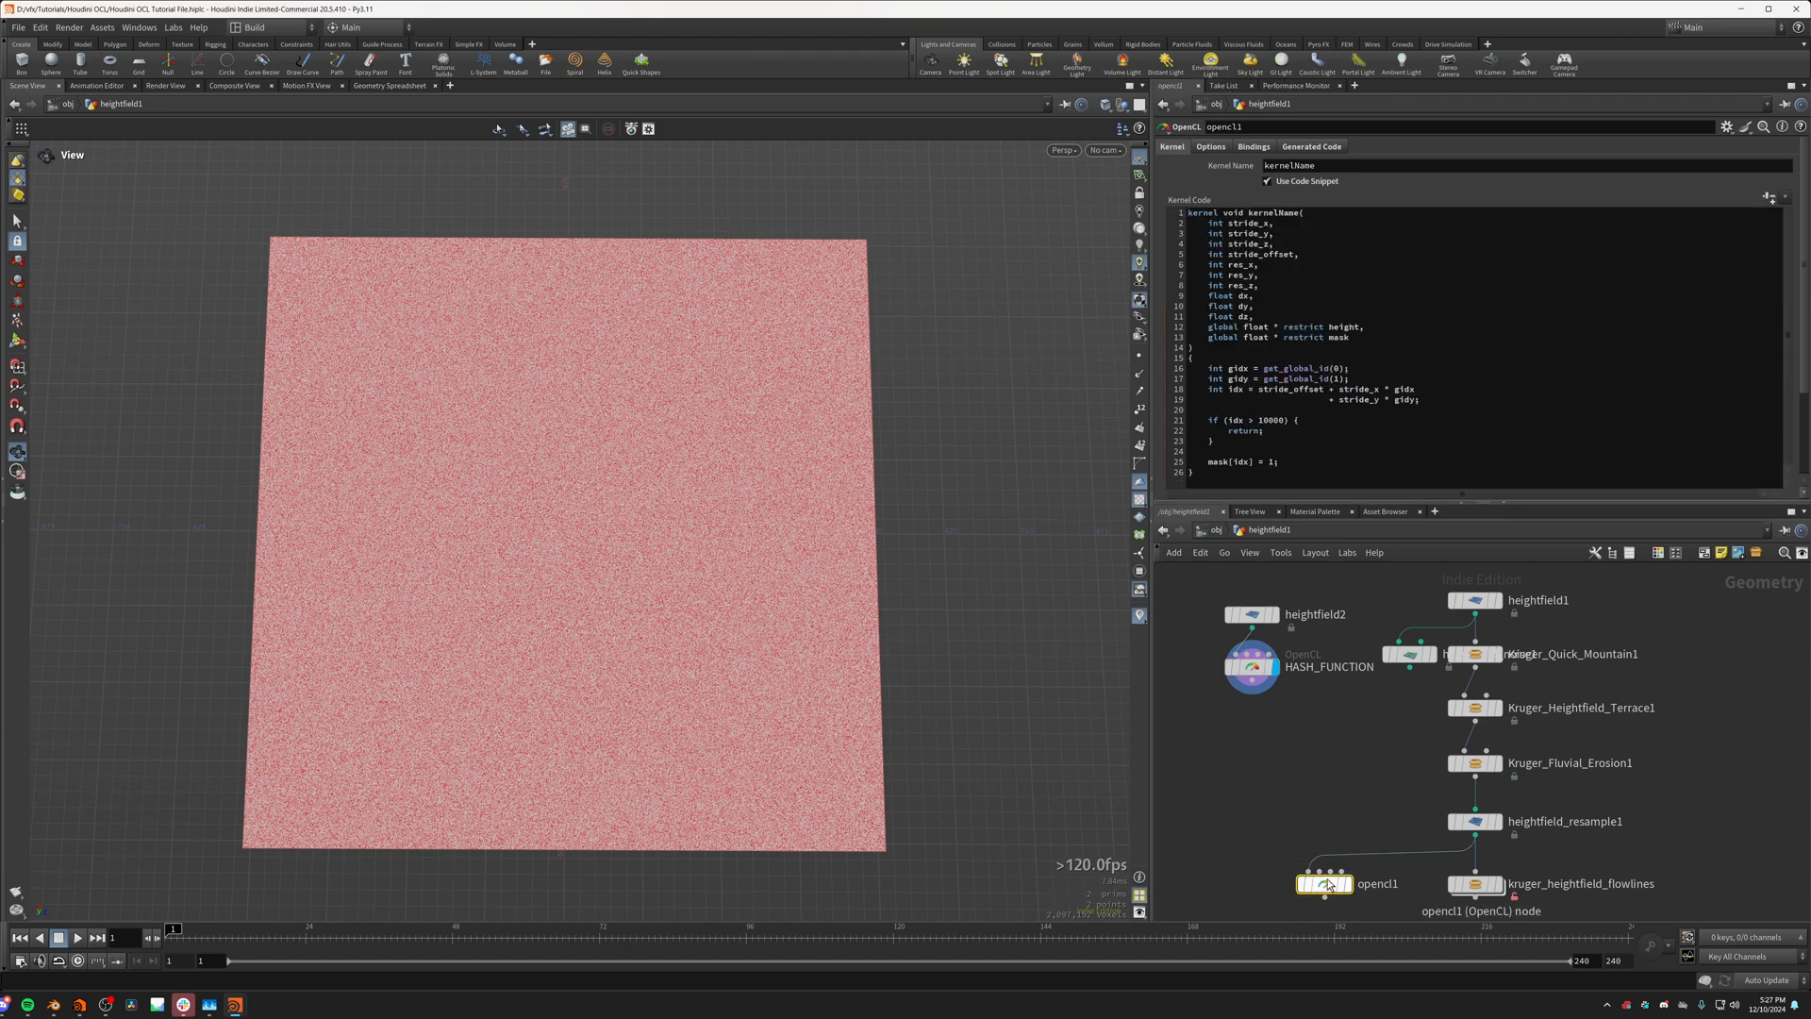
{"action": "double_click", "coordinate": [1203, 215]}
{"action": "key", "text": "Return"}
{"action": "key", "text": "Return"}
{"action": "left_click", "coordinate": [1213, 215]}
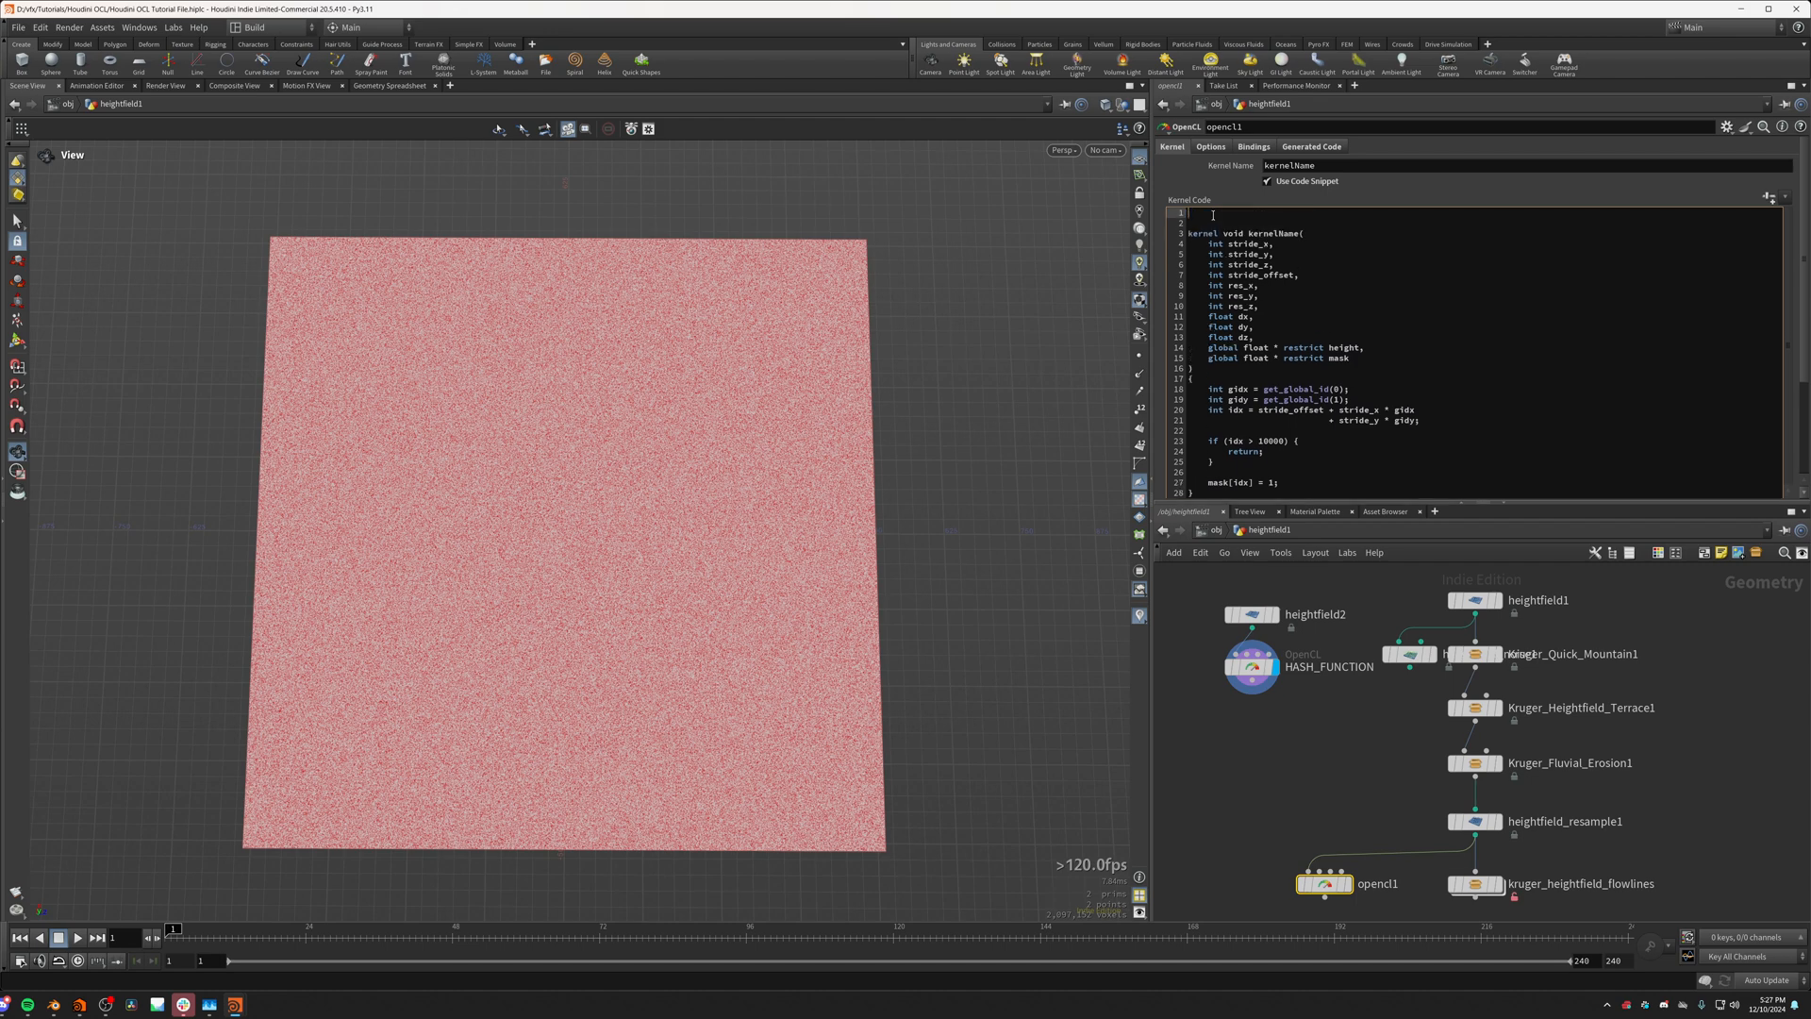
{"action": "key", "text": "ctrl+v"}
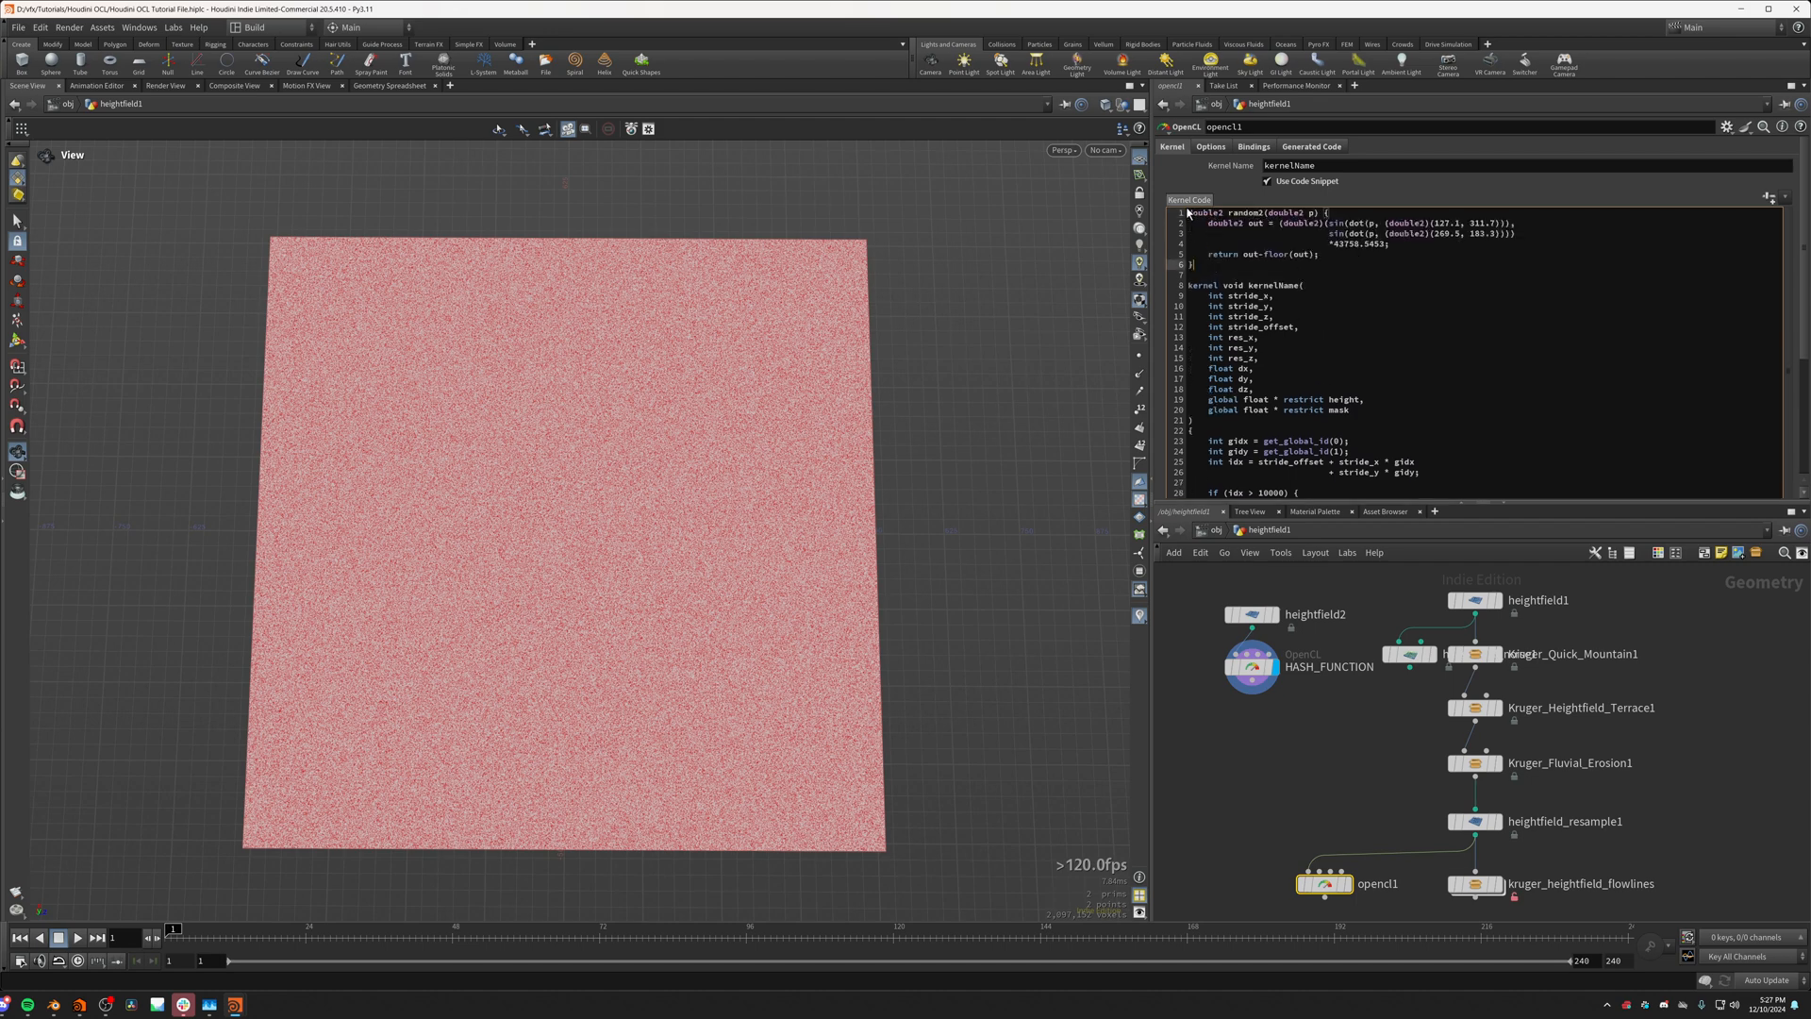
Step: Review the pasted random2 function and display the opencl1 node in the viewport
{"action": "left_click", "coordinate": [1196, 264]}
{"action": "left_click_drag", "start_coordinate": [1208, 256], "coordinate": [1183, 222]}
{"action": "left_click", "coordinate": [1190, 224]}
{"action": "left_click", "coordinate": [1194, 265]}
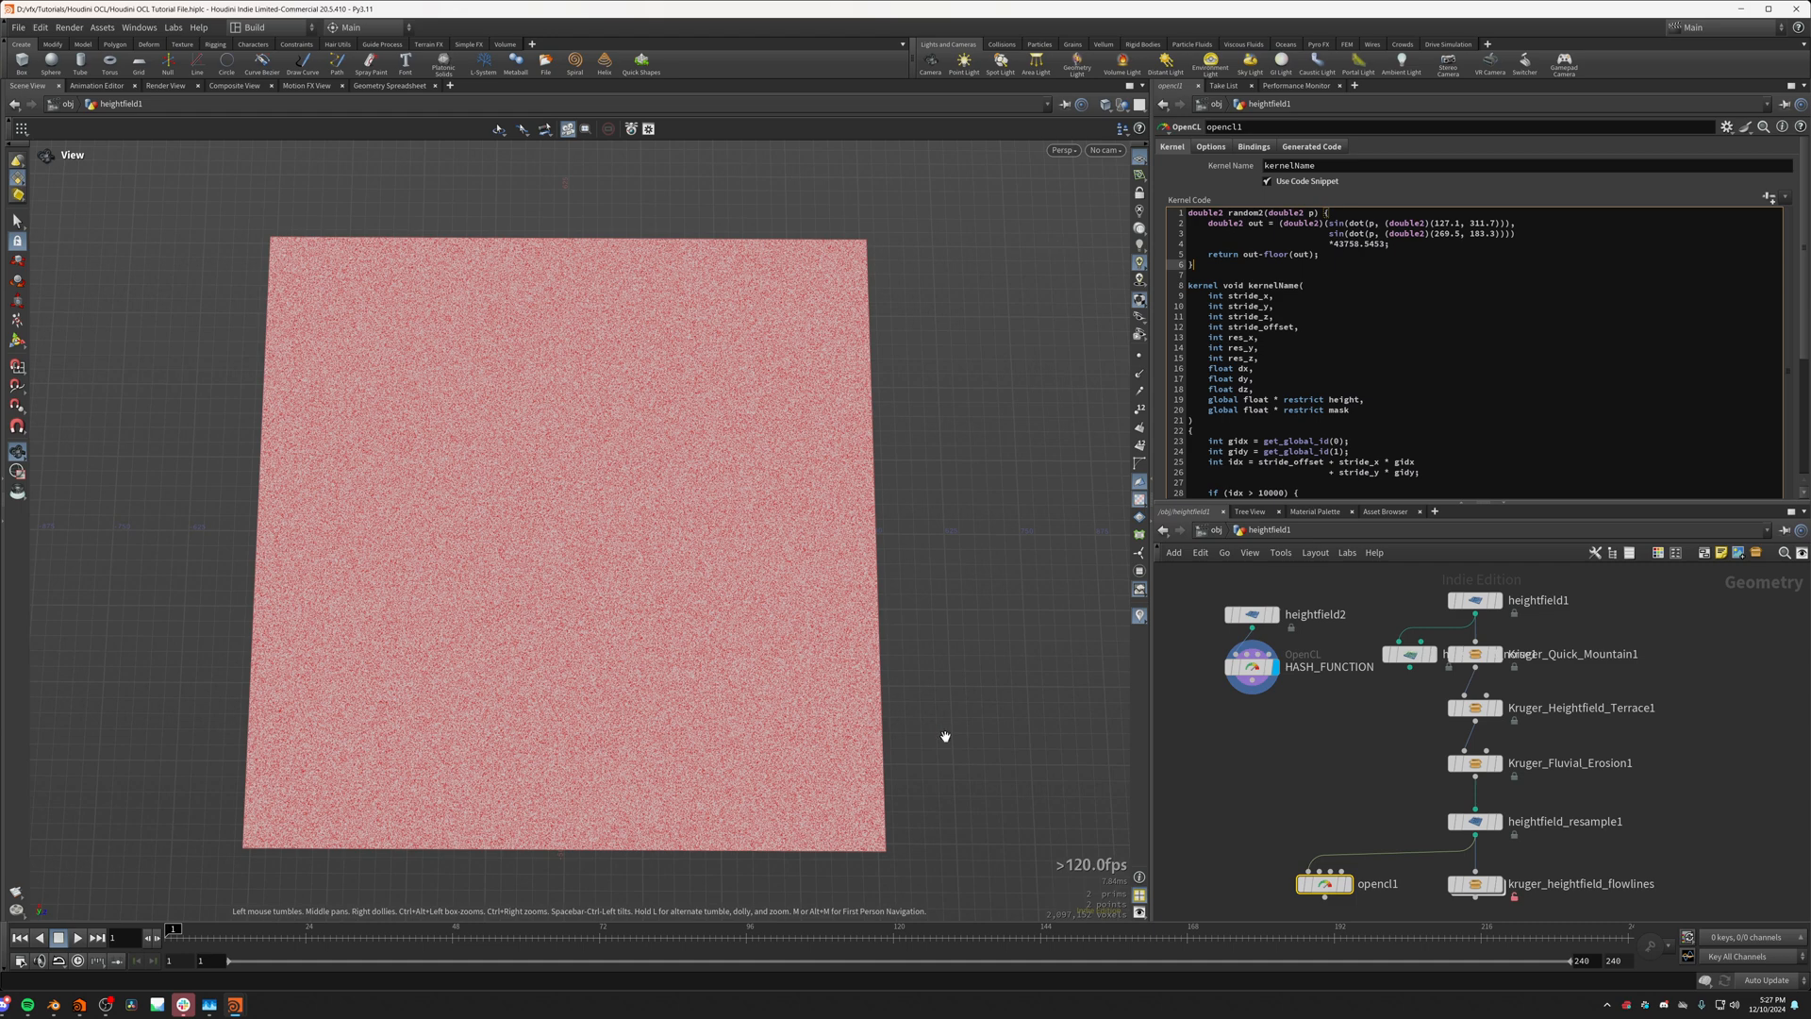
{"action": "left_click", "coordinate": [1347, 883]}
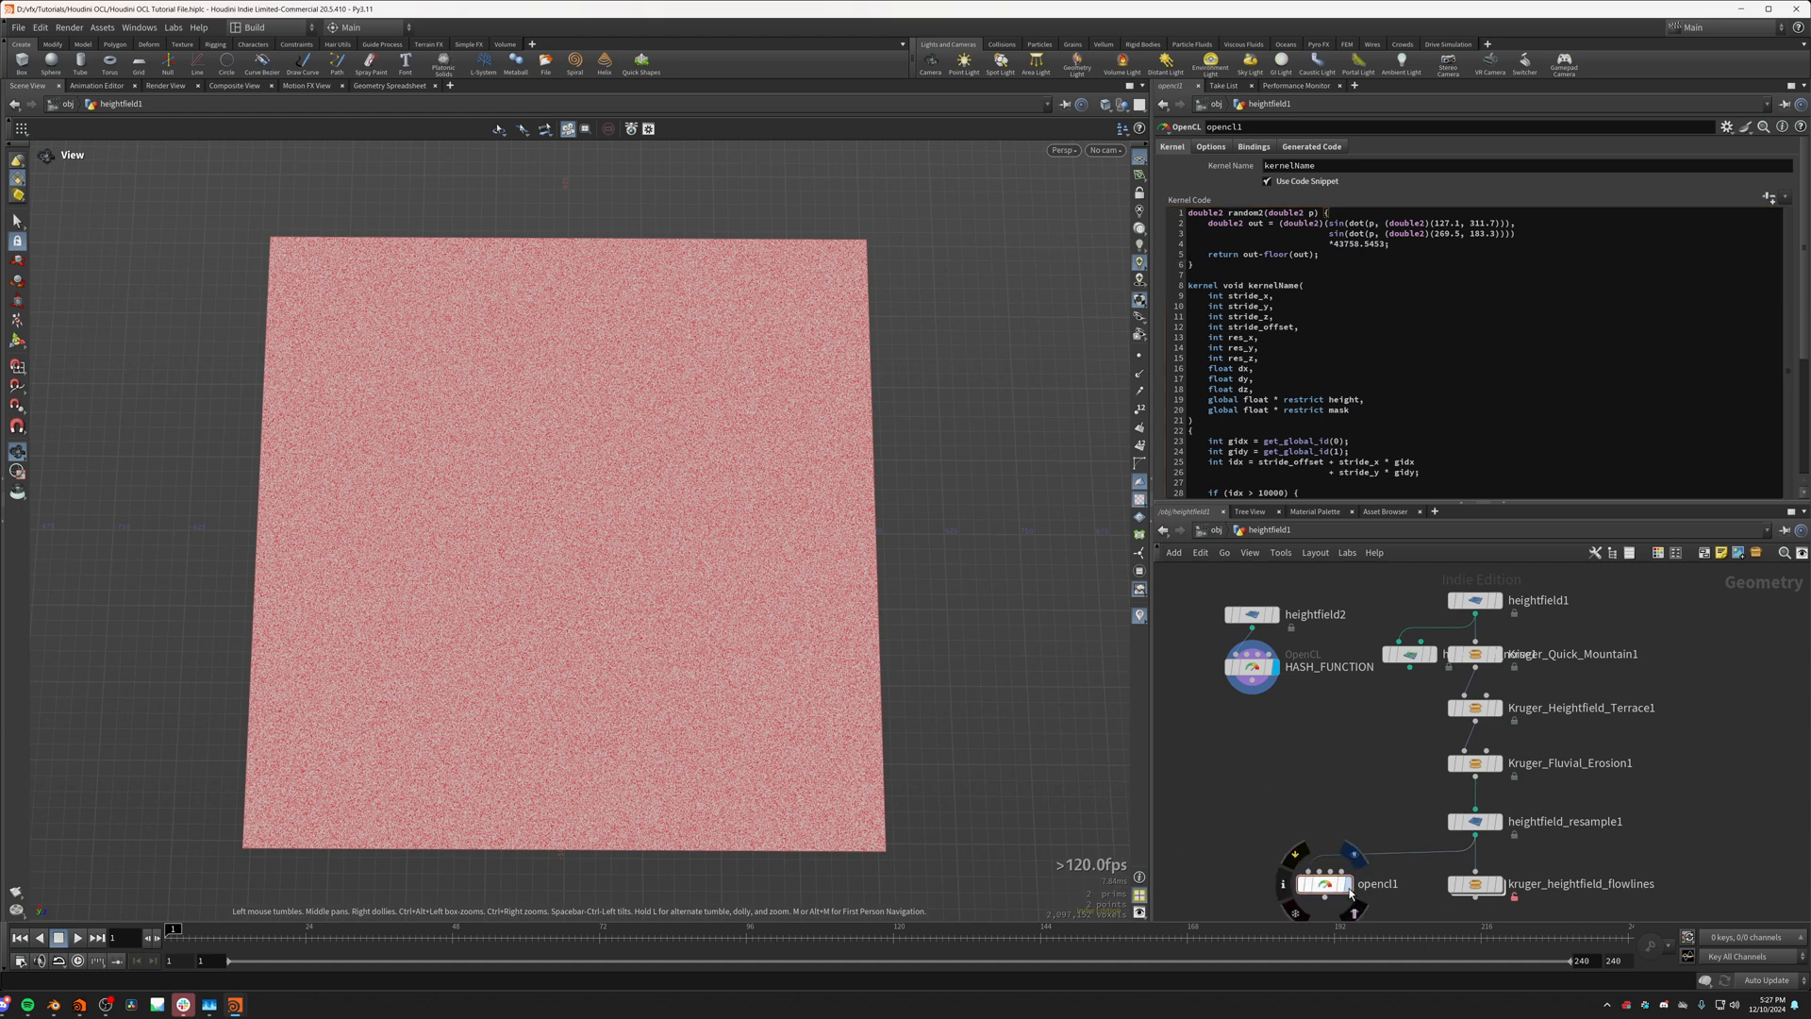
{"action": "scroll", "coordinate": [806, 681], "scroll_direction": "up", "scroll_amount": 2}
{"action": "scroll", "coordinate": [806, 681], "scroll_direction": "up", "scroll_amount": 2}
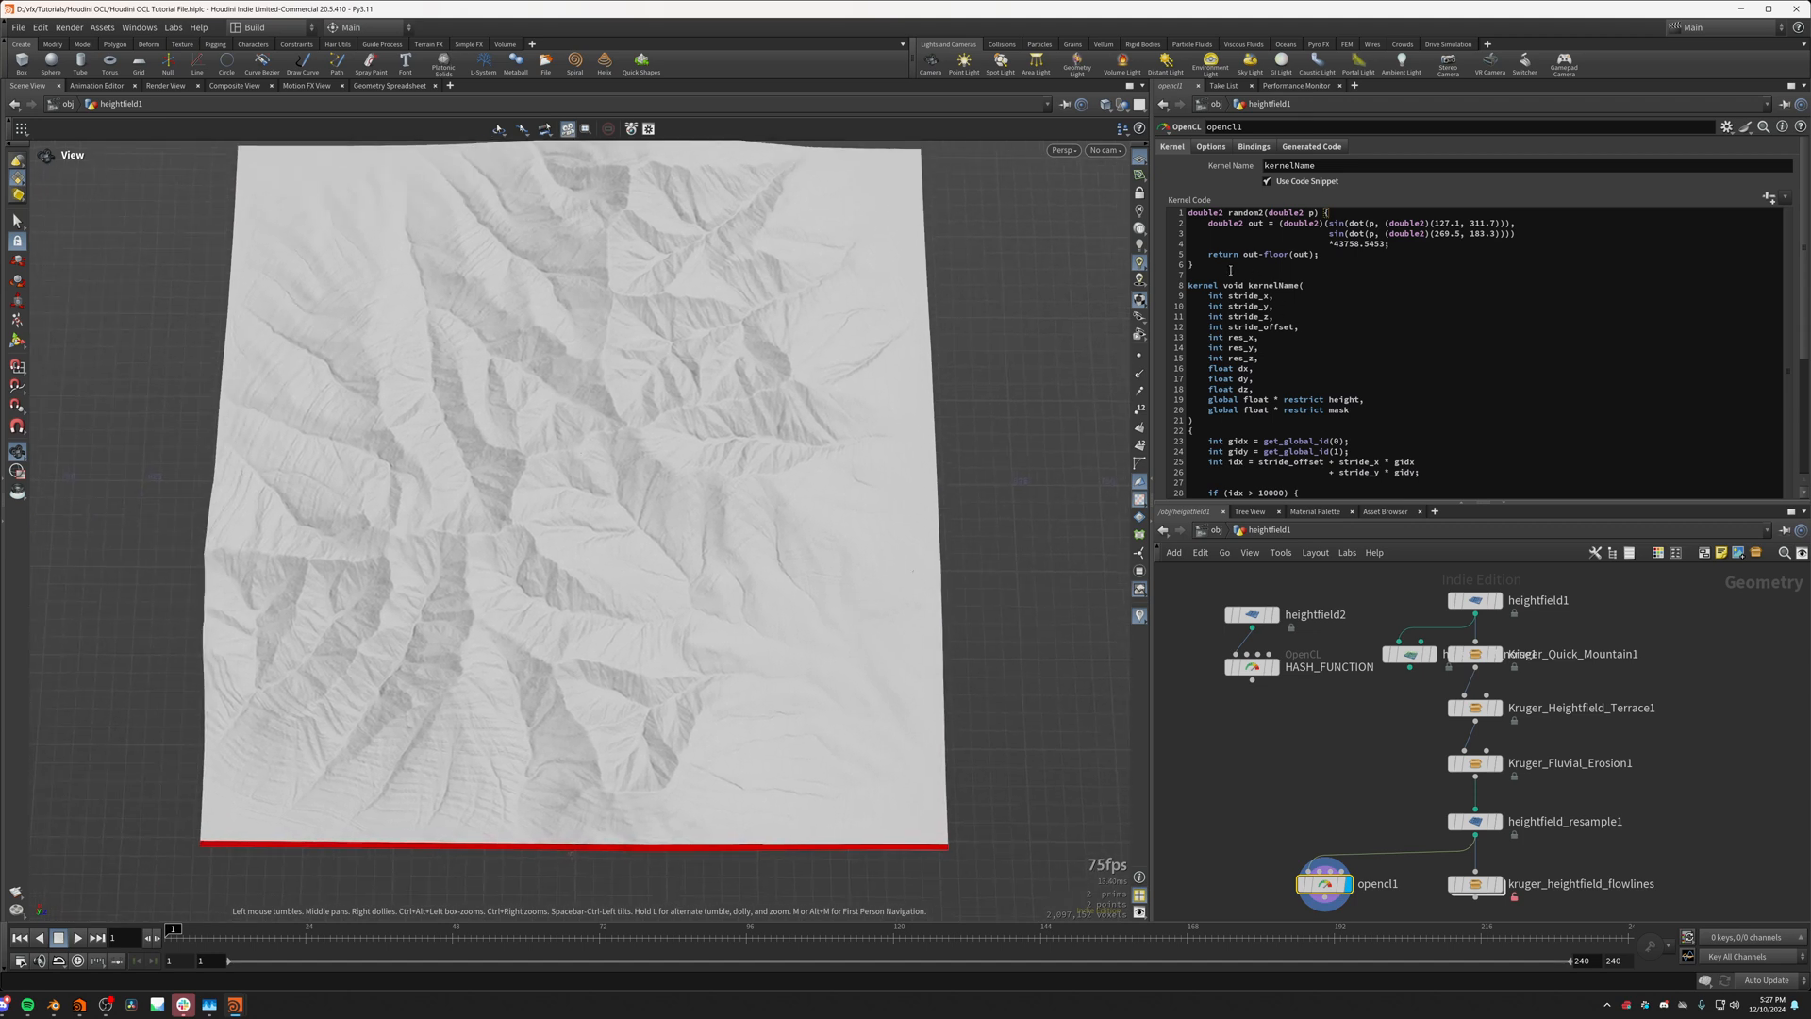
Step: Below the early return in the opencl1 kernel, declare a double2 variable p assigned from random2()
{"action": "scroll", "coordinate": [1250, 379], "scroll_direction": "down", "scroll_amount": 1}
{"action": "left_click", "coordinate": [1236, 451]}
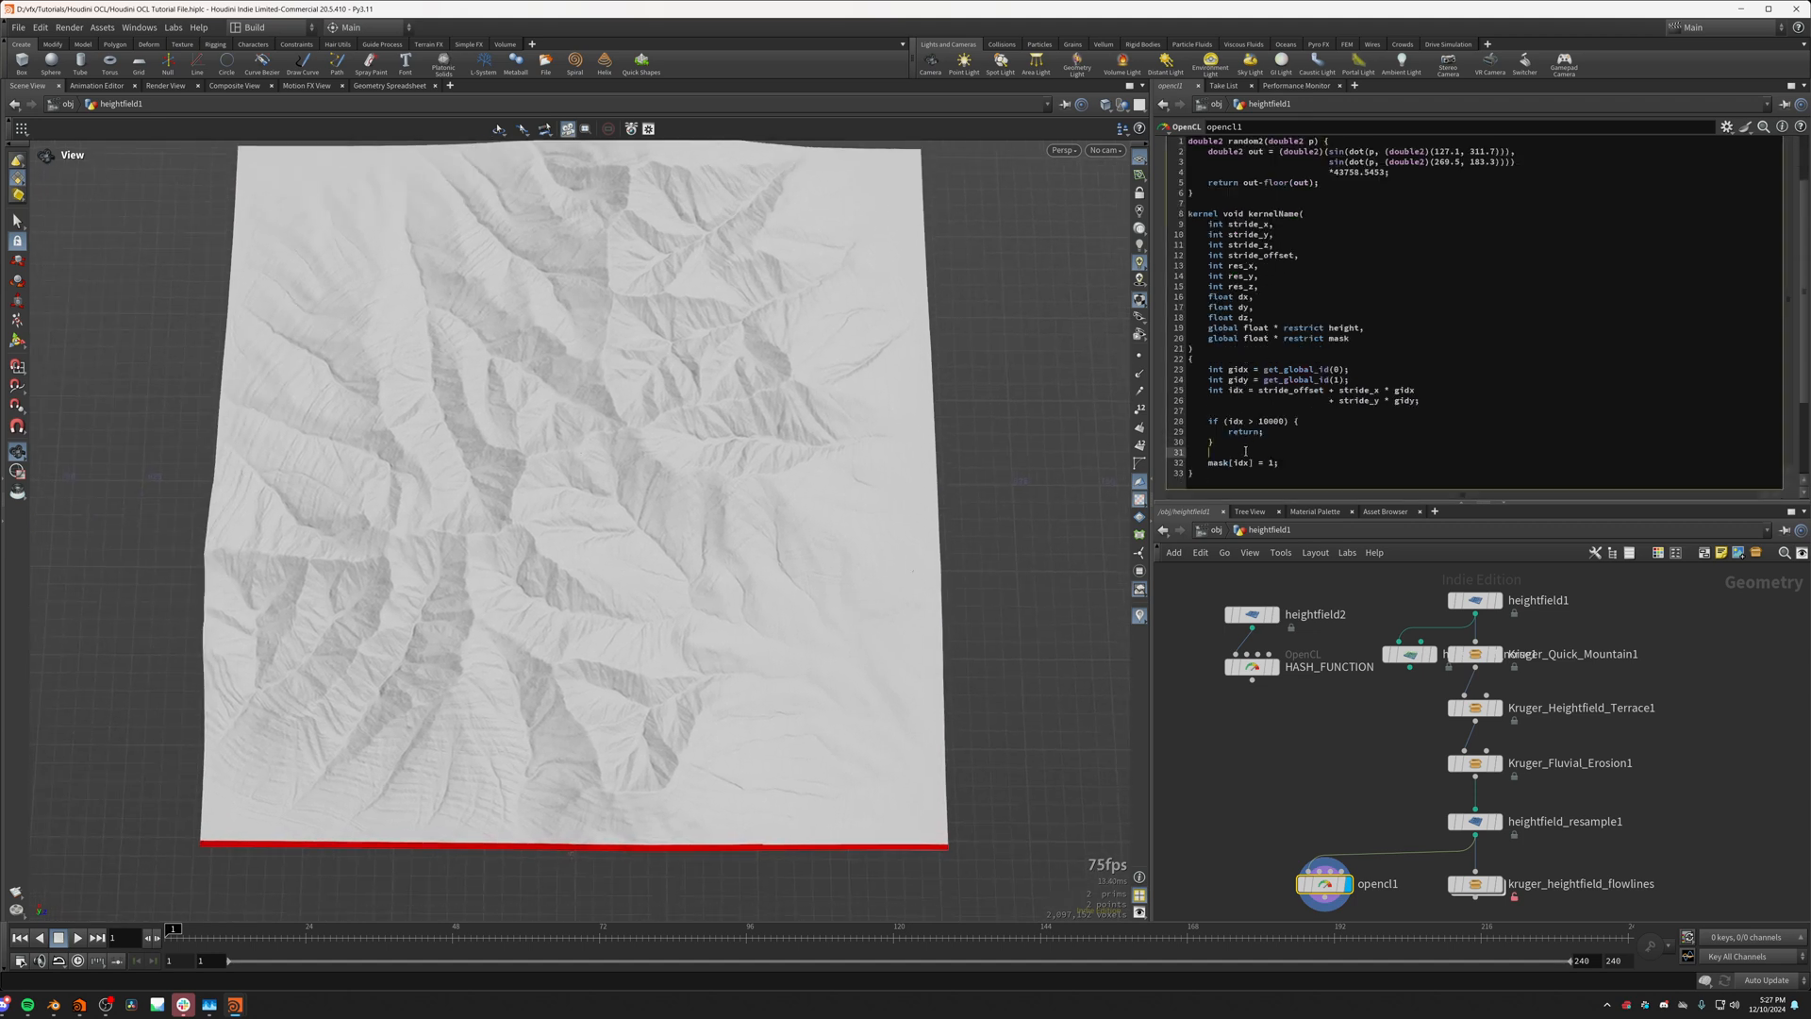
{"action": "key", "text": "Return"}
{"action": "key", "text": "Return"}
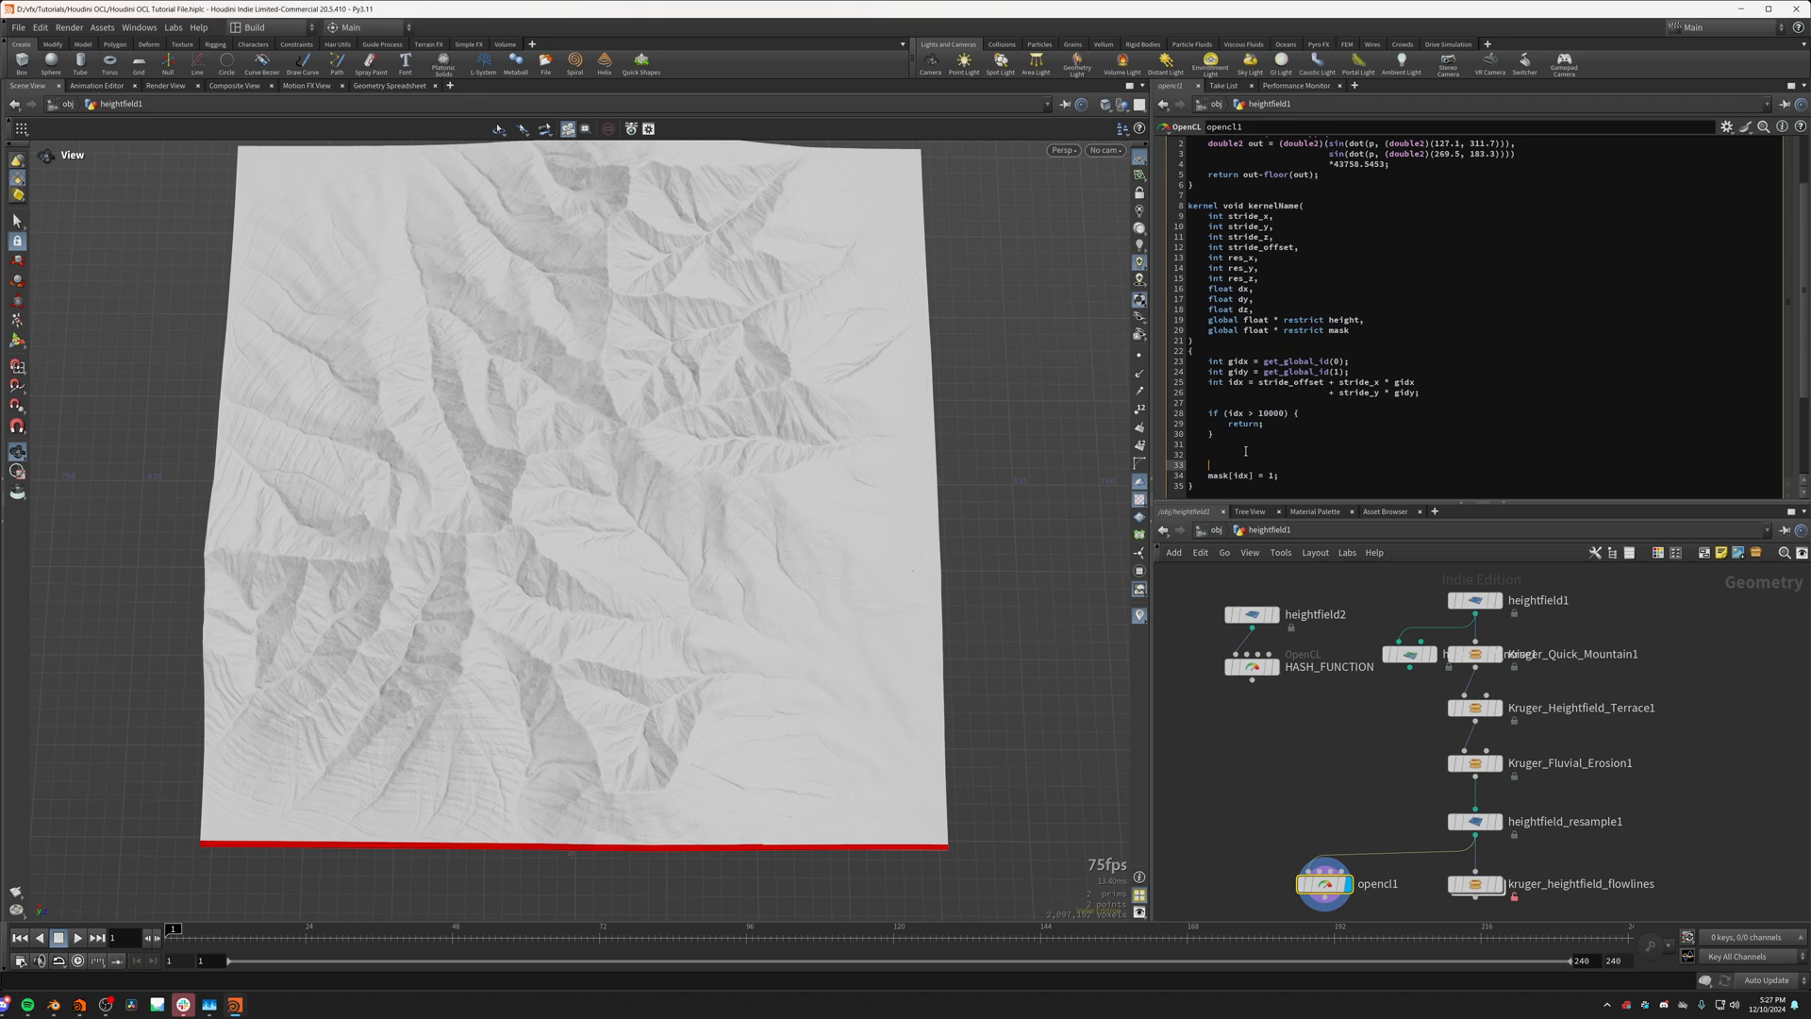
{"action": "key", "text": "Up"}
{"action": "type", "text": "doubl"}
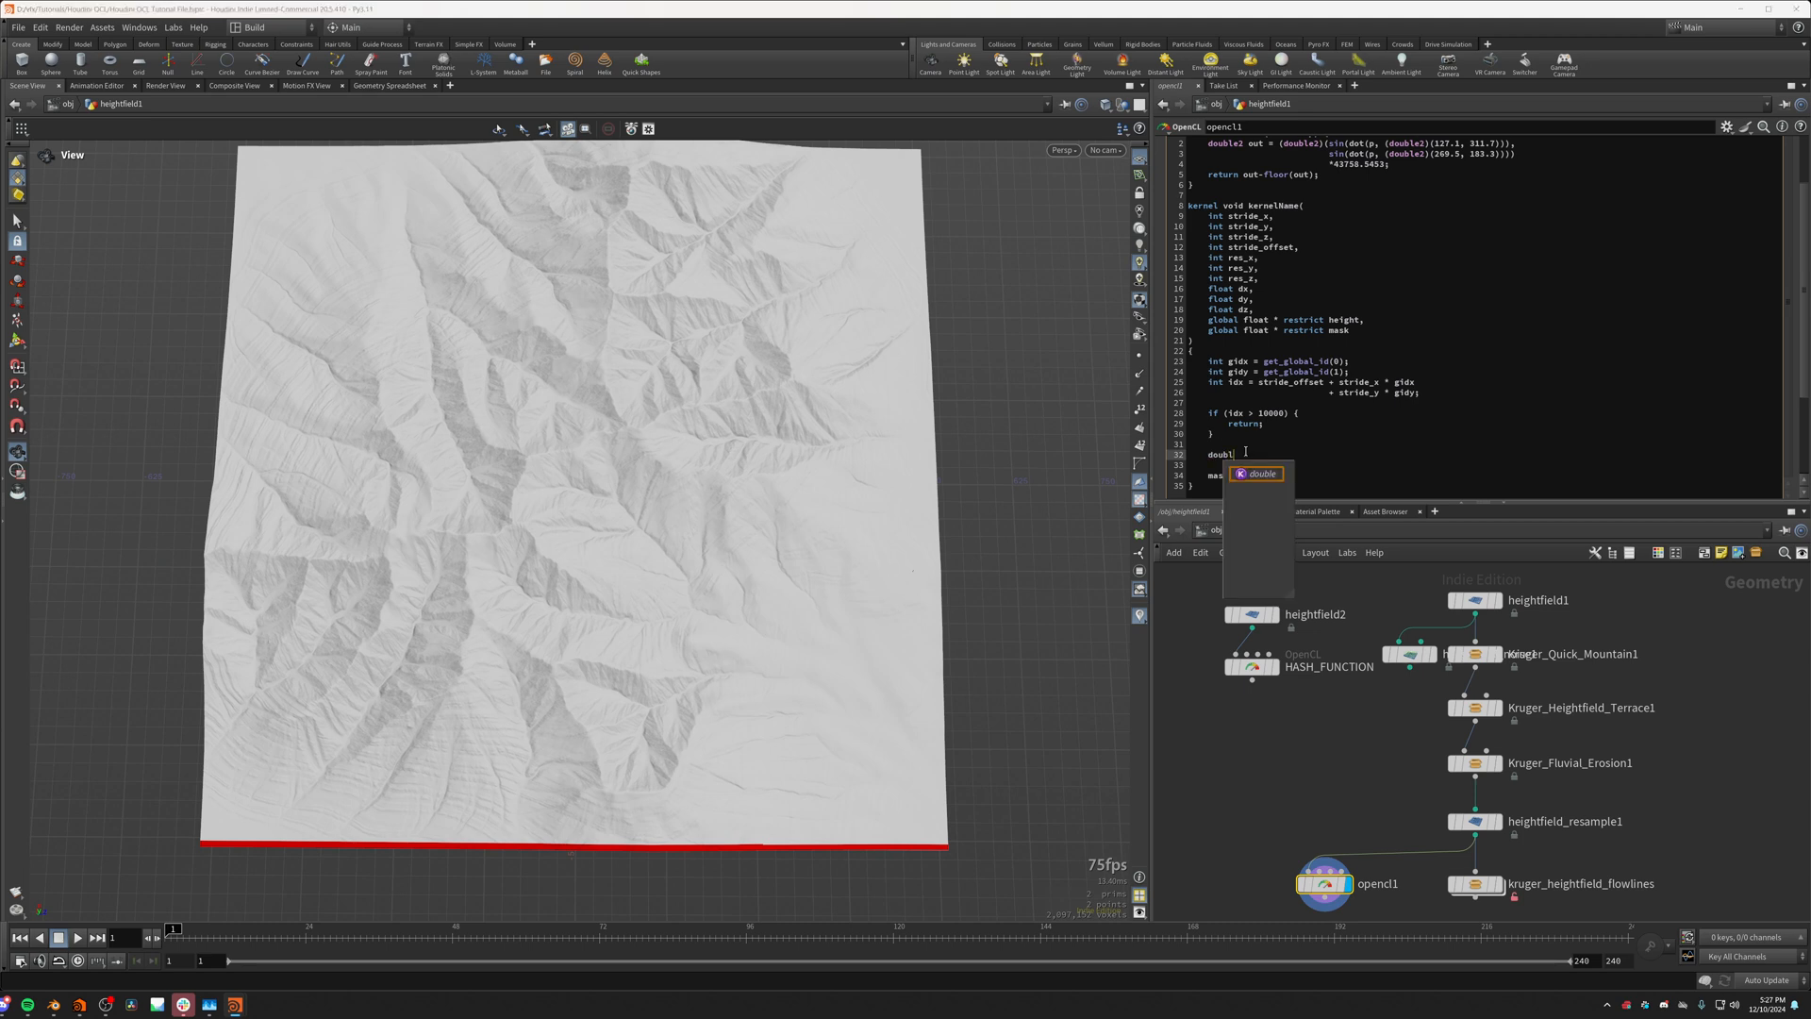
{"action": "type", "text": "e"}
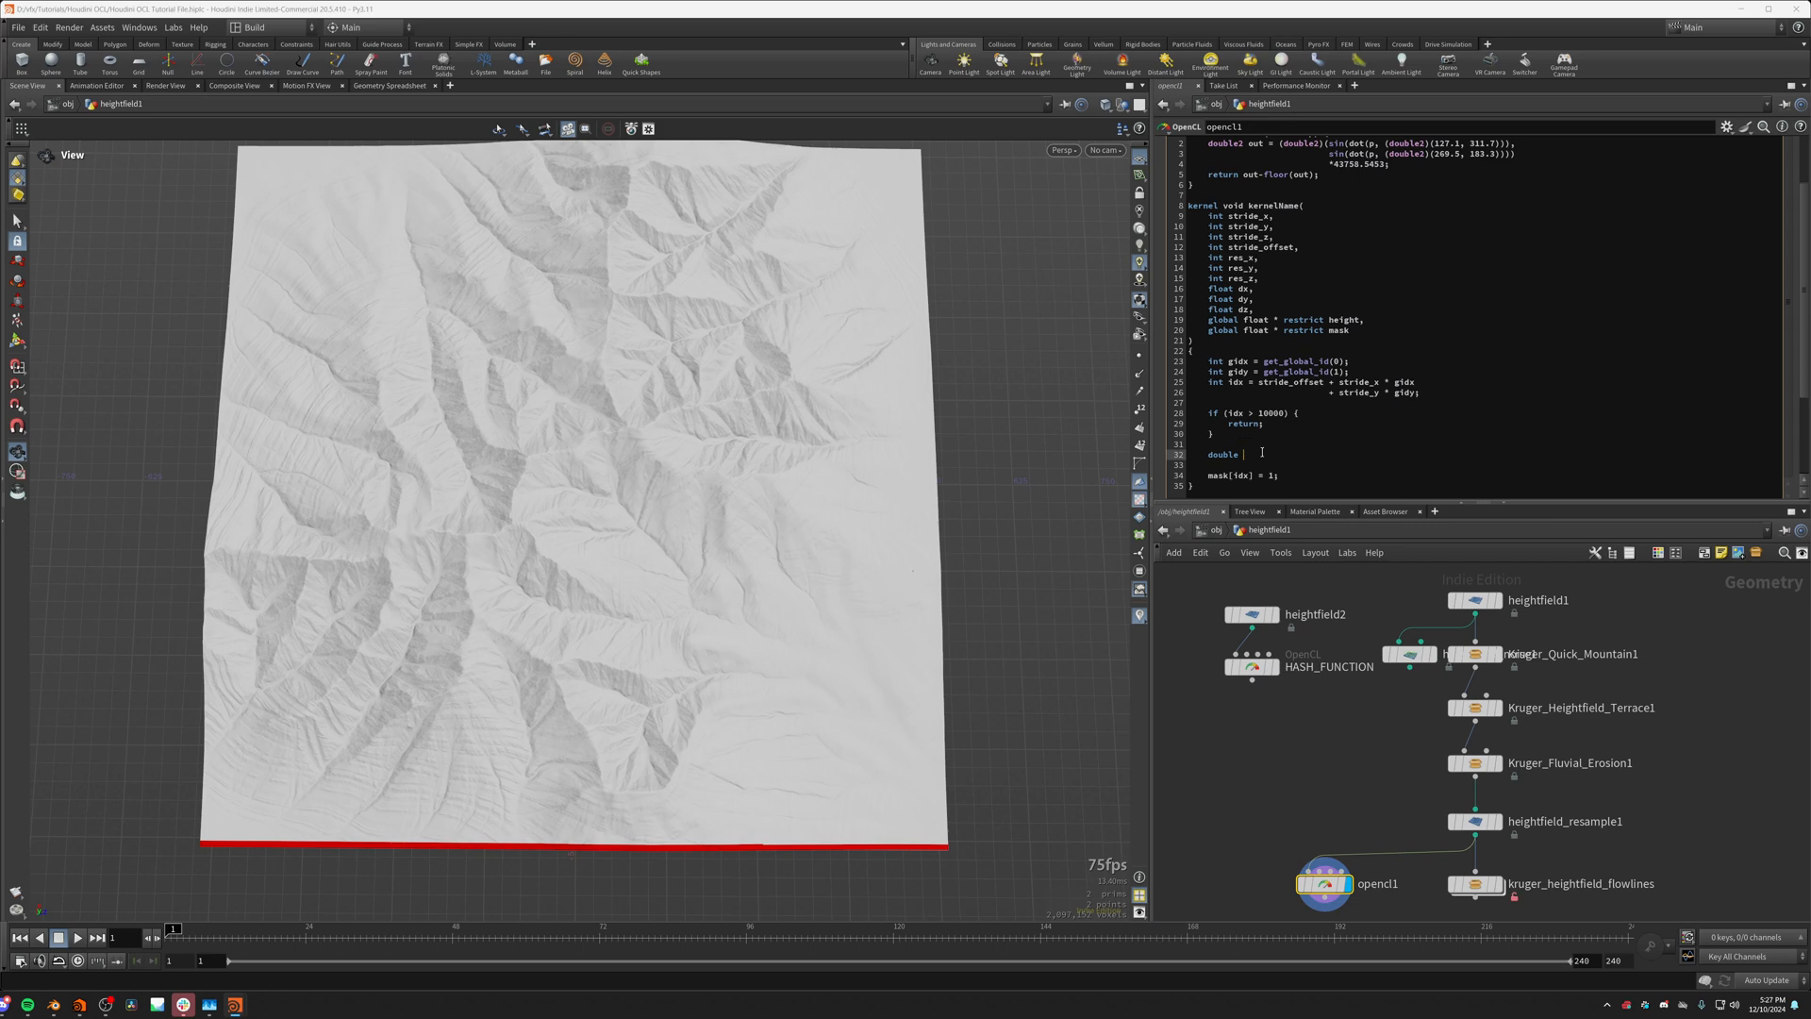
{"action": "key", "text": "BackSpace"}
{"action": "key", "text": "BackSpace"}
{"action": "type", "text": "3"}
{"action": "key", "text": "BackSpace"}
{"action": "type", "text": "2"}
{"action": "type", "text": "p =random"}
{"action": "key", "text": "BackSpace"}
{"action": "key", "text": "BackSpace"}
{"action": "key", "text": "BackSpace"}
{"action": "key", "text": "BackSpace"}
{"action": "key", "text": "BackSpace"}
{"action": "key", "text": "BackSpace"}
{"action": "type", "text": "random2()"}
Step: Pass (double2)(gidx, gidy) as the argument of the random2 call and end the statement with a semicolon
{"action": "key", "text": "Left"}
{"action": "scroll", "coordinate": [1335, 297], "scroll_direction": "up", "scroll_amount": 2}
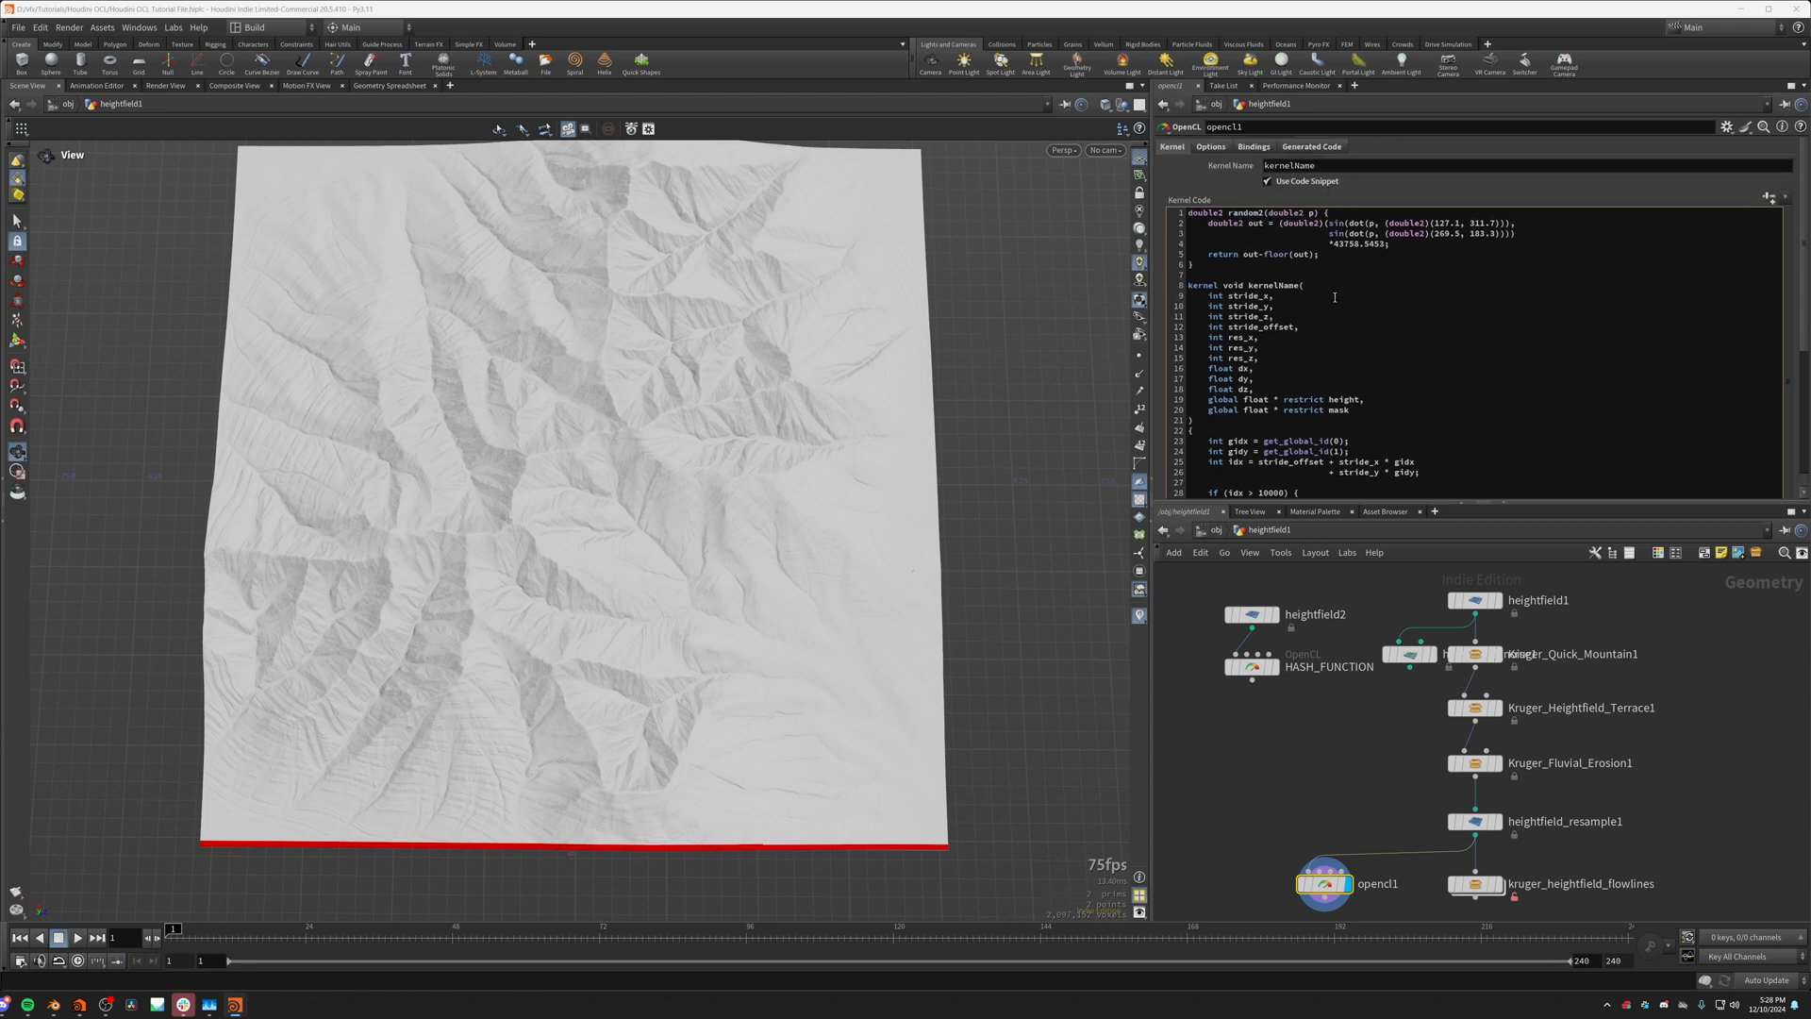
{"action": "scroll", "coordinate": [1302, 281], "scroll_direction": "down", "scroll_amount": 2}
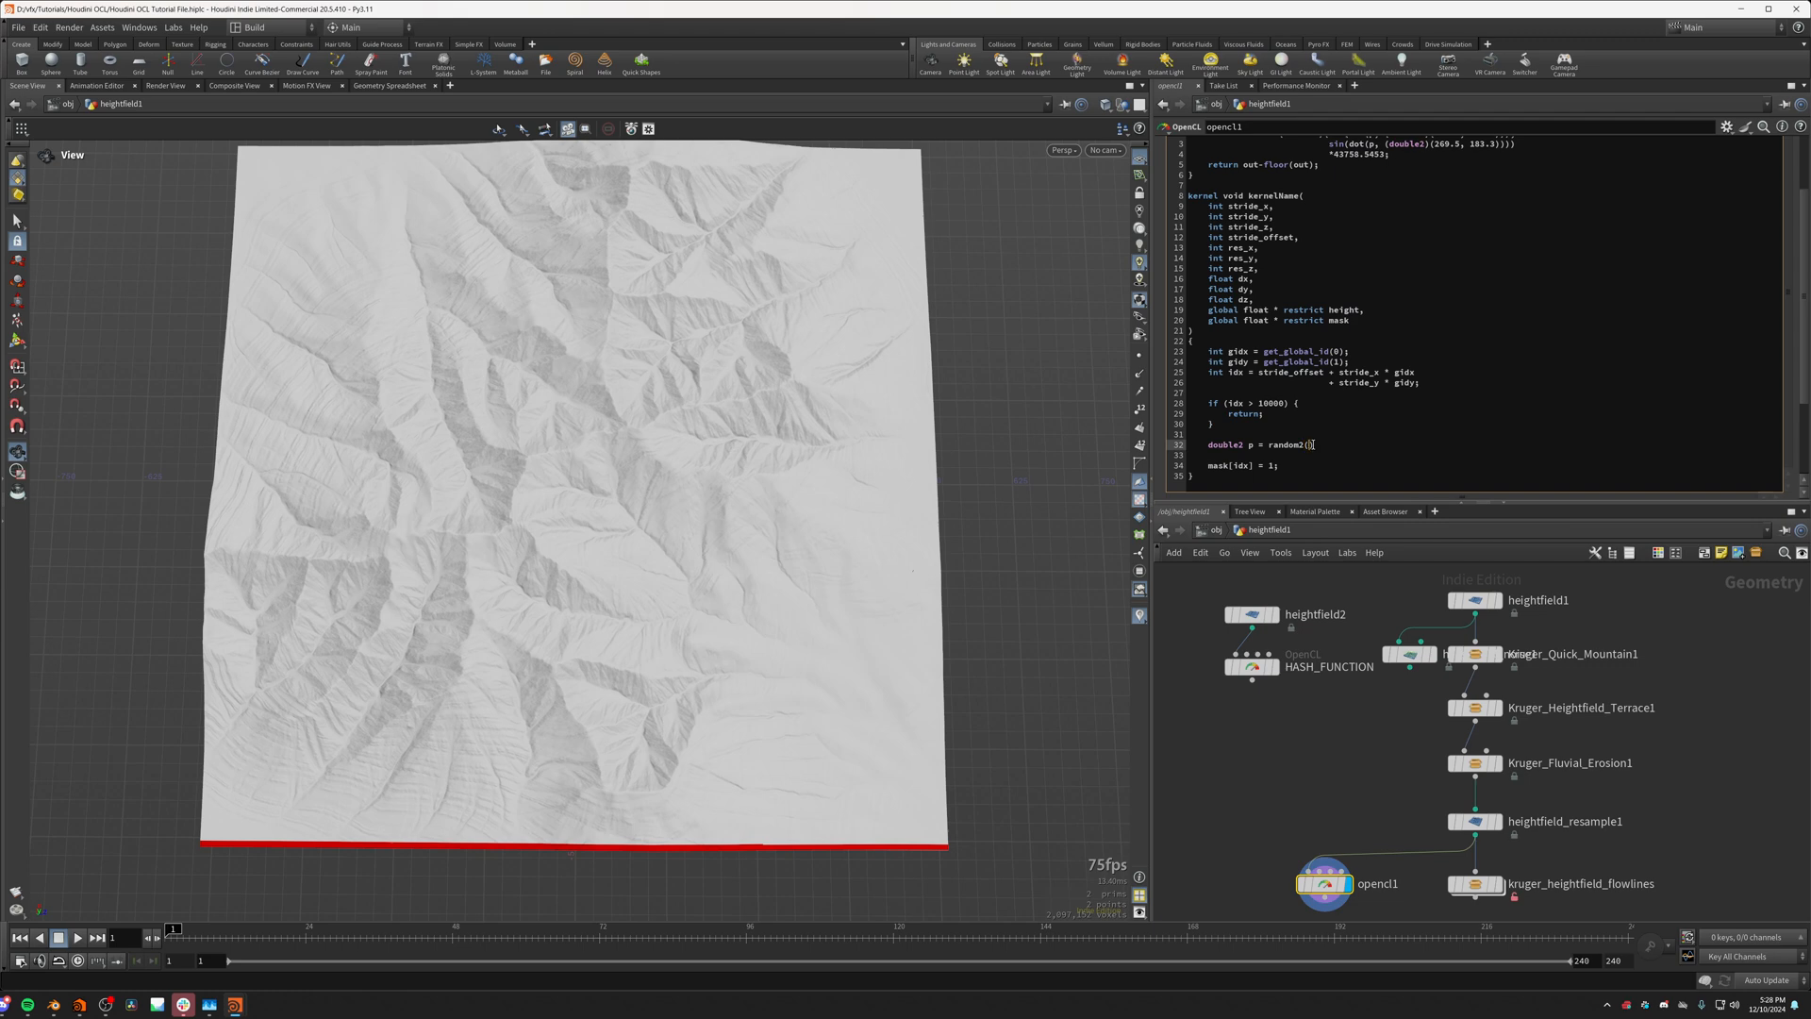
{"action": "type", "text": "ouble2)("}
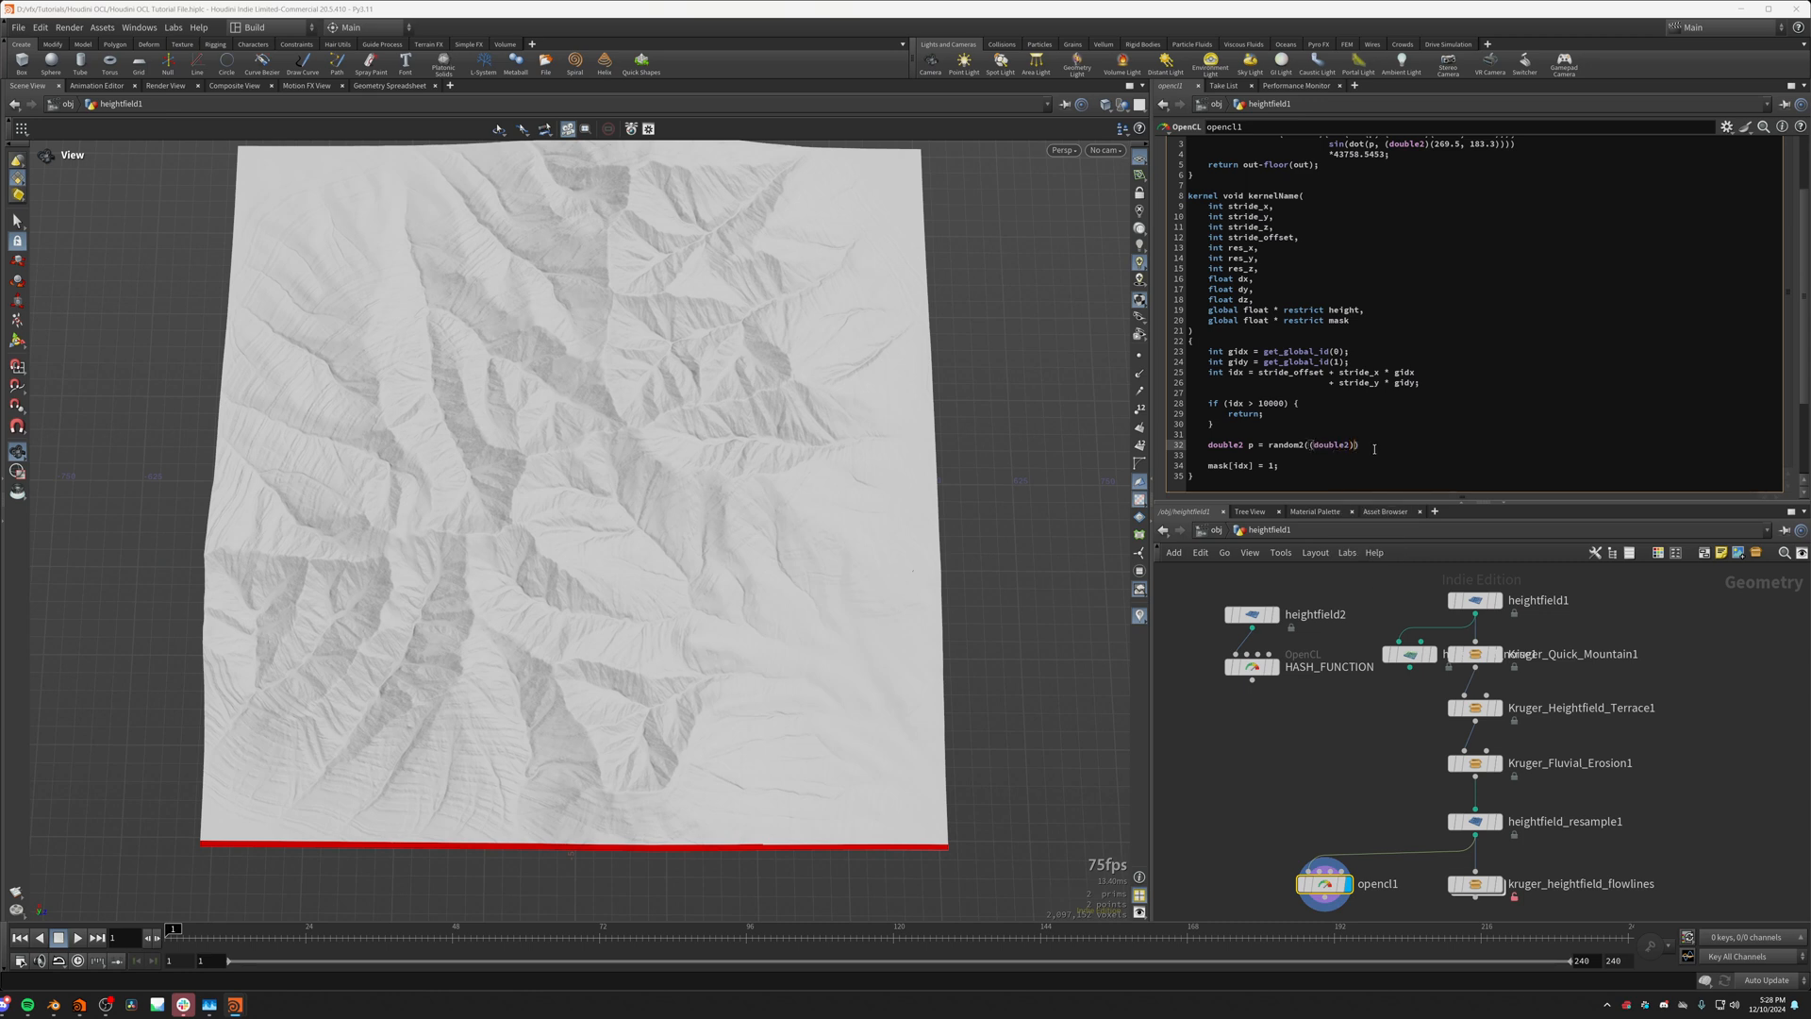
{"action": "type", "text": ")"}
{"action": "key", "text": "Left"}
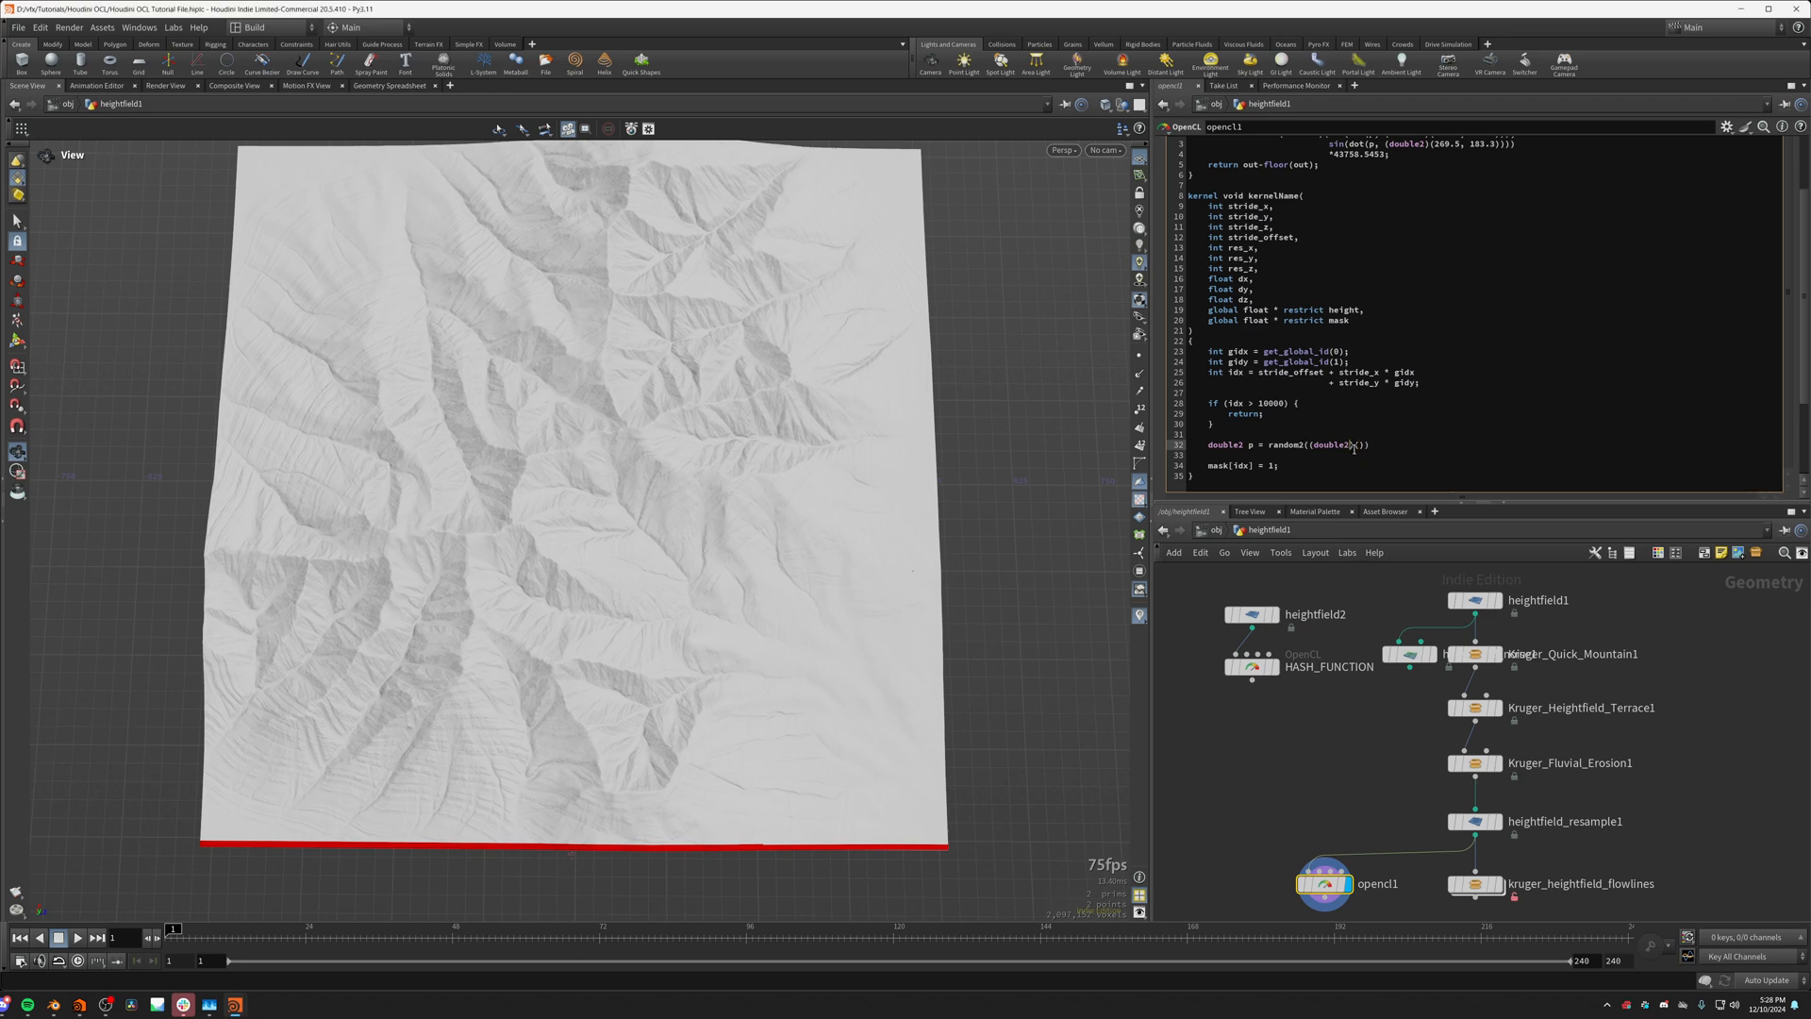
{"action": "left_click_drag", "start_coordinate": [1355, 448], "coordinate": [1311, 447]}
{"action": "left_click", "coordinate": [1360, 443]}
{"action": "left_click", "coordinate": [1361, 440]}
{"action": "left_click", "coordinate": [1360, 444]}
{"action": "type", "text": "gidx, gidy"}
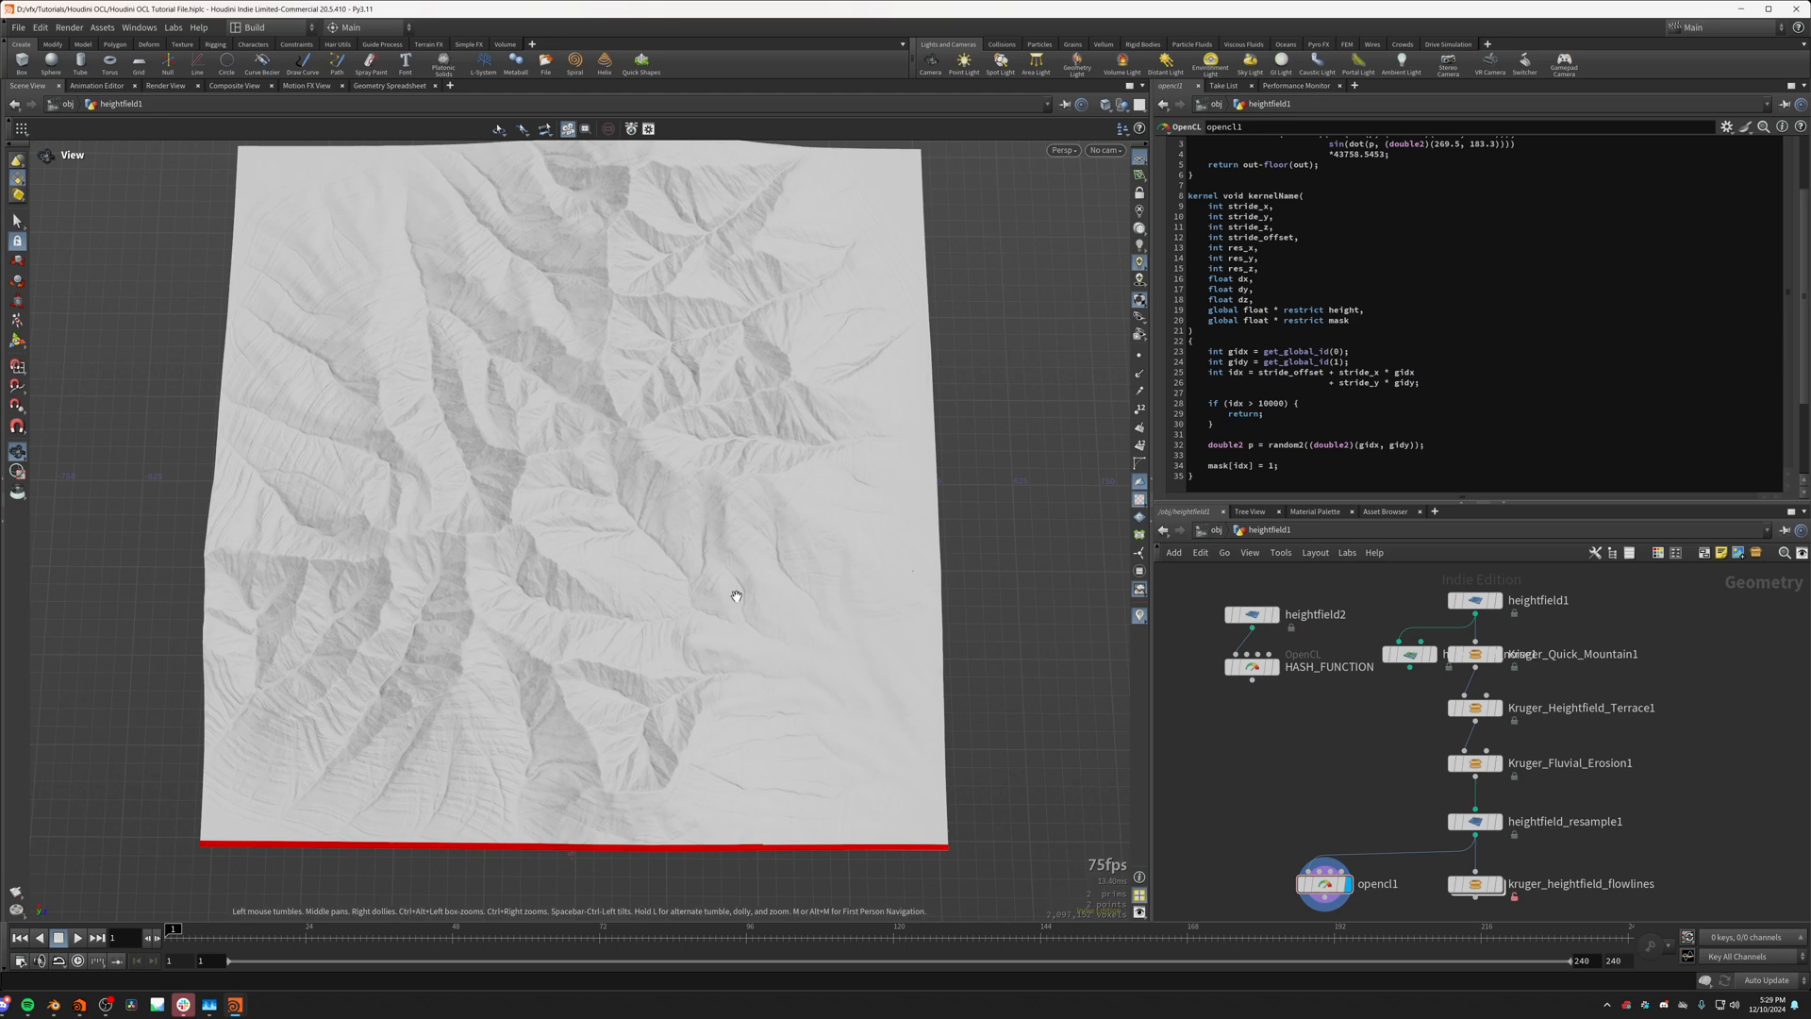
Step: Add an empty line below the p declaration and apply the kernel code
{"action": "left_click_drag", "start_coordinate": [732, 598], "coordinate": [819, 488]}
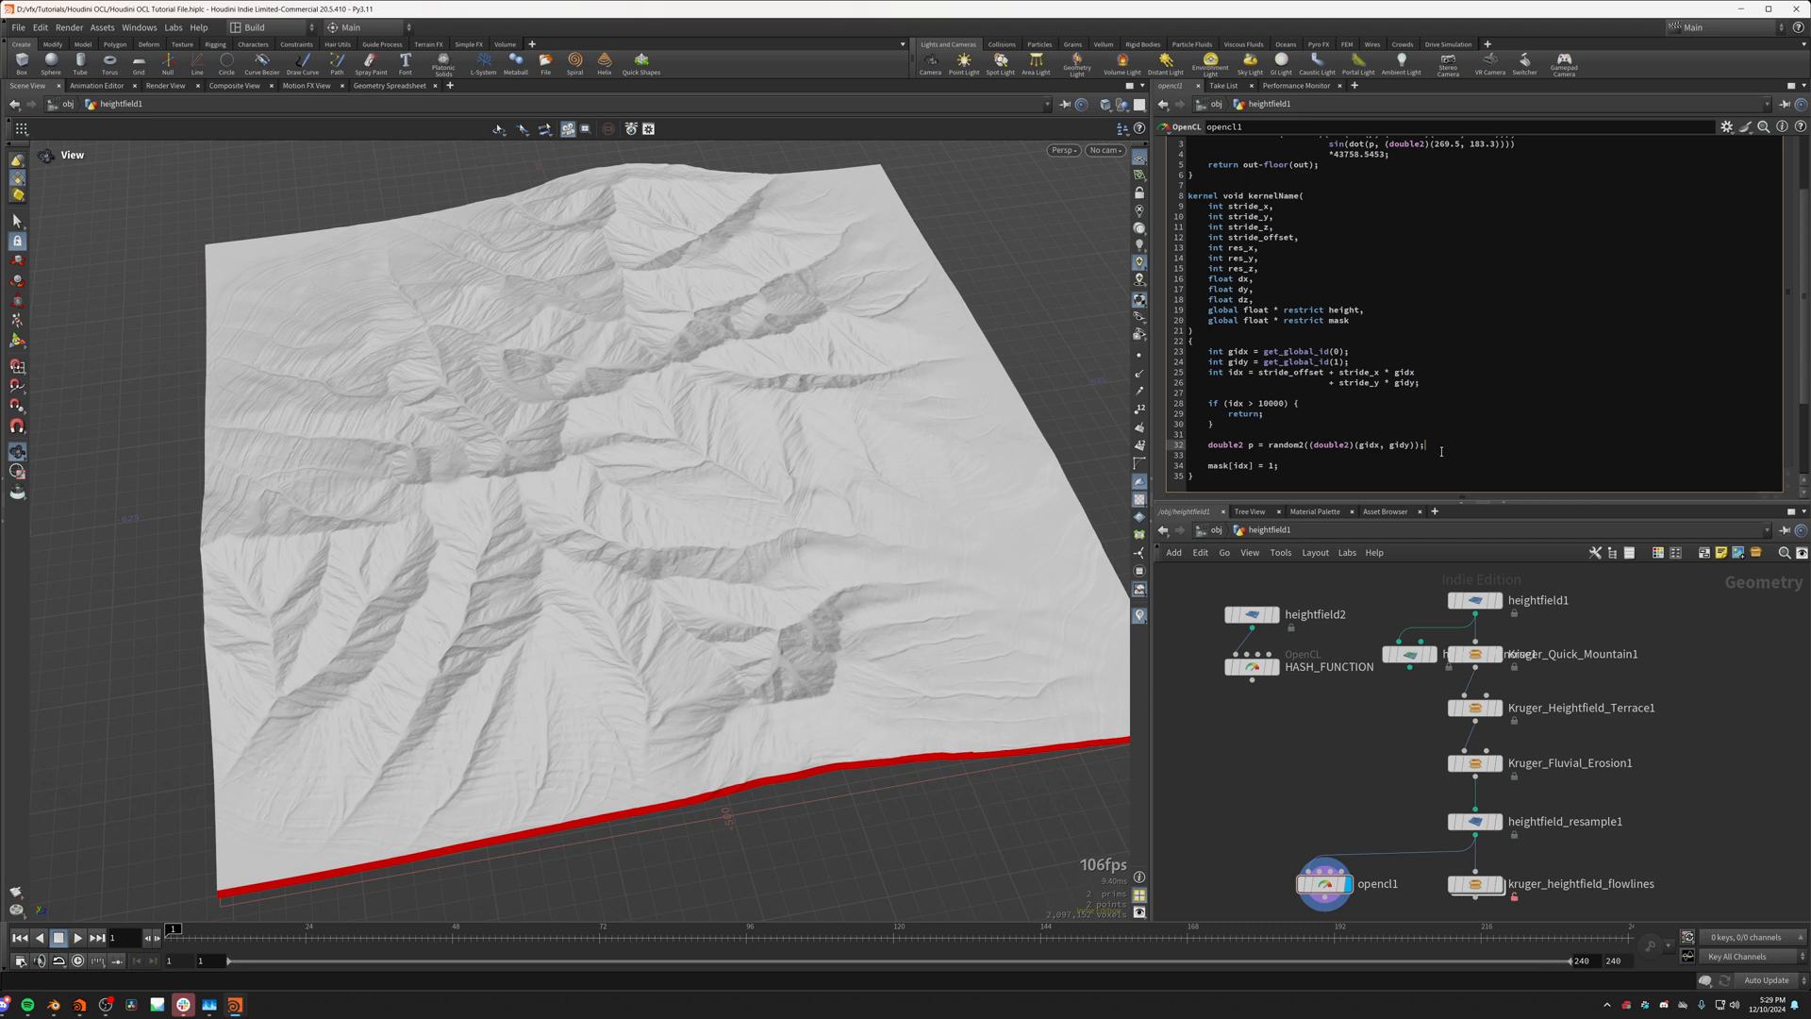
{"action": "key", "text": "Return"}
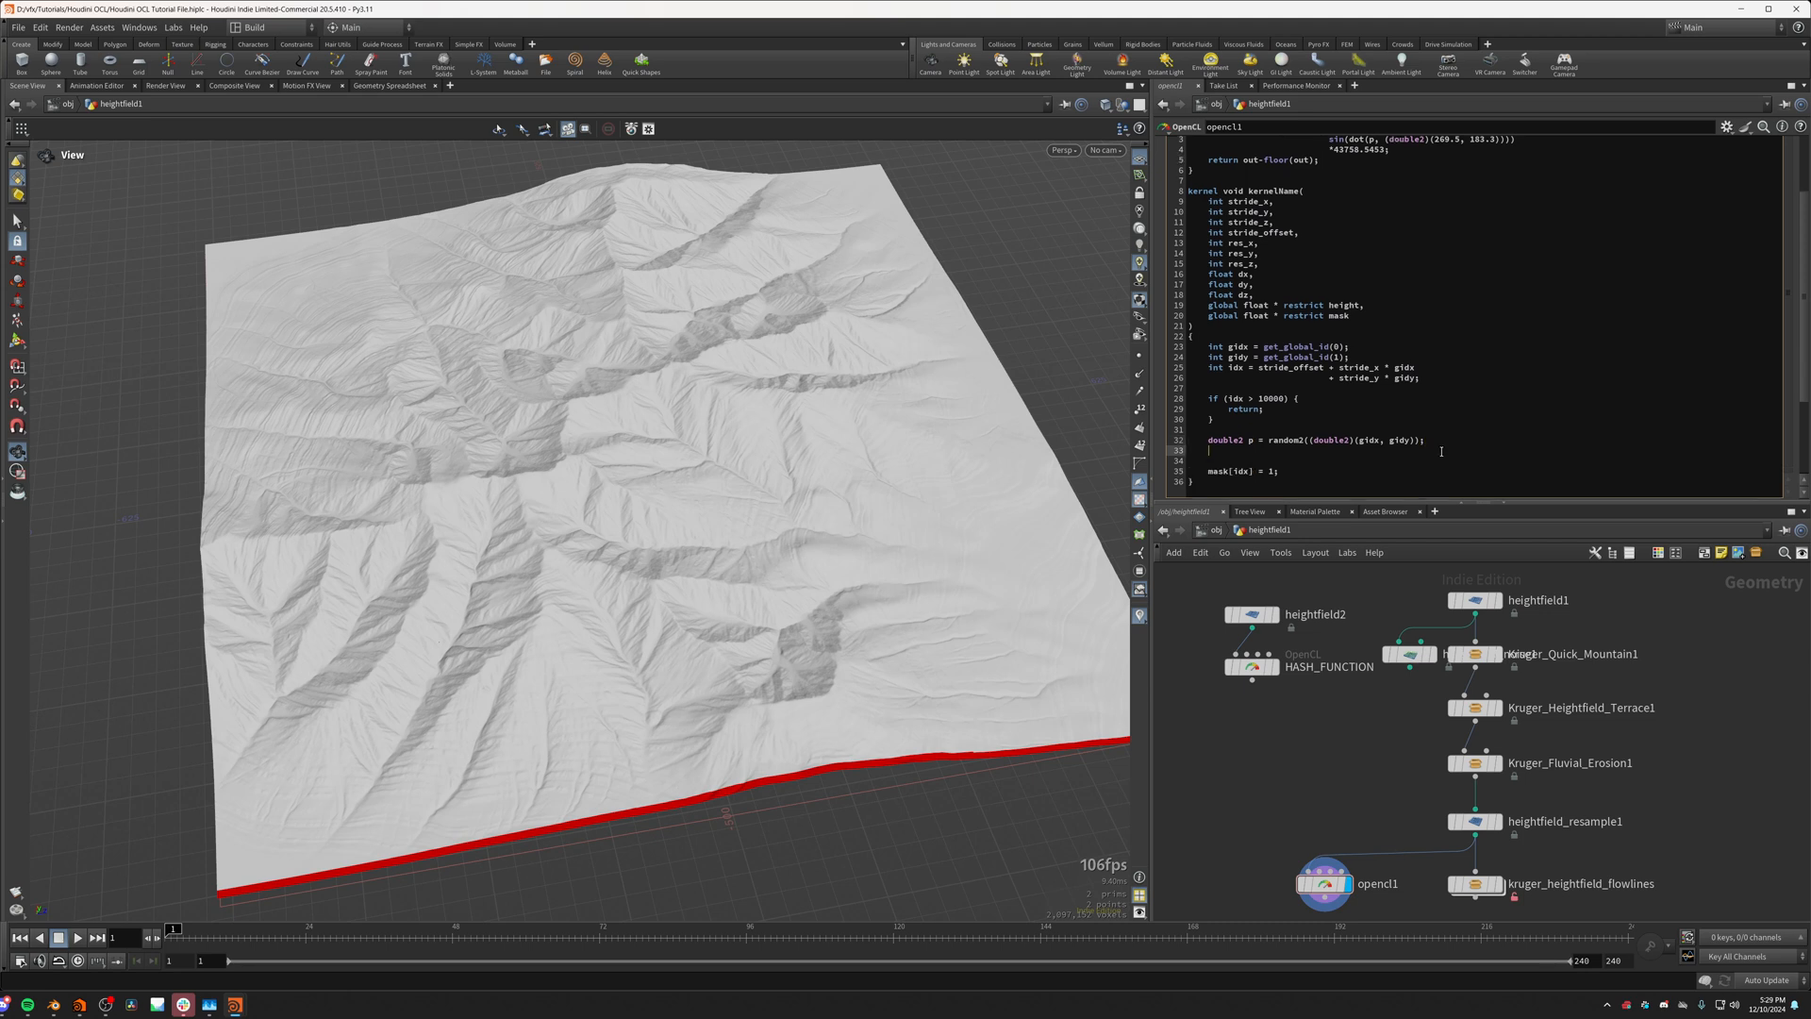
{"action": "left_click", "coordinate": [1344, 689]}
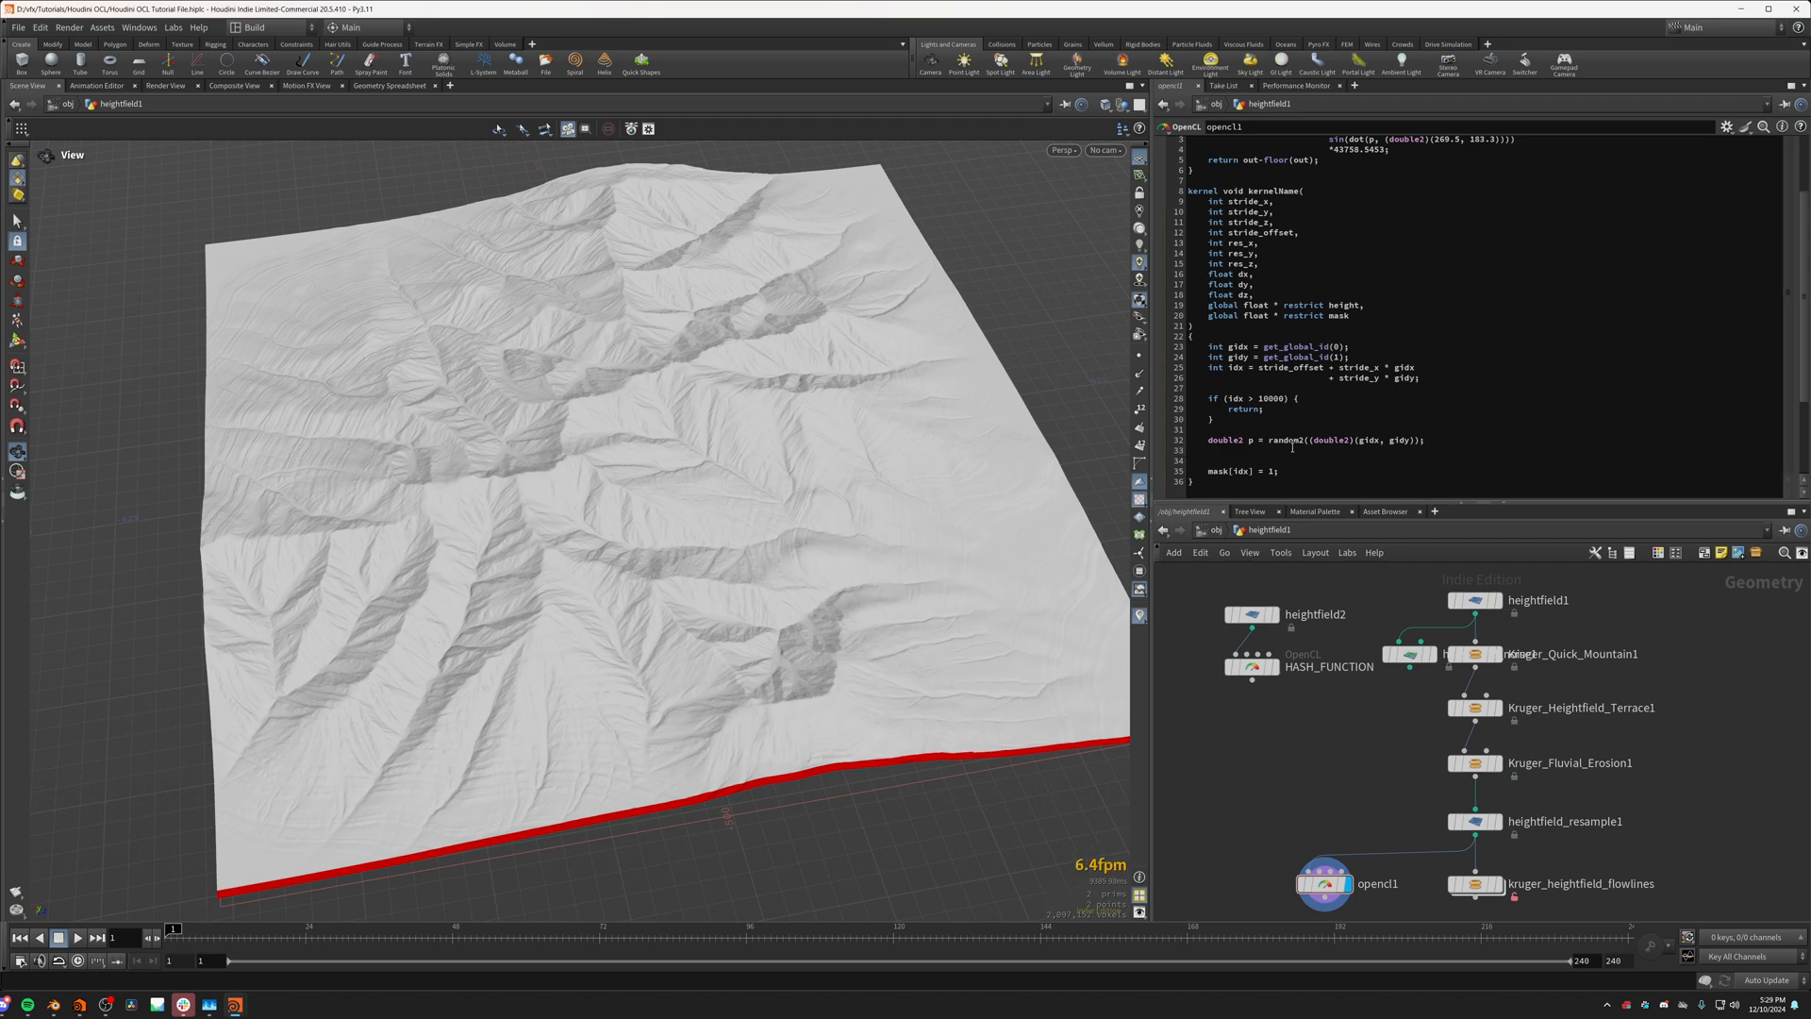
{"action": "left_click", "coordinate": [1299, 443]}
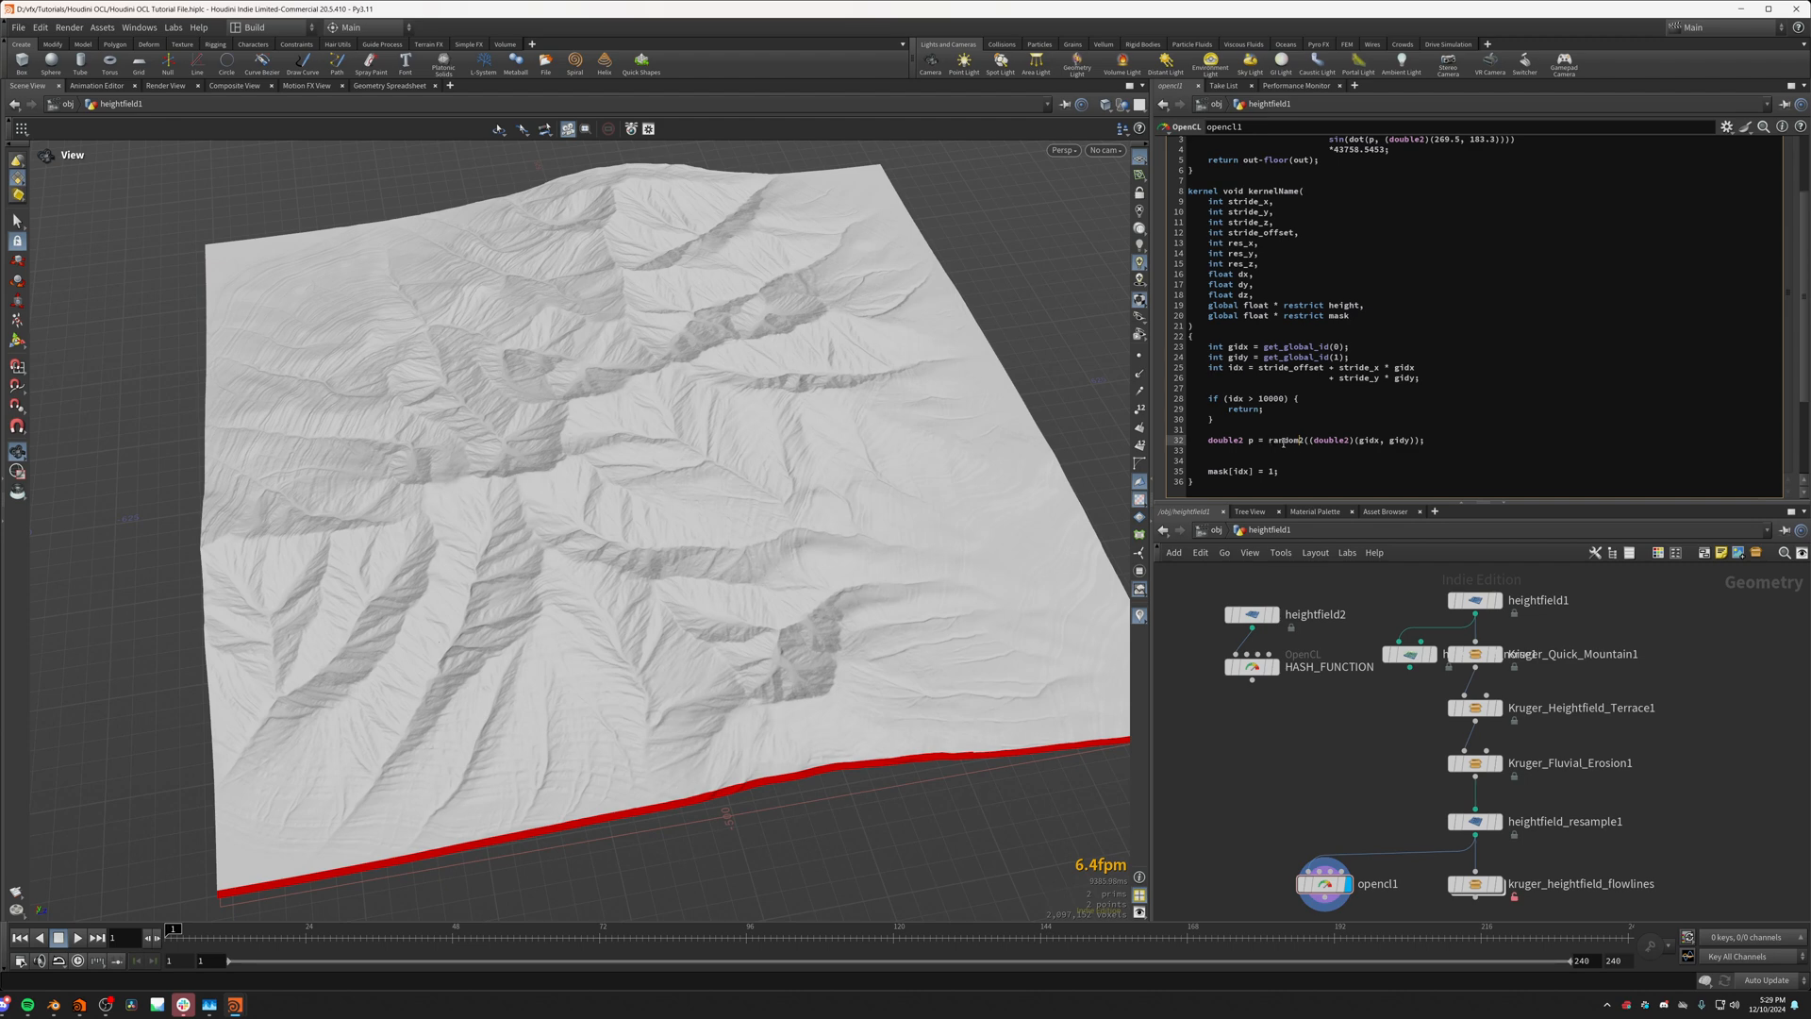
Step: Examine the red mask strip where it meets the terrain's corner
{"action": "scroll", "coordinate": [889, 538], "scroll_direction": "up", "scroll_amount": 2}
{"action": "left_click_drag", "start_coordinate": [890, 537], "coordinate": [877, 630]}
{"action": "middle_click_drag", "start_coordinate": [877, 630], "coordinate": [711, 630]}
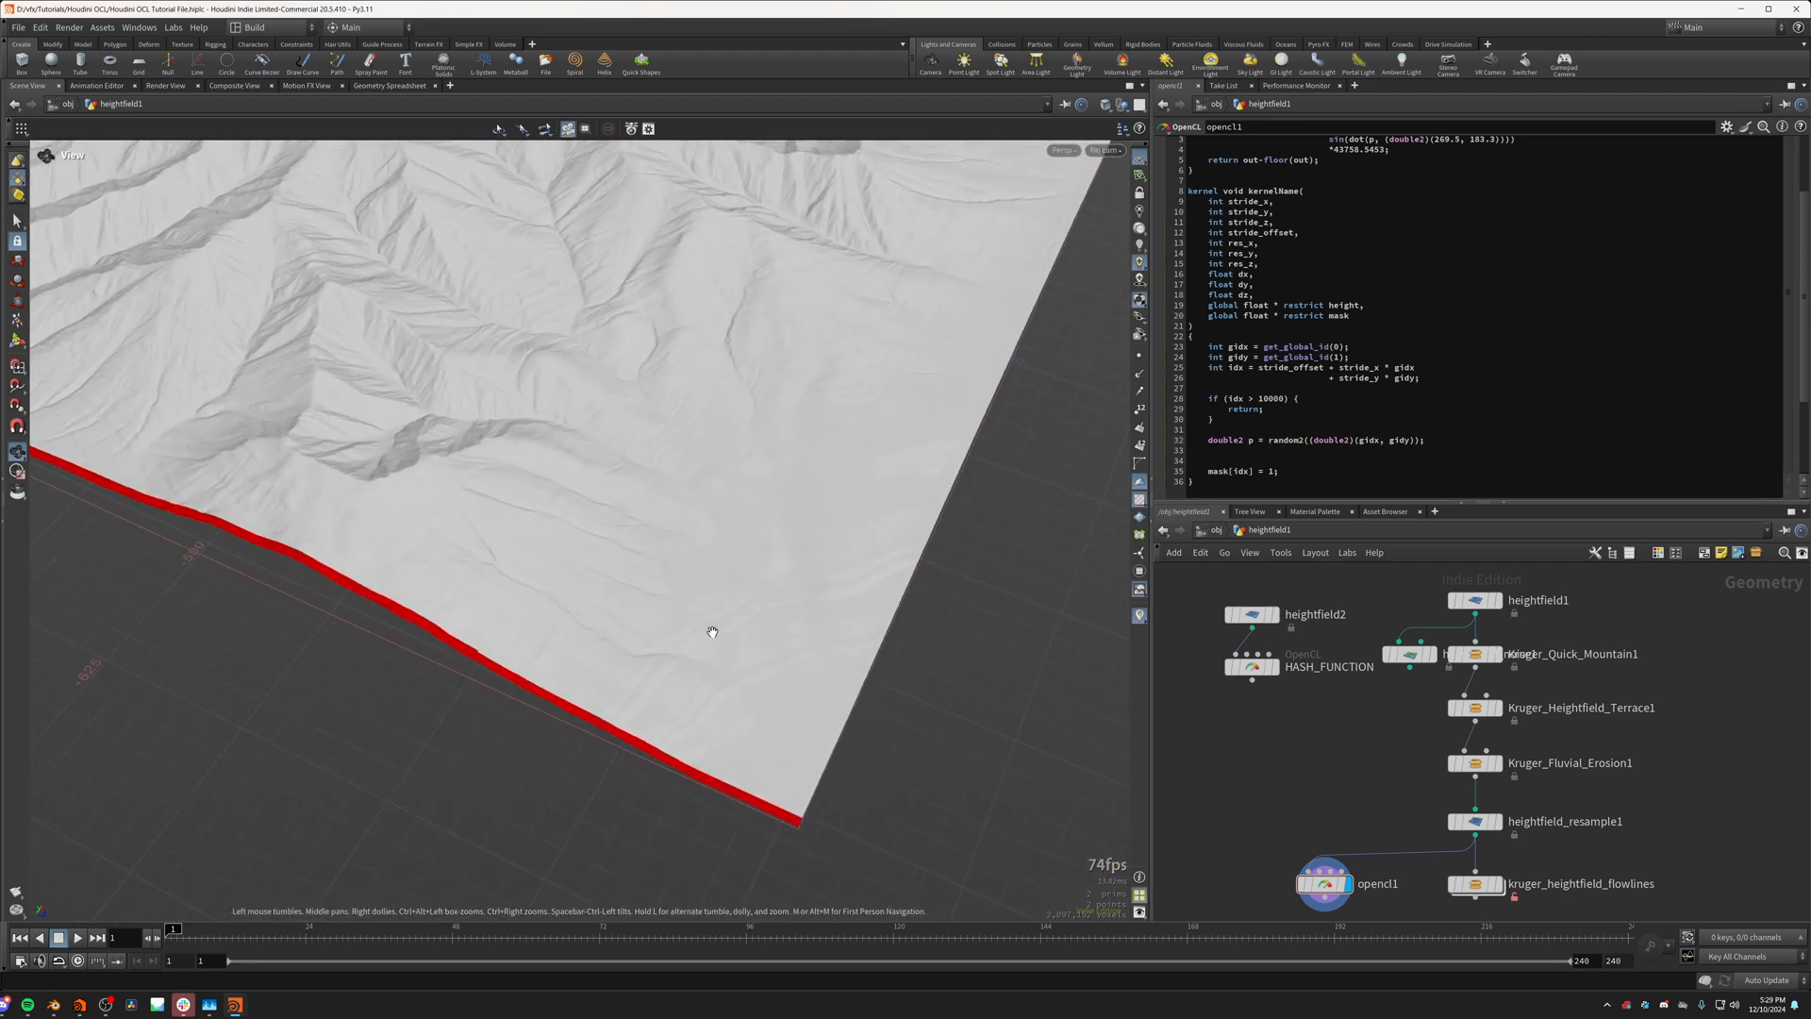
{"action": "scroll", "coordinate": [711, 630], "scroll_direction": "up", "scroll_amount": 1}
{"action": "scroll", "coordinate": [772, 825], "scroll_direction": "up", "scroll_amount": 8}
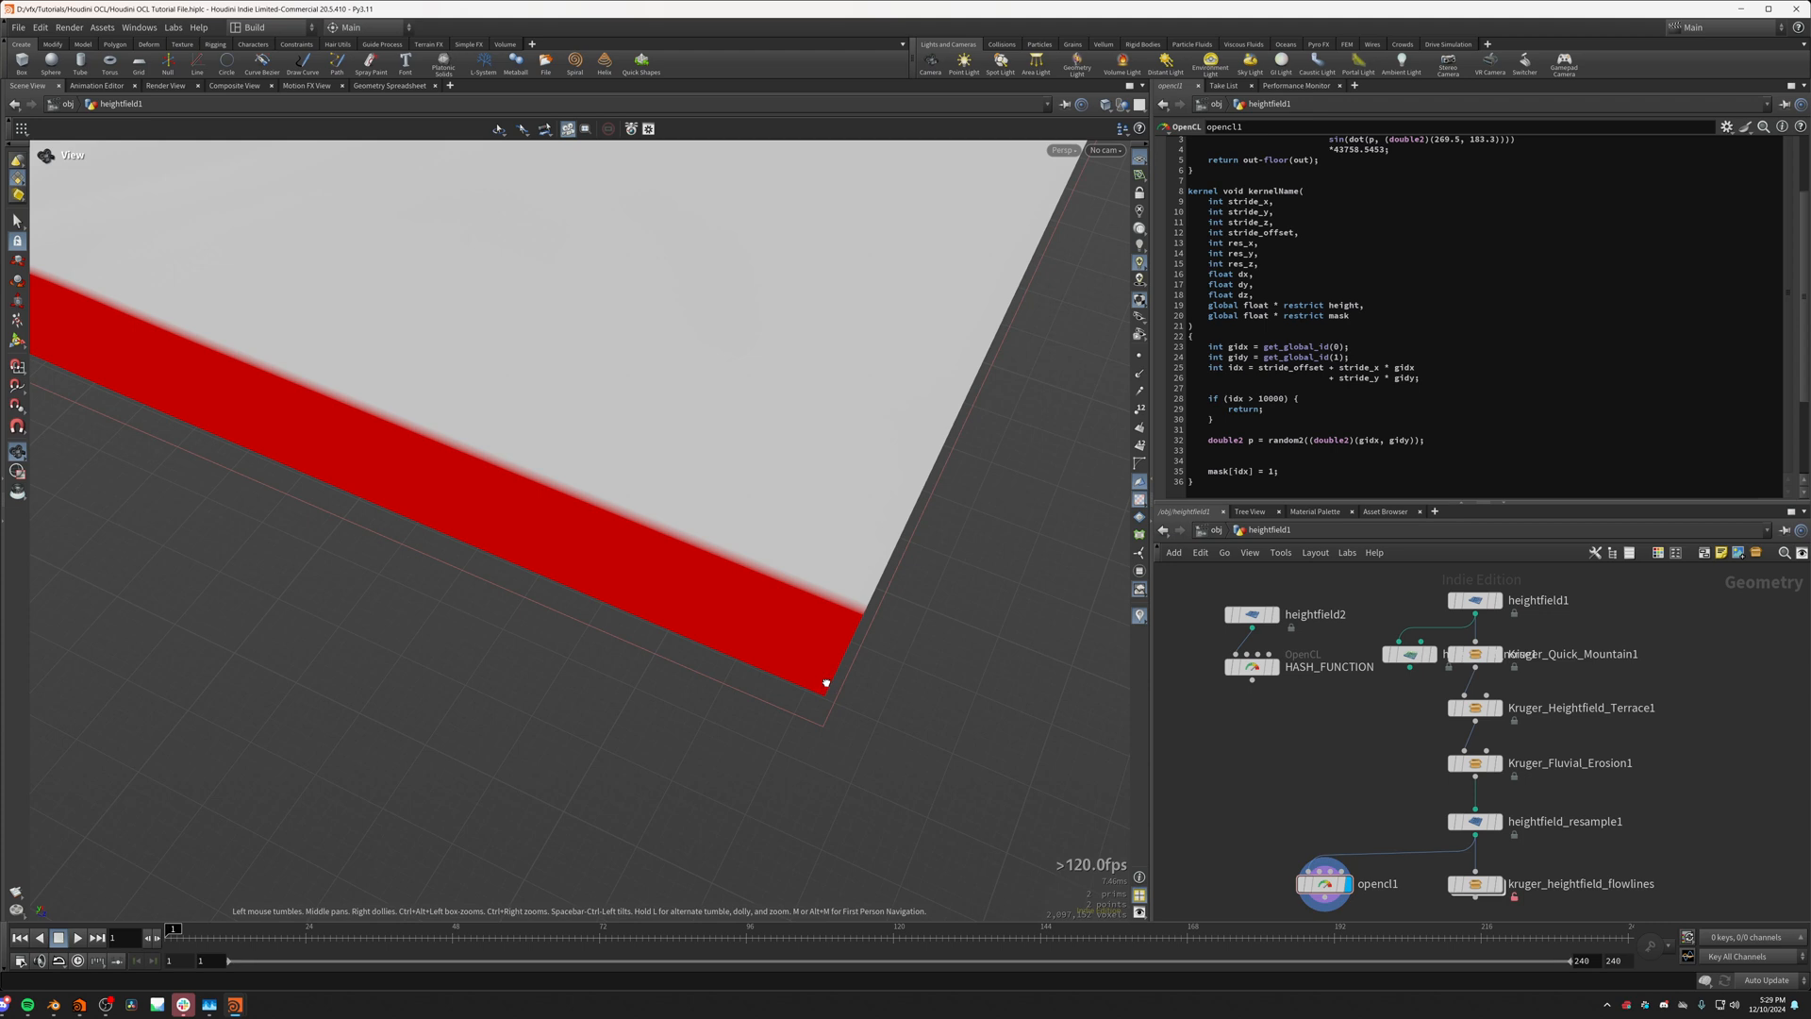
{"action": "left_click_drag", "start_coordinate": [825, 686], "coordinate": [839, 707]}
{"action": "scroll", "coordinate": [826, 686], "scroll_direction": "down", "scroll_amount": 3}
{"action": "middle_click_drag", "start_coordinate": [828, 618], "coordinate": [768, 683]}
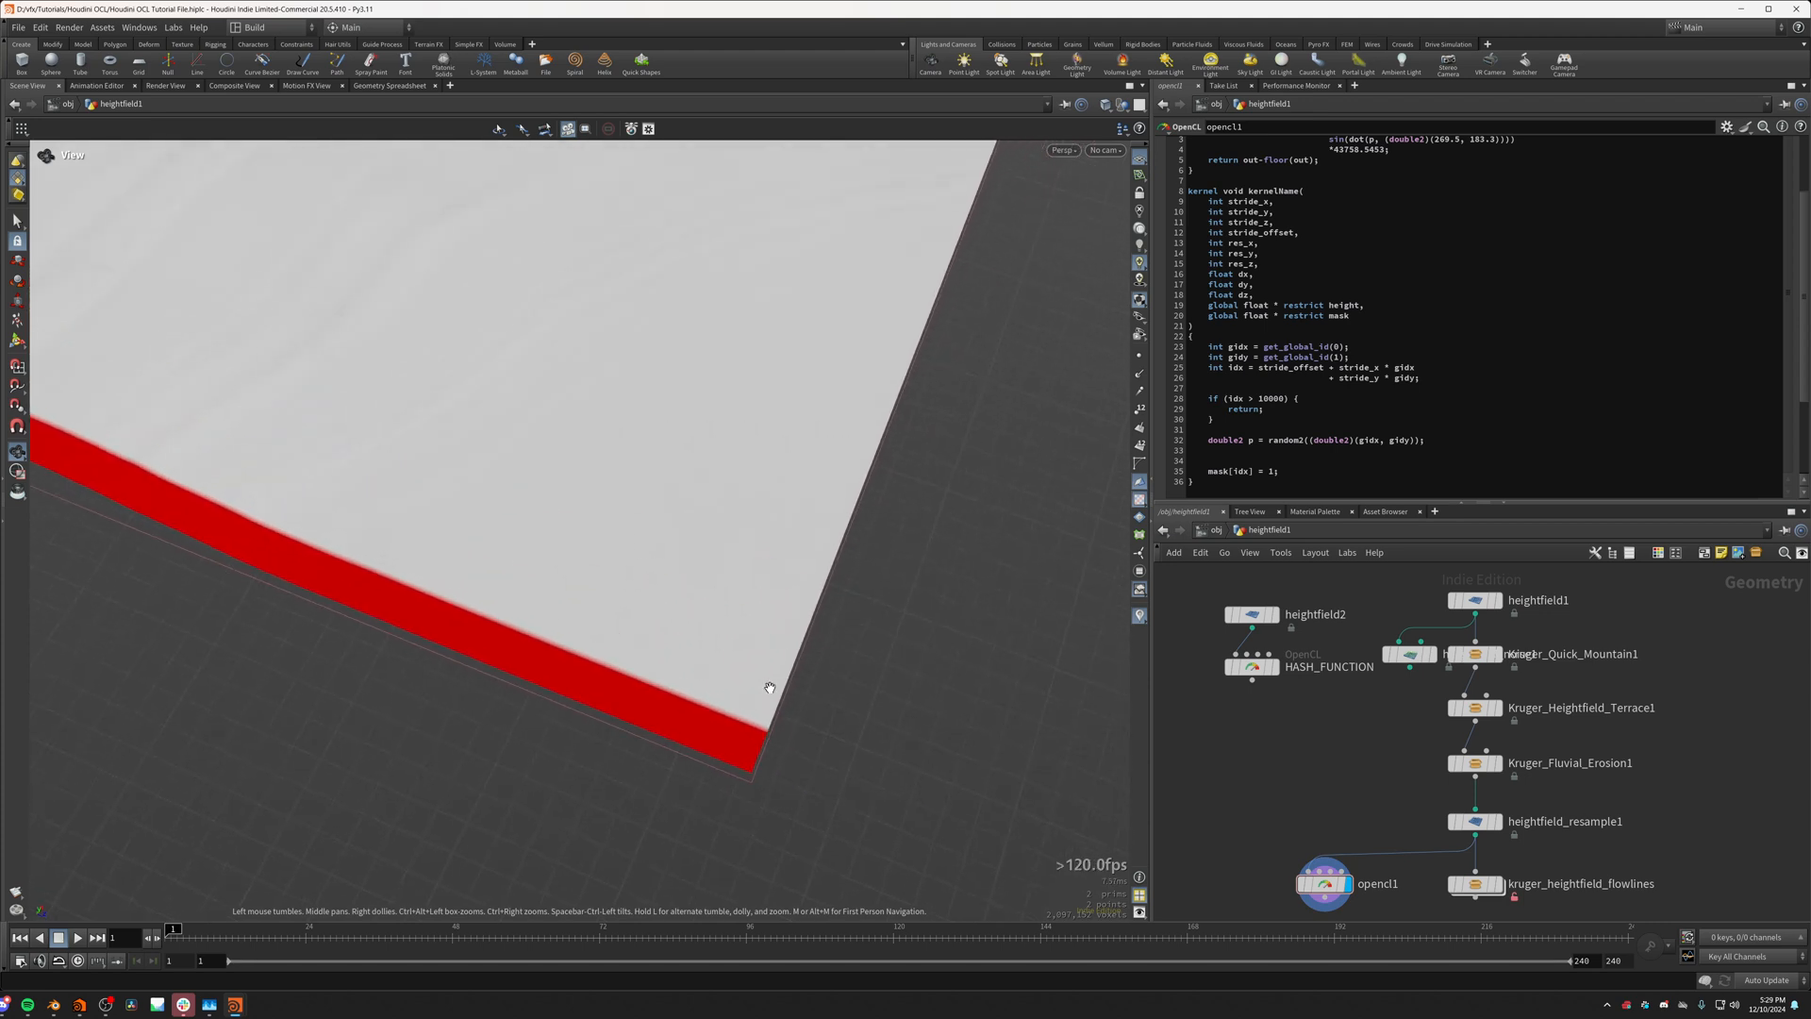
Step: Examine the red mask strip along the whole terrain edge from a wider view
{"action": "scroll", "coordinate": [769, 681], "scroll_direction": "down", "scroll_amount": 2}
{"action": "middle_click_drag", "start_coordinate": [871, 462], "coordinate": [796, 575]}
{"action": "scroll", "coordinate": [802, 566], "scroll_direction": "down", "scroll_amount": 4}
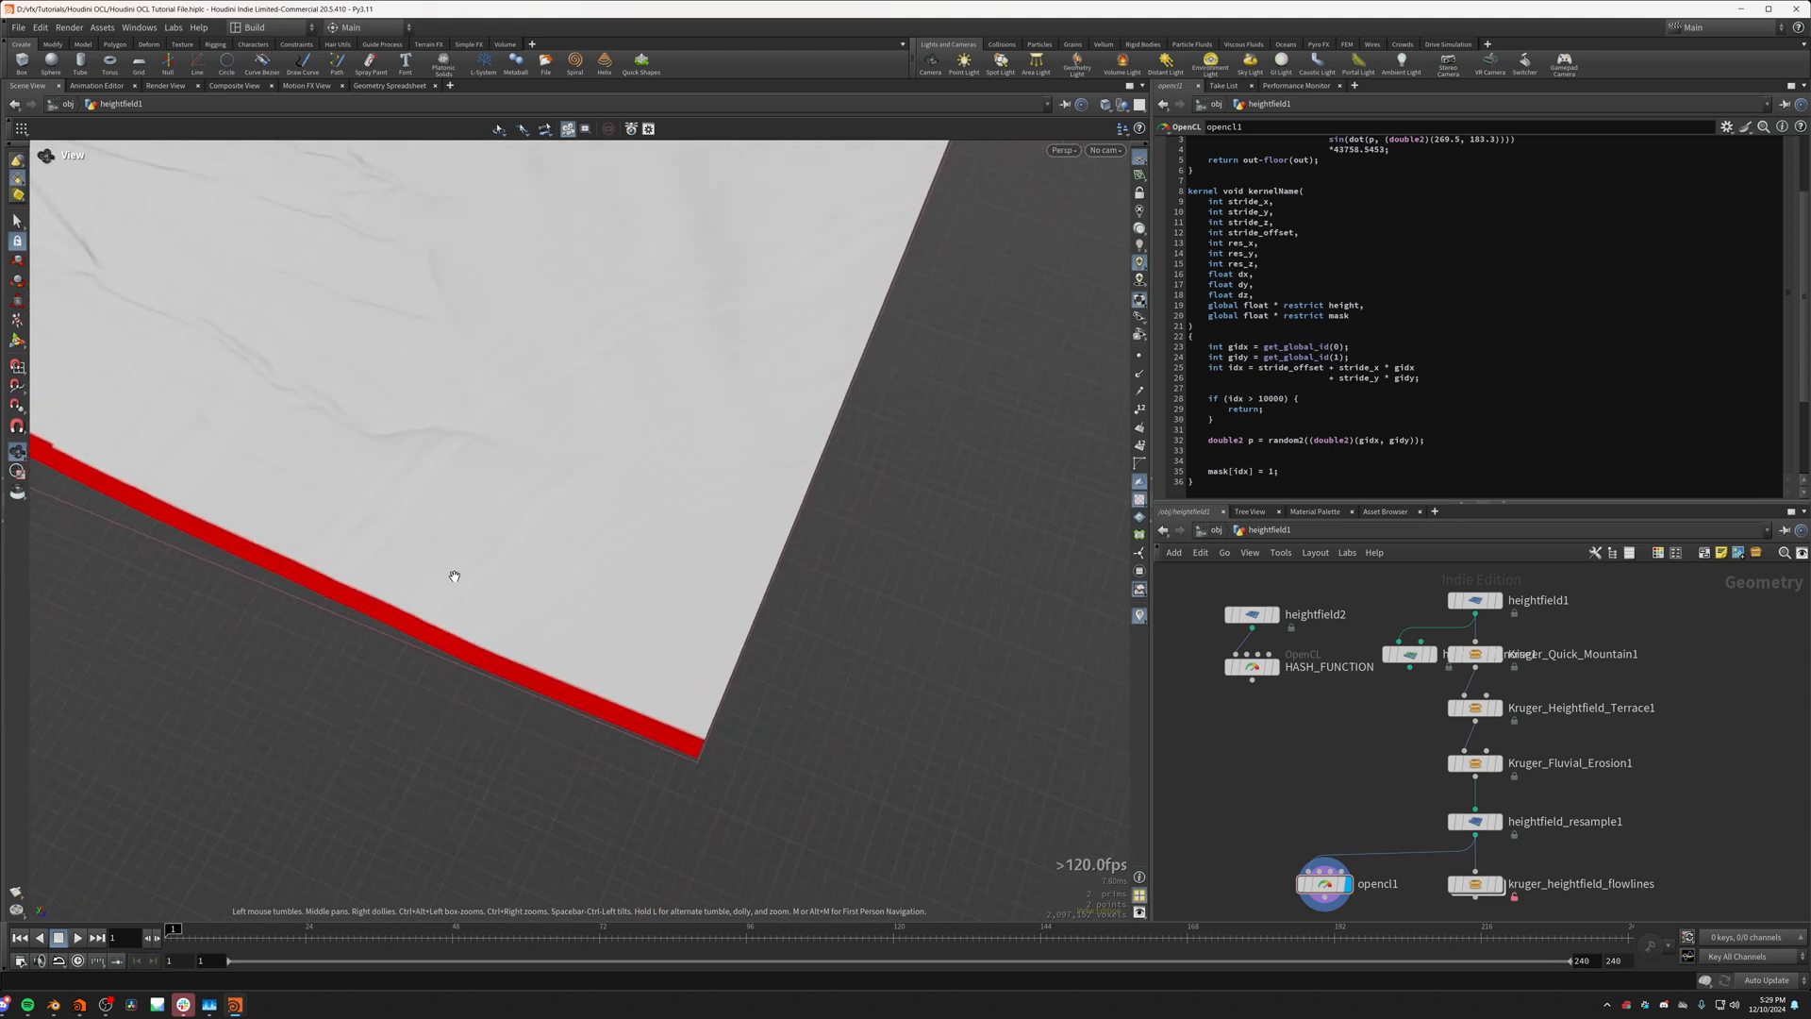
{"action": "middle_click_drag", "start_coordinate": [378, 551], "coordinate": [703, 756]}
{"action": "scroll", "coordinate": [704, 756], "scroll_direction": "down", "scroll_amount": 3}
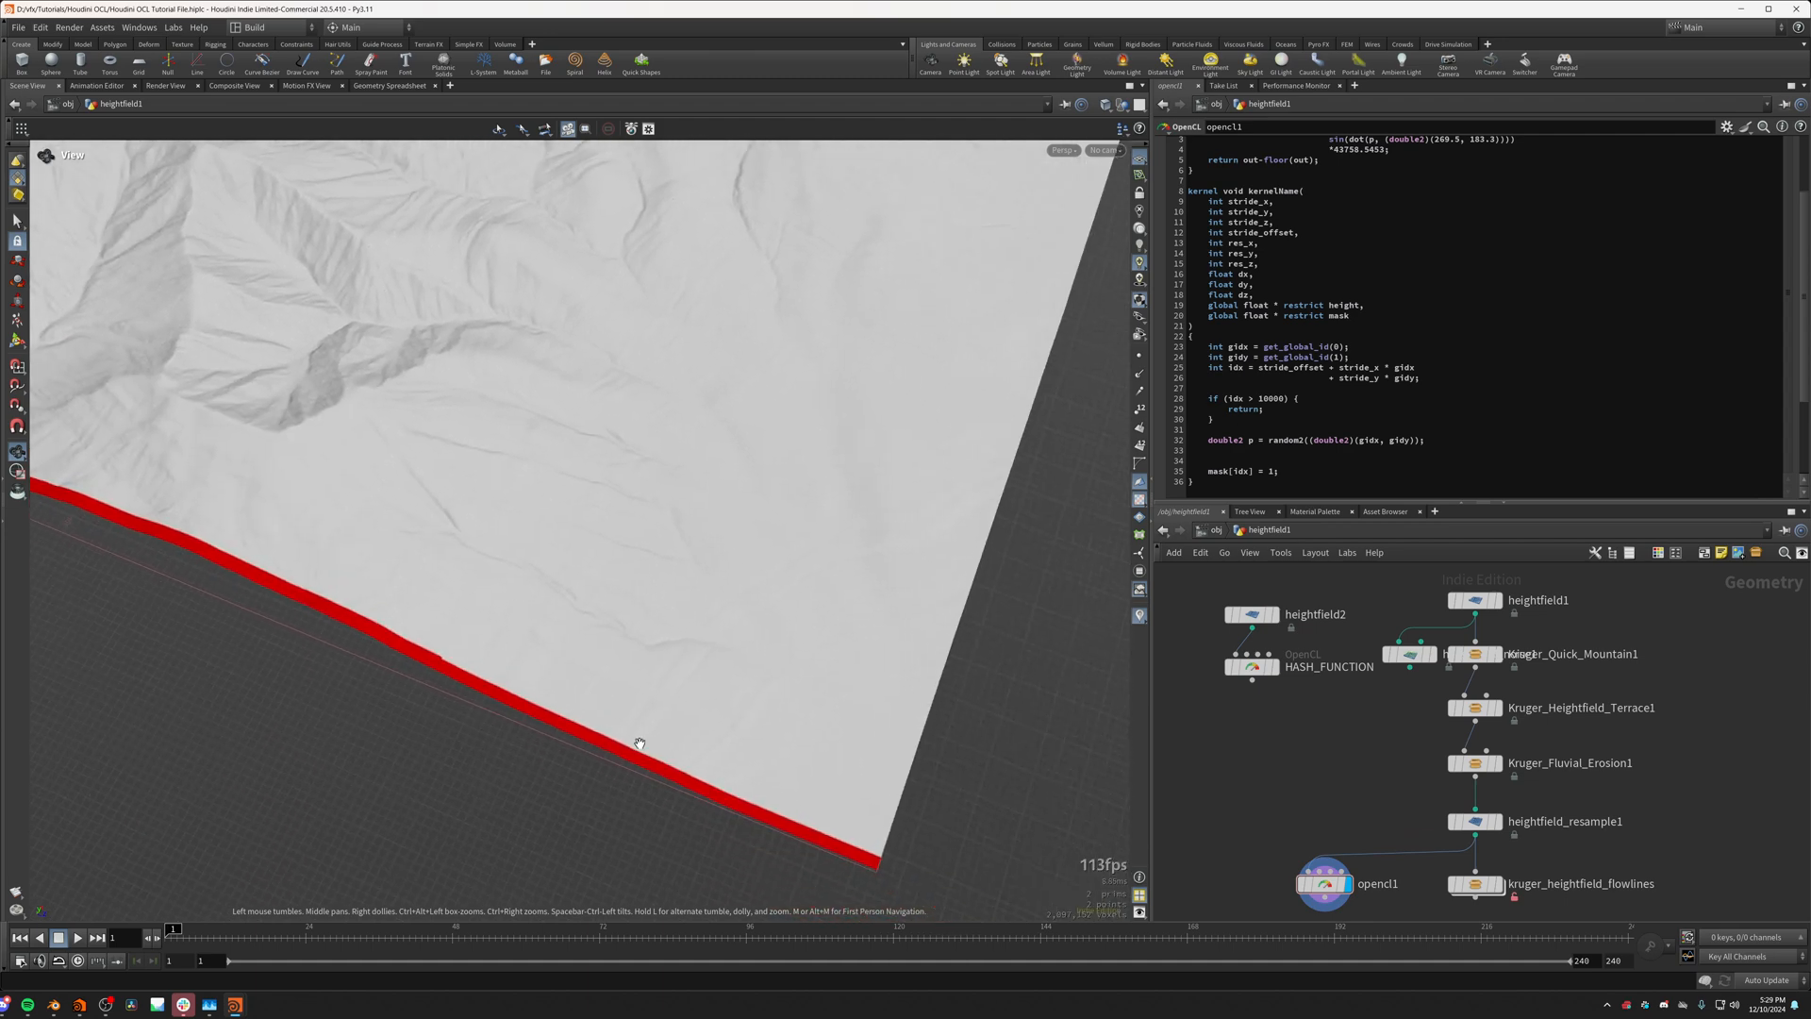
{"action": "scroll", "coordinate": [901, 863], "scroll_direction": "up", "scroll_amount": 1}
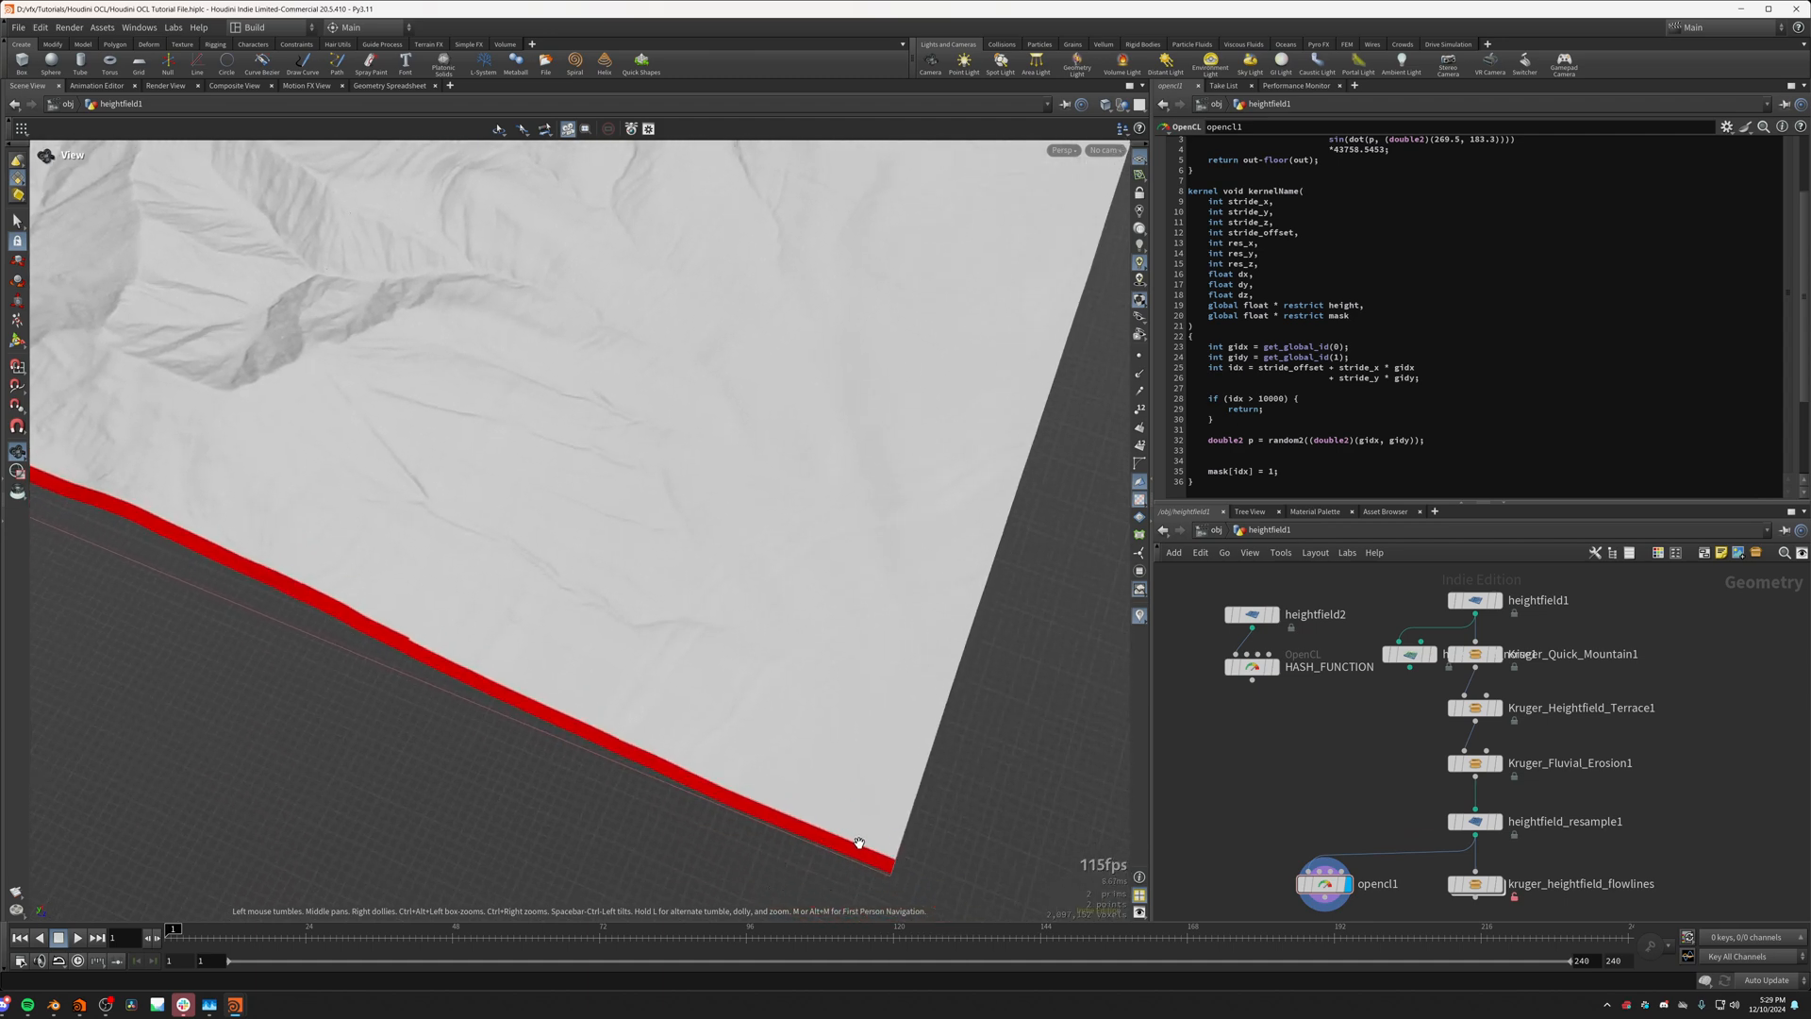
{"action": "scroll", "coordinate": [884, 849], "scroll_direction": "down", "scroll_amount": 7}
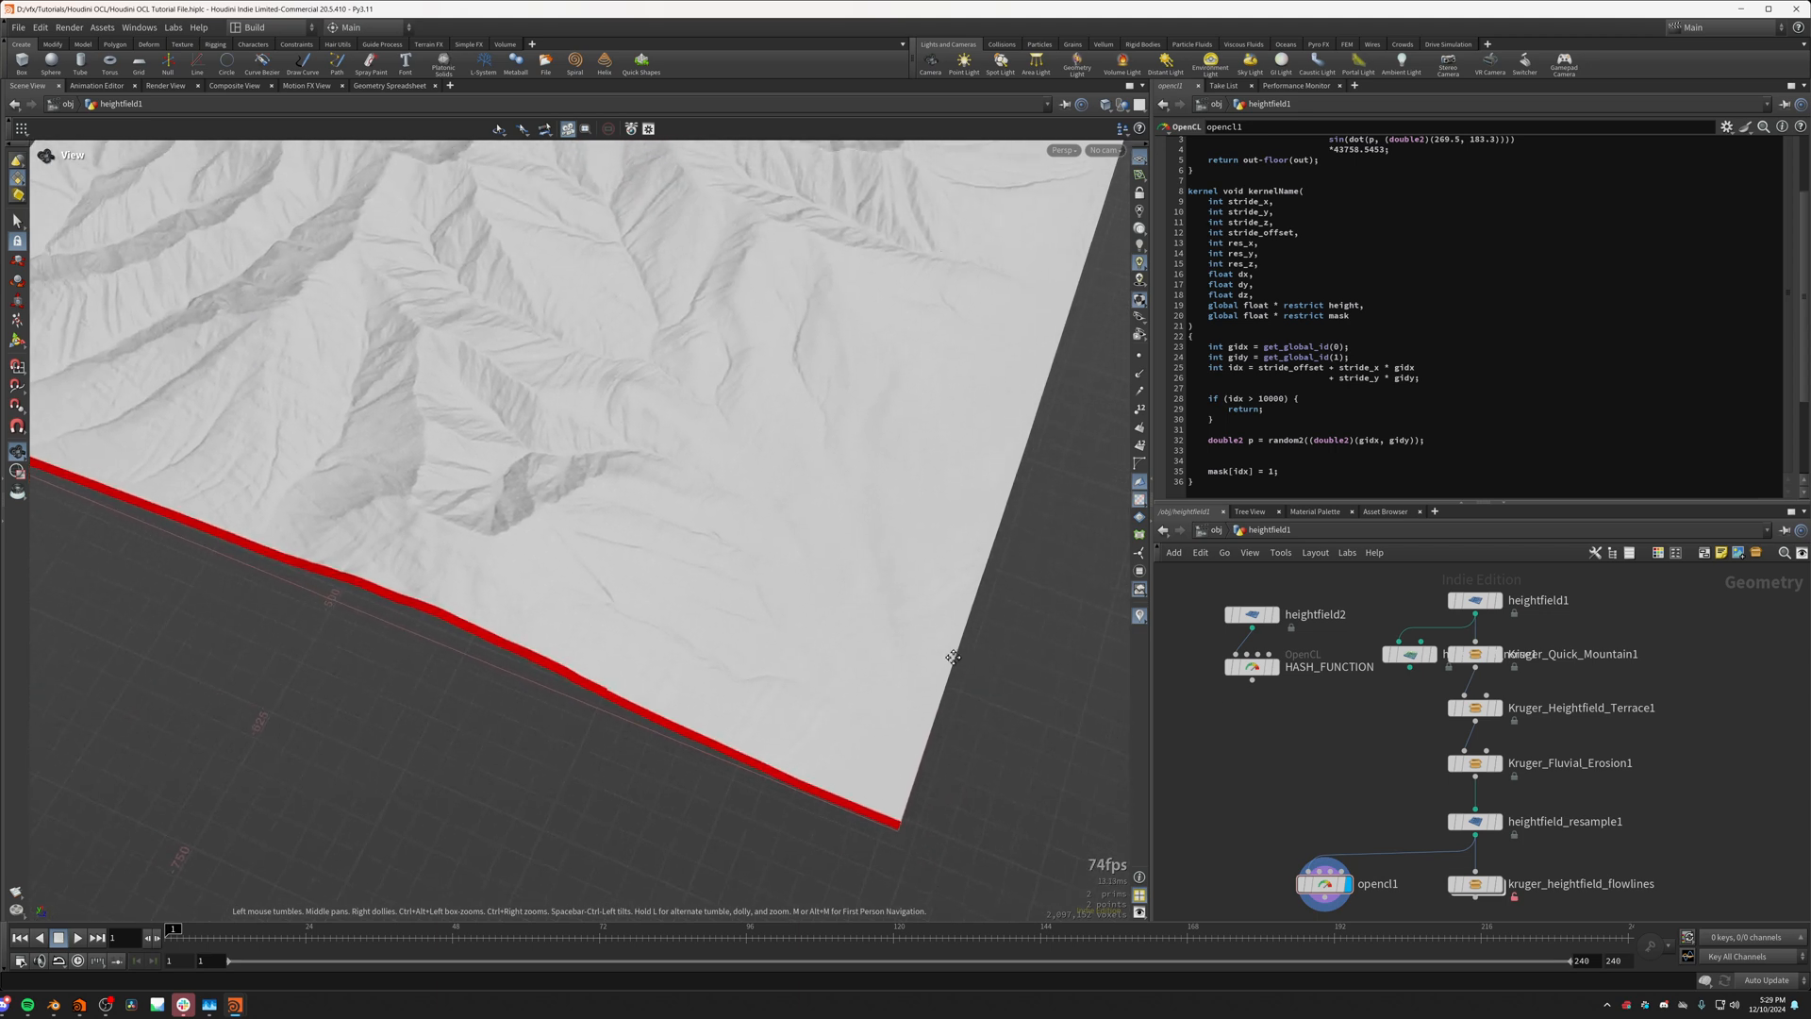
{"action": "middle_click_drag", "start_coordinate": [950, 657], "coordinate": [636, 739]}
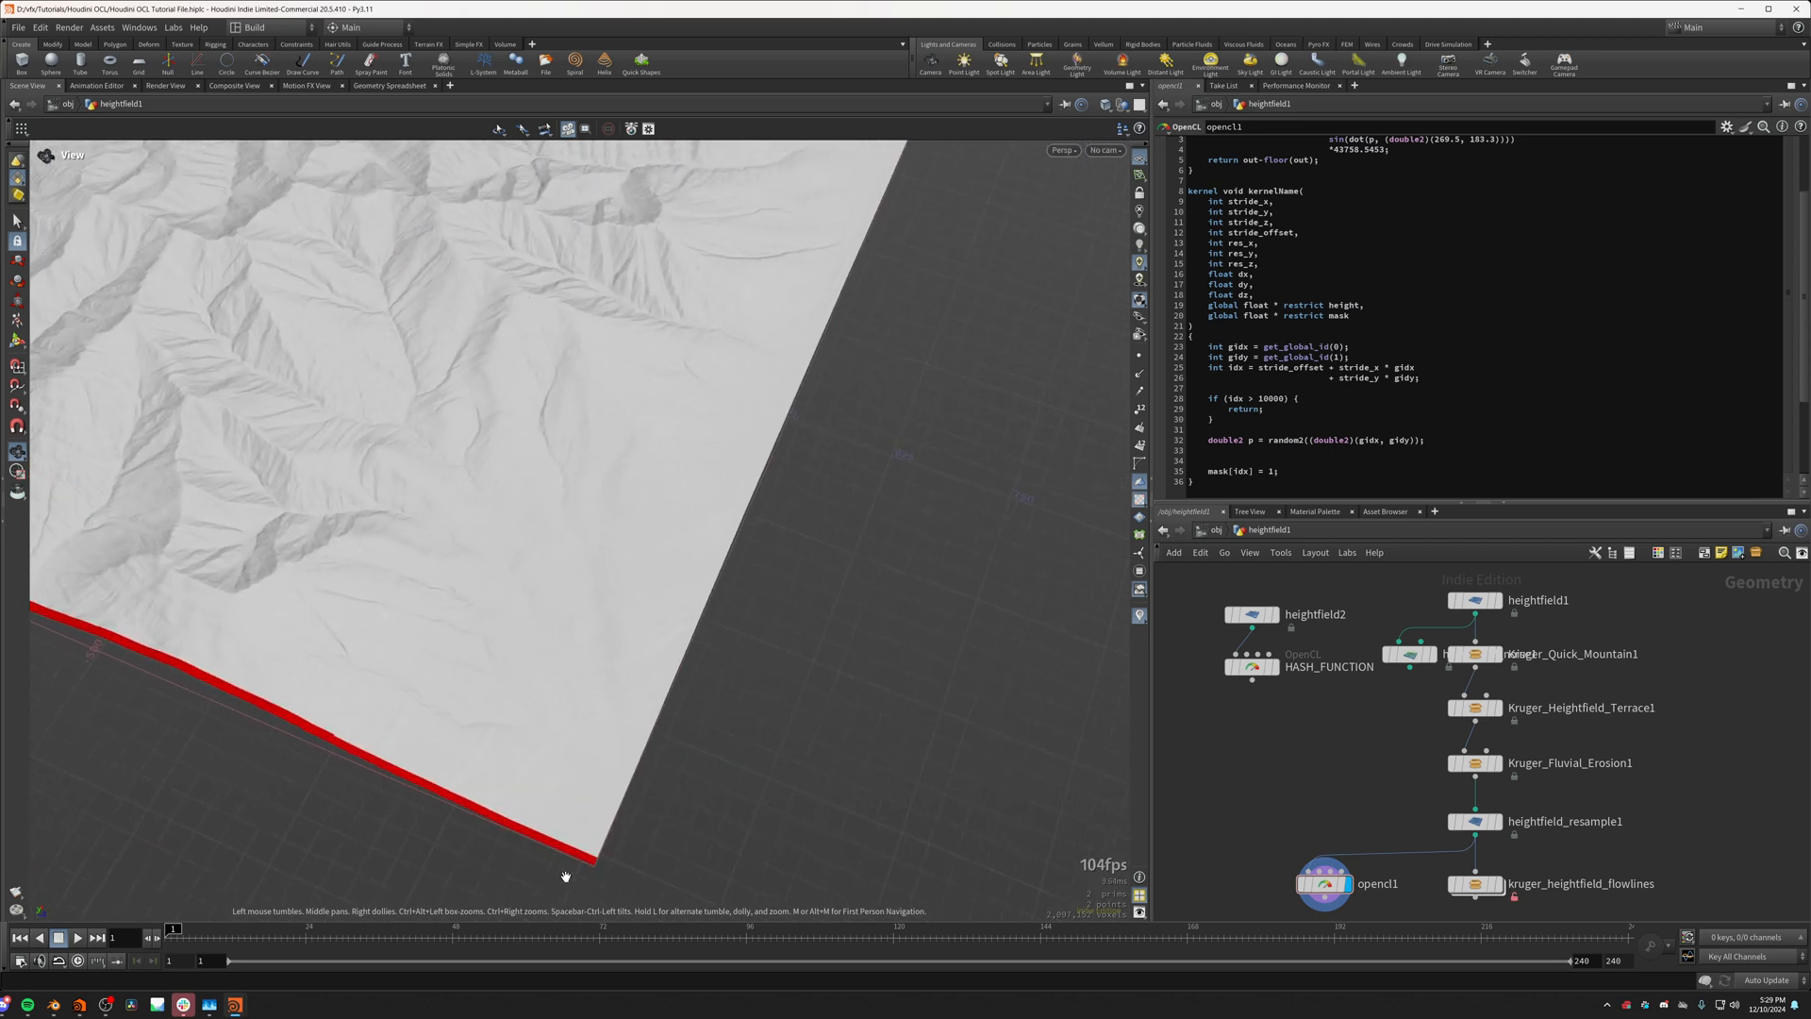
{"action": "middle_click_drag", "start_coordinate": [243, 718], "coordinate": [302, 718]}
{"action": "scroll", "coordinate": [301, 717], "scroll_direction": "up", "scroll_amount": 4}
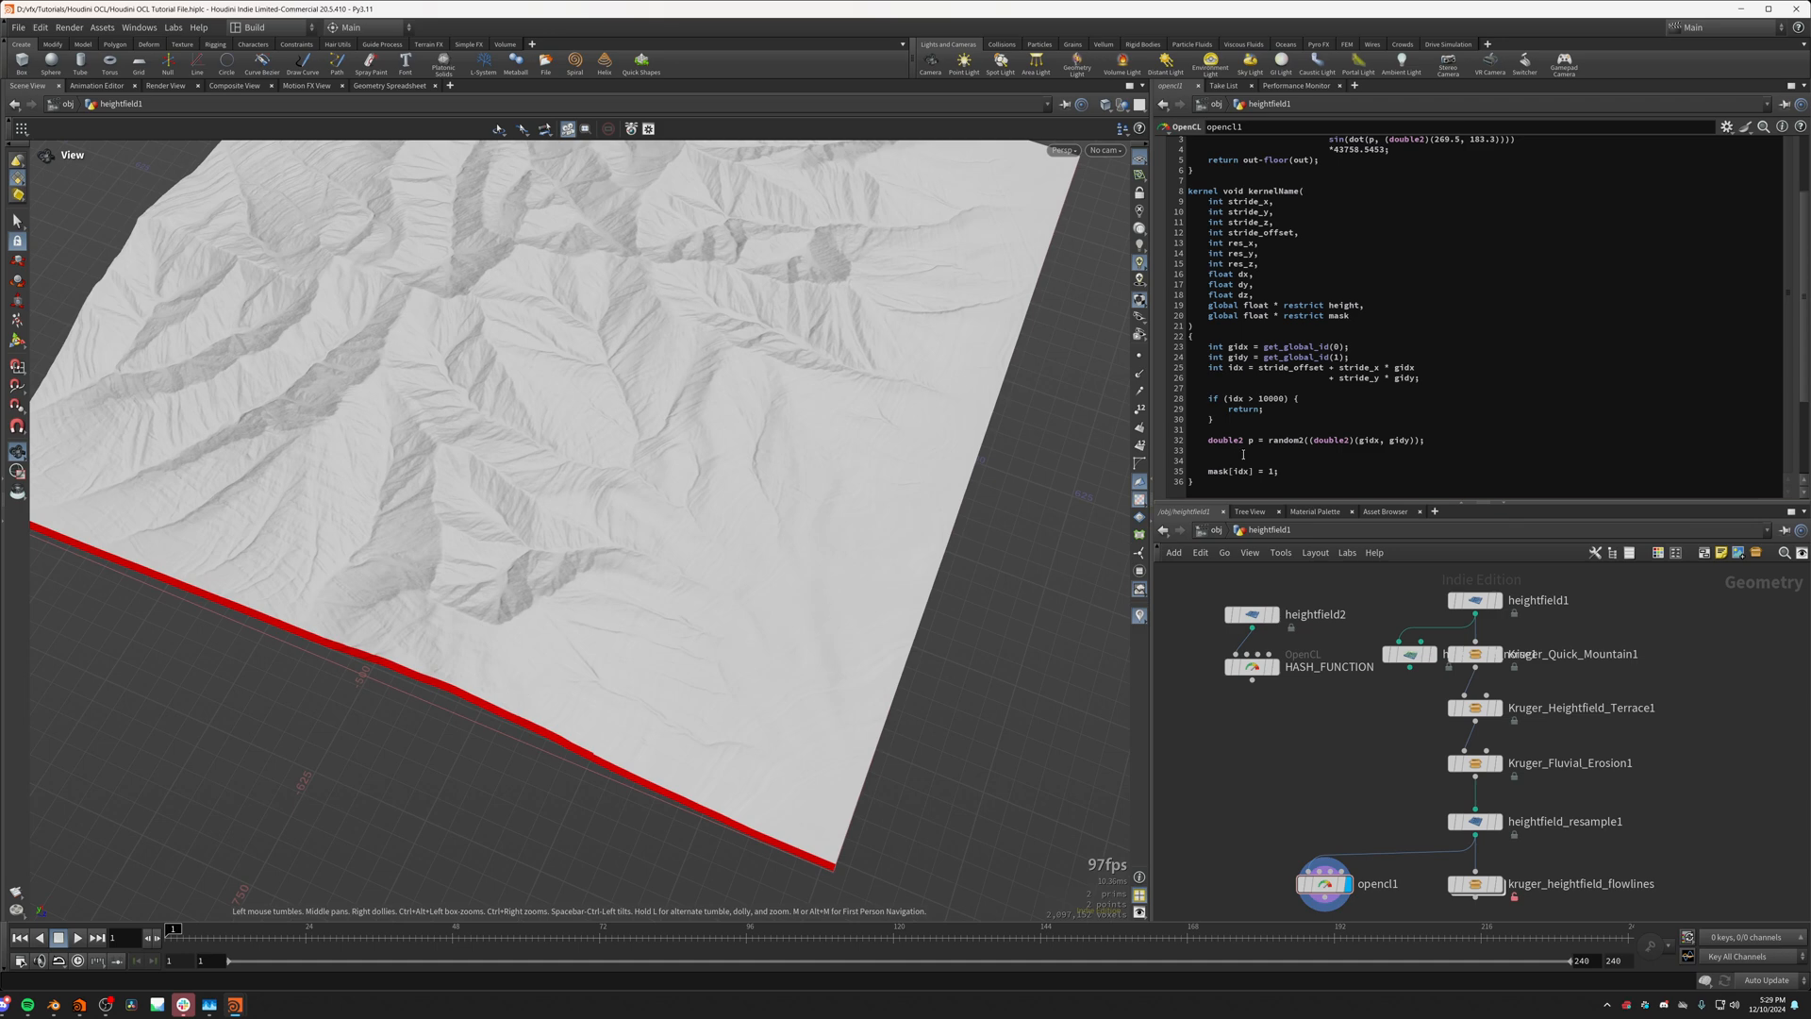
{"action": "left_click", "coordinate": [1245, 453]}
{"action": "scroll", "coordinate": [800, 672], "scroll_direction": "down", "scroll_amount": 3}
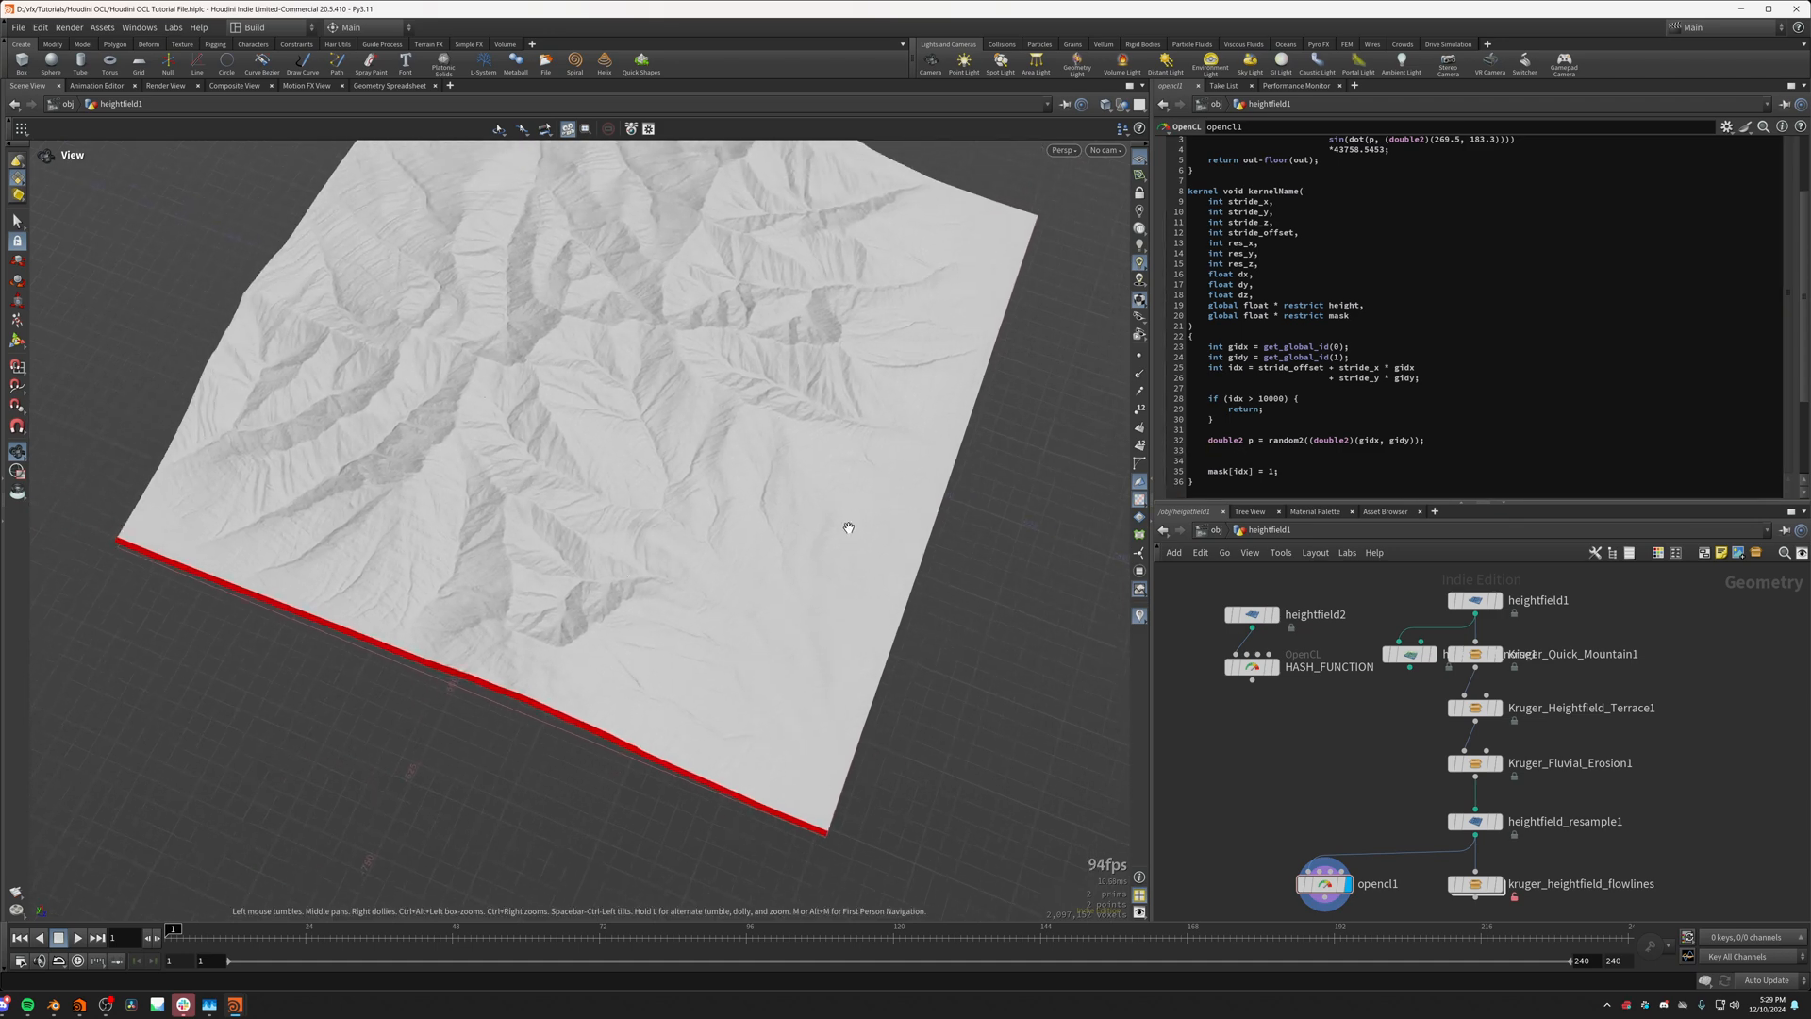
{"action": "scroll", "coordinate": [563, 445], "scroll_direction": "up", "scroll_amount": 2}
Step: Below the p declaration, multiply p by the grid resolution with p *= (double2)(res_x, res_y);
{"action": "left_click", "coordinate": [1235, 453]}
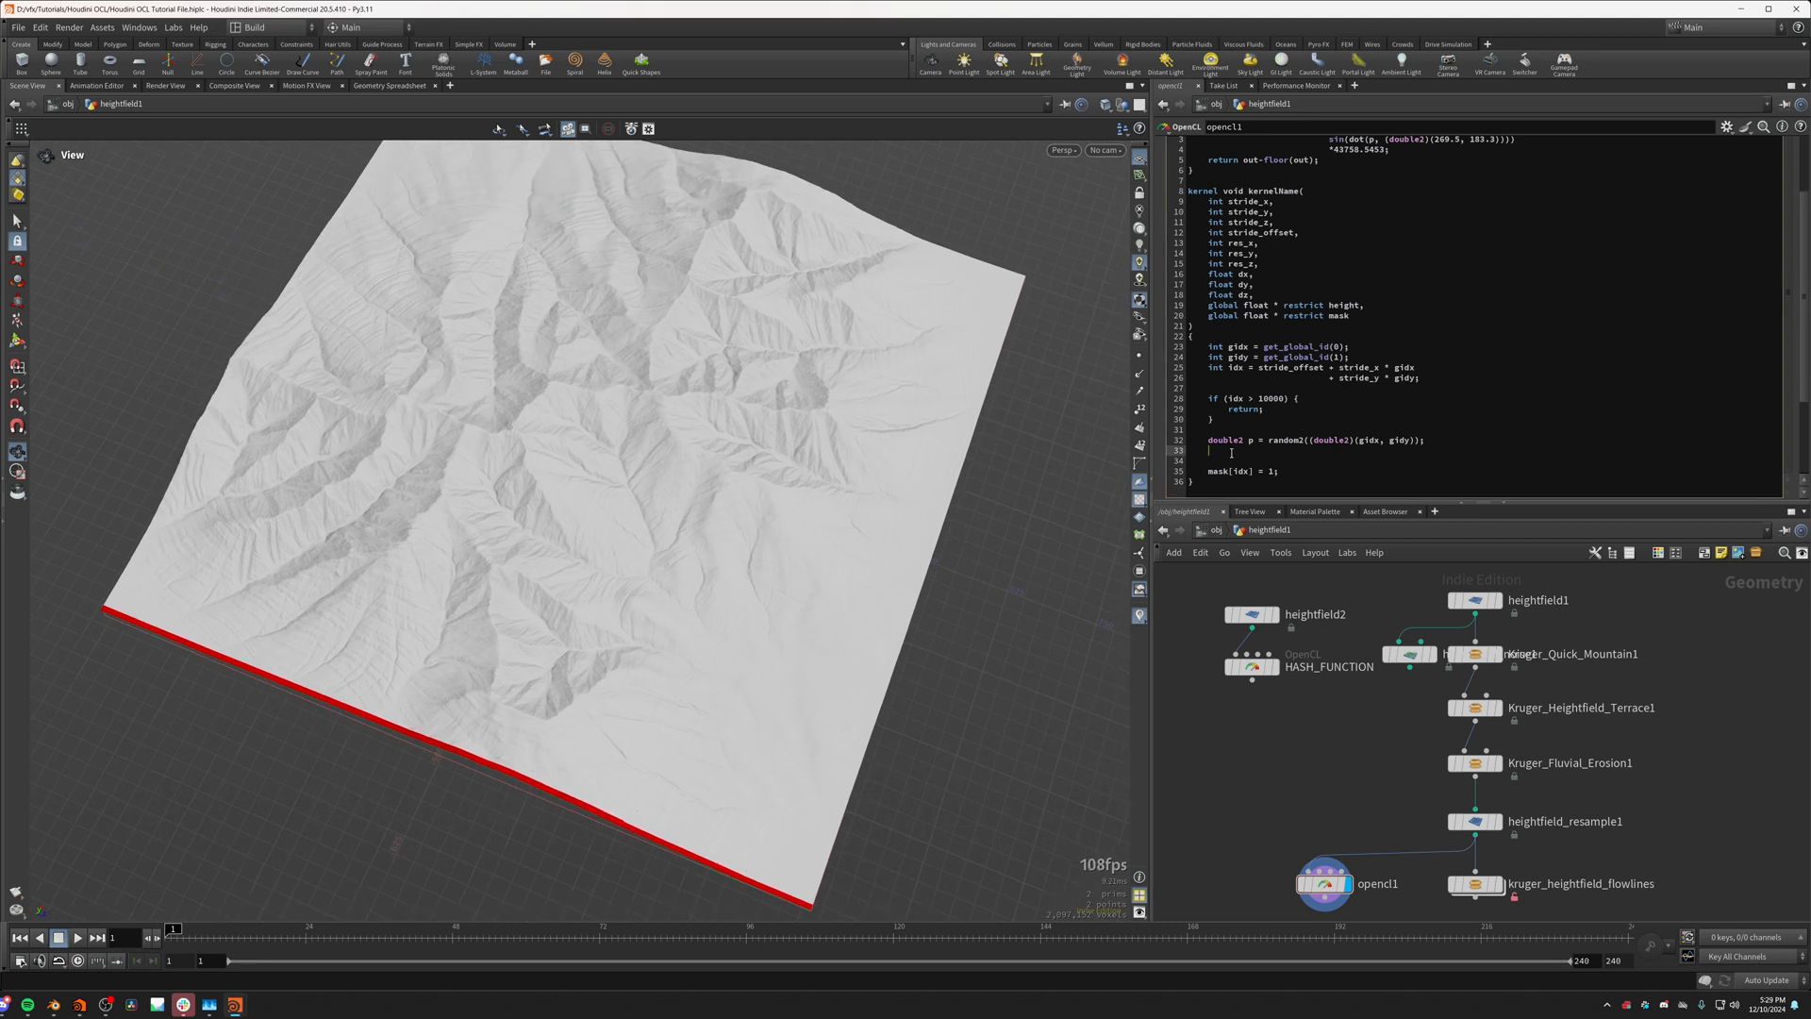
{"action": "type", "text": "p *="}
{"action": "type", "text": "()"}
{"action": "type", "text": "double2"}
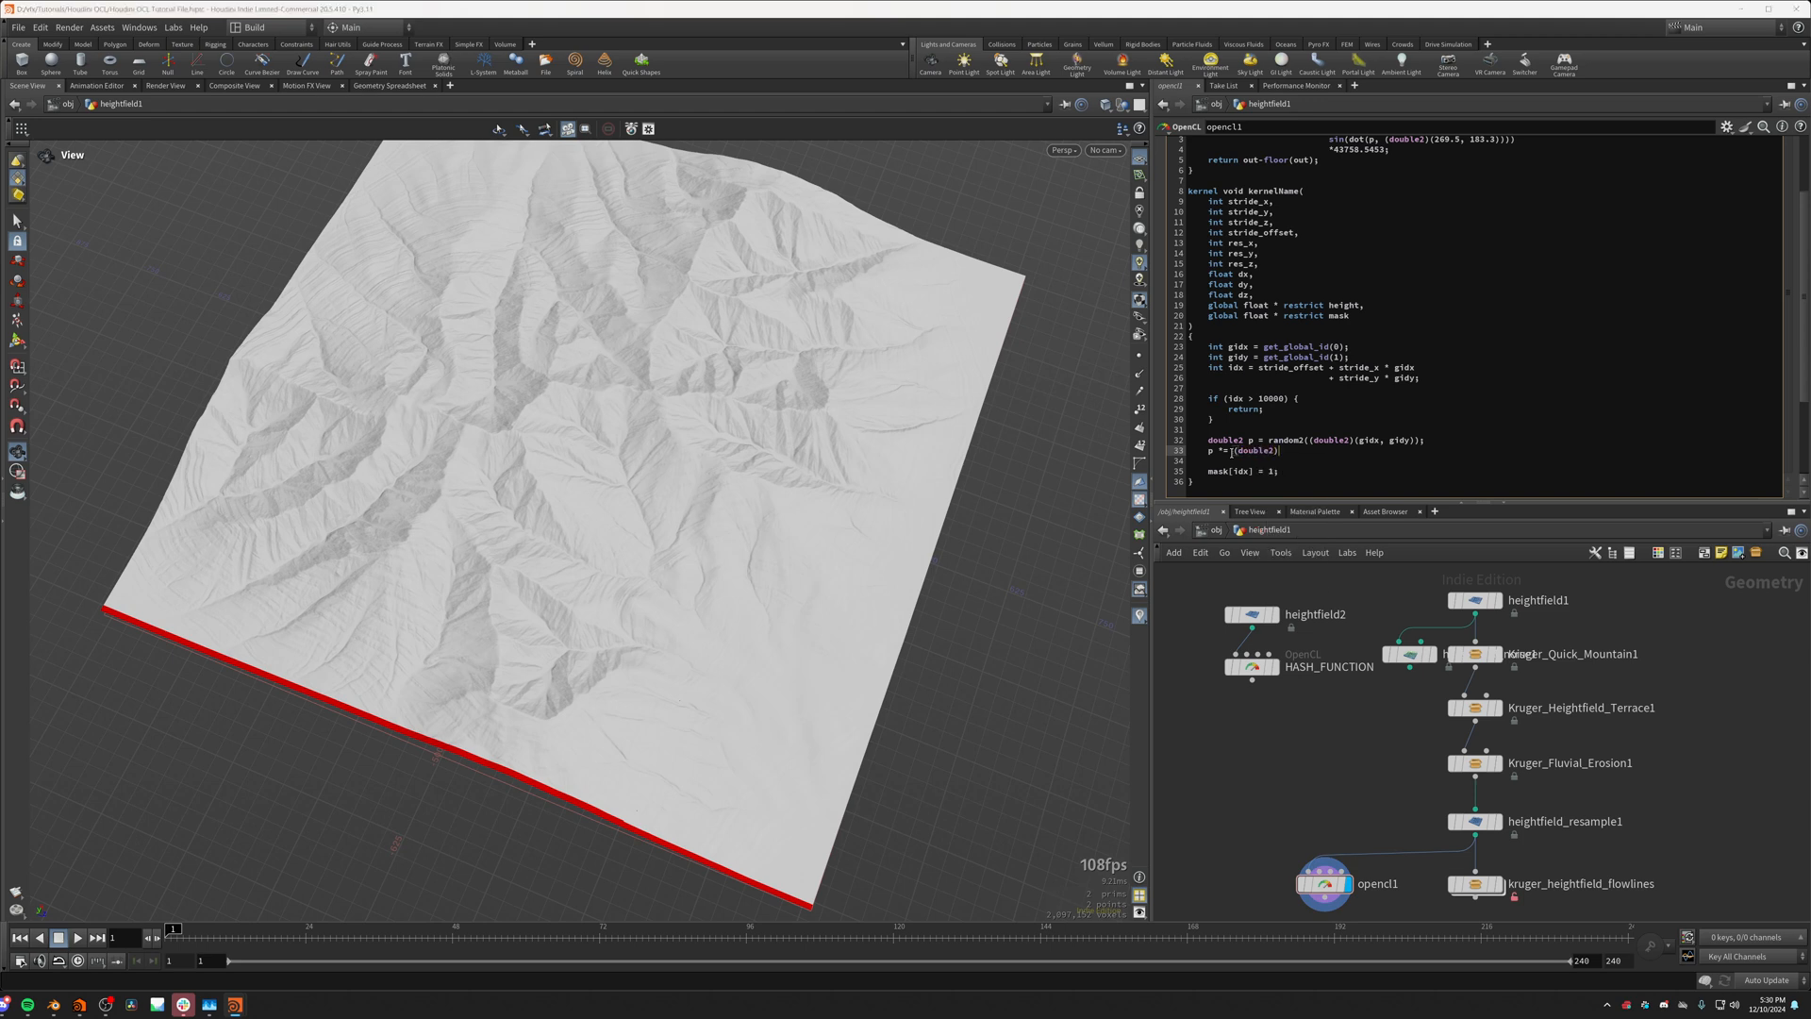
{"action": "type", "text": "()"}
{"action": "key", "text": "Left"}
{"action": "key", "text": "Left"}
{"action": "type", "text": "res_x, "}
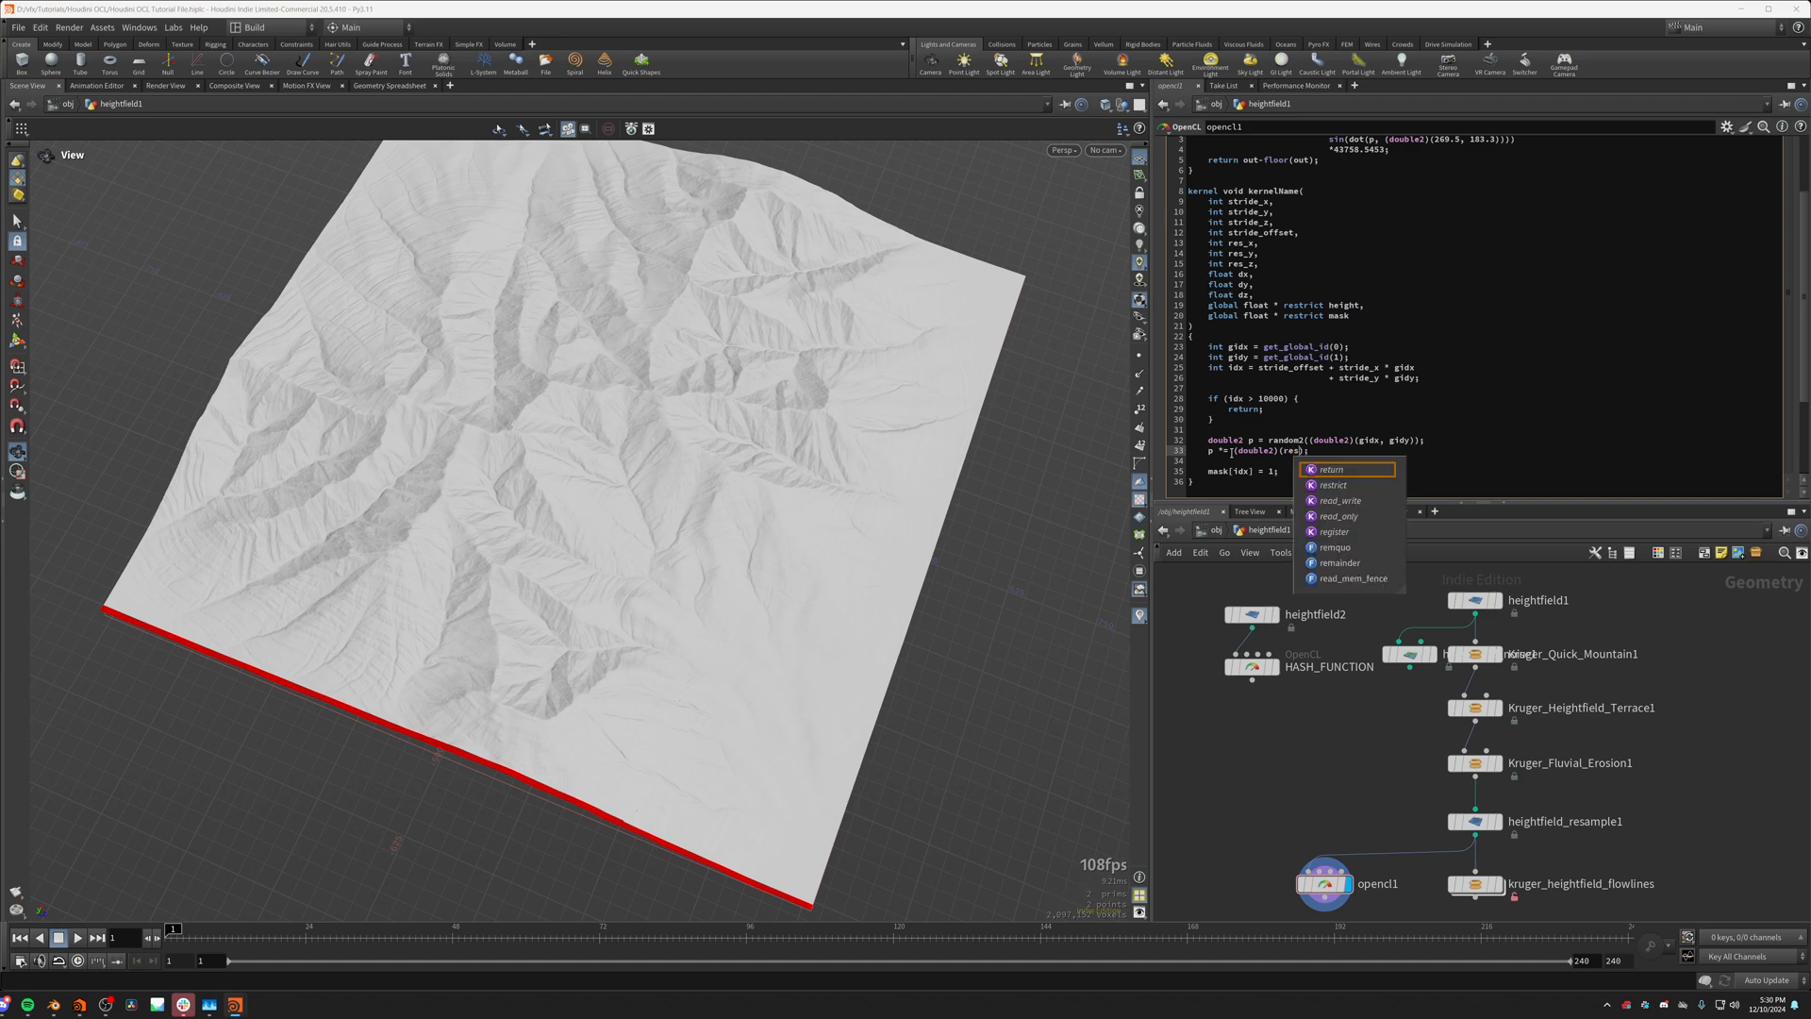
{"action": "type", "text": "res_y"}
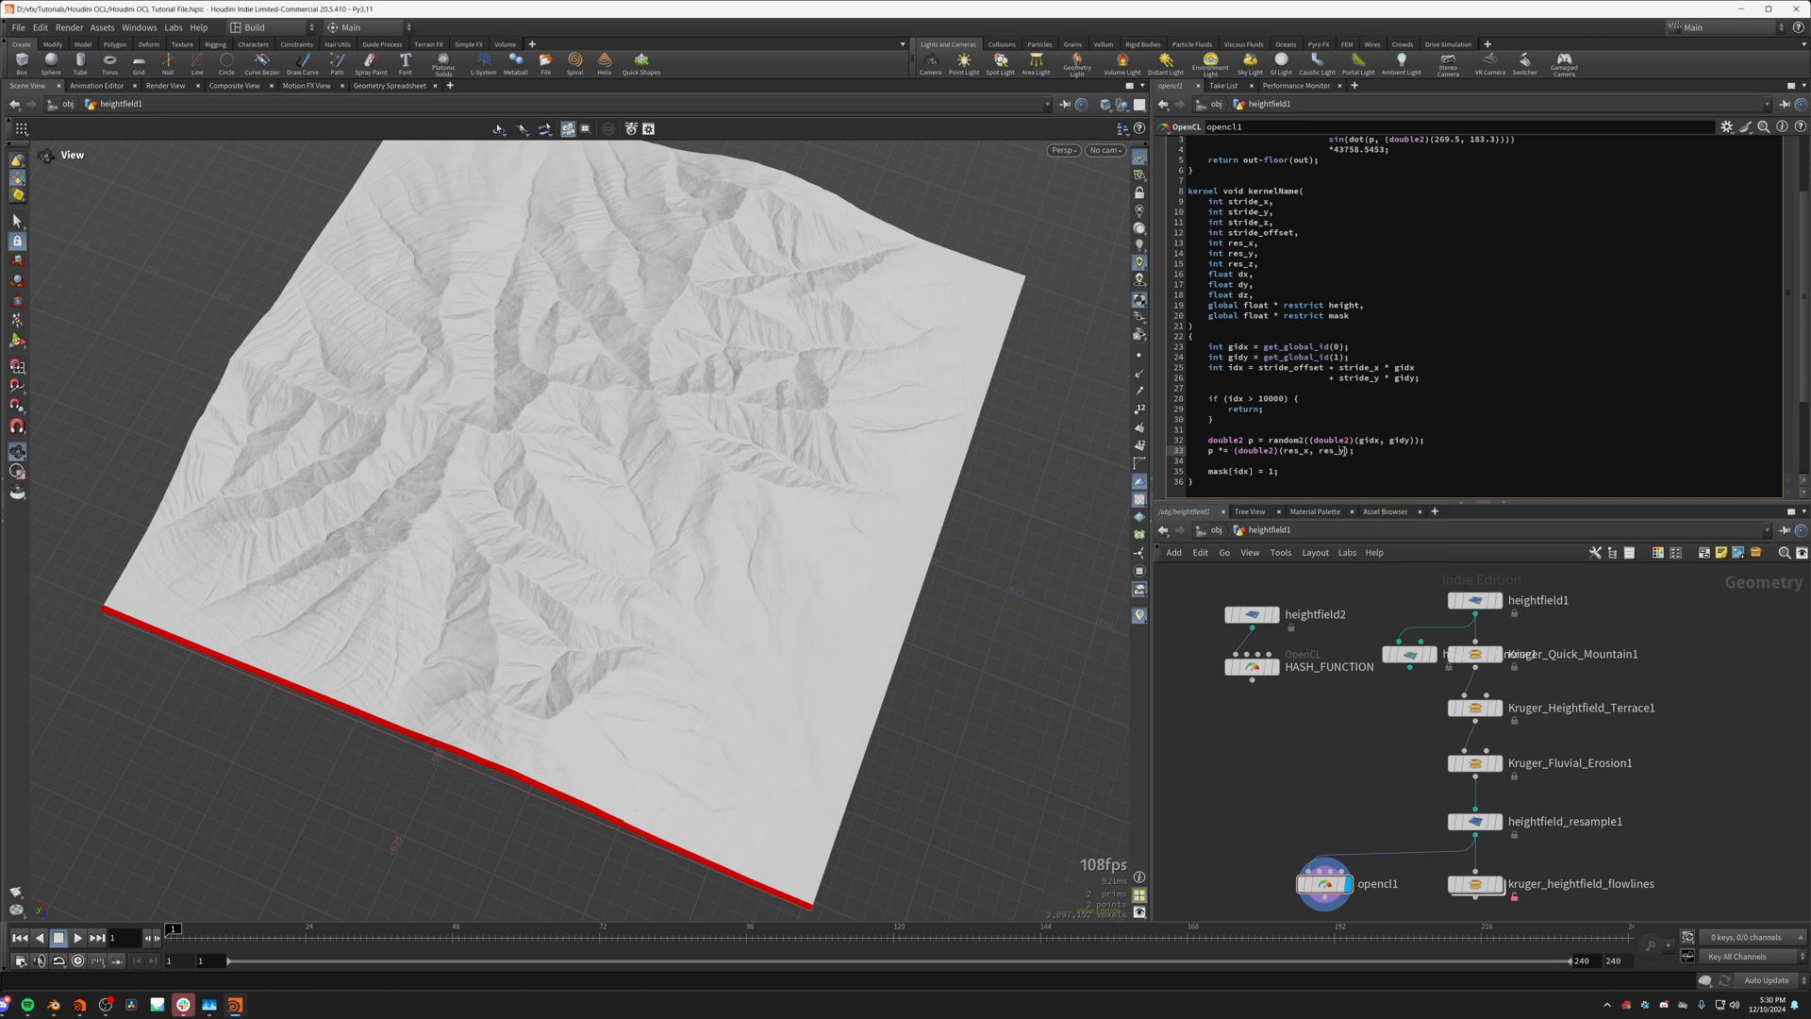
{"action": "left_click_drag", "start_coordinate": [1346, 453], "coordinate": [1283, 452]}
{"action": "left_click", "coordinate": [1284, 451]}
{"action": "double_click", "coordinate": [1309, 452]}
{"action": "triple_click", "coordinate": [1308, 452]}
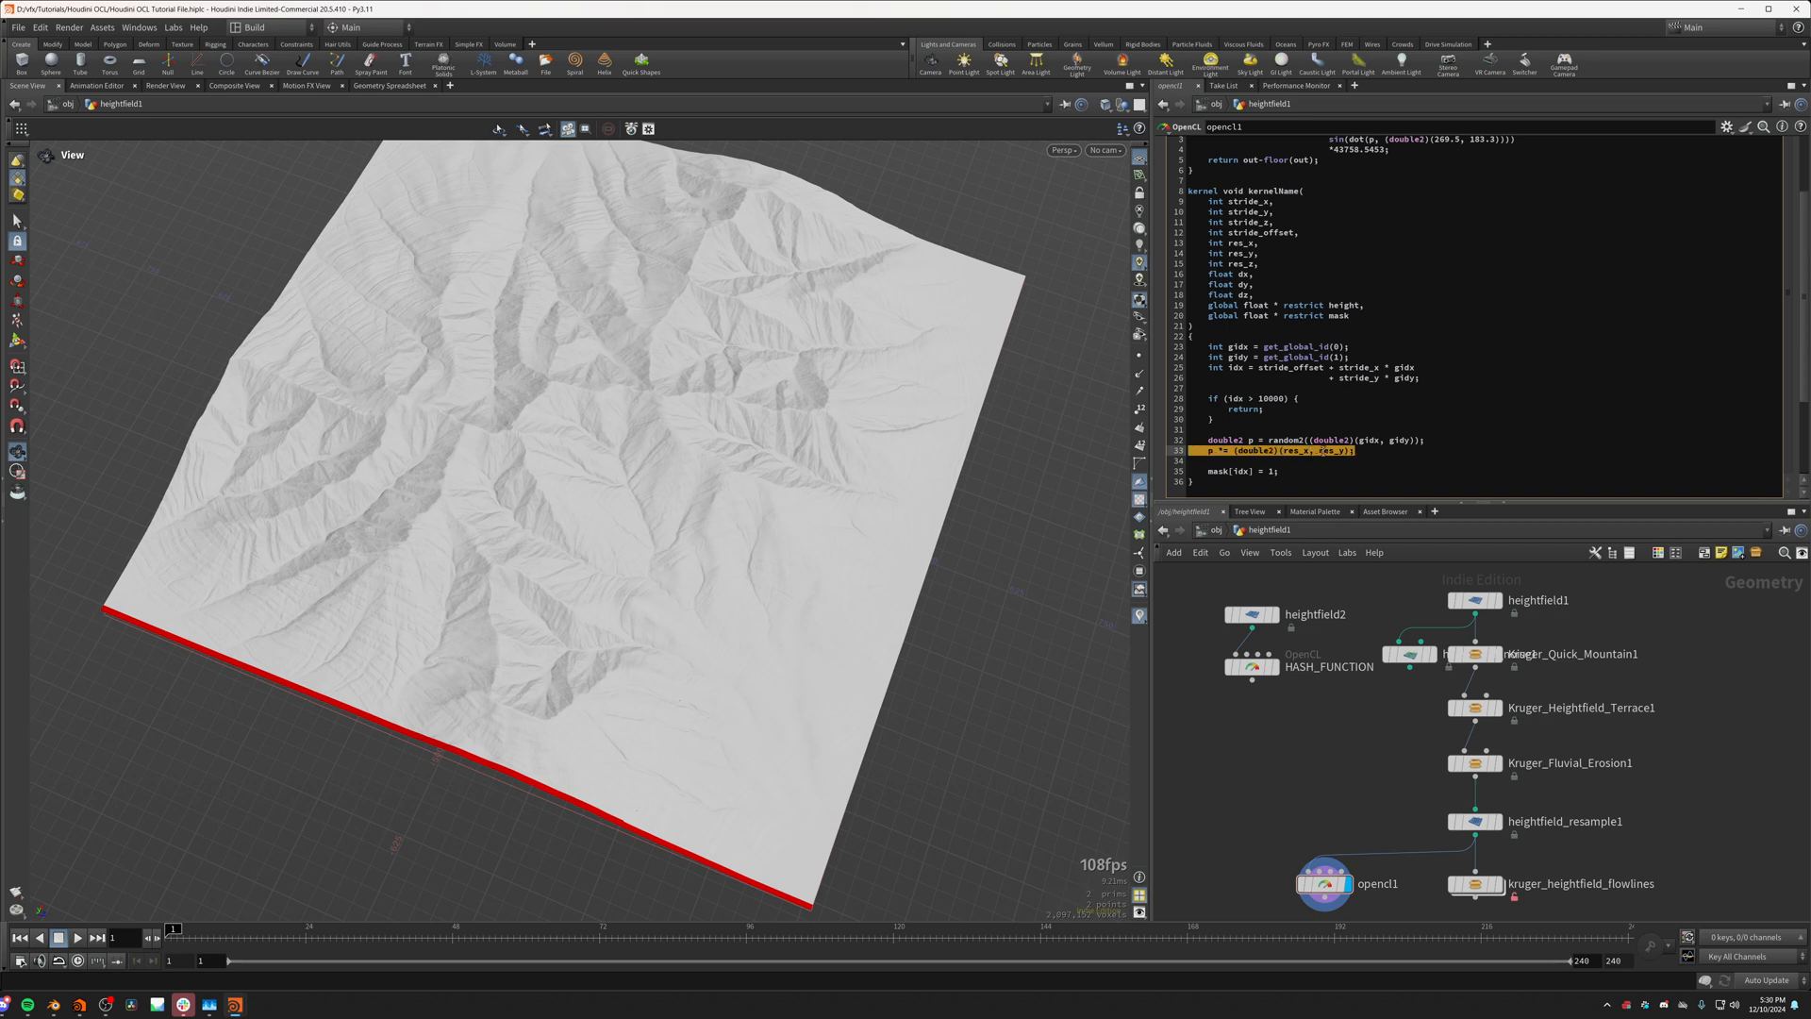
{"action": "left_click", "coordinate": [1330, 452]}
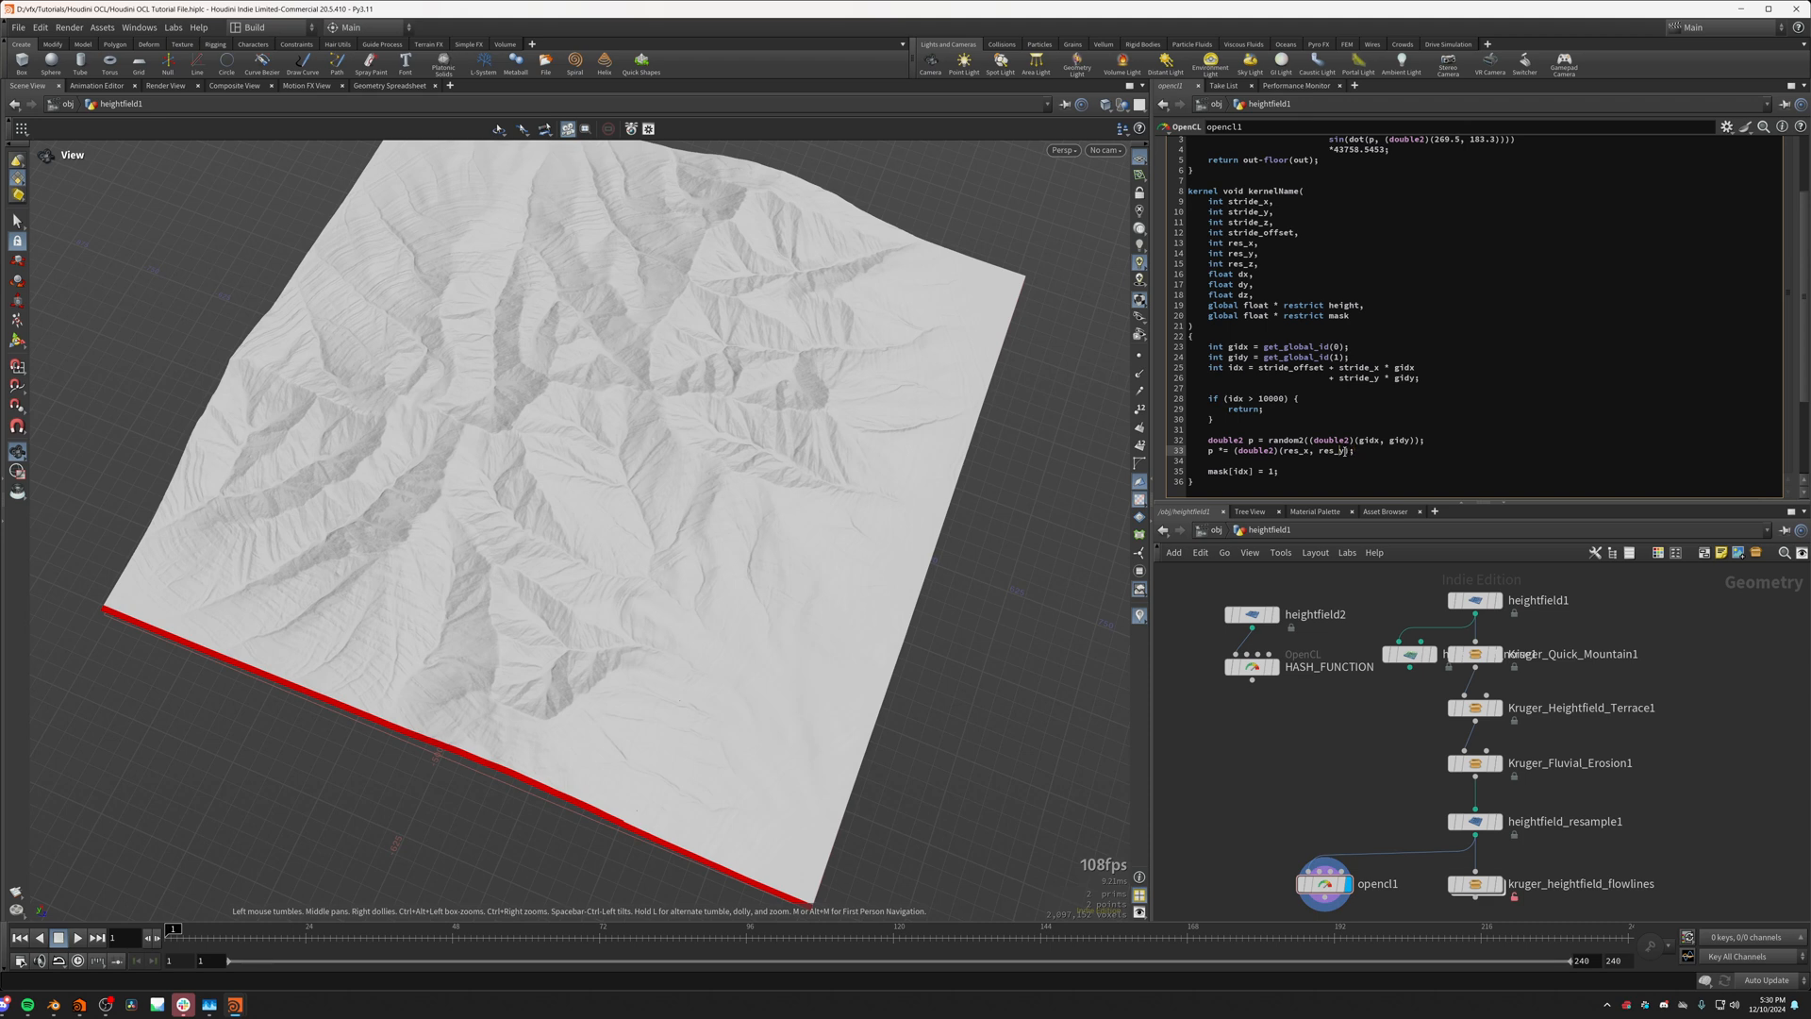
{"action": "double_click", "coordinate": [1340, 451]}
{"action": "double_click", "coordinate": [1295, 450]}
{"action": "left_click", "coordinate": [1274, 454]}
{"action": "double_click", "coordinate": [1211, 451]}
Step: Below the p scaling line, declare int sampleidx and assign it a copy of idx's stride expression
{"action": "key", "text": "Return"}
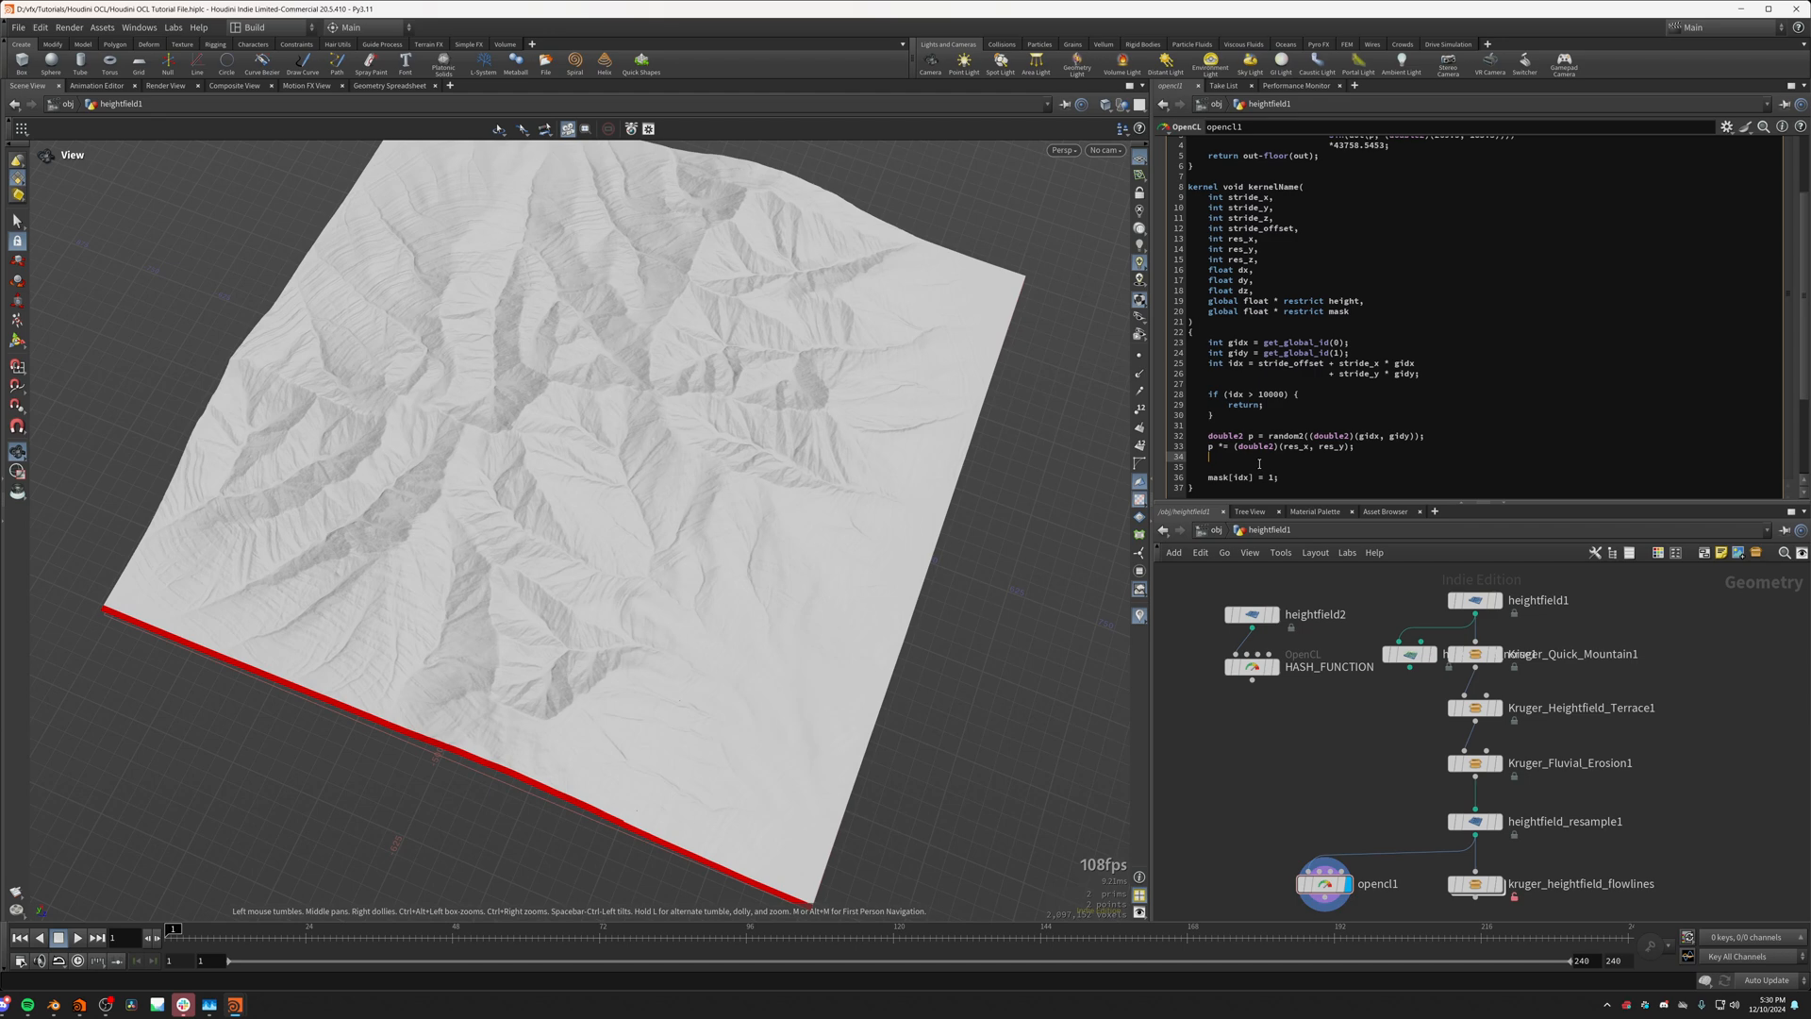
{"action": "key", "text": "Return"}
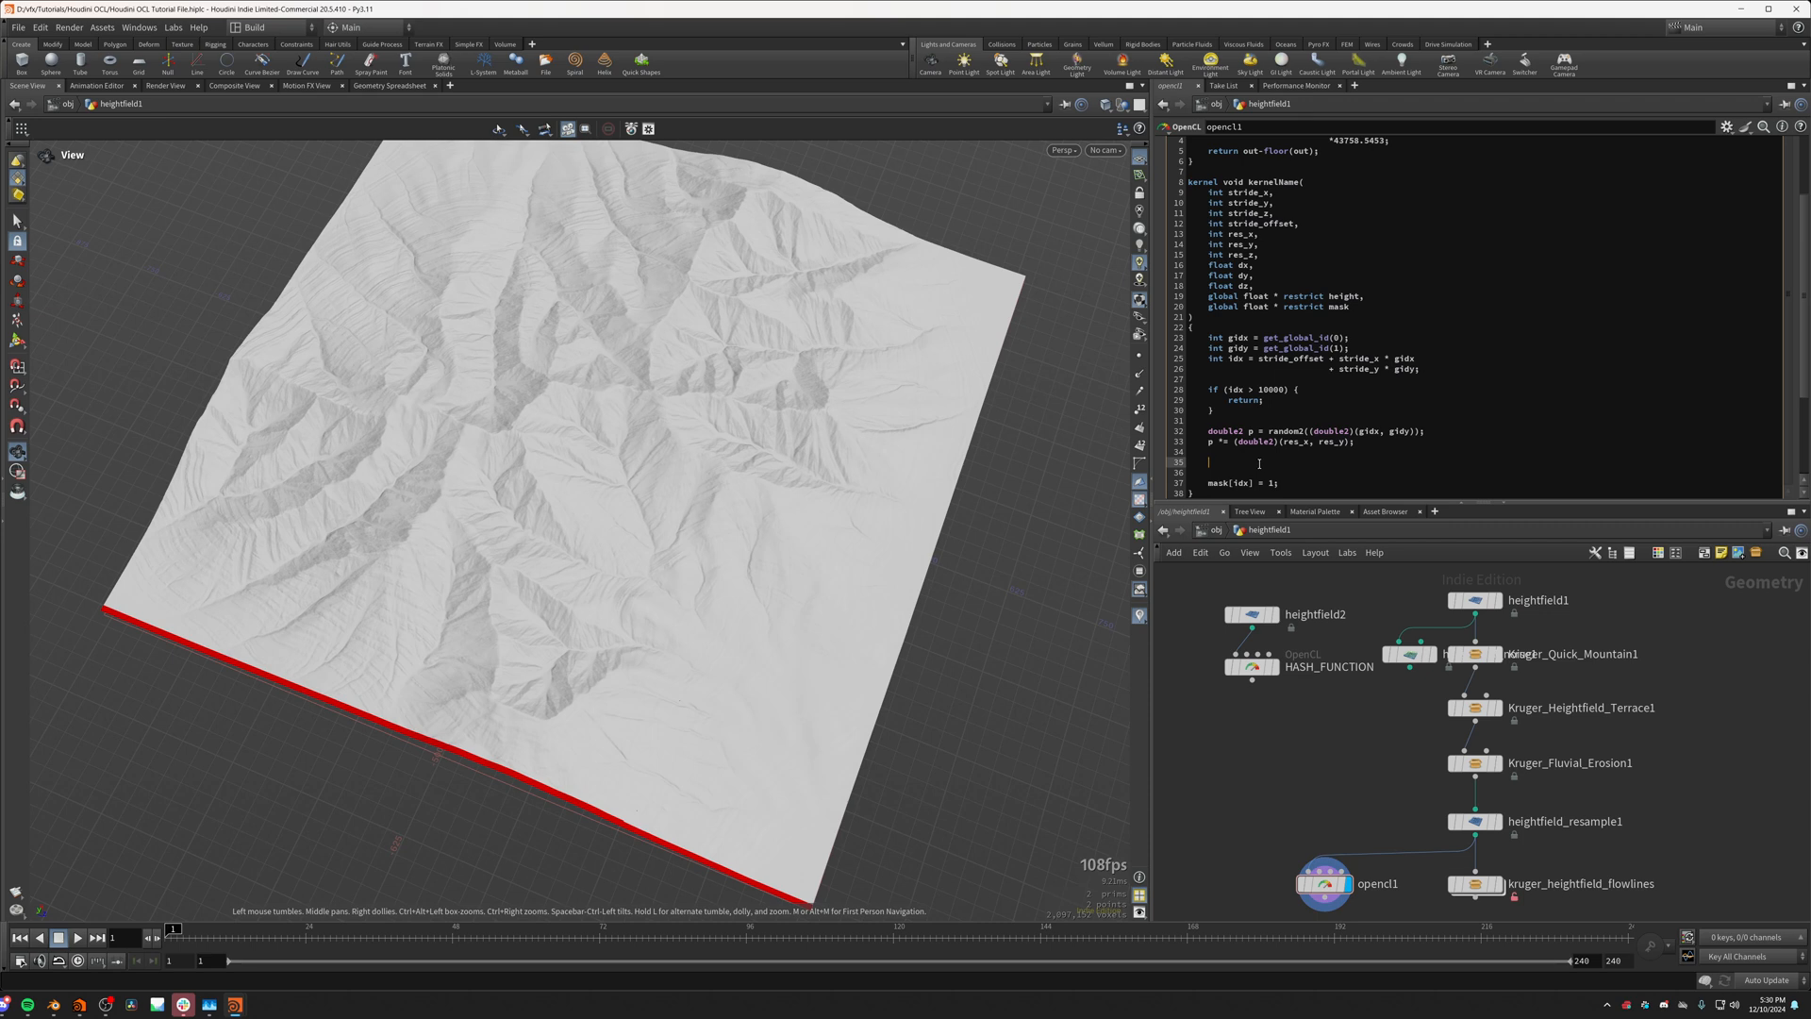
{"action": "type", "text": "int sampleIdx ="}
{"action": "double_click", "coordinate": [1265, 462]}
{"action": "left_click", "coordinate": [1255, 462]}
{"action": "left_click_drag", "start_coordinate": [1259, 359], "coordinate": [1434, 373]}
{"action": "key", "text": "ctrl+c"}
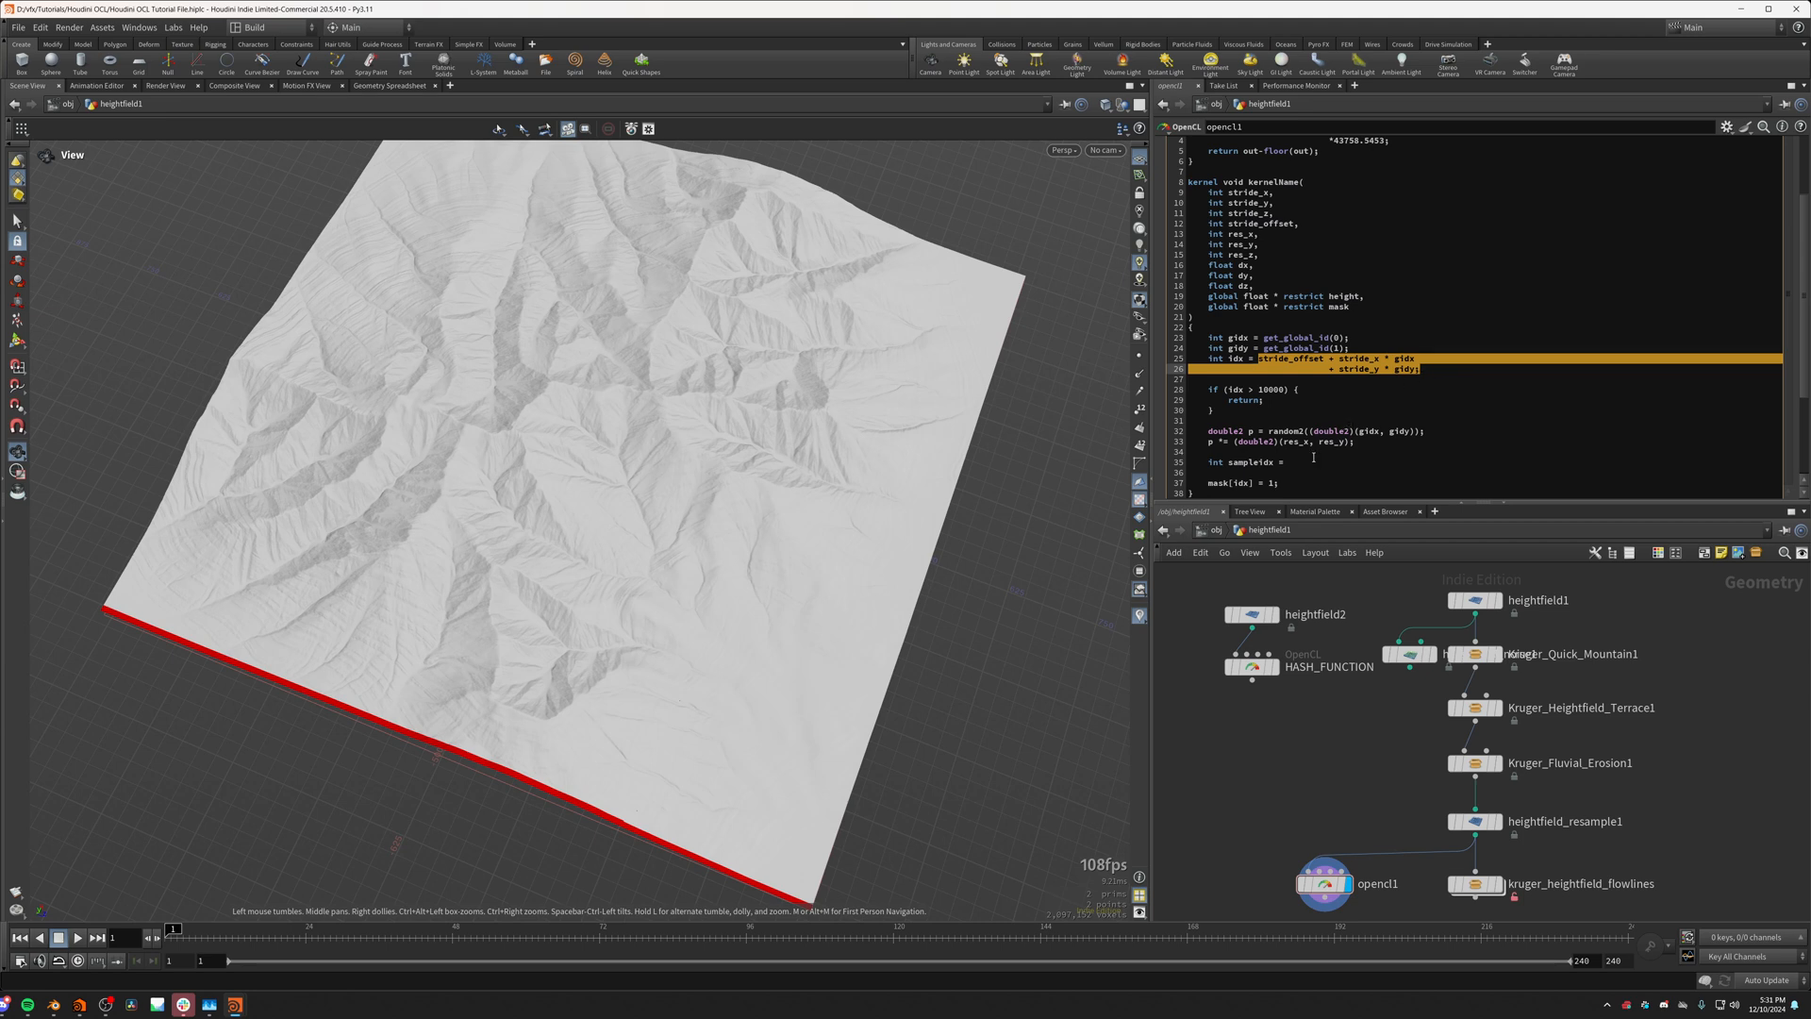
{"action": "left_click", "coordinate": [1315, 461]}
{"action": "key", "text": "ctrl+v"}
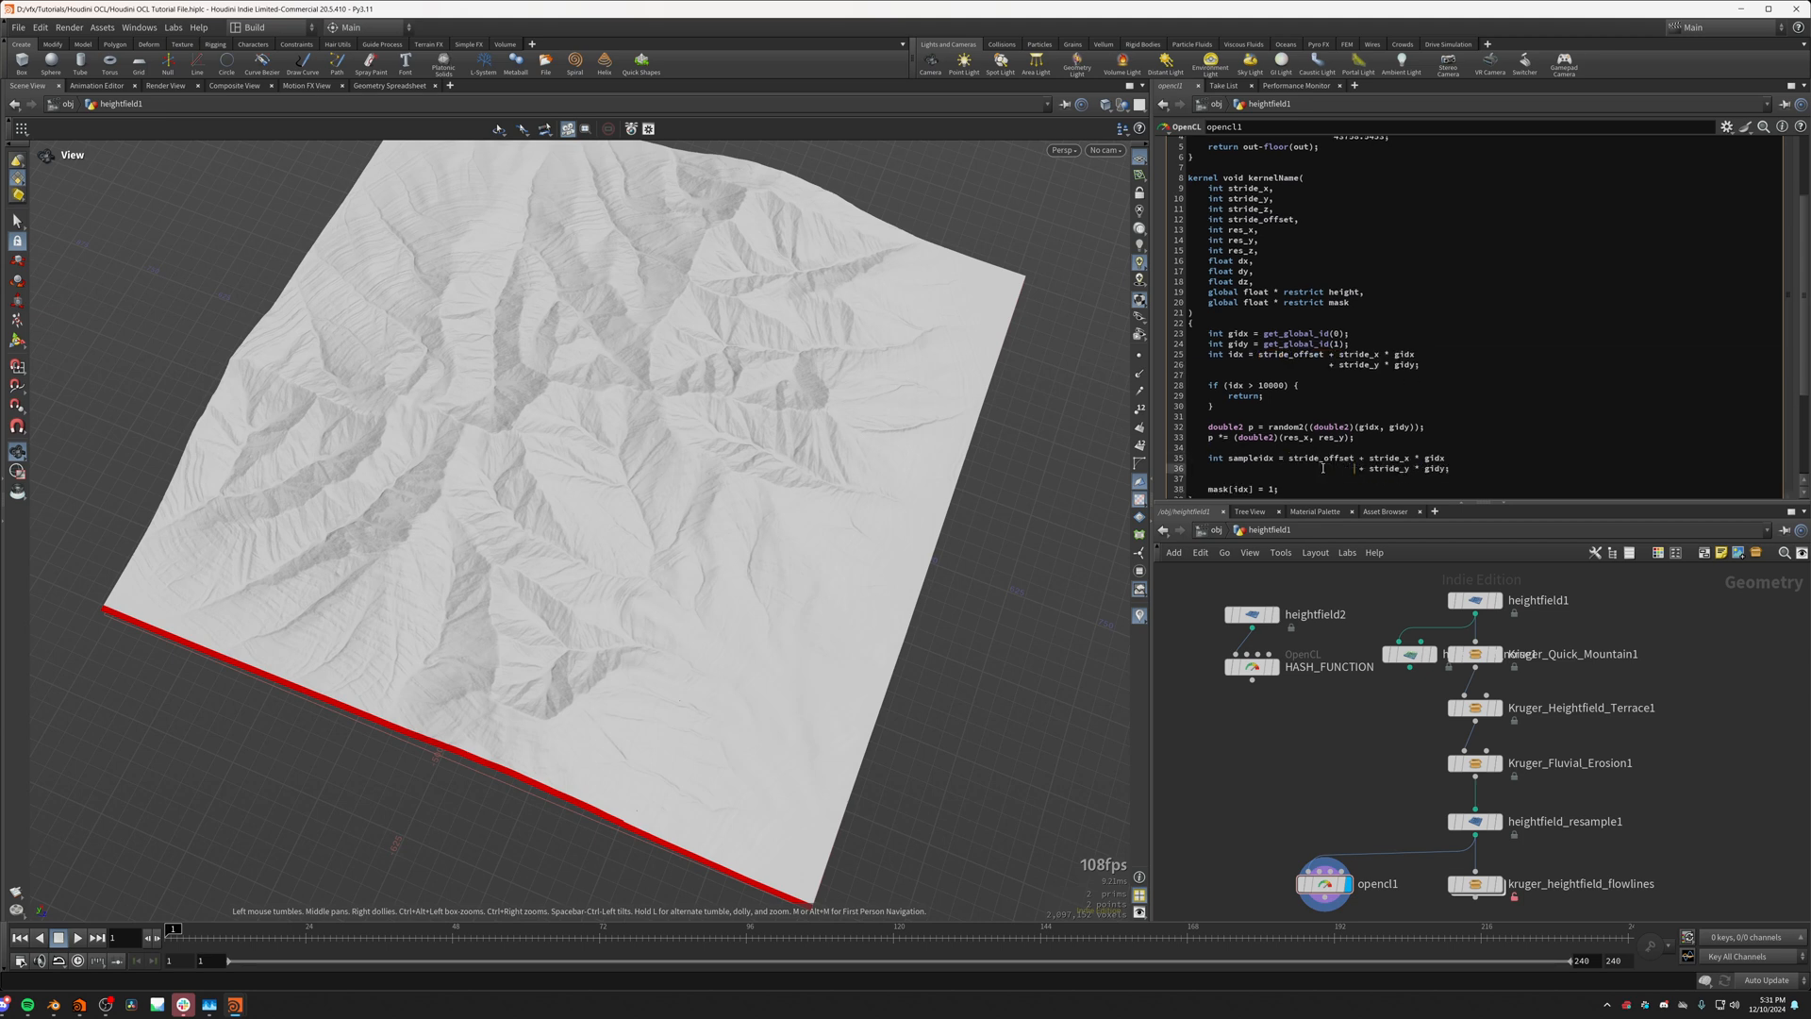
Step: In the sampleidx expression, replace gidx with (int)p.x and gidy with p.y
{"action": "left_click", "coordinate": [1296, 459]}
{"action": "double_click", "coordinate": [1437, 459]}
{"action": "type", "text": "p."}
{"action": "double_click", "coordinate": [1435, 468]}
{"action": "type", "text": "p."}
{"action": "left_click", "coordinate": [1426, 458]}
{"action": "type", "text": ")"}
{"action": "left_click", "coordinate": [1426, 468]}
{"action": "left_click", "coordinate": [1442, 458]}
{"action": "key", "text": "Up"}
{"action": "left_click", "coordinate": [1427, 459]}
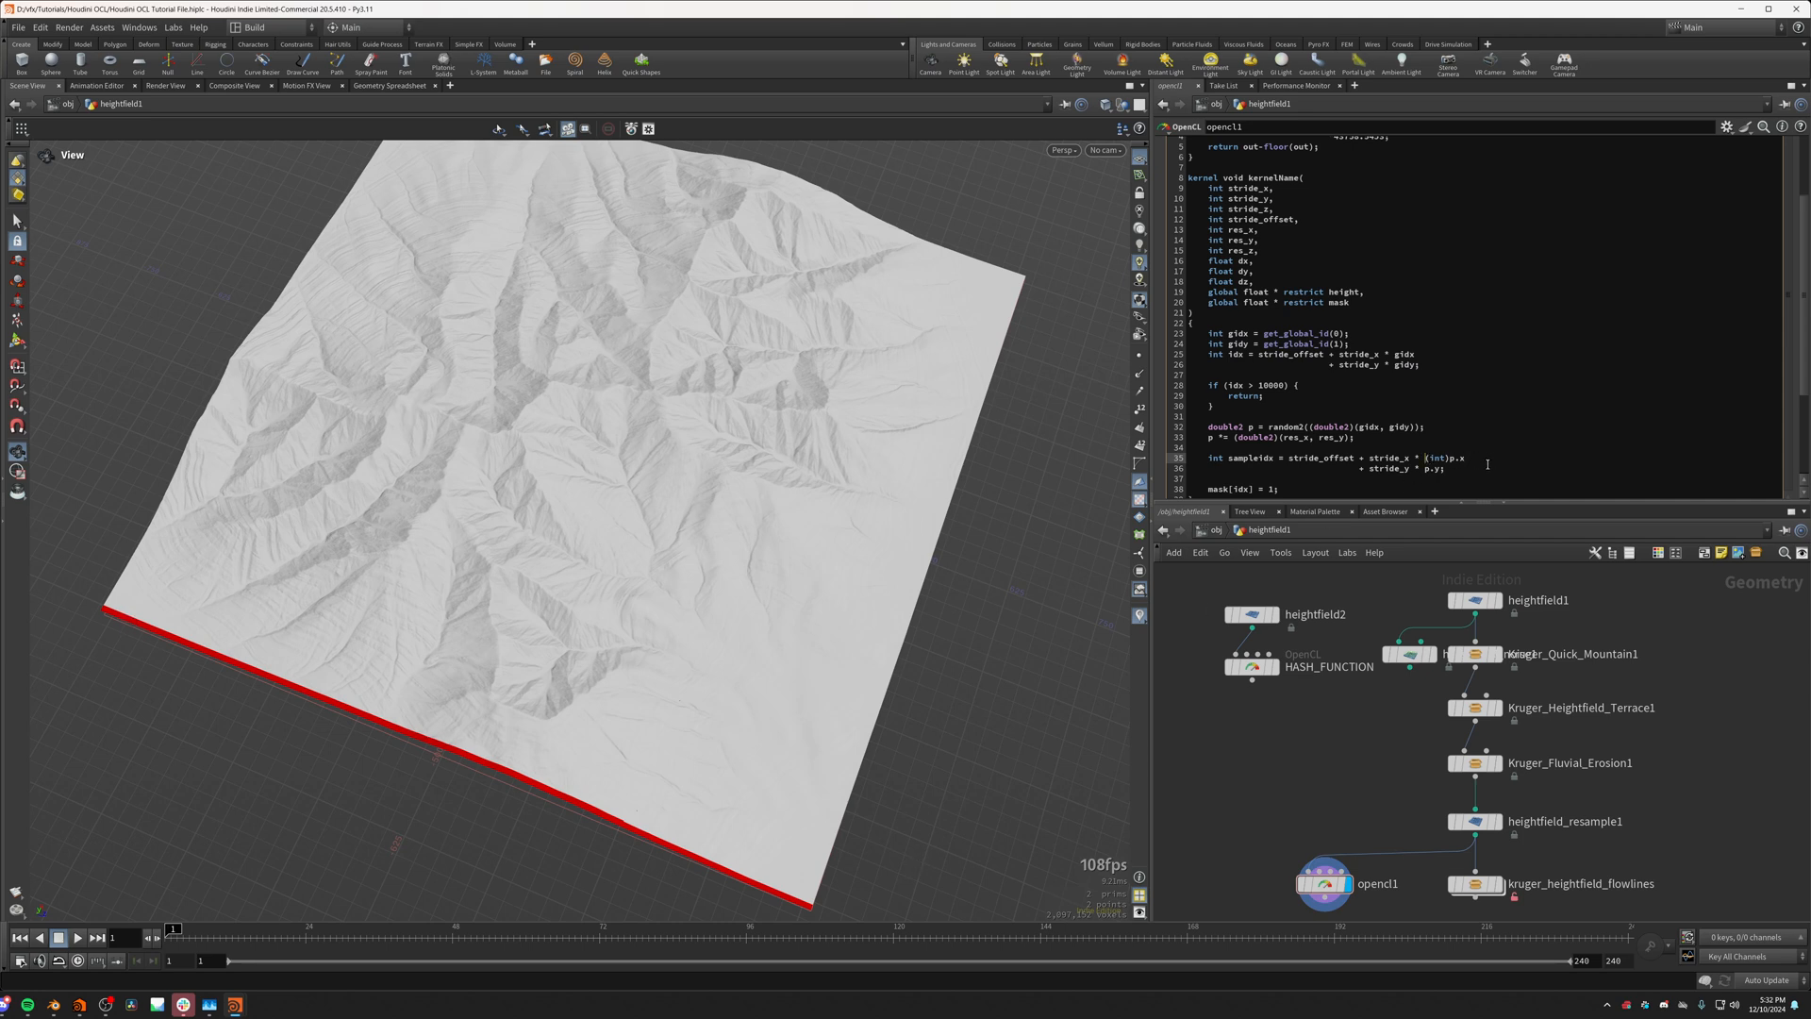
Step: Wrap the x term of sampleidx in a clamp between 0 and res_x - 1
{"action": "type", "text": "clamp"}
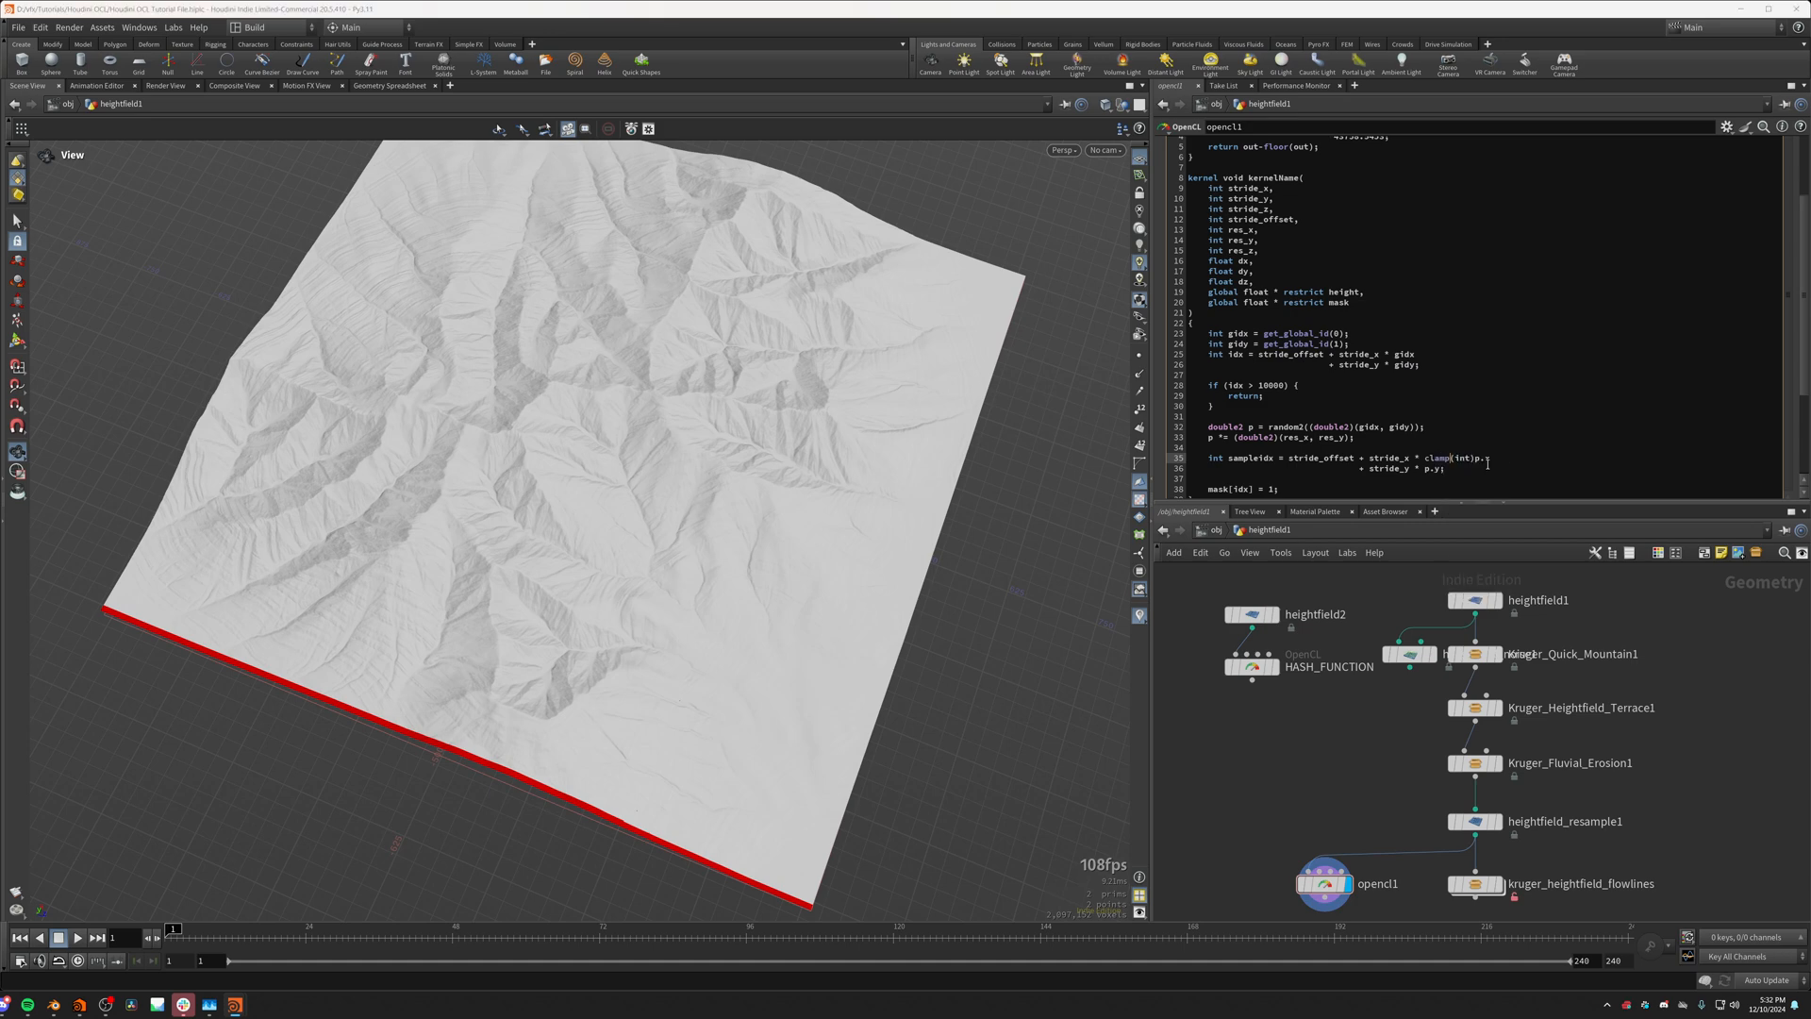
{"action": "type", "text": "("}
{"action": "left_click", "coordinate": [1515, 459]}
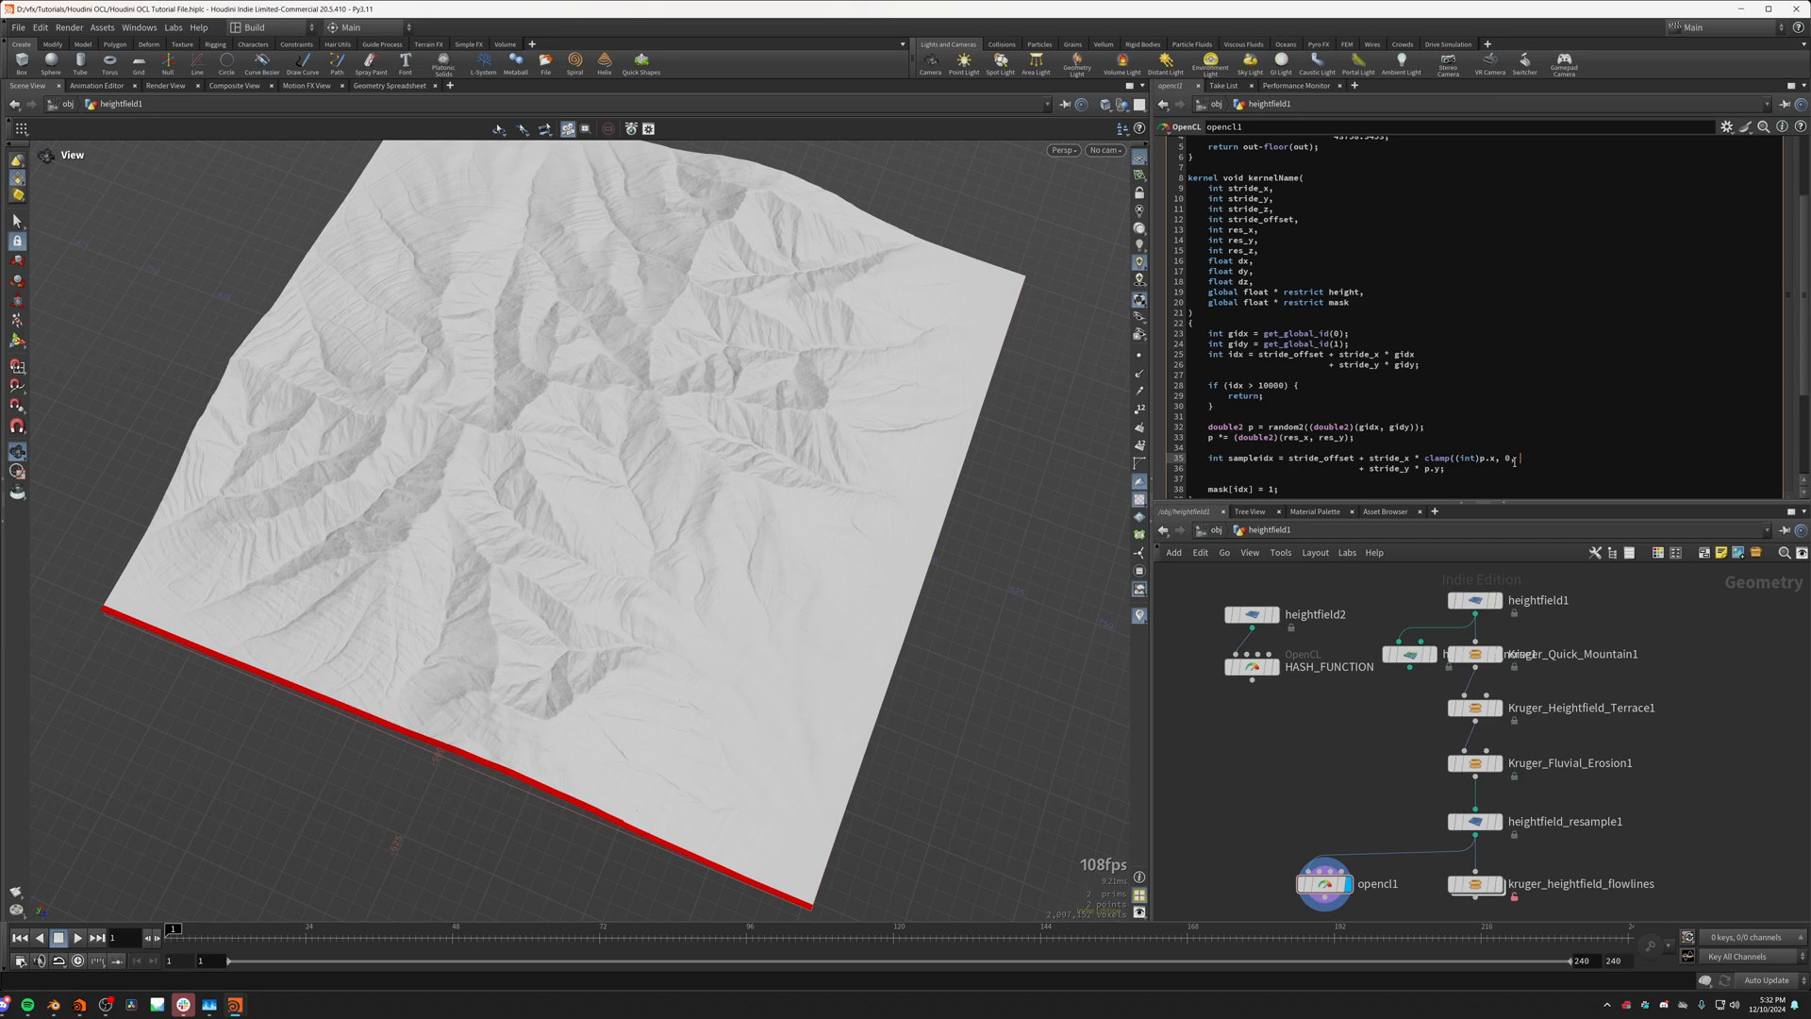
{"action": "type", "text": "es_x - 1"}
{"action": "left_click", "coordinate": [1555, 457]}
{"action": "double_click", "coordinate": [1536, 458]}
{"action": "left_click", "coordinate": [1536, 460]}
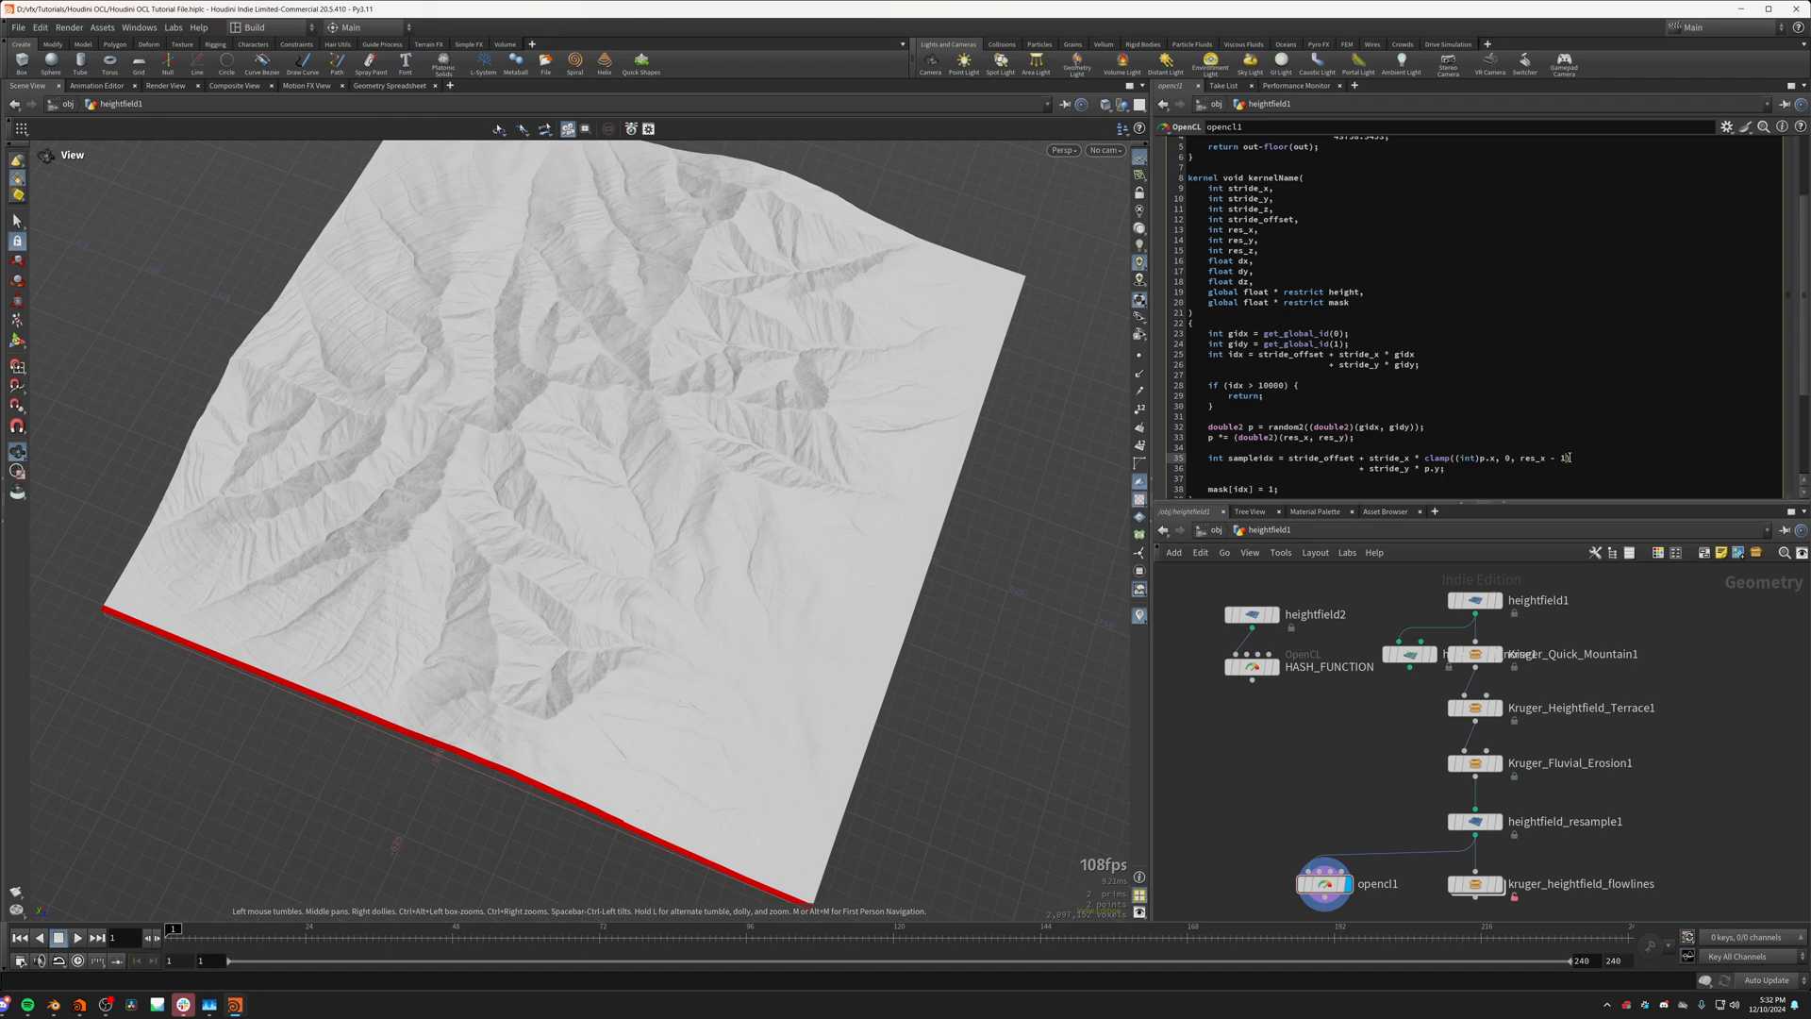
Step: Copy the clamp term onto the stride_y line of sampleidx, adapted to clamp((int)p.y, 0, res_y - 1)
{"action": "left_click_drag", "start_coordinate": [1569, 458], "coordinate": [1424, 469]}
{"action": "left_click", "coordinate": [1431, 469]}
{"action": "double_click", "coordinate": [1432, 469]}
{"action": "type", "text": "clamp((int)p.x, 0, res_x - 1)"}
{"action": "double_click", "coordinate": [1493, 468]}
{"action": "double_click", "coordinate": [1545, 469]}
{"action": "type", "text": "y"}
Step: Change the mask assignment's index to sampleidx and apply the kernel code
{"action": "scroll", "coordinate": [1328, 483], "scroll_direction": "down", "scroll_amount": 1}
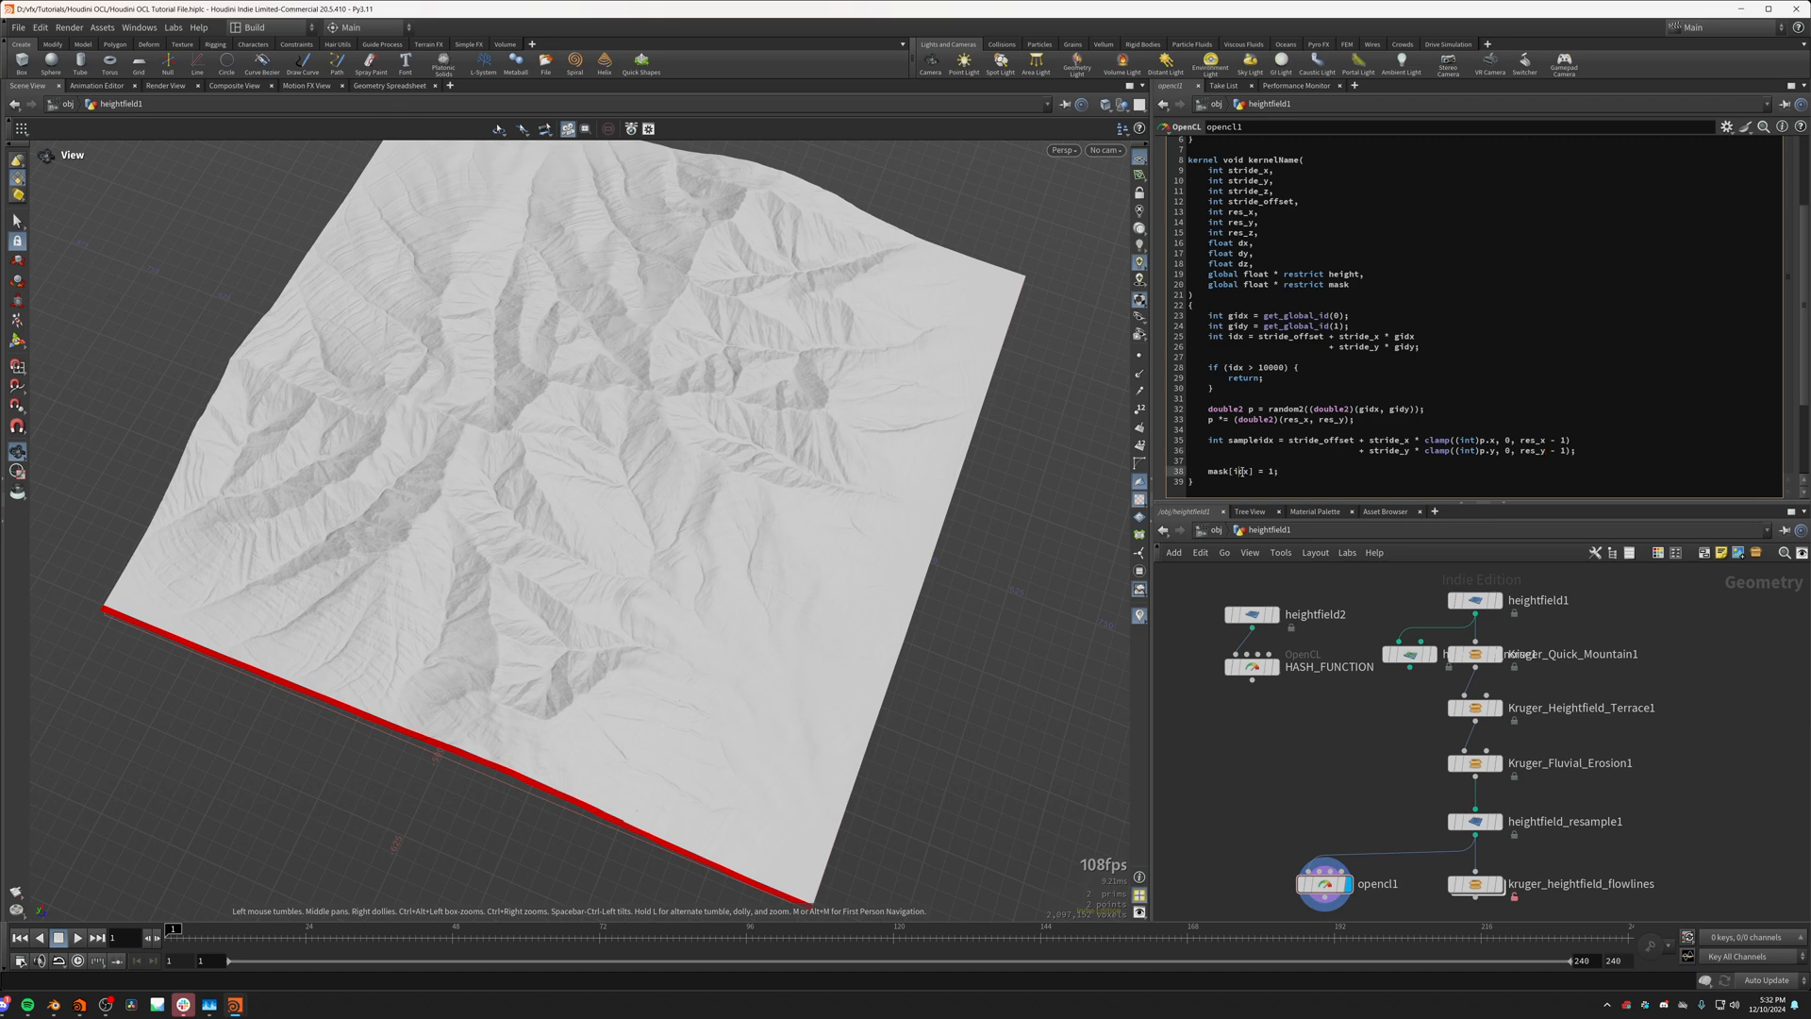
{"action": "double_click", "coordinate": [1242, 471]}
{"action": "type", "text": "sampleidx"}
{"action": "left_click", "coordinate": [1266, 760]}
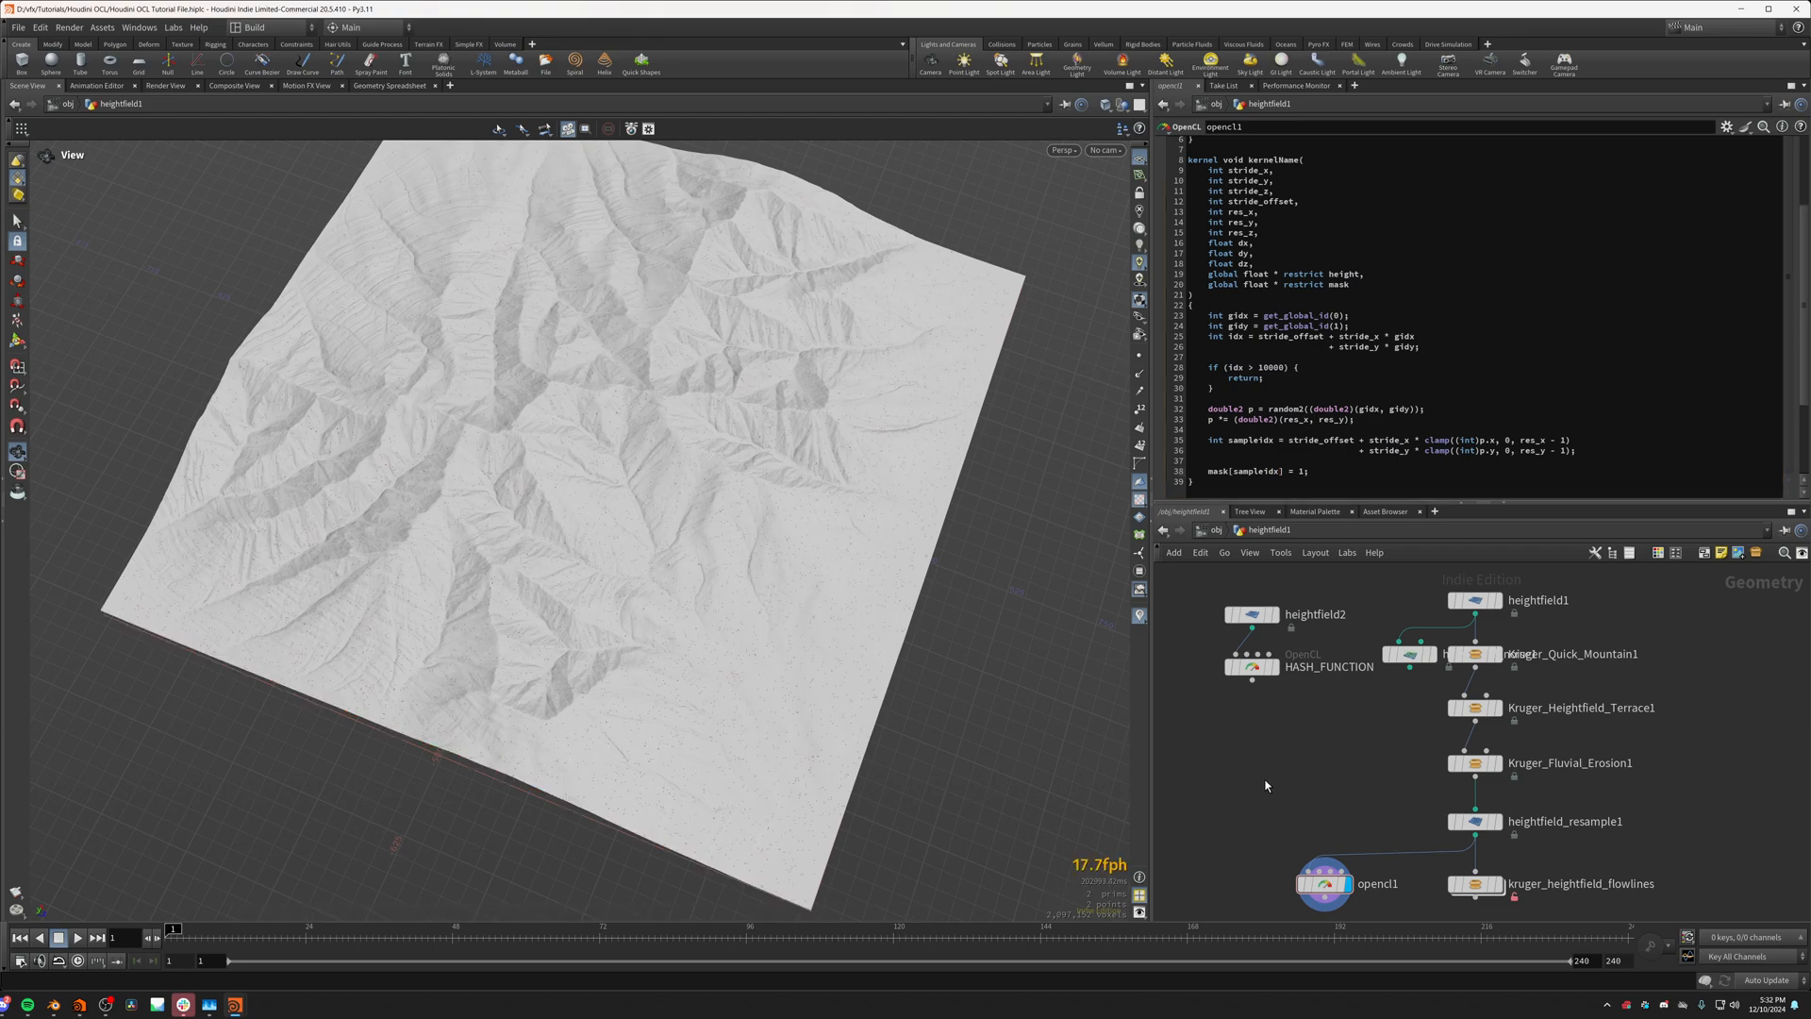
Step: Examine the distribution of the random red mask points across the terrain
{"action": "scroll", "coordinate": [663, 627], "scroll_direction": "up", "scroll_amount": 3}
{"action": "left_click_drag", "start_coordinate": [663, 626], "coordinate": [679, 589]}
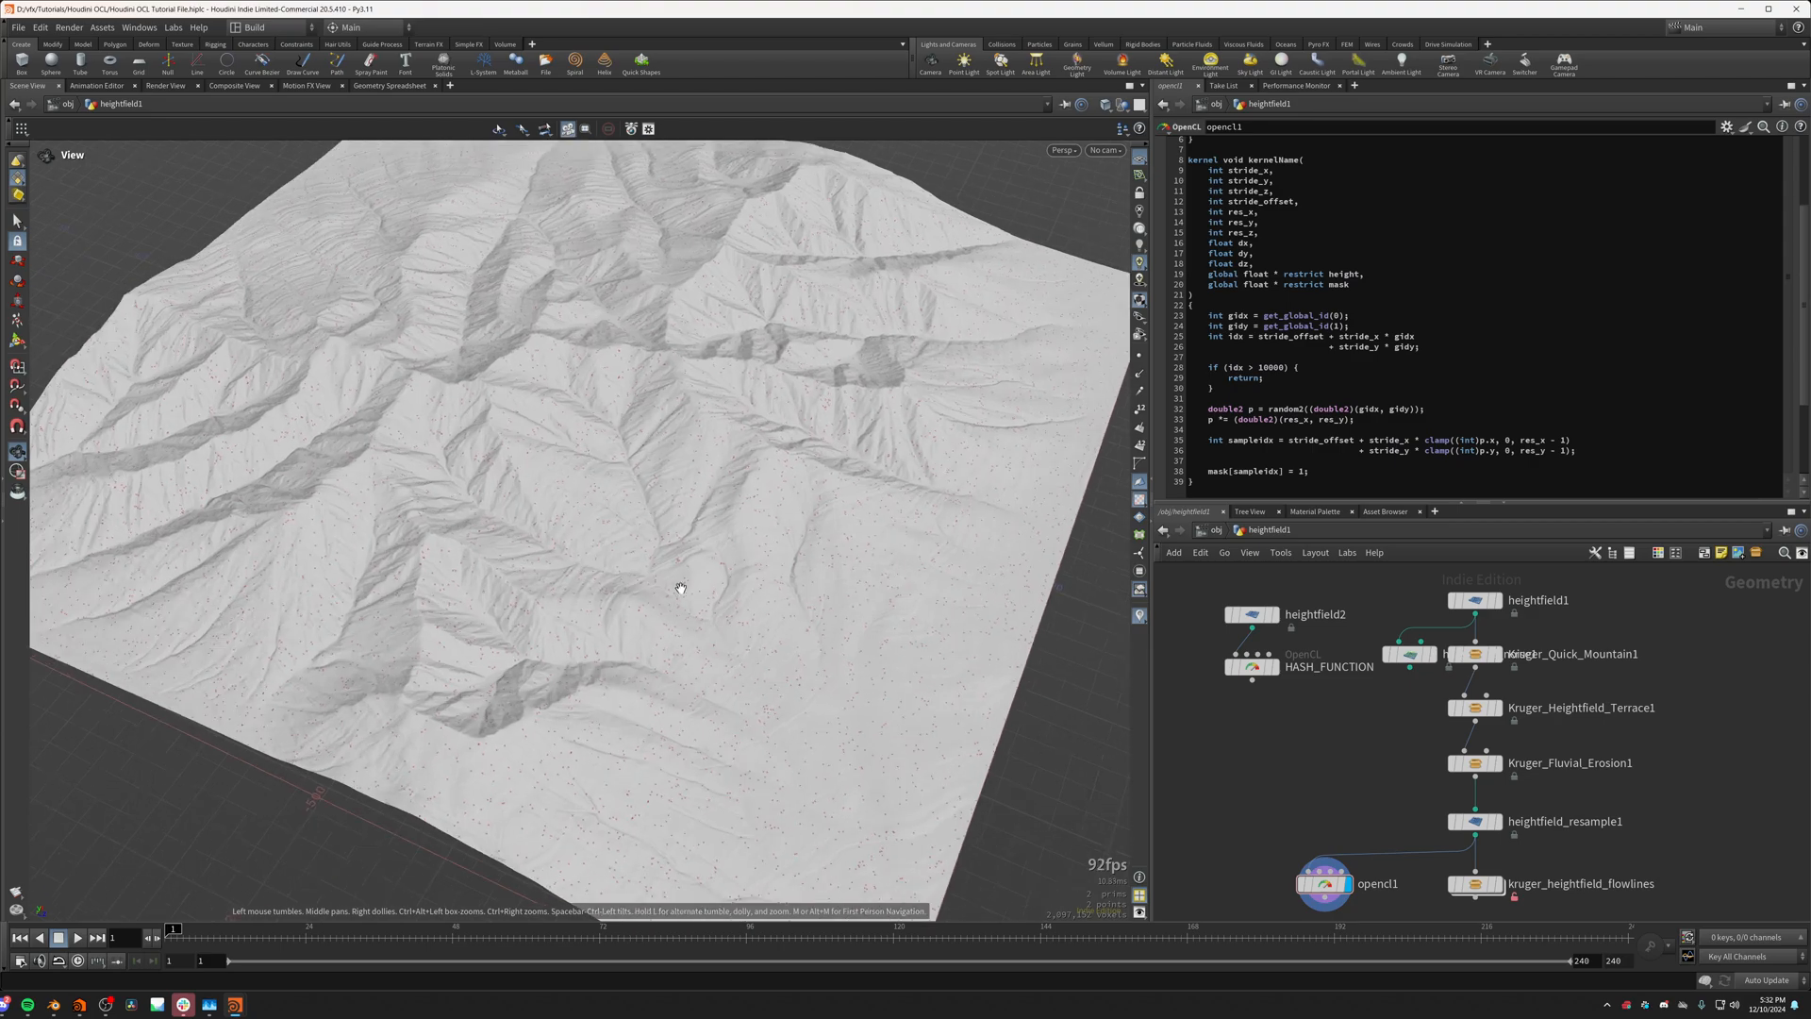
{"action": "scroll", "coordinate": [766, 501], "scroll_direction": "up", "scroll_amount": 3}
{"action": "left_click_drag", "start_coordinate": [762, 500], "coordinate": [660, 490]}
{"action": "scroll", "coordinate": [617, 550], "scroll_direction": "down", "scroll_amount": 3}
{"action": "scroll", "coordinate": [635, 655], "scroll_direction": "up", "scroll_amount": 4}
{"action": "scroll", "coordinate": [627, 514], "scroll_direction": "up", "scroll_amount": 3}
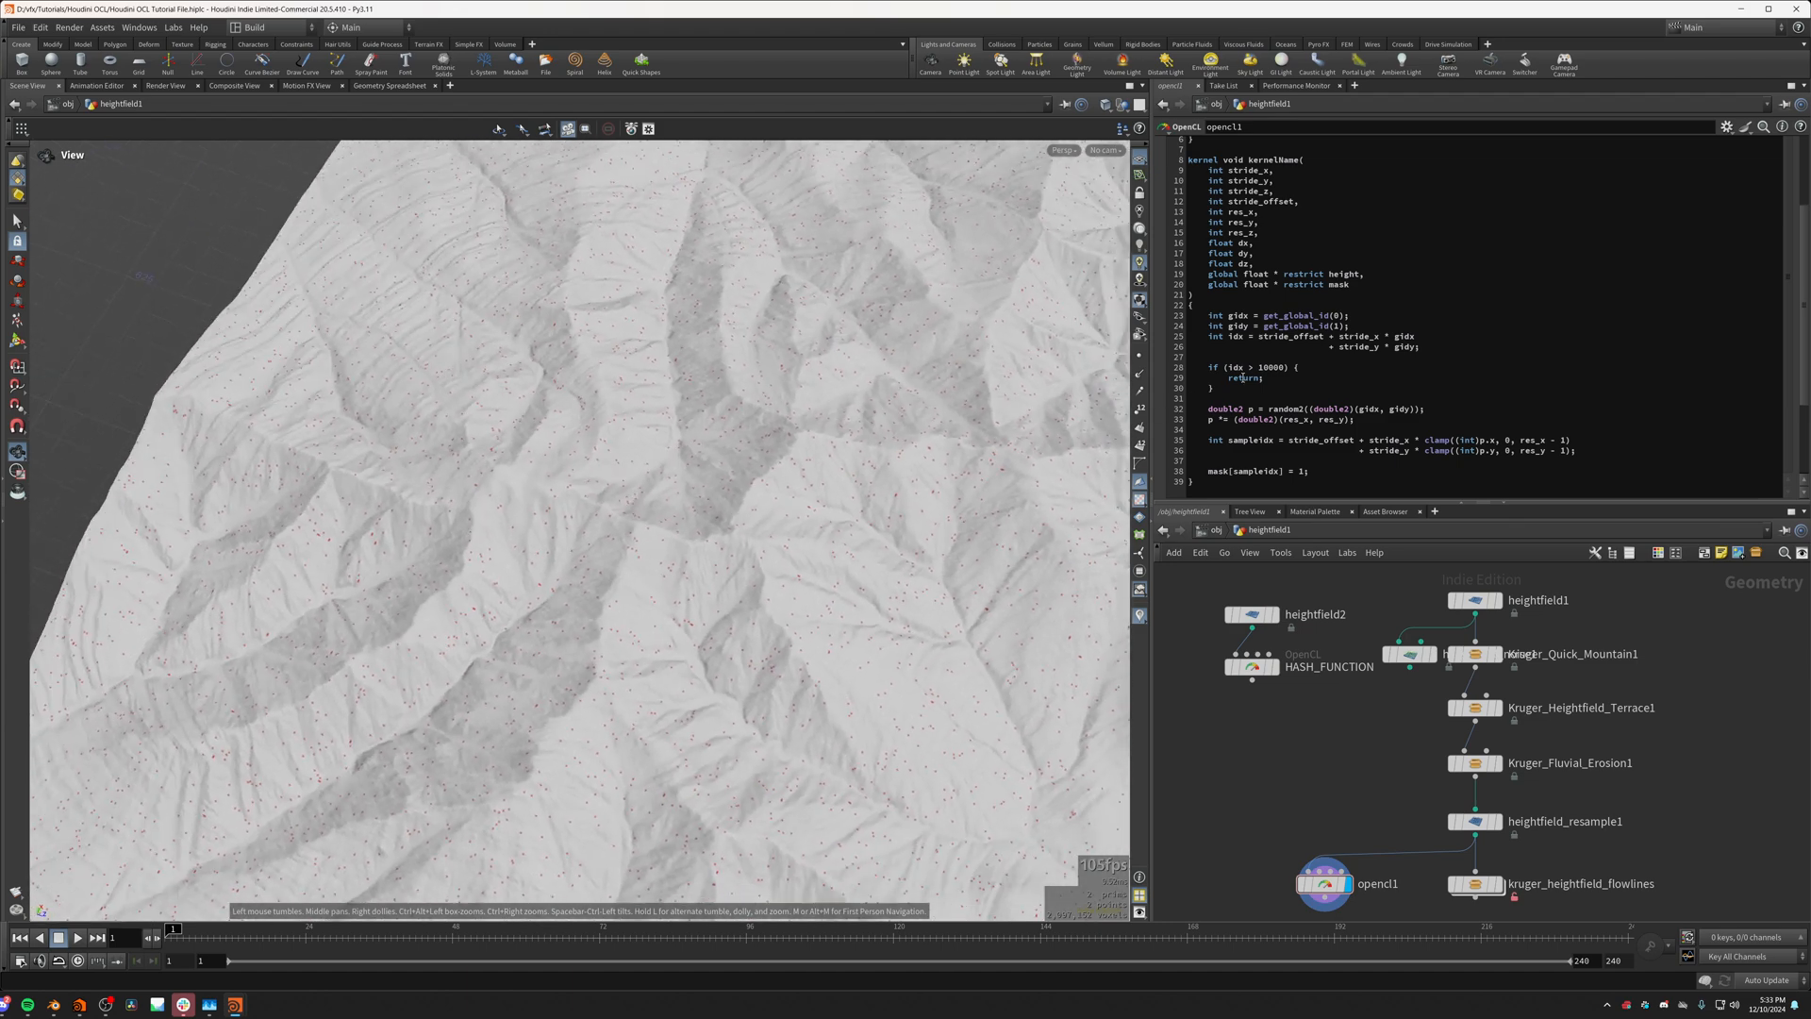
{"action": "left_click", "coordinate": [1260, 368]}
{"action": "left_click_drag", "start_coordinate": [807, 561], "coordinate": [735, 450]}
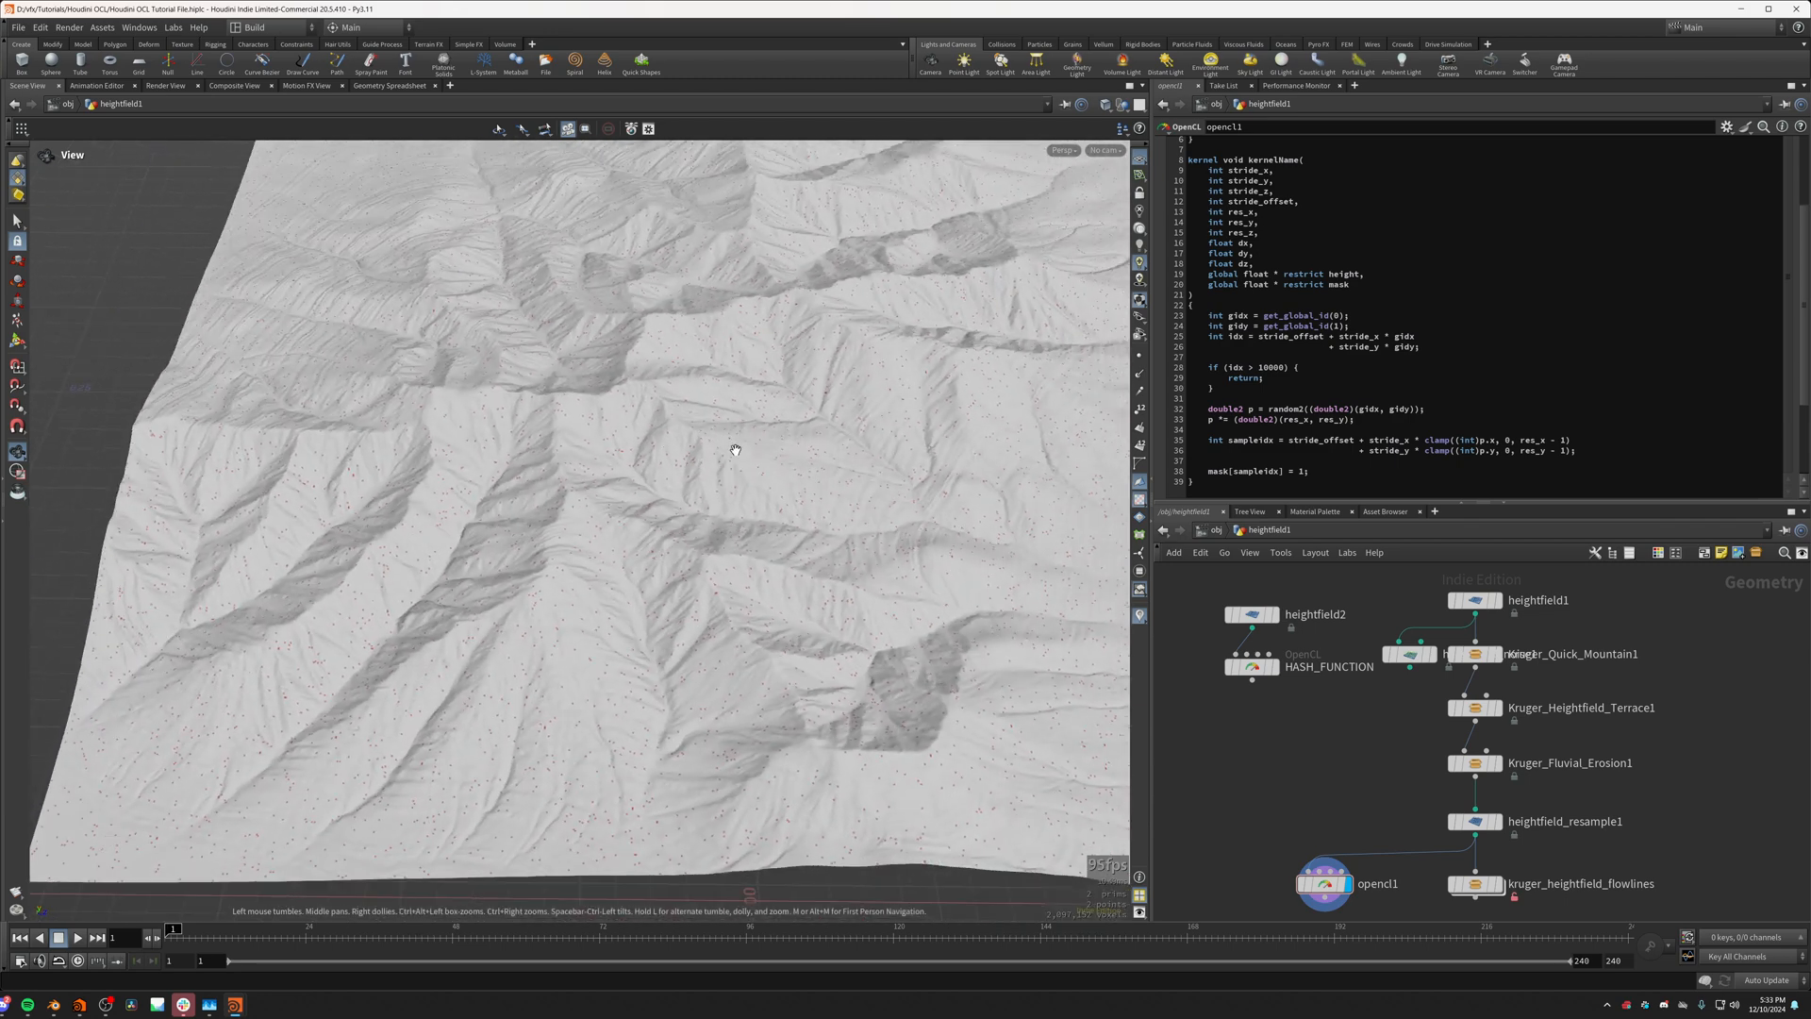
{"action": "left_click", "coordinate": [1268, 367]}
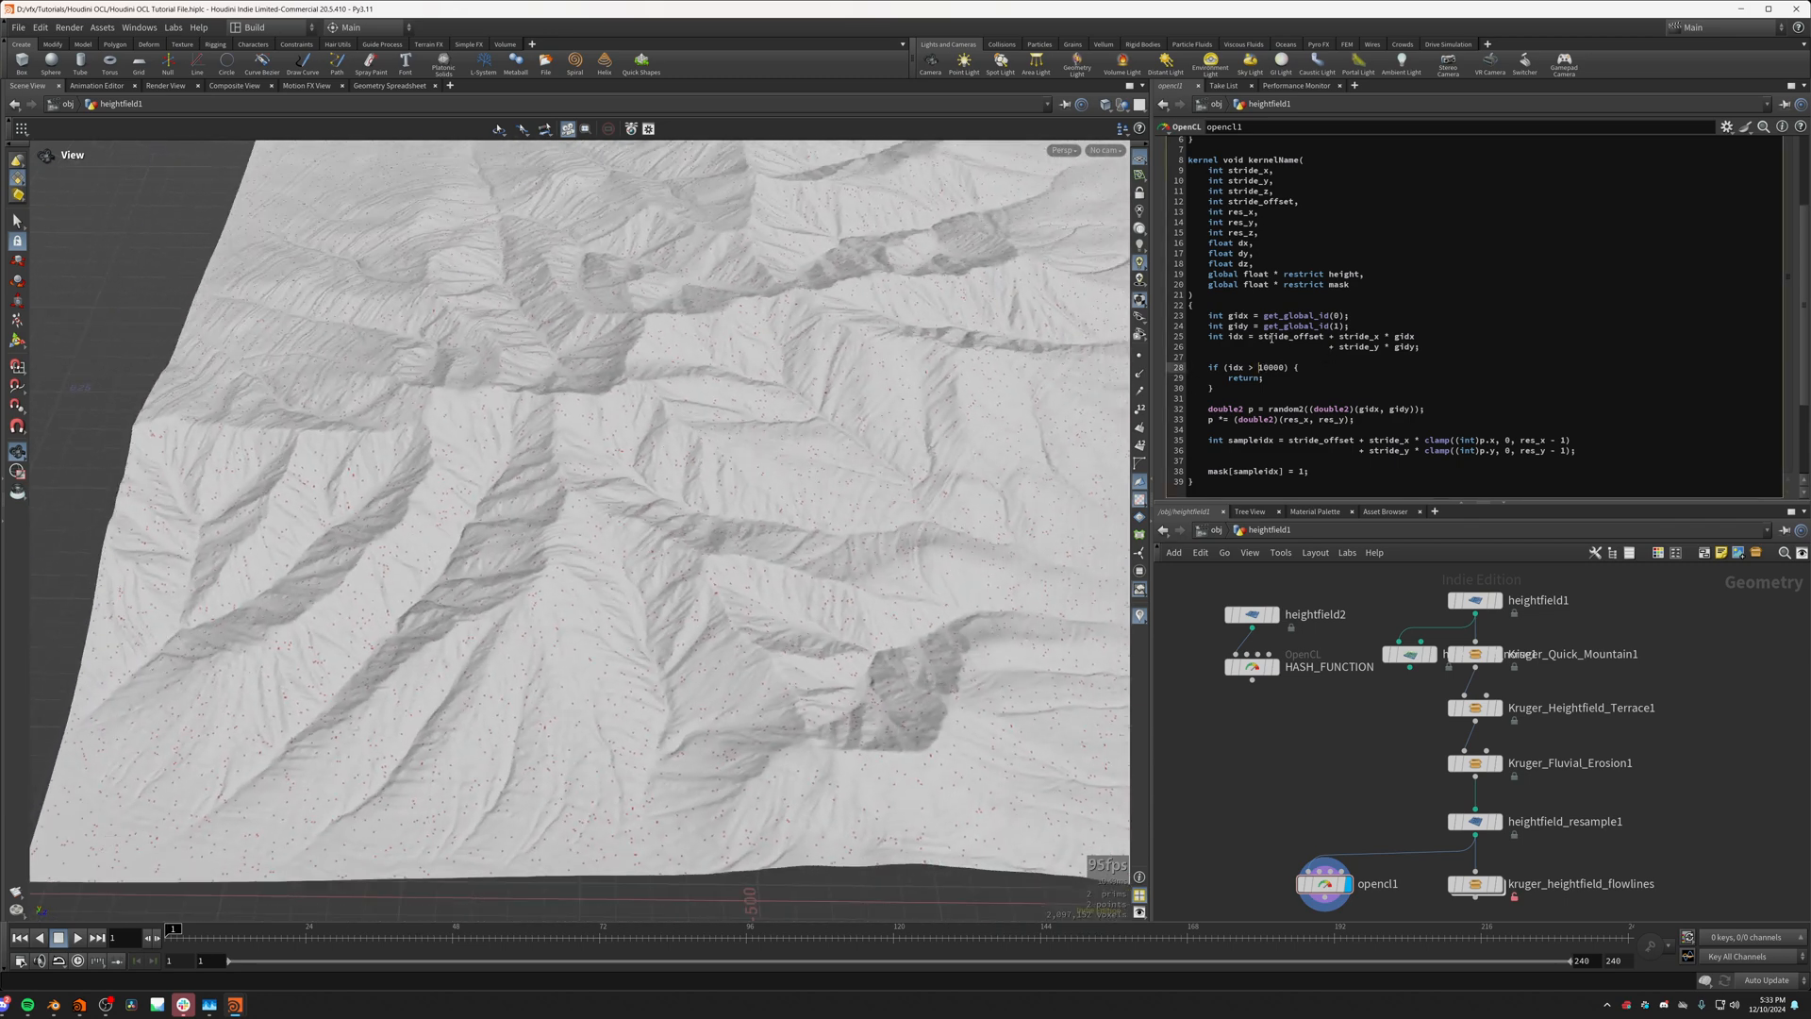
{"action": "left_click", "coordinate": [1271, 336]}
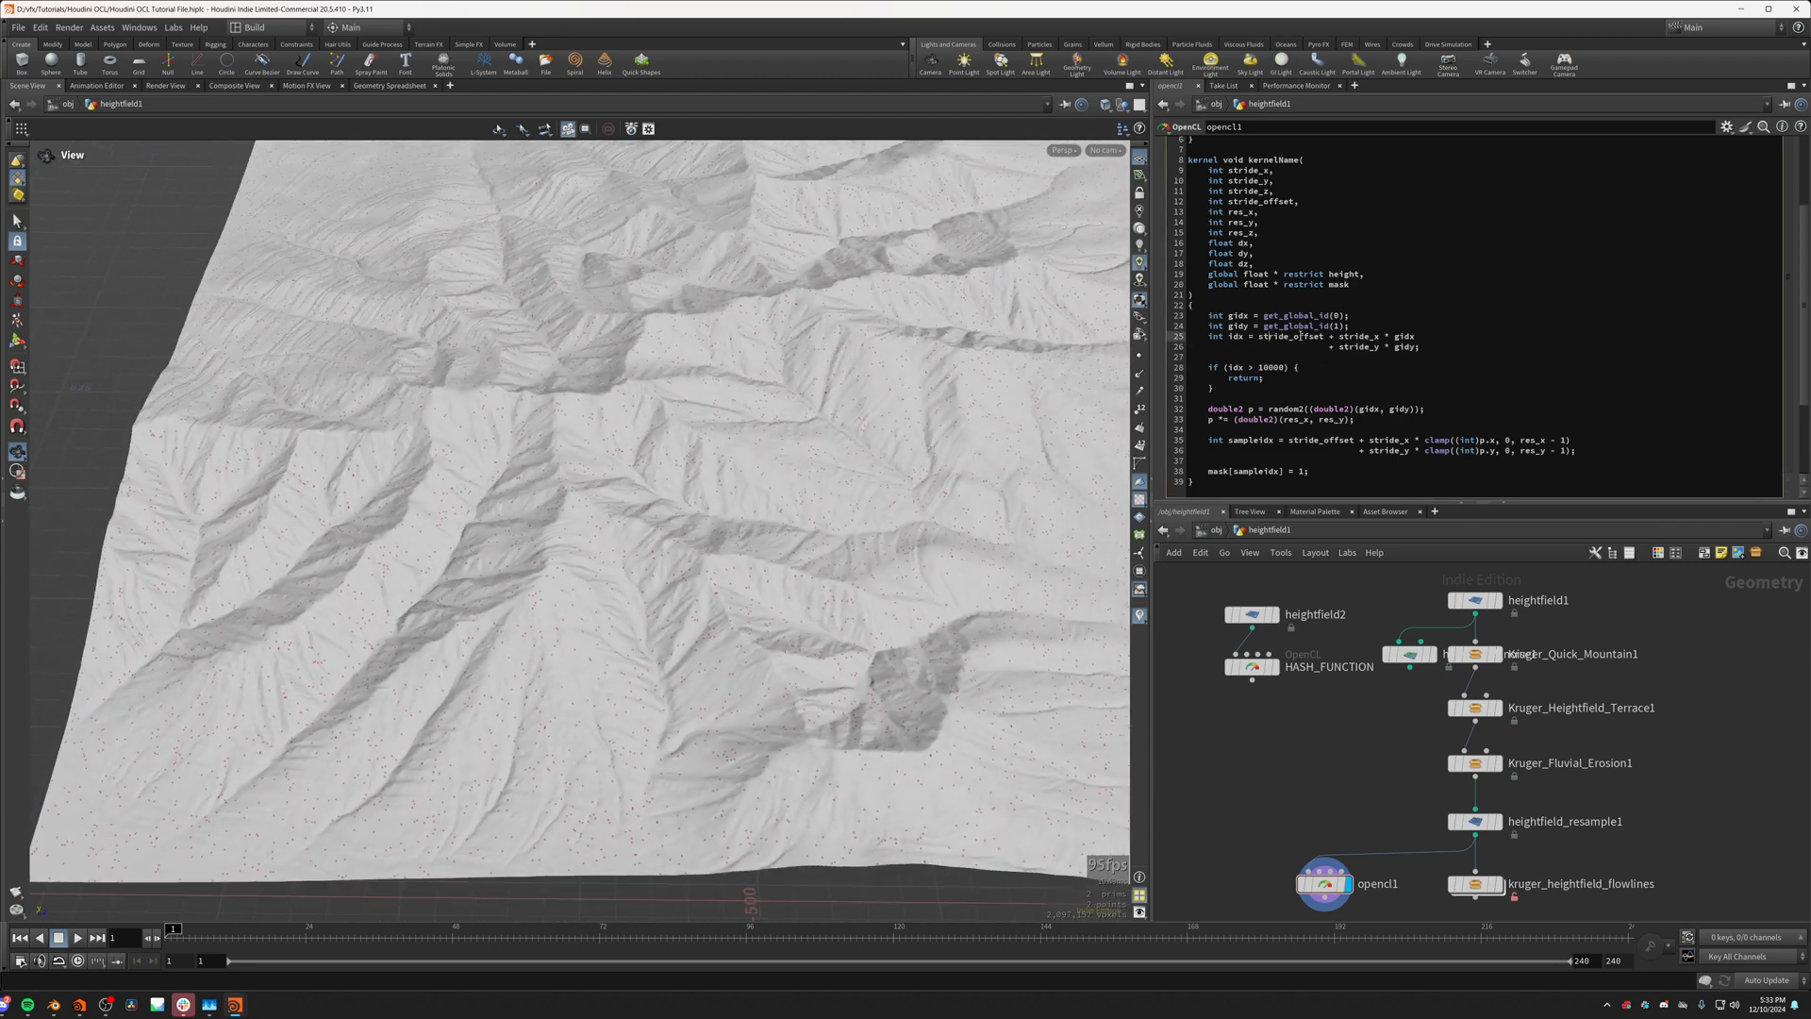
{"action": "double_click", "coordinate": [1236, 336]}
{"action": "left_click_drag", "start_coordinate": [1323, 337], "coordinate": [1260, 341]}
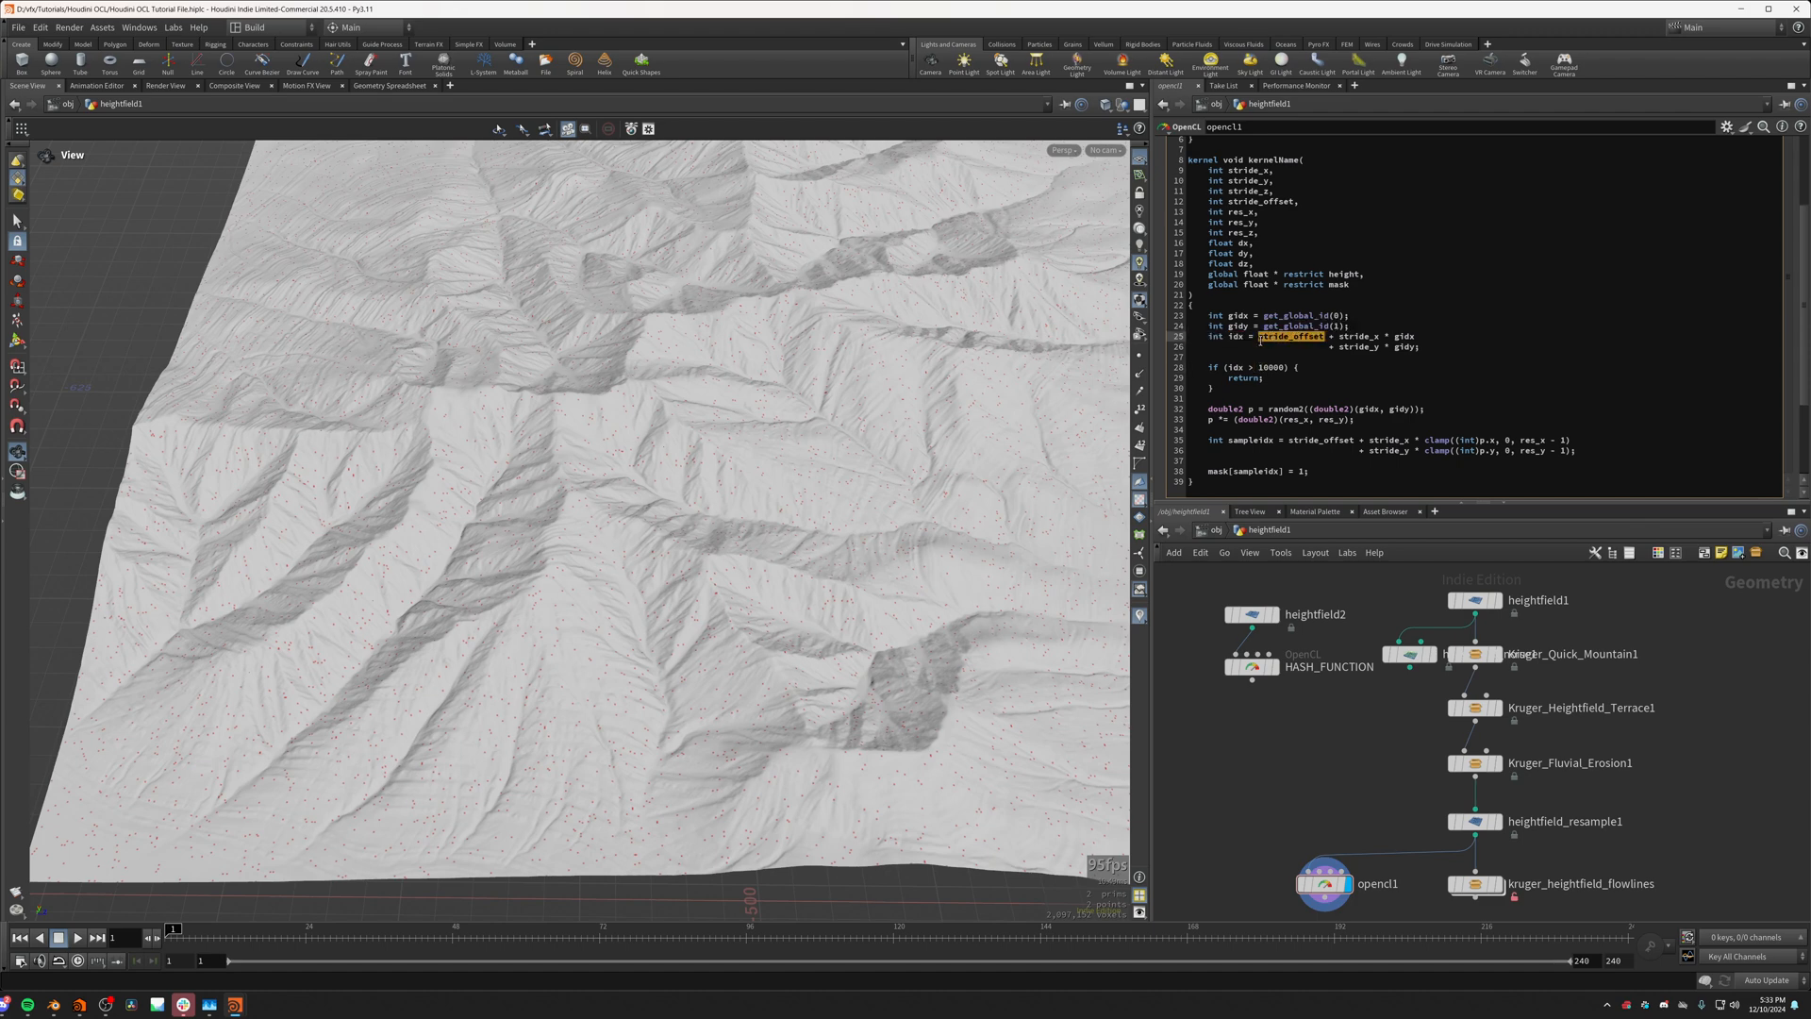
{"action": "double_click", "coordinate": [1360, 337]}
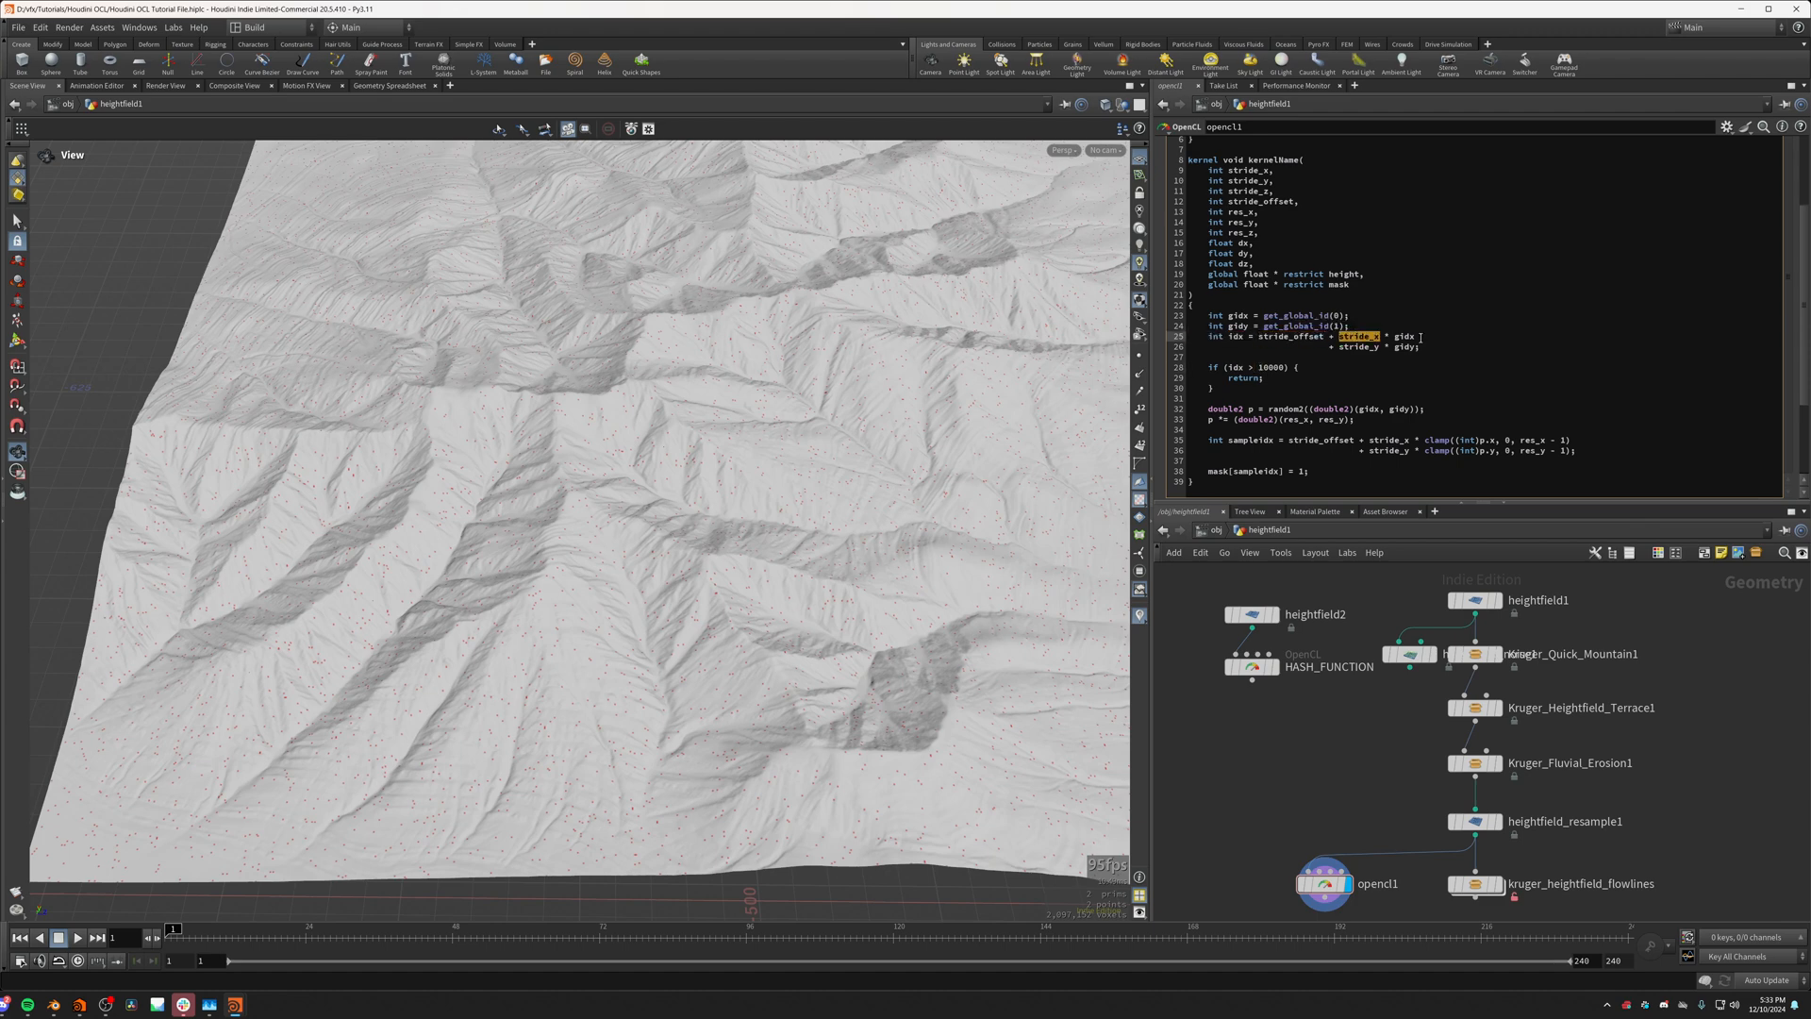
{"action": "left_click", "coordinate": [1260, 367]}
{"action": "double_click", "coordinate": [1276, 368]}
Step: In the early-return condition, insert stride_offset + before 10000 and apply the kernel code
{"action": "double_click", "coordinate": [1291, 336]}
{"action": "key", "text": "BackSpace"}
{"action": "key", "text": "ctrl+z"}
{"action": "left_click", "coordinate": [1260, 361]}
{"action": "left_click", "coordinate": [1260, 368]}
{"action": "type", "text": "stride_offset +"}
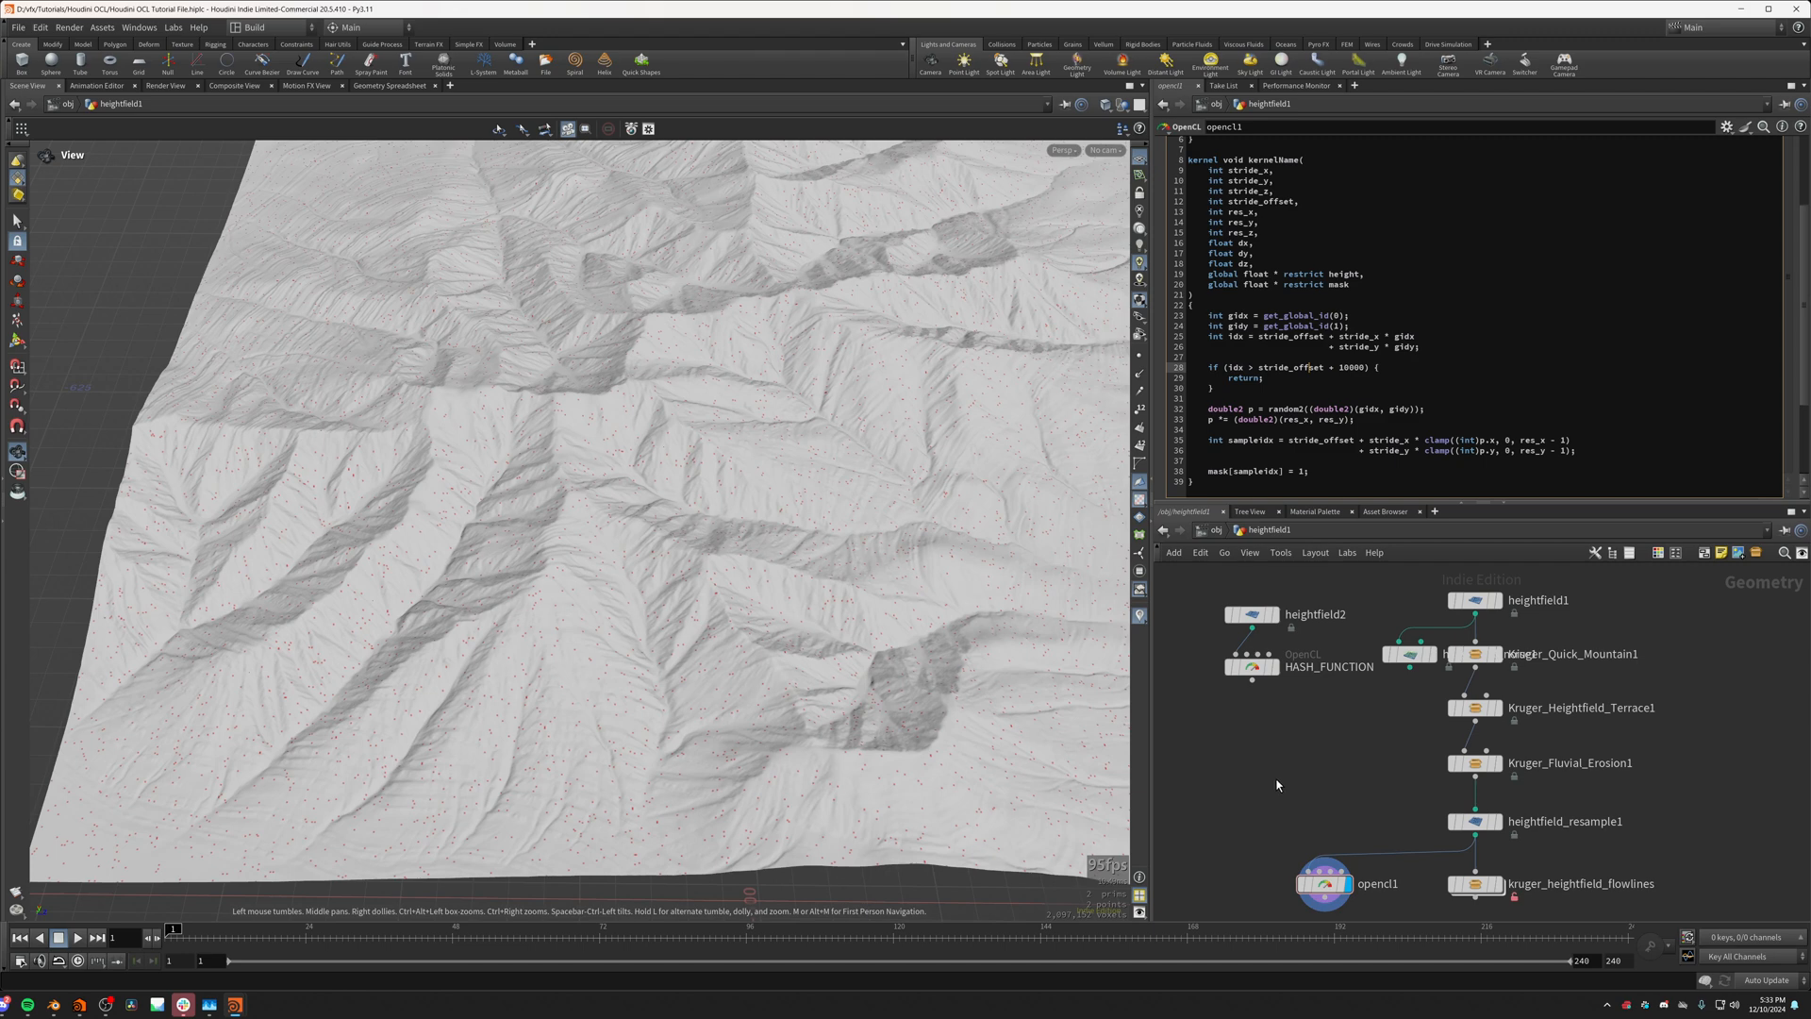
{"action": "scroll", "coordinate": [554, 667], "scroll_direction": "up", "scroll_amount": 3}
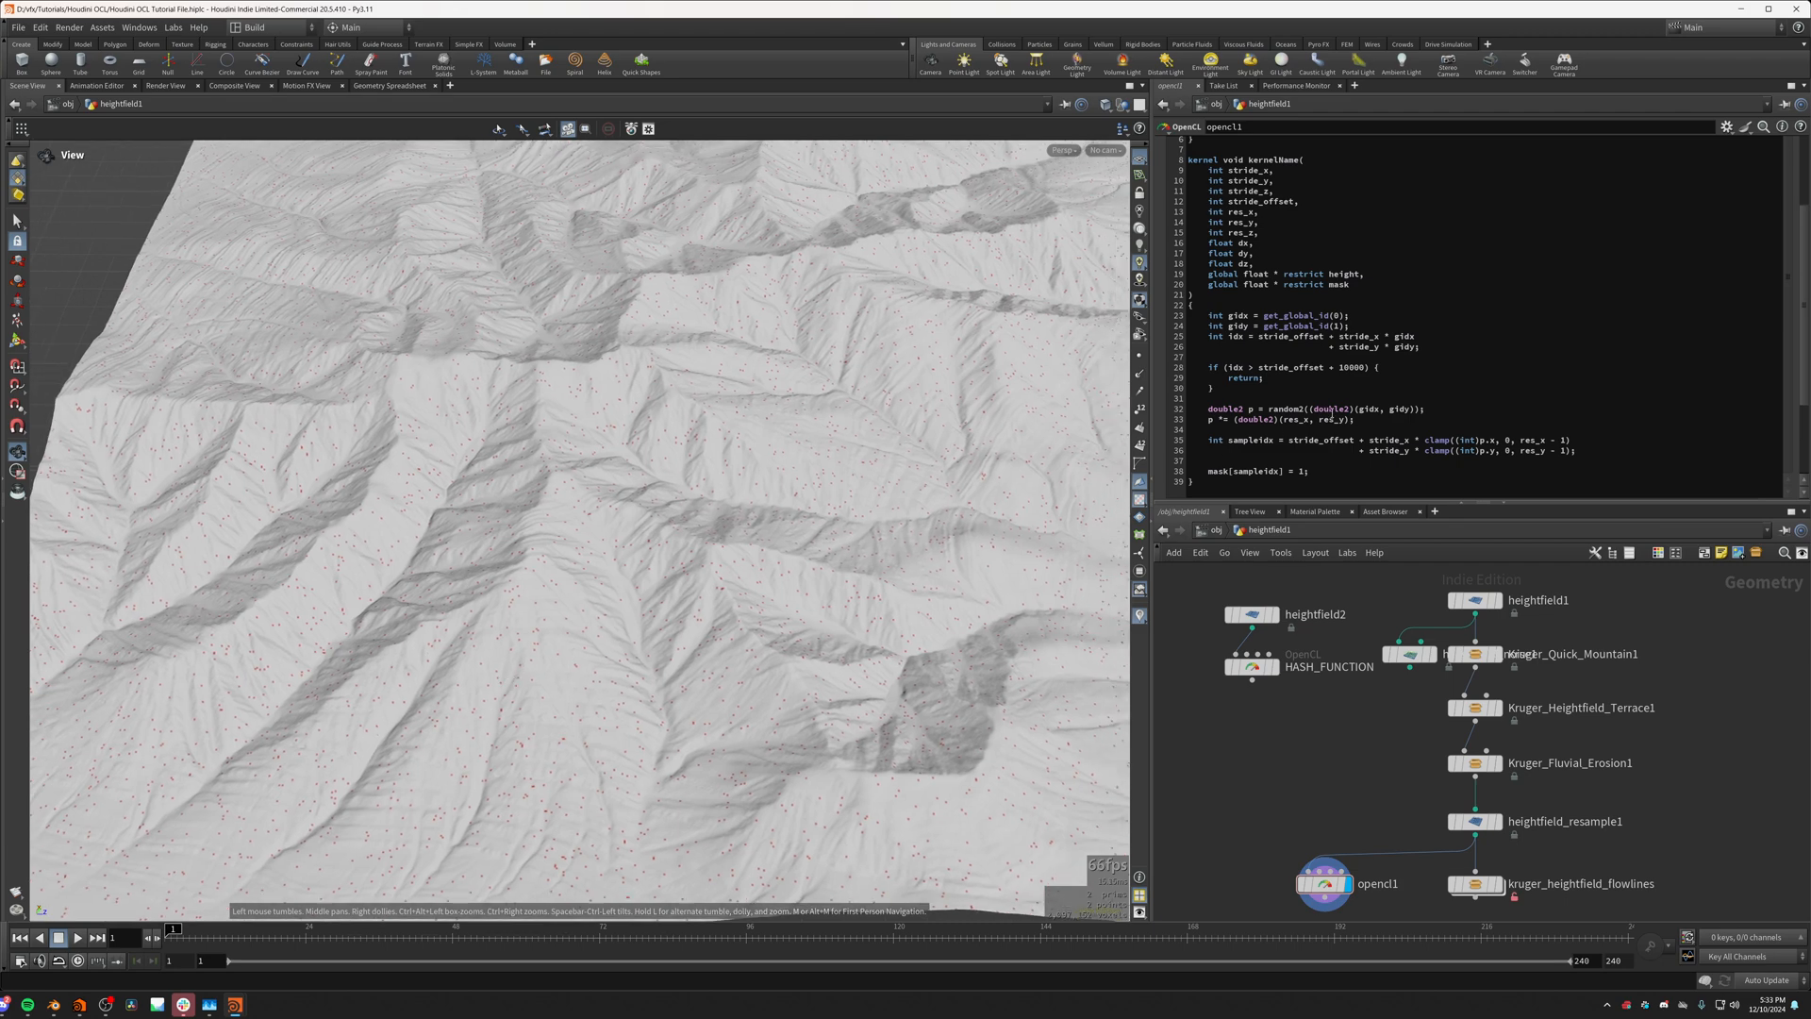
Step: Test an early-return limit of 100 on the terrain's mask points and restore the limit to 10000
{"action": "left_click", "coordinate": [1364, 368]}
{"action": "key", "text": "BackSpace"}
{"action": "key", "text": "BackSpace"}
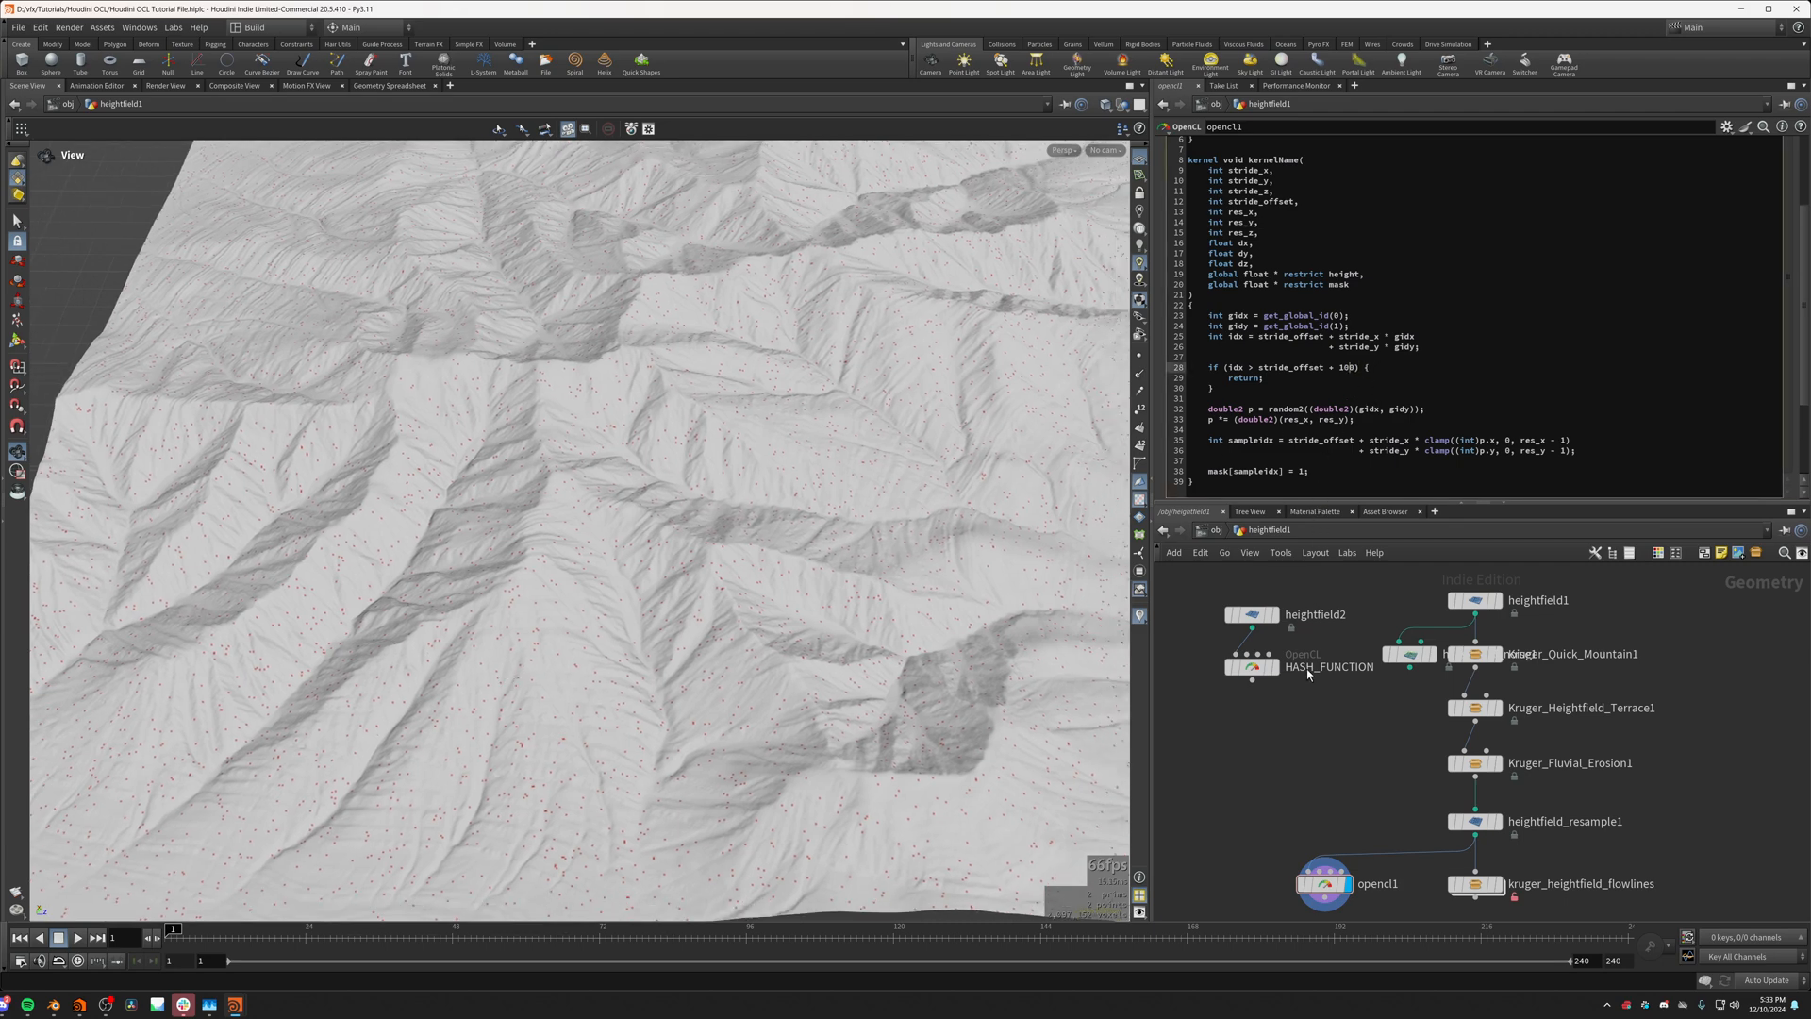
{"action": "left_click", "coordinate": [1295, 761]}
{"action": "left_click_drag", "start_coordinate": [802, 641], "coordinate": [531, 471]}
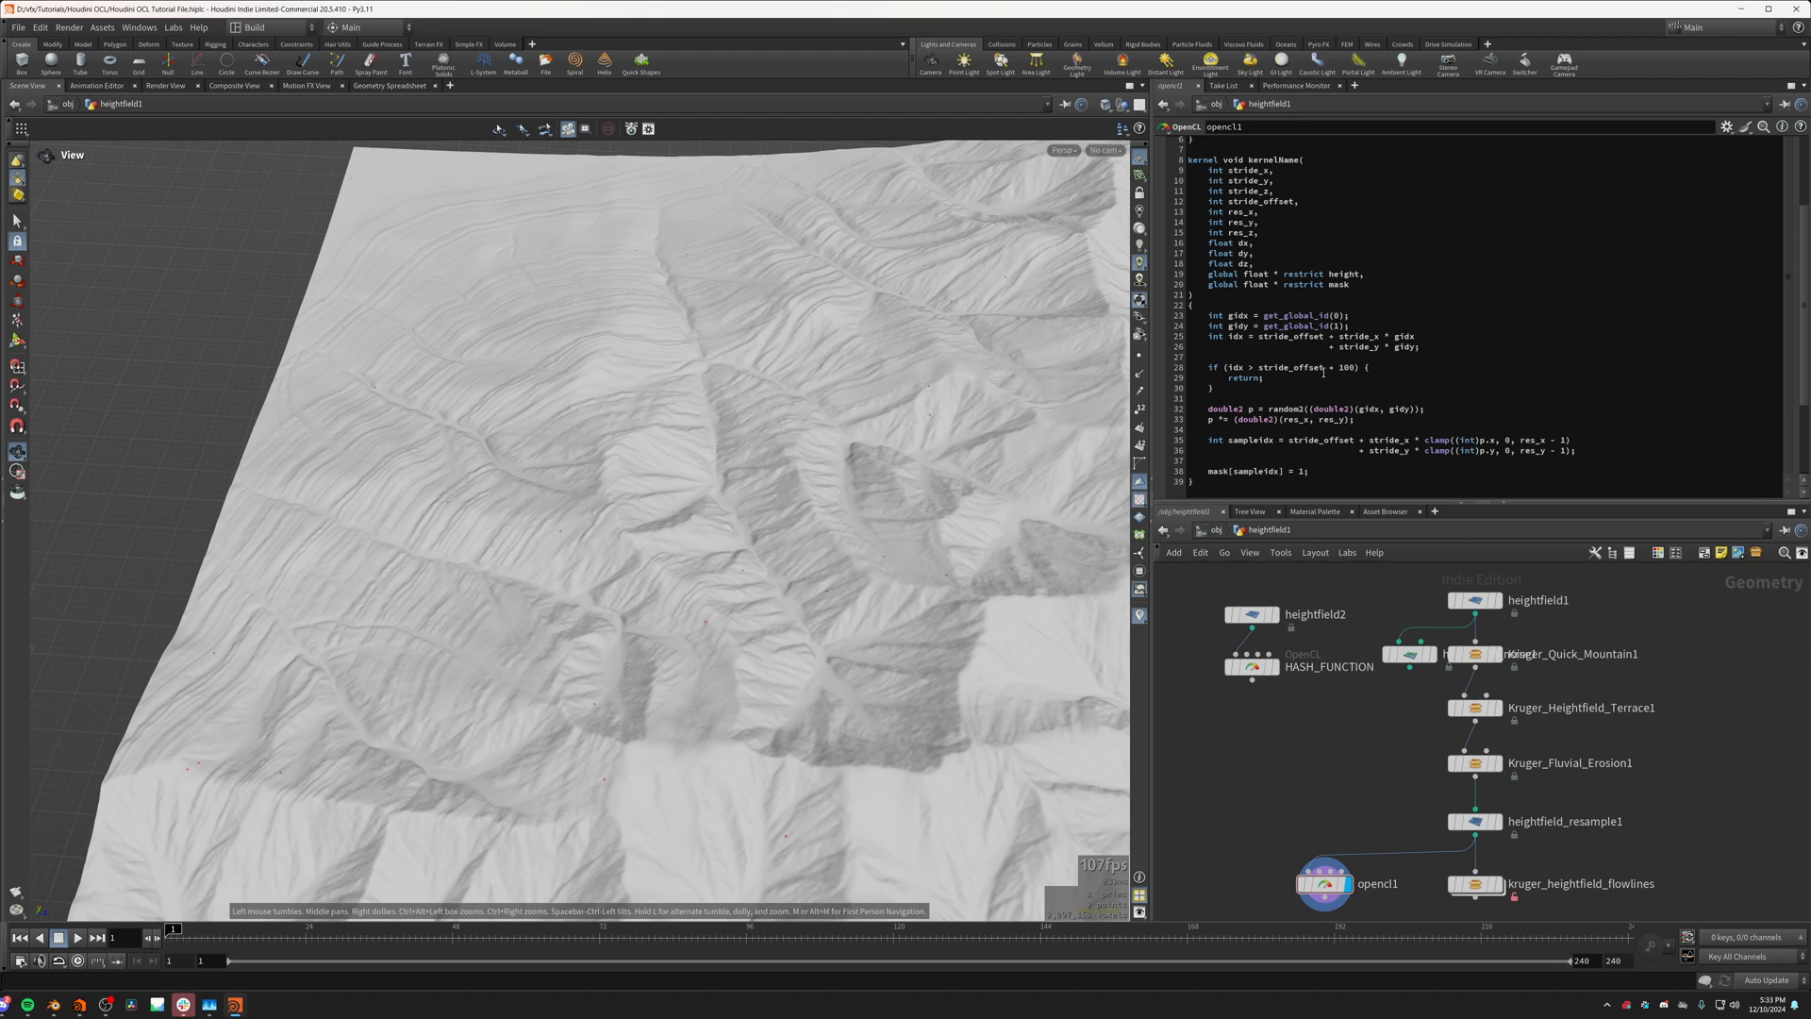
{"action": "type", "text": "0000"}
{"action": "left_click_drag", "start_coordinate": [782, 614], "coordinate": [727, 623]}
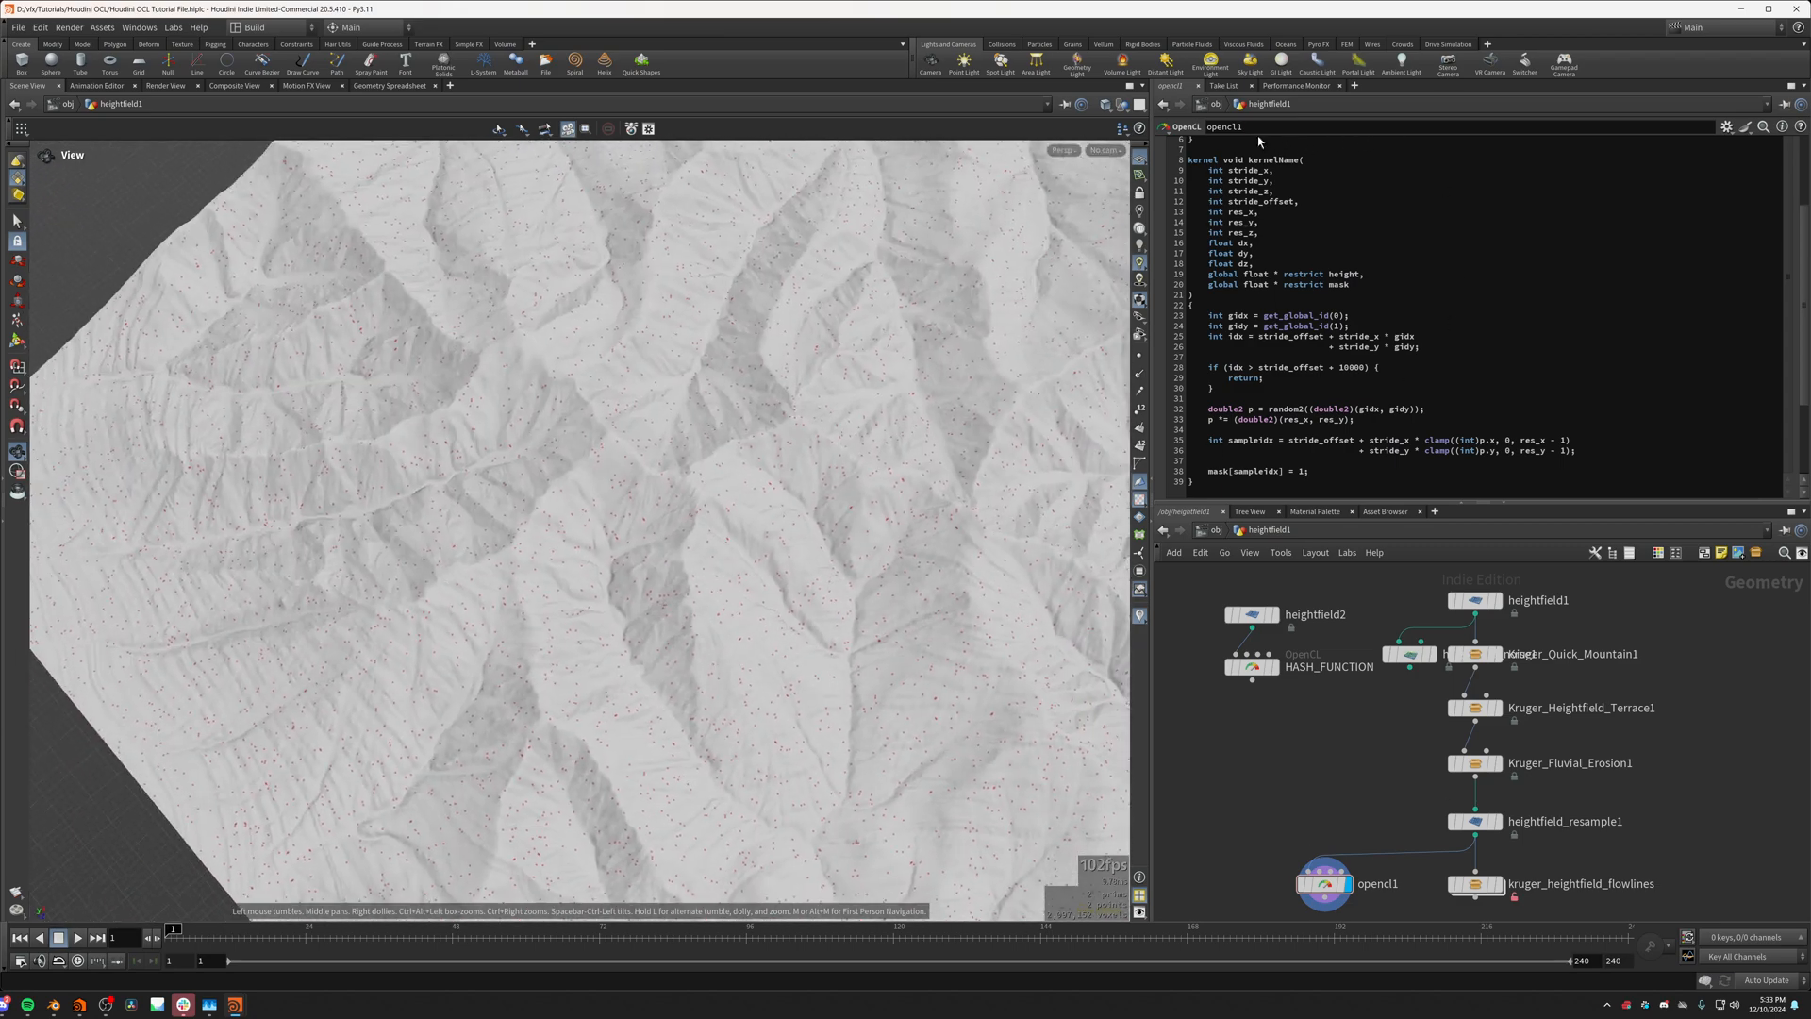
{"action": "double_click", "coordinate": [1352, 368]}
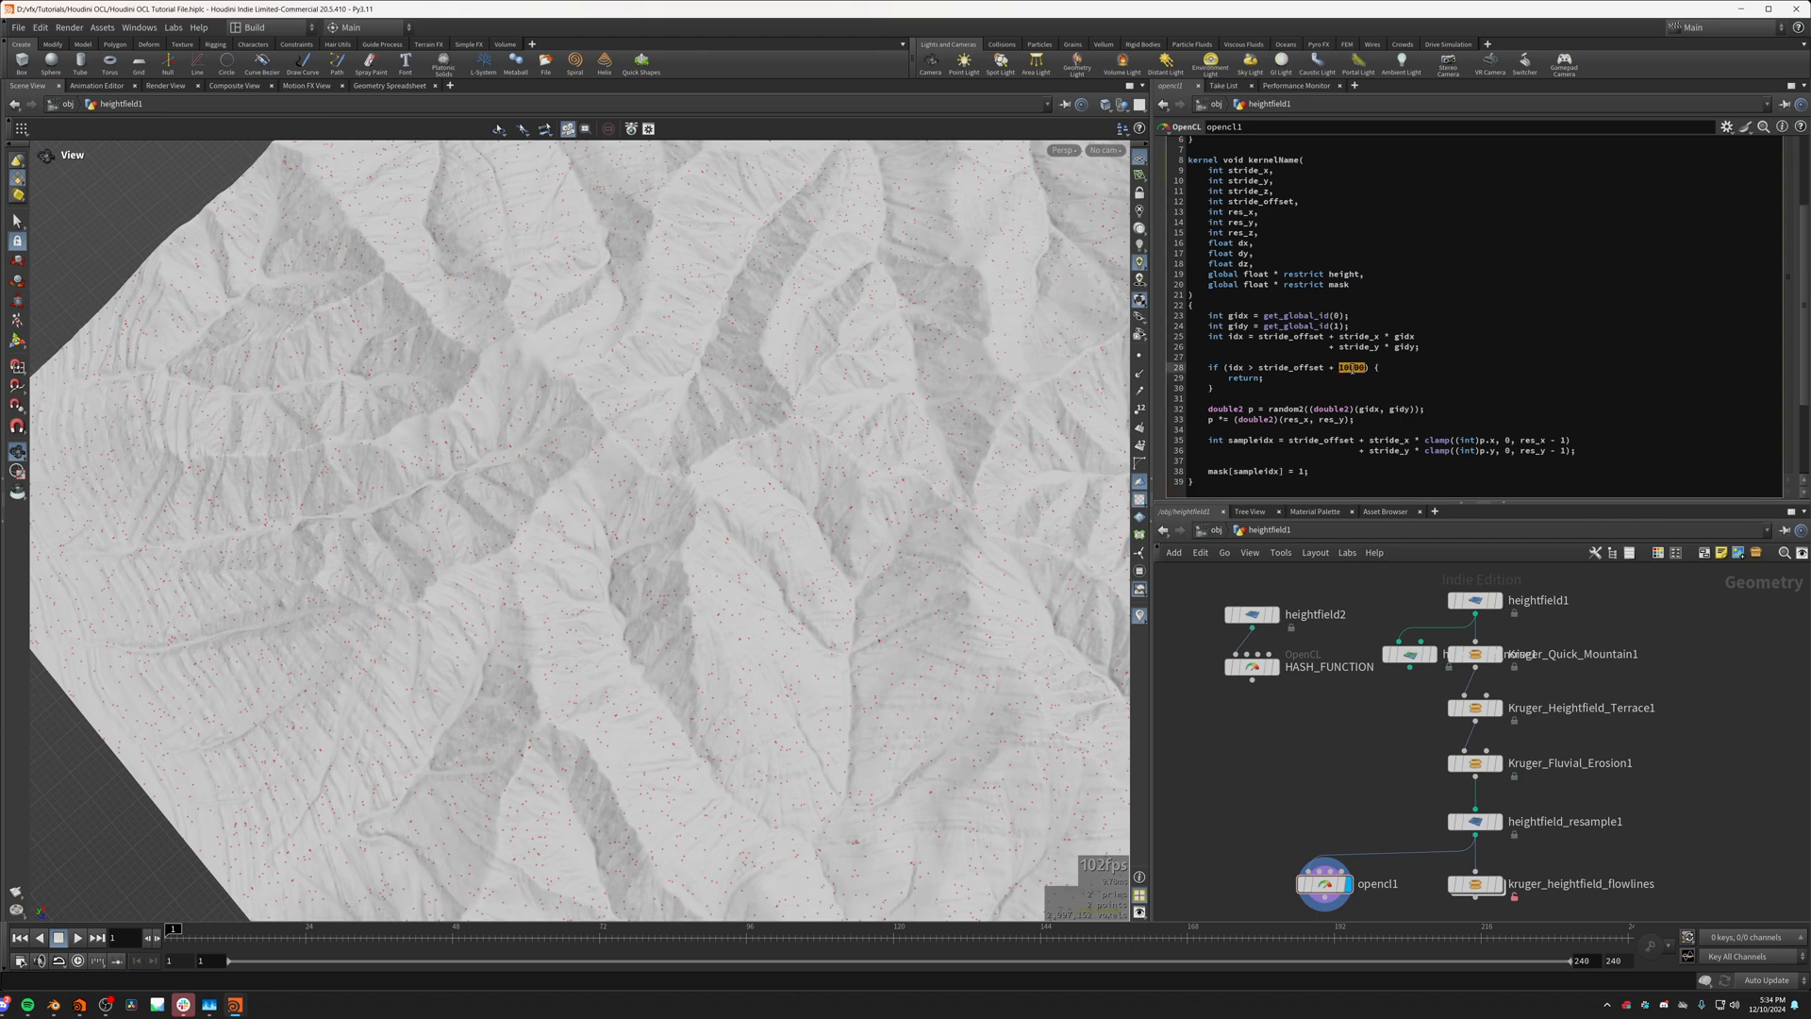
{"action": "left_click", "coordinate": [1360, 371]}
{"action": "double_click", "coordinate": [1355, 369]}
{"action": "left_click_drag", "start_coordinate": [820, 511], "coordinate": [909, 379]}
{"action": "left_click", "coordinate": [1284, 368]}
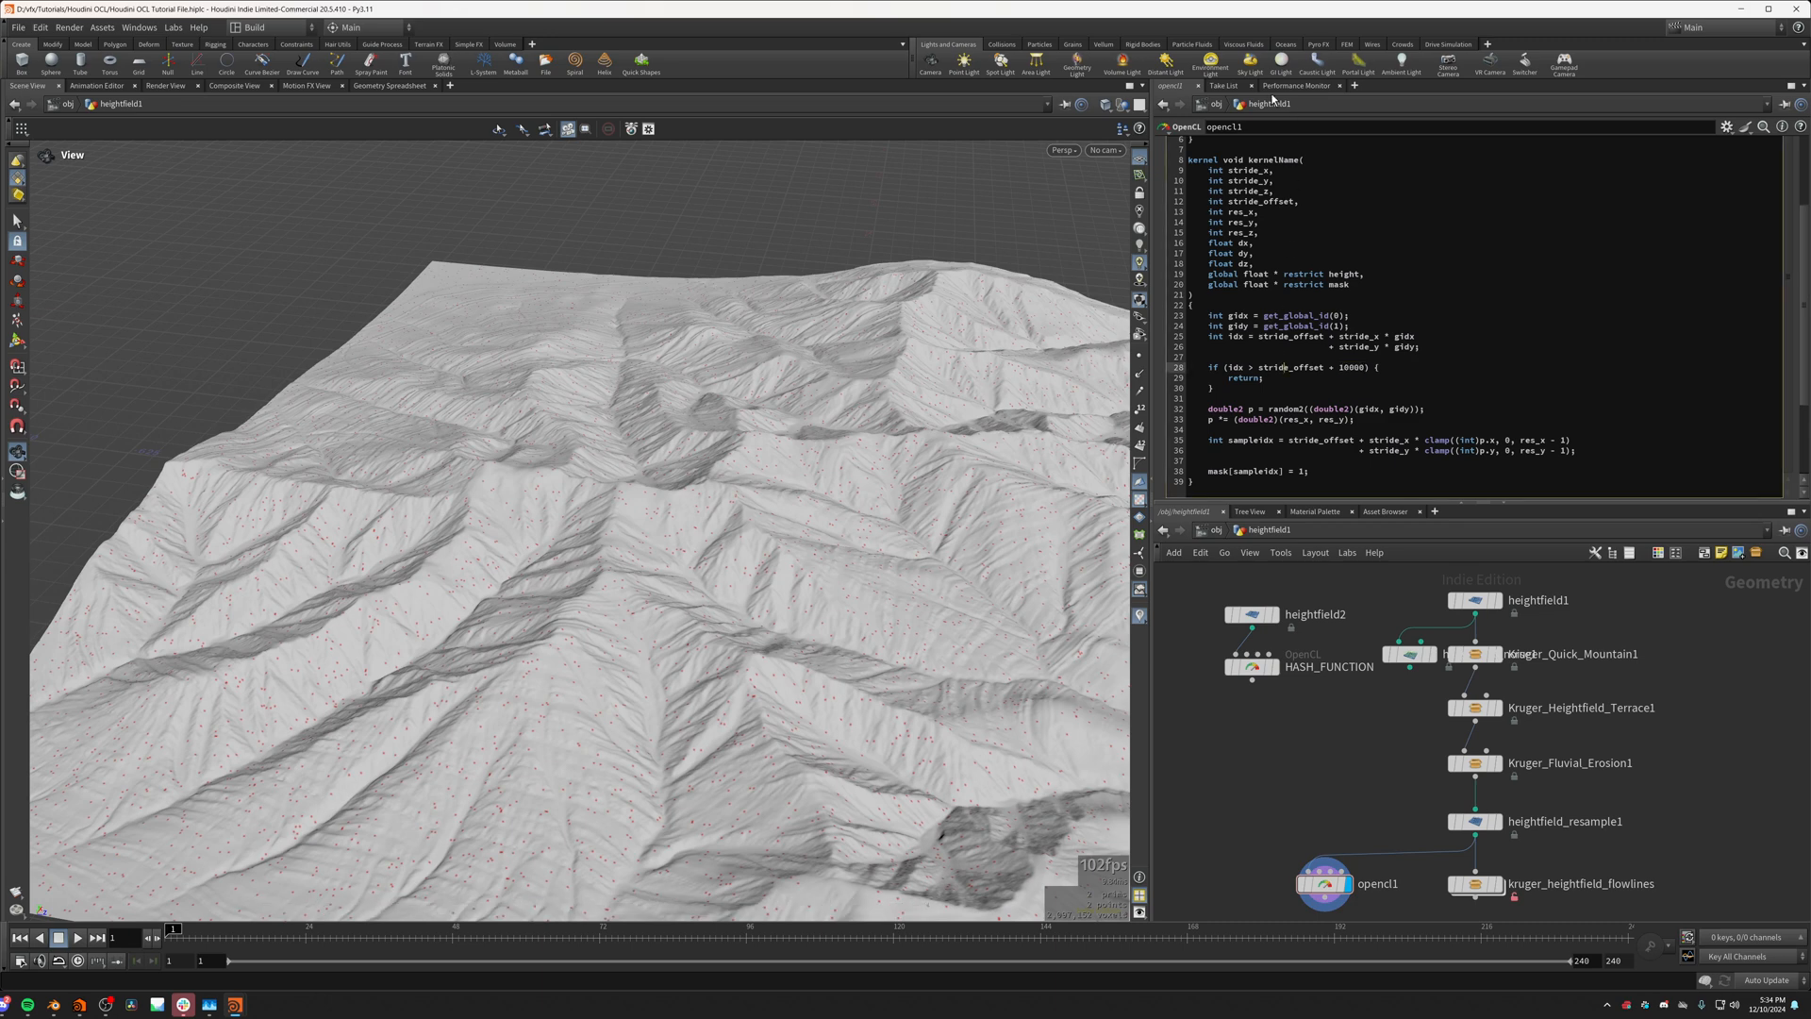
Step: Review the height and mask bindings, insert a new binding before height, and name it Num_Flows
{"action": "scroll", "coordinate": [1221, 151], "scroll_direction": "up", "scroll_amount": 1}
{"action": "left_click", "coordinate": [1254, 146]}
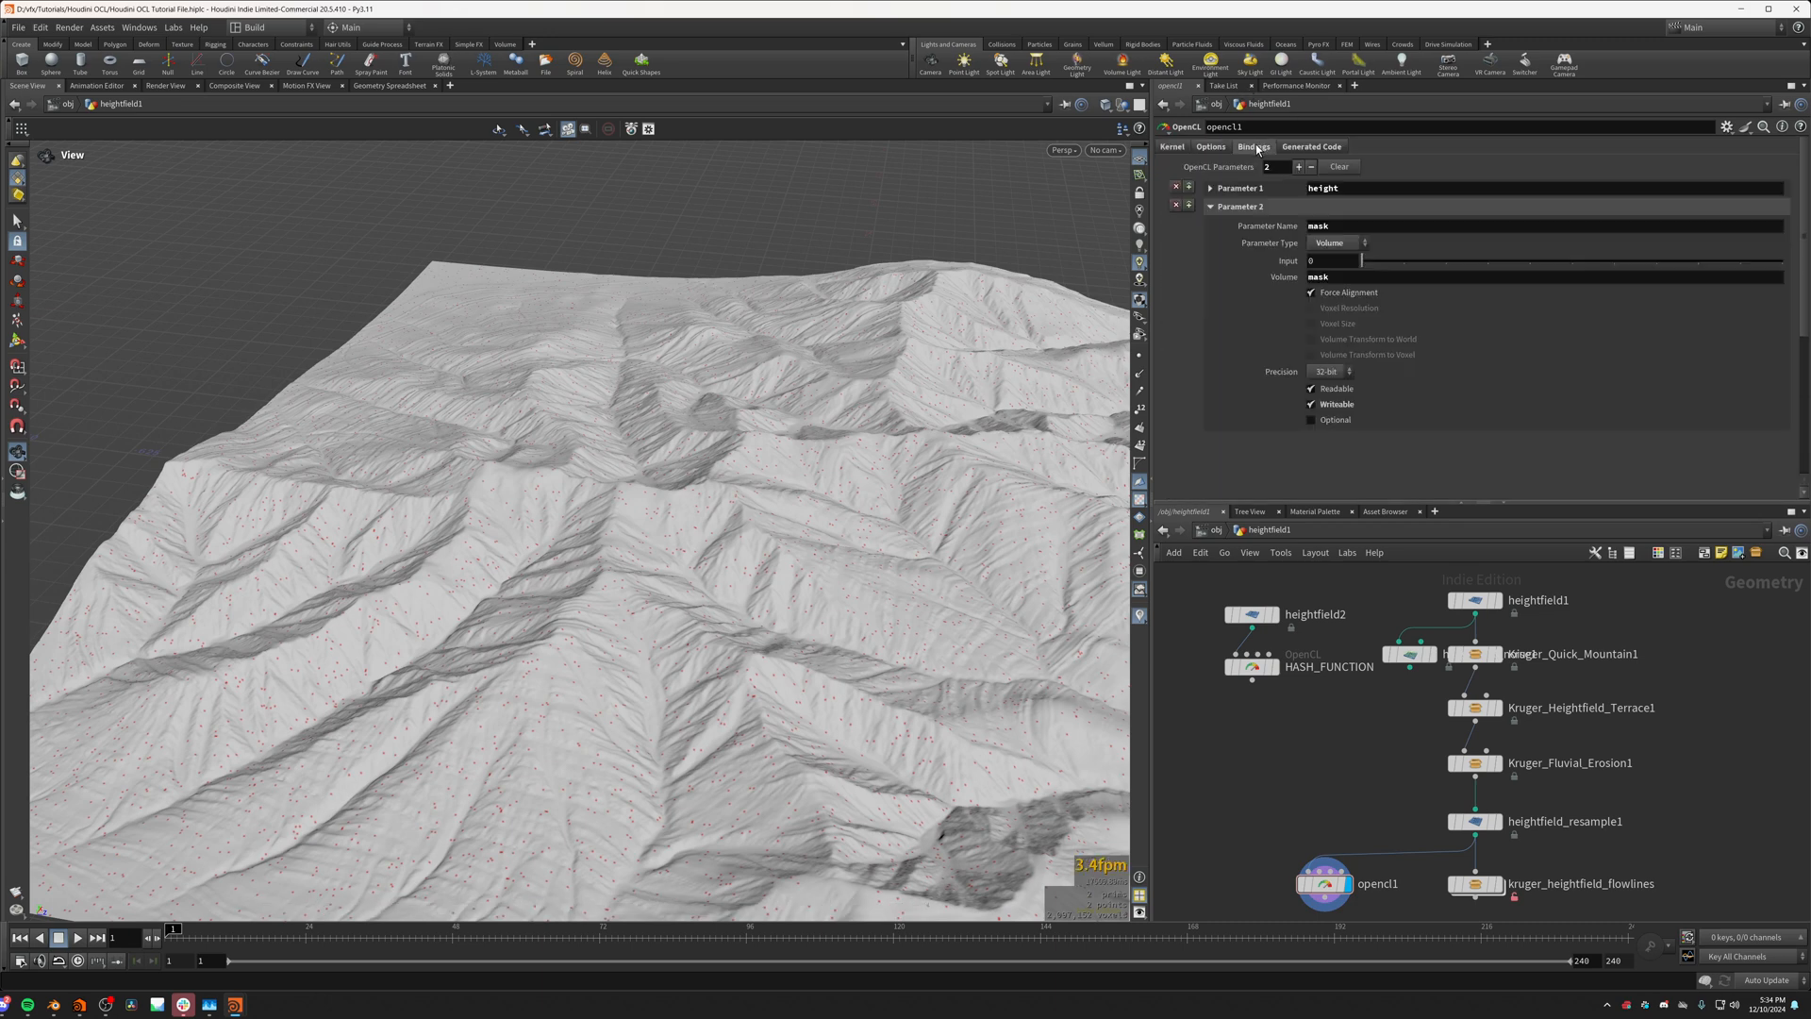
{"action": "left_click", "coordinate": [1211, 205]}
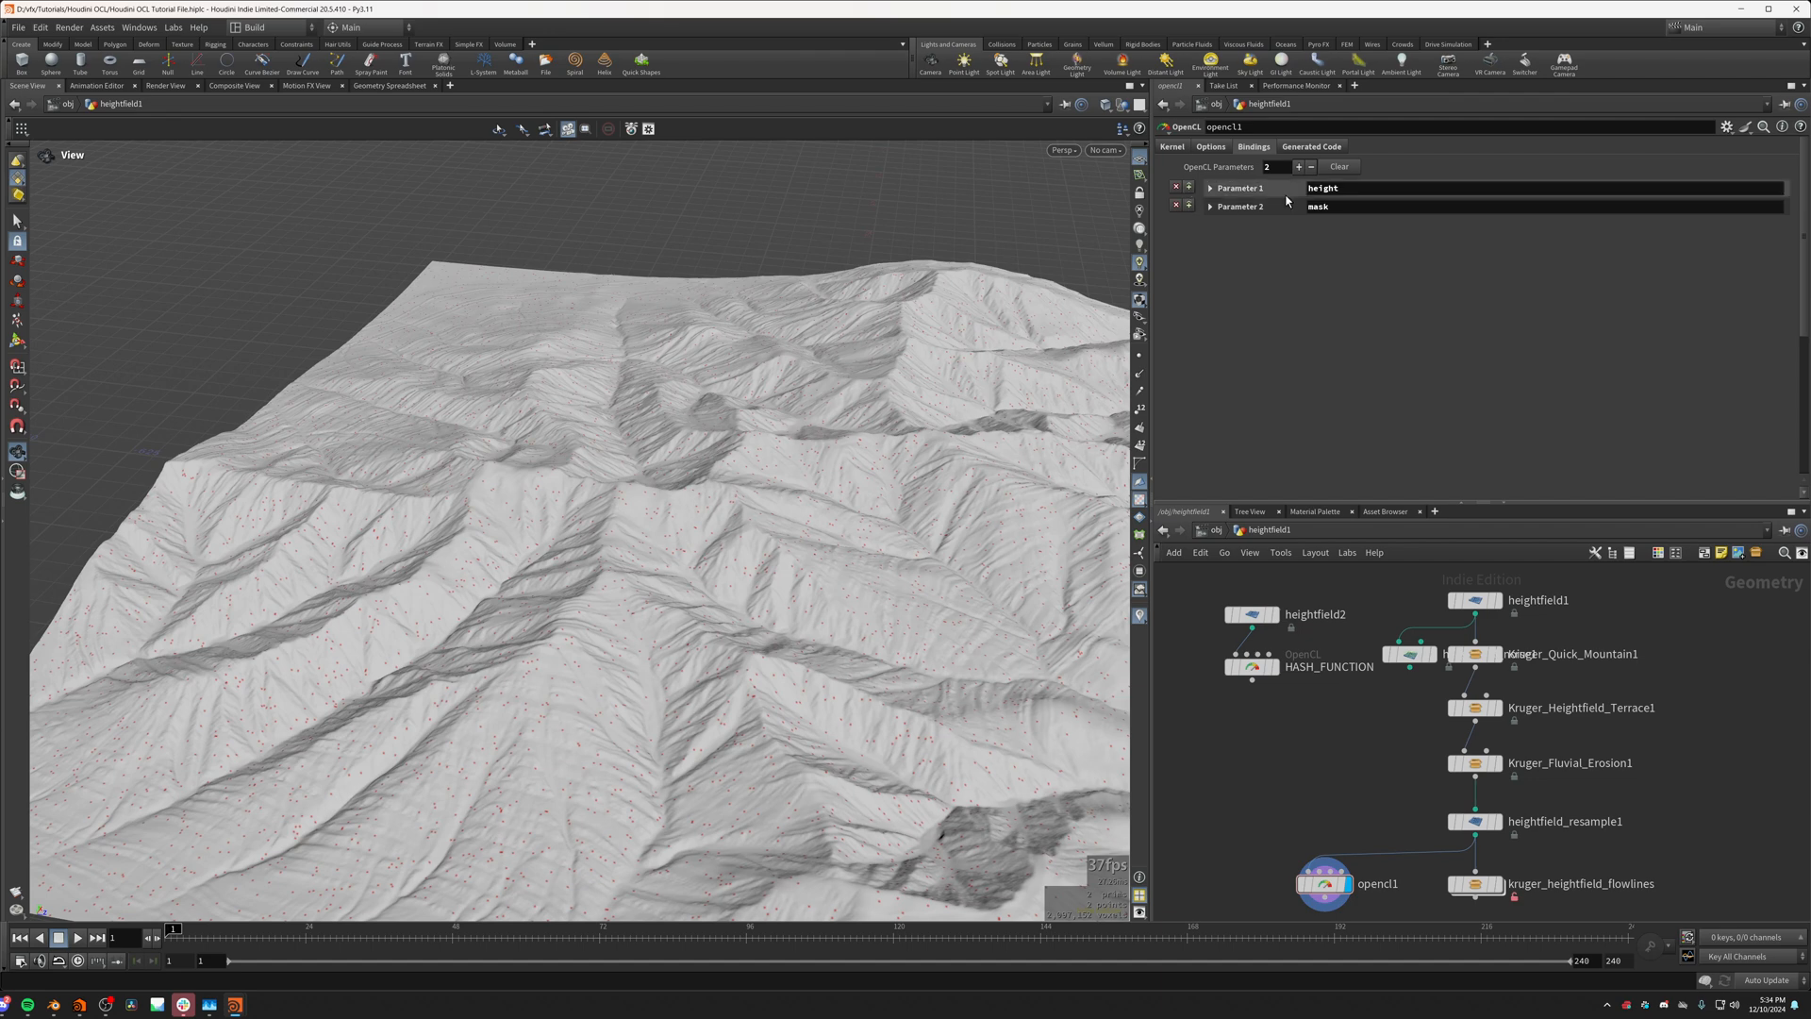
{"action": "left_click", "coordinate": [1209, 190]}
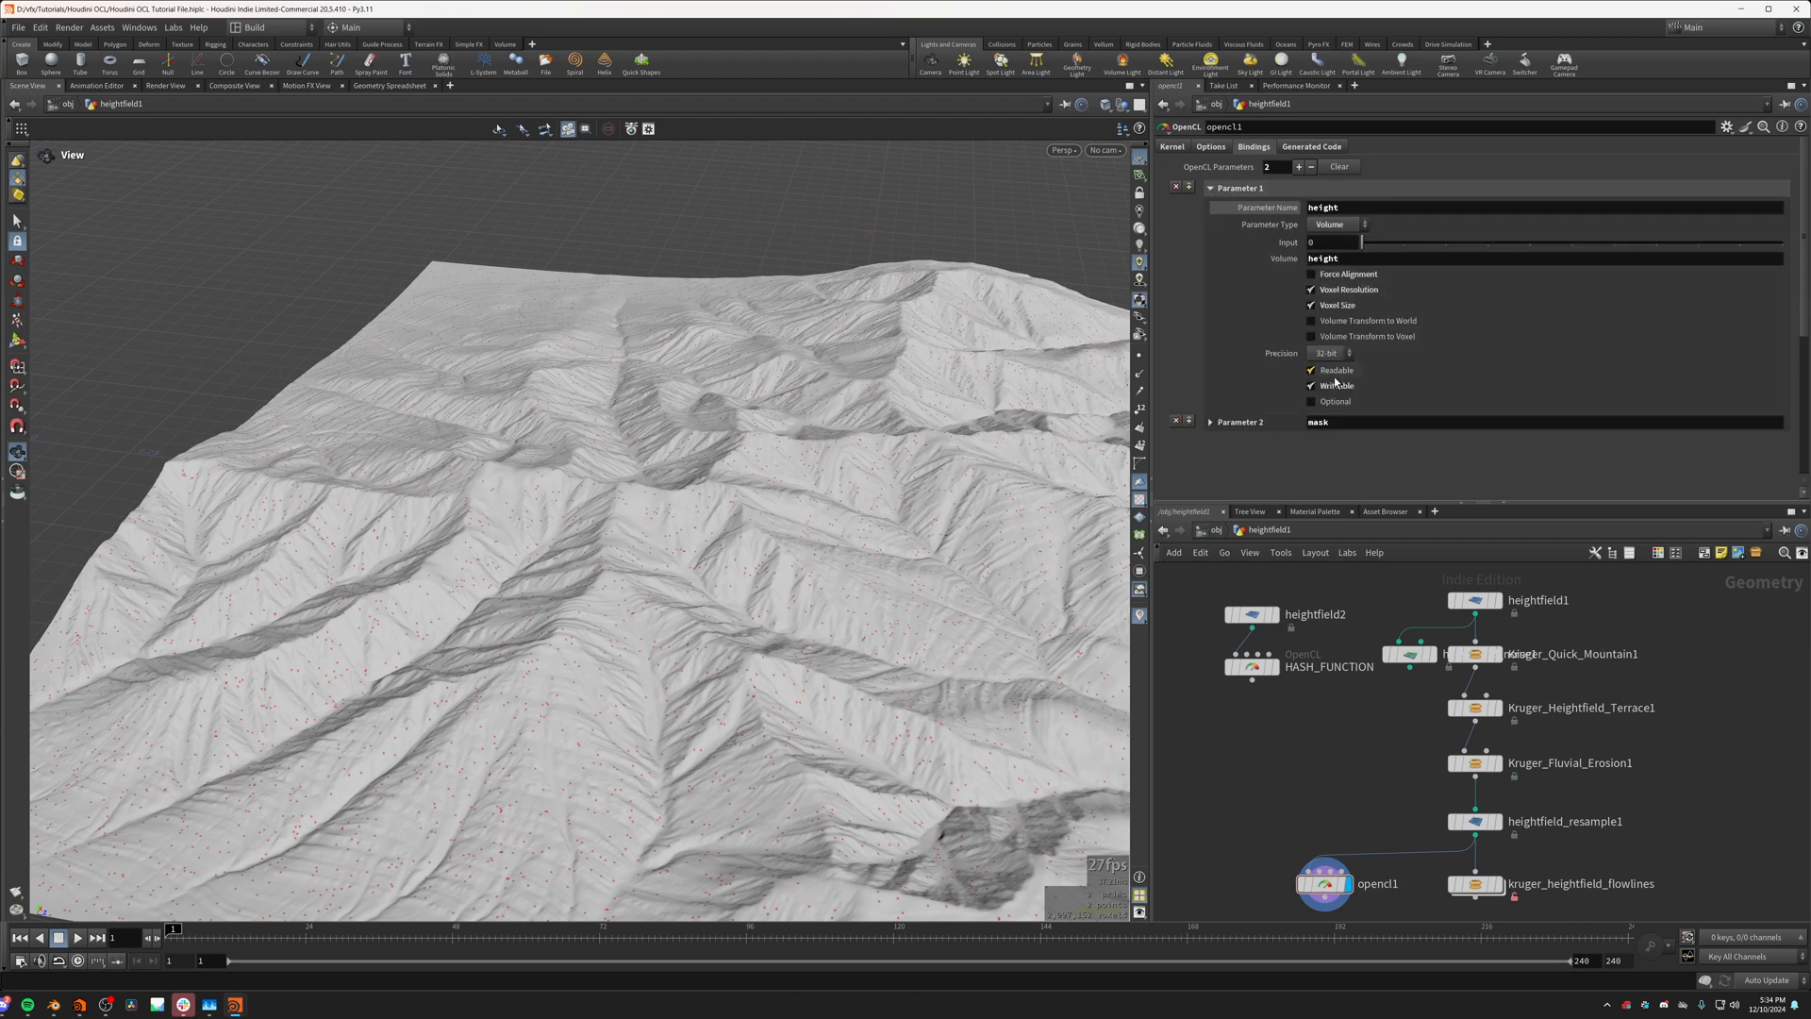
{"action": "left_click", "coordinate": [1211, 190]}
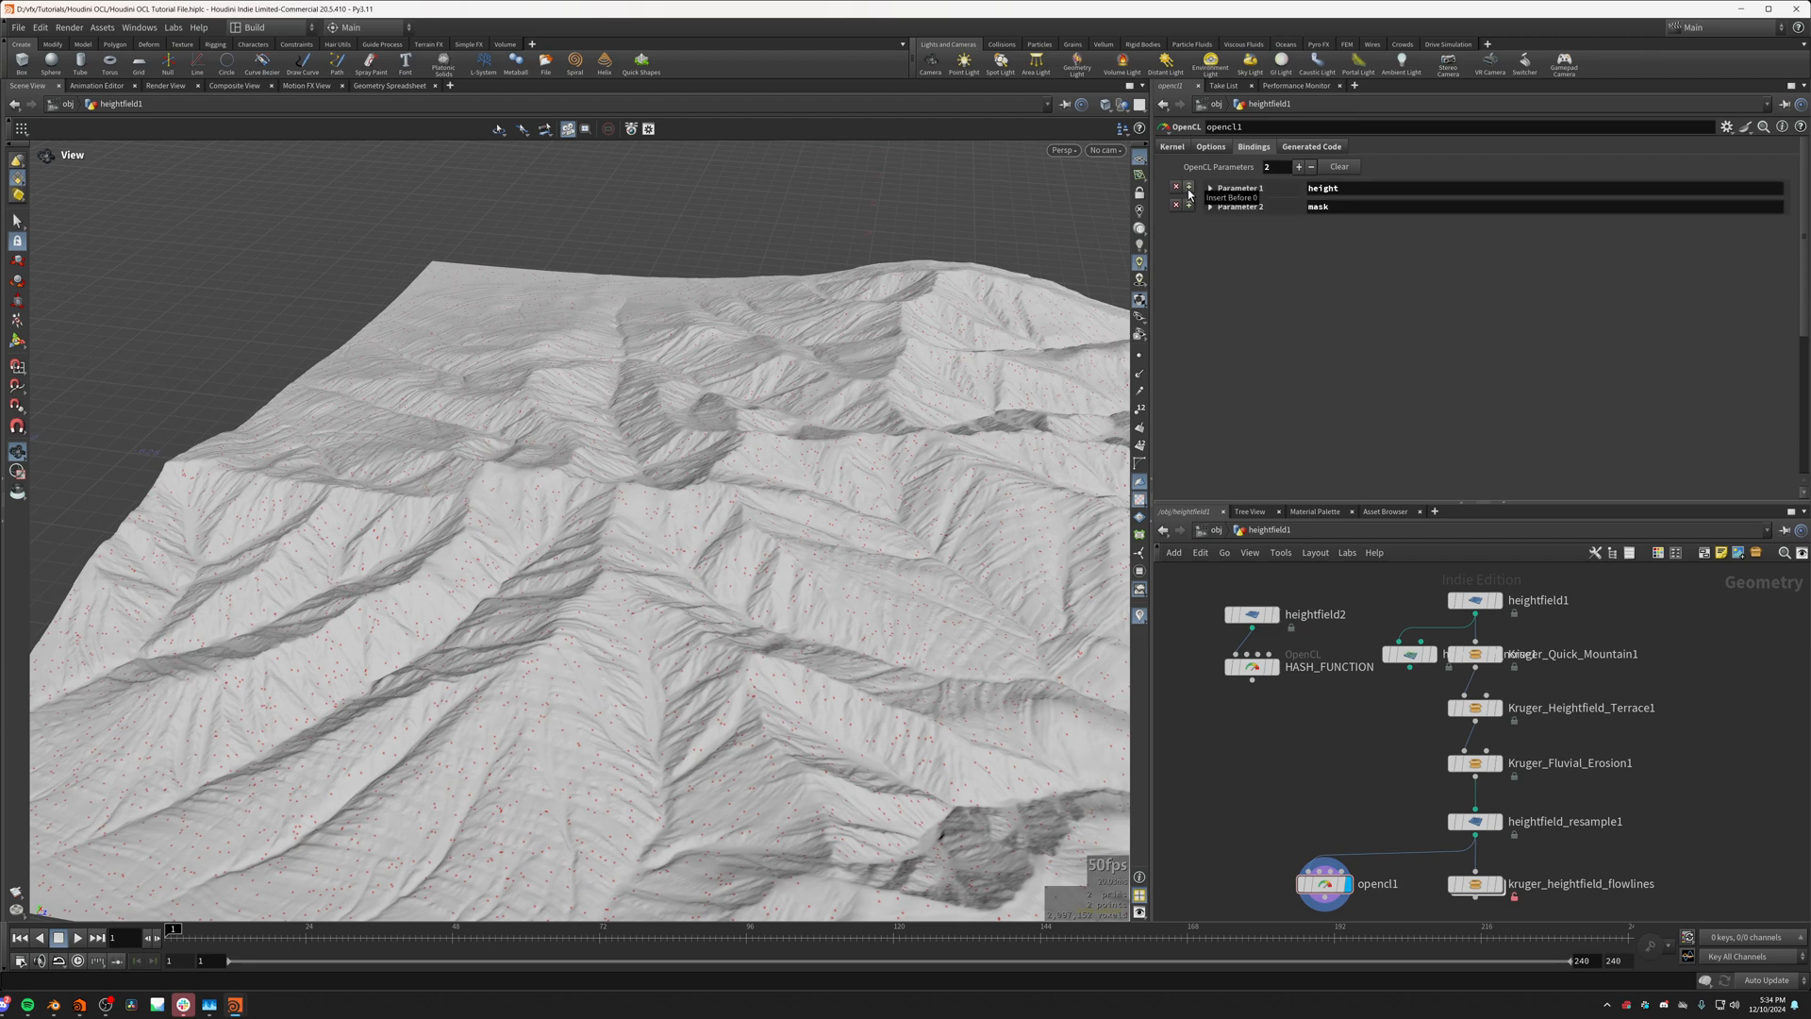
{"action": "left_click", "coordinate": [1189, 188]}
{"action": "left_click", "coordinate": [1350, 189]}
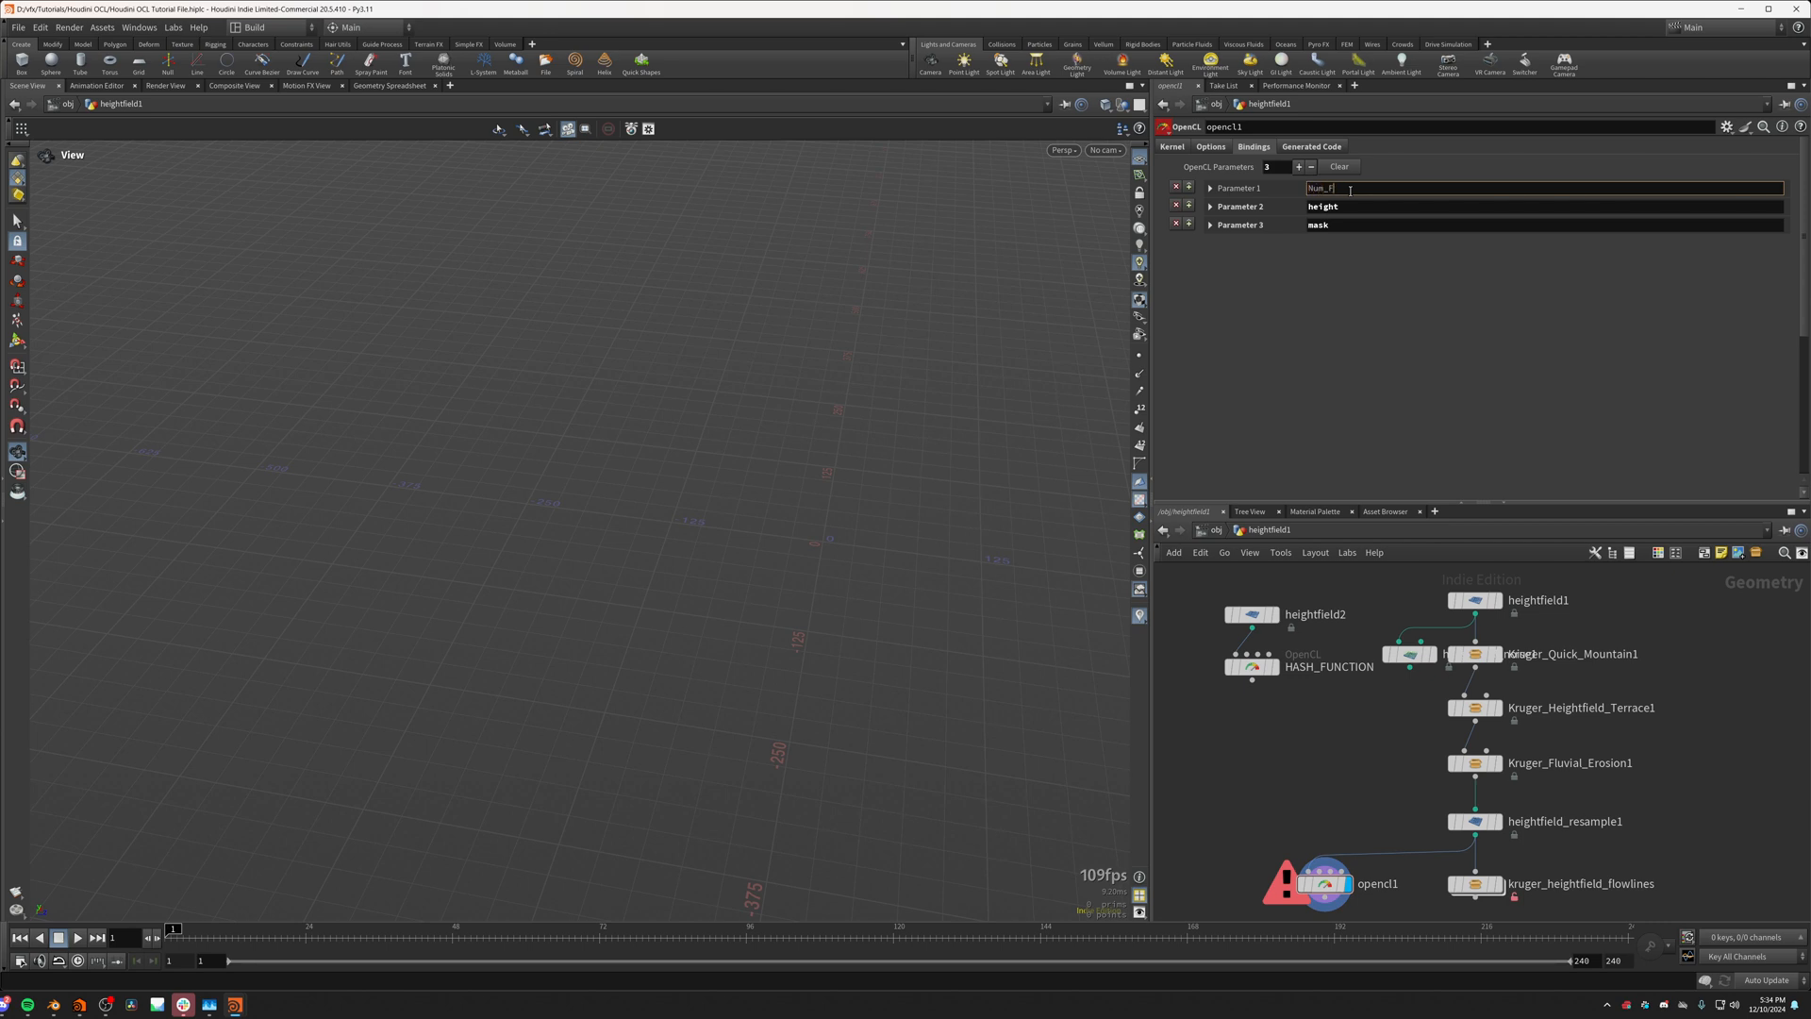
{"action": "type", "text": "Num_Flows"}
{"action": "key", "text": "Return"}
Step: Rename the new integer binding to Num_Points and set its value to 10000
{"action": "left_click", "coordinate": [1247, 192]}
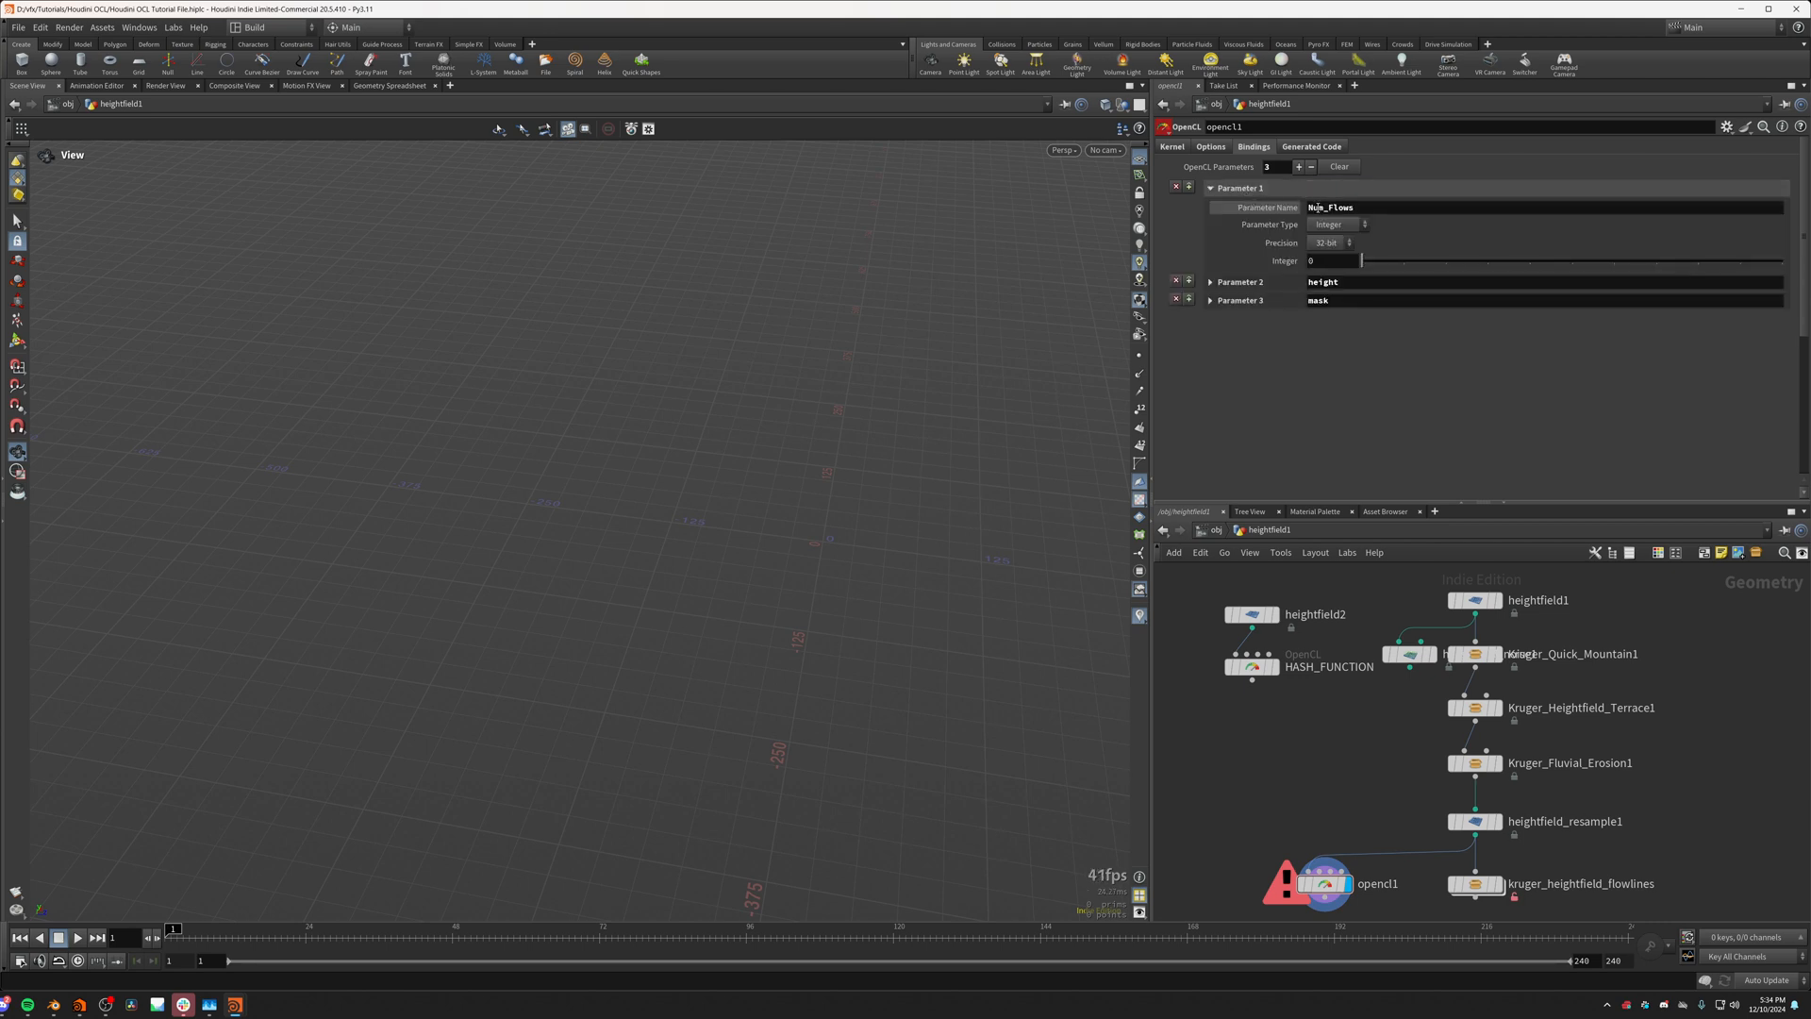
{"action": "left_click_drag", "start_coordinate": [1355, 208], "coordinate": [1332, 210]}
{"action": "type", "text": "Point"}
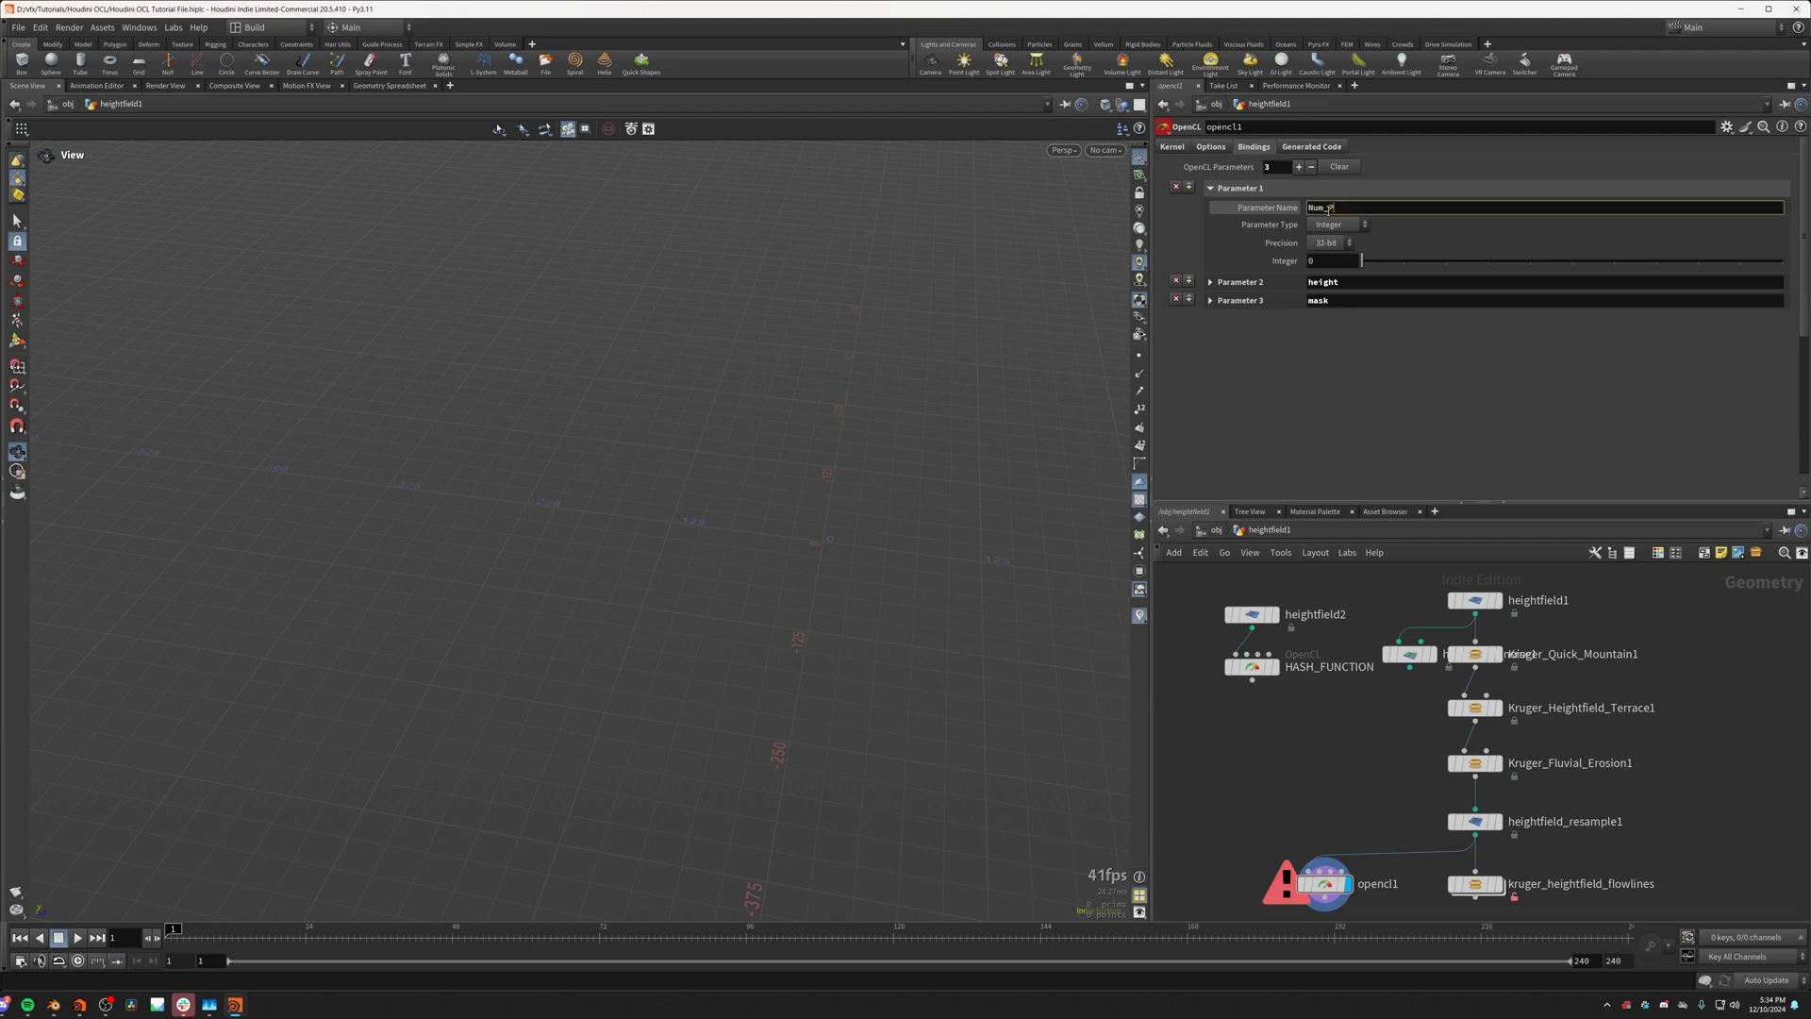
{"action": "left_click", "coordinate": [1332, 260]}
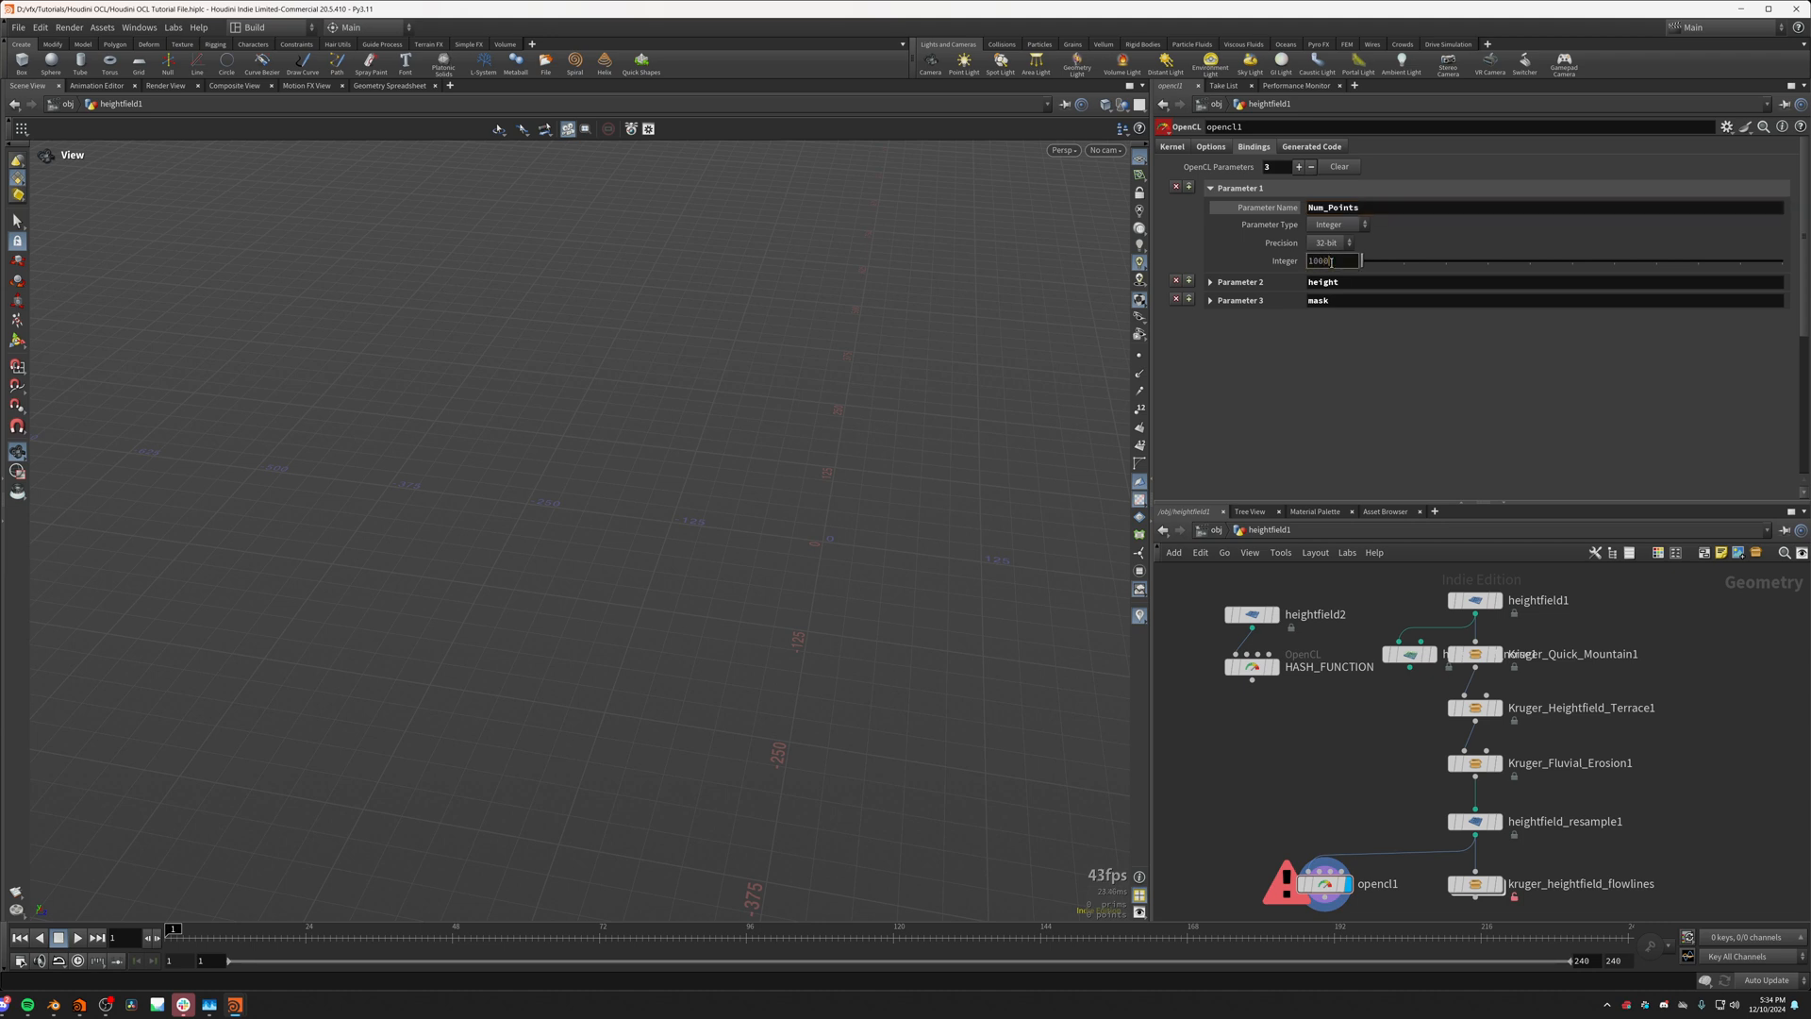
{"action": "type", "text": "10000"}
{"action": "key", "text": "Return"}
Step: Add int Num_Points as the first argument of the kernelName function in the kernel code
{"action": "left_click", "coordinate": [1172, 146]}
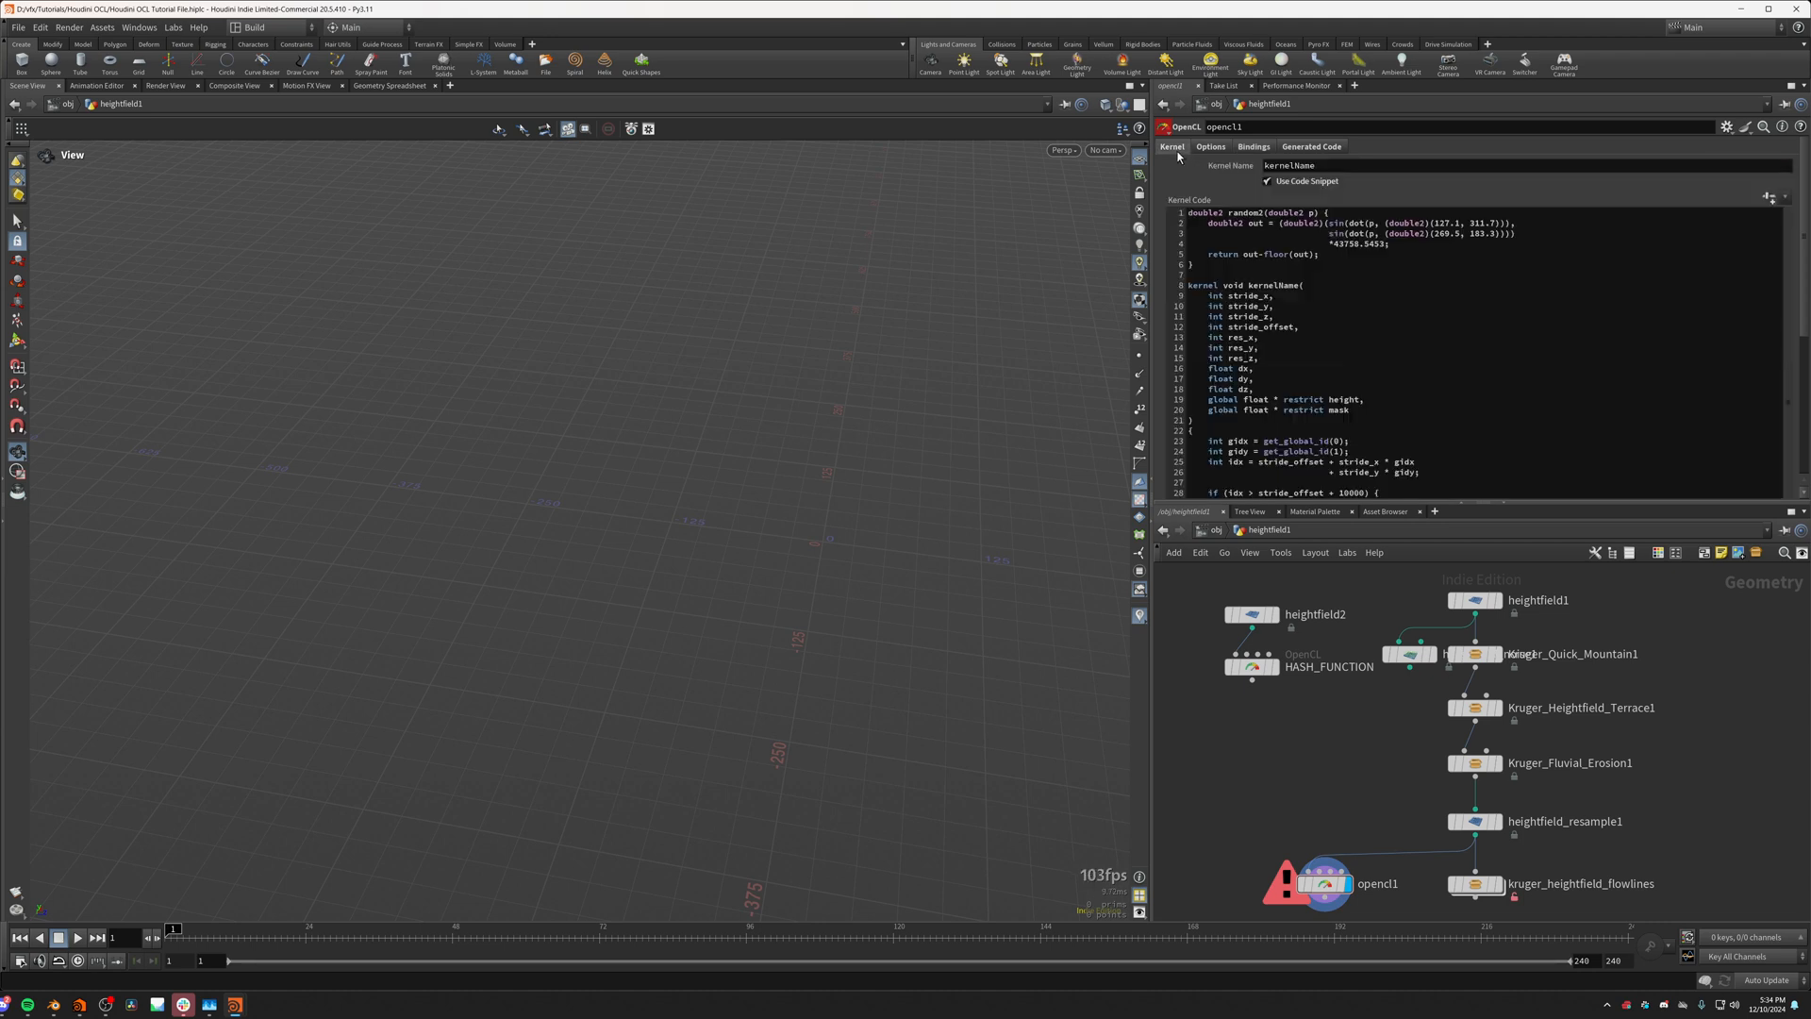
{"action": "left_click", "coordinate": [1313, 286]}
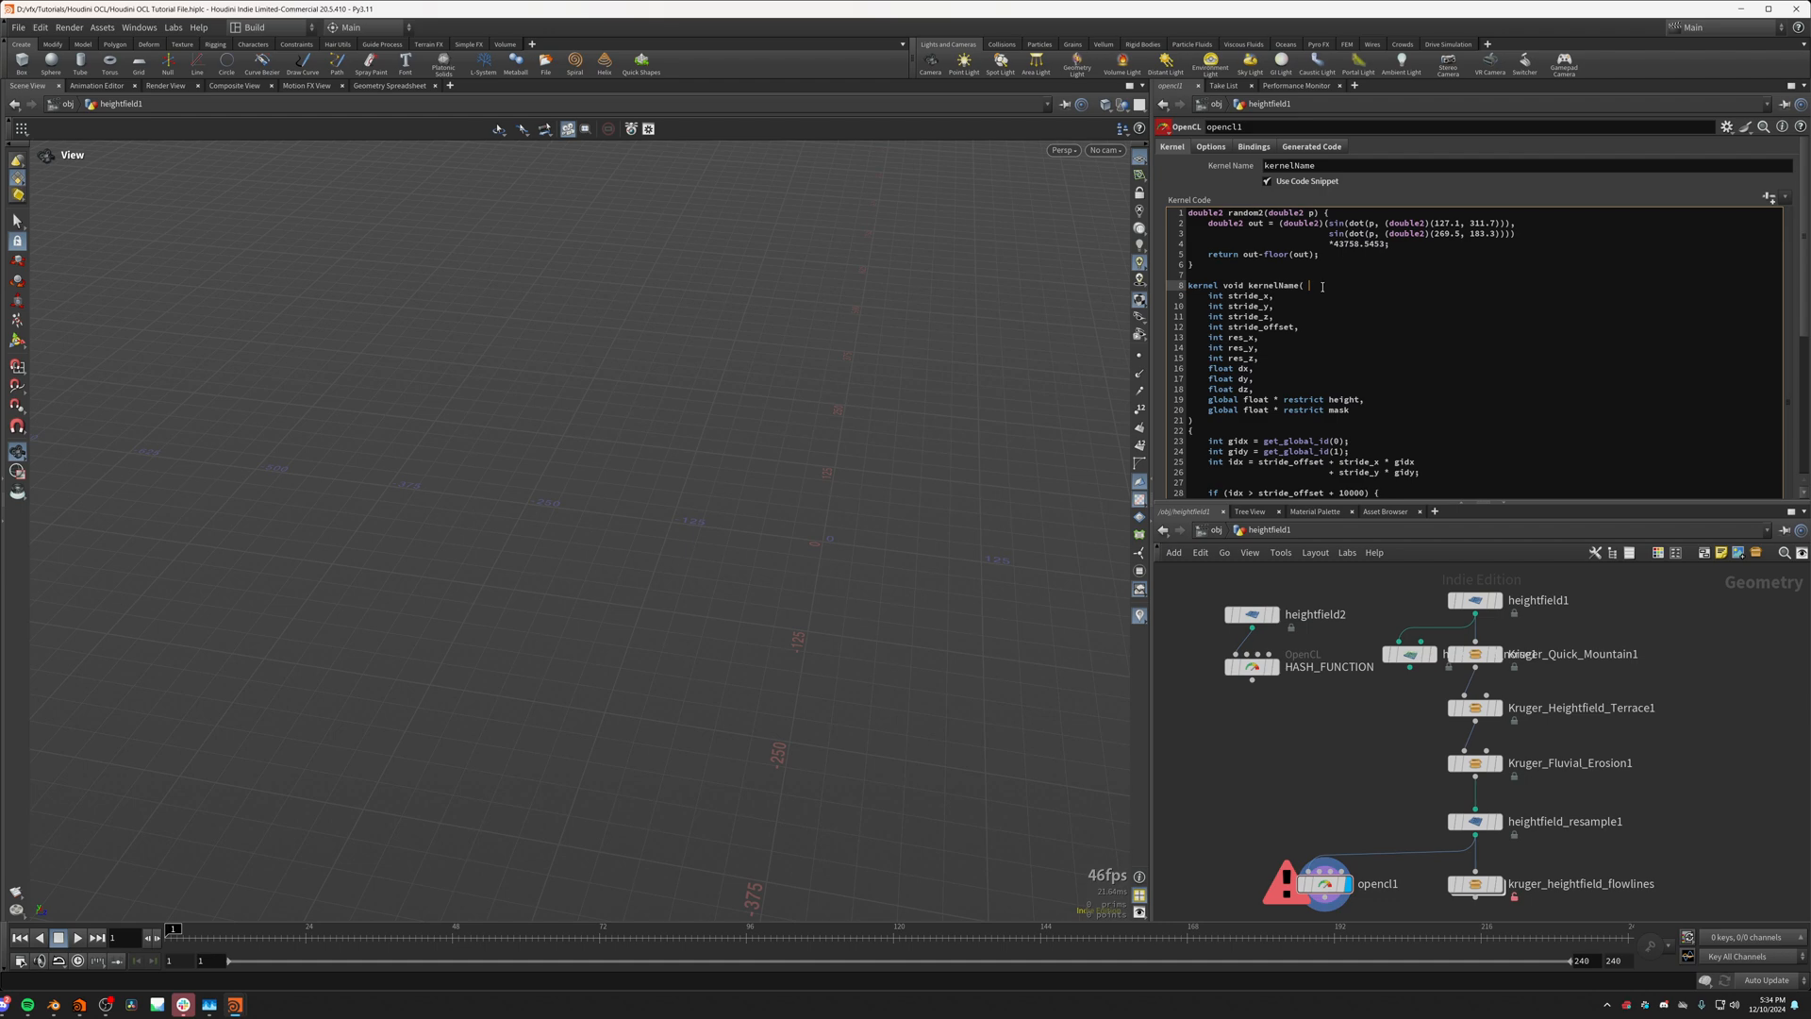
{"action": "key", "text": "Return"}
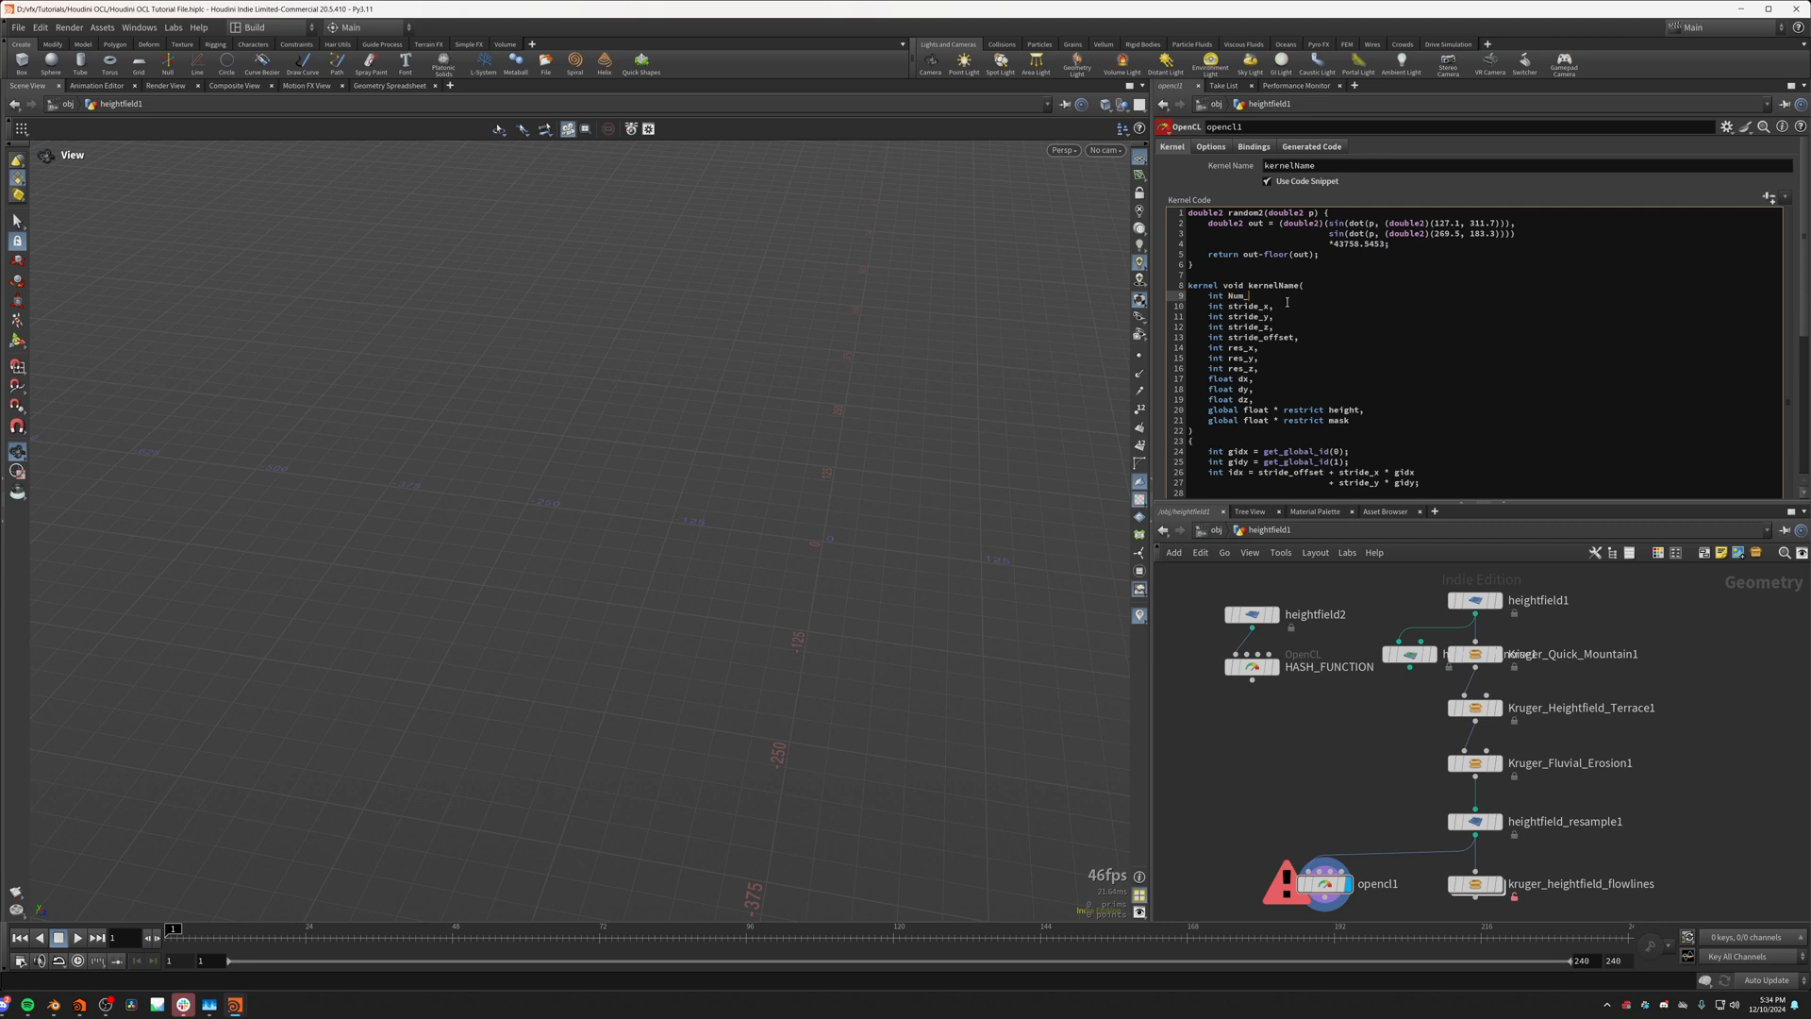
{"action": "type", "text": "int Num_PO"}
{"action": "key", "text": "BackSpace"}
{"action": "type", "text": "oints"}
{"action": "double_click", "coordinate": [1257, 296]}
{"action": "key", "text": "ctrl+c"}
{"action": "left_click", "coordinate": [1294, 297]}
Step: Replace 10000 in the early-return condition with Num_Points and apply the kernel code
{"action": "scroll", "coordinate": [1295, 298], "scroll_direction": "down", "scroll_amount": 5}
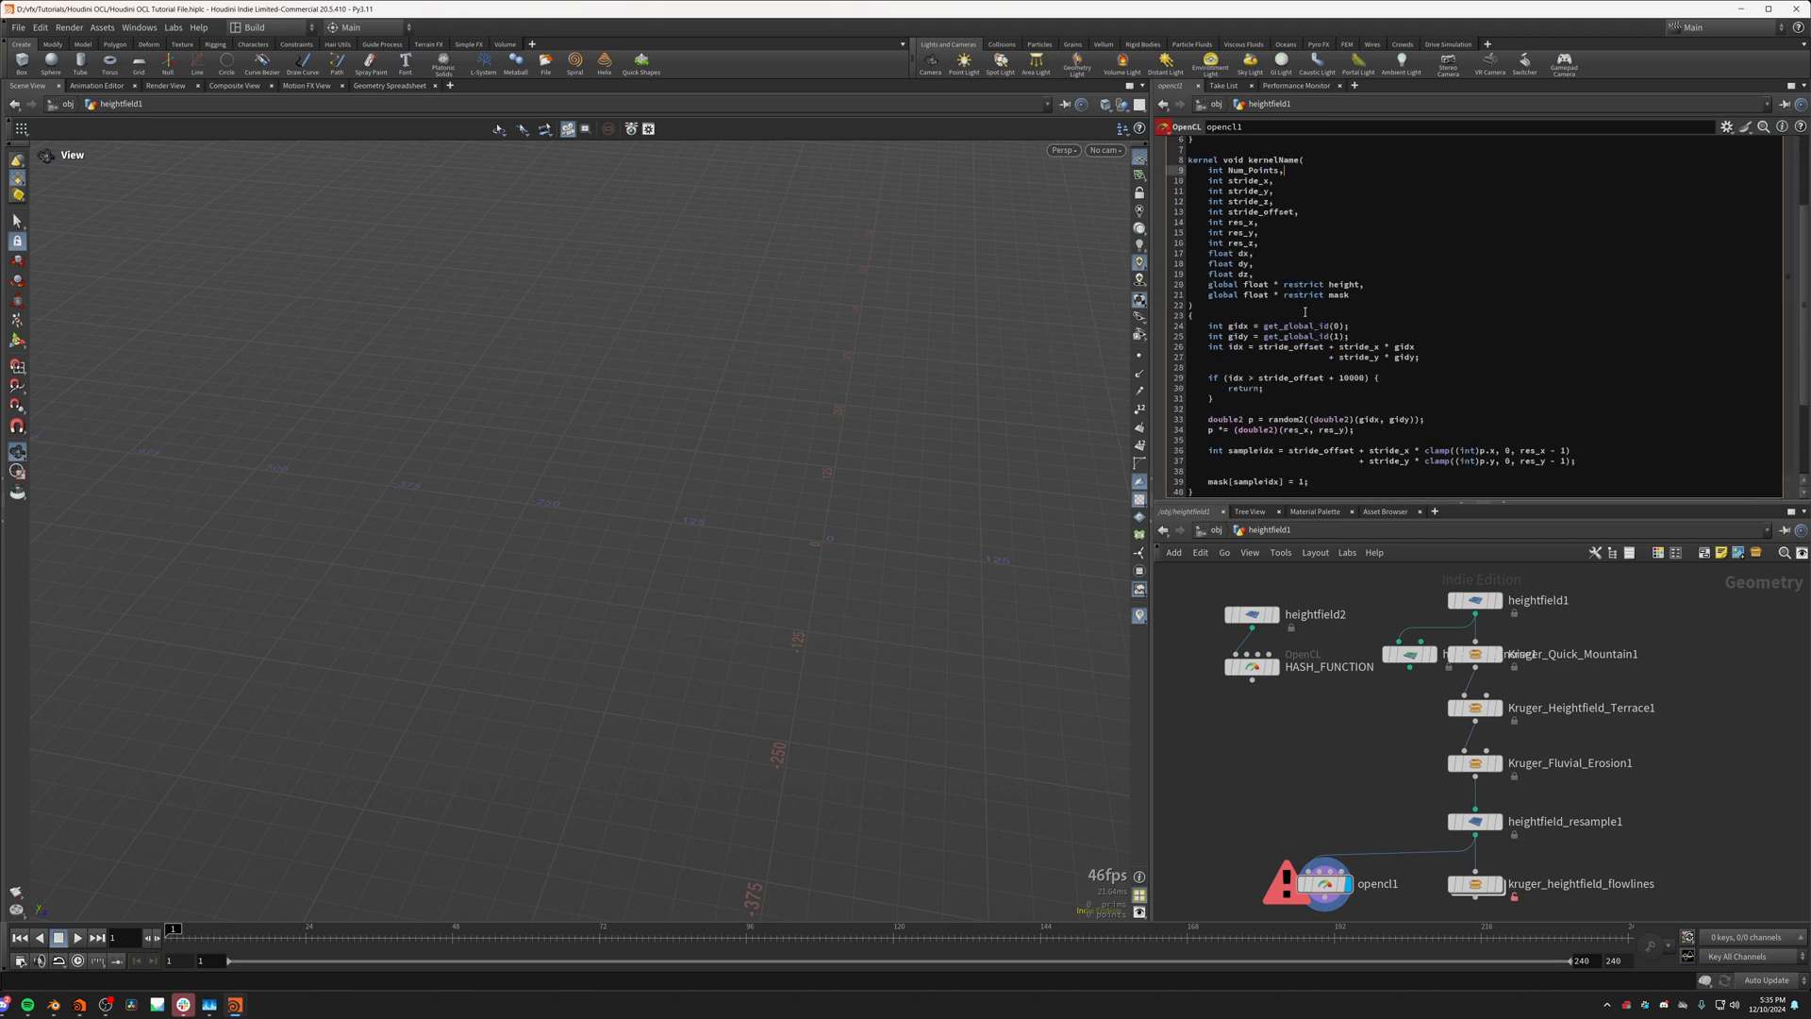
{"action": "scroll", "coordinate": [1320, 384], "scroll_direction": "up", "scroll_amount": 5}
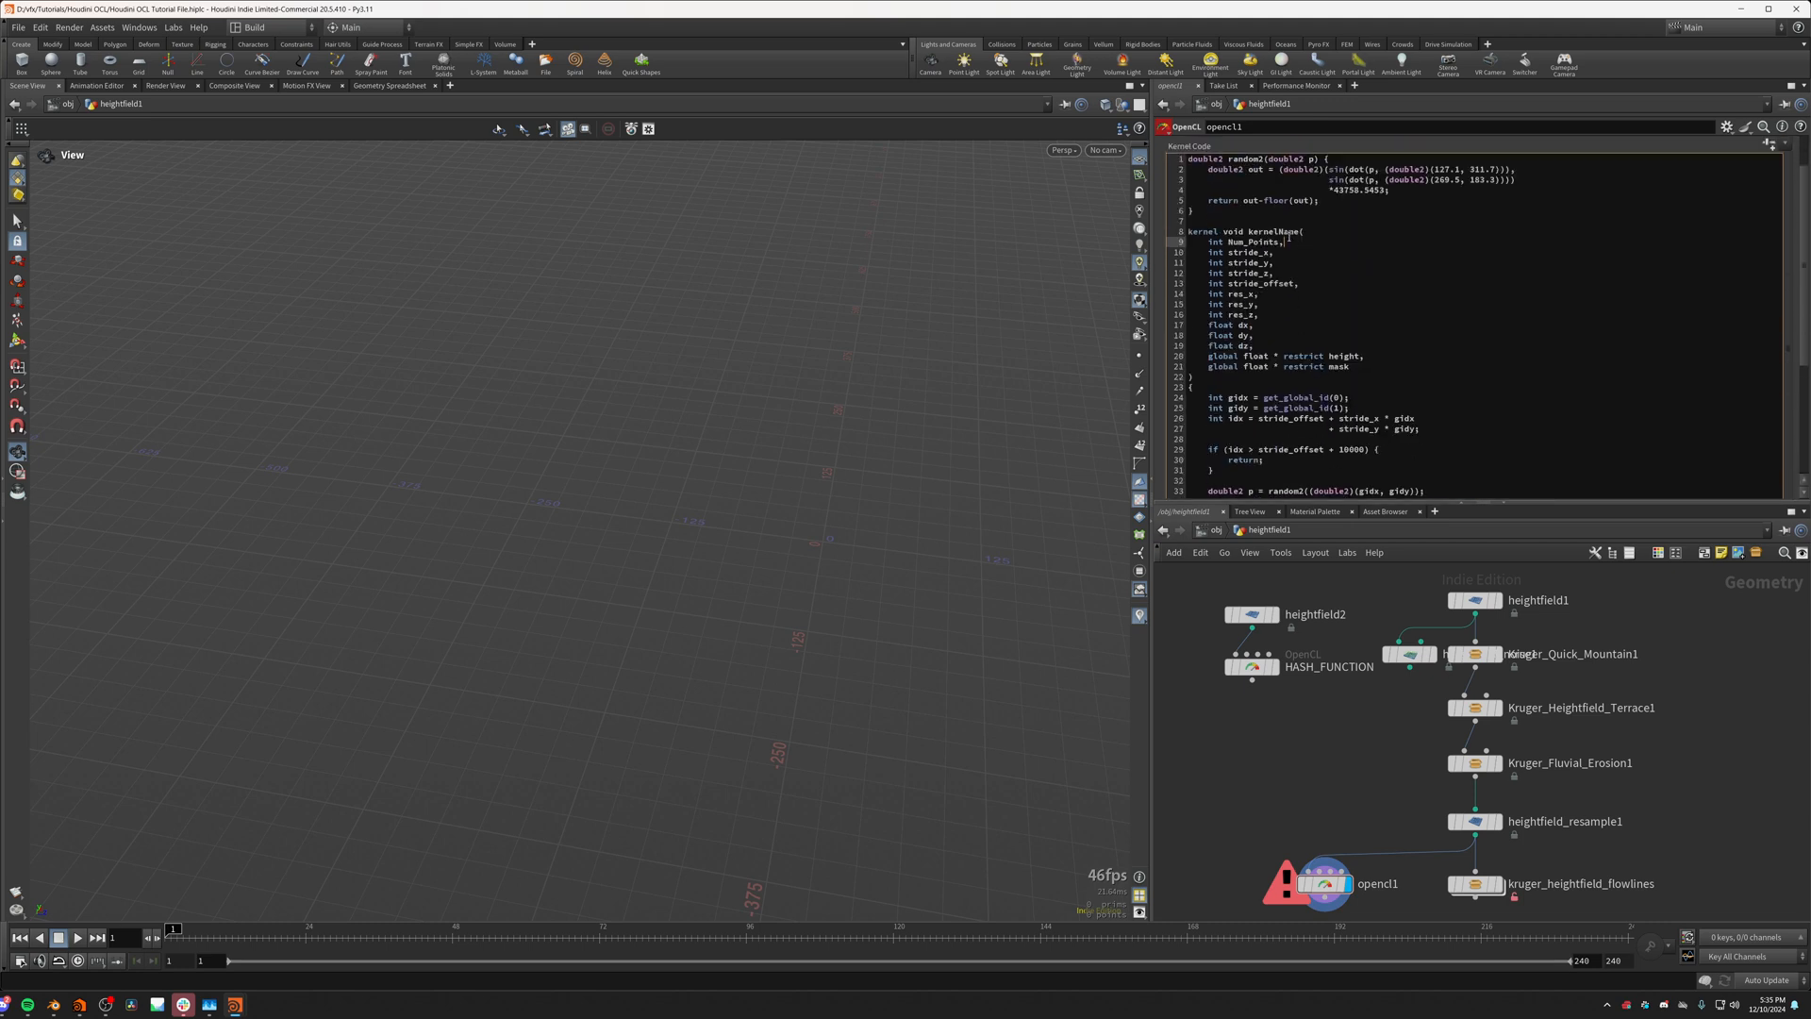
{"action": "scroll", "coordinate": [1292, 243], "scroll_direction": "down", "scroll_amount": 5}
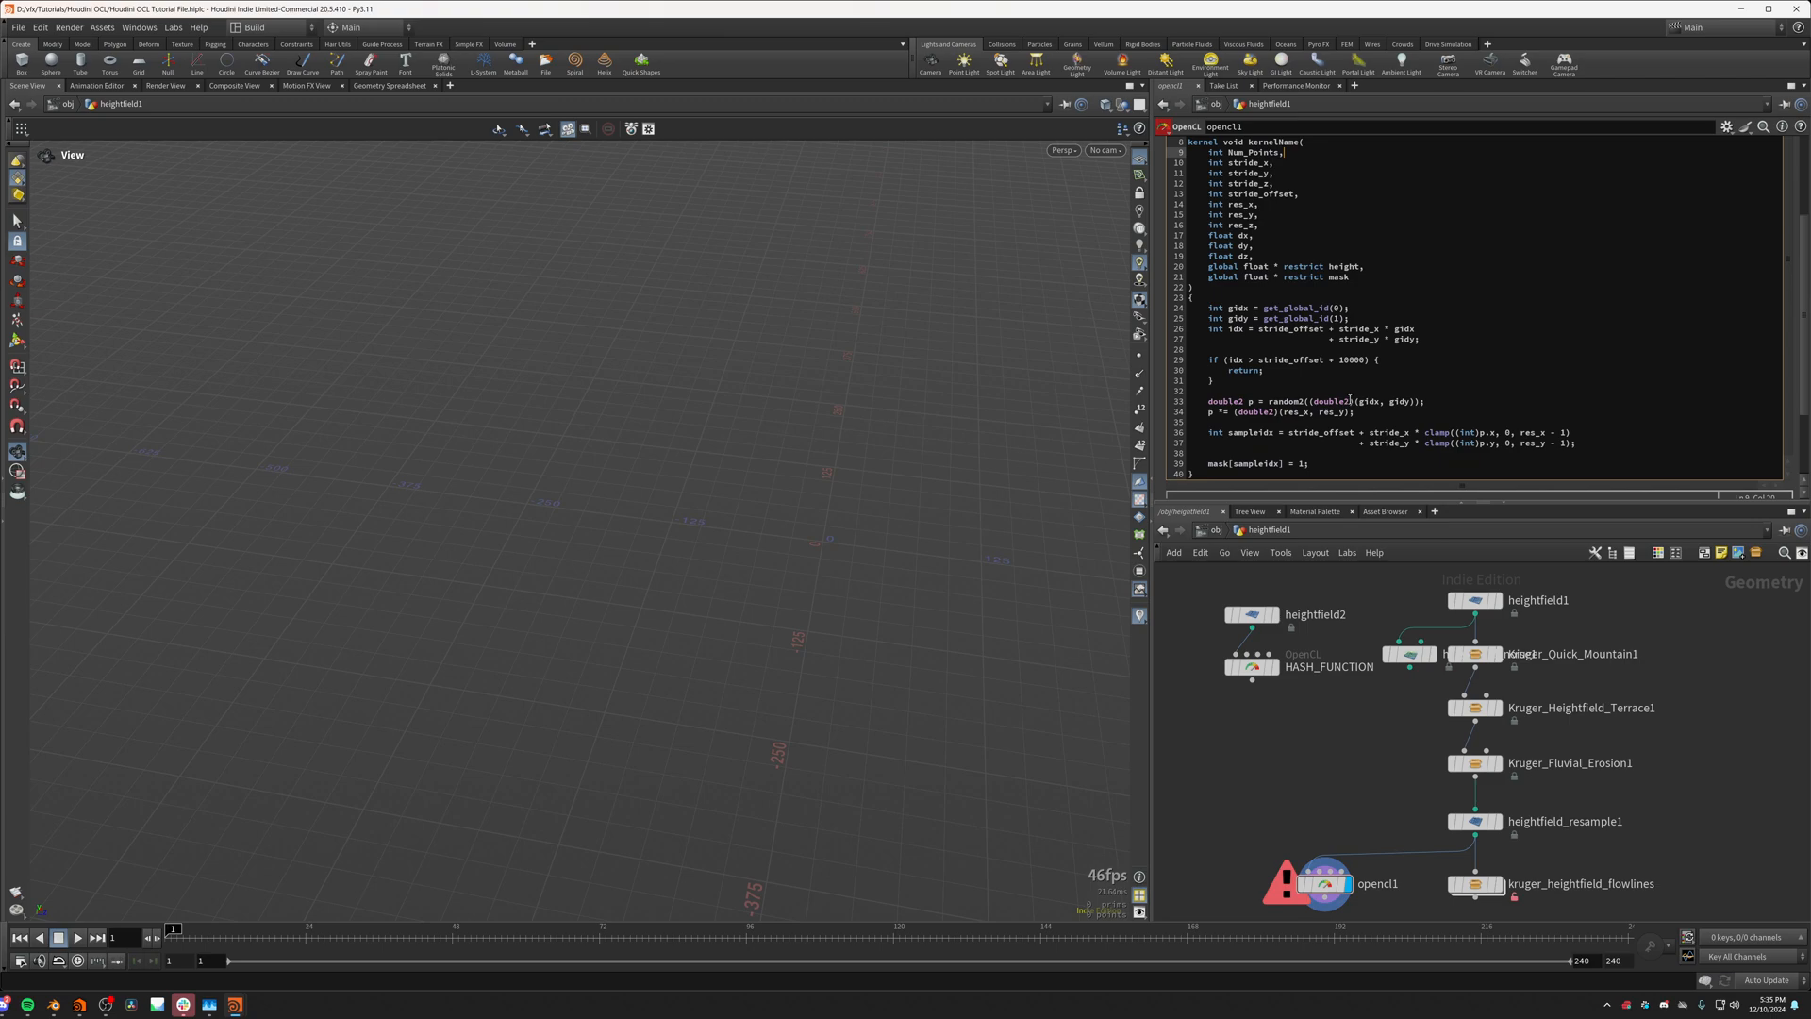
{"action": "double_click", "coordinate": [1353, 360]}
{"action": "key", "text": "ctrl+v"}
{"action": "left_click", "coordinate": [1339, 737]}
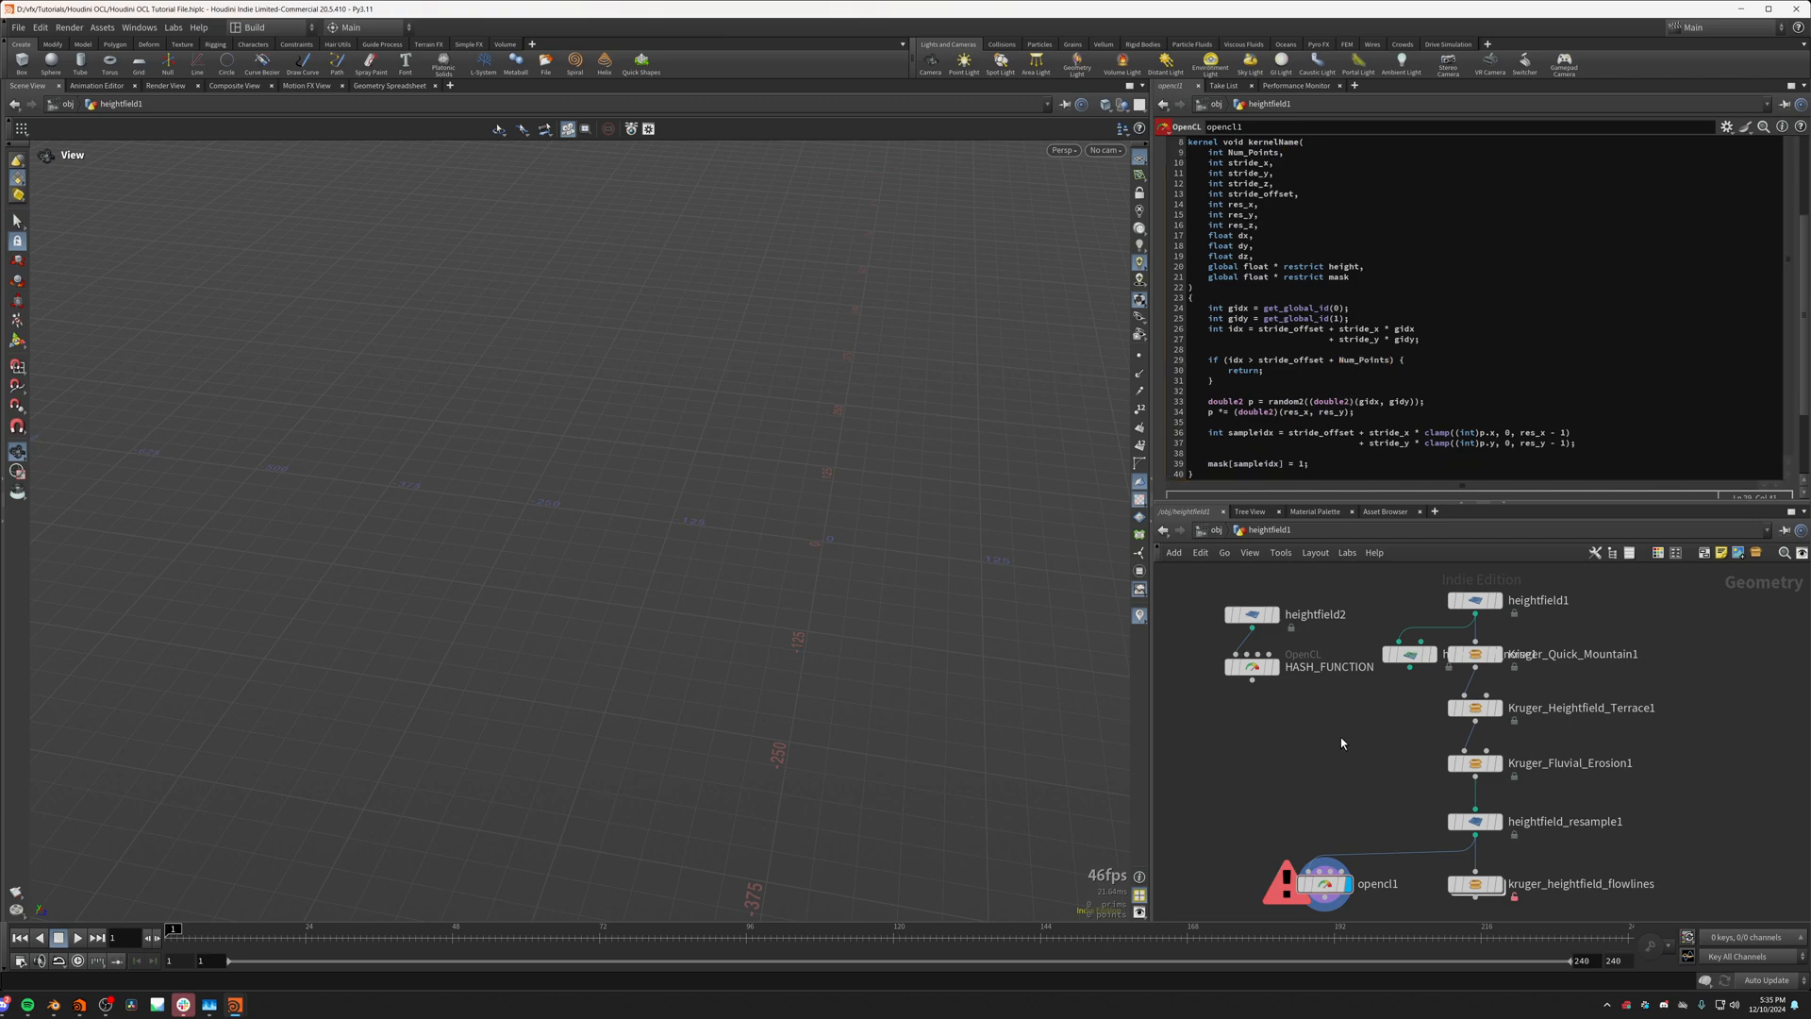
Step: Examine the red mask points on the terrain up close
{"action": "left_click_drag", "start_coordinate": [1017, 690], "coordinate": [783, 745]}
{"action": "scroll", "coordinate": [774, 698], "scroll_direction": "up", "scroll_amount": 4}
{"action": "left_click_drag", "start_coordinate": [769, 660], "coordinate": [745, 604]}
{"action": "scroll", "coordinate": [1443, 765], "scroll_direction": "up", "scroll_amount": 3}
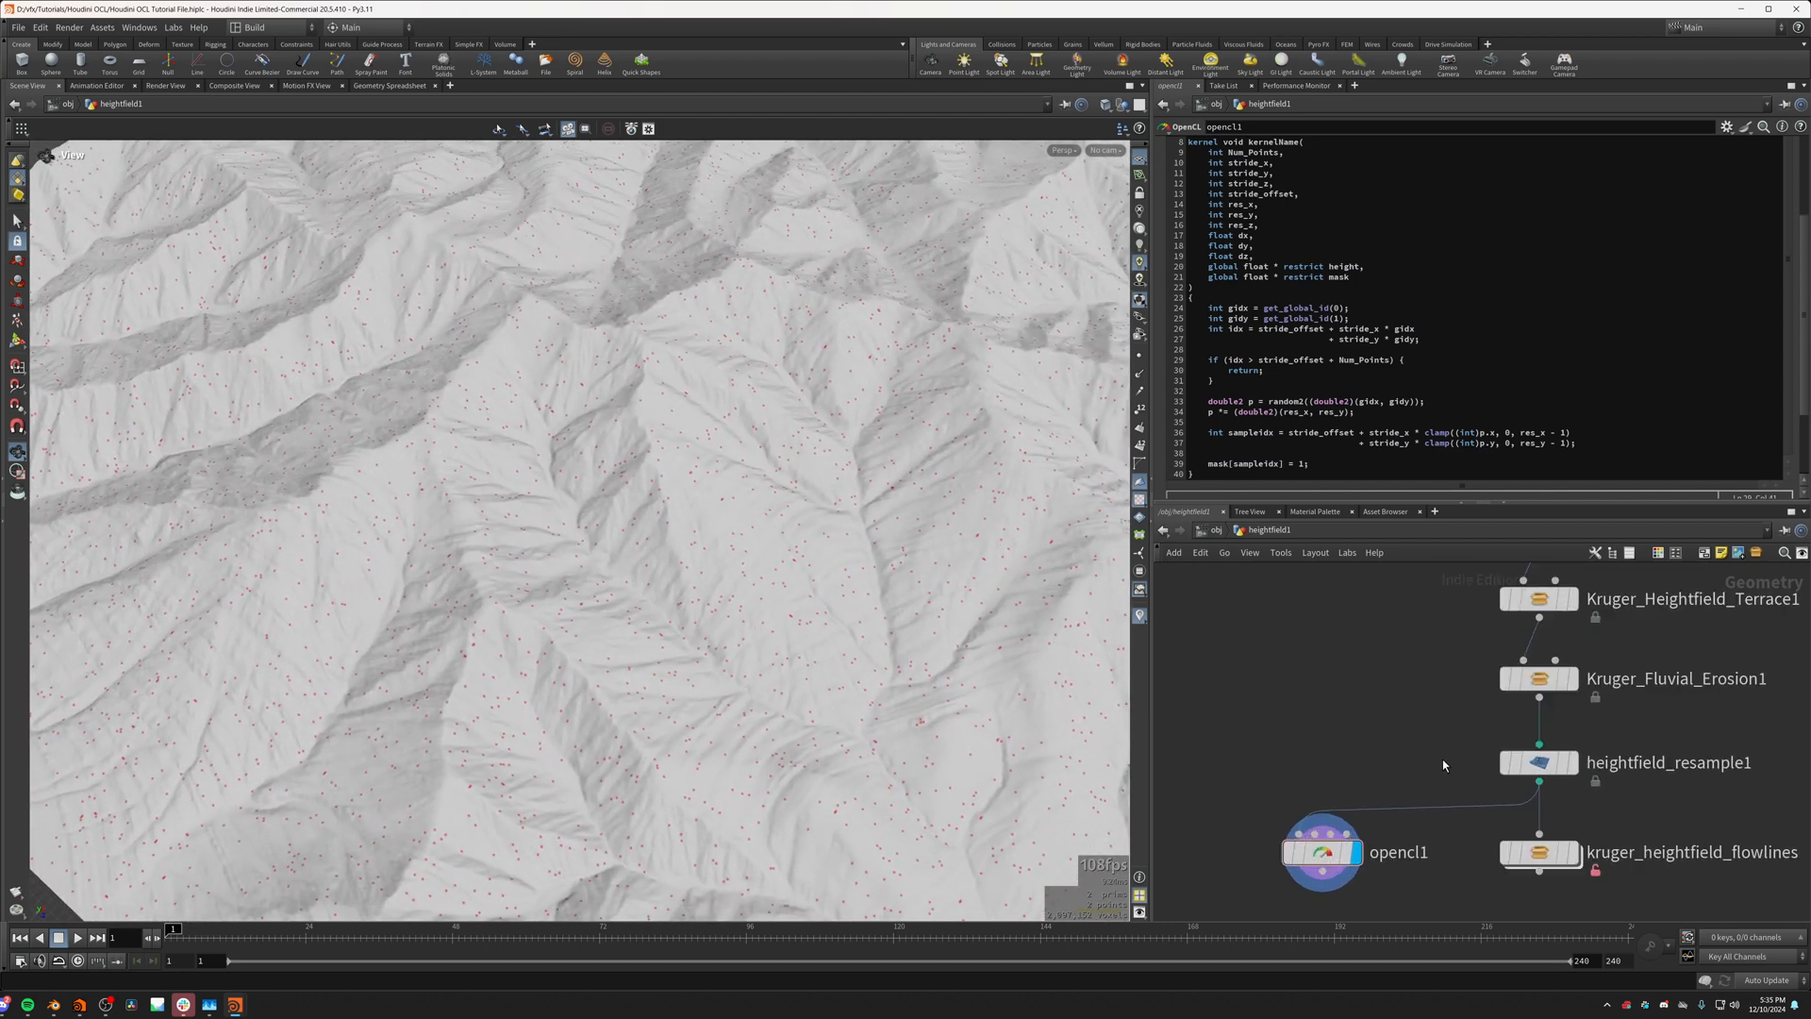
{"action": "left_click_drag", "start_coordinate": [892, 529], "coordinate": [502, 499]}
{"action": "scroll", "coordinate": [582, 531], "scroll_direction": "up", "scroll_amount": 5}
{"action": "scroll", "coordinate": [501, 499], "scroll_direction": "up", "scroll_amount": 8}
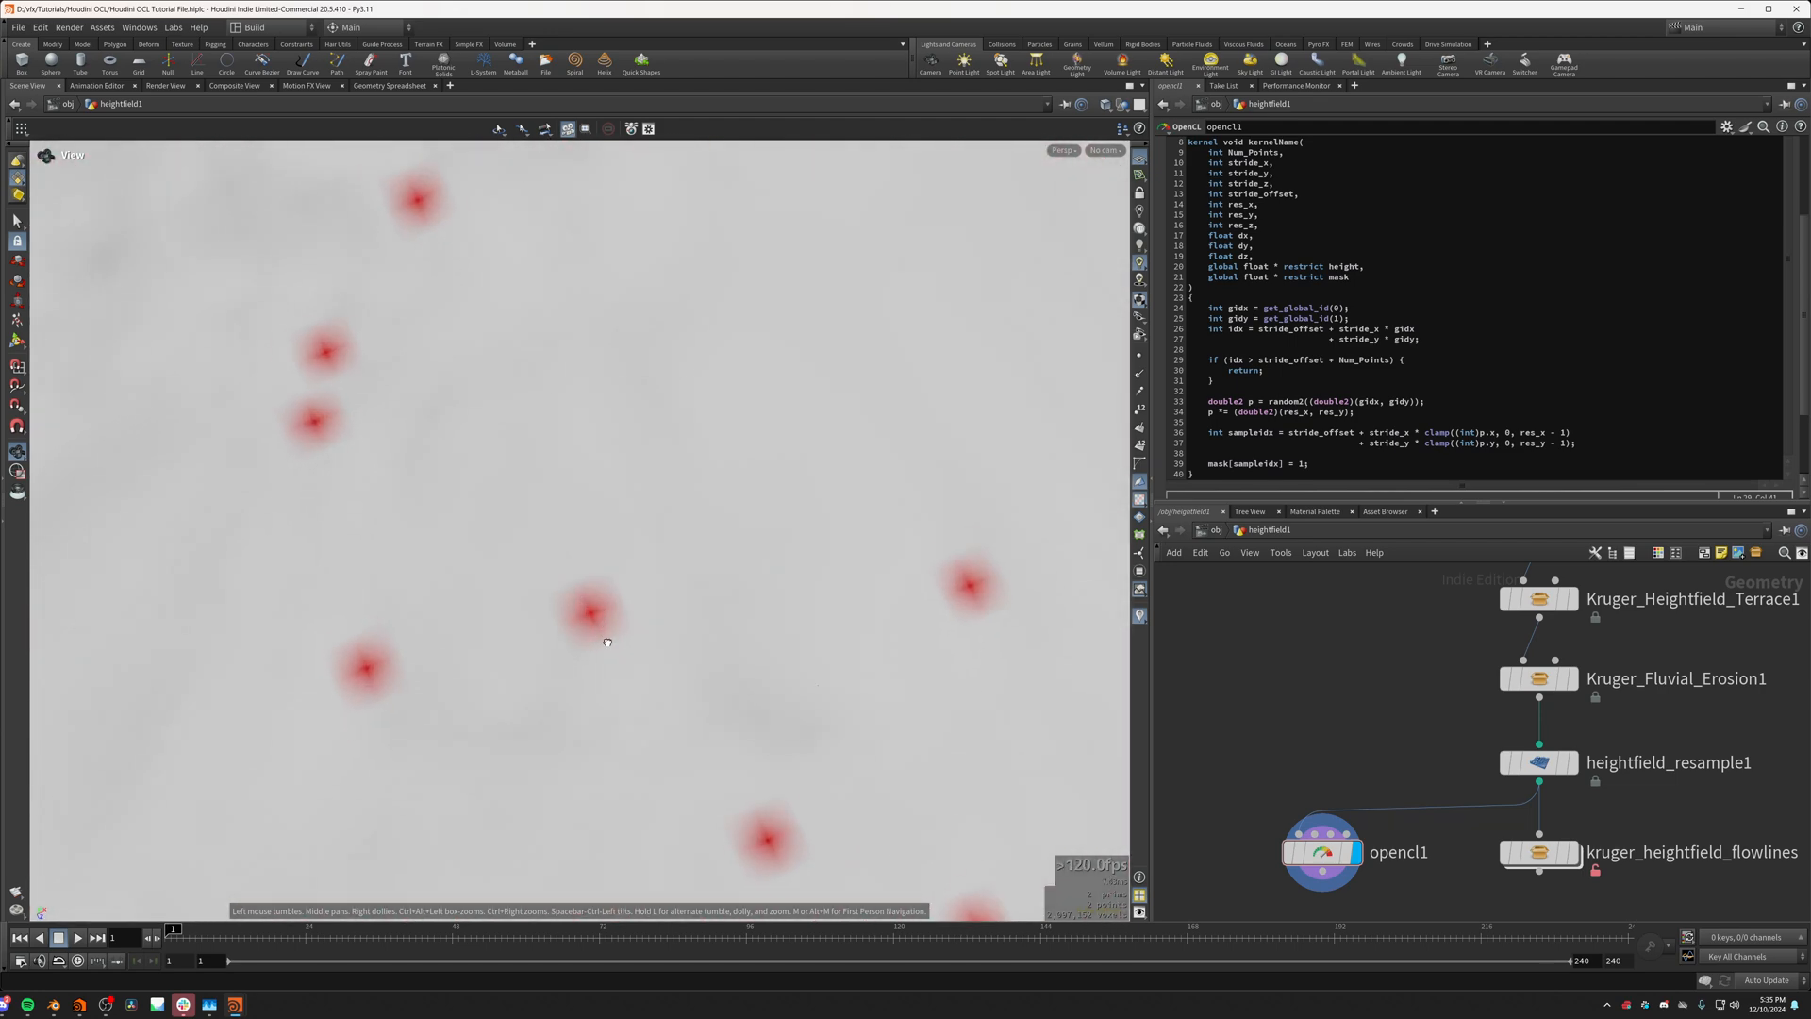
{"action": "scroll", "coordinate": [607, 628], "scroll_direction": "up", "scroll_amount": 4}
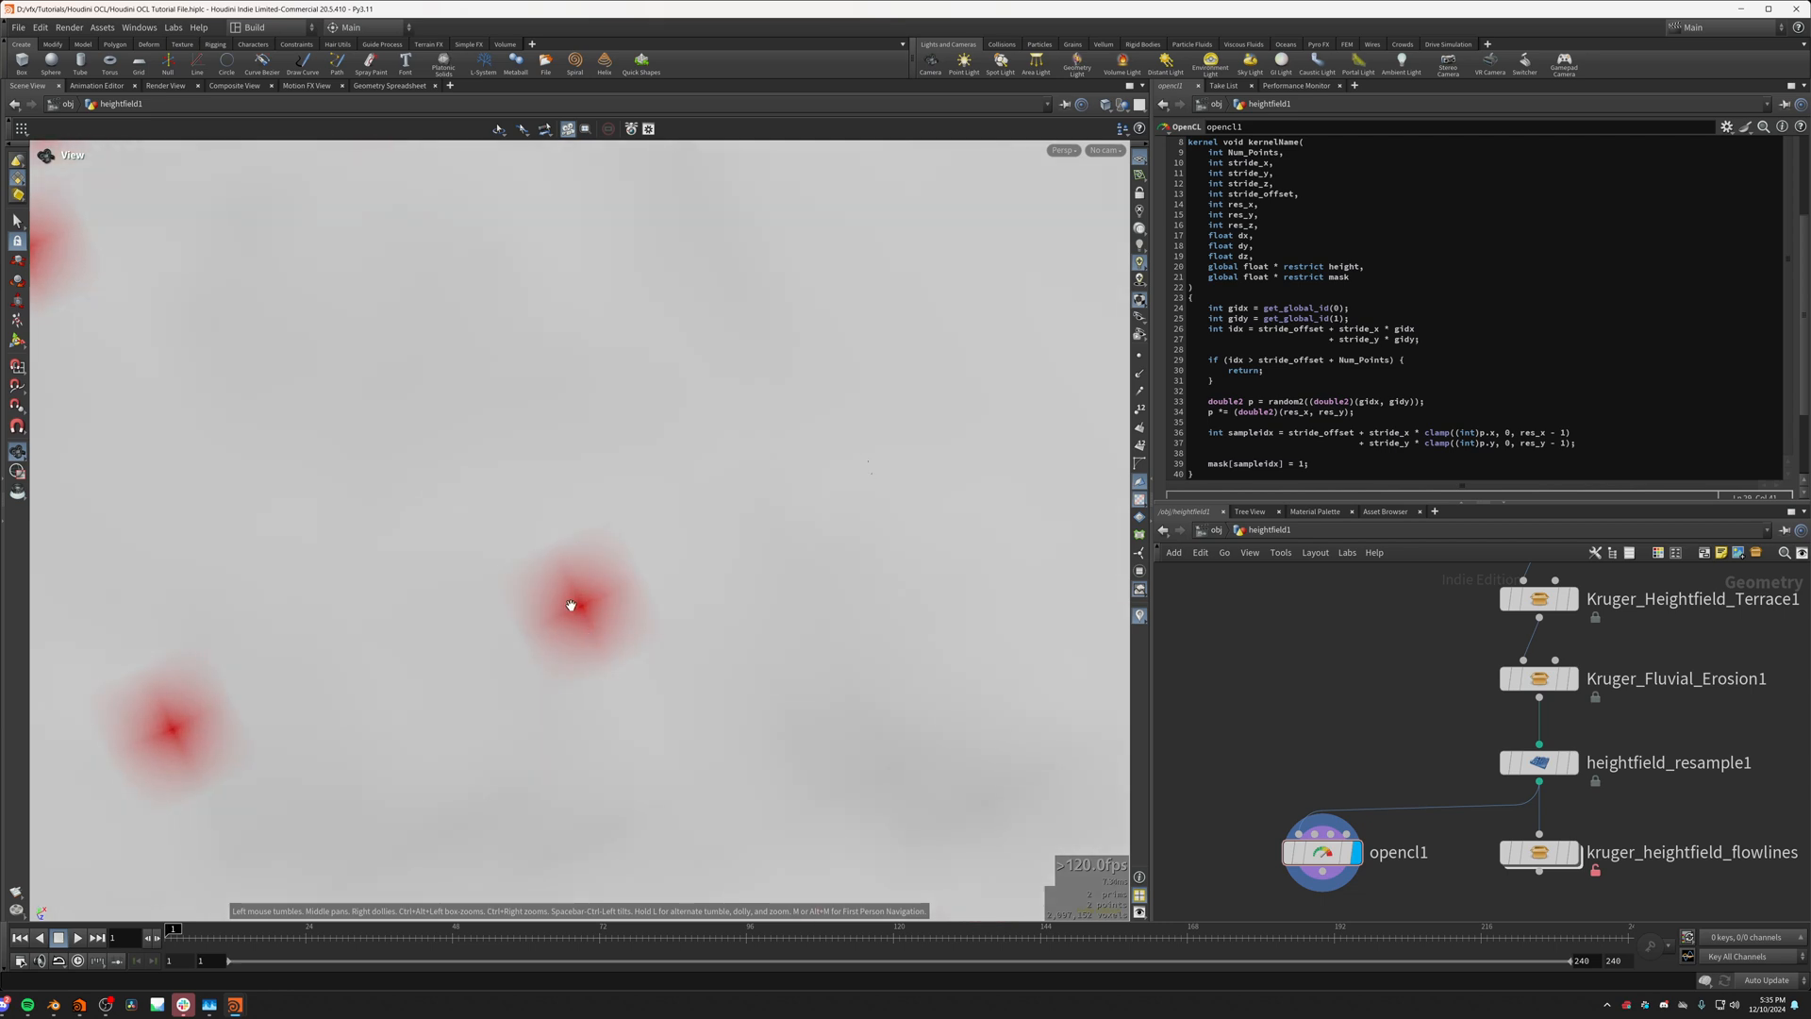
Step: Compare the terrain detail by displaying Kruger_Fluvial_Erosion1, heightfield_resample1 and opencl1 in turn
{"action": "left_click", "coordinate": [1538, 763]}
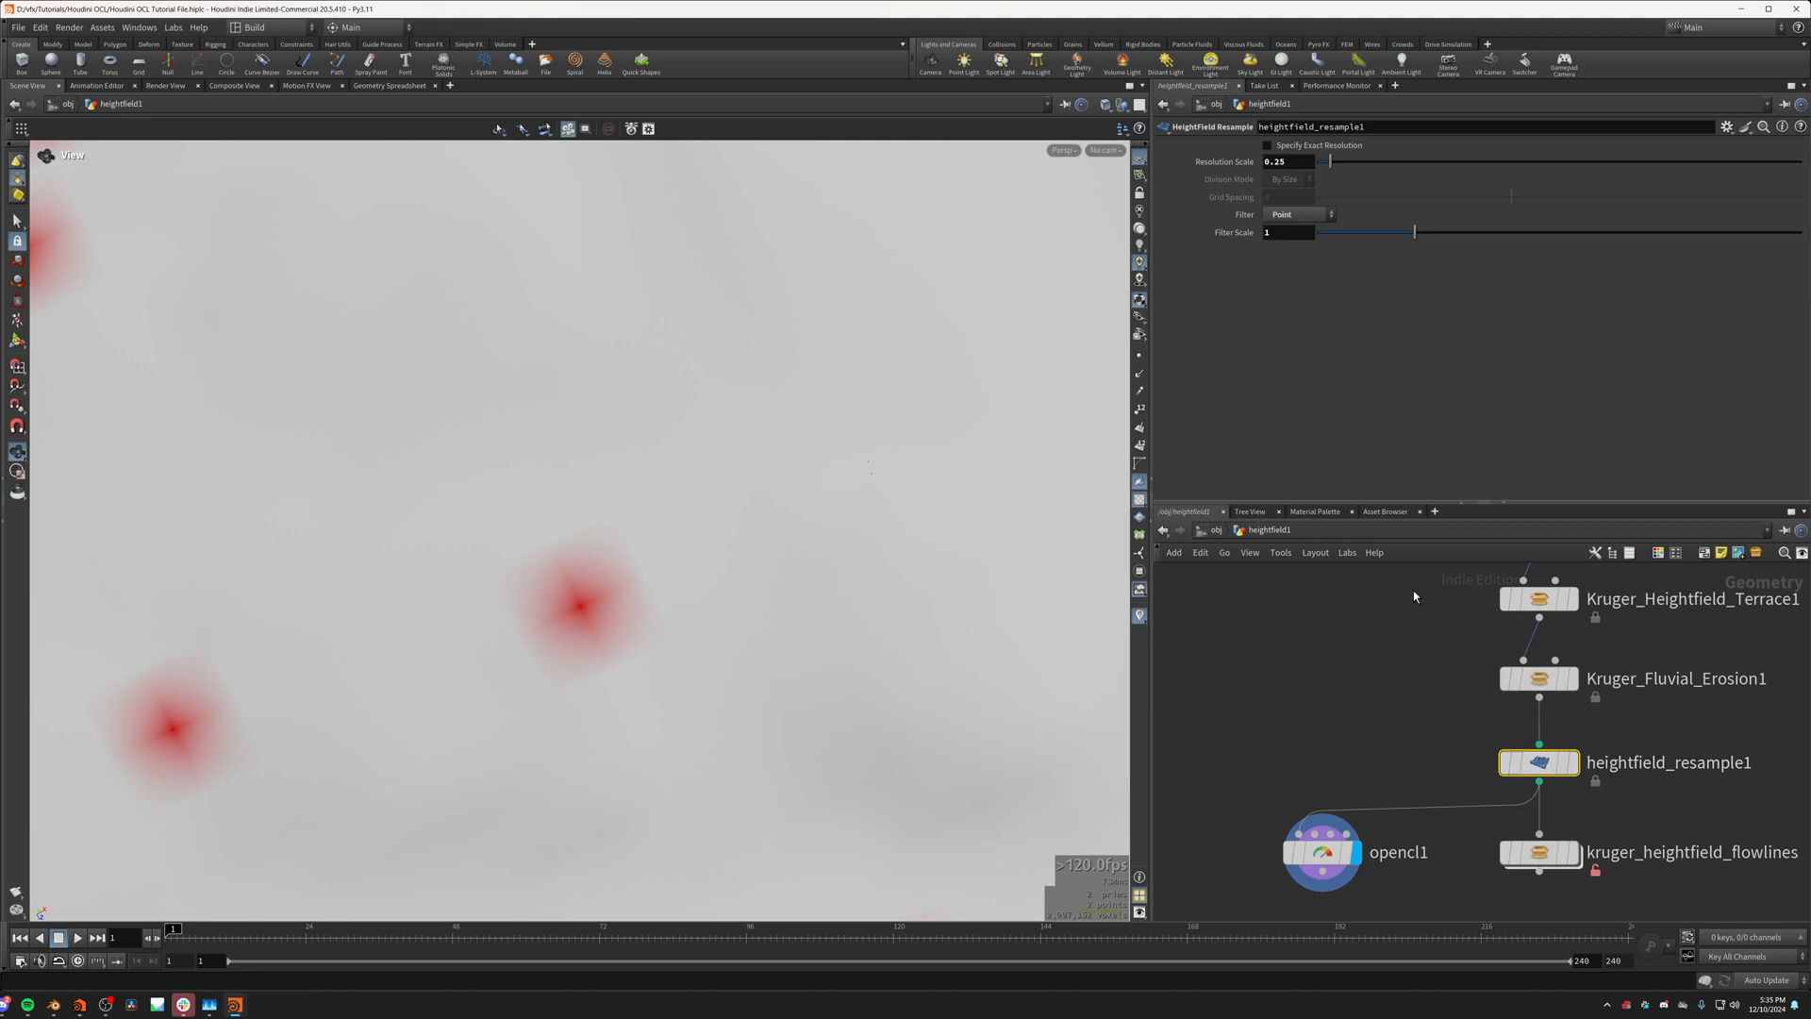
{"action": "mouse_move", "coordinate": [1506, 768]}
{"action": "left_click", "coordinate": [1573, 678]}
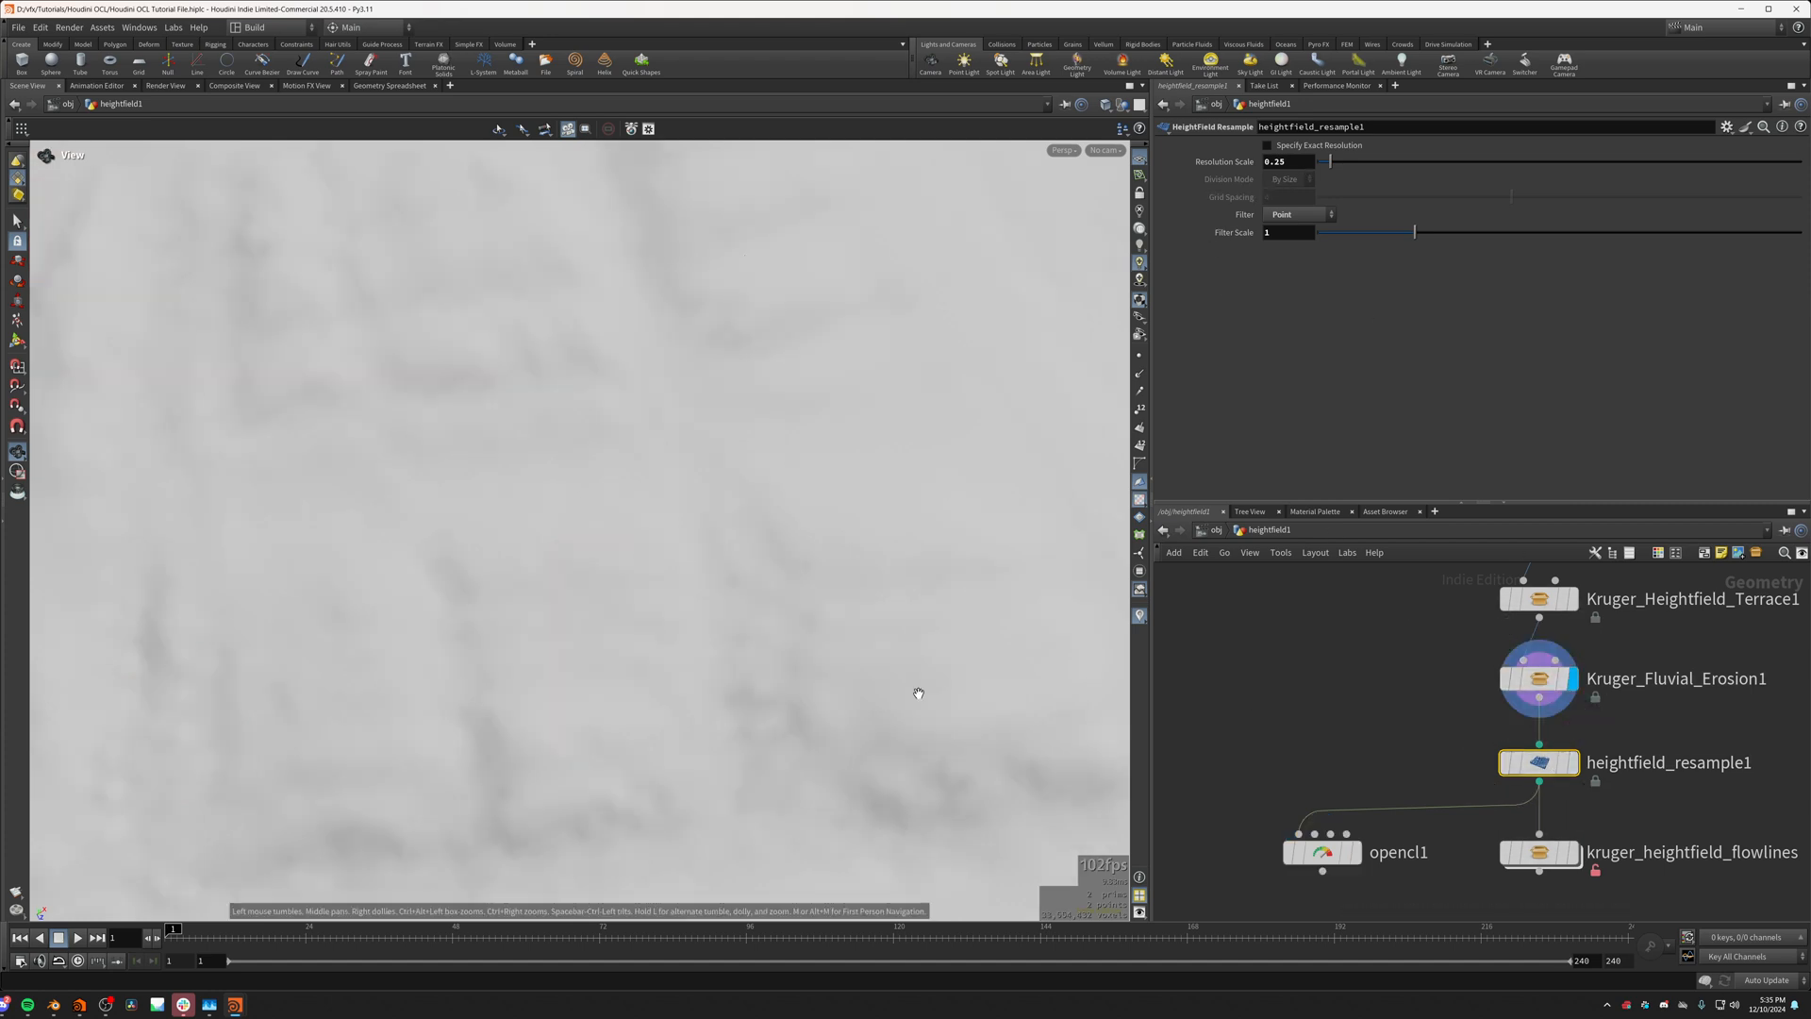
{"action": "left_click_drag", "start_coordinate": [919, 693], "coordinate": [925, 655]}
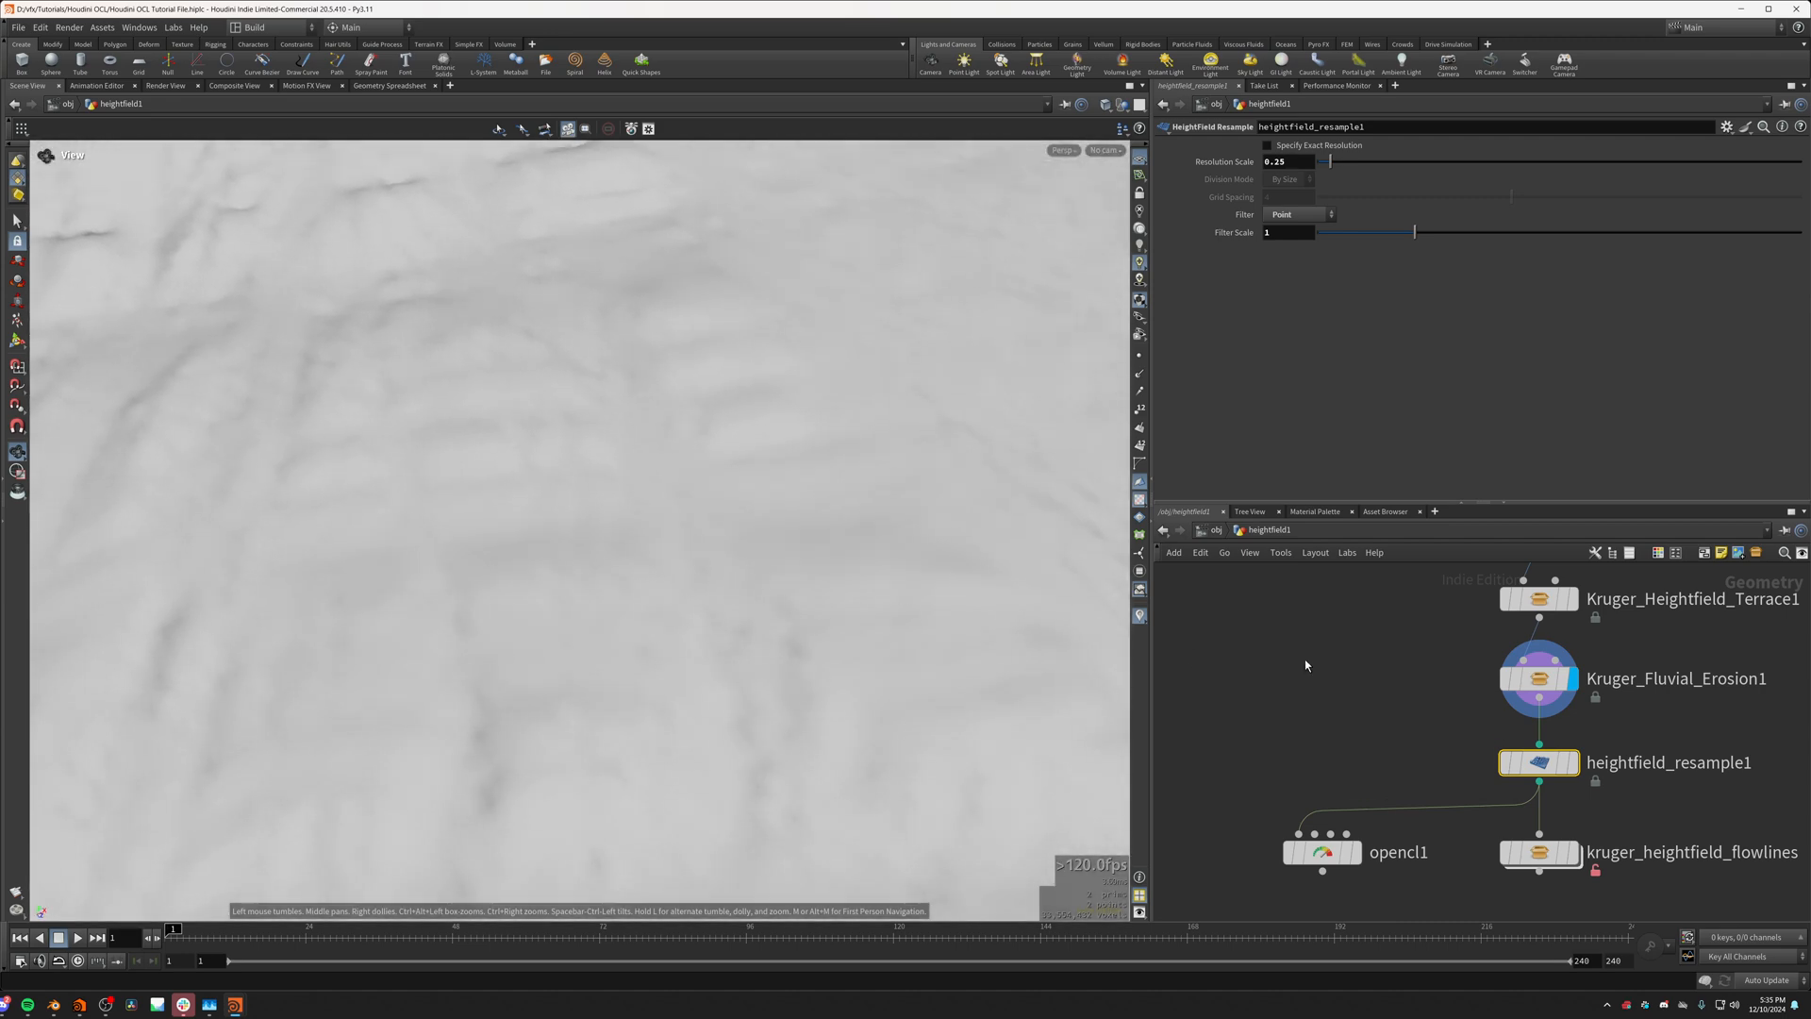
{"action": "left_click", "coordinate": [1572, 762]}
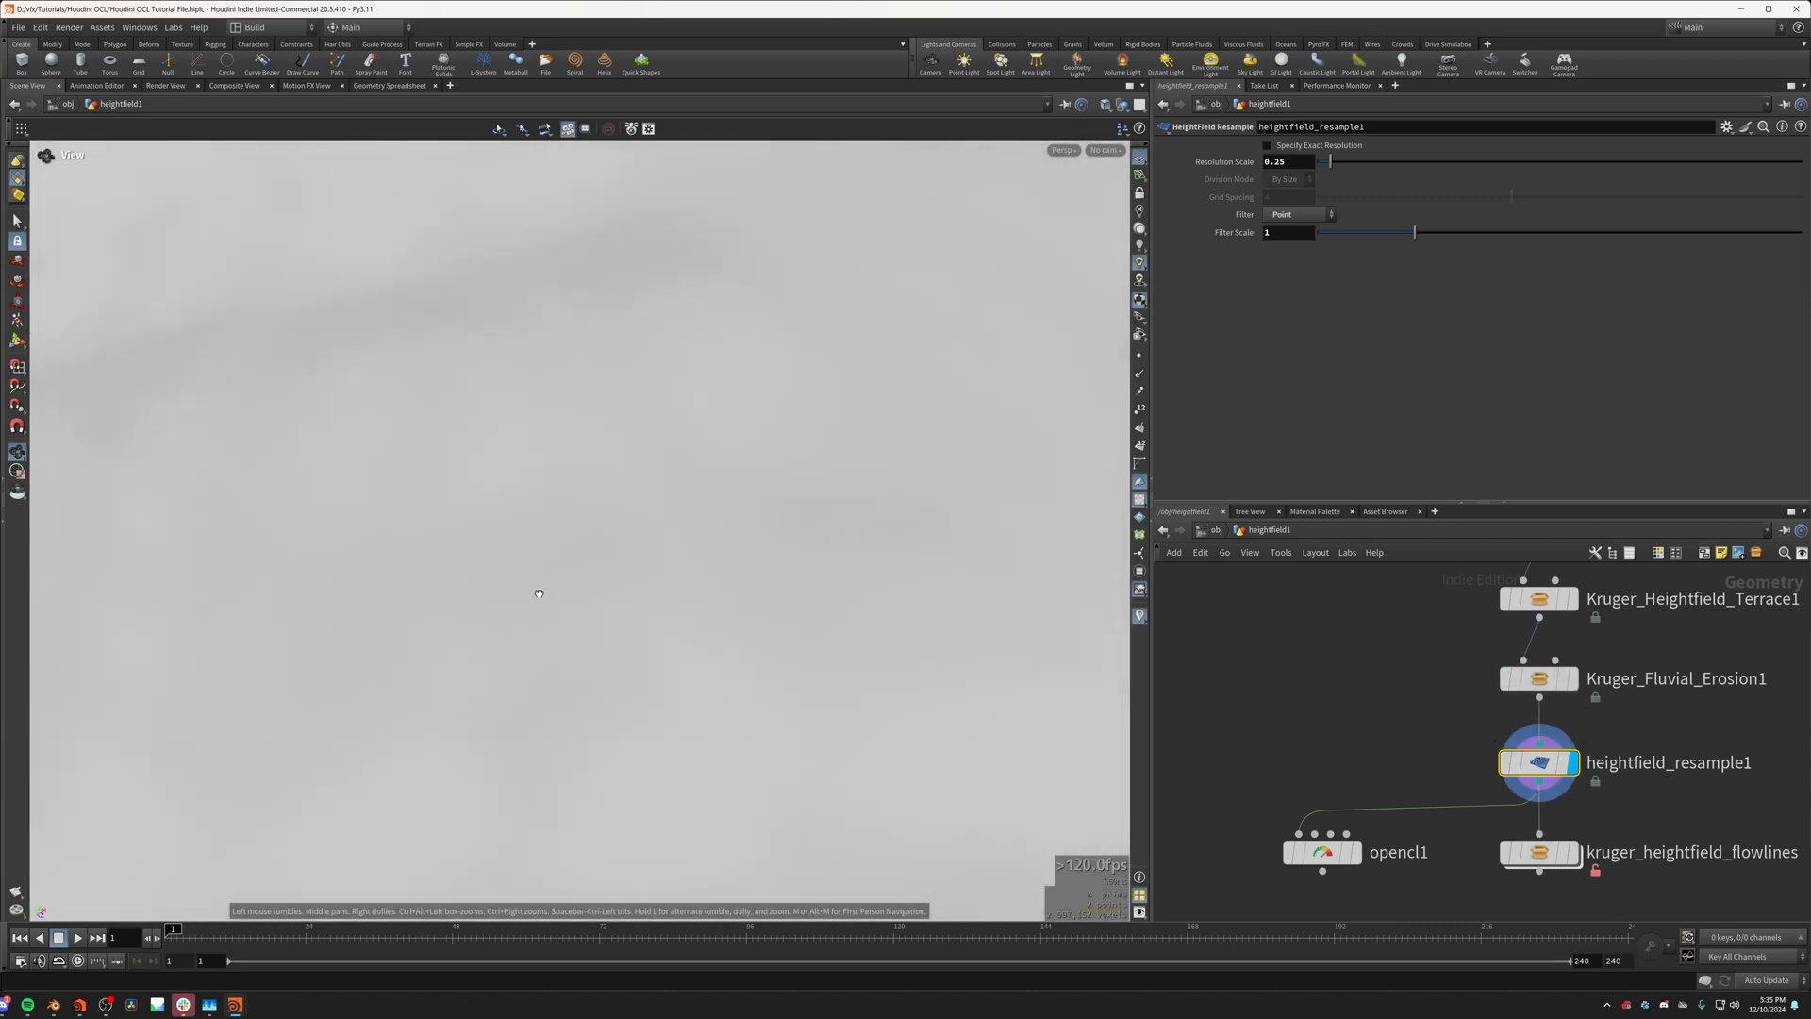
{"action": "left_click", "coordinate": [1356, 852]}
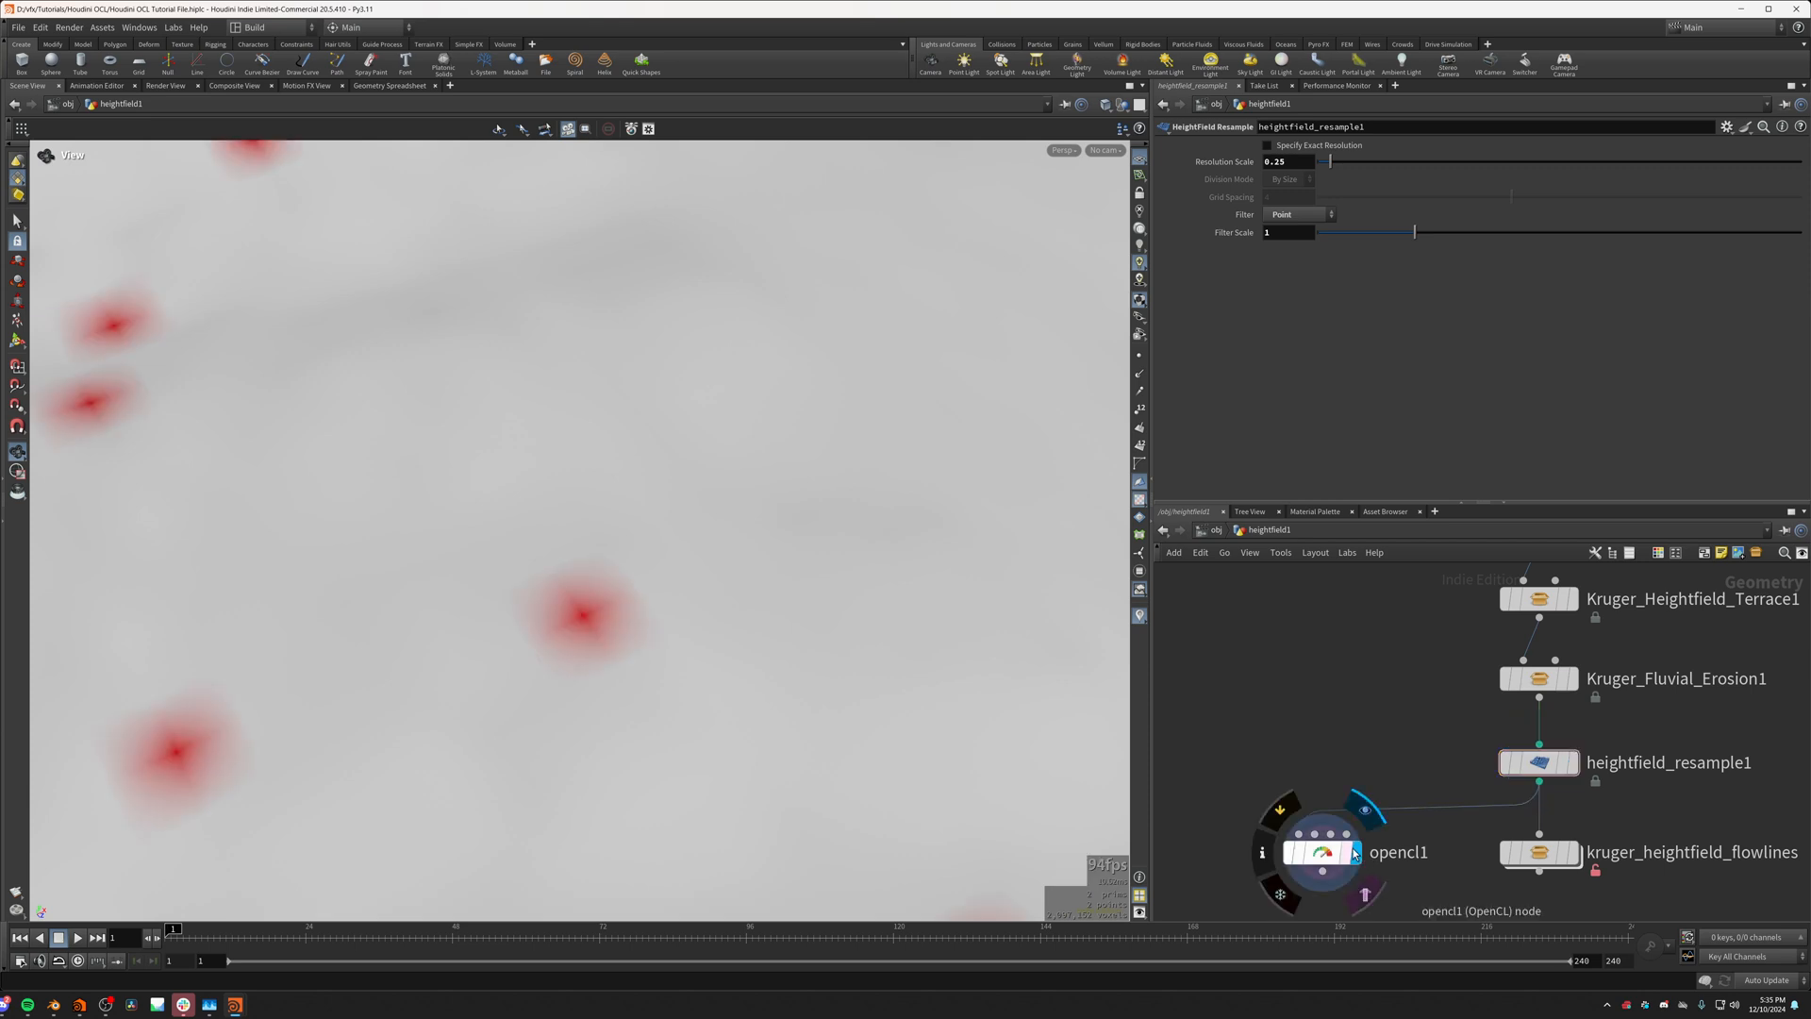
Step: Bypass heightfield_resample1 and examine the size and spread of the mask points on the unresampled terrain
{"action": "left_click", "coordinate": [1505, 762]}
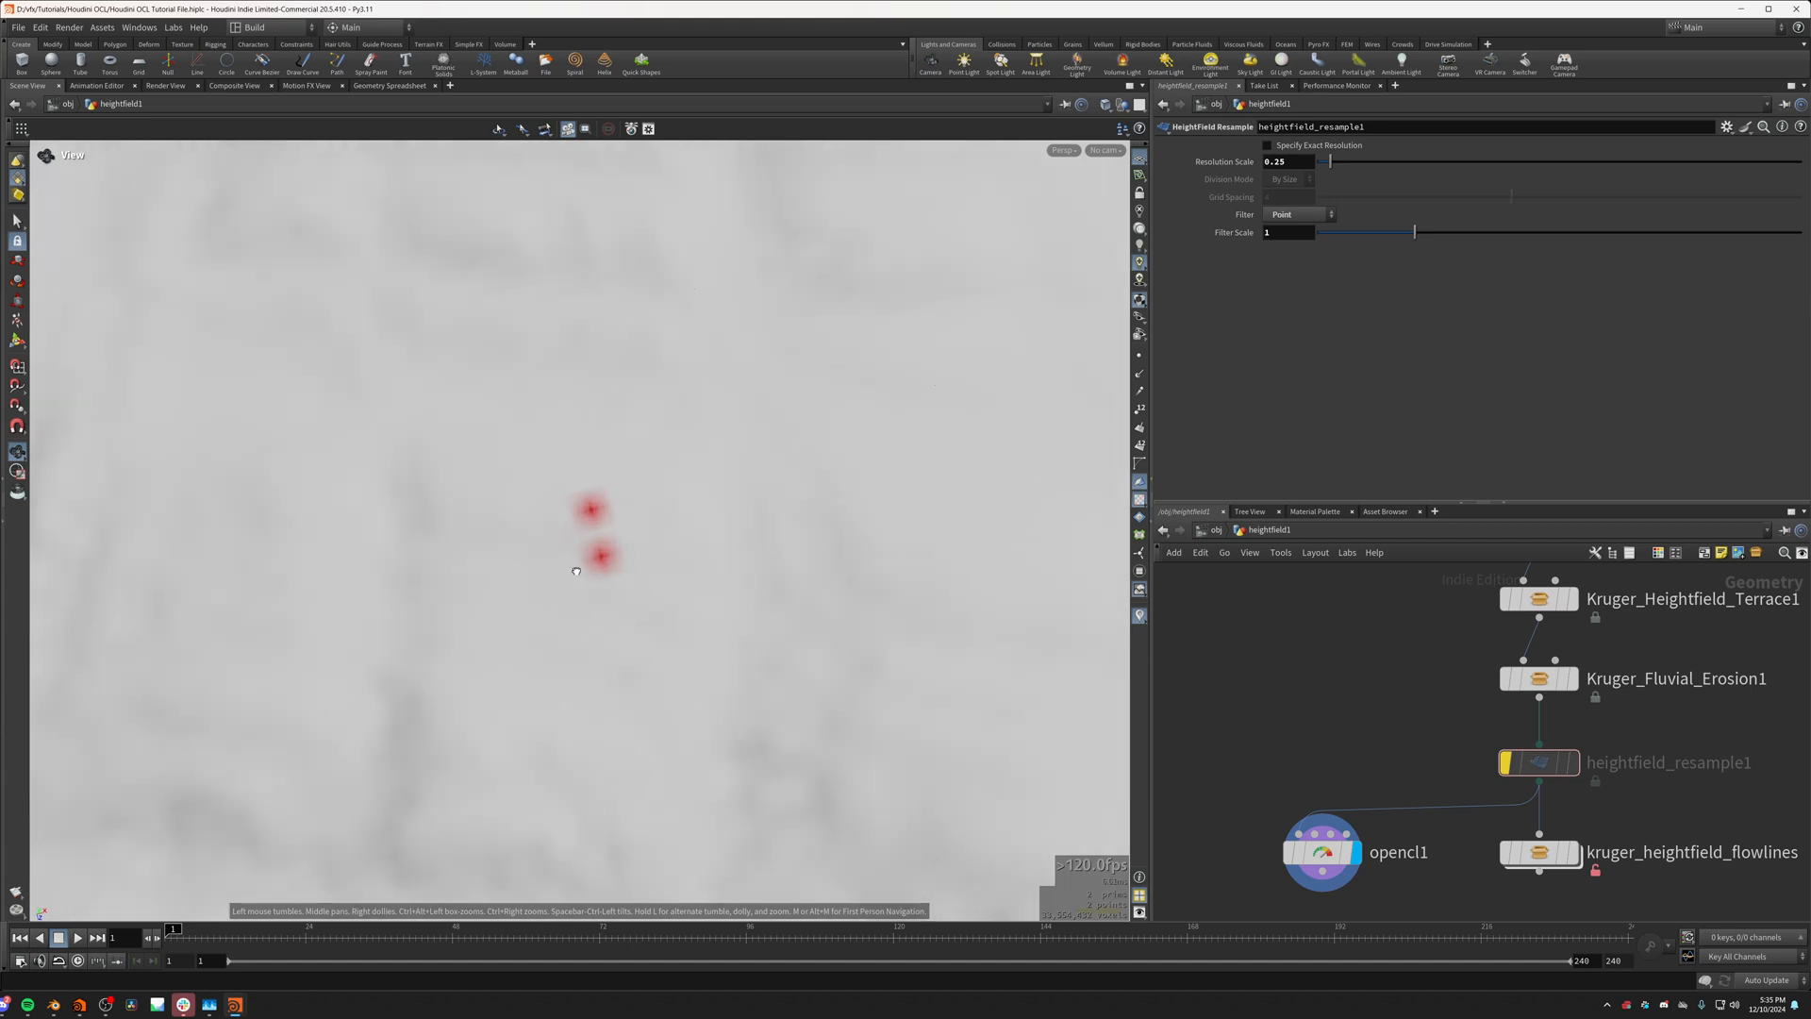
{"action": "scroll", "coordinate": [613, 547], "scroll_direction": "up", "scroll_amount": 2}
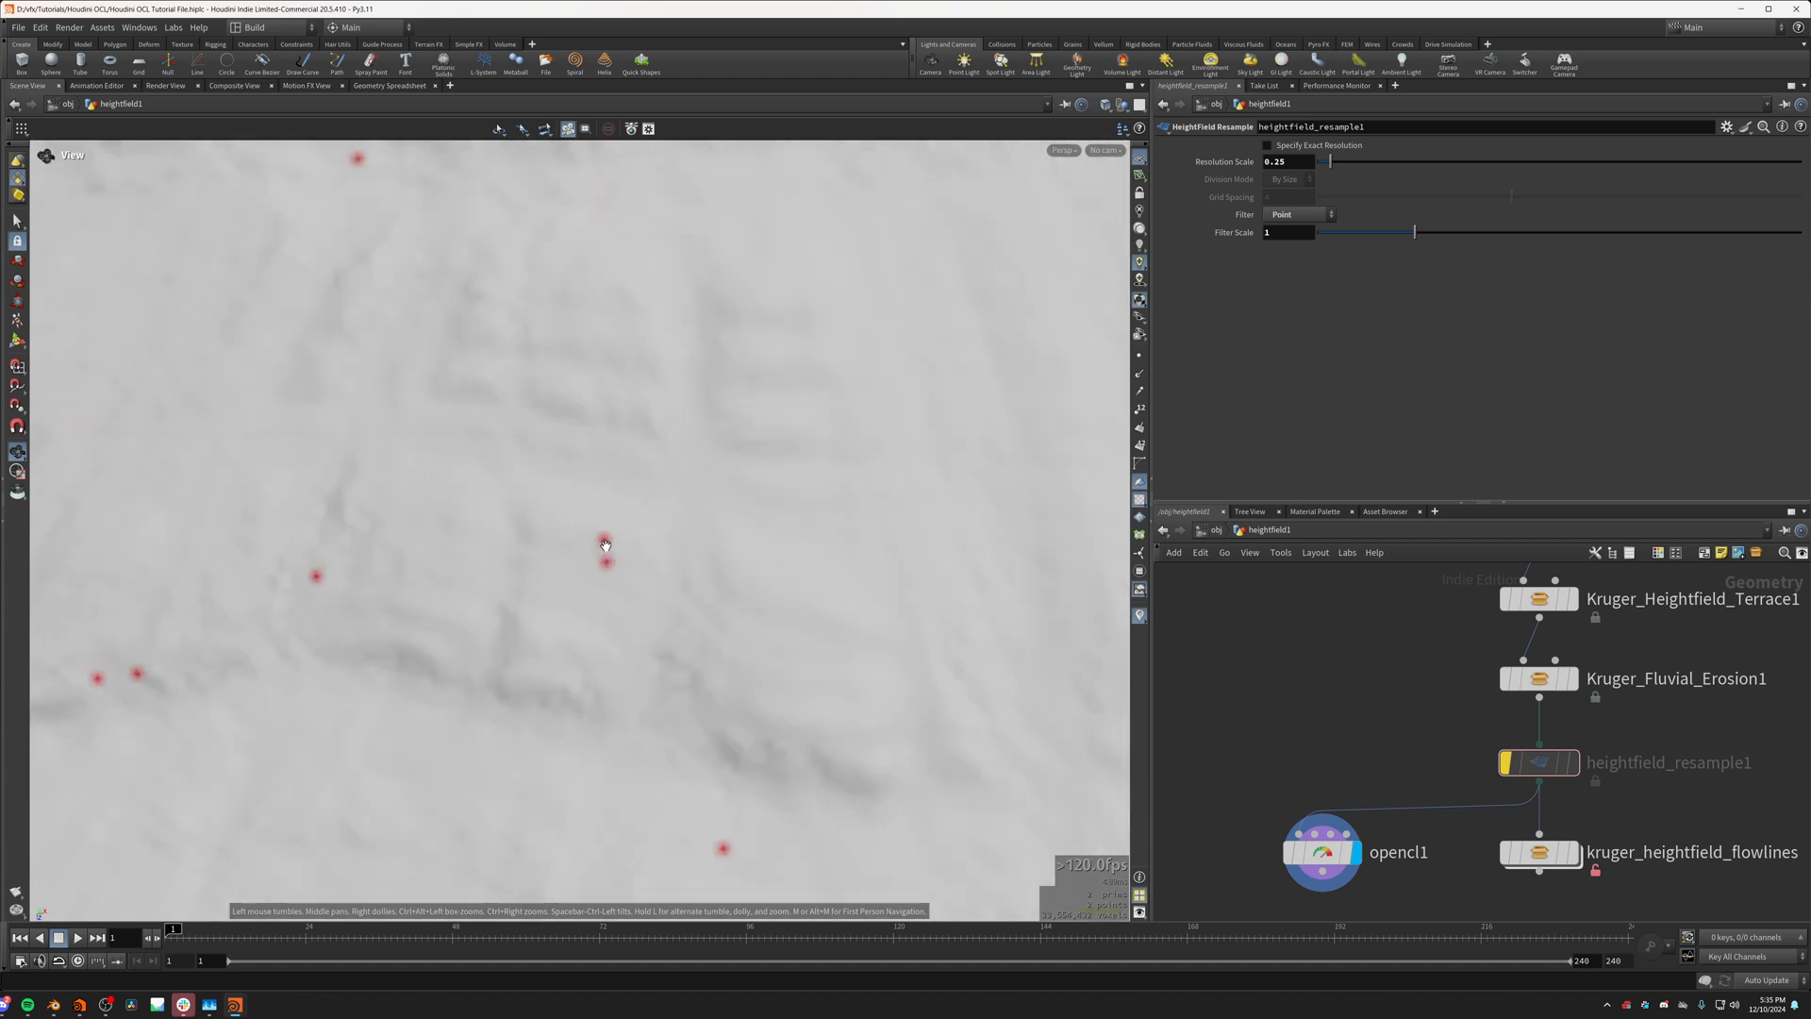
{"action": "scroll", "coordinate": [604, 552], "scroll_direction": "up", "scroll_amount": 1}
{"action": "scroll", "coordinate": [621, 562], "scroll_direction": "down", "scroll_amount": 3}
{"action": "left_click_drag", "start_coordinate": [621, 563], "coordinate": [806, 687]}
{"action": "middle_click_drag", "start_coordinate": [806, 687], "coordinate": [532, 539]}
{"action": "scroll", "coordinate": [533, 540], "scroll_direction": "up", "scroll_amount": 2}
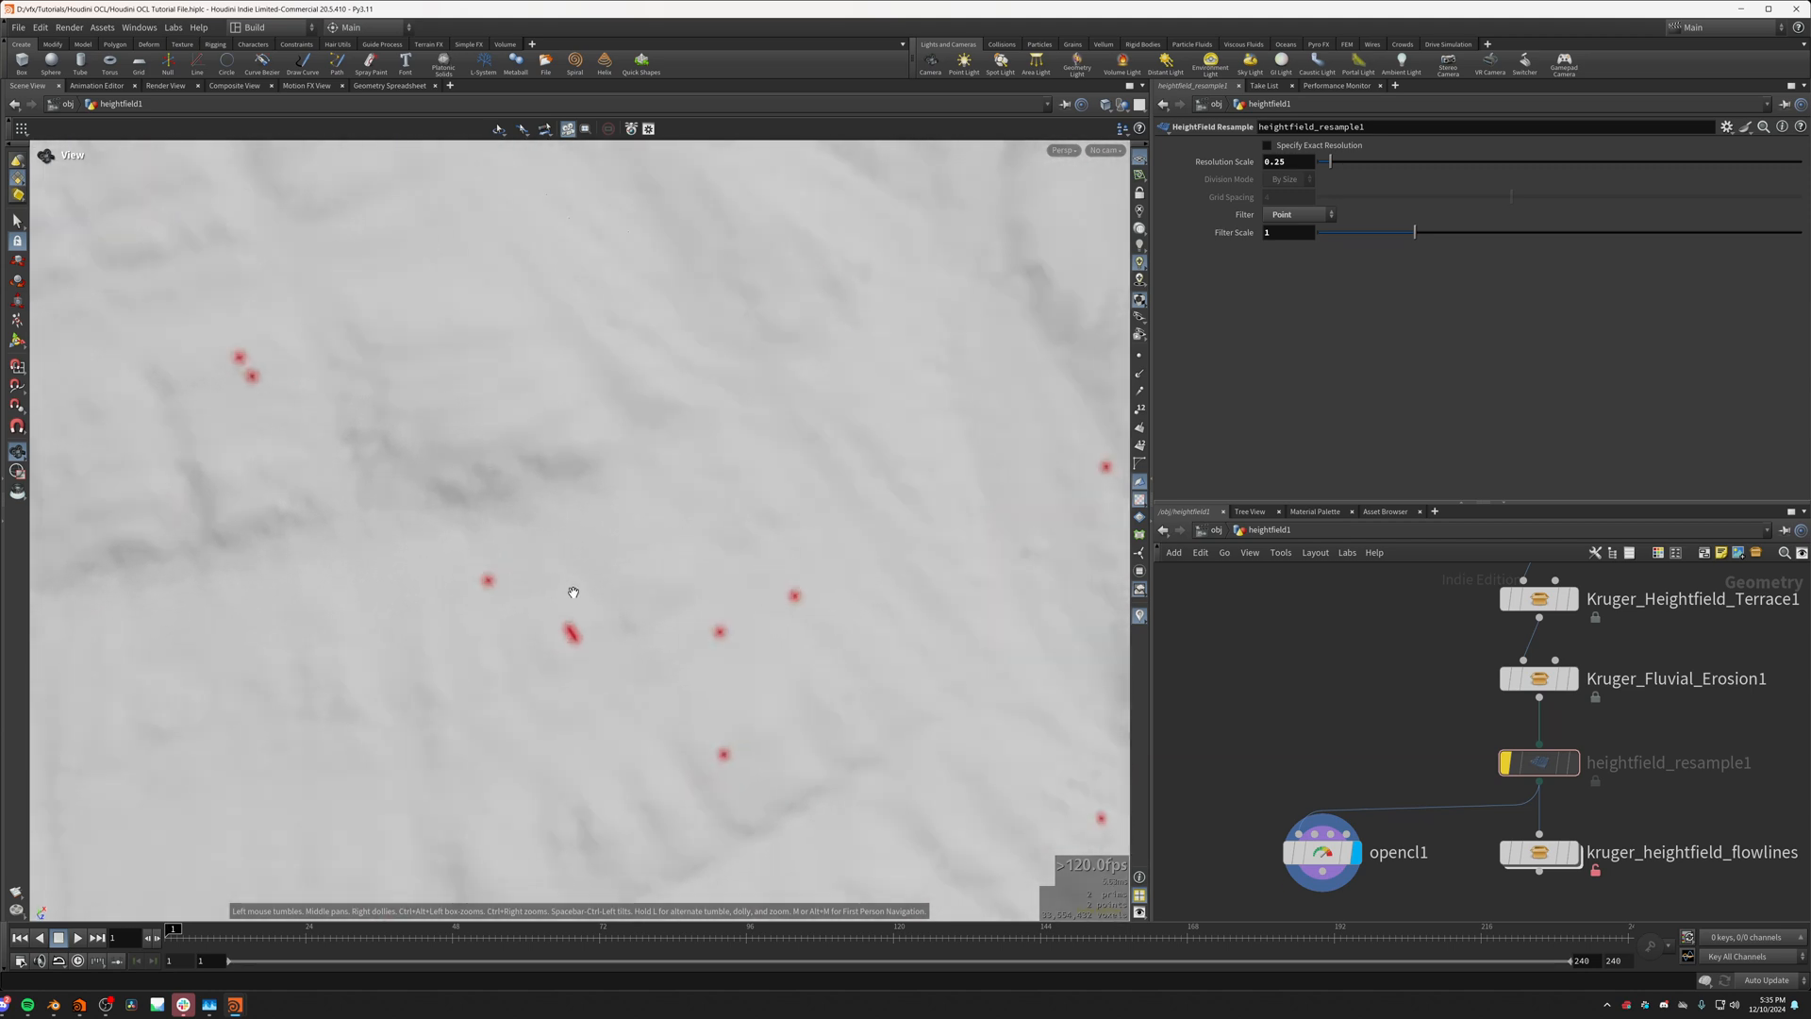
{"action": "scroll", "coordinate": [582, 619], "scroll_direction": "down", "scroll_amount": 3}
{"action": "middle_click_drag", "start_coordinate": [582, 619], "coordinate": [675, 670]}
{"action": "scroll", "coordinate": [463, 529], "scroll_direction": "up", "scroll_amount": 5}
{"action": "scroll", "coordinate": [418, 456], "scroll_direction": "down", "scroll_amount": 8}
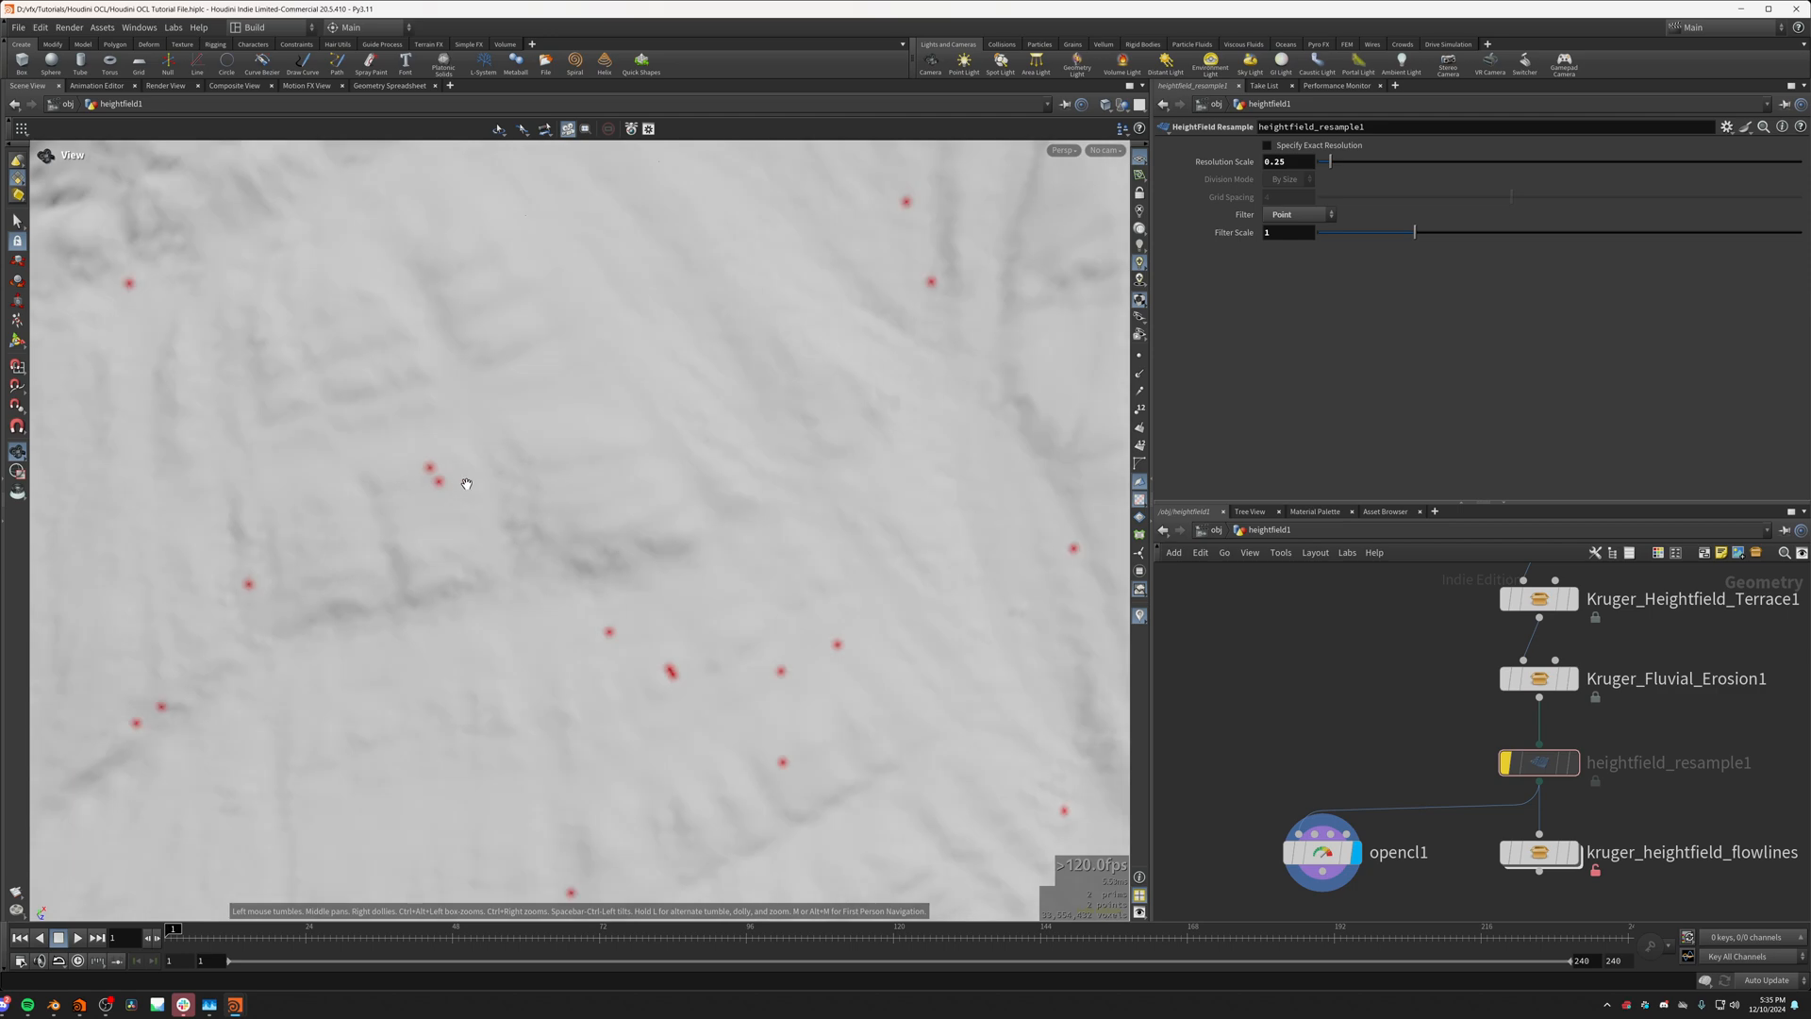
{"action": "middle_click_drag", "start_coordinate": [485, 525], "coordinate": [773, 598]}
{"action": "scroll", "coordinate": [525, 566], "scroll_direction": "up", "scroll_amount": 5}
{"action": "scroll", "coordinate": [772, 598], "scroll_direction": "up", "scroll_amount": 5}
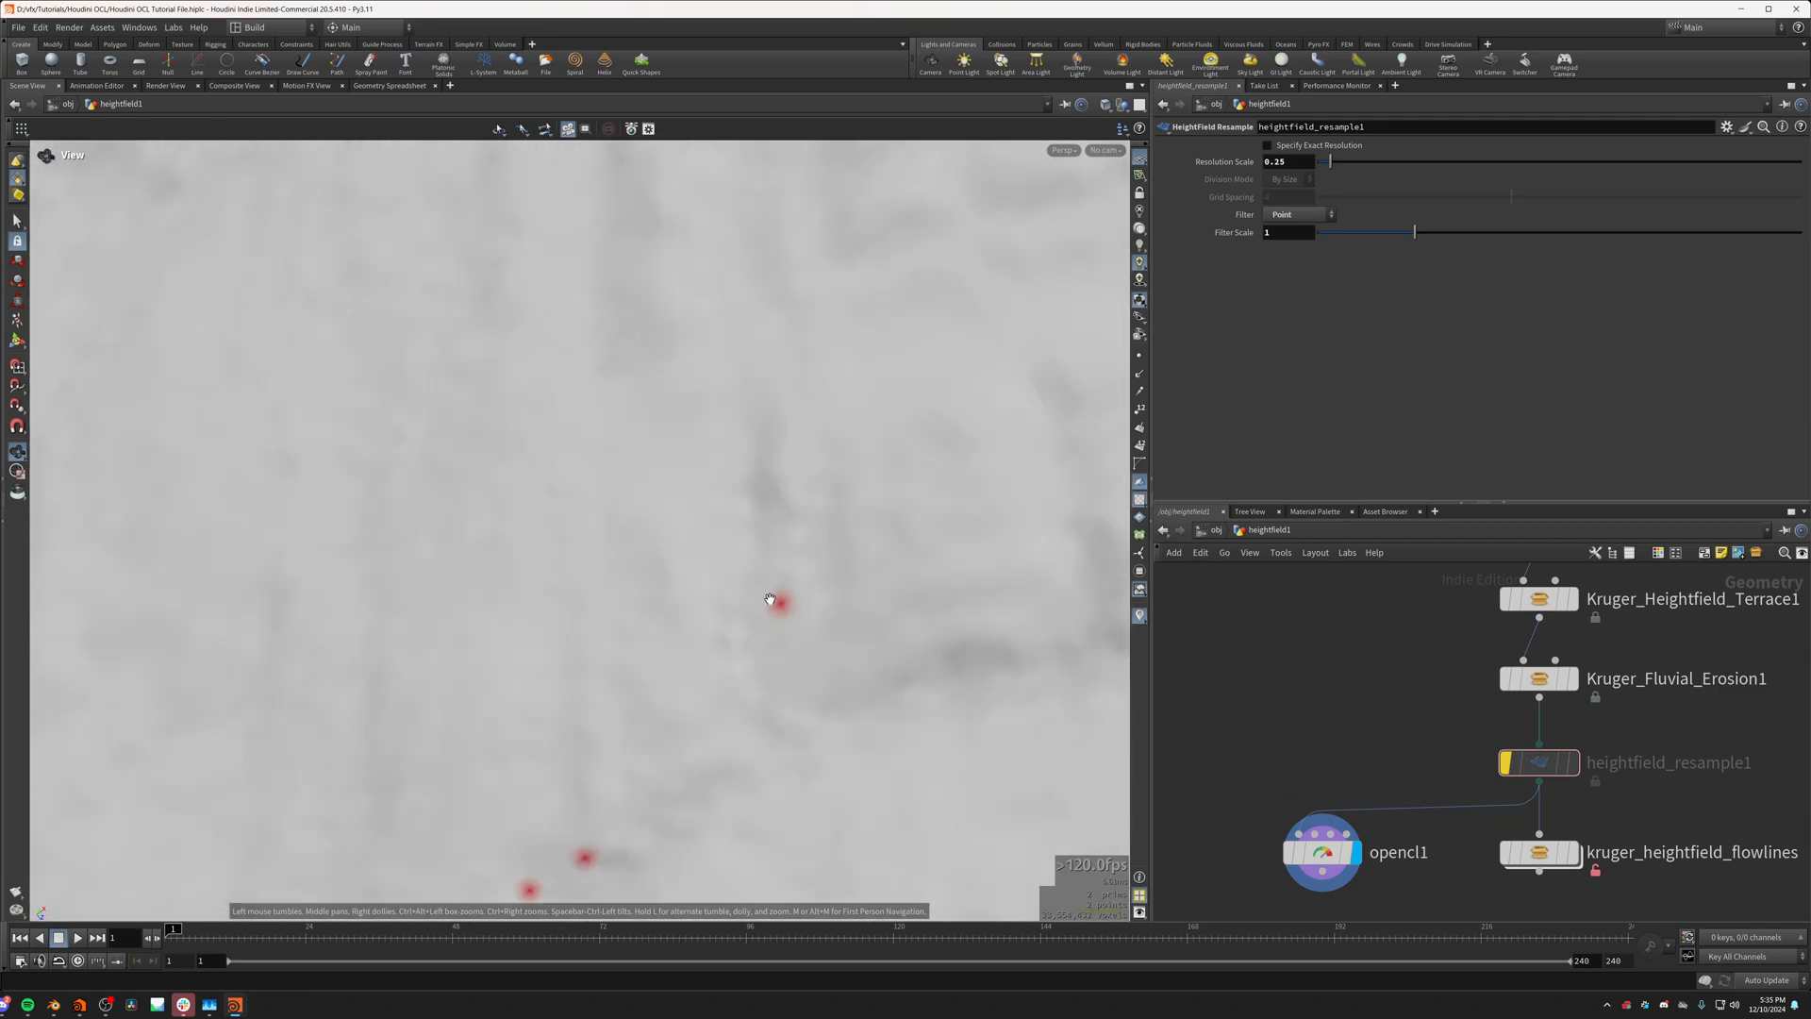
Step: Re-enable heightfield_resample1 and examine the mask points on the resampled terrain from close up and from afar
{"action": "left_click", "coordinate": [1508, 760]}
{"action": "left_click", "coordinate": [1507, 760]}
{"action": "left_click", "coordinate": [1507, 760]}
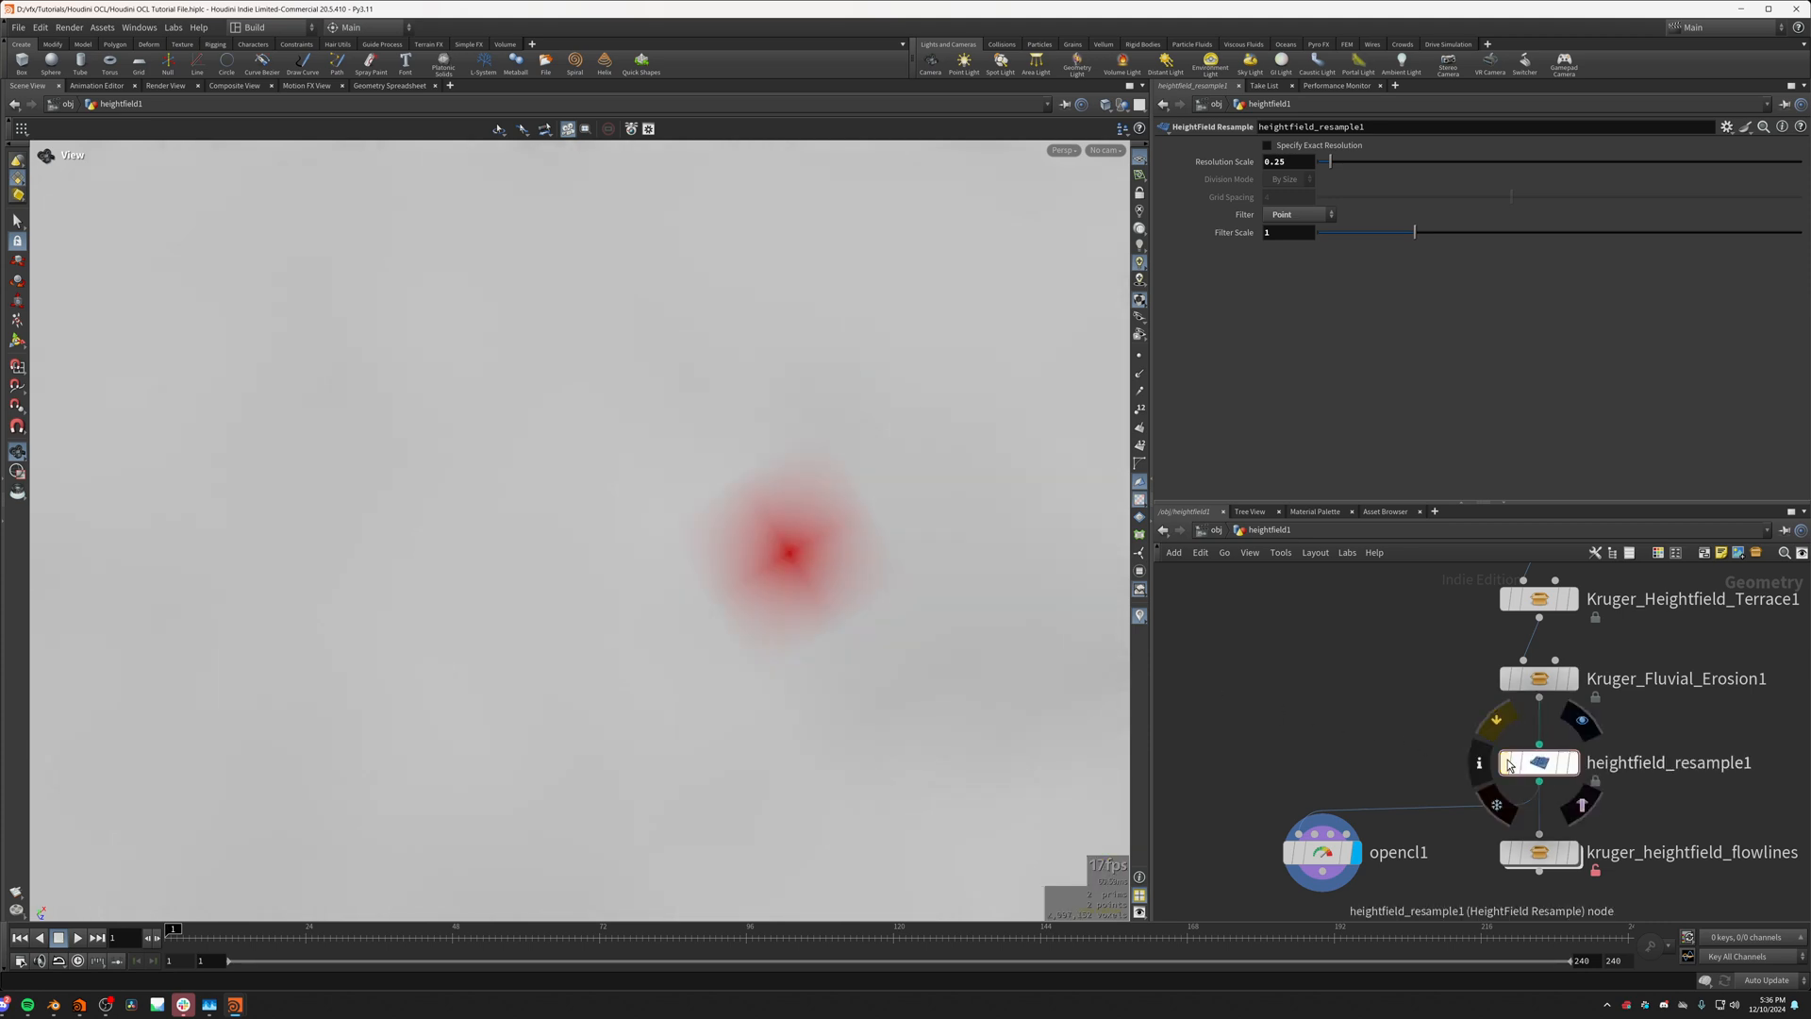
{"action": "scroll", "coordinate": [667, 478], "scroll_direction": "up", "scroll_amount": 2}
{"action": "scroll", "coordinate": [667, 495], "scroll_direction": "down", "scroll_amount": 15}
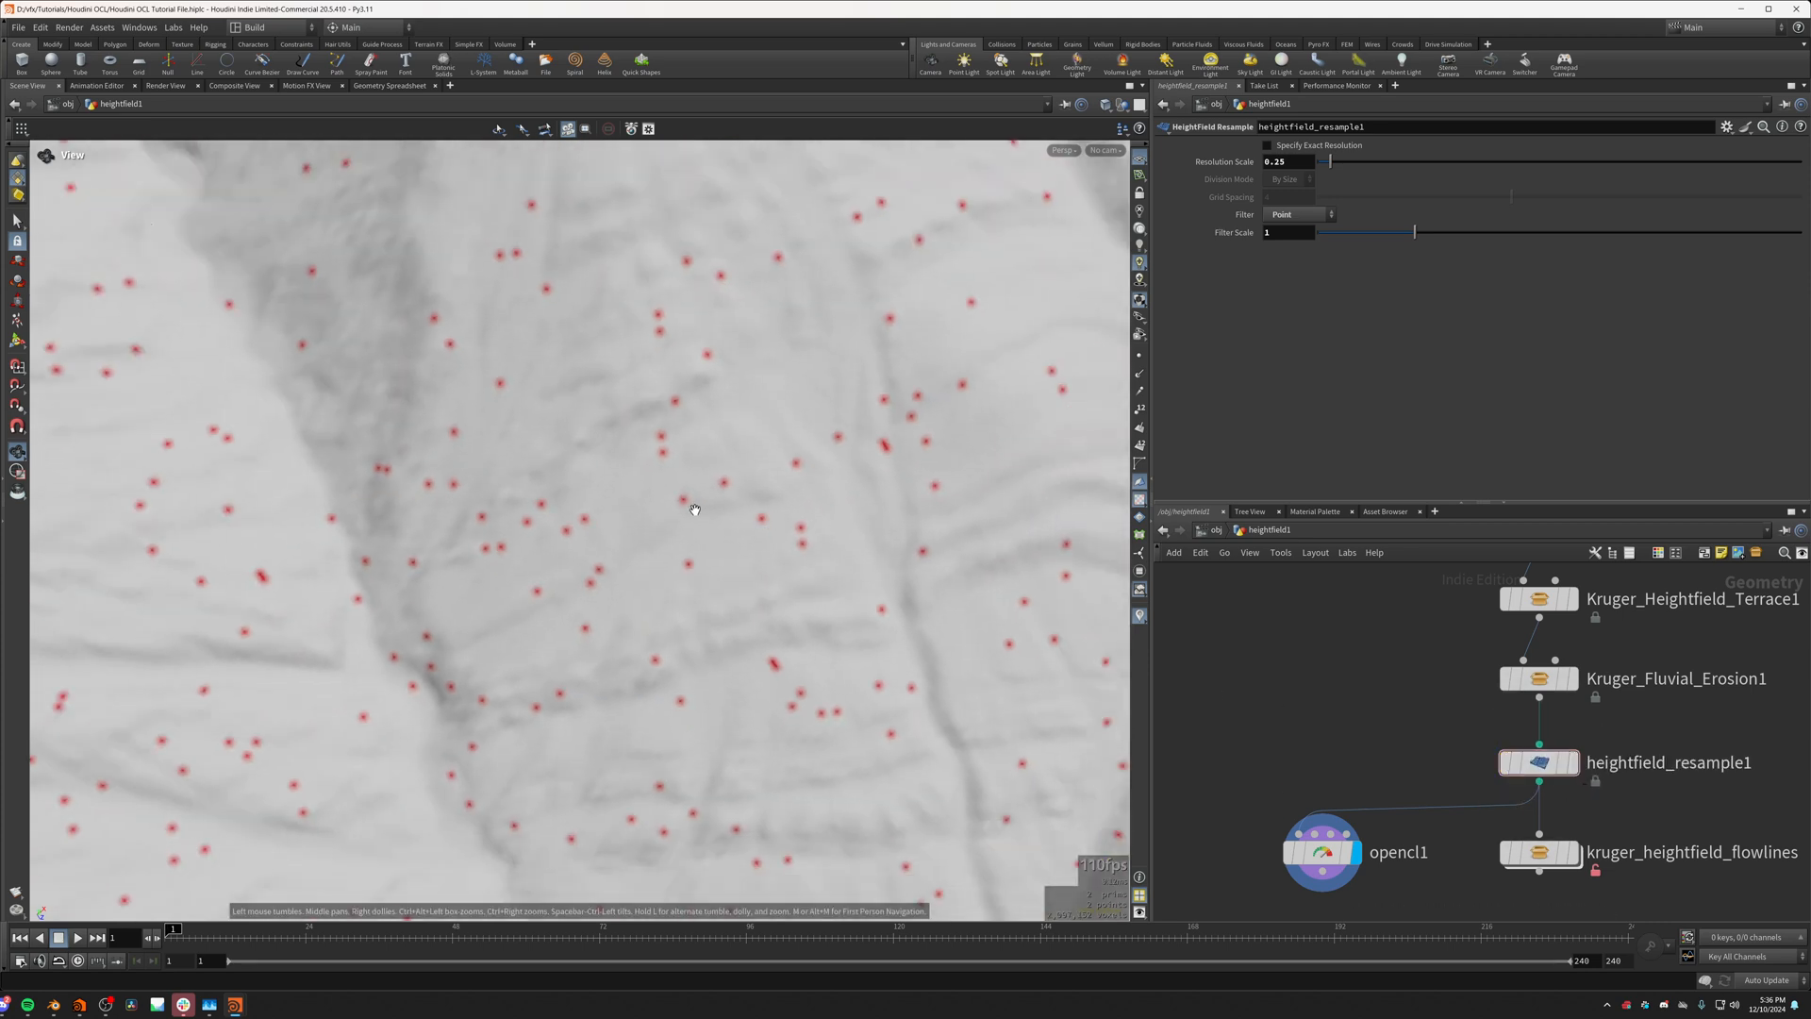
{"action": "middle_click_drag", "start_coordinate": [749, 508], "coordinate": [434, 407]}
{"action": "scroll", "coordinate": [434, 407], "scroll_direction": "down", "scroll_amount": 5}
{"action": "left_click_drag", "start_coordinate": [434, 408], "coordinate": [981, 589]}
Step: Toggle the bypass of heightfield_resample1 to compare mask point visibility at both resolutions, leaving the node enabled
{"action": "left_click", "coordinate": [1504, 766]}
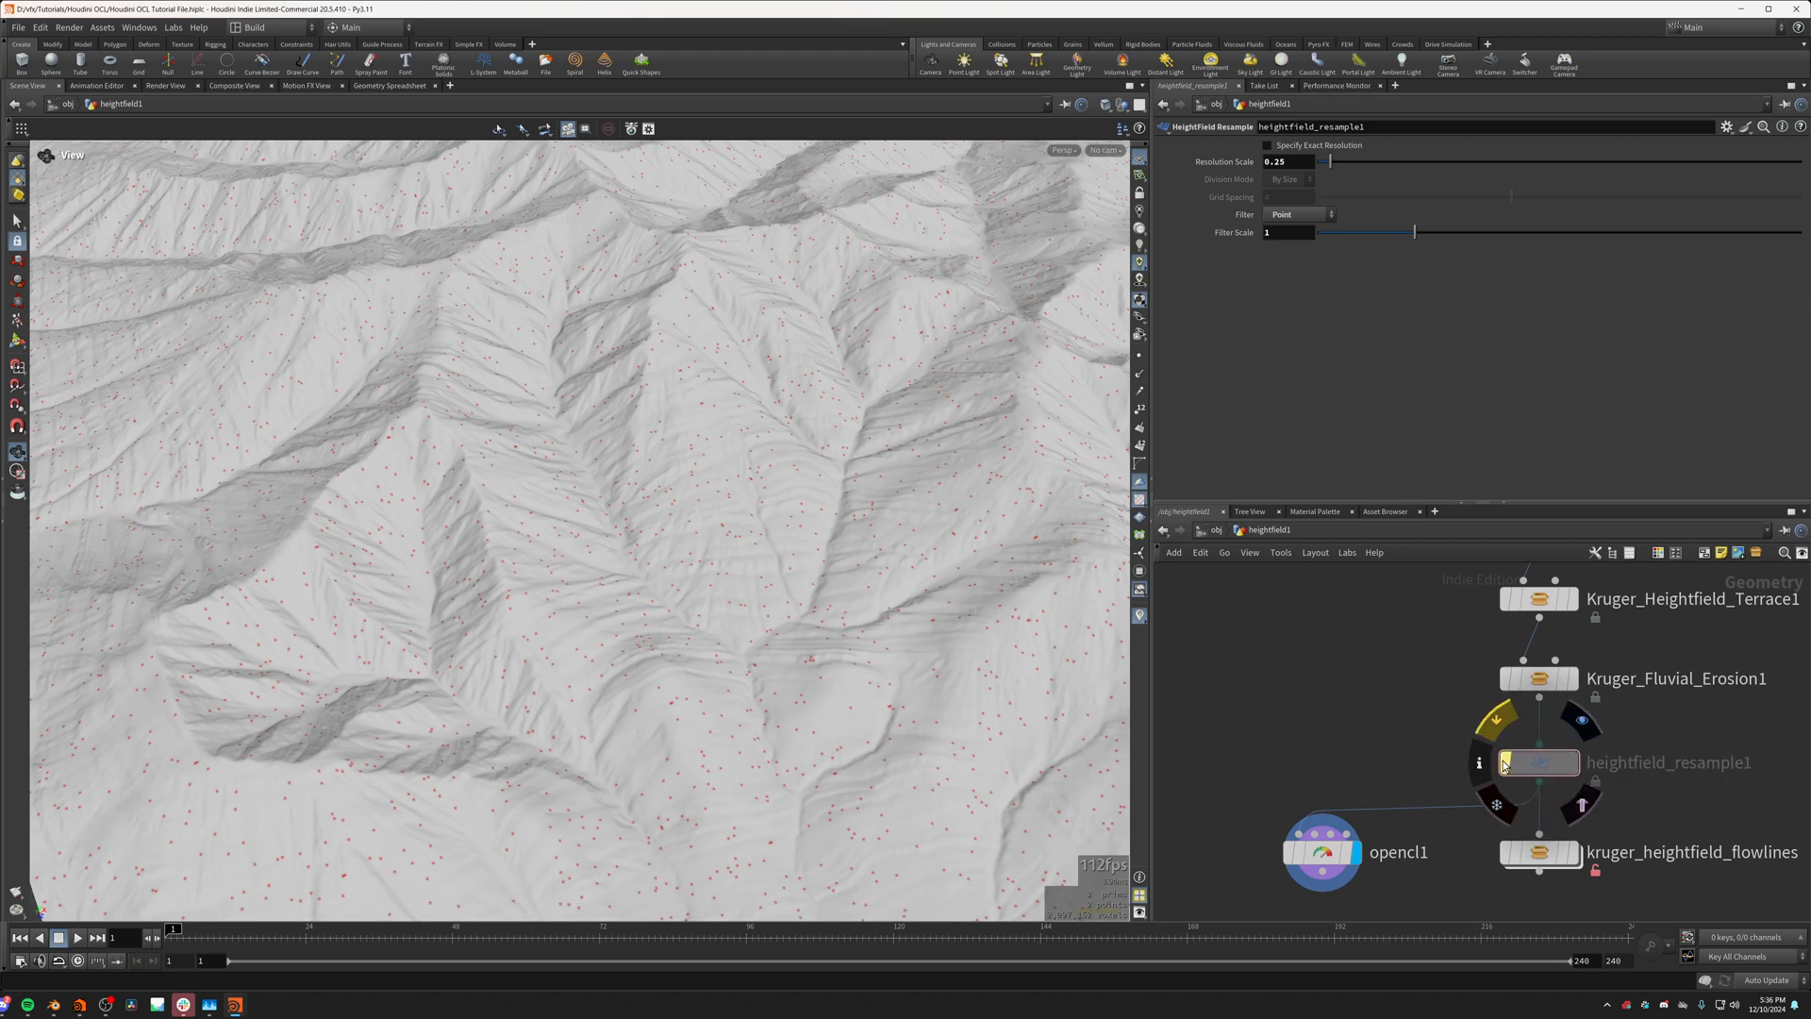
{"action": "left_click", "coordinate": [1504, 765]}
{"action": "left_click_drag", "start_coordinate": [1003, 739], "coordinate": [929, 830]}
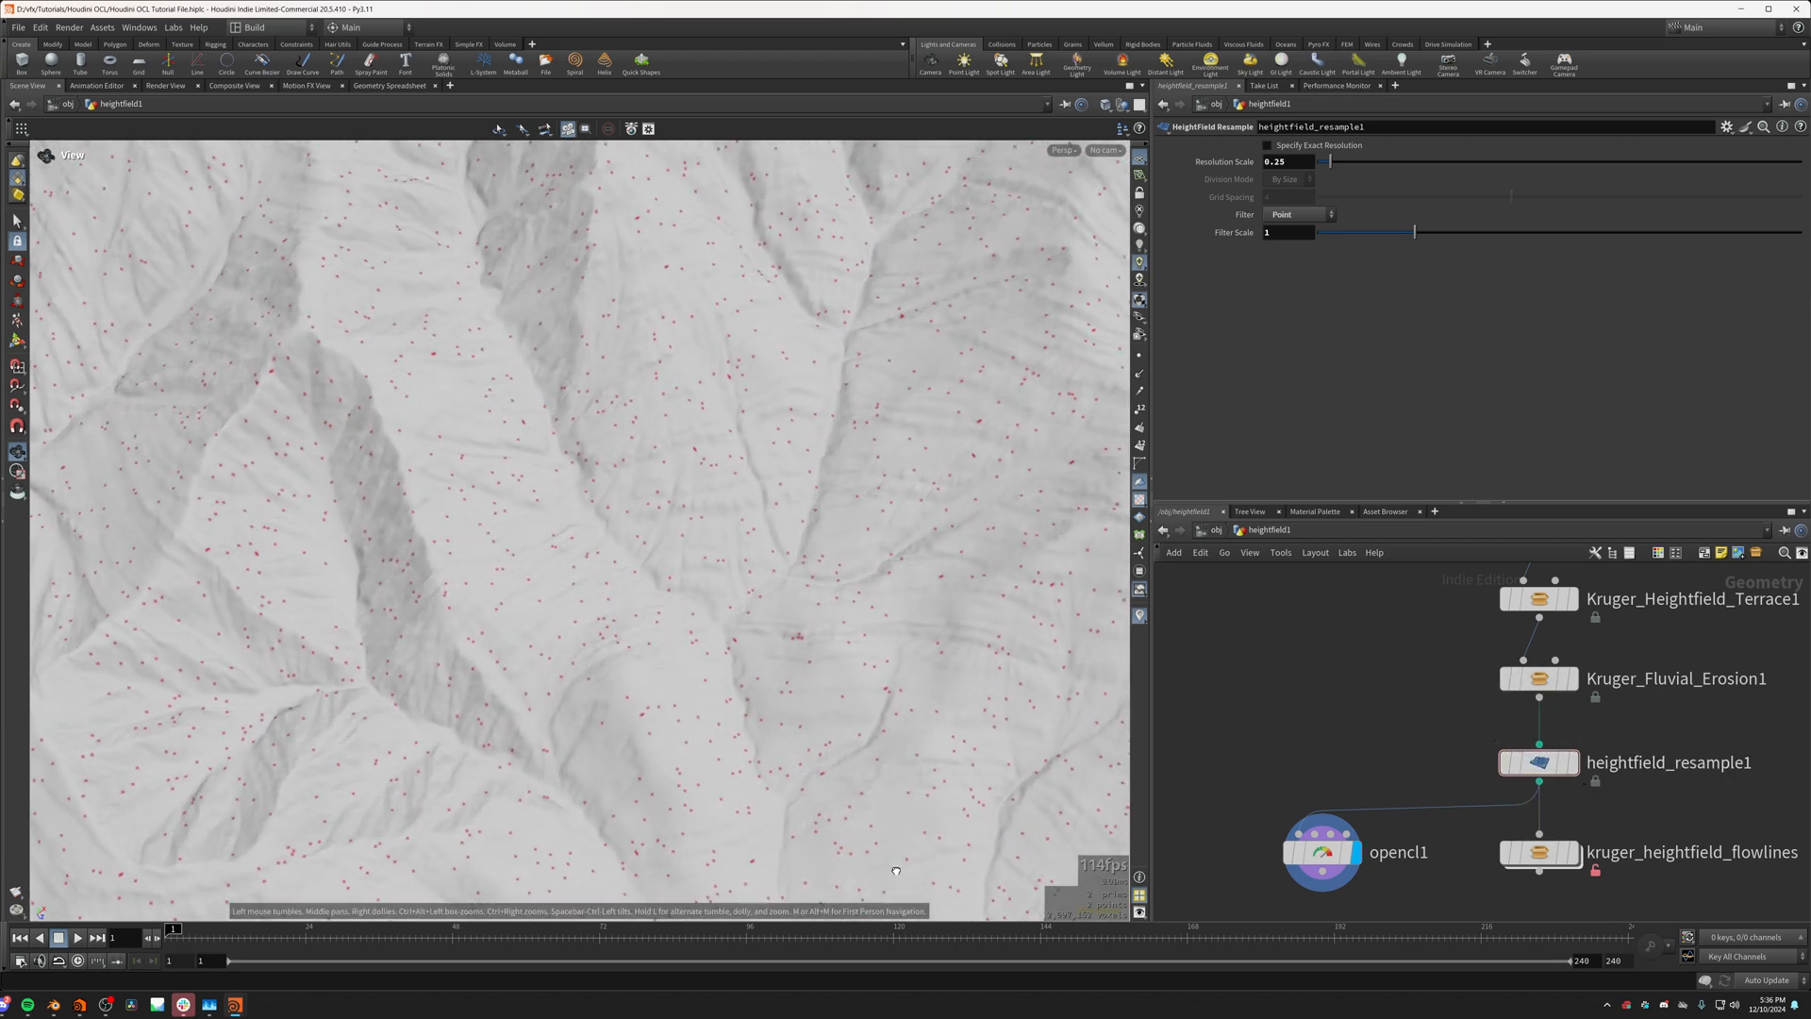
{"action": "scroll", "coordinate": [768, 703], "scroll_direction": "up", "scroll_amount": 5}
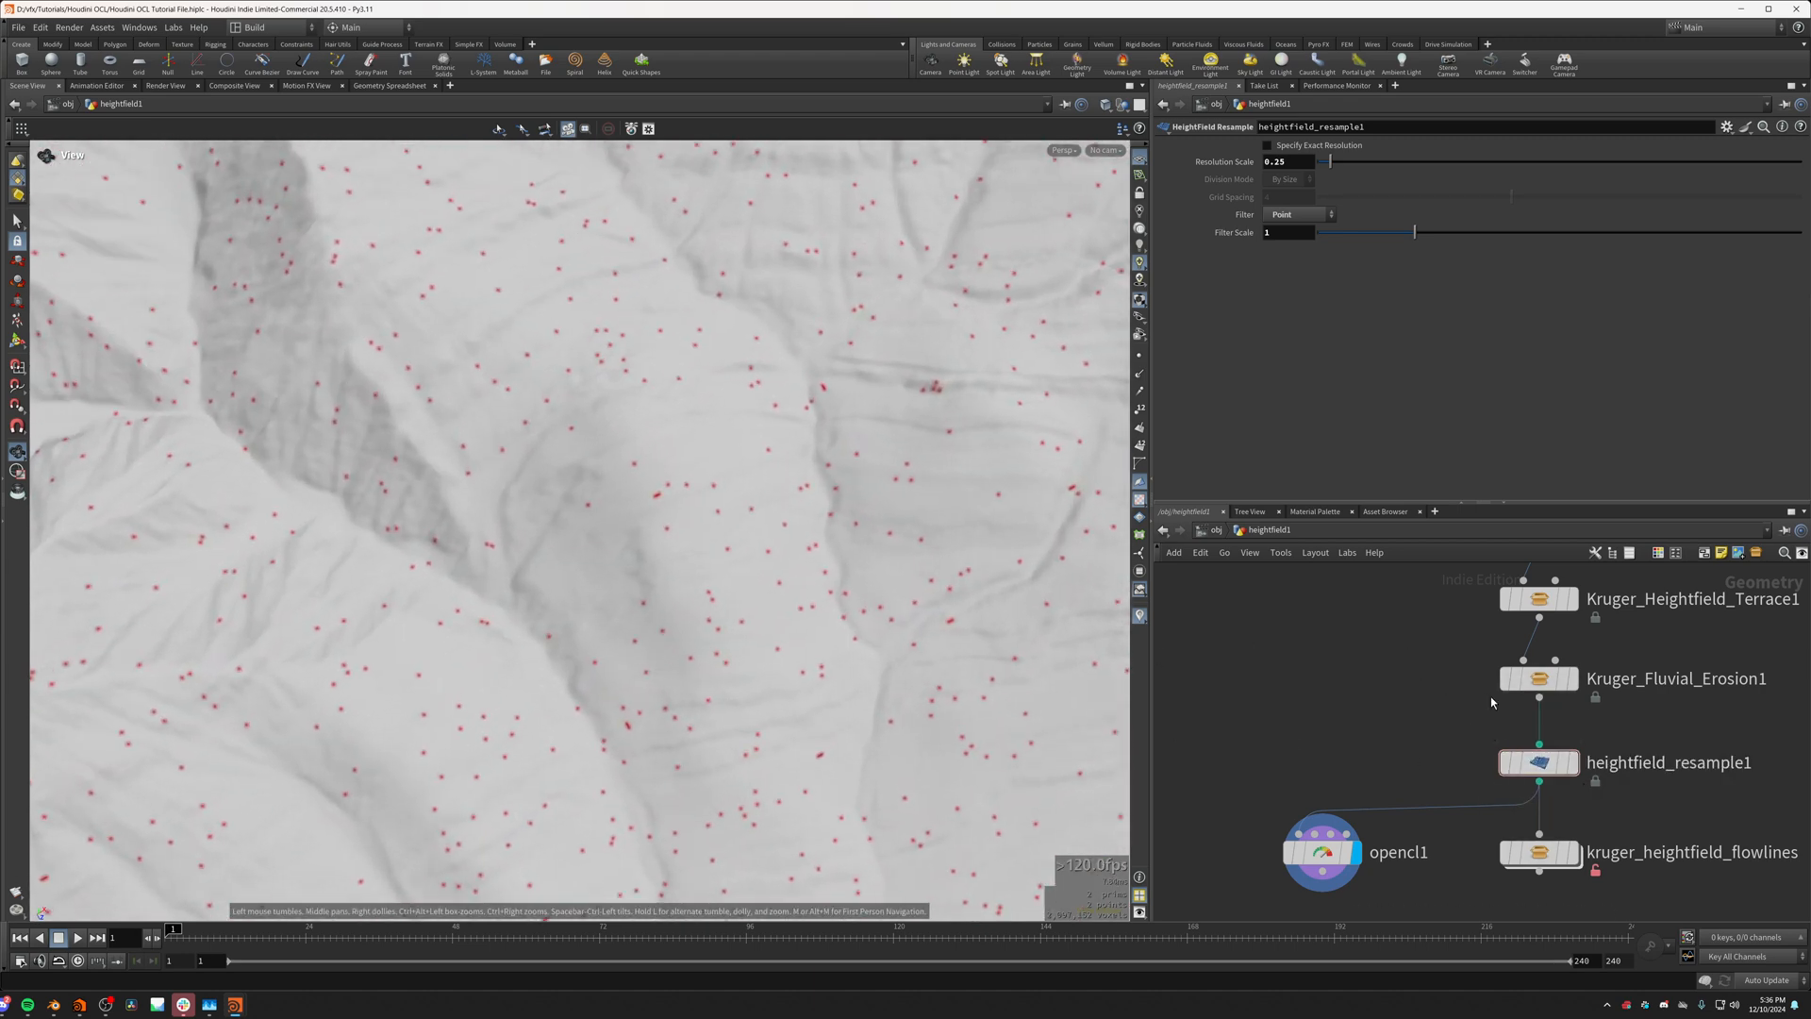
{"action": "left_click", "coordinate": [1506, 774]}
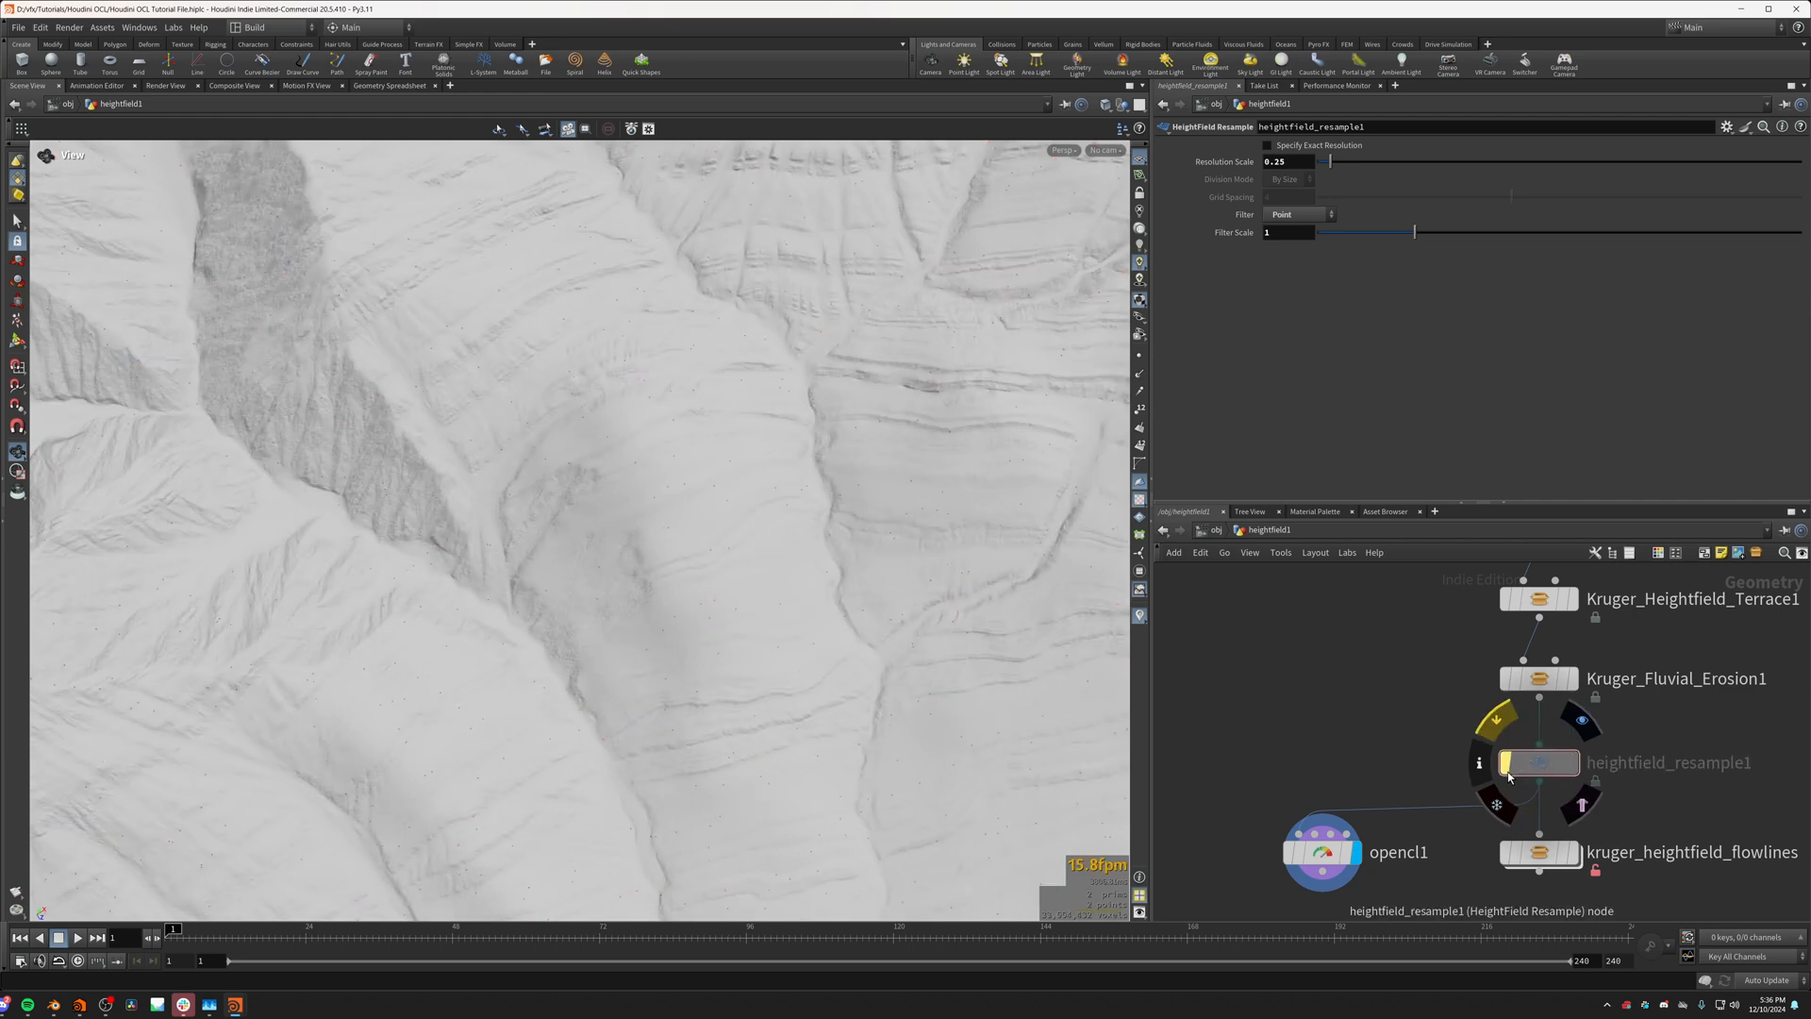
{"action": "left_click", "coordinate": [1508, 774]}
{"action": "left_click", "coordinate": [1508, 775]}
{"action": "left_click", "coordinate": [1508, 775]}
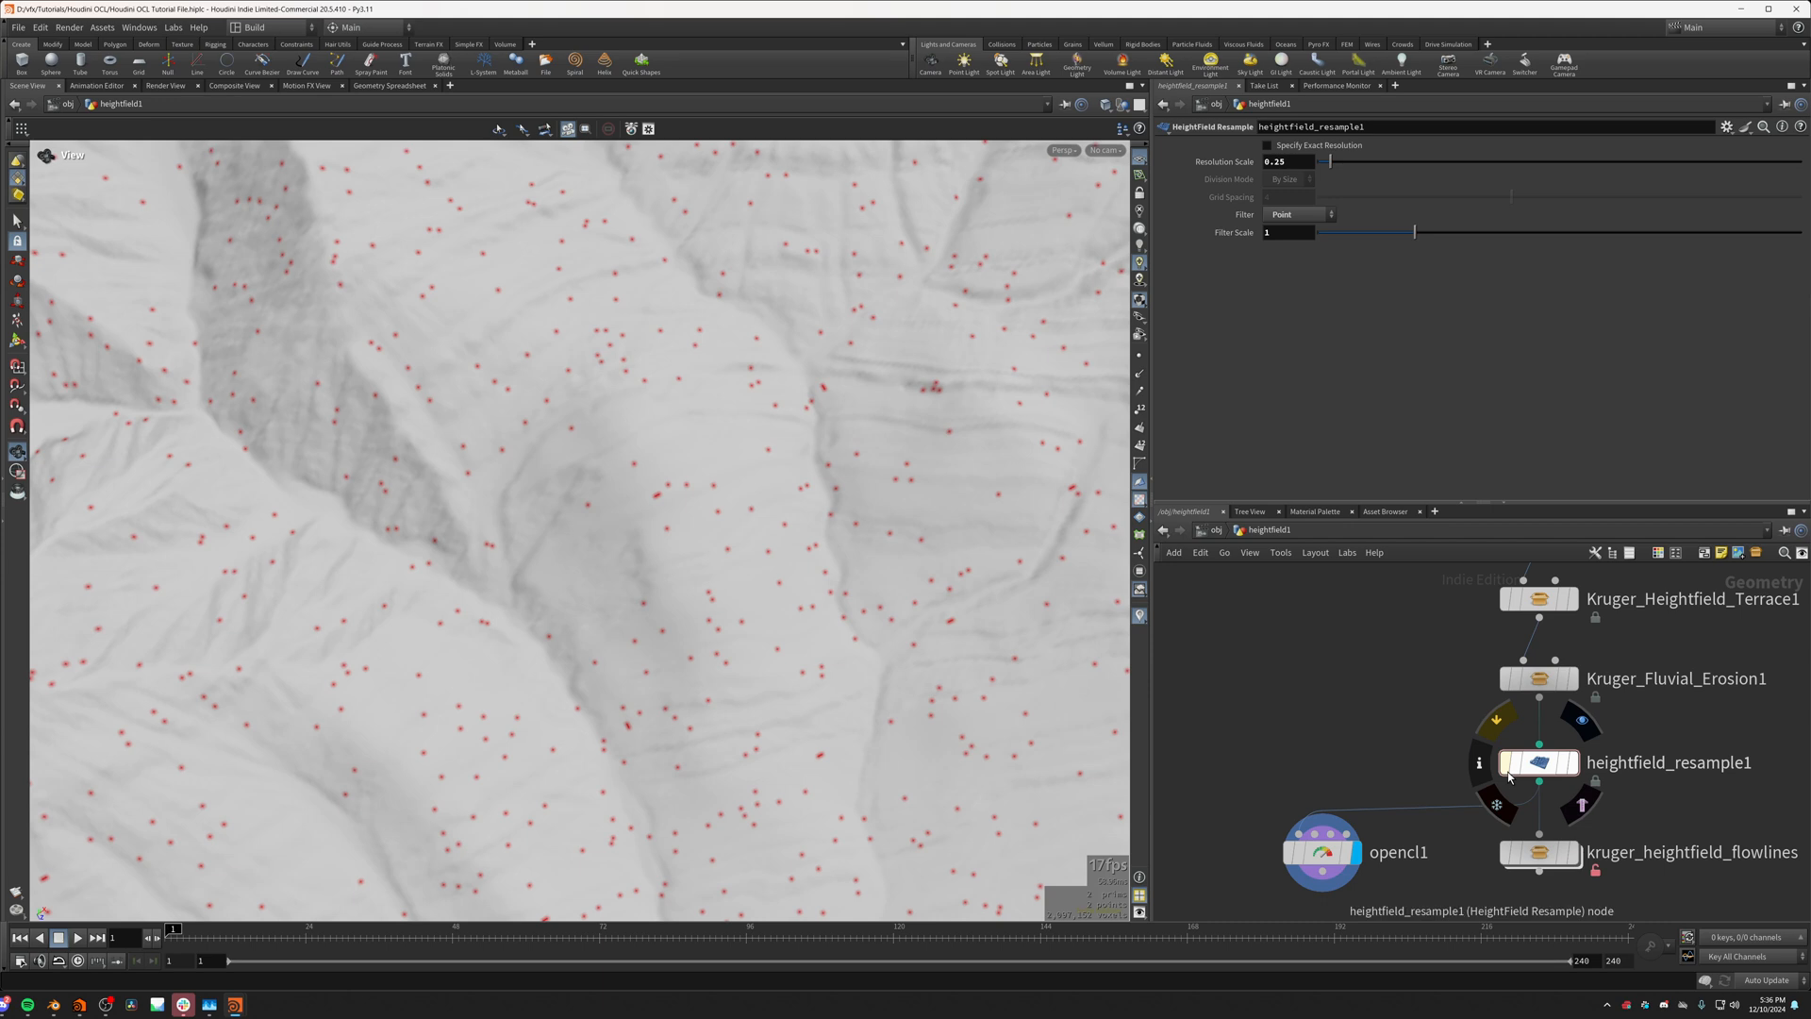
Step: Toggle the bypass of heightfield_resample1, leaving it bypassed, and examine the mask points on the full-resolution terrain from closer up
{"action": "left_click", "coordinate": [1508, 774]}
{"action": "left_click", "coordinate": [1508, 775]}
{"action": "left_click", "coordinate": [1508, 774]}
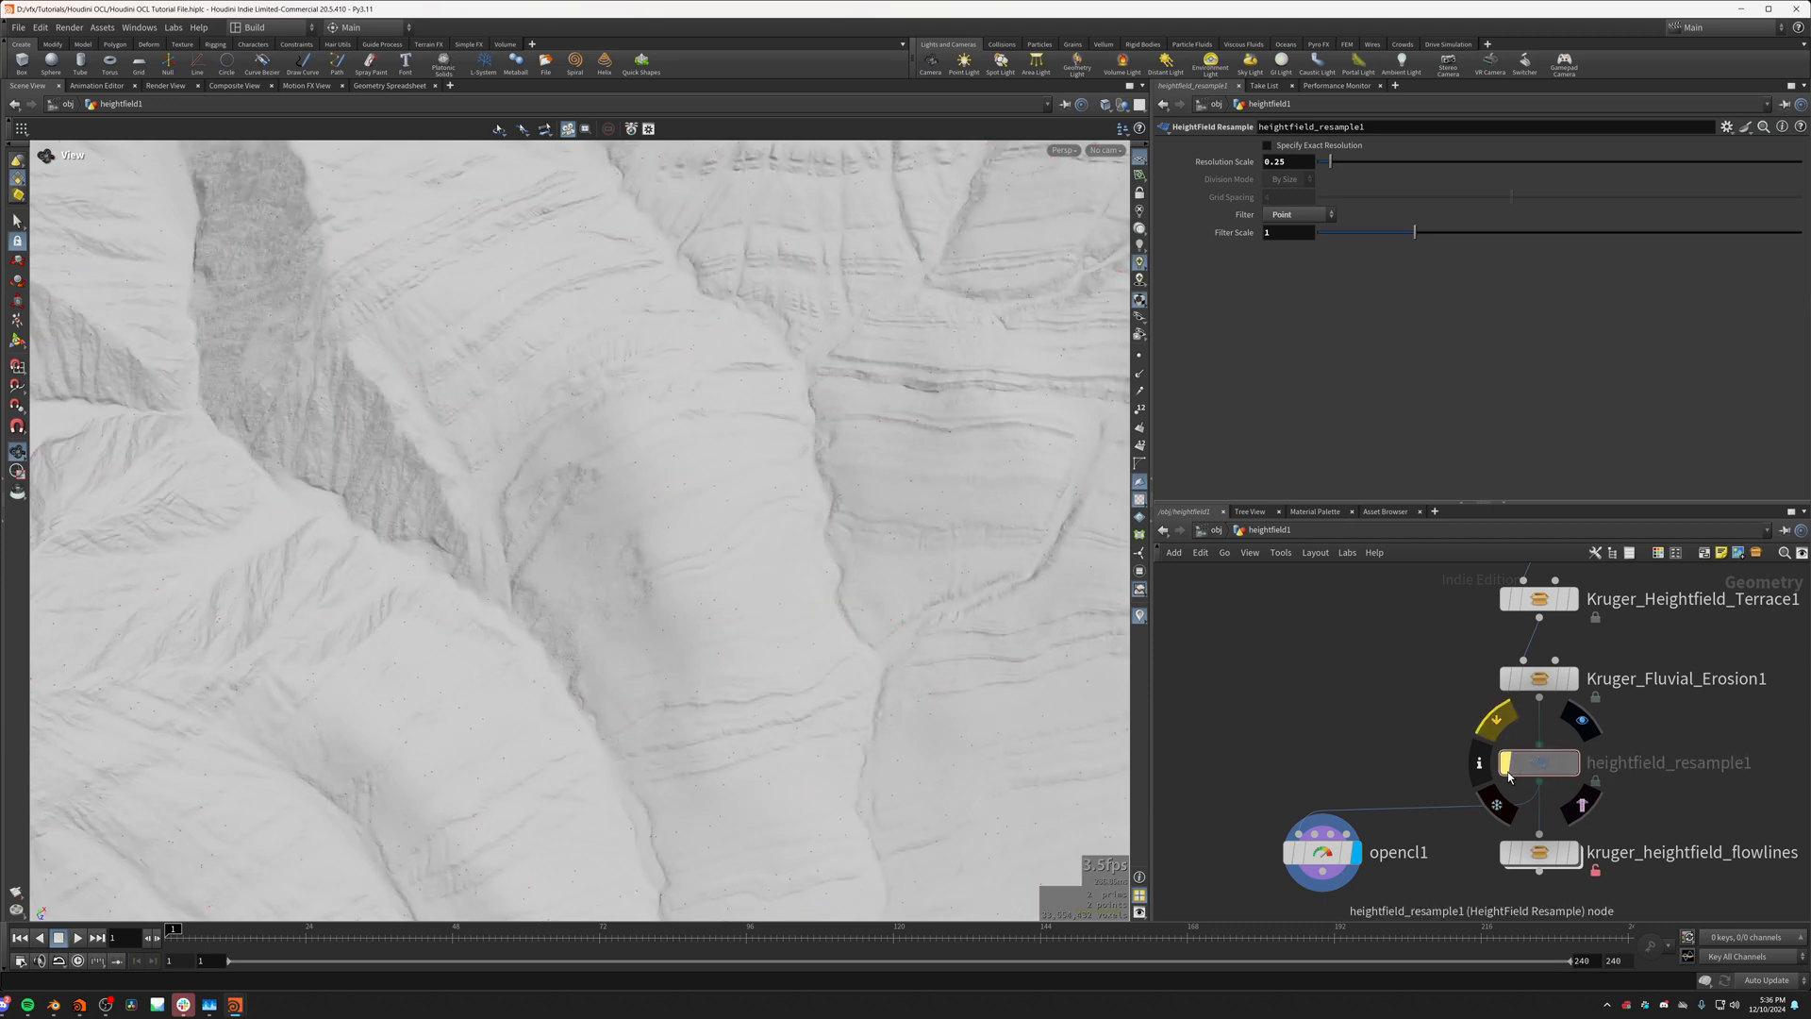
{"action": "left_click", "coordinate": [1509, 774]}
{"action": "left_click", "coordinate": [1508, 775]}
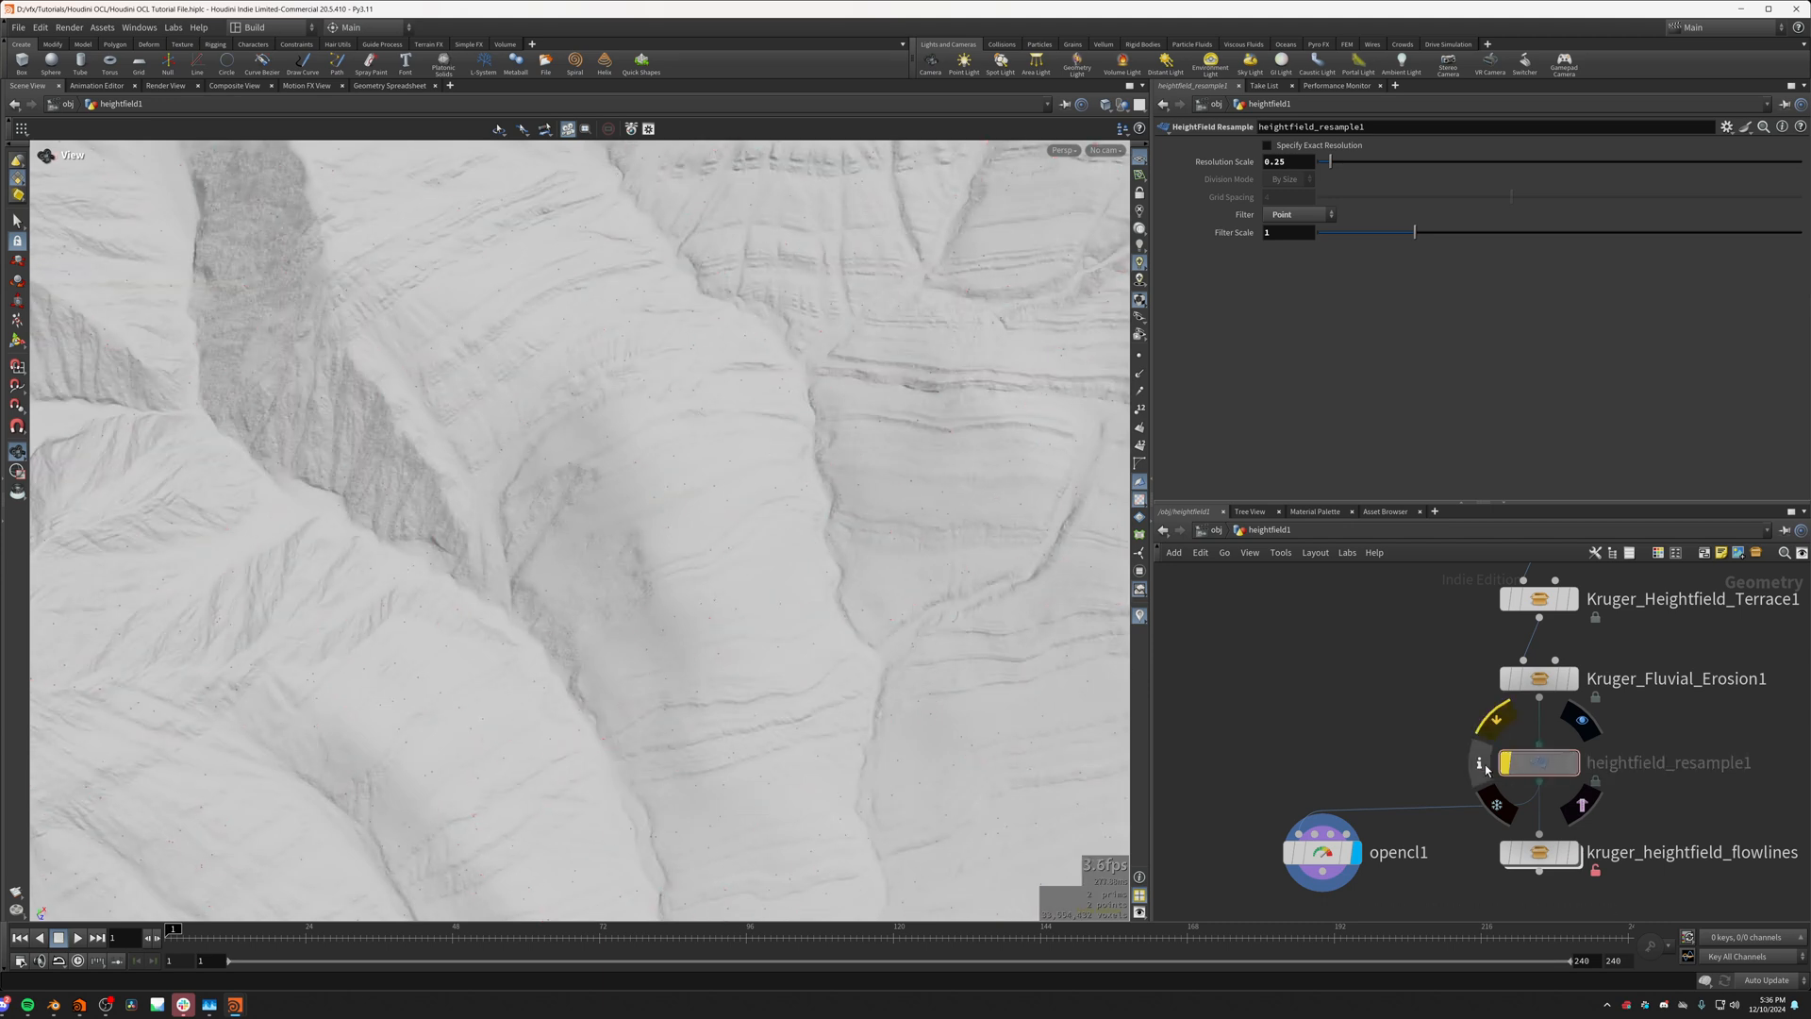
{"action": "scroll", "coordinate": [697, 424], "scroll_direction": "up", "scroll_amount": 2}
{"action": "left_click_drag", "start_coordinate": [698, 423], "coordinate": [574, 609]}
{"action": "scroll", "coordinate": [614, 603], "scroll_direction": "up", "scroll_amount": 2}
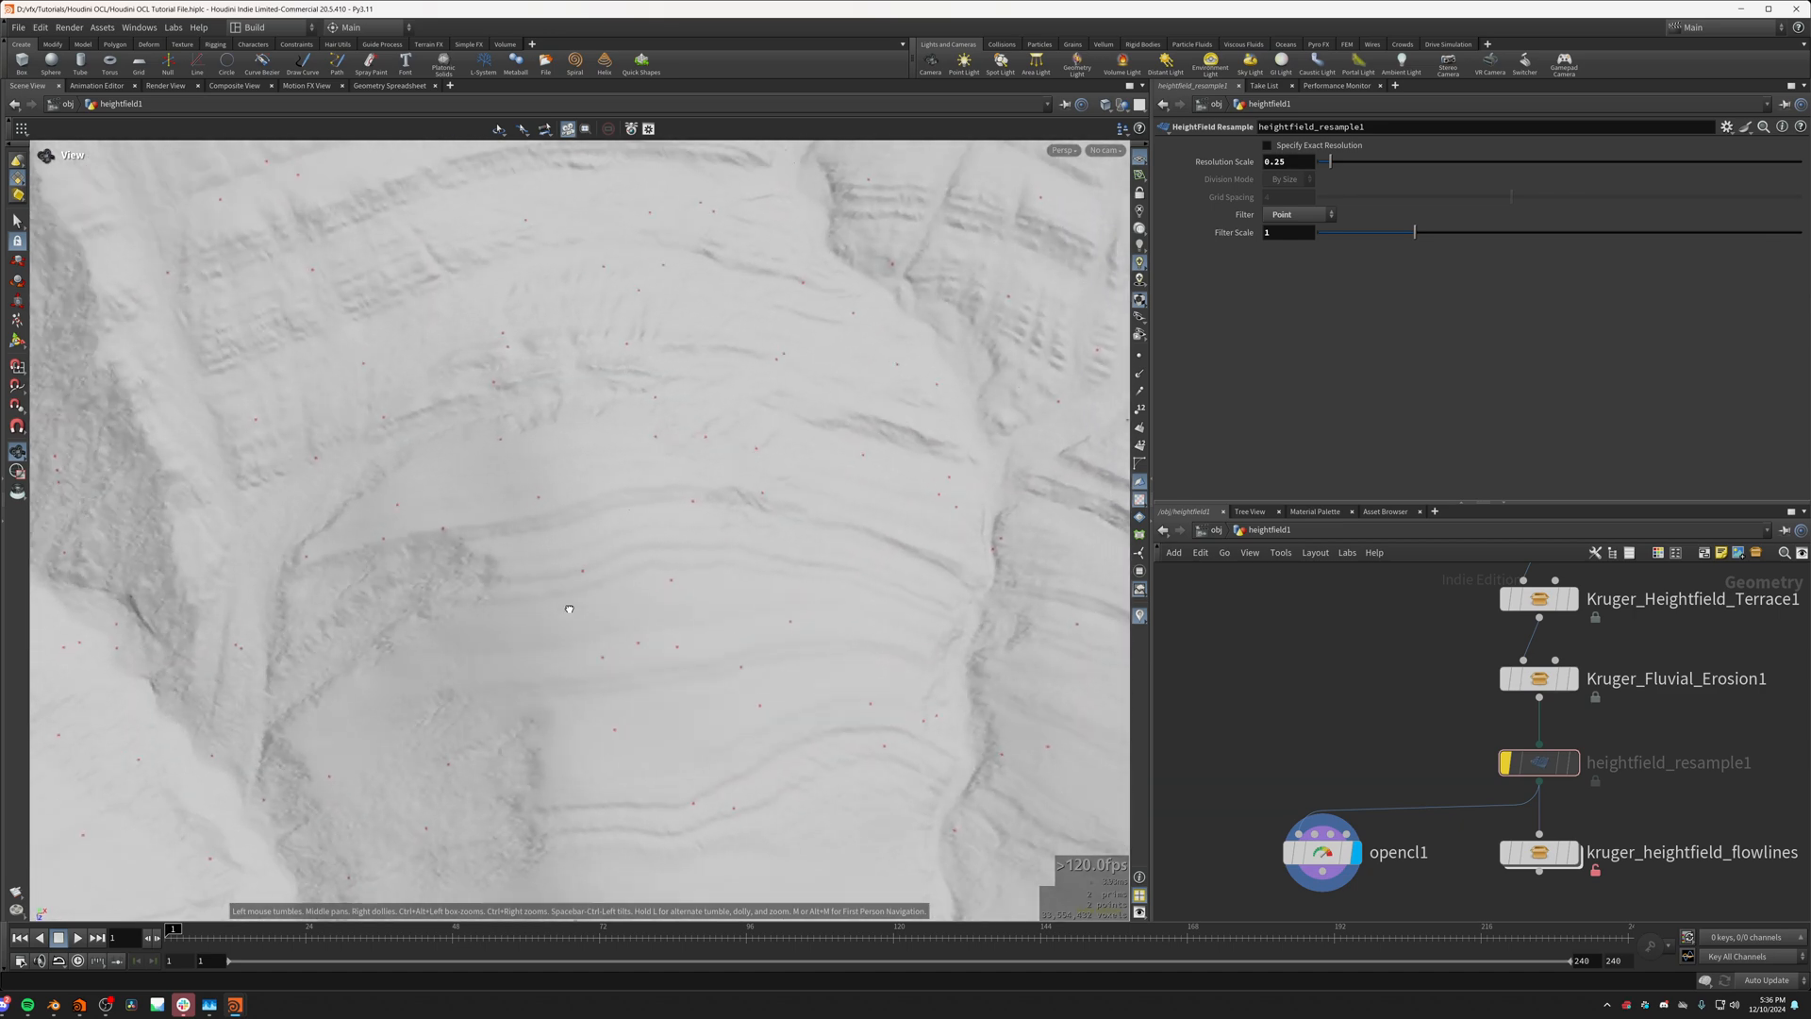
Step: Switch heightfield_resample1 between active and bypassed to compare the close-up mask points, leaving the node active
{"action": "left_click", "coordinate": [1505, 764]}
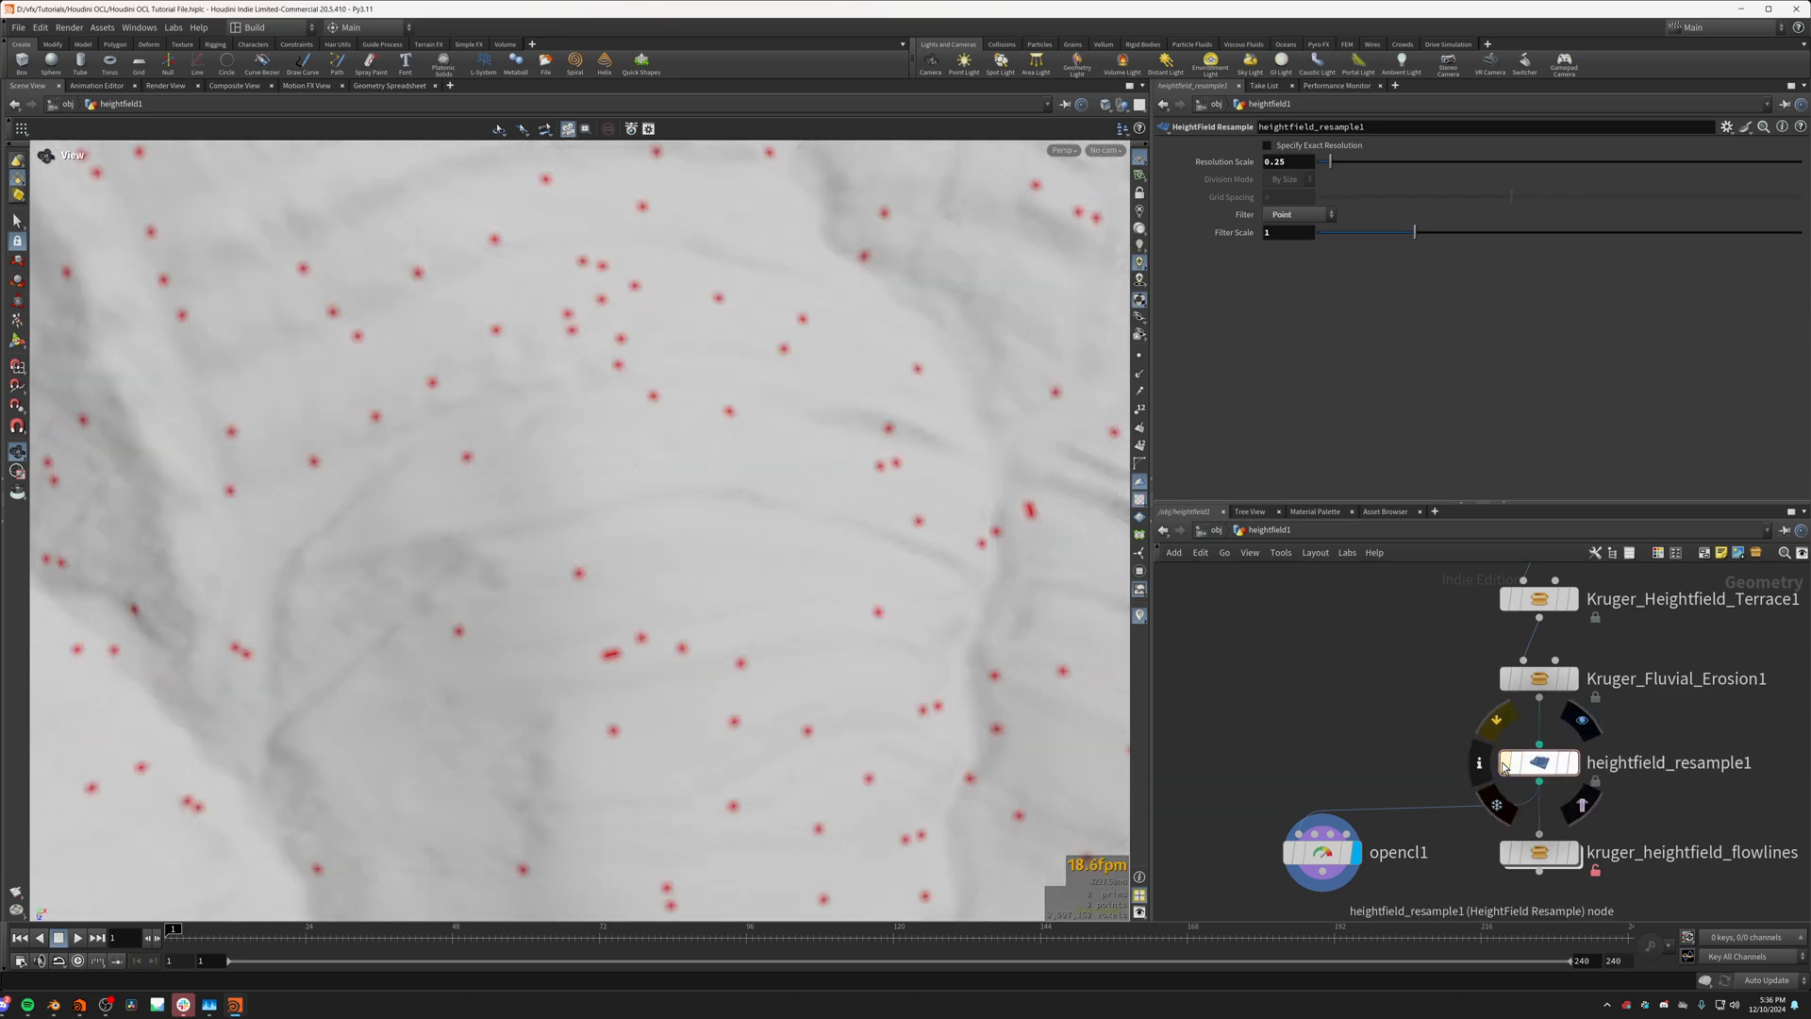
{"action": "left_click", "coordinate": [1505, 764]}
{"action": "left_click", "coordinate": [1504, 764]}
{"action": "left_click", "coordinate": [1505, 764]}
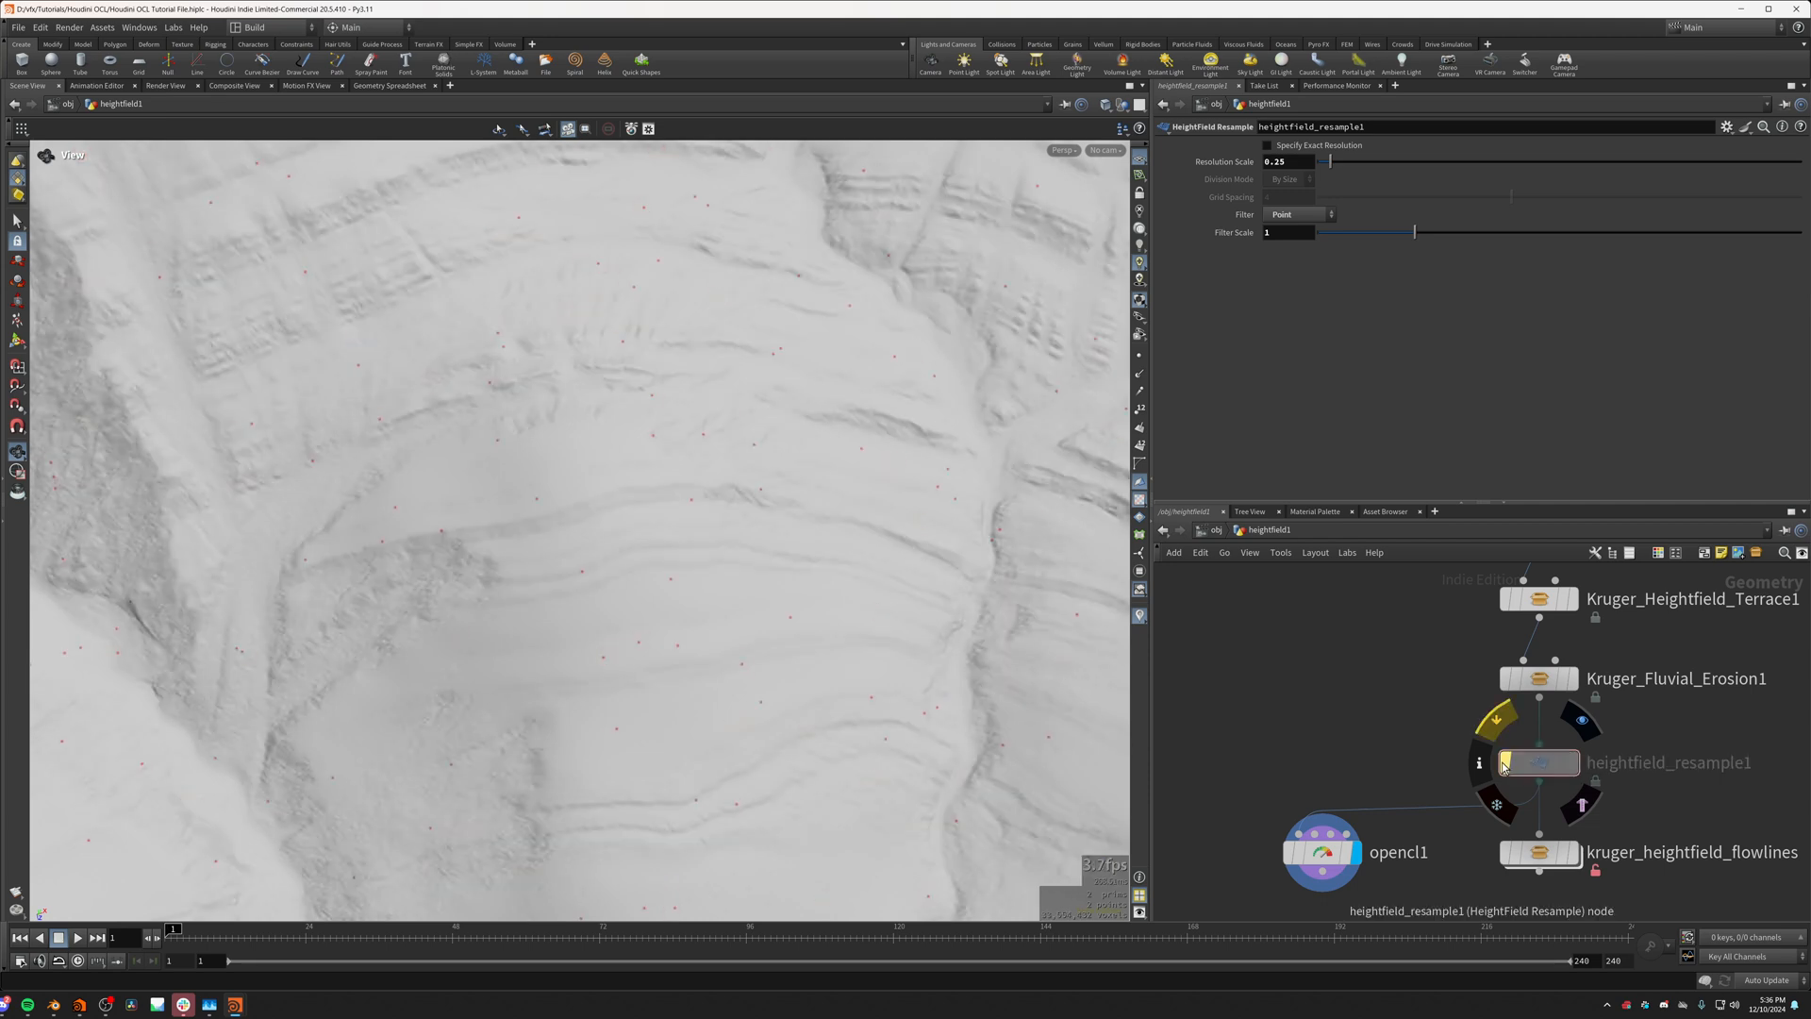
{"action": "left_click", "coordinate": [1504, 764]}
{"action": "left_click", "coordinate": [1504, 764]}
{"action": "left_click", "coordinate": [1504, 764]}
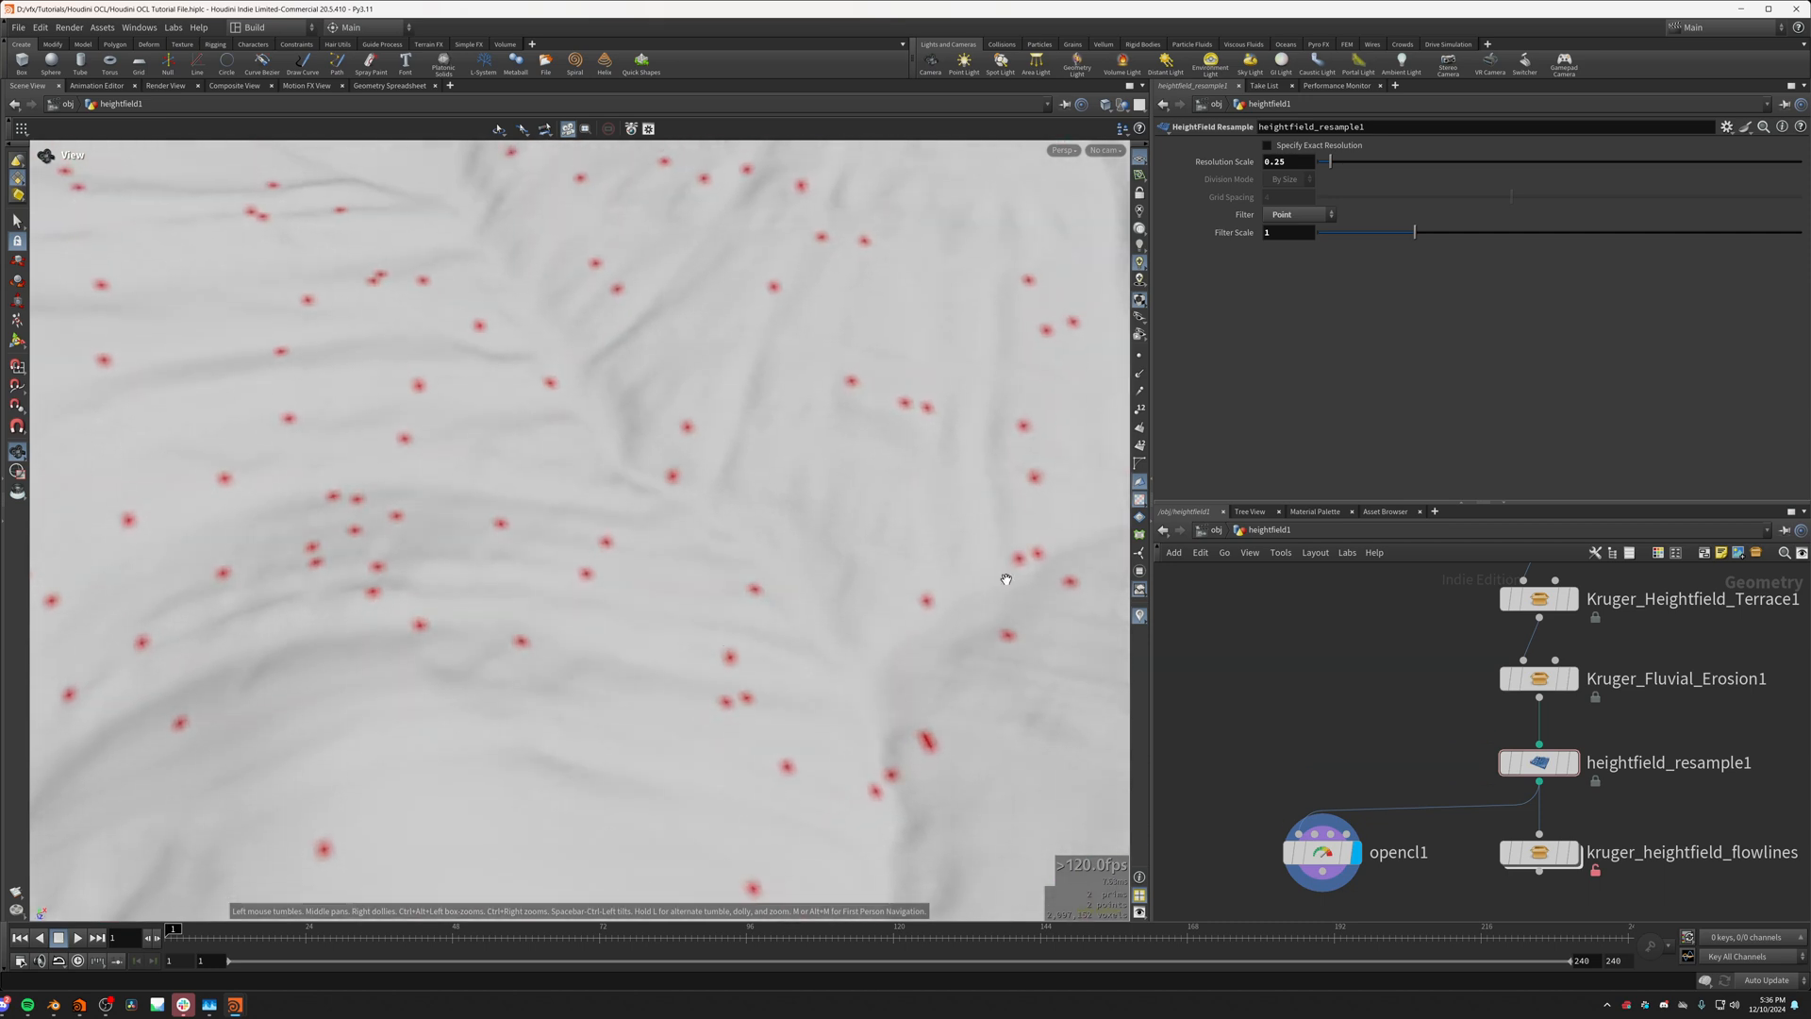
Step: Select opencl1 and compare its mask points on another slope with heightfield_resample1 active and bypassed, leaving the resample bypassed
{"action": "left_click", "coordinate": [1322, 853]}
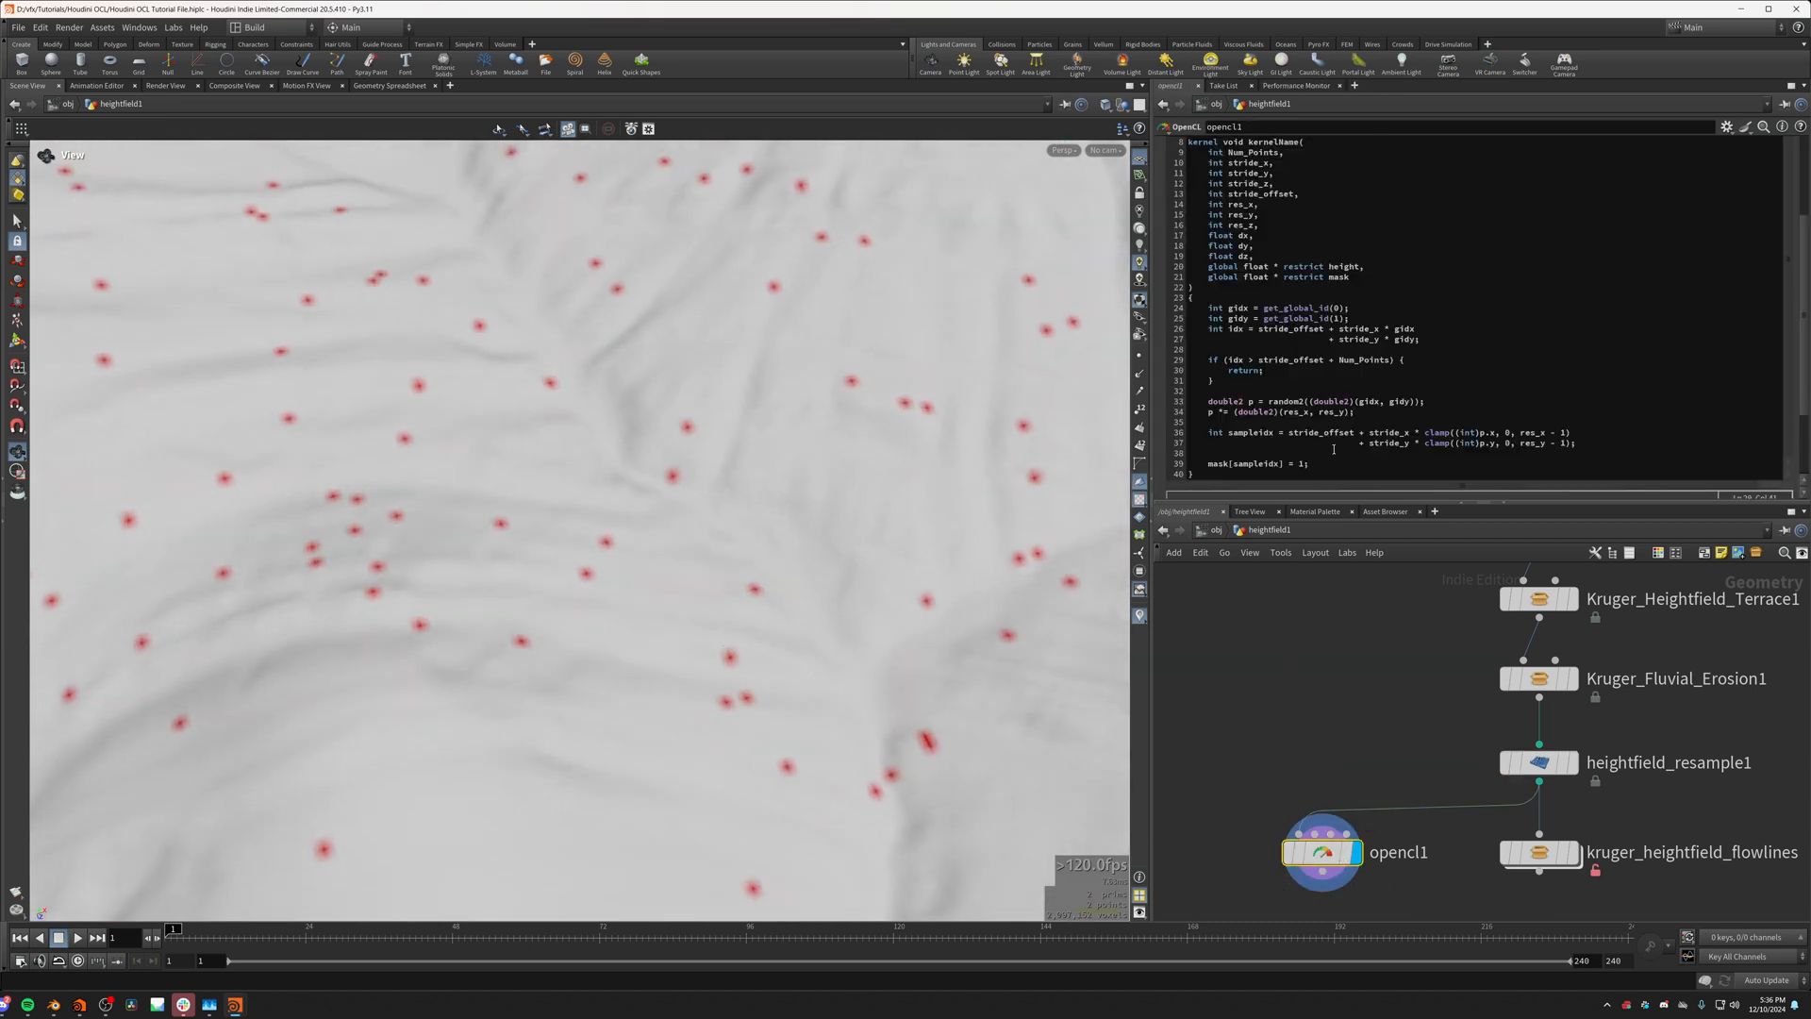
{"action": "left_click_drag", "start_coordinate": [917, 476], "coordinate": [680, 481]}
{"action": "left_click_drag", "start_coordinate": [512, 454], "coordinate": [663, 516]}
{"action": "scroll", "coordinate": [663, 516], "scroll_direction": "up", "scroll_amount": 5}
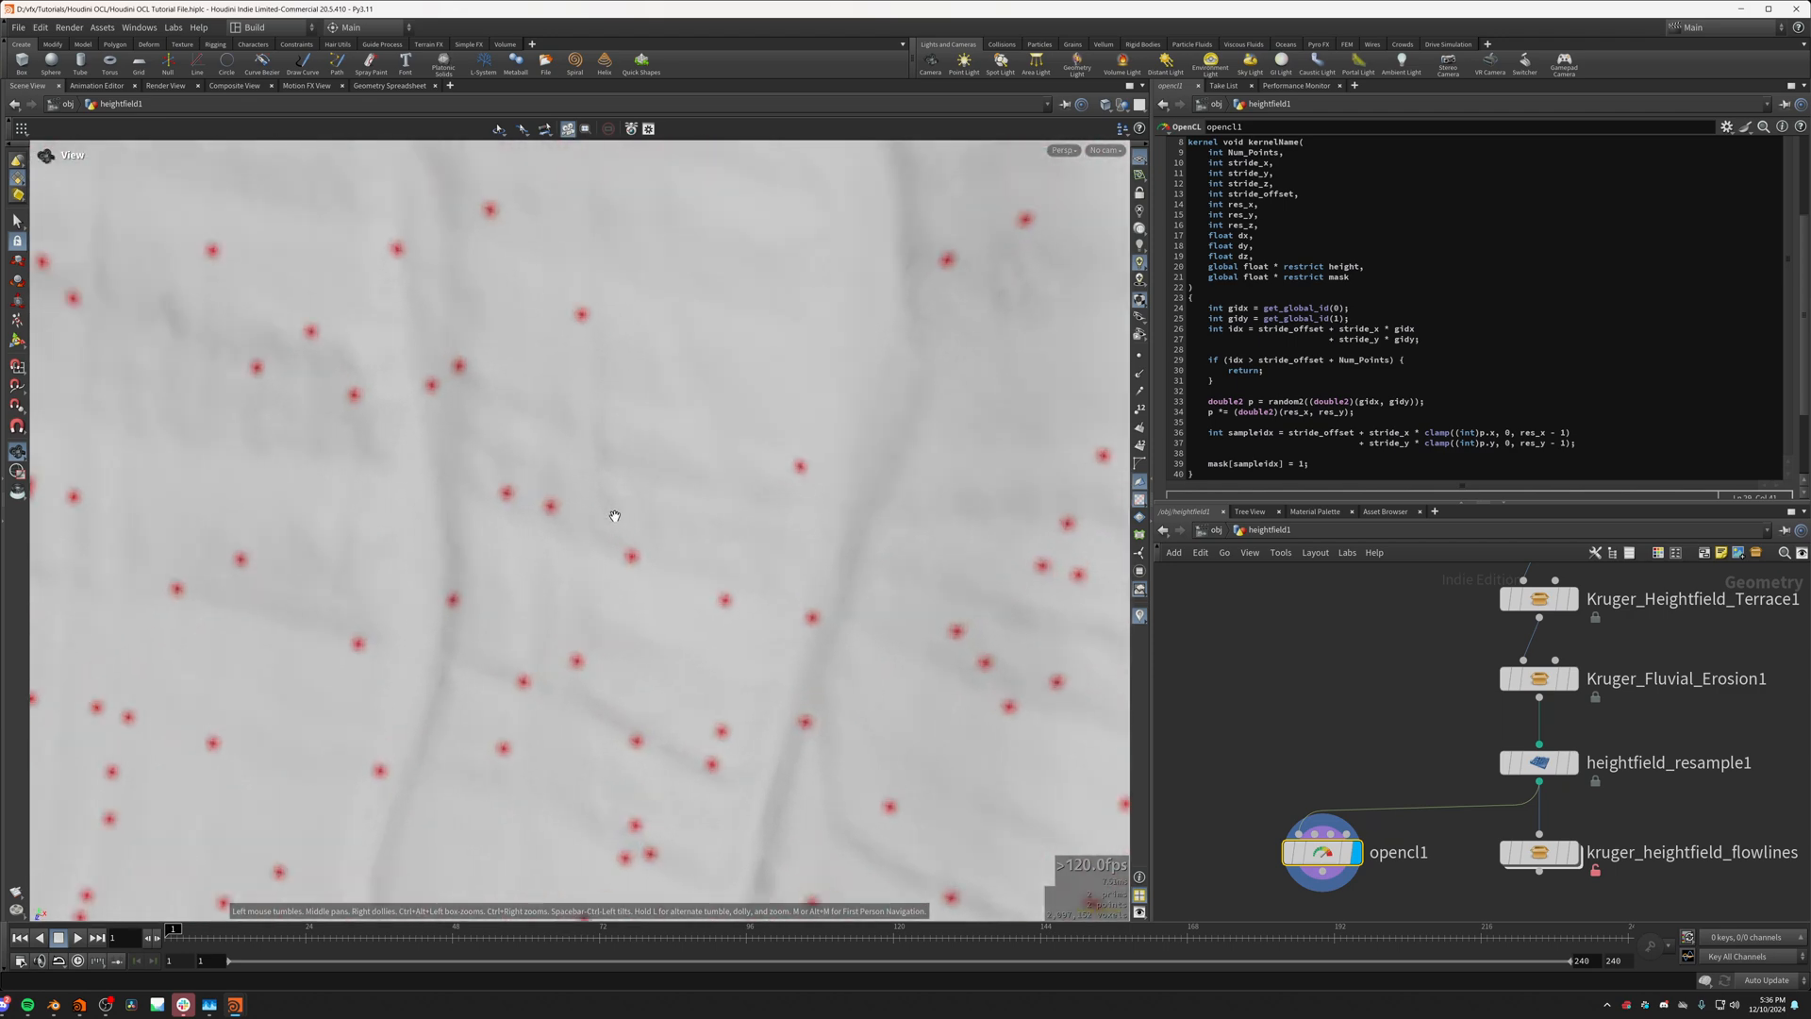
{"action": "left_click", "coordinate": [1507, 759]}
{"action": "left_click", "coordinate": [1508, 761]}
{"action": "left_click", "coordinate": [1507, 762]}
{"action": "left_click", "coordinate": [1507, 762]}
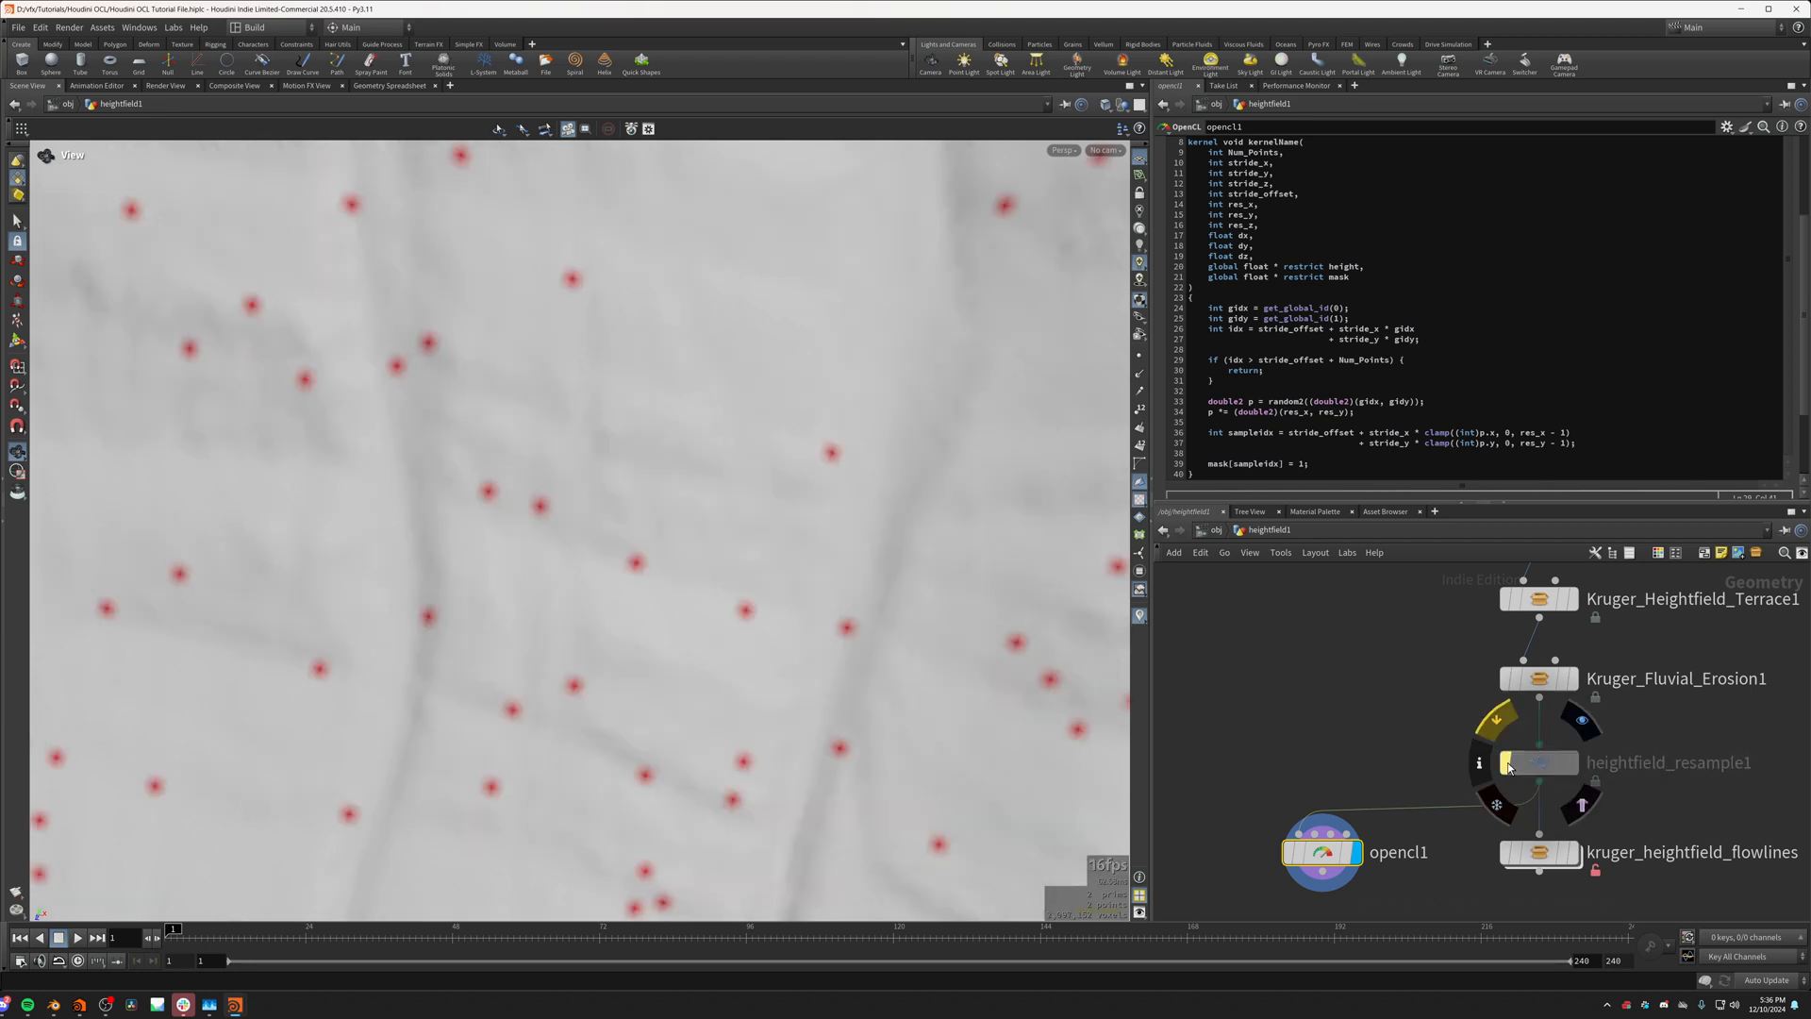
{"action": "left_click", "coordinate": [1508, 762]}
{"action": "left_click", "coordinate": [1507, 762]}
{"action": "left_click", "coordinate": [1507, 766]}
{"action": "left_click", "coordinate": [1507, 766]}
Step: Display kruger_heightfield_flowlines and set its Number of Flows to 4 and Flow Strength to 1
{"action": "scroll", "coordinate": [787, 604], "scroll_direction": "down", "scroll_amount": 4}
{"action": "left_click_drag", "start_coordinate": [788, 628], "coordinate": [808, 454]}
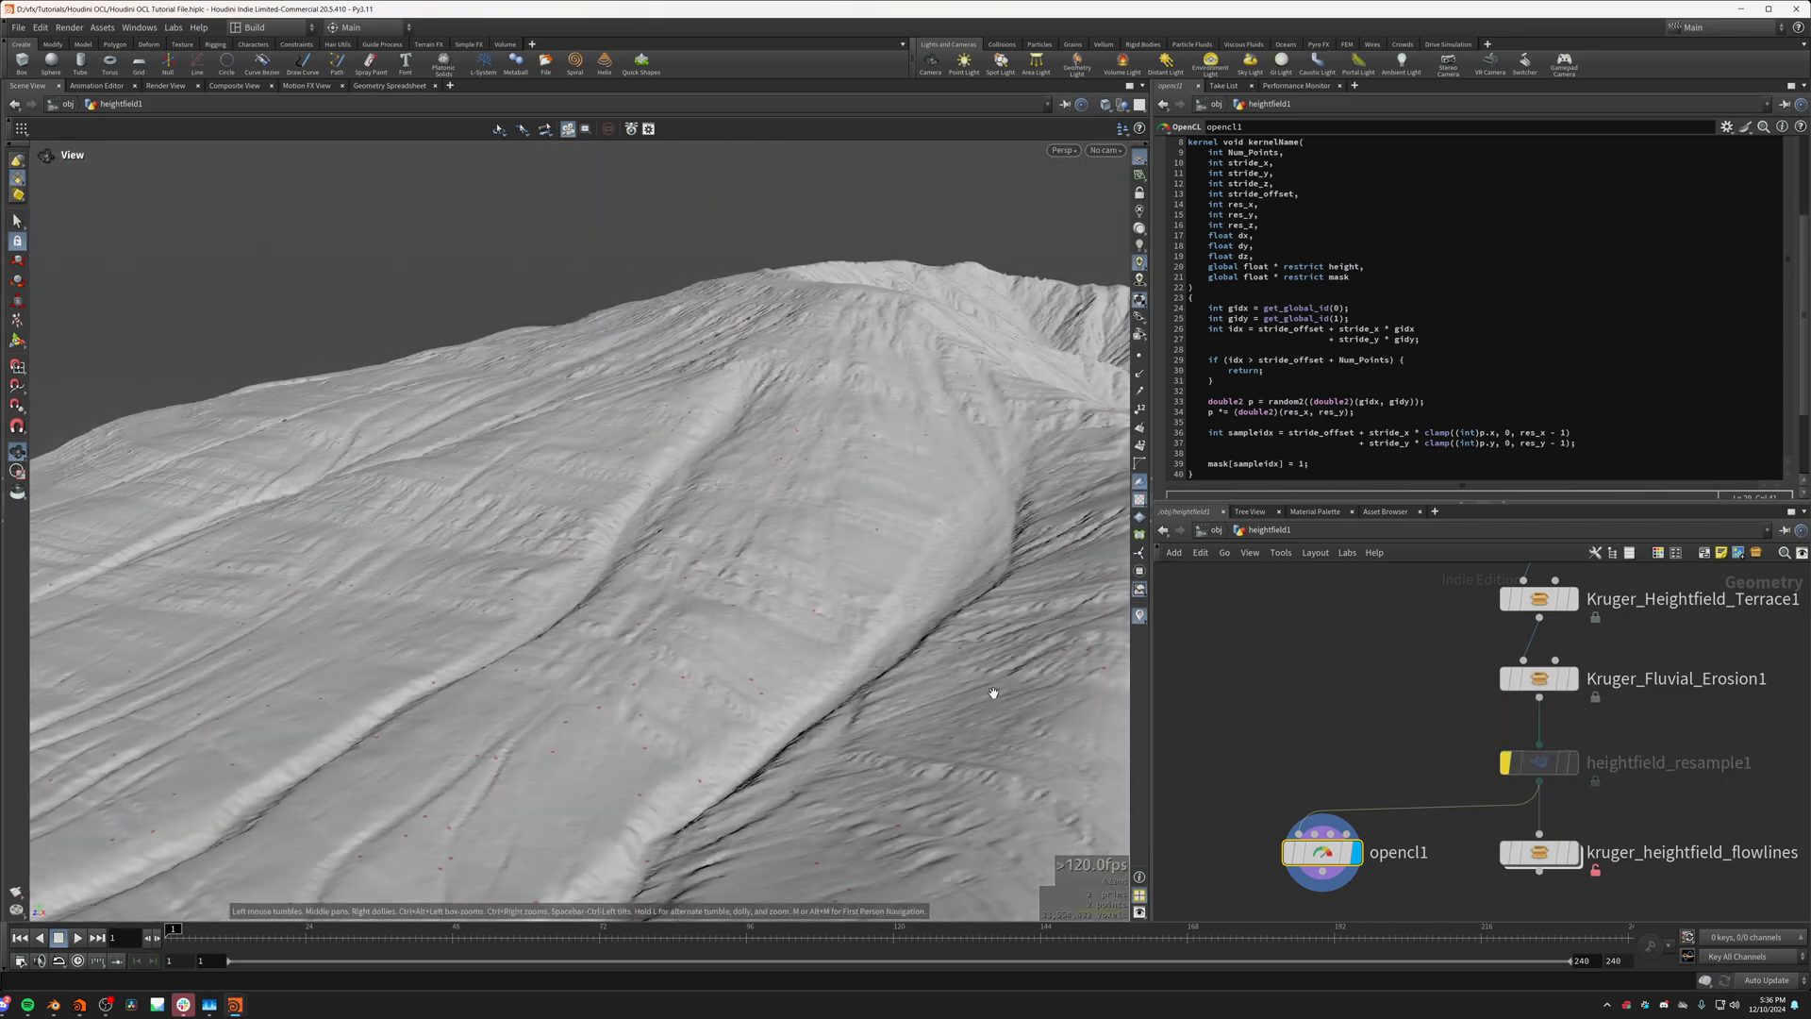
{"action": "left_click_drag", "start_coordinate": [994, 691], "coordinate": [706, 774]}
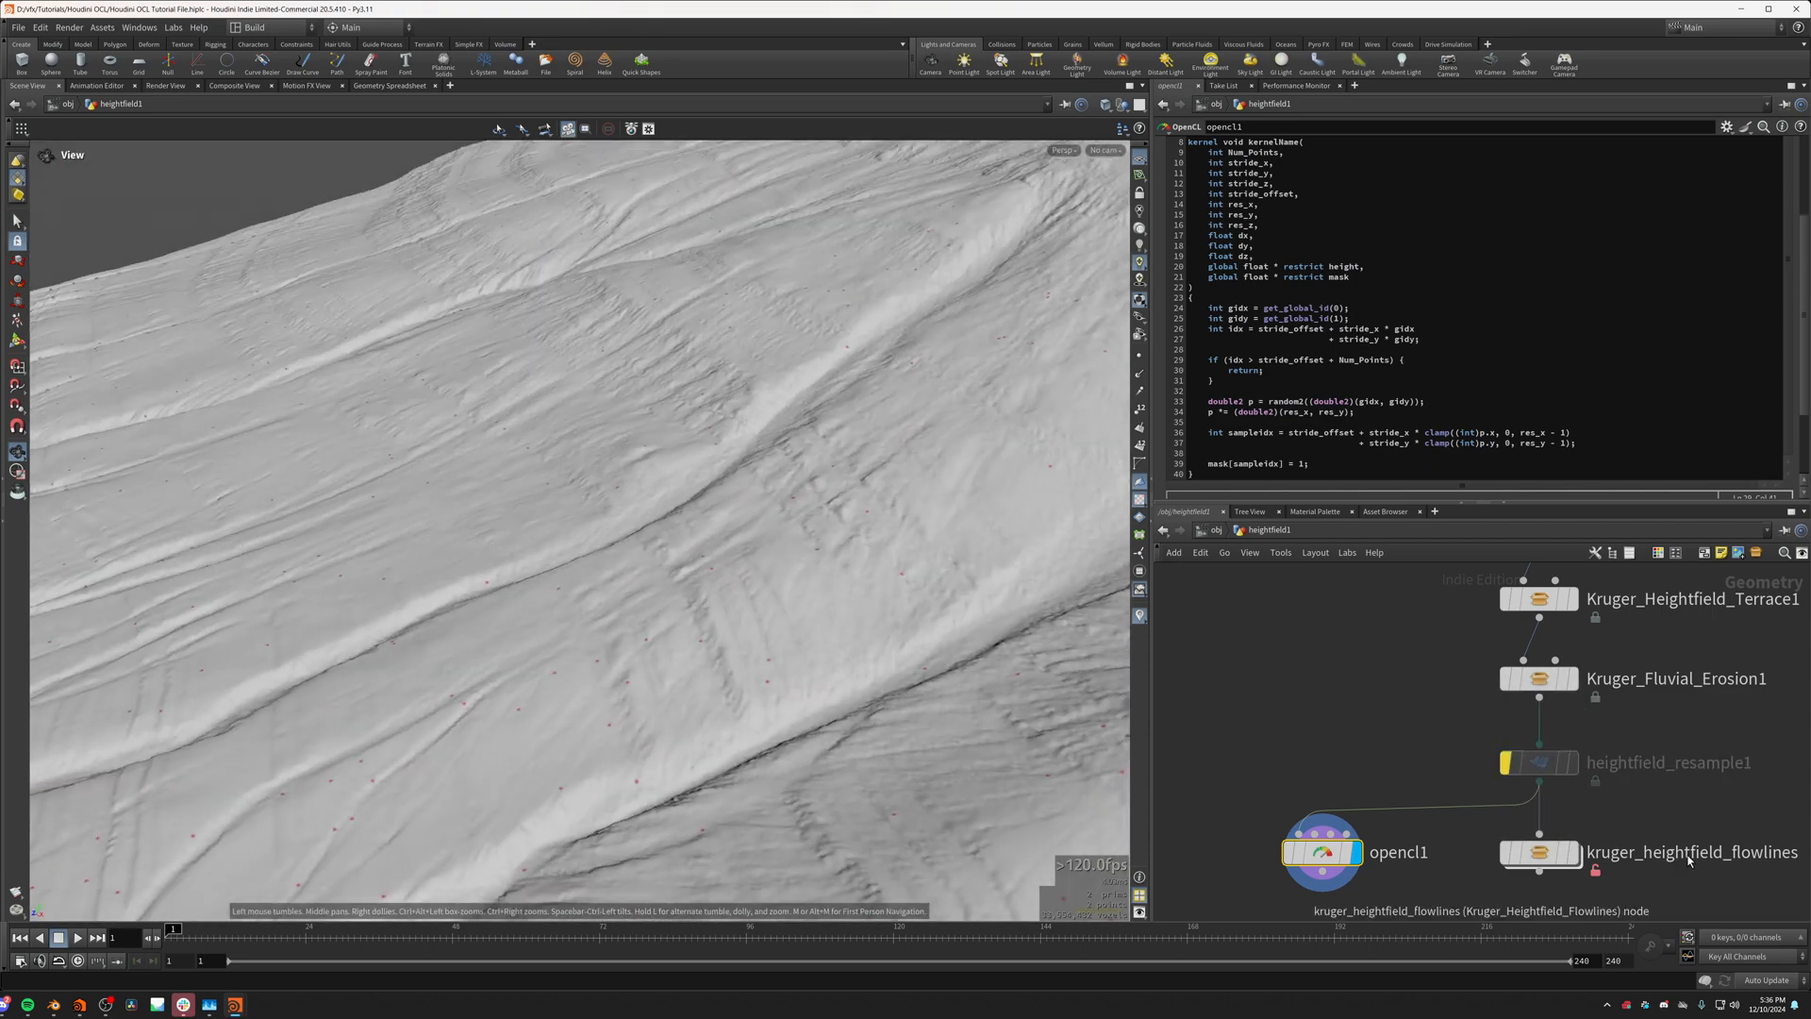
{"action": "left_click", "coordinate": [1573, 851]}
{"action": "scroll", "coordinate": [848, 736], "scroll_direction": "up", "scroll_amount": 6}
{"action": "left_click_drag", "start_coordinate": [807, 746], "coordinate": [1314, 315]}
{"action": "left_click_drag", "start_coordinate": [1691, 146], "coordinate": [1367, 153]}
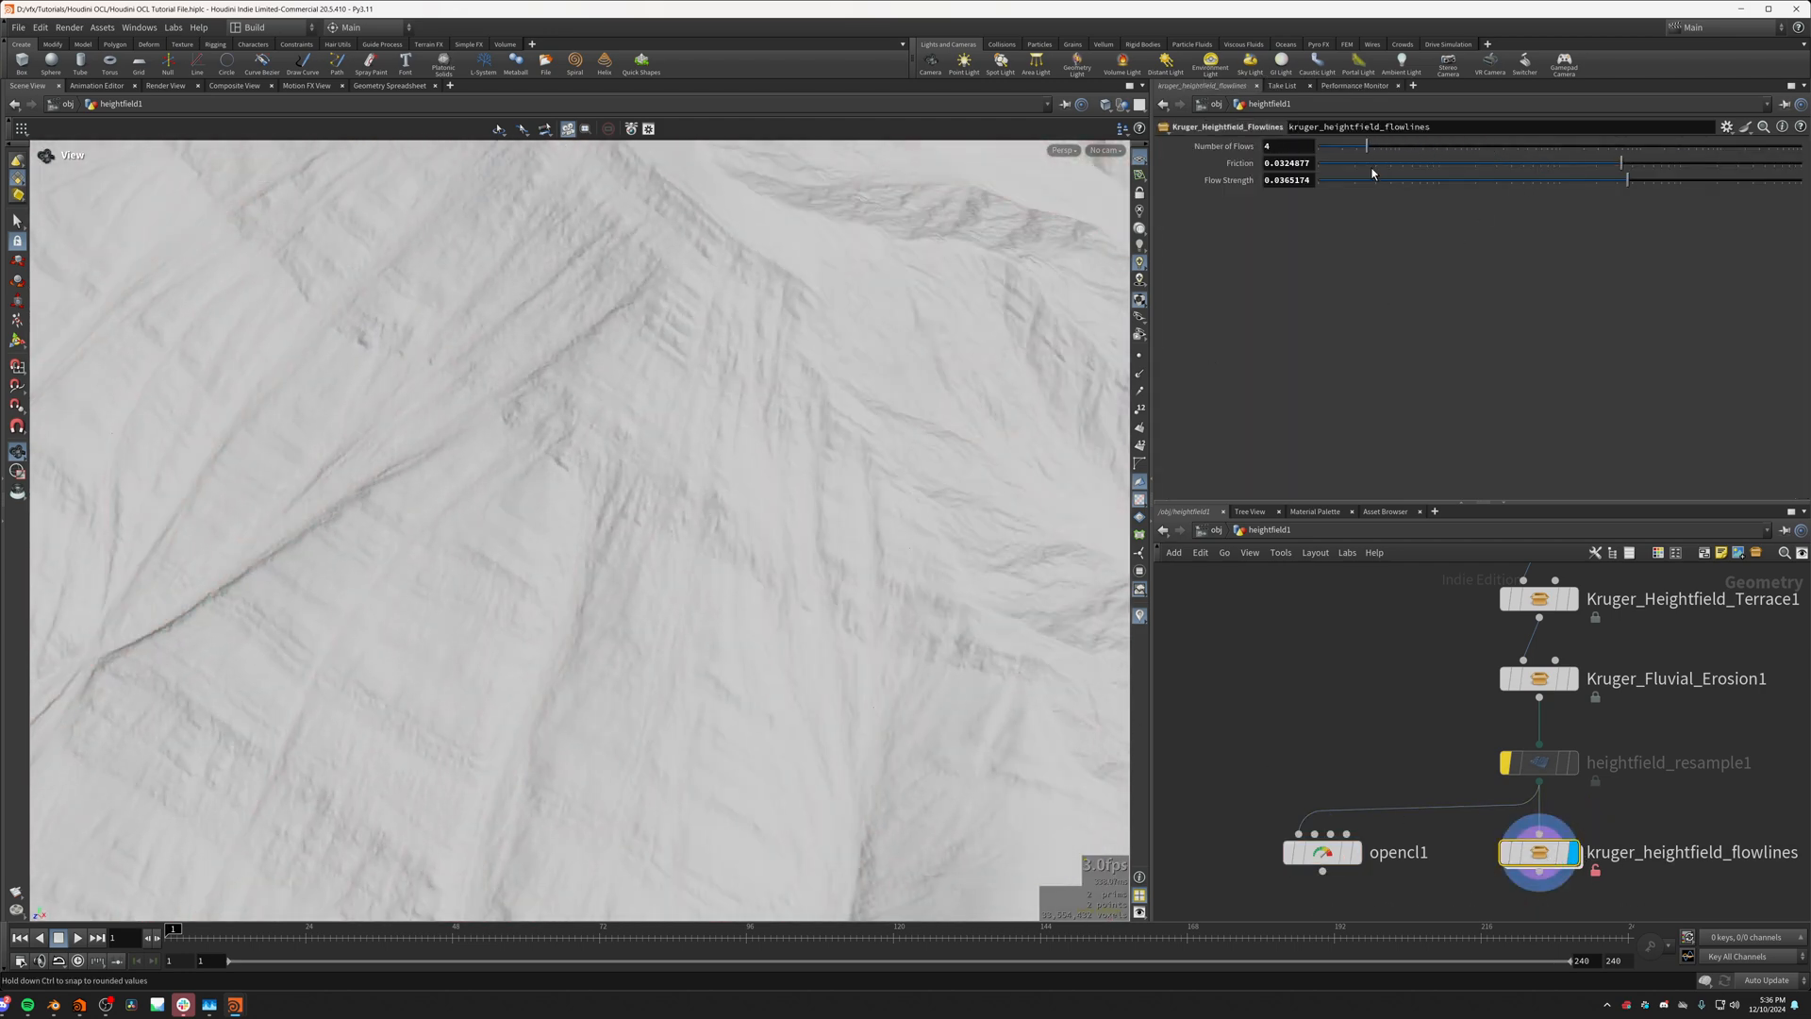
{"action": "left_click_drag", "start_coordinate": [1629, 179], "coordinate": [1801, 179]}
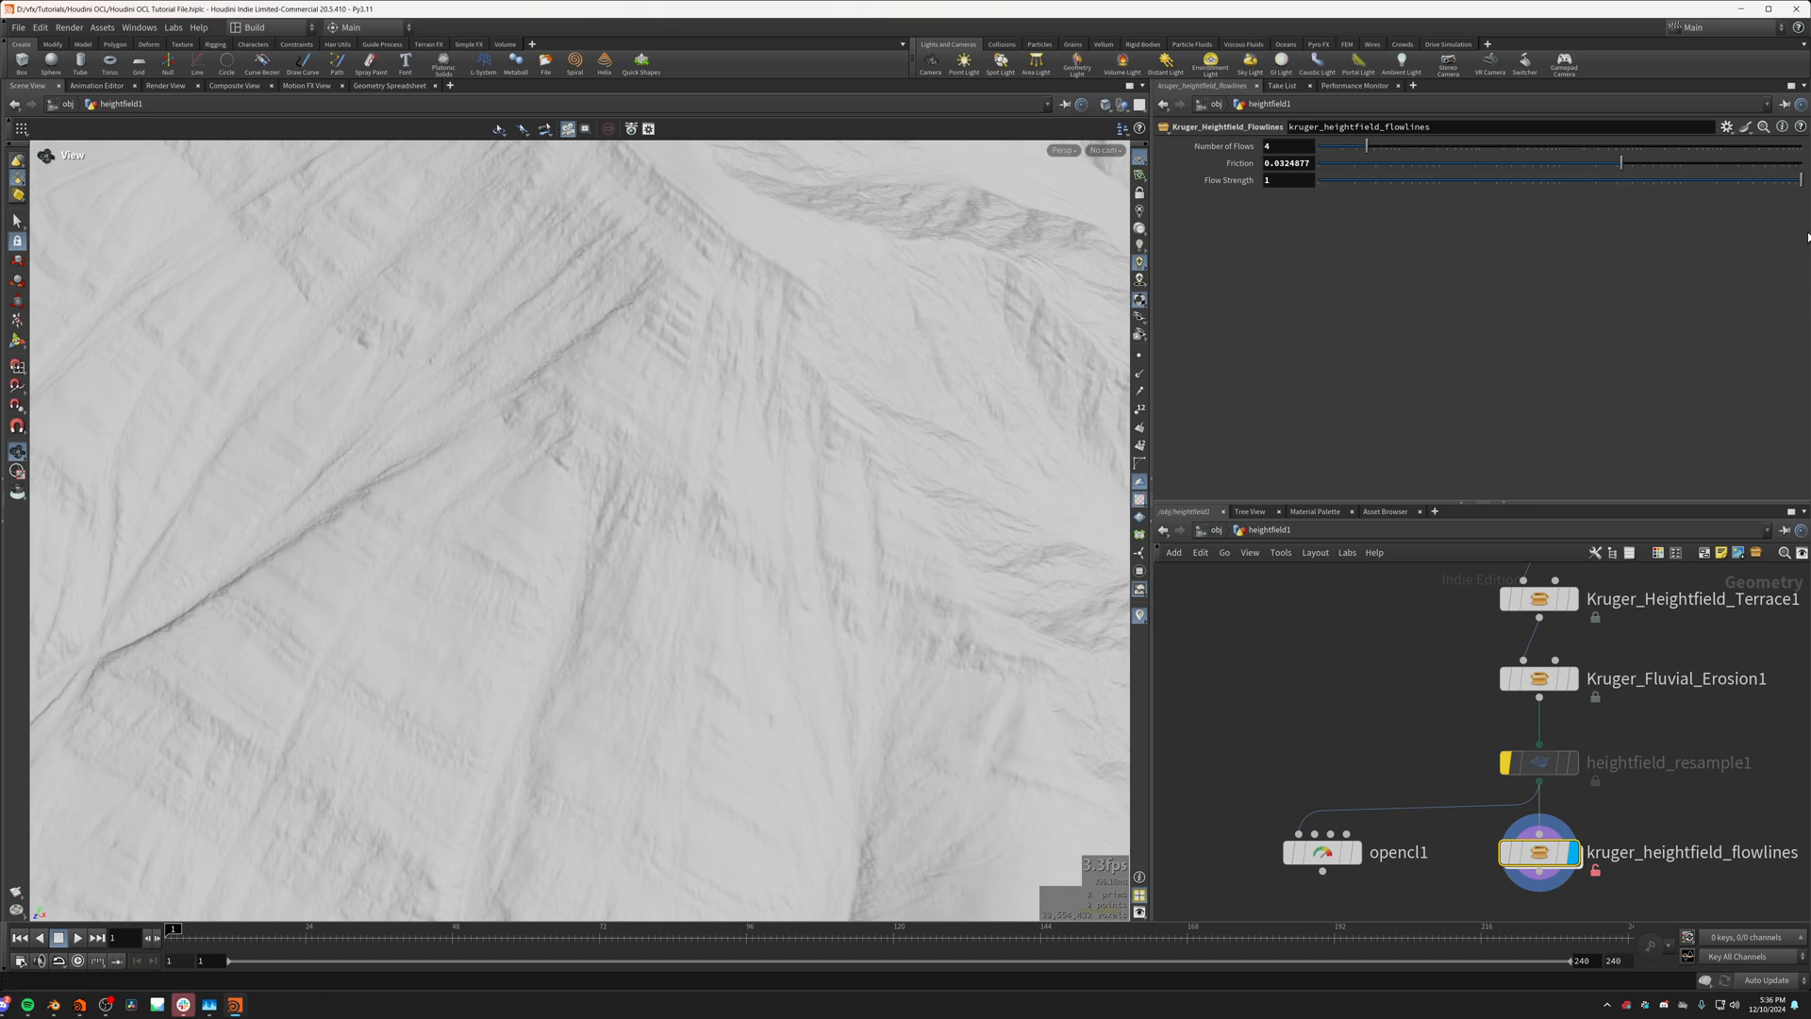
{"action": "left_click_drag", "start_coordinate": [896, 397], "coordinate": [849, 529]}
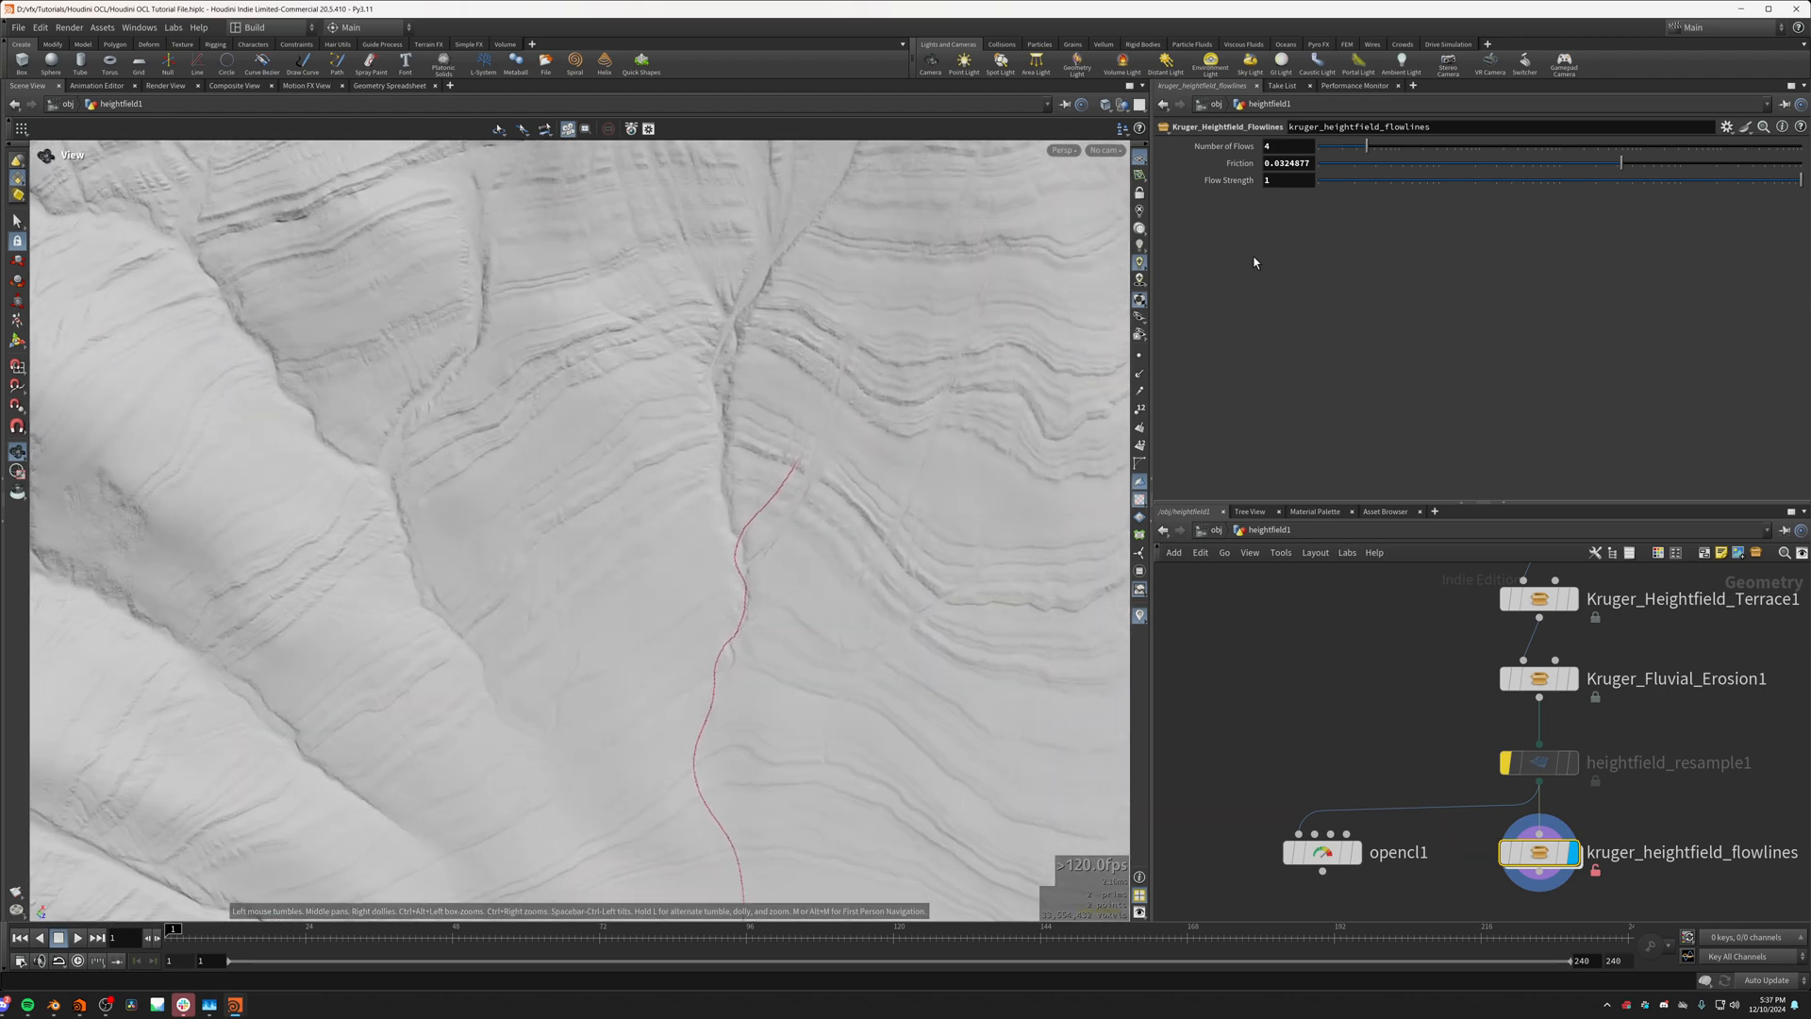
Step: Toggle the bypass of heightfield_resample1 to compare the flow line's thickness at both resolutions, leaving the node enabled
{"action": "left_click", "coordinate": [1504, 766]}
{"action": "left_click", "coordinate": [1505, 766]}
{"action": "left_click", "coordinate": [1504, 766]}
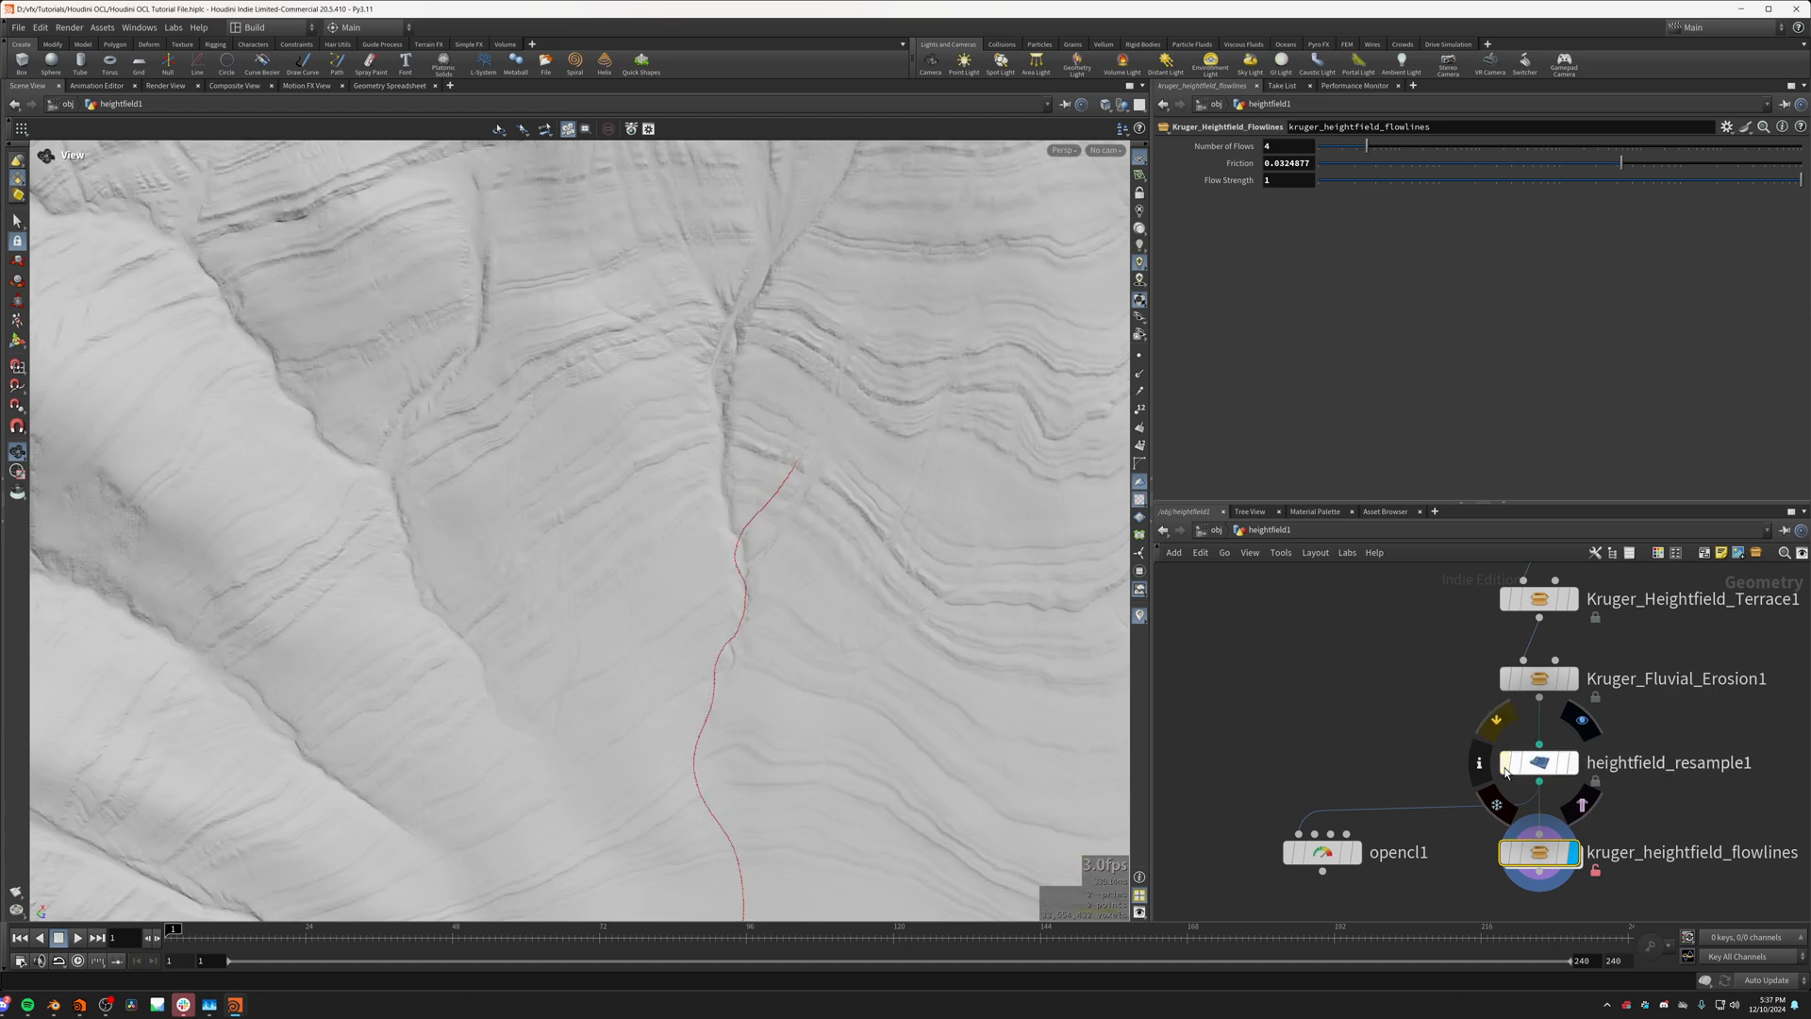
{"action": "left_click", "coordinate": [1504, 766]}
{"action": "left_click", "coordinate": [1505, 766]}
{"action": "left_click", "coordinate": [1505, 766]}
{"action": "left_click", "coordinate": [1504, 766]}
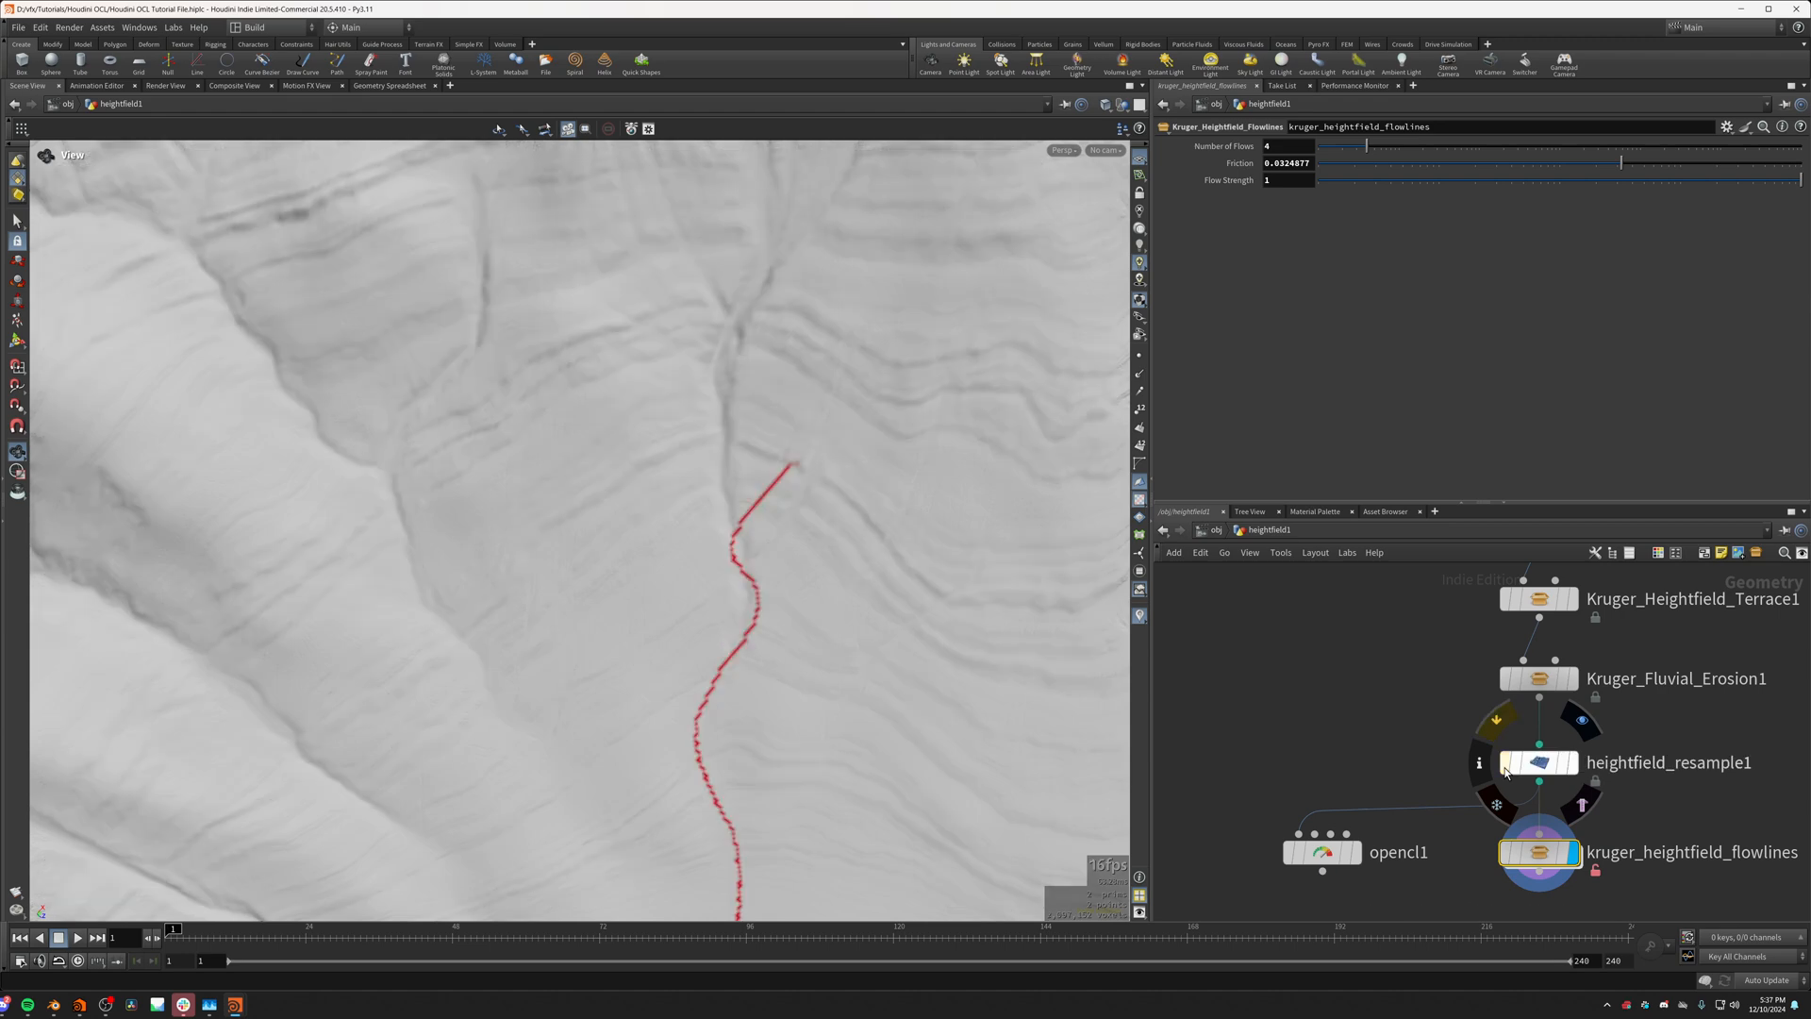
{"action": "left_click_drag", "start_coordinate": [792, 840], "coordinate": [1204, 806]}
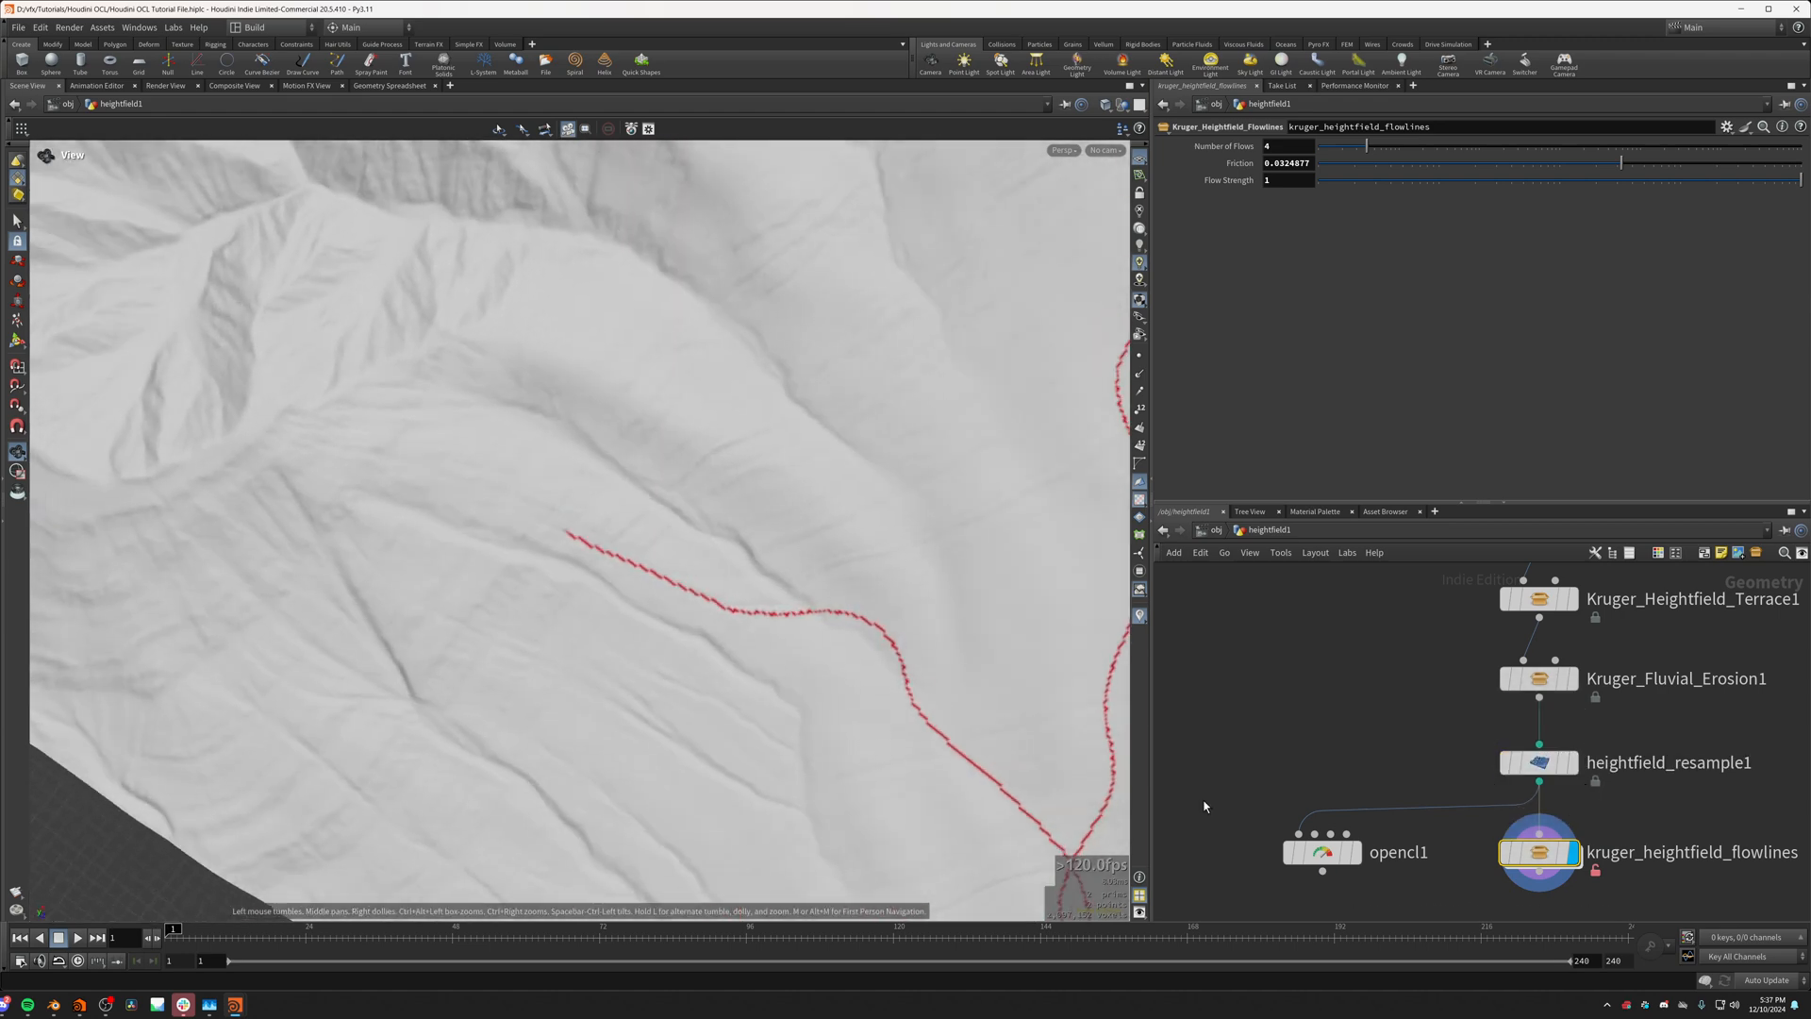
Step: Display opencl1, set the integer value of its Num_Points binding to 100, and return to the kernel code
{"action": "left_click", "coordinate": [1355, 852]}
{"action": "left_click", "coordinate": [1320, 852]}
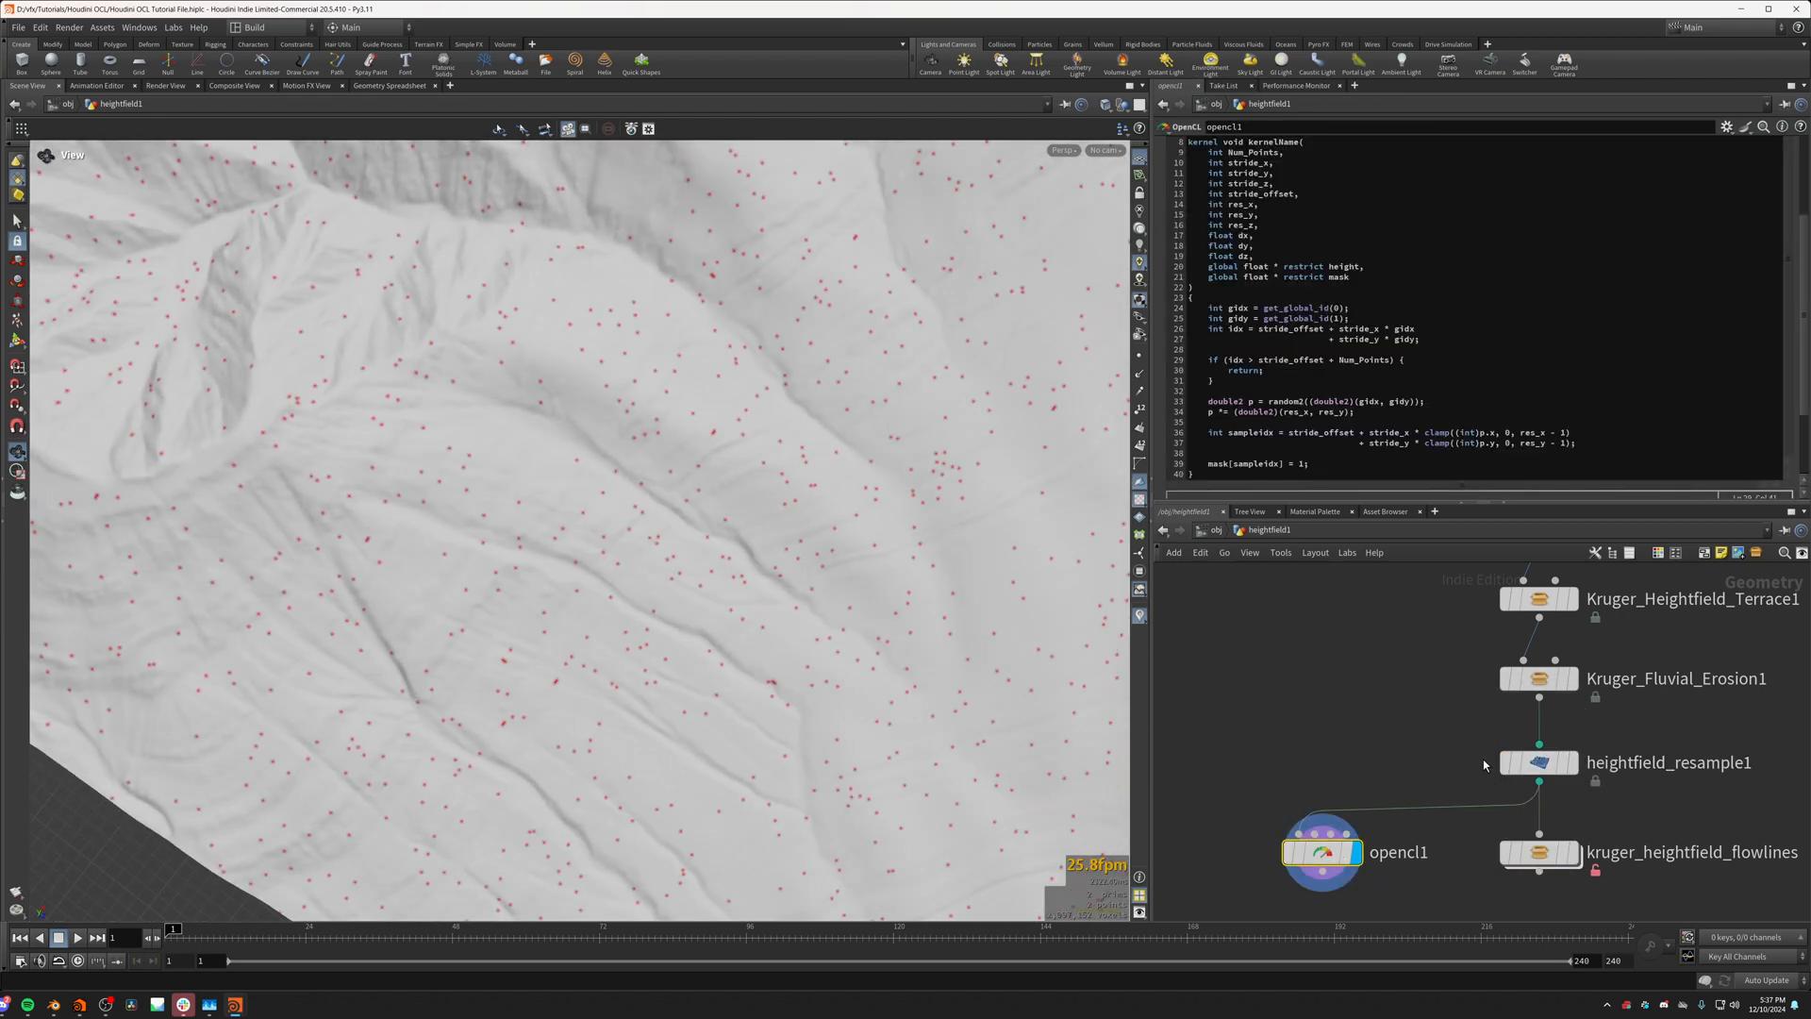
{"action": "scroll", "coordinate": [1471, 311], "scroll_direction": "up", "scroll_amount": 3}
{"action": "left_click", "coordinate": [1253, 146]}
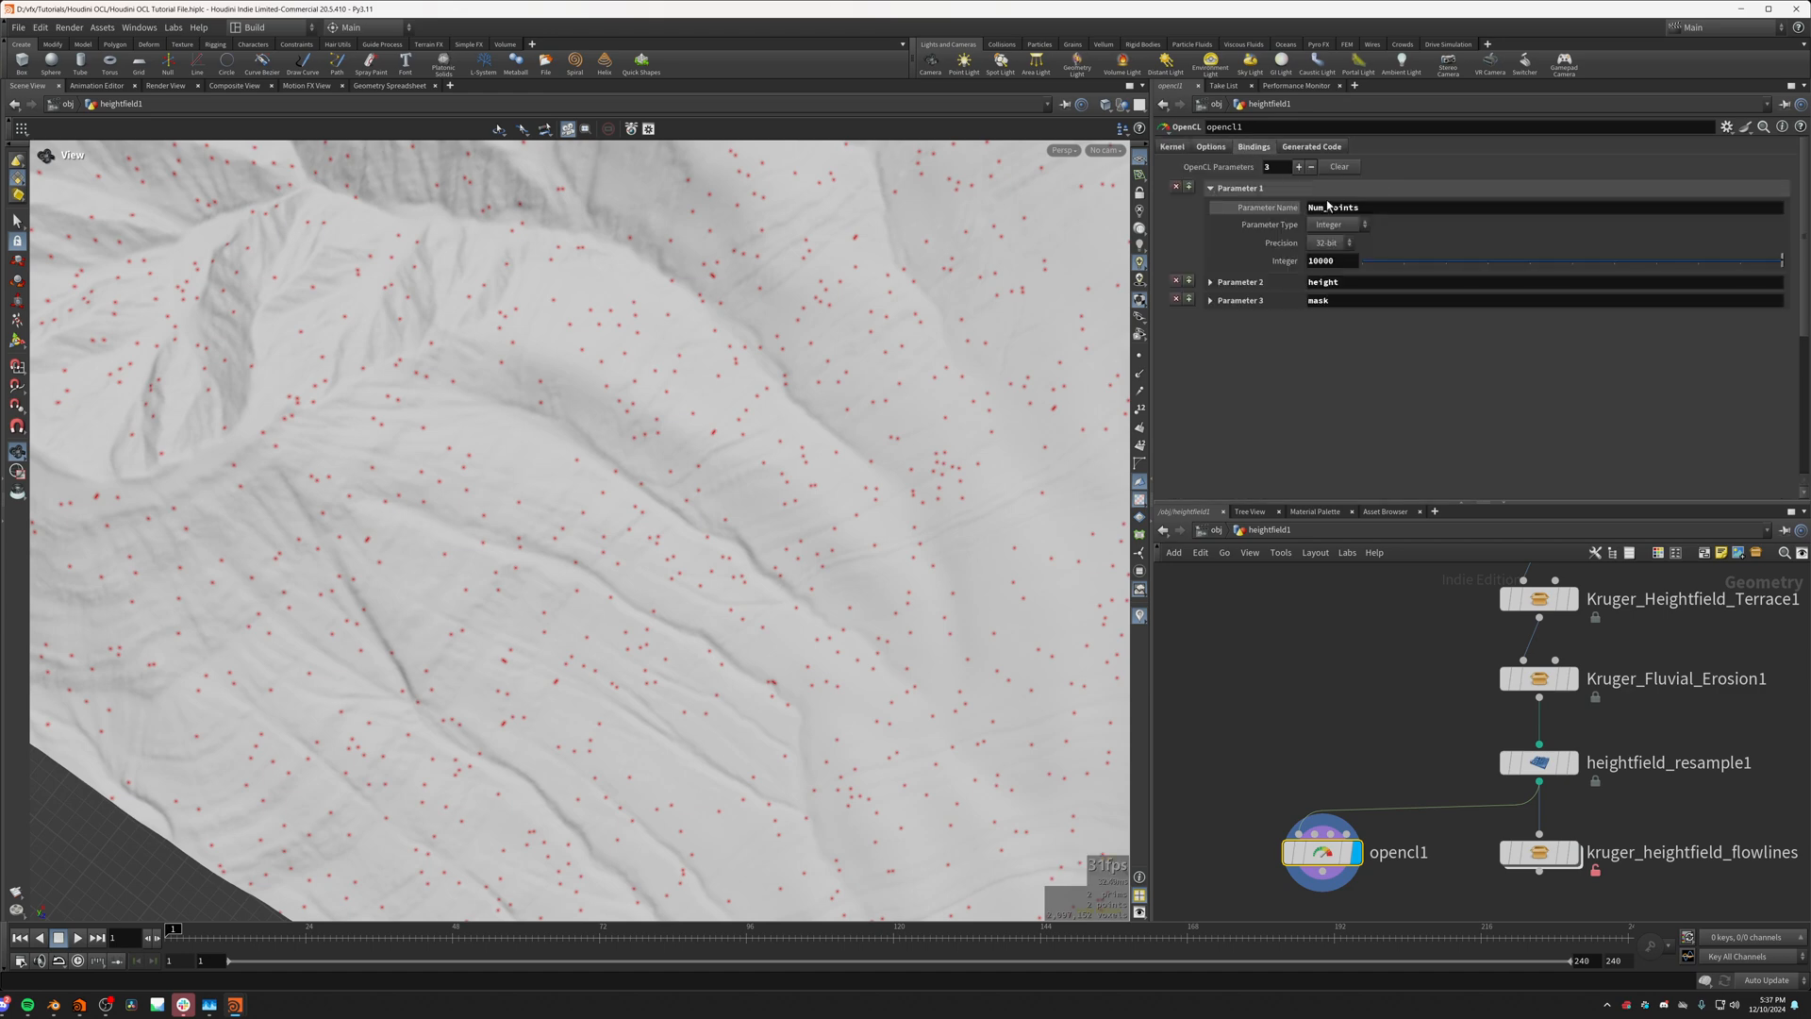
{"action": "left_click", "coordinate": [1339, 266]}
{"action": "key", "text": "BackSpace"}
{"action": "key", "text": "BackSpace"}
{"action": "key", "text": "Return"}
{"action": "left_click", "coordinate": [1173, 146]}
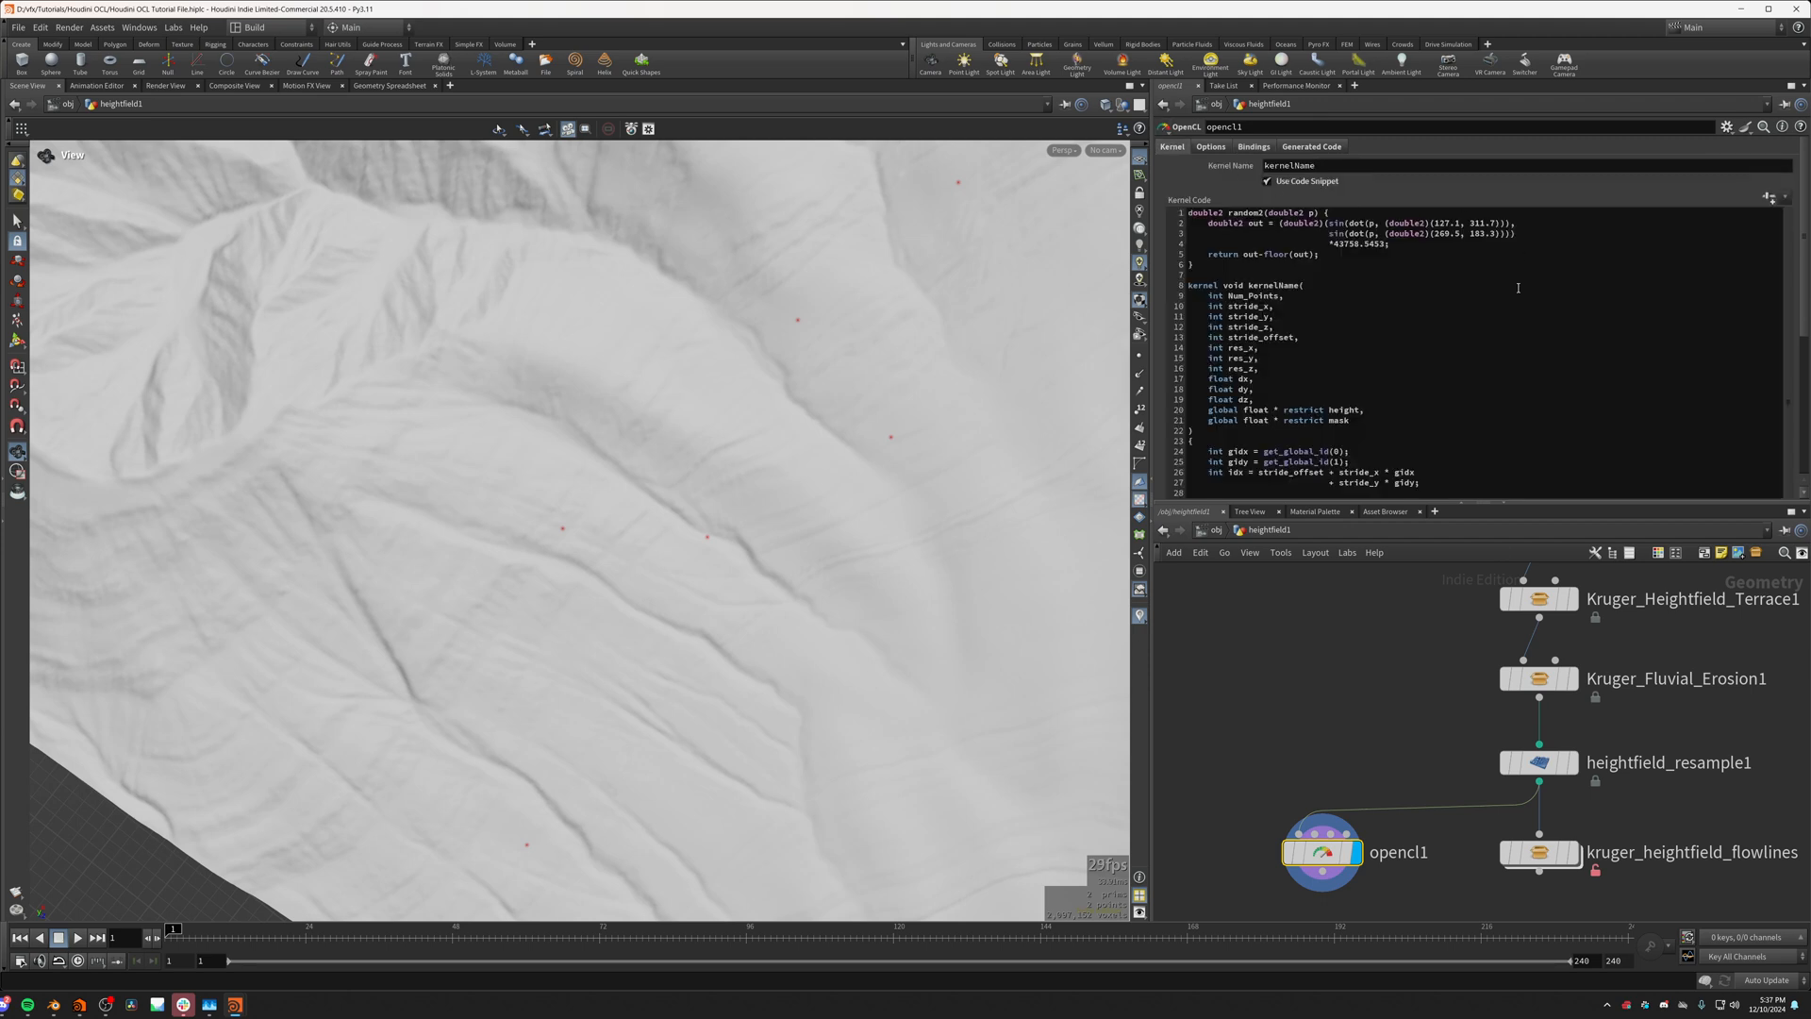
Step: Toggle the bypass of heightfield_resample1 repeatedly to compare how visible the reduced set of mask points is at each resolution
{"action": "left_click", "coordinate": [1507, 764]}
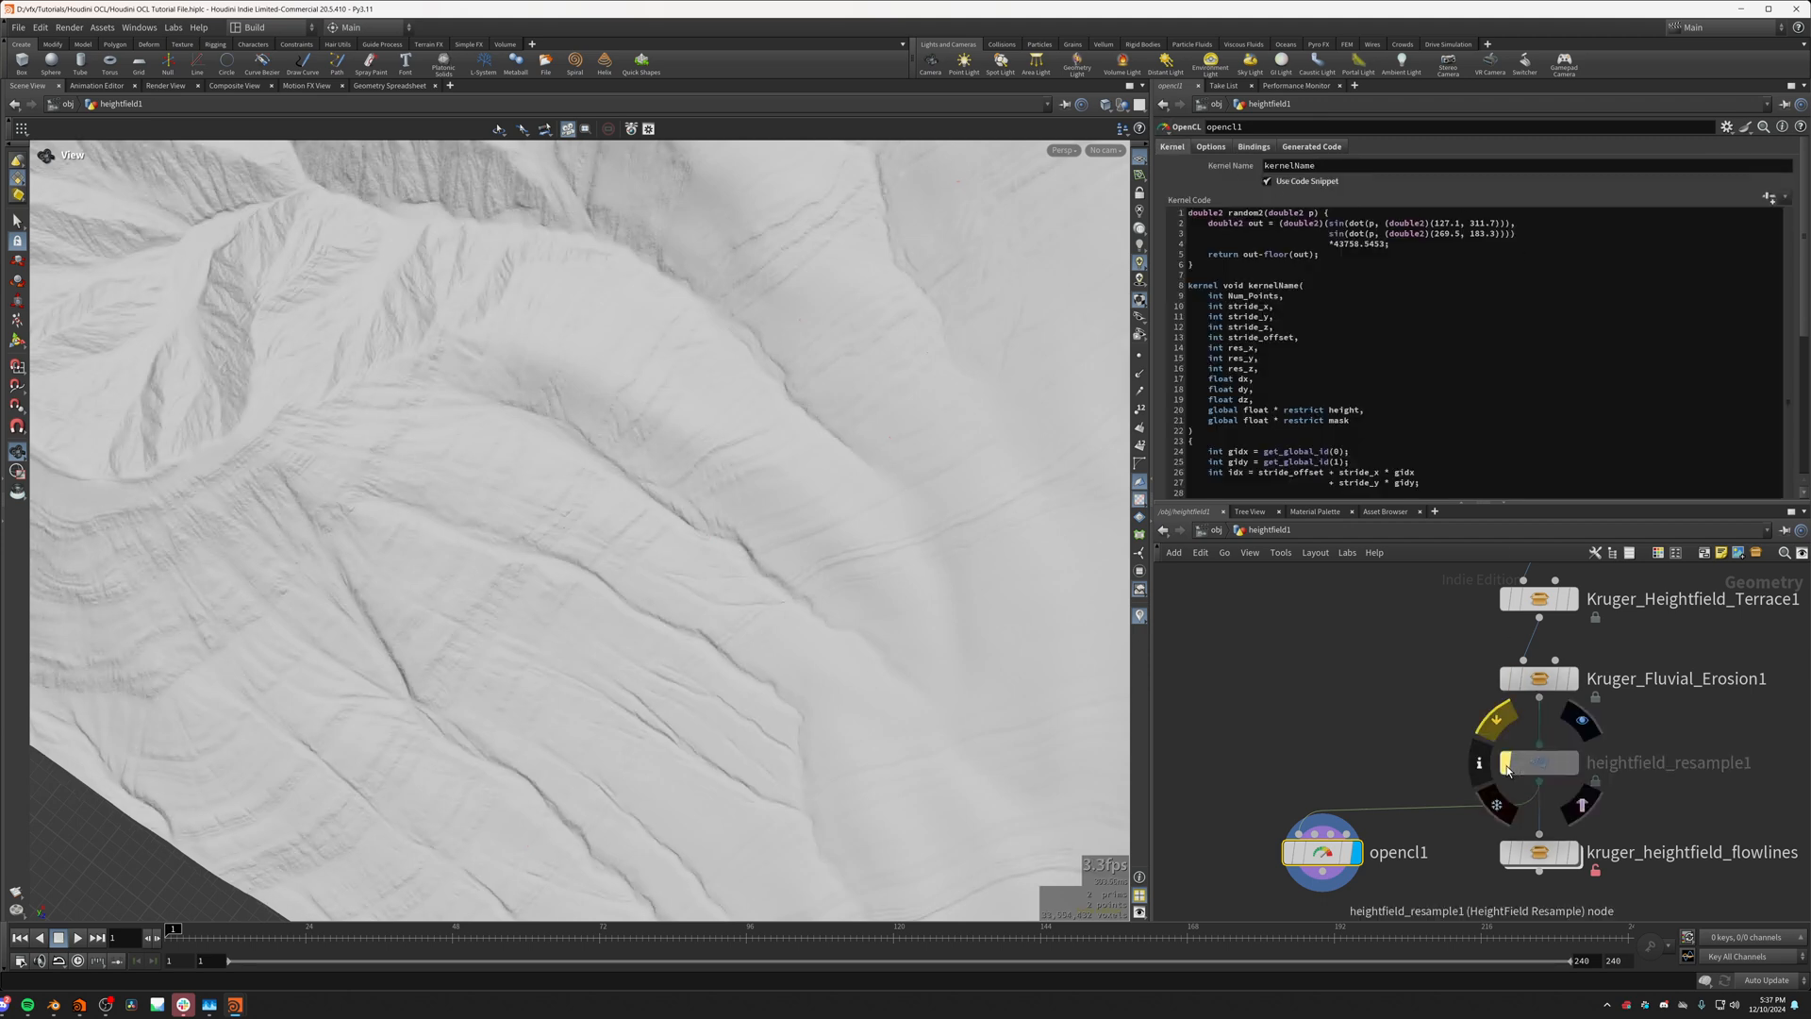
{"action": "left_click", "coordinate": [1506, 764]}
{"action": "left_click", "coordinate": [1506, 764]}
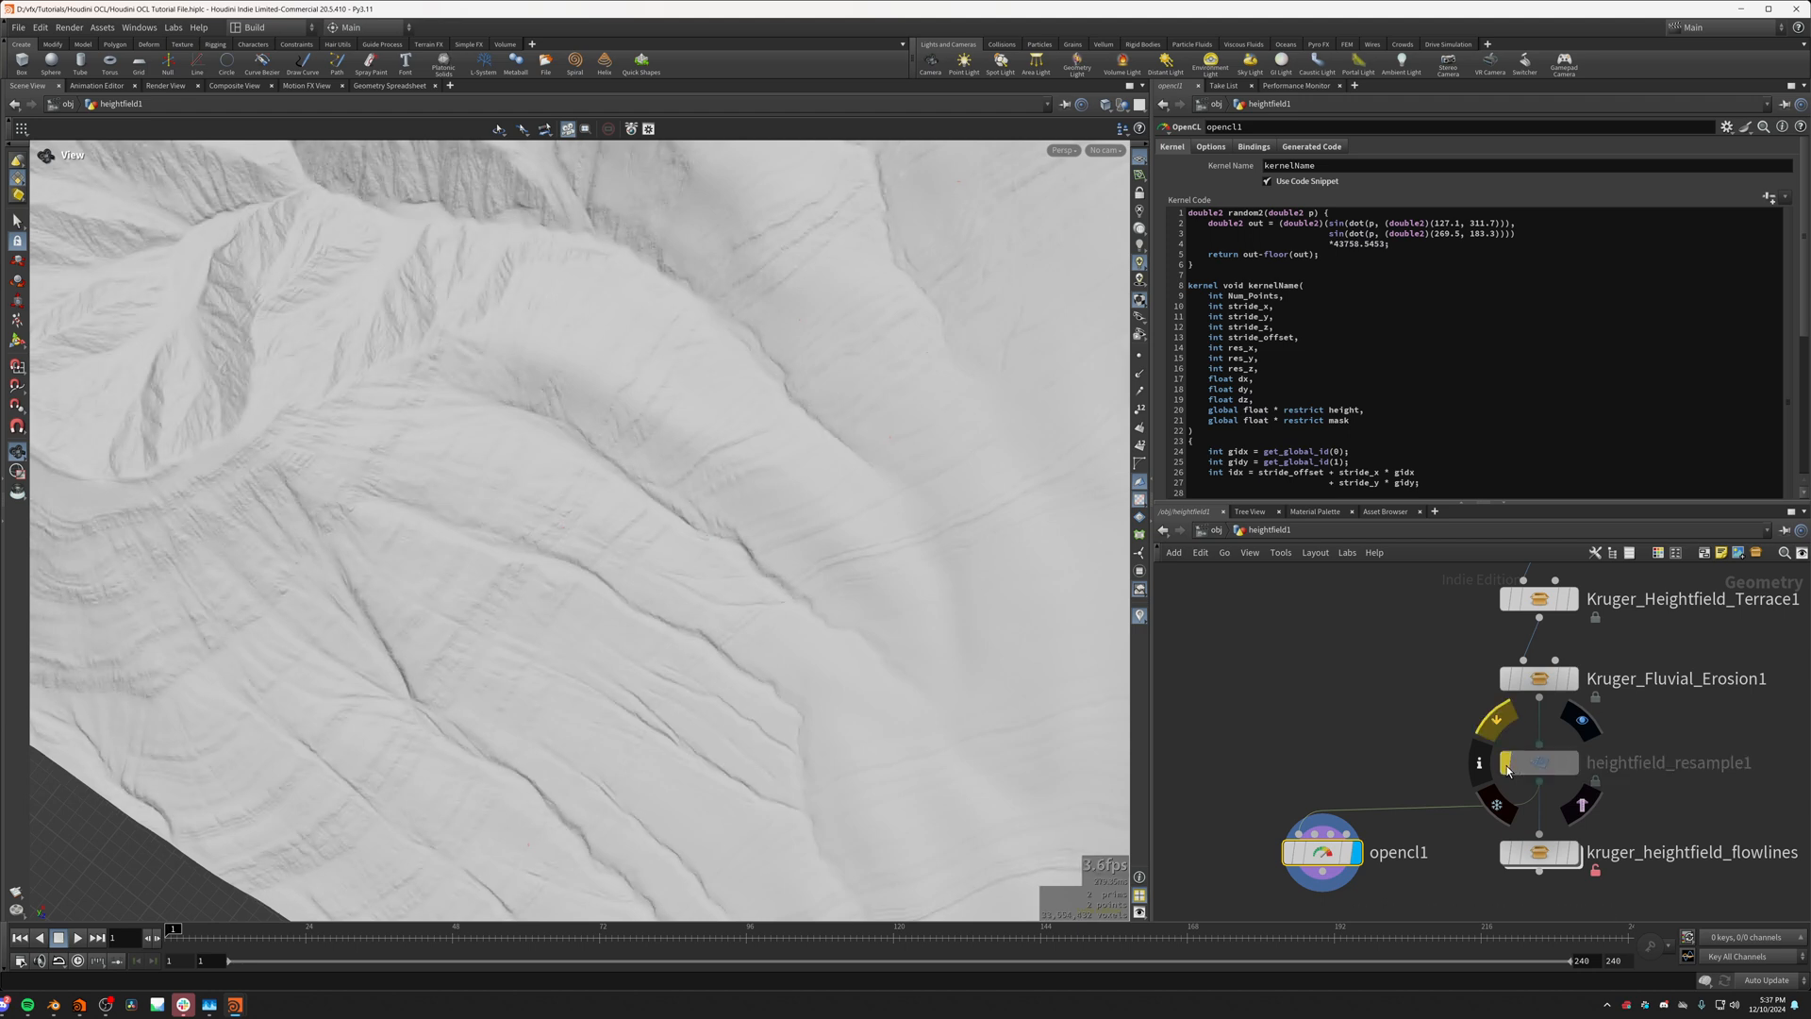
{"action": "left_click", "coordinate": [1506, 764]}
{"action": "left_click", "coordinate": [1507, 769]}
{"action": "left_click", "coordinate": [1507, 768]}
{"action": "left_click", "coordinate": [1507, 769]}
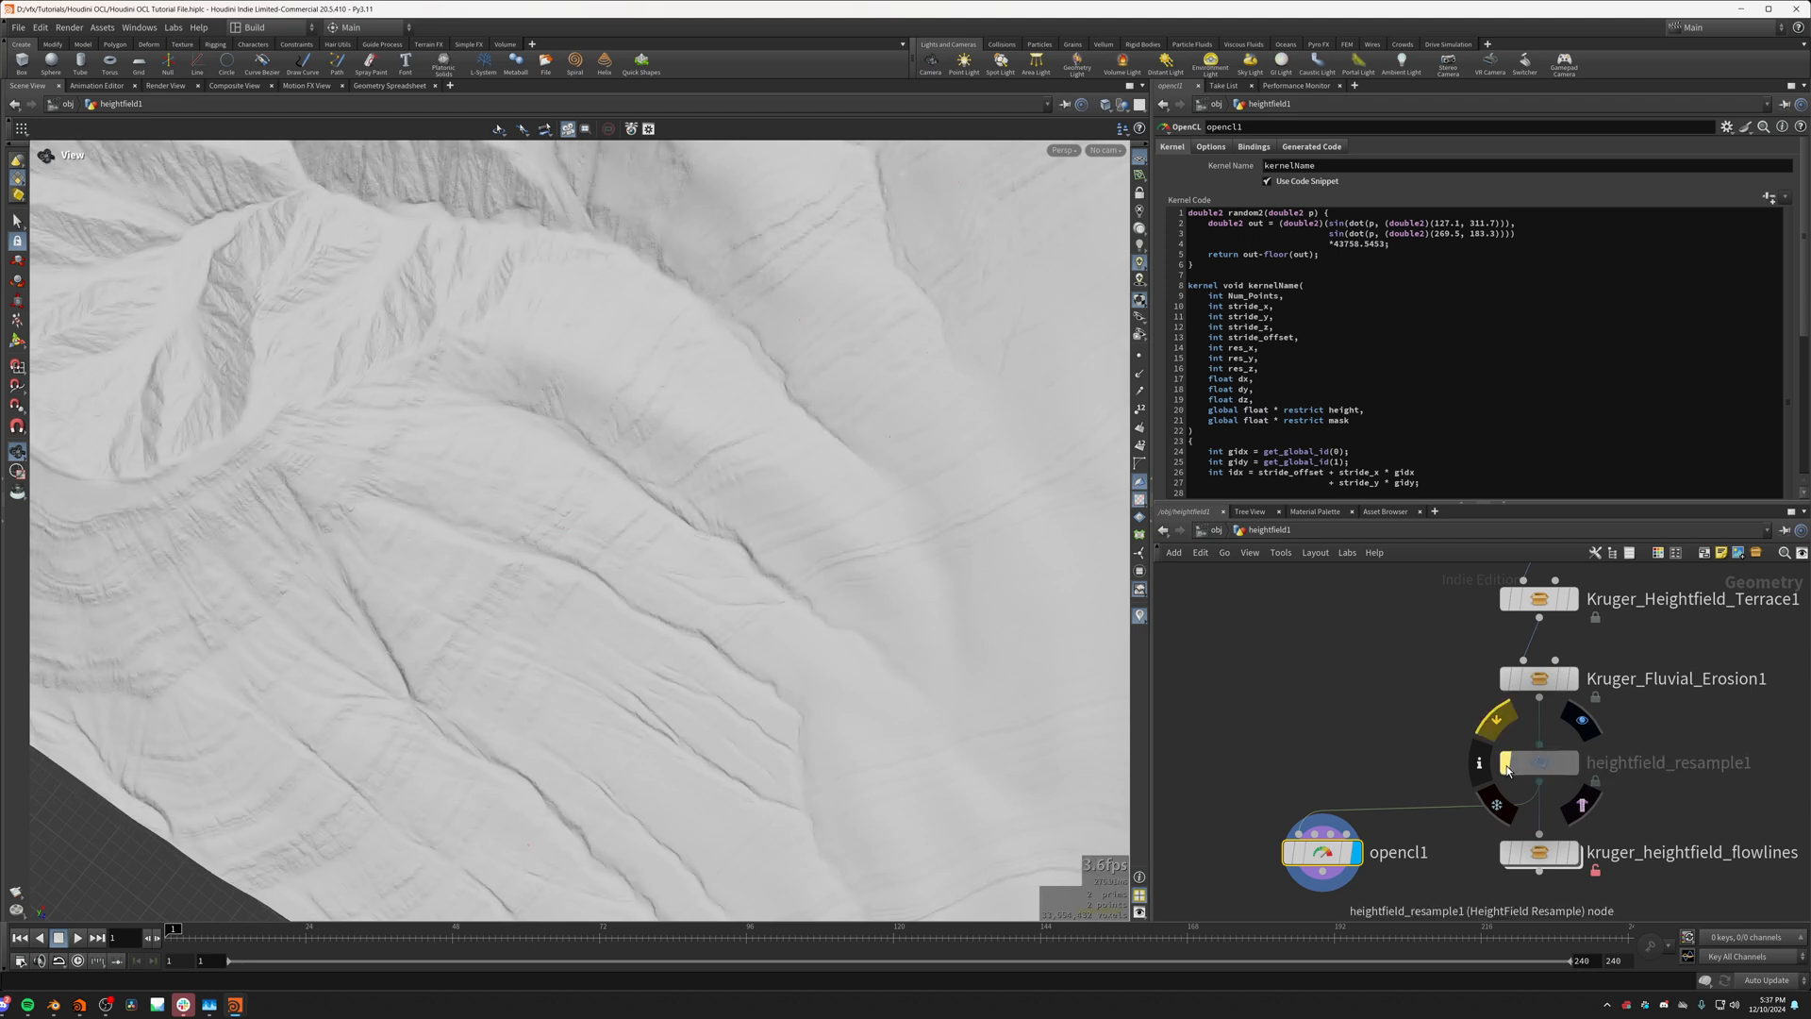
{"action": "left_click", "coordinate": [1507, 769]}
{"action": "left_click", "coordinate": [1508, 768]}
Step: Compare the size of a single mask point from very close up at both resolutions, leaving heightfield_resample1 enabled
{"action": "left_click_drag", "start_coordinate": [928, 452], "coordinate": [817, 396]}
{"action": "right_click_drag", "start_coordinate": [817, 397], "coordinate": [981, 453]}
{"action": "left_click", "coordinate": [1508, 768]}
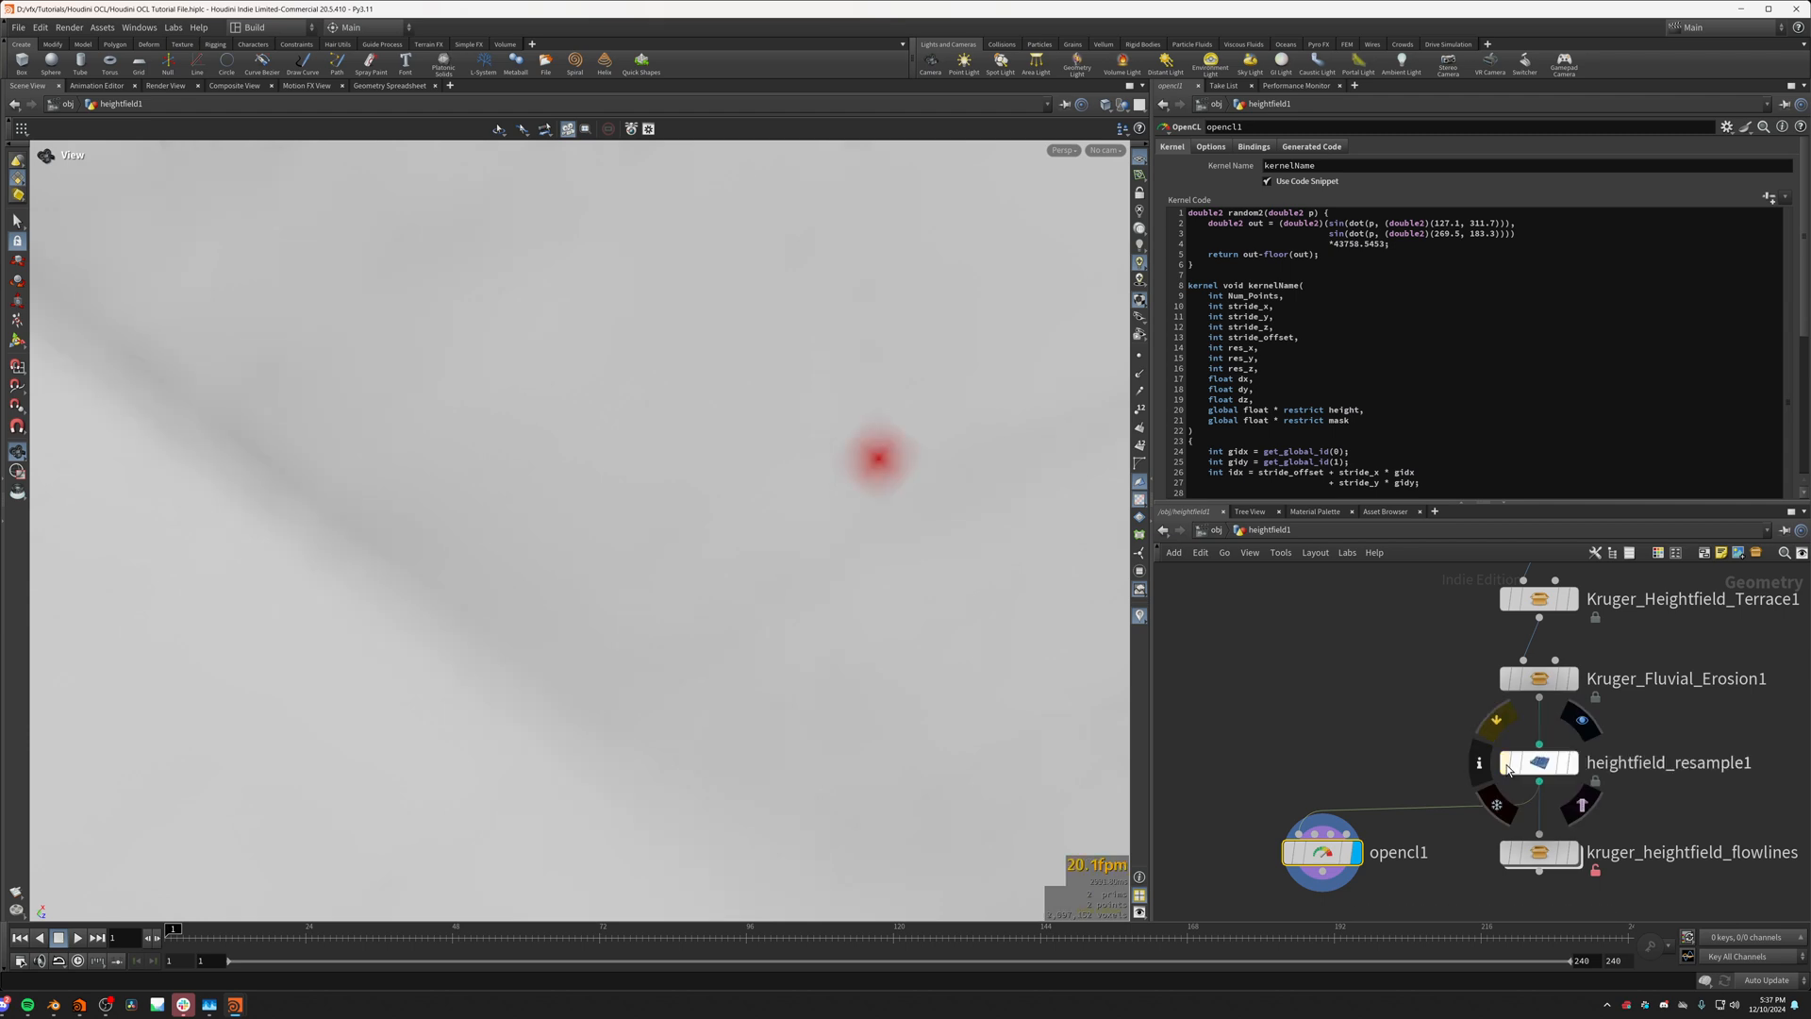
{"action": "left_click", "coordinate": [1508, 769]}
{"action": "left_click", "coordinate": [1508, 768]}
Step: Examine the spread of the mask points over the resampled terrain from several angles
{"action": "scroll", "coordinate": [1198, 711], "scroll_direction": "down", "scroll_amount": 6}
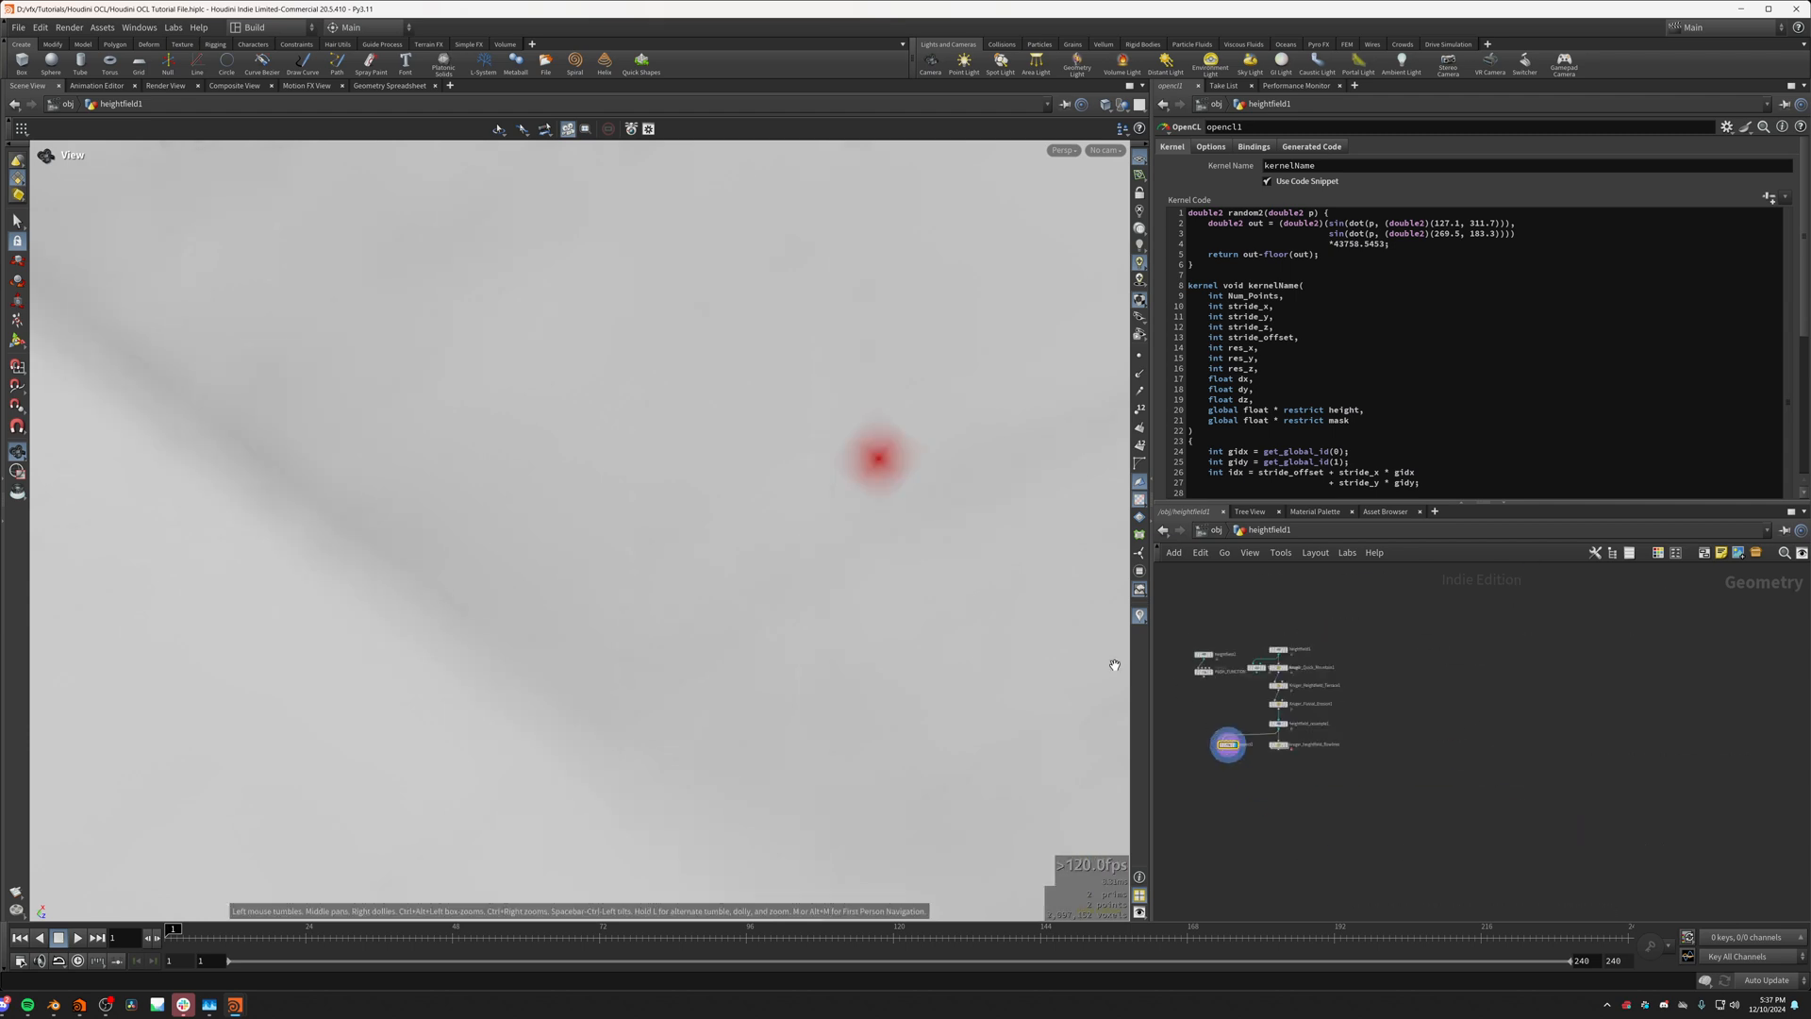
{"action": "right_click_drag", "start_coordinate": [1115, 665], "coordinate": [400, 594]}
{"action": "left_click_drag", "start_coordinate": [400, 594], "coordinate": [1076, 632]}
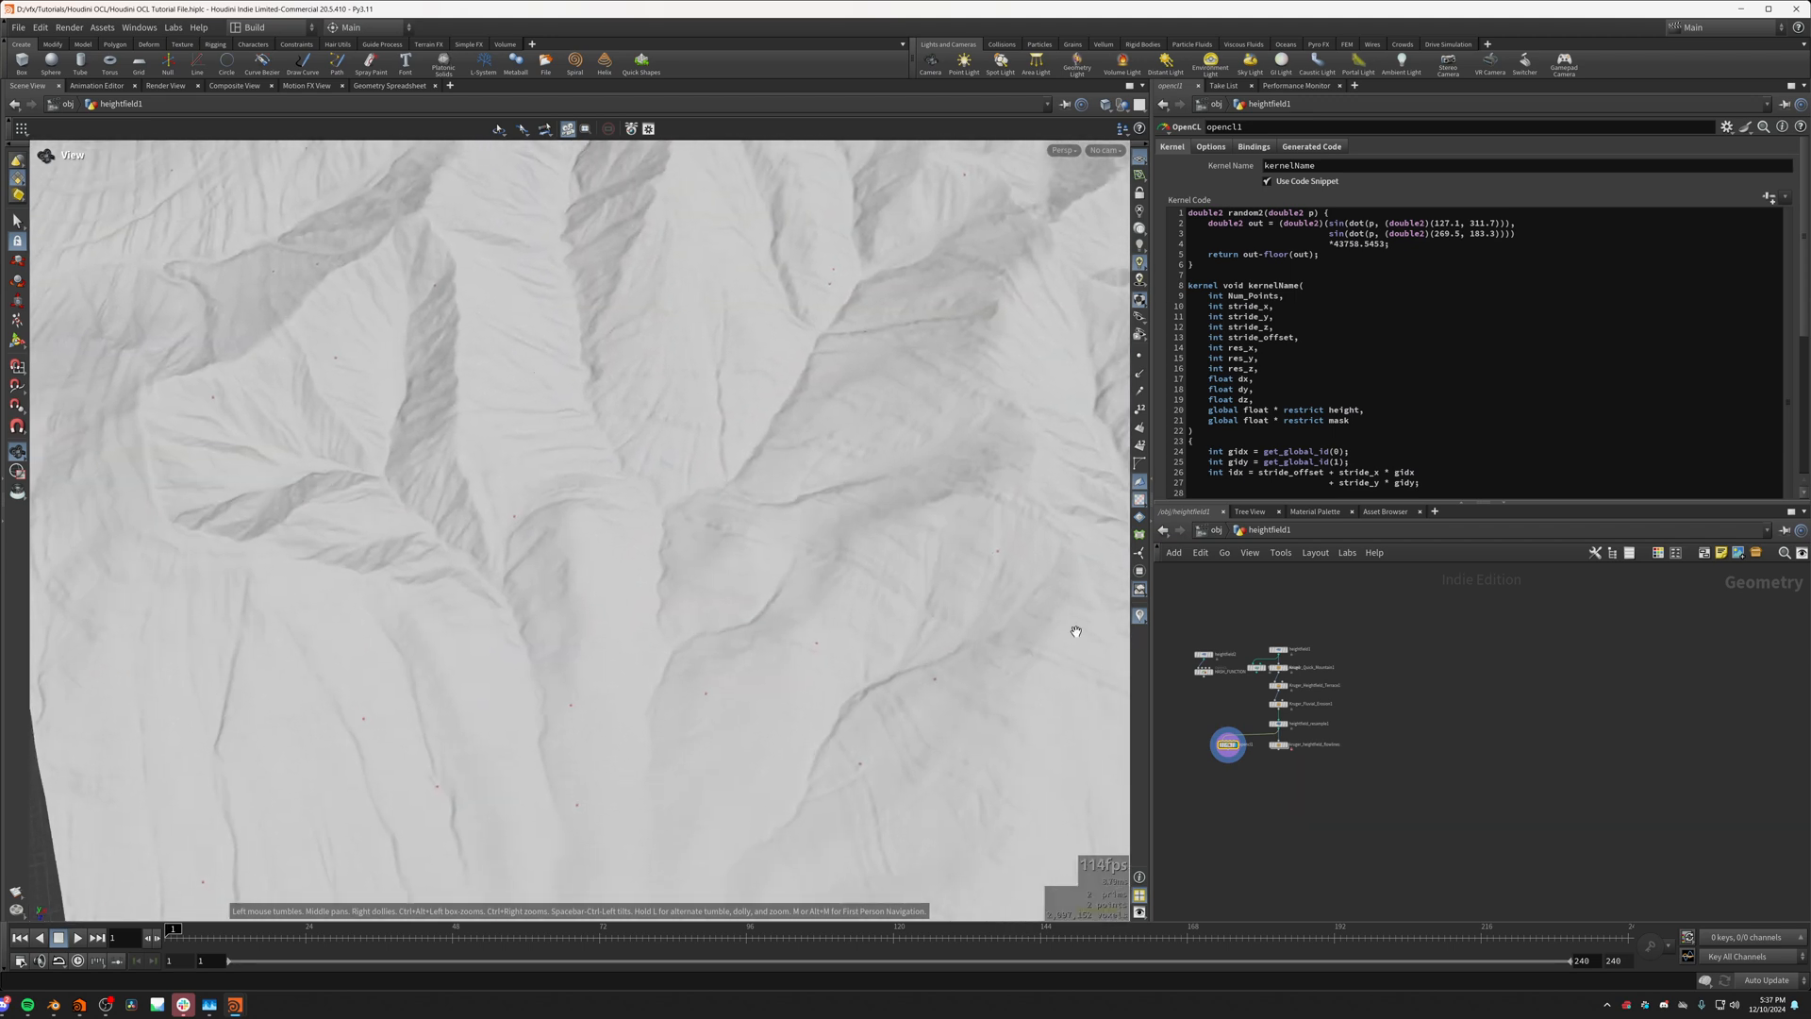
{"action": "left_click_drag", "start_coordinate": [905, 518], "coordinate": [265, 538]}
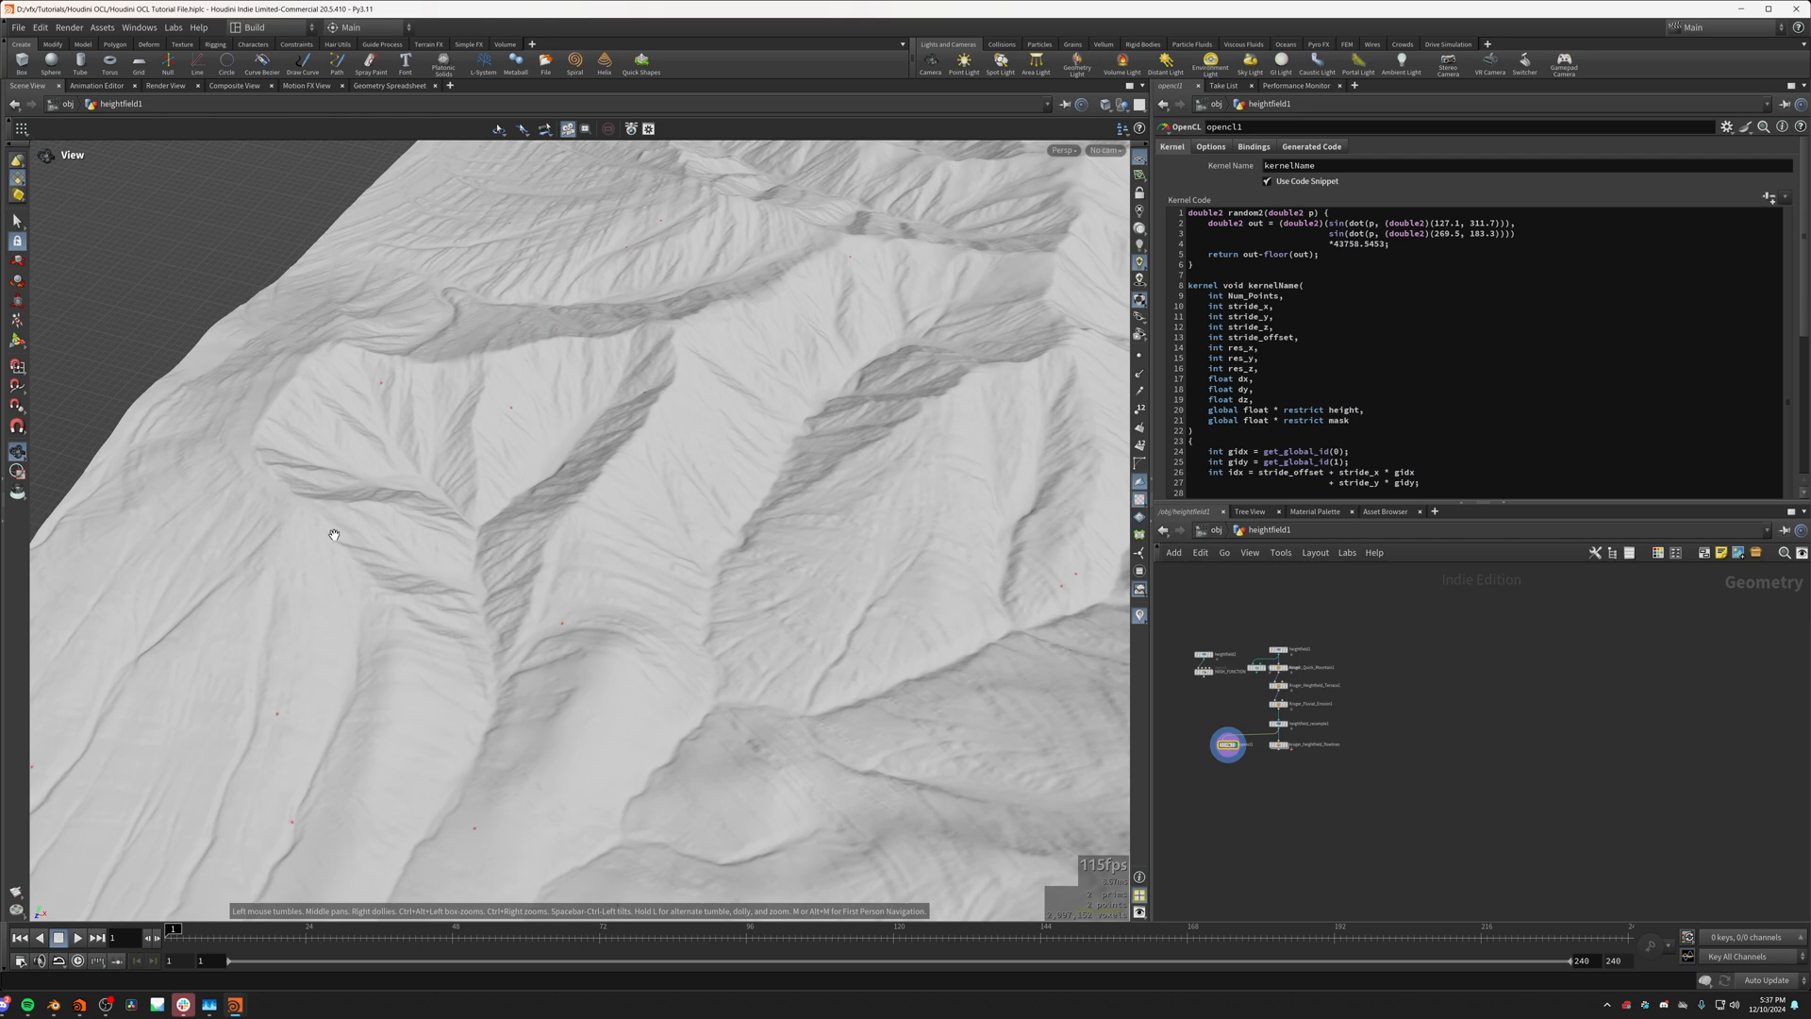
{"action": "left_click_drag", "start_coordinate": [476, 584], "coordinate": [1076, 491]}
{"action": "scroll", "coordinate": [1302, 472], "scroll_direction": "down", "scroll_amount": 5}
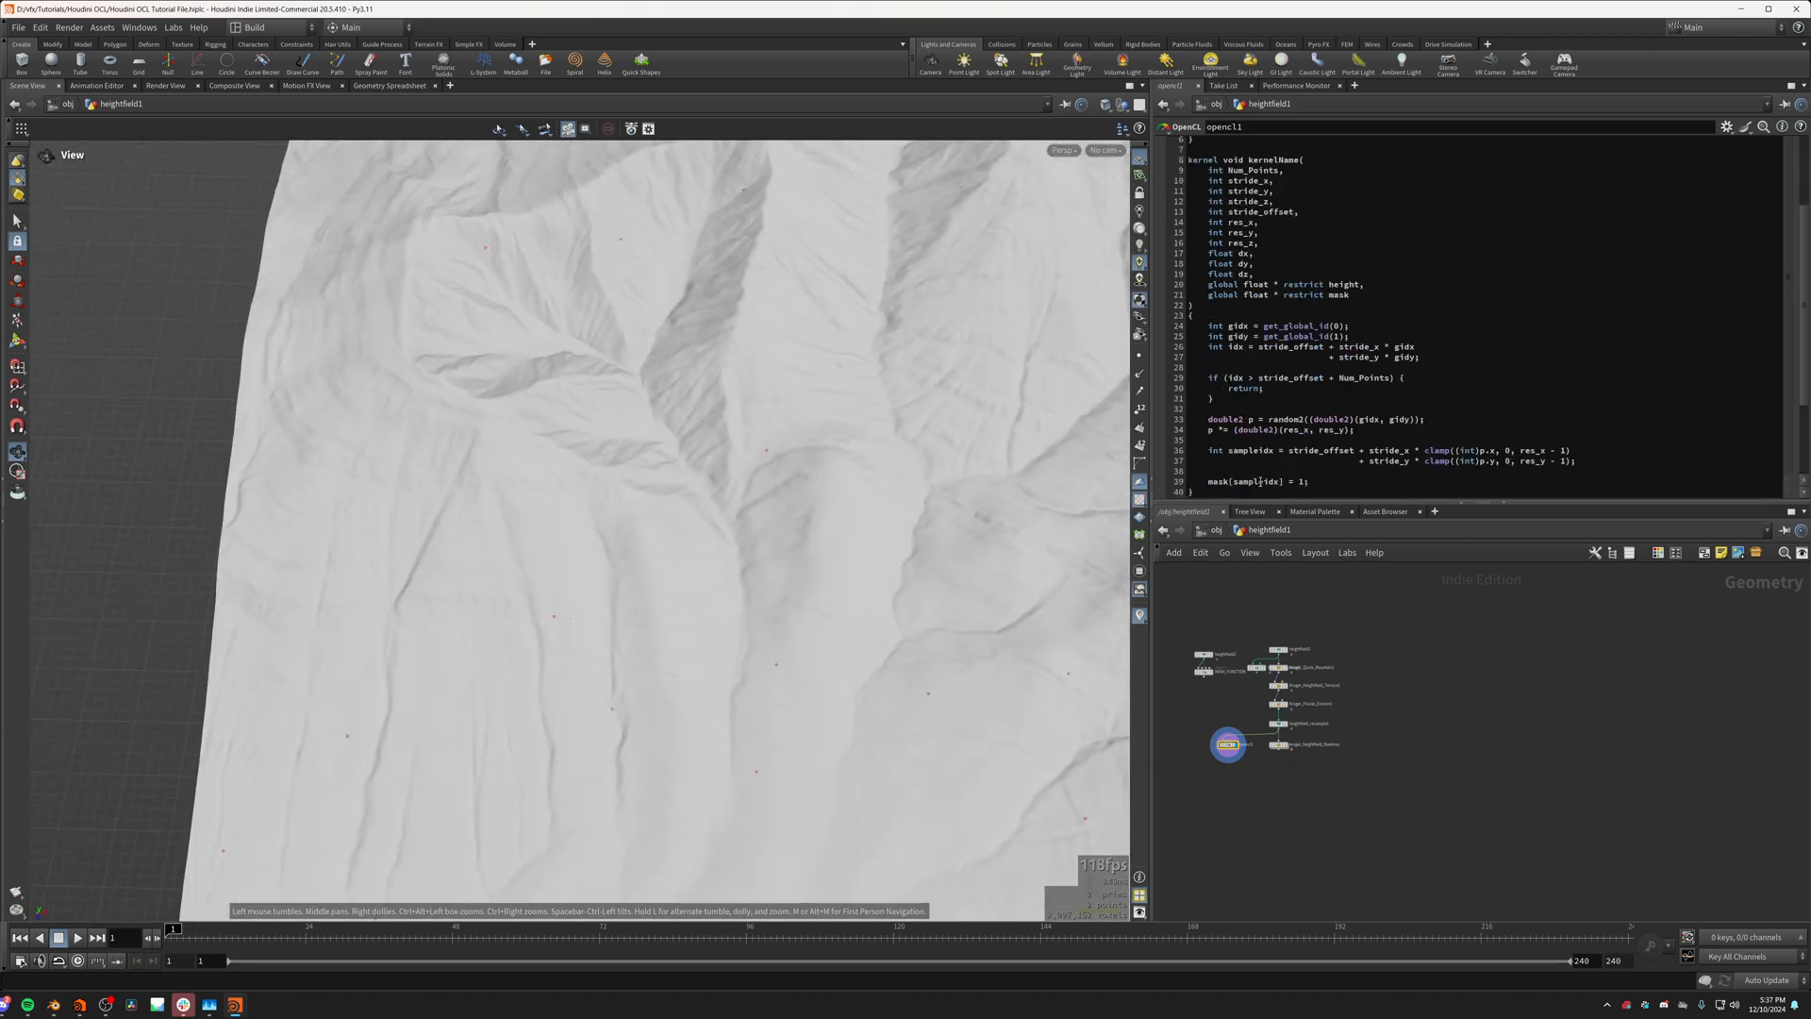
{"action": "key", "text": "Return"}
{"action": "key", "text": "Return"}
{"action": "key", "text": "Return"}
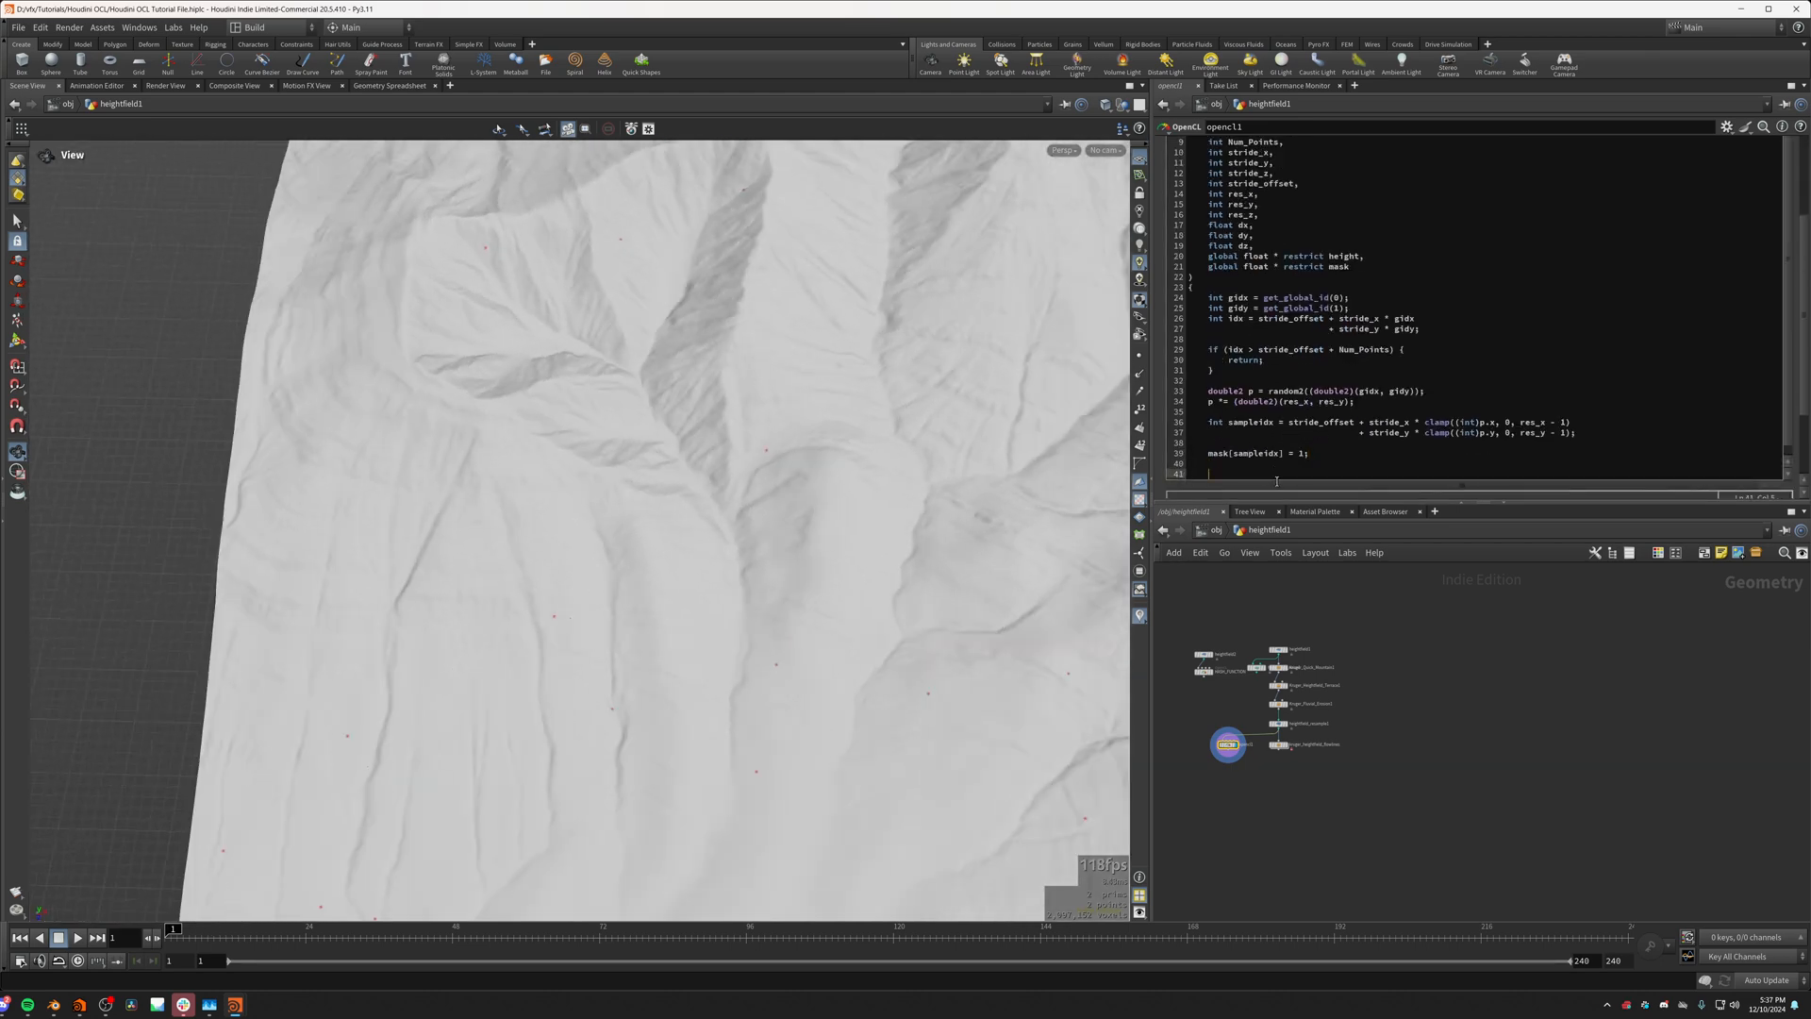
{"action": "scroll", "coordinate": [1239, 401], "scroll_direction": "down", "scroll_amount": 3}
{"action": "left_click", "coordinate": [1228, 404]}
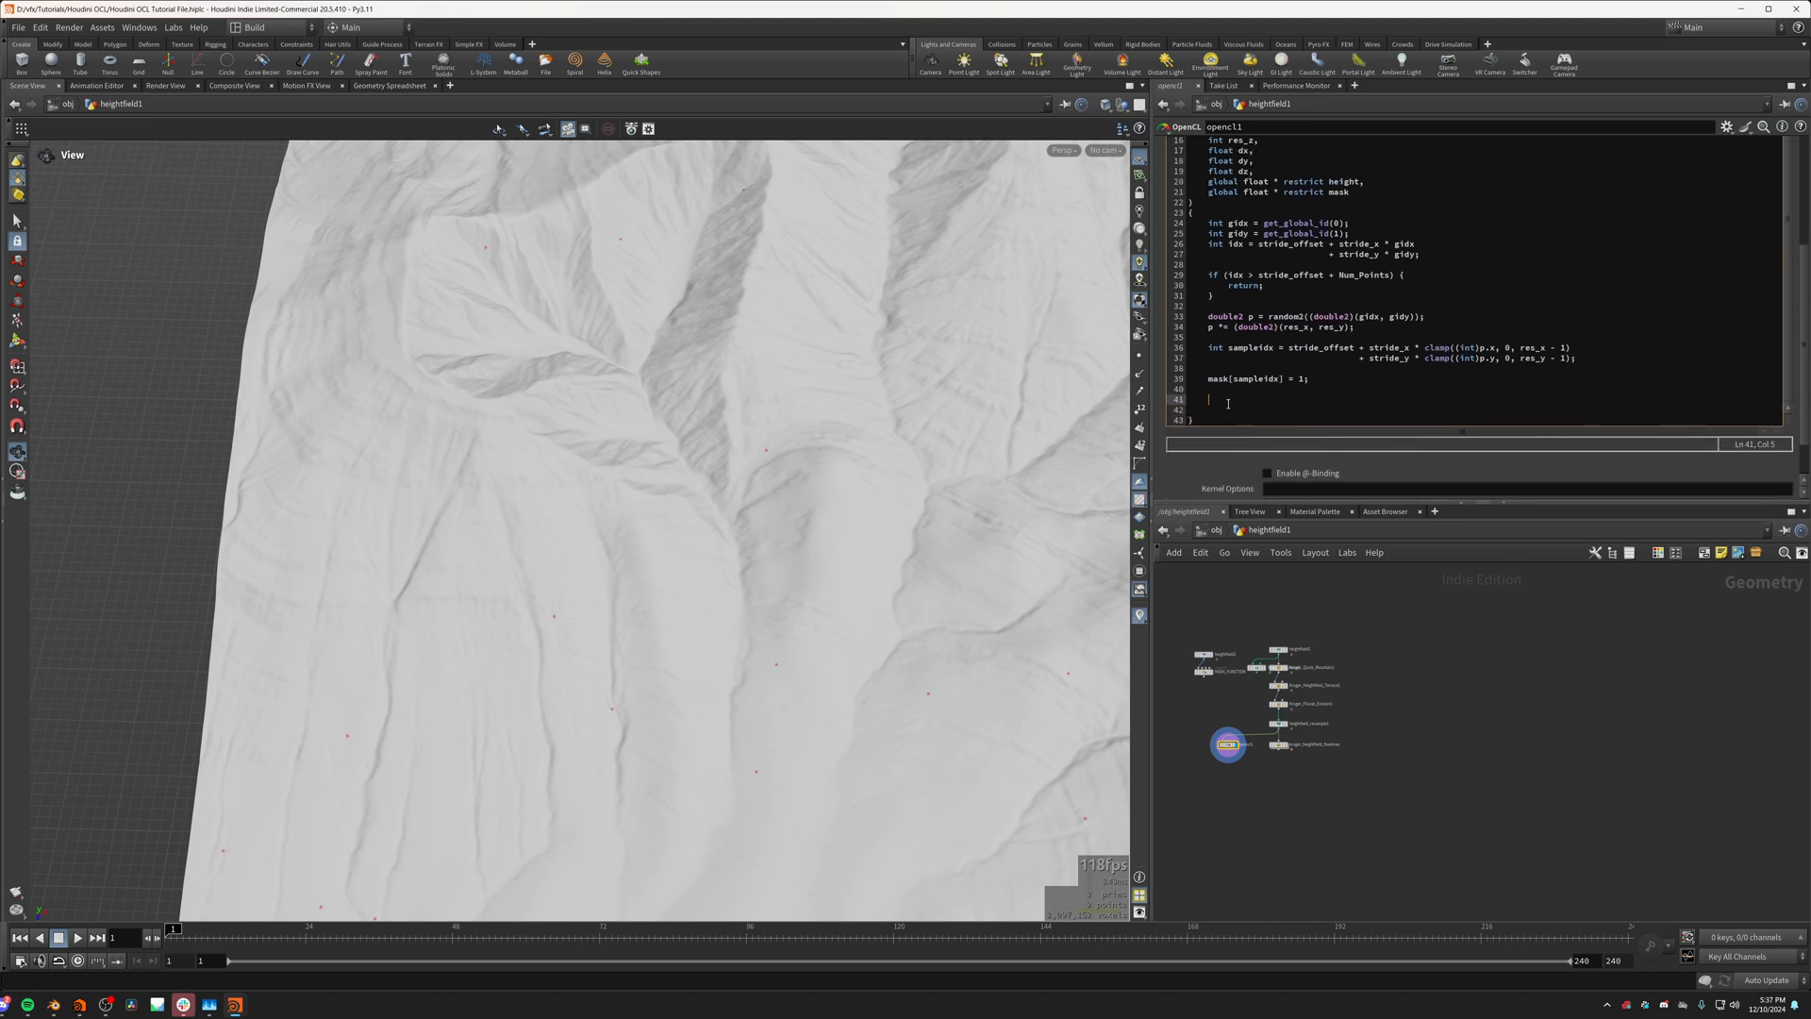
{"action": "left_click", "coordinate": [1305, 379]}
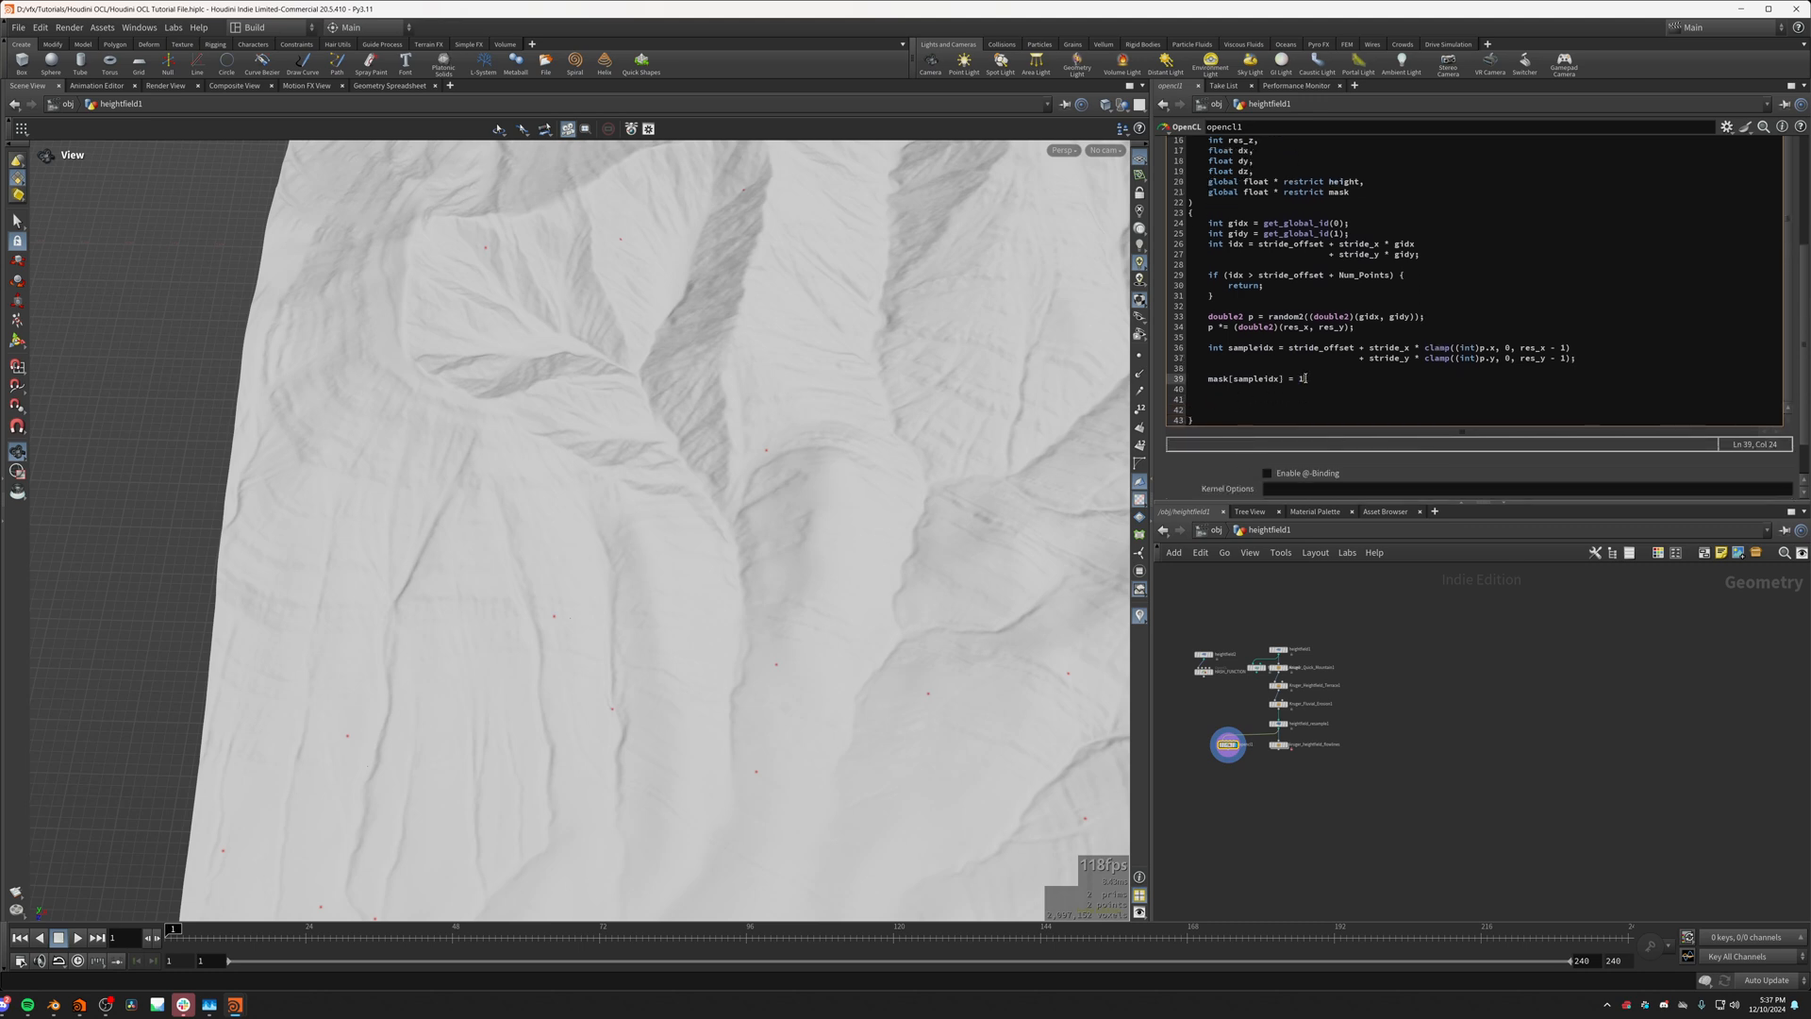
{"action": "left_click", "coordinate": [1208, 349]}
{"action": "left_click_drag", "start_coordinate": [1209, 347], "coordinate": [1356, 383]}
{"action": "left_click", "coordinate": [1333, 385]}
{"action": "left_click_drag", "start_coordinate": [1208, 409], "coordinate": [1234, 397]}
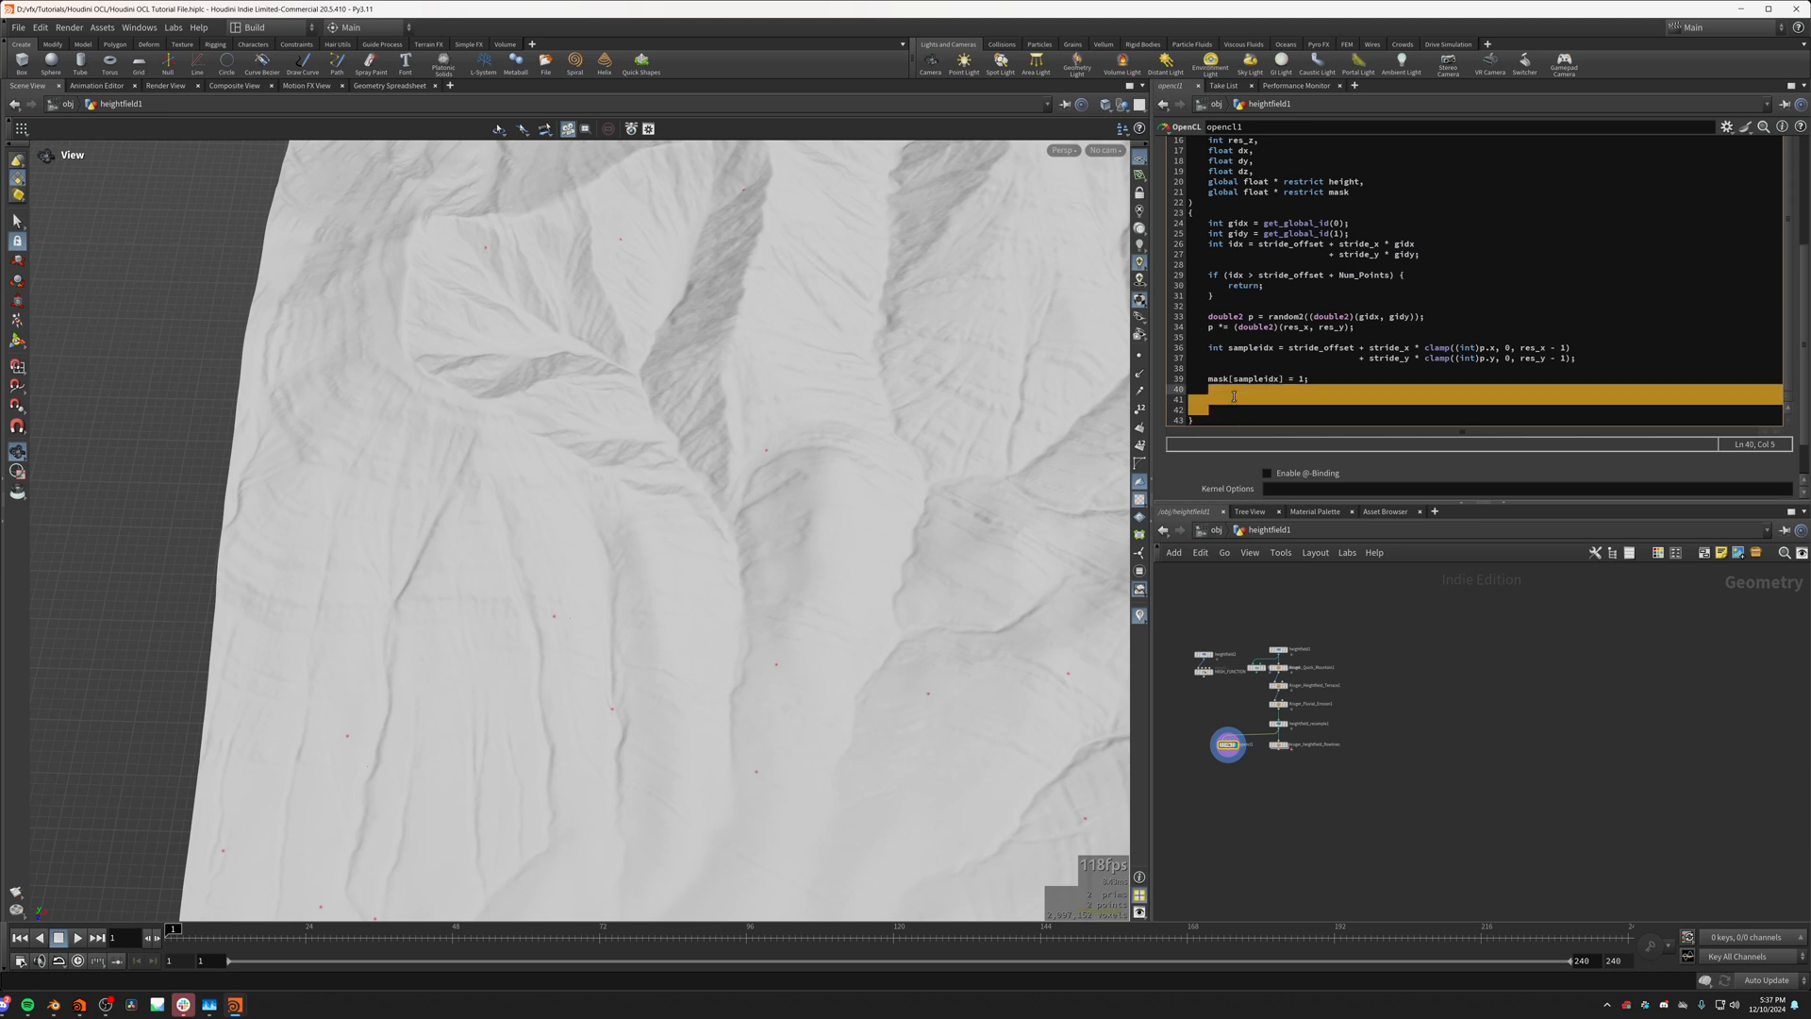
{"action": "key", "text": "BackSpace"}
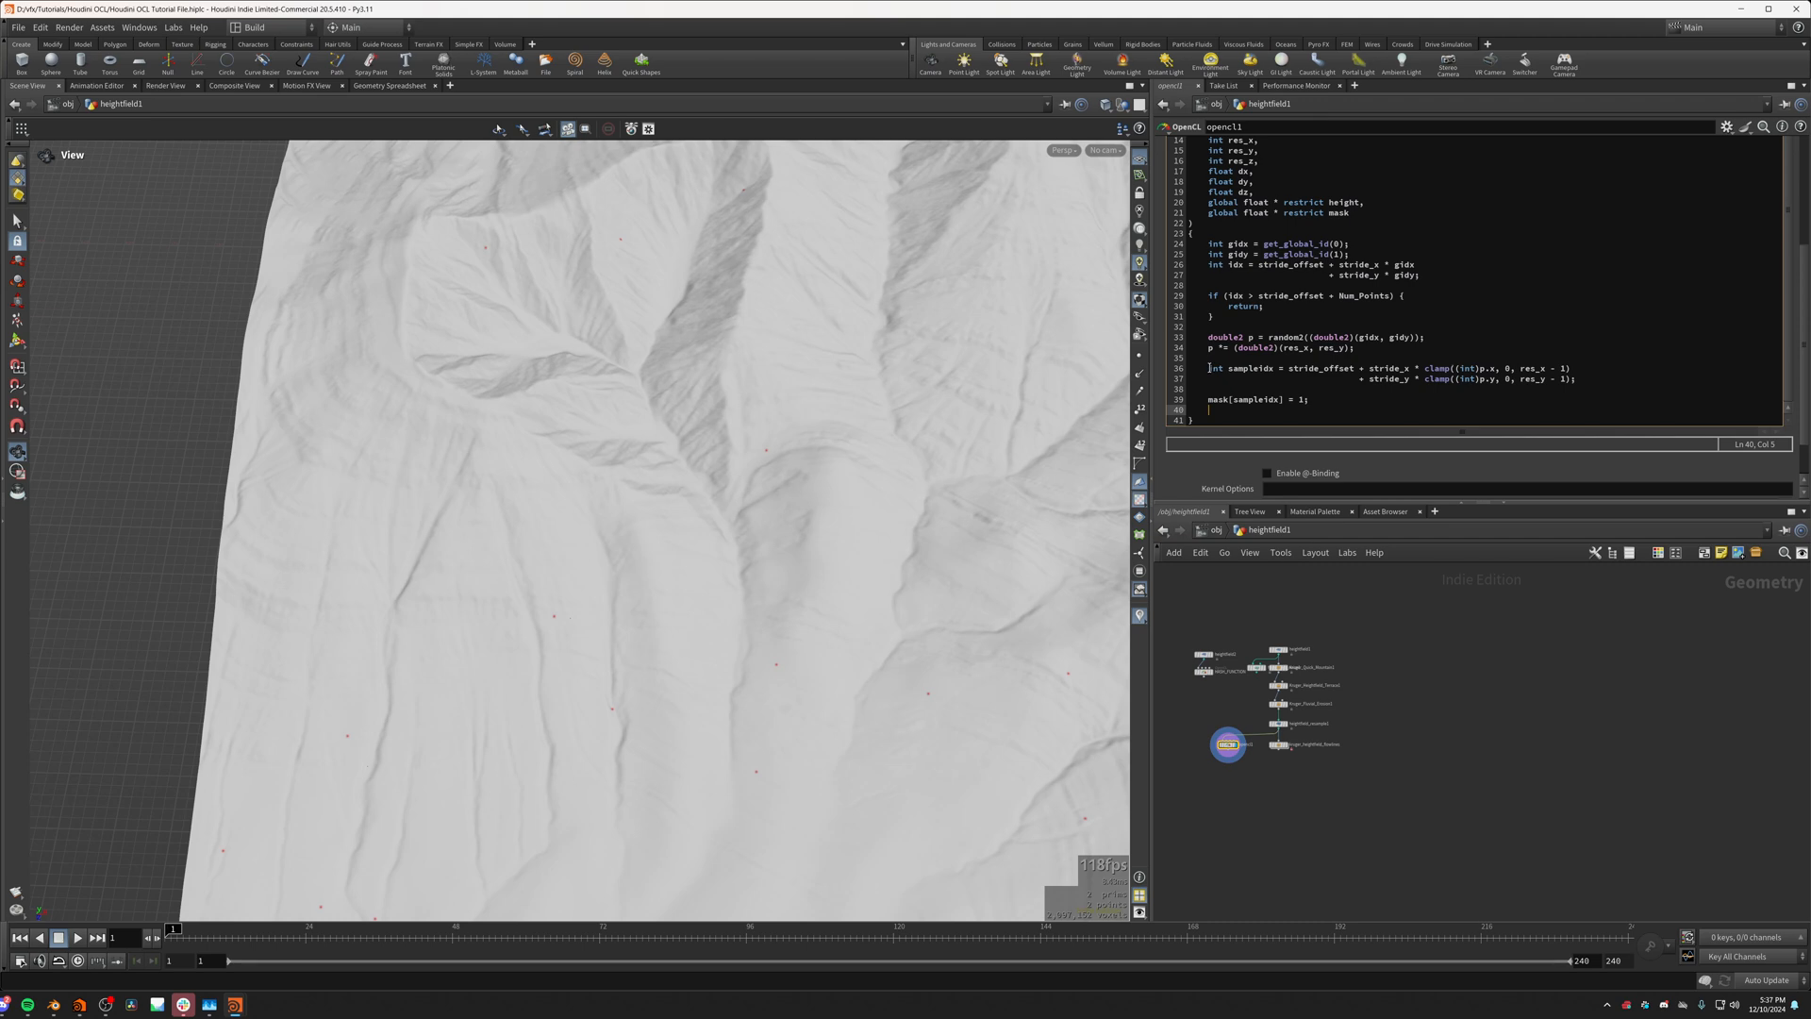
Step: Insert a blank line above the sampleidx declaration and indent the sampleidx and mask assignment lines one level
{"action": "left_click", "coordinate": [1209, 368]}
{"action": "left_click", "coordinate": [1208, 358]}
{"action": "left_click", "coordinate": [1210, 368]}
{"action": "key", "text": "Return"}
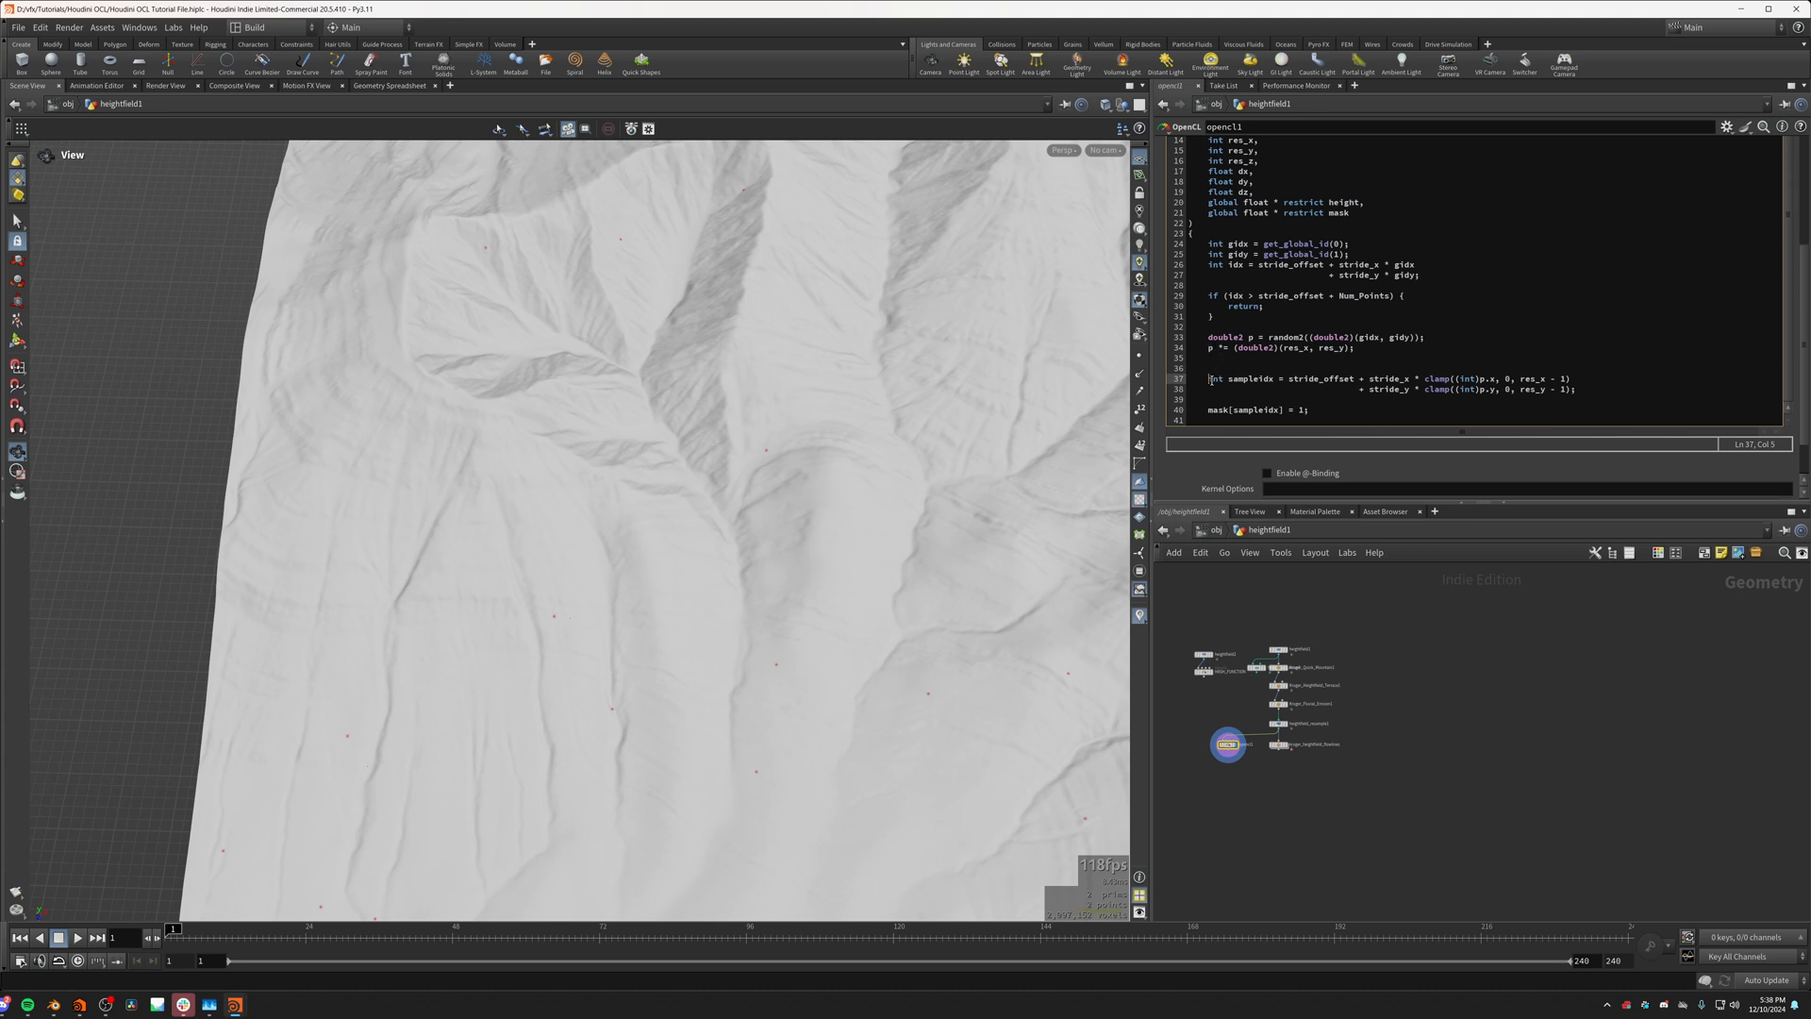
{"action": "left_click_drag", "start_coordinate": [1210, 380], "coordinate": [1318, 410]}
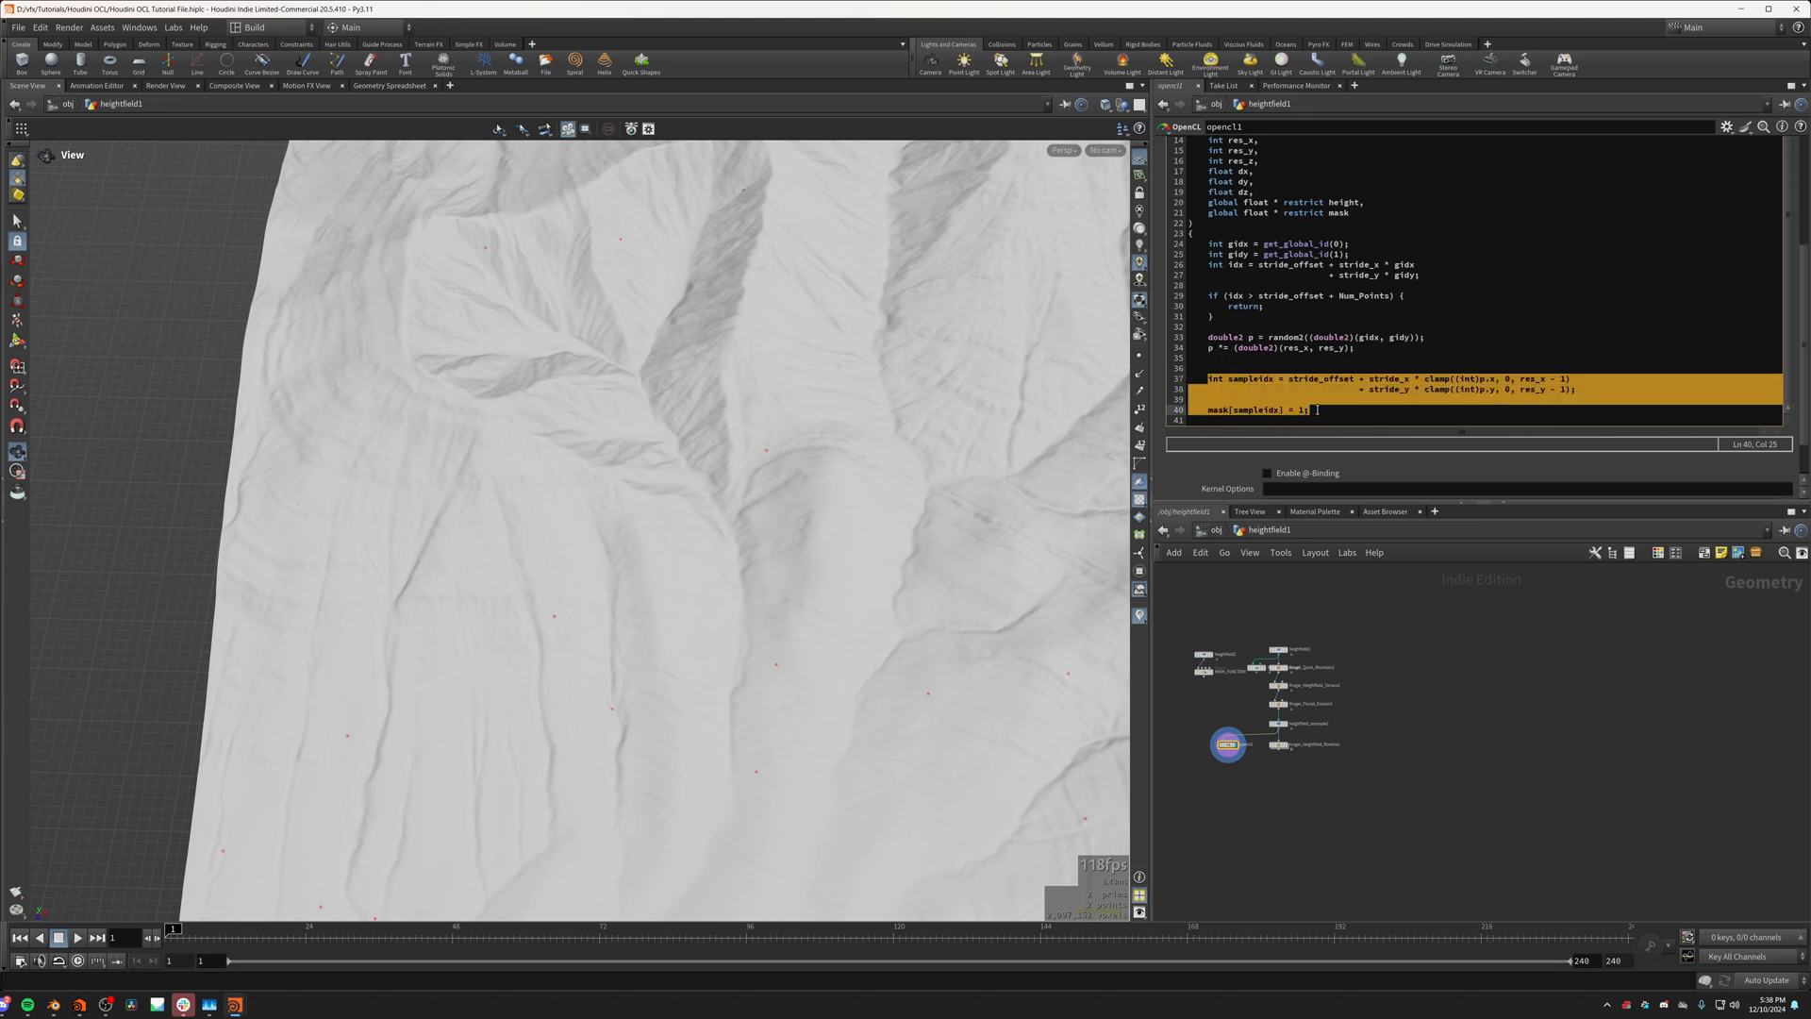
{"action": "key", "text": "Tab"}
{"action": "left_click", "coordinate": [1226, 362]}
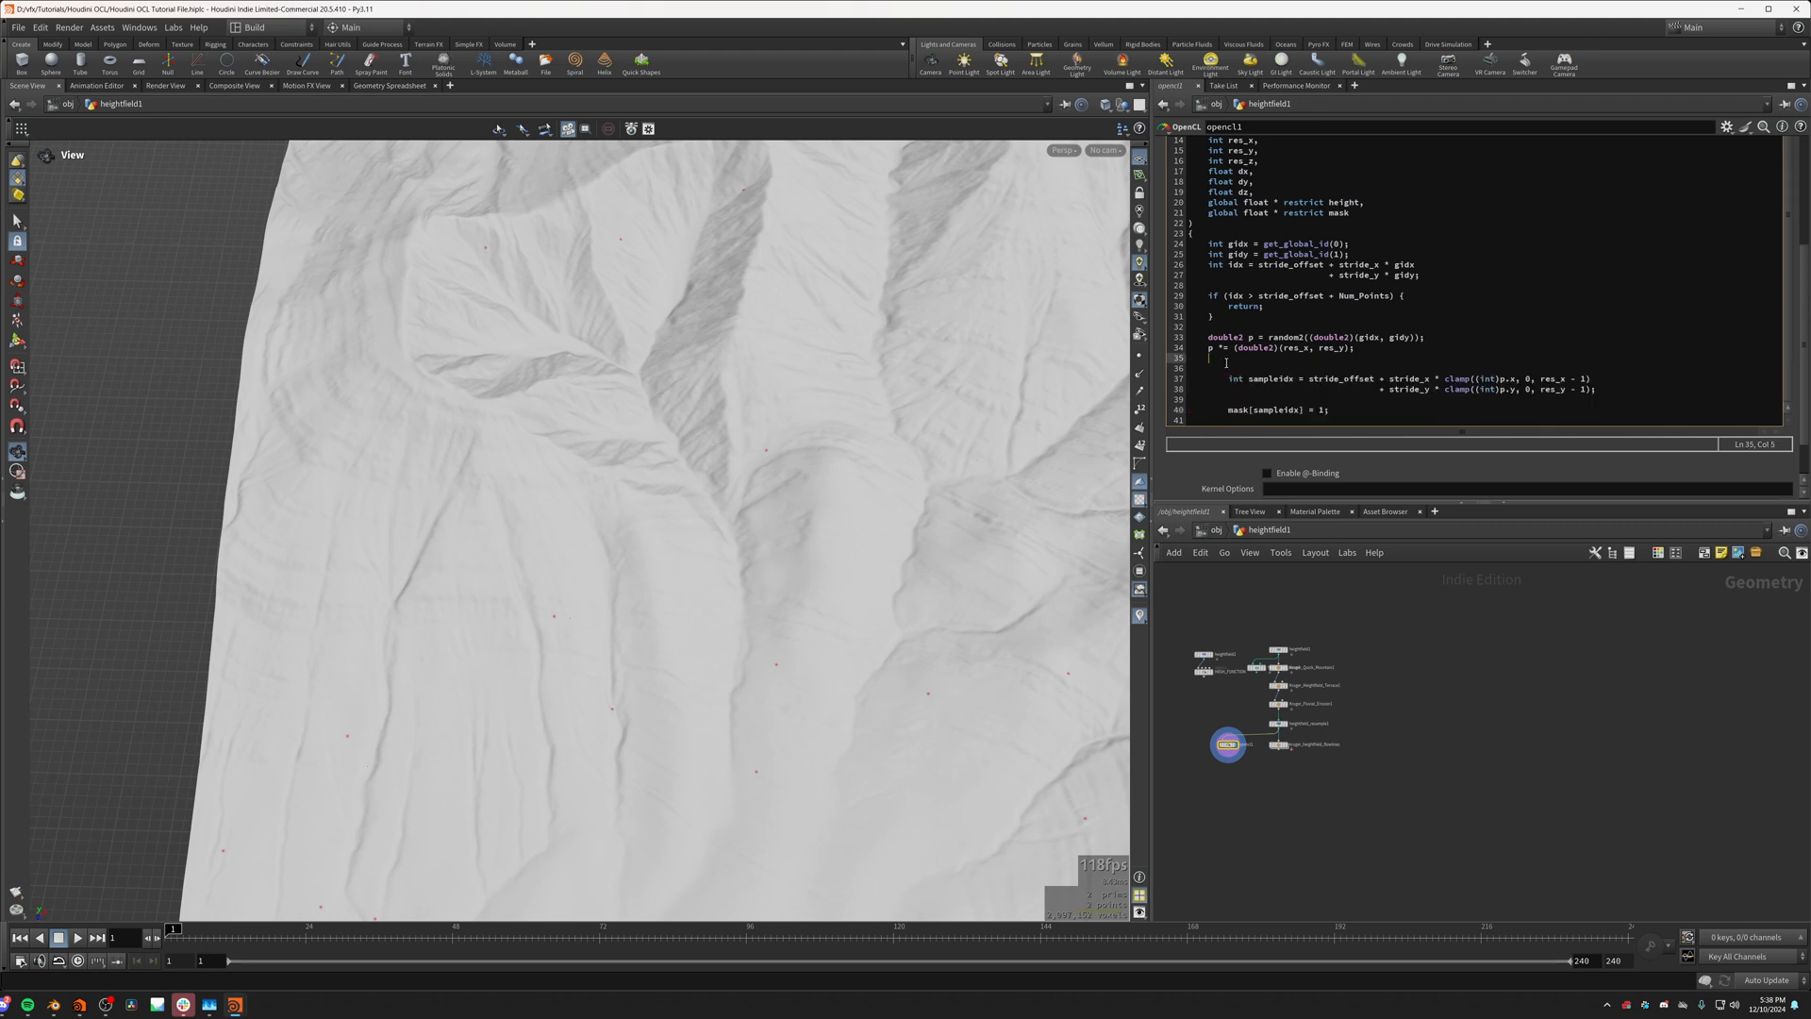
Step: Wrap the sampleidx and mask assignment lines in a loop: for (int i = 0; i < 100; i++) { }
{"action": "left_click", "coordinate": [1228, 369]}
{"action": "type", "text": "for (iknt"}
{"action": "key", "text": "BackSpace"}
{"action": "type", "text": "nt i"}
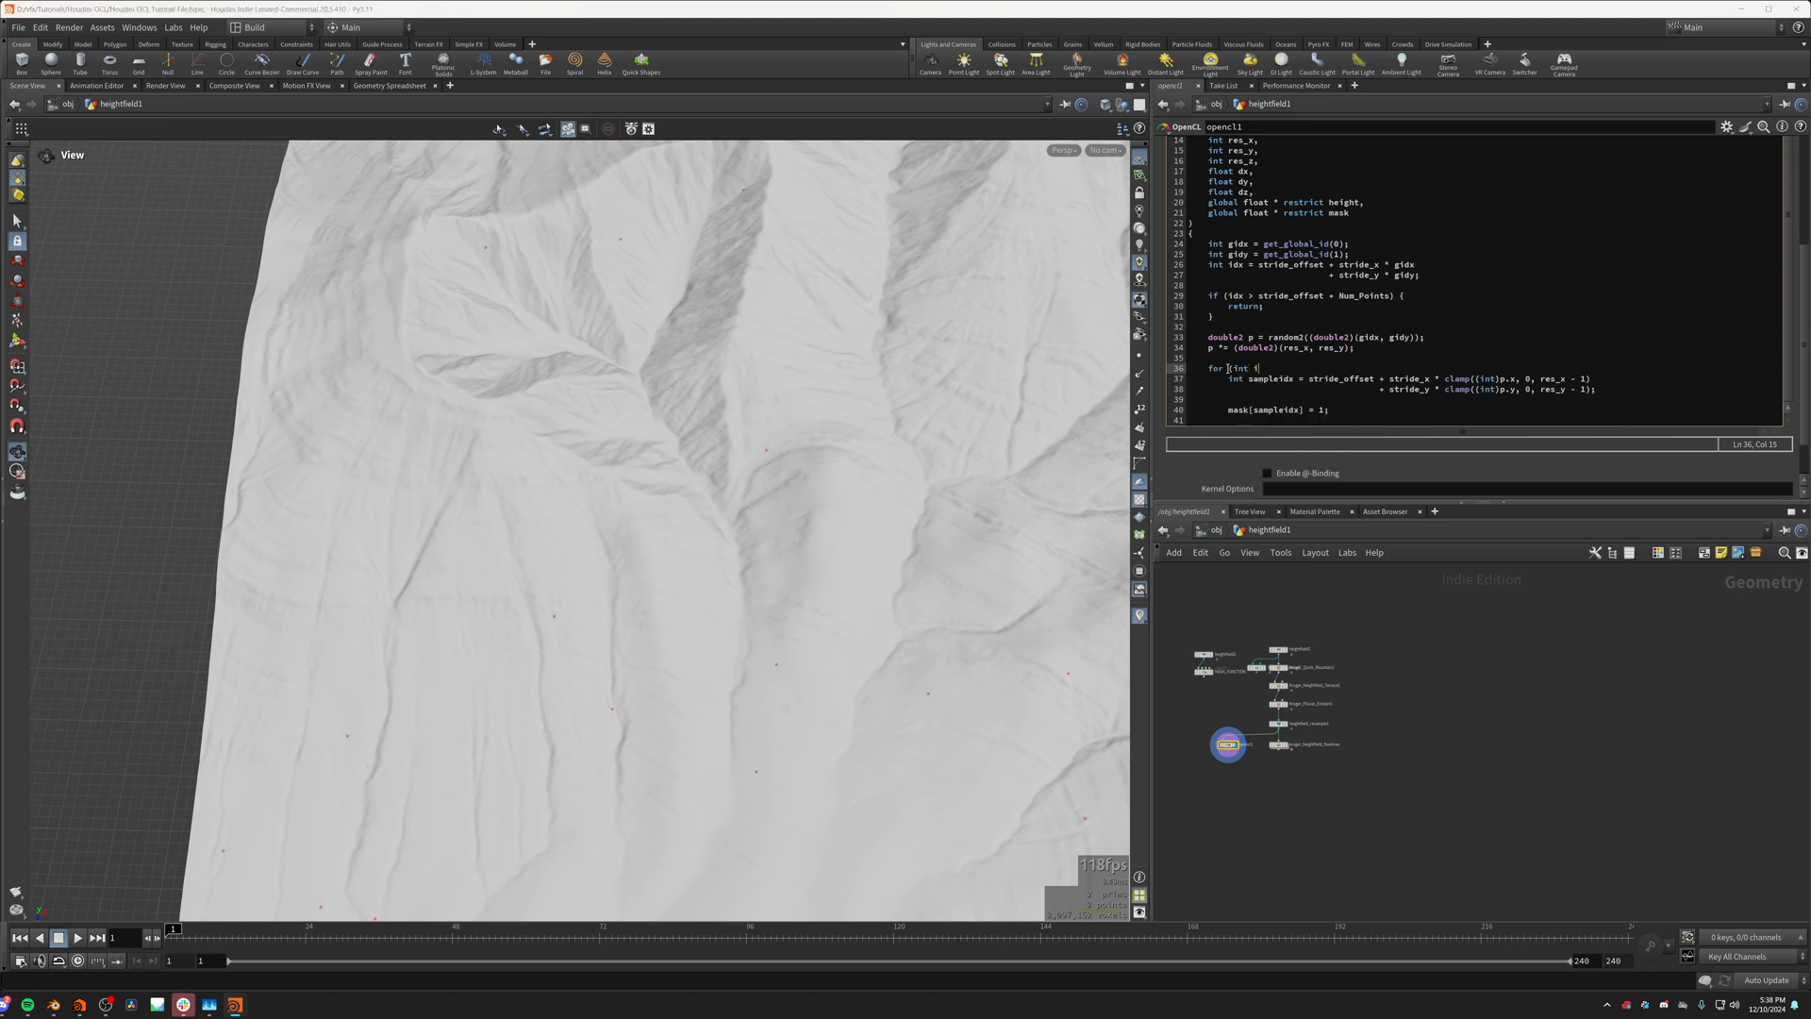
{"action": "type", "text": " = 0; i < 100; i++) {"}
{"action": "scroll", "coordinate": [1329, 366], "scroll_direction": "down", "scroll_amount": 2}
{"action": "left_click", "coordinate": [1236, 361]}
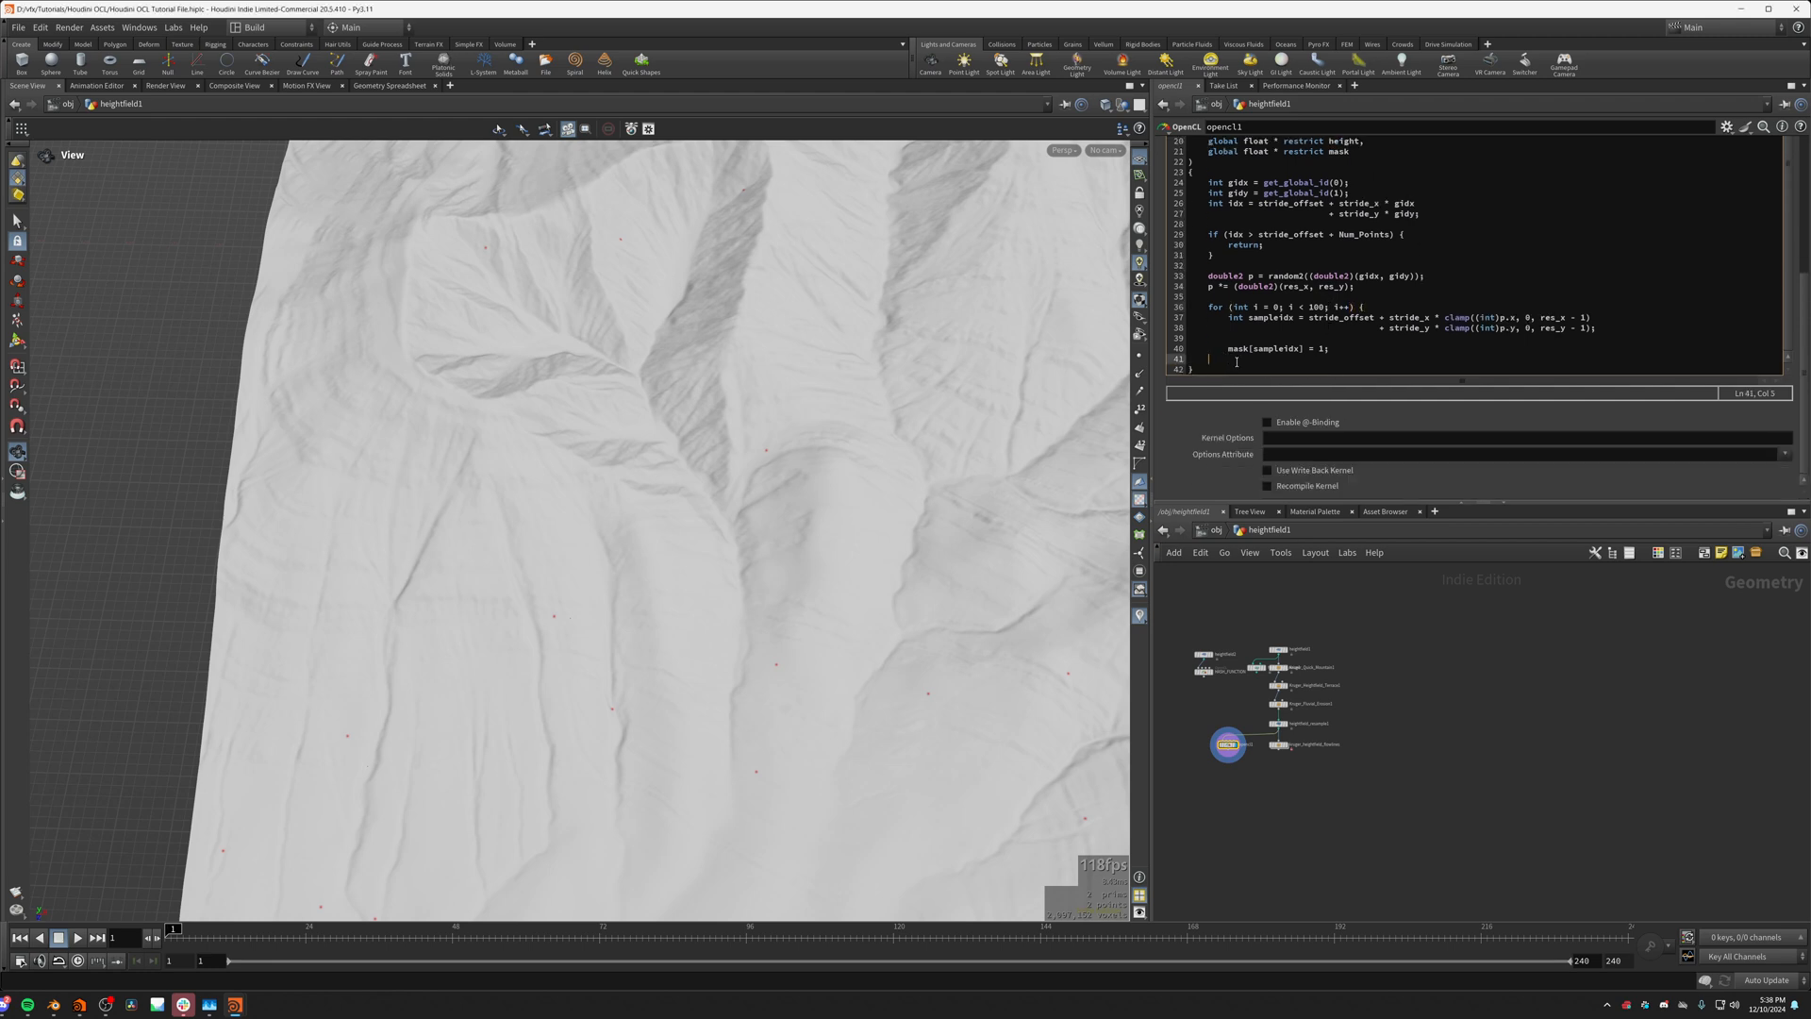
{"action": "left_click", "coordinate": [1389, 308]}
{"action": "left_click_drag", "start_coordinate": [566, 647], "coordinate": [721, 675]}
Step: Try p.x++; as the first line inside the loop and inspect the resulting mask over the terrain
{"action": "left_click", "coordinate": [1370, 309]}
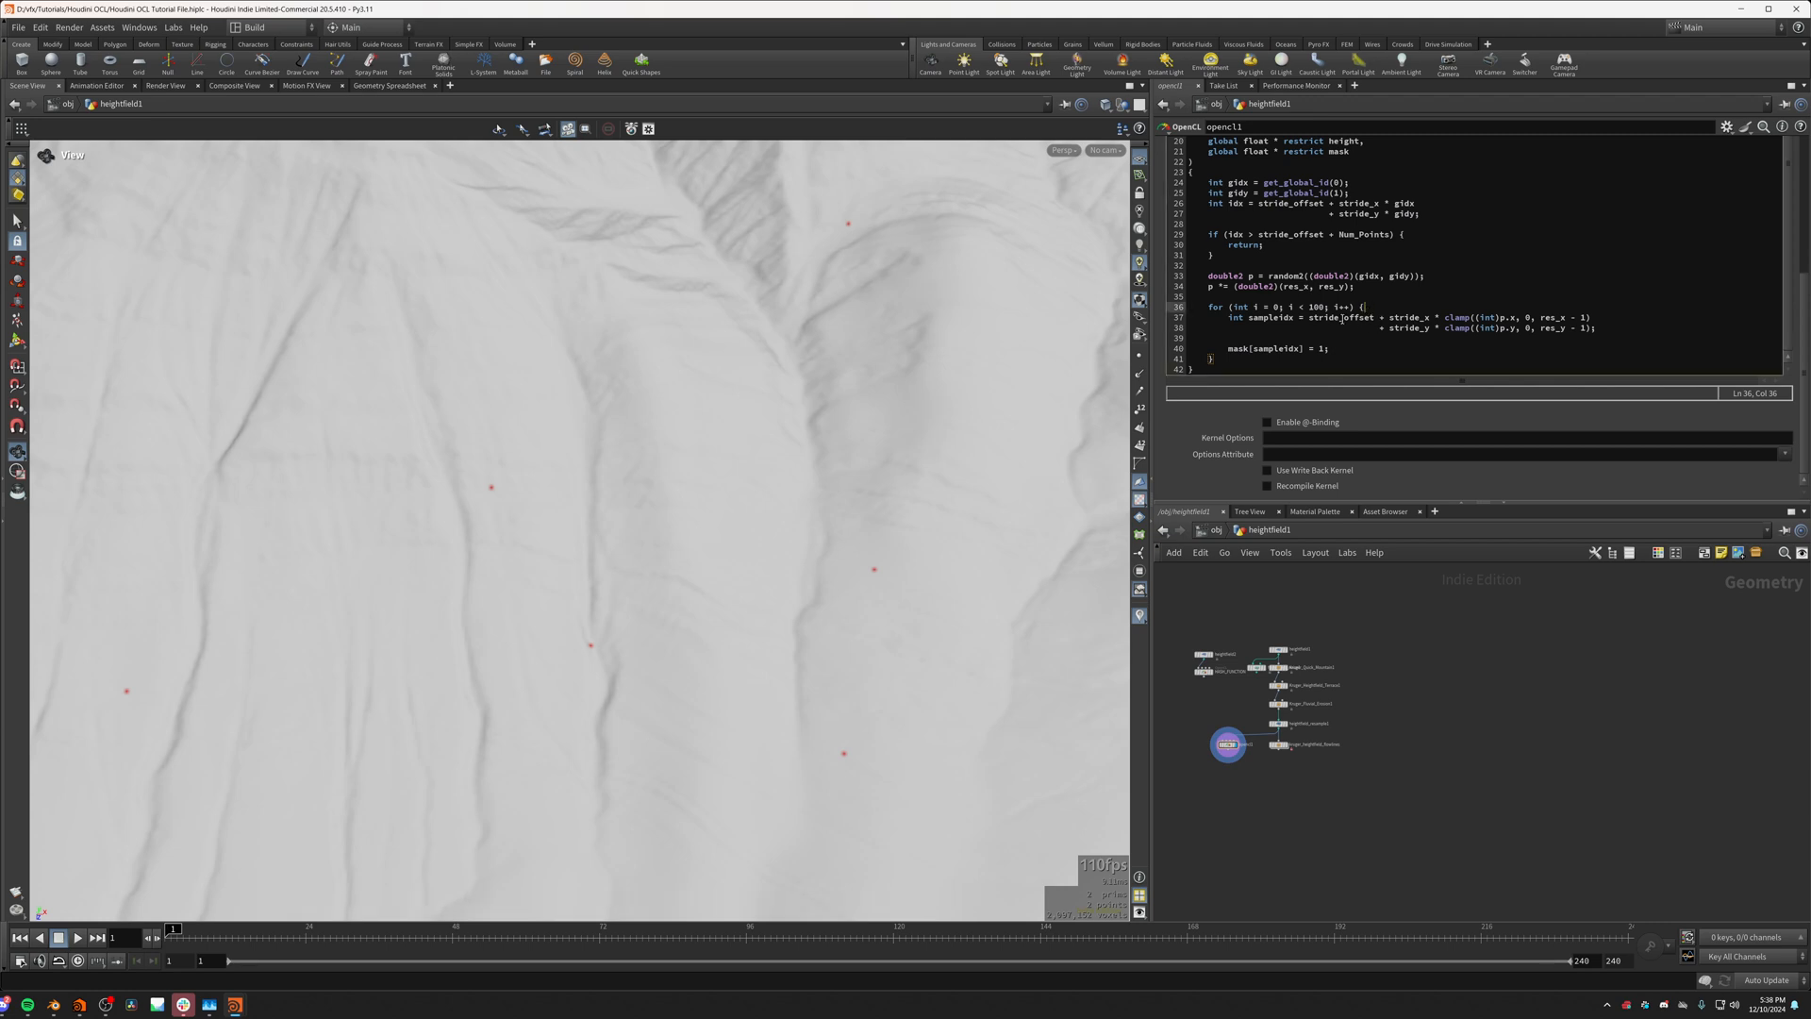
{"action": "key", "text": "Return"}
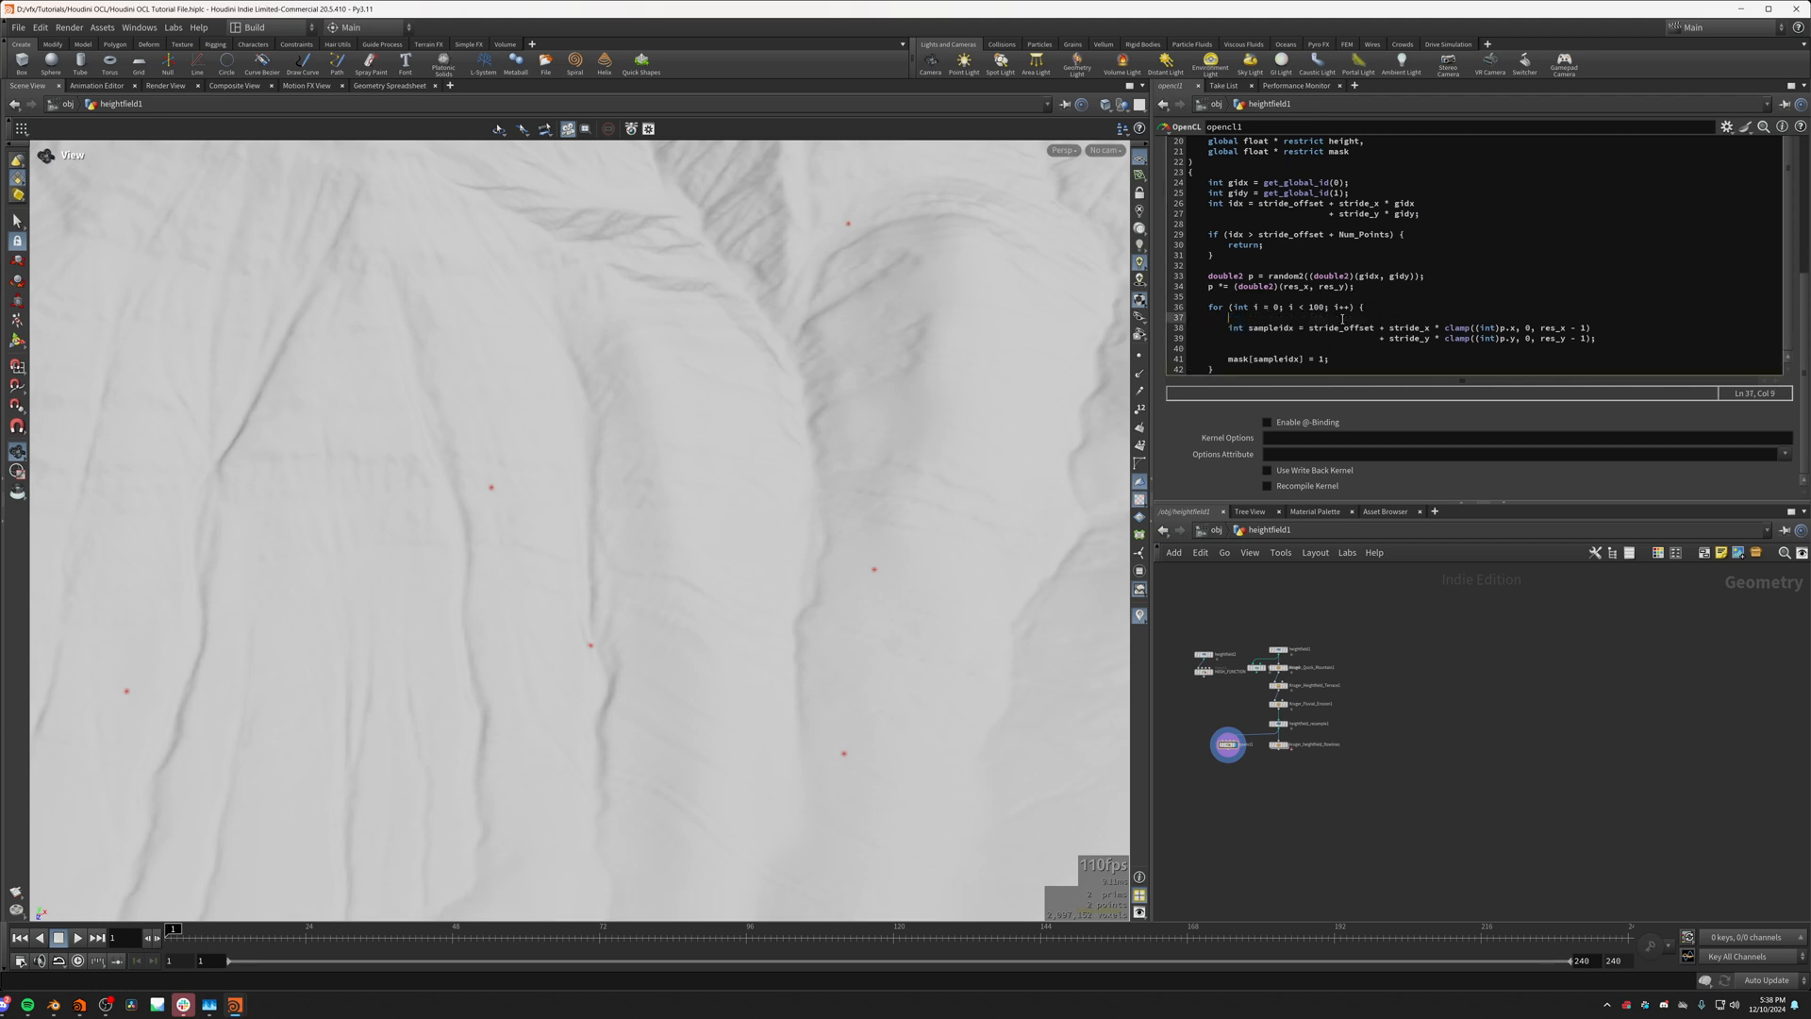
{"action": "type", "text": "p"}
{"action": "key", "text": "BackSpace"}
{"action": "key", "text": "BackSpace"}
{"action": "left_click_drag", "start_coordinate": [946, 755], "coordinate": [523, 315]}
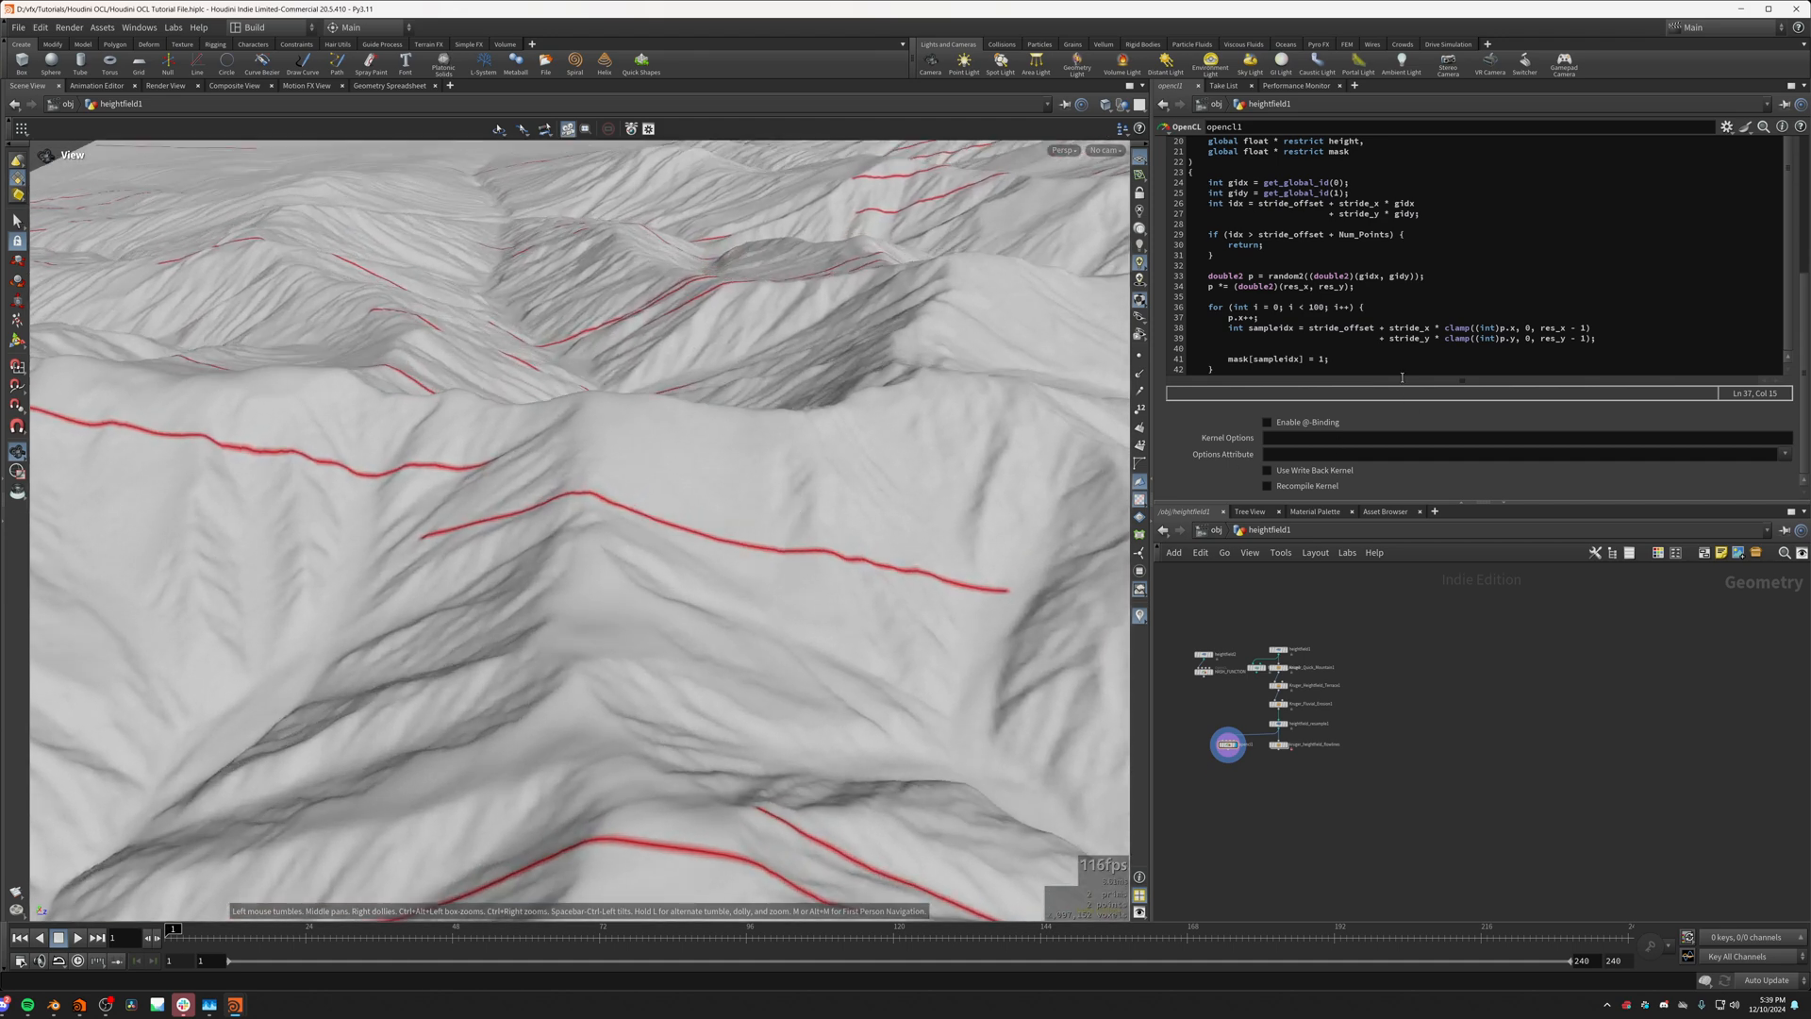
{"action": "left_click_drag", "start_coordinate": [841, 584], "coordinate": [823, 603]}
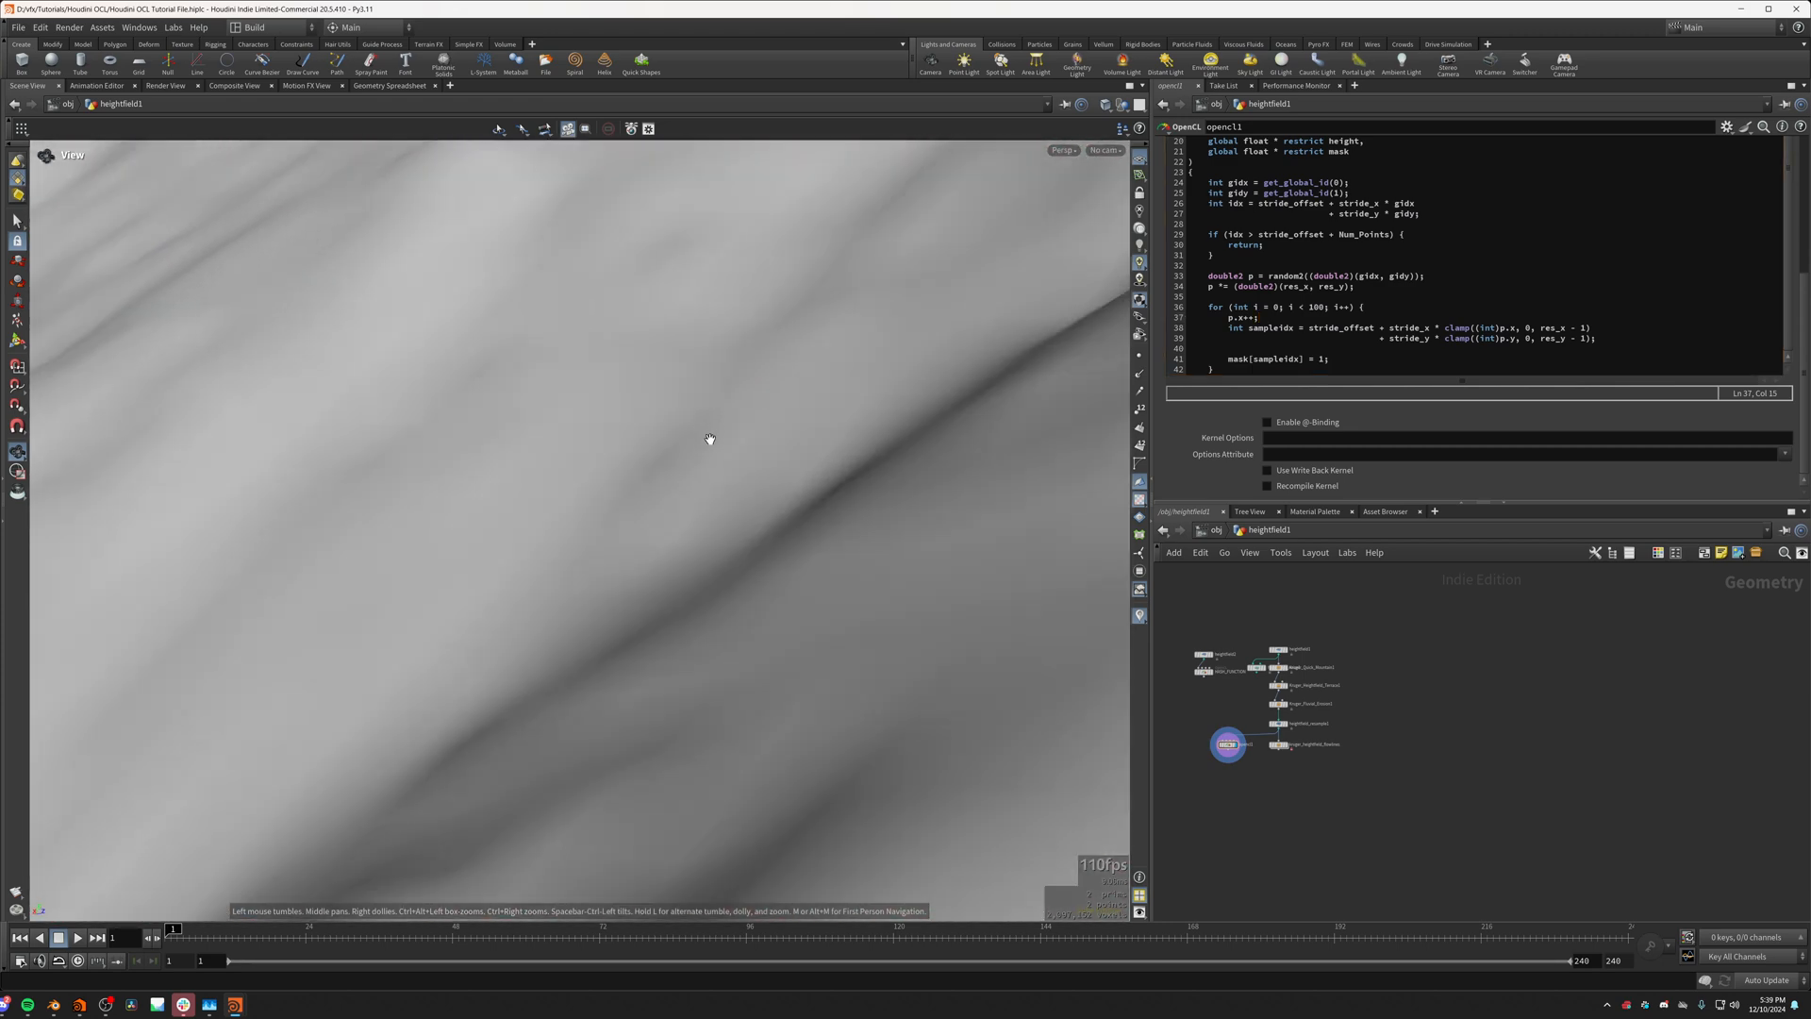
{"action": "mouse_move", "coordinate": [778, 452]}
{"action": "left_mouse_down"}
{"action": "mouse_move", "coordinate": [752, 541]}
{"action": "mouse_move", "coordinate": [737, 553]}
{"action": "mouse_move", "coordinate": [724, 525]}
{"action": "mouse_move", "coordinate": [715, 541]}
{"action": "mouse_move", "coordinate": [740, 518]}
{"action": "mouse_move", "coordinate": [616, 631]}
{"action": "mouse_move", "coordinate": [796, 559]}
{"action": "mouse_move", "coordinate": [525, 564]}
{"action": "mouse_move", "coordinate": [477, 536]}
{"action": "mouse_move", "coordinate": [398, 594]}
{"action": "mouse_move", "coordinate": [461, 578]}
{"action": "mouse_move", "coordinate": [598, 619]}
{"action": "mouse_move", "coordinate": [820, 786]}
{"action": "mouse_move", "coordinate": [364, 478]}
{"action": "mouse_move", "coordinate": [526, 598]}
{"action": "mouse_move", "coordinate": [561, 566]}
{"action": "left_mouse_up"}
{"action": "middle_click_drag", "start_coordinate": [561, 566], "coordinate": [518, 619]}
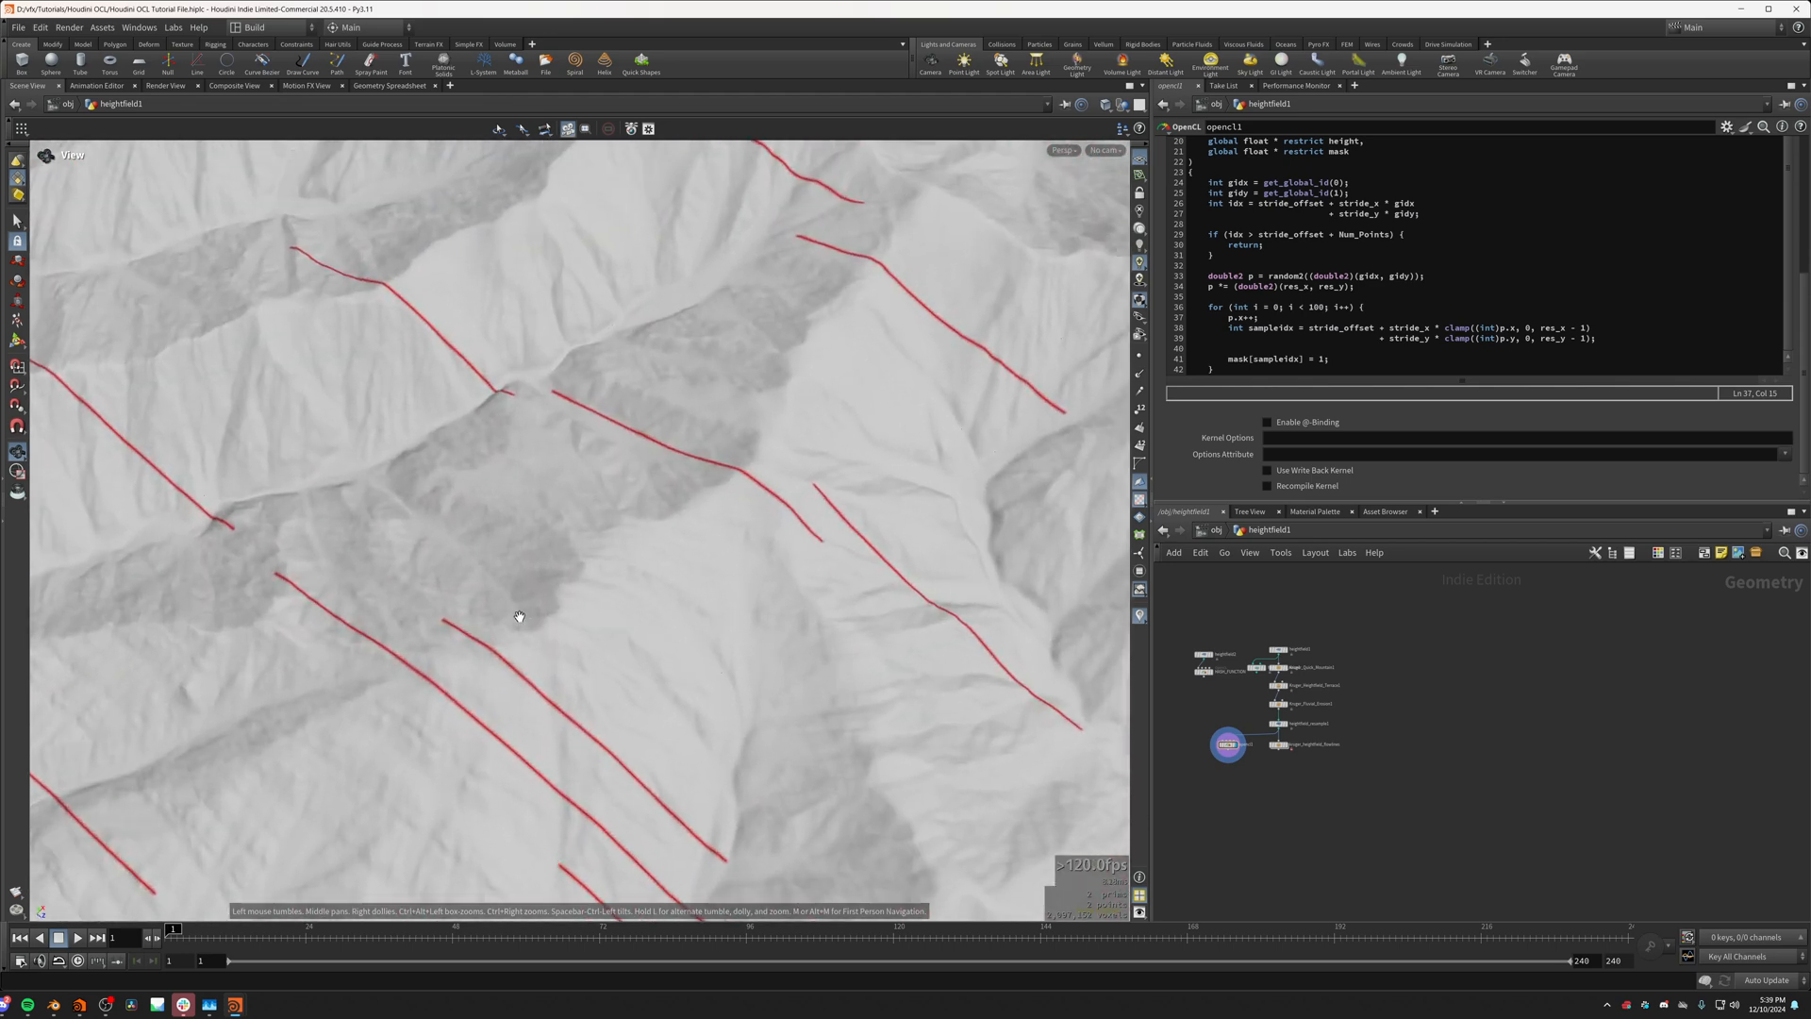
{"action": "scroll", "coordinate": [471, 620], "scroll_direction": "up", "scroll_amount": 8}
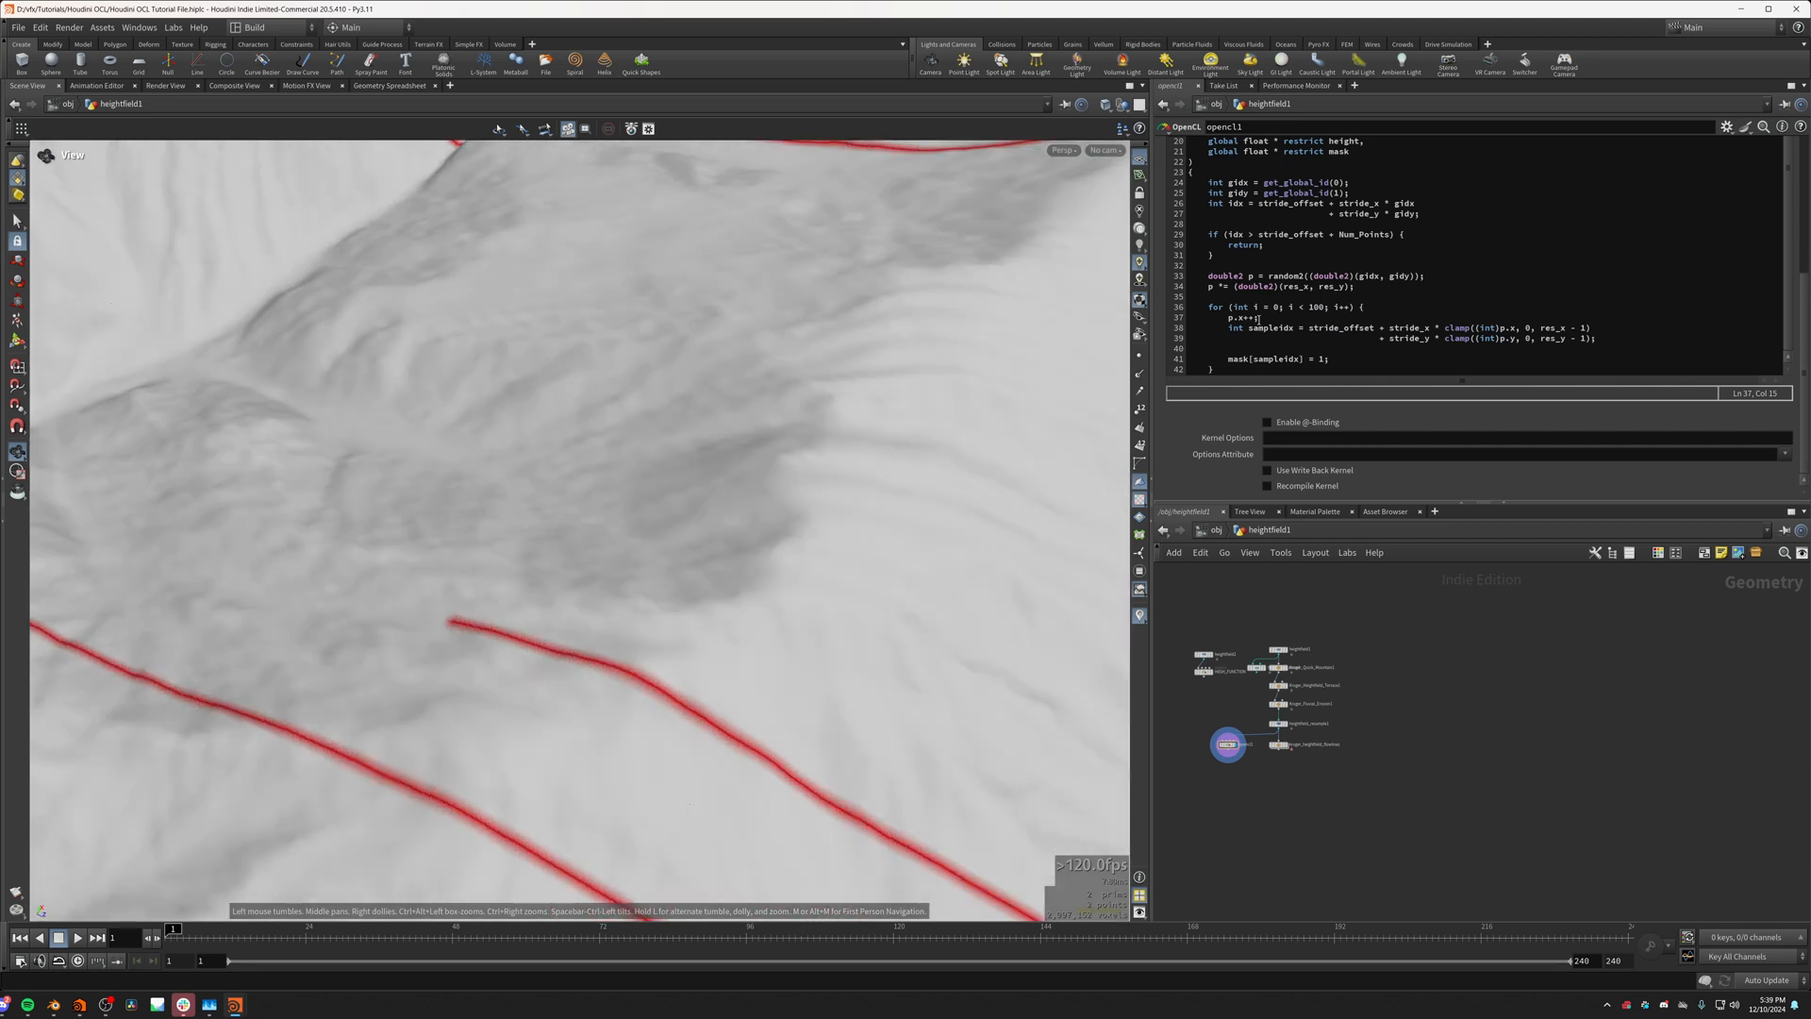
Step: Remove the p.x++; line from the loop and inspect the mask on the terrain up close
{"action": "left_click_drag", "start_coordinate": [1258, 318], "coordinate": [1367, 307]}
{"action": "key", "text": "BackSpace"}
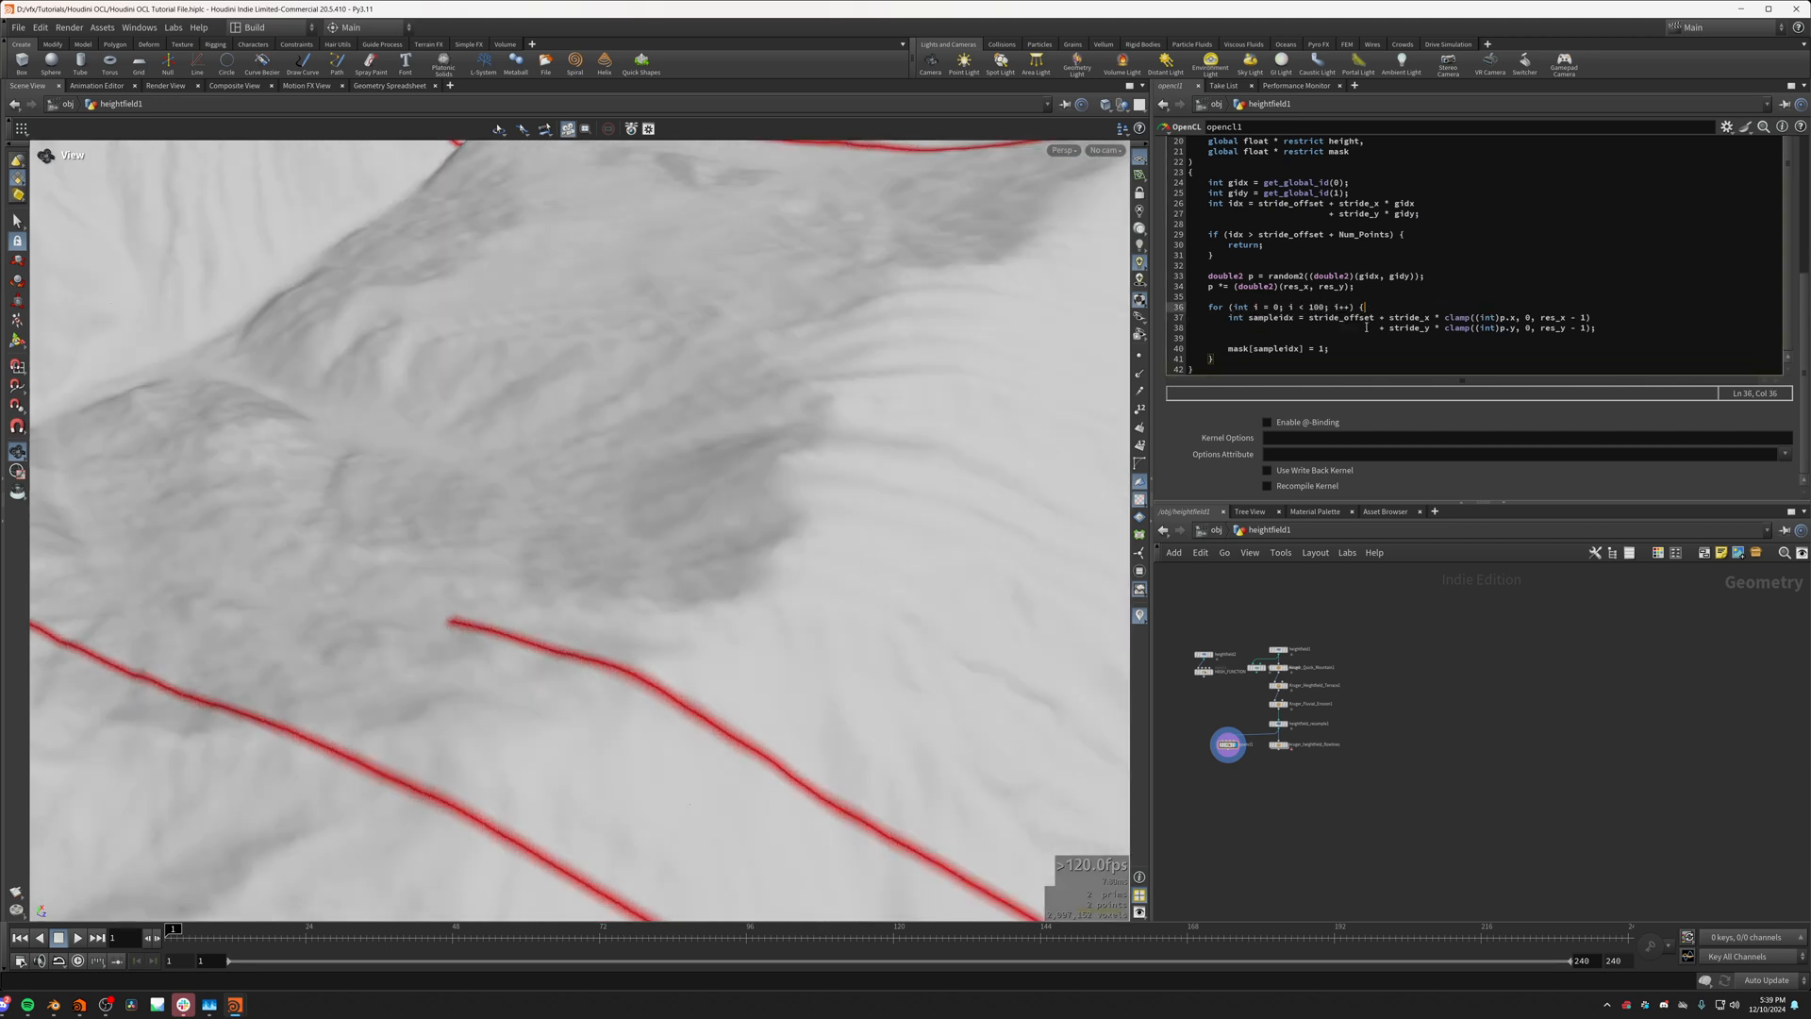
{"action": "left_click", "coordinate": [1220, 626]}
{"action": "scroll", "coordinate": [483, 603], "scroll_direction": "up", "scroll_amount": 8}
{"action": "left_click_drag", "start_coordinate": [482, 603], "coordinate": [691, 658]}
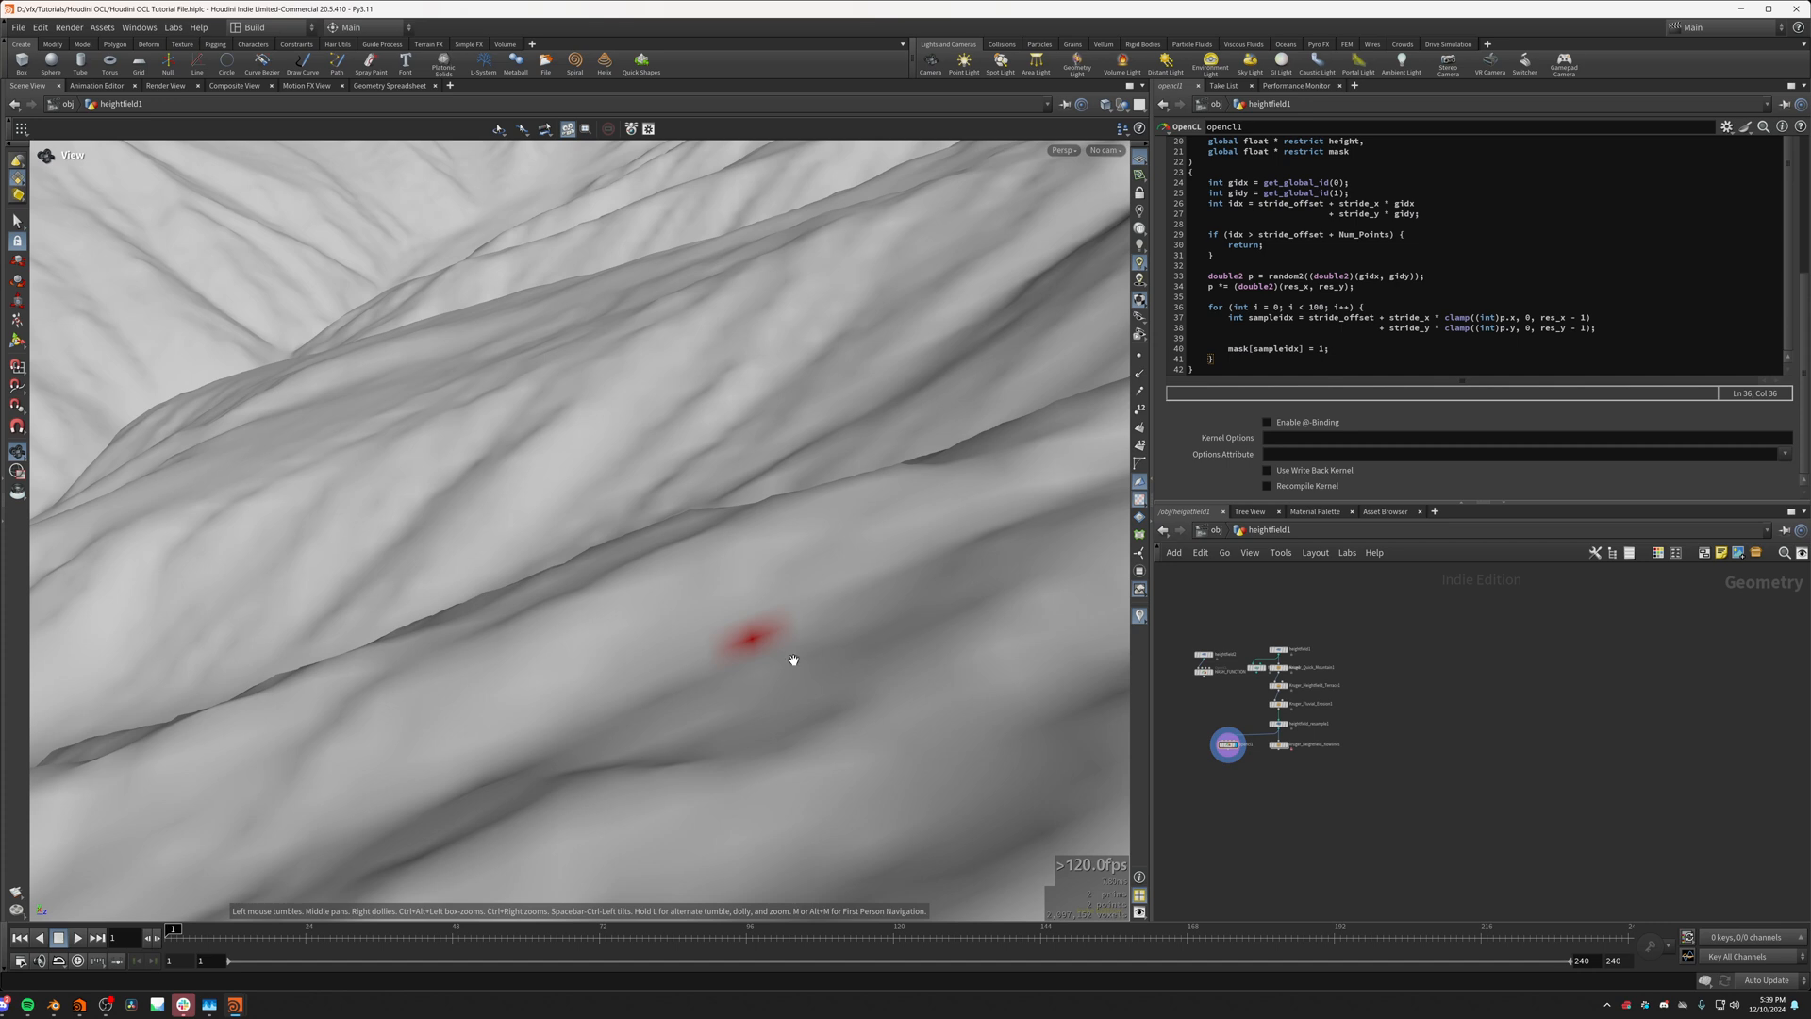
{"action": "left_click_drag", "start_coordinate": [761, 678], "coordinate": [537, 668]}
Step: Insert an empty line between the sampleidx declaration and the mask assignment, indented to the loop body's level
{"action": "left_click", "coordinate": [1288, 340]}
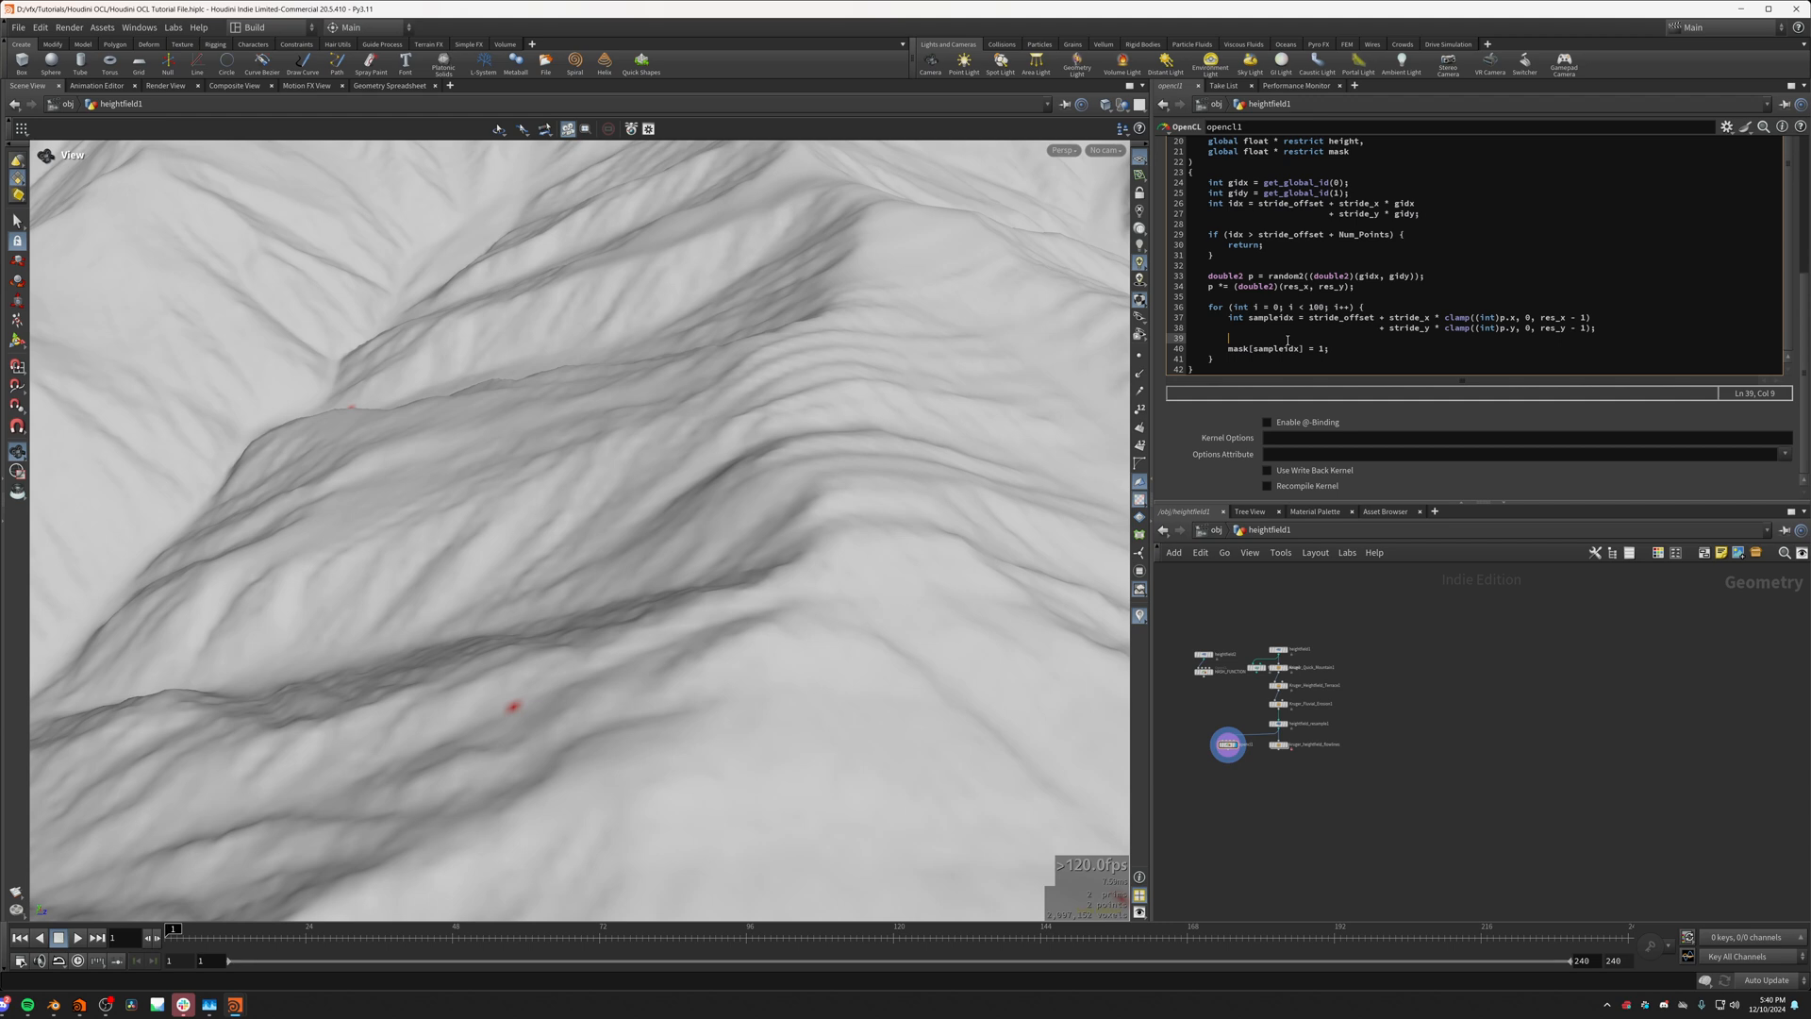
{"action": "key", "text": "Return"}
{"action": "left_click_drag", "start_coordinate": [1383, 349], "coordinate": [1226, 354]}
{"action": "key", "text": "Tab"}
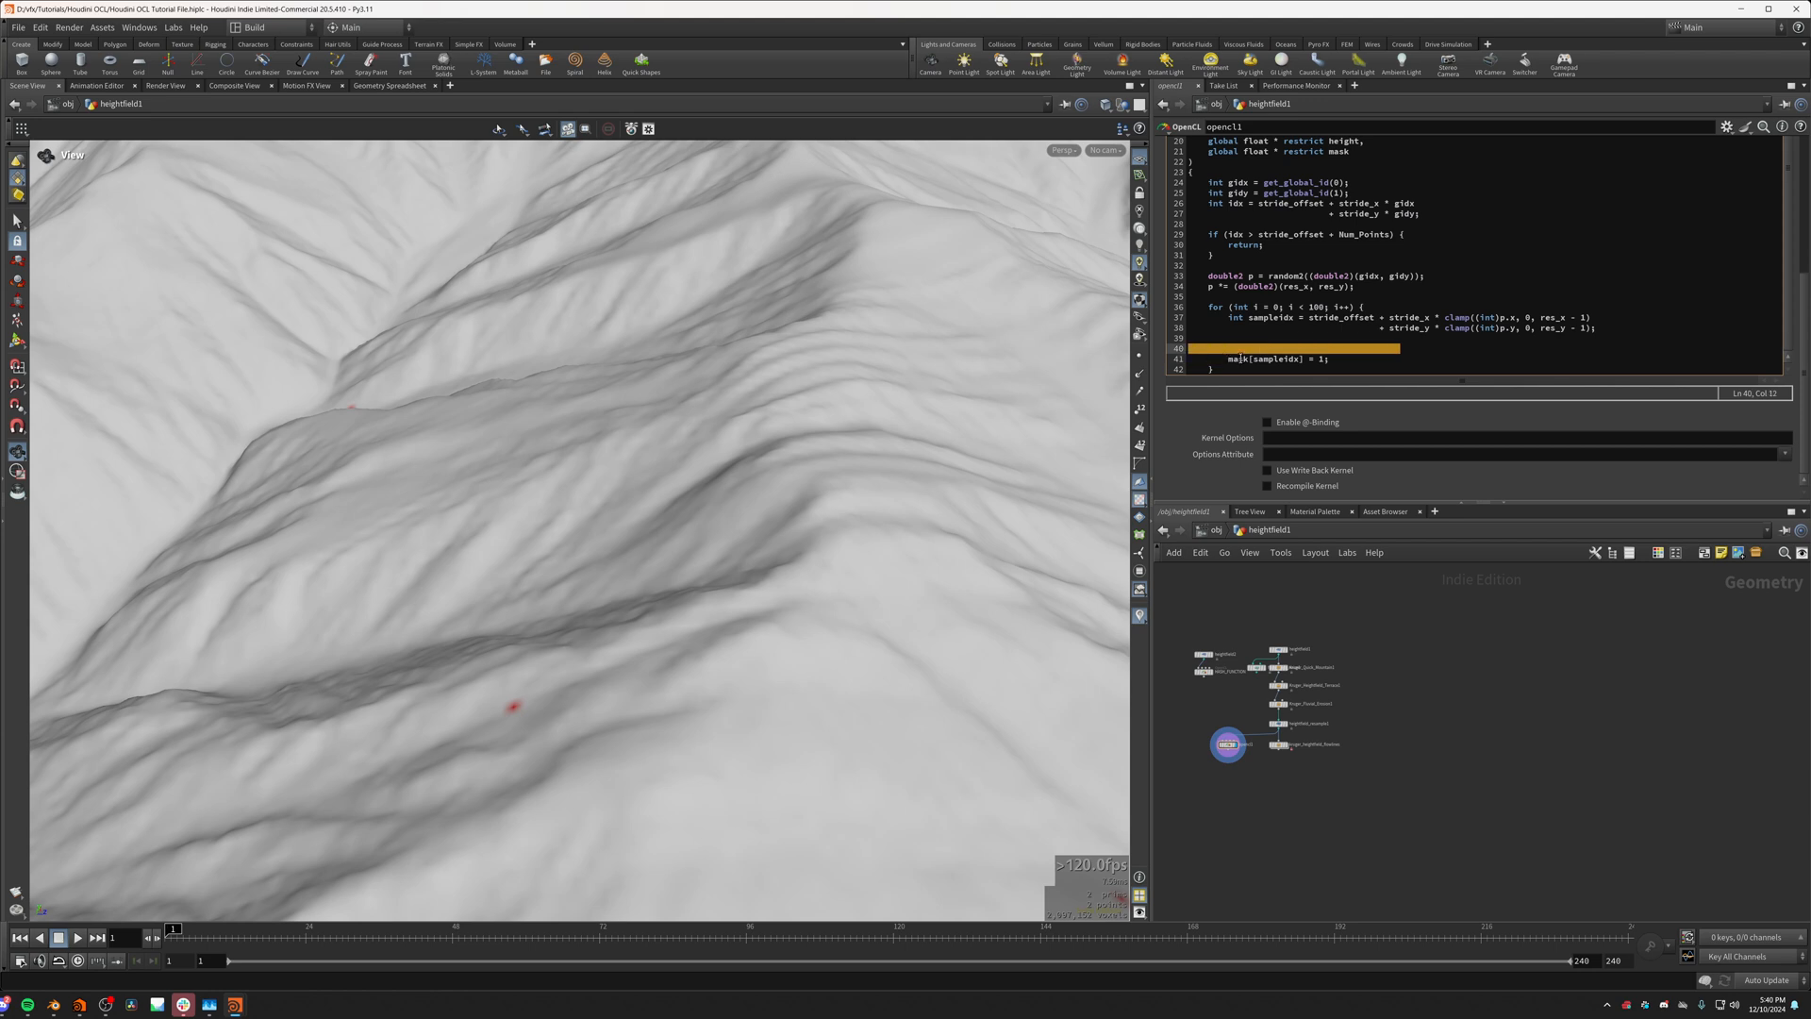
{"action": "key", "text": "BackSpace"}
{"action": "key", "text": "Tab"}
{"action": "key", "text": "Tab"}
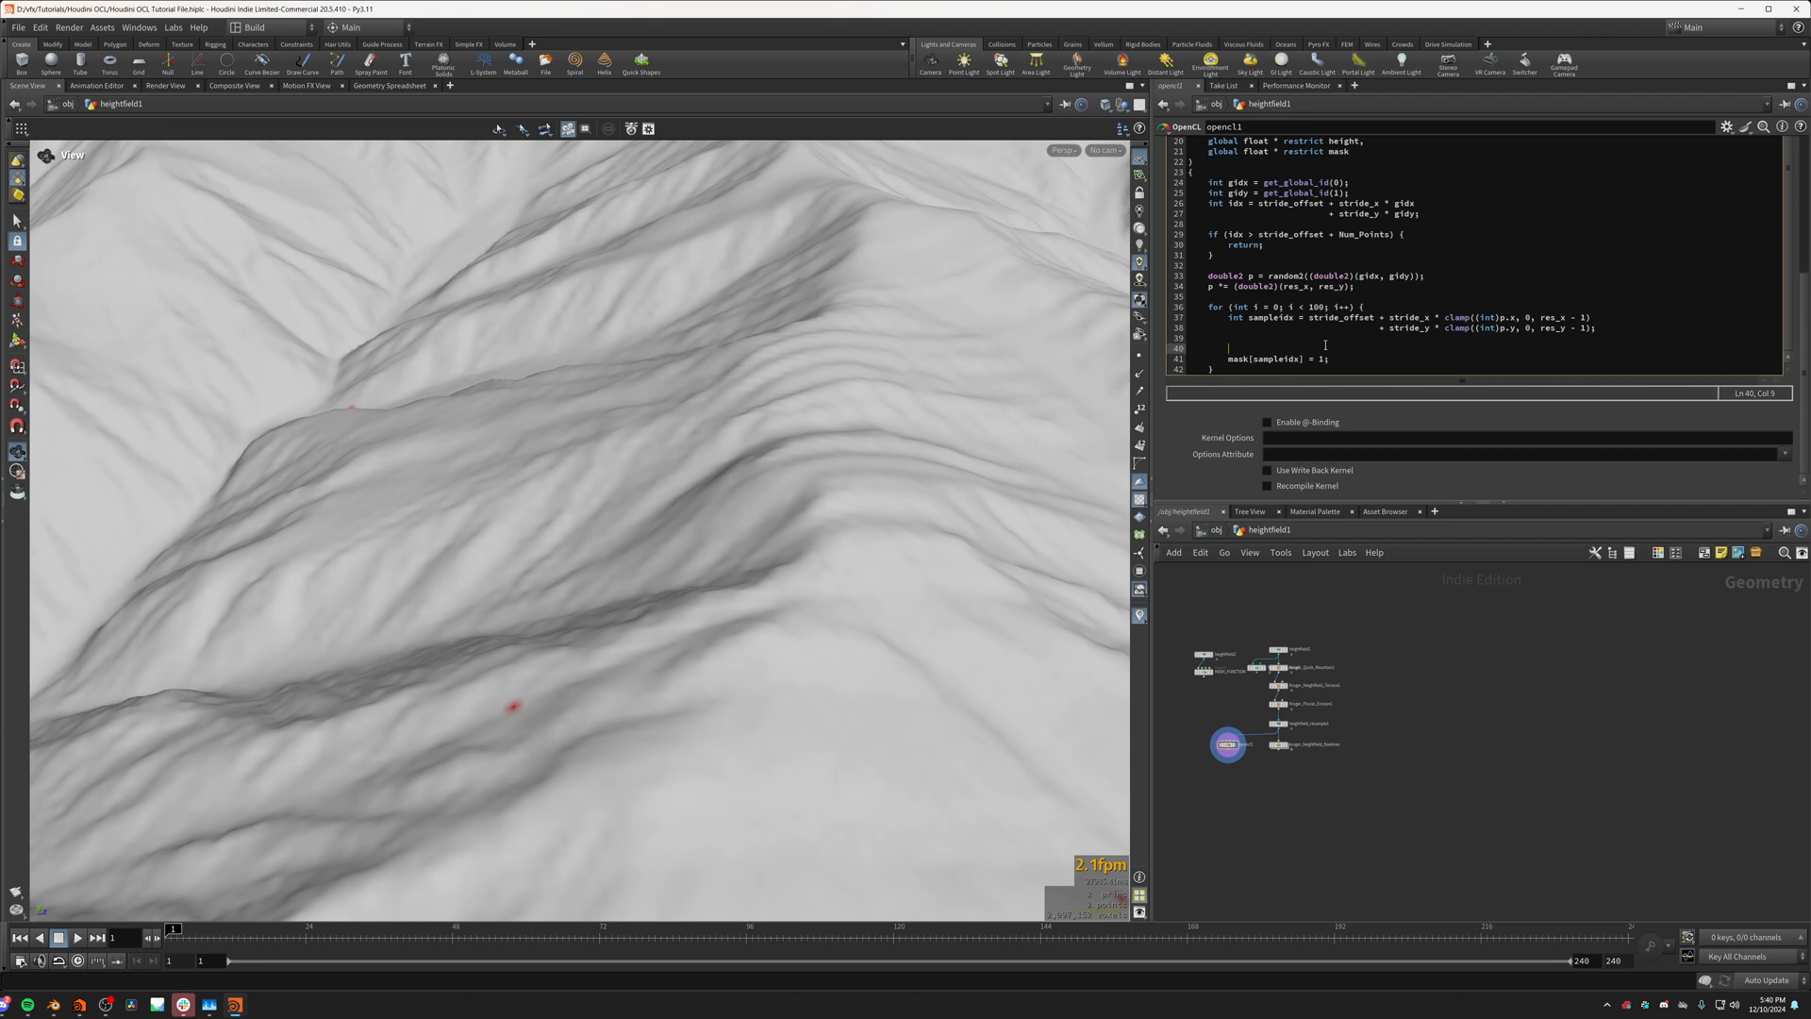
{"action": "left_click_drag", "start_coordinate": [1422, 341], "coordinate": [1298, 350]}
{"action": "left_click", "coordinate": [1386, 352]}
{"action": "key", "text": "Up"}
{"action": "left_click_drag", "start_coordinate": [1390, 349], "coordinate": [1230, 350]}
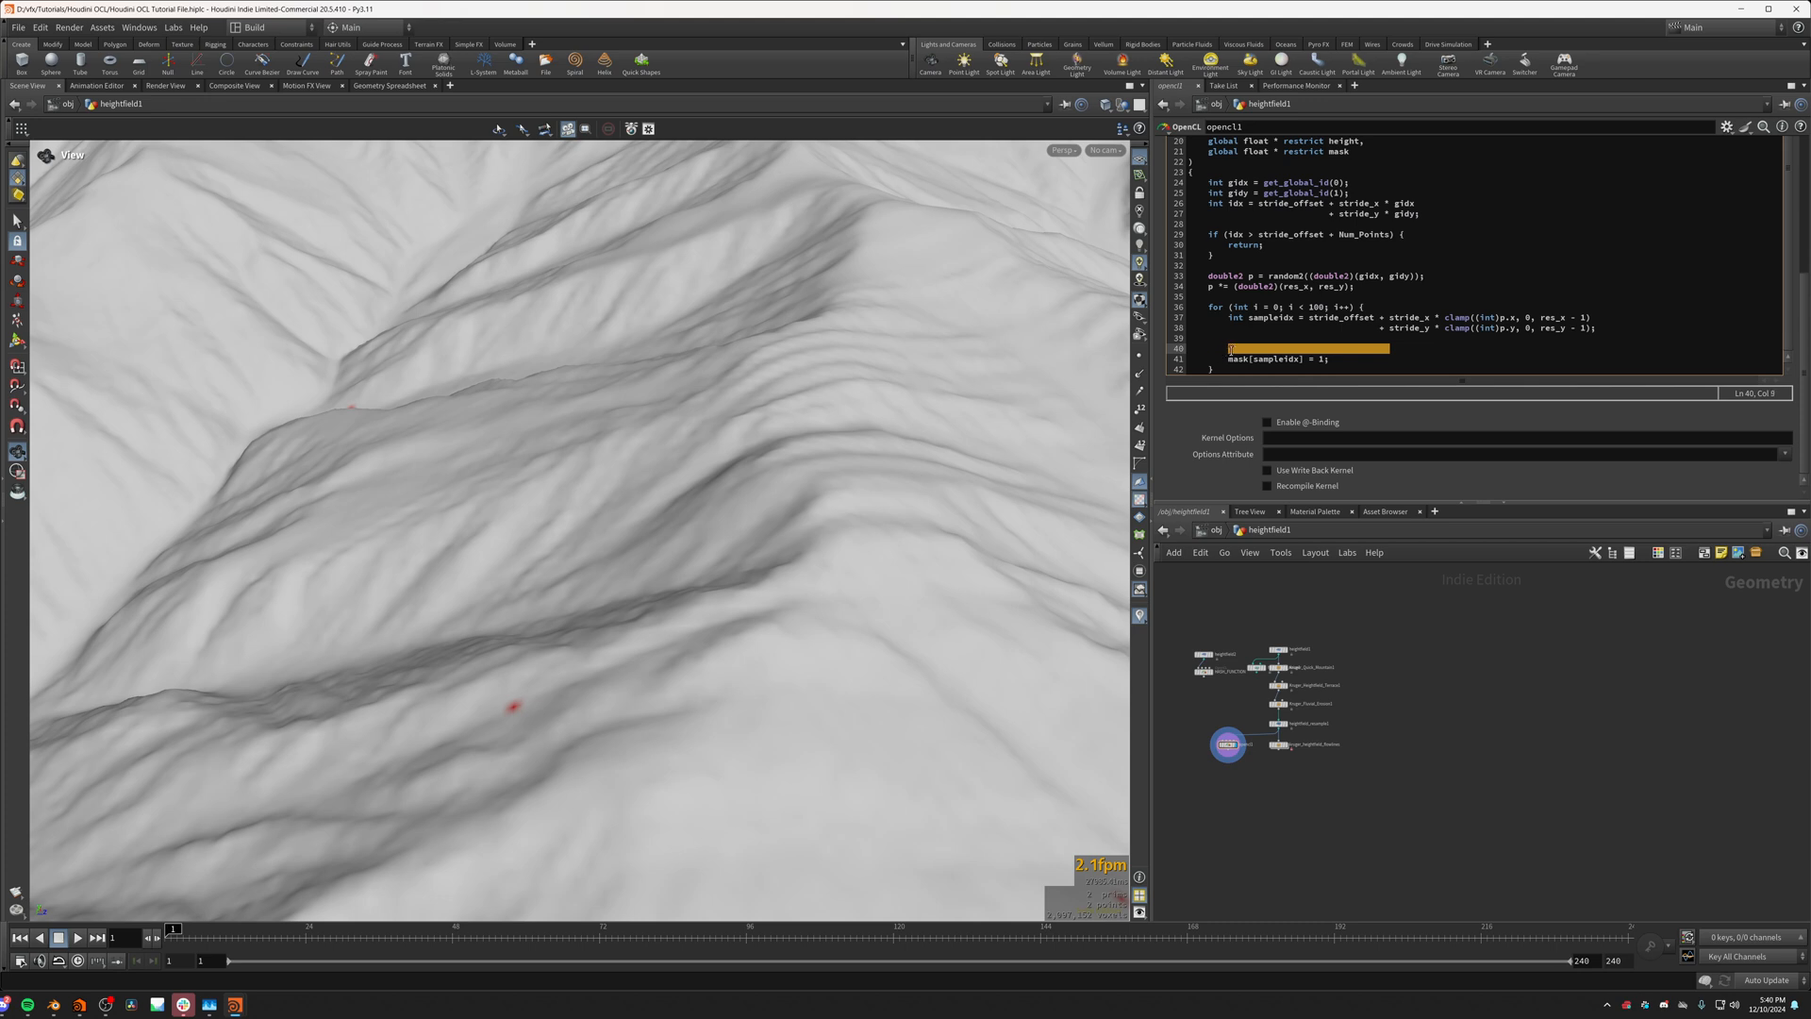
{"action": "key", "text": "BackSpace"}
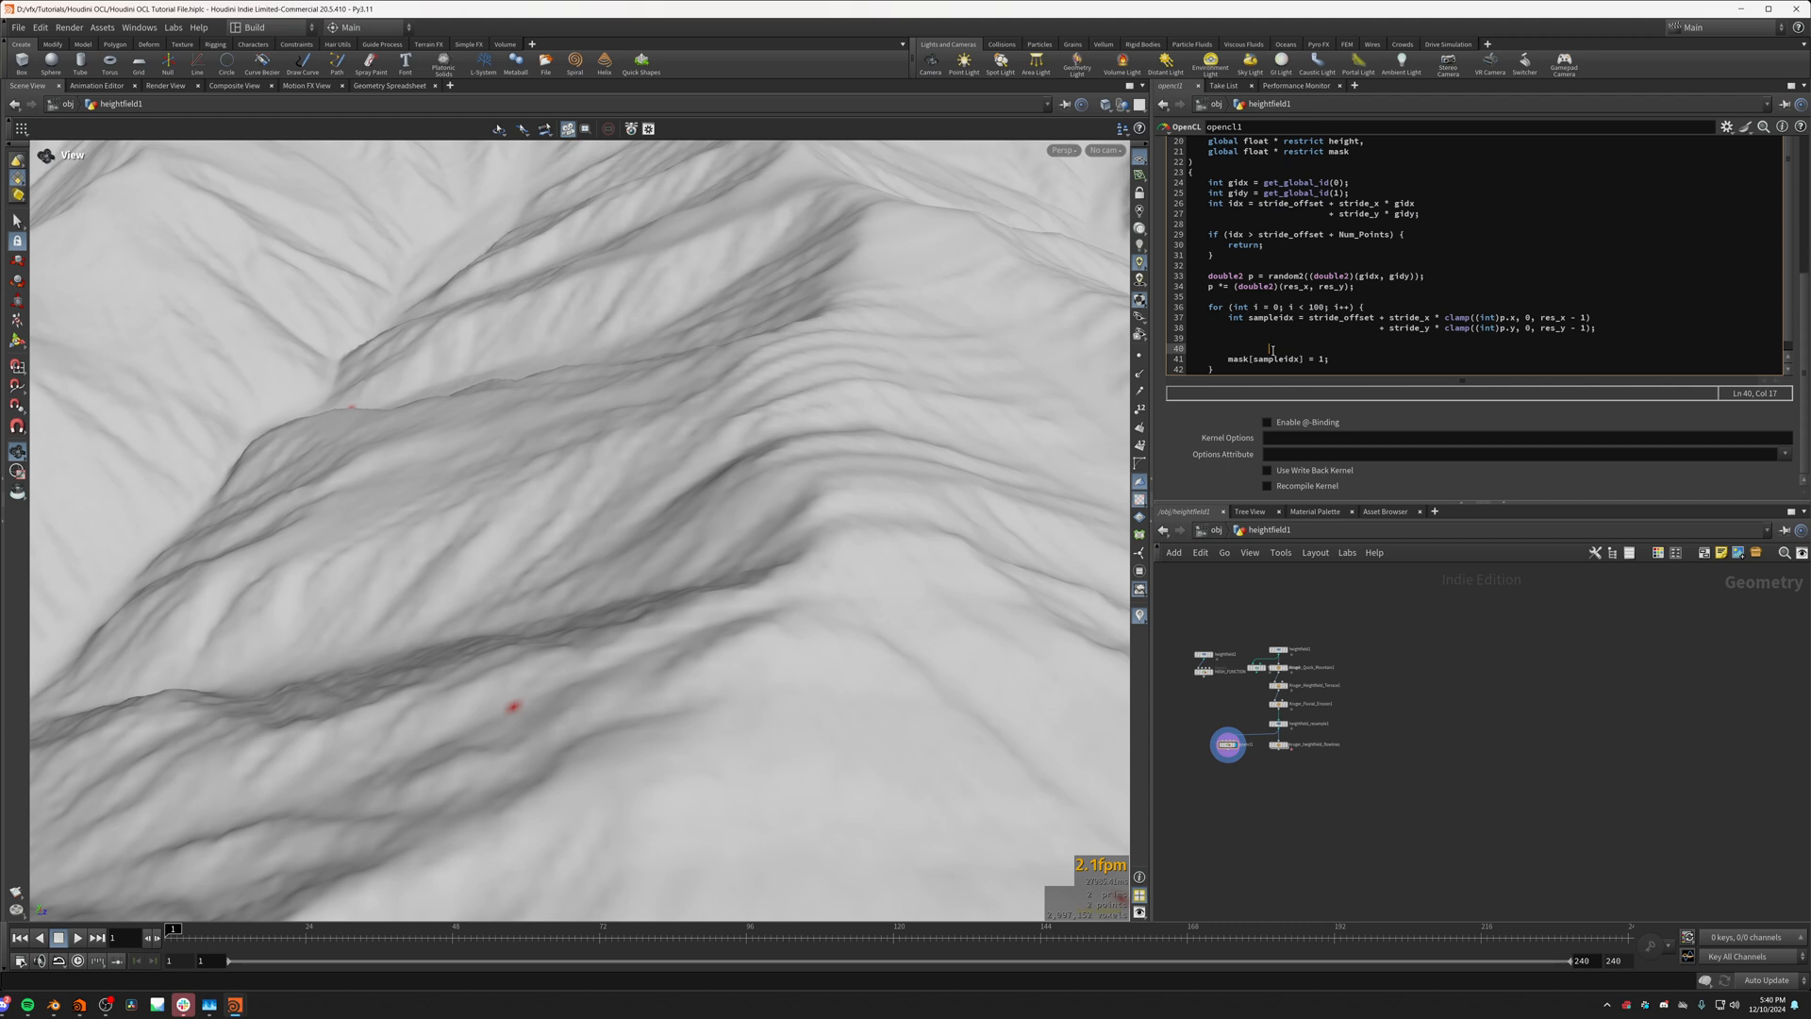
{"action": "double_click", "coordinate": [1297, 349]}
{"action": "left_click", "coordinate": [1460, 350]}
{"action": "left_click_drag", "start_coordinate": [1470, 350], "coordinate": [1228, 352]}
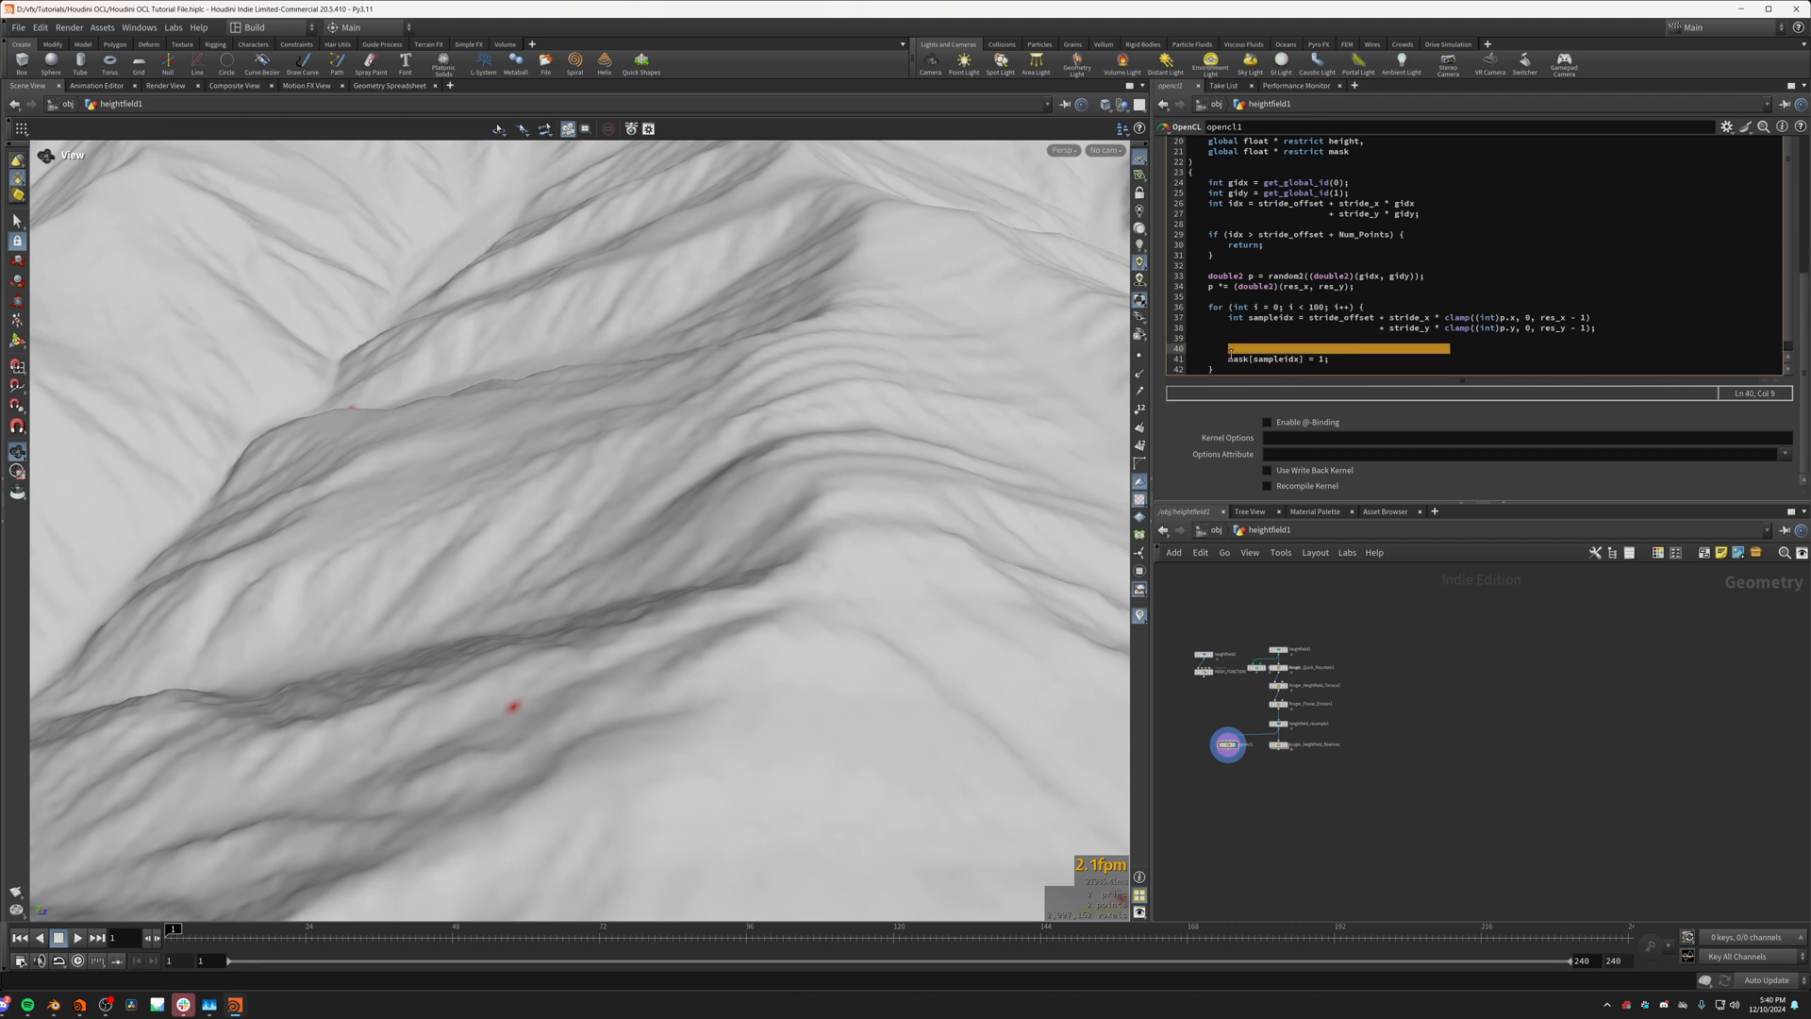
{"action": "key", "text": "BackSpace"}
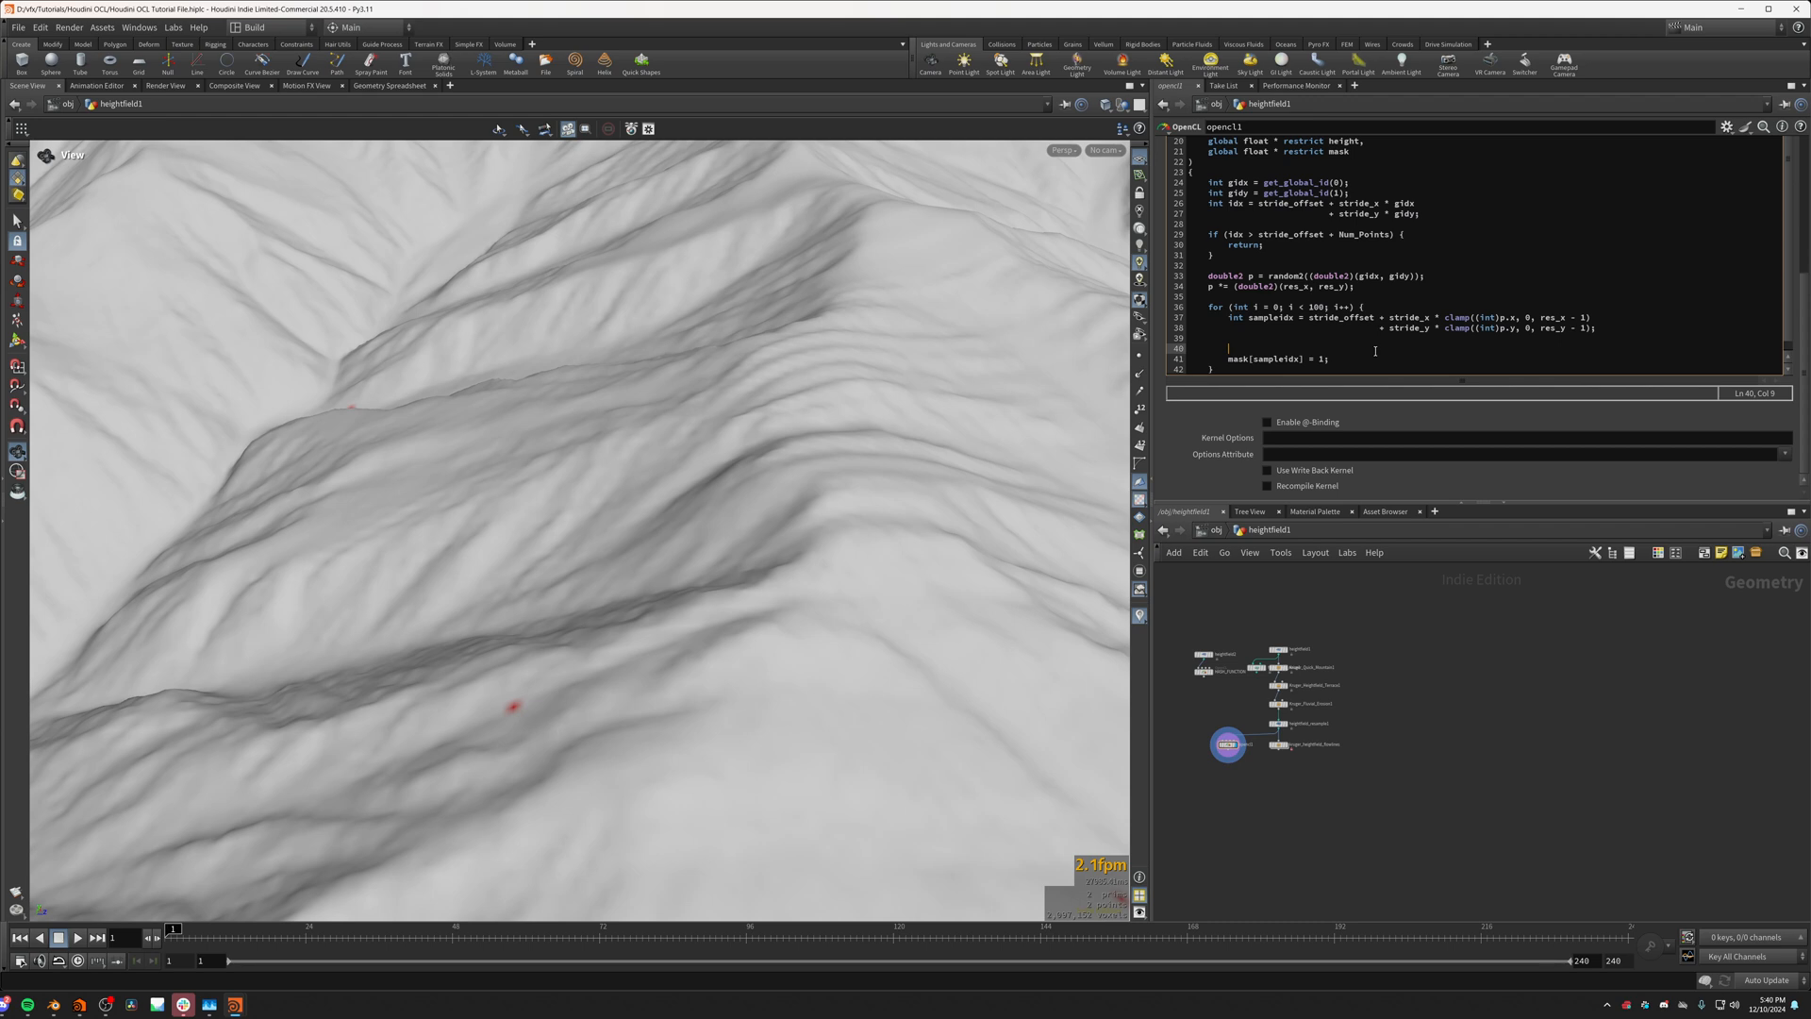
Step: Add a nested loop above the mask assignment: for (int j = 0; j < 4; j++) { }, with an indented empty body line
{"action": "type", "text": "for ("}
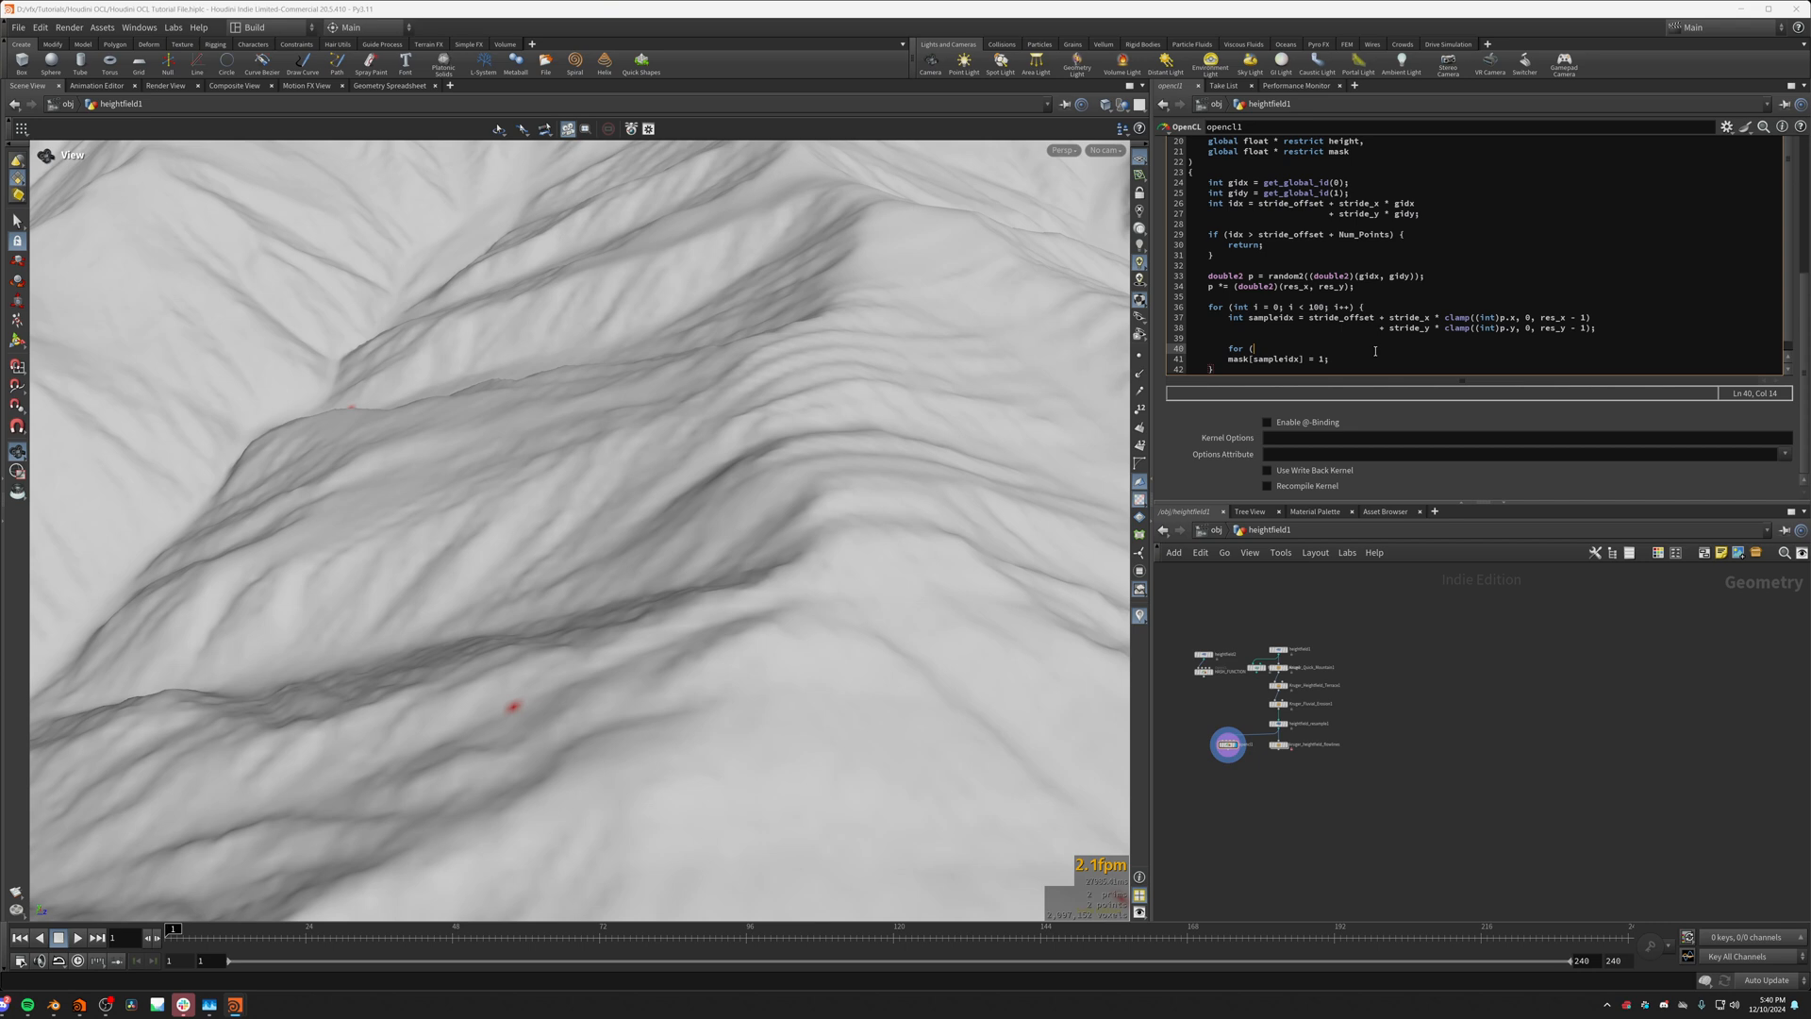
{"action": "type", "text": "int"}
{"action": "type", "text": "++"}
{"action": "key", "text": "Return"}
{"action": "key", "text": "Return"}
{"action": "type", "text": "}"}
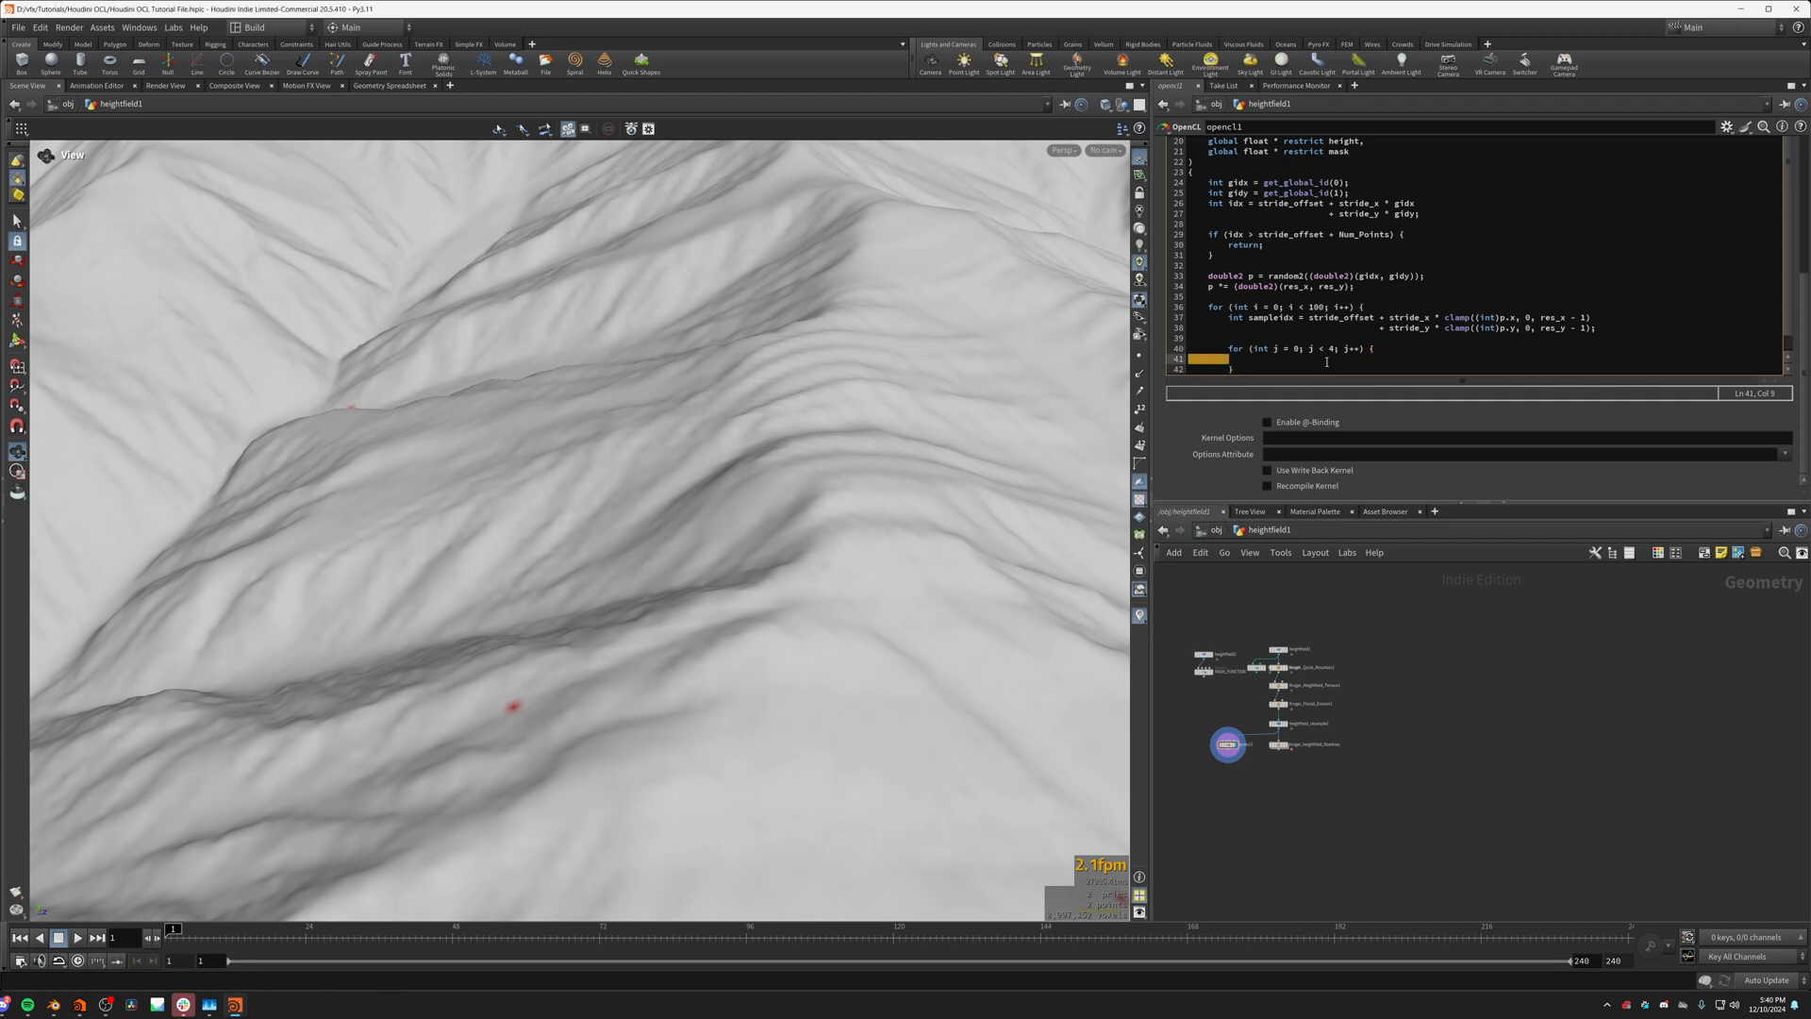
{"action": "left_click", "coordinate": [1330, 359]}
Step: Examine a single mask point and the terrain immediately around it from several distances and angles
{"action": "left_click_drag", "start_coordinate": [922, 594], "coordinate": [579, 635]}
{"action": "middle_click_drag", "start_coordinate": [578, 635], "coordinate": [879, 497]}
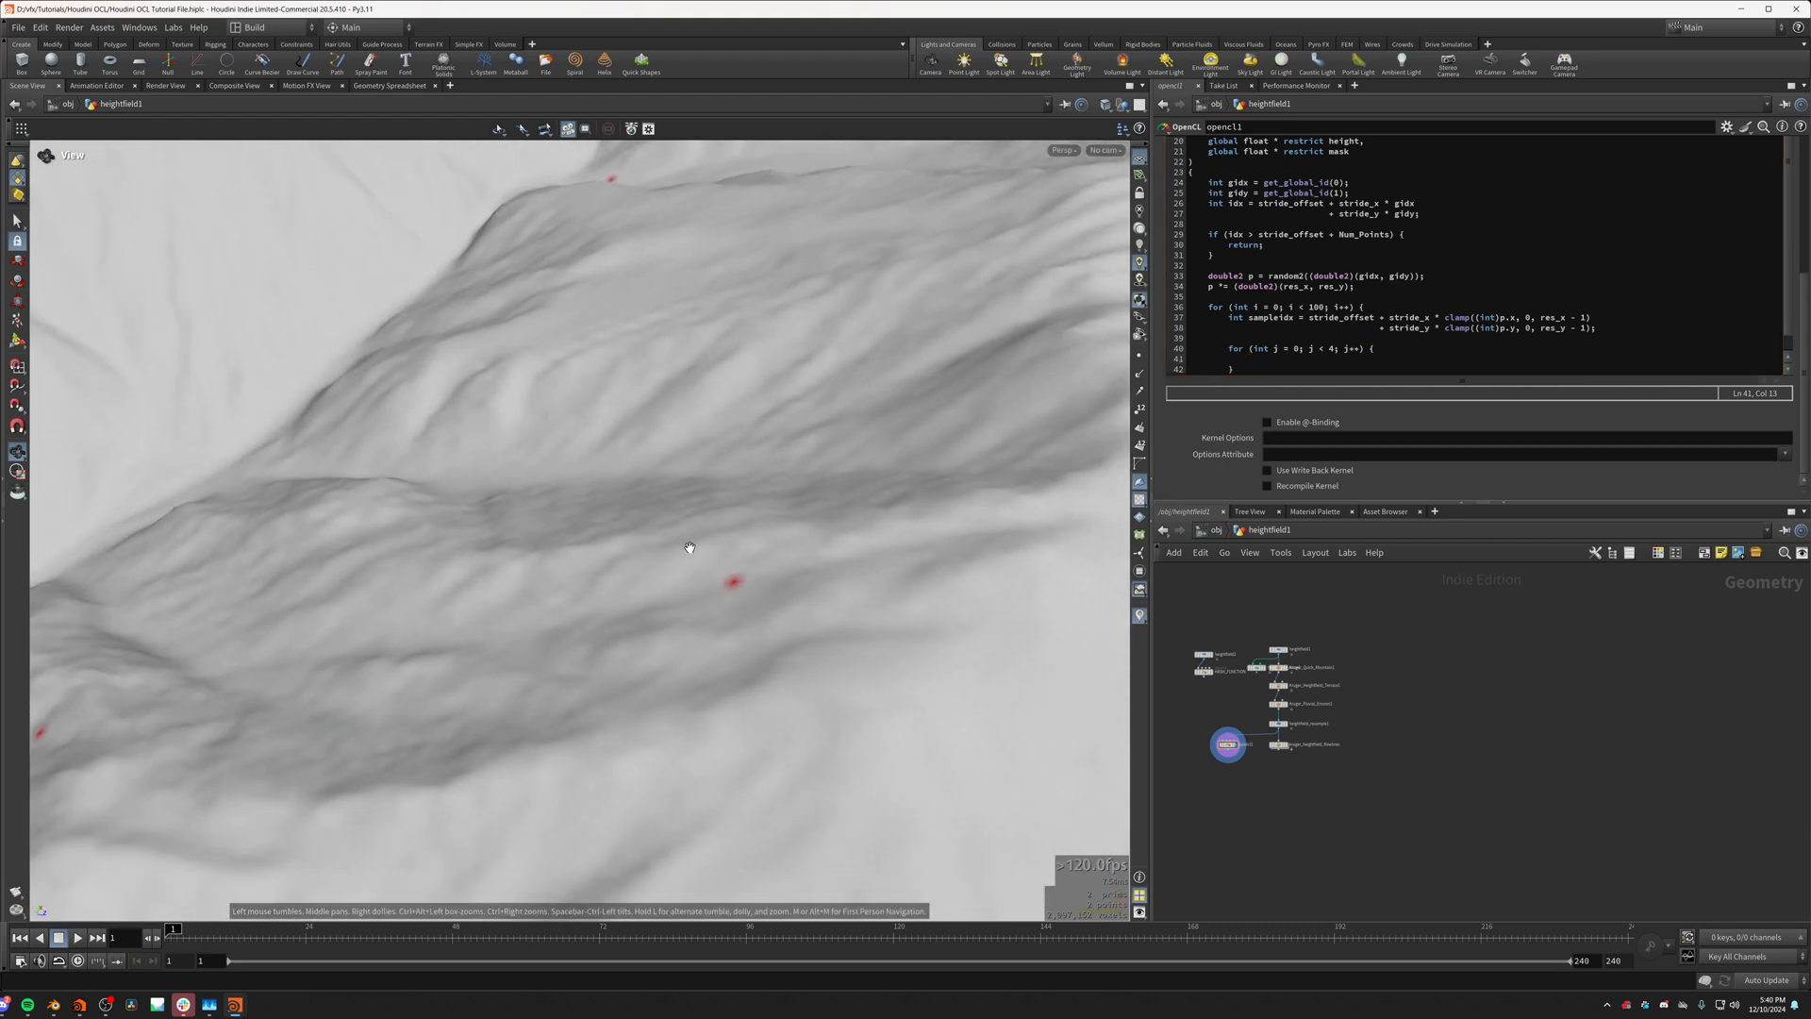
{"action": "left_click_drag", "start_coordinate": [689, 547], "coordinate": [622, 594]}
{"action": "middle_click_drag", "start_coordinate": [786, 532], "coordinate": [777, 562]}
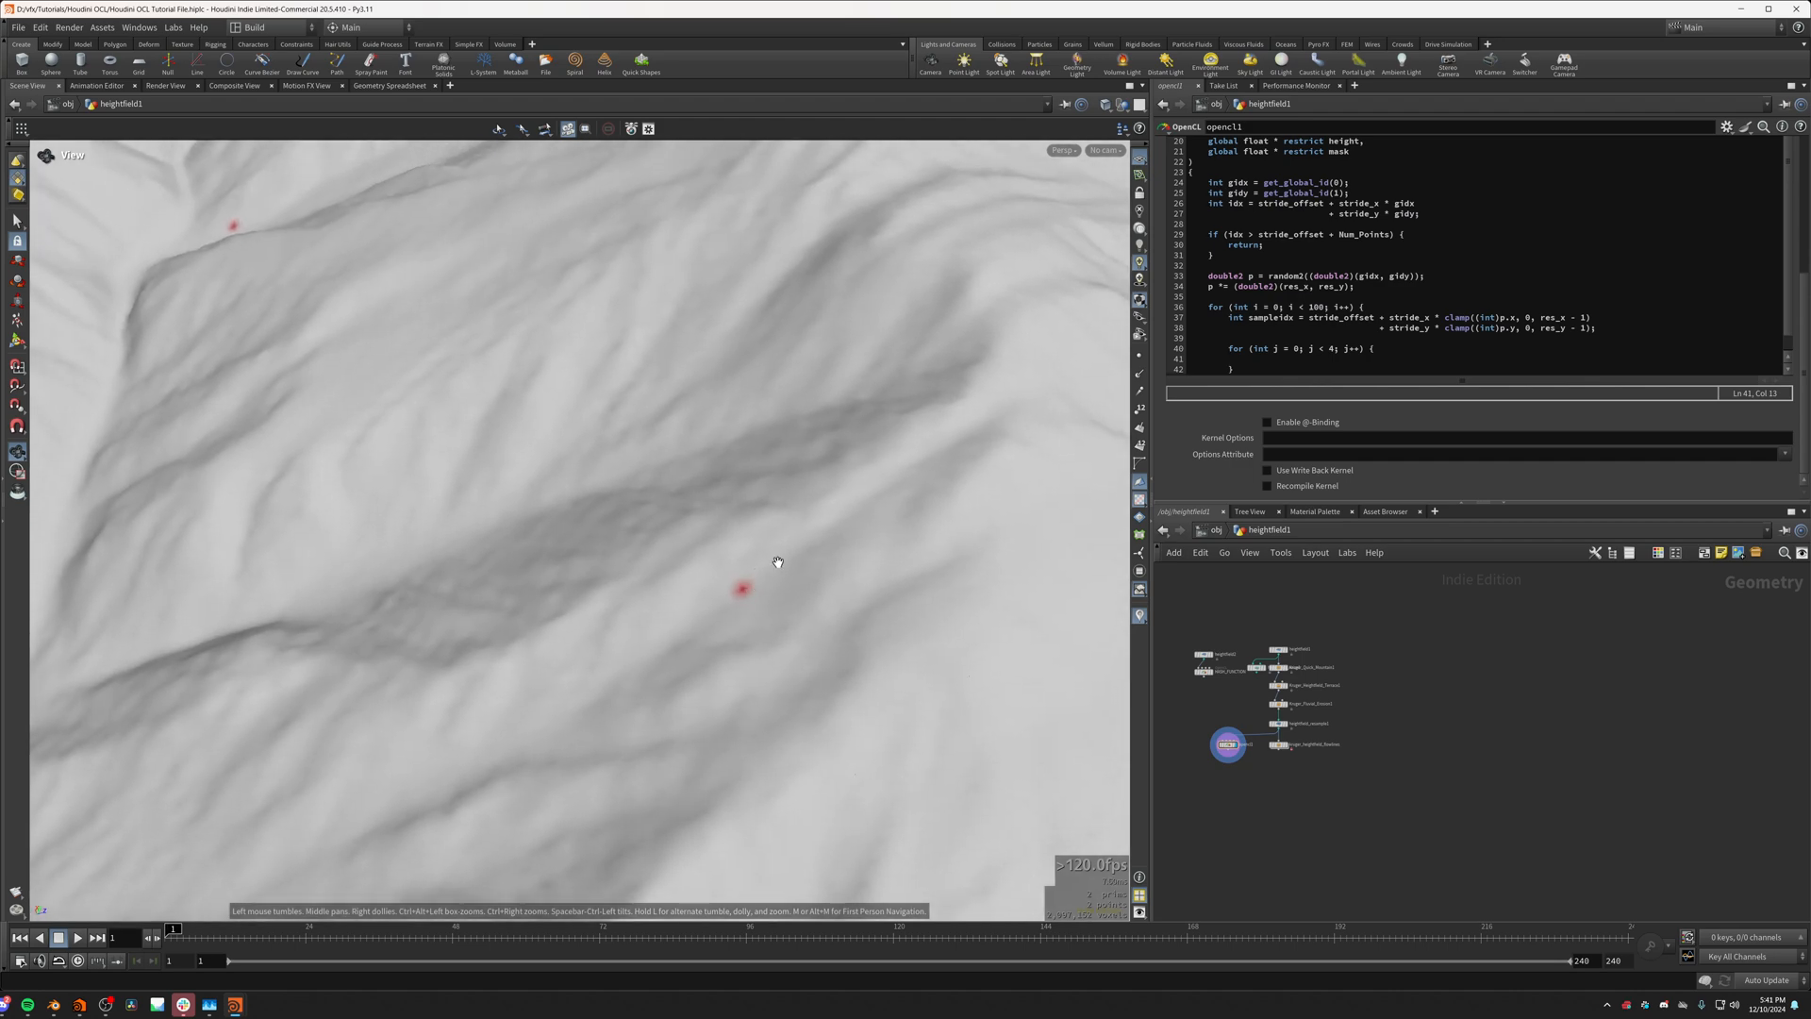
{"action": "scroll", "coordinate": [764, 570], "scroll_direction": "up", "scroll_amount": 6}
{"action": "mouse_move", "coordinate": [704, 635]}
{"action": "left_mouse_down"}
{"action": "mouse_move", "coordinate": [760, 596]}
{"action": "mouse_move", "coordinate": [801, 510]}
{"action": "mouse_move", "coordinate": [631, 618]}
{"action": "mouse_move", "coordinate": [699, 607]}
{"action": "mouse_move", "coordinate": [688, 666]}
{"action": "left_mouse_up"}
{"action": "scroll", "coordinate": [696, 618], "scroll_direction": "up", "scroll_amount": 5}
{"action": "scroll", "coordinate": [695, 618], "scroll_direction": "down", "scroll_amount": 3}
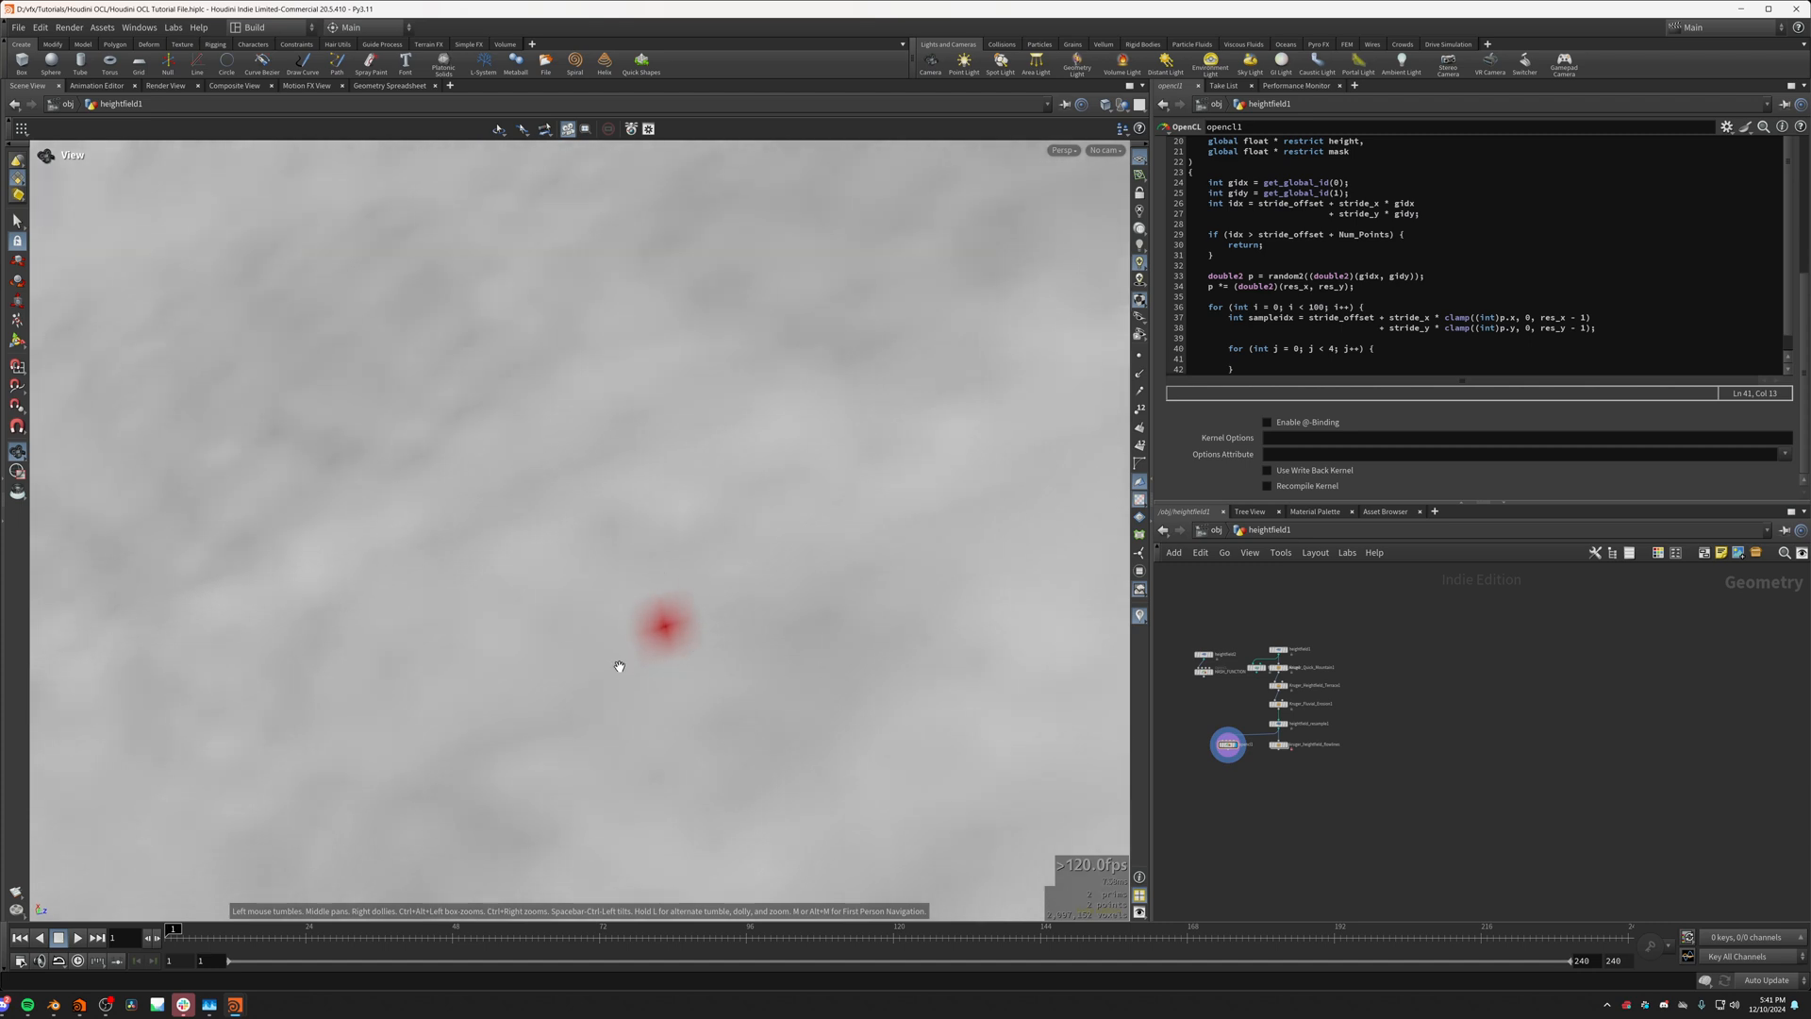
{"action": "left_click", "coordinate": [1285, 360]}
{"action": "left_click_drag", "start_coordinate": [629, 637], "coordinate": [691, 659]}
{"action": "scroll", "coordinate": [672, 504], "scroll_direction": "down", "scroll_amount": 4}
{"action": "scroll", "coordinate": [671, 635], "scroll_direction": "up", "scroll_amount": 3}
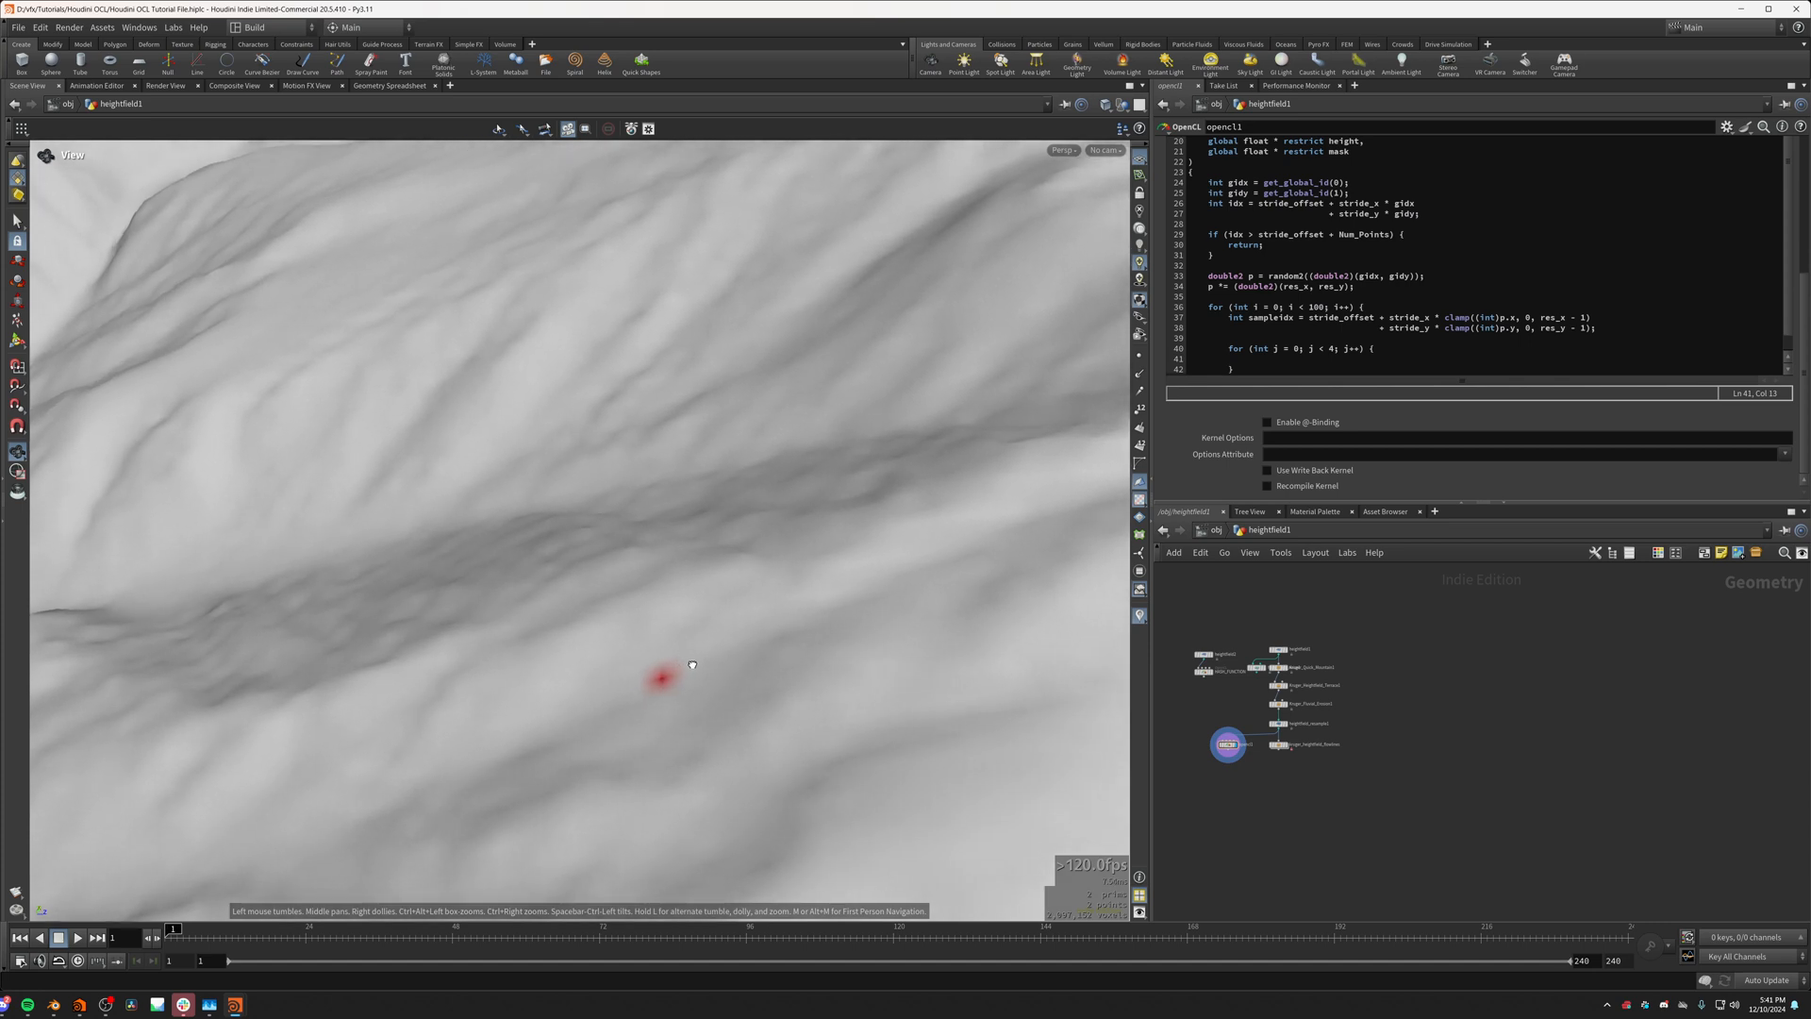
Step: Review the sampleidx calculation, and study the slopes around the mask point and across the wider heightfield
{"action": "left_click", "coordinate": [1304, 364]}
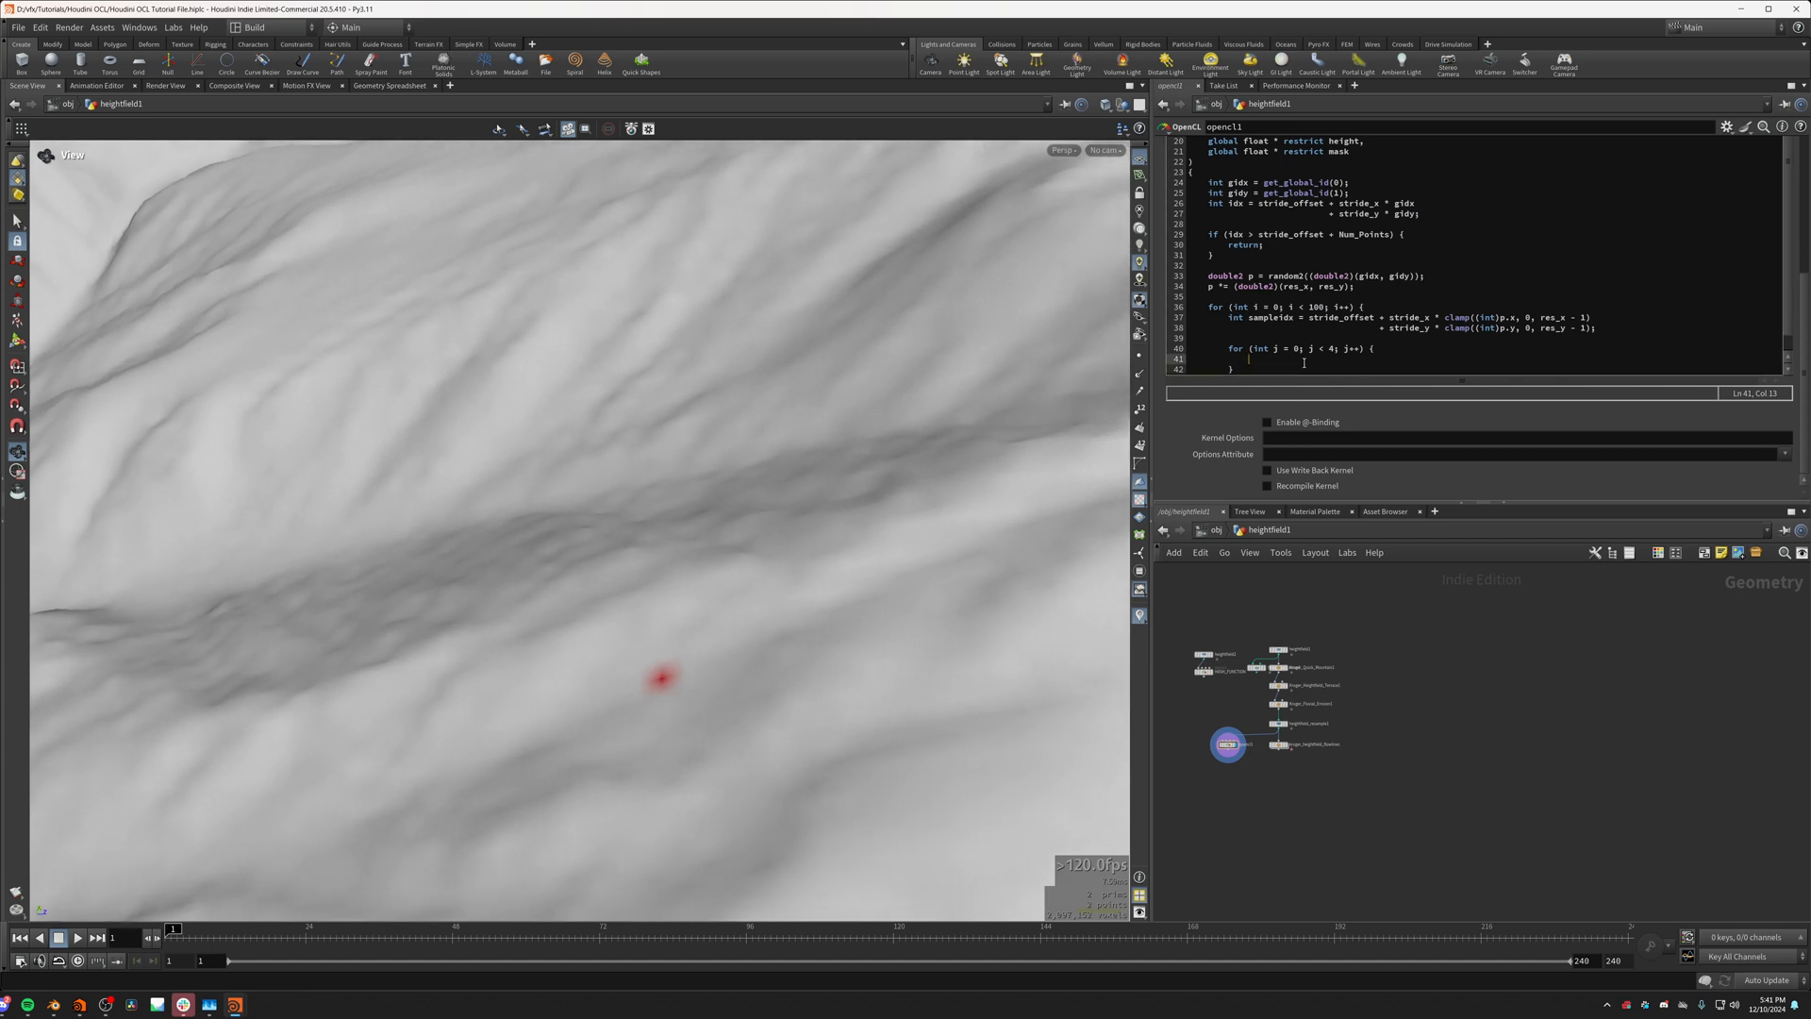
{"action": "left_click_drag", "start_coordinate": [760, 608], "coordinate": [794, 500]}
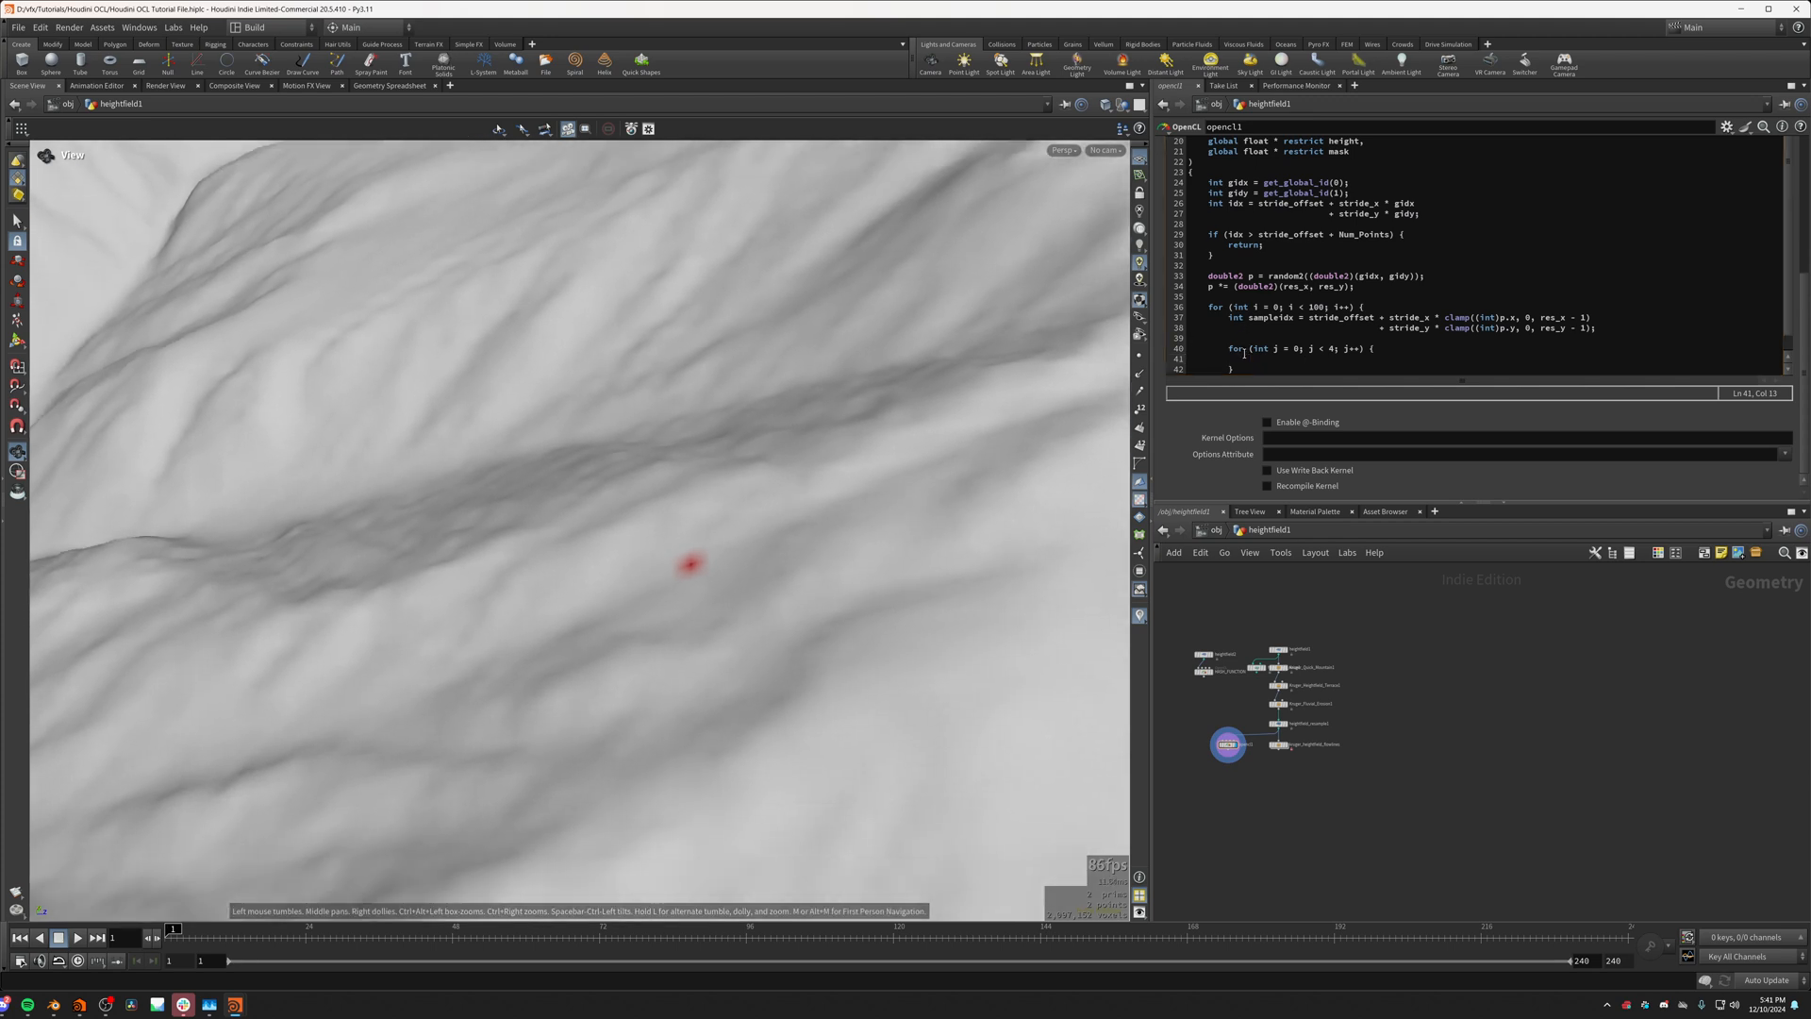
{"action": "triple_click", "coordinate": [1266, 318]}
{"action": "left_click", "coordinate": [1403, 330]}
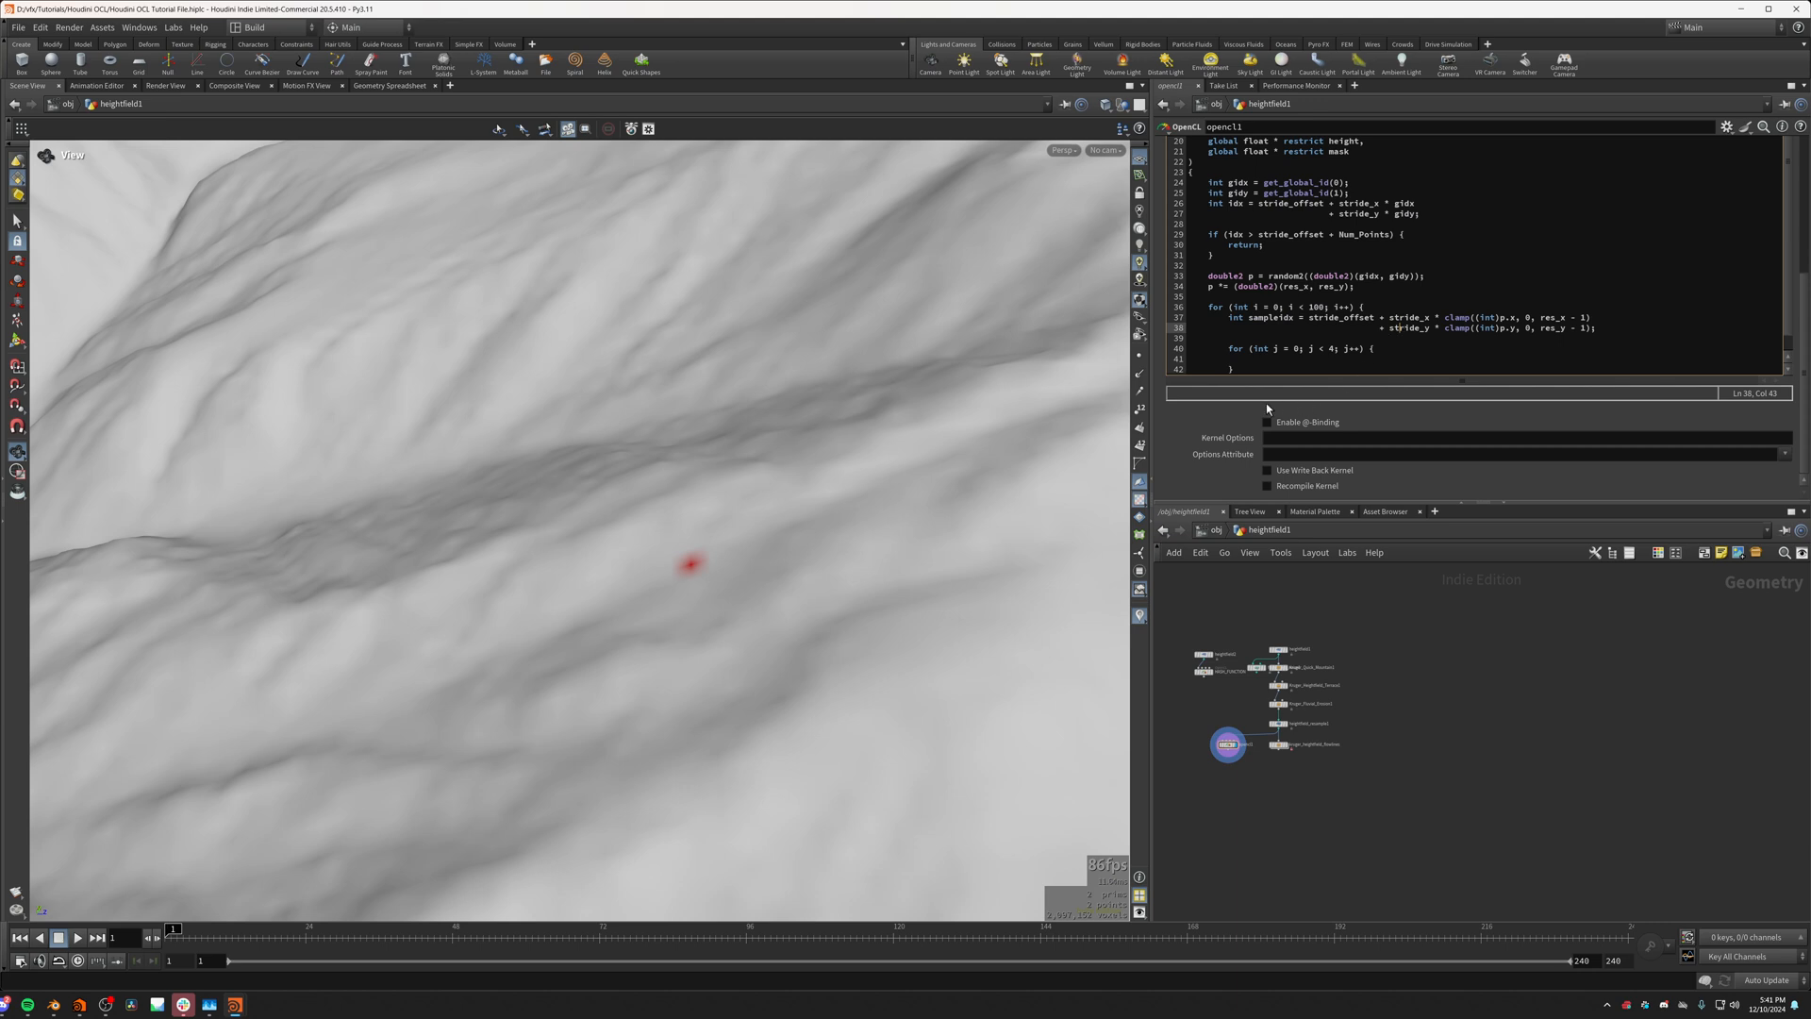
{"action": "left_click_drag", "start_coordinate": [789, 457], "coordinate": [688, 579]}
{"action": "left_click", "coordinate": [1298, 361]}
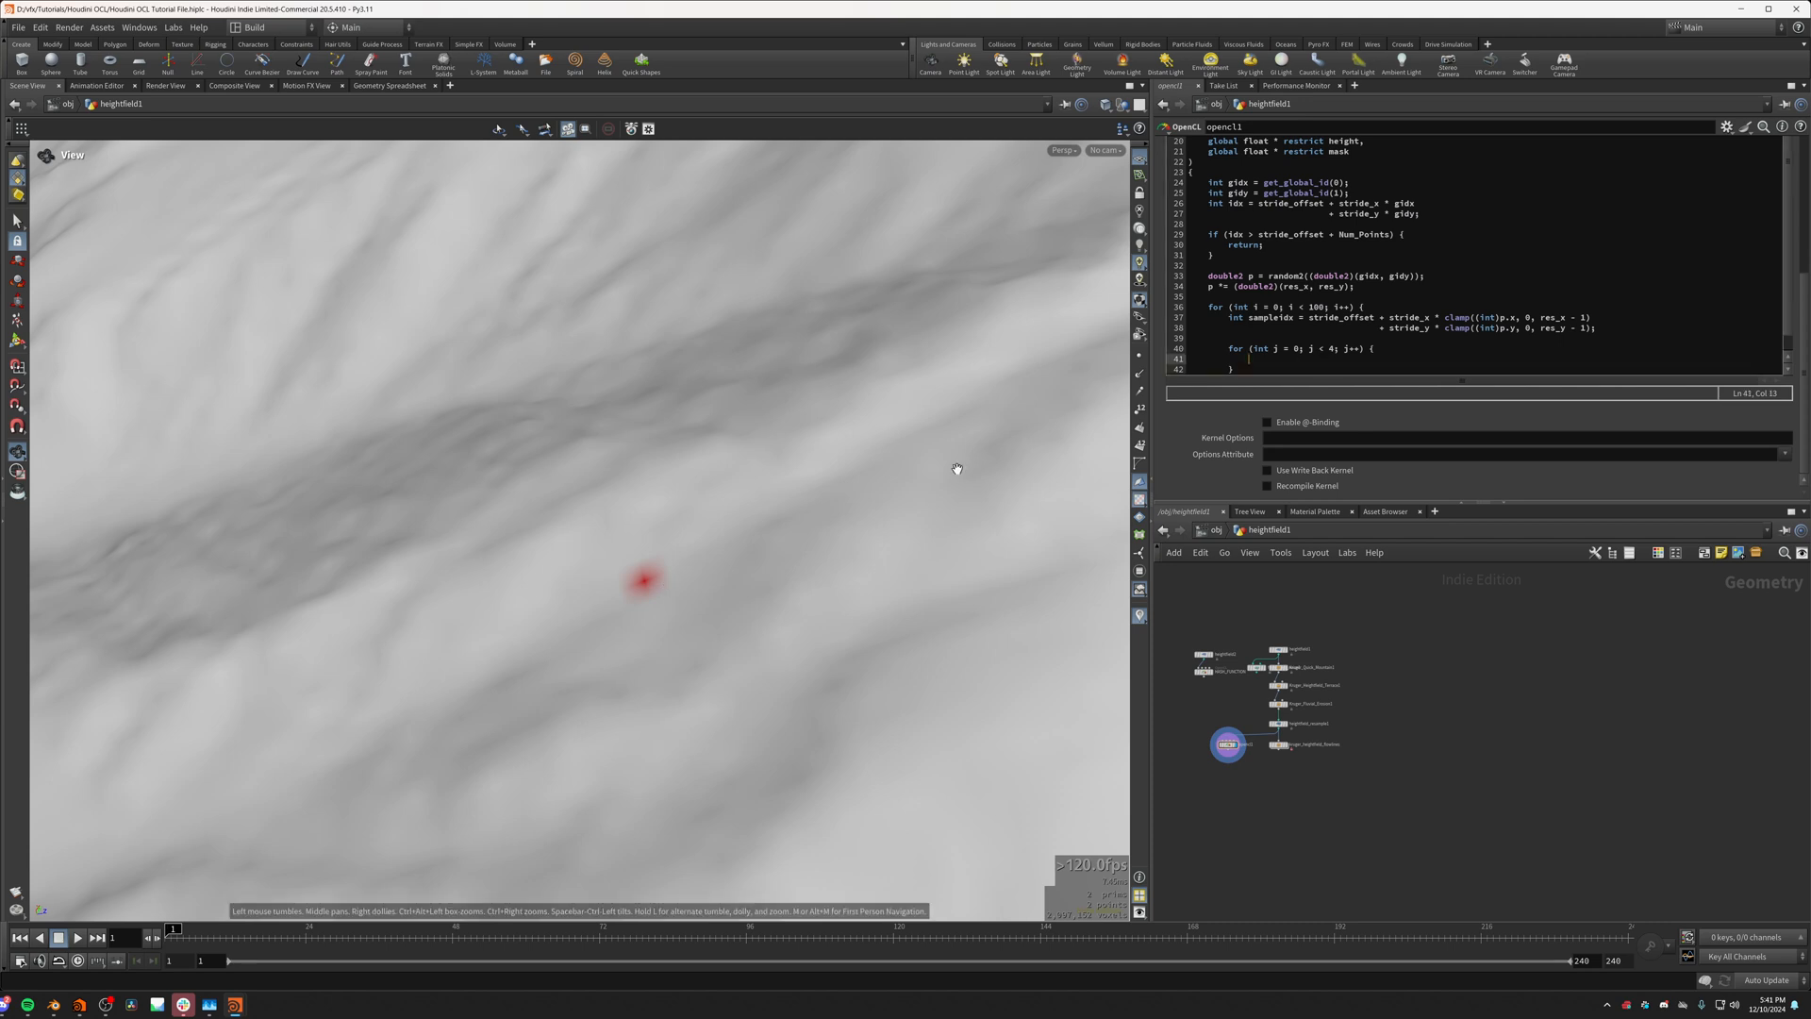
{"action": "right_click_drag", "start_coordinate": [953, 469], "coordinate": [504, 539]}
{"action": "left_click_drag", "start_coordinate": [504, 539], "coordinate": [613, 650]}
{"action": "left_click_drag", "start_coordinate": [492, 629], "coordinate": [820, 362]}
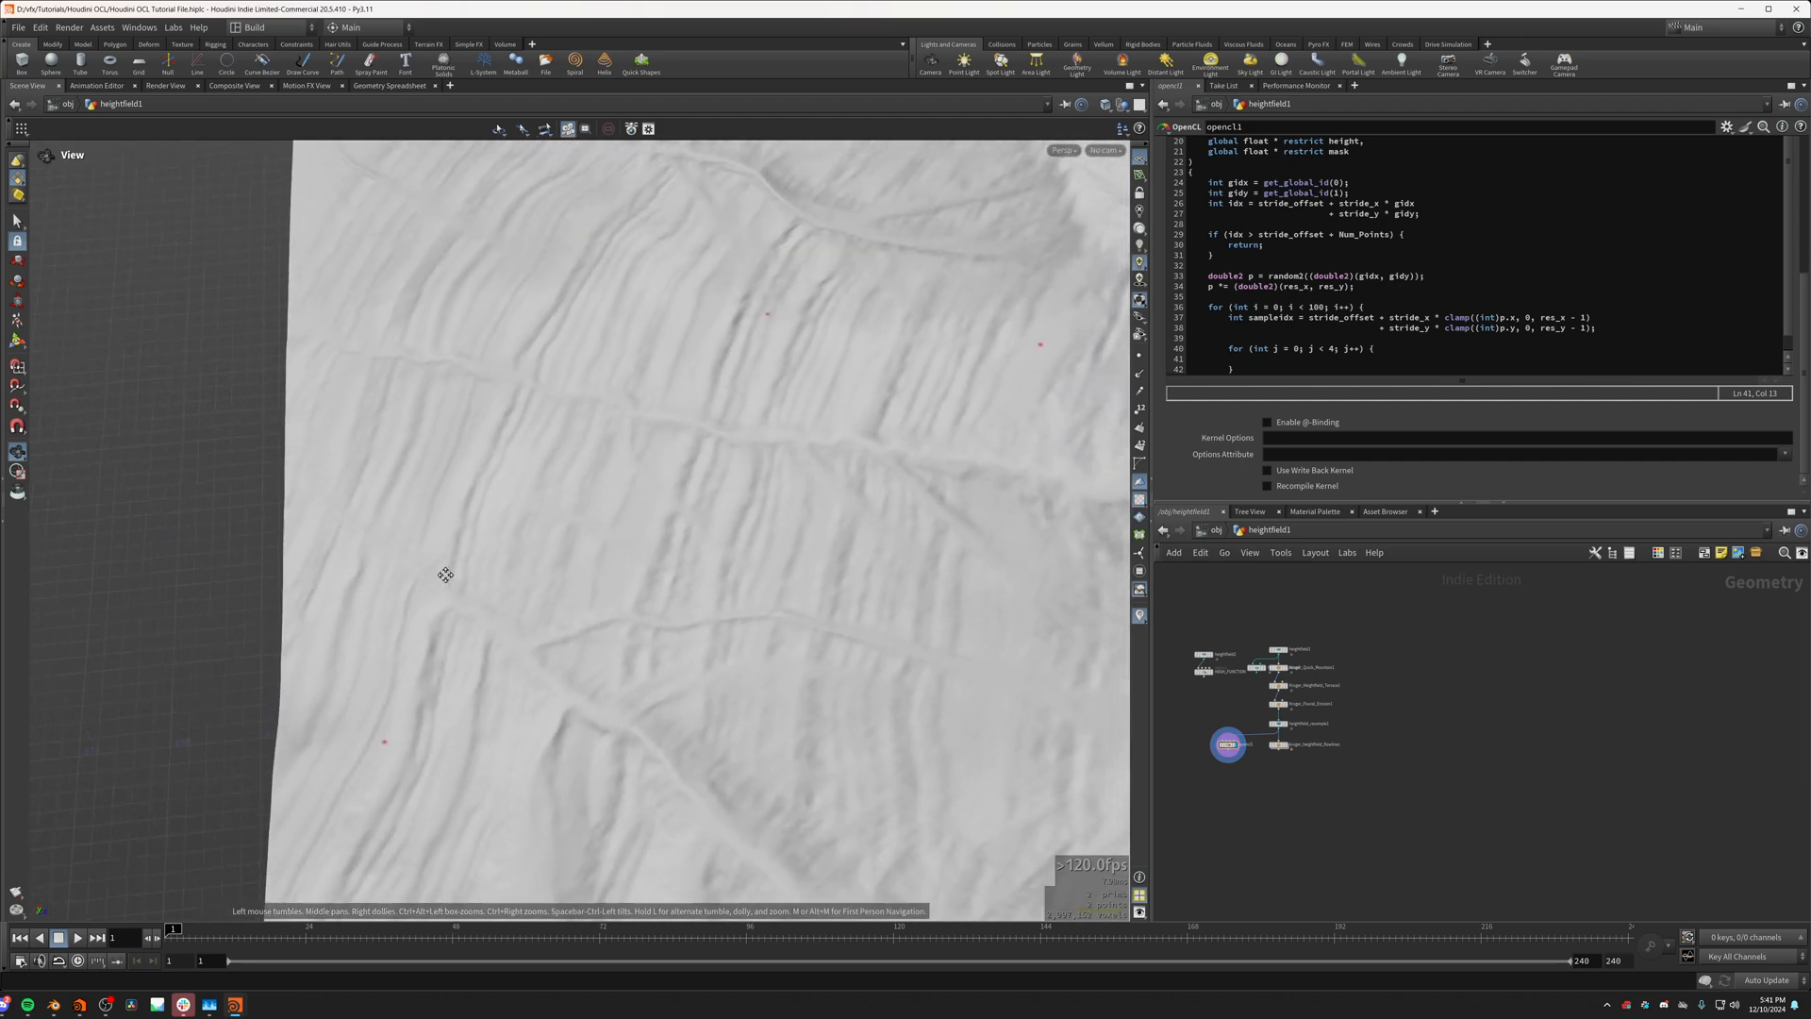
{"action": "left_click_drag", "start_coordinate": [506, 838], "coordinate": [672, 482]}
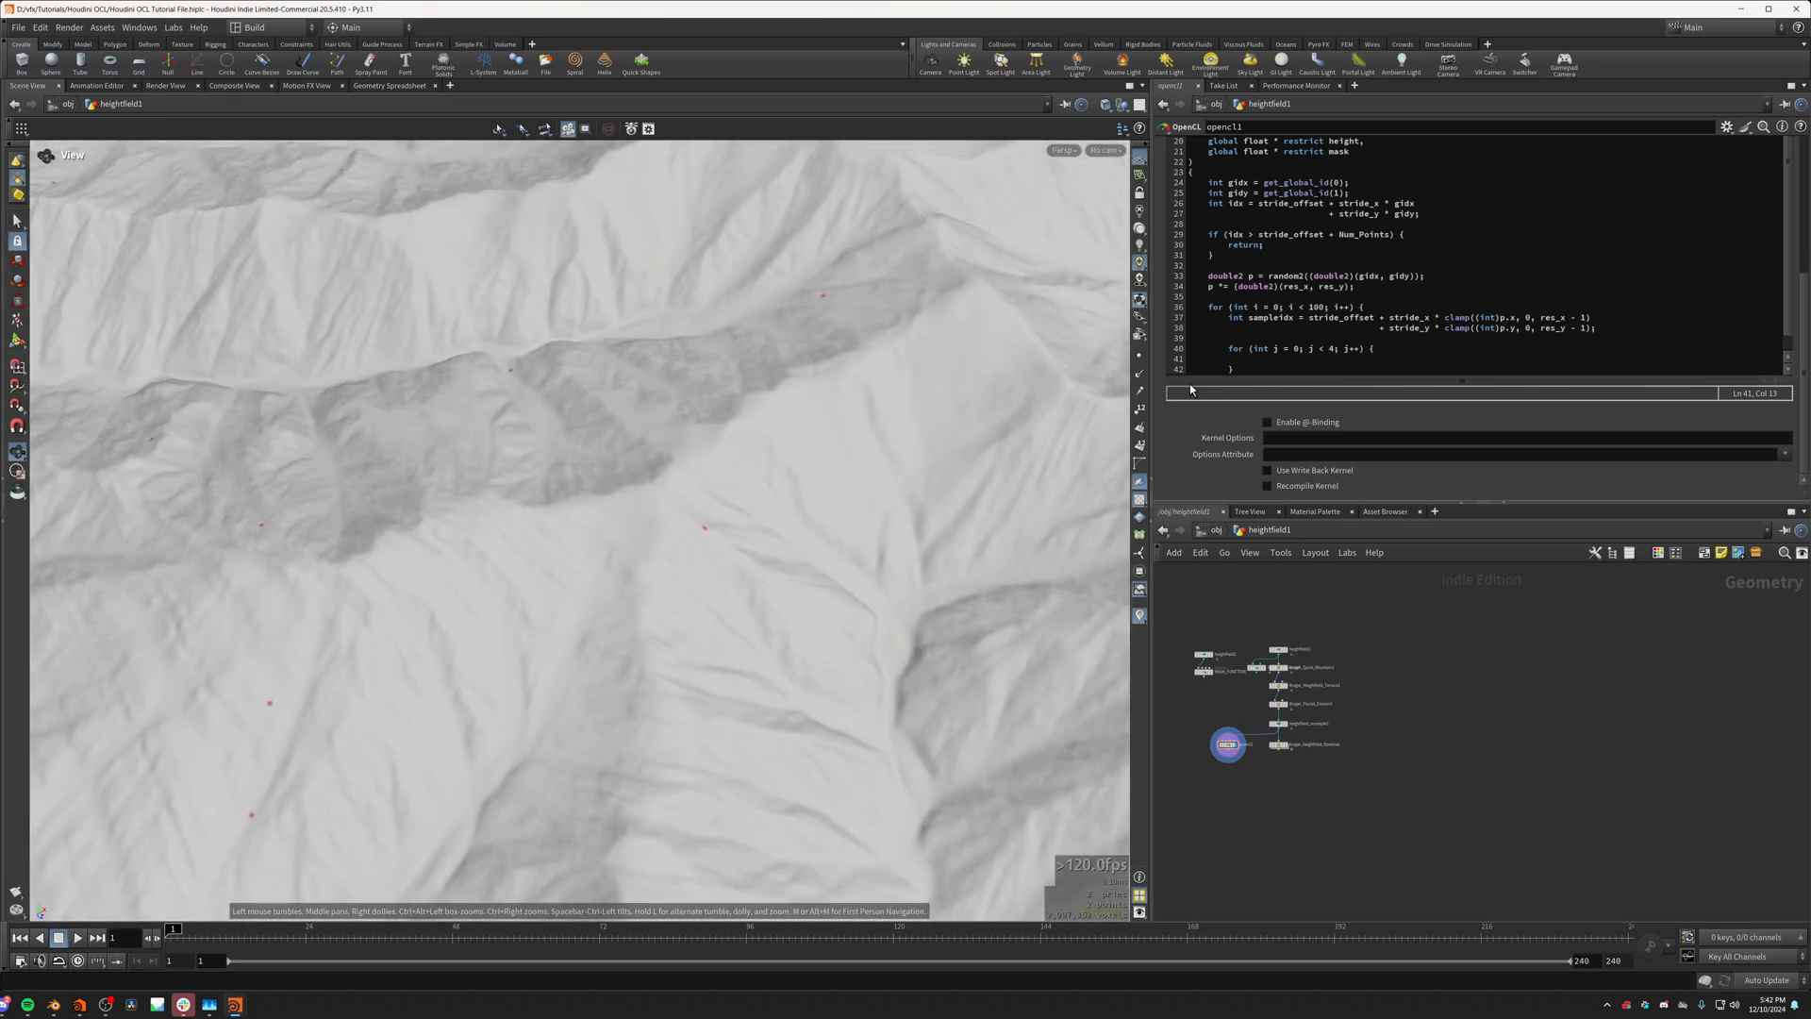
Step: Declare the gradient variable double2 grad = 0; on the line directly above the inner j loop
{"action": "left_click", "coordinate": [1242, 338]}
{"action": "type", "text": "doub"}
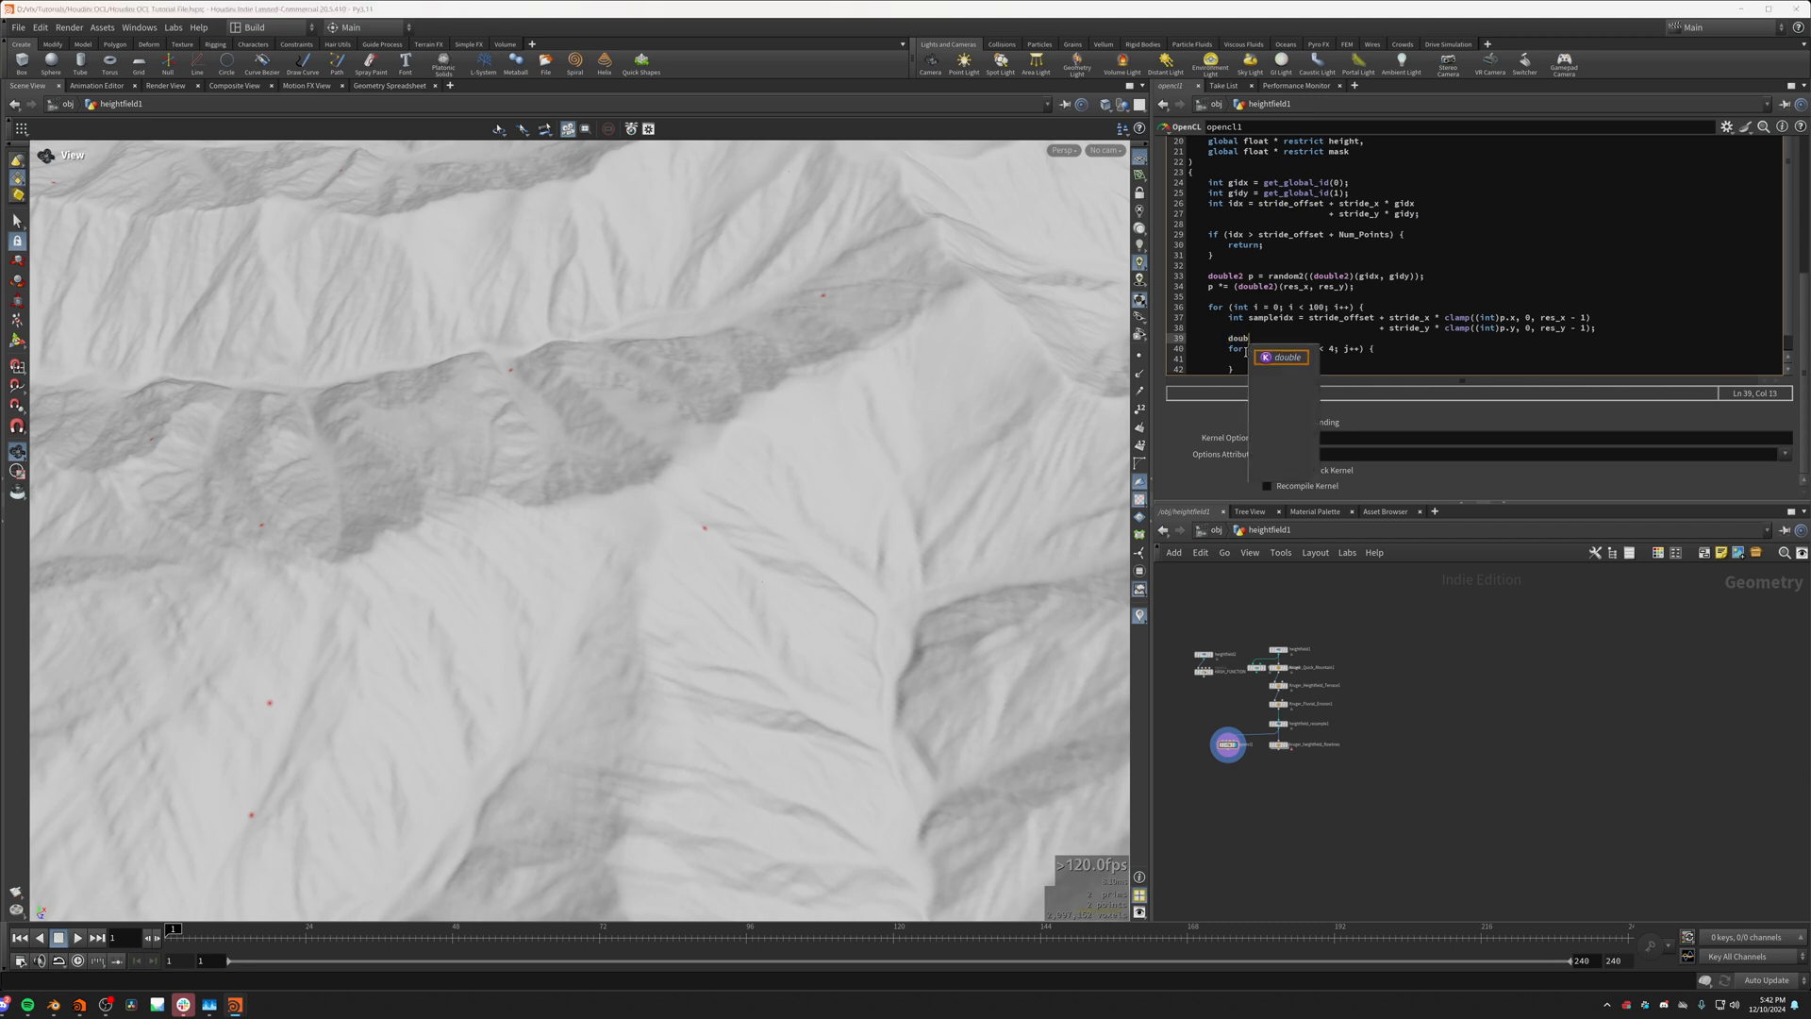
{"action": "type", "text": "le2 gra"}
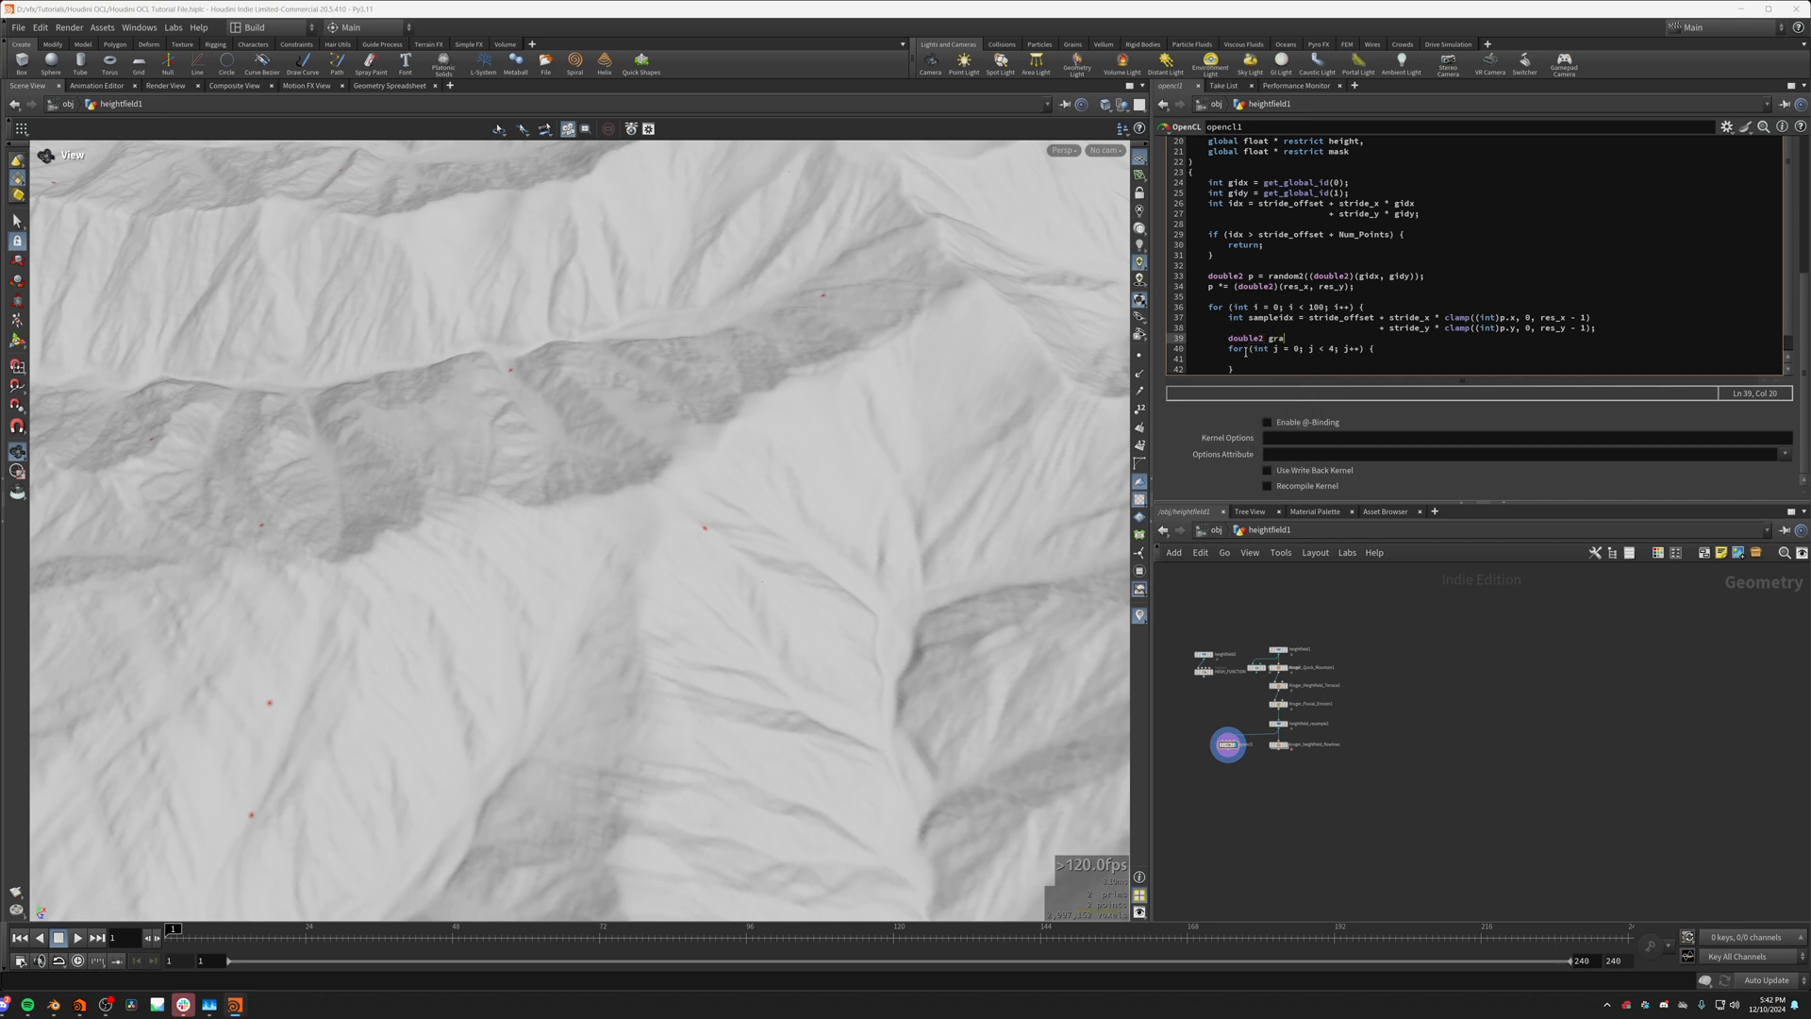
{"action": "type", "text": "d = 0;"}
{"action": "left_click", "coordinate": [1285, 359]}
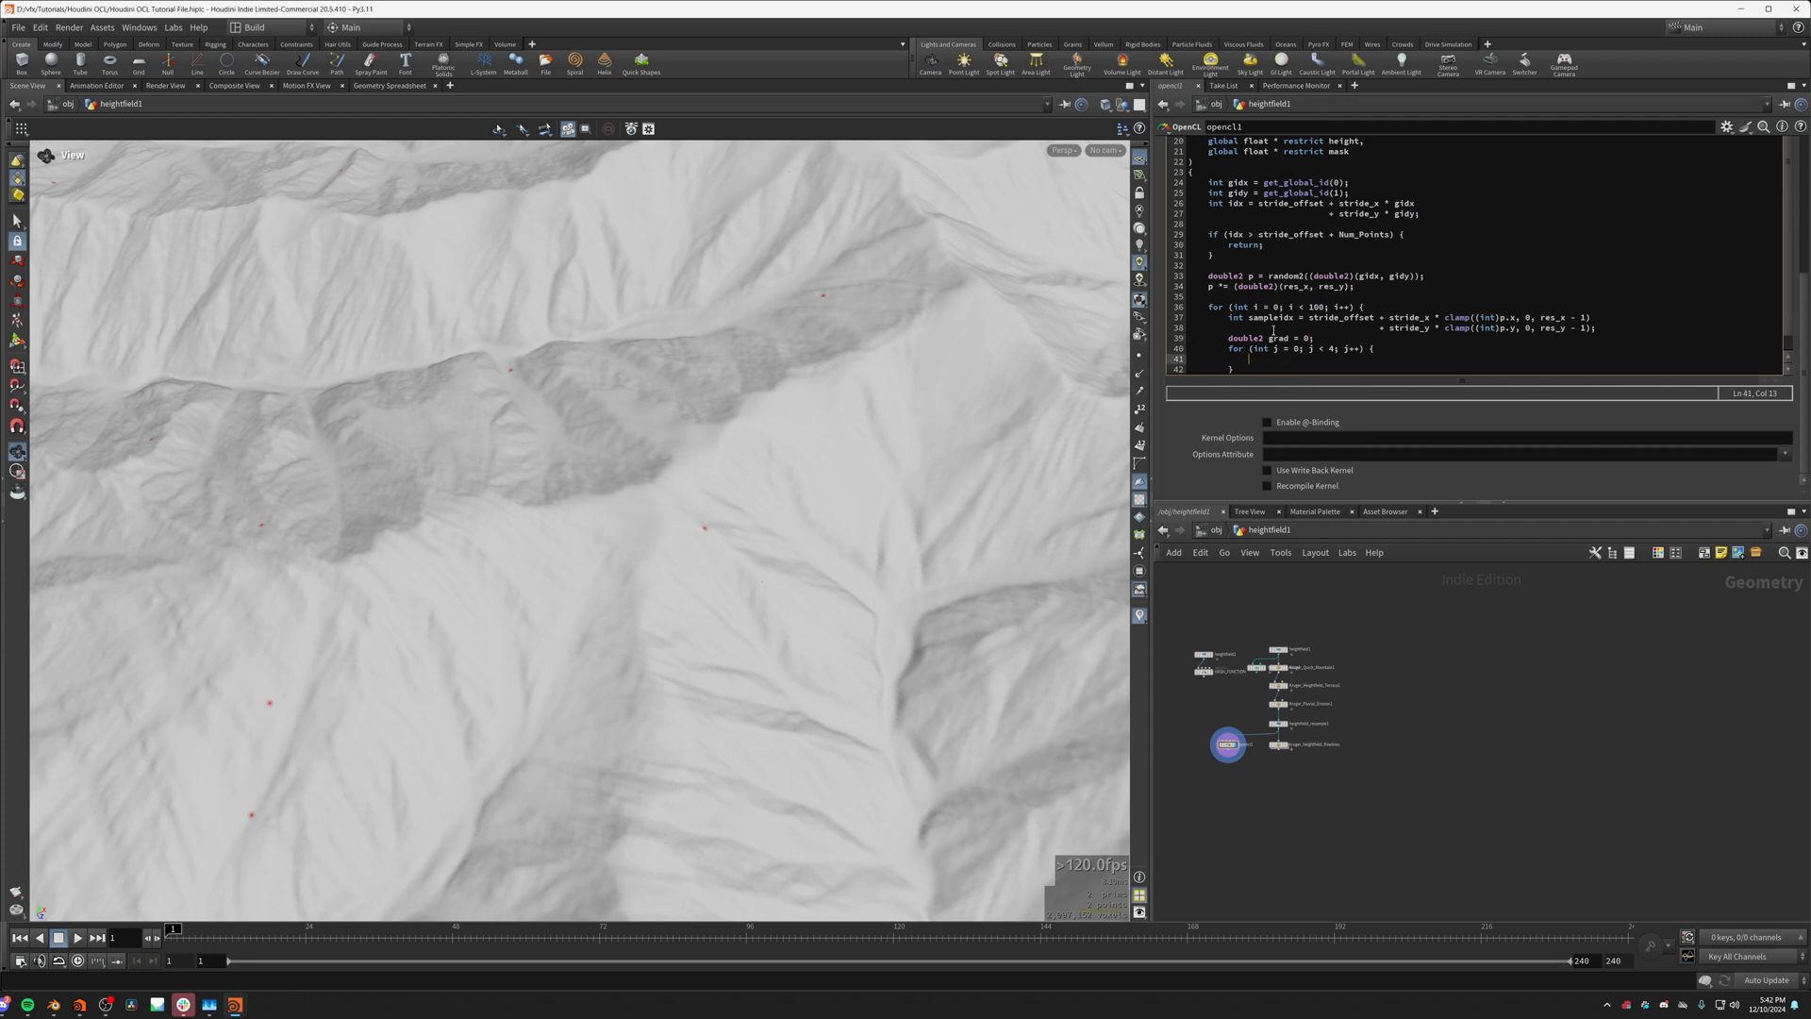
Step: Inspect another mask point up close and review the mask[sampleidx] = 1; line below the inner loop
{"action": "scroll", "coordinate": [393, 654], "scroll_direction": "up", "scroll_amount": 2}
{"action": "middle_click_drag", "start_coordinate": [392, 655], "coordinate": [660, 602]}
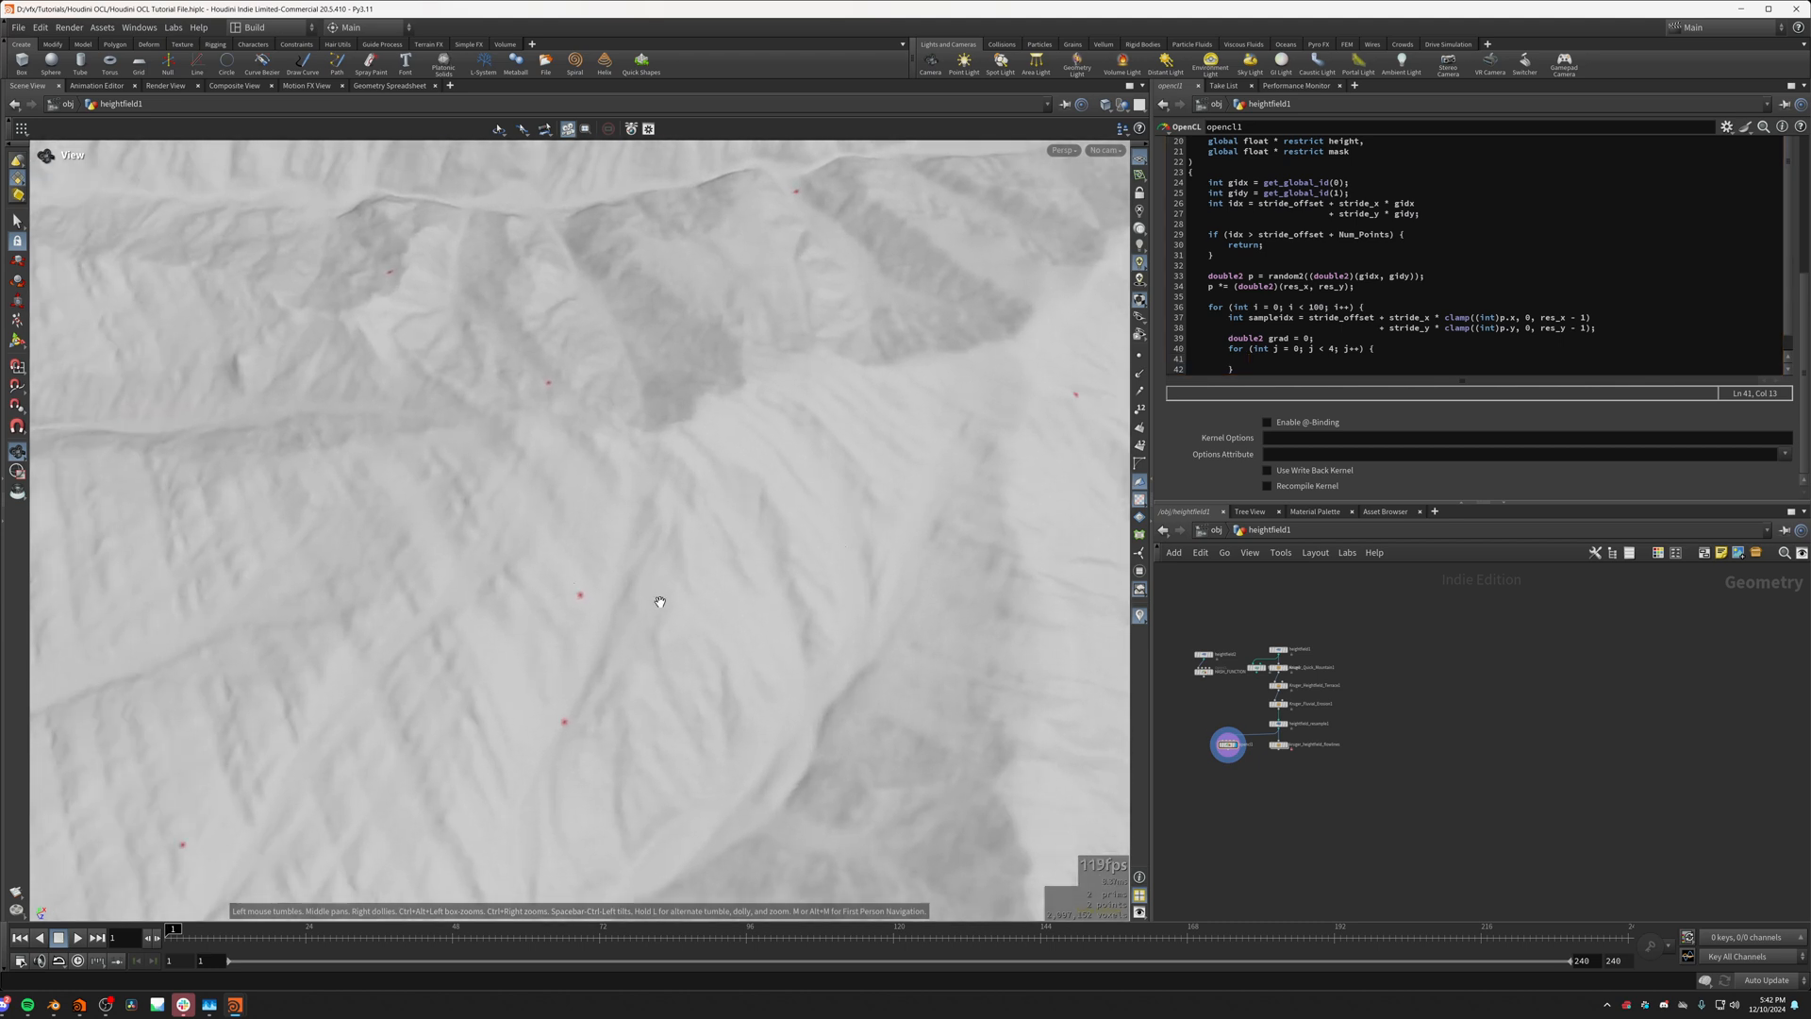
{"action": "scroll", "coordinate": [569, 593], "scroll_direction": "up", "scroll_amount": 10}
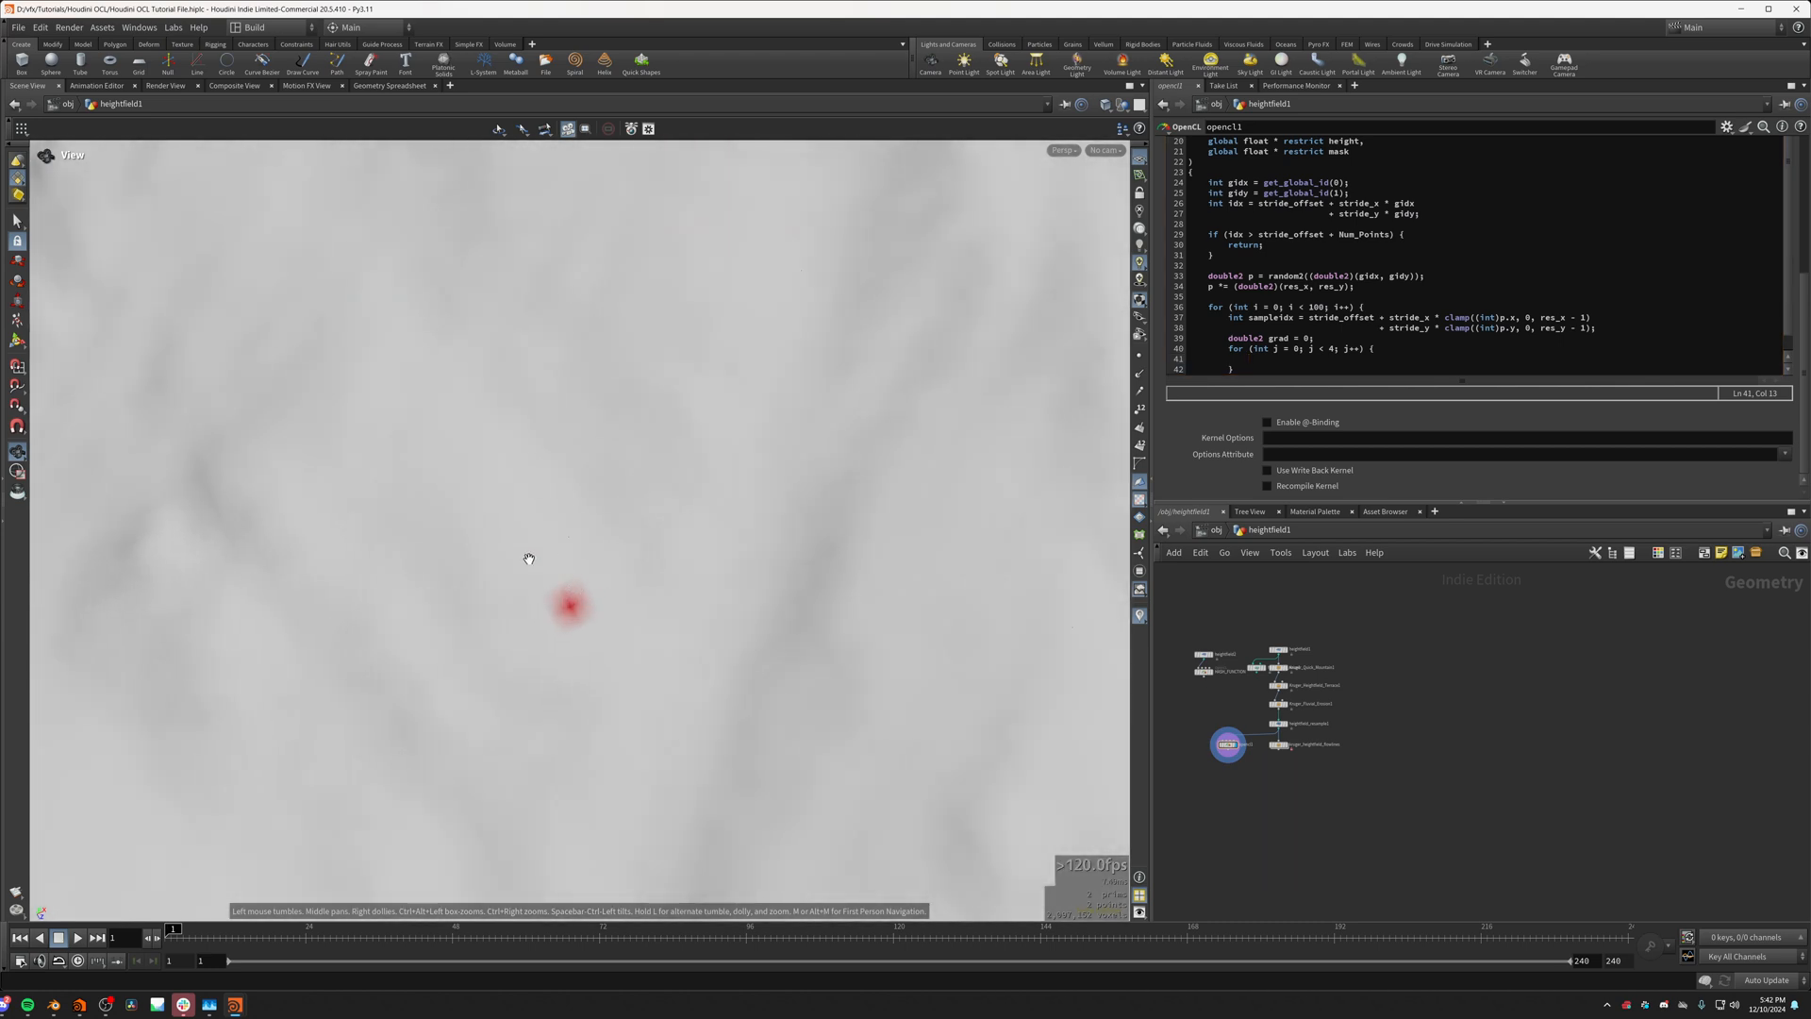
{"action": "scroll", "coordinate": [1269, 345], "scroll_direction": "down", "scroll_amount": 1}
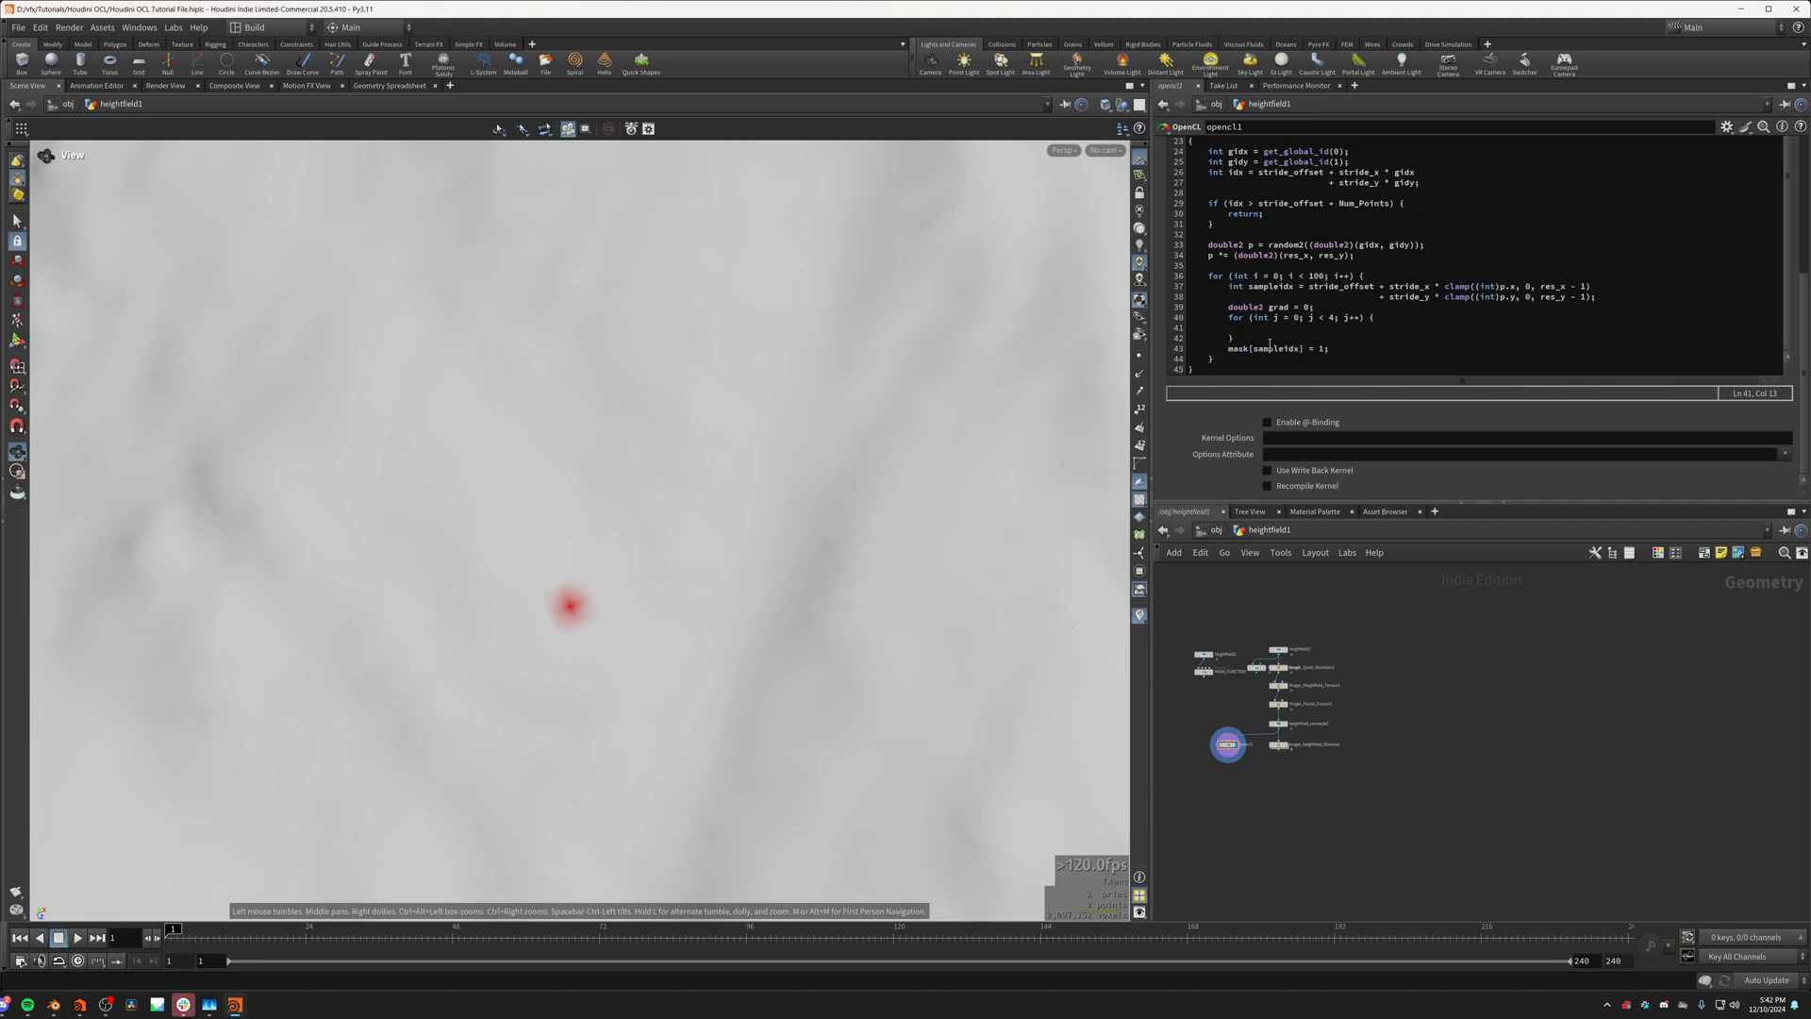
{"action": "triple_click", "coordinate": [1269, 348]}
{"action": "key", "text": "ctrl+c"}
{"action": "left_click", "coordinate": [1230, 351]}
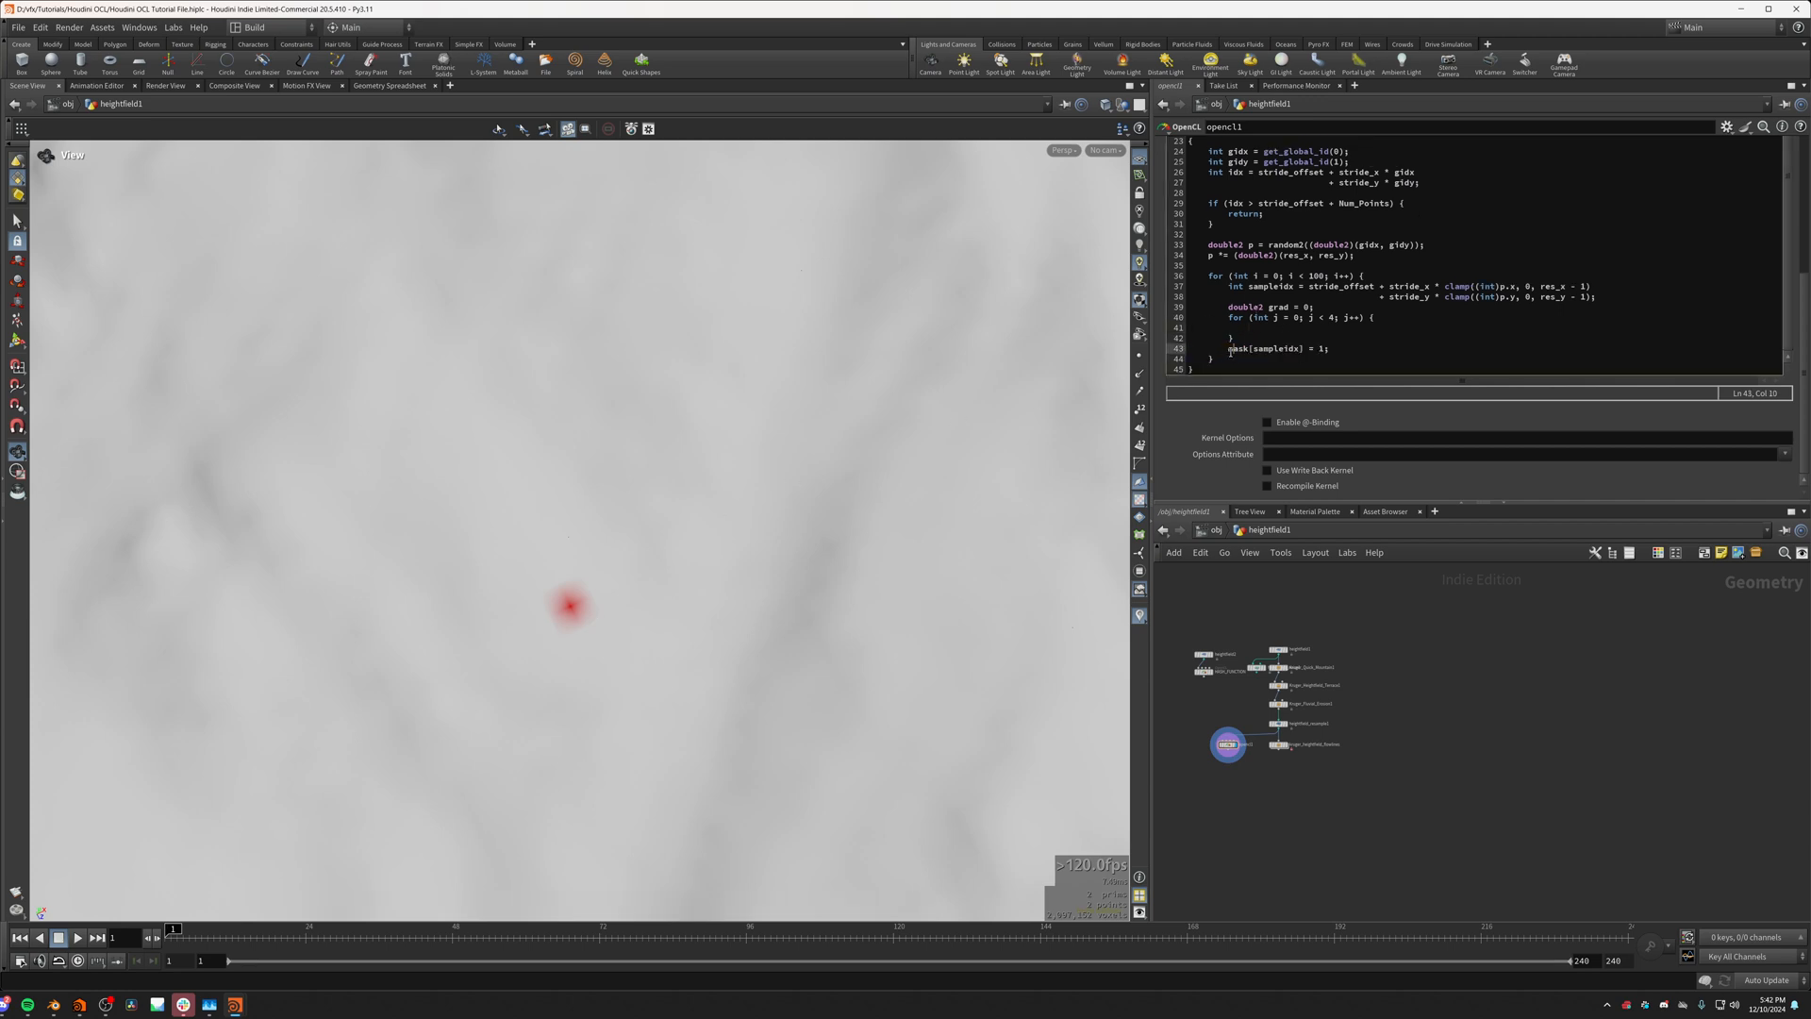
Step: Copy the mask[sampleidx] = 1; line into the body of the inner j loop
{"action": "left_click_drag", "start_coordinate": [1229, 350], "coordinate": [1347, 349]}
{"action": "left_click", "coordinate": [1265, 328]}
{"action": "key", "text": "Return"}
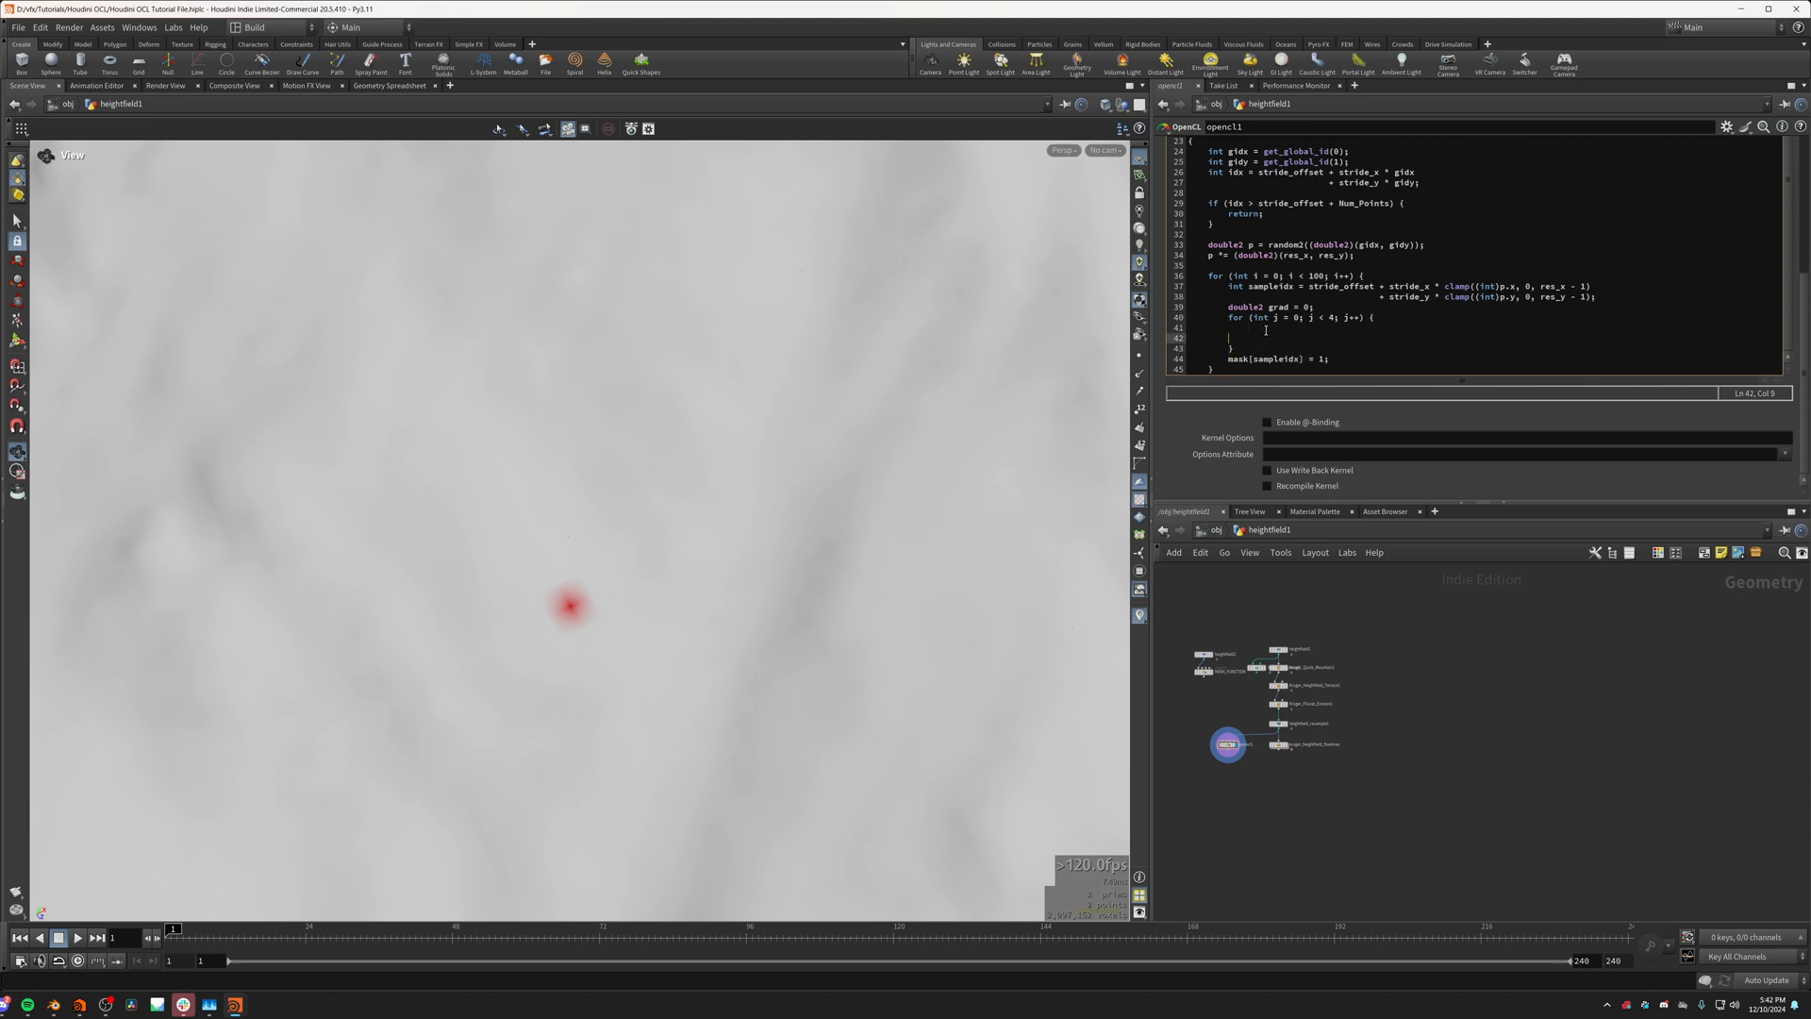
{"action": "key", "text": "ctrl+v"}
Step: Copy the two-line int sampleidx calculation into the inner j loop, above its mask assignment
{"action": "left_click_drag", "start_coordinate": [1230, 286], "coordinate": [1610, 301]}
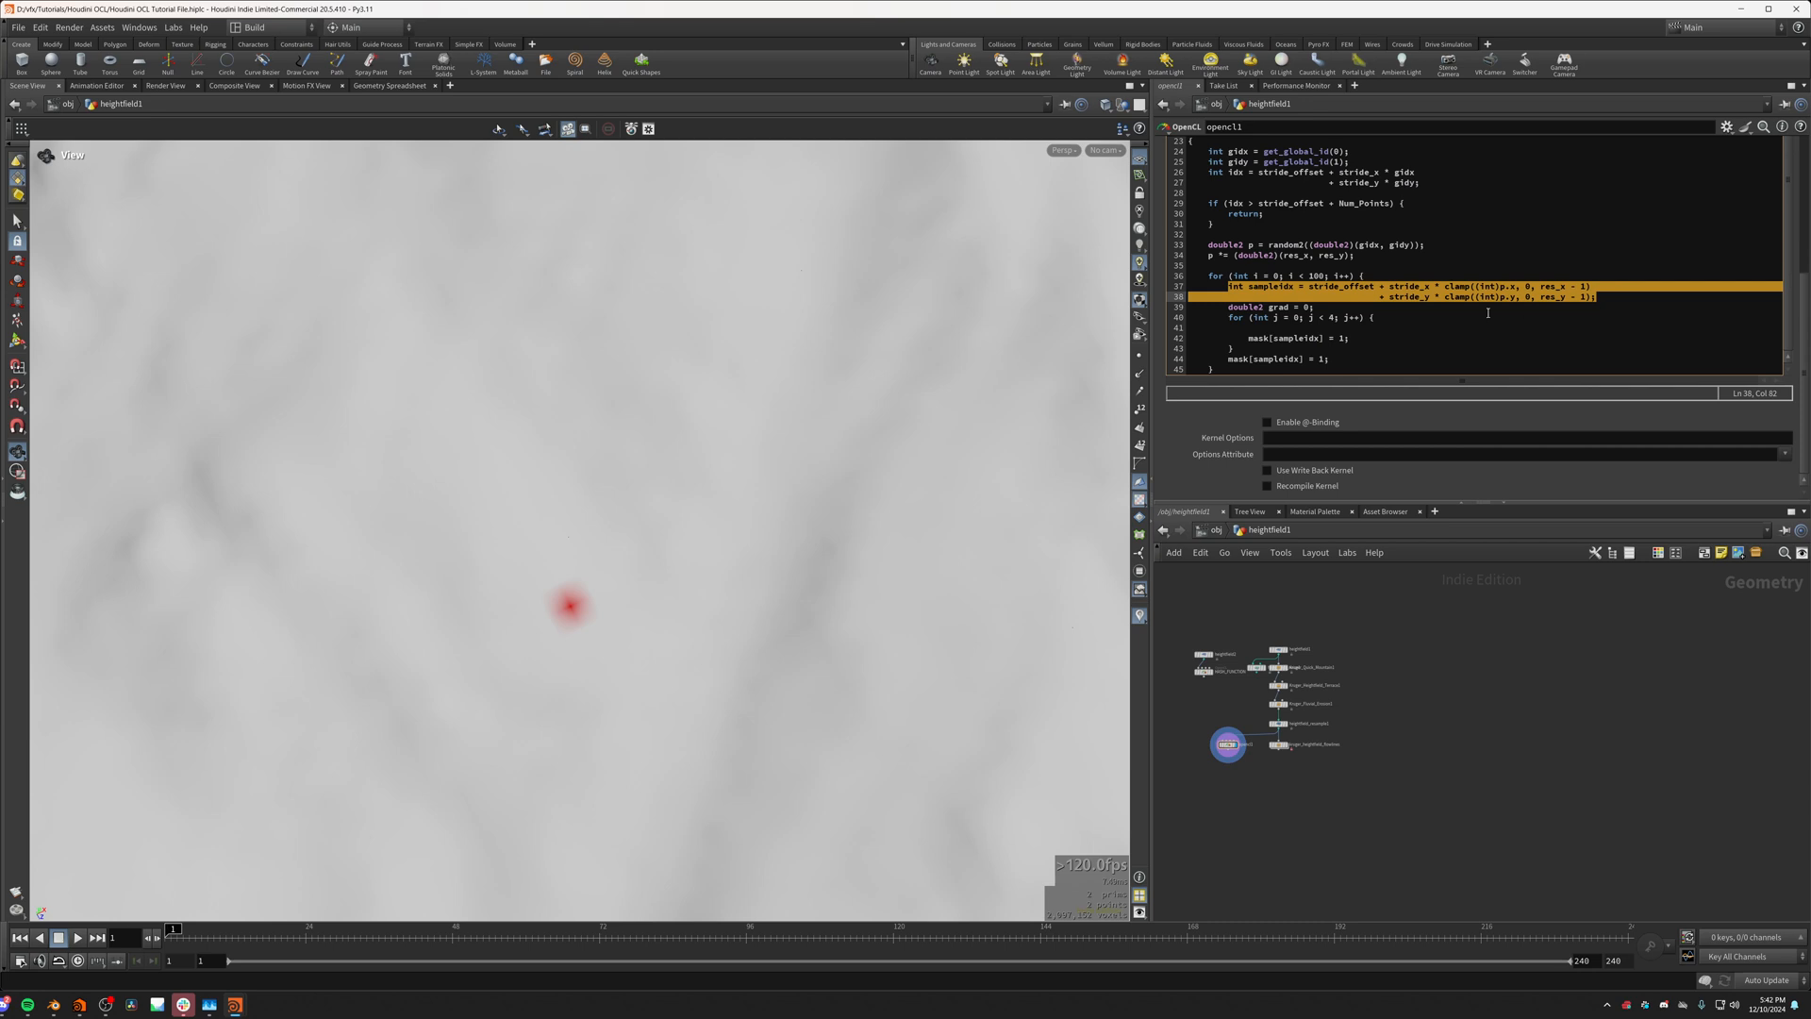
{"action": "left_click", "coordinate": [1307, 327]}
{"action": "type", "text": "int sampleidx = stride_offset + stride_x * clamp((int)p.x, 0, res_x - 1)                                       + stride_y * clamp((int)p.y, 0, res_y - 1);"}
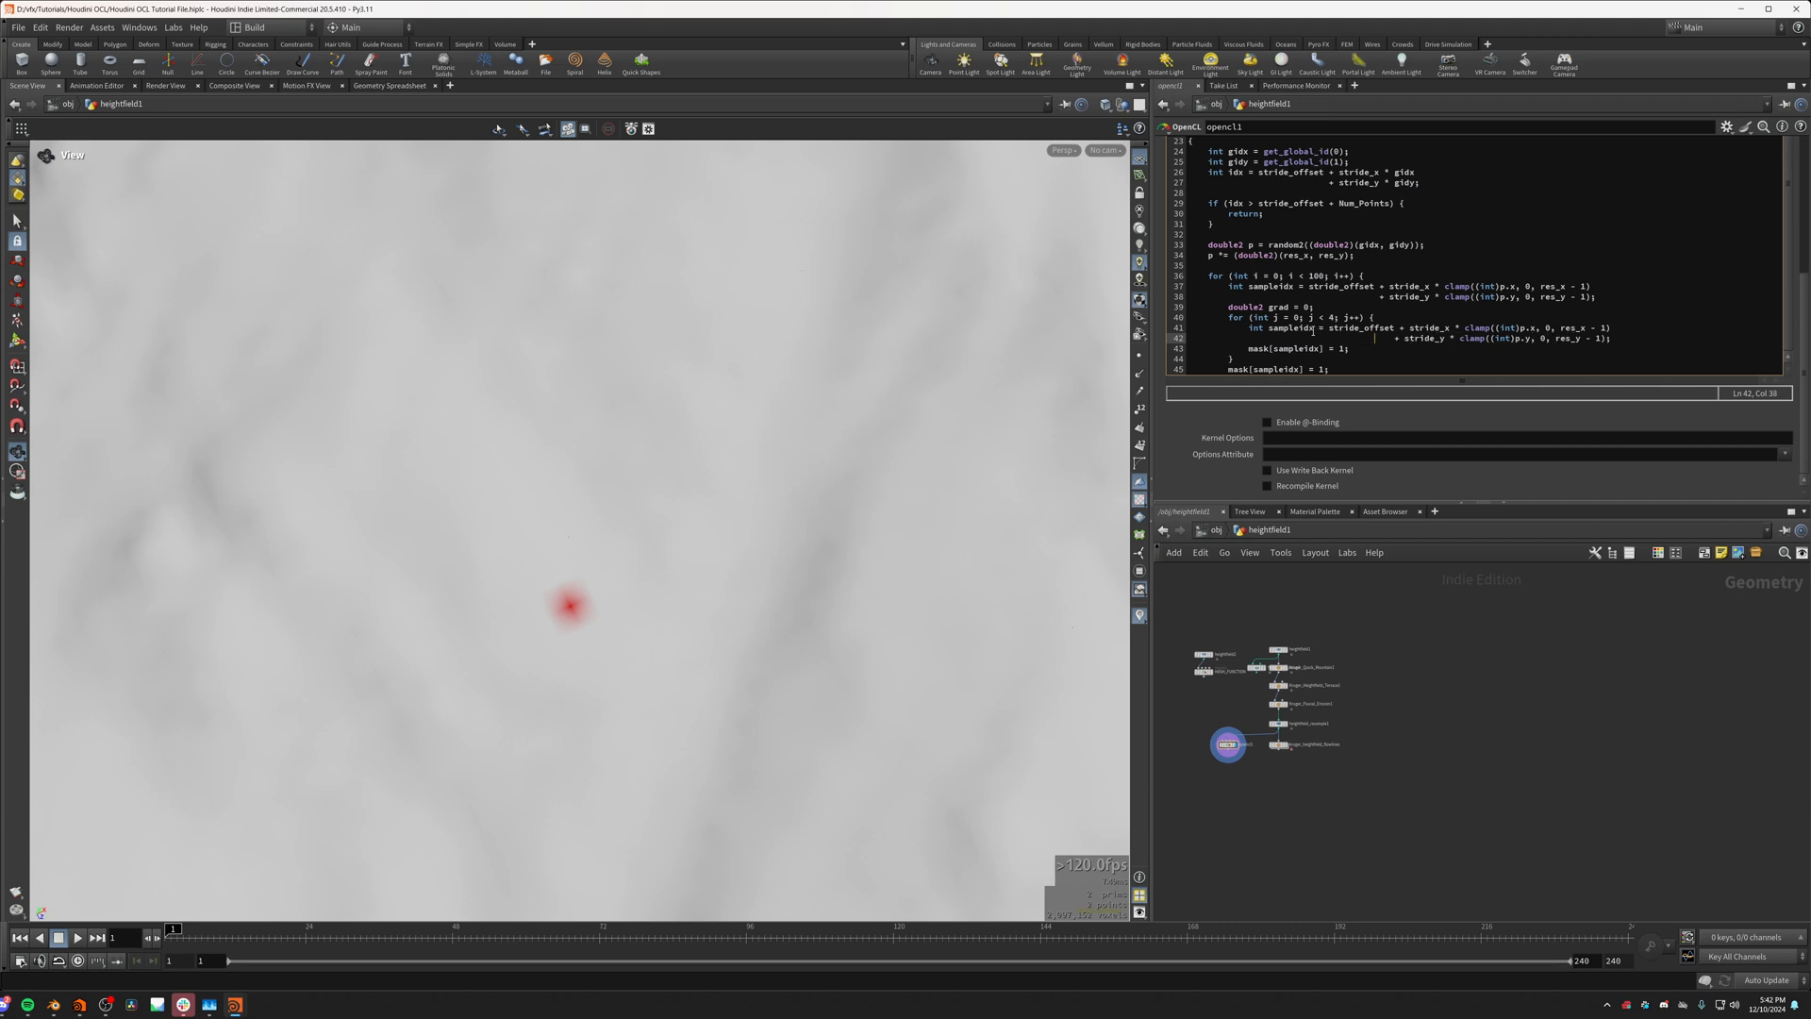
Step: Rename sampleidx to gradsampleidx in both the copied index calculation and the mask assignment inside the j loop
{"action": "left_click", "coordinate": [1270, 327]}
{"action": "triple_click", "coordinate": [1270, 329]}
{"action": "left_click", "coordinate": [1270, 328]}
{"action": "type", "text": "grad"}
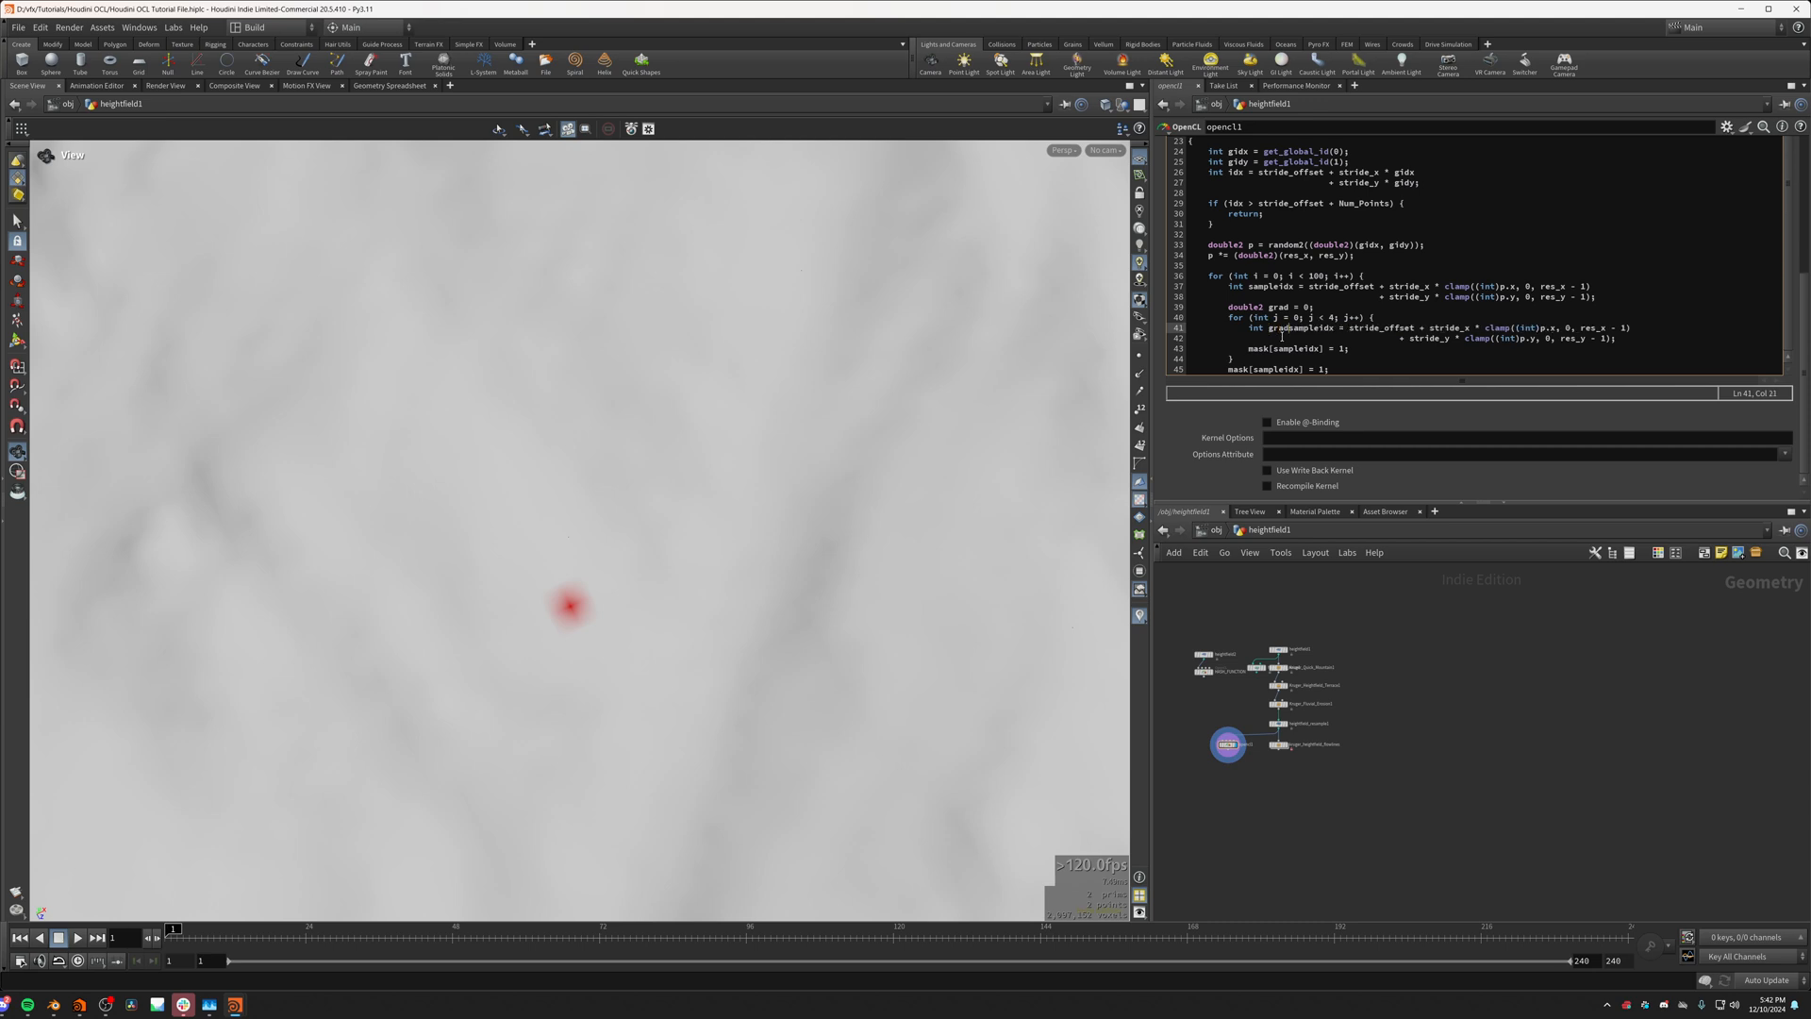
{"action": "left_click", "coordinate": [1273, 348]}
{"action": "type", "text": "grad"}
Step: Offset the x coordinate in the gradsampleidx calculation to p.x+1 and inspect the mask point on the terrain
{"action": "left_click_drag", "start_coordinate": [913, 574], "coordinate": [990, 510]}
{"action": "left_click", "coordinate": [1399, 337]}
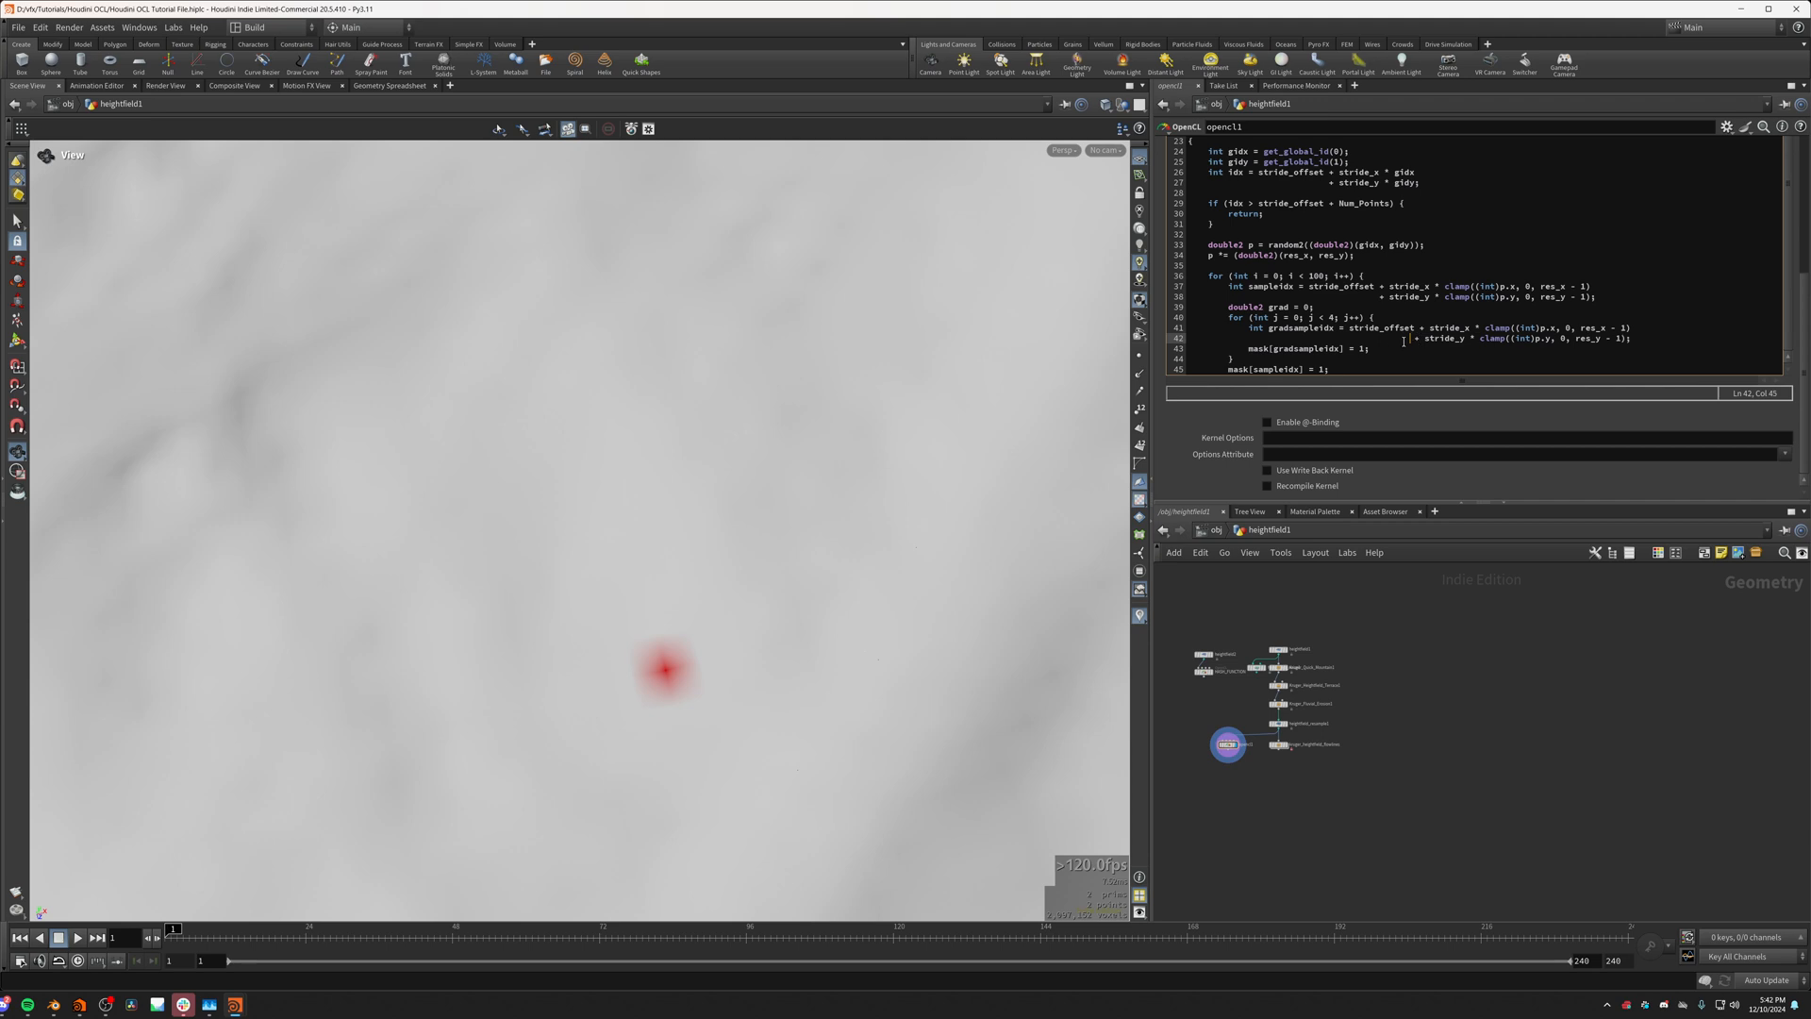
{"action": "mouse_move", "coordinate": [1487, 329]}
{"action": "left_mouse_down"}
{"action": "mouse_move", "coordinate": [1637, 332]}
{"action": "mouse_move", "coordinate": [1489, 345]}
{"action": "left_mouse_up"}
{"action": "left_click", "coordinate": [1631, 338]}
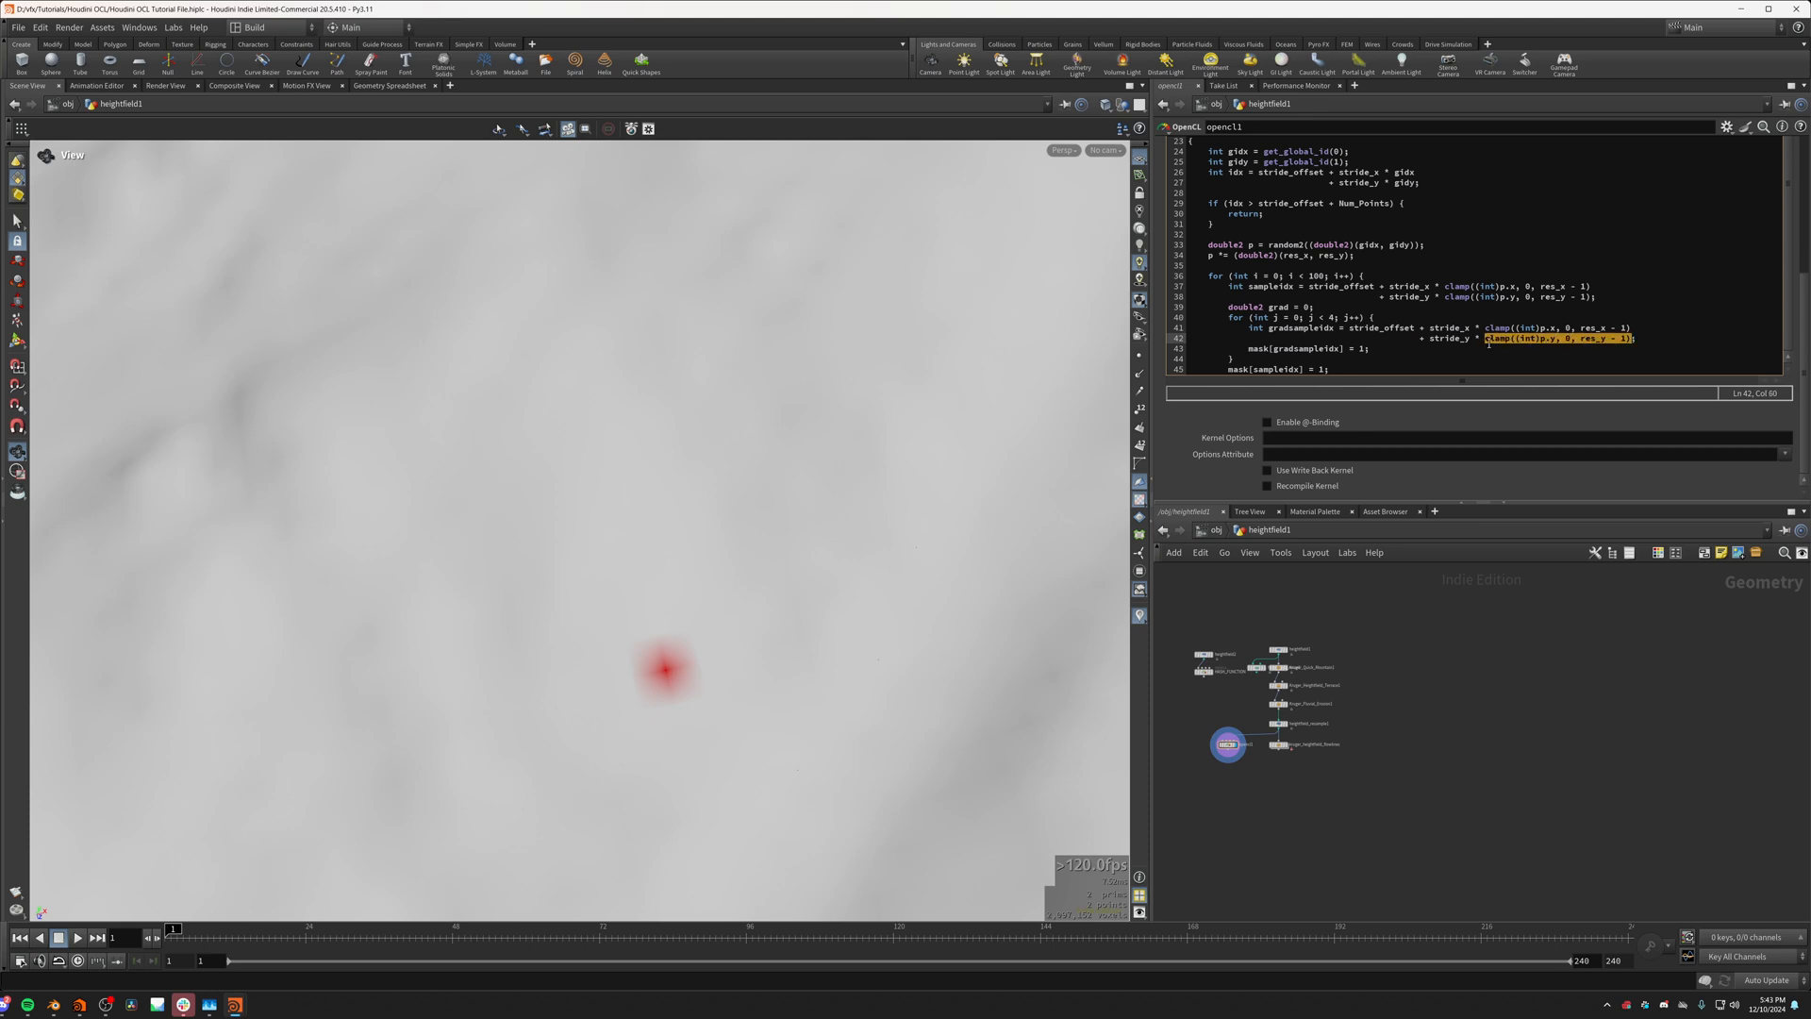
{"action": "left_click", "coordinate": [1557, 328]}
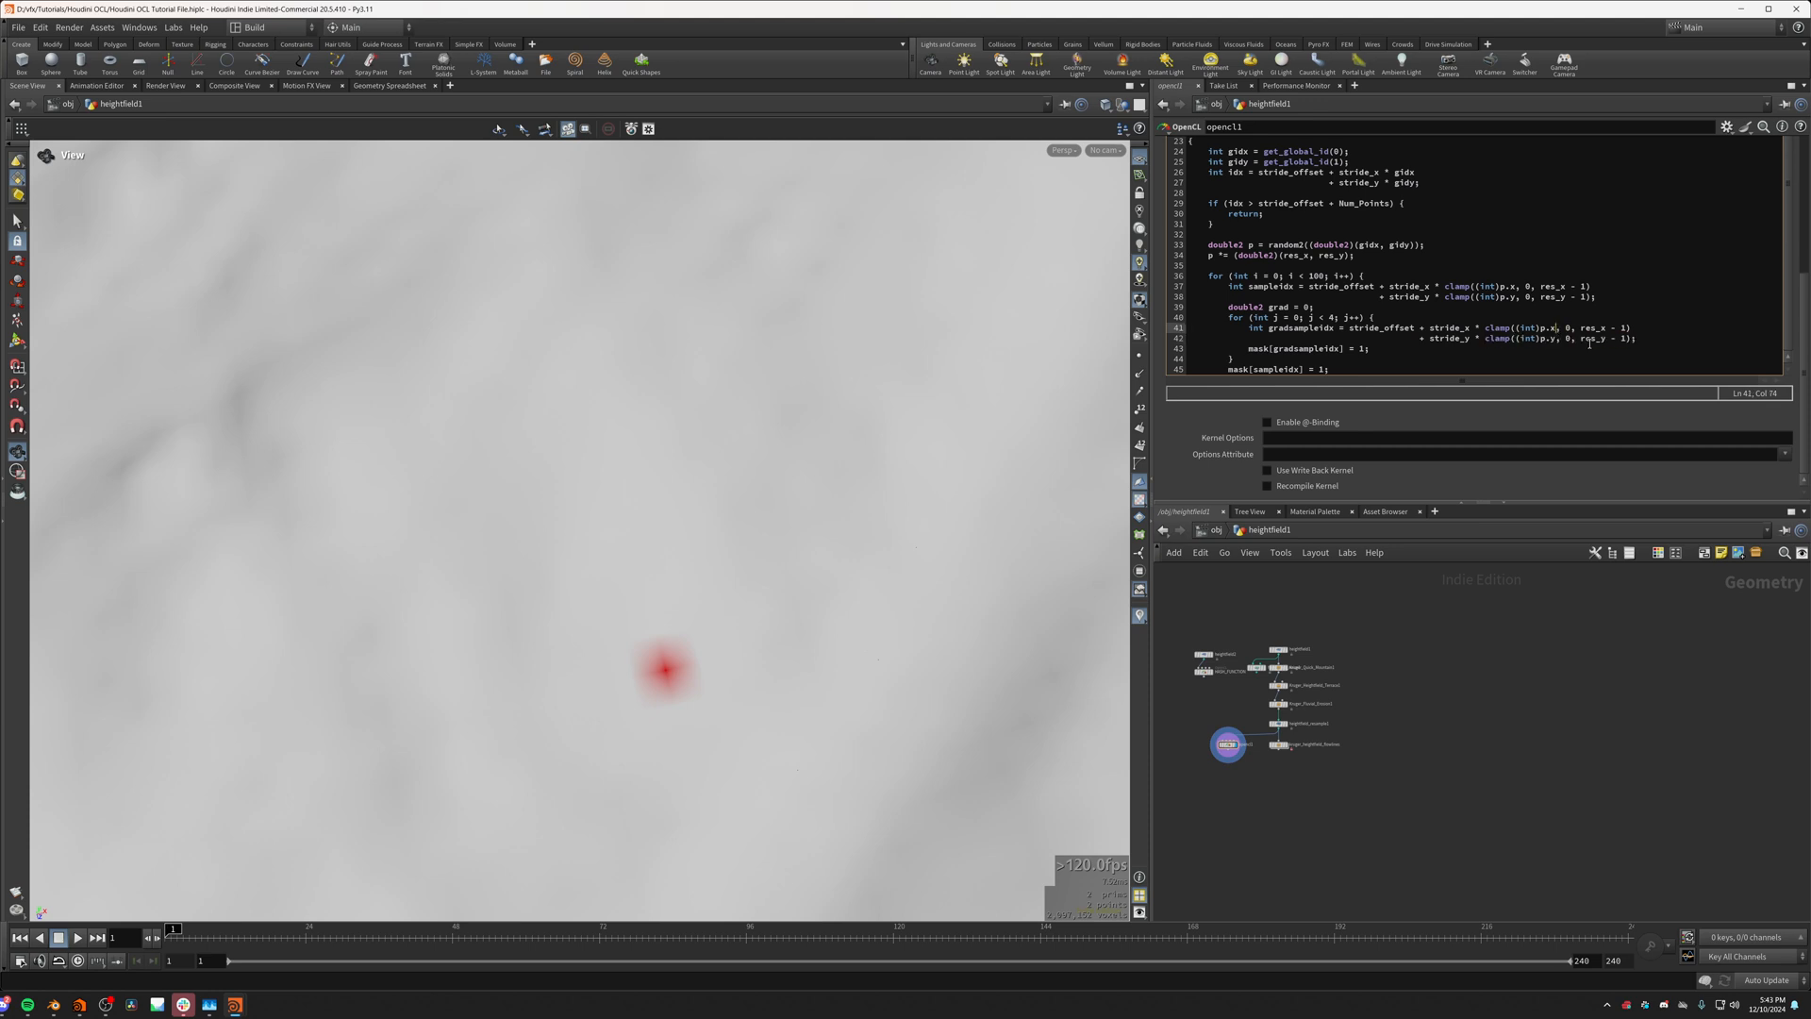
{"action": "type", "text": "+1"}
{"action": "left_click_drag", "start_coordinate": [679, 680], "coordinate": [787, 665]}
Step: Try x offsets of -1 and -2 on p.x in the gradsampleidx calculation
{"action": "left_click", "coordinate": [1559, 329]}
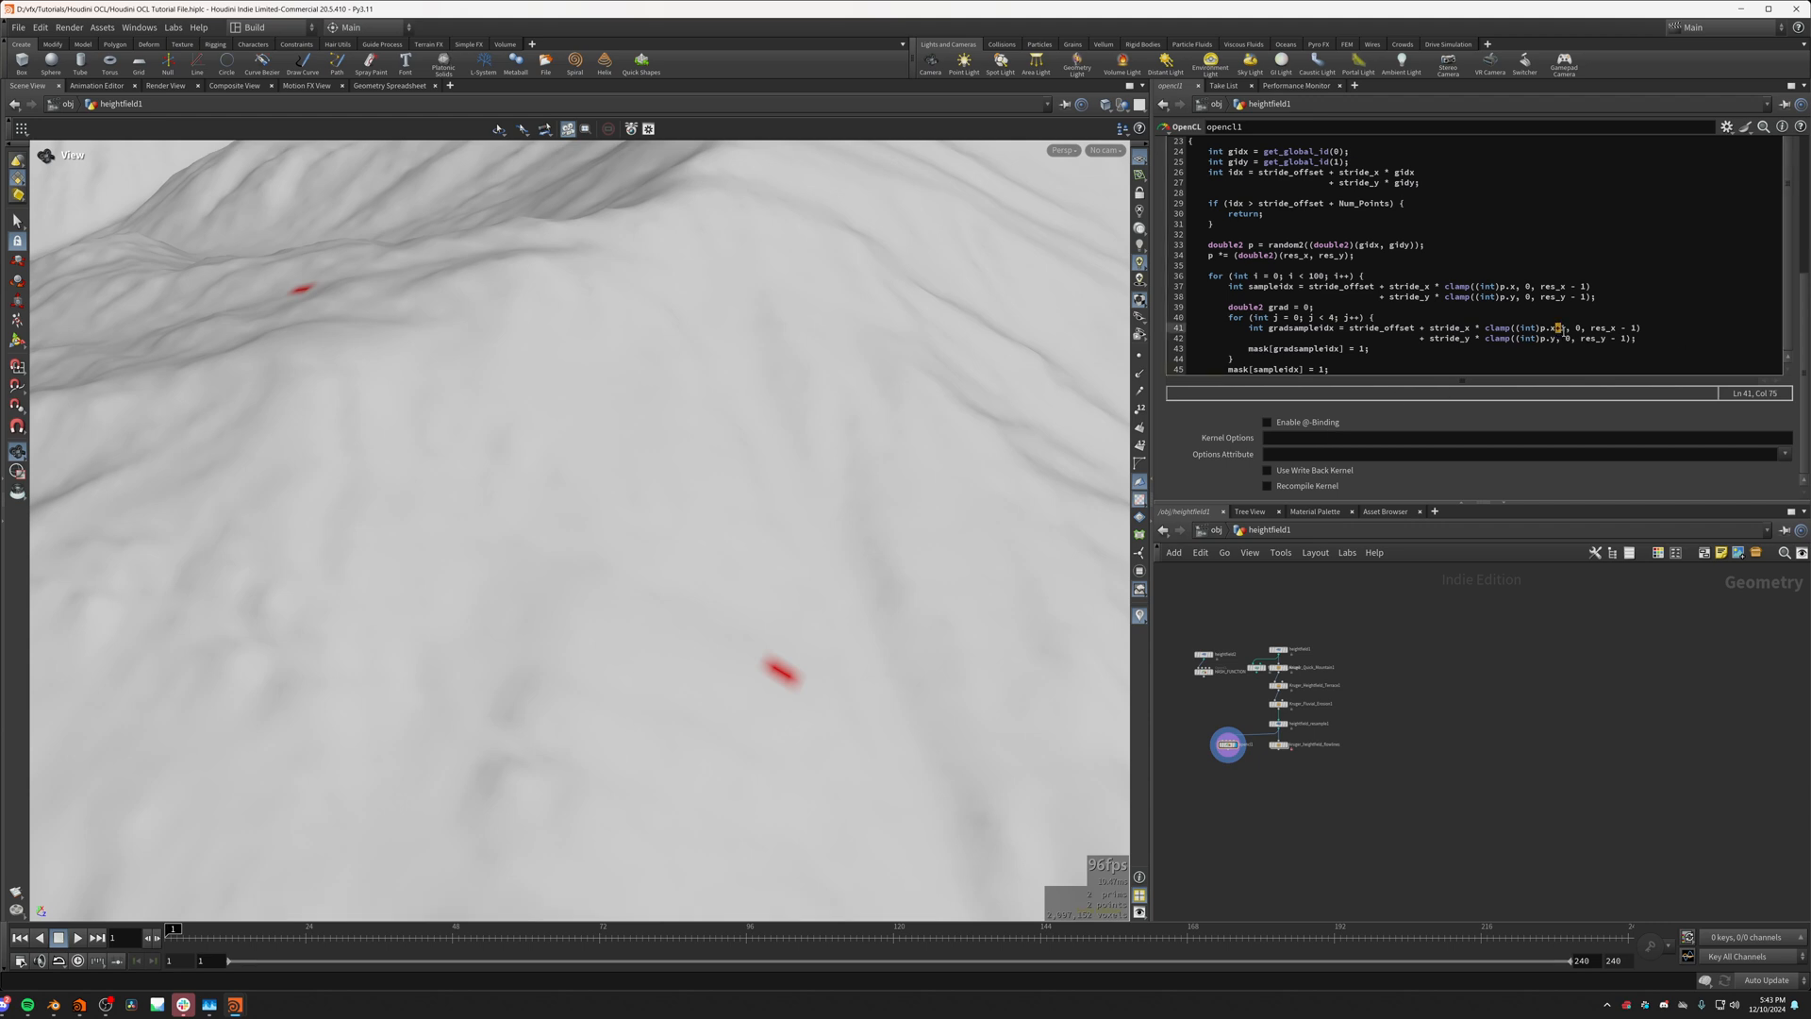
{"action": "key", "text": "BackSpace"}
{"action": "type", "text": "-1"}
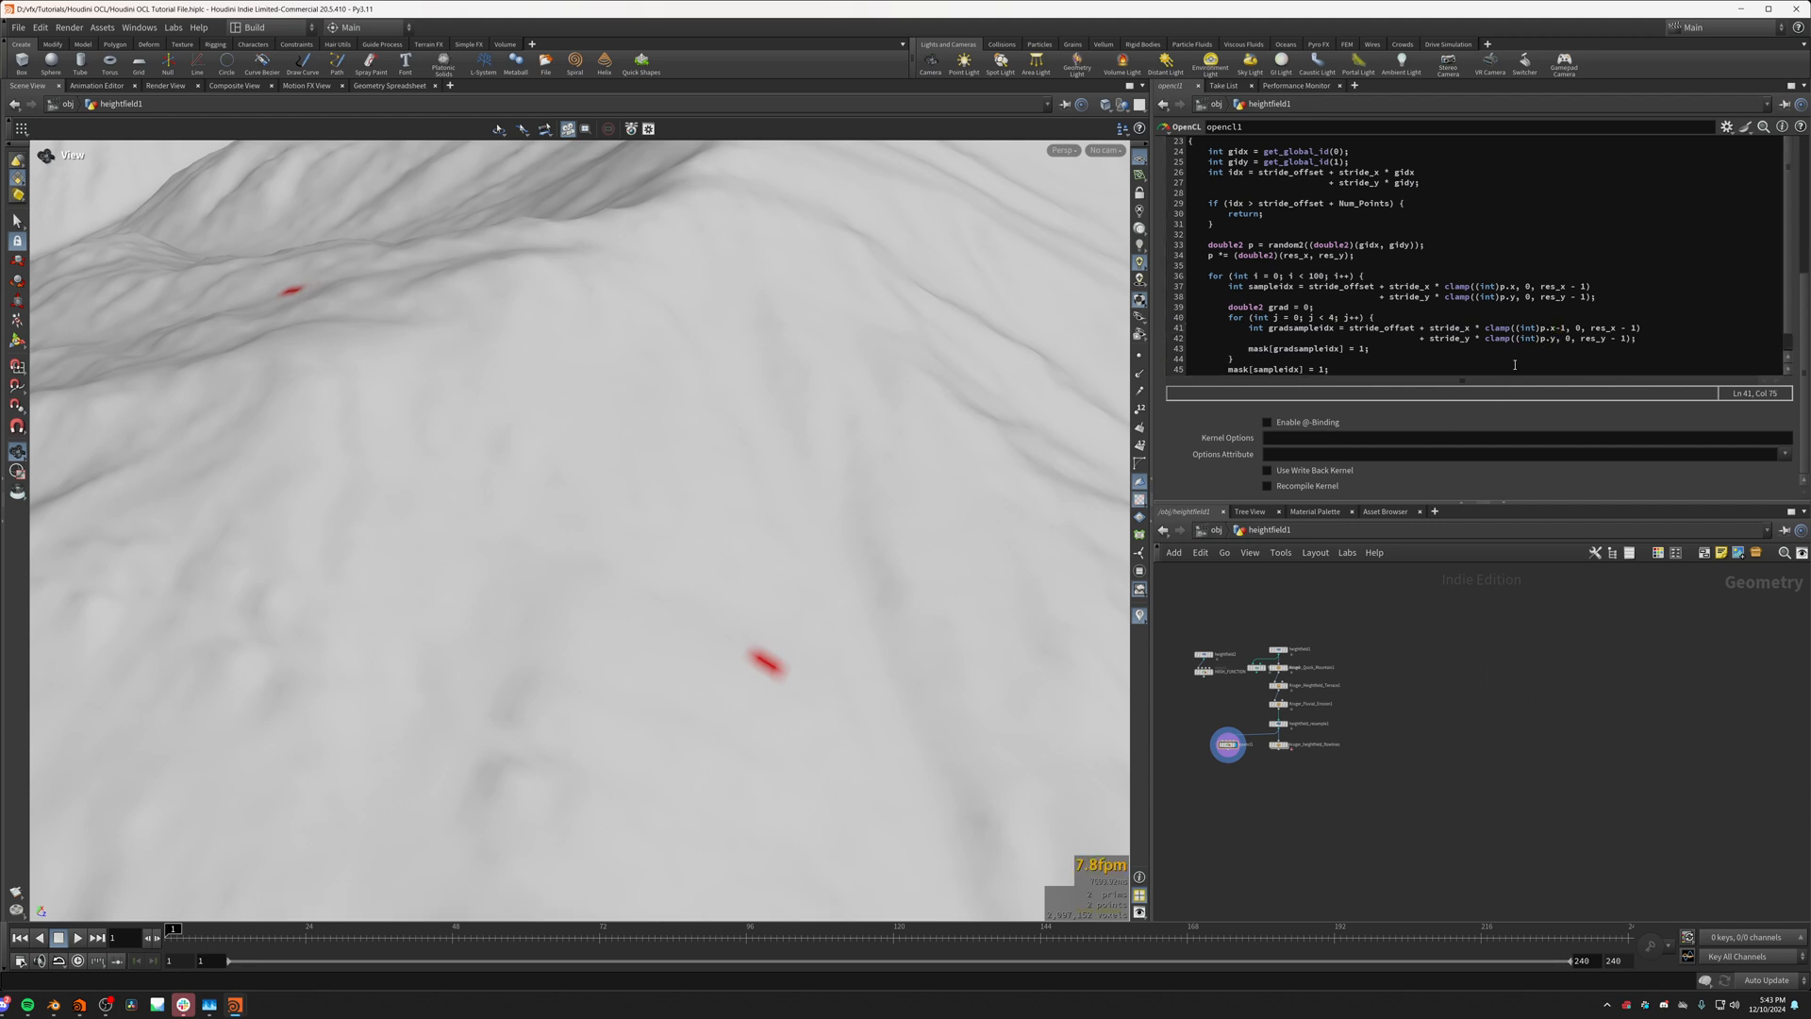
{"action": "type", "text": "2"}
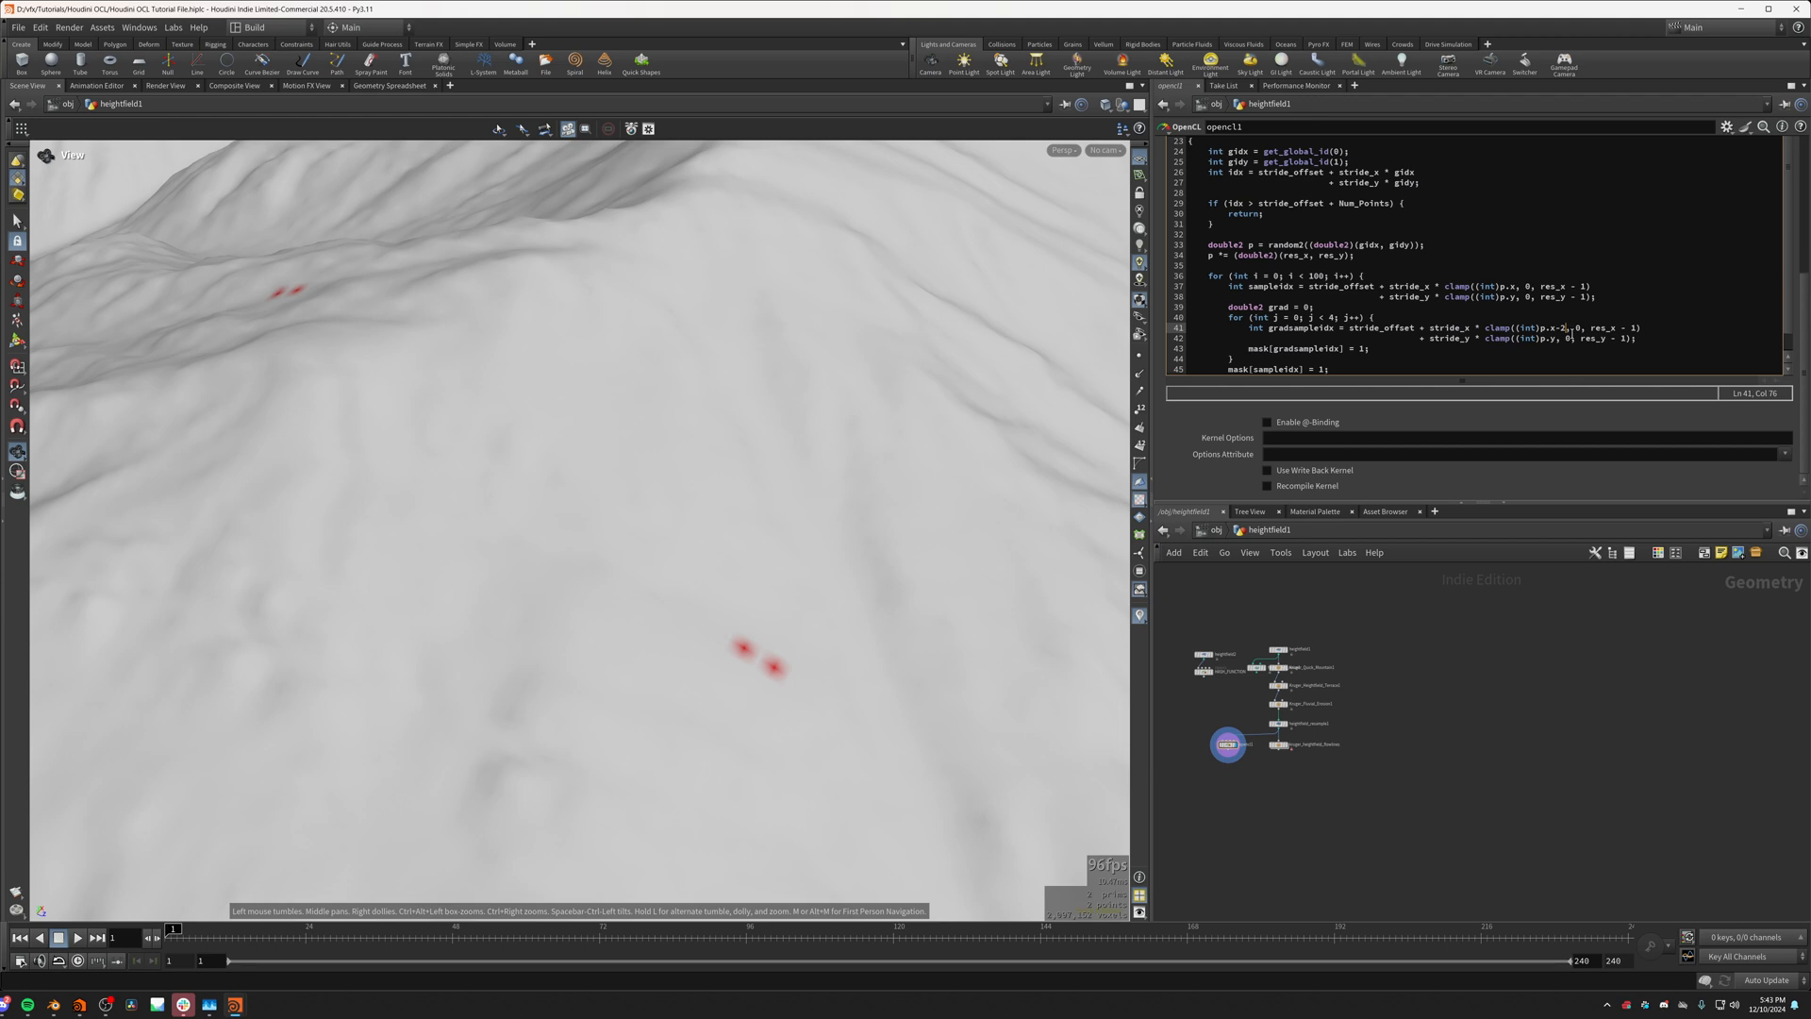
Step: Replace the negative x offset in the gradsampleidx calculation with a positive one after p.x
{"action": "key", "text": "BackSpace"}
{"action": "key", "text": "BackSpace"}
{"action": "type", "text": "+"}
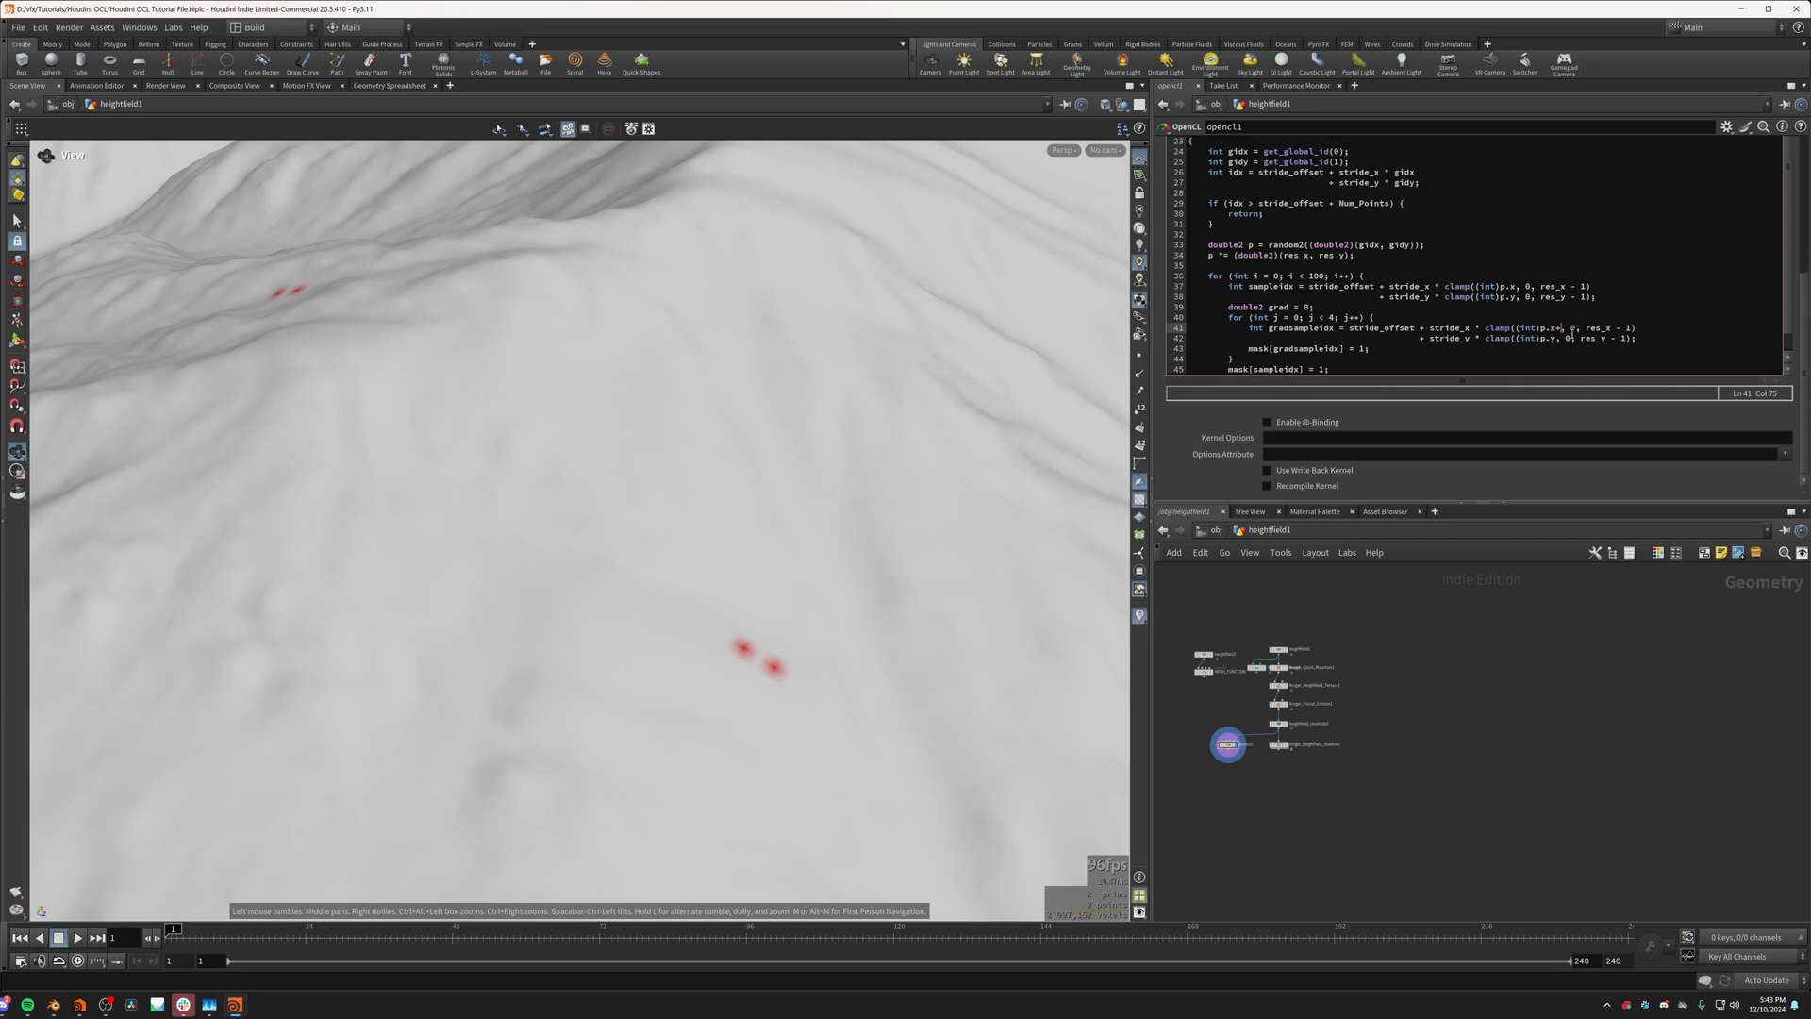
Step: Offset p.x by cos(j) and p.y by sin(j) in the gradsampleidx calculation
{"action": "type", "text": "cos"}
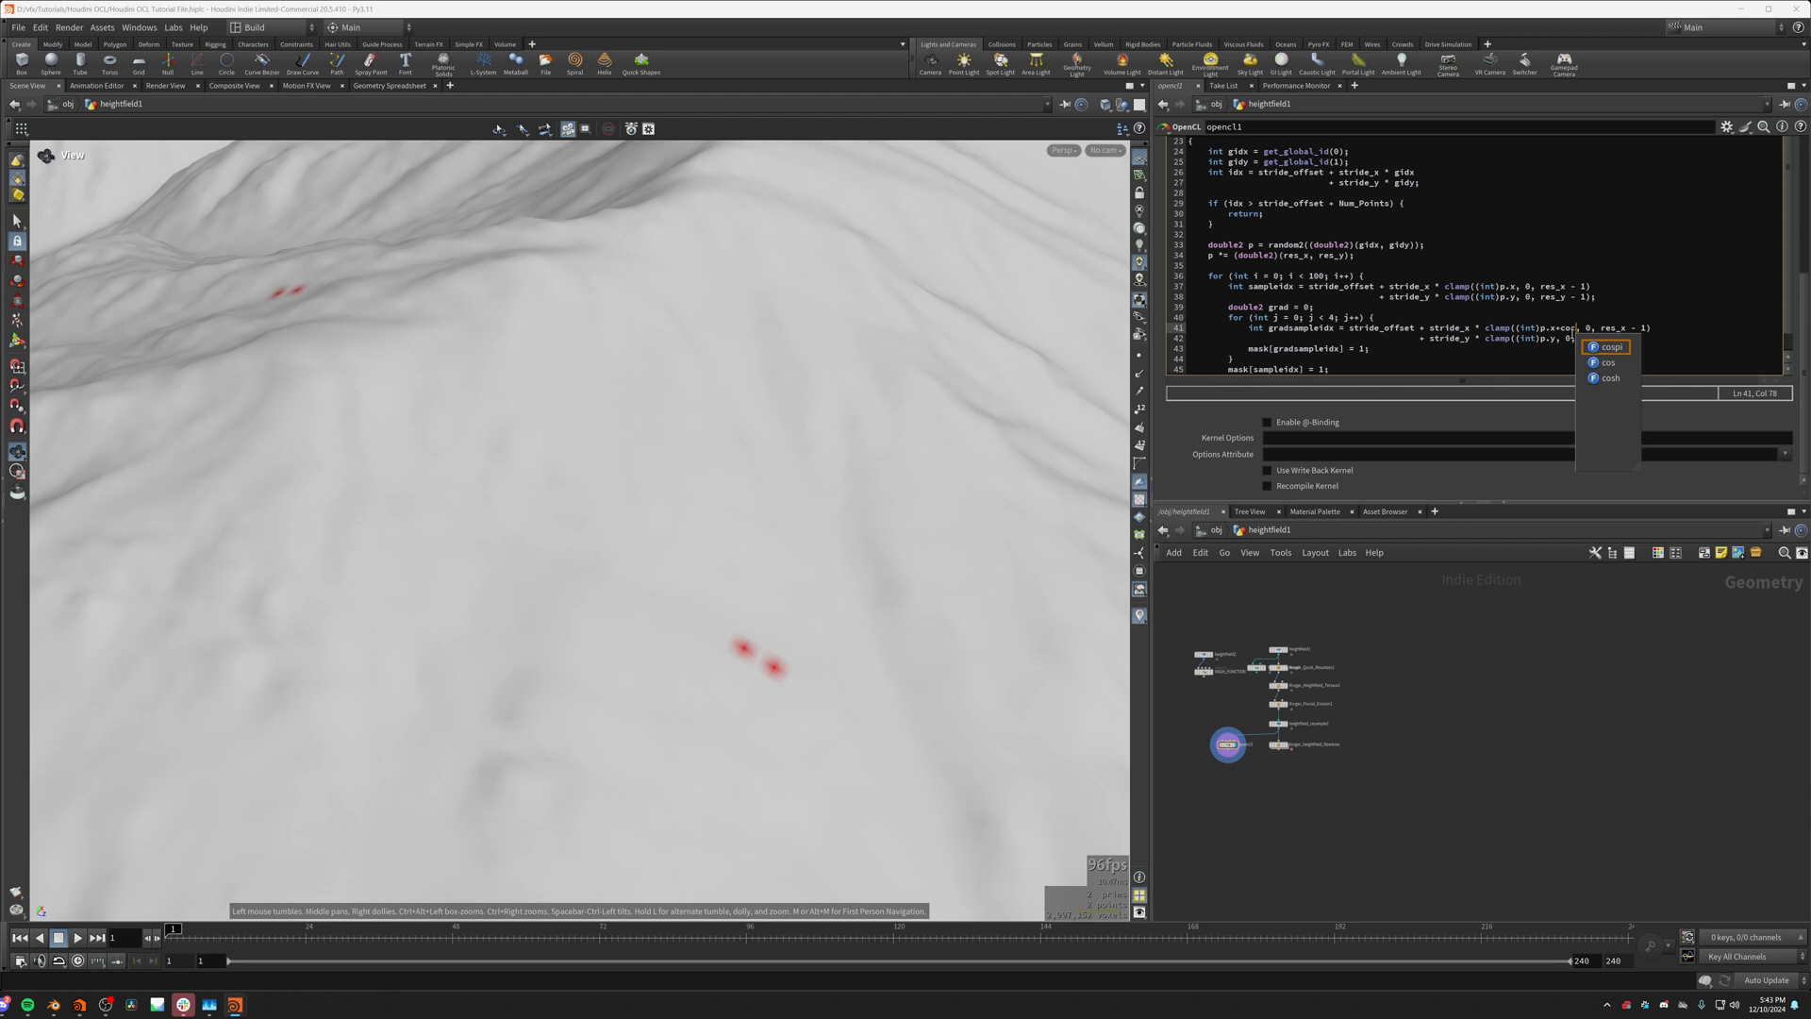
{"action": "left_click", "coordinate": [1554, 339]}
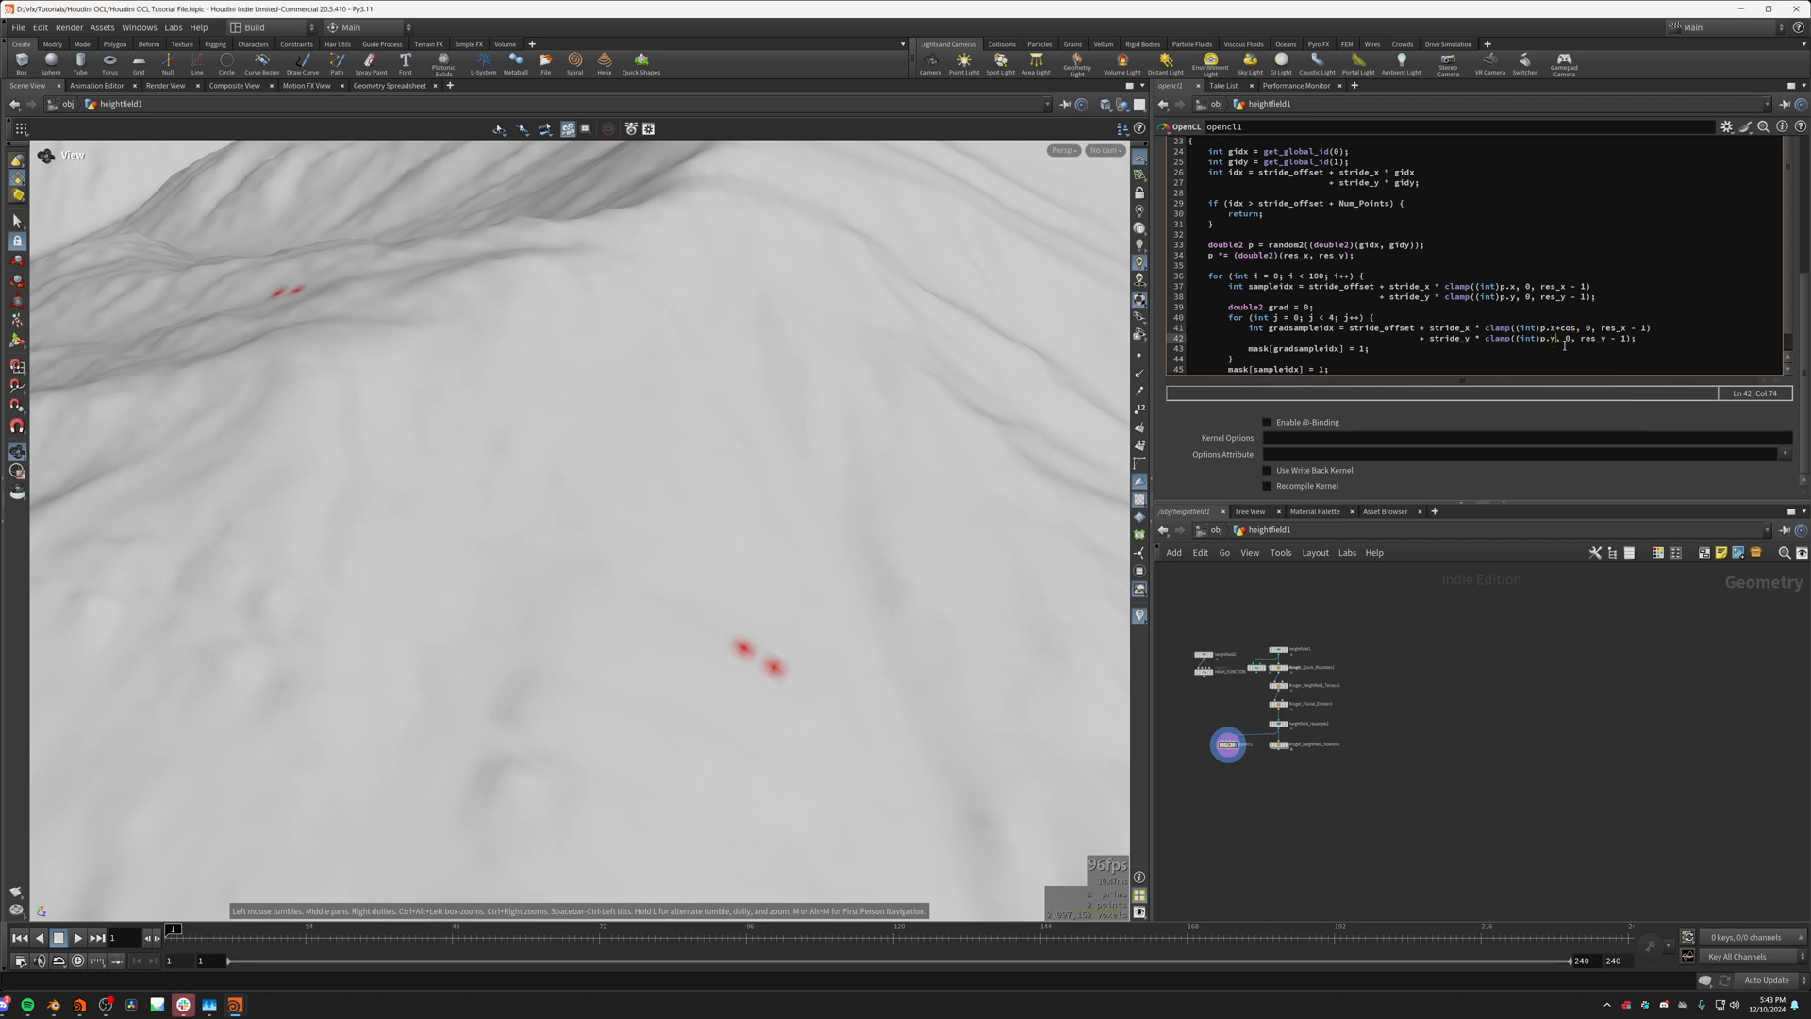
{"action": "type", "text": "+"}
{"action": "key", "text": "BackSpace"}
{"action": "type", "text": "sin()"}
{"action": "left_click", "coordinate": [1573, 329]}
{"action": "type", "text": "()"}
{"action": "key", "text": "Left"}
{"action": "type", "text": "j"}
{"action": "left_click", "coordinate": [1584, 339]}
{"action": "type", "text": "j"}
Step: Set the cosine's argument to (float)j*3.14159f/2.0f and cast the x offset with (int)
{"action": "left_click", "coordinate": [1588, 328]}
{"action": "key", "text": "shift+Left"}
{"action": "type", "text": "(float)j*3.14159f/2.0f"}
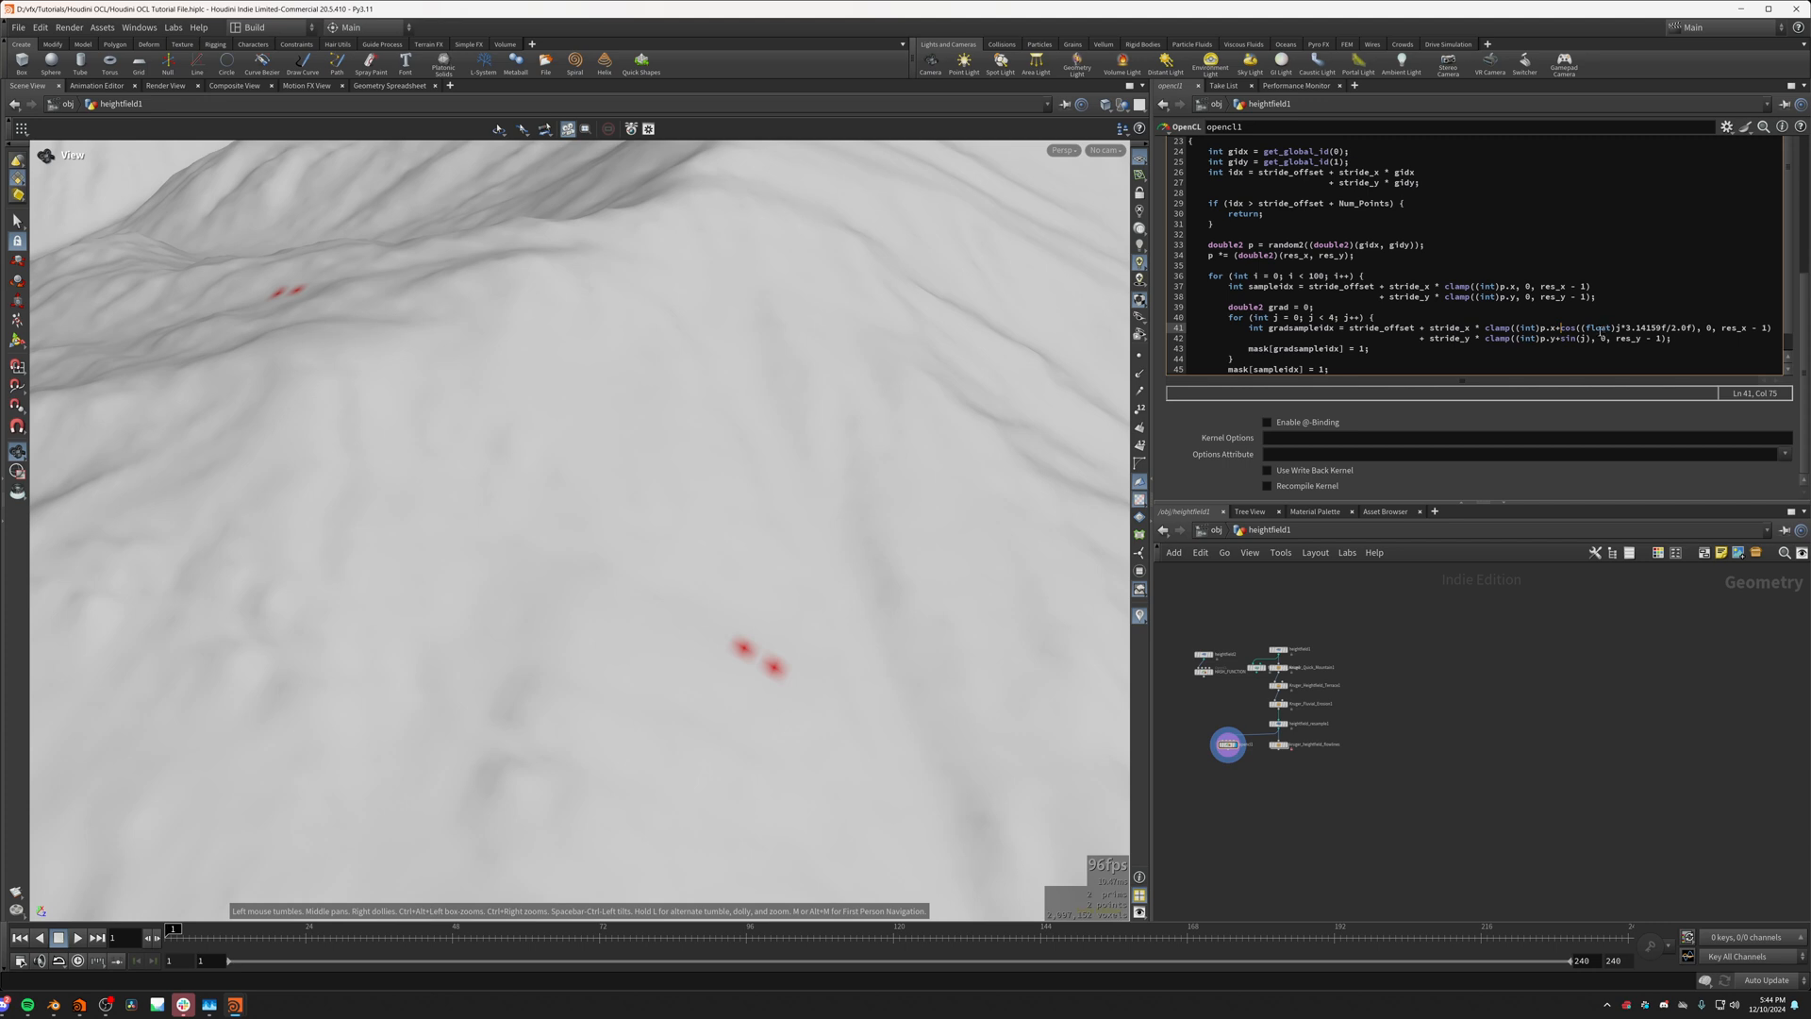
{"action": "type", "text": "(int)"}
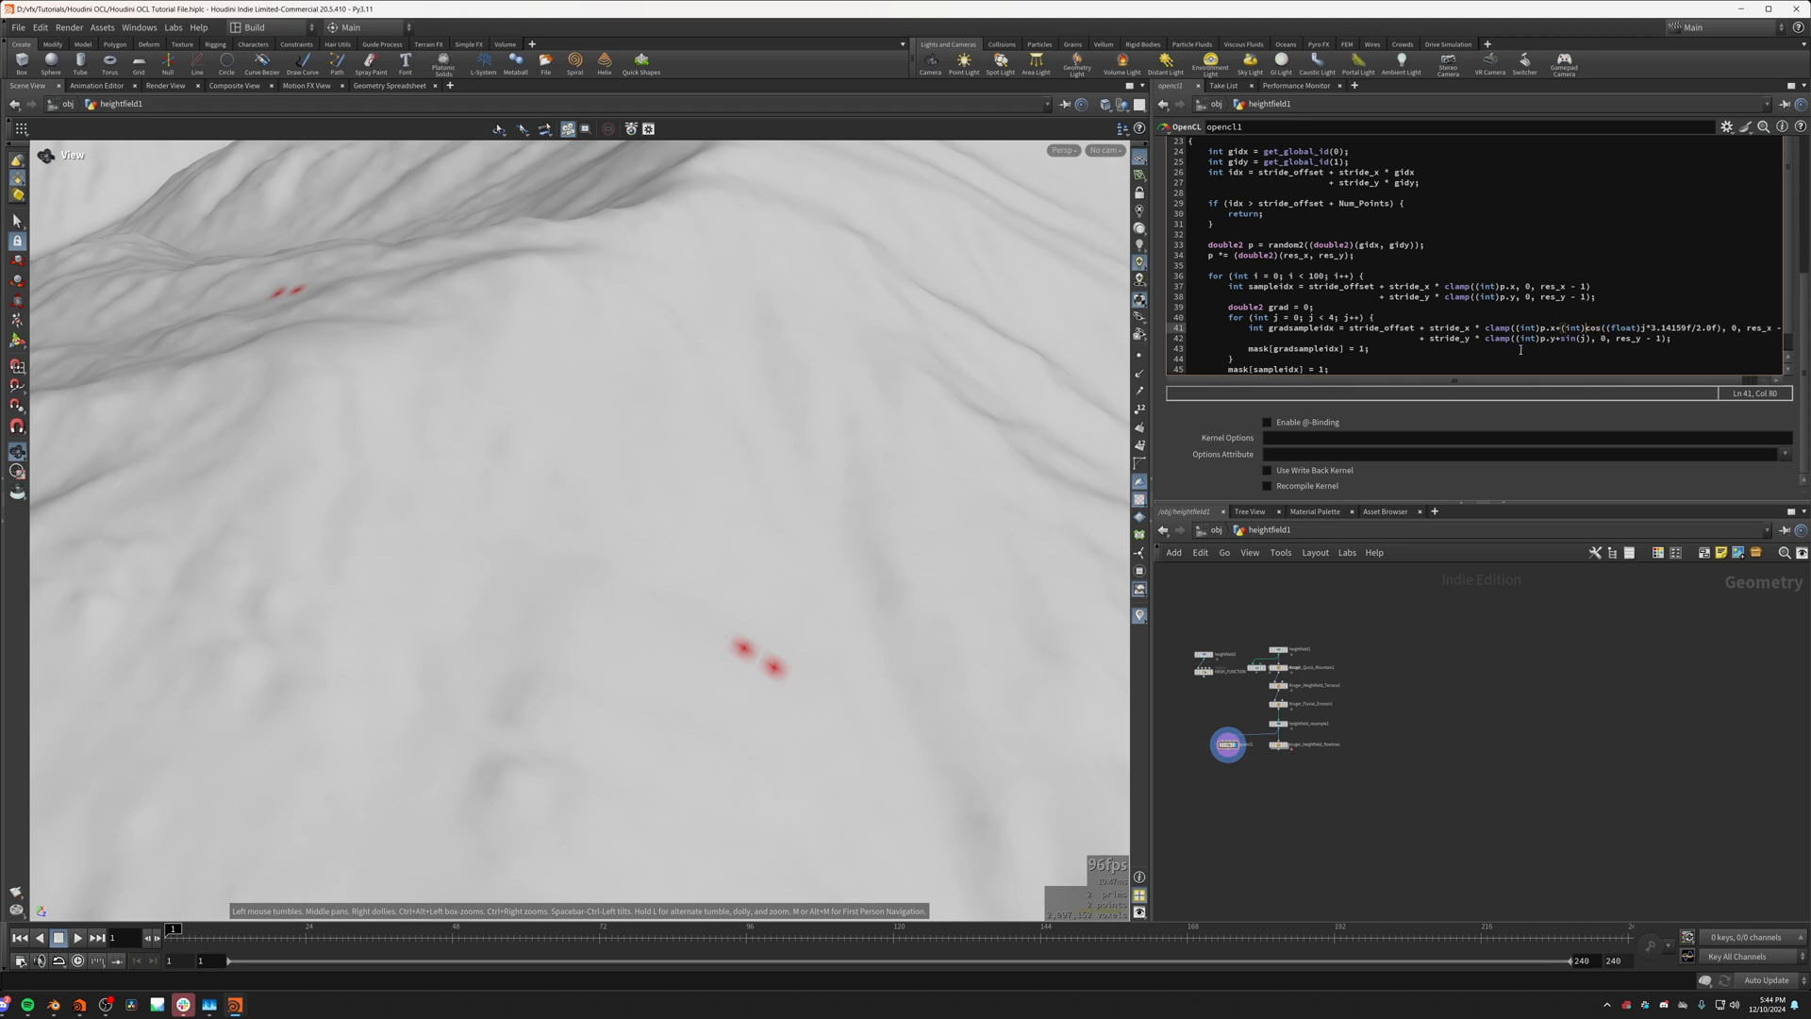
Step: Replace the y offset after p.y with a copy of the x offset expression, using sin instead of cos
{"action": "left_click_drag", "start_coordinate": [1555, 327], "coordinate": [1723, 330]}
{"action": "key", "text": "ctrl+c"}
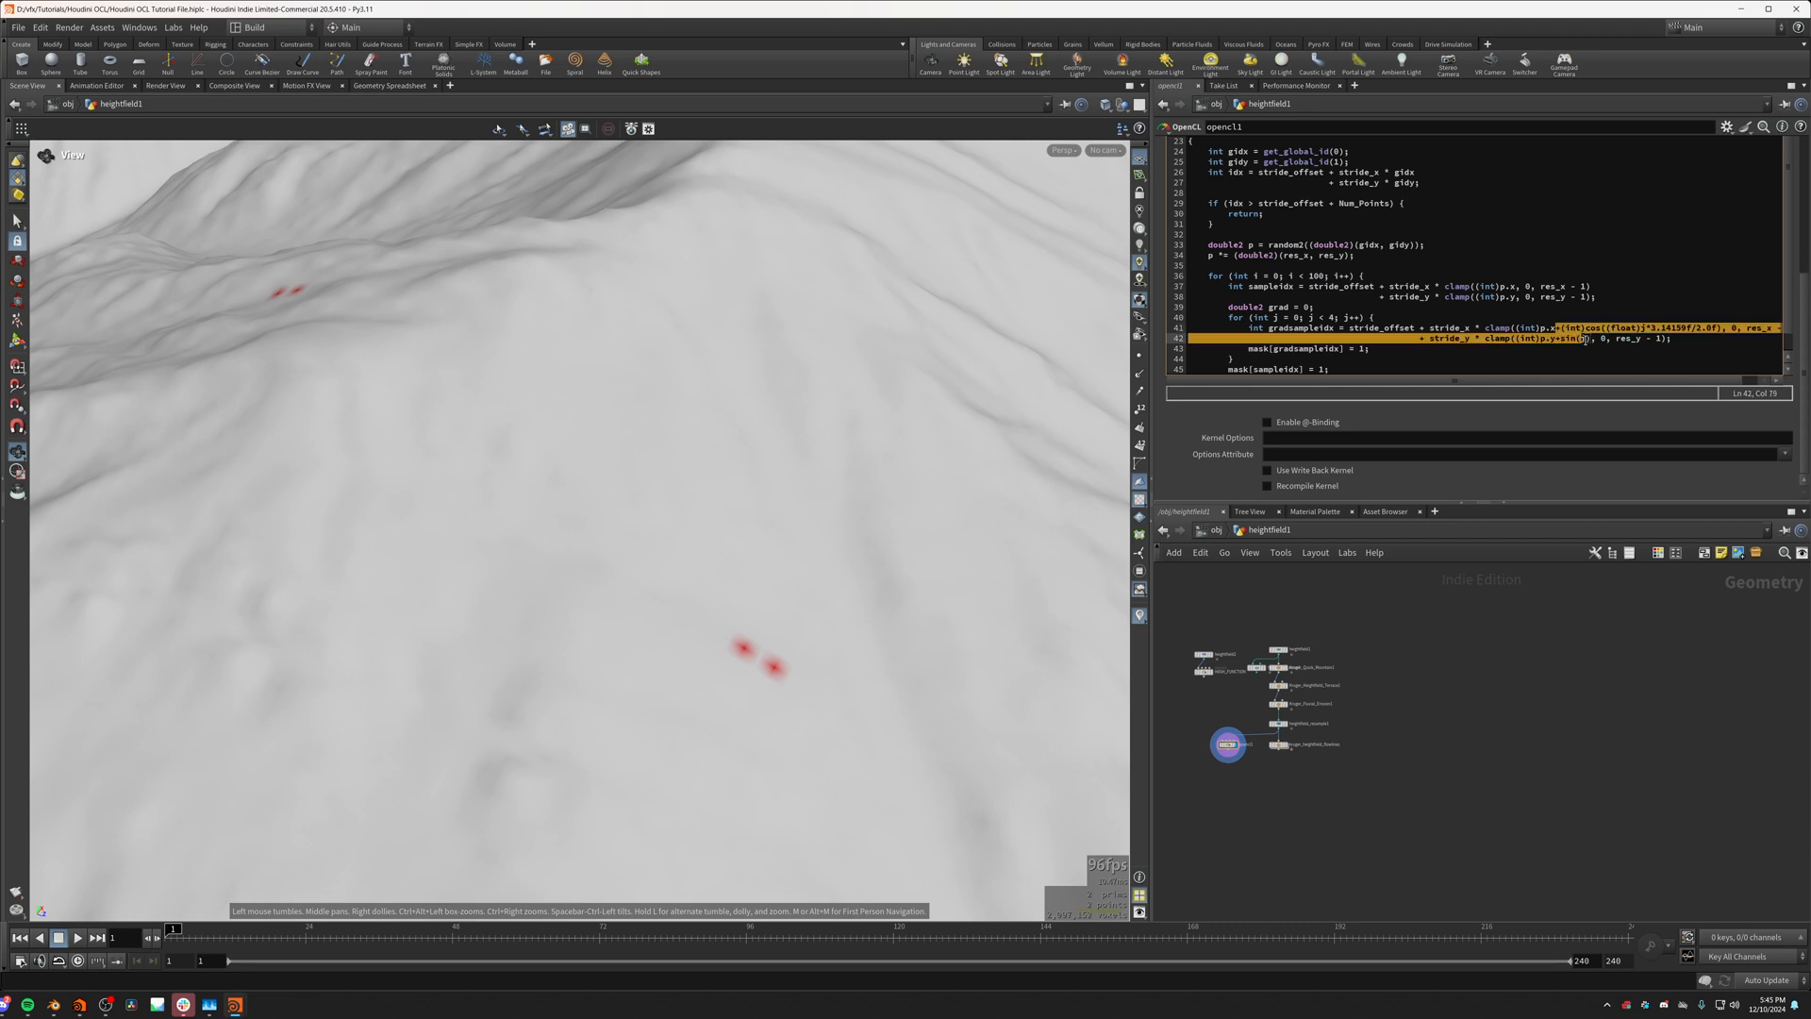
{"action": "left_click", "coordinate": [1586, 339]}
{"action": "left_click_drag", "start_coordinate": [1590, 339], "coordinate": [1560, 340]}
{"action": "key", "text": "BackSpace"}
{"action": "key", "text": "ctrl+v"}
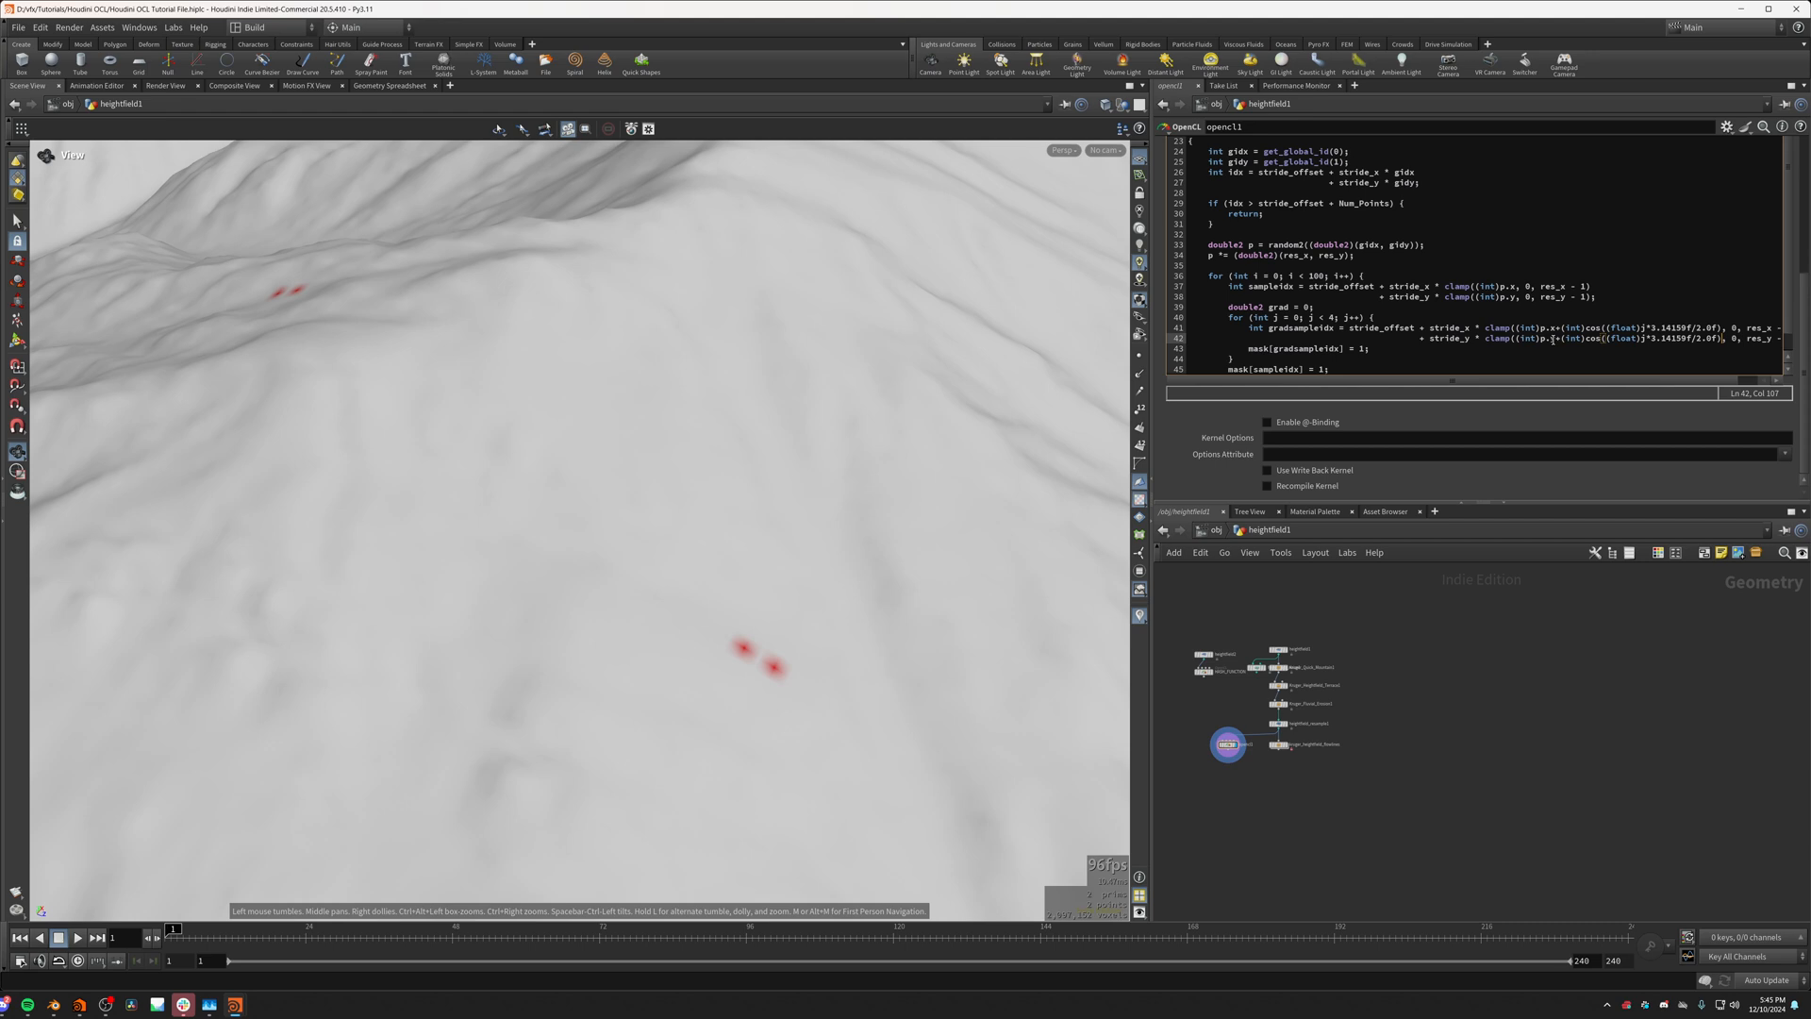
{"action": "double_click", "coordinate": [1593, 338]}
{"action": "type", "text": "sin"}
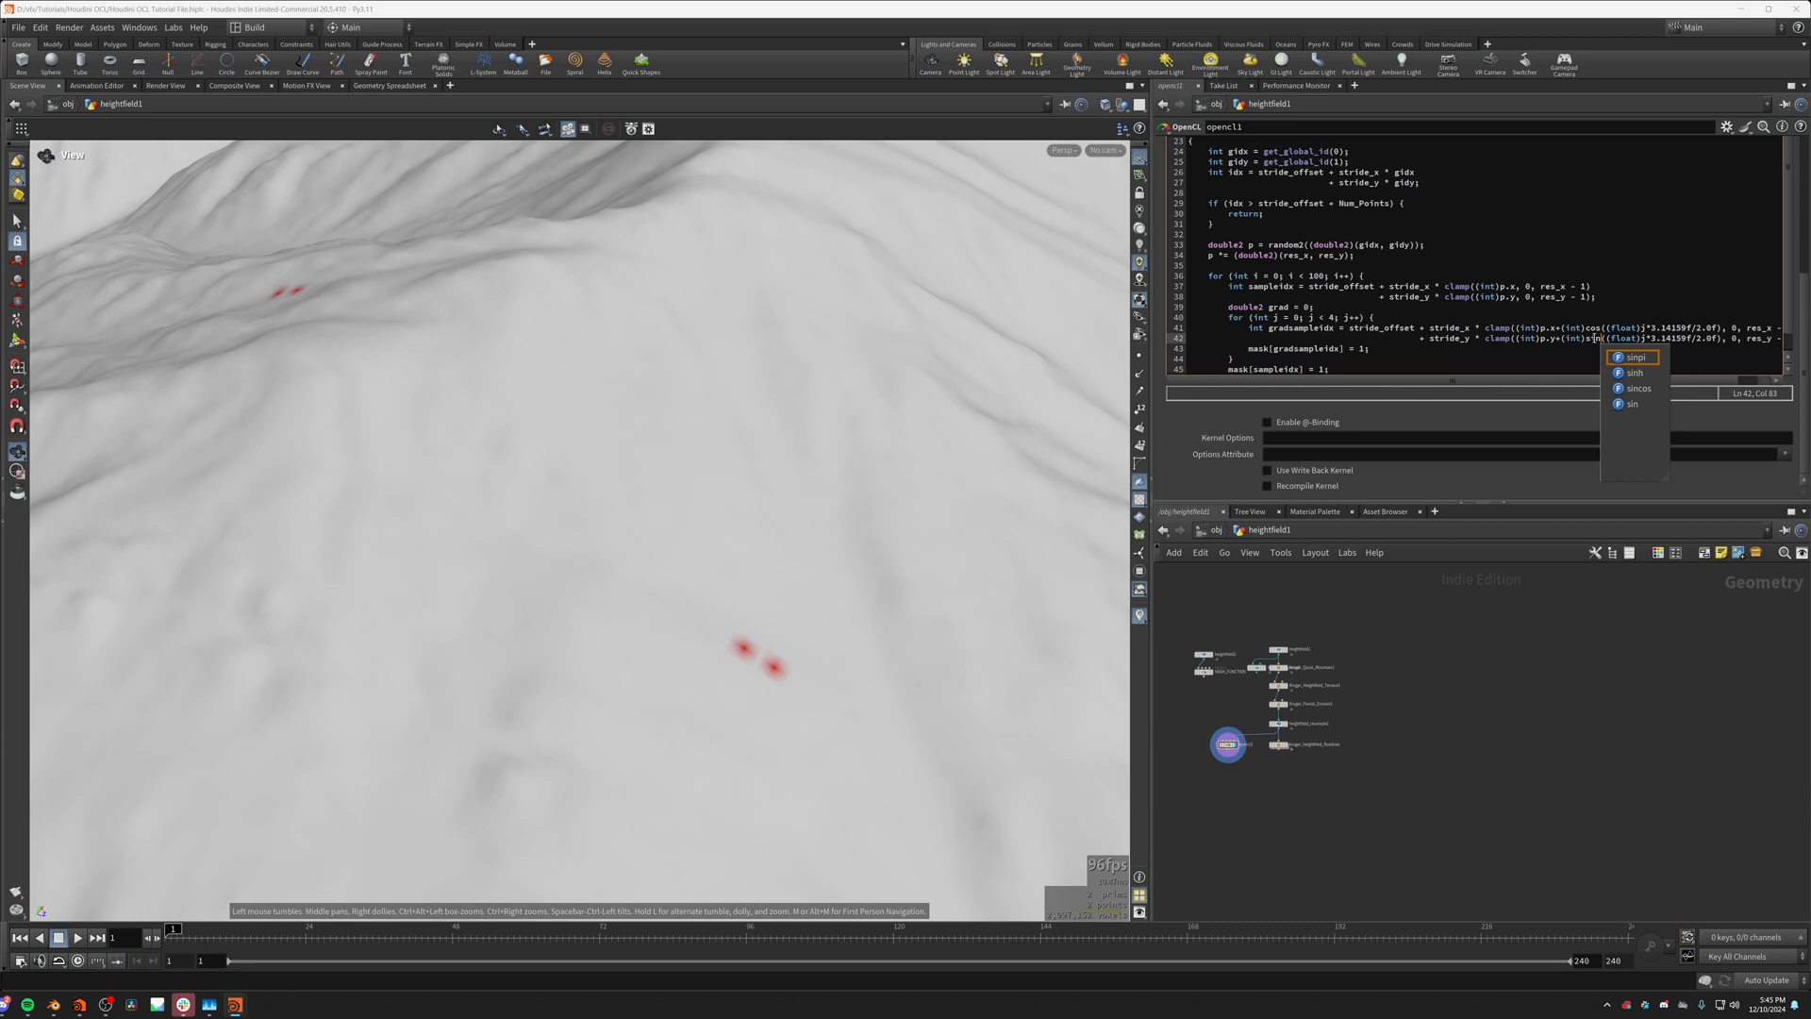
{"action": "left_click", "coordinate": [1353, 350]}
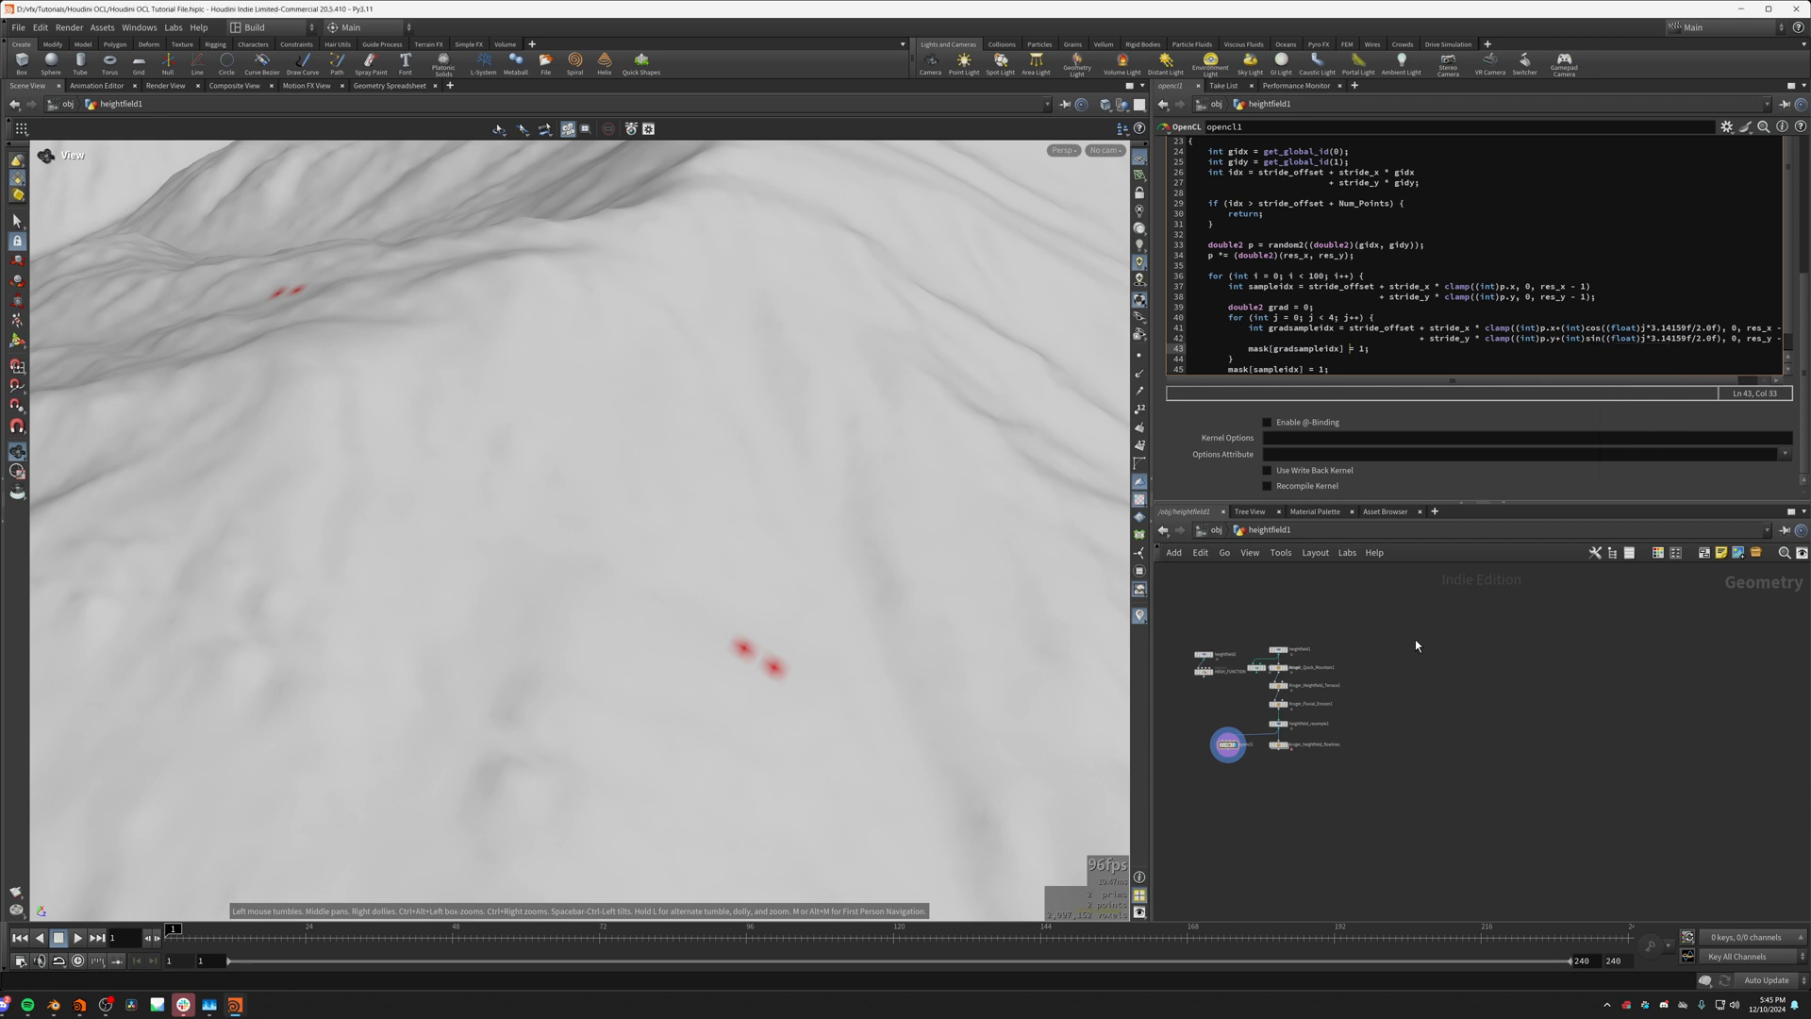
Step: Examine the pattern of sampled mask points on the terrain up close and from a distance
{"action": "left_click", "coordinate": [1398, 712]}
{"action": "scroll", "coordinate": [845, 715], "scroll_direction": "up", "scroll_amount": 4}
{"action": "scroll", "coordinate": [849, 703], "scroll_direction": "down", "scroll_amount": 3}
{"action": "scroll", "coordinate": [857, 698], "scroll_direction": "up", "scroll_amount": 5}
{"action": "middle_click_drag", "start_coordinate": [856, 698], "coordinate": [672, 701]}
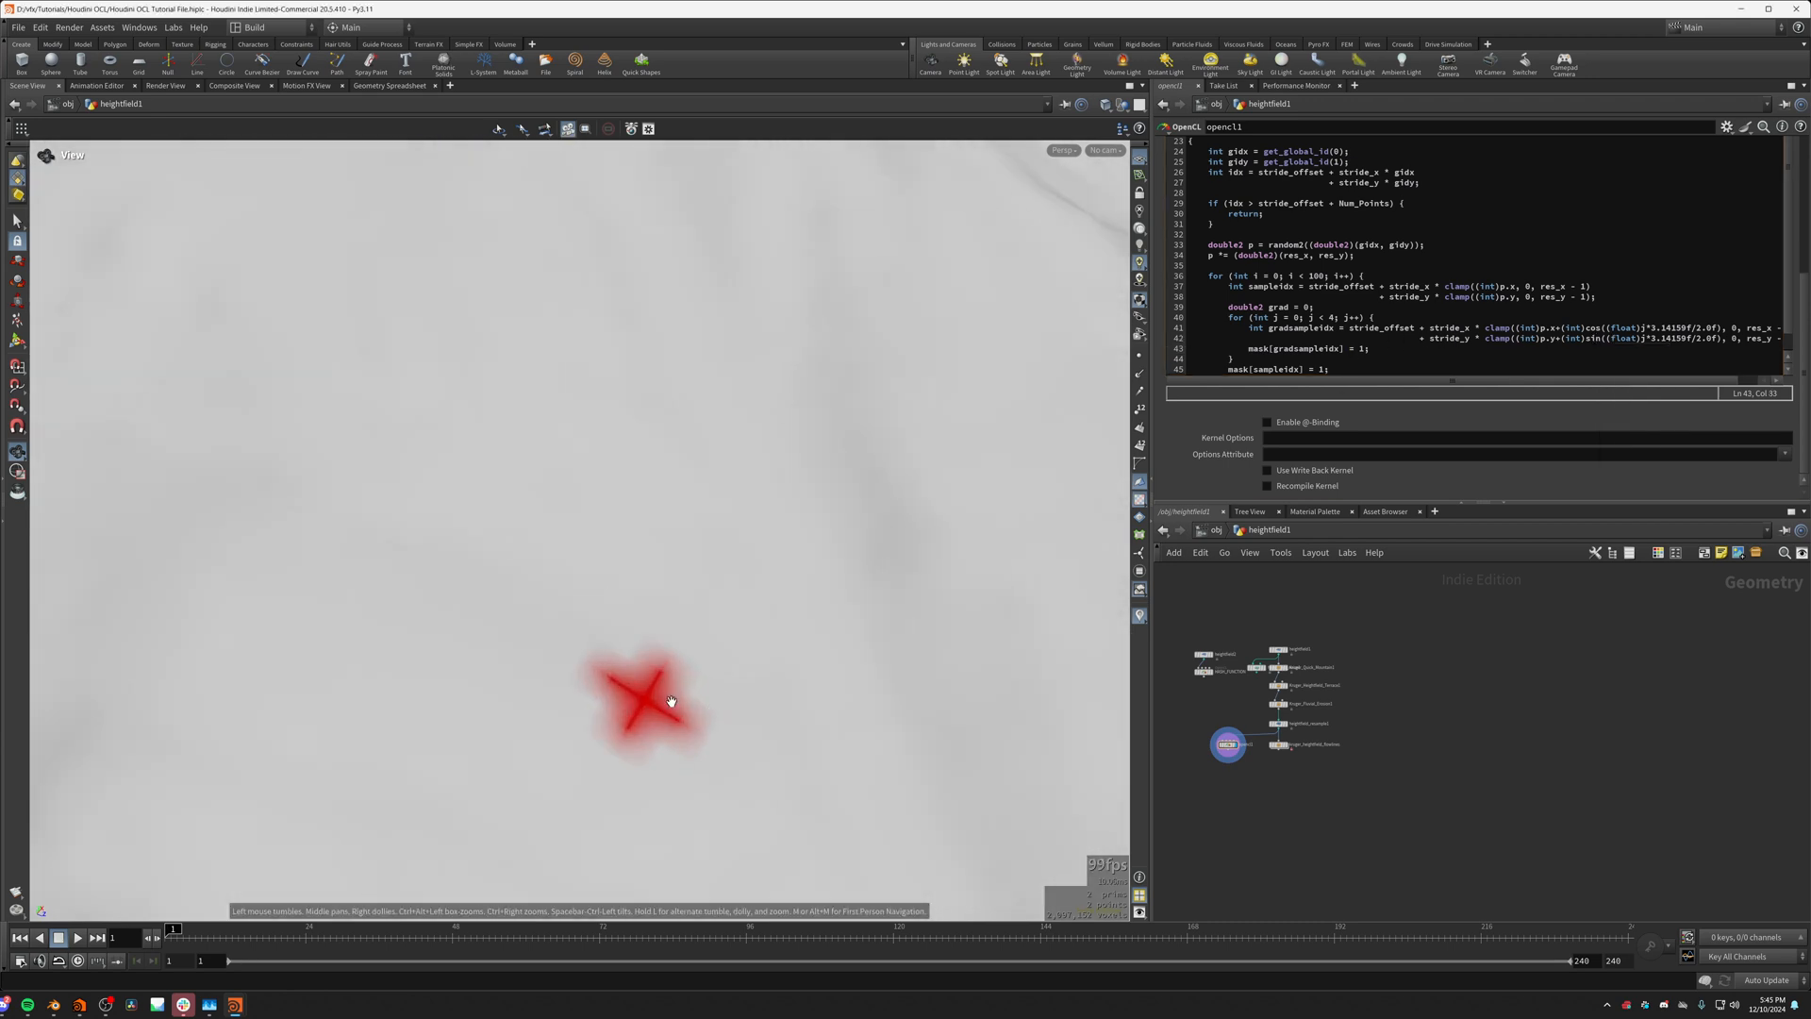
{"action": "left_click_drag", "start_coordinate": [671, 701], "coordinate": [639, 732]}
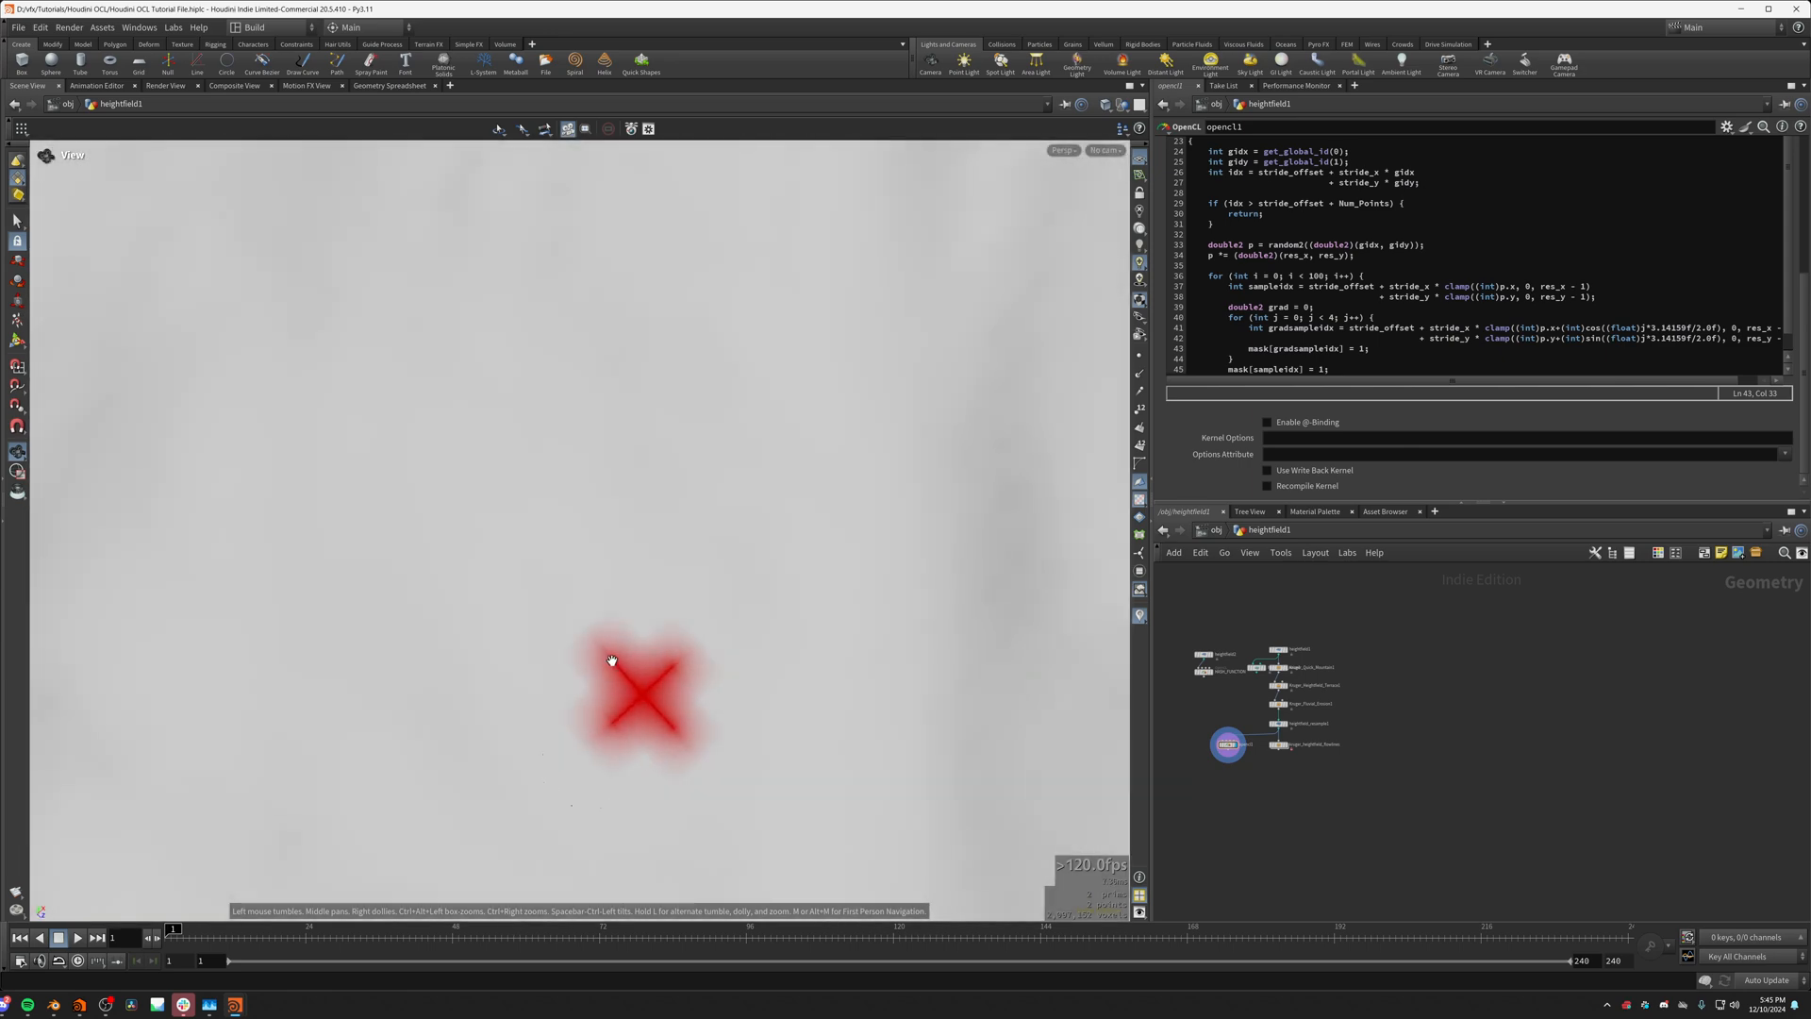
{"action": "left_click_drag", "start_coordinate": [611, 661], "coordinate": [1054, 511]}
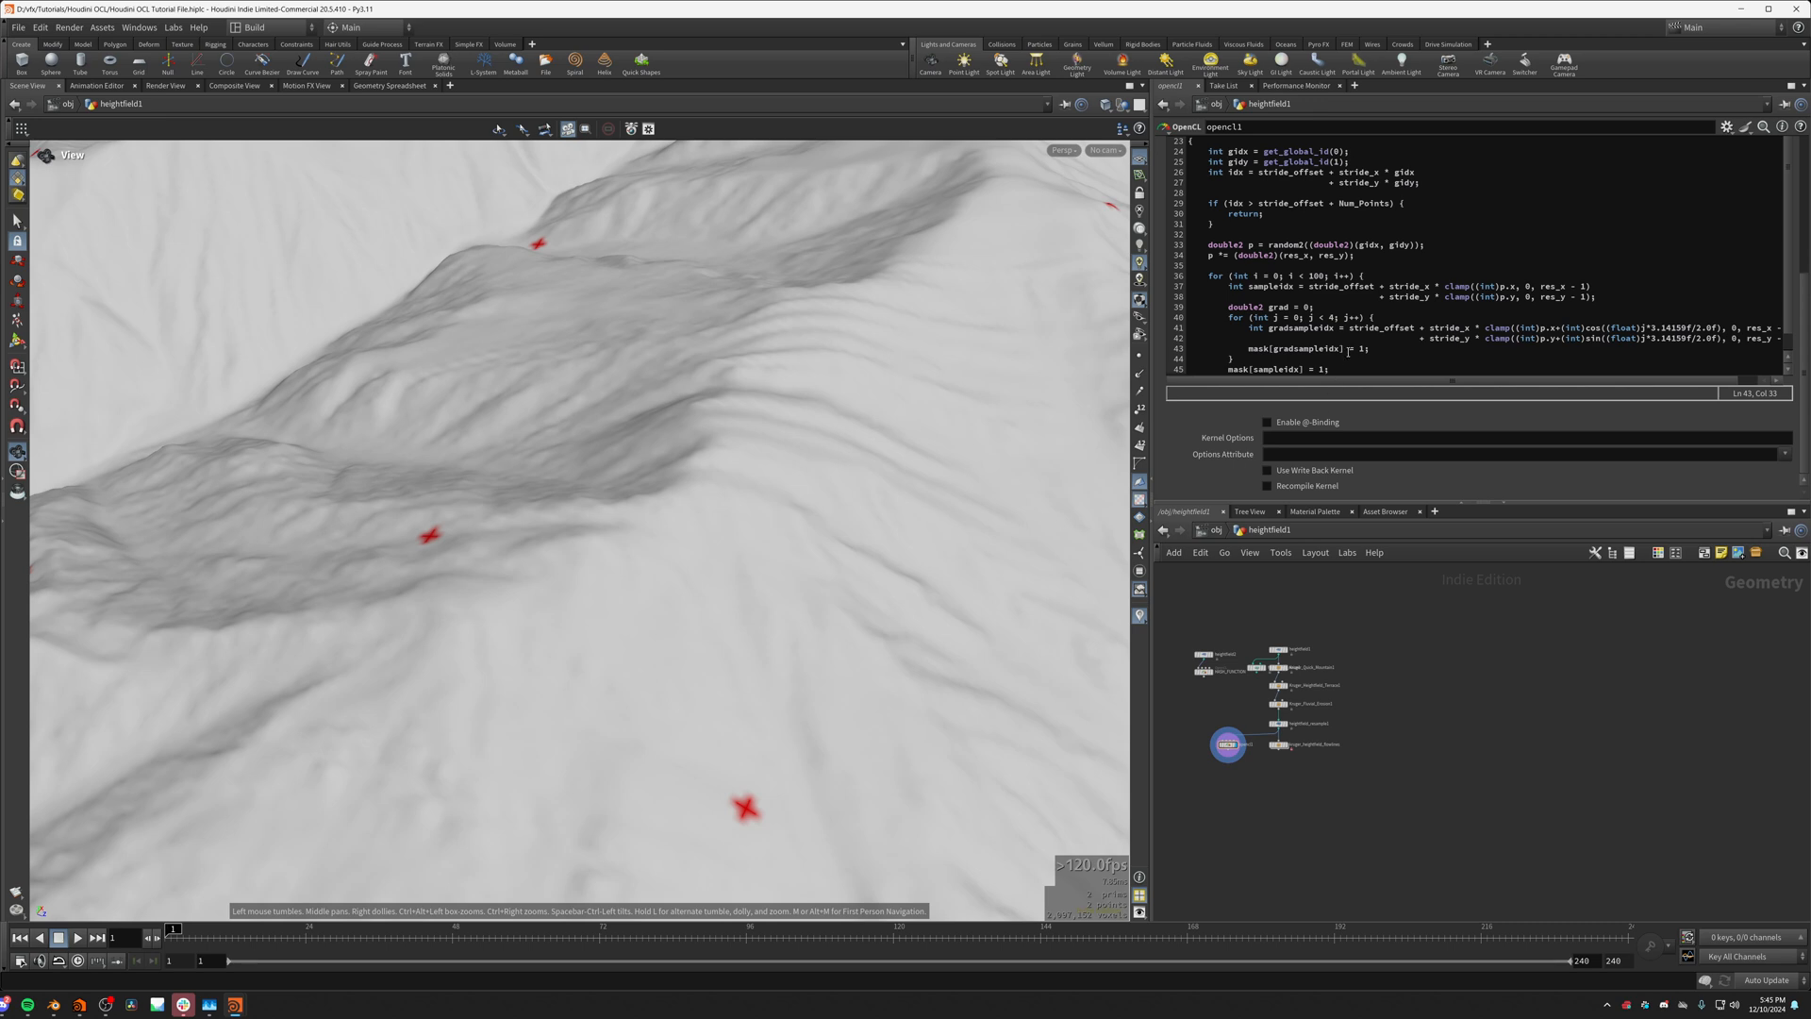
Step: Start a grad += statement on a new line above the mask[gradsampleidx] assignment in the j loop
{"action": "left_click", "coordinate": [1249, 350]}
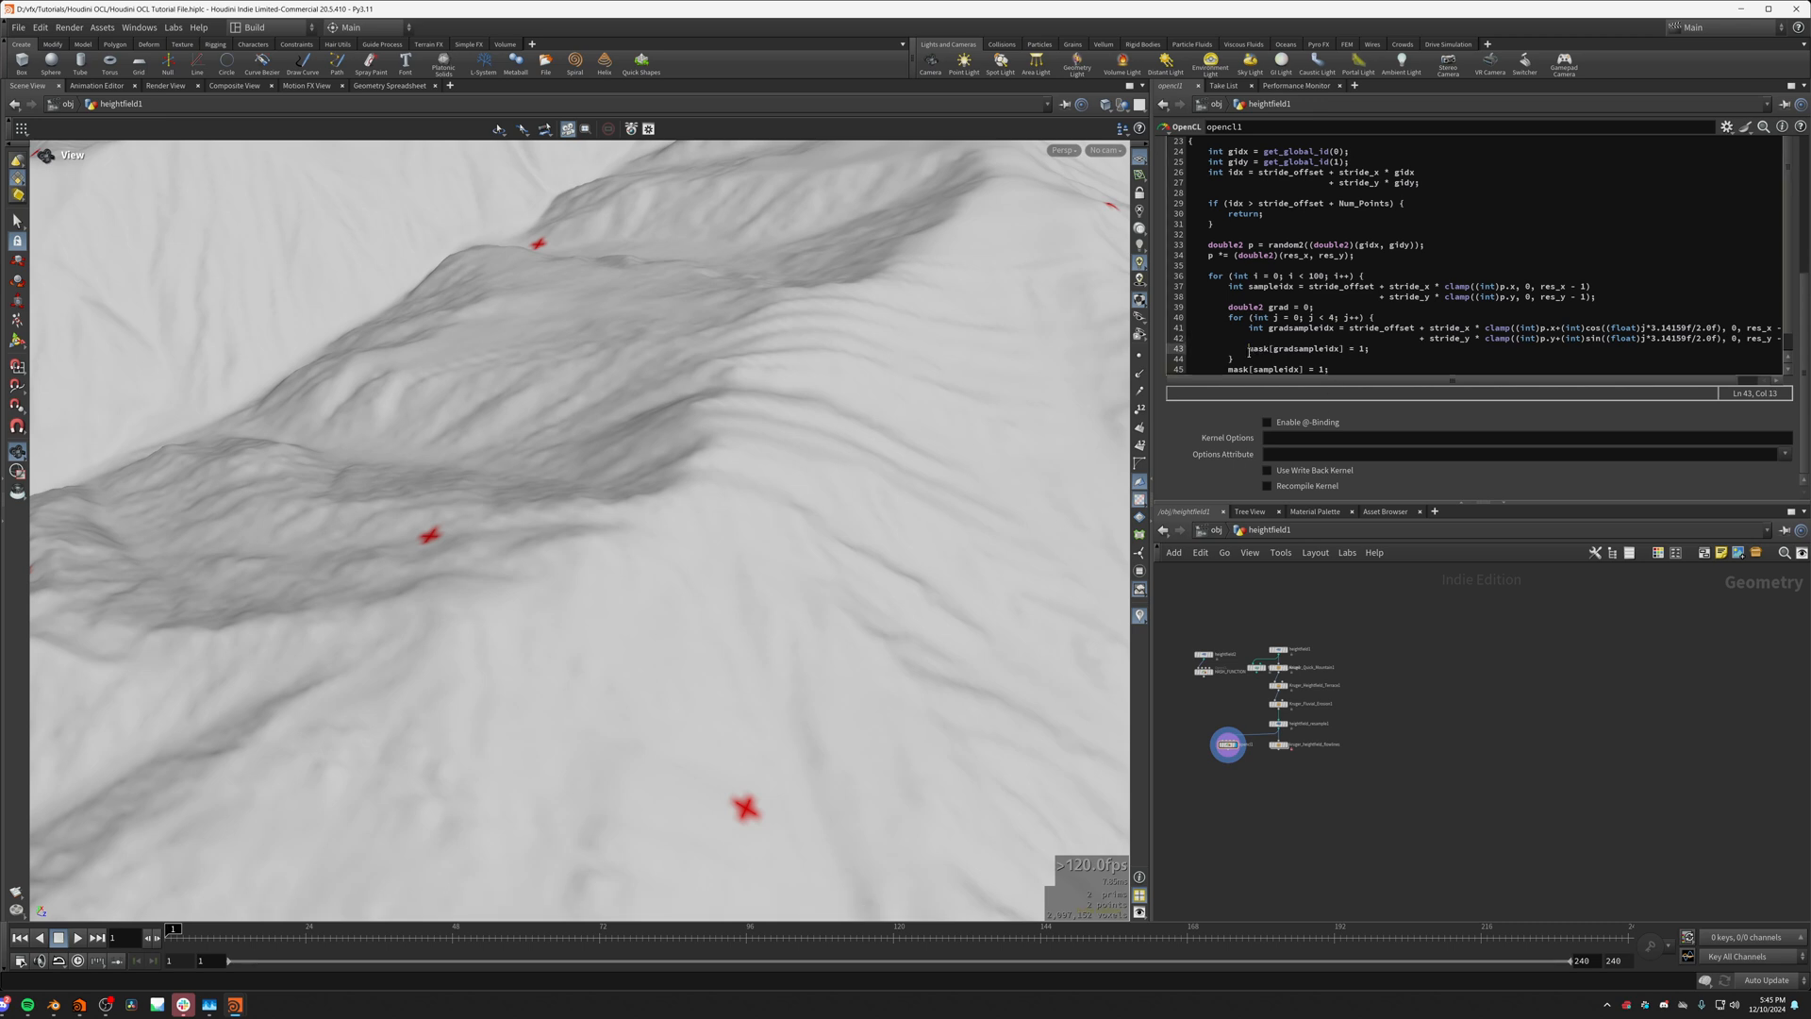
{"action": "key", "text": "Return"}
{"action": "key", "text": "Return"}
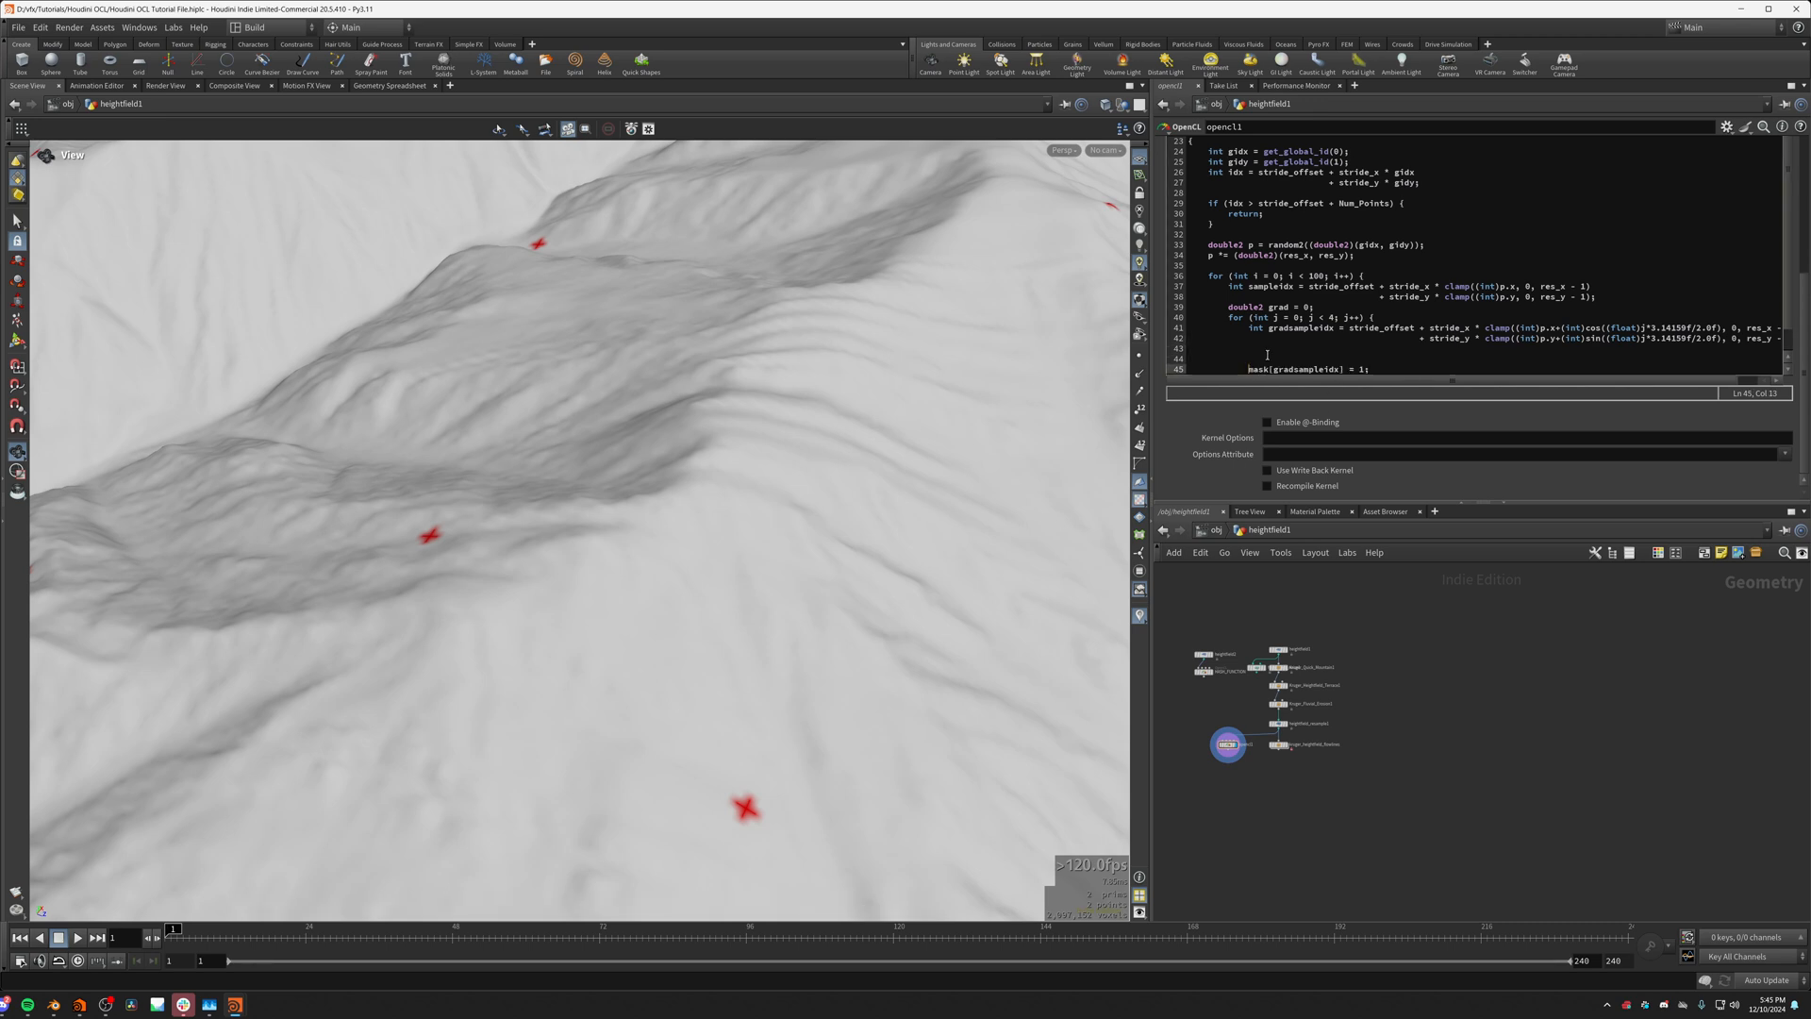
{"action": "key", "text": "Up"}
{"action": "key", "text": "Up"}
{"action": "scroll", "coordinate": [804, 789], "scroll_direction": "up", "scroll_amount": 2}
{"action": "scroll", "coordinate": [802, 789], "scroll_direction": "up", "scroll_amount": 5}
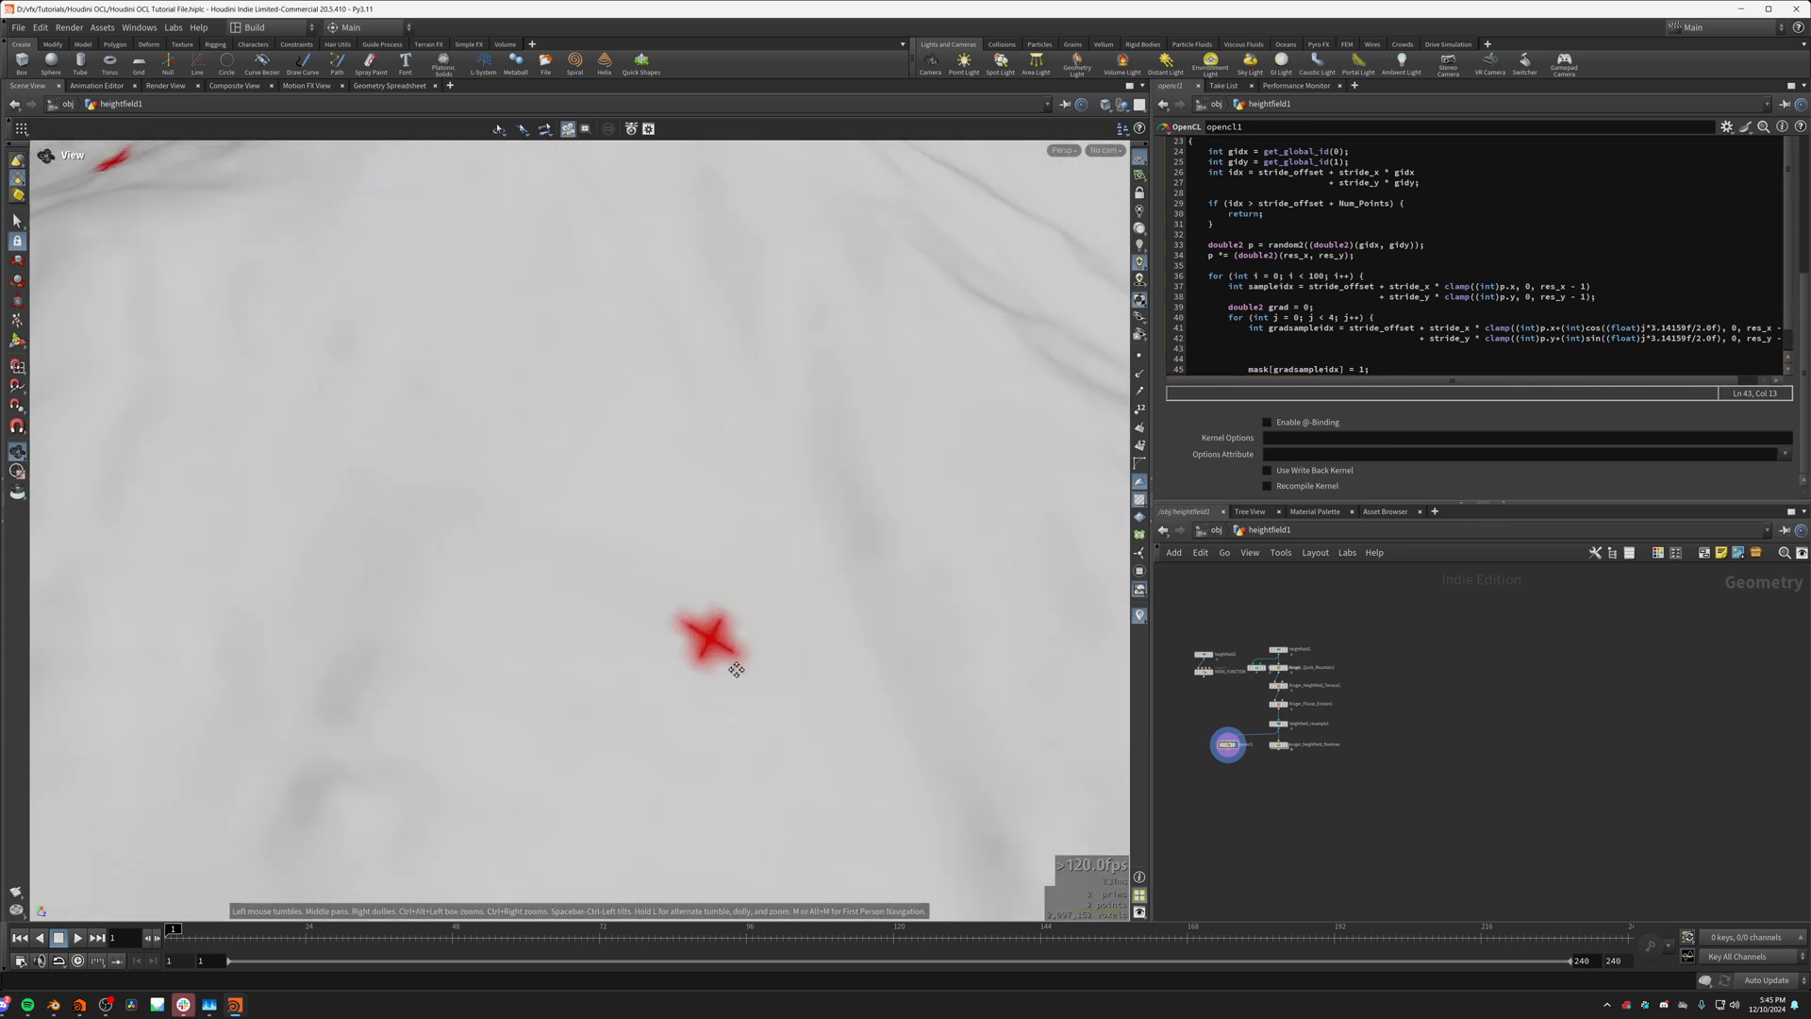
{"action": "left_click", "coordinate": [1299, 353]}
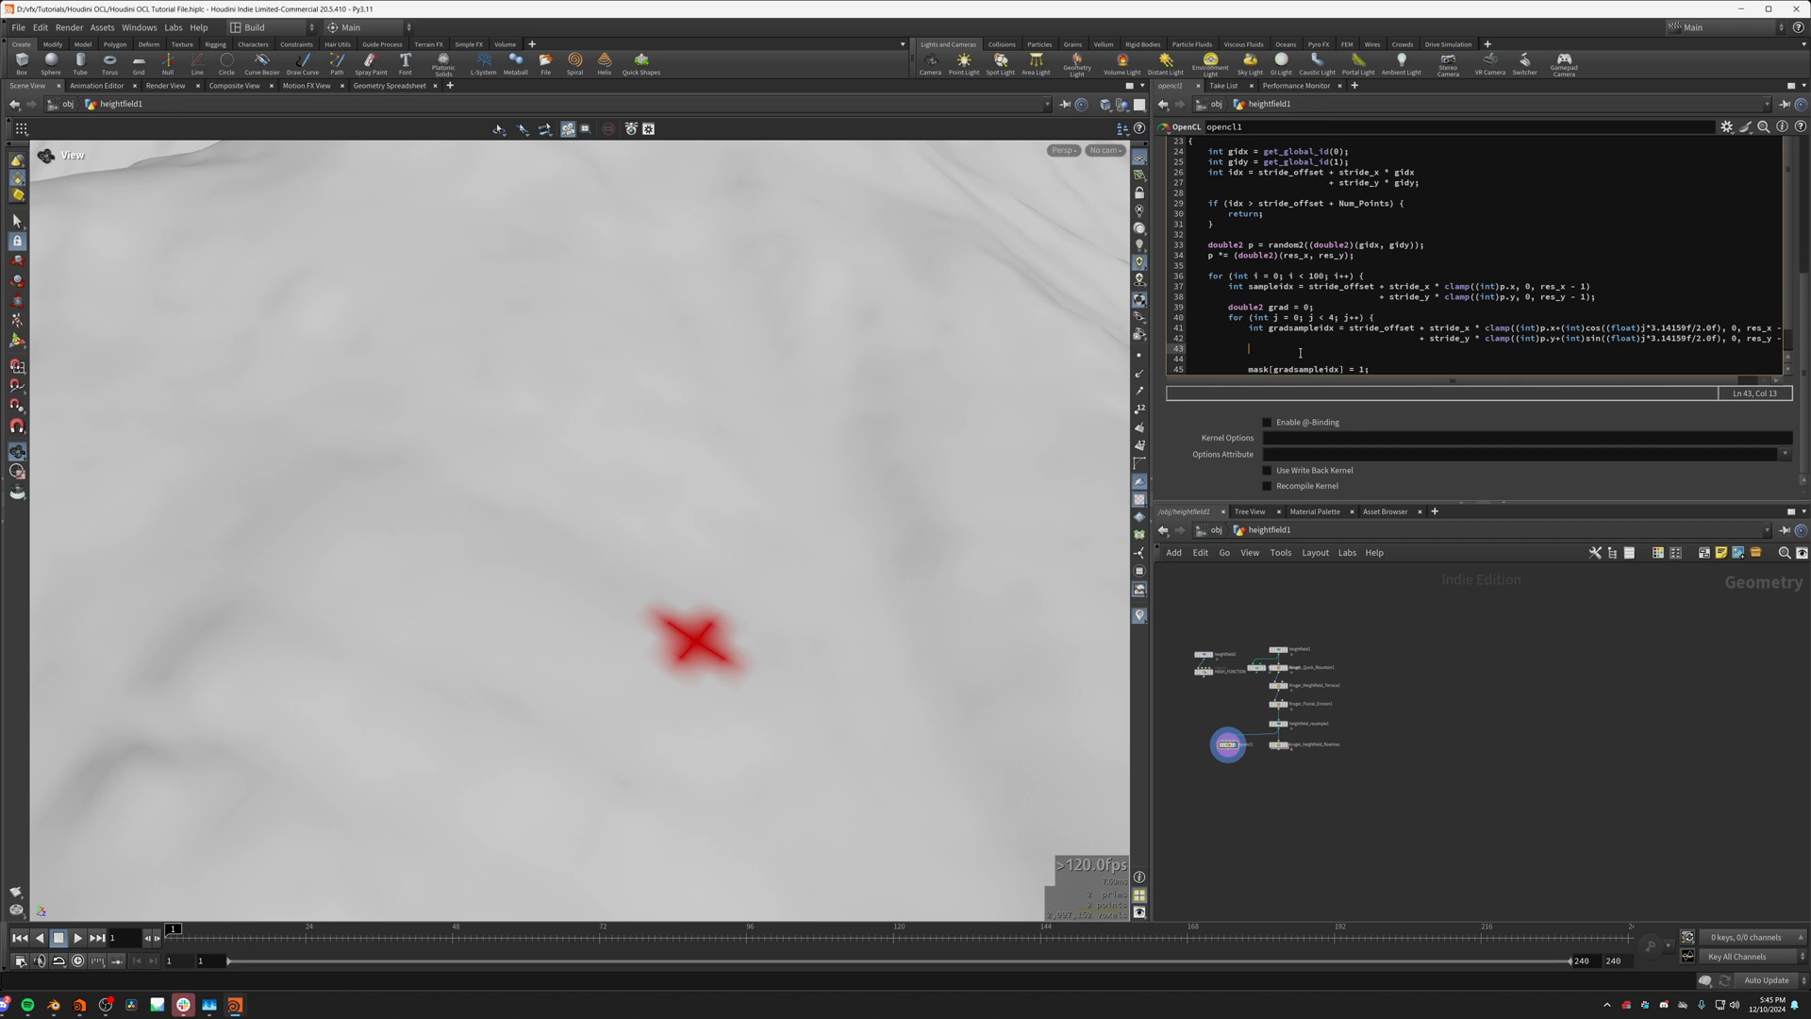
{"action": "type", "text": "grad += height[gradsampleidx]*"}
Step: Try height[gradsampleidx] as the term accumulated into grad
{"action": "left_click", "coordinate": [1588, 328]}
{"action": "left_click", "coordinate": [1424, 353]}
{"action": "type", "text": "()"}
{"action": "key", "text": "Left"}
{"action": "left_click_drag", "start_coordinate": [1397, 350], "coordinate": [1288, 349]}
{"action": "left_click", "coordinate": [1303, 349]}
{"action": "left_click_drag", "start_coordinate": [1286, 349], "coordinate": [1300, 340]}
{"action": "left_click", "coordinate": [1294, 341]}
{"action": "left_click", "coordinate": [1289, 349]}
{"action": "left_click", "coordinate": [1406, 349]}
{"action": "left_click_drag", "start_coordinate": [1289, 348], "coordinate": [1421, 349]}
{"action": "key", "text": "BackSpace"}
Step: Declare a double2 variable dy on a new line above the grad accumulation
{"action": "key", "text": "Return"}
{"action": "key", "text": "Up"}
{"action": "type", "text": "double dt"}
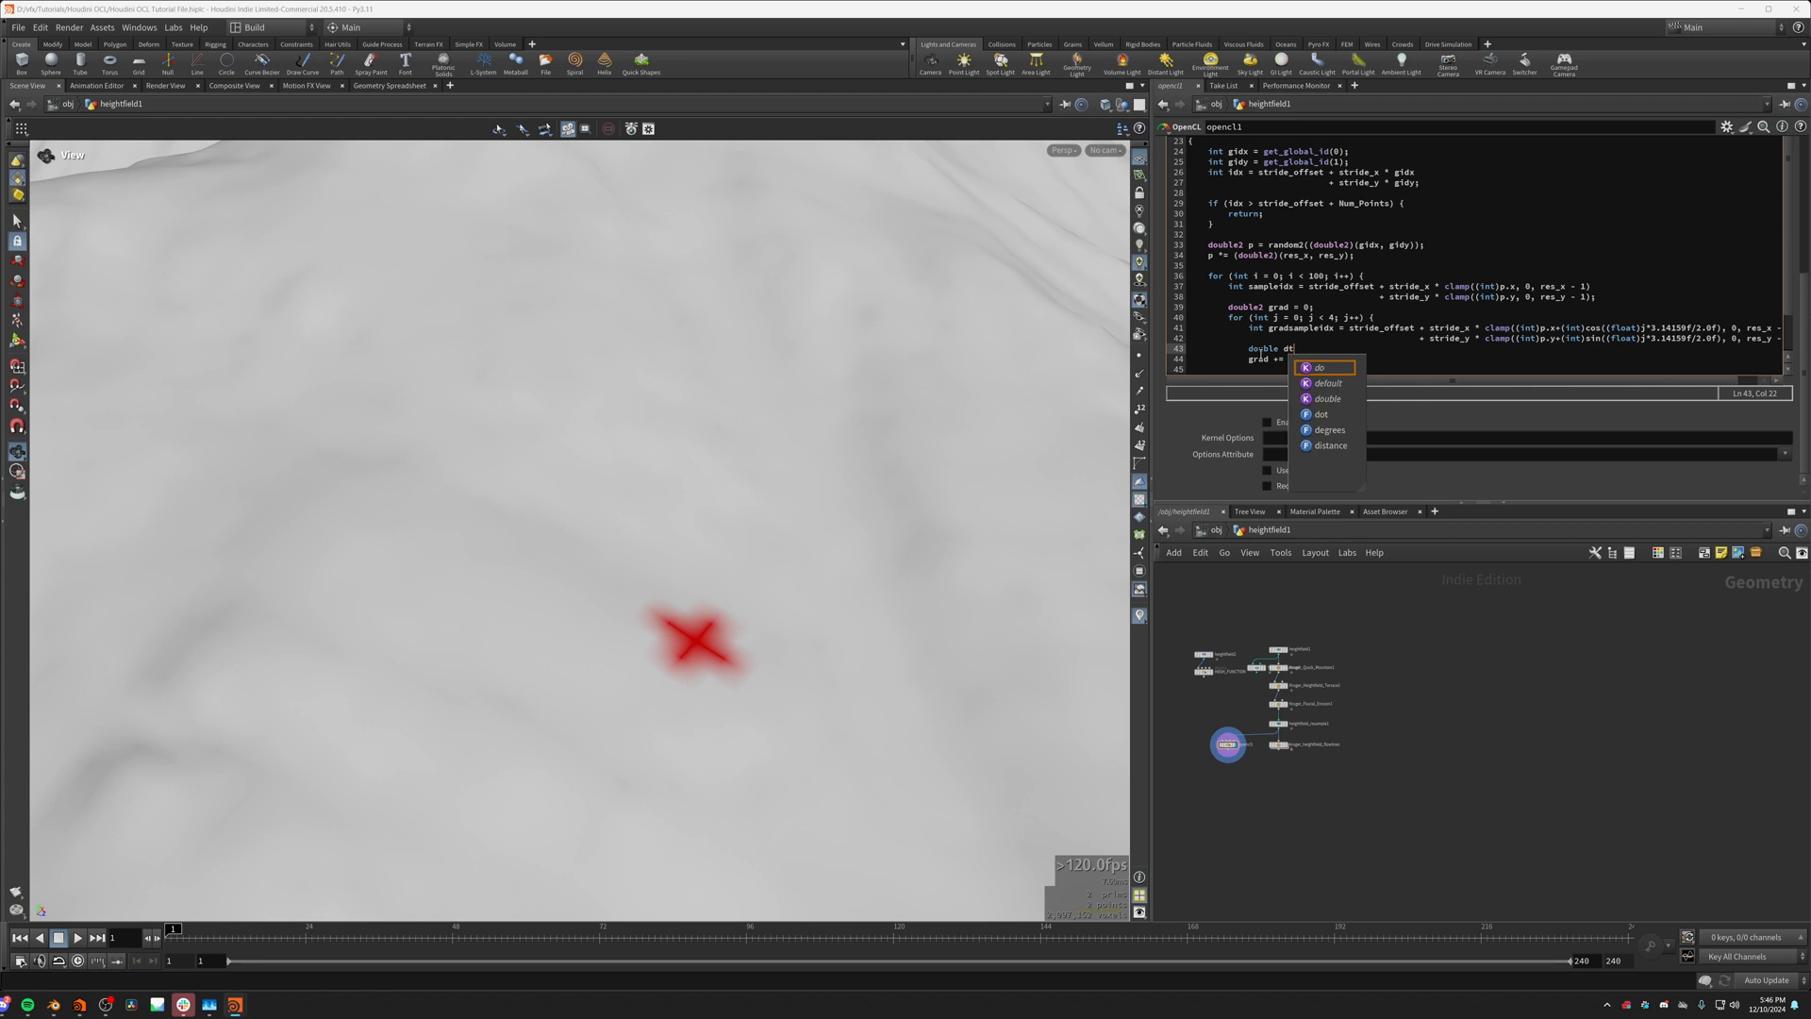
{"action": "key", "text": "BackSpace"}
{"action": "type", "text": "y"}
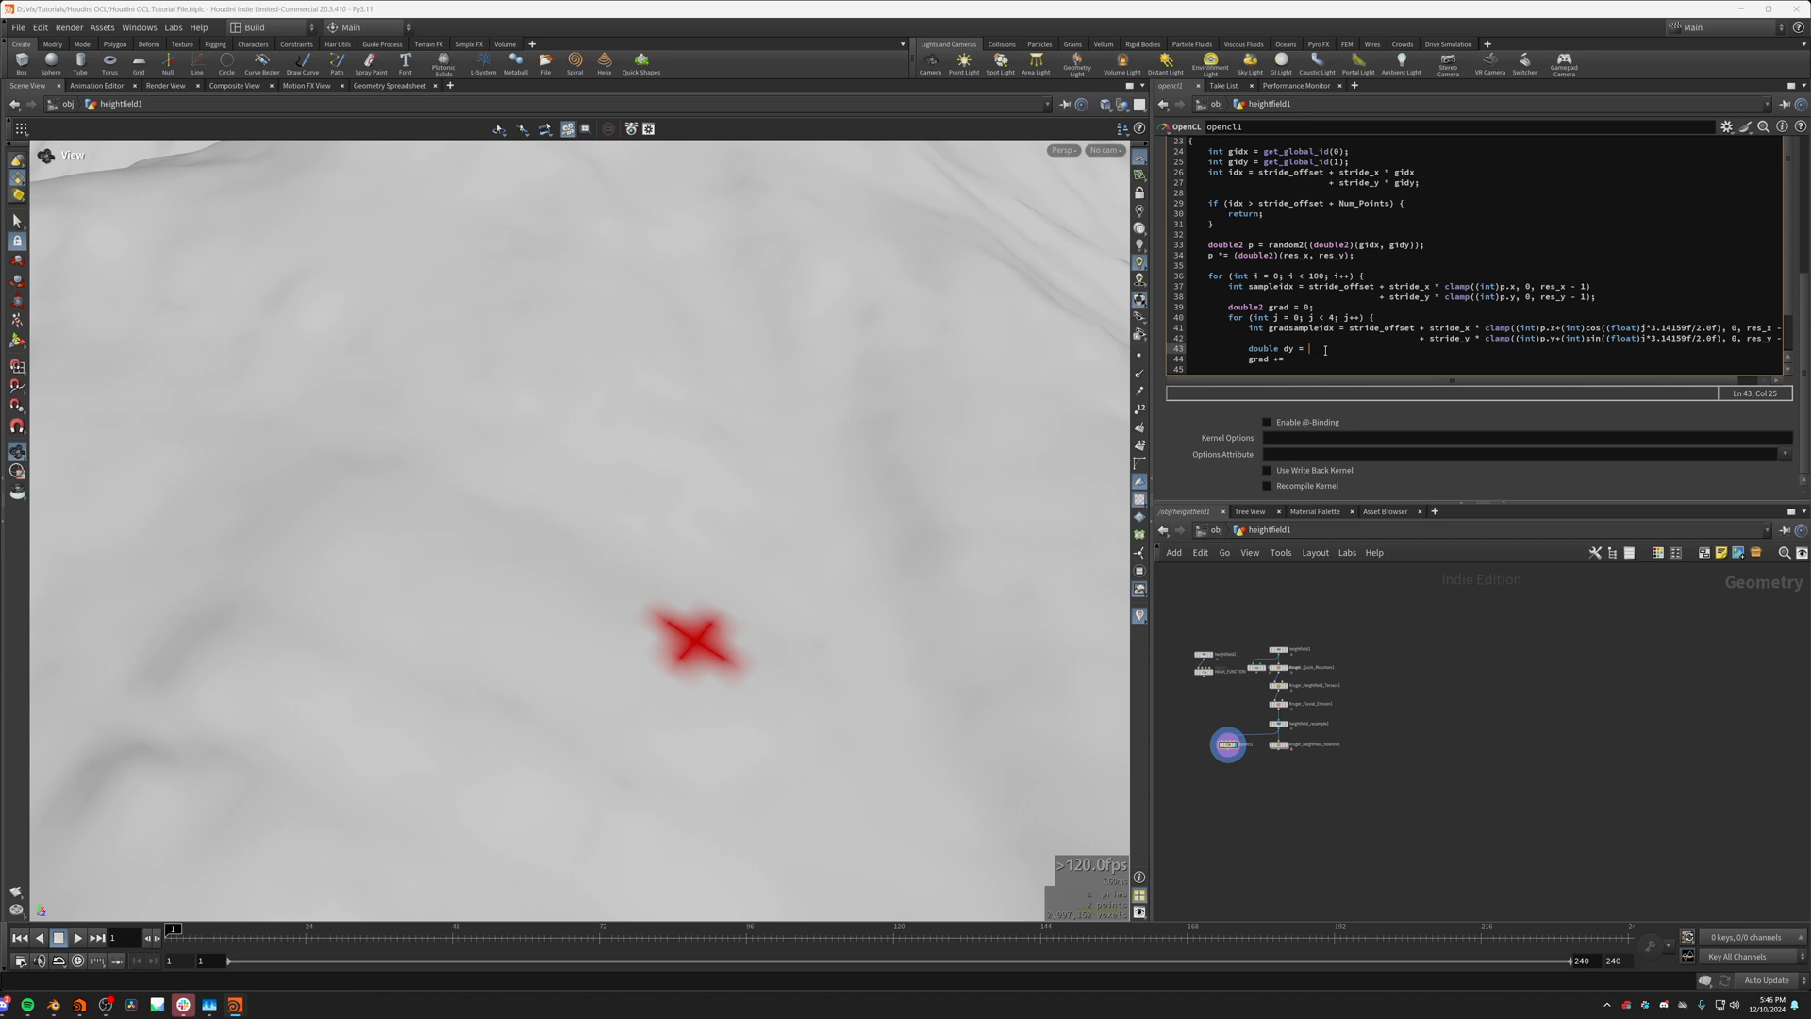
{"action": "type", "text": "= he"}
{"action": "key", "text": "BackSpace"}
{"action": "key", "text": "BackSpace"}
{"action": "key", "text": "BackSpace"}
{"action": "key", "text": "BackSpace"}
{"action": "key", "text": "BackSpace"}
{"action": "key", "text": "BackSpace"}
{"action": "key", "text": "BackSpace"}
{"action": "key", "text": "BackSpace"}
{"action": "type", "text": "2"}
Step: Complete the accumulation as grad += dy/dx; and declare a double2 variable dx below dy
{"action": "left_click", "coordinate": [1308, 359]}
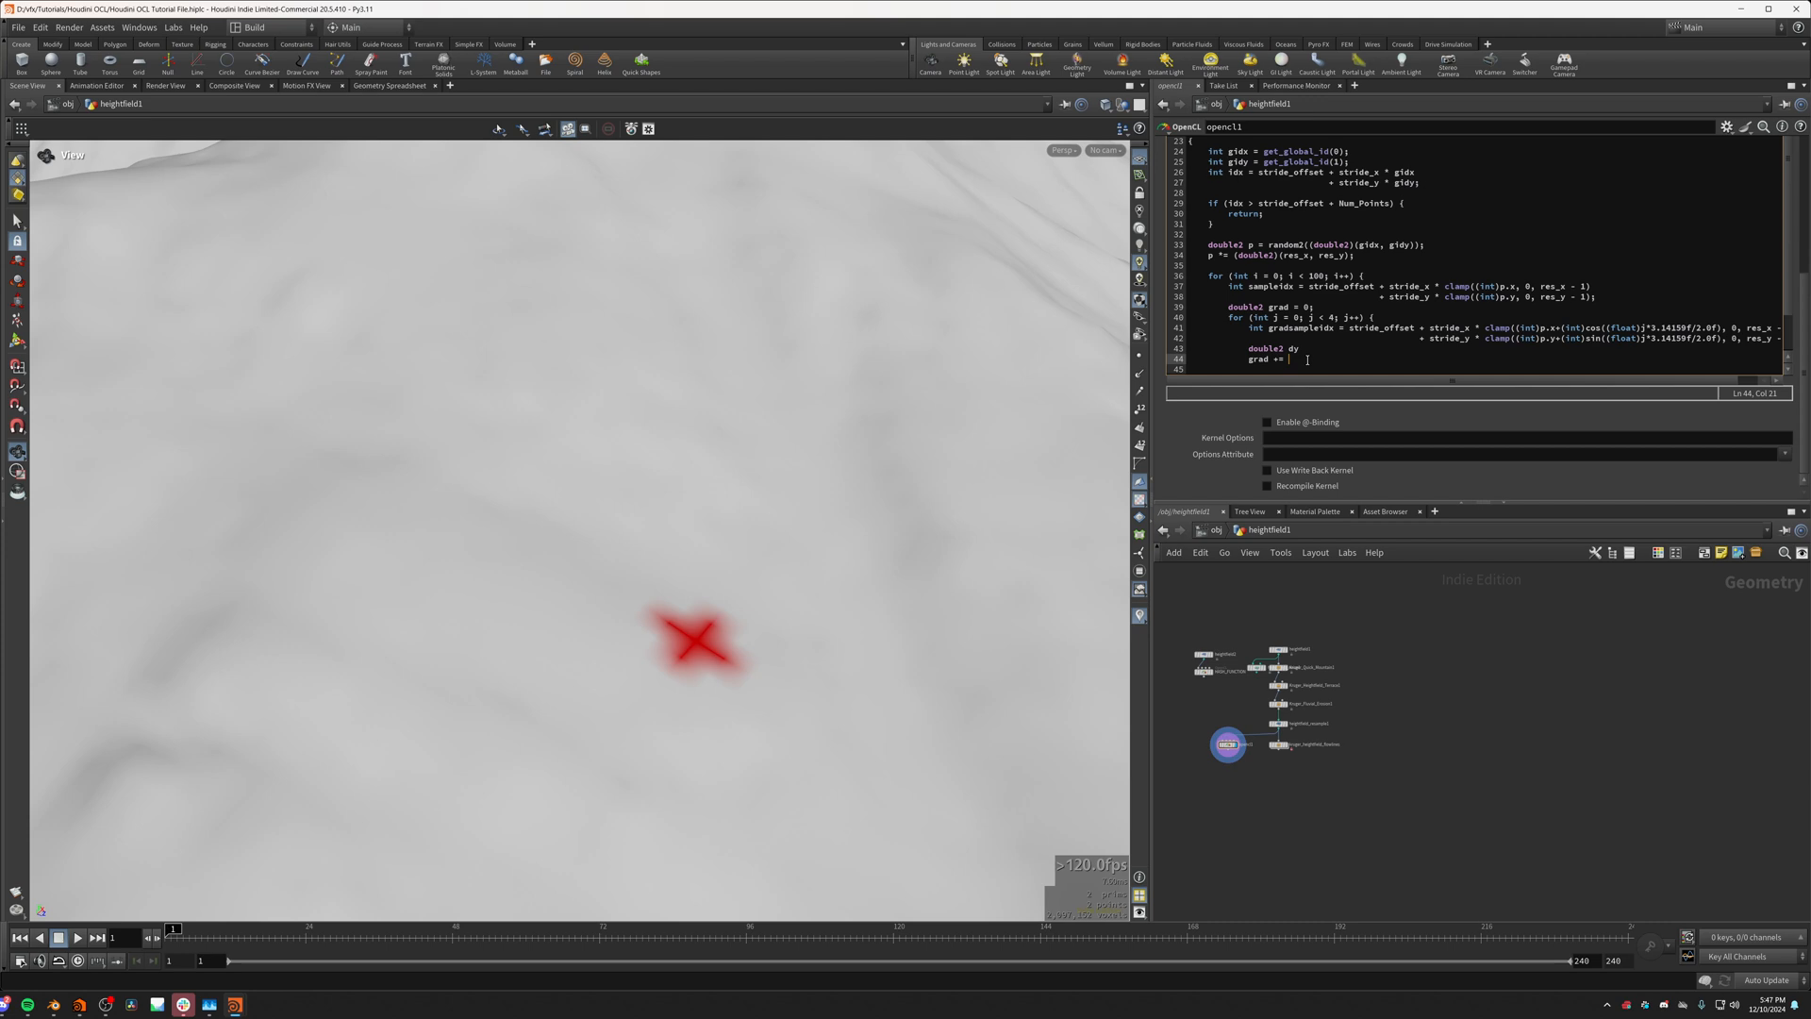
{"action": "type", "text": "dy/dx;"}
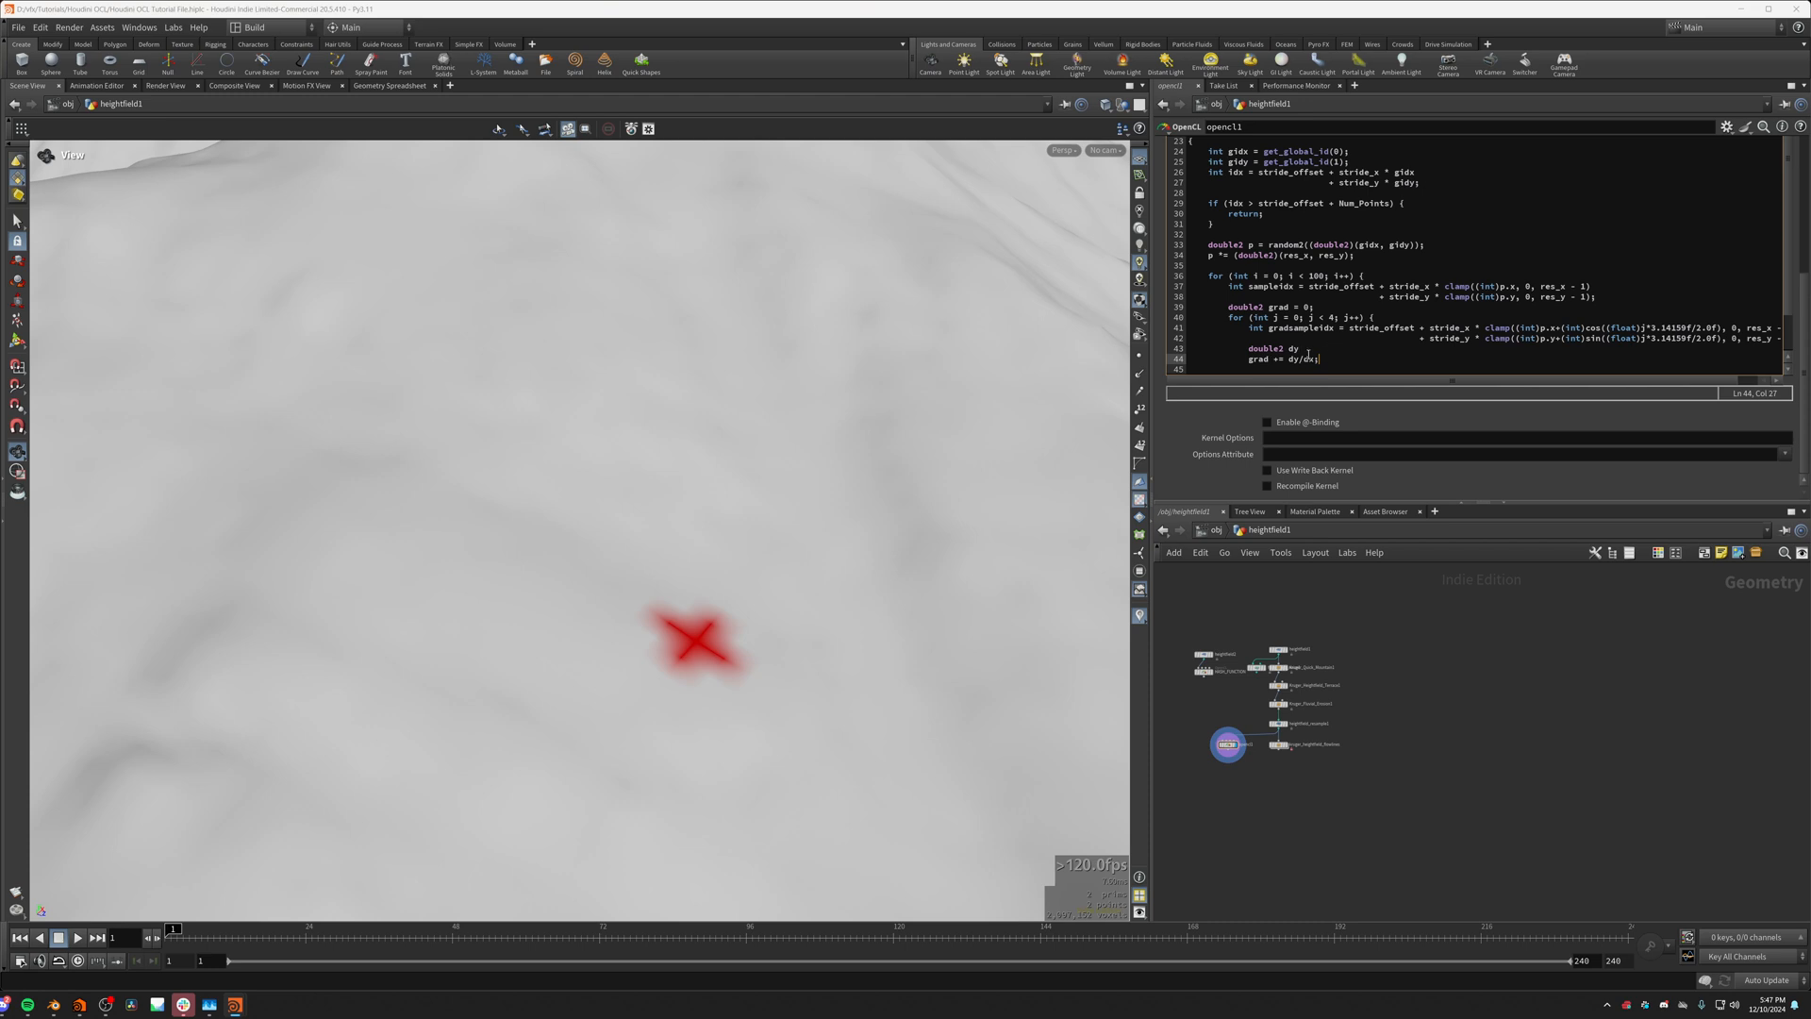
{"action": "left_click", "coordinate": [1311, 349]}
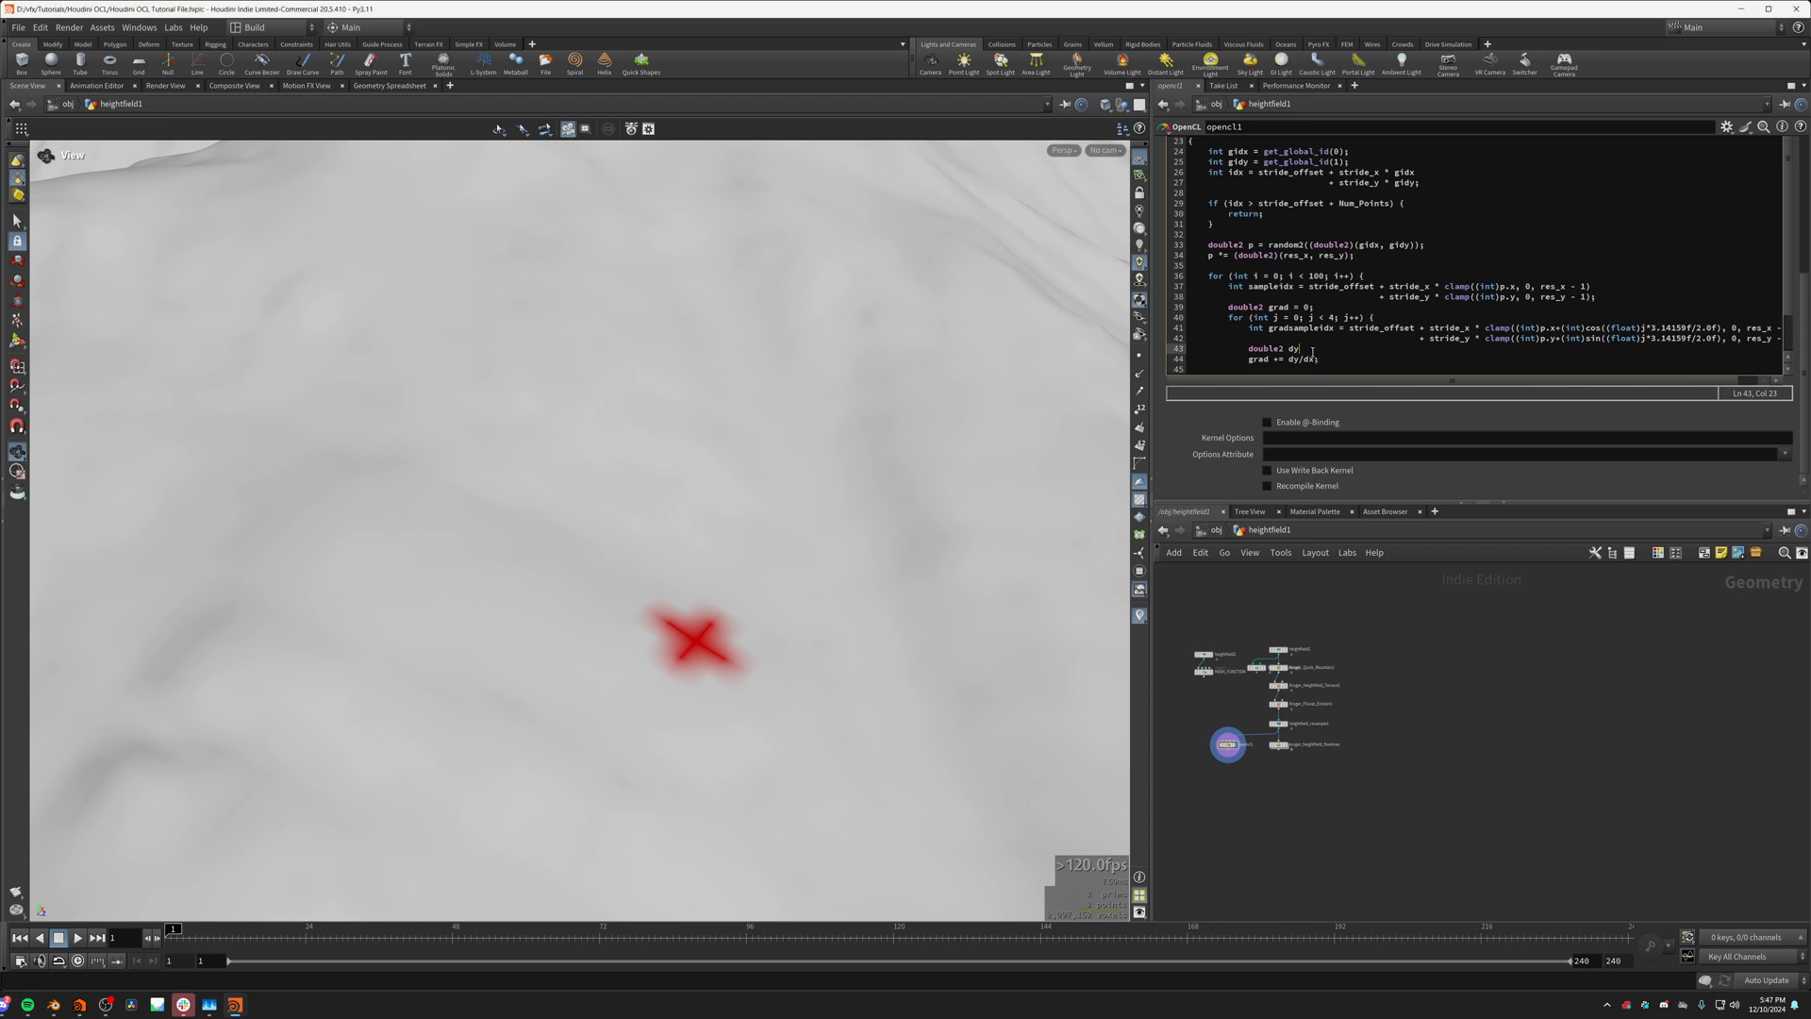
{"action": "key", "text": "Return"}
{"action": "type", "text": "doubl2"}
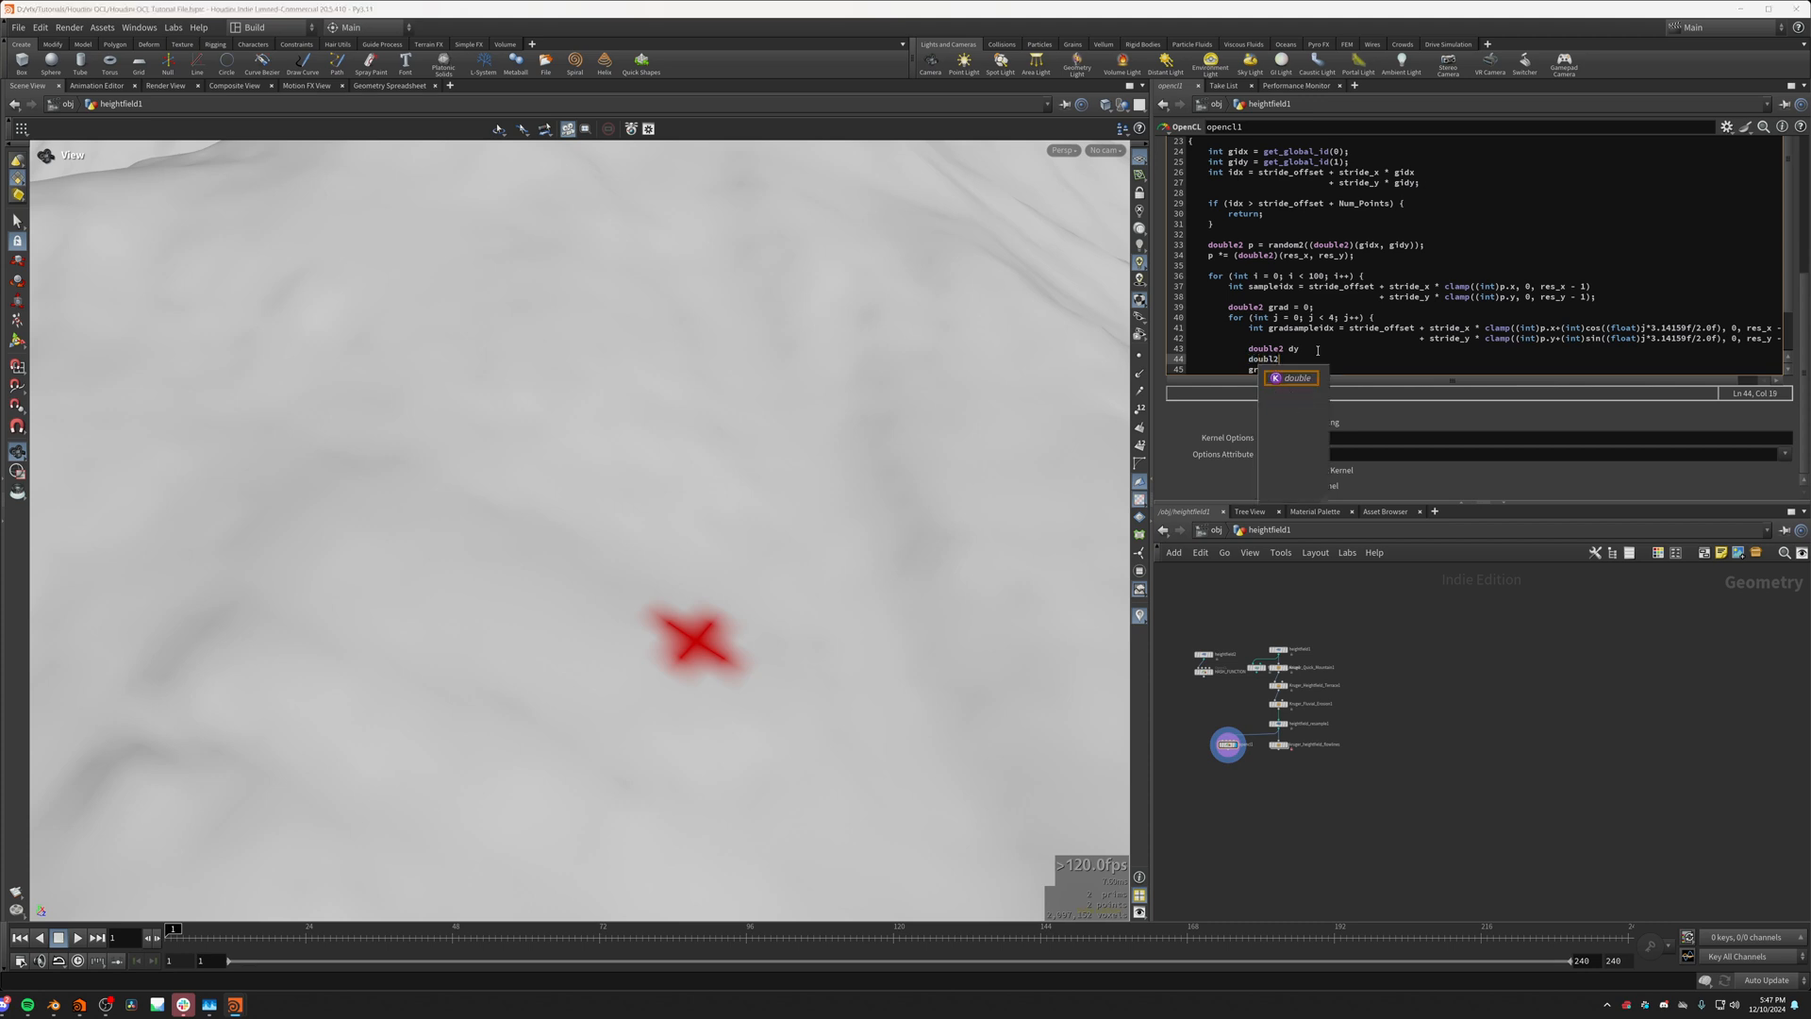
{"action": "key", "text": "BackSpace"}
{"action": "type", "text": "3"}
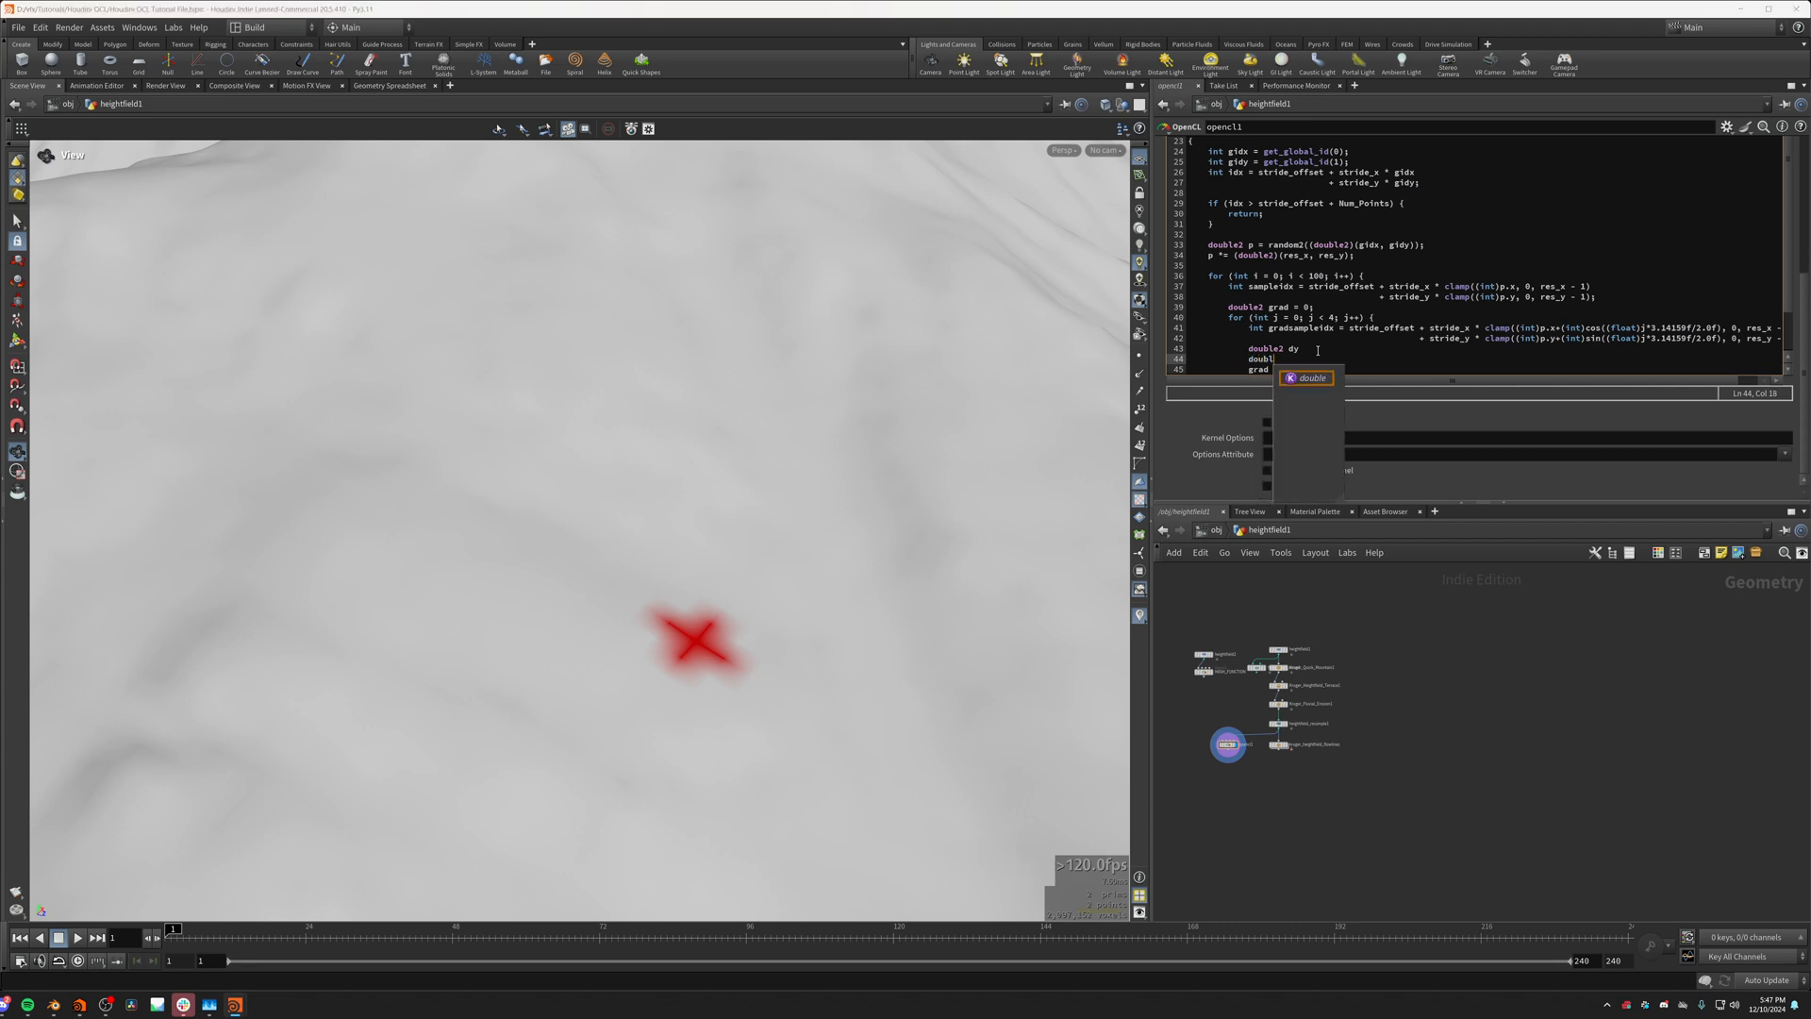
{"action": "type", "text": "e2 dx"}
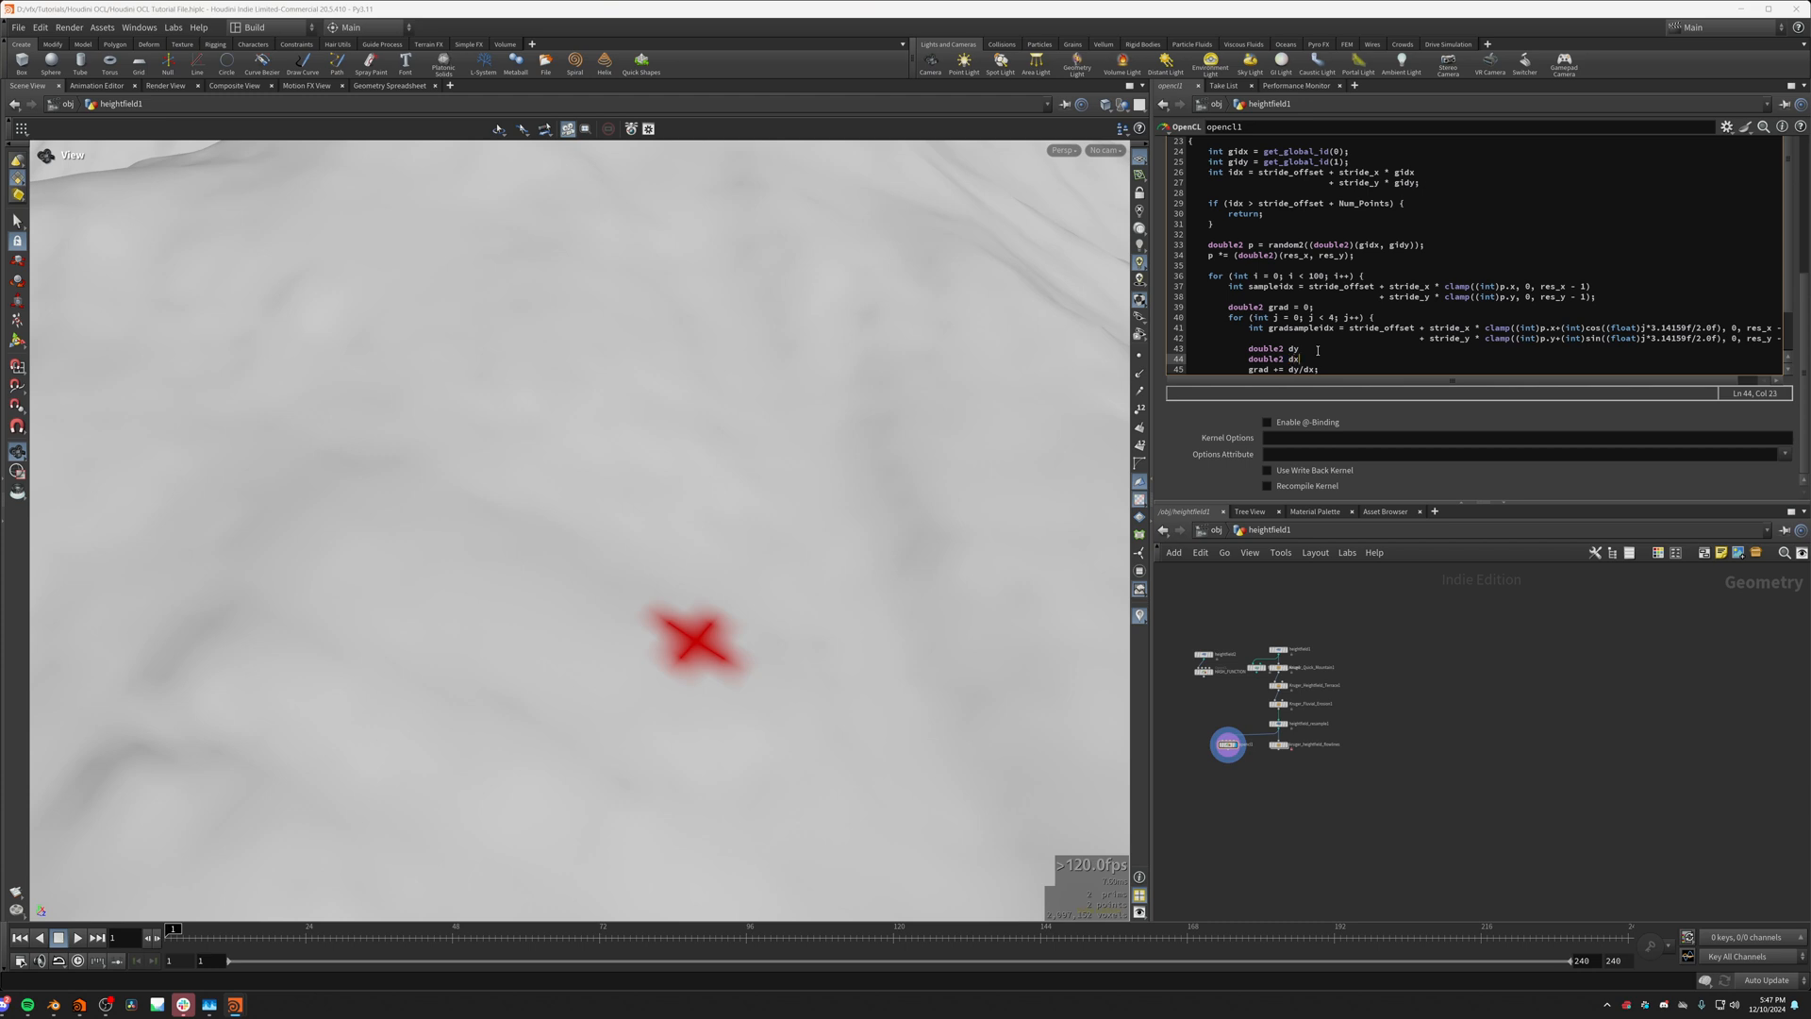
Step: Assign dy the height difference (height[gradsampleidx]-height[sampleidx])
{"action": "left_click", "coordinate": [1325, 351]}
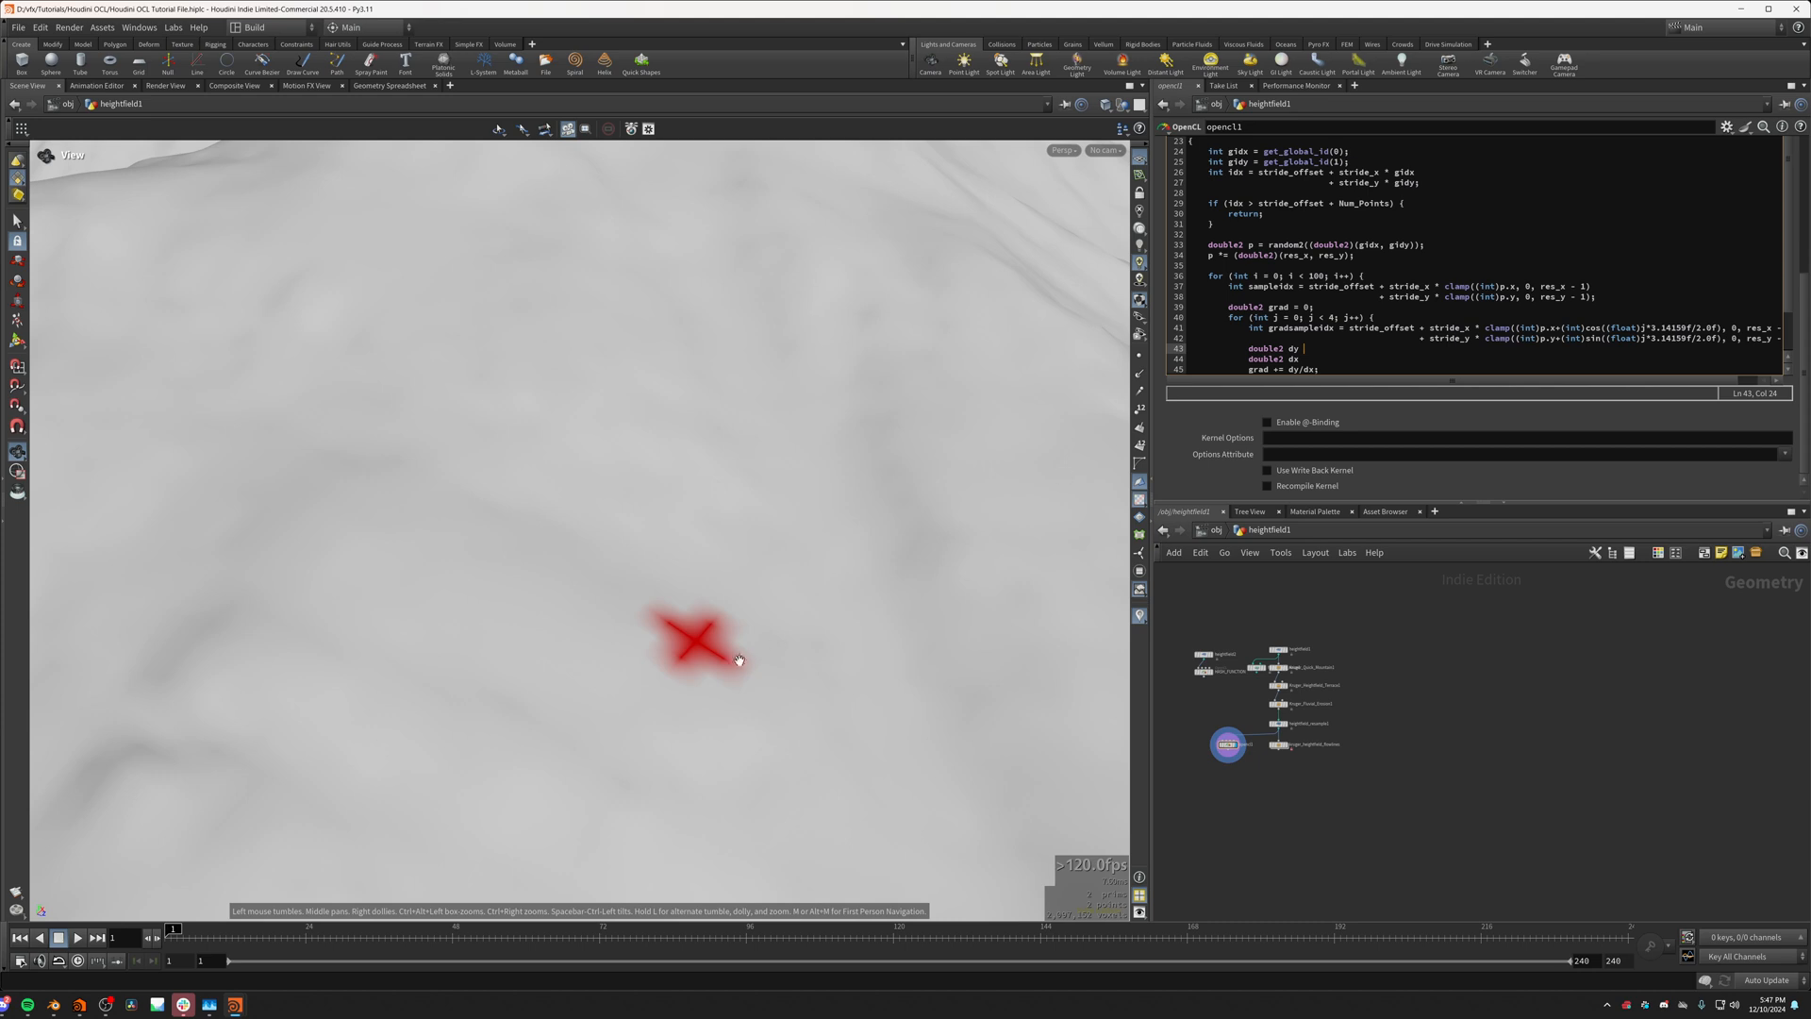
{"action": "scroll", "coordinate": [697, 642], "scroll_direction": "up", "scroll_amount": 3}
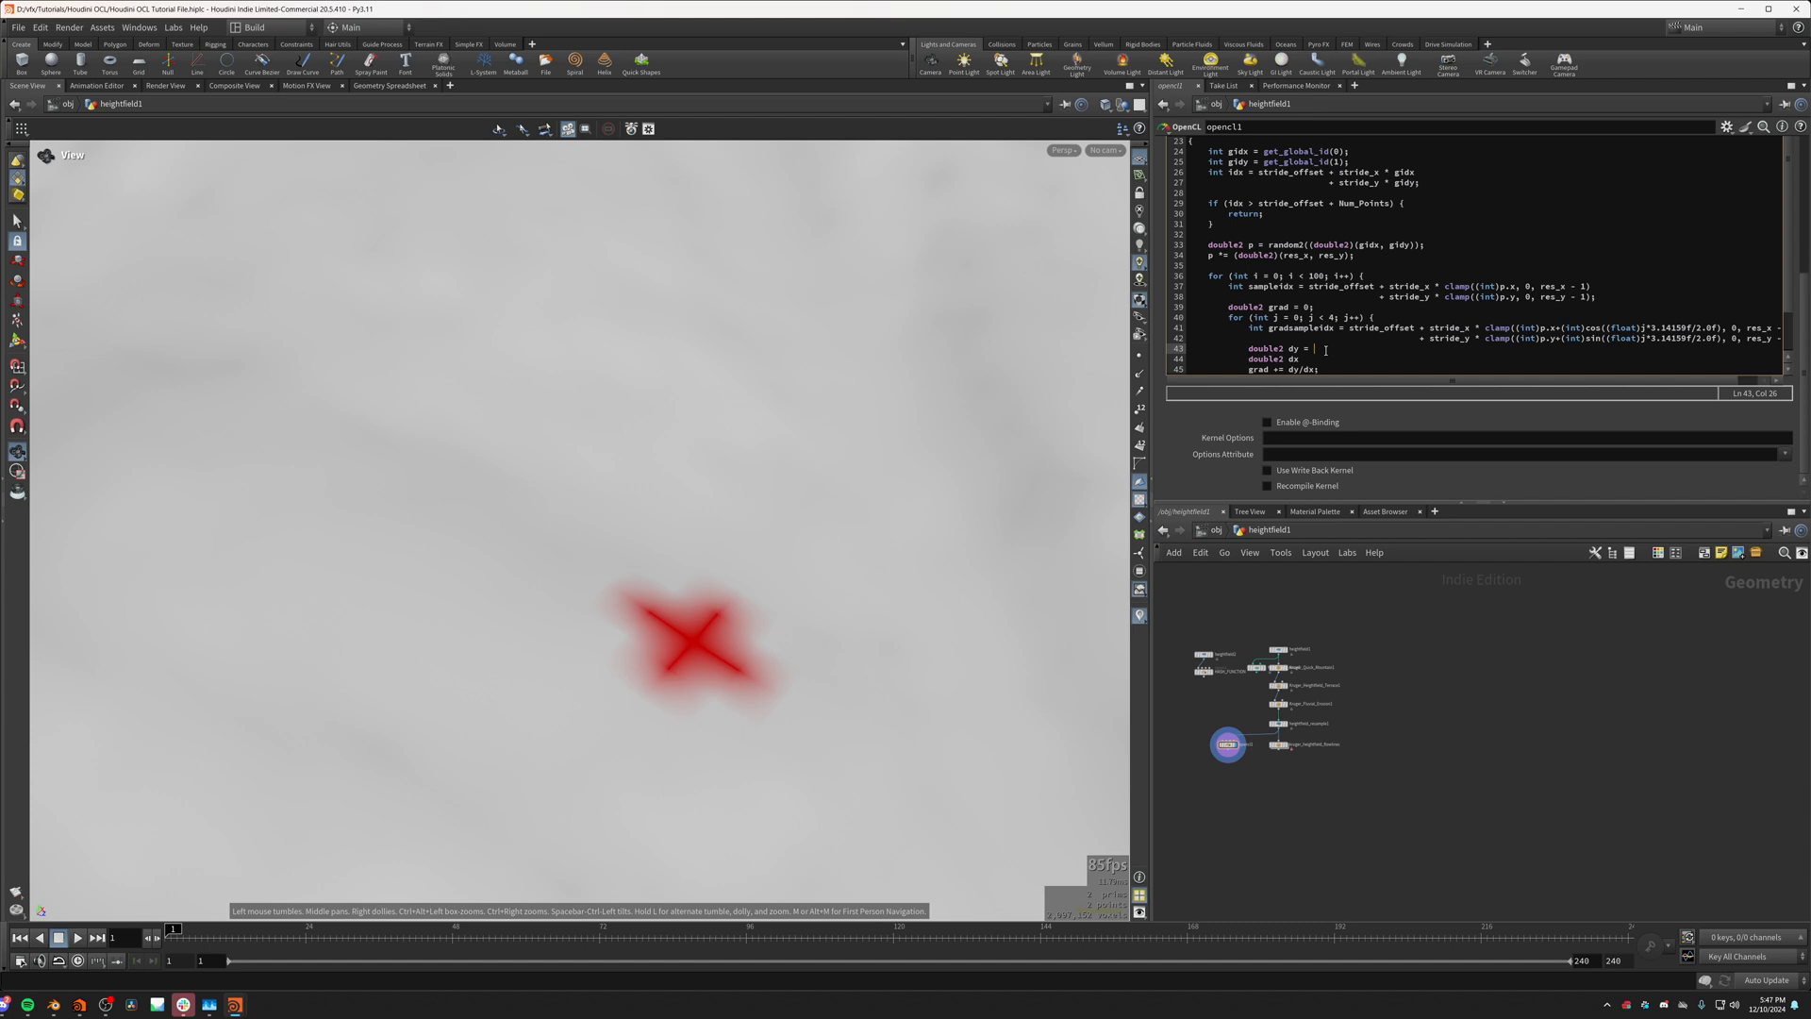
{"action": "type", "text": "height"}
{"action": "type", "text": "[gradsampleidx]"}
{"action": "type", "text": "-height"}
{"action": "type", "text": "[sampleidx]"}
{"action": "type", "text": "("}
Step: Start assigning dx a (double2) vector in the j loop
{"action": "left_click", "coordinate": [1335, 360]}
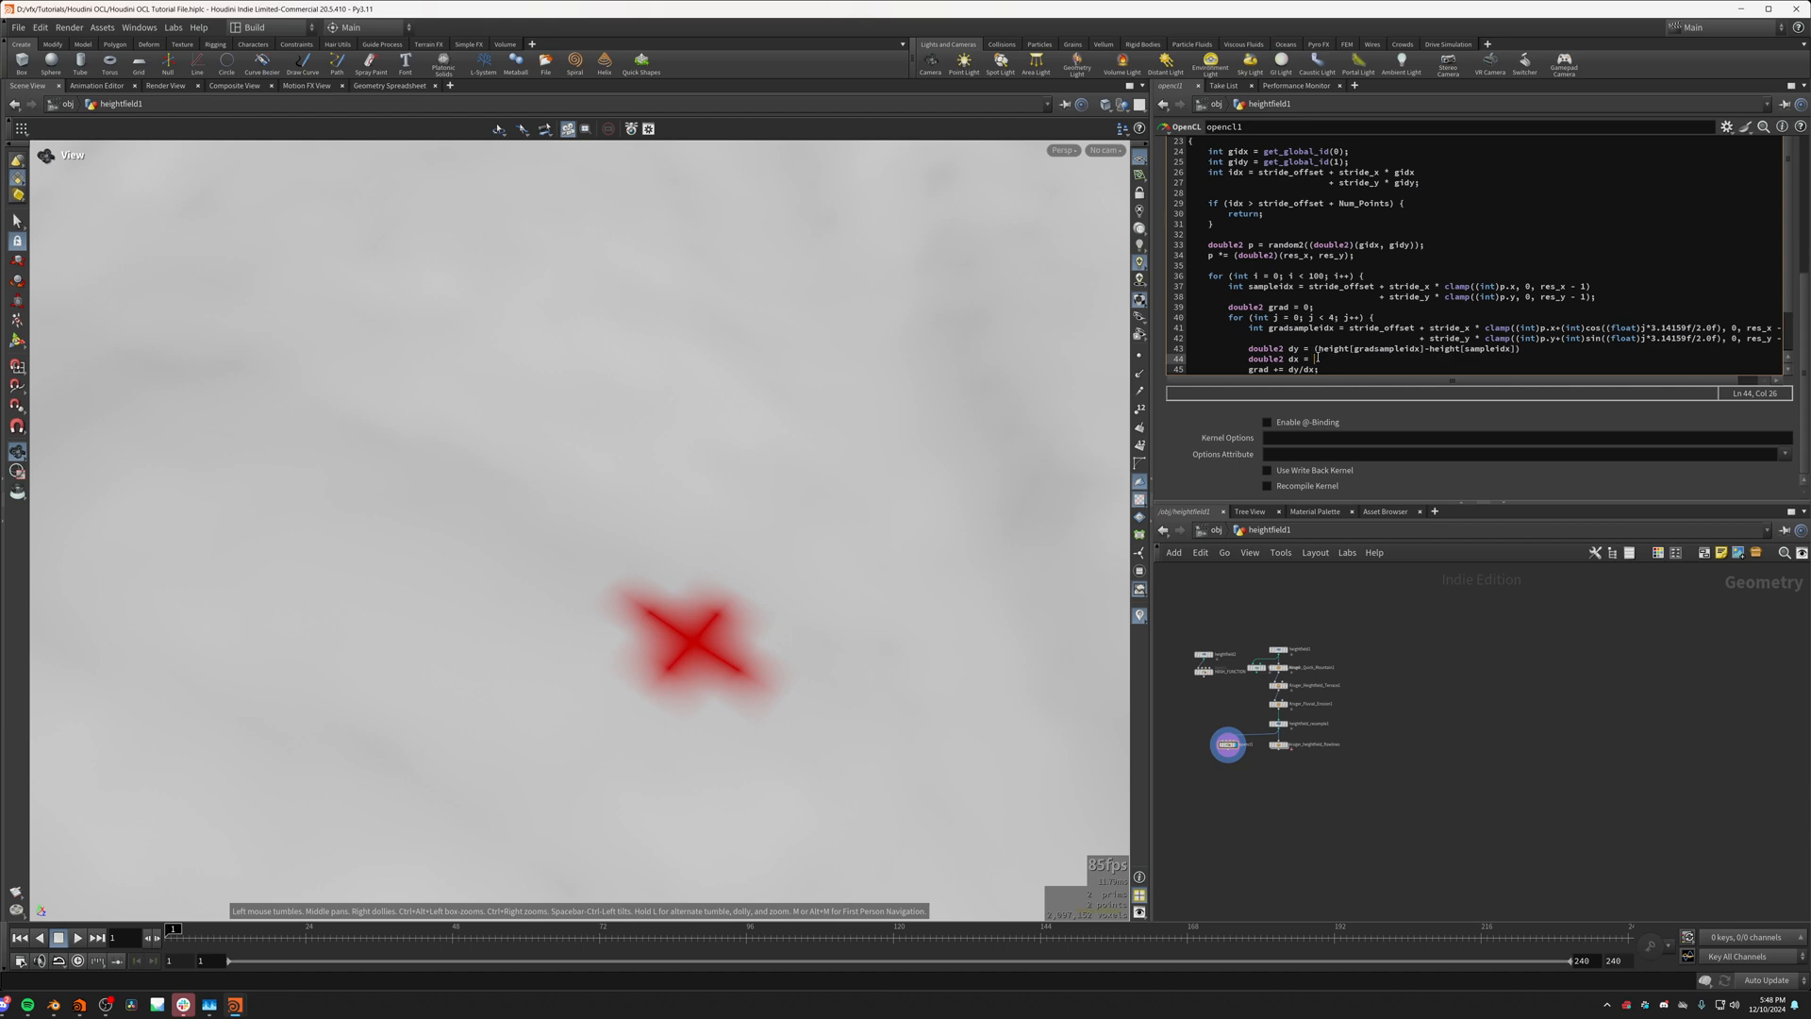
{"action": "scroll", "coordinate": [578, 627], "scroll_direction": "up", "scroll_amount": 5}
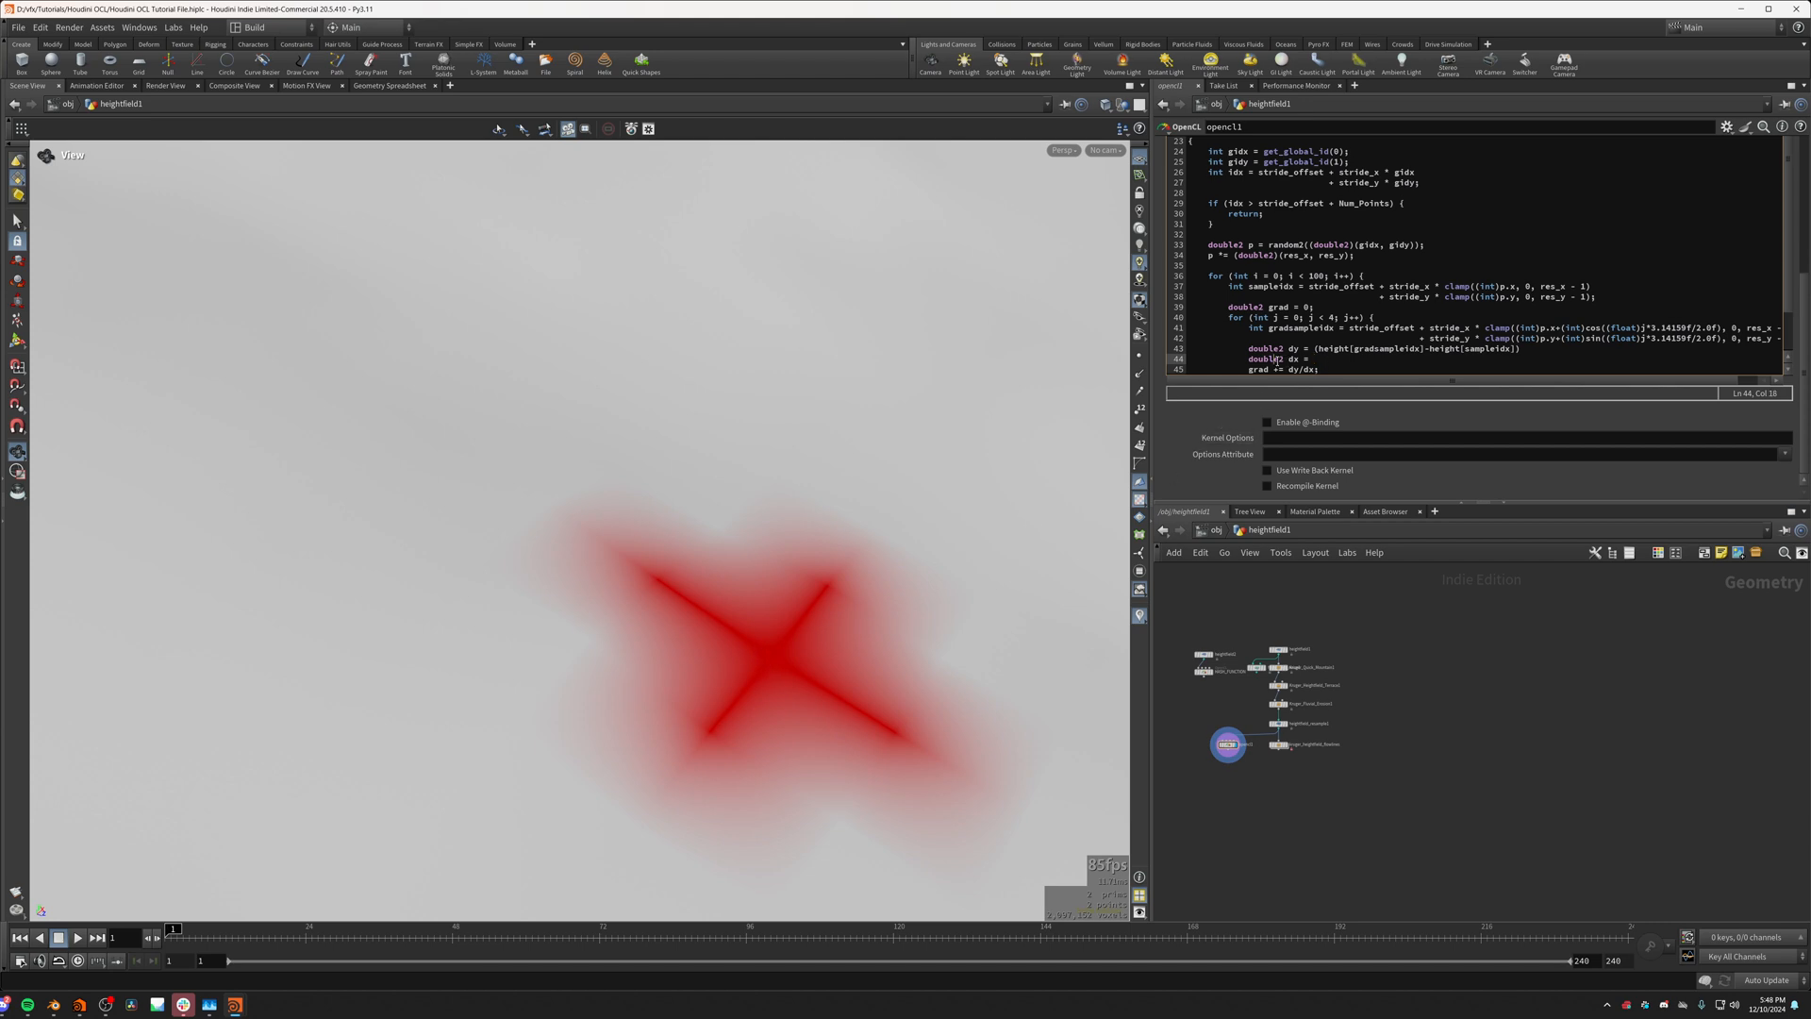
{"action": "double_click", "coordinate": [1263, 360]}
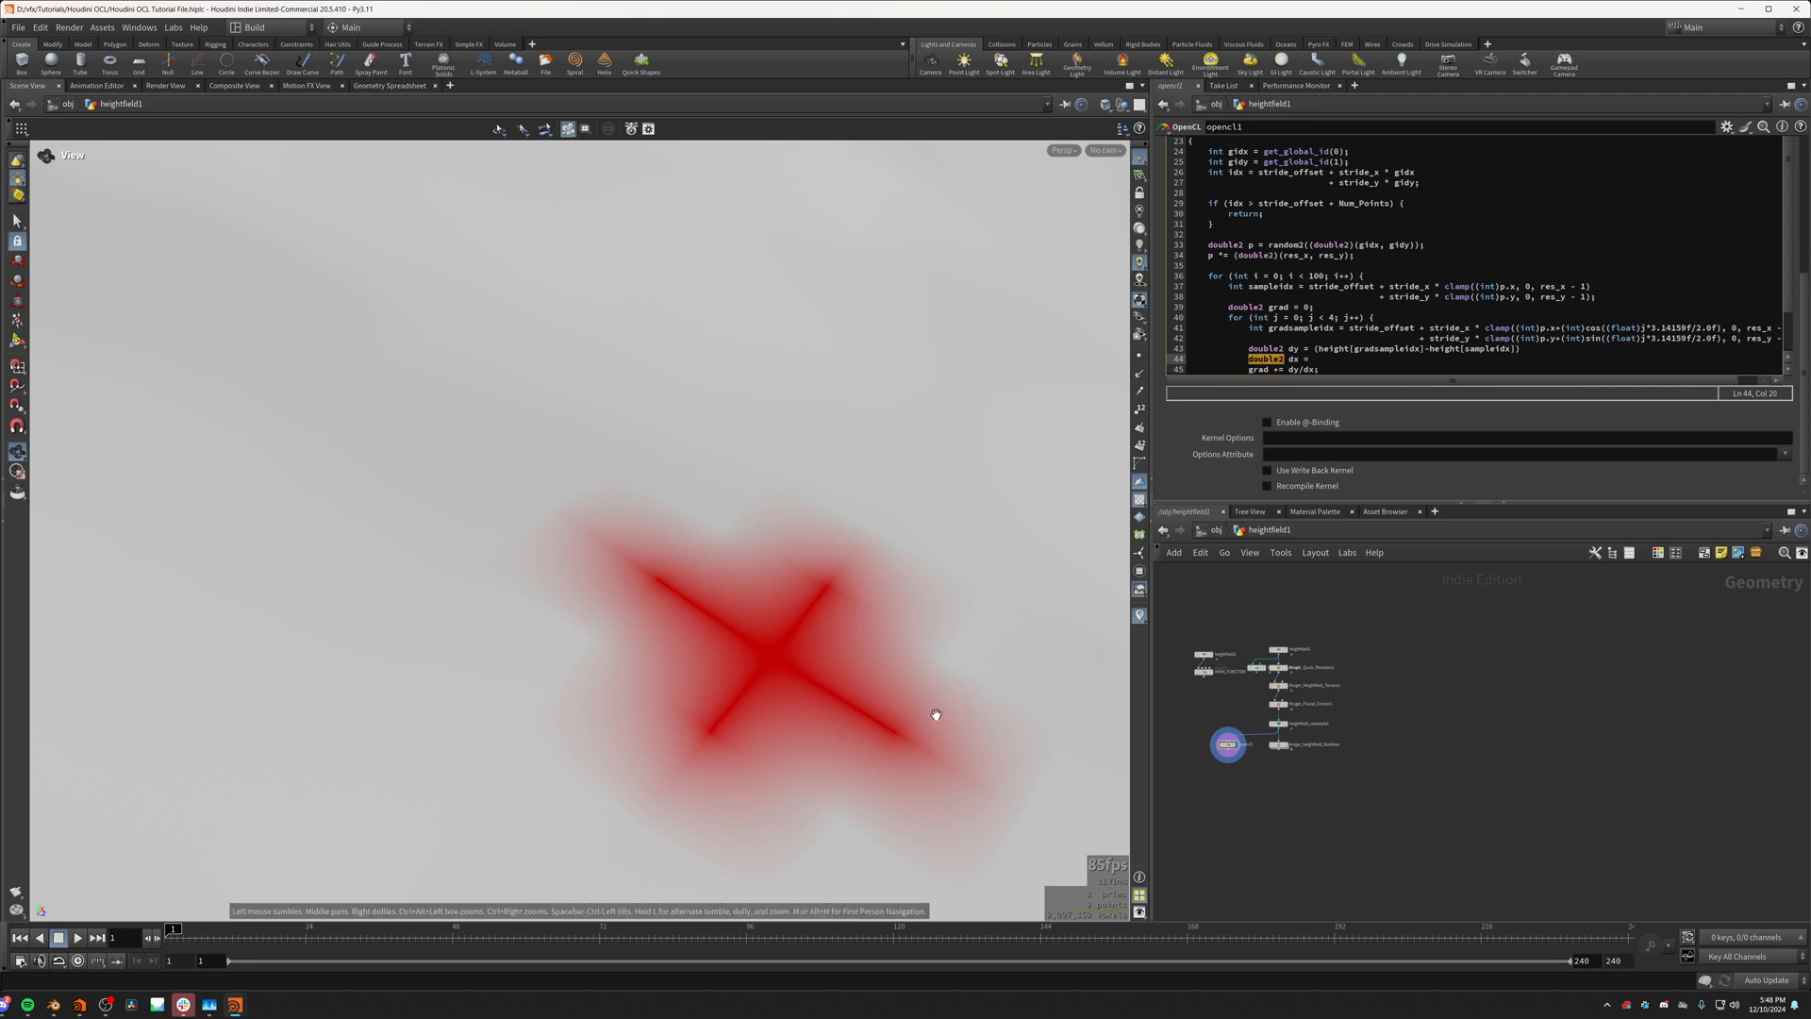
{"action": "left_click", "coordinate": [1333, 359]}
{"action": "type", "text": "(double2)("}
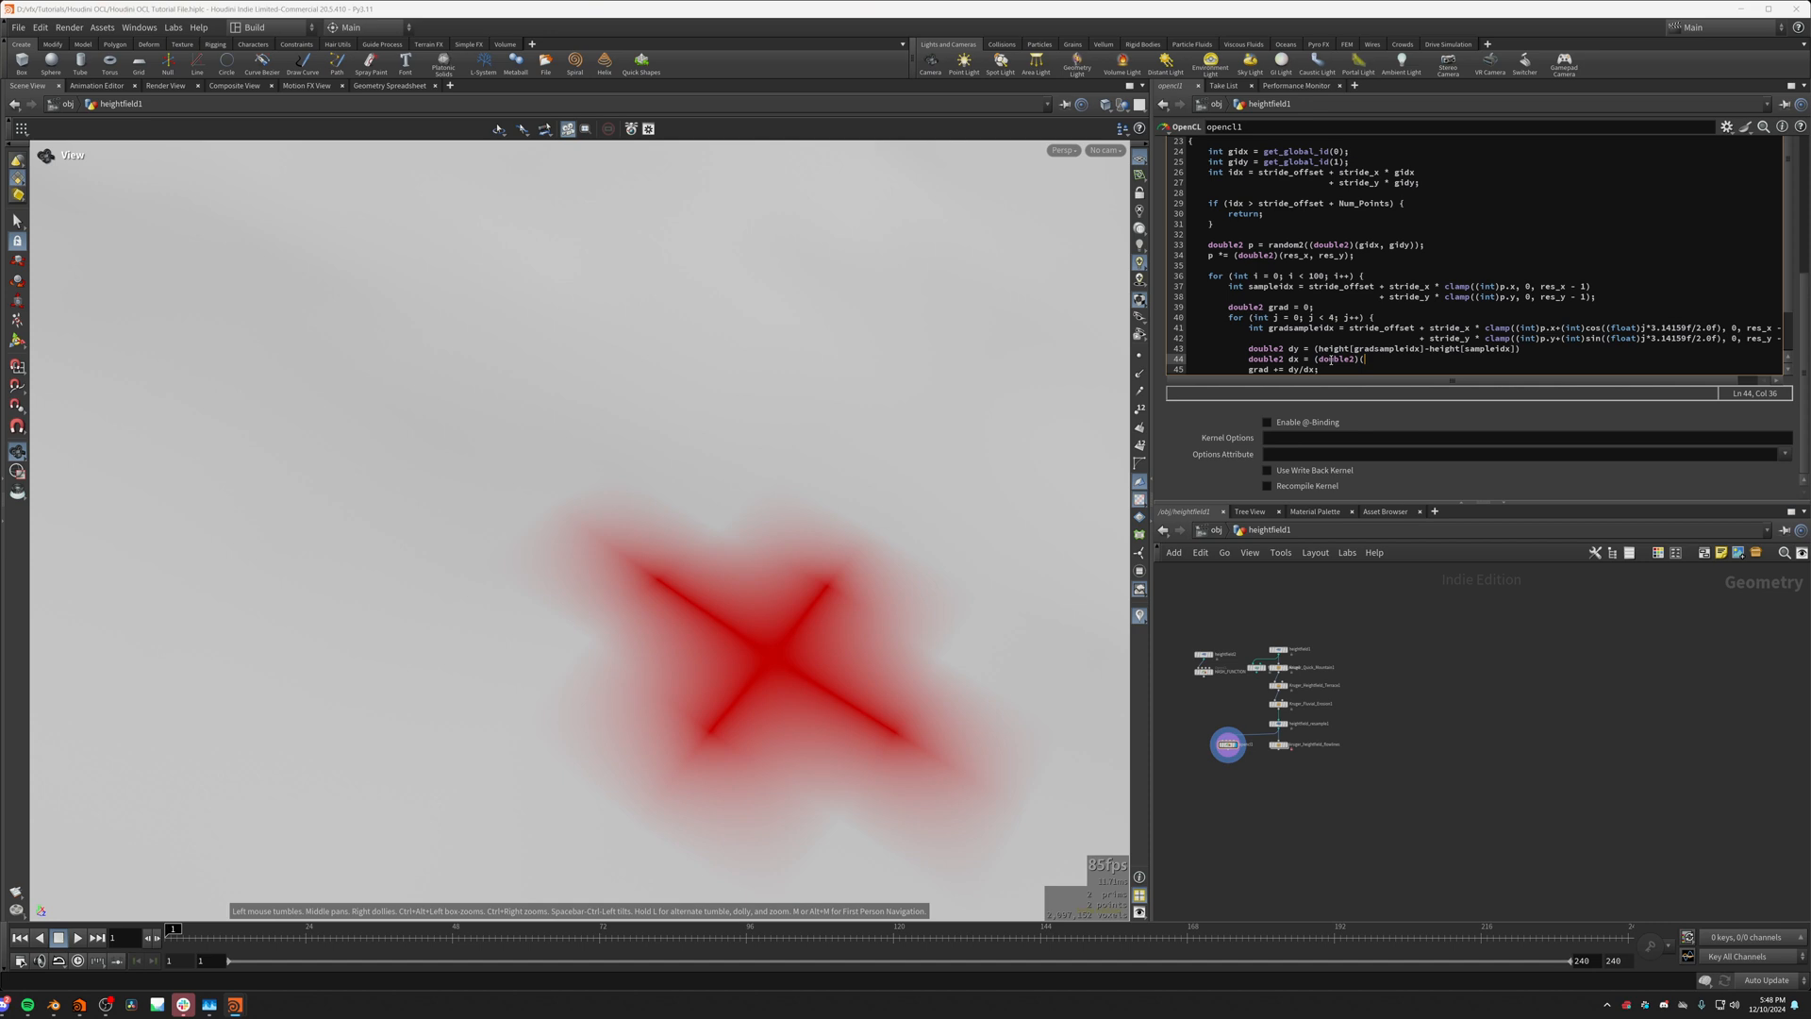
Step: Compare the kernel's float dx and dy parameters with the dx and dy variables declared in the j loop
{"action": "scroll", "coordinate": [1326, 406], "scroll_direction": "up", "scroll_amount": 2}
{"action": "scroll", "coordinate": [1309, 353], "scroll_direction": "down", "scroll_amount": 3}
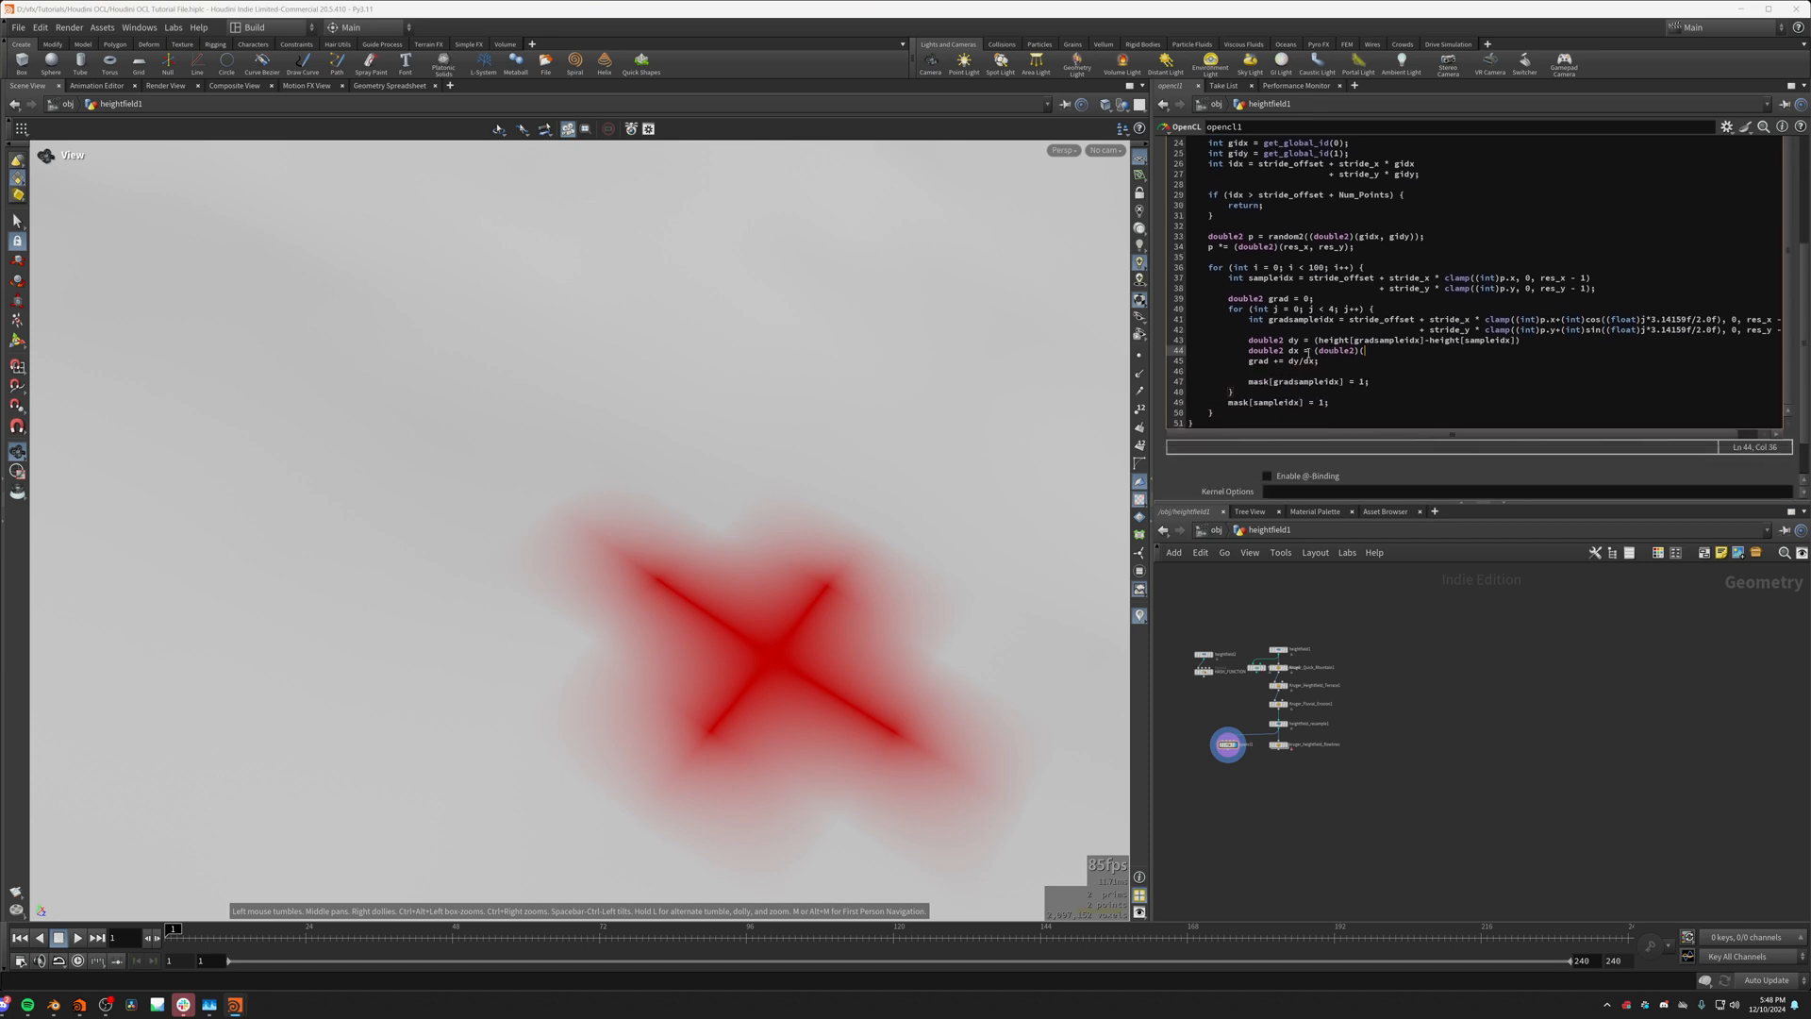
{"action": "scroll", "coordinate": [1320, 337], "scroll_direction": "up", "scroll_amount": 5}
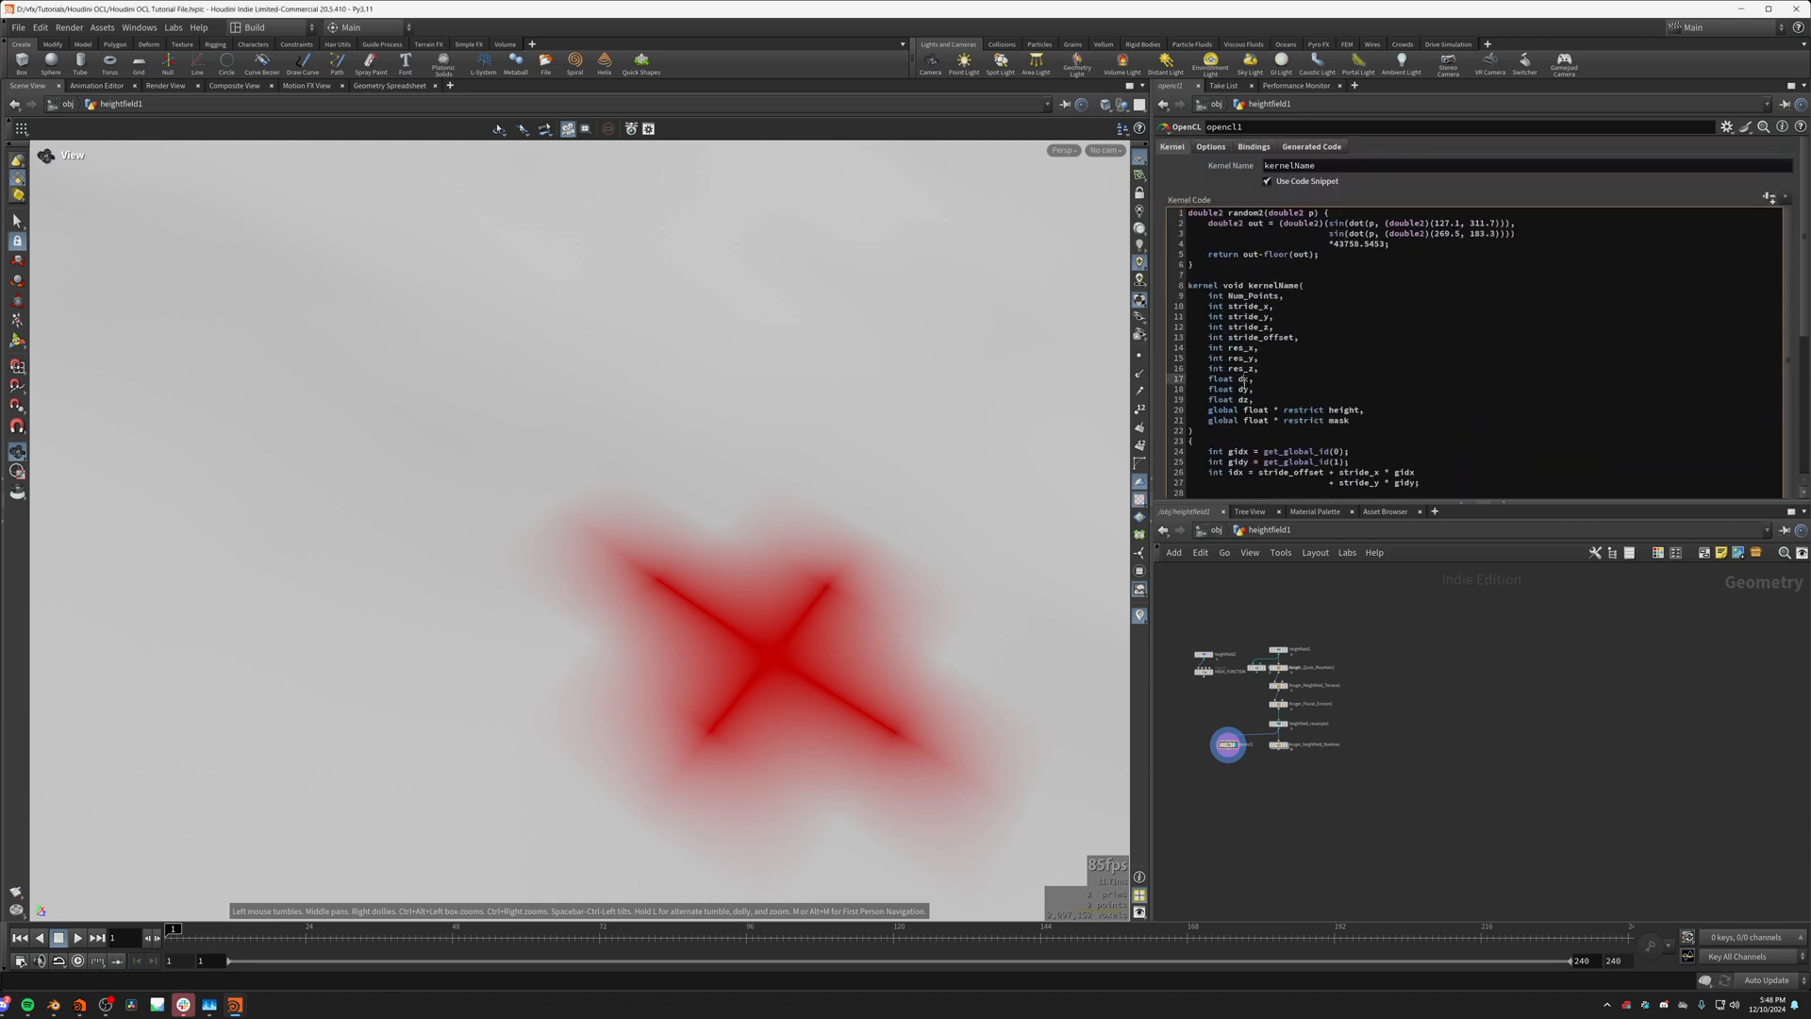
{"action": "left_click", "coordinate": [1243, 389]}
{"action": "left_click_drag", "start_coordinate": [1186, 378], "coordinate": [1255, 390]}
{"action": "scroll", "coordinate": [1341, 400], "scroll_direction": "down", "scroll_amount": 3}
{"action": "scroll", "coordinate": [1341, 400], "scroll_direction": "down", "scroll_amount": 4}
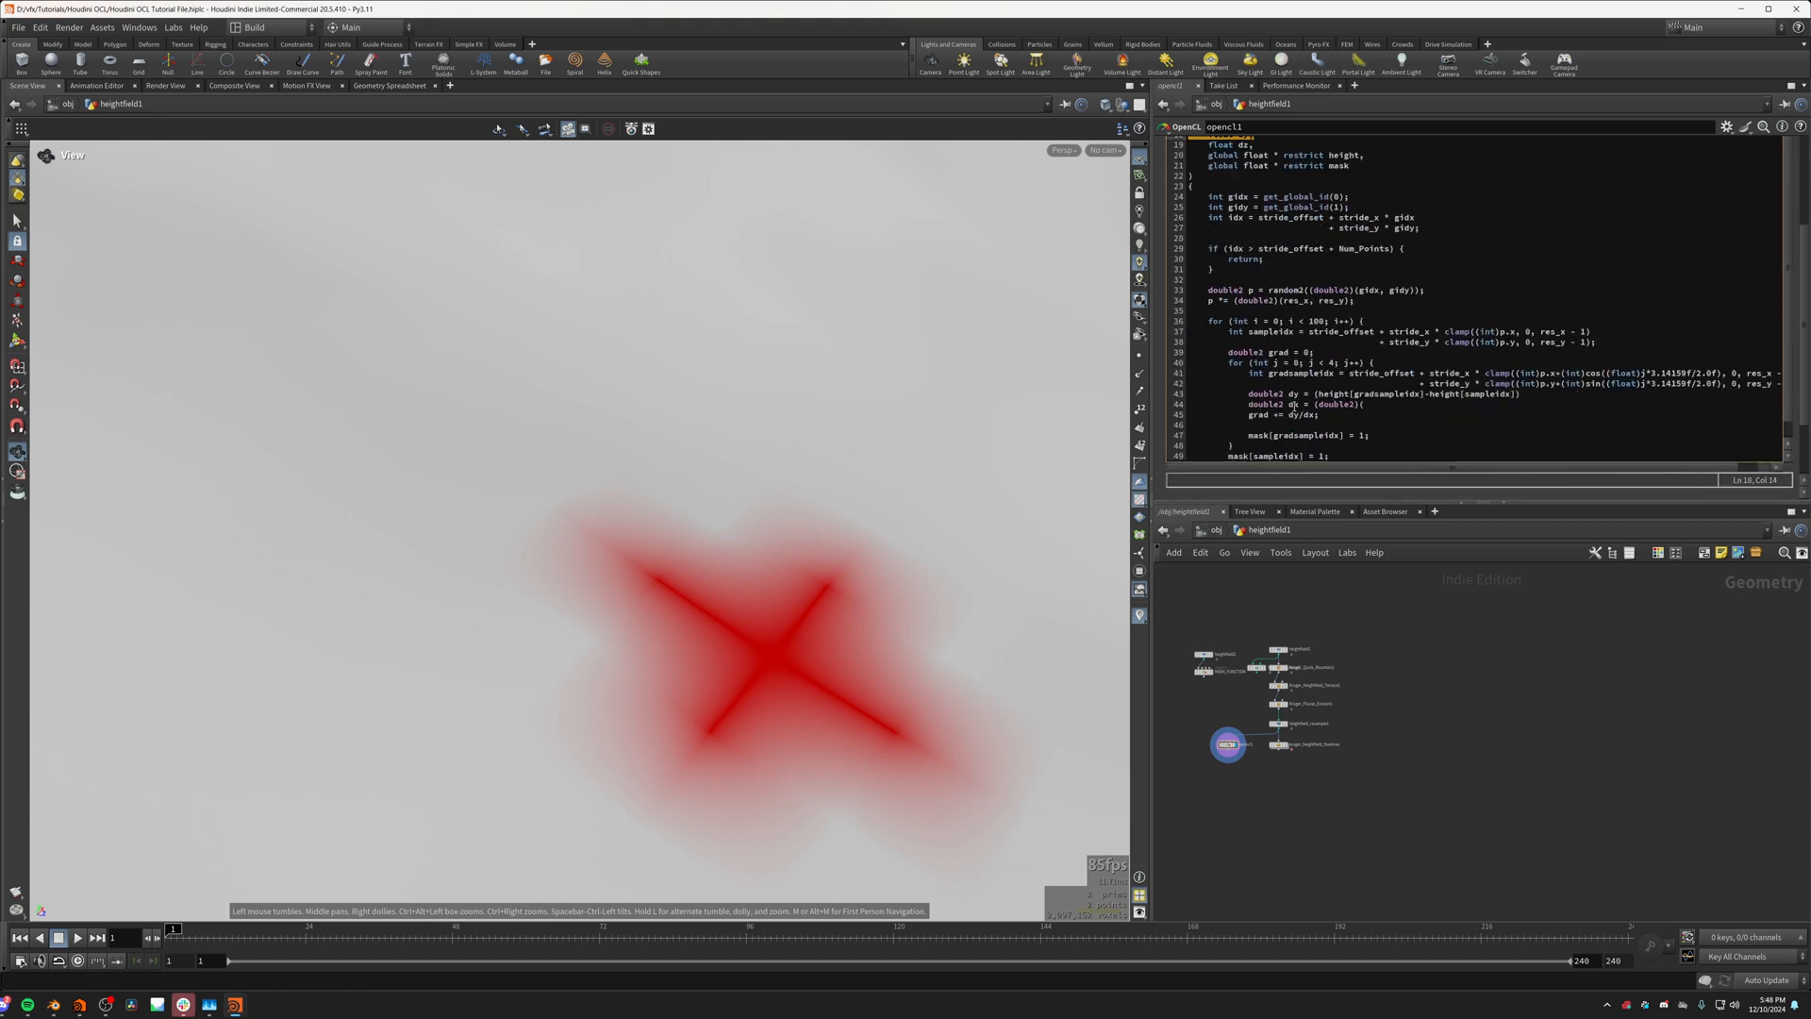
{"action": "left_click", "coordinate": [1294, 394]}
{"action": "left_click", "coordinate": [1383, 408]}
Step: Rename the kernel's float parameters dx, dy and dz with the voxelsize_ prefix, naming the first voxelsize_x
{"action": "scroll", "coordinate": [1272, 348], "scroll_direction": "up", "scroll_amount": 6}
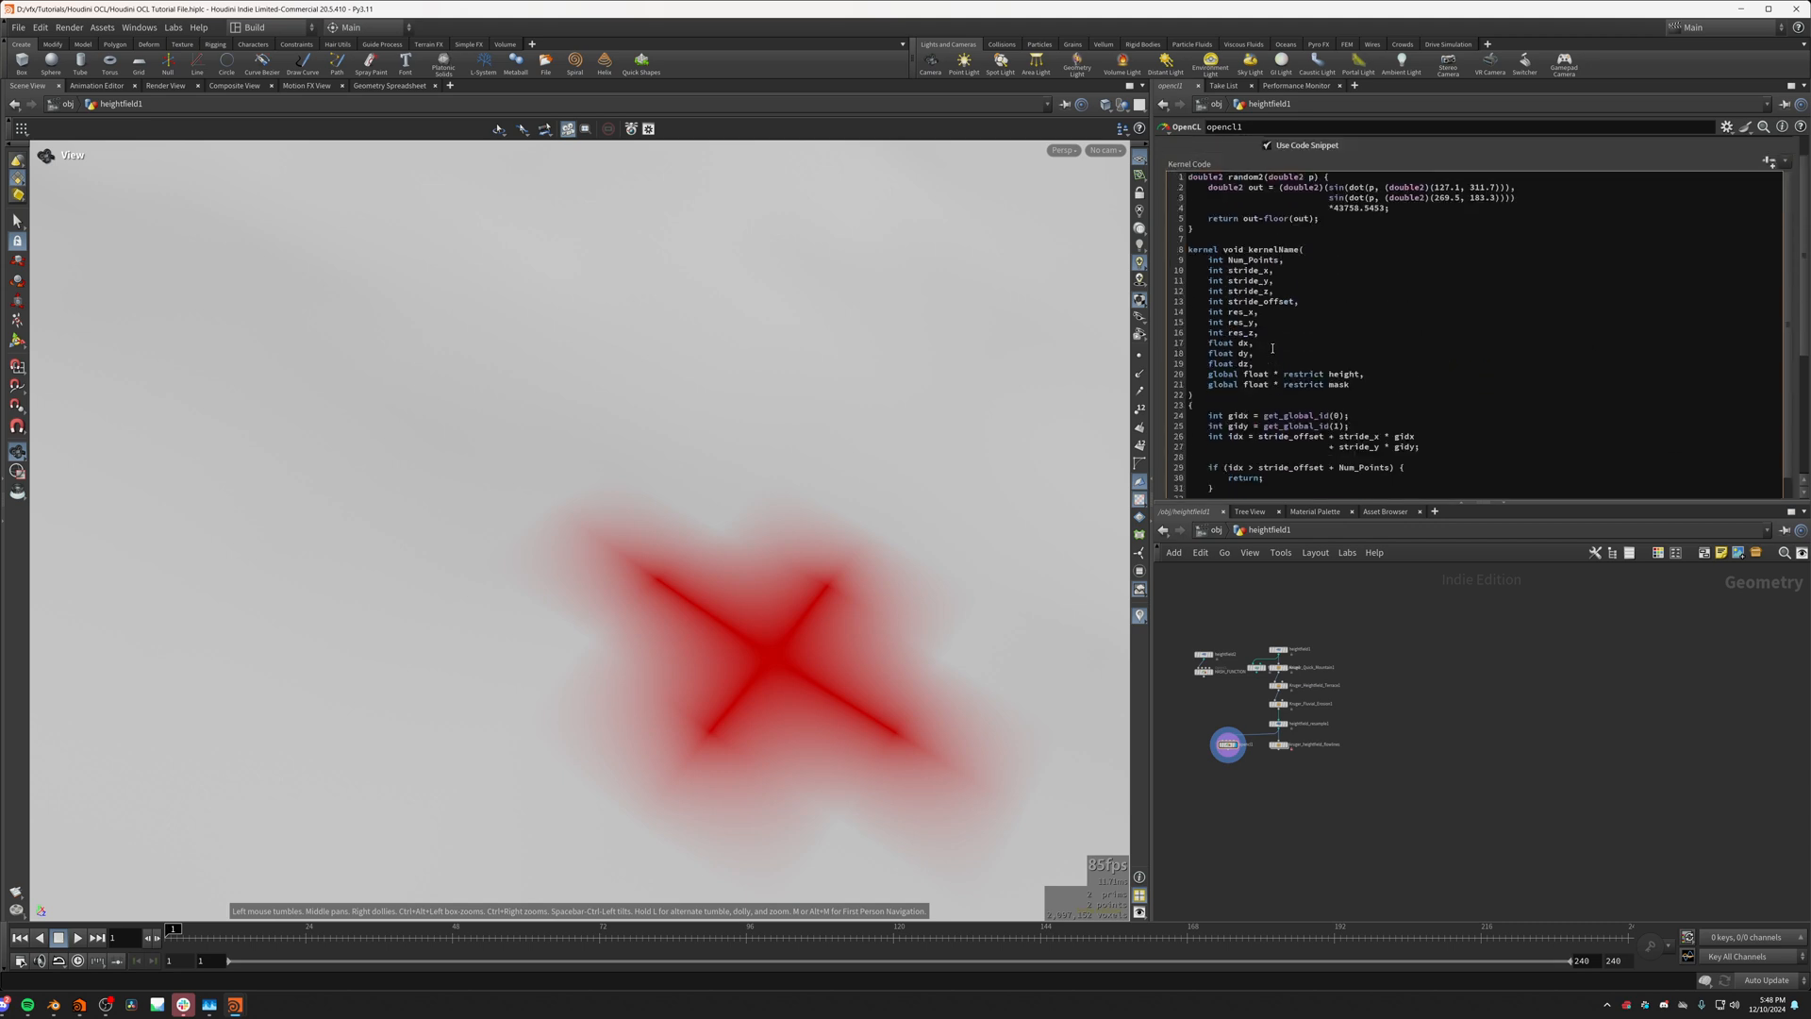
{"action": "double_click", "coordinate": [1245, 344]}
{"action": "type", "text": "voxelsize_x"}
{"action": "double_click", "coordinate": [1255, 344]}
{"action": "key", "text": "ctrl+c"}
{"action": "double_click", "coordinate": [1243, 353]}
{"action": "key", "text": "ctrl+v"}
{"action": "double_click", "coordinate": [1243, 363]}
{"action": "type", "text": "voxelsize_y"}
Step: Complete the dx assignment in the j loop as (double2)(voxelsize_x, voxelsize_y), ending the line with a semicolon
{"action": "scroll", "coordinate": [1321, 361], "scroll_direction": "down", "scroll_amount": 7}
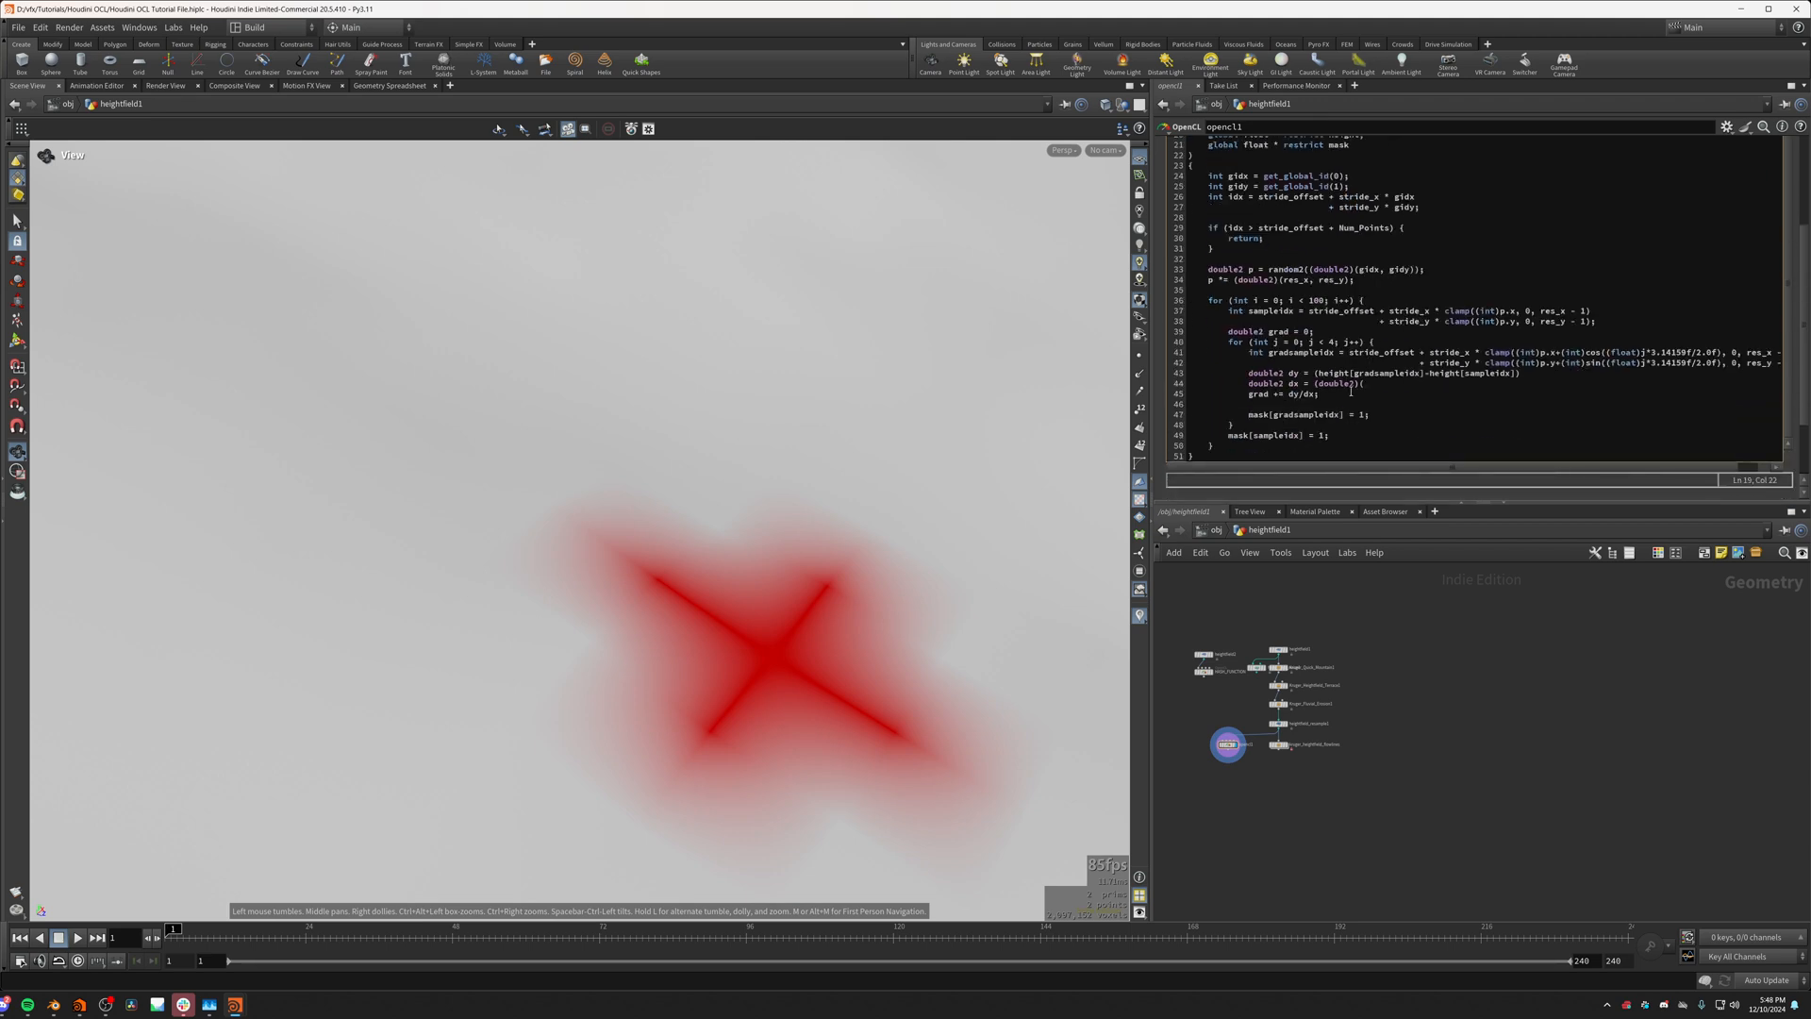
{"action": "left_click", "coordinate": [1394, 388]}
{"action": "type", "text": "voxelsizxe"}
{"action": "type", "text": "v"}
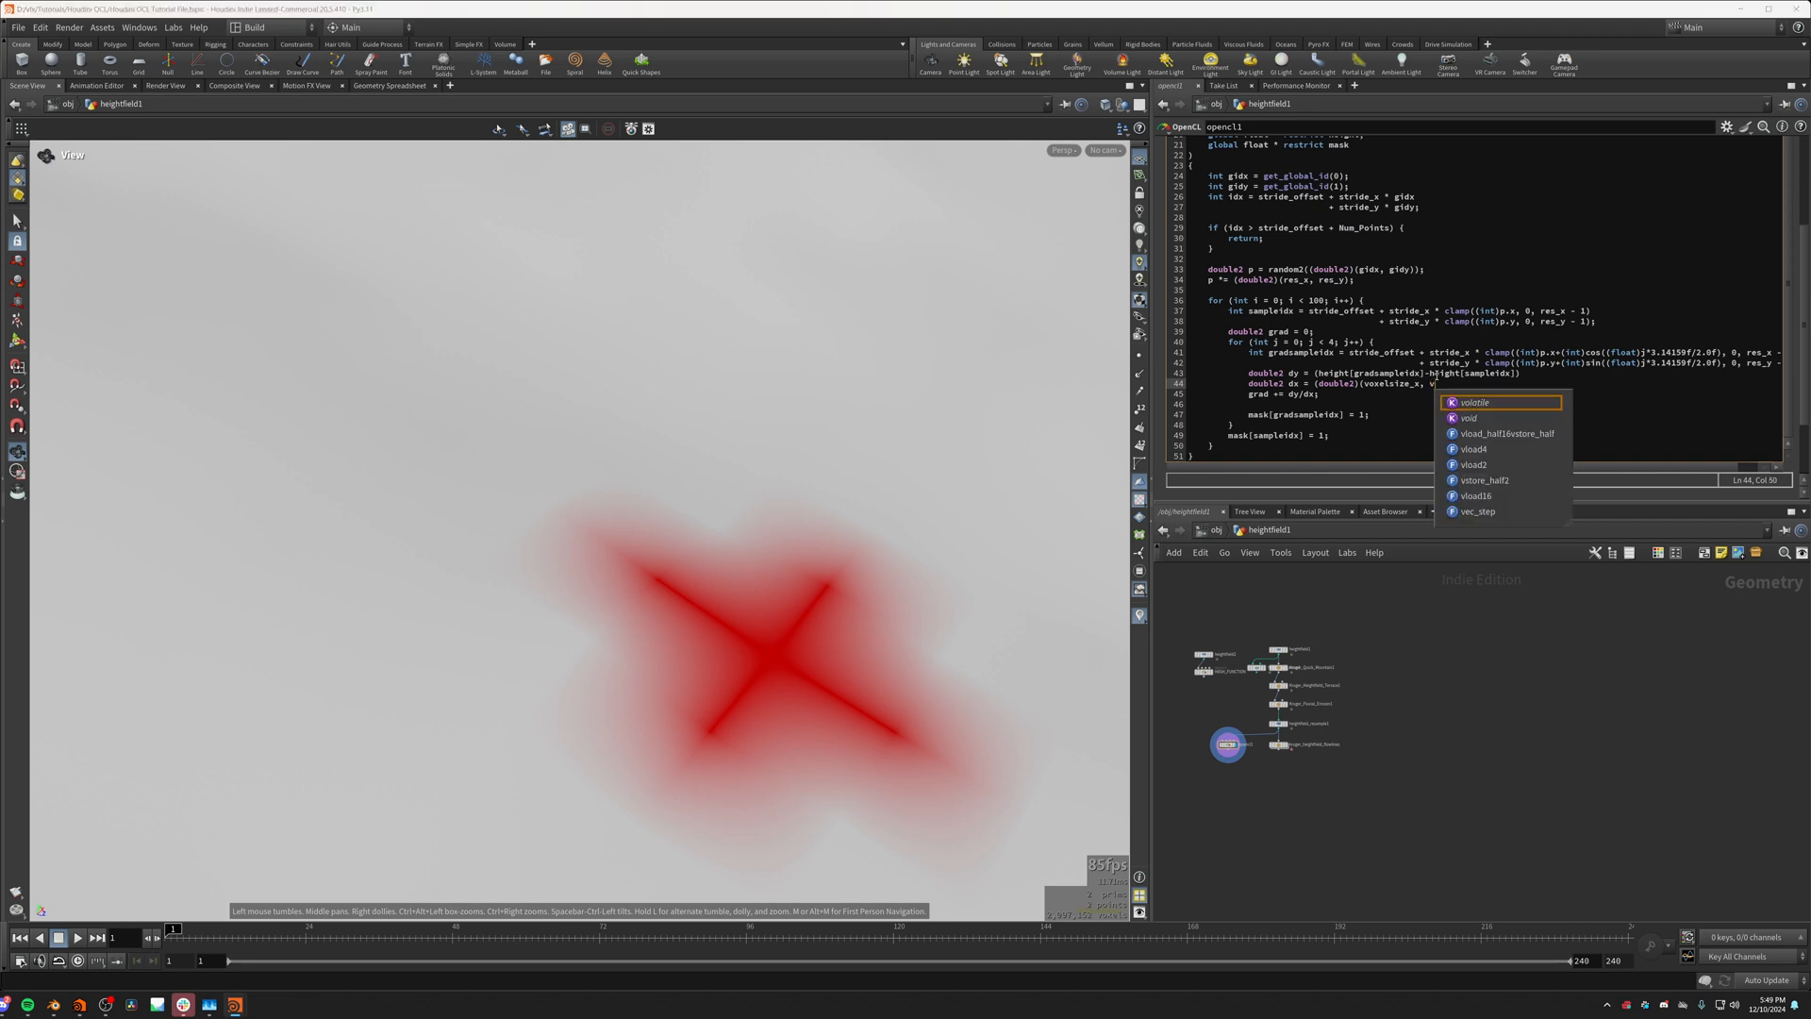
{"action": "type", "text": "oxelsize"}
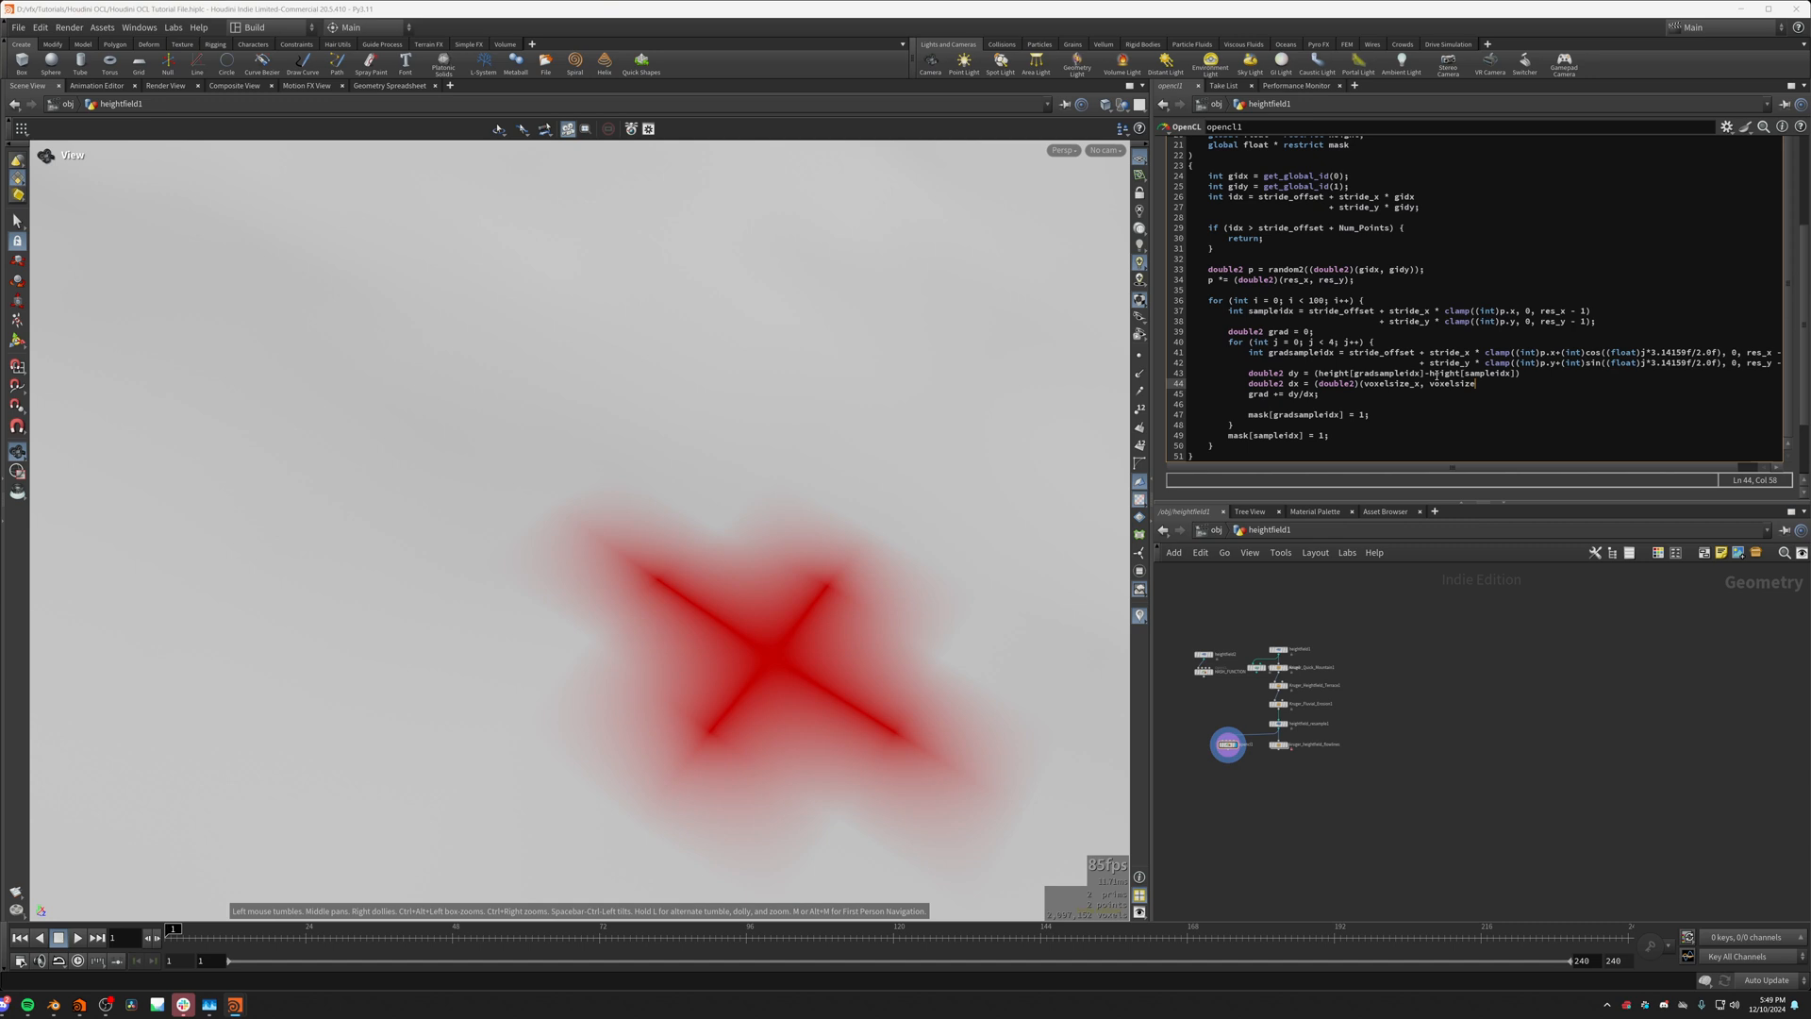
{"action": "type", "text": "_y);"}
{"action": "left_click", "coordinate": [1493, 388]}
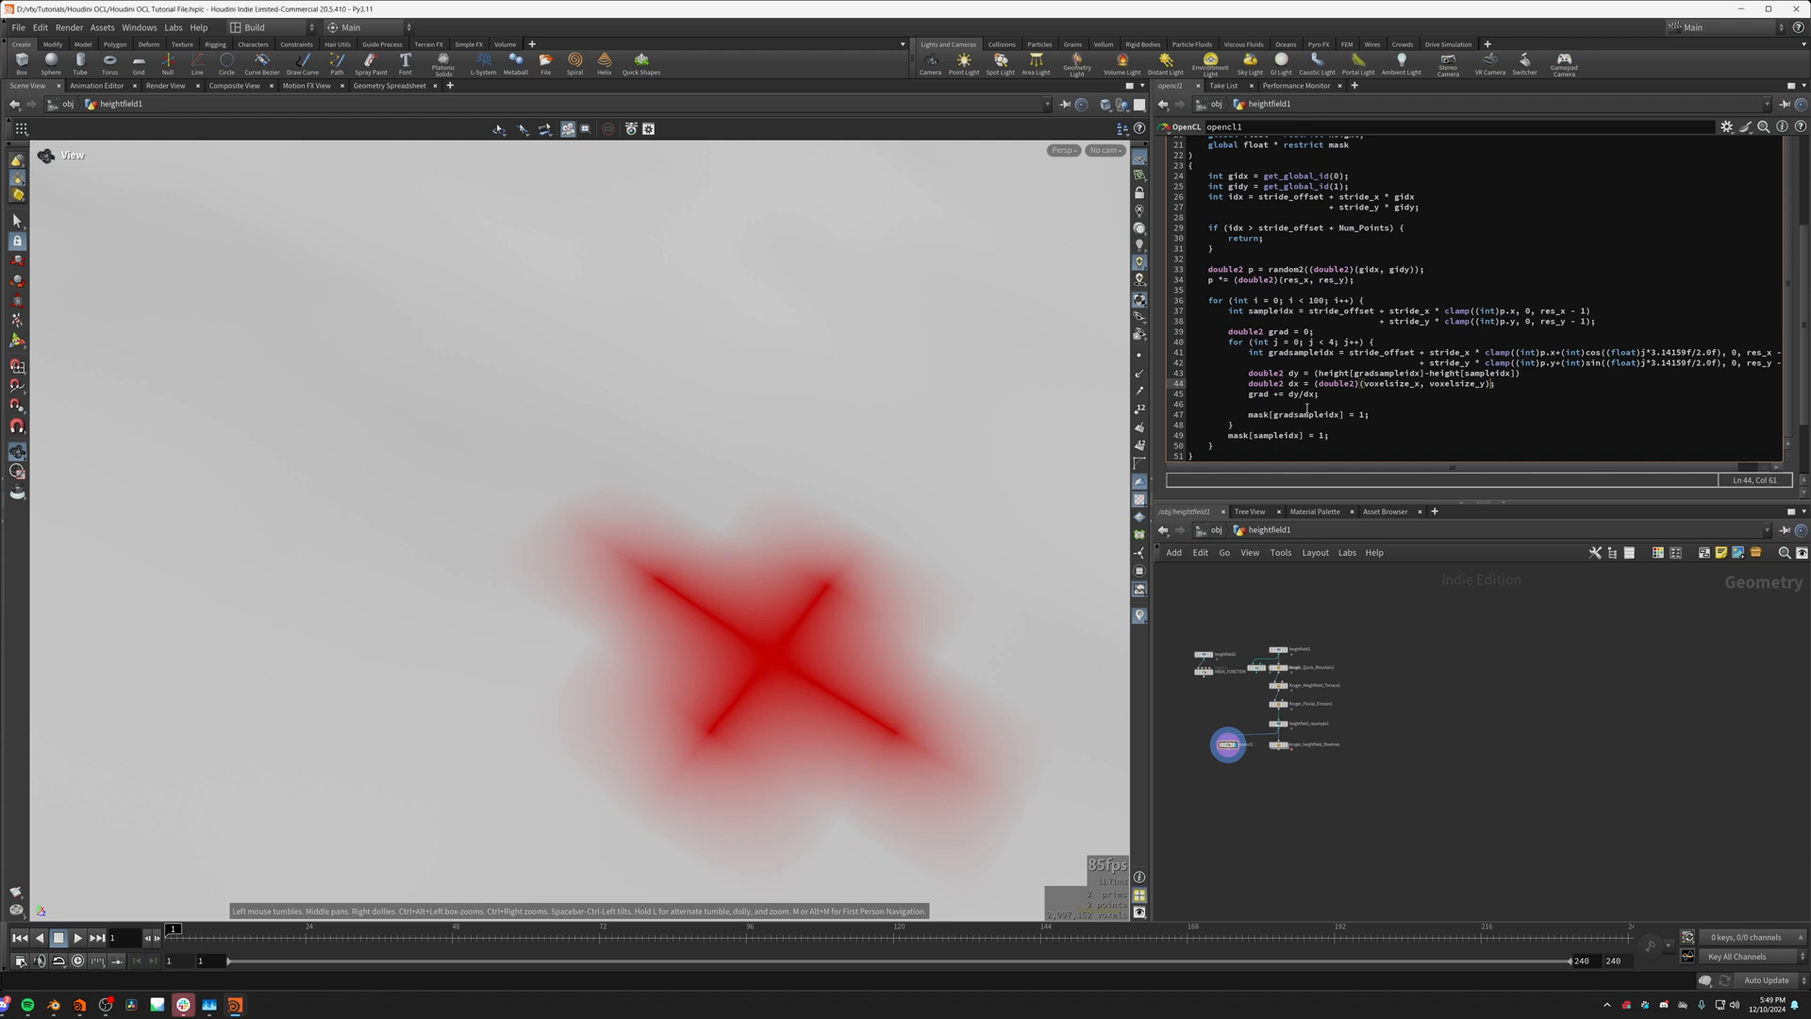
Step: Add the missing semicolon after the dy height-difference assignment and recompile the kernel
{"action": "scroll", "coordinate": [797, 631], "scroll_direction": "up", "scroll_amount": 5}
{"action": "scroll", "coordinate": [797, 631], "scroll_direction": "down", "scroll_amount": 5}
{"action": "left_click", "coordinate": [782, 628]}
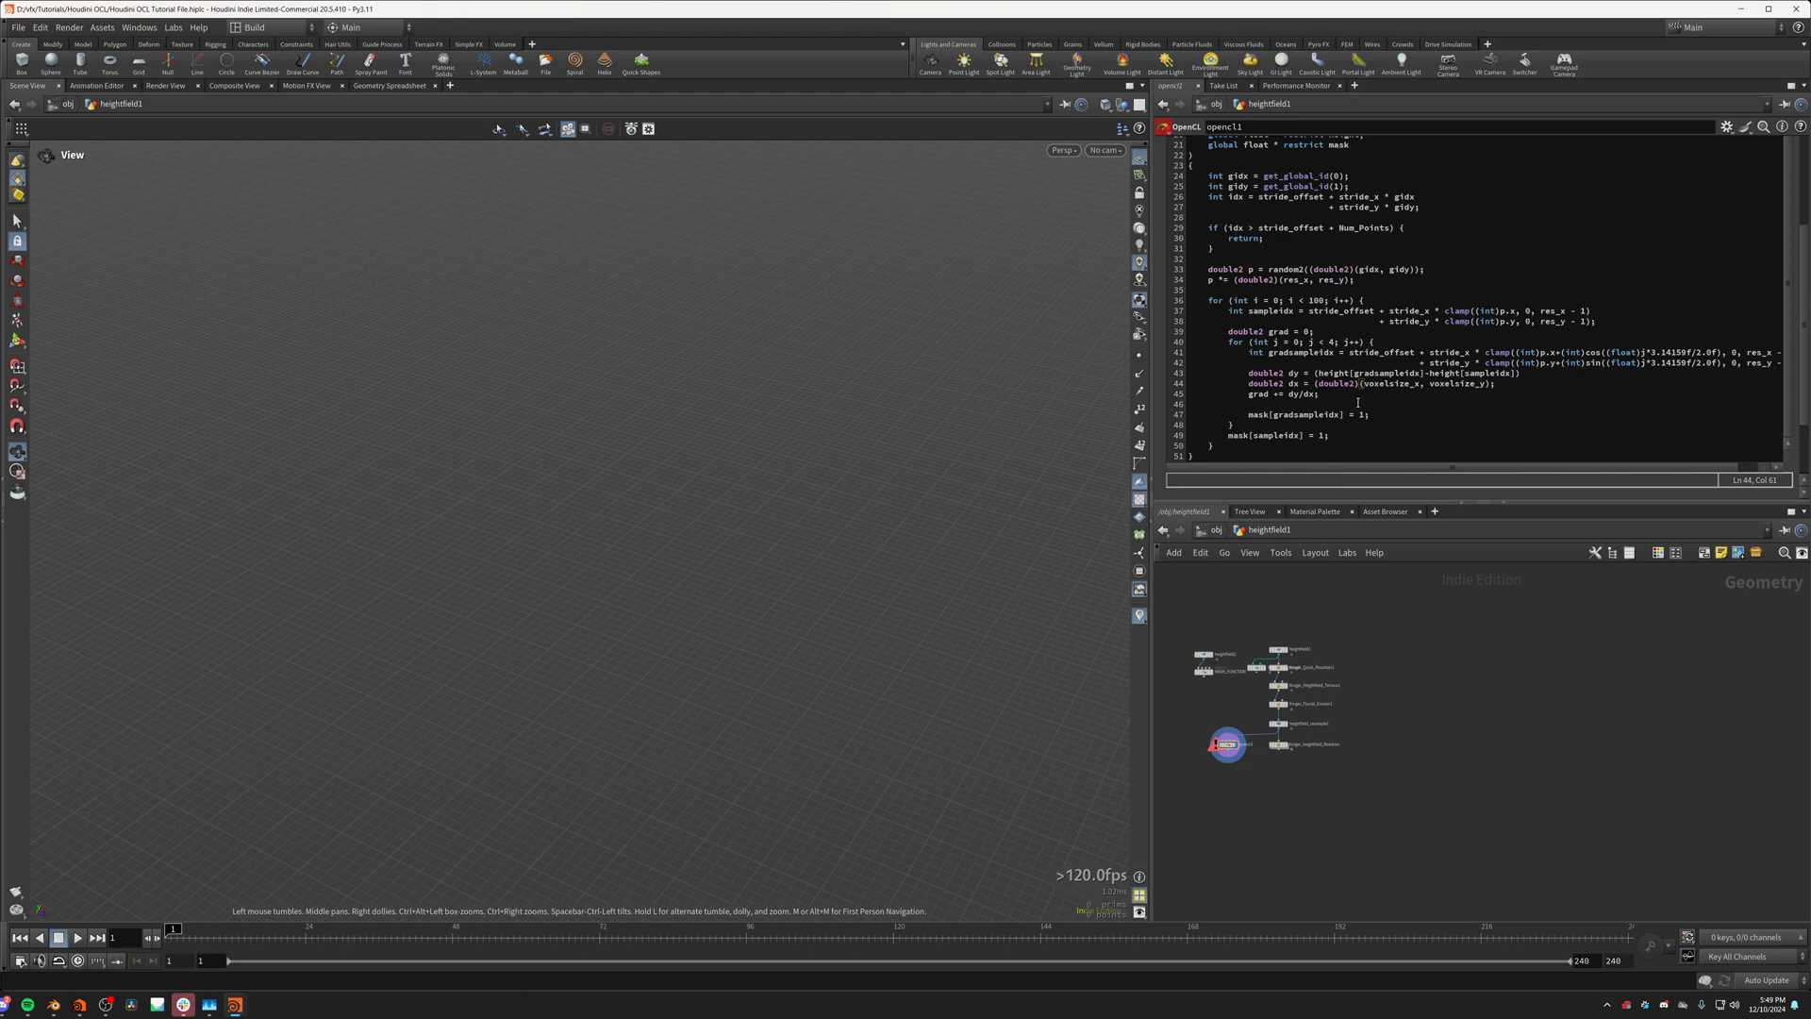
{"action": "left_click", "coordinate": [1315, 395]}
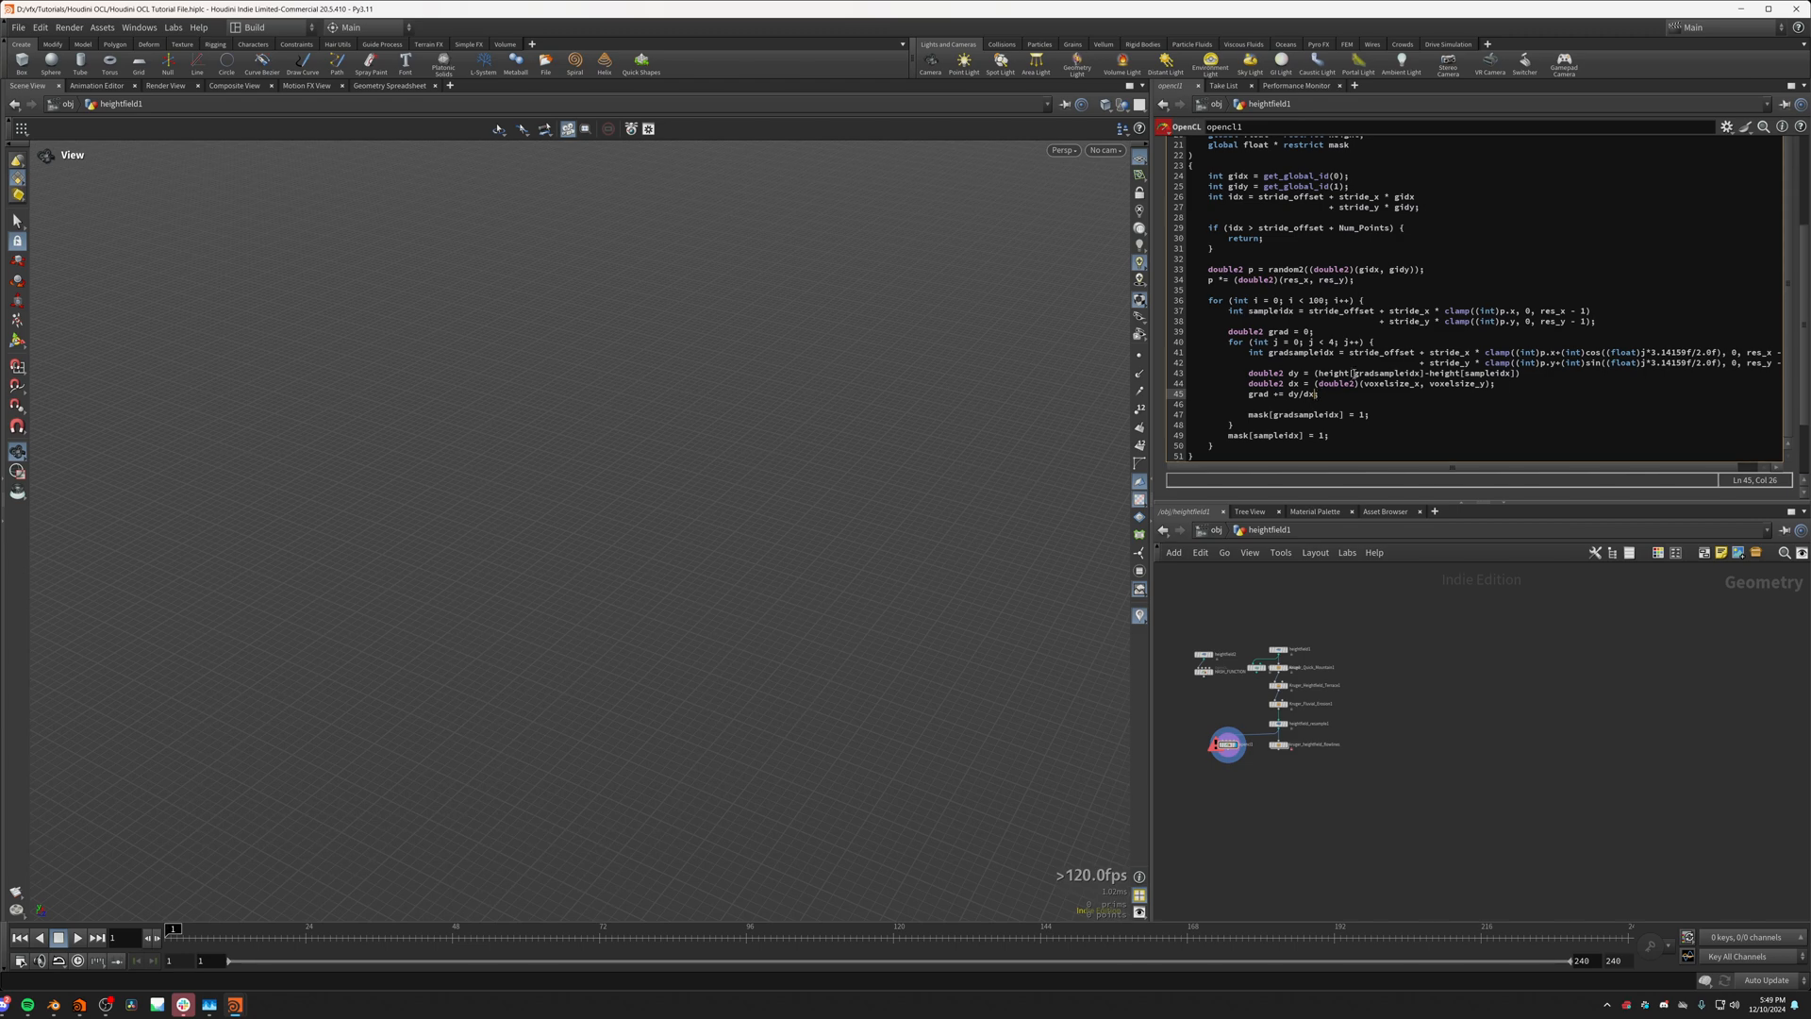
{"action": "left_click", "coordinate": [1520, 375]}
{"action": "left_click", "coordinate": [1514, 817]}
Step: Examine the red cross on the terrain, comparing its centre with the four neighbouring sample positions
{"action": "scroll", "coordinate": [811, 620], "scroll_direction": "down", "scroll_amount": 8}
{"action": "scroll", "coordinate": [563, 568], "scroll_direction": "up", "scroll_amount": 5}
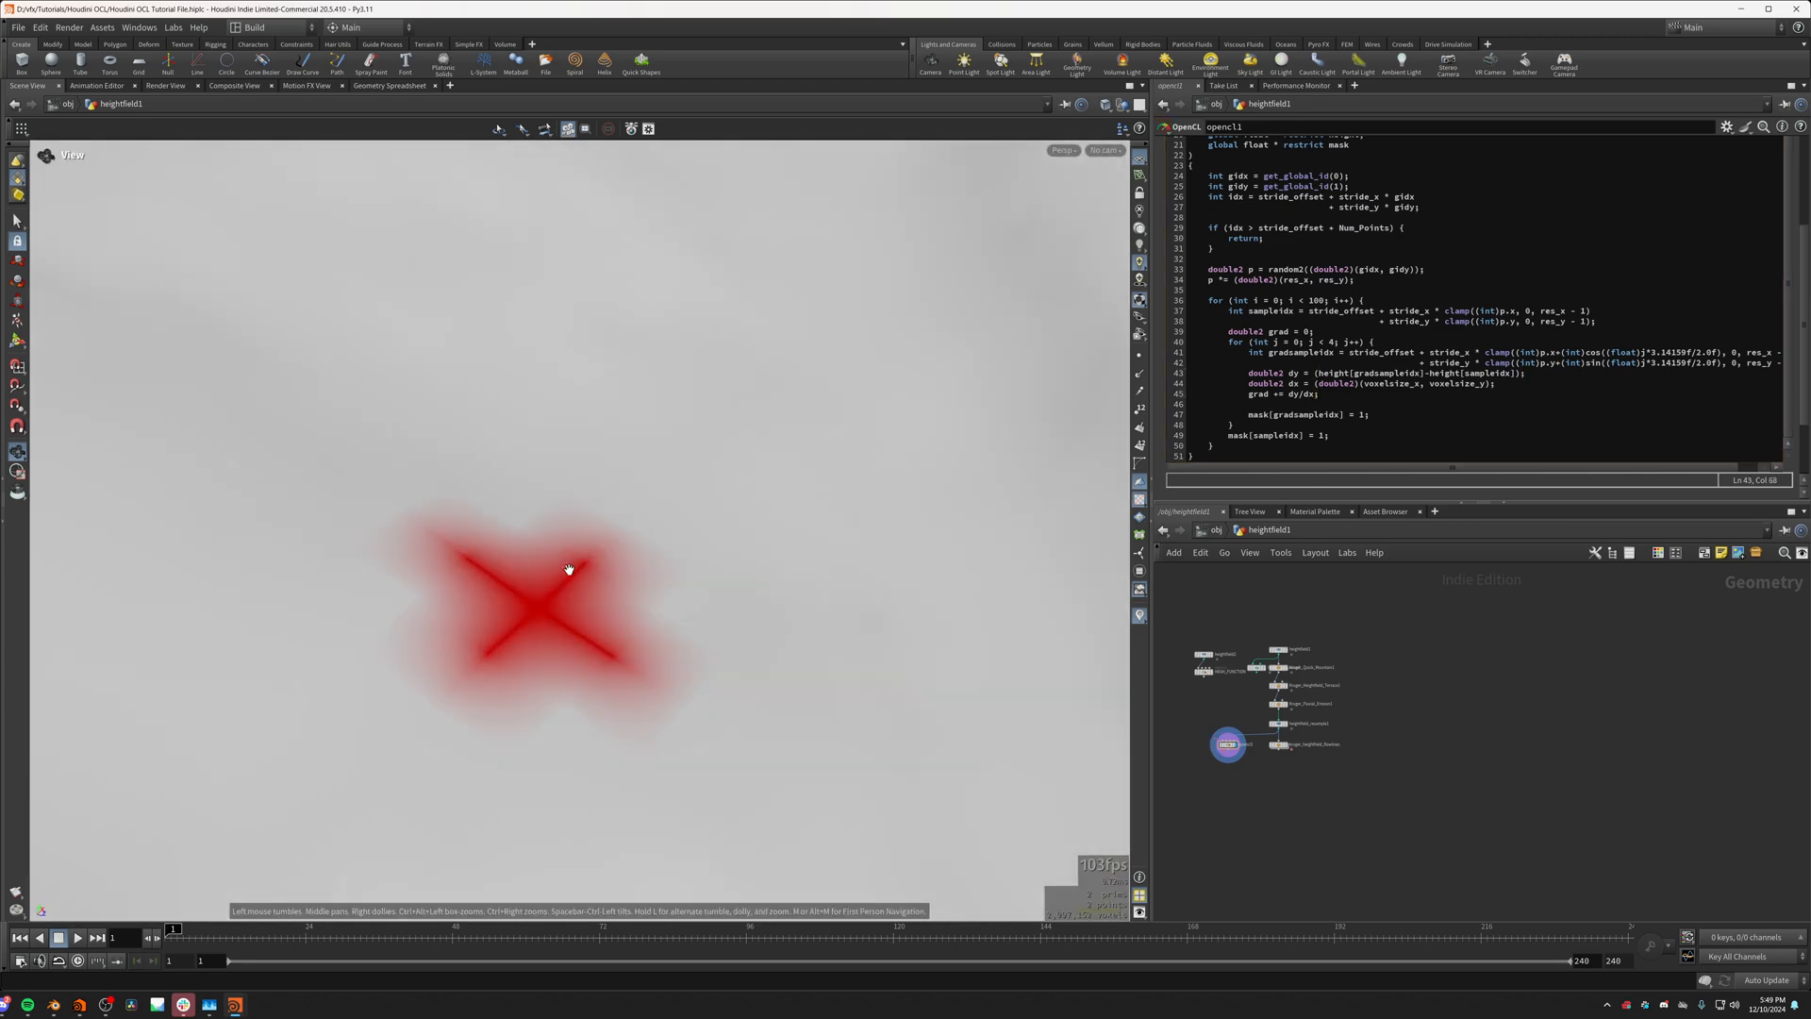
{"action": "scroll", "coordinate": [534, 583], "scroll_direction": "up", "scroll_amount": 3}
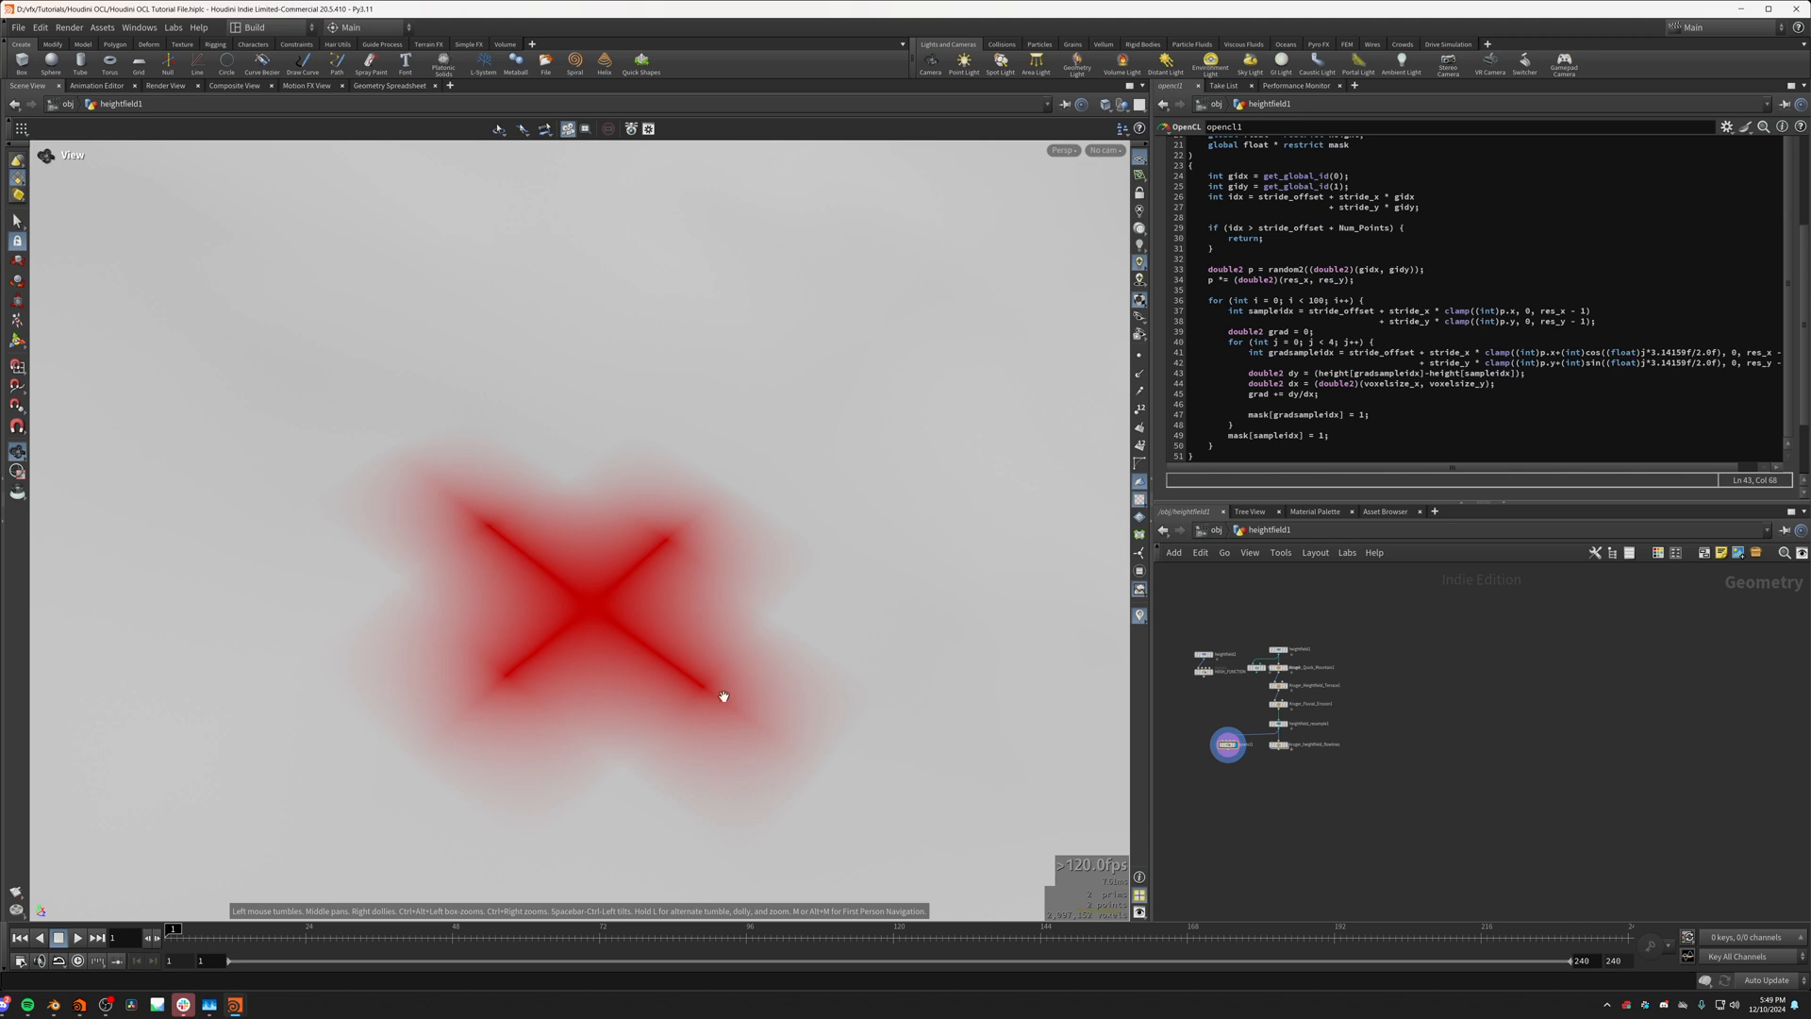
{"action": "scroll", "coordinate": [719, 695], "scroll_direction": "down", "scroll_amount": 4}
{"action": "scroll", "coordinate": [641, 636], "scroll_direction": "up", "scroll_amount": 3}
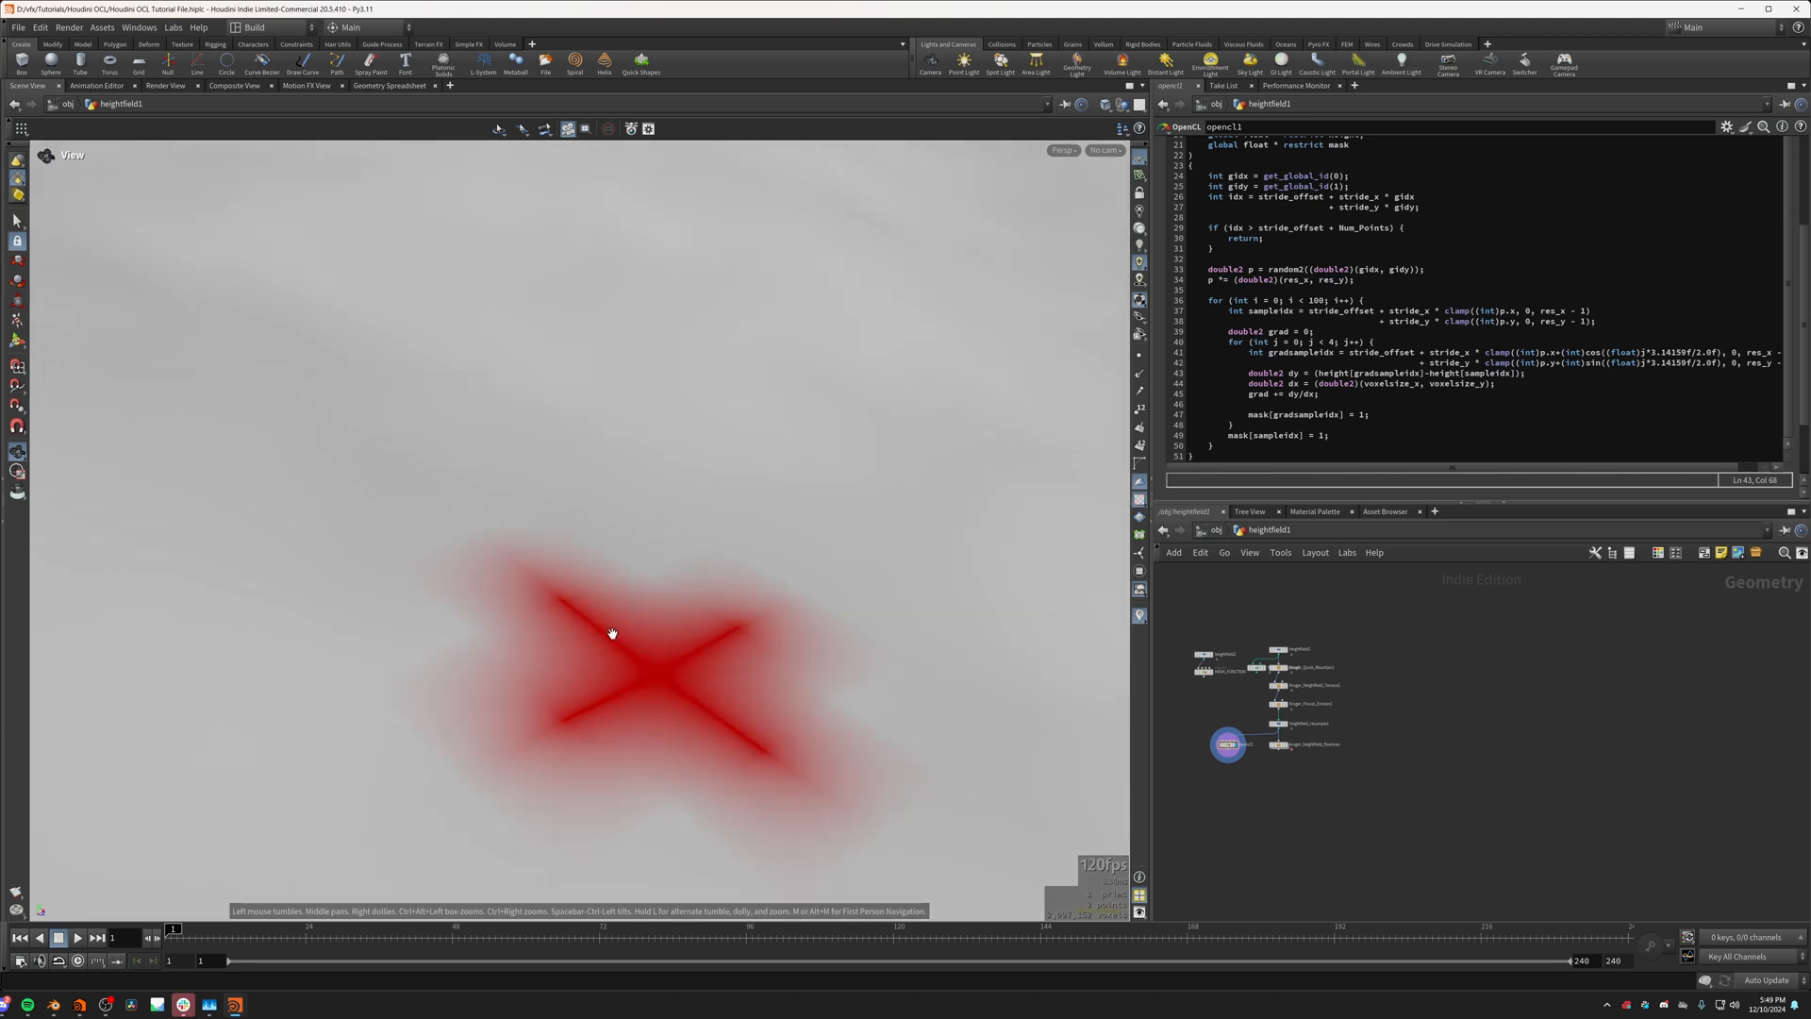
{"action": "scroll", "coordinate": [557, 599], "scroll_direction": "down", "scroll_amount": 2}
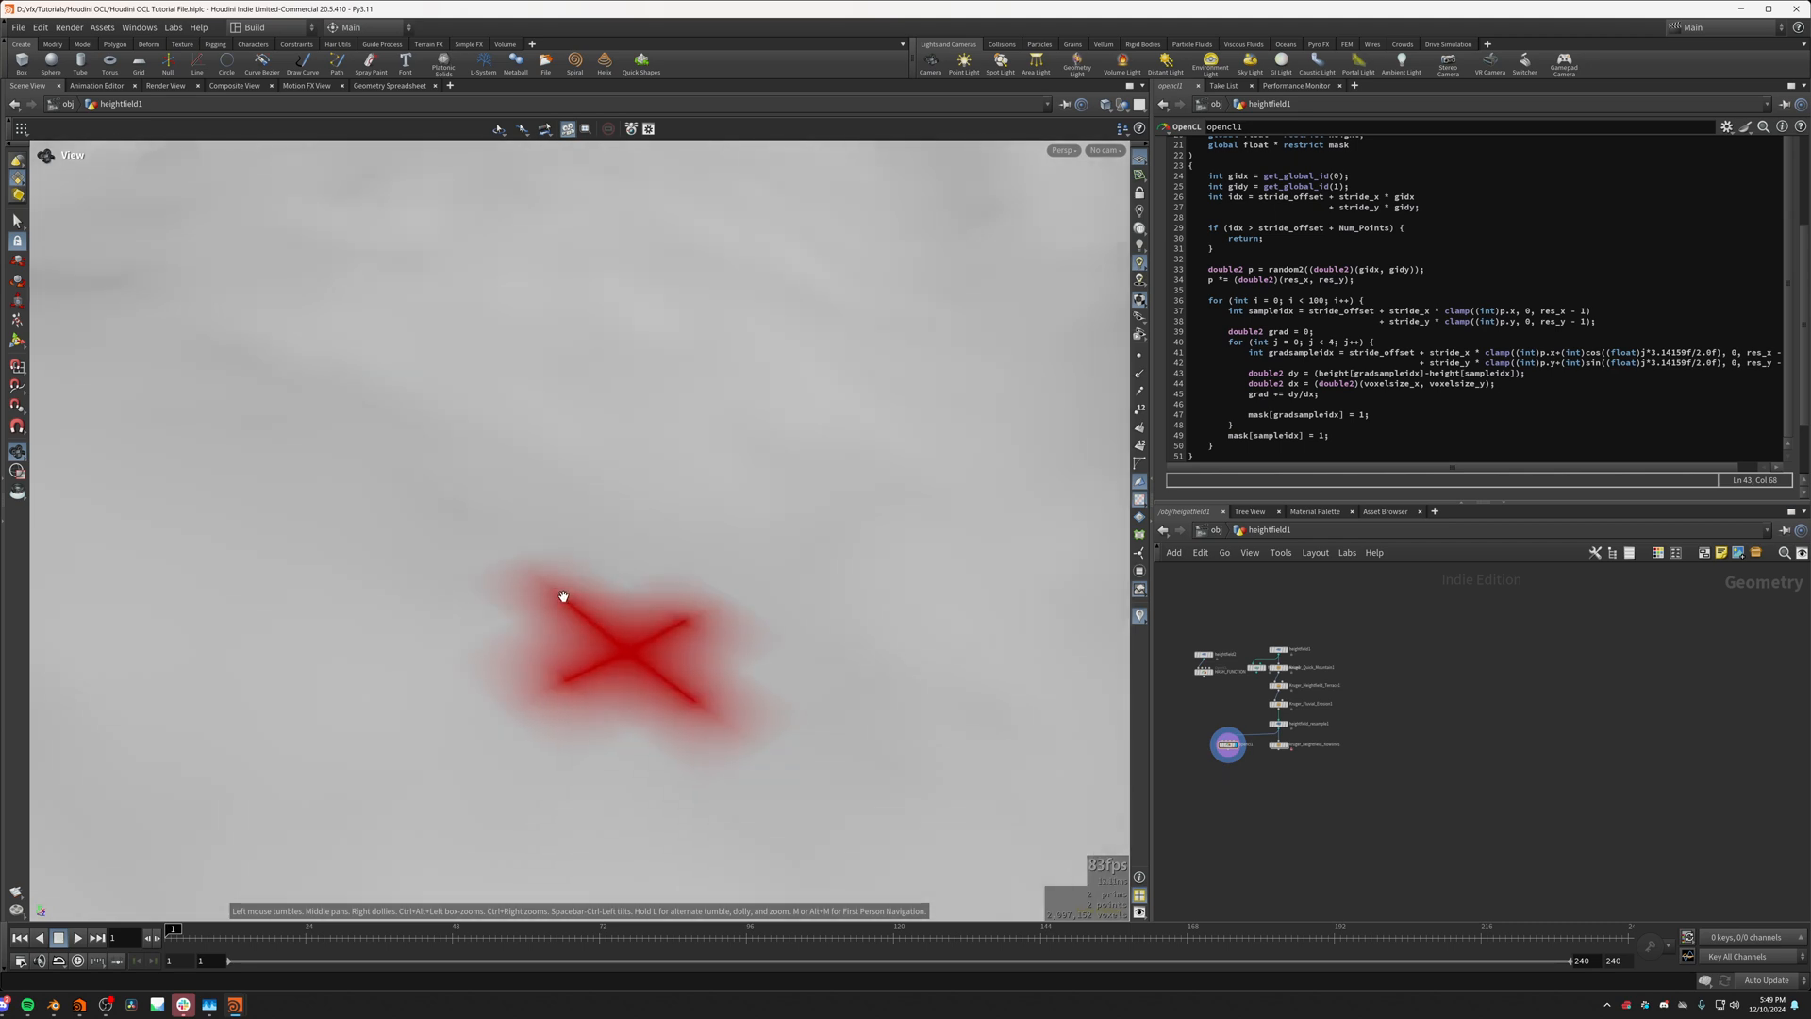
{"action": "scroll", "coordinate": [691, 707], "scroll_direction": "up", "scroll_amount": 4}
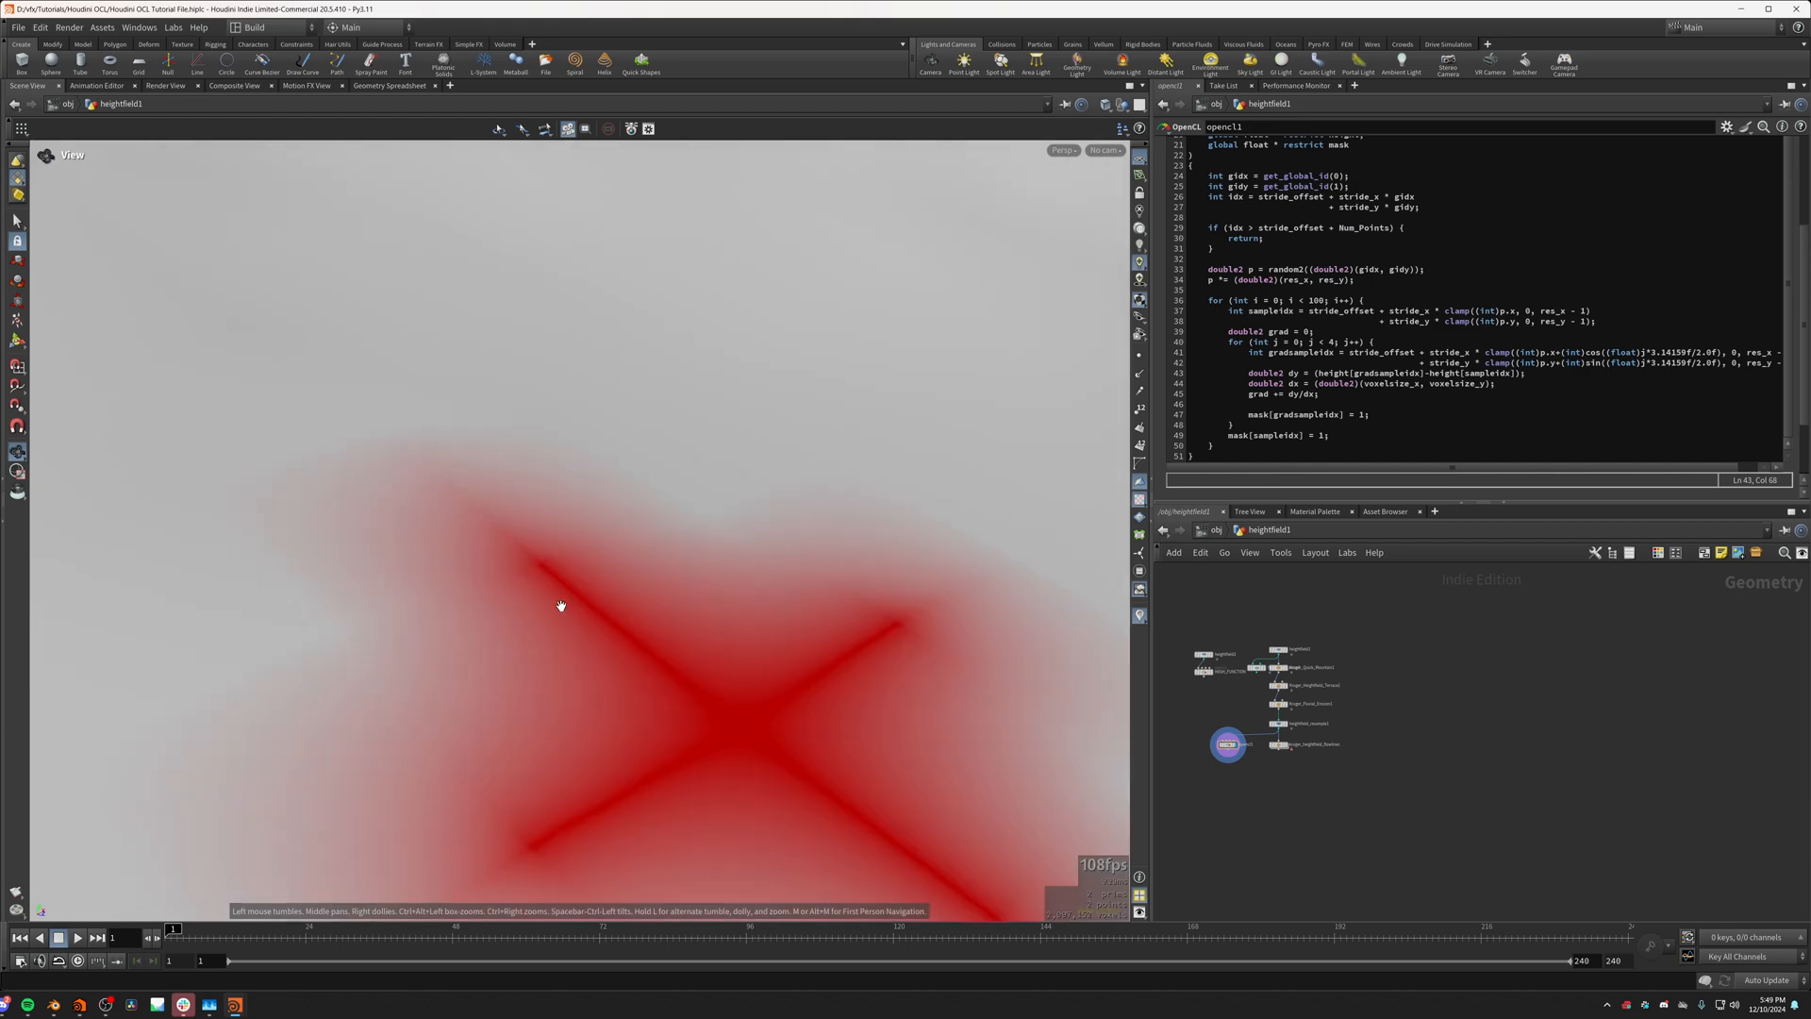
{"action": "scroll", "coordinate": [634, 670], "scroll_direction": "up", "scroll_amount": 2}
{"action": "scroll", "coordinate": [566, 607], "scroll_direction": "down", "scroll_amount": 4}
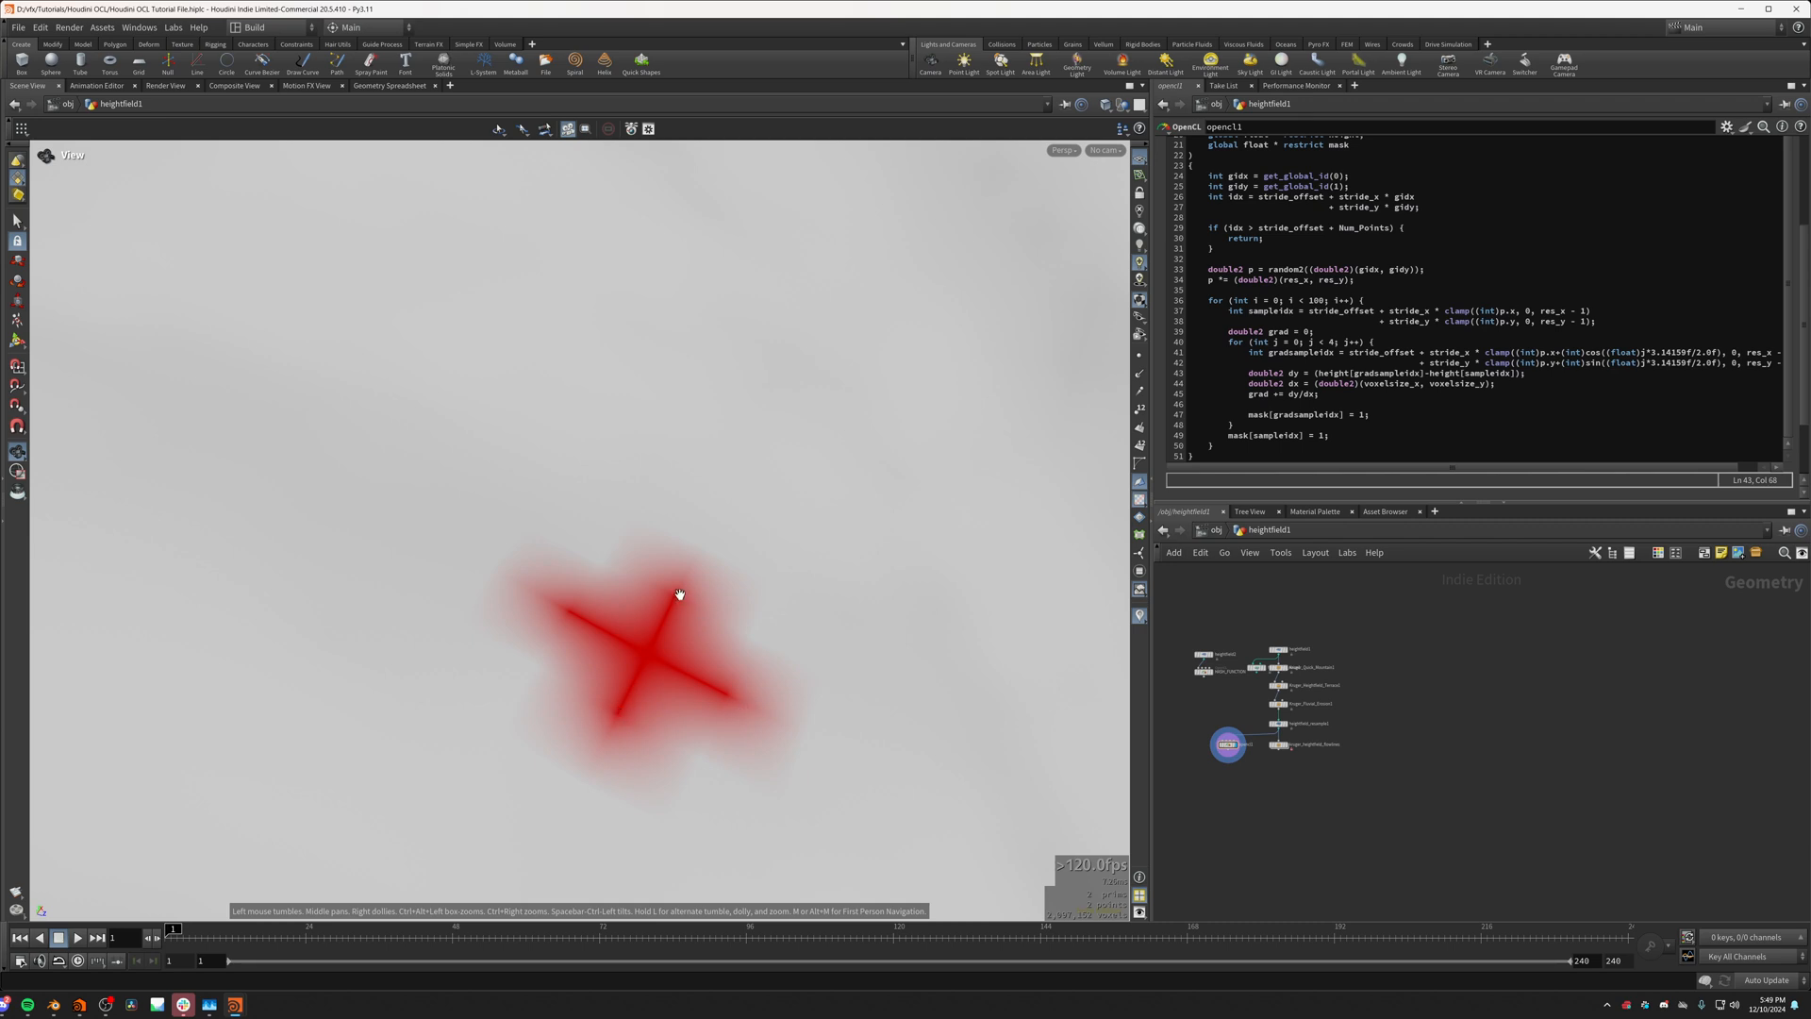
{"action": "scroll", "coordinate": [684, 754], "scroll_direction": "up", "scroll_amount": 2}
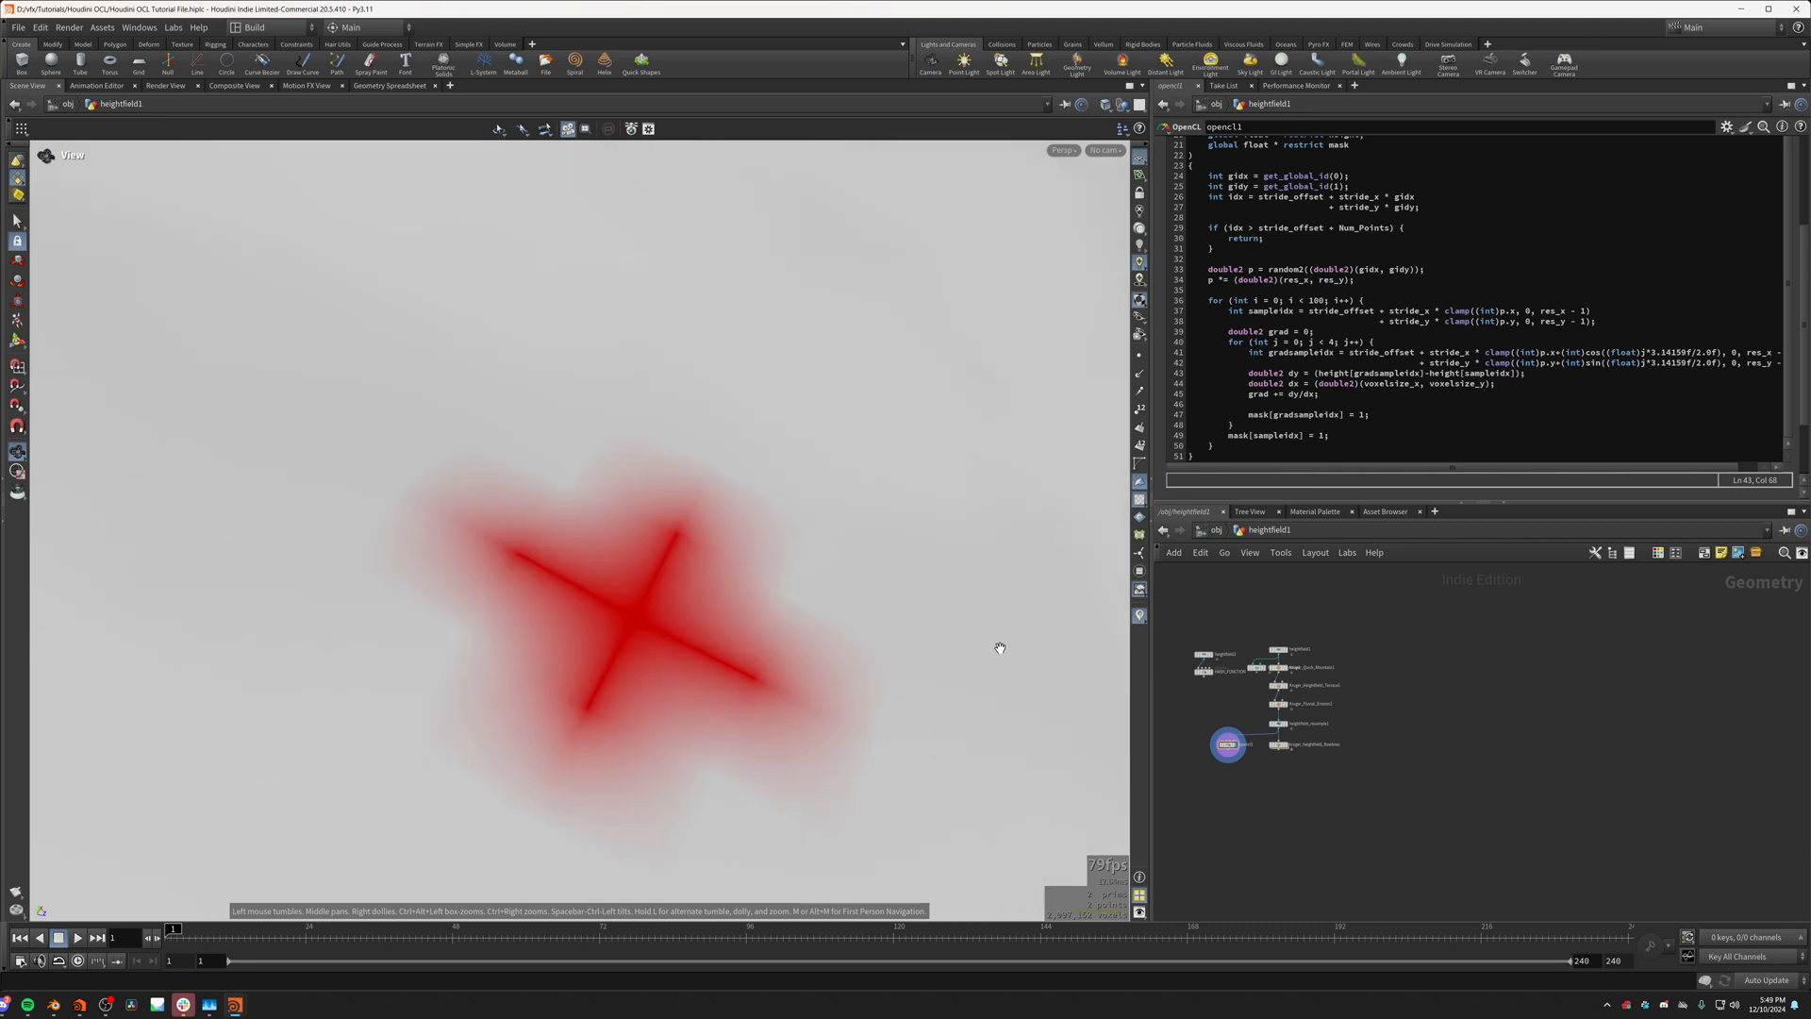
Step: Multiply the dx vector (double2)(voxelsize_x, voxelsize_y) by 2 and apply the code change
{"action": "left_click", "coordinate": [1493, 385]}
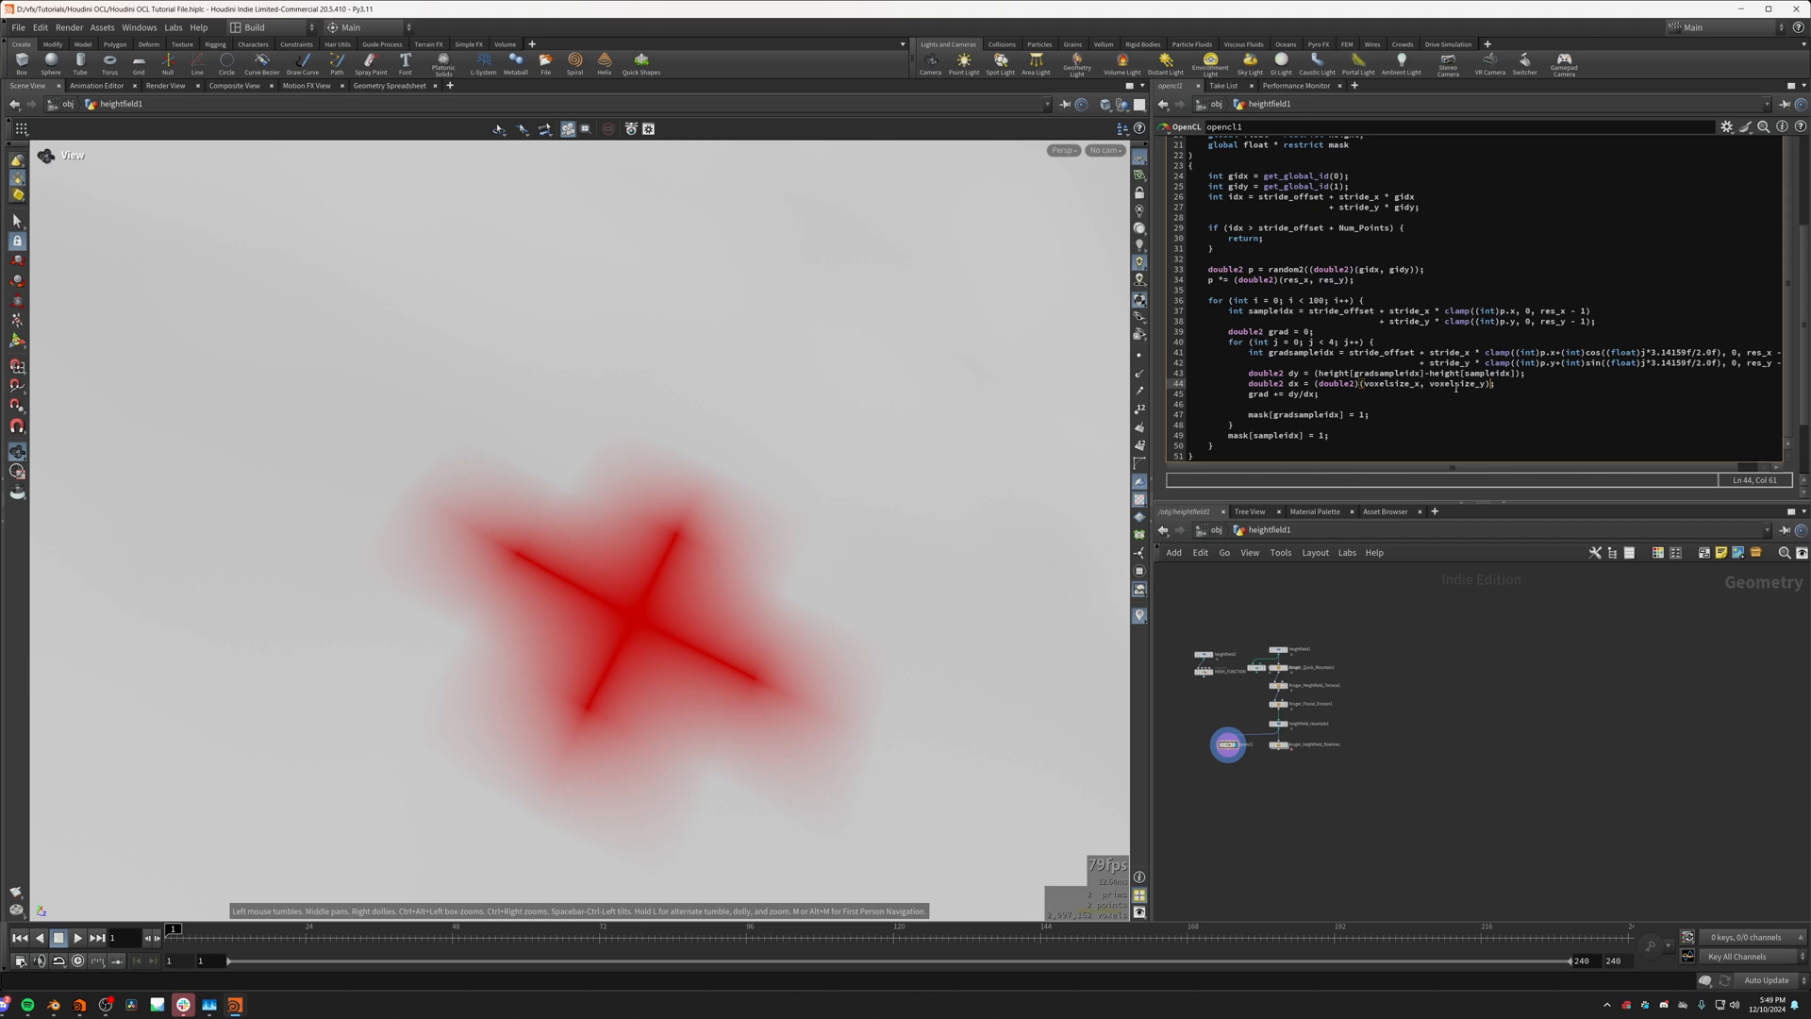
{"action": "double_click", "coordinate": [1394, 385]}
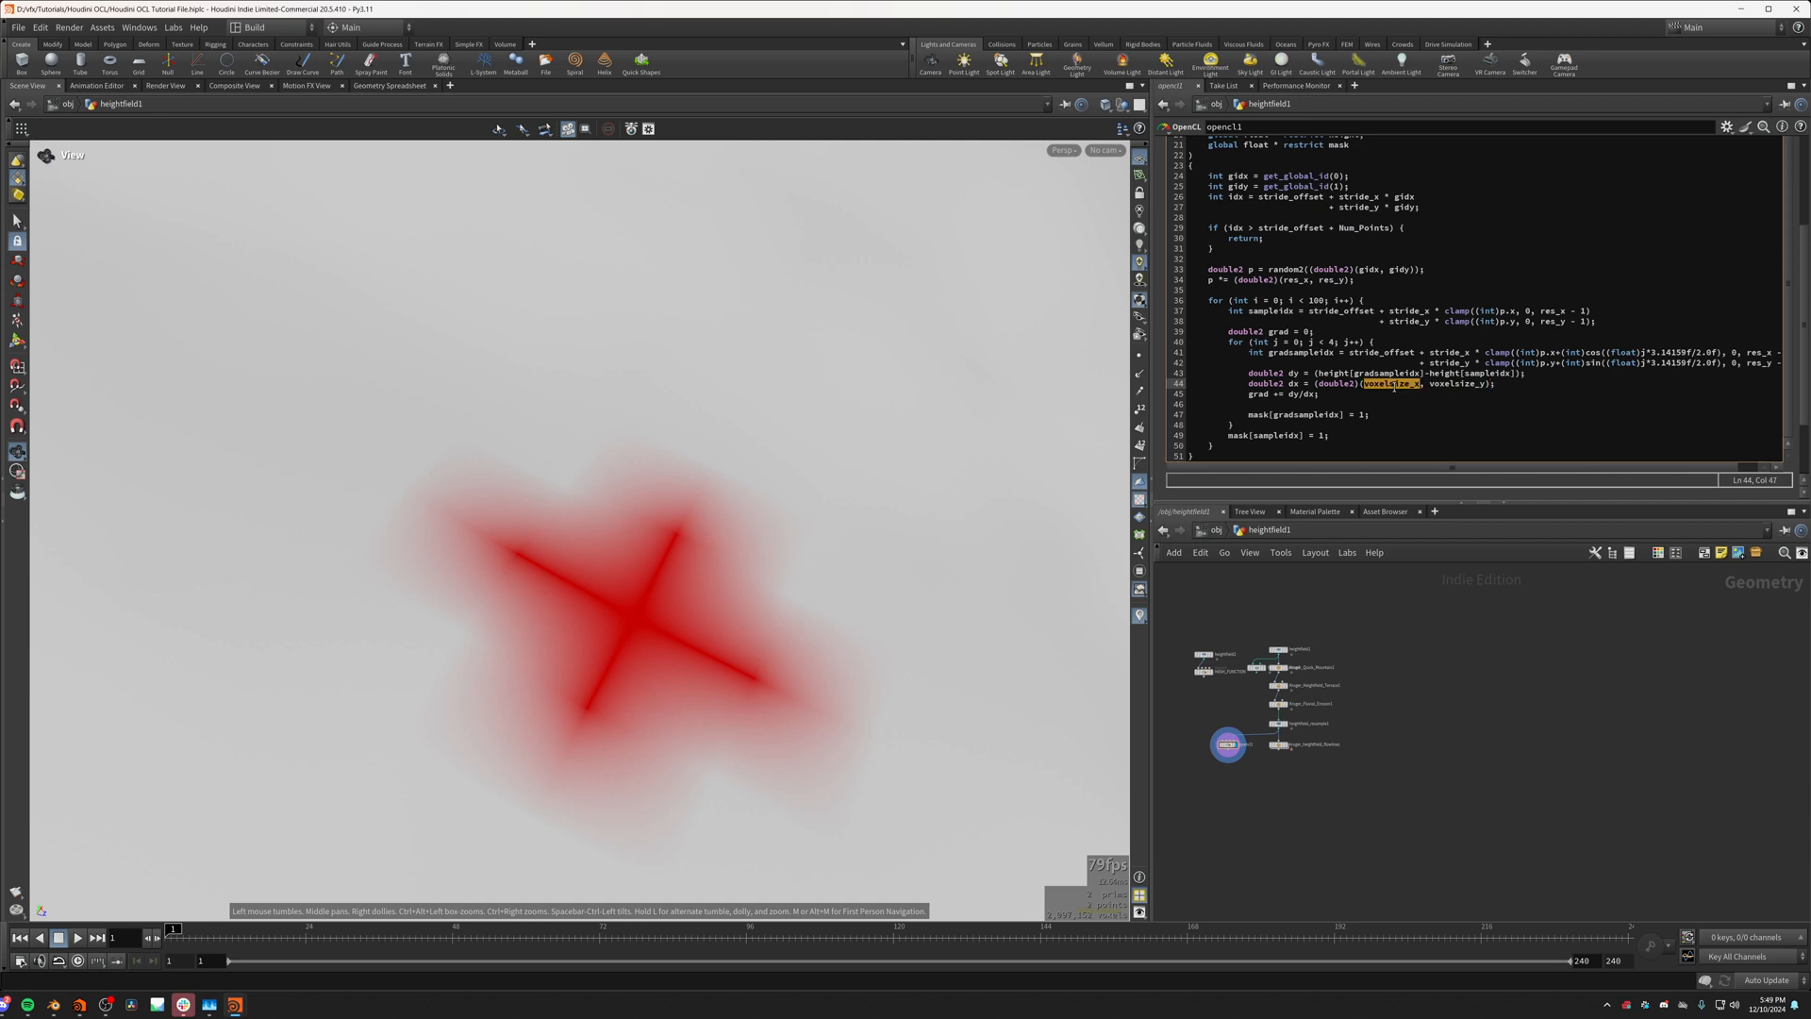
{"action": "left_click", "coordinate": [1492, 386]}
{"action": "type", "text": "*2"}
{"action": "left_click", "coordinate": [1493, 649]}
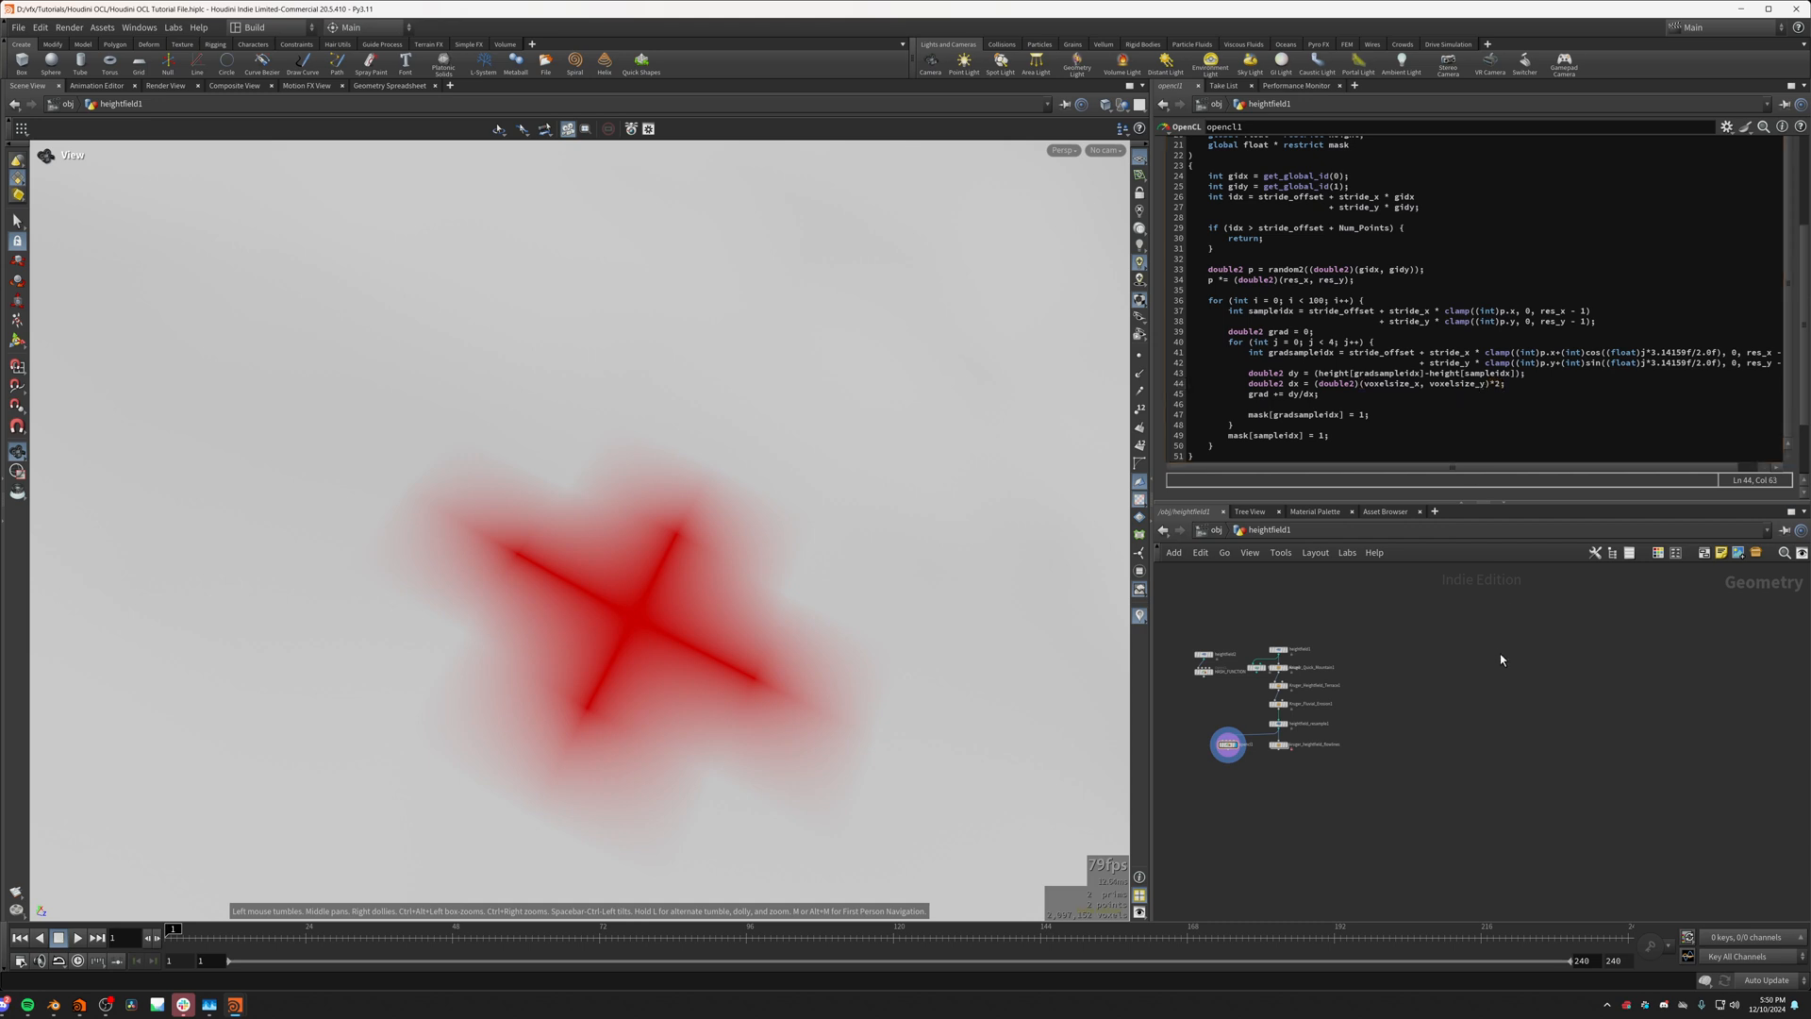
Step: Study the directions of the red cross's four arms relative to the terrain slope from close up and from afar
{"action": "left_click", "coordinate": [1315, 364]}
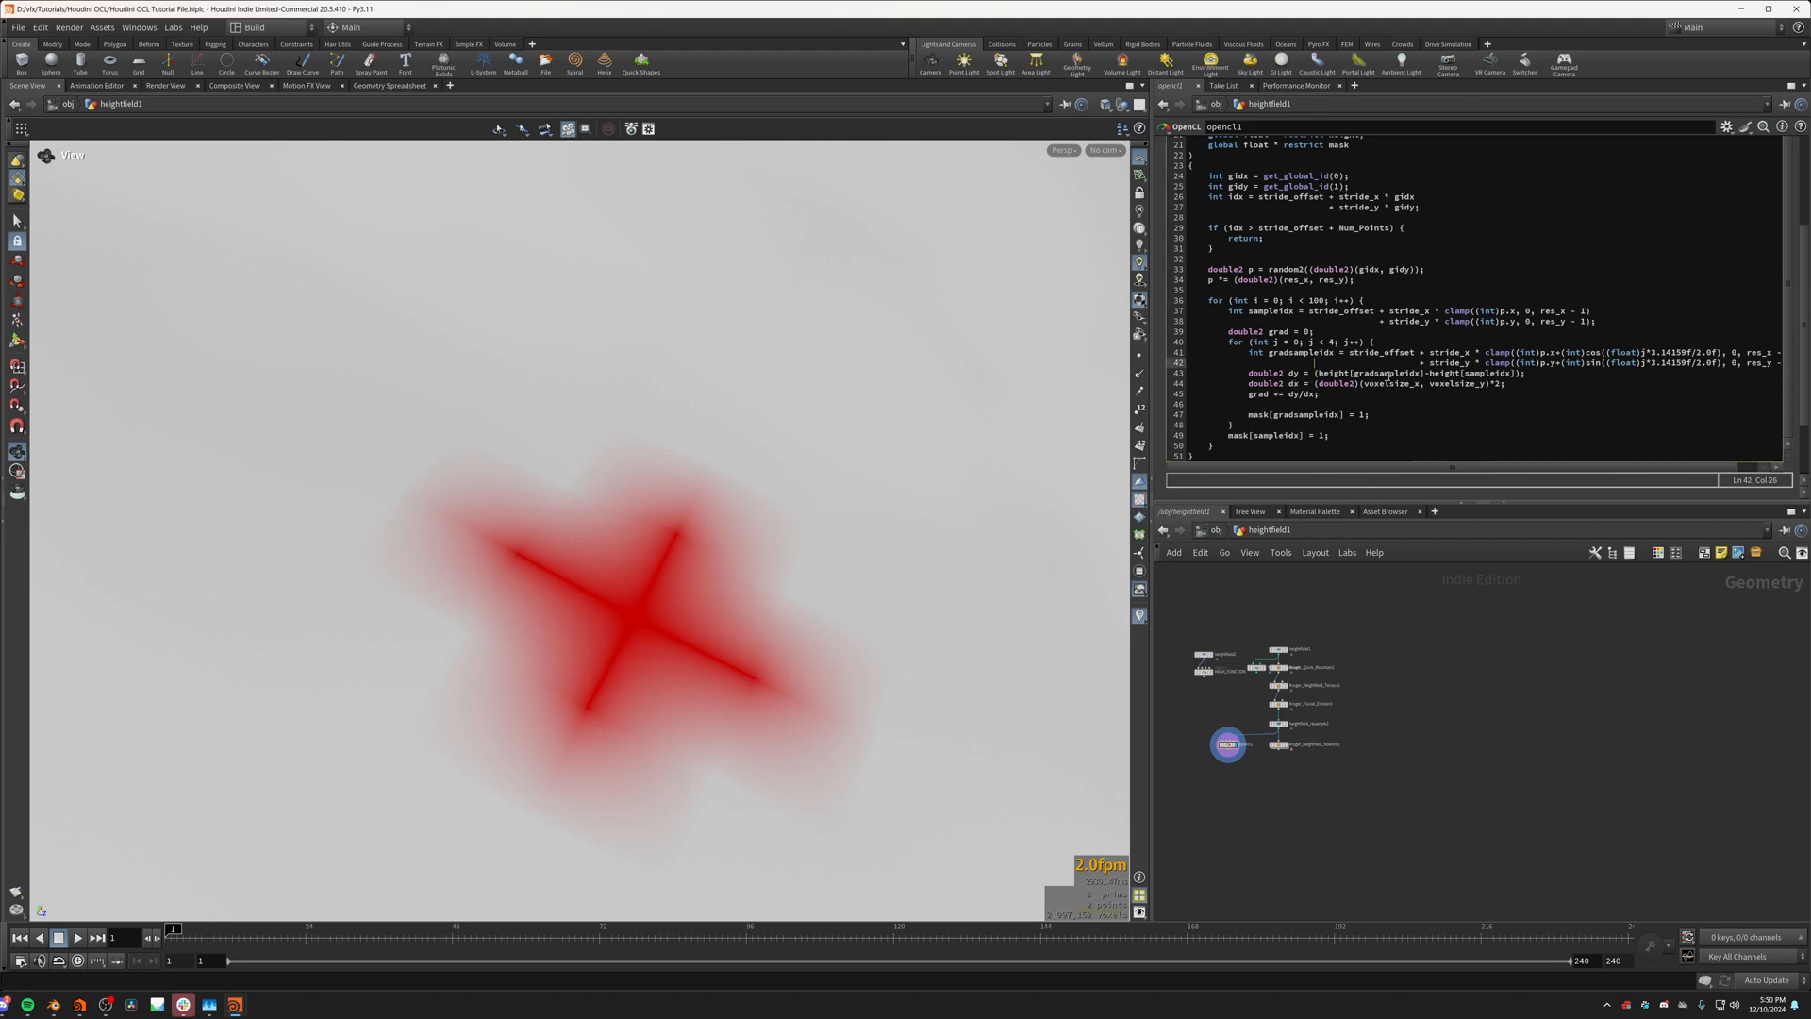
{"action": "left_click", "coordinate": [1316, 373]}
{"action": "scroll", "coordinate": [667, 557], "scroll_direction": "down", "scroll_amount": 8}
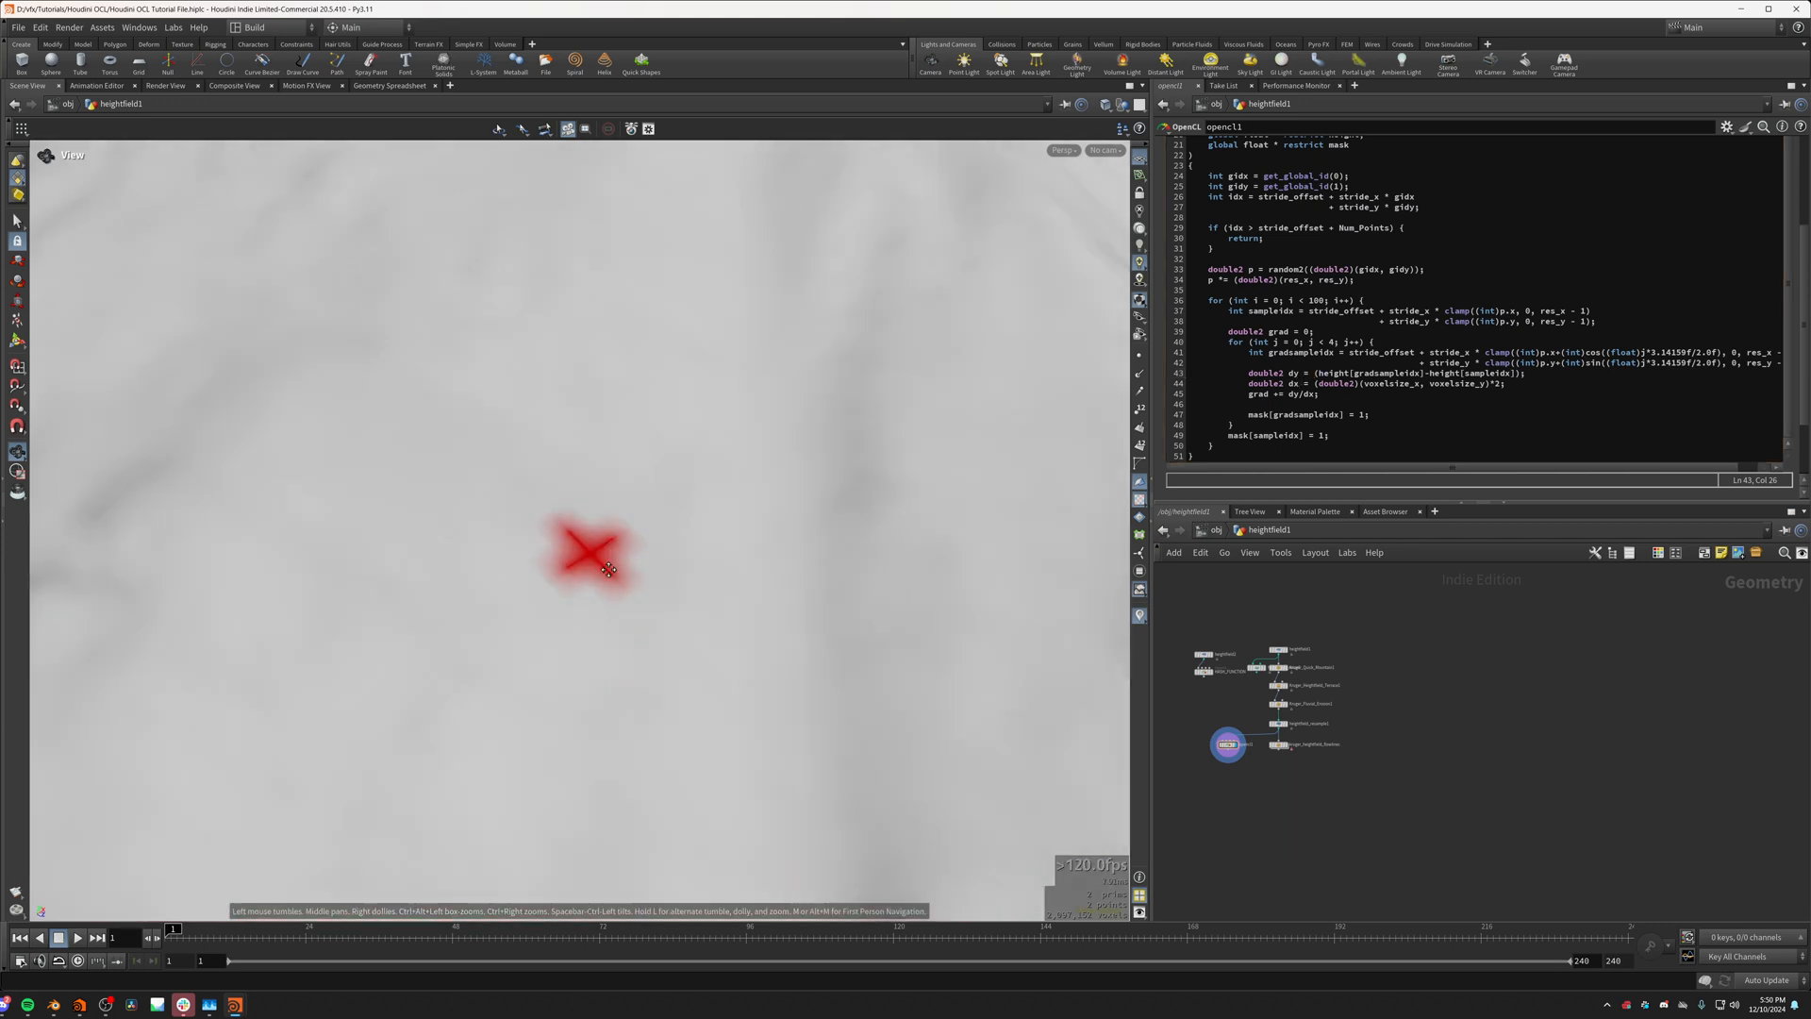
{"action": "middle_click_drag", "start_coordinate": [606, 570], "coordinate": [656, 604]}
{"action": "scroll", "coordinate": [659, 614], "scroll_direction": "up", "scroll_amount": 4}
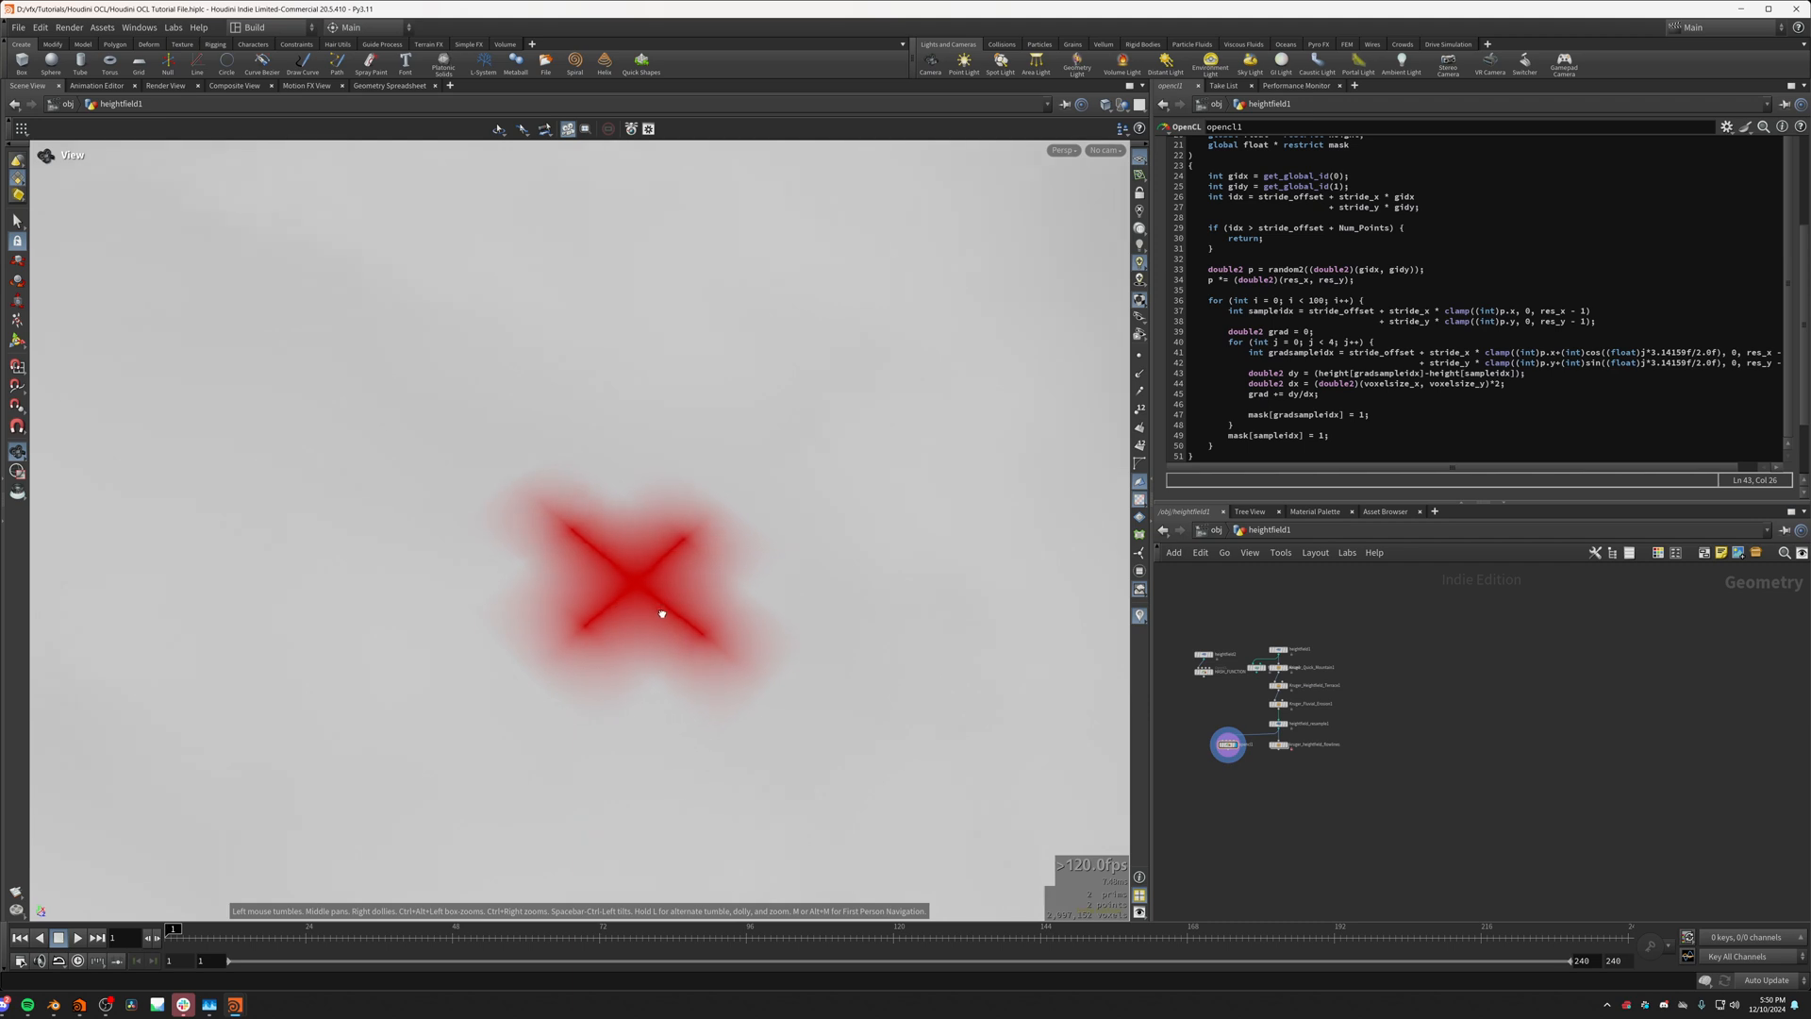
{"action": "left_click_drag", "start_coordinate": [690, 714], "coordinate": [676, 656]}
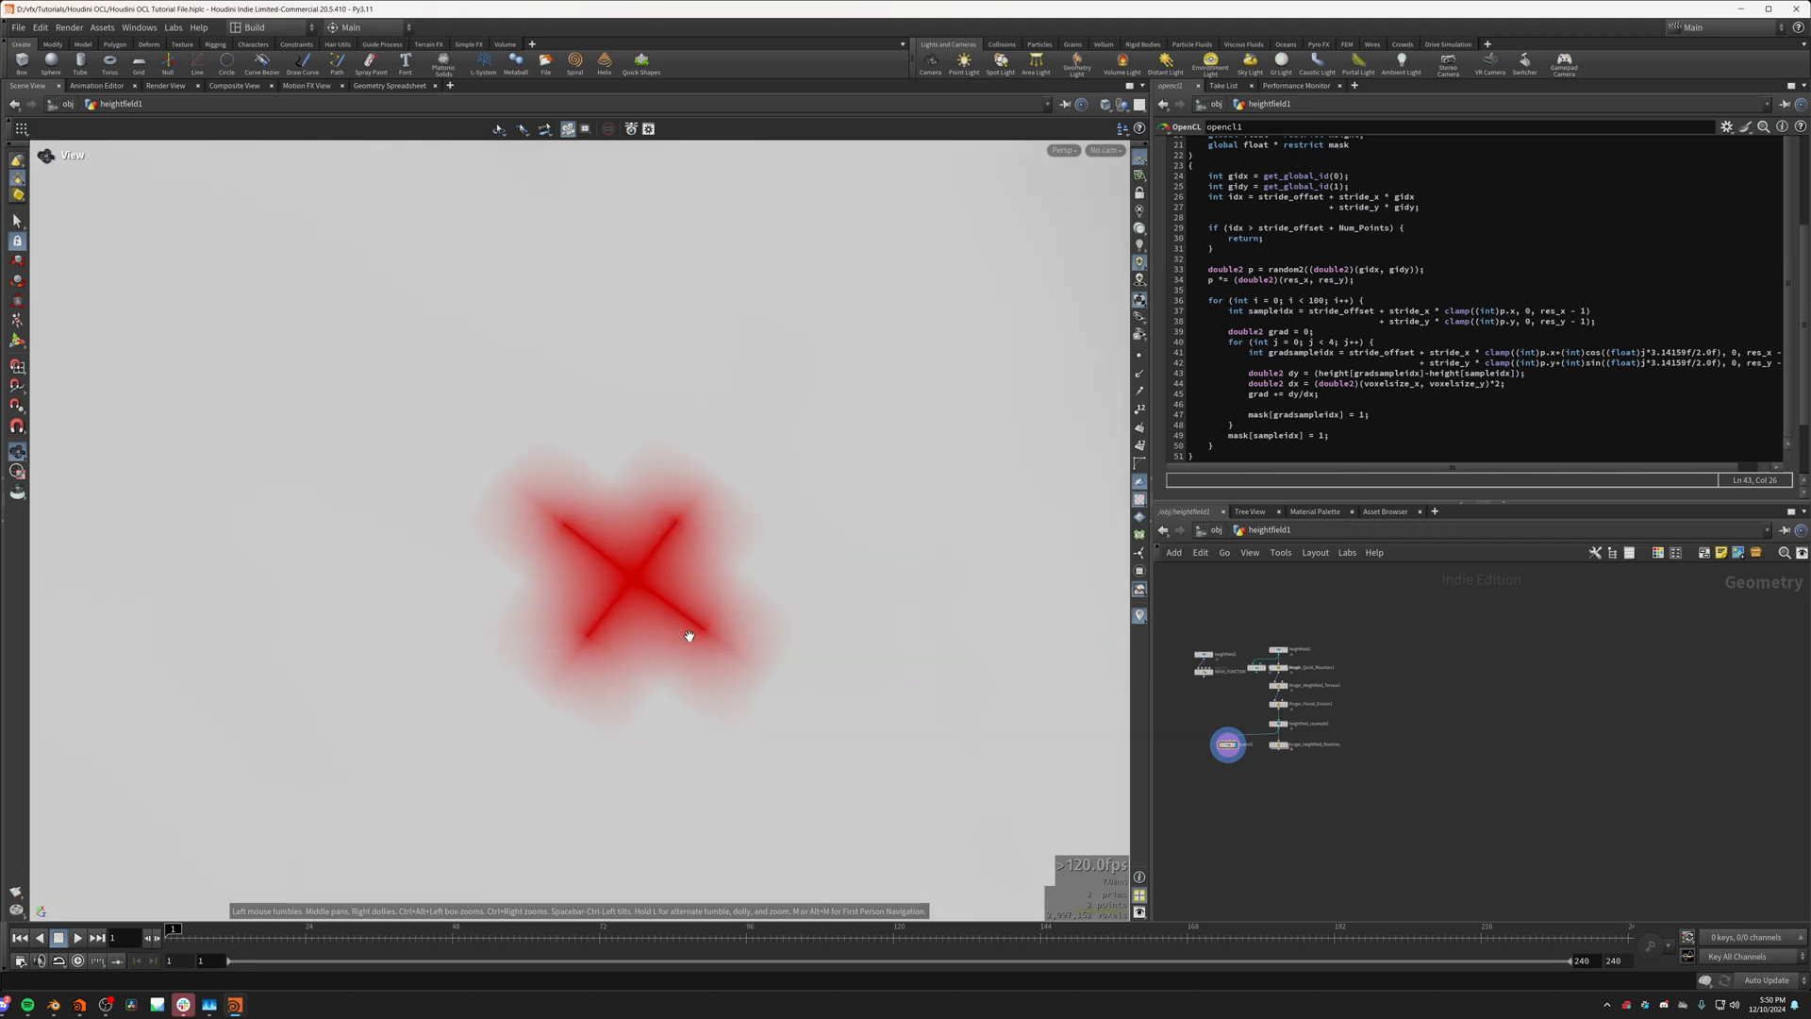
{"action": "scroll", "coordinate": [660, 634], "scroll_direction": "up", "scroll_amount": 3}
{"action": "scroll", "coordinate": [604, 633], "scroll_direction": "down", "scroll_amount": 3}
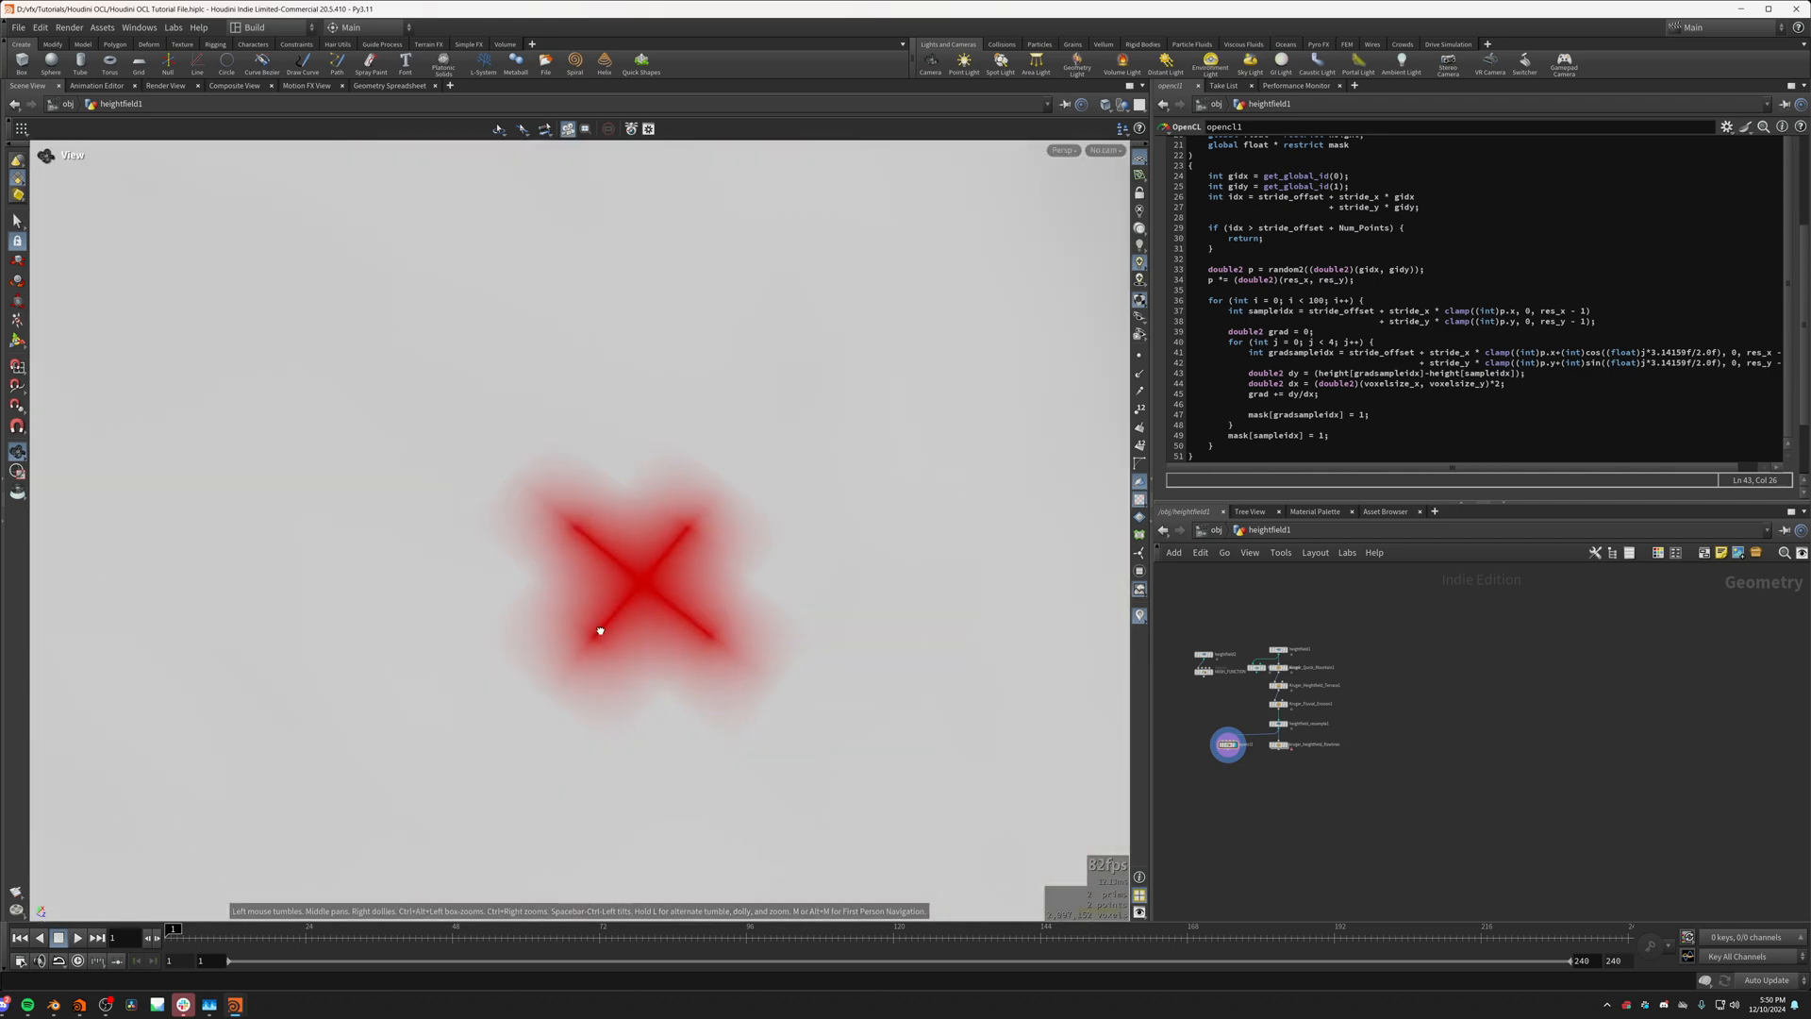
{"action": "left_click_drag", "start_coordinate": [600, 630], "coordinate": [541, 627]}
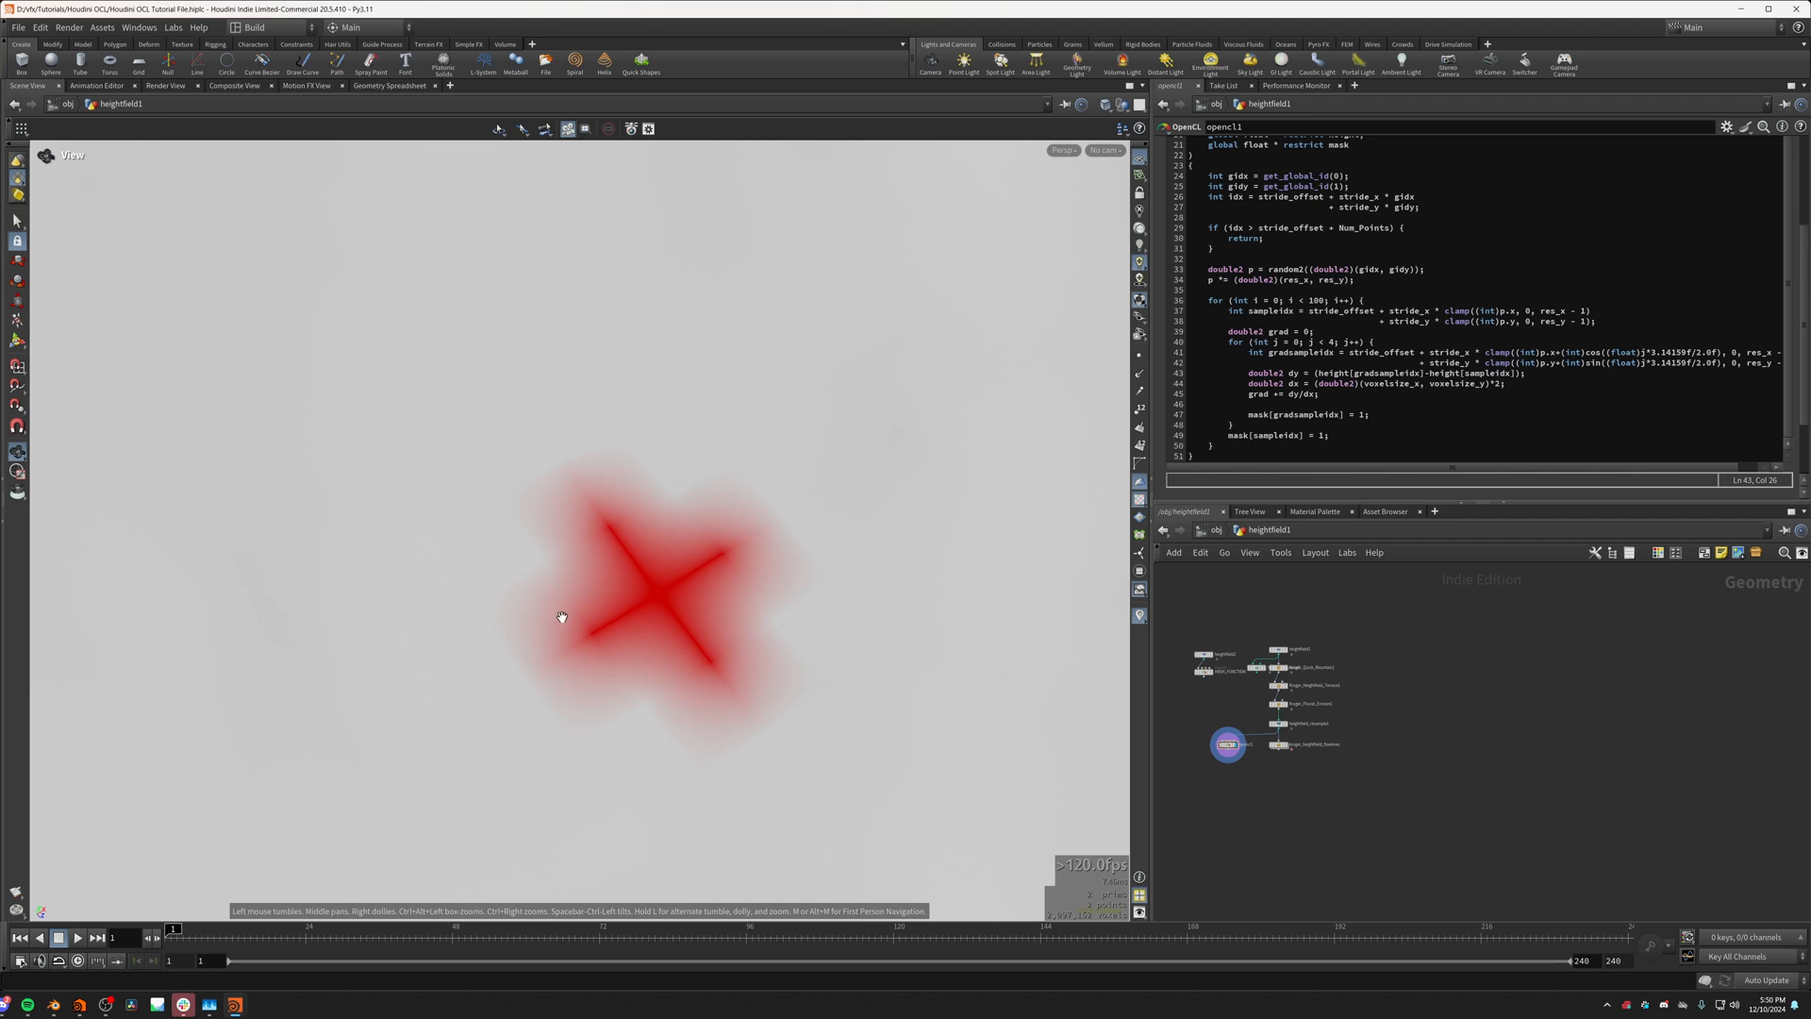
{"action": "left_click_drag", "start_coordinate": [563, 617], "coordinate": [529, 635]}
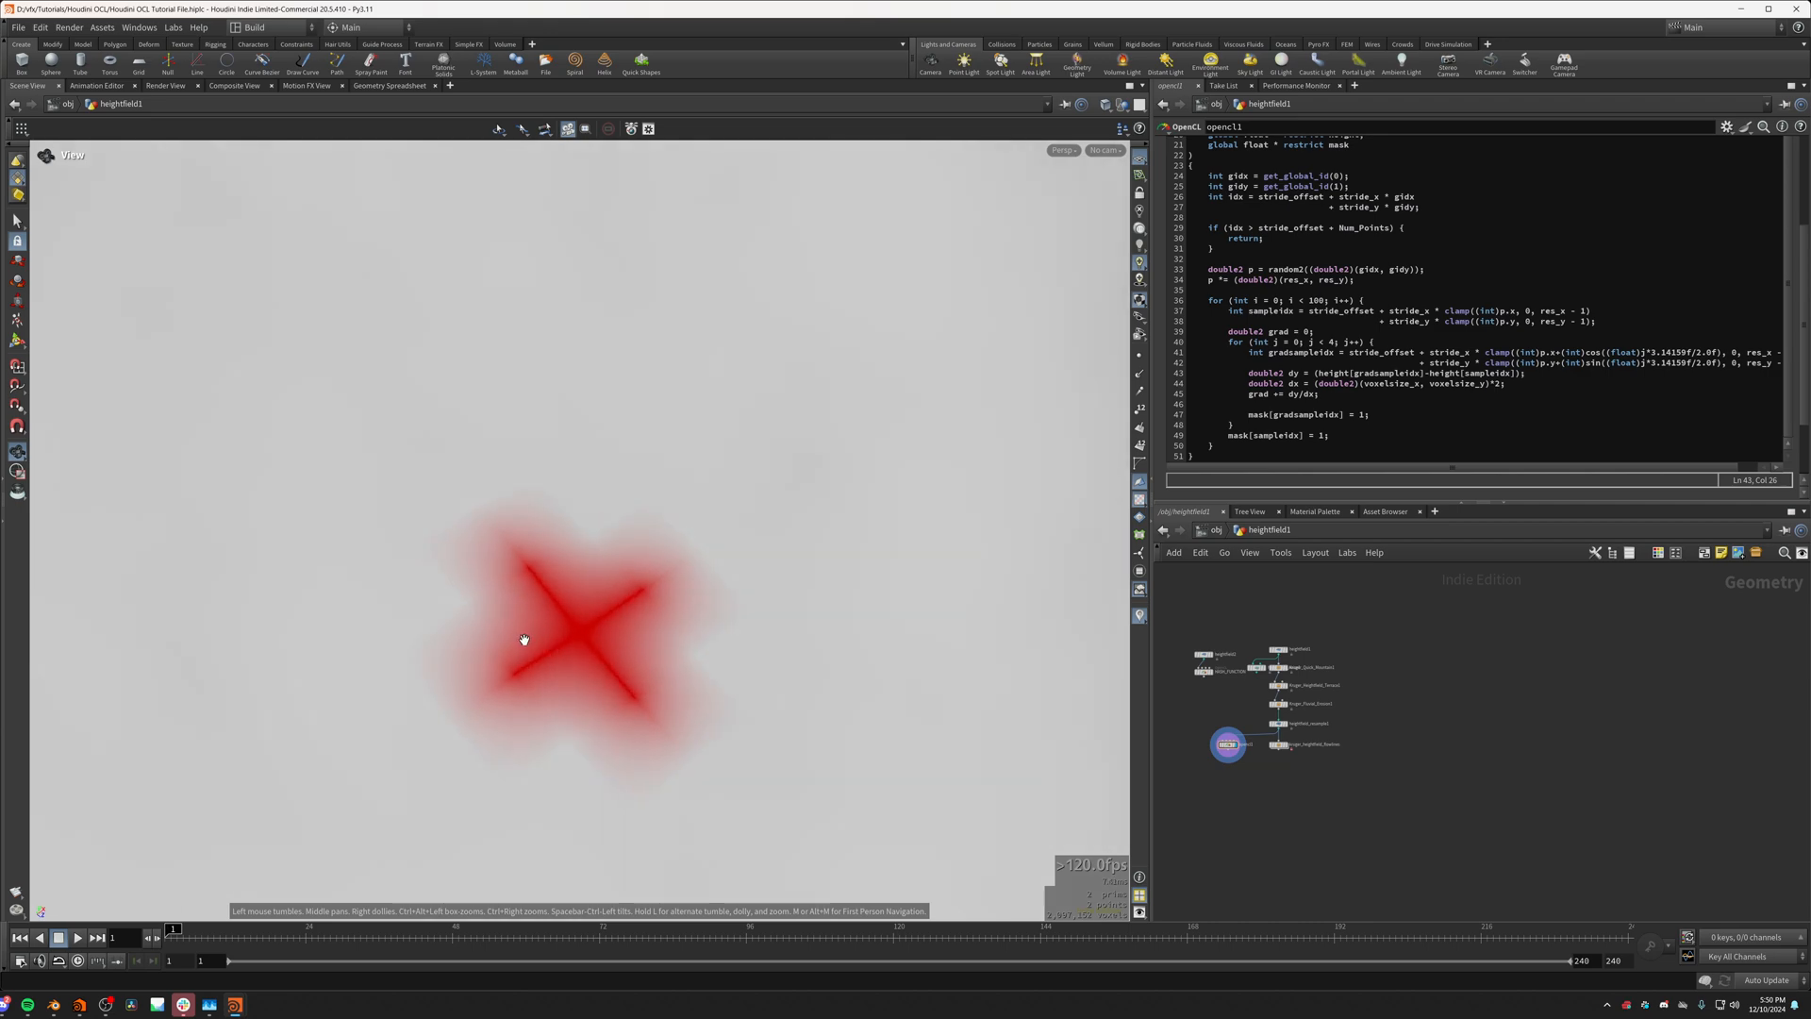
{"action": "scroll", "coordinate": [521, 647], "scroll_direction": "down", "scroll_amount": 5}
{"action": "scroll", "coordinate": [493, 651], "scroll_direction": "up", "scroll_amount": 8}
{"action": "scroll", "coordinate": [493, 651], "scroll_direction": "down", "scroll_amount": 3}
{"action": "middle_click_drag", "start_coordinate": [496, 649], "coordinate": [531, 596]}
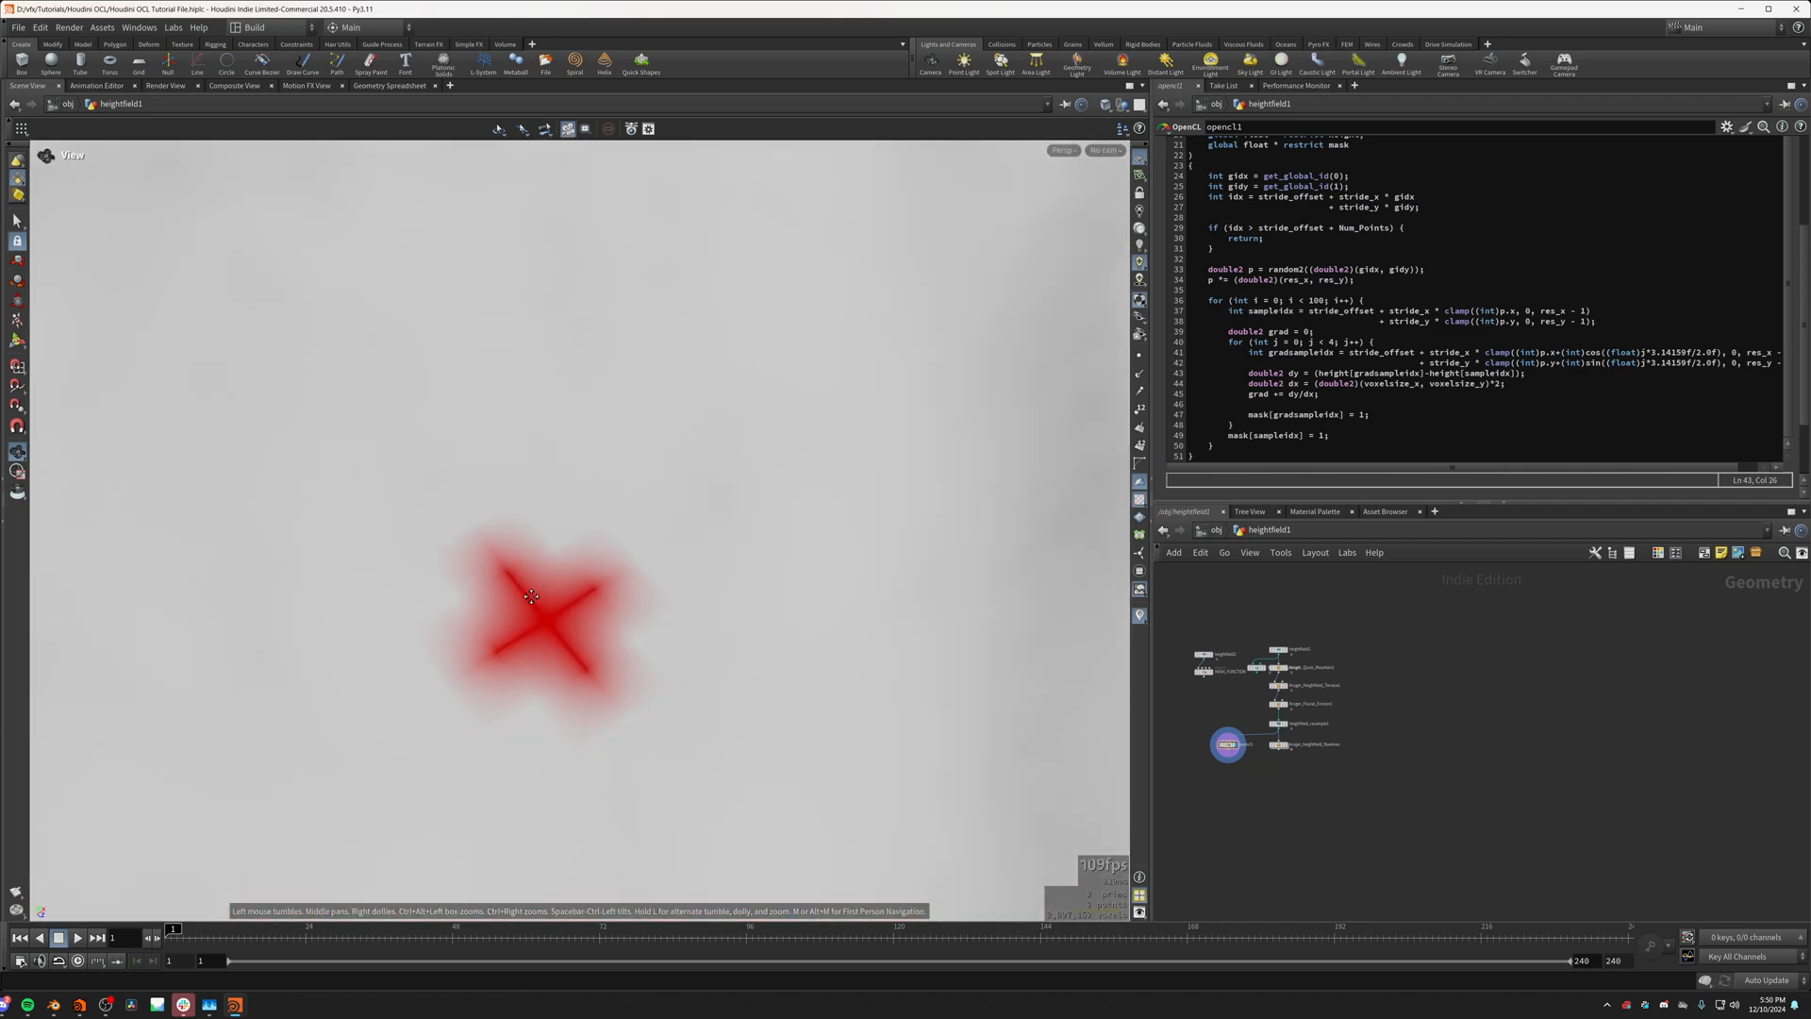
{"action": "scroll", "coordinate": [522, 600], "scroll_direction": "up", "scroll_amount": 3}
{"action": "scroll", "coordinate": [553, 595], "scroll_direction": "down", "scroll_amount": 4}
{"action": "left_click_drag", "start_coordinate": [554, 594], "coordinate": [525, 730]}
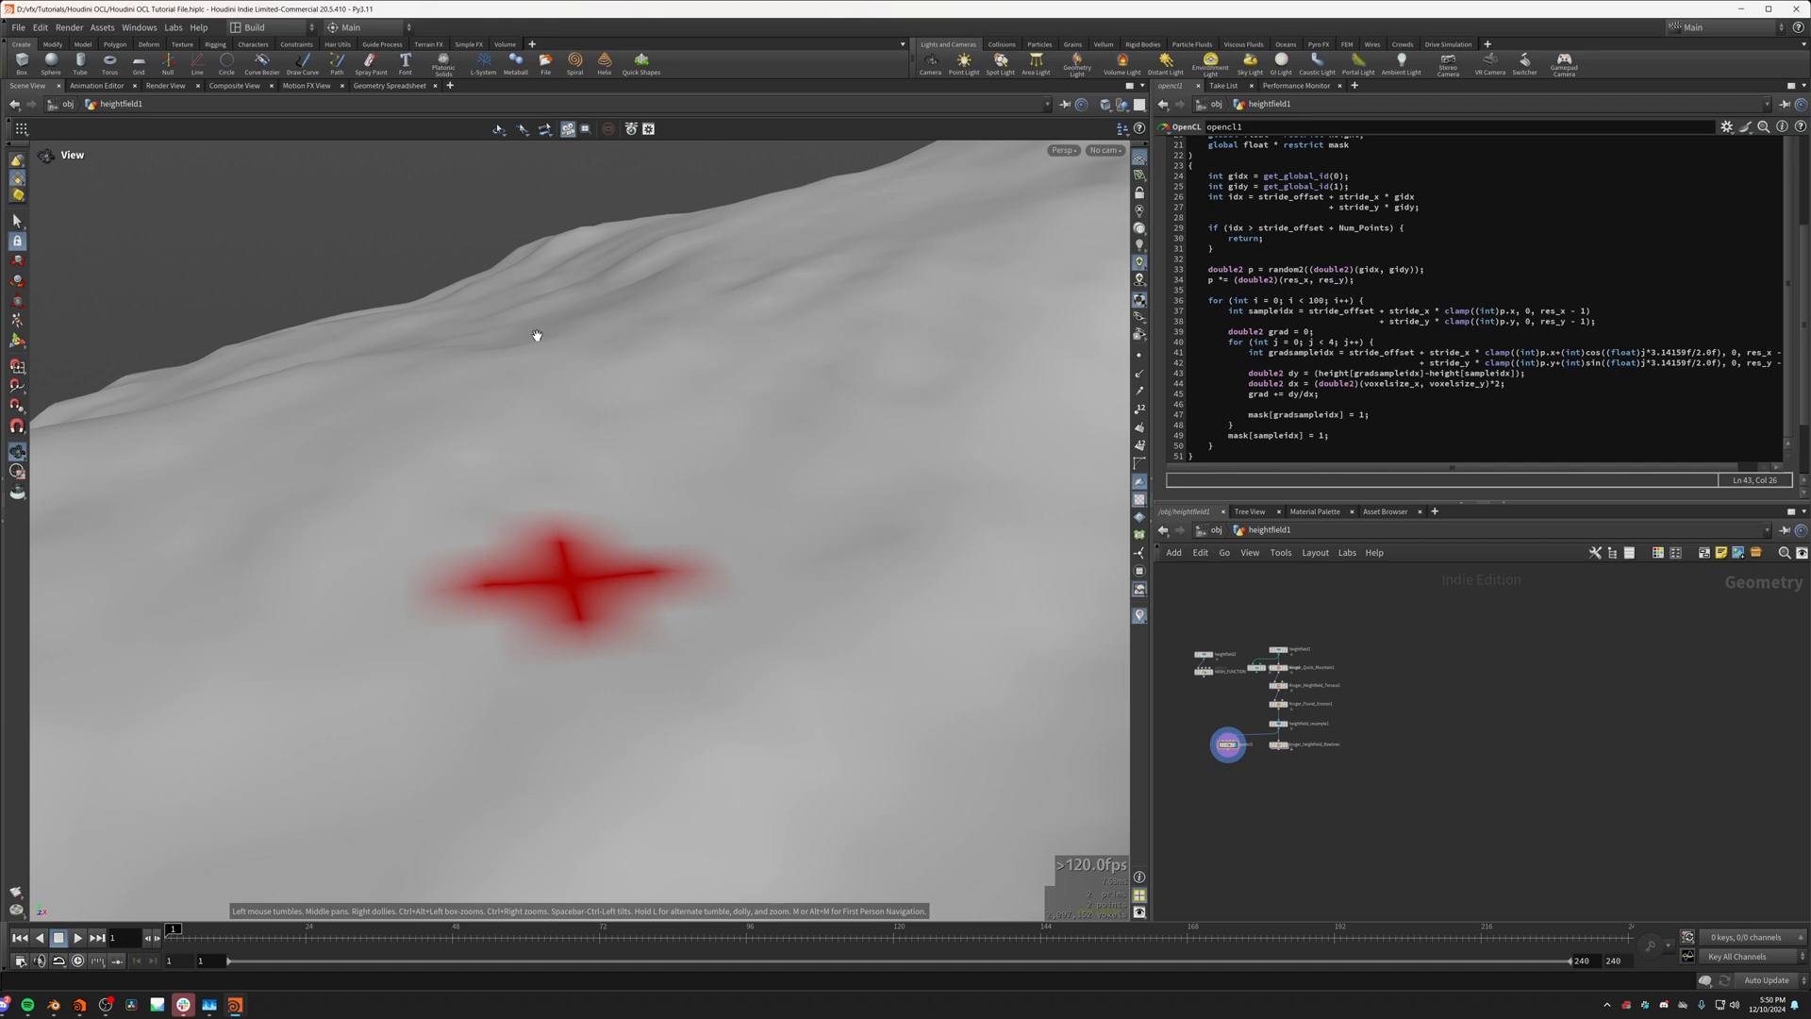
{"action": "left_click_drag", "start_coordinate": [547, 464], "coordinate": [587, 689]}
{"action": "scroll", "coordinate": [588, 688], "scroll_direction": "up", "scroll_amount": 2}
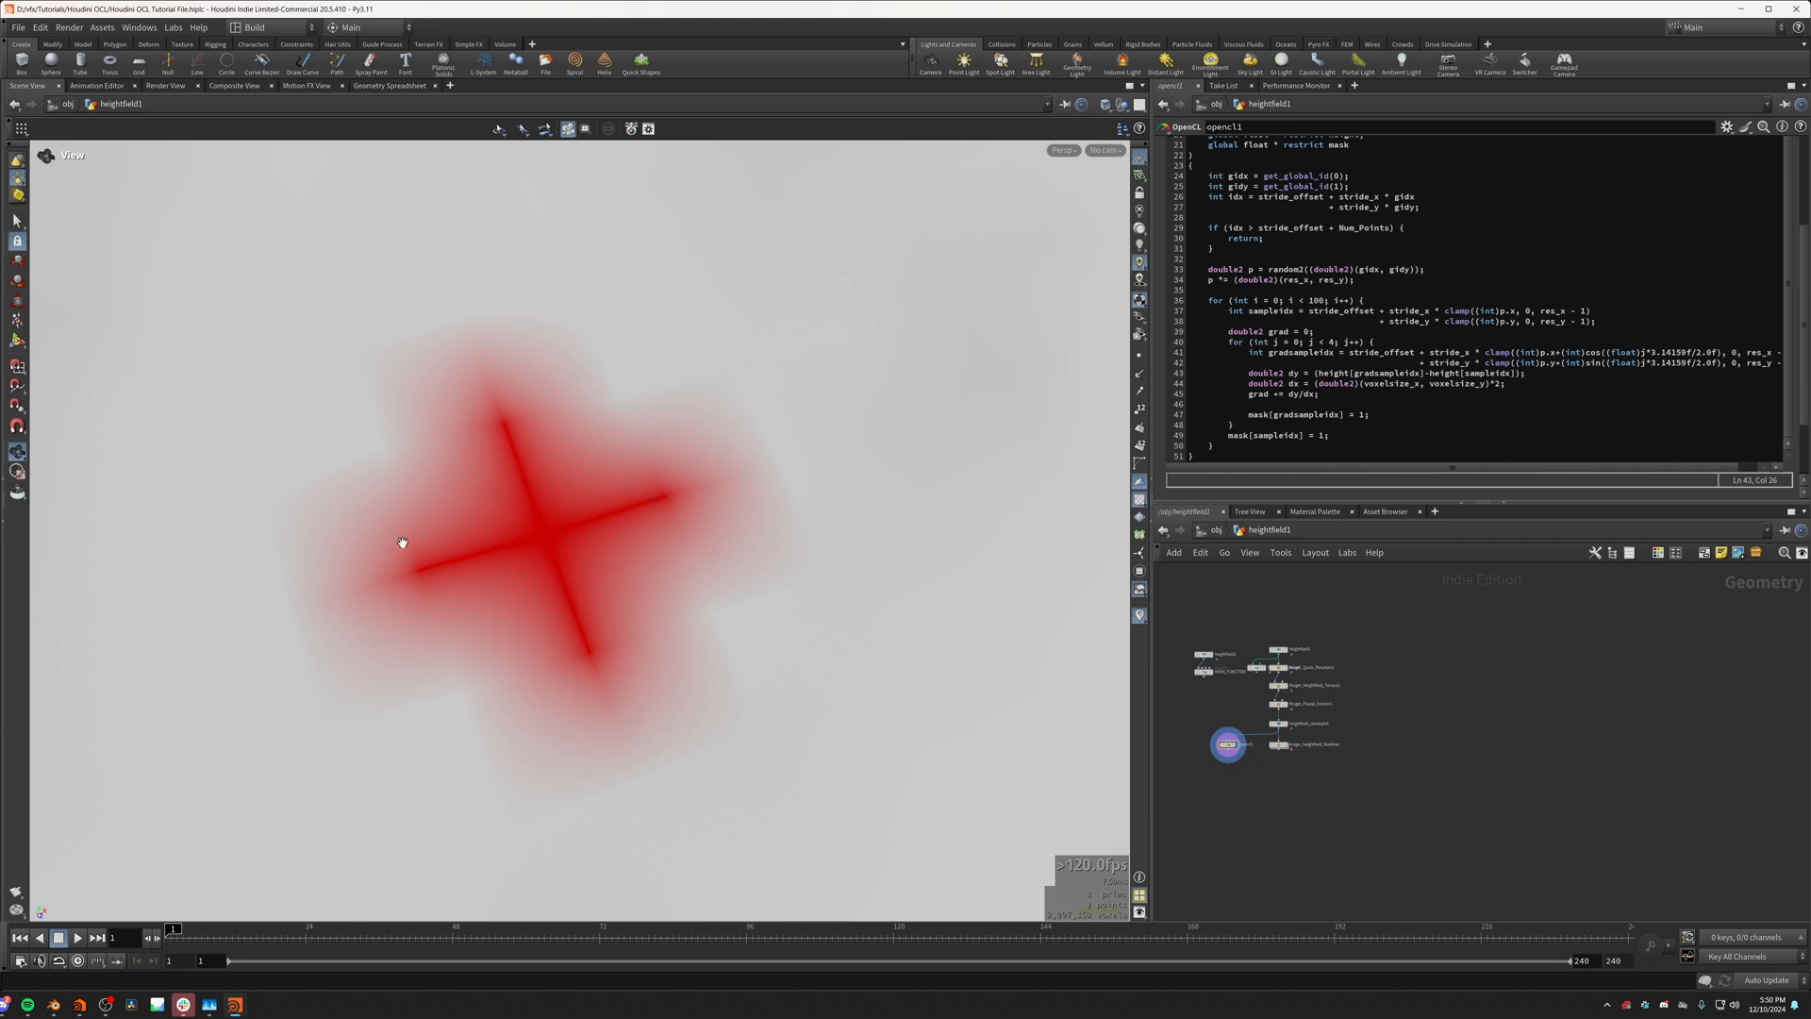
{"action": "scroll", "coordinate": [445, 560], "scroll_direction": "down", "scroll_amount": 3}
{"action": "left_click_drag", "start_coordinate": [453, 562], "coordinate": [566, 489]}
{"action": "scroll", "coordinate": [475, 556], "scroll_direction": "up", "scroll_amount": 1}
{"action": "scroll", "coordinate": [475, 557], "scroll_direction": "up", "scroll_amount": 2}
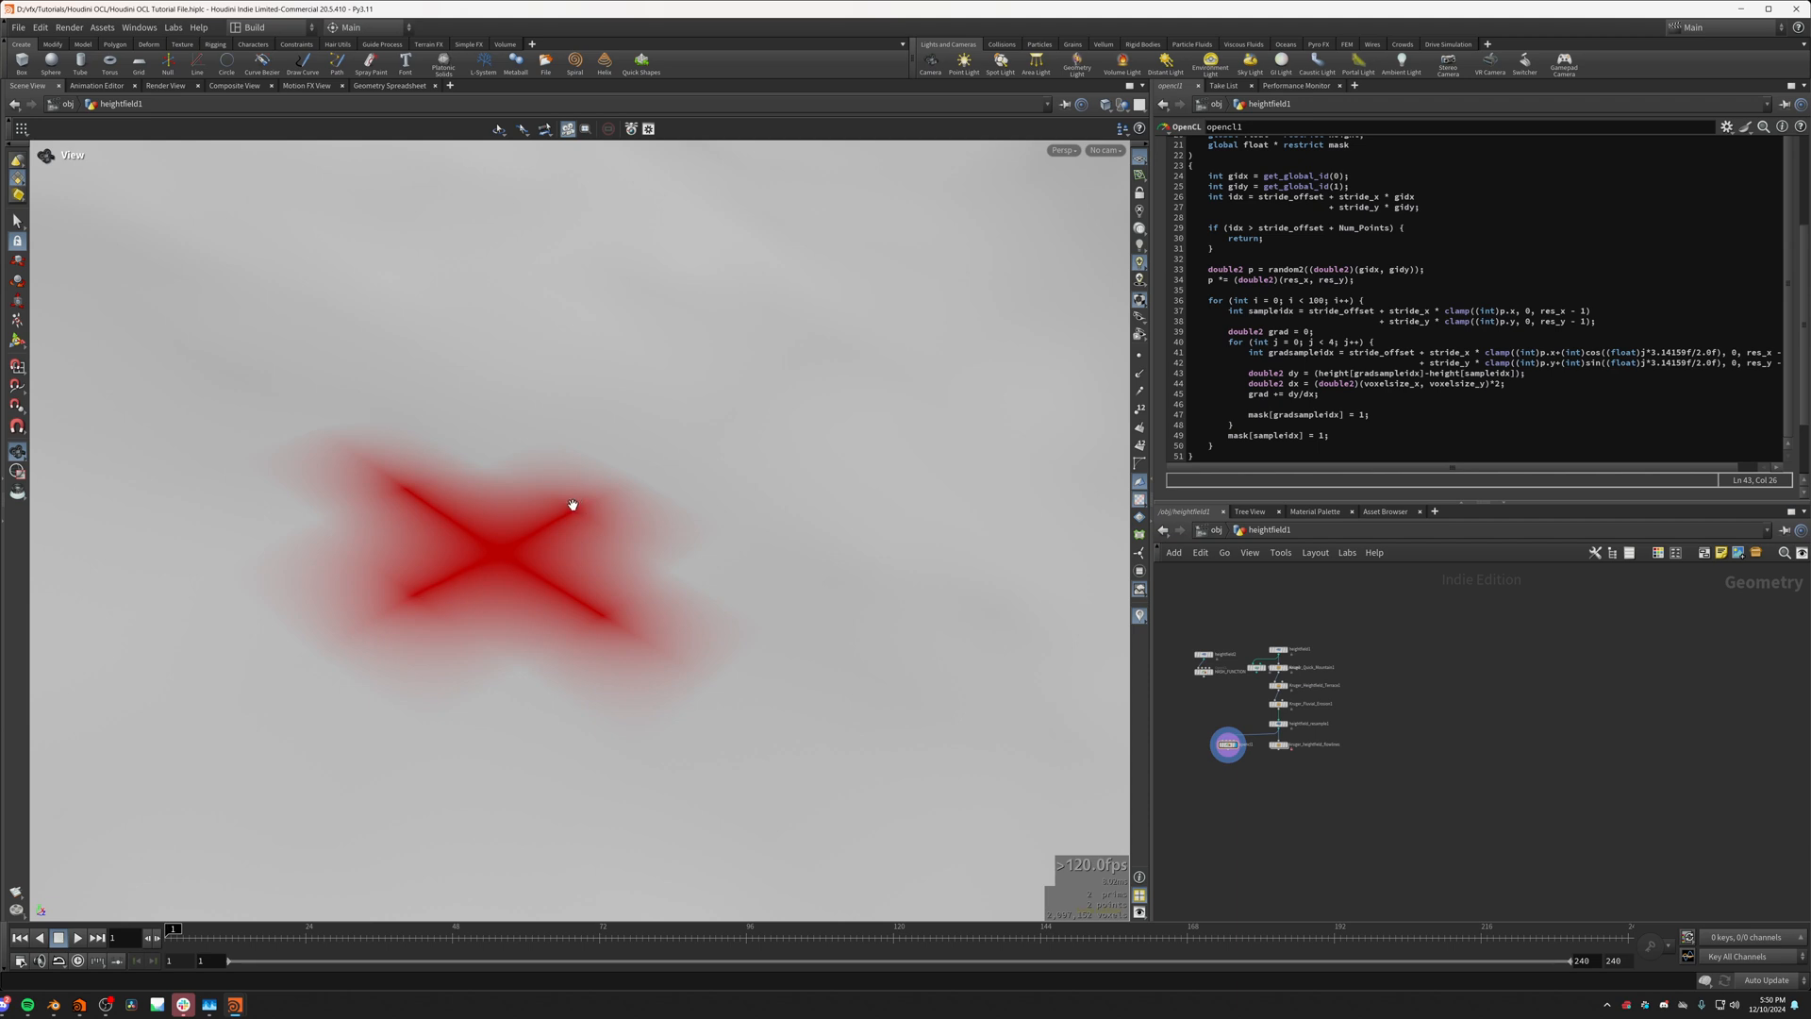
{"action": "scroll", "coordinate": [574, 505], "scroll_direction": "down", "scroll_amount": 3}
{"action": "left_click_drag", "start_coordinate": [573, 505], "coordinate": [493, 497]}
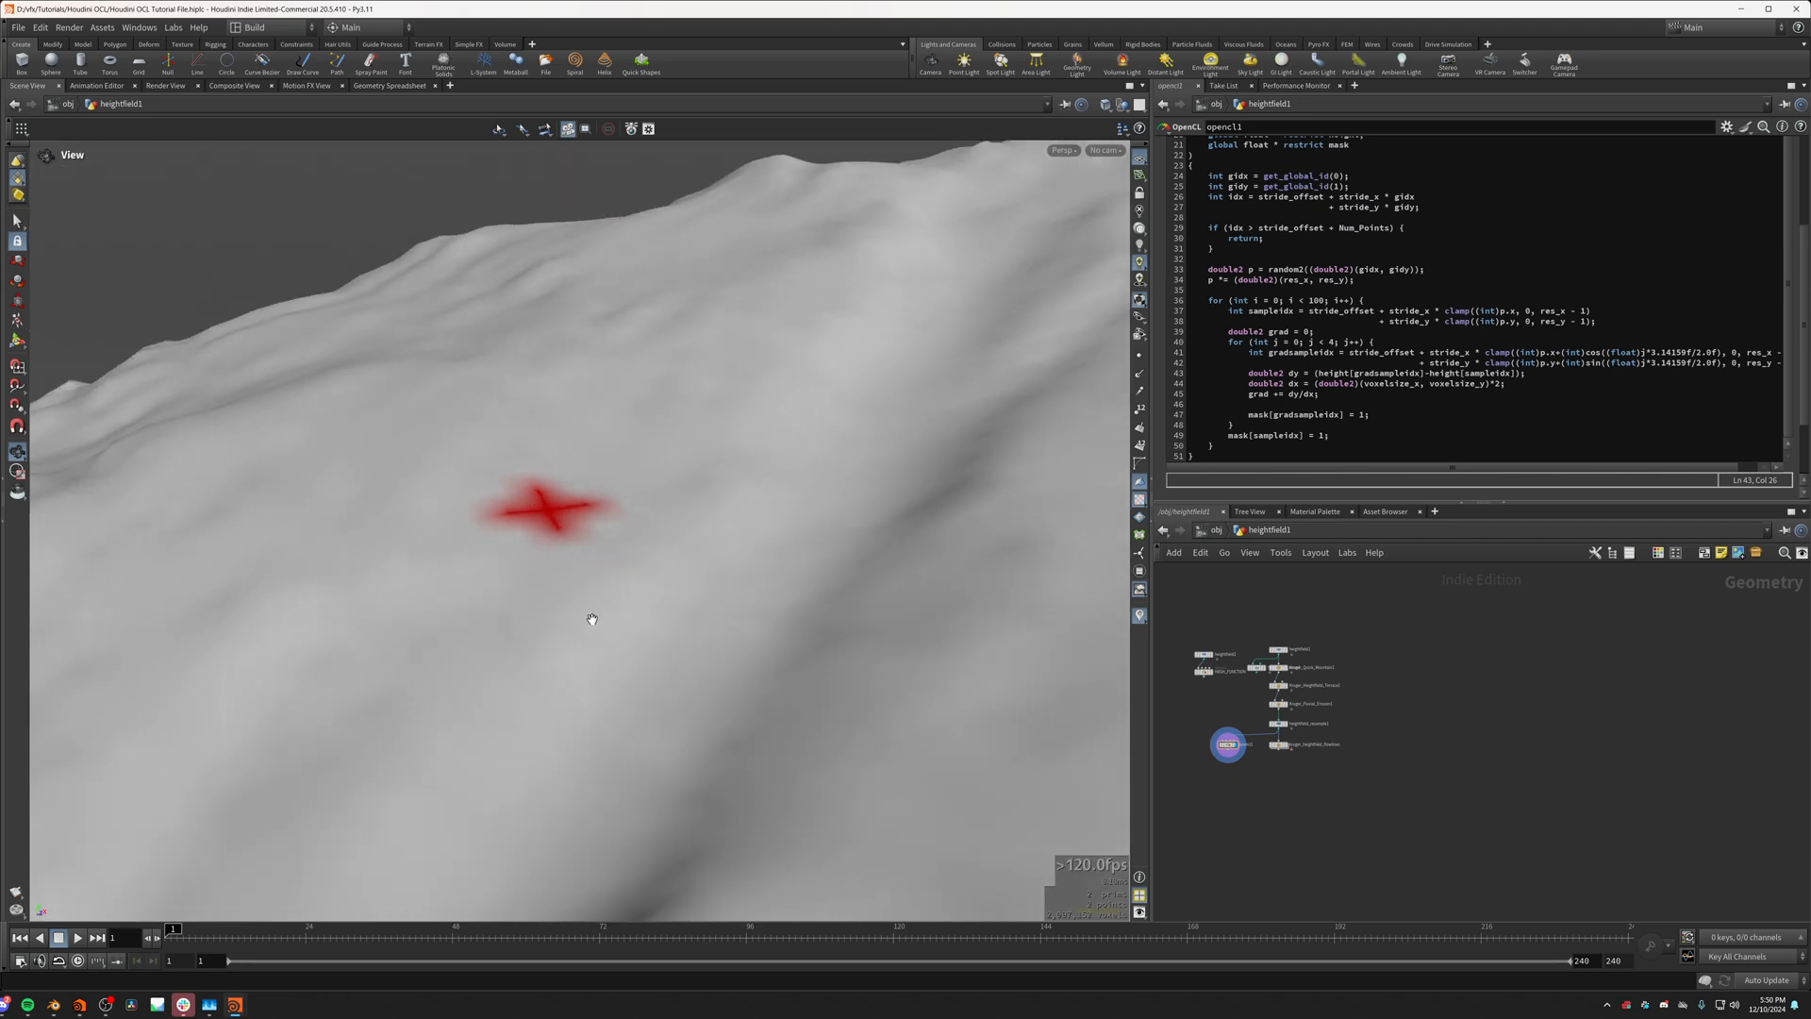
{"action": "left_click_drag", "start_coordinate": [497, 405], "coordinate": [651, 614]}
{"action": "scroll", "coordinate": [560, 496], "scroll_direction": "down", "scroll_amount": 3}
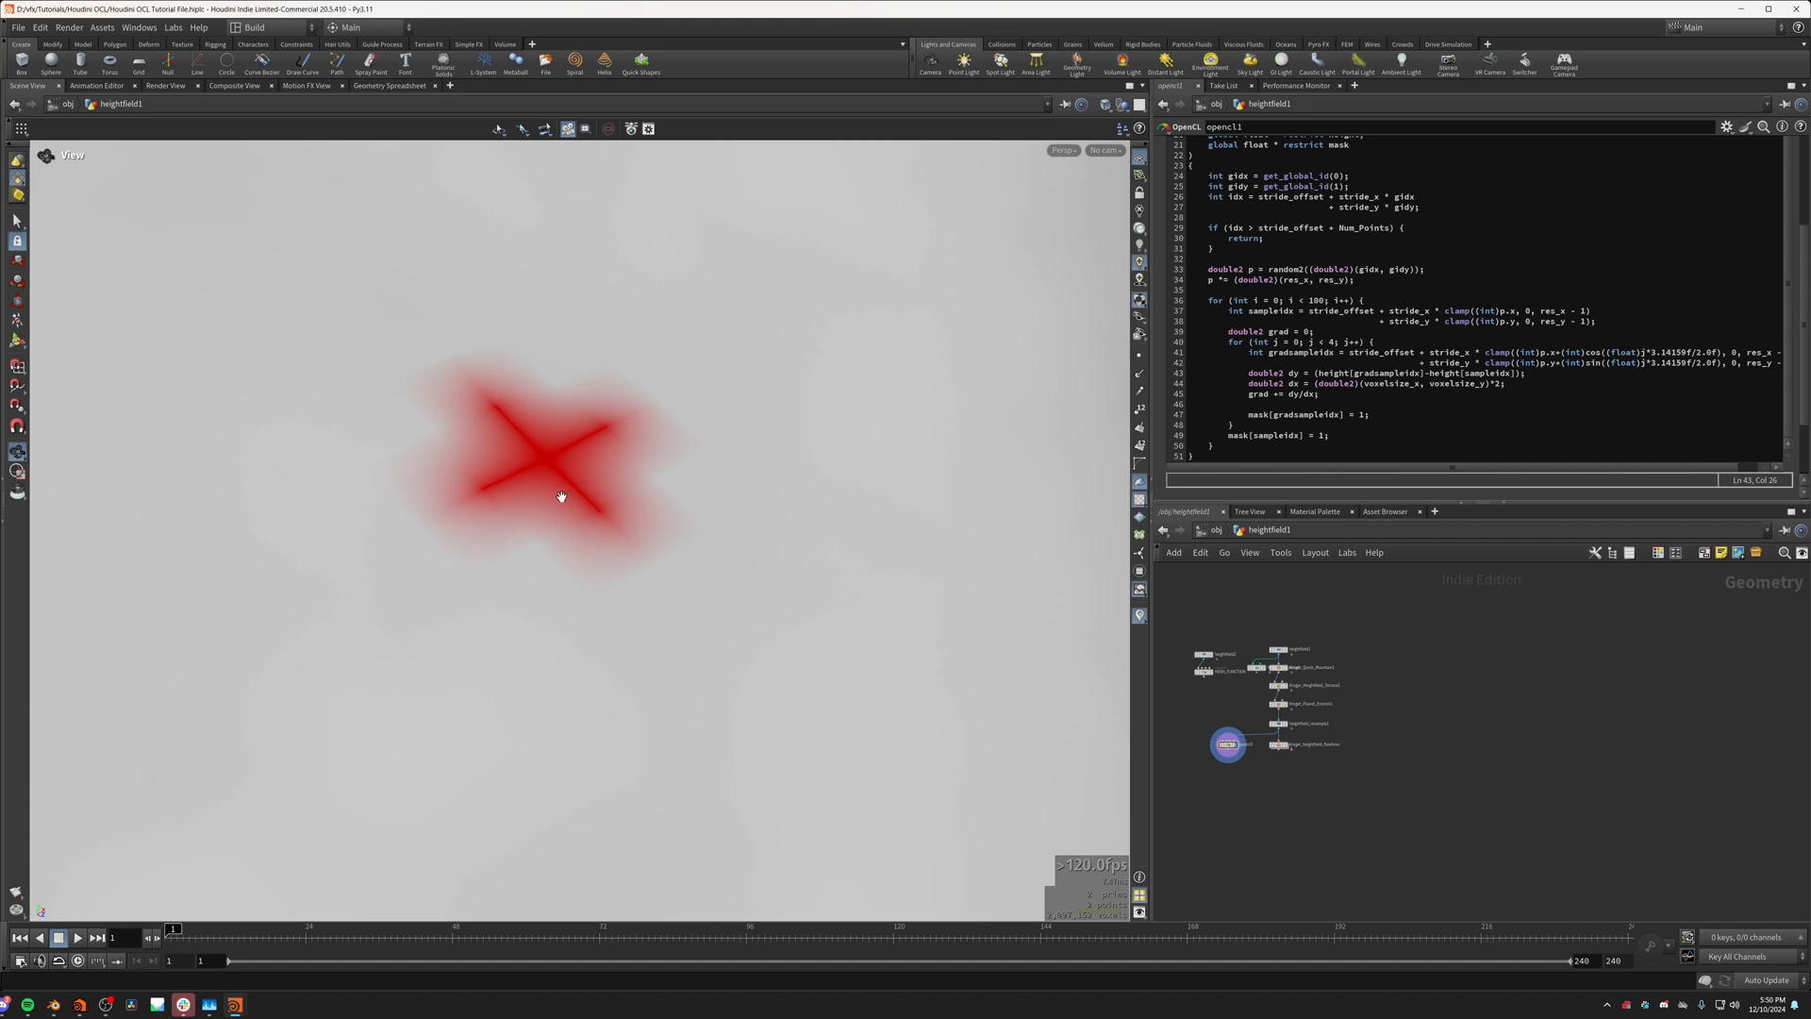
{"action": "left_click_drag", "start_coordinate": [529, 475], "coordinate": [855, 451]}
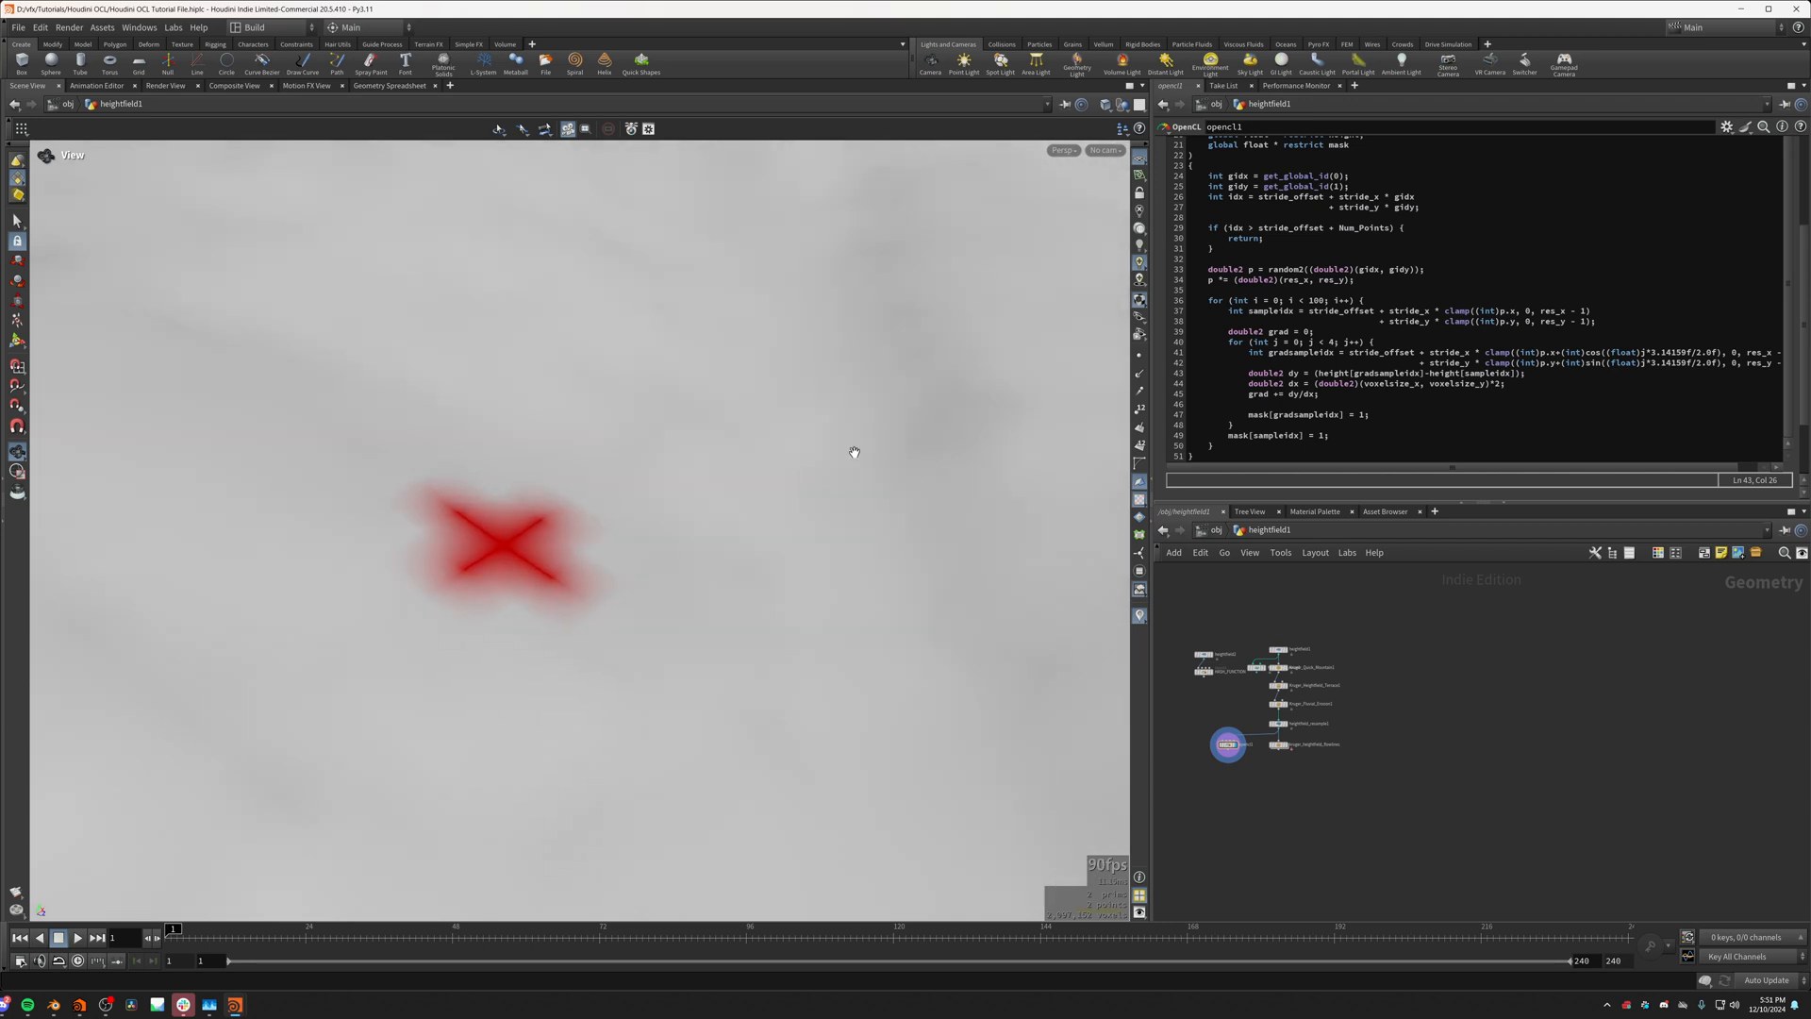
Step: Prefix the height difference in the dy assignment with an empty (double2)() vector as a multiplier
{"action": "left_click", "coordinate": [1317, 374]}
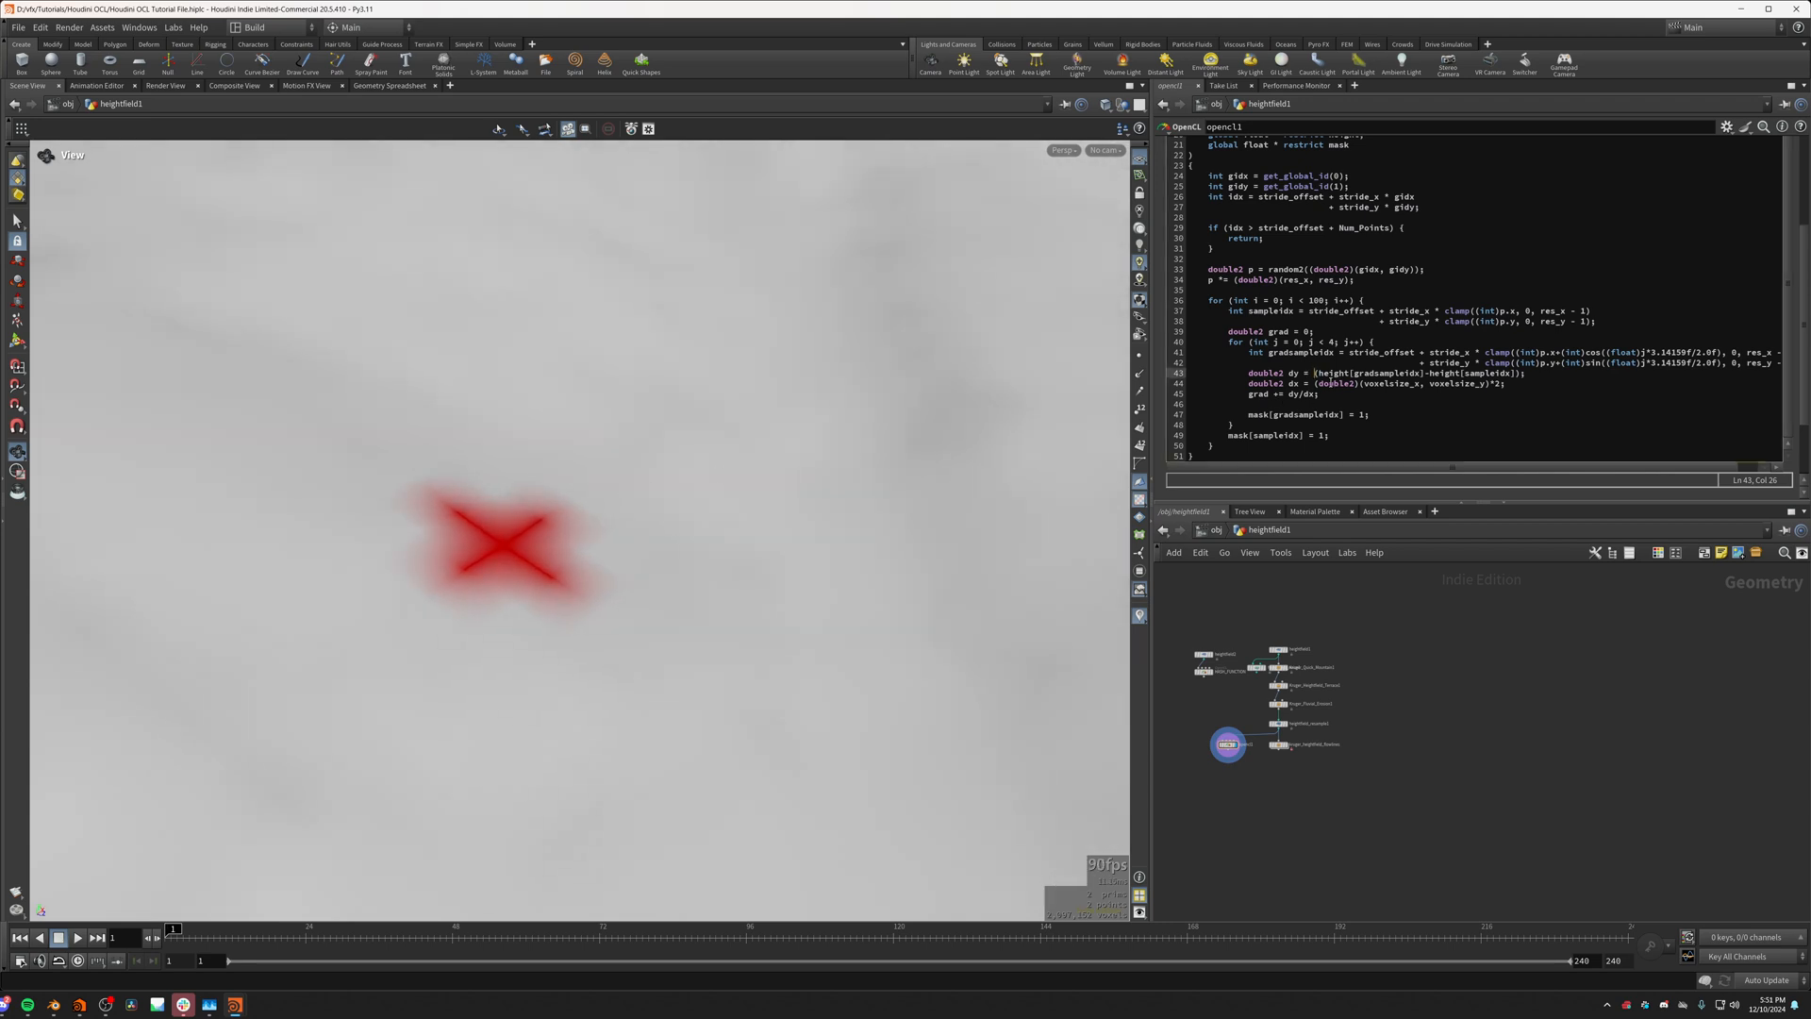
{"action": "type", "text": "()"}
{"action": "type", "text": "double2"}
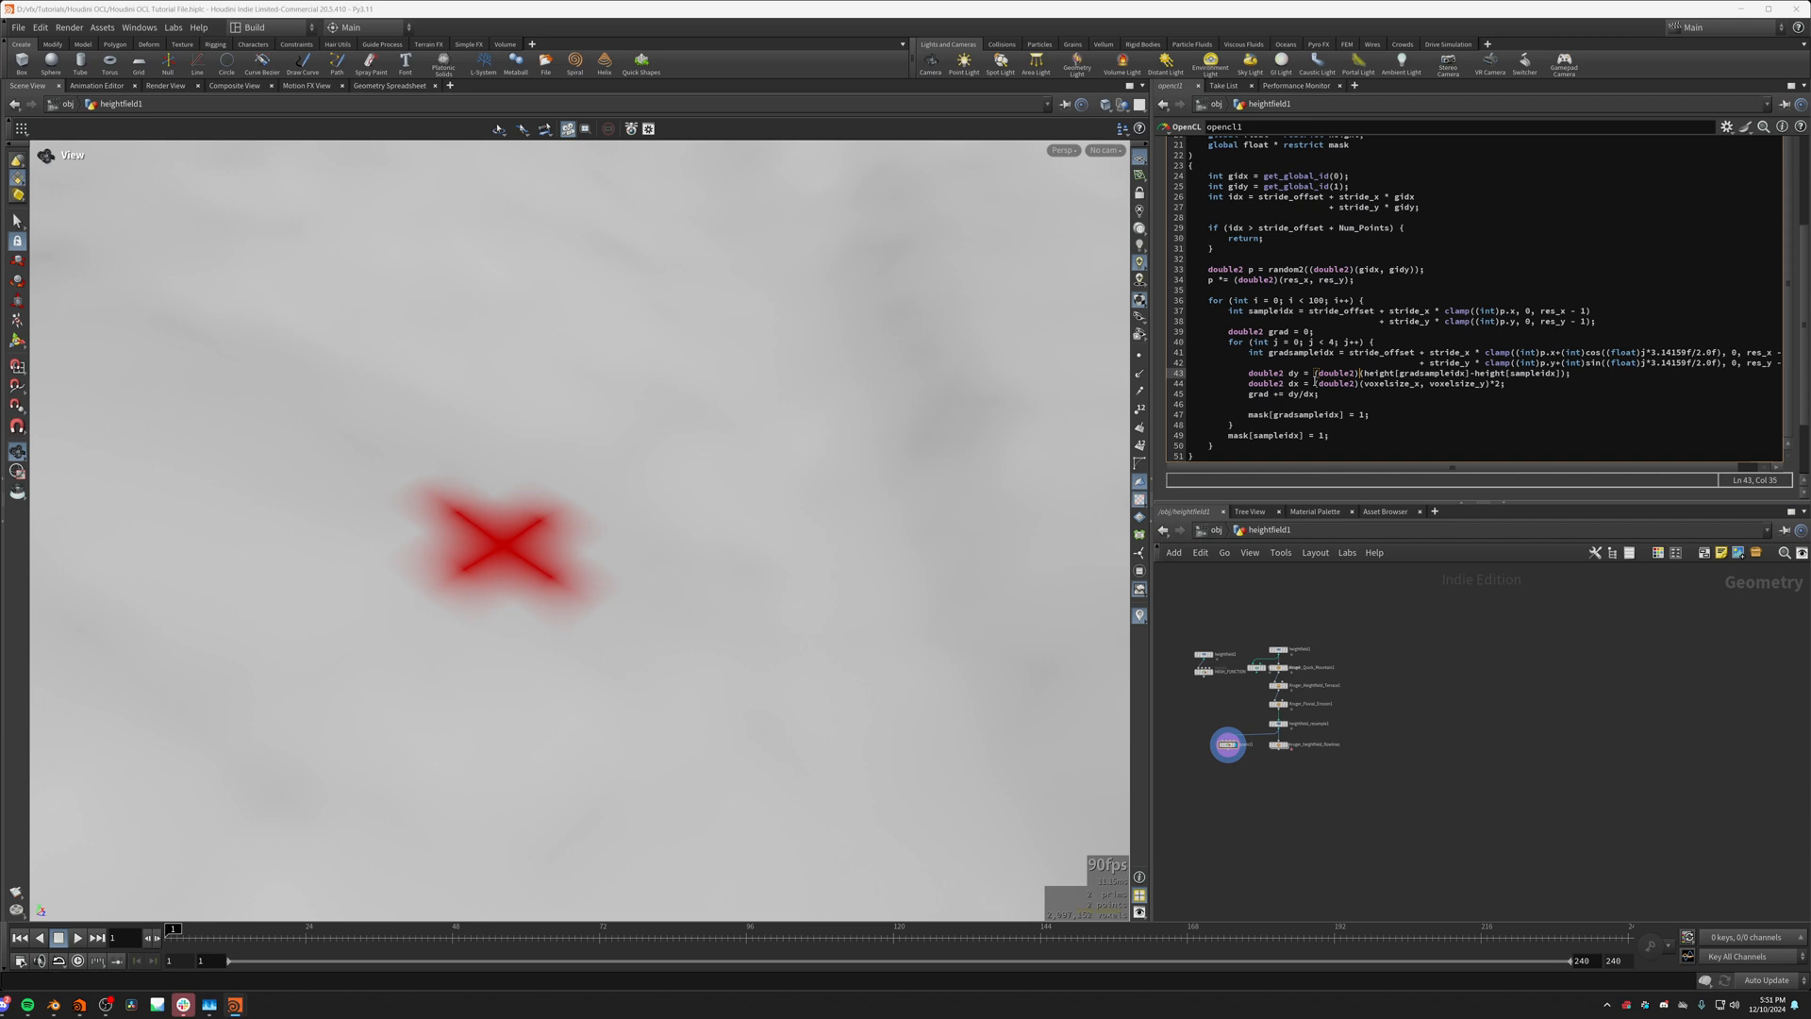
{"action": "type", "text": "()*"}
{"action": "left_click", "coordinate": [1362, 374]}
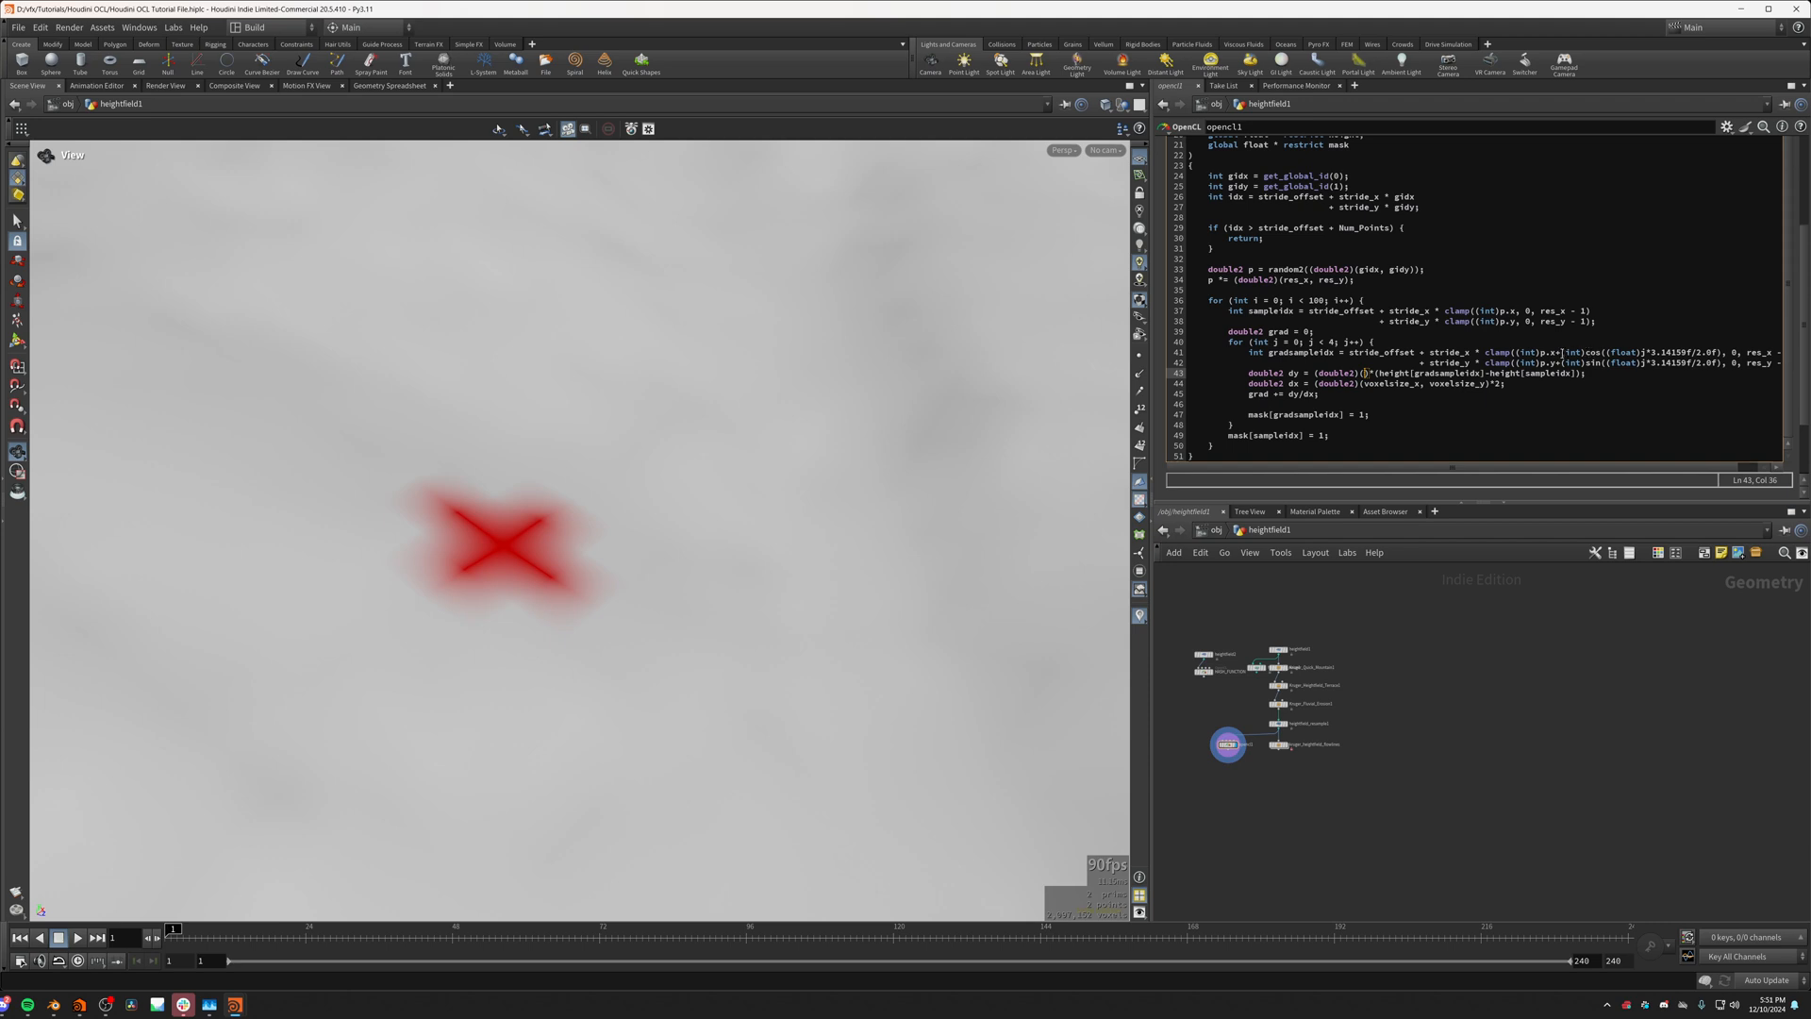
Step: Copy (int)cos((float)j*3.14159f/2.0f) from the gradsampleidx line into the dy multiplier as the vector's first component
{"action": "left_click_drag", "start_coordinate": [1562, 352], "coordinate": [1725, 353]}
{"action": "key", "text": "ctrl+c"}
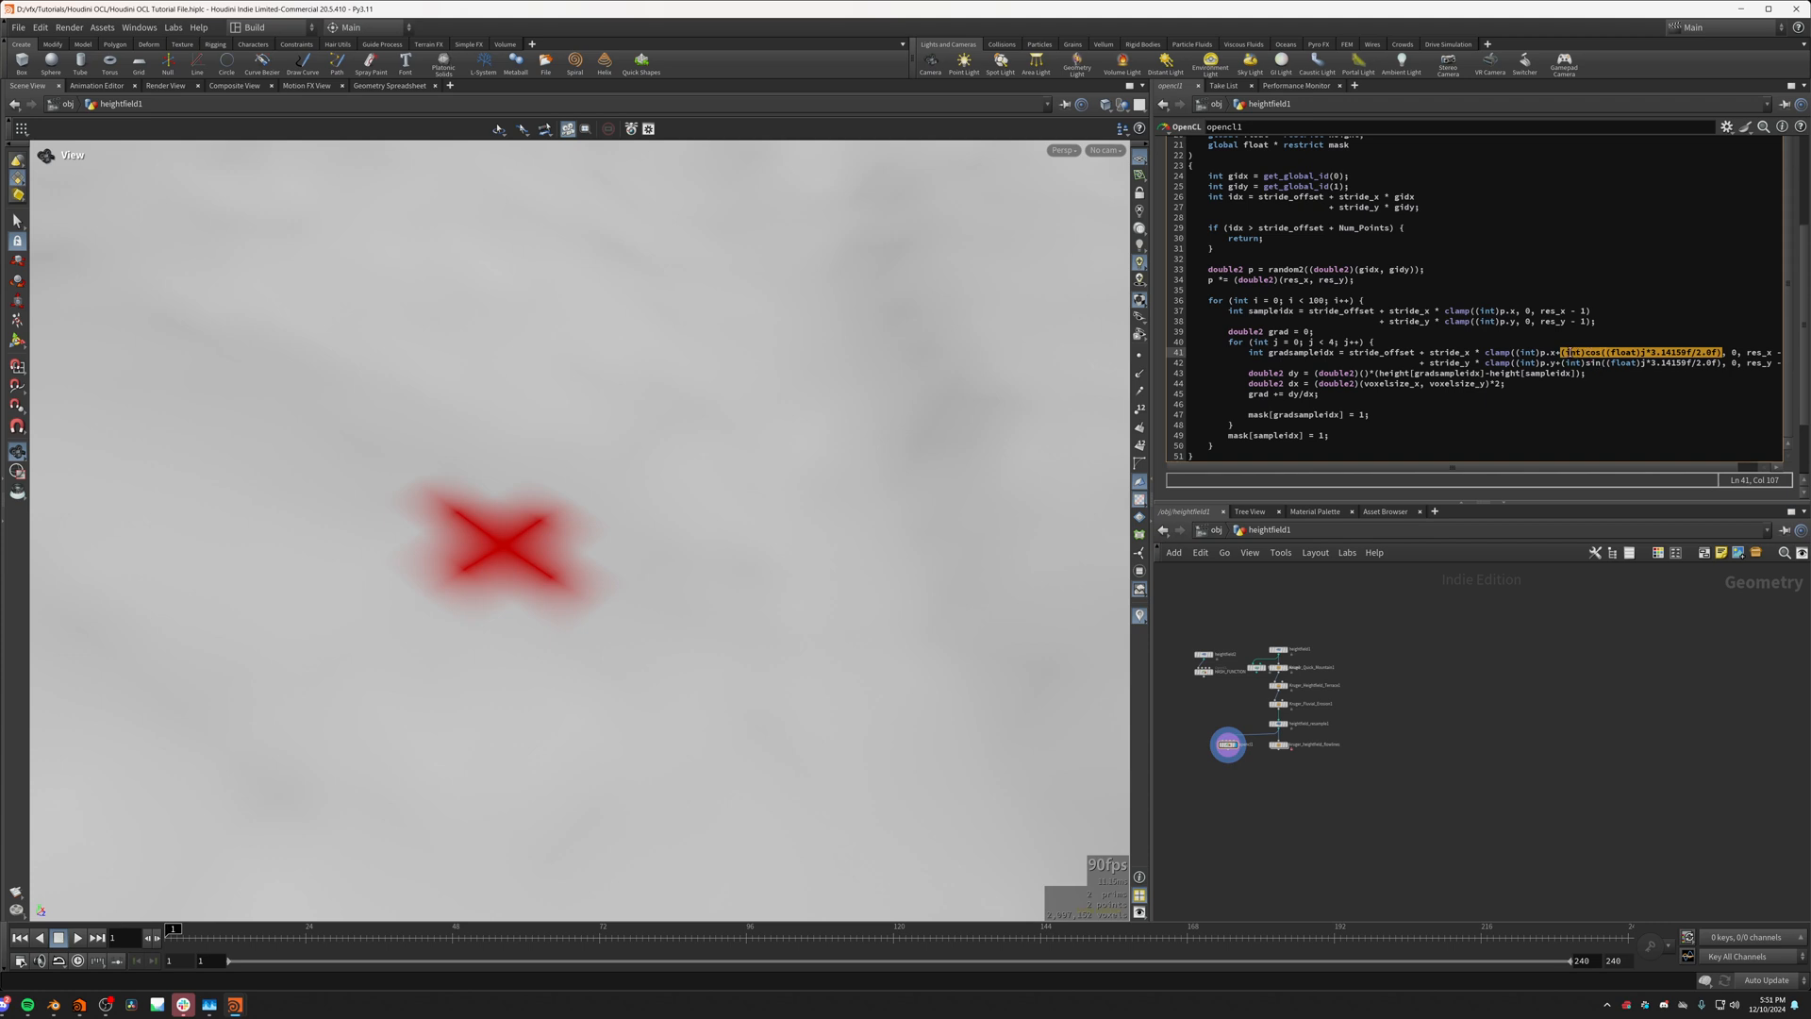
{"action": "left_click", "coordinate": [1362, 373]}
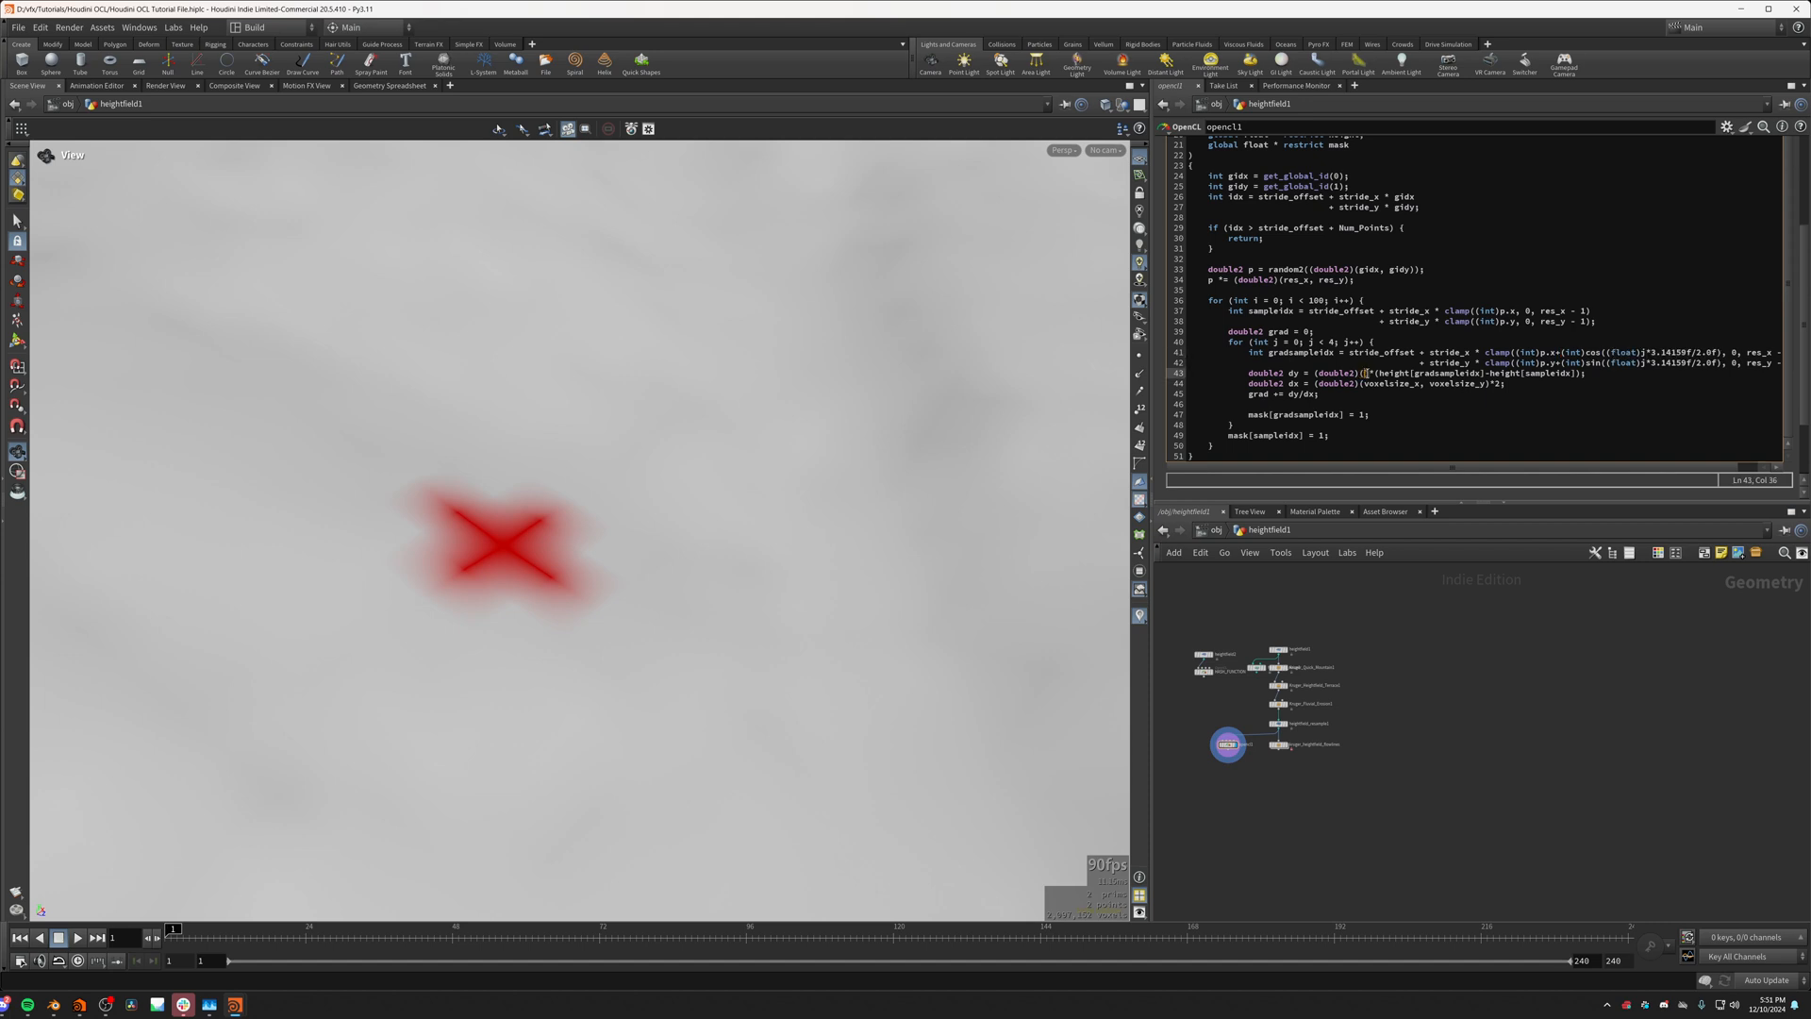
{"action": "key", "text": "ctrl+v"}
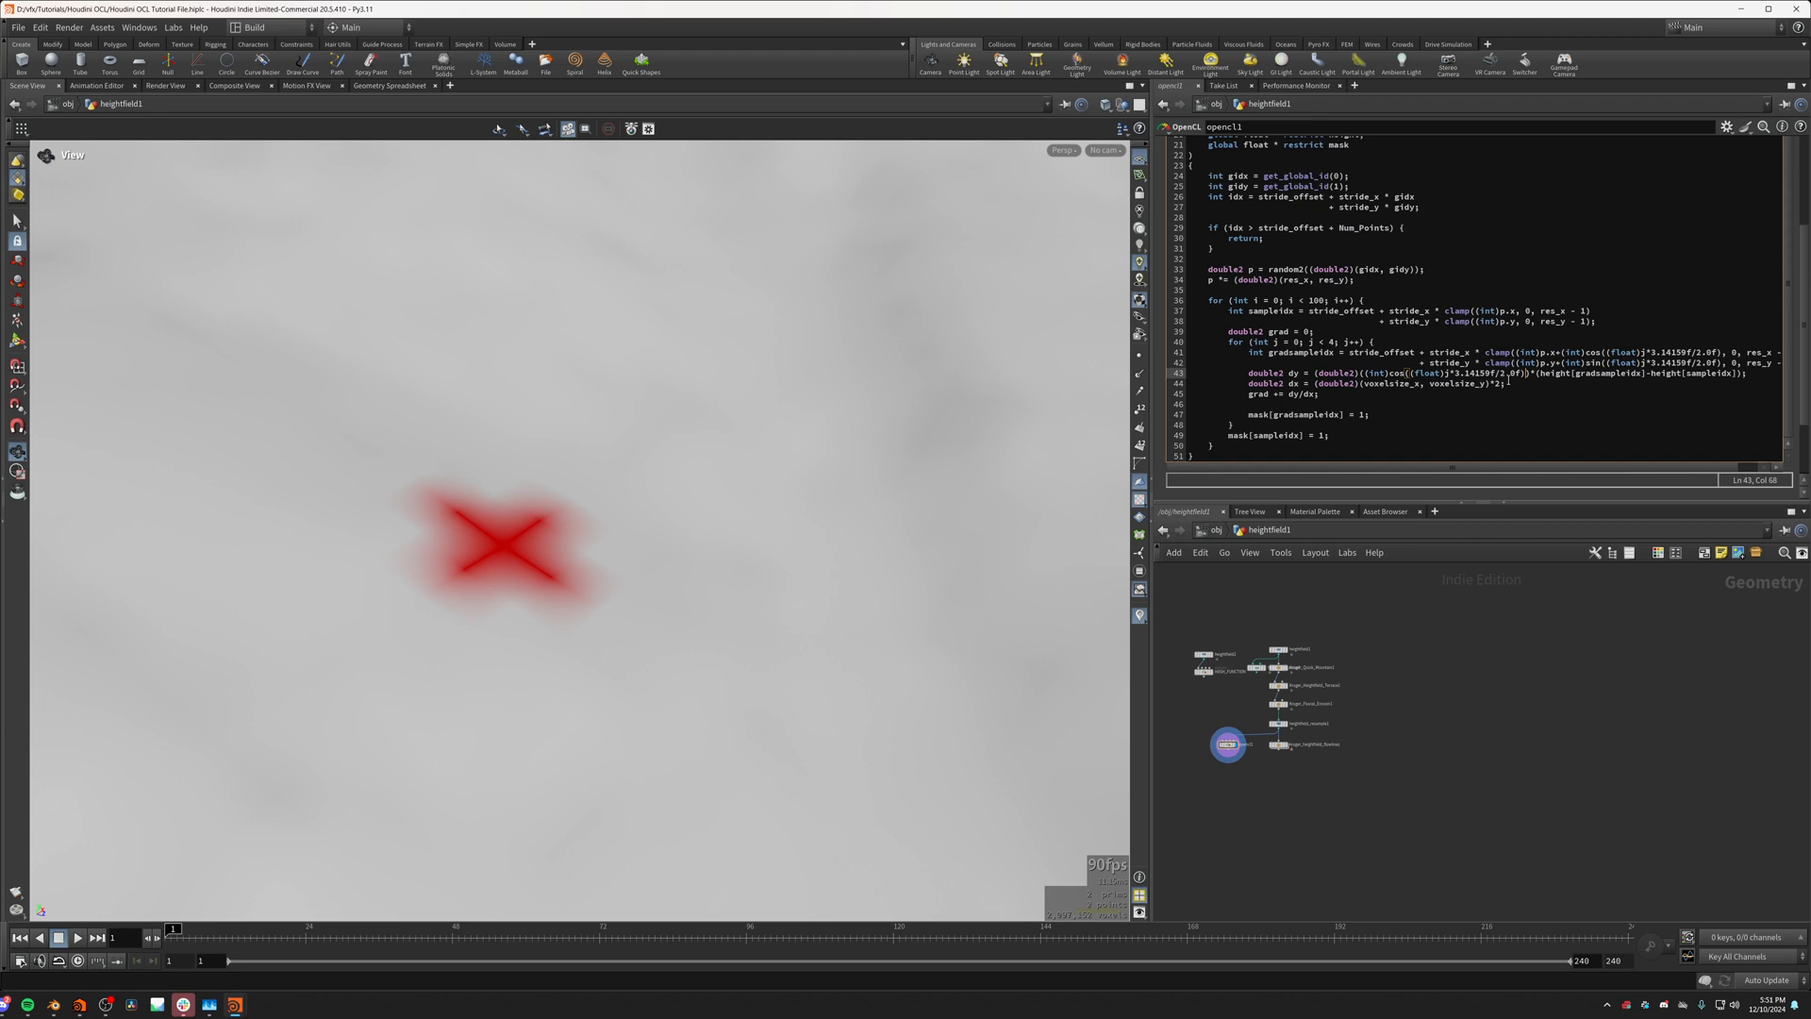
Step: Complete the dy multiplier vector with a second component, (int)sin((float)j*3.14159f/2.0f), adapted from the copied cosine expression
{"action": "type", "text": ","}
{"action": "key", "text": "ctrl+v"}
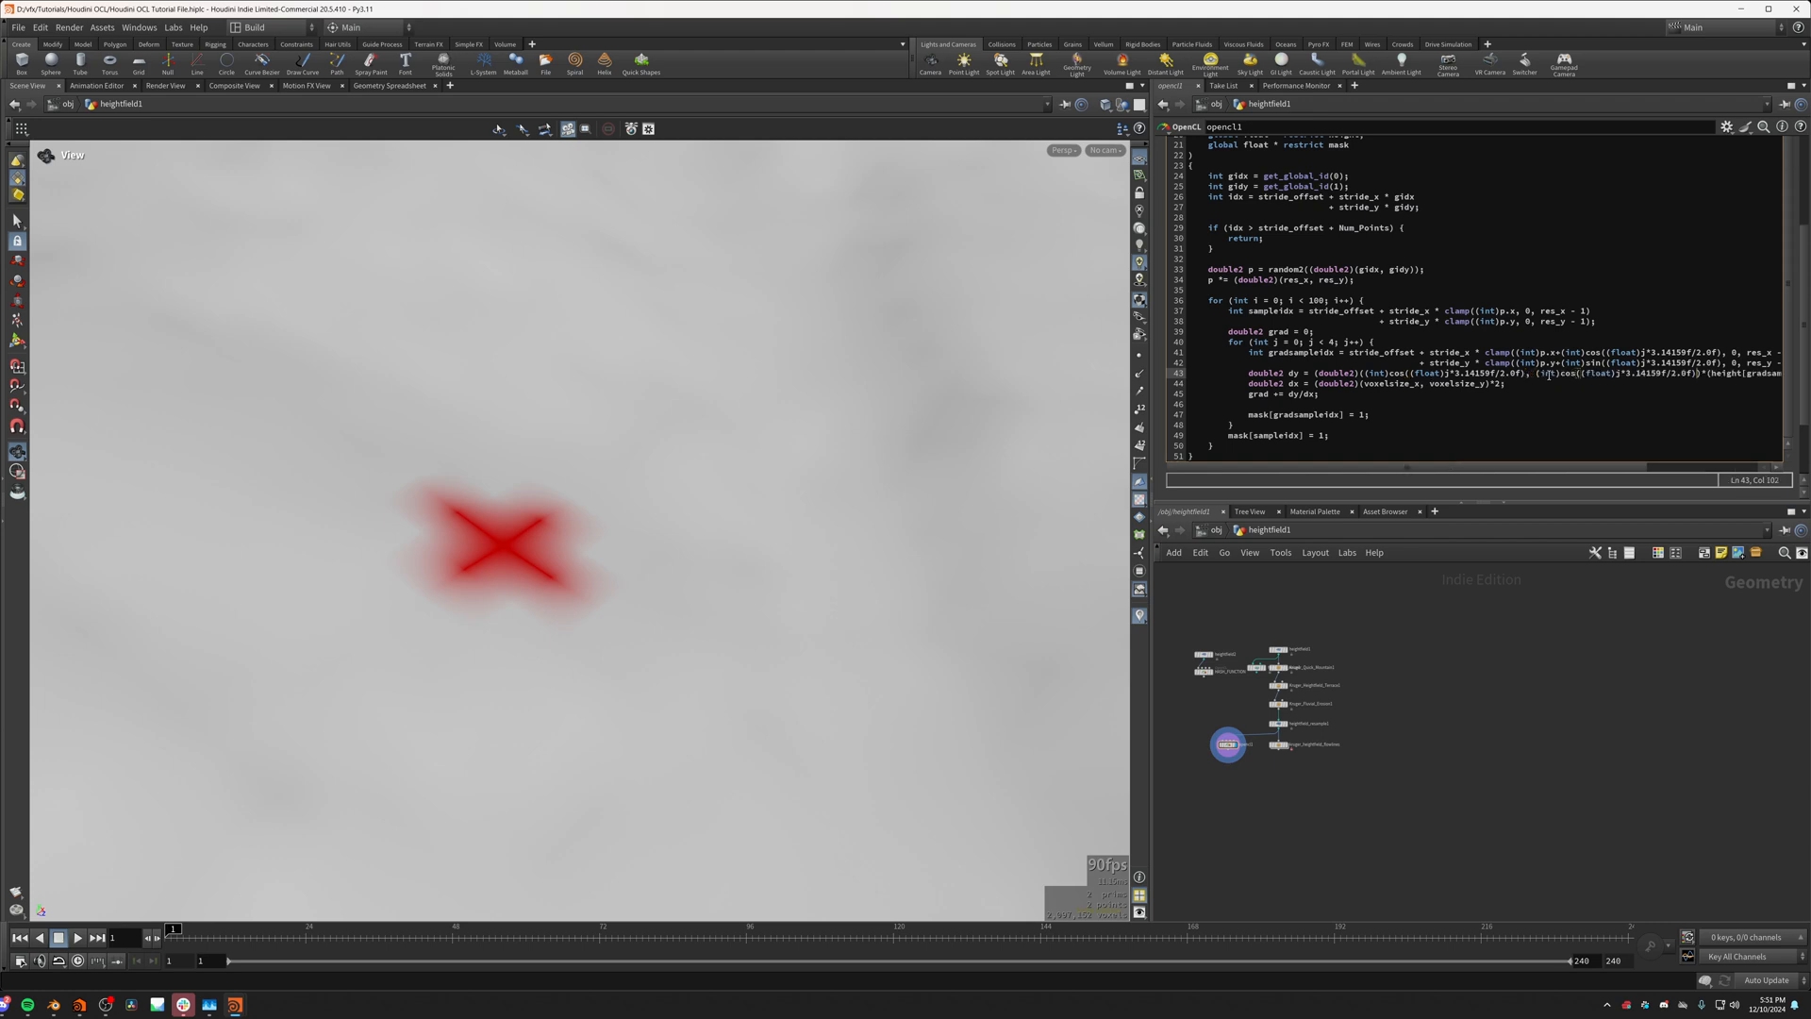
{"action": "double_click", "coordinate": [1569, 374]}
{"action": "type", "text": "sin"}
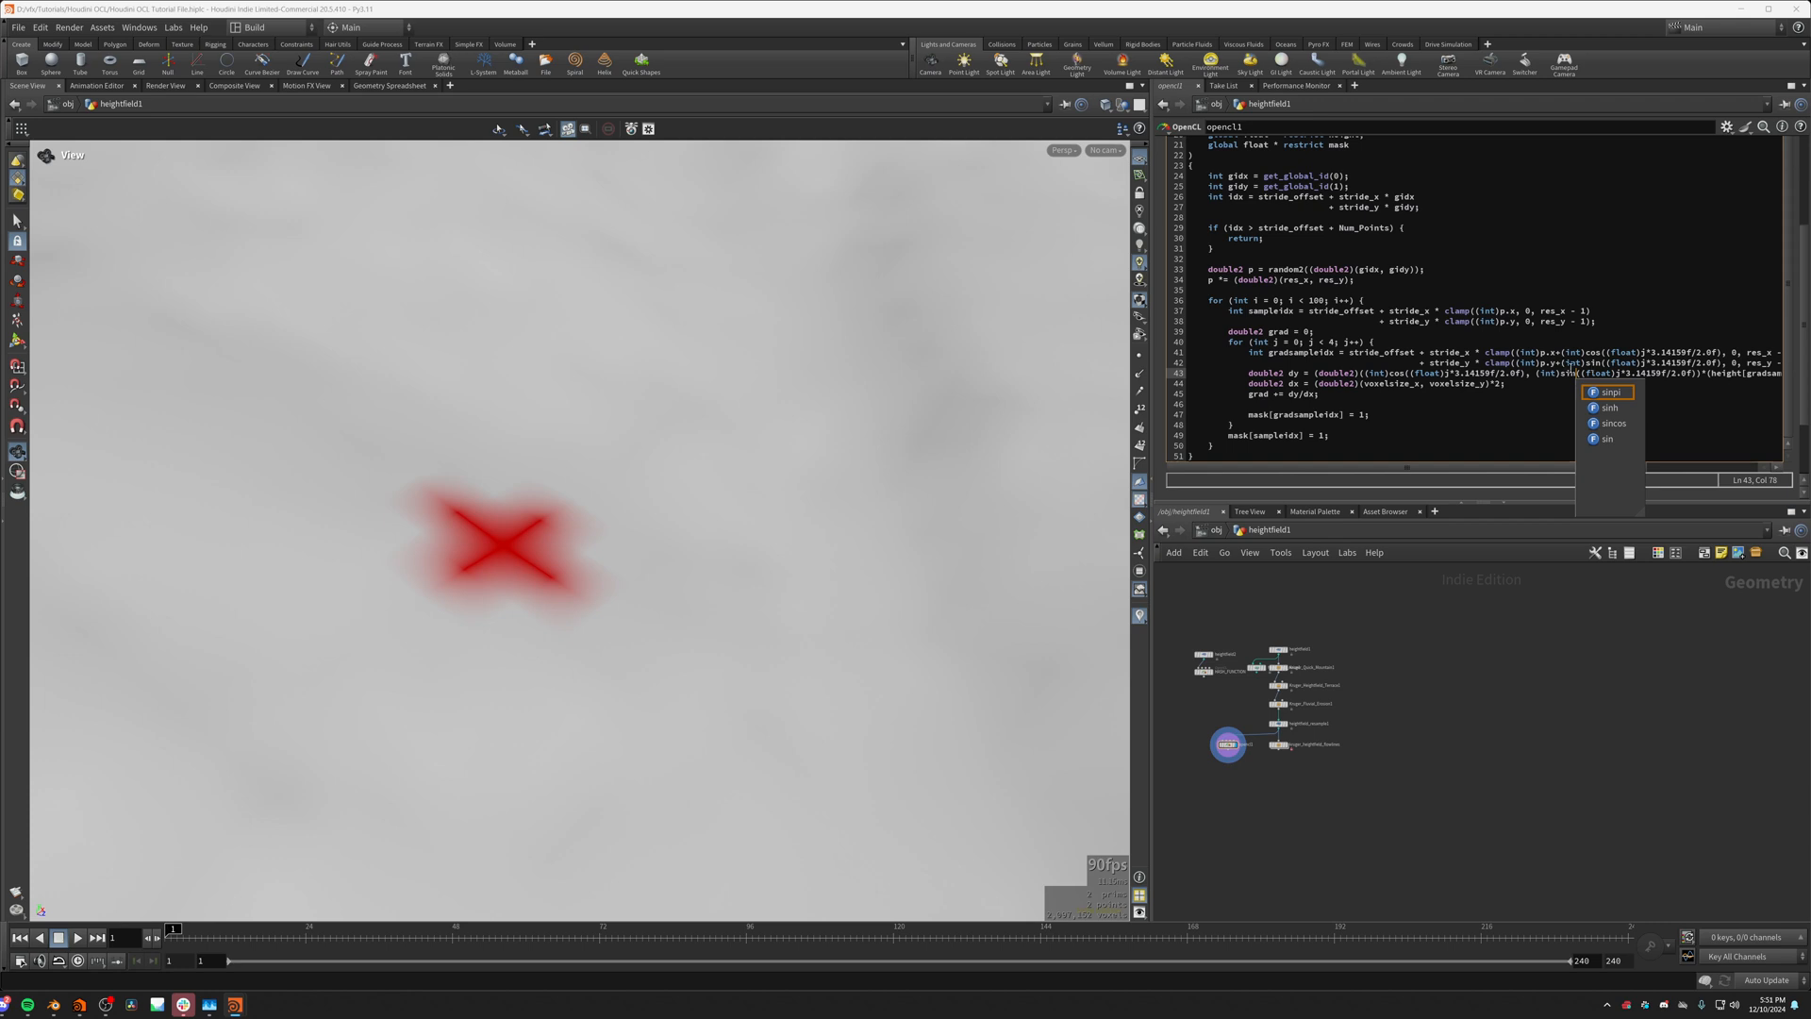
{"action": "left_click", "coordinate": [1560, 373]}
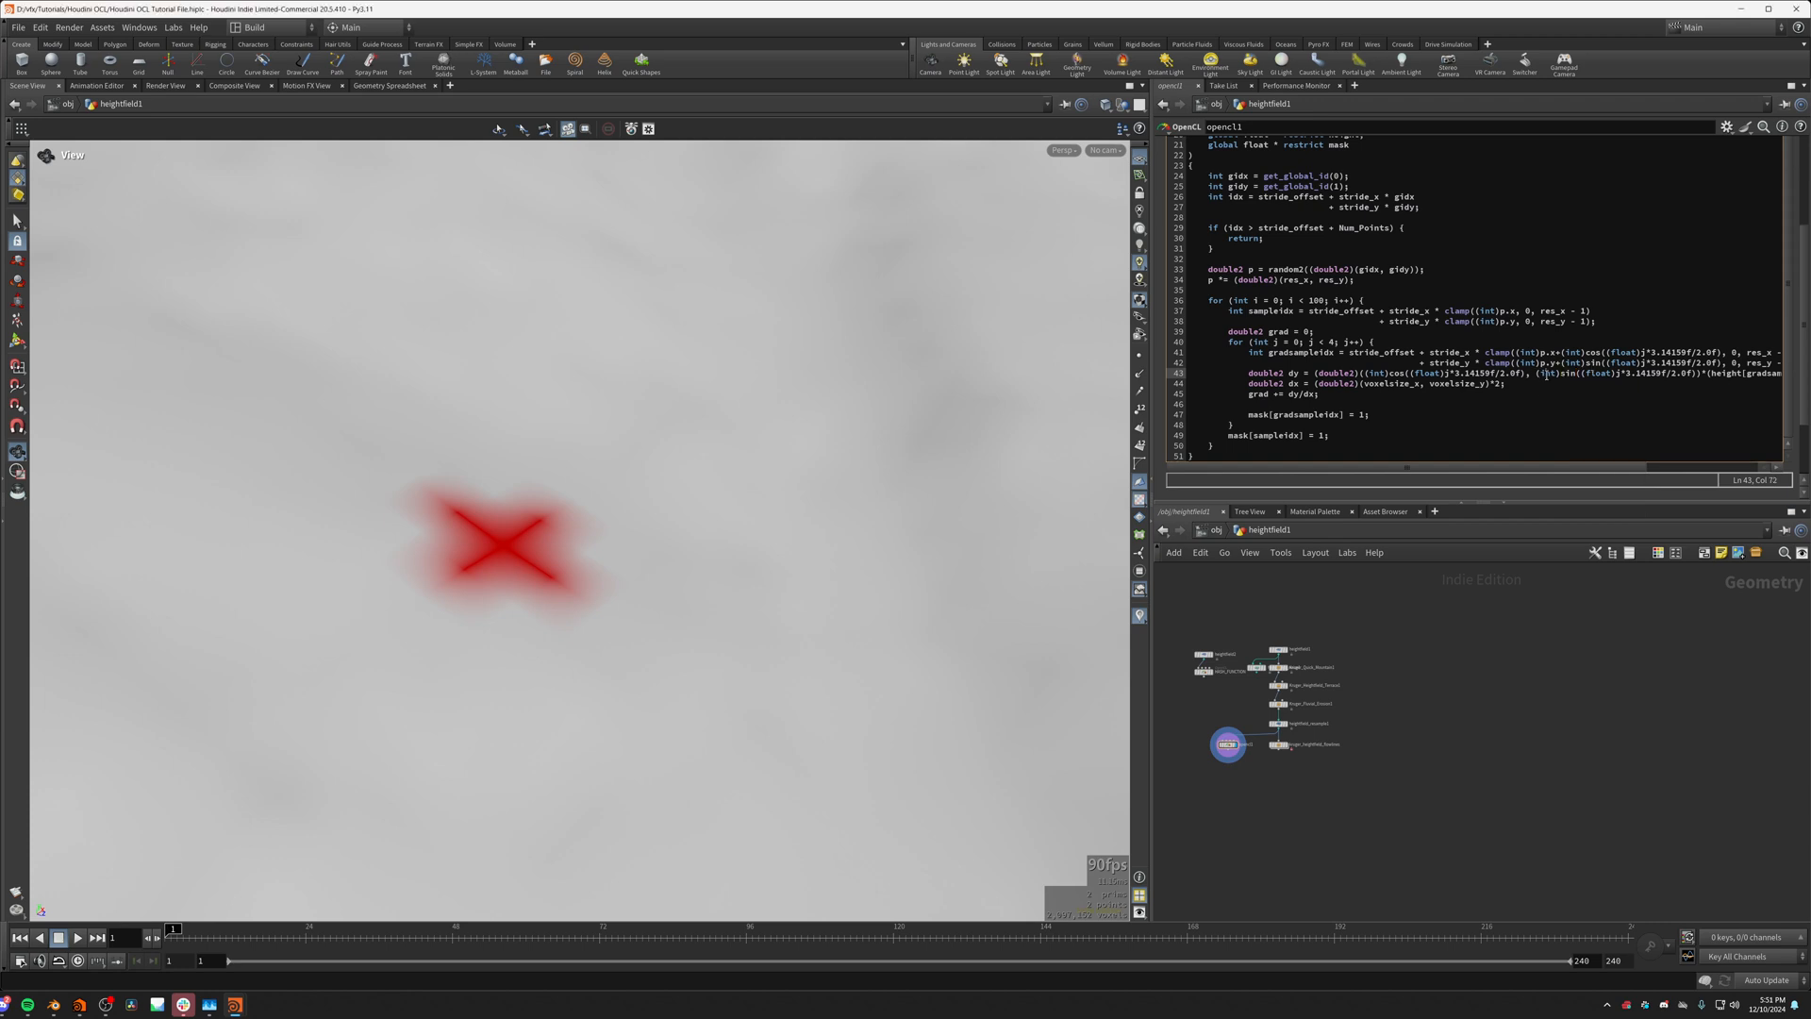
{"action": "left_click", "coordinate": [1649, 373]}
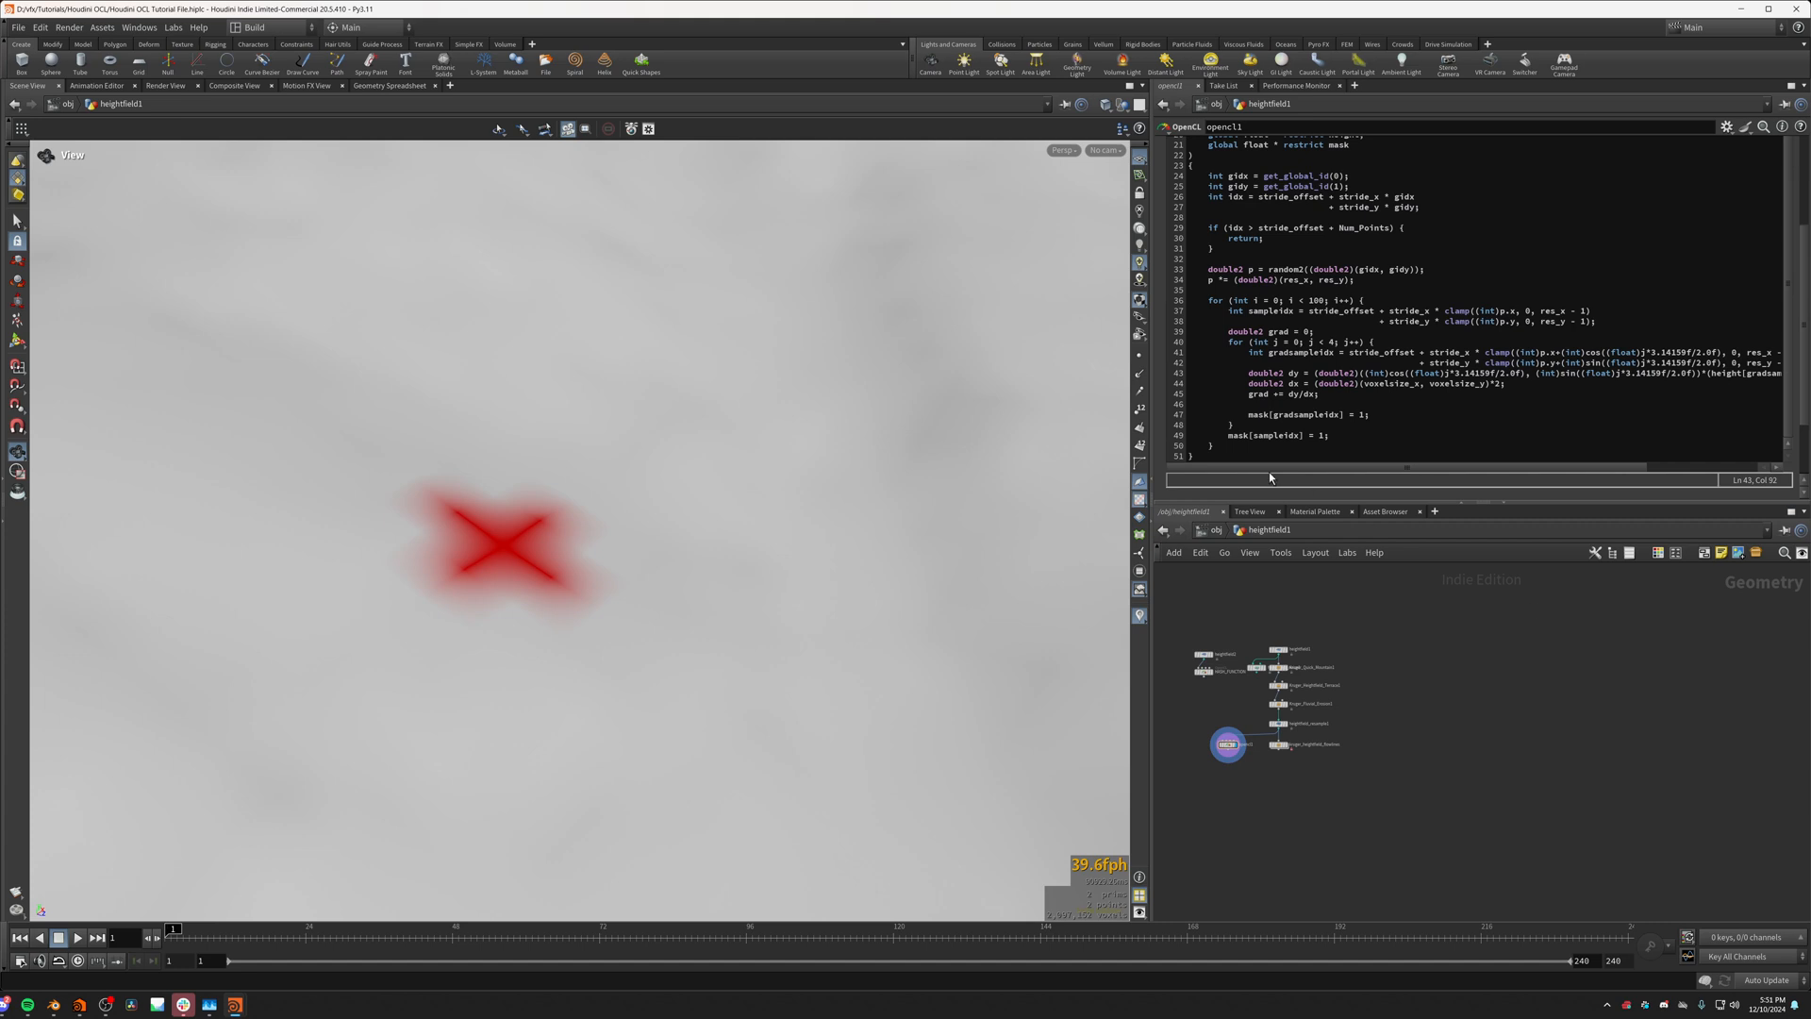
Step: Delete the mask[gradsampleidx] = 1; line from the inner gradient loop and leave an empty line after the loop's closing brace
{"action": "scroll", "coordinate": [1331, 410], "scroll_direction": "down", "scroll_amount": 1}
{"action": "left_click", "coordinate": [1279, 407]}
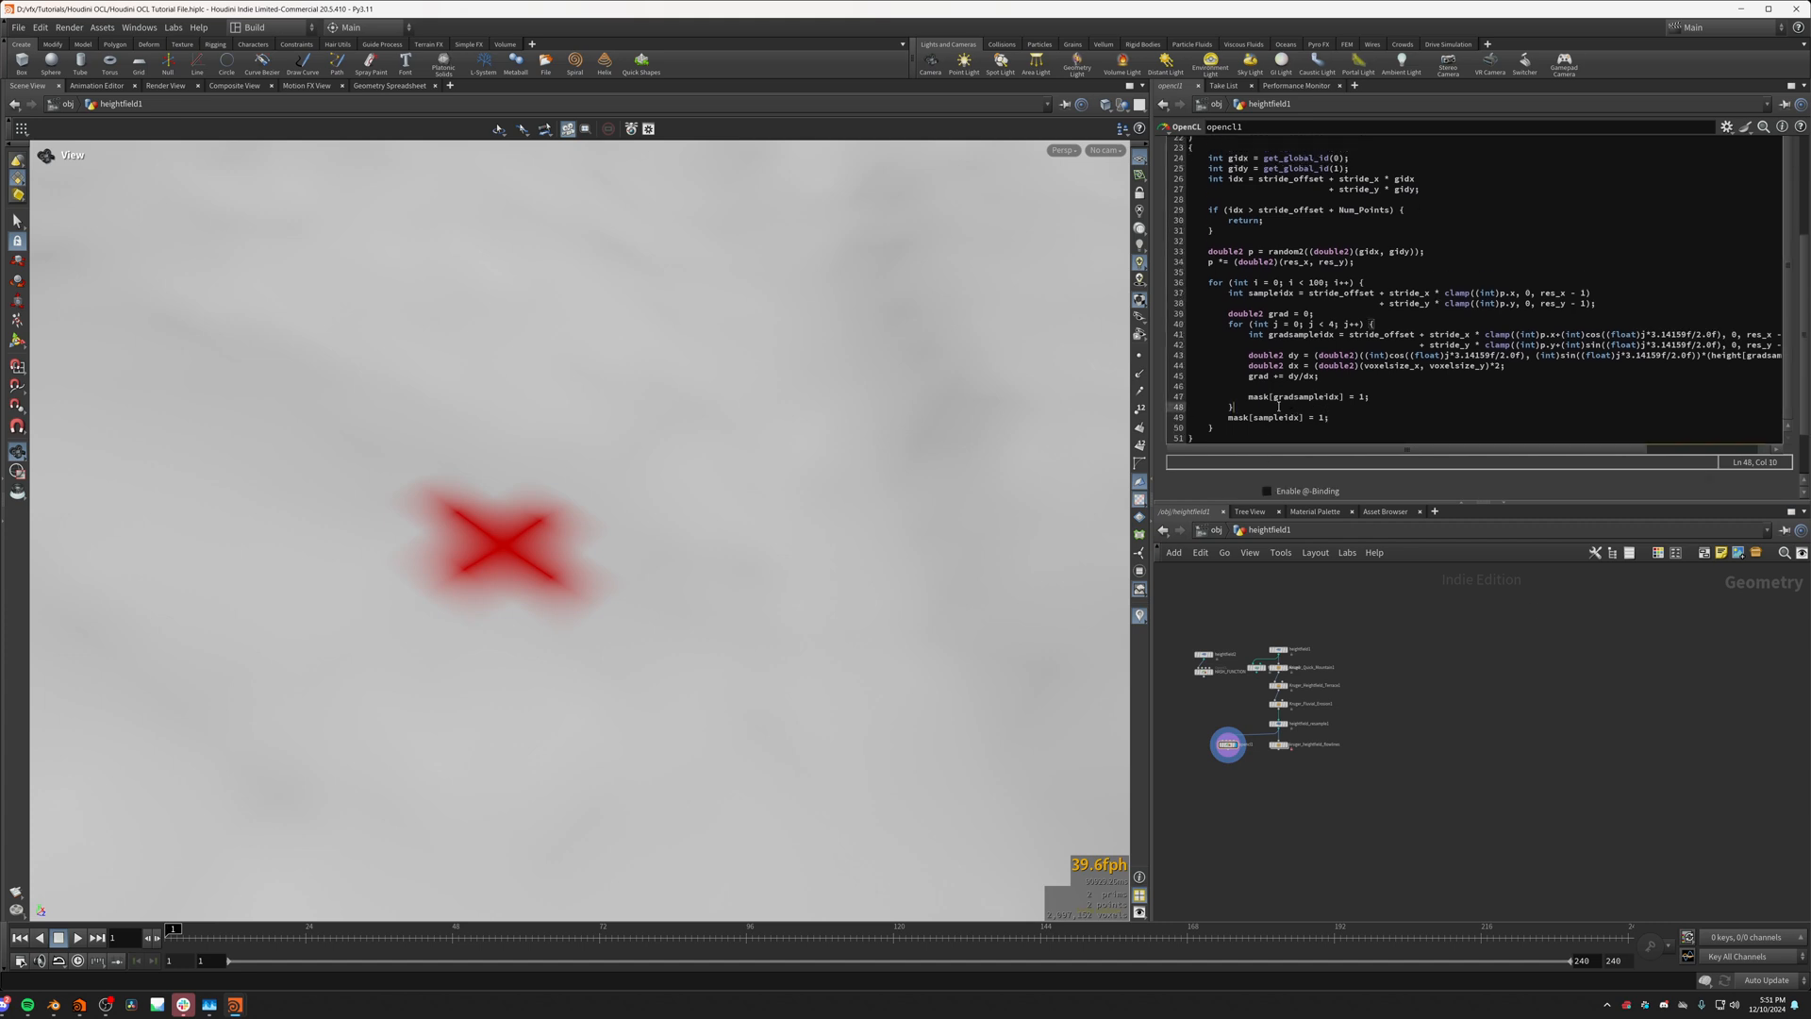
{"action": "left_click", "coordinate": [1257, 396]}
{"action": "left_click_drag", "start_coordinate": [1250, 397], "coordinate": [1378, 380]}
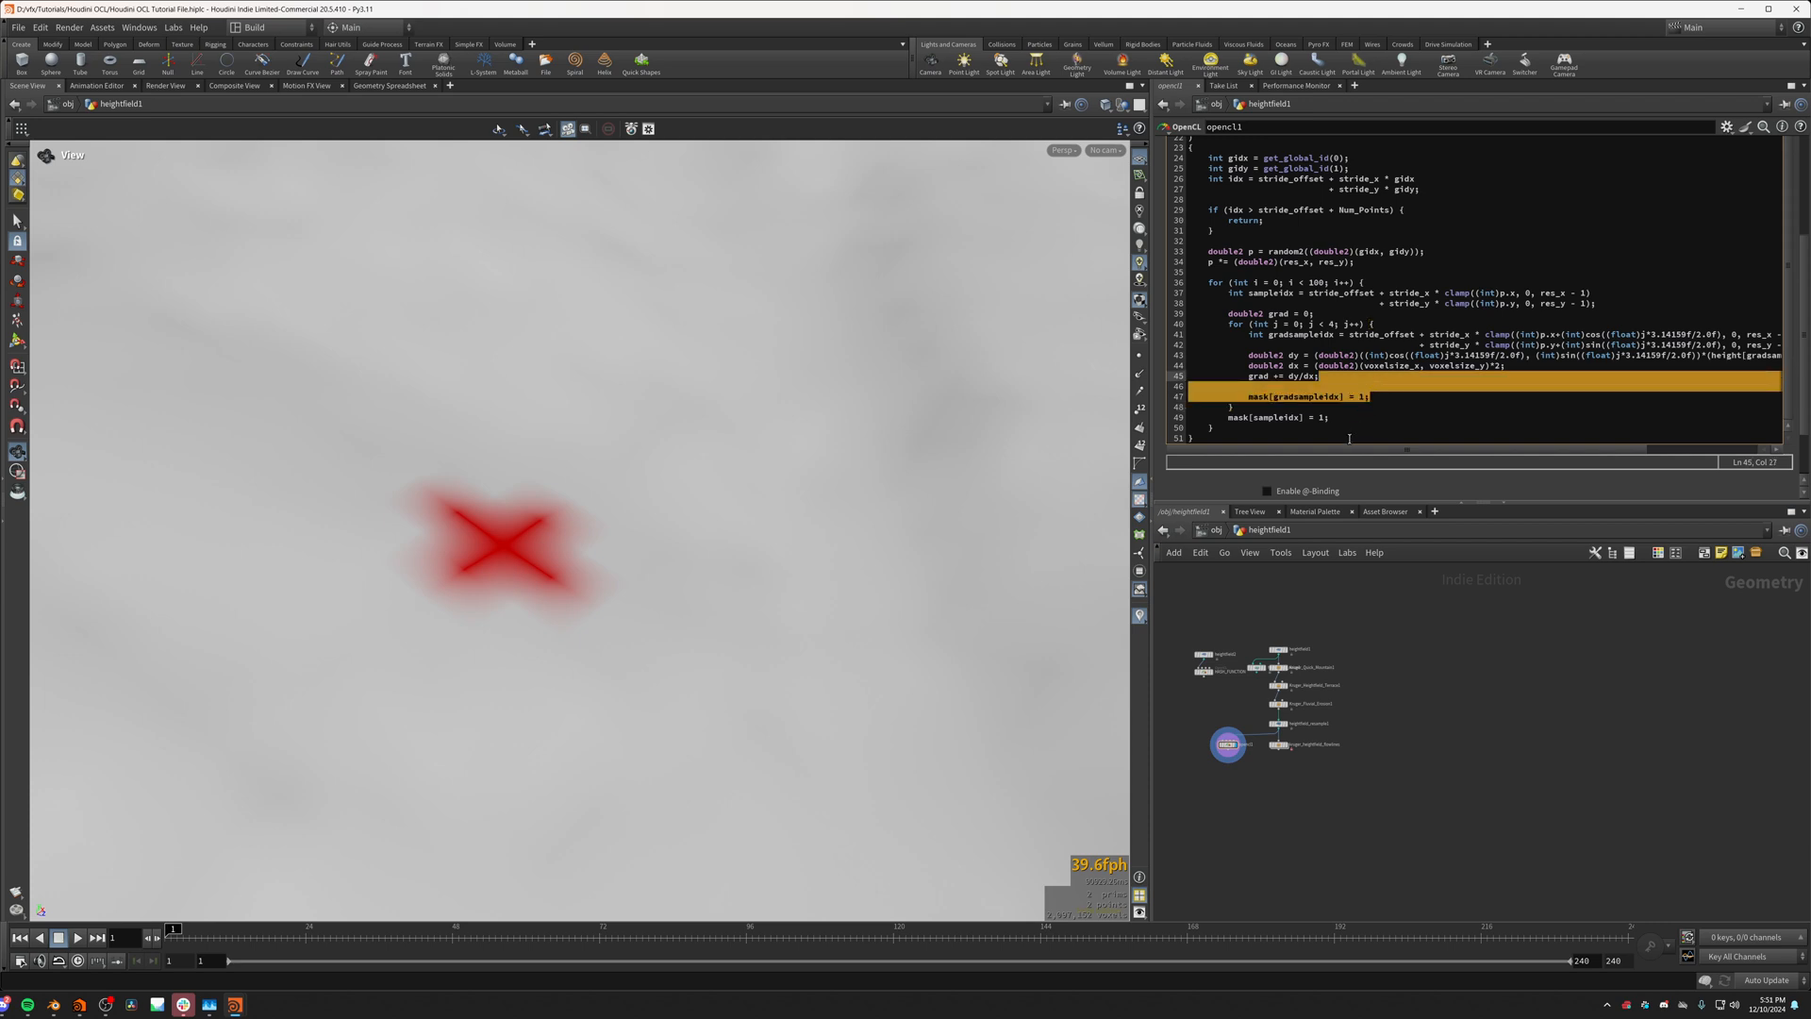
{"action": "key", "text": "BackSpace"}
{"action": "left_click", "coordinate": [1258, 407]}
{"action": "key", "text": "Return"}
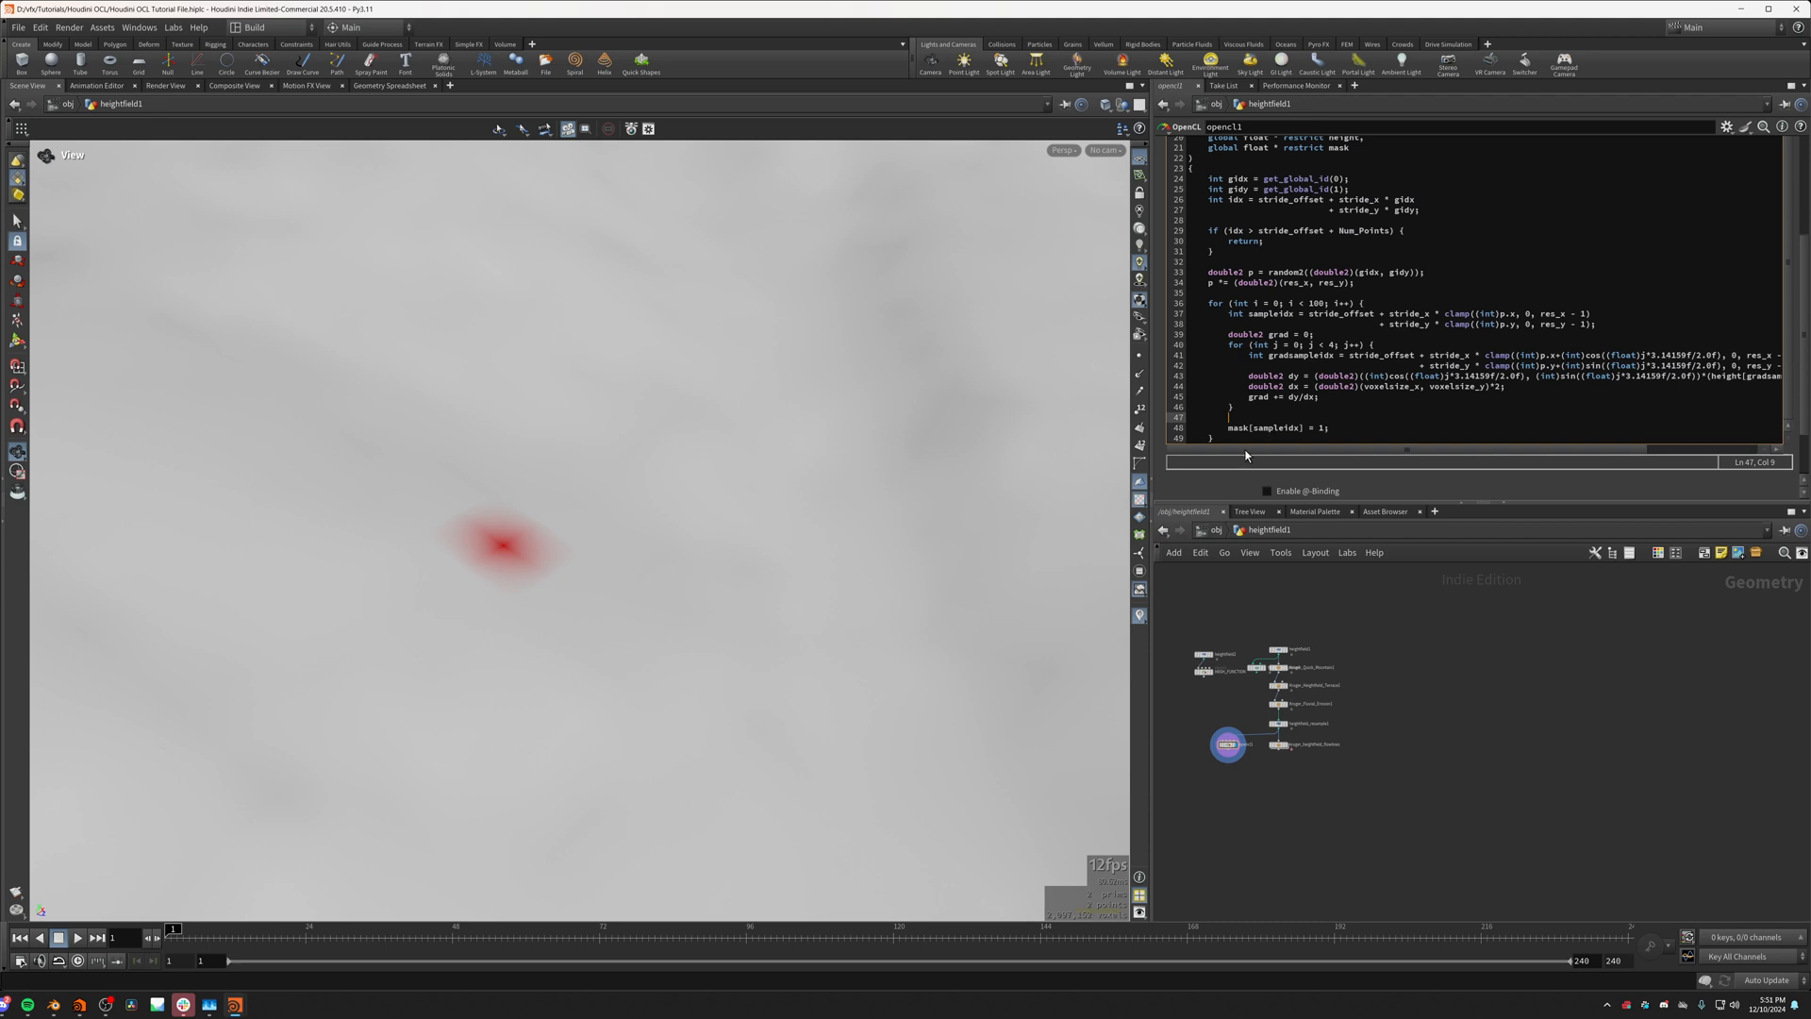
{"action": "left_click", "coordinate": [1262, 397]}
Step: Declare a velocity vector with double2 v = 0; directly below the line that scales p by the resolution
{"action": "left_click_drag", "start_coordinate": [614, 453], "coordinate": [578, 502]}
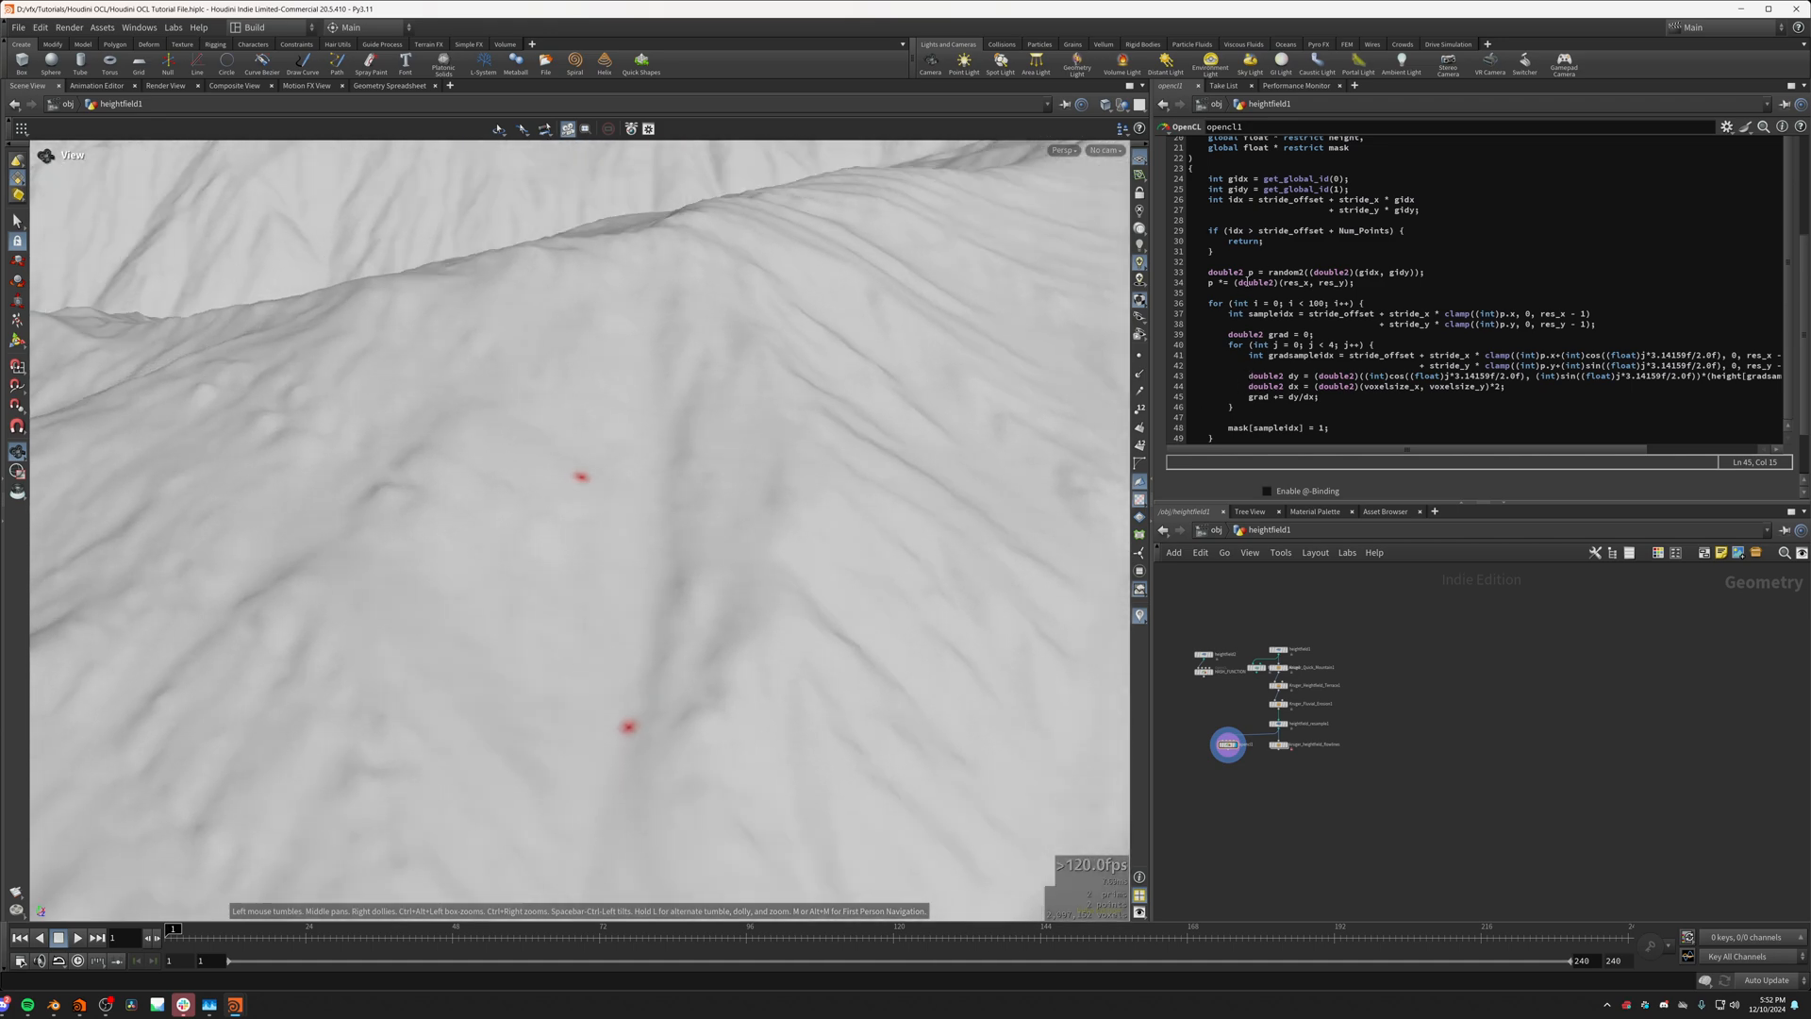
{"action": "left_click", "coordinate": [1360, 283]}
{"action": "key", "text": "Return"}
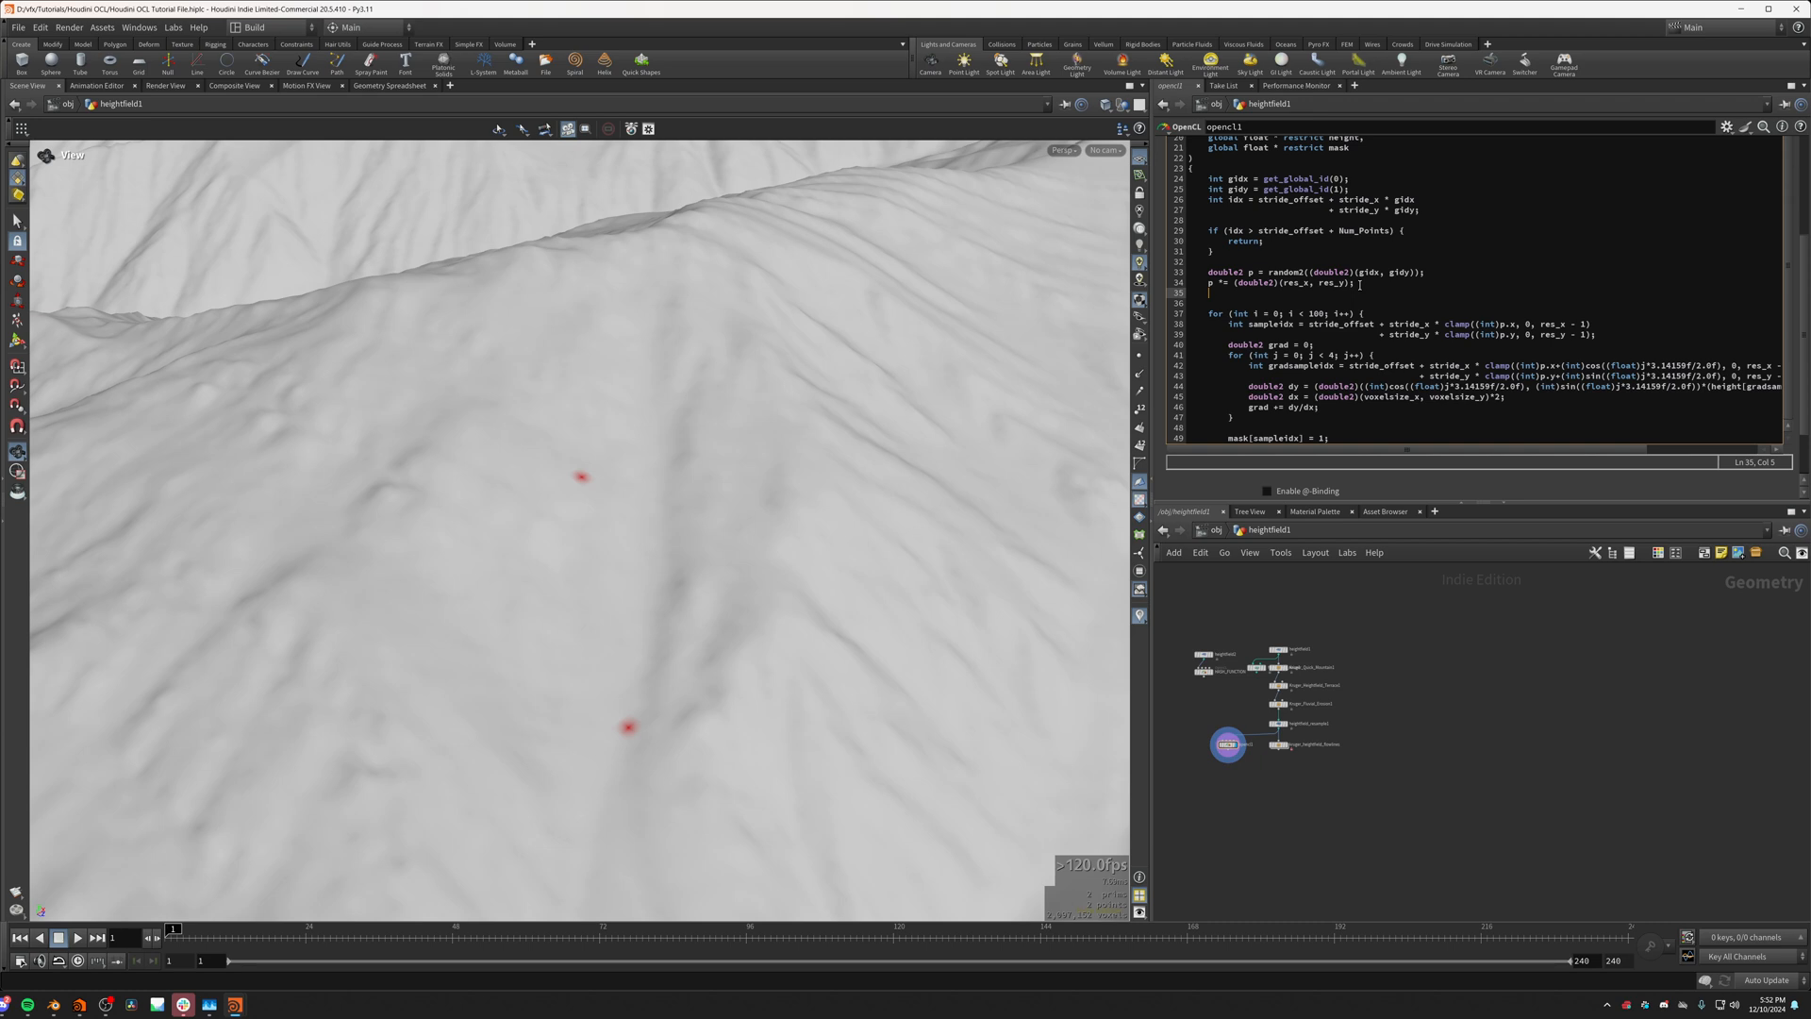
{"action": "type", "text": "double2 v"}
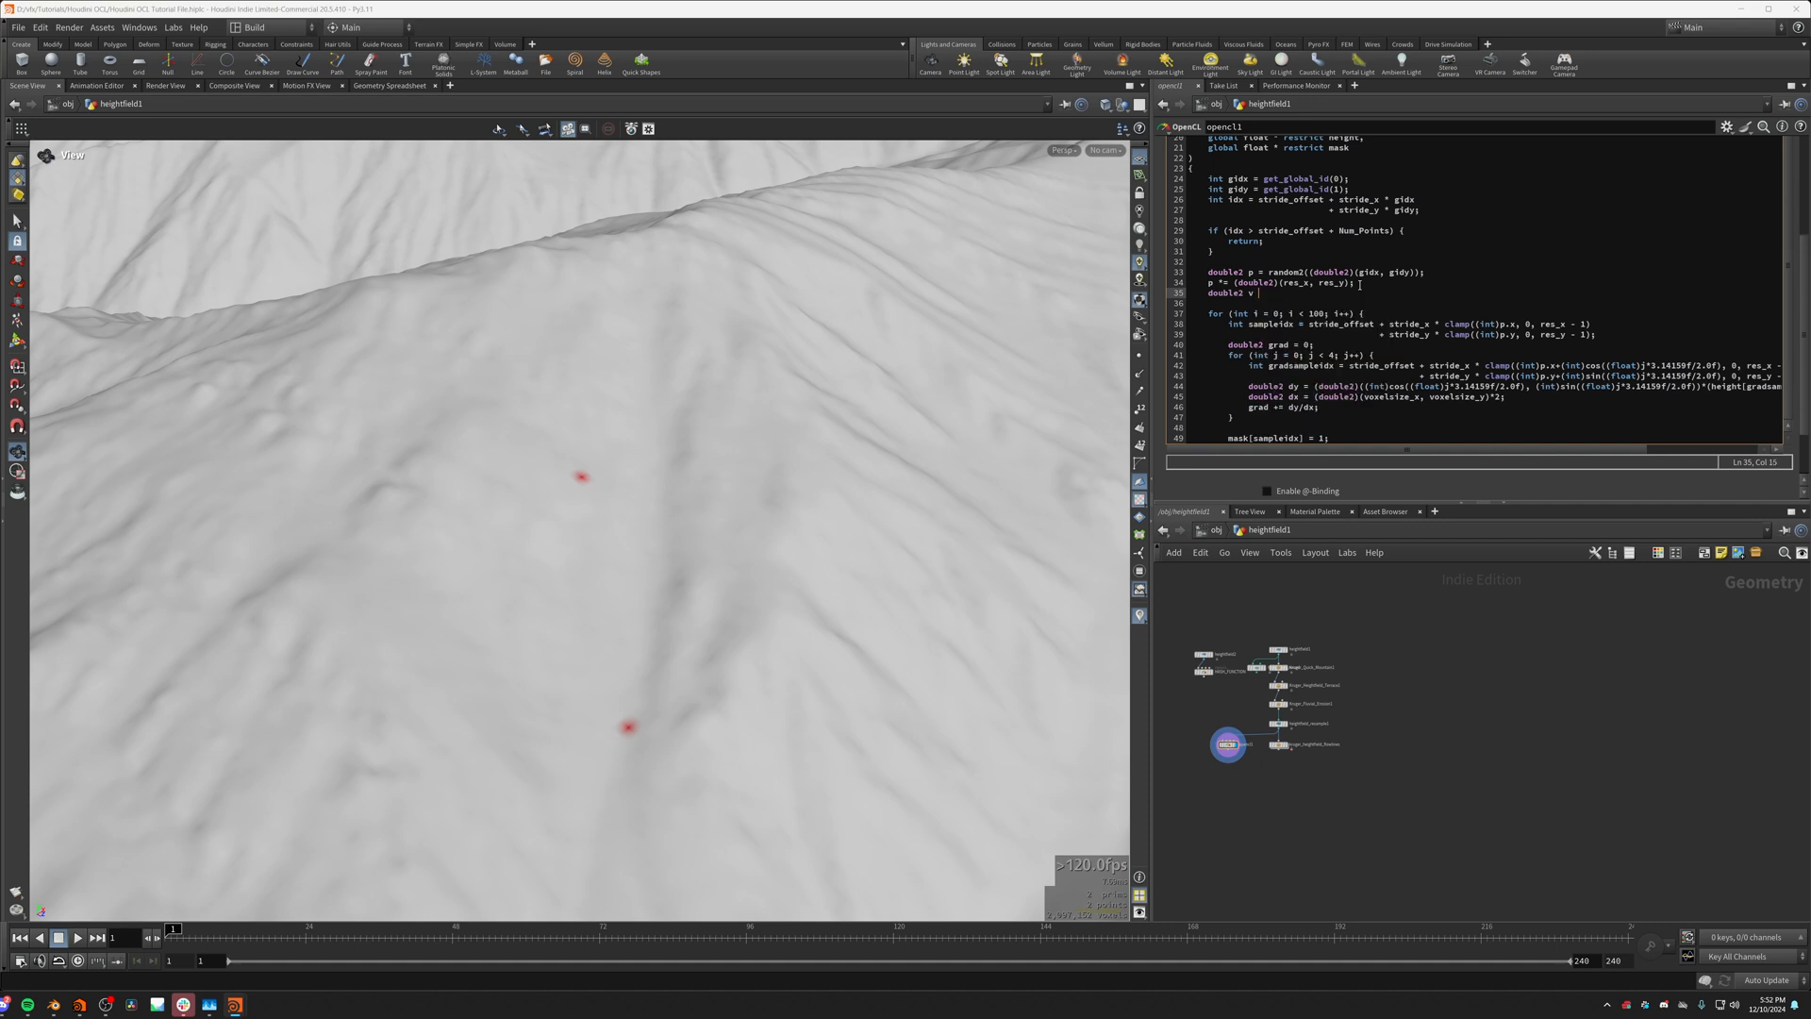
{"action": "type", "text": " = 0;"}
Step: Add p += v; after the gradient loop, above the mask[sampleidx] assignment
{"action": "left_click", "coordinate": [1277, 427]}
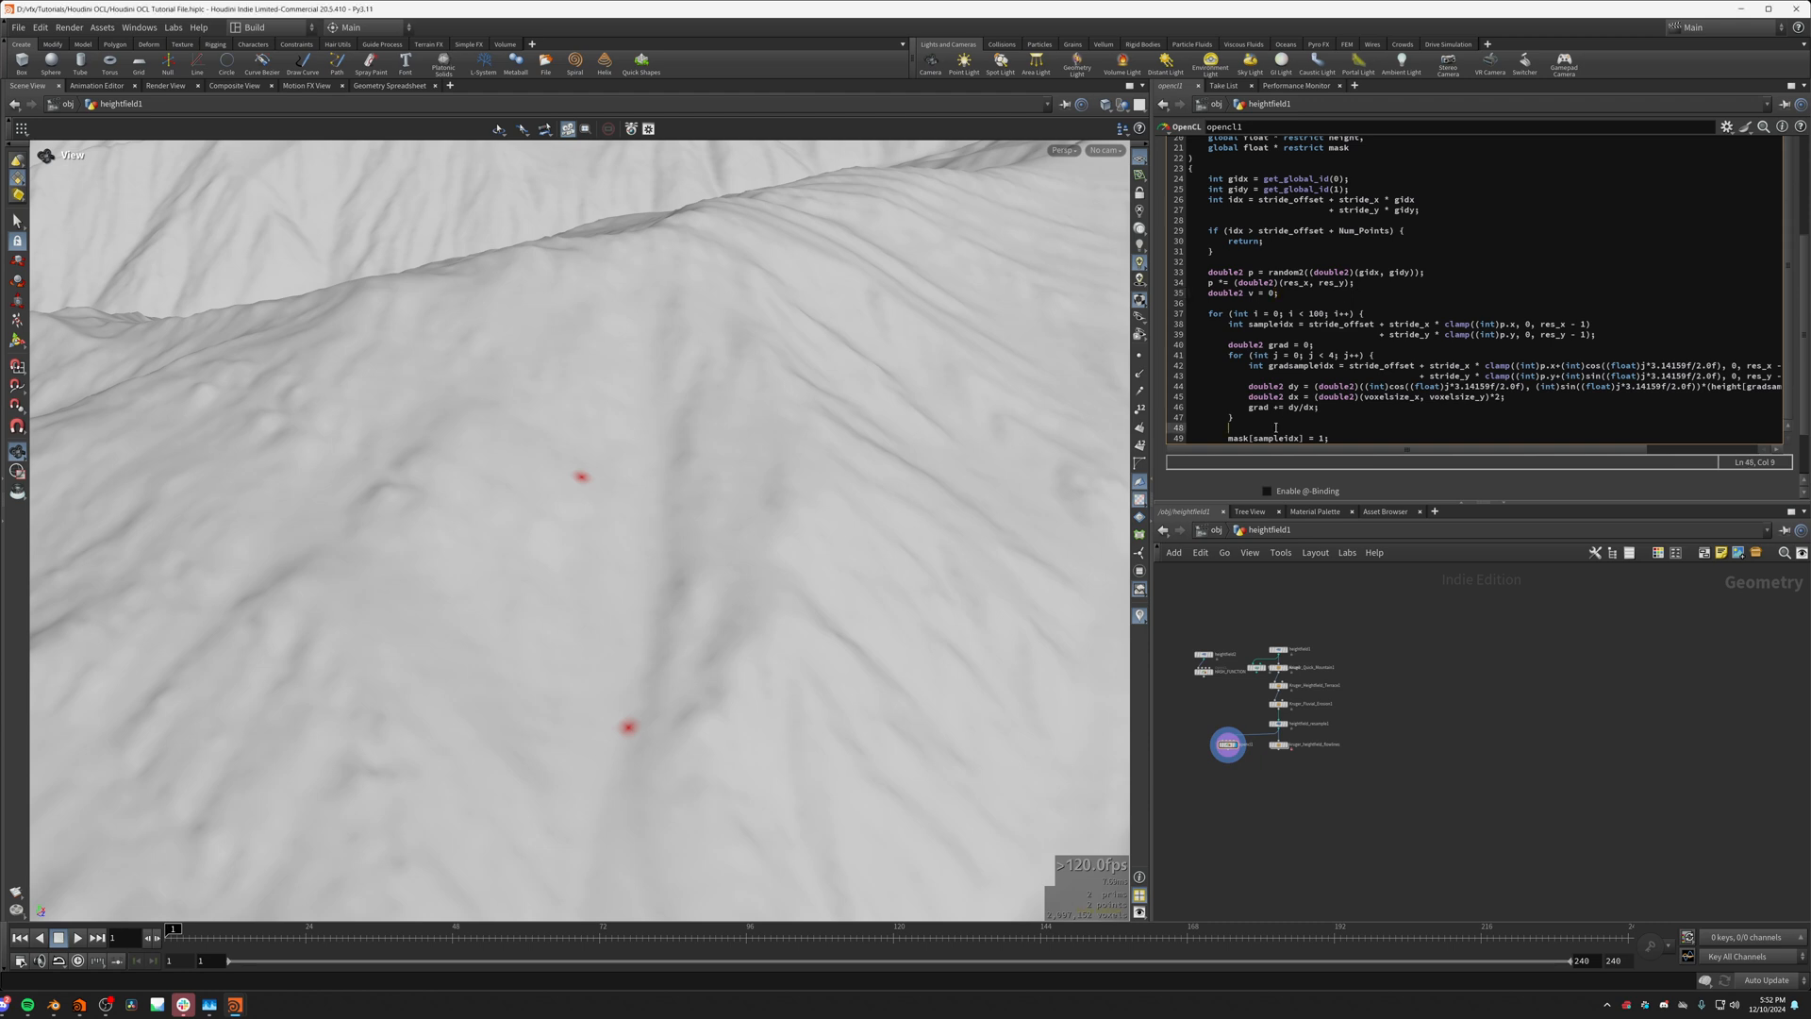
{"action": "scroll", "coordinate": [1281, 376], "scroll_direction": "down", "scroll_amount": 2}
{"action": "key", "text": "Return"}
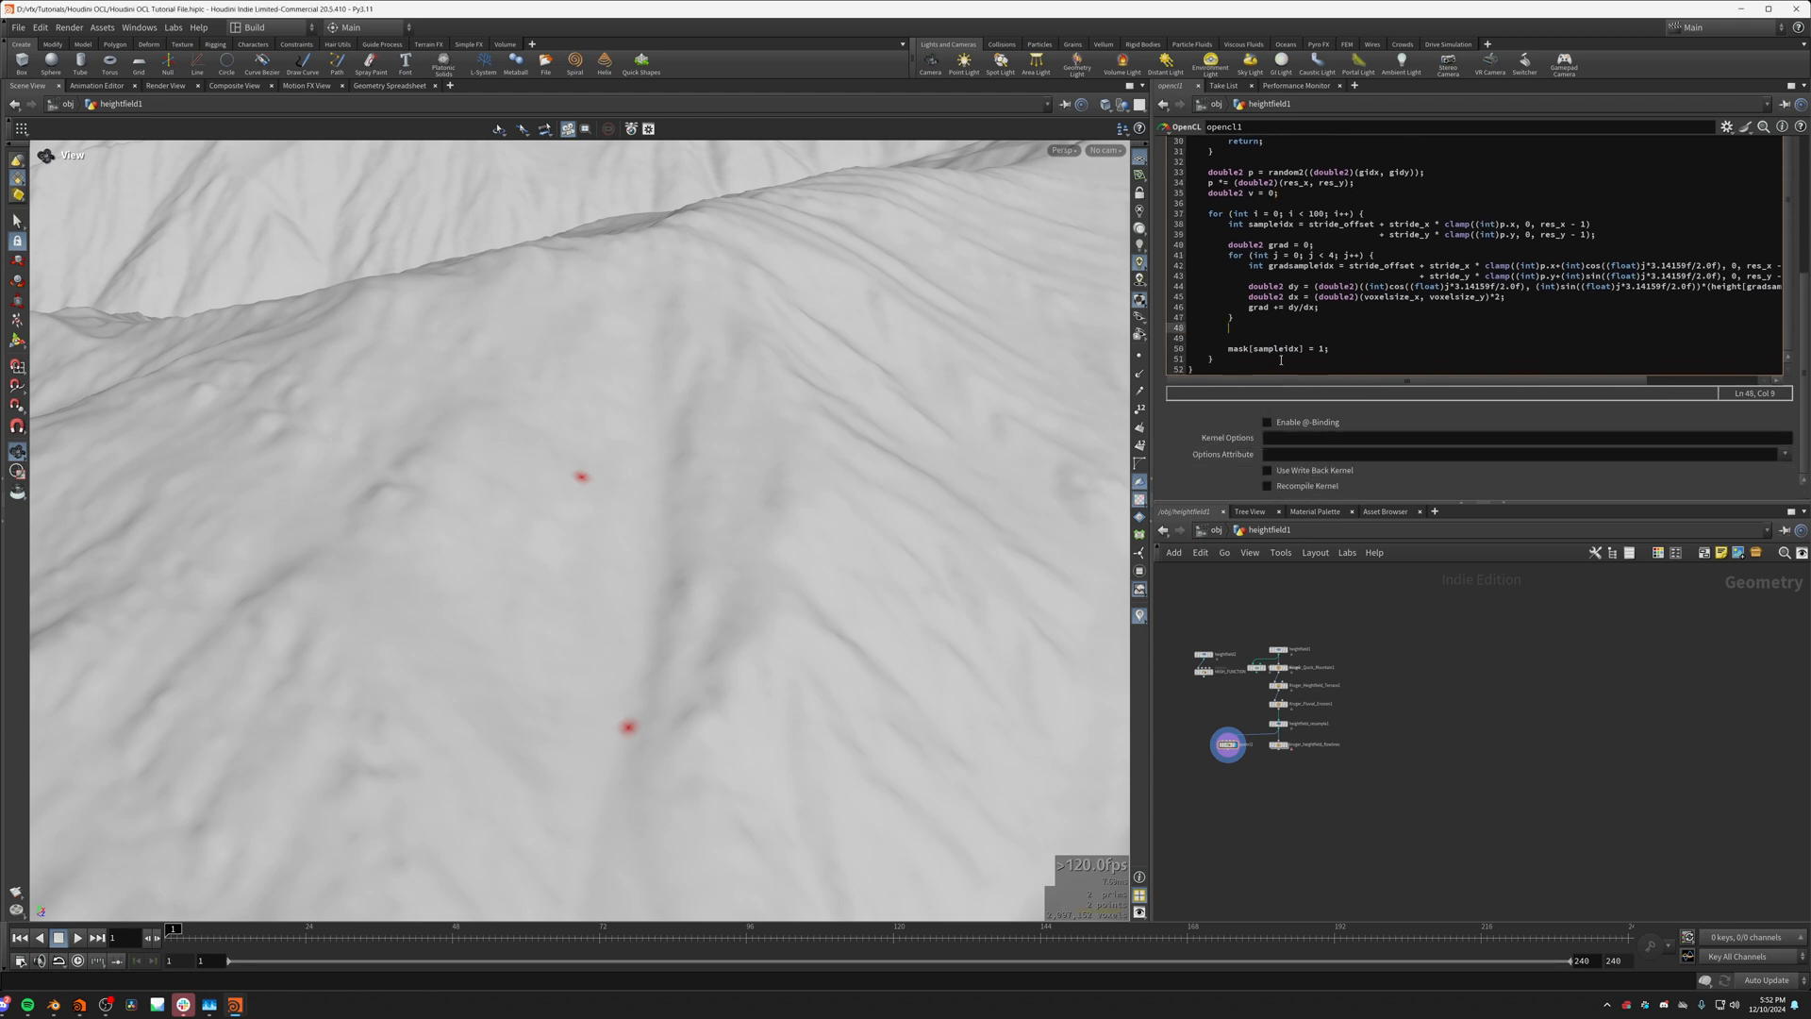
{"action": "type", "text": "p +="}
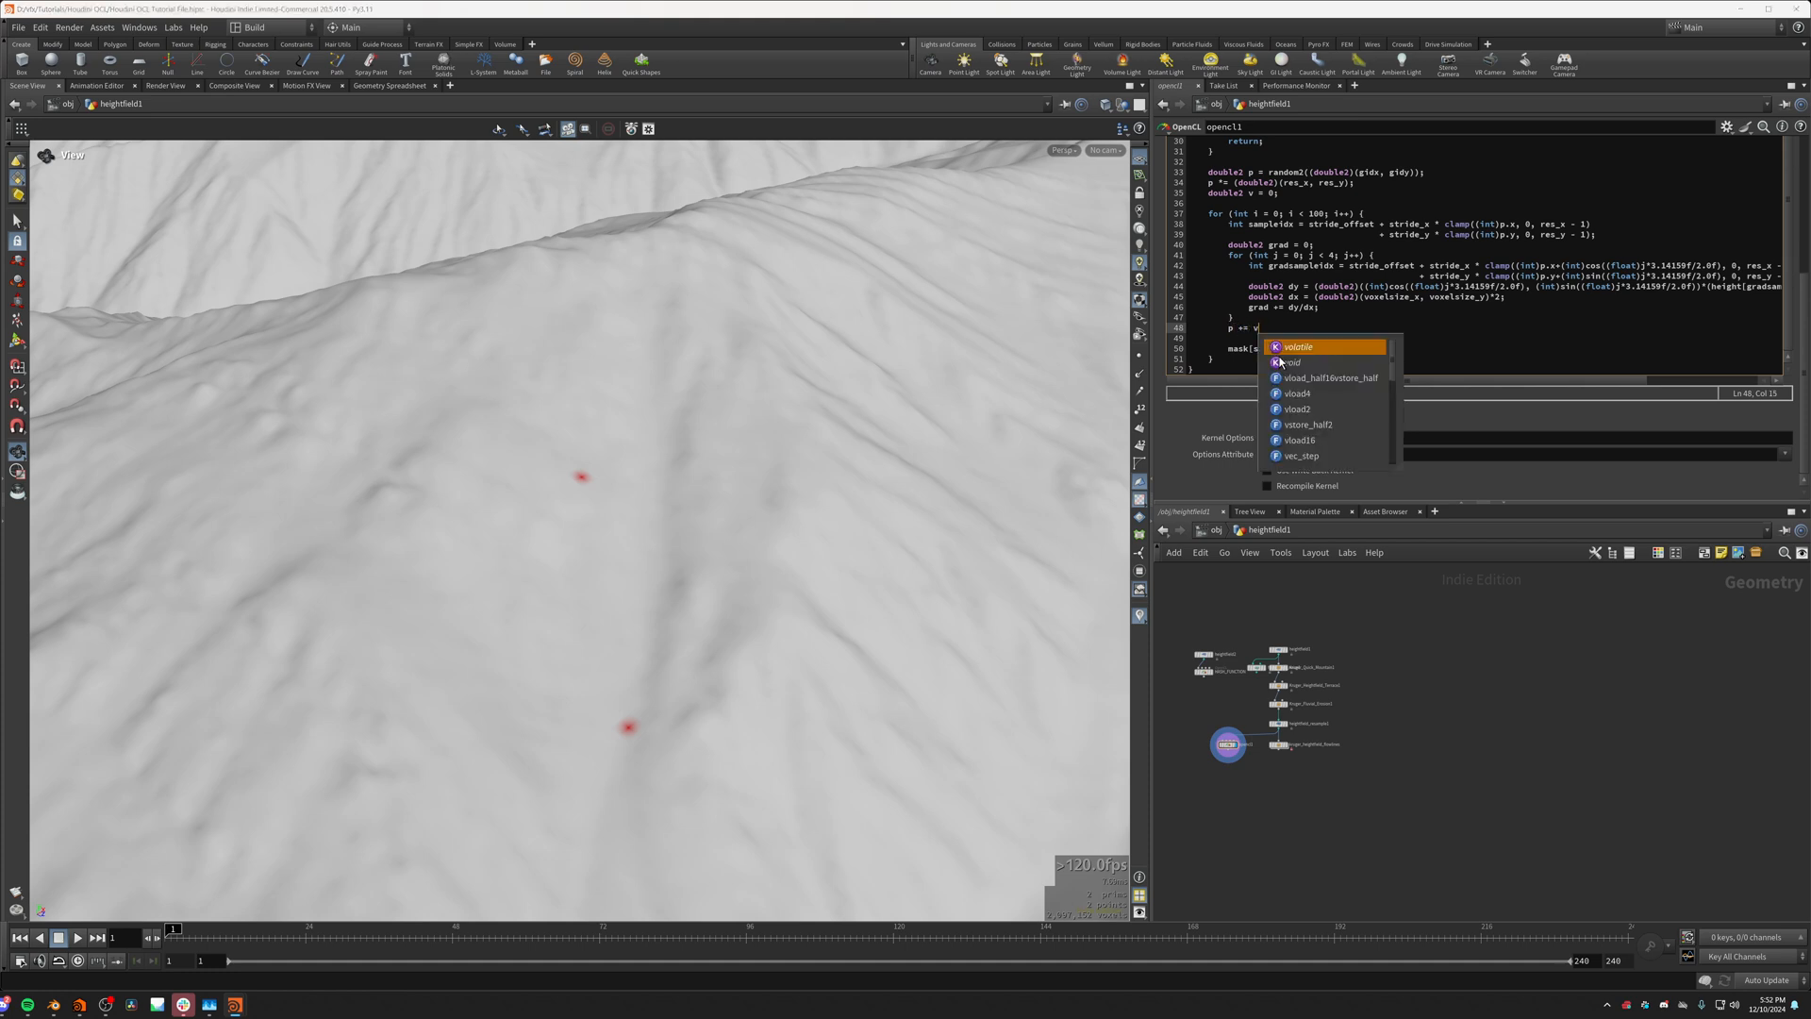
{"action": "type", "text": " v;"}
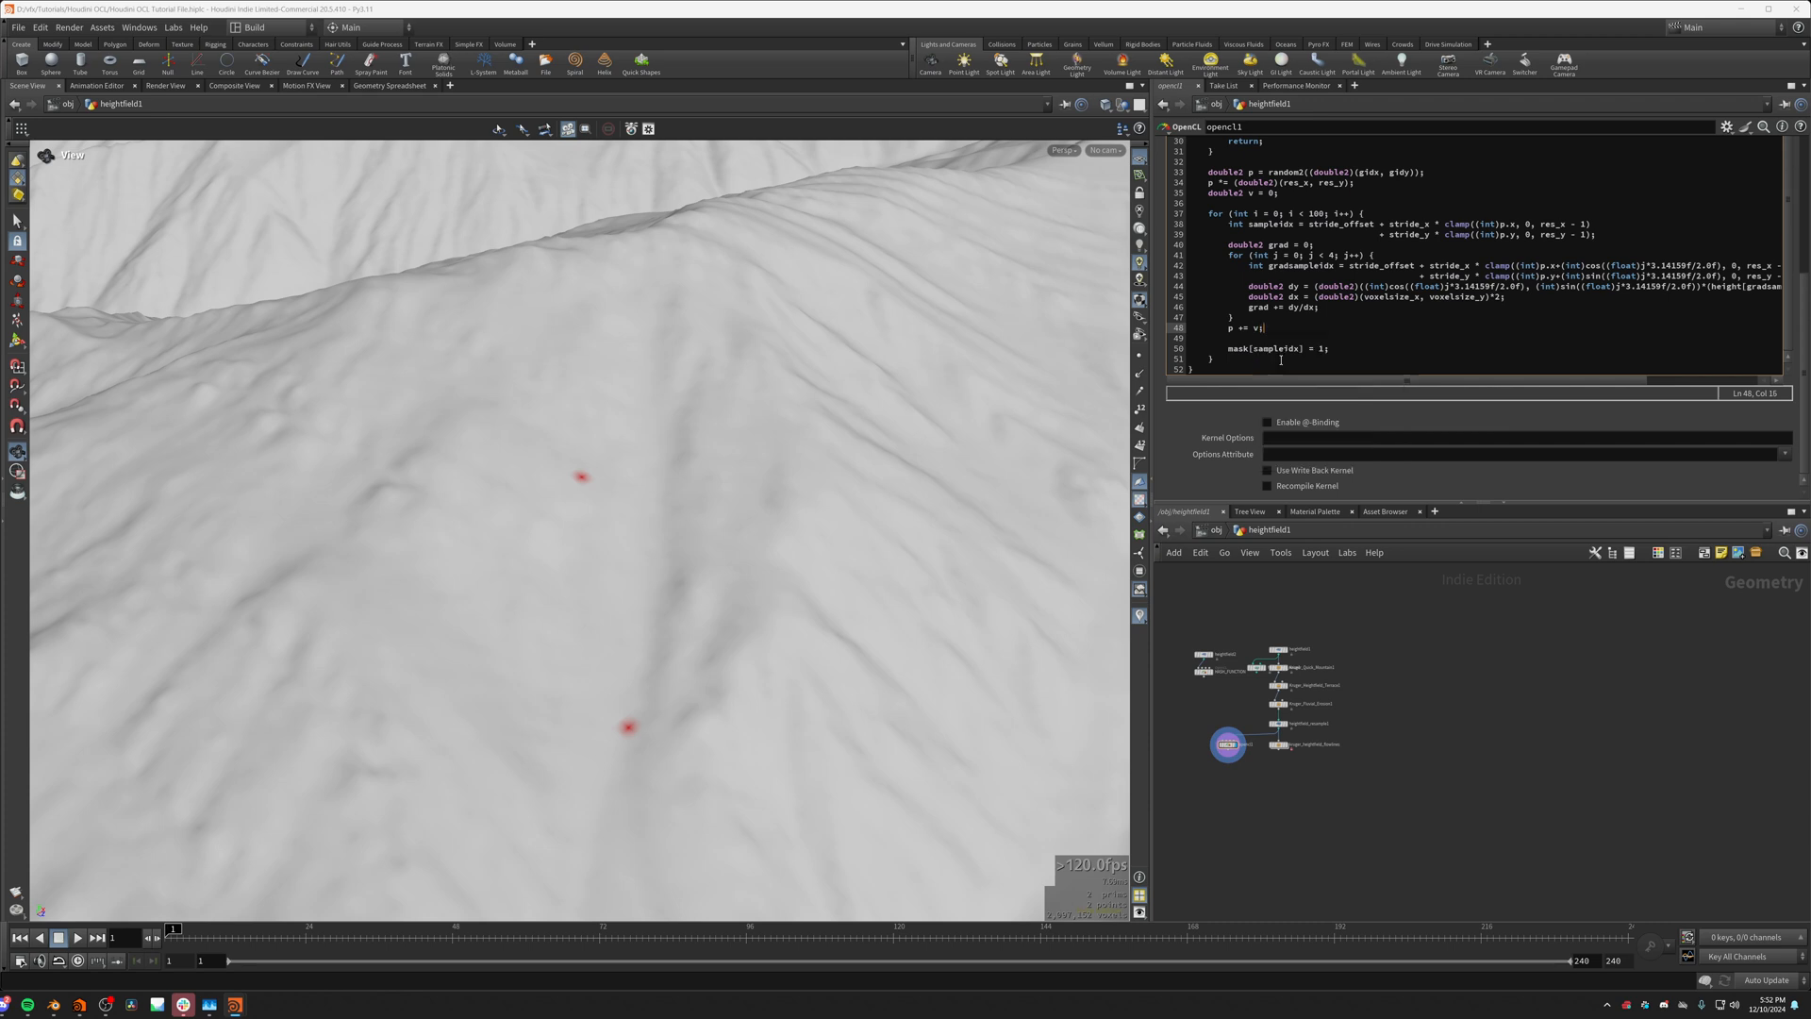
Step: Insert v -= grad; directly above the position update so the velocity follows the downhill direction
{"action": "key", "text": "Up"}
{"action": "key", "text": "Return"}
{"action": "type", "text": "v +="}
{"action": "key", "text": "BackSpace"}
{"action": "key", "text": "BackSpace"}
{"action": "key", "text": "BackSpace"}
{"action": "key", "text": "BackSpace"}
{"action": "key", "text": "BackSpace"}
{"action": "type", "text": "-=gra"}
{"action": "key", "text": "BackSpace"}
{"action": "key", "text": "BackSpace"}
{"action": "key", "text": "BackSpace"}
{"action": "type", "text": "grad;"}
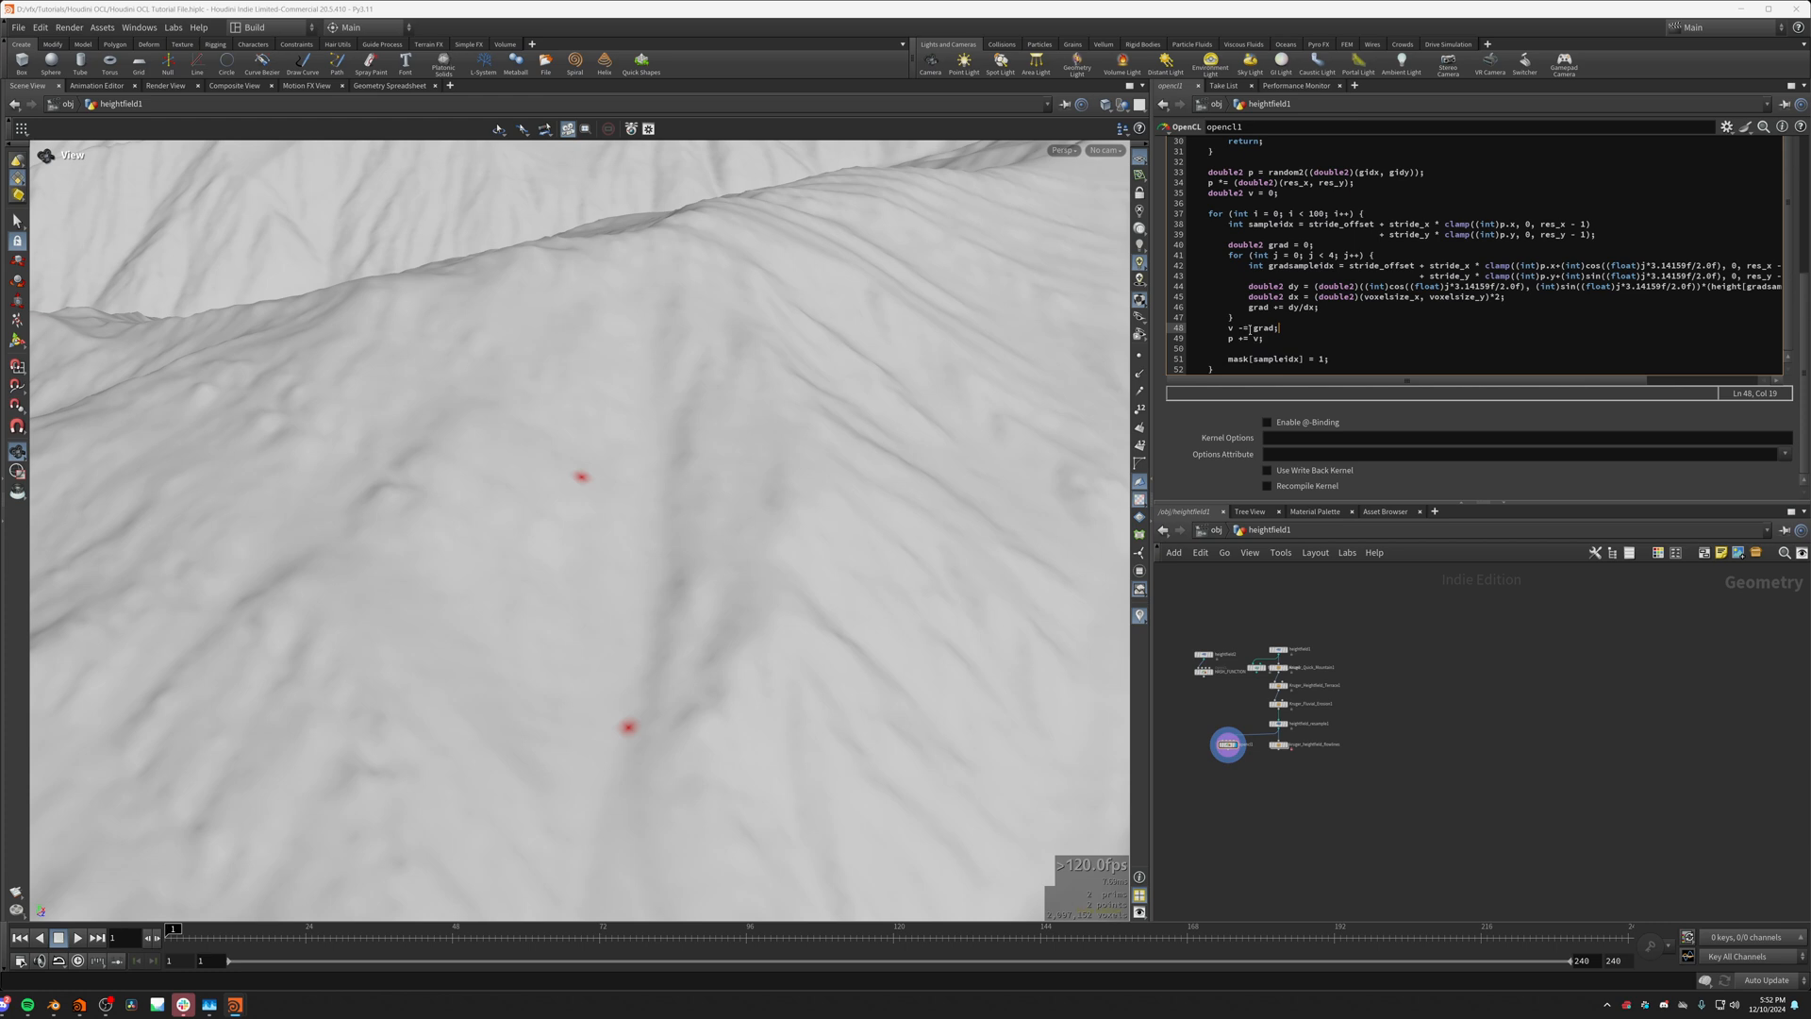
Step: Insert a damping line v *= 1.0-Friction; between the gradient loop and the v -= grad; line
{"action": "left_click", "coordinate": [1255, 321]}
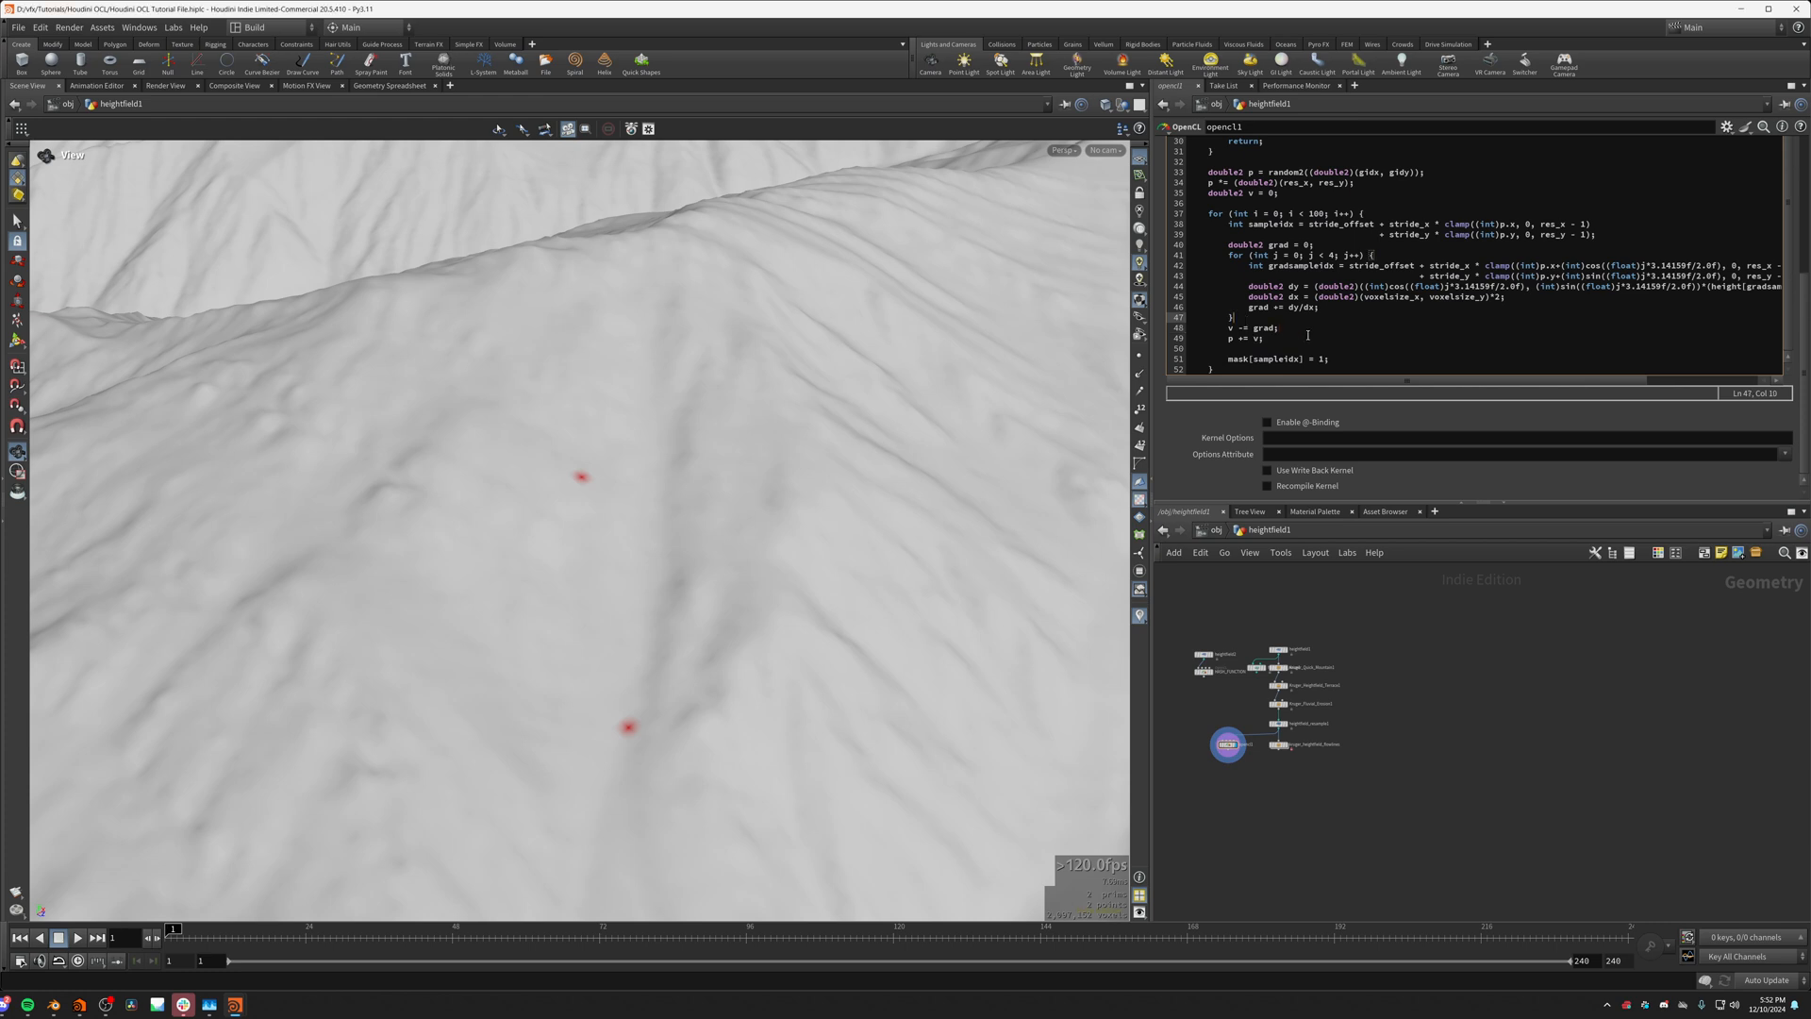
{"action": "key", "text": "Return"}
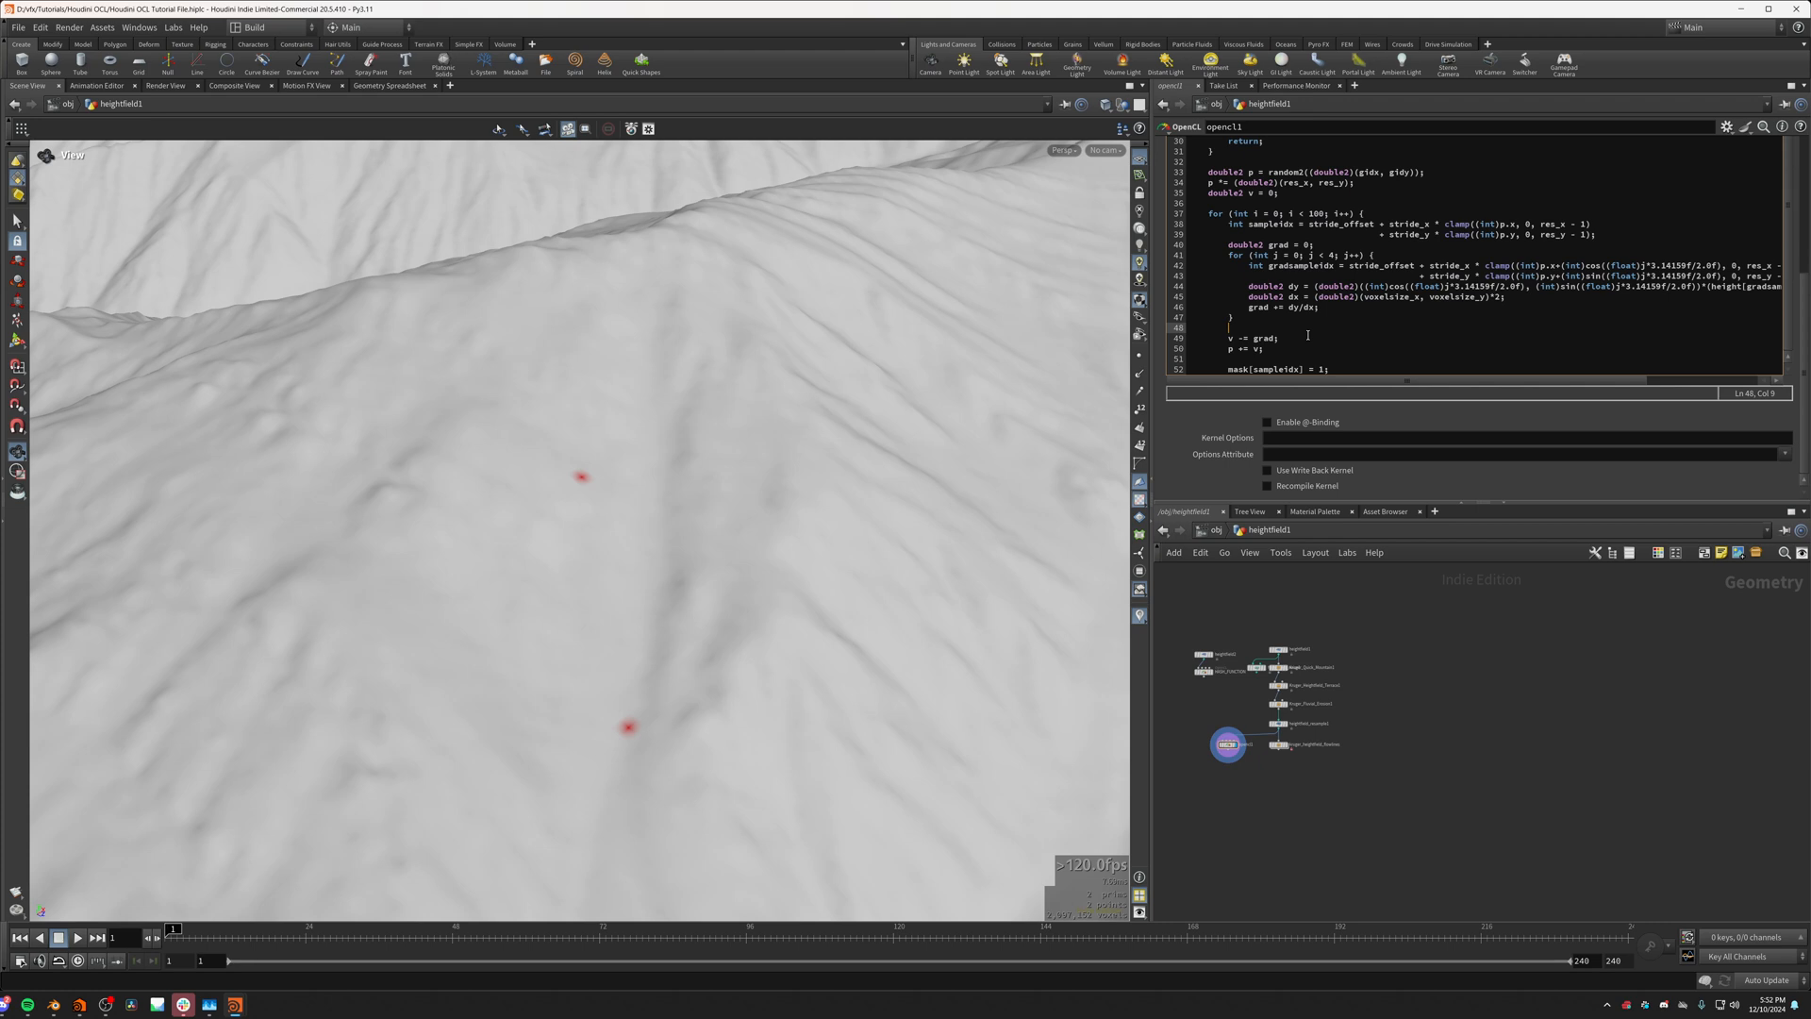
{"action": "type", "text": "v *= 1.0-Fric"}
{"action": "key", "text": "BackSpace"}
{"action": "key", "text": "BackSpace"}
{"action": "type", "text": "ictipon"}
Step: Add a float Friction argument to the kernel signature after Num_Points
{"action": "scroll", "coordinate": [1307, 297], "scroll_direction": "up", "scroll_amount": 10}
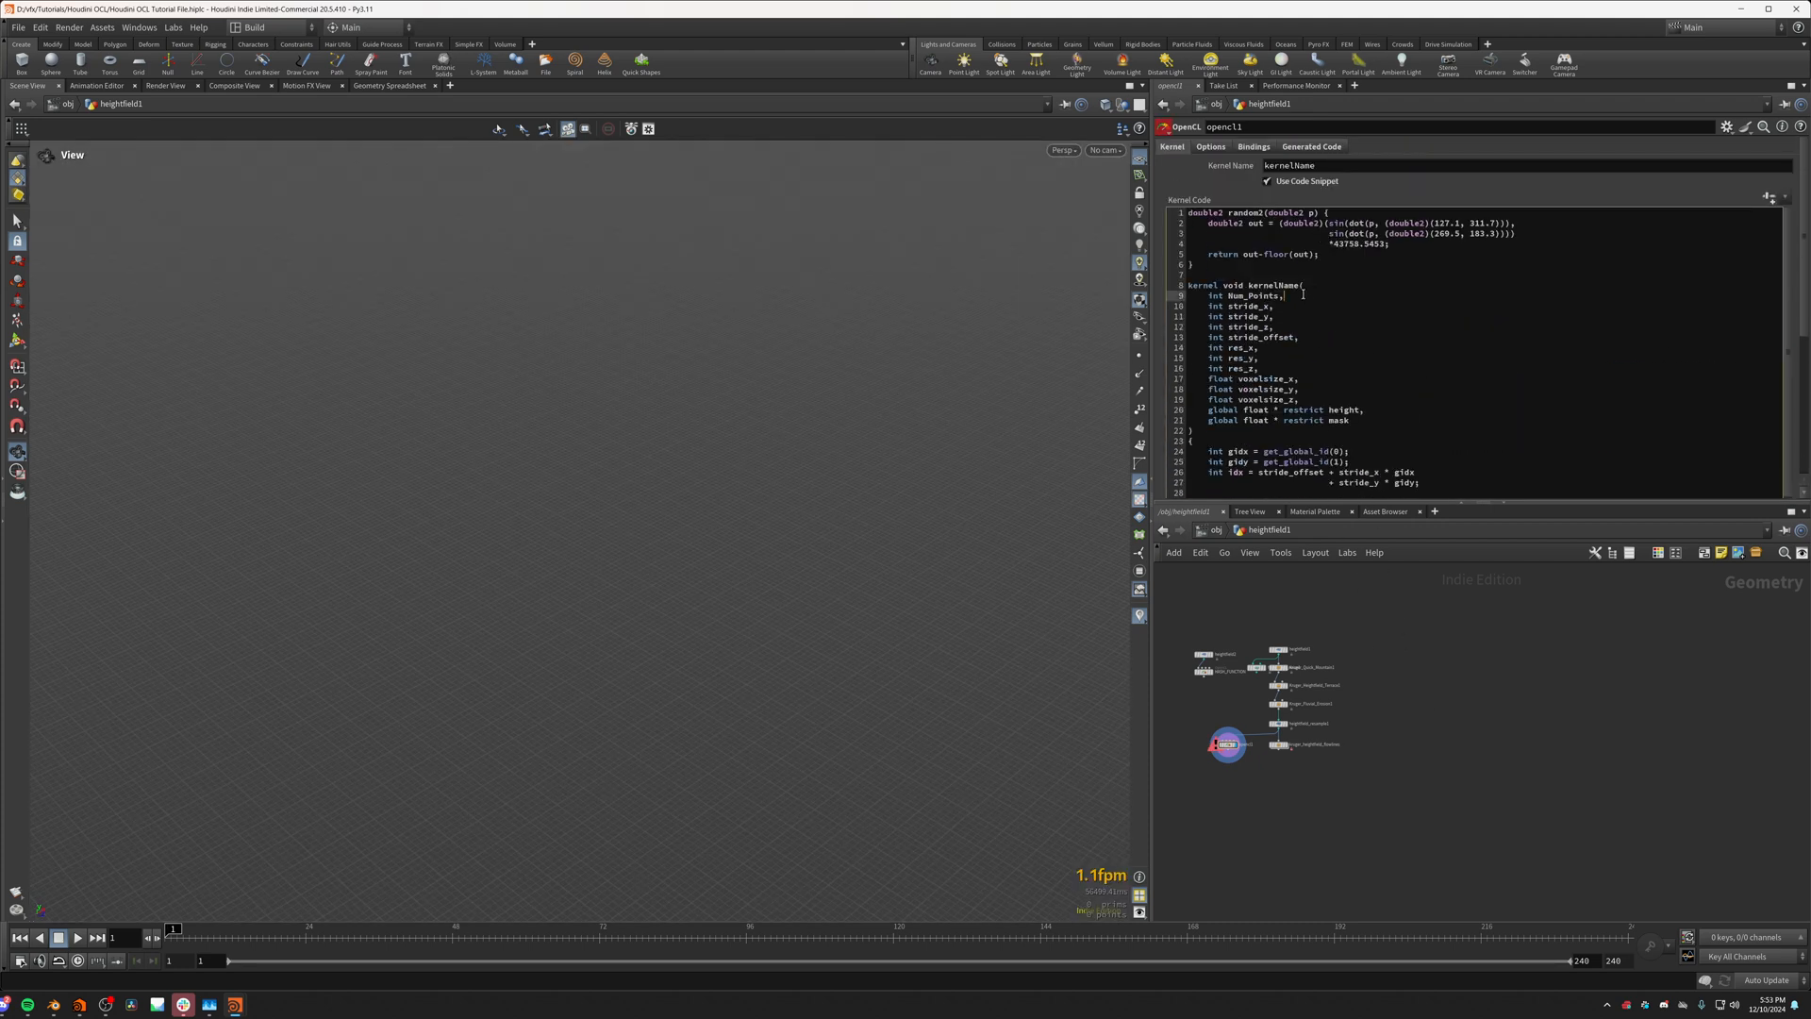
{"action": "key", "text": "Return"}
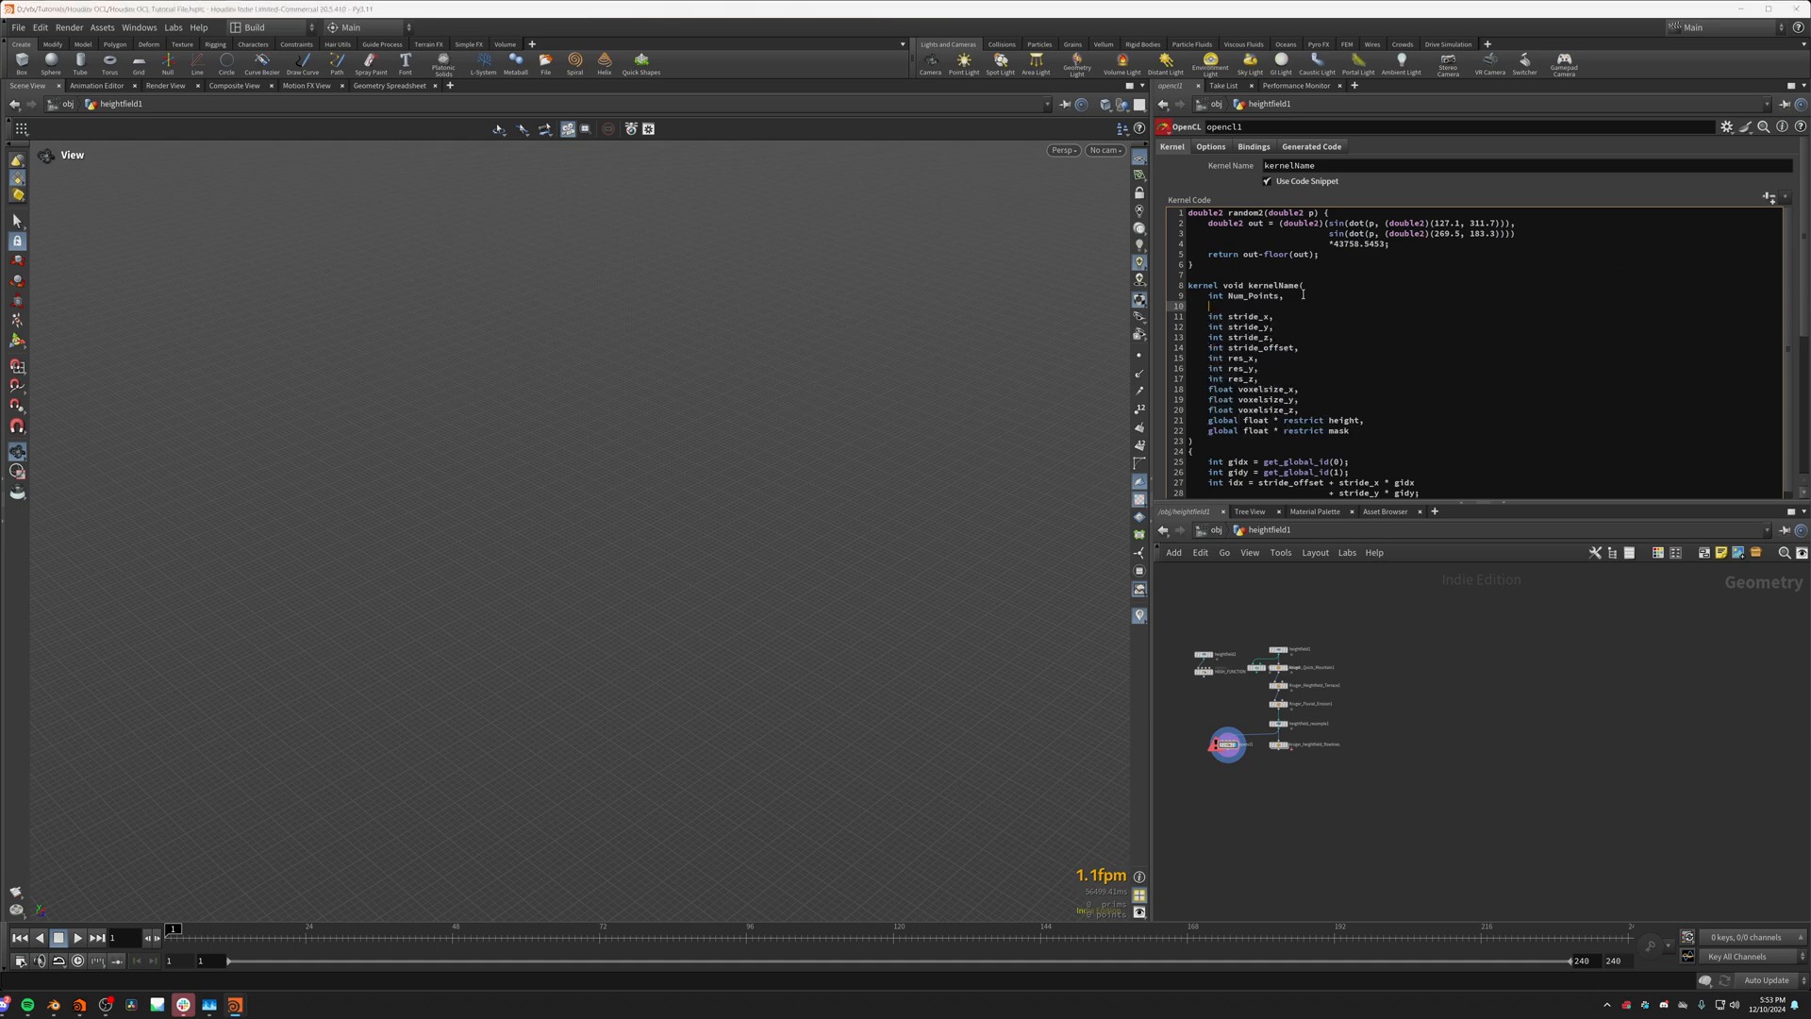
{"action": "type", "text": "float Friction,"}
Step: Insert a new binding between Num_Points and height, name it Friction and set its parameter type to Float
{"action": "left_click", "coordinate": [1254, 146]}
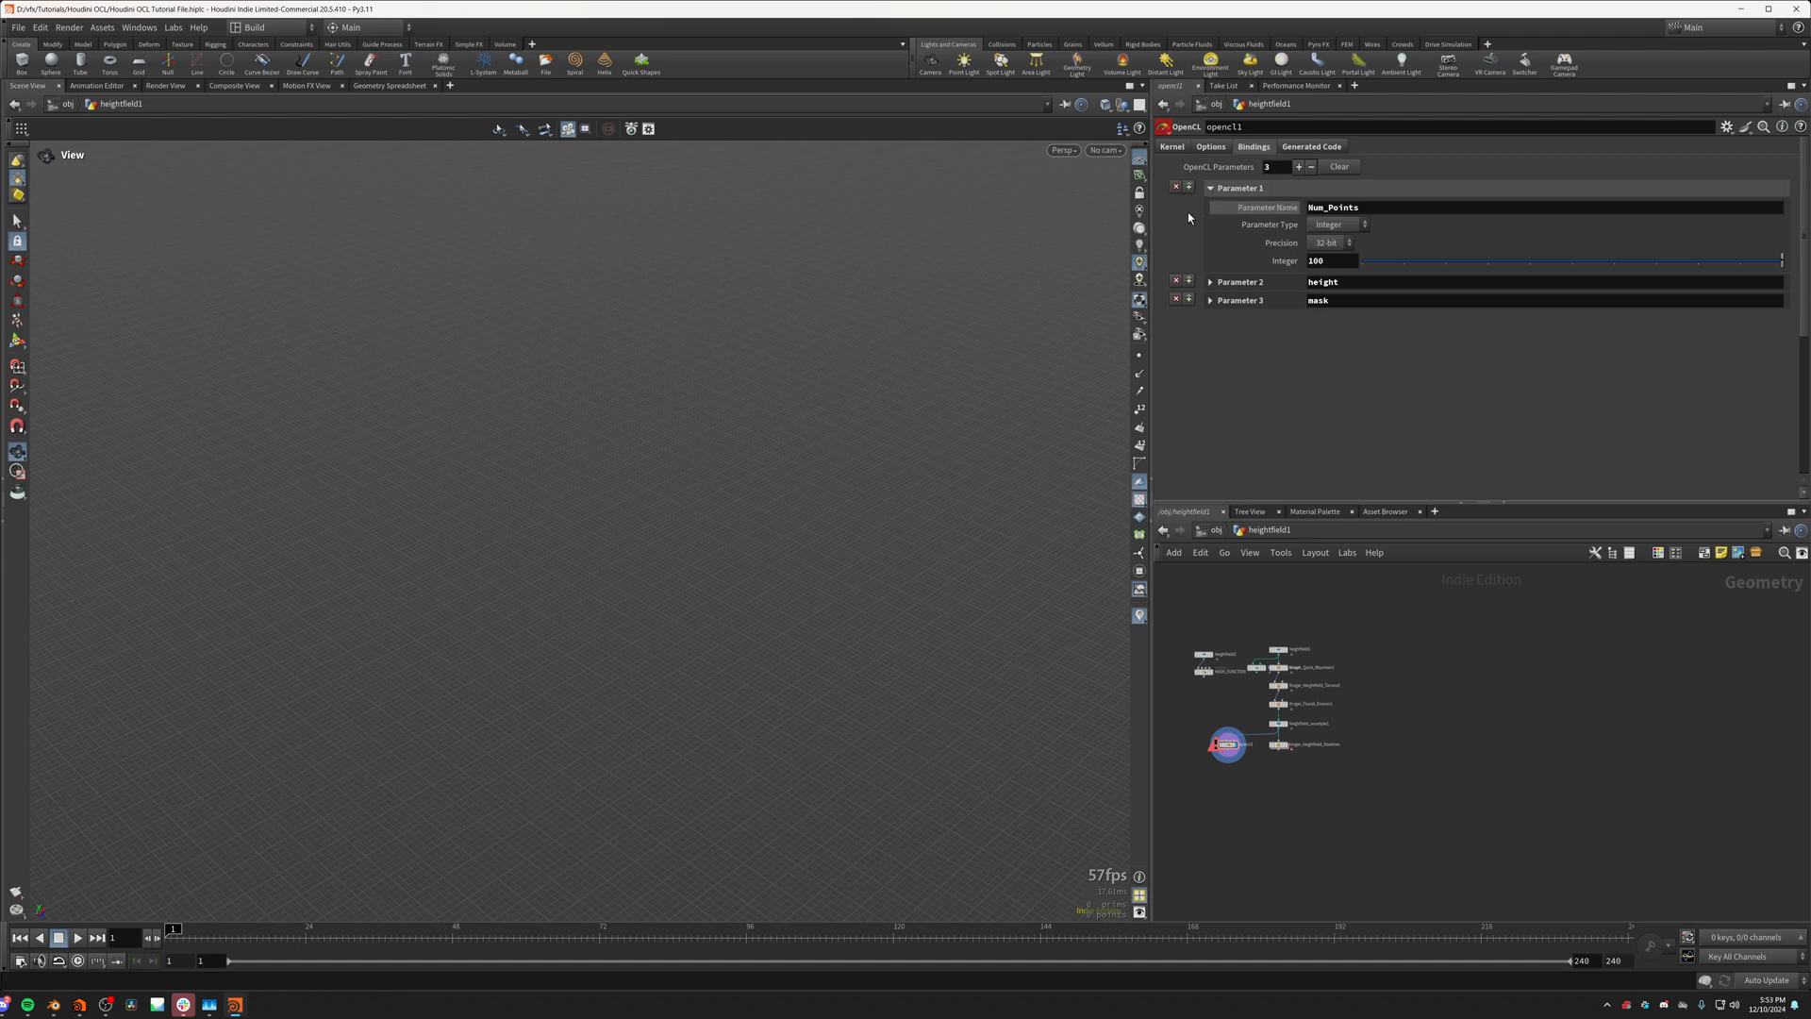
{"action": "left_click", "coordinate": [1188, 281]}
{"action": "left_click", "coordinate": [1330, 283]}
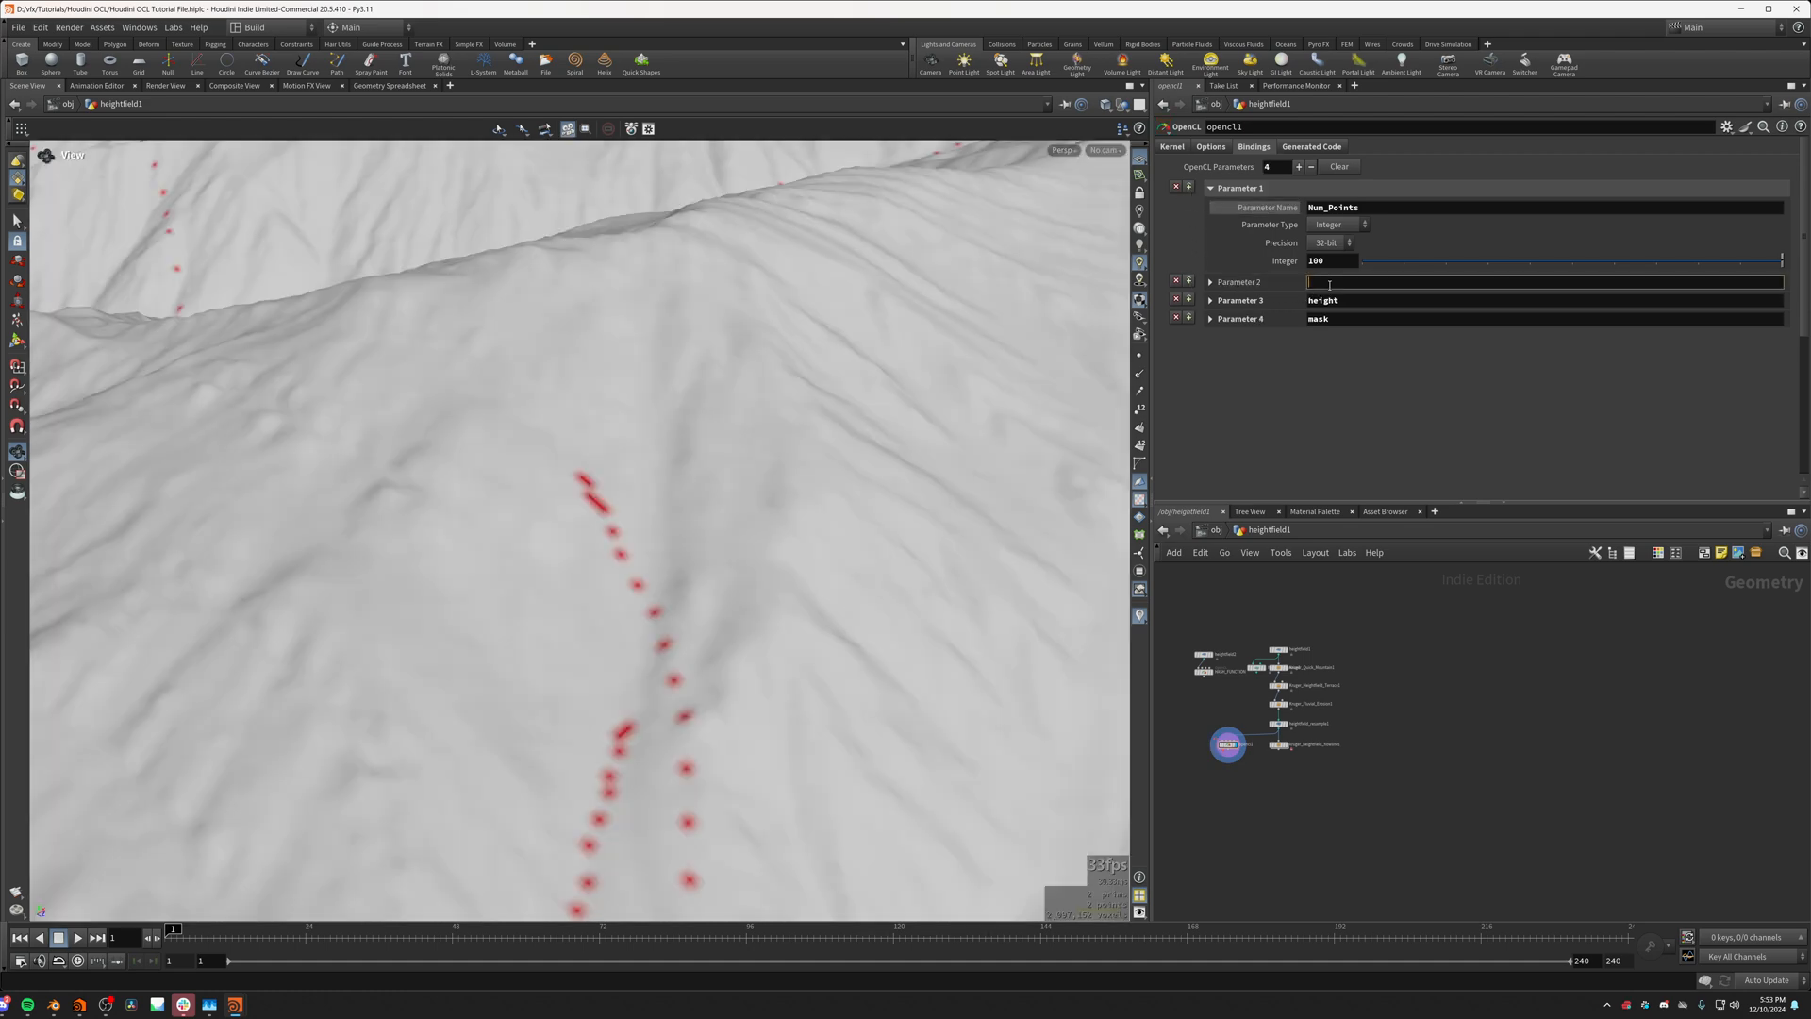
{"action": "type", "text": "Friction"}
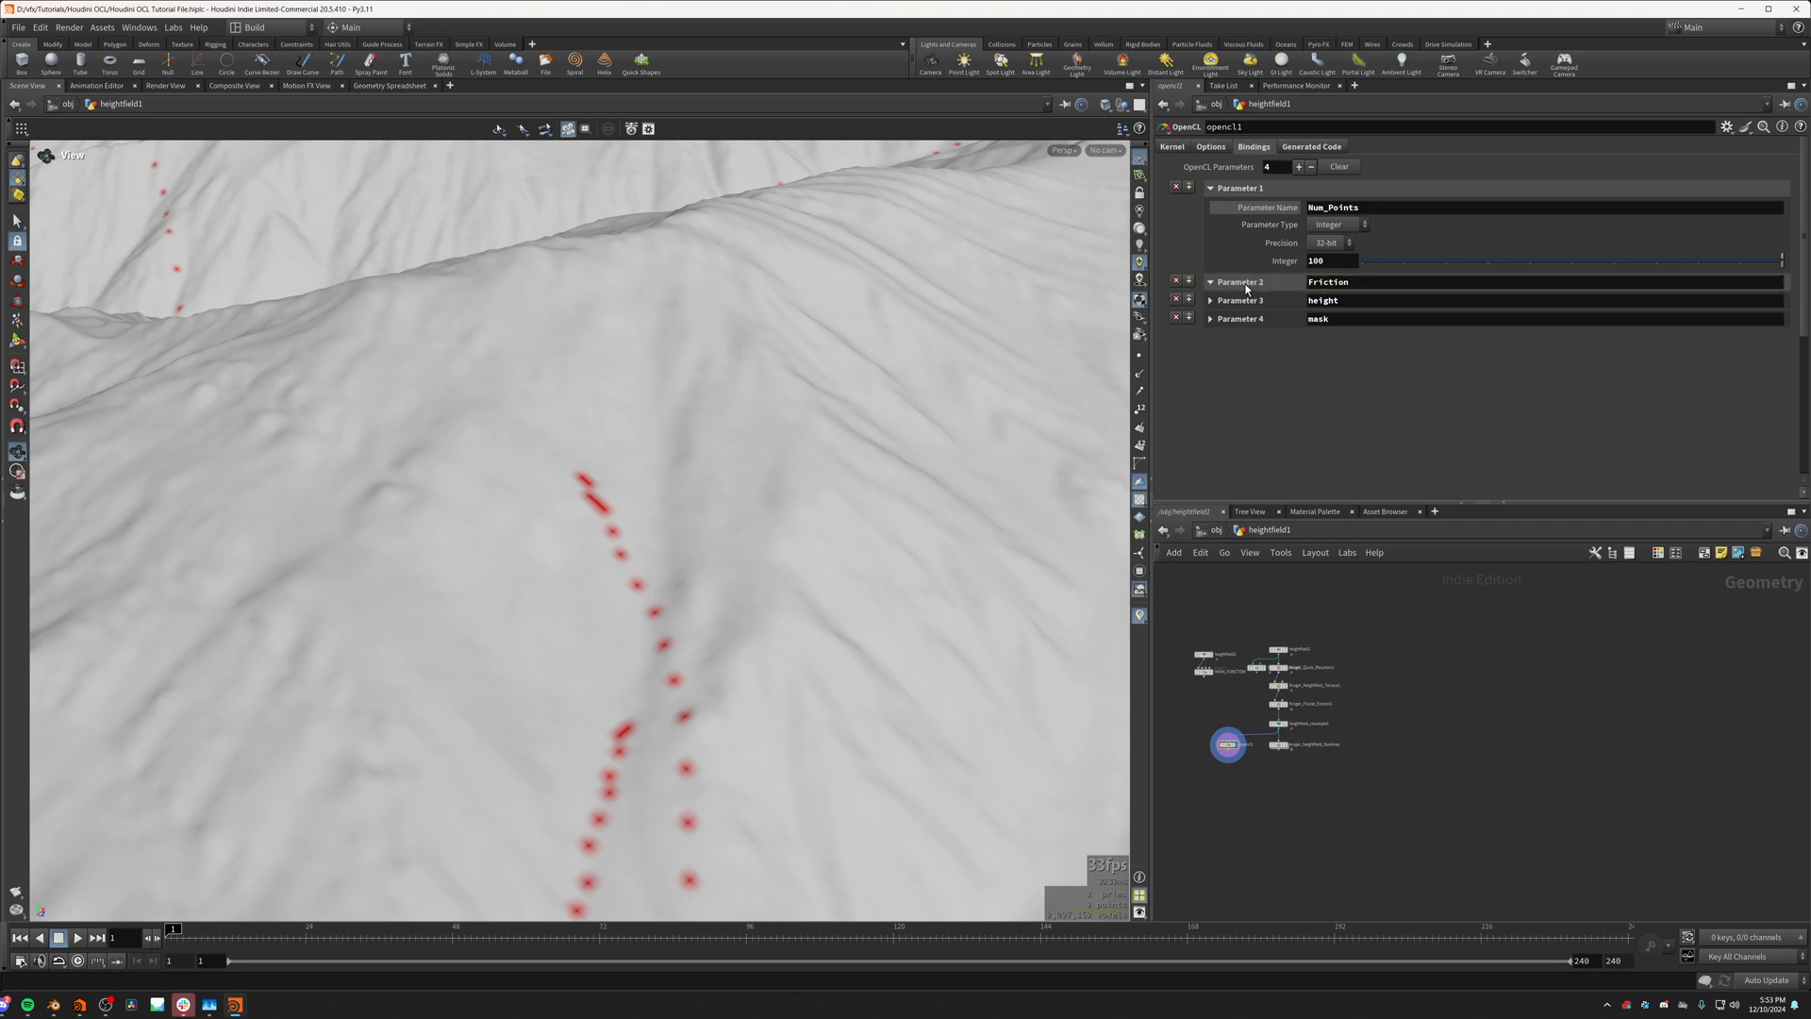
{"action": "left_click", "coordinate": [1210, 282]}
{"action": "left_click", "coordinate": [1337, 319]}
{"action": "left_click", "coordinate": [1330, 350]}
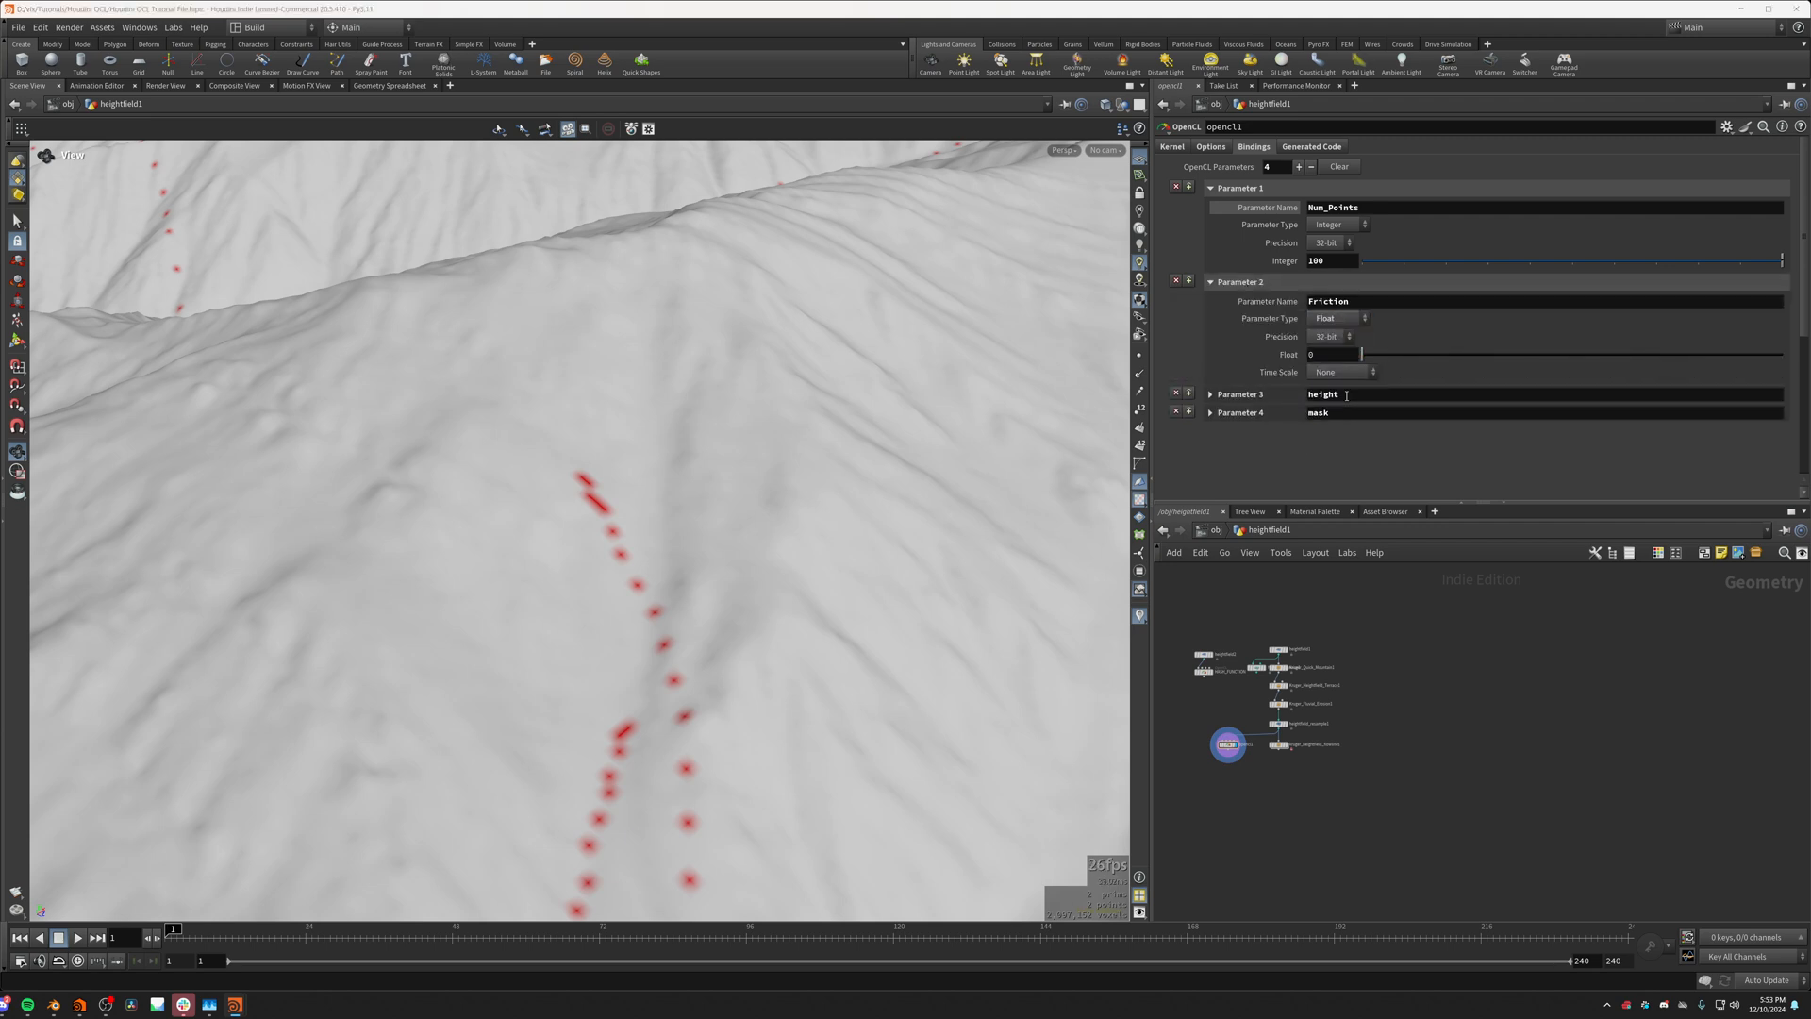
Step: Briefly vary the Friction value and examine the dotted flow paths across the terrain with friction at 0
{"action": "left_click_drag", "start_coordinate": [1364, 355], "coordinate": [1379, 359]}
{"action": "left_click_drag", "start_coordinate": [1396, 366], "coordinate": [1330, 360]}
{"action": "scroll", "coordinate": [546, 431], "scroll_direction": "down", "scroll_amount": 3}
{"action": "scroll", "coordinate": [546, 431], "scroll_direction": "down", "scroll_amount": 4}
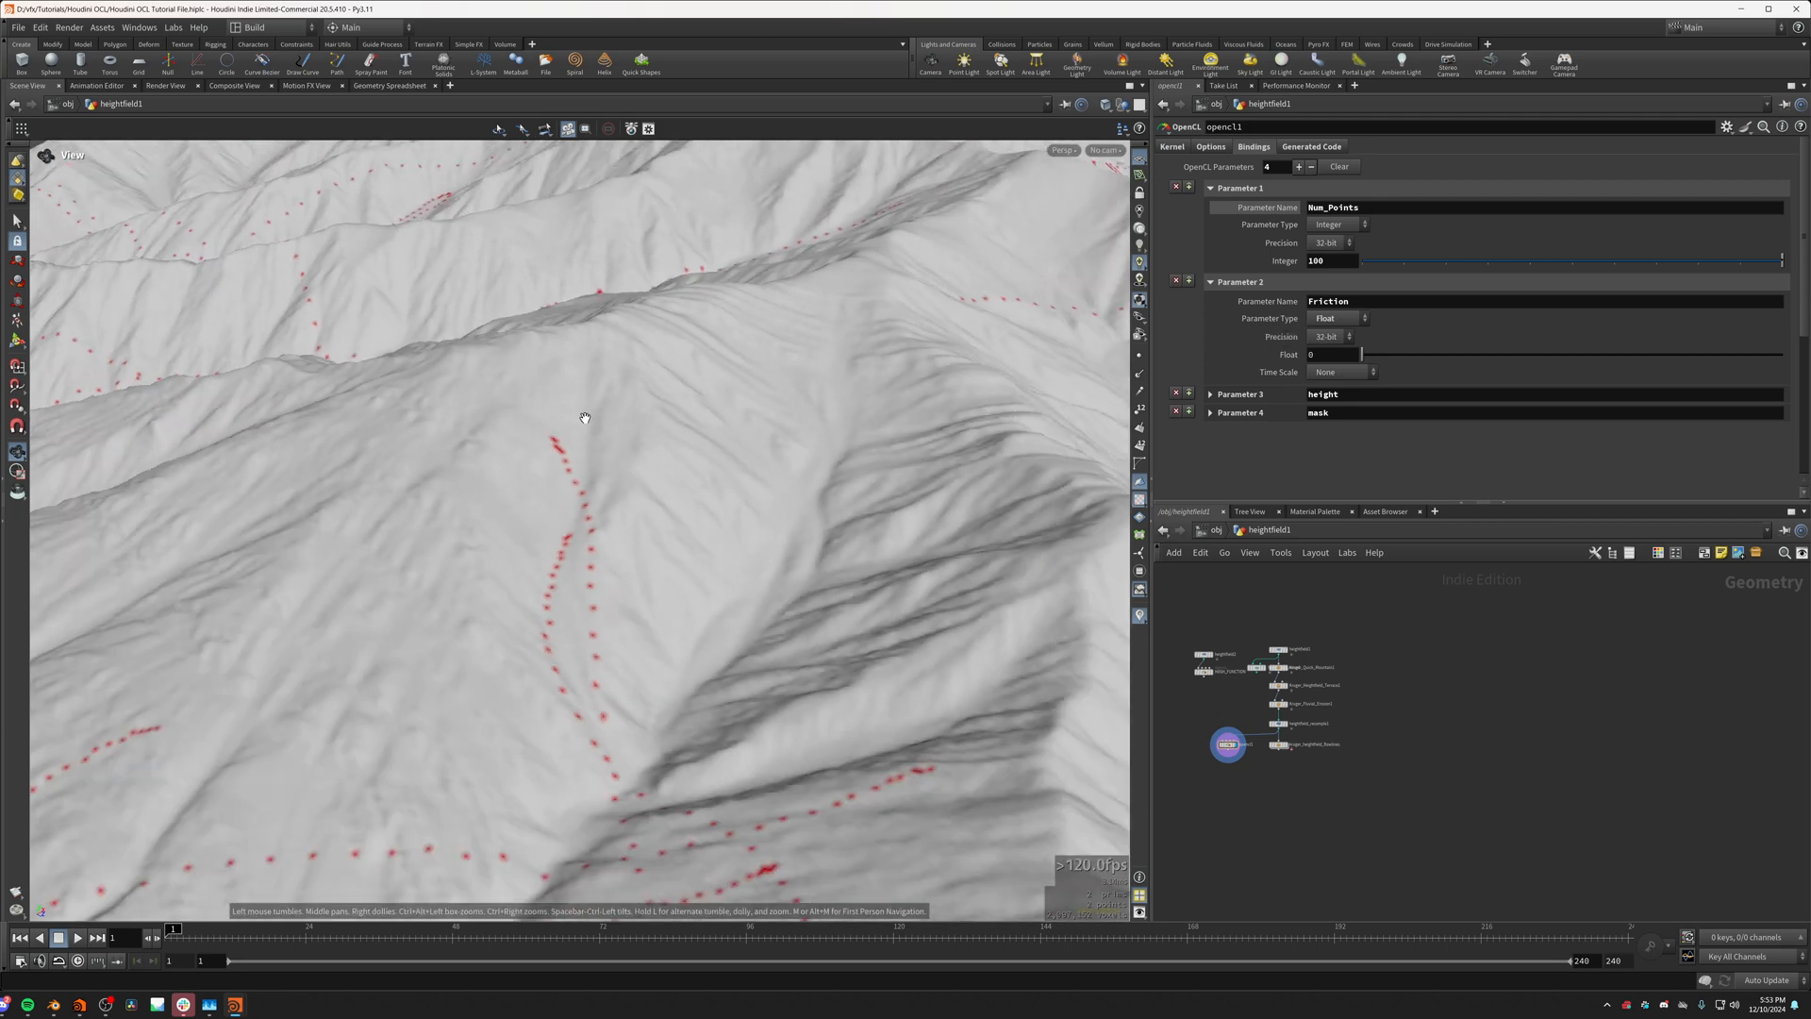
{"action": "left_click_drag", "start_coordinate": [585, 416], "coordinate": [604, 472]}
{"action": "scroll", "coordinate": [603, 471], "scroll_direction": "down", "scroll_amount": 4}
{"action": "scroll", "coordinate": [660, 490], "scroll_direction": "up", "scroll_amount": 4}
{"action": "middle_click_drag", "start_coordinate": [698, 528], "coordinate": [782, 667]}
{"action": "left_click_drag", "start_coordinate": [782, 667], "coordinate": [598, 376]}
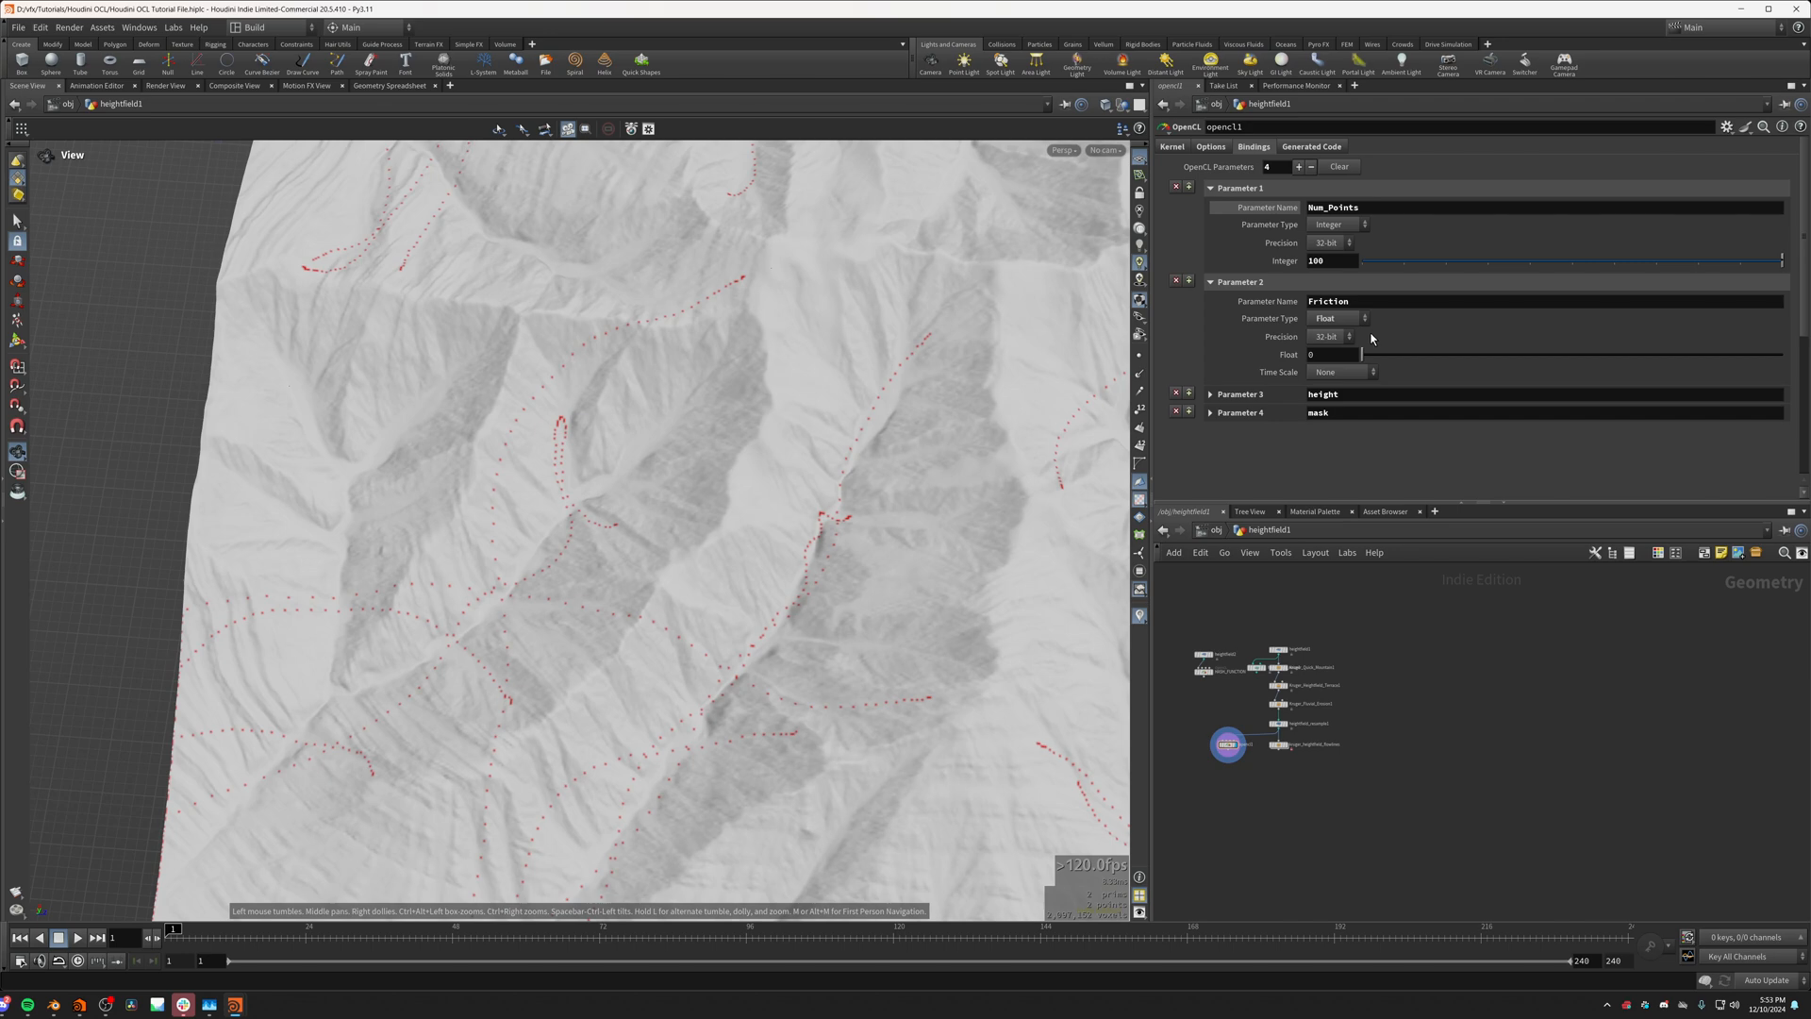
Step: Set Friction to 0.21, try a higher point count and return Num_Points to 100
{"action": "left_click_drag", "start_coordinate": [1365, 357], "coordinate": [1375, 360]}
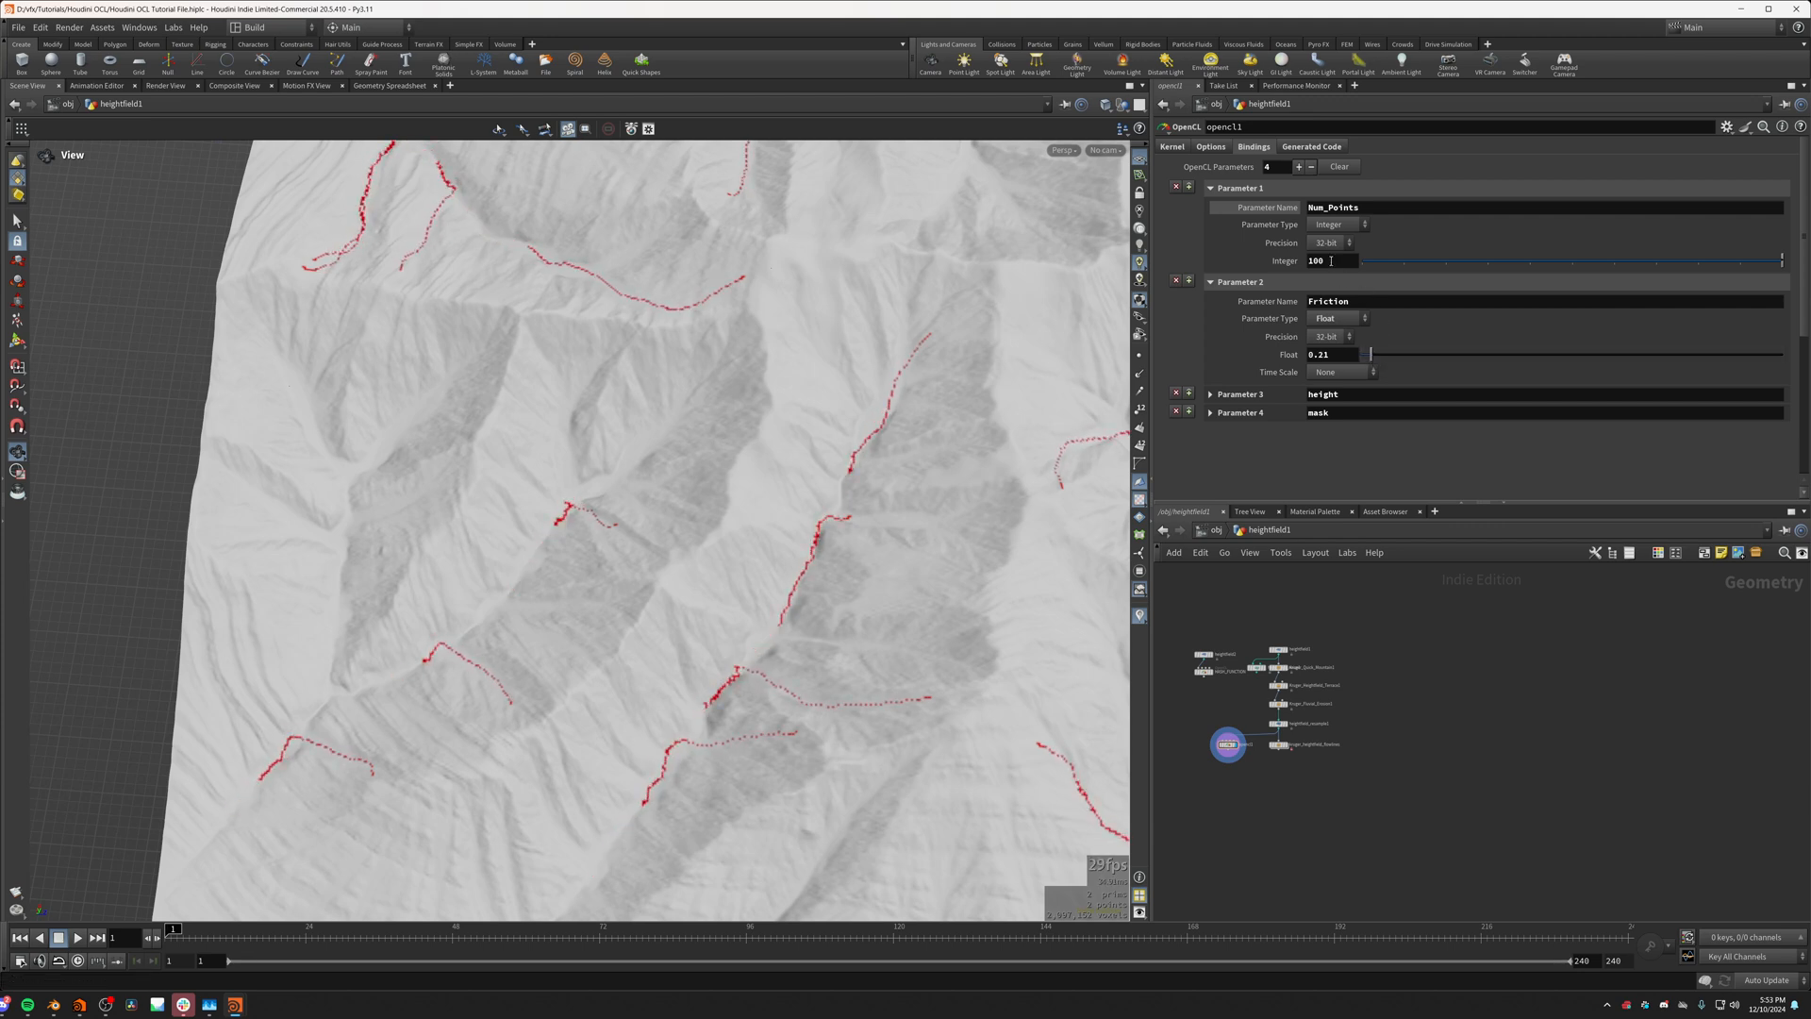
{"action": "middle_click_drag", "start_coordinate": [1331, 260], "coordinate": [1566, 271]}
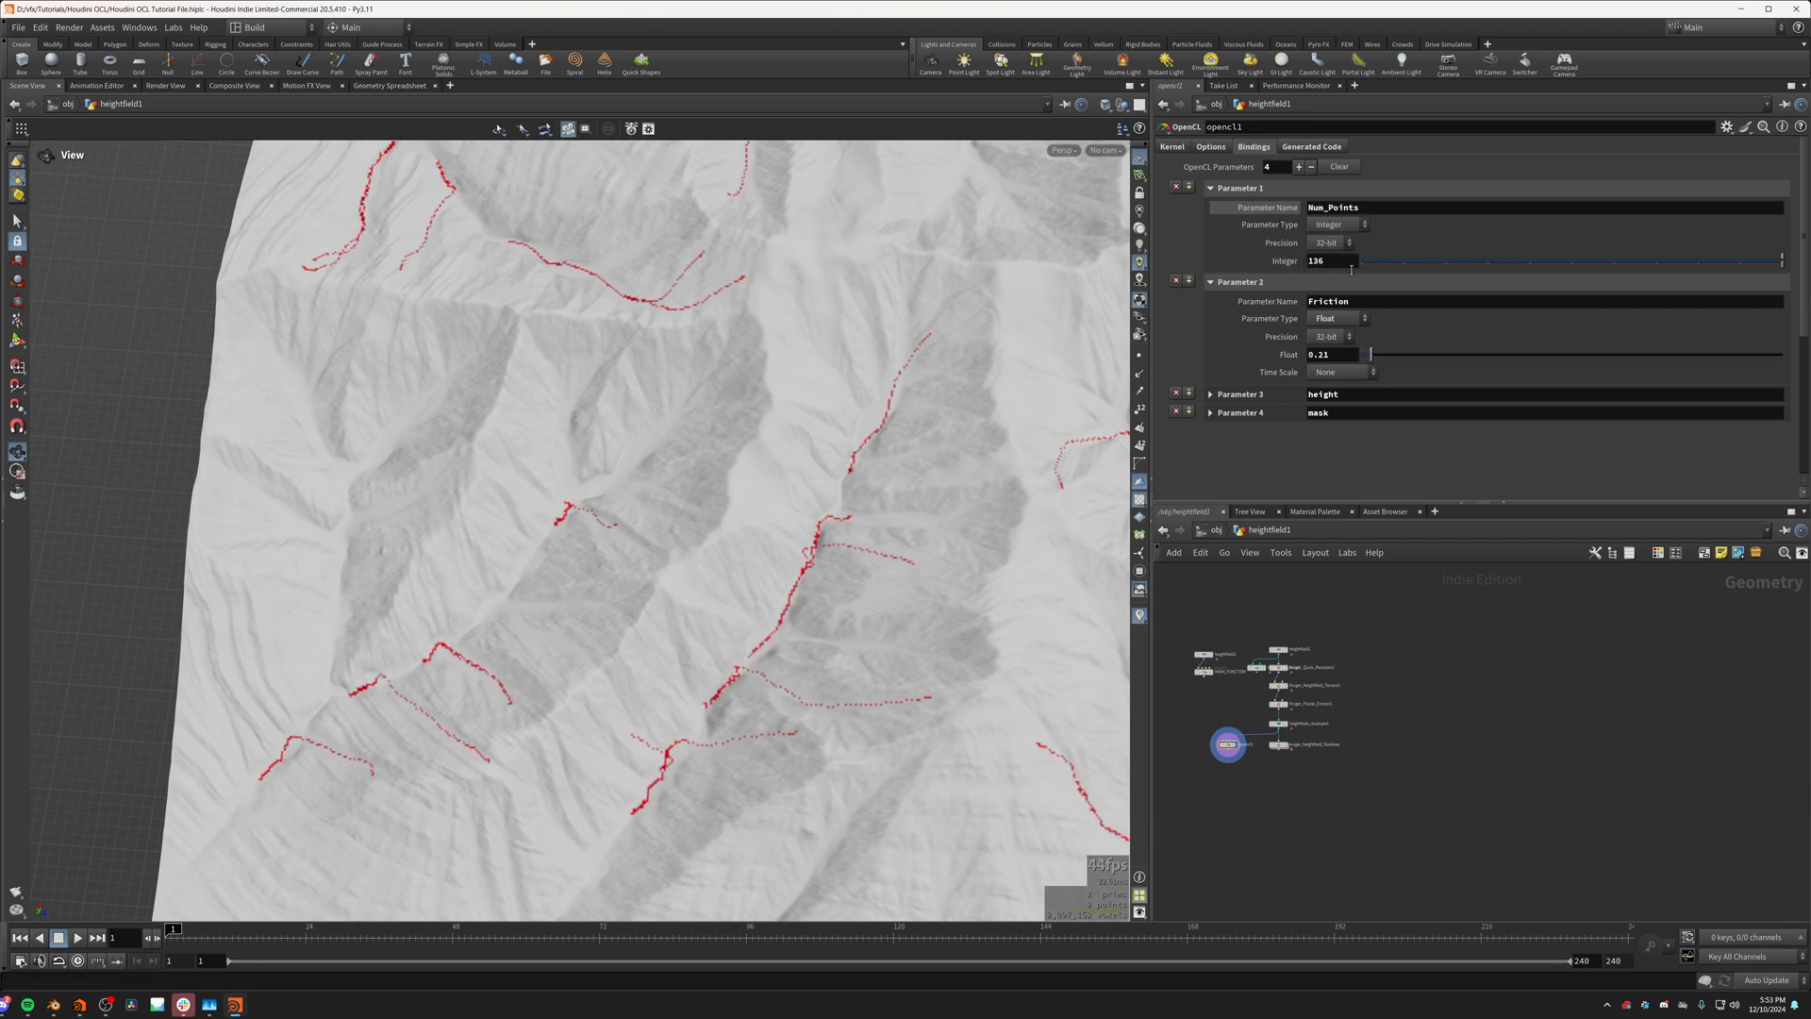
{"action": "type", "text": "100"}
{"action": "key", "text": "Return"}
Step: Examine the spacing of the dots along the flow lines up close and relate it to the p += v; line in the kernel code
{"action": "left_click_drag", "start_coordinate": [986, 665], "coordinate": [910, 610]}
{"action": "scroll", "coordinate": [772, 692], "scroll_direction": "up", "scroll_amount": 5}
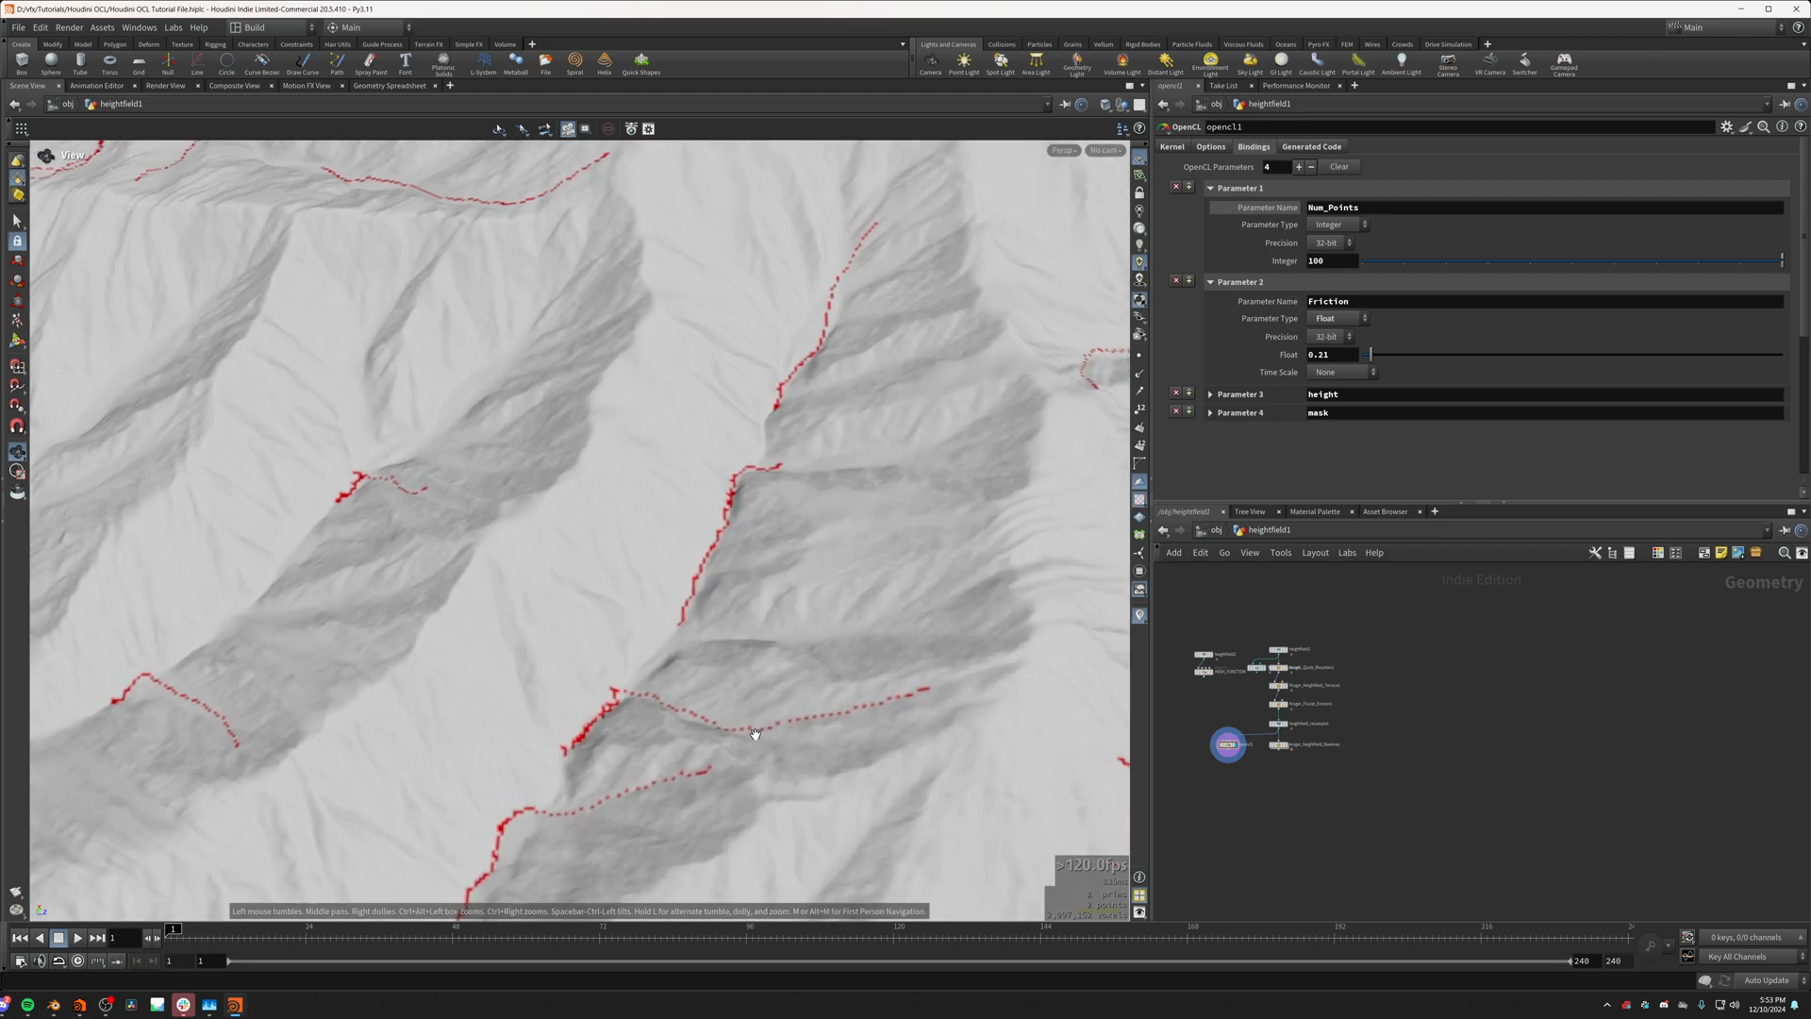
{"action": "scroll", "coordinate": [755, 732], "scroll_direction": "up", "scroll_amount": 5}
{"action": "left_click_drag", "start_coordinate": [756, 730], "coordinate": [585, 698]}
{"action": "scroll", "coordinate": [849, 658], "scroll_direction": "up", "scroll_amount": 4}
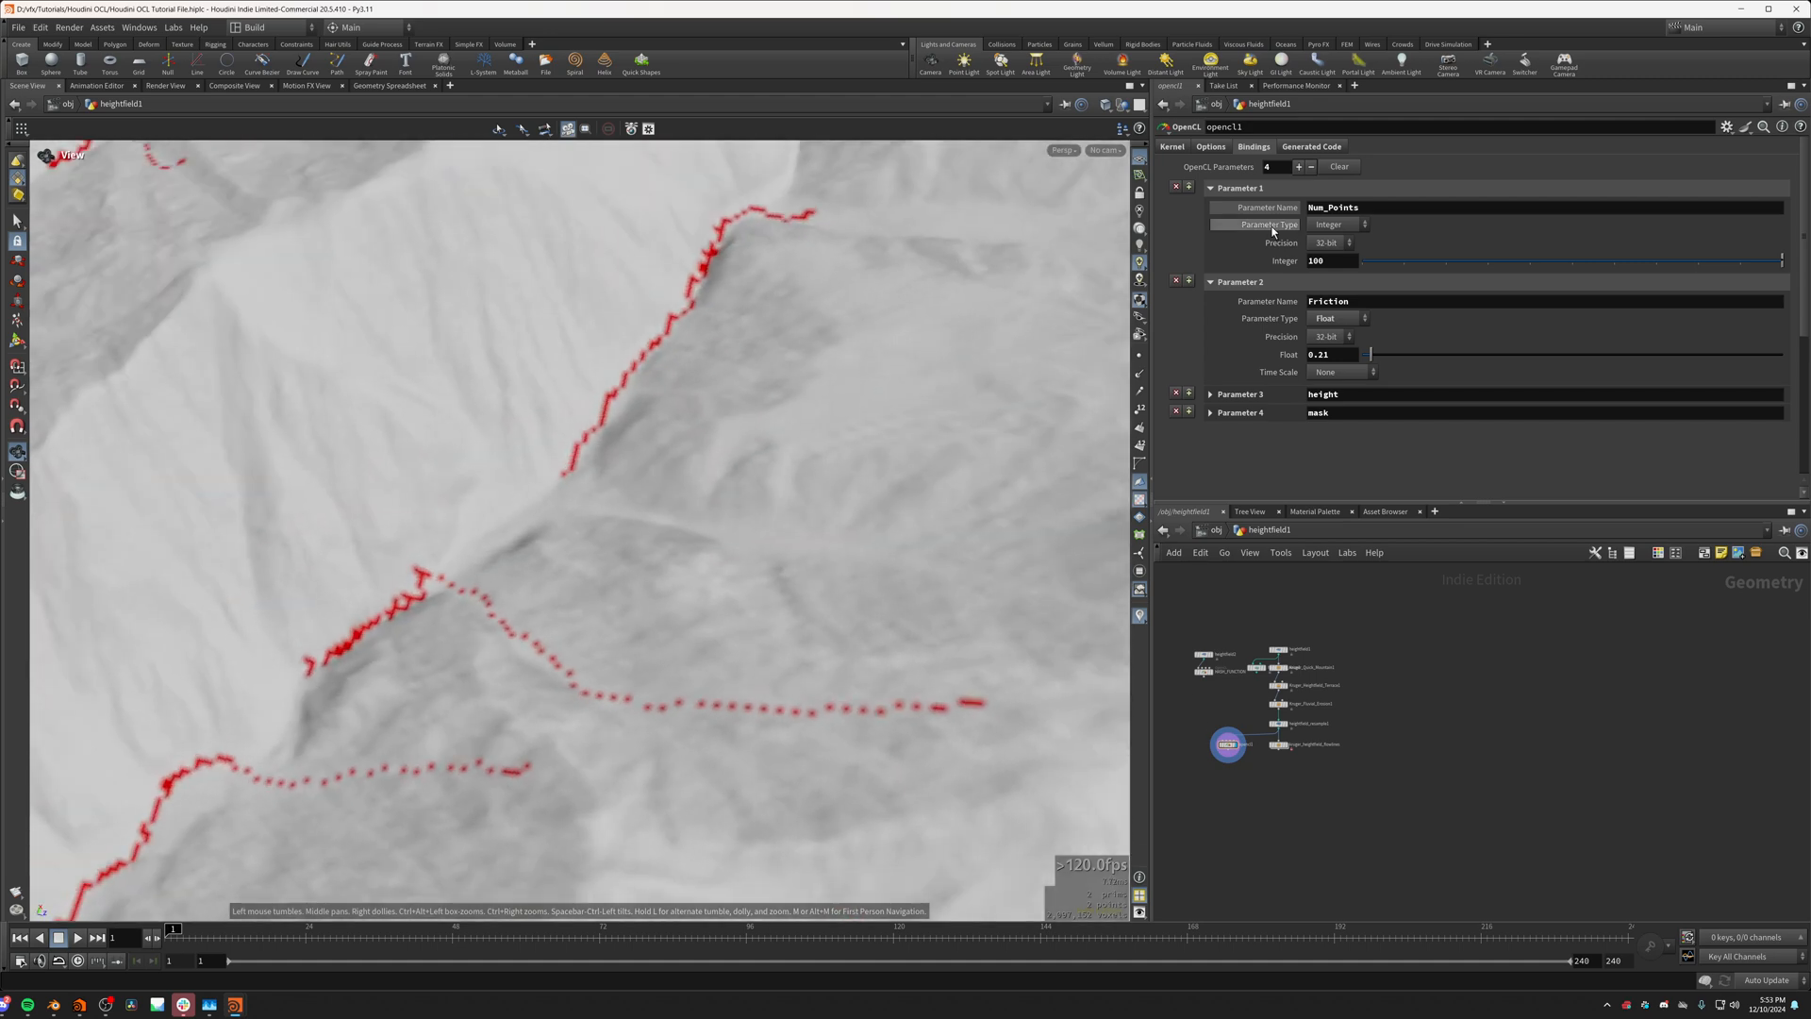
{"action": "left_click", "coordinate": [1172, 148]}
{"action": "scroll", "coordinate": [1321, 283], "scroll_direction": "down", "scroll_amount": 10}
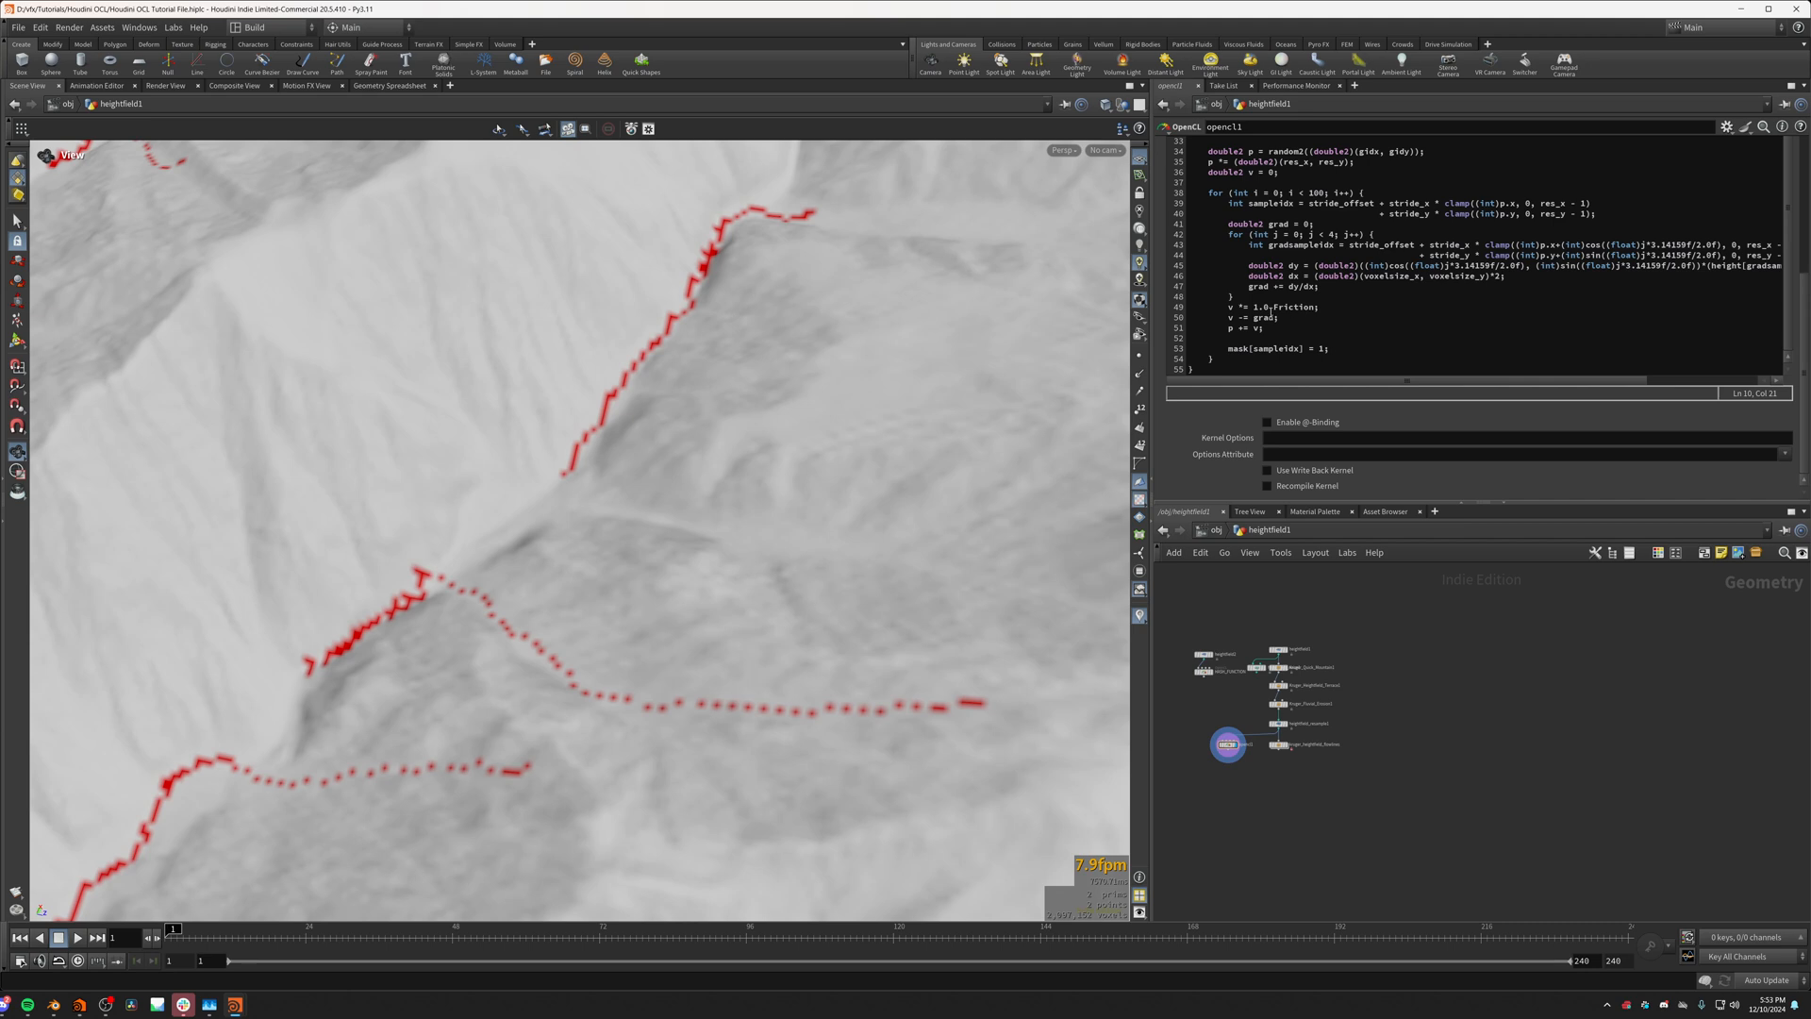
{"action": "left_click", "coordinate": [1258, 328]}
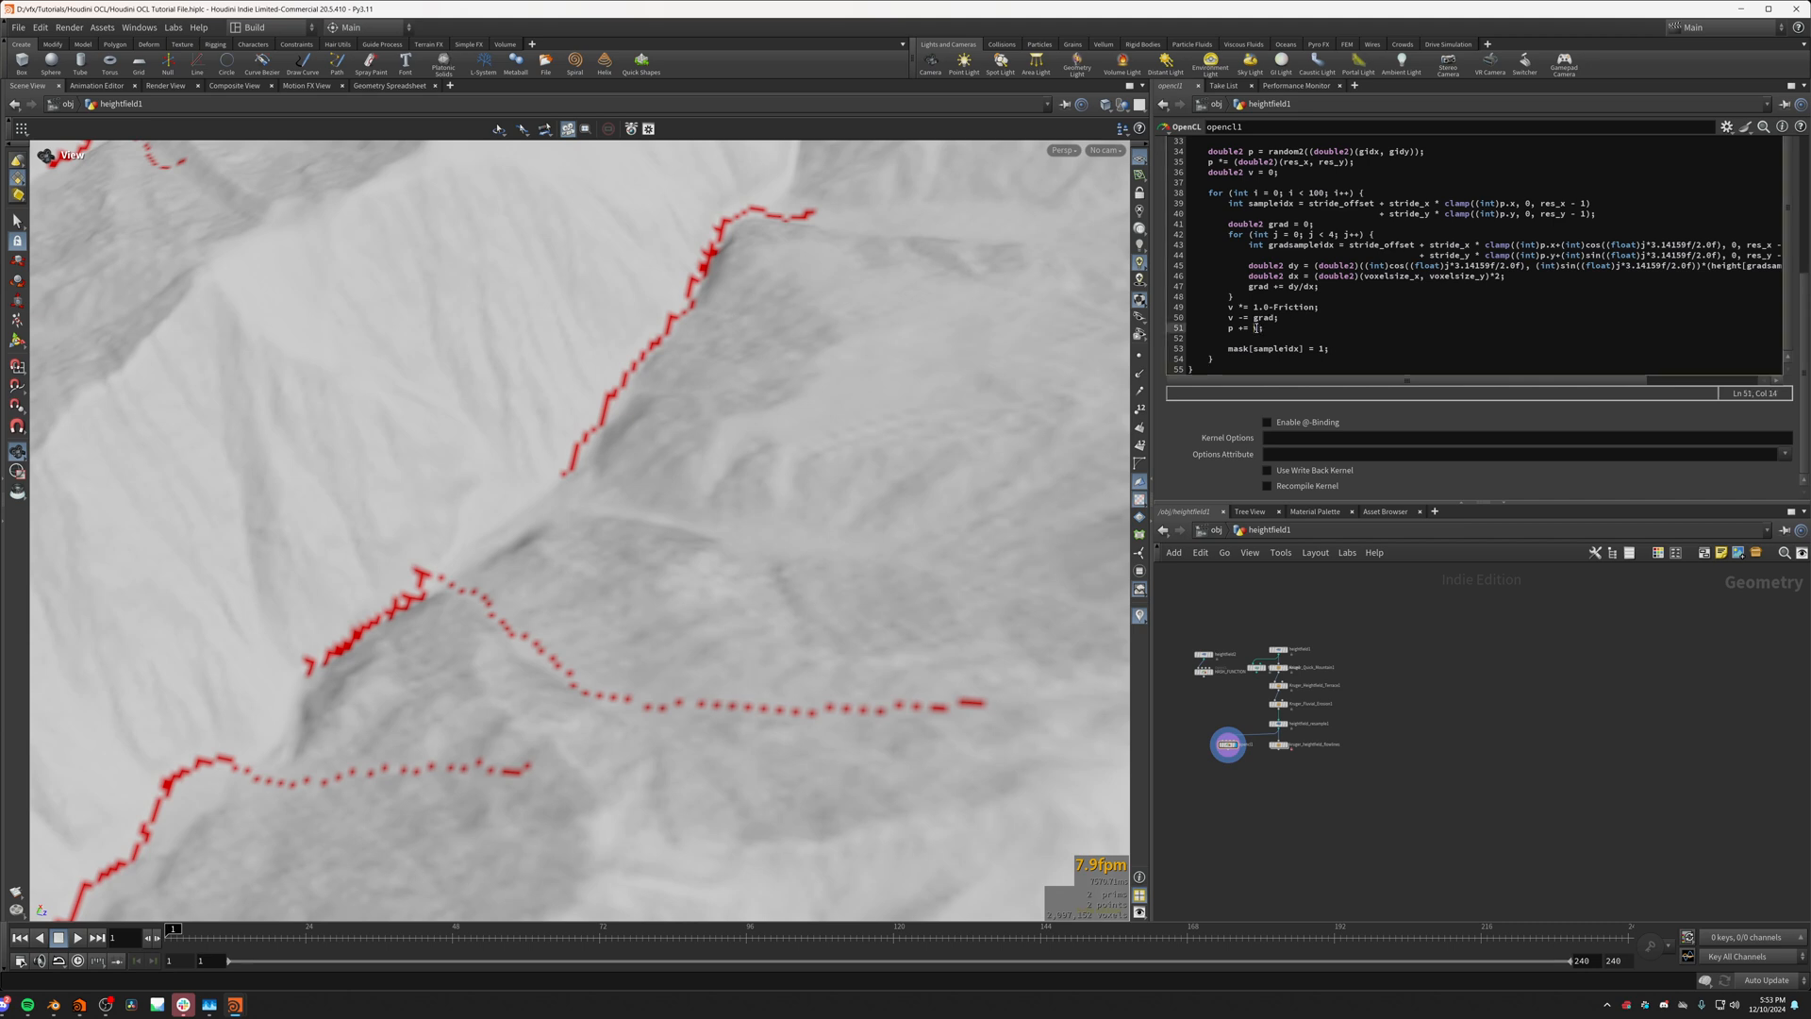
{"action": "mouse_move", "coordinate": [1007, 401]}
{"action": "left_mouse_down"}
{"action": "mouse_move", "coordinate": [863, 357]}
{"action": "mouse_move", "coordinate": [986, 420]}
{"action": "left_mouse_up"}
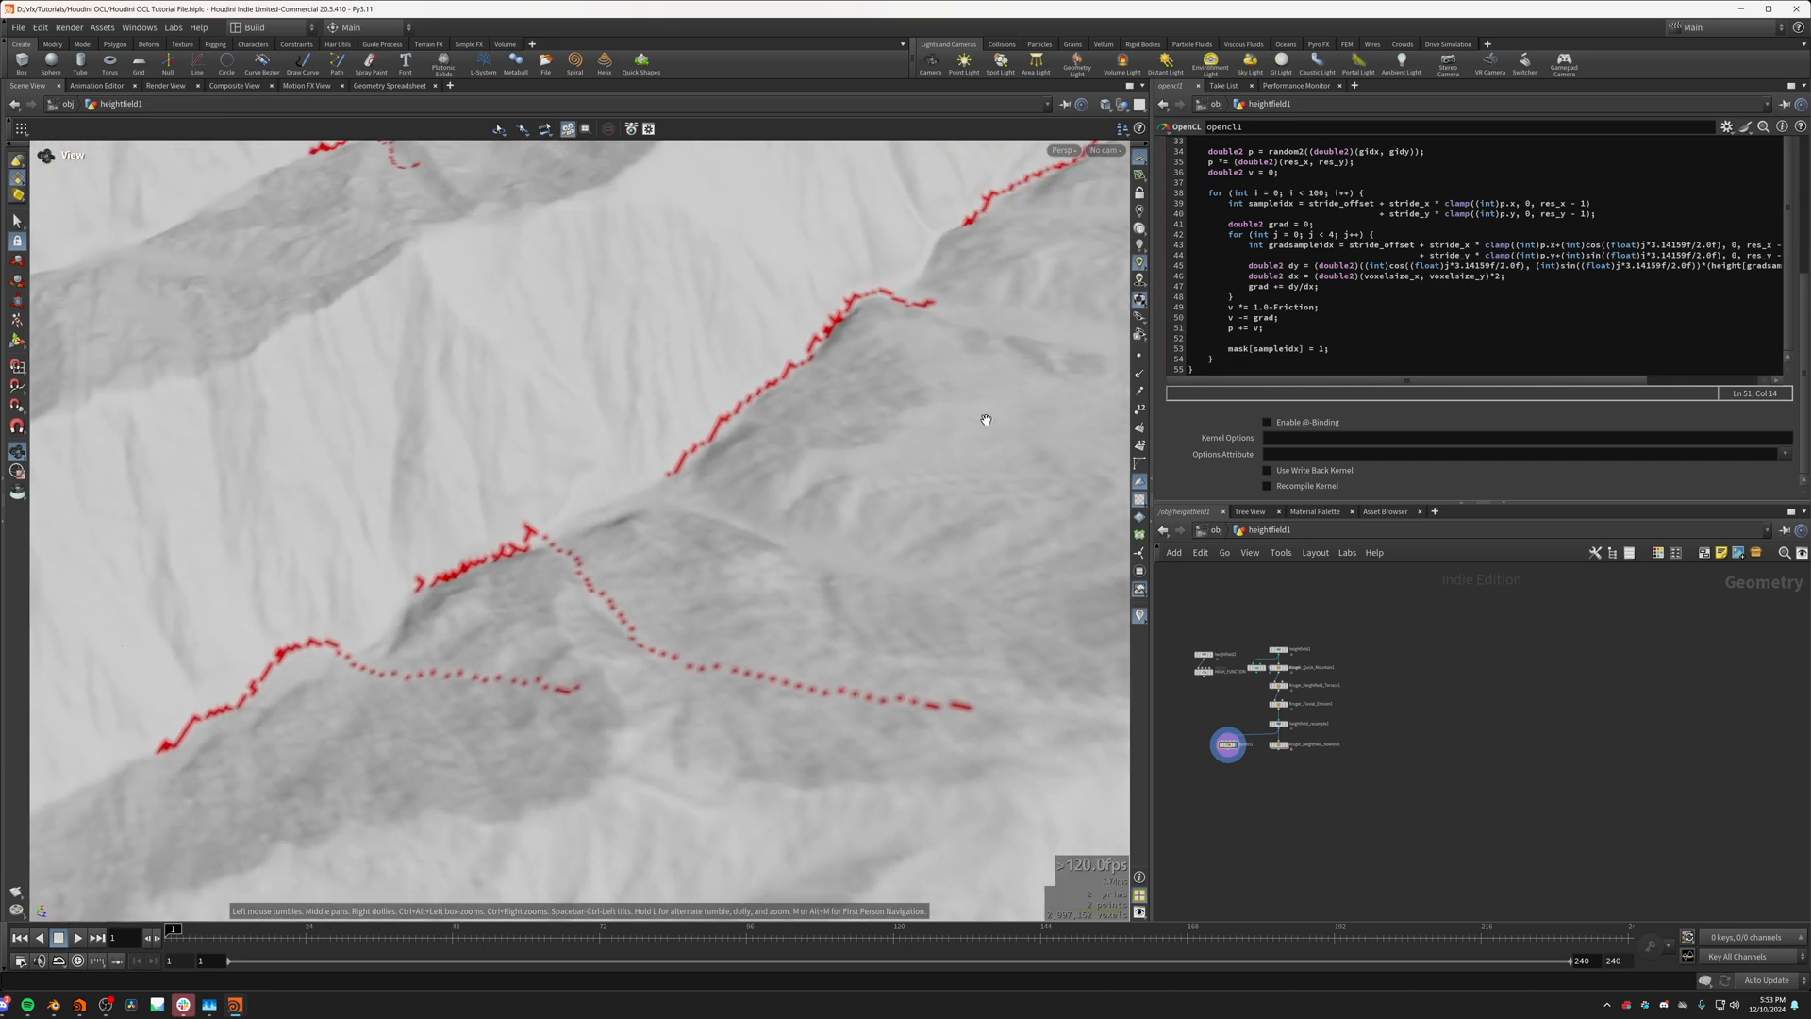
{"action": "left_click_drag", "start_coordinate": [813, 440], "coordinate": [592, 587]}
{"action": "scroll", "coordinate": [591, 587], "scroll_direction": "up", "scroll_amount": 5}
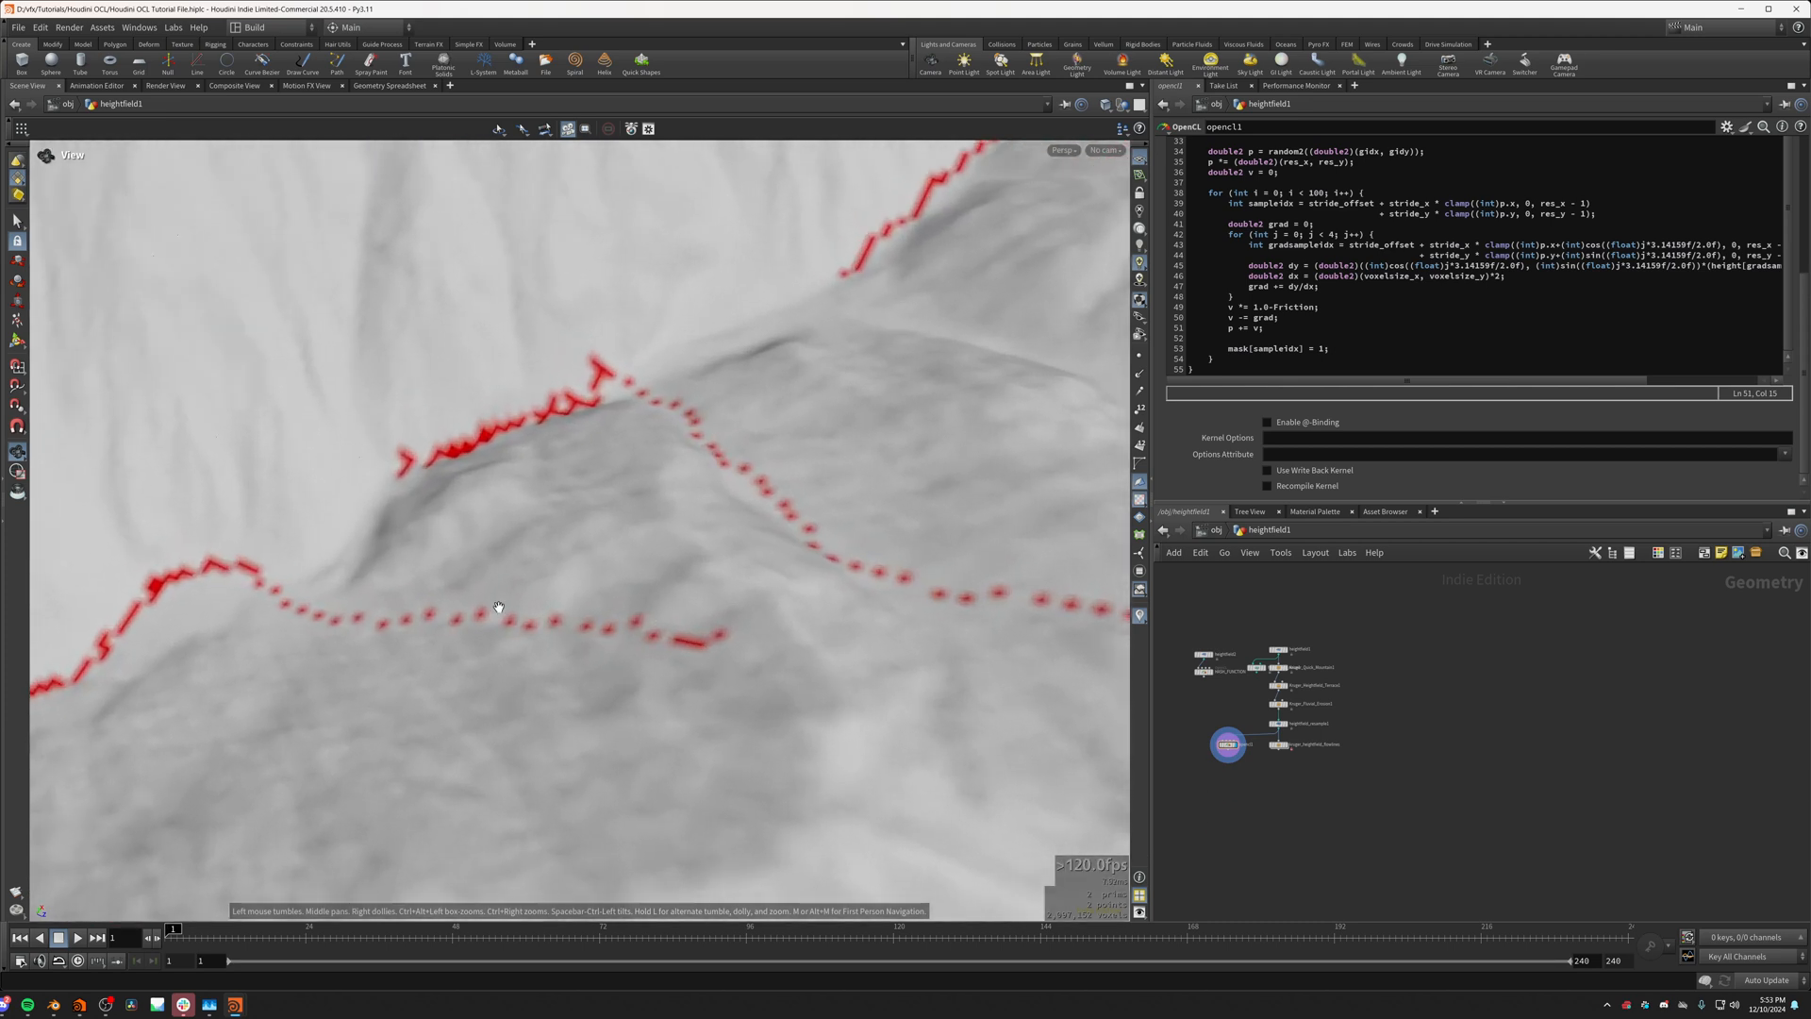
{"action": "scroll", "coordinate": [661, 627], "scroll_direction": "up", "scroll_amount": 2}
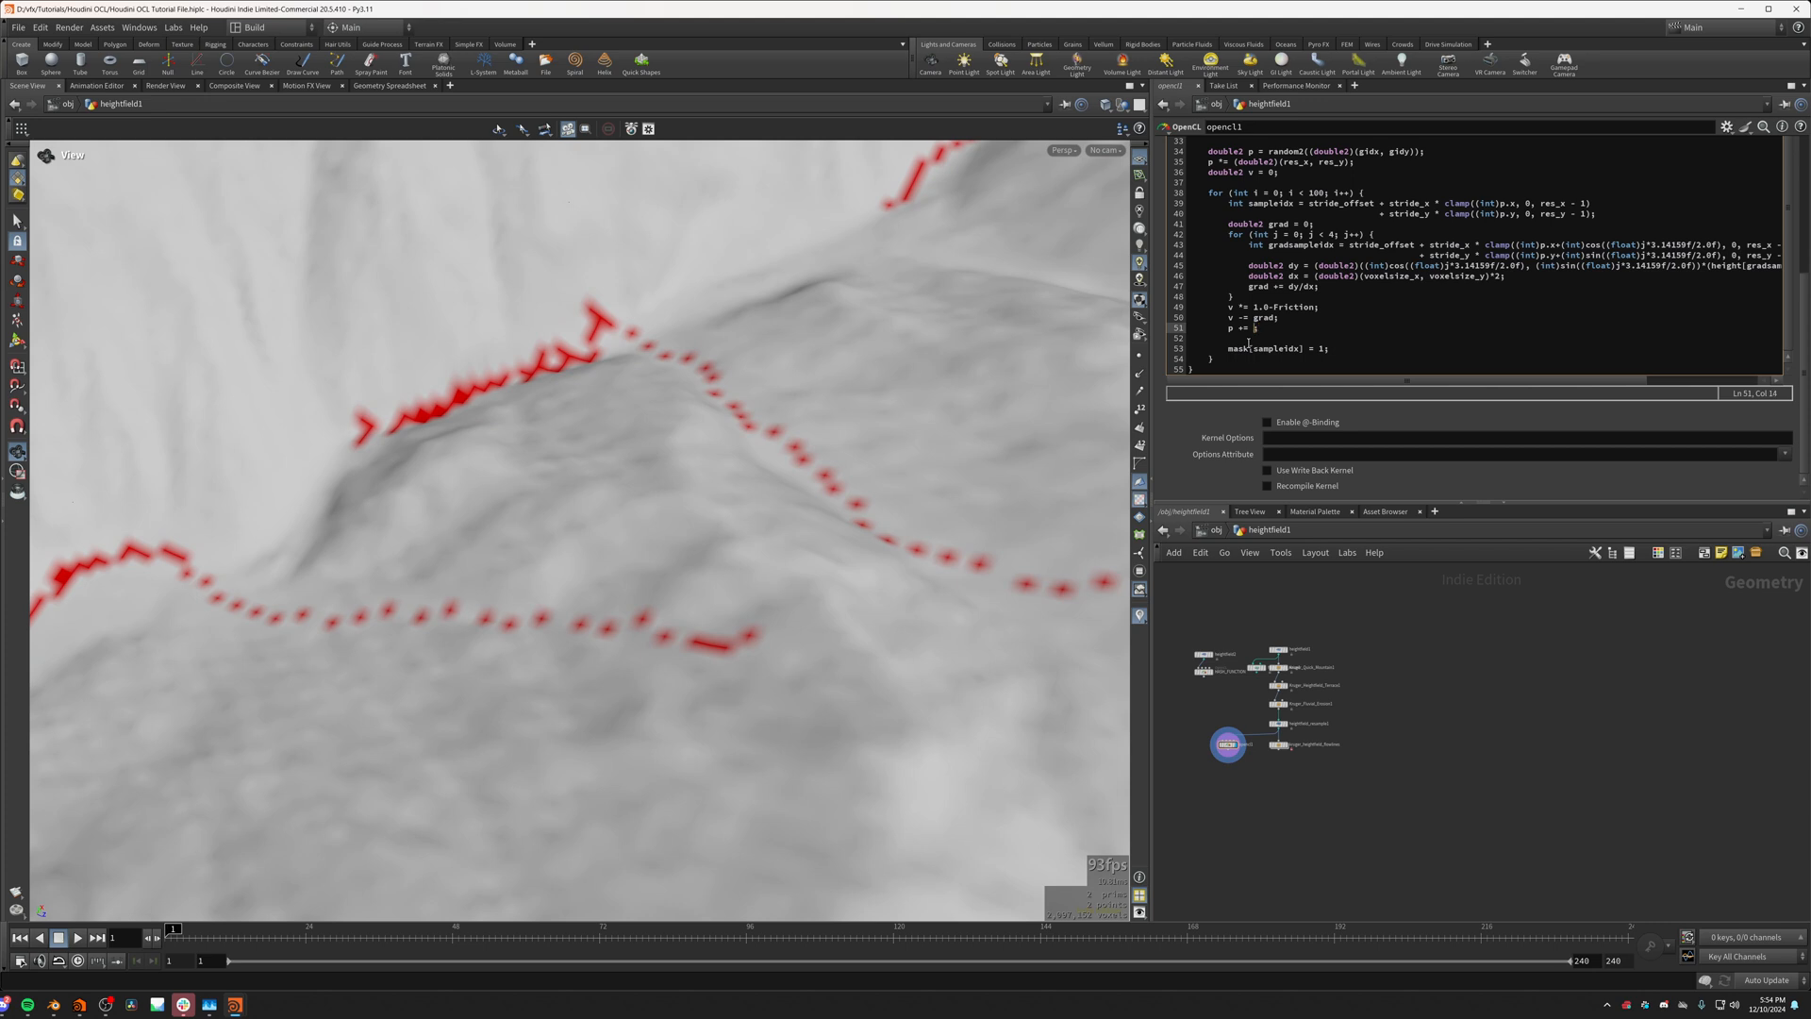
Step: Change the position update in the kernel code to p += normalize(v); and check the flow lines up close
{"action": "type", "text": "no"}
{"action": "key", "text": "Return"}
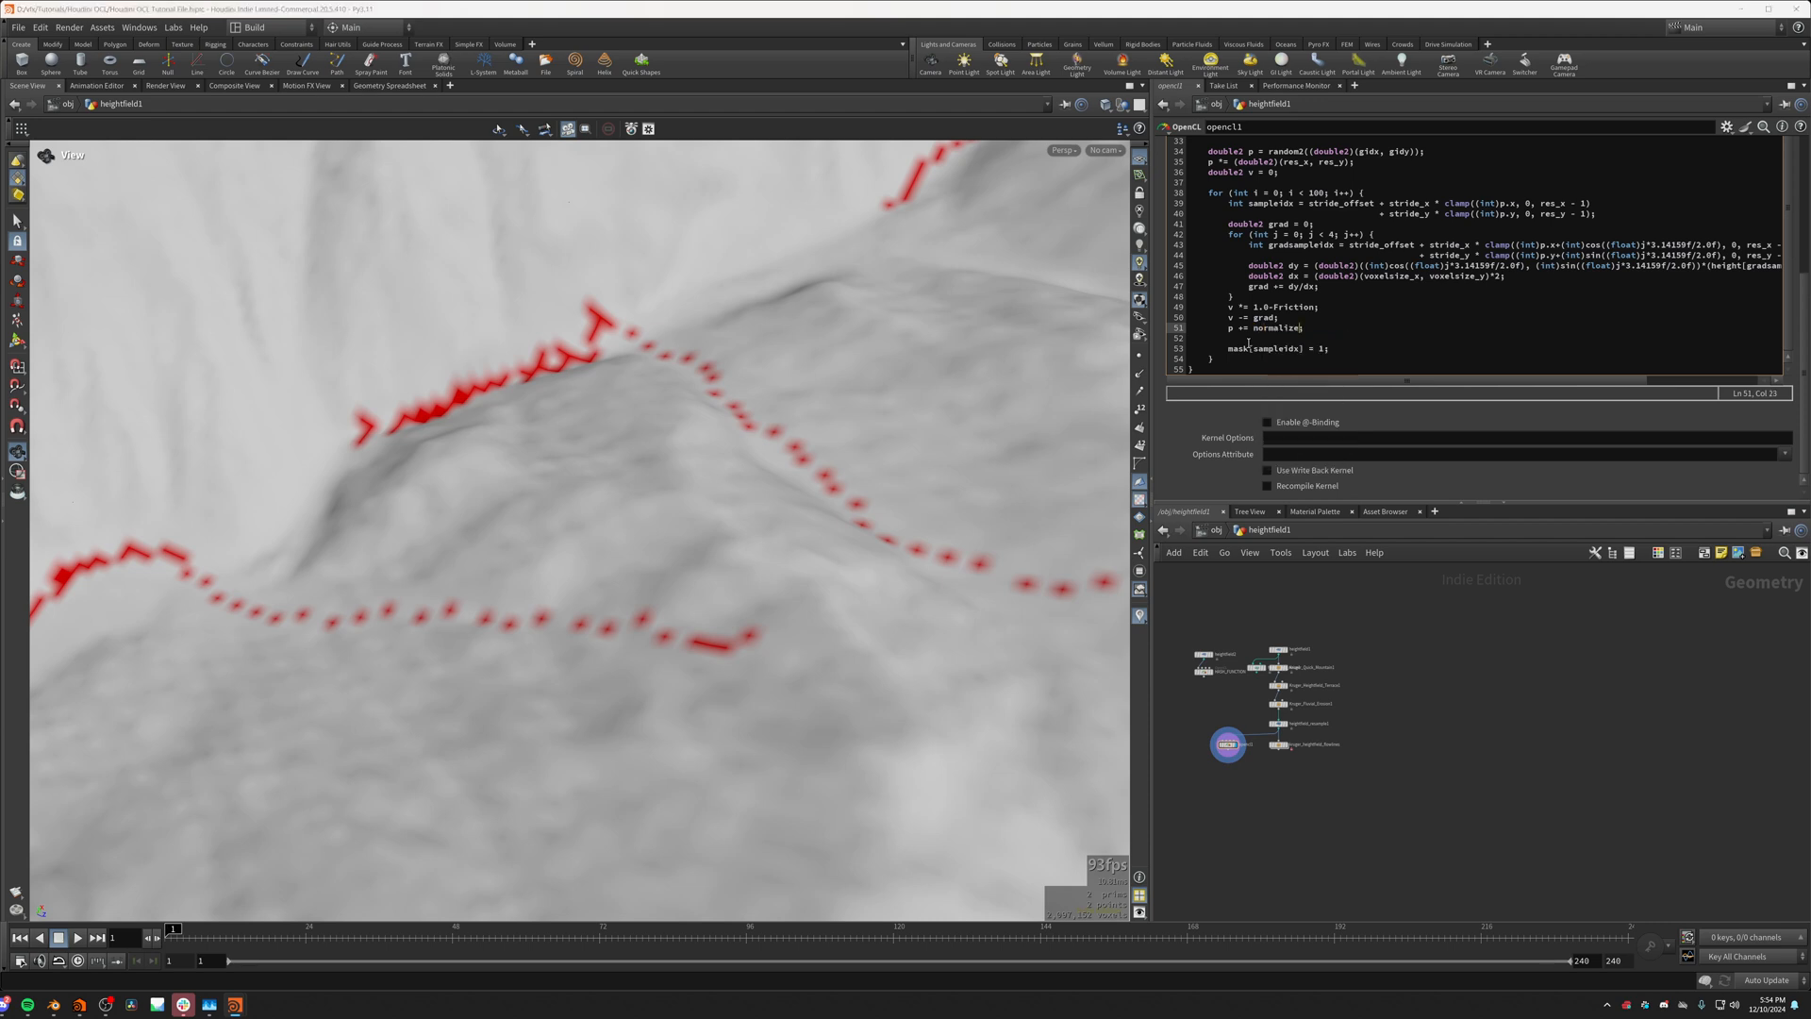
{"action": "type", "text": "(c"}
{"action": "key", "text": "BackSpace"}
{"action": "type", "text": "v)"}
{"action": "type", "text": "g"}
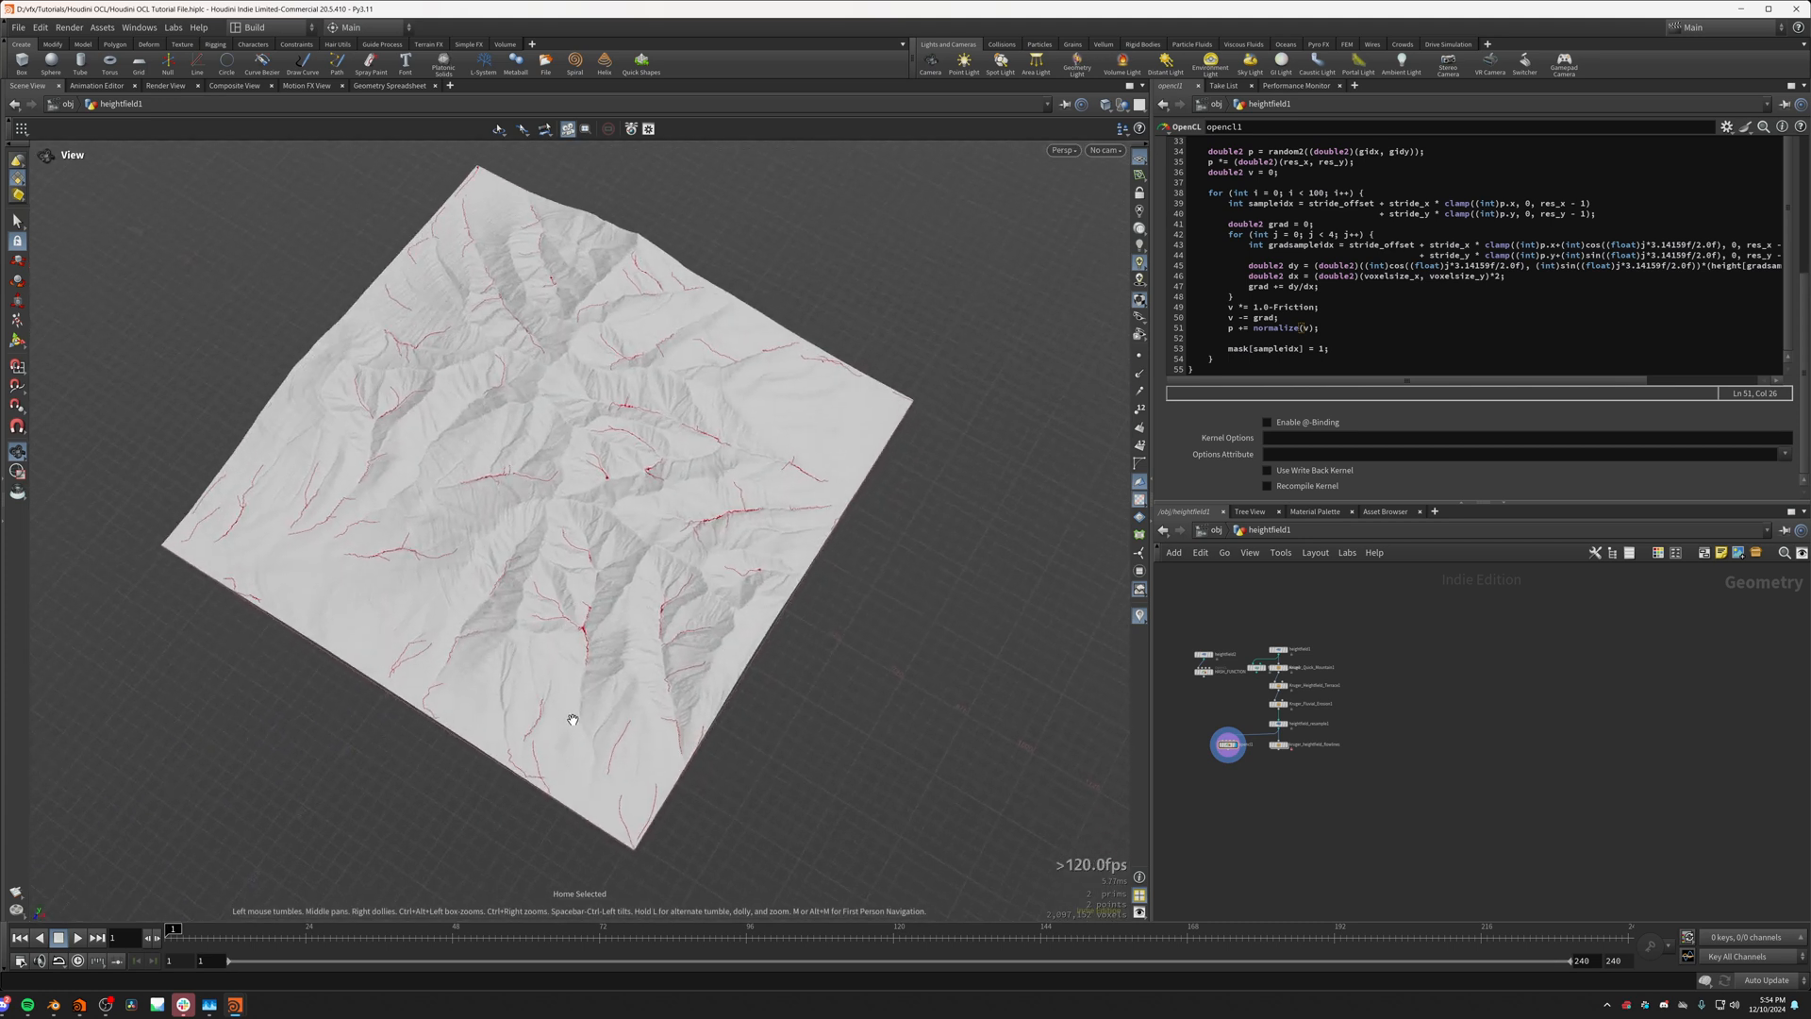
{"action": "middle_click_drag", "start_coordinate": [572, 720], "coordinate": [342, 808]}
{"action": "scroll", "coordinate": [613, 531], "scroll_direction": "up", "scroll_amount": 4}
{"action": "left_click_drag", "start_coordinate": [607, 529], "coordinate": [584, 547]}
Step: Set Kruger_Quick_Mountain1 to seed 820 and mountain scale 397.8, and inspect the flow lines on the reshaped terrain
{"action": "scroll", "coordinate": [1293, 696], "scroll_direction": "up", "scroll_amount": 3}
{"action": "scroll", "coordinate": [1295, 696], "scroll_direction": "up", "scroll_amount": 2}
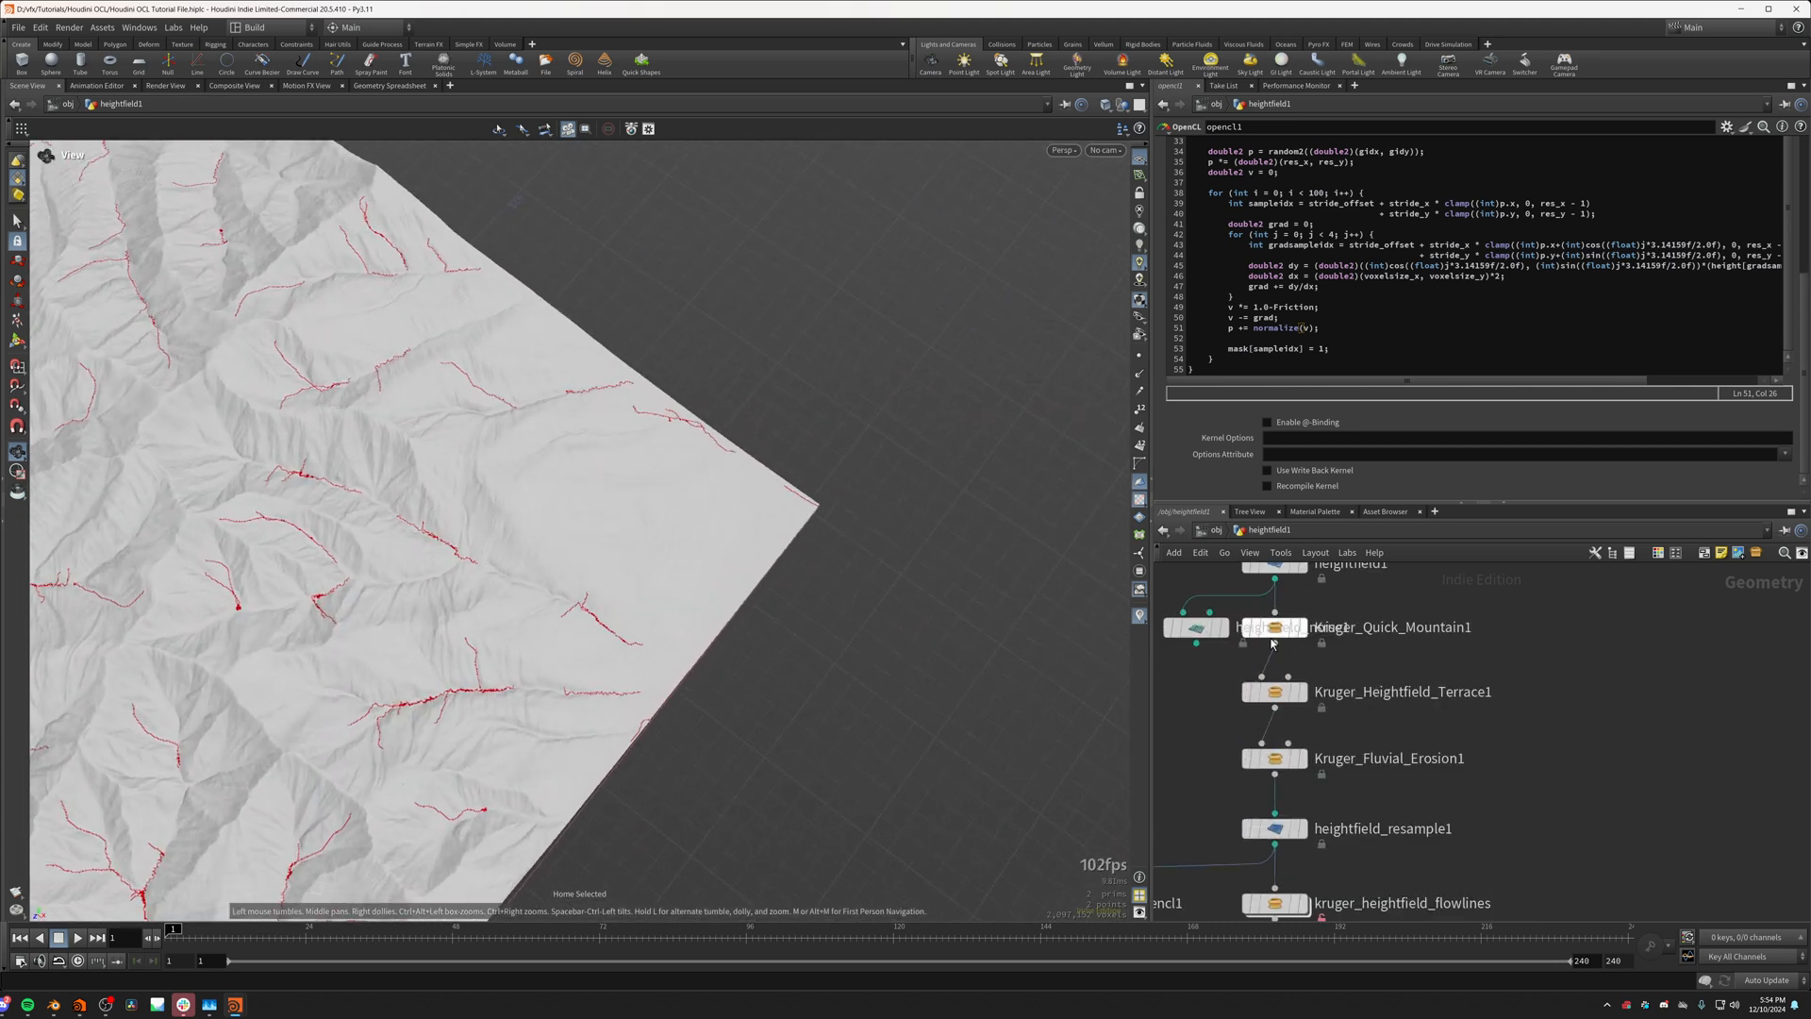
{"action": "left_click", "coordinate": [1254, 627]}
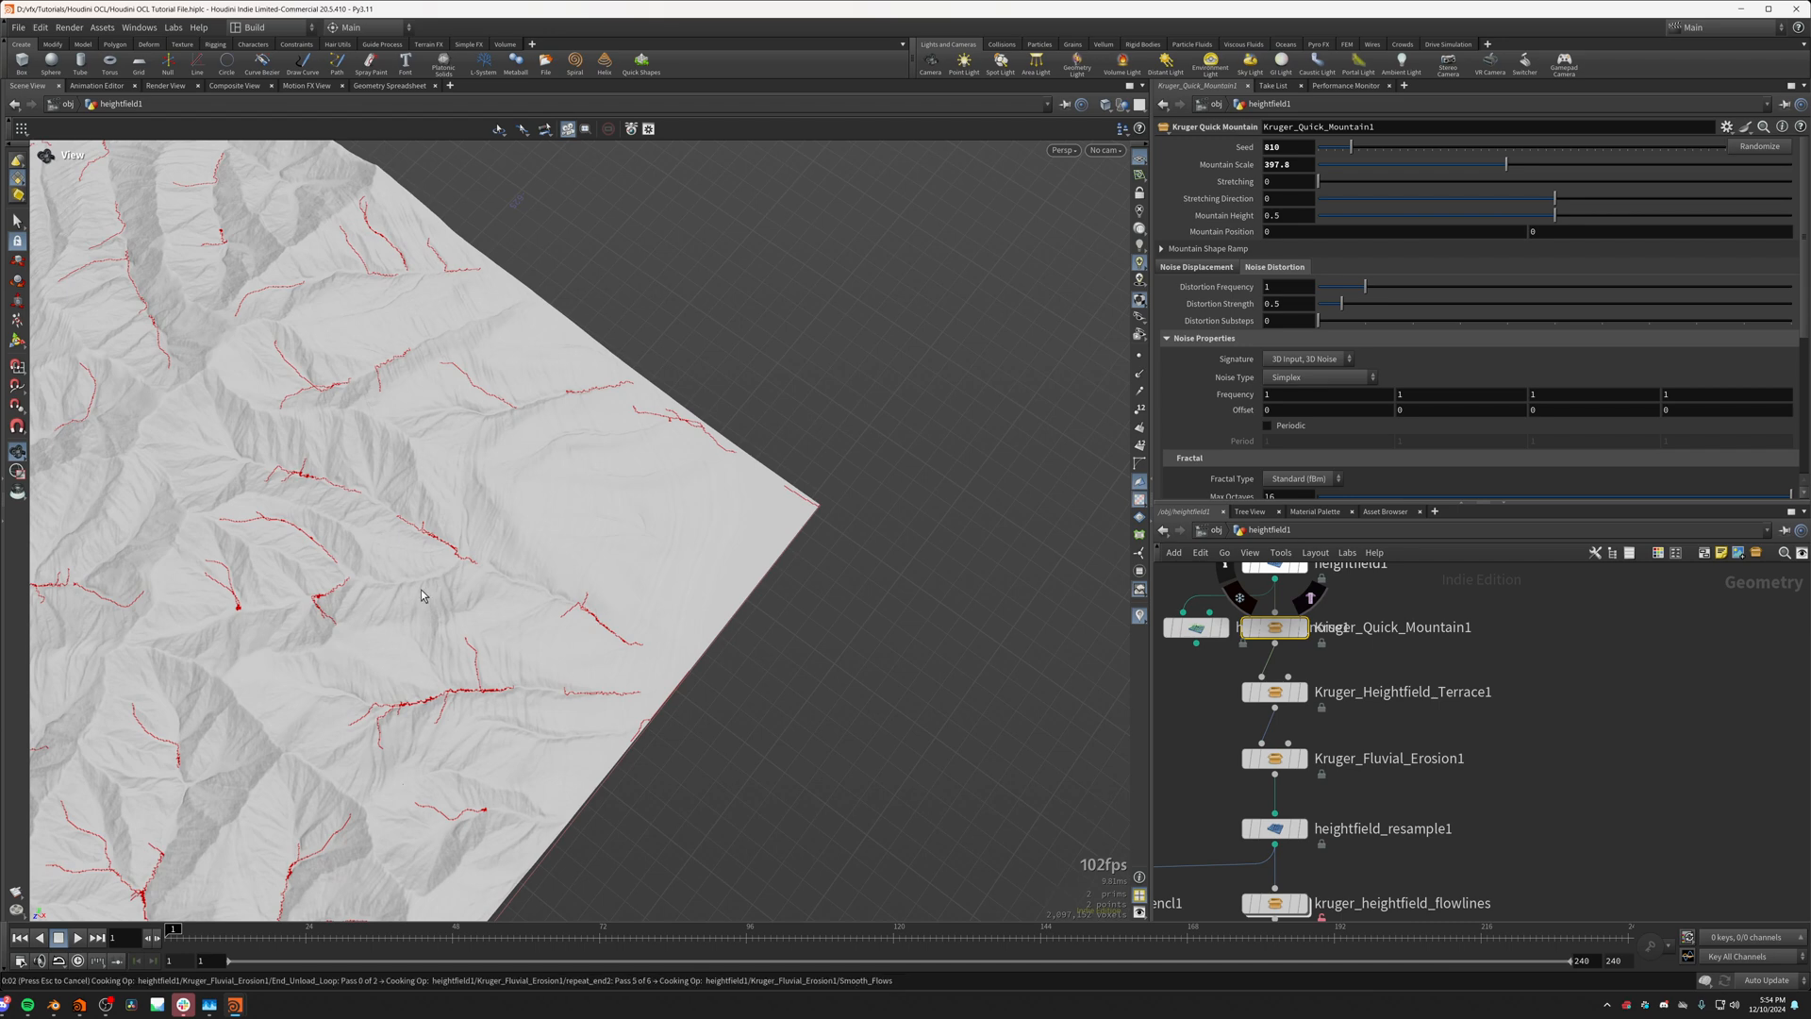
{"action": "middle_click_drag", "start_coordinate": [304, 598], "coordinate": [907, 471]}
{"action": "left_click_drag", "start_coordinate": [369, 569], "coordinate": [450, 463]}
{"action": "middle_click_drag", "start_coordinate": [450, 462], "coordinate": [478, 691]}
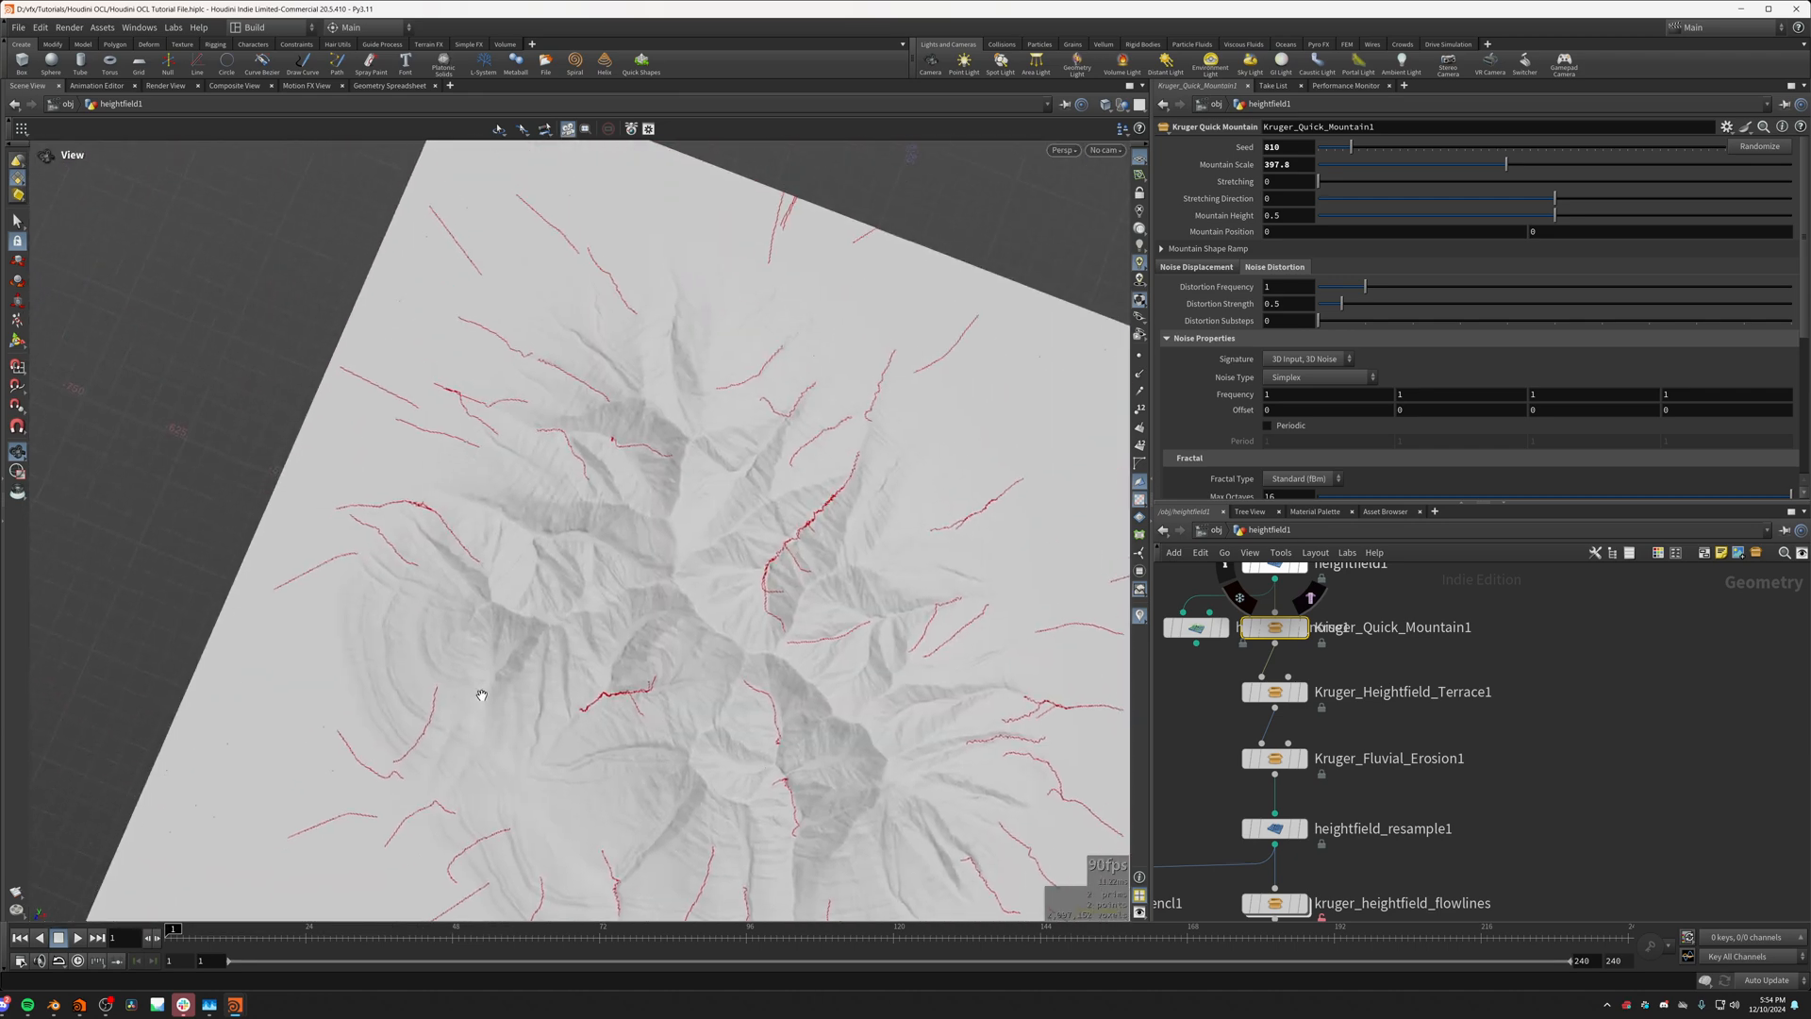
{"action": "left_click_drag", "start_coordinate": [477, 691], "coordinate": [443, 405]}
{"action": "middle_click_drag", "start_coordinate": [443, 405], "coordinate": [449, 688]}
{"action": "left_click_drag", "start_coordinate": [449, 688], "coordinate": [708, 693]}
Step: In the opencl1 kernel, replace normalize(v) in the position update so the line reads p += v/(length(v)+0.0001);
{"action": "middle_click_drag", "start_coordinate": [1175, 831], "coordinate": [1364, 663]}
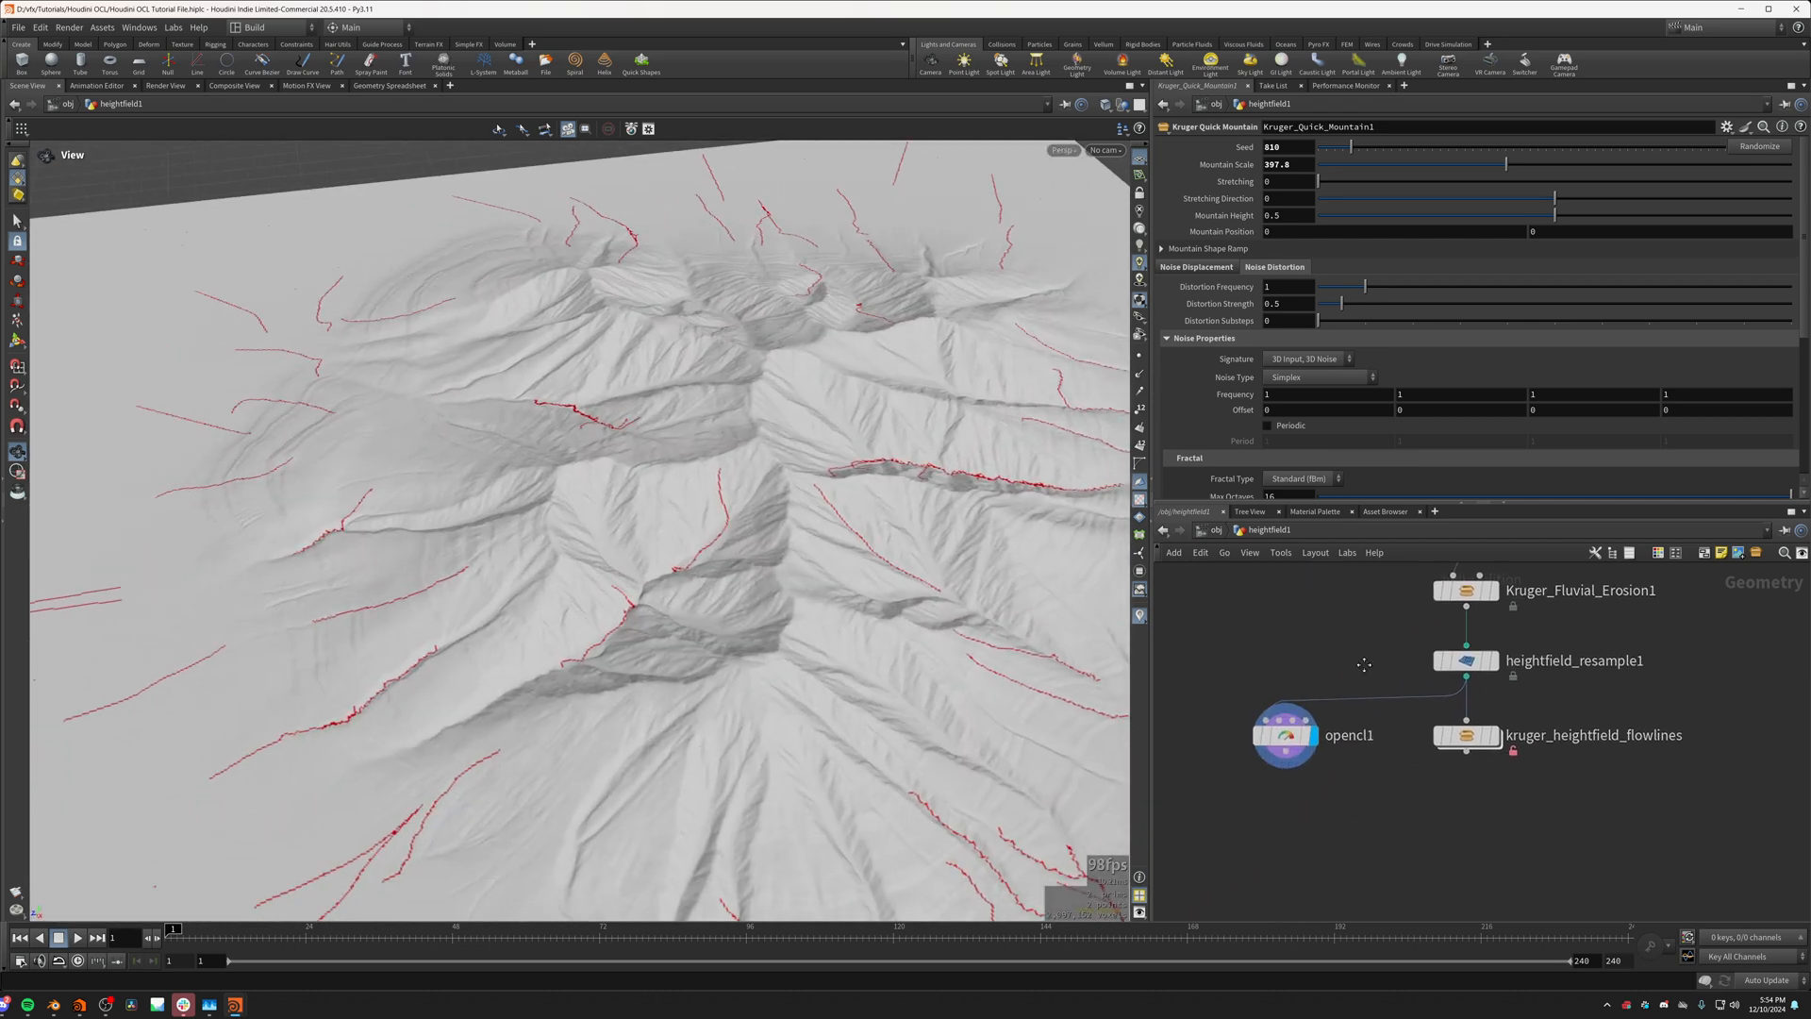
{"action": "scroll", "coordinate": [1286, 740], "scroll_direction": "up", "scroll_amount": 3}
{"action": "left_click", "coordinate": [1283, 721]}
{"action": "left_click_drag", "start_coordinate": [661, 684], "coordinate": [312, 557]}
{"action": "middle_click_drag", "start_coordinate": [311, 556], "coordinate": [396, 627]}
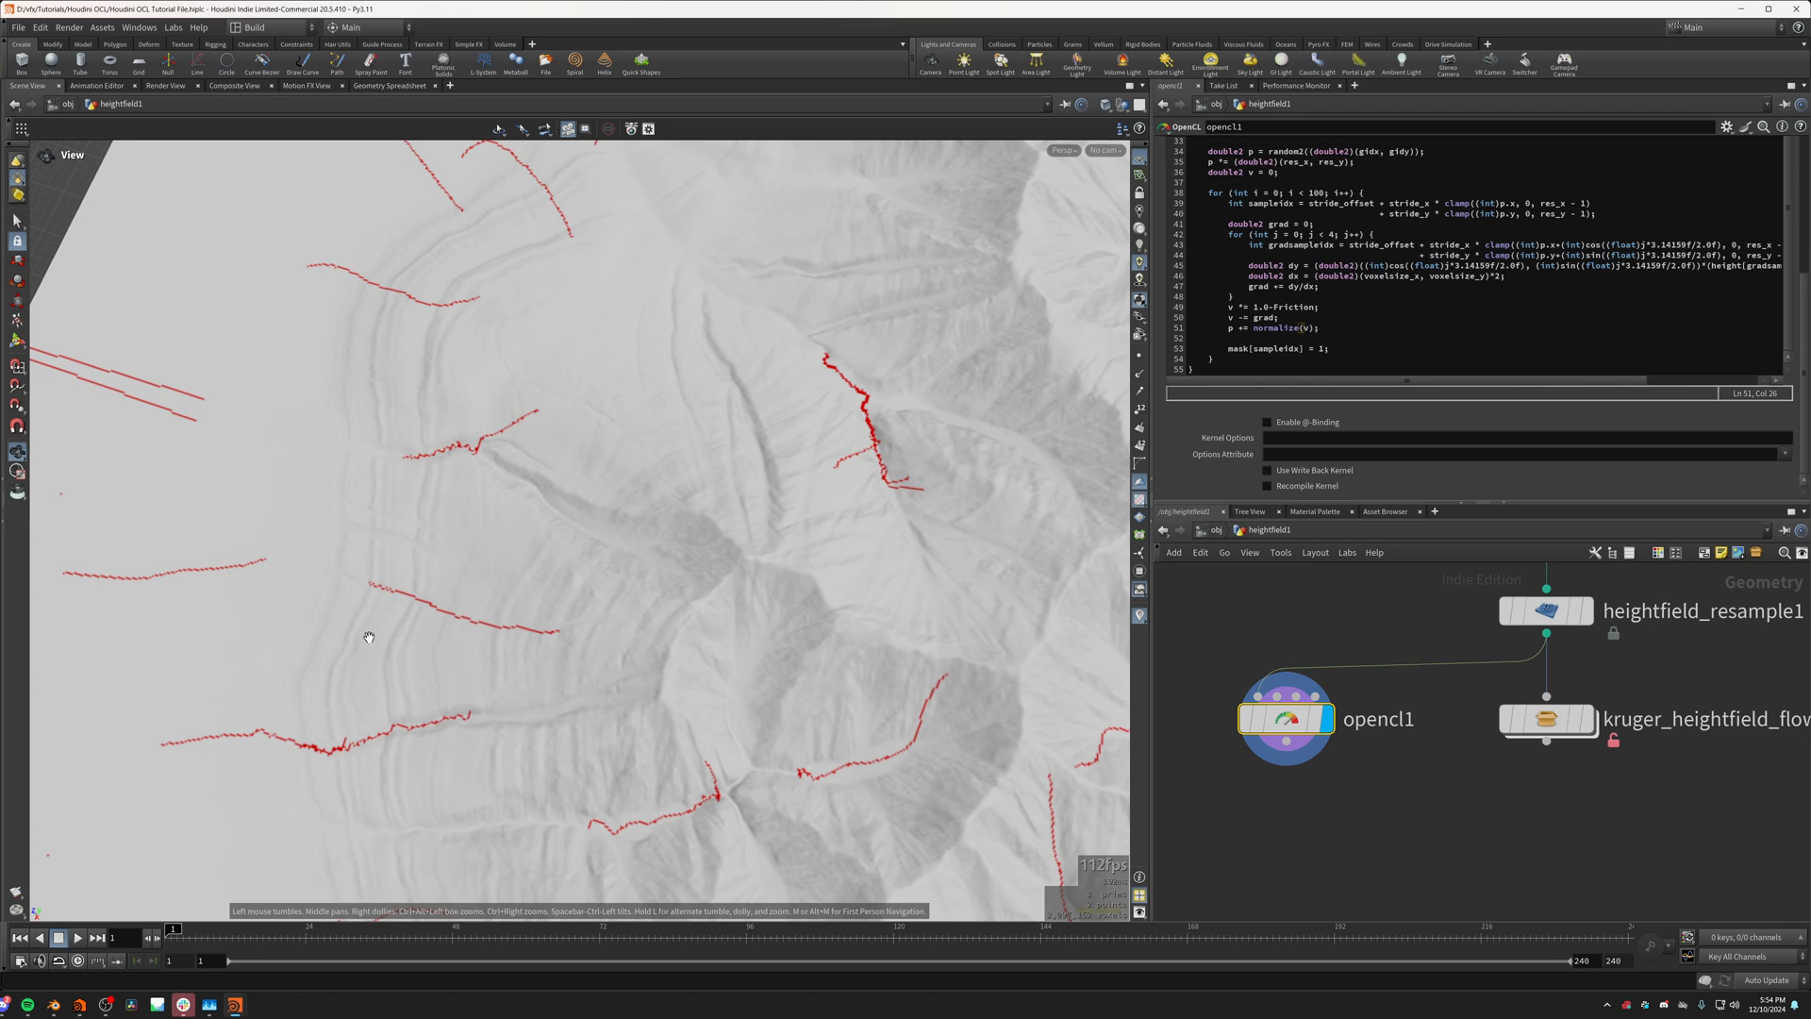
{"action": "left_click_drag", "start_coordinate": [370, 634], "coordinate": [751, 590]}
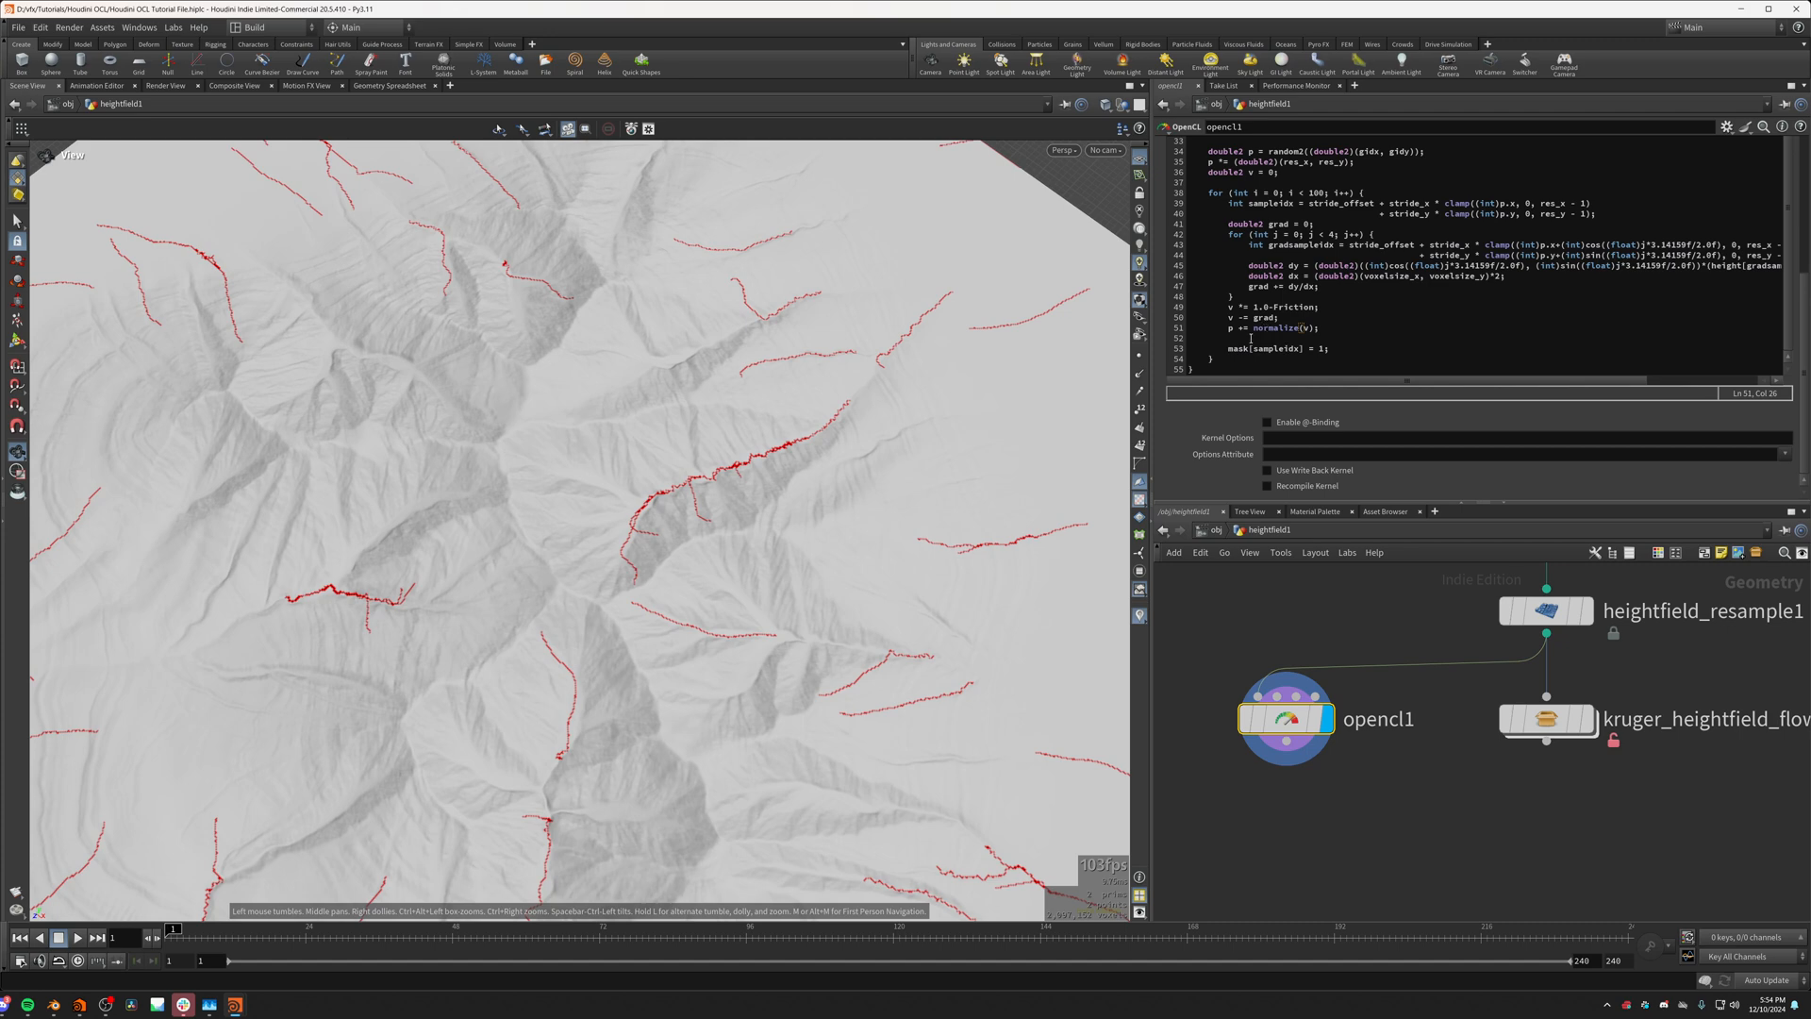
{"action": "left_click", "coordinate": [1312, 328]}
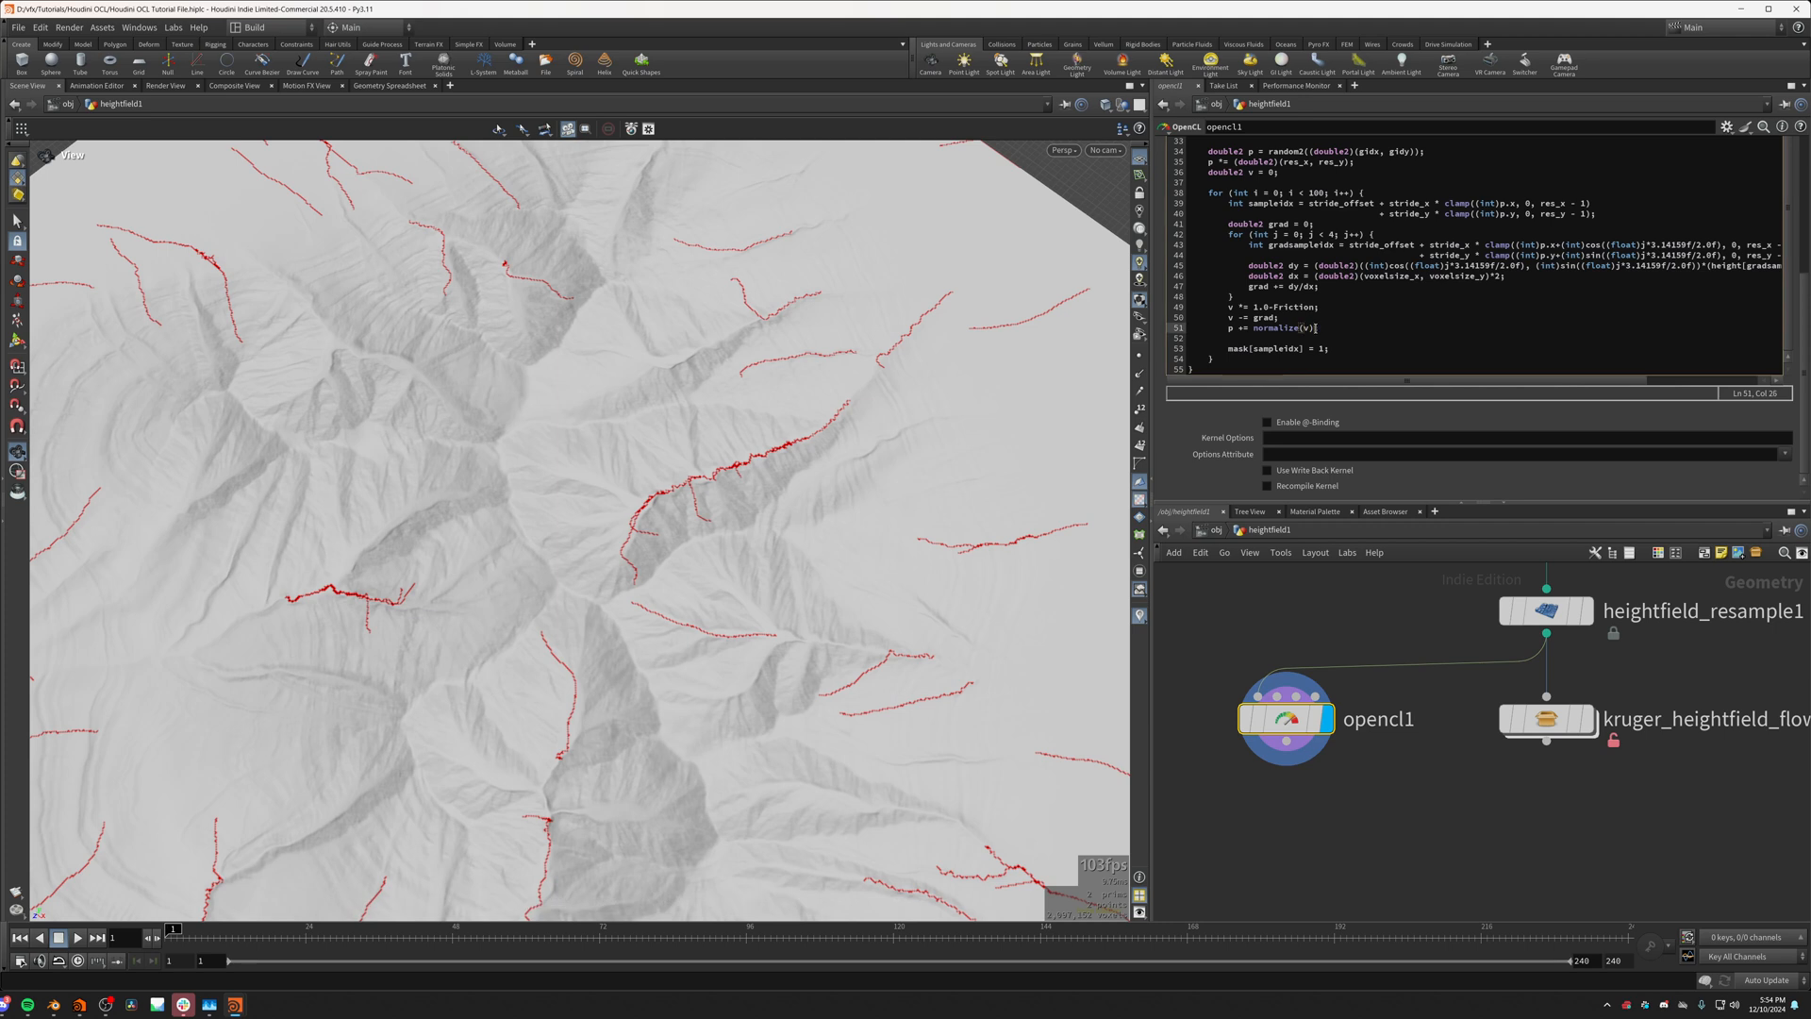
{"action": "left_click_drag", "start_coordinate": [1316, 328], "coordinate": [1254, 327]}
{"action": "type", "text": "v"}
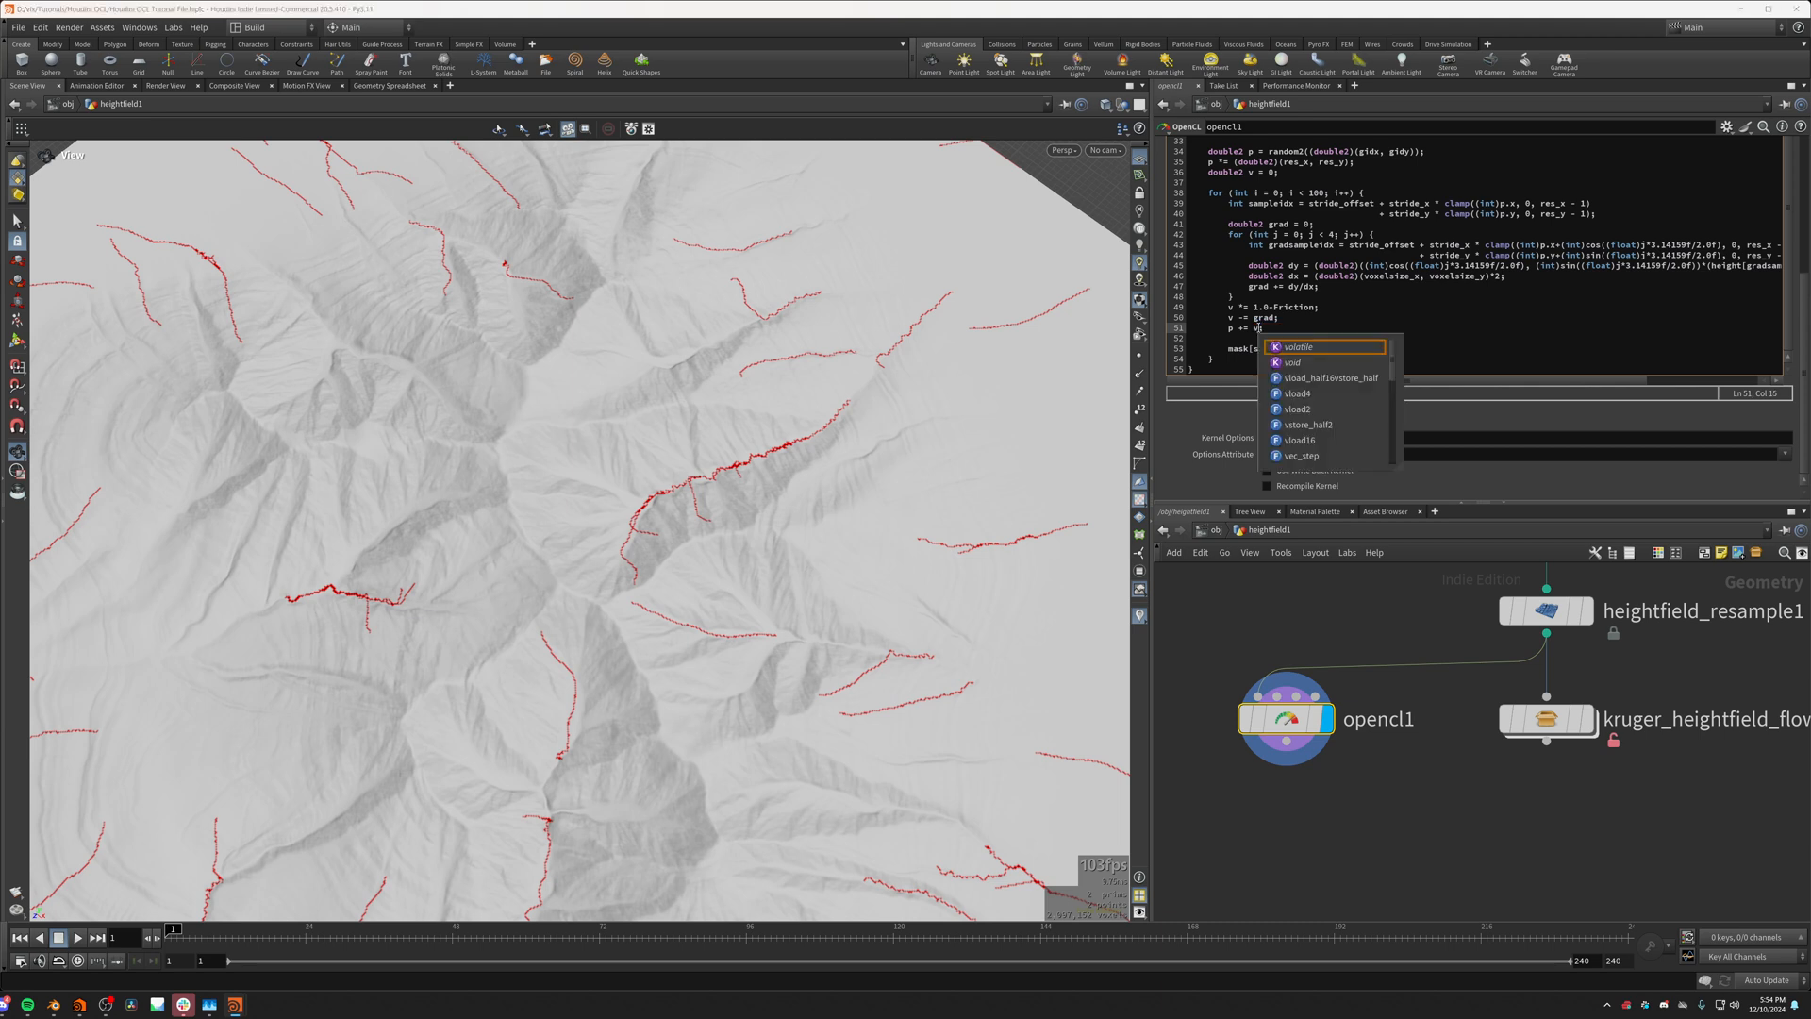
{"action": "type", "text": ";"}
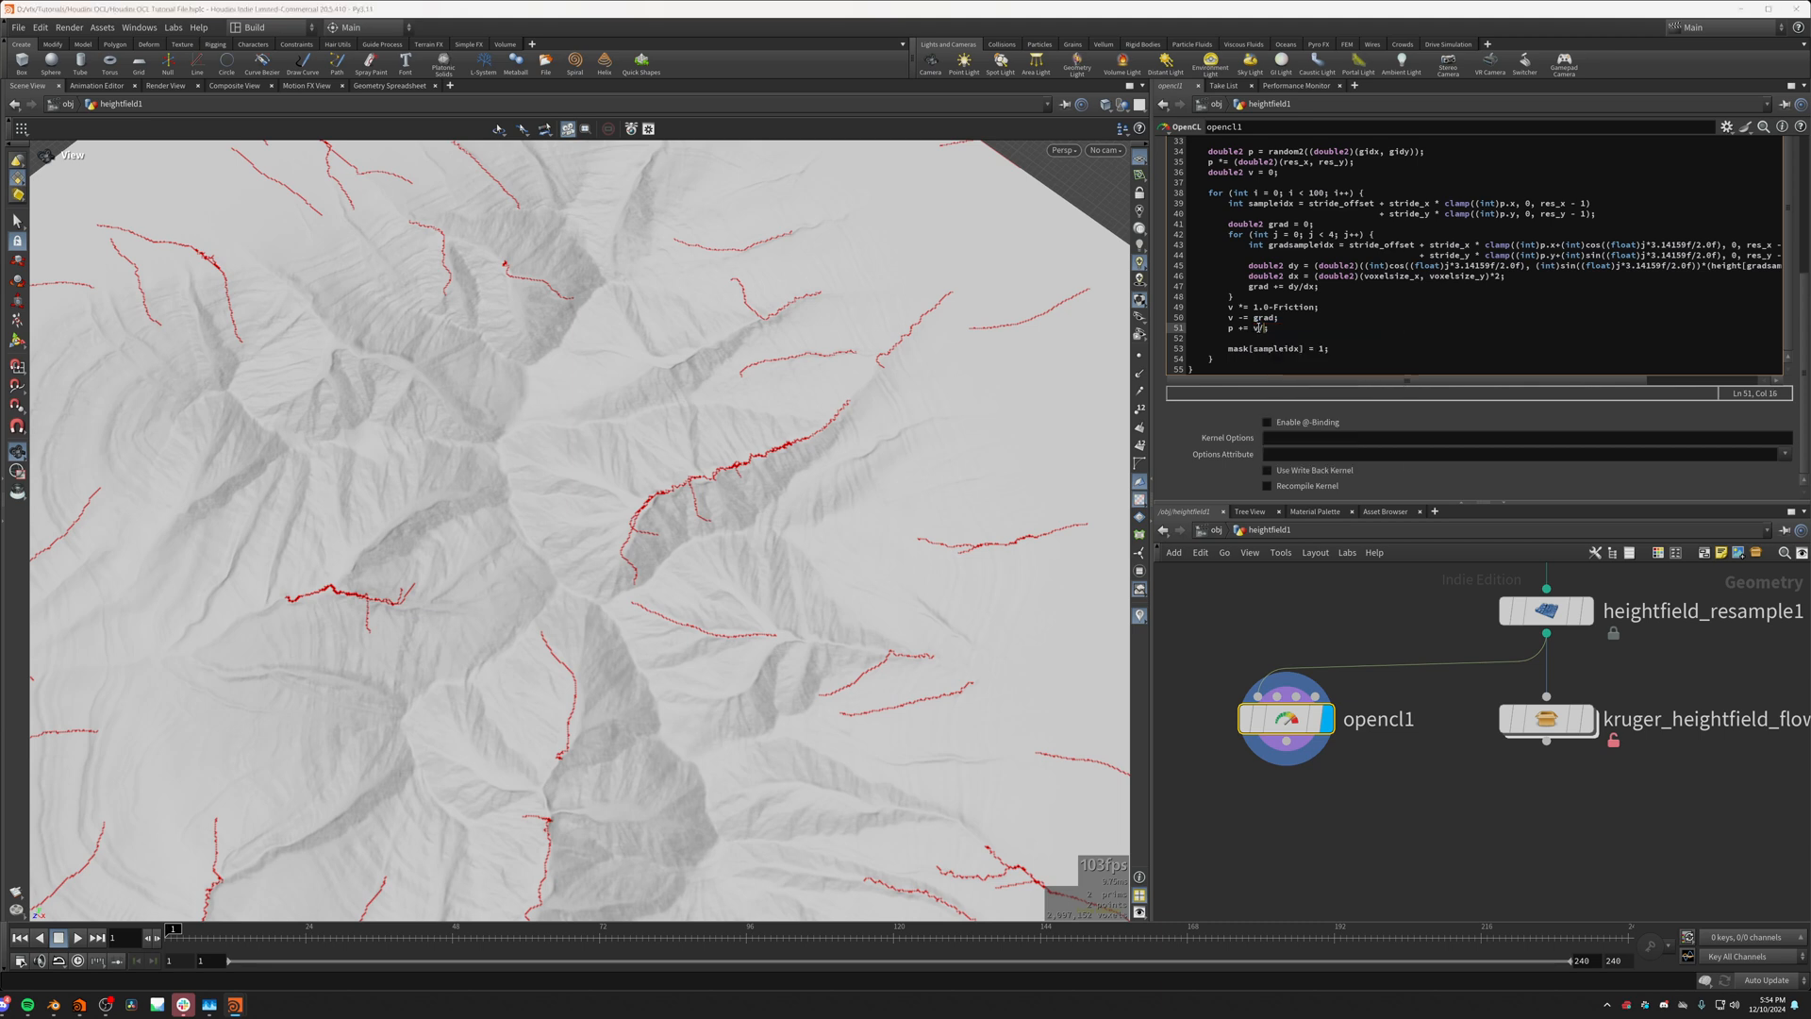
{"action": "type", "text": "length(v)+0.0001)"}
{"action": "left_click_drag", "start_coordinate": [754, 500], "coordinate": [613, 529]}
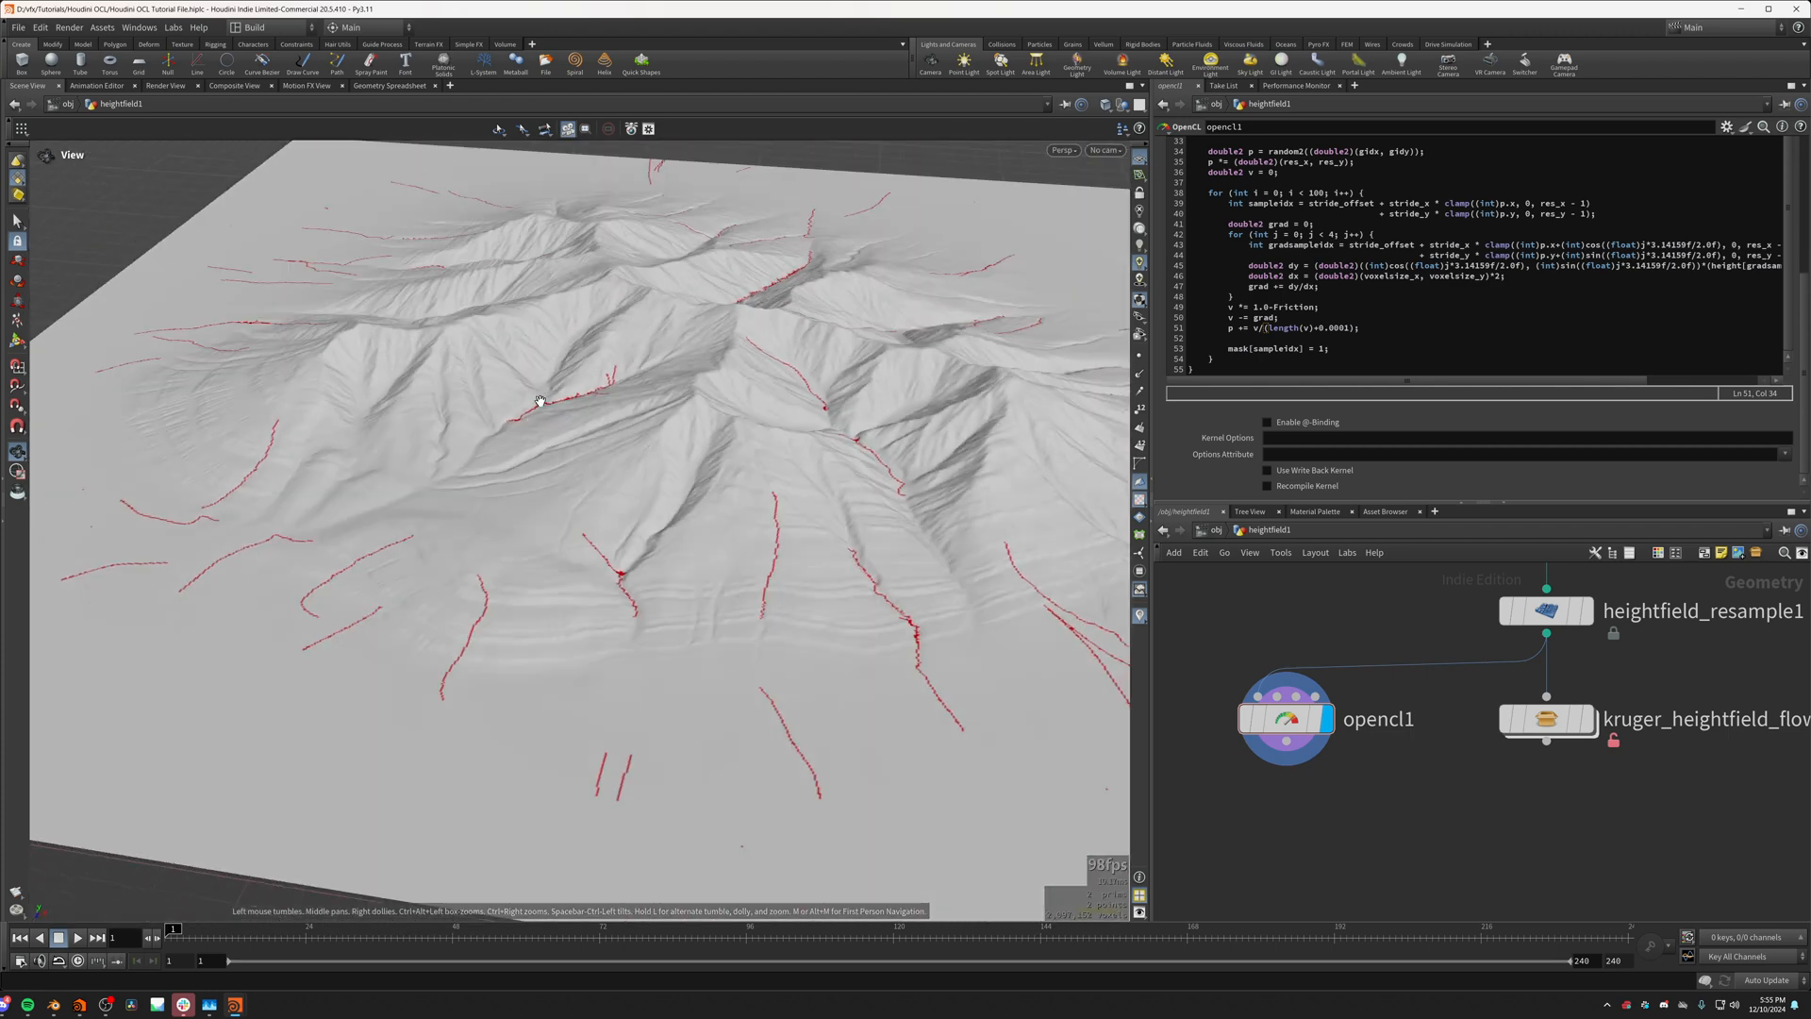
{"action": "left_click", "coordinate": [1330, 319]}
{"action": "left_click_drag", "start_coordinate": [894, 415], "coordinate": [745, 442]}
Step: Change the mask line at the end of the loop to mask[sampleidx] += Flow_Strength;
{"action": "scroll", "coordinate": [1202, 134], "scroll_direction": "up", "scroll_amount": 2}
{"action": "scroll", "coordinate": [1202, 133], "scroll_direction": "up", "scroll_amount": 5}
{"action": "scroll", "coordinate": [1317, 416], "scroll_direction": "down", "scroll_amount": 5}
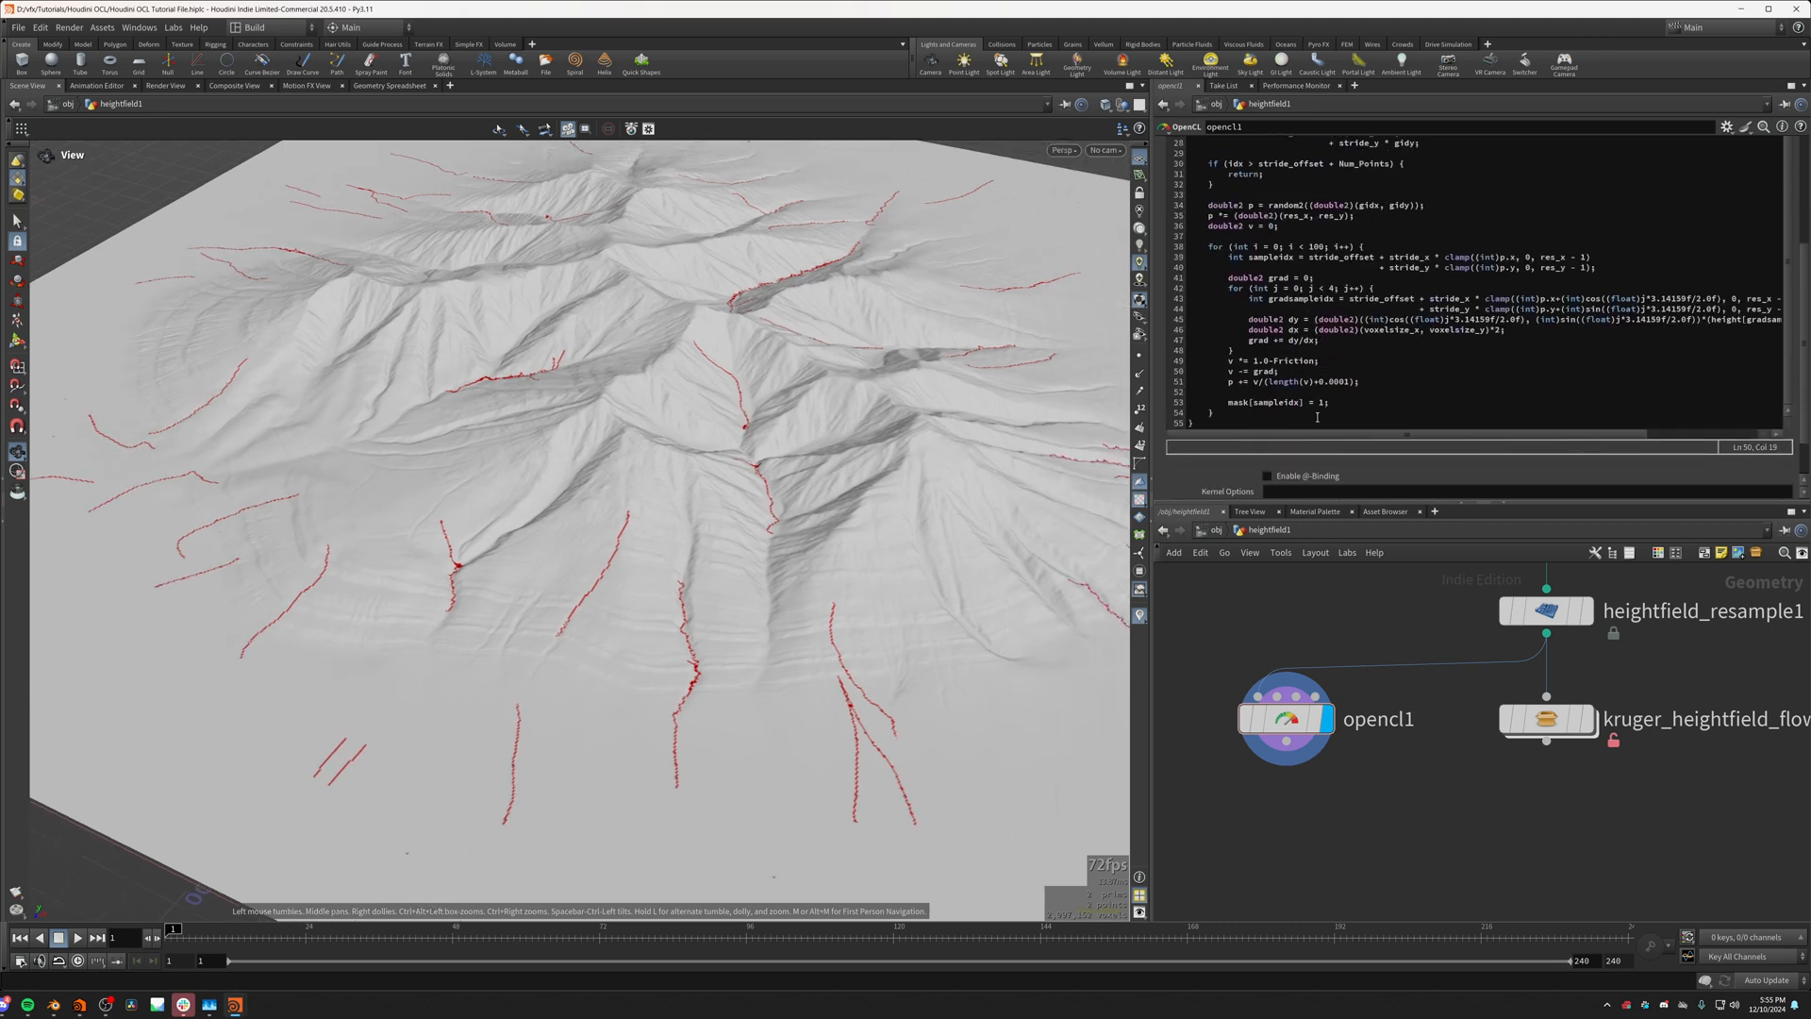
{"action": "left_click", "coordinate": [1309, 403]}
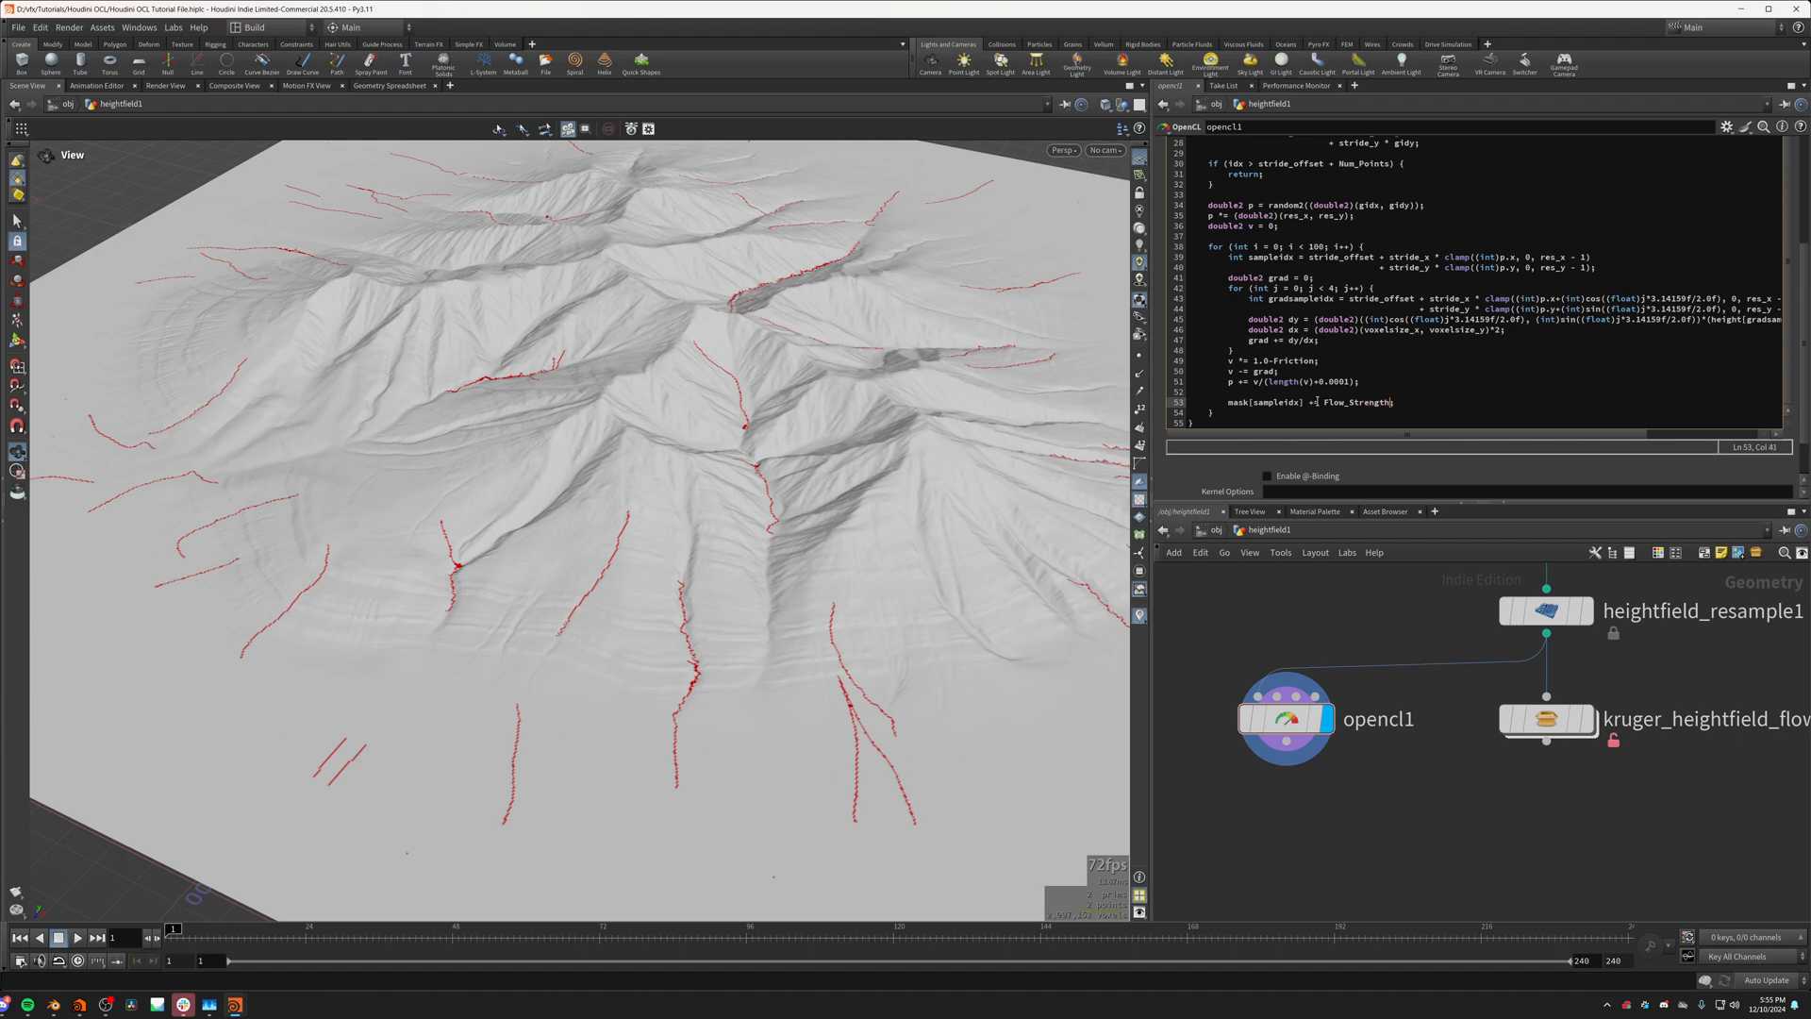
Step: Declare a float Flow_Strength argument directly below Friction in the kernel signature
{"action": "scroll", "coordinate": [1340, 275], "scroll_direction": "up", "scroll_amount": 10}
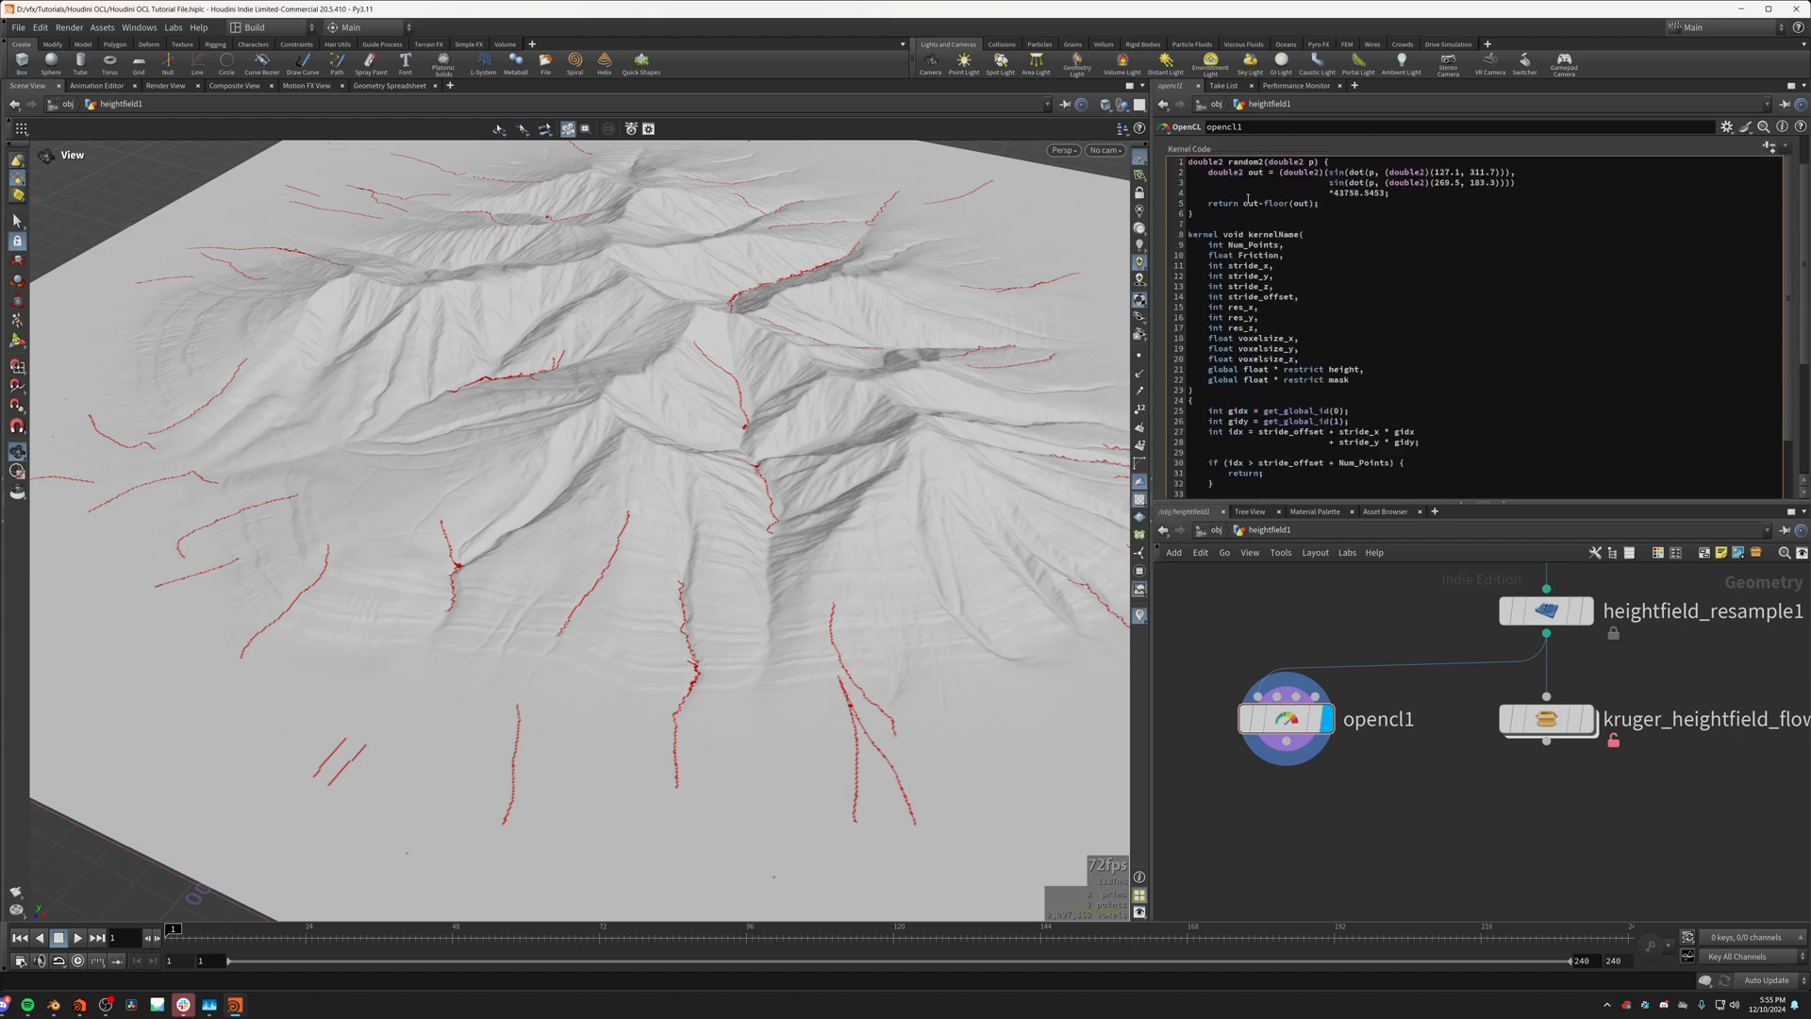
{"action": "key", "text": "Return"}
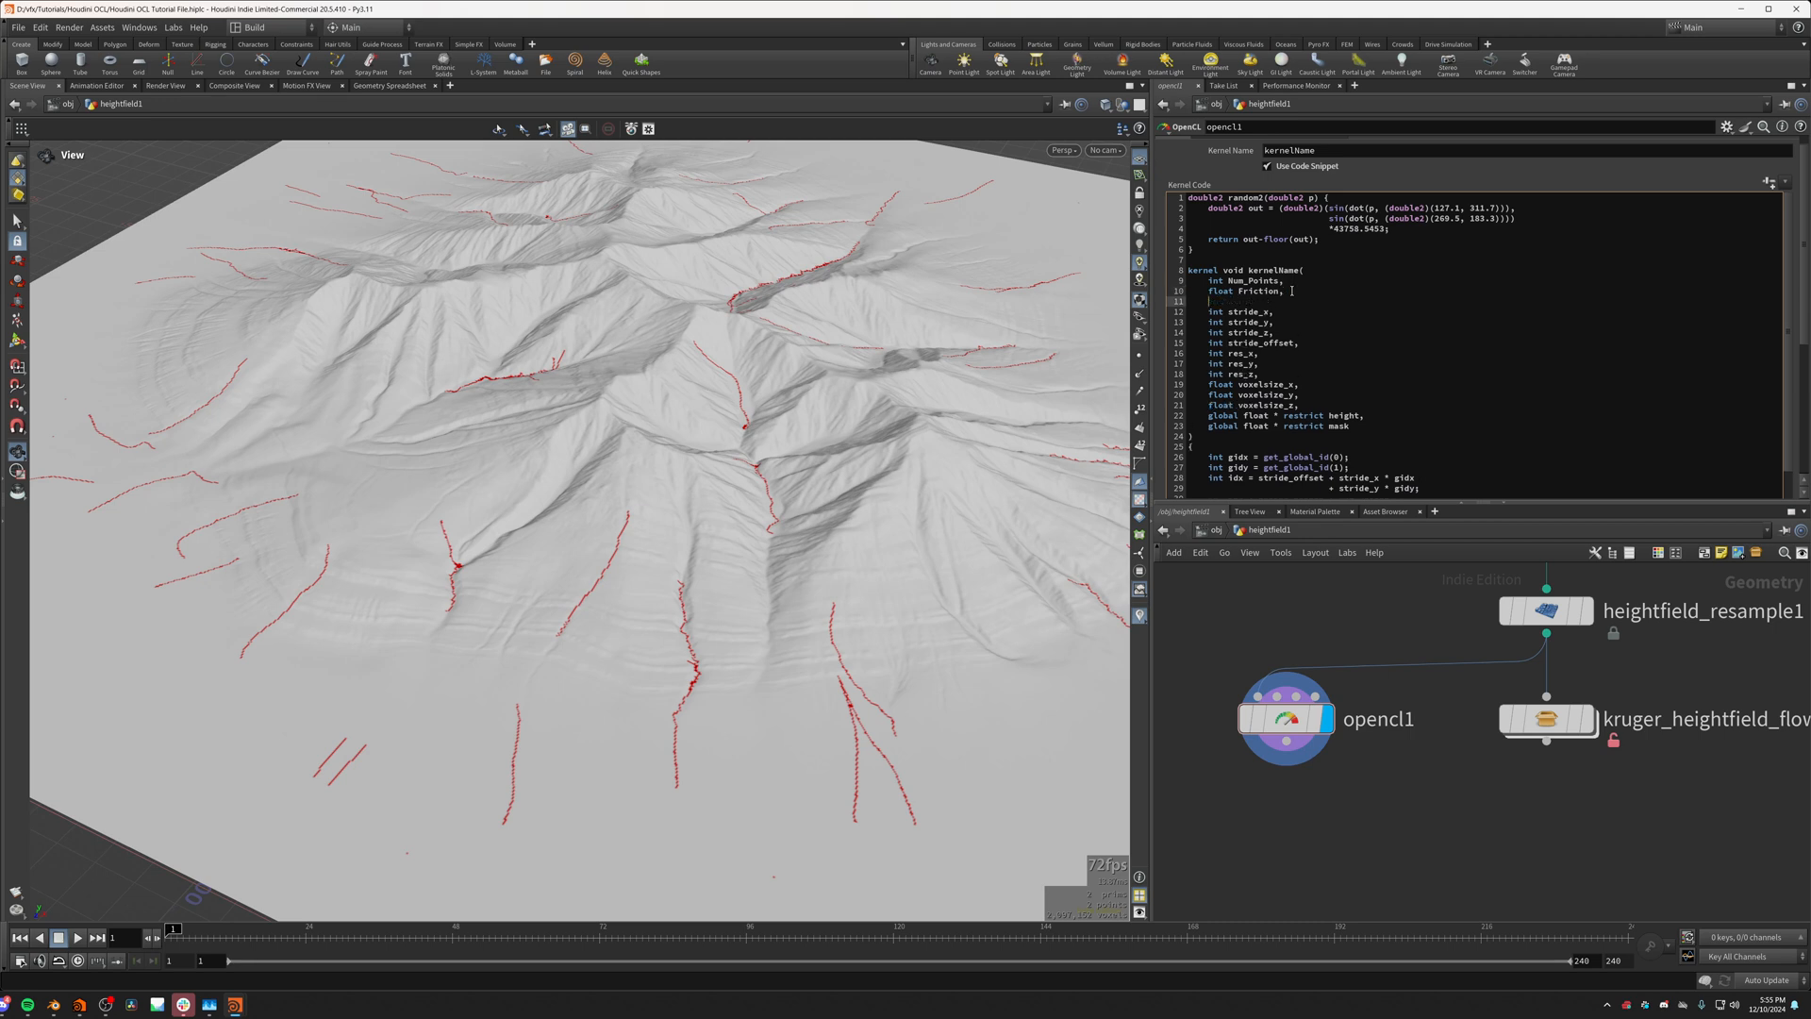
{"action": "type", "text": "float Flow_Strength,"}
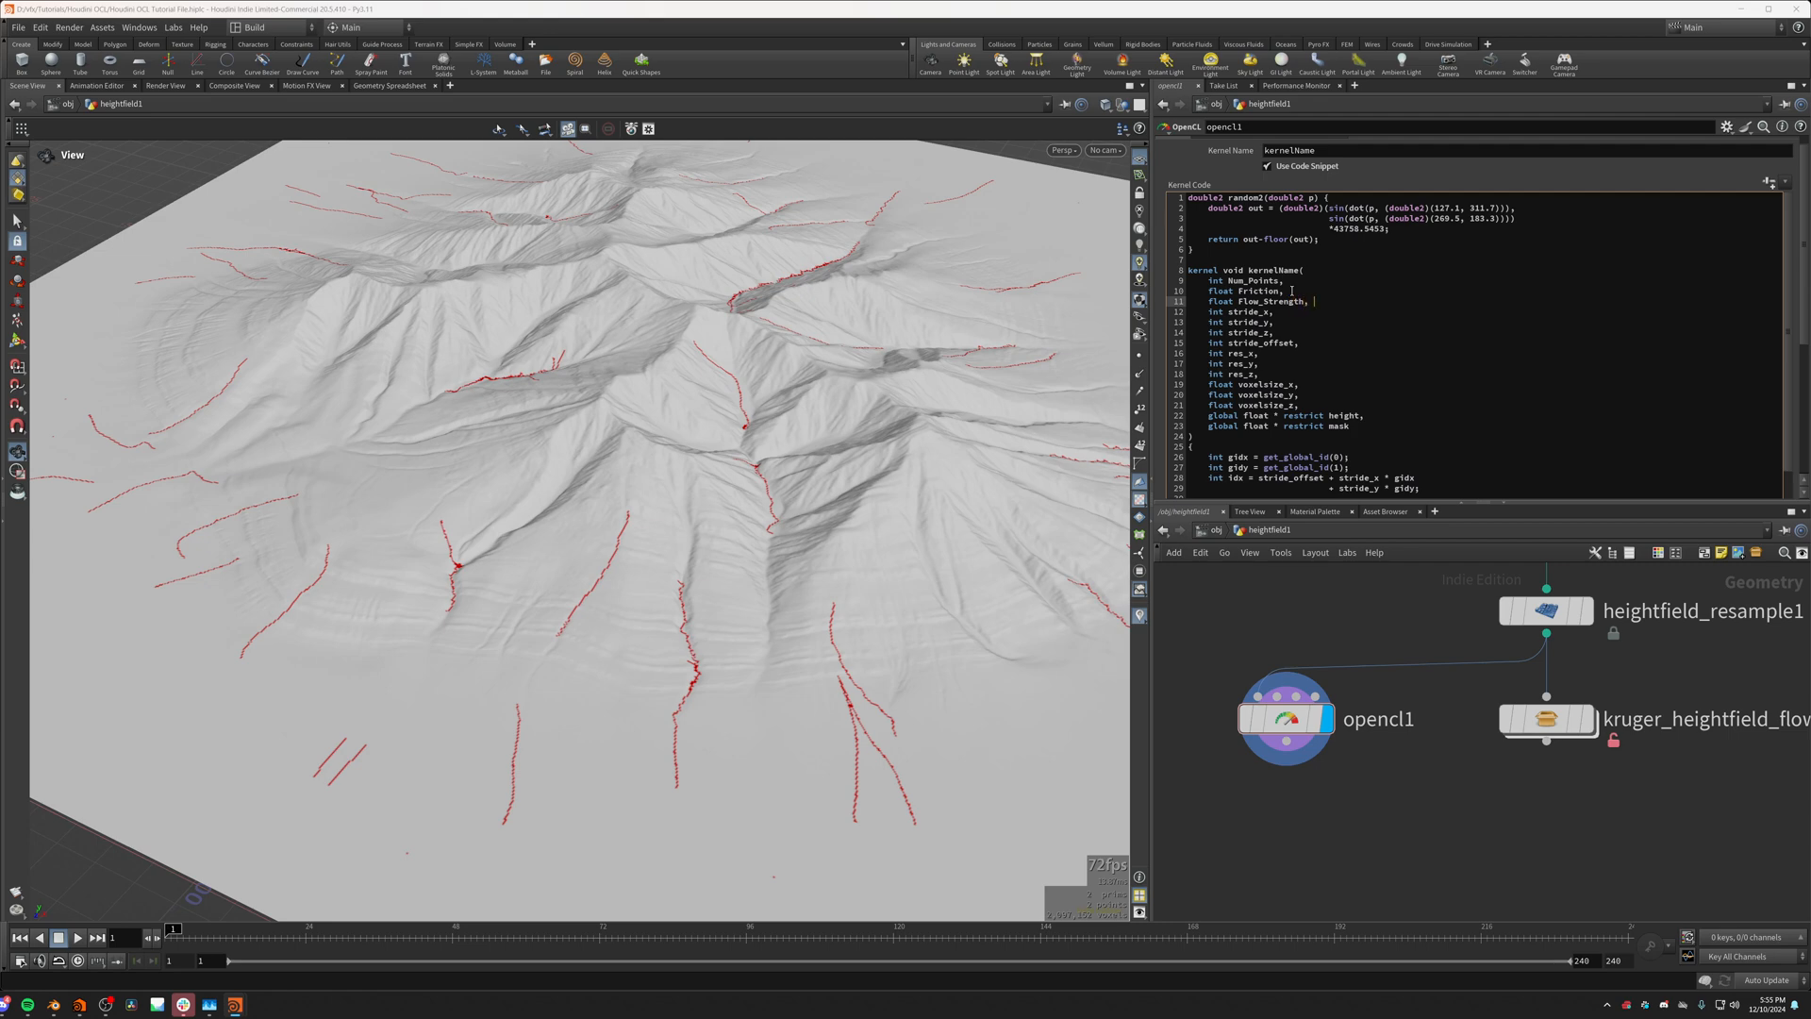
Step: Insert a new binding between Friction and height, name it Flow_Strength and set its parameter type to Float
{"action": "scroll", "coordinate": [1224, 148], "scroll_direction": "up", "scroll_amount": 1}
{"action": "left_click", "coordinate": [1254, 148]}
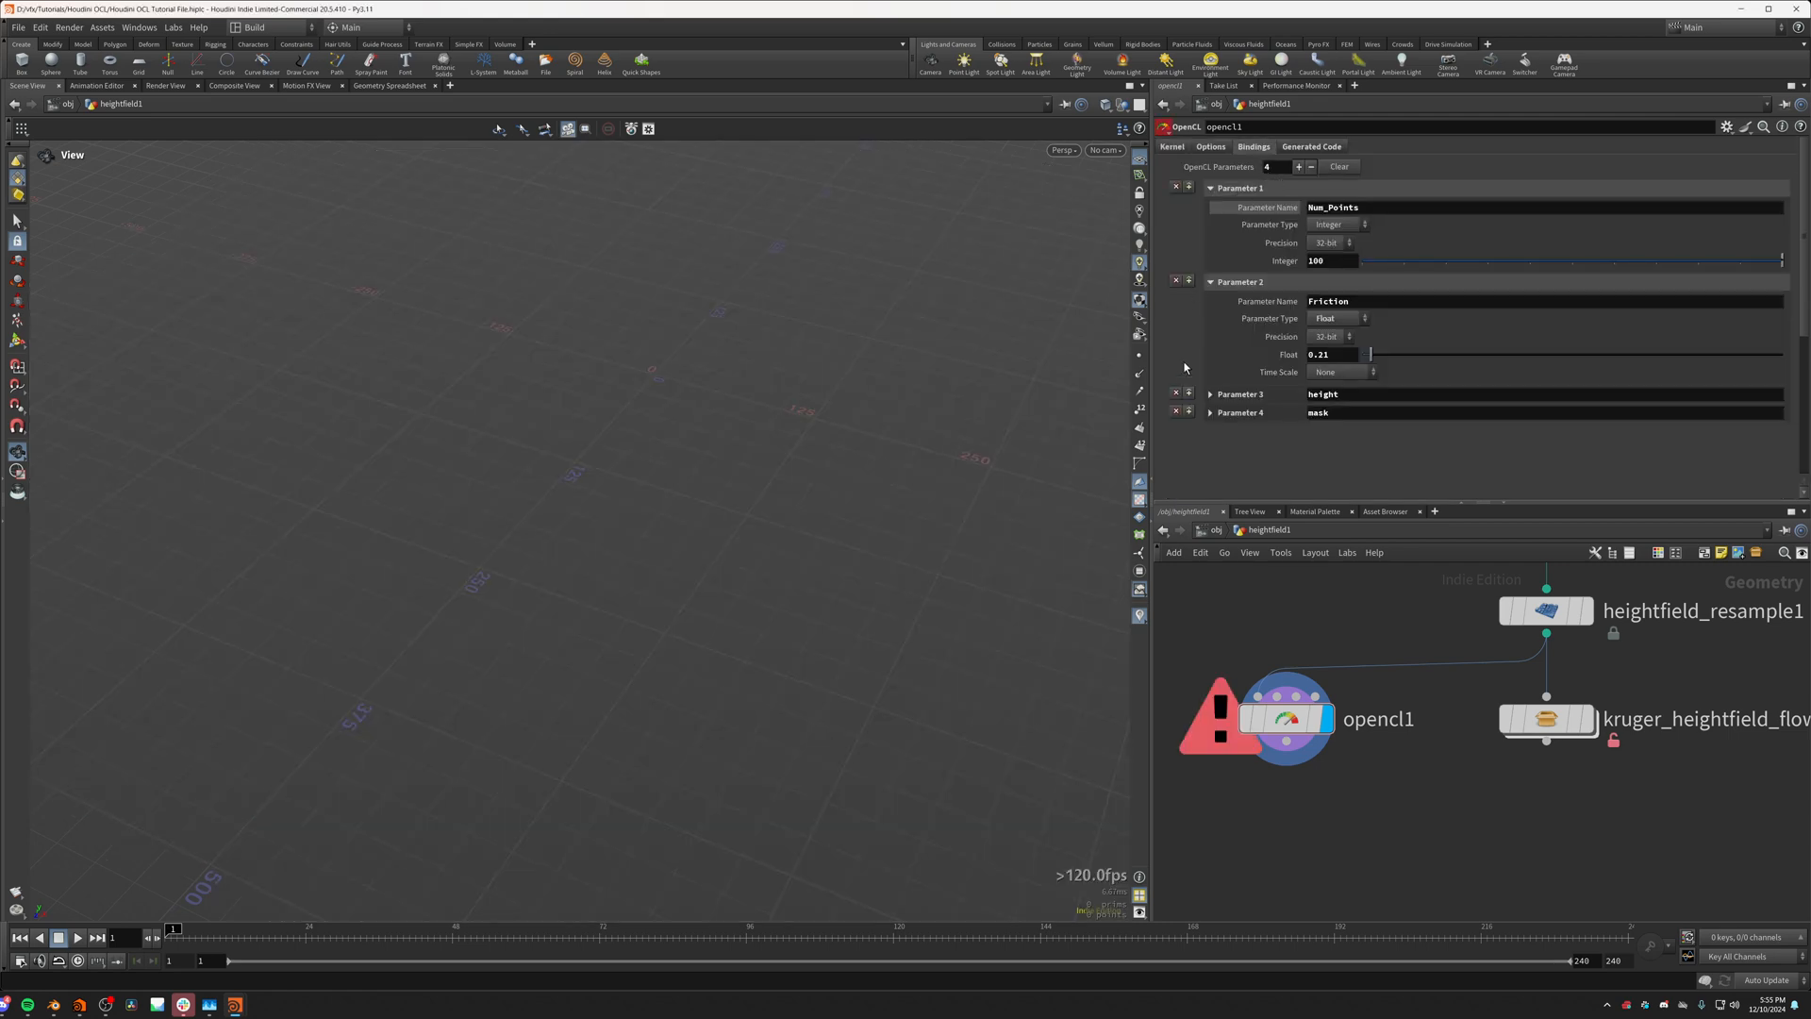
{"action": "left_click", "coordinate": [1190, 394]}
{"action": "left_click", "coordinate": [1328, 395]}
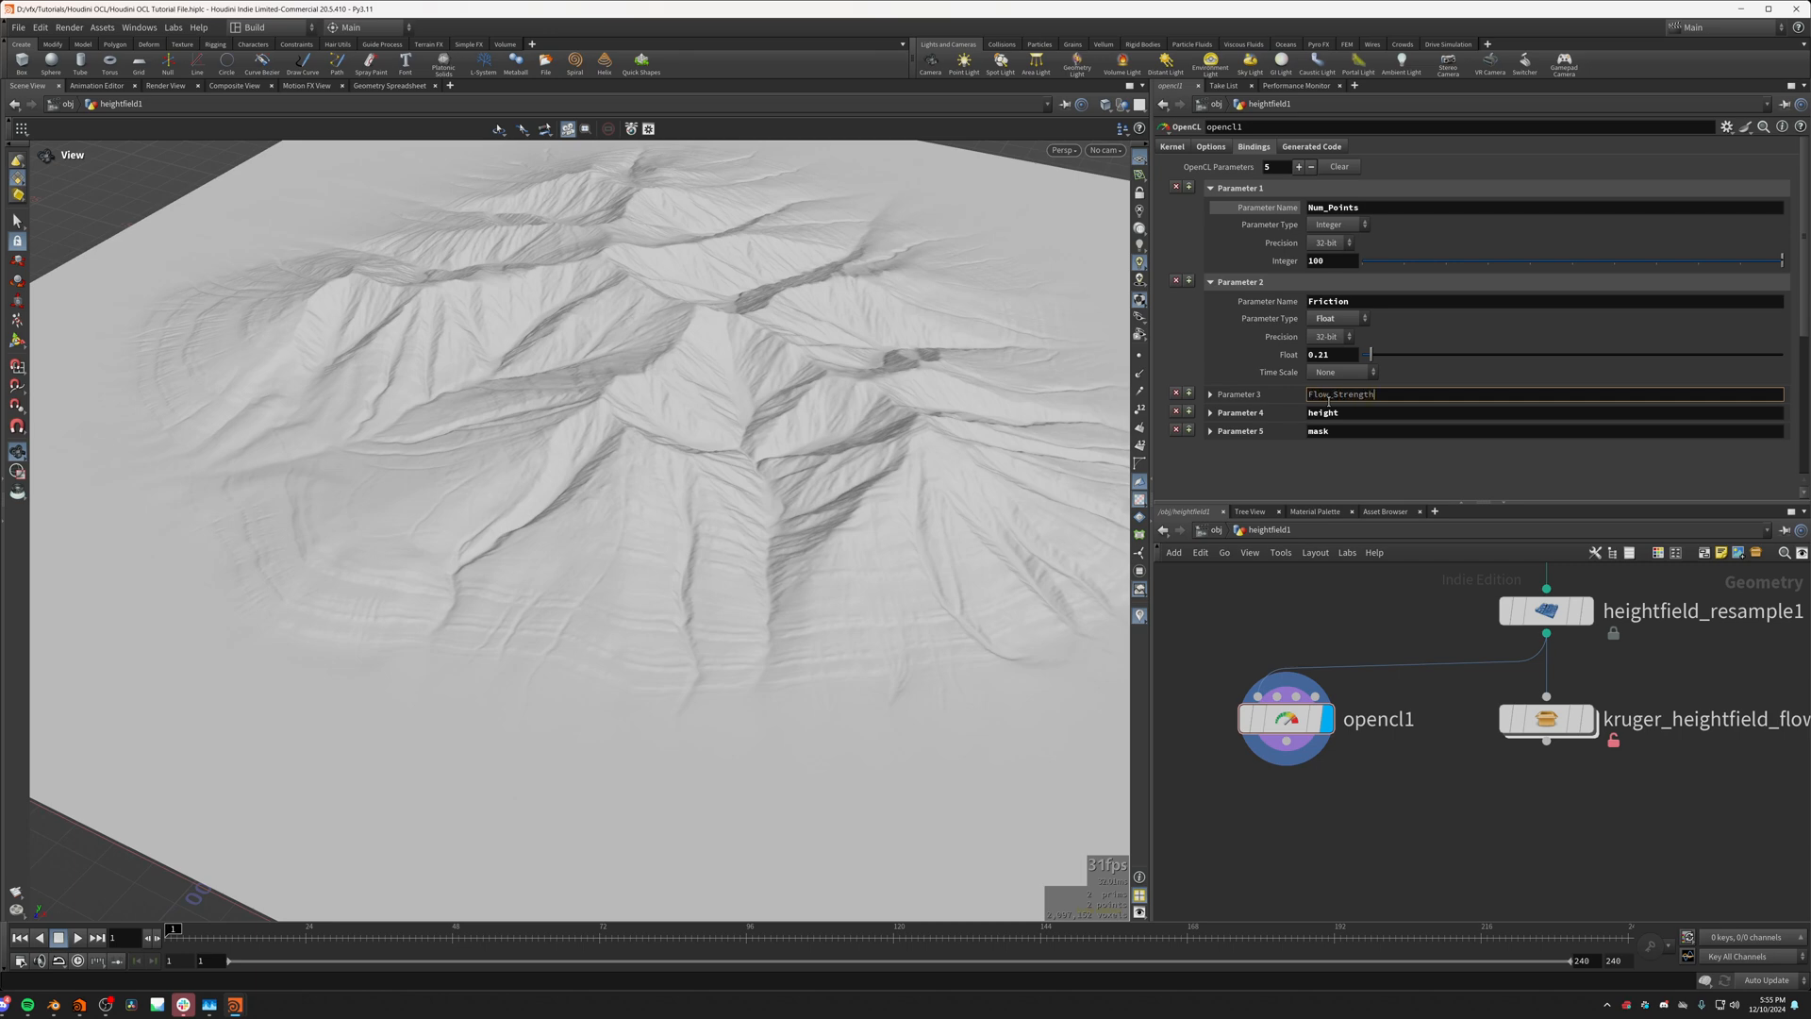
{"action": "key", "text": "Return"}
{"action": "left_click", "coordinate": [1335, 431]}
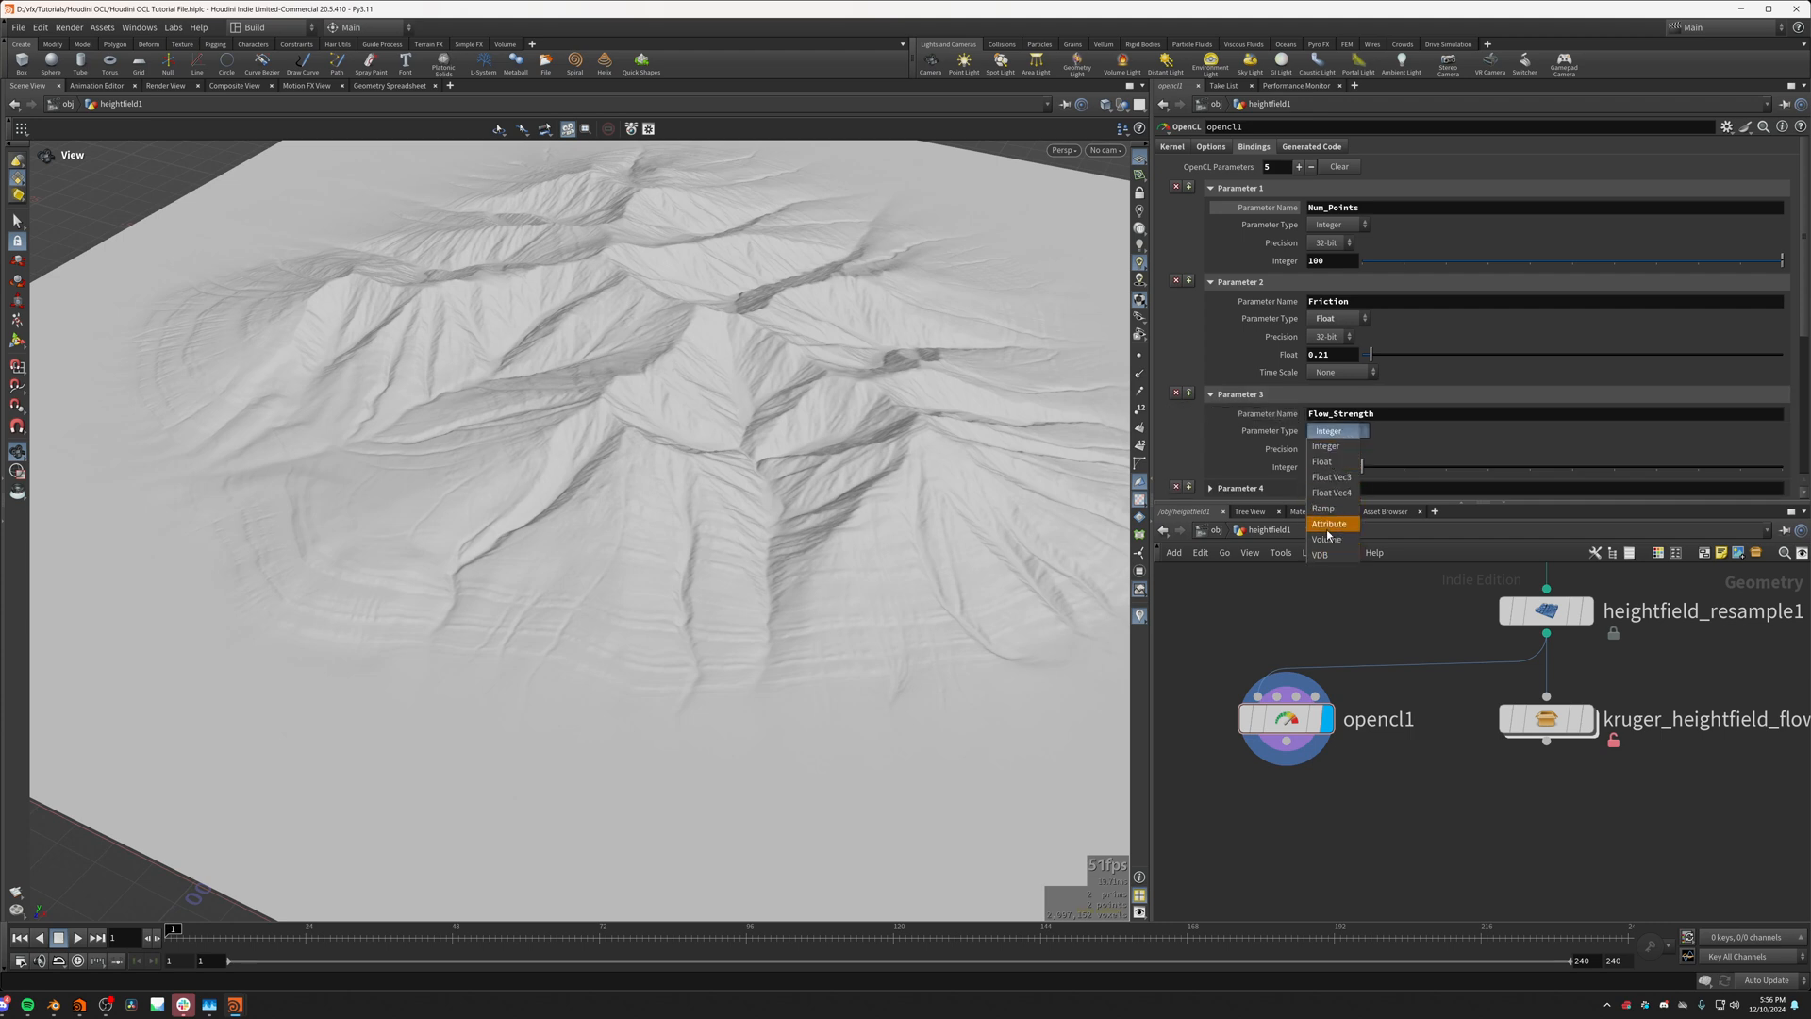
{"action": "left_click", "coordinate": [1323, 462]}
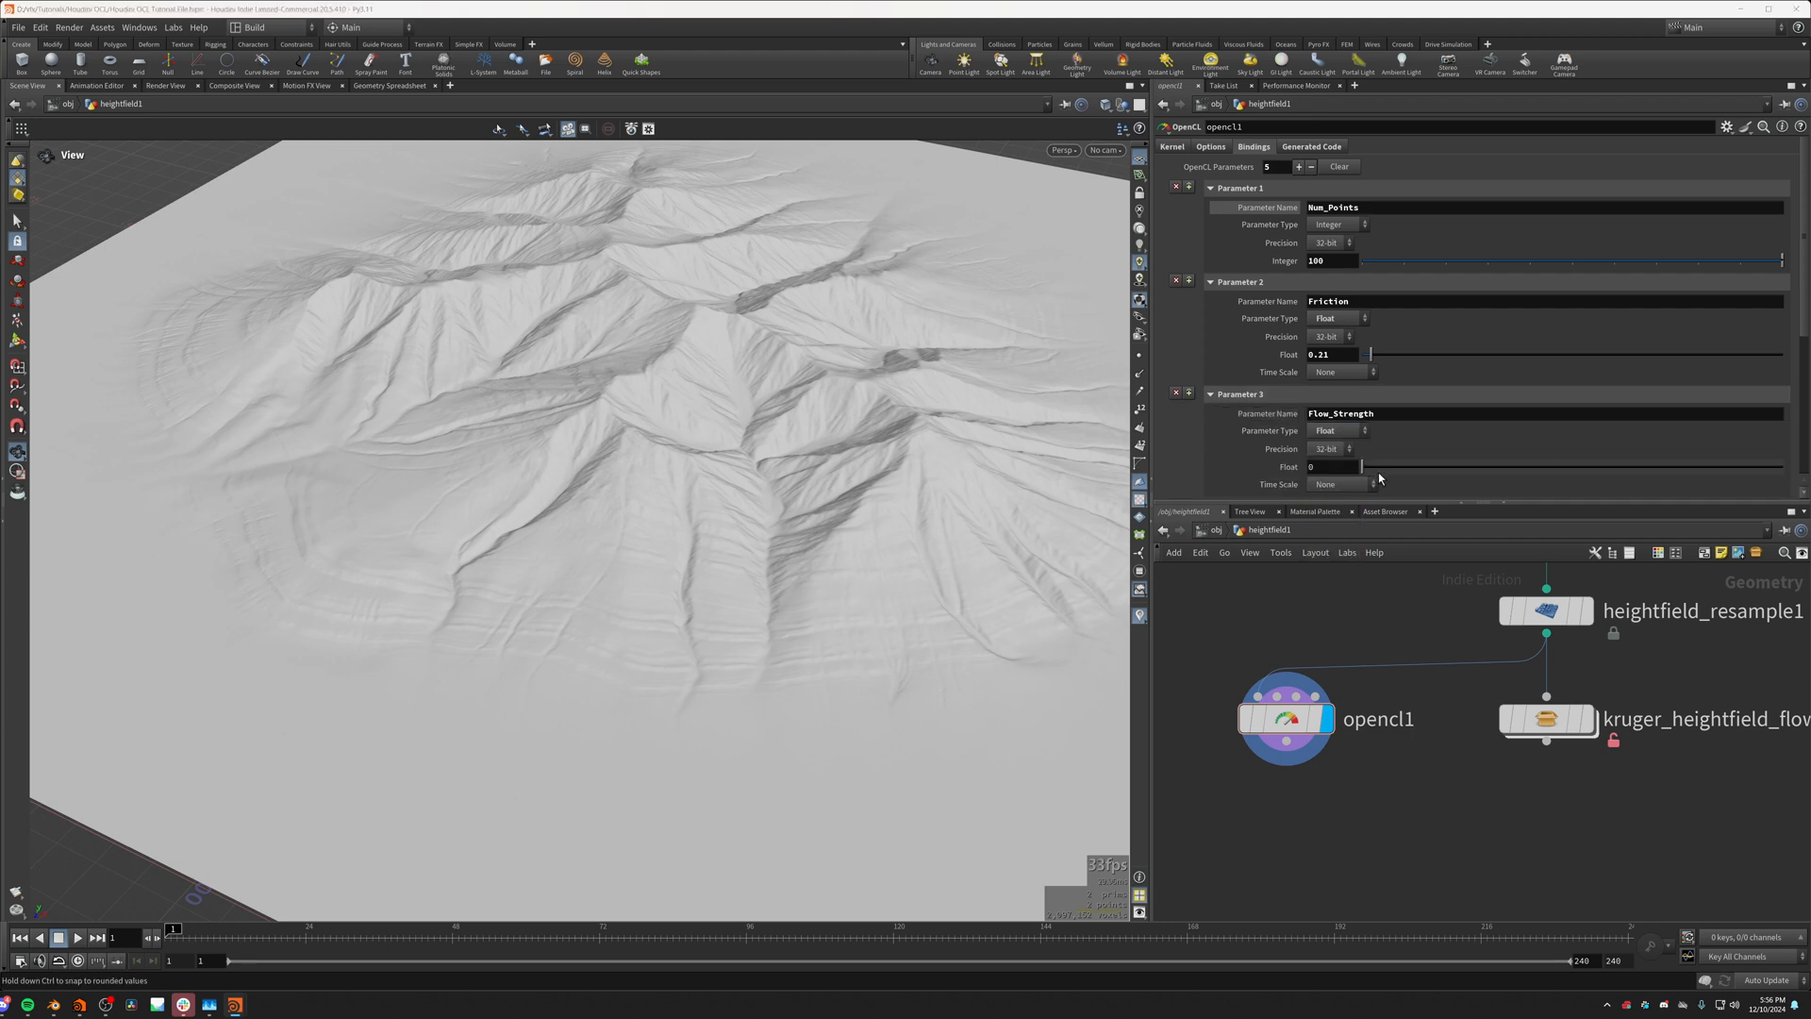
Step: Set Flow_Strength to 0.63 and Num_Points to 10000
{"action": "left_click_drag", "start_coordinate": [1365, 471], "coordinate": [1392, 472]}
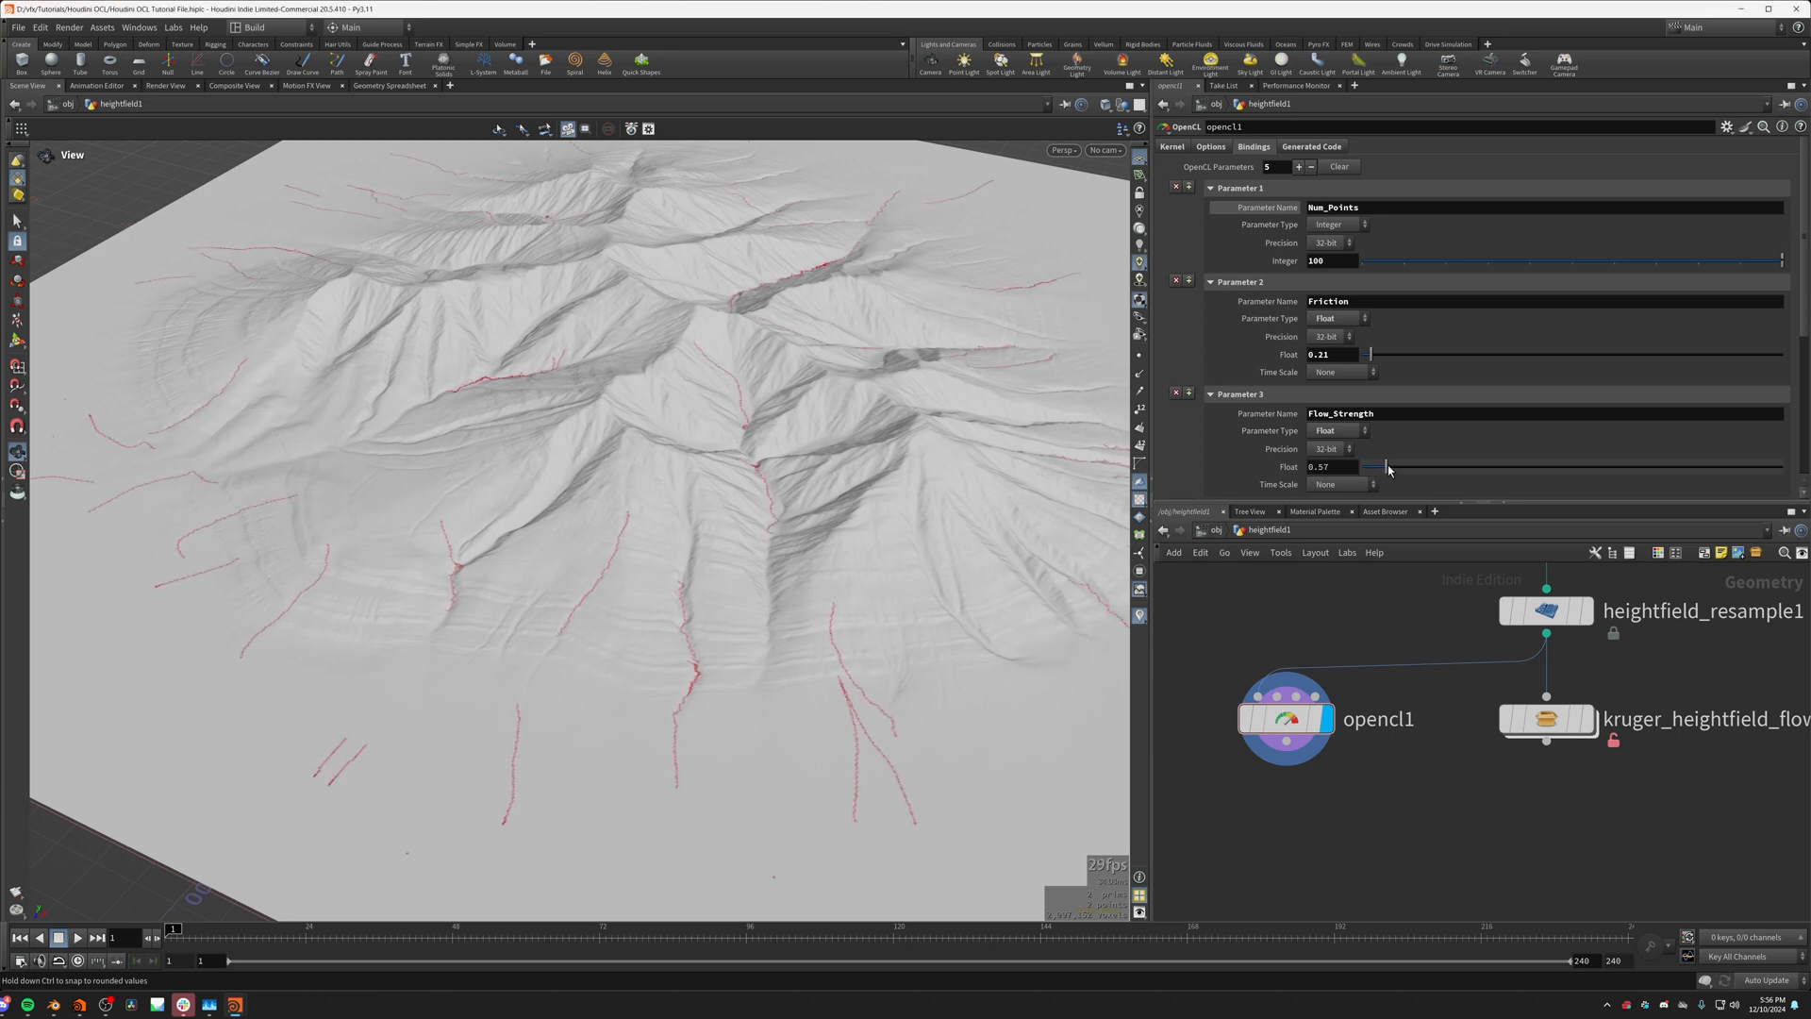
{"action": "left_click", "coordinate": [1326, 261]}
{"action": "key", "text": "Return"}
{"action": "left_click_drag", "start_coordinate": [849, 491], "coordinate": [849, 622]}
{"action": "scroll", "coordinate": [848, 585], "scroll_direction": "up", "scroll_amount": 3}
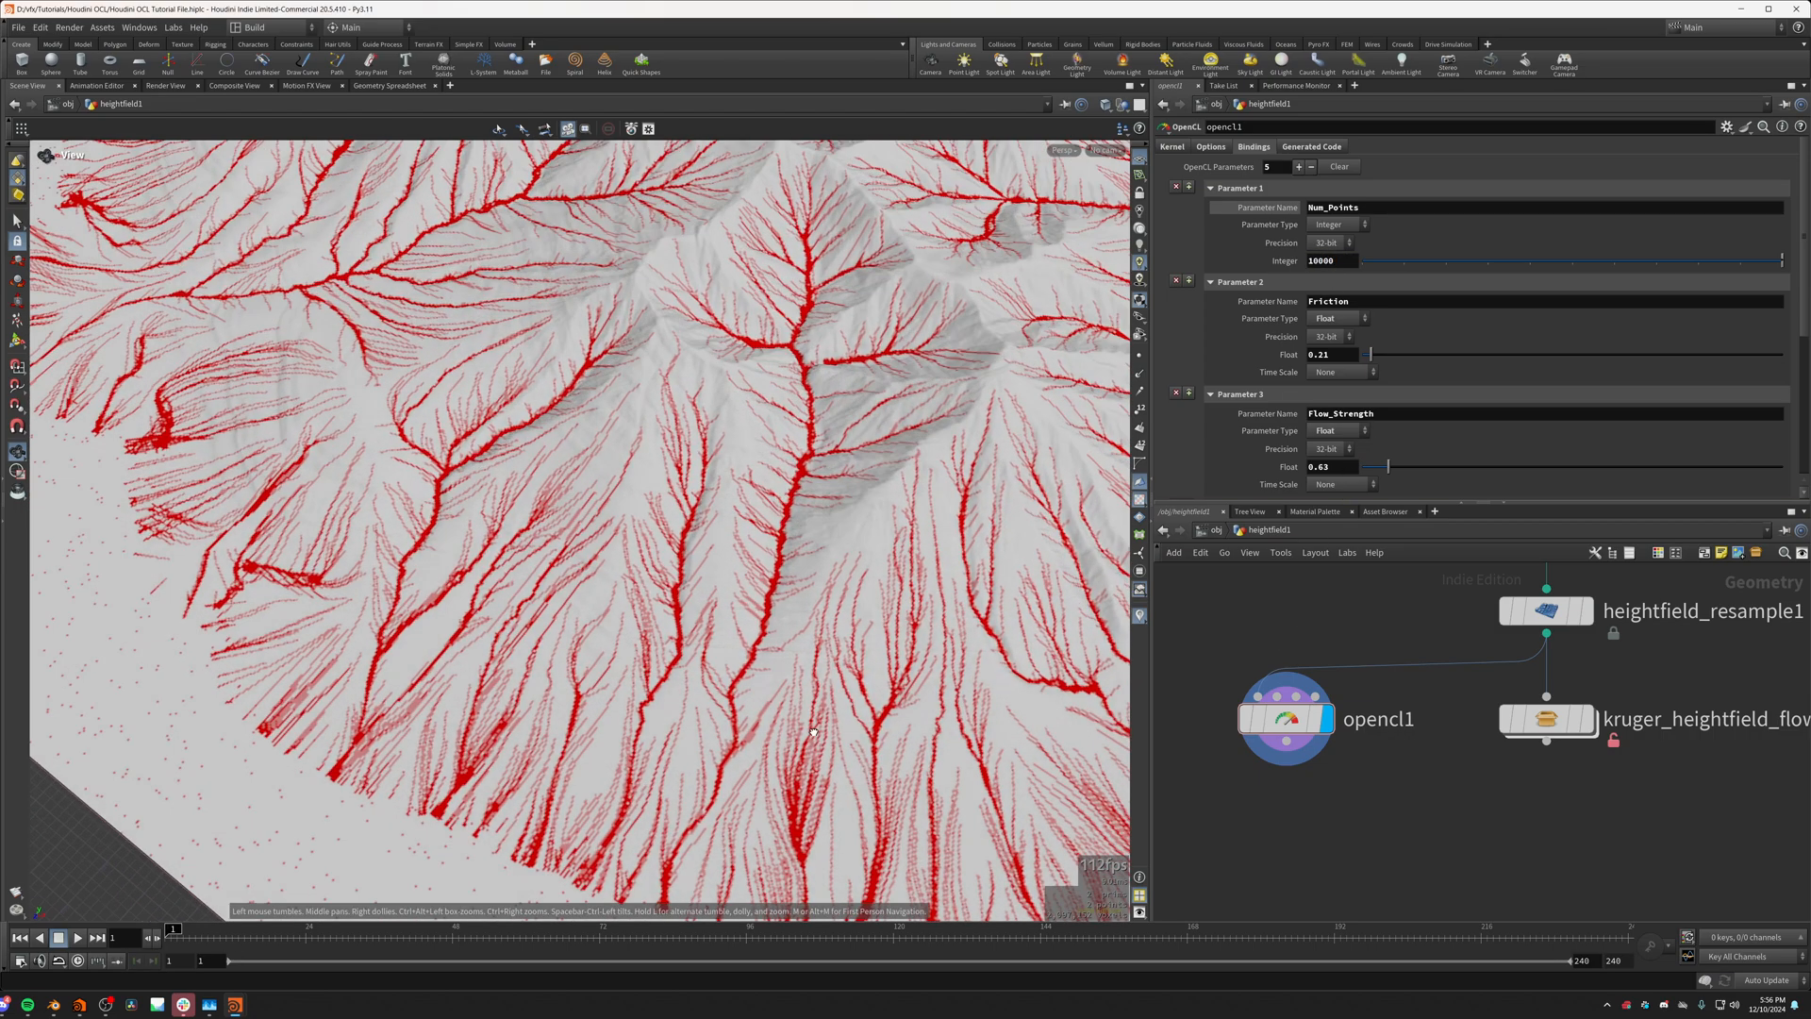
Step: Lower Flow_Strength to 0.09 and examine the stray dots on the flat area beside the mountain
{"action": "left_click_drag", "start_coordinate": [1388, 471], "coordinate": [1365, 471]}
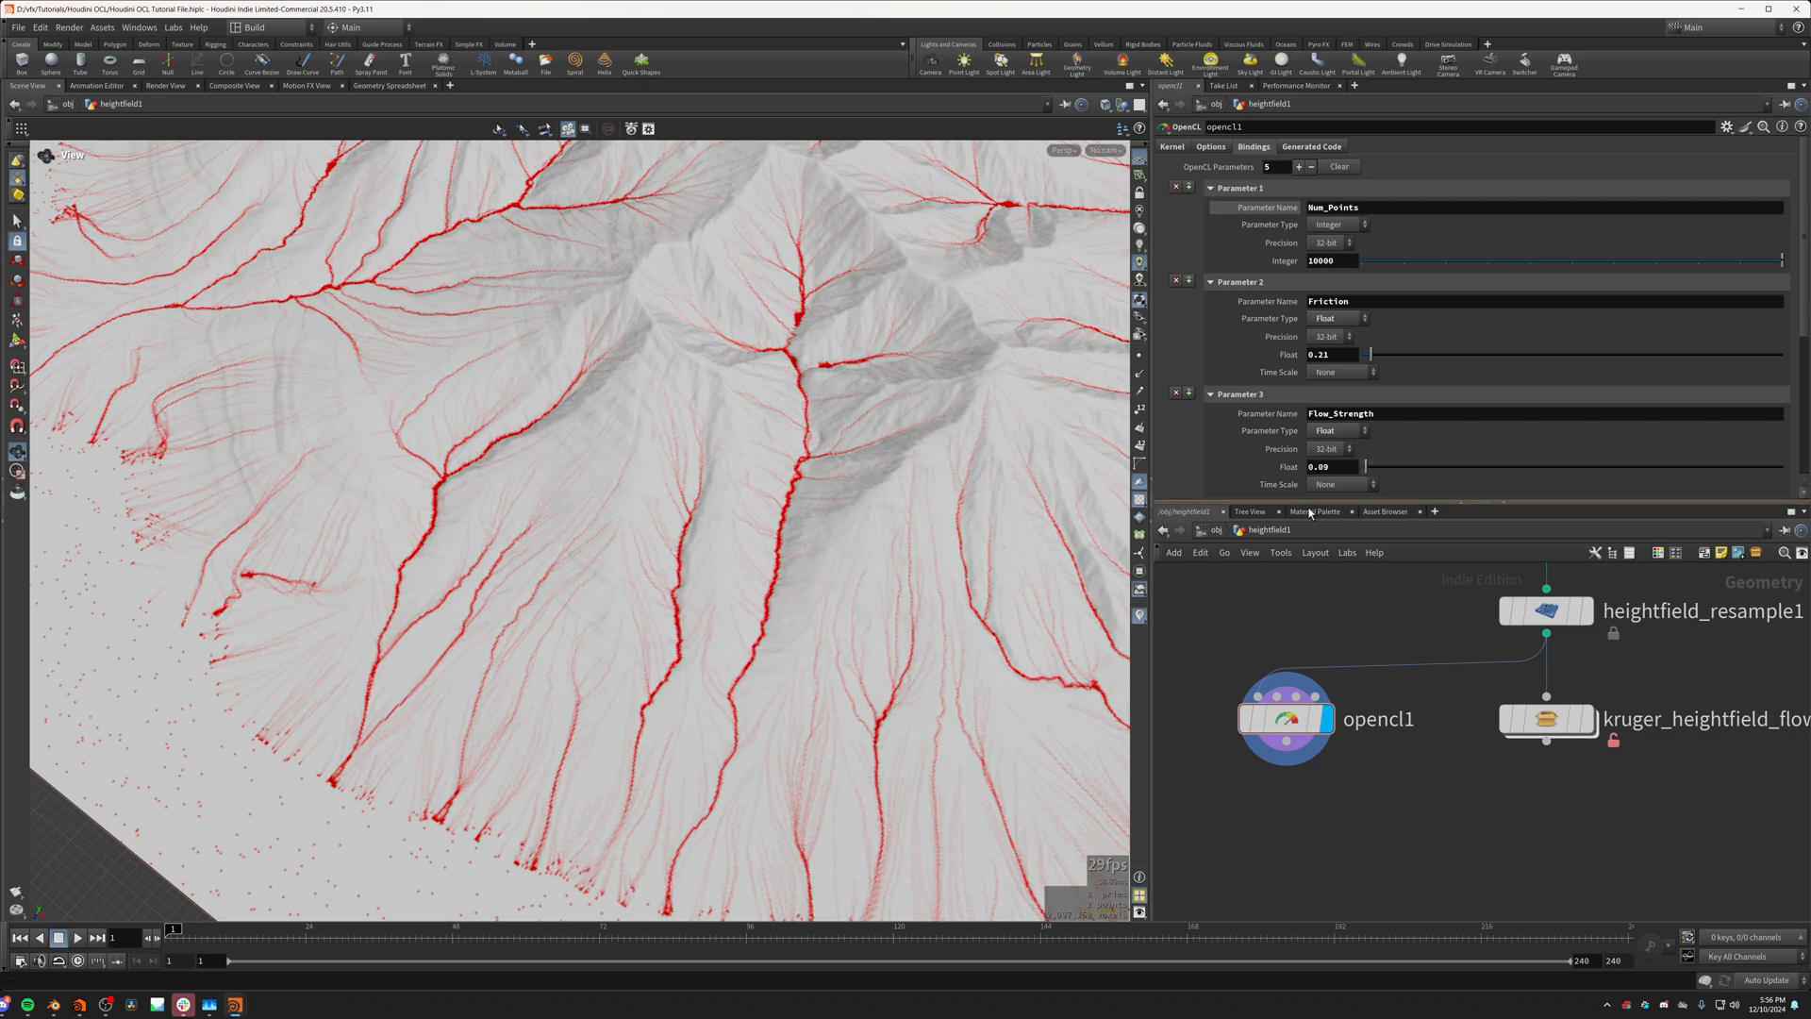
{"action": "left_click_drag", "start_coordinate": [755, 510], "coordinate": [528, 529]}
{"action": "right_click_drag", "start_coordinate": [528, 528], "coordinate": [463, 486]}
{"action": "middle_click_drag", "start_coordinate": [463, 486], "coordinate": [453, 619]}
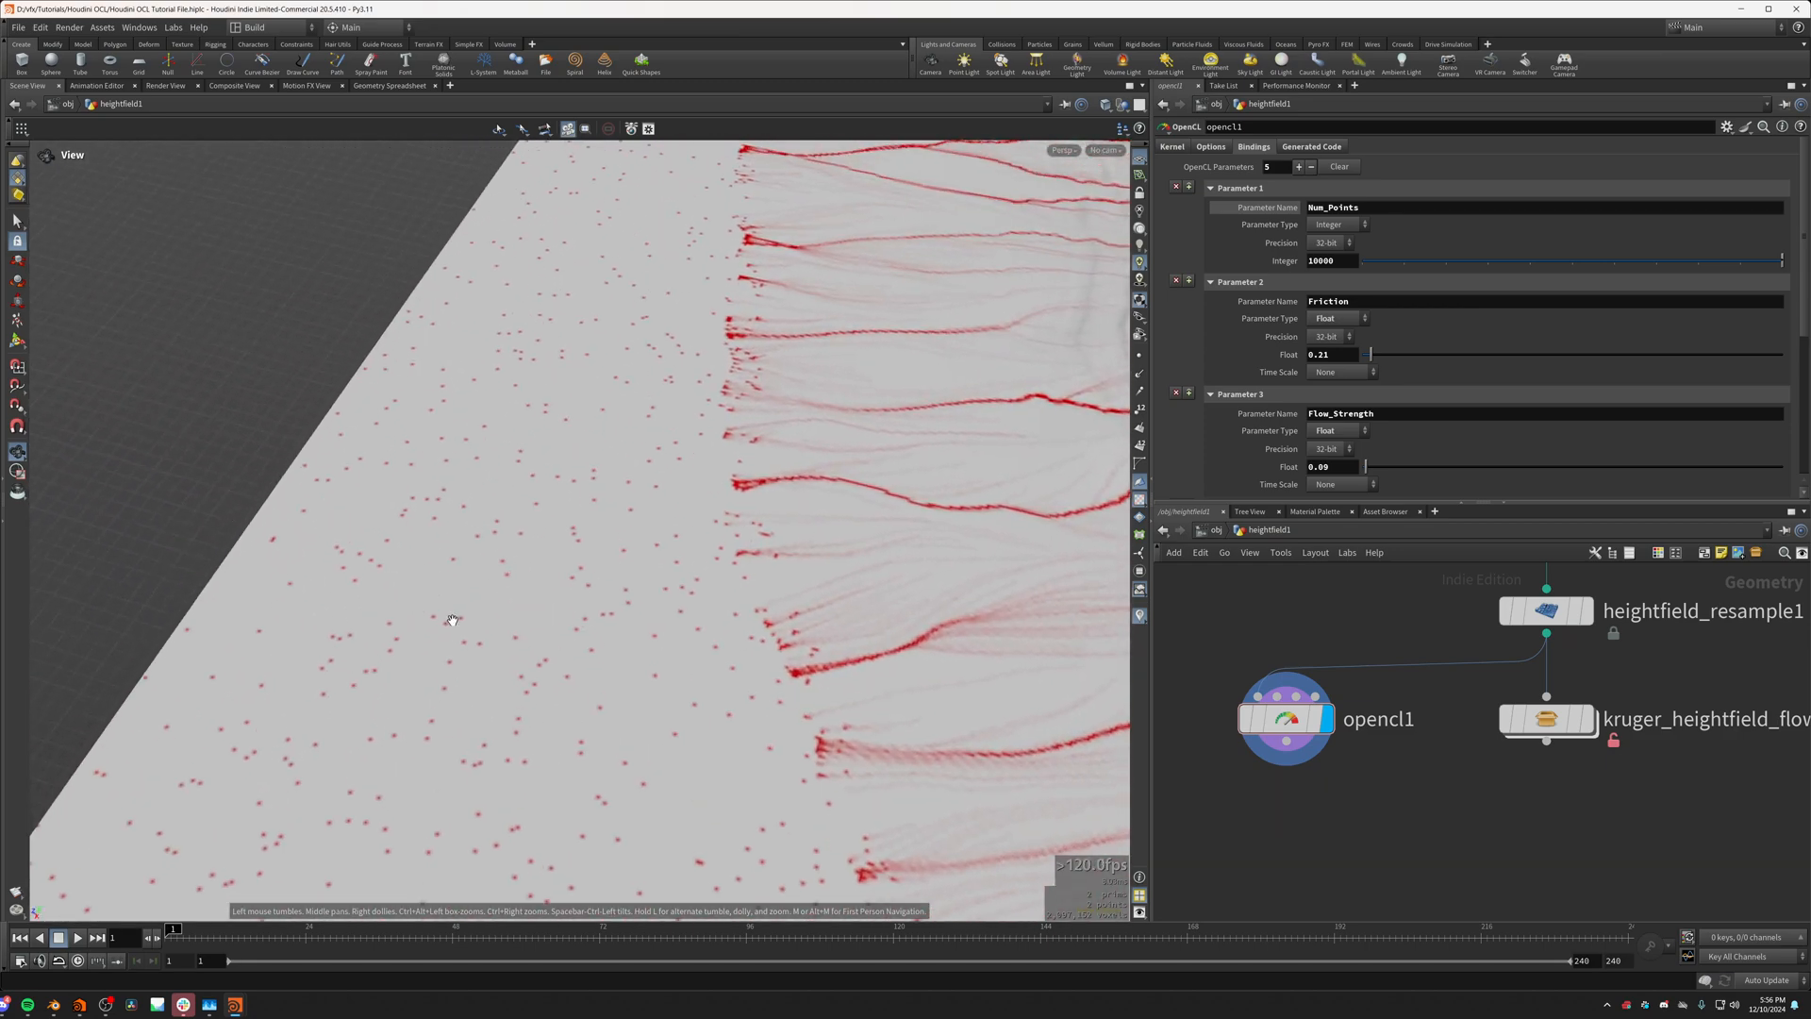
{"action": "left_click_drag", "start_coordinate": [453, 619], "coordinate": [511, 426]}
Step: Scale the mask contribution by velocity so the line reads mask[sampleidx] += Flow_Strength*length(v);, and review the flow lines across the terrain
{"action": "left_click", "coordinate": [1169, 148]}
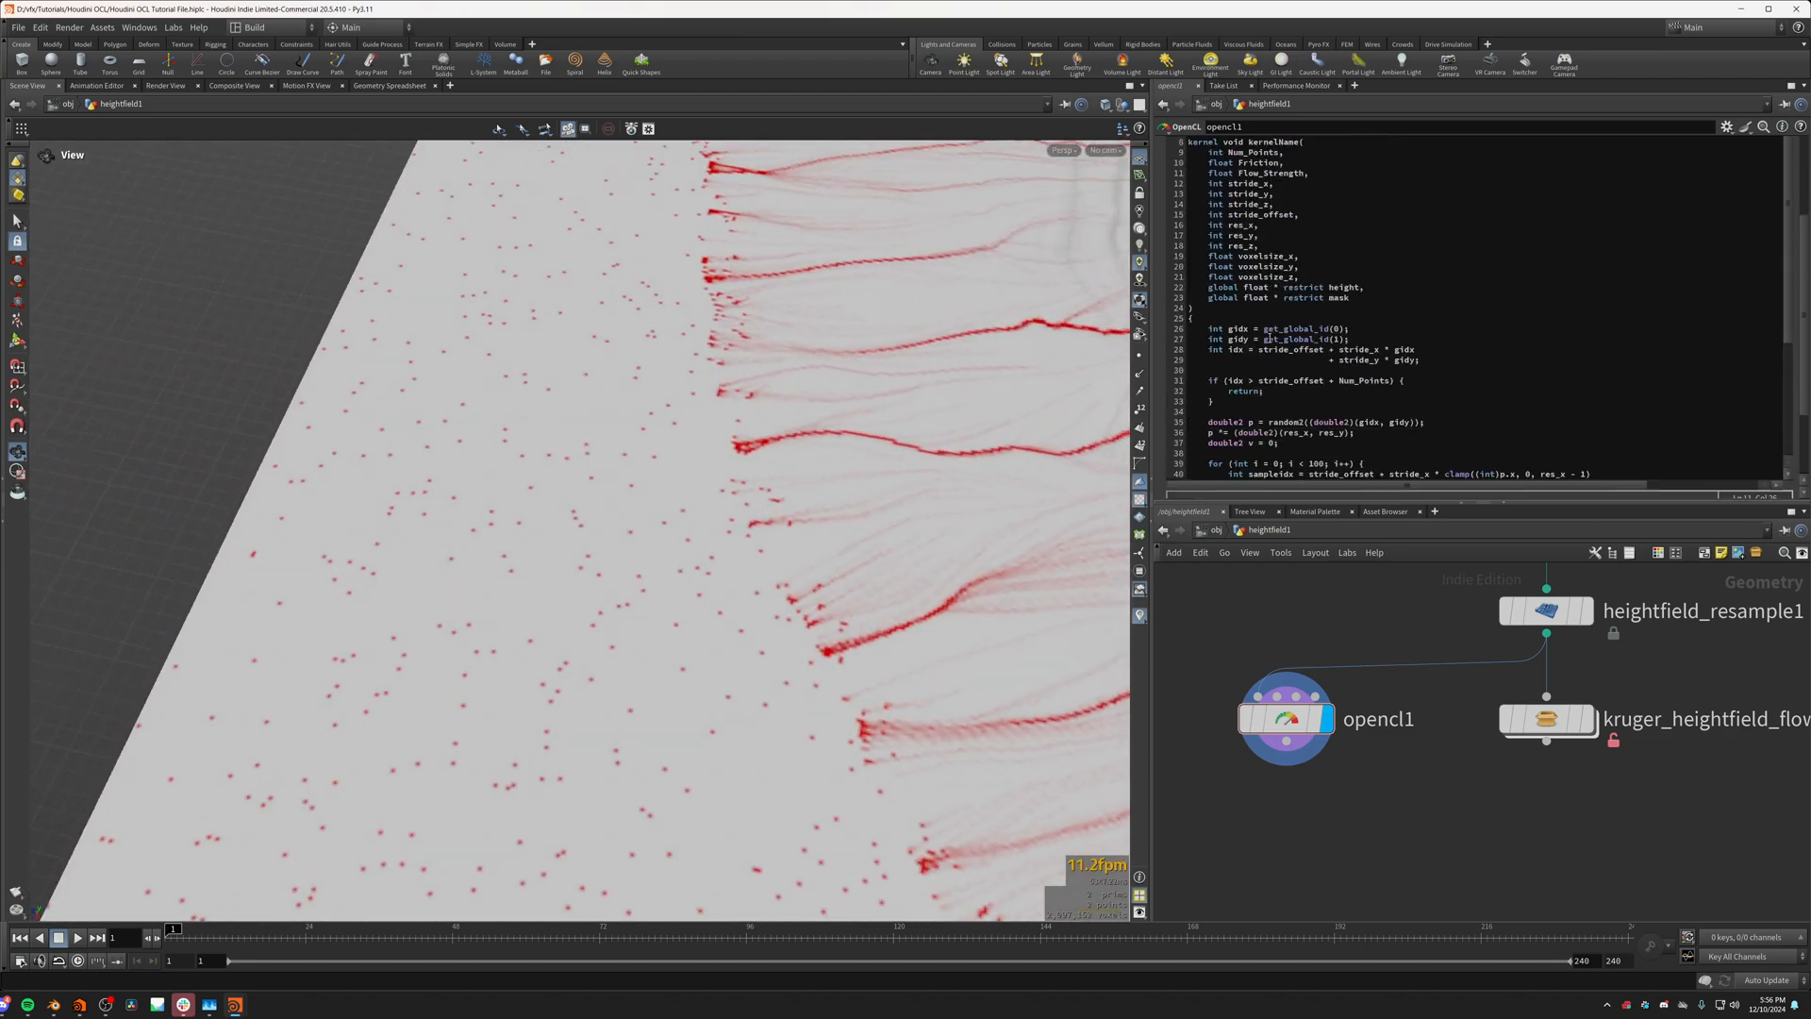
{"action": "scroll", "coordinate": [1317, 311], "scroll_direction": "down", "scroll_amount": 5}
{"action": "left_click", "coordinate": [1391, 351]}
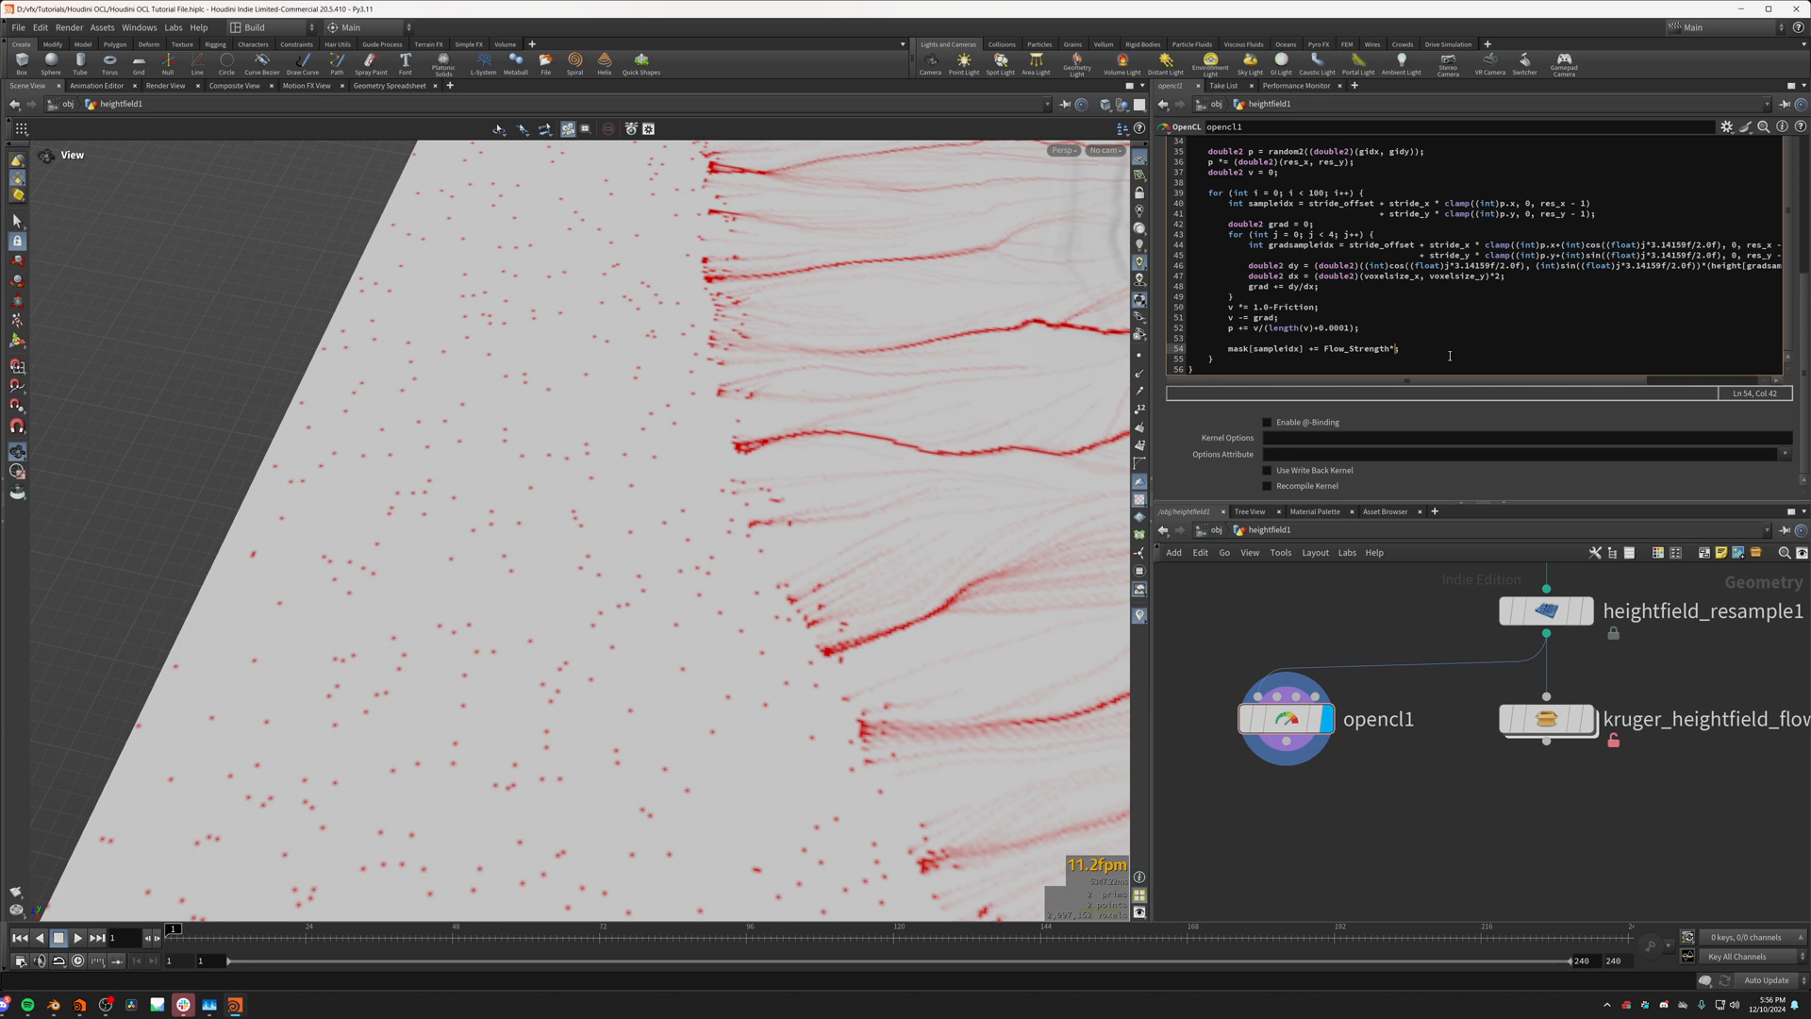
{"action": "type", "text": "*length(v"}
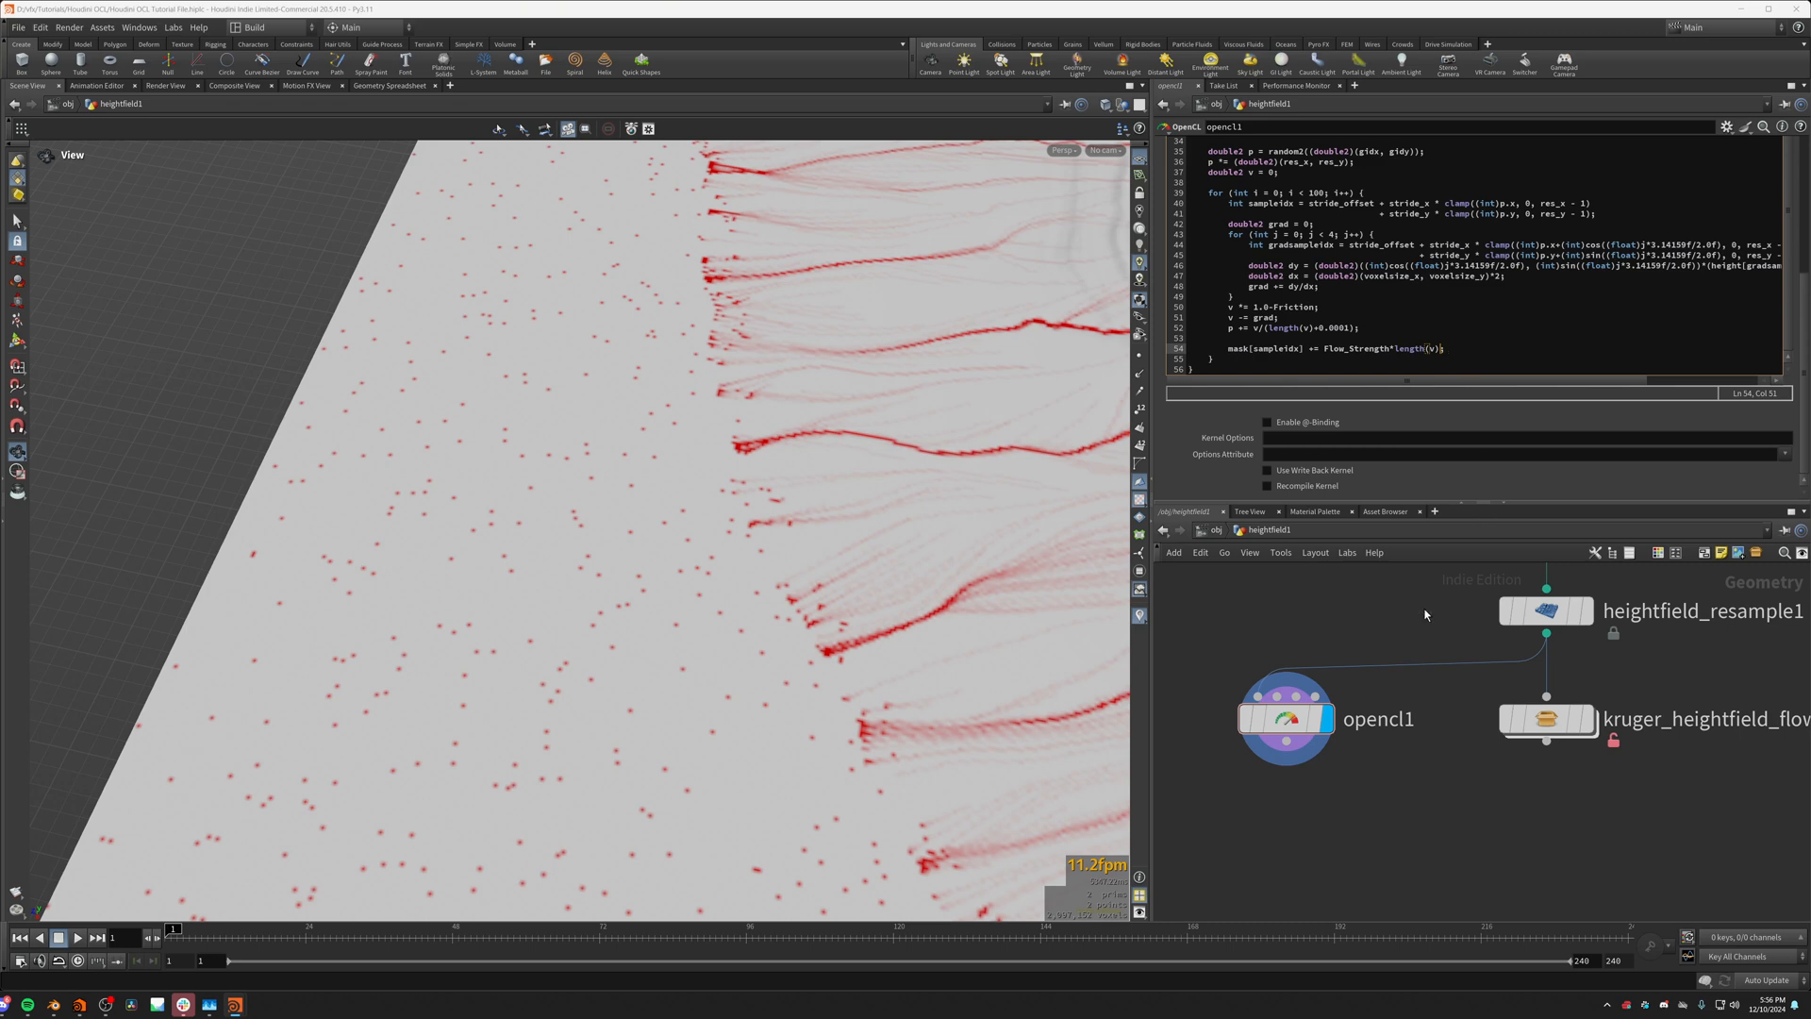
{"action": "left_click_drag", "start_coordinate": [929, 548], "coordinate": [549, 574]}
{"action": "scroll", "coordinate": [504, 504], "scroll_direction": "up", "scroll_amount": 8}
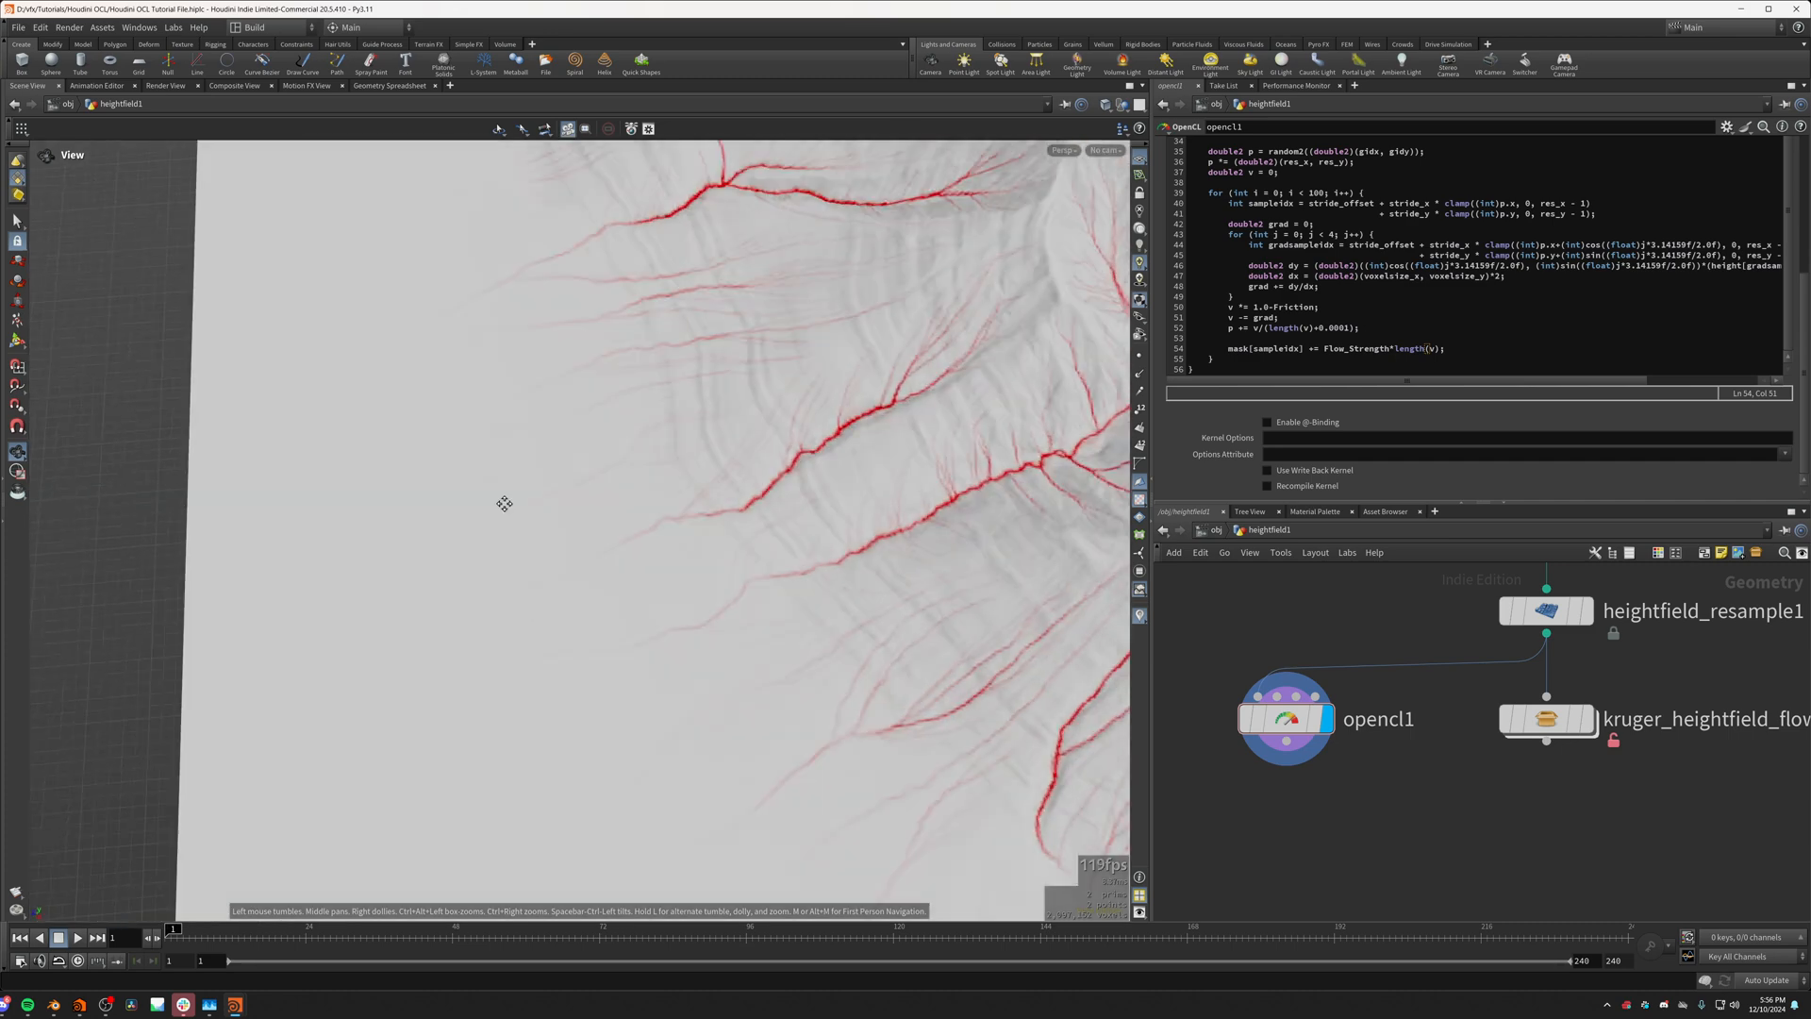
{"action": "left_click_drag", "start_coordinate": [504, 504], "coordinate": [721, 538]}
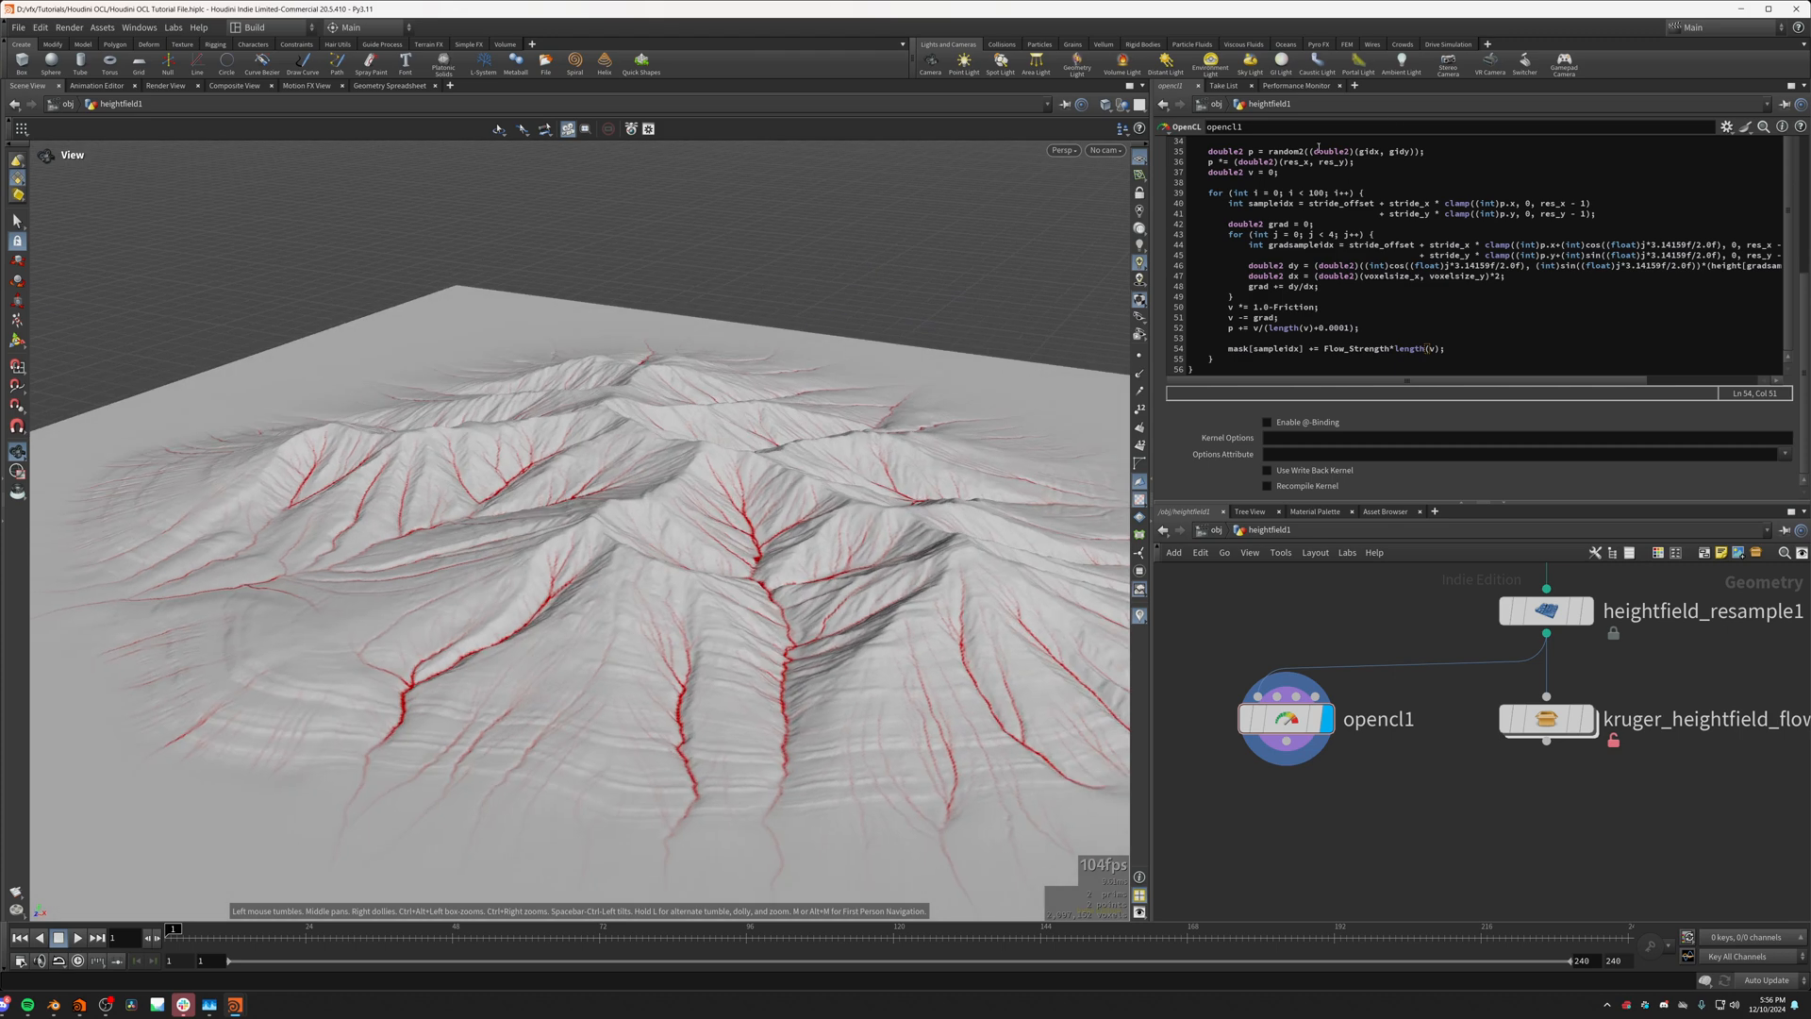
Step: Try Friction at 0 and settle on a value of 0.01
{"action": "scroll", "coordinate": [1180, 163], "scroll_direction": "up", "scroll_amount": 15}
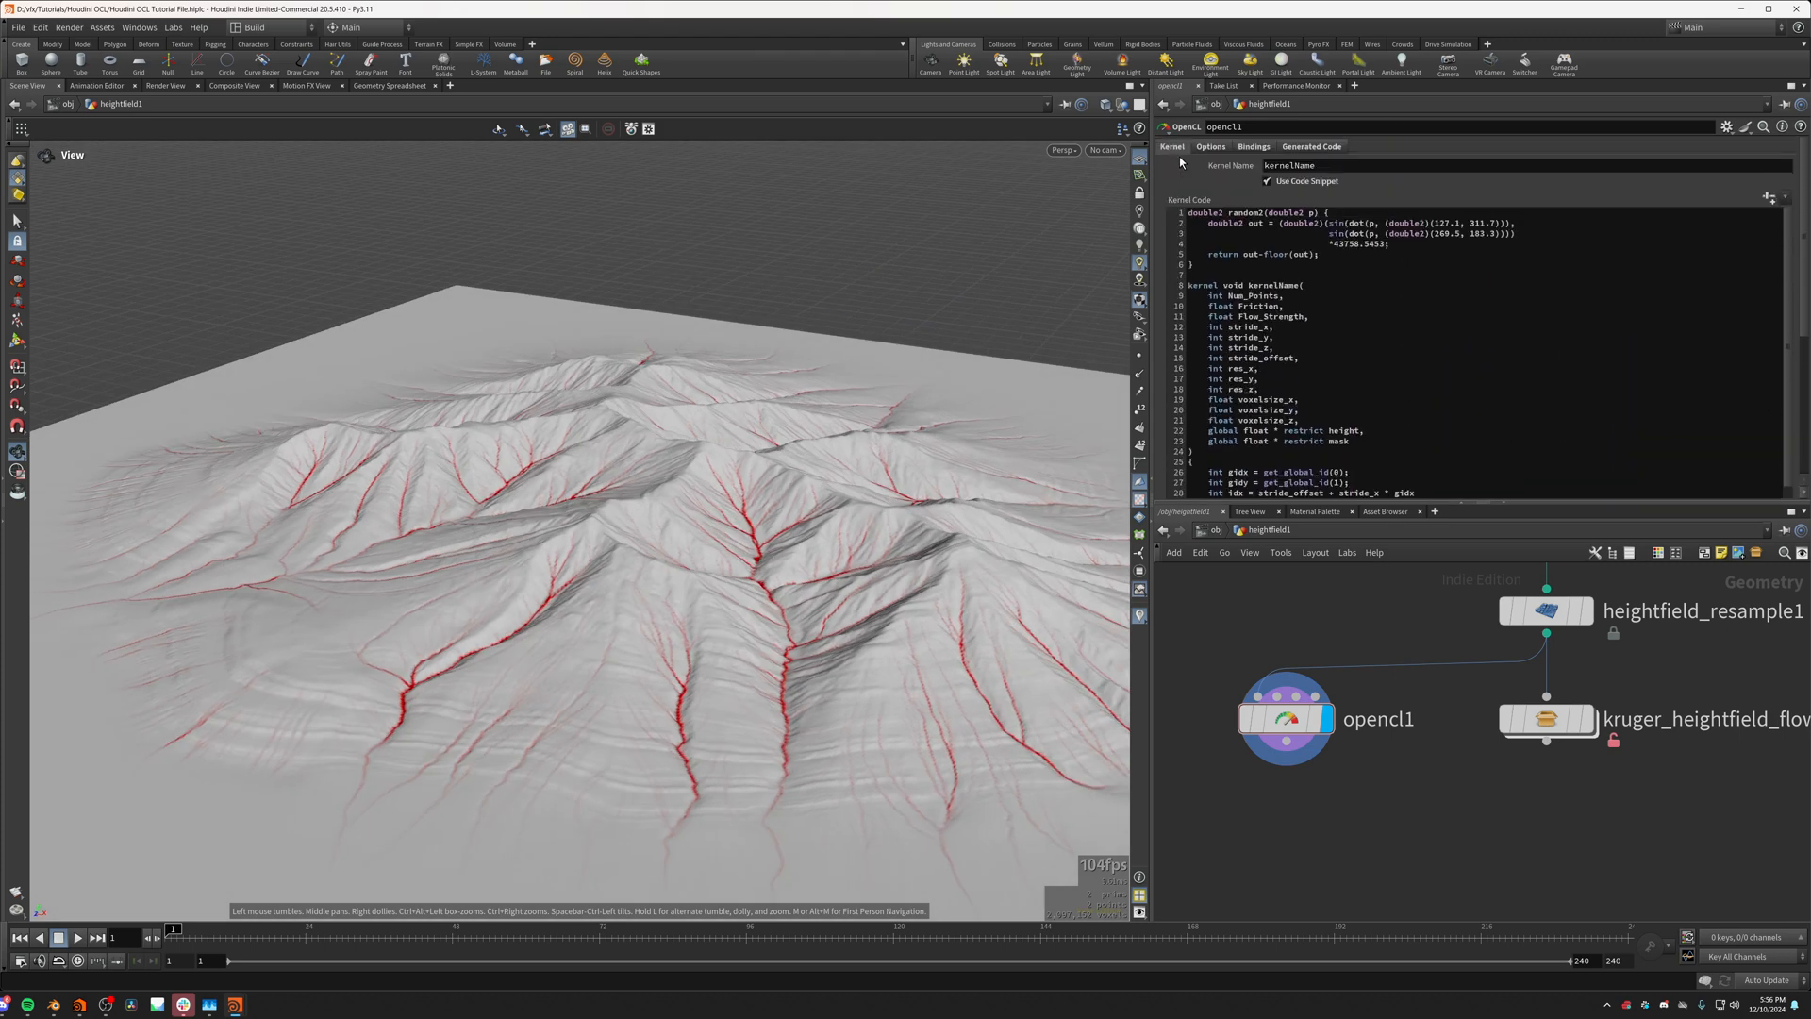
{"action": "left_click", "coordinate": [1253, 146]}
{"action": "left_click_drag", "start_coordinate": [1370, 355], "coordinate": [1364, 359]}
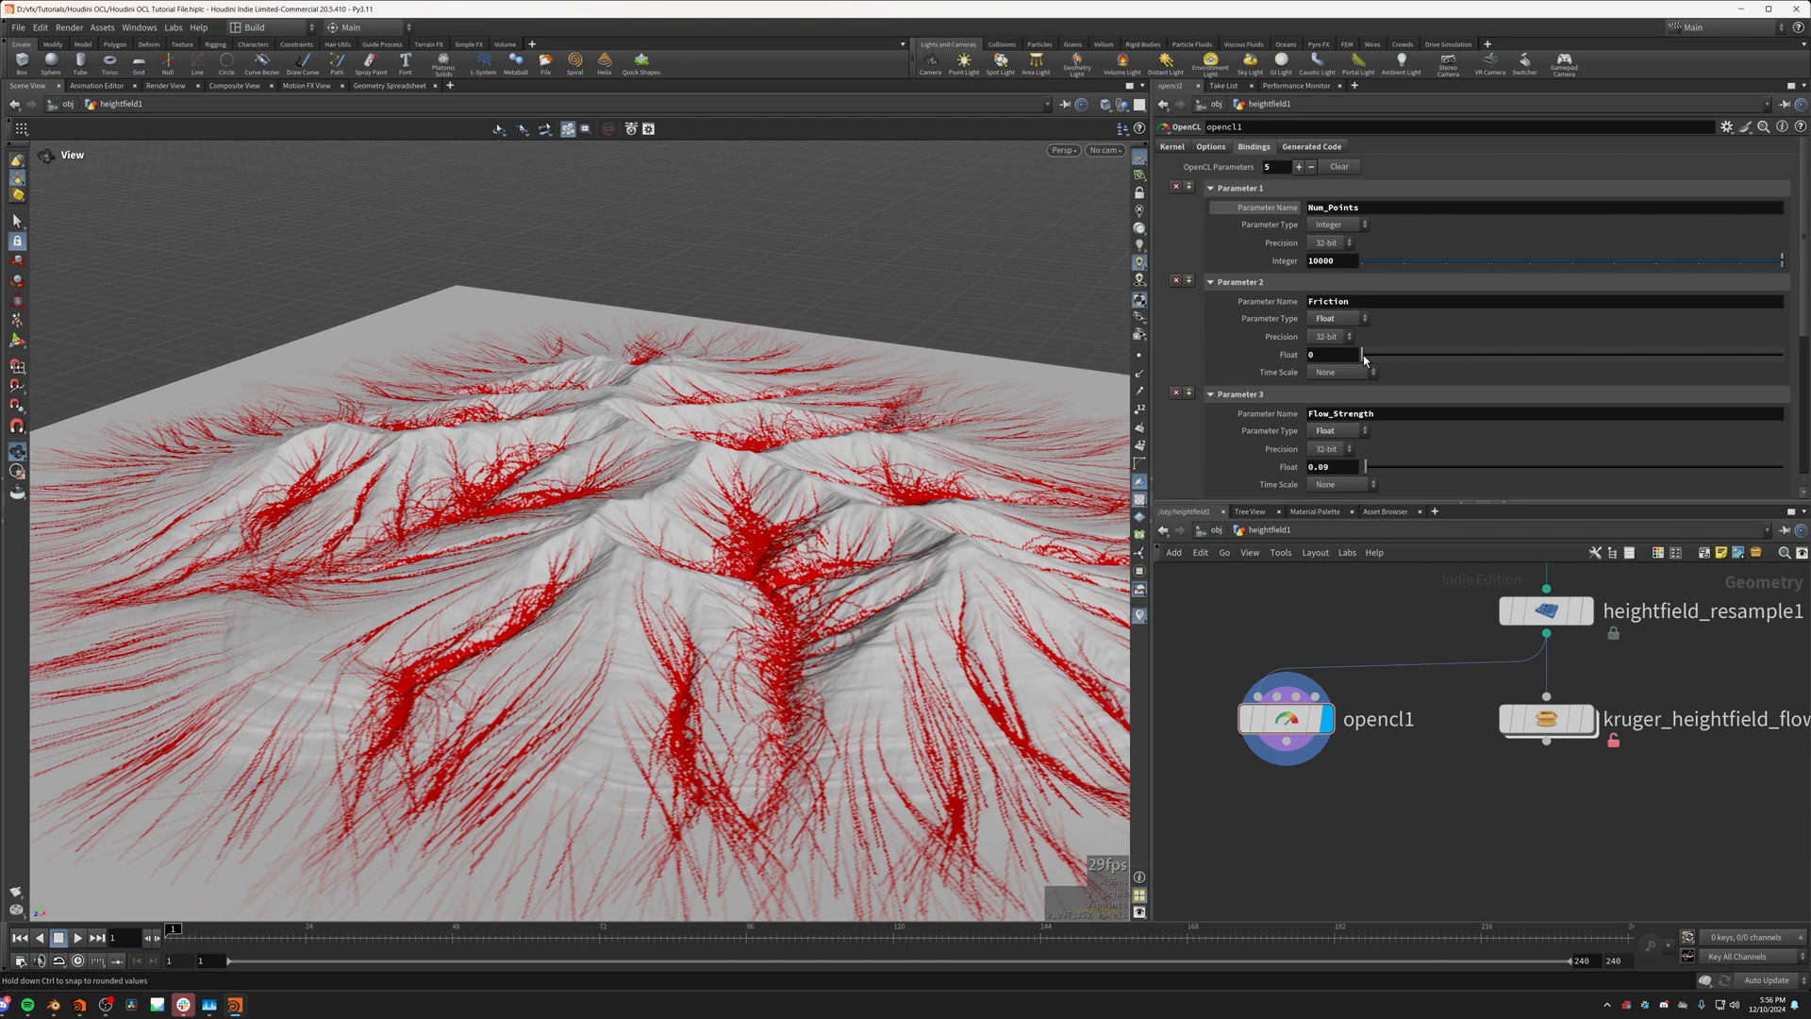
{"action": "left_click_drag", "start_coordinate": [1364, 360], "coordinate": [1365, 357]}
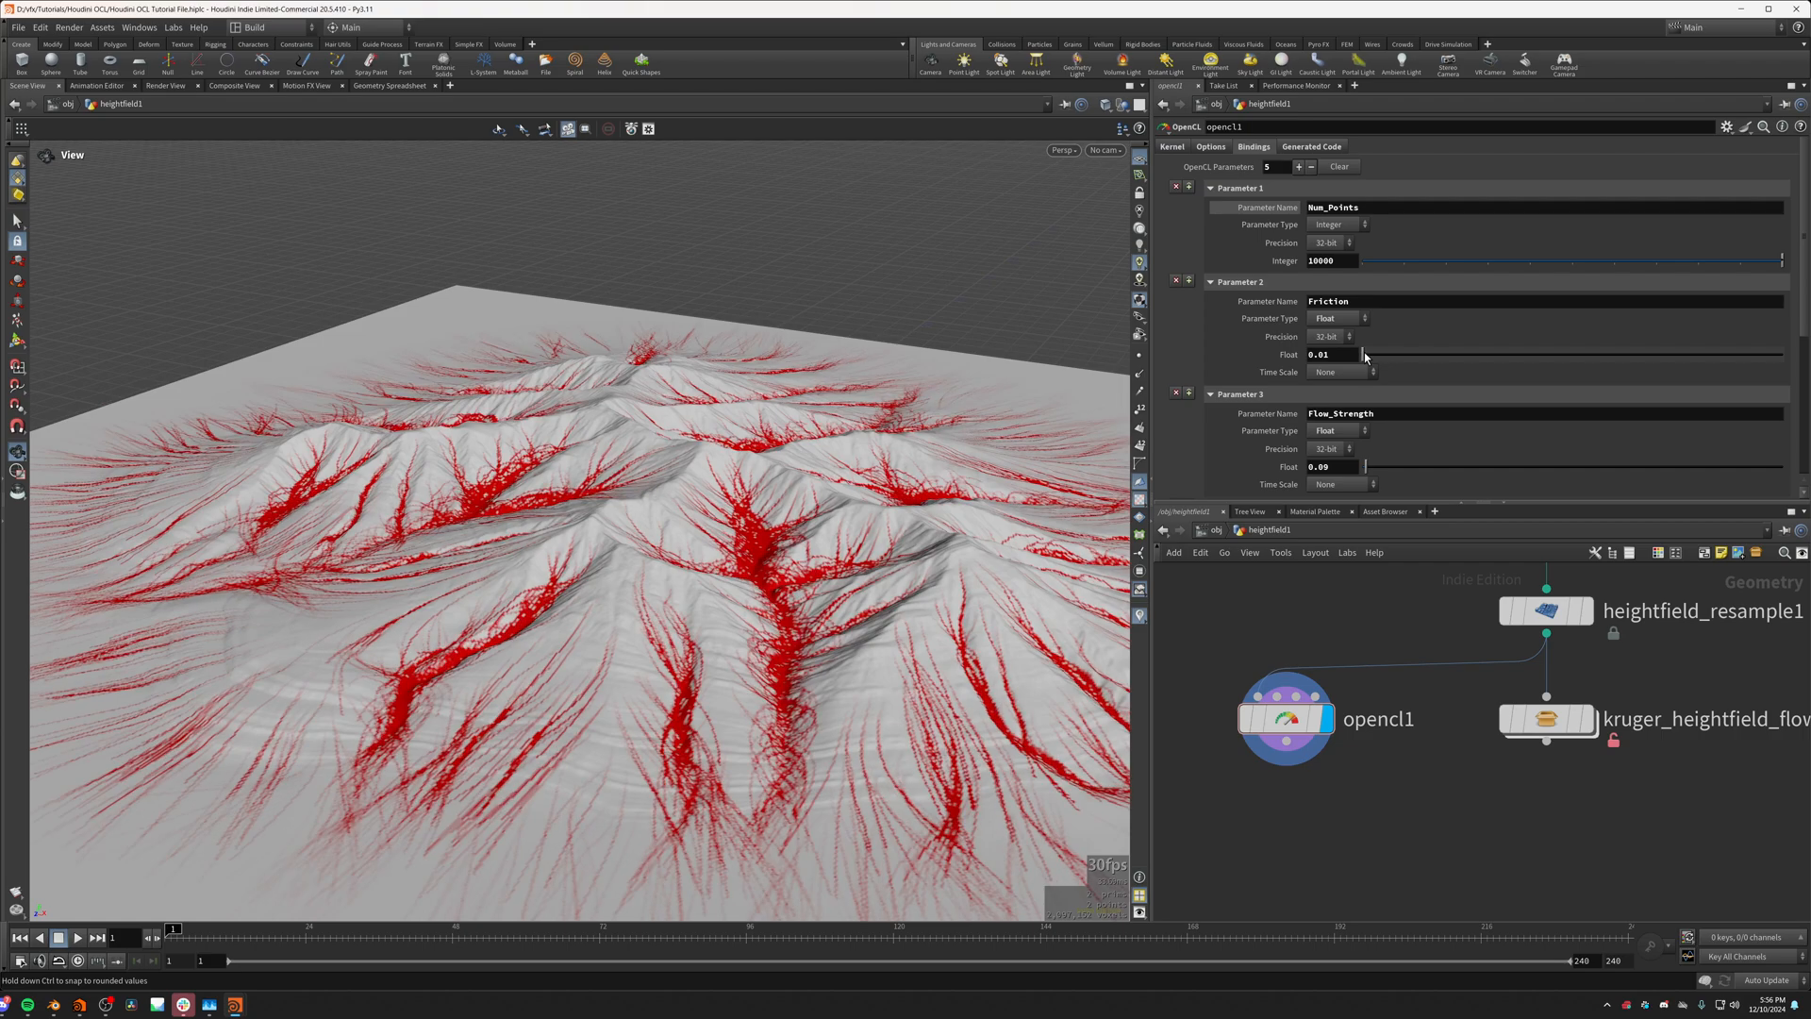
Step: Examine up close how the low-friction flow lines spread through the valleys and fade out onto the flat ground
{"action": "left_click_drag", "start_coordinate": [660, 578], "coordinate": [652, 630]}
{"action": "right_click_drag", "start_coordinate": [653, 630], "coordinate": [676, 647]}
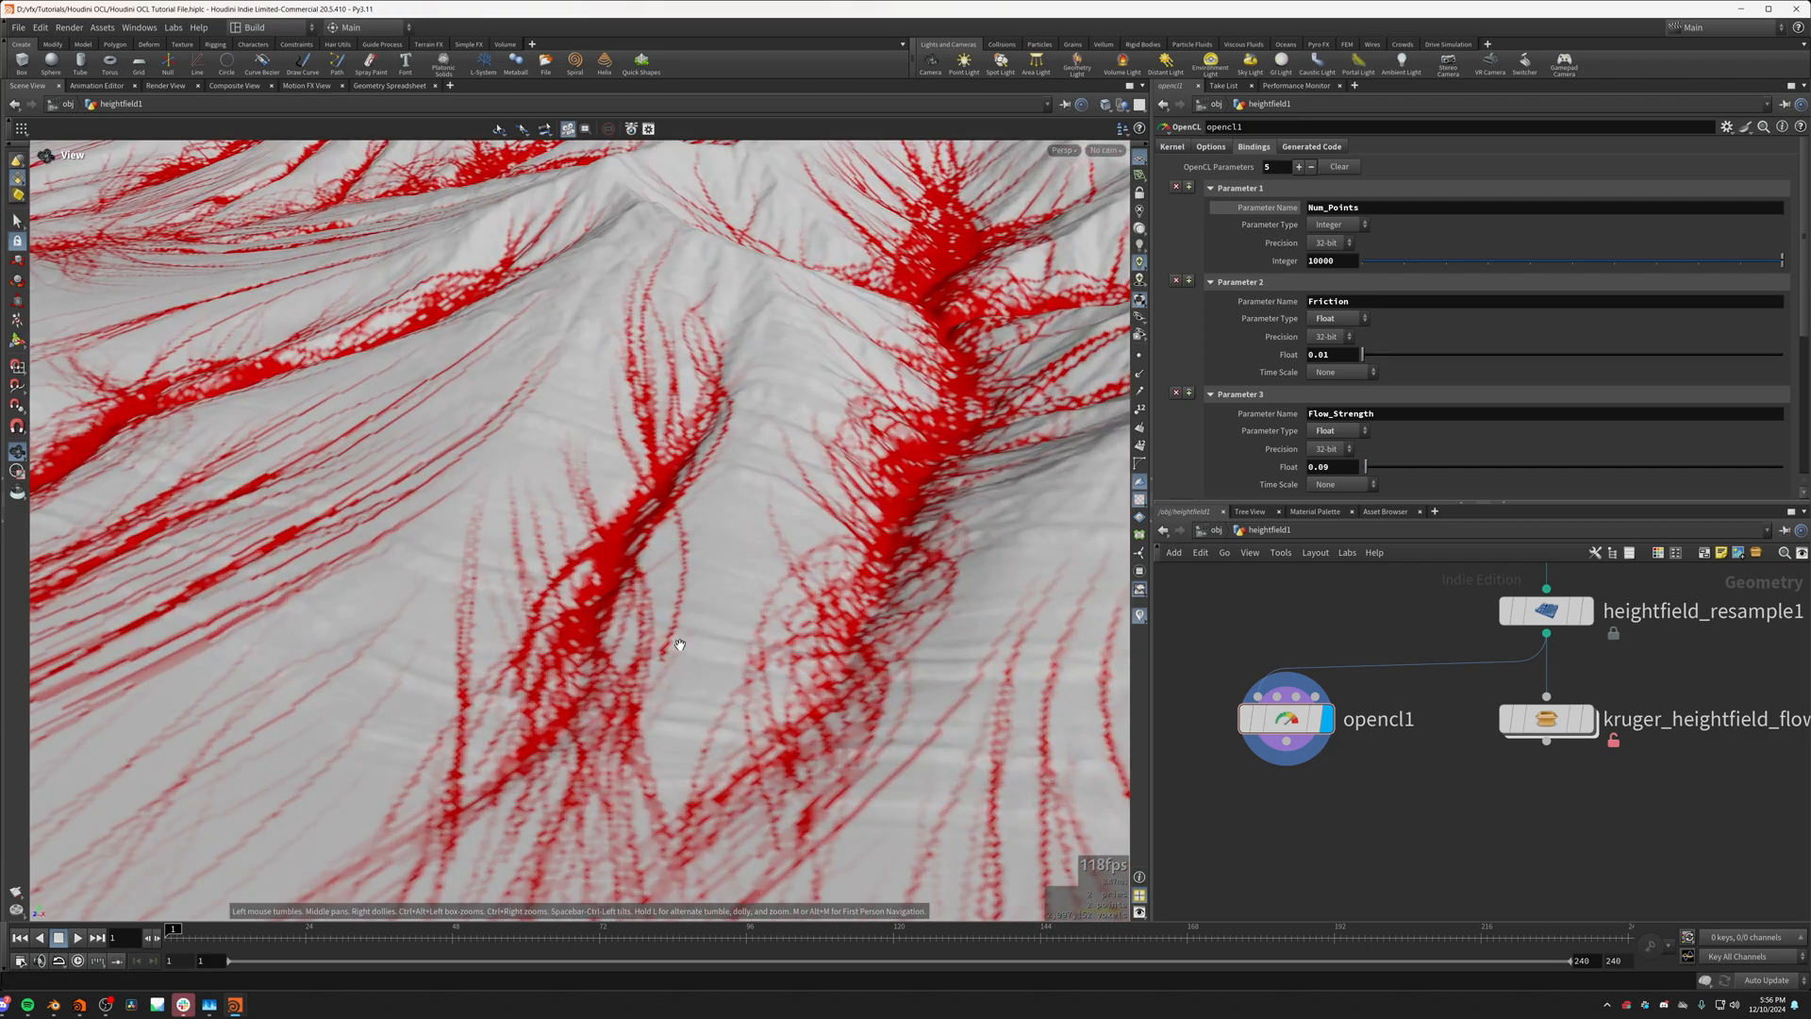
{"action": "left_click_drag", "start_coordinate": [676, 647], "coordinate": [547, 608]}
{"action": "right_click_drag", "start_coordinate": [547, 608], "coordinate": [768, 598]}
{"action": "left_click_drag", "start_coordinate": [768, 598], "coordinate": [635, 630]}
{"action": "right_click_drag", "start_coordinate": [635, 630], "coordinate": [444, 421]}
{"action": "middle_click_drag", "start_coordinate": [445, 420], "coordinate": [415, 467]}
{"action": "right_click_drag", "start_coordinate": [415, 466], "coordinate": [392, 439]}
{"action": "left_click_drag", "start_coordinate": [391, 438], "coordinate": [476, 453]}
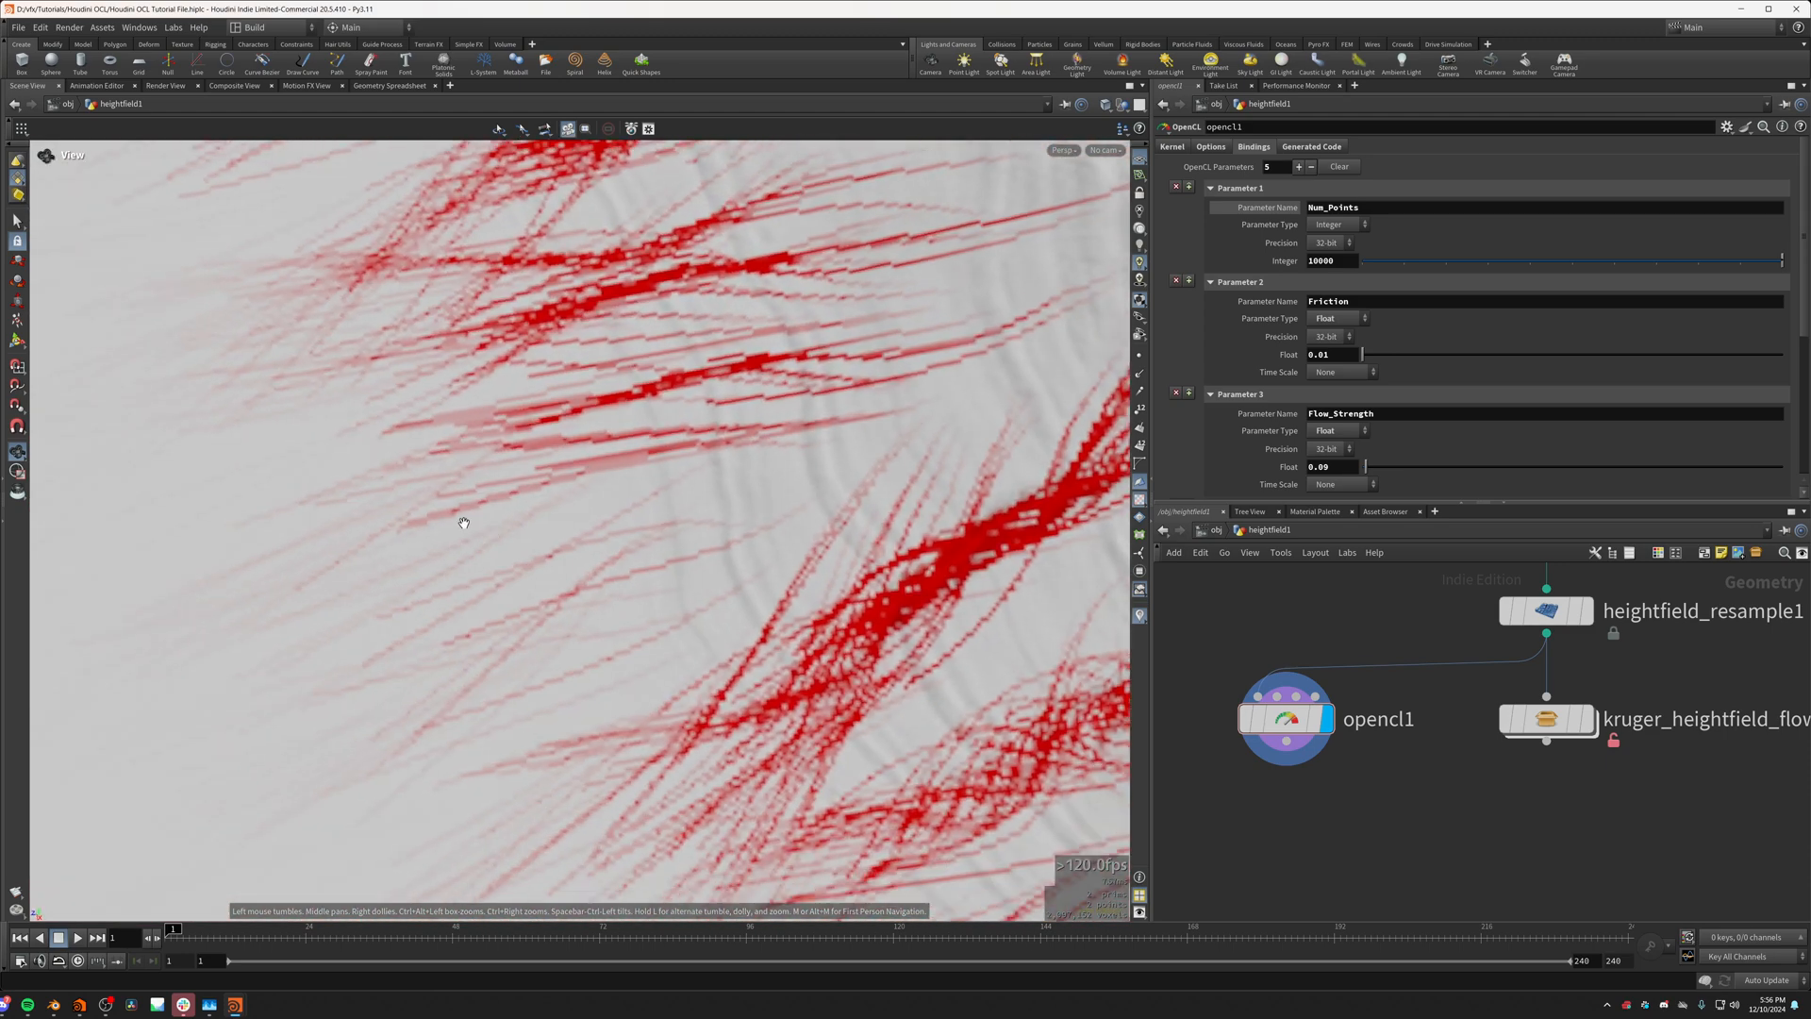
Step: Open the kernel code and select the flow loop's iteration limit of 100
{"action": "middle_click_drag", "start_coordinate": [477, 453], "coordinate": [598, 477]}
{"action": "left_click_drag", "start_coordinate": [598, 477], "coordinate": [490, 622]}
{"action": "left_click", "coordinate": [1172, 147]}
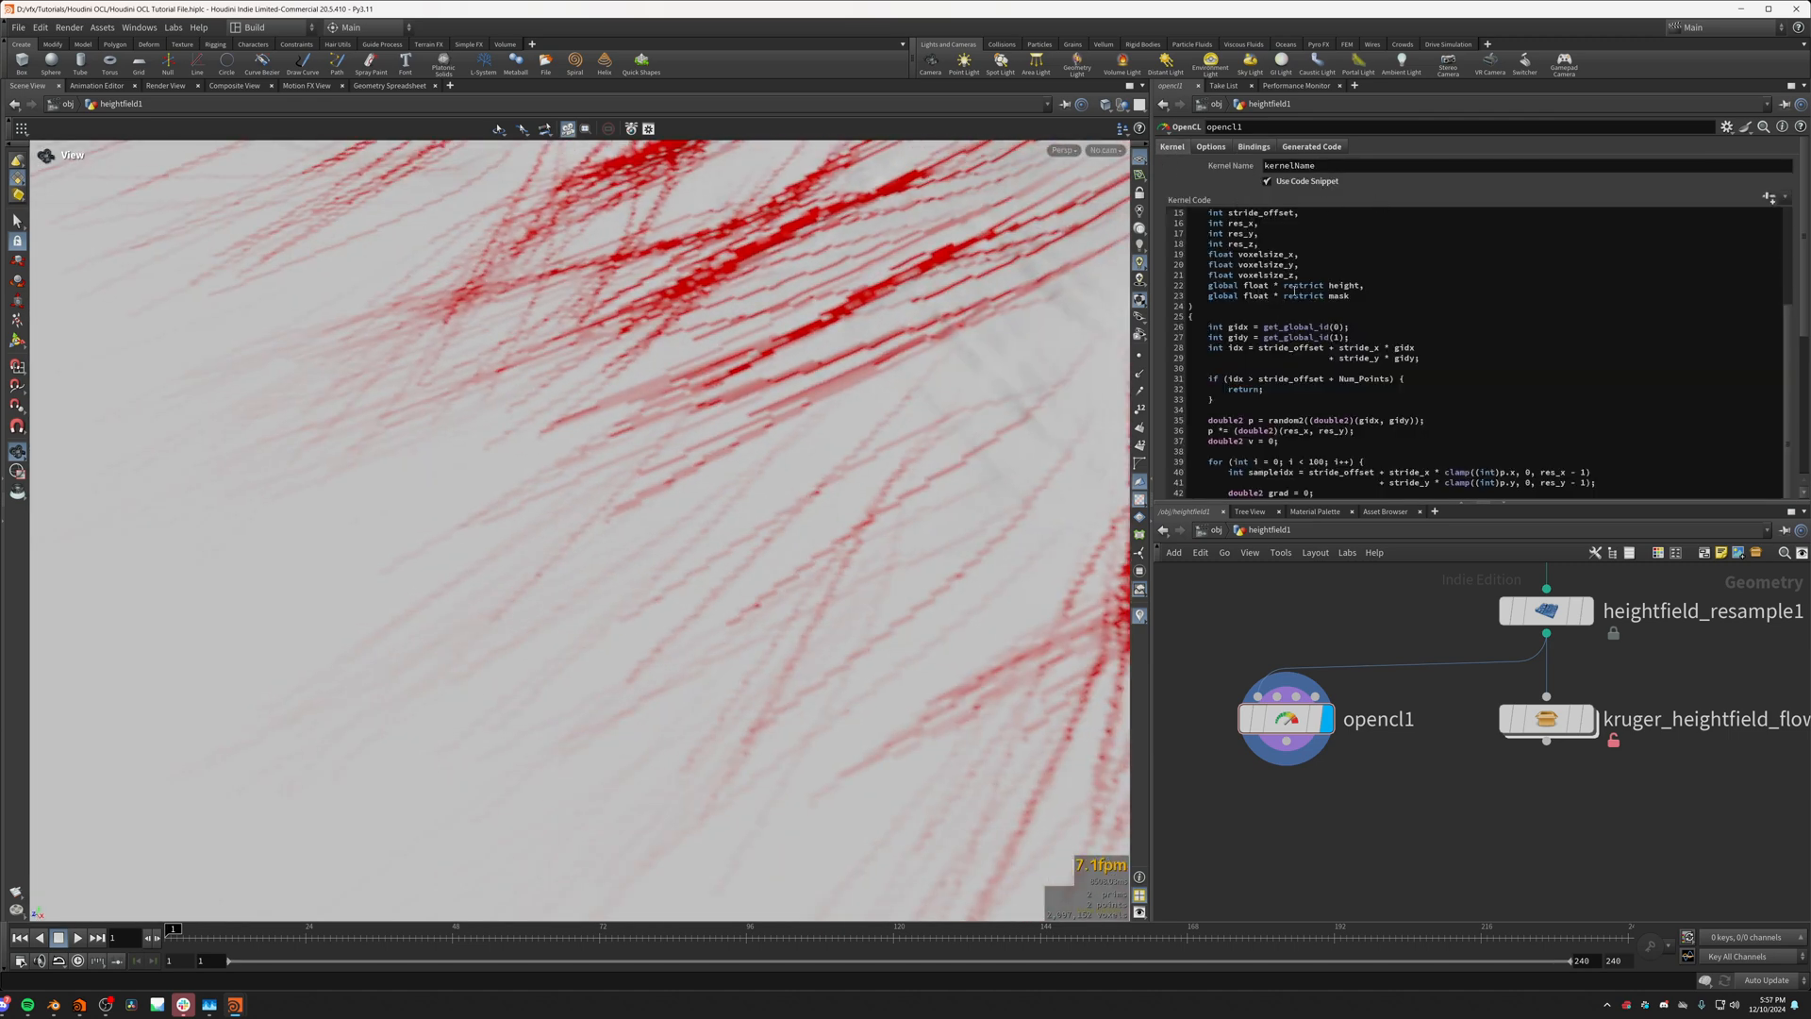
{"action": "scroll", "coordinate": [1291, 295], "scroll_direction": "down", "scroll_amount": 5}
{"action": "double_click", "coordinate": [1316, 261]}
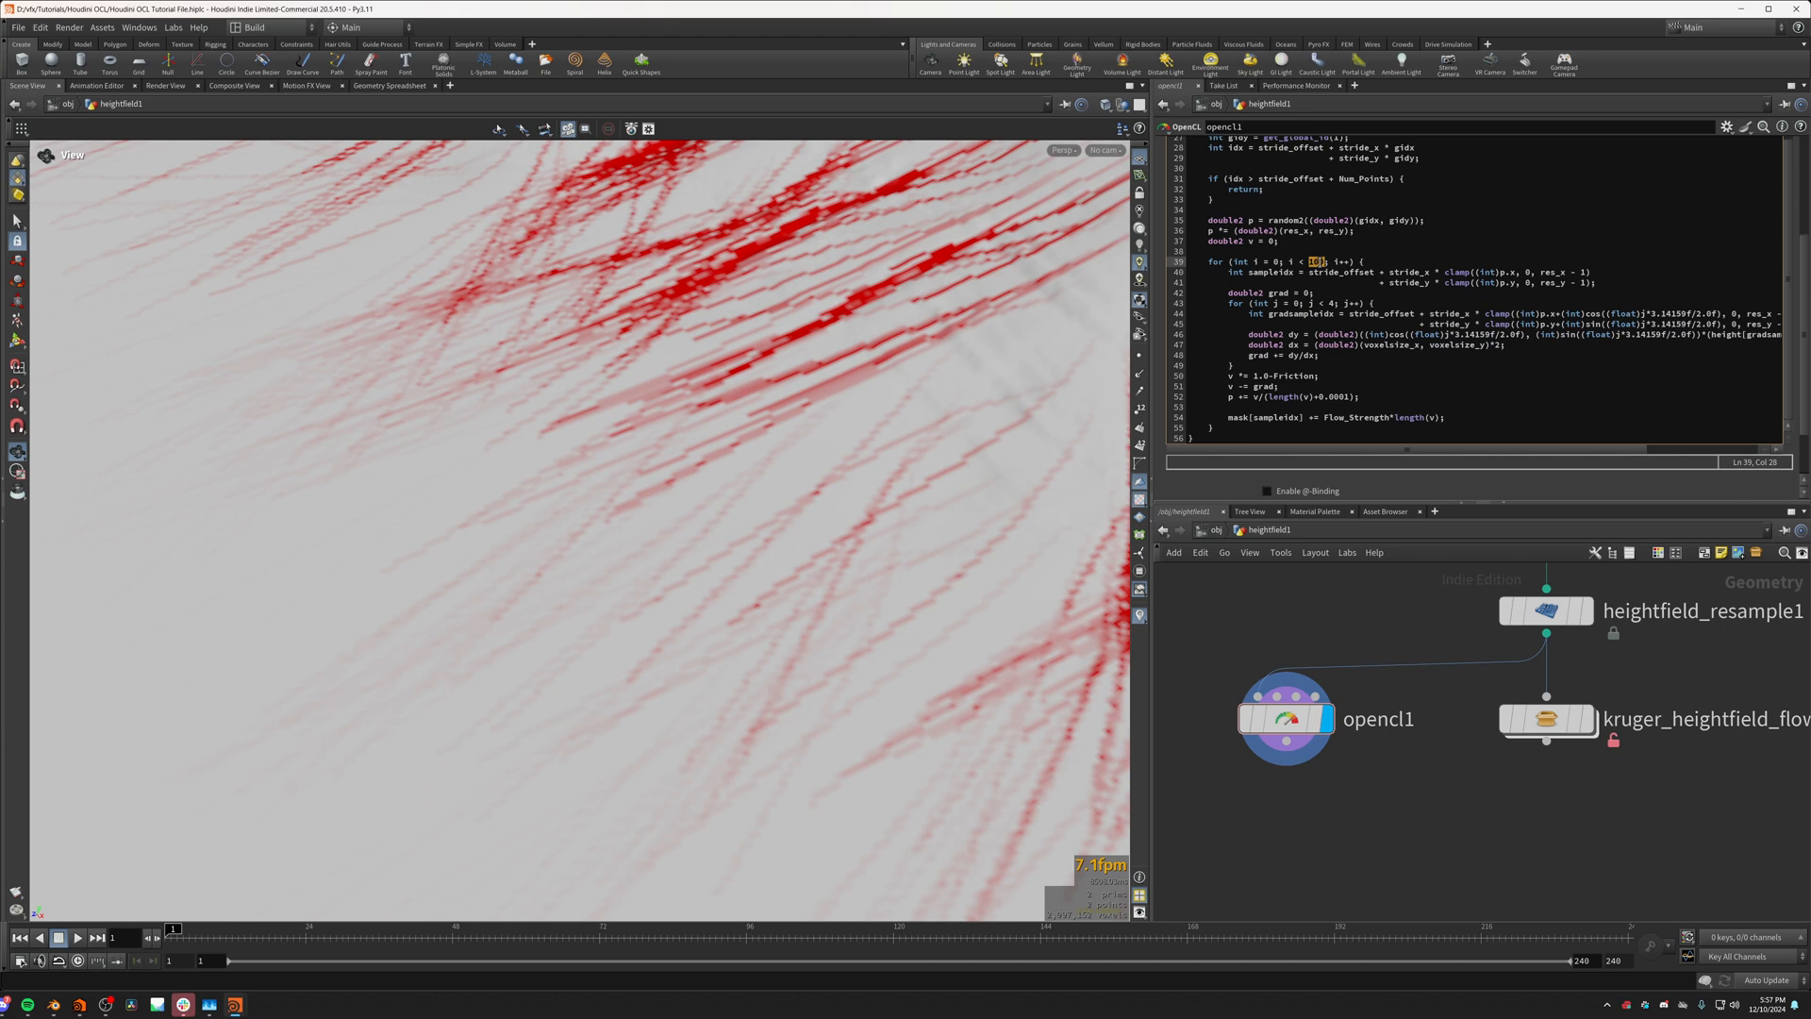
Step: Examine where the flow lines end on the flat ground around the mountain, both up close and across the whole terrain
{"action": "right_click_drag", "start_coordinate": [695, 420], "coordinate": [660, 452]}
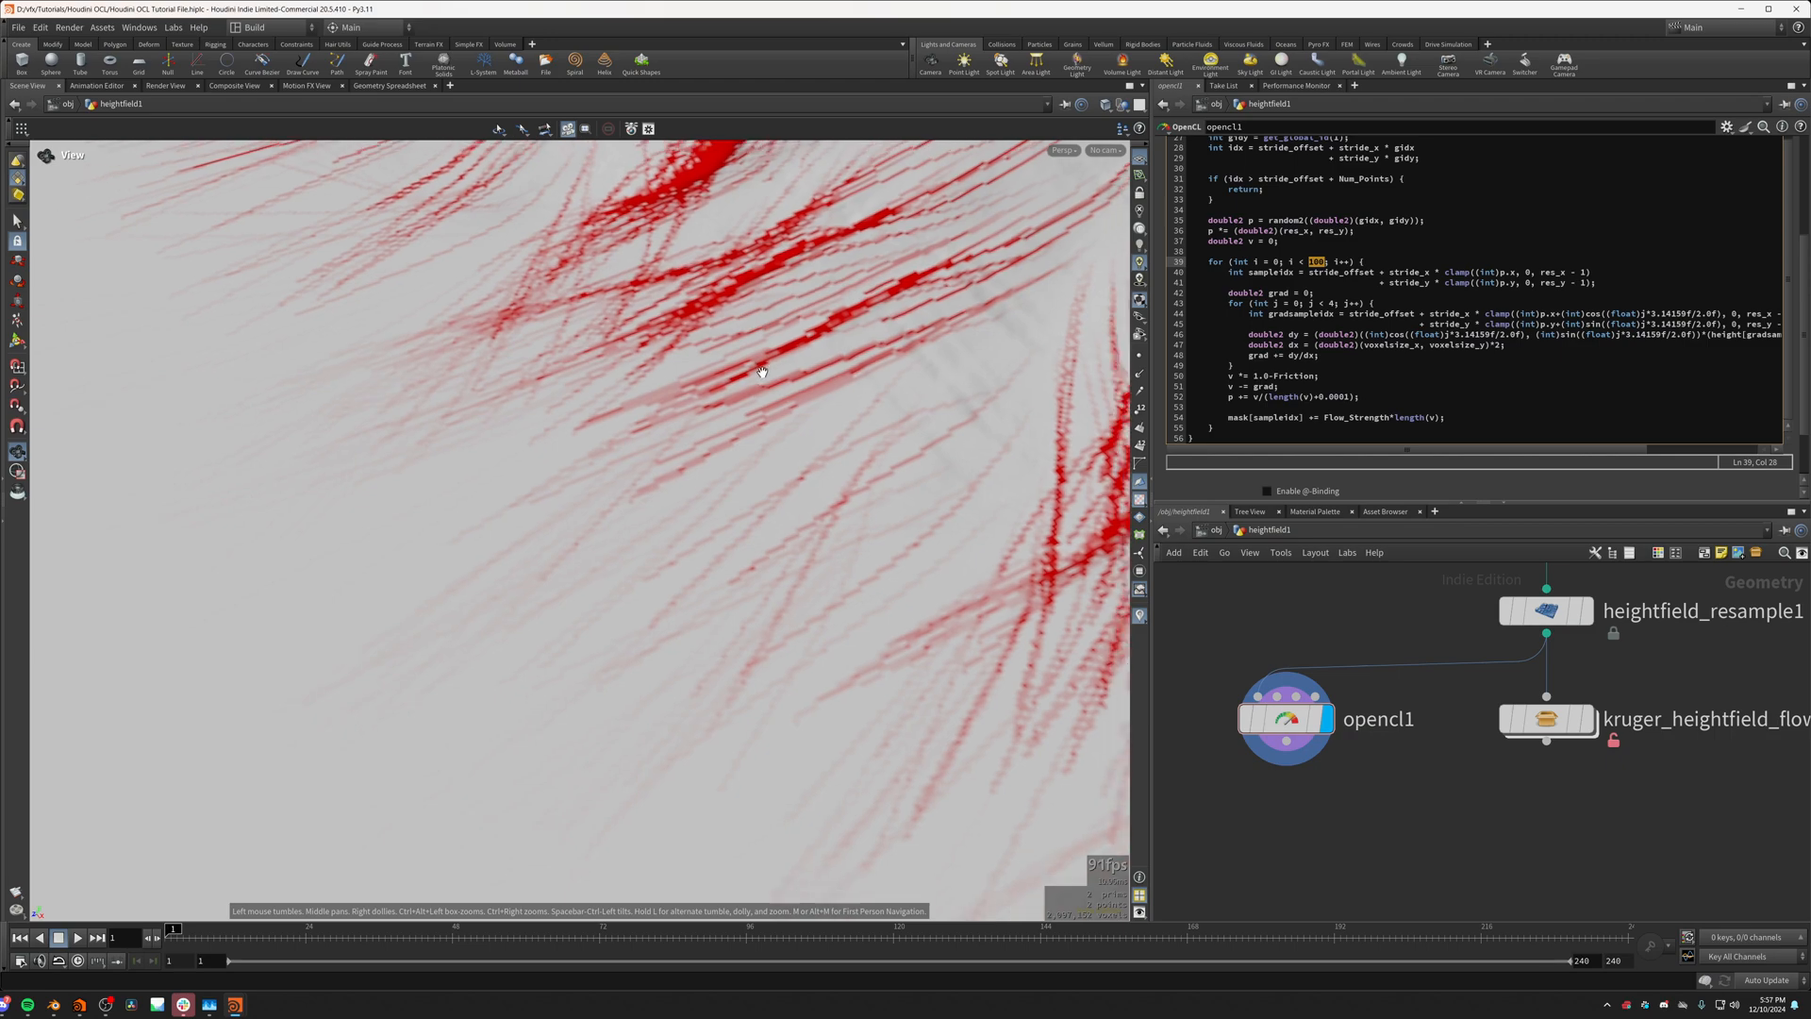
{"action": "middle_click_drag", "start_coordinate": [660, 453], "coordinate": [641, 617]}
{"action": "right_click_drag", "start_coordinate": [640, 617], "coordinate": [575, 462]}
{"action": "middle_click_drag", "start_coordinate": [576, 463], "coordinate": [566, 530]}
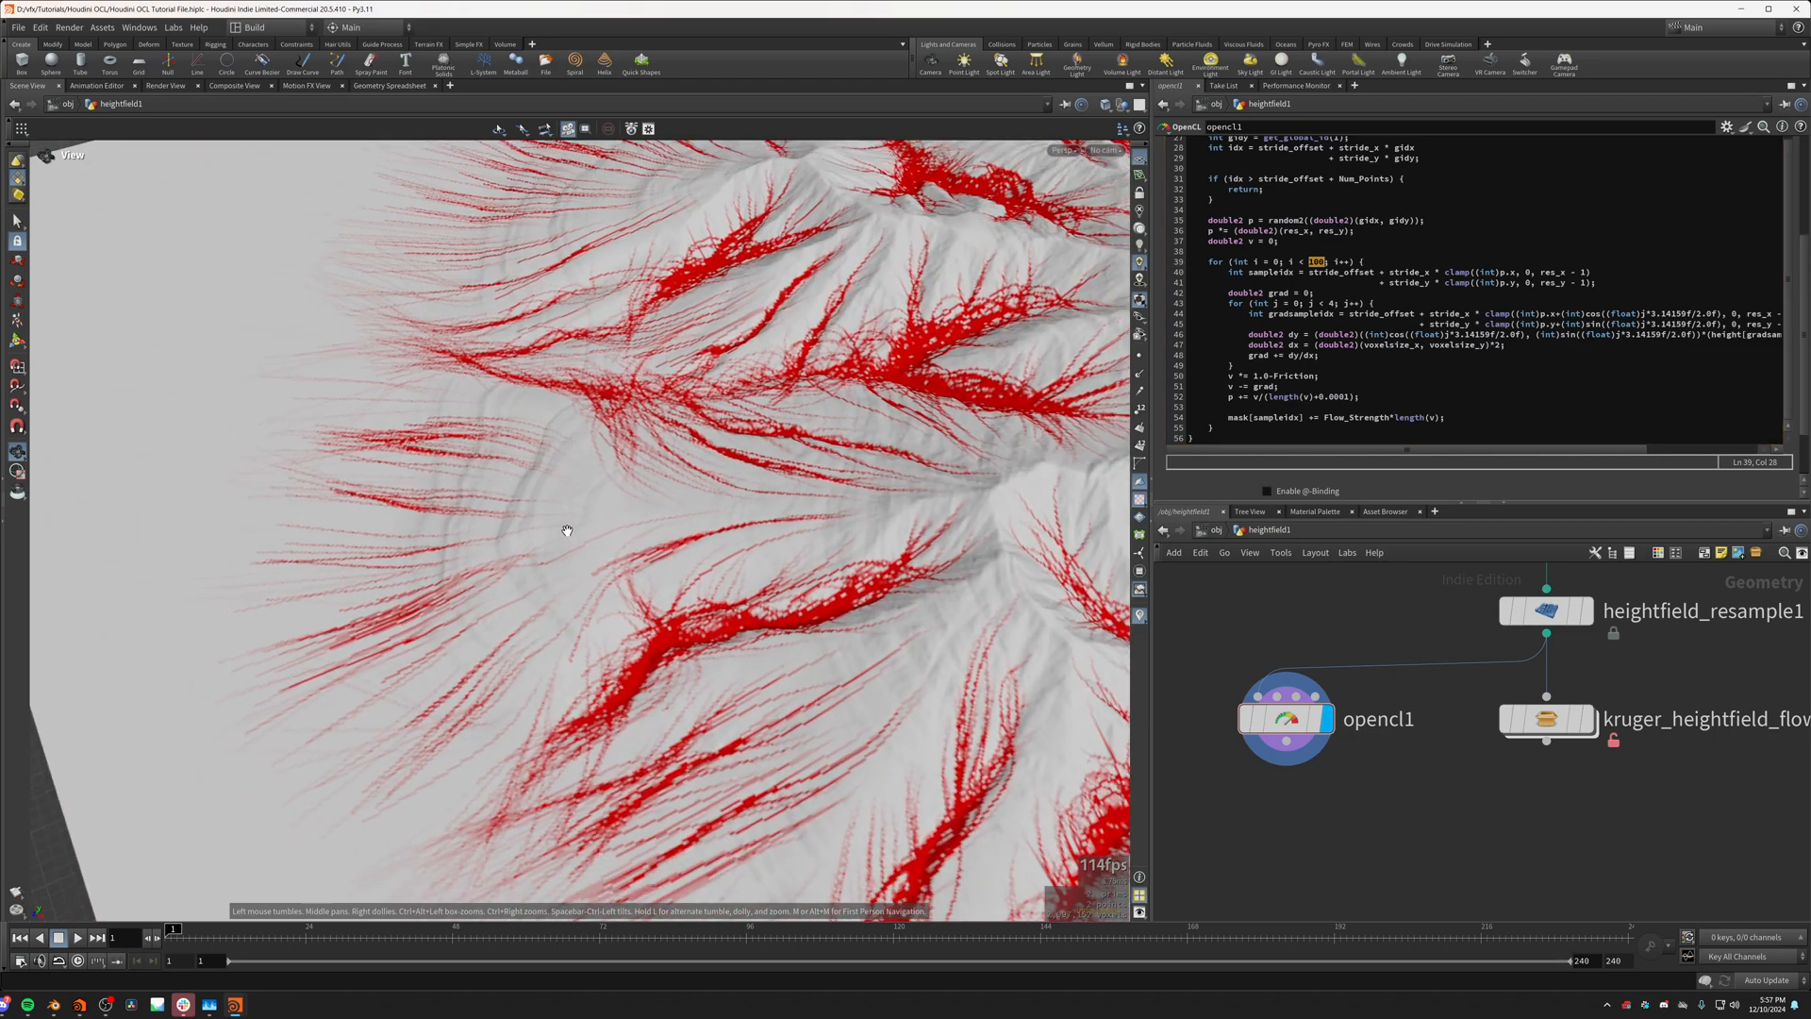
{"action": "right_click_drag", "start_coordinate": [566, 530], "coordinate": [505, 541]}
{"action": "left_click_drag", "start_coordinate": [506, 541], "coordinate": [754, 623]}
{"action": "right_click_drag", "start_coordinate": [753, 622], "coordinate": [631, 614]}
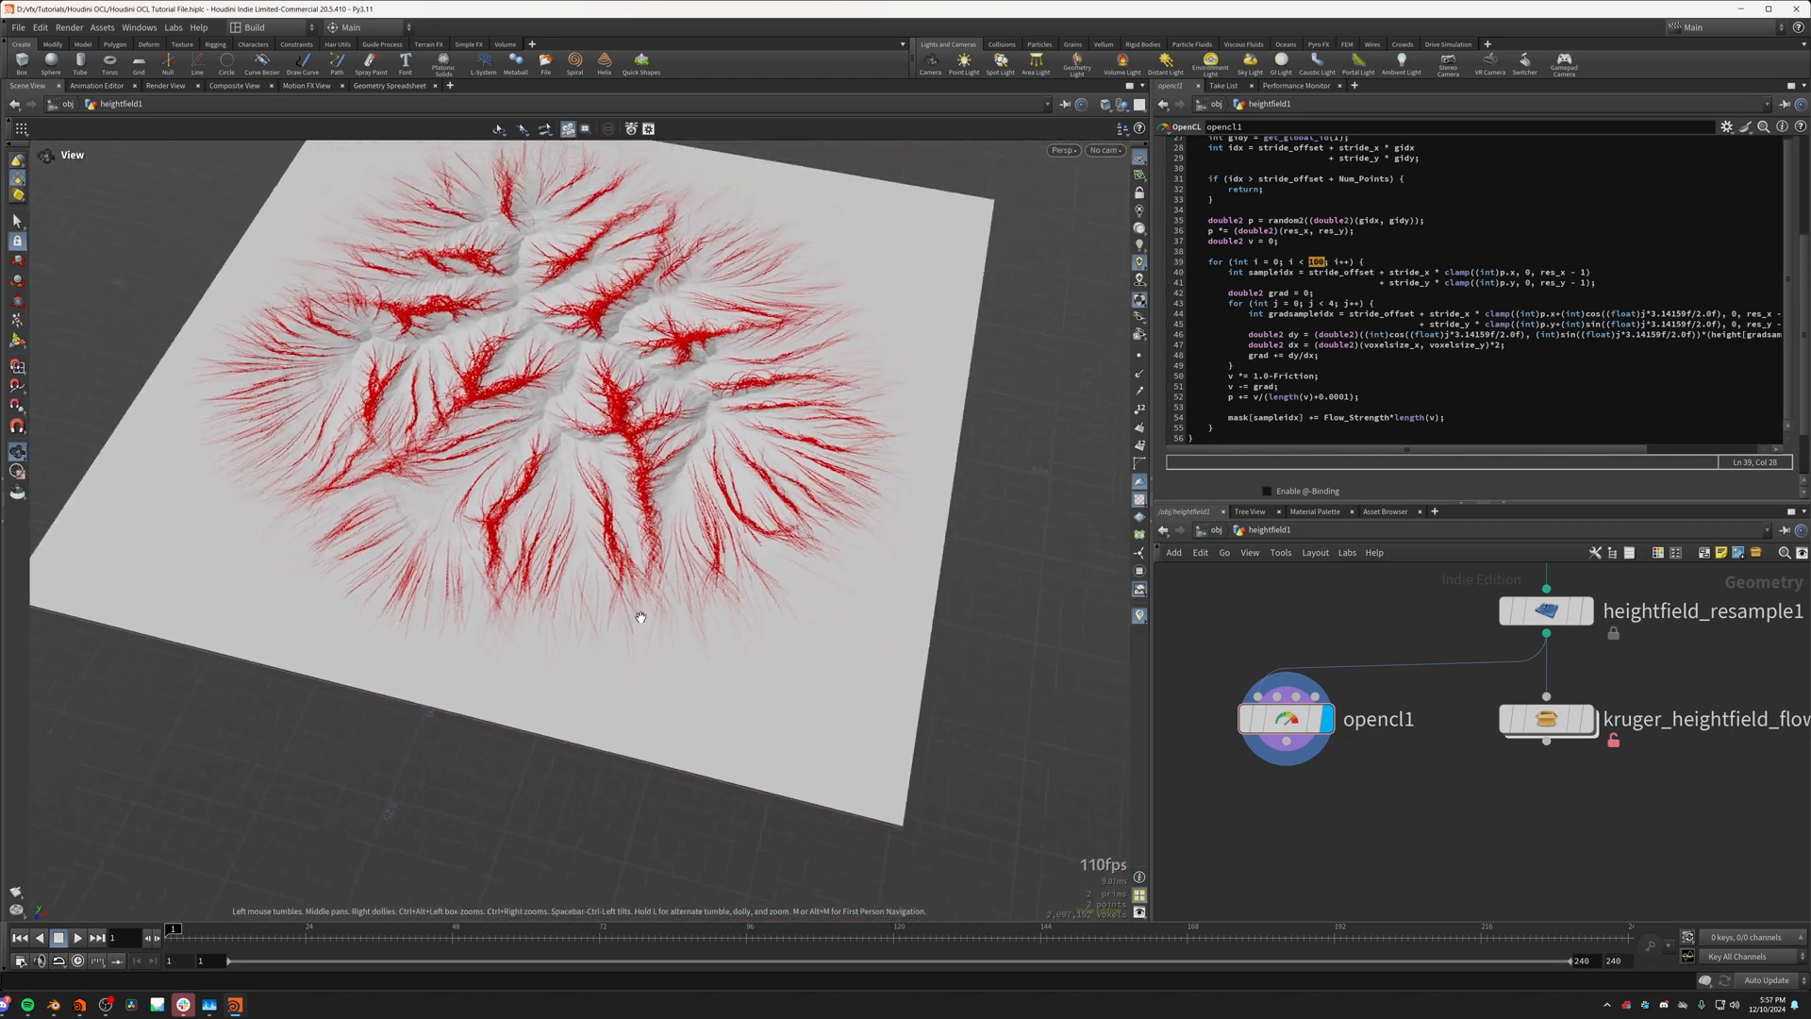
{"action": "left_click_drag", "start_coordinate": [631, 614], "coordinate": [649, 611]}
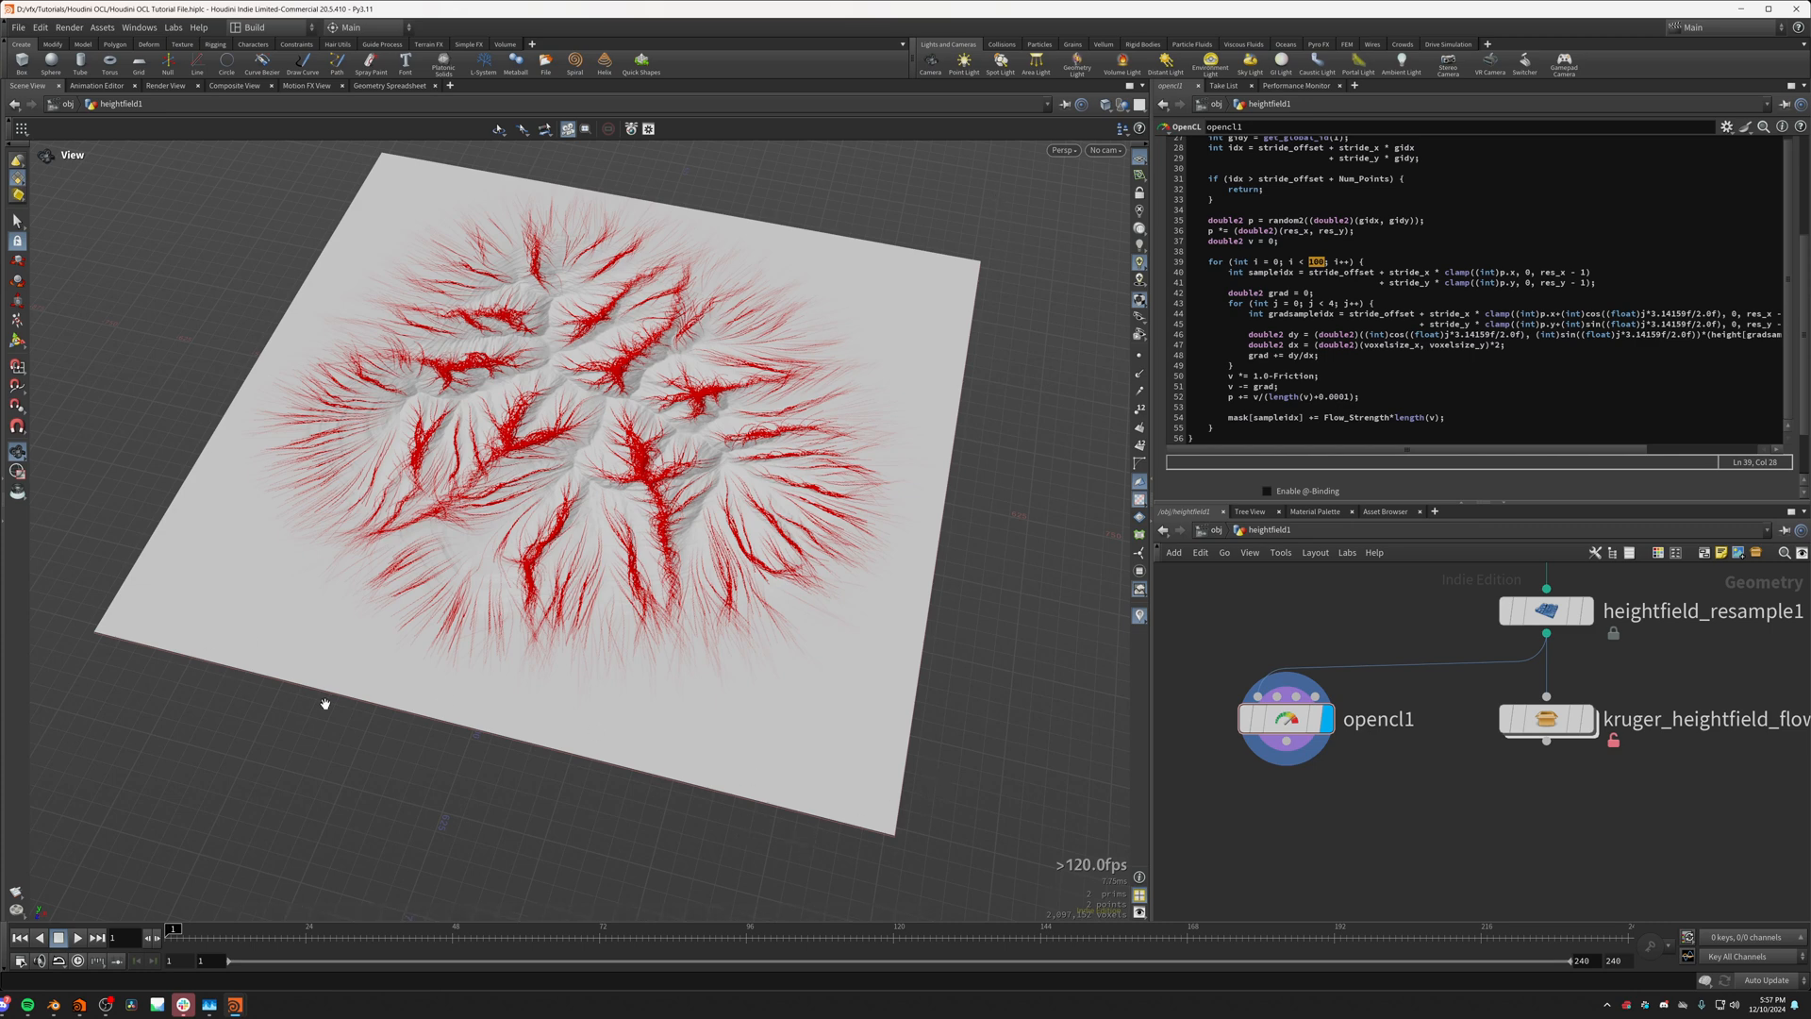
{"action": "mouse_move", "coordinate": [441, 731]}
{"action": "left_mouse_down"}
{"action": "mouse_move", "coordinate": [638, 739]}
{"action": "mouse_move", "coordinate": [598, 745]}
{"action": "left_mouse_up"}
{"action": "mouse_move", "coordinate": [733, 545]}
{"action": "left_mouse_down"}
{"action": "mouse_move", "coordinate": [727, 725]}
{"action": "mouse_move", "coordinate": [481, 650]}
{"action": "left_mouse_up"}
{"action": "mouse_move", "coordinate": [481, 651]}
{"action": "middle_mouse_down"}
{"action": "mouse_move", "coordinate": [707, 722]}
{"action": "mouse_move", "coordinate": [377, 740]}
{"action": "middle_mouse_up"}
{"action": "scroll", "coordinate": [529, 647], "scroll_direction": "up", "scroll_amount": 3}
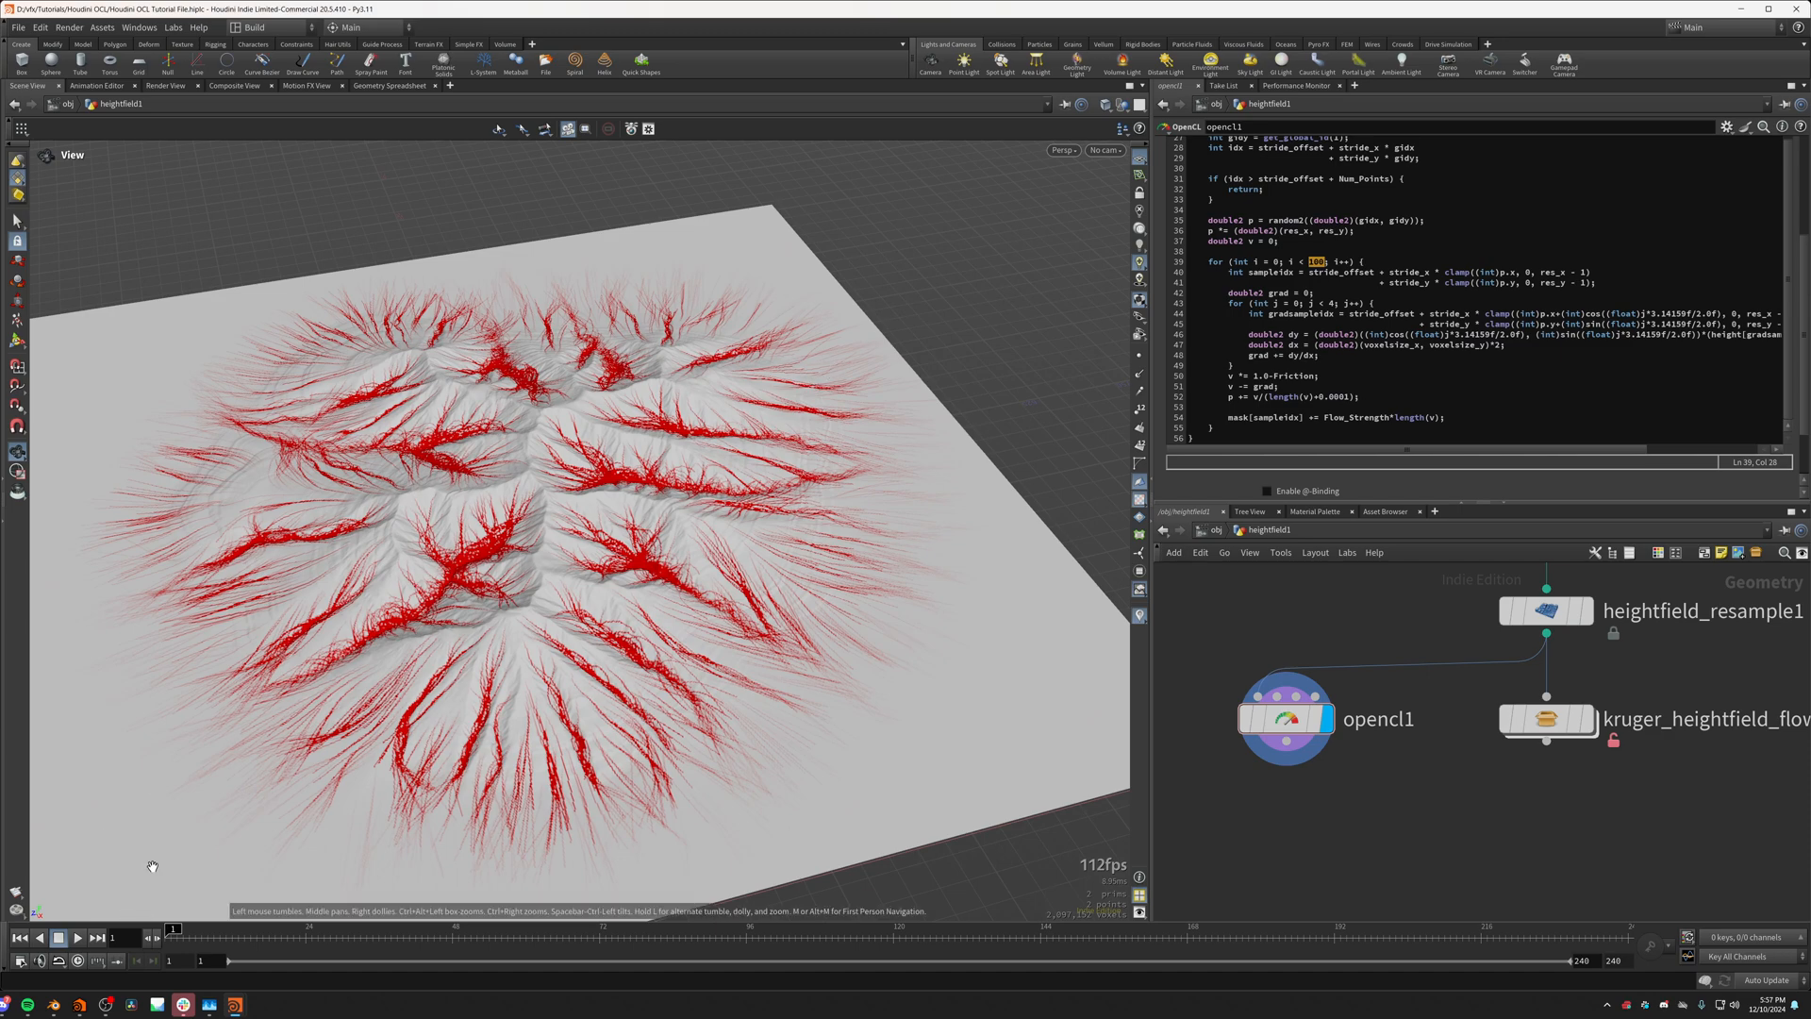
{"action": "left_click_drag", "start_coordinate": [153, 865], "coordinate": [377, 689]}
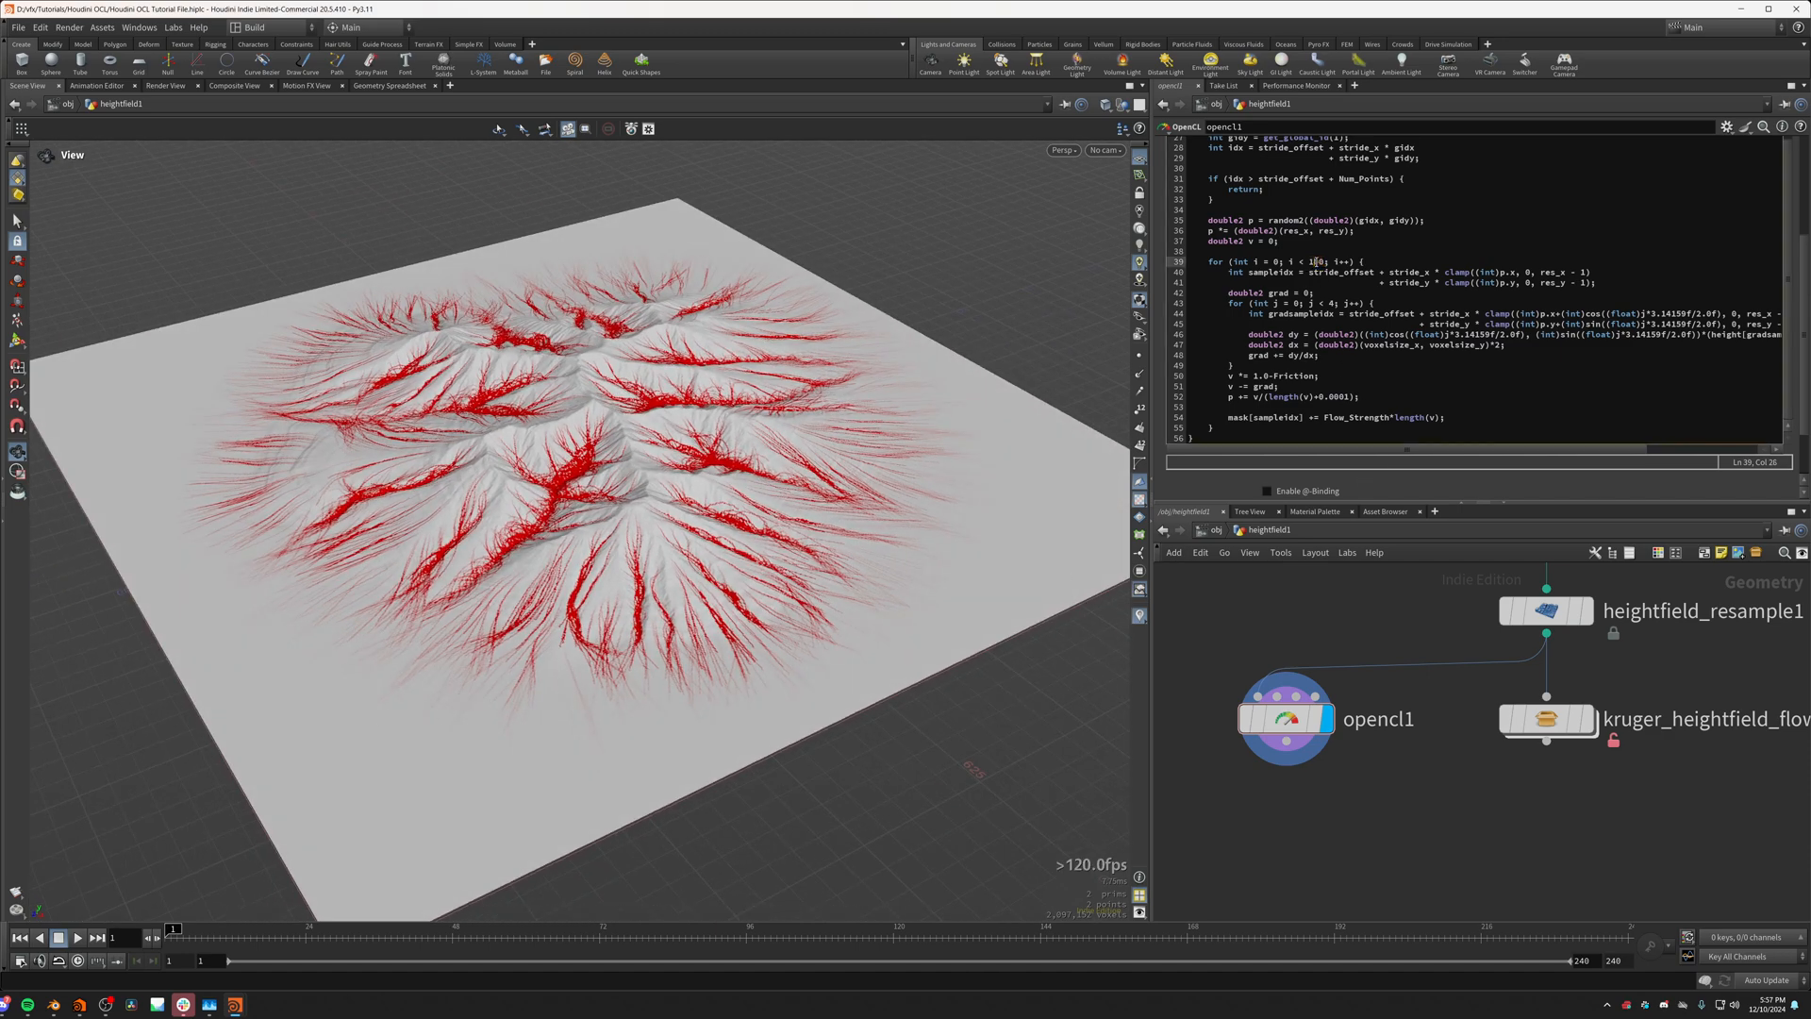
Step: Replace the flow loop's iteration limit with max(res_x, res_y) and review the flow lines across the terrain
{"action": "type", "text": "max(res_"}
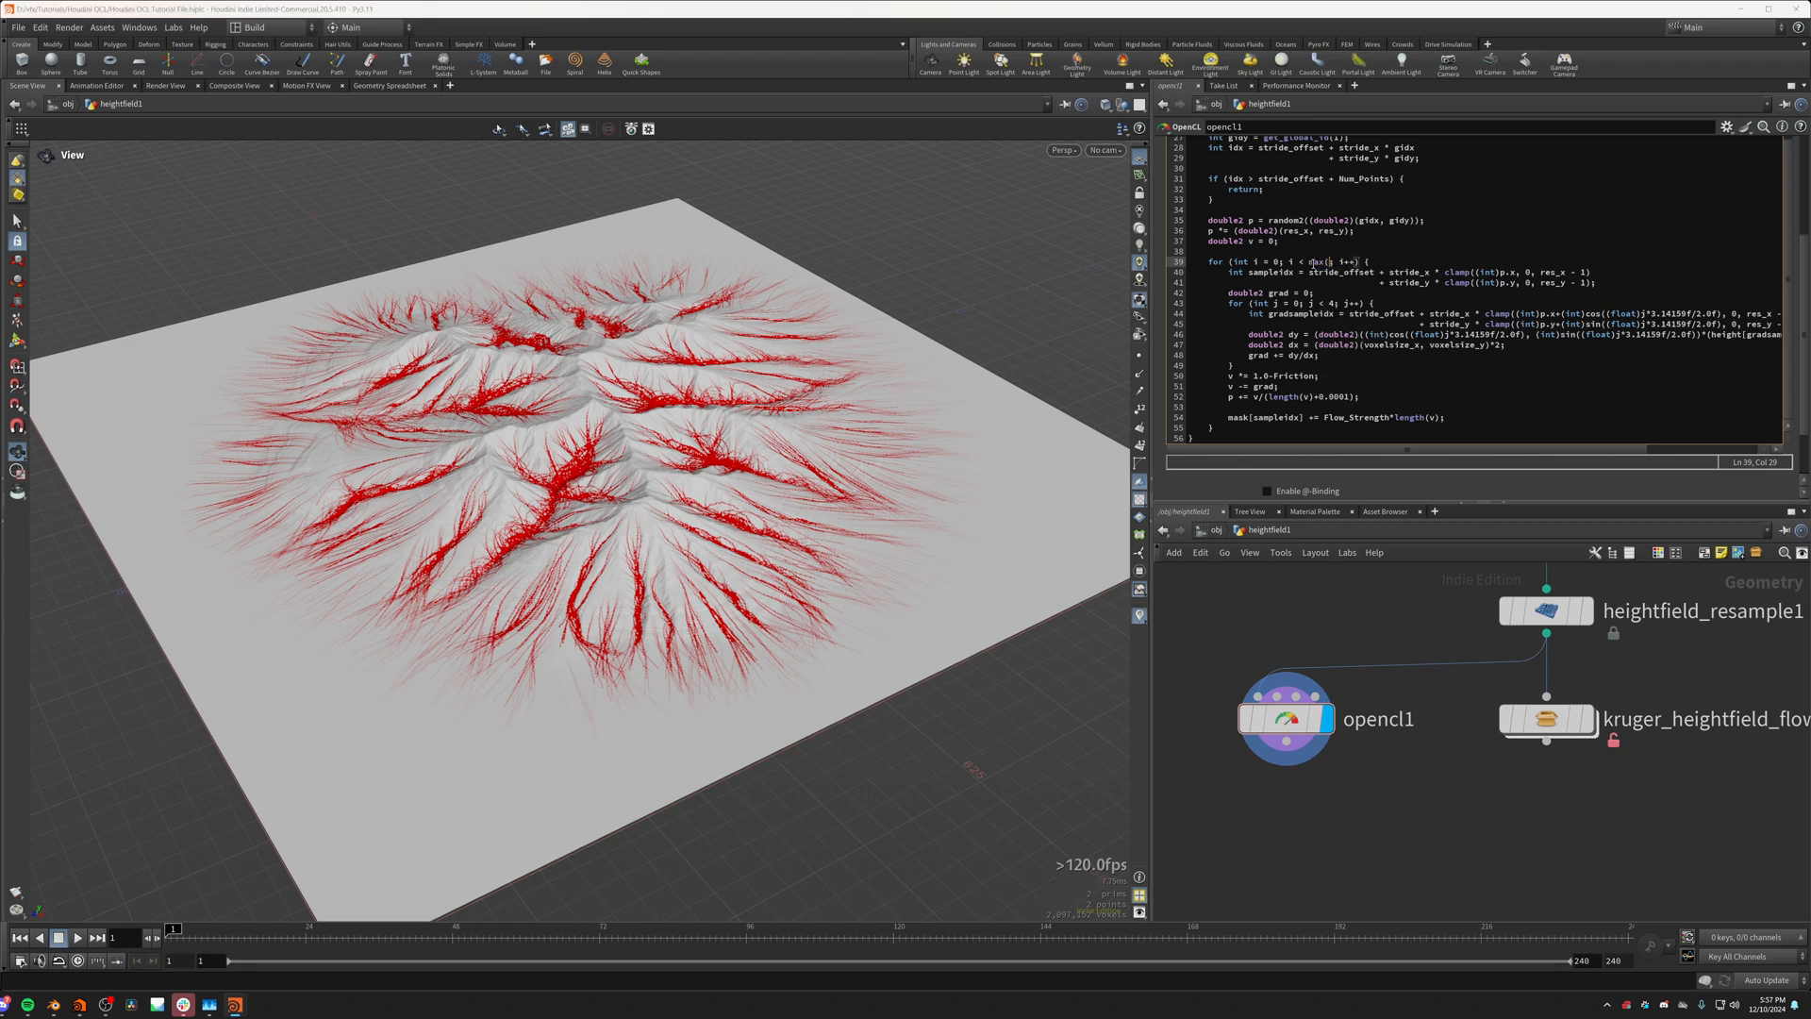
{"action": "type", "text": "x, res_y)"}
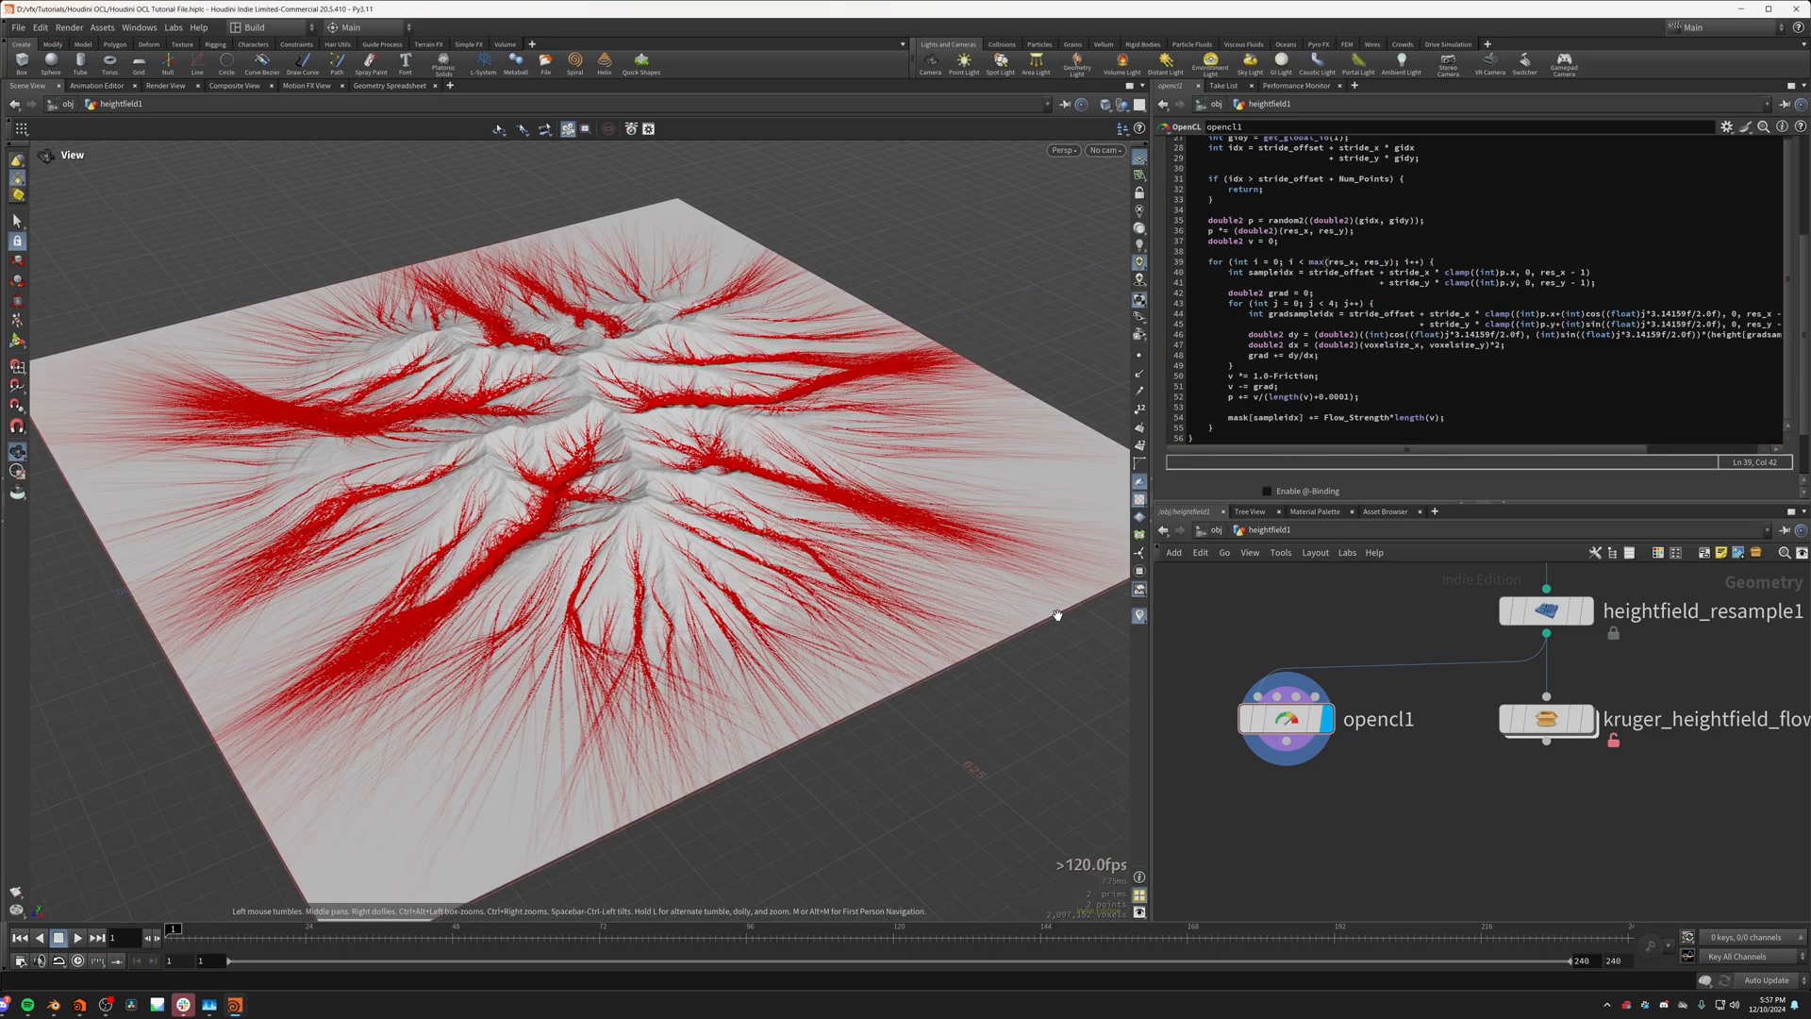
{"action": "scroll", "coordinate": [672, 628], "scroll_direction": "up", "scroll_amount": 5}
{"action": "left_click_drag", "start_coordinate": [672, 627], "coordinate": [687, 426]}
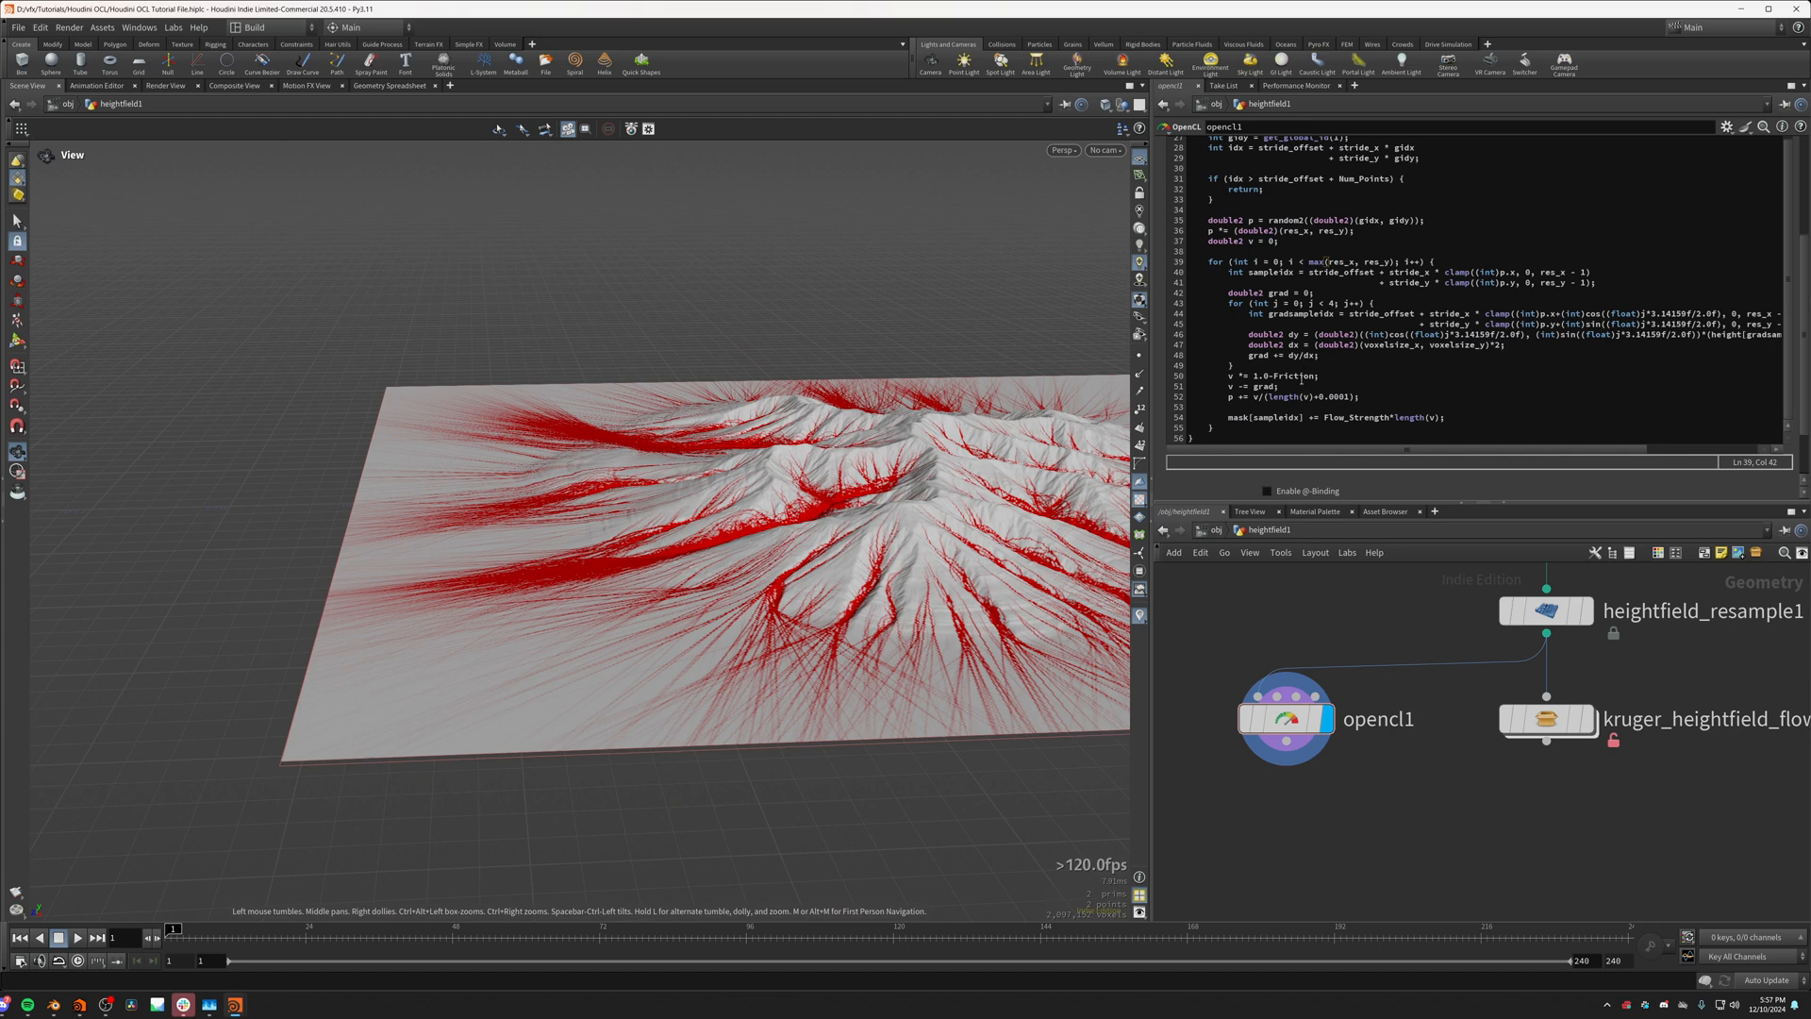
Step: Set the Friction parameter in the opencl1 bindings to 0.2 and review the terrain
{"action": "scroll", "coordinate": [1216, 165], "scroll_direction": "up", "scroll_amount": 5}
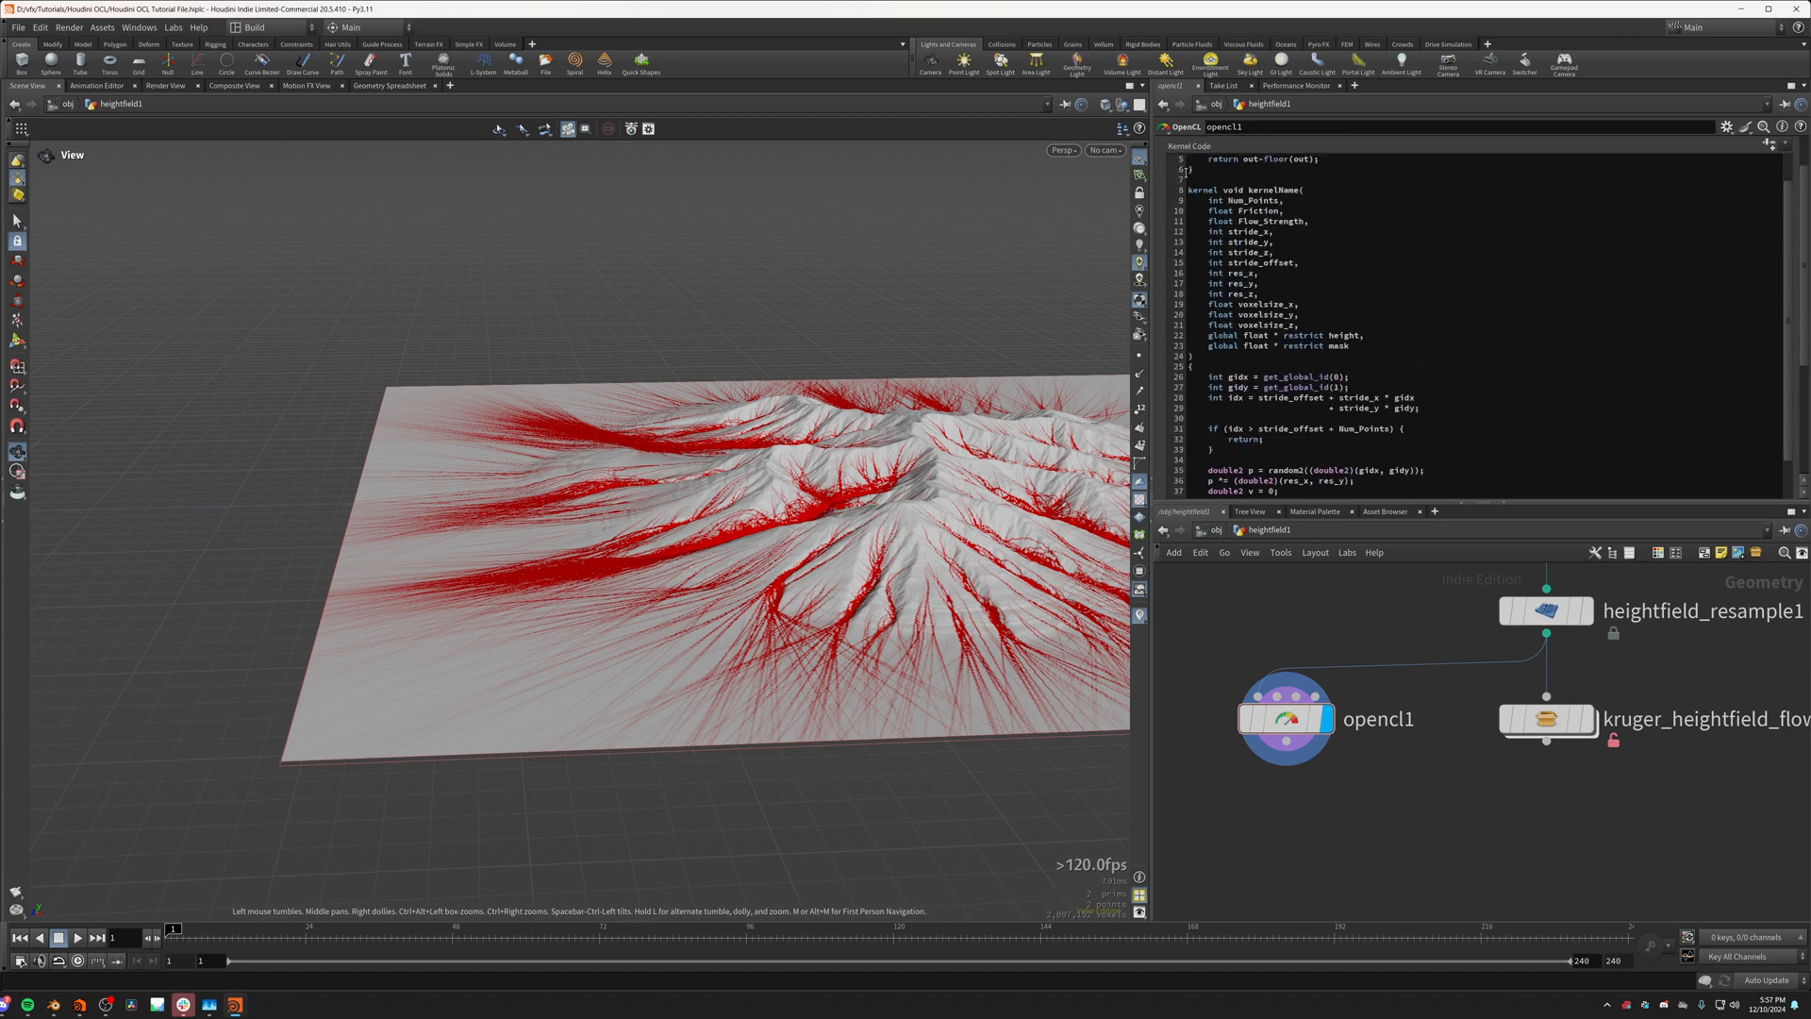
{"action": "left_click", "coordinate": [1252, 147]}
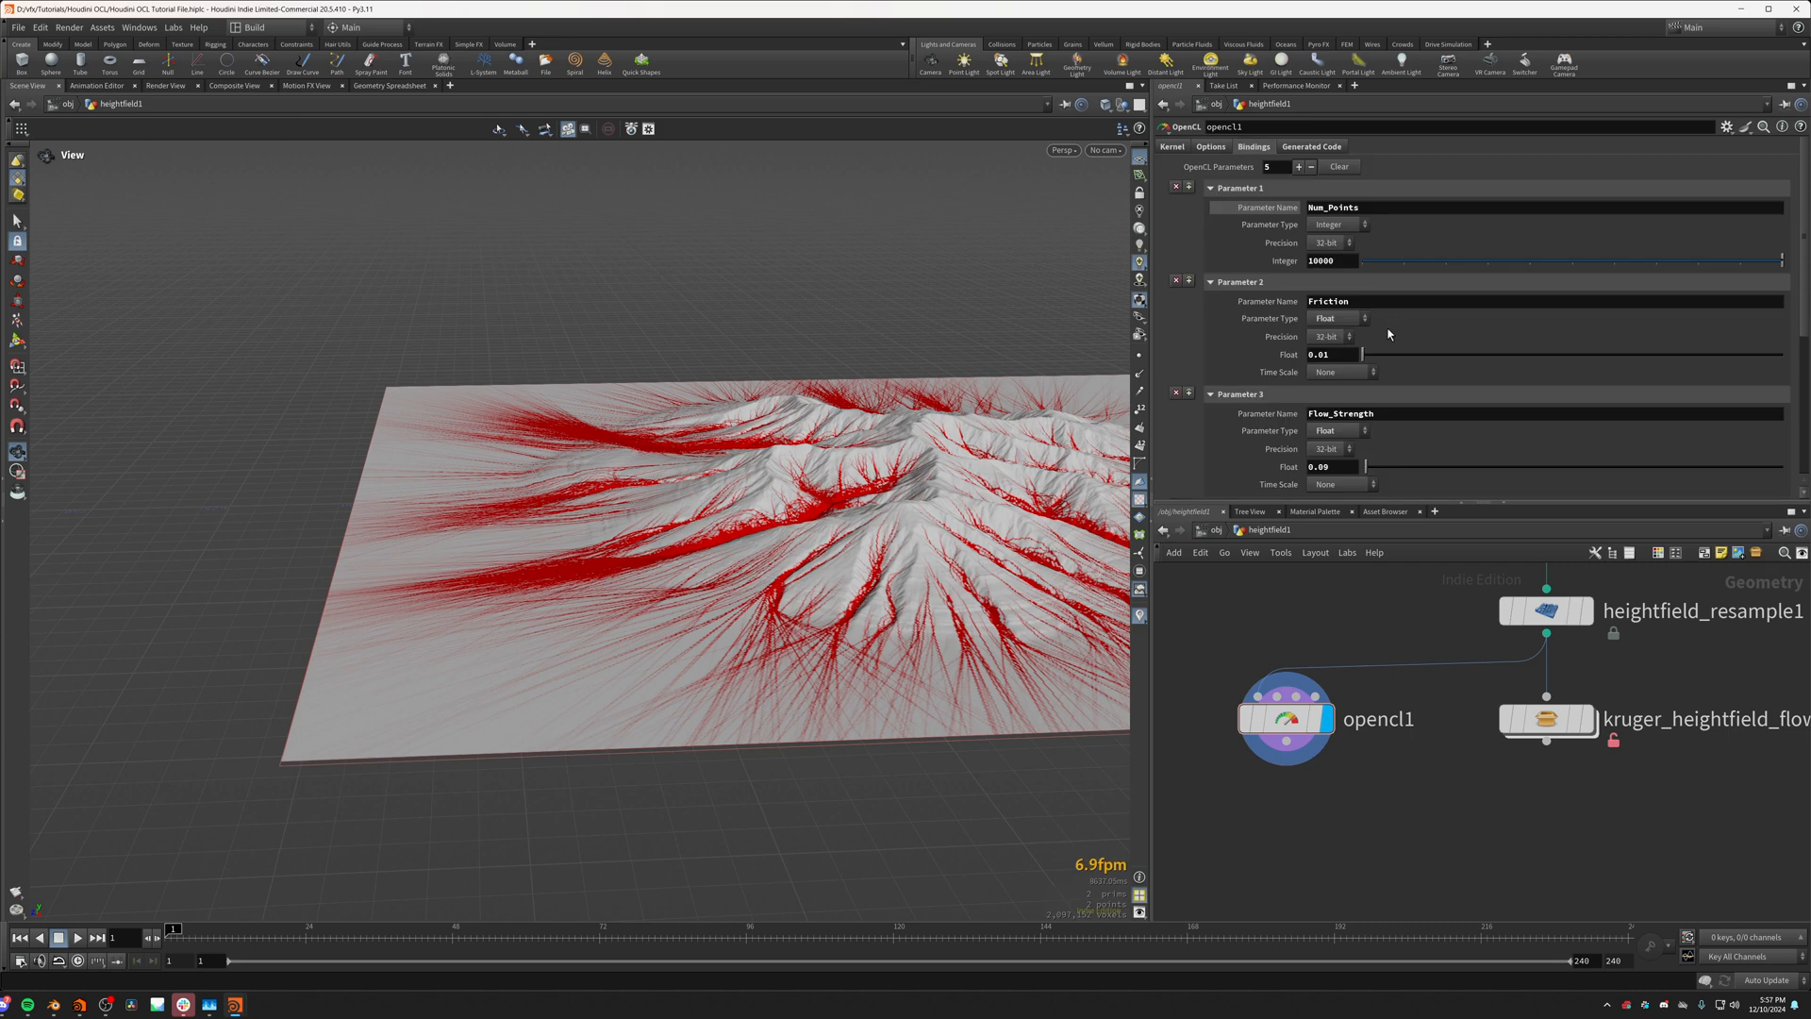
{"action": "left_click_drag", "start_coordinate": [1362, 354], "coordinate": [1373, 363]}
{"action": "left_click_drag", "start_coordinate": [1099, 483], "coordinate": [1127, 618]}
Step: Display the kruger_heightfield_flowlines node and lock it to its asset definition
{"action": "scroll", "coordinate": [1437, 737], "scroll_direction": "down", "scroll_amount": 3}
{"action": "left_click", "coordinate": [1520, 730]}
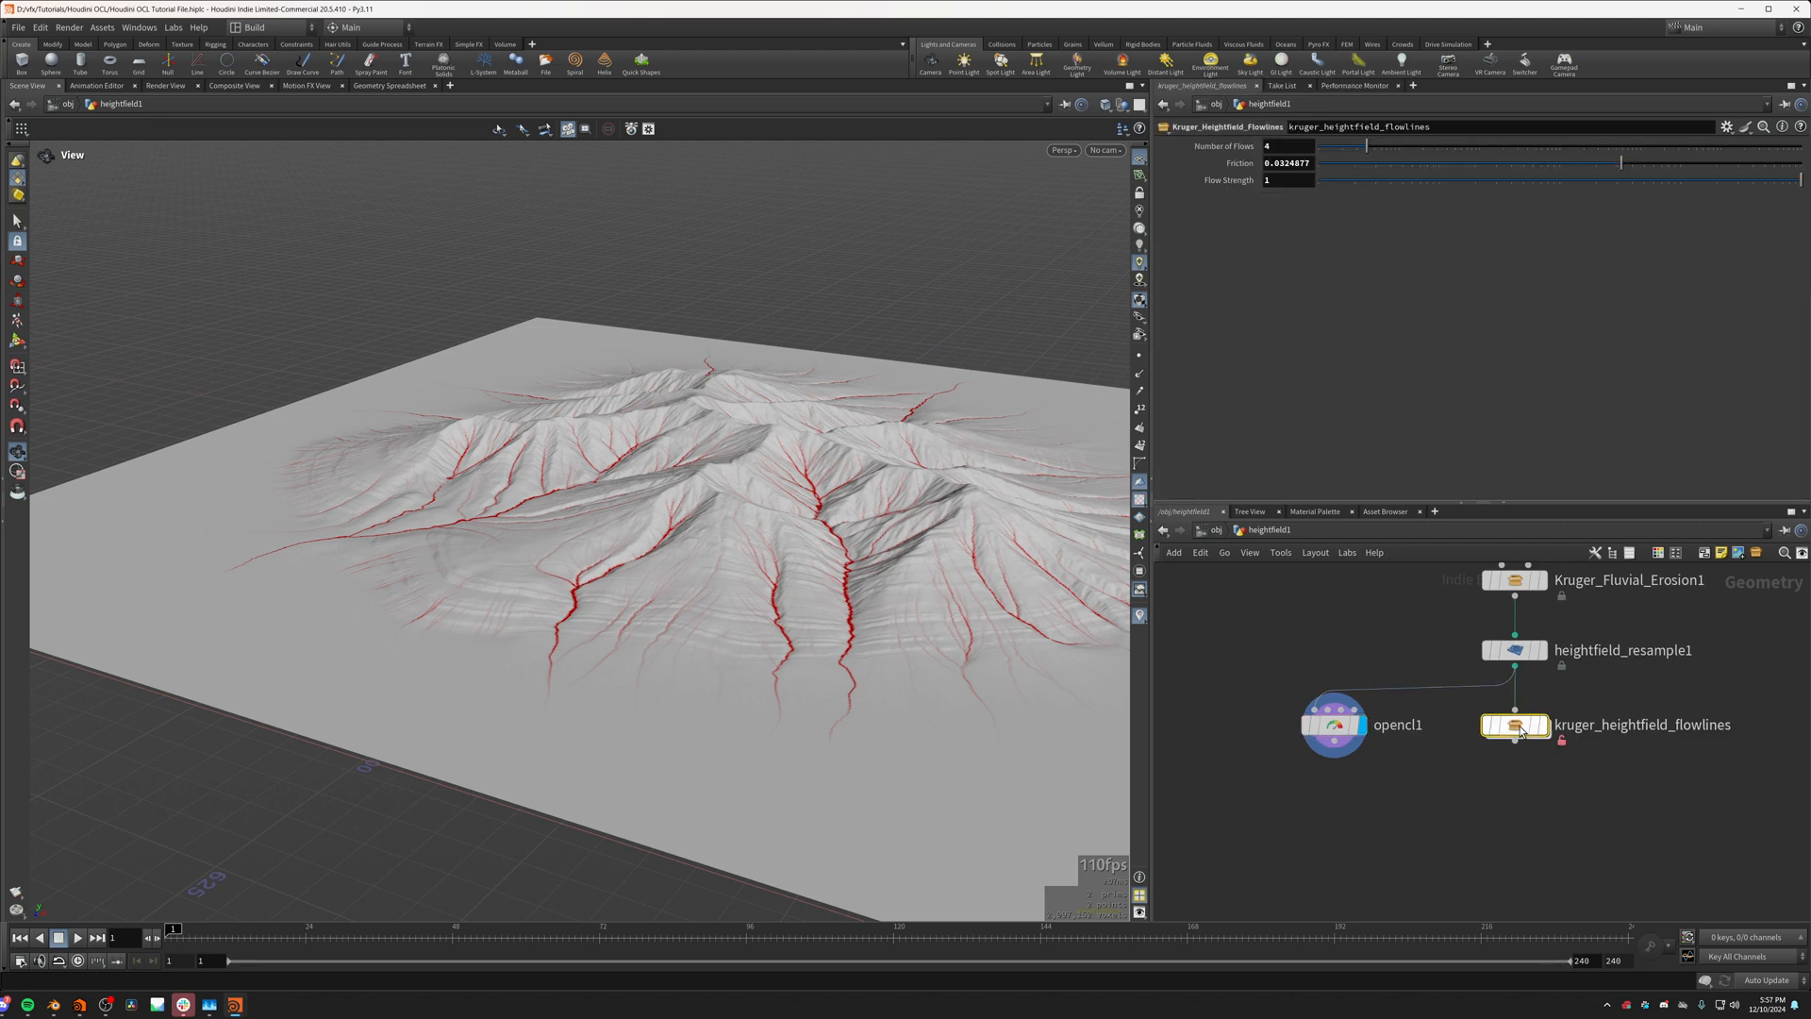
{"action": "left_click", "coordinate": [1544, 725]}
{"action": "right_click", "coordinate": [1524, 731]}
{"action": "left_click", "coordinate": [1570, 886]}
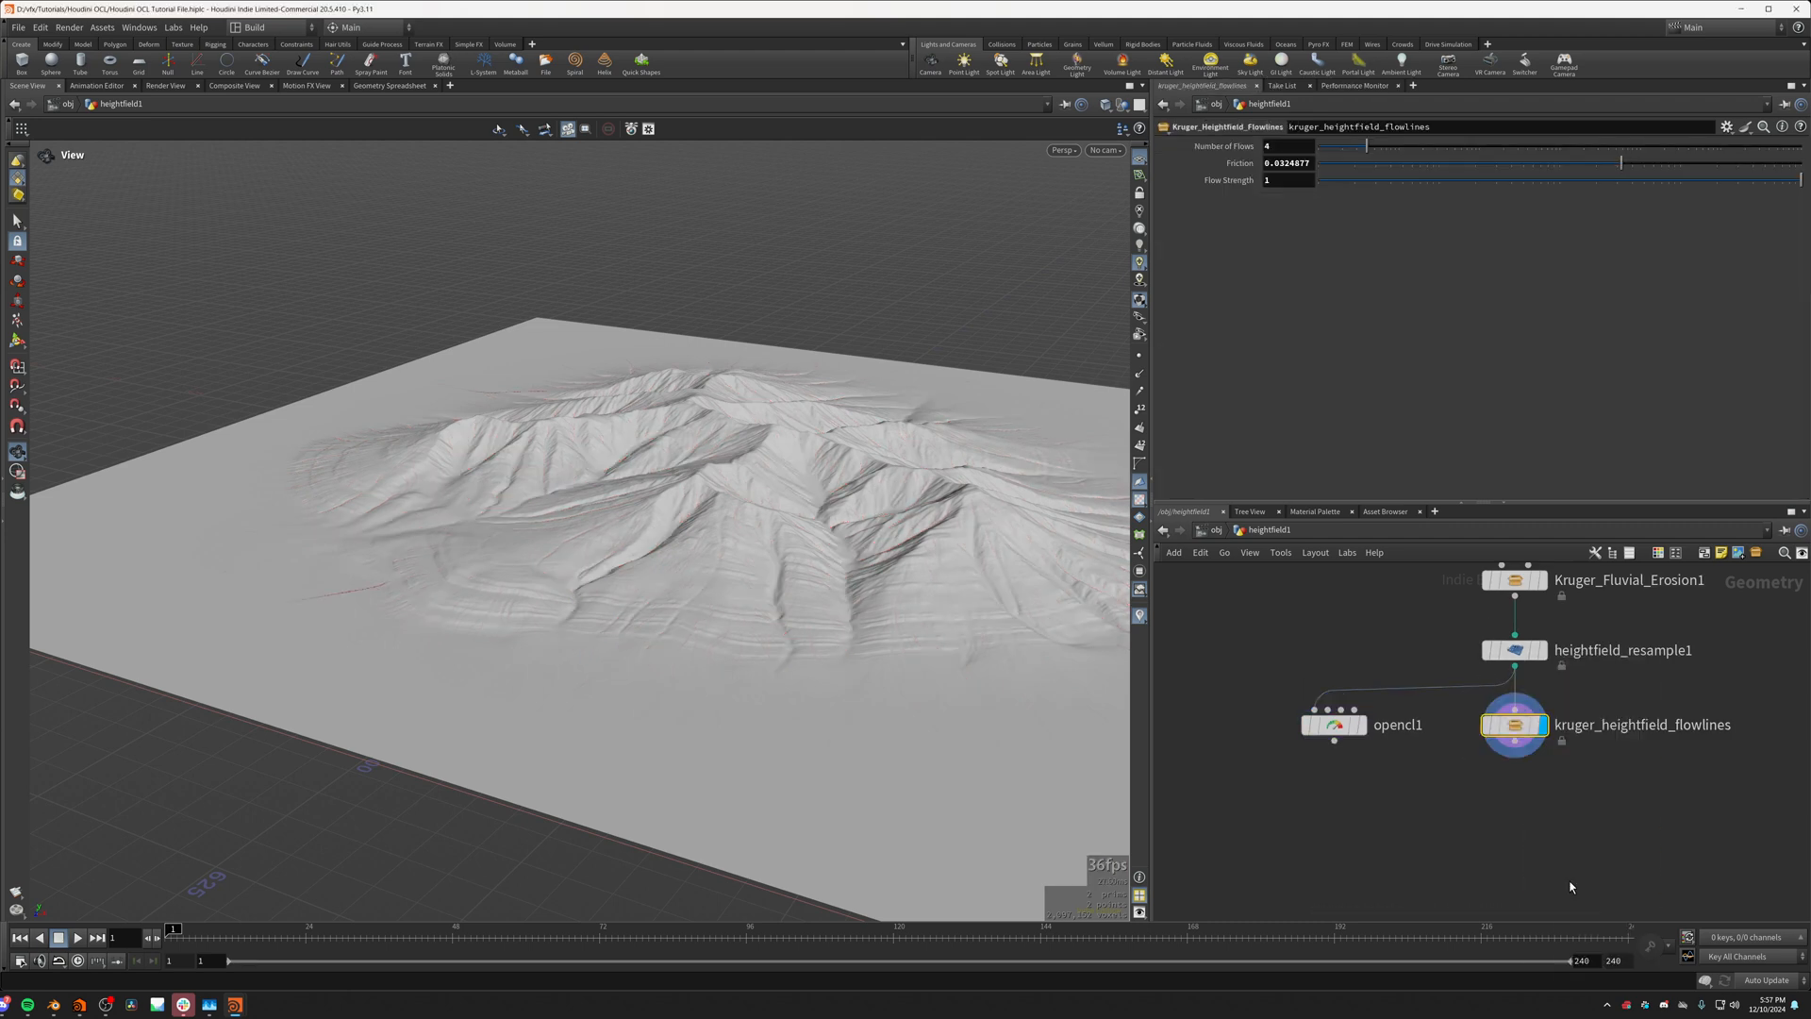
Step: Set Number of Flows on kruger_heightfield_flowlines to 5048 and review the resulting flow lines
{"action": "scroll", "coordinate": [1535, 733], "scroll_direction": "up", "scroll_amount": 2}
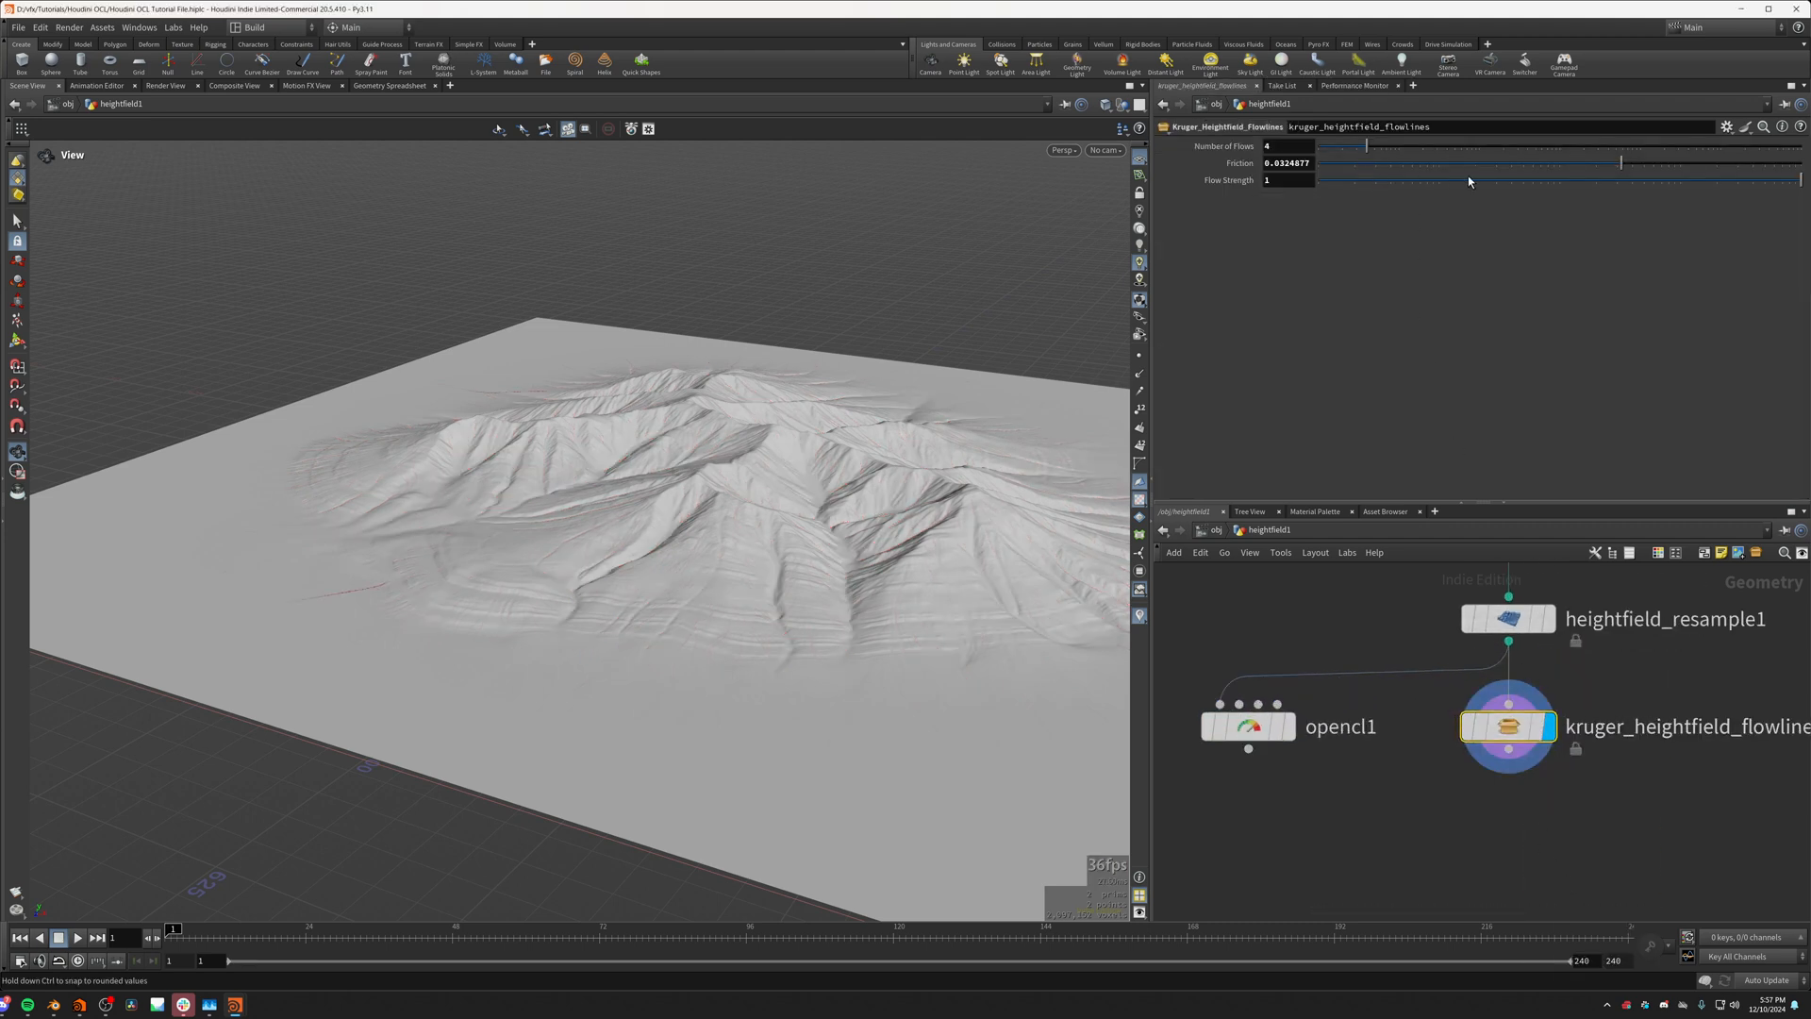
{"action": "left_click_drag", "start_coordinate": [1412, 149], "coordinate": [1616, 146]}
{"action": "left_click_drag", "start_coordinate": [660, 509], "coordinate": [750, 500]}
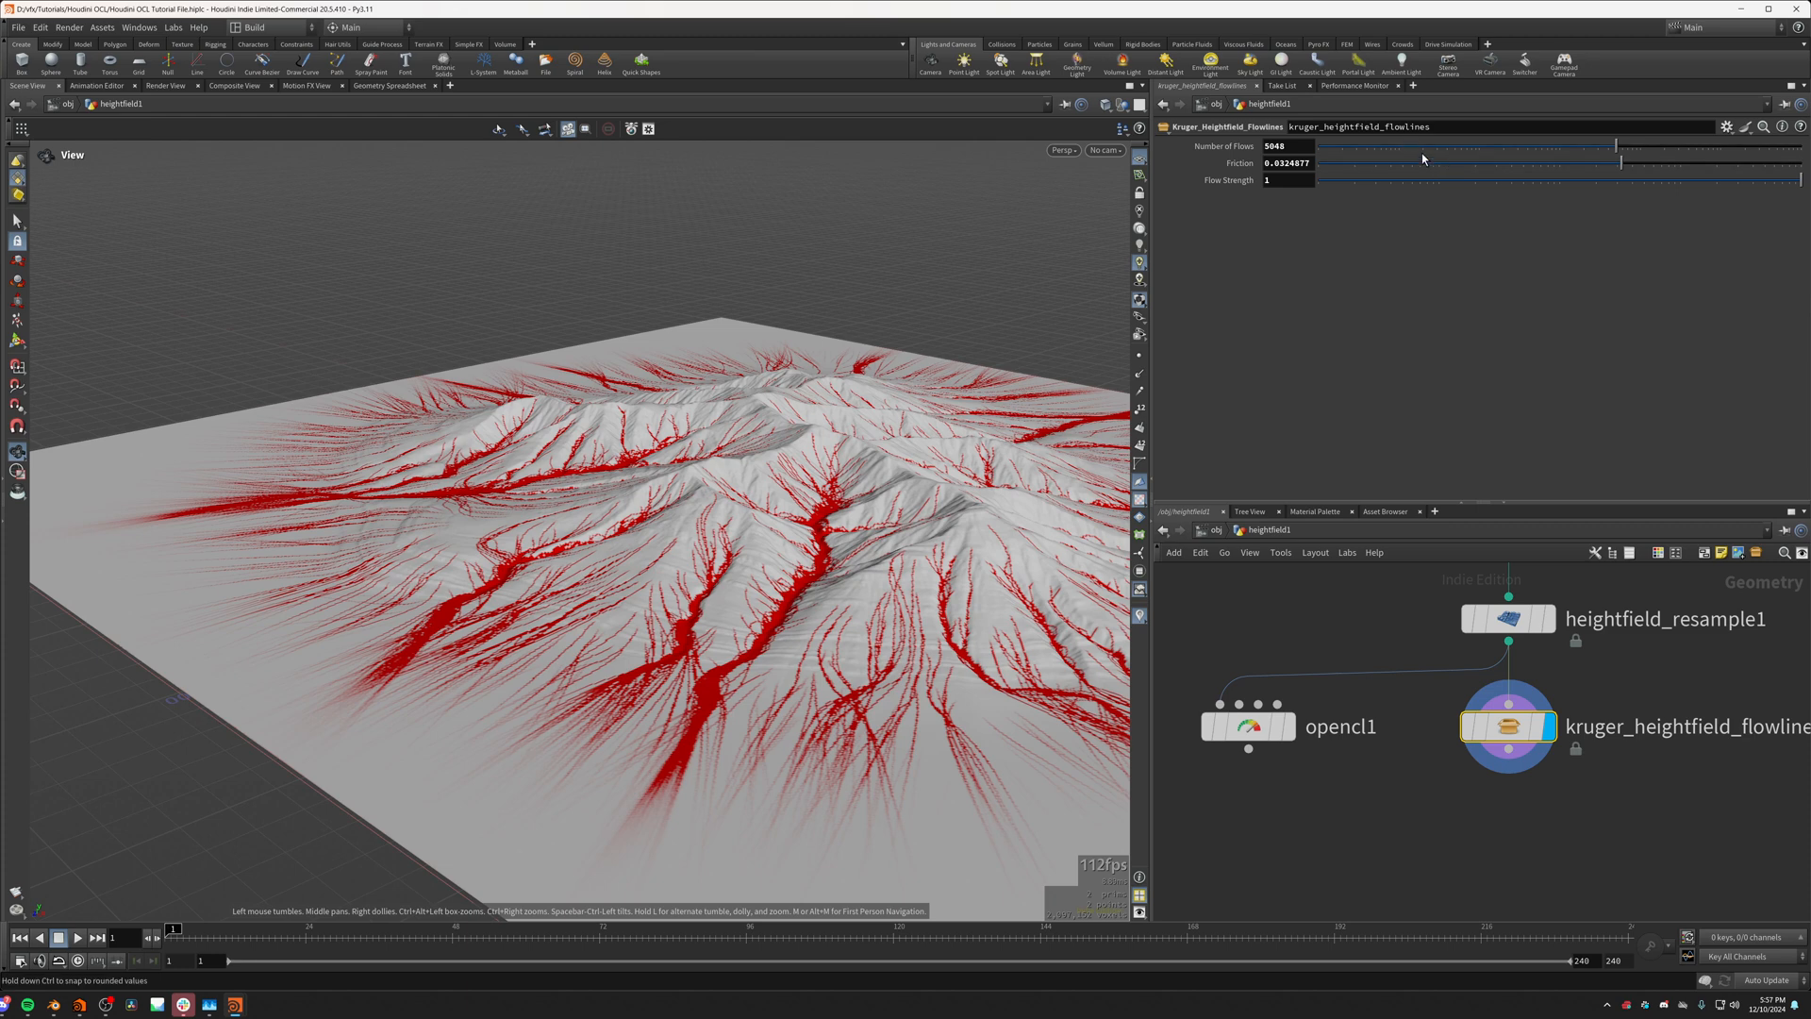
Step: Collapse the Num_Points, Friction and Flow_Strength parameter blocks in the opencl1 node's bindings
{"action": "left_click", "coordinate": [1247, 725]}
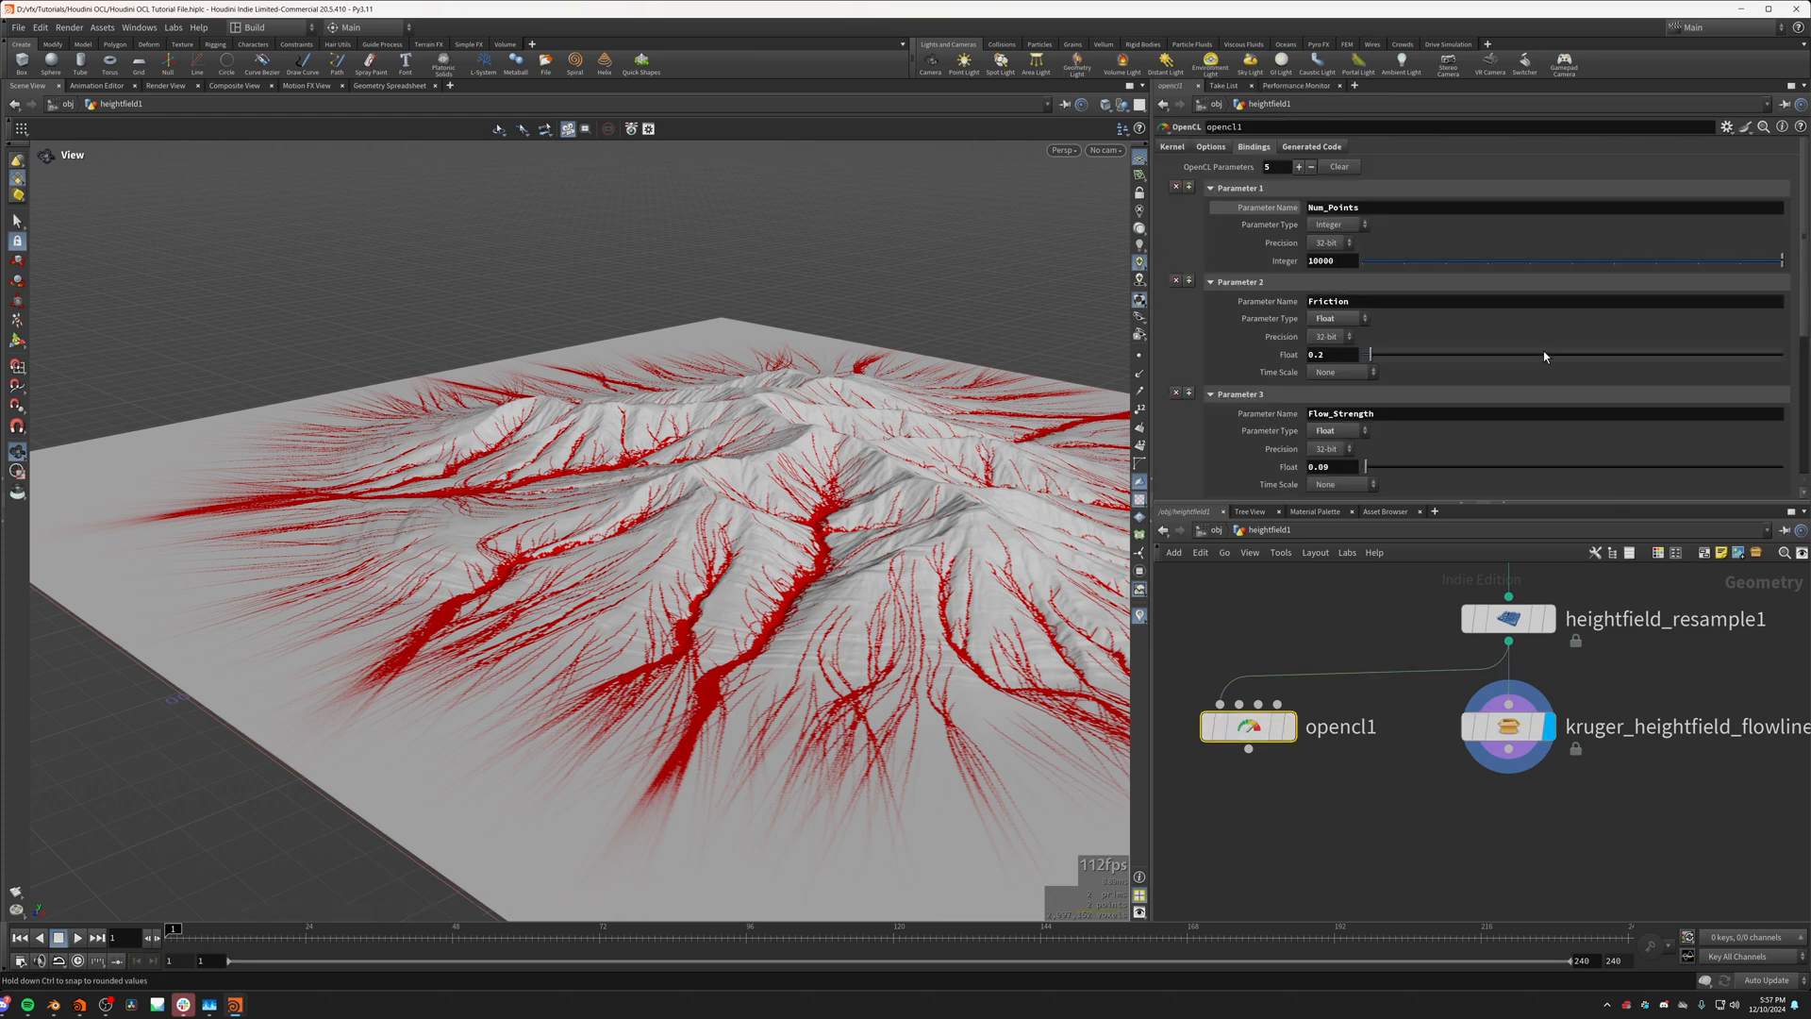
{"action": "left_click", "coordinate": [1232, 191]}
{"action": "left_click", "coordinate": [1226, 209]}
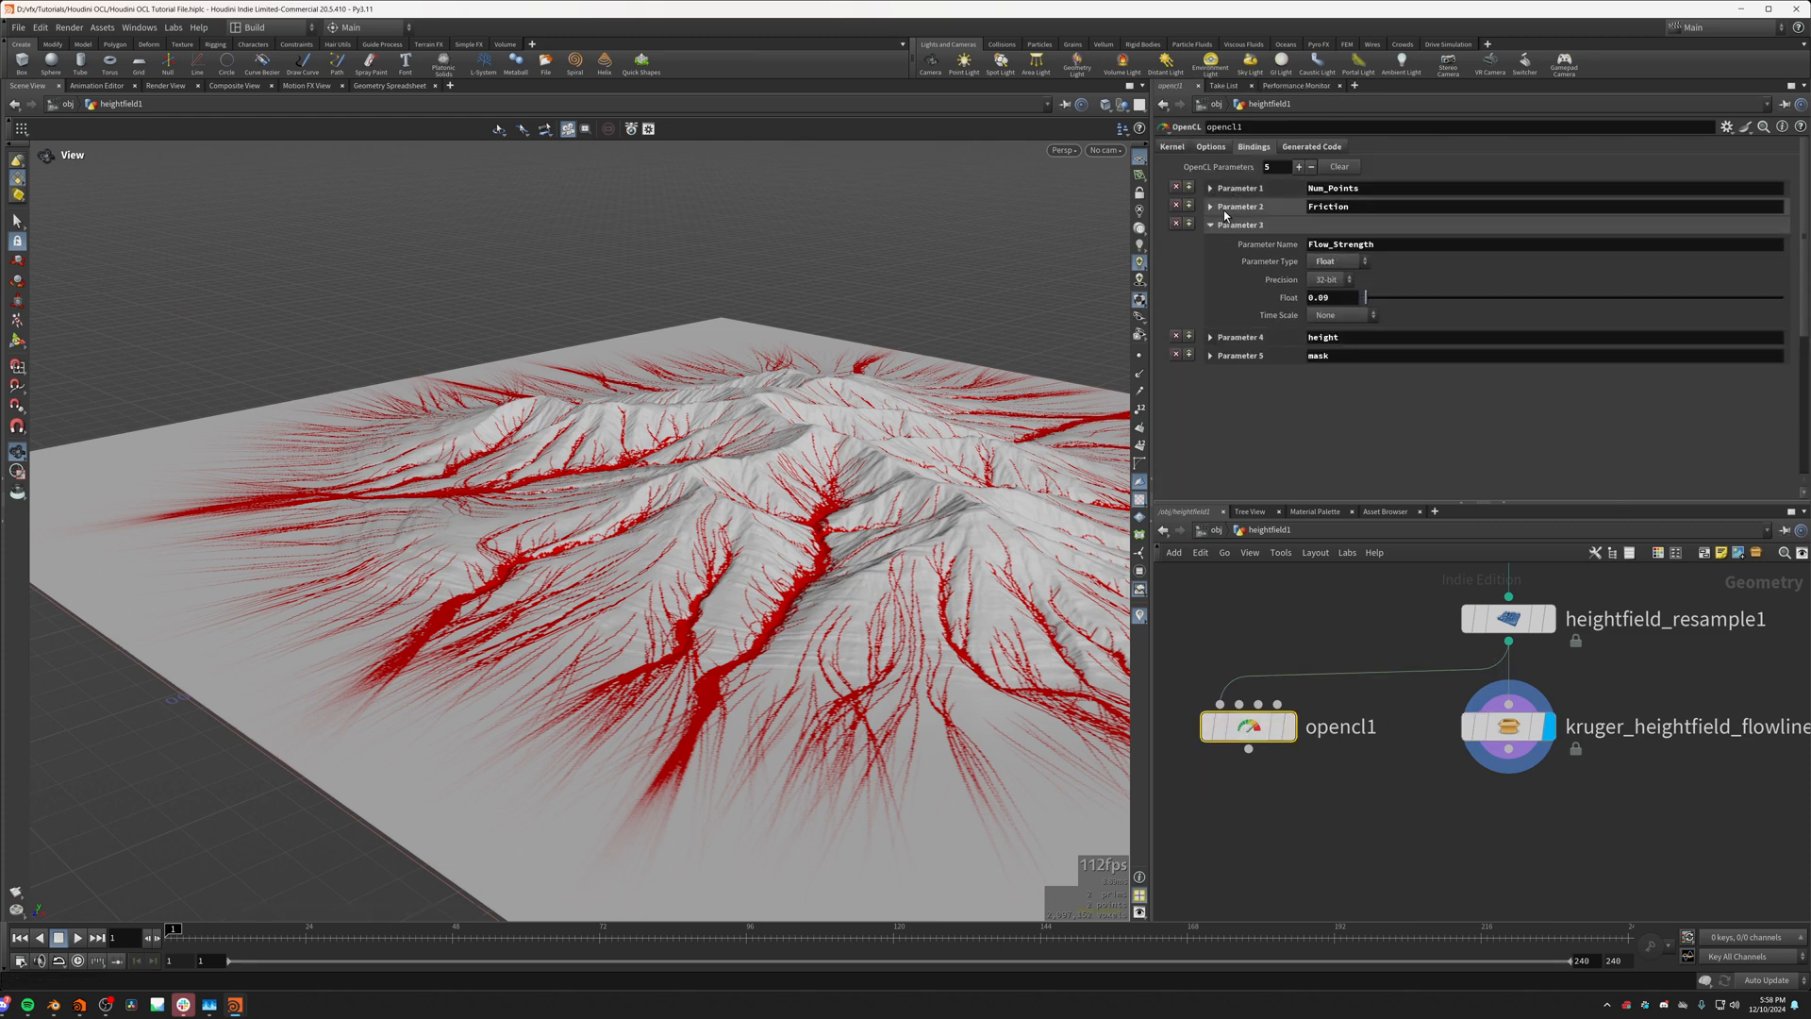
{"action": "left_click", "coordinate": [1224, 228]}
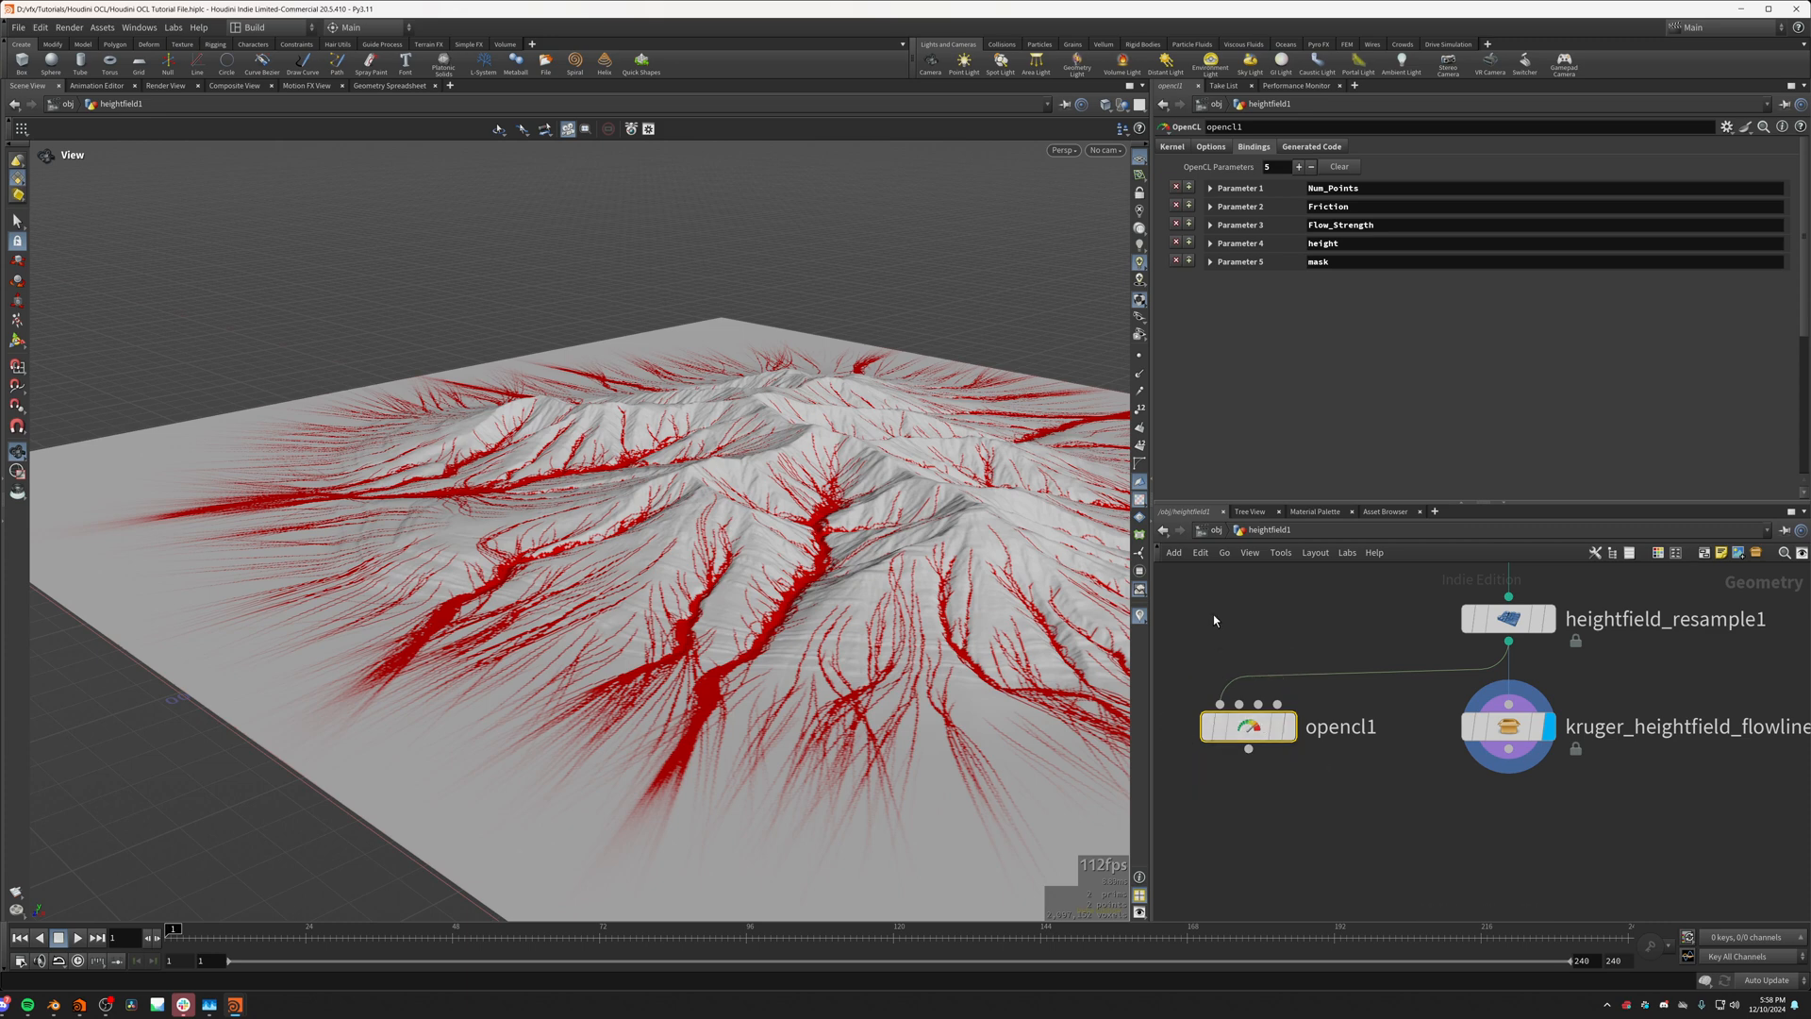
Step: Create a new digital asset from the opencl1 node with the asset label Tutorial_Flow_Lines
{"action": "middle_click_drag", "start_coordinate": [1286, 676], "coordinate": [1338, 658]}
{"action": "left_click", "coordinate": [1381, 715]}
{"action": "left_click", "coordinate": [1304, 713]}
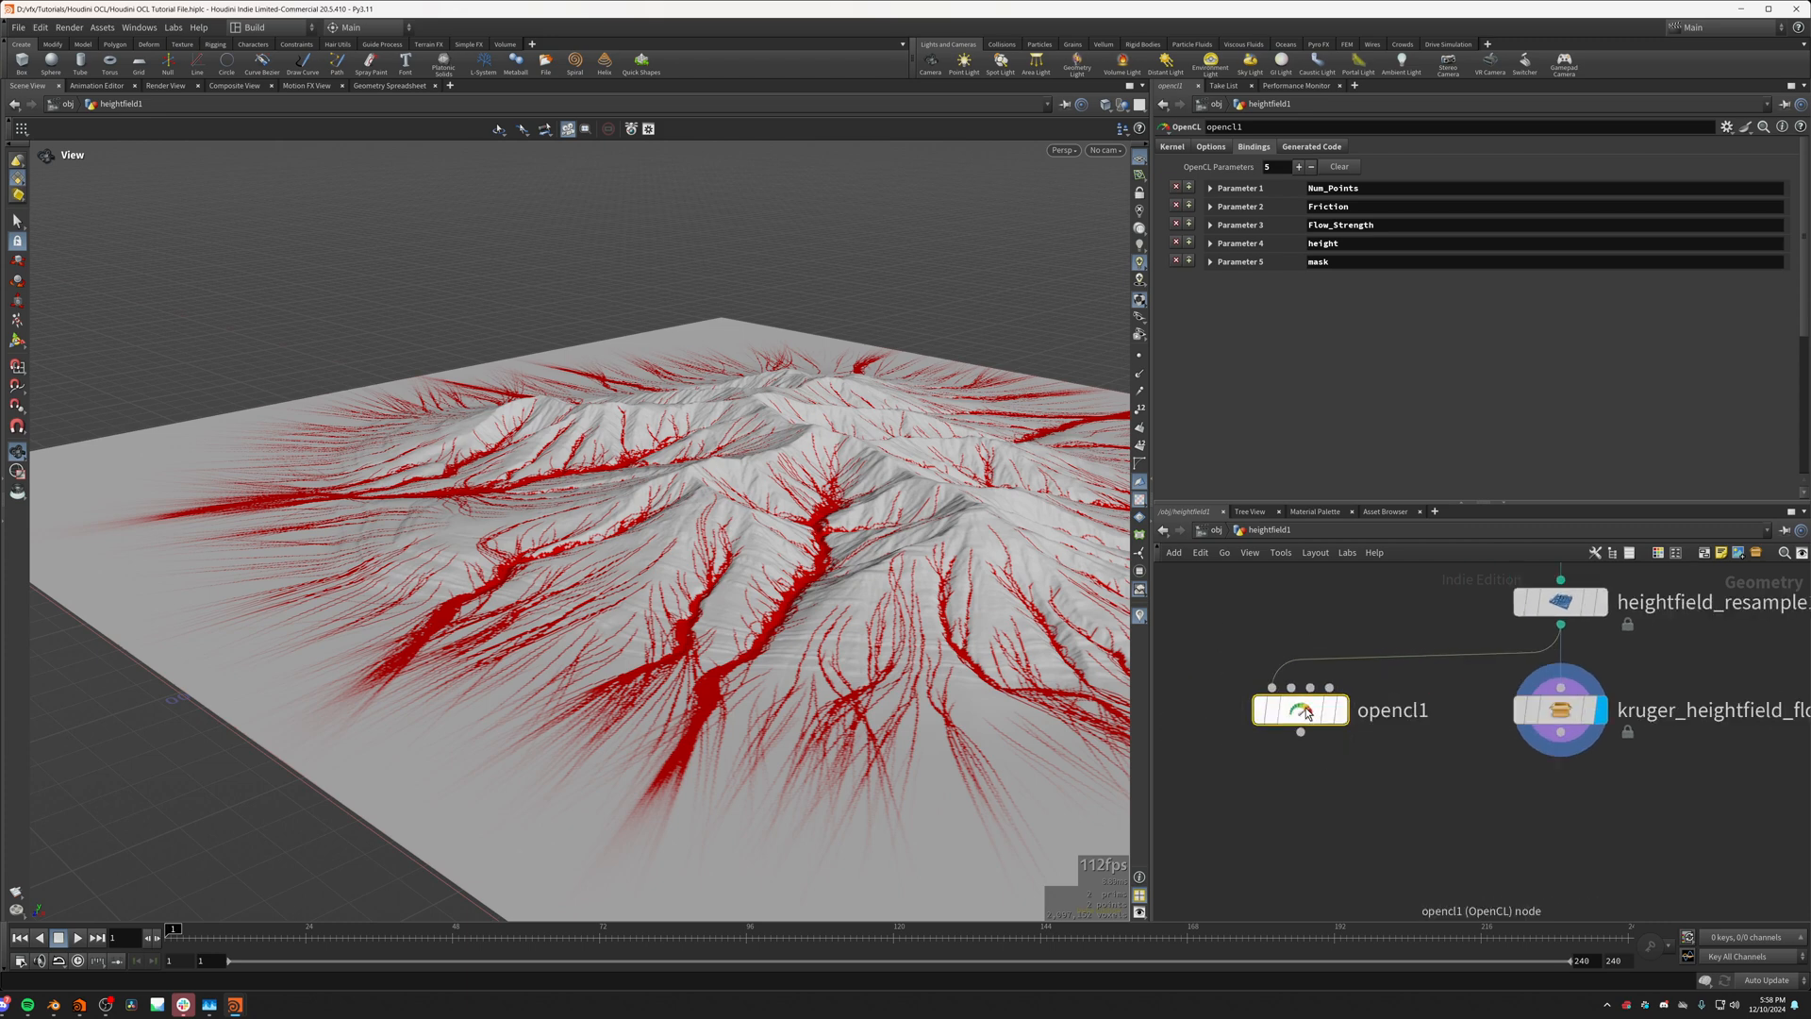
{"action": "left_click", "coordinate": [79, 30]}
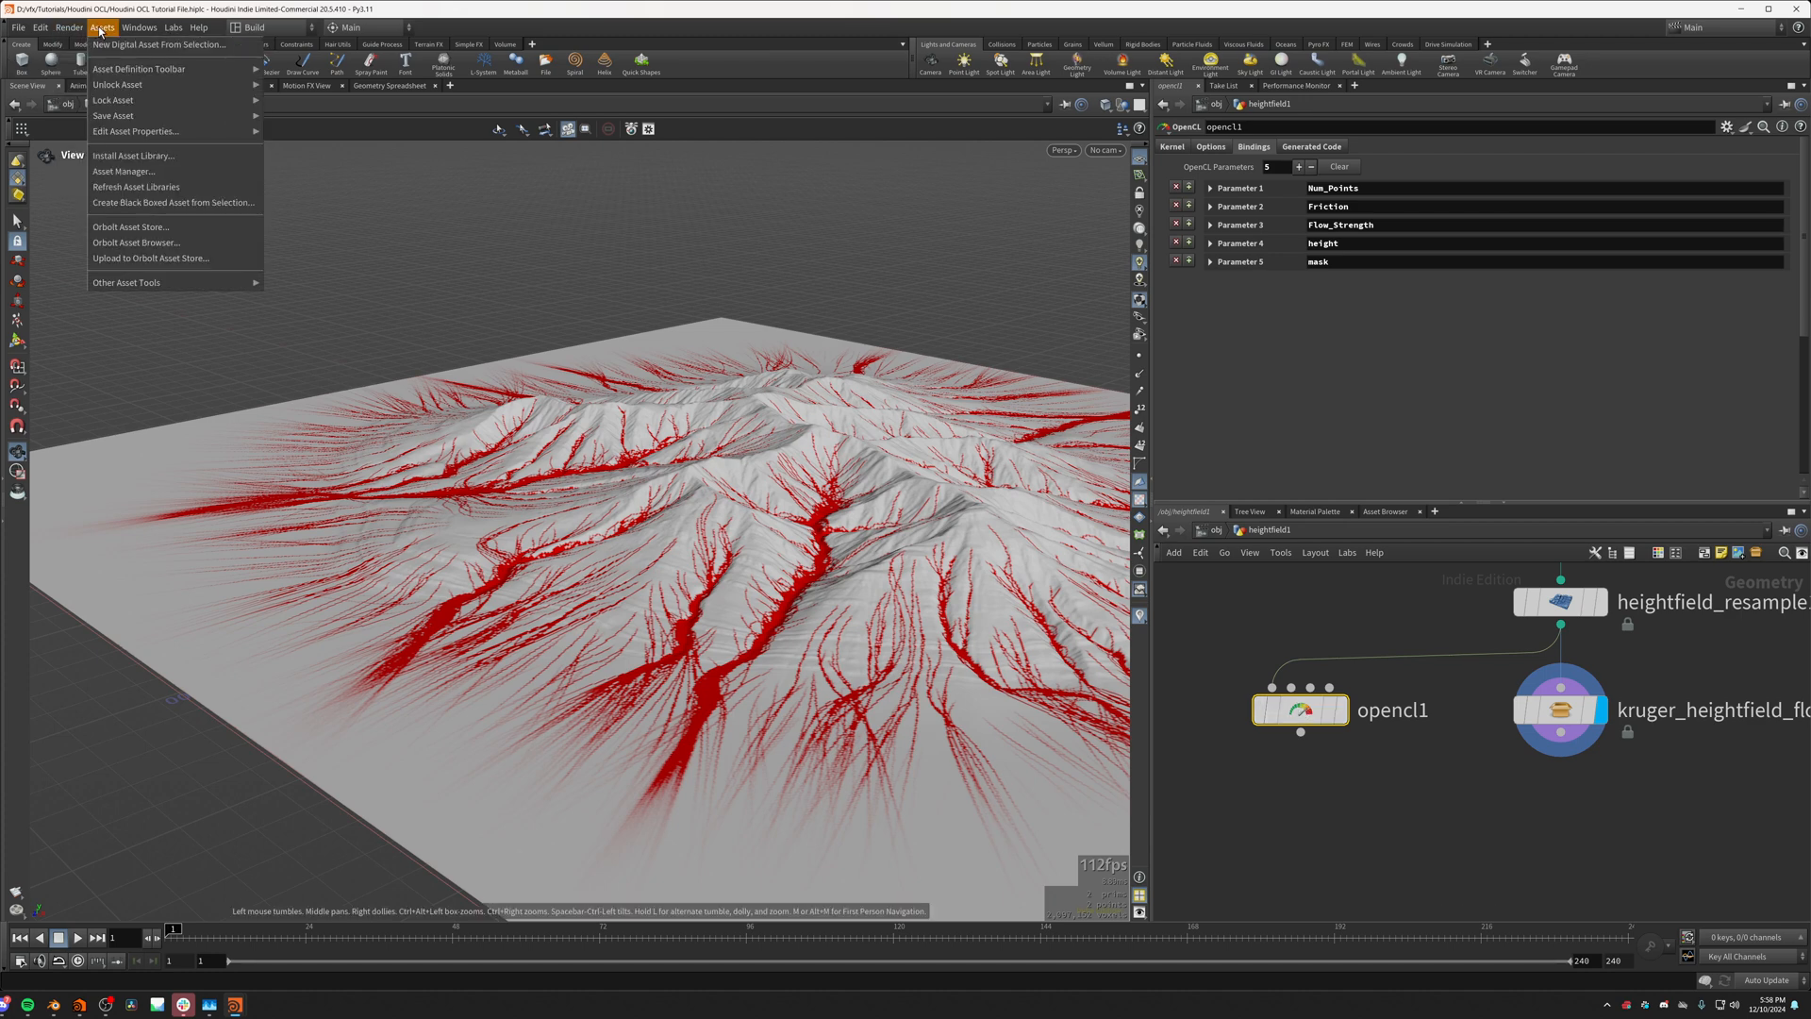
{"action": "left_click", "coordinate": [111, 43]}
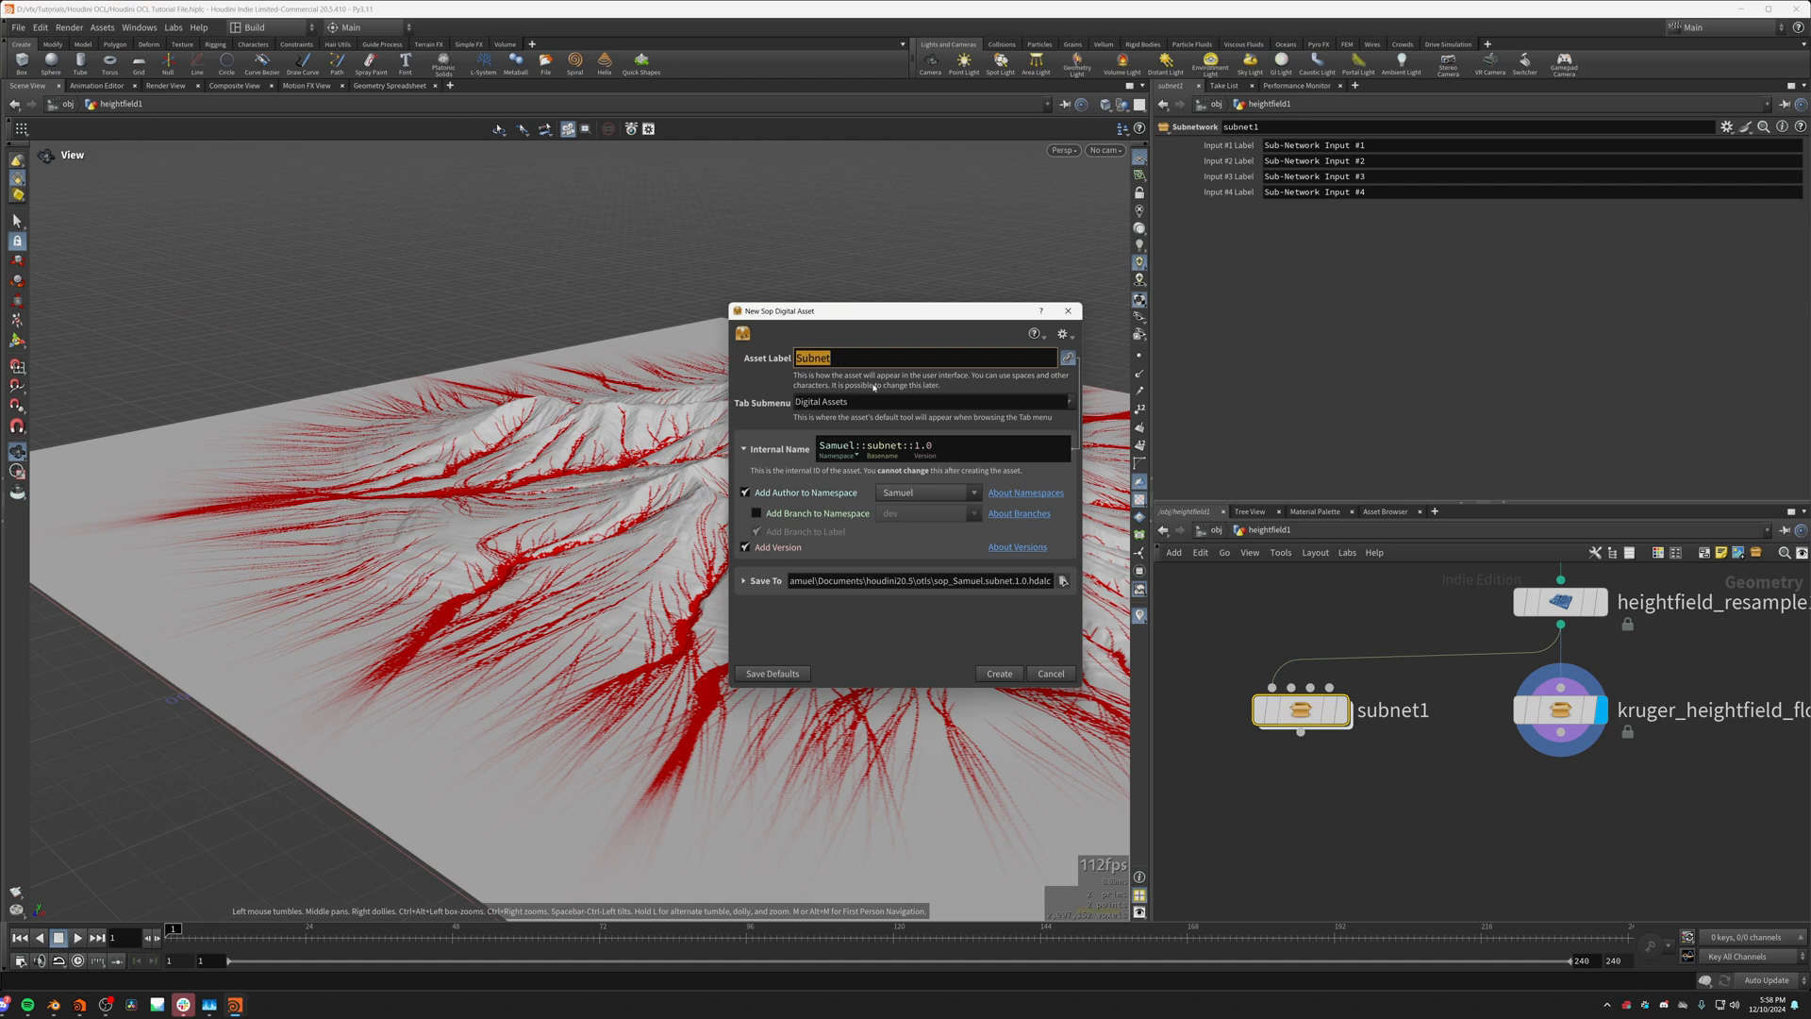
{"action": "type", "text": "Tutorial_Flow"}
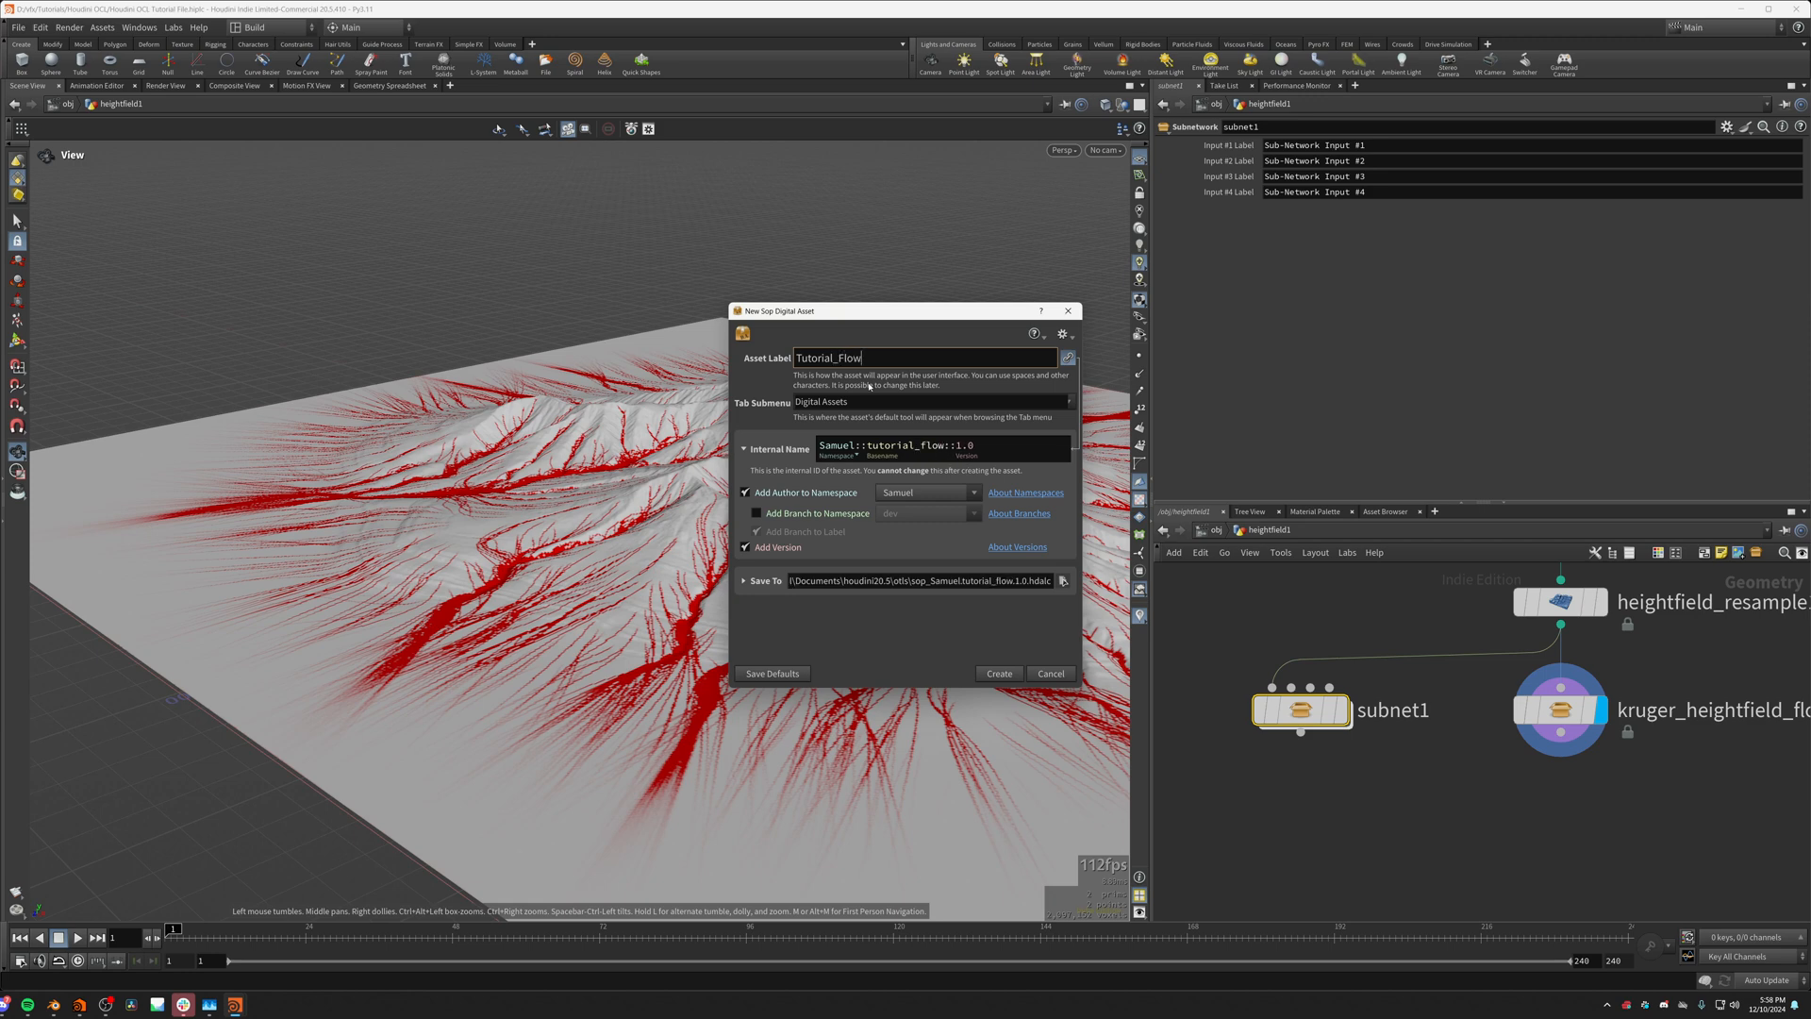
{"action": "type", "text": "_Lines"}
{"action": "left_click", "coordinate": [1000, 673]}
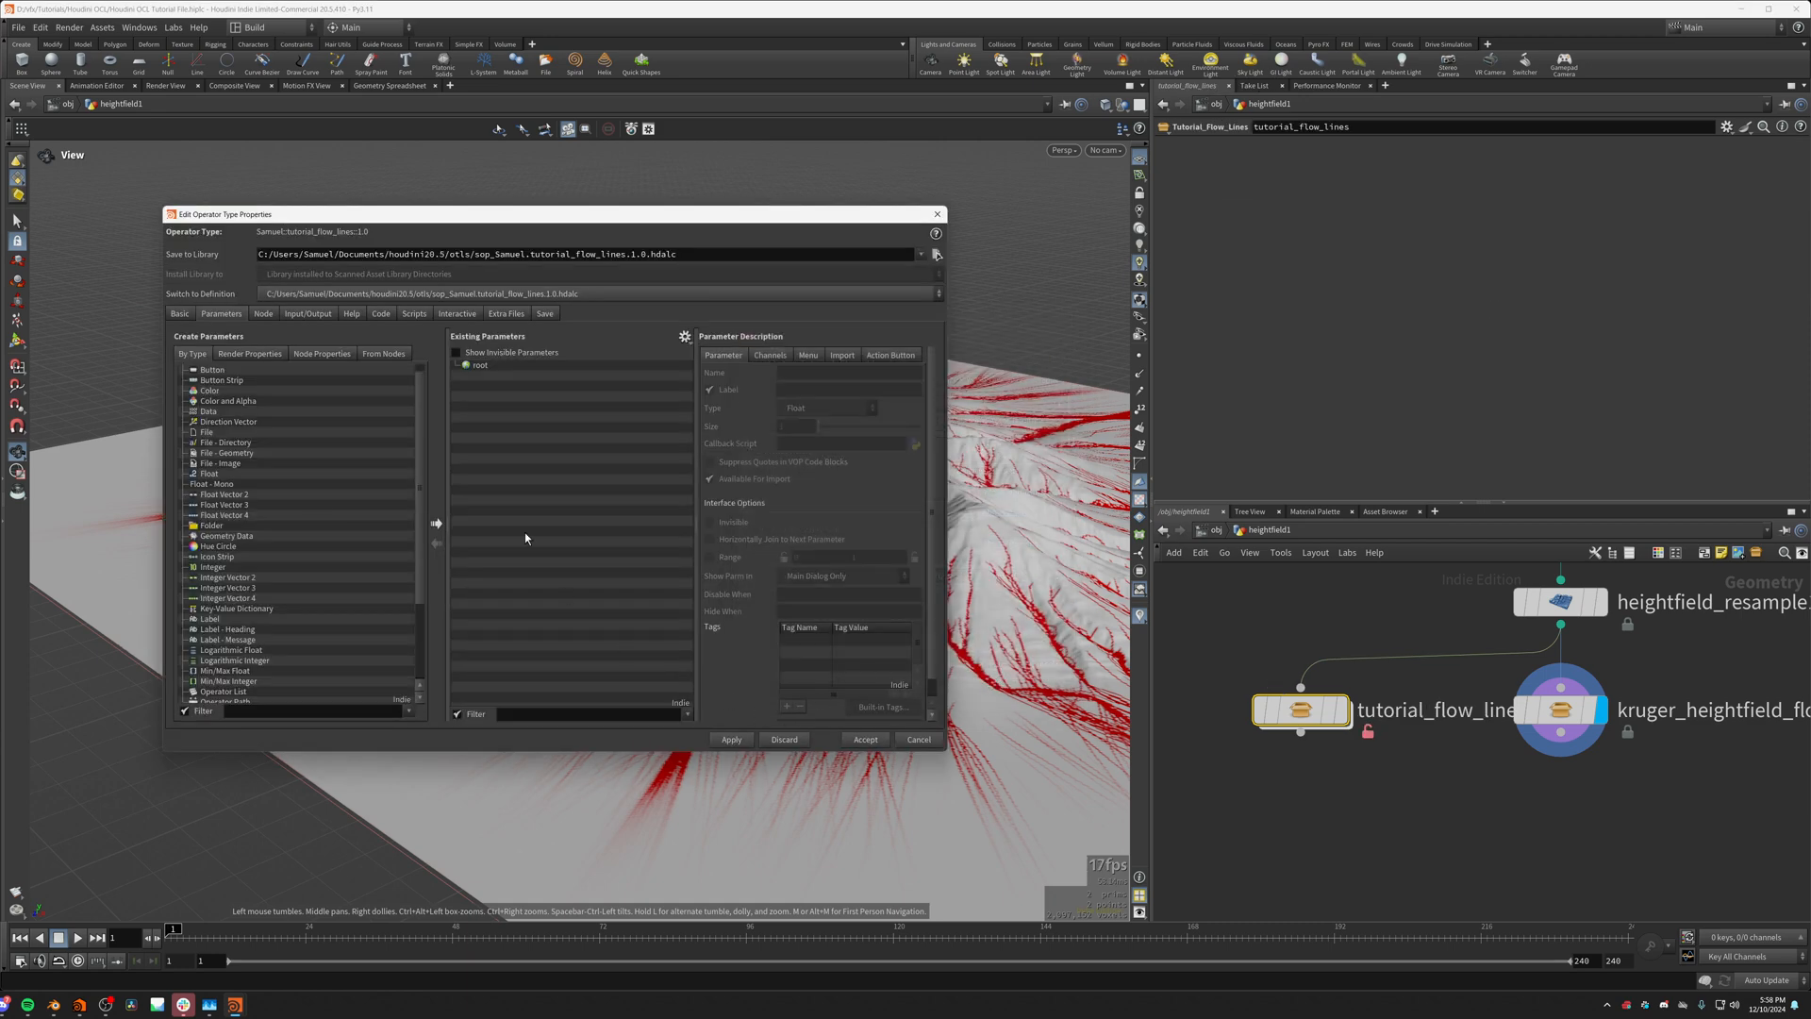
Step: Add a Logarithmic Integer parameter to the new asset's parameter list
{"action": "scroll", "coordinate": [283, 510], "scroll_direction": "up", "scroll_amount": 1}
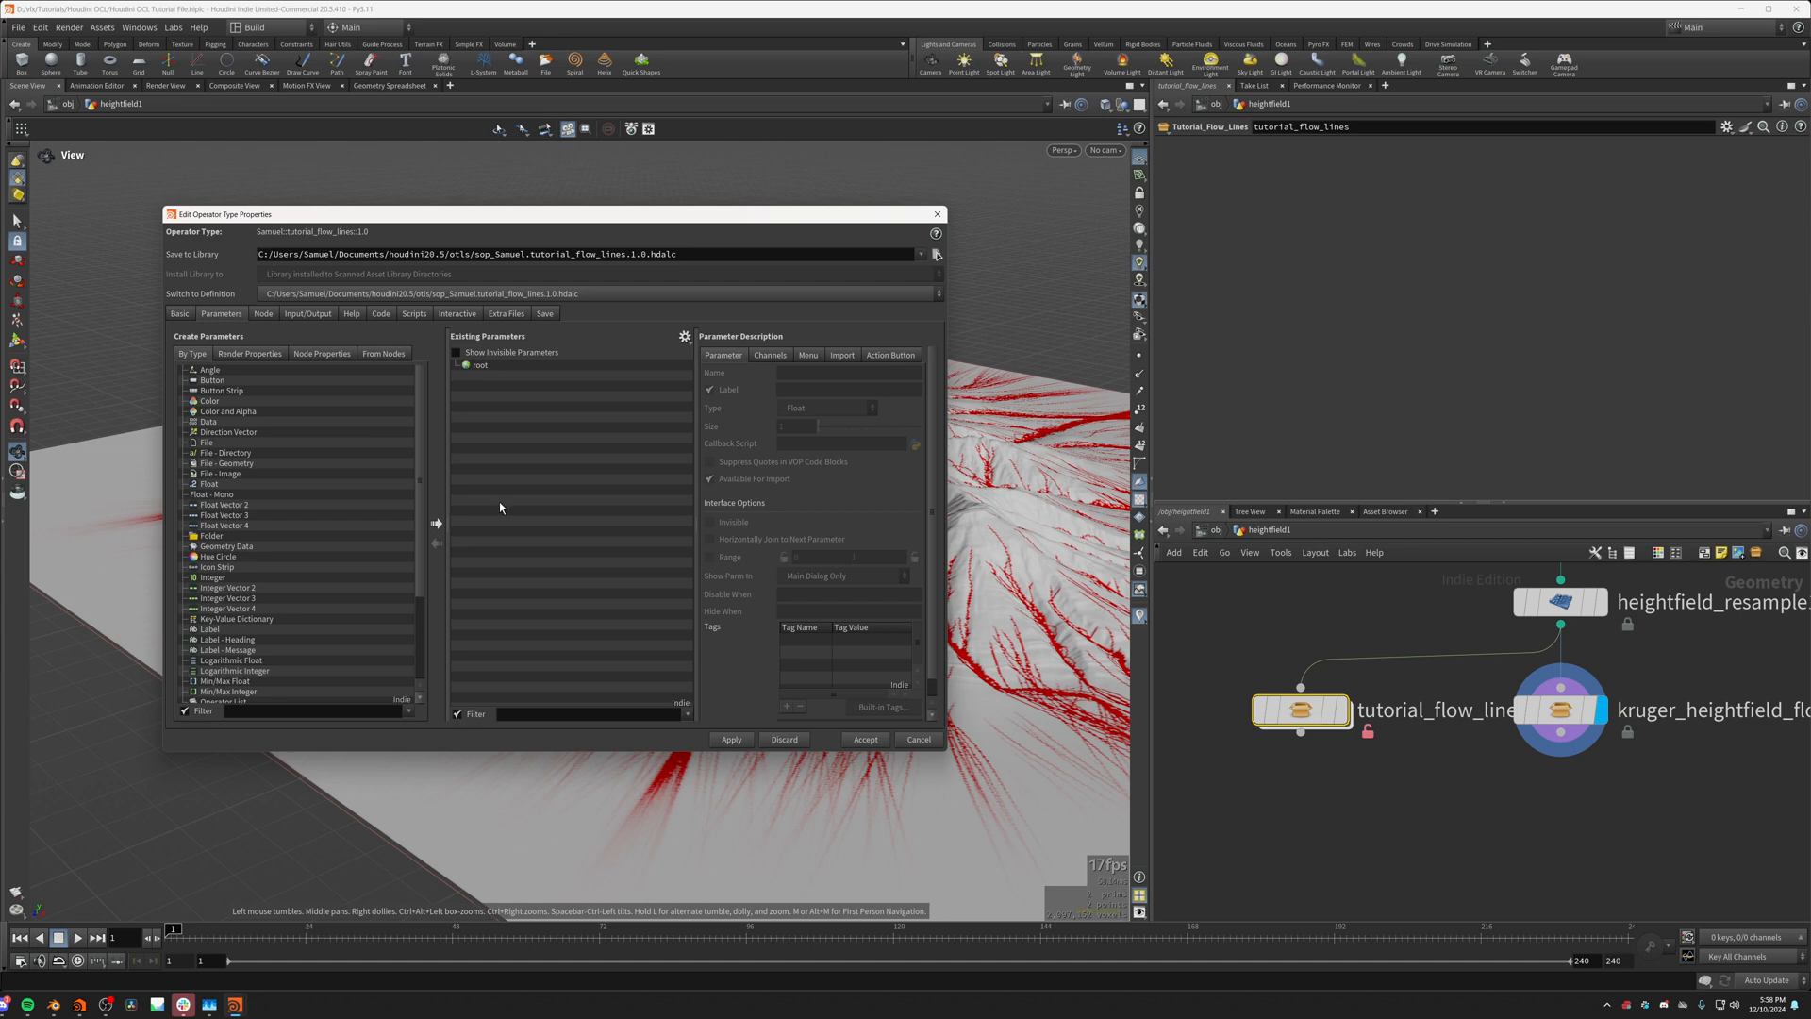
{"action": "left_click_drag", "start_coordinate": [526, 219], "coordinate": [681, 290]}
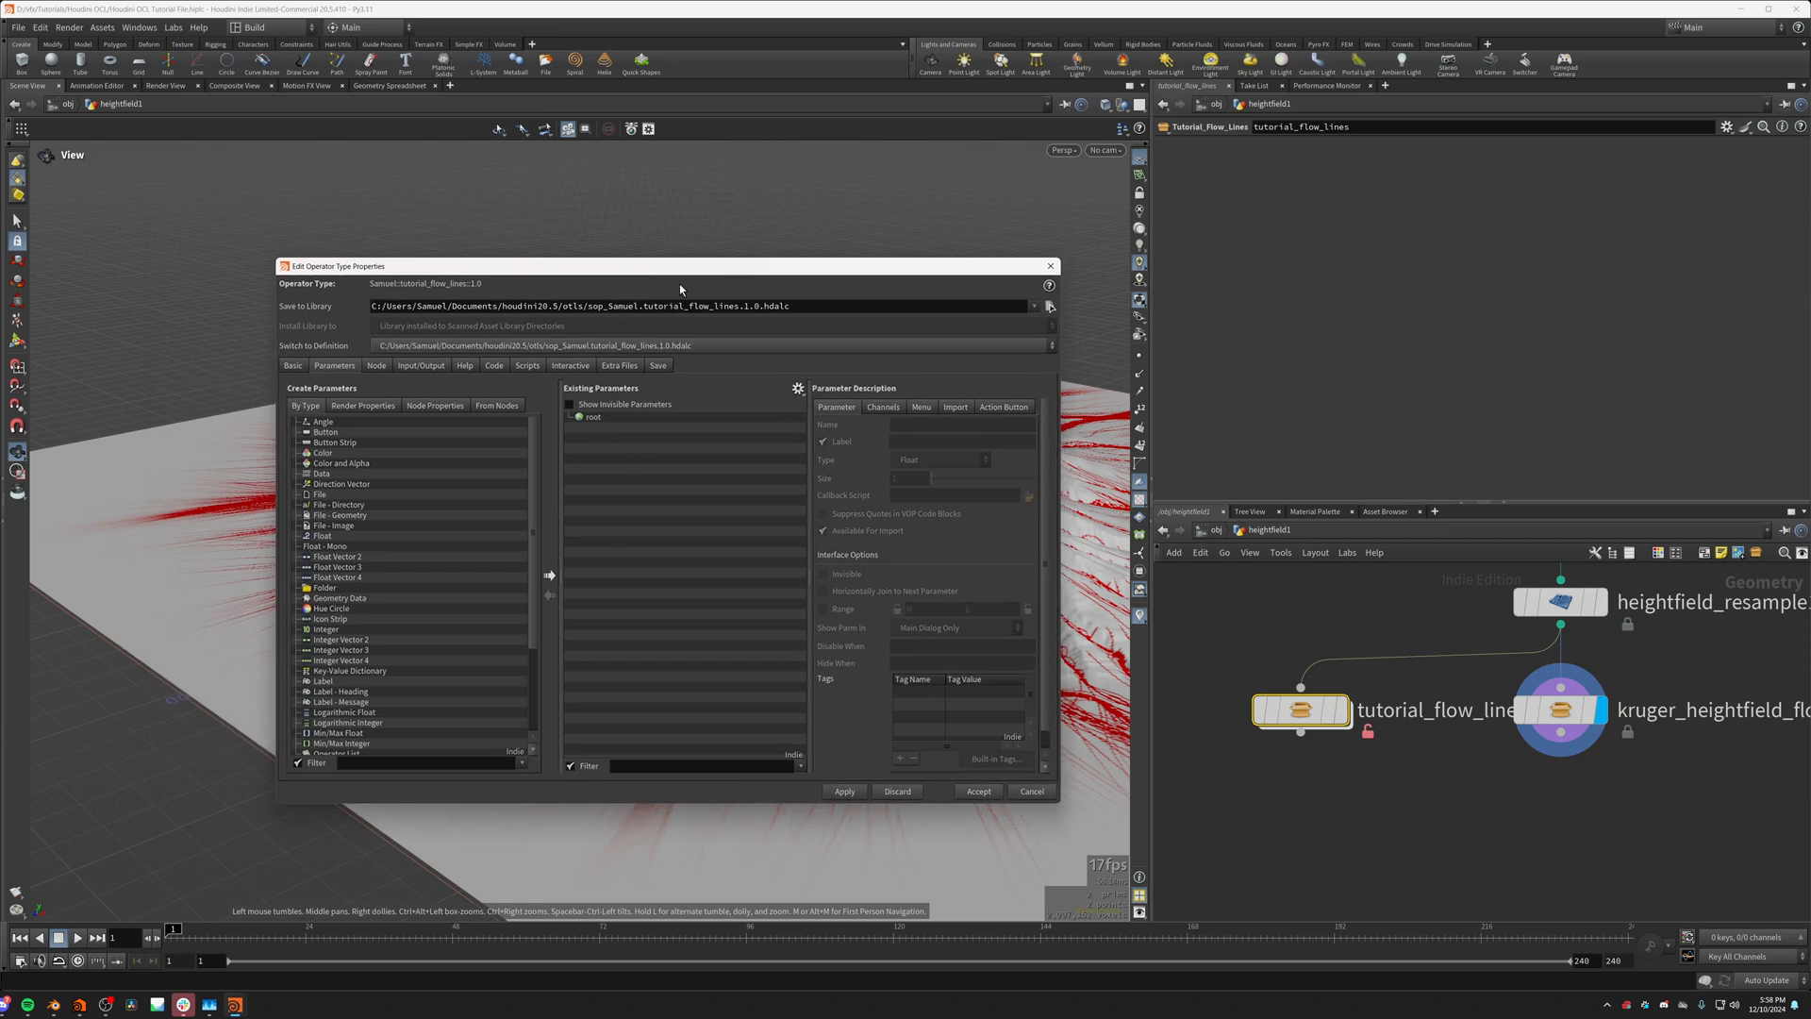
{"action": "scroll", "coordinate": [415, 703], "scroll_direction": "down", "scroll_amount": 3}
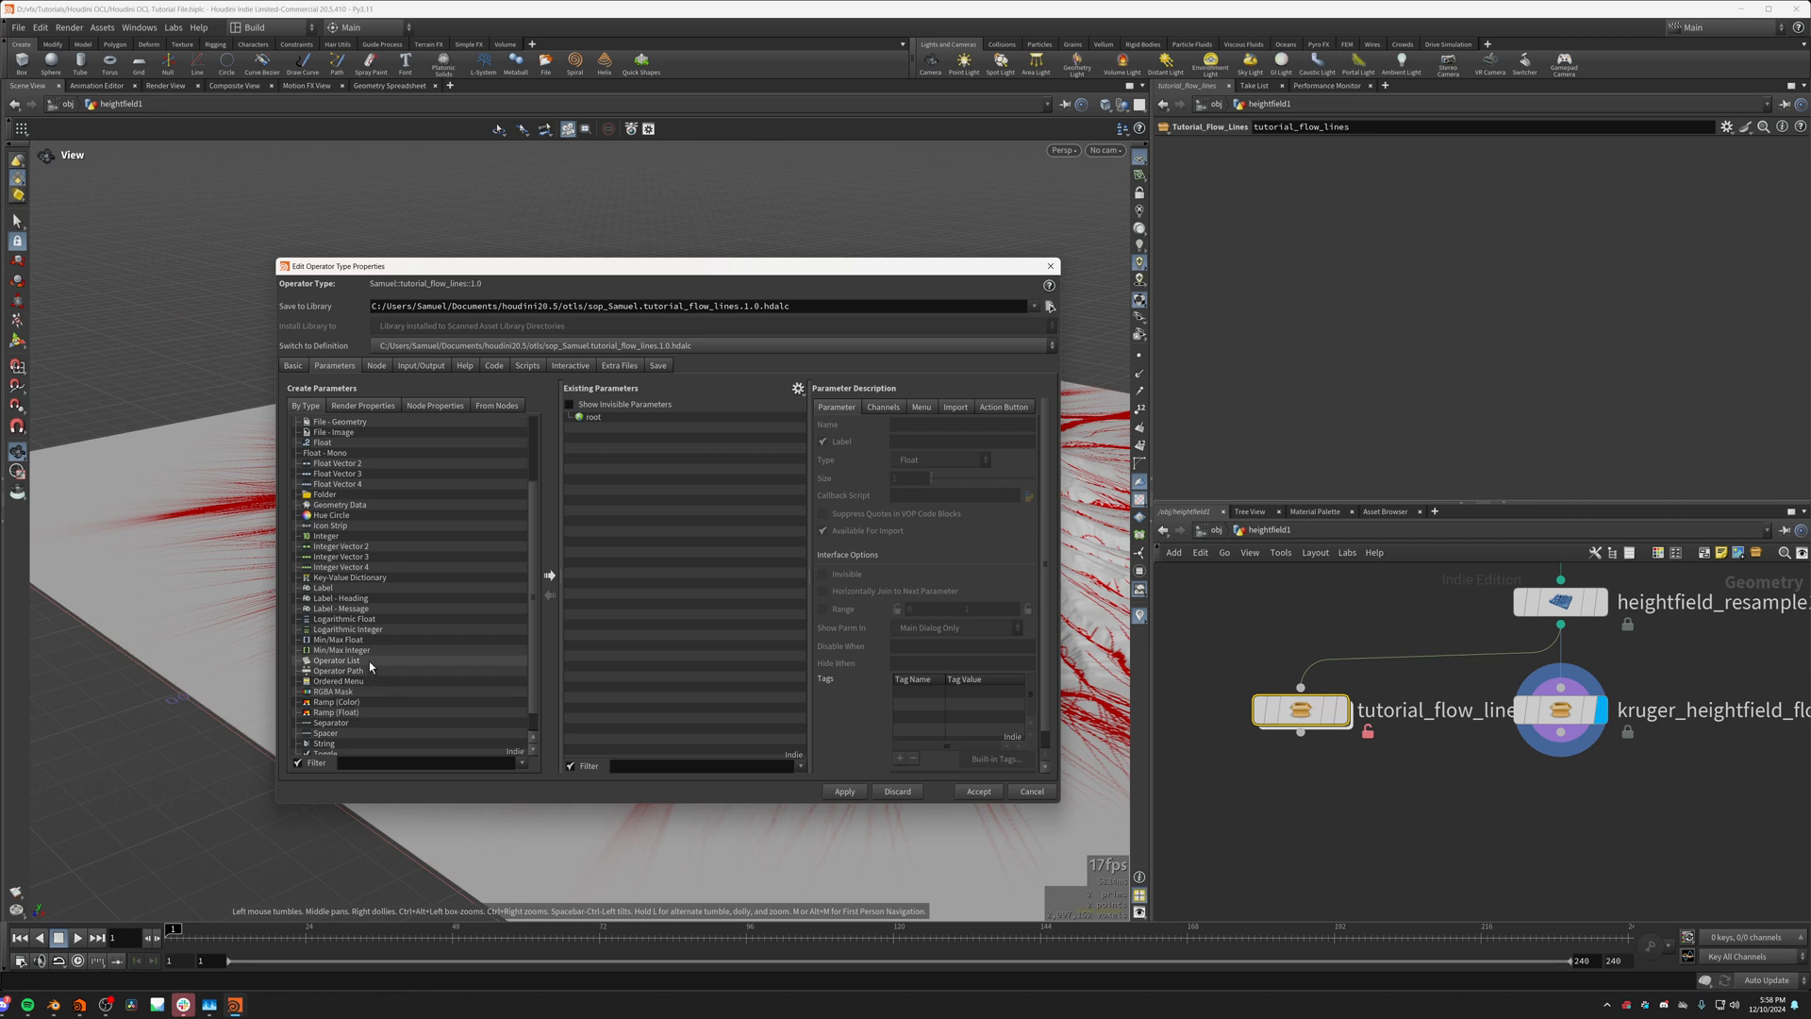
{"action": "left_click_drag", "start_coordinate": [348, 628], "coordinate": [704, 485]}
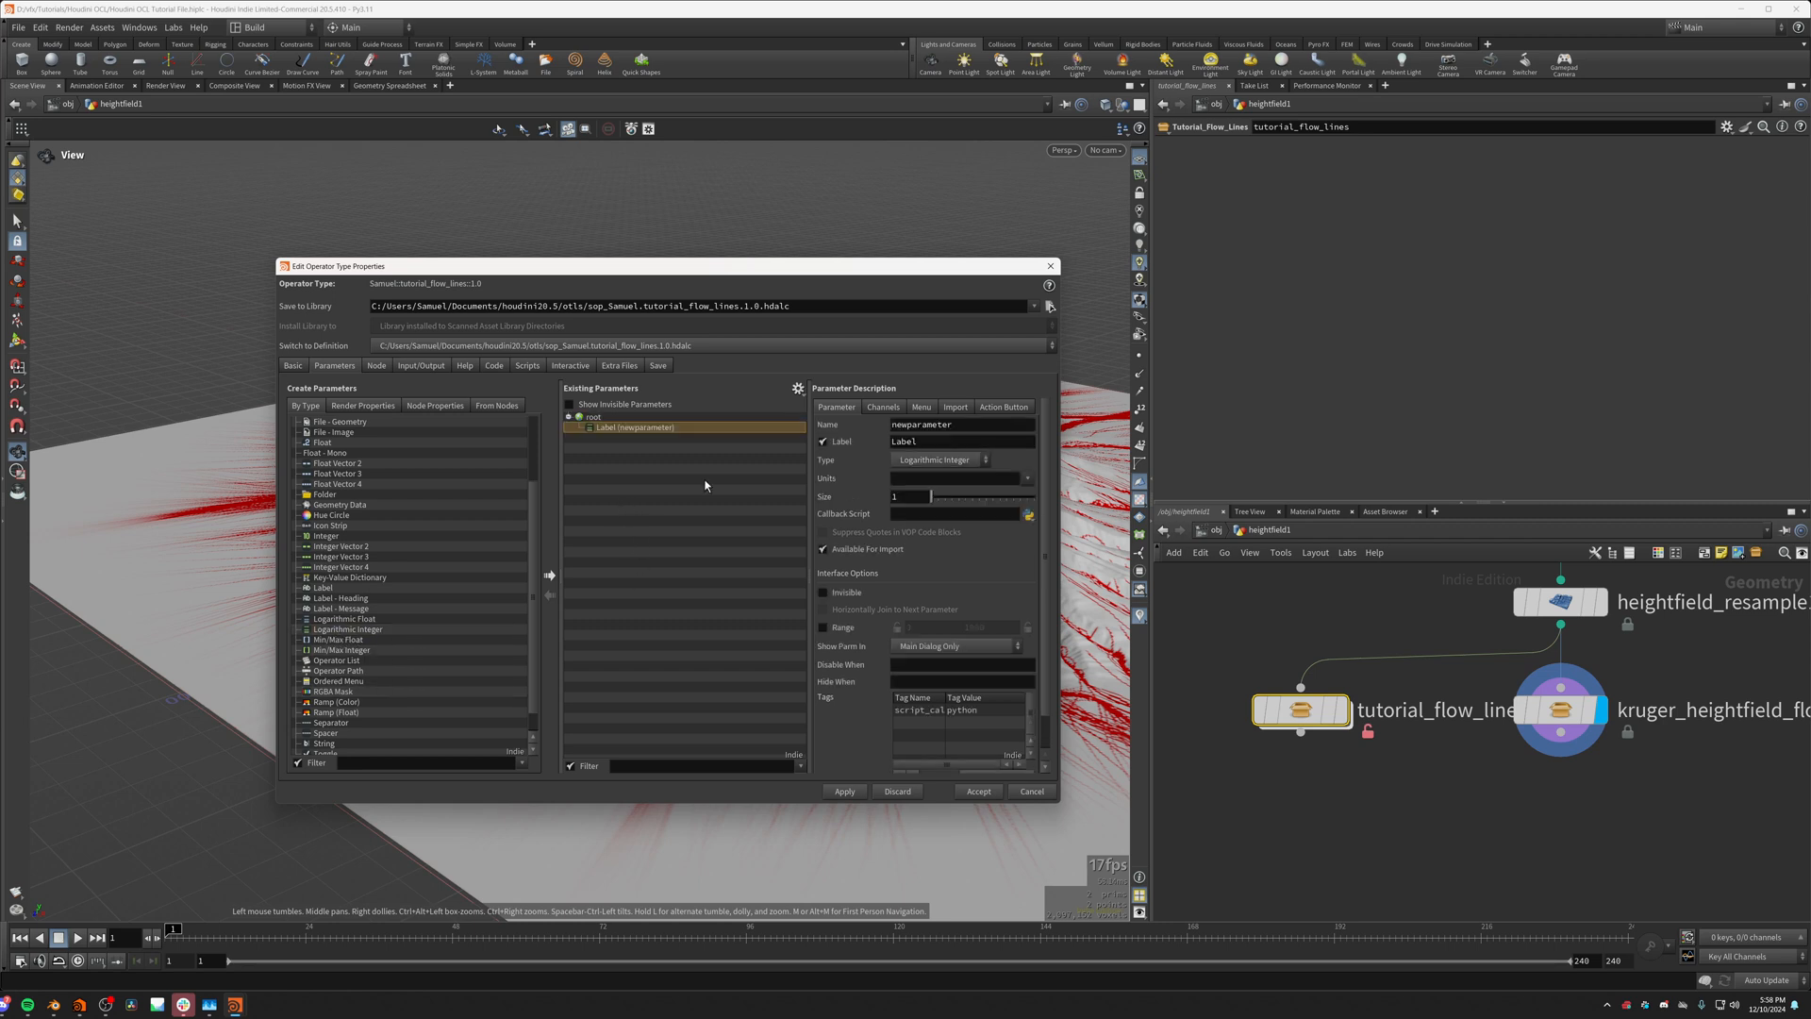
Step: Name and label the new integer parameter Num_Flows and enable its range from 1 to 1000000
{"action": "double_click", "coordinate": [953, 425]}
{"action": "type", "text": "Num_Flows"}
{"action": "double_click", "coordinate": [940, 442]}
{"action": "type", "text": "Num"}
{"action": "left_click", "coordinate": [822, 628]}
{"action": "left_click", "coordinate": [992, 627]}
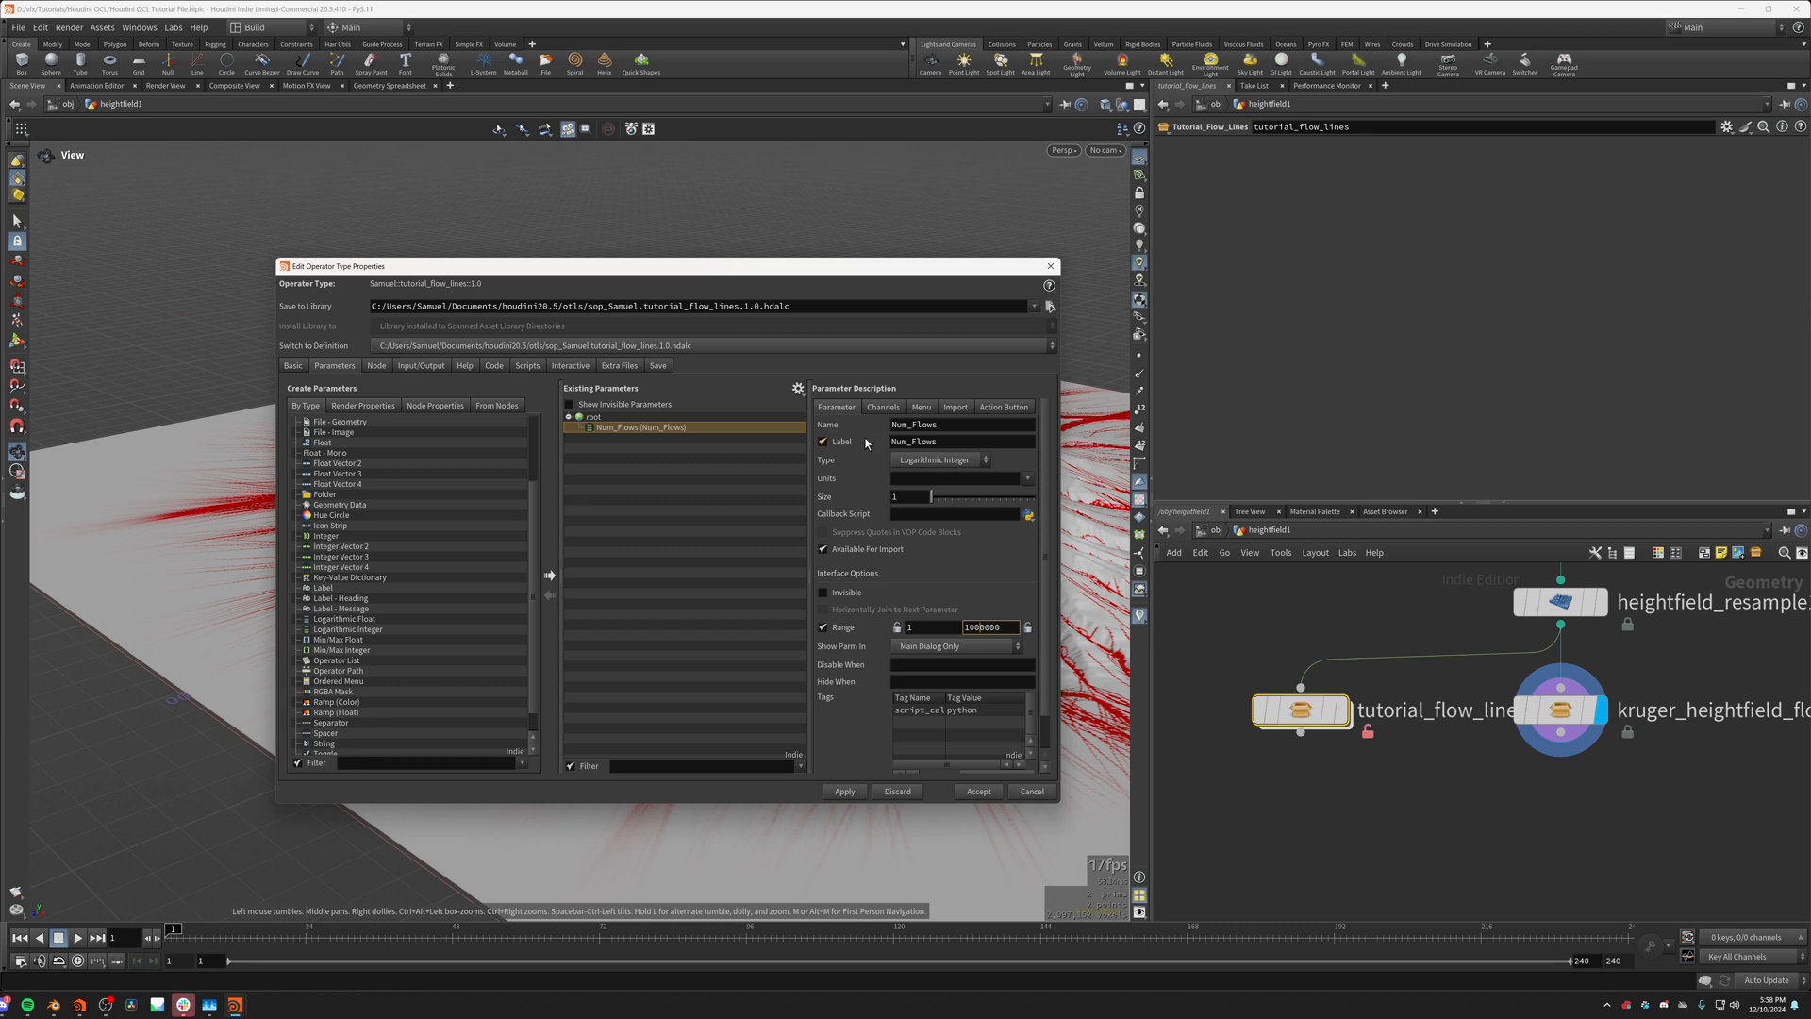
Step: Set the default value of Num_Flows to 10000
{"action": "left_click", "coordinate": [883, 407]}
{"action": "double_click", "coordinate": [930, 476]}
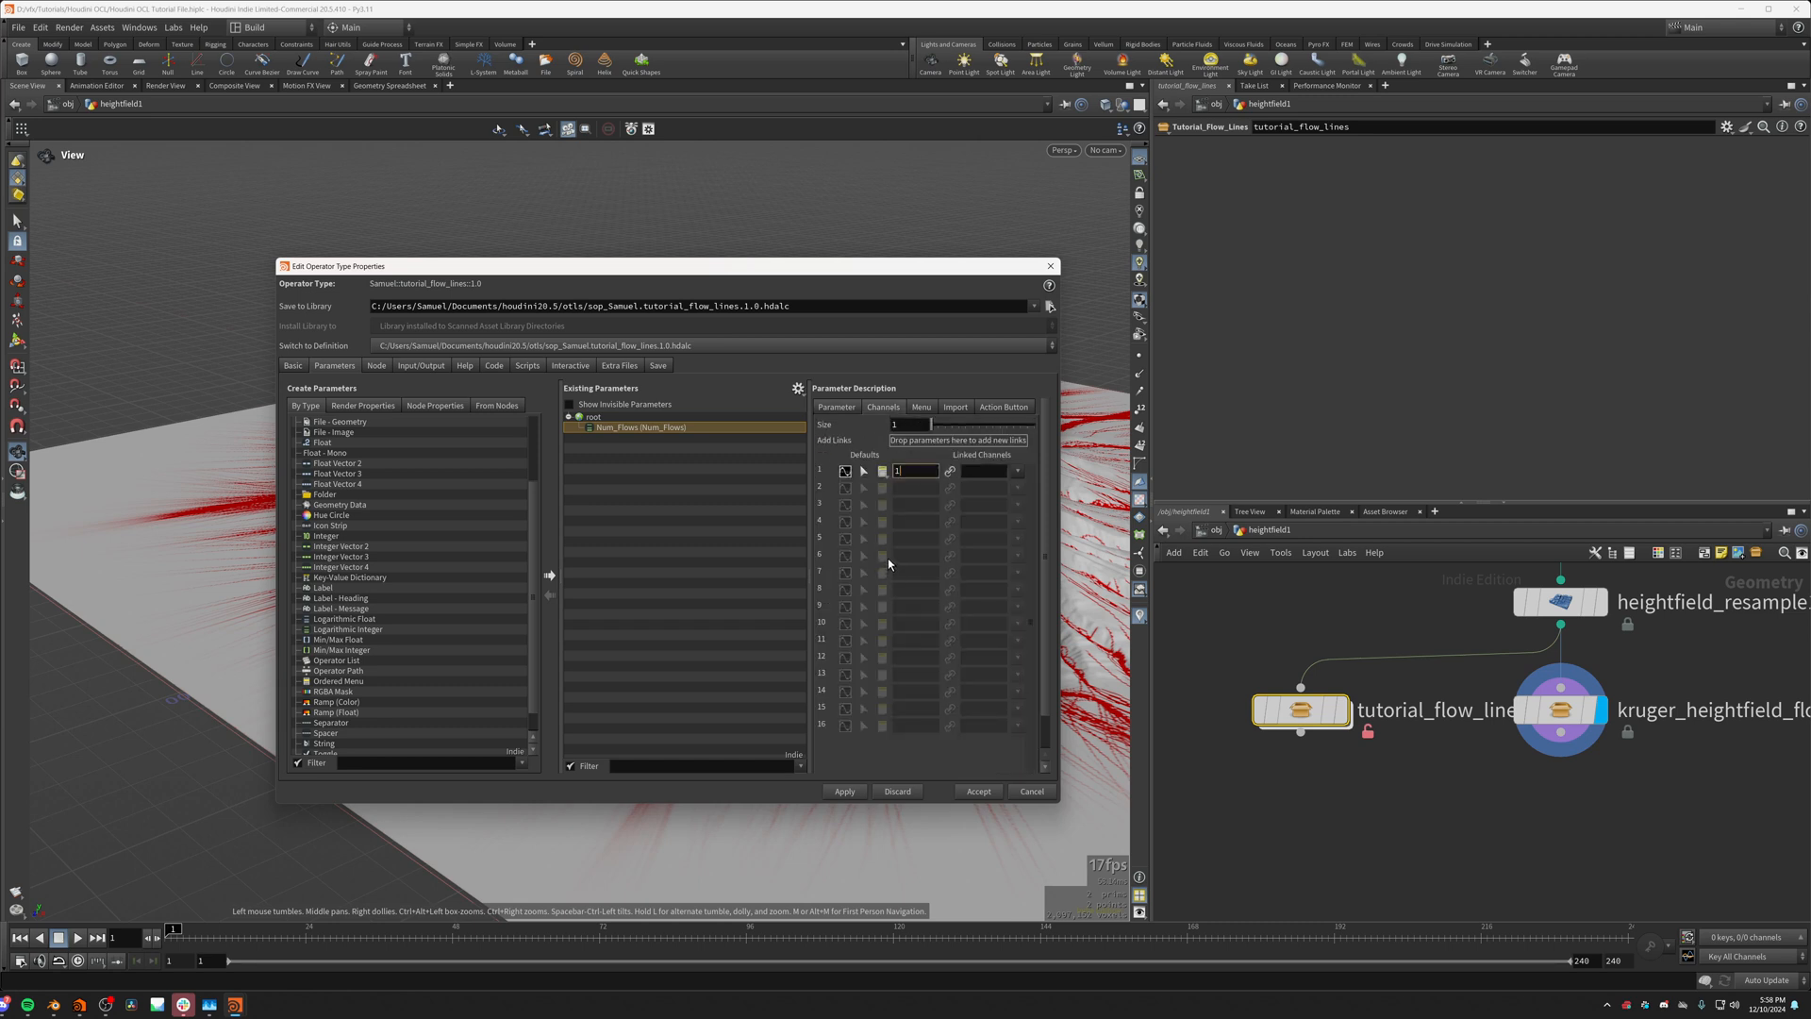
{"action": "type", "text": "0000"}
{"action": "key", "text": "Return"}
{"action": "left_click", "coordinate": [925, 473]}
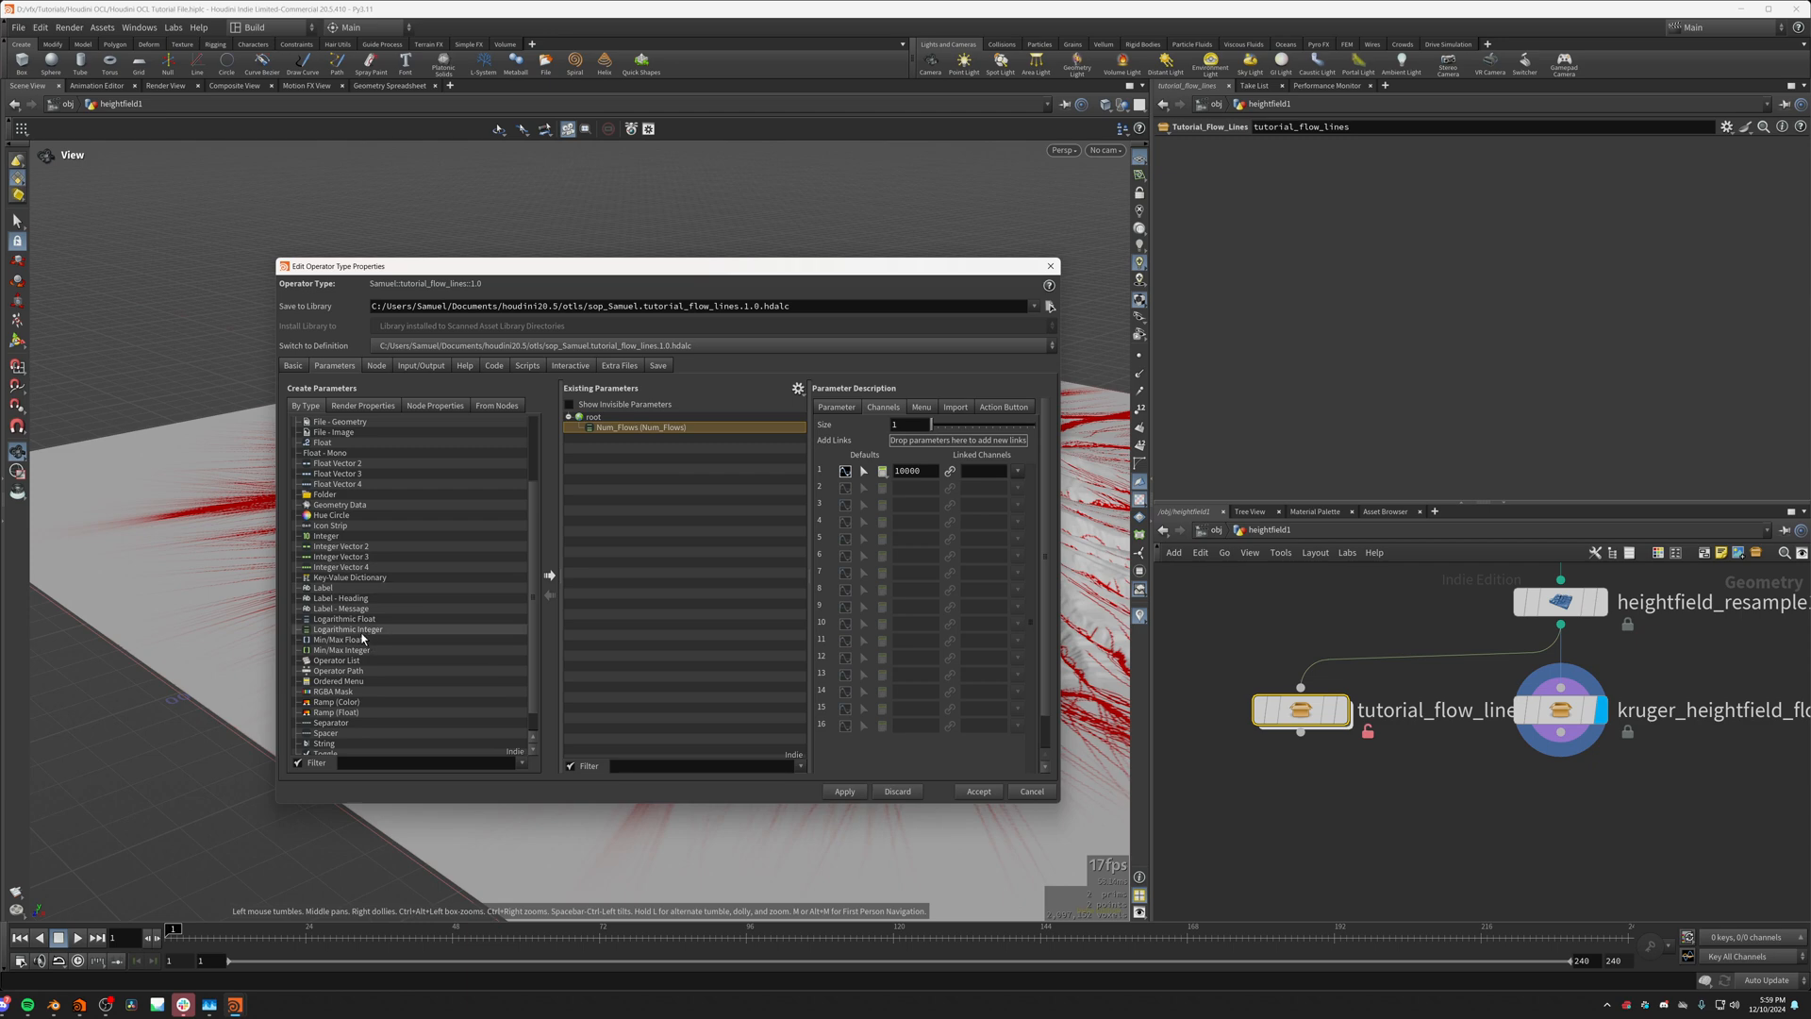
Step: Add a Logarithmic Float parameter below Num_Flows and set its default value to 0.05
{"action": "scroll", "coordinate": [377, 679], "scroll_direction": "up", "scroll_amount": 3}
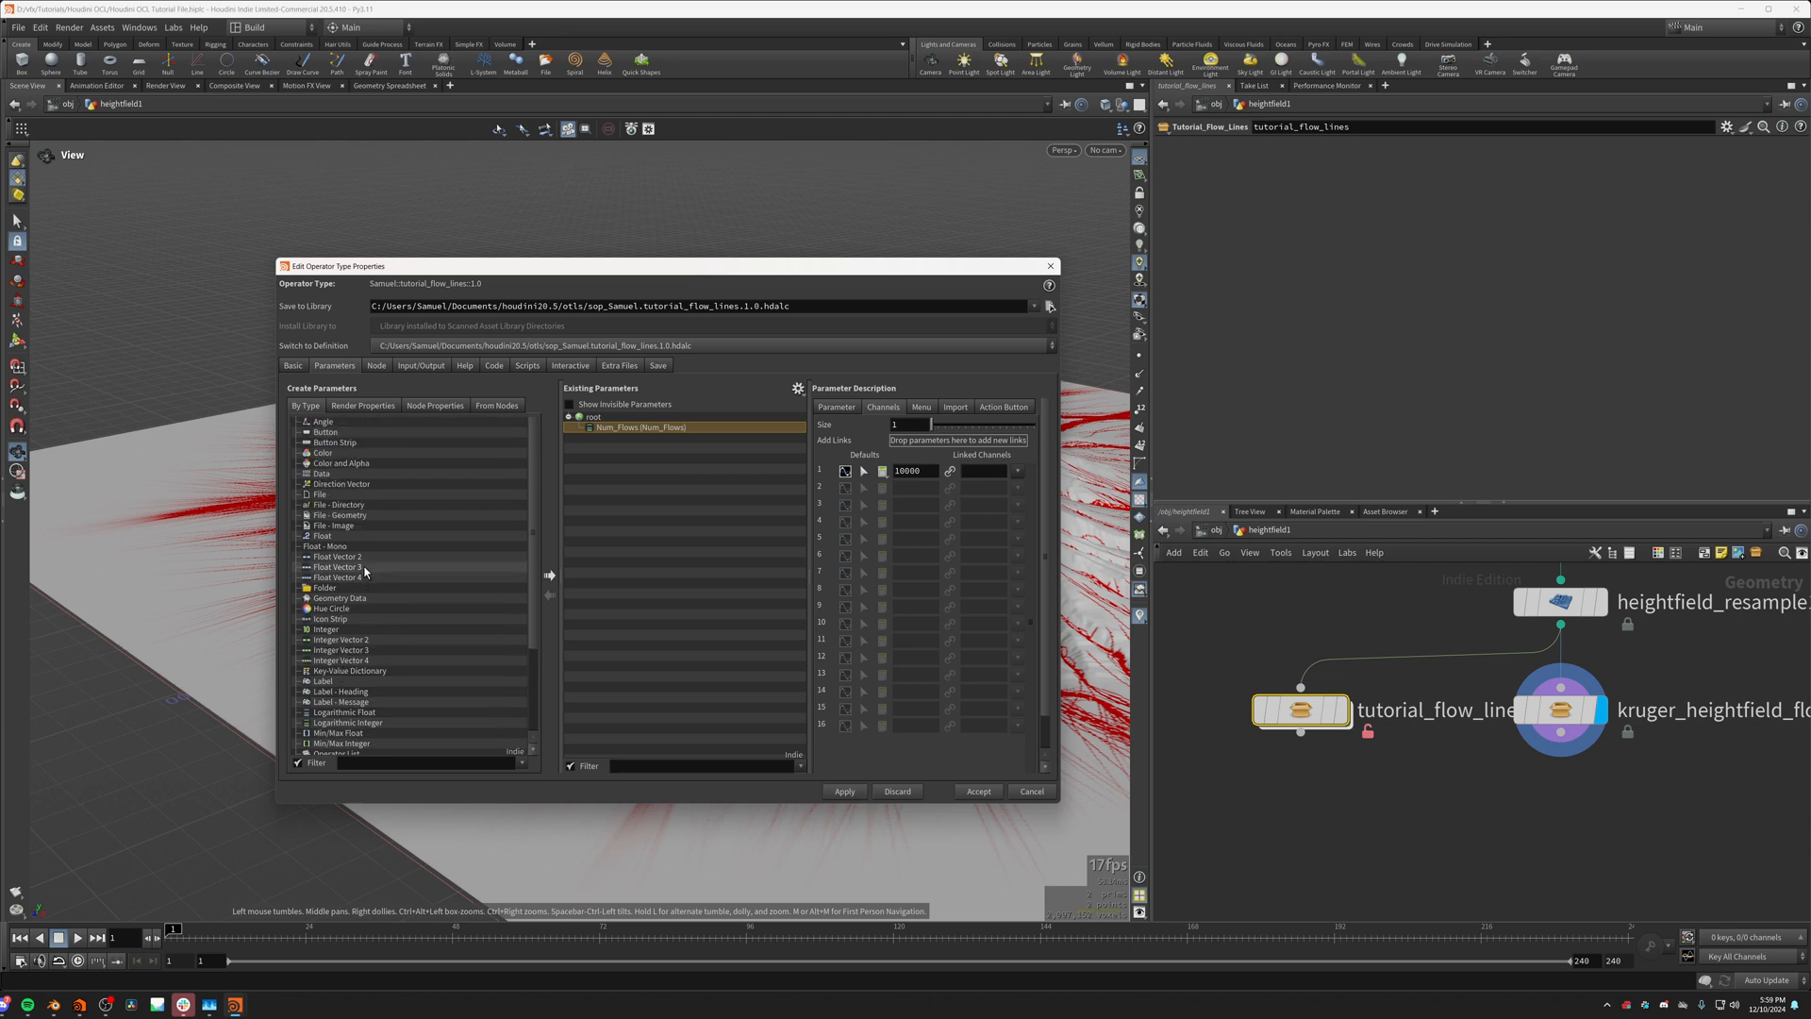
{"action": "scroll", "coordinate": [359, 589], "scroll_direction": "down", "scroll_amount": 4}
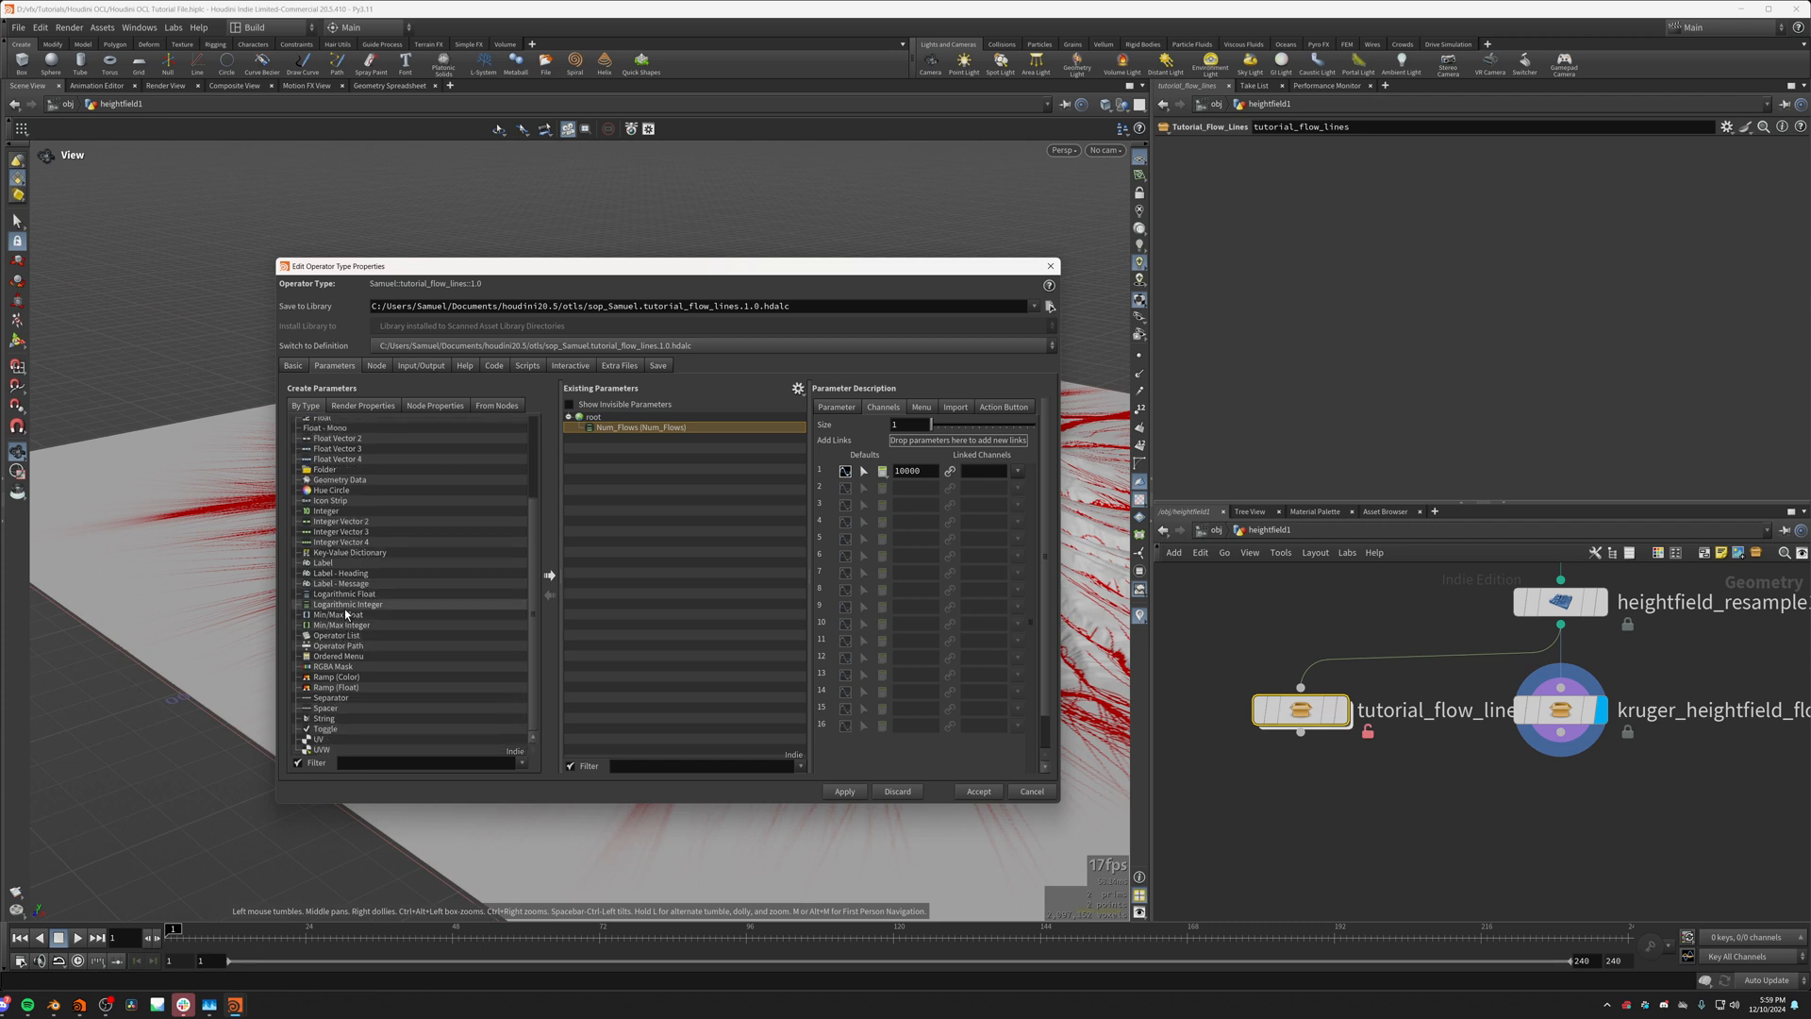
{"action": "left_click_drag", "start_coordinate": [346, 603], "coordinate": [608, 435]}
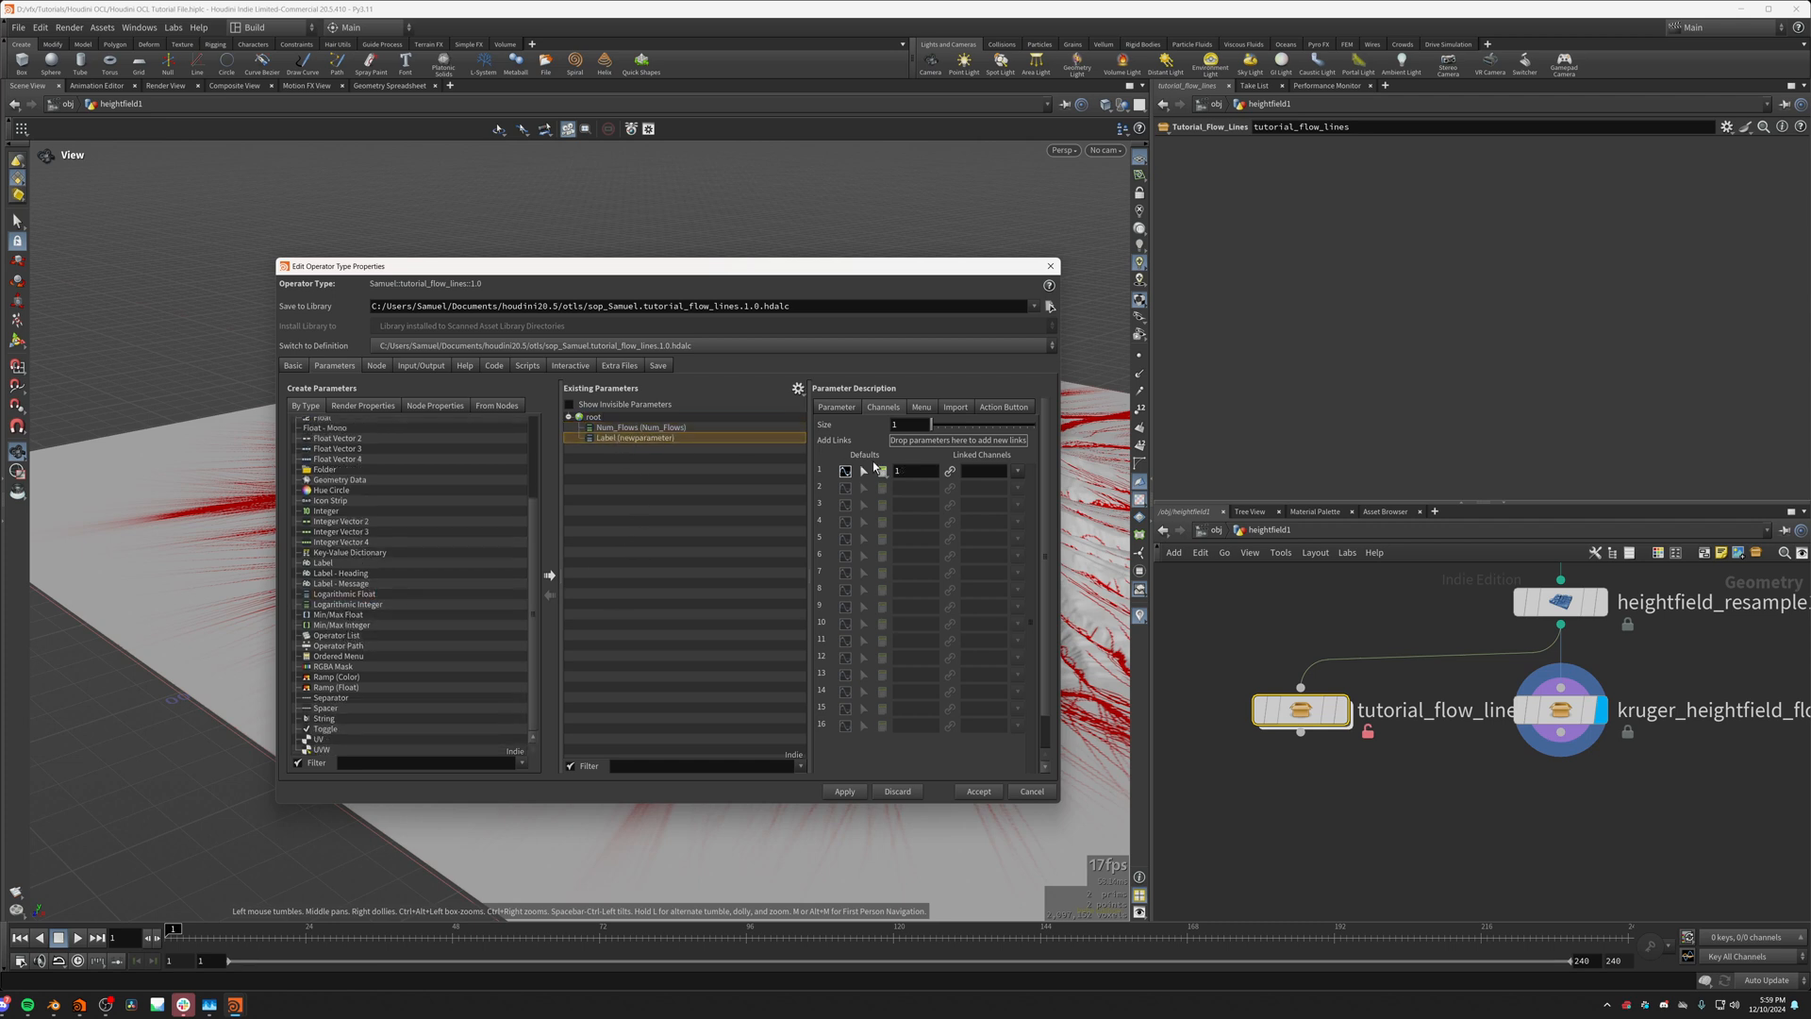
{"action": "double_click", "coordinate": [906, 469]}
Step: Enable the new float parameter's range and set it from 0.001 to 1
{"action": "left_click", "coordinate": [835, 407]}
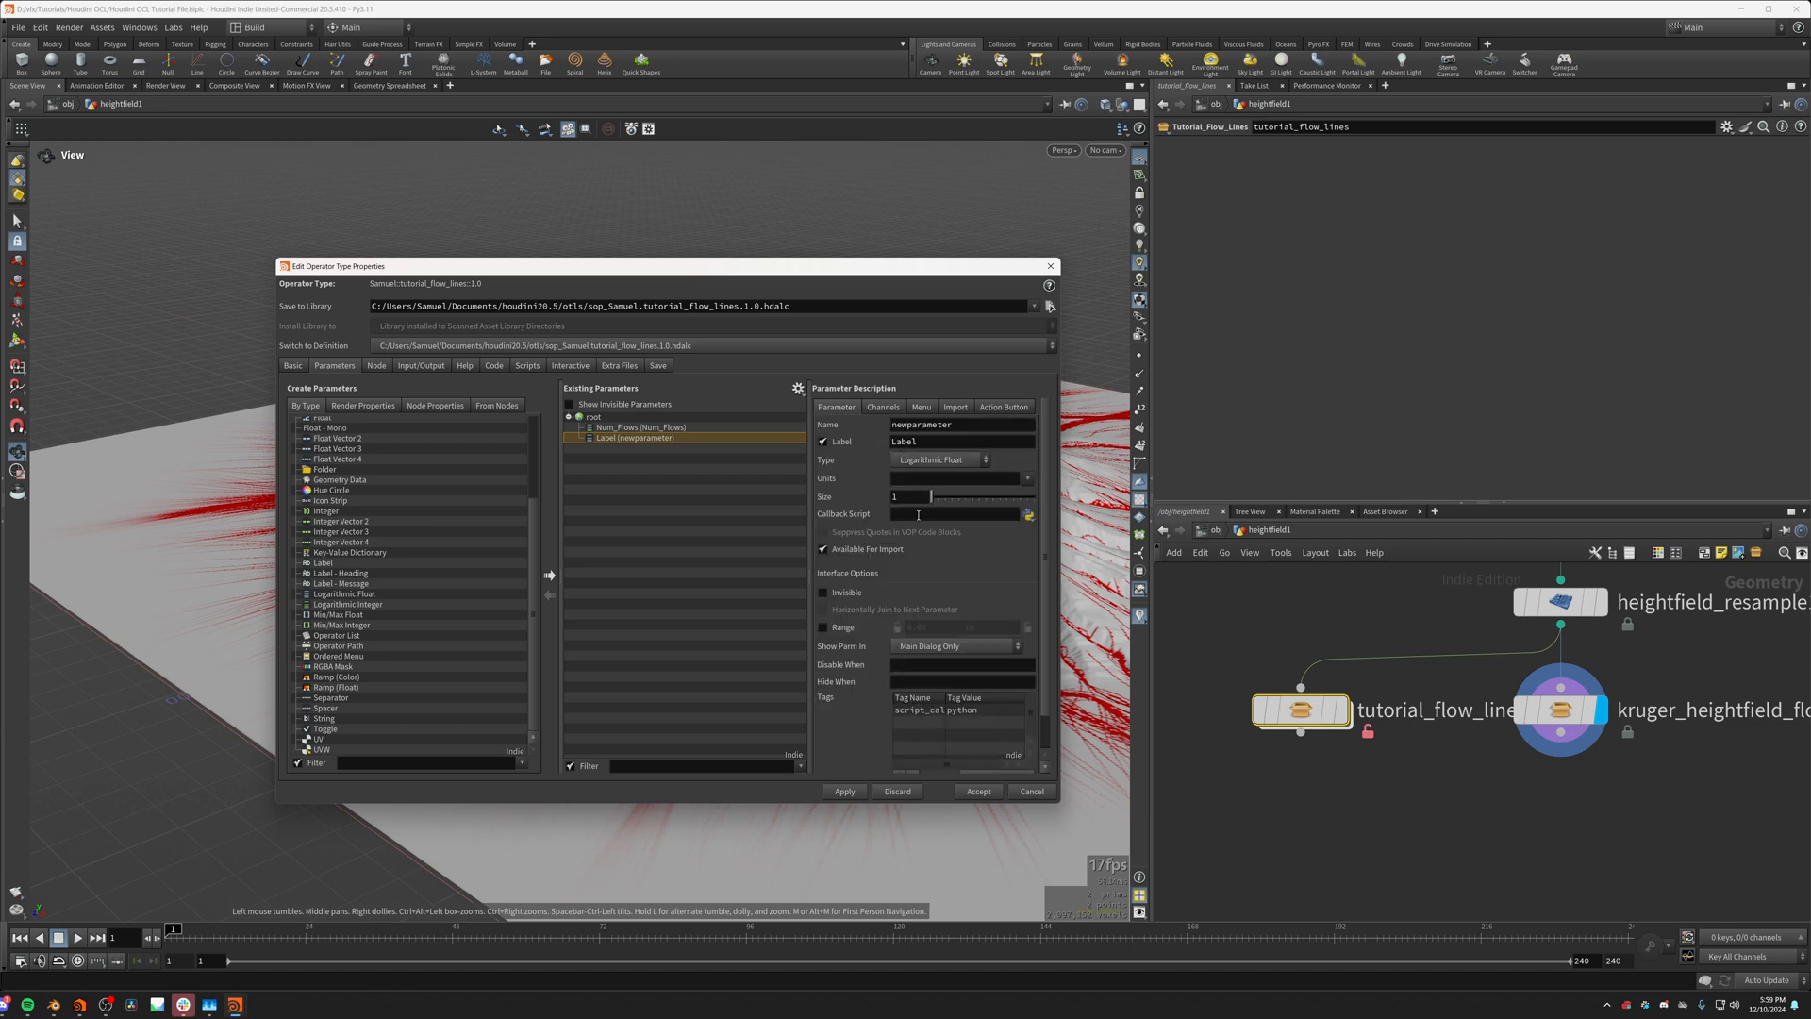
{"action": "left_click", "coordinate": [835, 626]}
{"action": "left_click", "coordinate": [978, 630]}
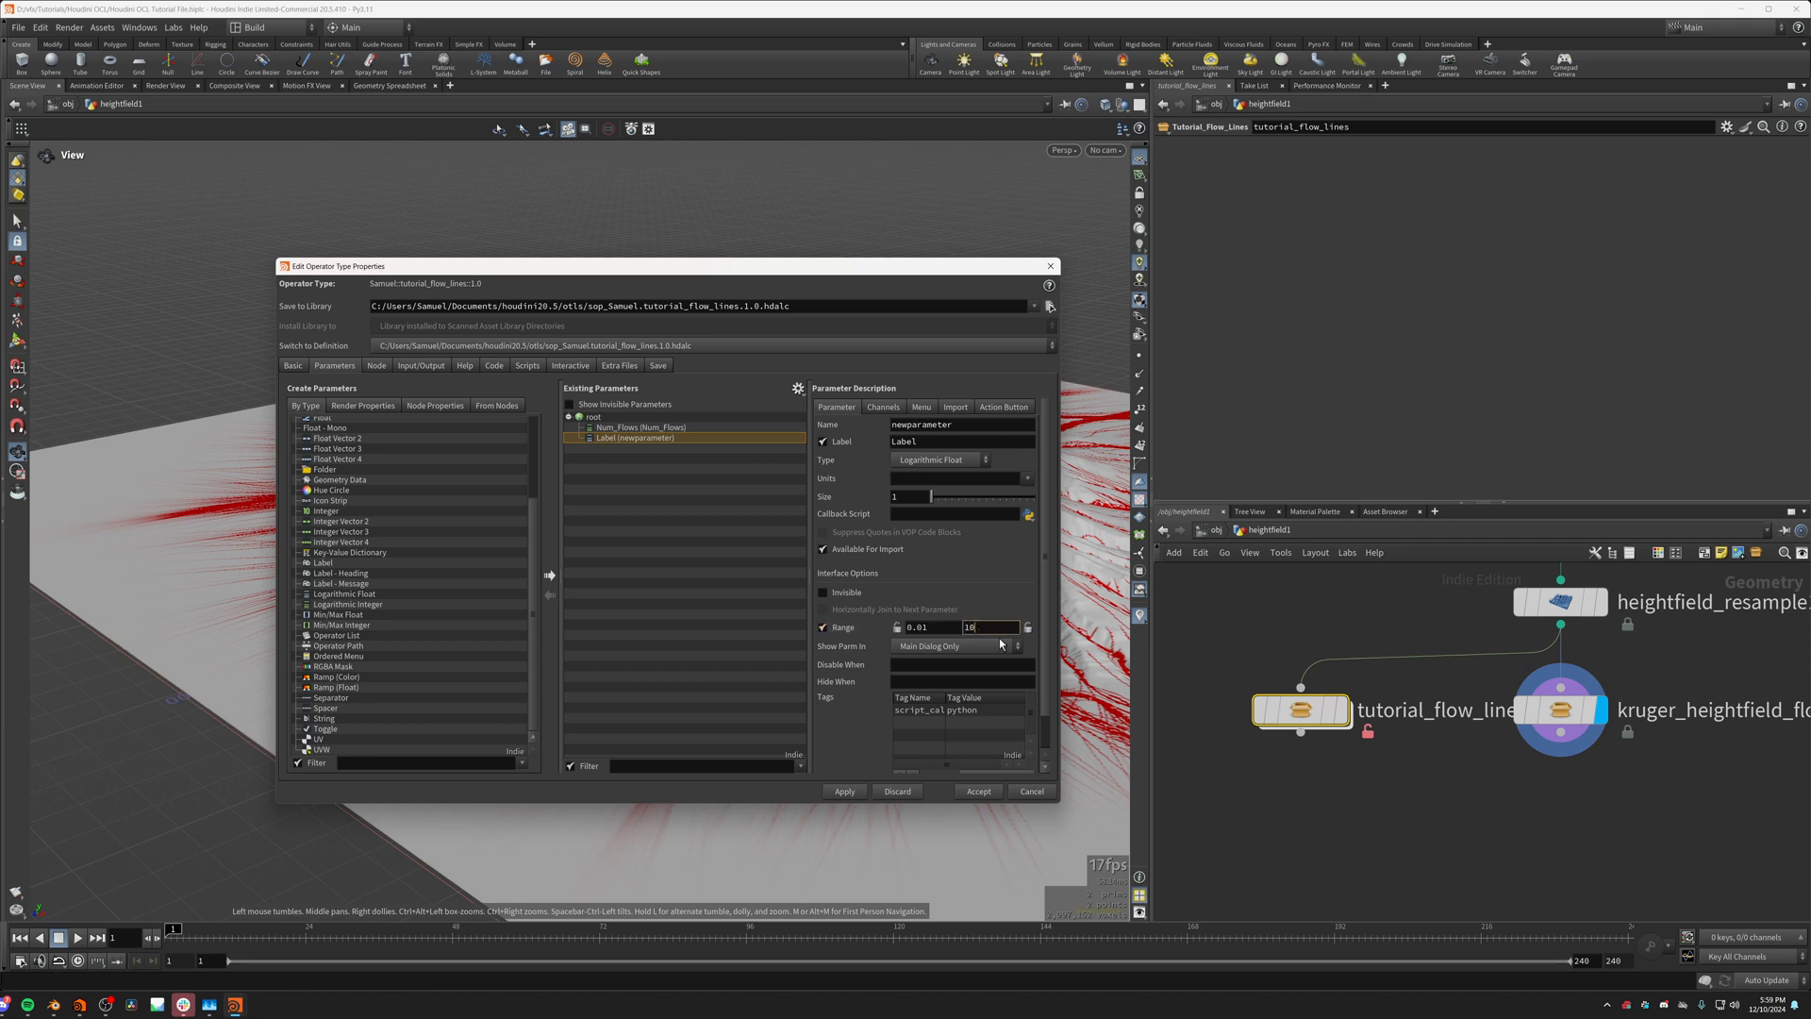
{"action": "key", "text": "Return"}
{"action": "left_click", "coordinate": [924, 627]}
{"action": "type", "text": "0"}
{"action": "key", "text": "Return"}
Step: Name and label the new float parameter Friction
{"action": "double_click", "coordinate": [966, 426]}
{"action": "type", "text": "Friction"}
{"action": "double_click", "coordinate": [948, 437]}
{"action": "type", "text": "F"}
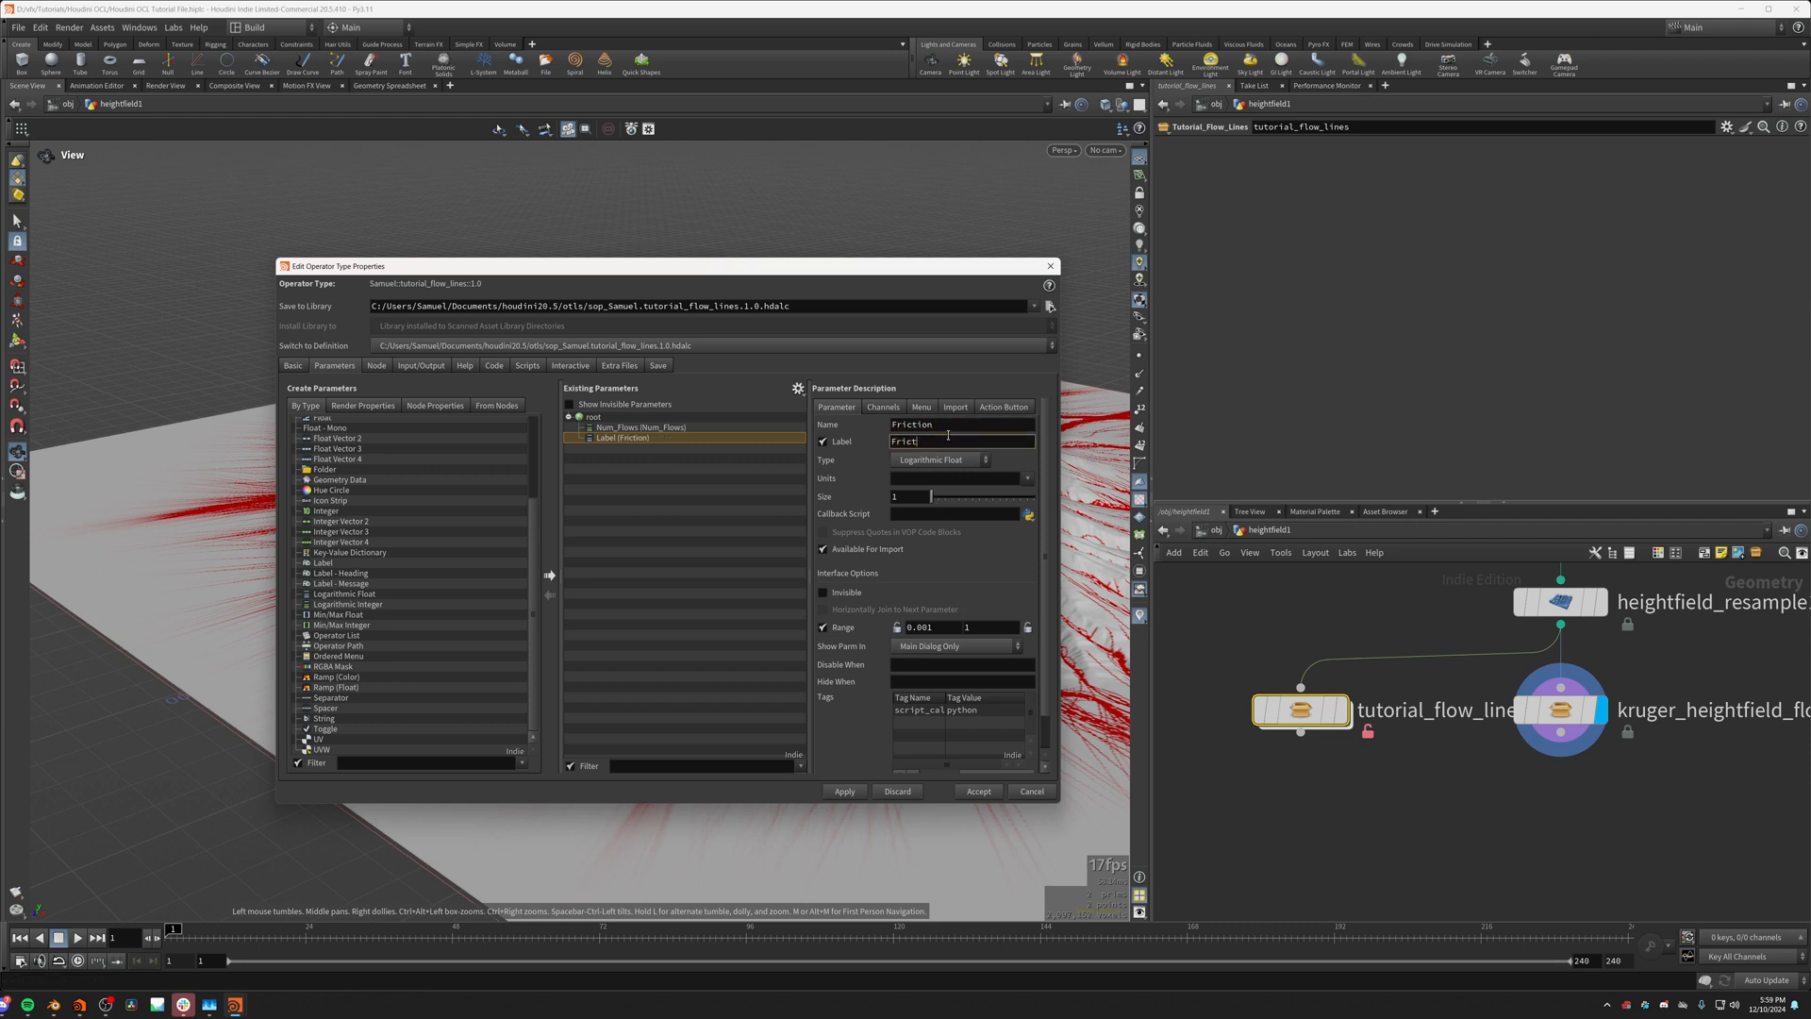
{"action": "key", "text": "Return"}
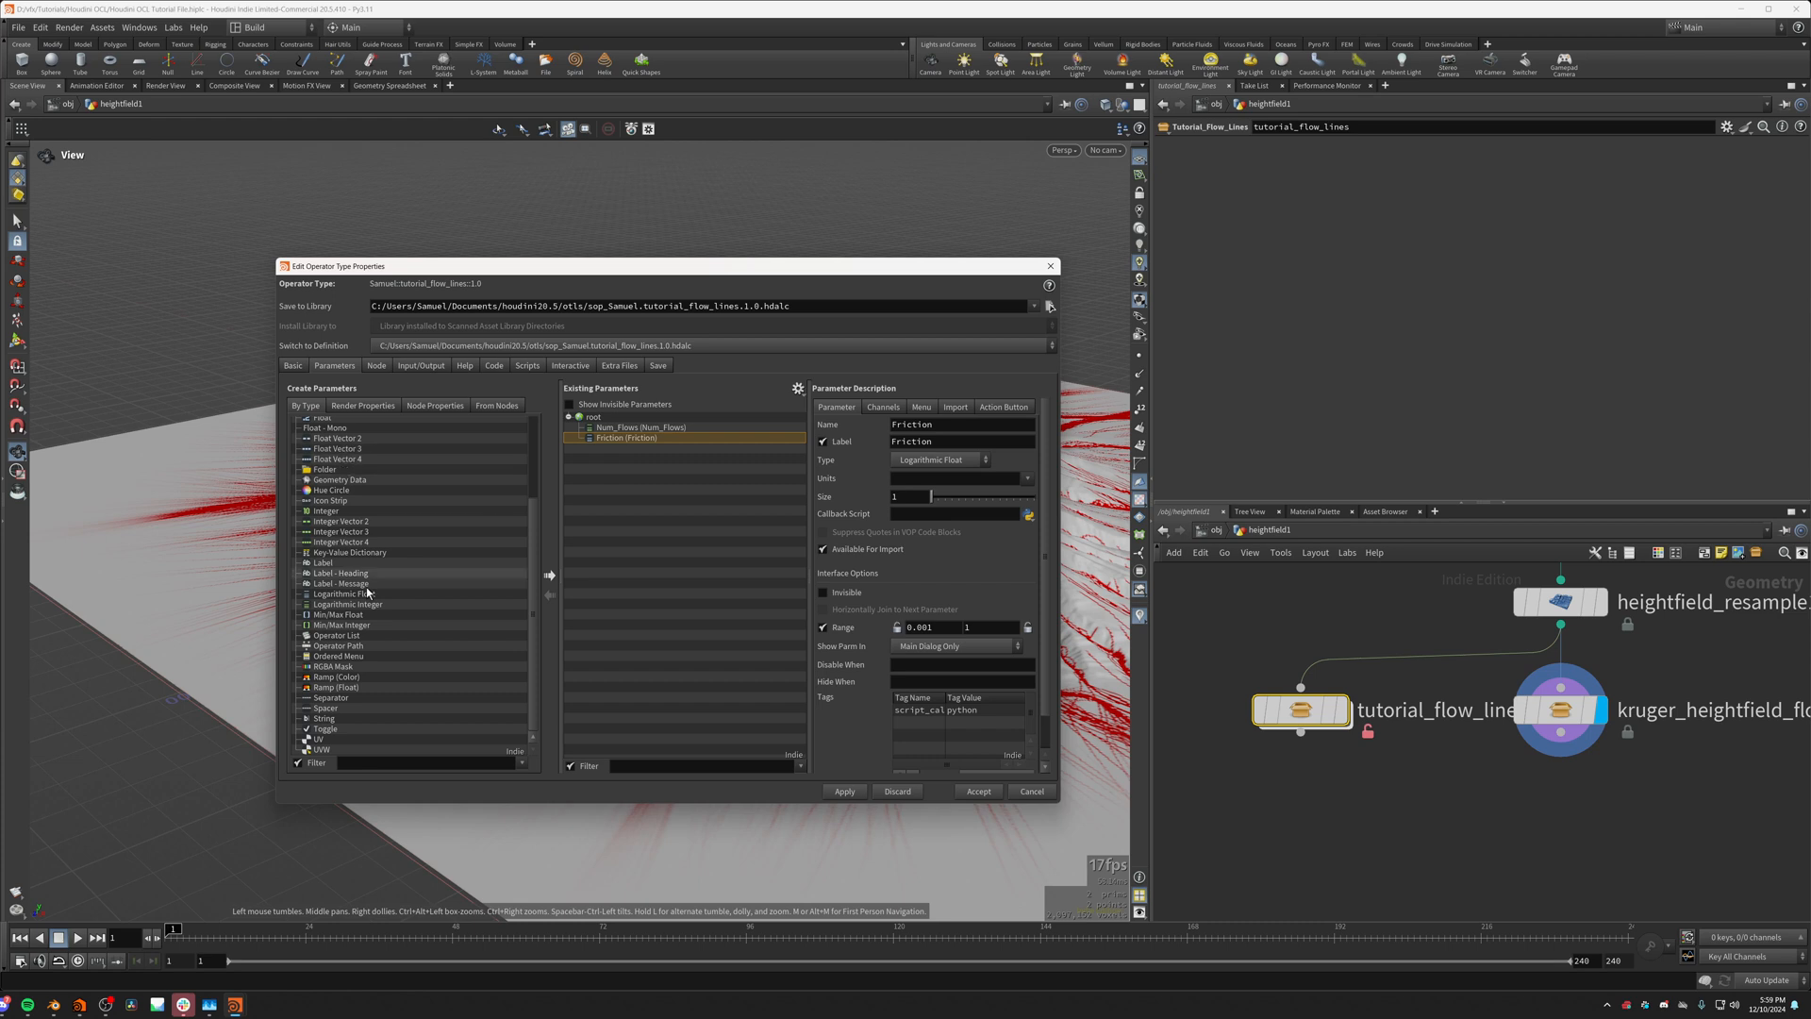
Step: Add another Logarithmic Float parameter below Friction, named Flow_Strength and labelled Flow Strength
{"action": "scroll", "coordinate": [340, 681], "scroll_direction": "up", "scroll_amount": 4}
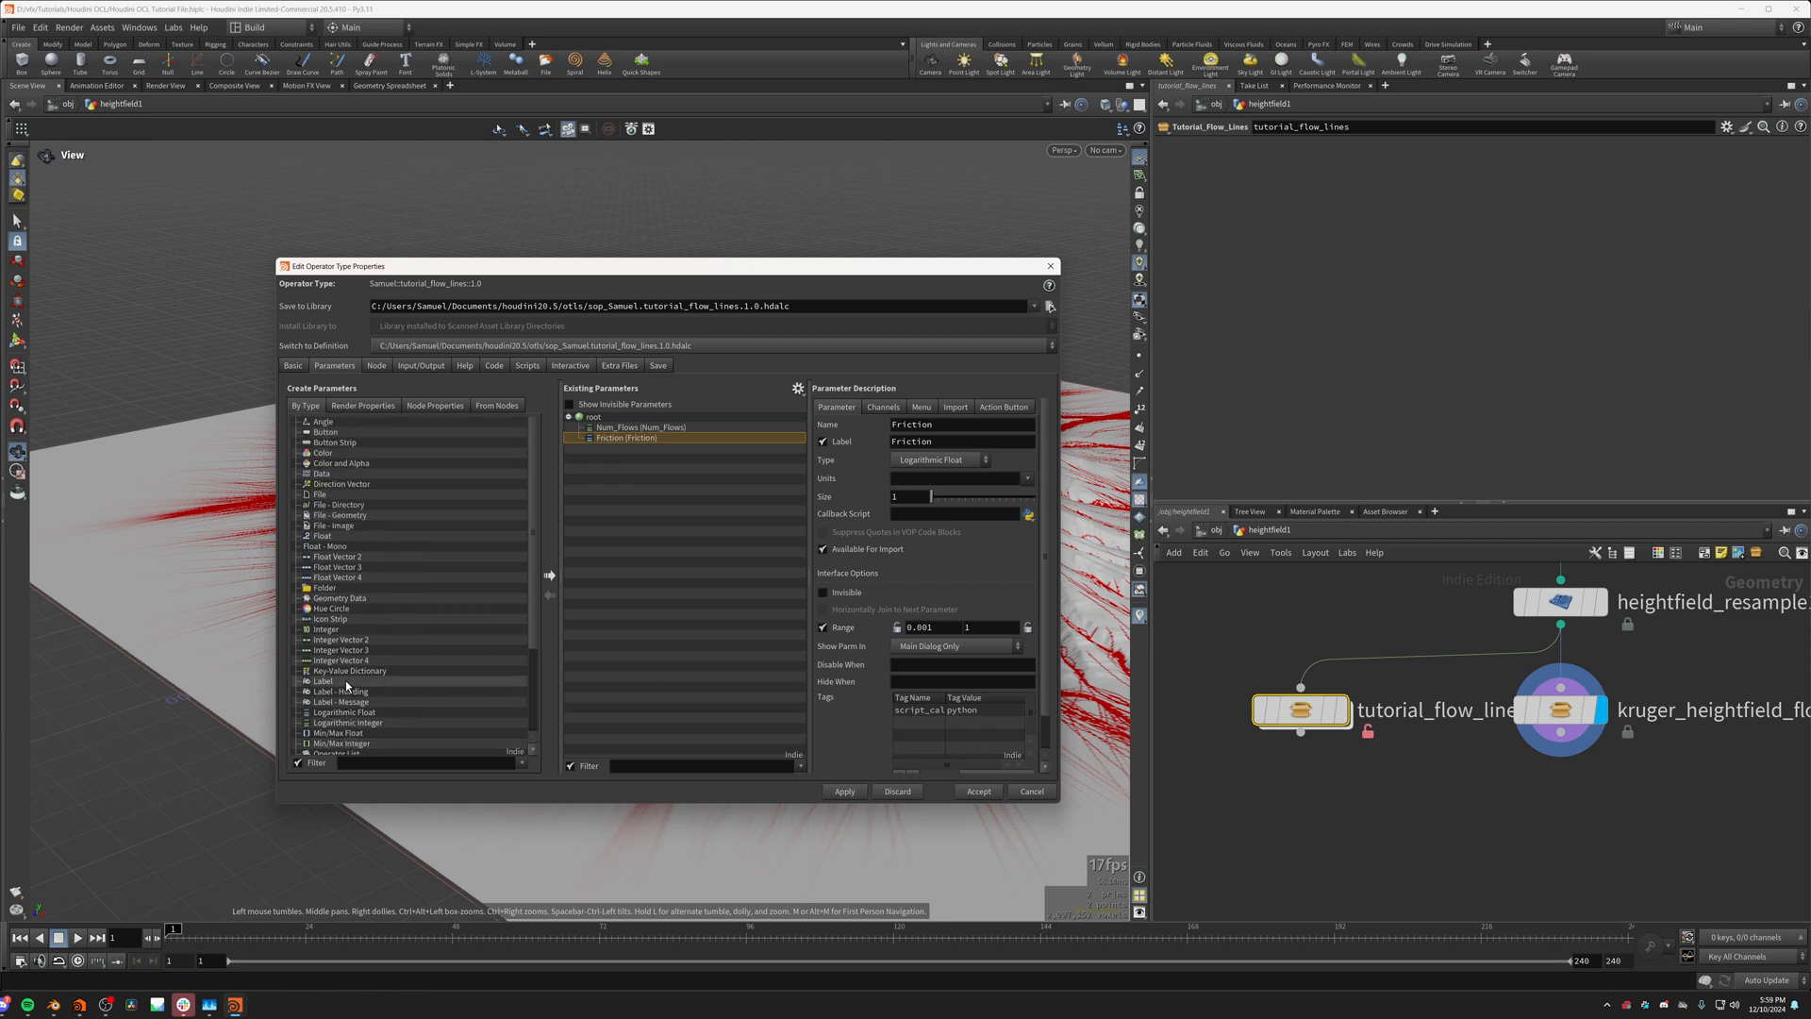
{"action": "scroll", "coordinate": [358, 584], "scroll_direction": "down", "scroll_amount": 4}
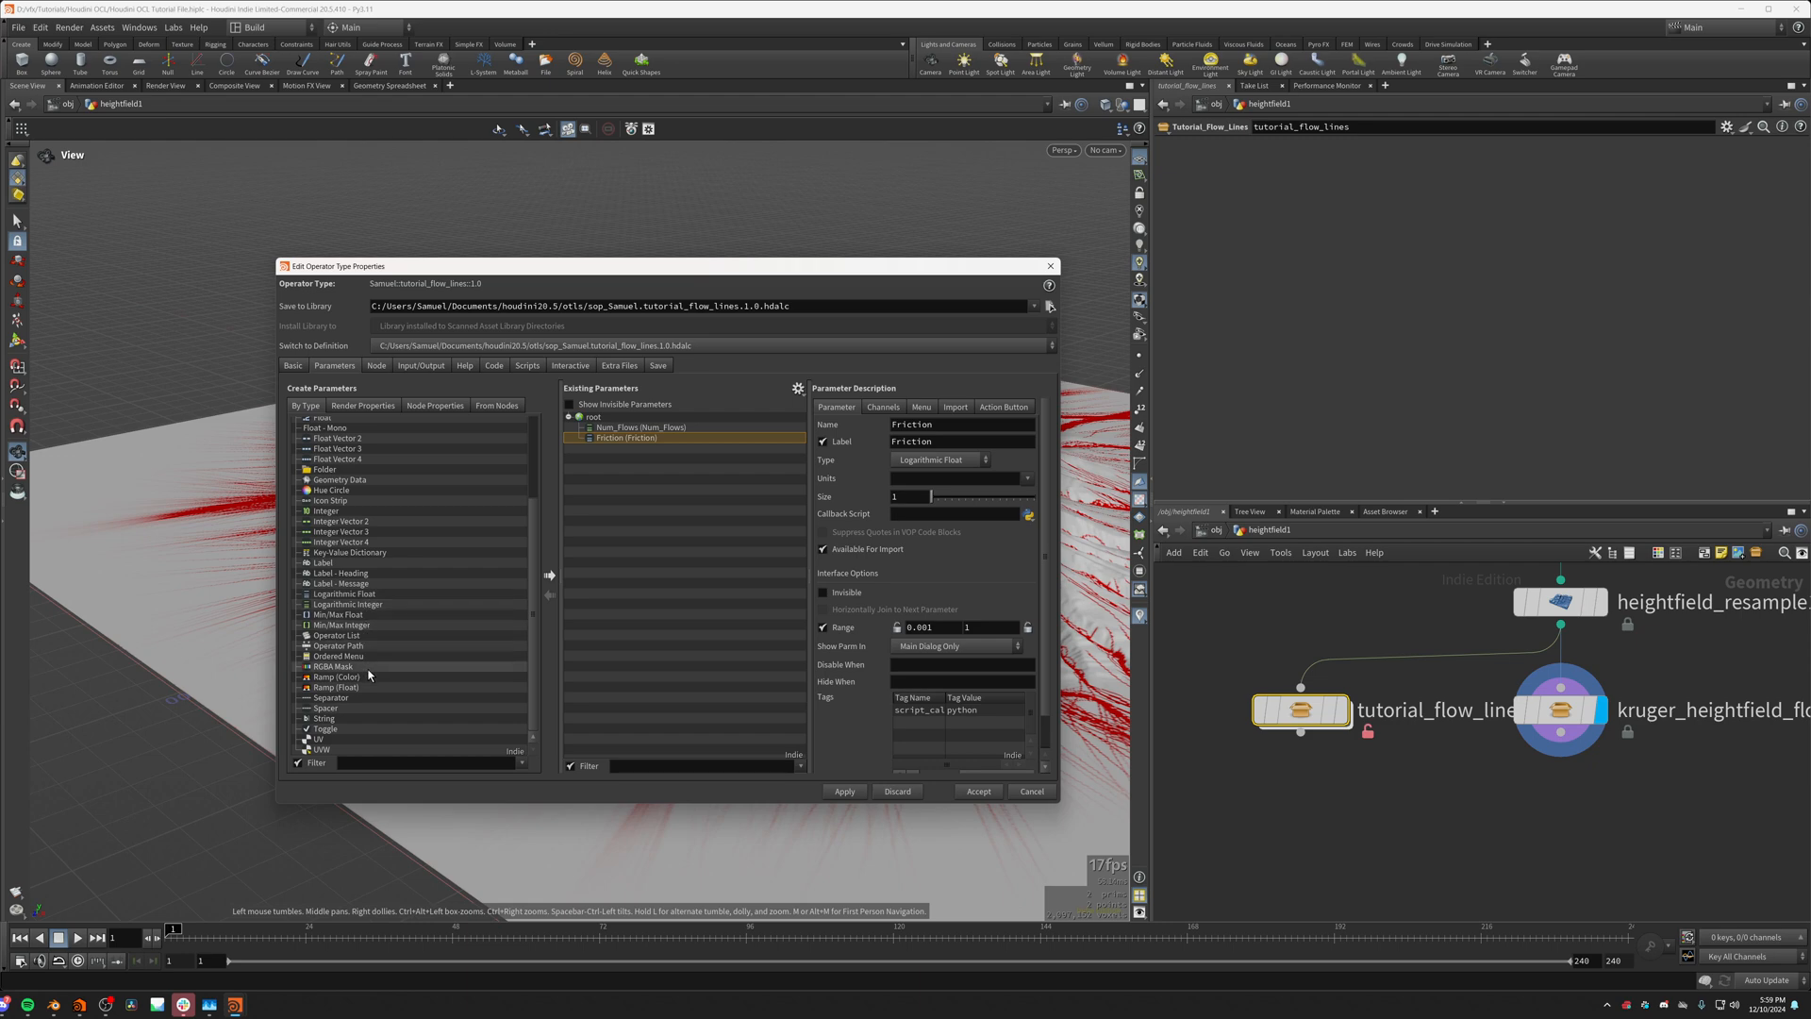
{"action": "left_click_drag", "start_coordinate": [344, 594], "coordinate": [623, 447]}
{"action": "double_click", "coordinate": [970, 427]}
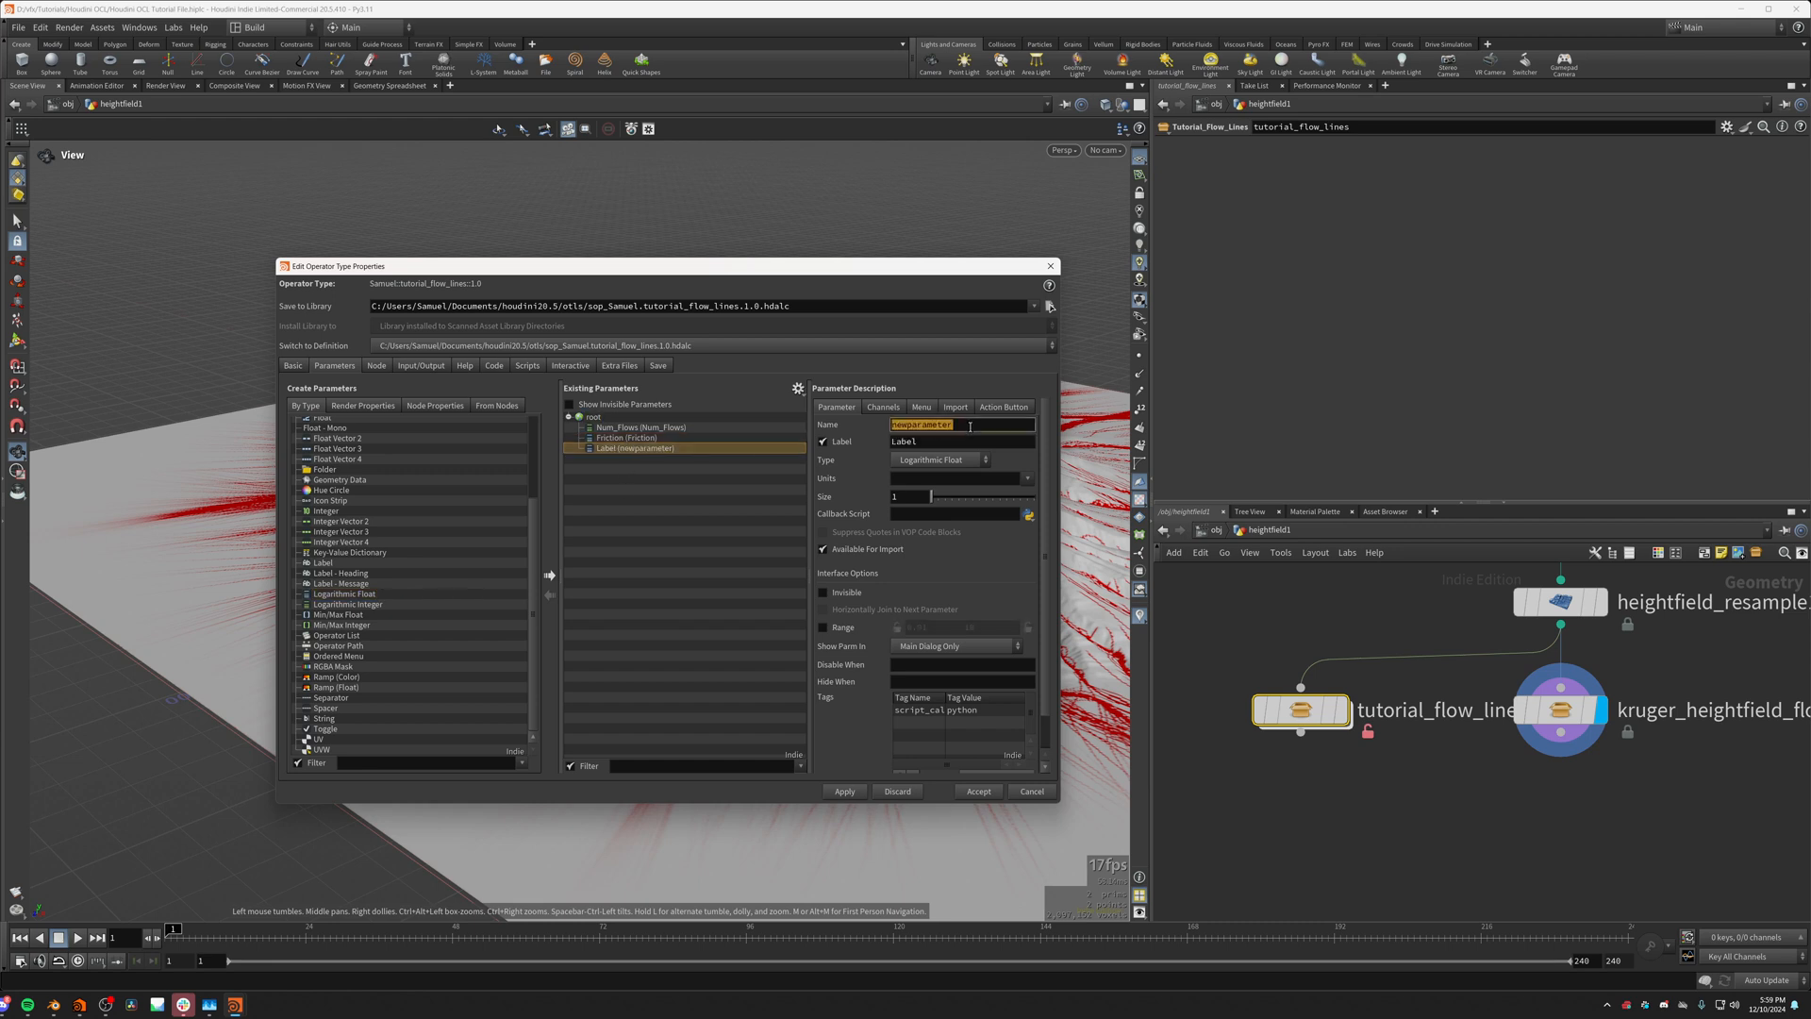
{"action": "type", "text": "Flow_Strength"}
{"action": "double_click", "coordinate": [948, 442]}
{"action": "type", "text": "Flo"}
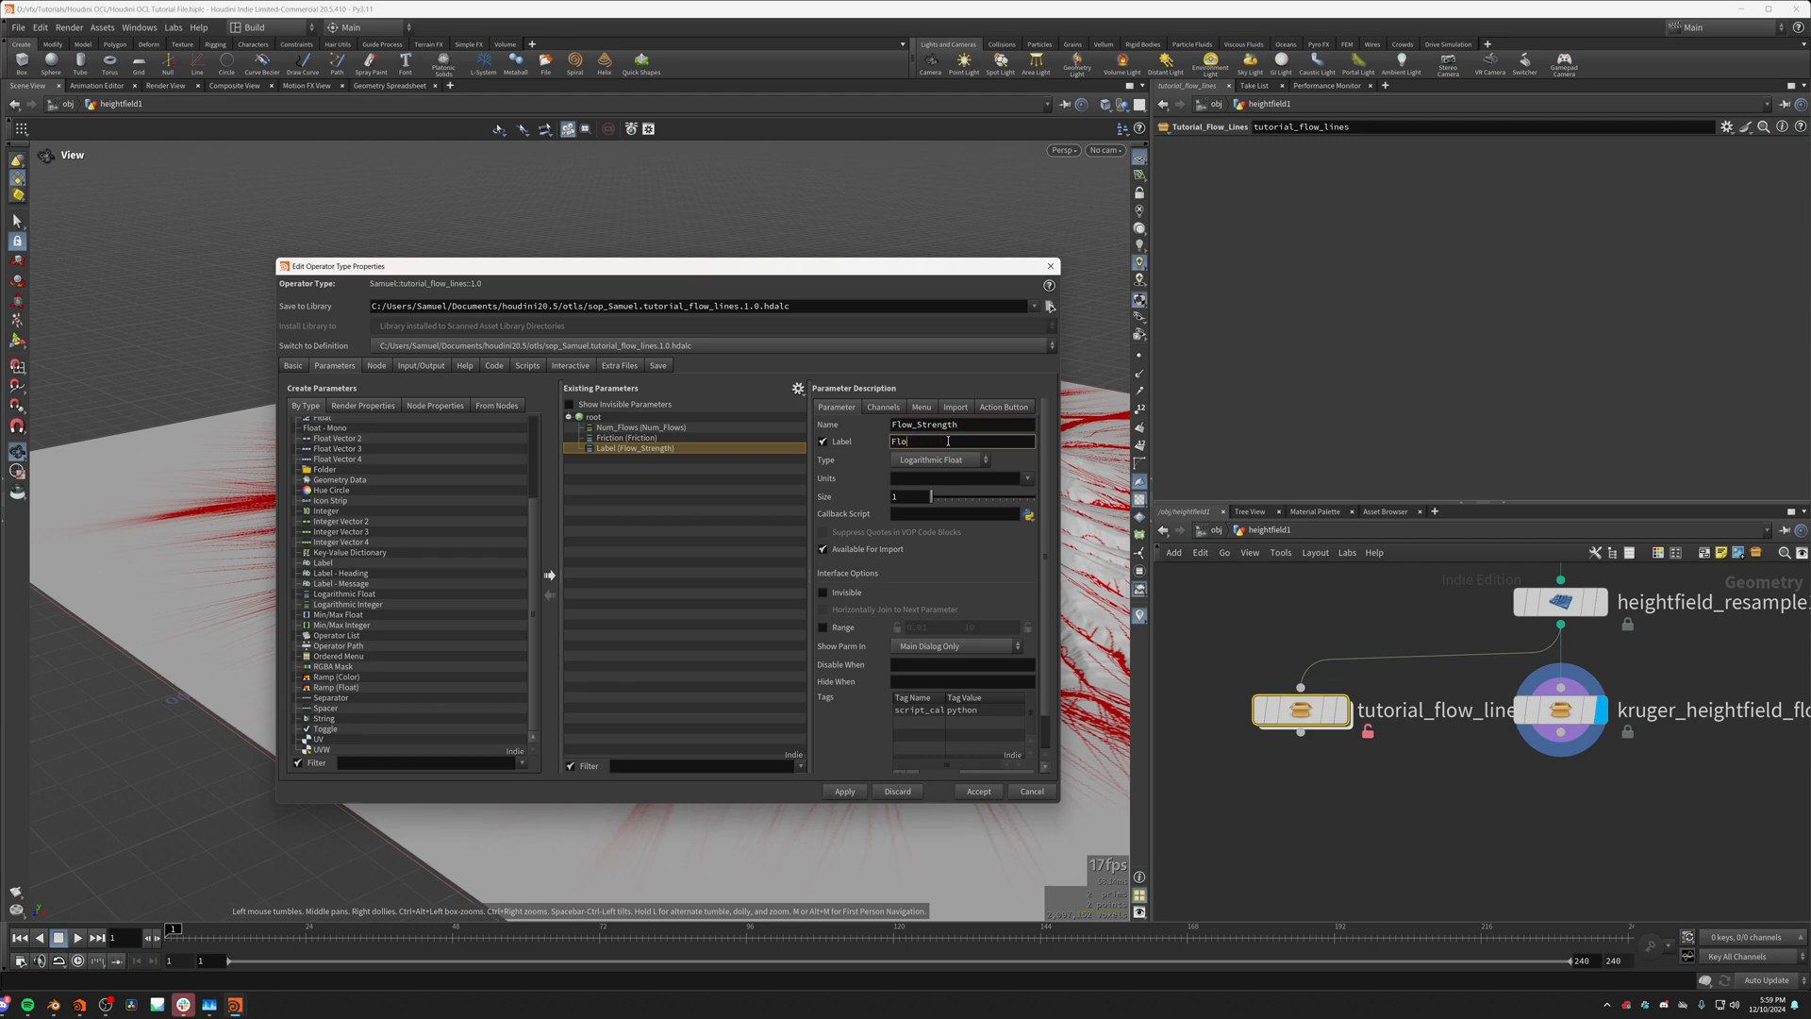
{"action": "type", "text": "w Strnegth"}
{"action": "key", "text": "BackSpace"}
{"action": "key", "text": "BackSpace"}
Step: Enable the Flow Strength parameter's range and adjust its lower and upper limits
{"action": "left_click", "coordinate": [822, 627]}
{"action": "left_click", "coordinate": [986, 628]}
{"action": "key", "text": "BackSpace"}
{"action": "key", "text": "BackSpace"}
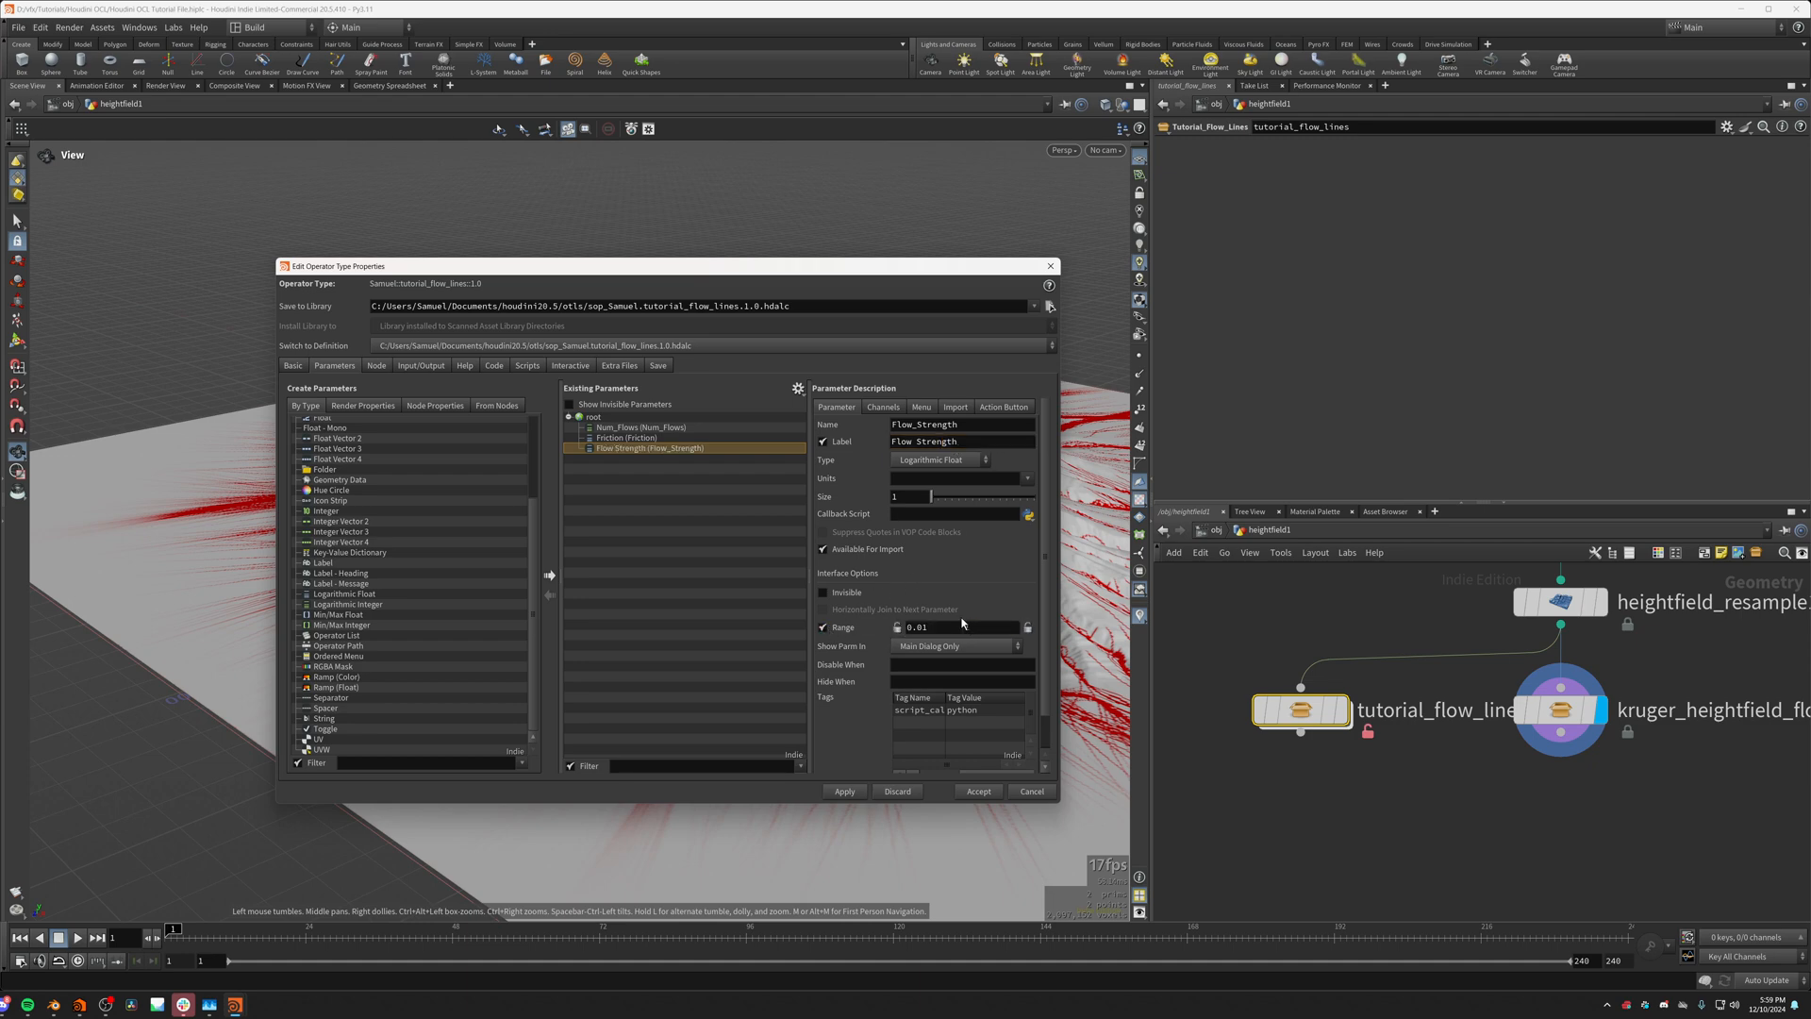
{"action": "left_click", "coordinate": [931, 627]}
{"action": "left_click", "coordinate": [867, 733]}
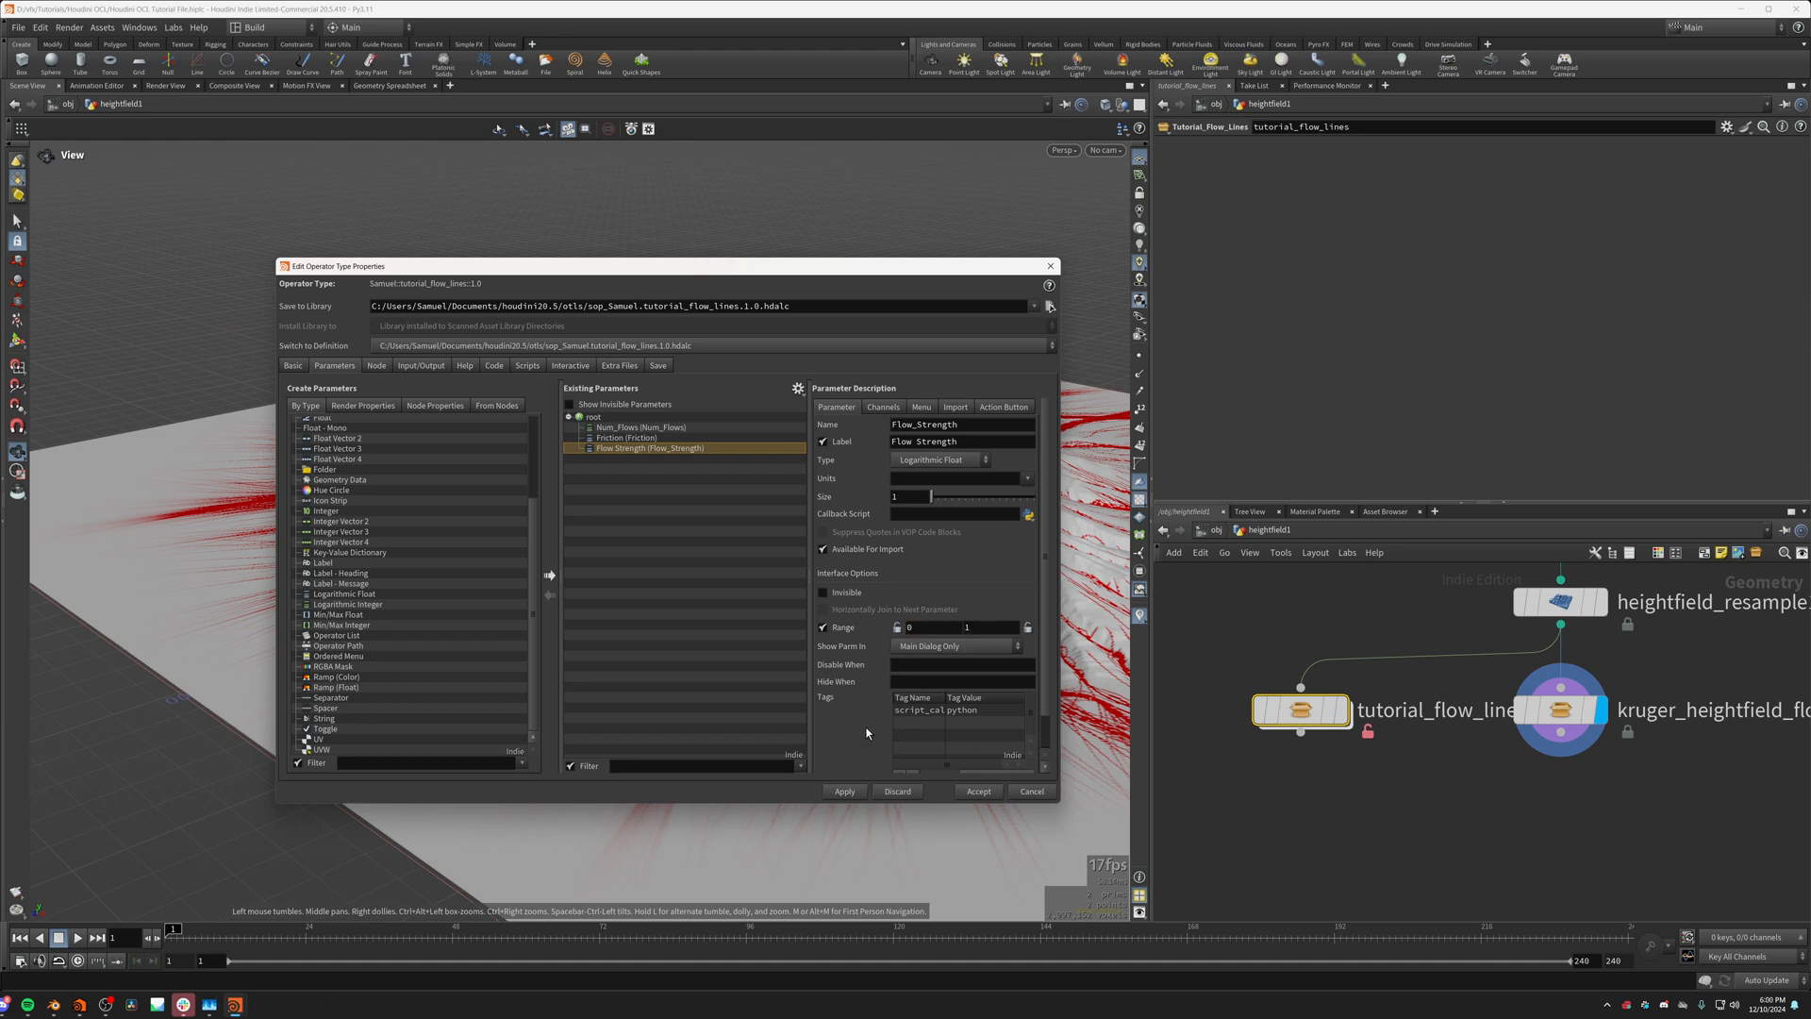
Step: Set the default value of Flow Strength to 0.01 and accept the asset's parameter changes
{"action": "left_click", "coordinate": [883, 408]}
{"action": "double_click", "coordinate": [917, 474]}
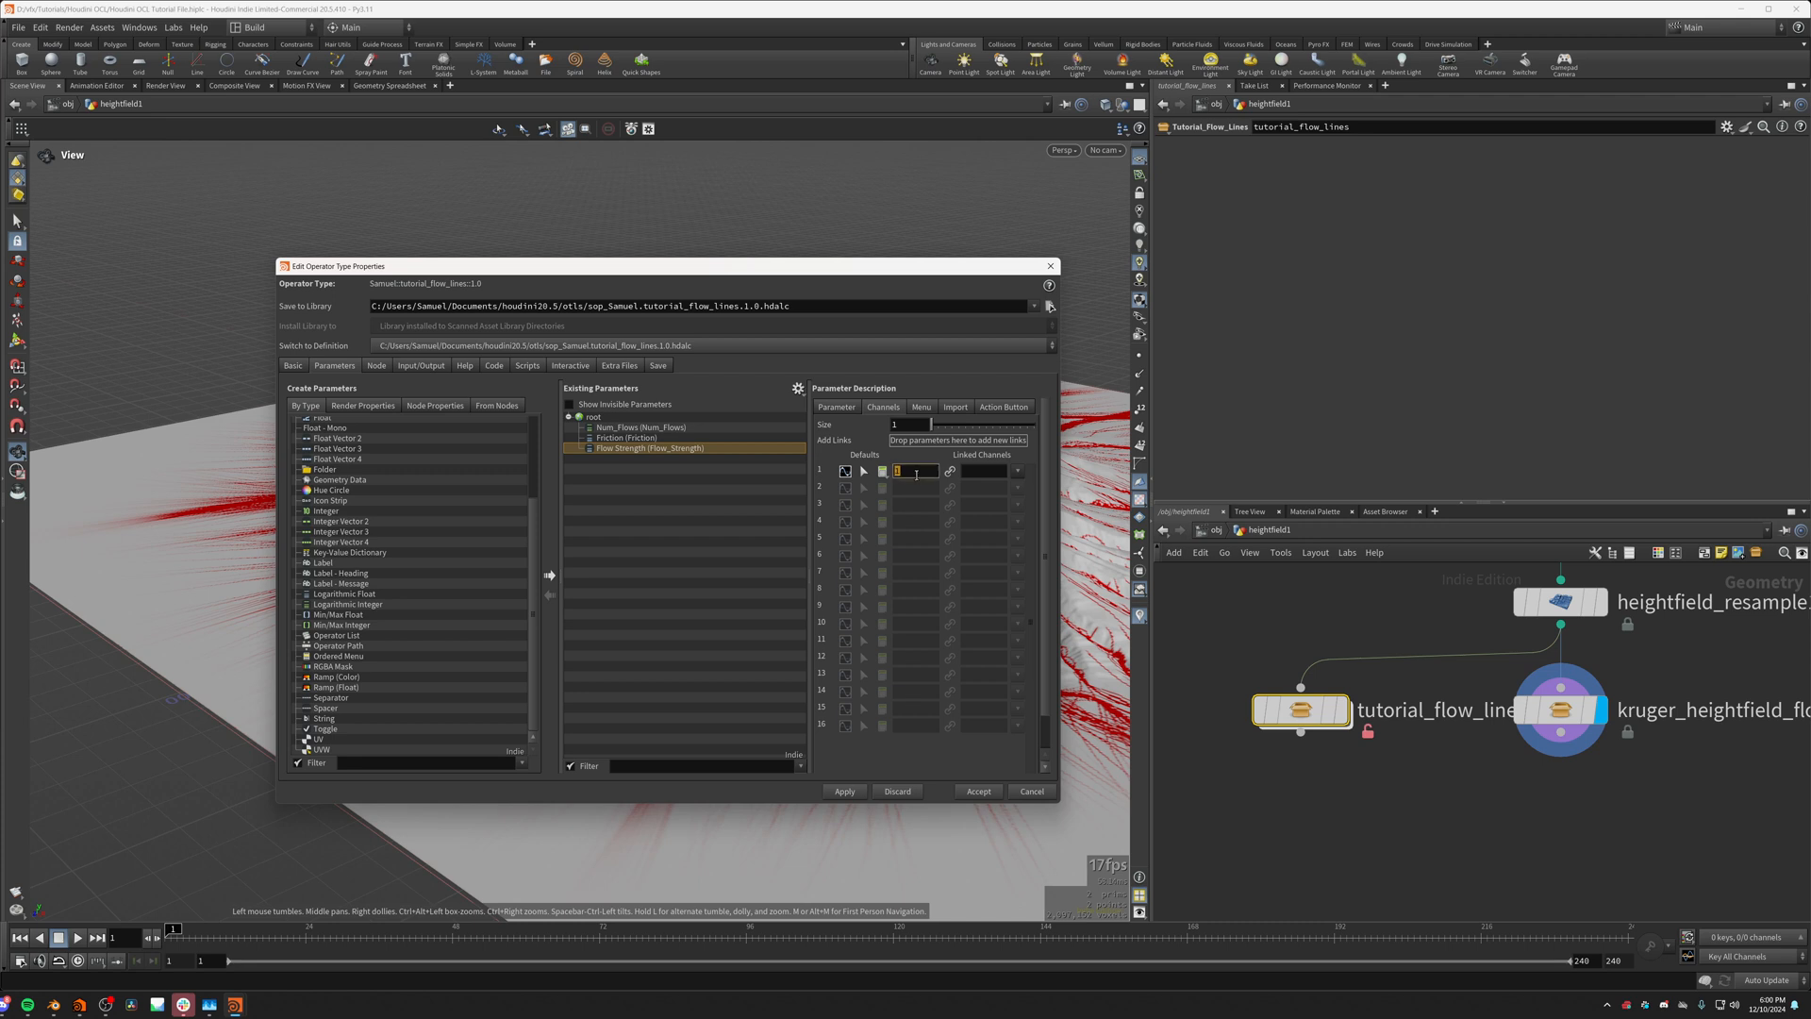
{"action": "type", "text": "0.01"}
{"action": "key", "text": "Return"}
{"action": "left_click", "coordinate": [844, 790]}
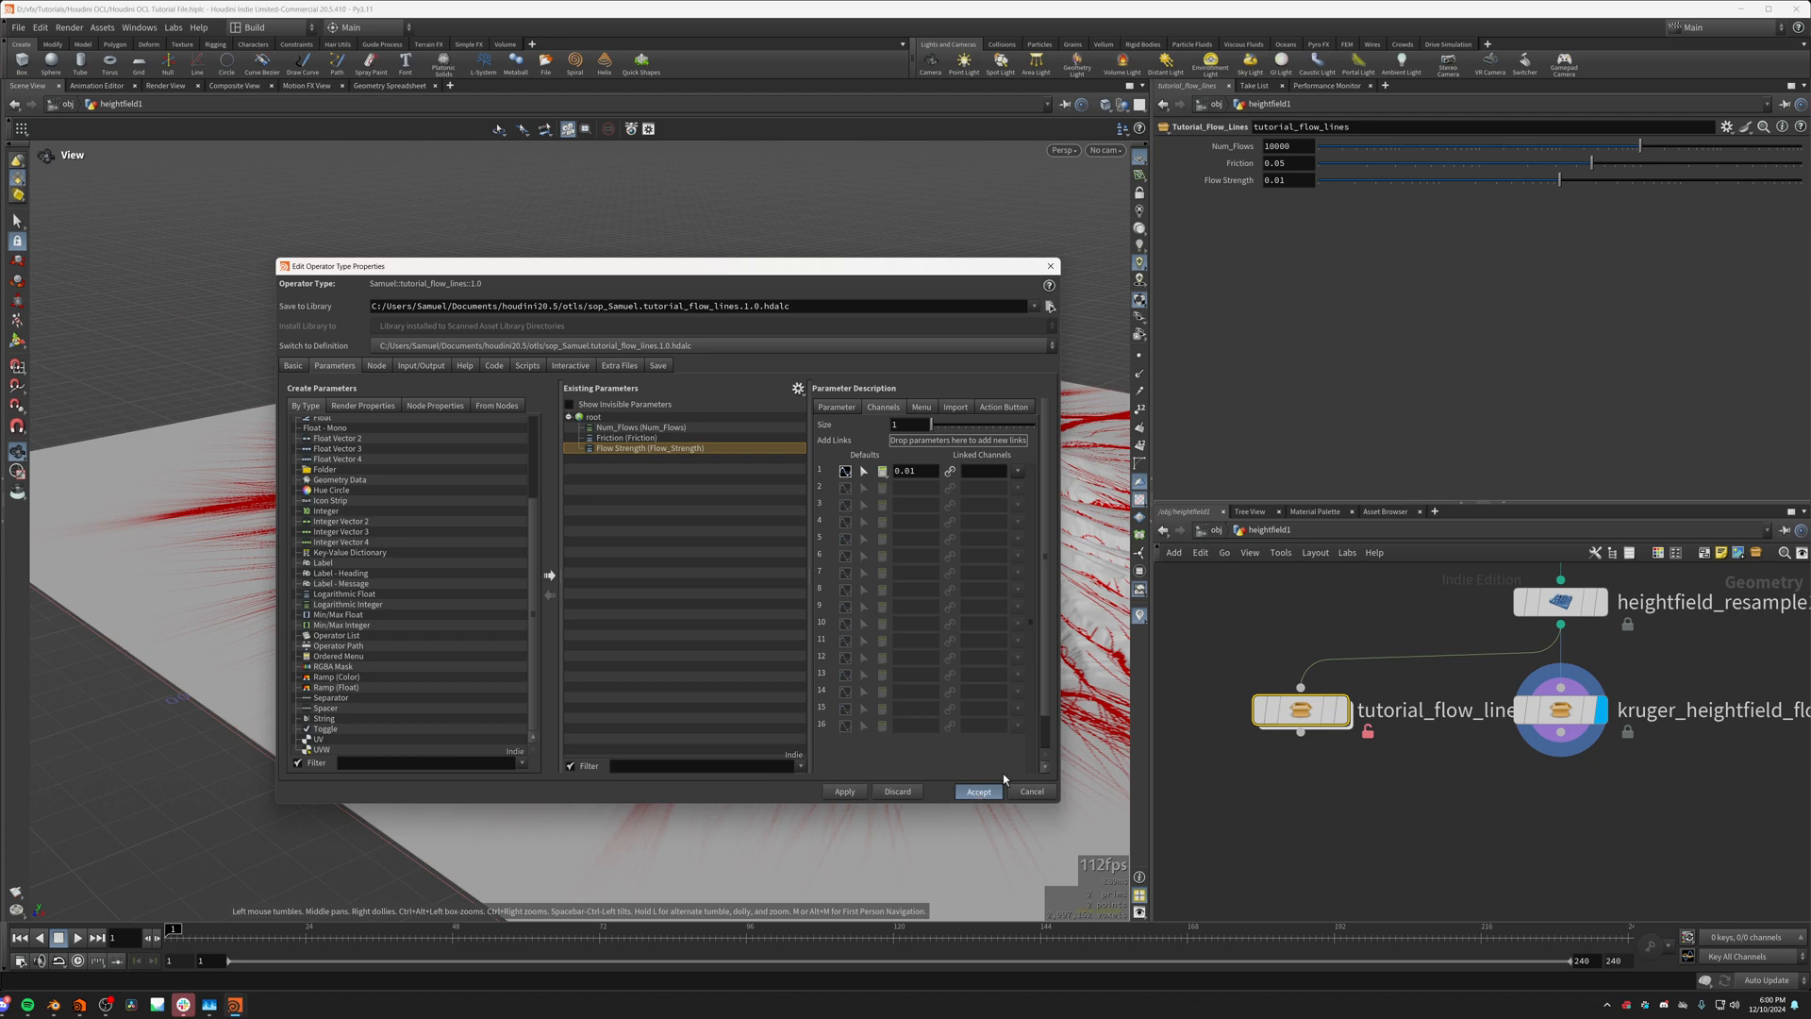
{"action": "left_click", "coordinate": [976, 792]}
Step: Link the Num_Points binding of the opencl1 node inside the asset to the Num_Flows parameter by relative reference
{"action": "right_click", "coordinate": [1291, 146]}
{"action": "left_click", "coordinate": [1329, 257]}
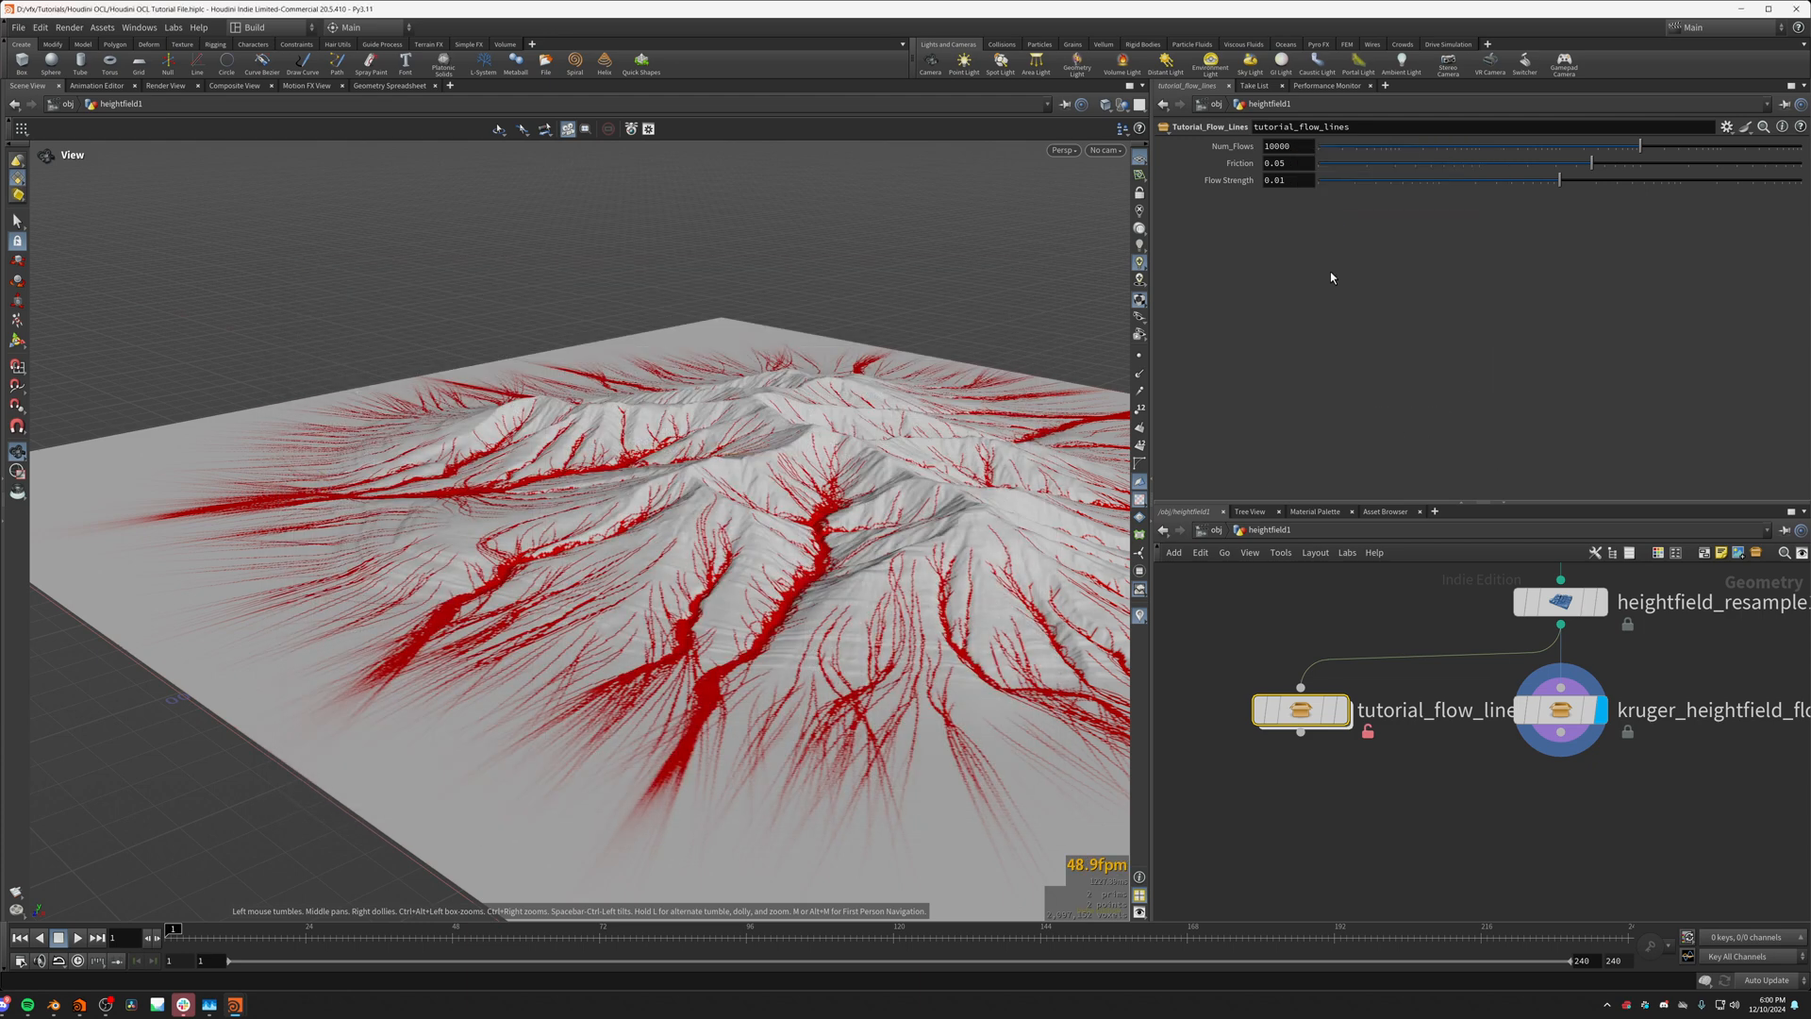
{"action": "double_click", "coordinate": [1302, 709]}
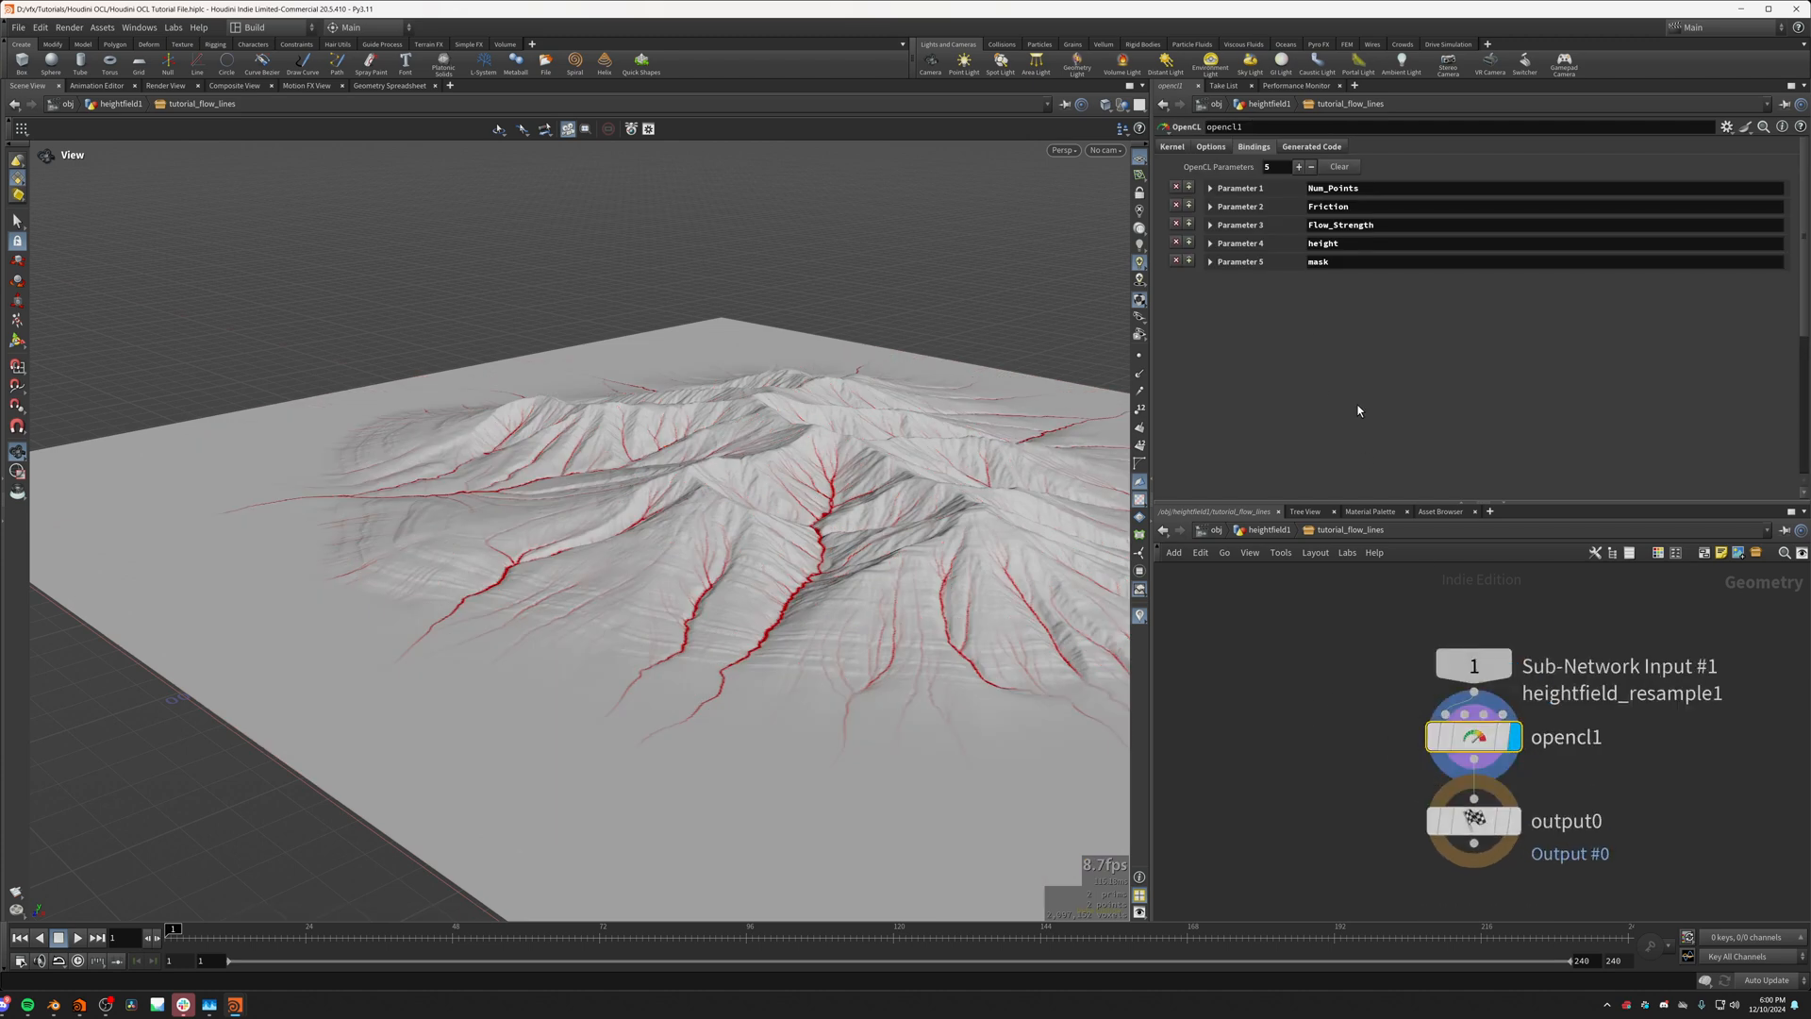
{"action": "left_click", "coordinate": [1211, 187]}
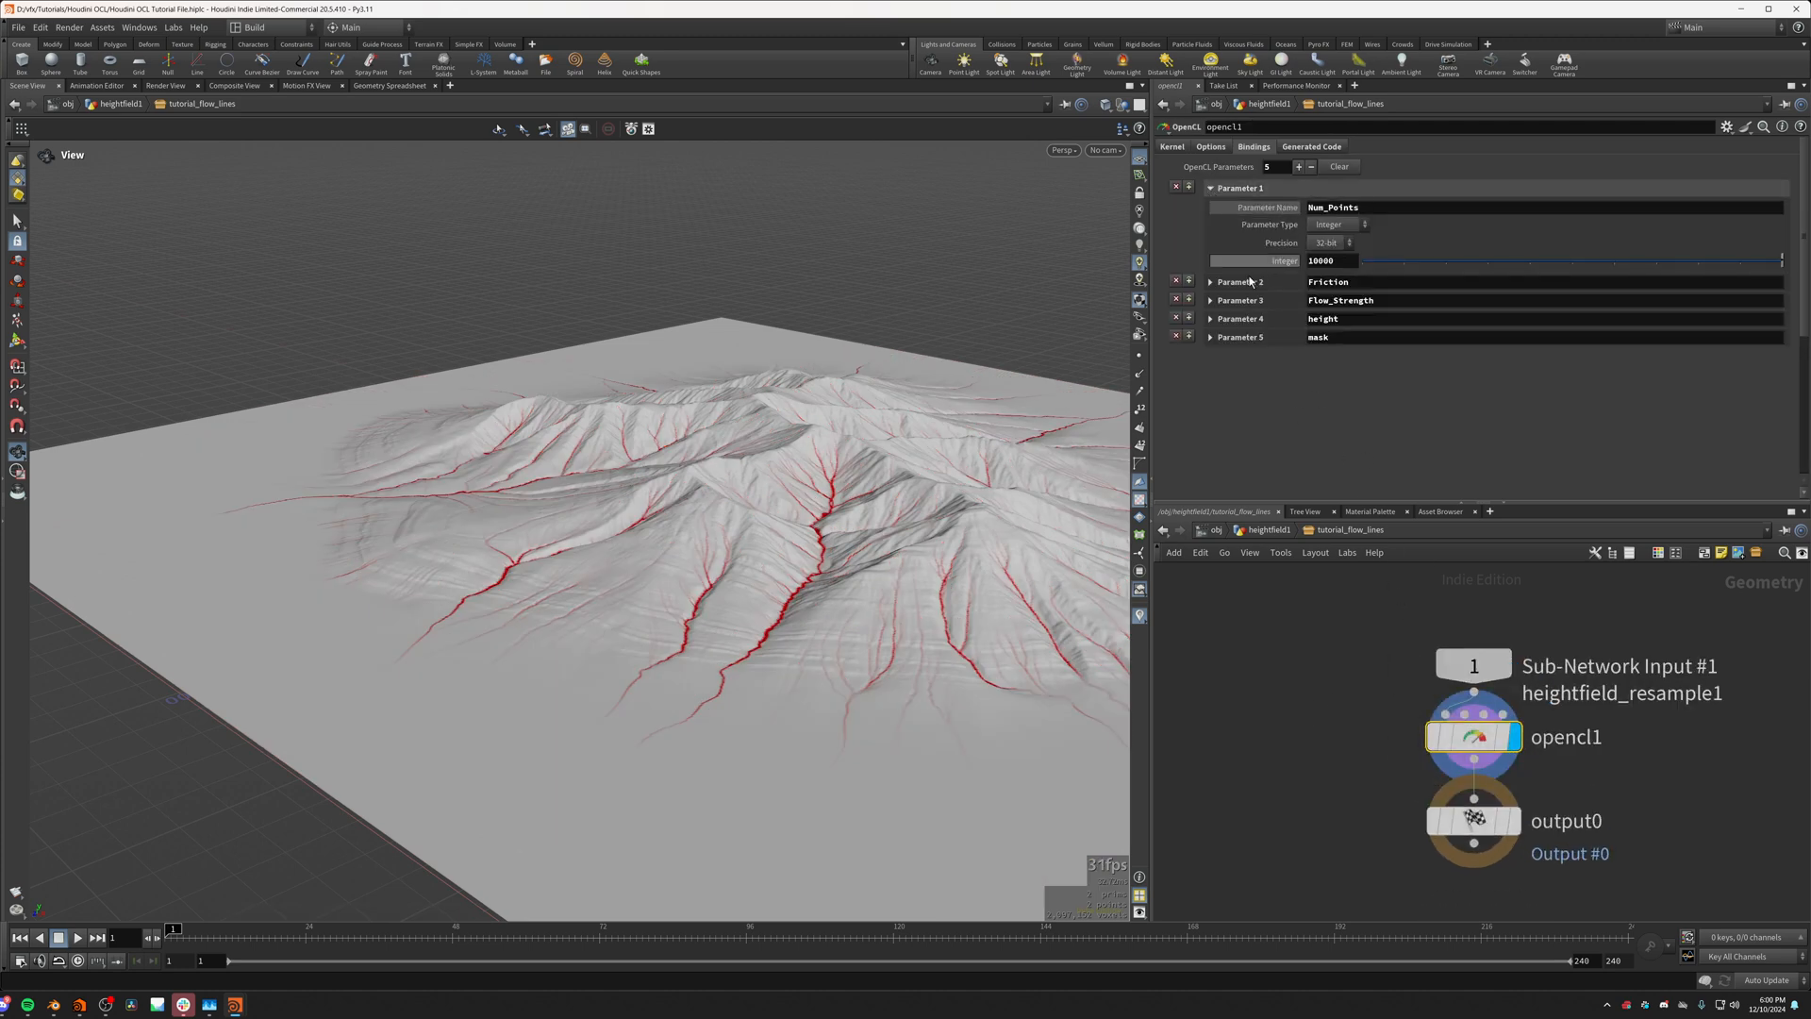
{"action": "left_click", "coordinate": [1270, 530]}
{"action": "right_click", "coordinate": [1286, 146]}
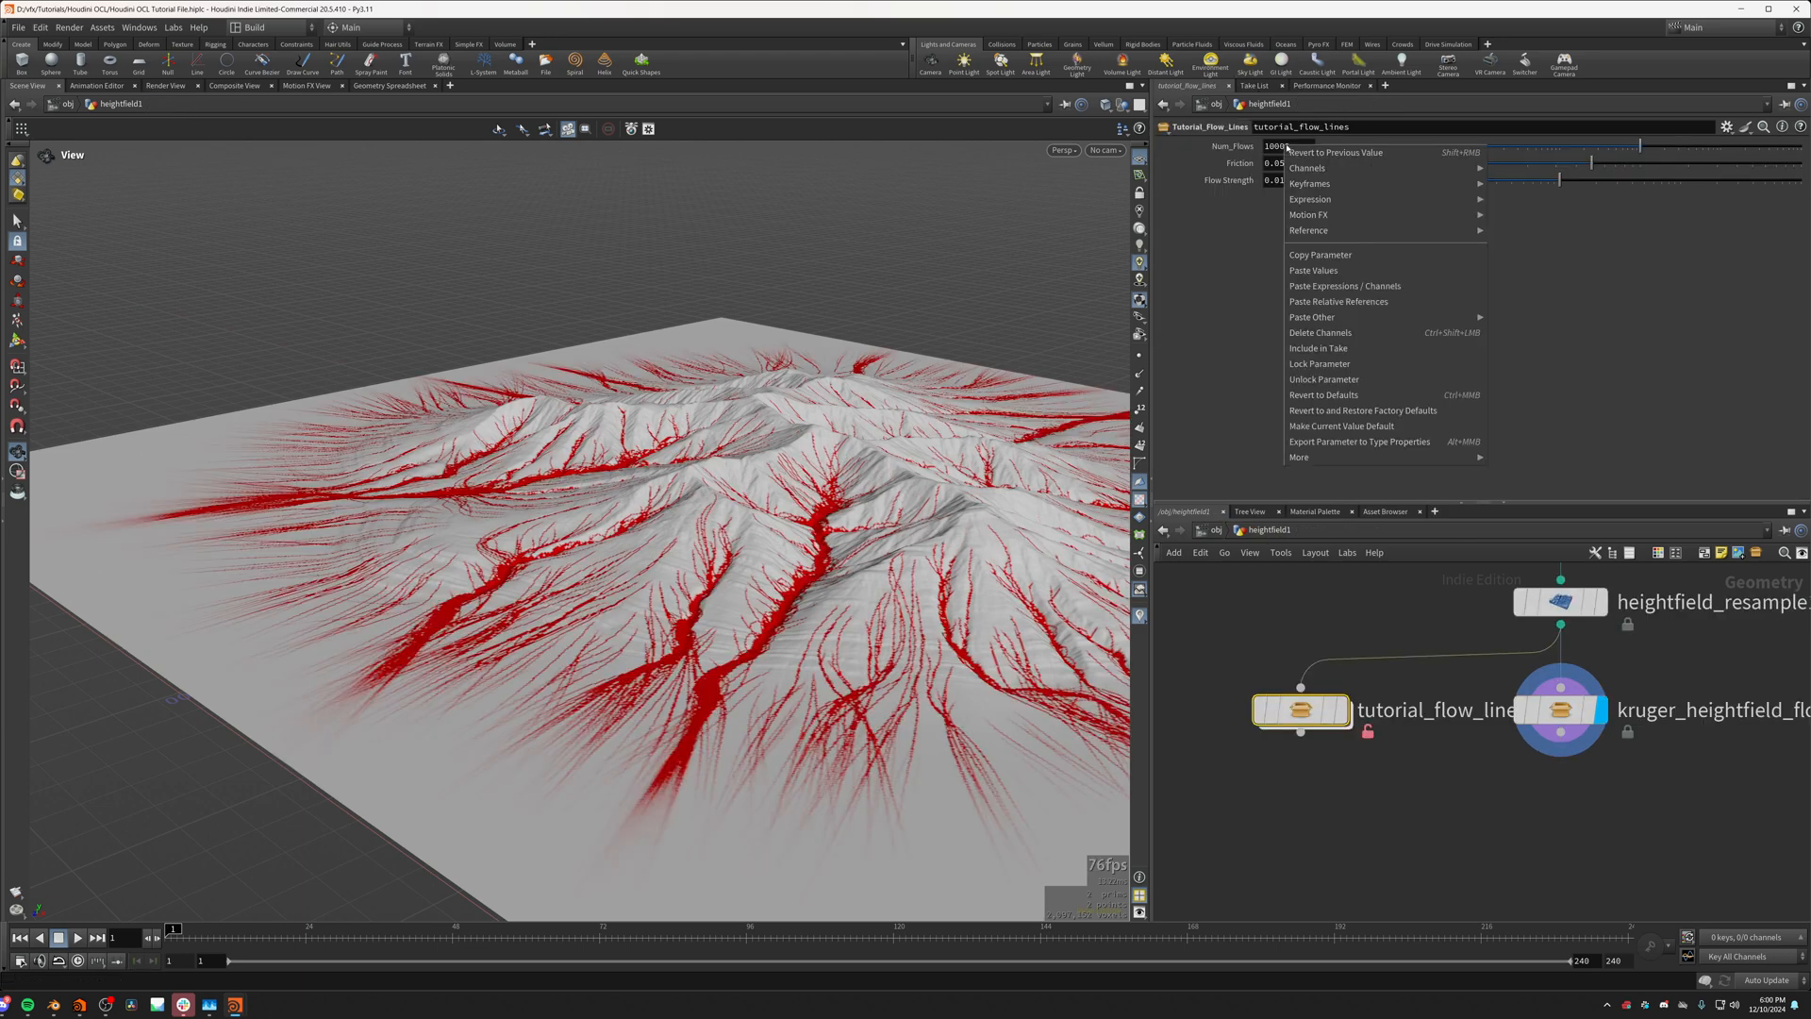
{"action": "left_click", "coordinate": [1325, 255]}
{"action": "double_click", "coordinate": [1338, 712]}
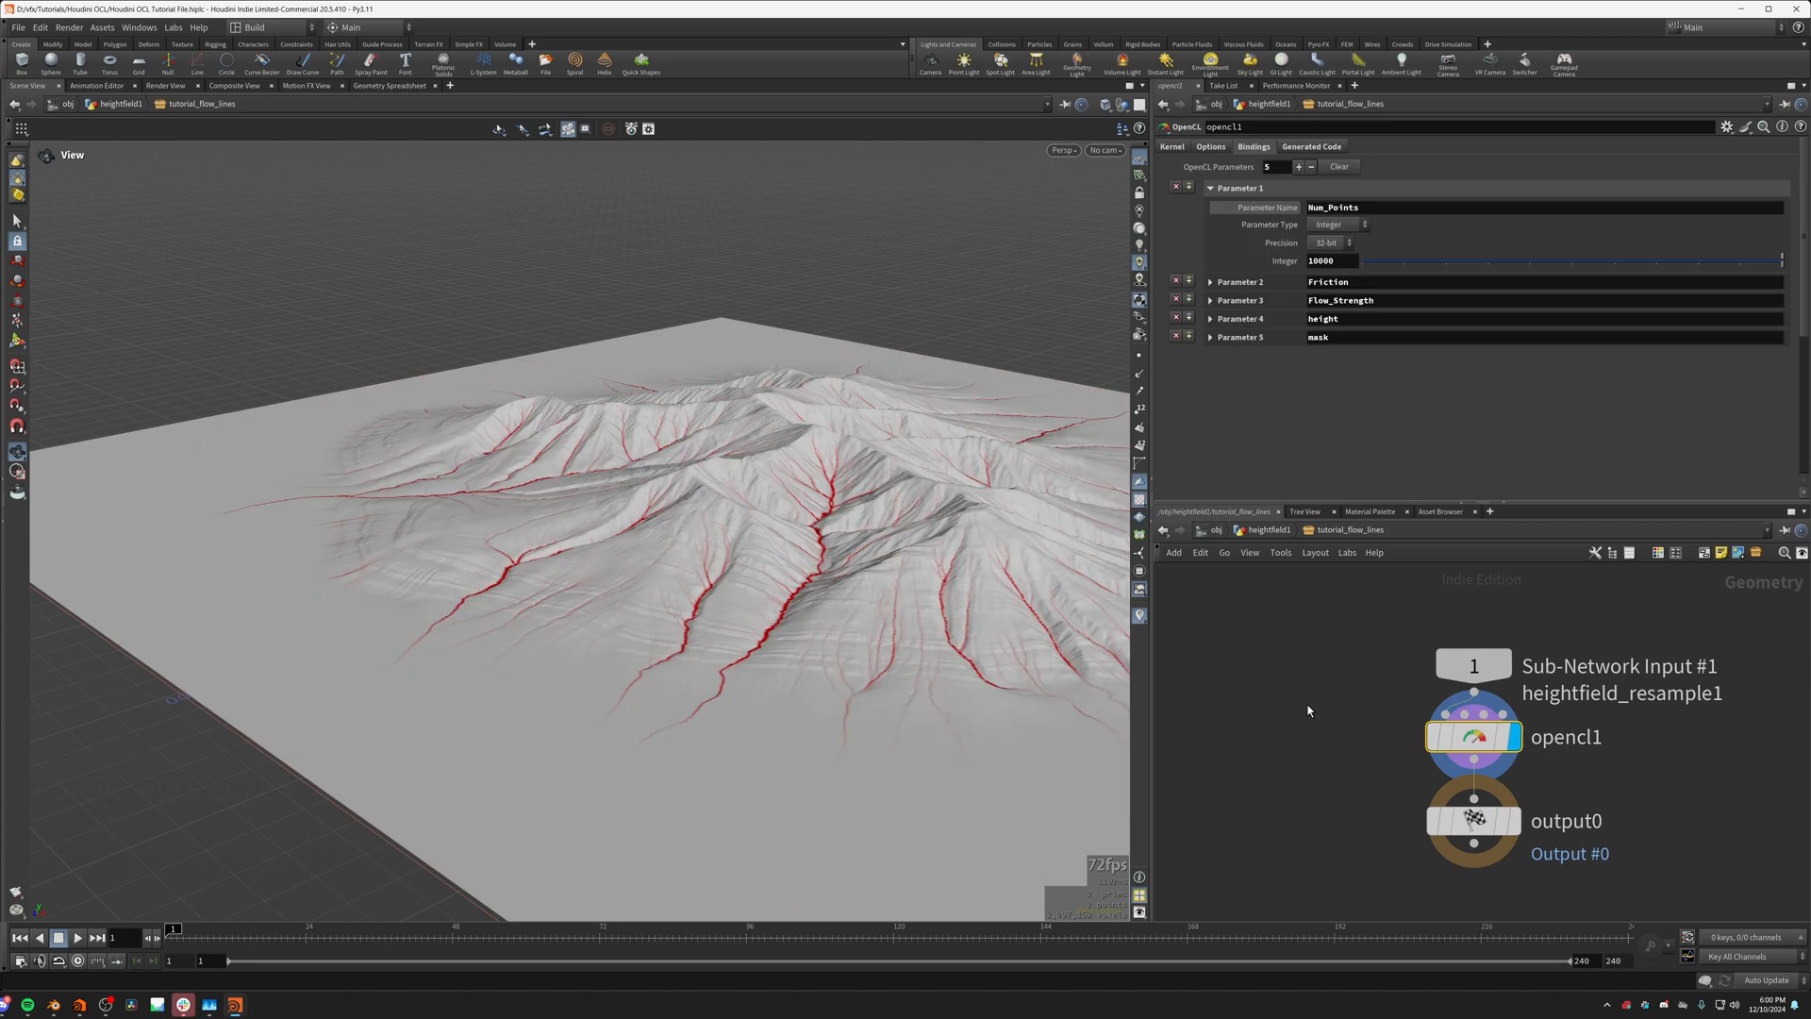
{"action": "right_click", "coordinate": [1322, 266]}
{"action": "left_click", "coordinate": [1356, 420]}
Step: Link the Friction binding of the opencl1 node to the asset's Friction parameter by relative reference
{"action": "left_click", "coordinate": [1279, 532]}
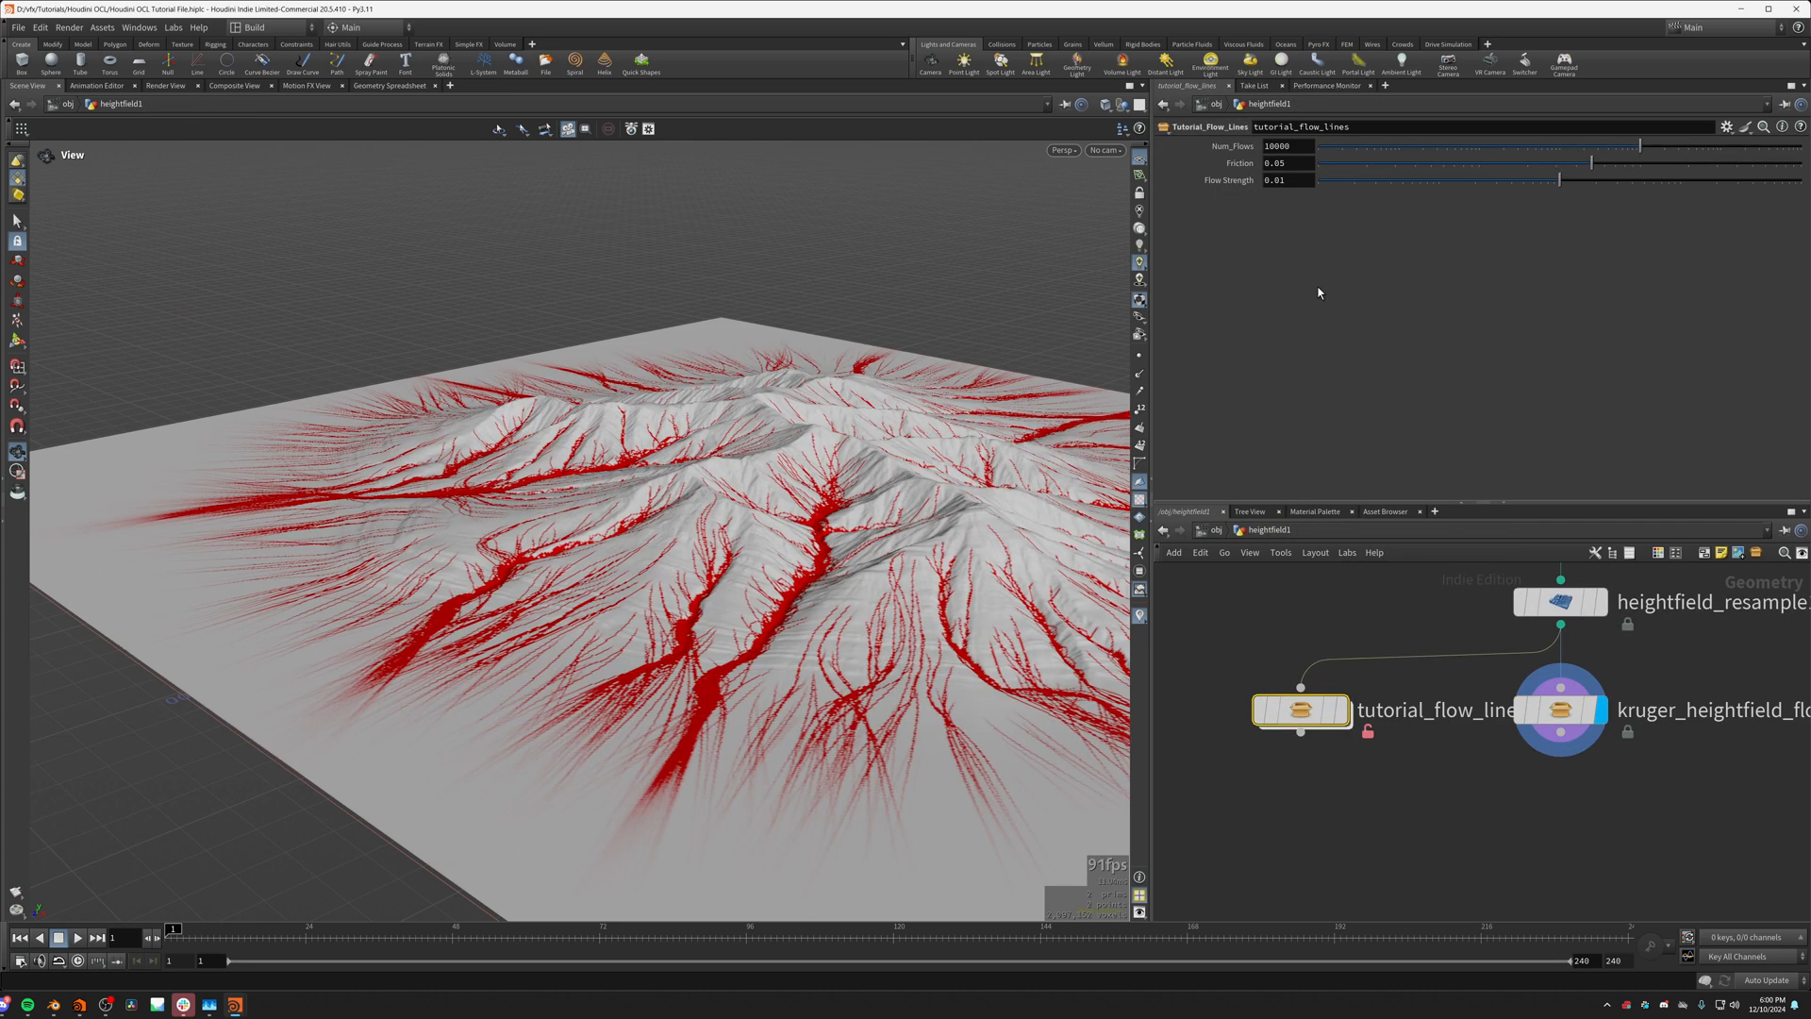
{"action": "right_click", "coordinate": [1284, 162]}
{"action": "left_click", "coordinate": [1363, 267]}
{"action": "double_click", "coordinate": [1313, 710]}
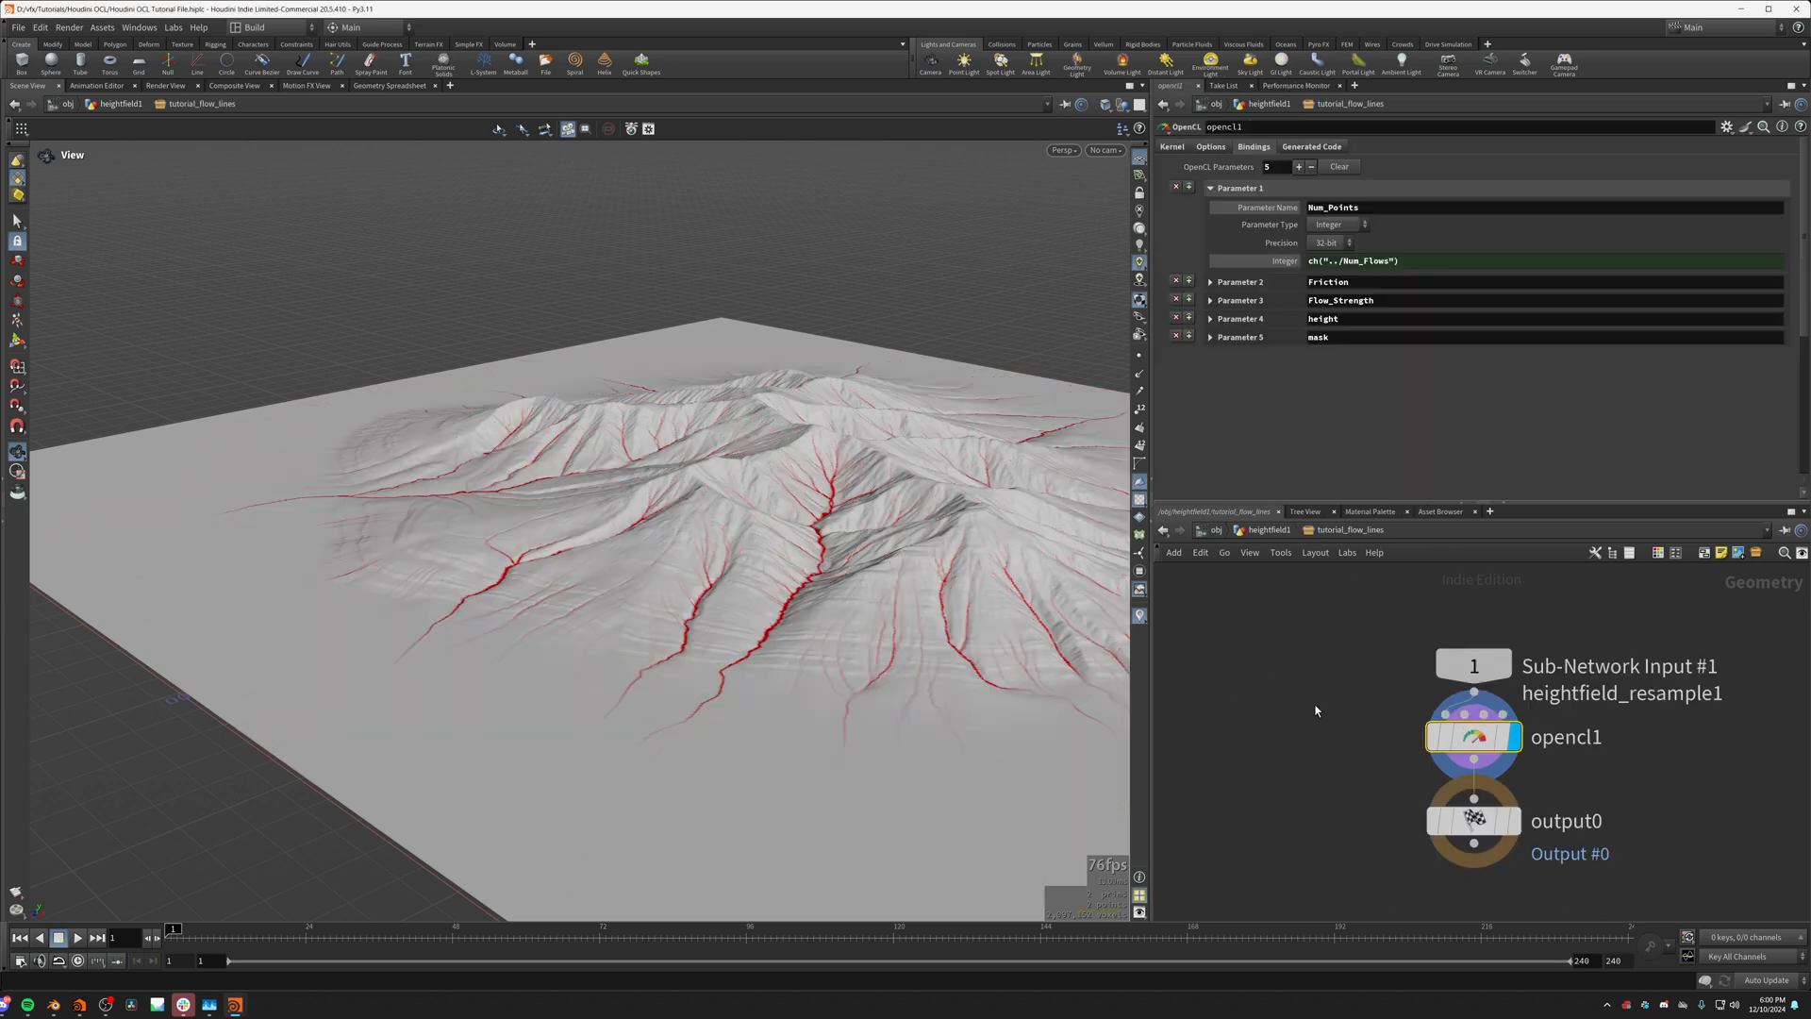
{"action": "left_click", "coordinate": [1255, 283]}
{"action": "right_click", "coordinate": [1342, 354]}
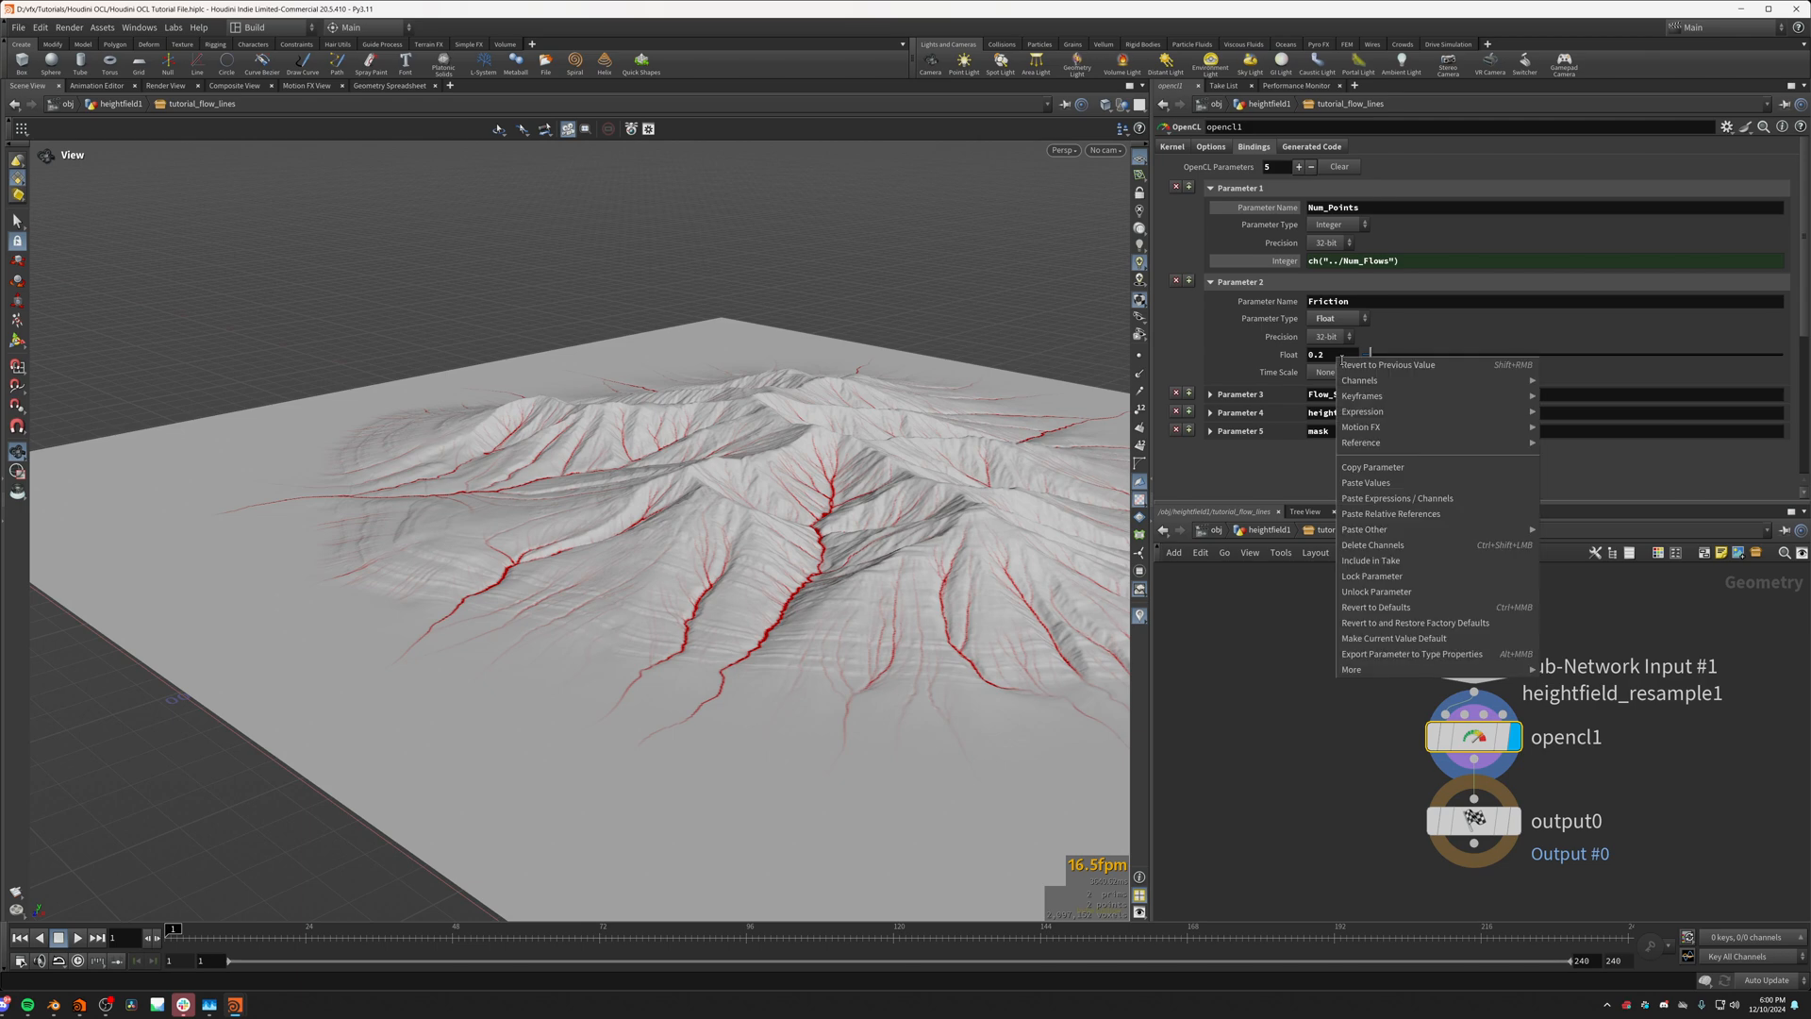
{"action": "left_click", "coordinate": [1375, 513]}
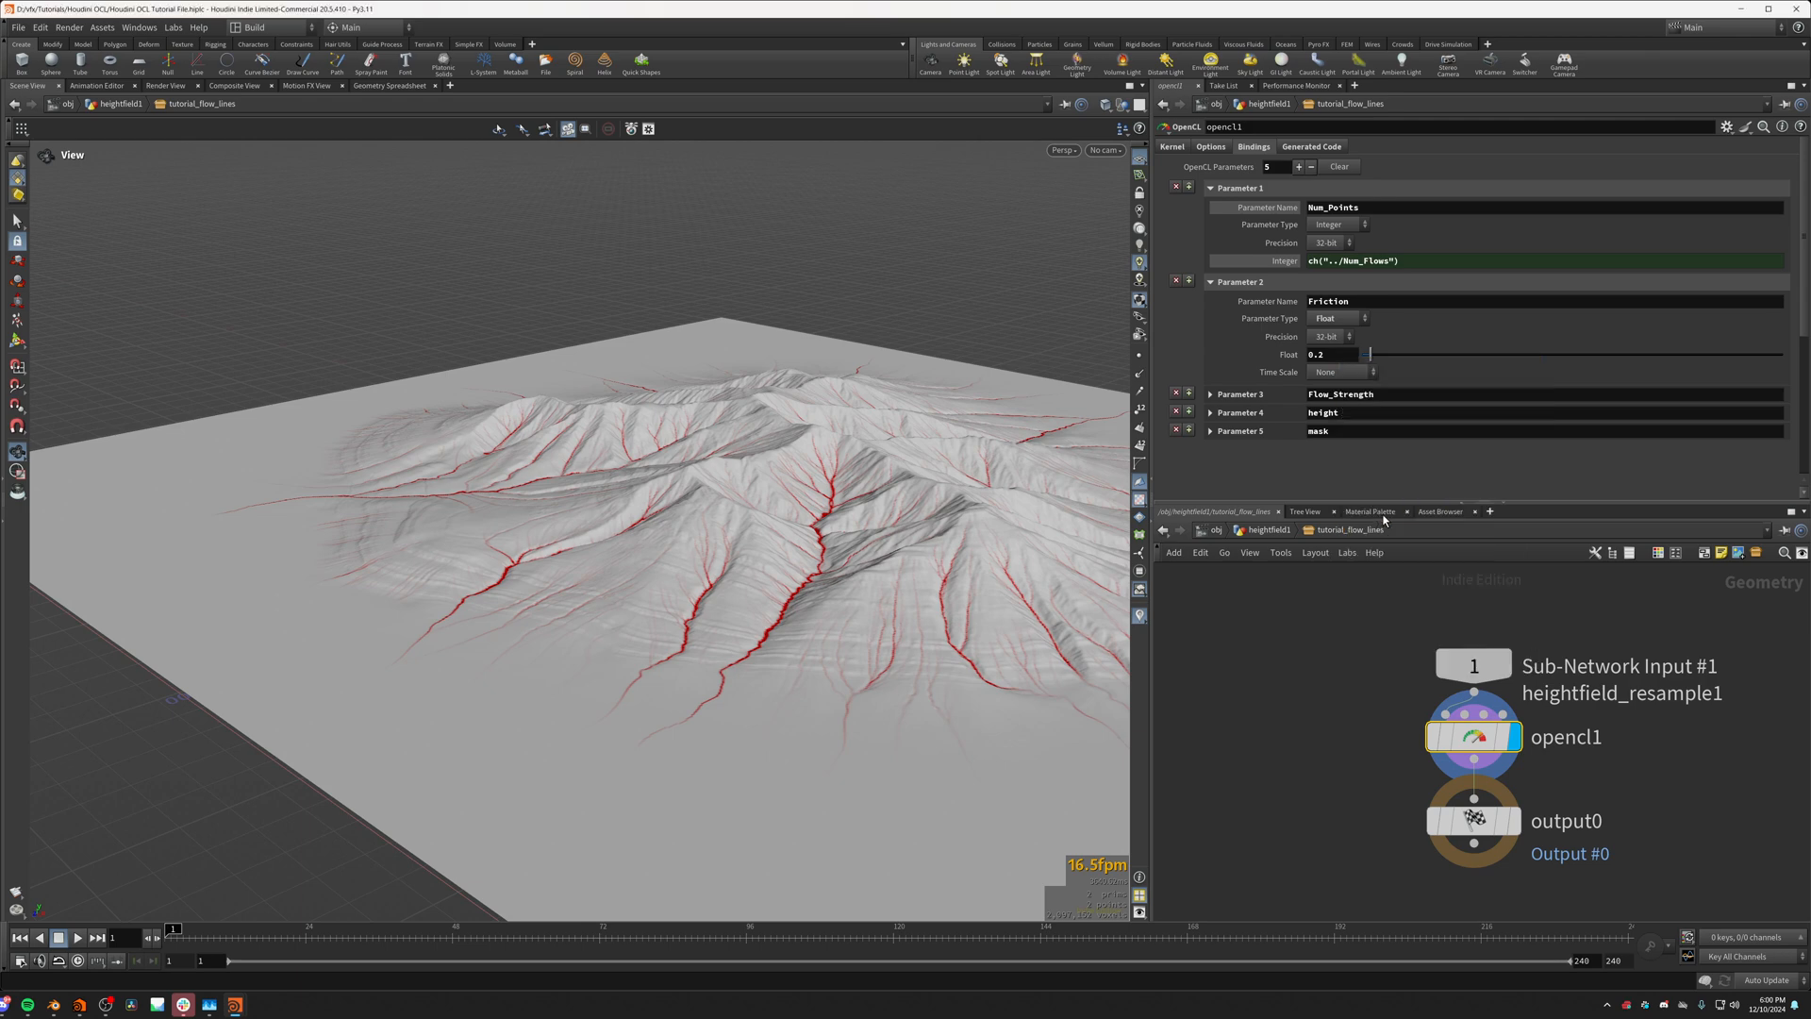
Step: Link the Flow_Strength binding of the opencl1 node to the asset's Flow Strength parameter by relative reference
{"action": "left_click", "coordinate": [1267, 530]}
{"action": "right_click", "coordinate": [1283, 180]}
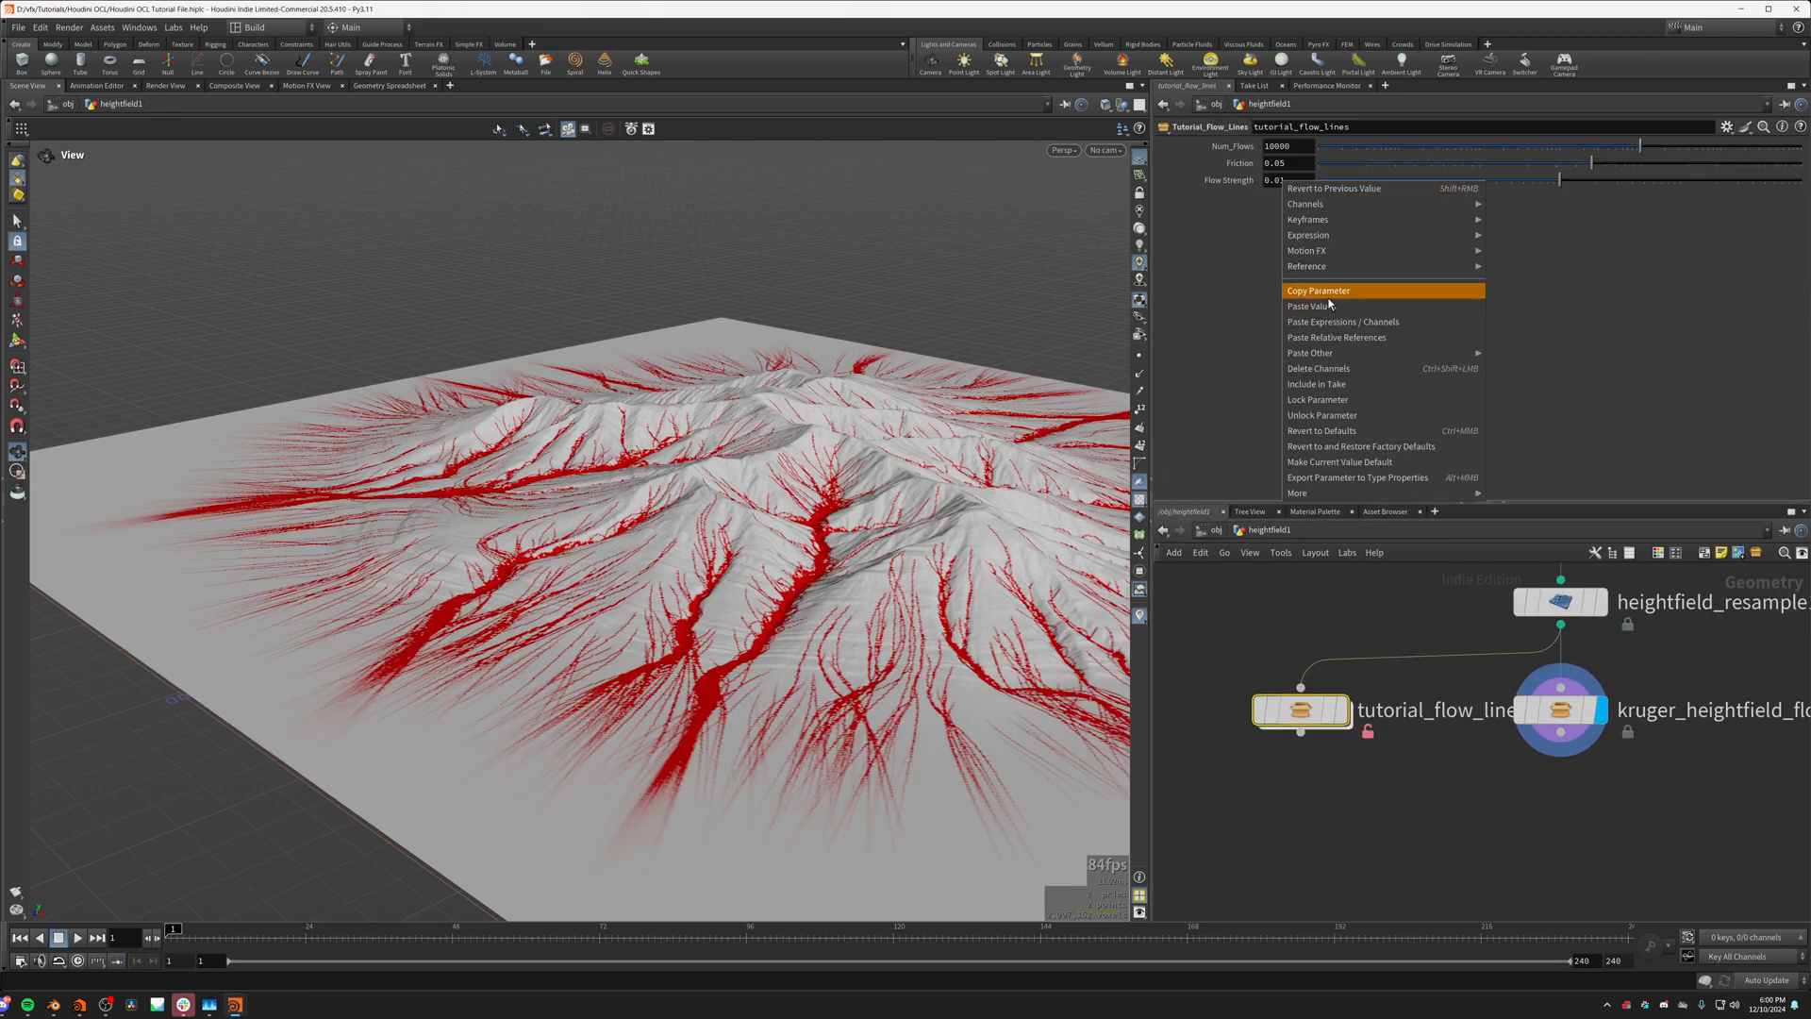
{"action": "left_click", "coordinate": [1326, 303]}
{"action": "double_click", "coordinate": [1300, 709]}
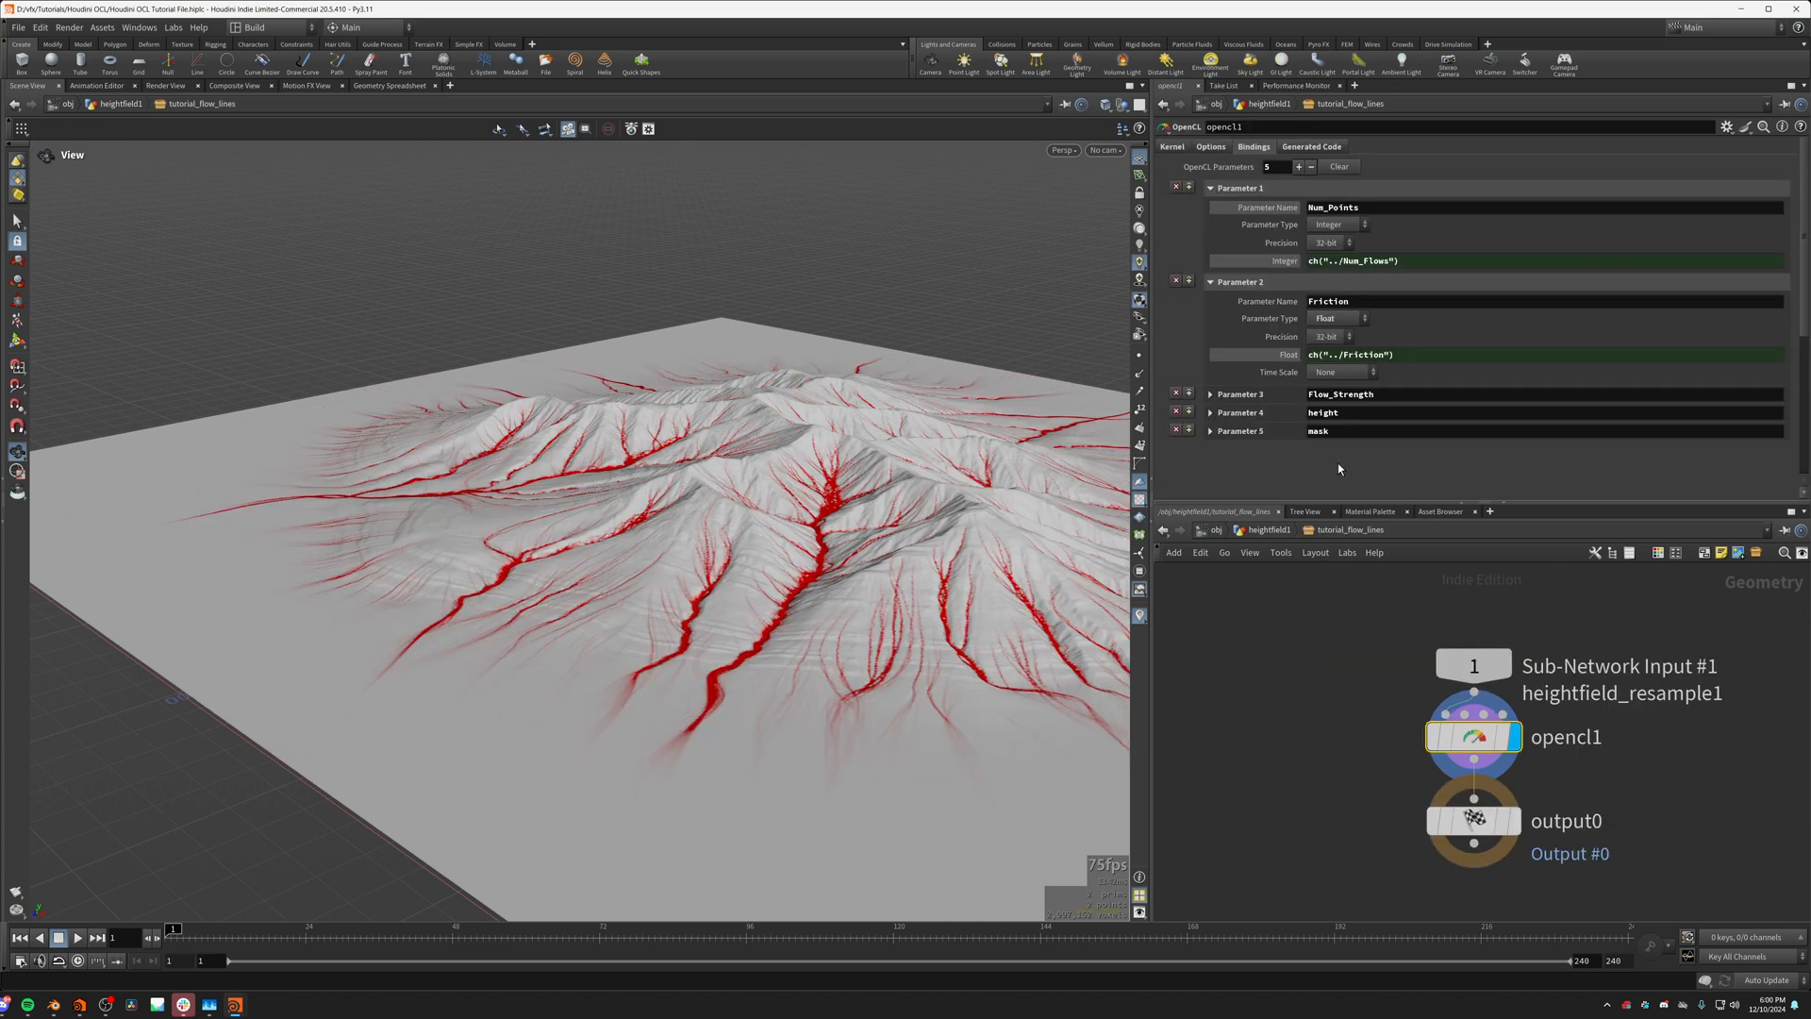
{"action": "left_click", "coordinate": [1276, 393]}
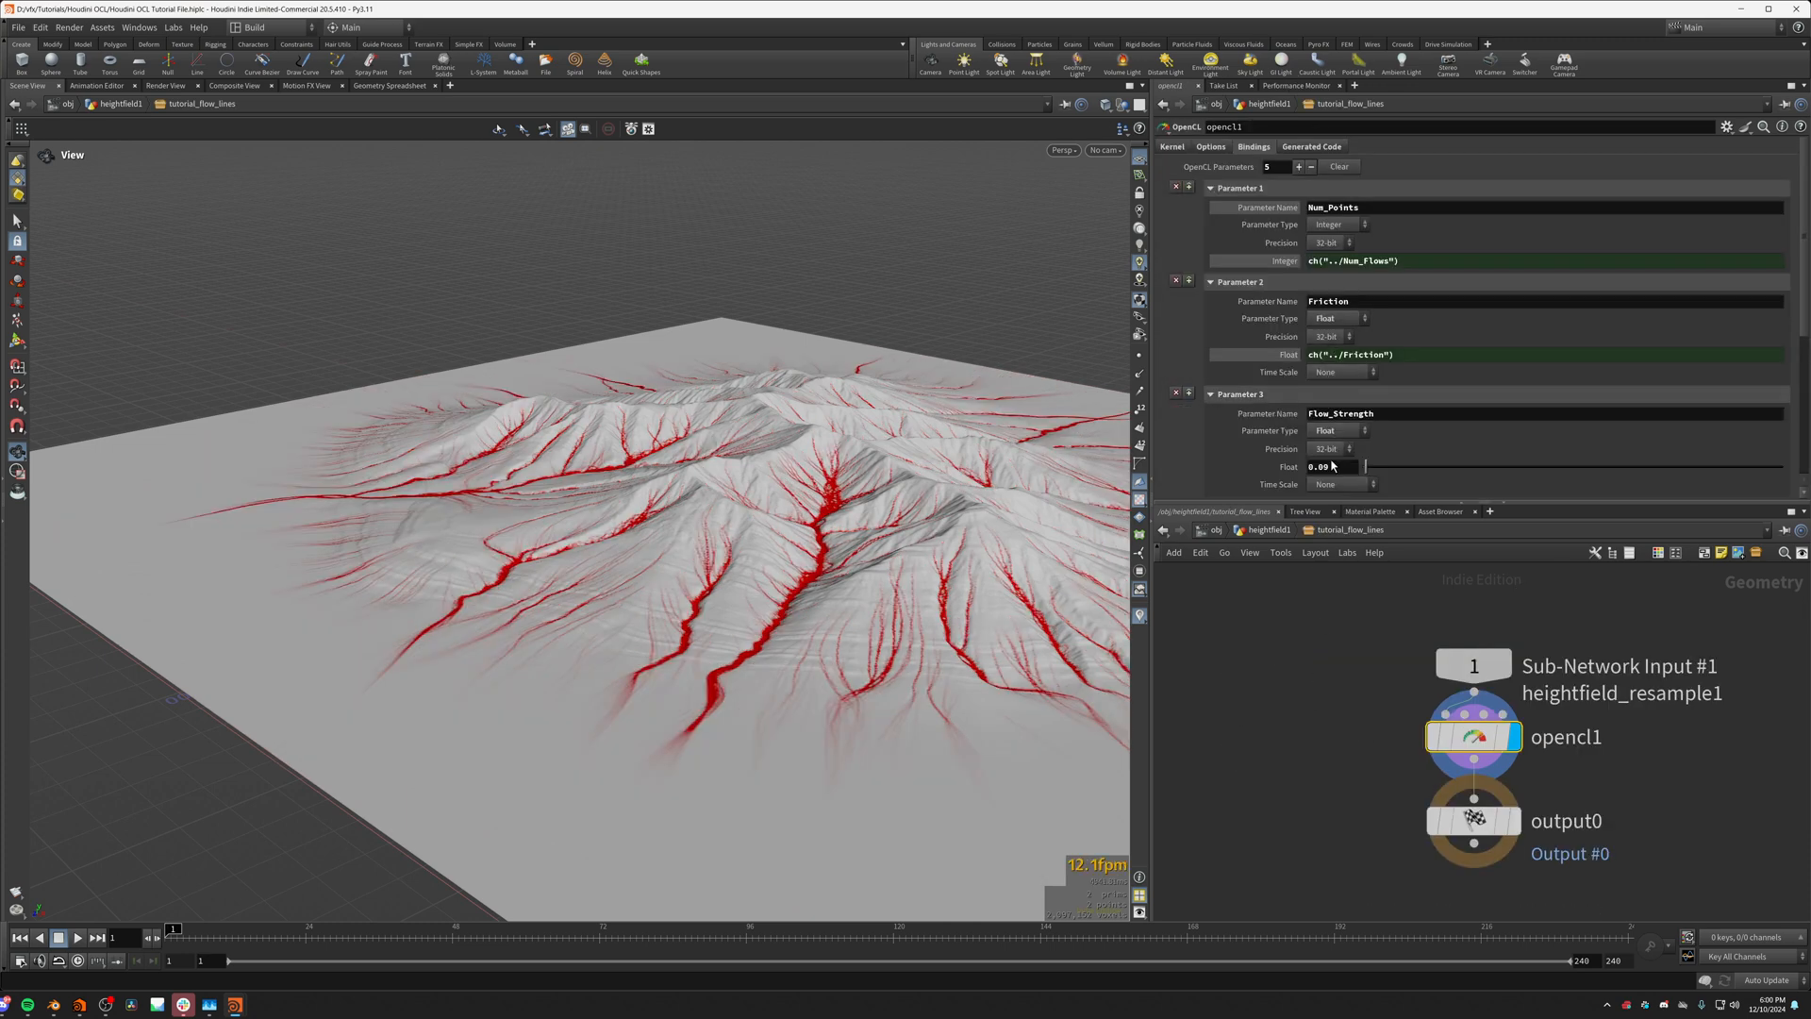
{"action": "right_click", "coordinate": [1333, 466]}
{"action": "left_click", "coordinate": [1377, 631]}
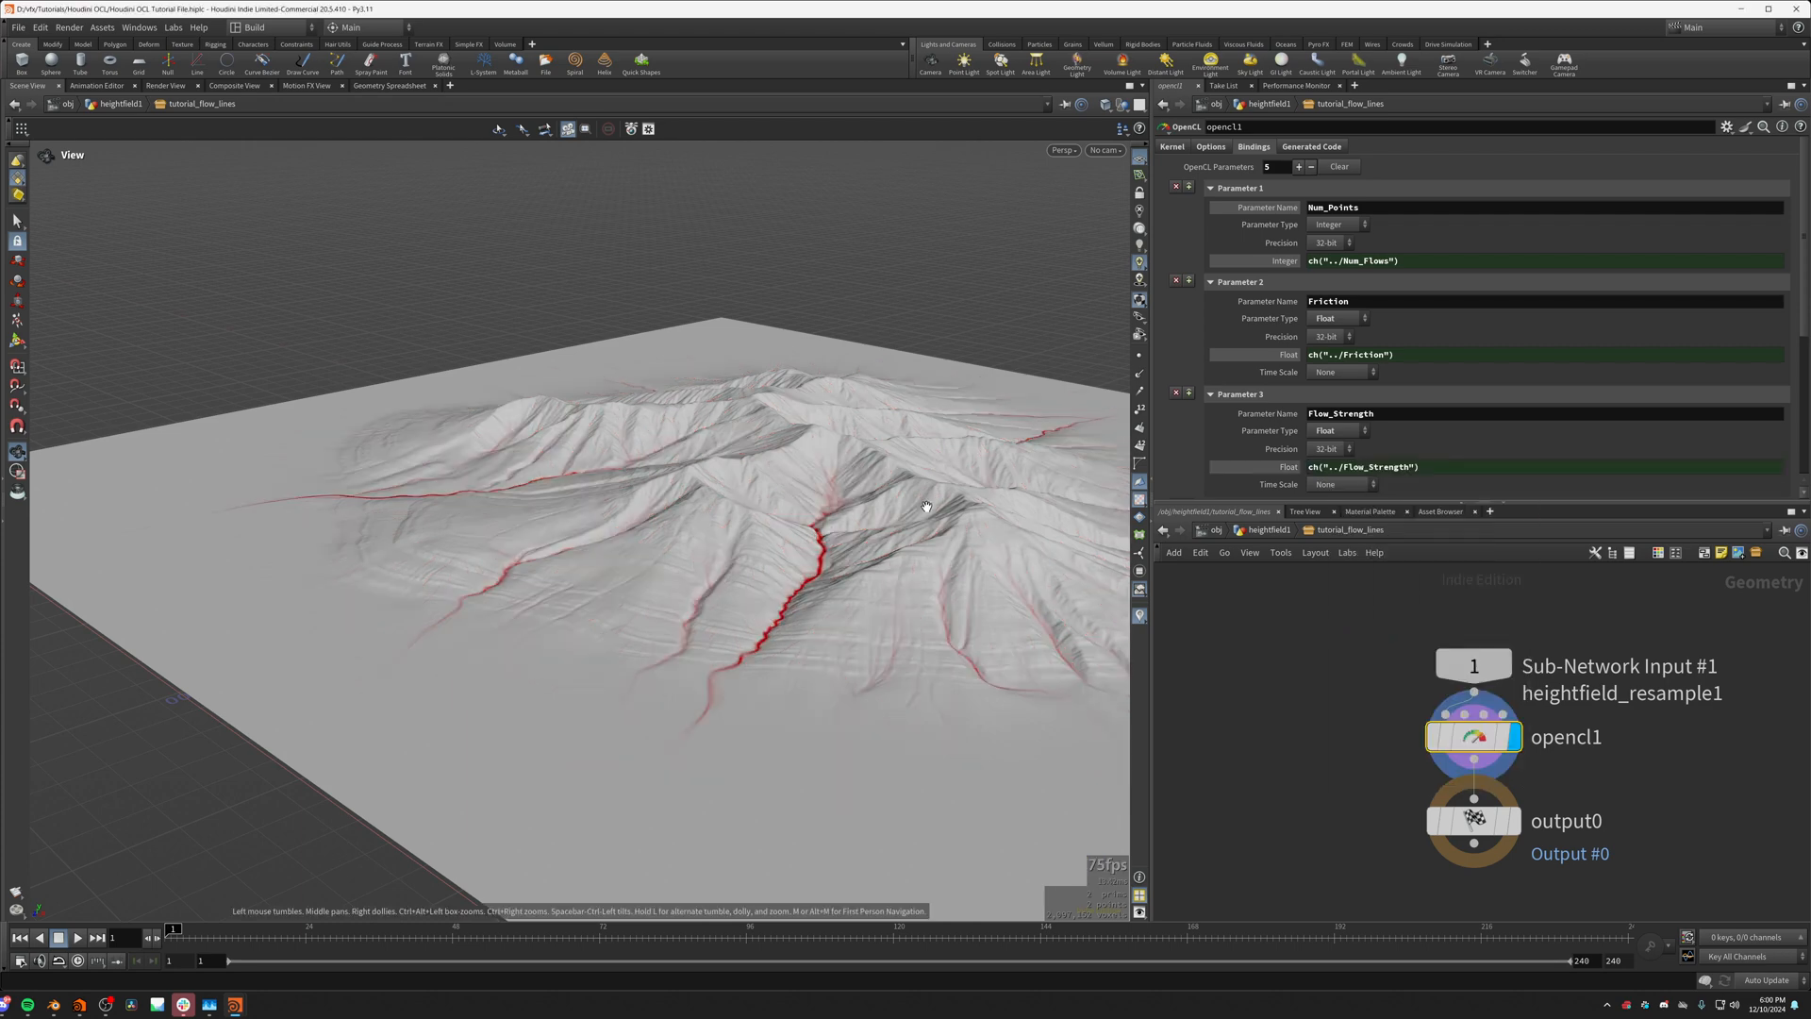
Step: Display the tutorial_flow_lines node on the terrain and test it with Friction 0.001 and Flow Strength about 0.011
{"action": "key", "text": "u"}
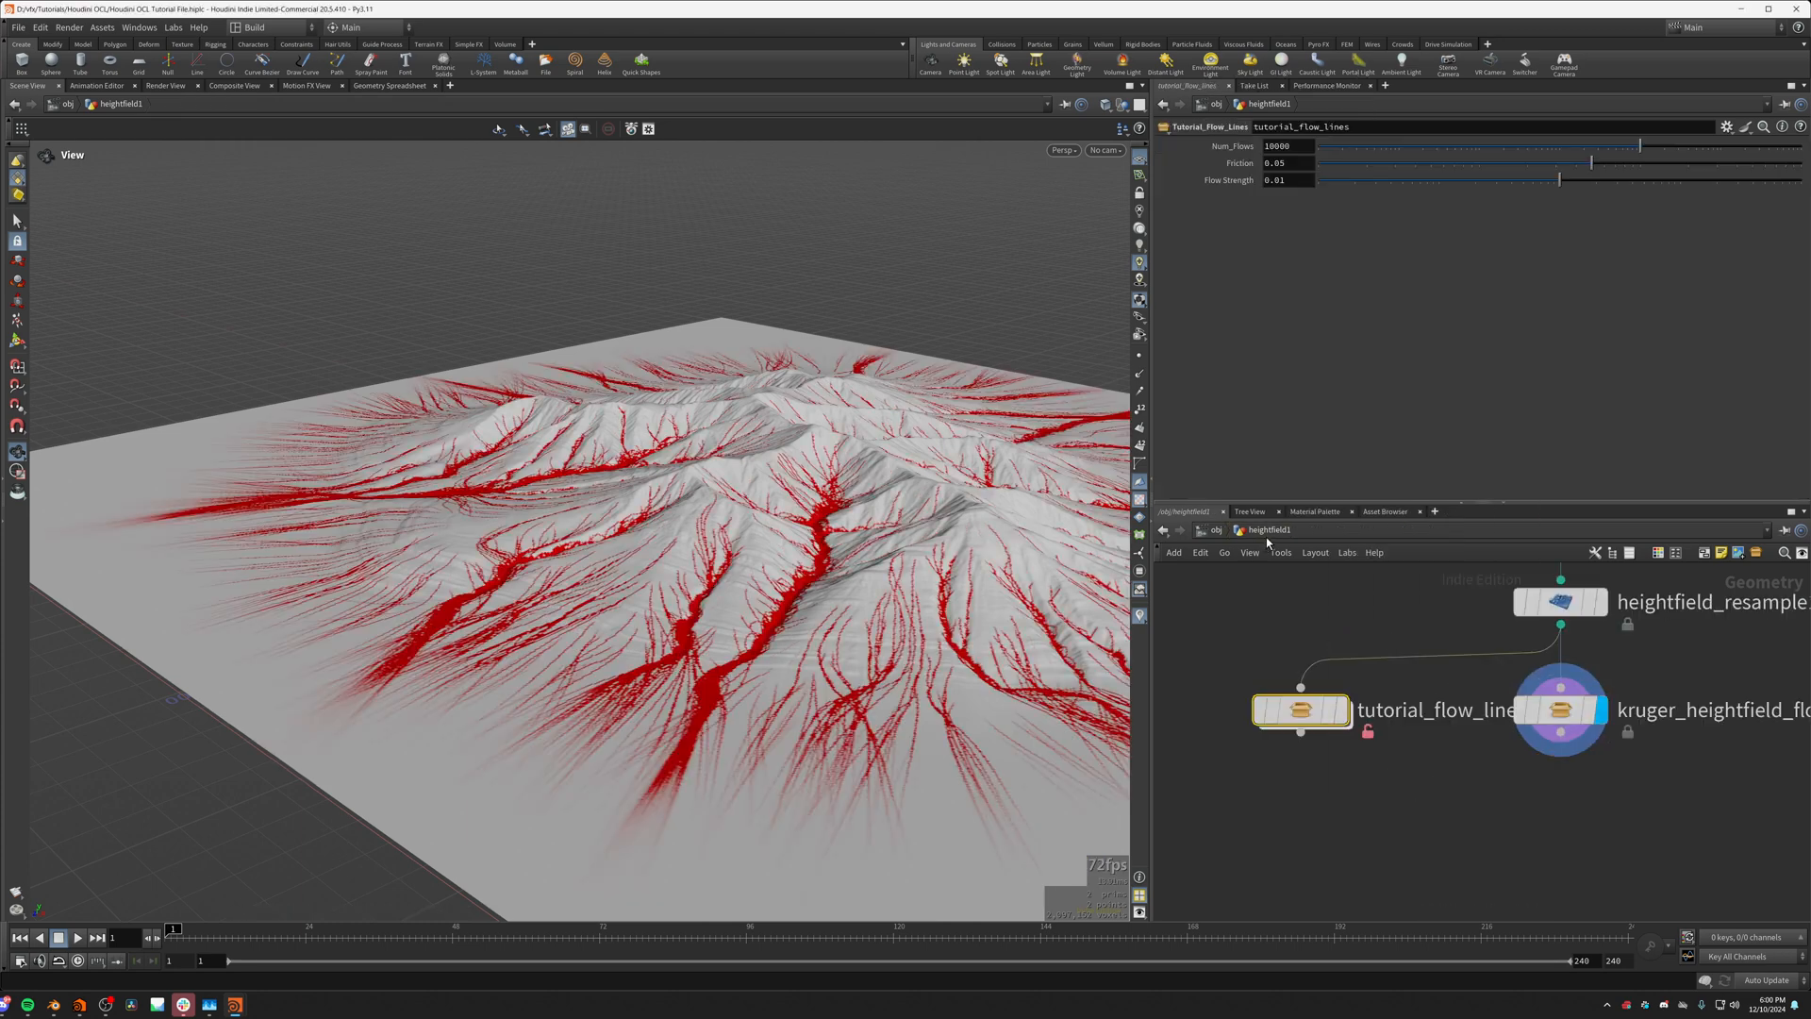
{"action": "left_click", "coordinate": [1343, 709]}
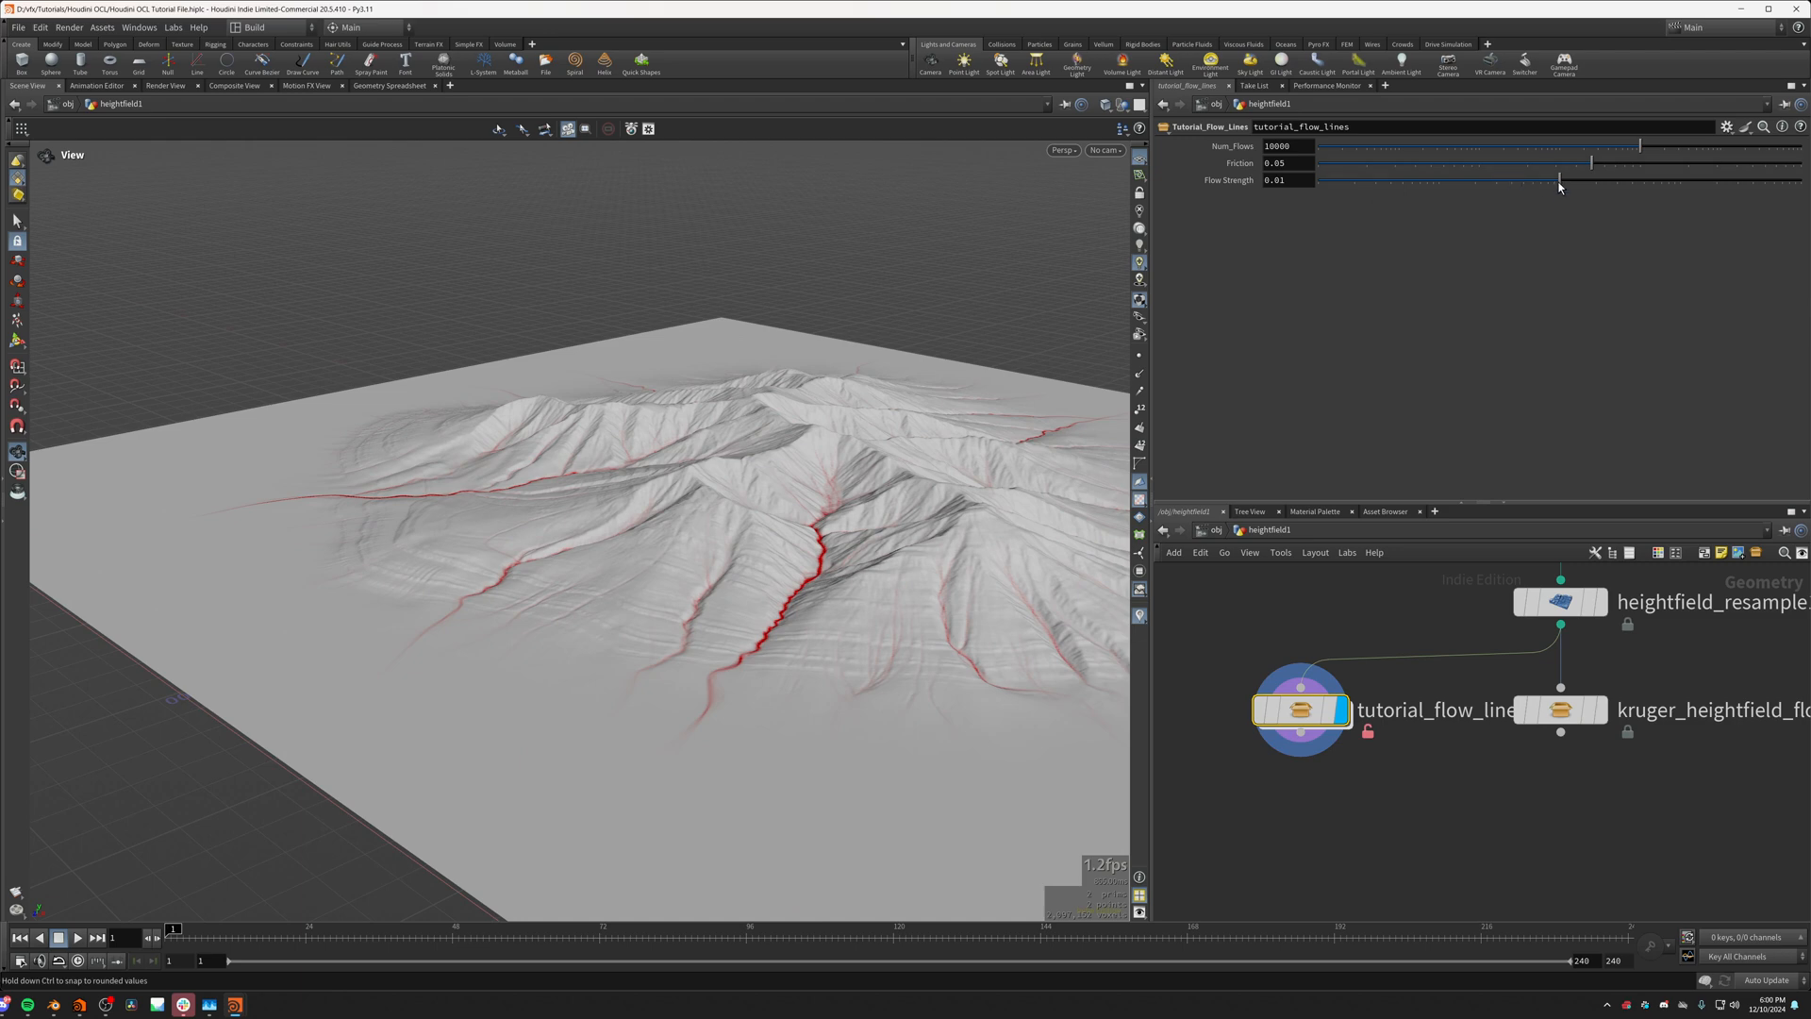
{"action": "left_click_drag", "start_coordinate": [1560, 182], "coordinate": [1307, 173]}
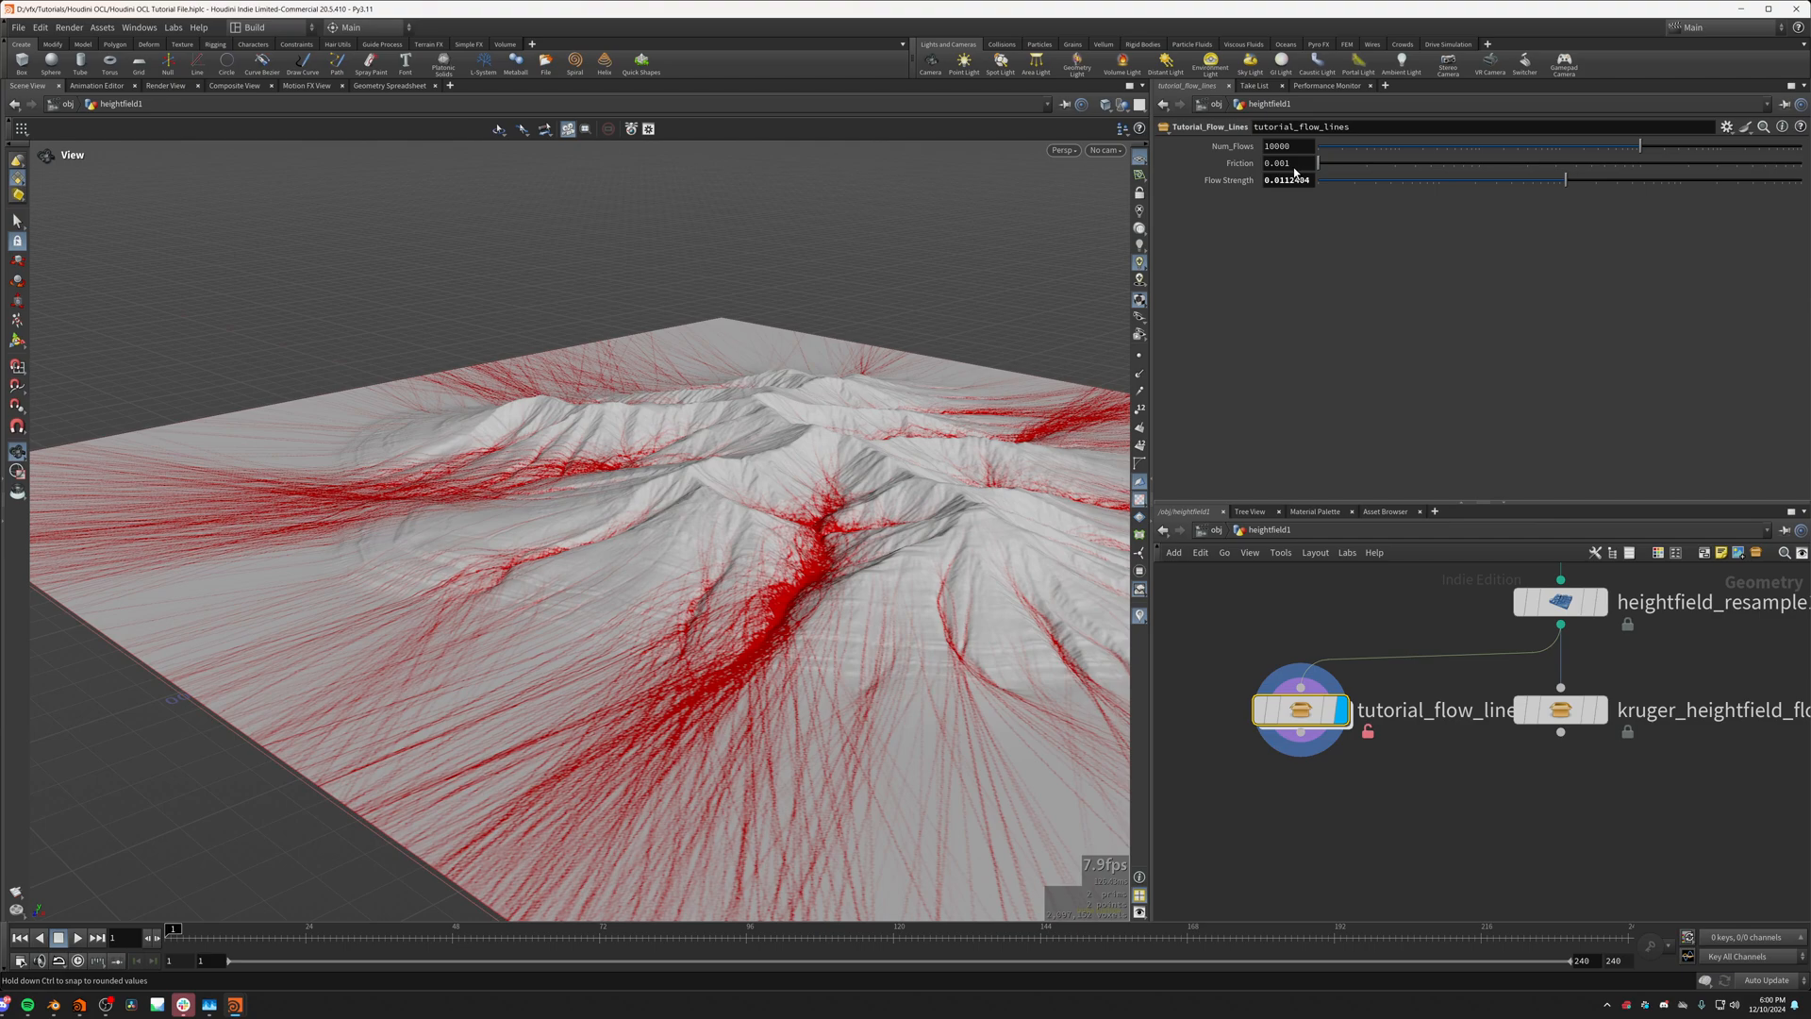
{"action": "left_click_drag", "start_coordinate": [780, 452], "coordinate": [694, 769]}
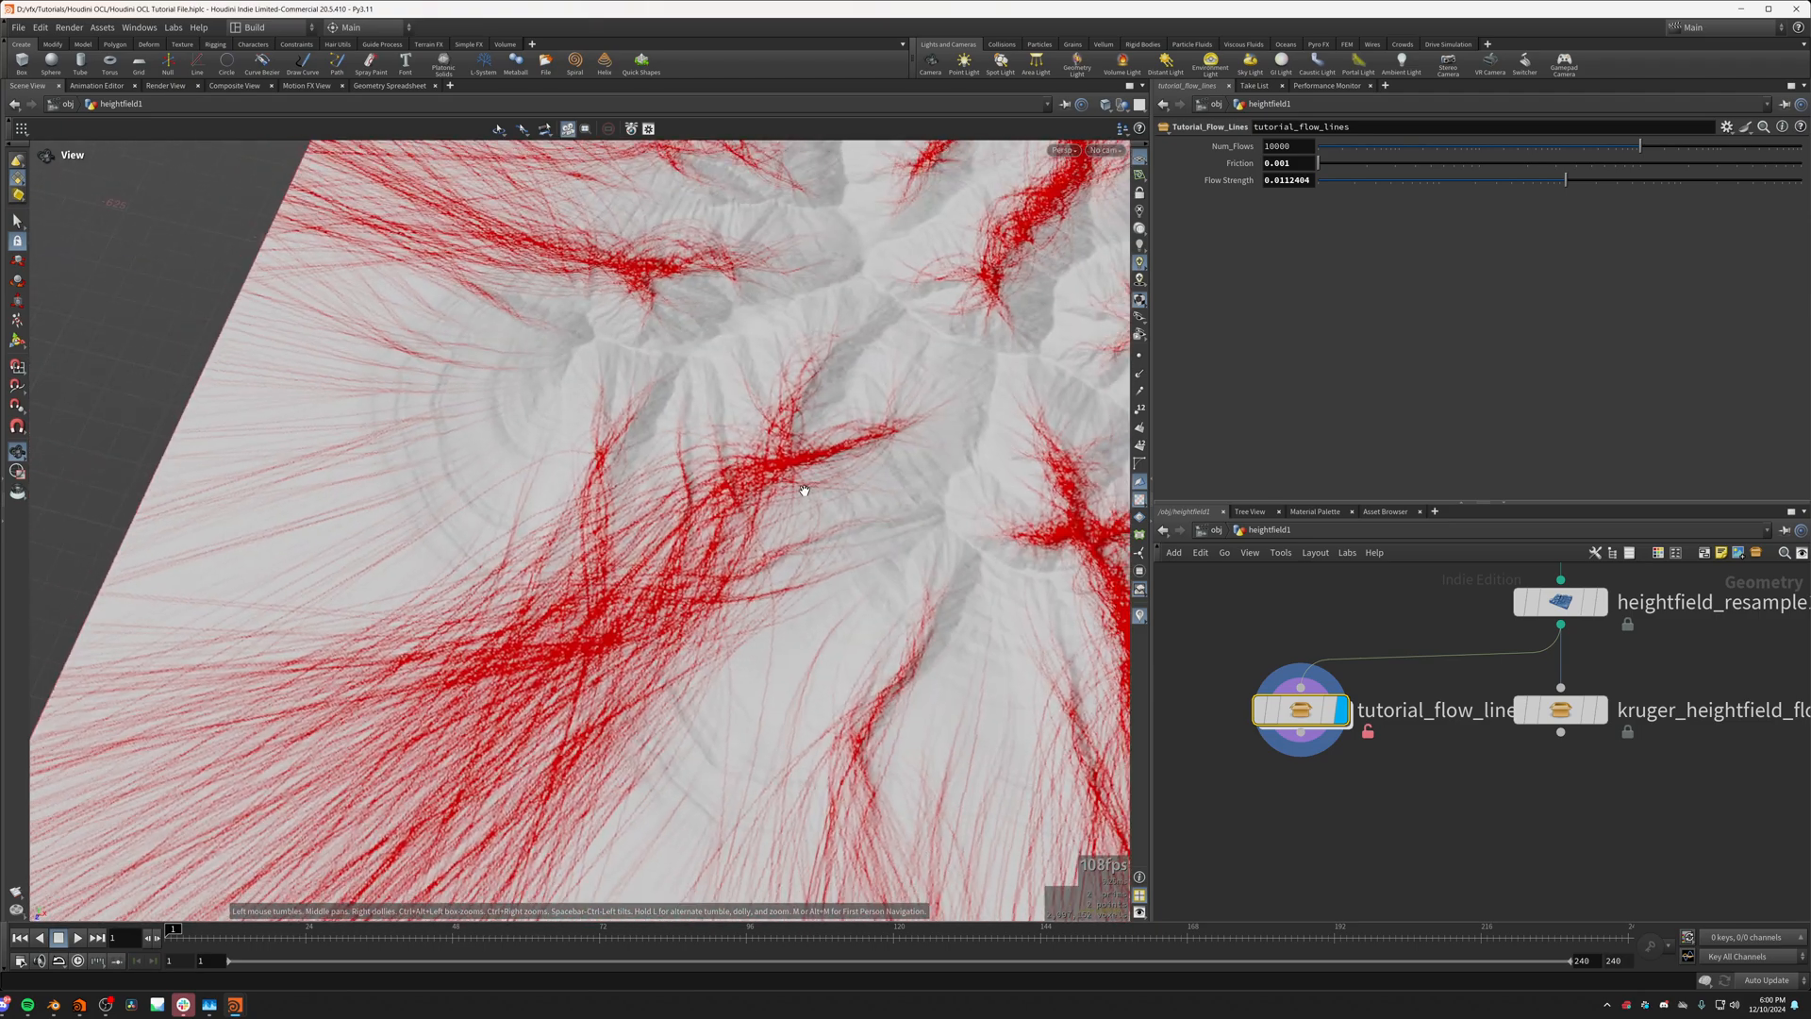
{"action": "middle_click_drag", "start_coordinate": [805, 489], "coordinate": [664, 506]}
{"action": "left_click_drag", "start_coordinate": [664, 505], "coordinate": [713, 522]}
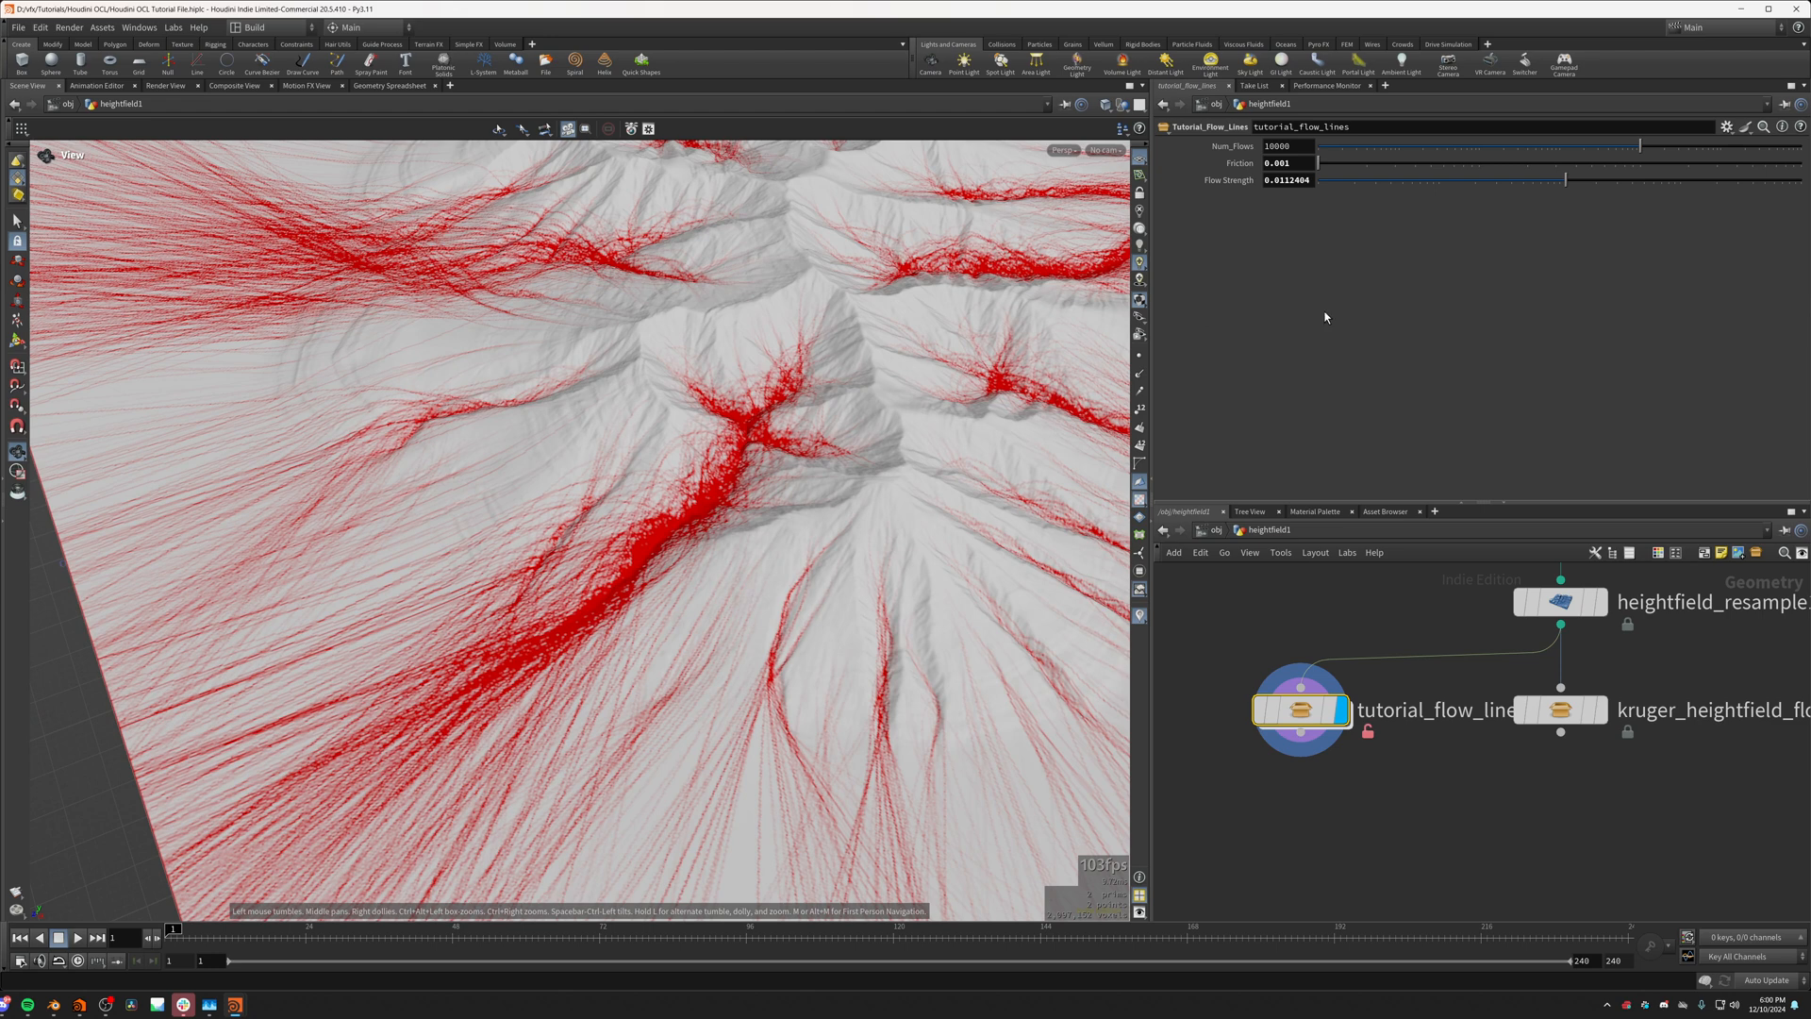
Step: In the opencl1 kernel inside tutorial_flow_lines, cap the mask contribution by changing it to Flow_Strength*min(1.0, length(v))
{"action": "double_click", "coordinate": [1298, 729]}
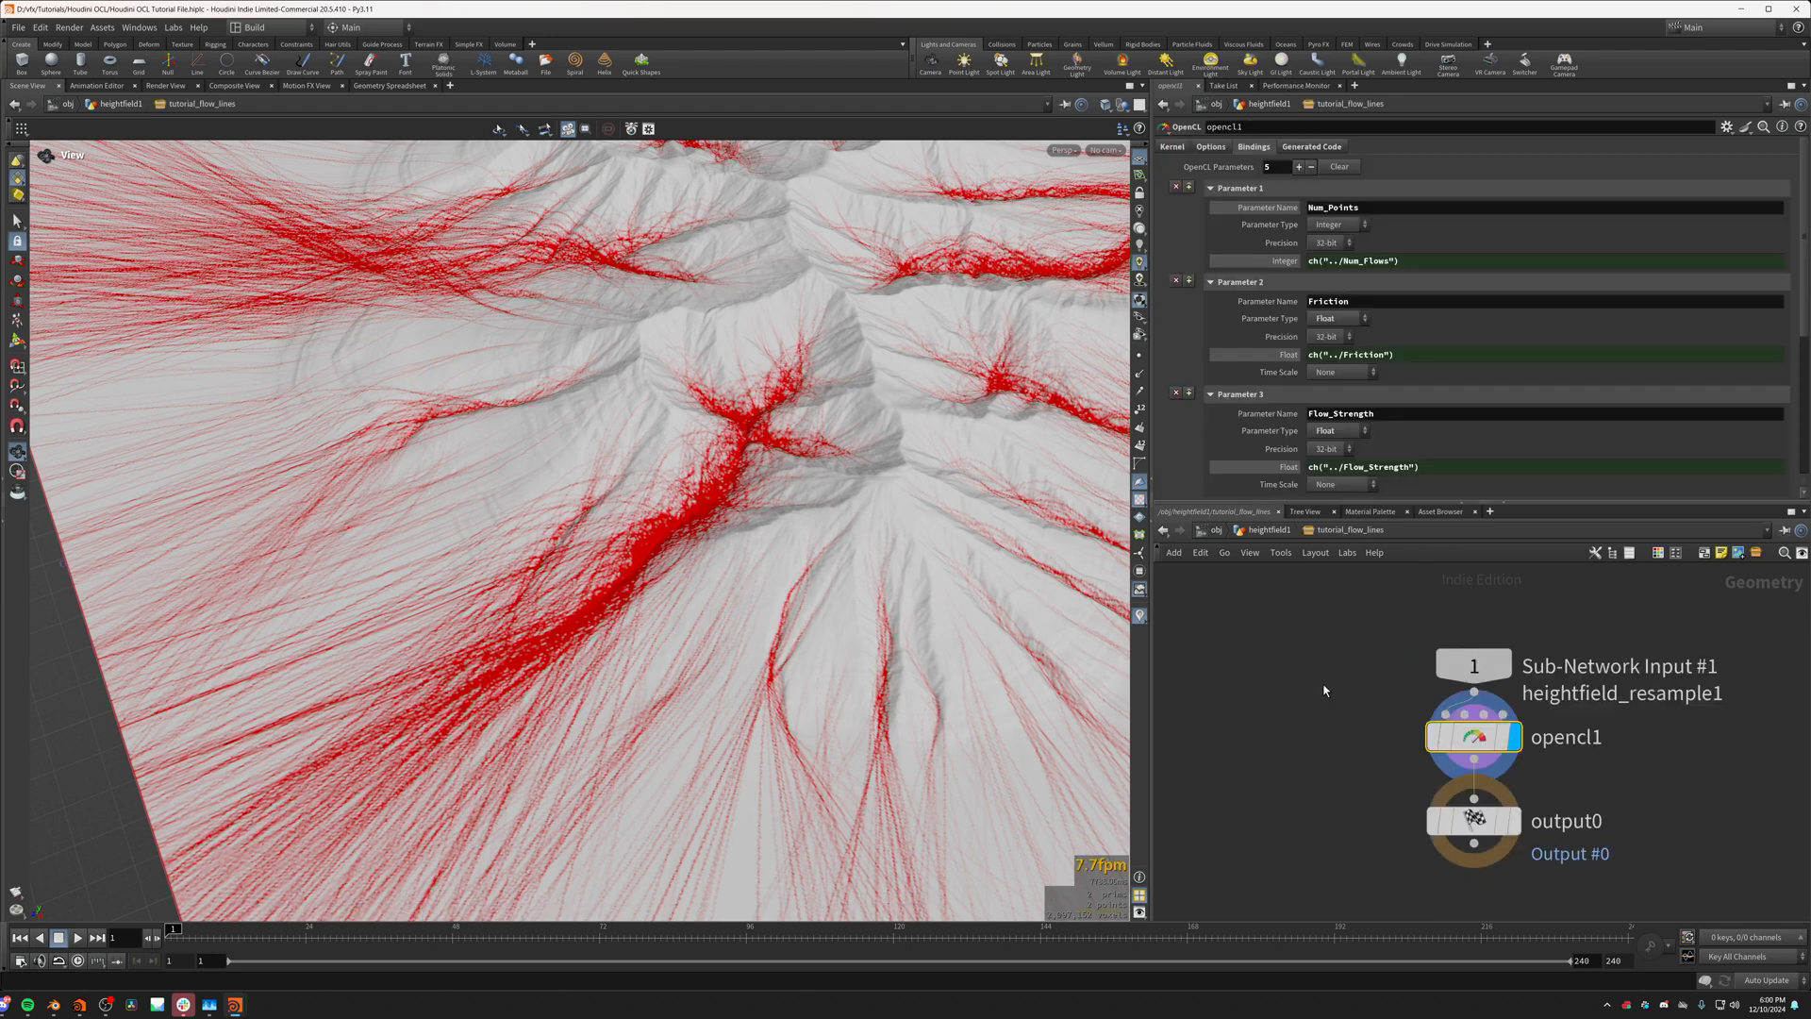
{"action": "left_click", "coordinate": [1176, 147]}
{"action": "scroll", "coordinate": [1335, 397], "scroll_direction": "down", "scroll_amount": 5}
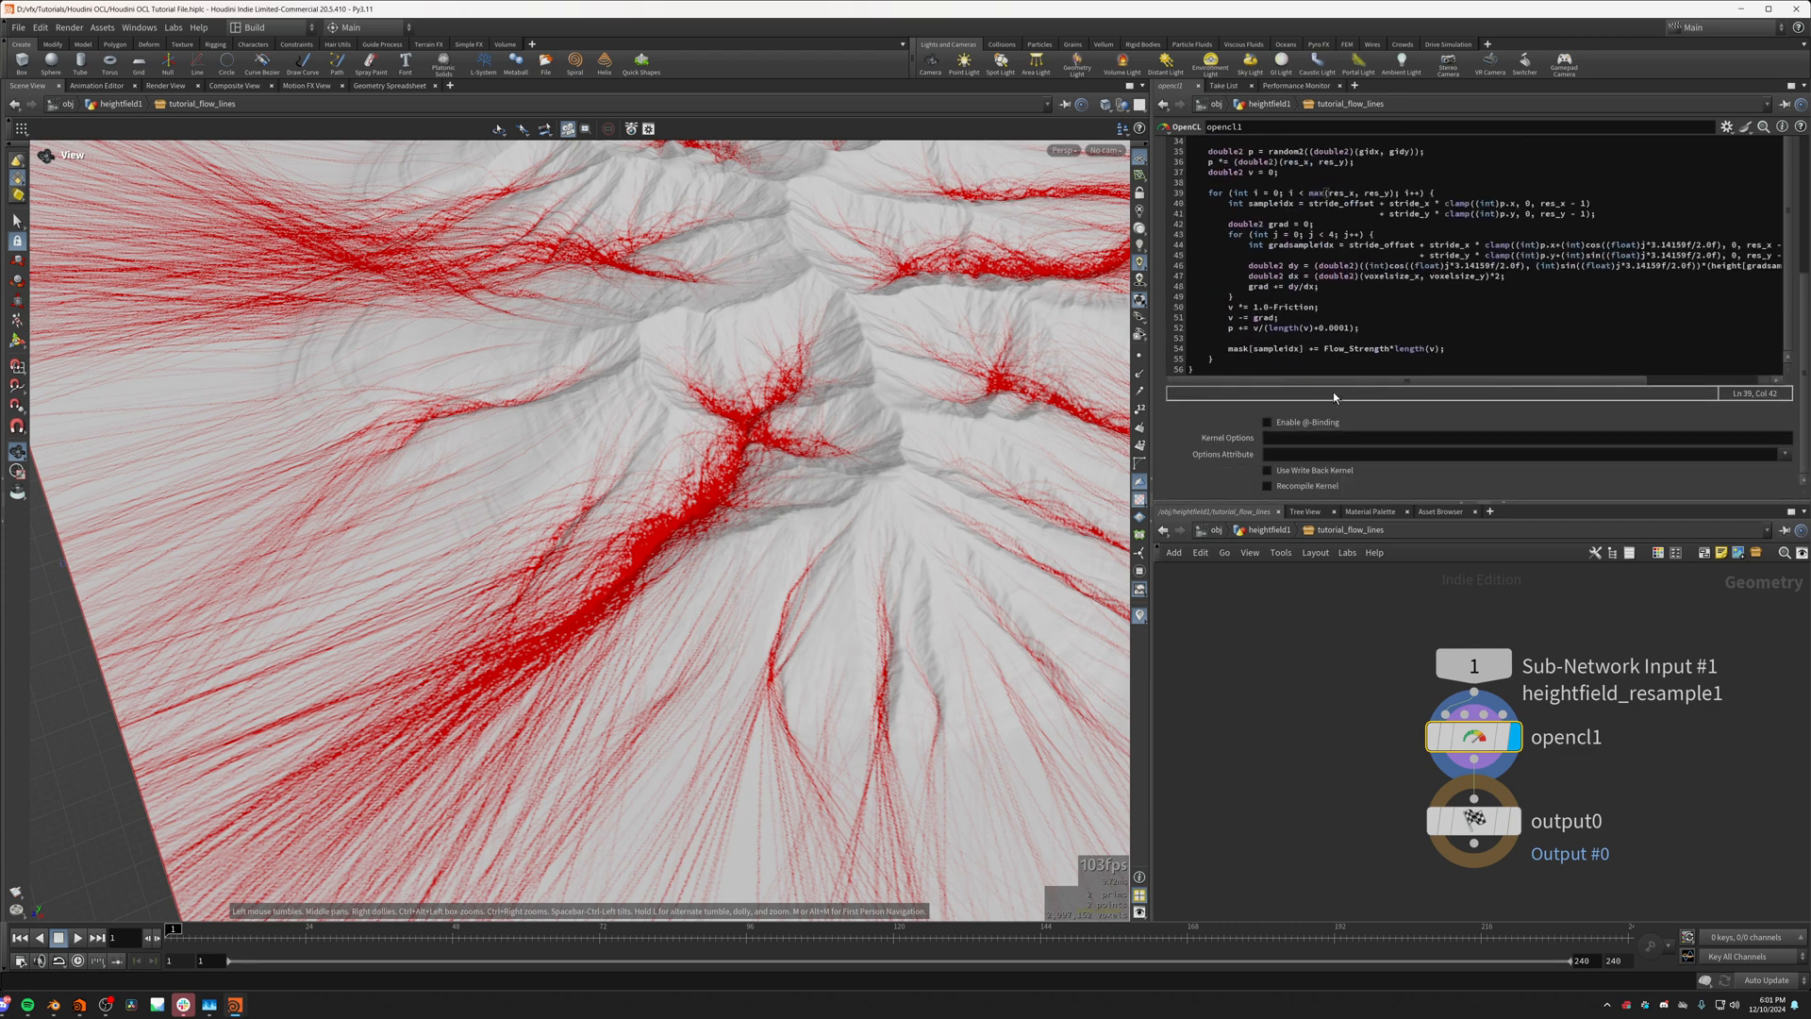
{"action": "left_click_drag", "start_coordinate": [1230, 349], "coordinate": [1477, 343]}
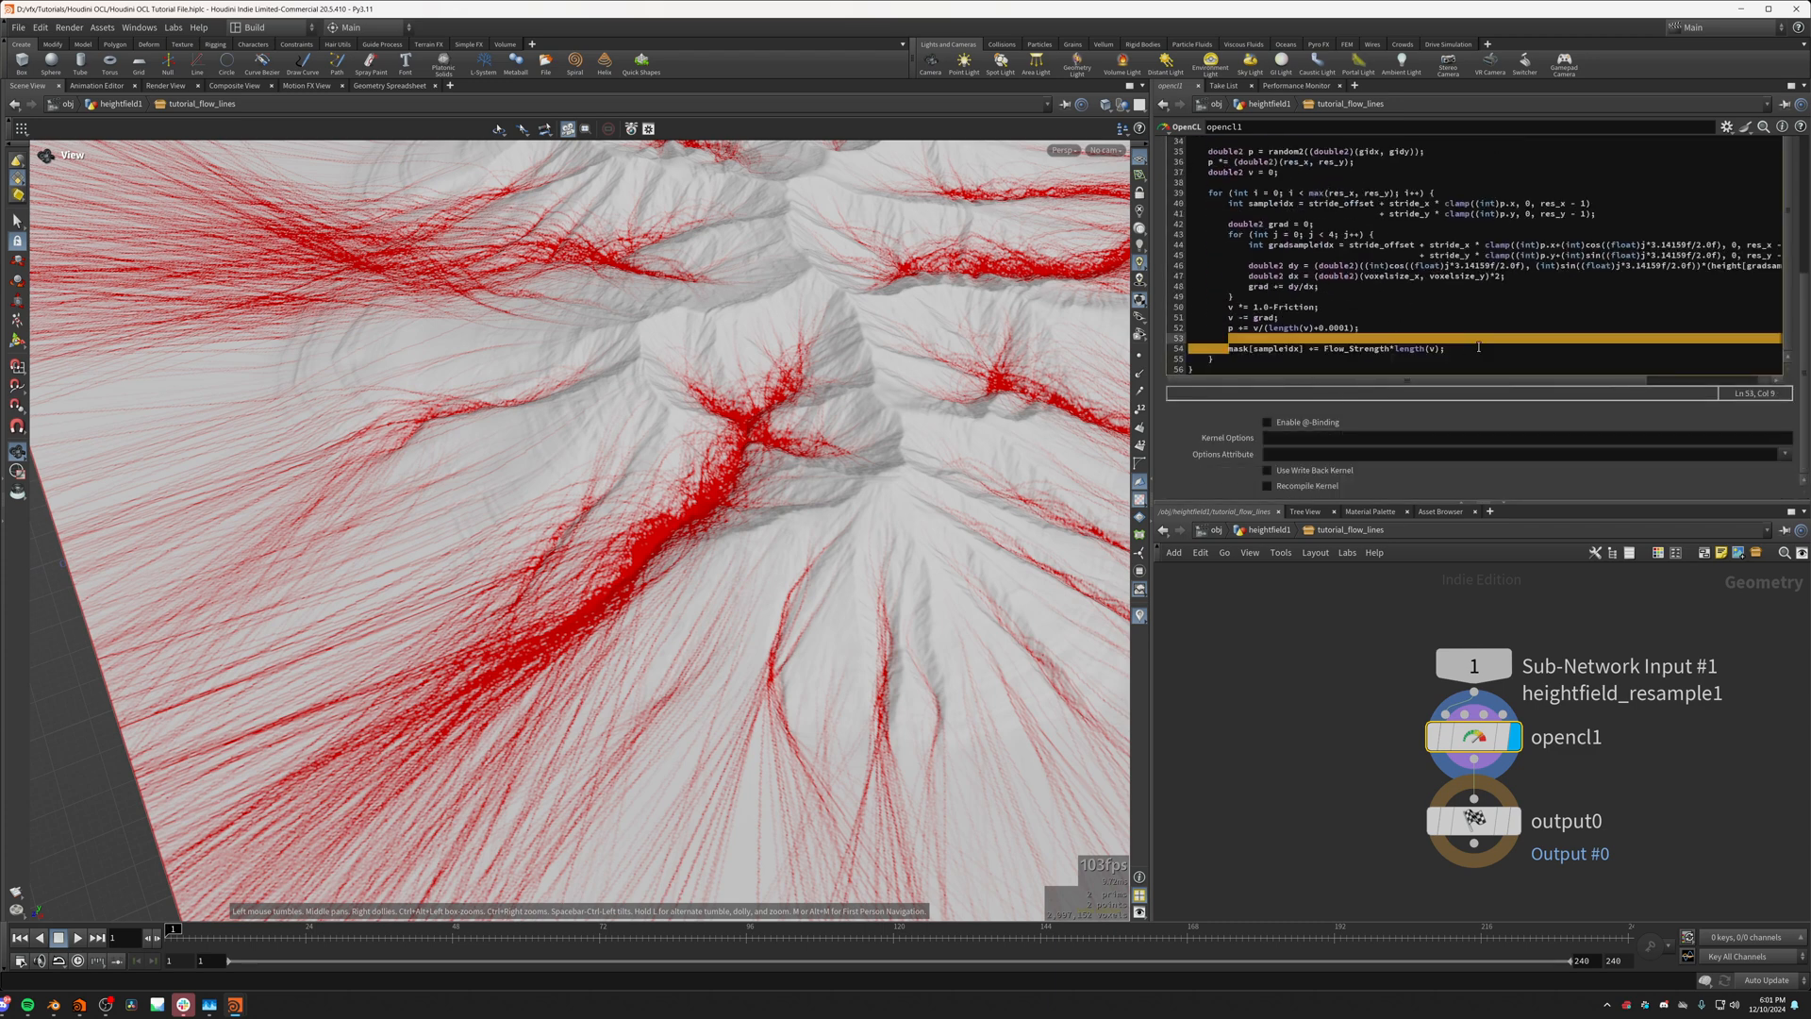
{"action": "left_click", "coordinate": [1478, 348]}
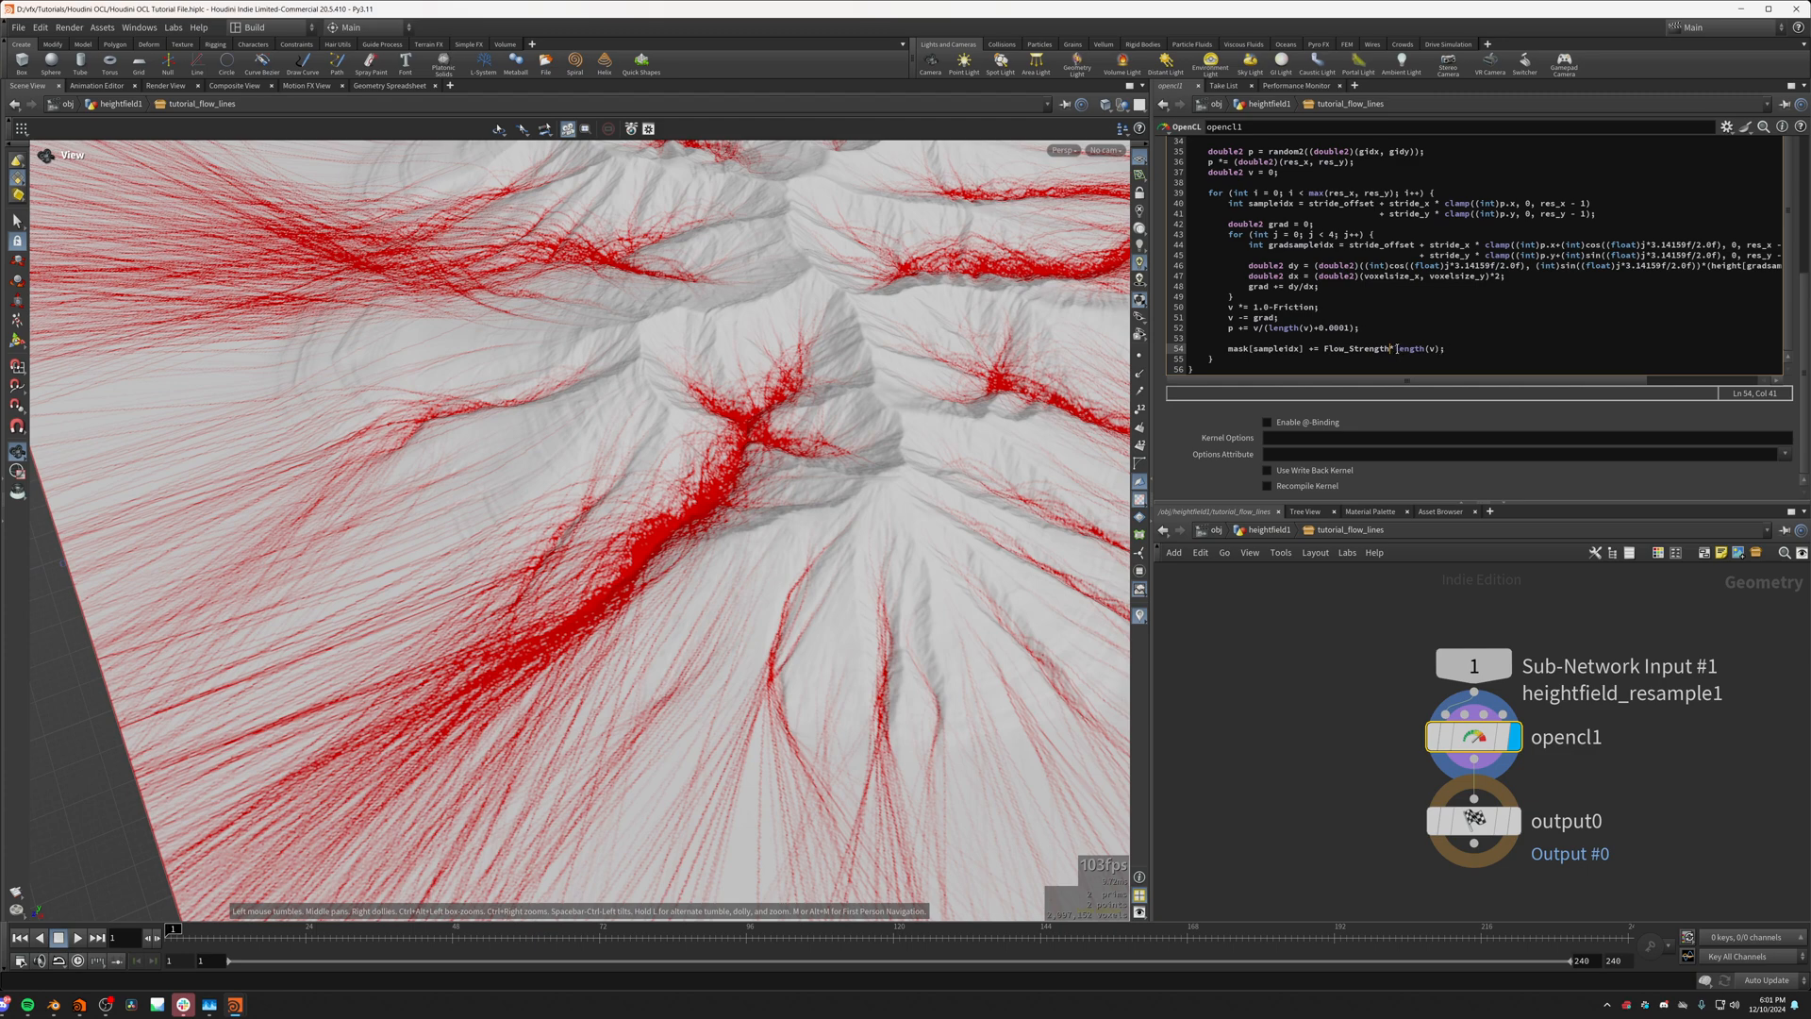
{"action": "type", "text": "min(1.0,"}
{"action": "left_click", "coordinate": [1371, 752]}
{"action": "left_click_drag", "start_coordinate": [630, 561], "coordinate": [691, 595]}
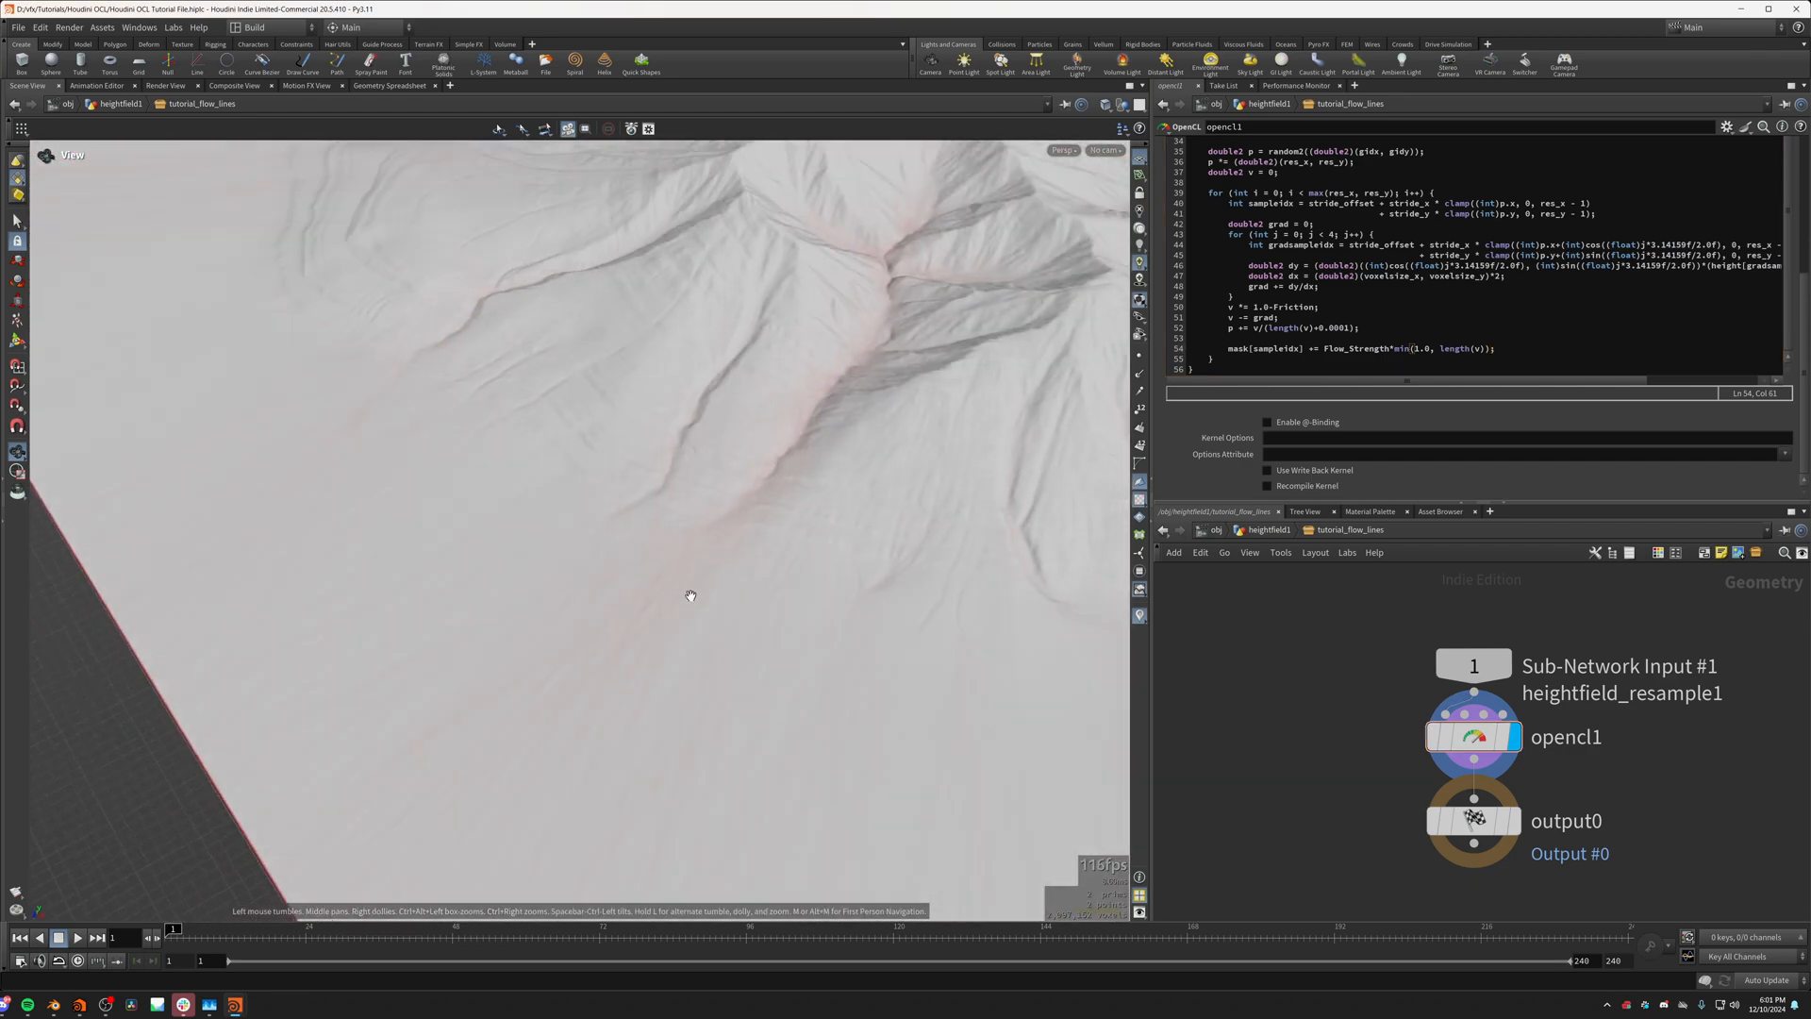
Step: On the tutorial_flow_lines asset, set Friction to about 0.022 and Flow Strength to about 0.033
{"action": "left_click", "coordinate": [1255, 529]}
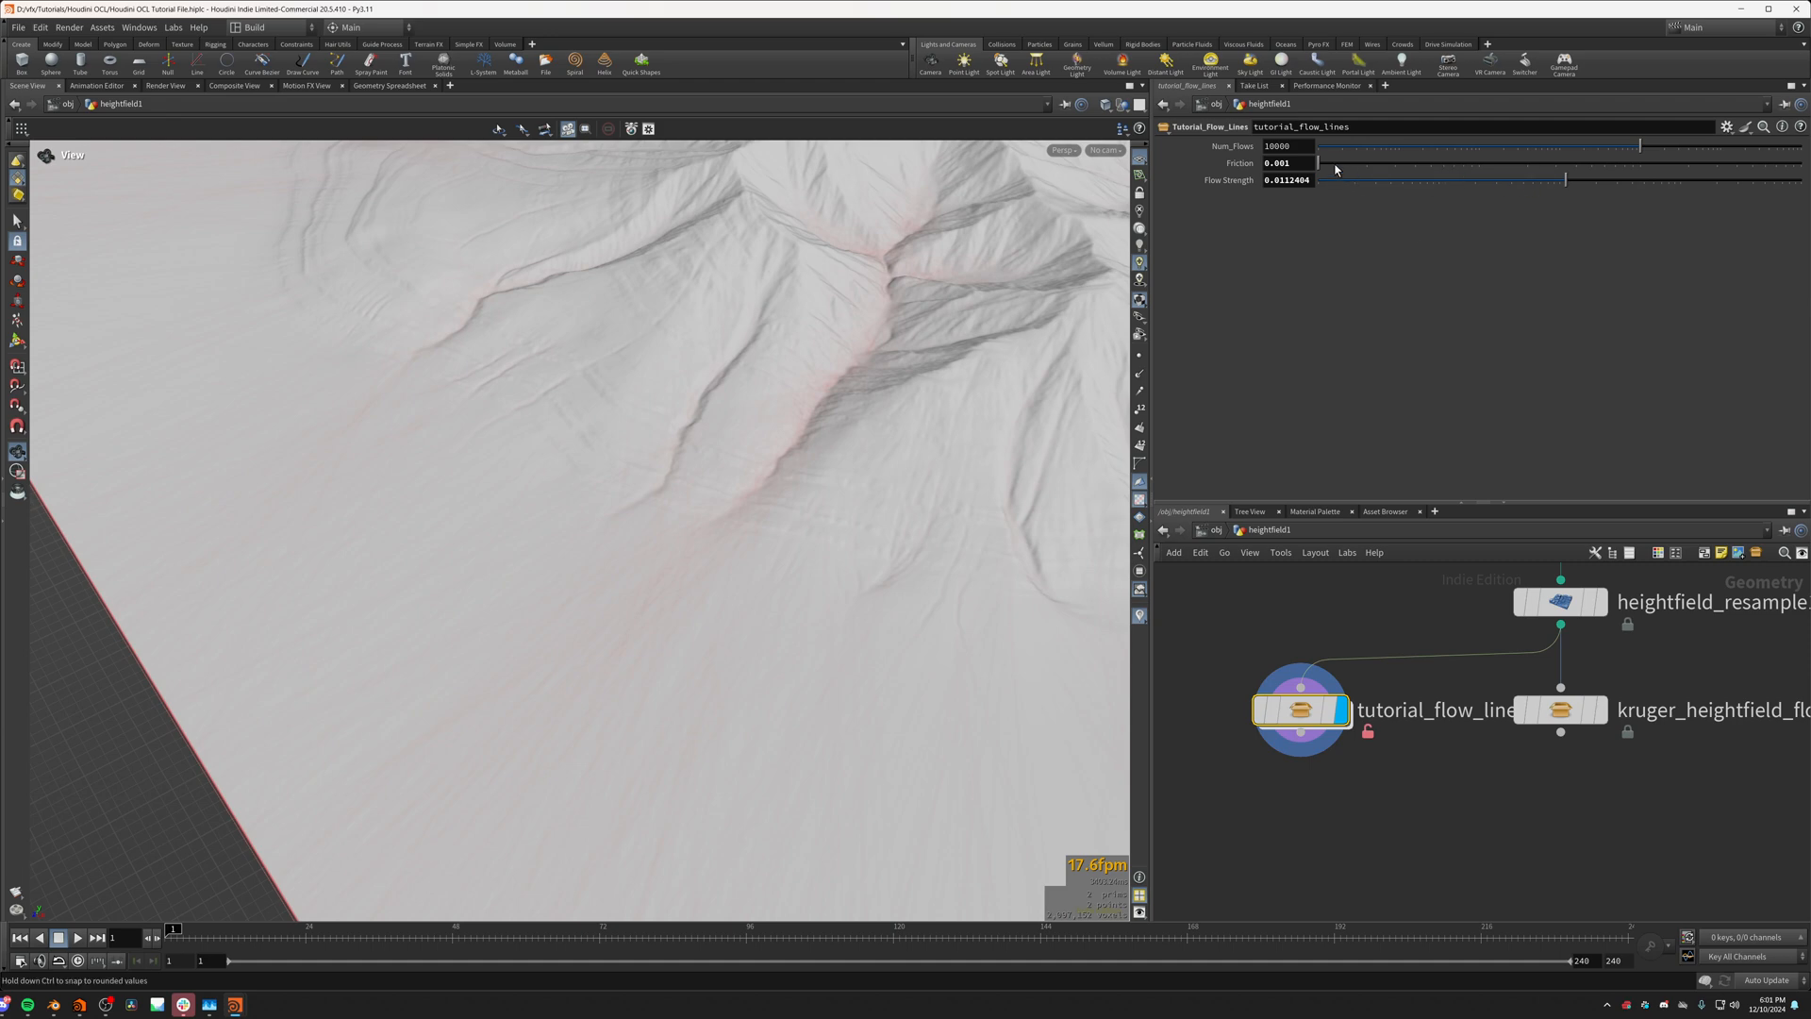
{"action": "left_click_drag", "start_coordinate": [1335, 168], "coordinate": [1623, 205]}
{"action": "left_click", "coordinate": [1563, 181]}
{"action": "left_click_drag", "start_coordinate": [834, 415], "coordinate": [672, 377]}
{"action": "left_click_drag", "start_coordinate": [1584, 166], "coordinate": [1544, 174]}
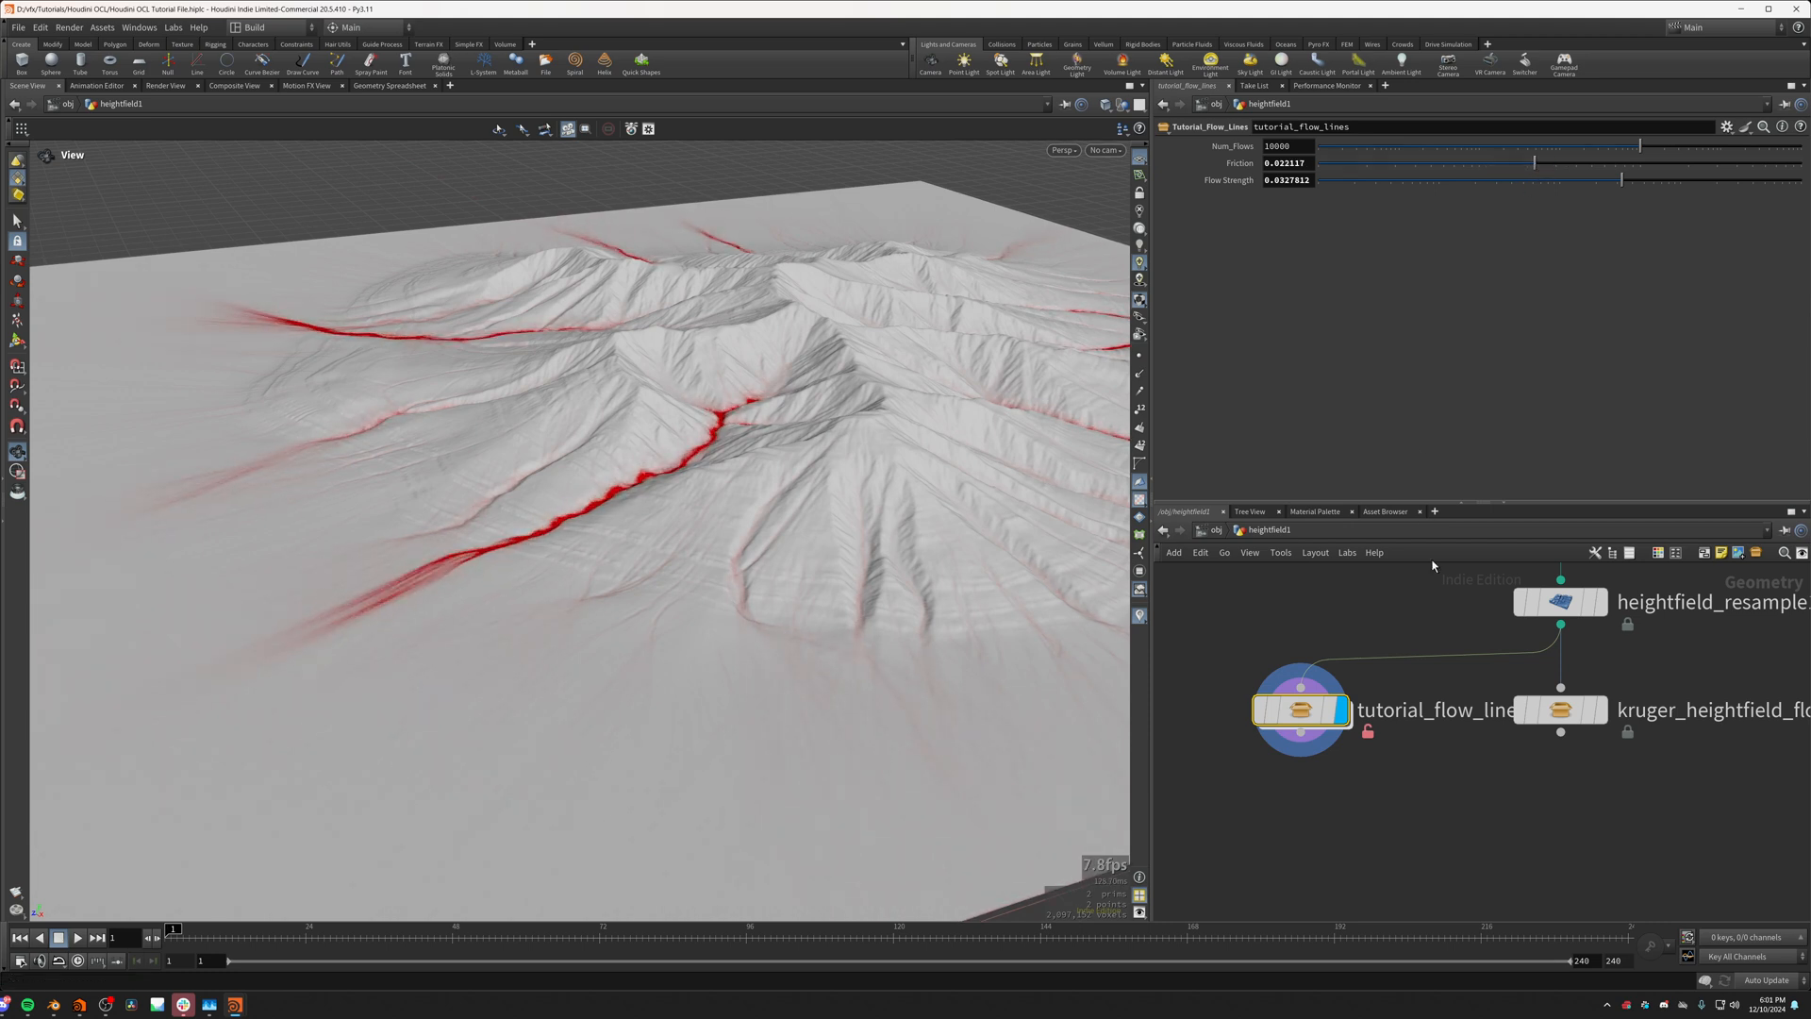
Step: Change the Num_Flows parameter's label to "Num Flows" in the tutorial_flow_lines type properties and accept the change
{"action": "scroll", "coordinate": [1432, 626], "scroll_direction": "down", "scroll_amount": 3}
{"action": "middle_click_drag", "start_coordinate": [1430, 627], "coordinate": [1415, 739]}
{"action": "middle_click_drag", "start_coordinate": [1412, 582], "coordinate": [1409, 602]}
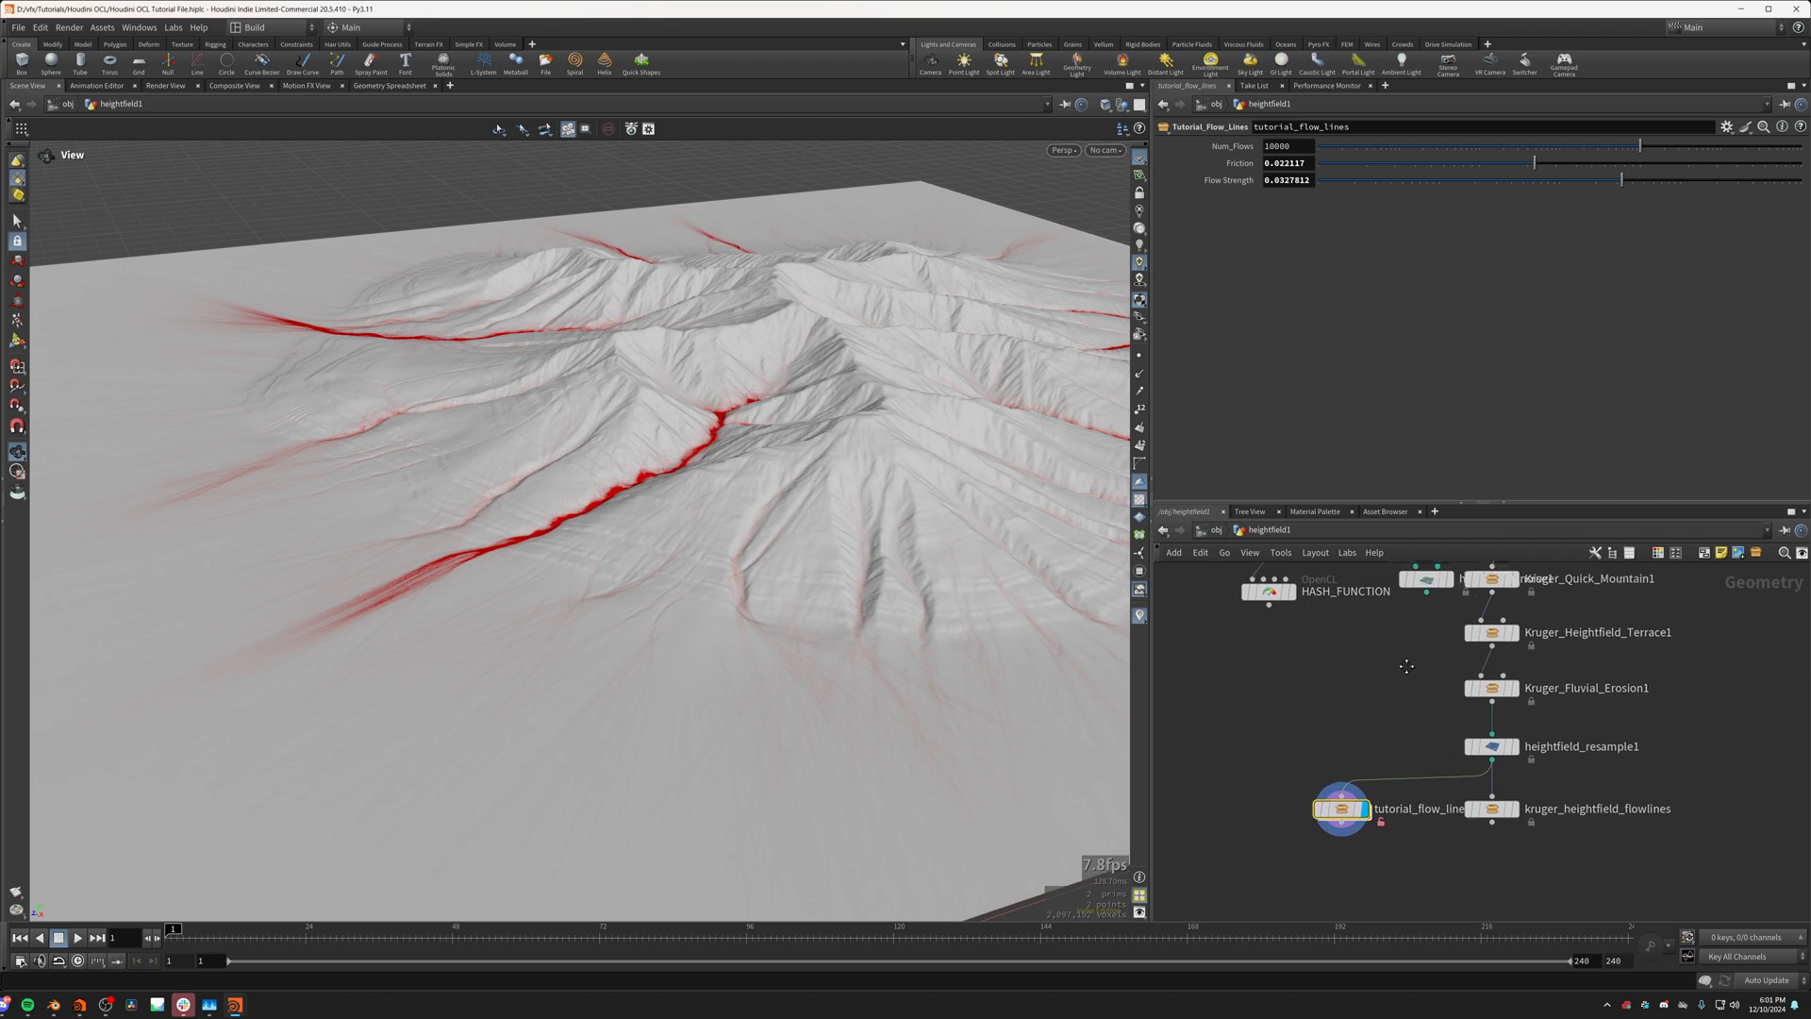
{"action": "right_click", "coordinate": [1337, 807]}
{"action": "left_click", "coordinate": [1368, 979]}
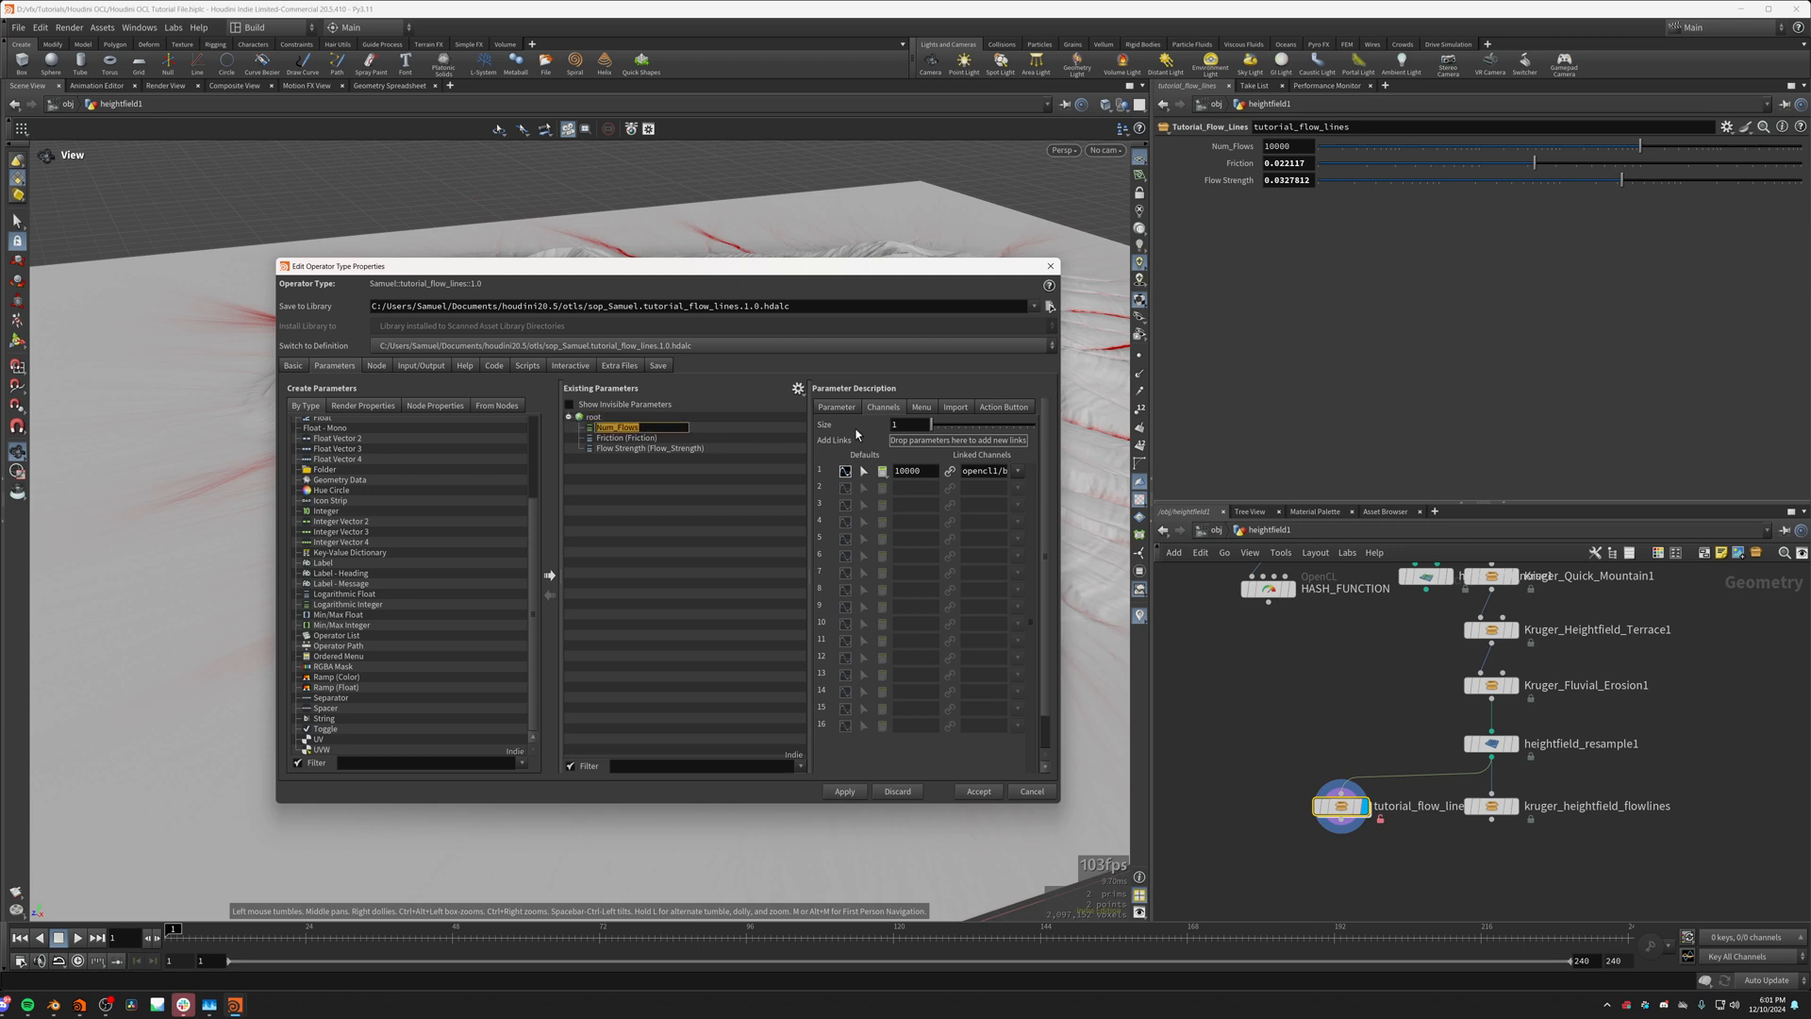
{"action": "left_click", "coordinate": [834, 408]}
{"action": "left_click", "coordinate": [909, 441]}
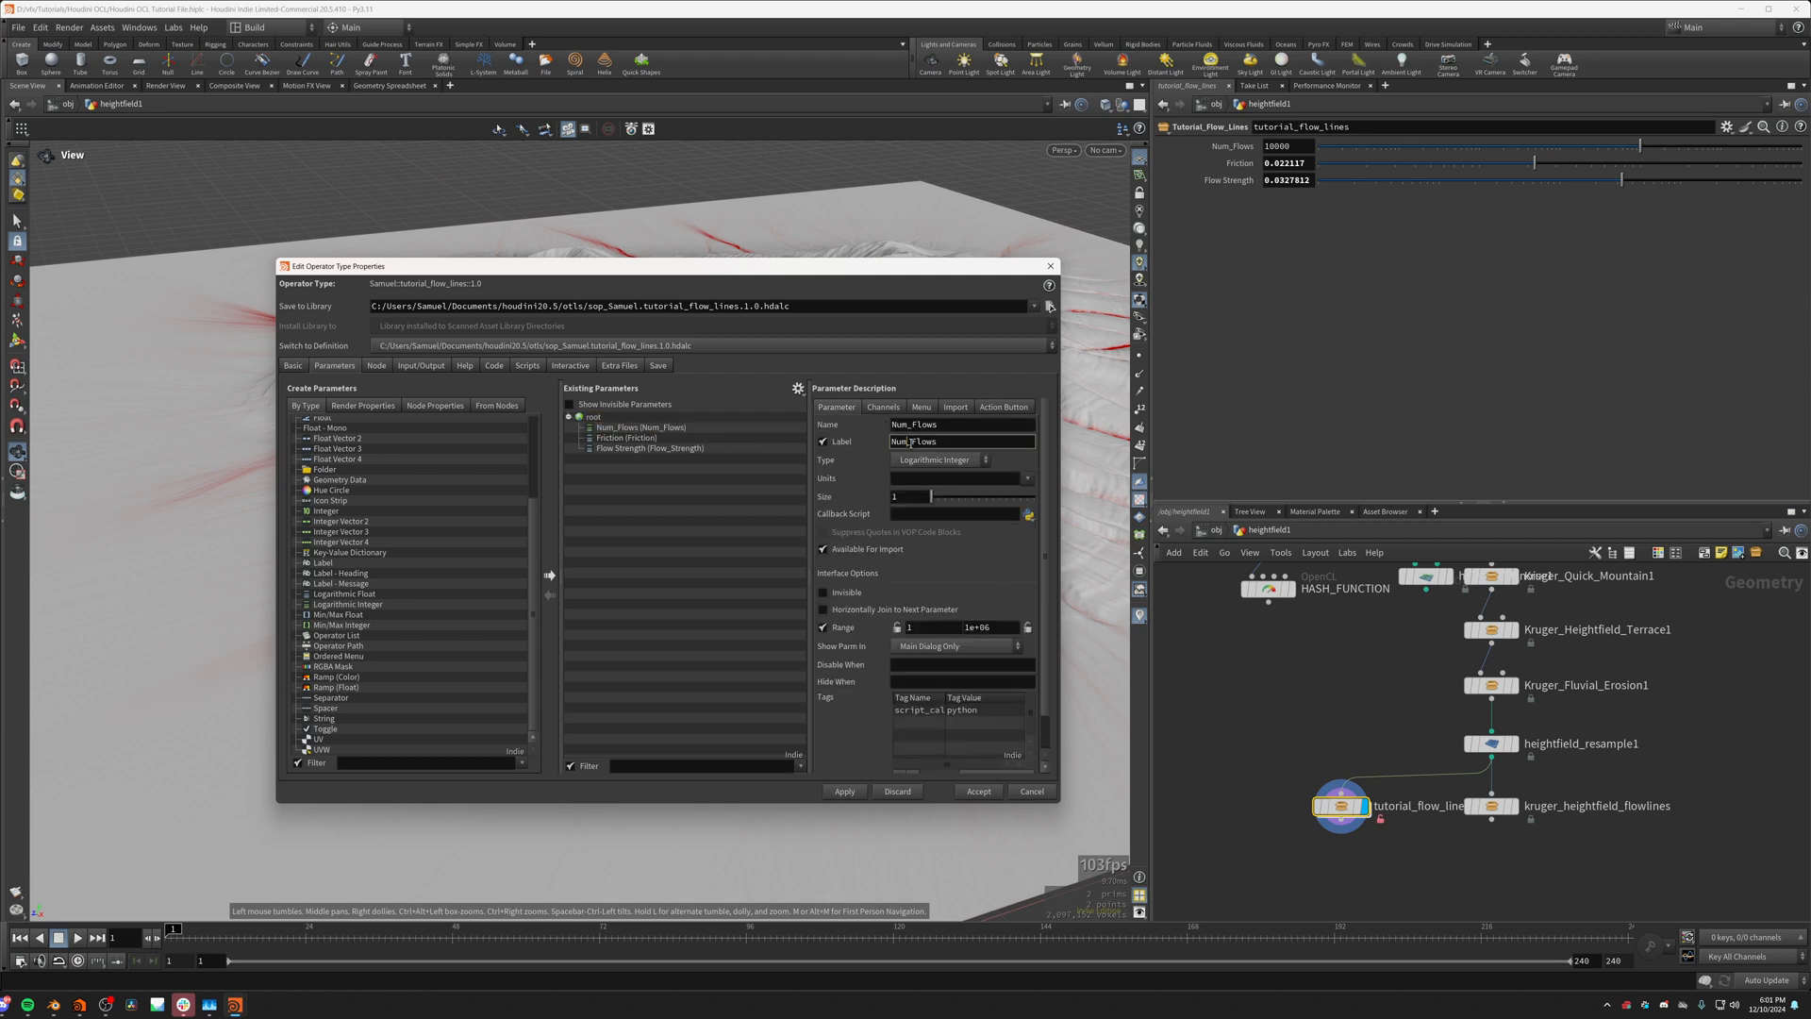
{"action": "left_click", "coordinate": [911, 442]}
{"action": "left_click", "coordinate": [844, 792]}
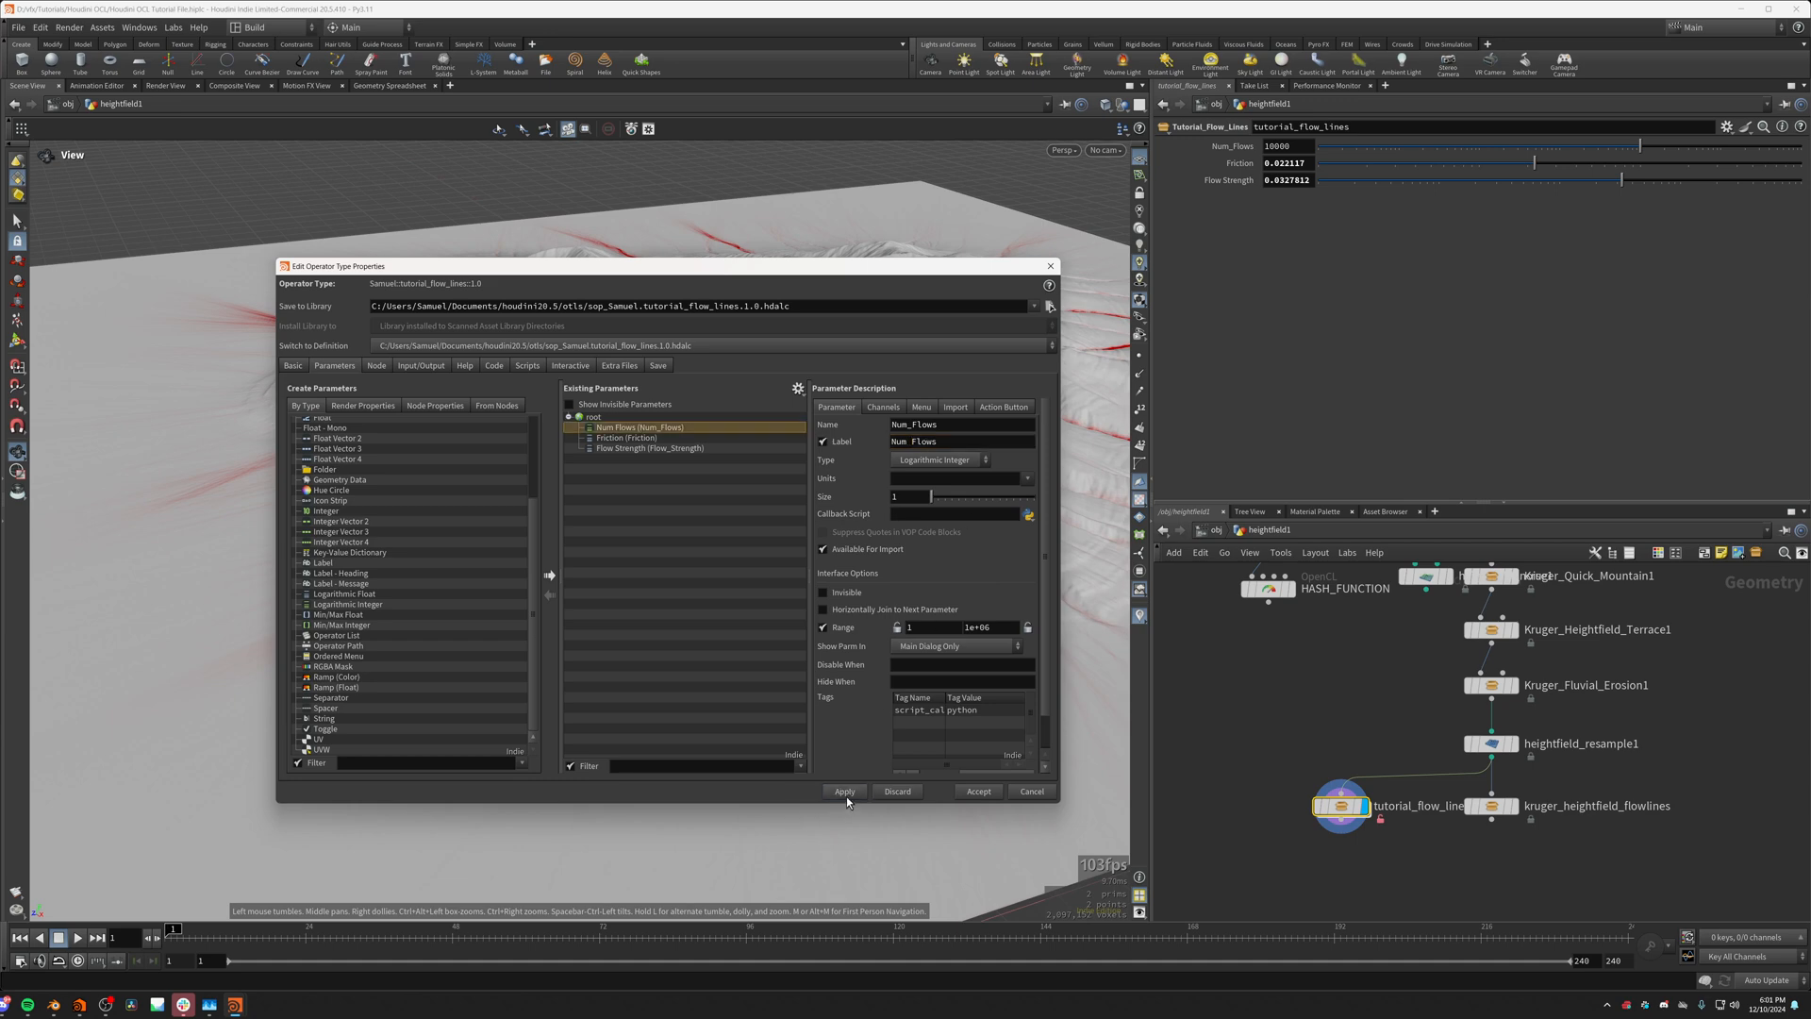
{"action": "left_click", "coordinate": [978, 791]}
Step: Save the tutorial_flow_lines node type and match the node to its current definition
{"action": "right_click", "coordinate": [1341, 807]}
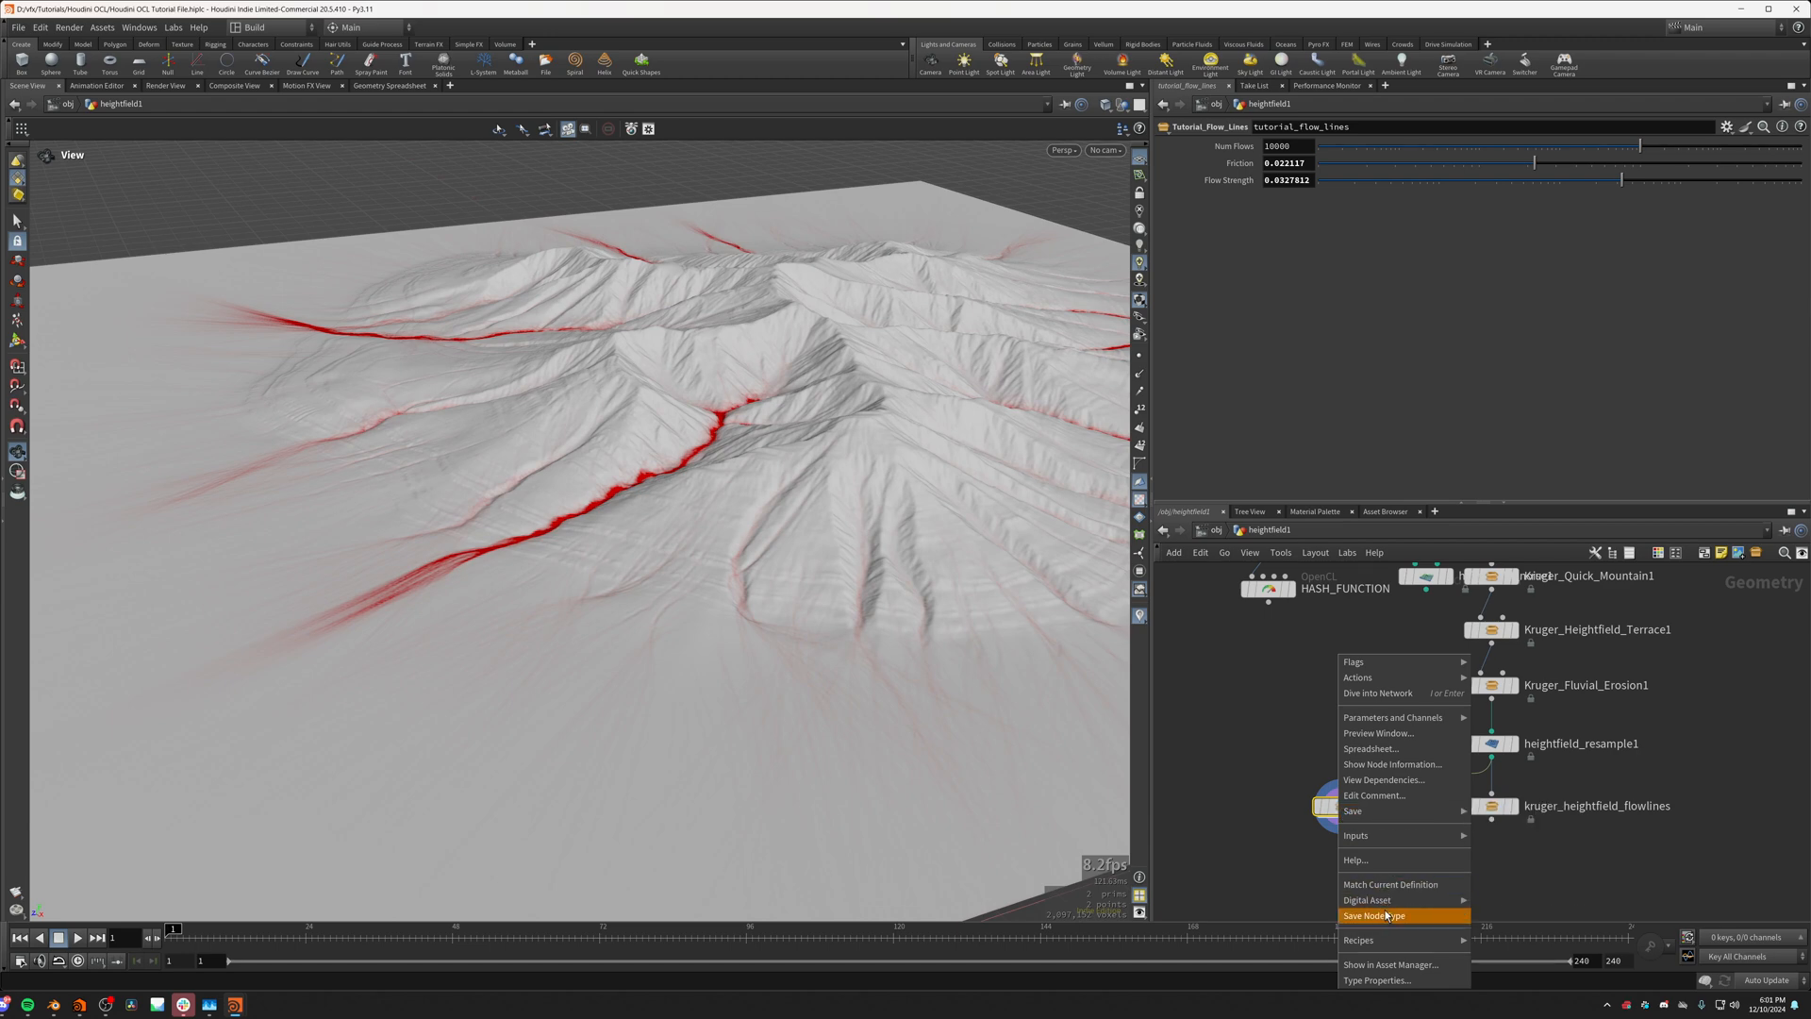
{"action": "left_click", "coordinate": [1396, 916]}
{"action": "right_click", "coordinate": [1346, 809]}
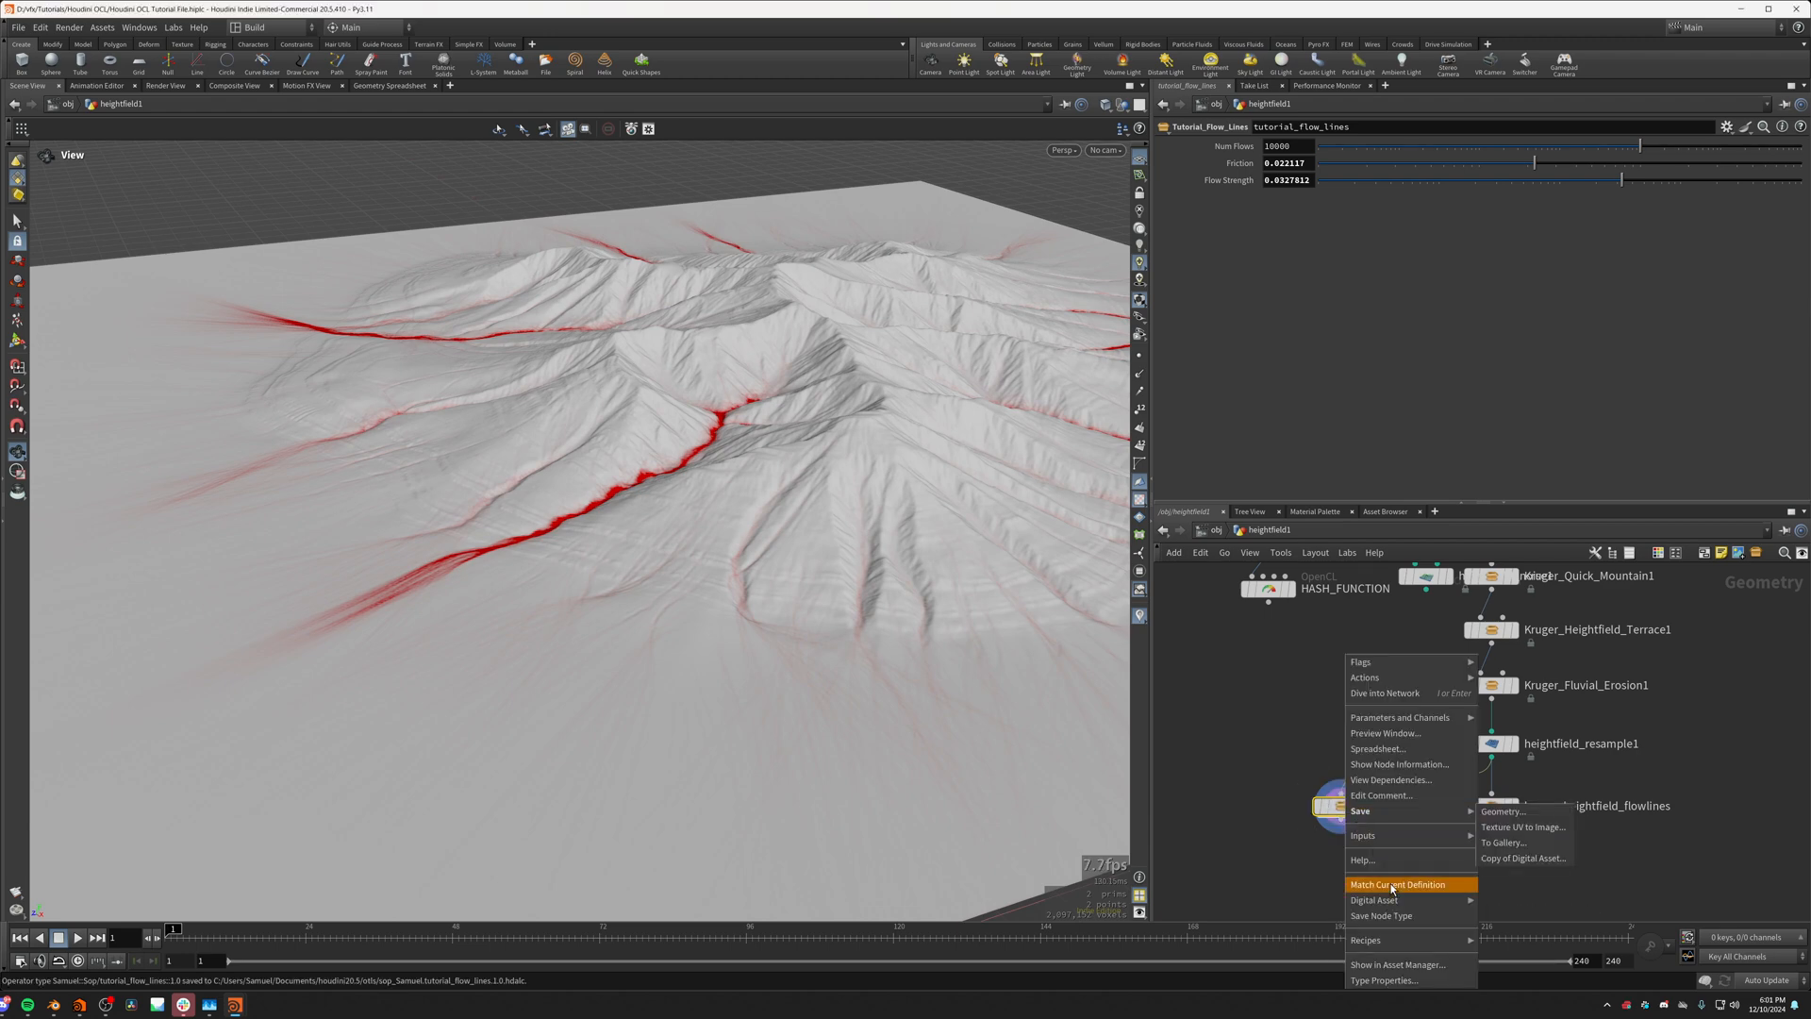
{"action": "left_click", "coordinate": [1391, 885]}
{"action": "left_click_drag", "start_coordinate": [740, 604], "coordinate": [675, 561]}
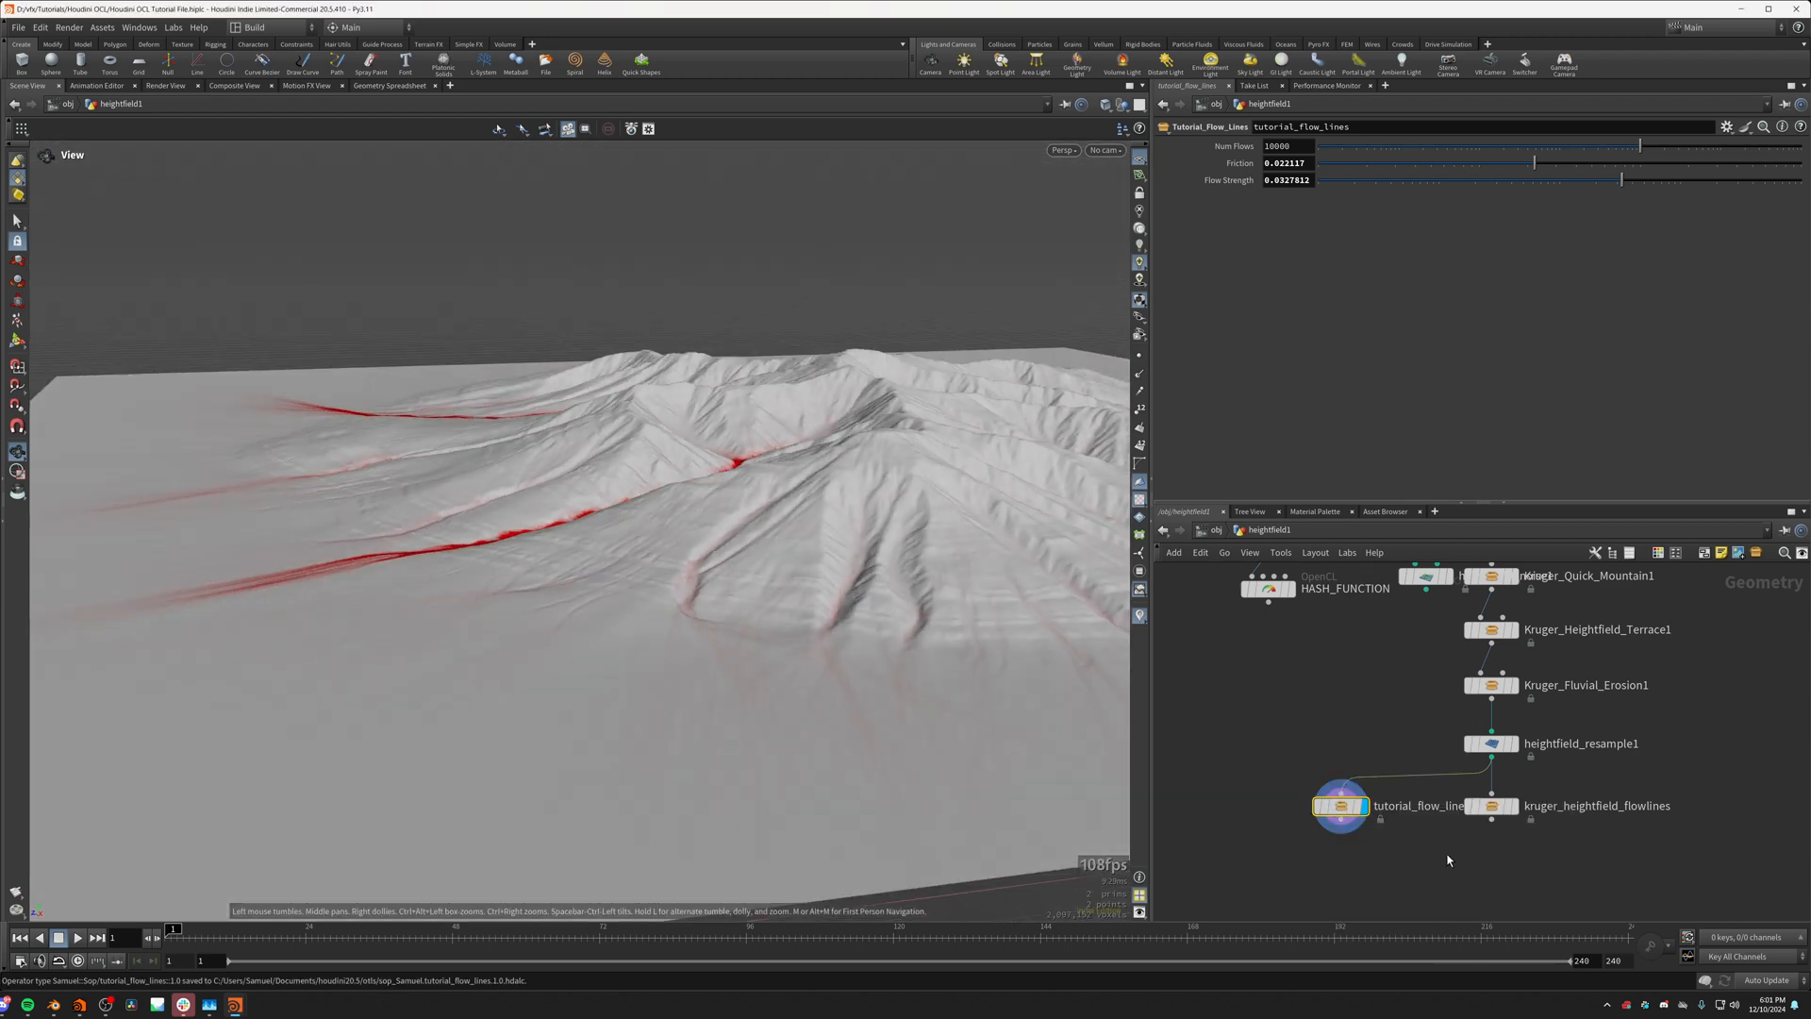
Step: Allow editing of the tutorial_flow_lines contents and match the node back to its current definition
{"action": "scroll", "coordinate": [1364, 816], "scroll_direction": "up", "scroll_amount": 3}
{"action": "right_click", "coordinate": [1360, 817]}
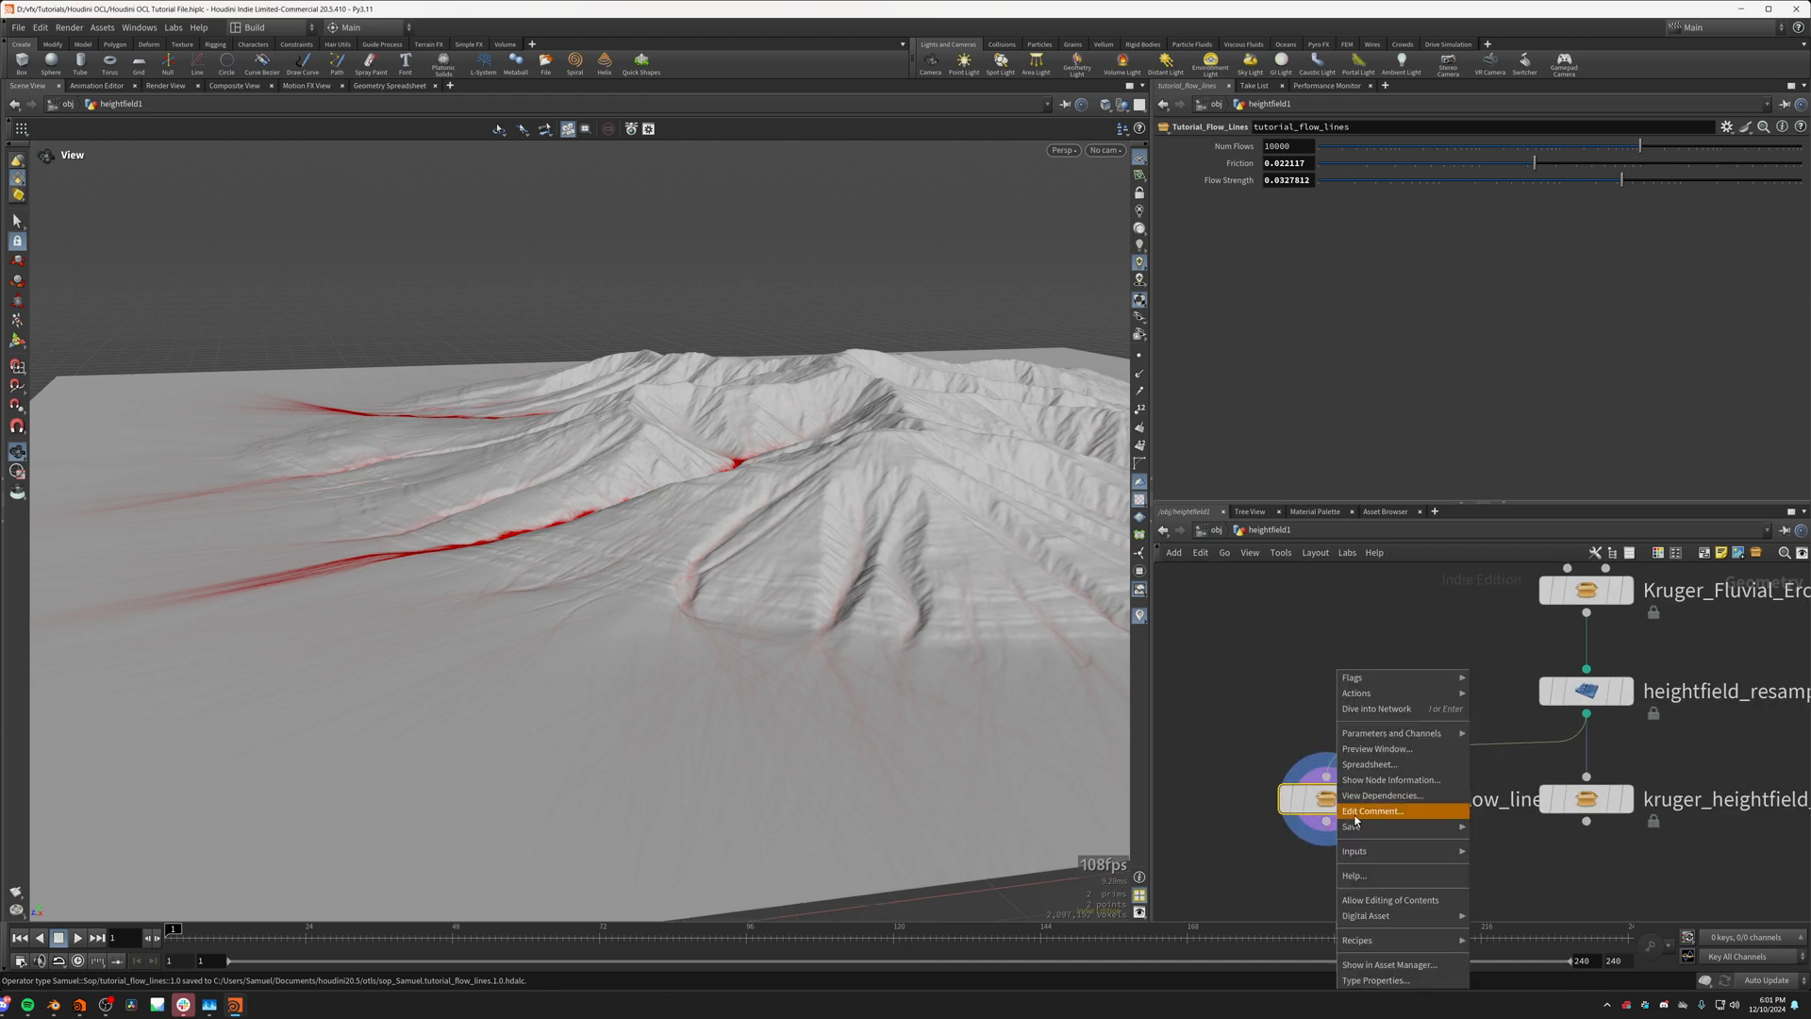
{"action": "left_click", "coordinate": [1394, 902]}
{"action": "right_click", "coordinate": [1306, 807]}
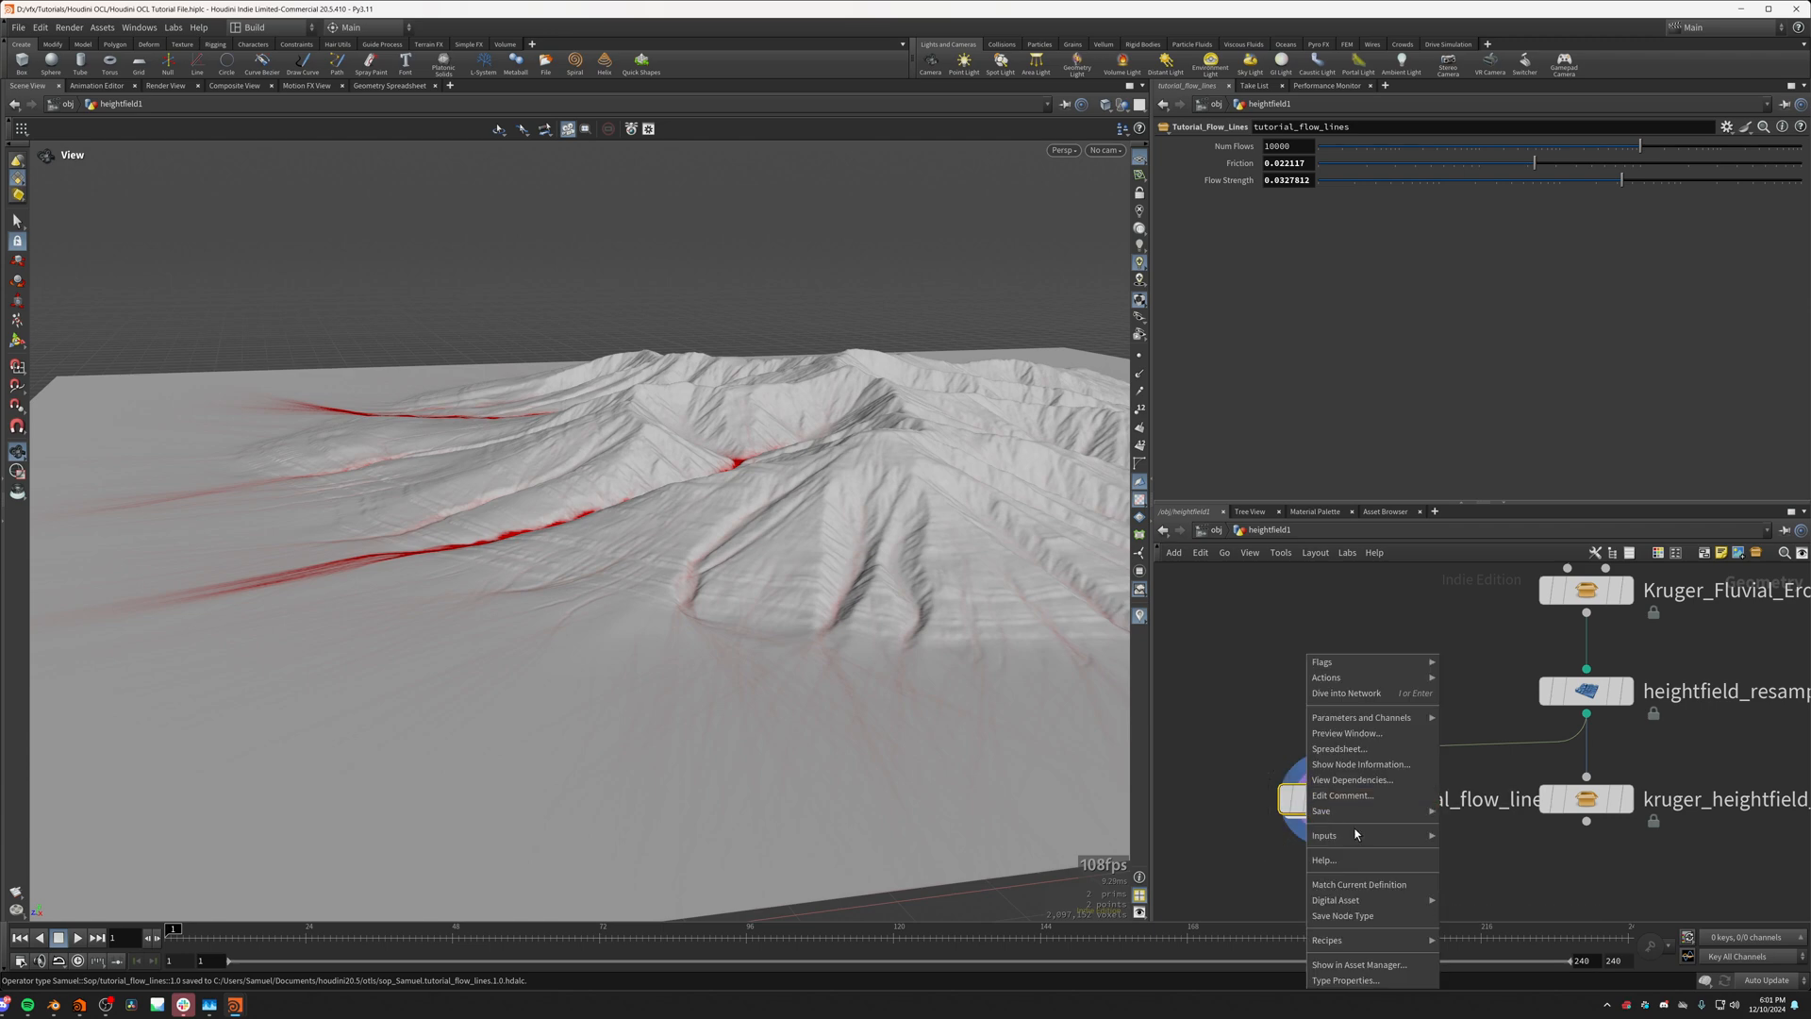
{"action": "left_click", "coordinate": [1343, 884]}
{"action": "scroll", "coordinate": [723, 536], "scroll_direction": "up", "scroll_amount": 2}
{"action": "left_click_drag", "start_coordinate": [723, 536], "coordinate": [844, 515]}
{"action": "scroll", "coordinate": [845, 515], "scroll_direction": "down", "scroll_amount": 2}
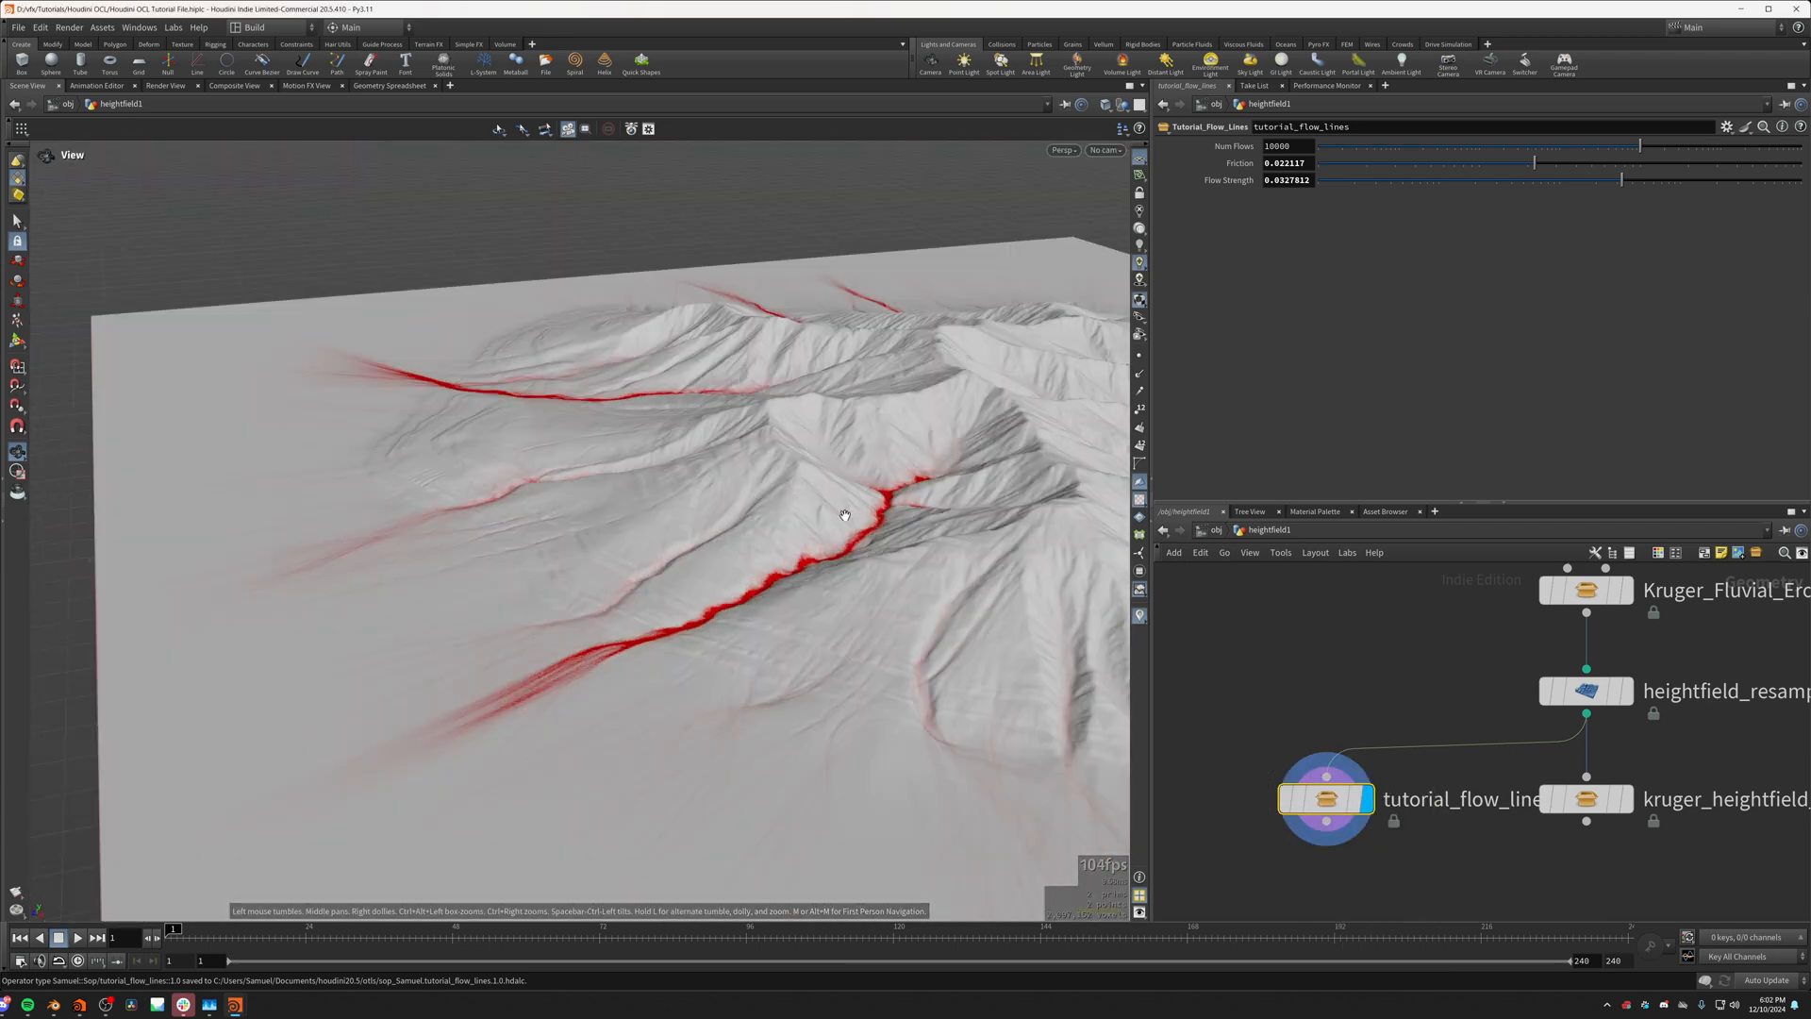
Step: Bypass the heightfield_resample1 node and inspect the flow lines on the unresampled terrain up close
{"action": "scroll", "coordinate": [1513, 710], "scroll_direction": "down", "scroll_amount": 2}
{"action": "middle_click_drag", "start_coordinate": [1492, 677], "coordinate": [1494, 720]}
{"action": "scroll", "coordinate": [1567, 749], "scroll_direction": "up", "scroll_amount": 2}
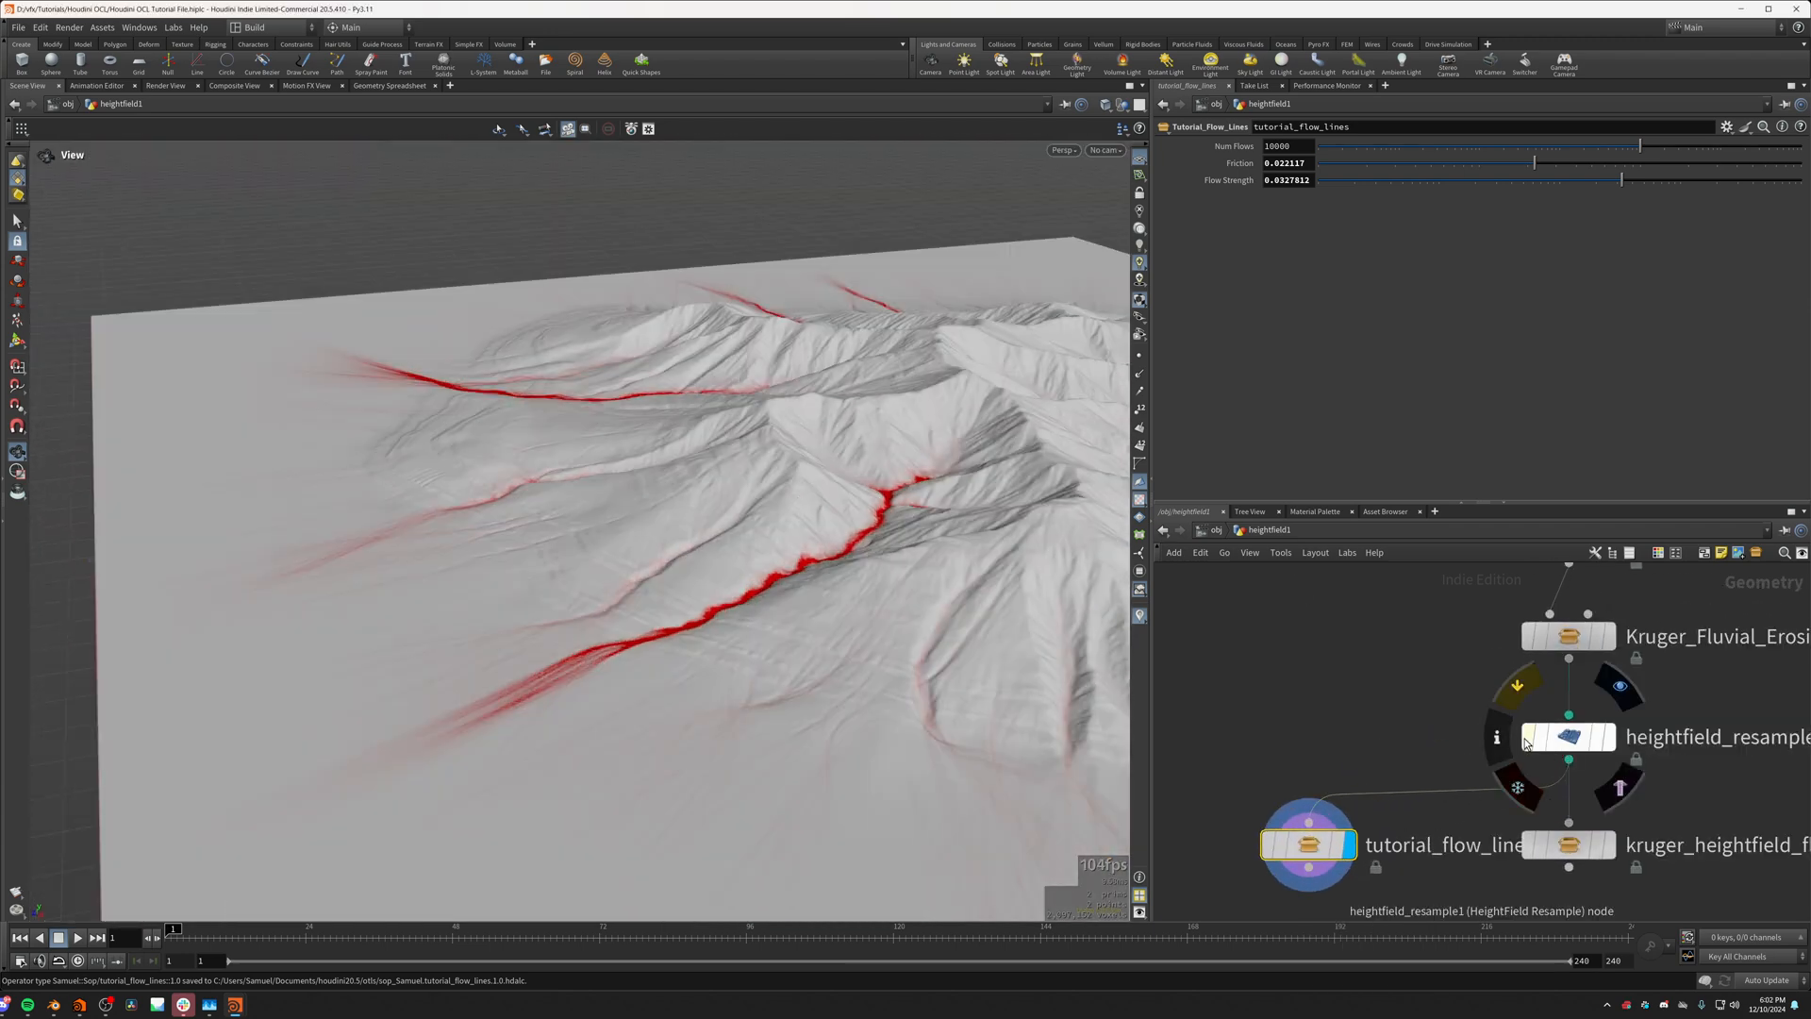
{"action": "left_click_drag", "start_coordinate": [877, 626], "coordinate": [917, 746]}
{"action": "scroll", "coordinate": [861, 483], "scroll_direction": "up", "scroll_amount": 2}
{"action": "middle_click_drag", "start_coordinate": [858, 477], "coordinate": [825, 607]}
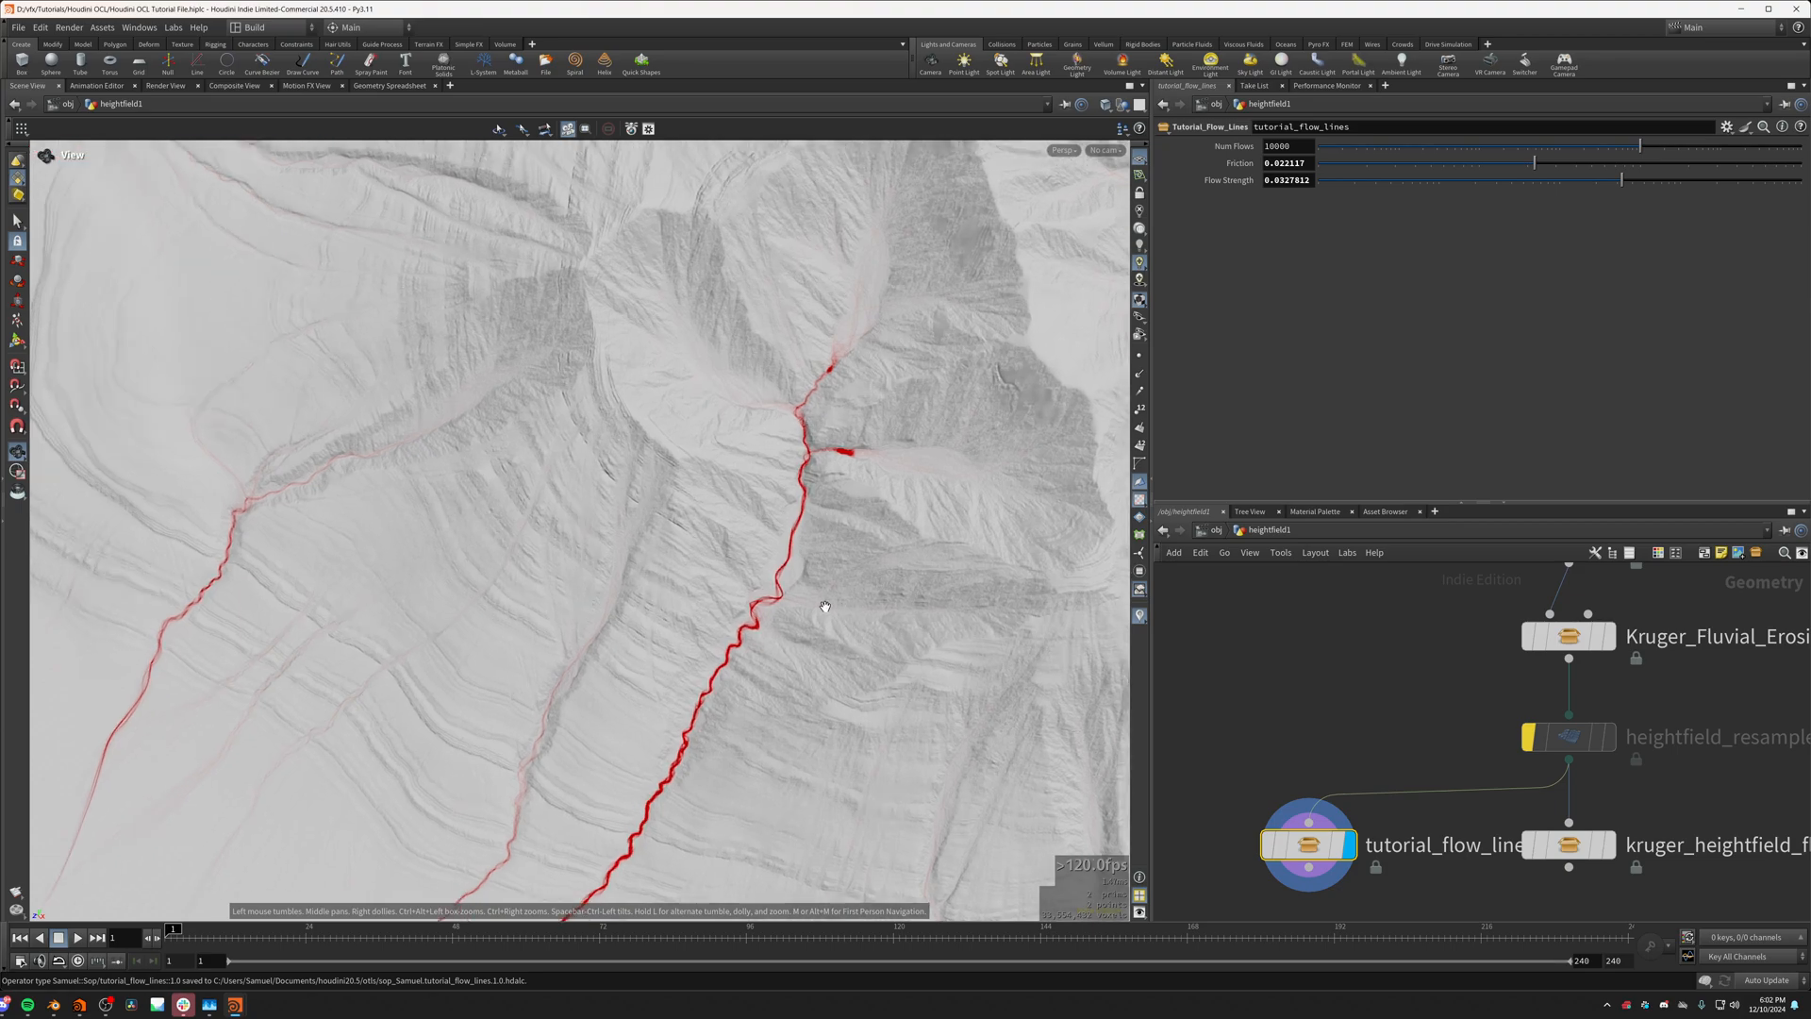
{"action": "scroll", "coordinate": [824, 607], "scroll_direction": "up", "scroll_amount": 2}
{"action": "left_click_drag", "start_coordinate": [825, 607], "coordinate": [649, 623]}
{"action": "middle_click_drag", "start_coordinate": [649, 623], "coordinate": [794, 581]}
{"action": "left_click_drag", "start_coordinate": [793, 582], "coordinate": [913, 517]}
{"action": "middle_click_drag", "start_coordinate": [913, 517], "coordinate": [635, 695]}
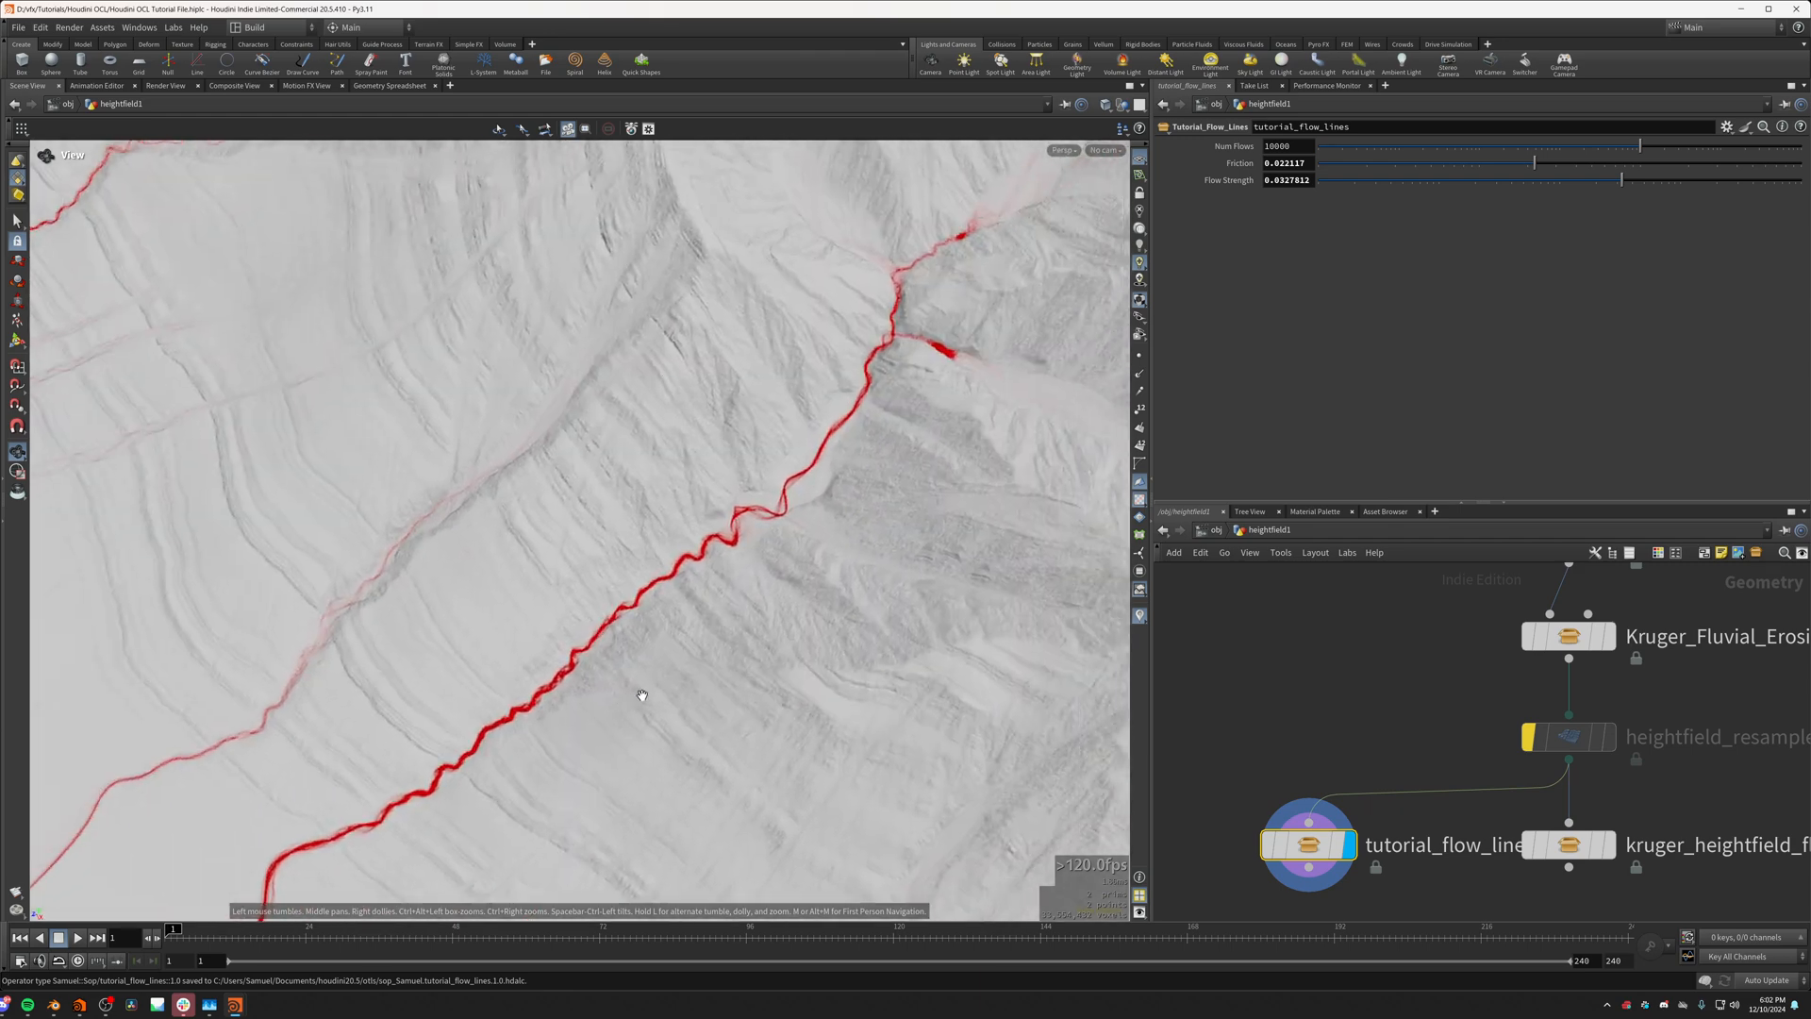
{"action": "left_click_drag", "start_coordinate": [634, 695], "coordinate": [624, 653]}
Step: Allow editing of contents on the tutorial_flow_lines node and view the flow lines at the mountain's foot
{"action": "right_click", "coordinate": [1311, 844]}
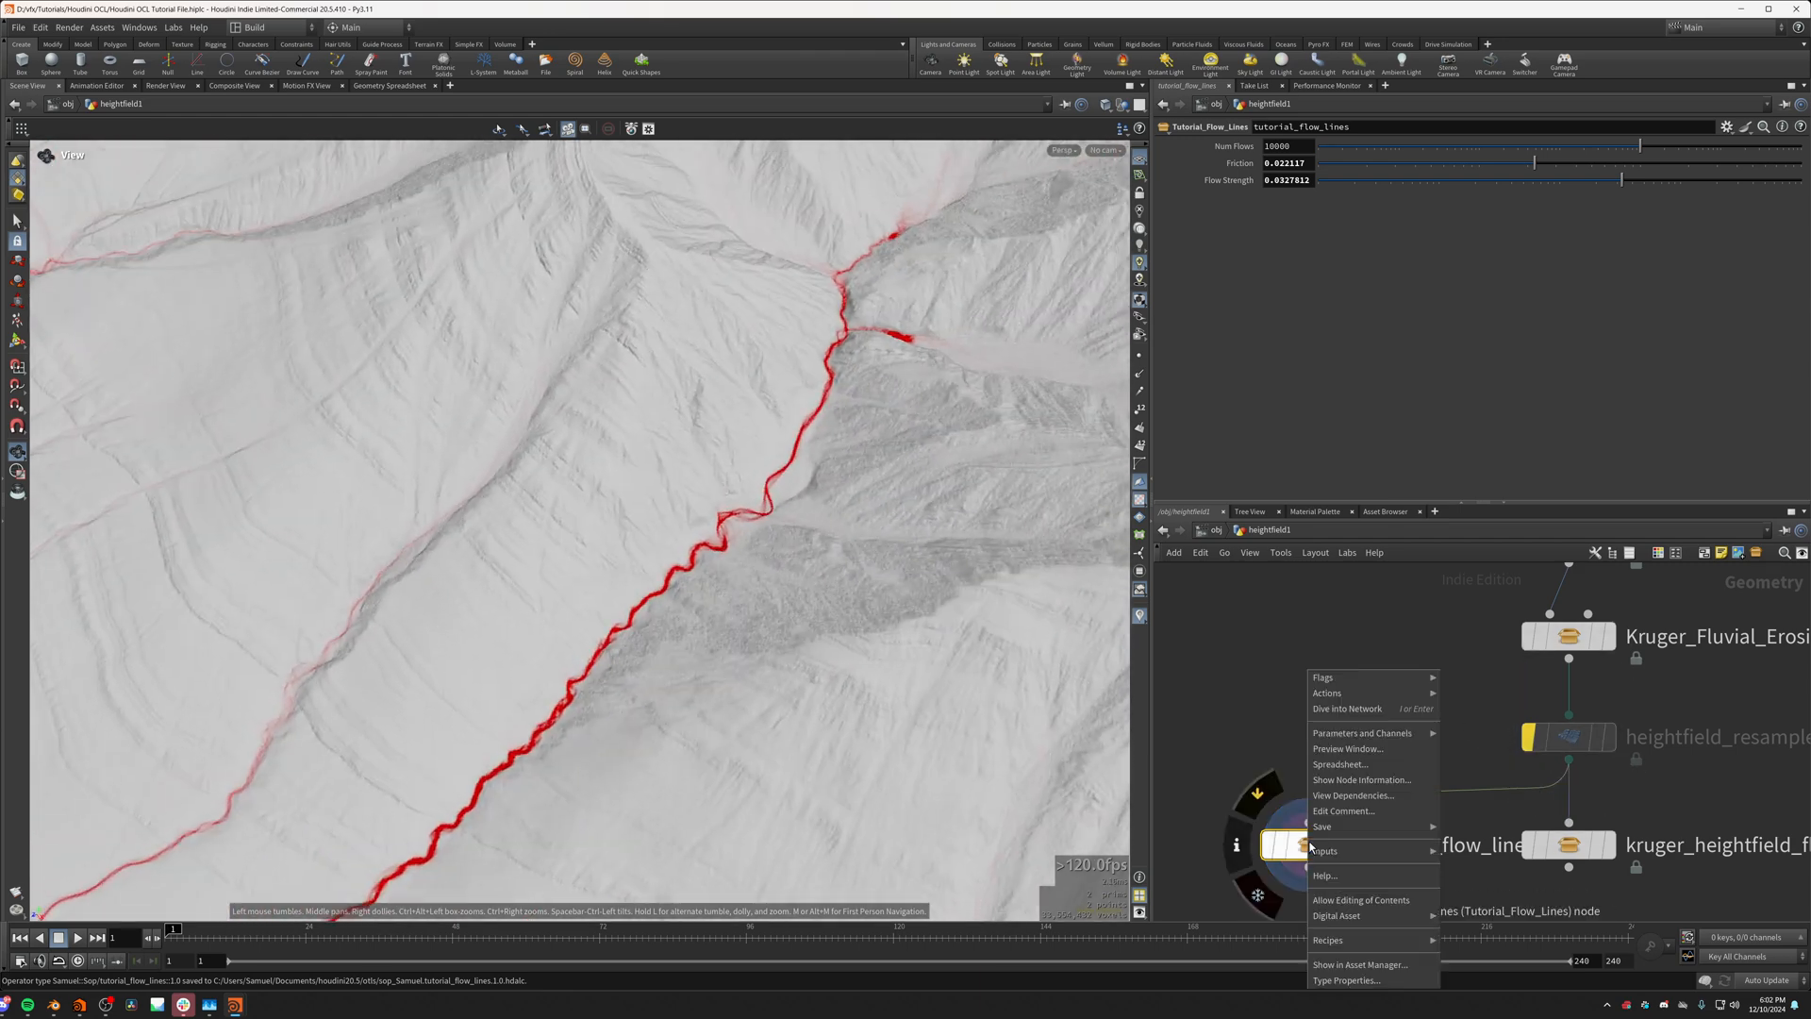
{"action": "left_click", "coordinate": [1368, 897]}
{"action": "left_click_drag", "start_coordinate": [877, 726], "coordinate": [698, 717]}
{"action": "middle_click_drag", "start_coordinate": [698, 717], "coordinate": [1019, 660]}
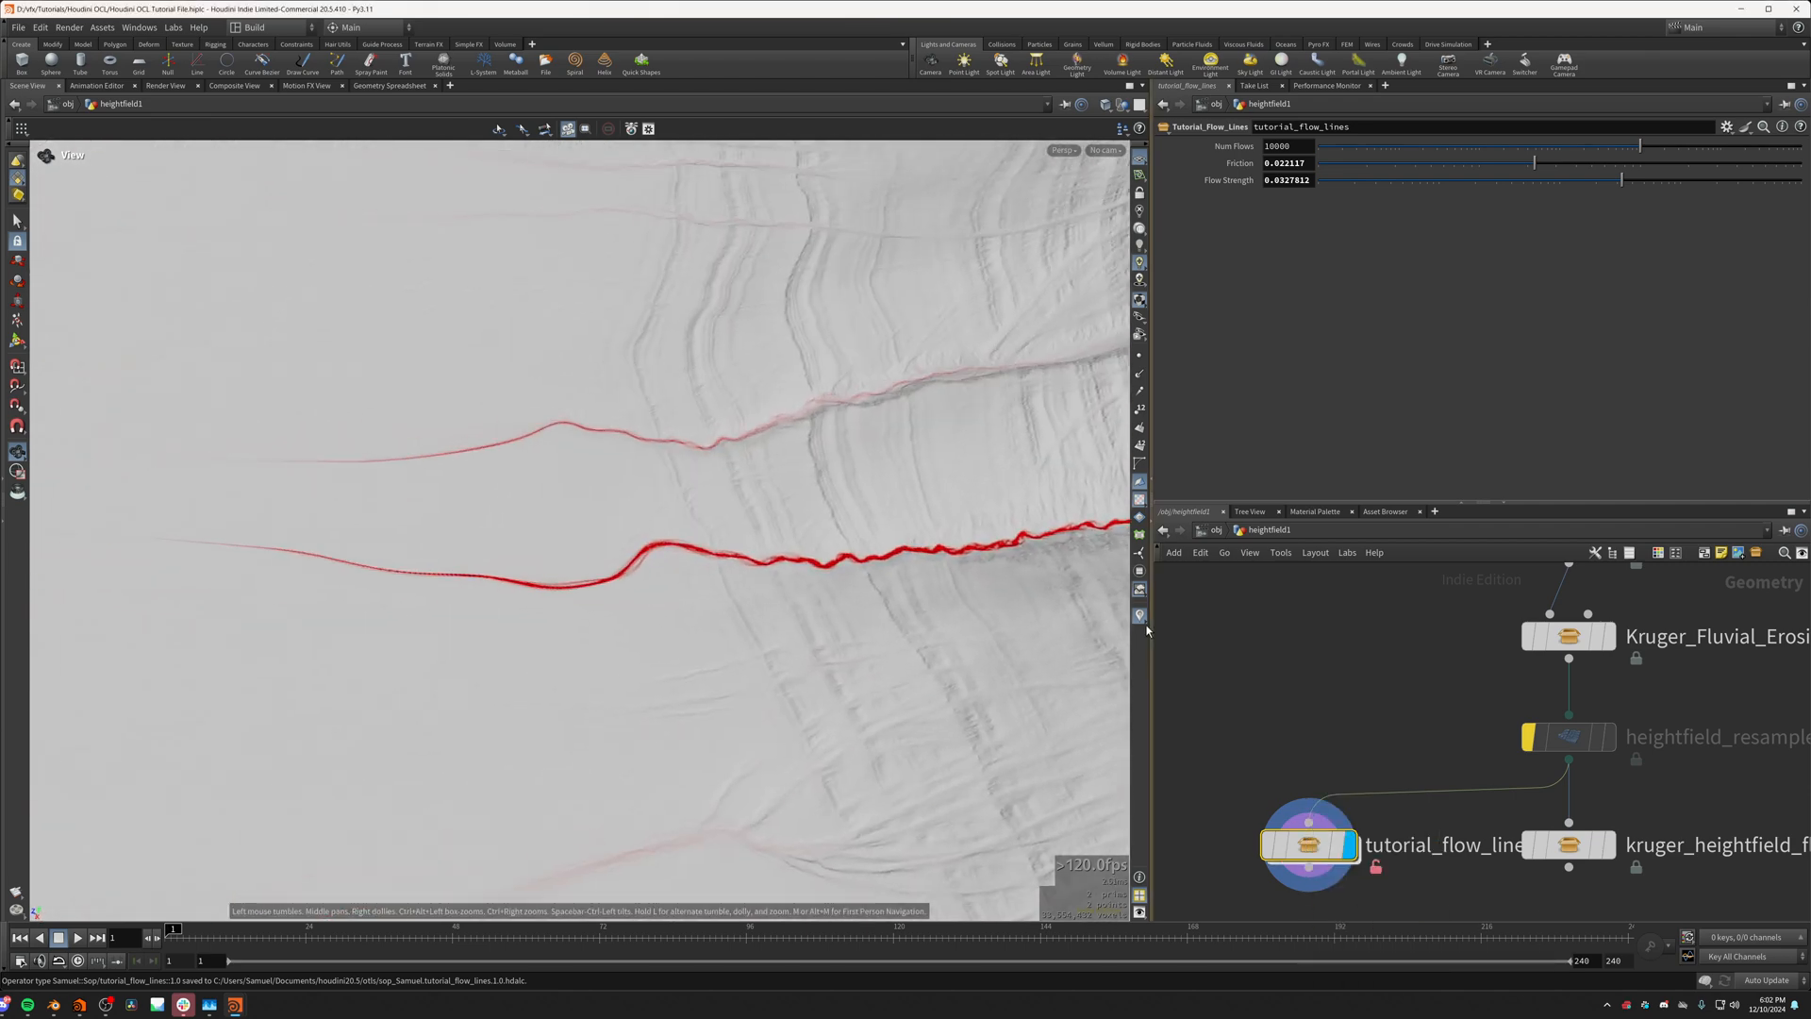
{"action": "left_click_drag", "start_coordinate": [1019, 660], "coordinate": [1104, 681]}
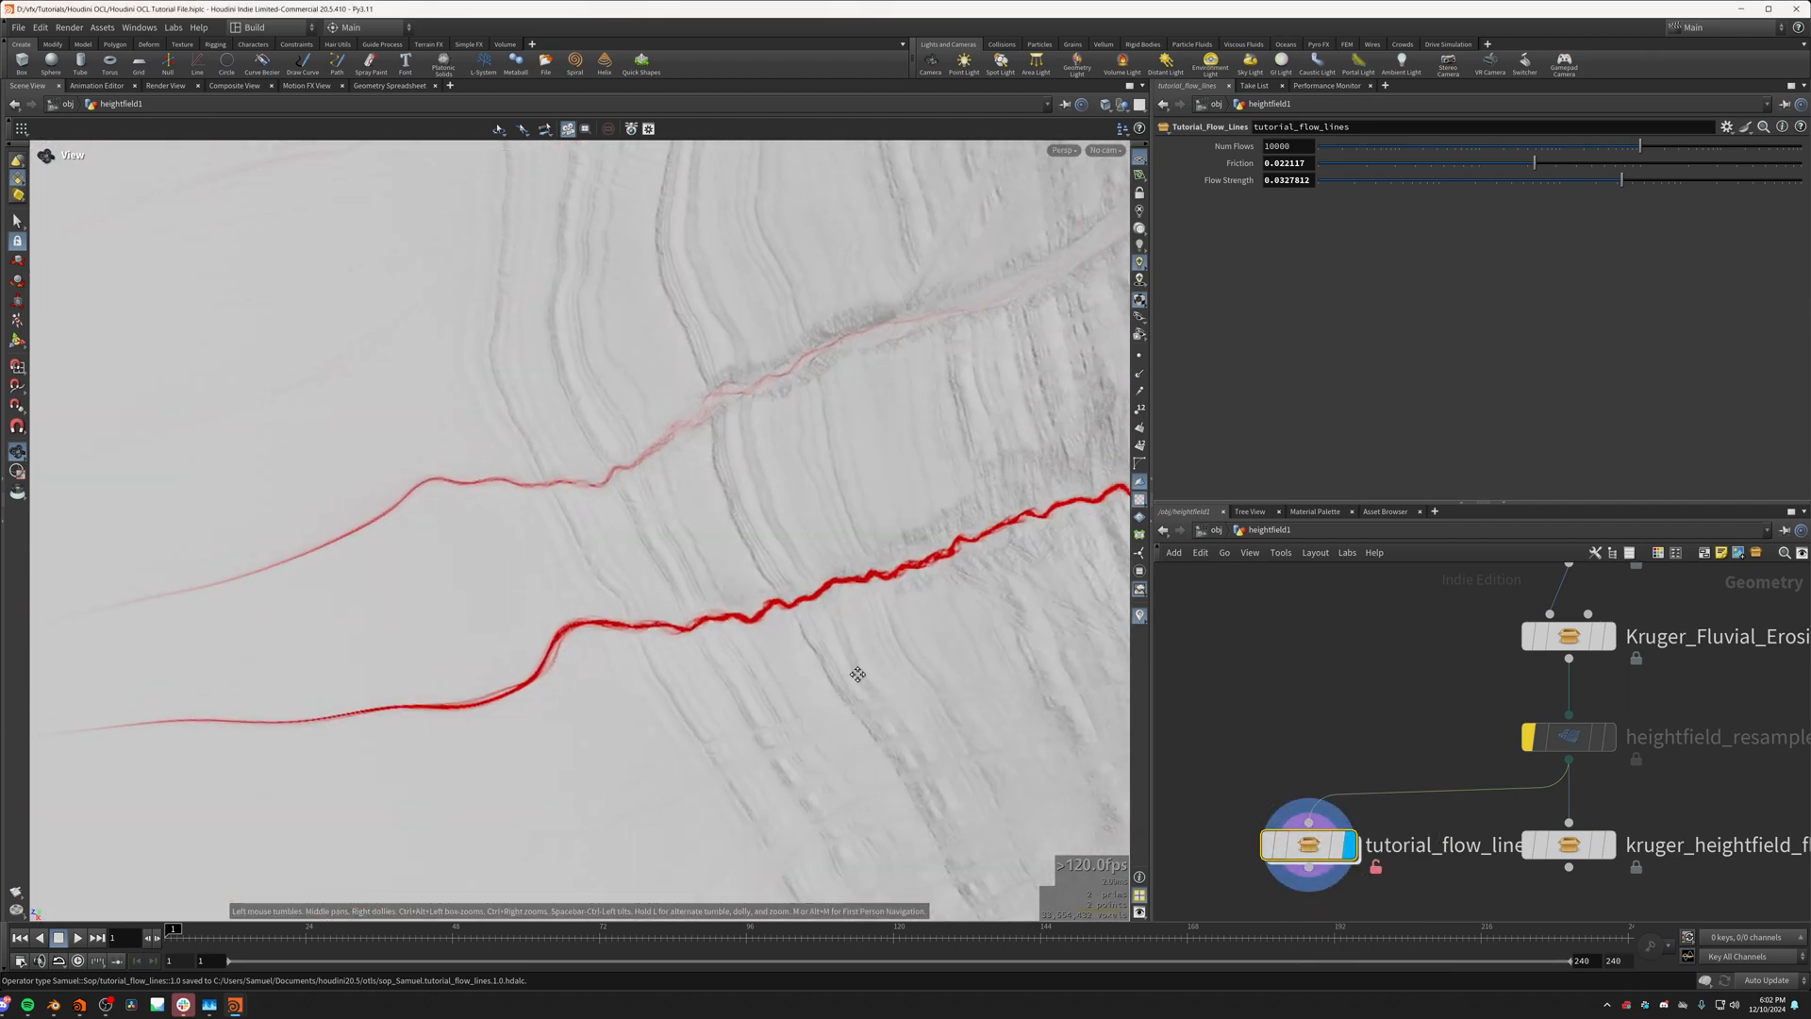
{"action": "left_click_drag", "start_coordinate": [861, 655], "coordinate": [823, 542]}
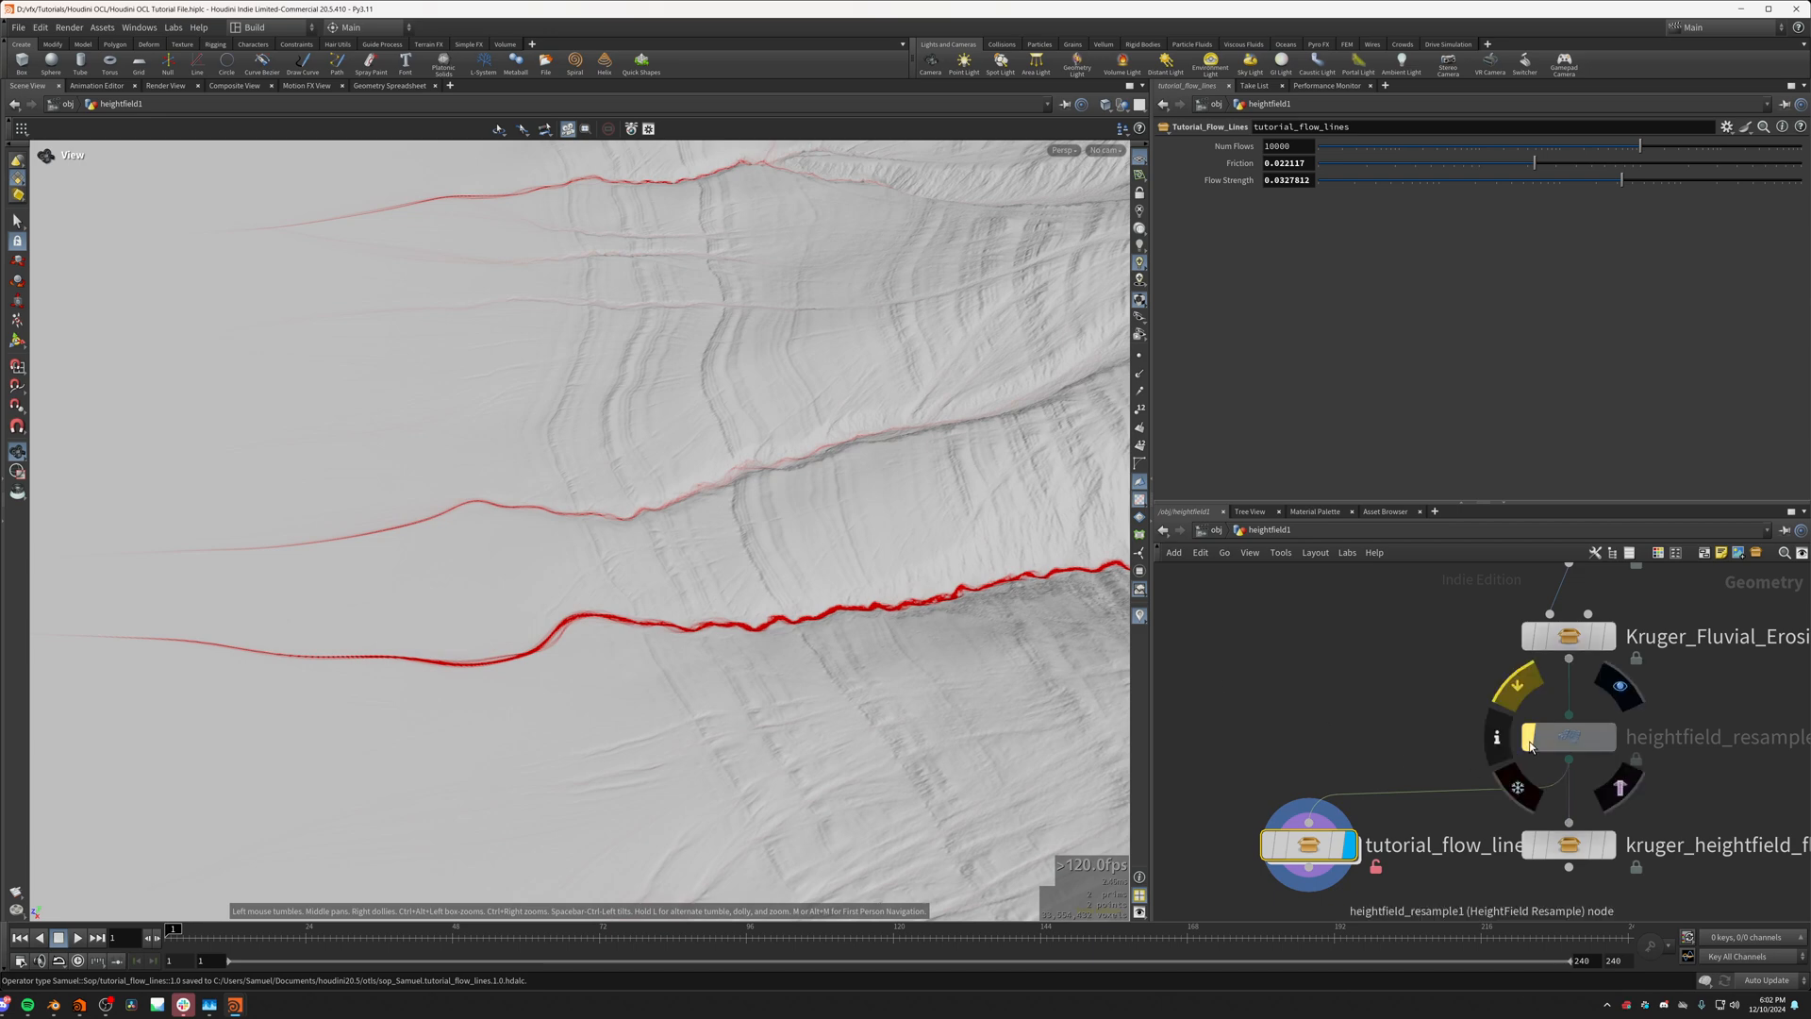
Step: Toggle the bypass of heightfield_resample1 to compare the flow lines with and without resampling, leaving it bypassed
{"action": "left_click", "coordinate": [1528, 737]}
{"action": "scroll", "coordinate": [518, 593], "scroll_direction": "down", "scroll_amount": 5}
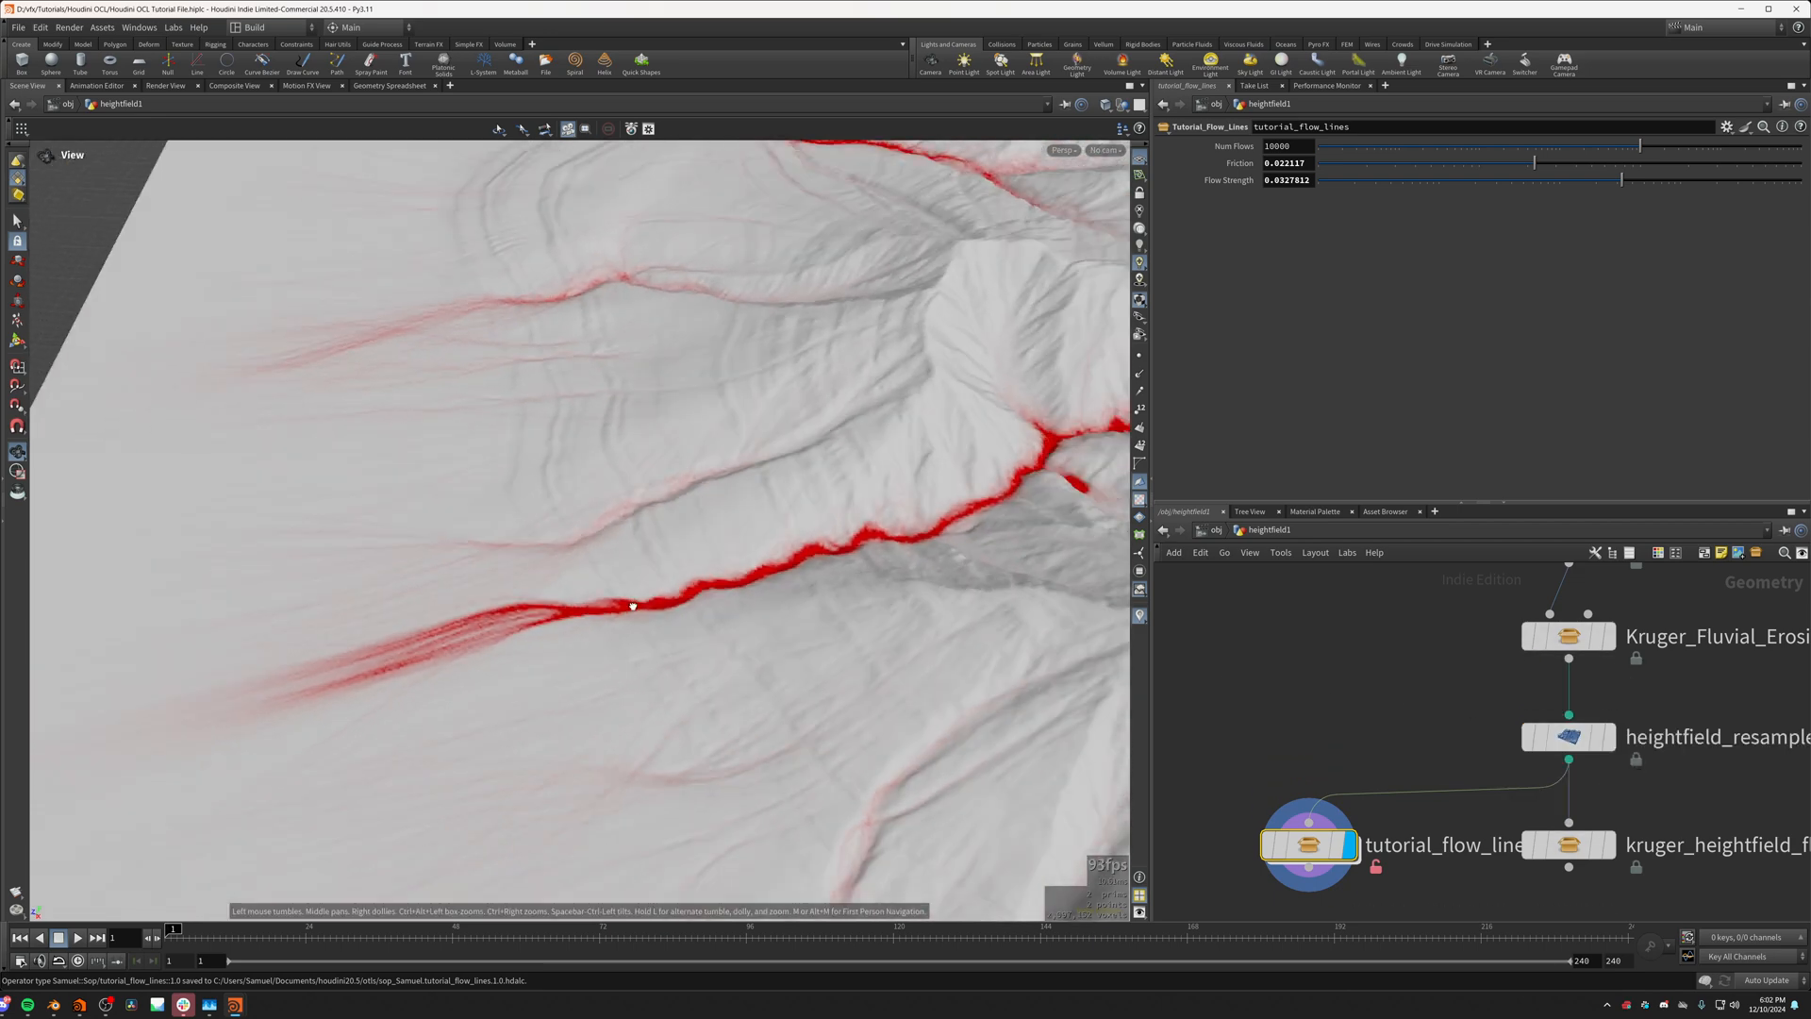
{"action": "left_click_drag", "start_coordinate": [626, 606], "coordinate": [699, 537]}
{"action": "middle_click_drag", "start_coordinate": [699, 538], "coordinate": [836, 776]}
{"action": "middle_click_drag", "start_coordinate": [490, 401], "coordinate": [609, 720]}
{"action": "left_click_drag", "start_coordinate": [609, 719], "coordinate": [702, 617]}
{"action": "left_click", "coordinate": [1527, 737]}
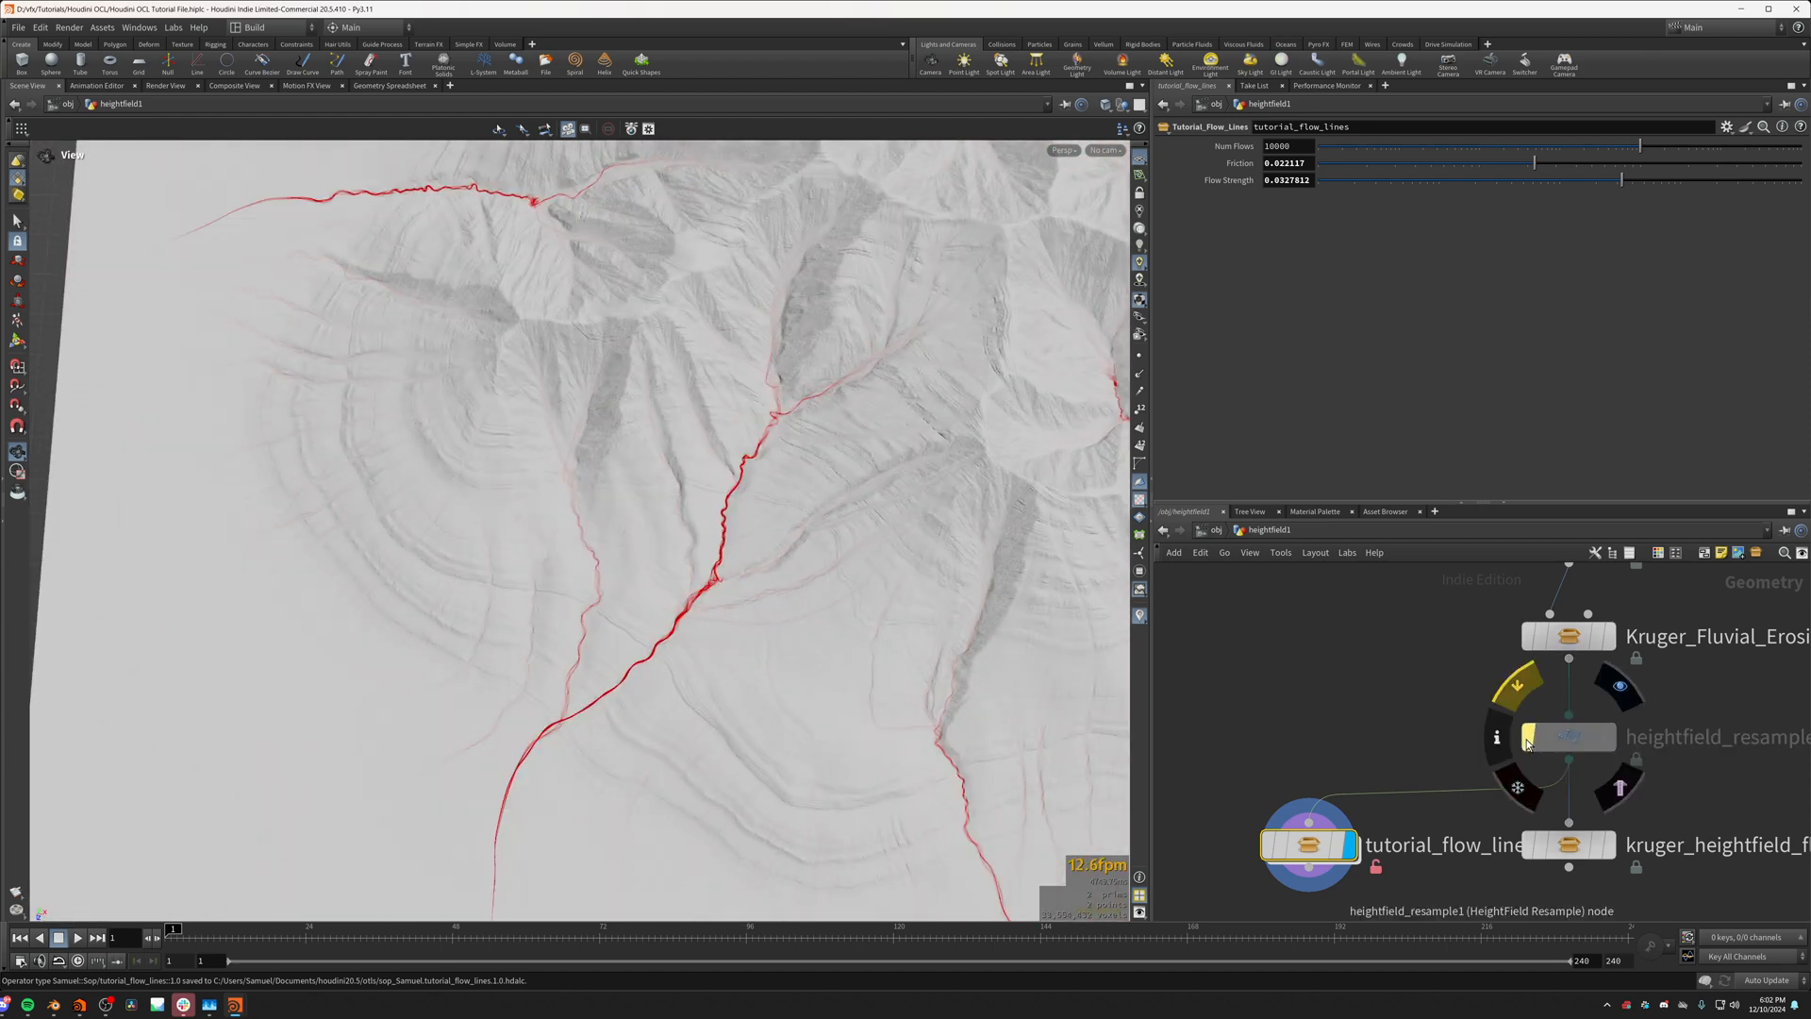
{"action": "scroll", "coordinate": [729, 537], "scroll_direction": "up", "scroll_amount": 3}
{"action": "scroll", "coordinate": [728, 536], "scroll_direction": "up", "scroll_amount": 5}
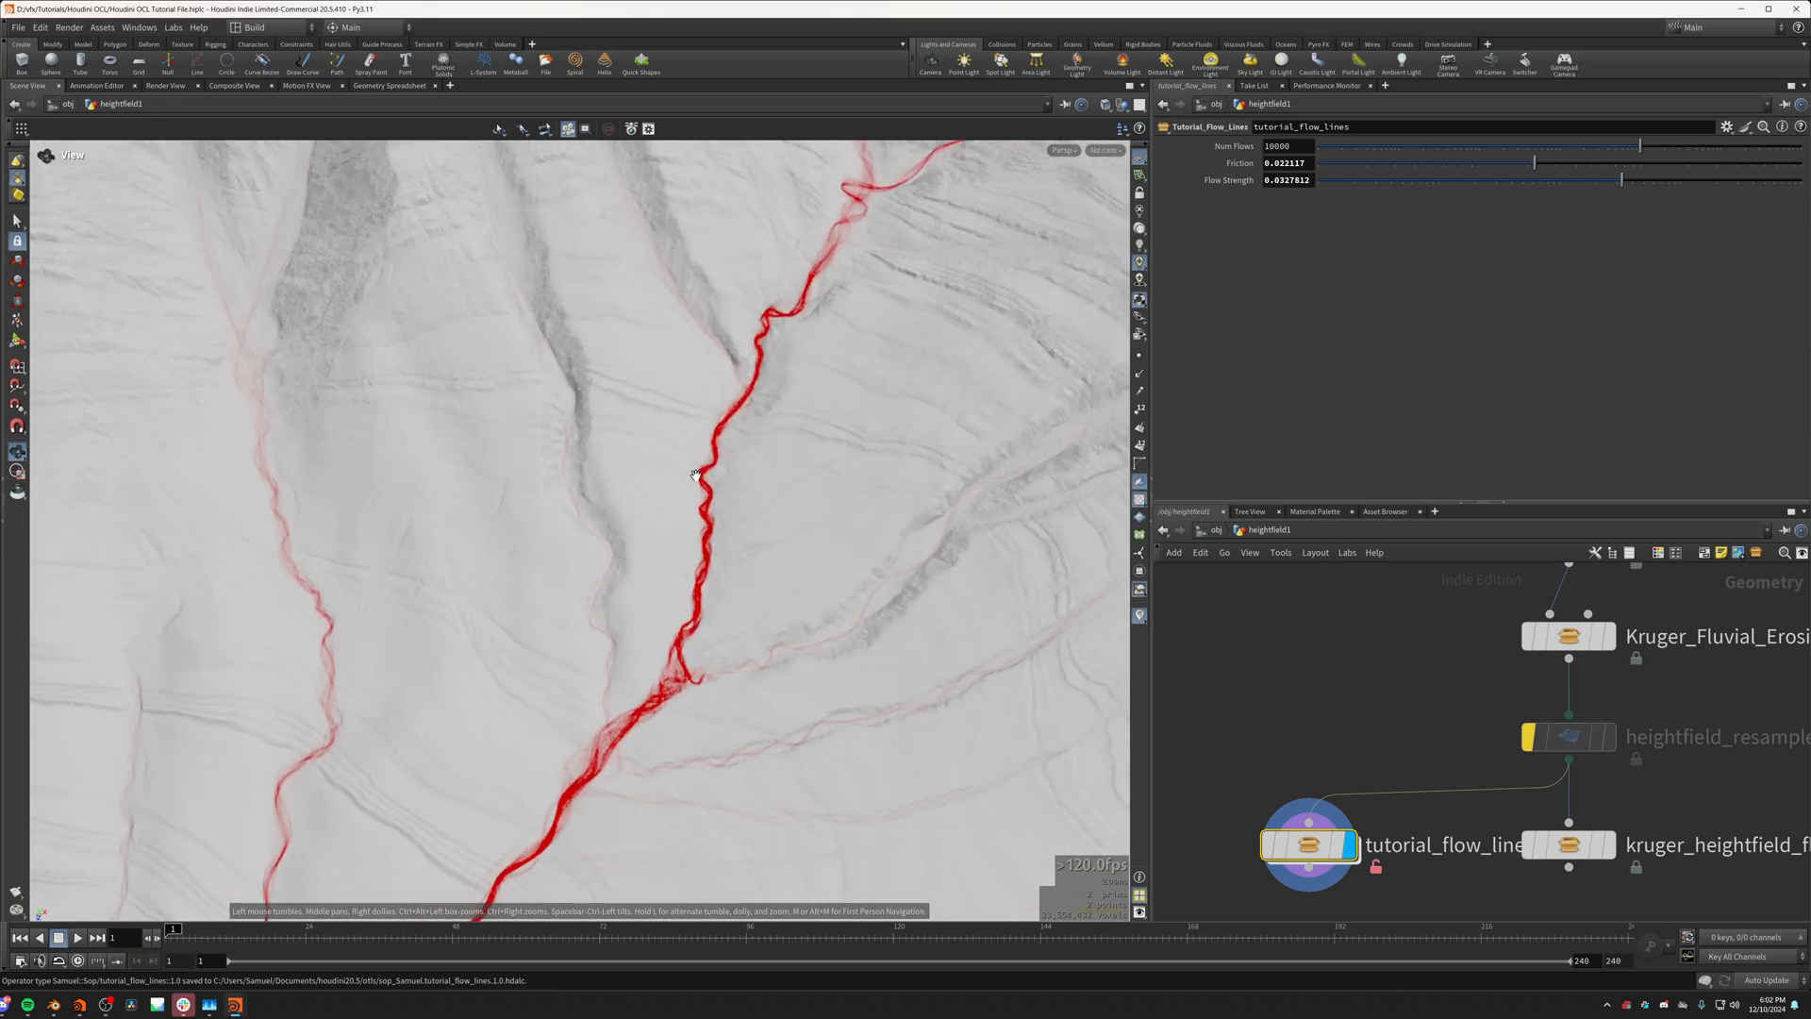
{"action": "left_click", "coordinate": [1528, 737]}
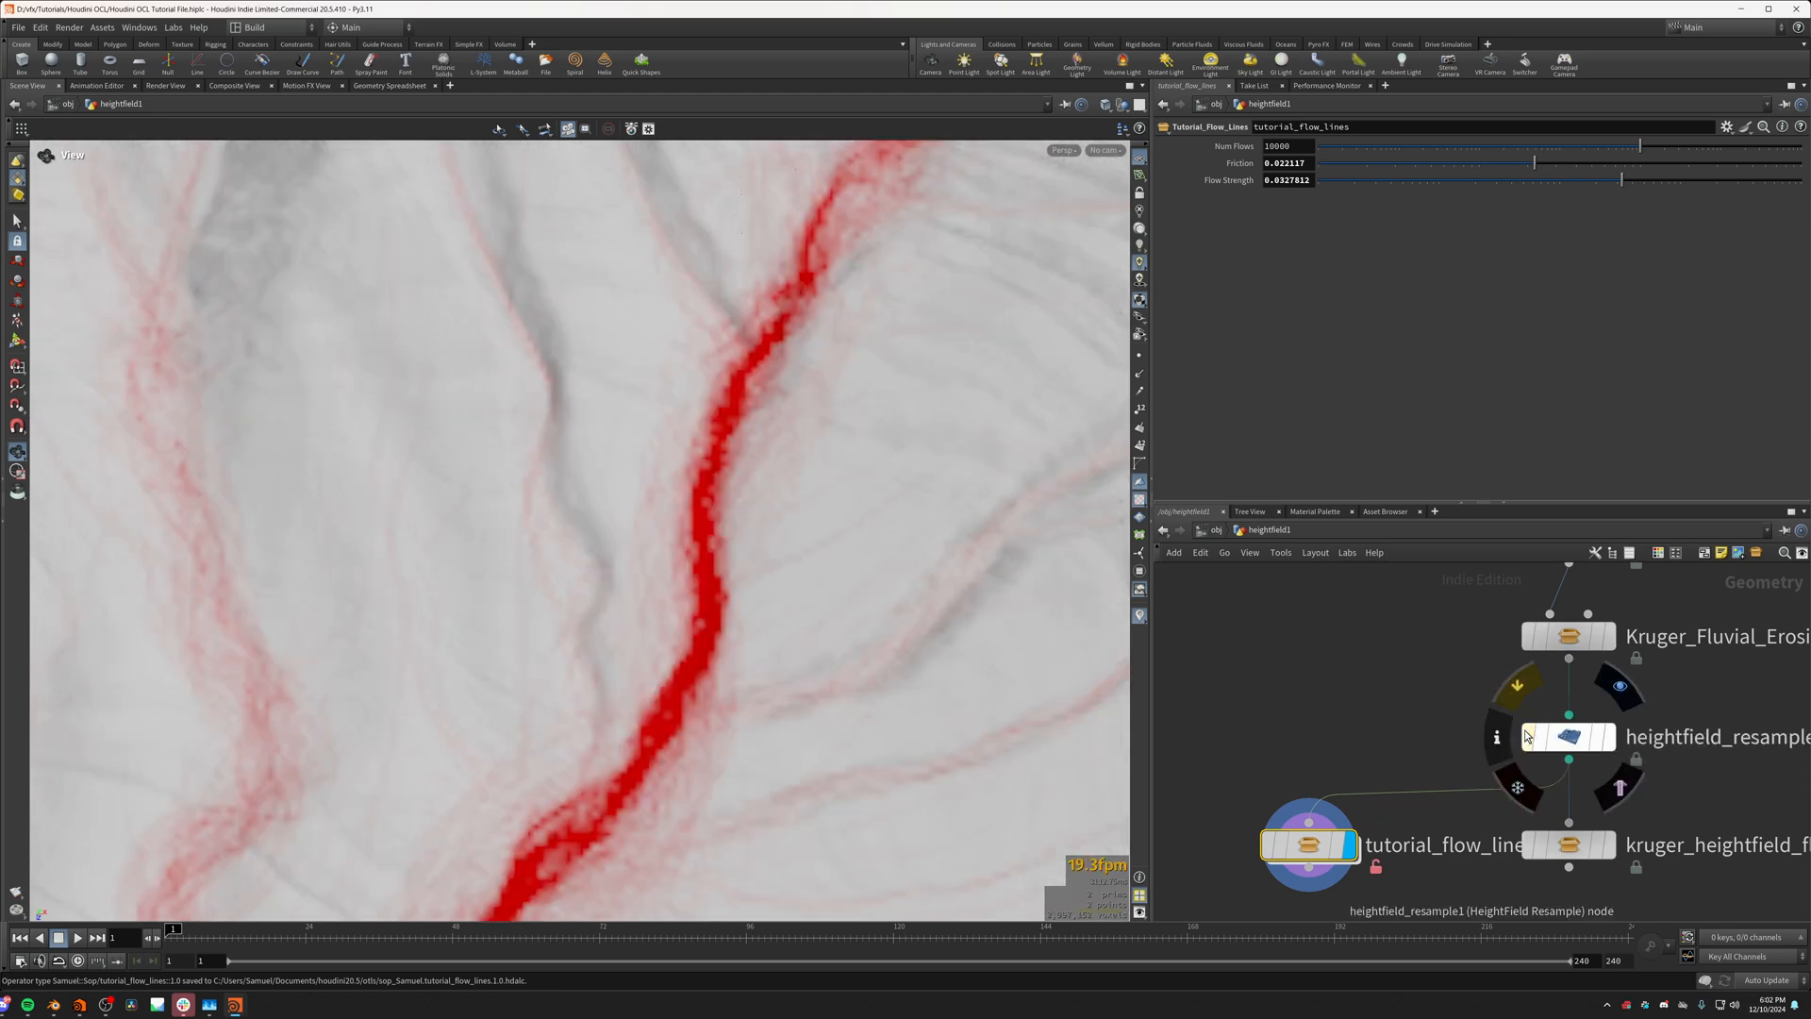
{"action": "left_click", "coordinate": [1528, 737]}
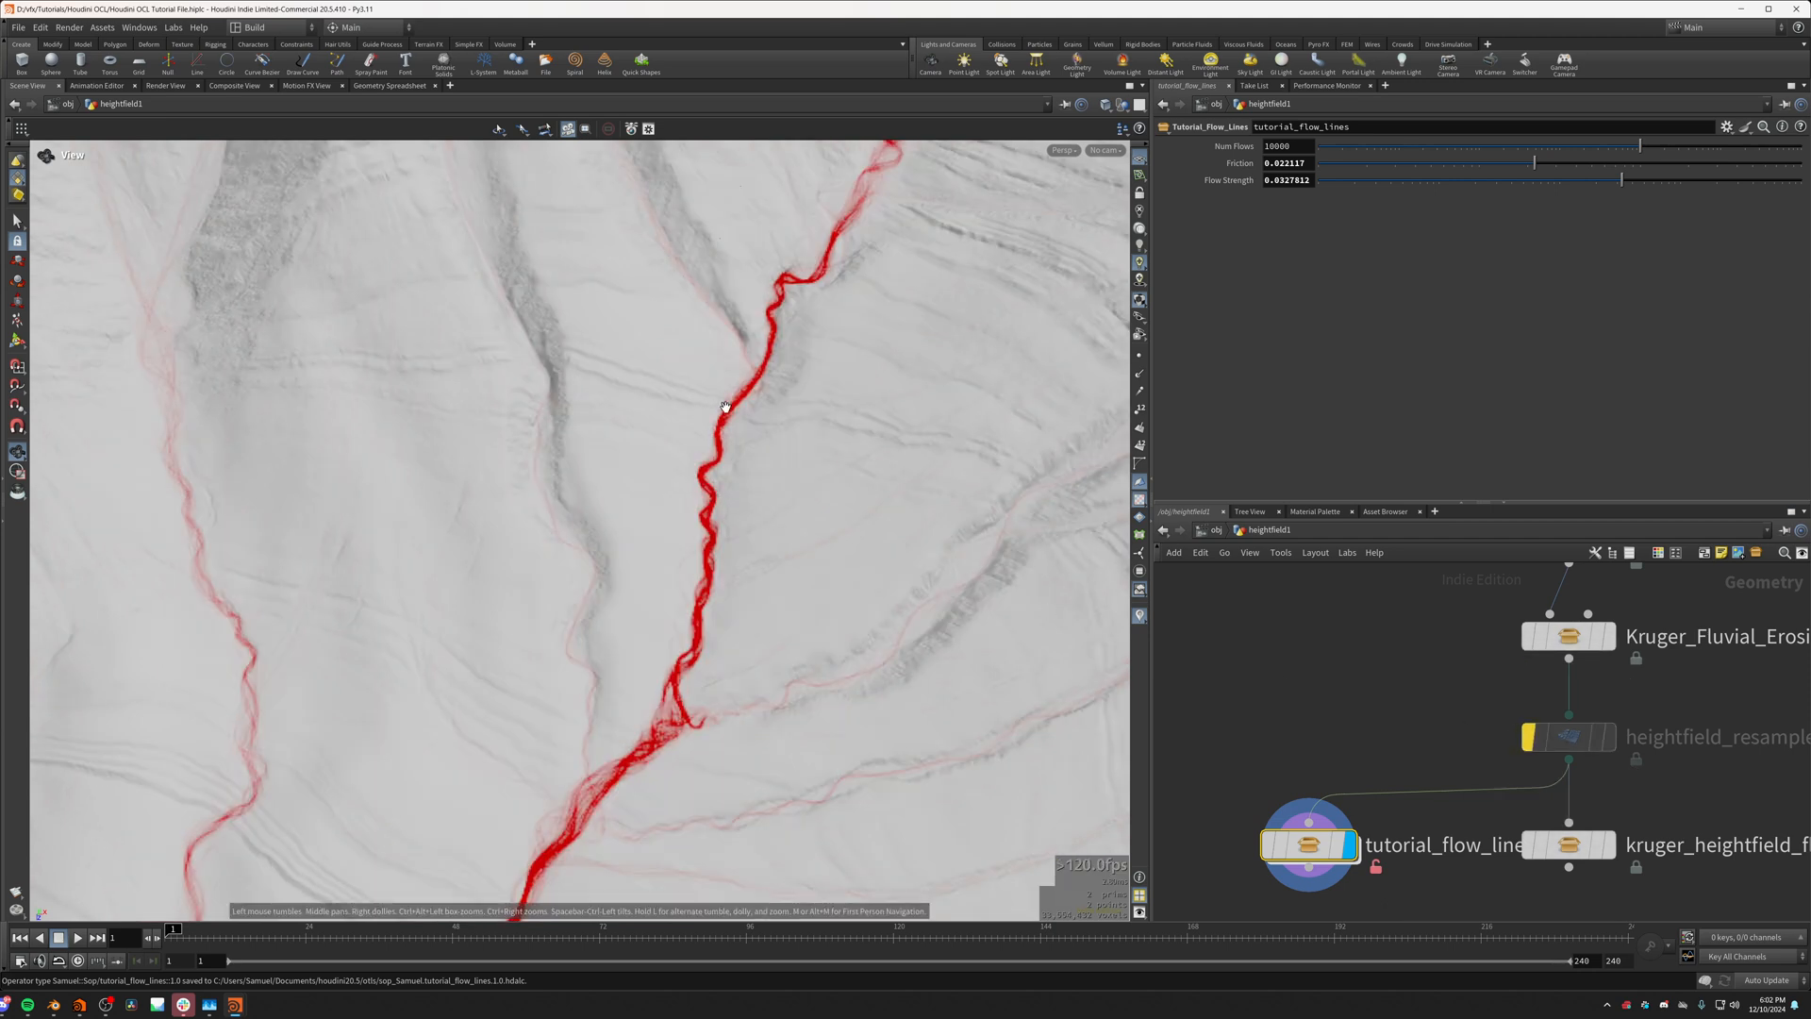
Step: In the opencl1 kernel inside tutorial_flow_lines, change the friction line to v *= pow(1.0-Friction, voxelsize_x)
{"action": "double_click", "coordinate": [1328, 834]}
{"action": "left_click", "coordinate": [1316, 308]}
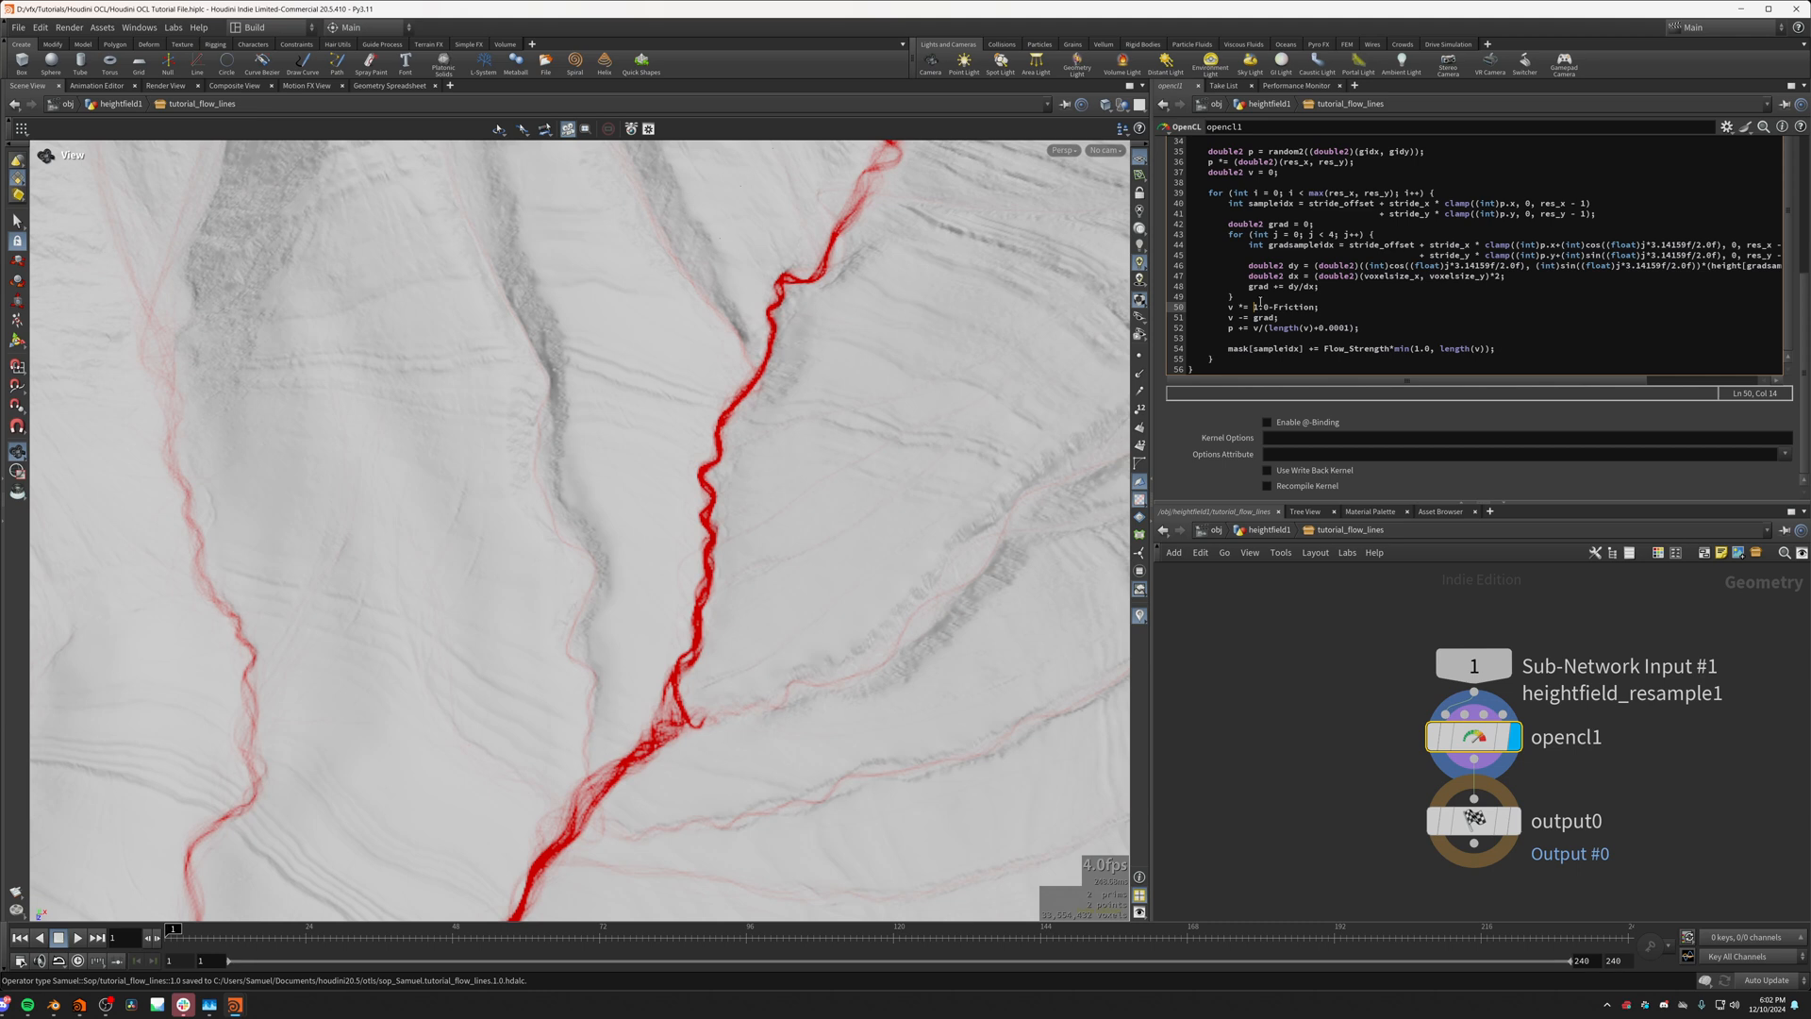
{"action": "type", "text": "pow("}
{"action": "type", "text": "length(d"}
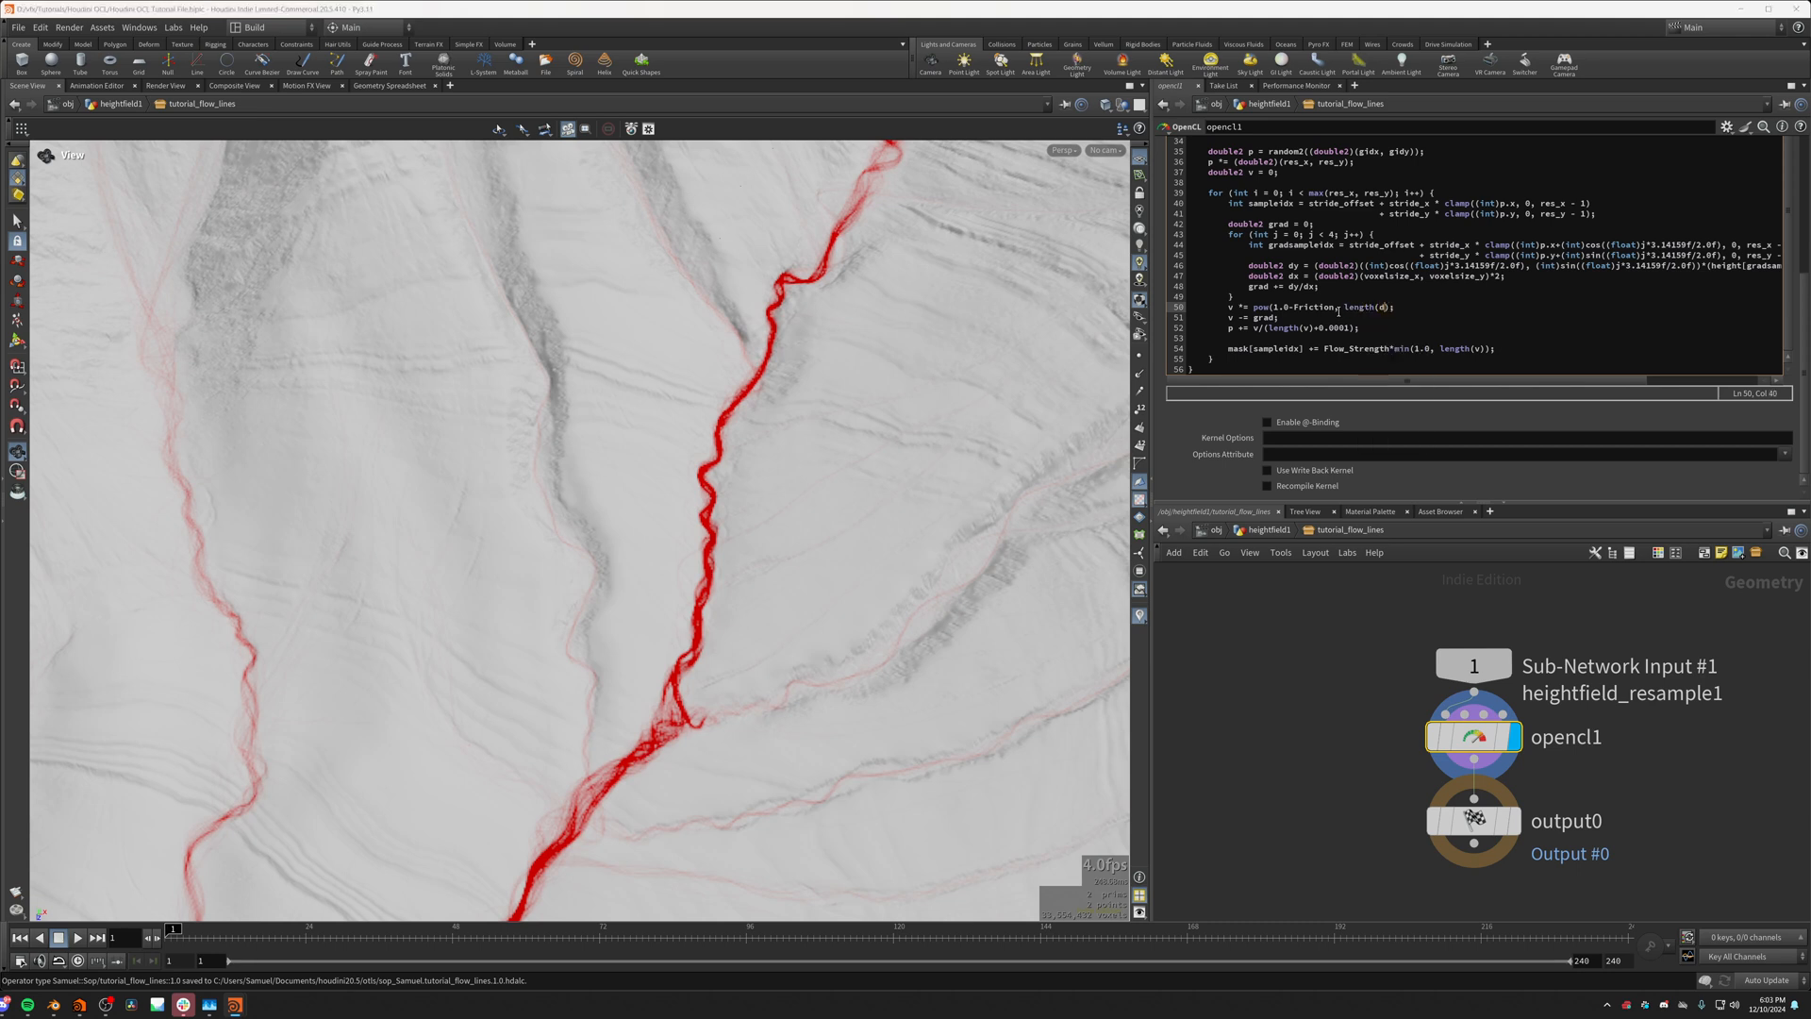
{"action": "key", "text": "BackSpace"}
{"action": "key", "text": "BackSpace"}
{"action": "key", "text": "BackSpace"}
{"action": "key", "text": "BackSpace"}
{"action": "key", "text": "BackSpace"}
{"action": "key", "text": "BackSpace"}
{"action": "key", "text": "BackSpace"}
{"action": "type", "text": "voxelsize_x"}
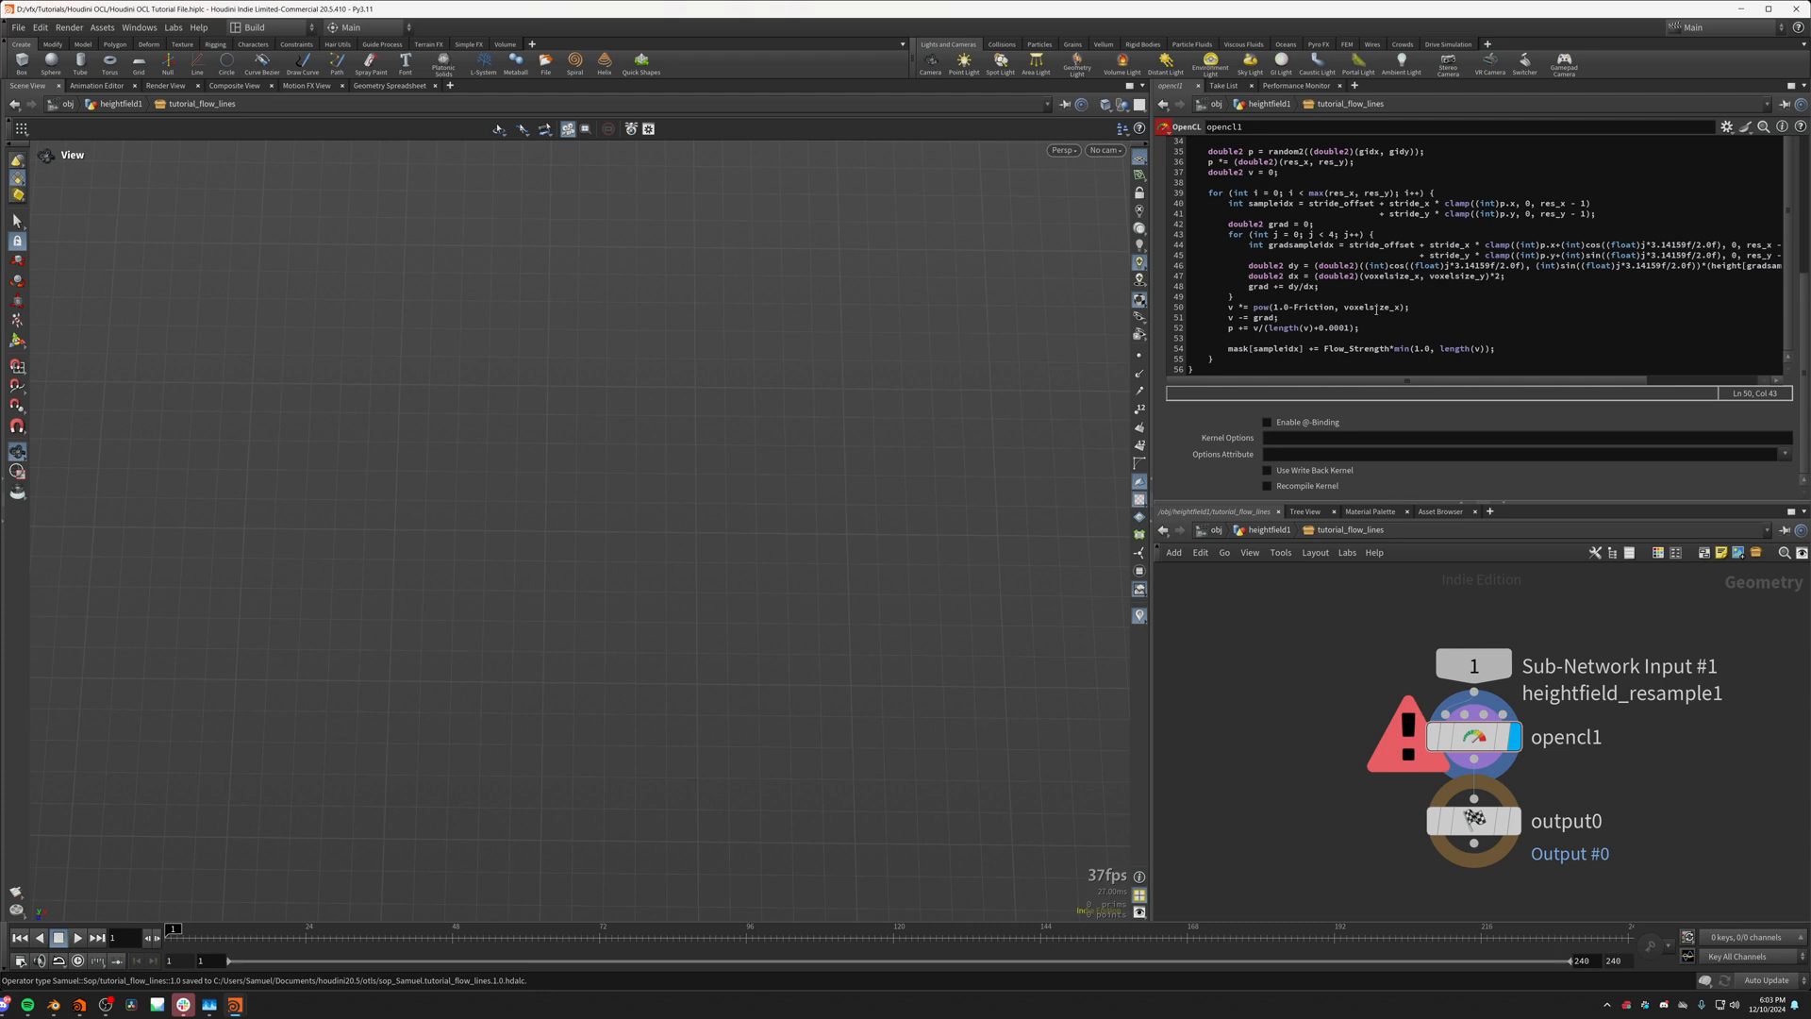
Step: Cast voxelsize_x to double in the kernel's pow call and check the flow lines on the terrain
{"action": "left_click", "coordinate": [1346, 308]}
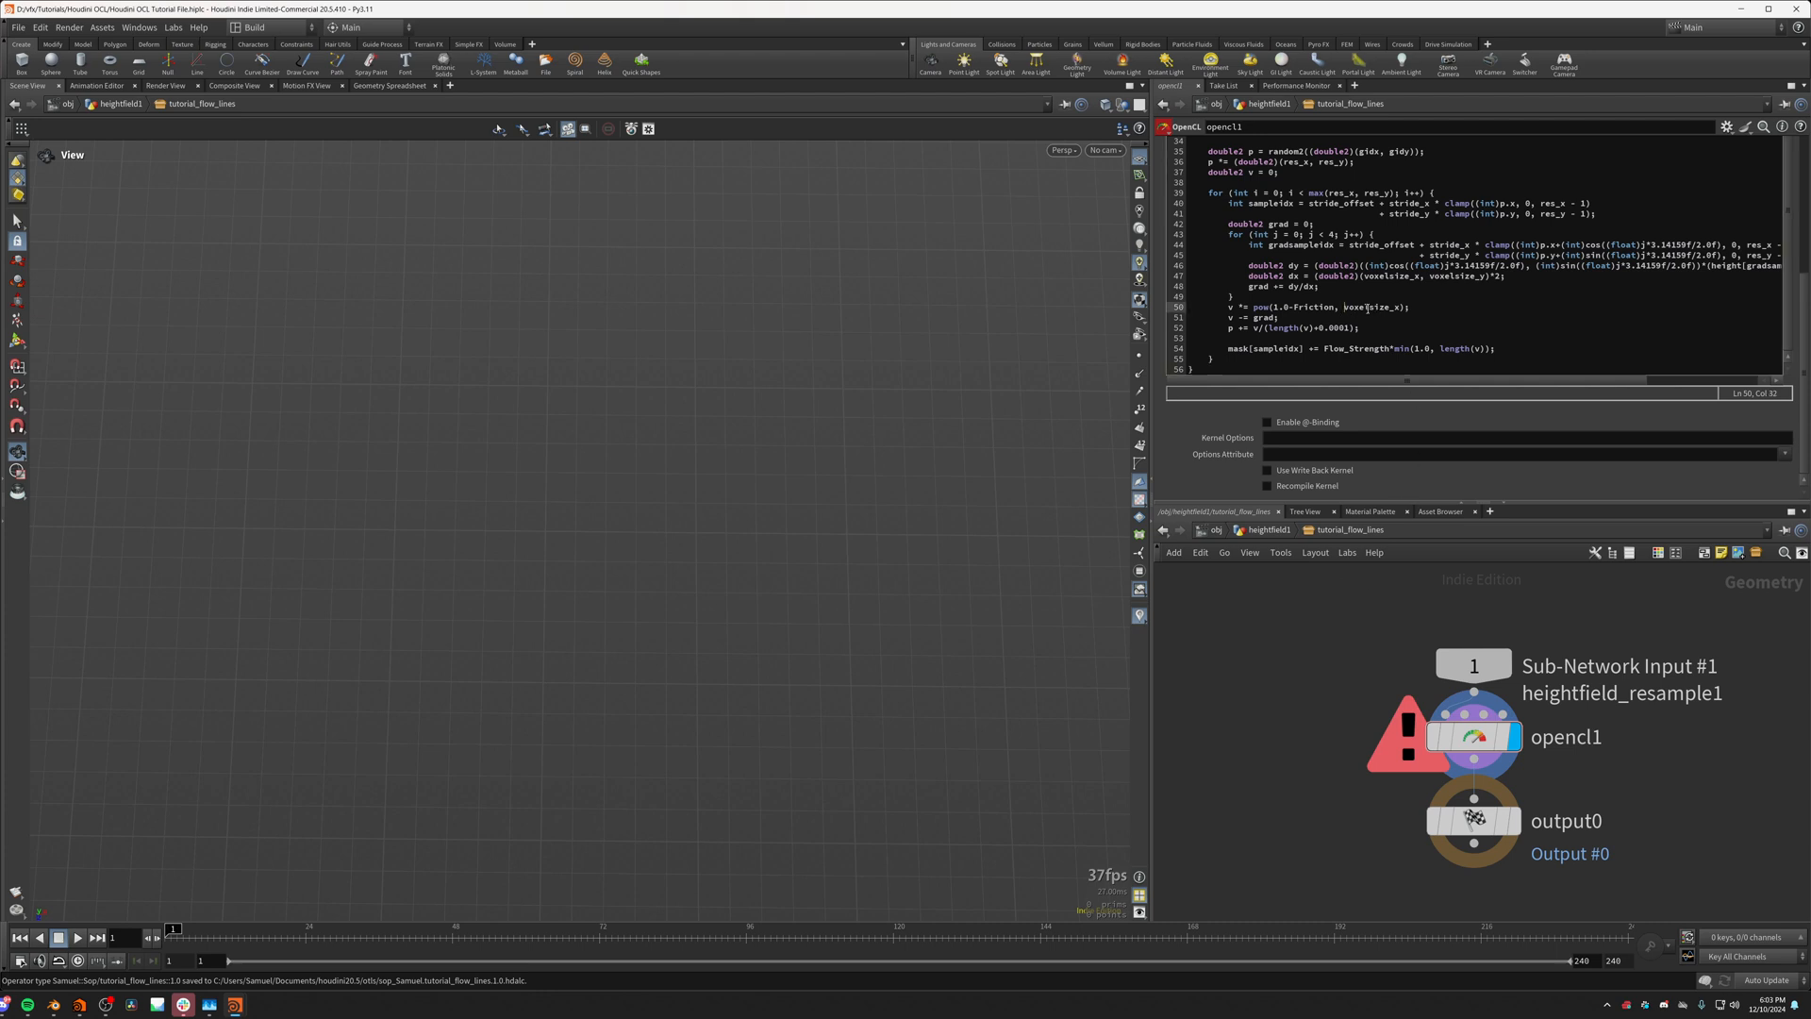
{"action": "type", "text": "(double)"}
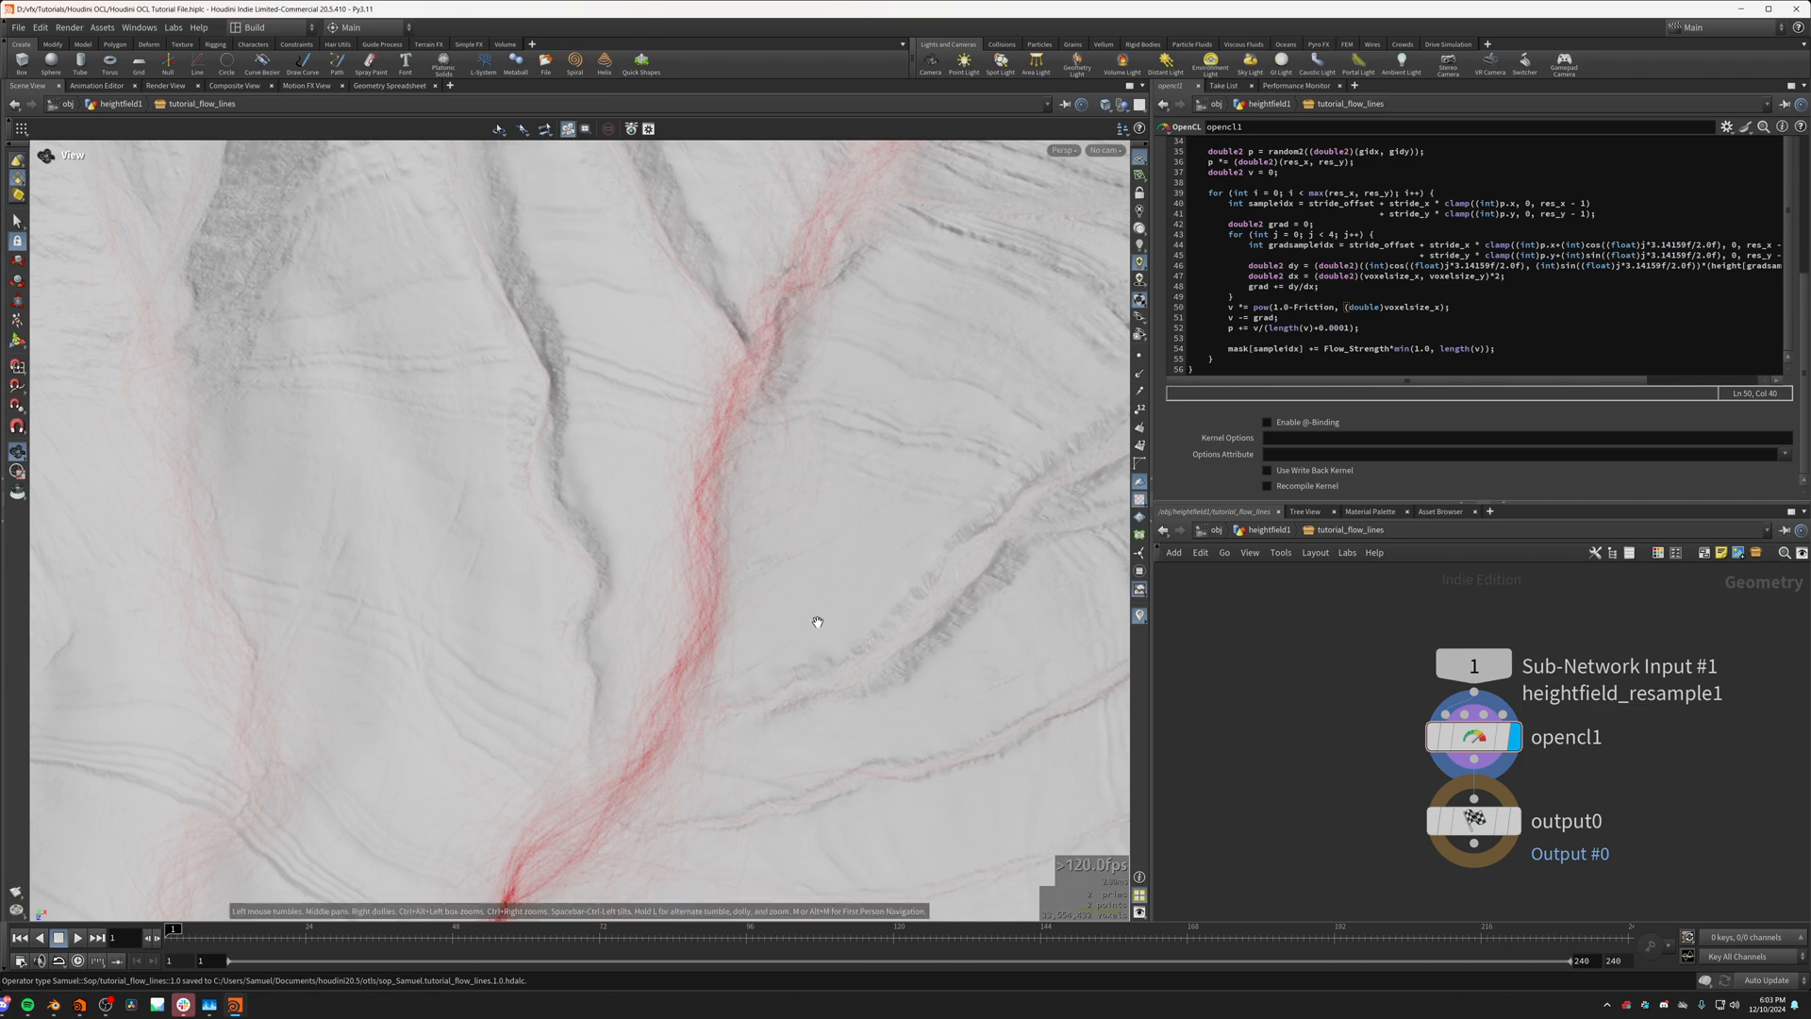
{"action": "left_click_drag", "start_coordinate": [816, 621], "coordinate": [717, 642]}
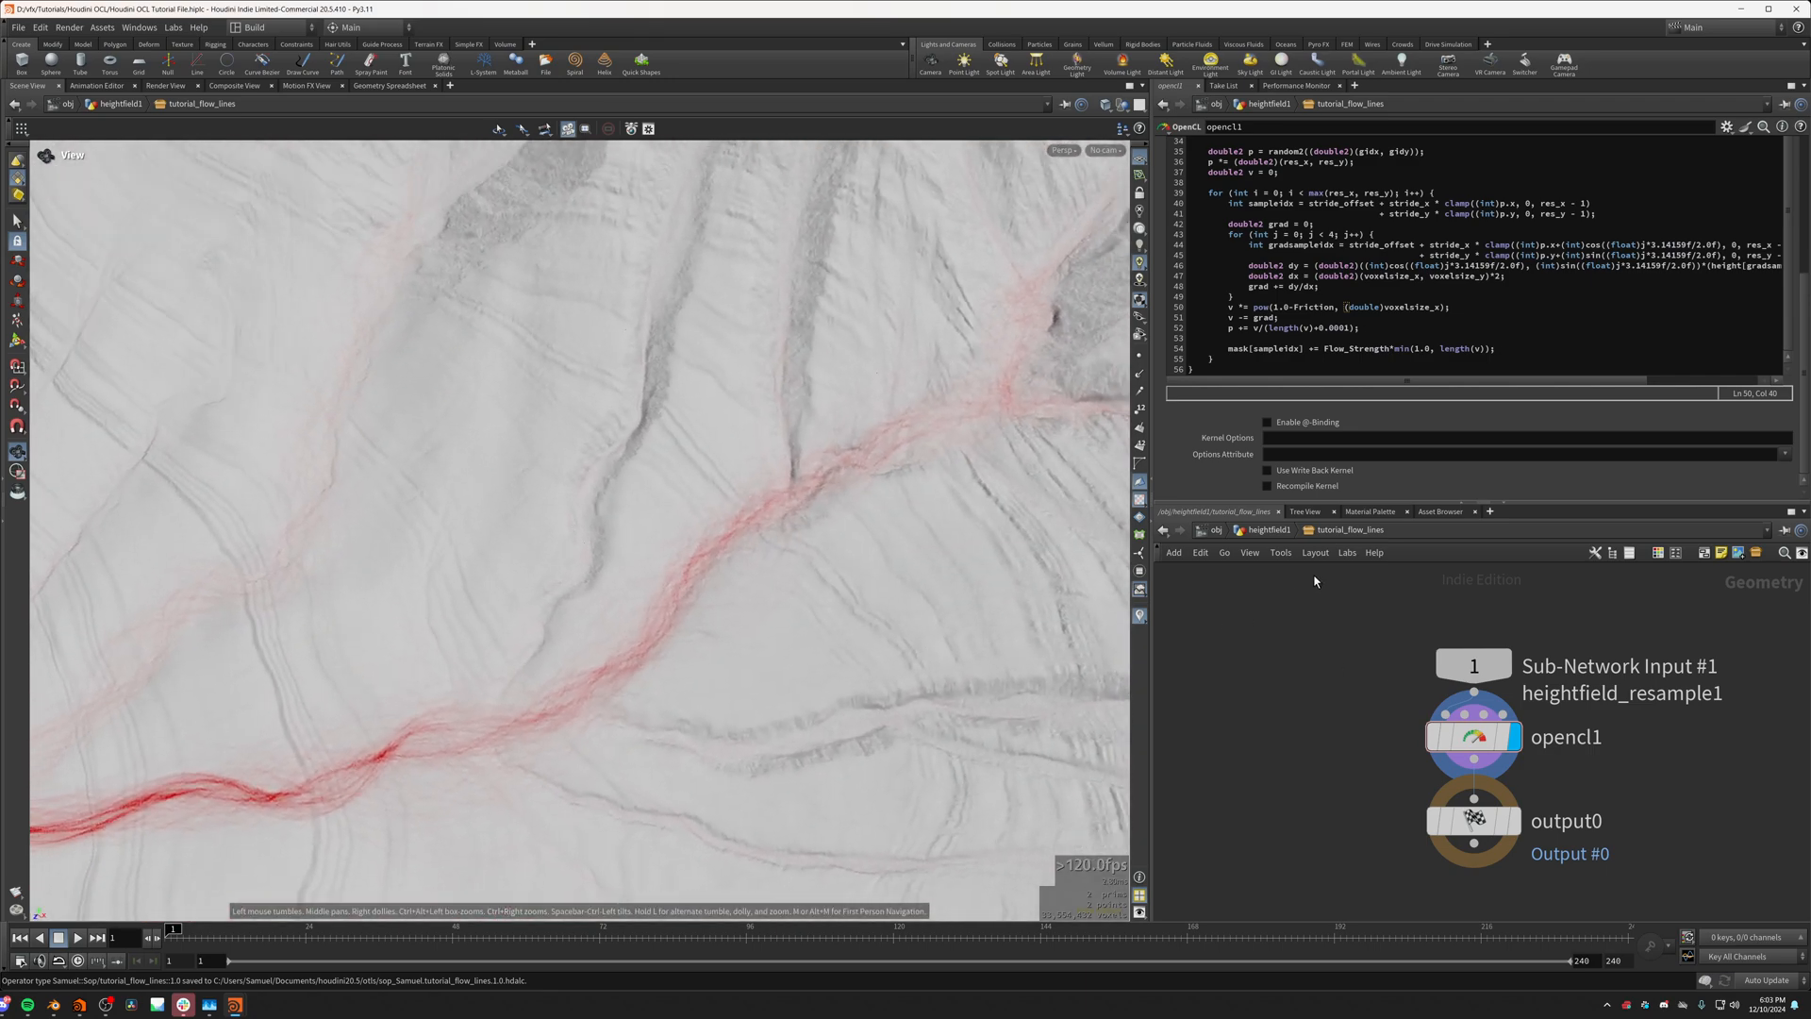
Step: Return to the heightfield1 network and toggle the bypass of heightfield_resample1 to compare the flow lines, leaving it bypassed
{"action": "left_click", "coordinate": [1266, 530]}
{"action": "left_click", "coordinate": [1529, 738]}
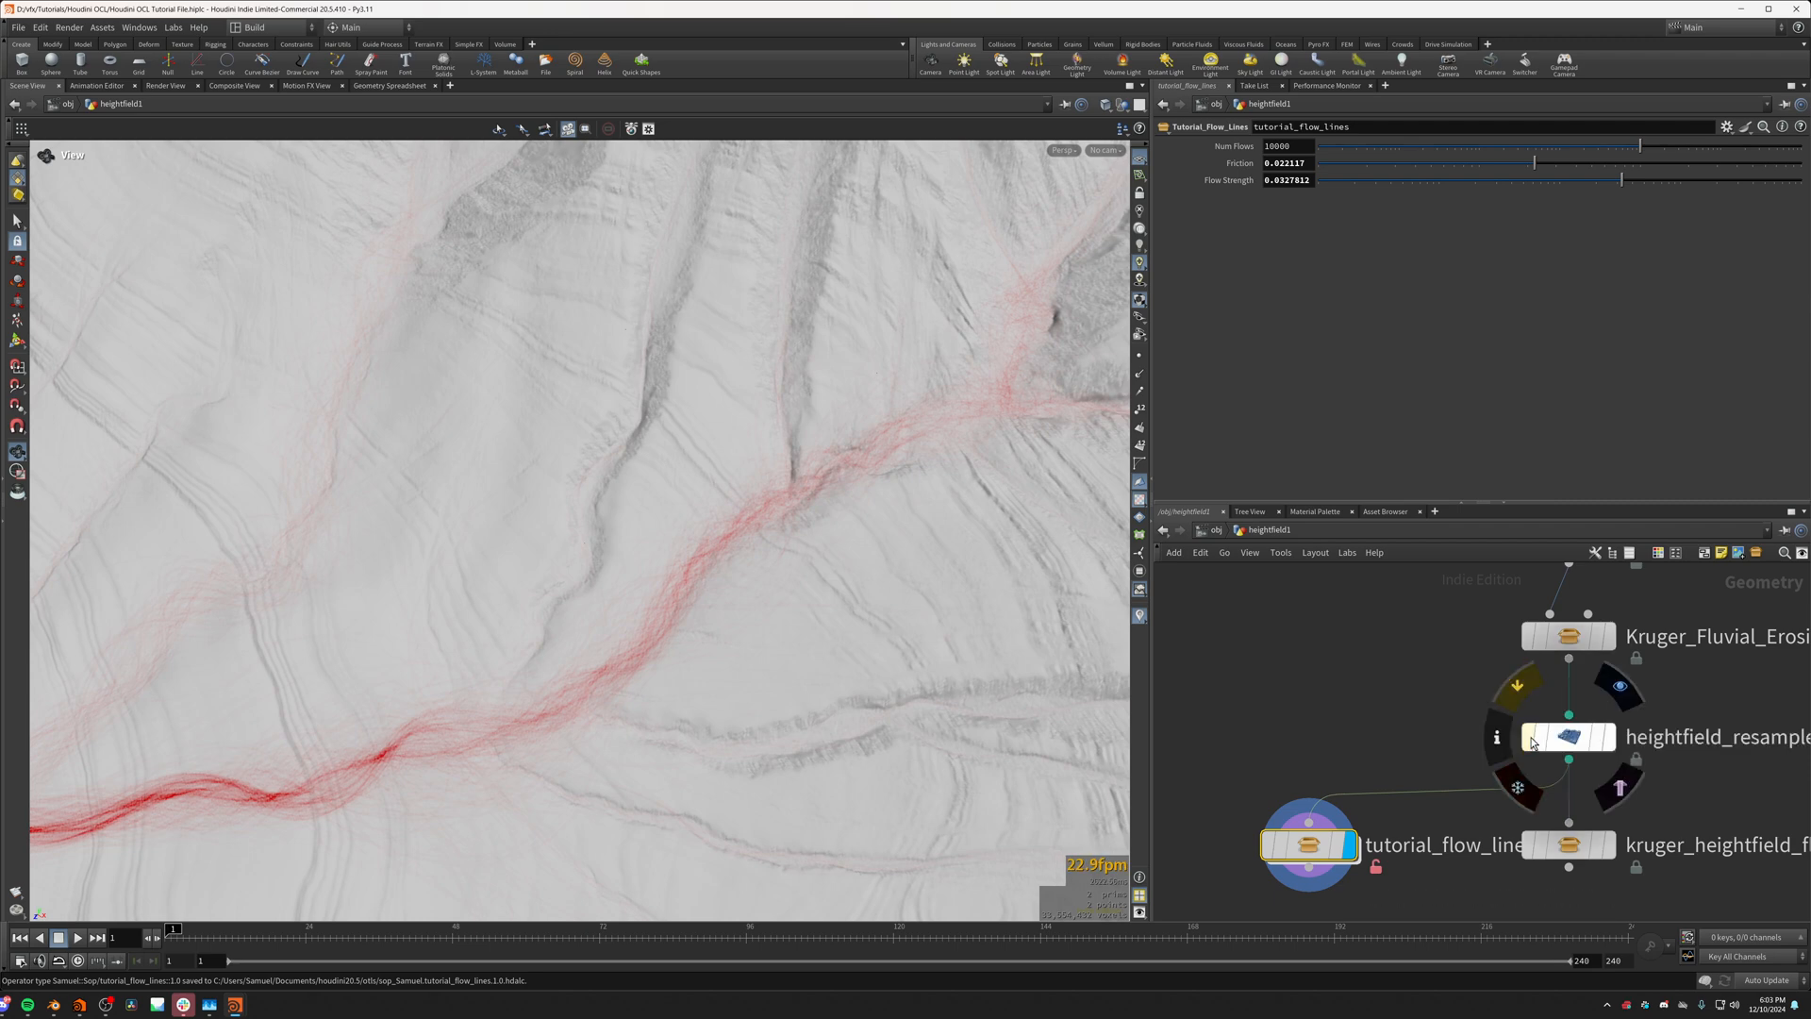
{"action": "left_click", "coordinate": [1529, 737]}
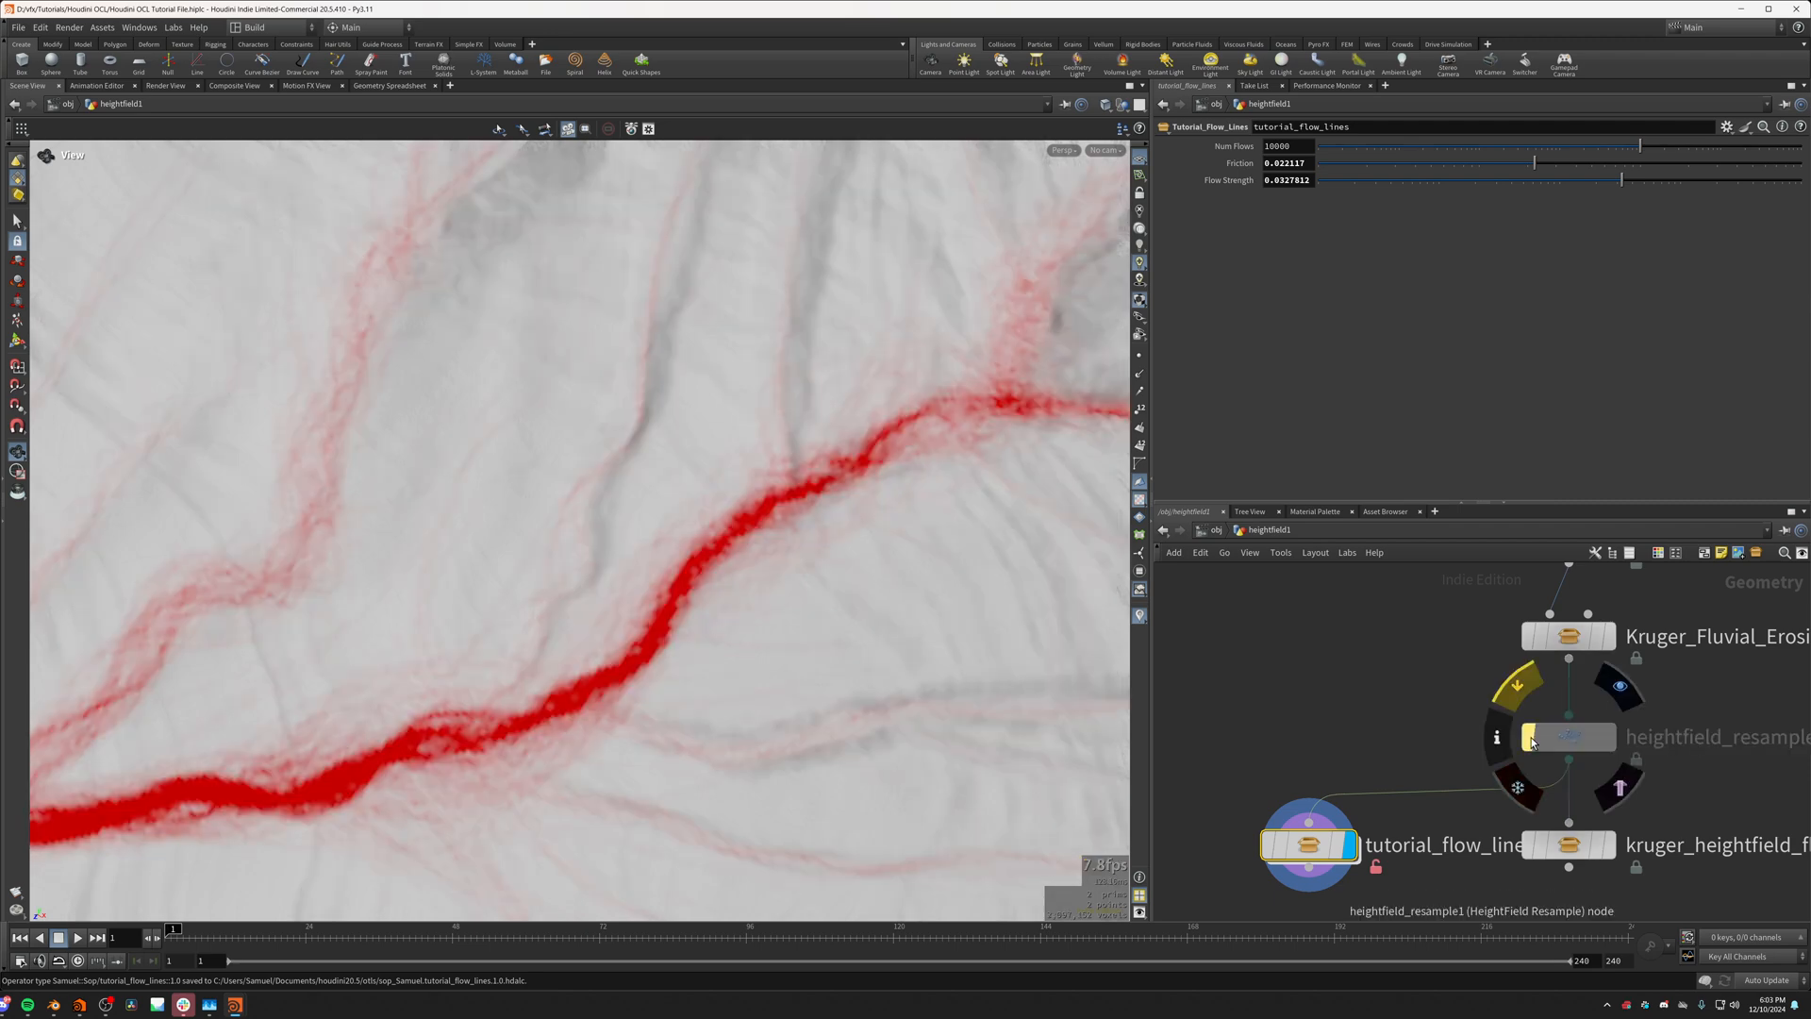
Step: Save the edited kernel into the tutorial_flow_lines asset definition and match the node to that current definition
{"action": "right_click", "coordinate": [1311, 844]}
{"action": "left_click", "coordinate": [1347, 915]}
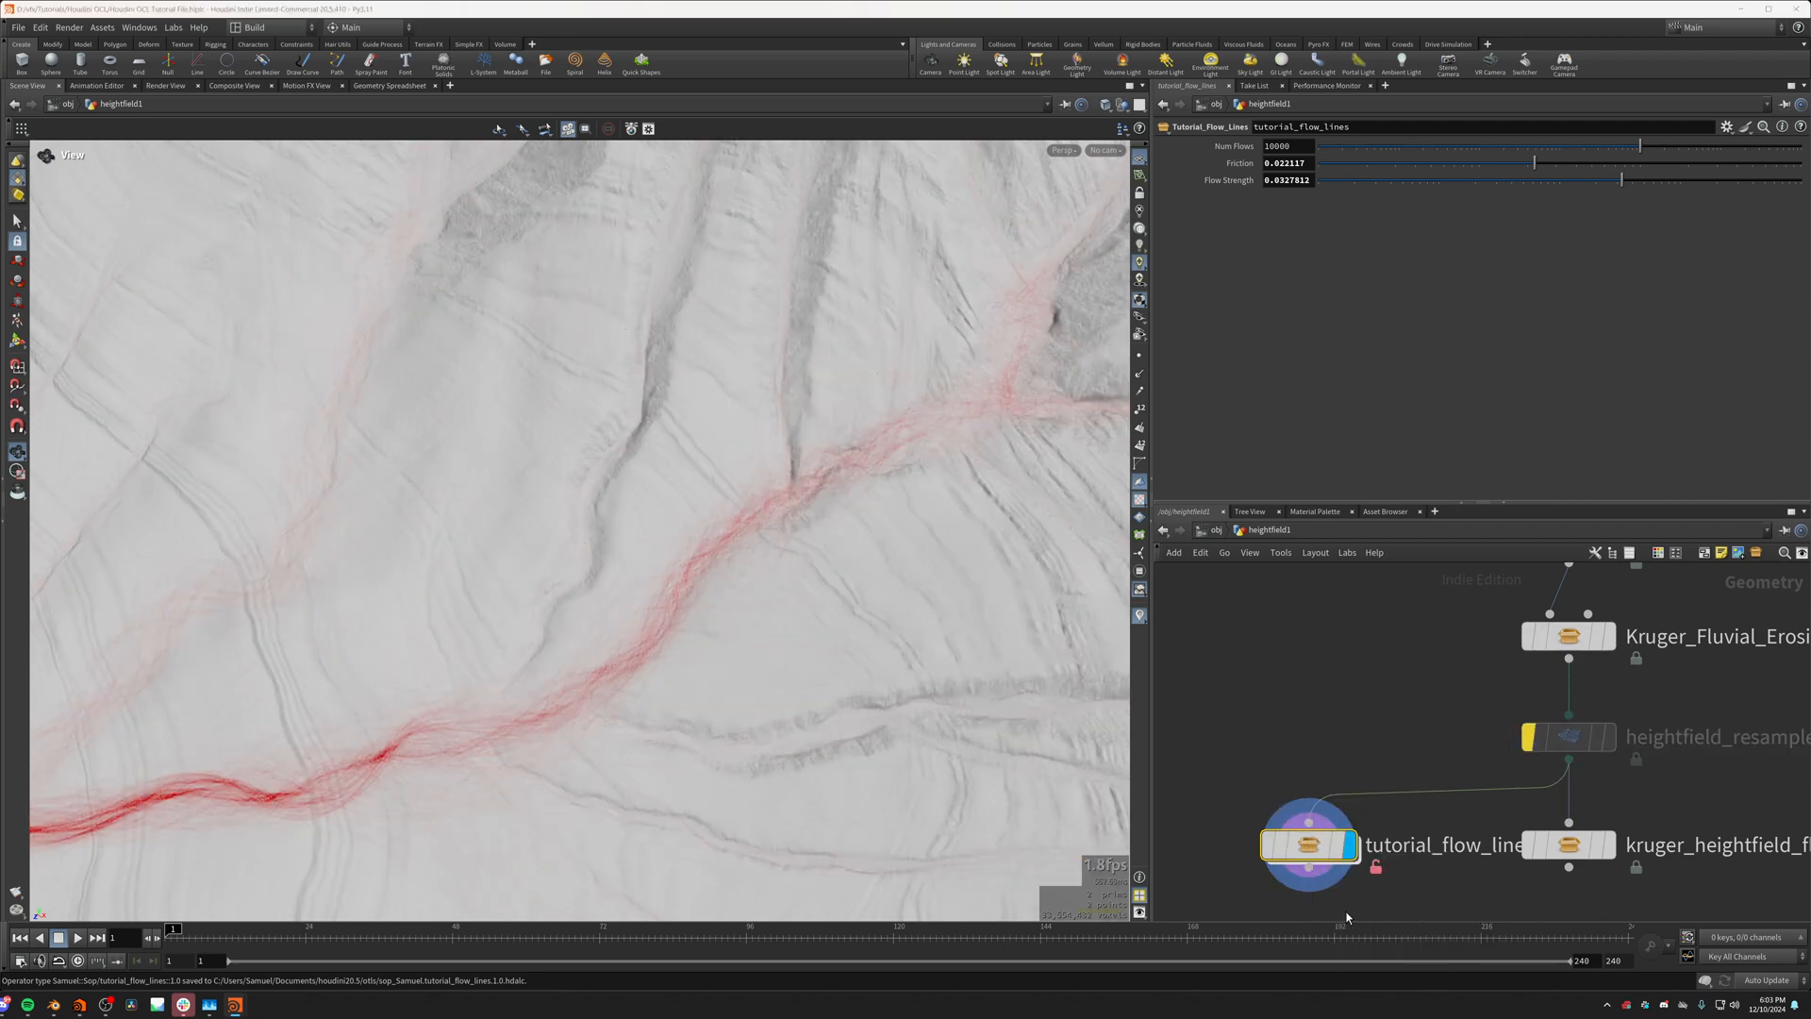
{"action": "right_click", "coordinate": [1314, 855]}
{"action": "left_click", "coordinate": [1368, 885]}
Step: On tutorial_flow_lines, raise Num Flows to about 37685 and reduce Flow Strength to about 0.0149
{"action": "left_click_drag", "start_coordinate": [789, 626], "coordinate": [675, 553]}
{"action": "left_click_drag", "start_coordinate": [1686, 151], "coordinate": [1691, 151]}
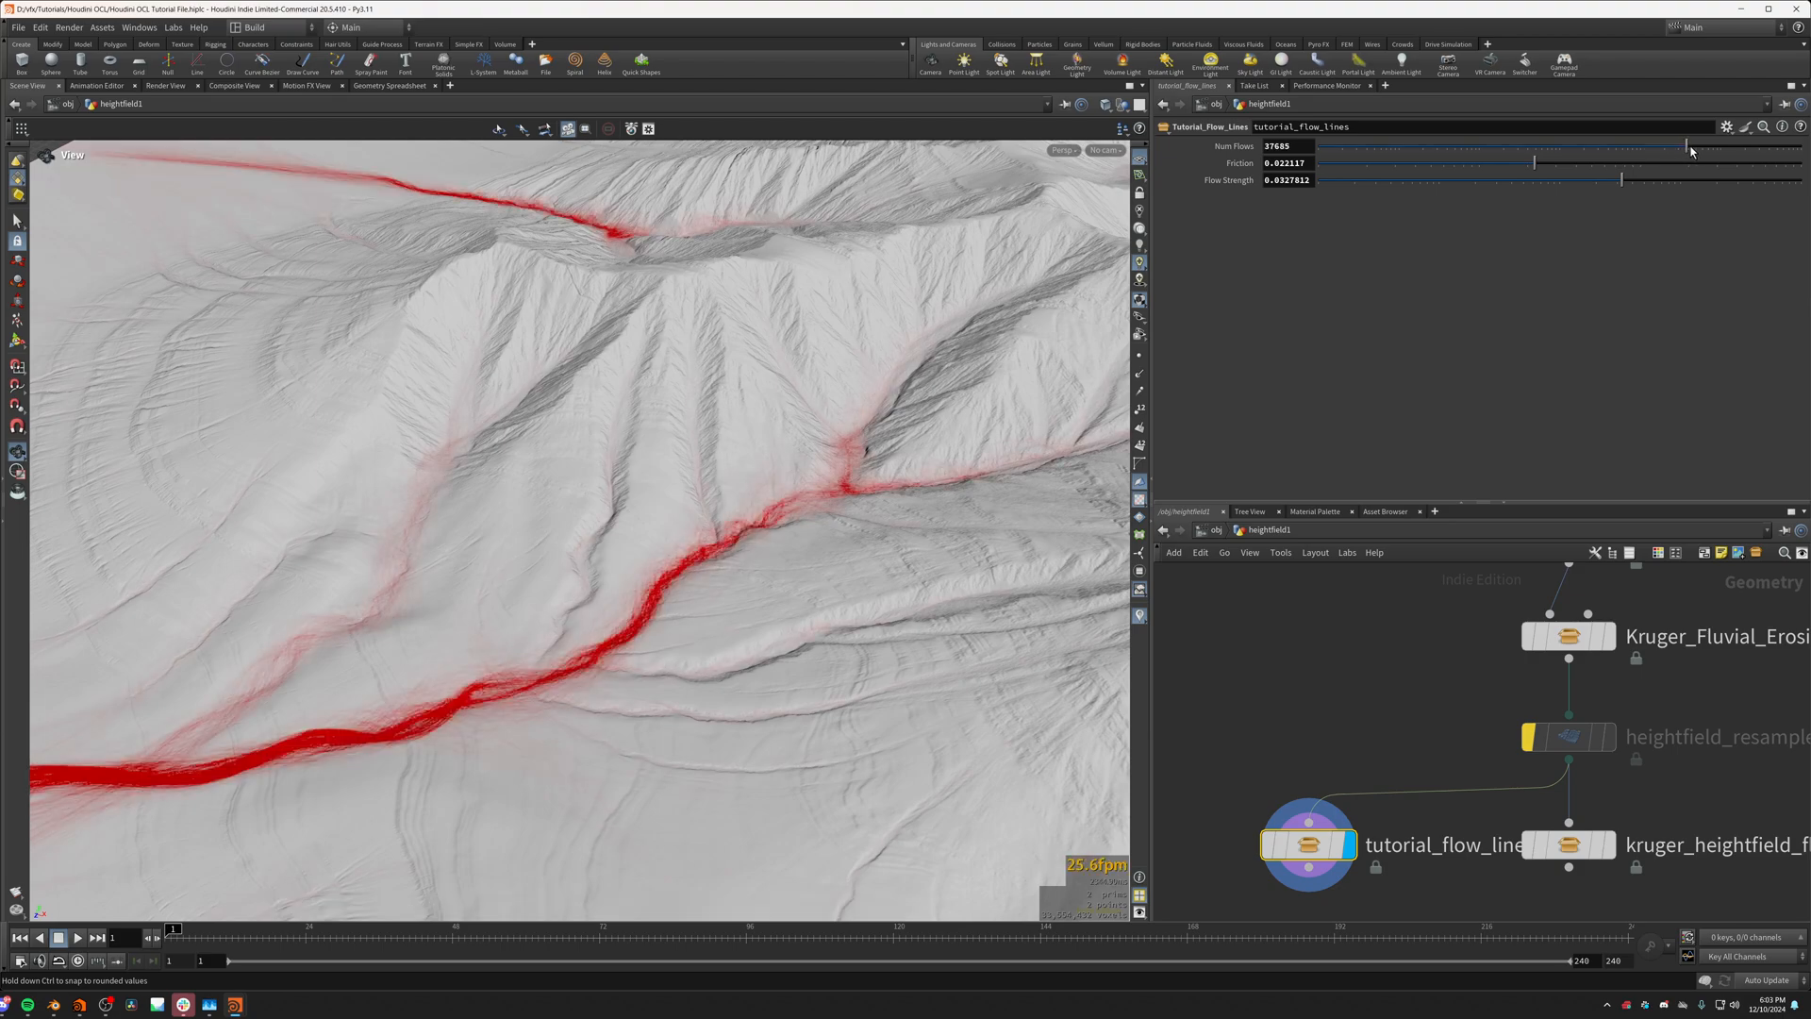
{"action": "left_click_drag", "start_coordinate": [728, 436], "coordinate": [896, 472]}
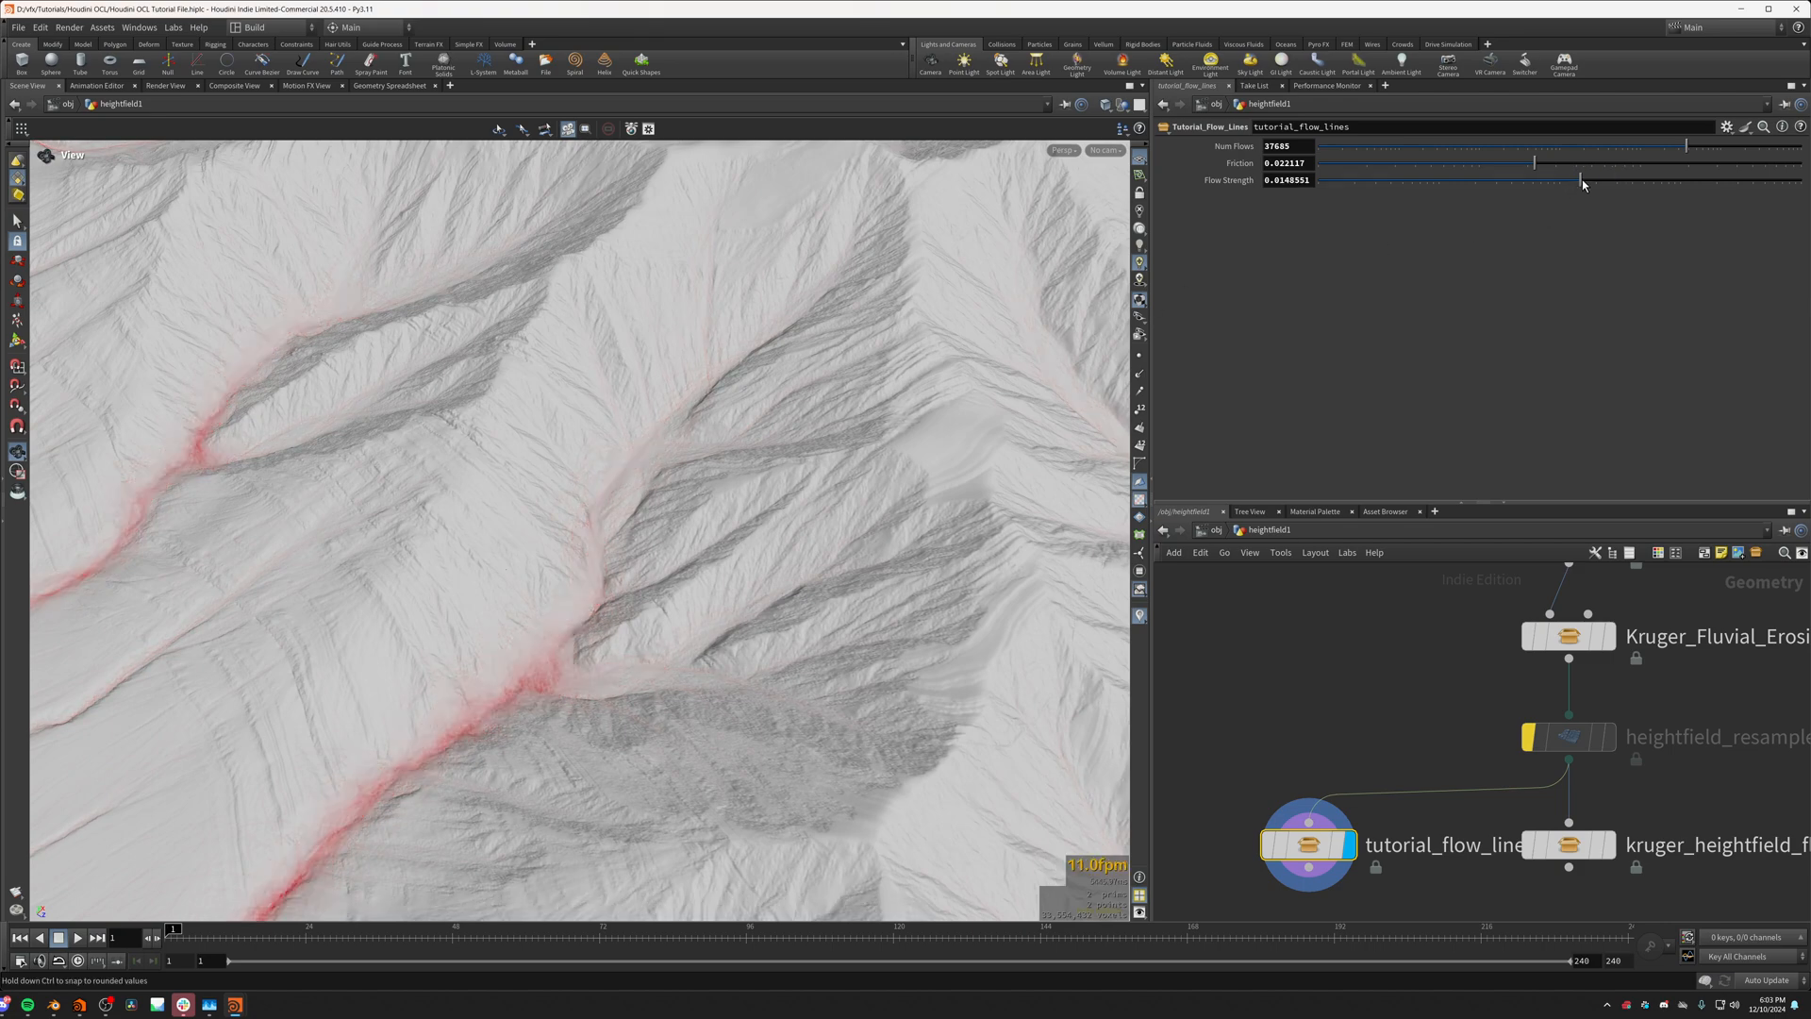
Step: Tune Friction to about 0.0398 and Flow Strength to about 0.0096 while inspecting the streams on the mountain slopes
{"action": "left_click_drag", "start_coordinate": [587, 720], "coordinate": [865, 372]}
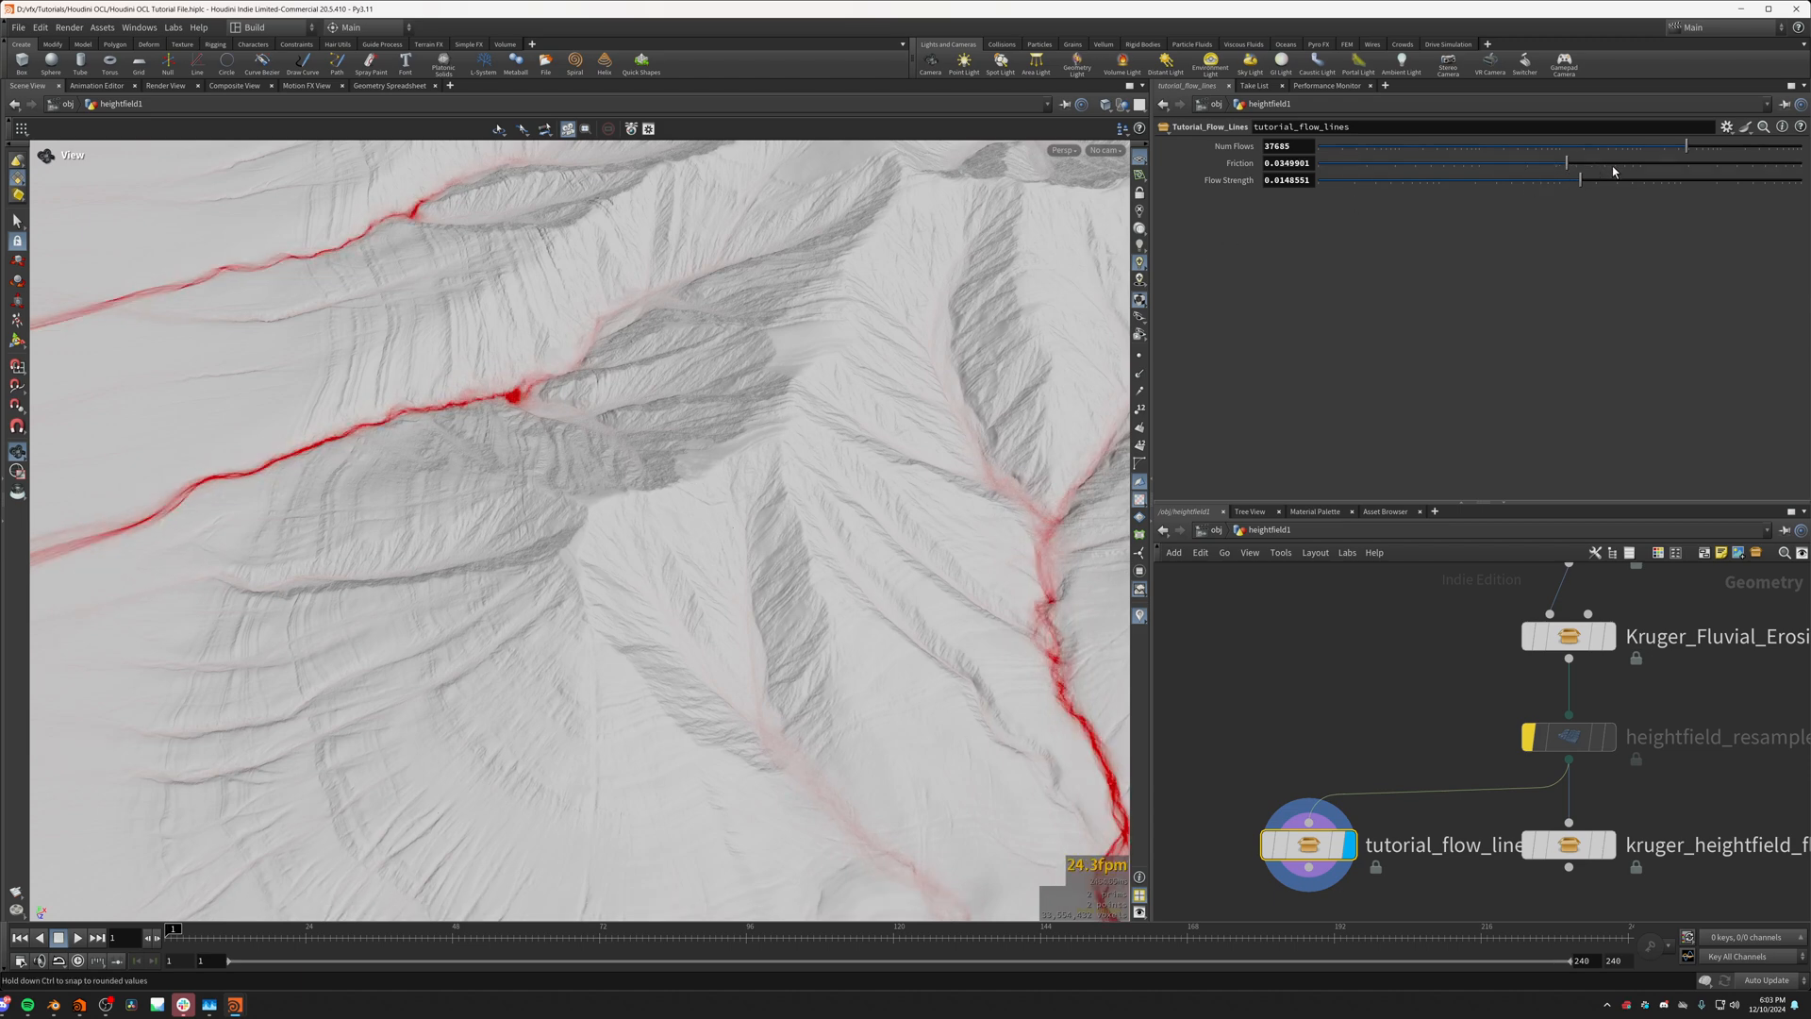
{"action": "middle_click_drag", "start_coordinate": [946, 602], "coordinate": [705, 401]}
{"action": "left_click_drag", "start_coordinate": [699, 425], "coordinate": [754, 698]}
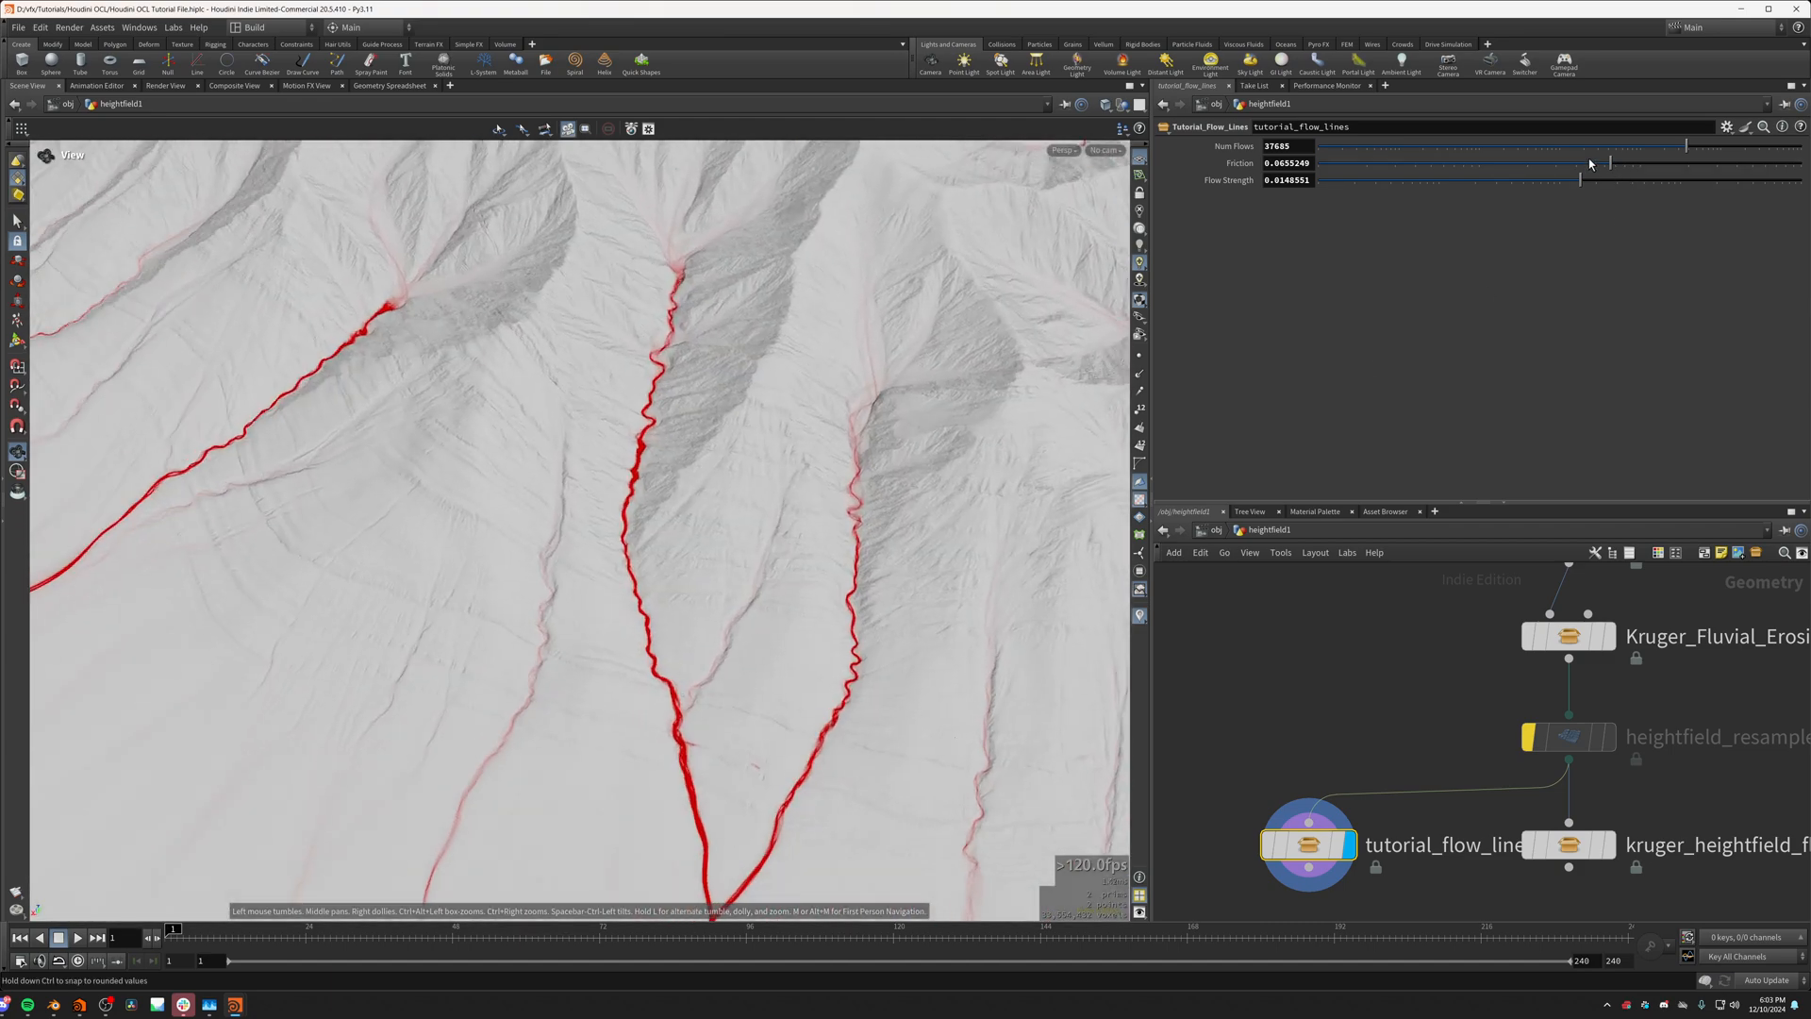
{"action": "left_click_drag", "start_coordinate": [1584, 172], "coordinate": [1569, 175]}
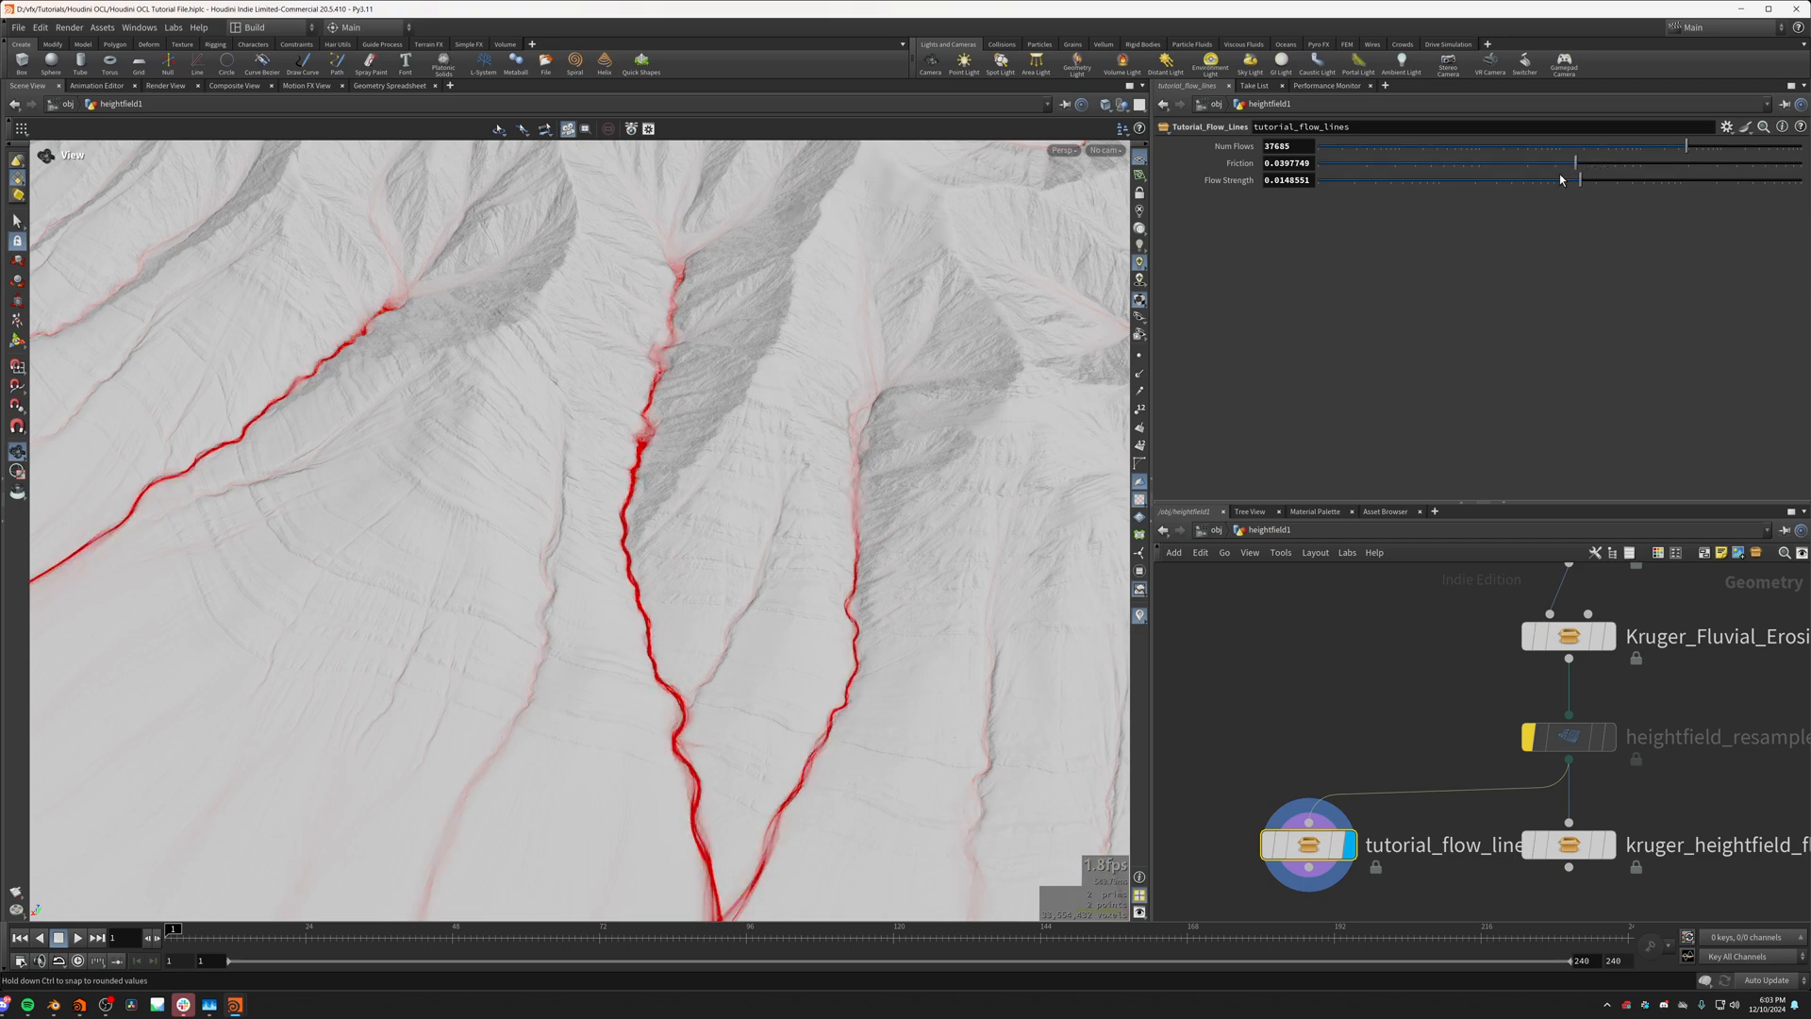
{"action": "left_click_drag", "start_coordinate": [748, 547], "coordinate": [270, 732]}
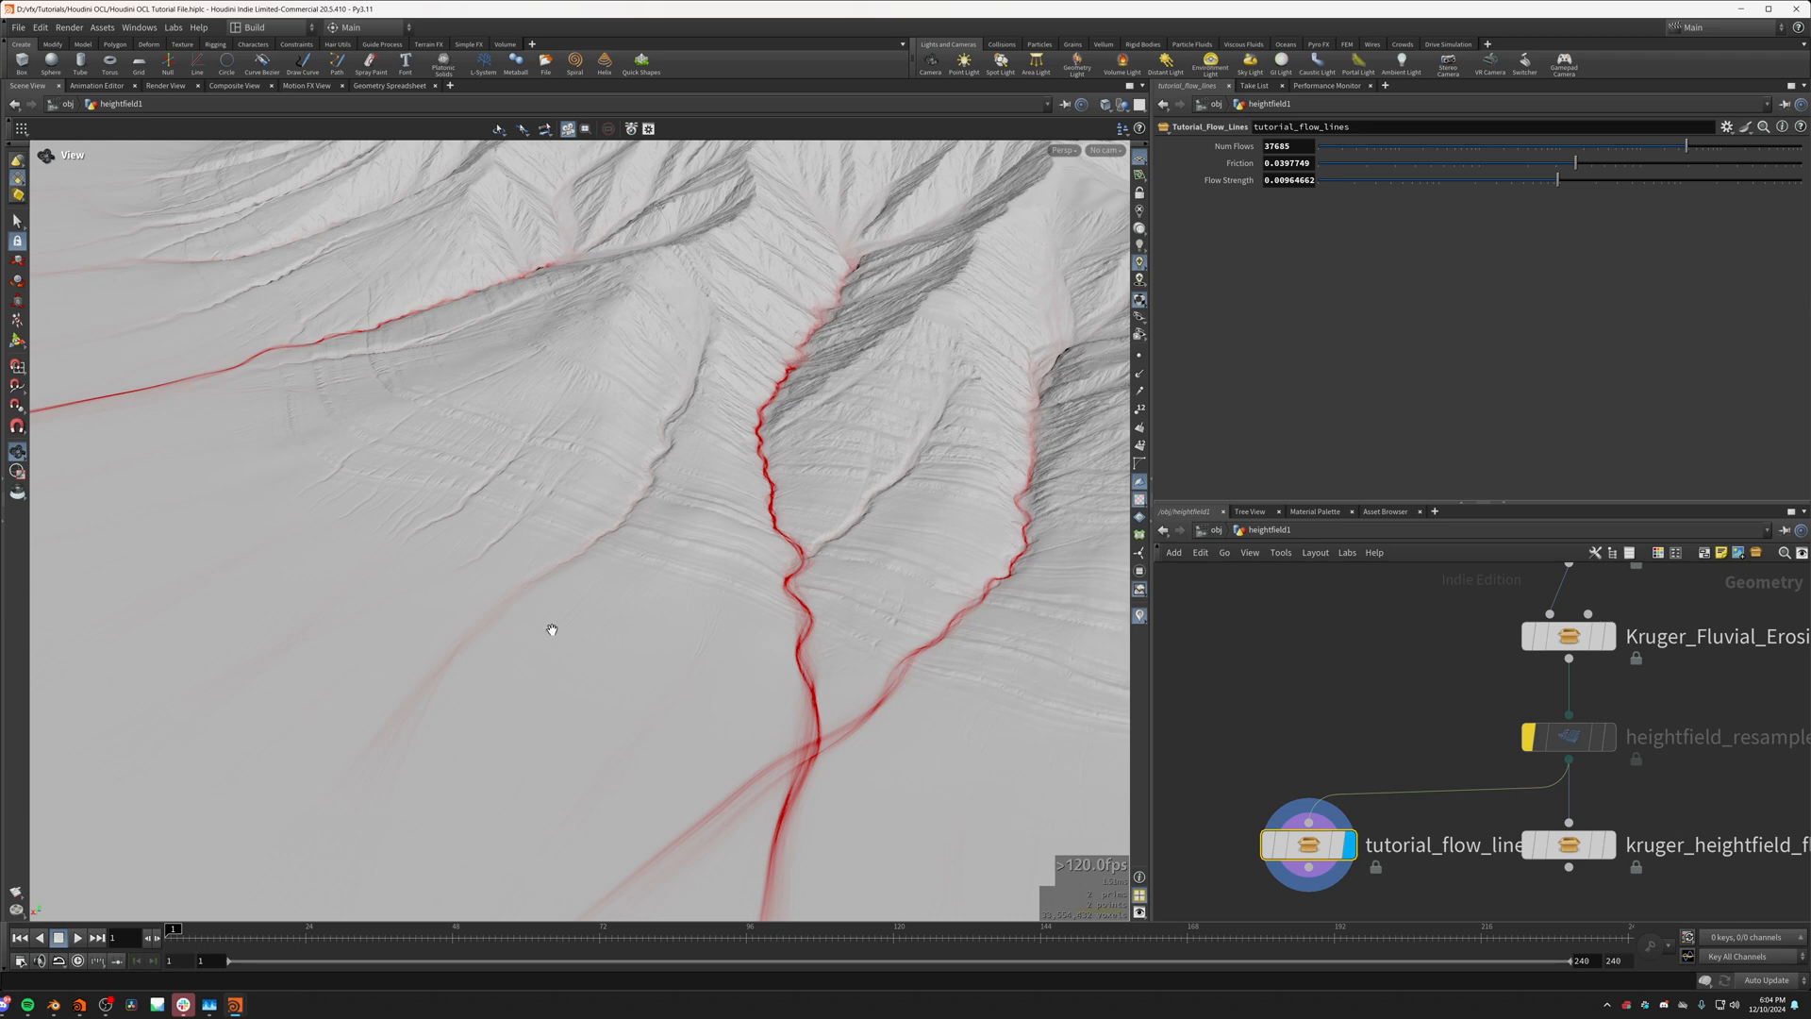
{"action": "left_click_drag", "start_coordinate": [552, 629], "coordinate": [762, 478]}
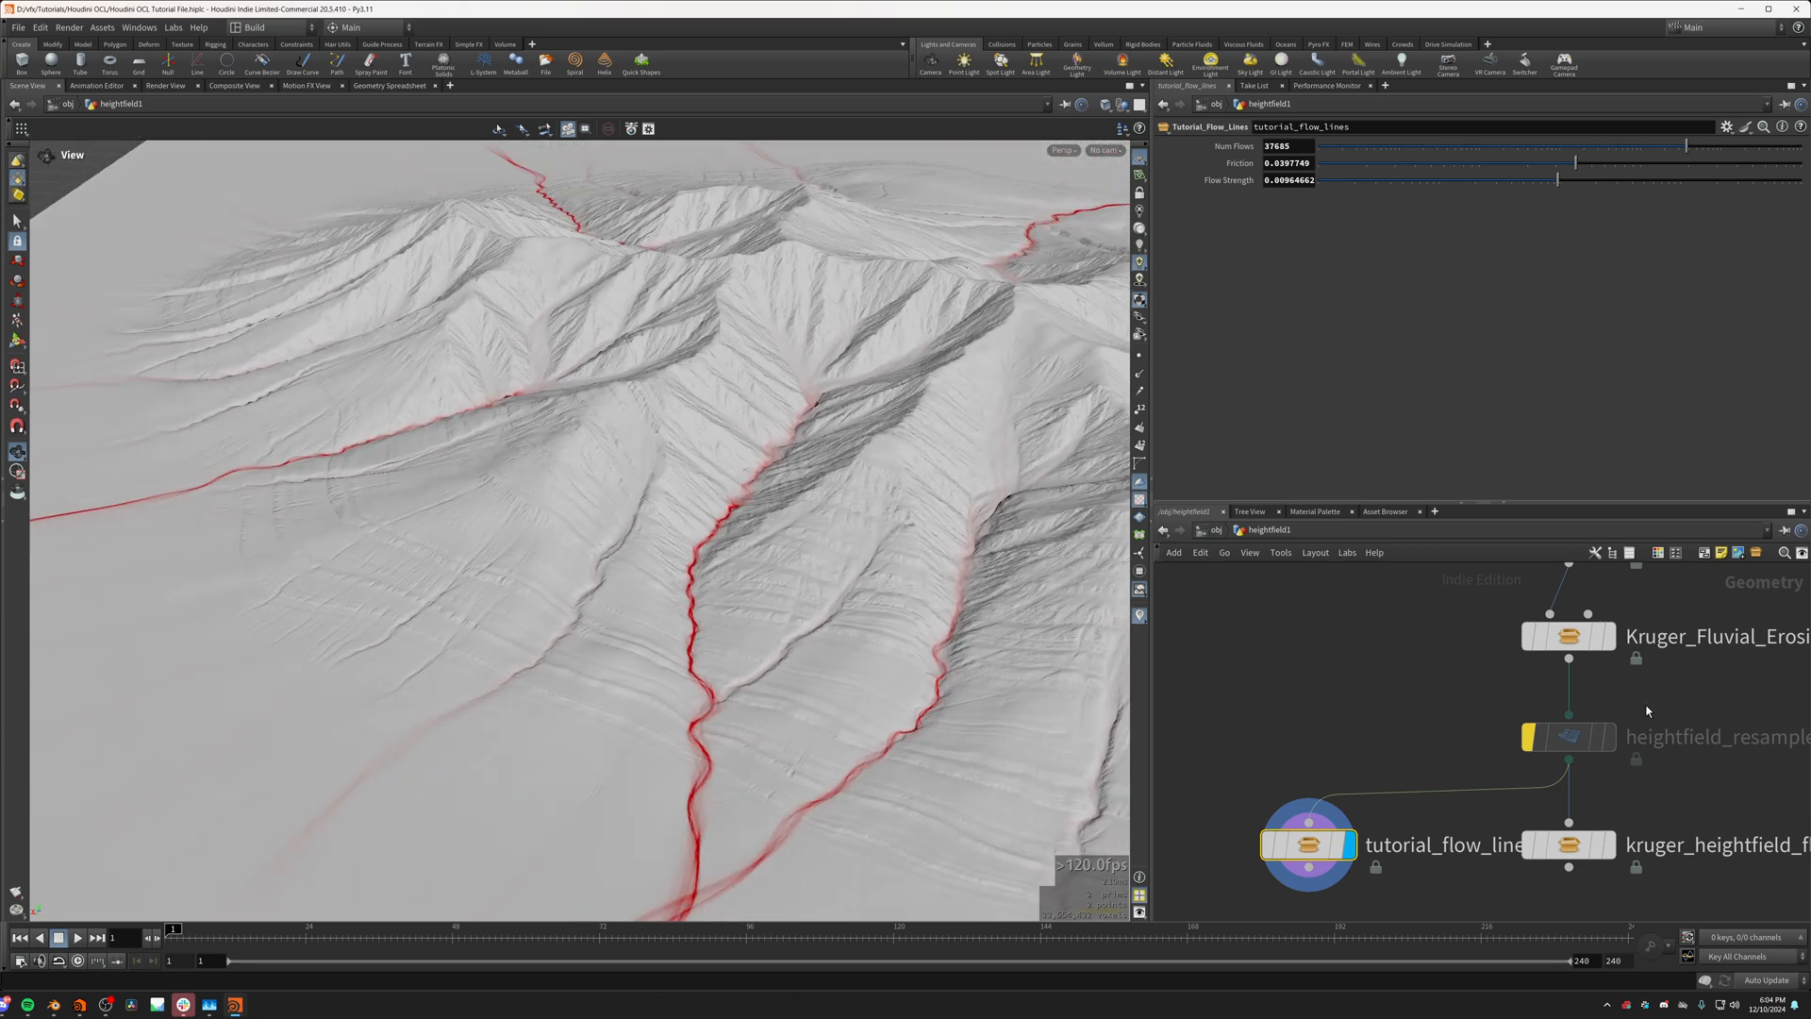
Step: Re-enable heightfield_resample1 and view the flow lines across the resampled terrain
{"action": "left_click", "coordinate": [1528, 739]}
{"action": "left_click_drag", "start_coordinate": [830, 576], "coordinate": [706, 549]}
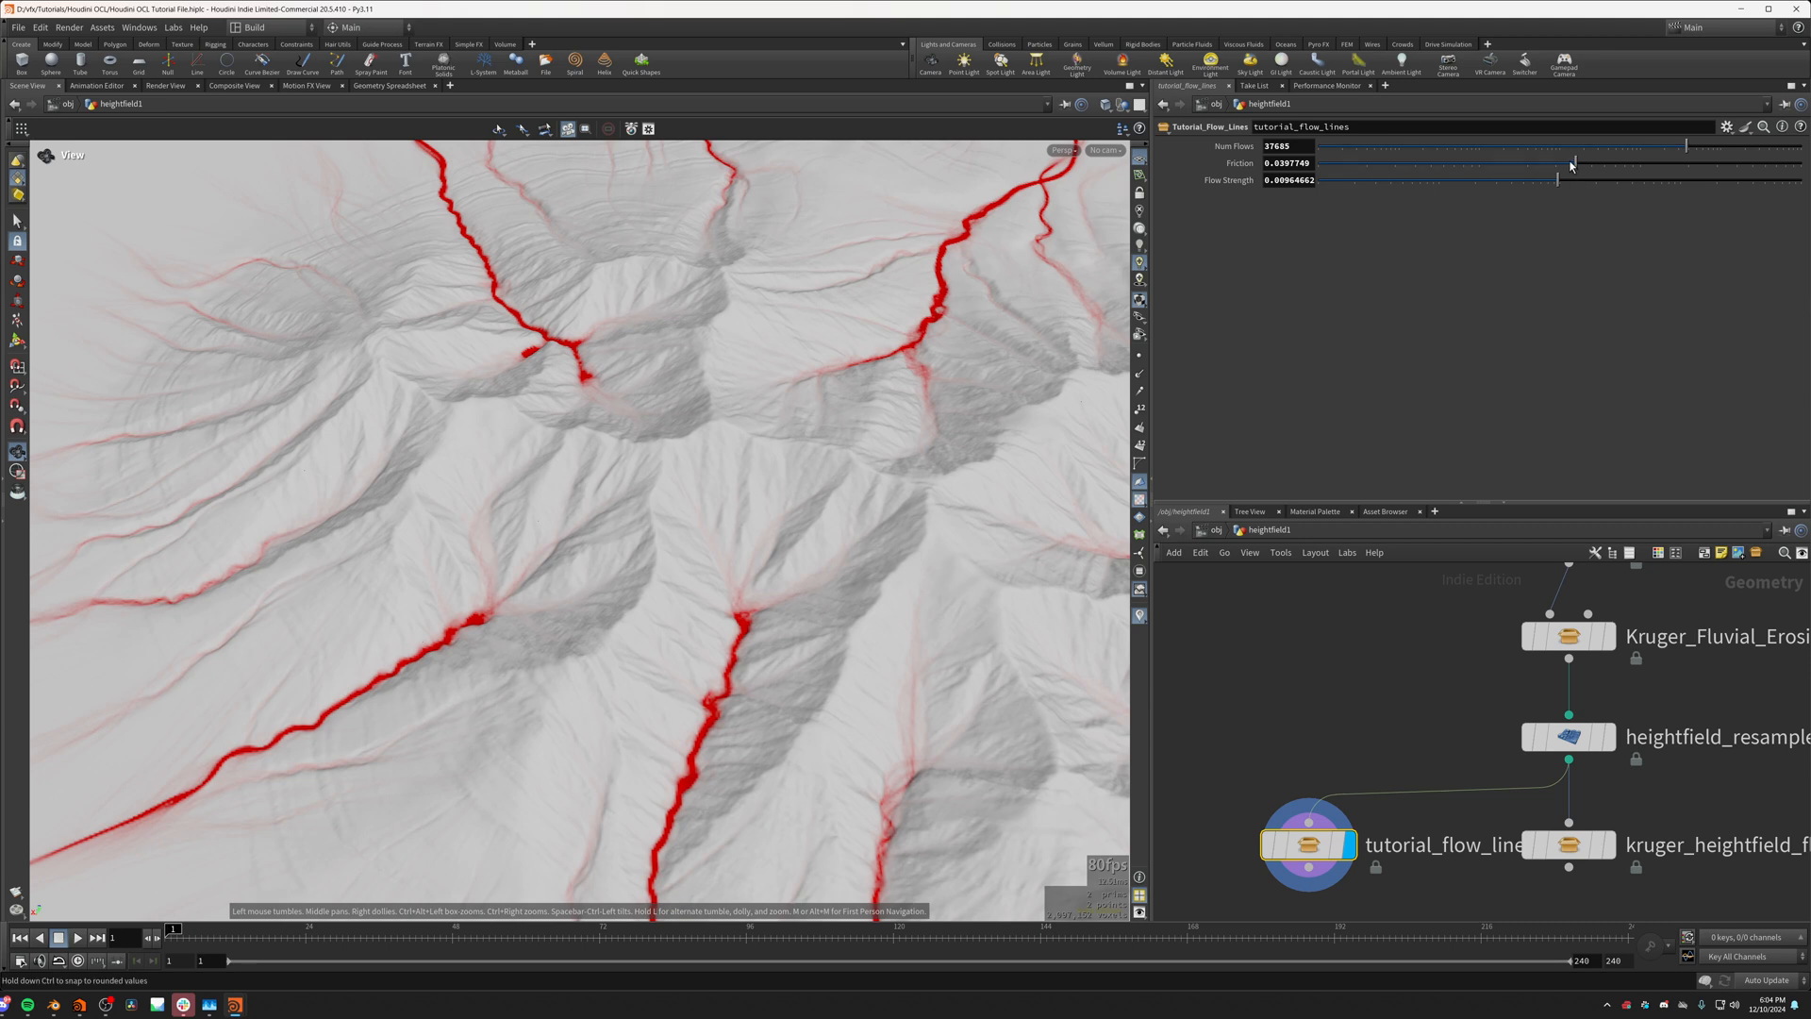
Step: Raise Friction to about 0.0428 and Num Flows to about 113931 on tutorial_flow_lines
{"action": "mouse_move", "coordinate": [1573, 165]}
{"action": "left_mouse_down"}
{"action": "mouse_move", "coordinate": [1515, 165]}
{"action": "mouse_move", "coordinate": [1648, 164]}
{"action": "mouse_move", "coordinate": [1595, 166]}
{"action": "left_mouse_up"}
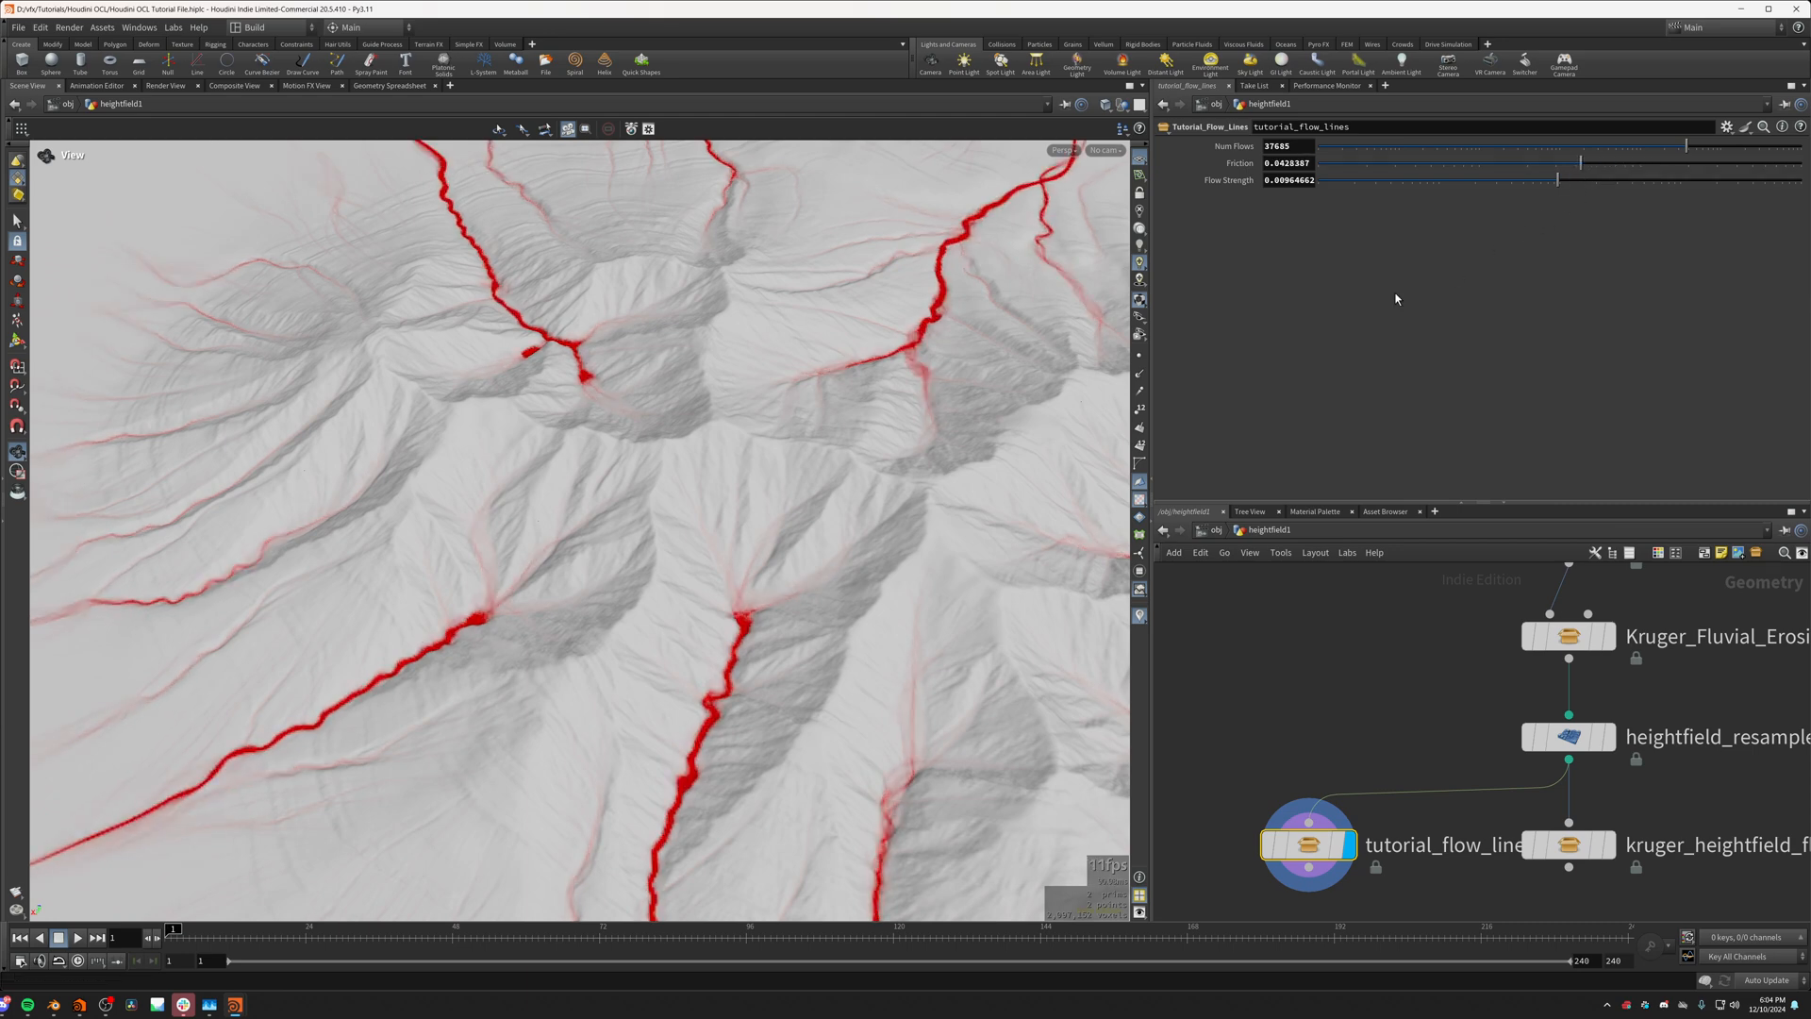
{"action": "left_click_drag", "start_coordinate": [971, 440], "coordinate": [882, 363]}
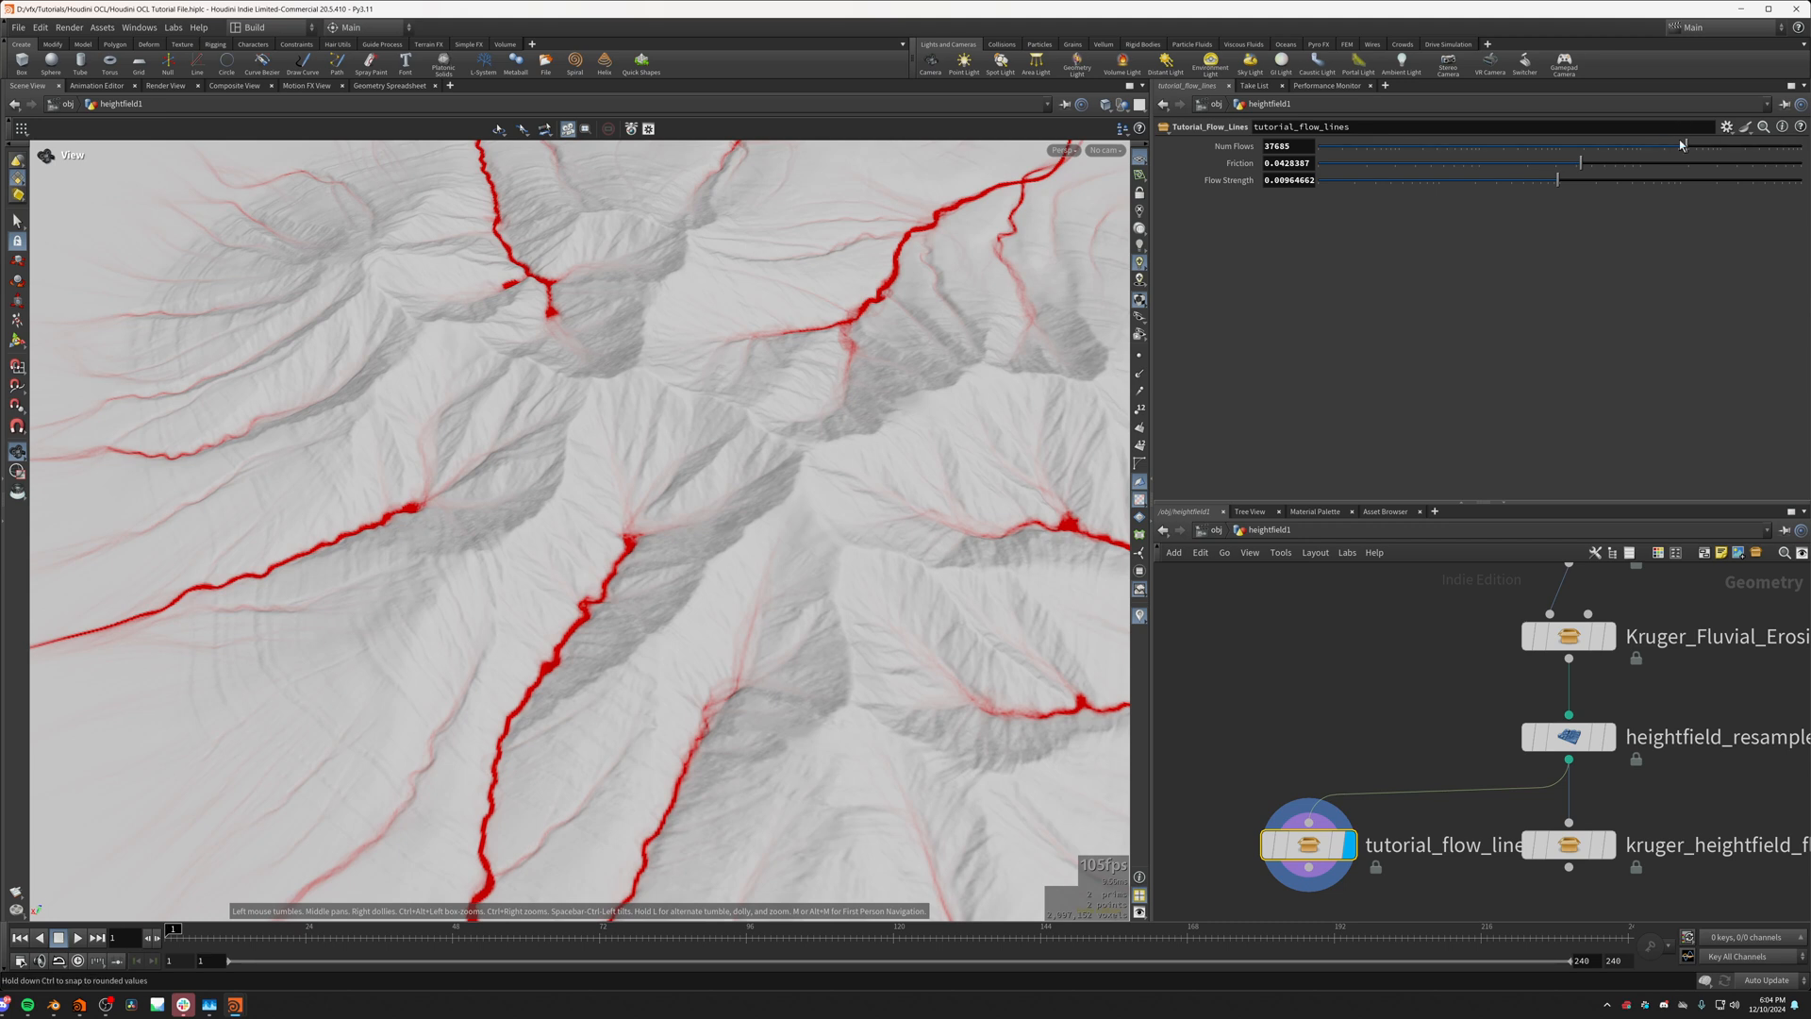
{"action": "left_click_drag", "start_coordinate": [1681, 144], "coordinate": [1723, 145]}
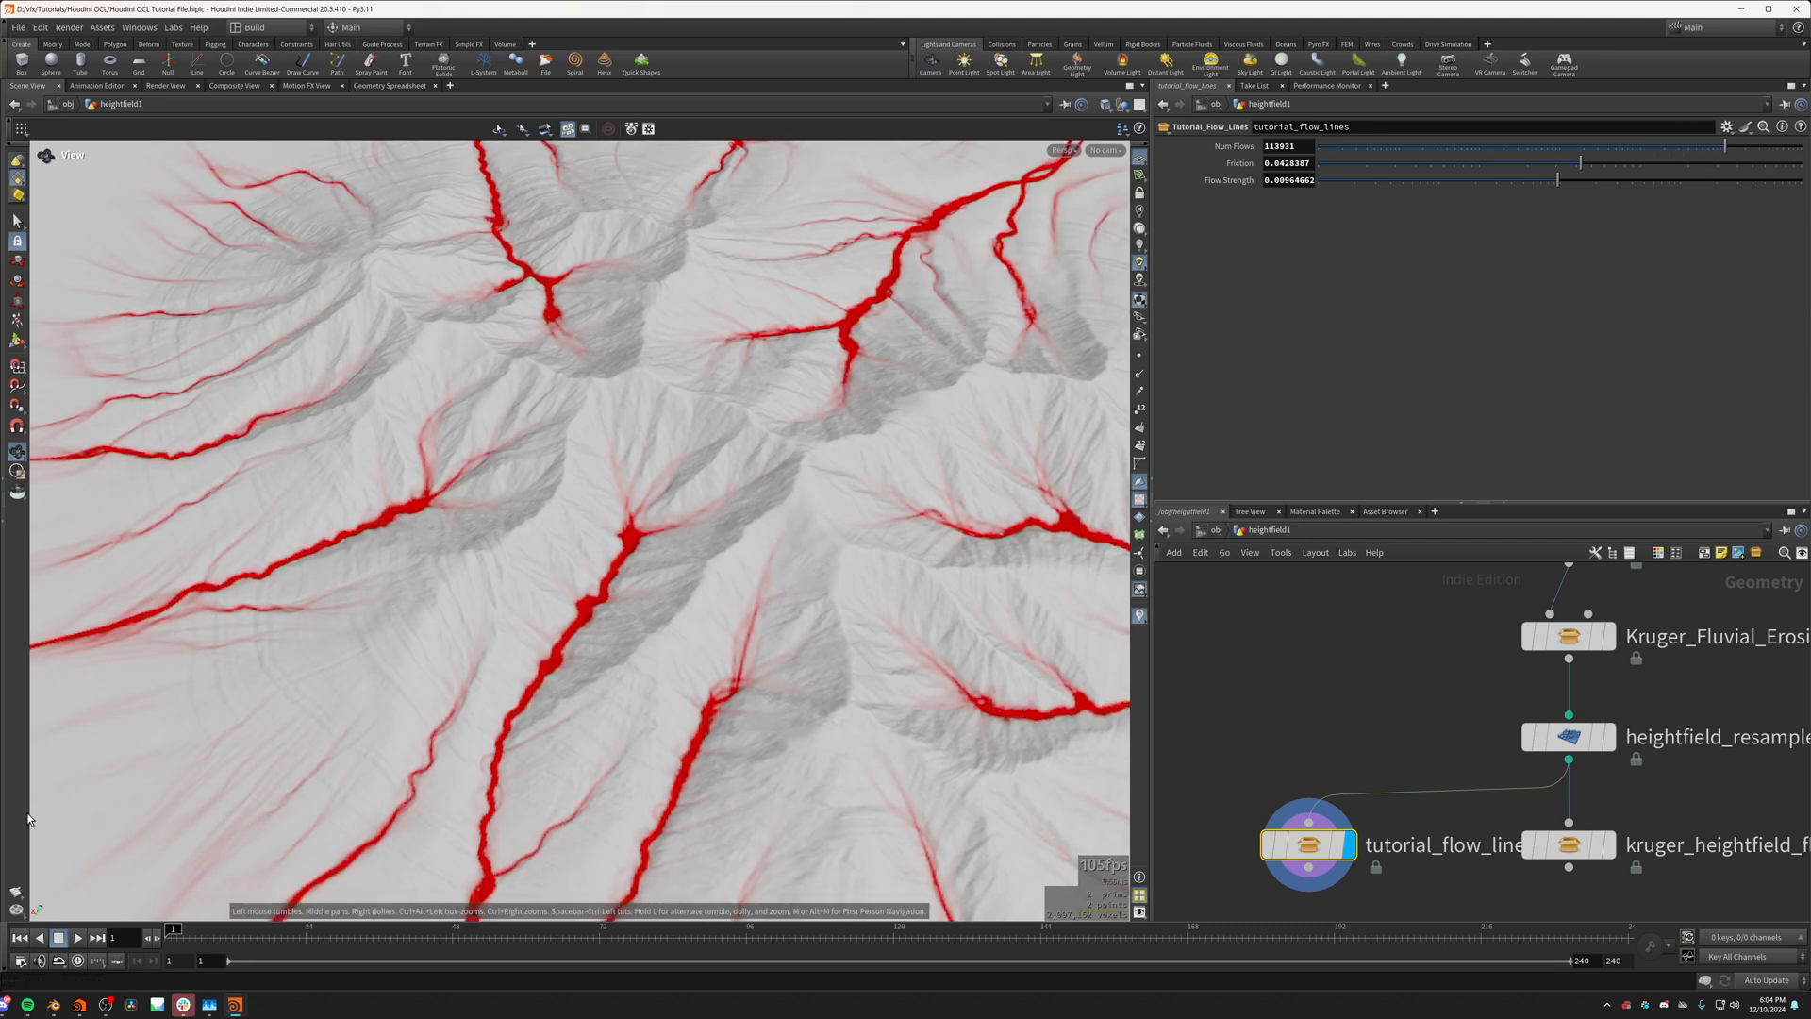